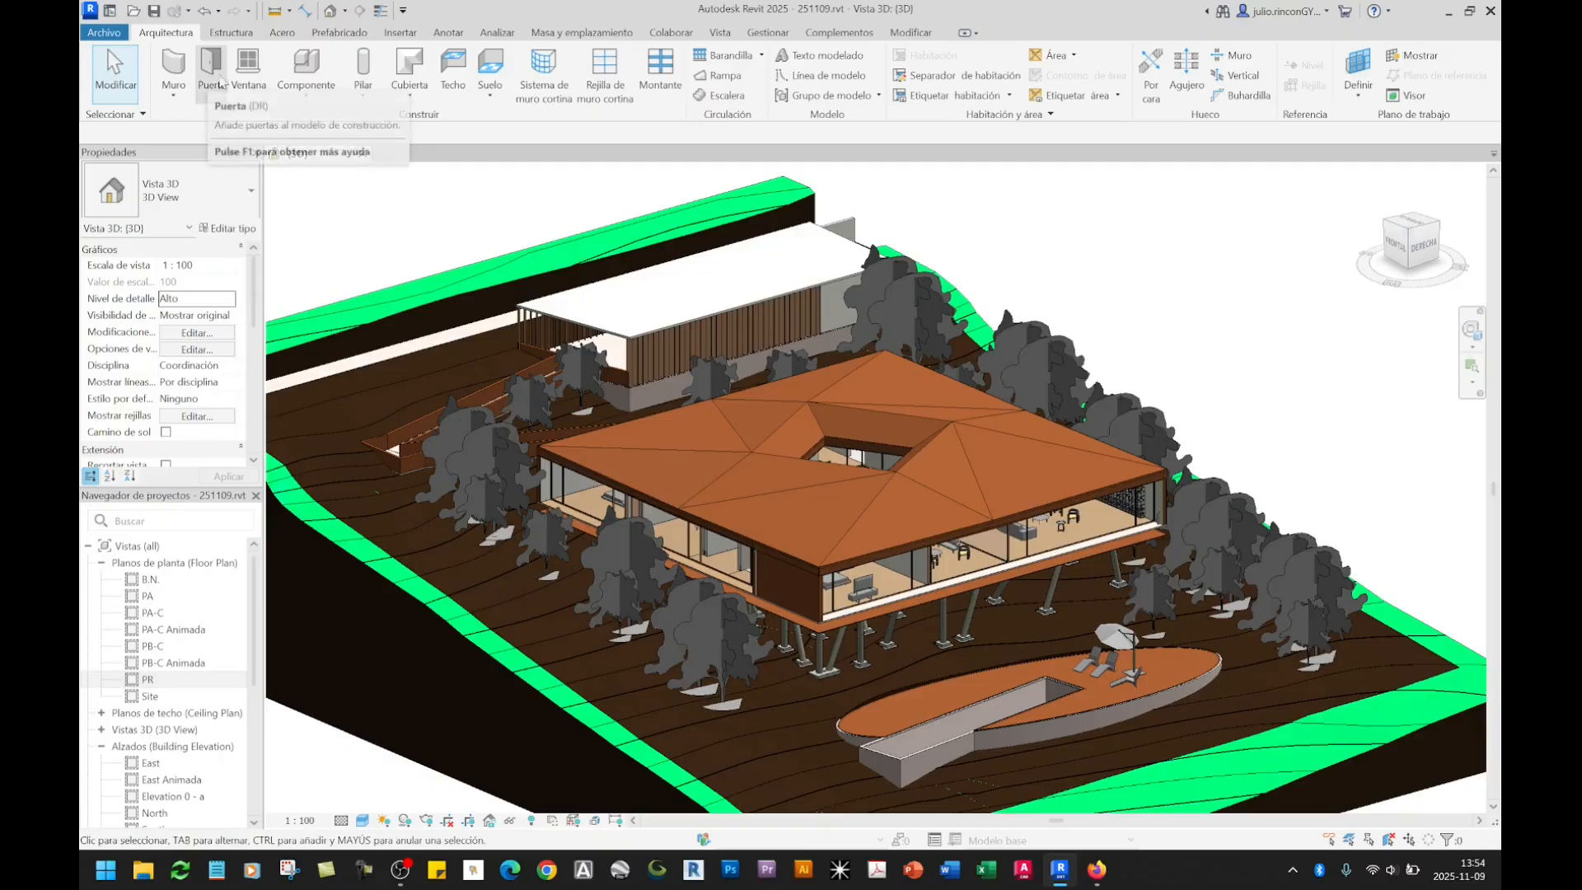
Step: Start a new Tabla de planificación/Cantidades, save the project at the reminder, and close the new schedule dialog
click(716, 34)
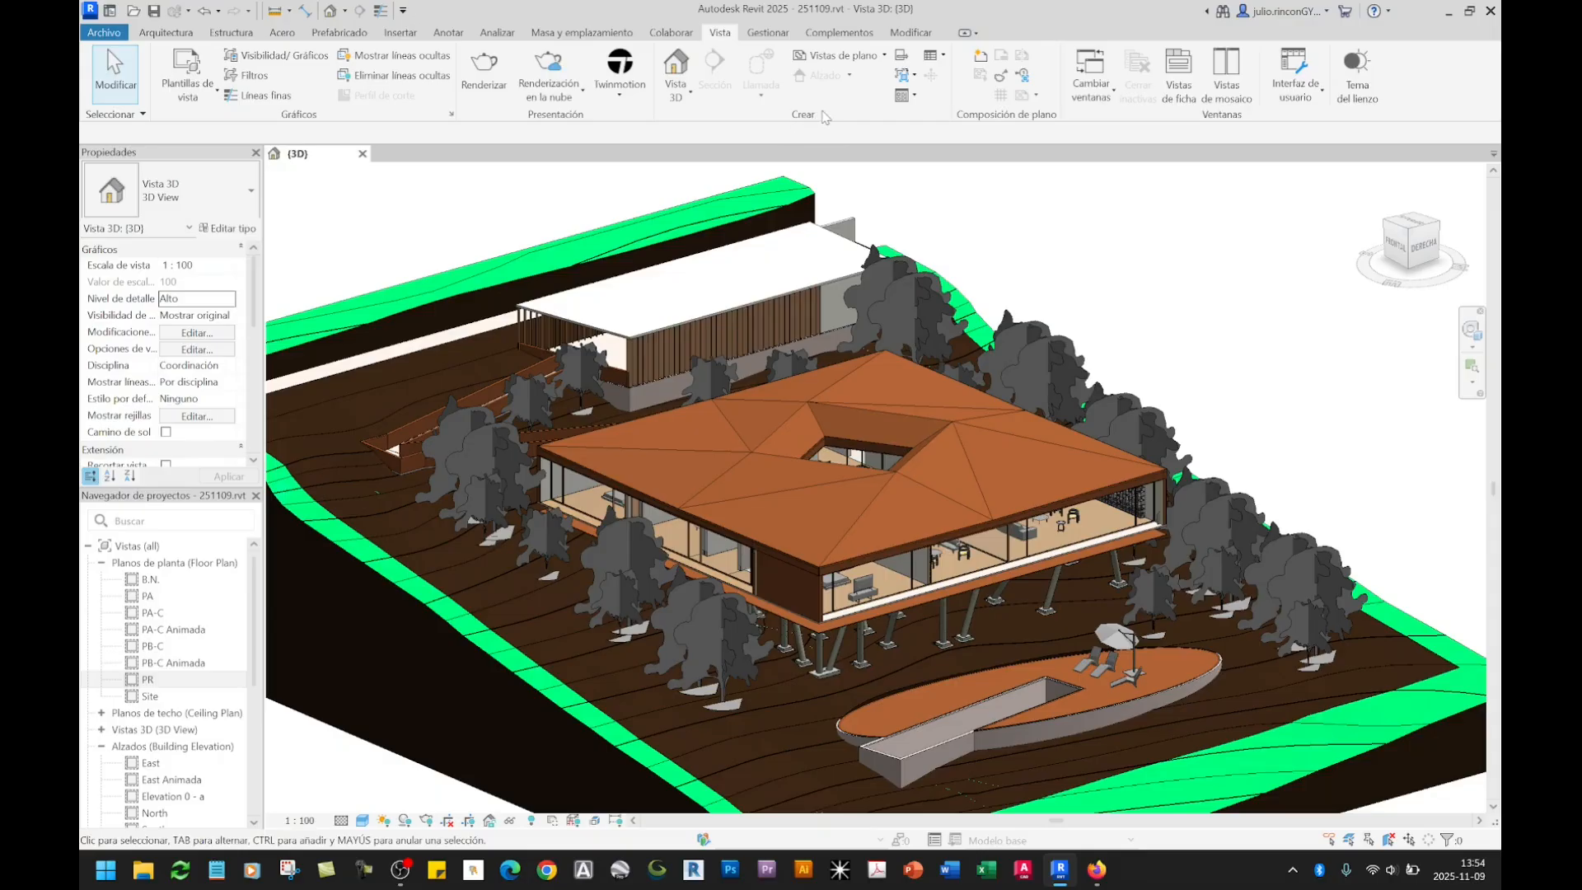
click(944, 58)
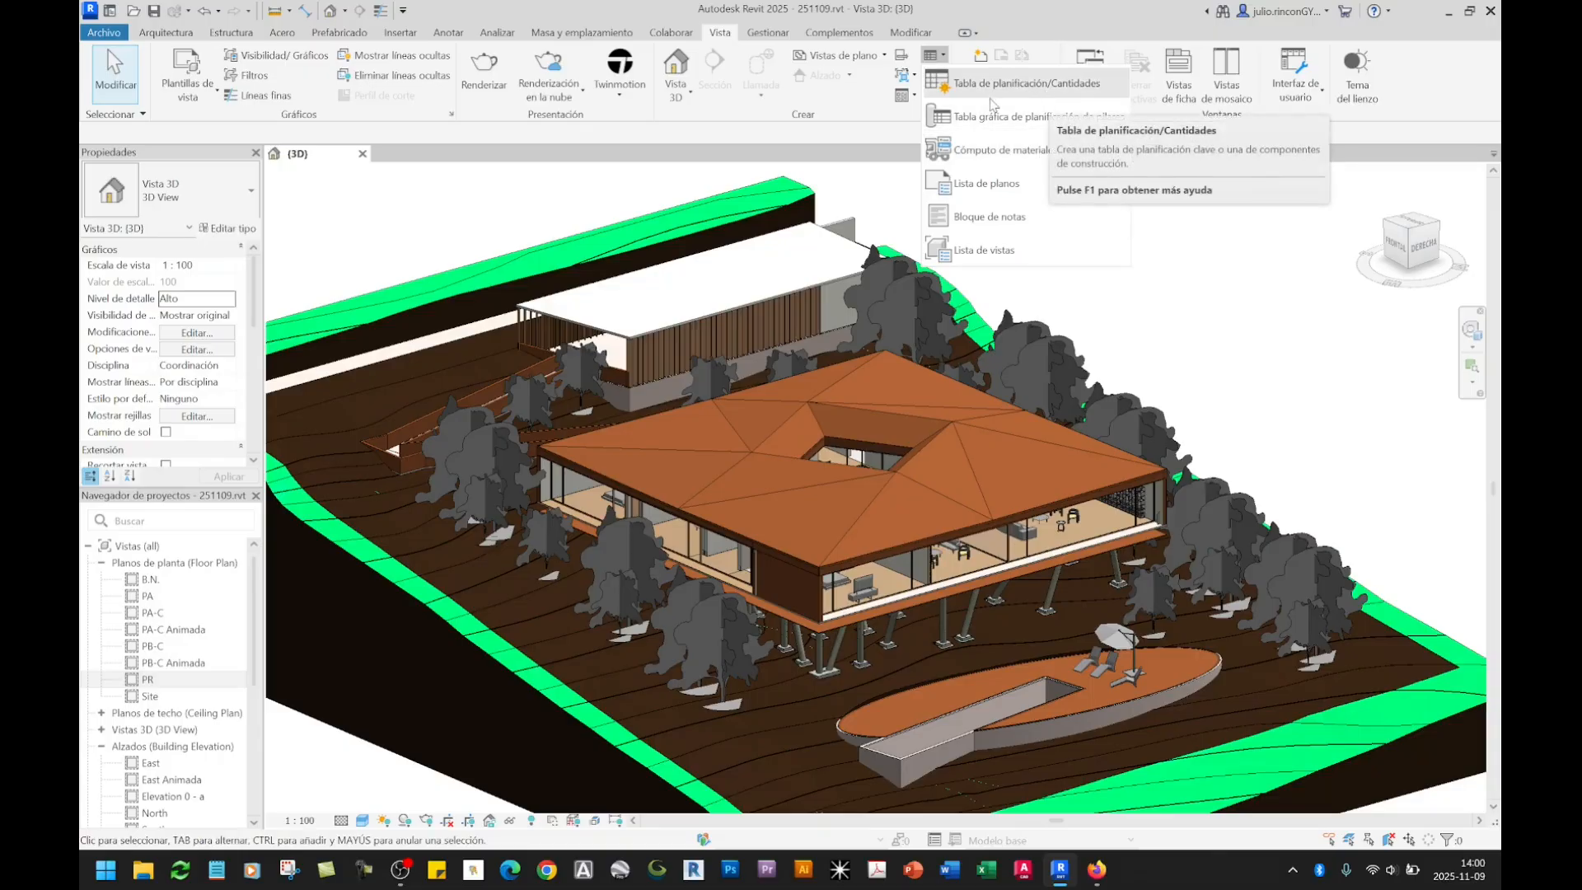
click(1047, 88)
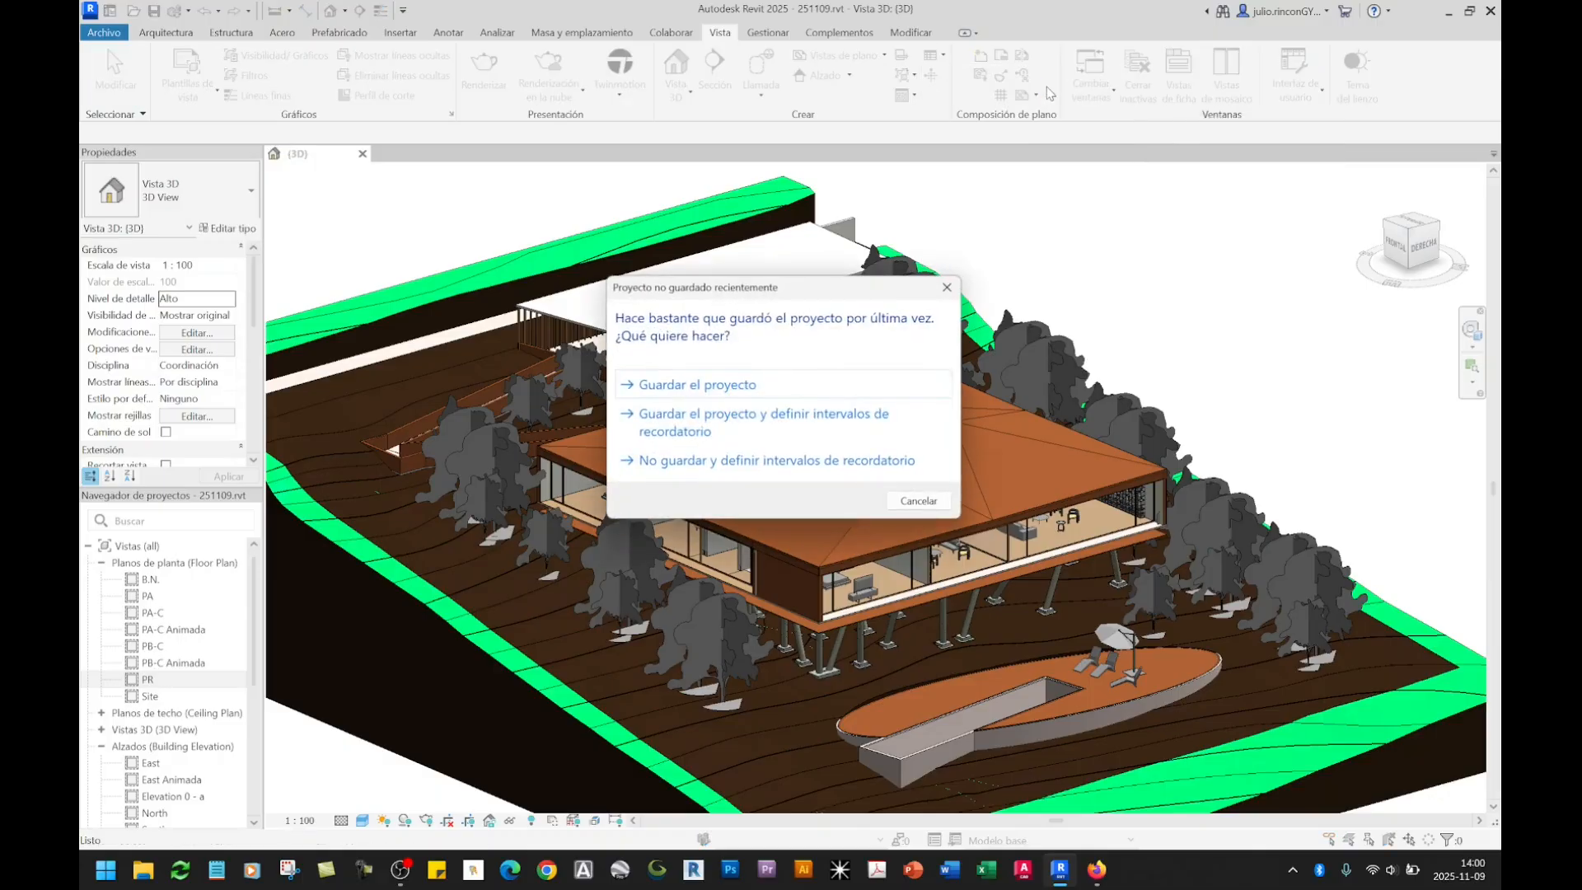
click(703, 388)
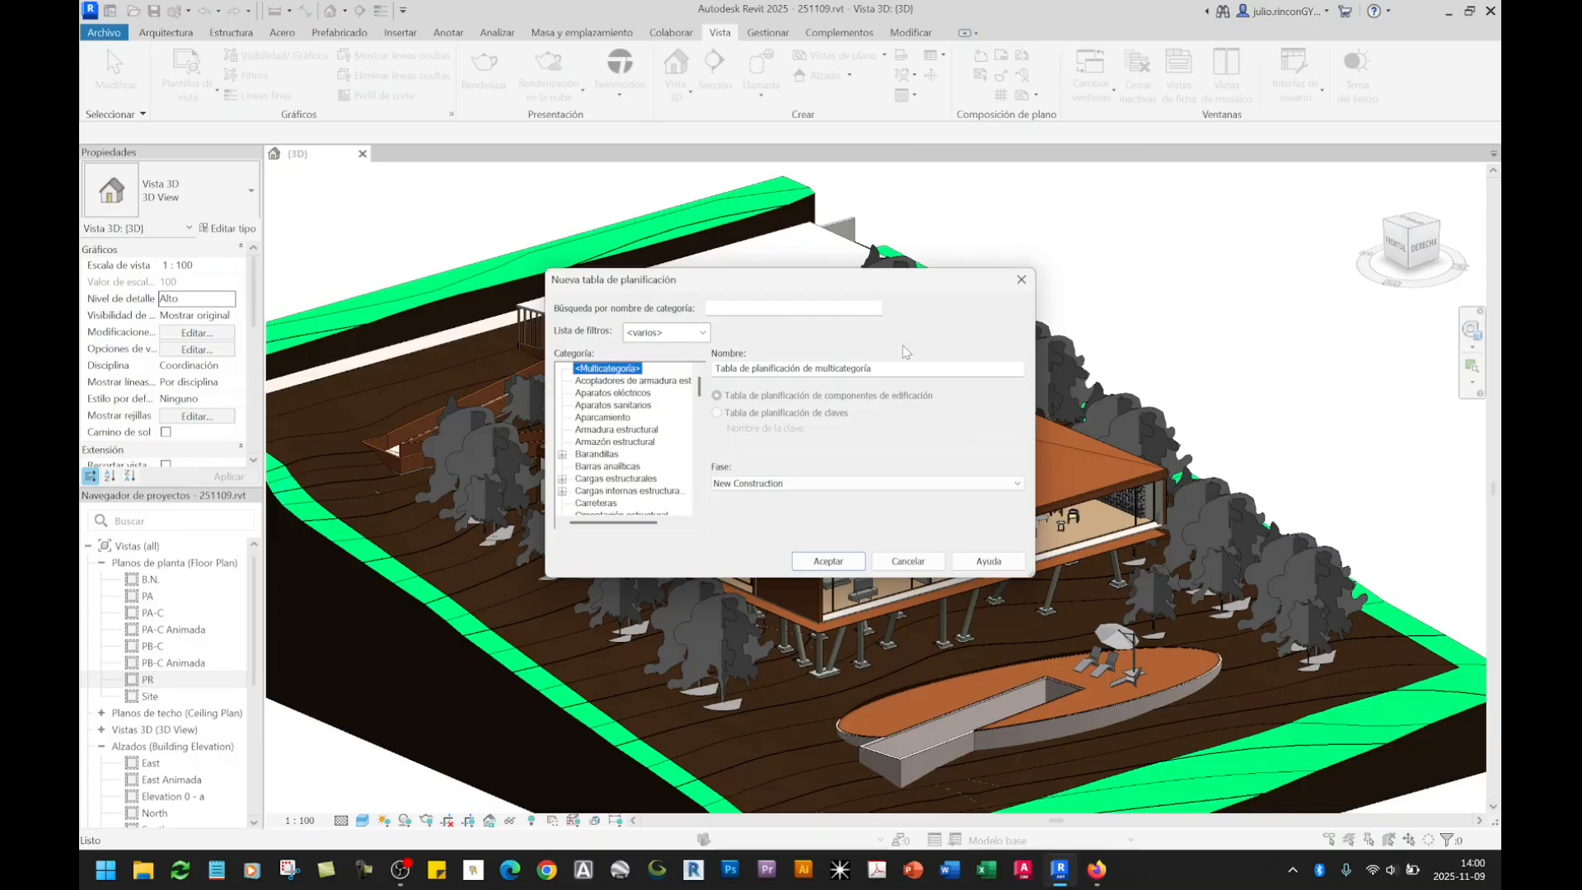
click(1033, 281)
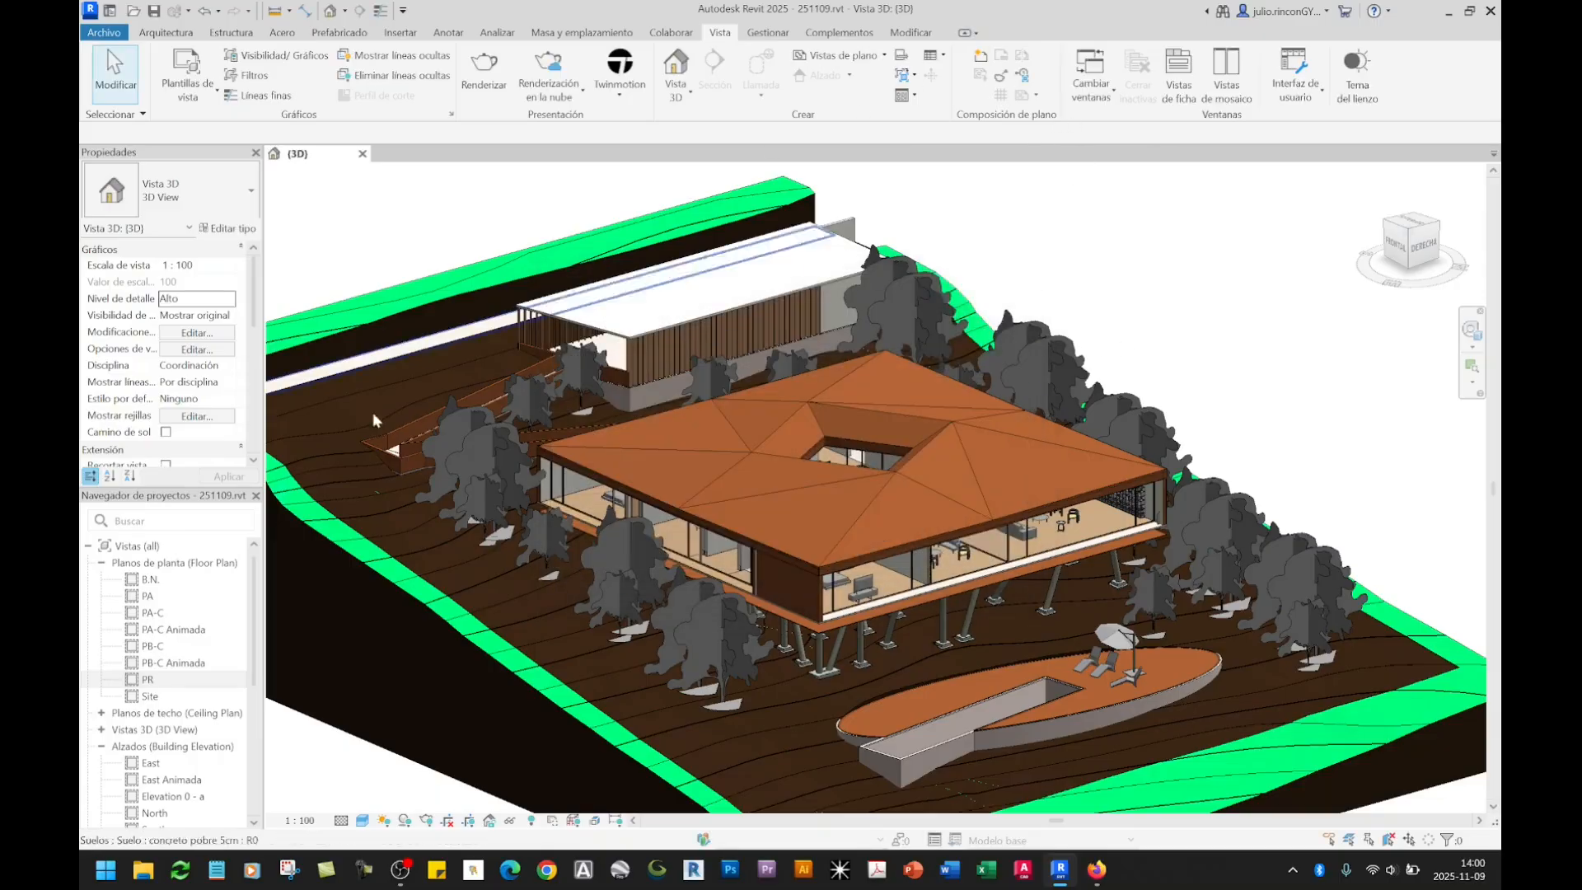
Step: Locate the Tablas de planificación/Cantidades and Planos categories in the project browser
drag(252, 610, 255, 795)
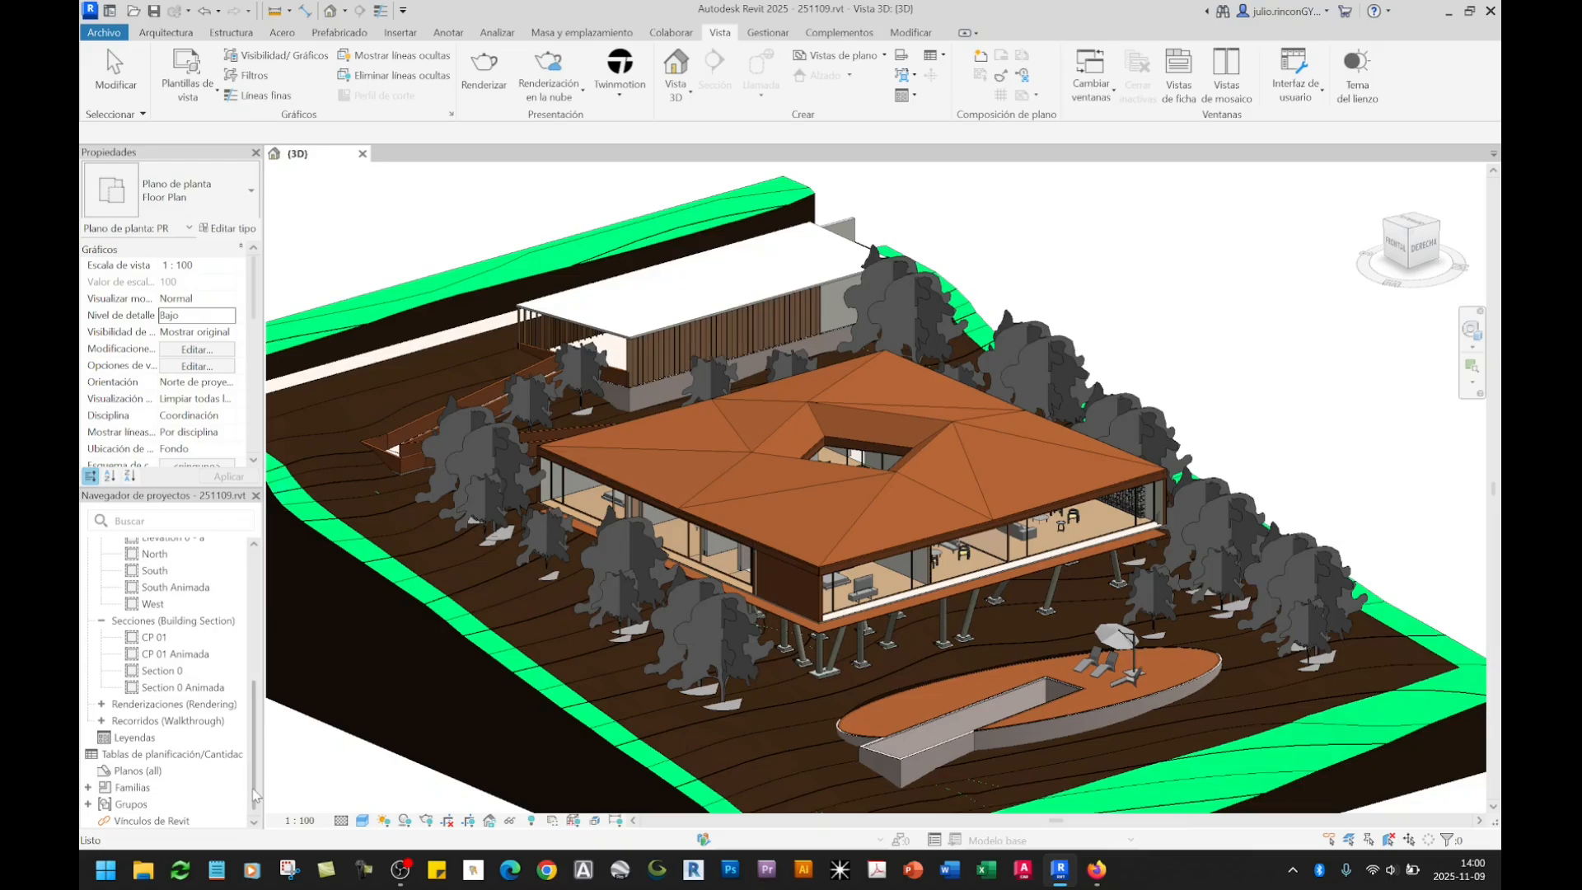
click(130, 756)
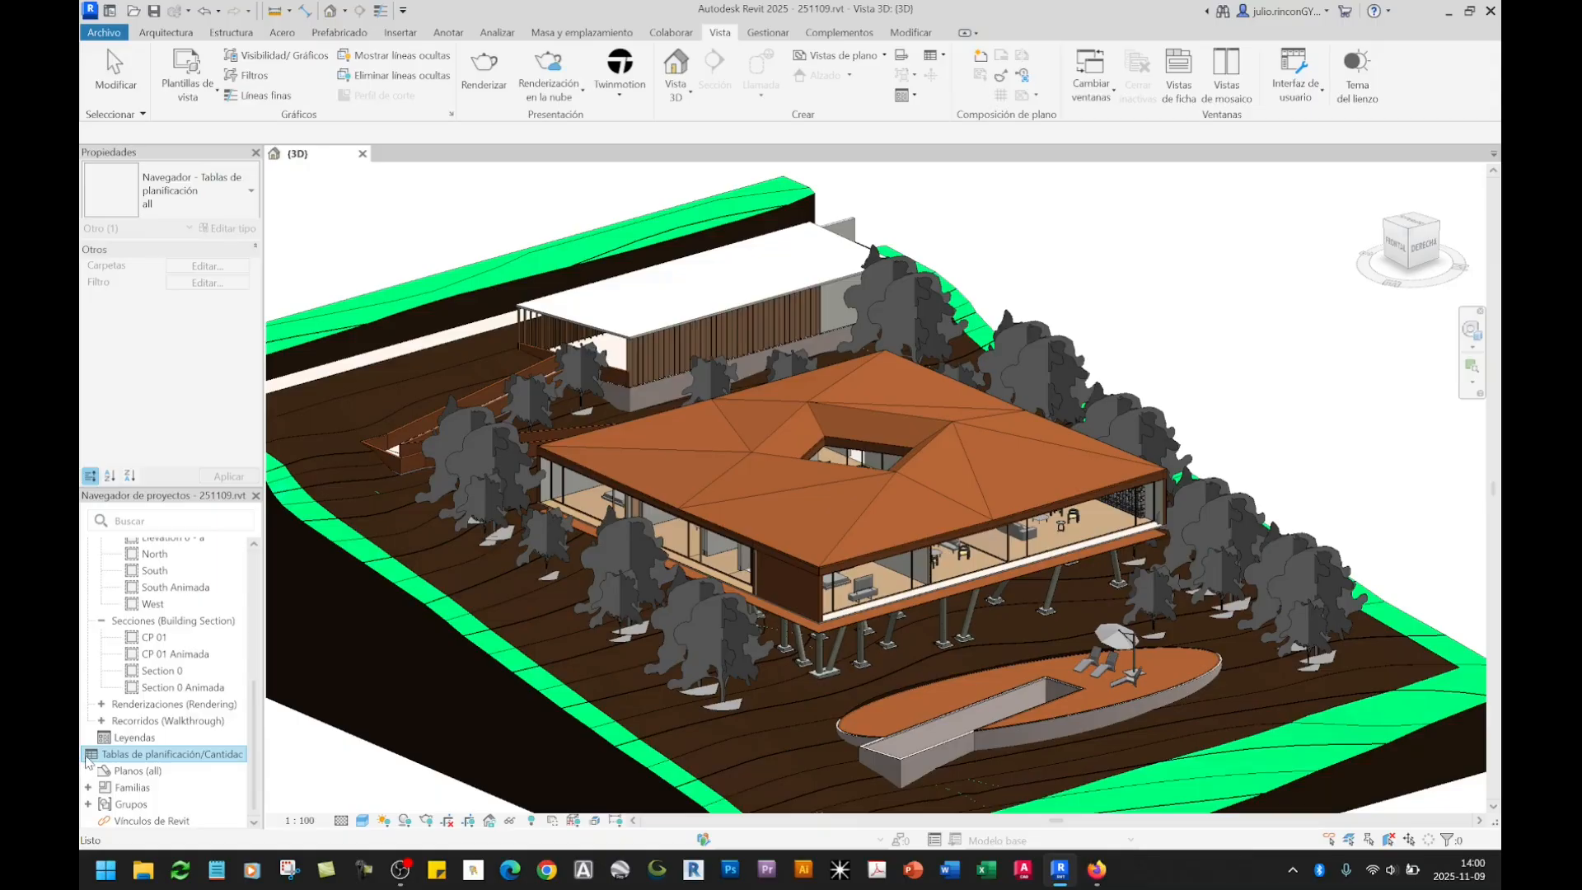
click(149, 775)
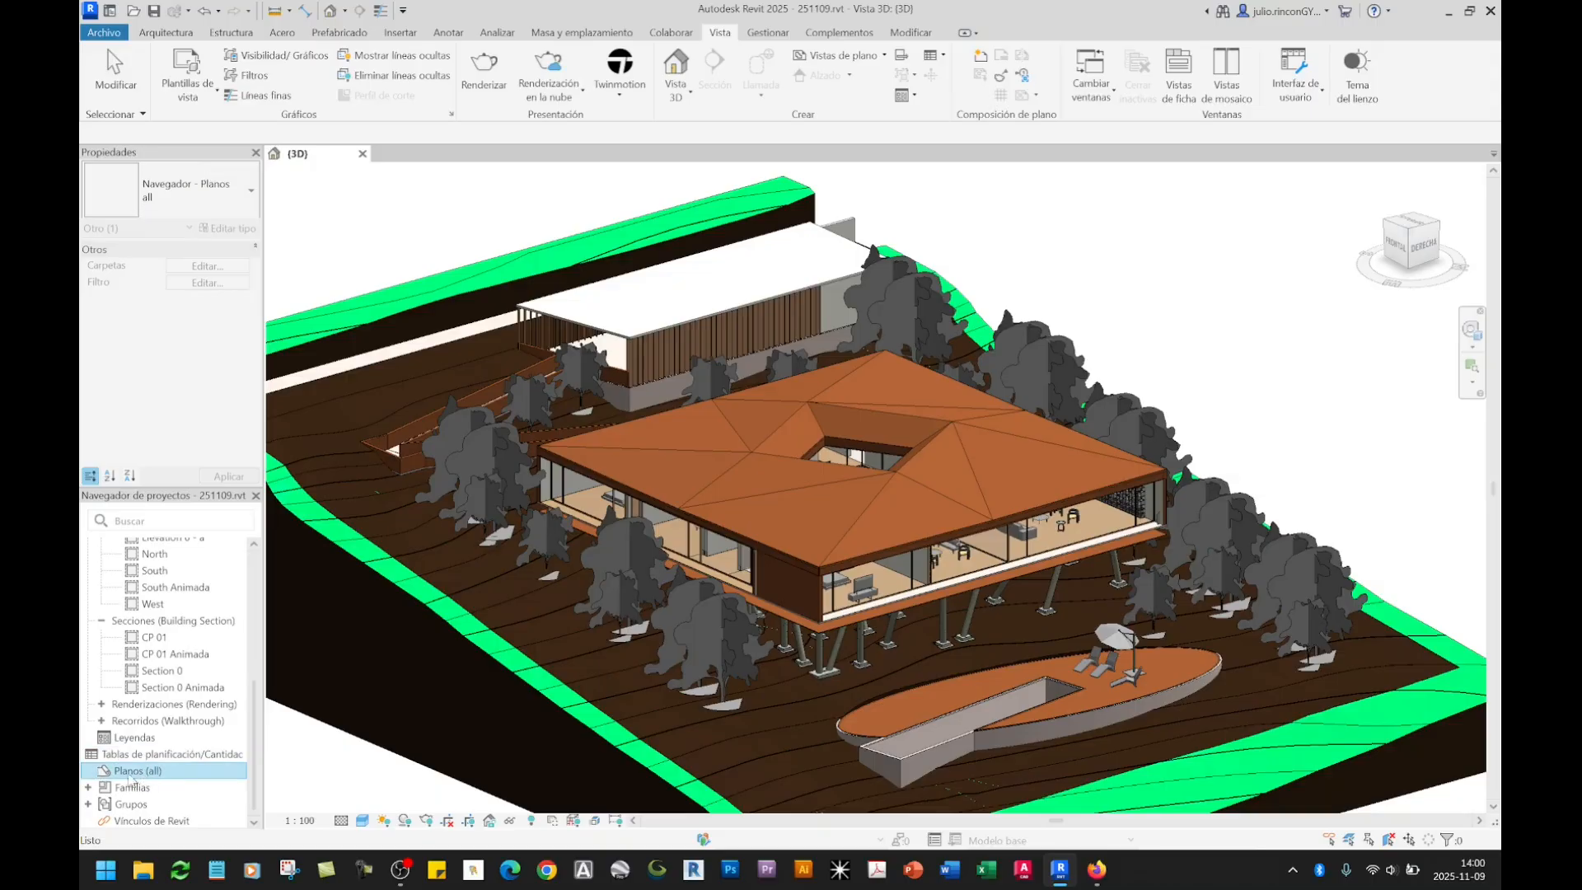
click(153, 756)
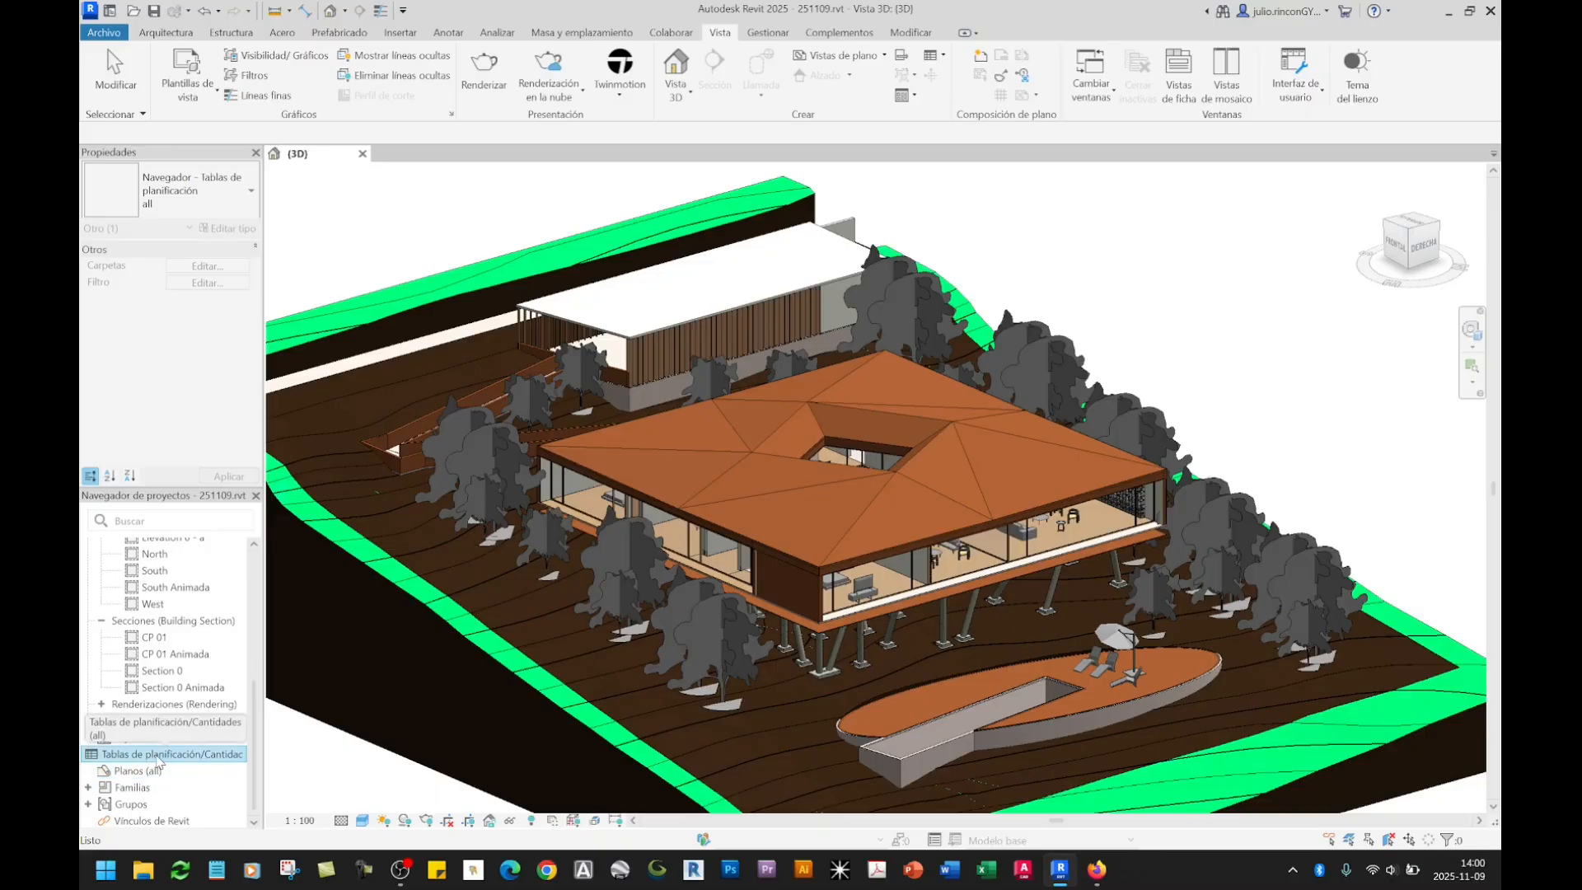
Step: Start a new Tabla de planificación/Cantidades and choose Muros as its category
click(937, 57)
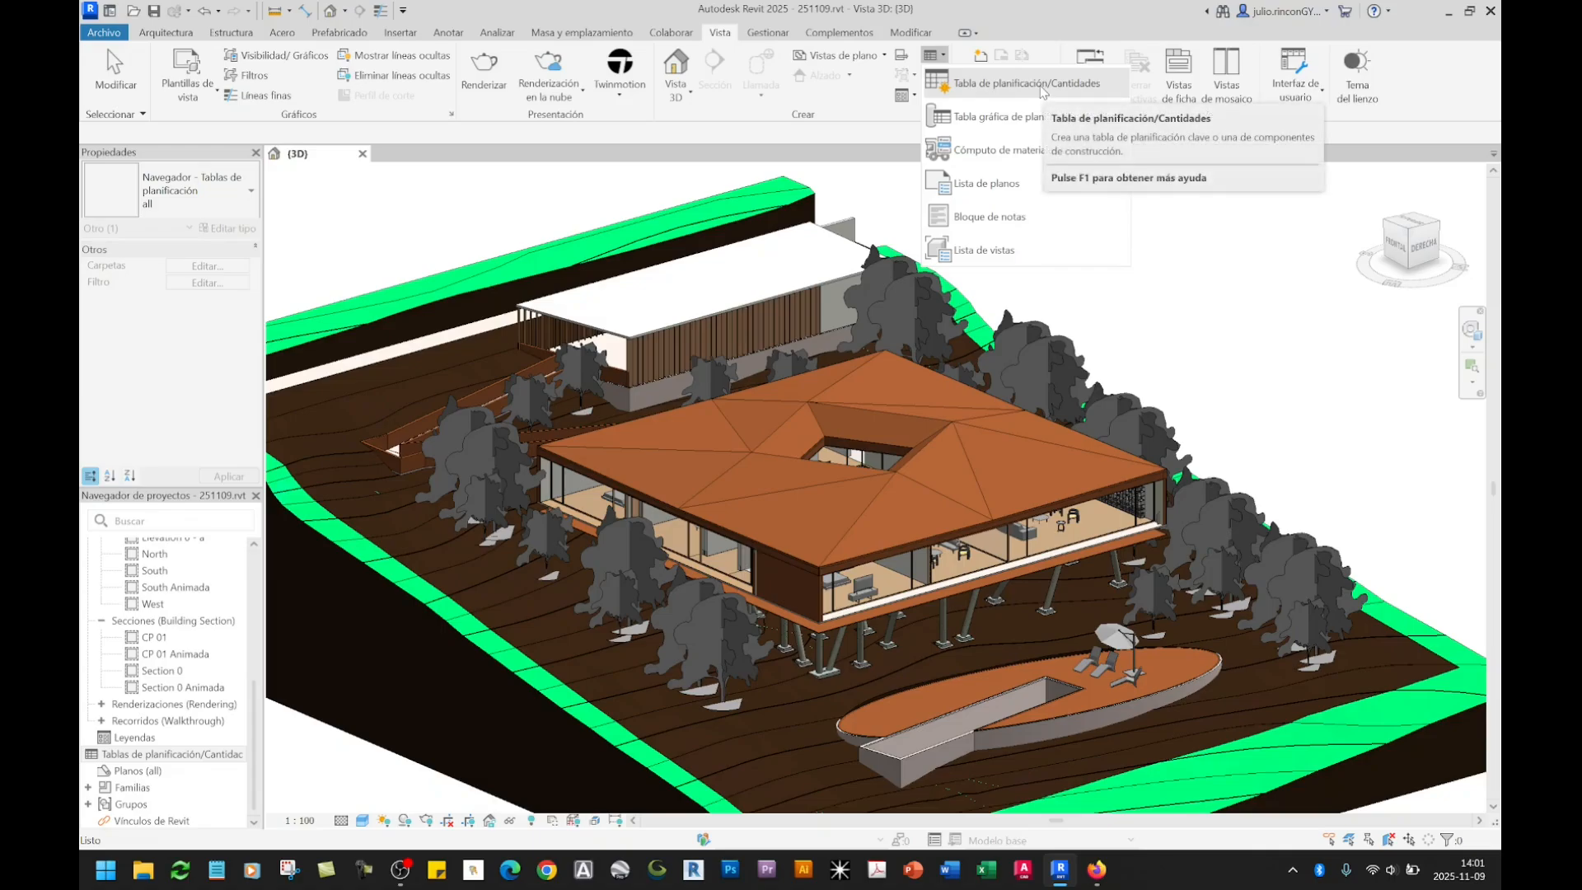
click(720, 36)
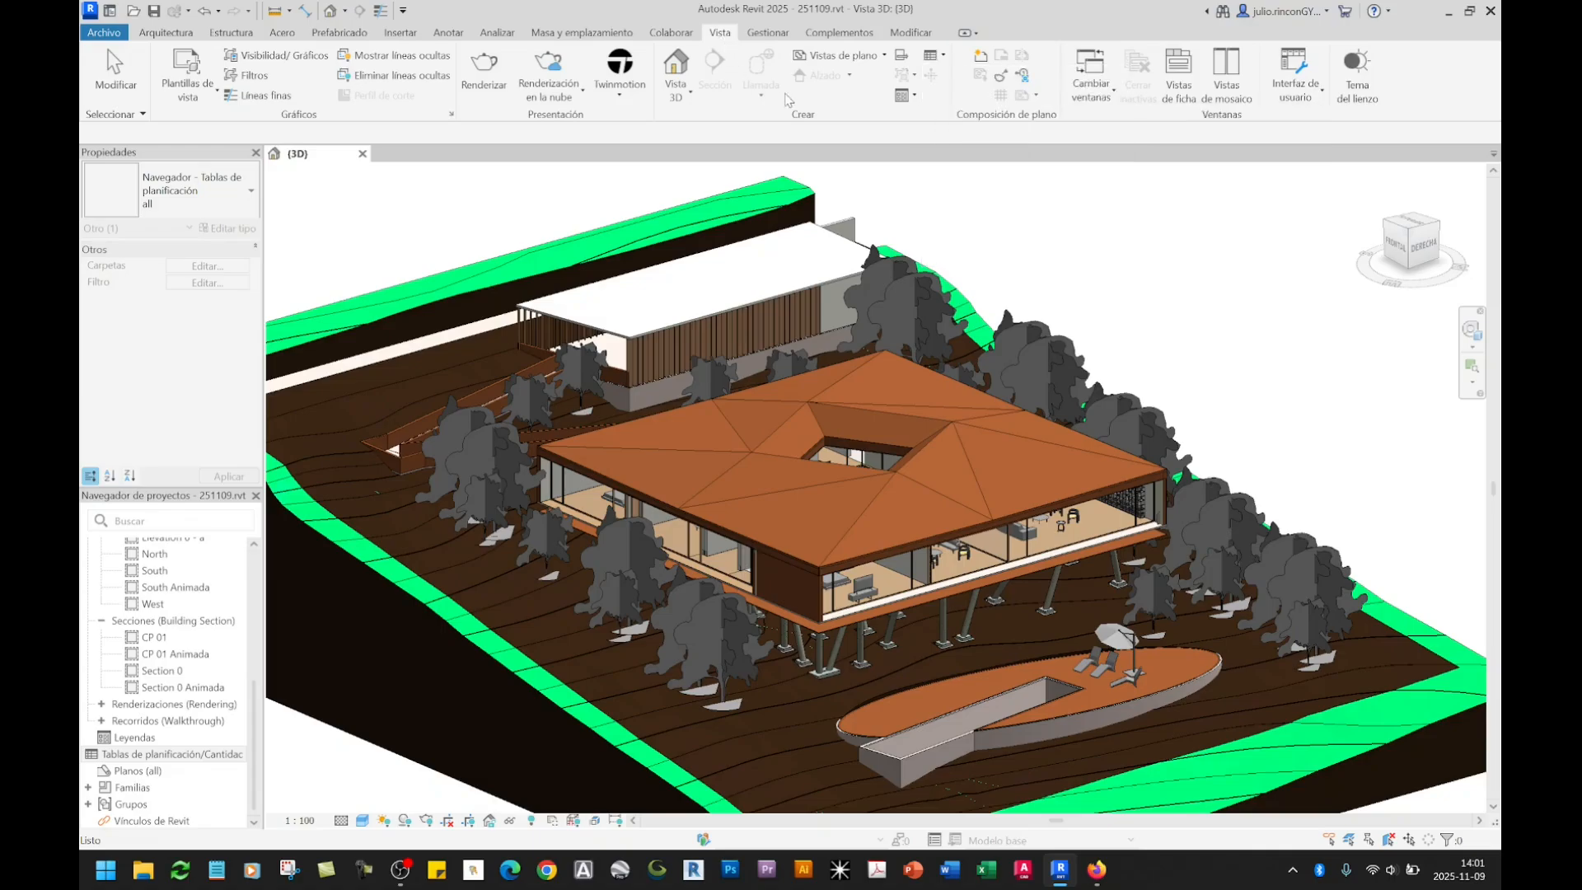
click(941, 61)
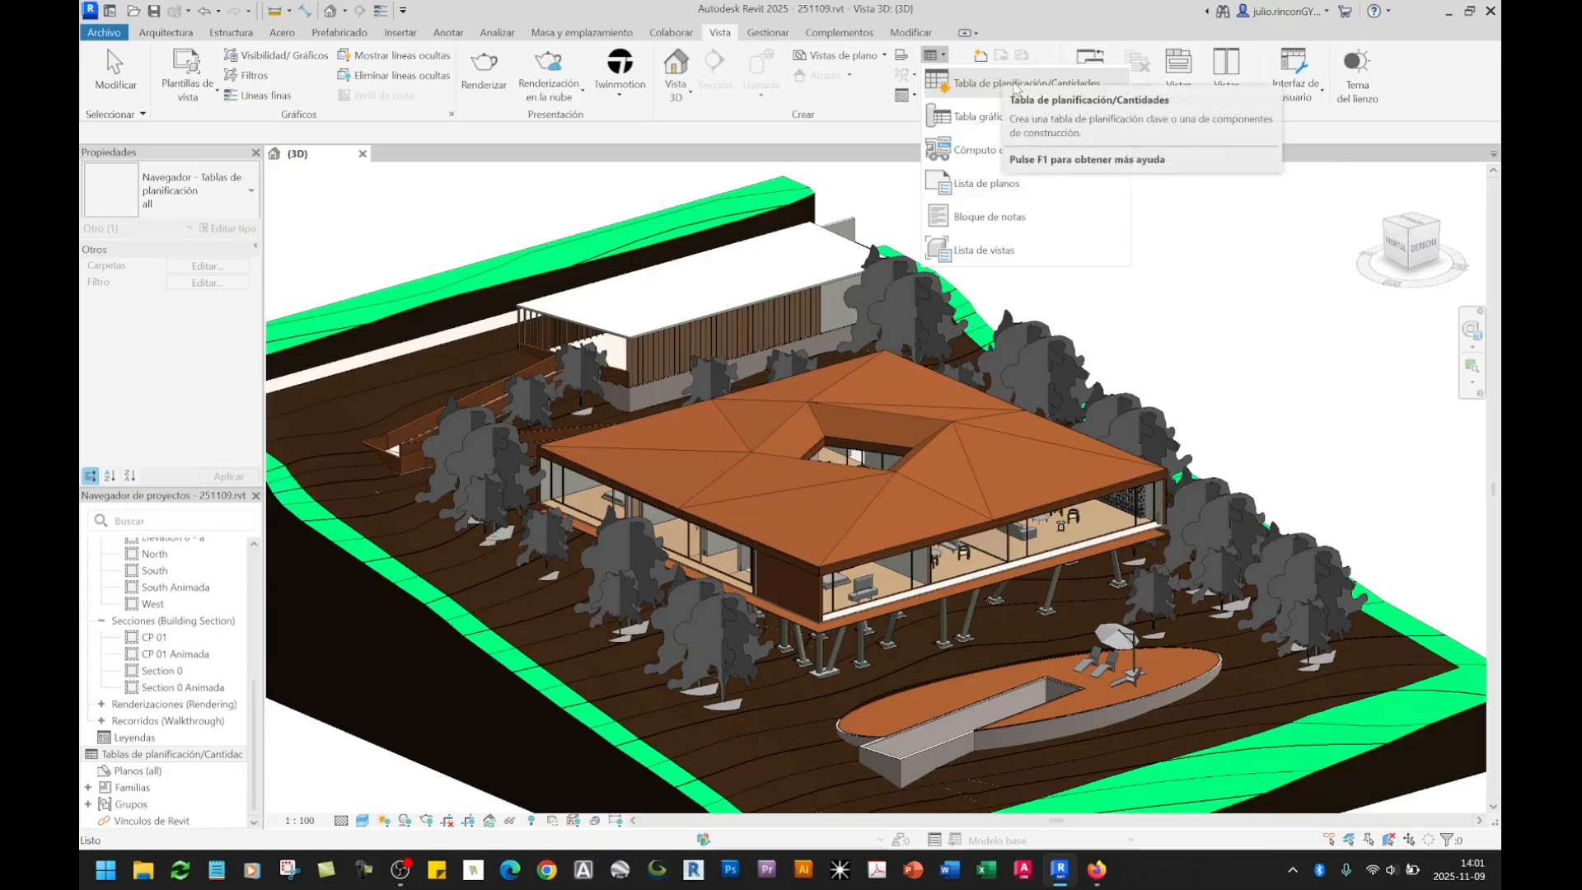
click(1015, 85)
drag(708, 284, 756, 232)
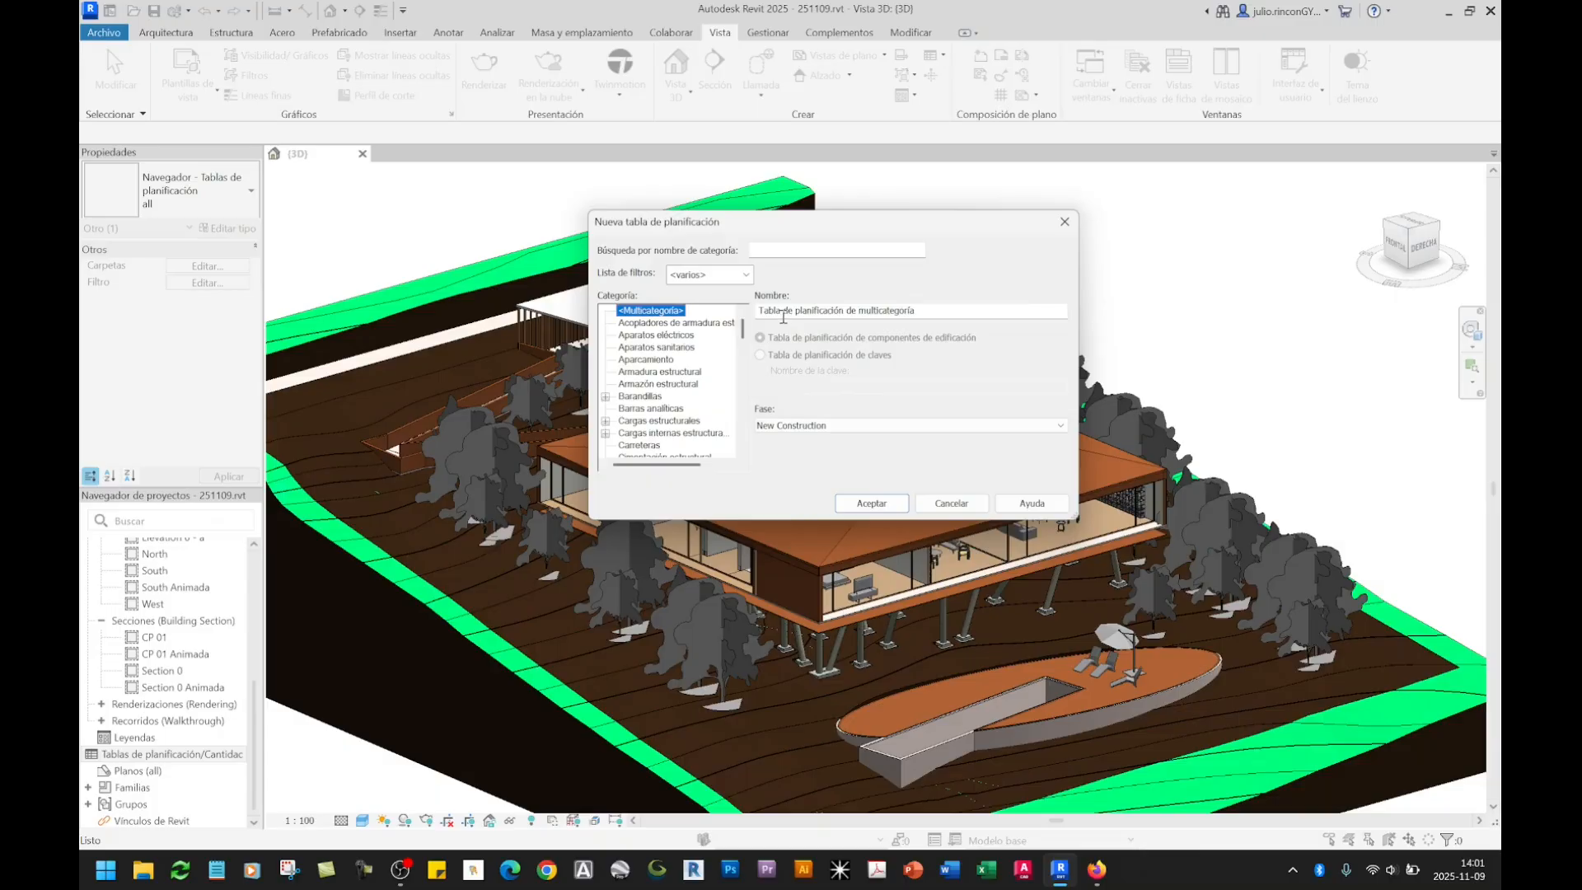
drag(762, 312, 808, 318)
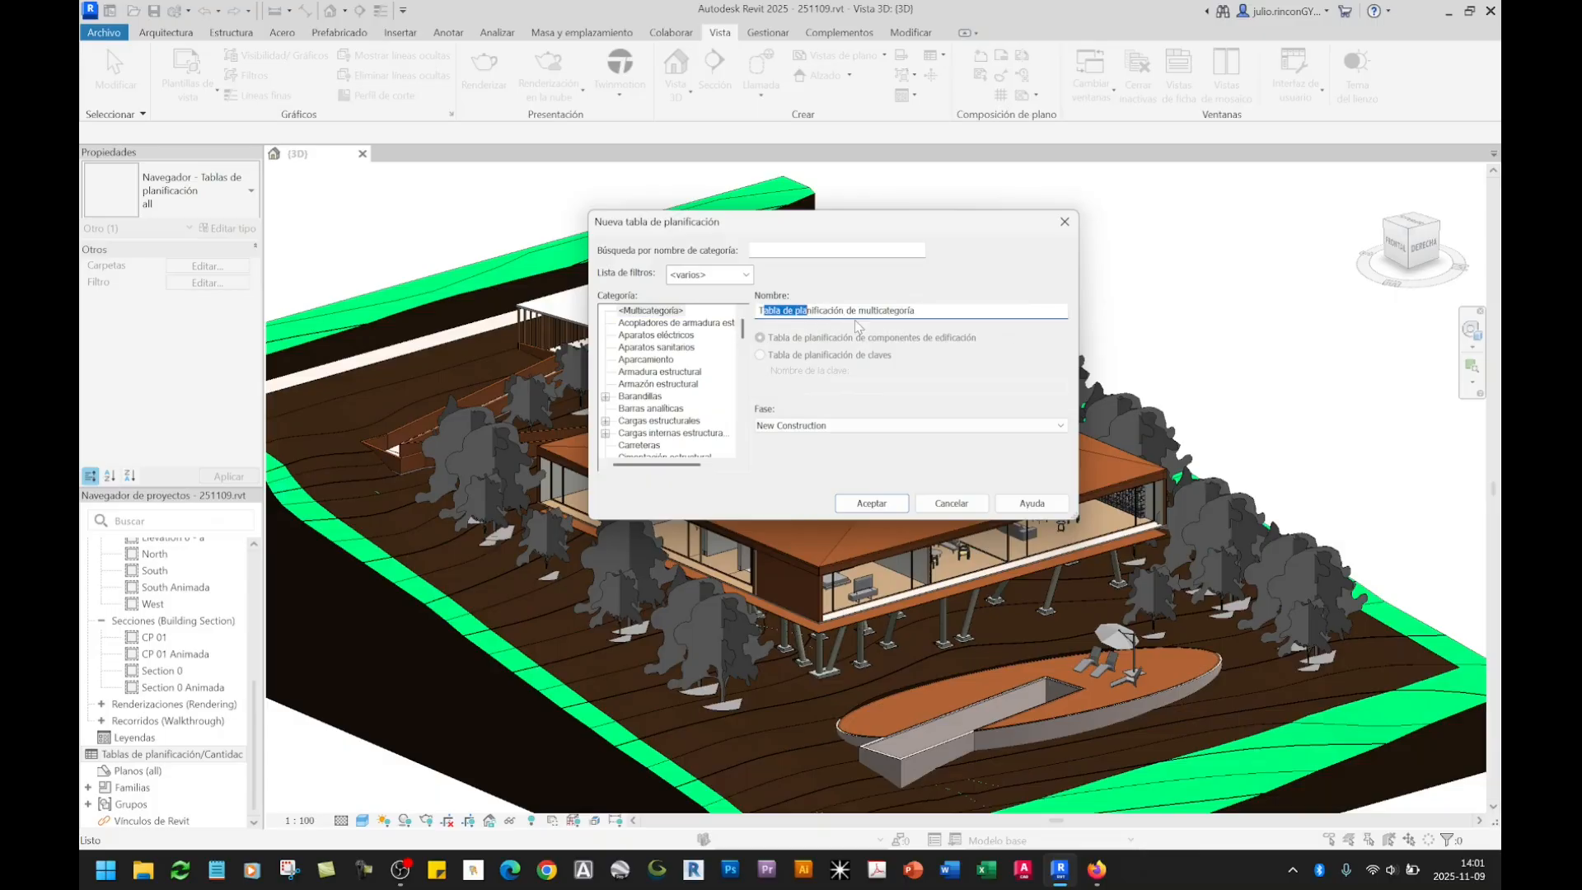
click(651, 311)
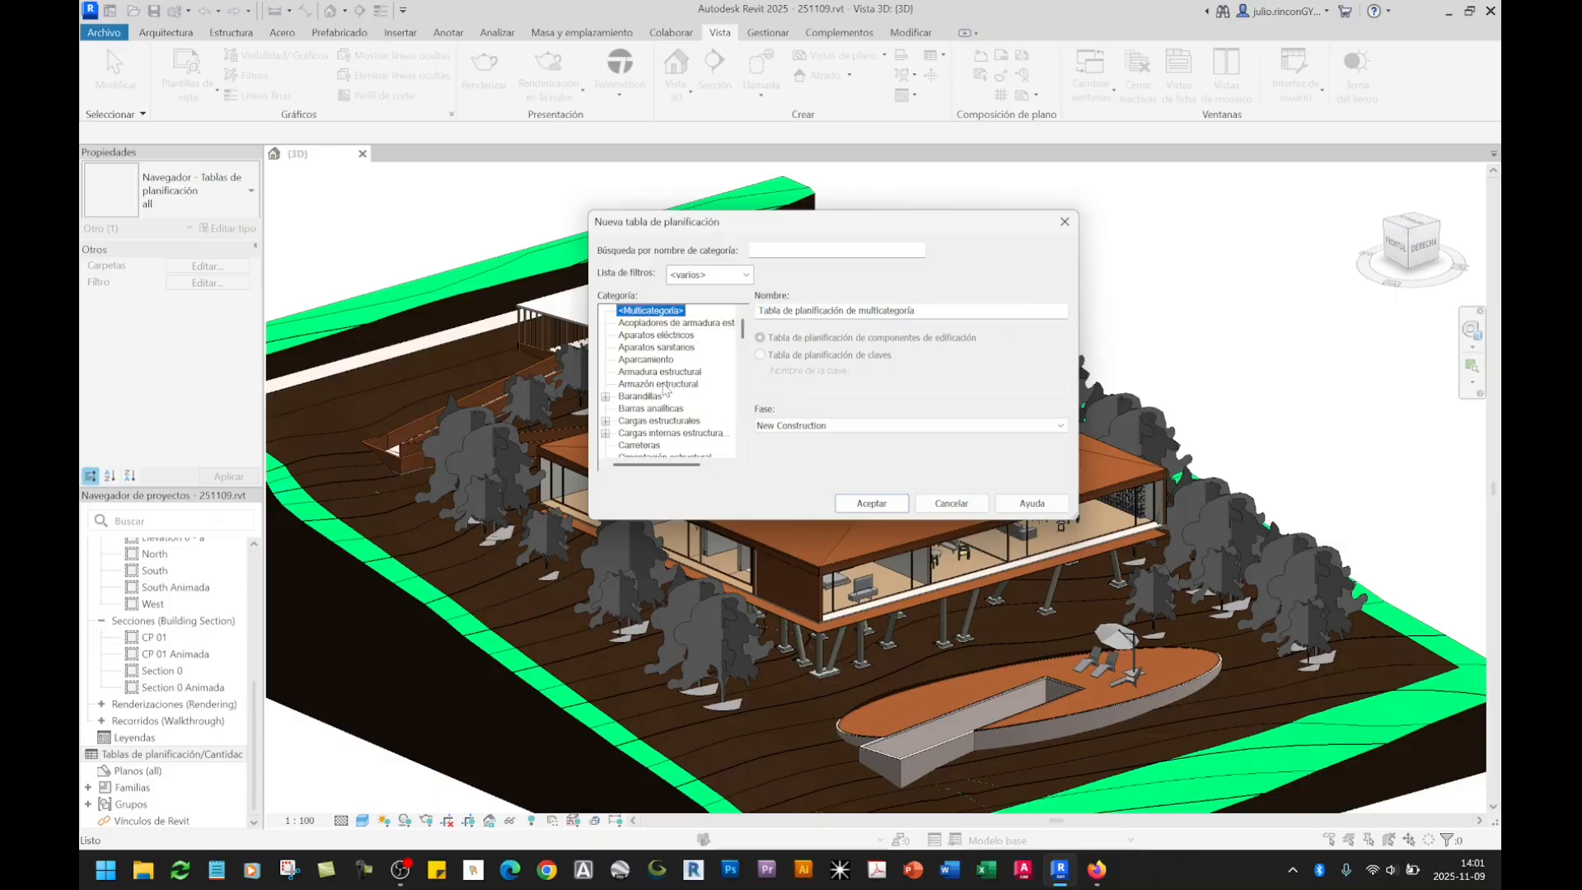
scroll(666, 391, down, 12)
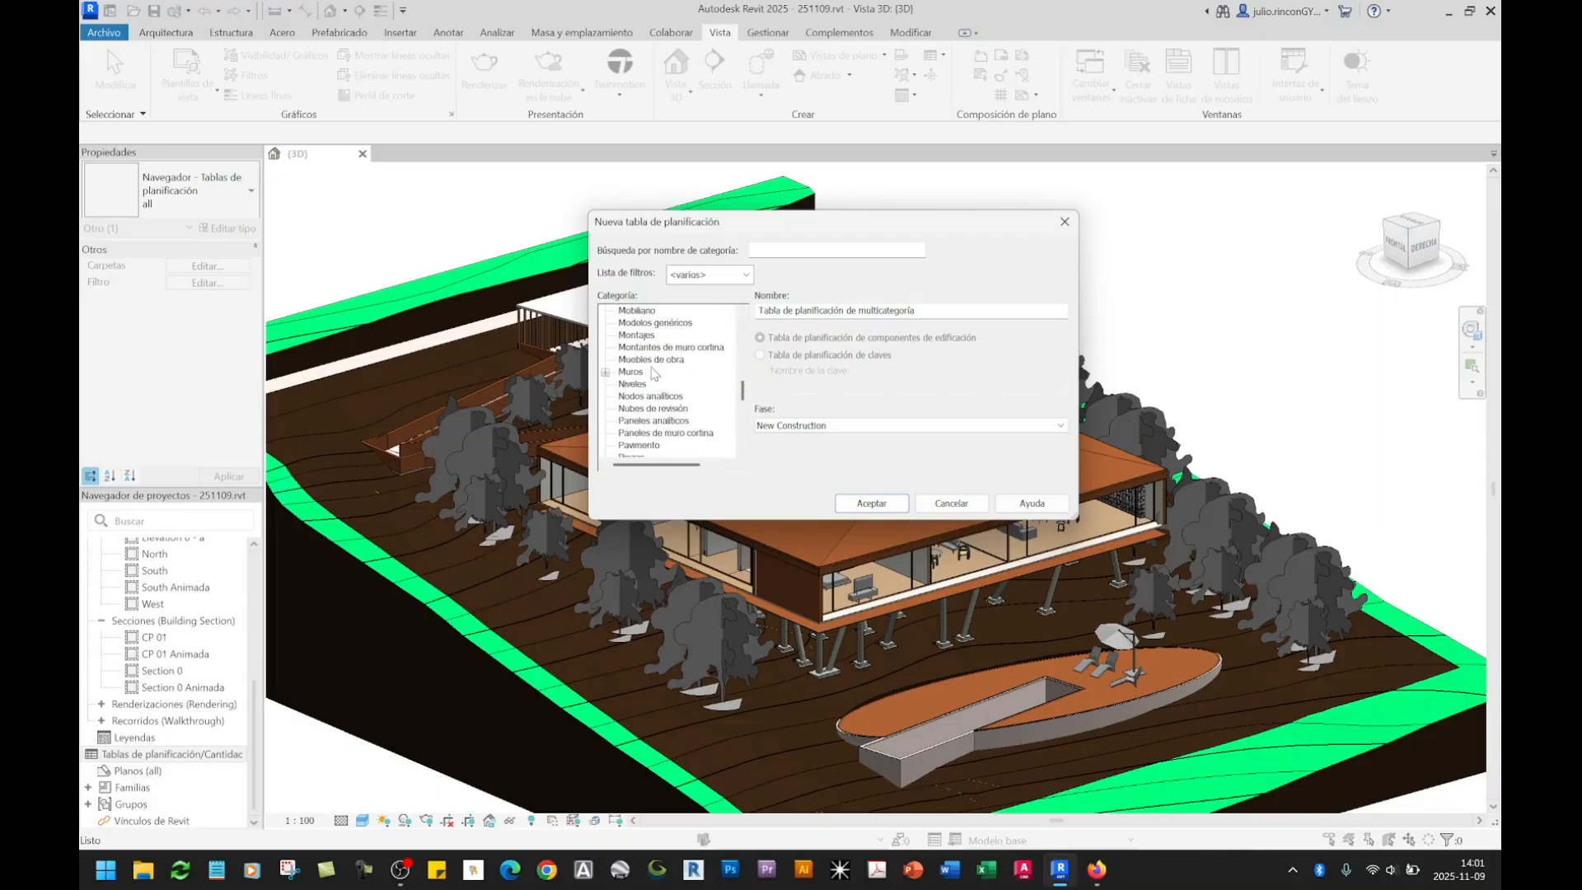
scroll(653, 374, up, 1)
click(638, 410)
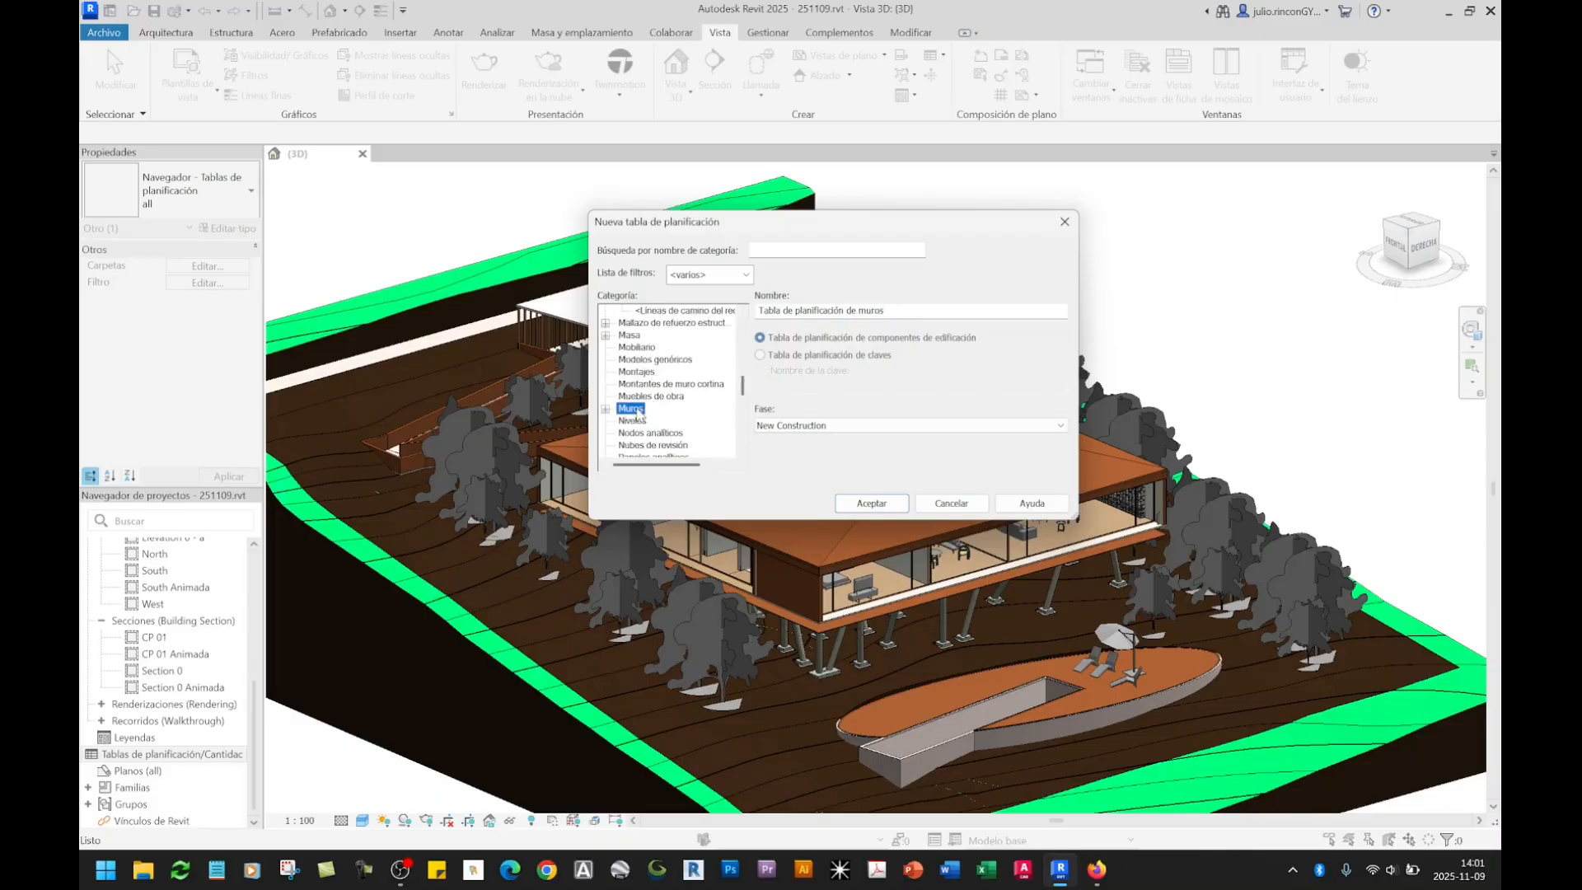
scroll(632, 419, down, 2)
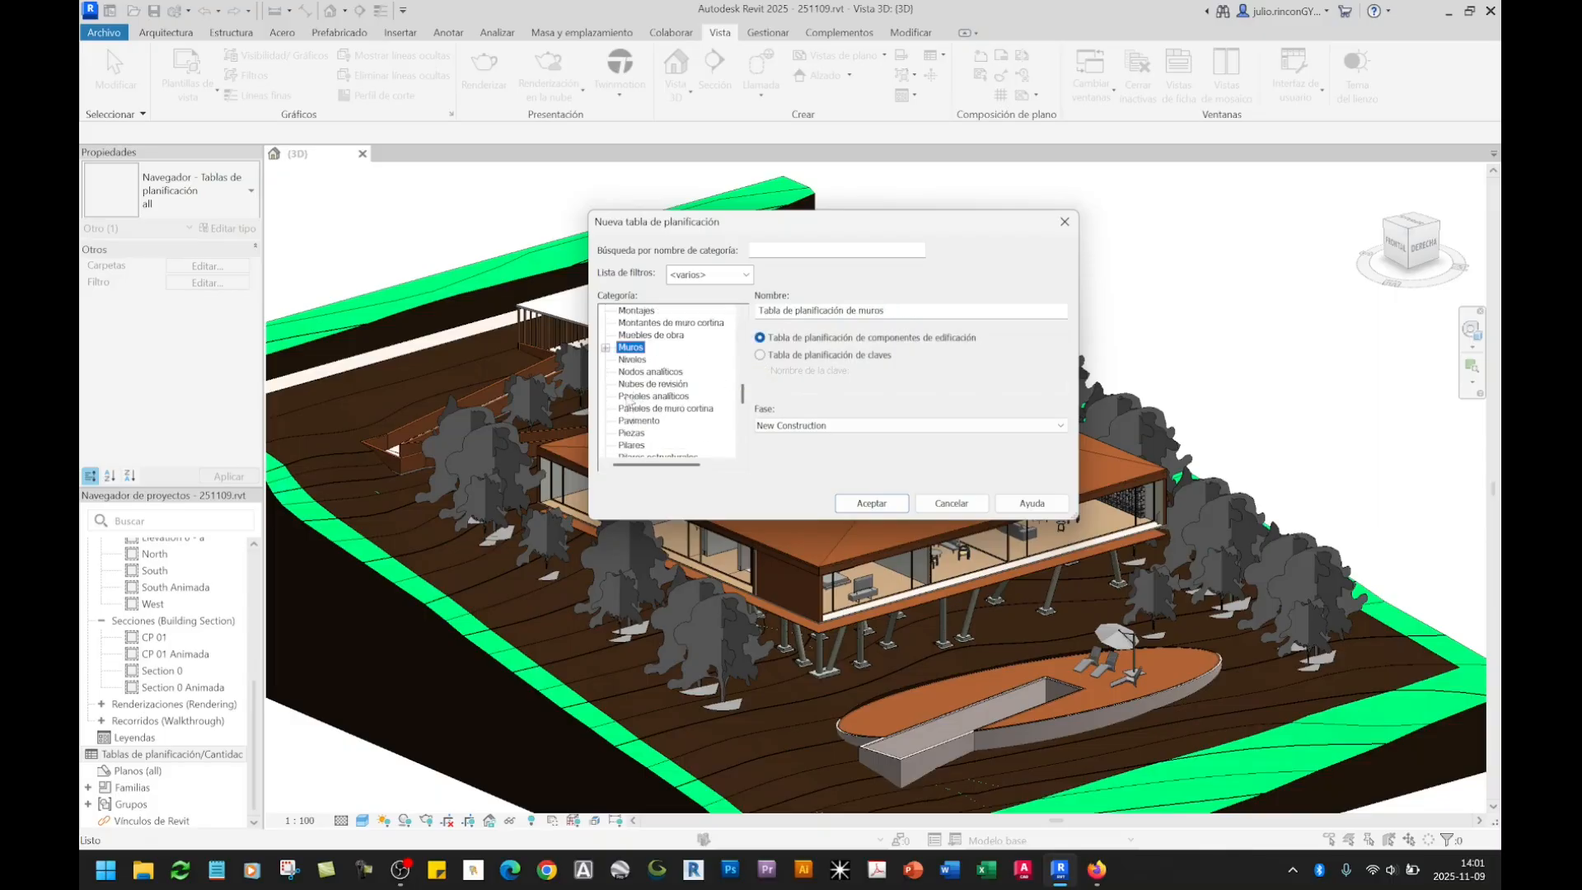
click(606, 348)
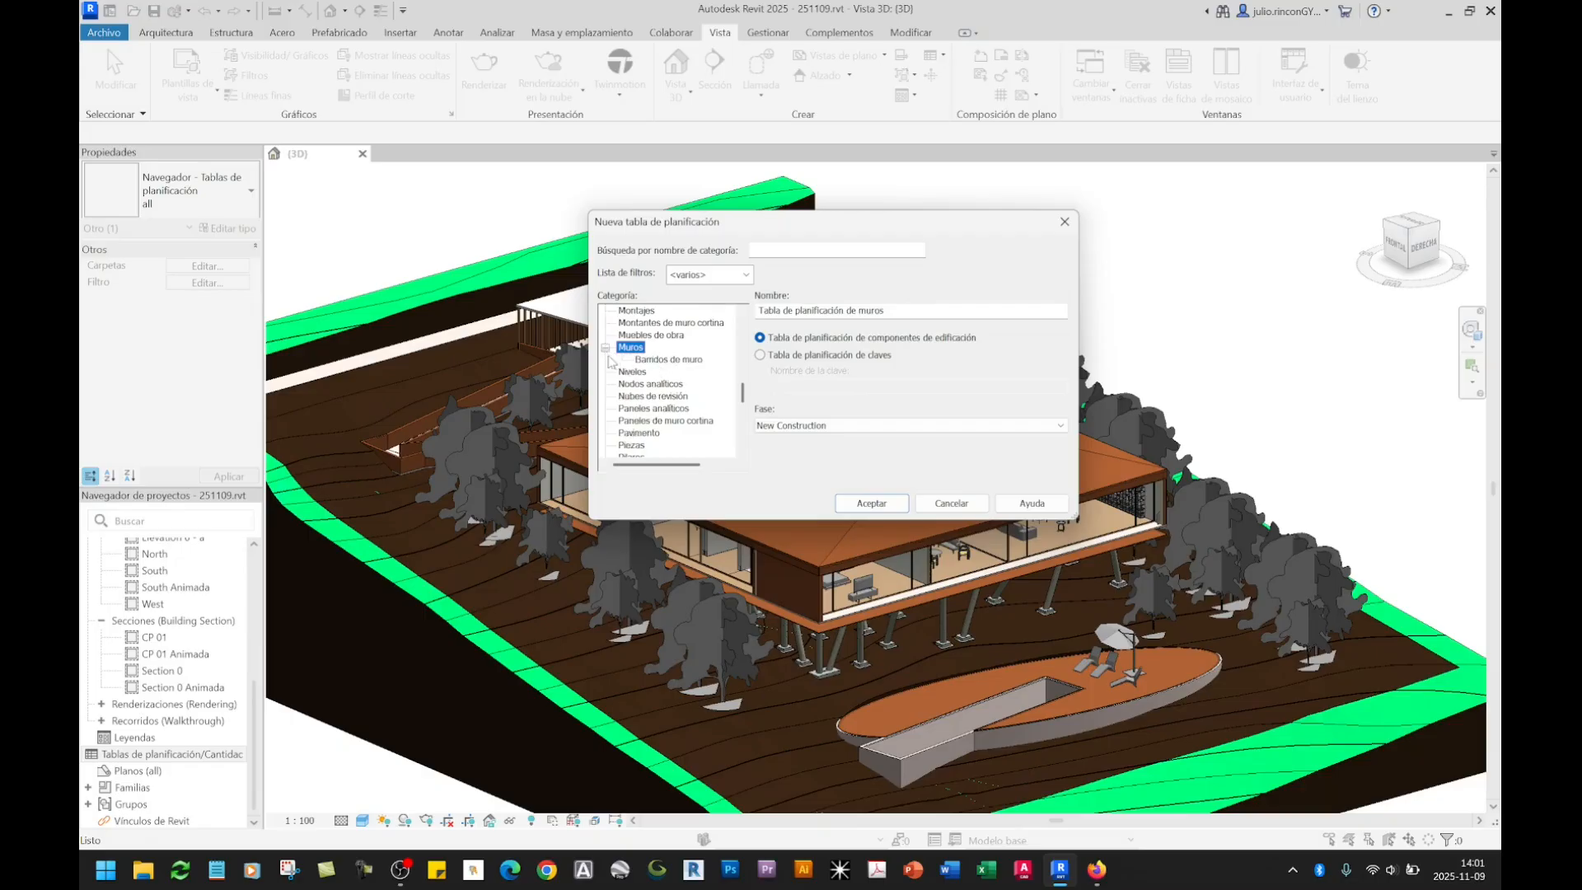
click(606, 348)
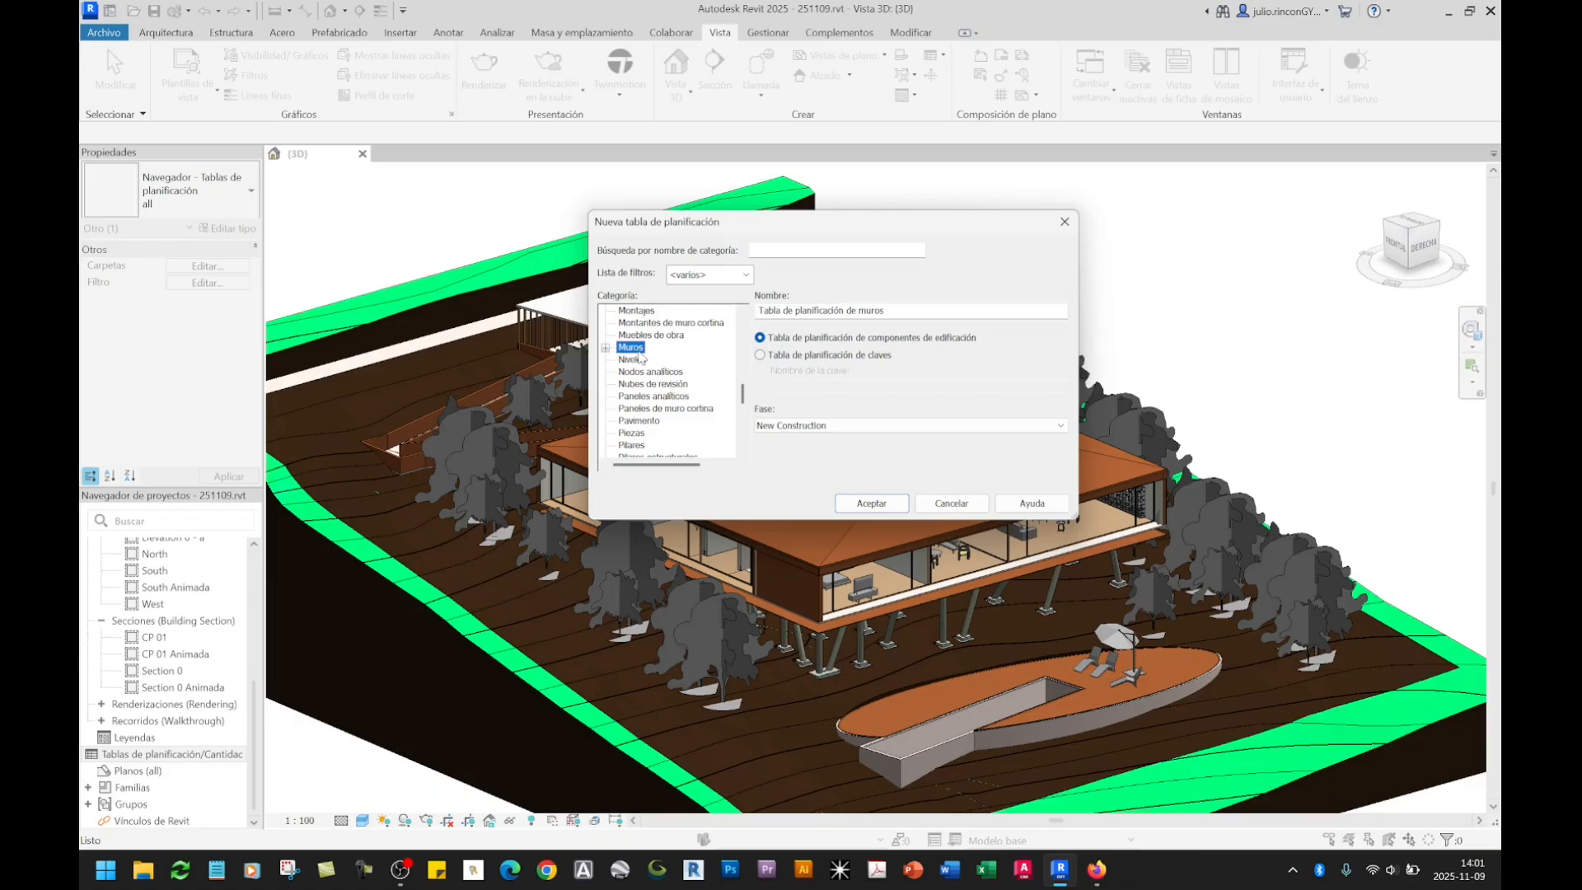
Step: Name the new wall schedule "Cuantificación de muros"
click(777, 312)
drag(844, 311, 756, 312)
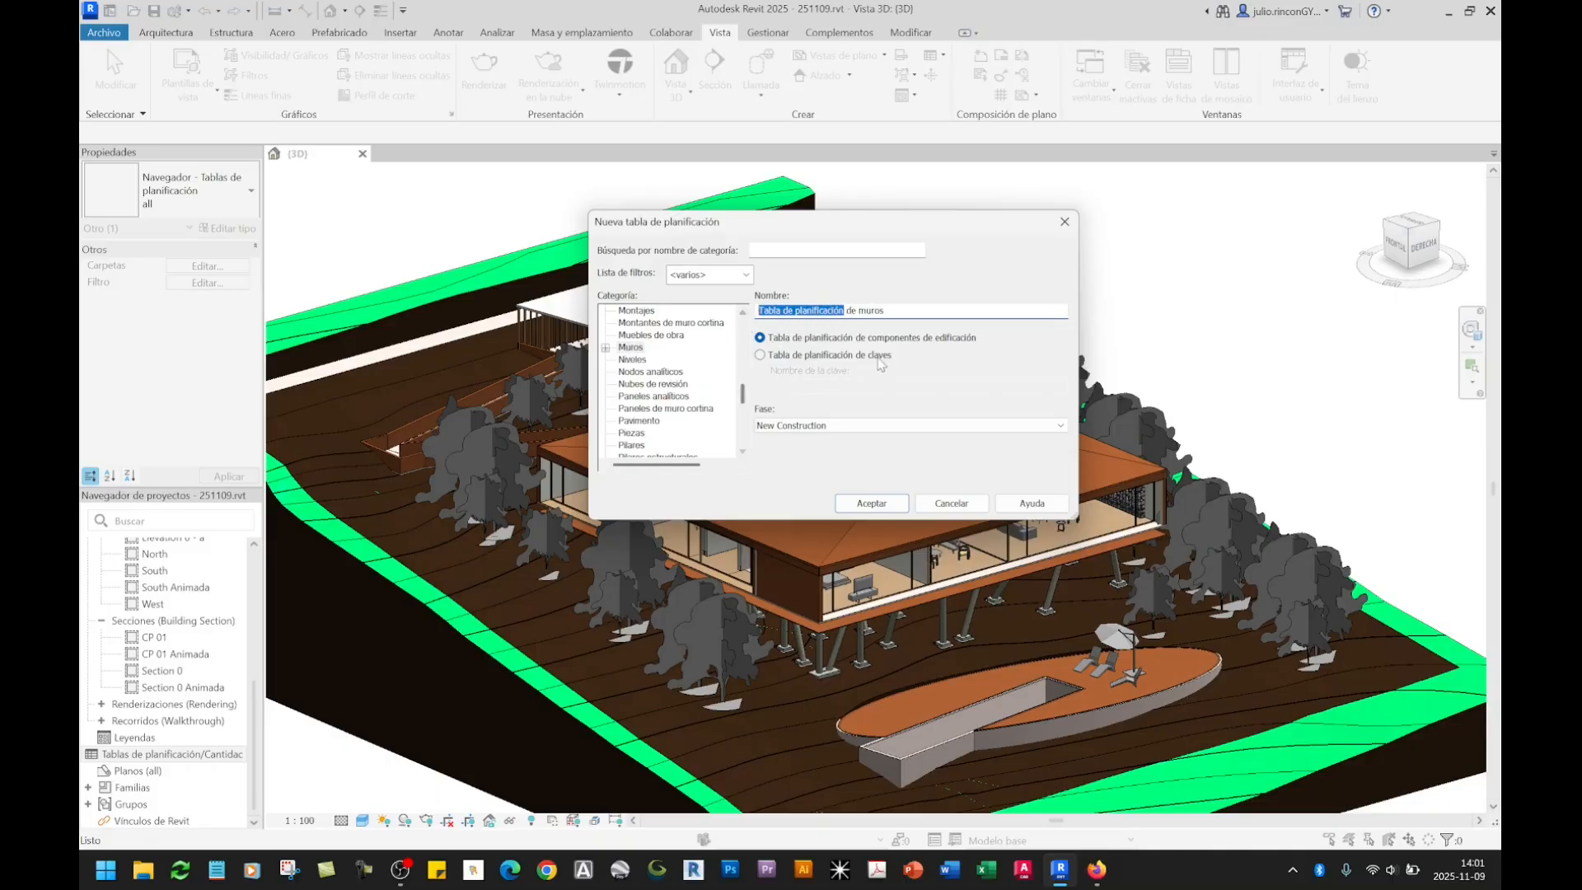
text(Cuantifica)
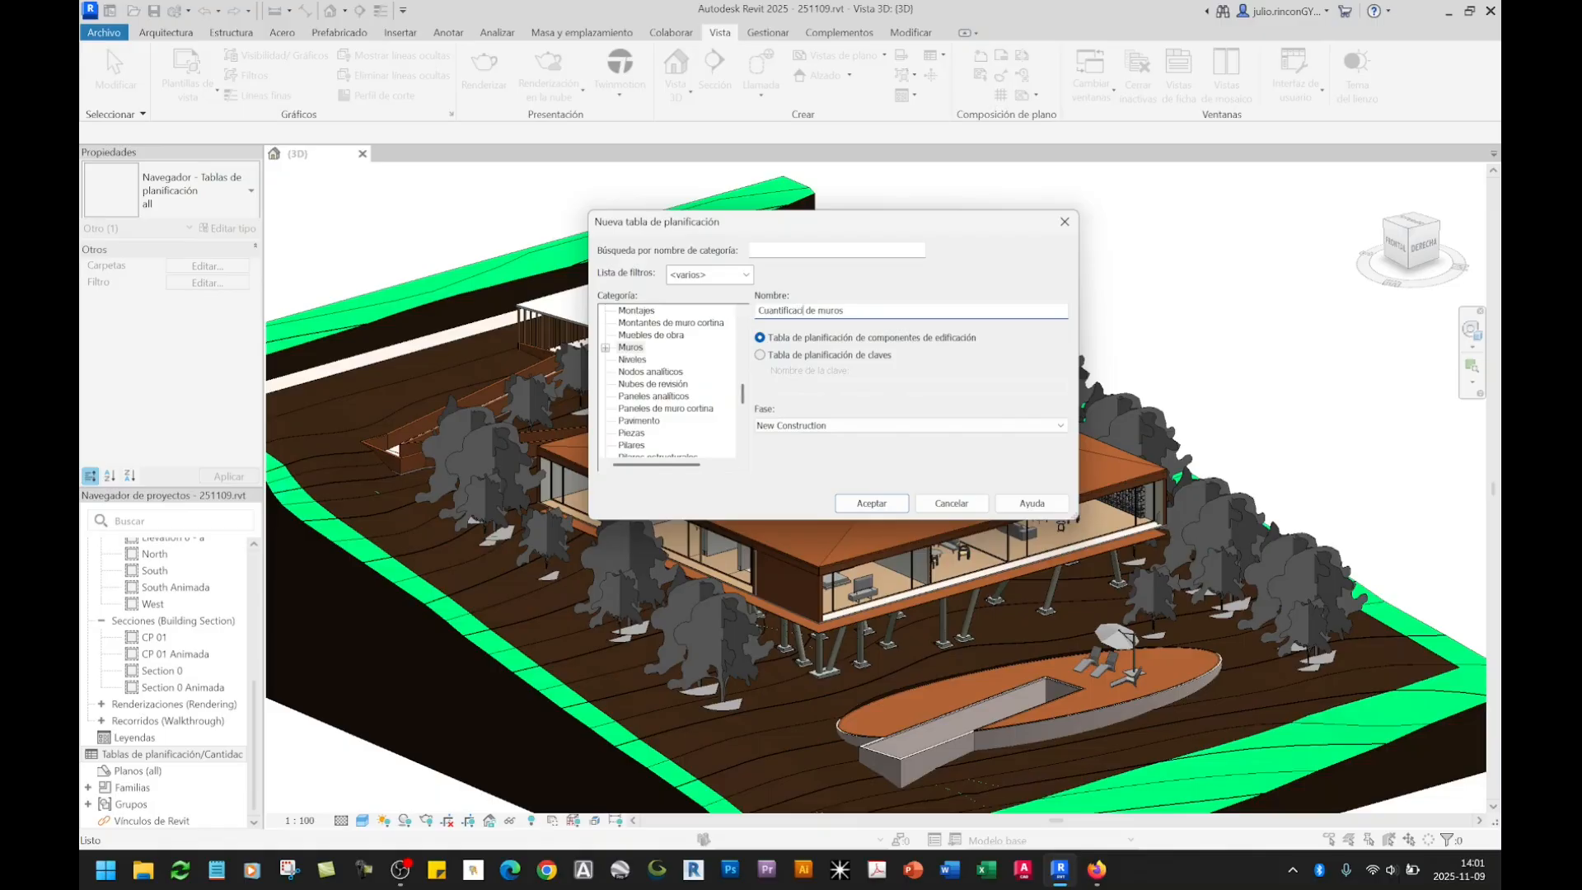
text(ción)
Step: Set the wall schedule's phase to New Construction and accept the new schedule settings
click(808, 425)
click(807, 449)
click(826, 425)
click(826, 448)
click(907, 428)
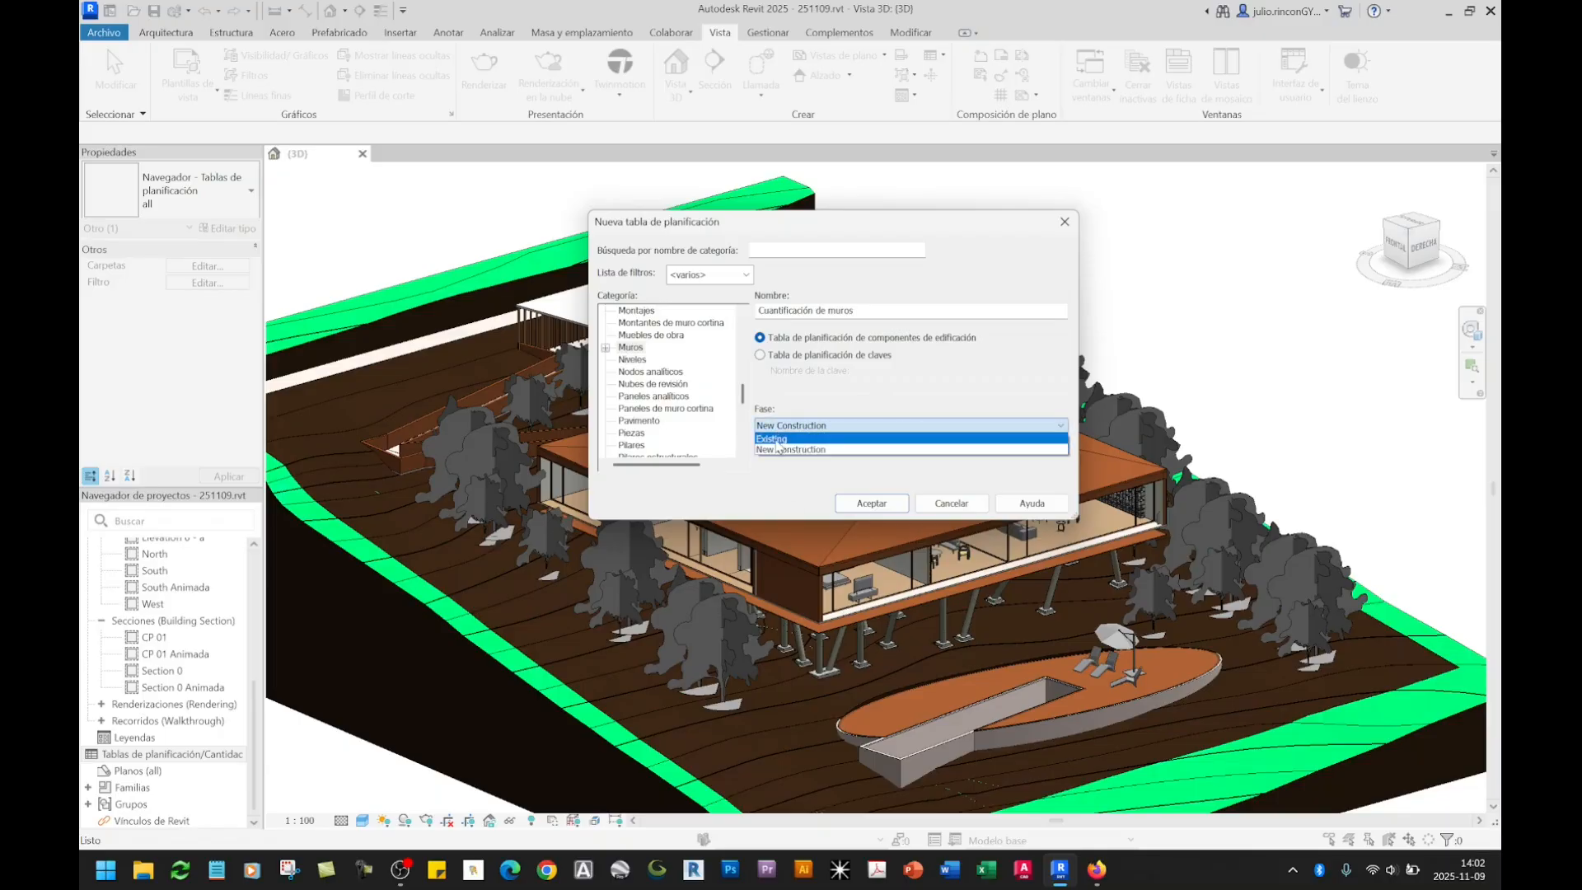
click(867, 311)
drag(868, 311, 755, 314)
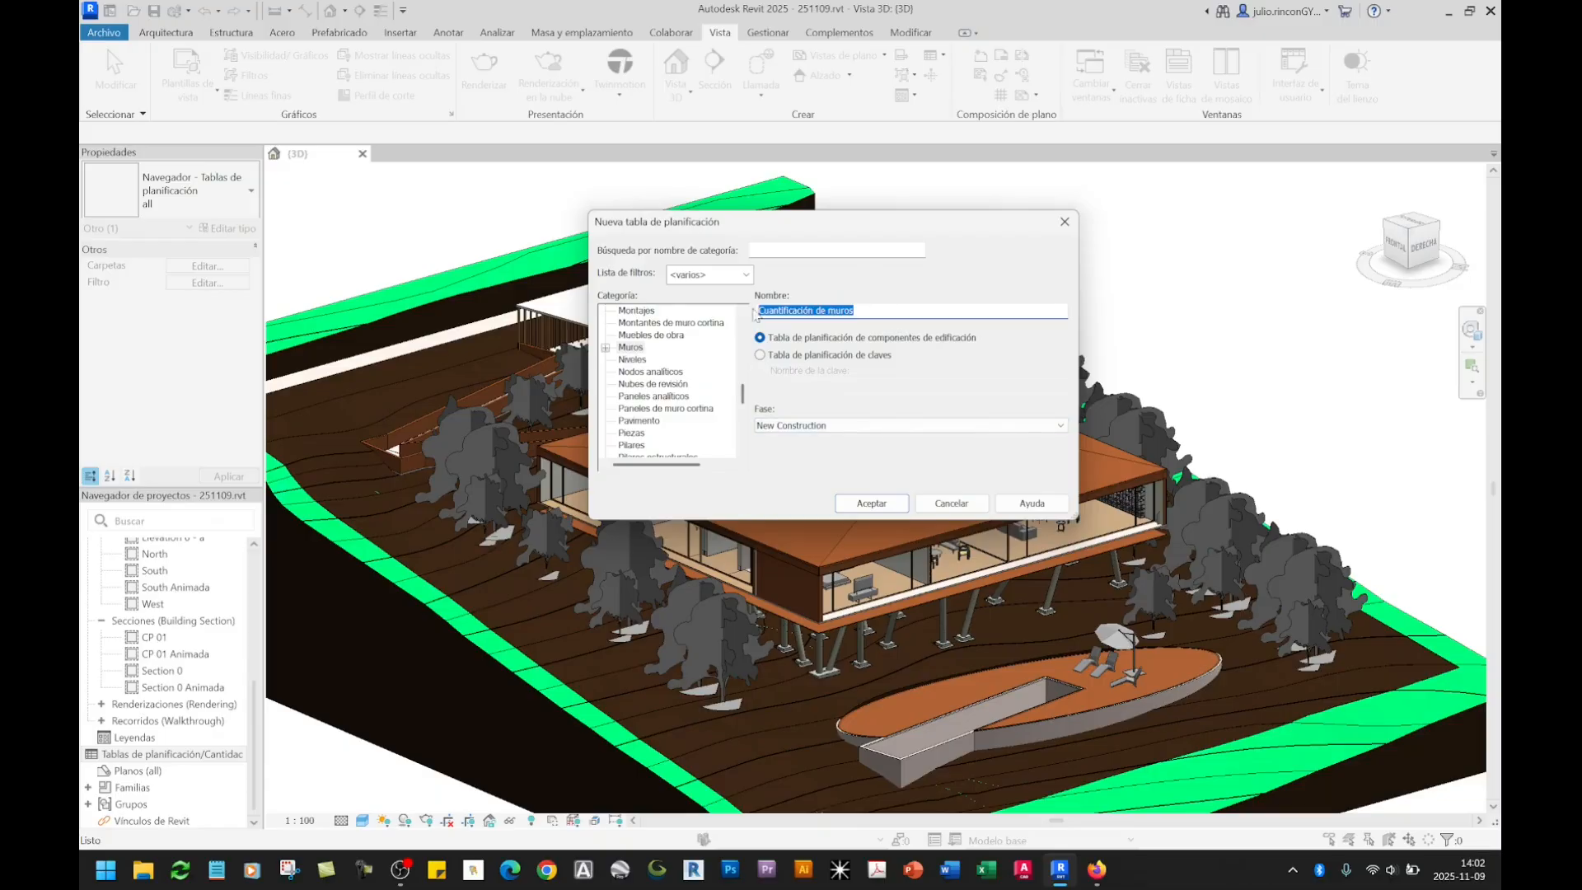
click(837, 426)
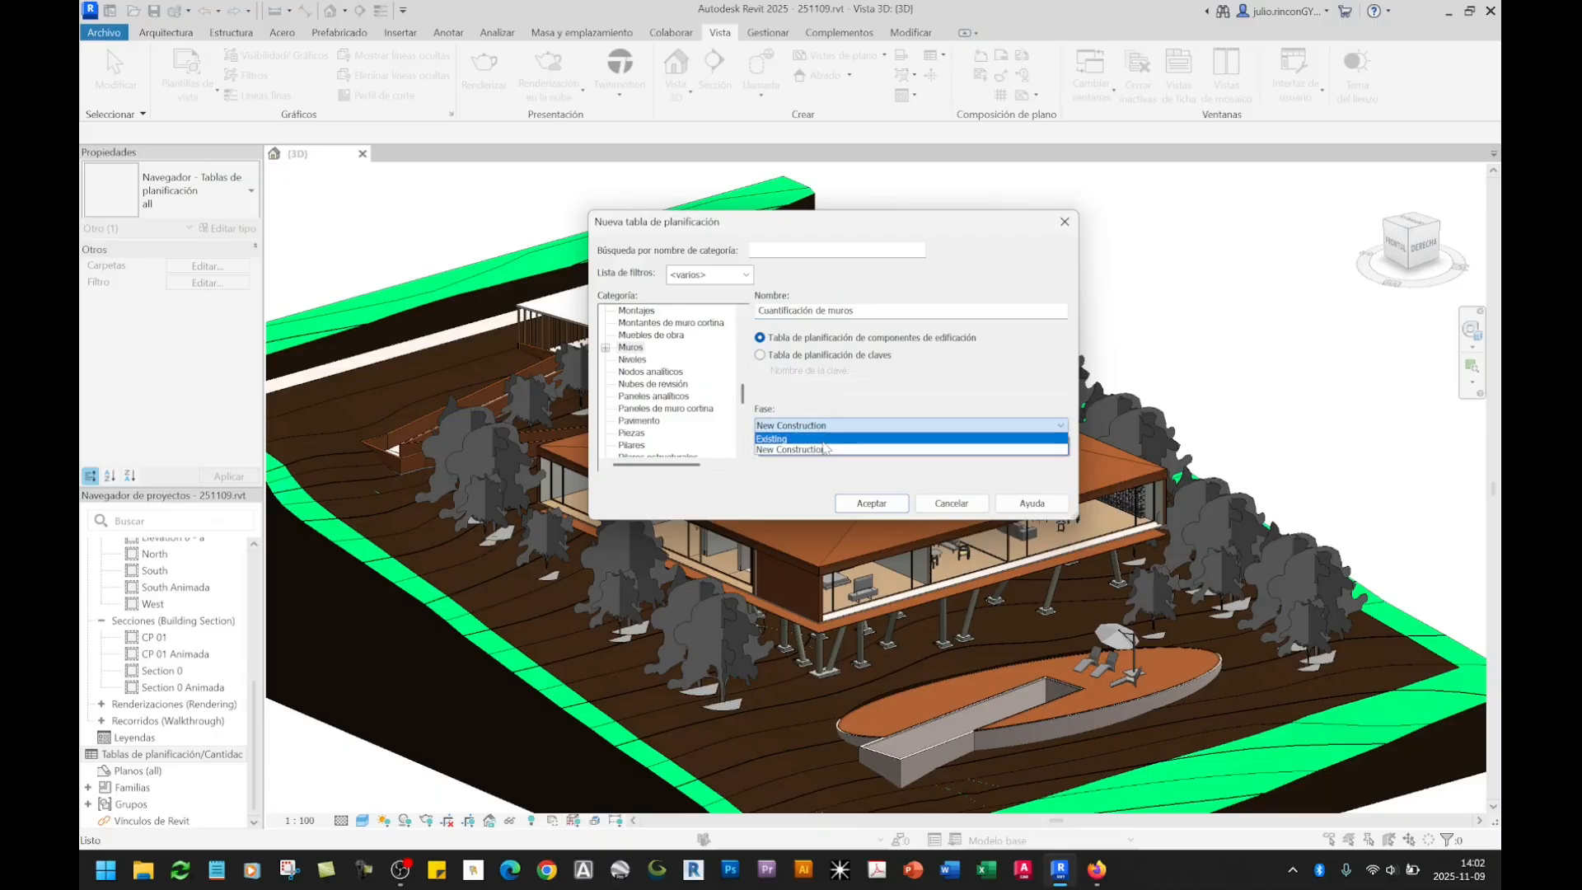
click(824, 440)
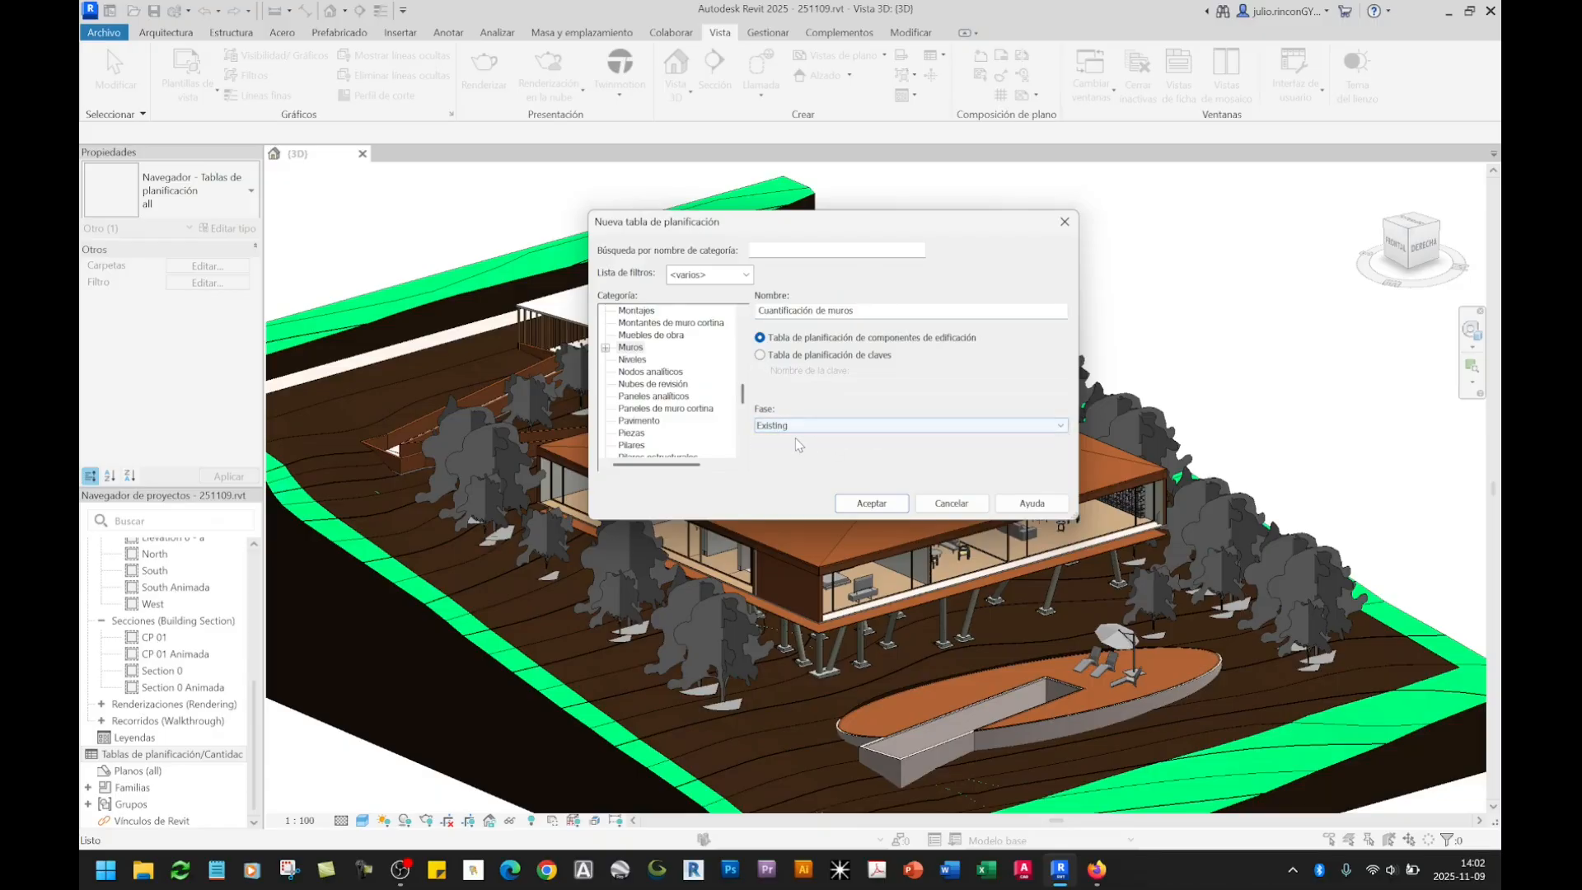
click(837, 434)
click(839, 450)
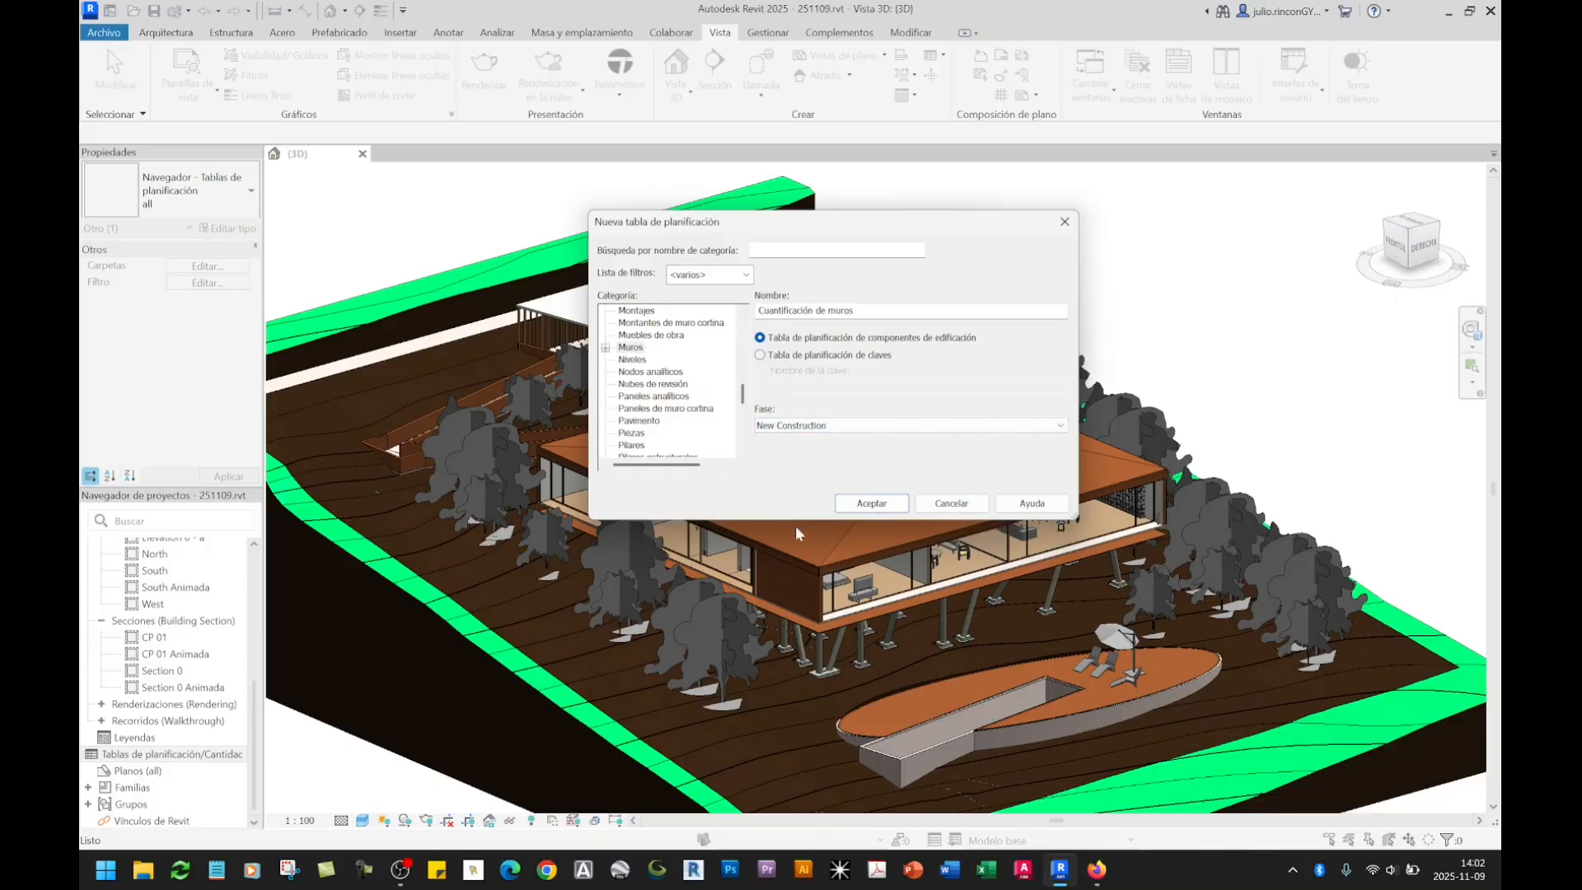
click(869, 504)
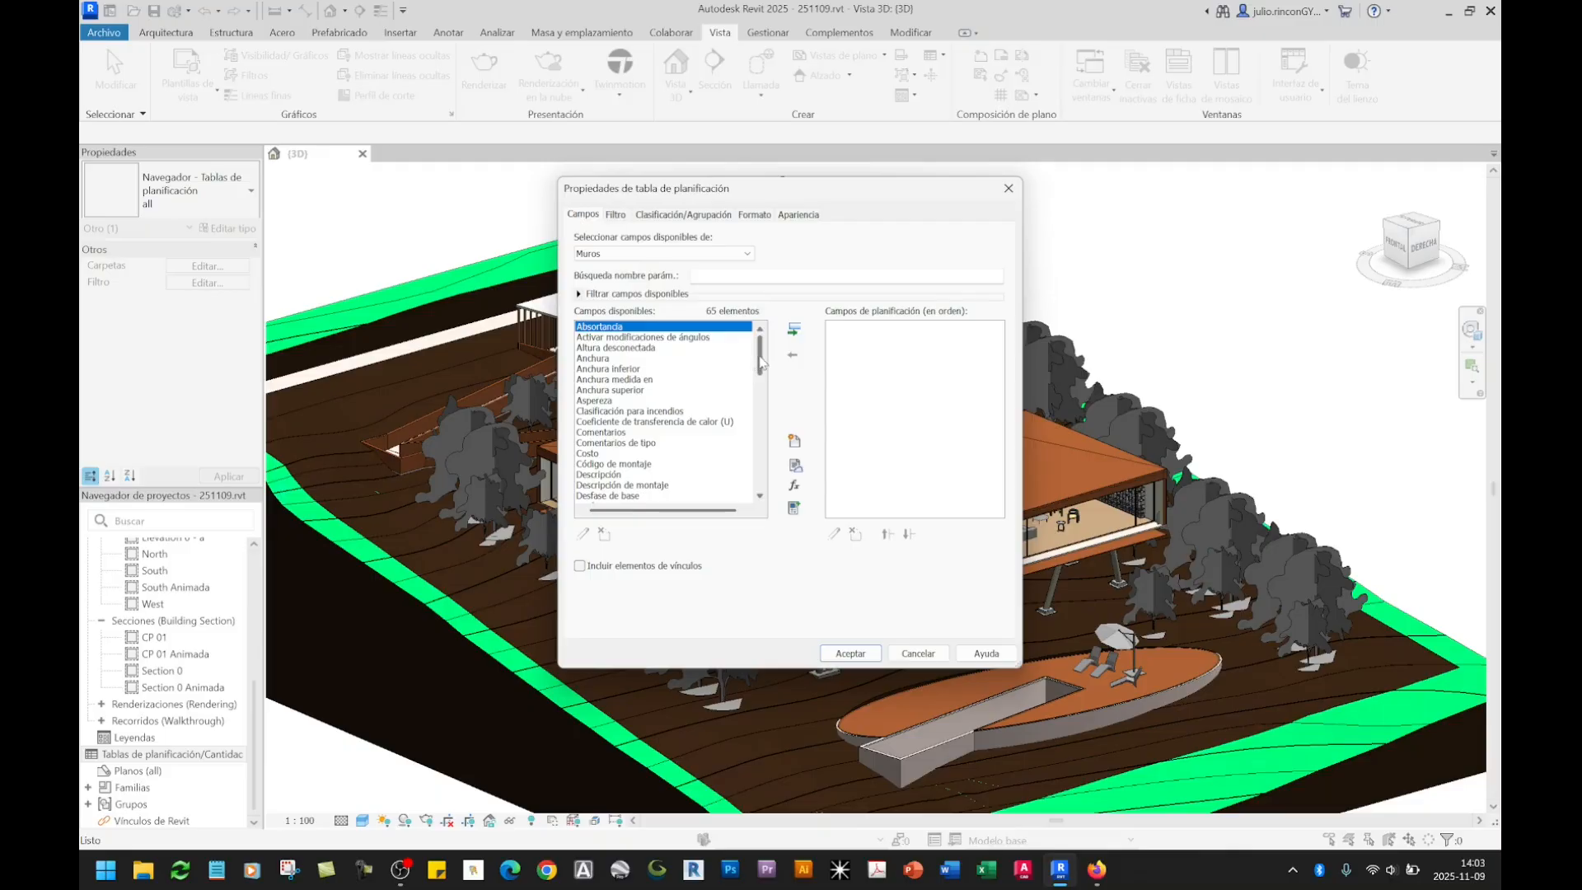
Step: Add the available field Anchura to the wall schedule's fields
click(672, 390)
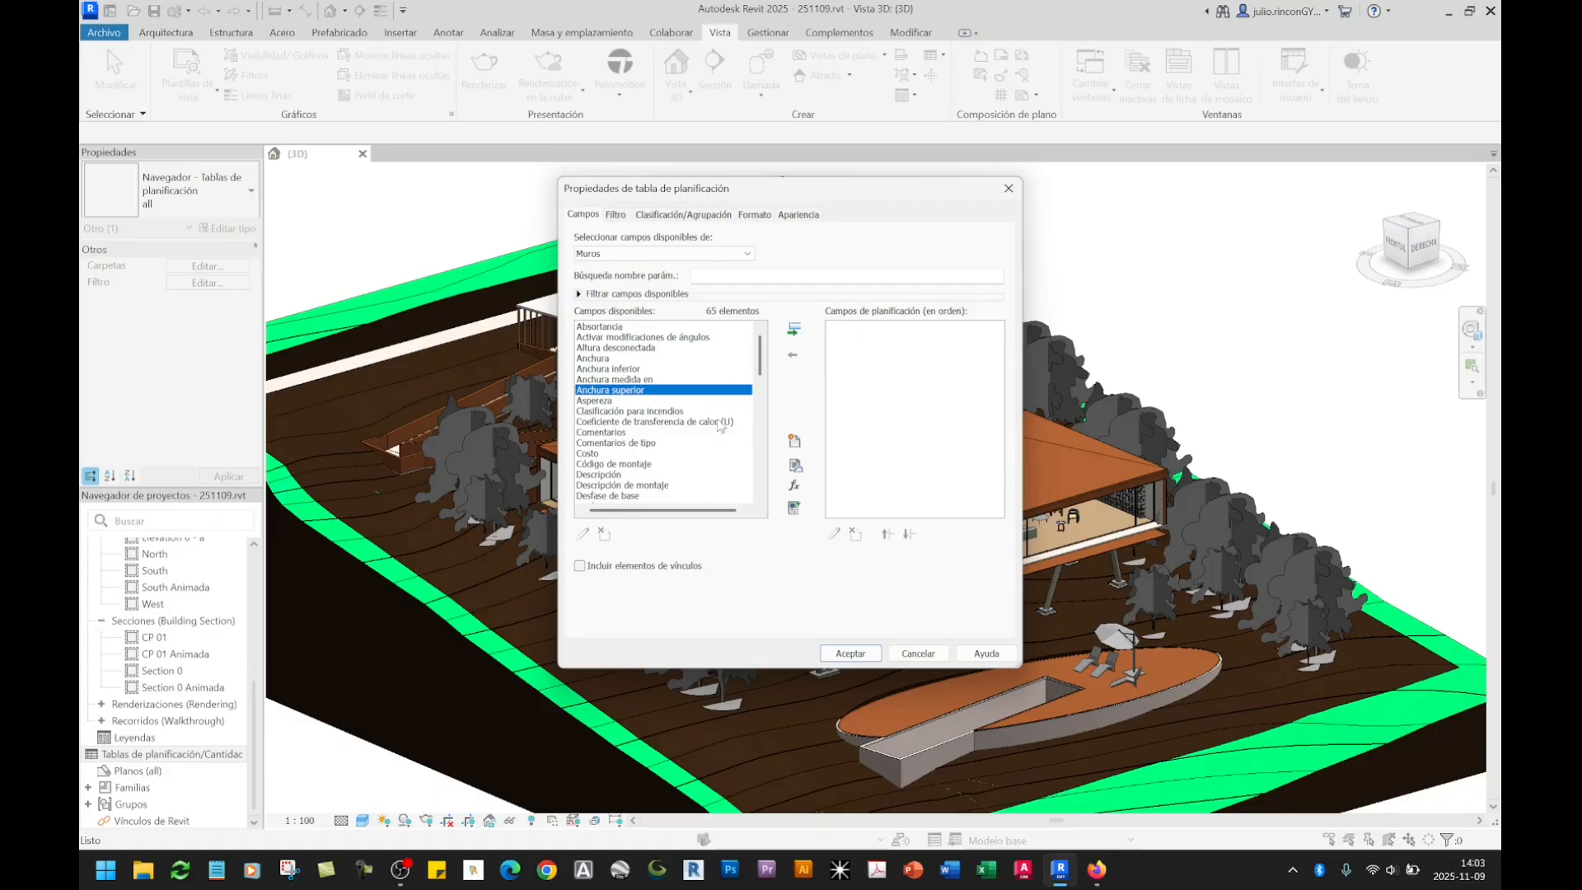
click(614, 328)
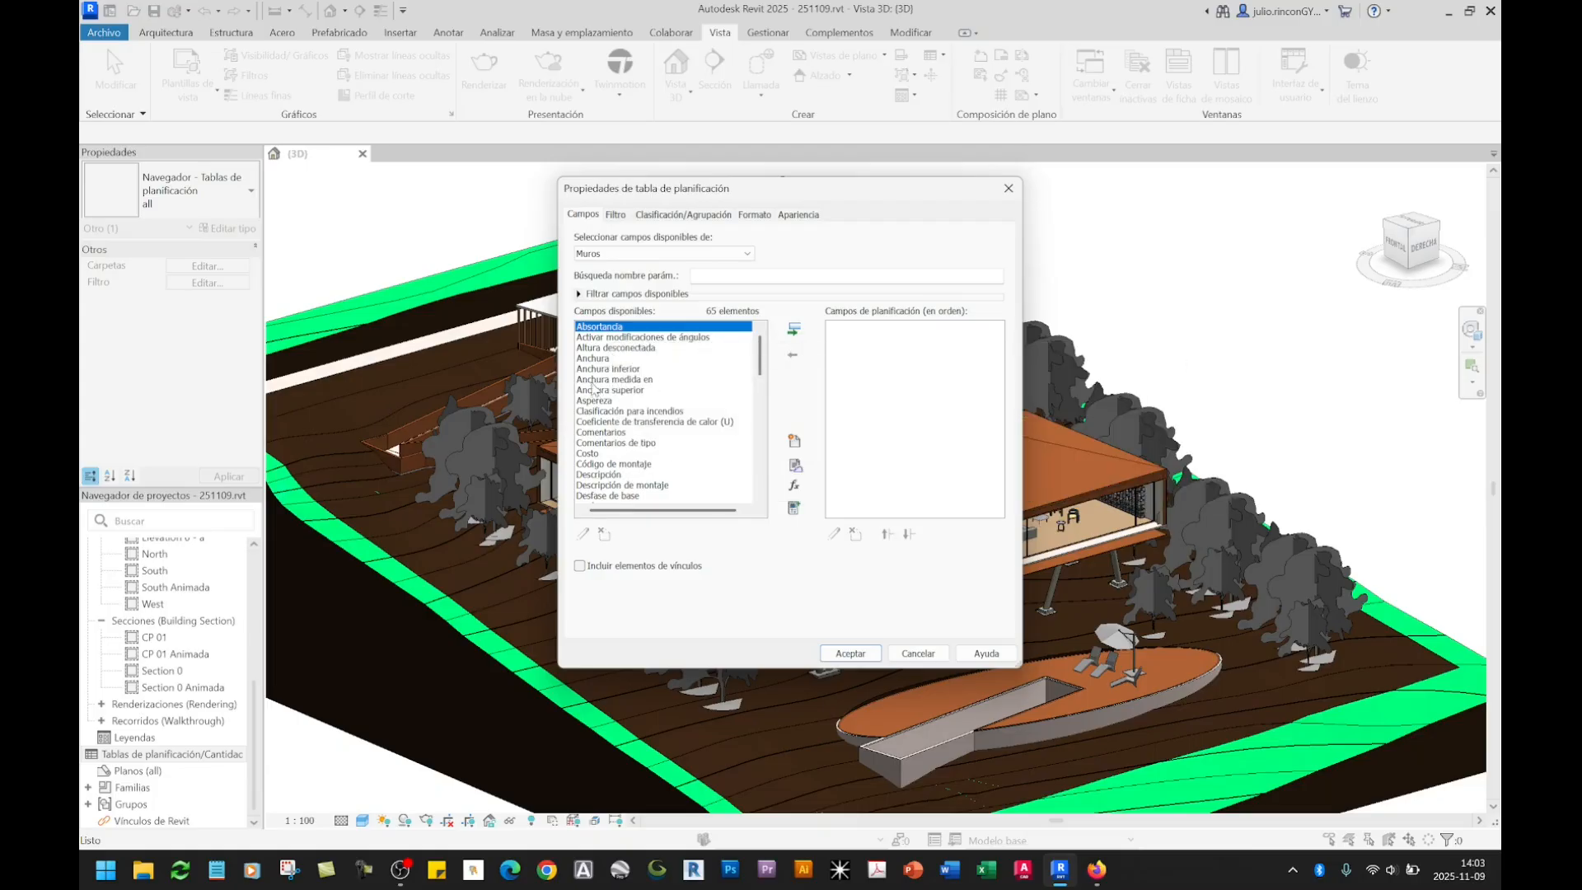
click(613, 358)
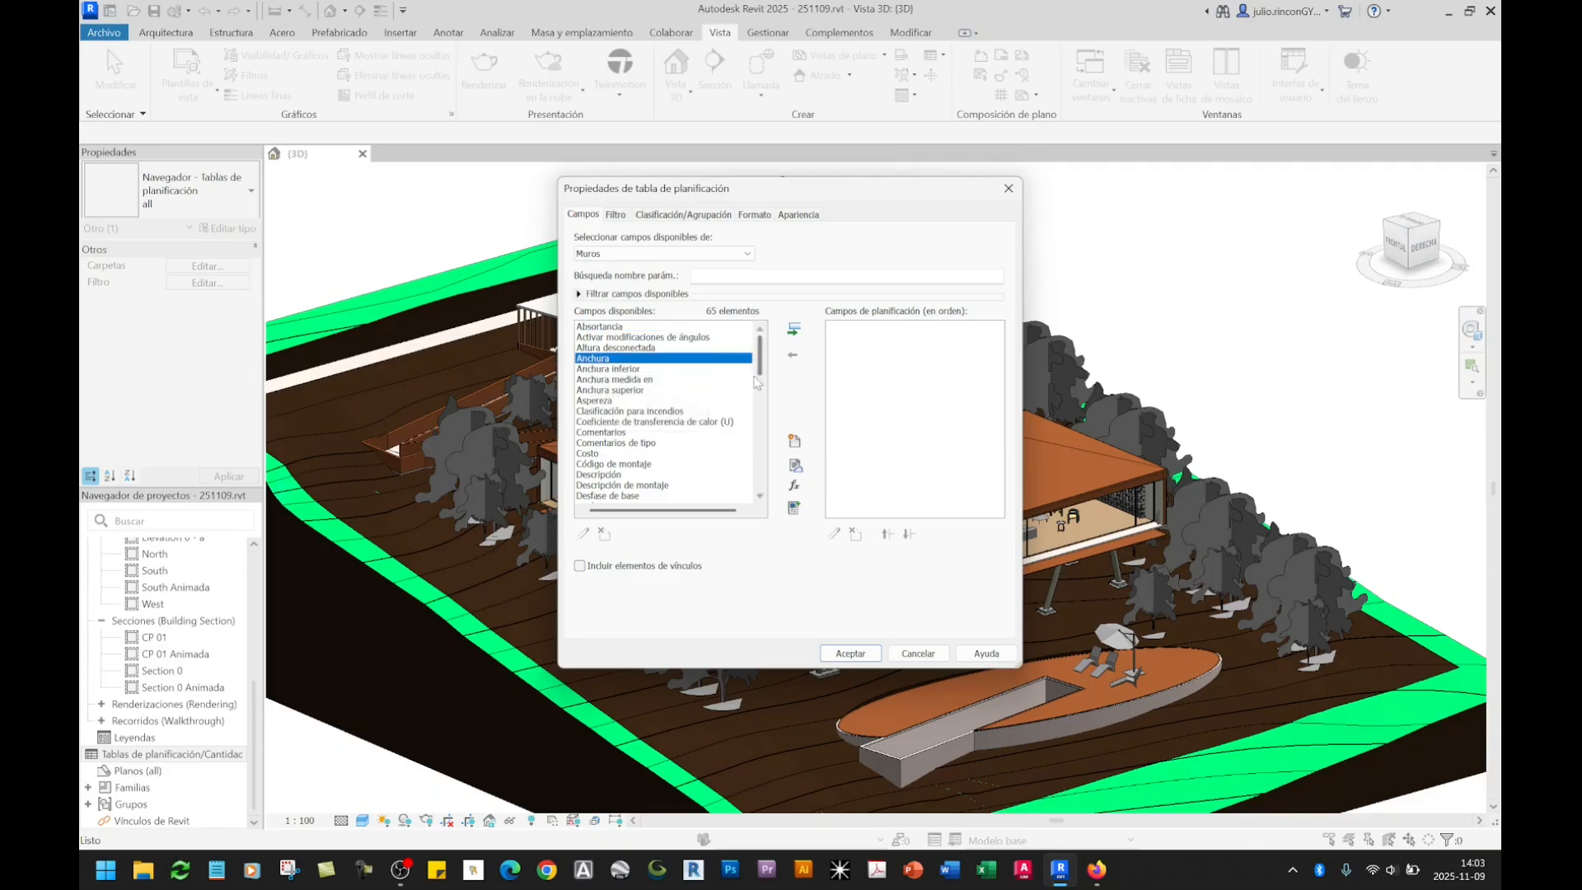
click(793, 331)
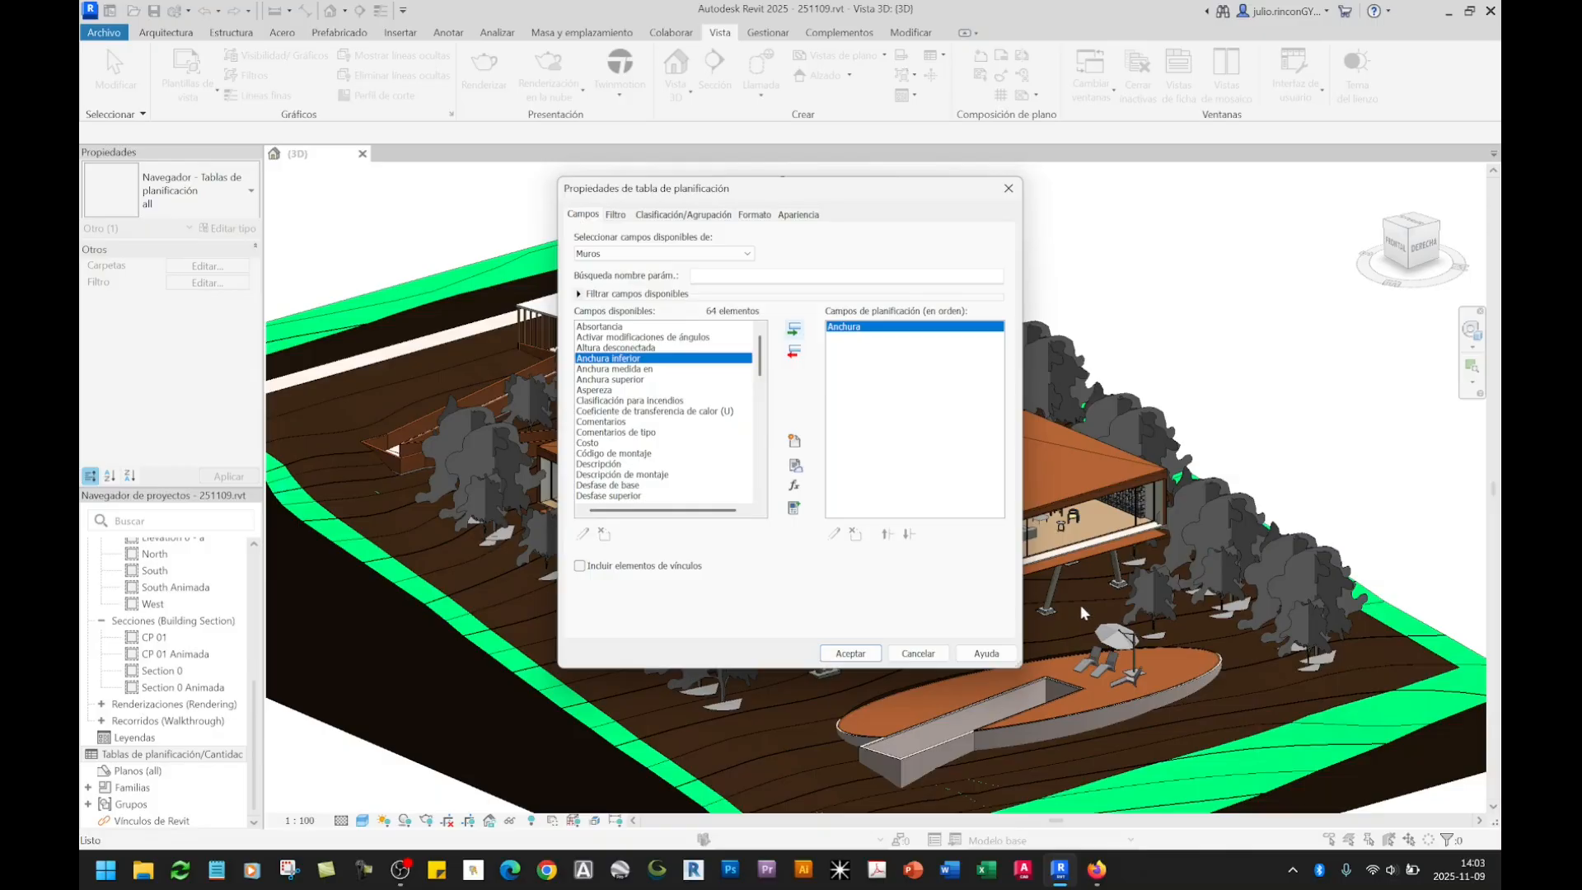
Step: Add the available field Costo to the wall schedule's fields after Anchura
click(616, 369)
click(619, 379)
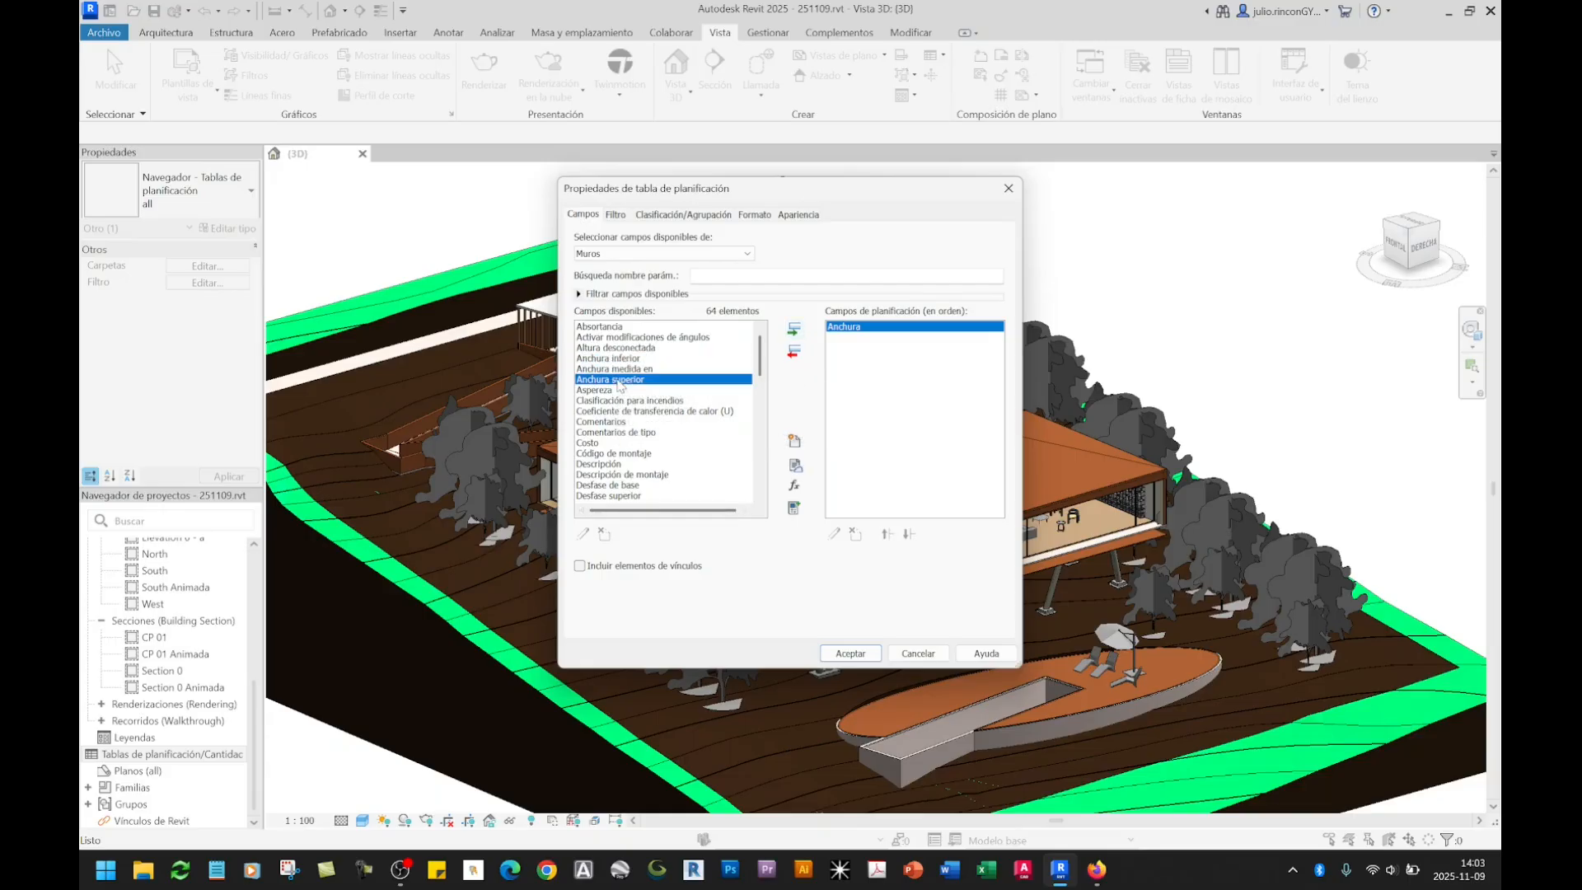
click(629, 359)
click(627, 369)
click(624, 379)
click(599, 445)
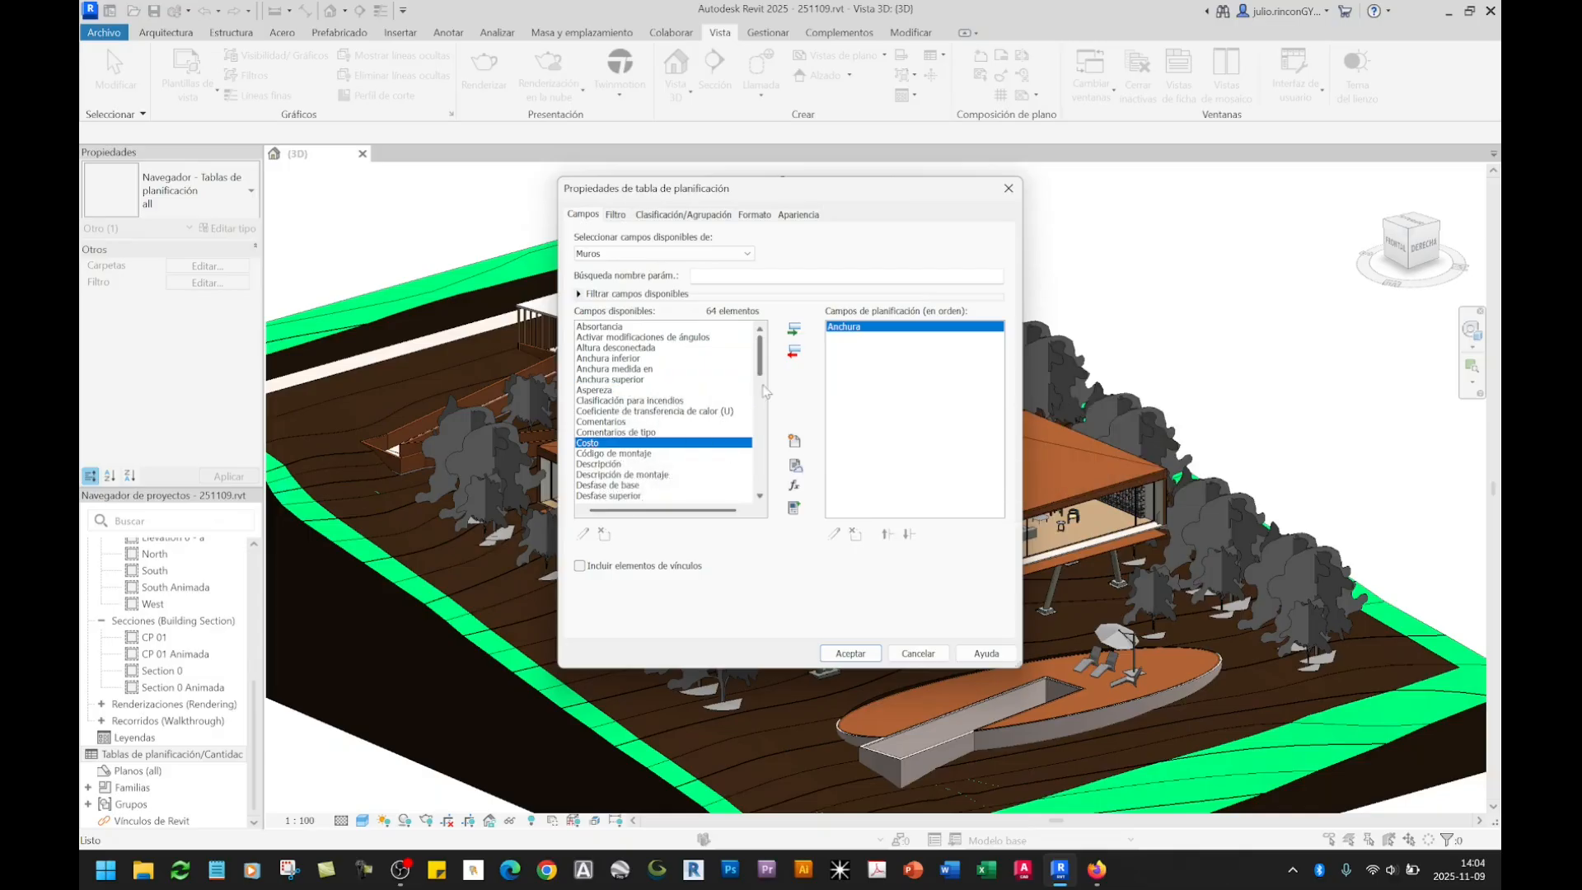
click(794, 328)
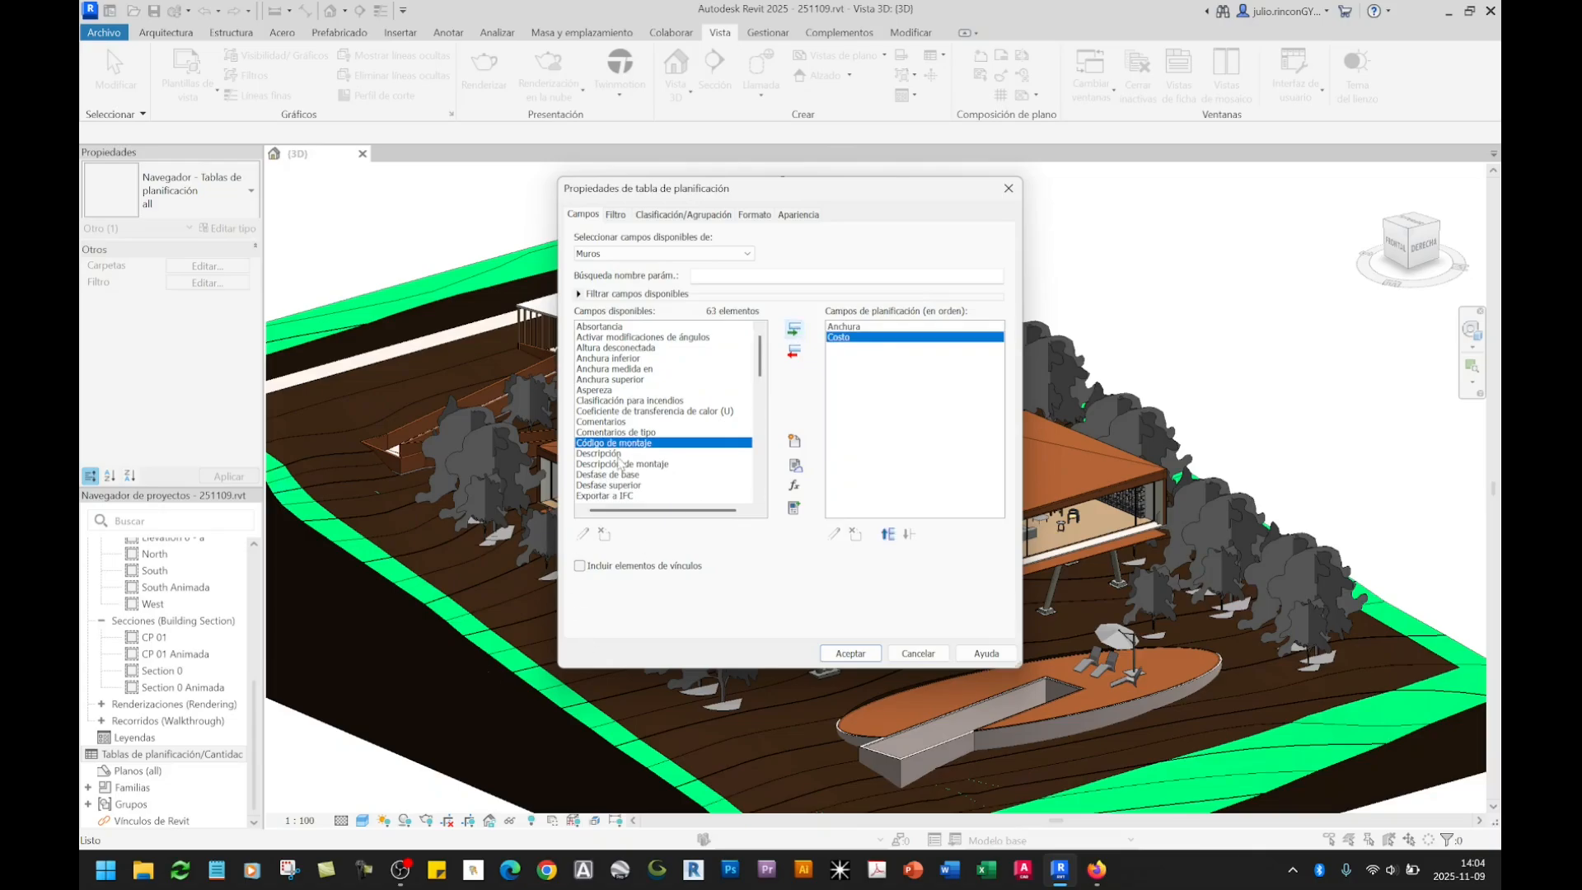
Step: Add the available fields Familia y tipo and Función to the wall schedule, in that order, after Costo
scroll(619, 464, down, 2)
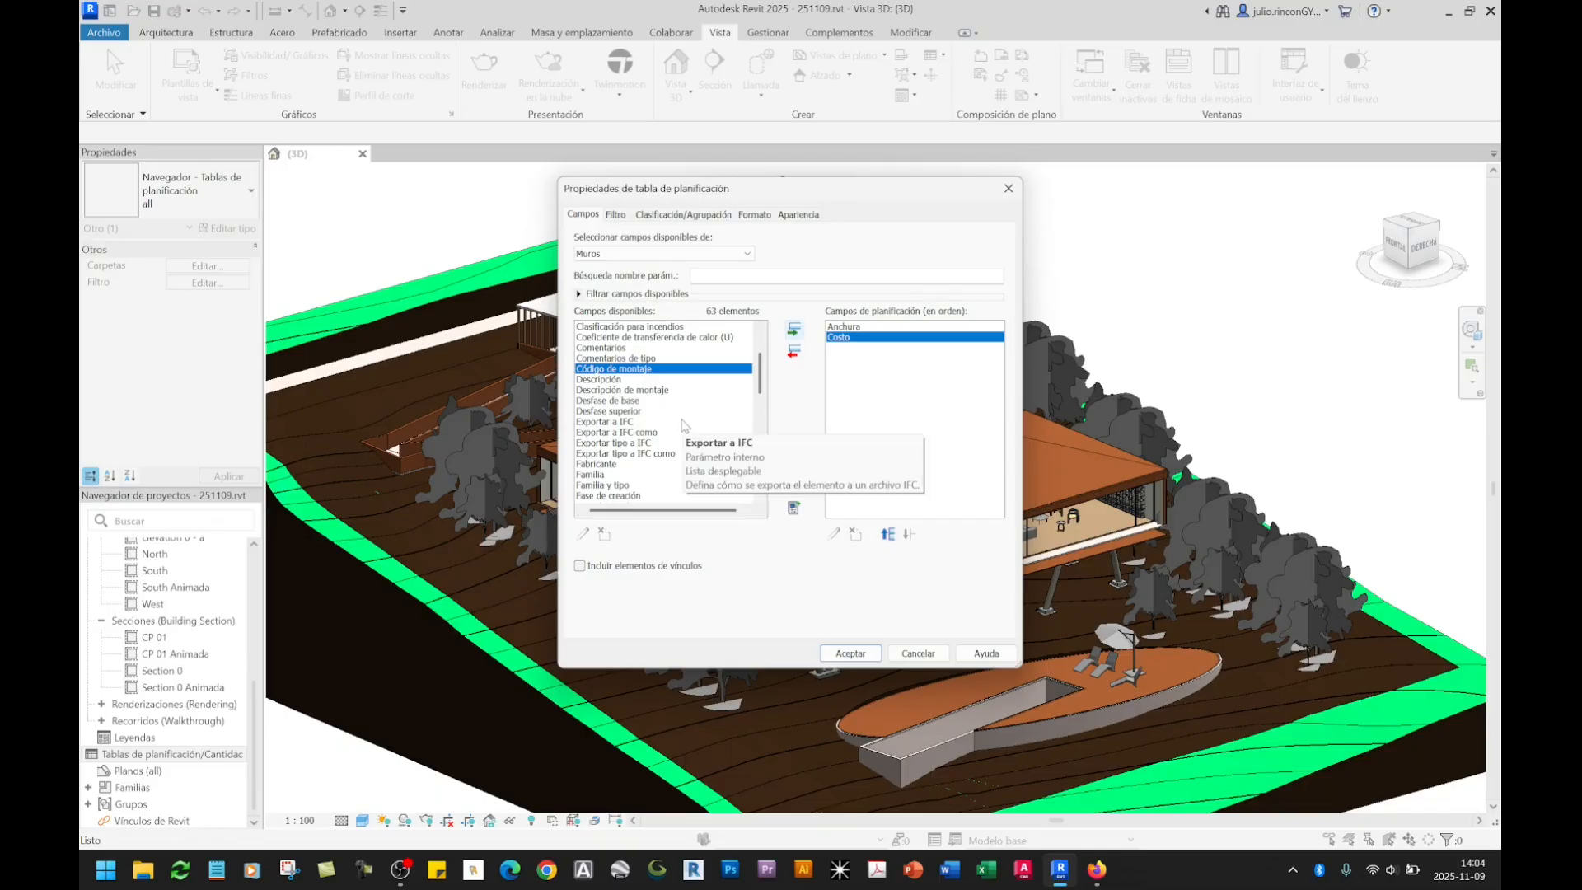
click(604, 485)
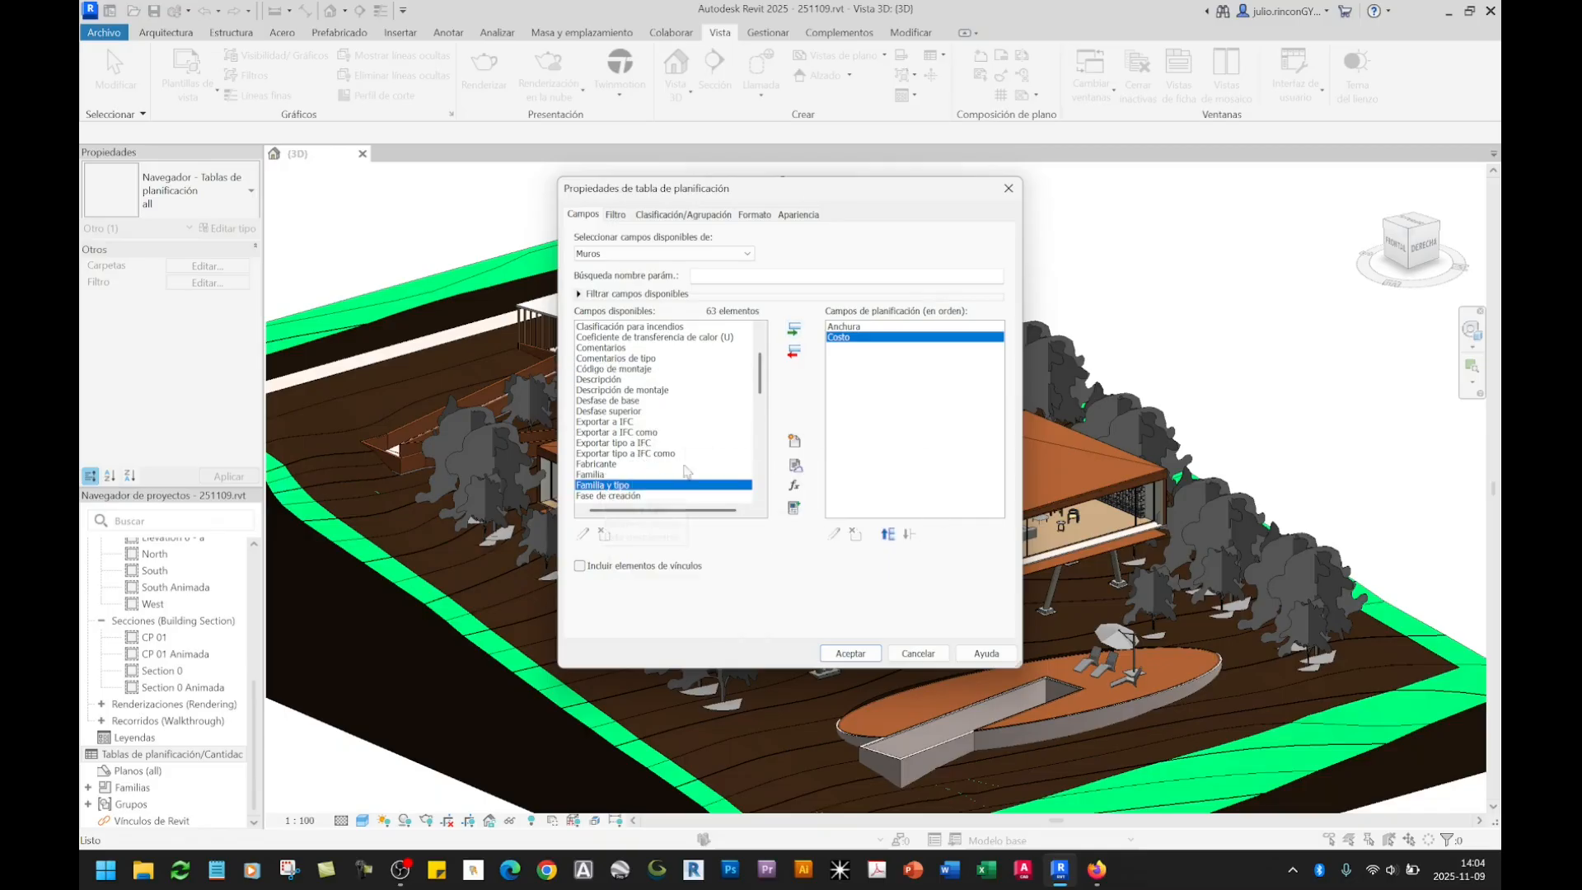
click(793, 330)
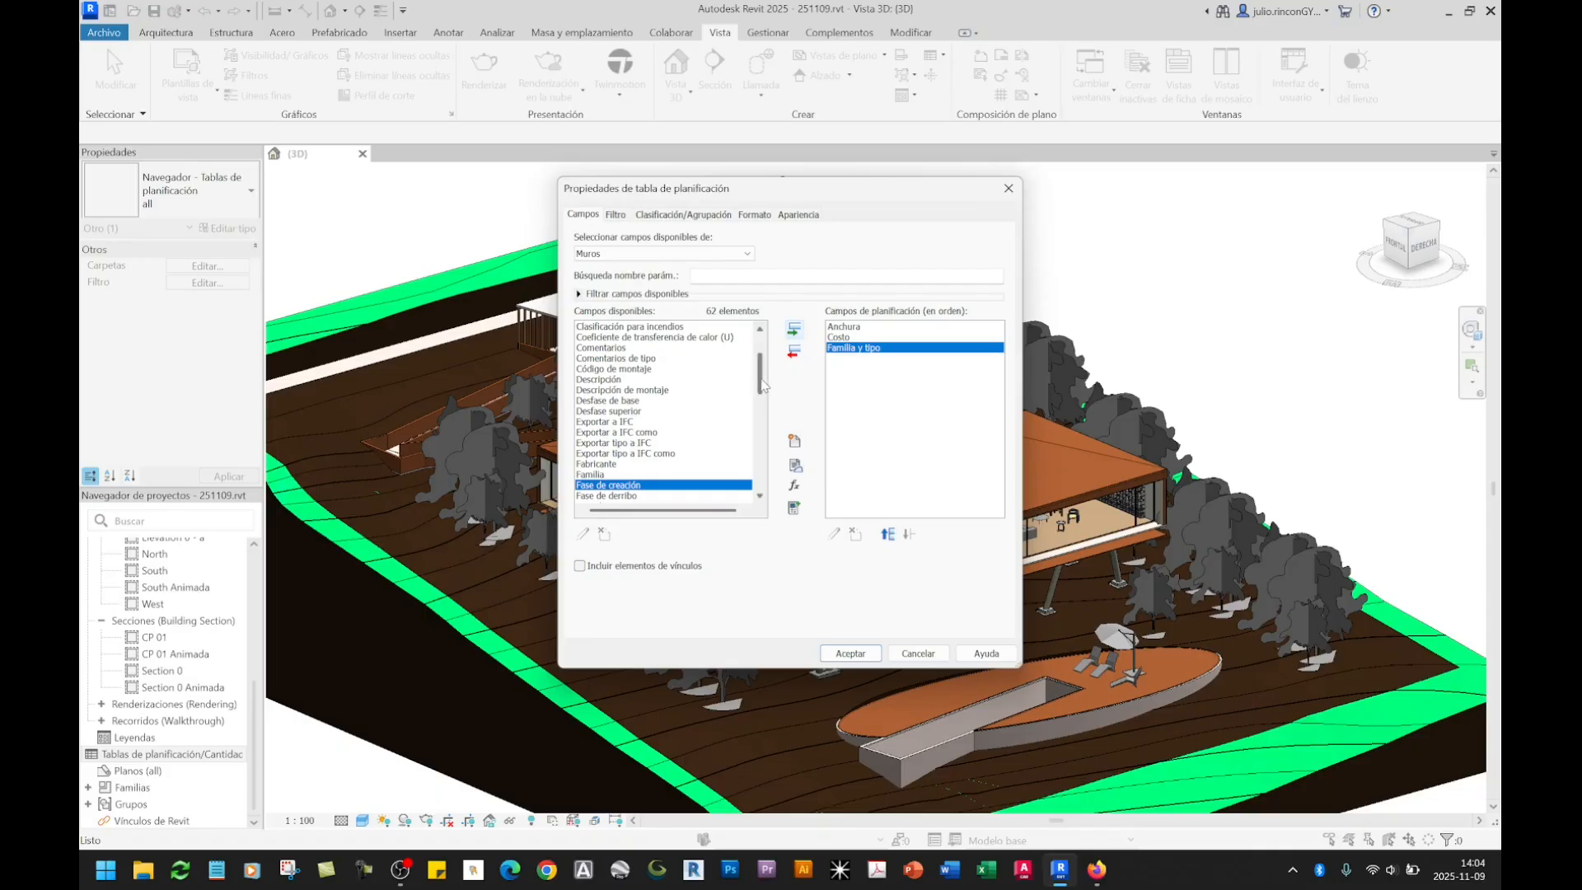
drag(764, 384, 759, 422)
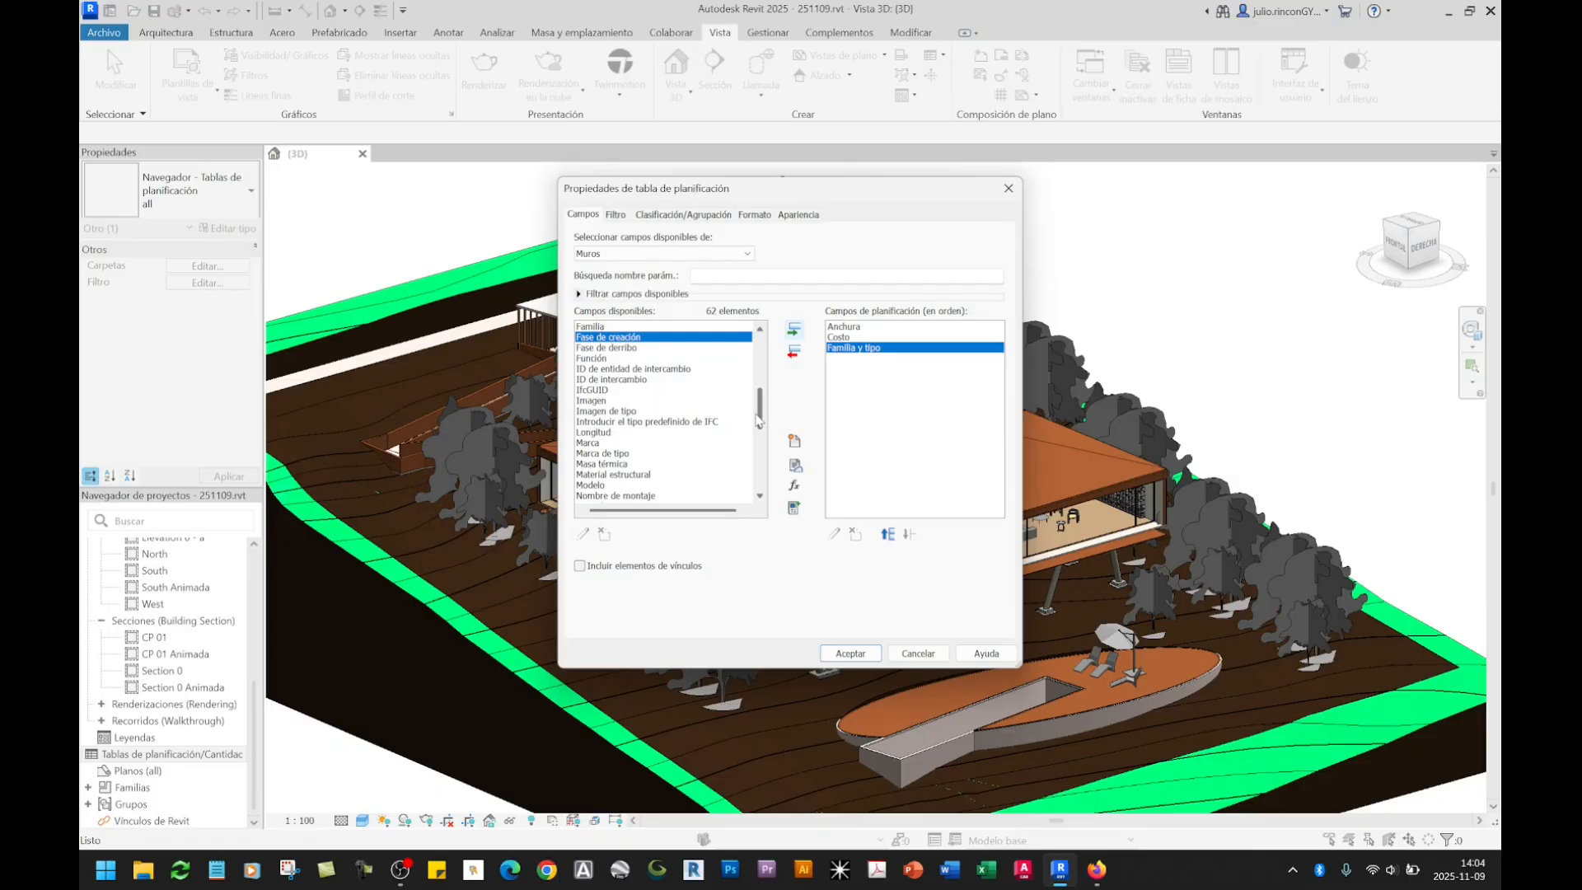
click(593, 360)
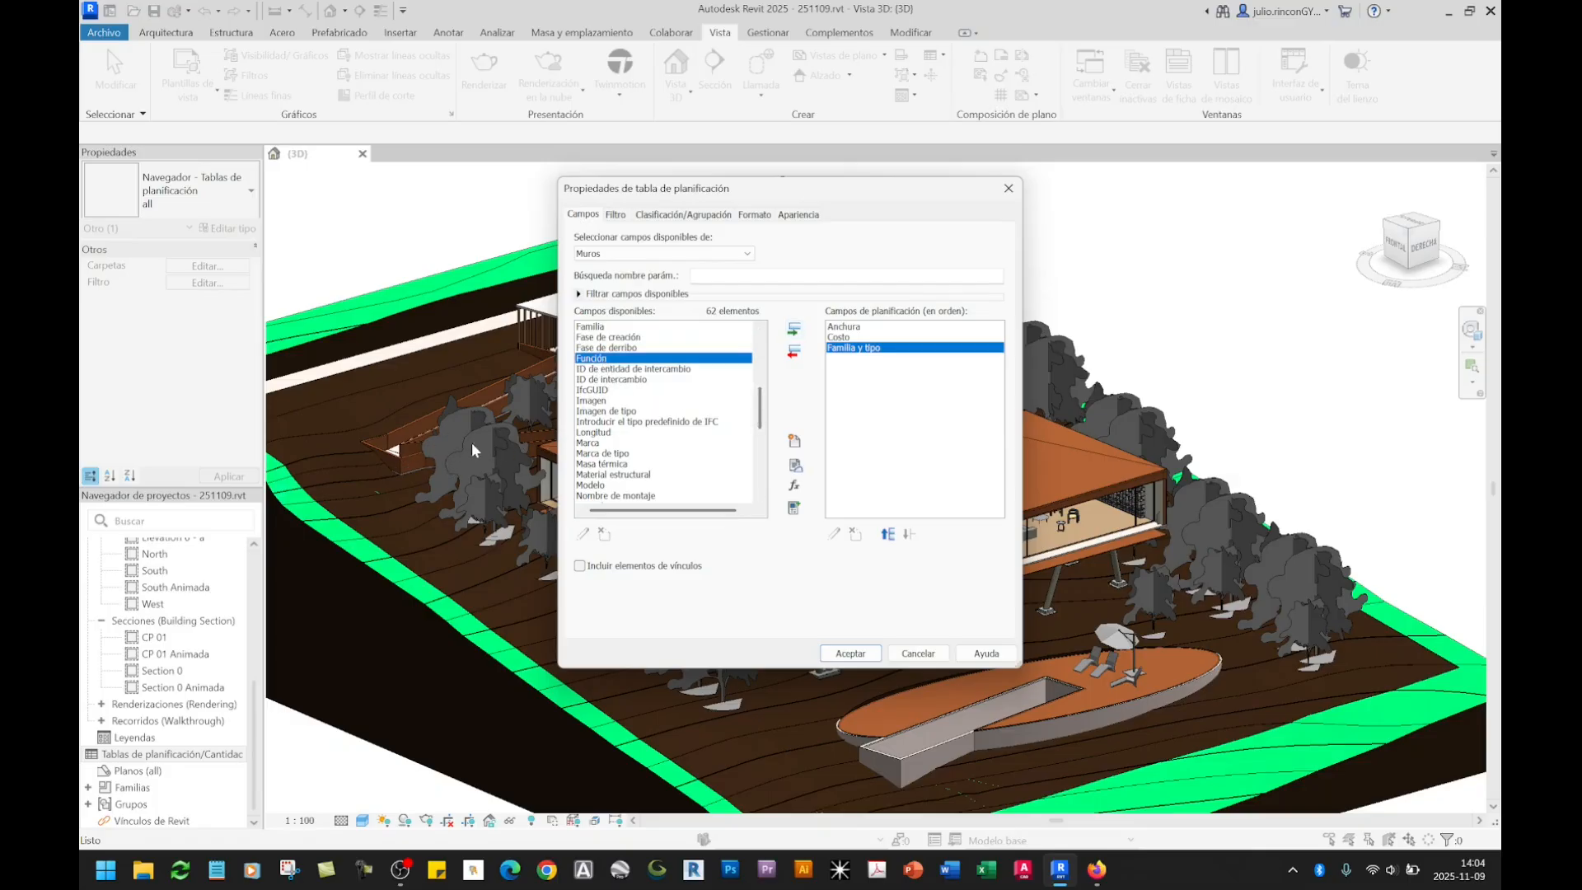
click(794, 331)
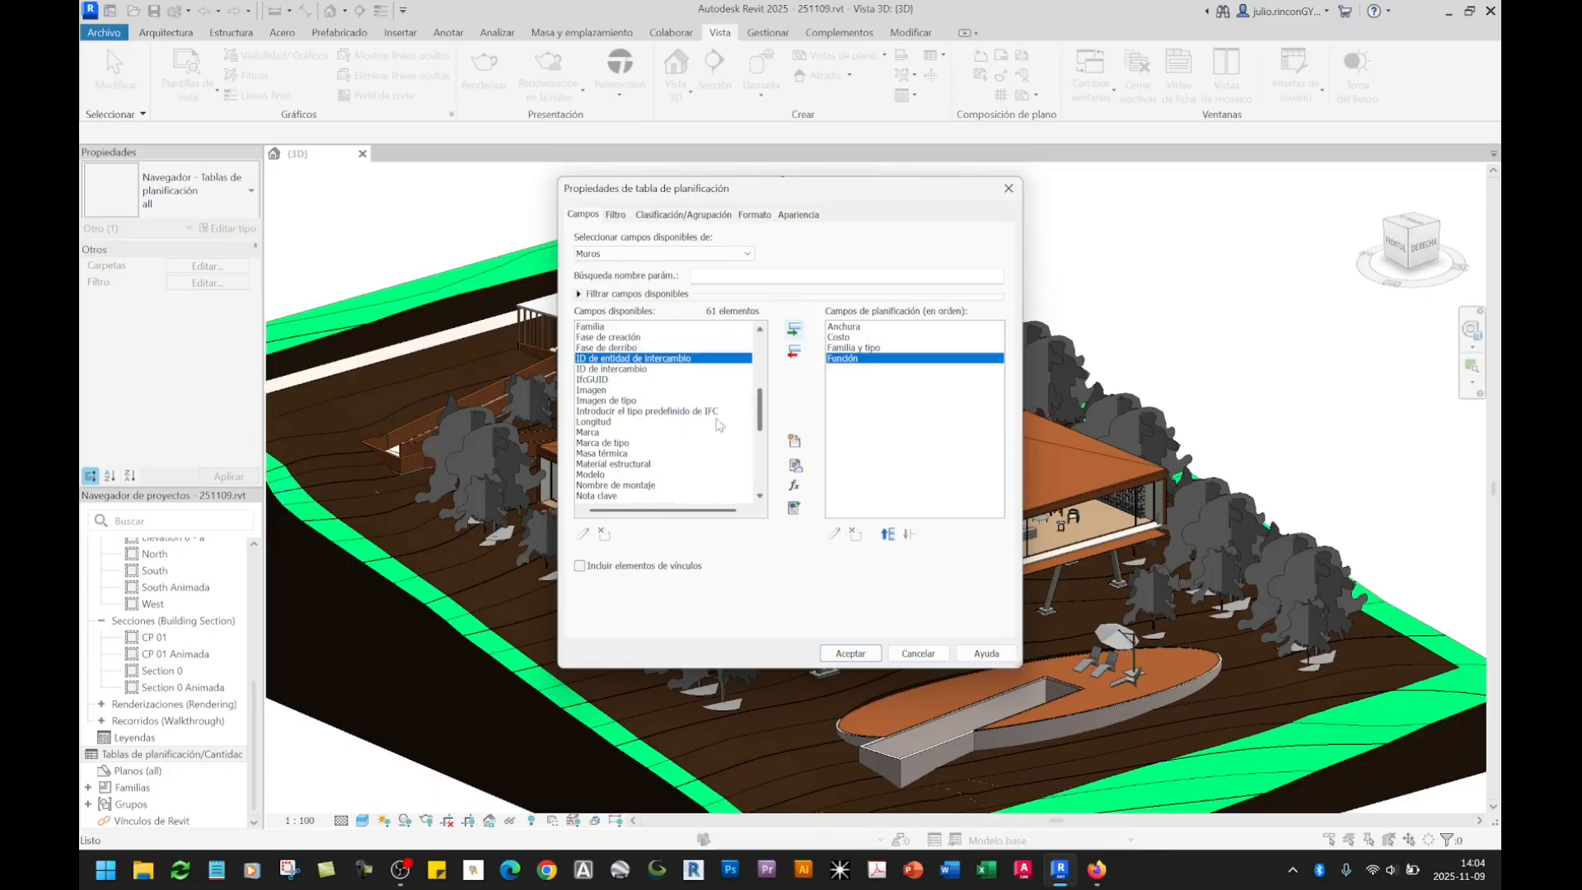
Step: Add the available fields Longitud and Recuento to the wall schedule, in that order, after Función
click(596, 393)
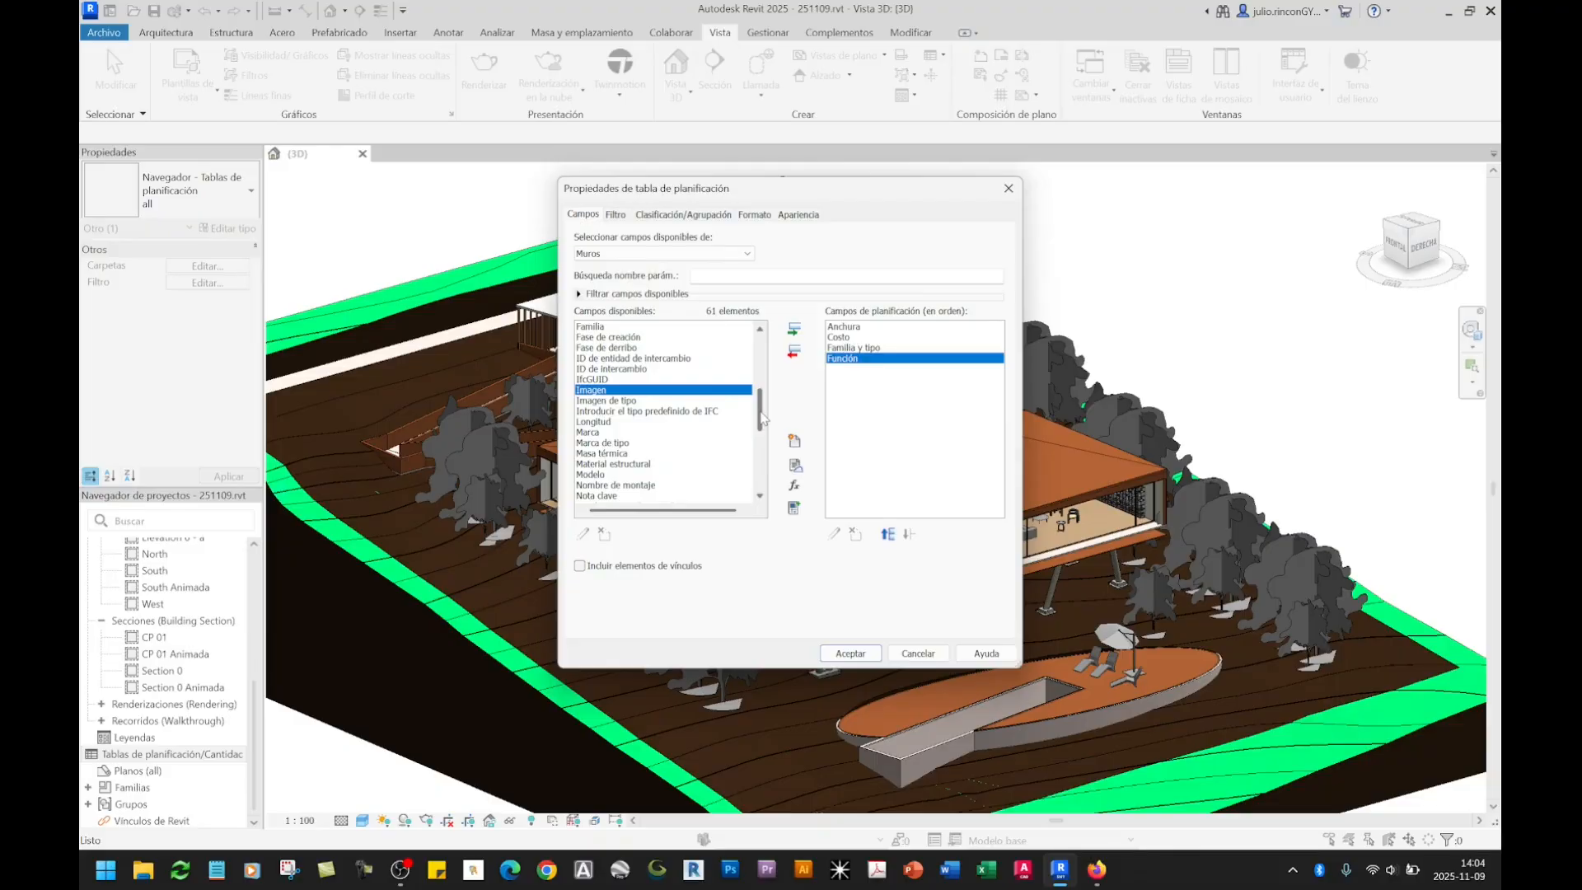
scroll(762, 419, down, 1)
click(626, 391)
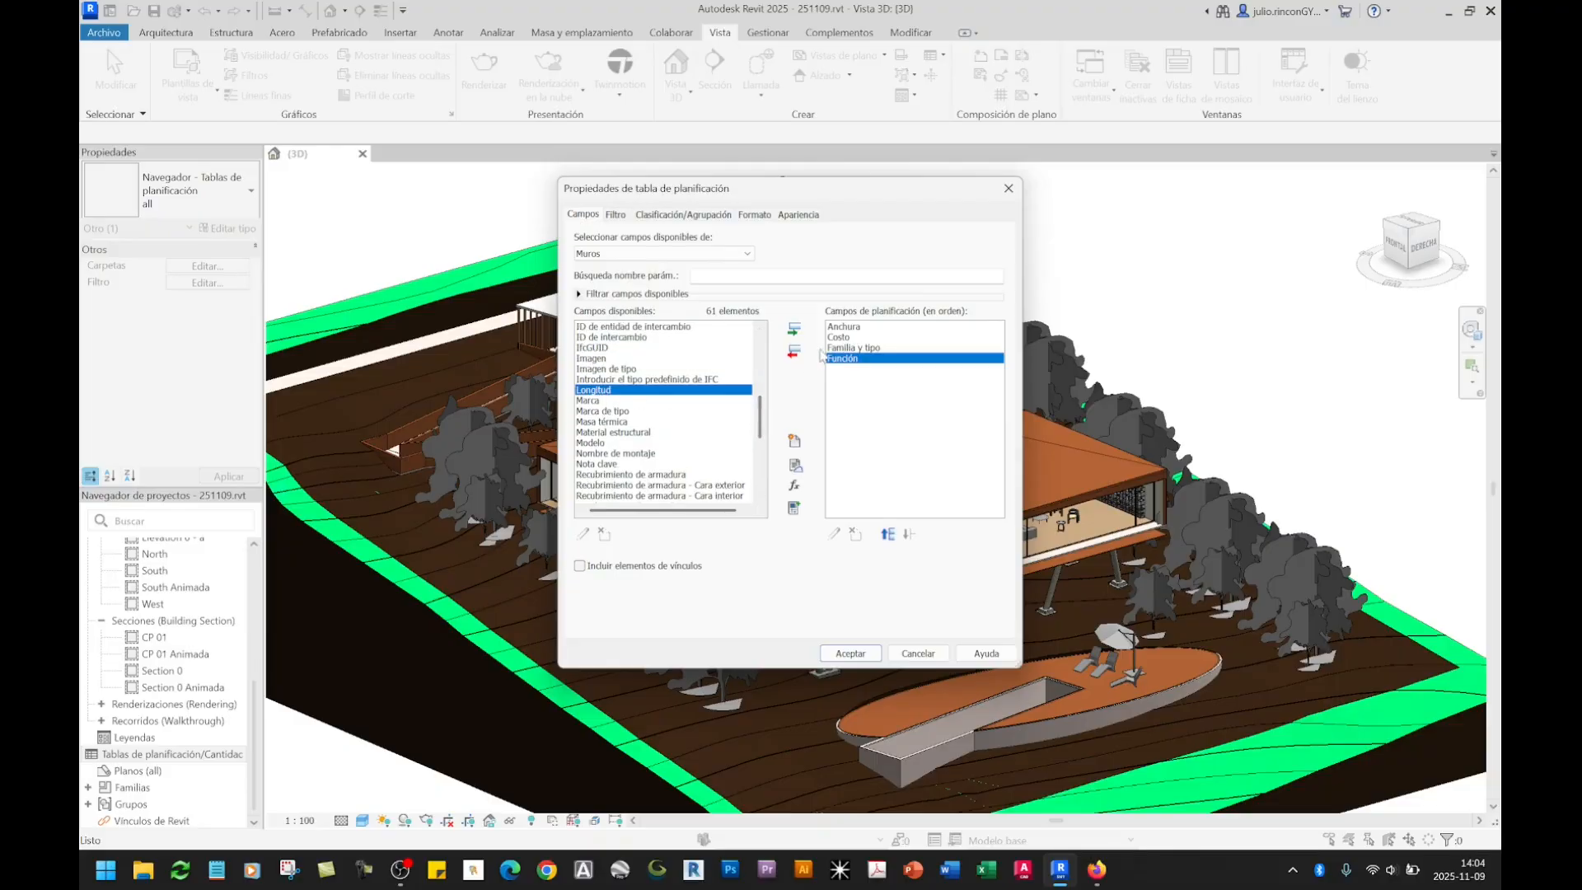
click(793, 329)
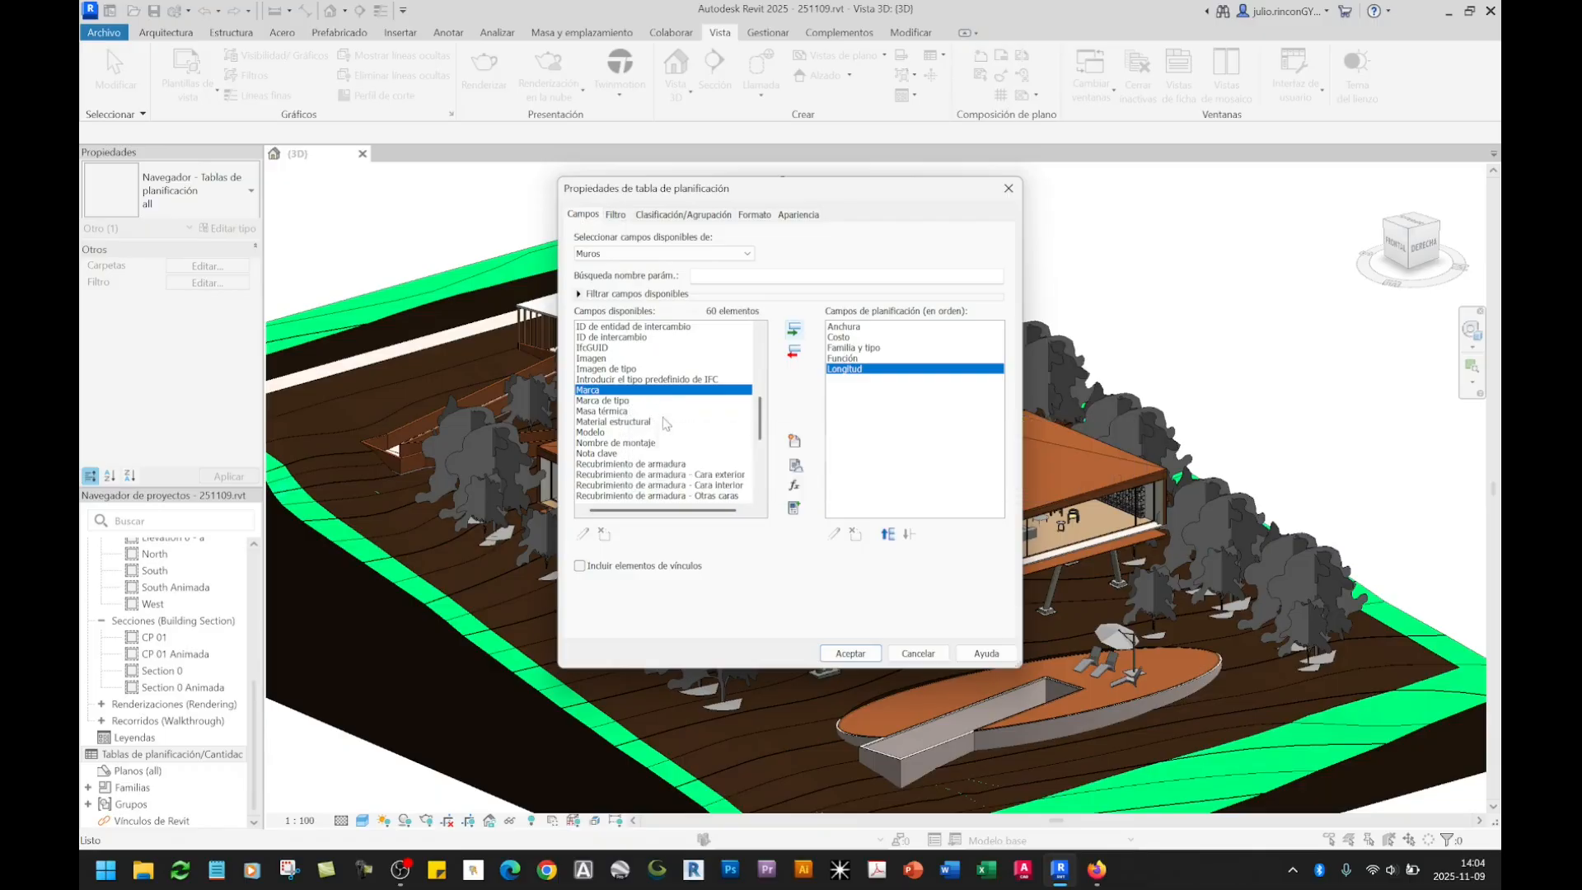
click(663, 411)
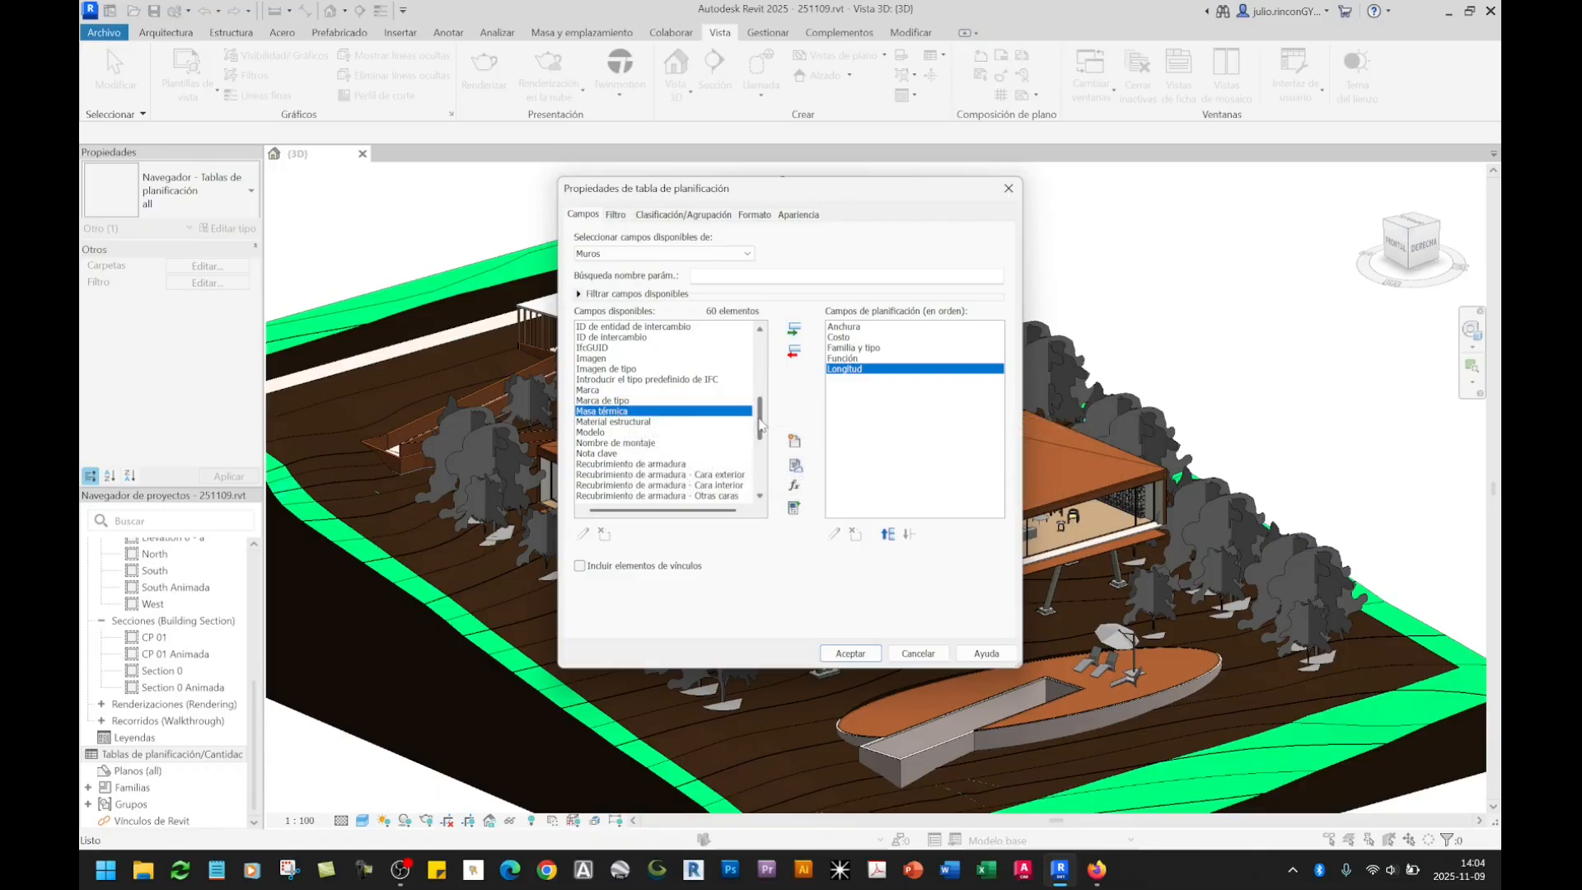
scroll(758, 437, down, 3)
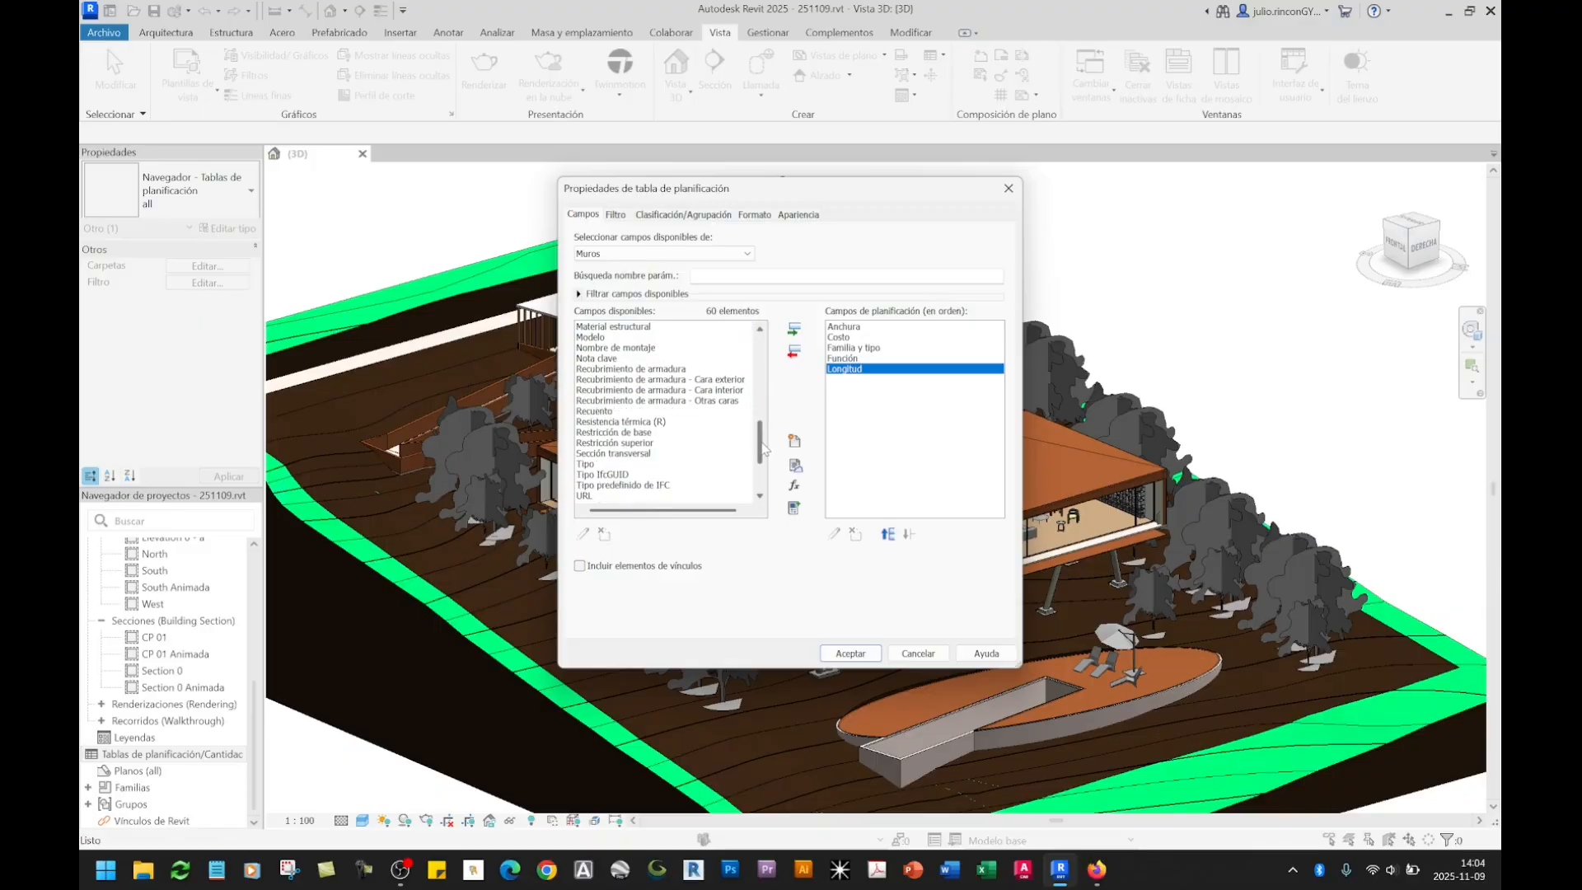
click(634, 411)
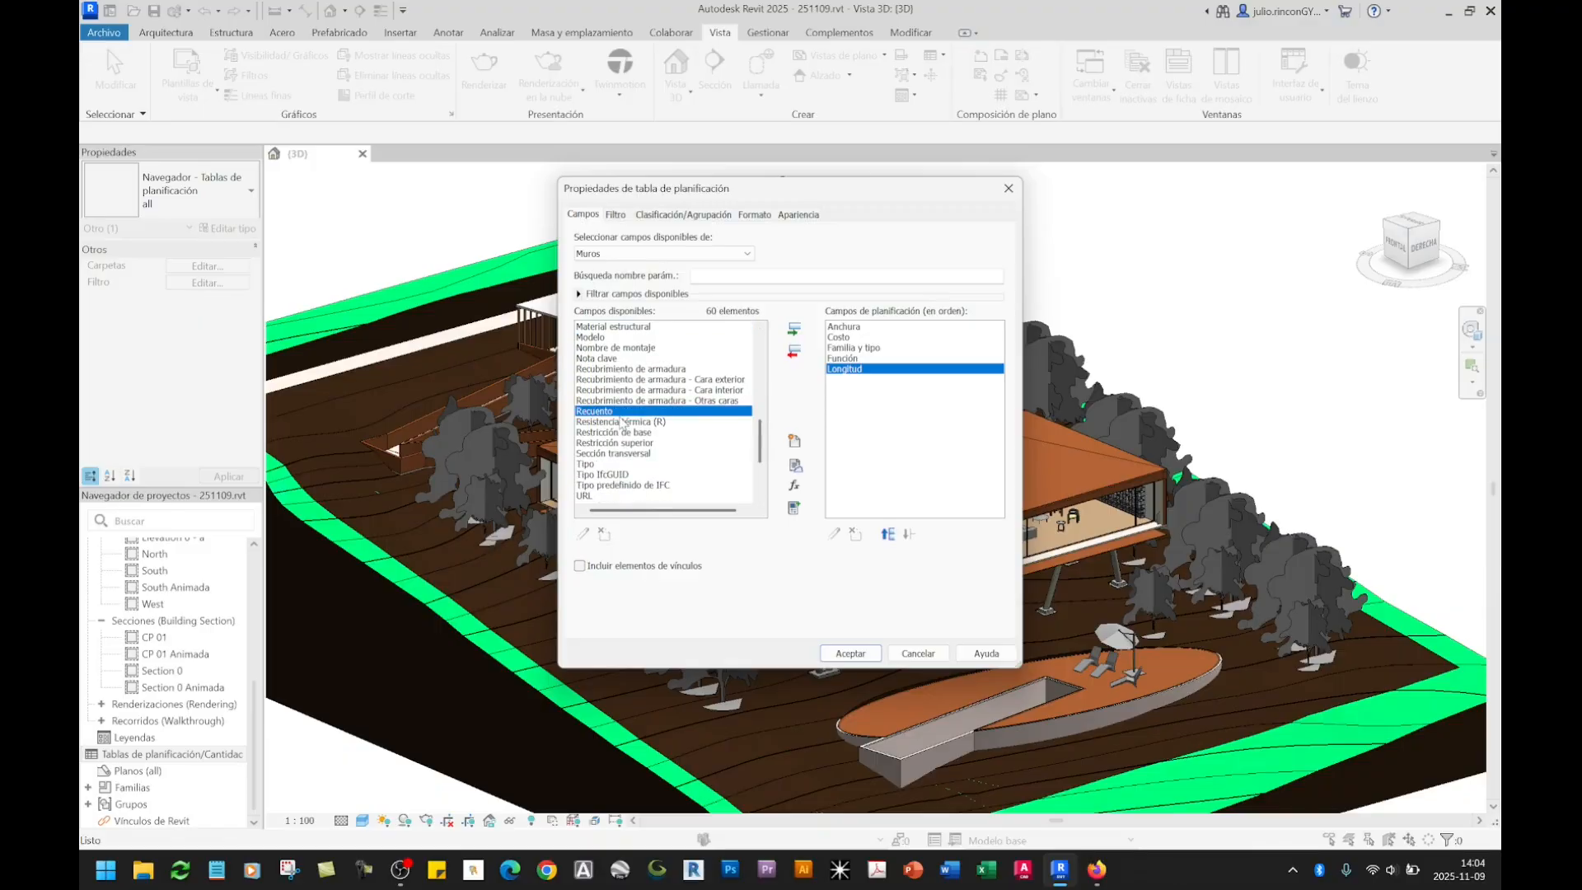
click(793, 329)
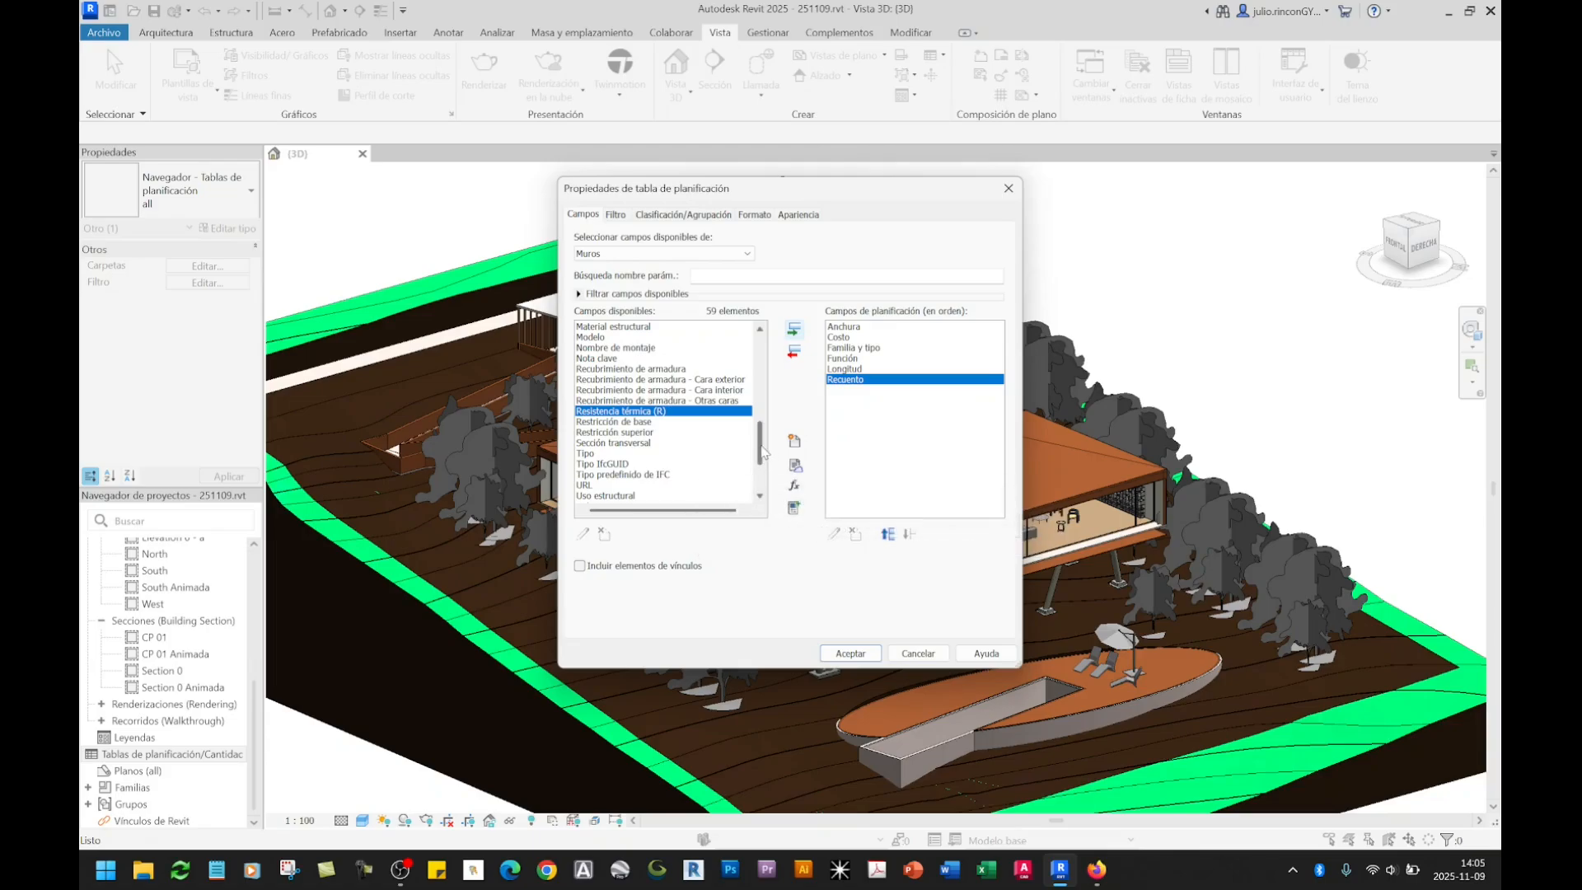
Step: Add the available fields Volumen and Área to the end of the wall schedule's field list
drag(763, 452, 768, 470)
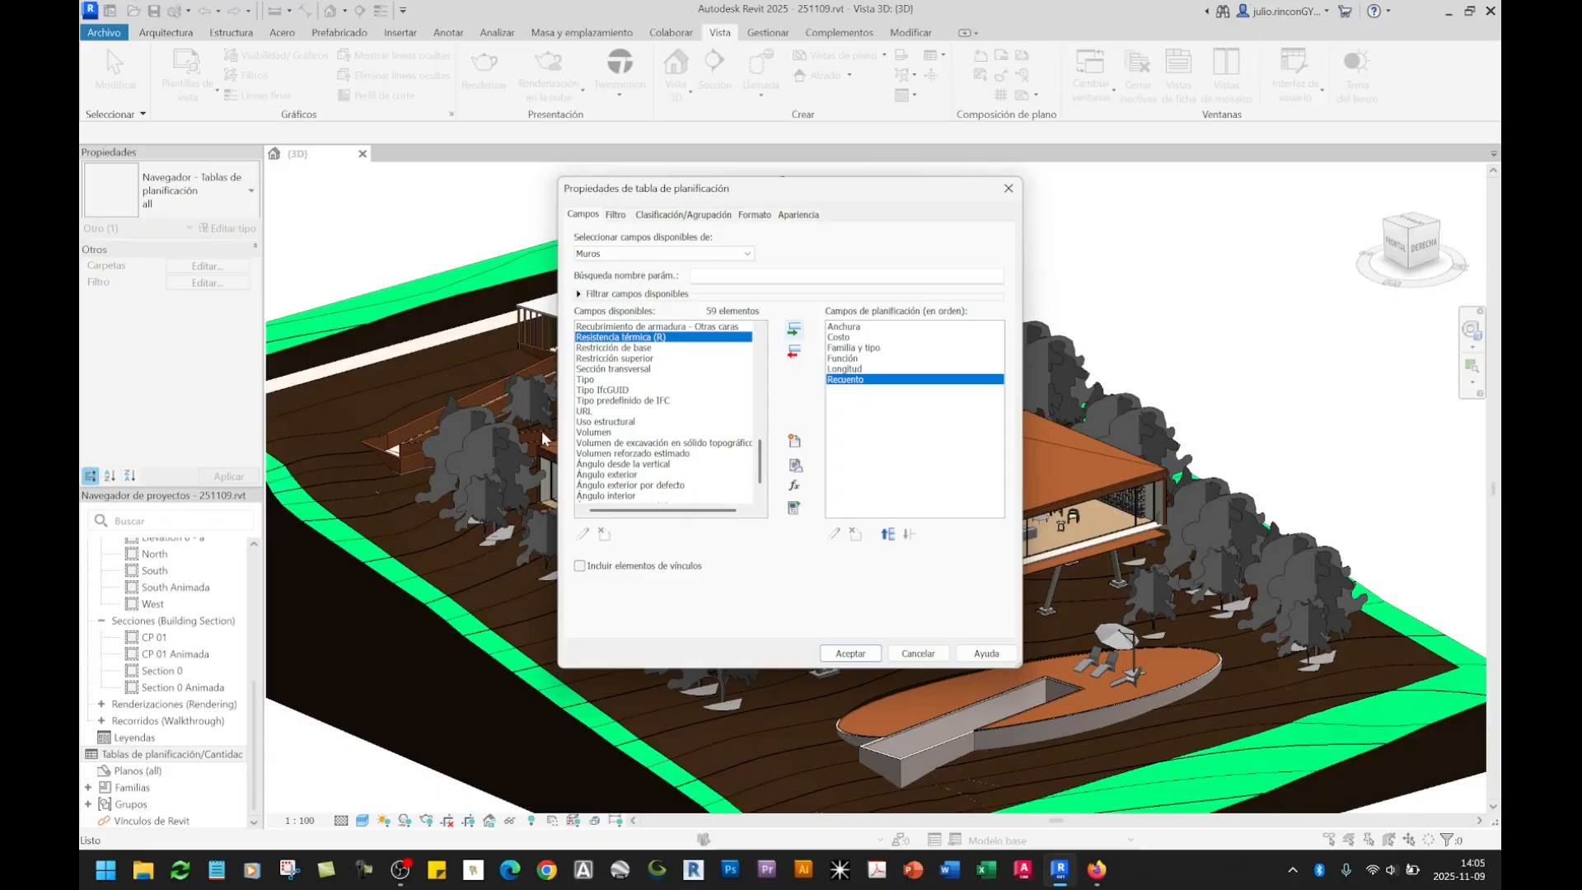
click(603, 432)
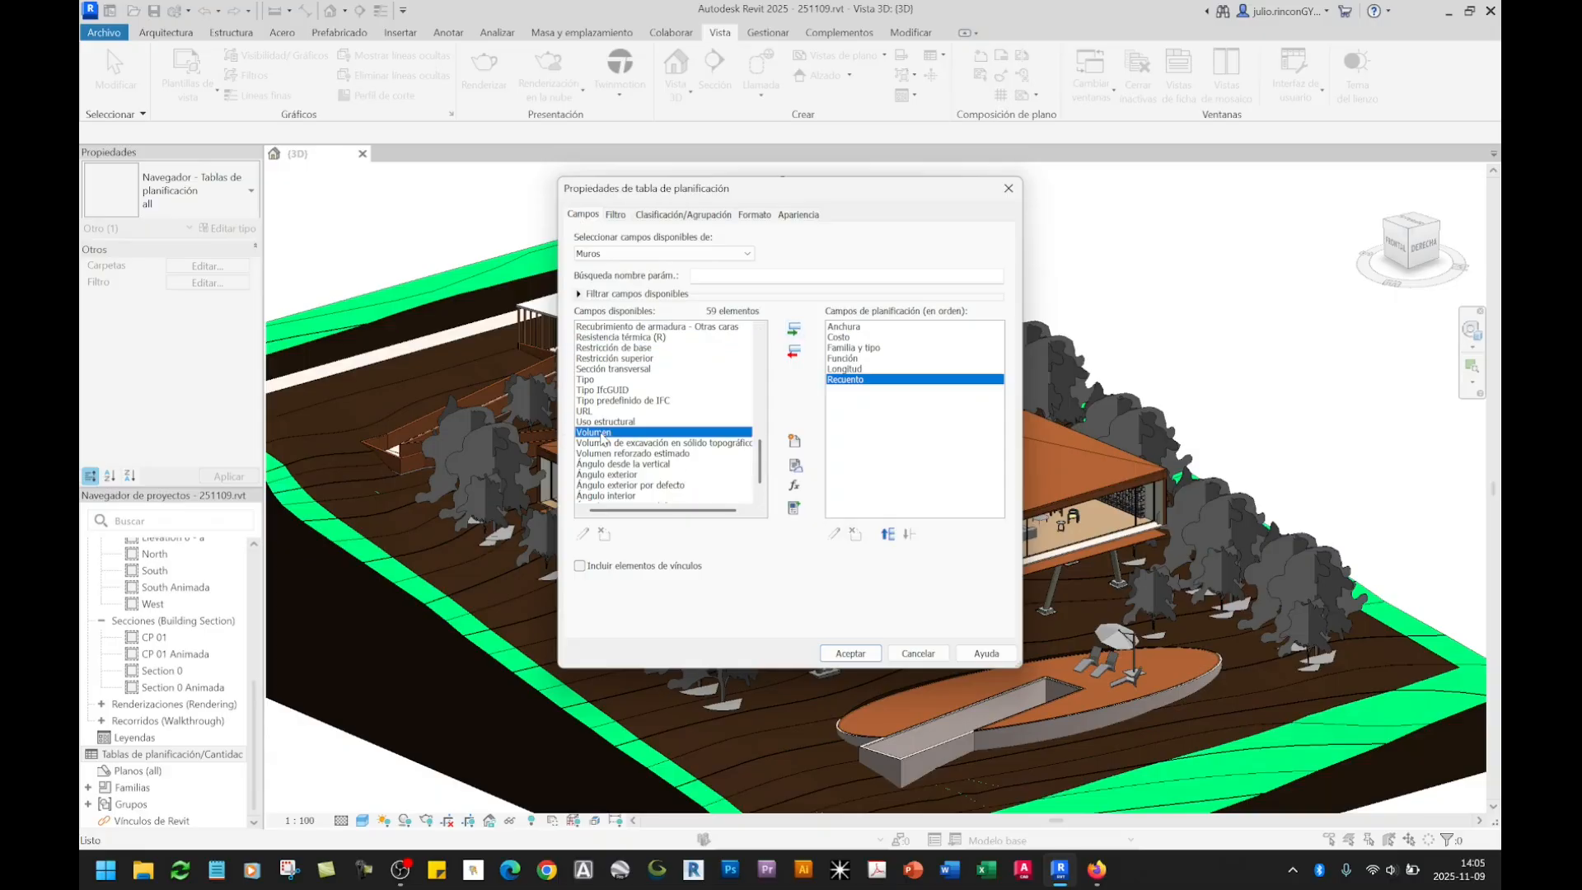
click(793, 339)
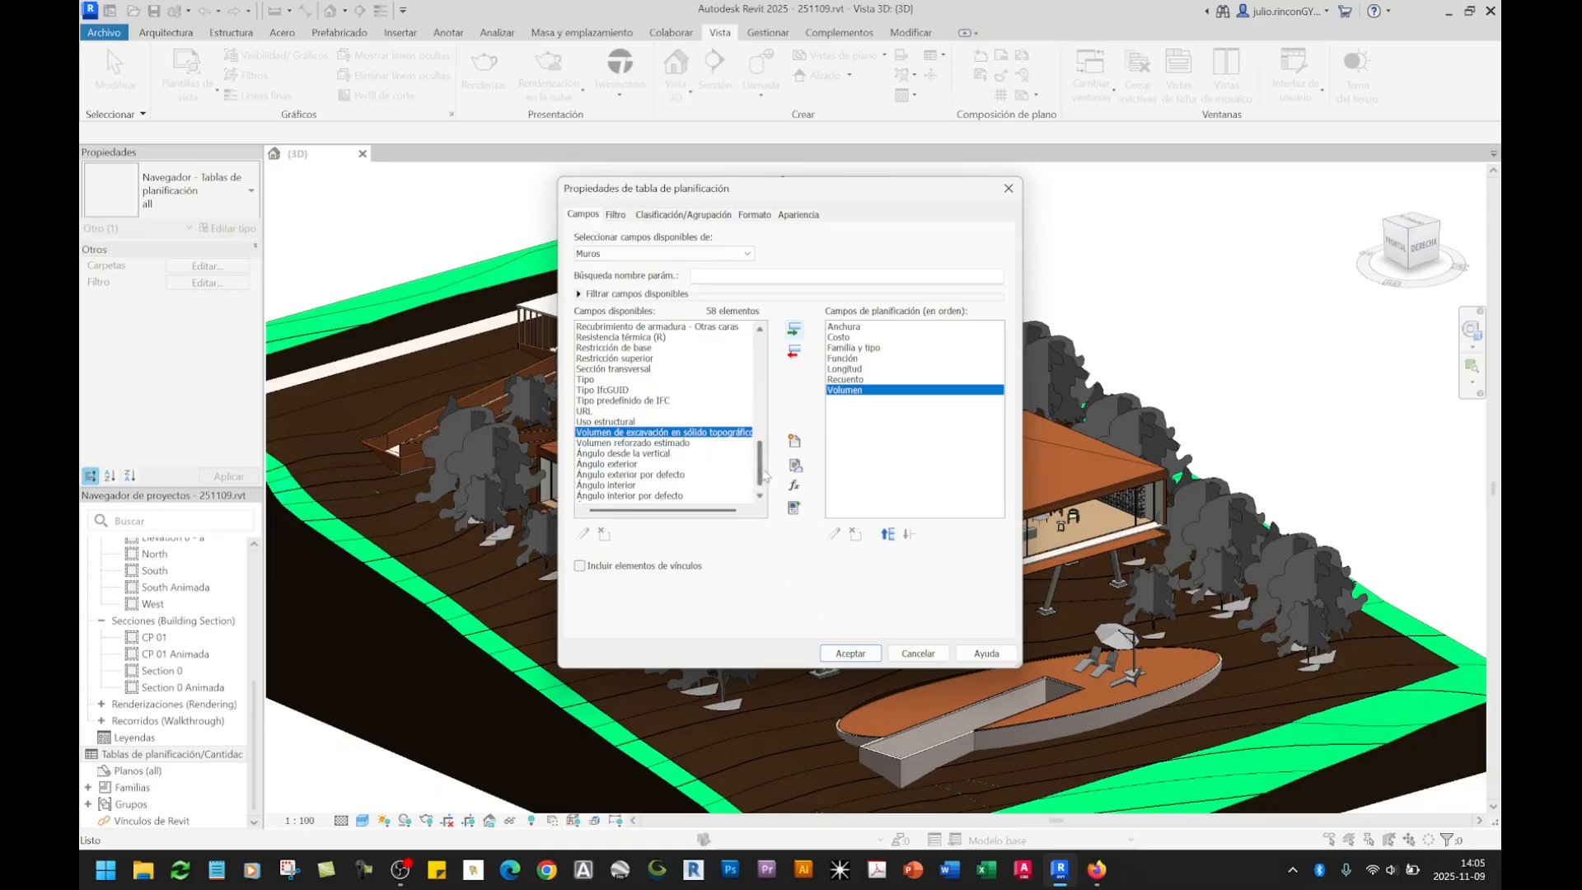
drag(764, 470, 766, 472)
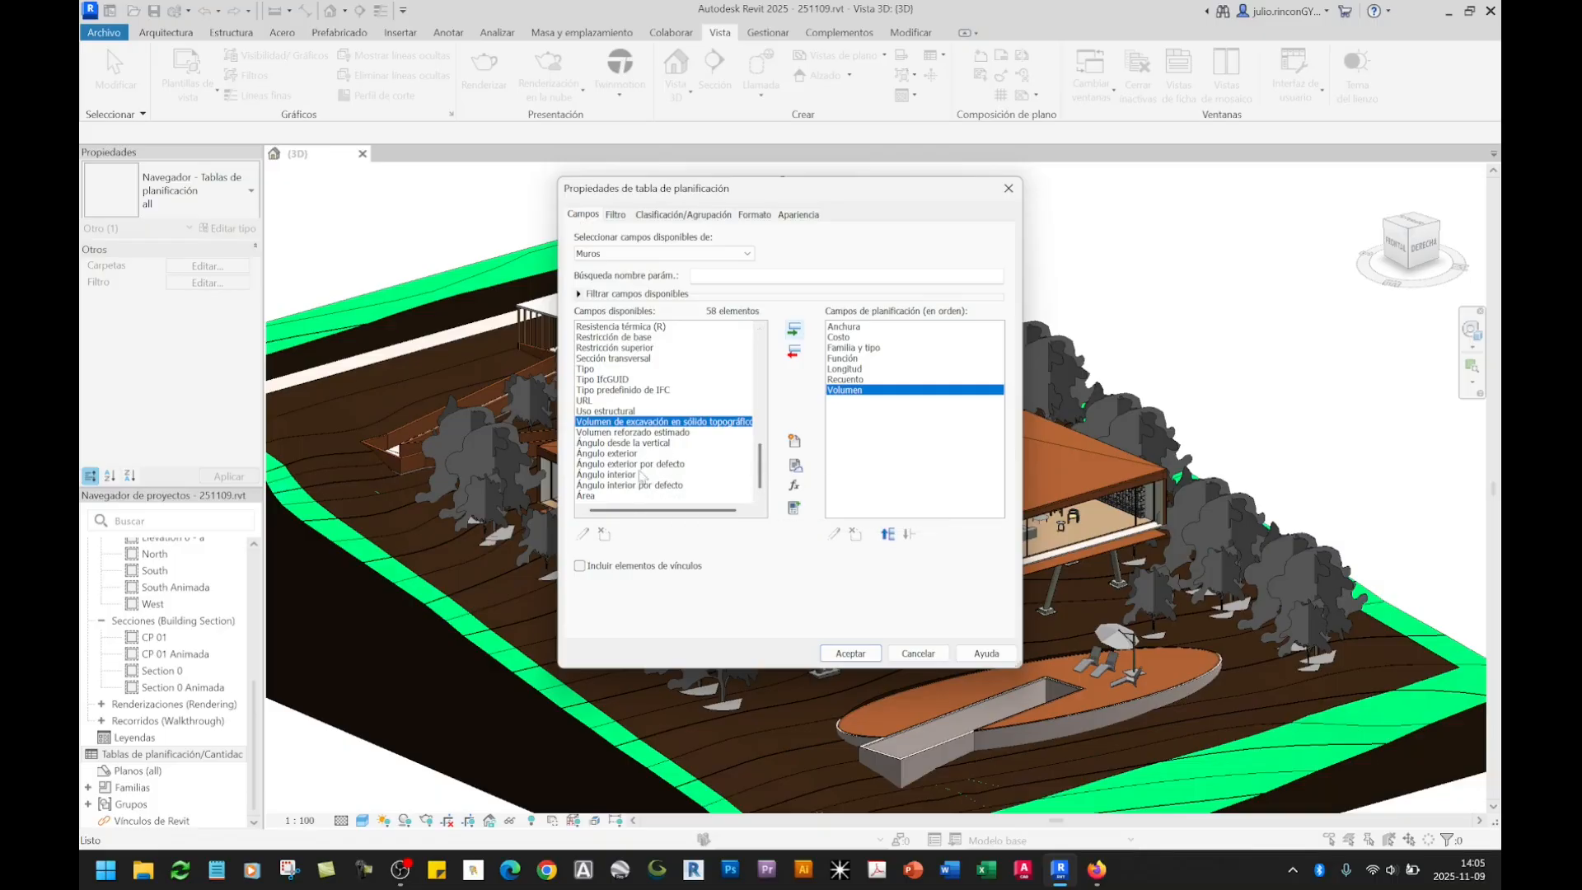
click(614, 495)
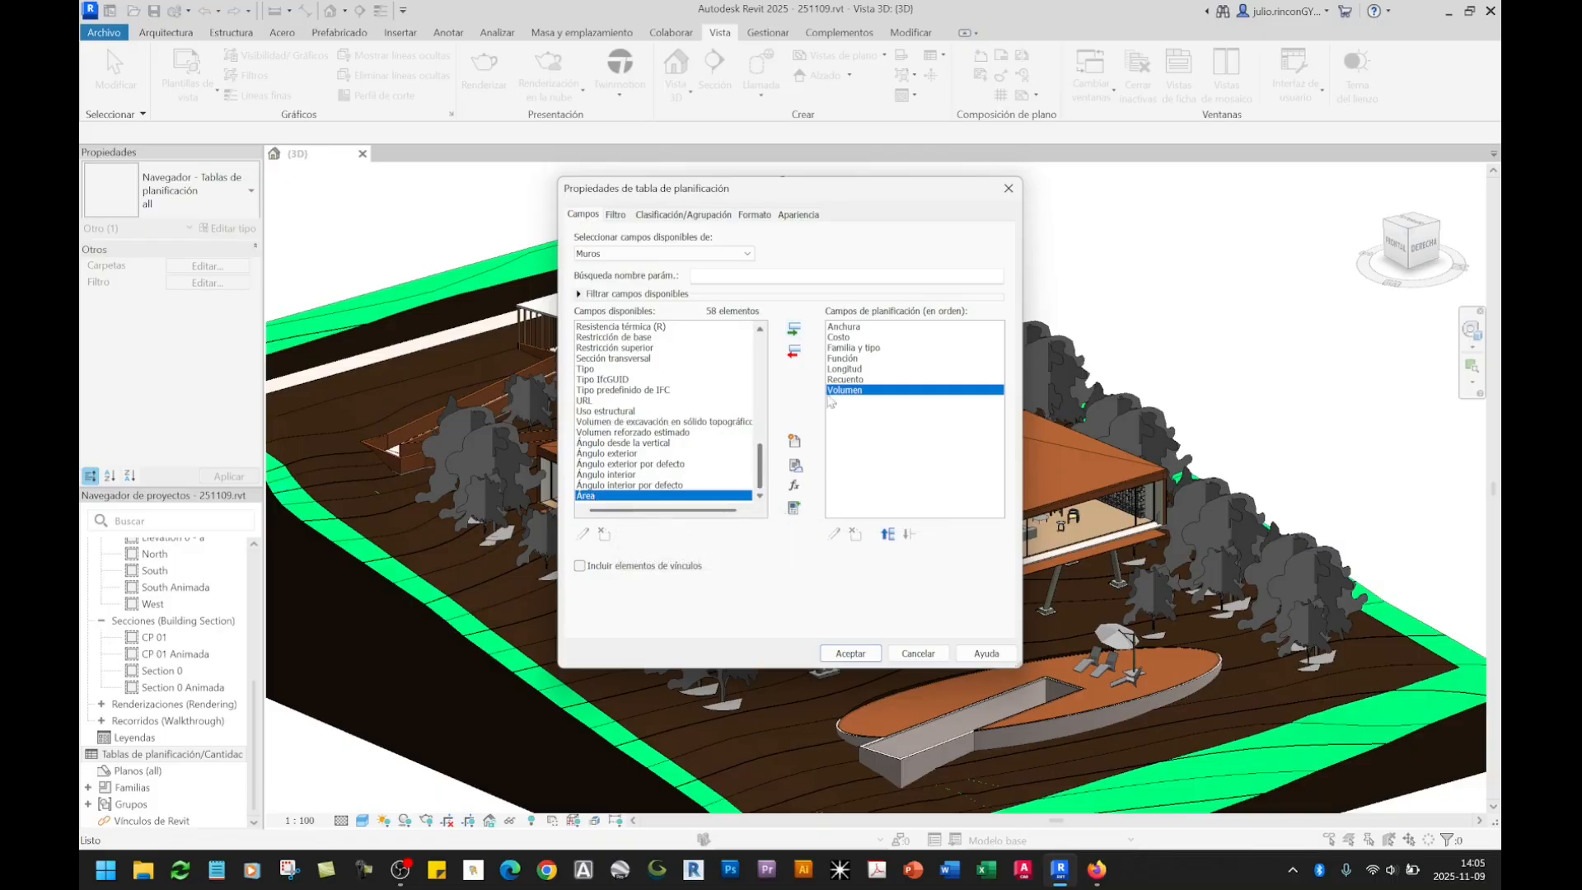
click(794, 331)
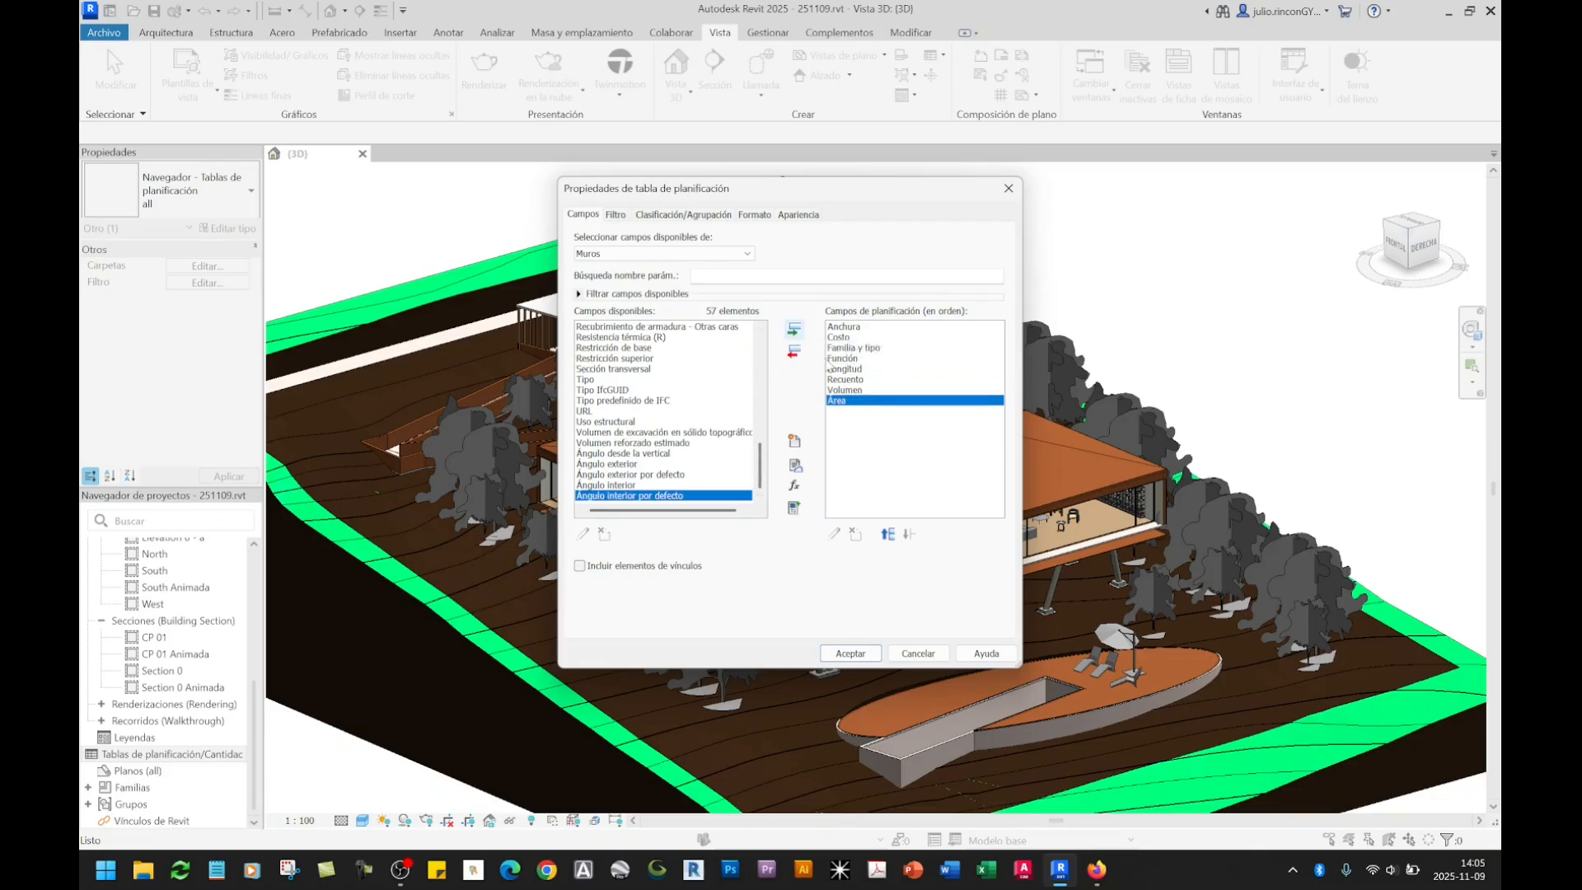
Step: Review the fields chosen for the wall schedule and the order in which they are listed
click(859, 370)
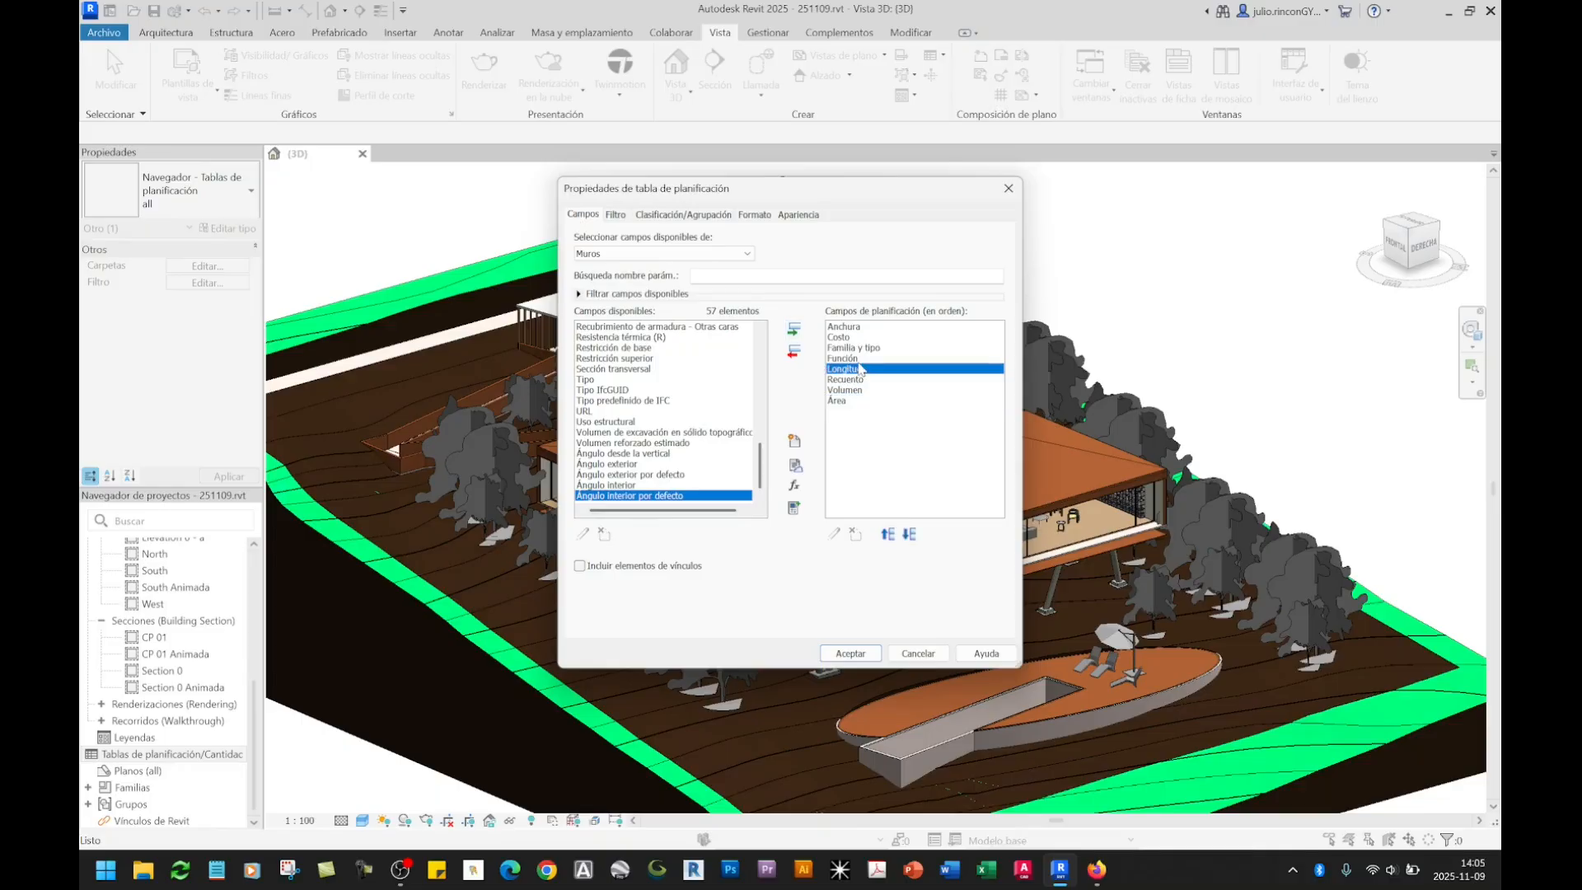
click(854, 347)
click(865, 370)
click(859, 348)
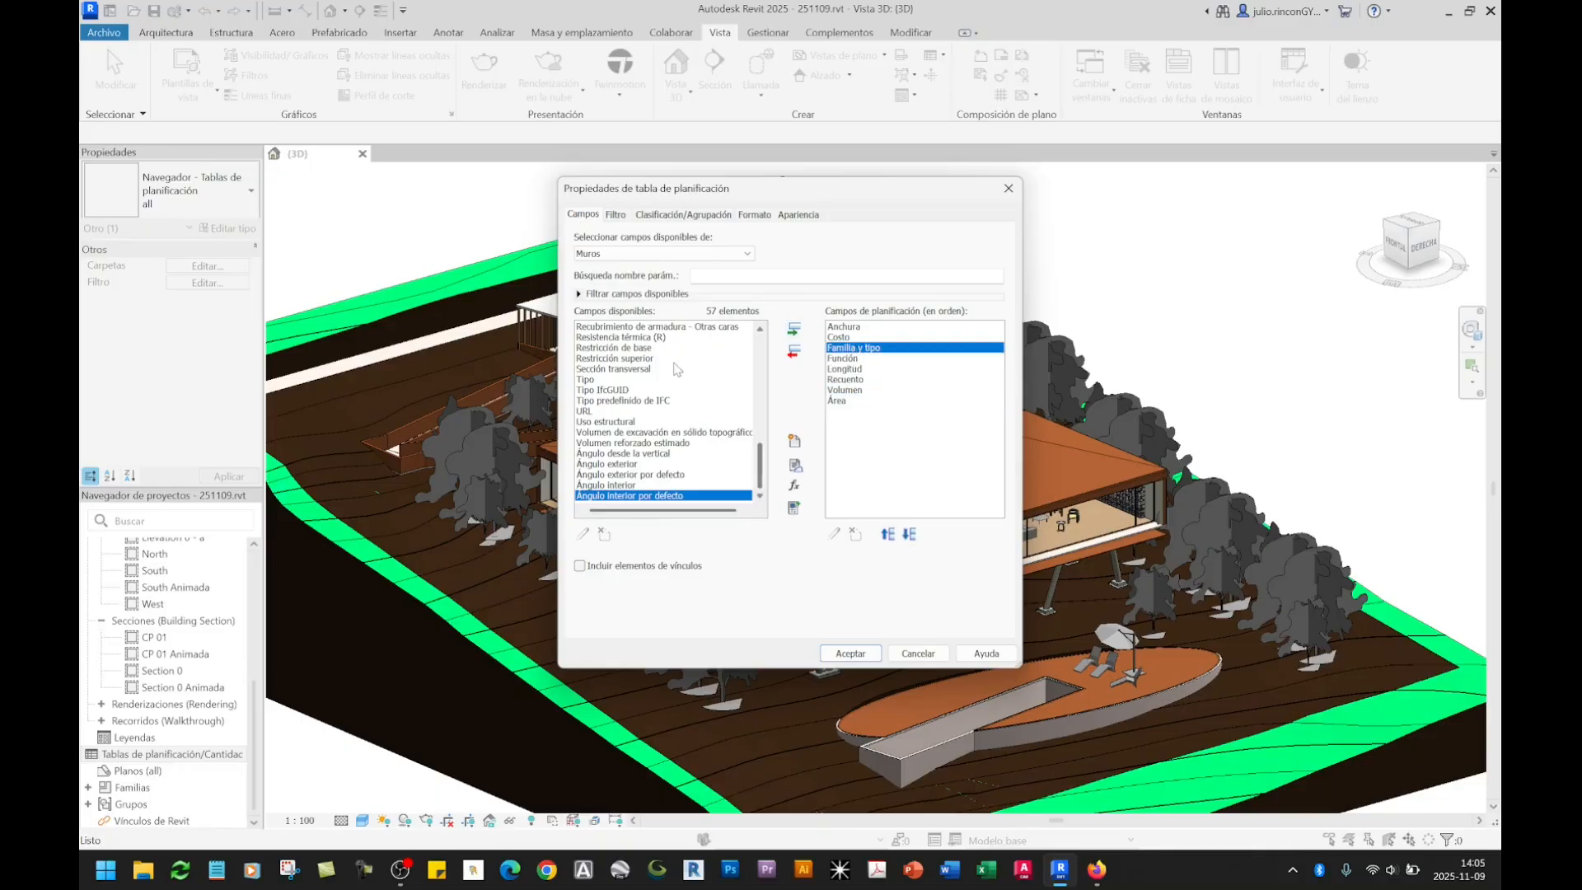
click(841, 359)
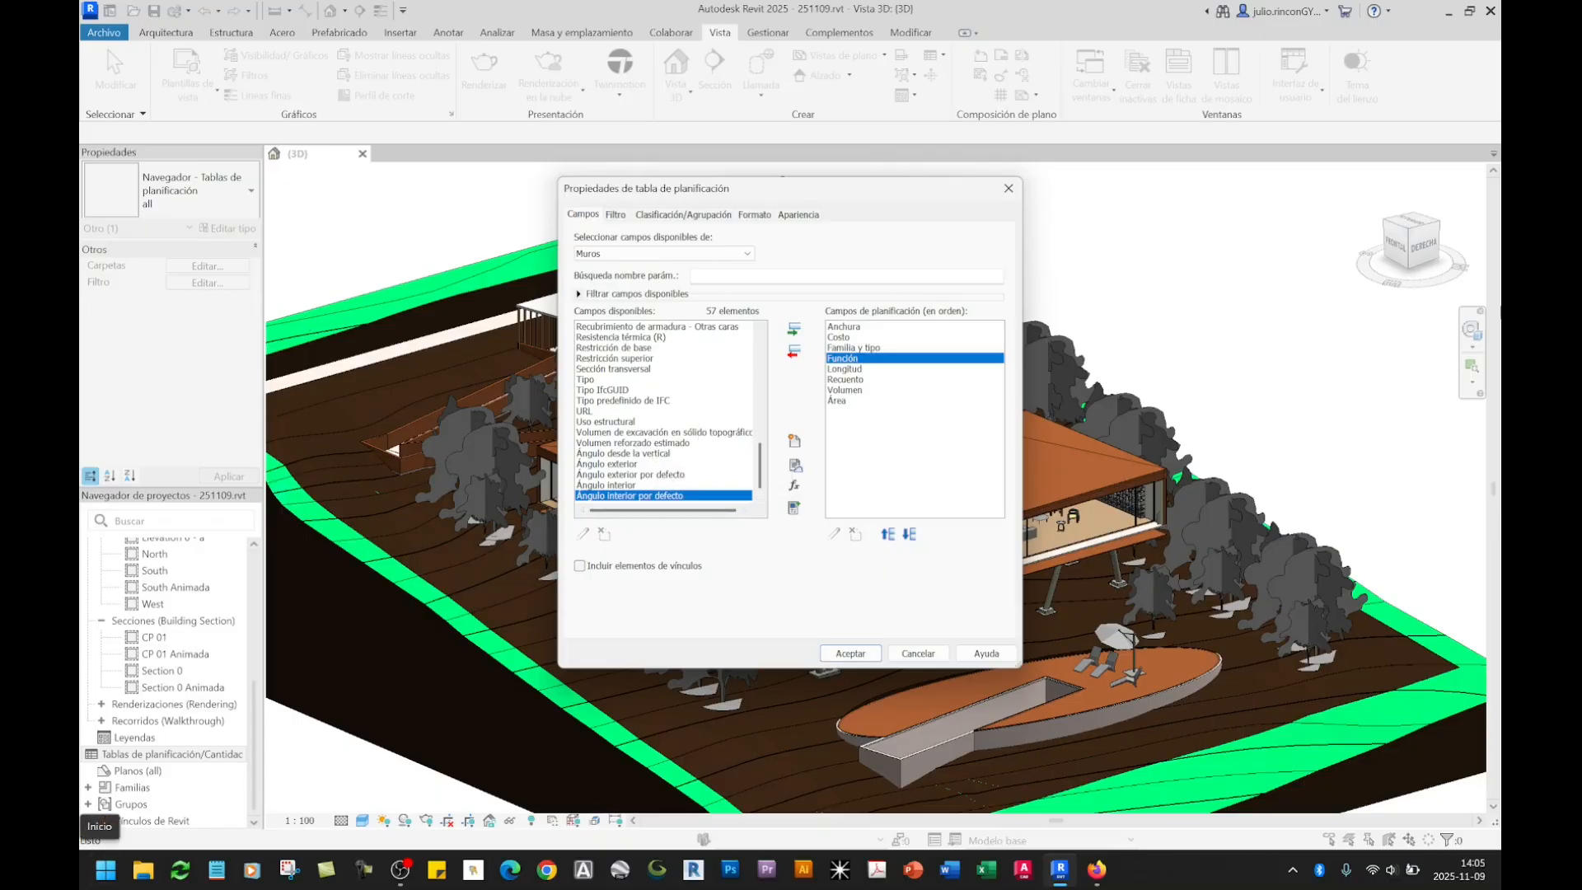
click(844, 330)
click(851, 337)
click(854, 348)
click(855, 361)
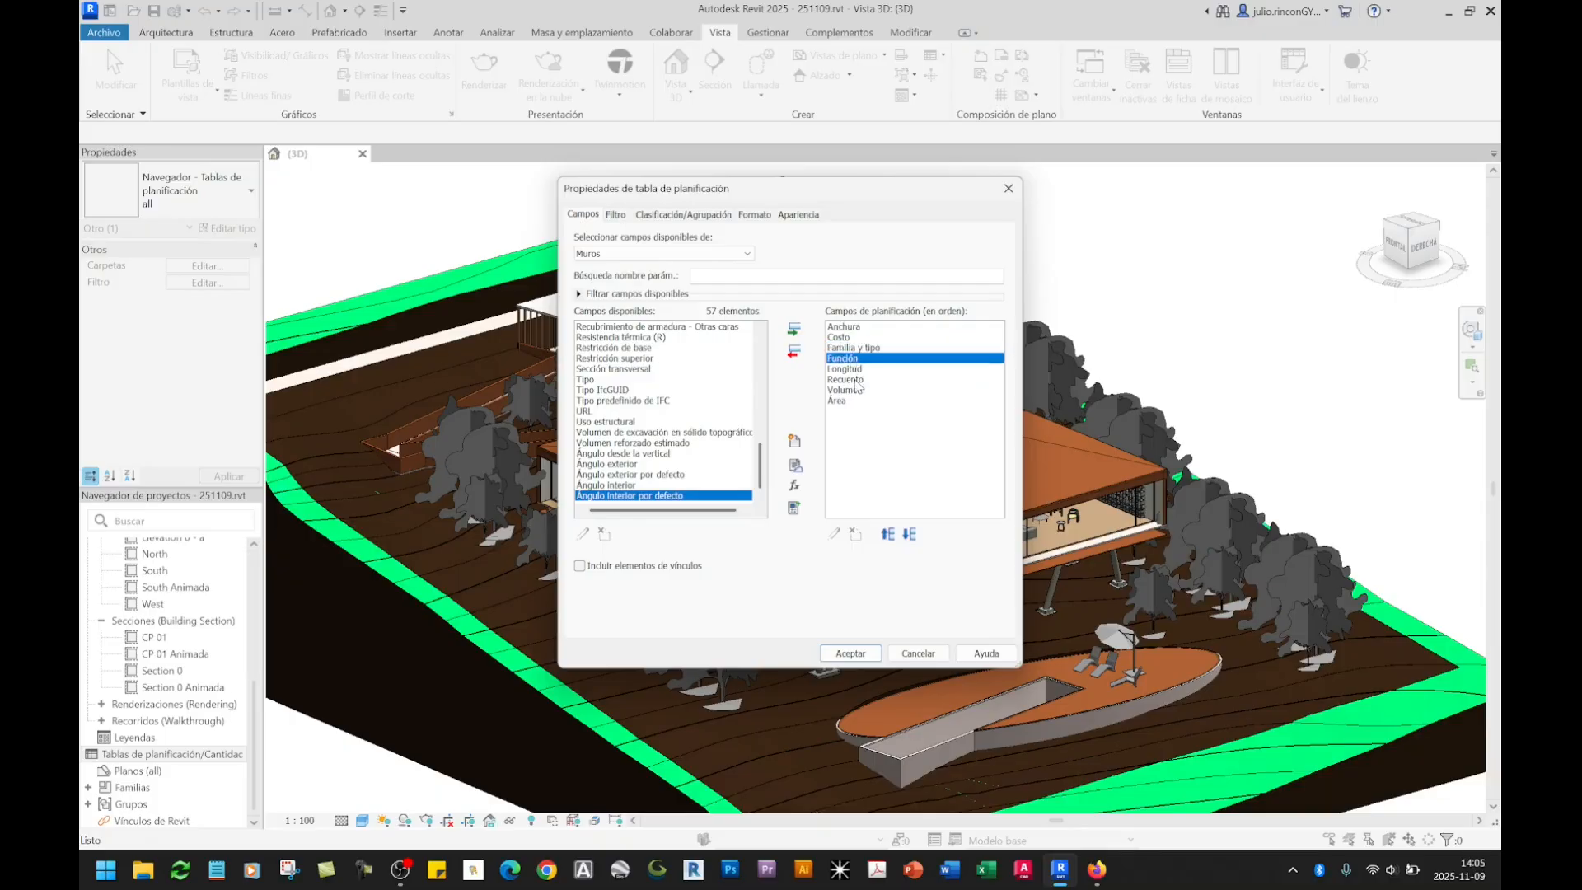
click(854, 369)
click(852, 380)
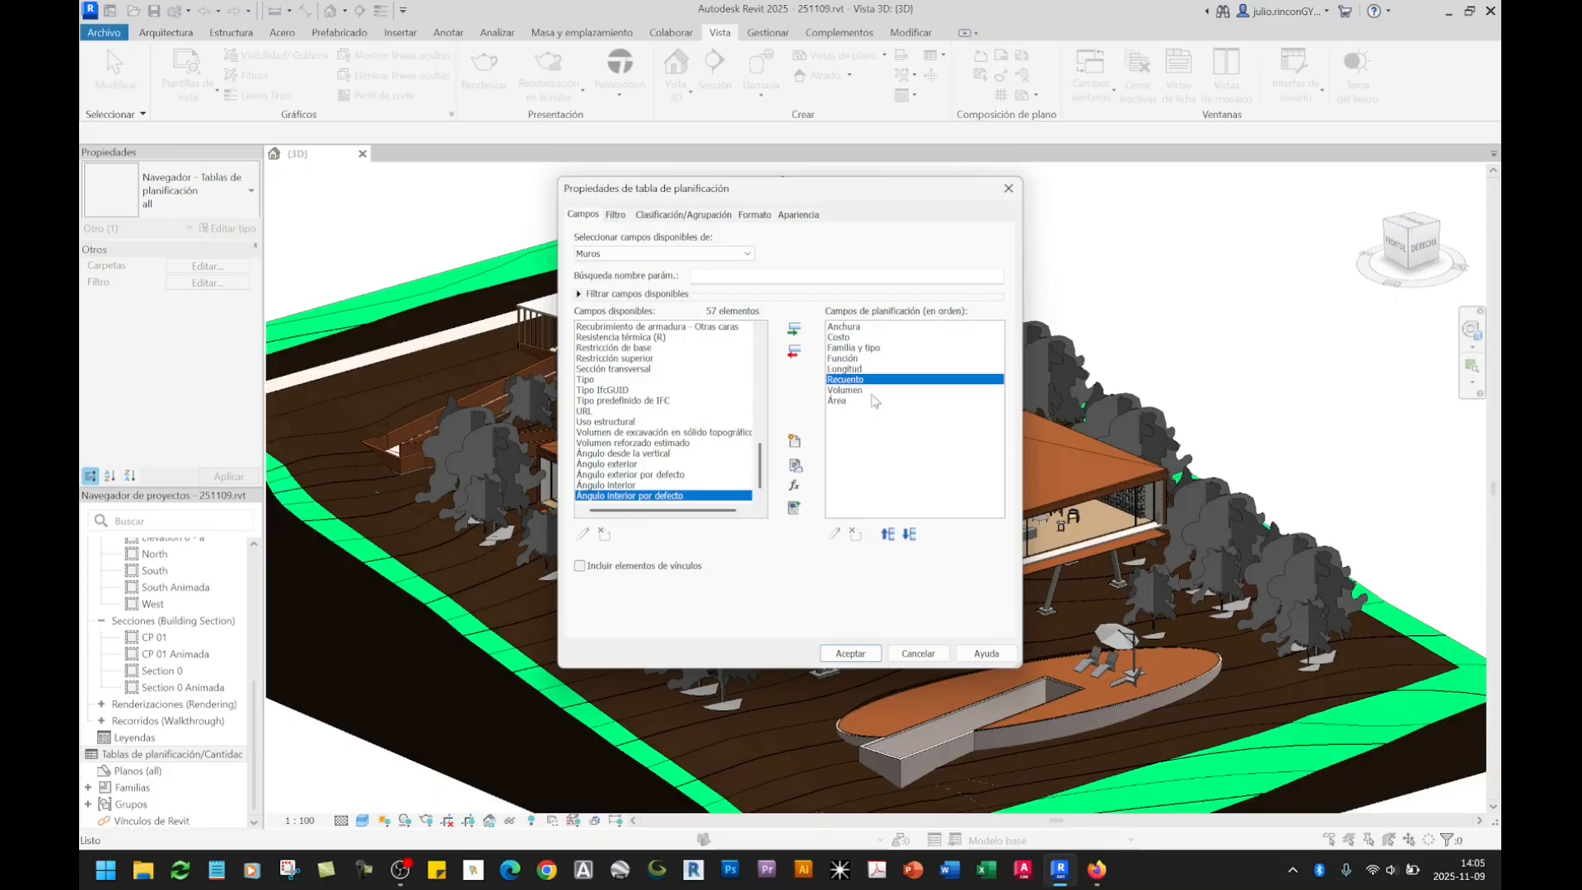
Step: Reorder the wall schedule's fields so that Familia y tipo comes first and Función second
click(853, 349)
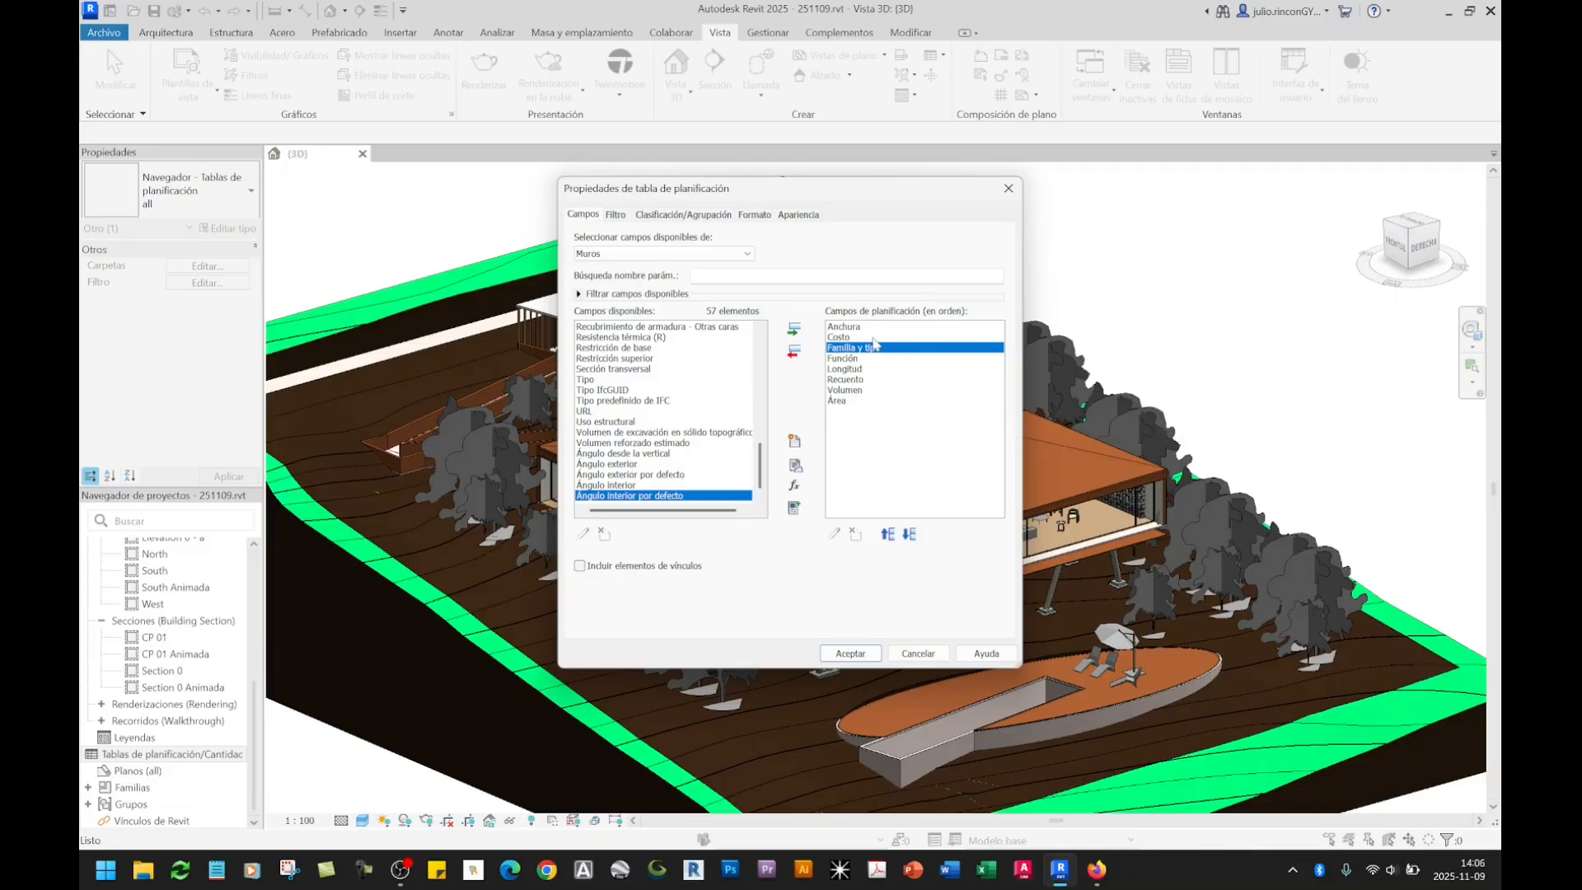
click(888, 535)
click(888, 536)
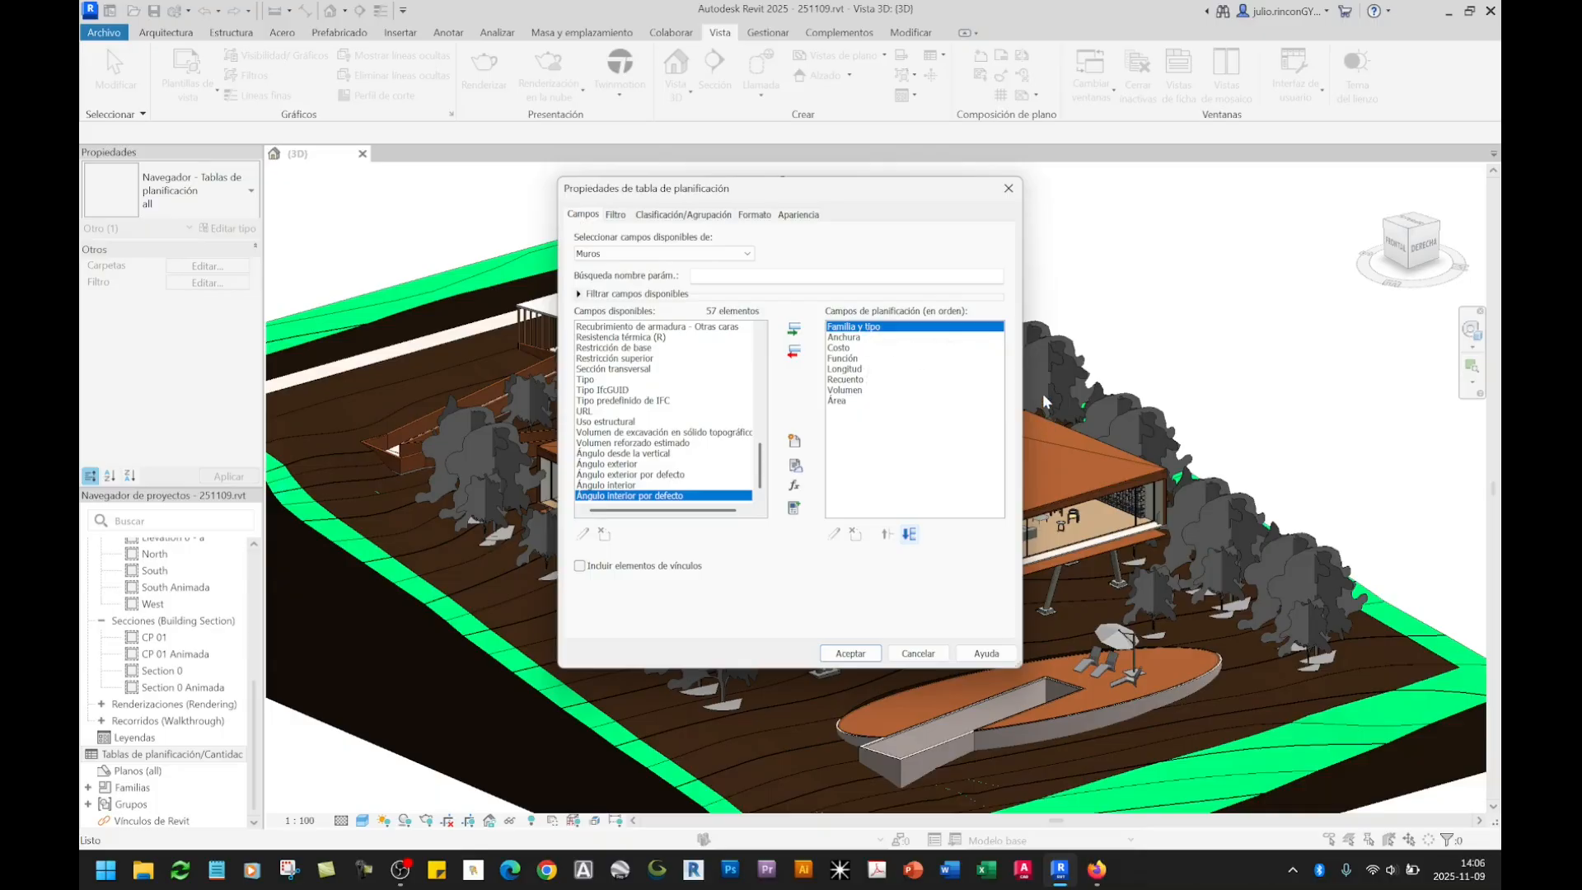
click(848, 359)
click(887, 536)
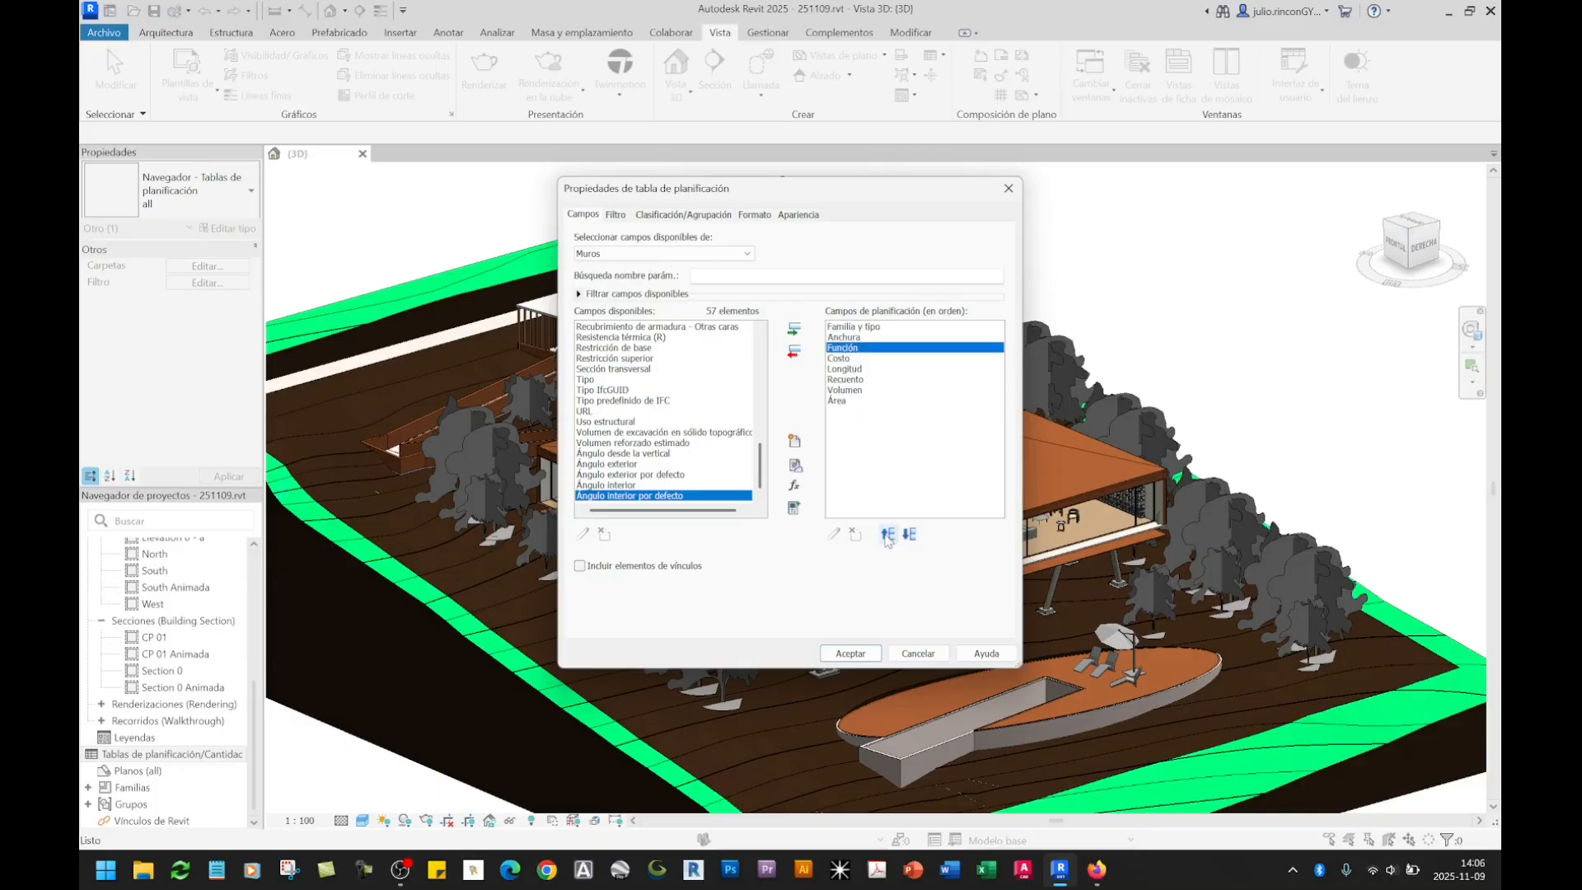
click(887, 535)
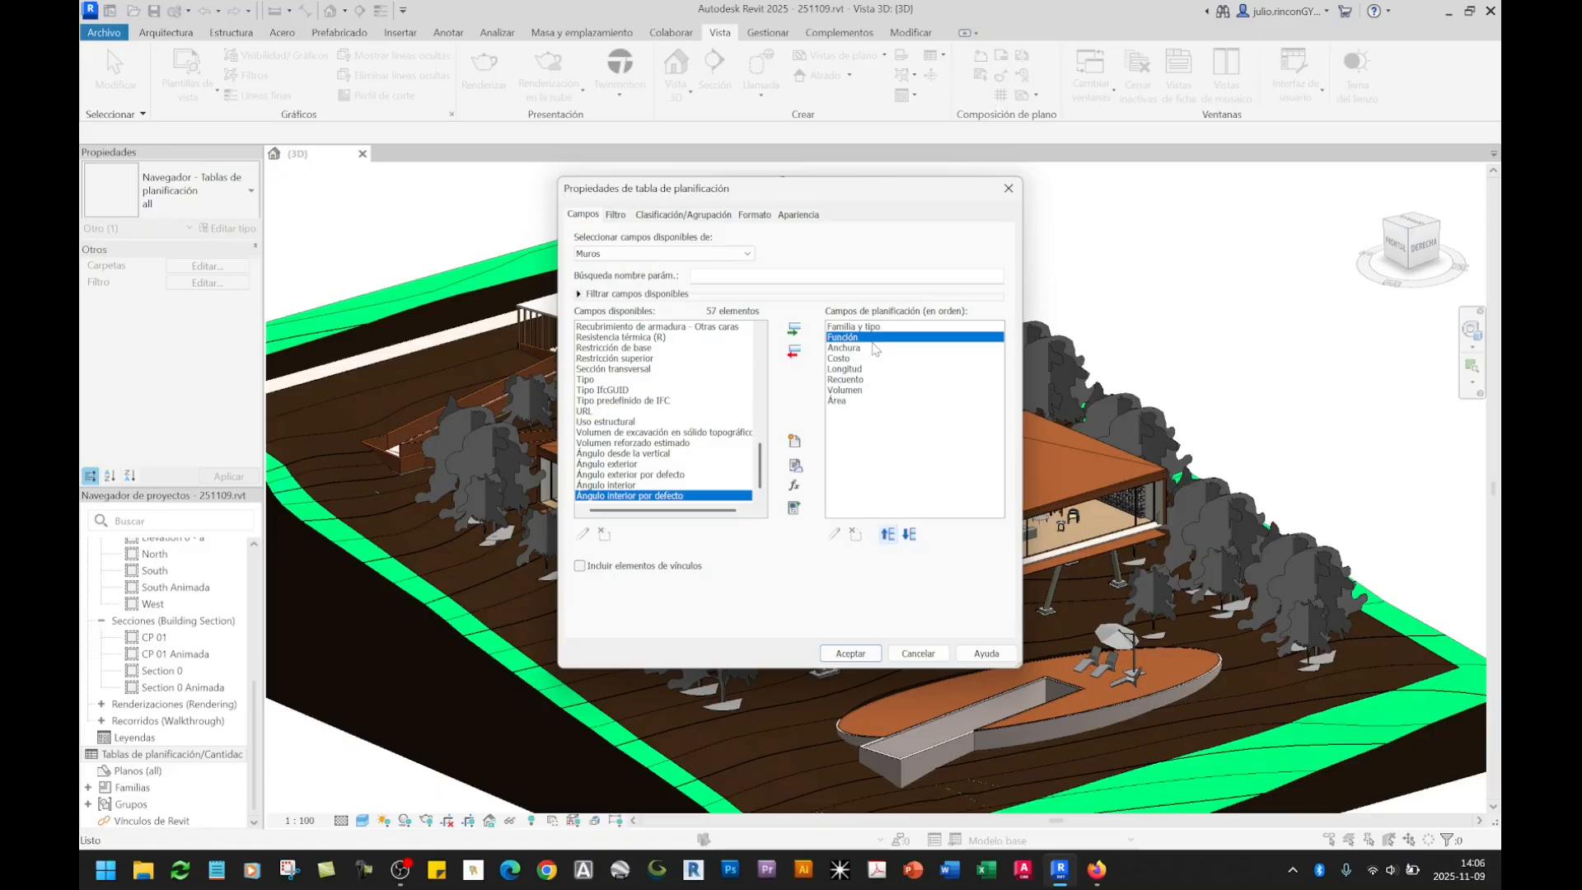
Step: Move the Recuento field up to third place in the wall schedule, directly after Función
click(853, 380)
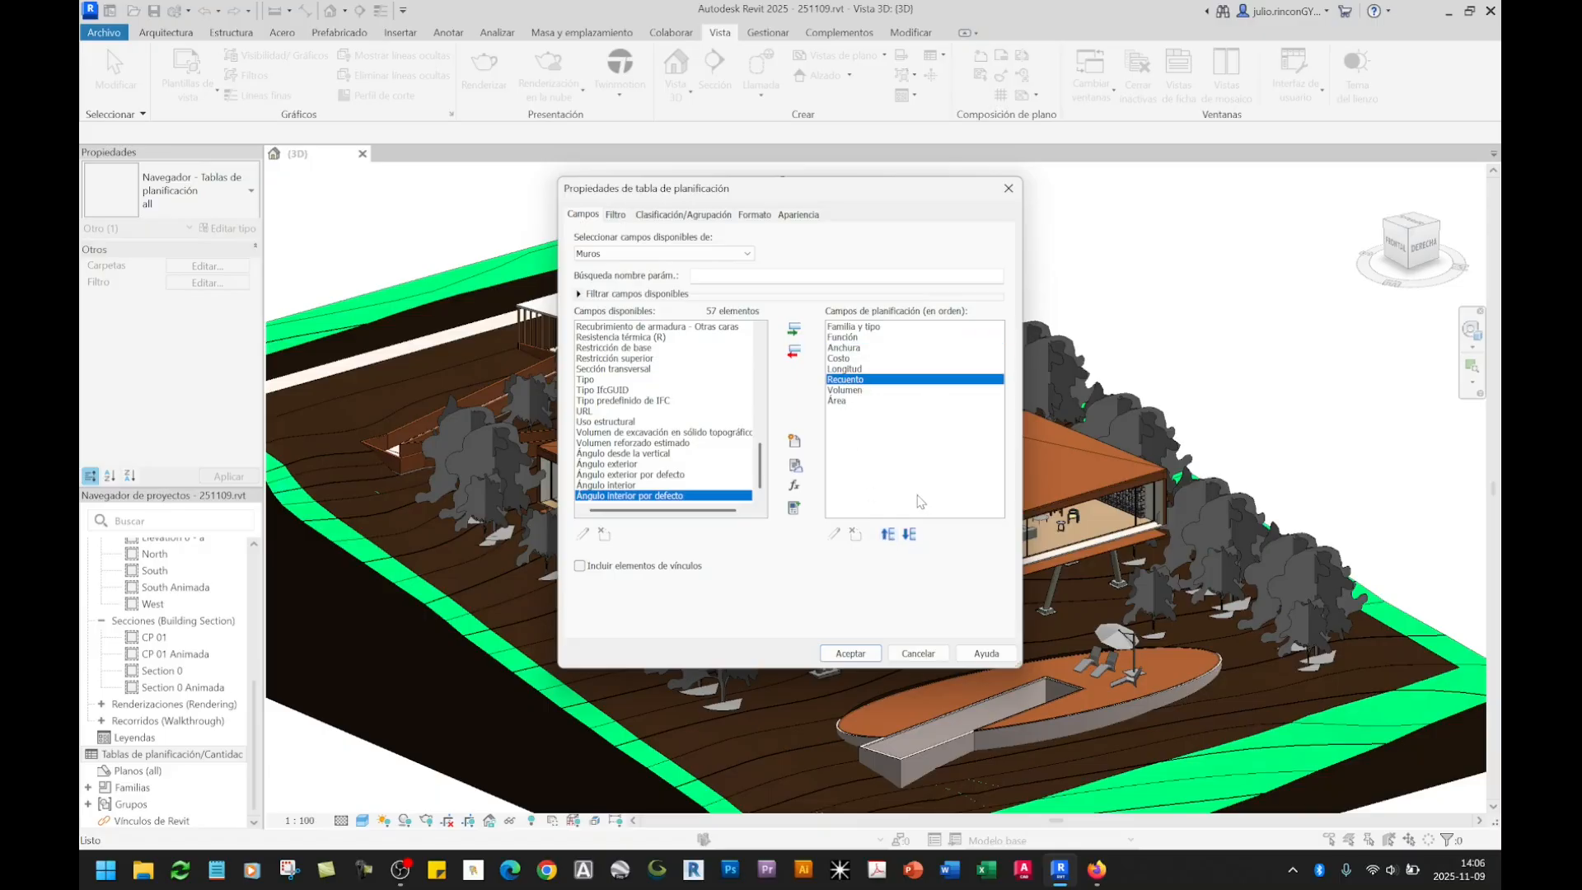
click(887, 534)
click(887, 535)
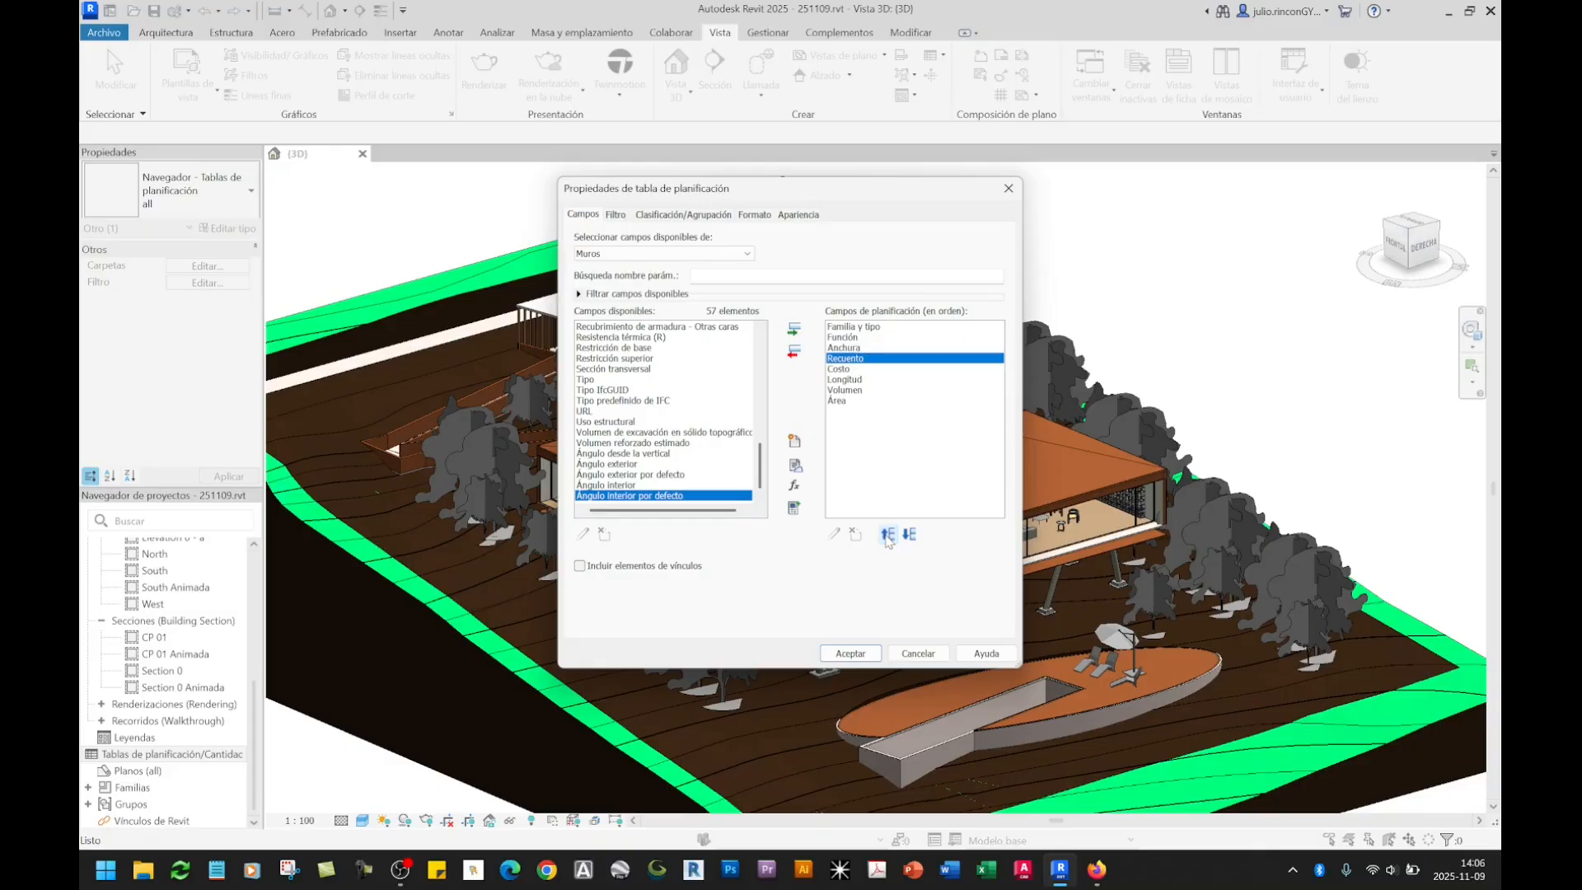
click(887, 535)
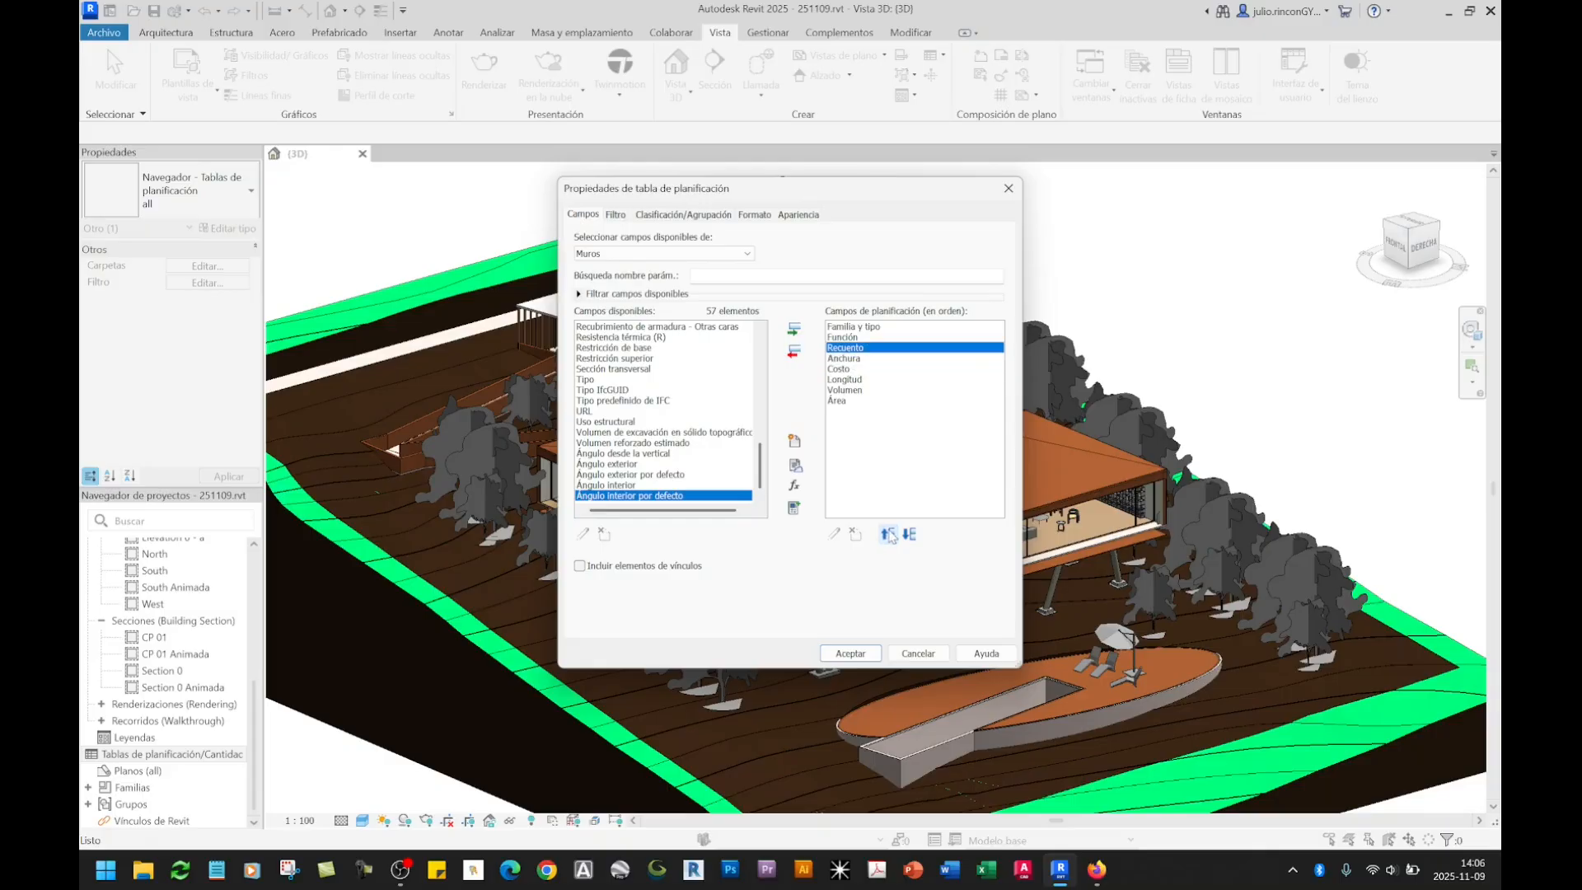
Step: Move Longitud directly after Anchura and Área directly after Longitud in the wall schedule's field order
click(857, 360)
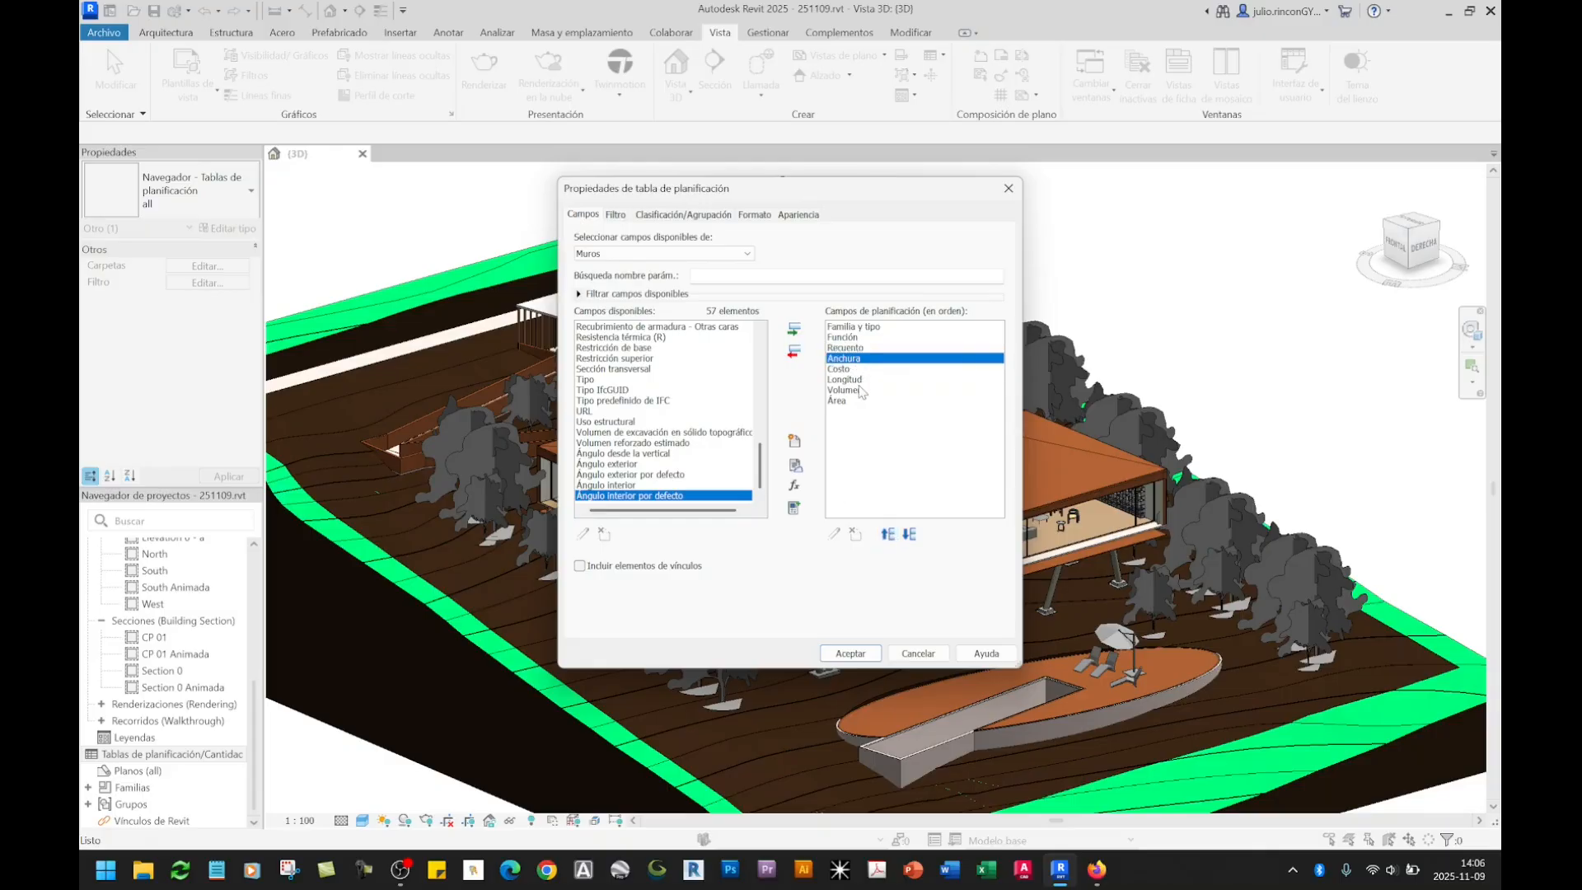
click(856, 381)
click(887, 534)
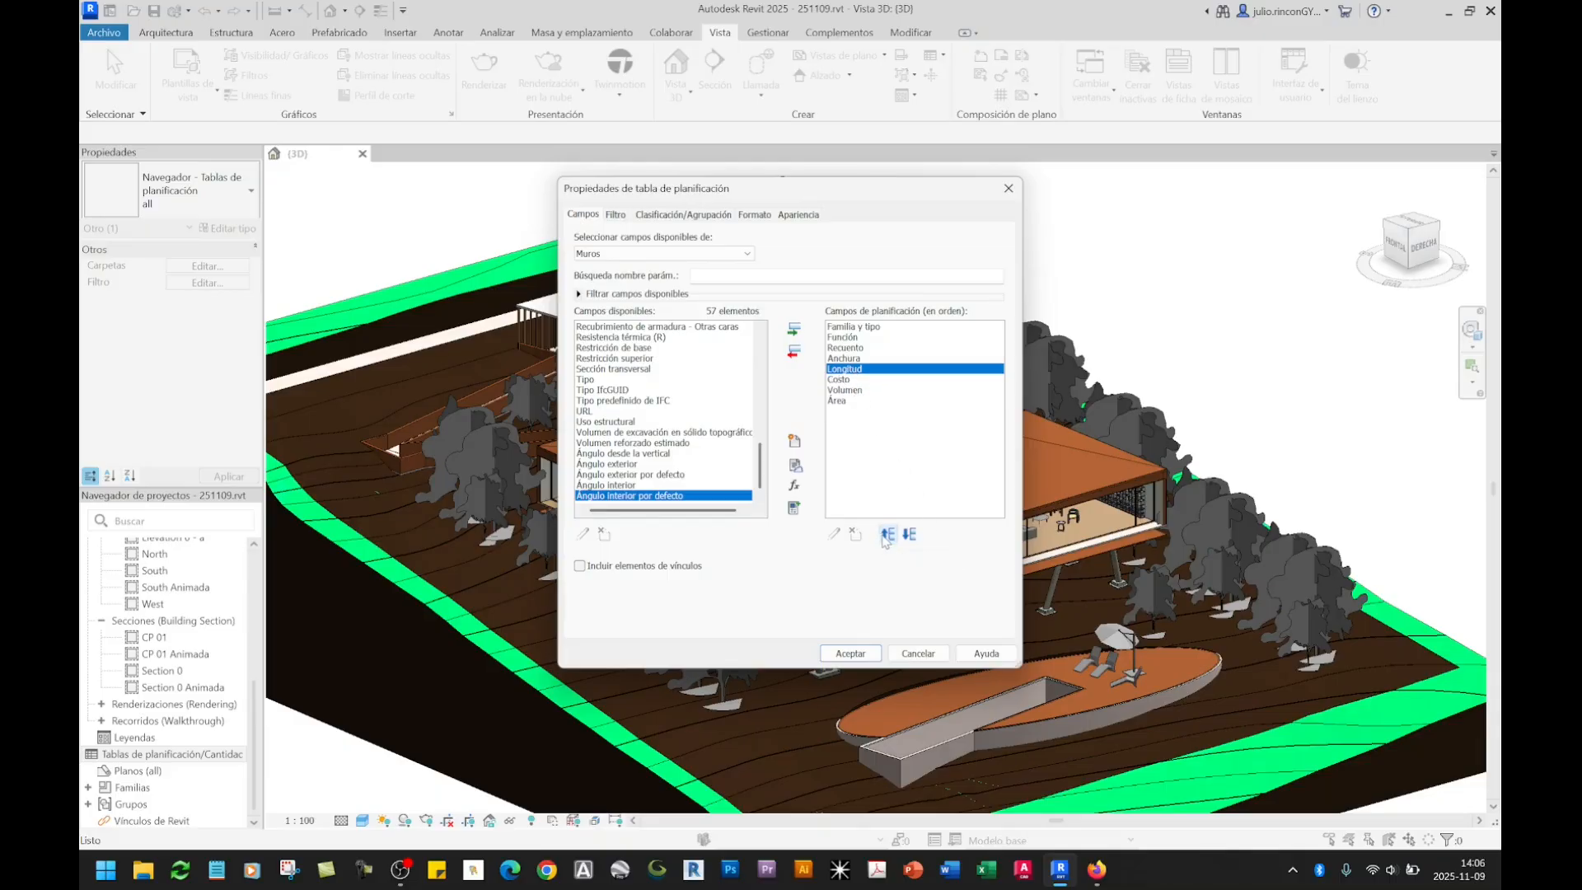
click(841, 400)
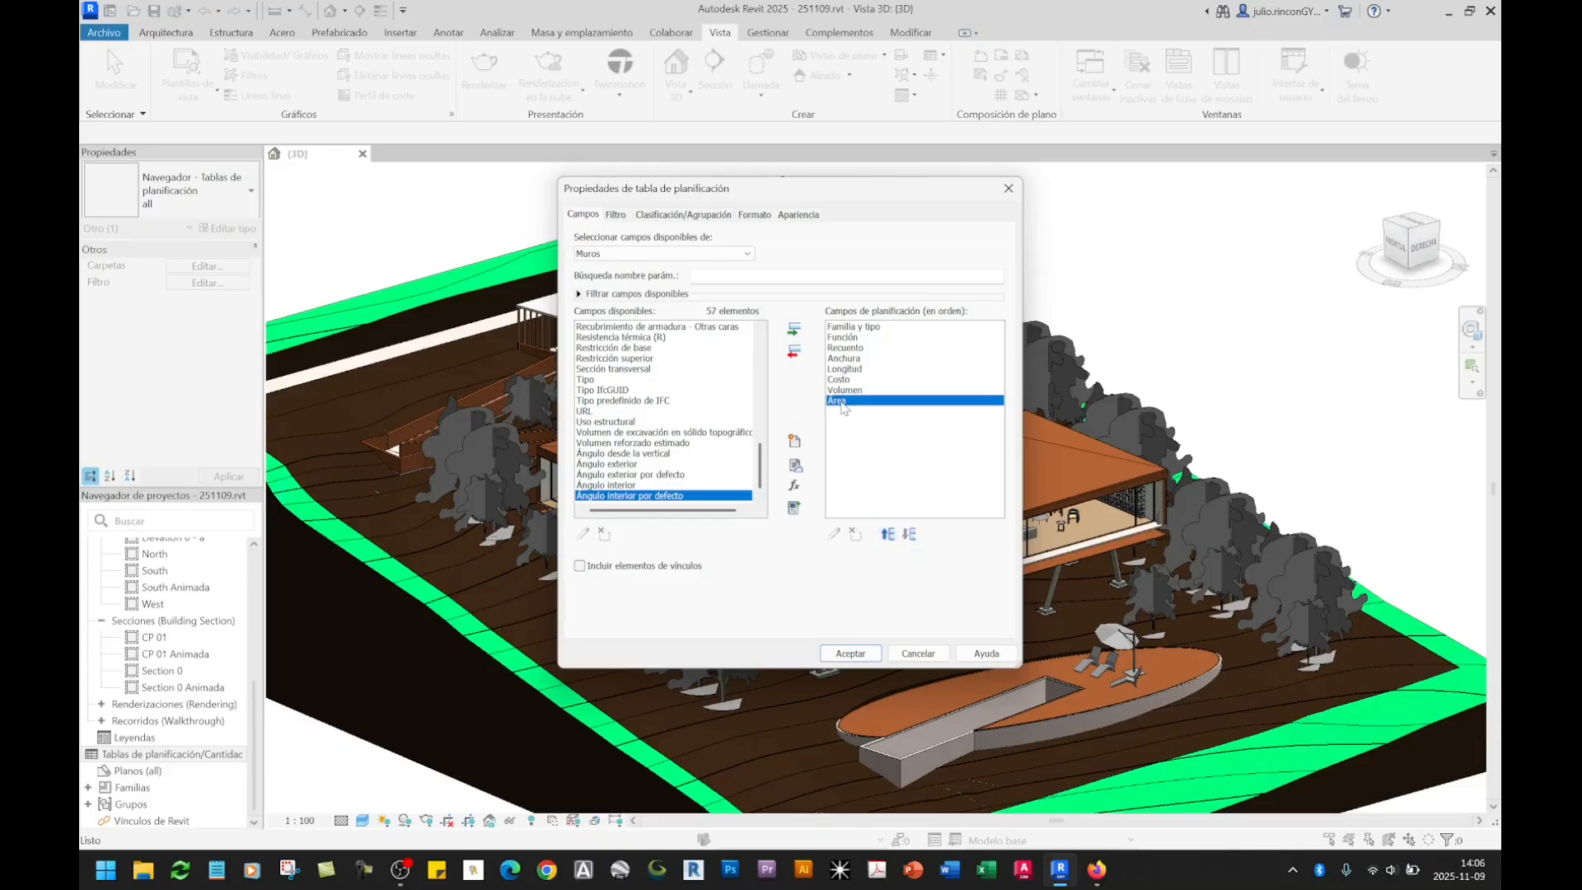
click(887, 534)
click(888, 534)
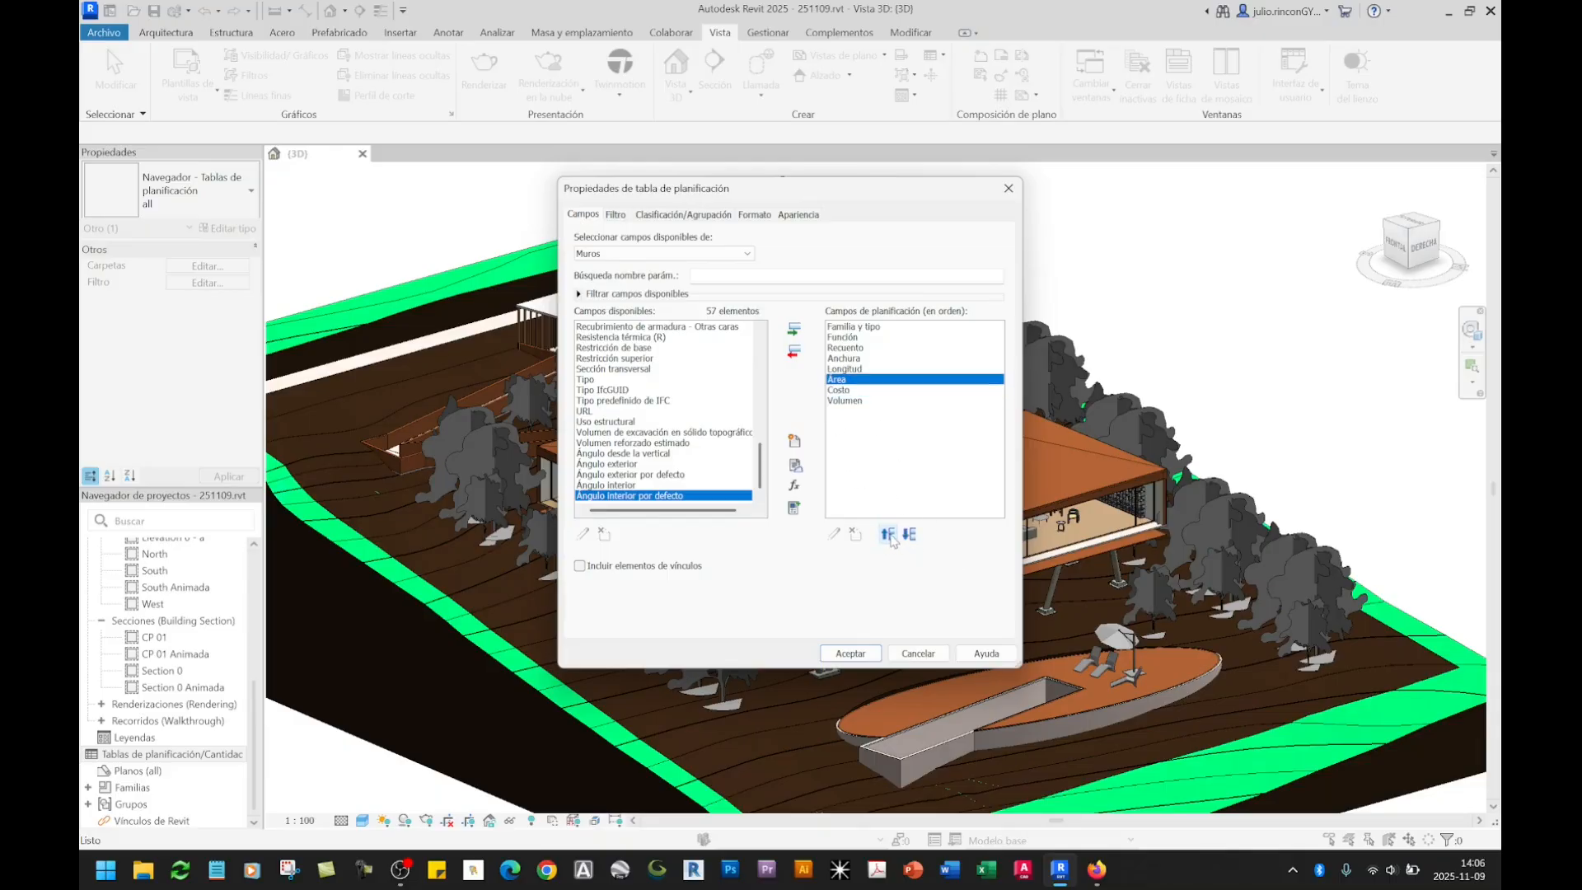
Step: Move Volumen directly after Área in the wall schedule's field order, leaving Costo as the last field
click(841, 401)
click(887, 535)
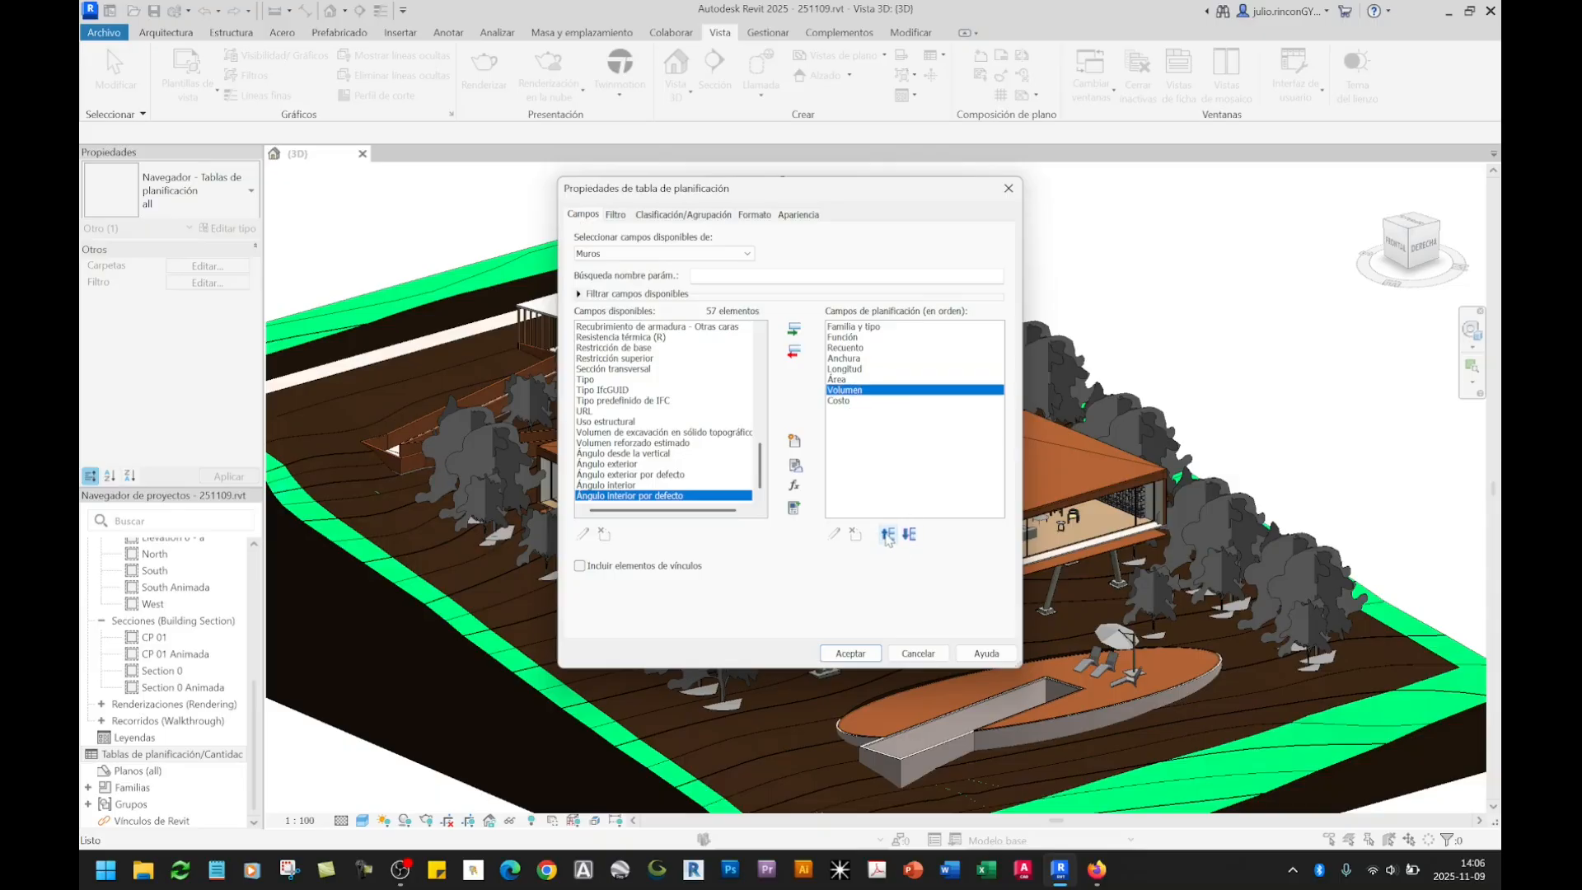
click(843, 402)
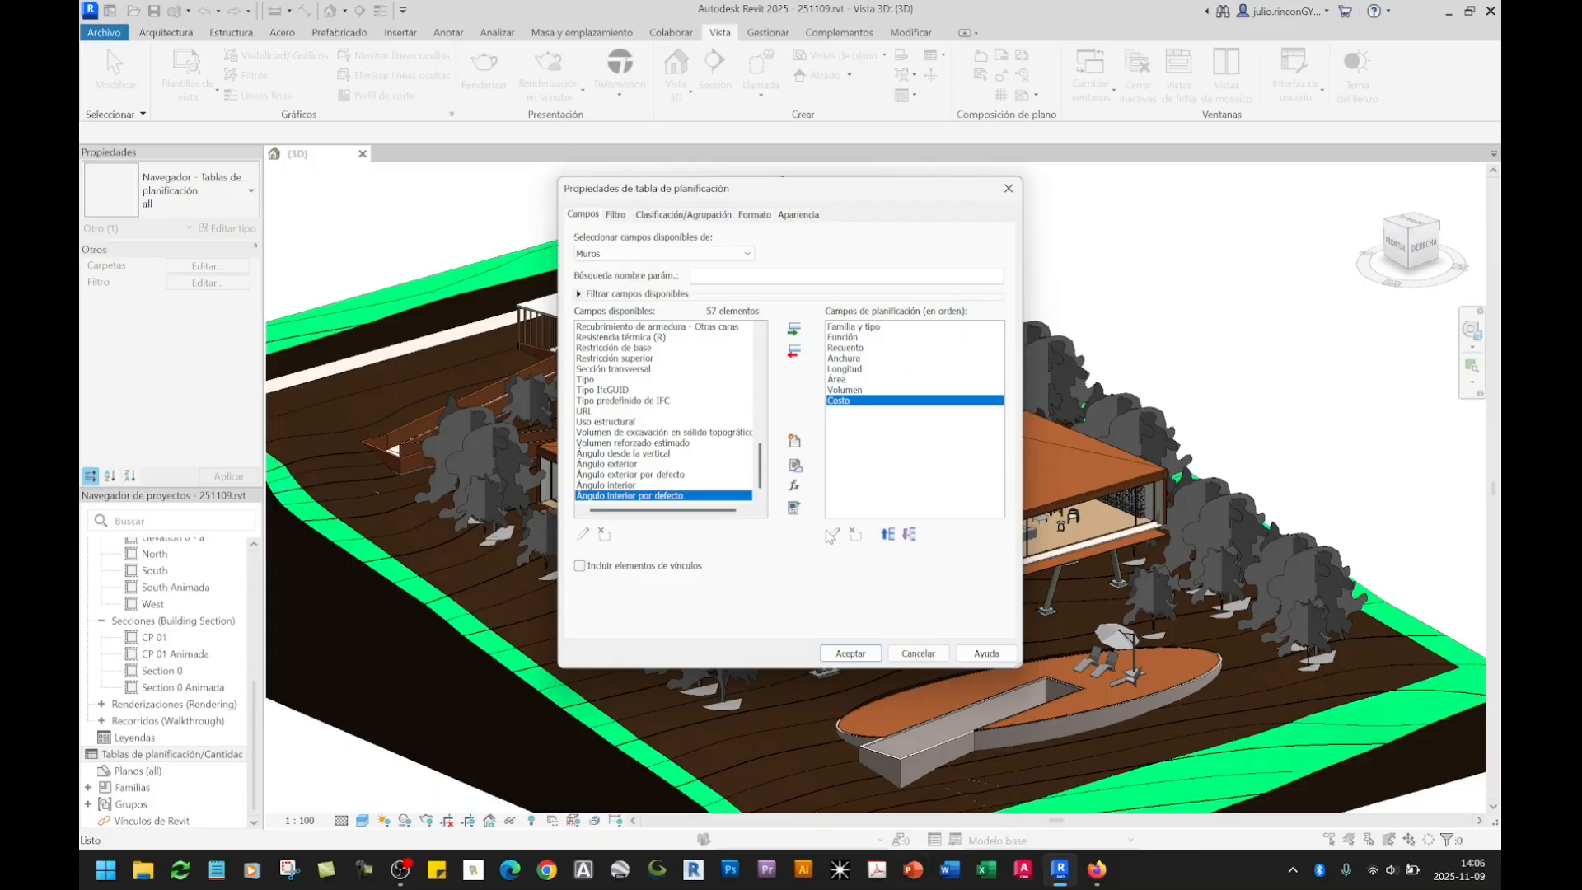
Step: Review the schedule's filter, sorting/grouping, format and appearance settings, as well as its list of fields
click(616, 216)
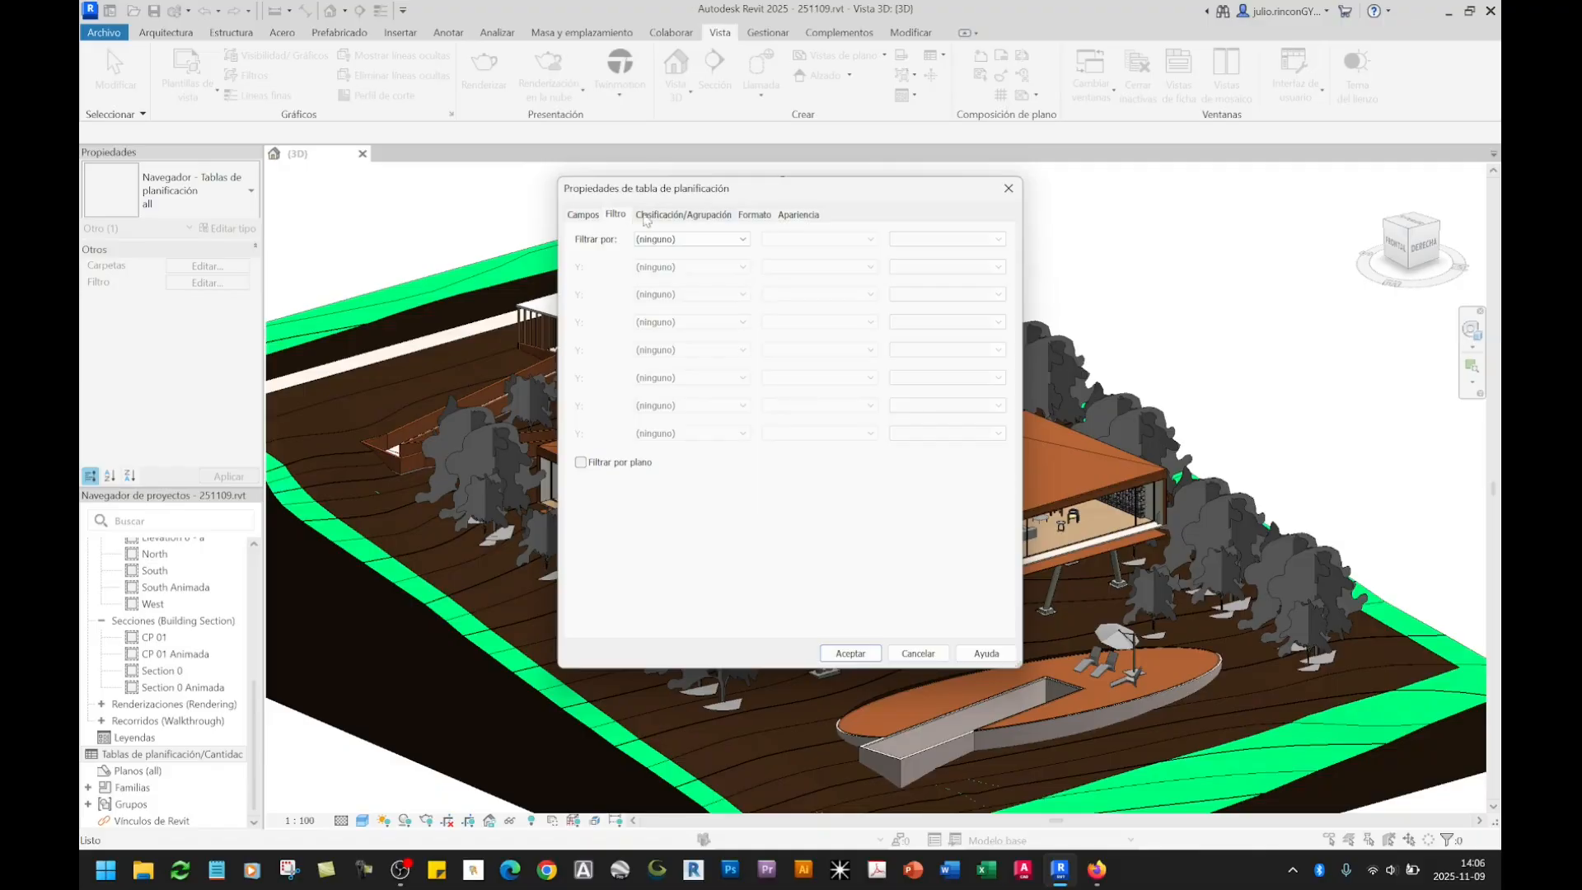
click(652, 215)
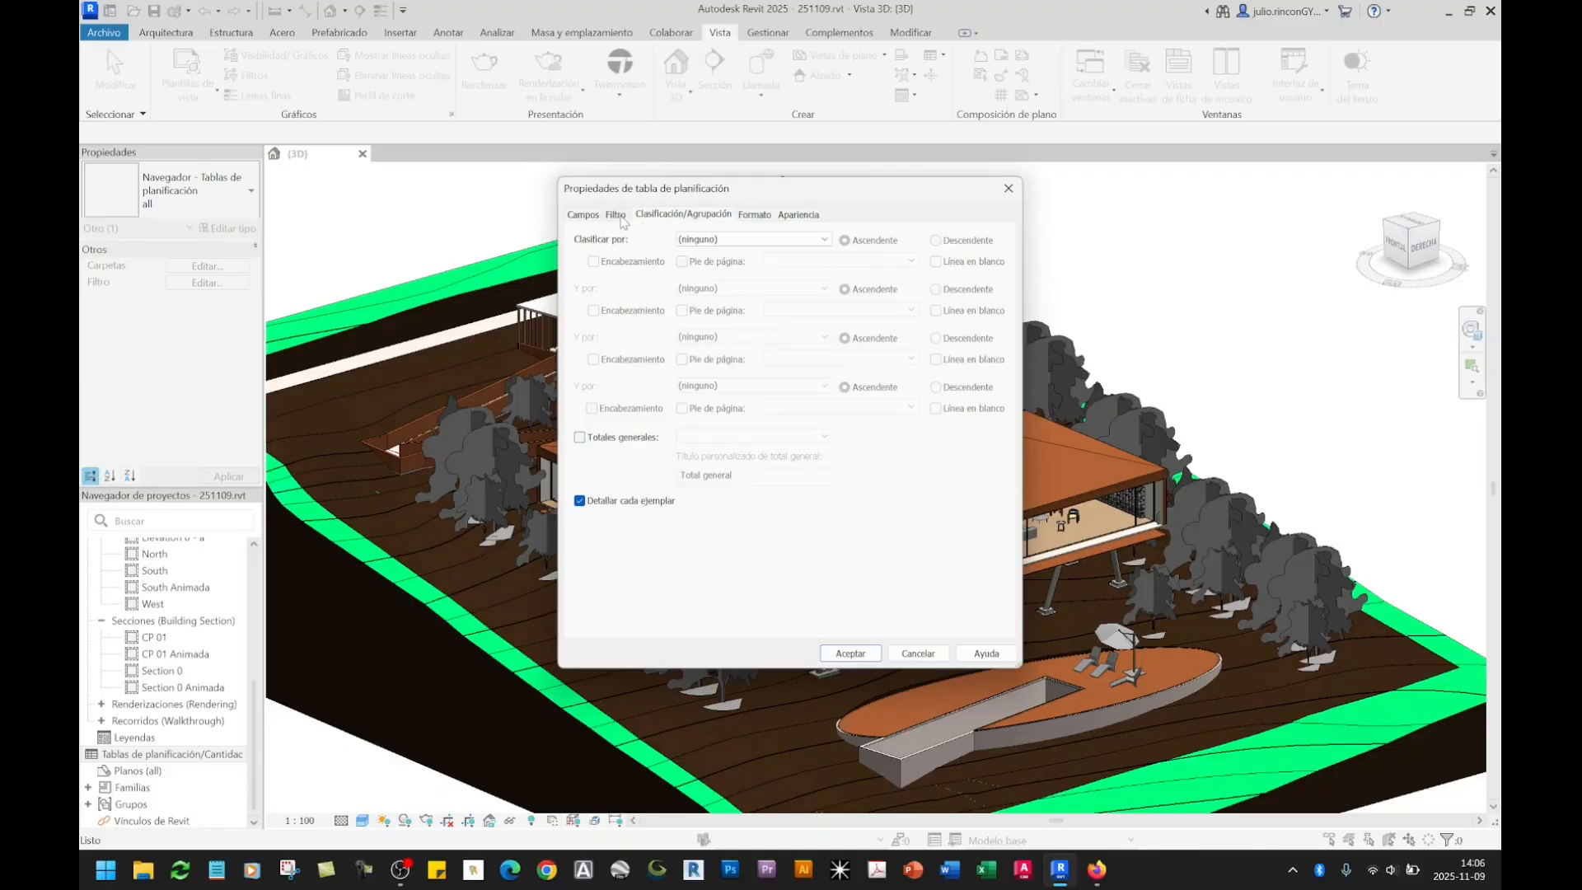
click(617, 216)
click(701, 216)
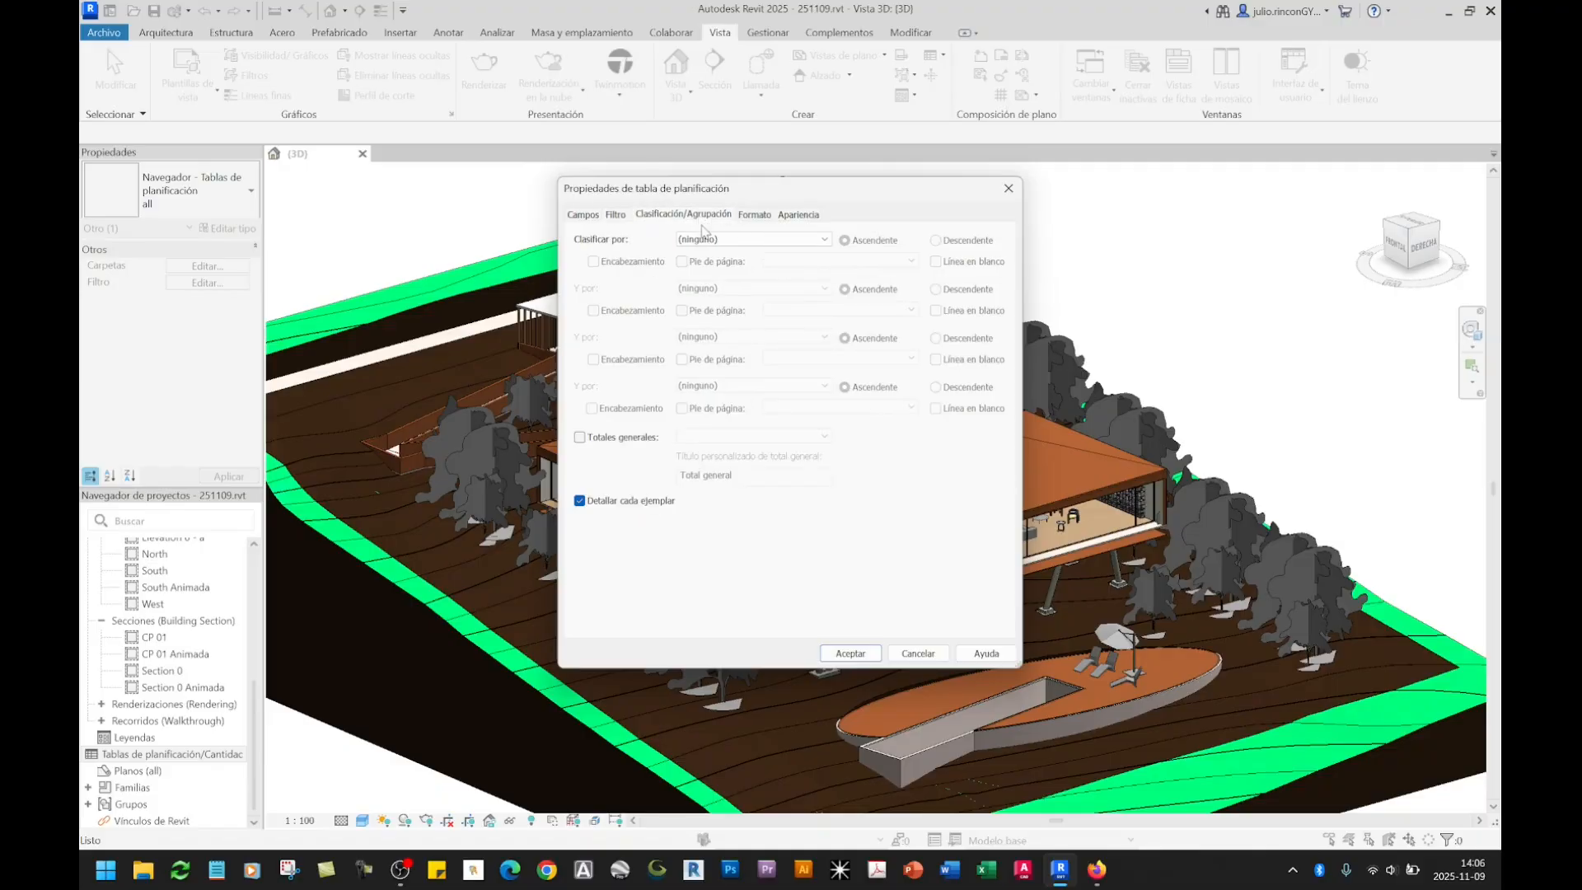
click(757, 216)
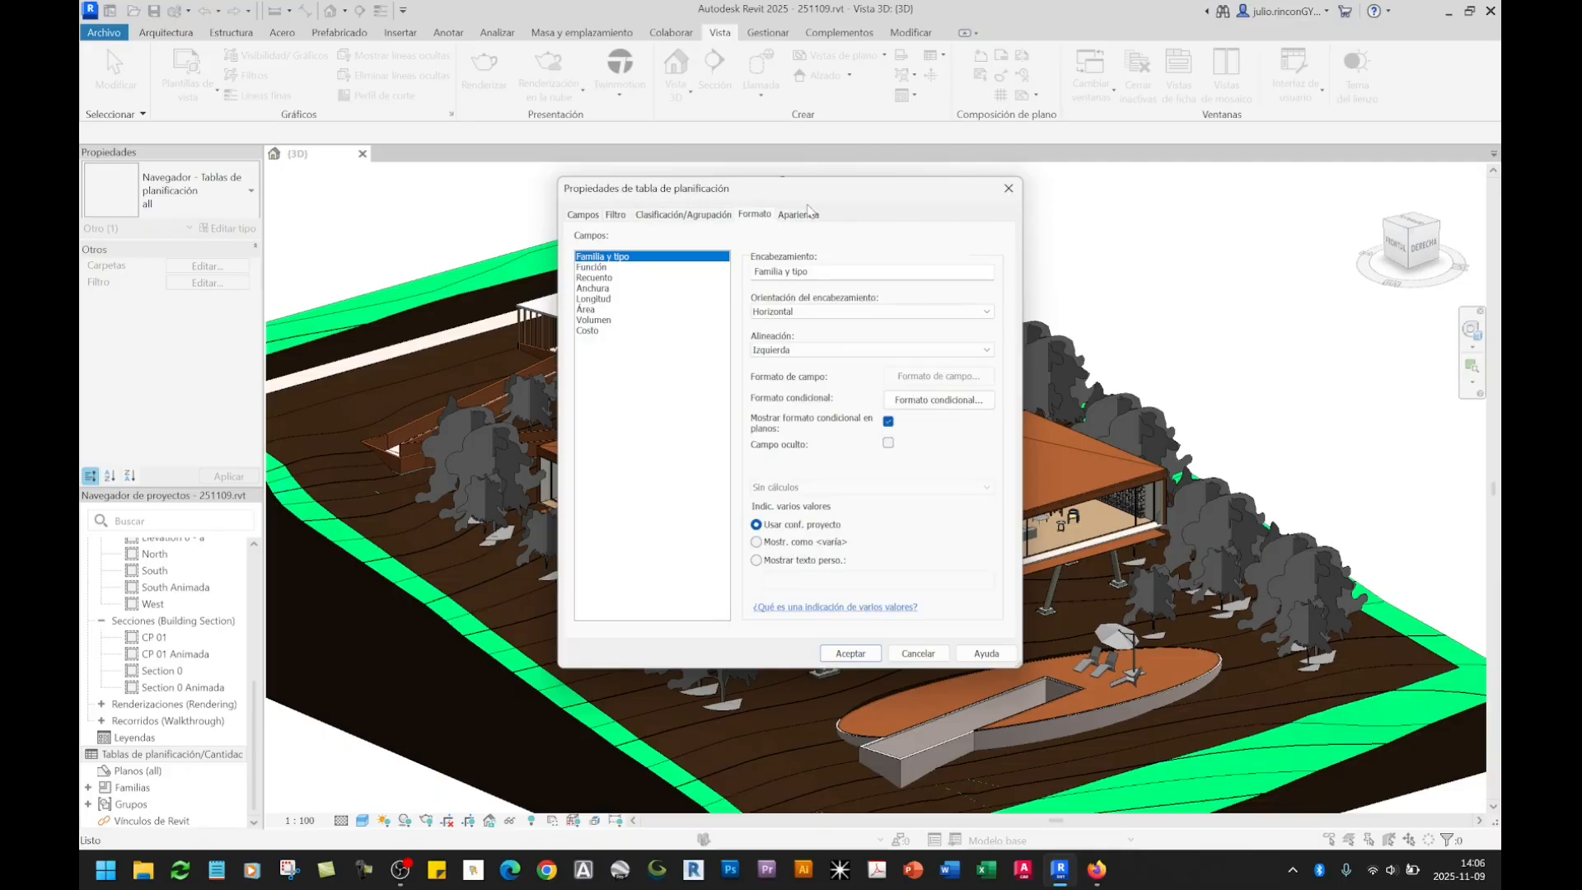
click(807, 215)
click(614, 216)
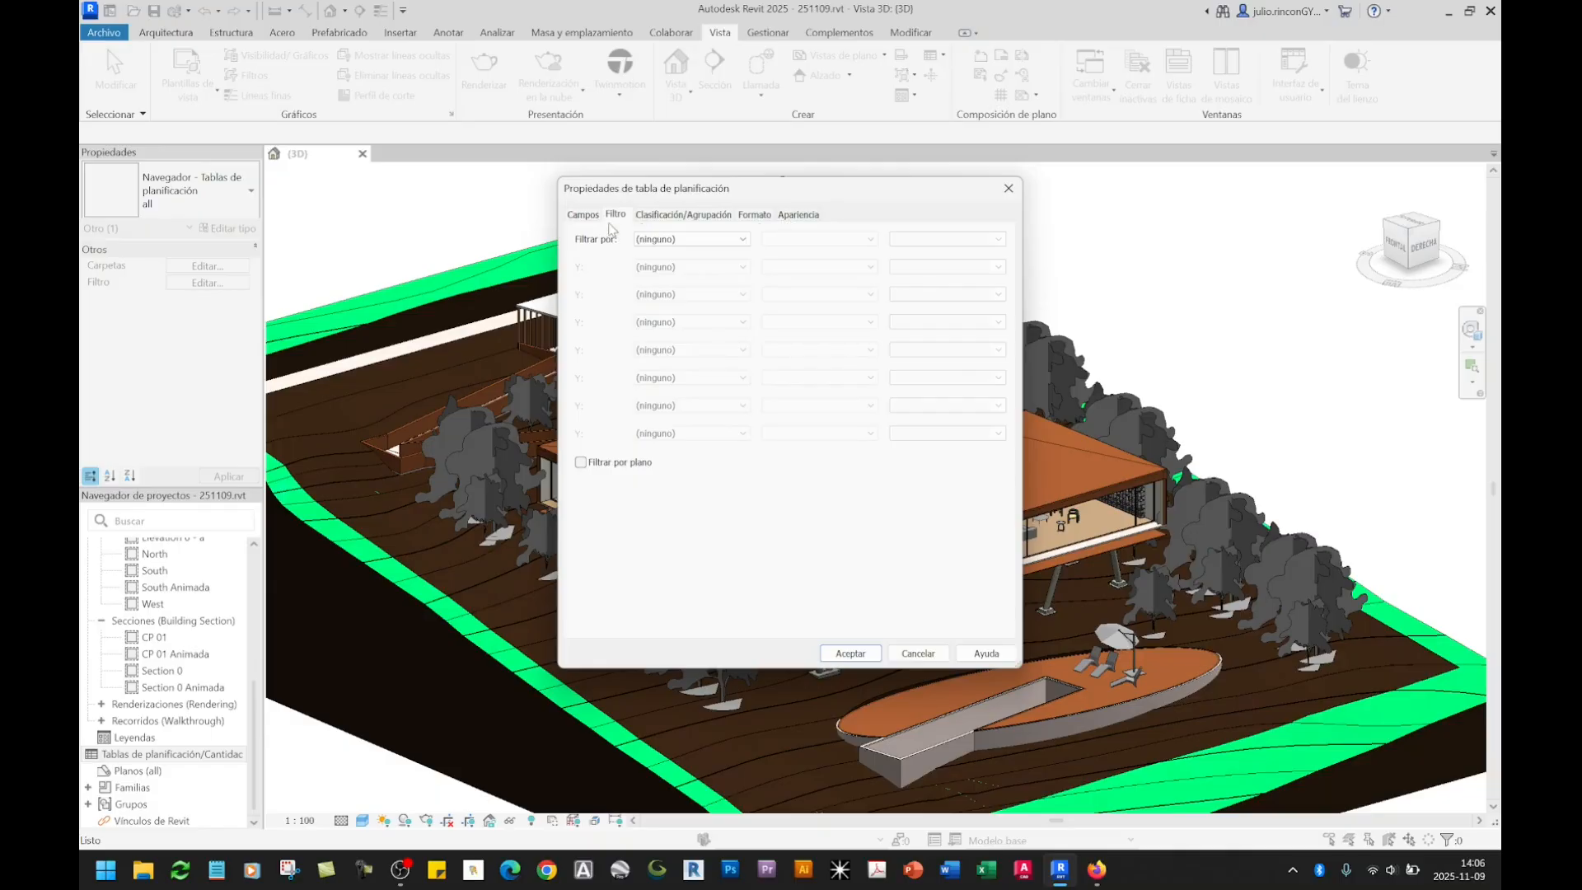
click(591, 217)
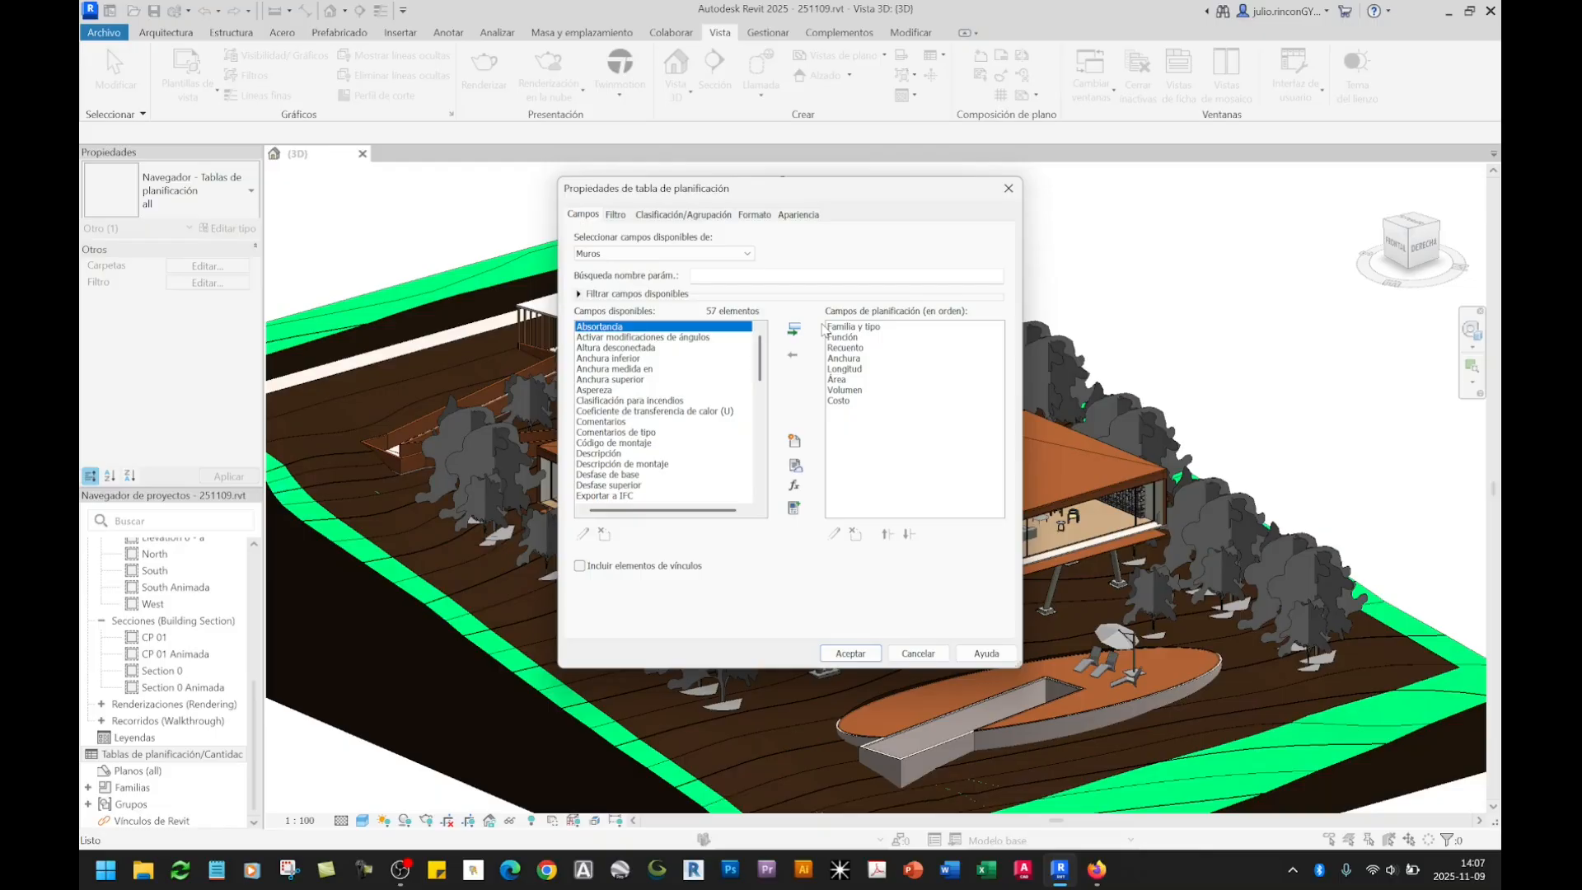
click(616, 215)
click(683, 215)
click(754, 215)
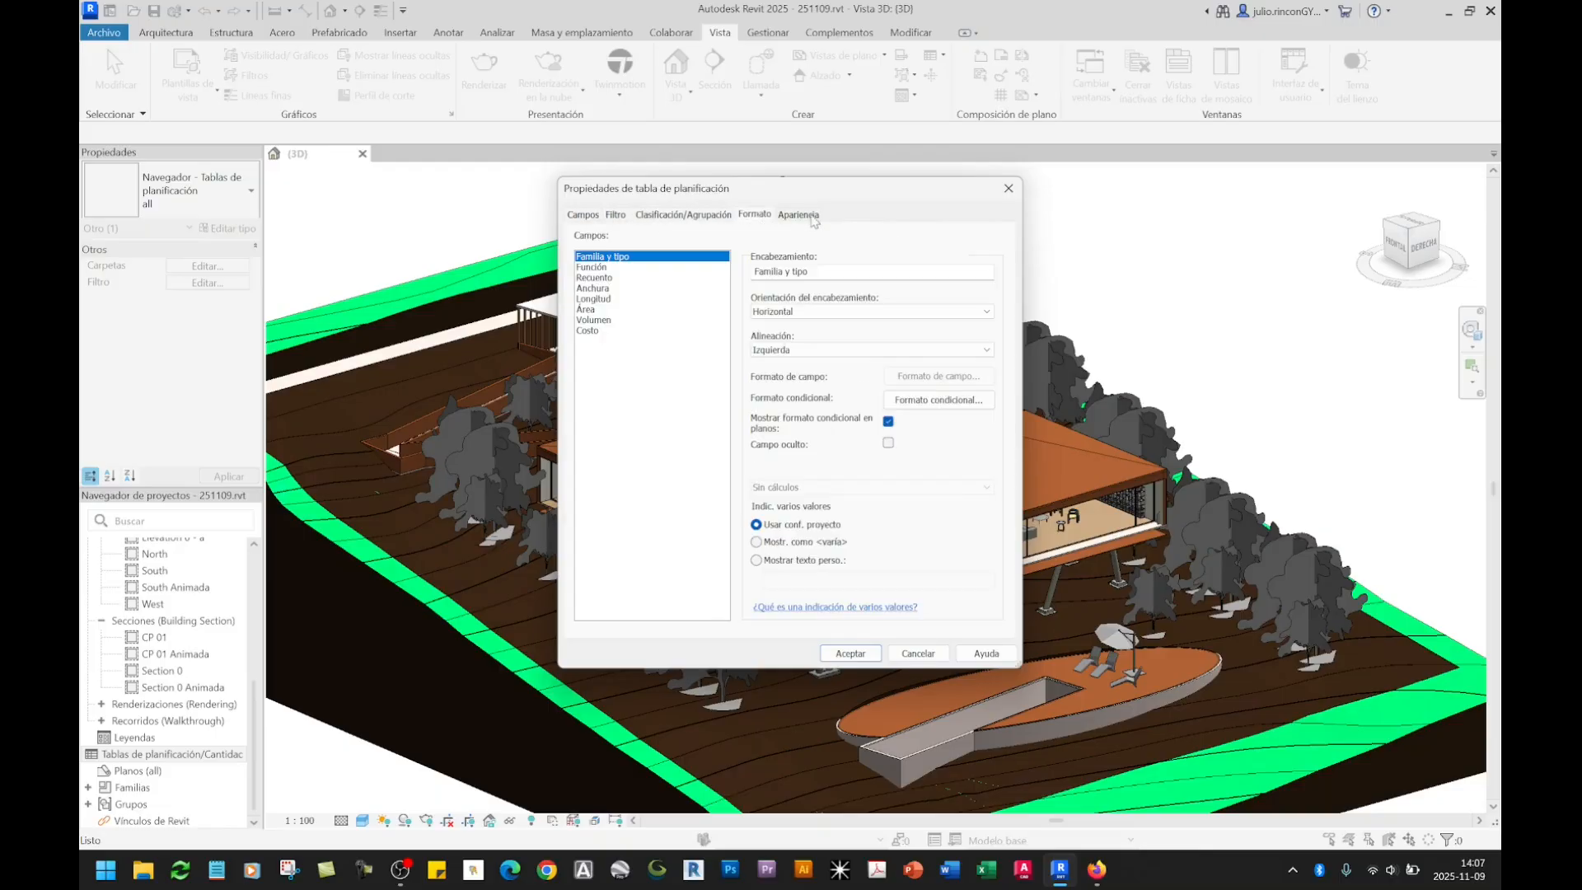
click(797, 214)
click(581, 216)
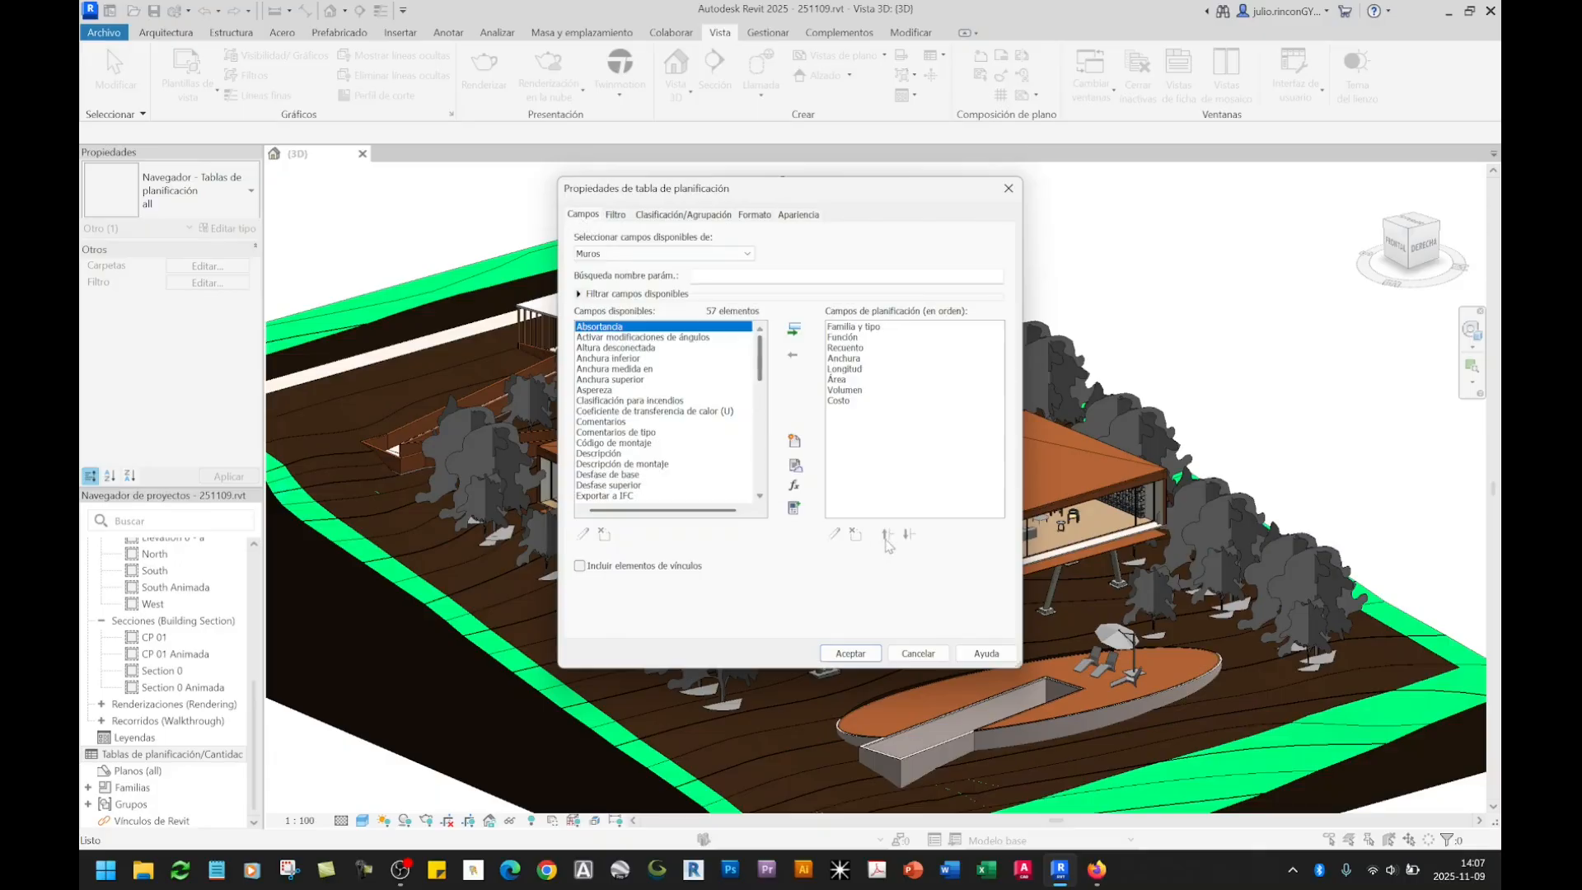
Step: Create the wall schedule with the chosen fields and look through its rows from beginning to end
click(850, 654)
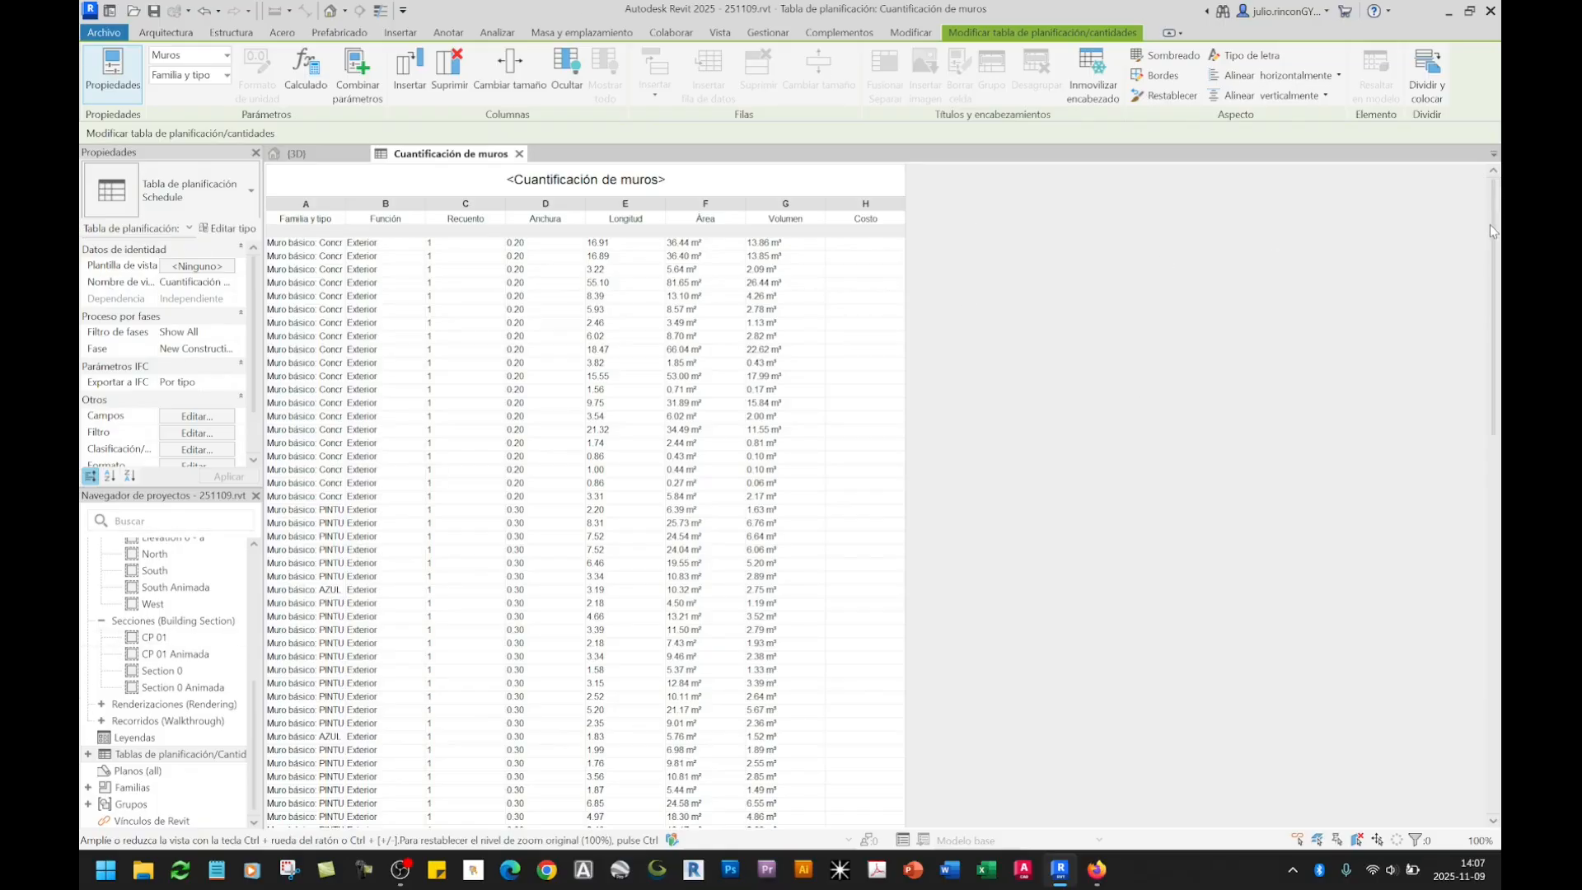
drag(1489, 224, 1498, 629)
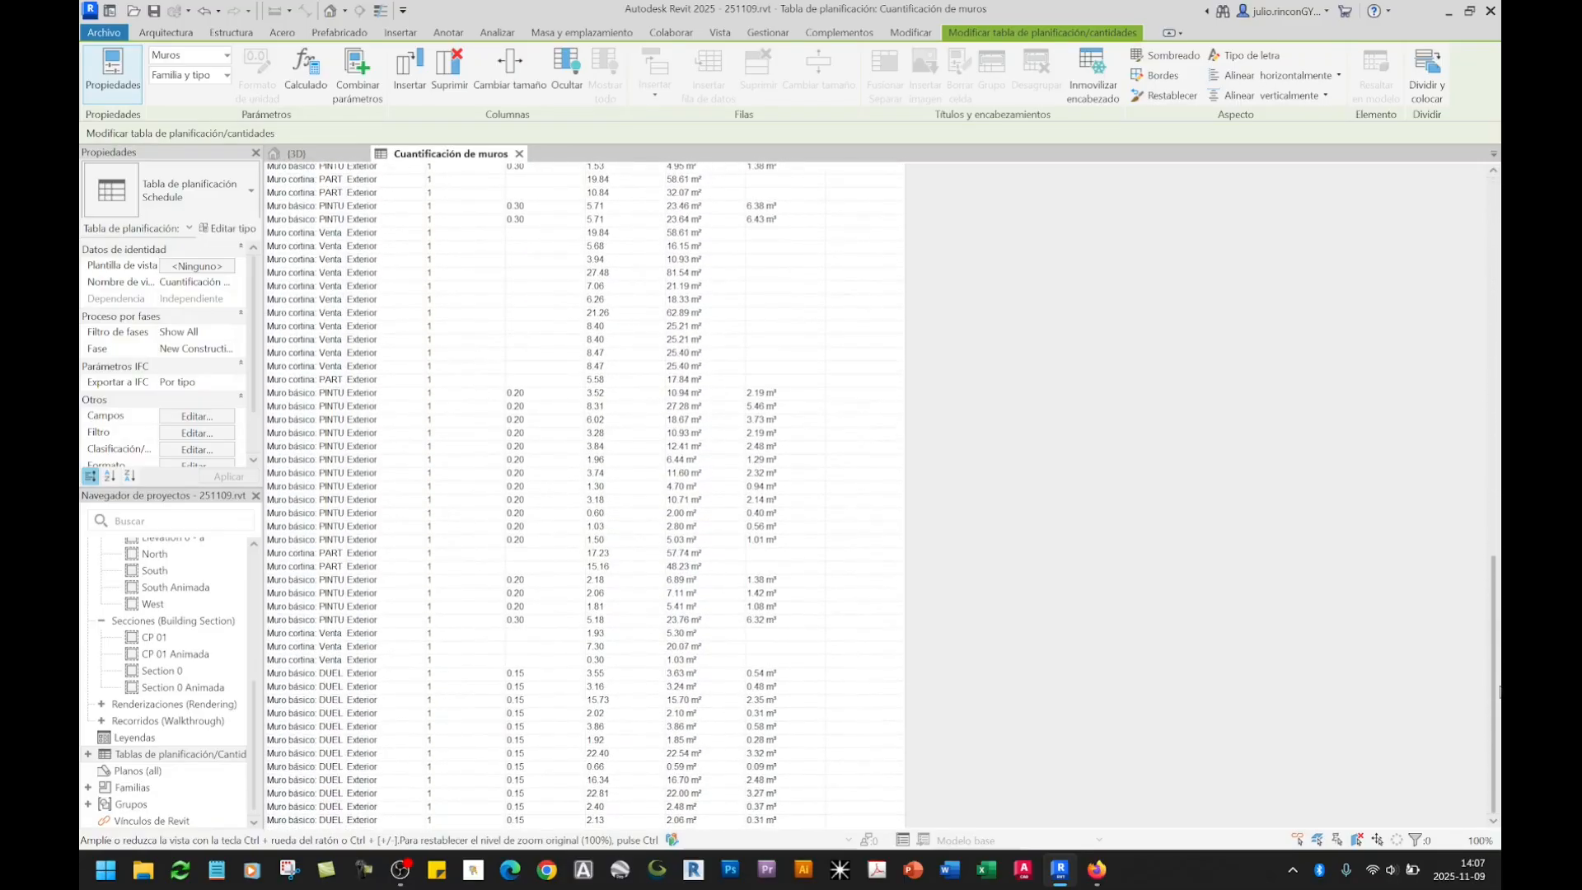
drag(1497, 692, 1462, 185)
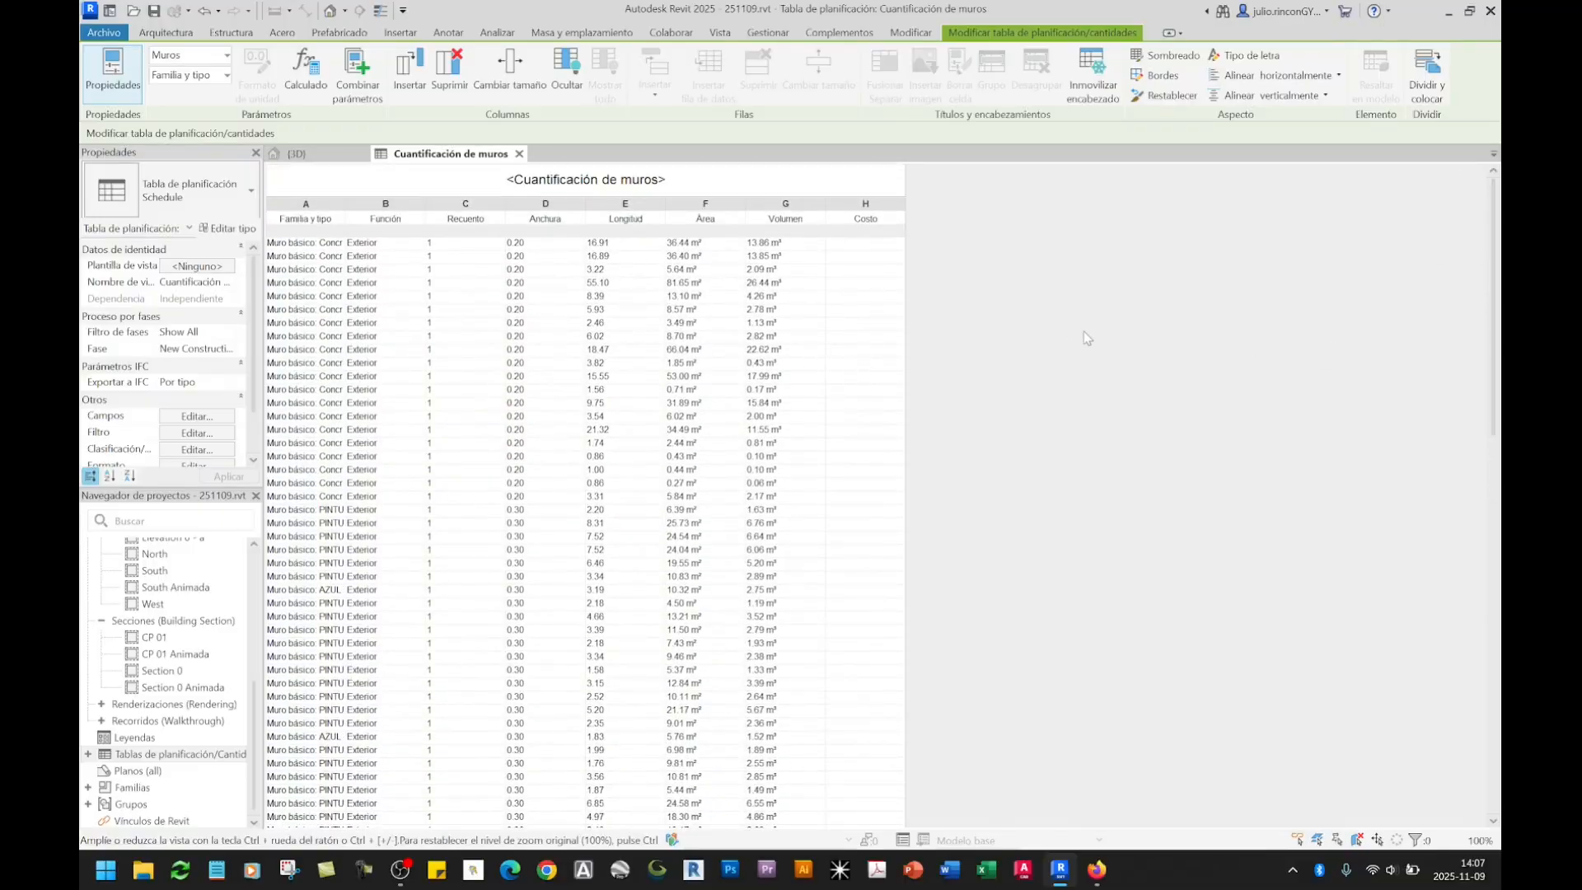
Step: Tile the 3D view and the Cuantificación de muros schedule side by side
text(wt)
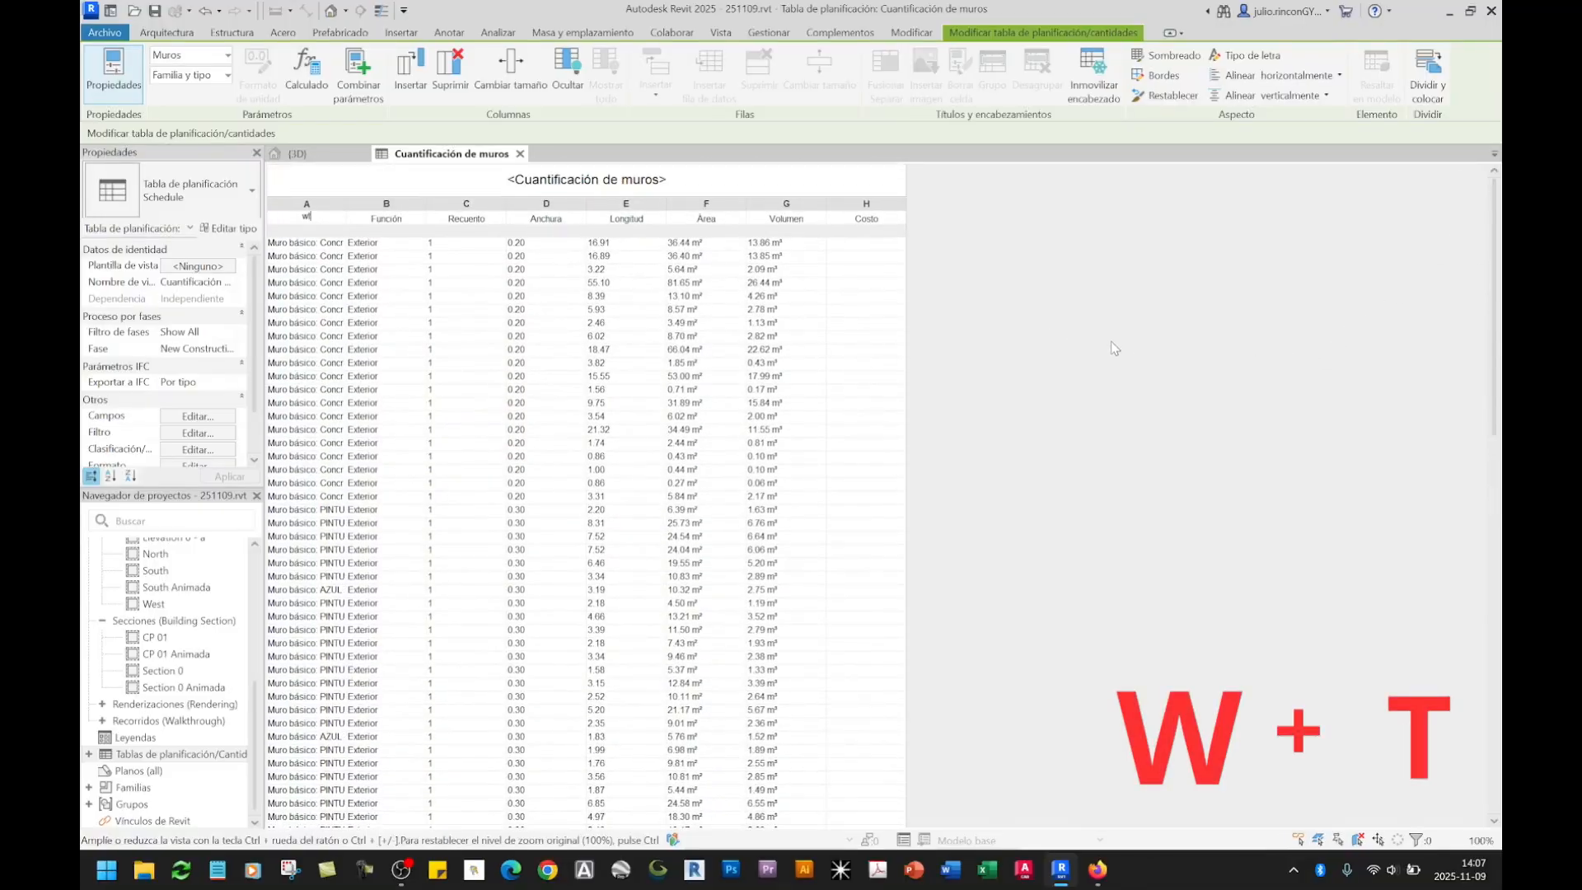
key(Escape)
click(298, 155)
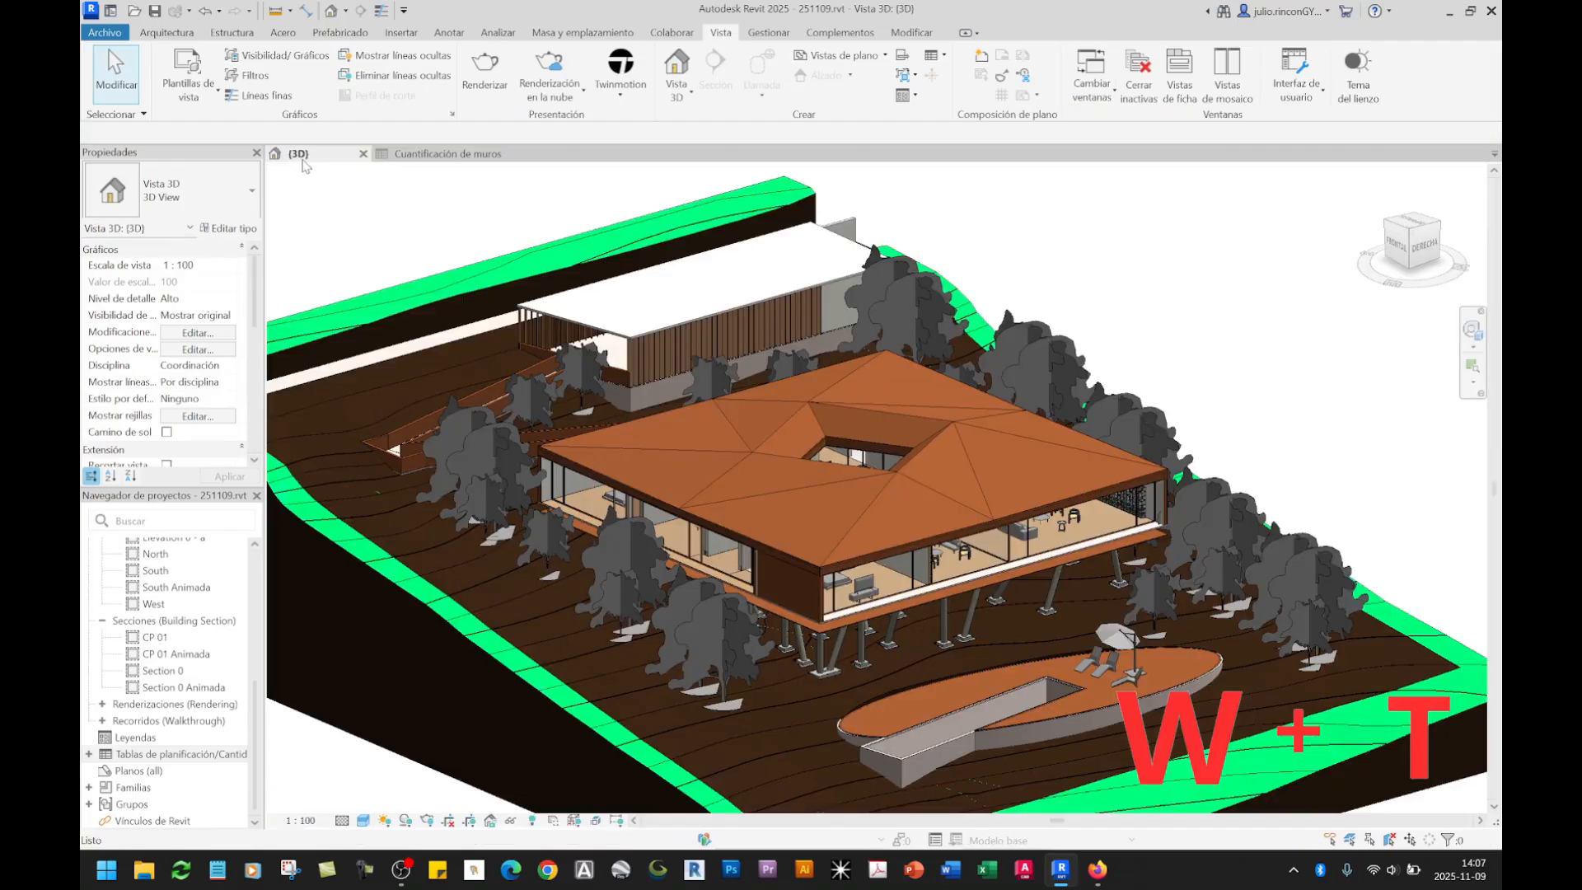
key(w)
key(t)
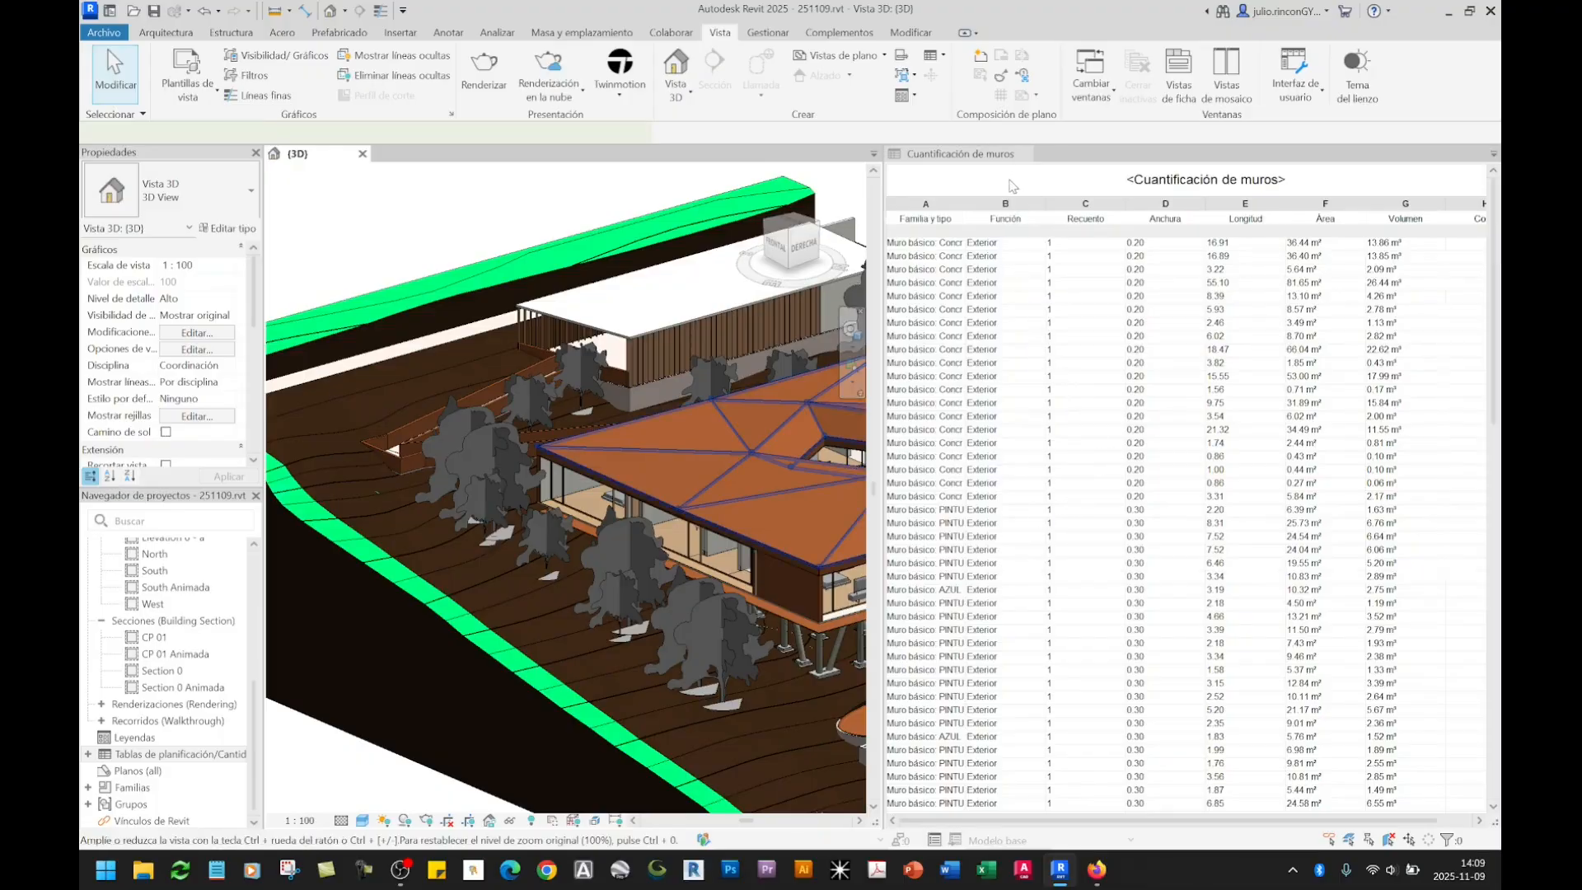
Step: Highlight the walls through the schedule's Función column and inspect the 30 cm concrete-block and tile wall in the 3D view
click(1012, 211)
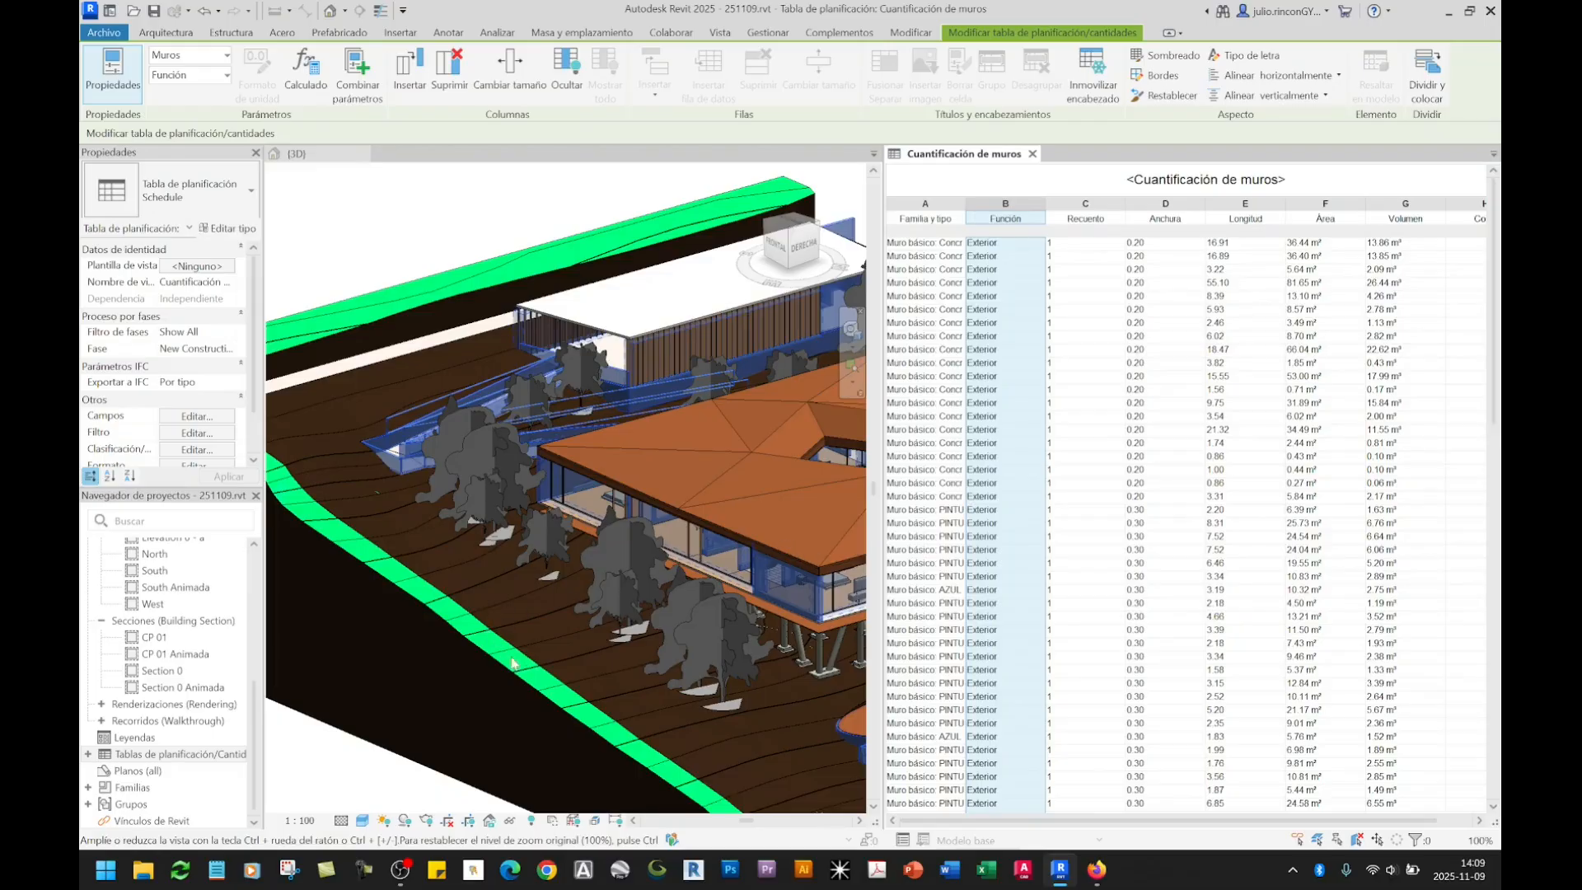
middle_drag(778, 590, 595, 588)
key(Escape)
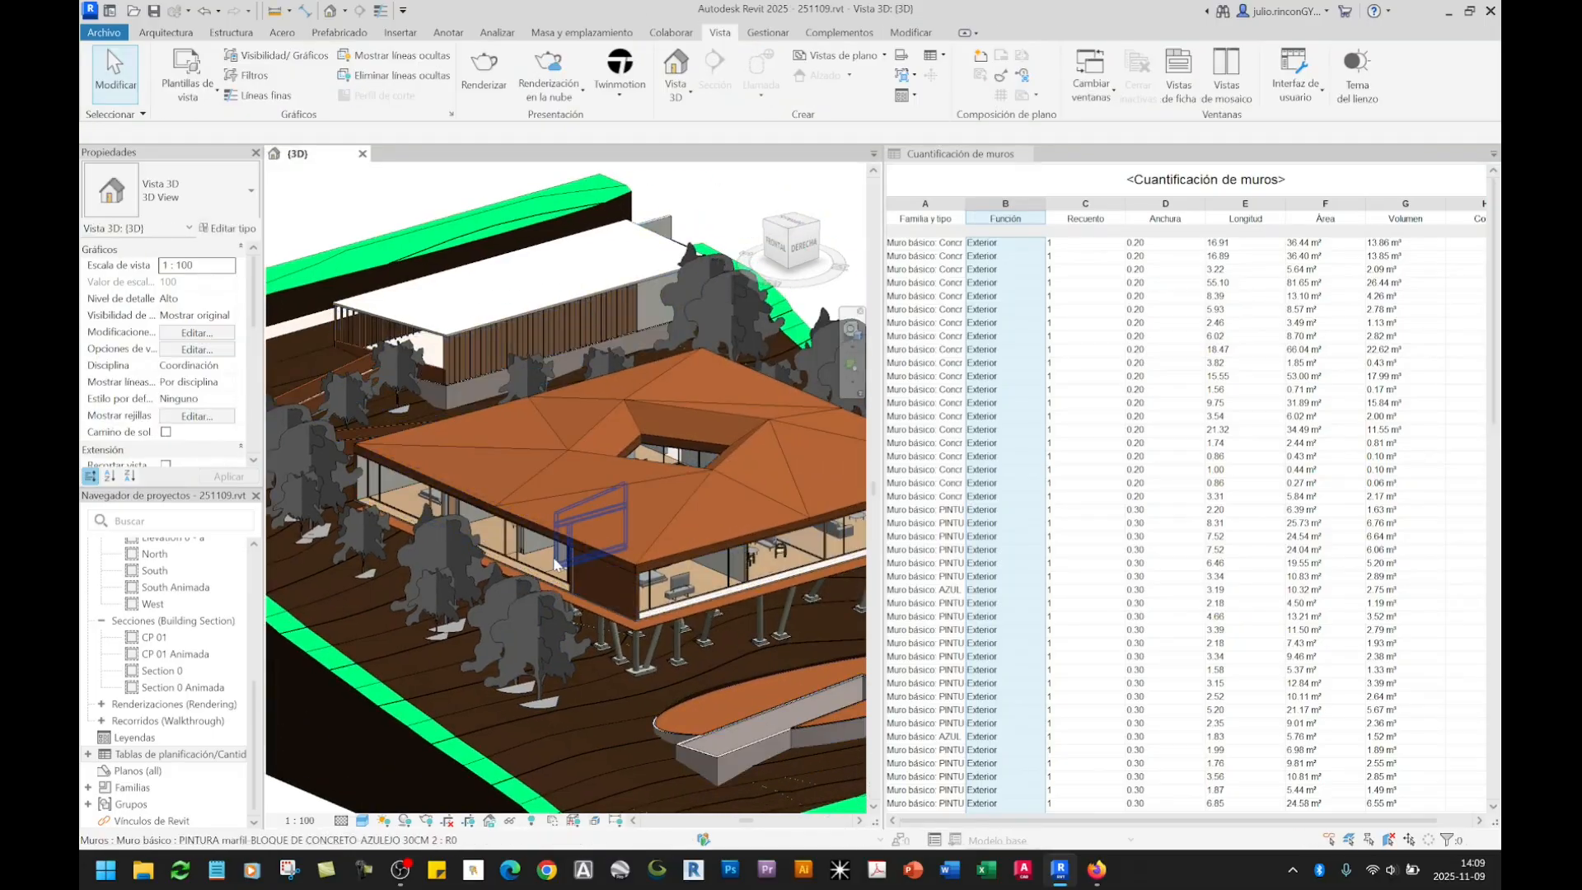
scroll(560, 557, up, 4)
click(560, 550)
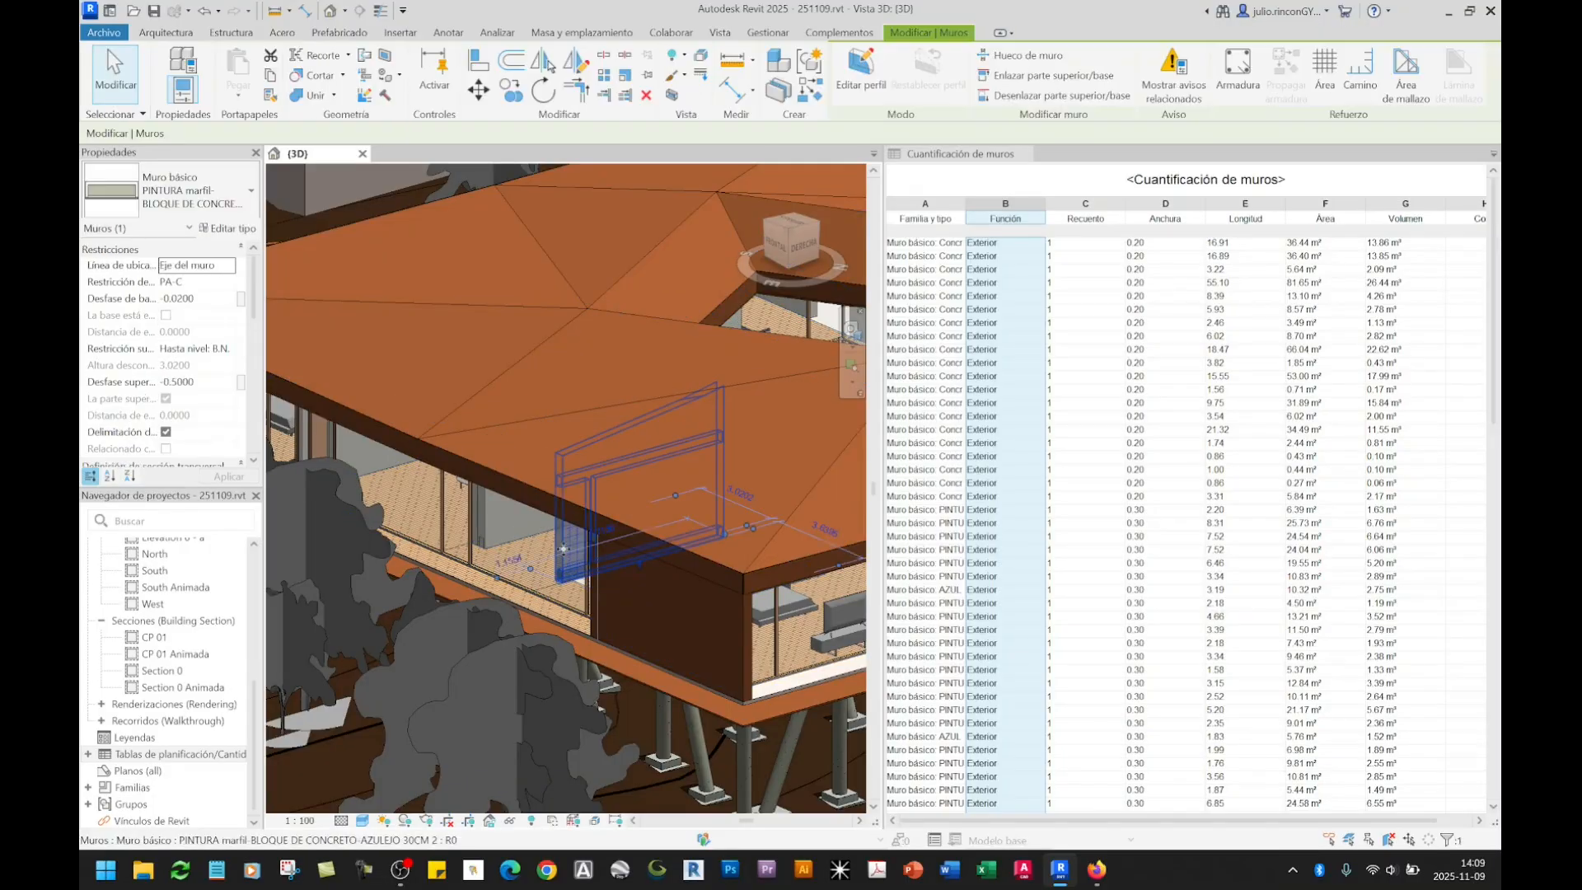
Step: Select individual wall rows in the schedule, ending with the first one, and examine its reinforced concrete wall in the 3D view
click(1022, 284)
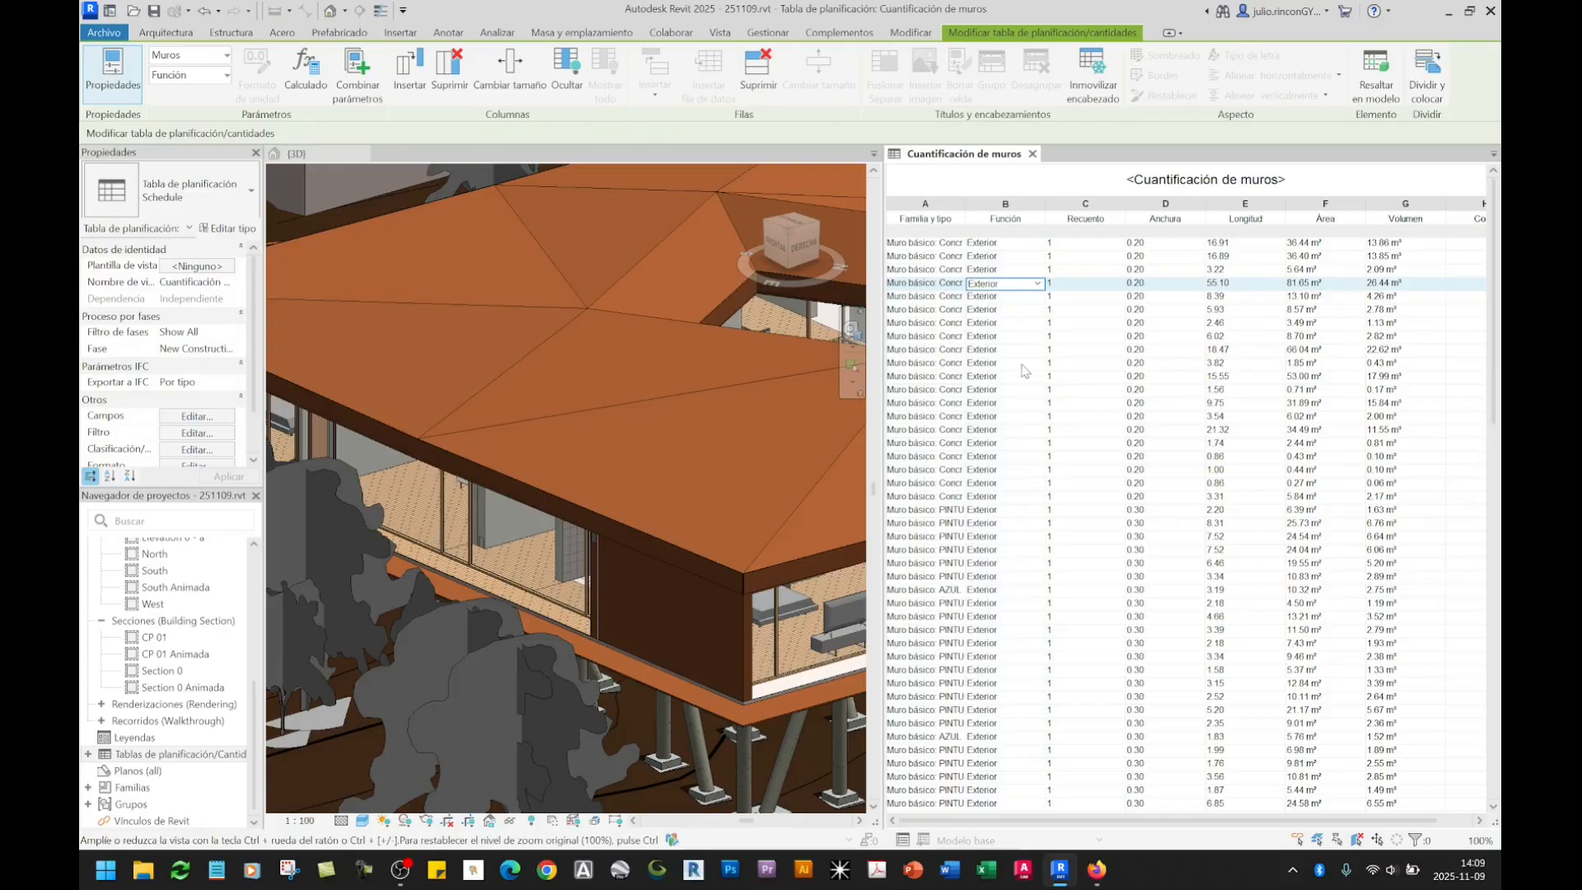
click(1013, 340)
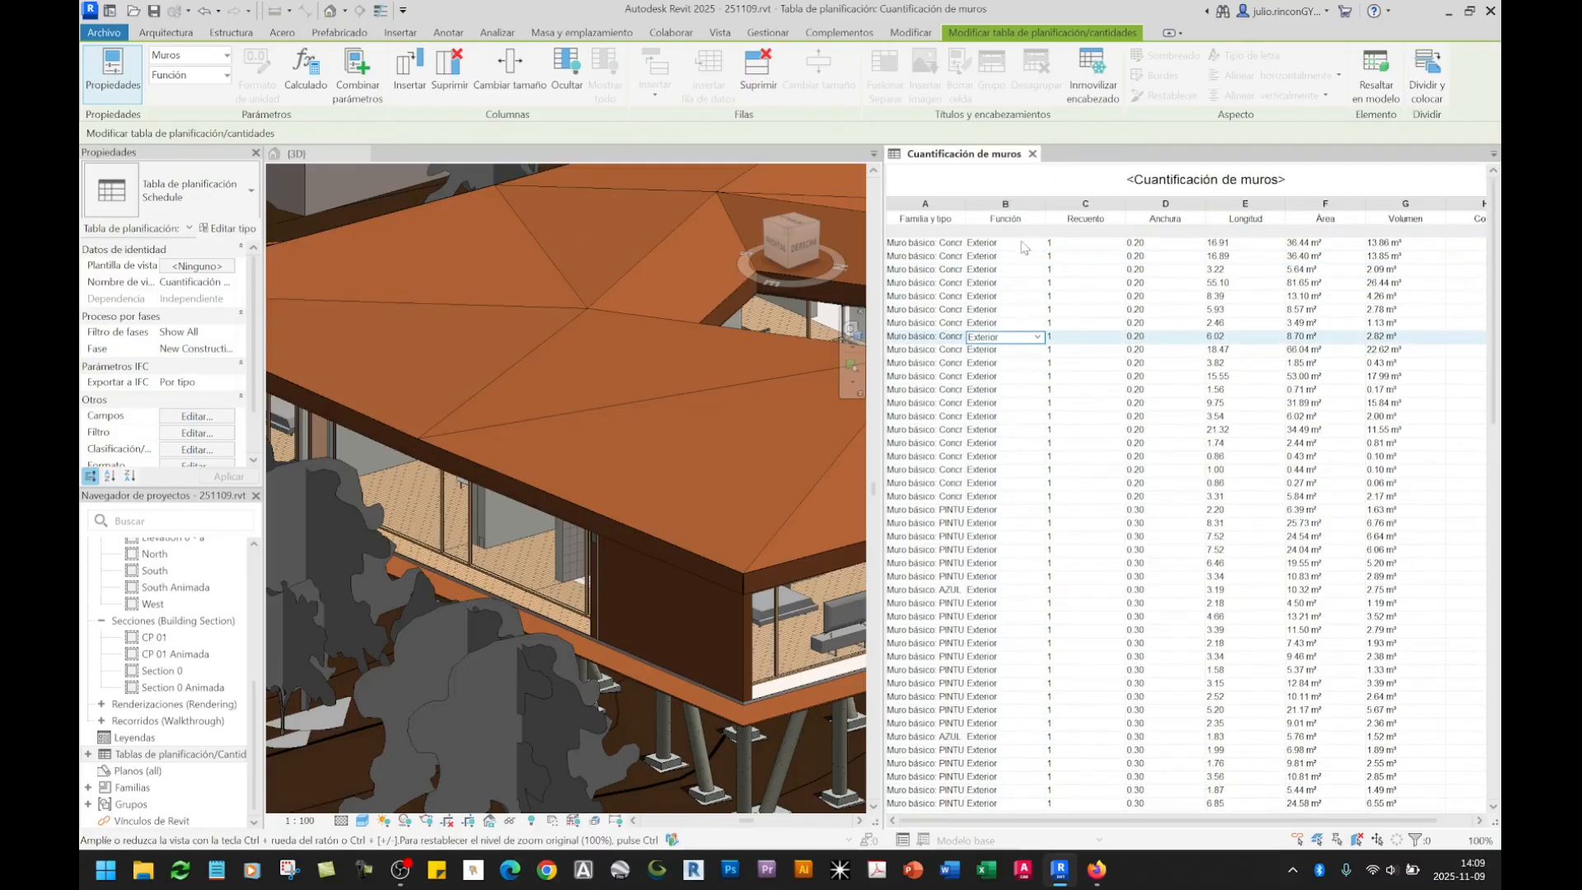
click(1010, 244)
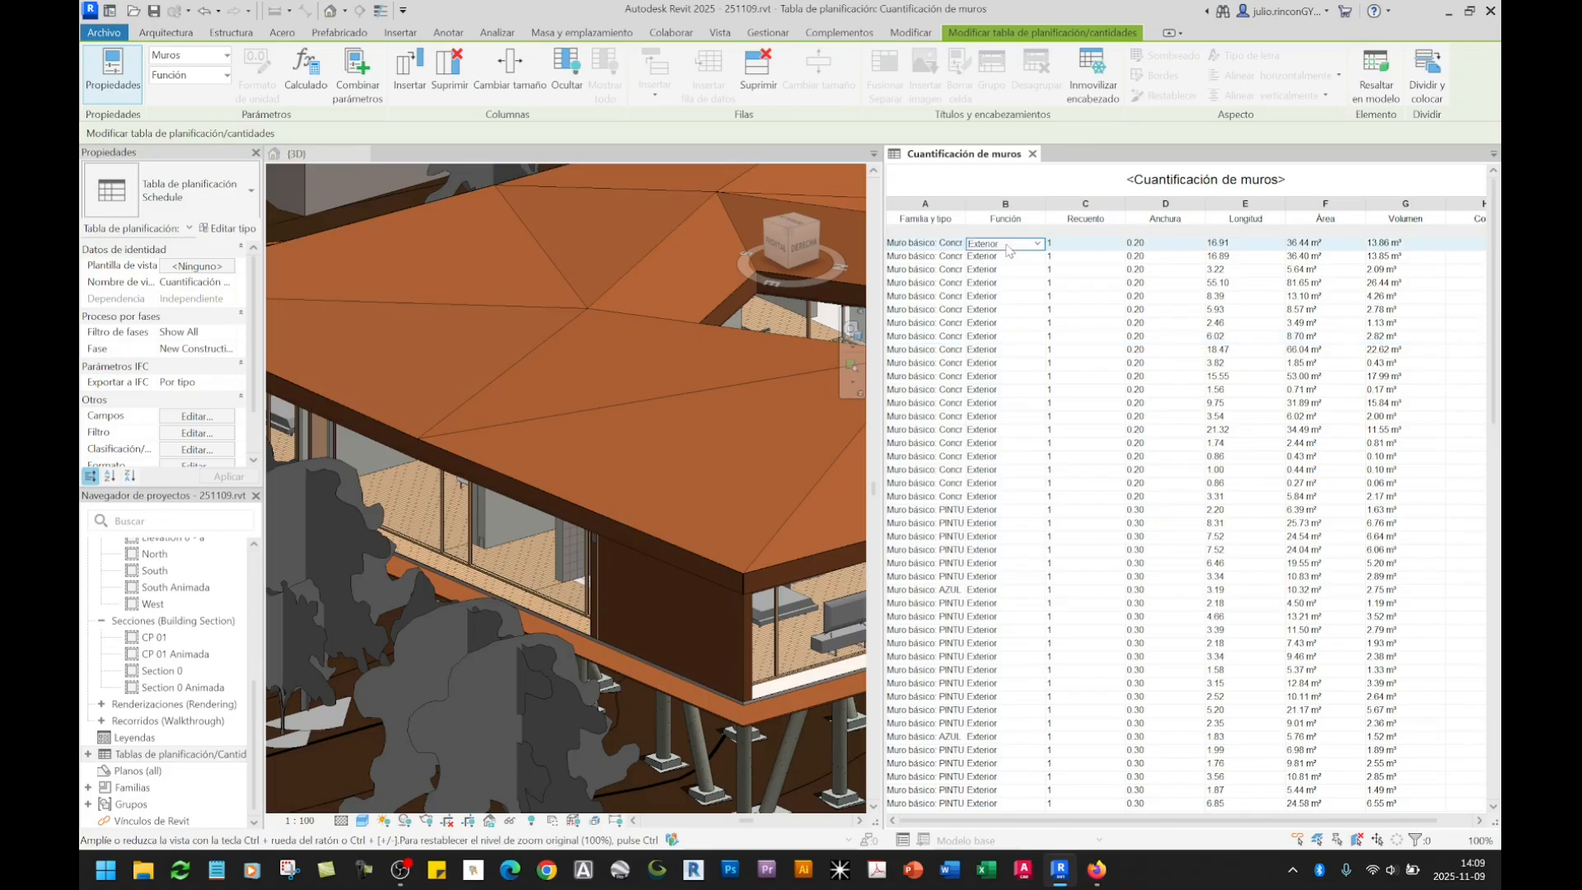
click(1022, 244)
scroll(508, 584, down, 6)
scroll(492, 580, up, 2)
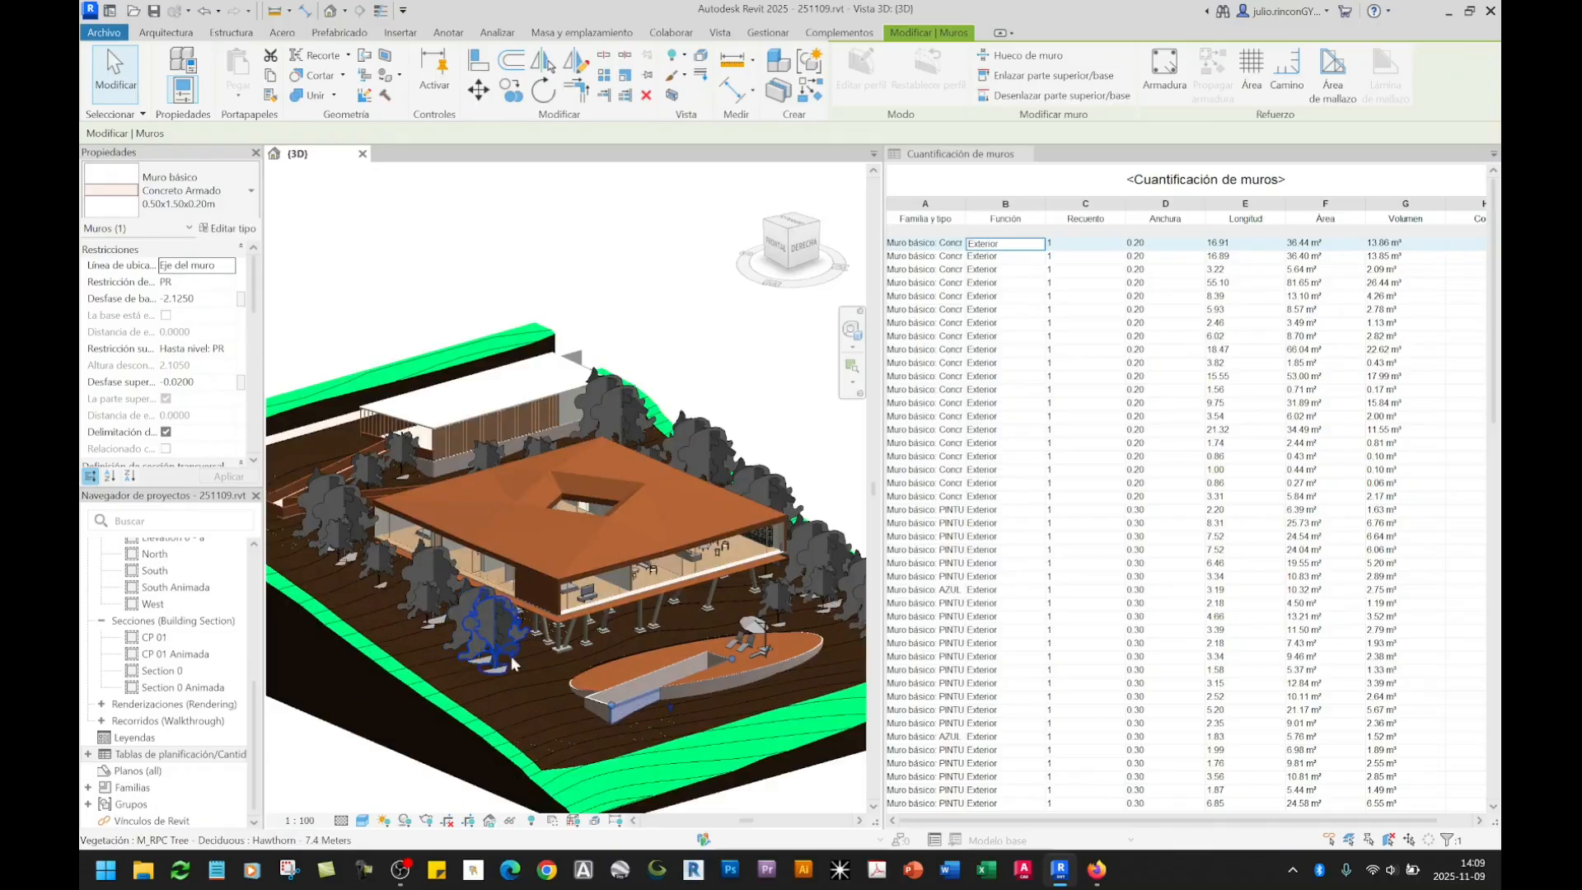
scroll(626, 729, up, 8)
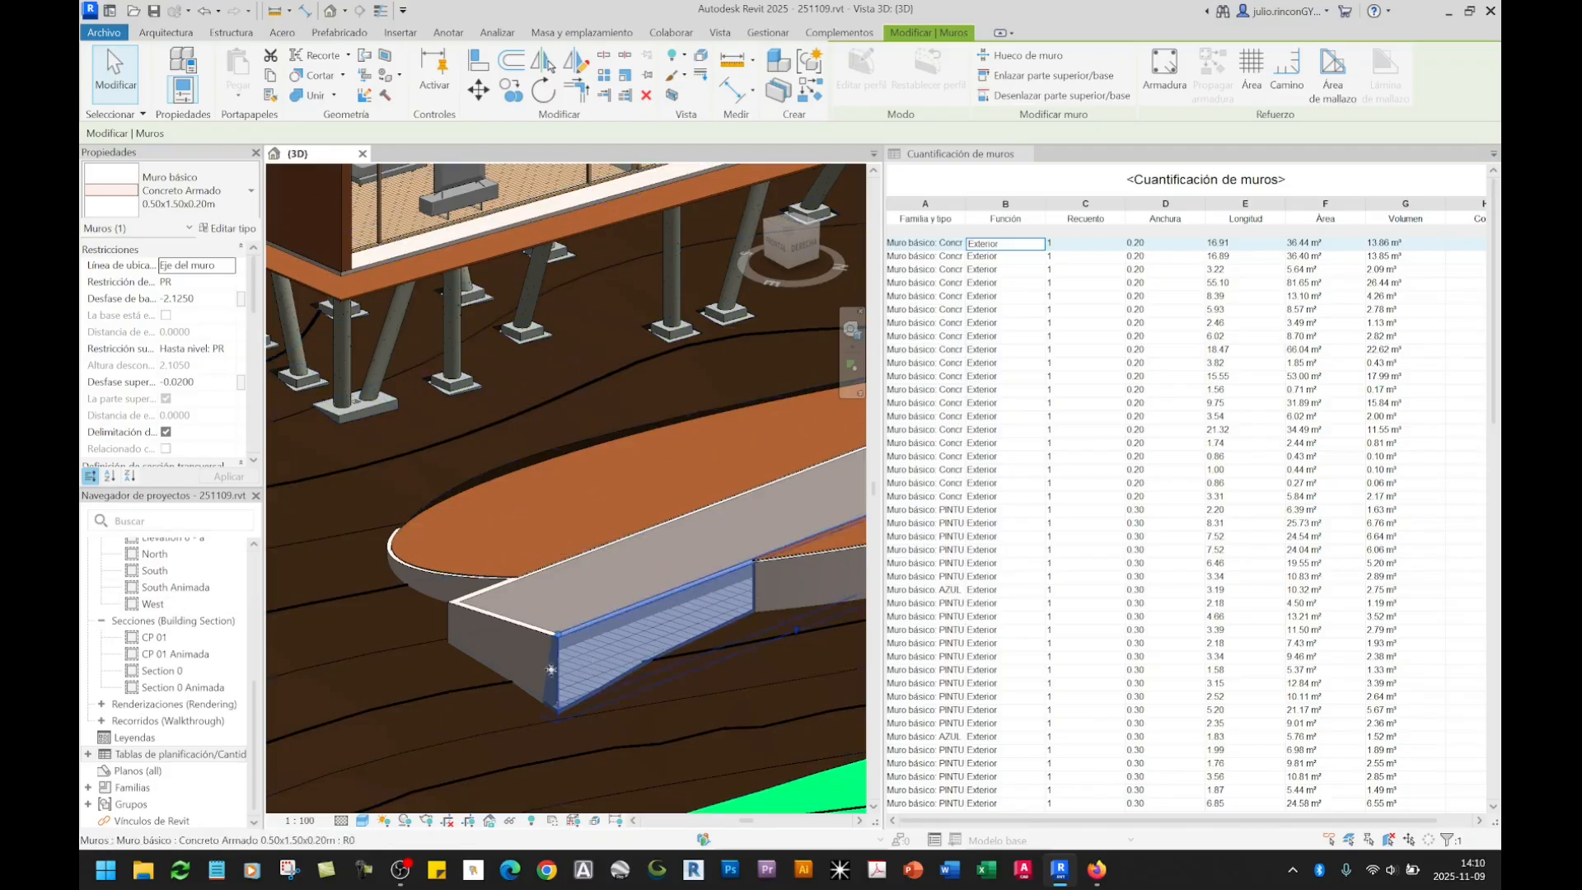
mouse_move(638, 676)
shift+middle_down()
mouse_move(576, 692)
mouse_move(650, 725)
mouse_move(722, 701)
mouse_move(625, 688)
shift+middle_up()
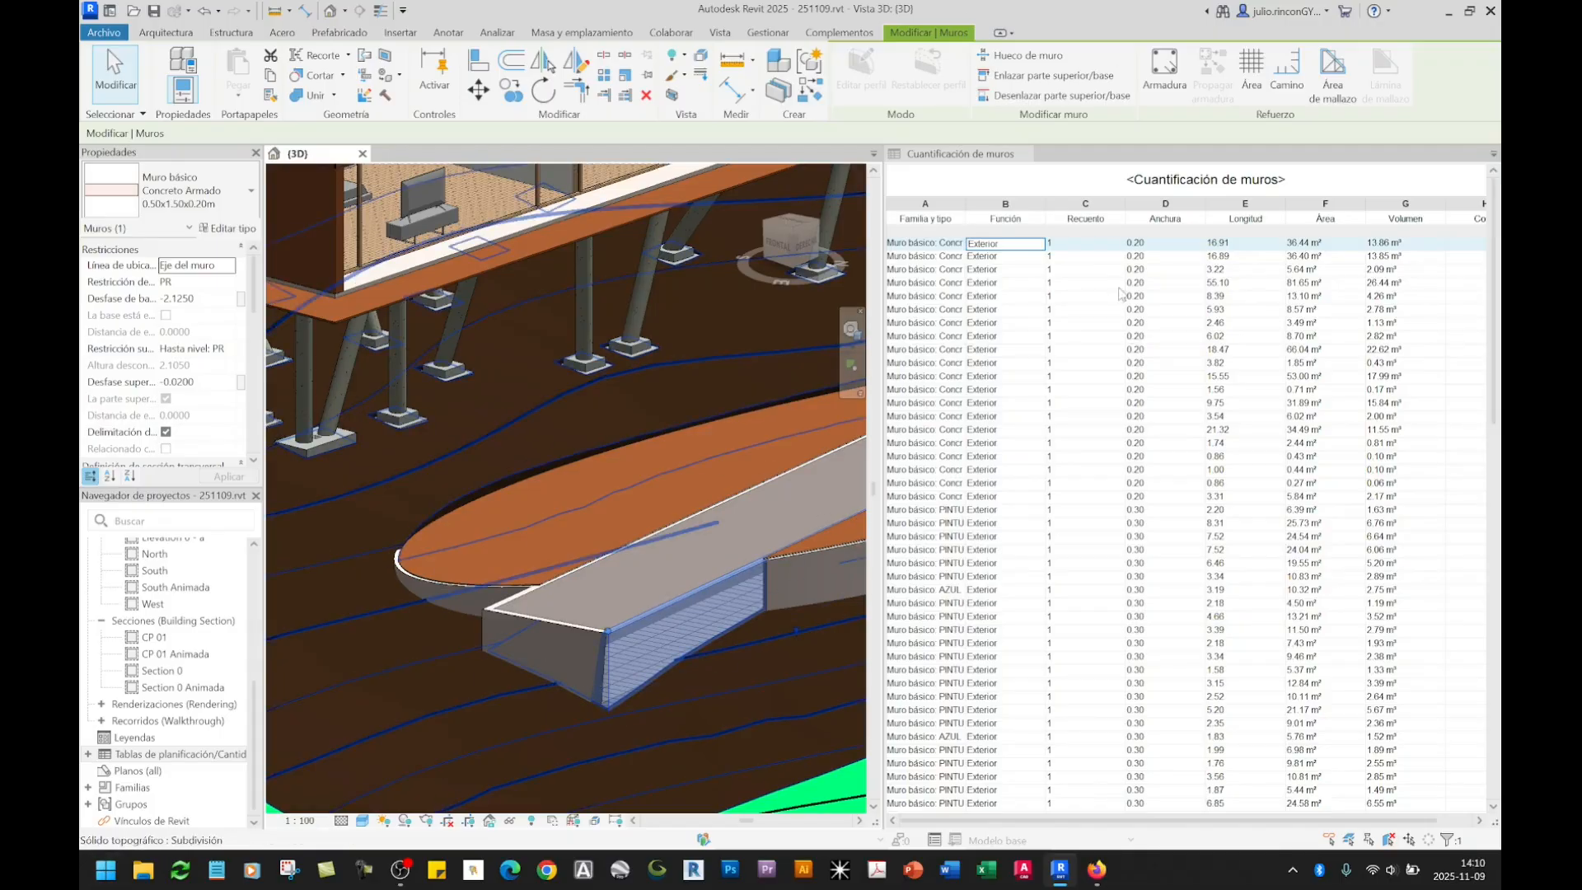
Step: Select the schedule row of the 1.74 m long concrete wall and examine that wall up close in the 3D view
click(992, 443)
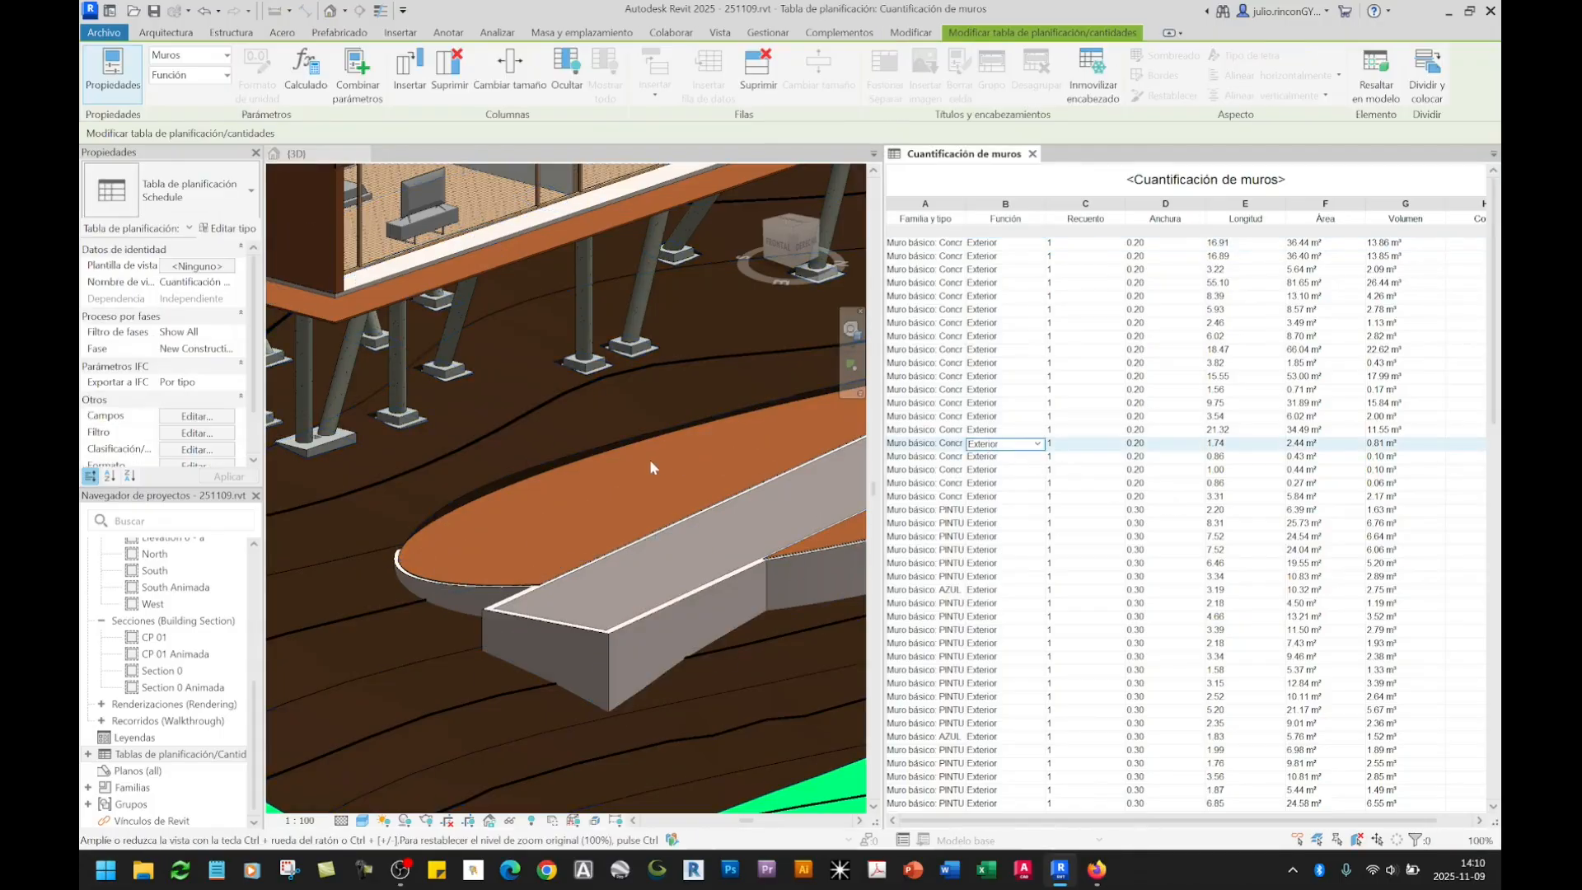
scroll(651, 467, down, 5)
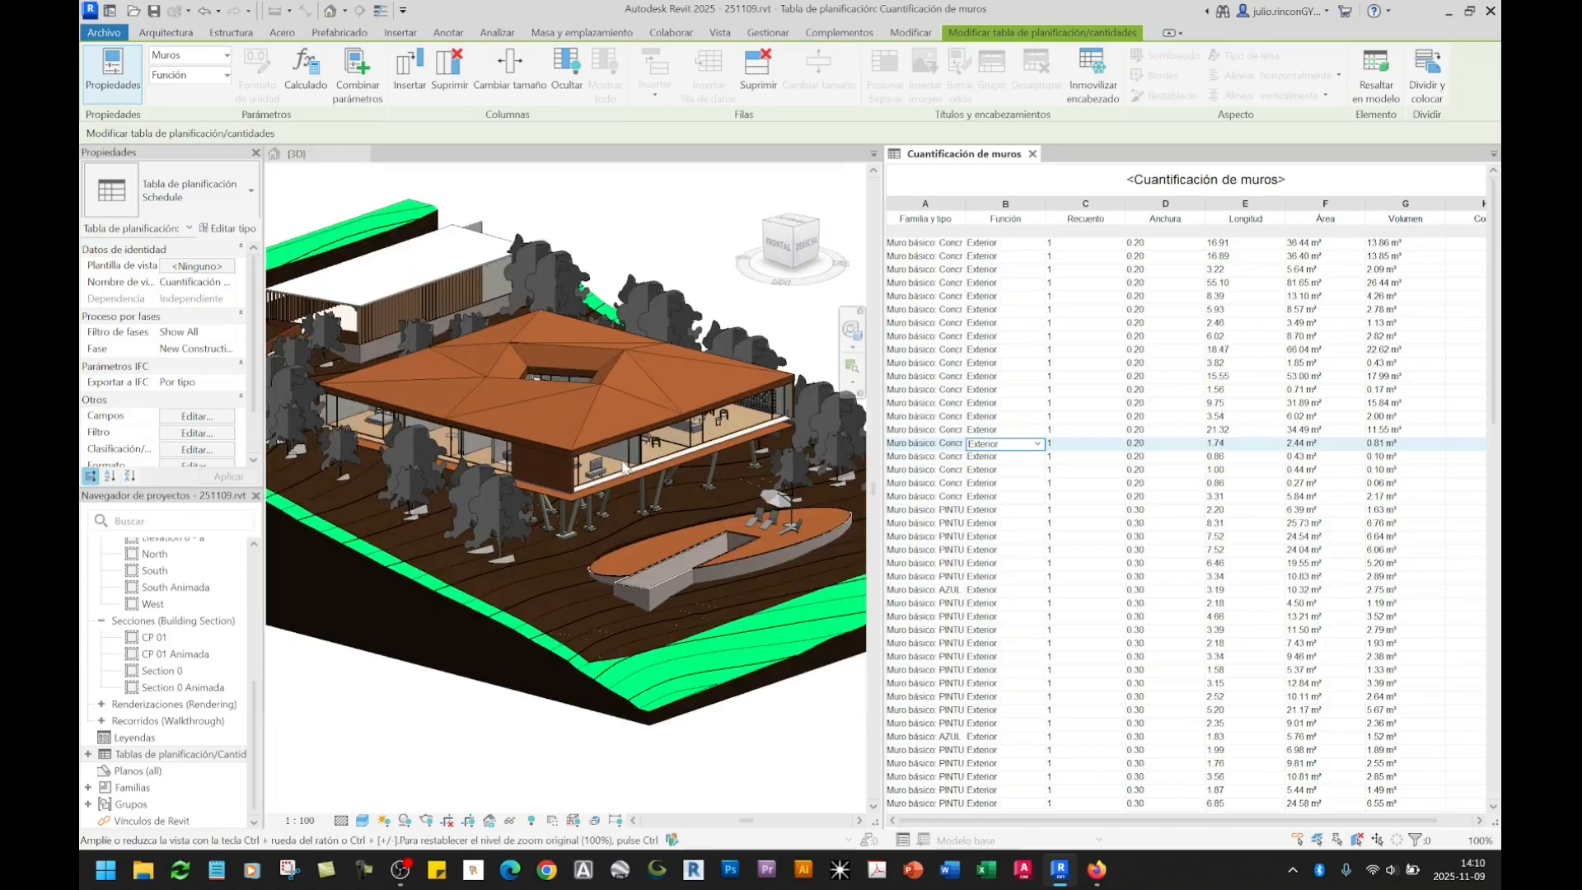
click(625, 467)
scroll(467, 273, up, 3)
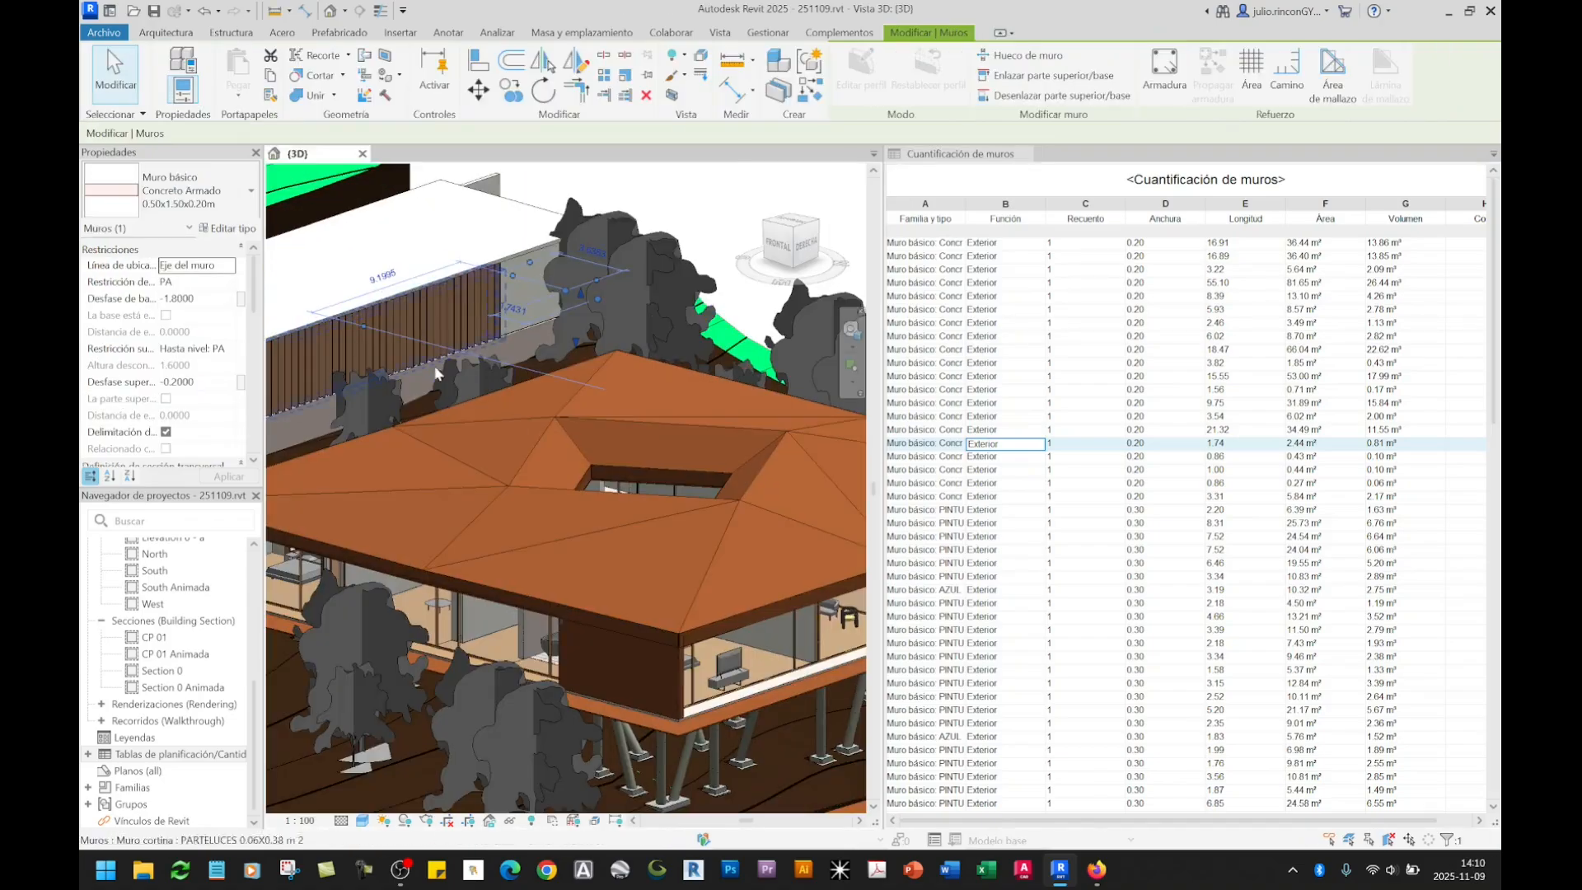
shift+middle_drag(532, 327, 303, 430)
scroll(578, 336, up, 6)
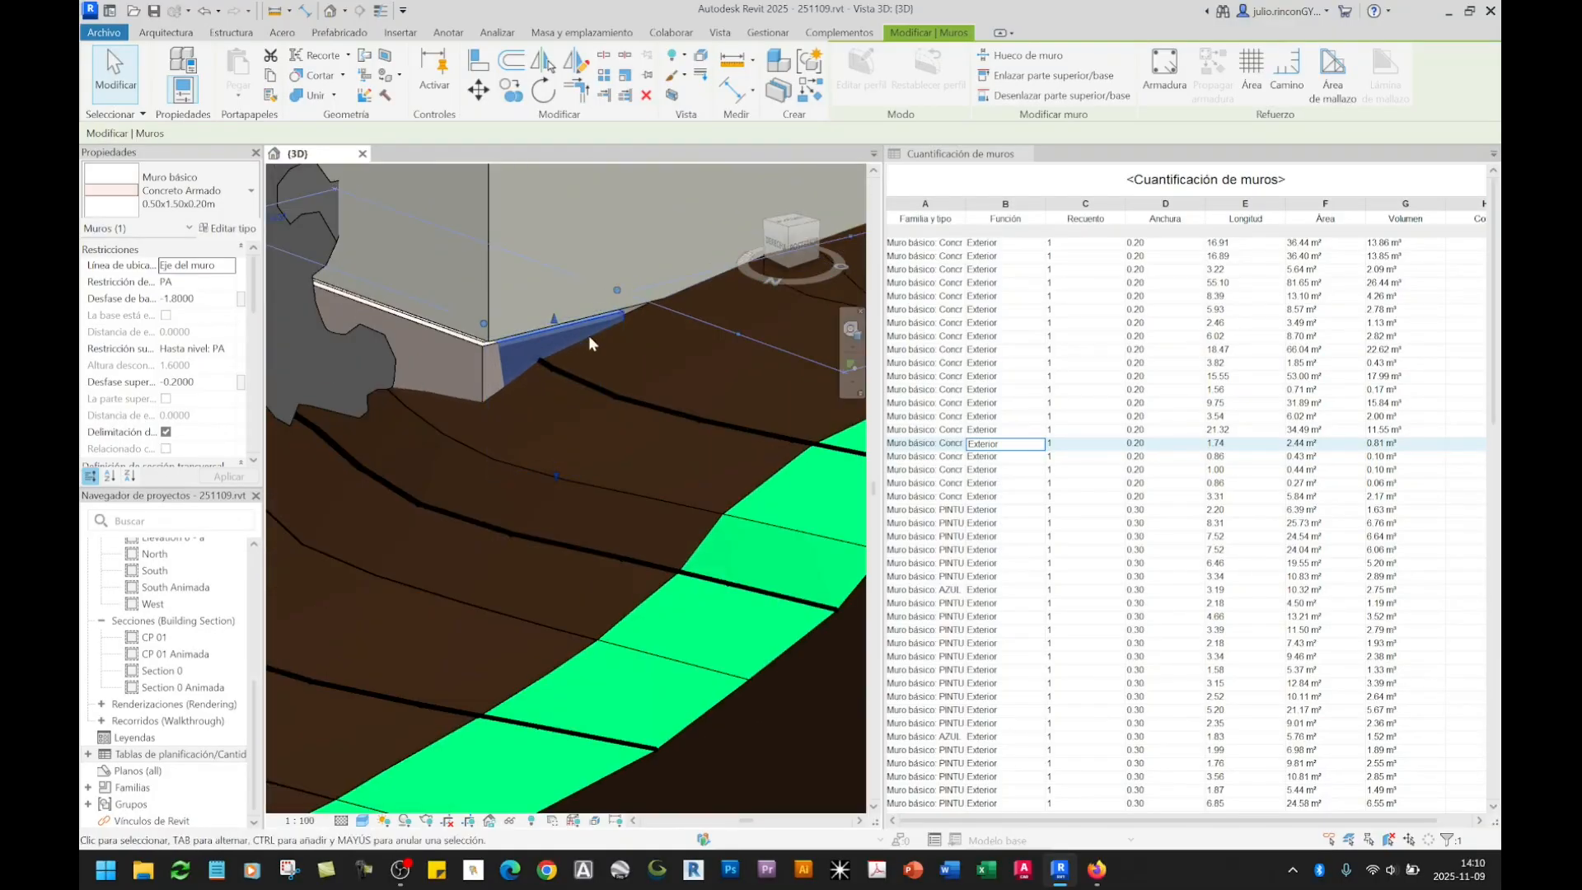
Step: Select the schedule row of the 1.58 m long painted block wall and locate that wall in the house model
click(989, 672)
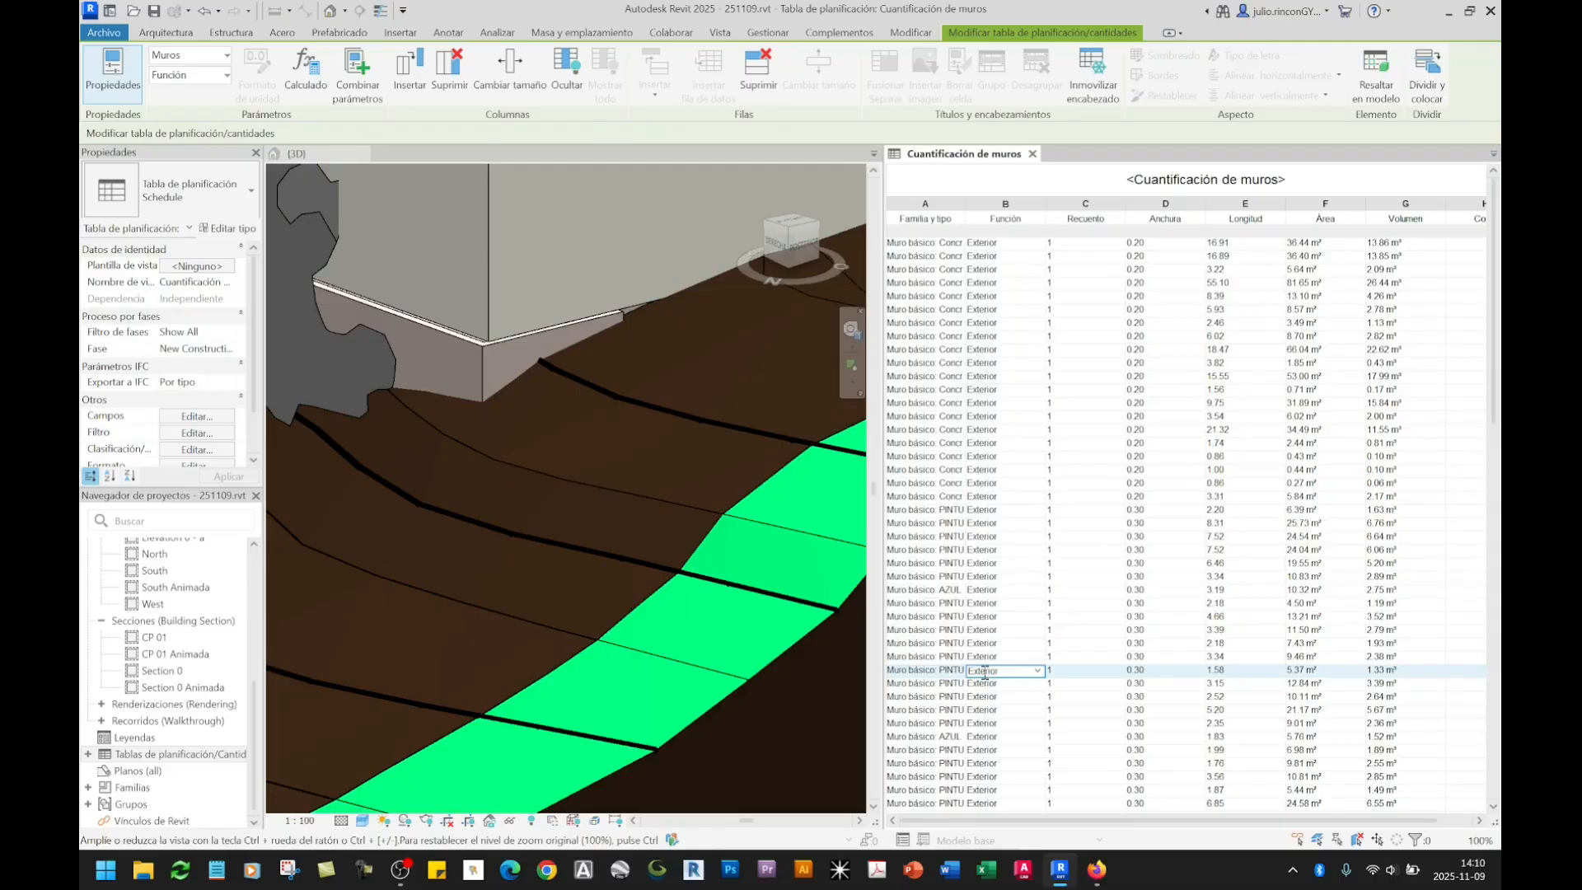
scroll(527, 690, down, 5)
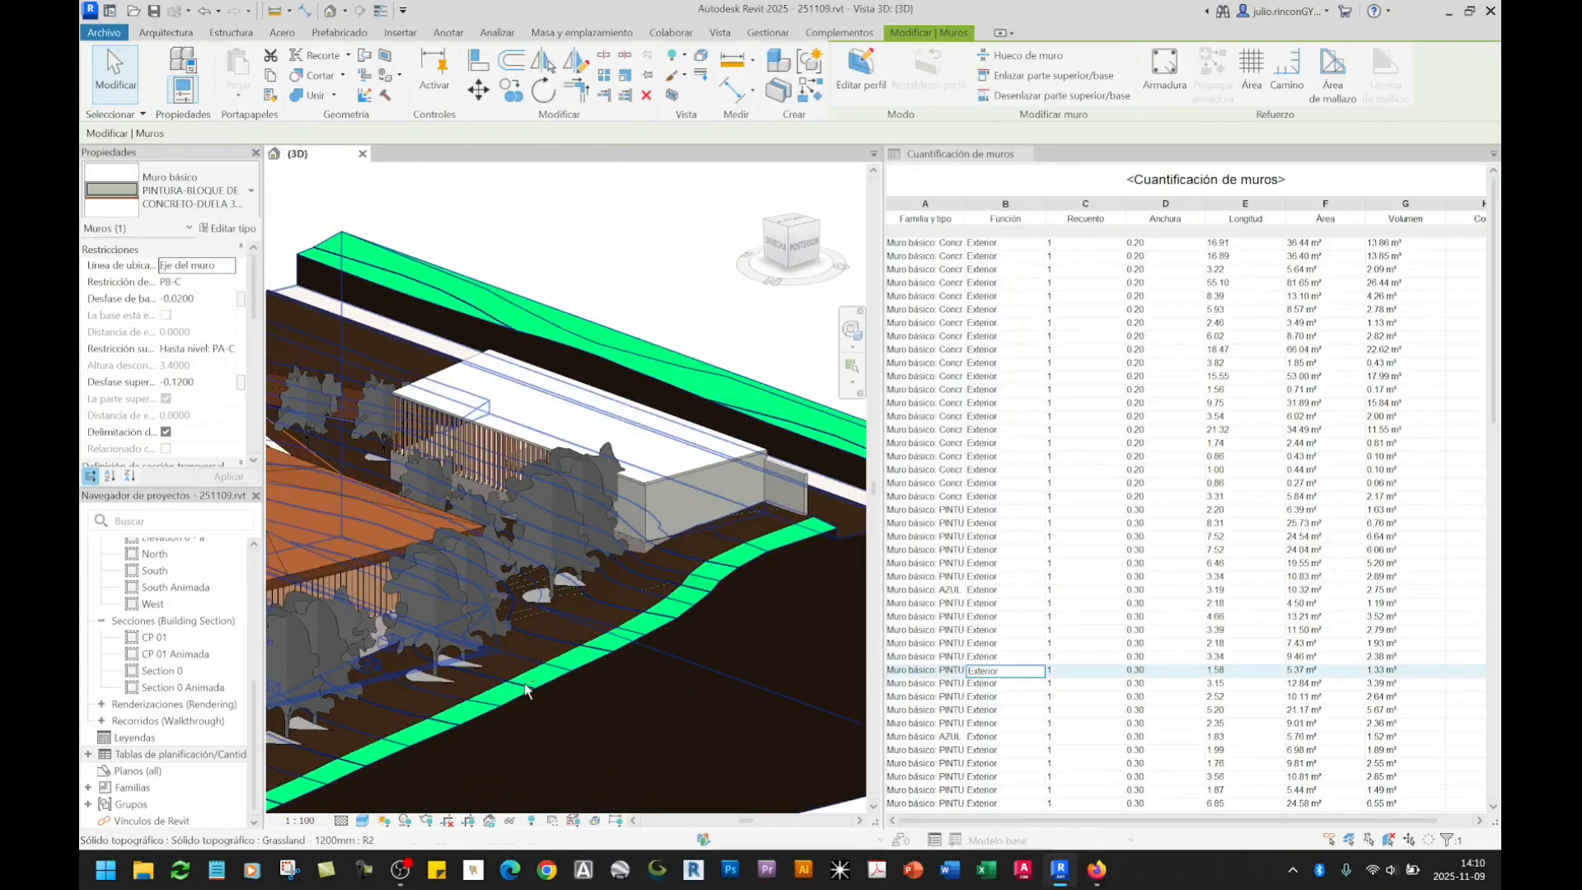
shift+middle_drag(525, 690, 600, 587)
scroll(542, 654, up, 8)
scroll(461, 566, up, 4)
scroll(540, 586, down, 4)
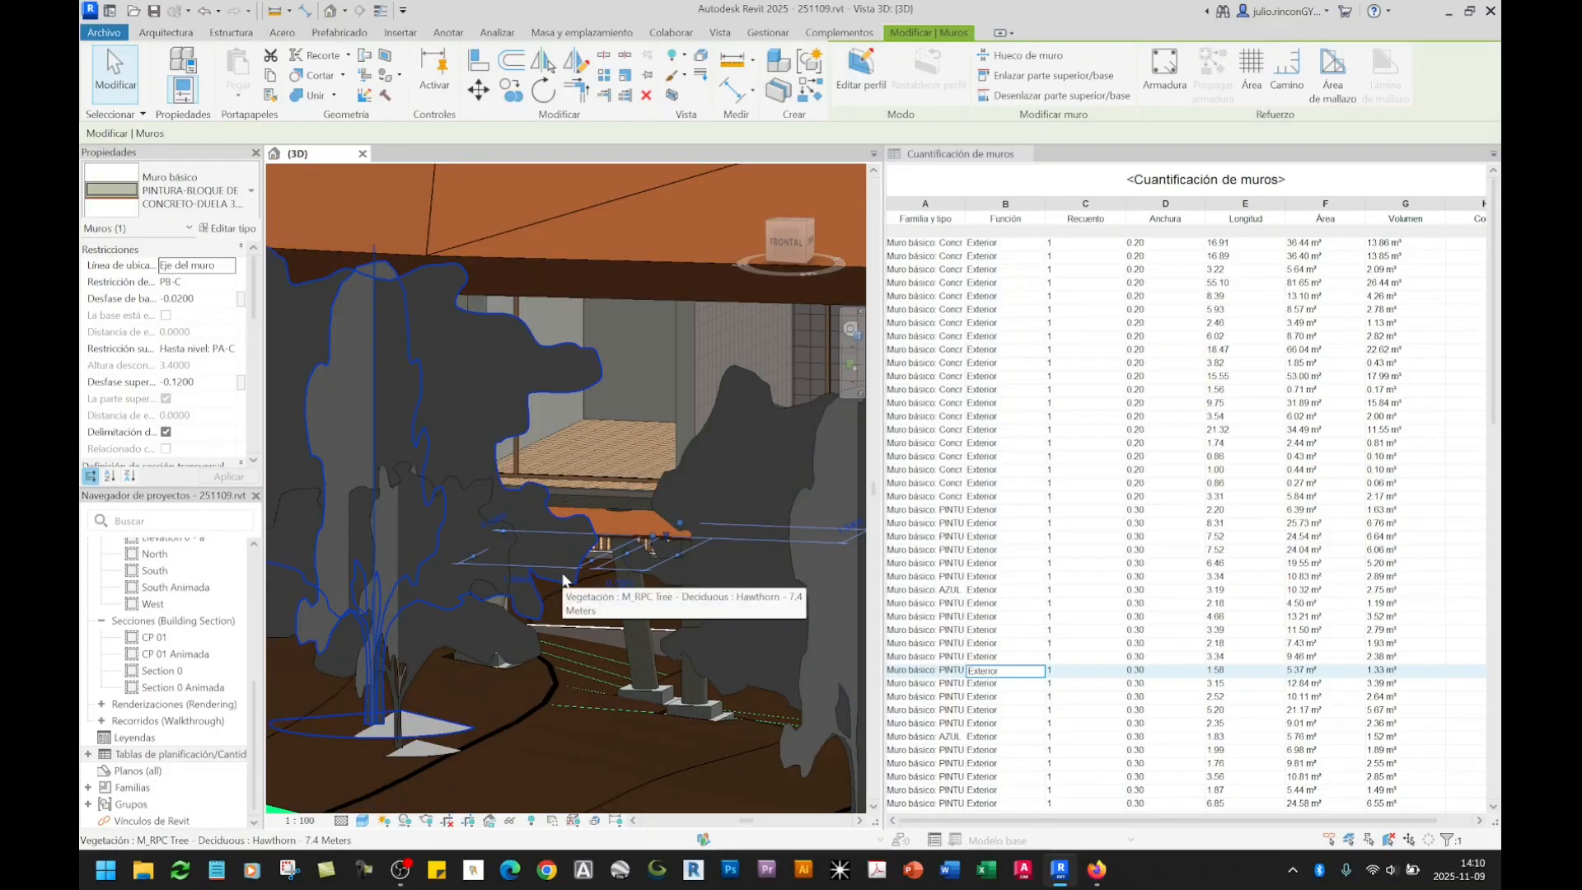
Step: Temporarily isolate the selected painted block wall in the 3D view and inspect it on its own
click(512, 821)
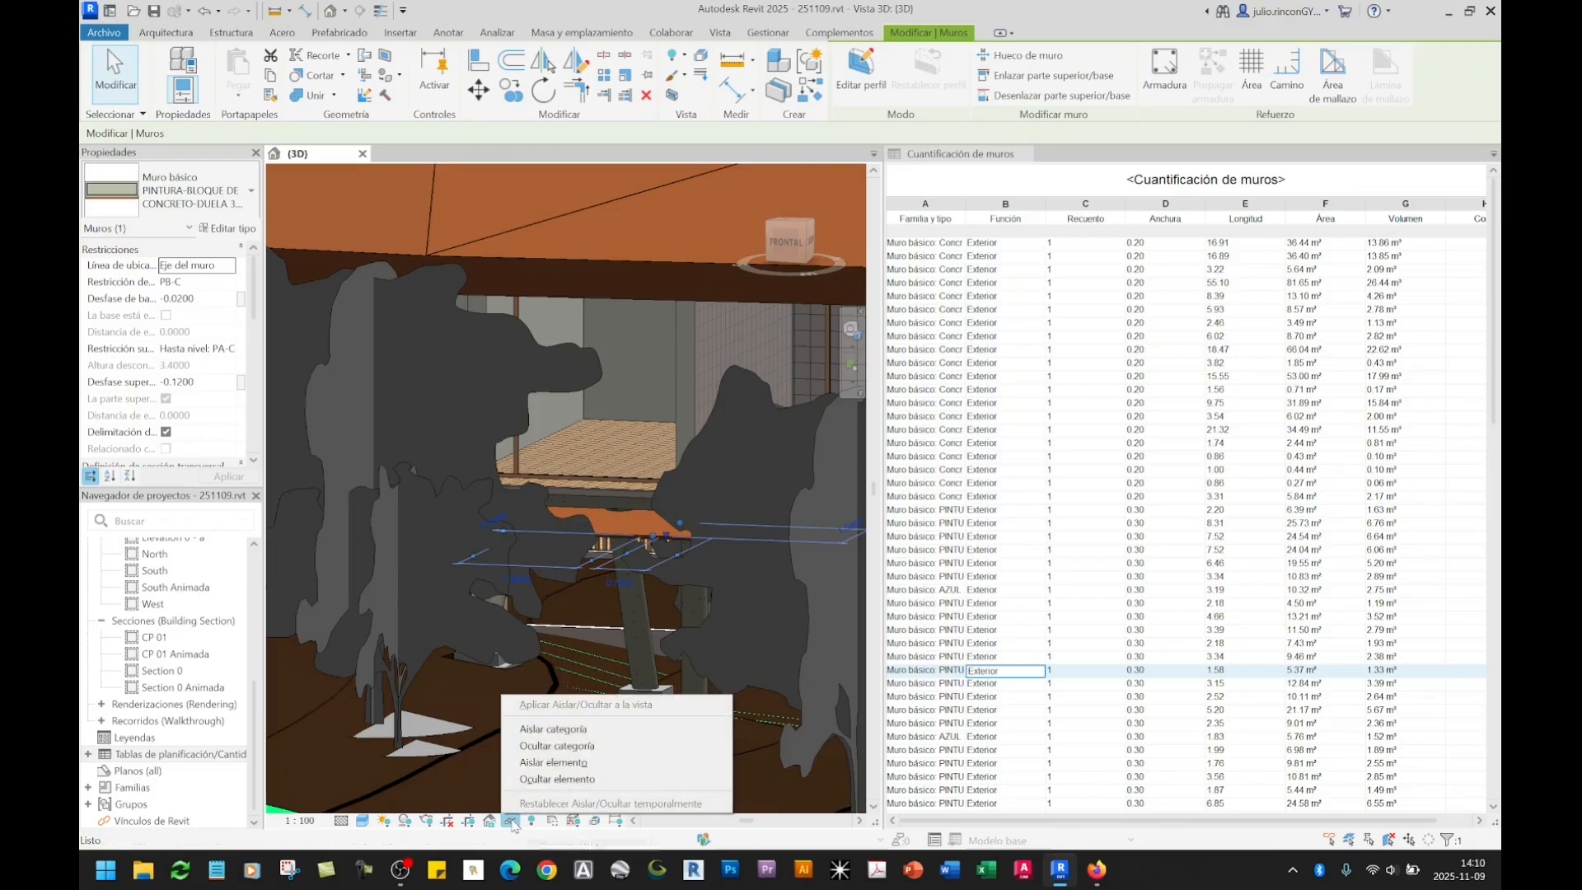
click(565, 762)
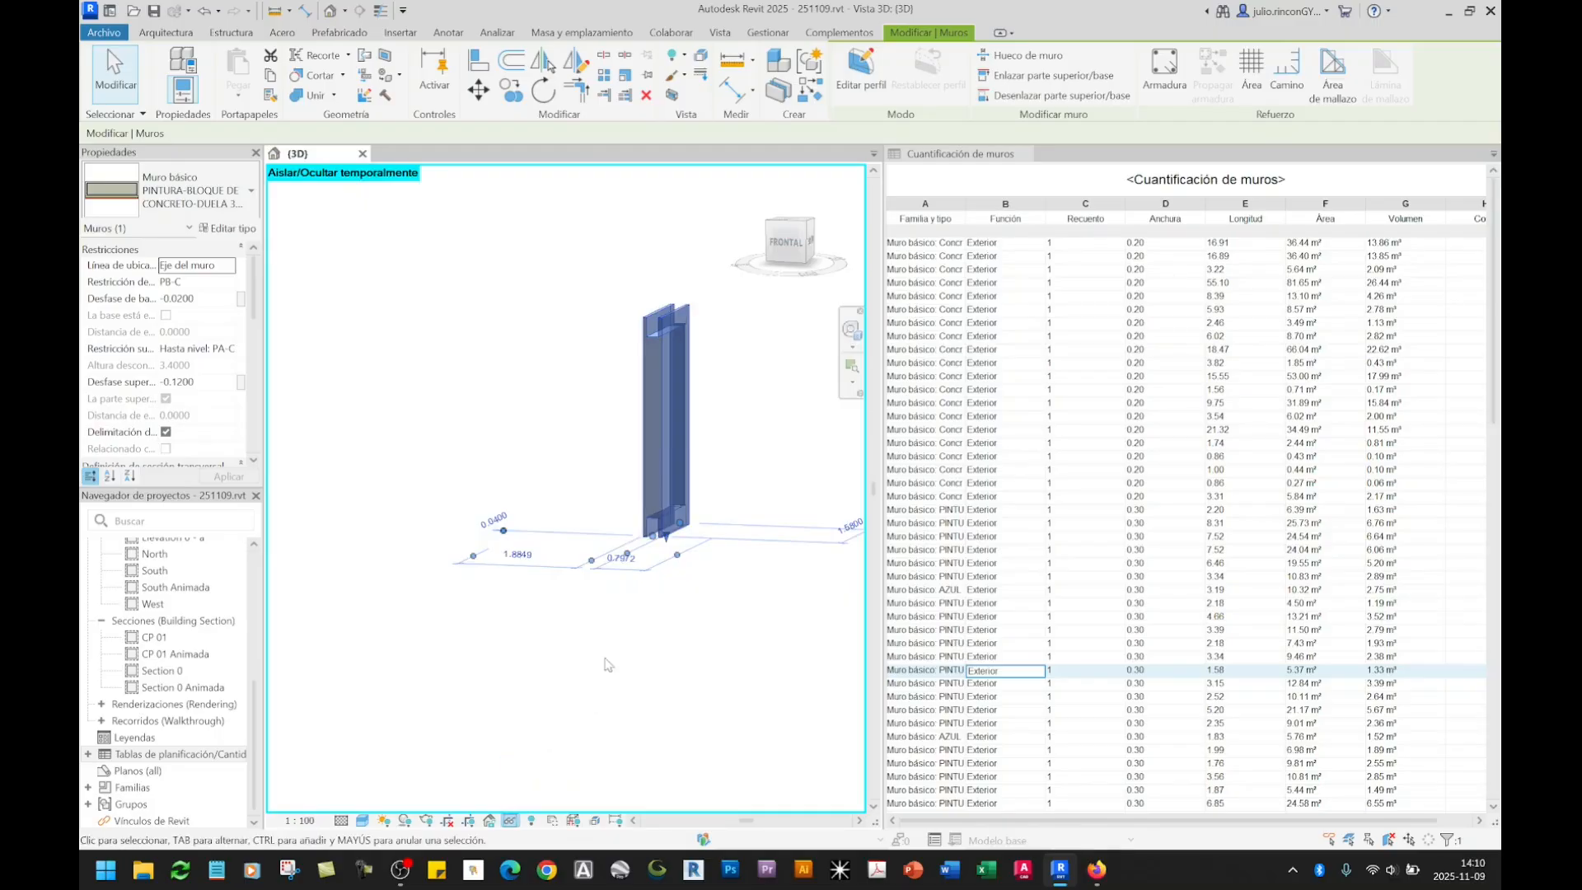
shift+middle_drag(739, 593, 799, 628)
click(635, 505)
click(777, 616)
scroll(715, 493, up, 2)
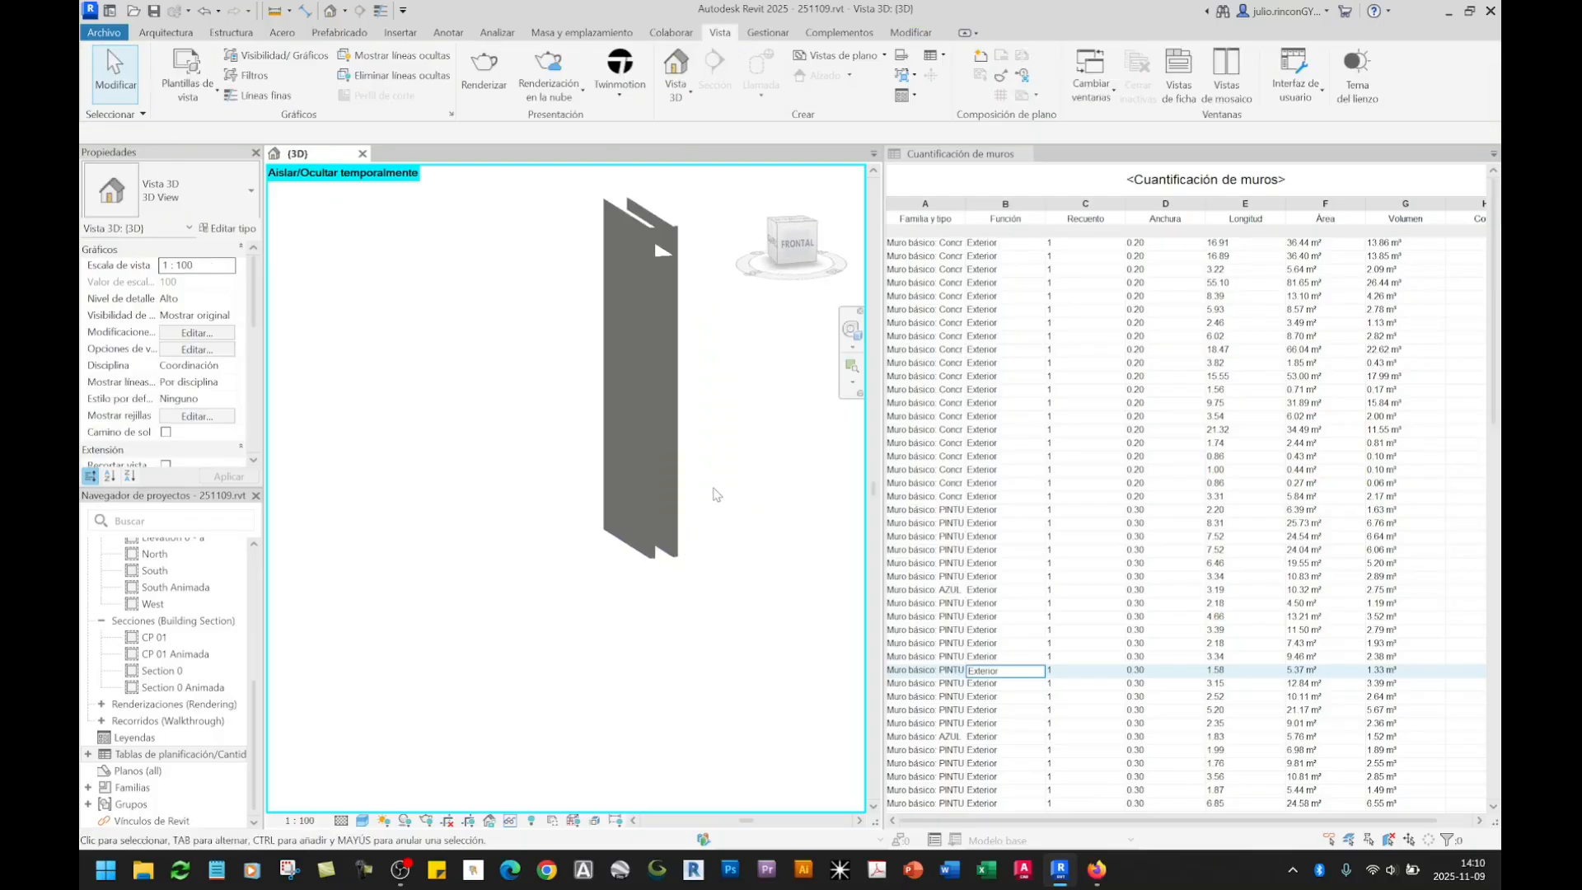
Step: Reselect the schedule row of the 1.58 m long wall and examine the isolated wall from its opposite face
click(980, 676)
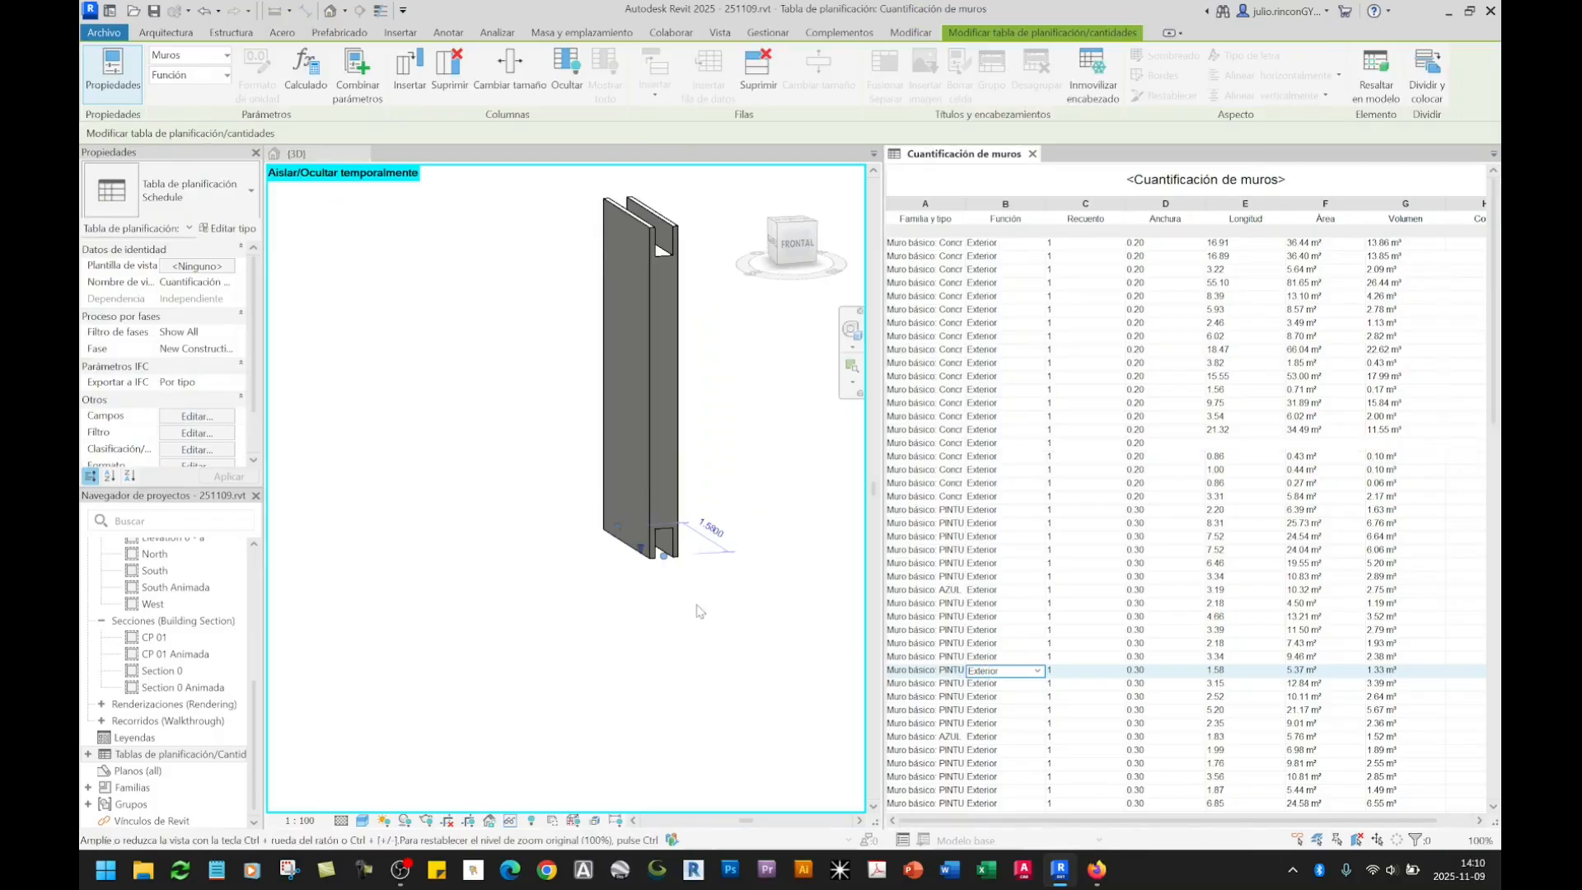
shift+middle_drag(748, 624, 651, 656)
click(653, 636)
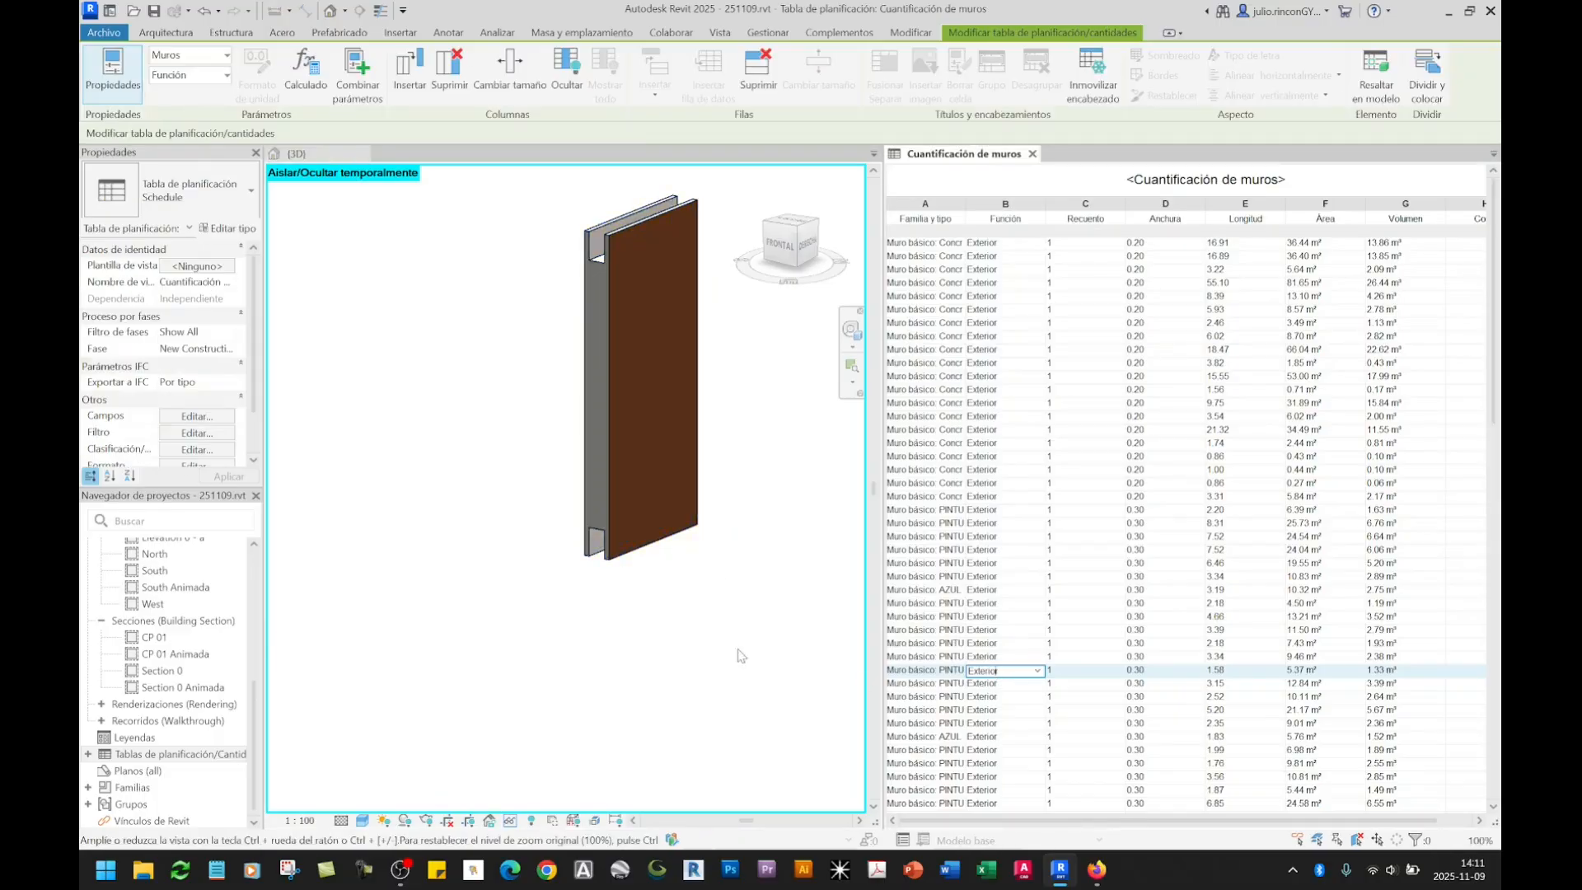
click(673, 653)
click(682, 638)
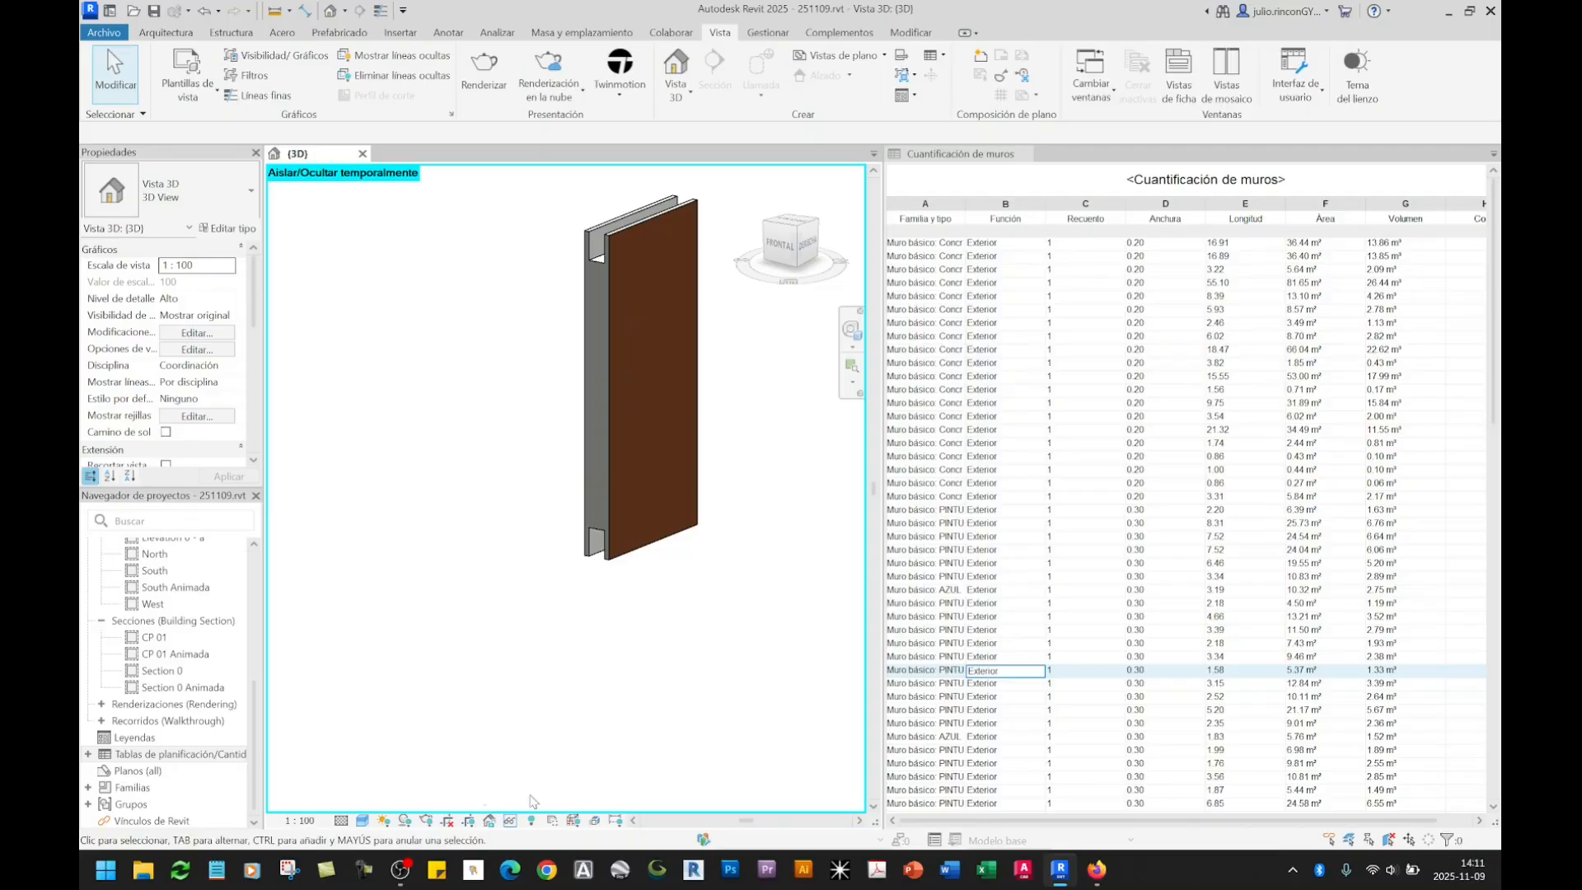
Step: Reset the temporary isolation in the 3D view to bring back the full house model
click(510, 820)
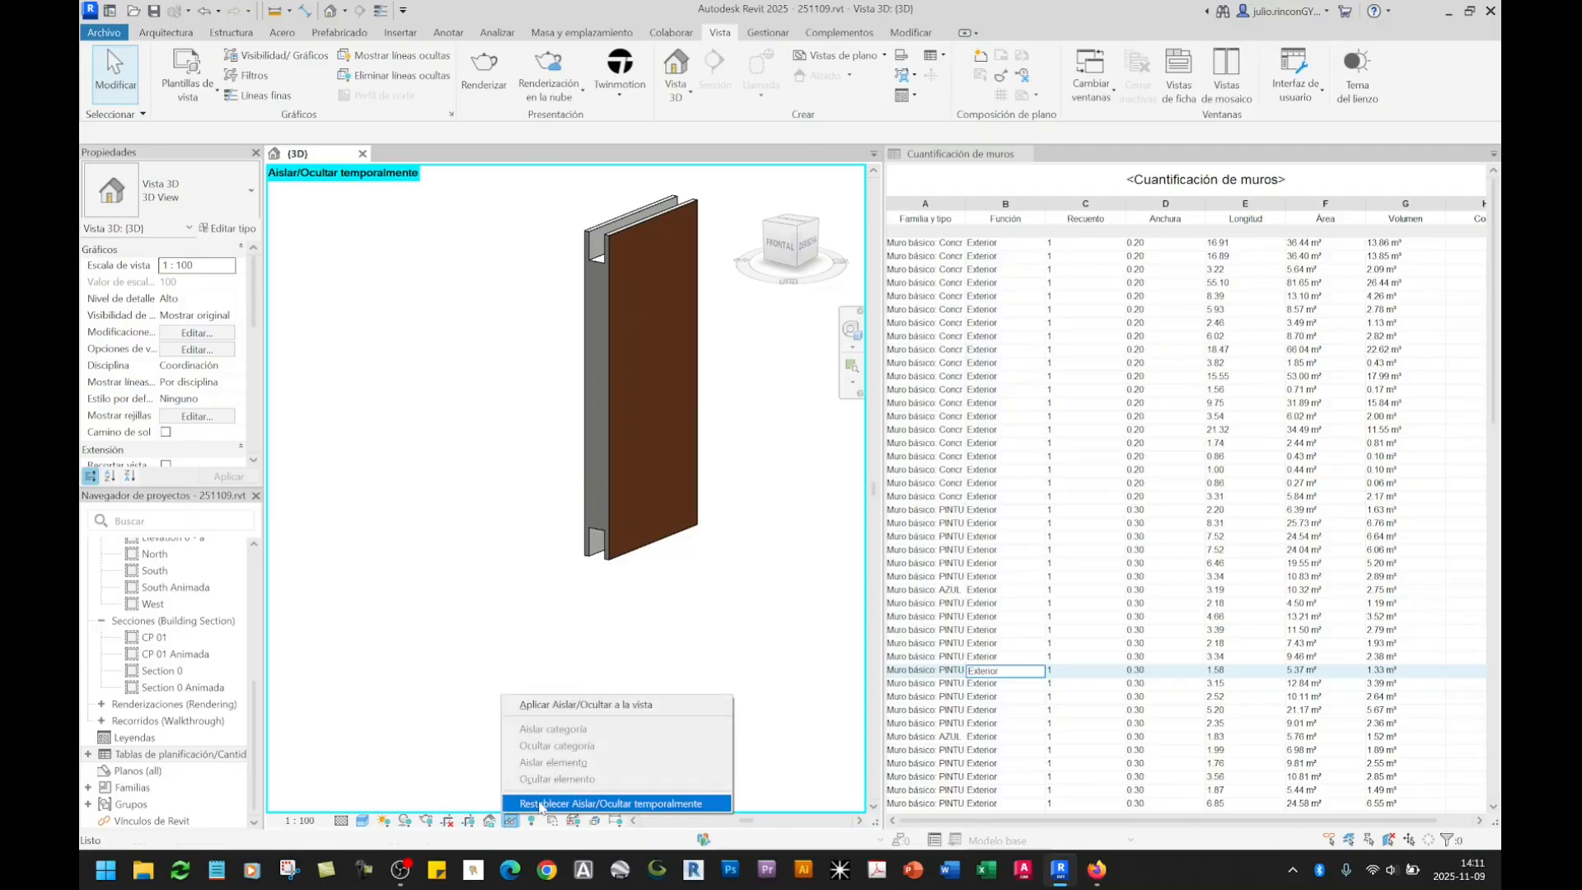
click(540, 804)
scroll(535, 636, down, 5)
shift+middle_drag(535, 636, 583, 625)
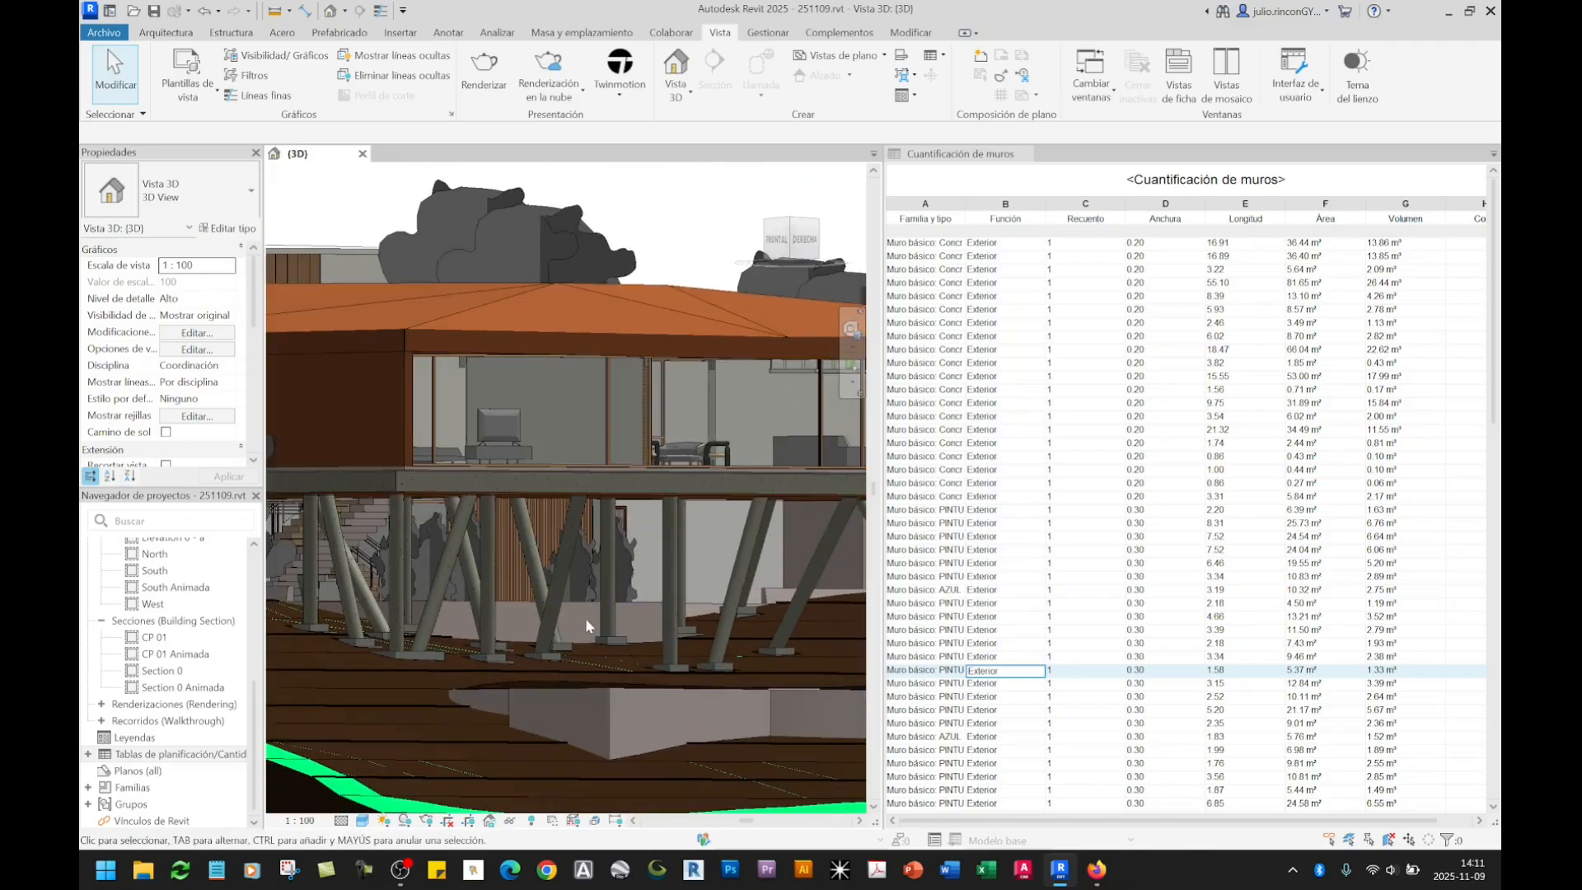
Step: Select the schedule row of the 1.58 m long wall and locate that wall within the whole house seen from above
click(978, 670)
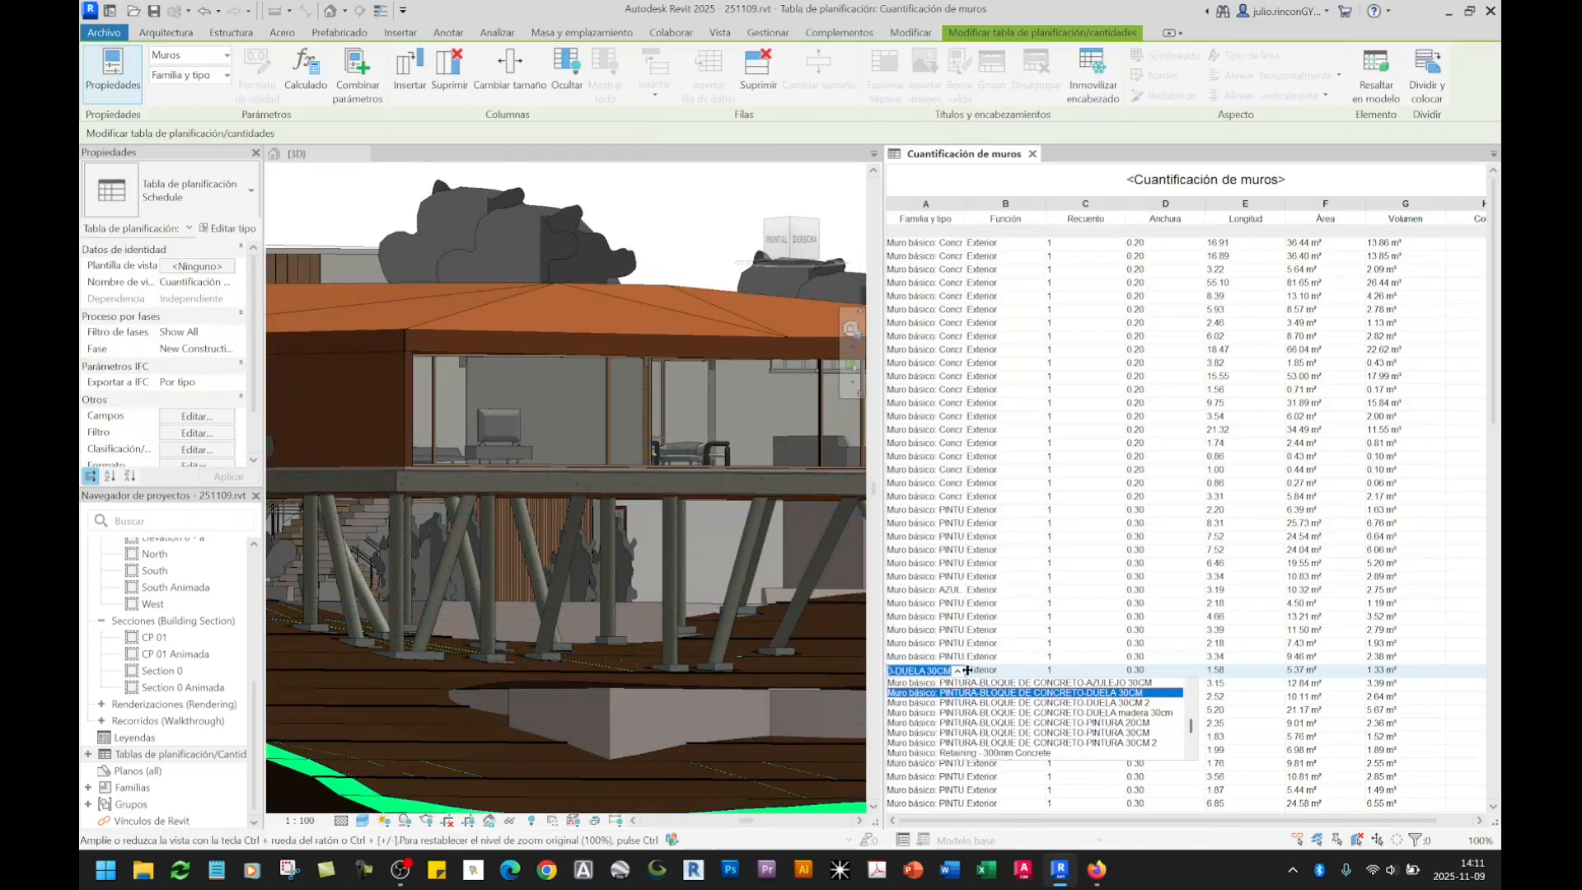
scroll(576, 582, down, 5)
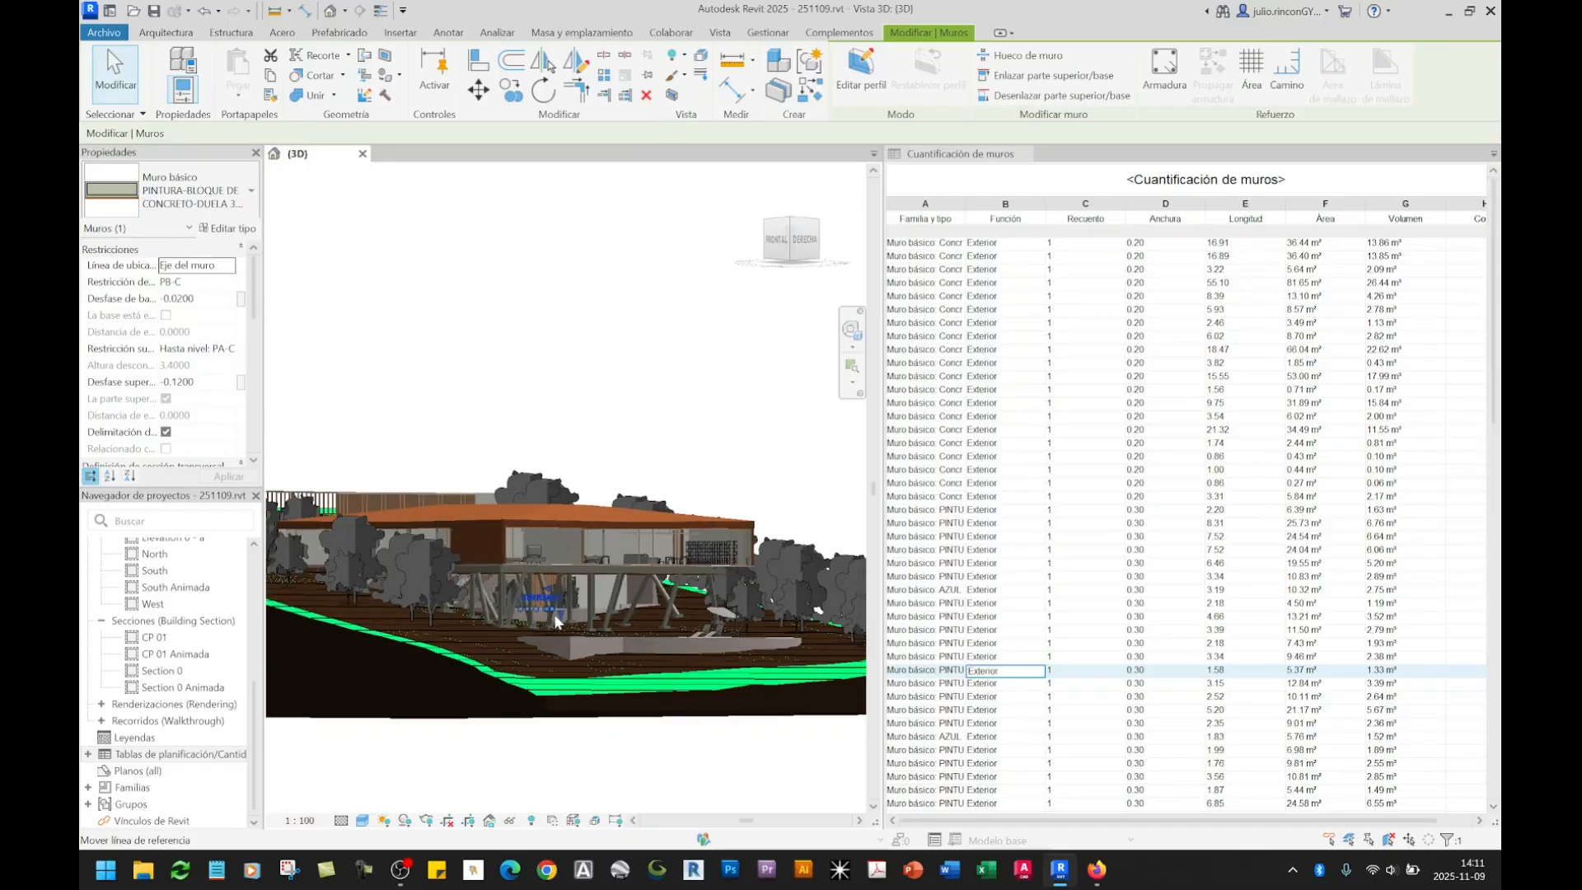
shift+middle_drag(554, 614, 570, 730)
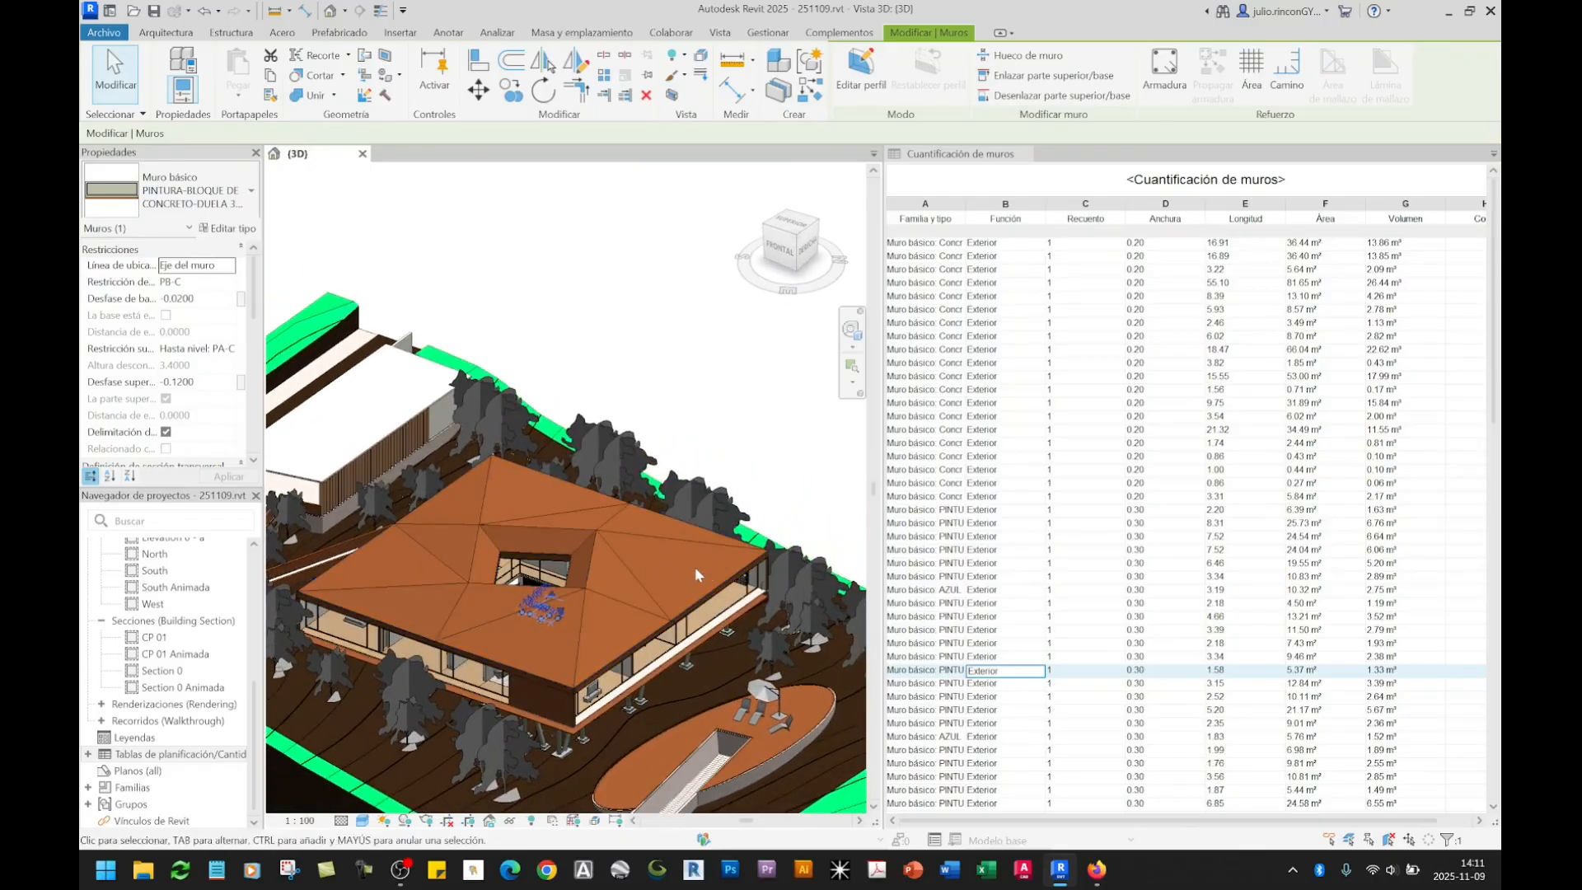
click(676, 415)
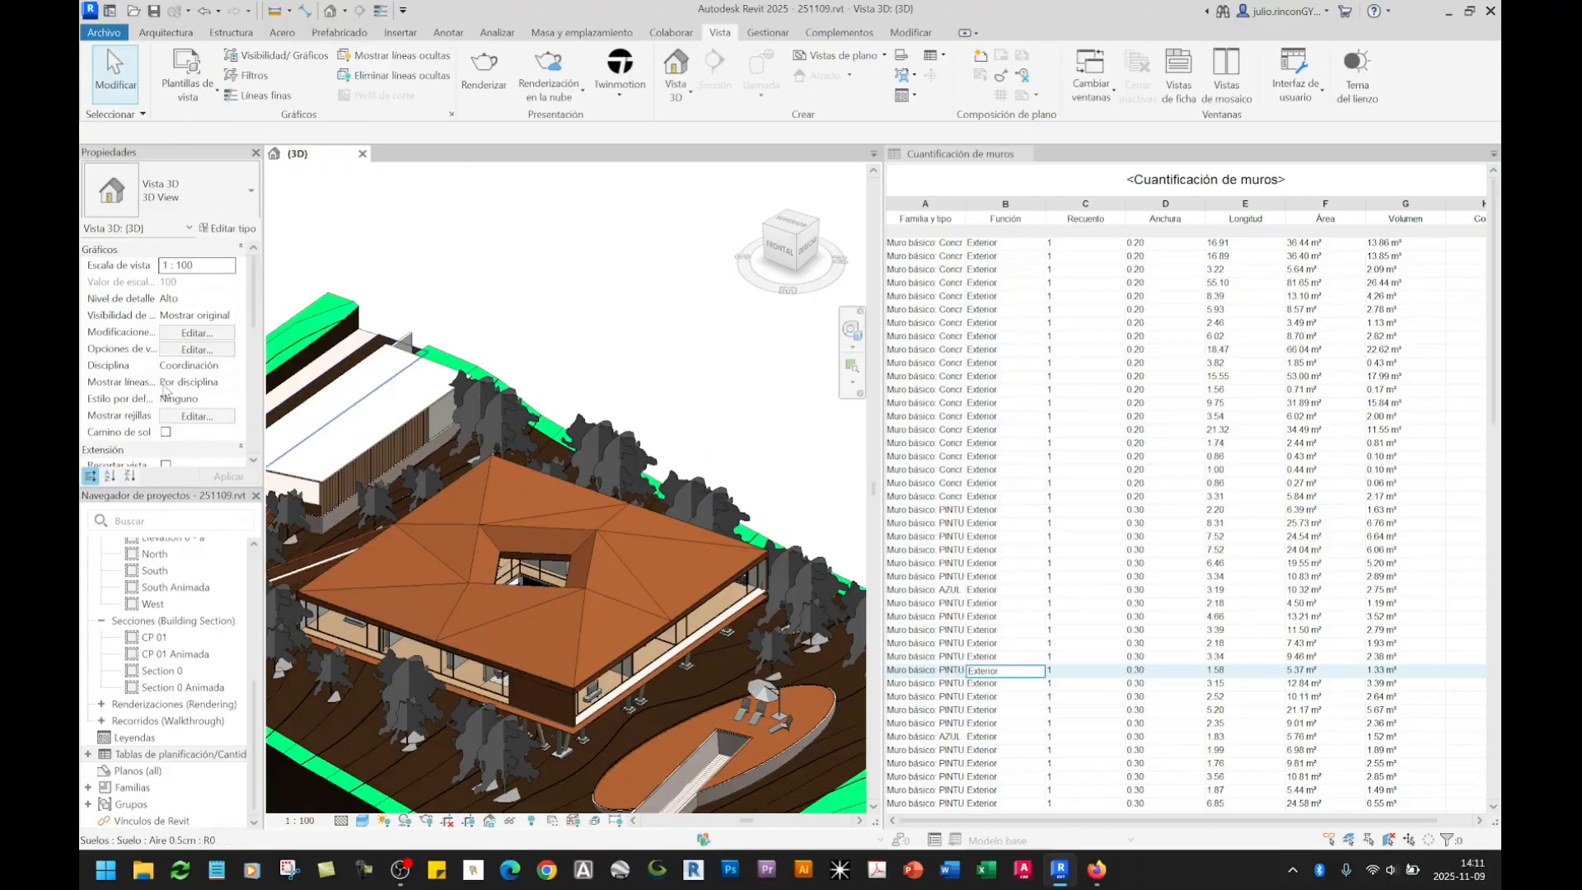
Step: Enable the section box for the 3D view
scroll(187, 386, down, 2)
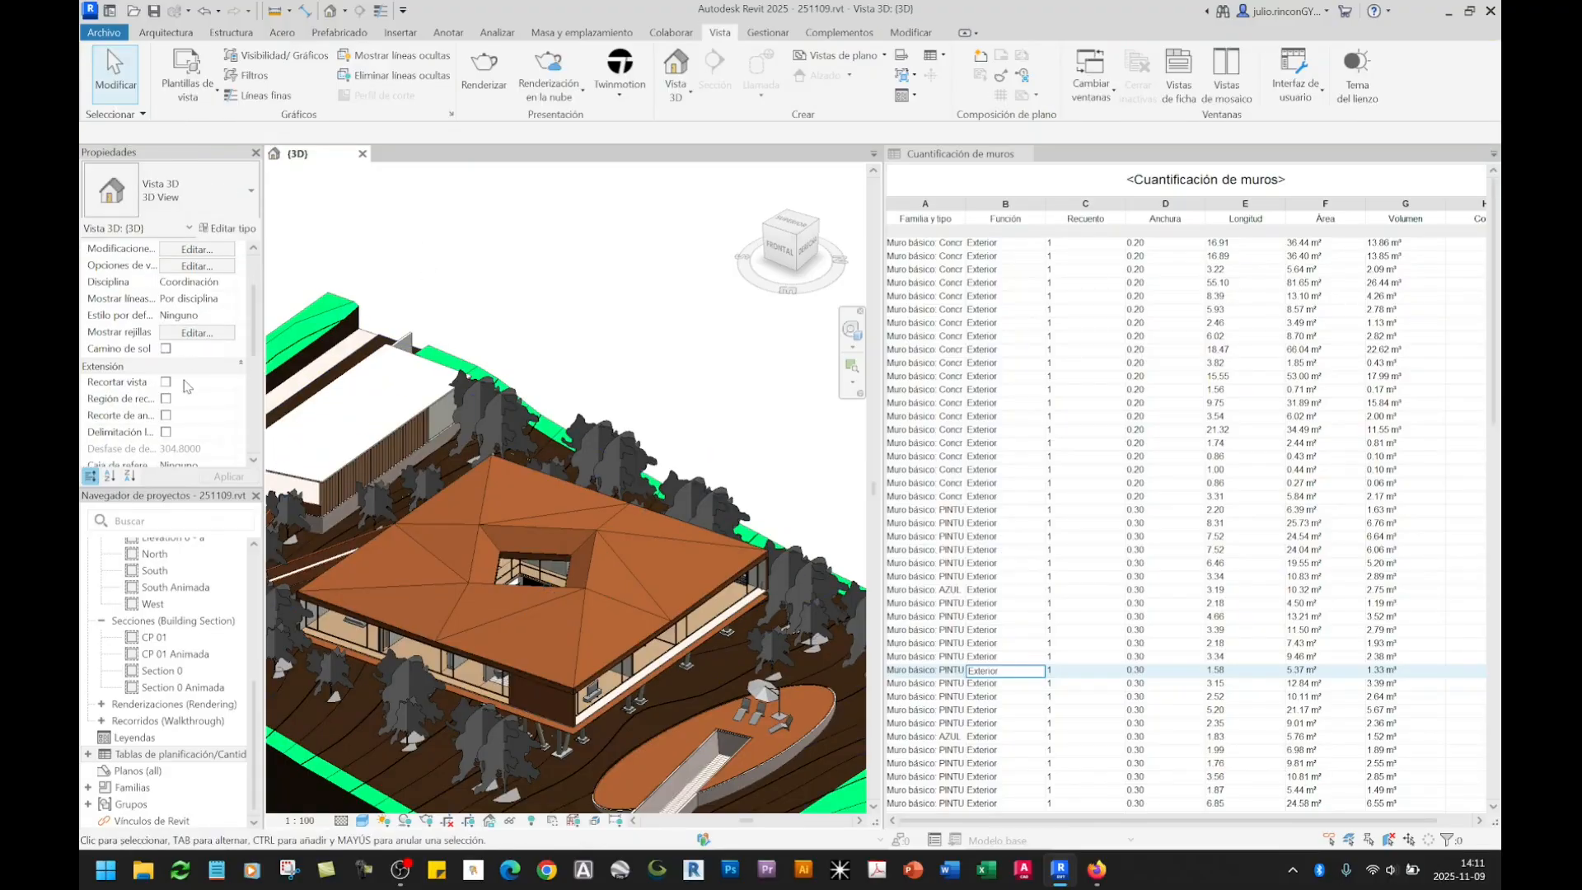
scroll(187, 386, down, 1)
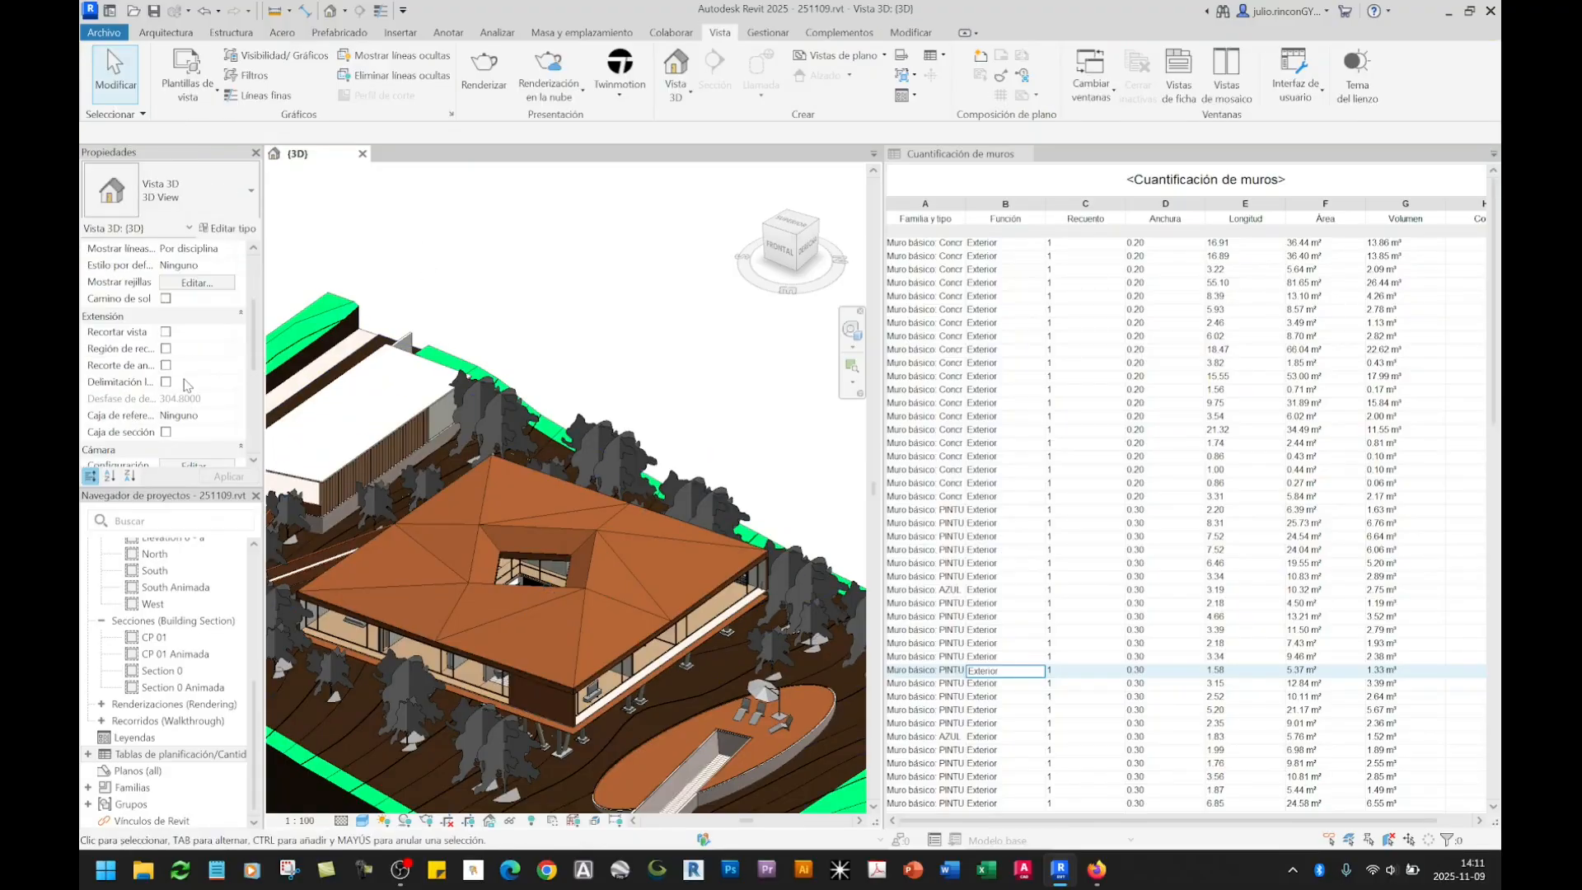
click(165, 432)
Step: Lower the top face of the section box until it cuts through the ground-floor walls and exposes the rooms
shift+middle_drag(589, 430, 611, 519)
click(659, 428)
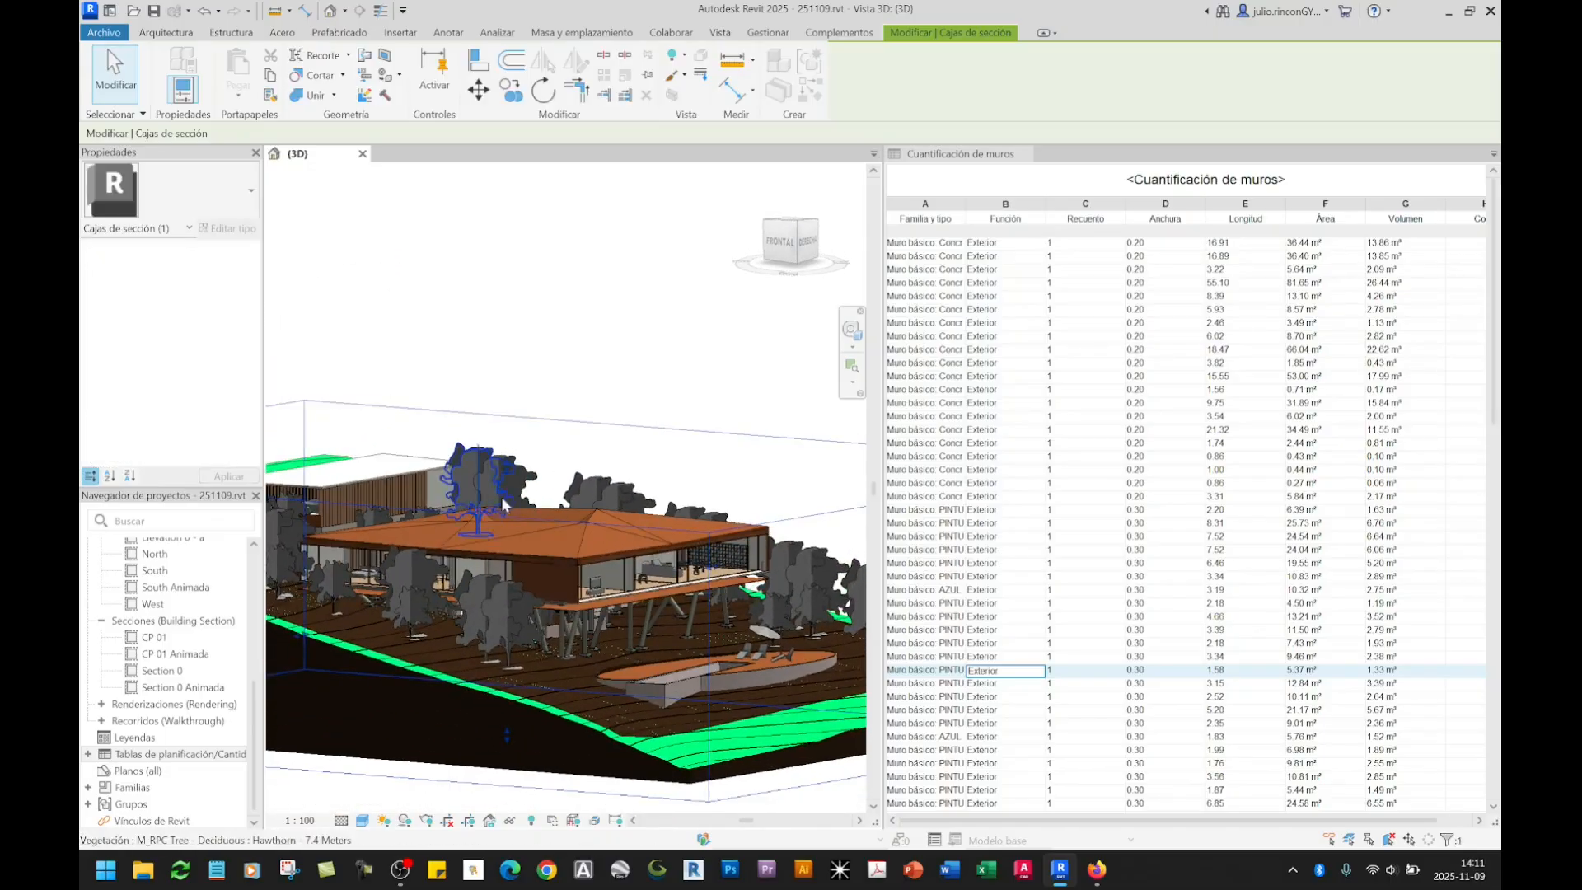
middle_drag(505, 547, 745, 462)
scroll(505, 505, down, 6)
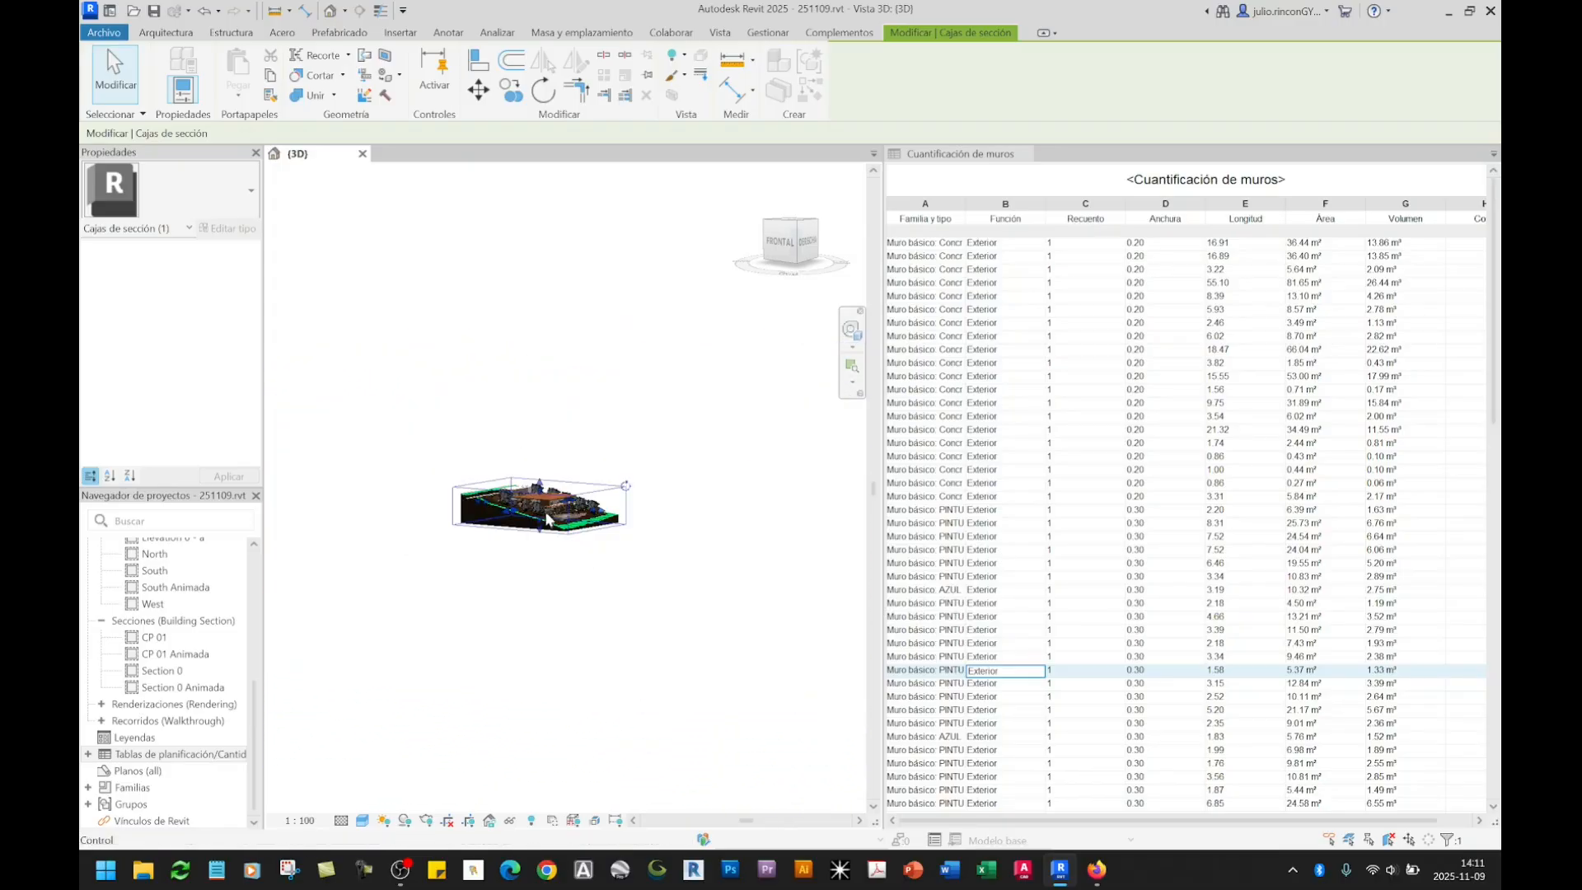
scroll(546, 518, up, 7)
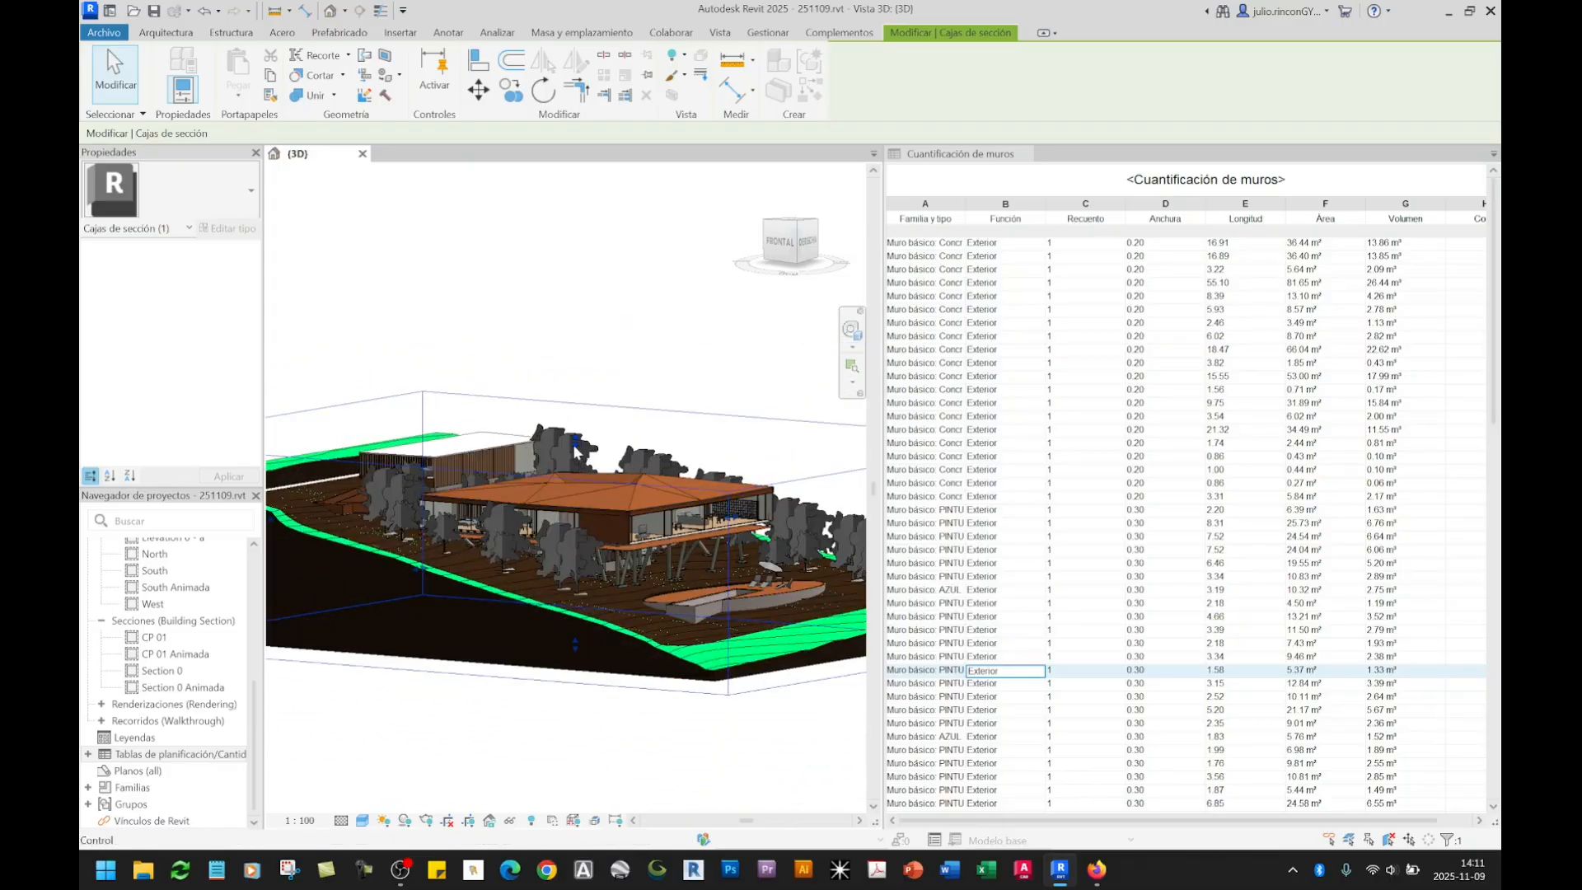
drag(575, 444, 577, 509)
drag(579, 513, 589, 541)
scroll(564, 538, up, 3)
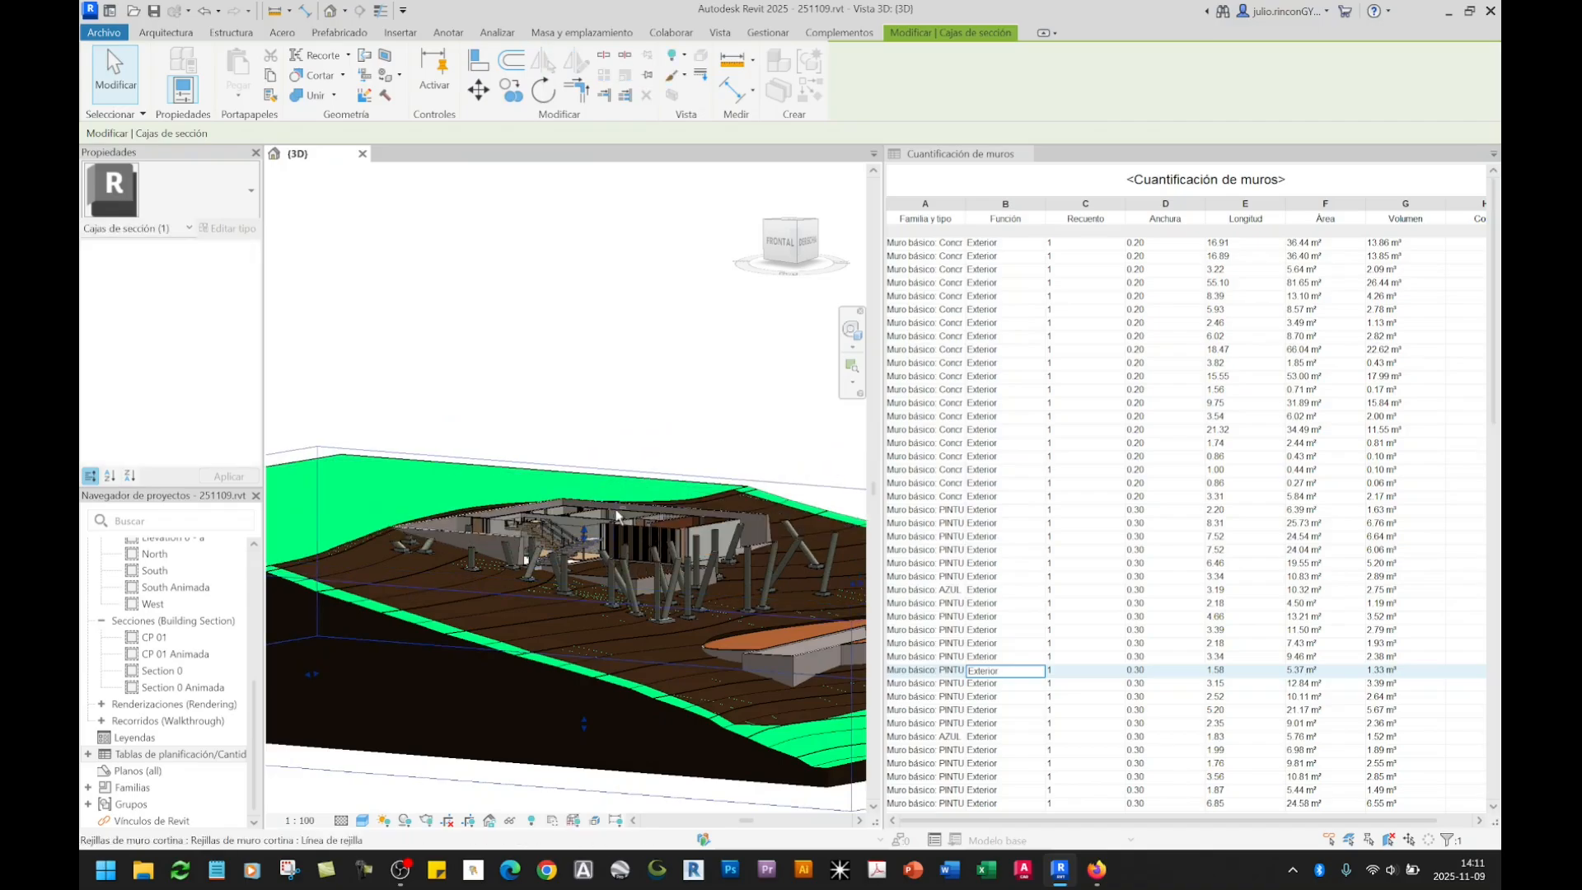
shift+middle_drag(615, 507, 621, 576)
scroll(649, 512, up, 6)
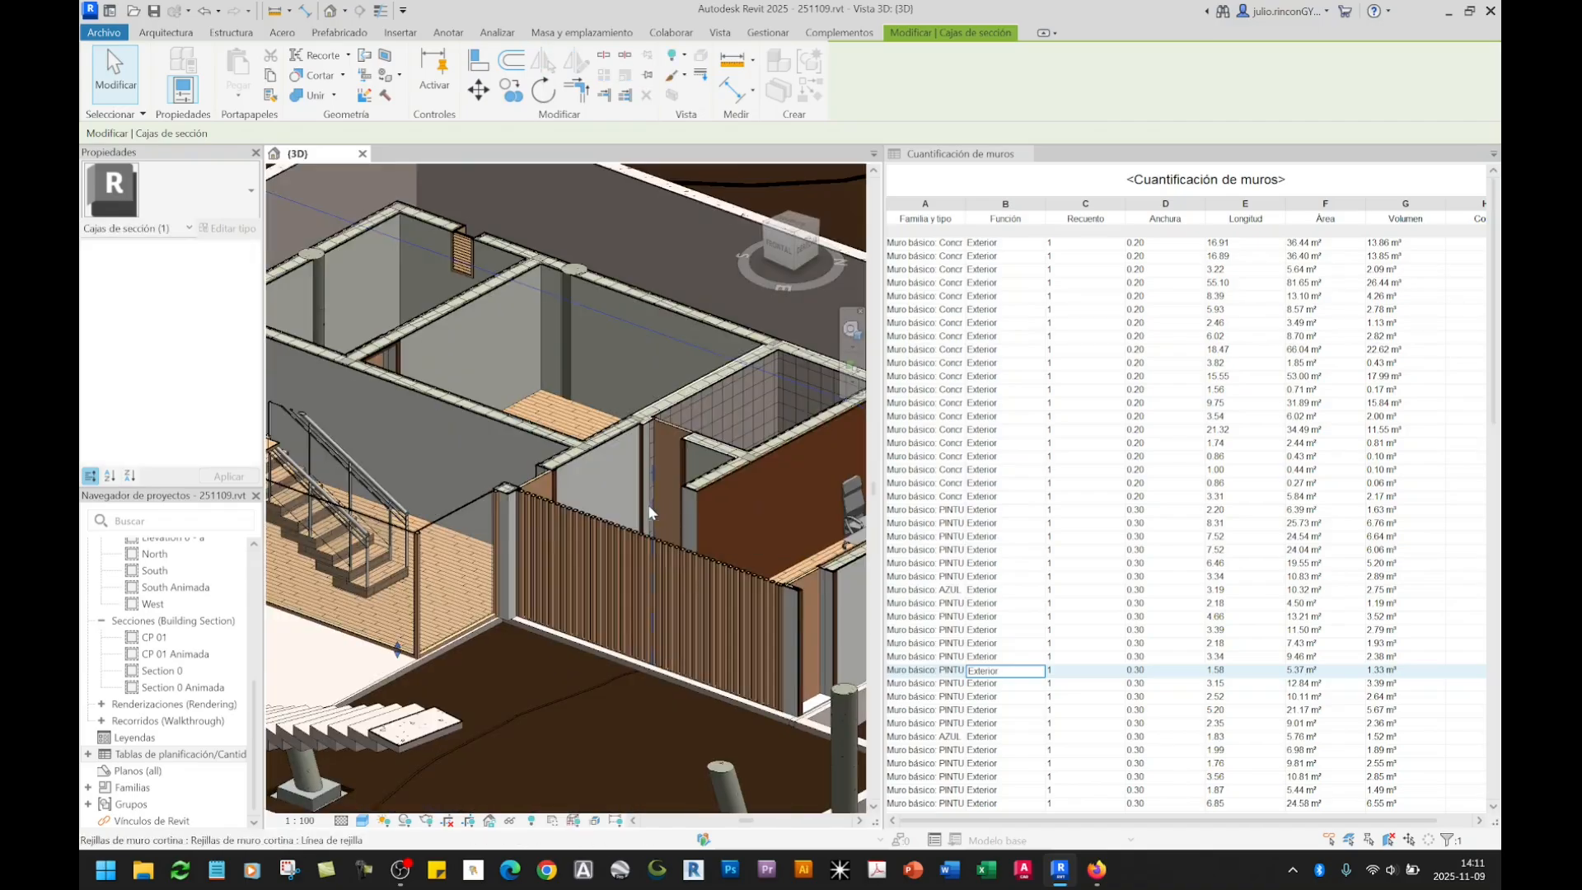
Step: Select the 1.58 m long wall through its schedule row and examine it up close in the sectioned 3D view
click(919, 669)
click(956, 671)
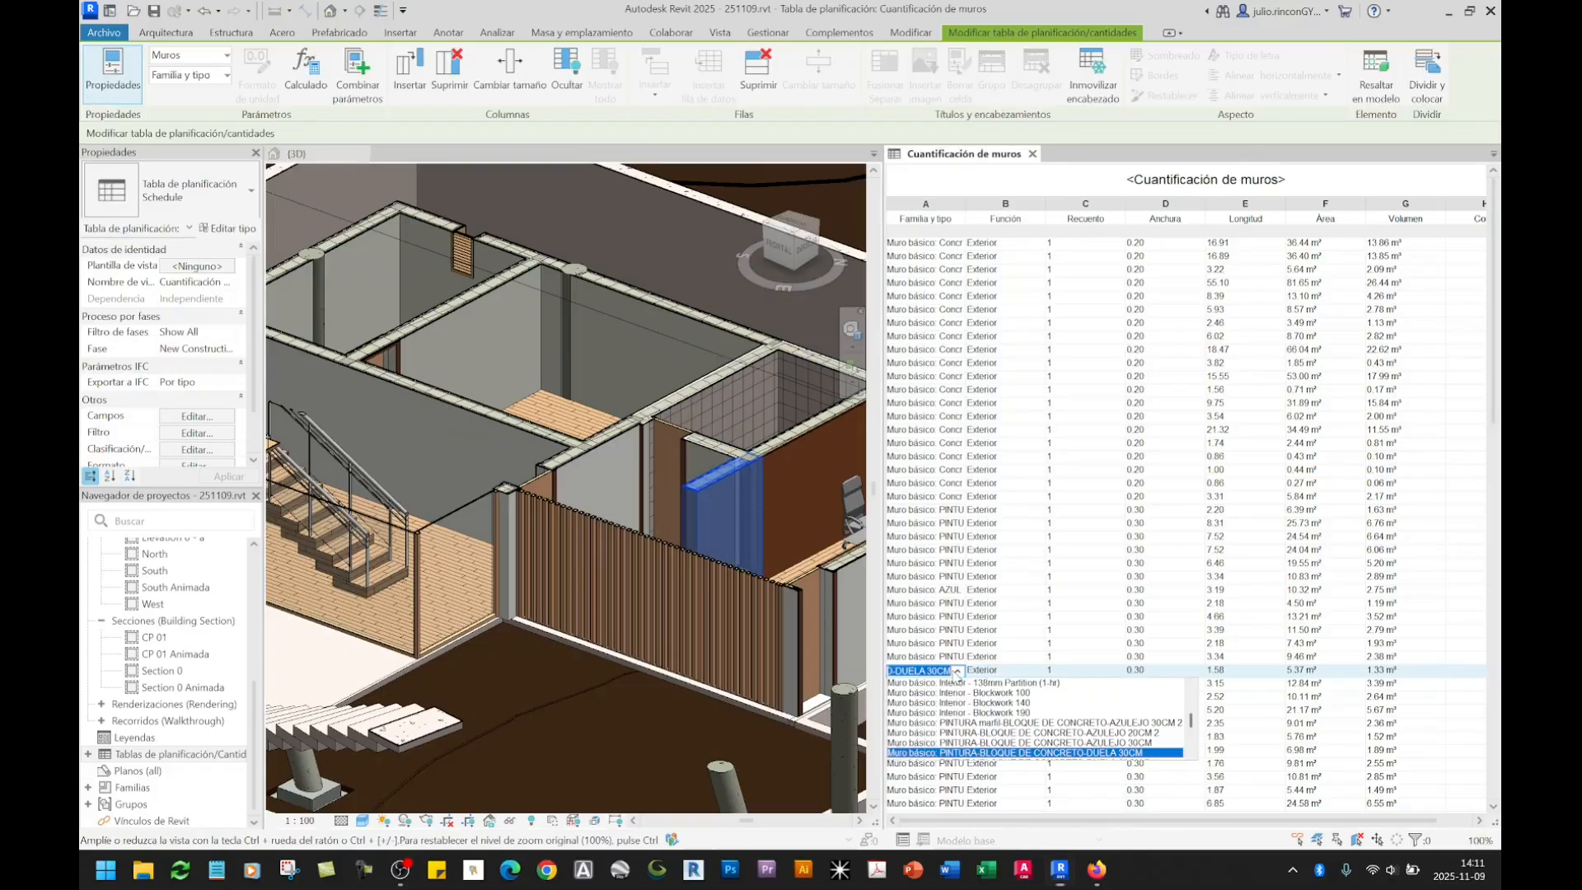
click(994, 671)
click(944, 670)
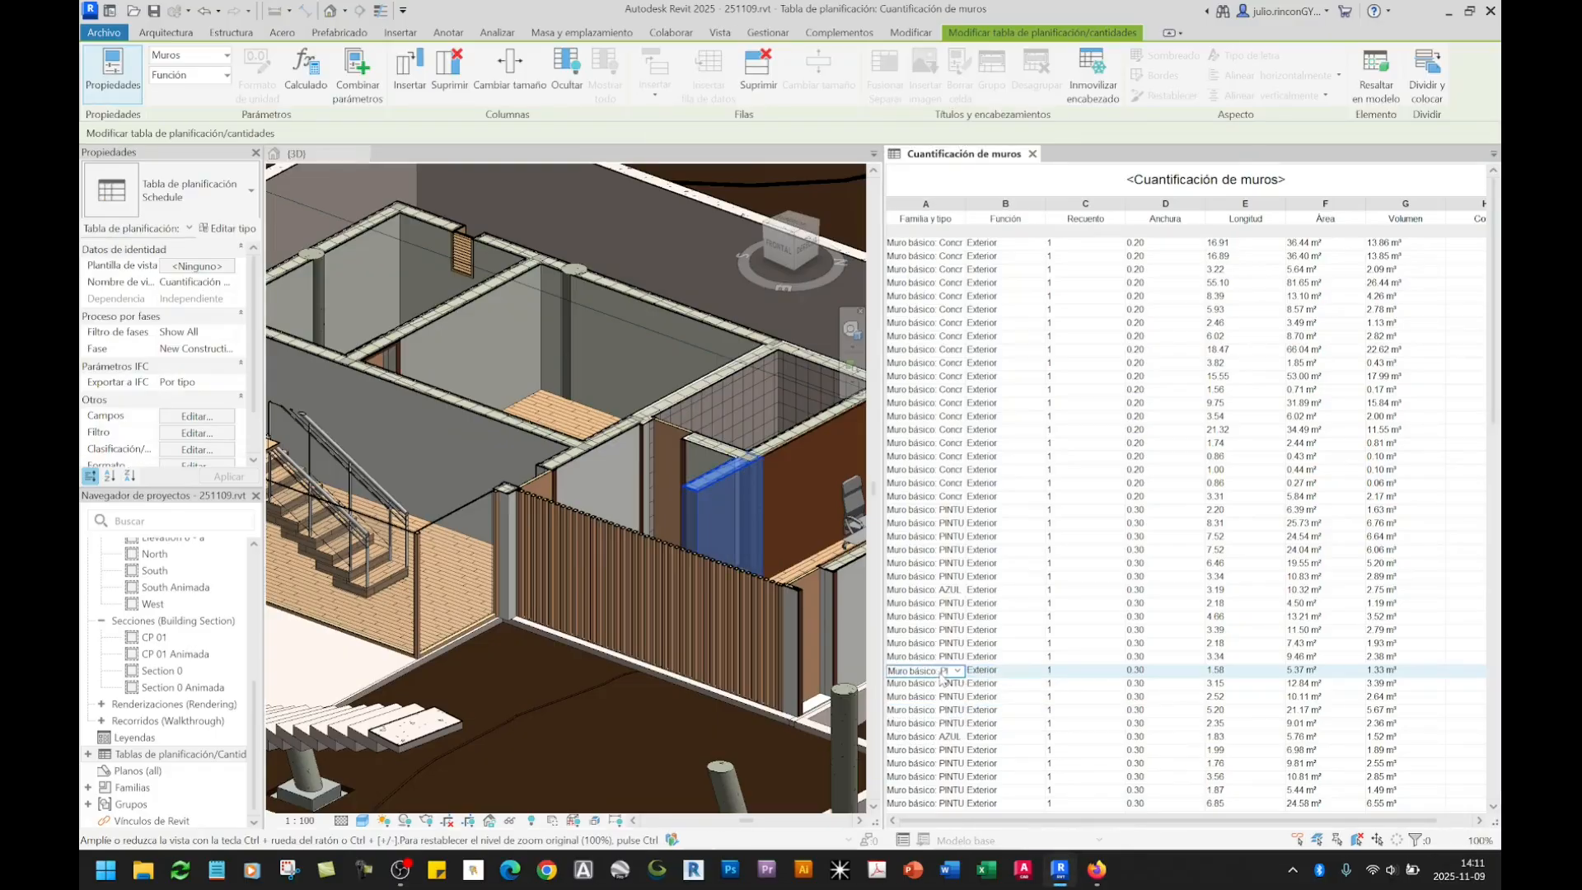
click(595, 581)
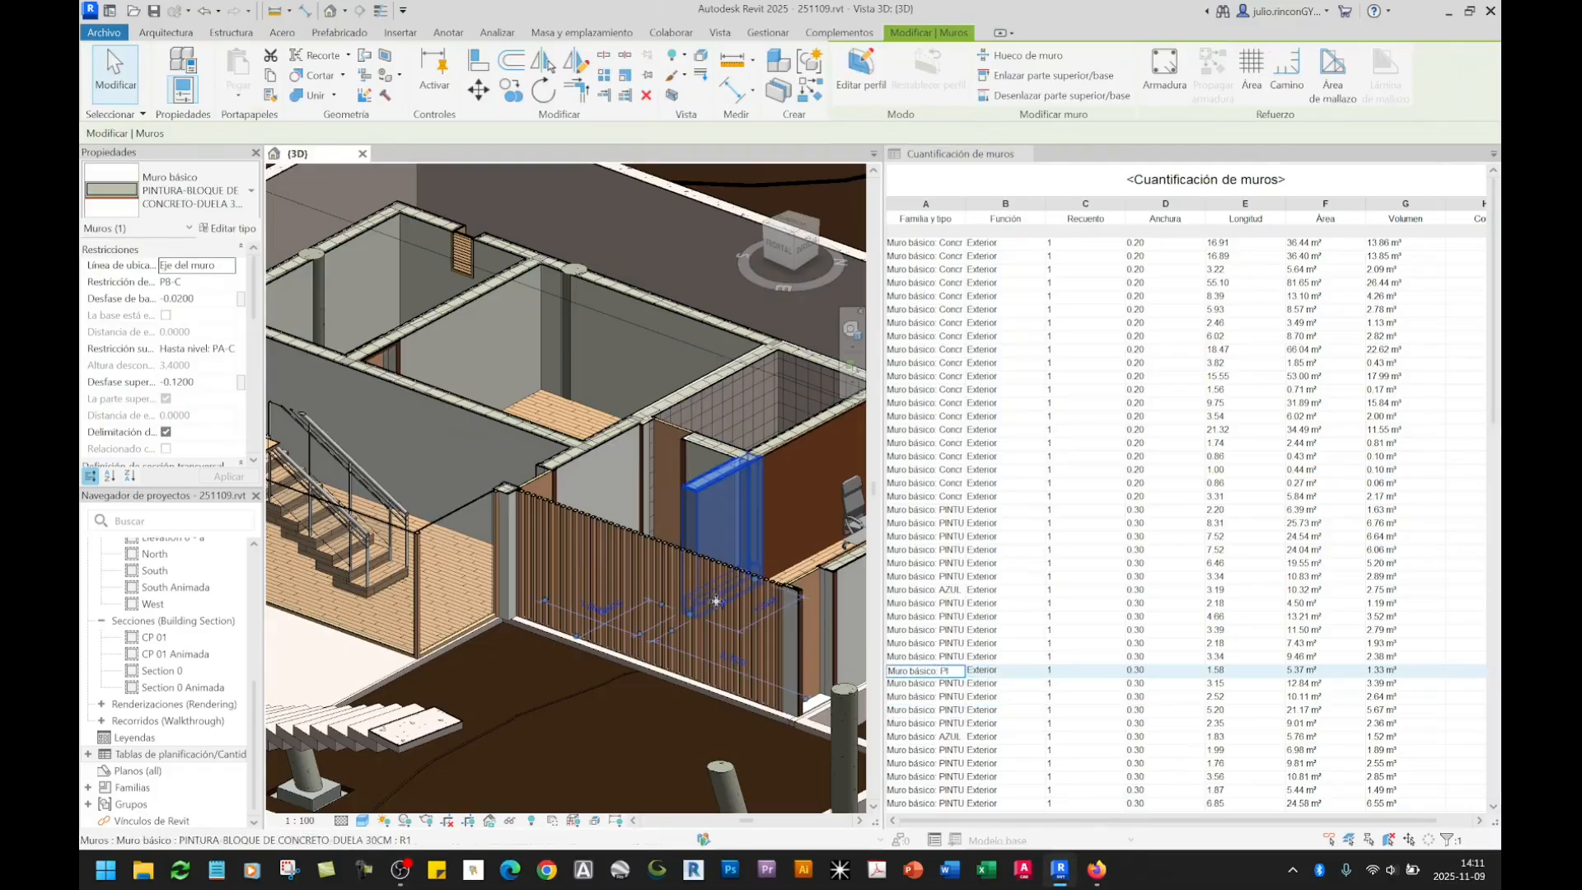
mouse_move(594, 582)
shift+middle_down()
mouse_move(715, 624)
mouse_move(738, 571)
mouse_move(580, 603)
shift+middle_up()
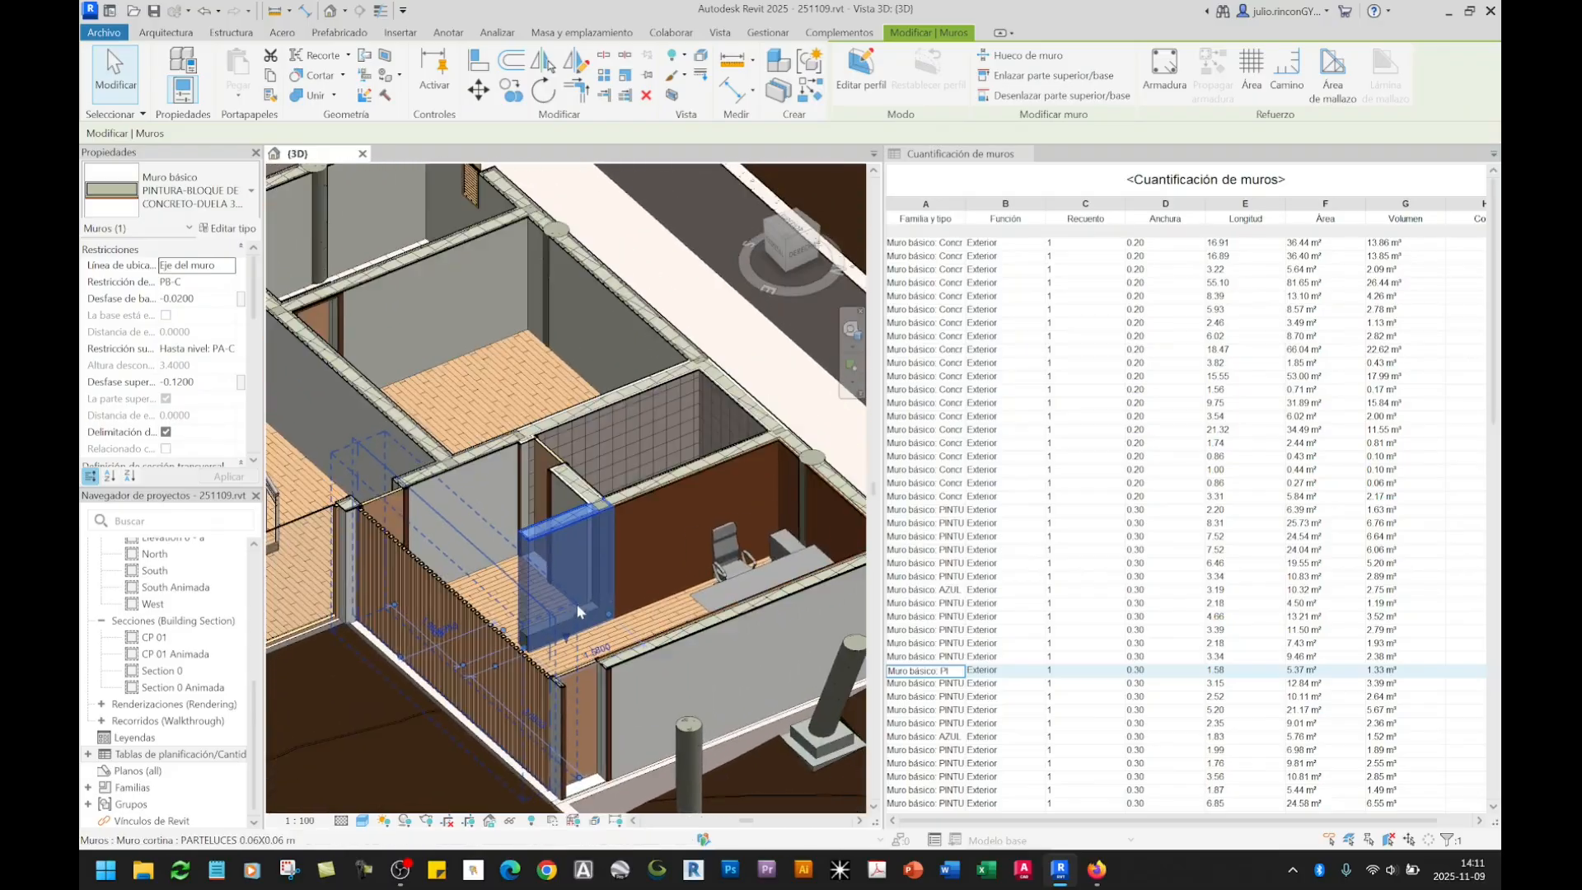
scroll(560, 592, up, 5)
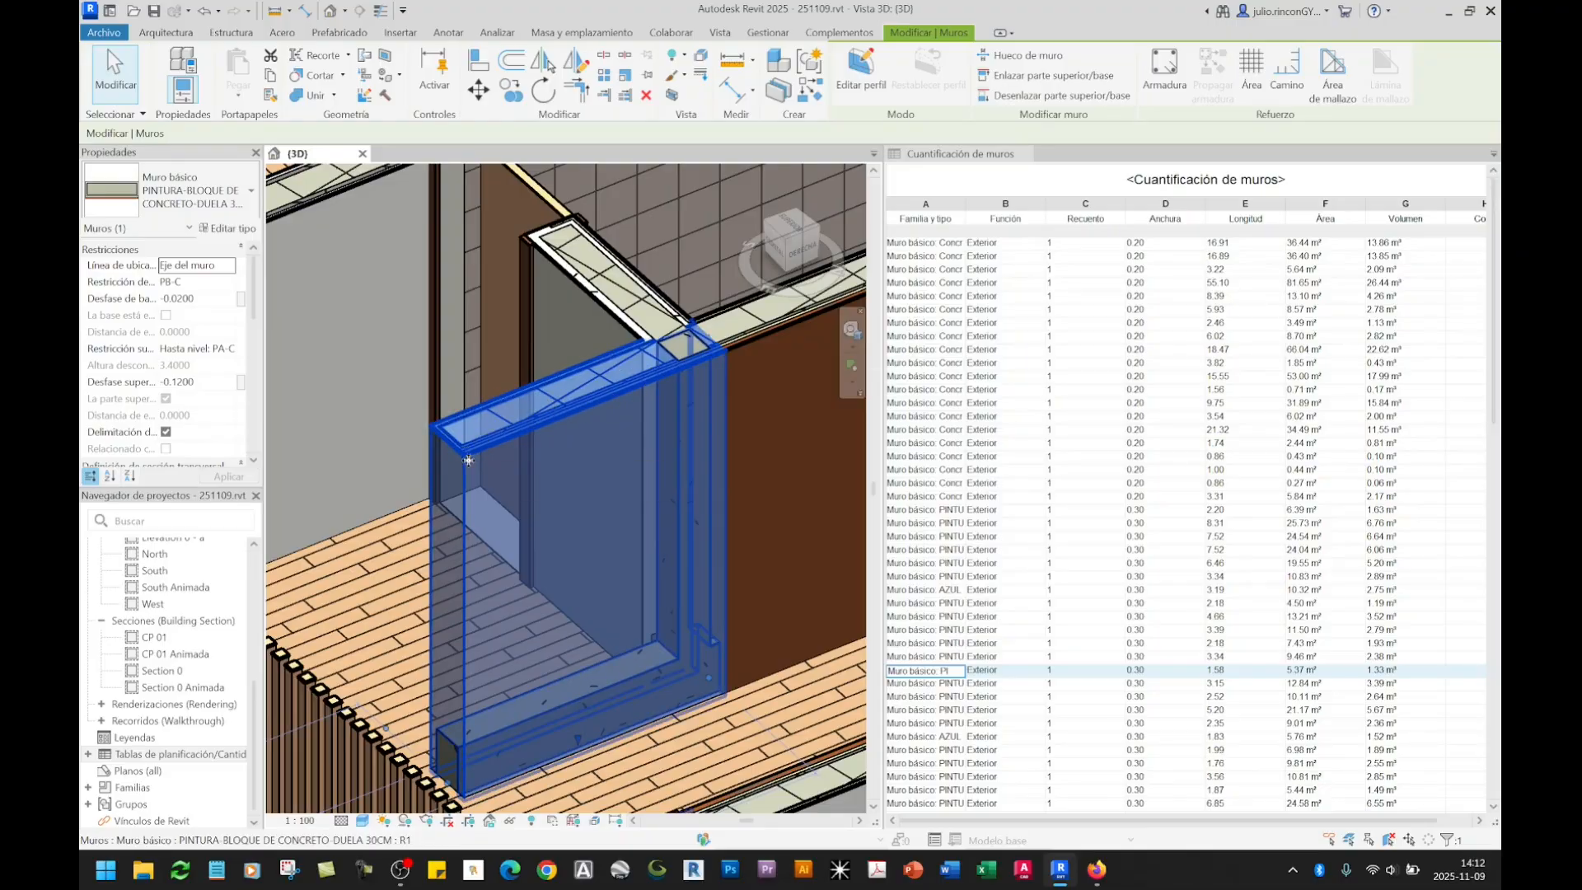
scroll(672, 407, down, 8)
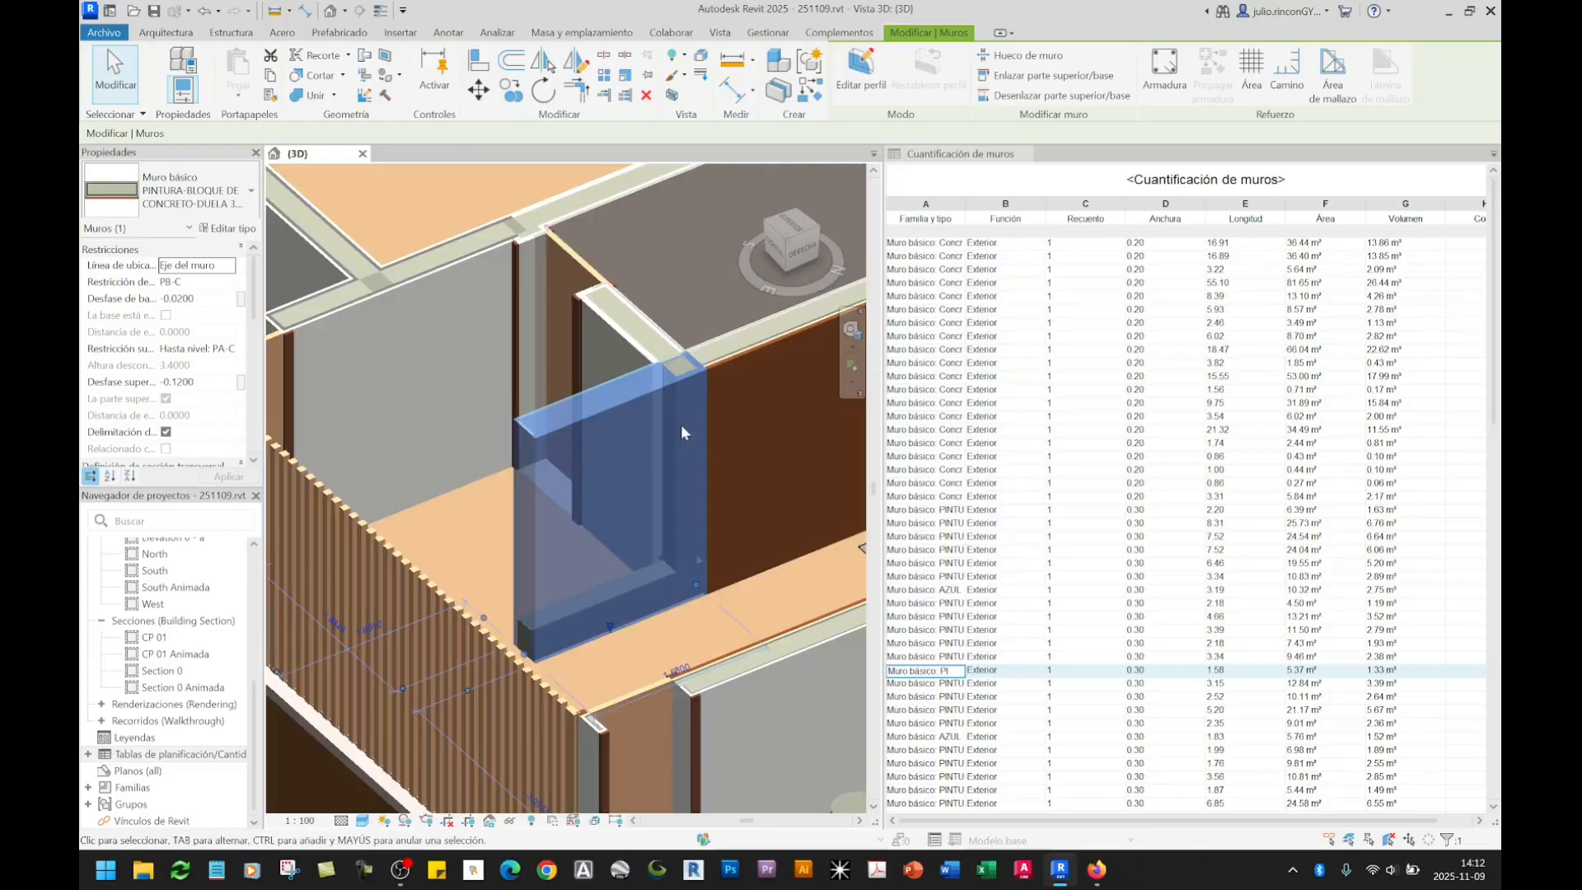
Step: Raise the top face of the section box slightly so the cut passes higher through the house
shift+middle_drag(606, 515, 642, 387)
key(b)
key(x)
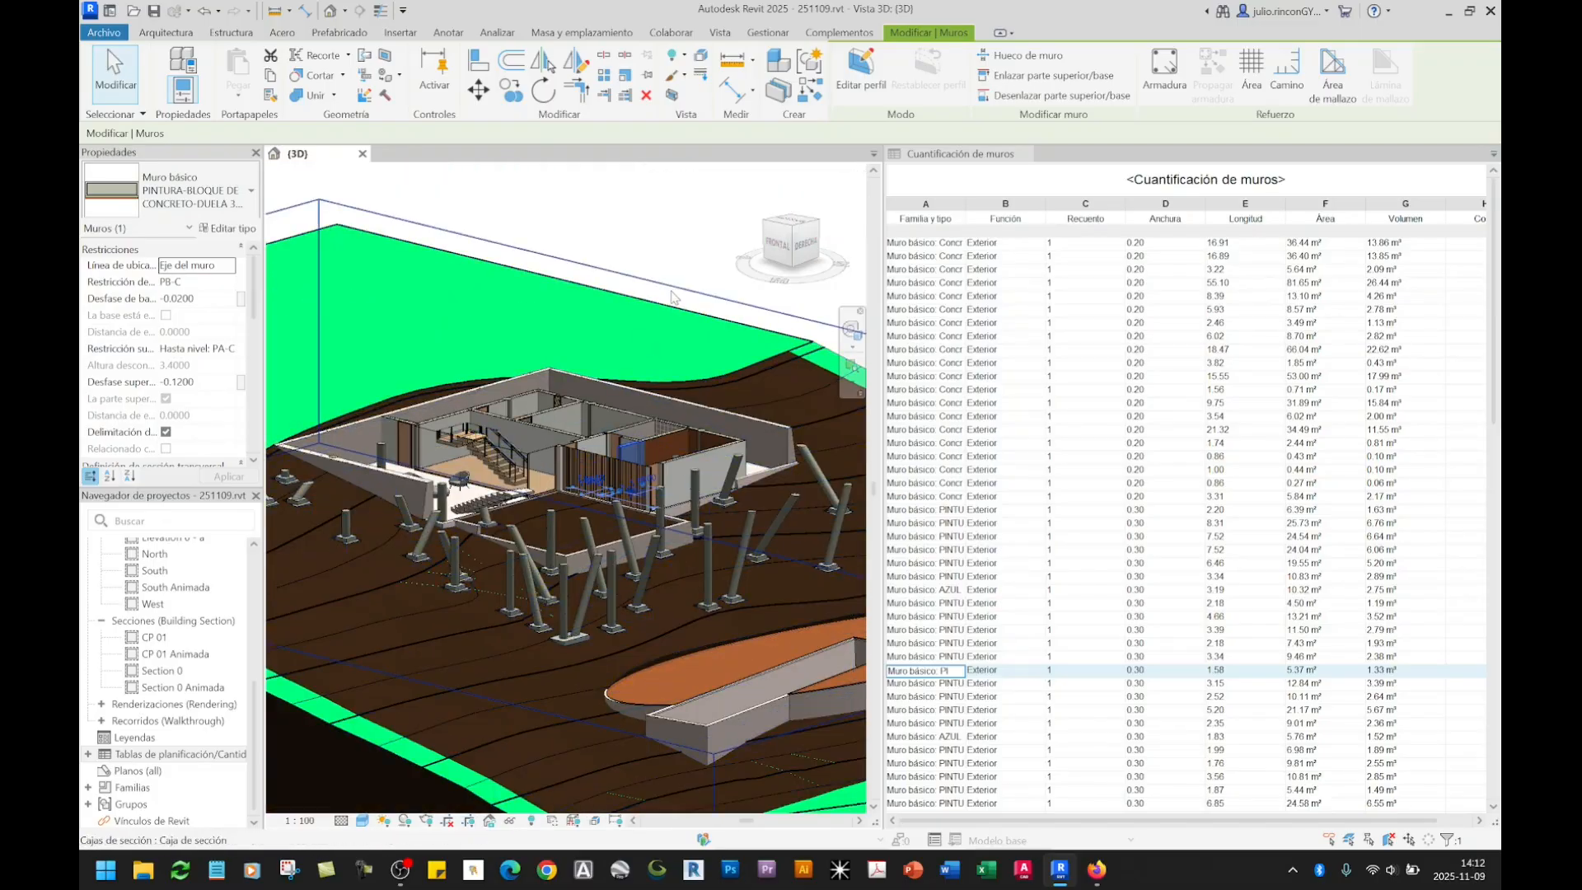
scroll(649, 455, down, 5)
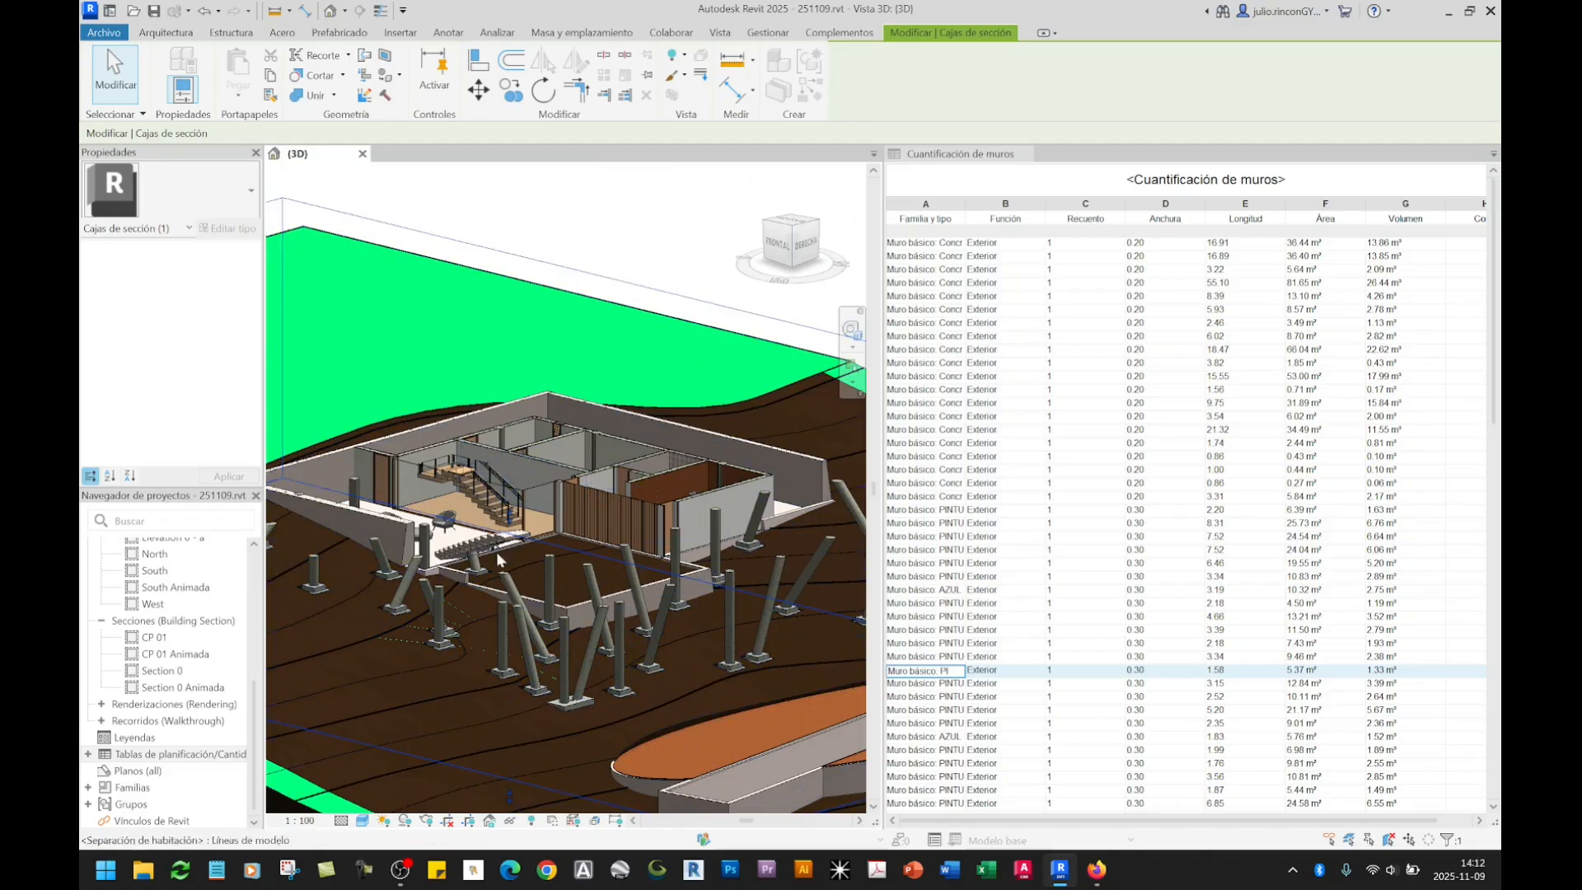
shift+middle_drag(505, 485, 512, 552)
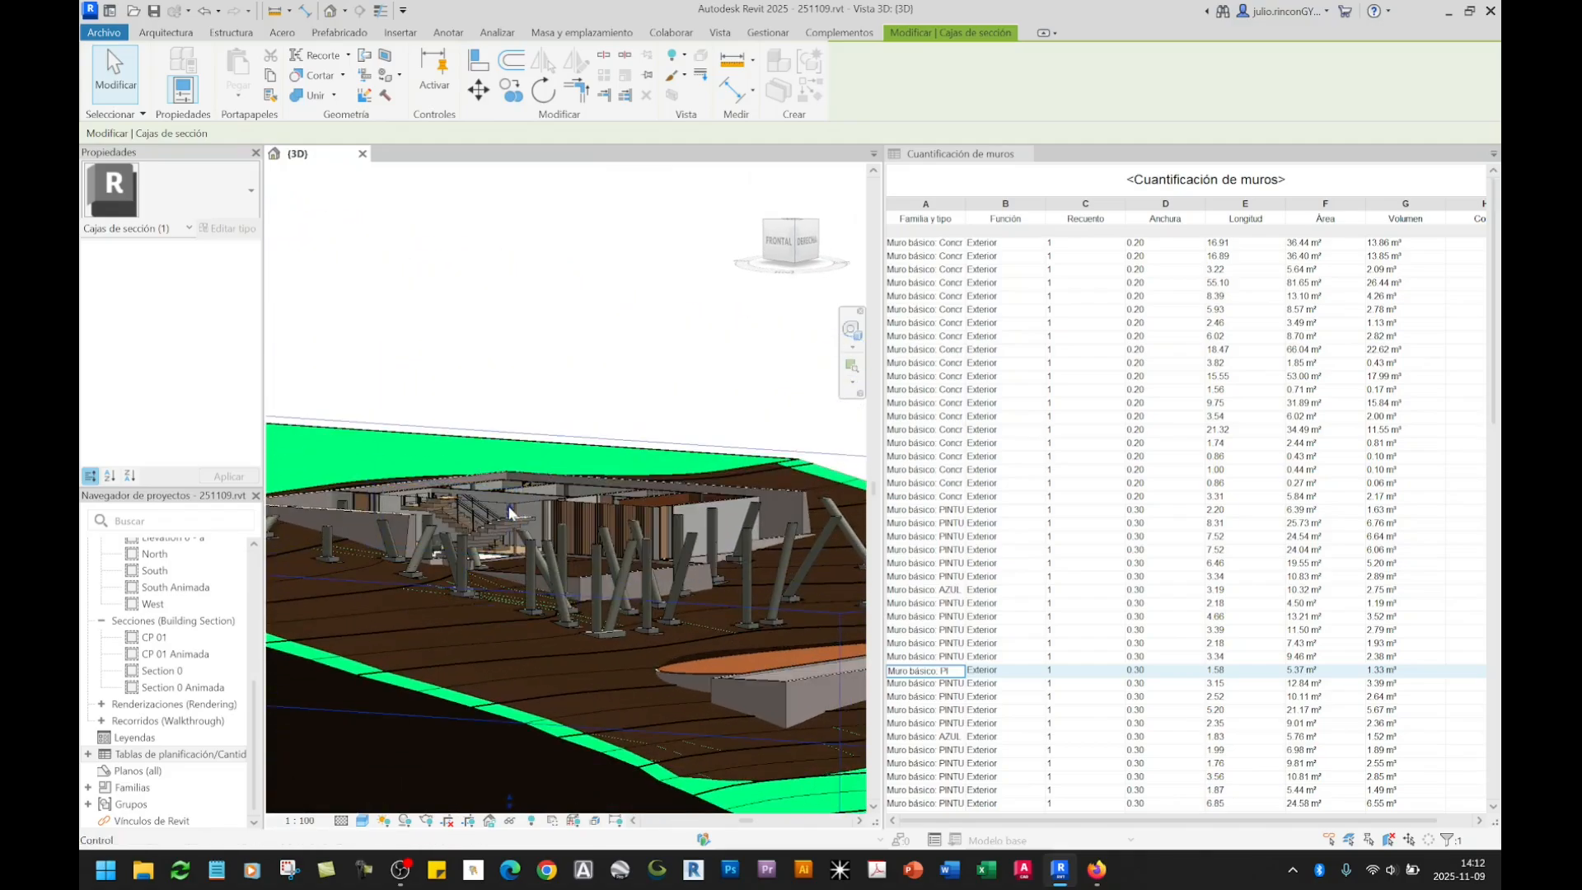
drag(510, 510, 511, 500)
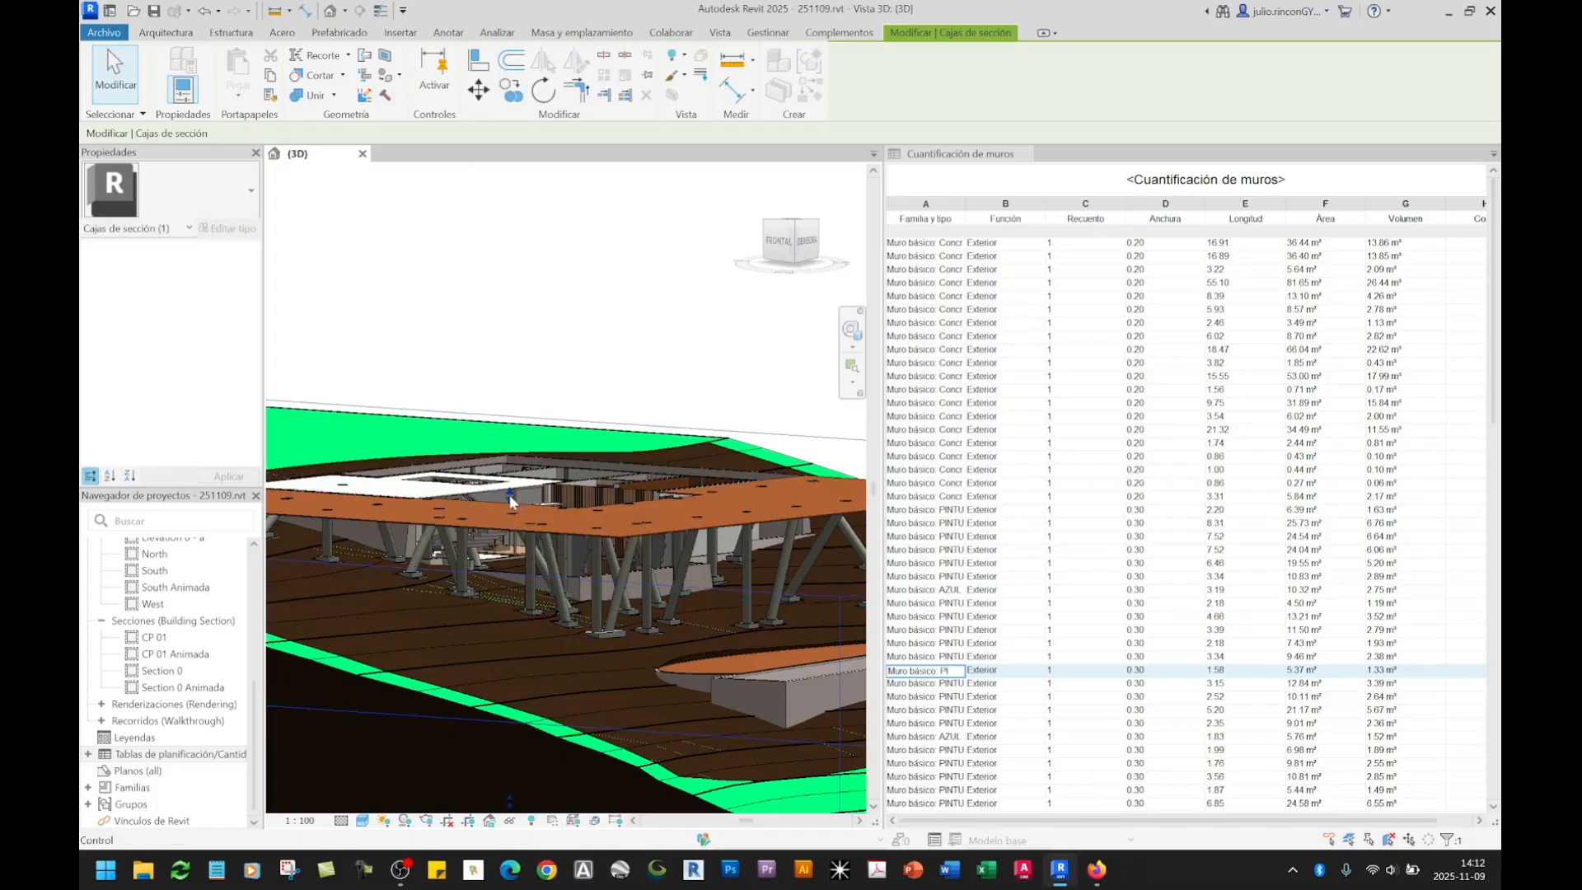
shift+middle_drag(632, 506, 619, 608)
scroll(674, 494, up, 3)
scroll(675, 492, up, 4)
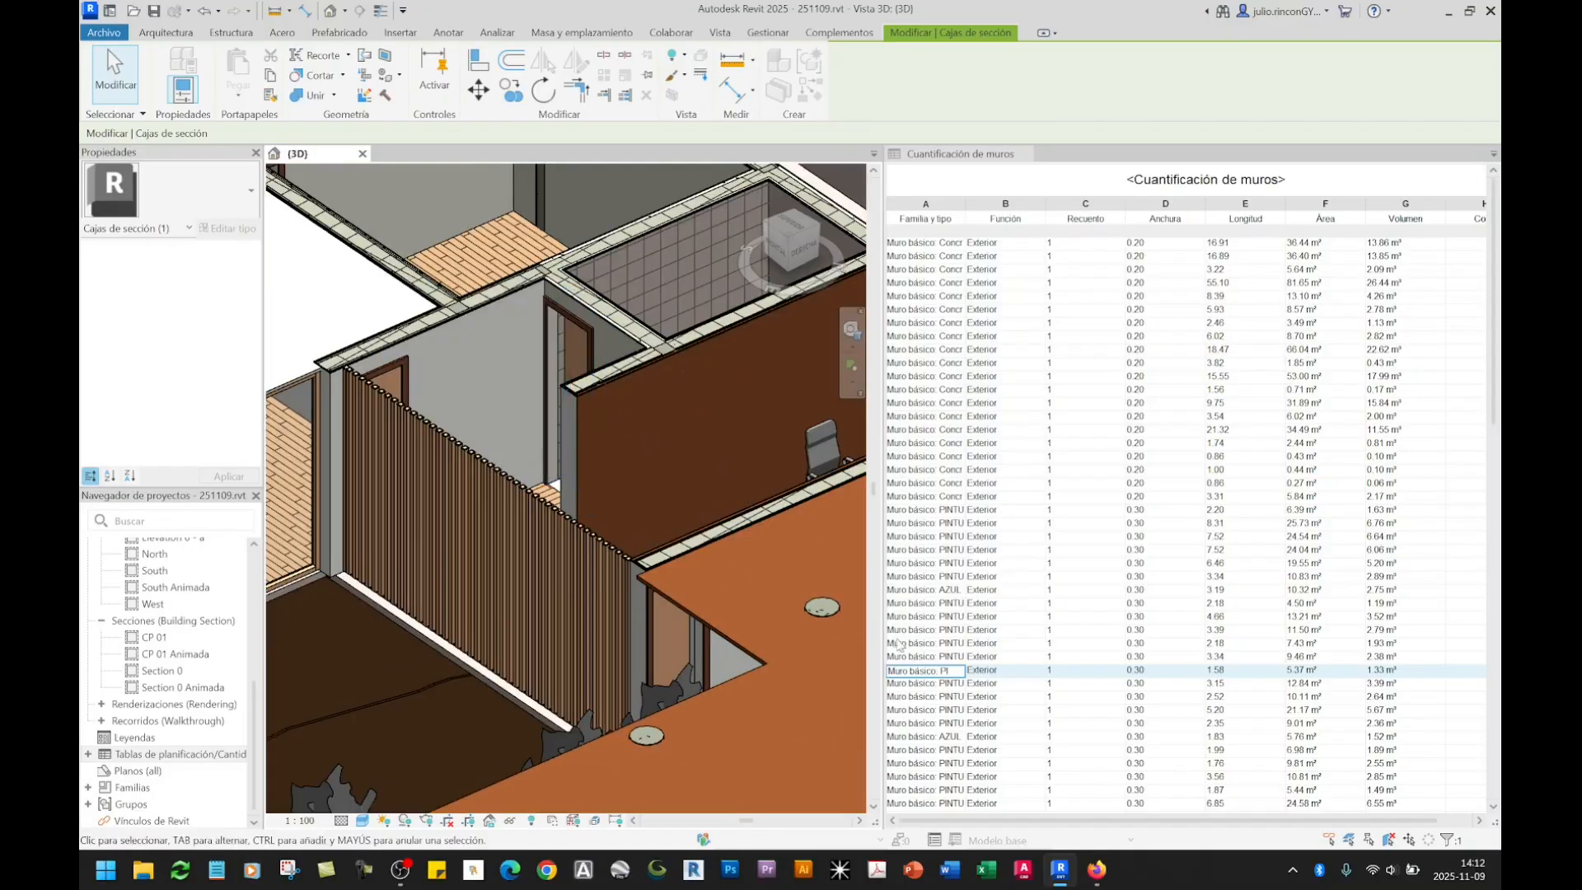
Step: Select the 1.58 m long wall from its schedule row again and inspect its position between the ground-floor rooms
click(985, 670)
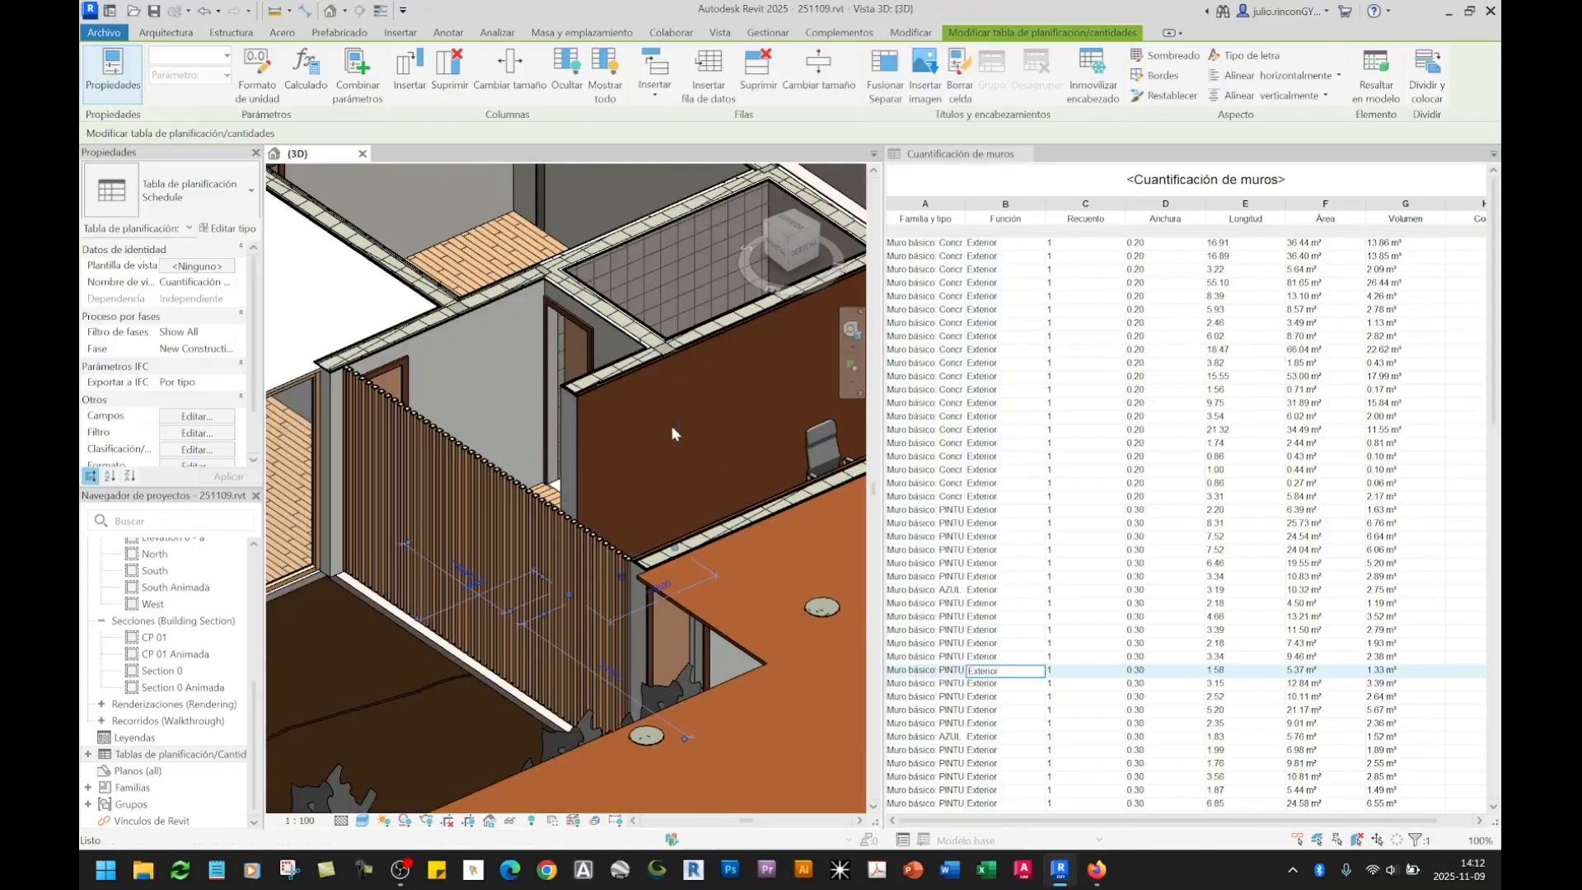
click(671, 425)
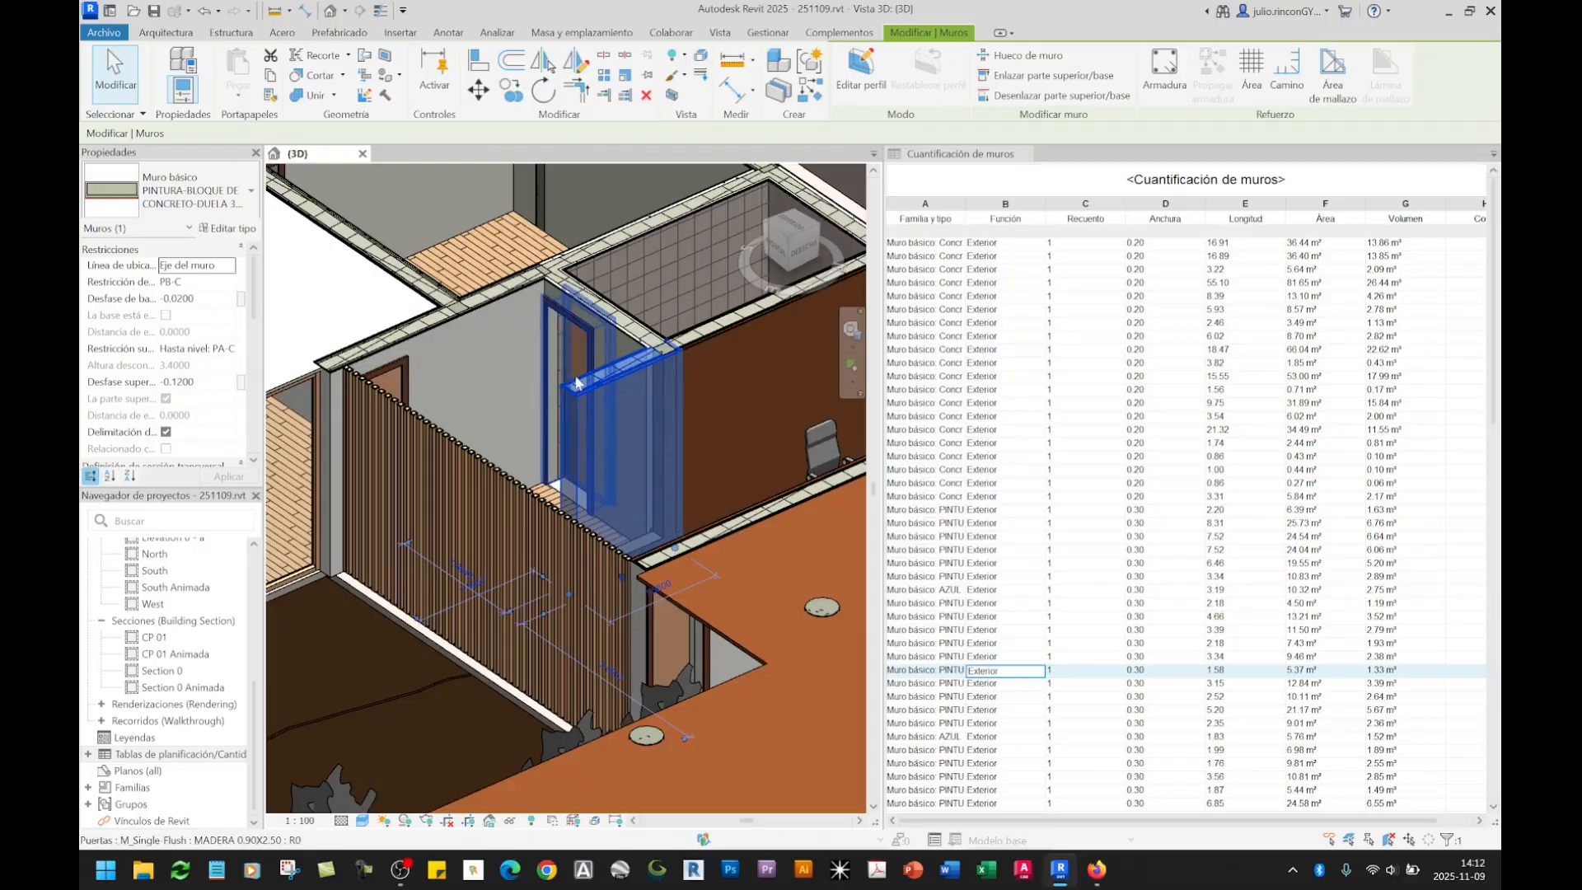
shift+middle_drag(646, 492, 645, 466)
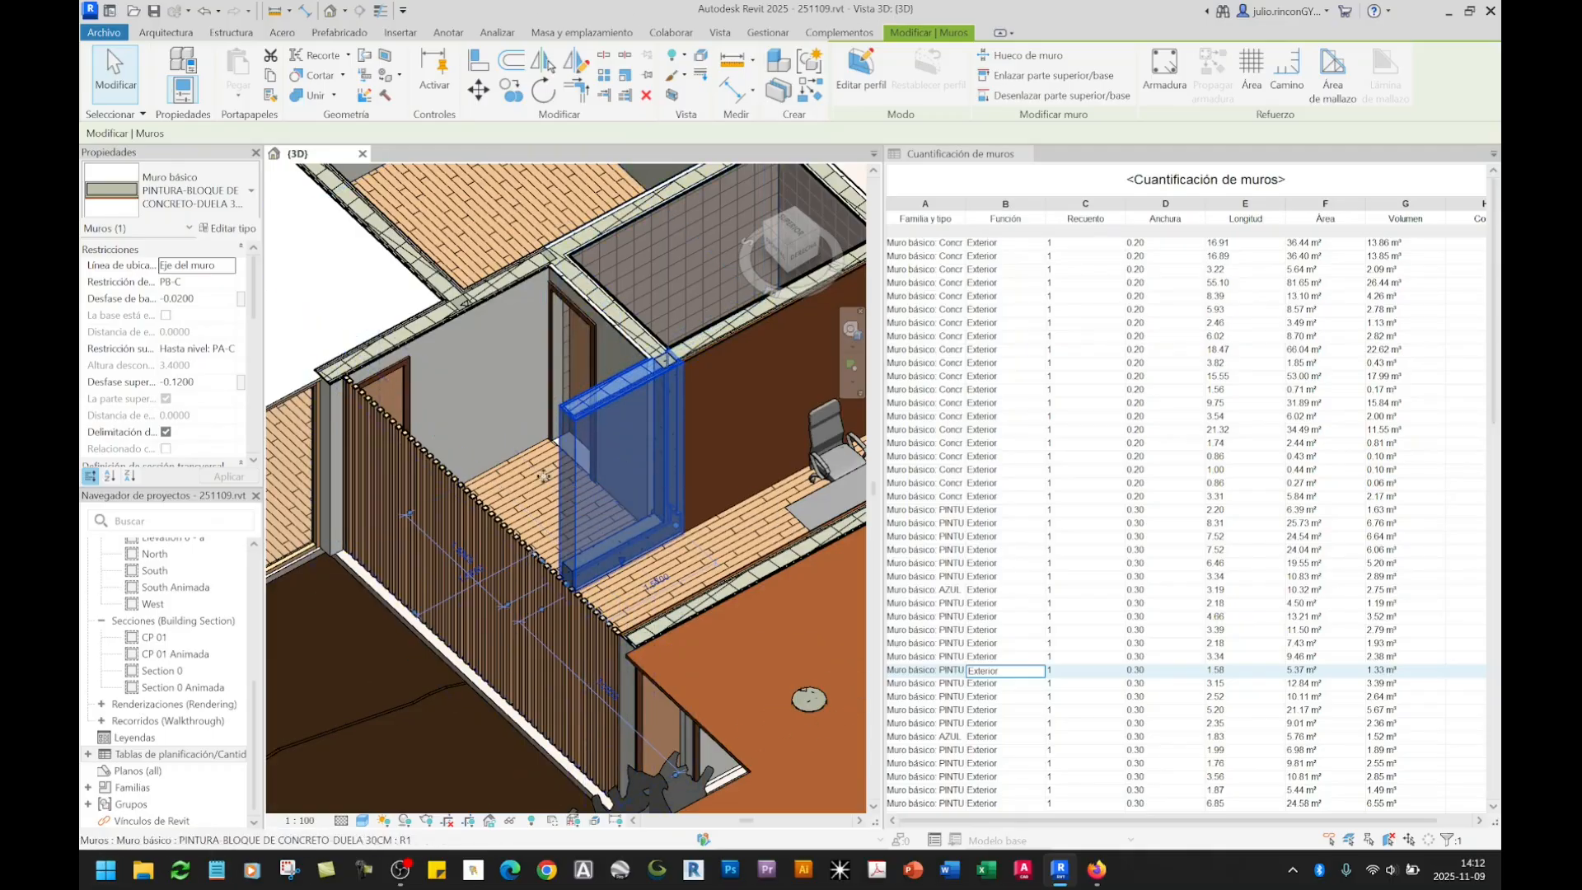
Step: Review the Función options in the type properties of PINTURA-BLOQUE DE CONCRETO-DUELA 30CM and accept the dialog with Exterior kept
click(227, 228)
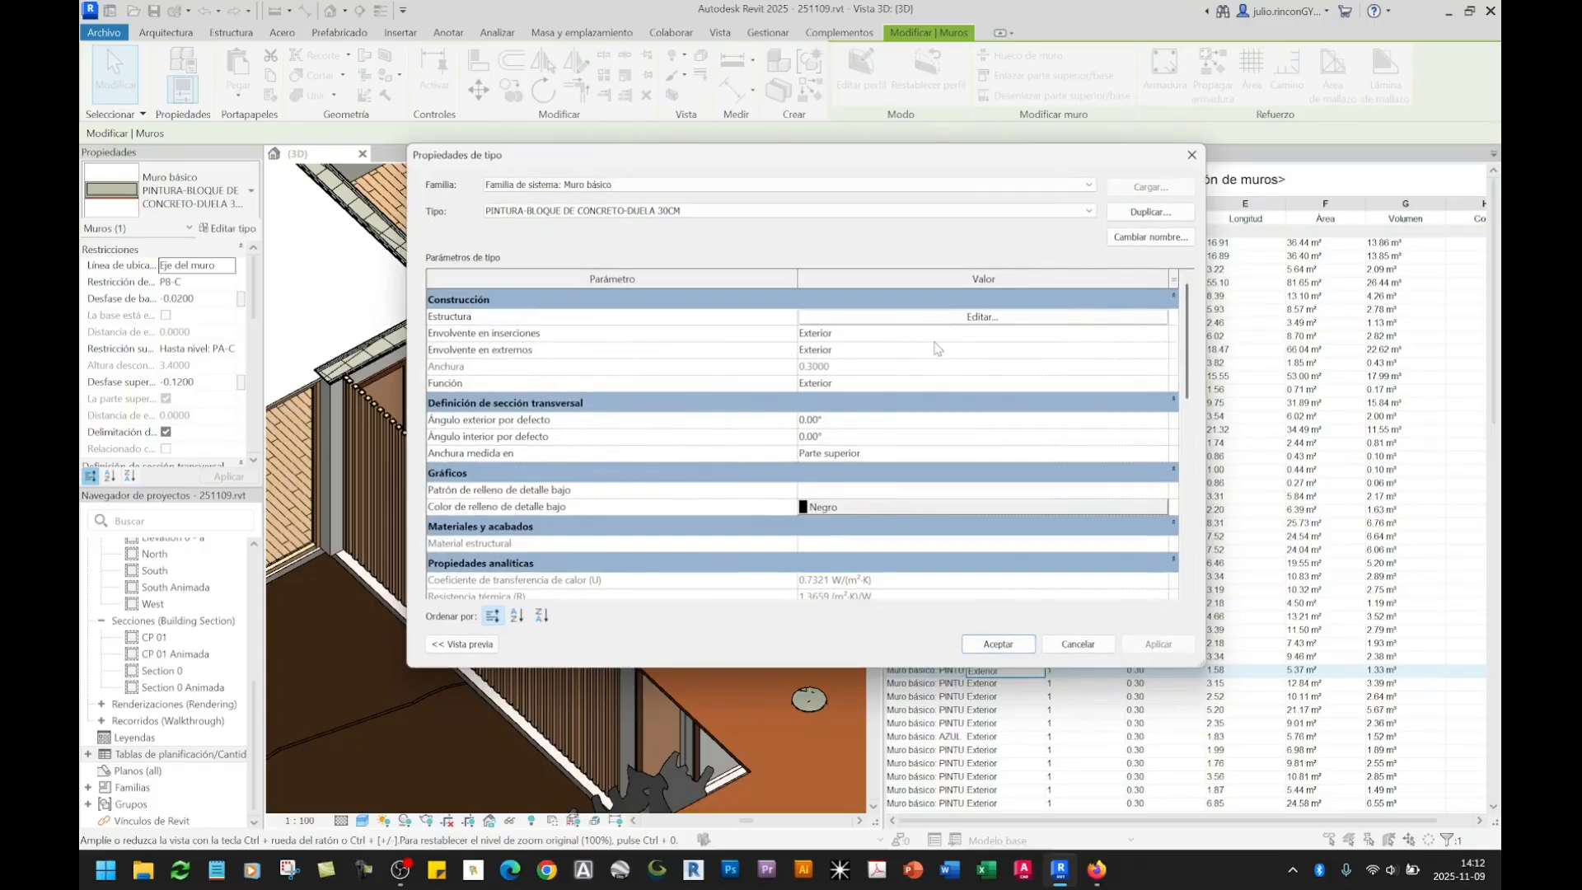
click(1062, 387)
click(1160, 385)
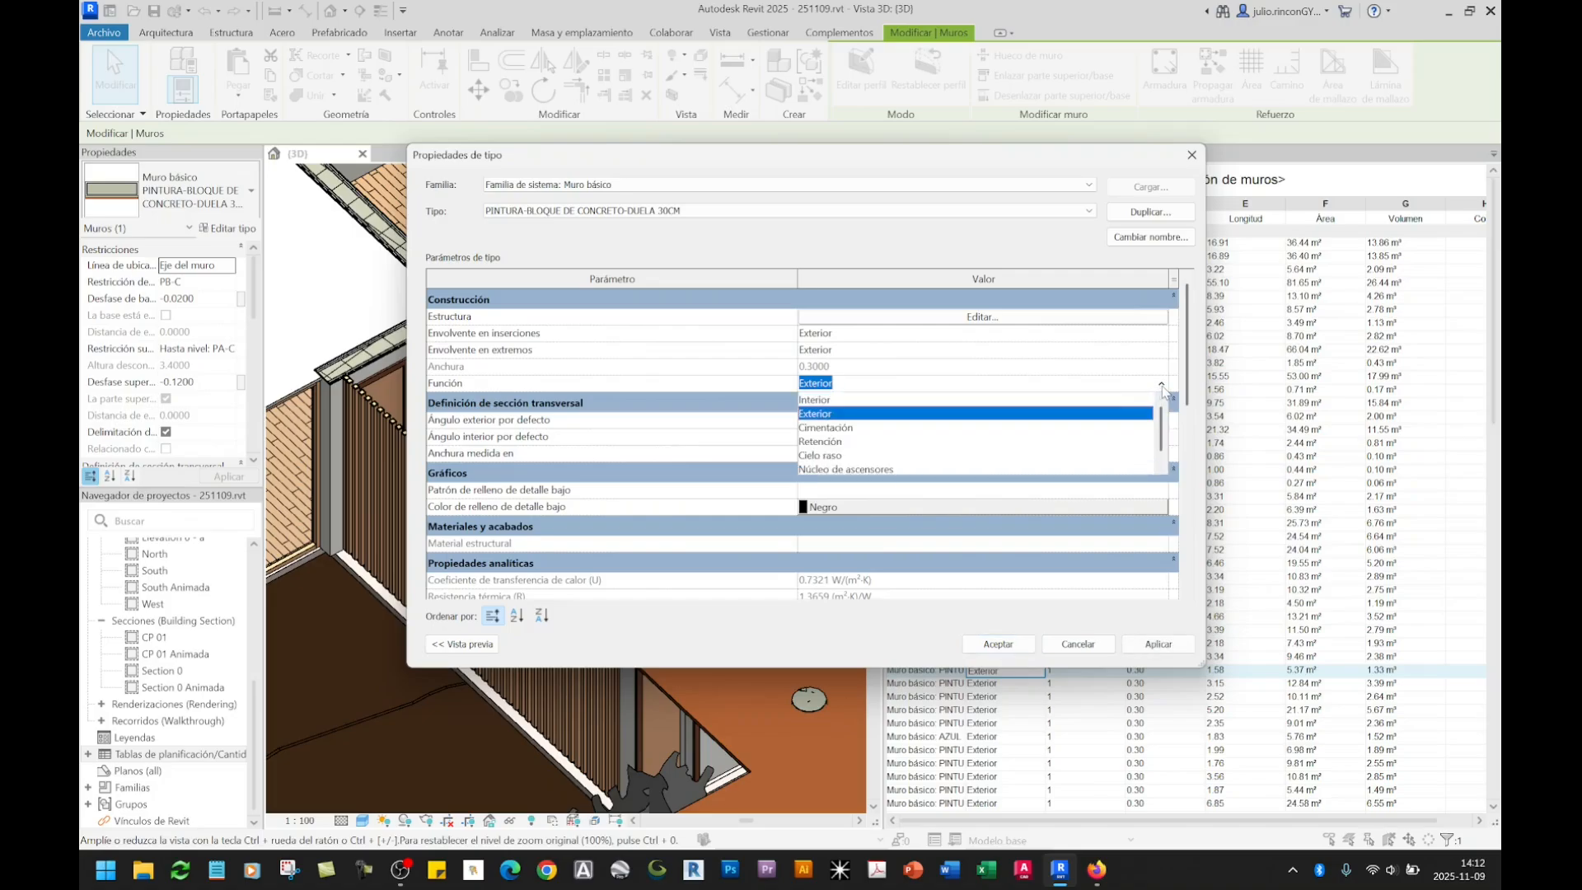
click(998, 643)
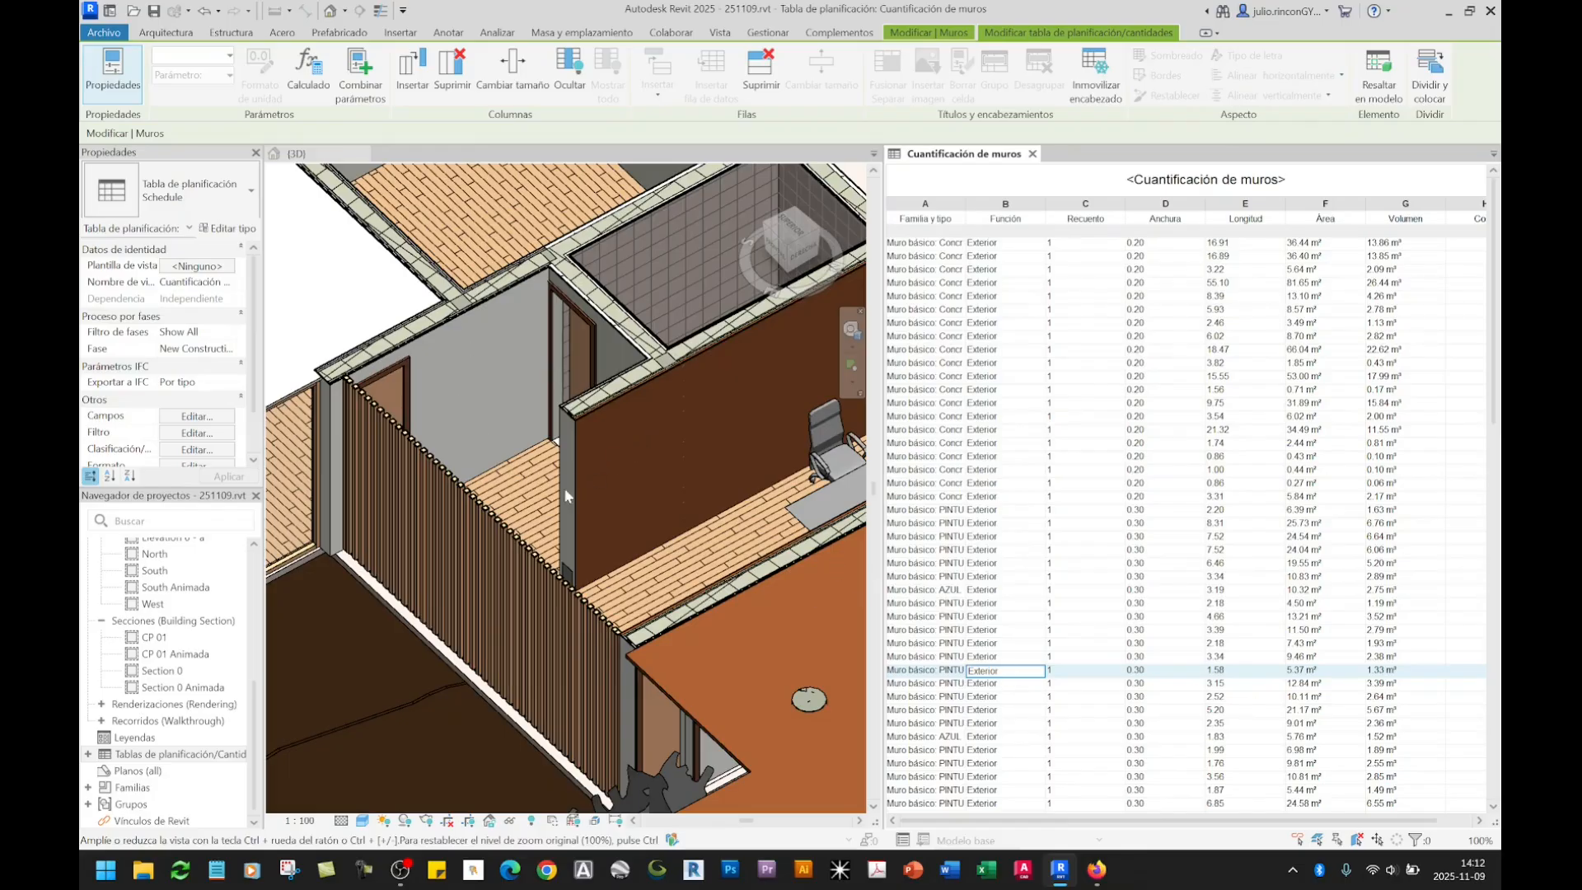
Step: Set the Función of wall type PINTURA-BLOQUE DE CONCRETO-DUELA 30CM to Interior from the 1.58 m wall's schedule row and accept the type-wide change
click(1006, 673)
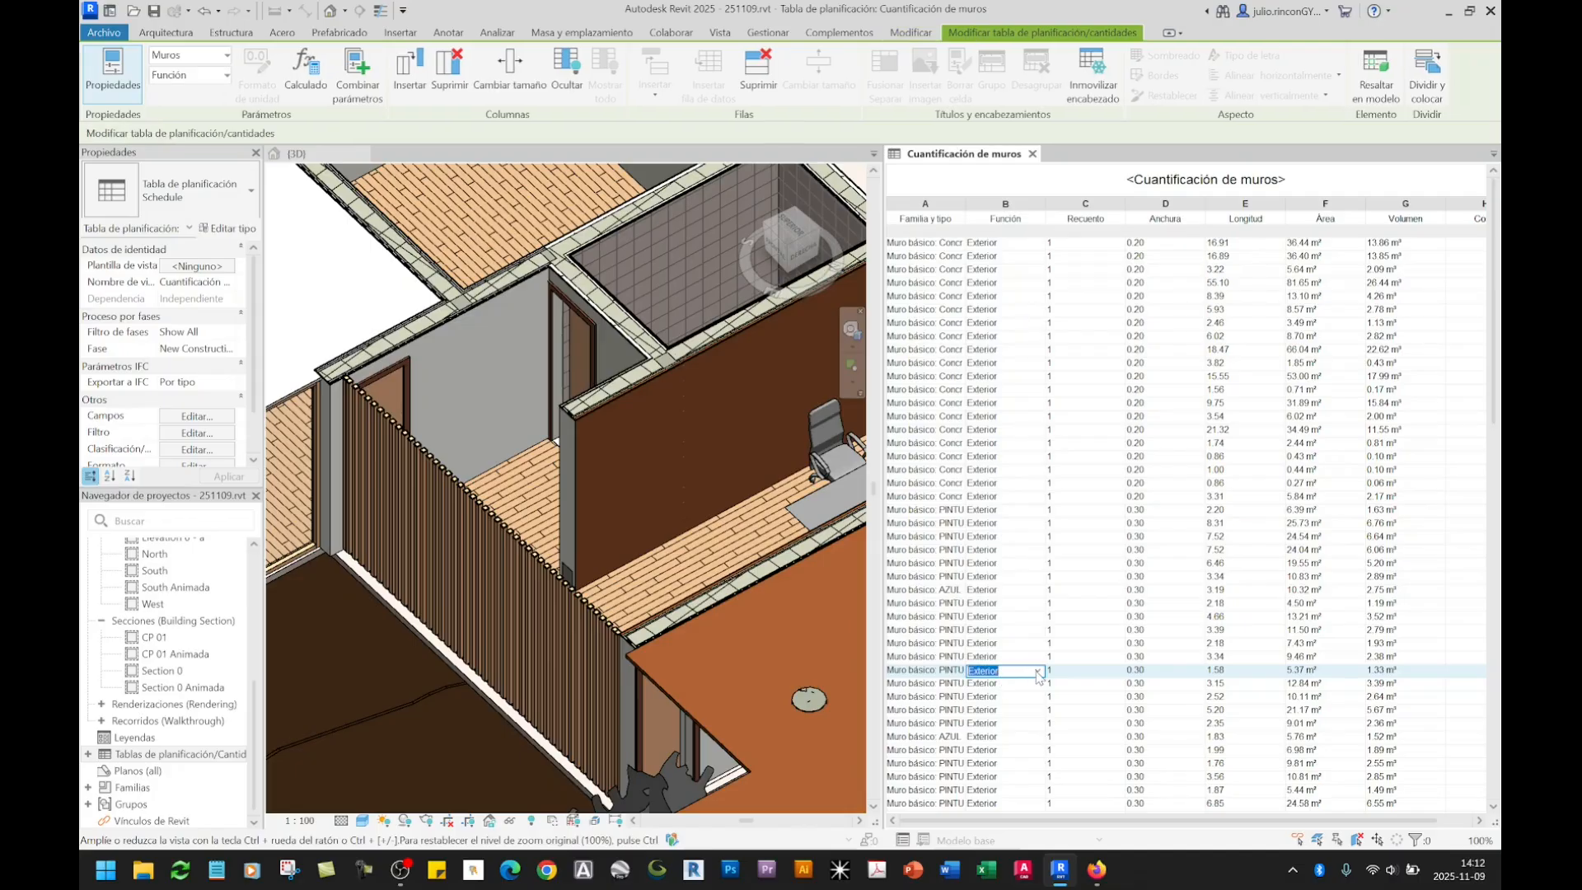
click(1038, 671)
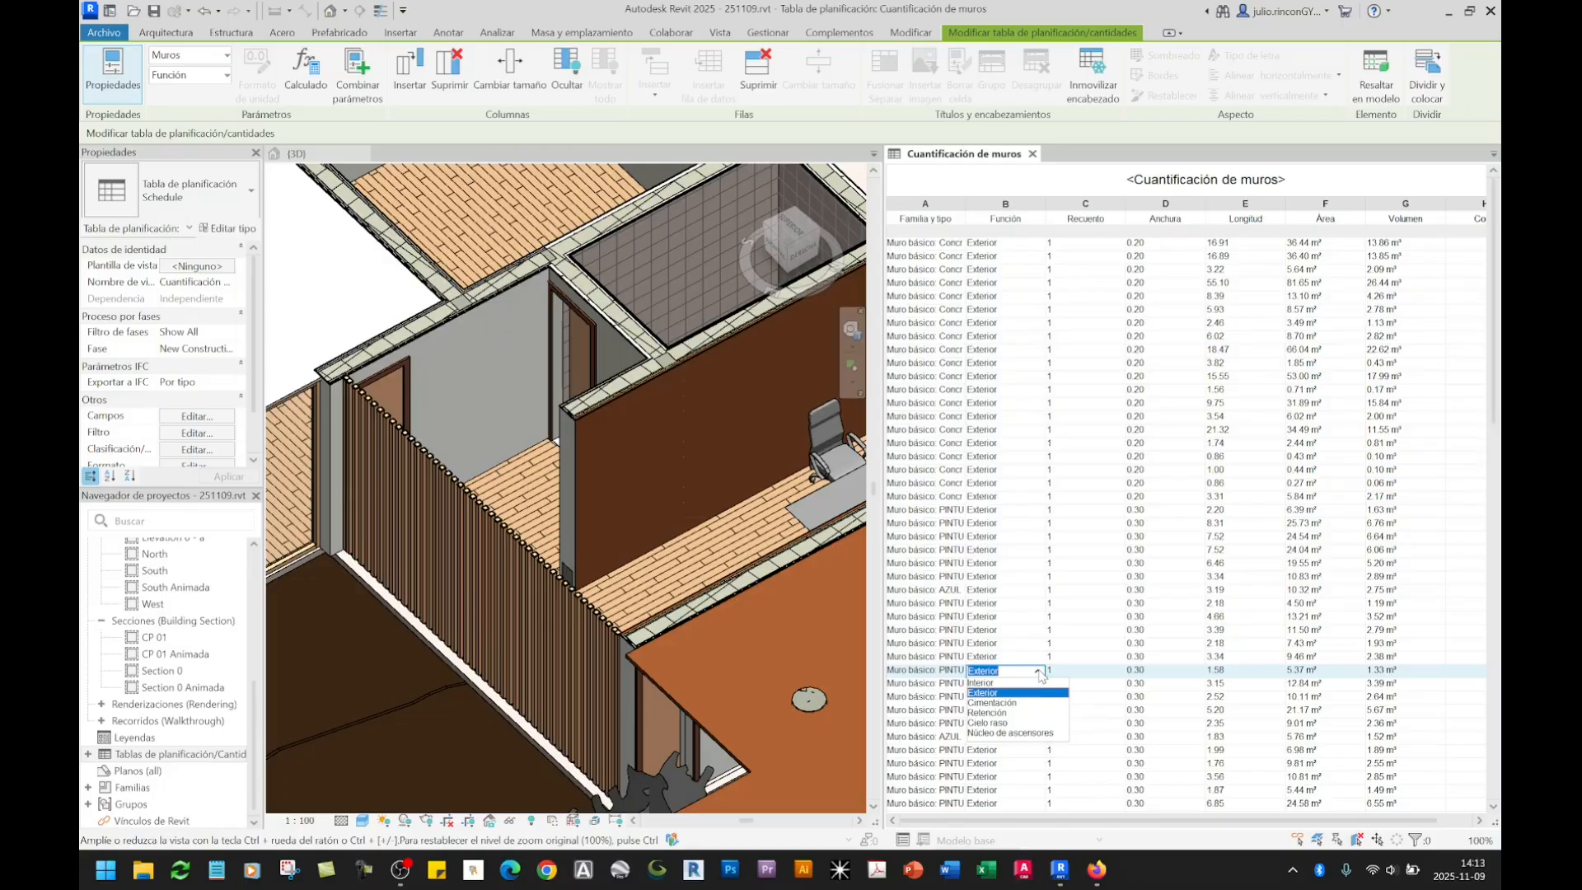
click(982, 682)
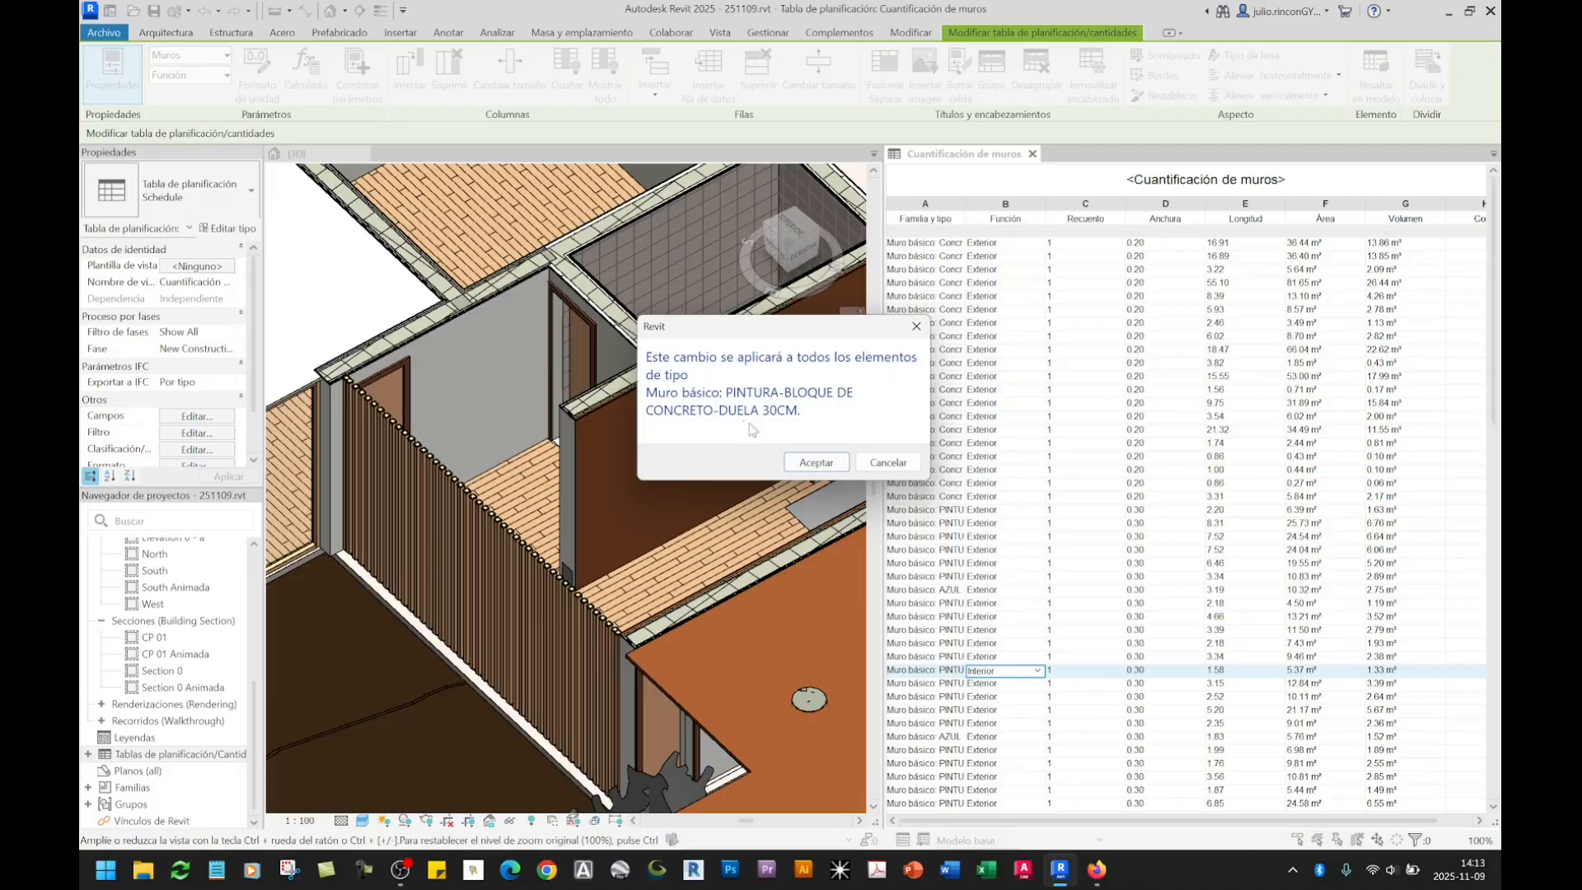
click(798, 462)
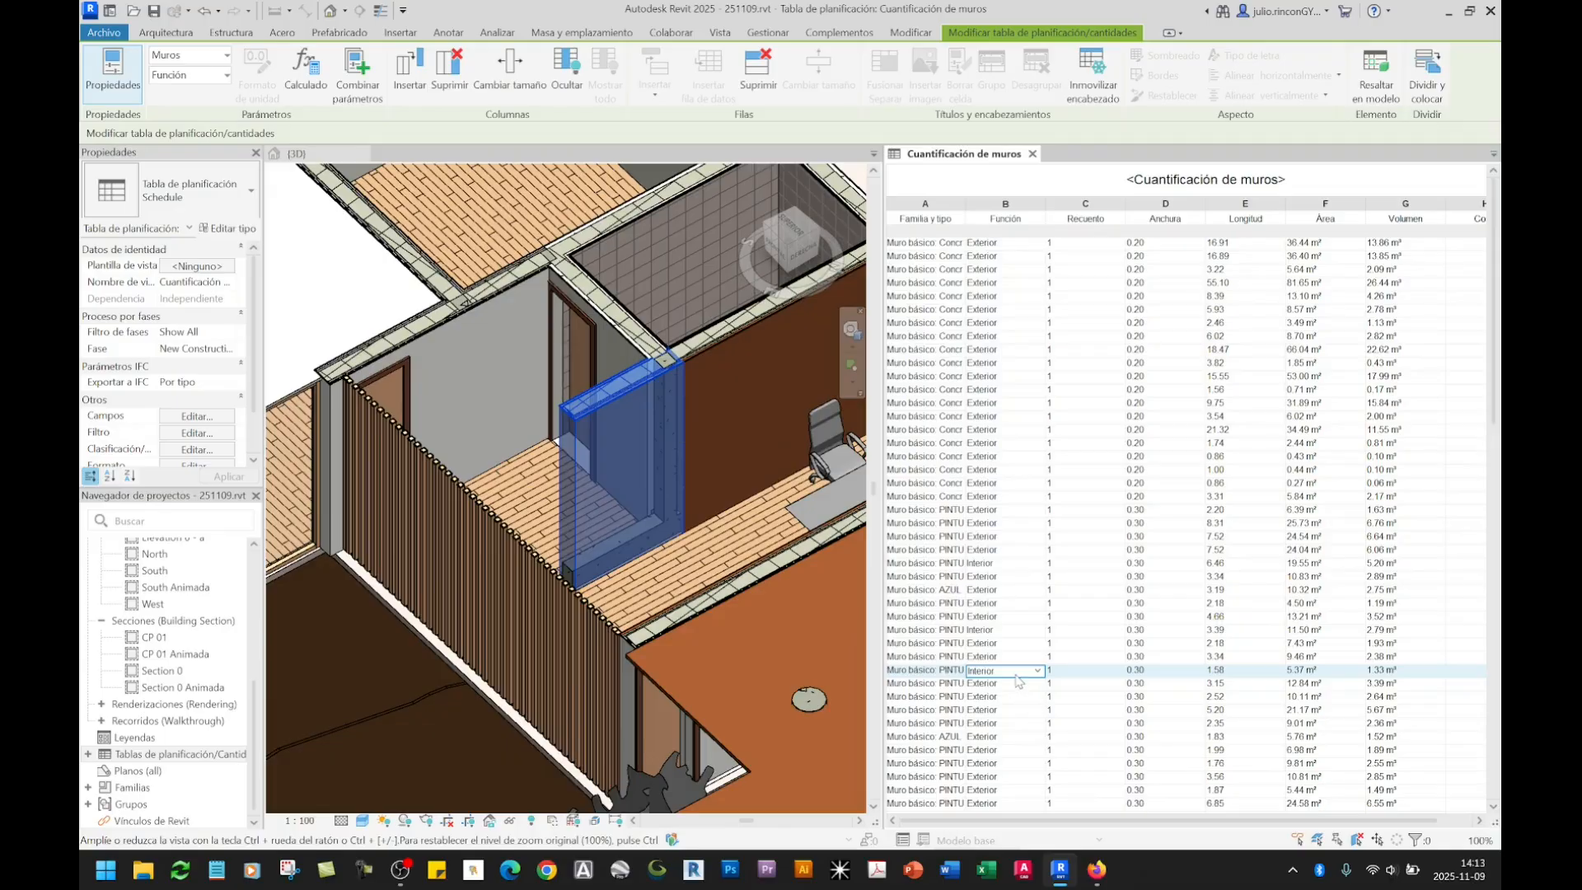
Step: Examine the duela-clad wall between the bathroom and the office up close in the sectioned 3D view
click(623, 461)
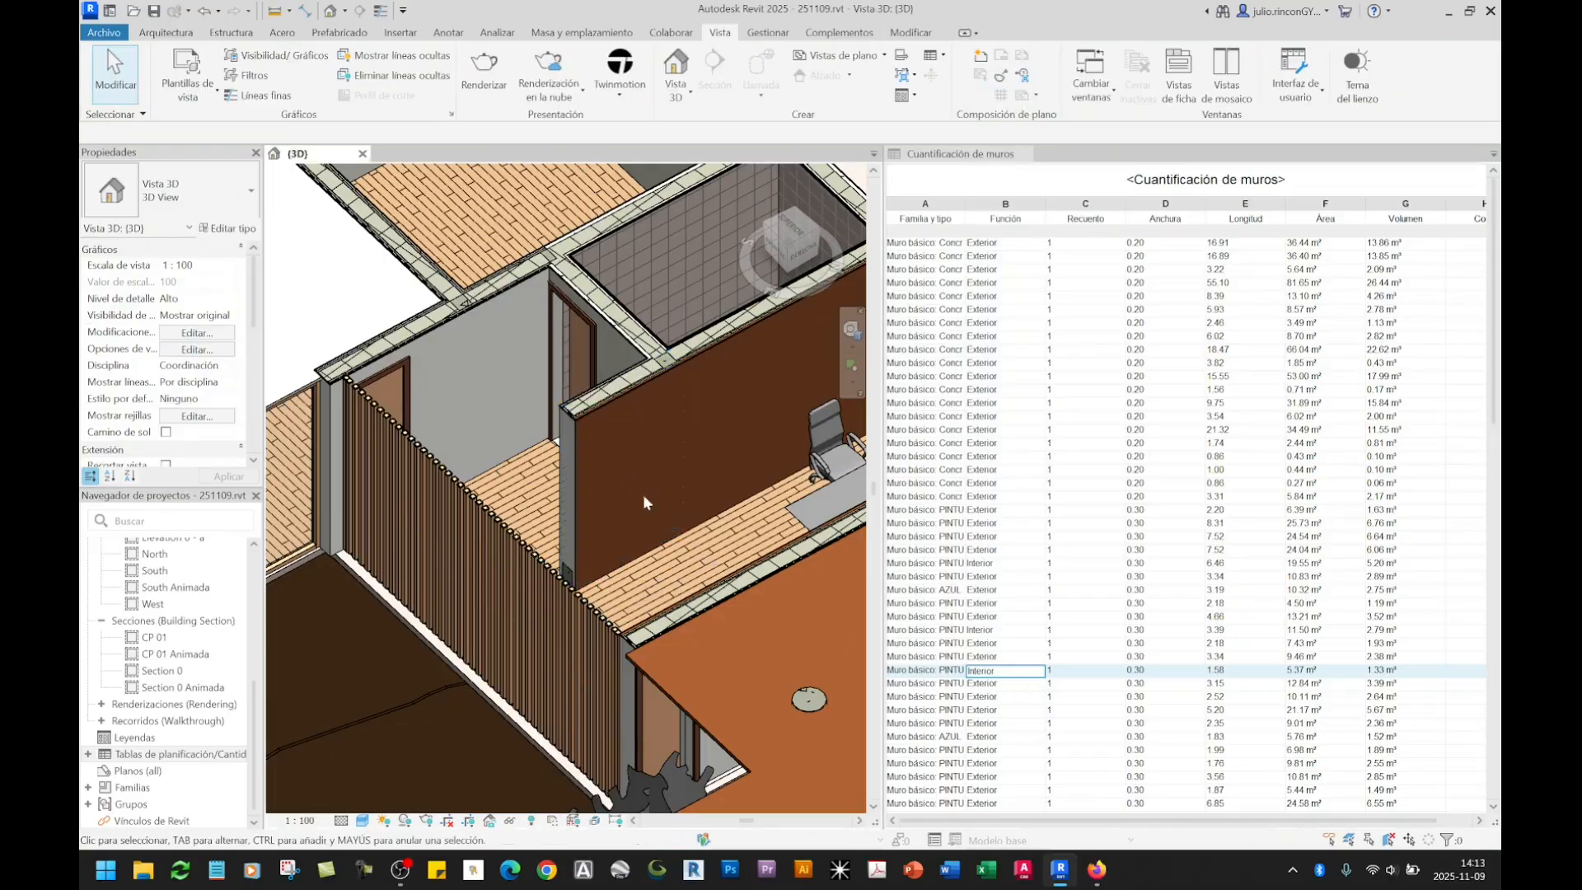
click(717, 361)
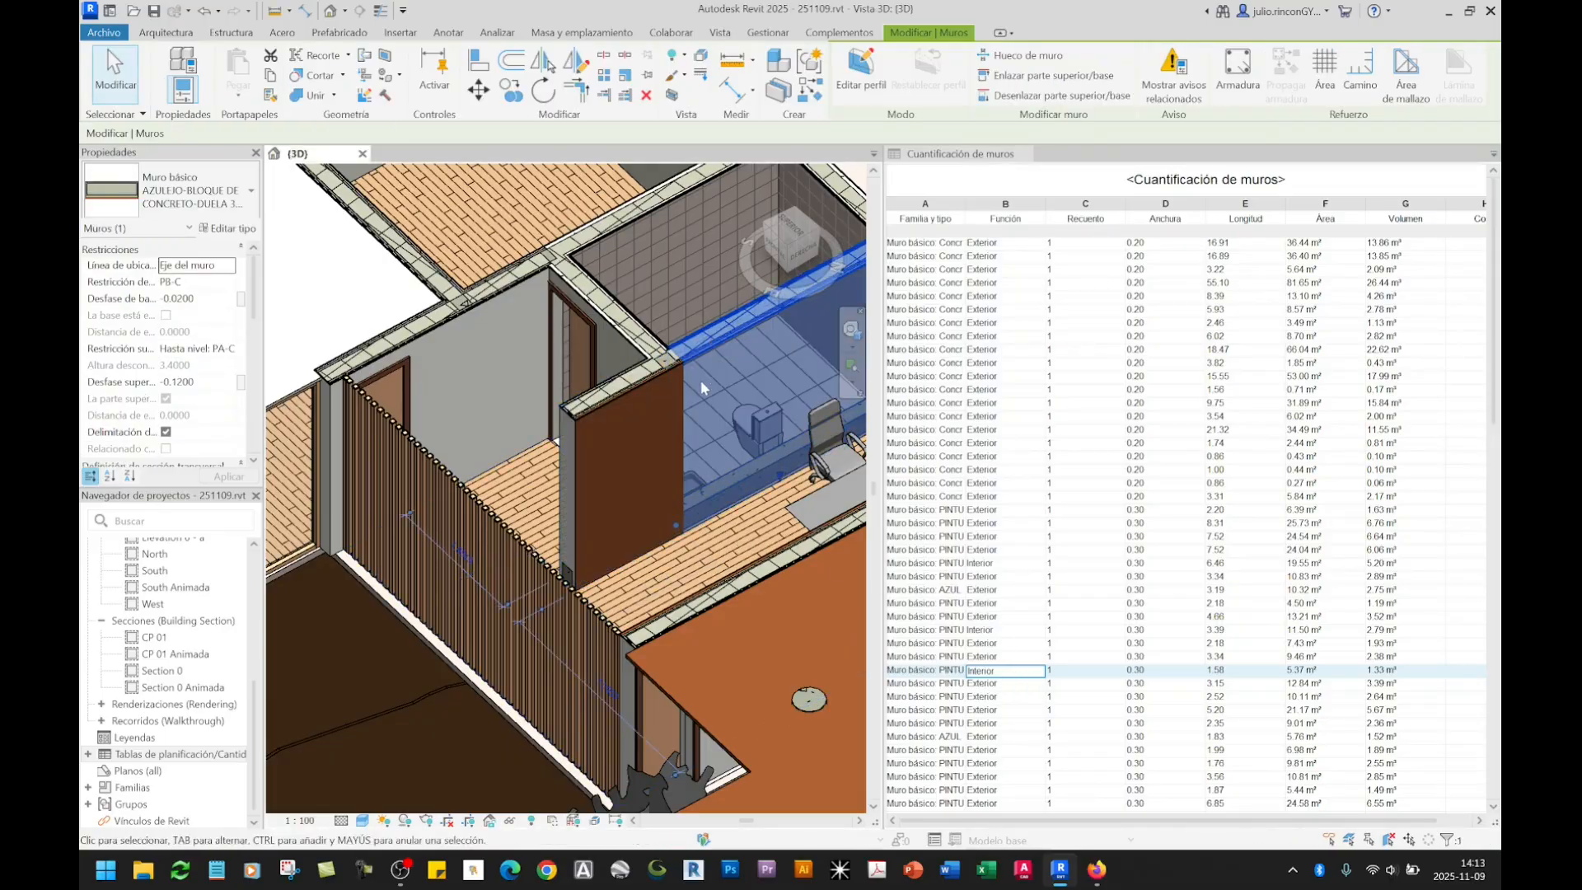
scroll(606, 446, up, 3)
middle_drag(606, 446, 578, 462)
key(Escape)
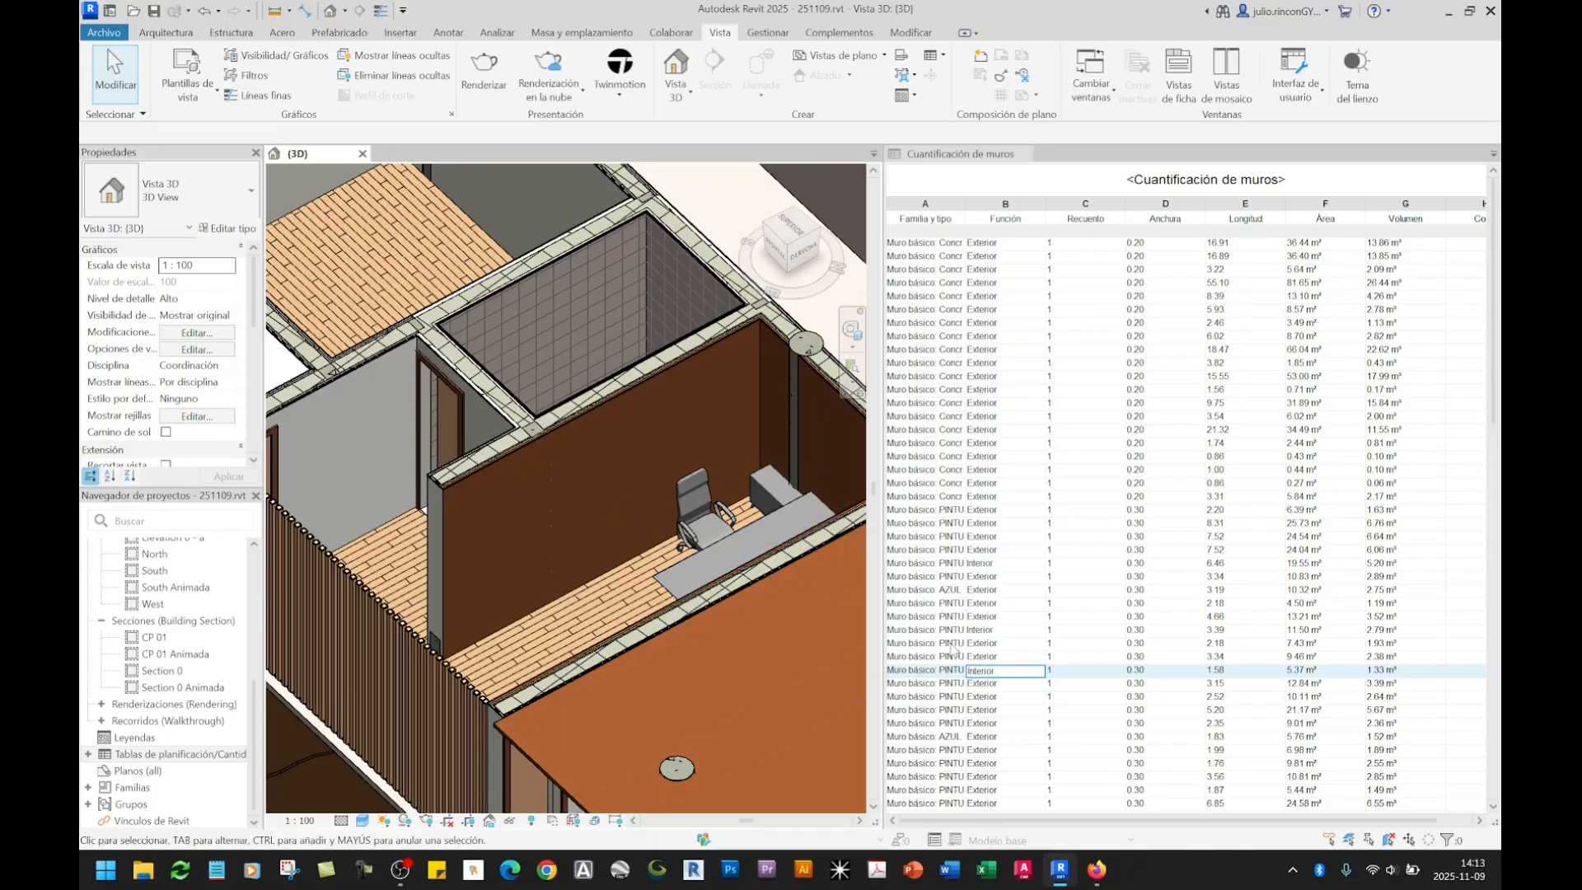
Step: Compare the bathroom walls in the 3D view with the 2.18 m and 3.34 m wall rows of the schedule
click(952, 644)
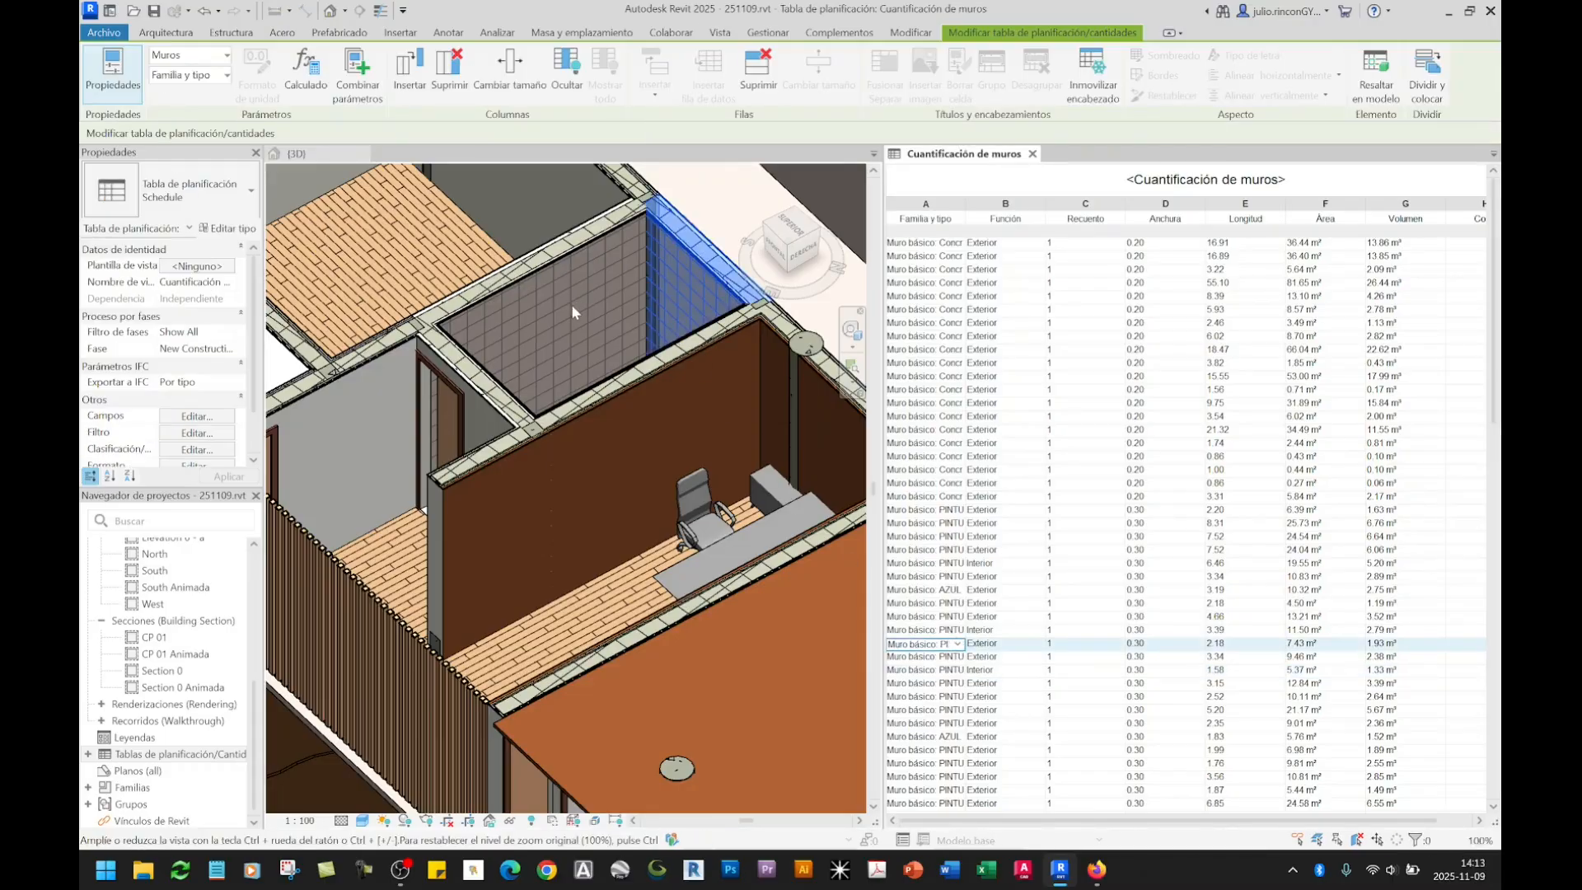
click(540, 277)
click(536, 270)
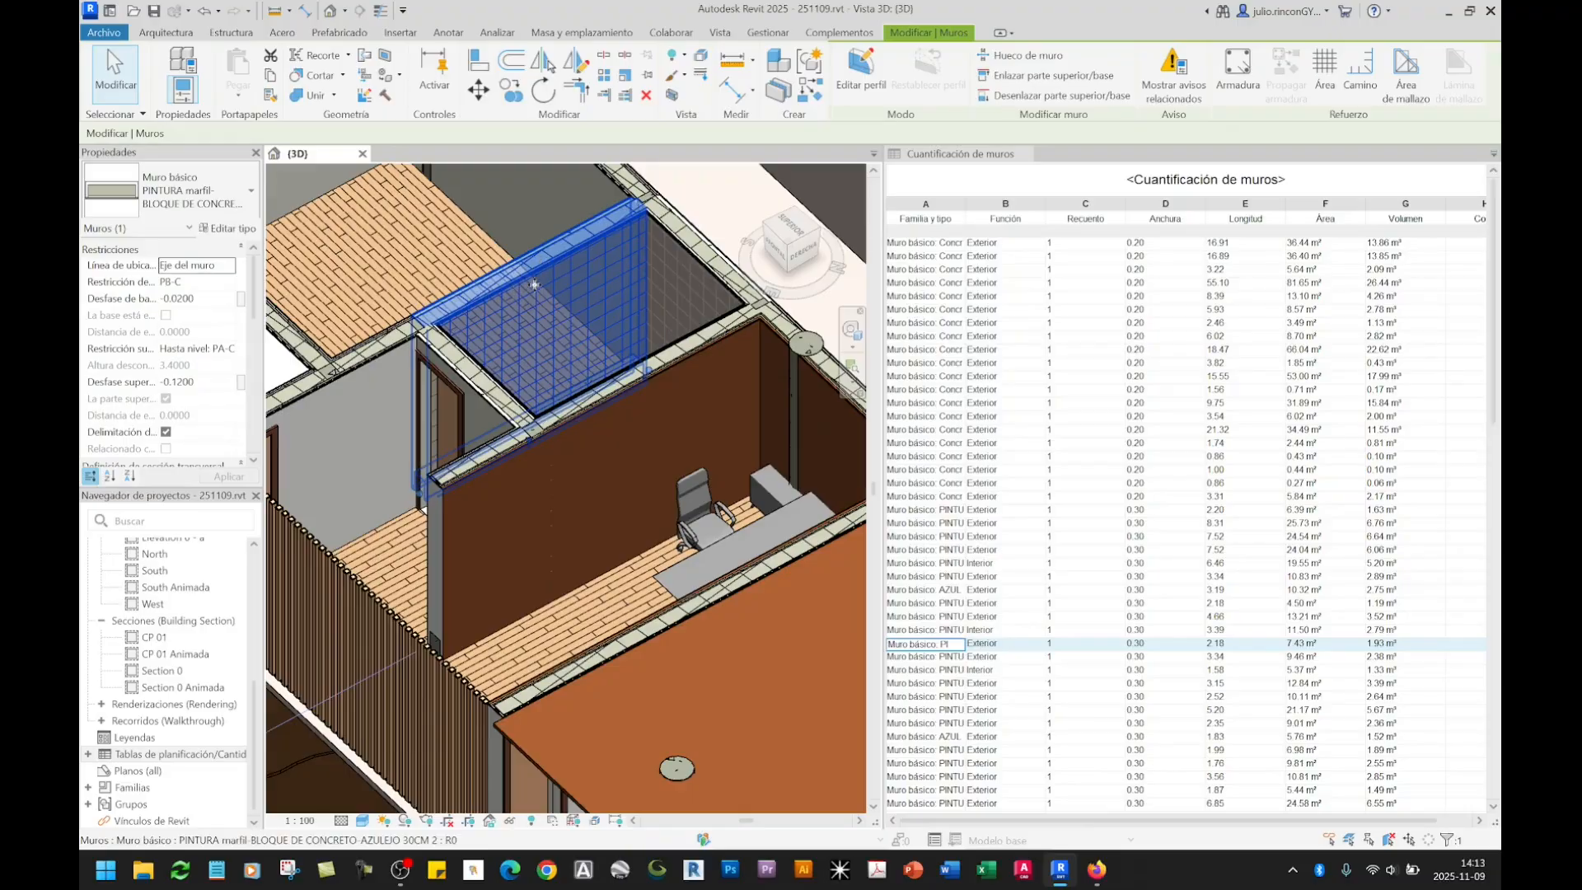
click(1086, 523)
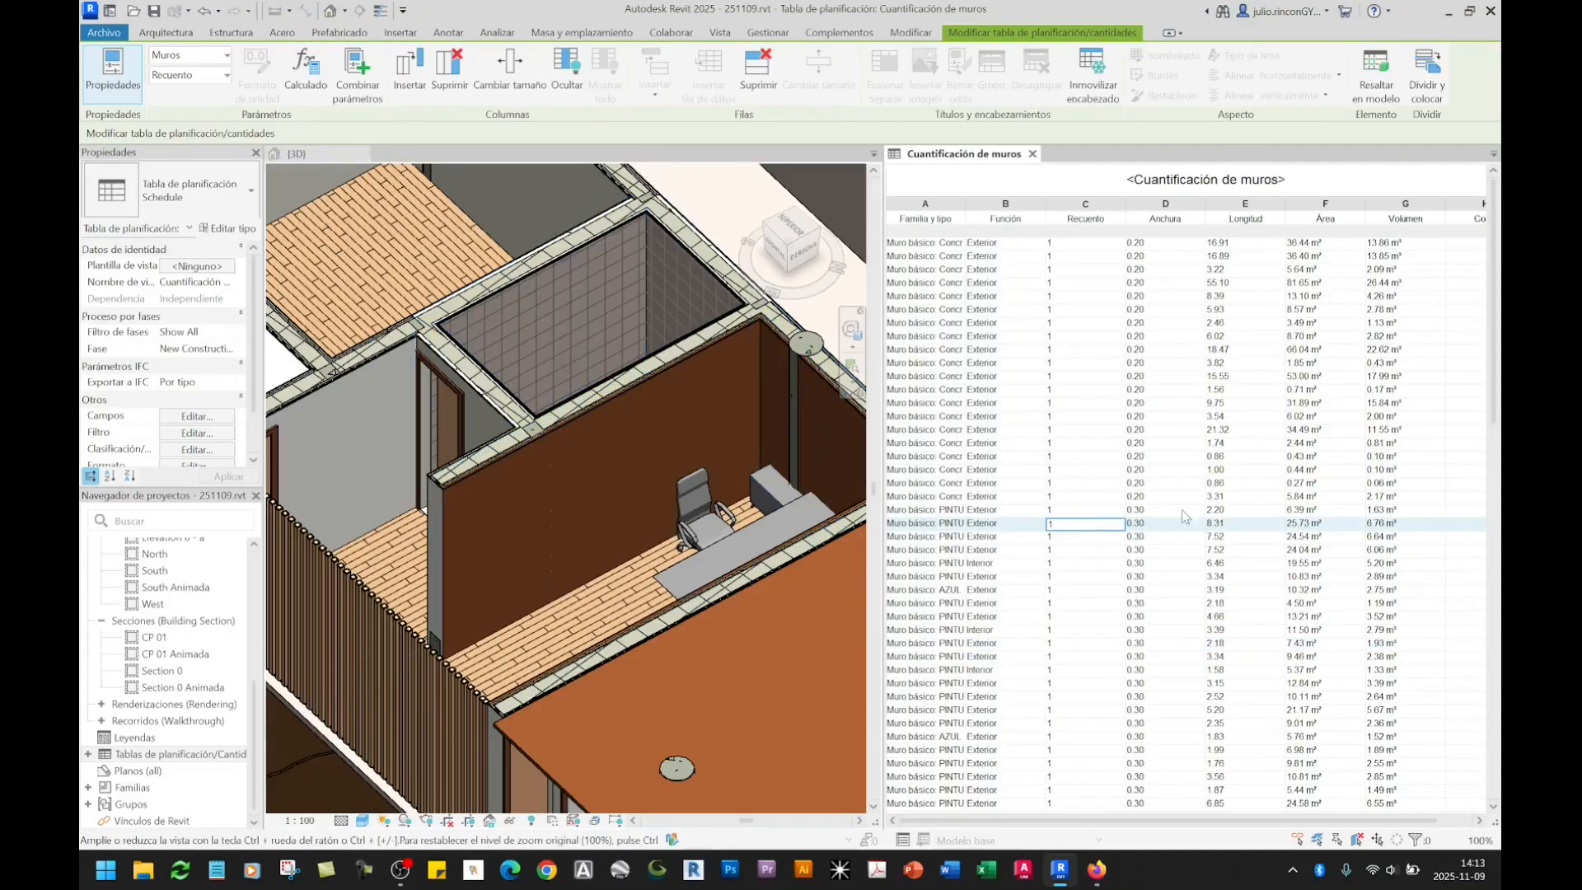
click(989, 577)
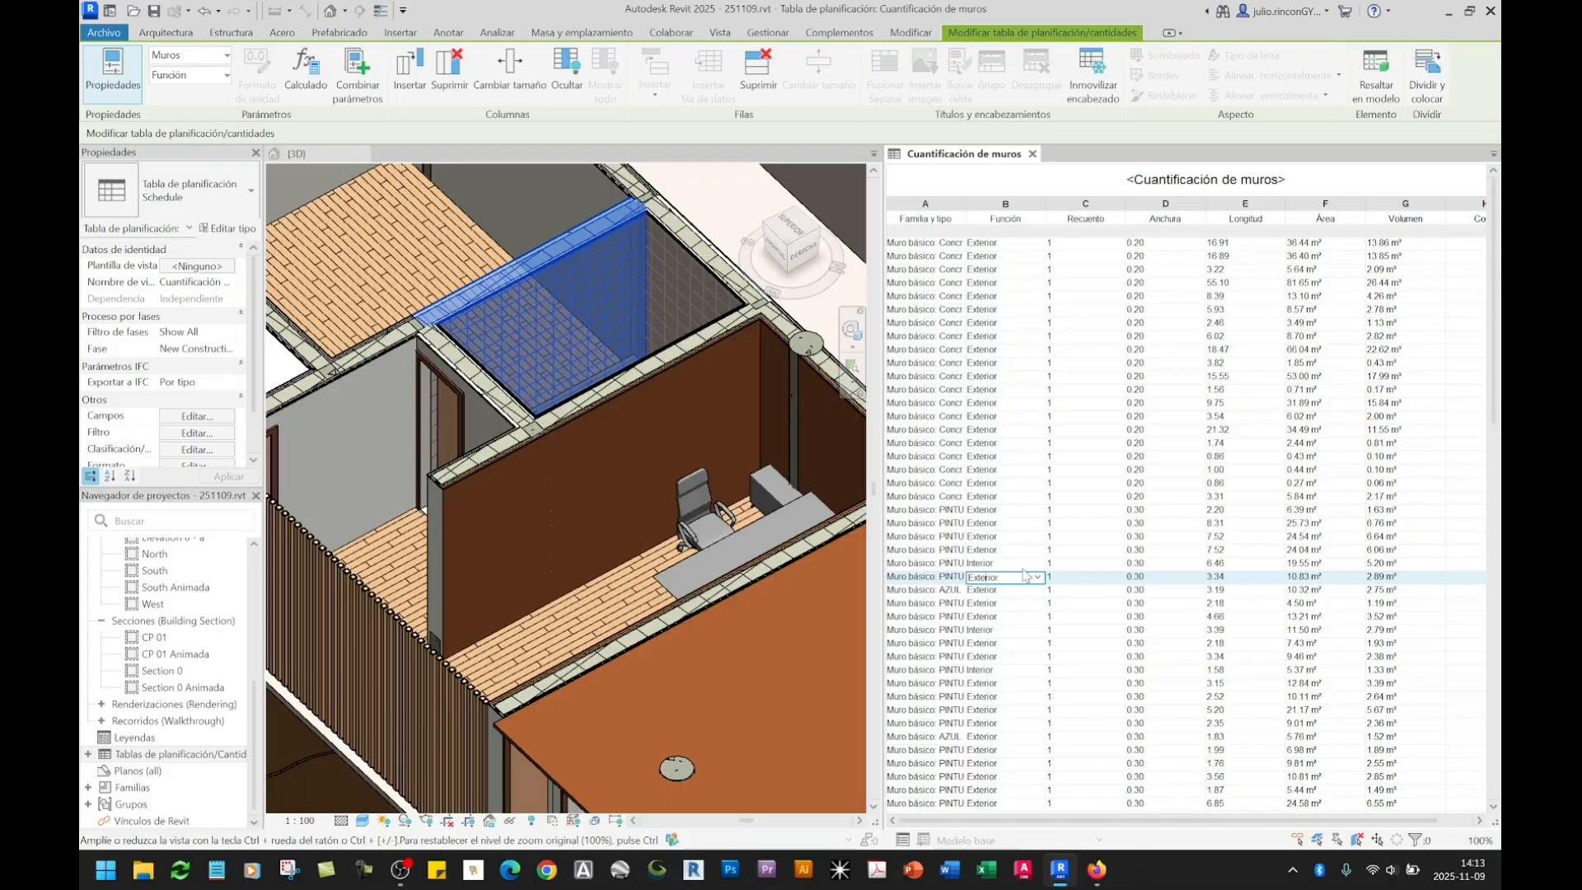
Step: Locate the 16.91 m Concreto Armado 0.50x1.50x0.20m wall in 3D and set its type's Función to Cimentación, accepting the type-wide change
click(991, 284)
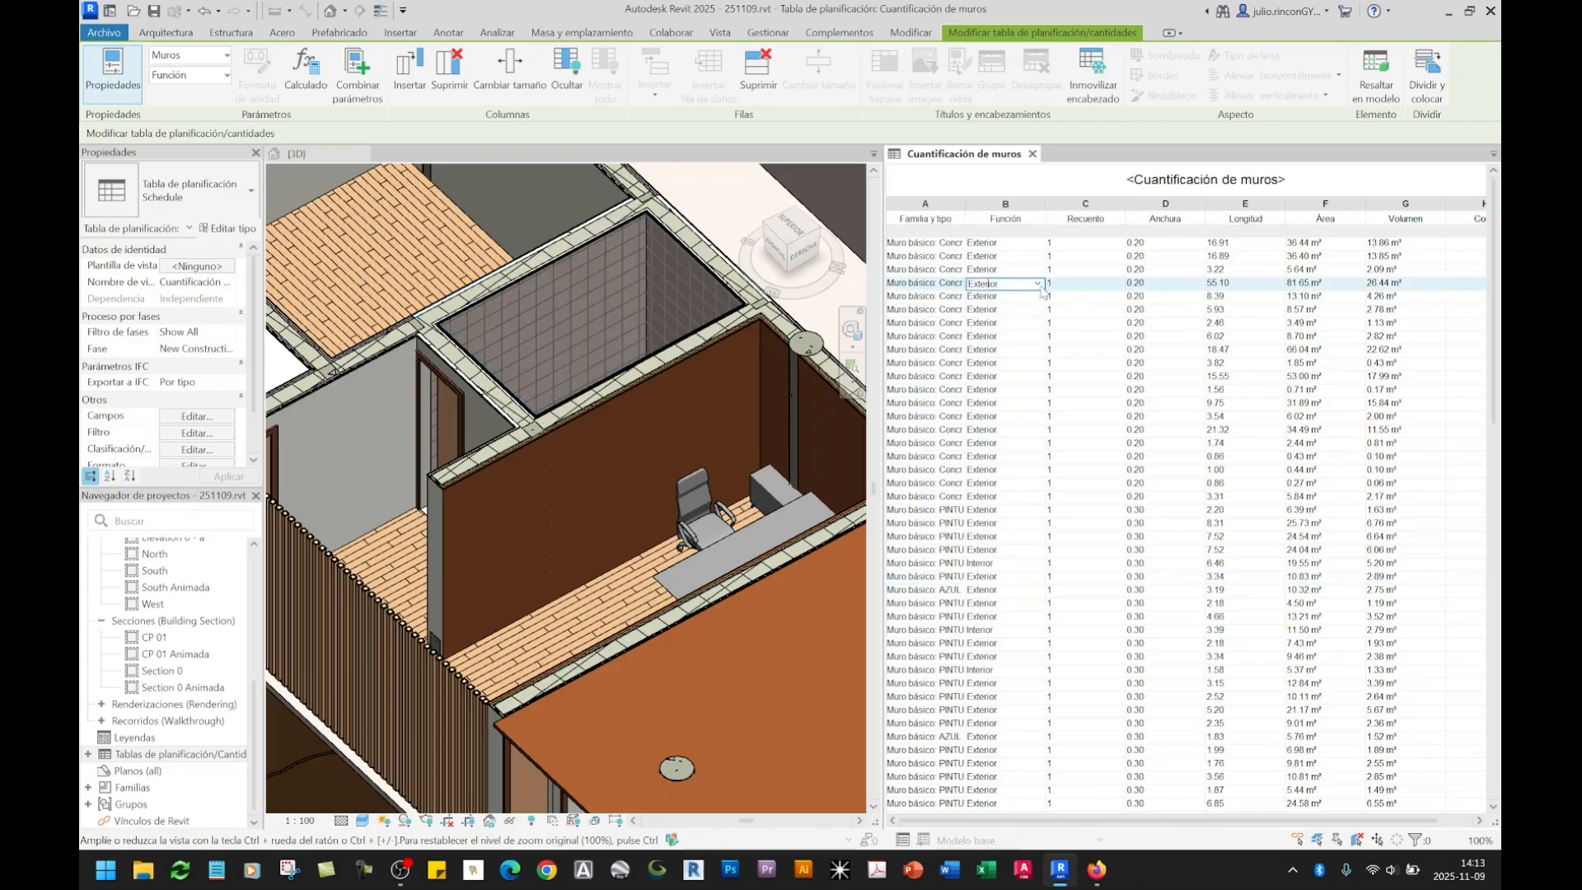
click(997, 243)
scroll(585, 501, down, 8)
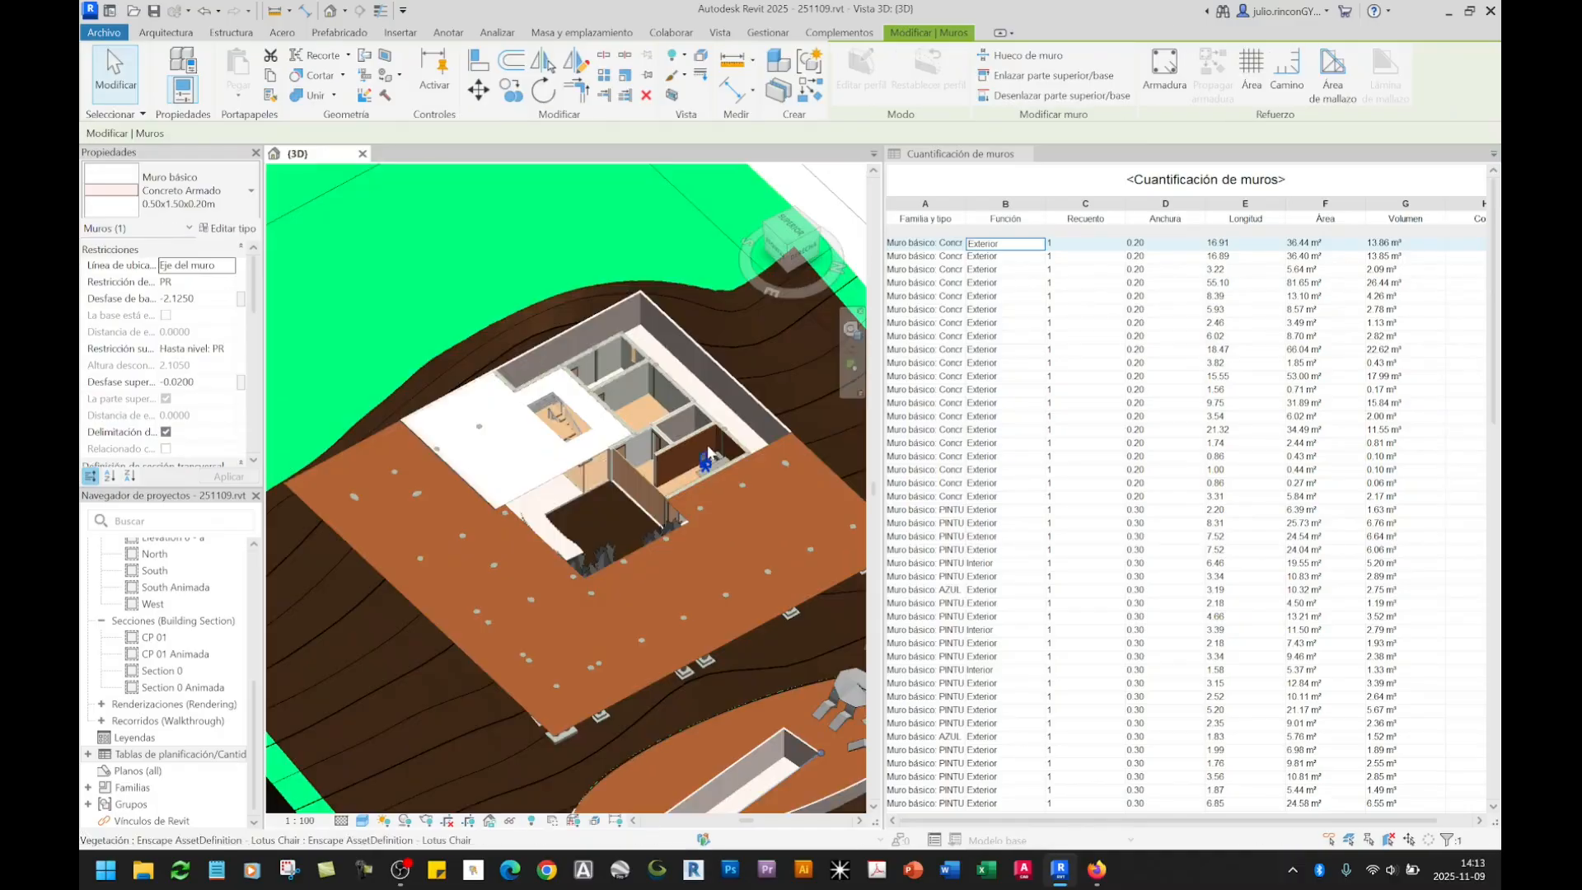
scroll(716, 636, up, 4)
scroll(716, 636, up, 2)
shift+middle_drag(646, 640, 671, 586)
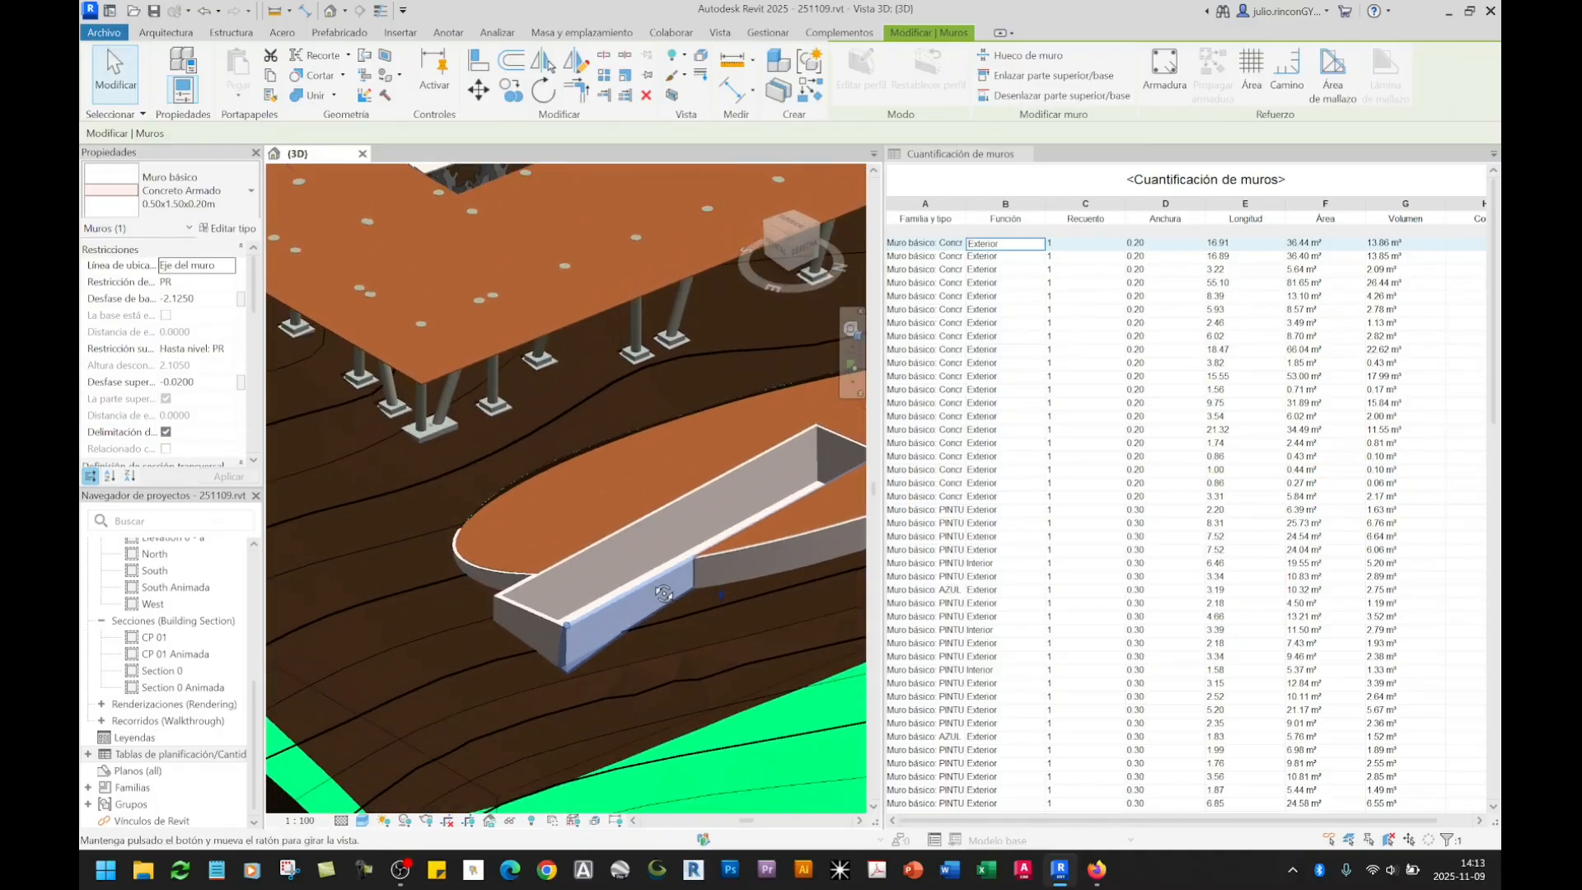
scroll(625, 630, up, 2)
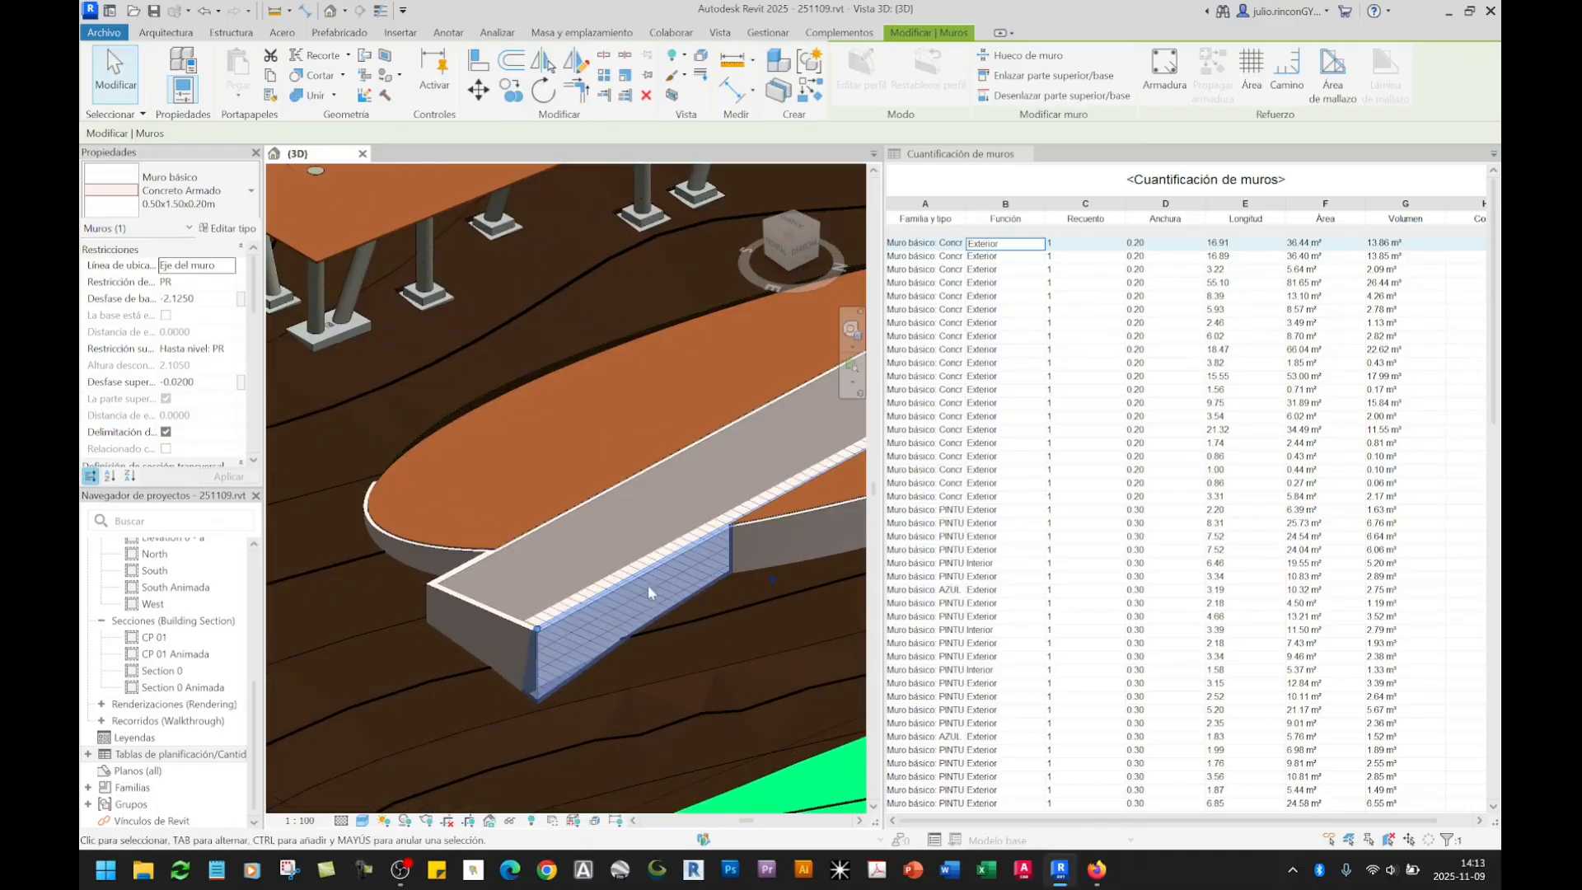
click(1040, 244)
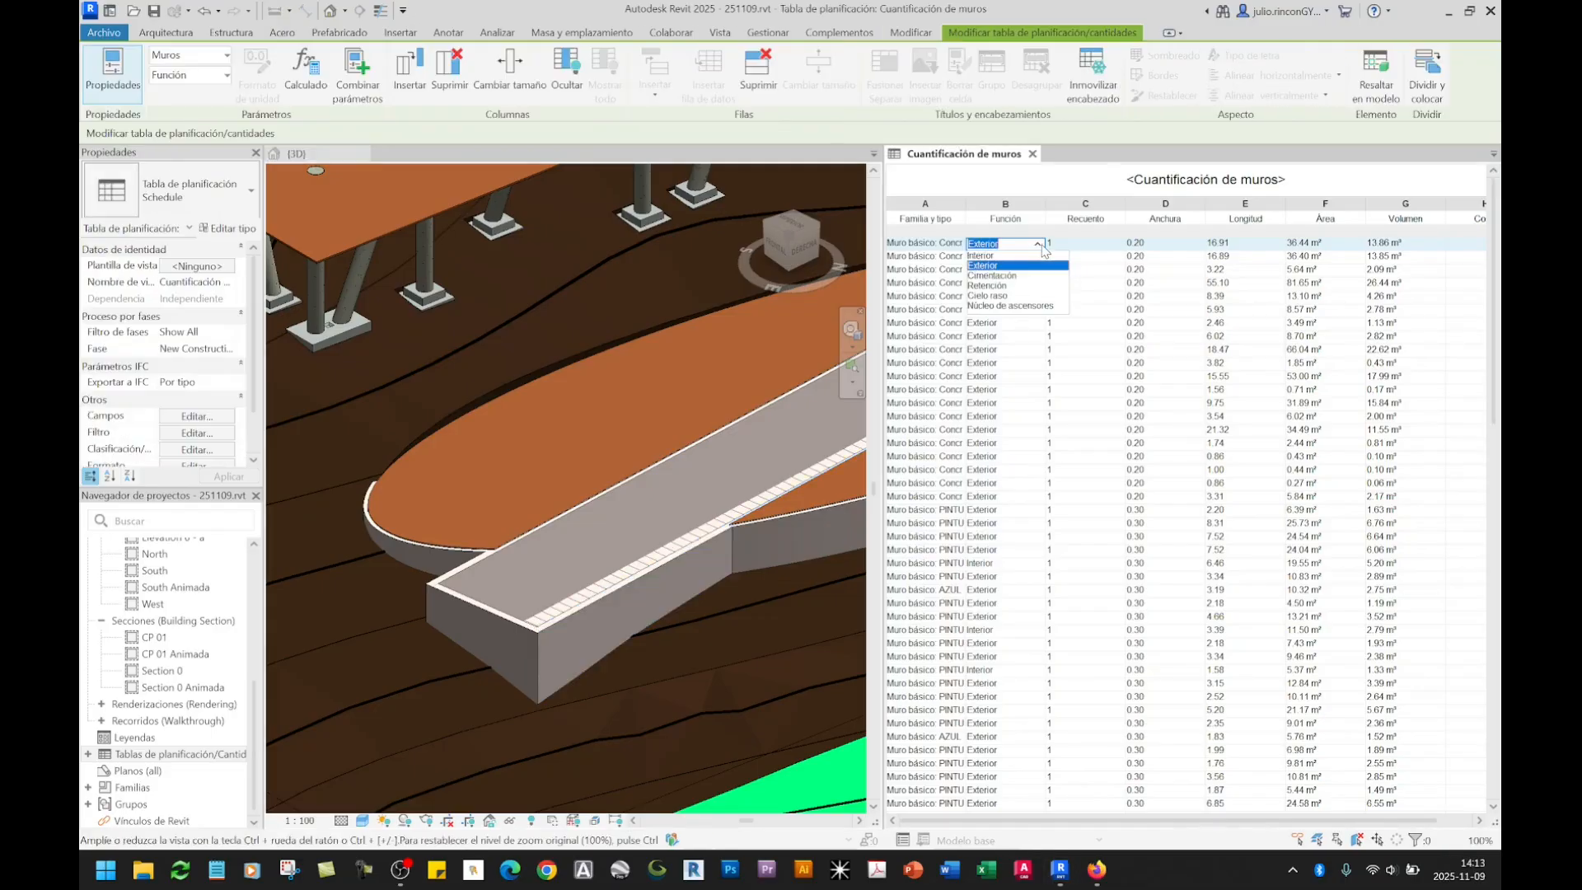
click(1010, 276)
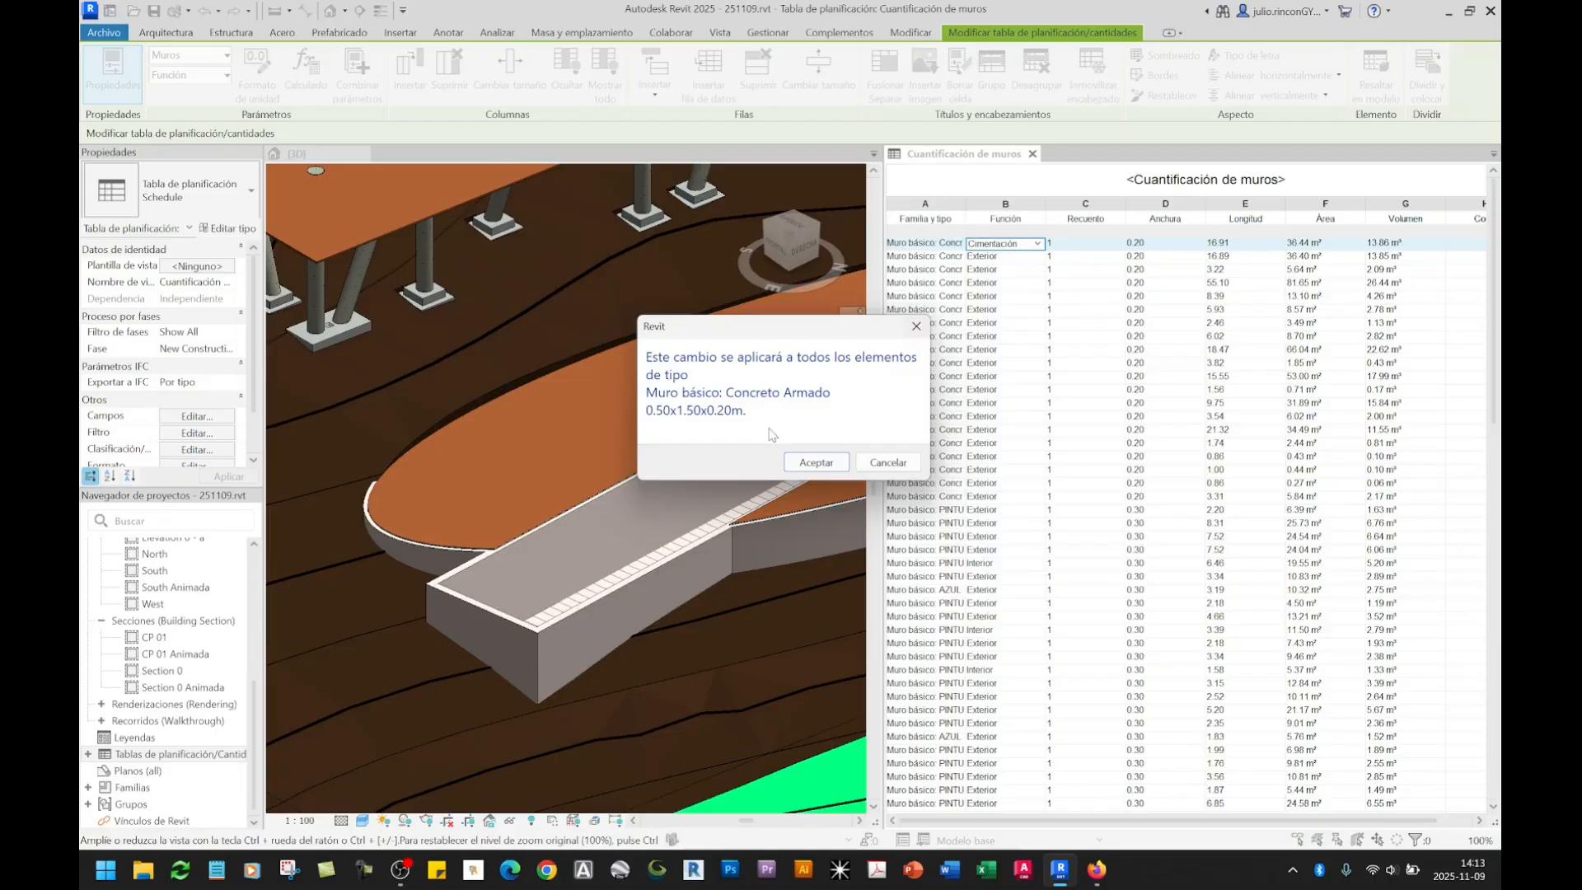
click(815, 463)
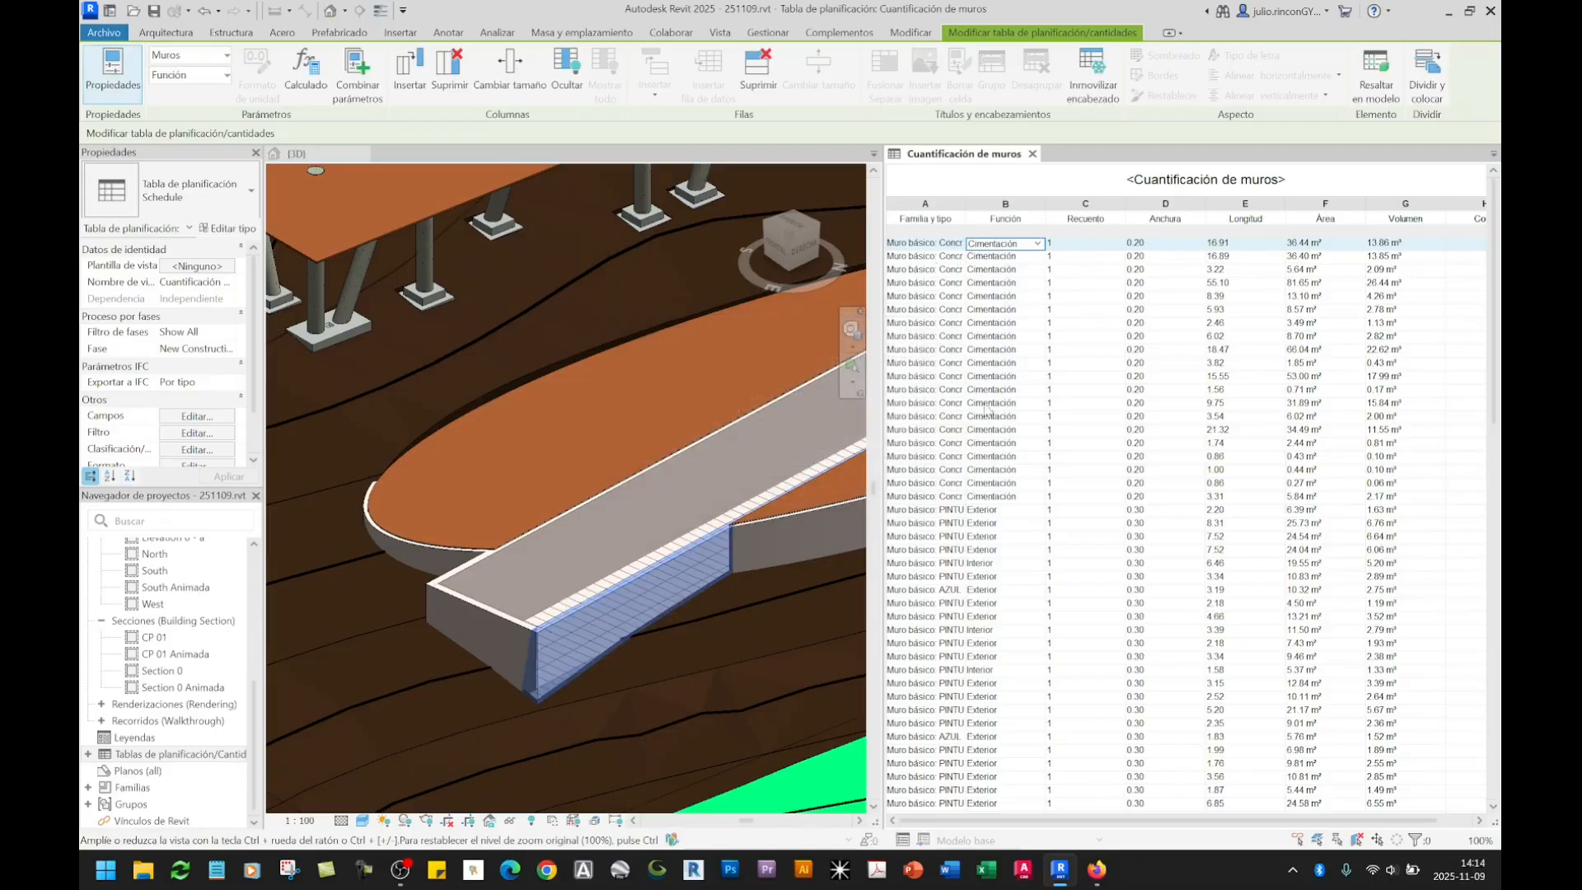
Step: Check the Función cells of several reinforced-concrete wall rows in the schedule
click(976, 429)
click(999, 390)
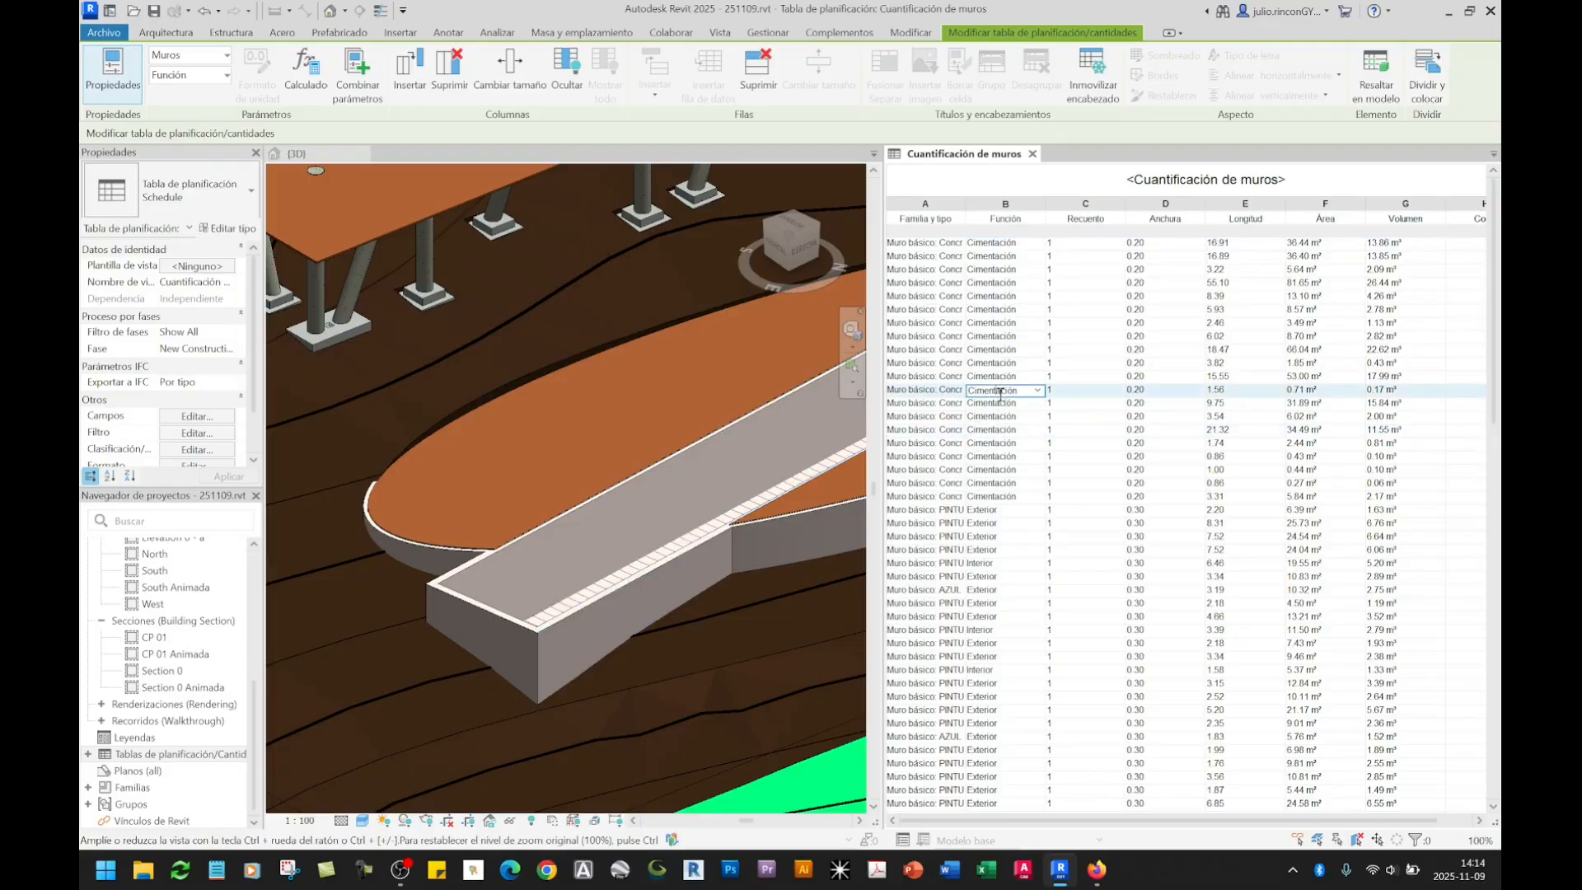
click(931, 430)
Step: Locate the 2.20 m wall in 3D, set type PINTURA-BLOQUE DE CONCRETO-PINTURA 30CM to Función Interior, and check its walls against the schedule
click(984, 511)
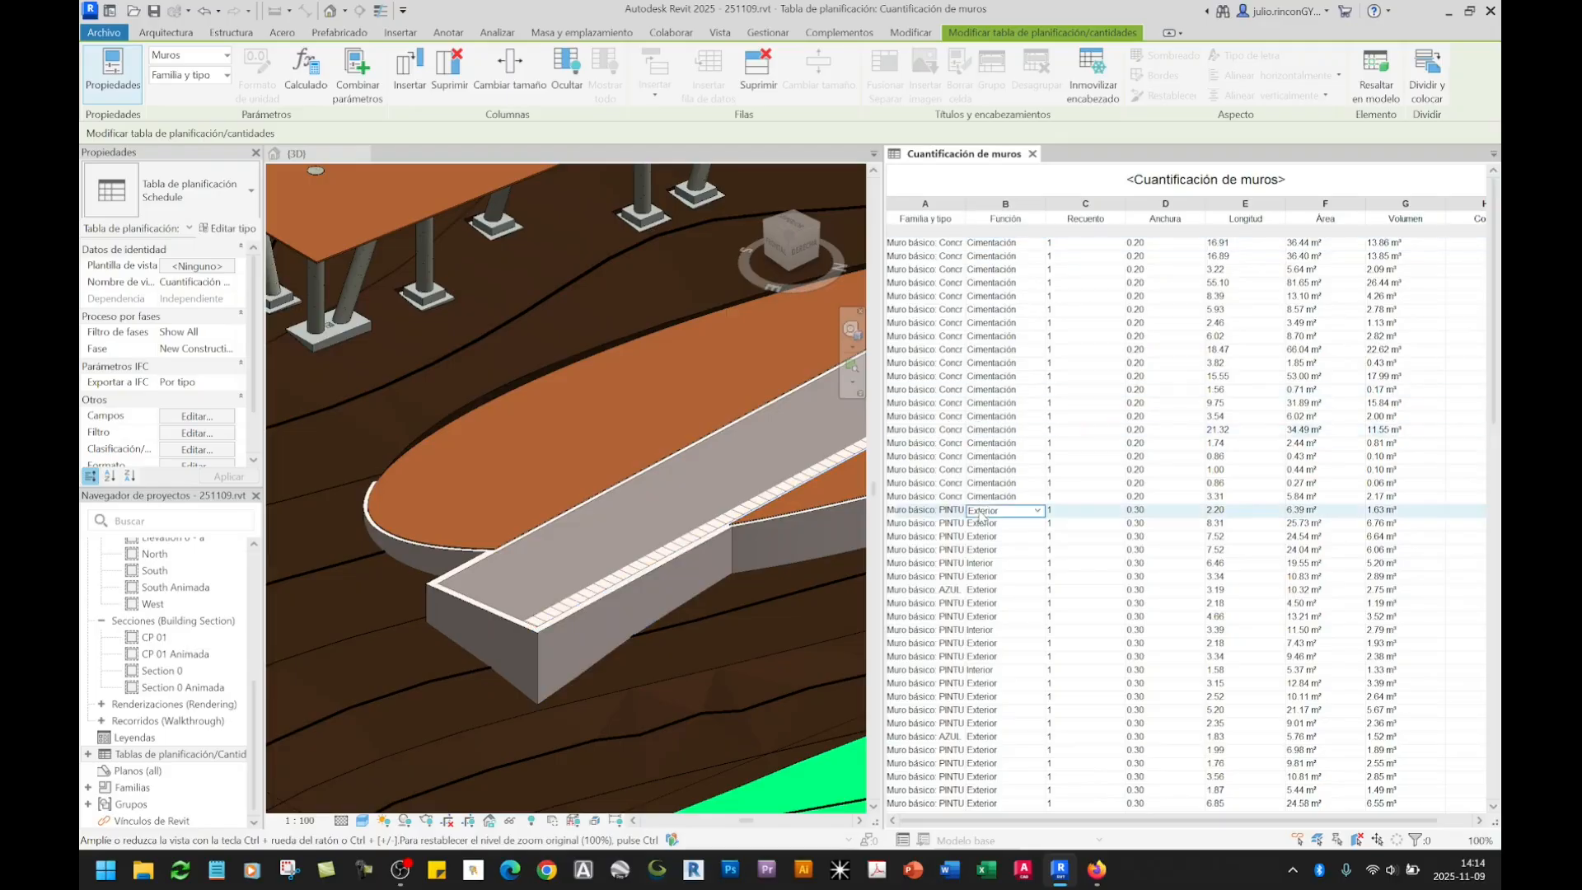
scroll(714, 572, down, 5)
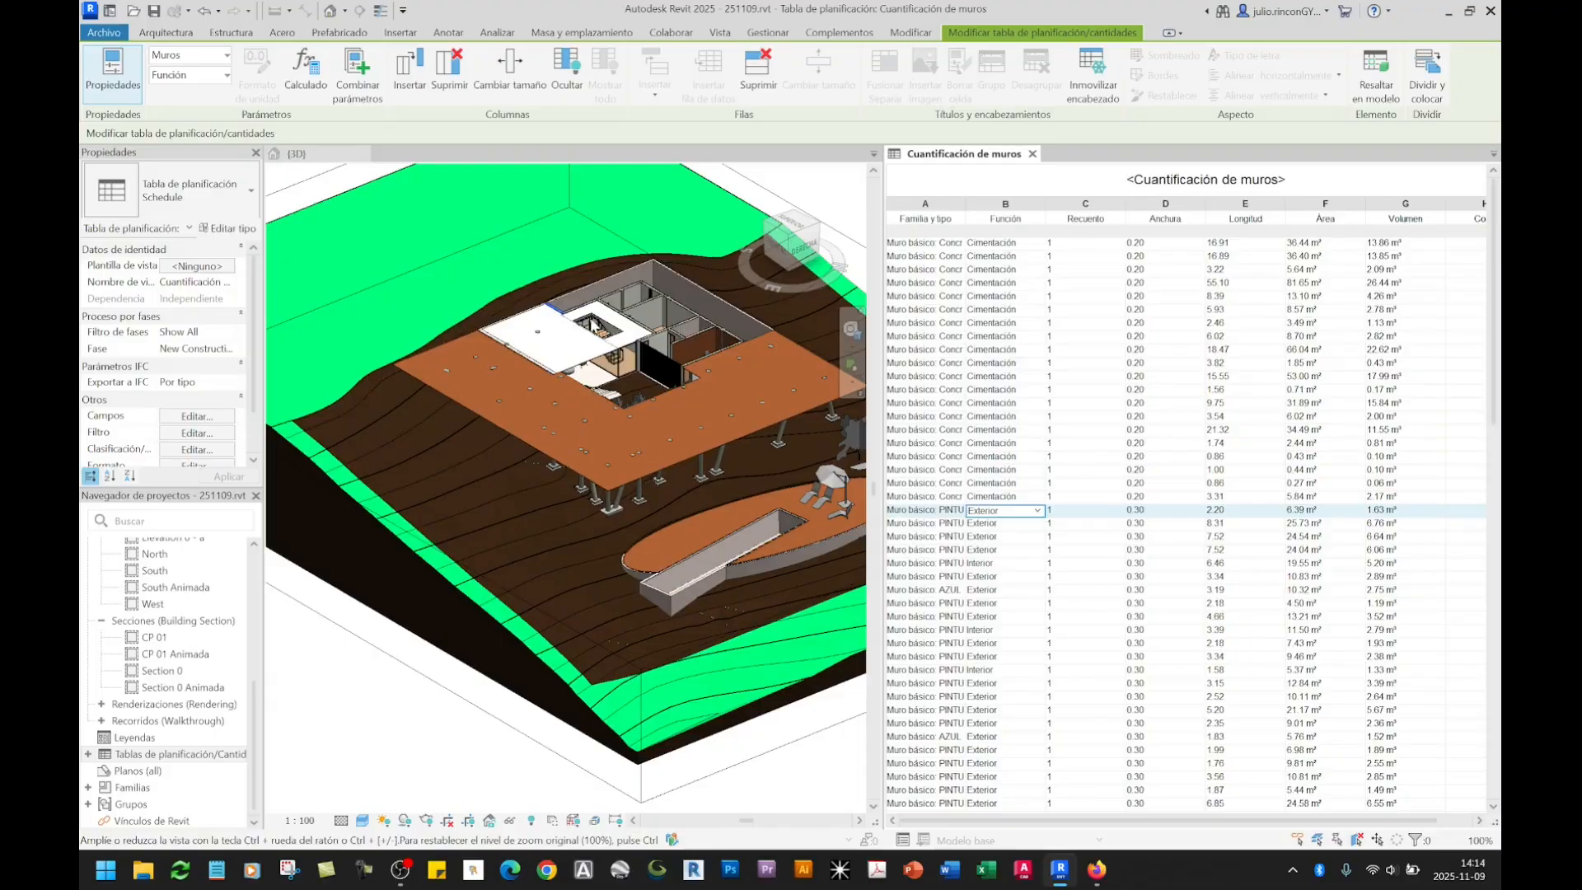
scroll(581, 360, up, 6)
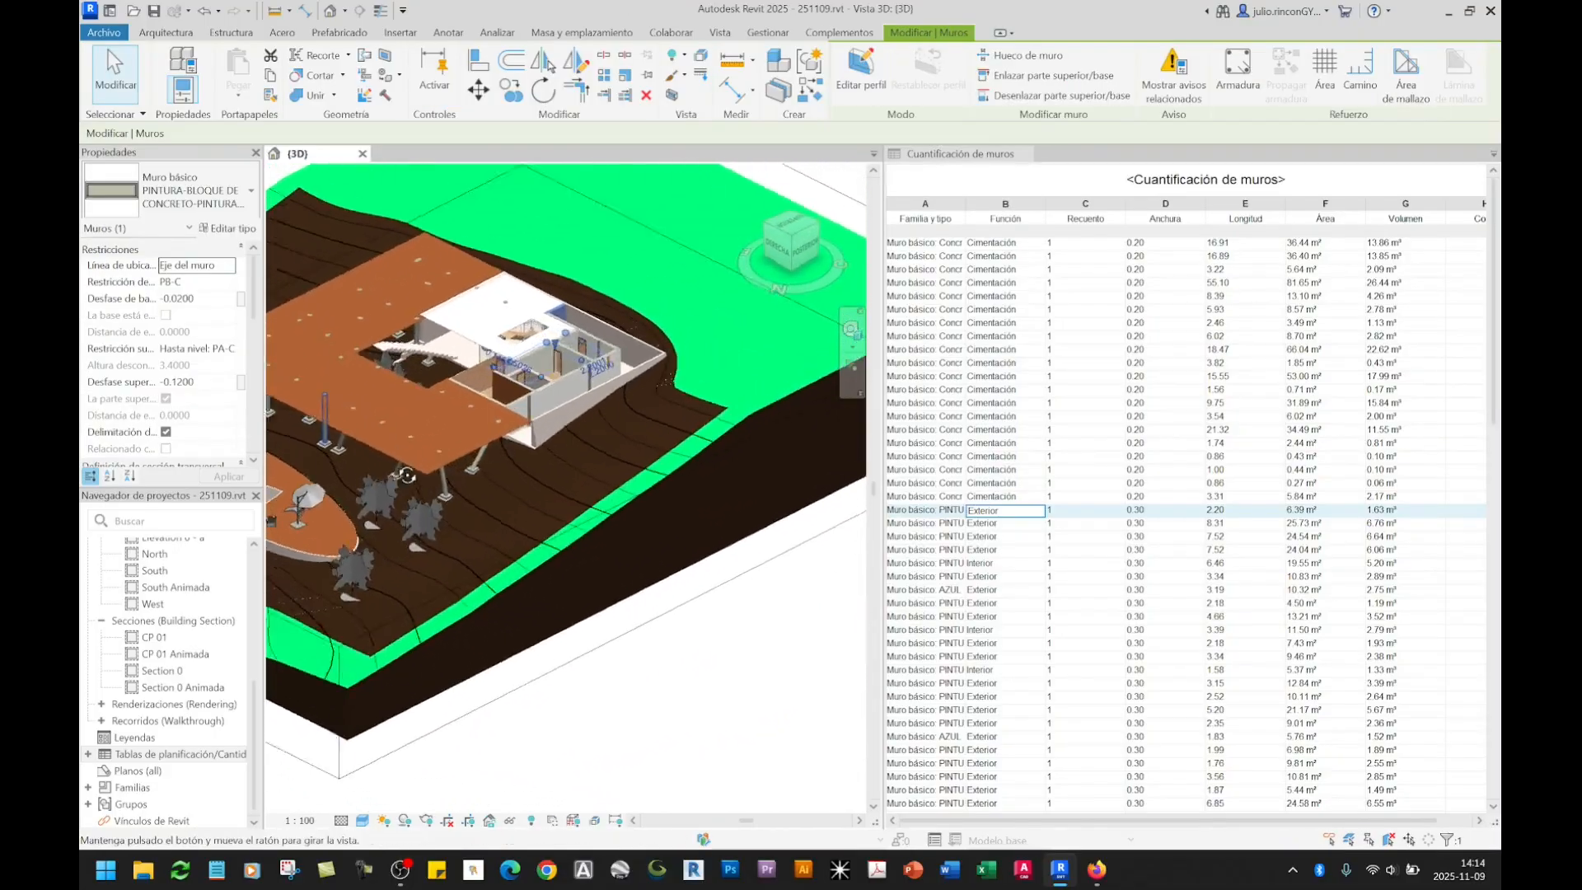
scroll(581, 360, up, 4)
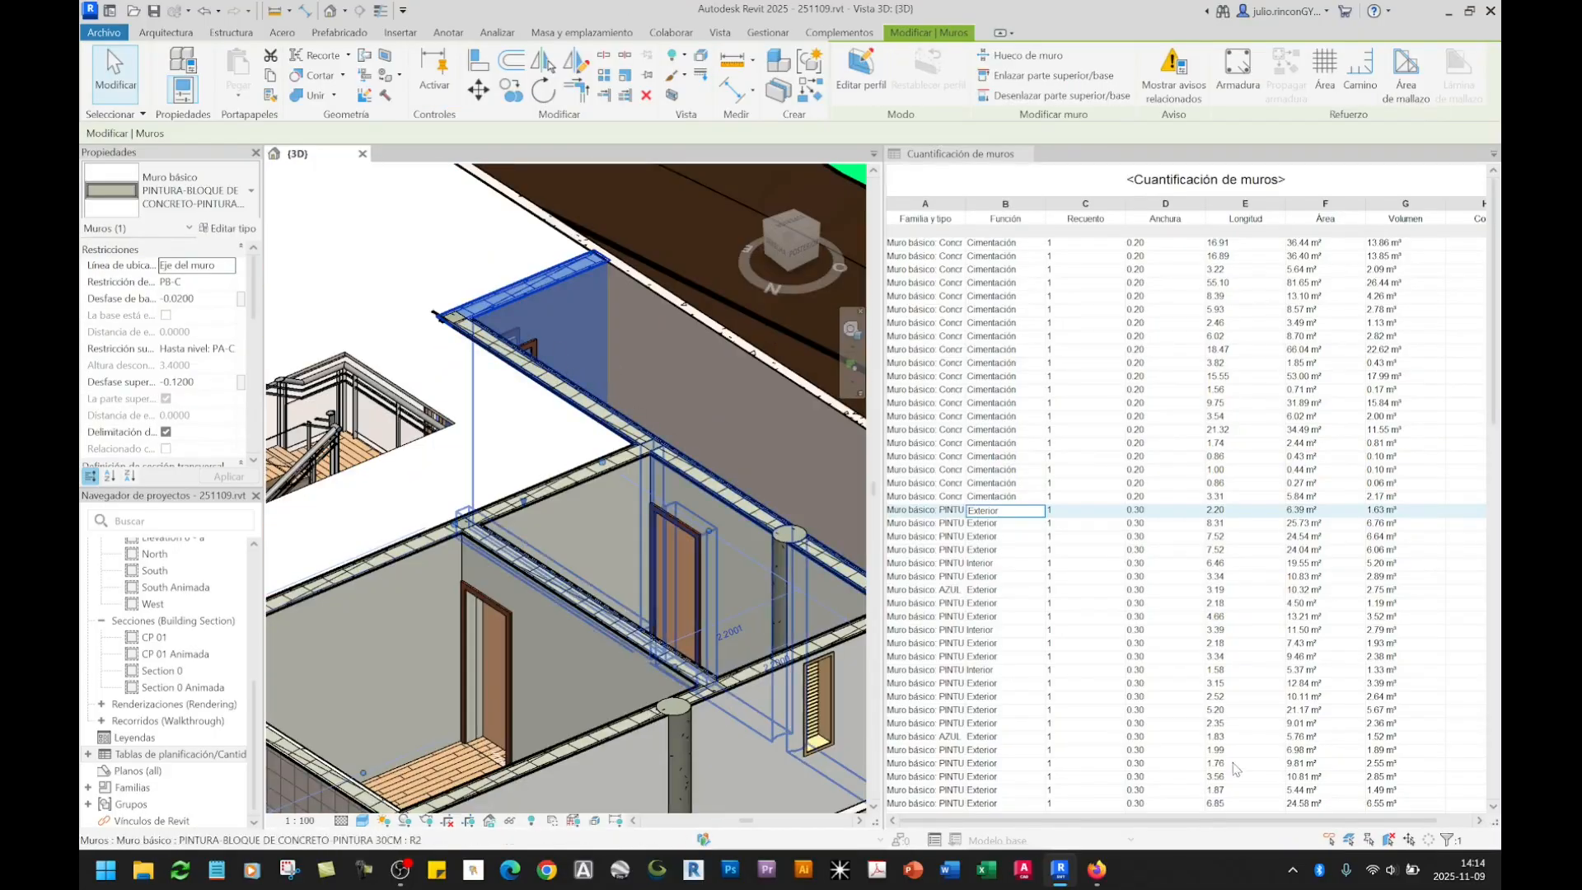
click(1039, 512)
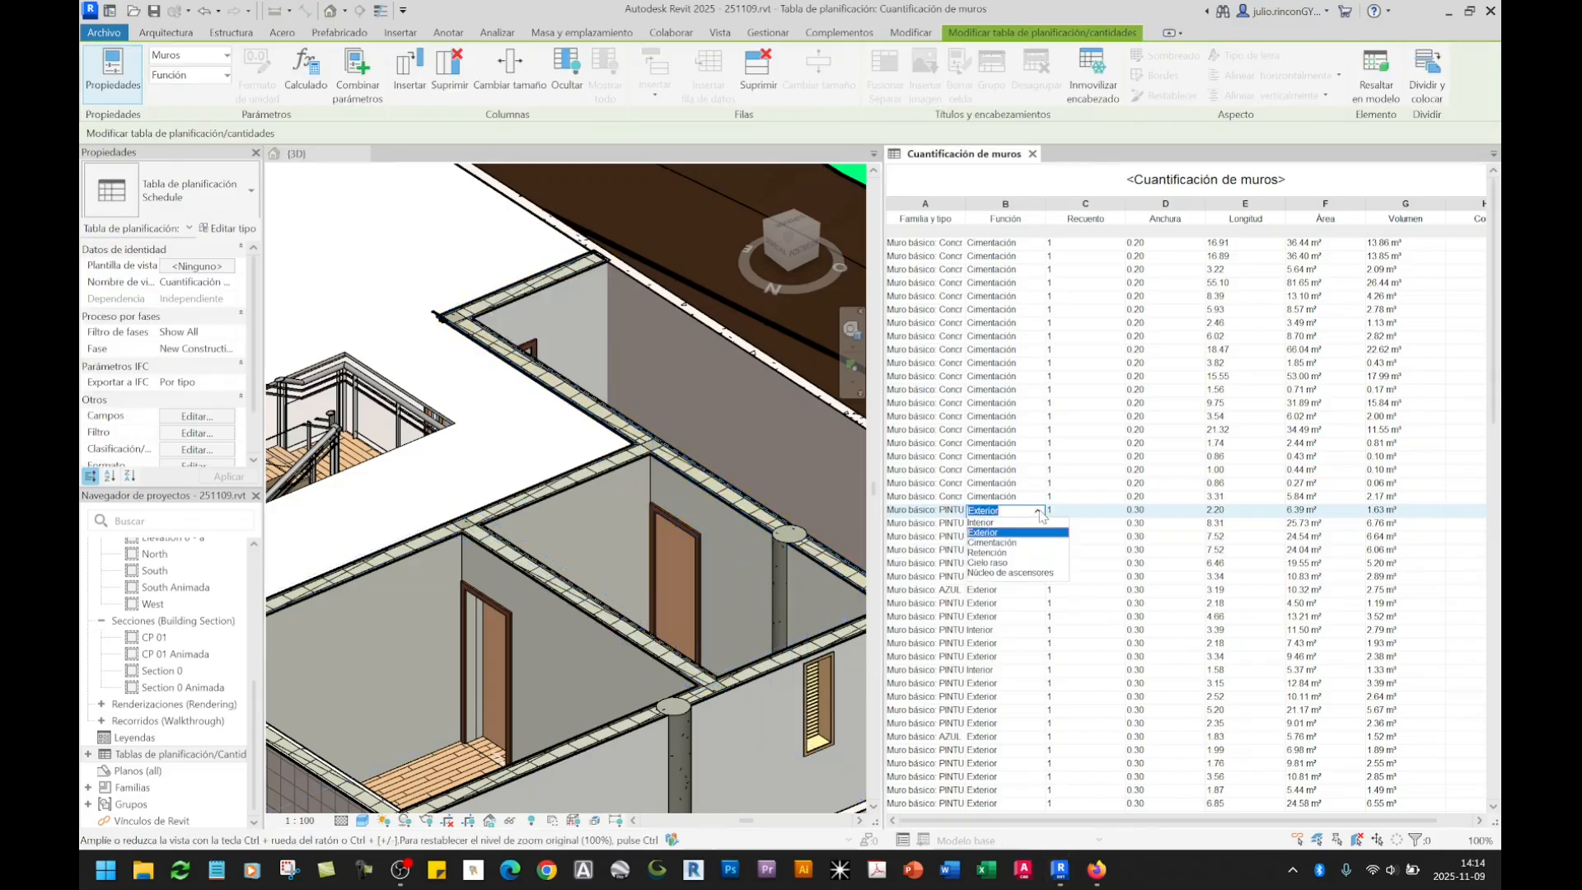
click(985, 523)
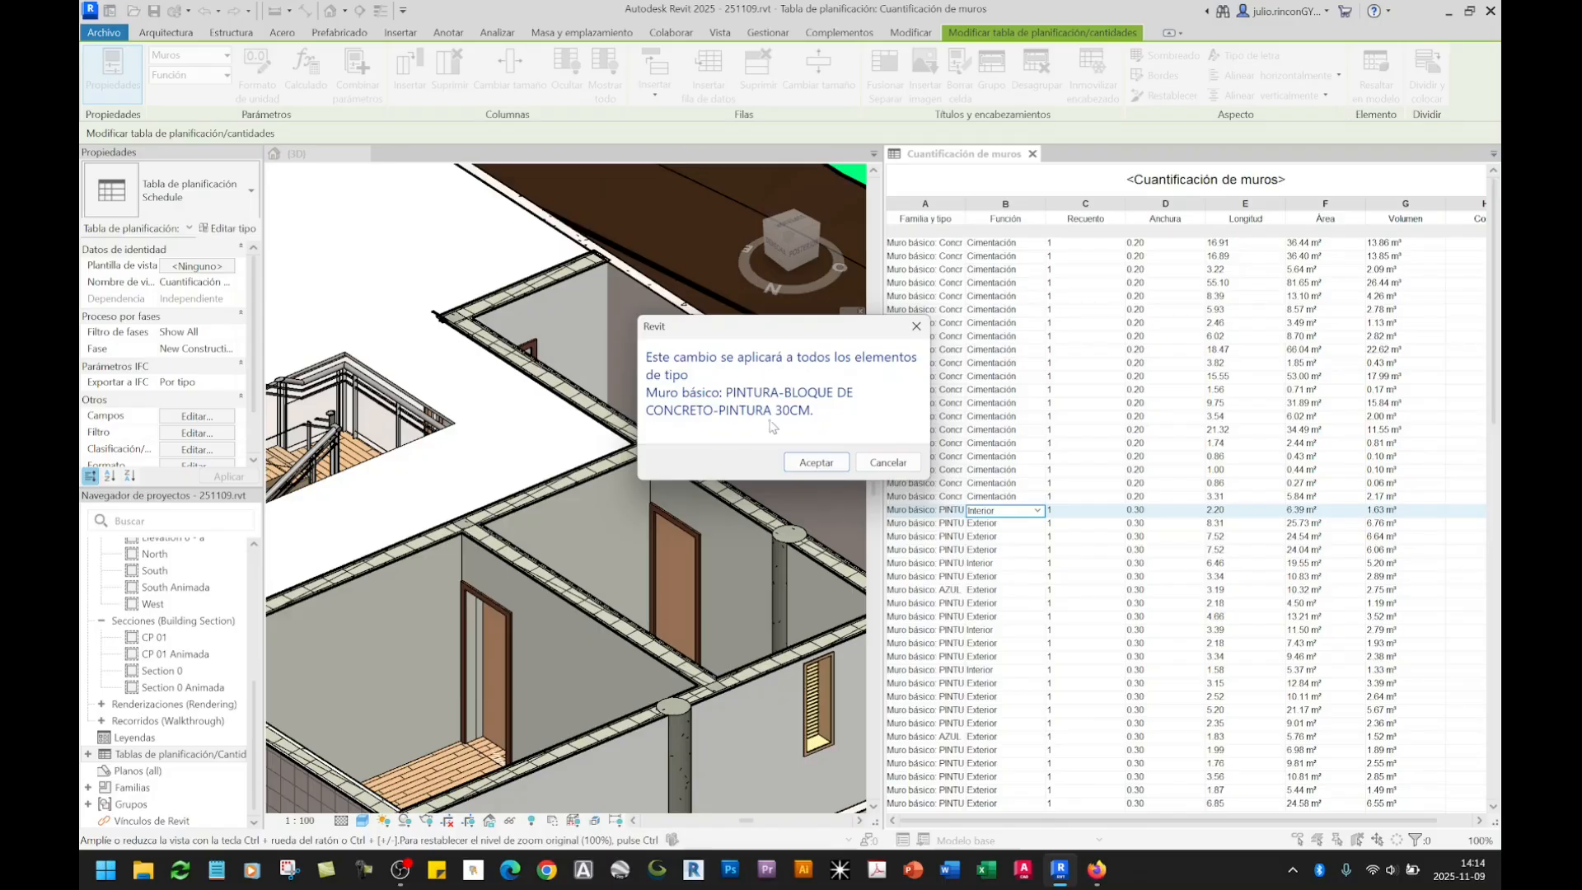
click(812, 464)
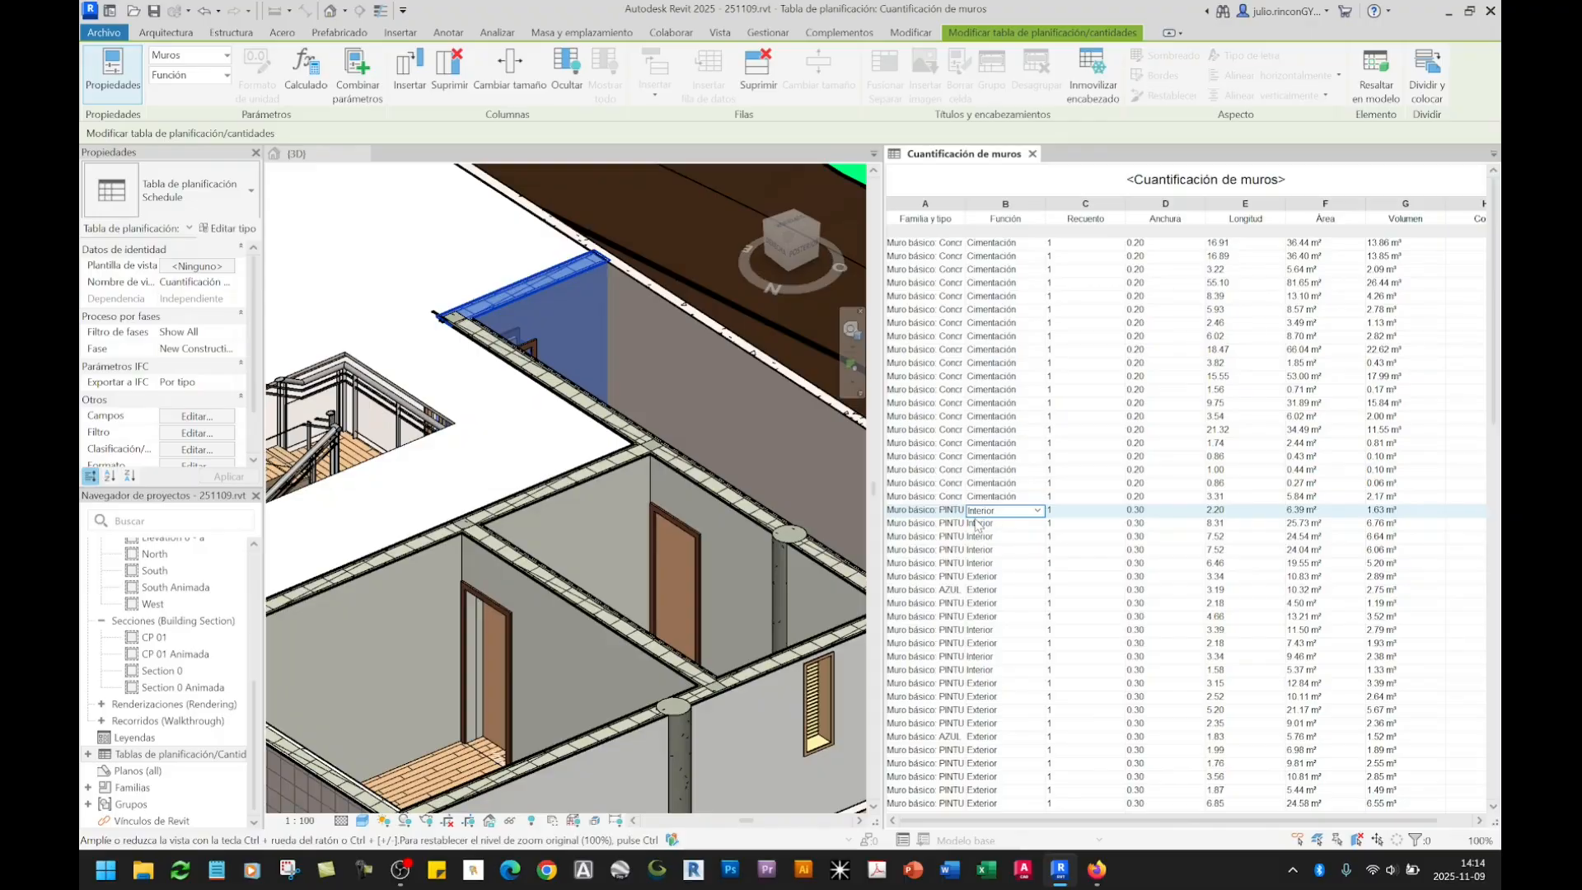
click(542, 290)
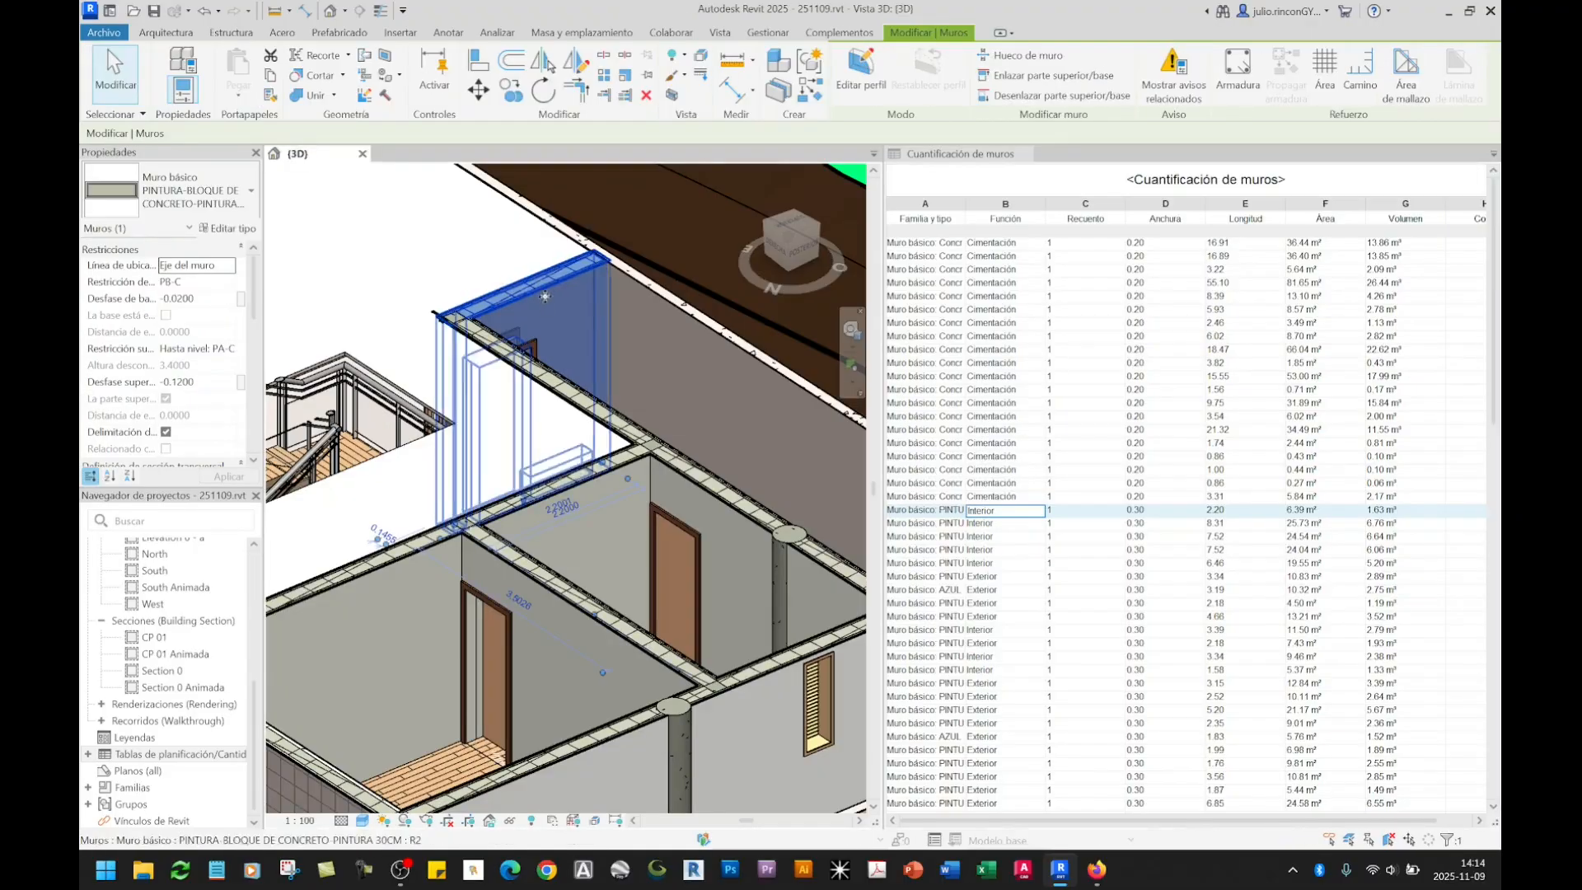
click(985, 549)
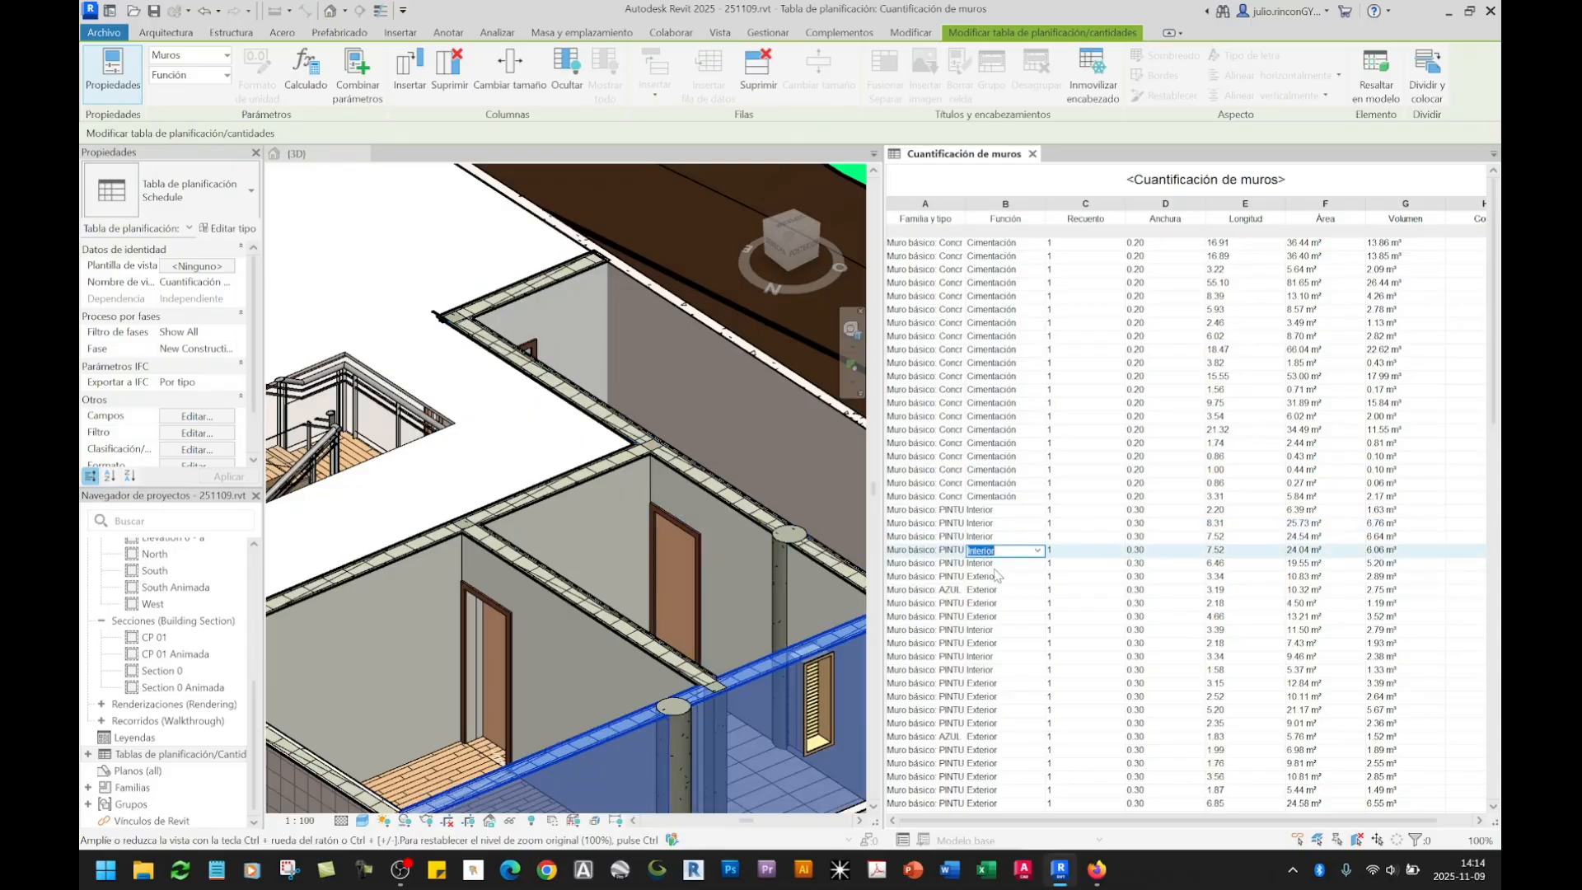
Step: Locate the 3.34 m bathroom wall in 3D and set type PINTURA marfil-BLOQUE DE CONCRETO-AZULEJO 30CM 2 to Función Interior, accepting the change
click(988, 576)
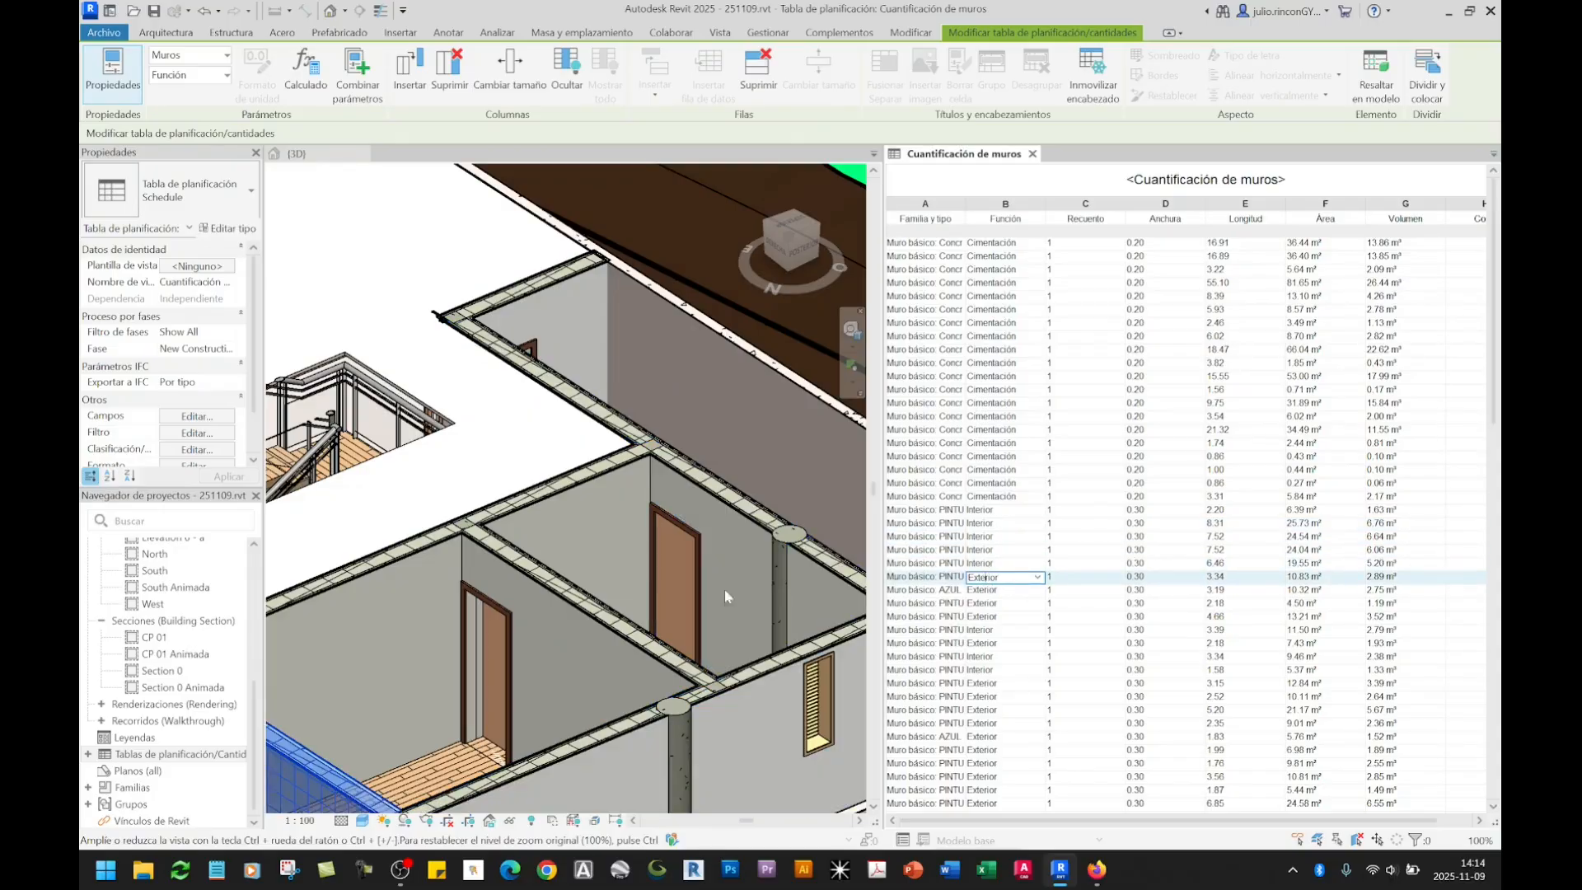
click(696, 648)
middle_drag(696, 648, 890, 431)
scroll(519, 618, down, 3)
shift+middle_drag(490, 696, 622, 713)
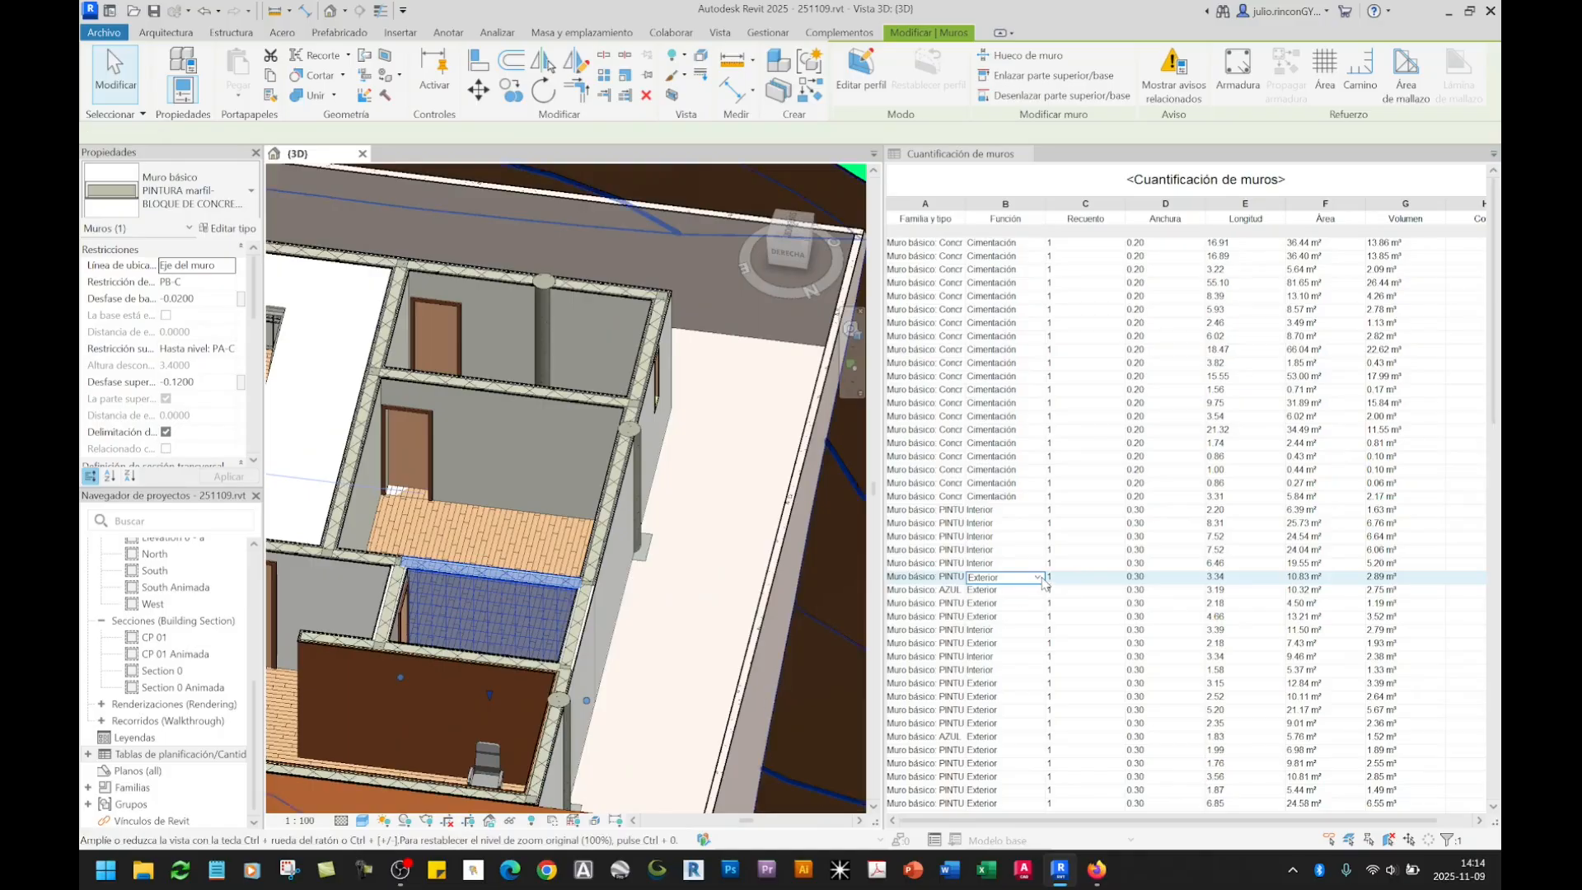
click(1031, 581)
click(982, 589)
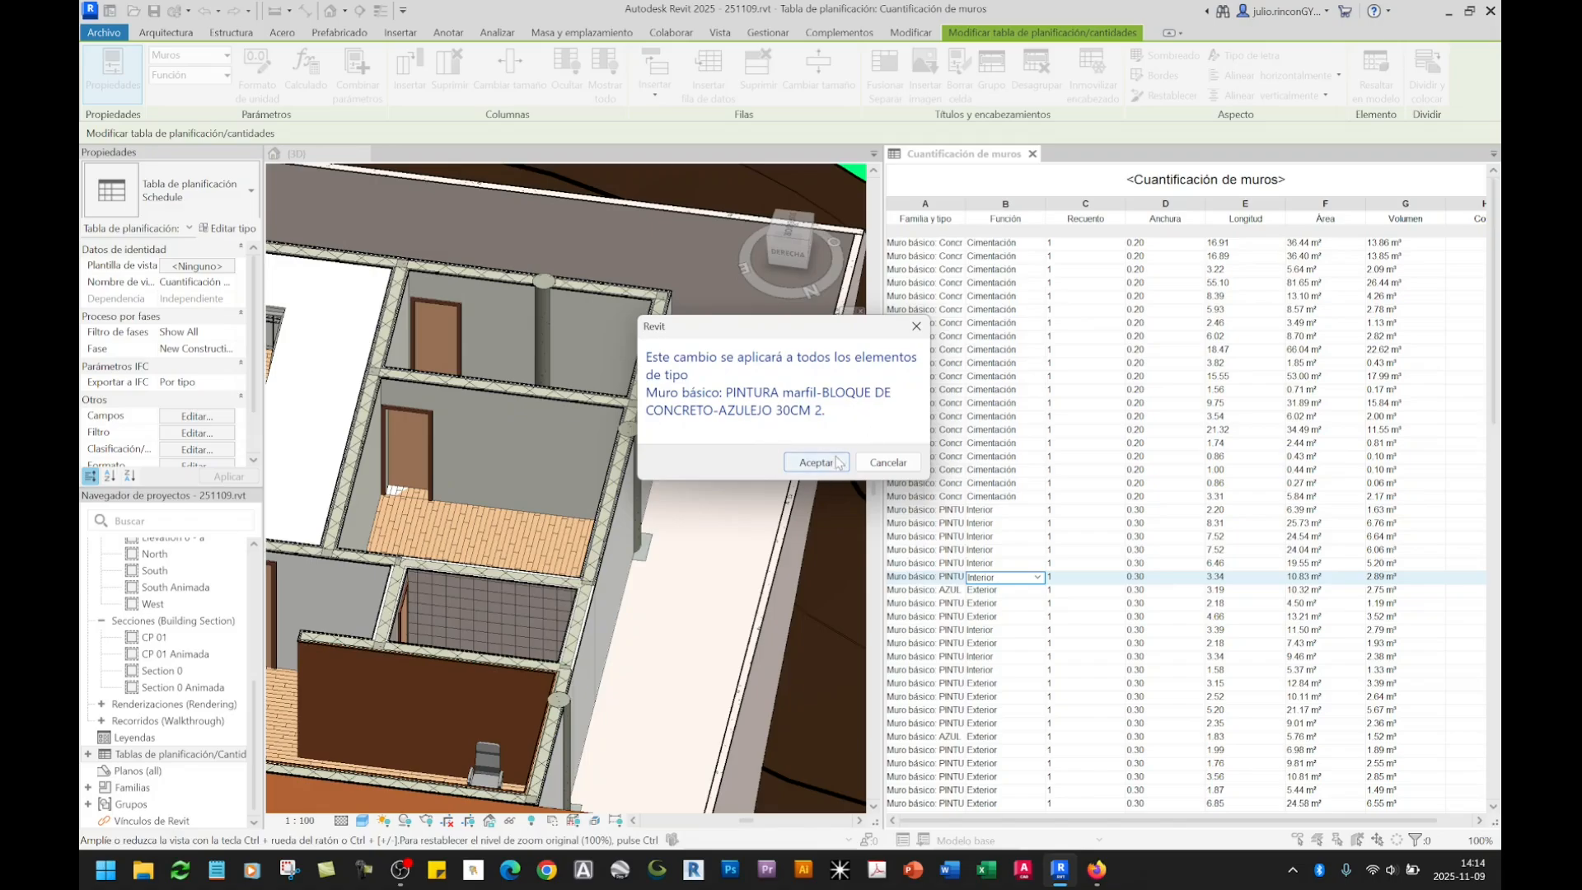
click(812, 468)
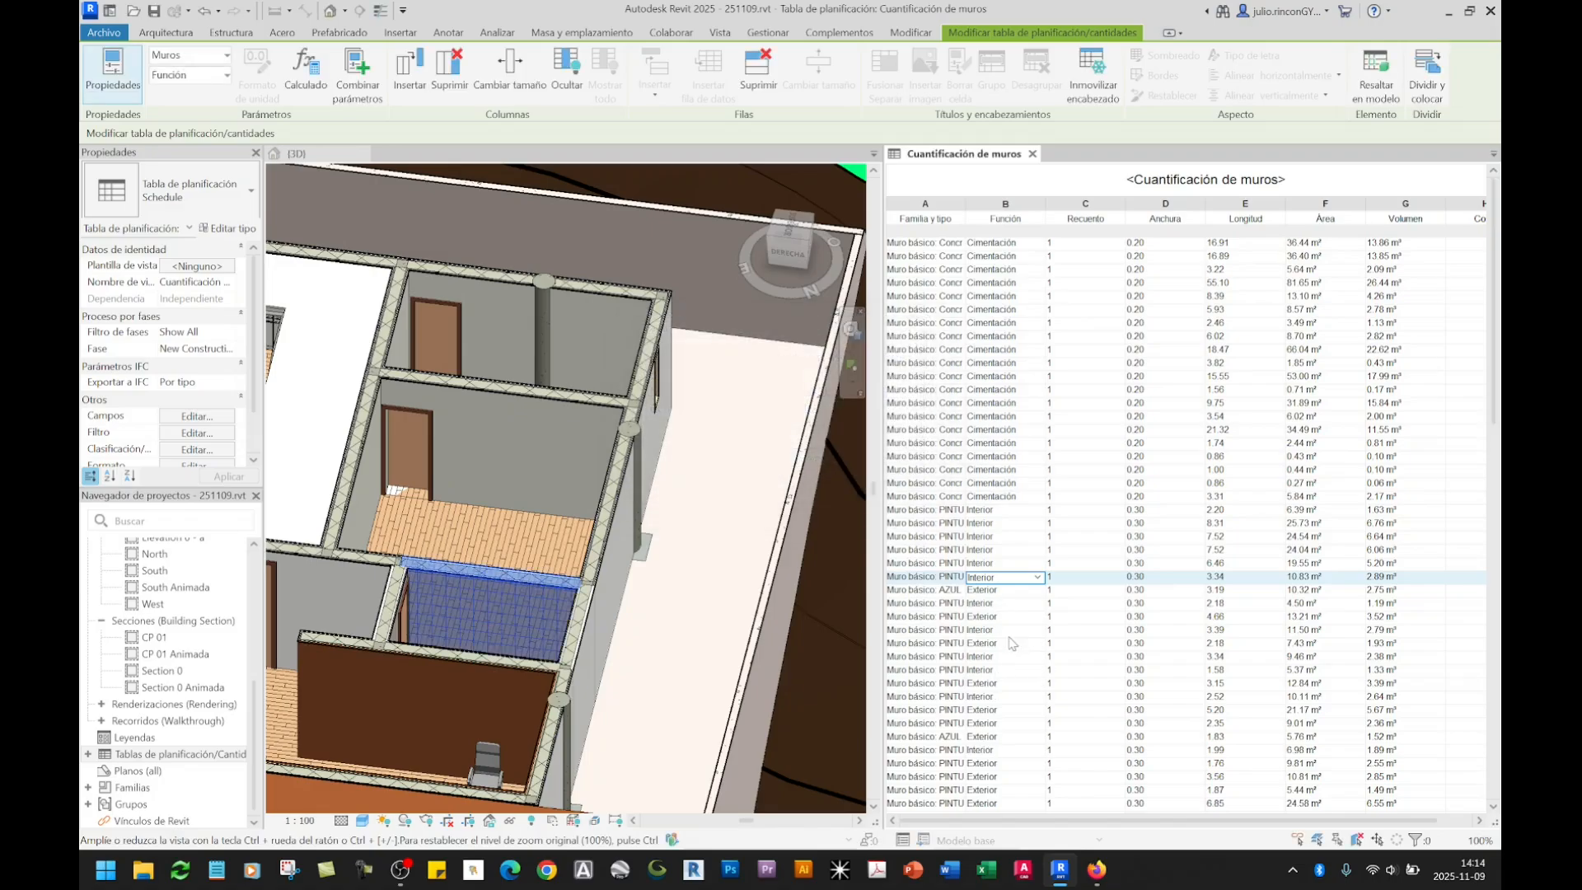
Step: Set wall type AZULEJO-BLOQUE DE CONCRETO-DUELA 30CM to Función Interior from its 3.19 m row, accepting the type-wide change
click(989, 592)
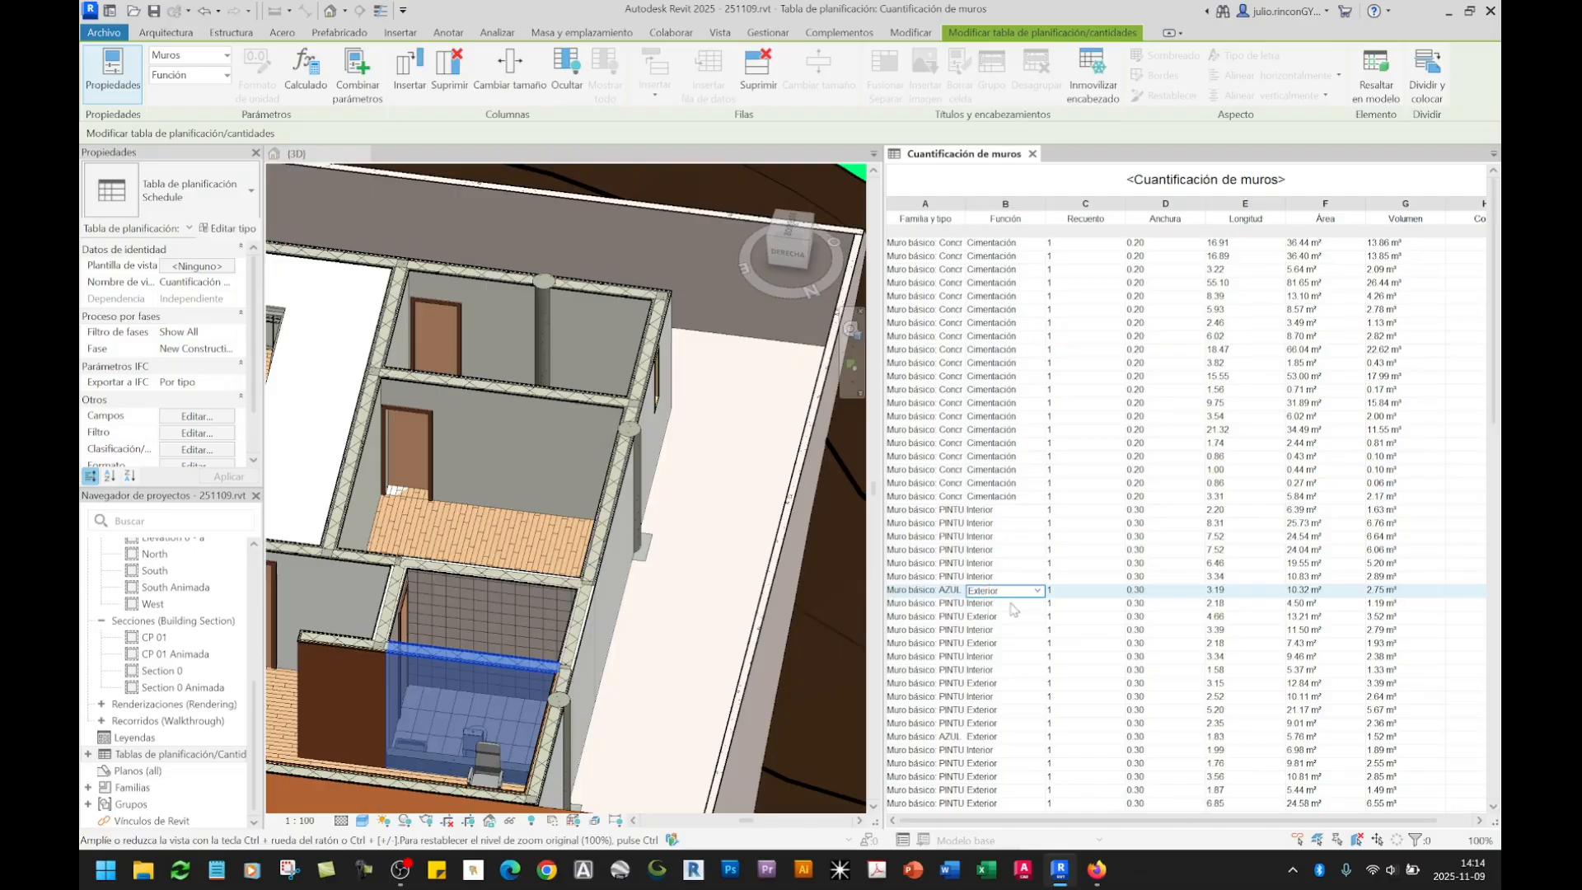
click(1037, 592)
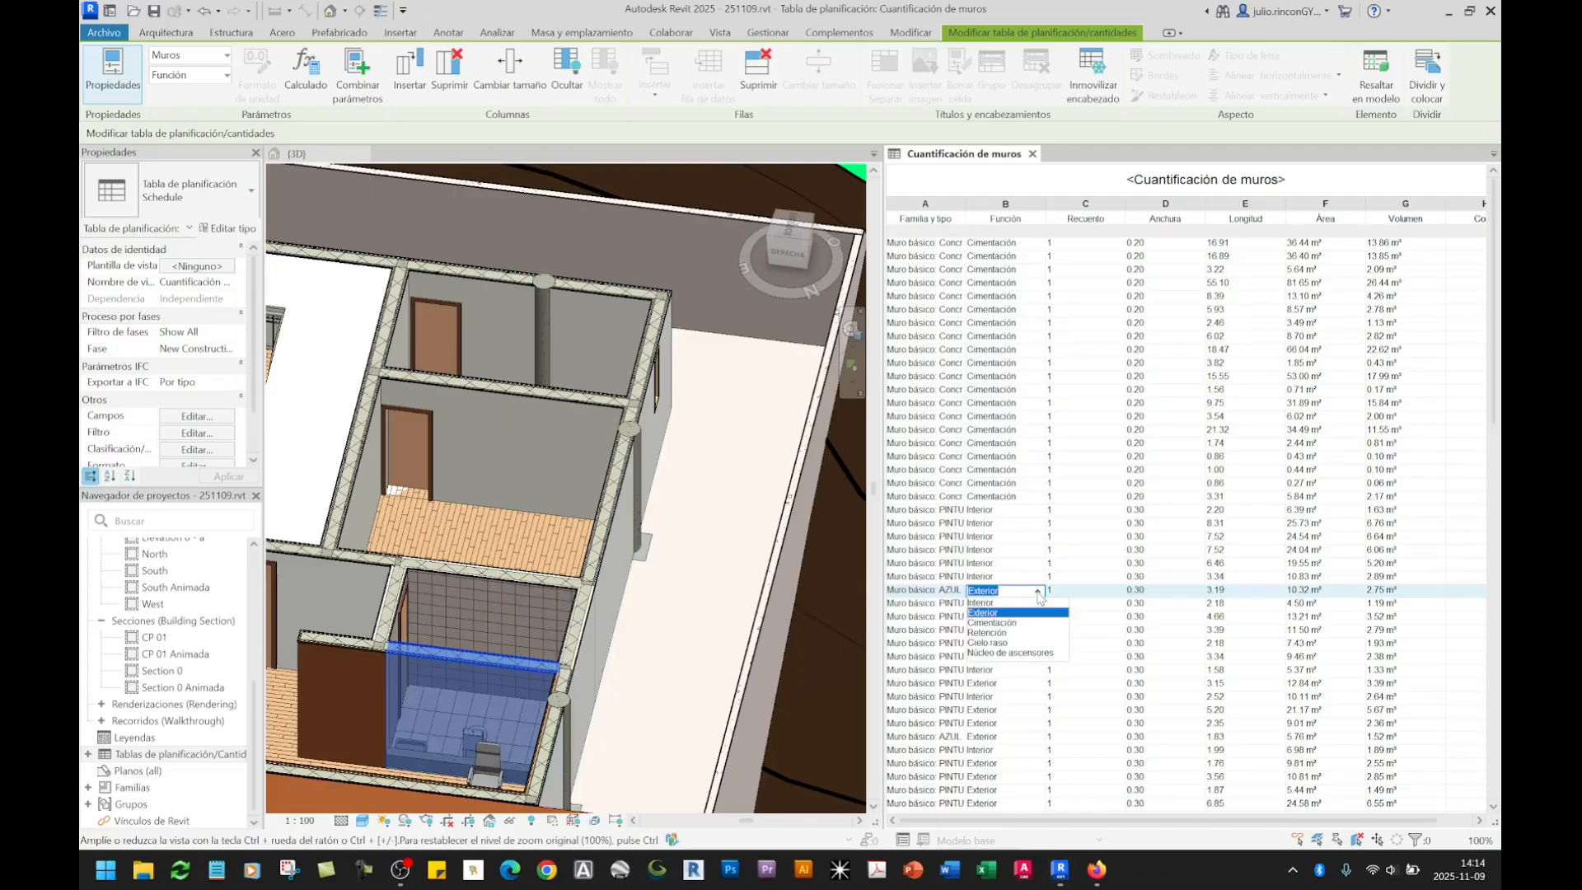
click(980, 602)
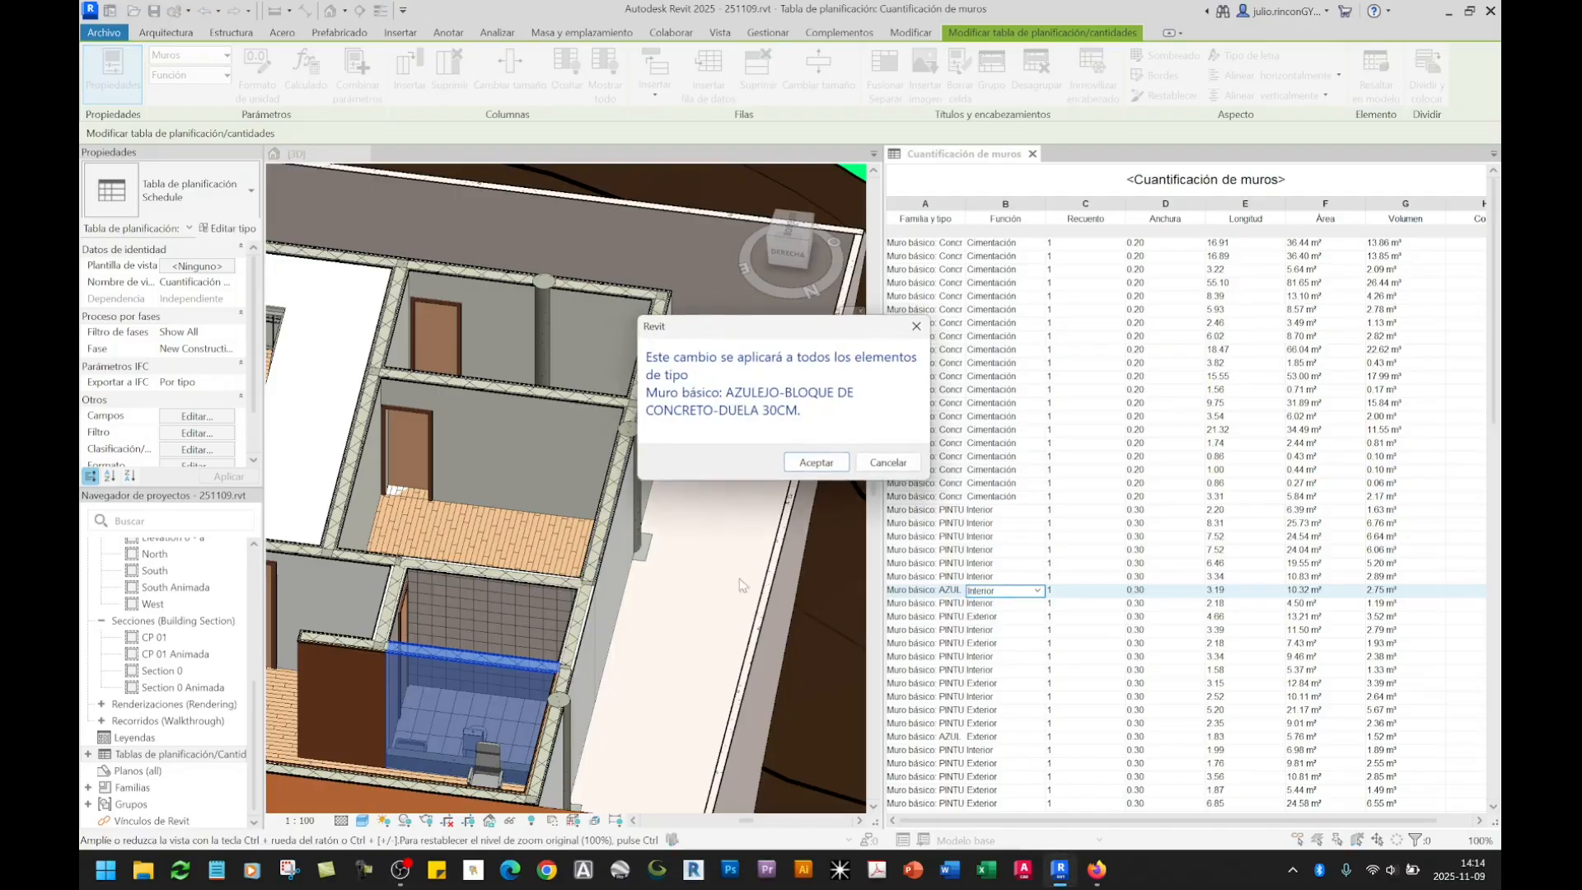
click(815, 464)
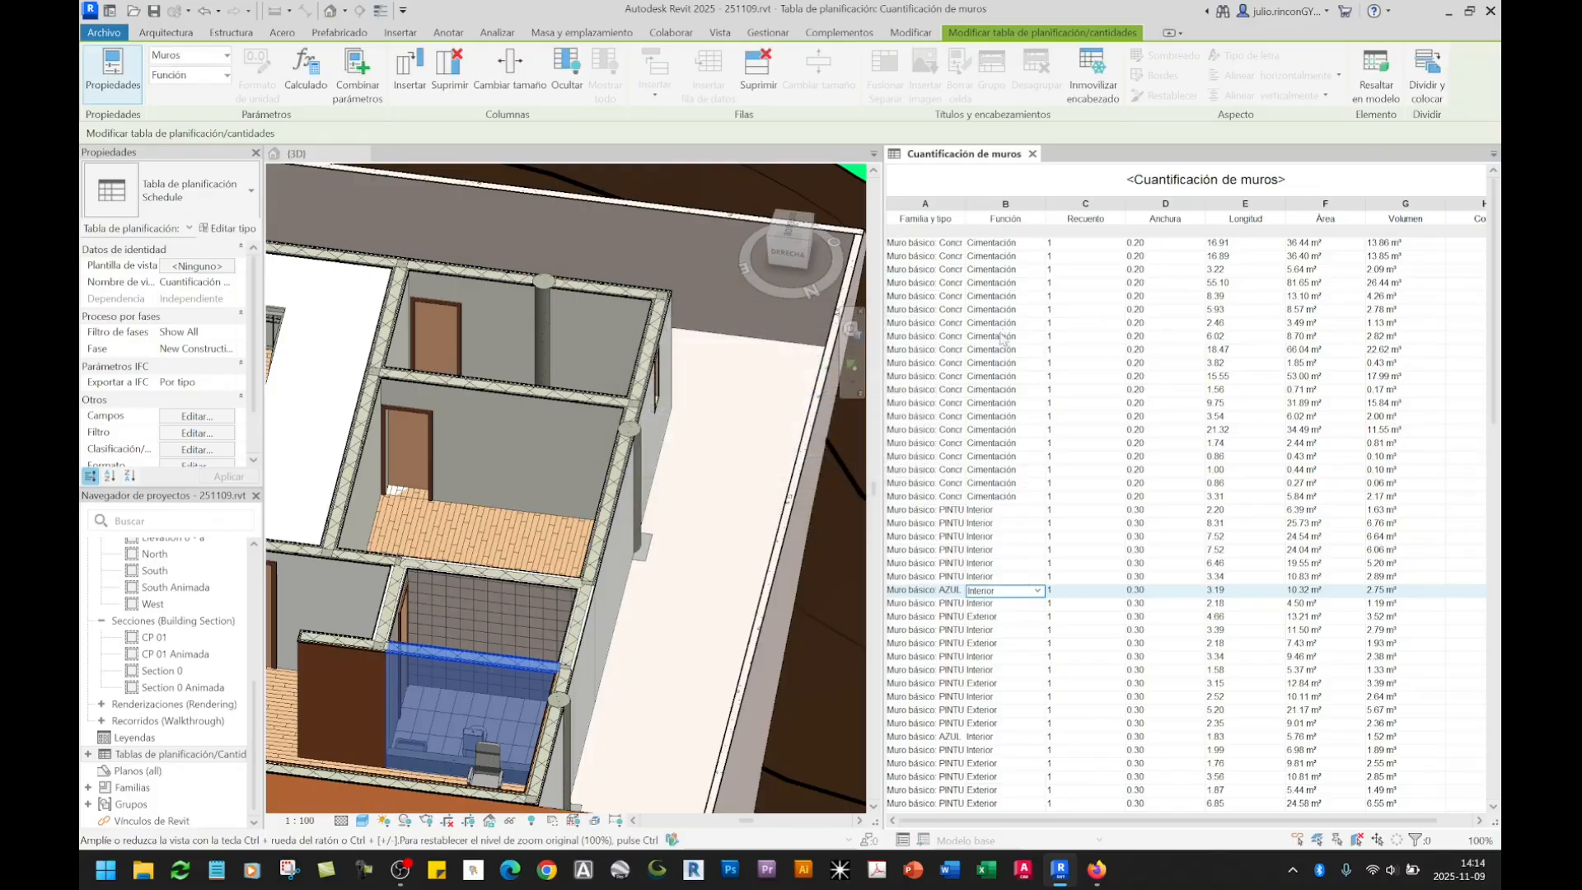
Step: Review the Función cells of the remaining painted, curtain and DUELA wall rows through the end of the schedule
scroll(1002, 363, down, 5)
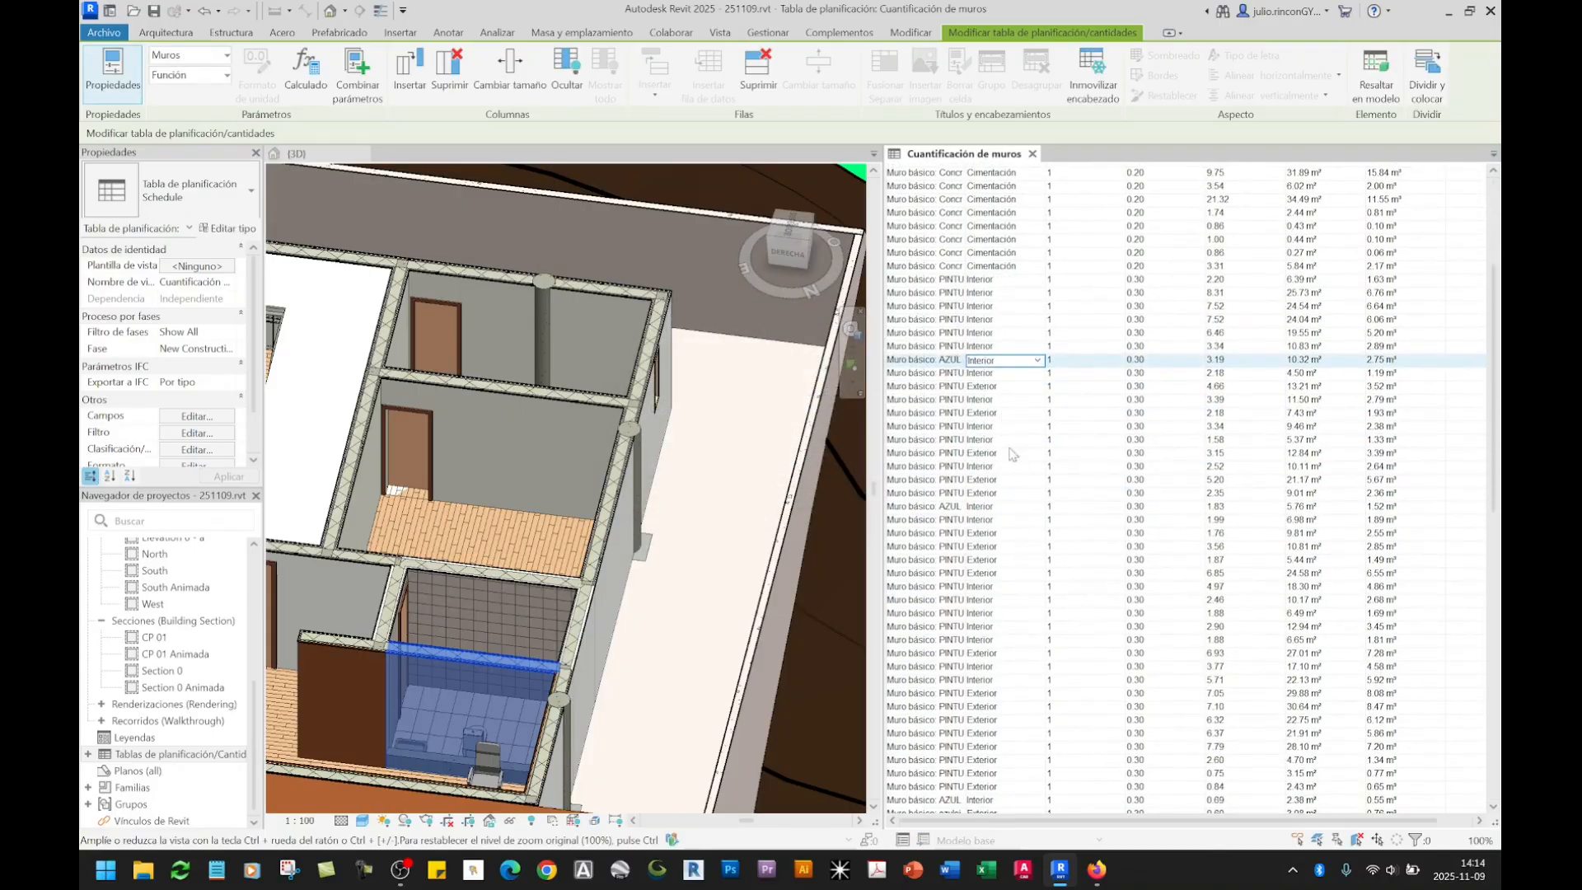
scroll(1038, 626, down, 1)
scroll(1028, 642, down, 5)
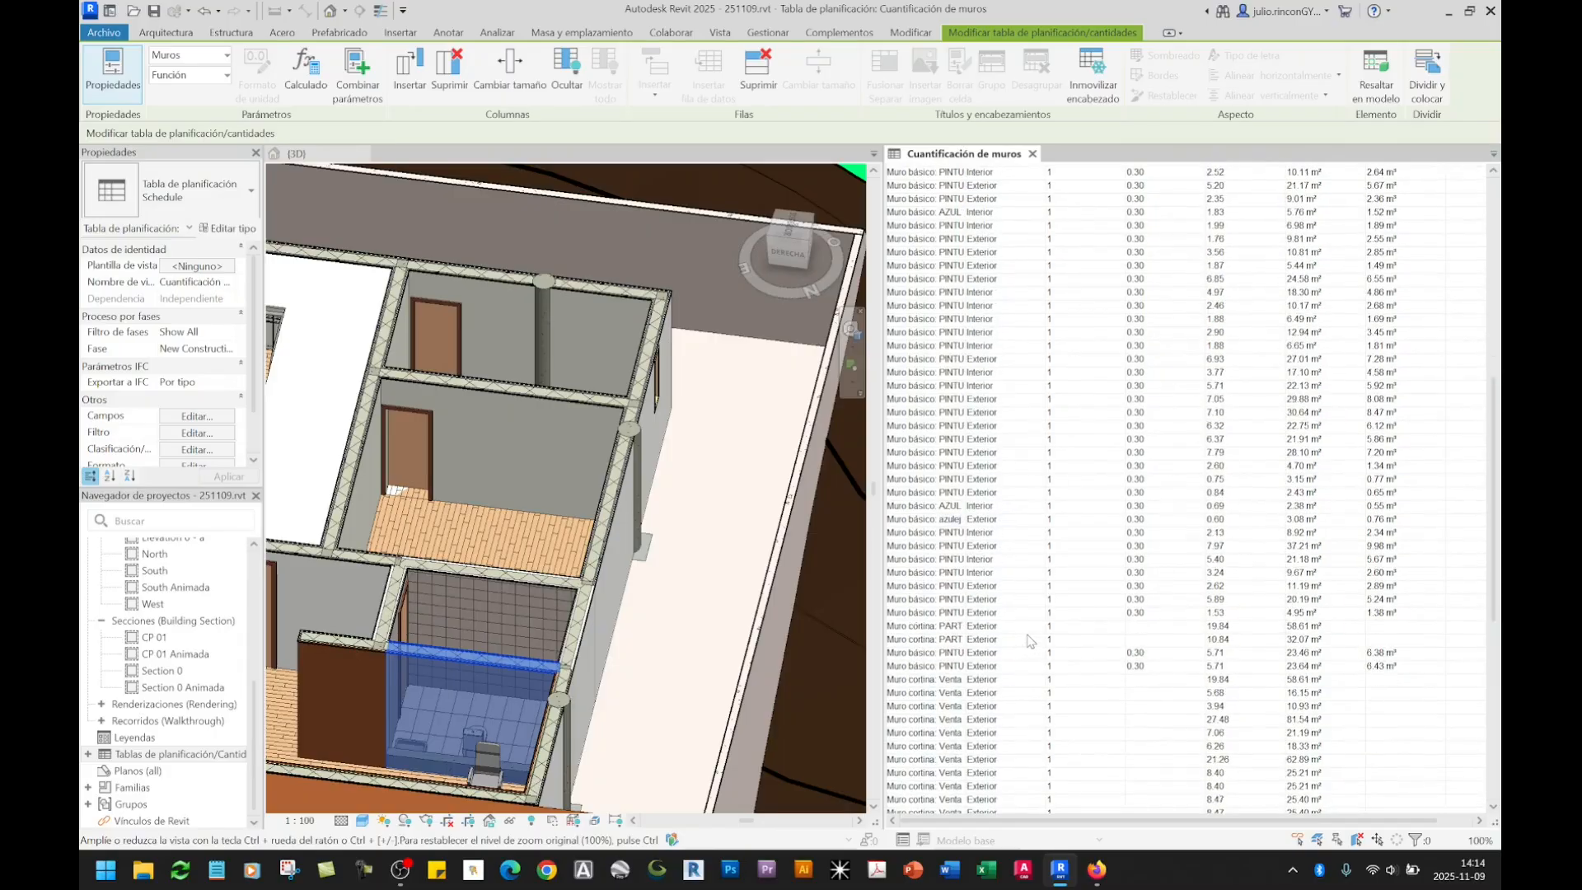
click(993, 567)
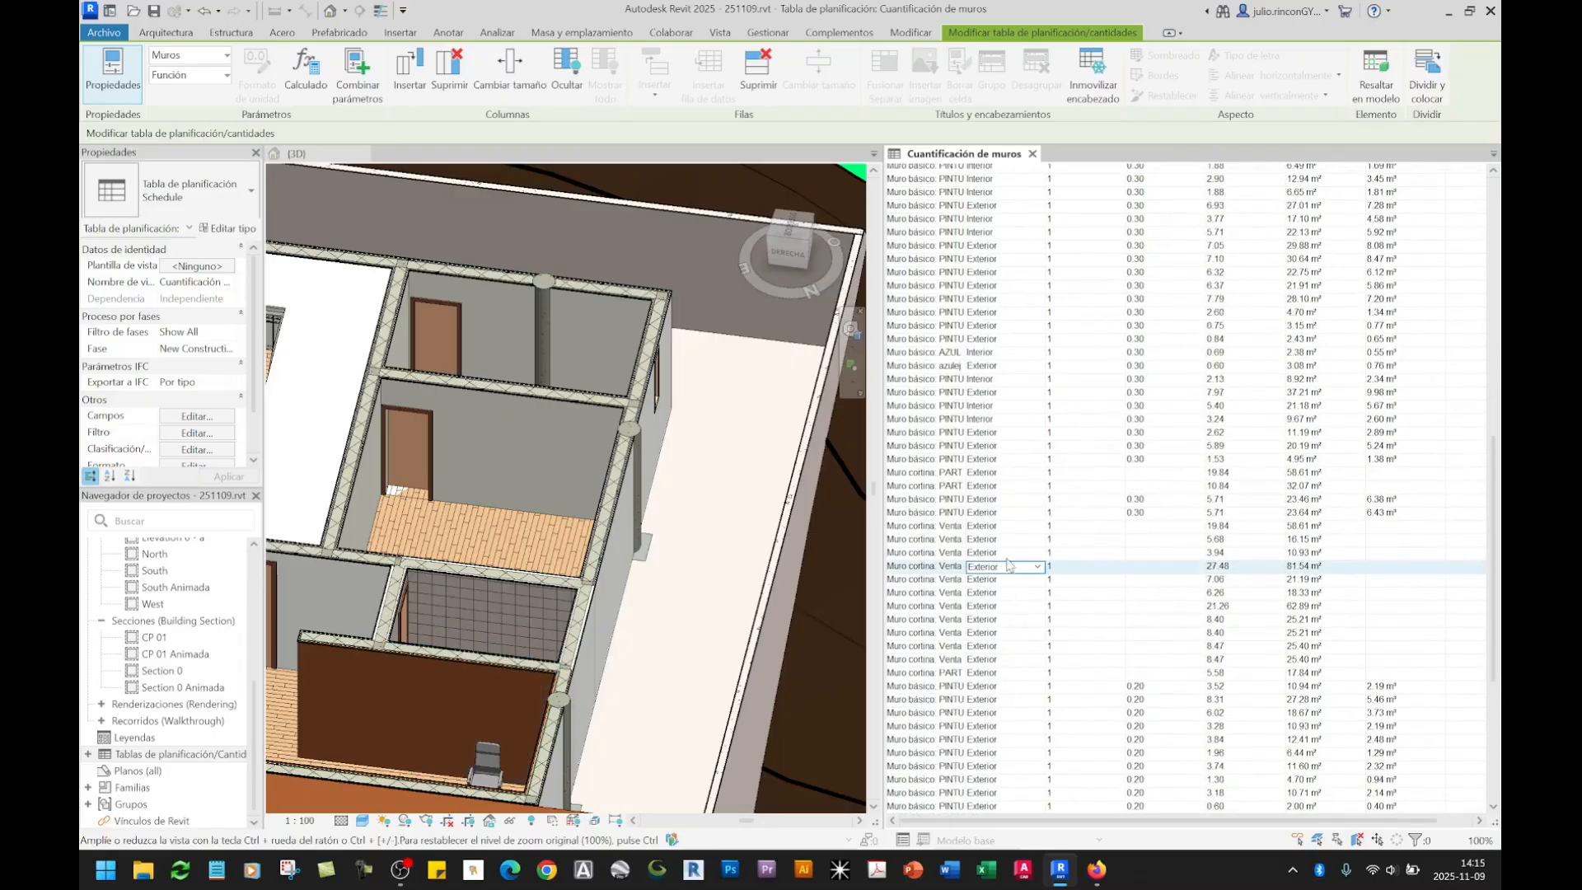
click(1002, 529)
scroll(1020, 607, down, 7)
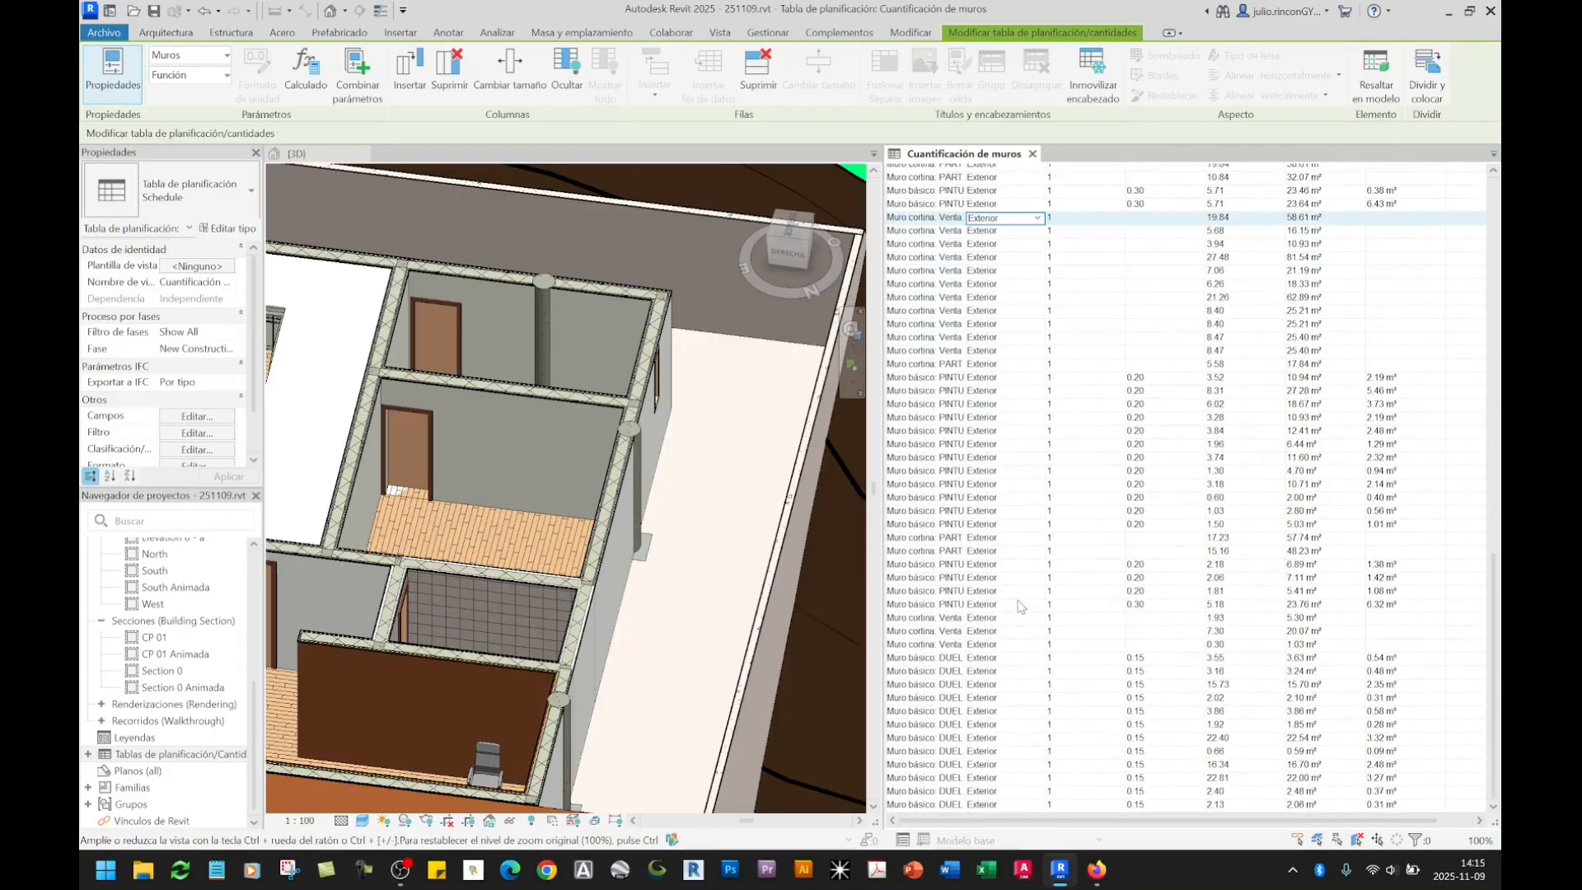
shift+middle_drag(664, 587, 662, 667)
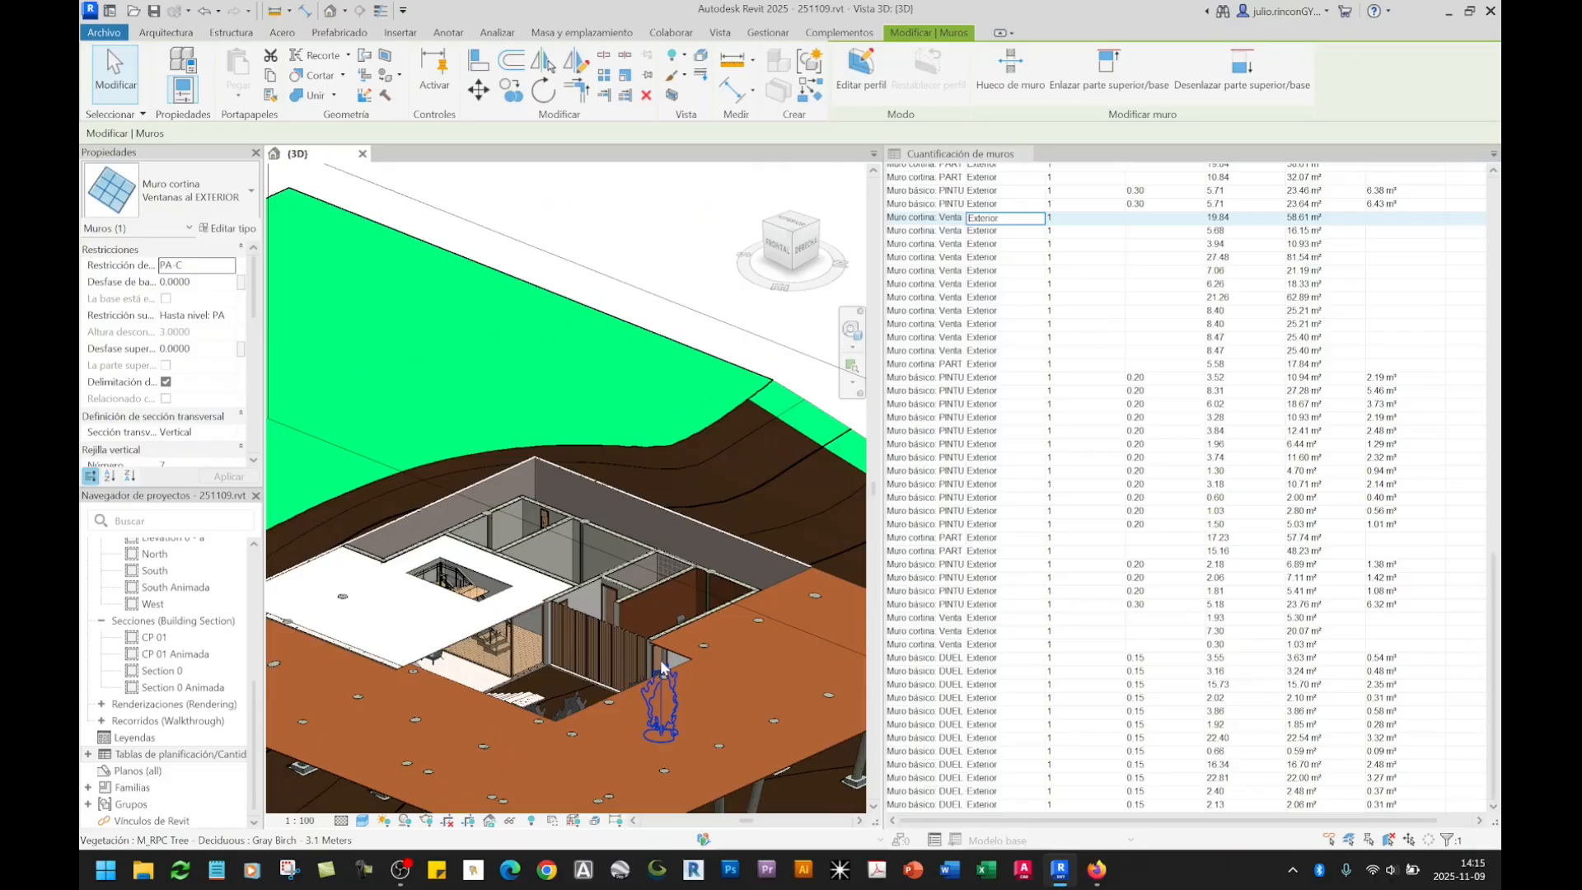
click(1036, 353)
scroll(1037, 371, up, 10)
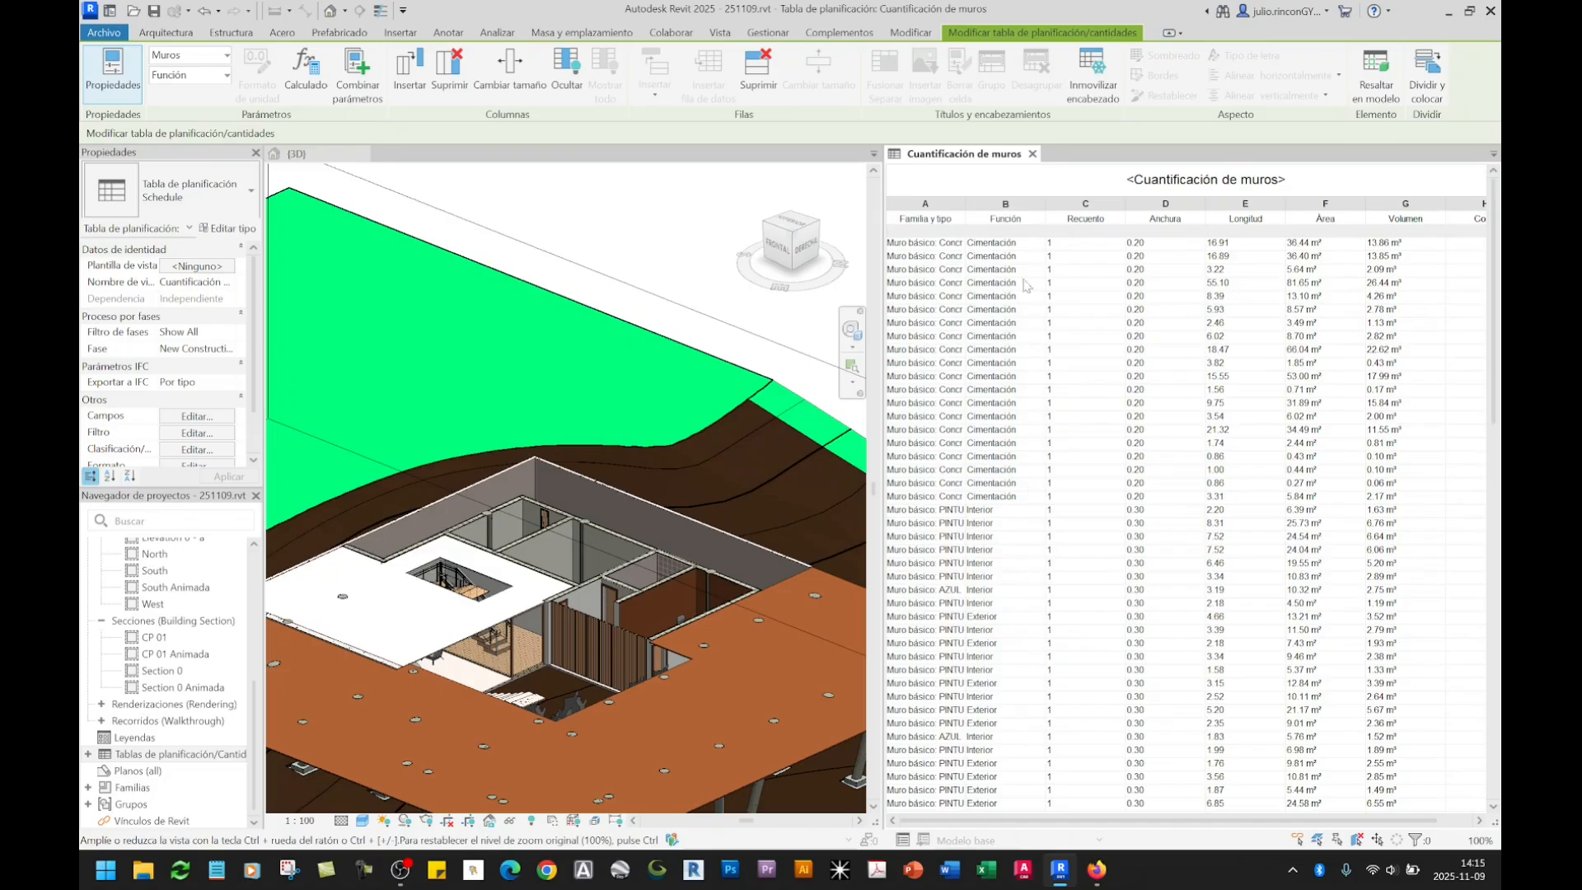
Step: Turn off the Caja de sección of the 3D view so the whole building is displayed
click(600, 486)
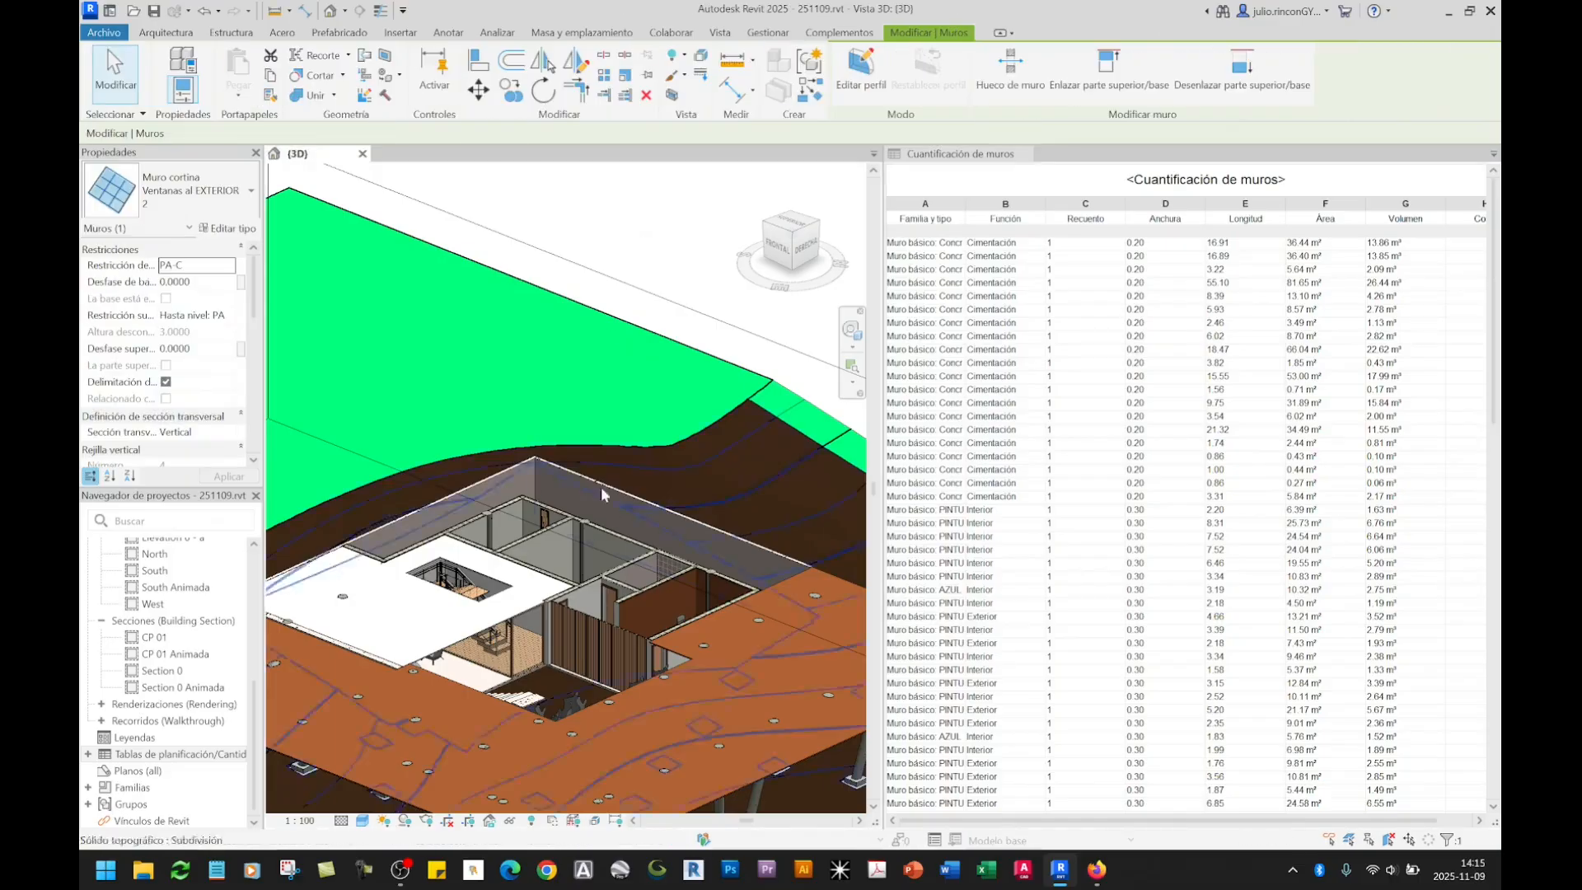
scroll(645, 501, down, 5)
shift+middle_drag(640, 690, 750, 528)
key(Escape)
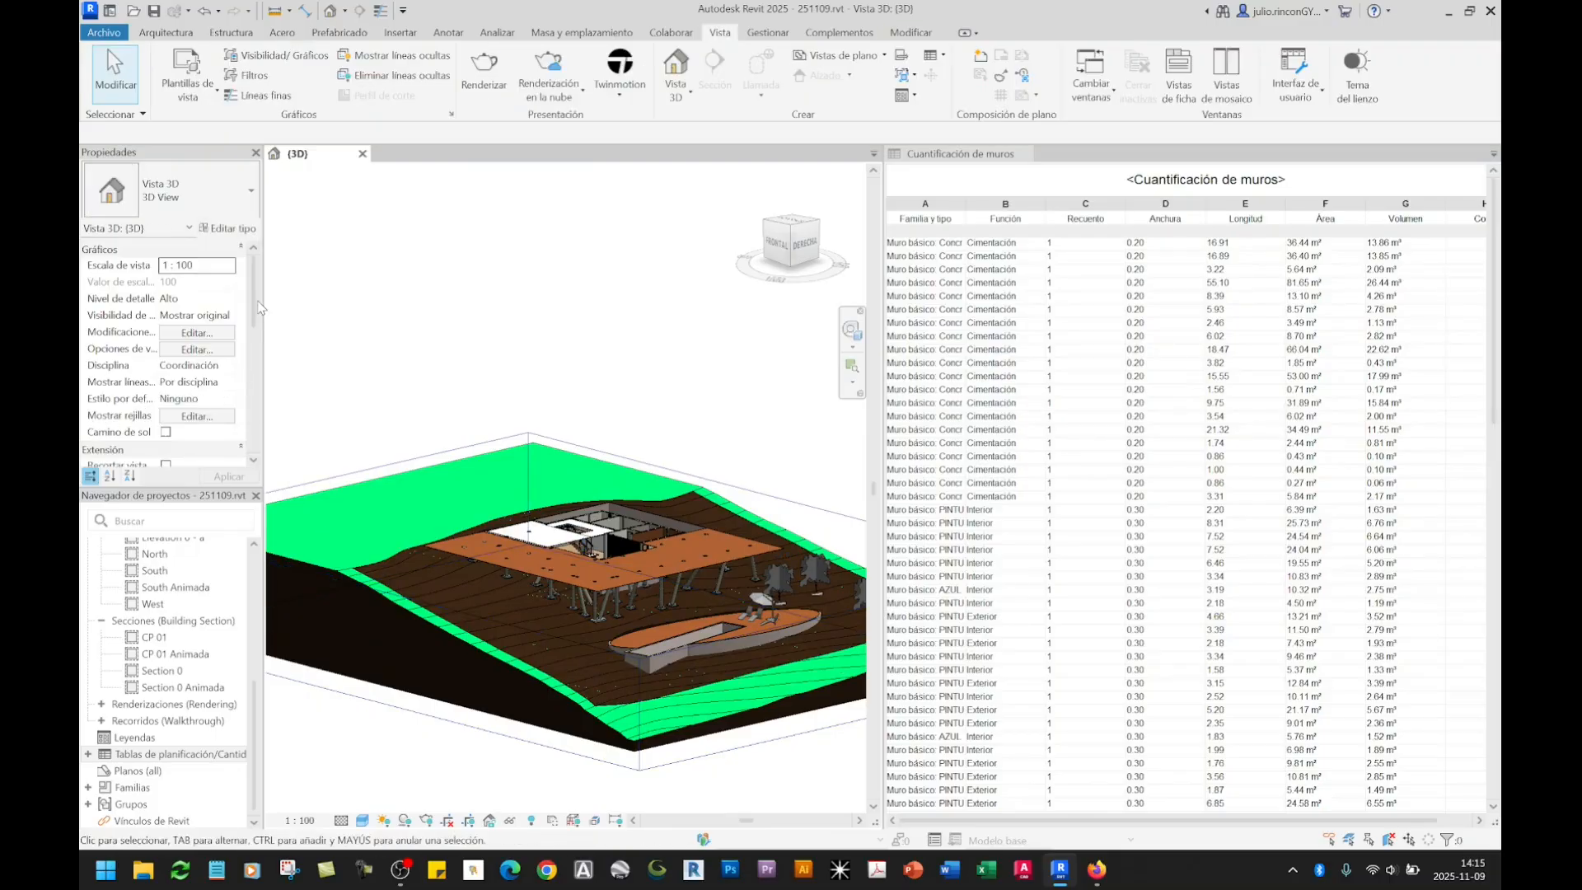
drag(253, 306, 239, 379)
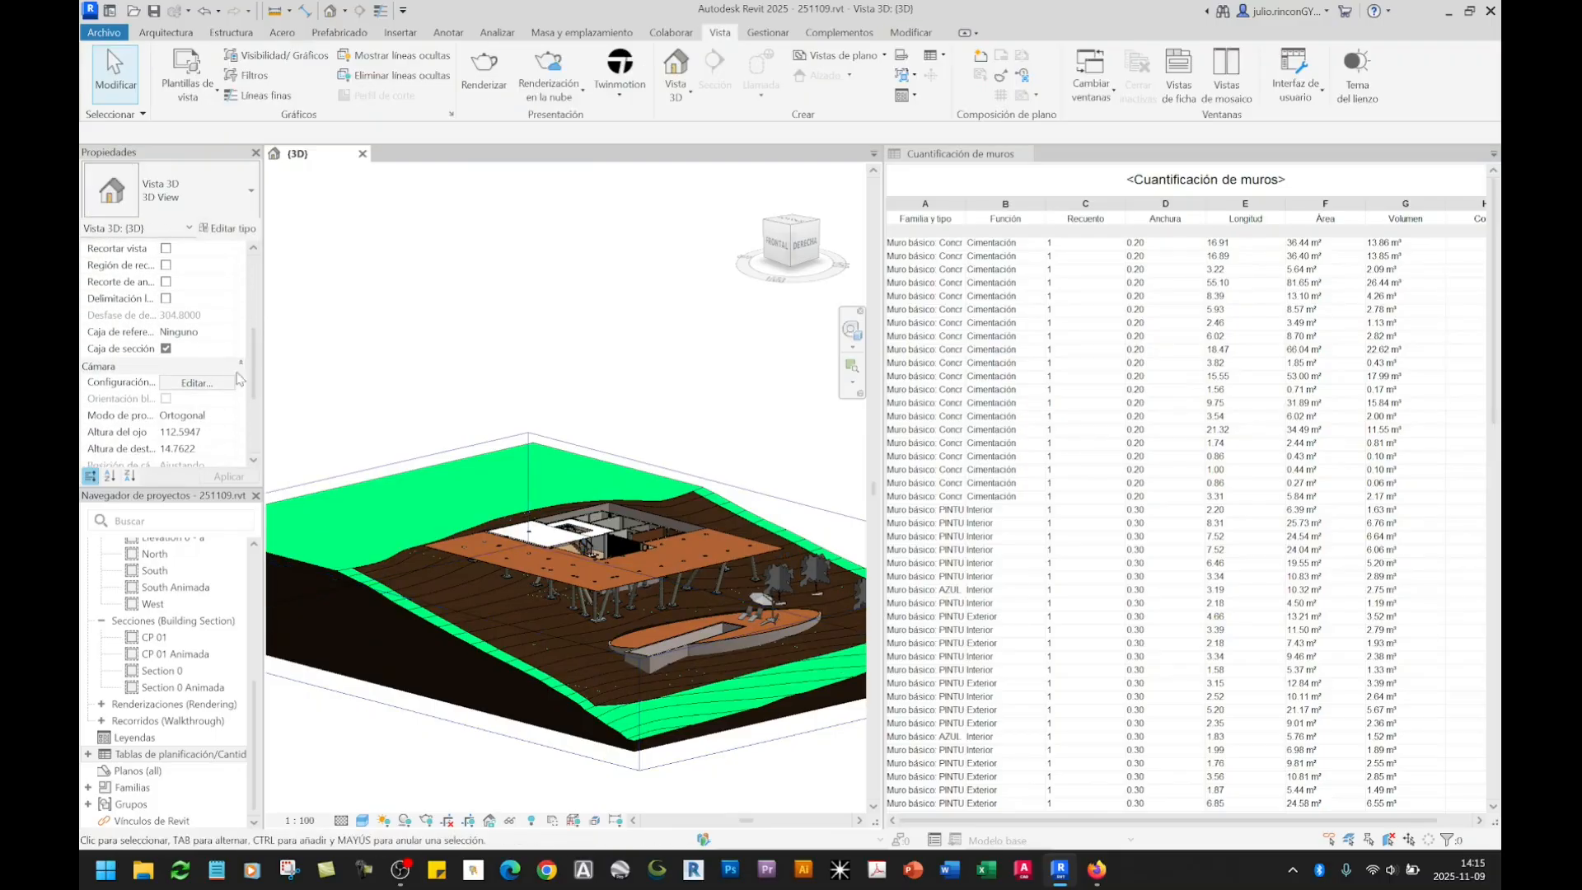
click(165, 349)
click(166, 349)
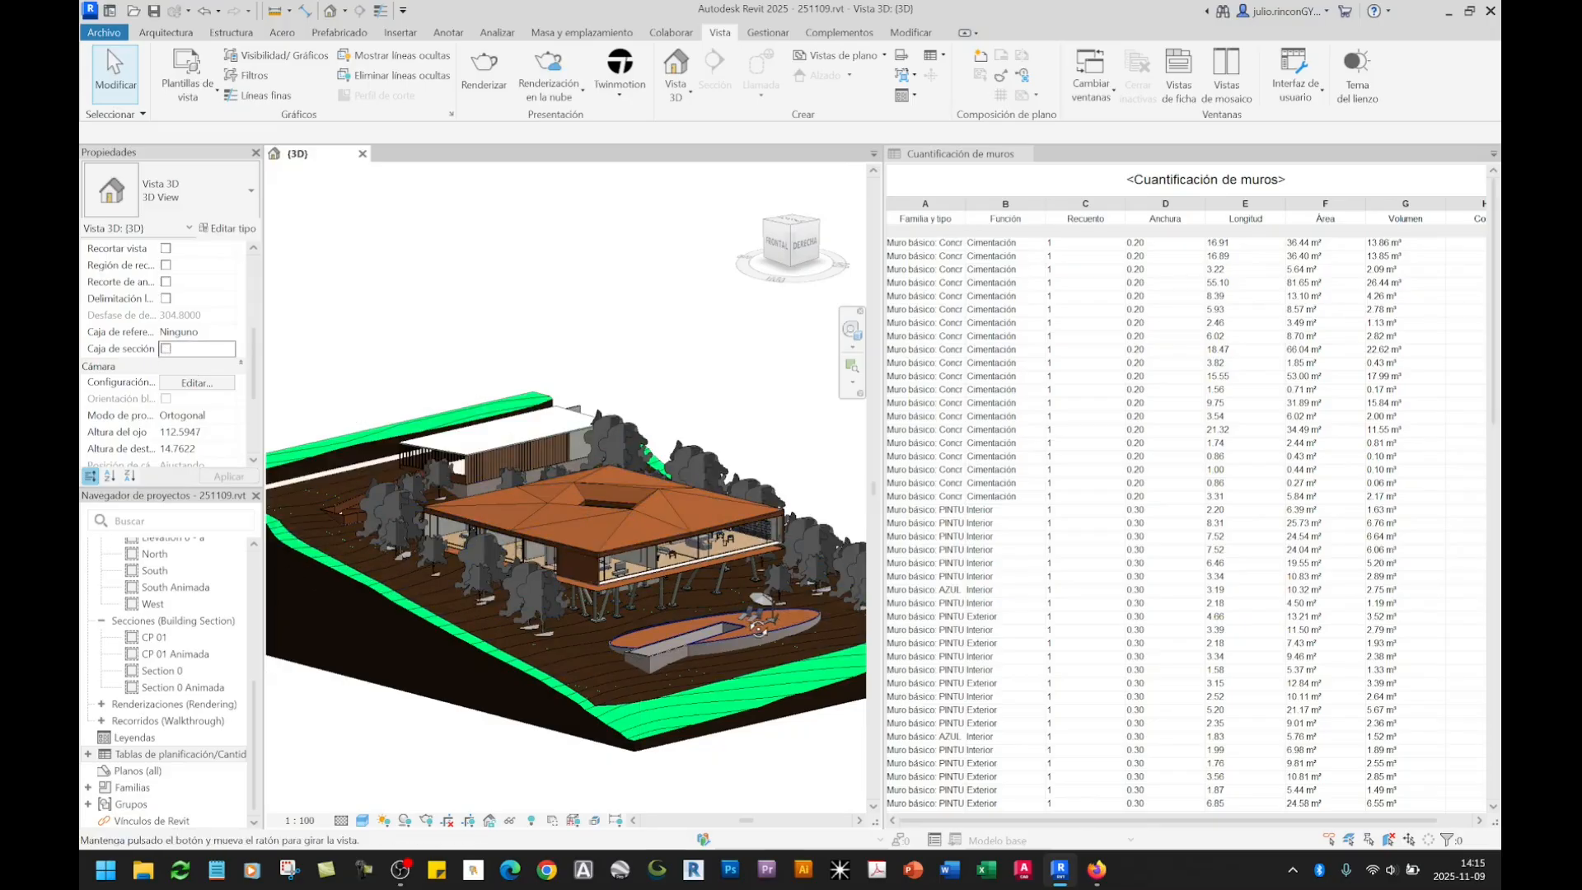
scroll(527, 627, up, 5)
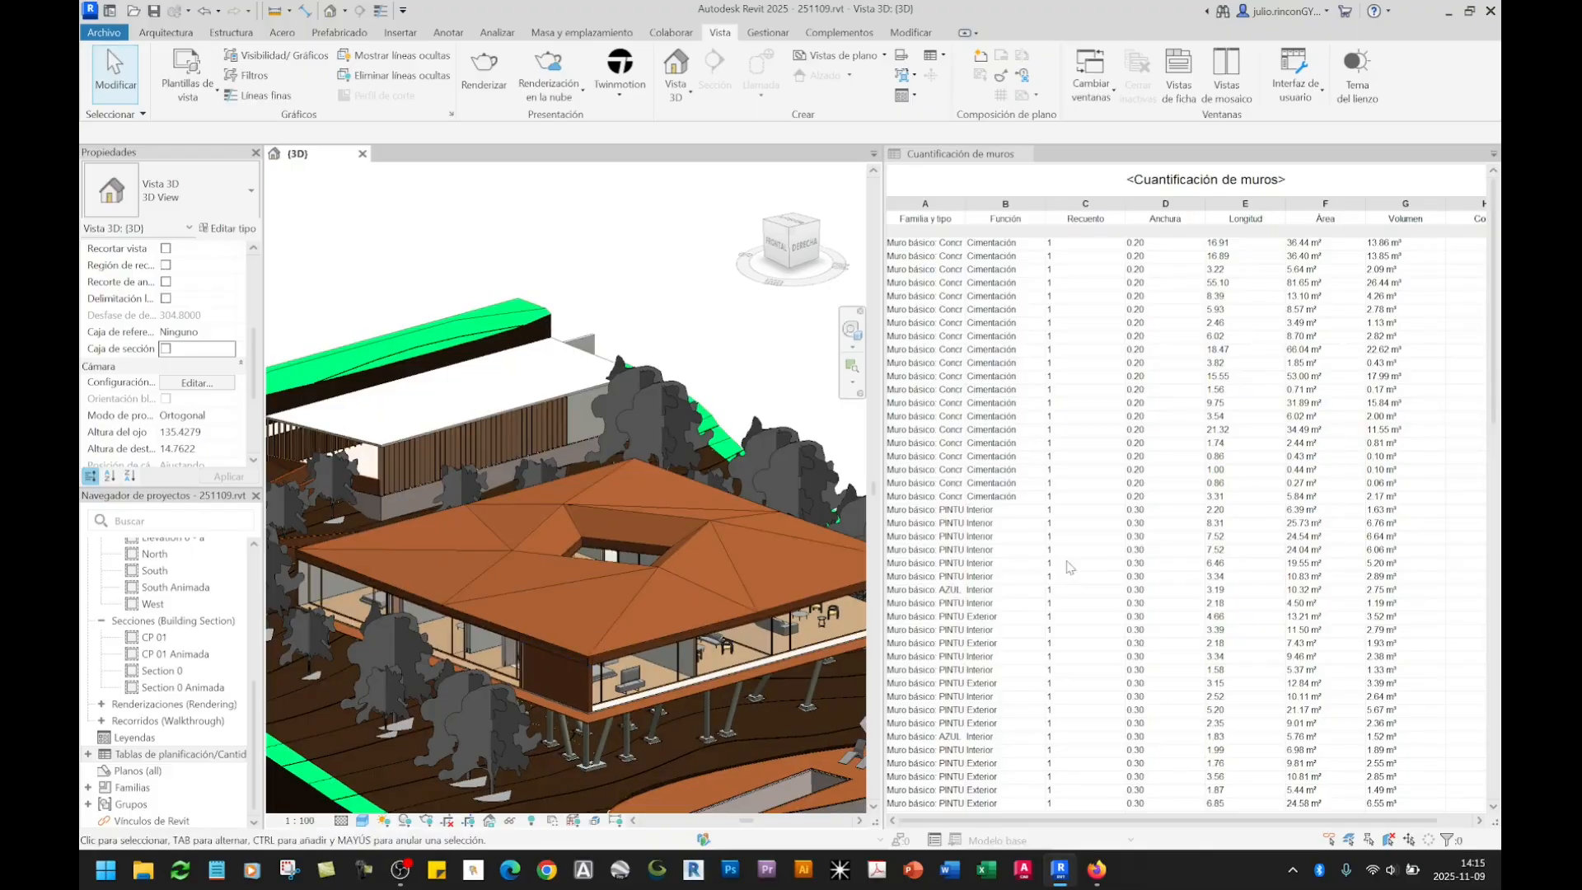
Step: Find the 5.18 m, 0.30 m thick PINTURA wall near the end of the schedule and compare its row with the one above
click(1003, 658)
scroll(1005, 659, down, 10)
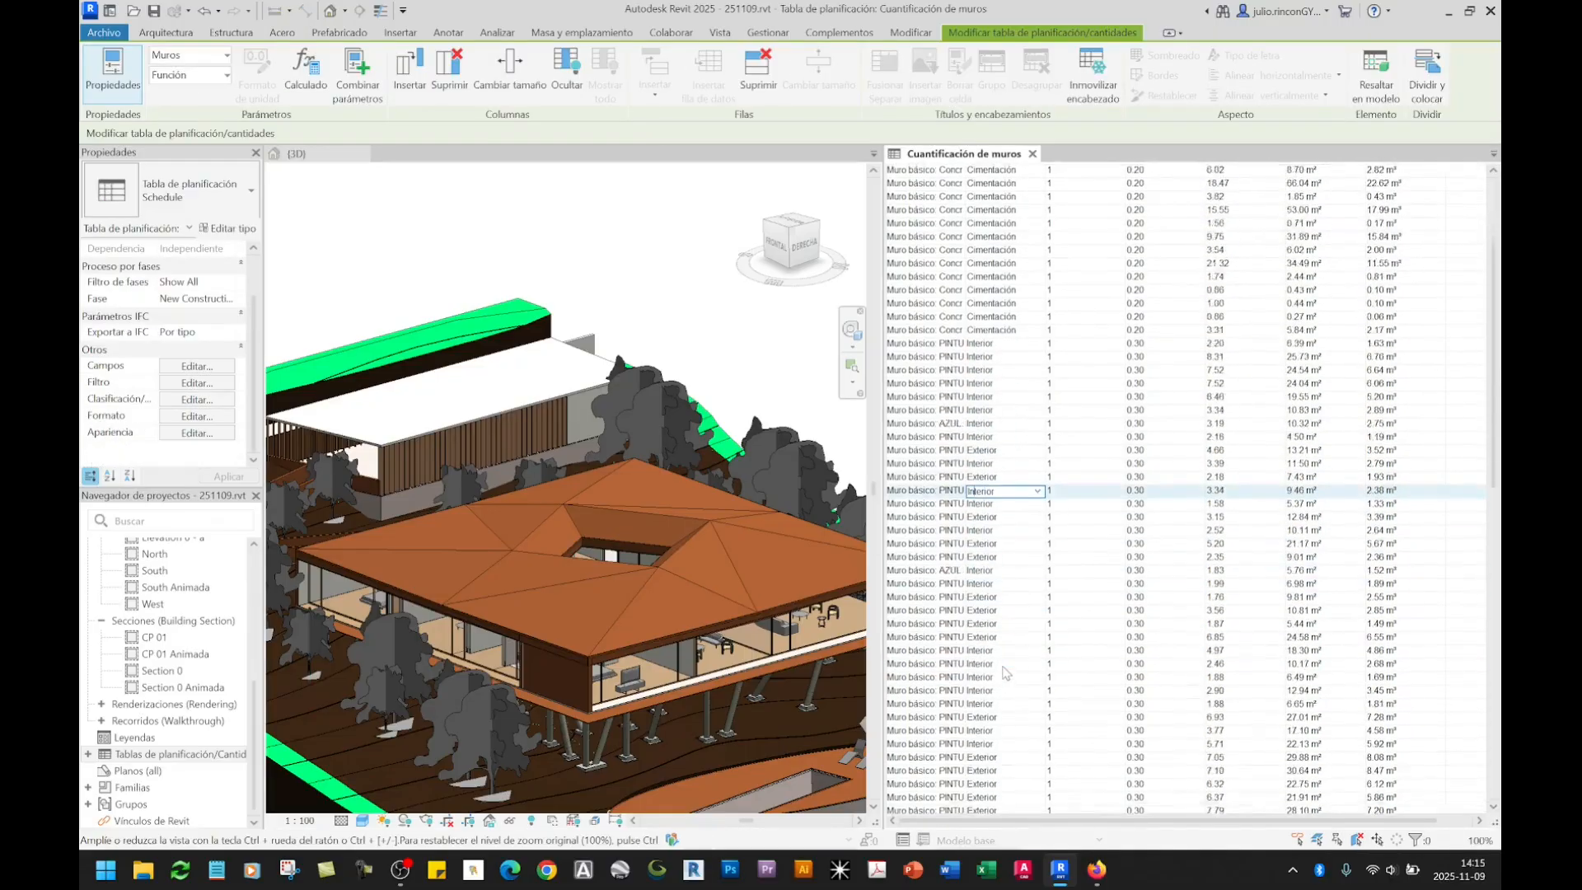
scroll(1005, 659, down, 1)
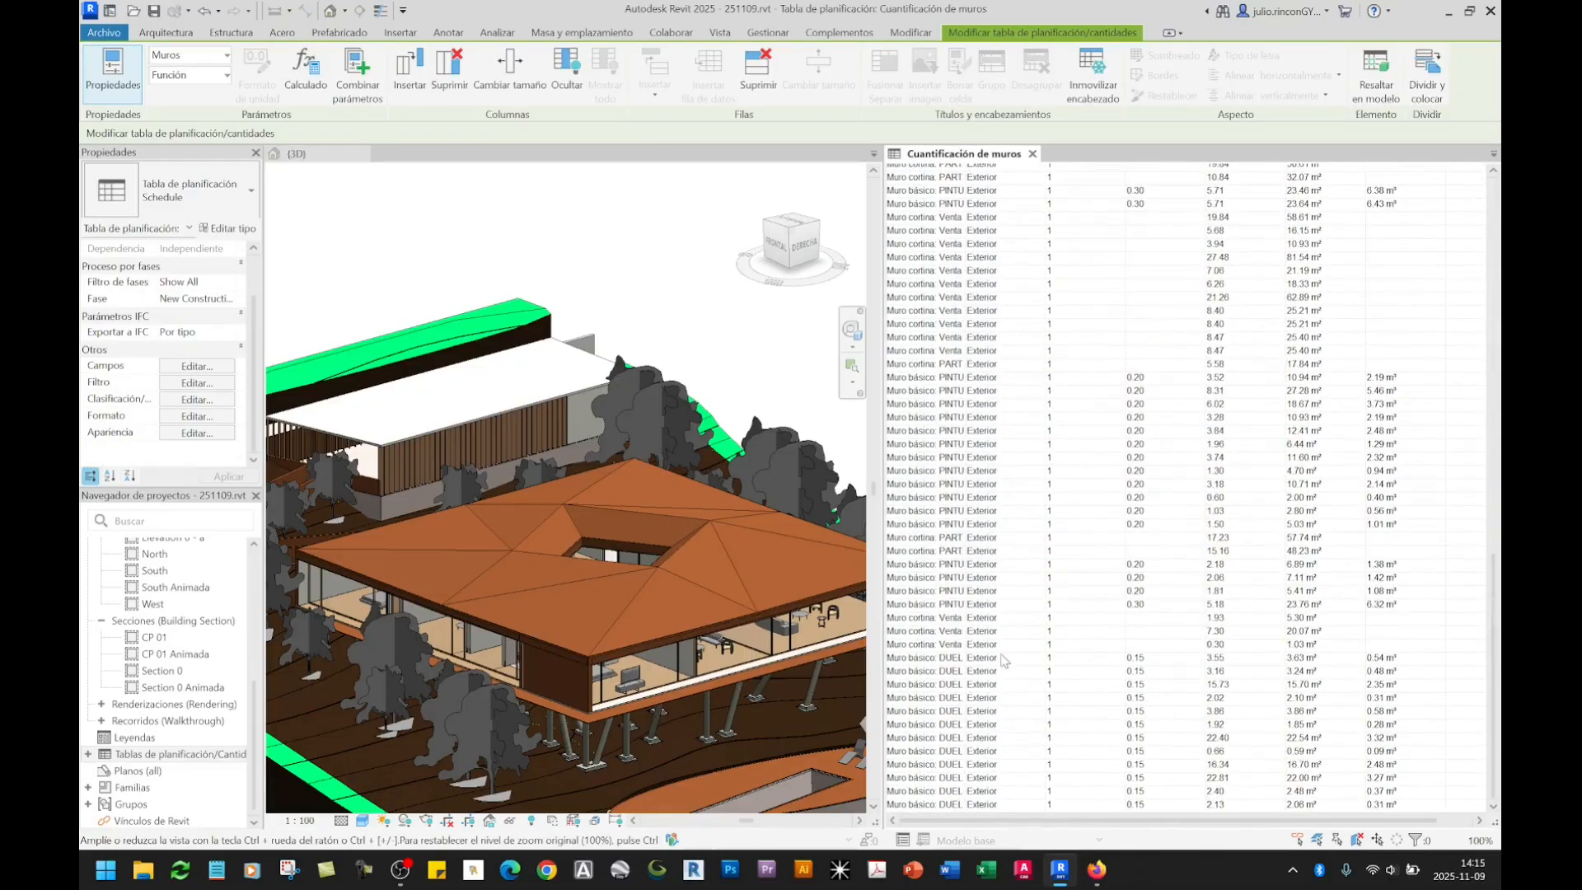
click(1000, 606)
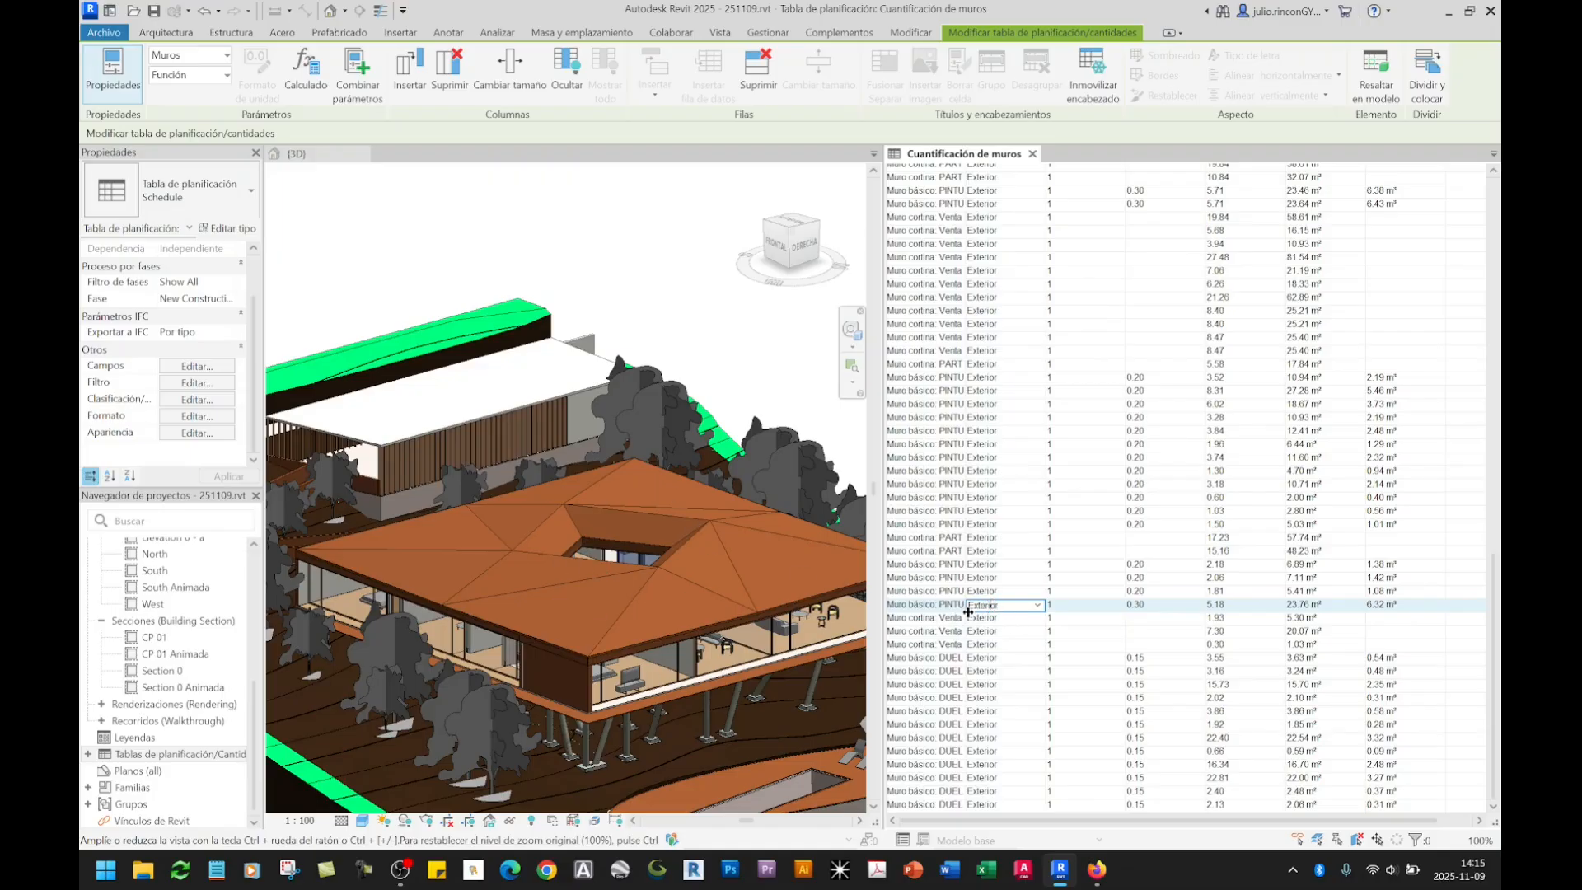
key(Up)
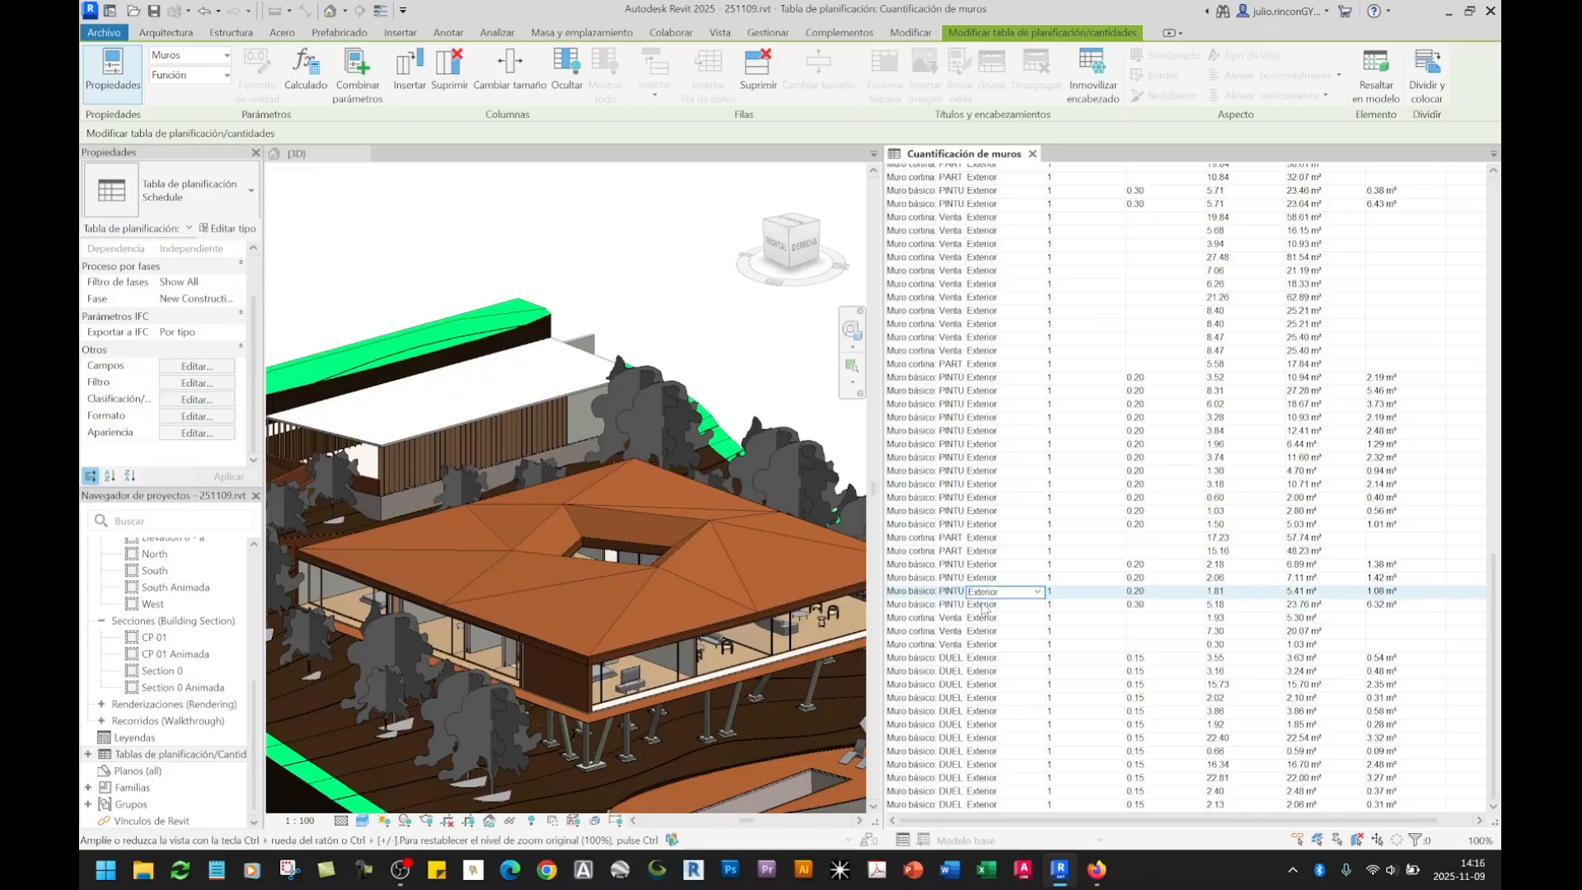
click(982, 605)
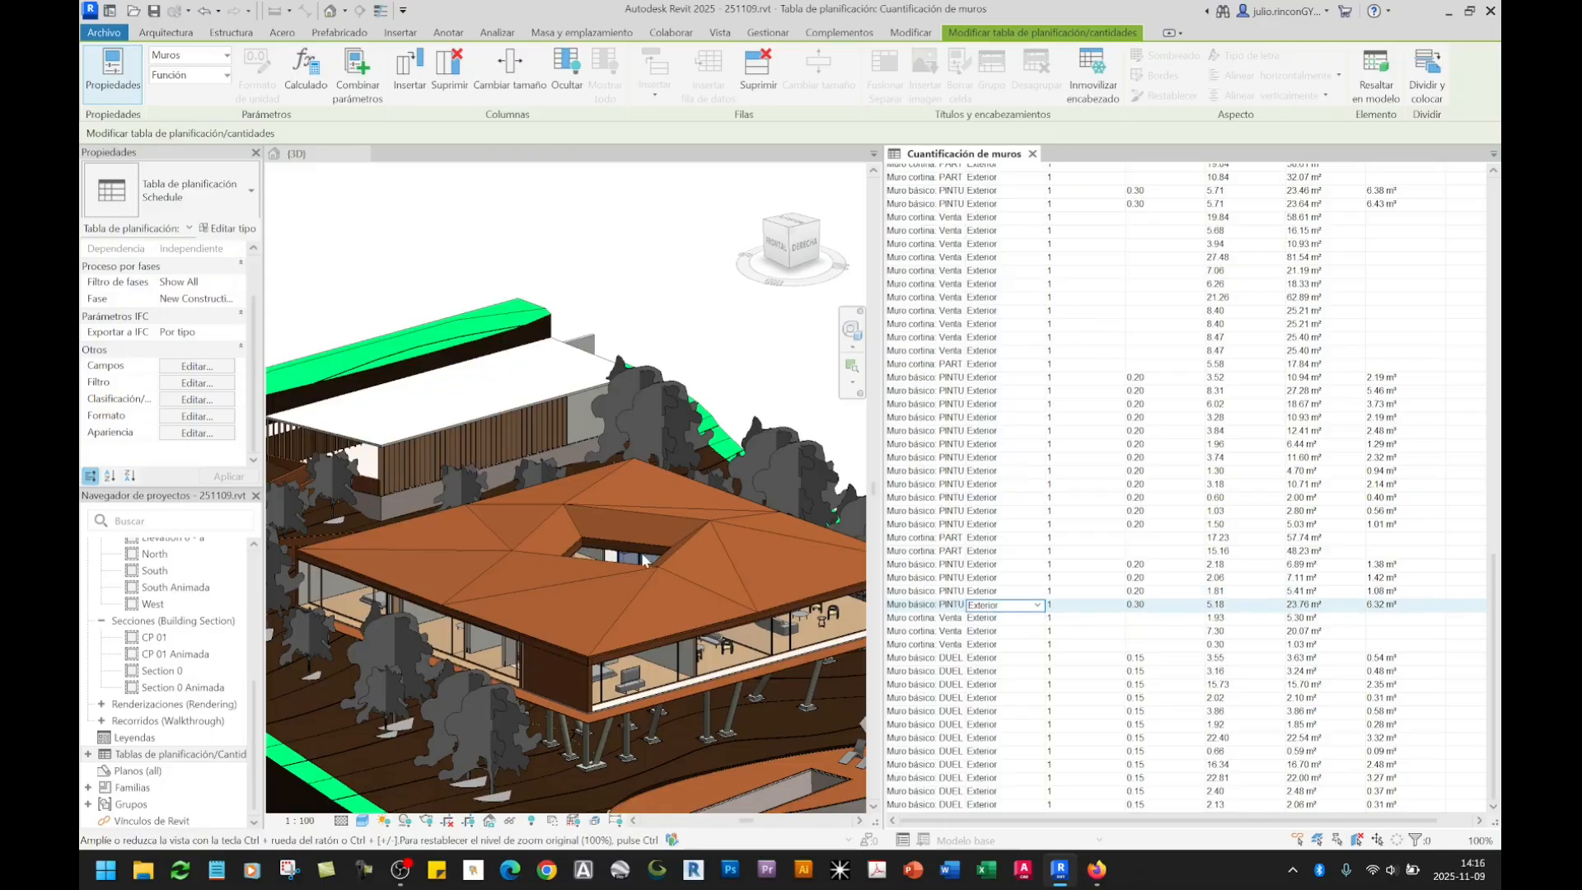
Step: Look for the 5.18 m wall through the roof opening in 3D and reselect its Función cell in the schedule
scroll(645, 562, up, 4)
click(1001, 592)
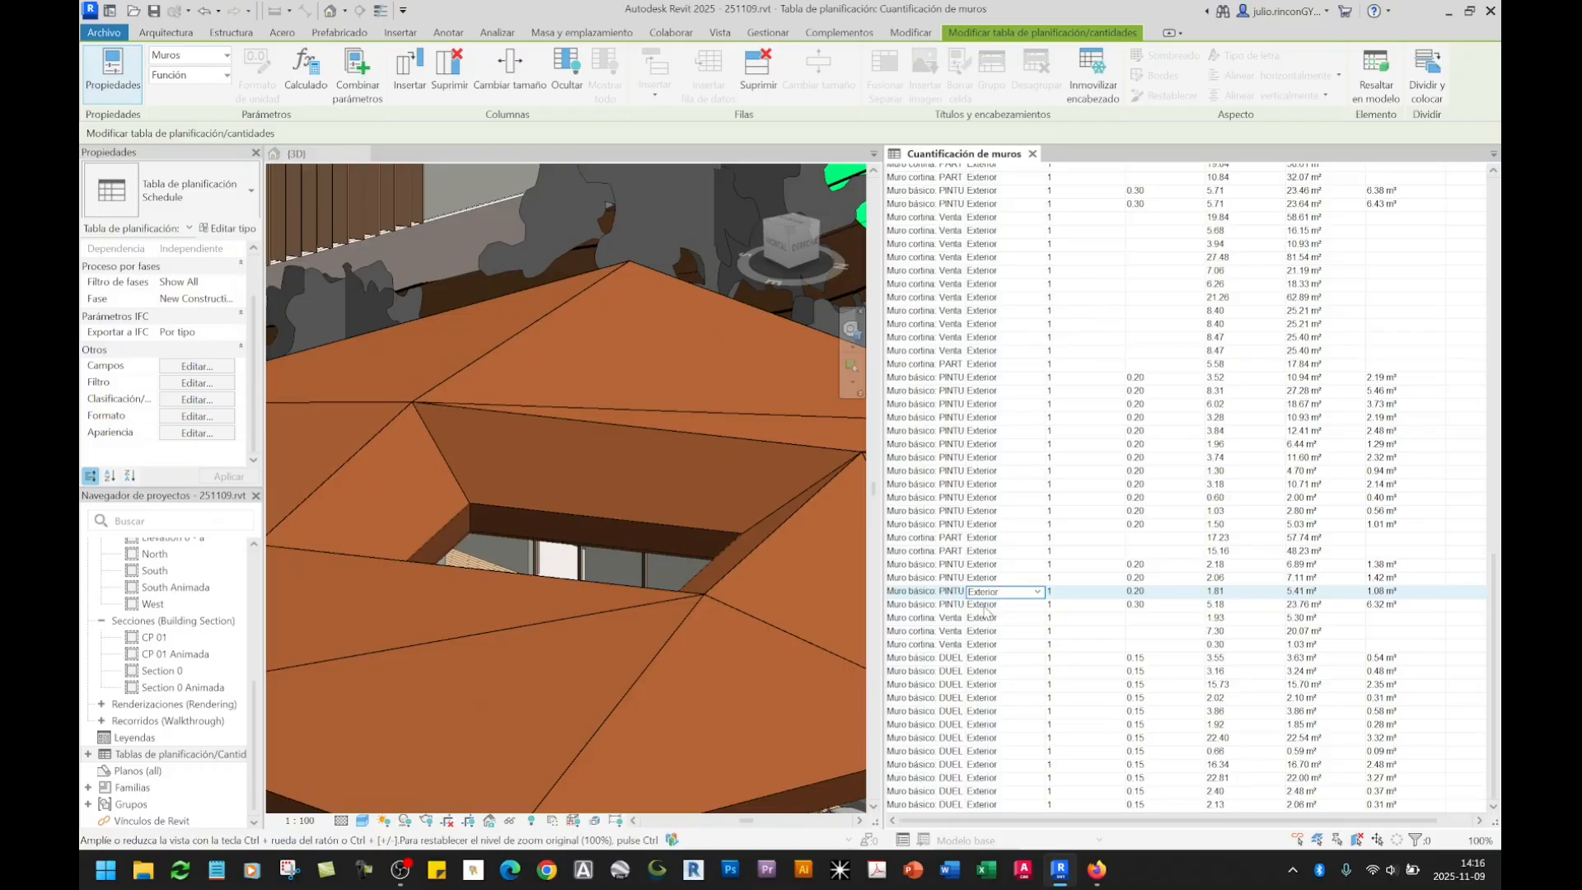
click(985, 608)
scroll(575, 583, down, 5)
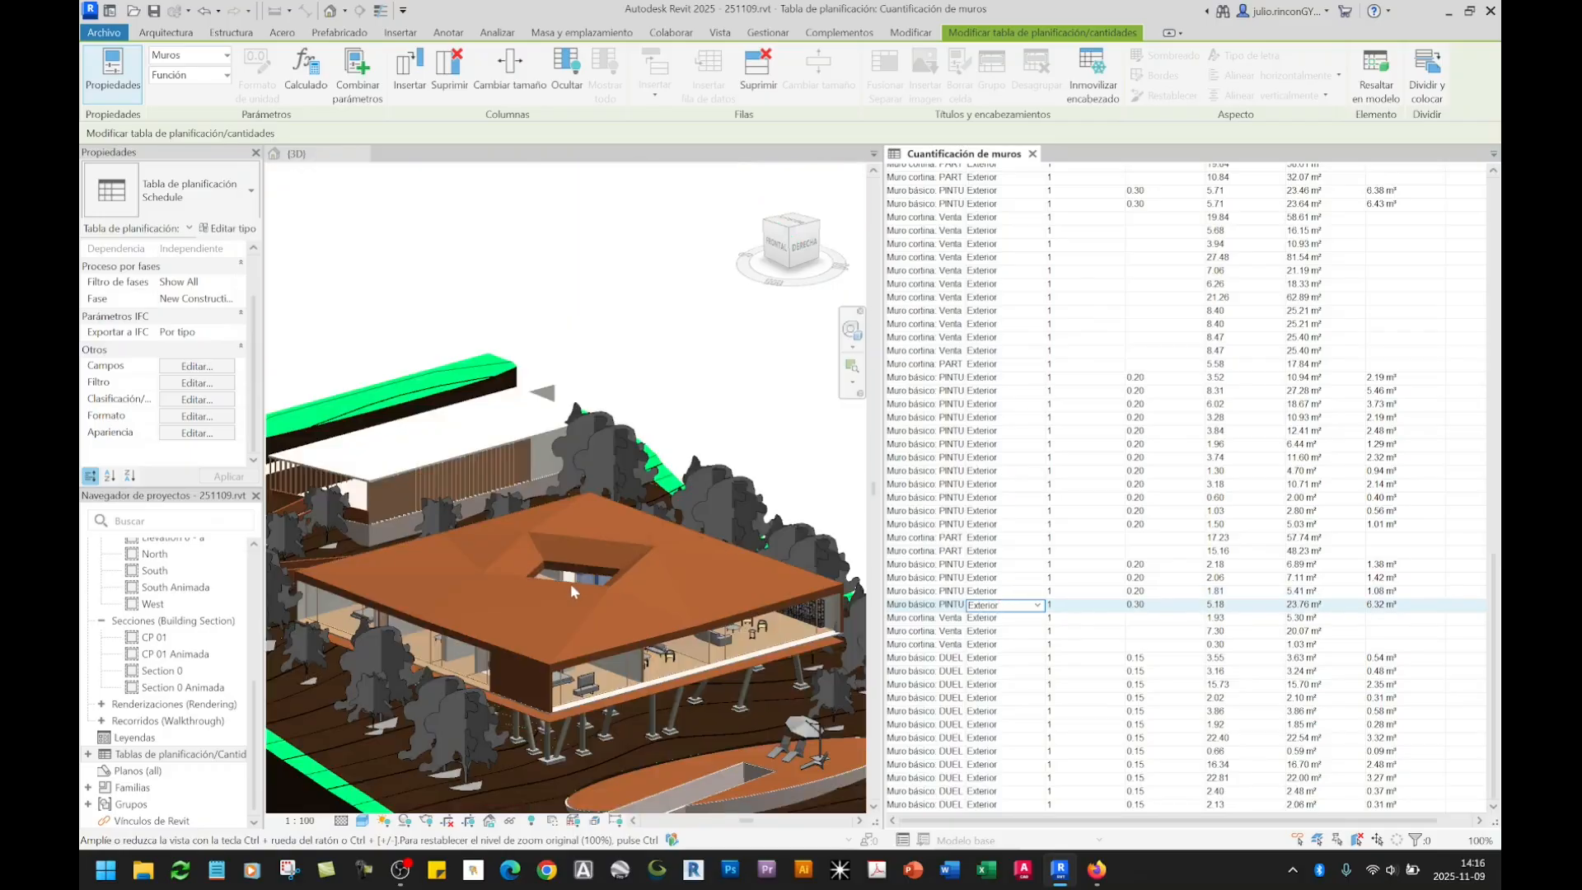
scroll(600, 590, up, 3)
click(590, 592)
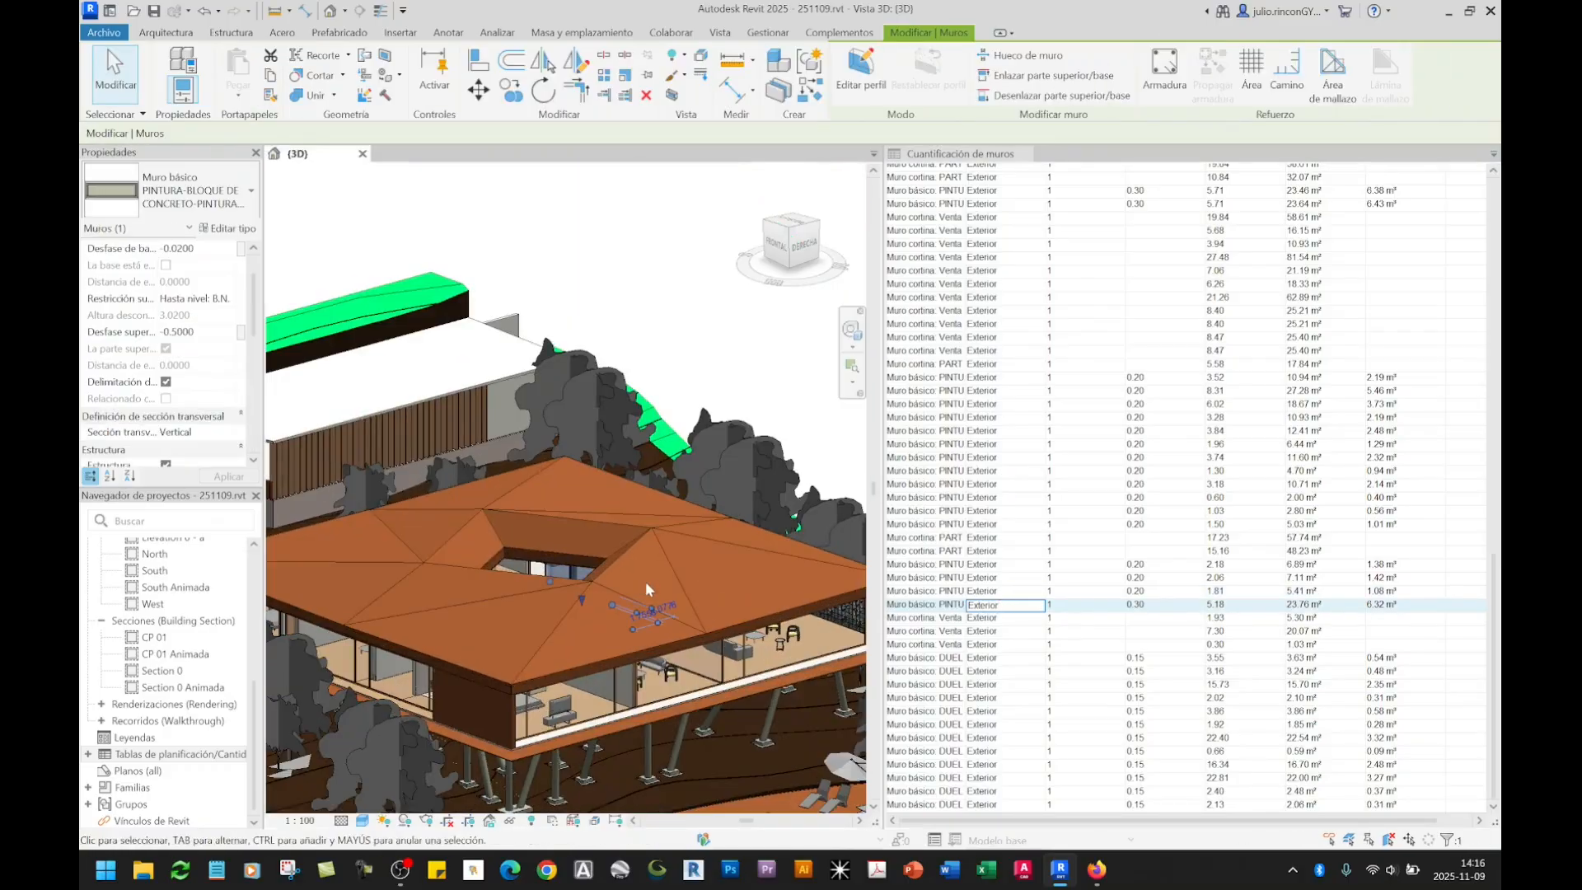
click(987, 606)
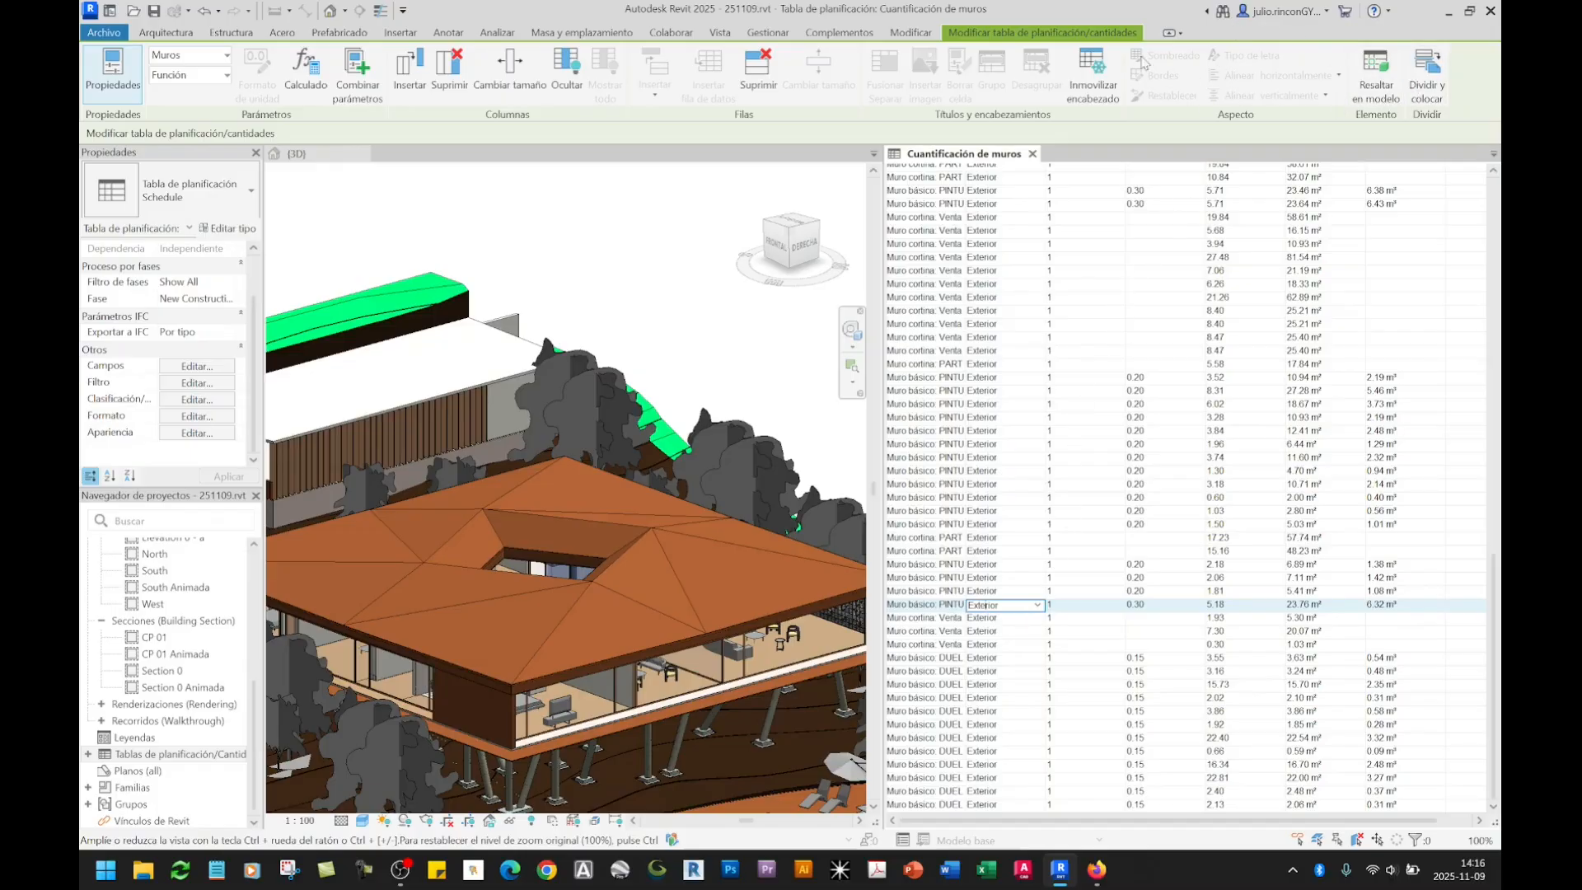
Step: Highlight the 5.18 m wall in the model, extending the search to closed views, and examine it in the floor plans
click(1375, 95)
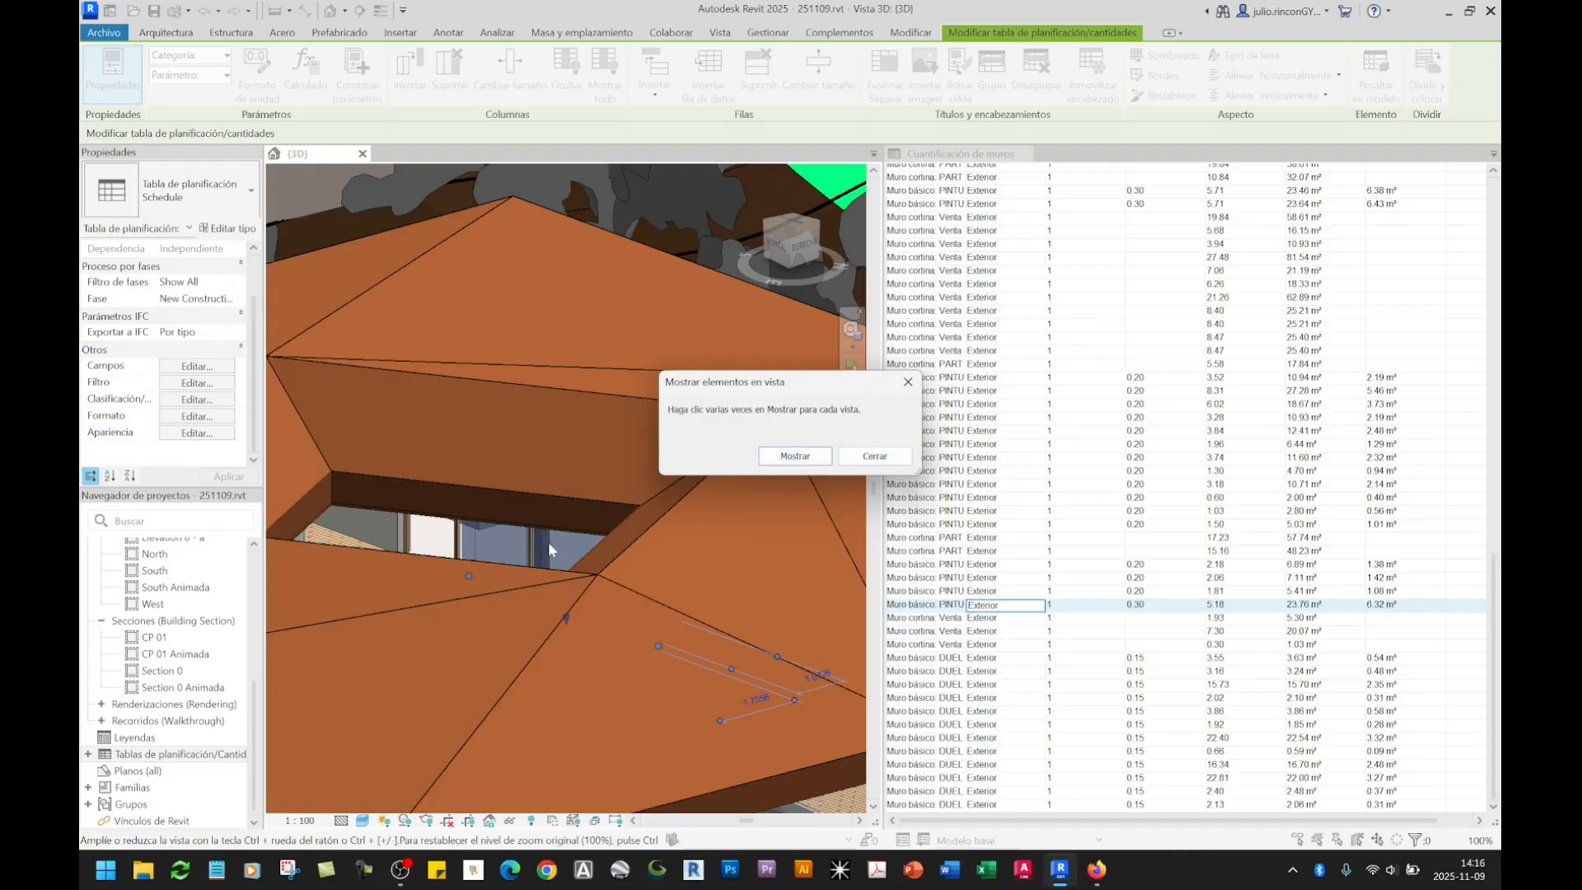
click(794, 458)
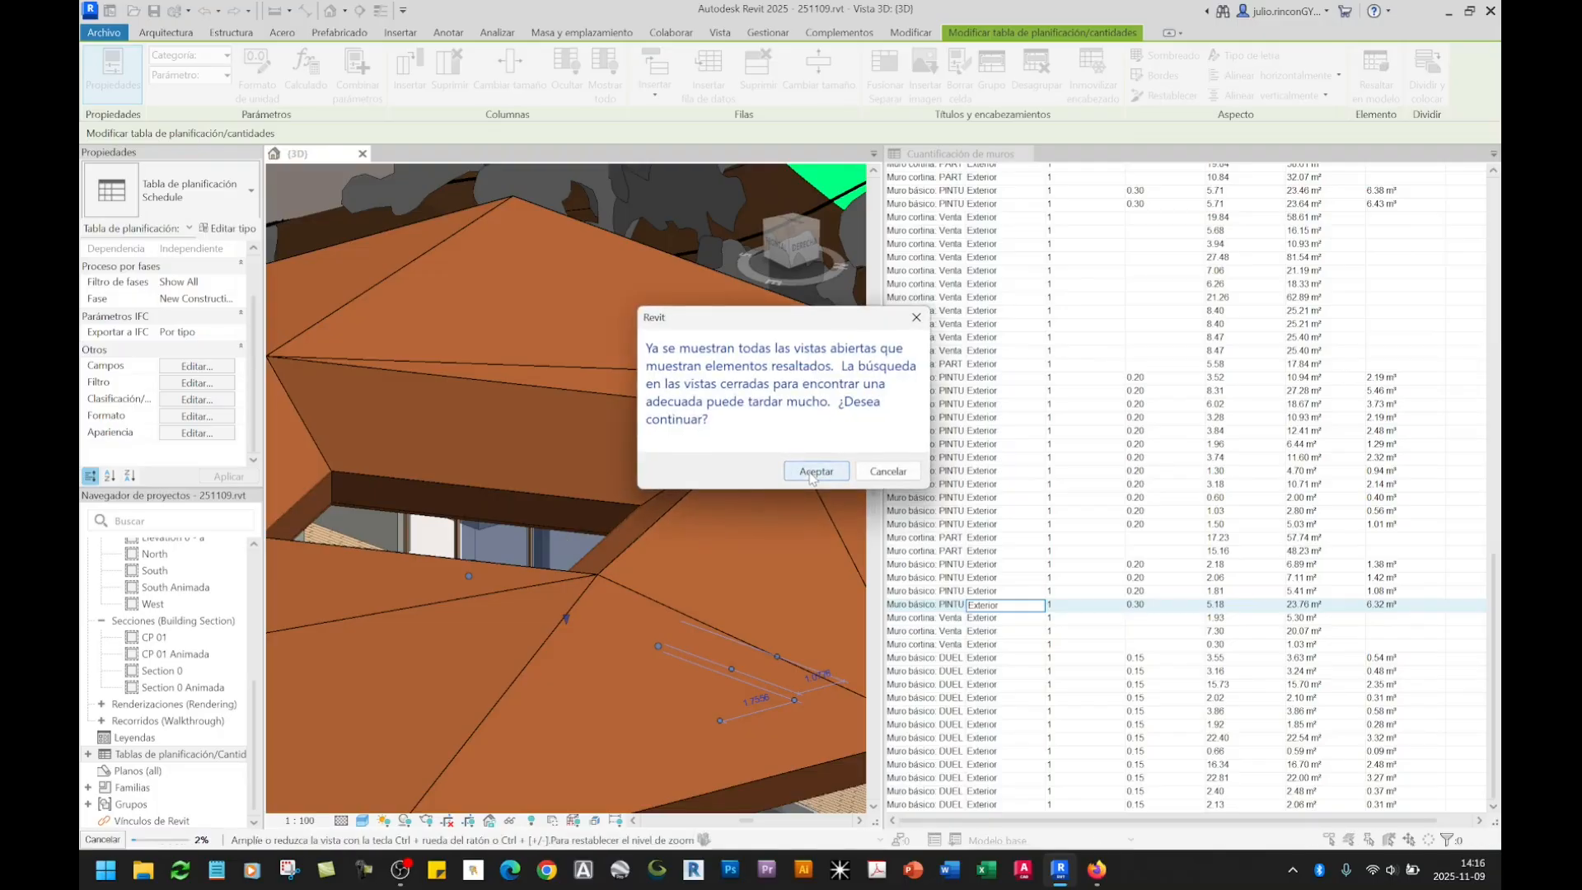
click(815, 472)
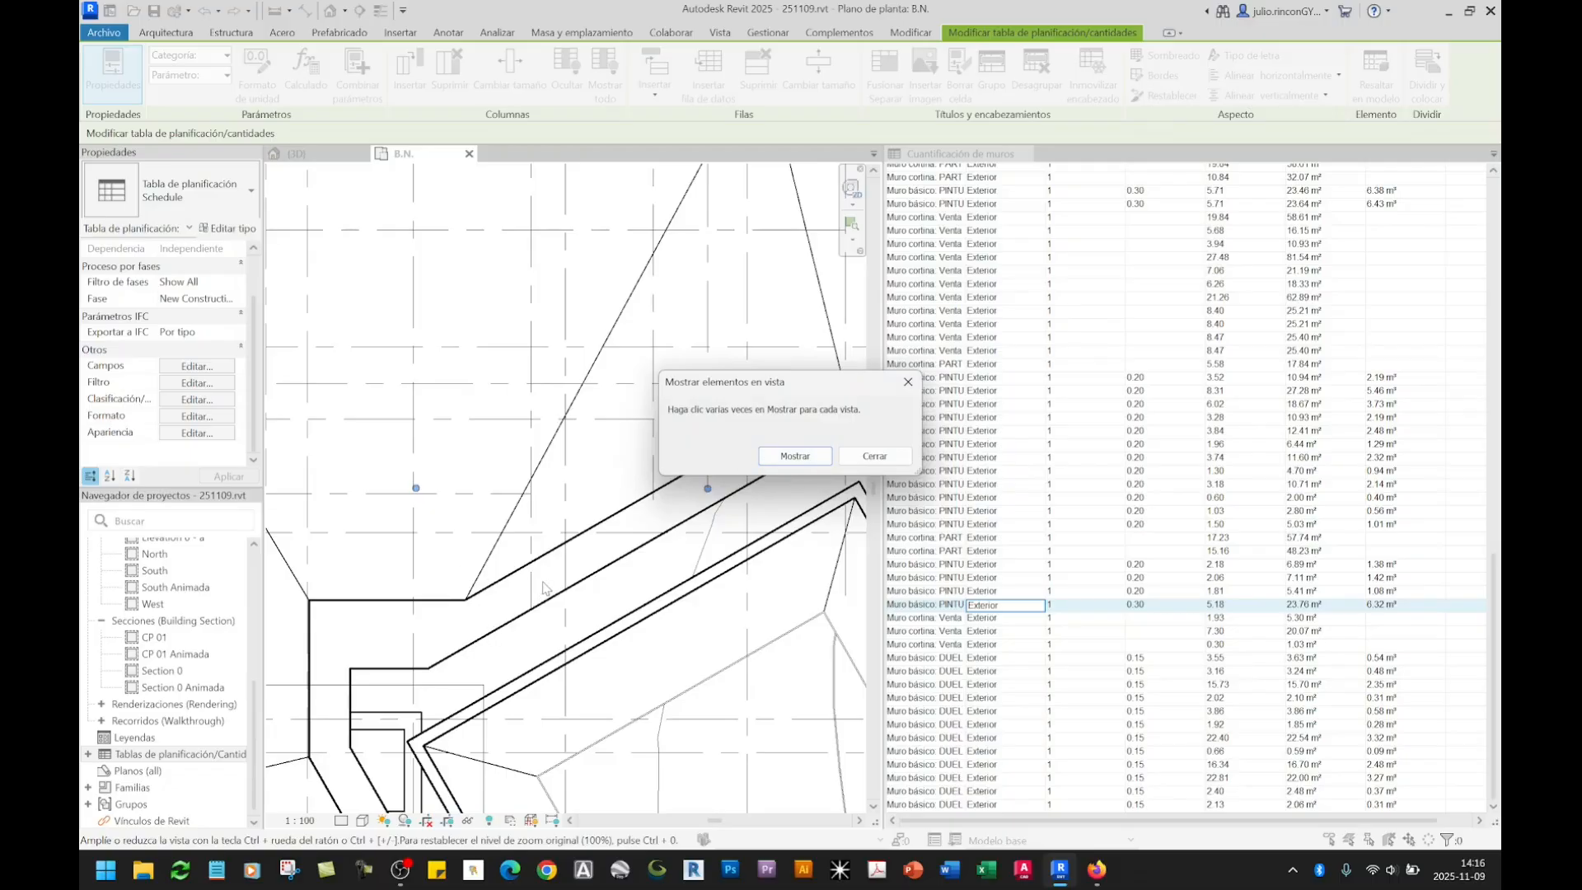
click(792, 458)
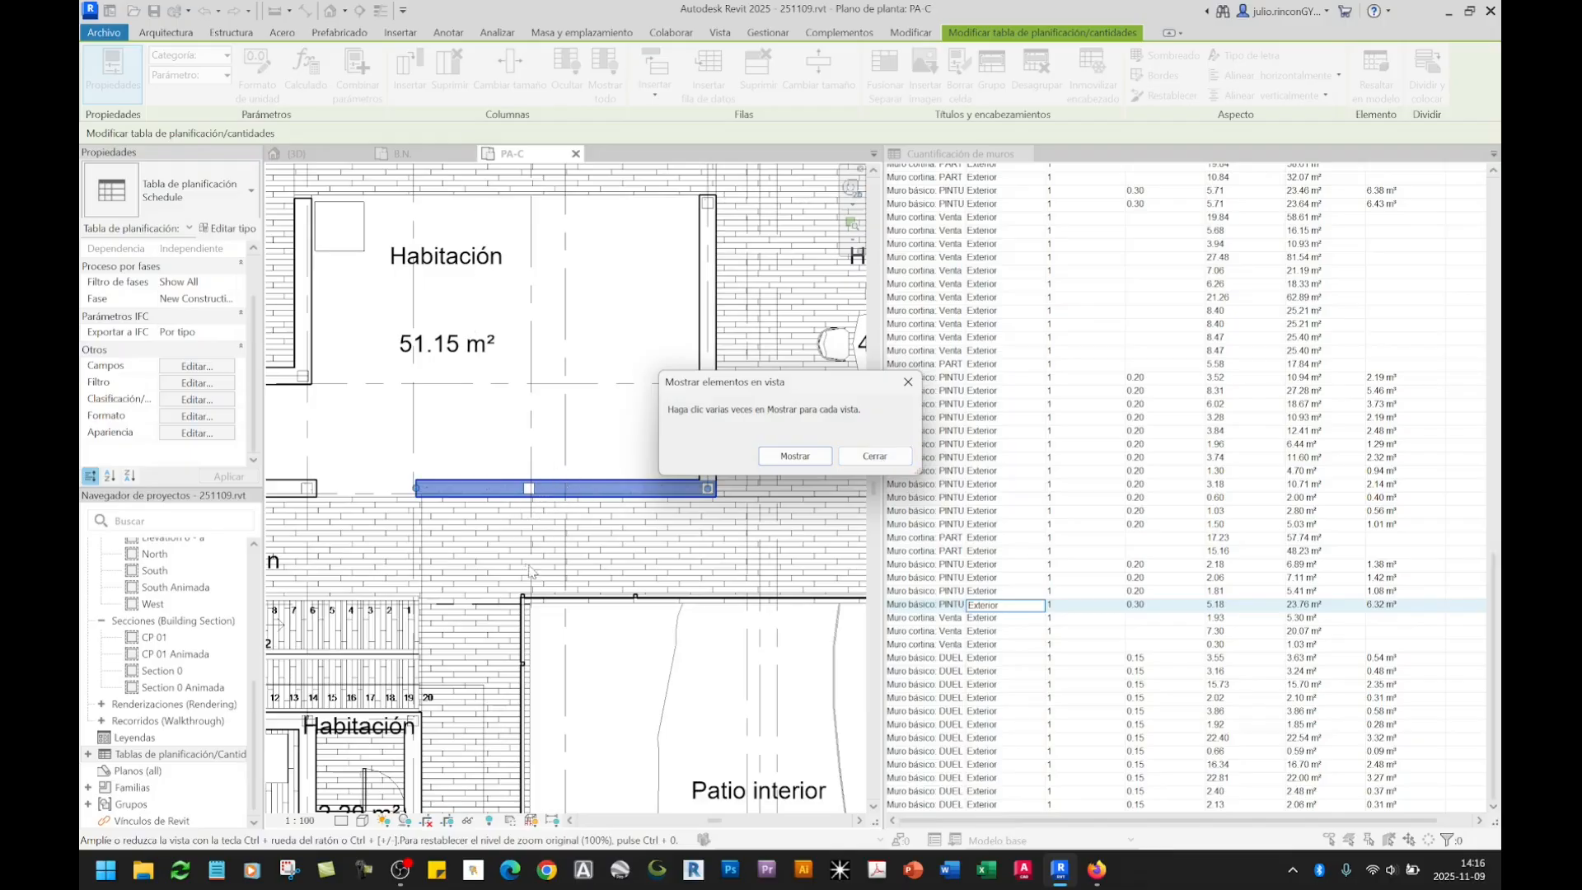
click(795, 457)
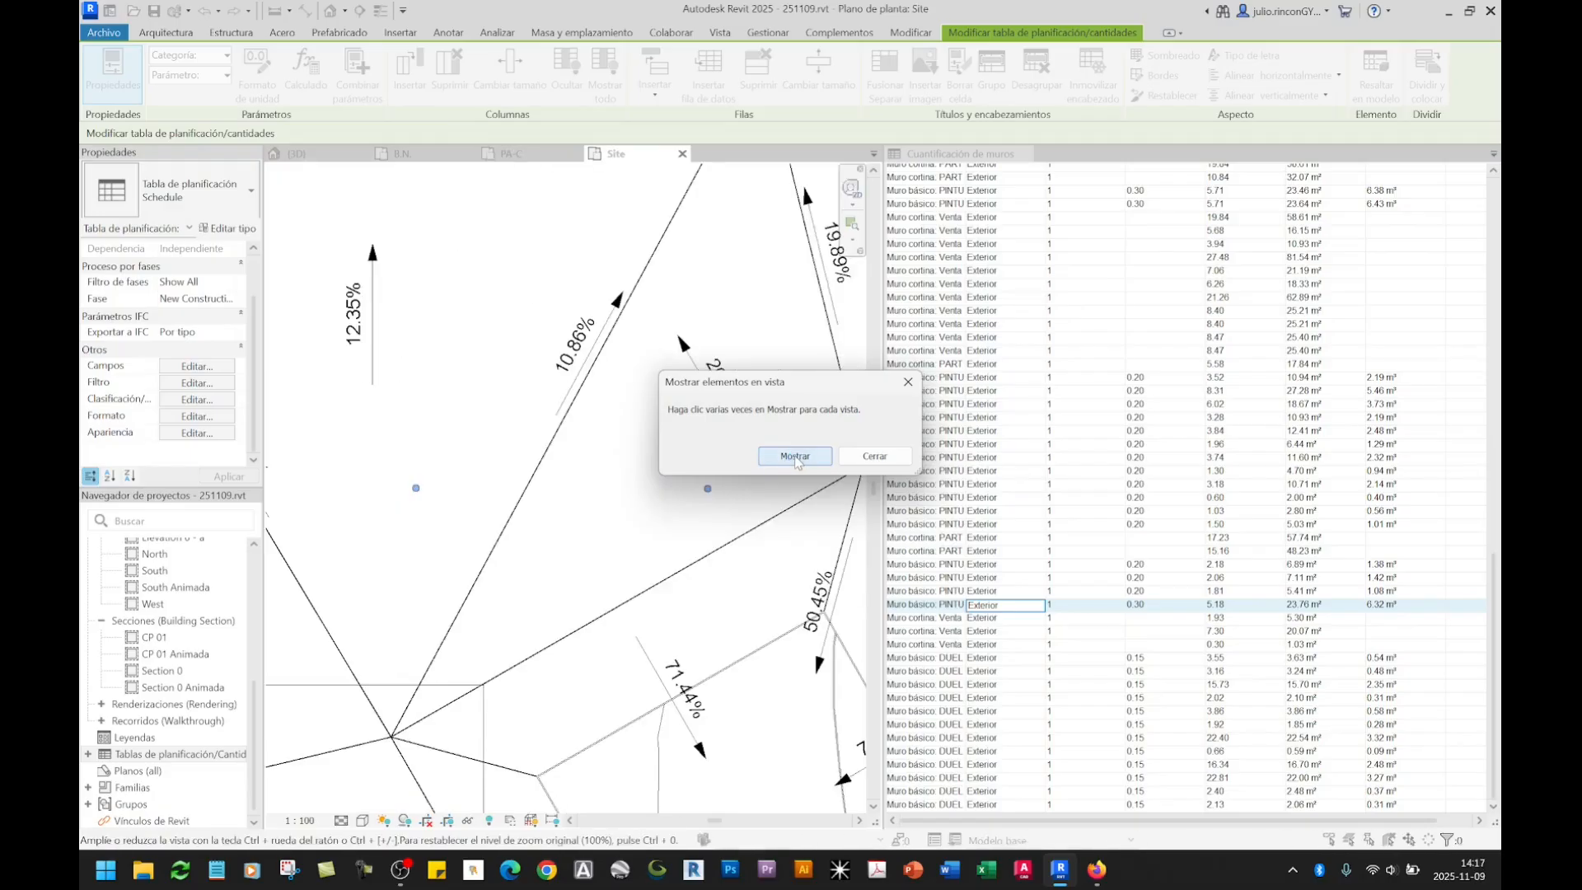
click(795, 458)
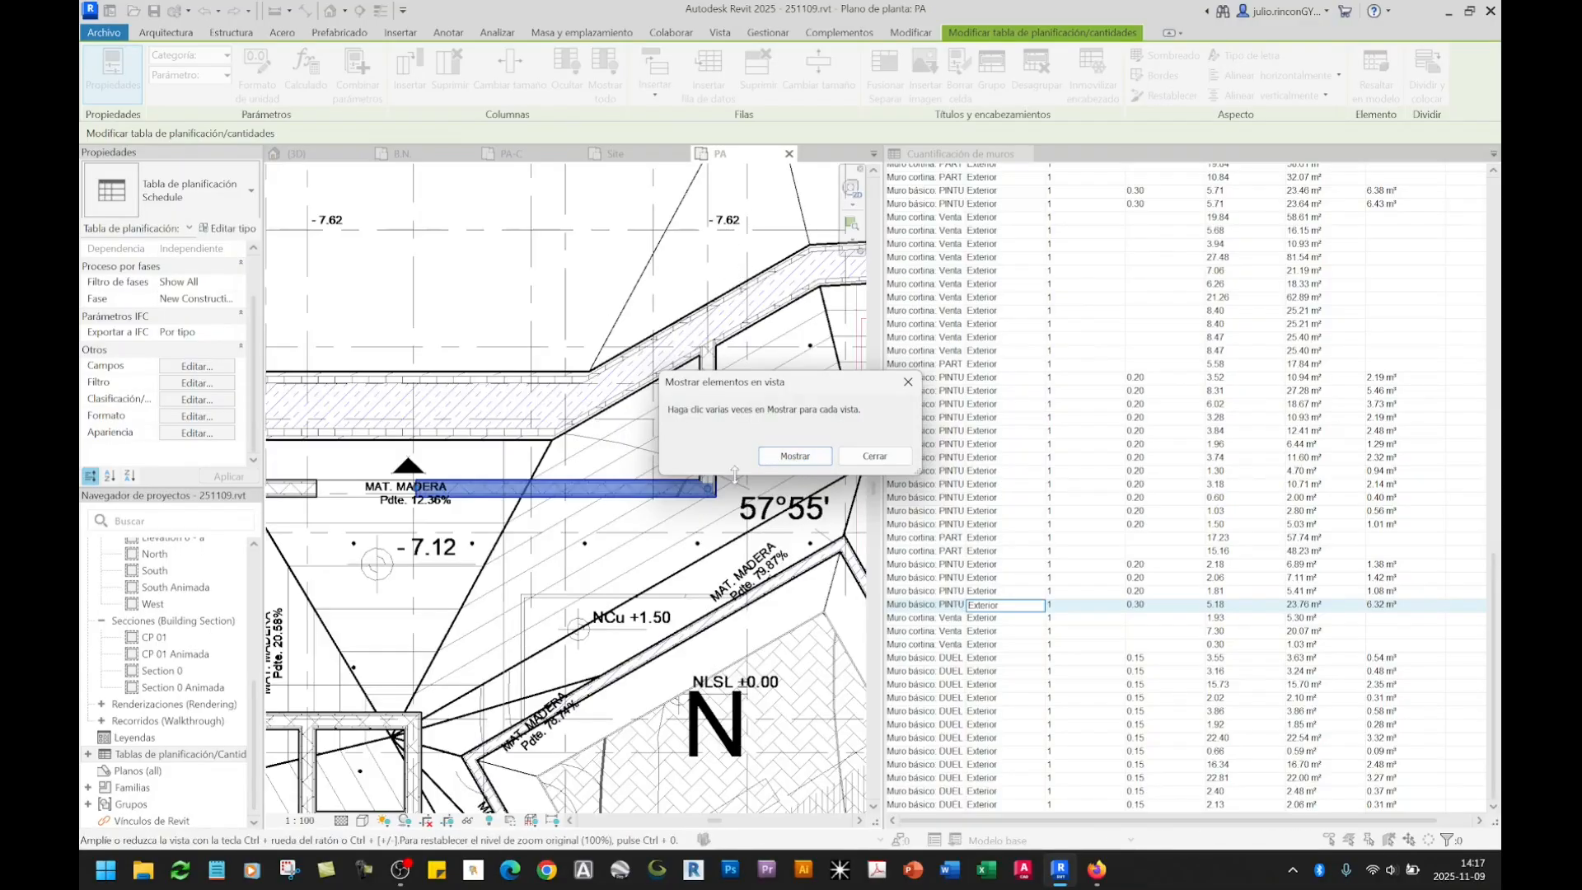
click(774, 458)
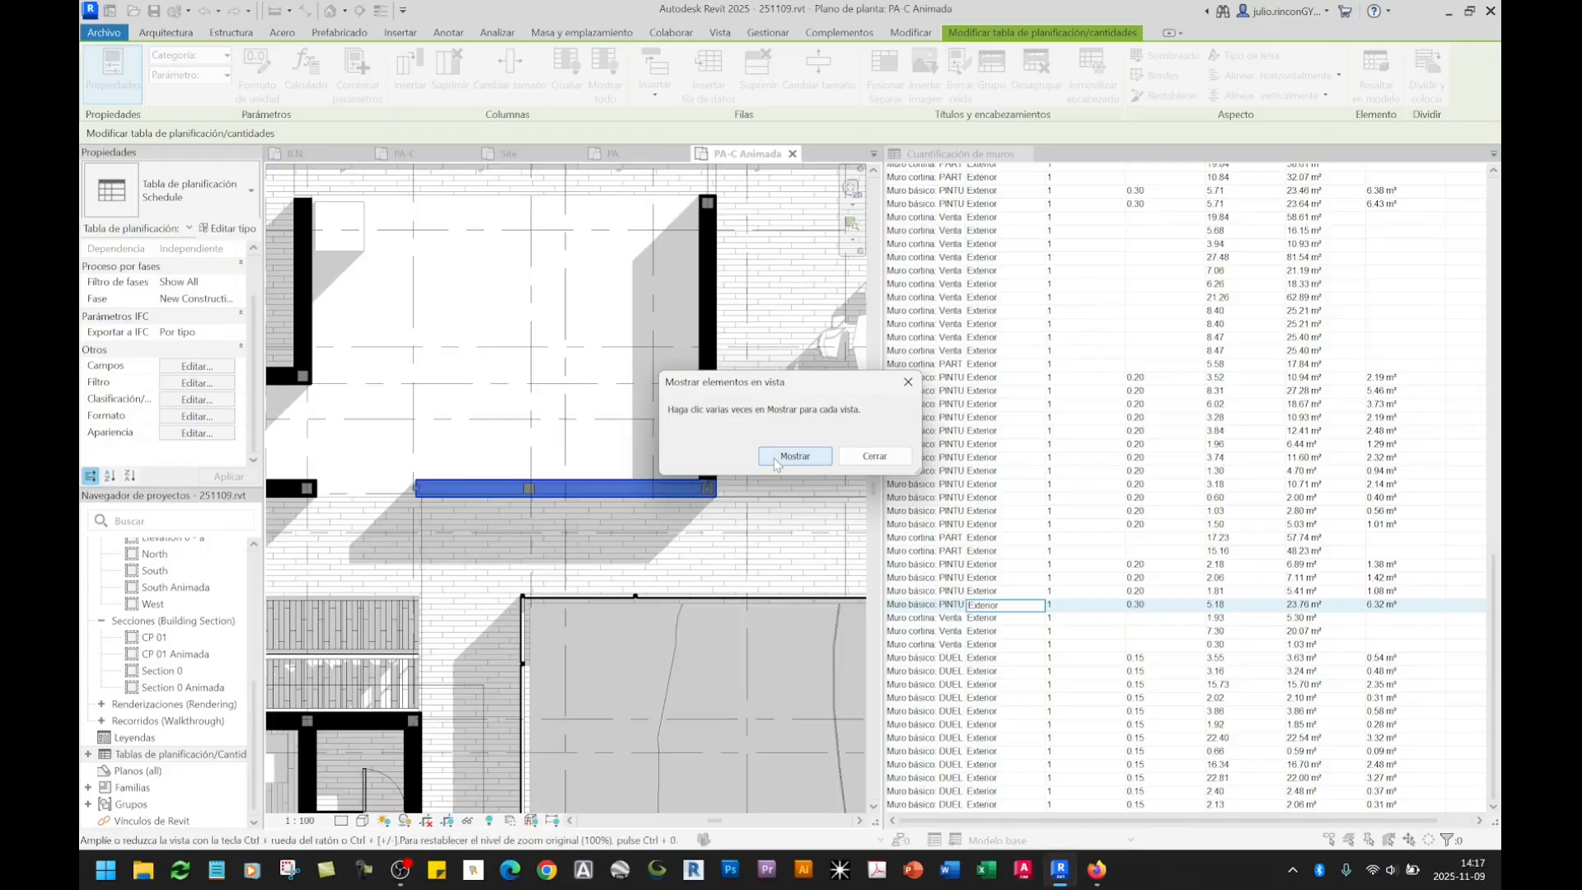
Step: Show the 5.18 m wall in the ceiling plans, elevations and Section 0, and end the search across views
click(775, 458)
click(775, 458)
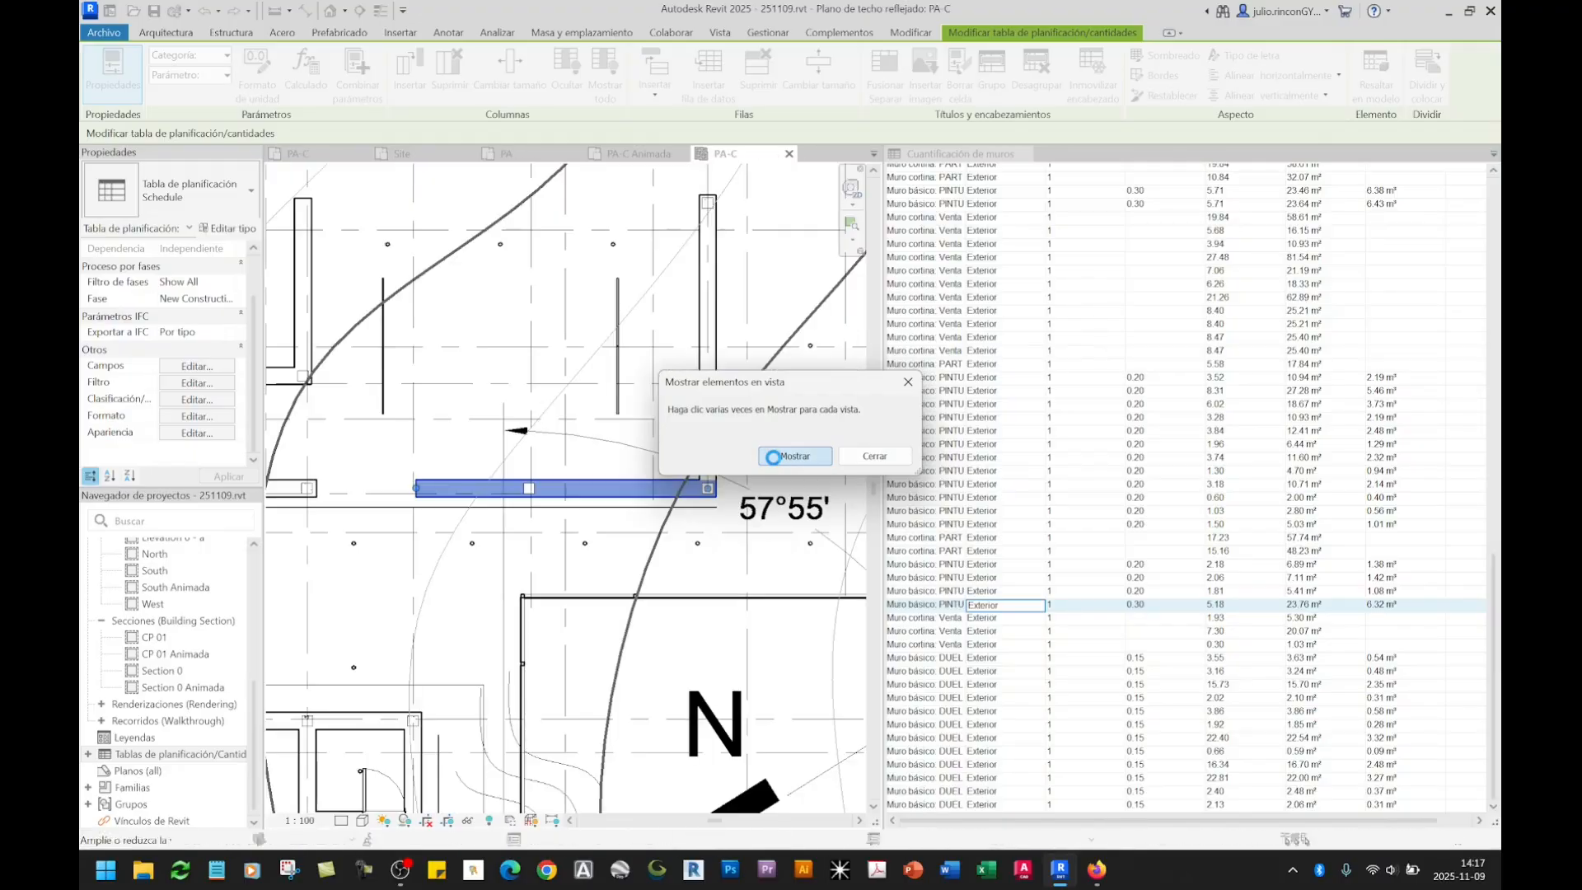
click(774, 458)
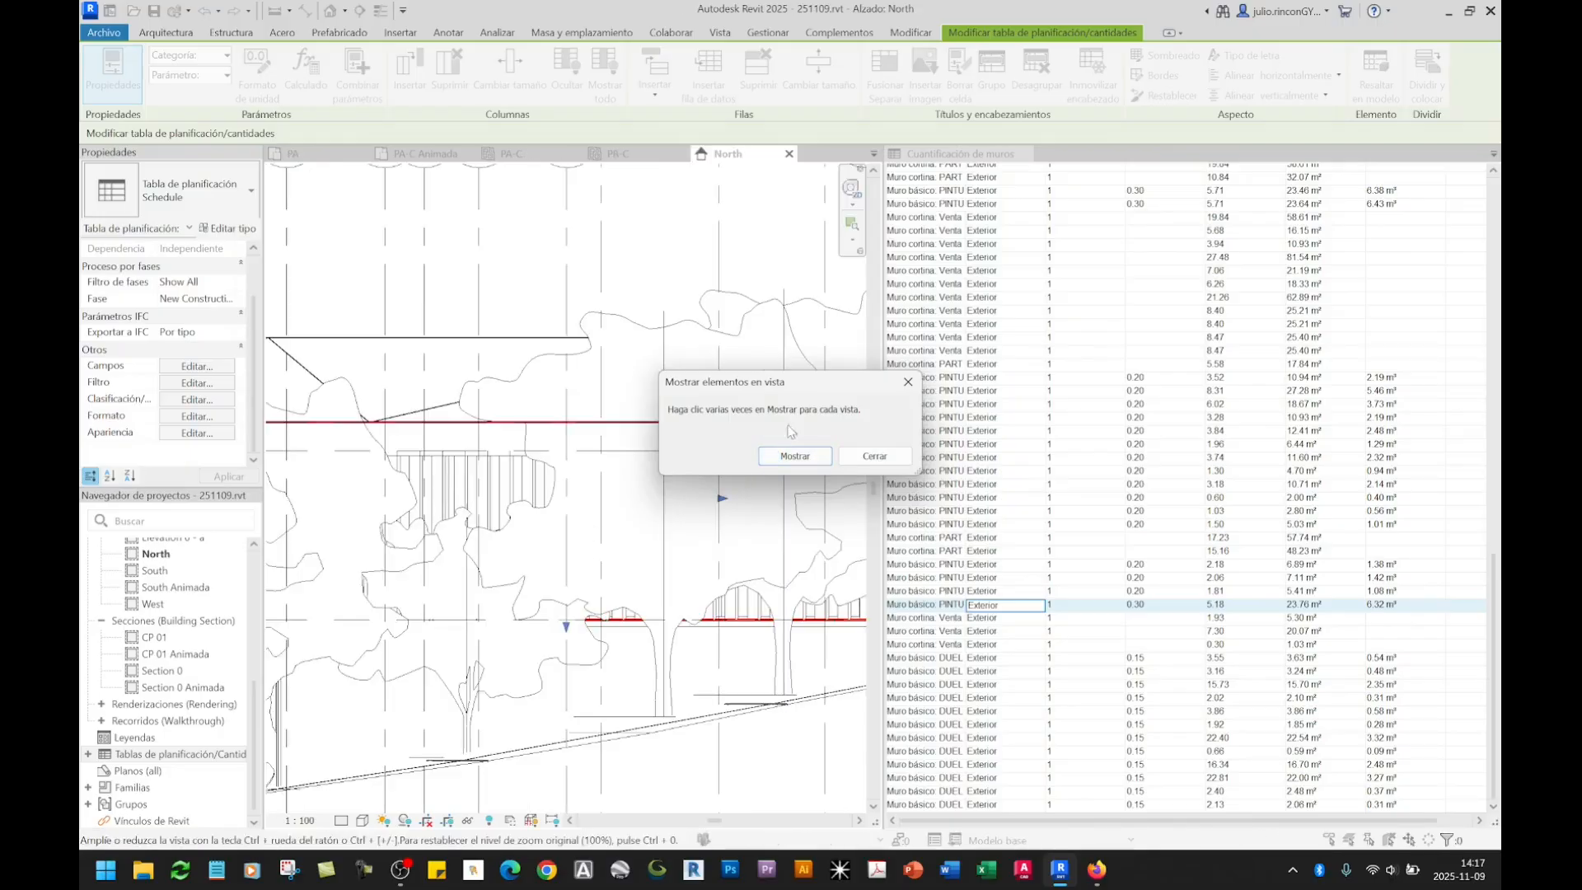
click(793, 458)
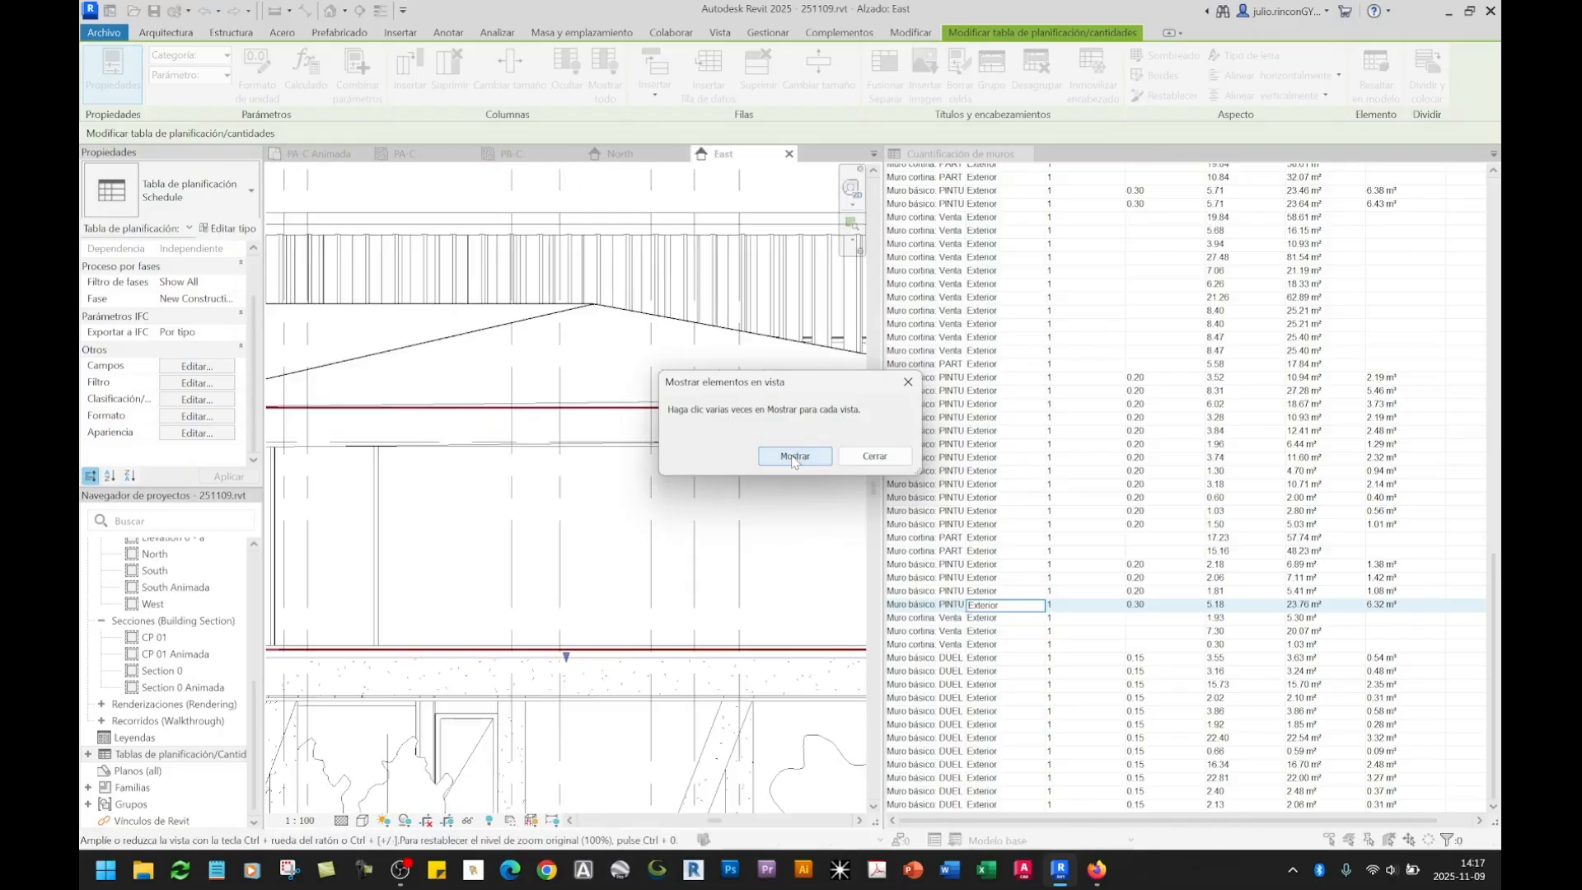
click(793, 458)
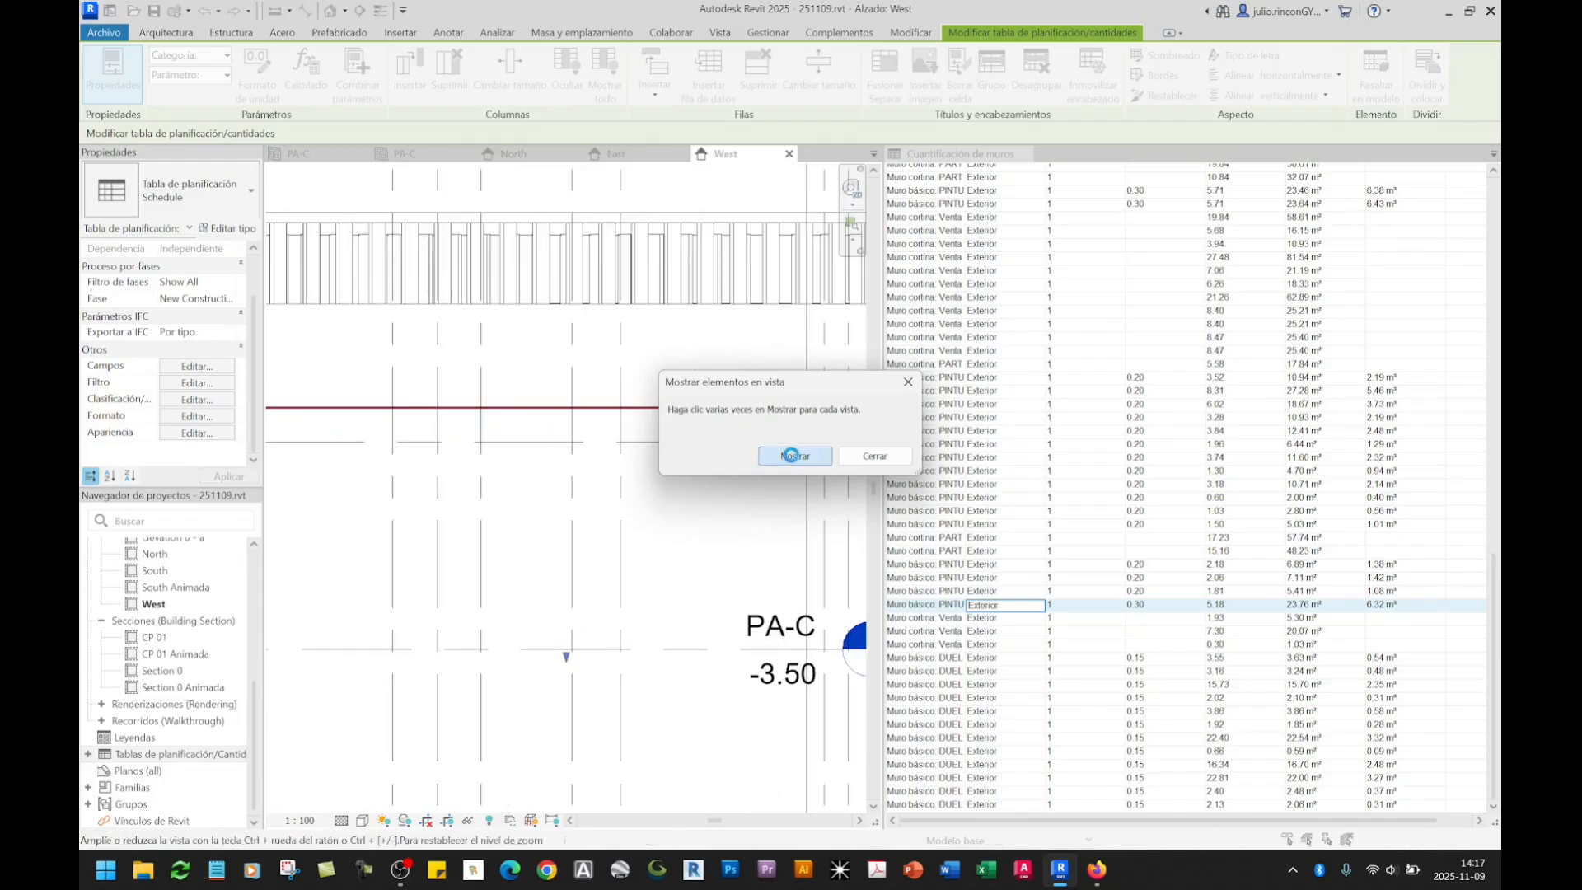
click(793, 457)
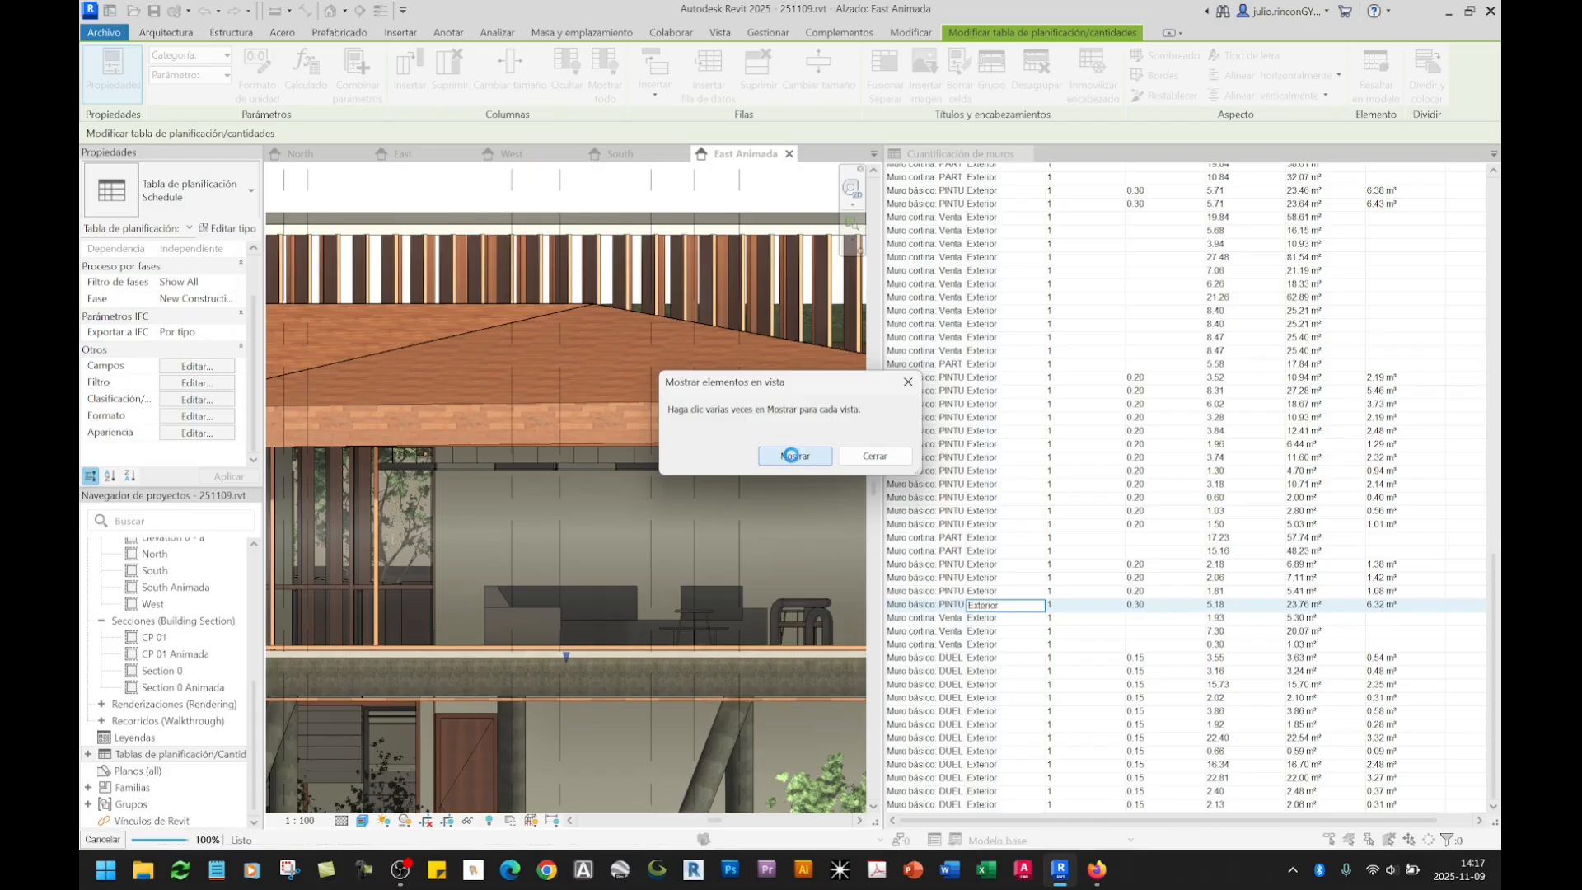
click(793, 458)
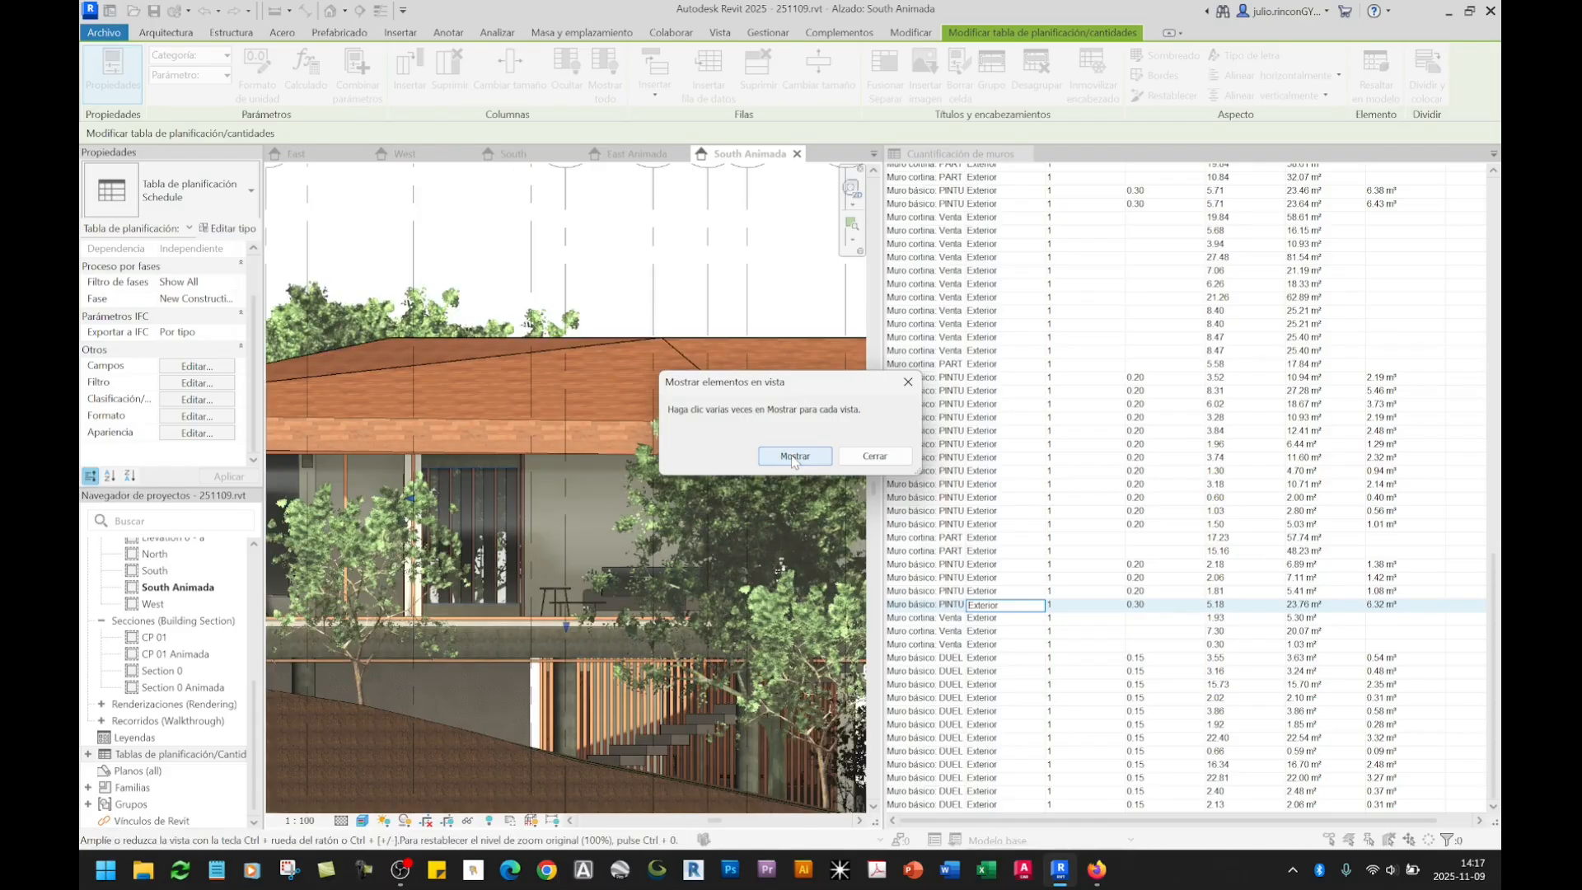
click(793, 458)
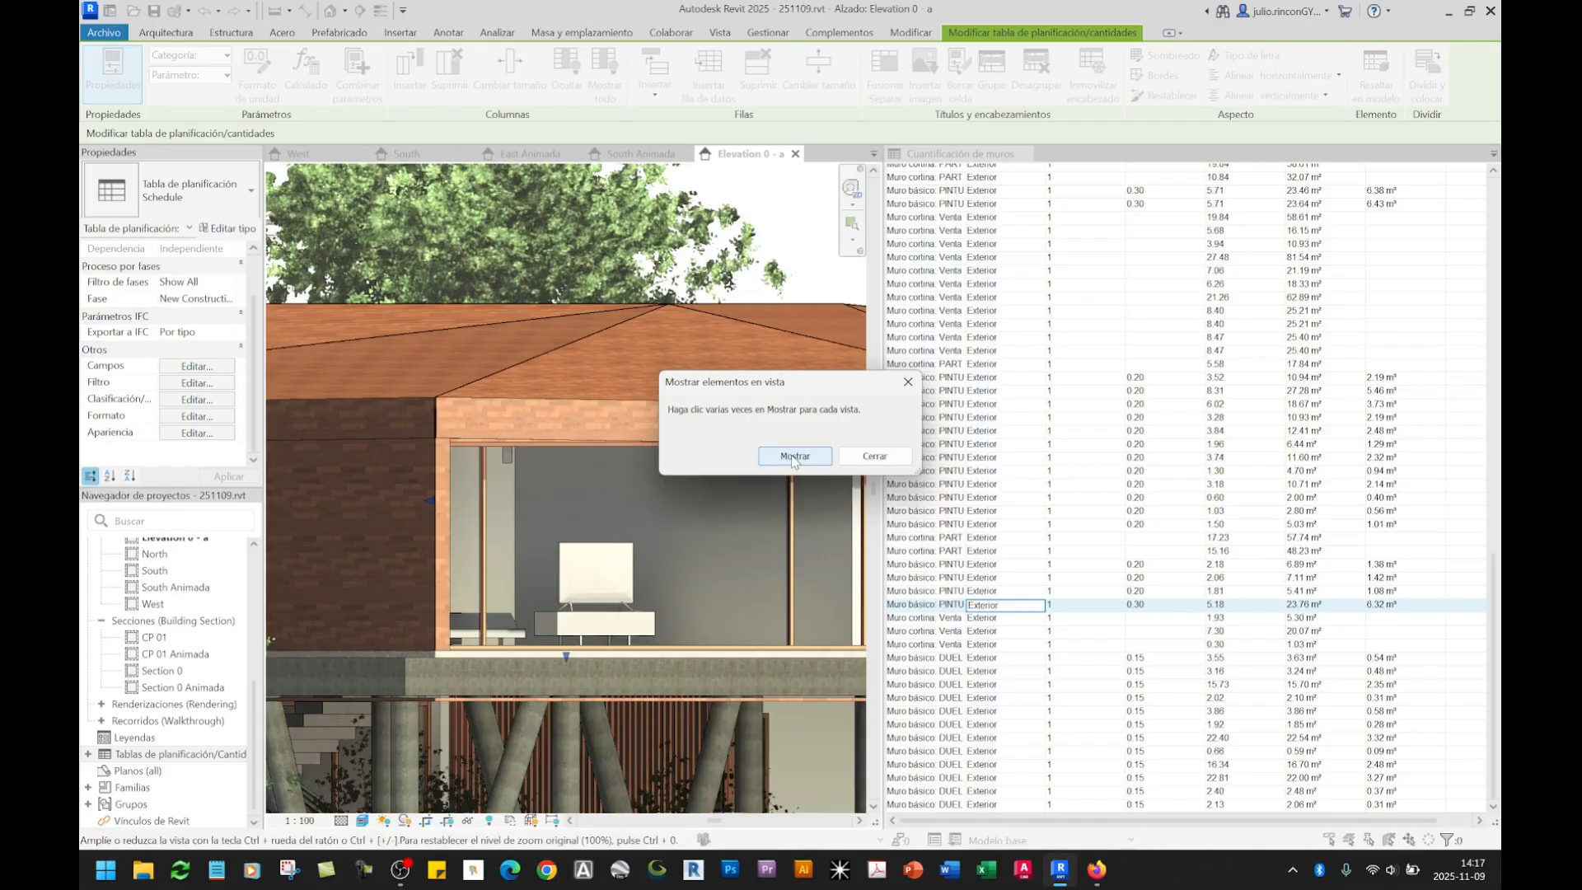
click(793, 458)
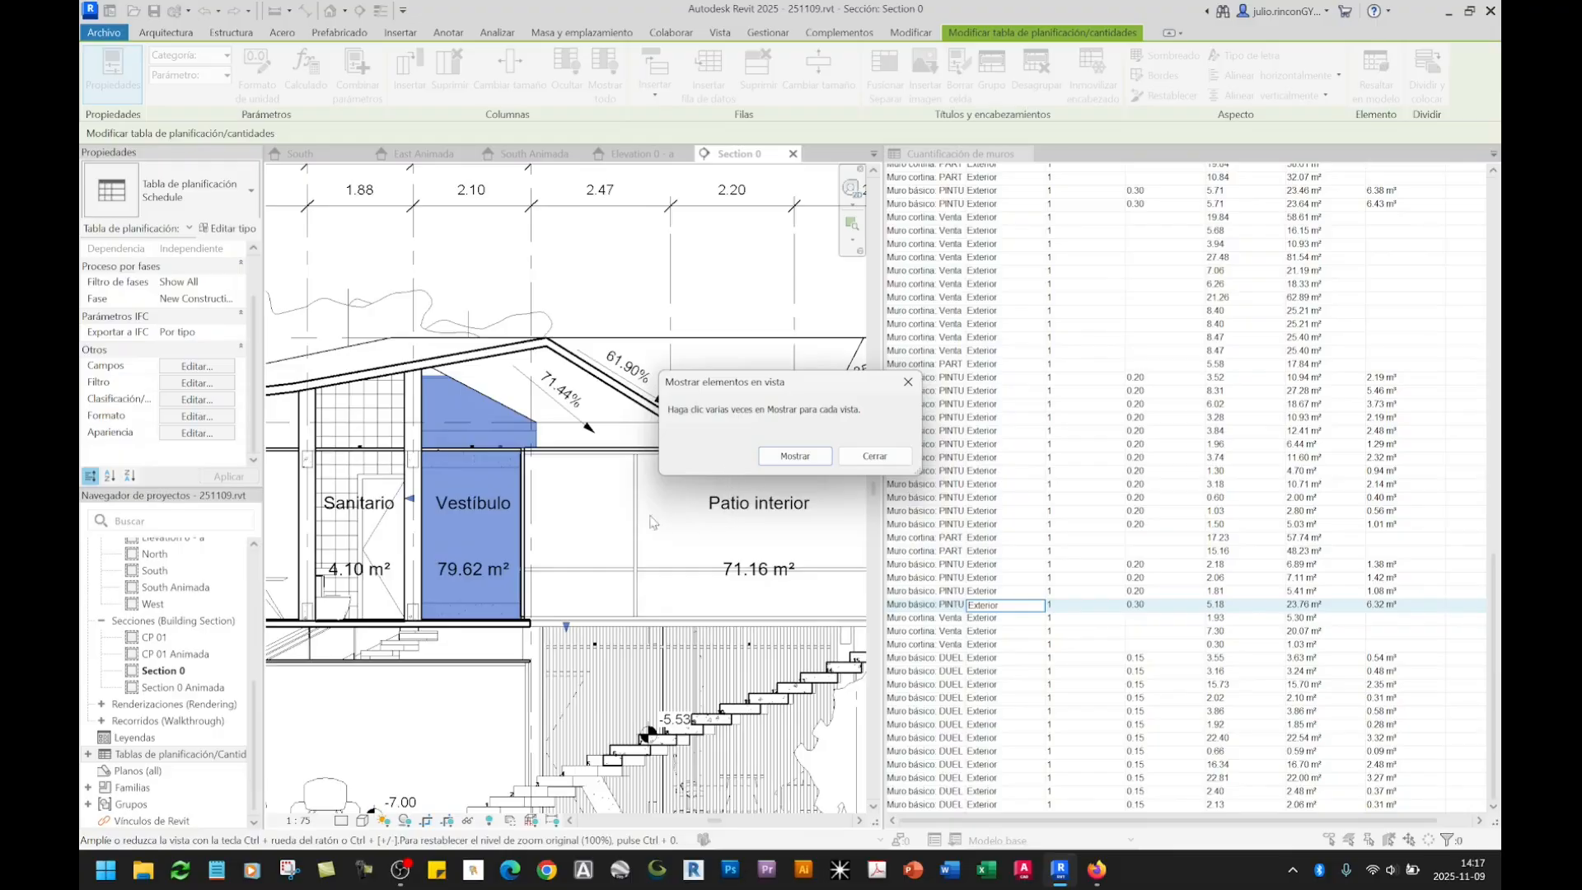
click(874, 457)
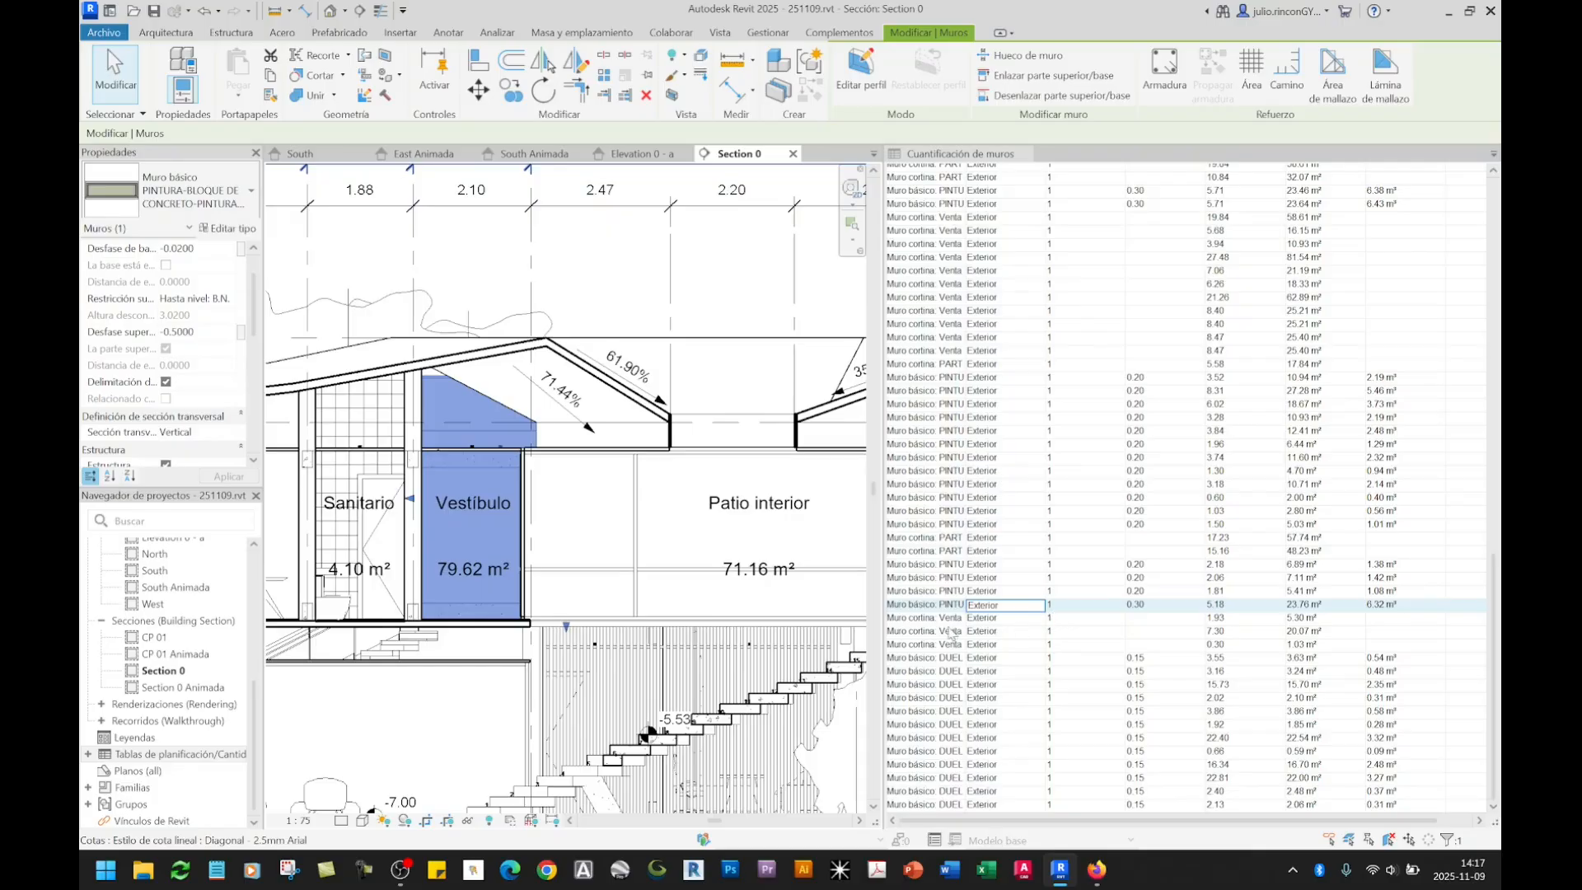
Step: Check the 5.18 m wall in Section 0 by selecting its Función cell in the schedule
click(980, 618)
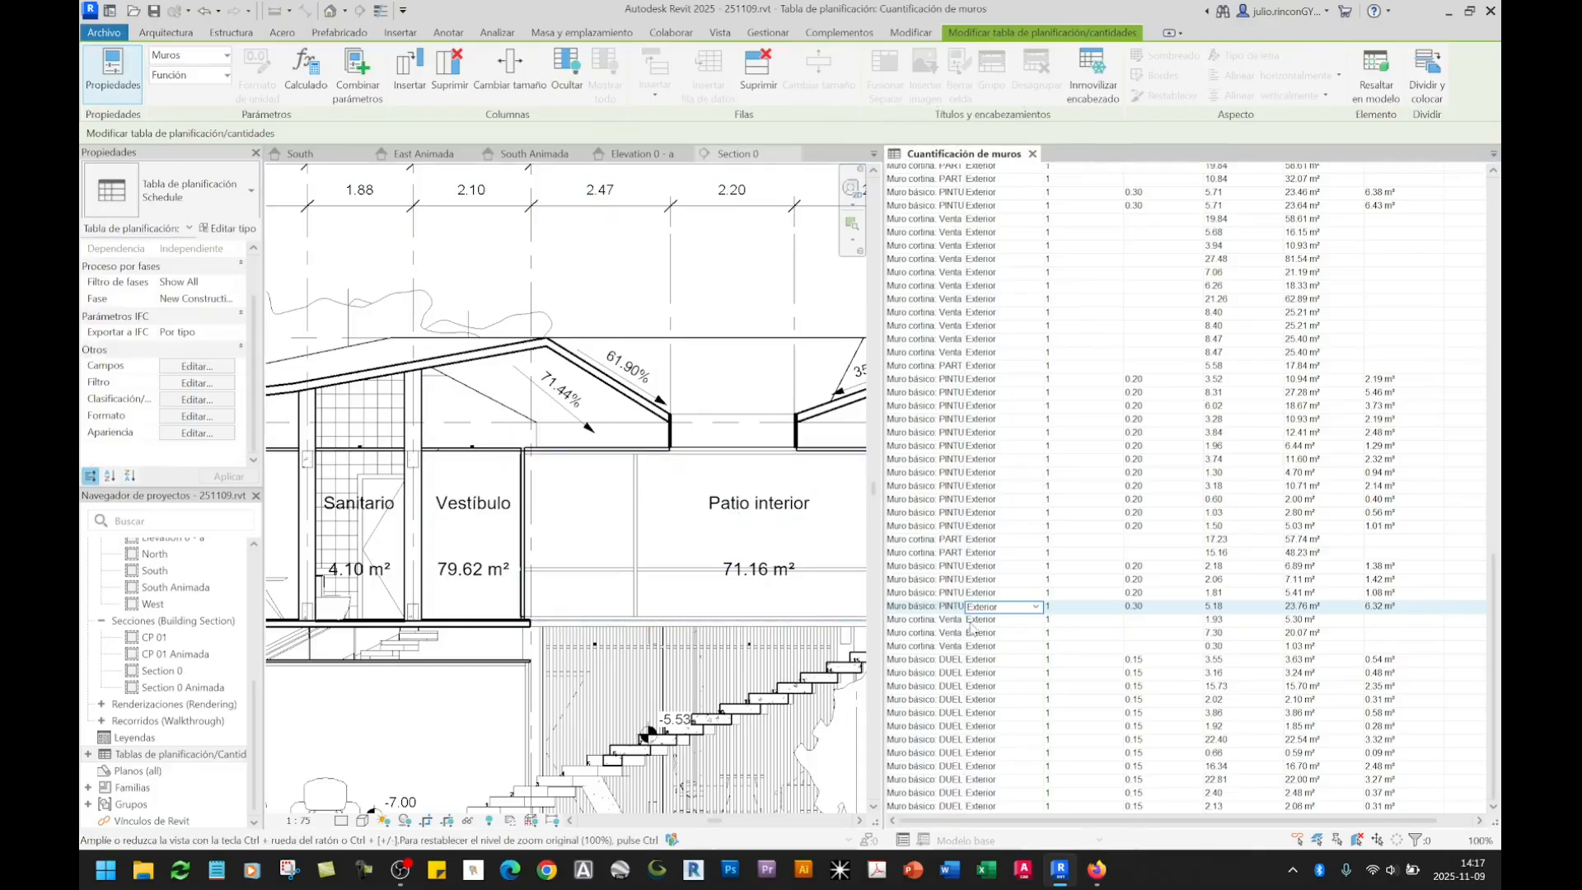
click(997, 607)
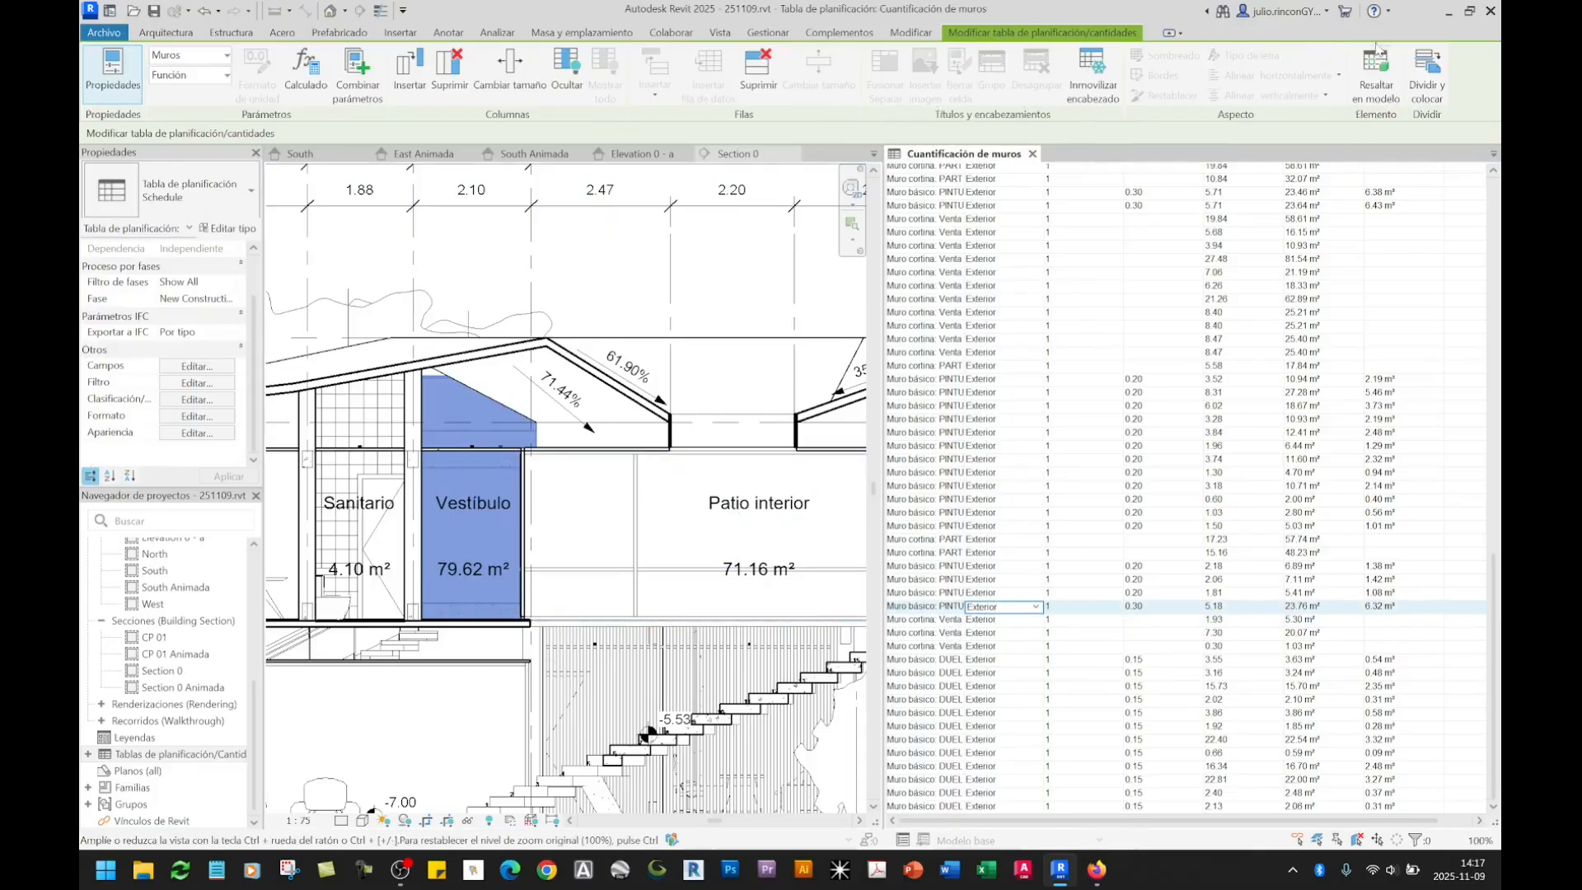
click(720, 241)
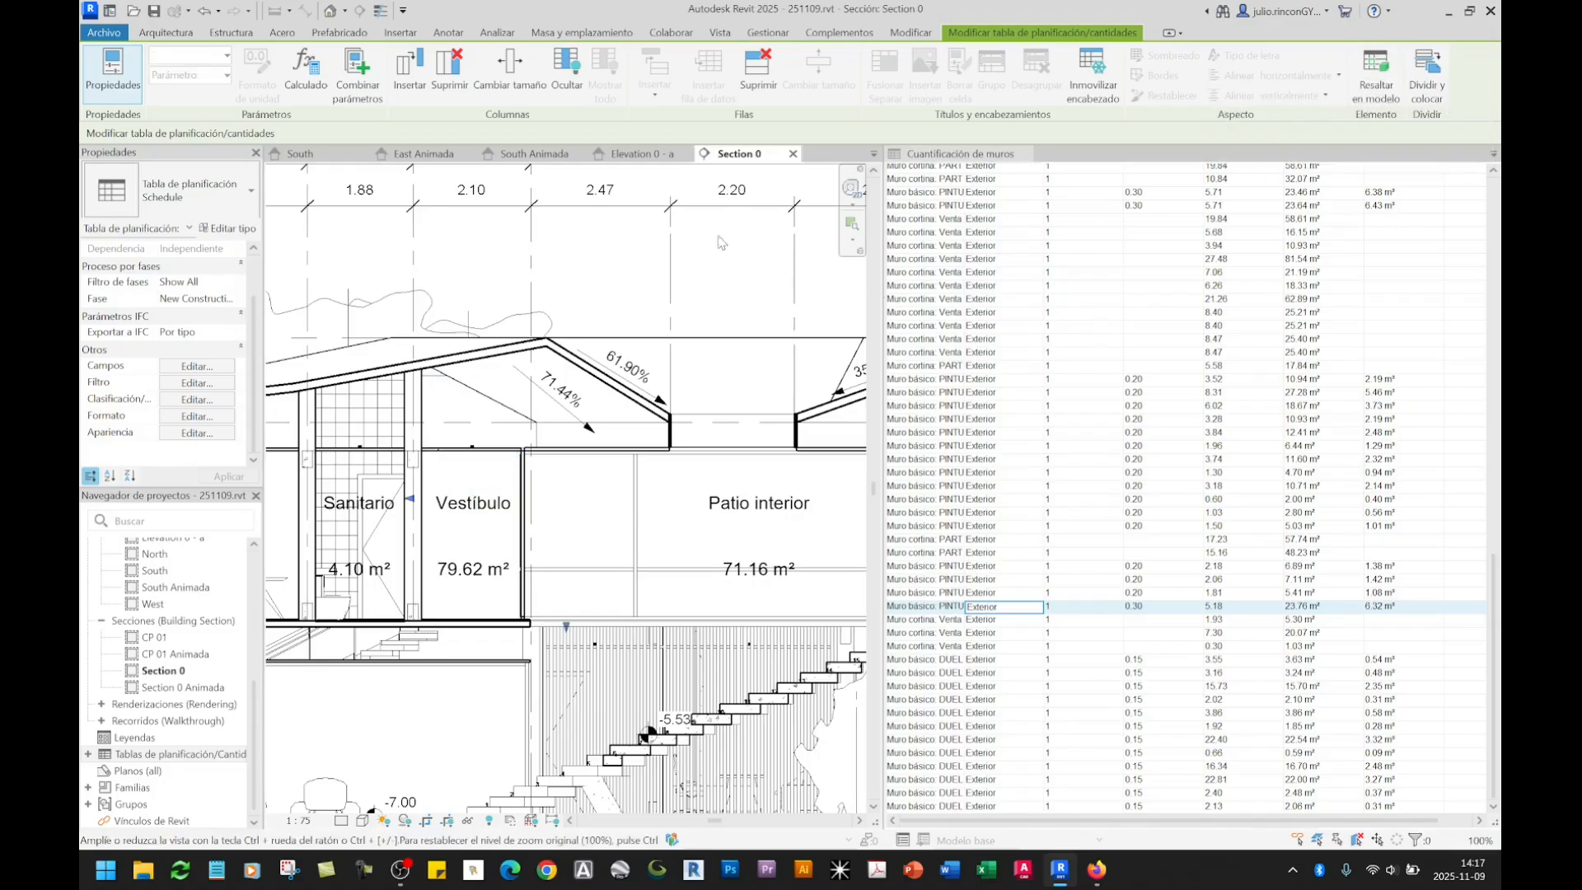
Step: Close the section, elevation and plan views, keeping only the {3D} view beside the wall schedule
click(793, 154)
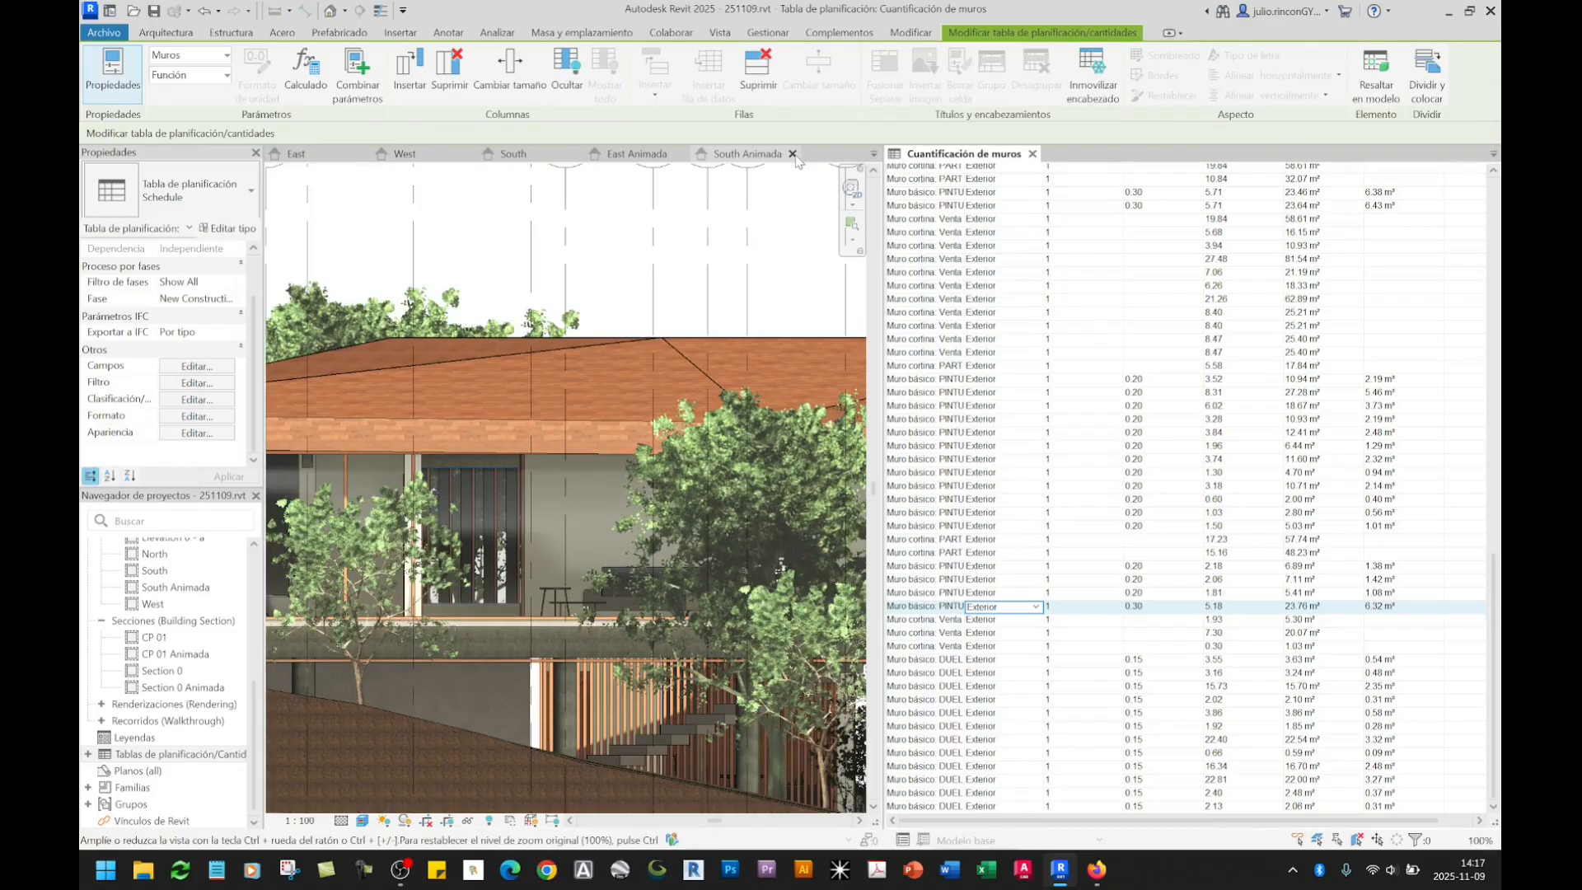
click(792, 153)
click(791, 153)
click(789, 153)
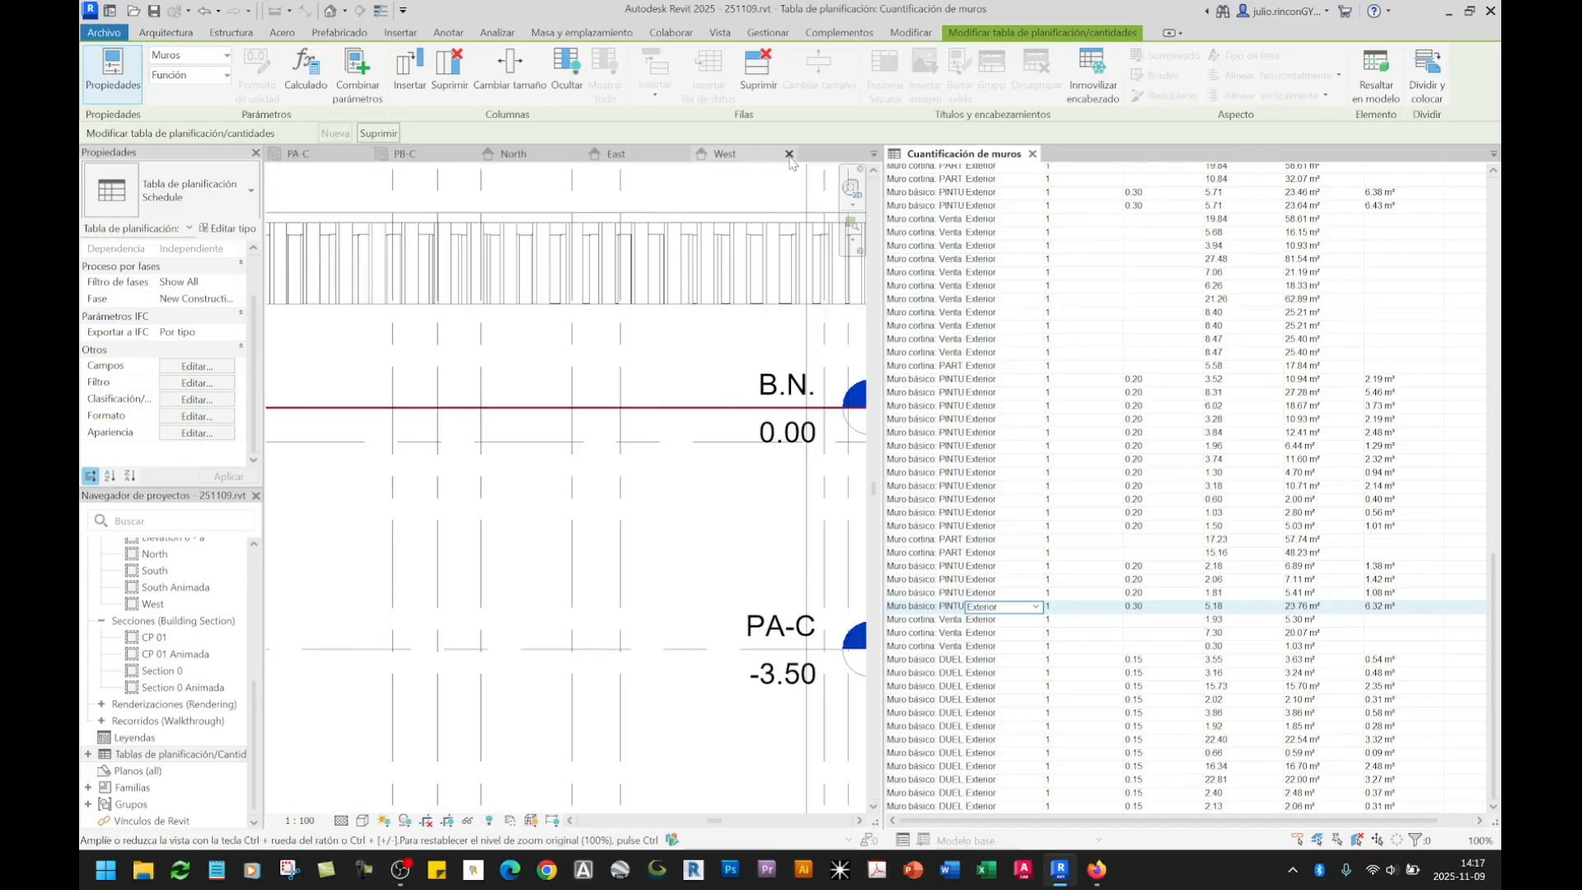
click(789, 154)
click(789, 154)
click(789, 153)
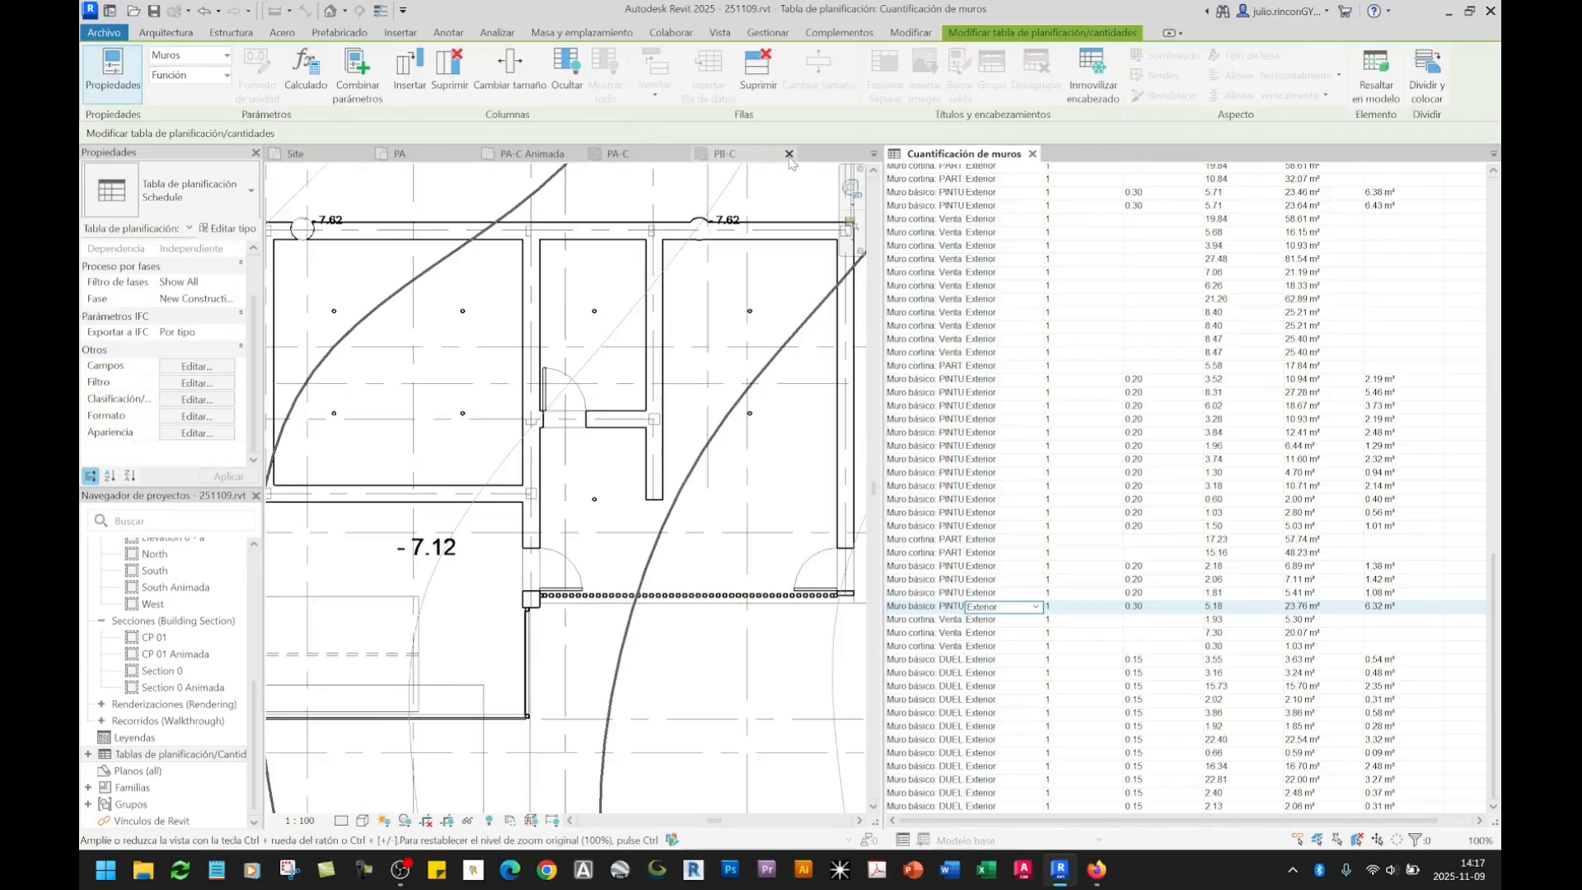
click(790, 154)
click(789, 153)
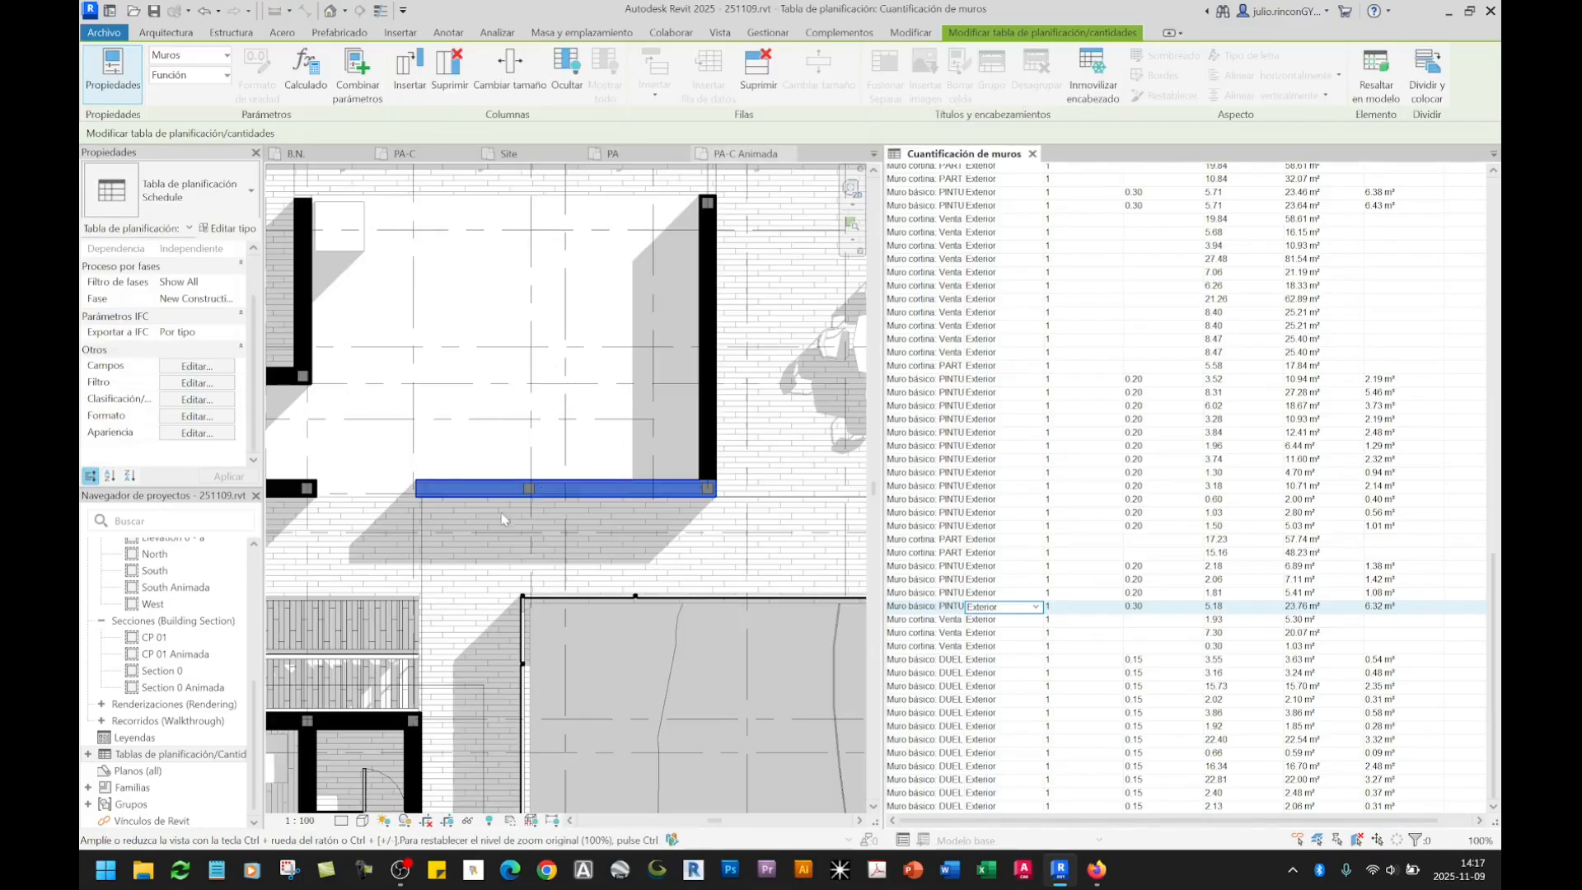
click(789, 154)
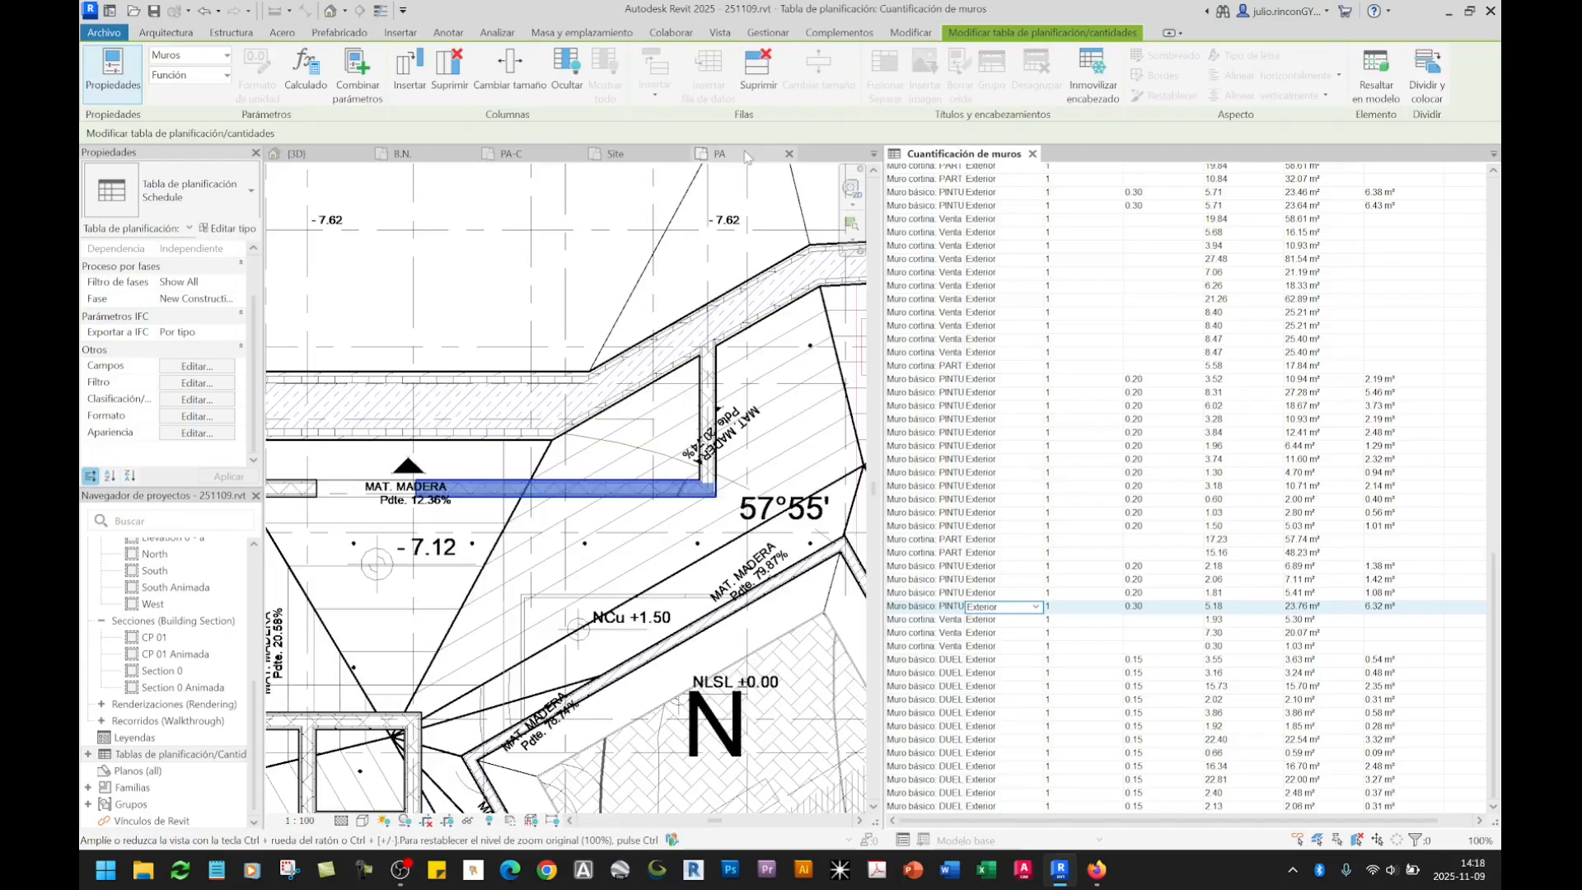
click(789, 154)
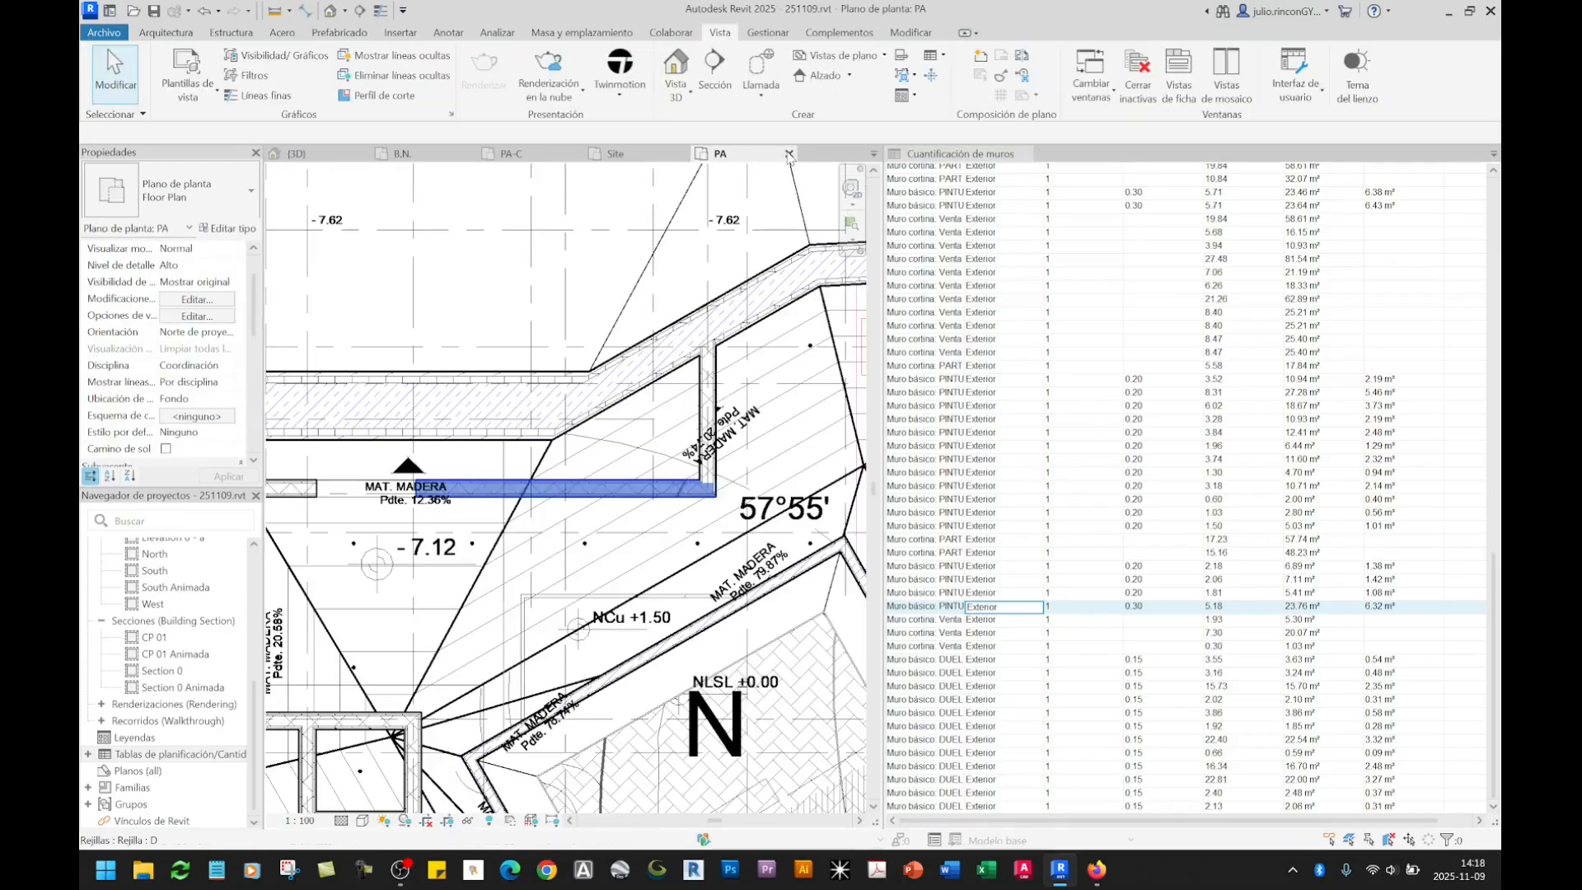
click(682, 154)
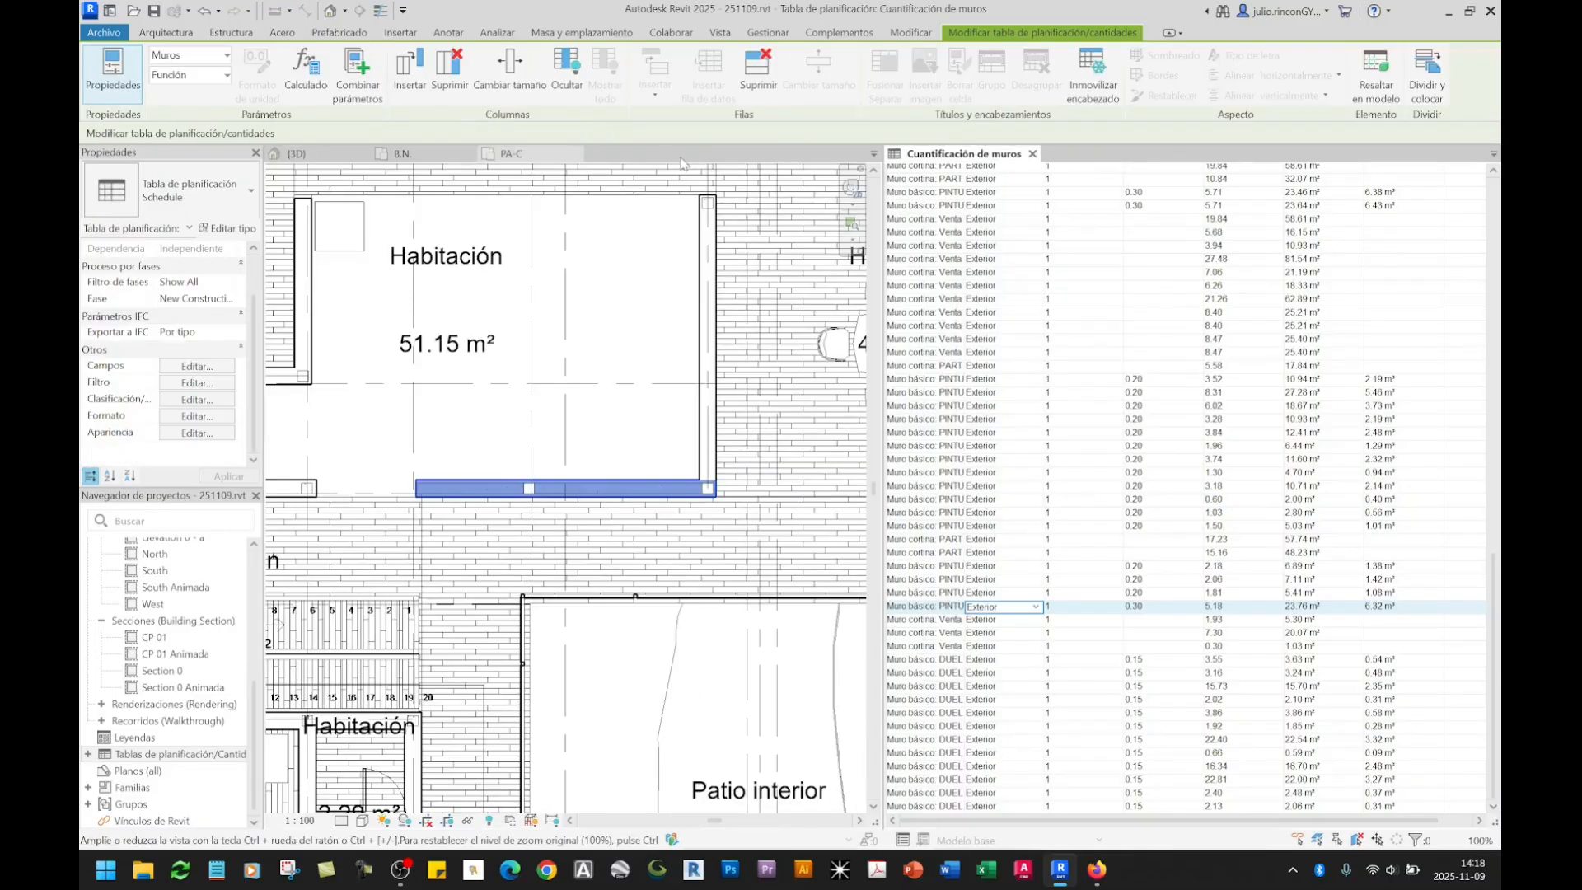
click(577, 153)
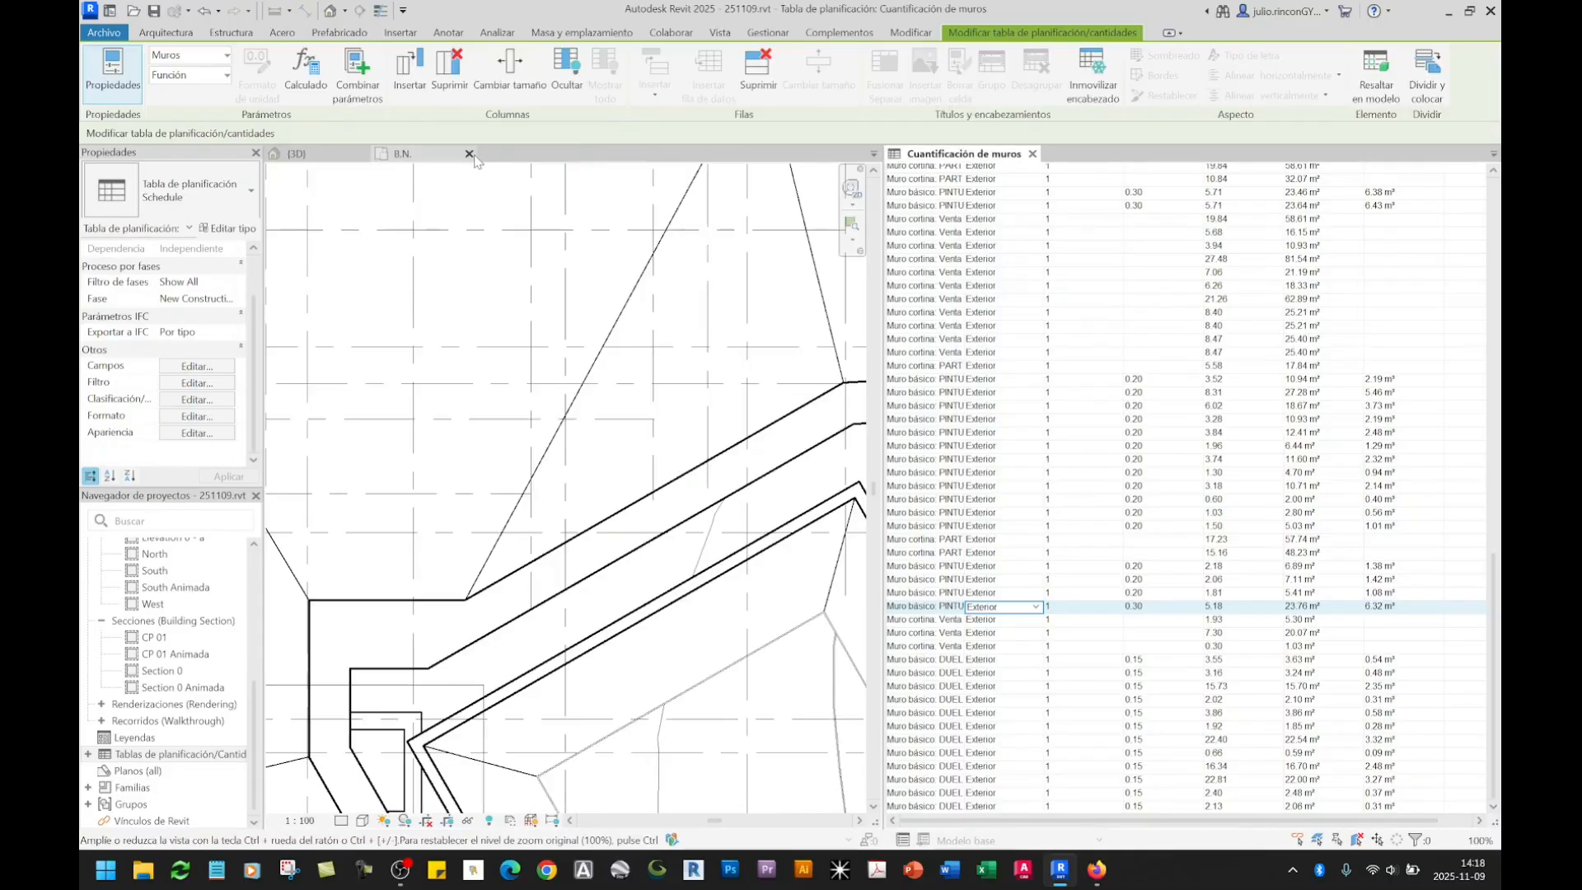
click(469, 154)
Step: Examine the roof opening in the 3D view and highlight the 5.18 m wall from its schedule row
scroll(753, 445, down, 7)
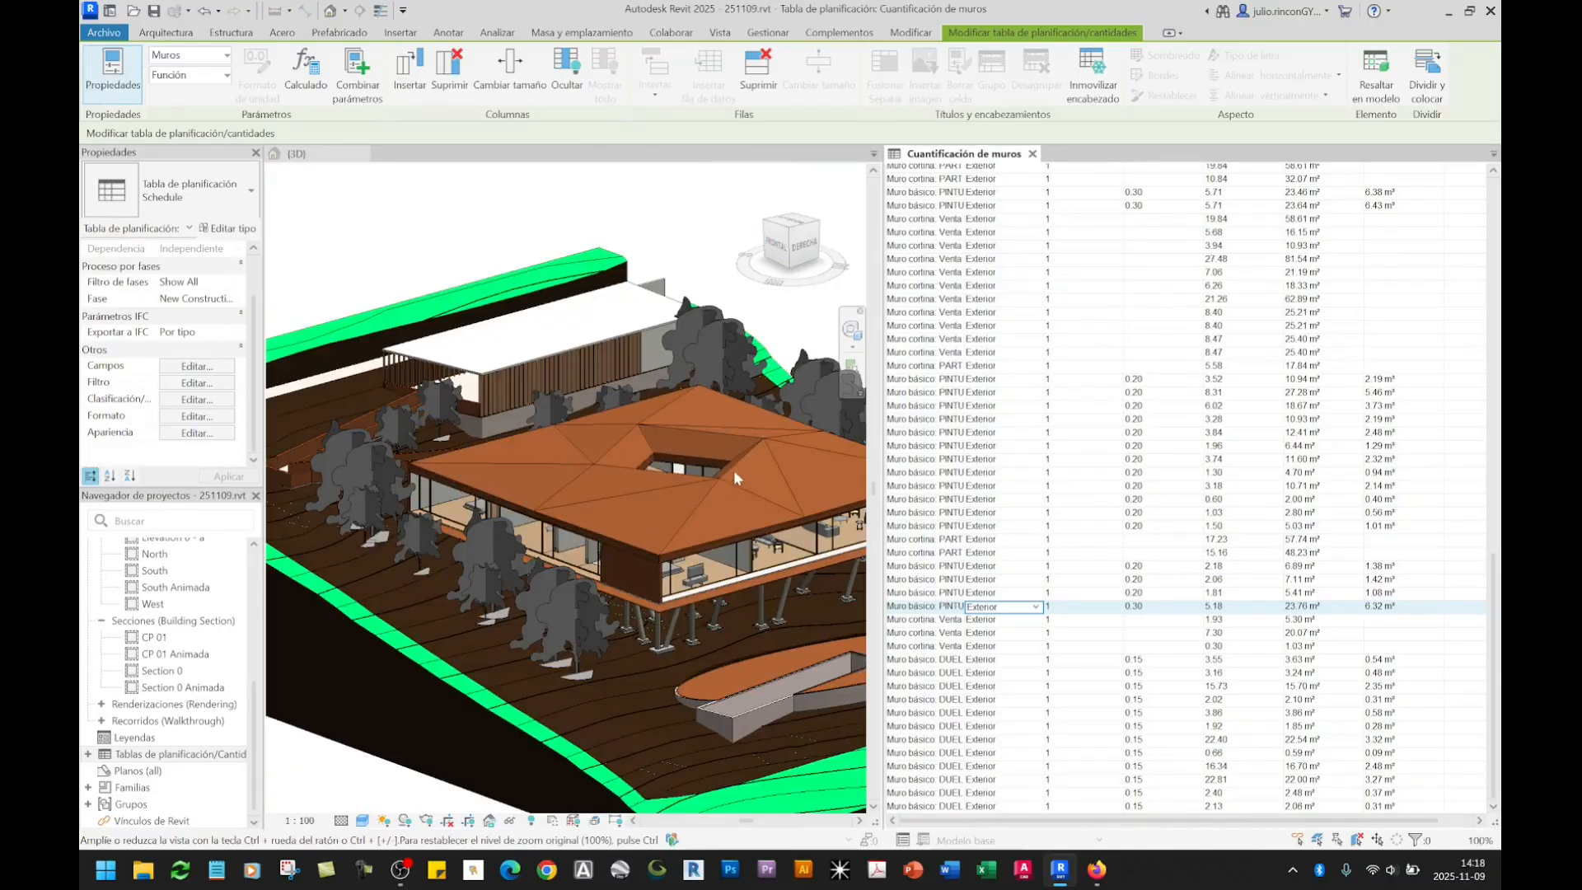
scroll(714, 482, up, 7)
scroll(701, 446, down, 4)
scroll(641, 462, down, 3)
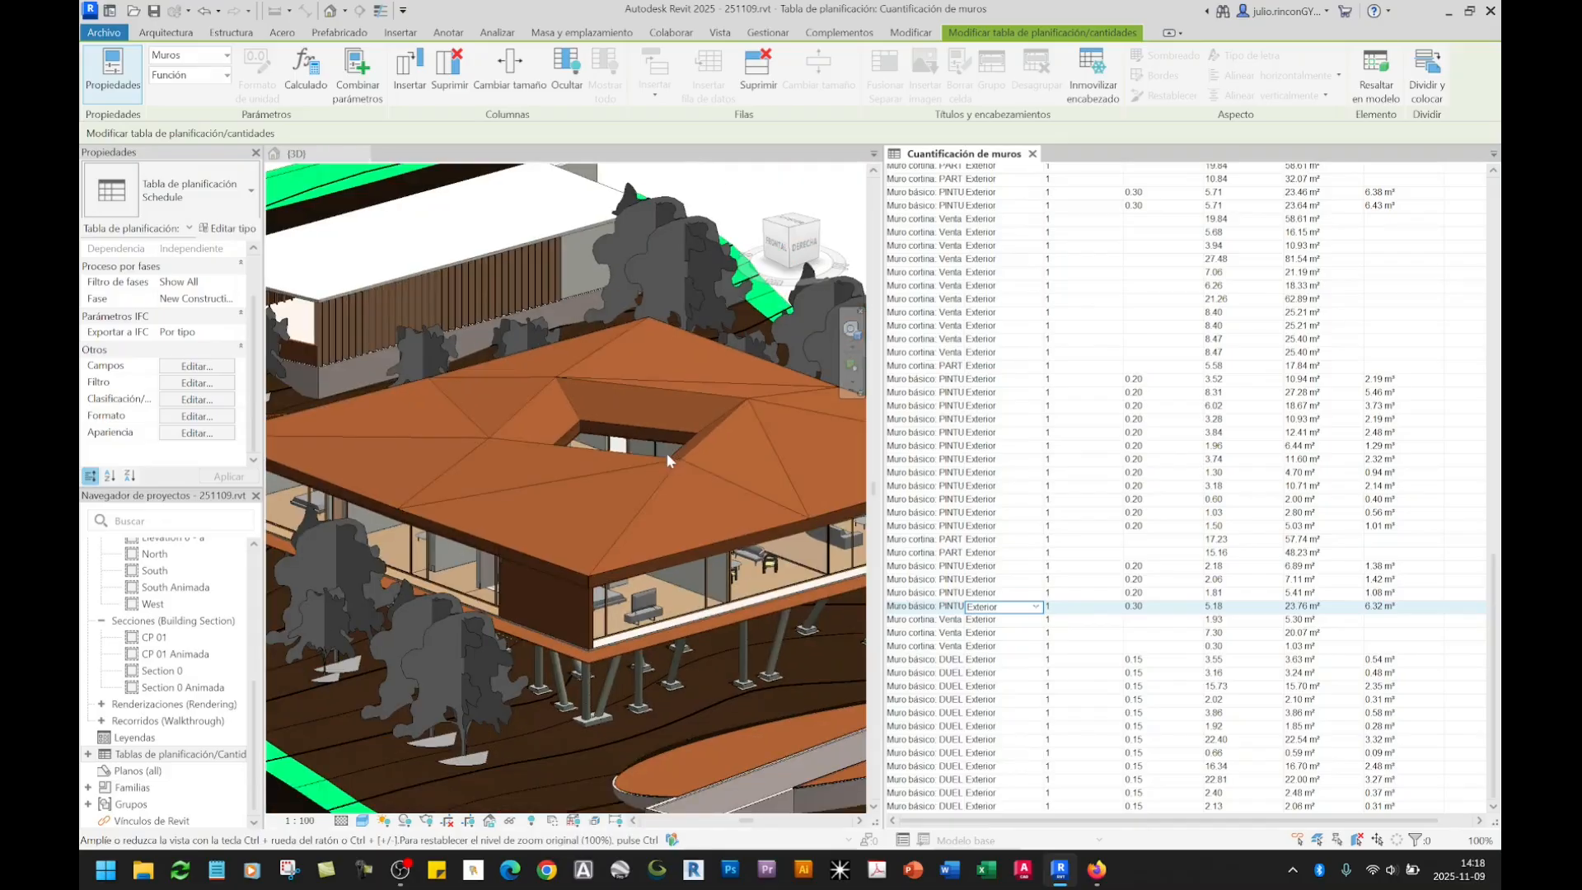
click(557, 580)
middle_drag(676, 465, 595, 542)
scroll(595, 542, up, 2)
scroll(595, 542, up, 3)
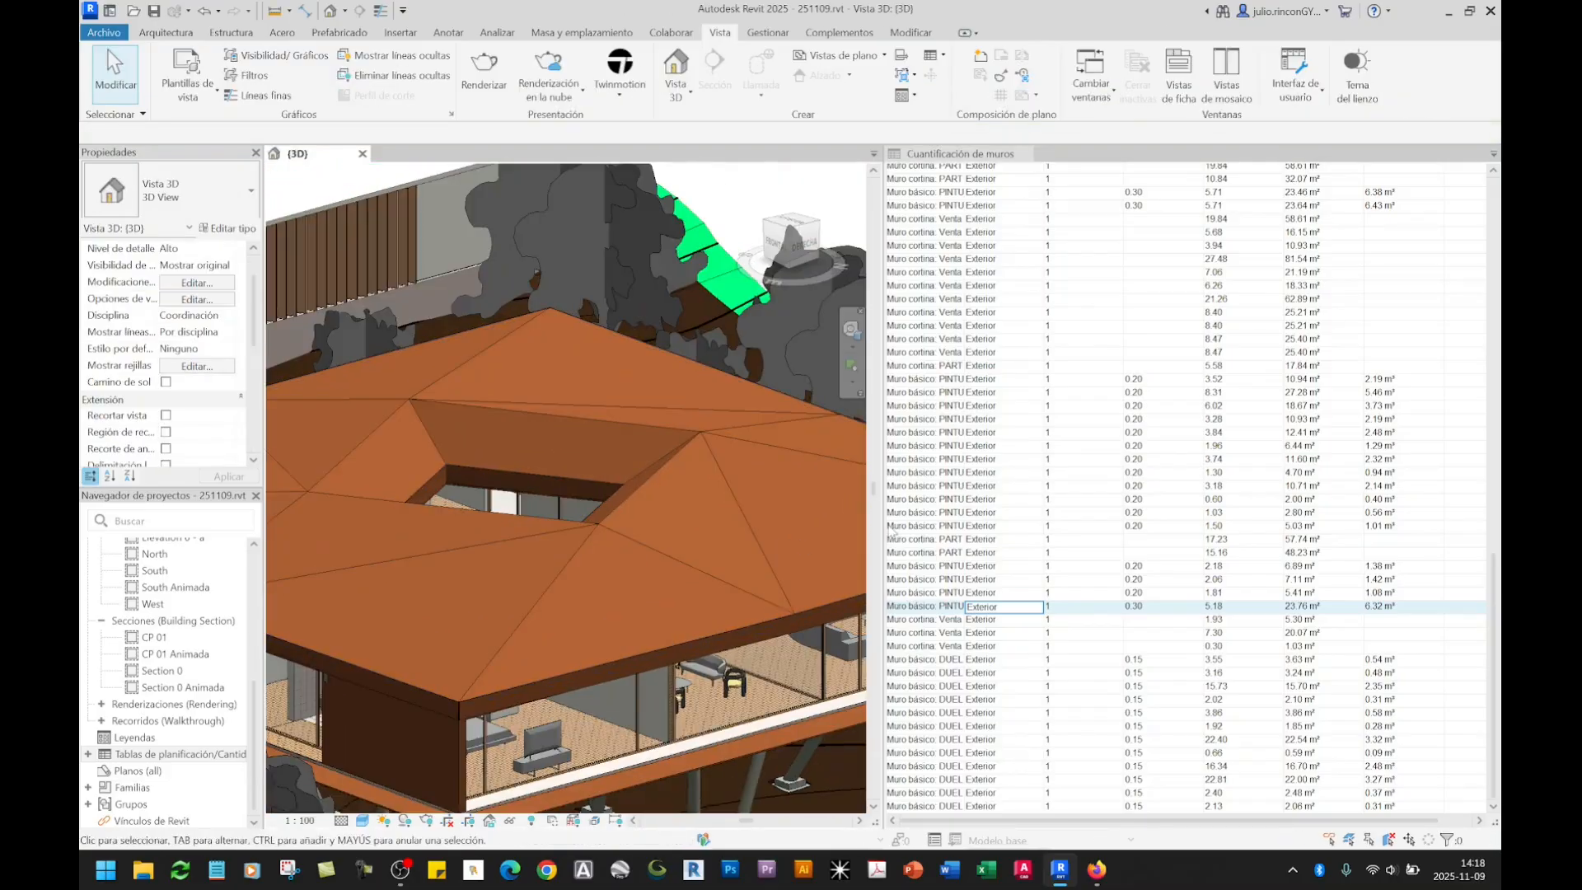
click(972, 626)
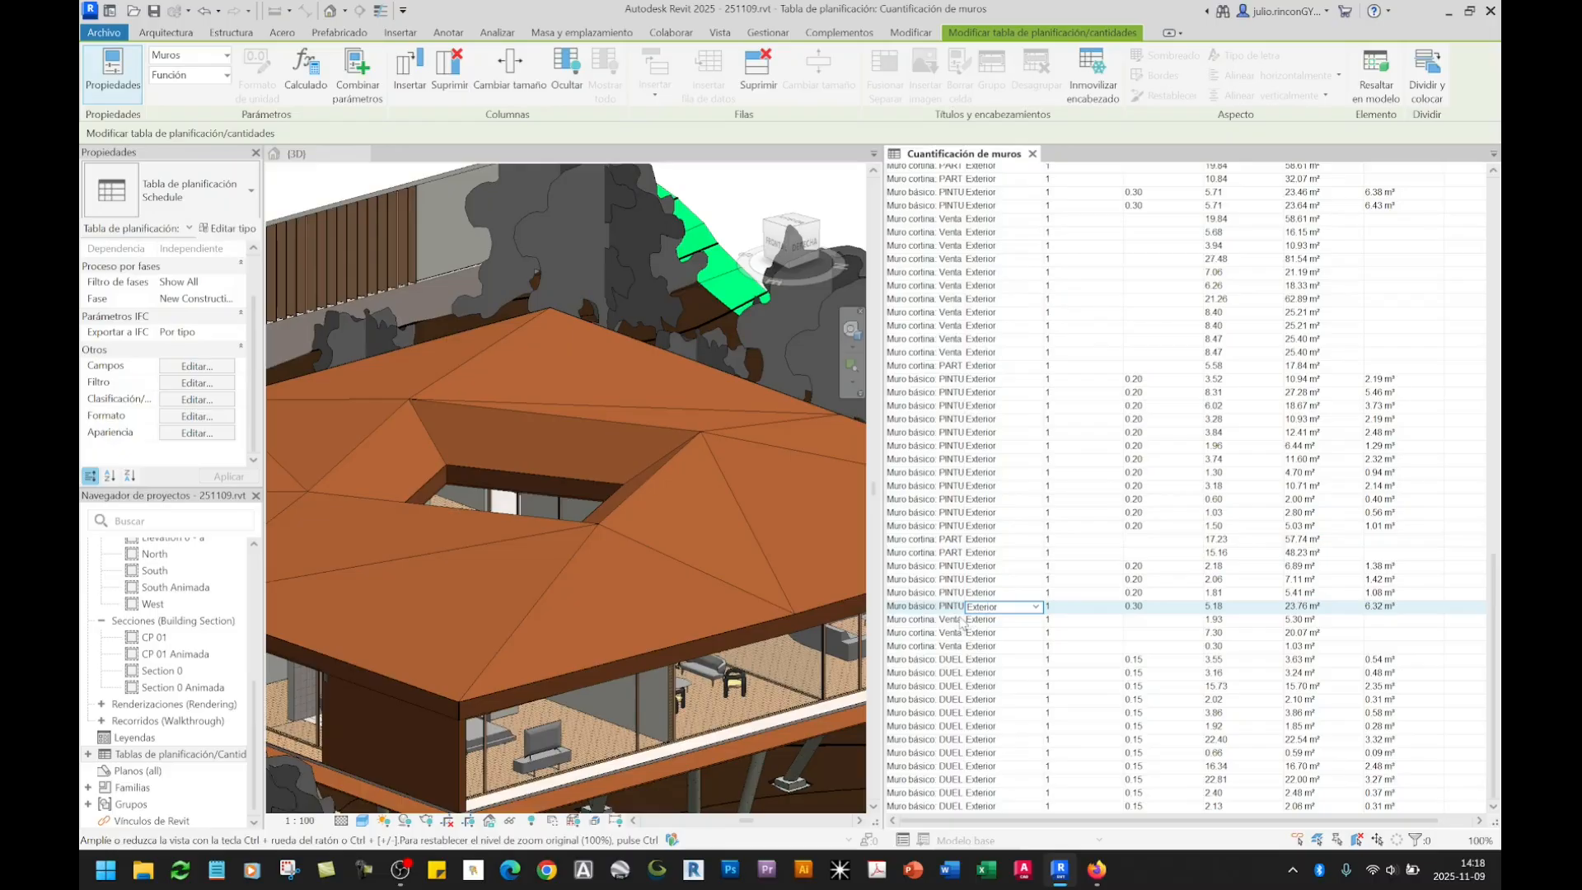
click(959, 613)
click(986, 603)
click(991, 607)
Step: Locate the 3.55 m, 0.15 m thick DUELA wall in the 3D view from its schedule row
click(987, 659)
scroll(756, 537, down, 6)
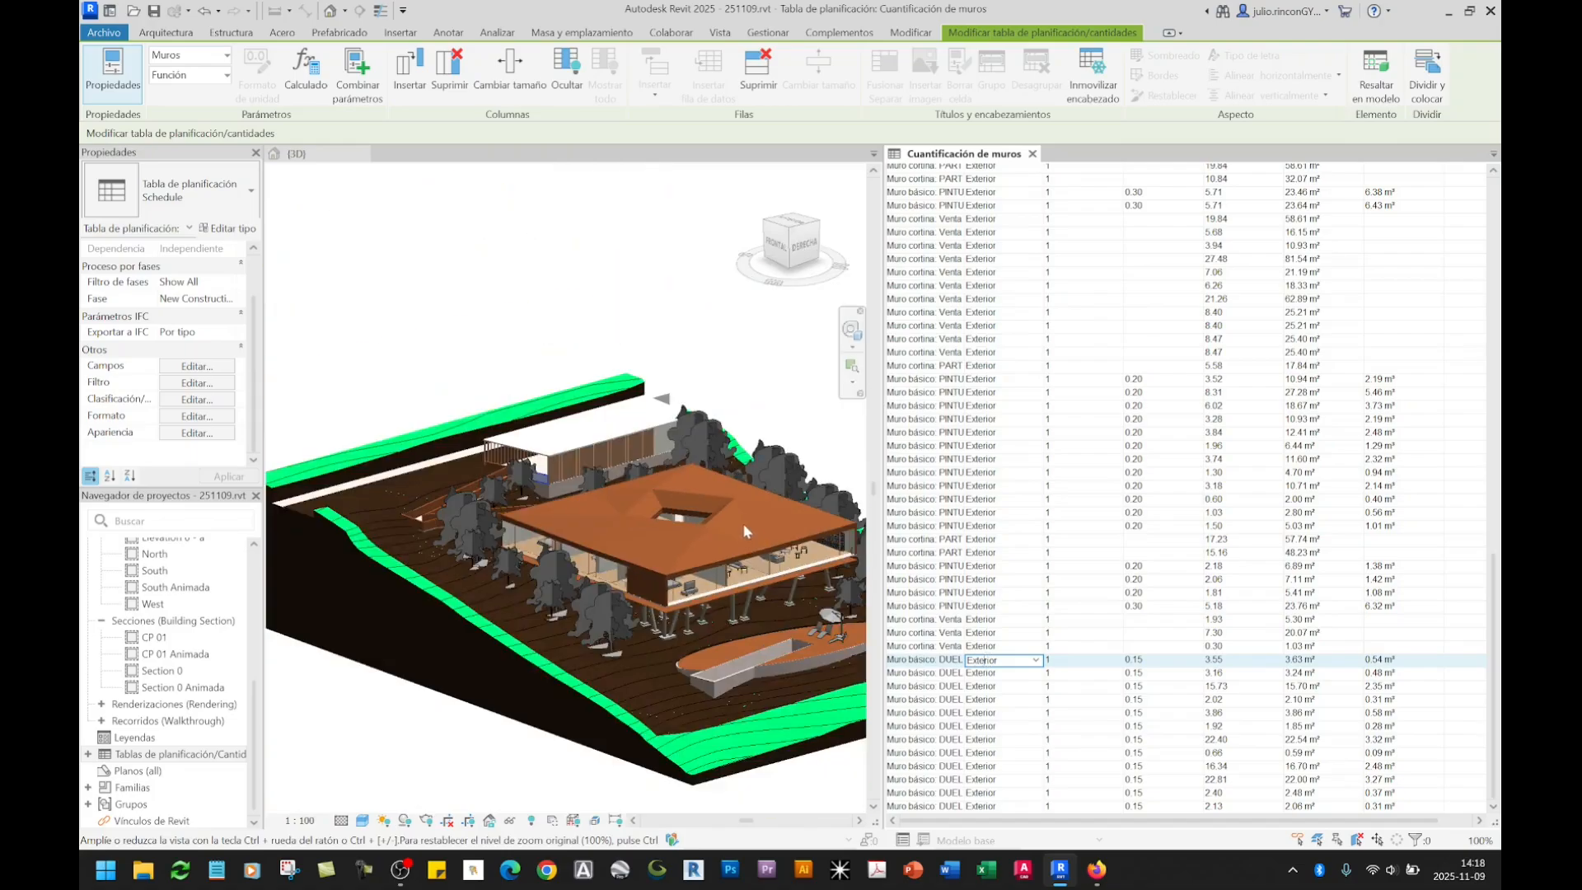
click(763, 616)
scroll(544, 498, up, 10)
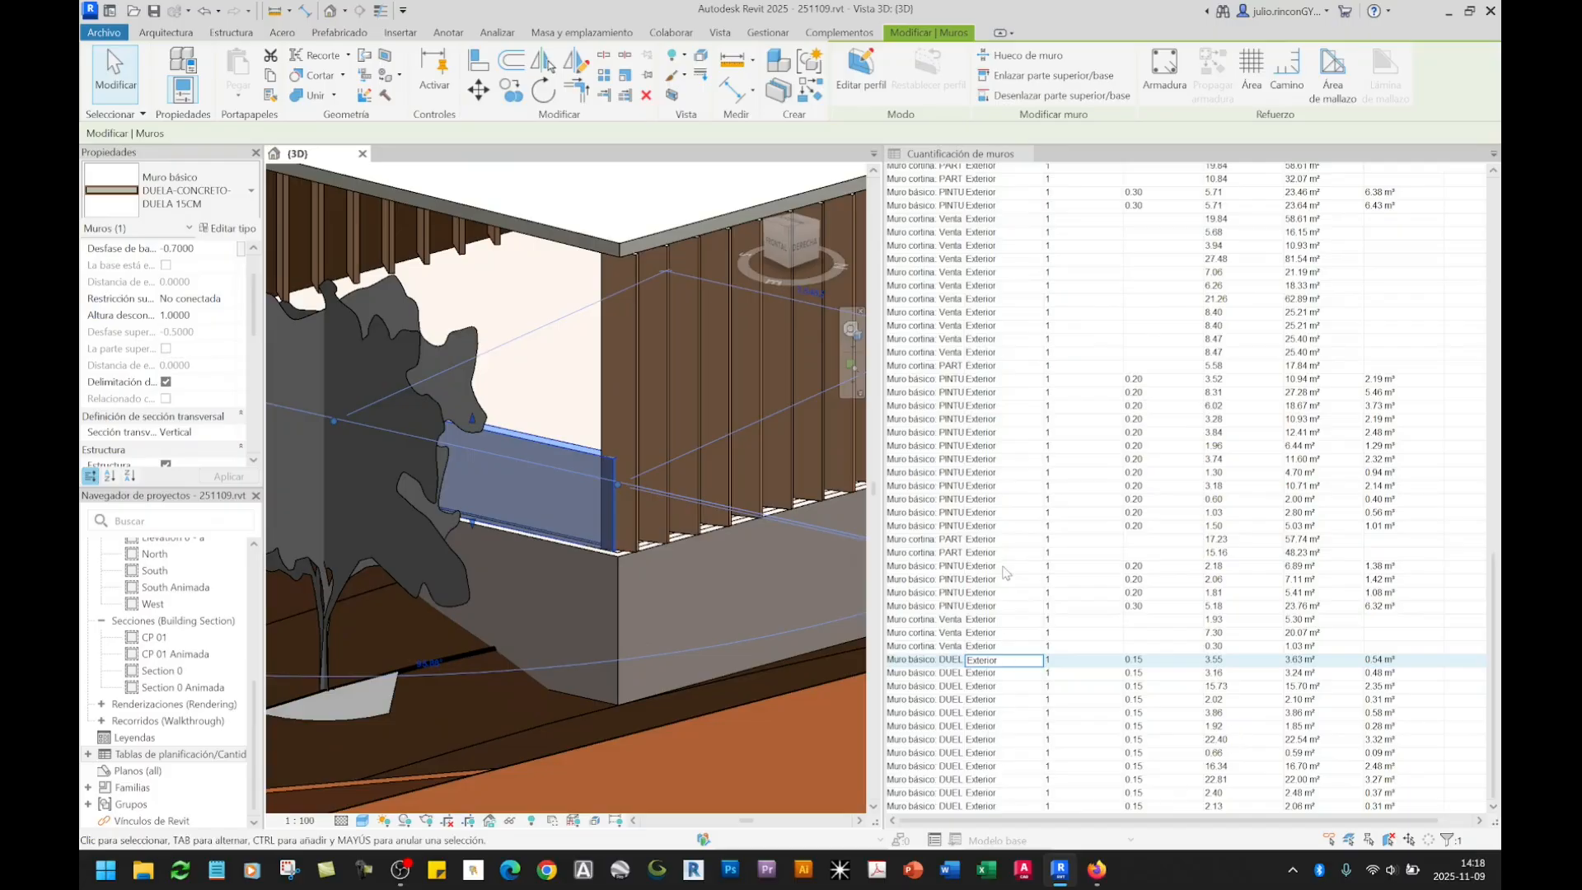
Step: Highlight the 5.18 m PINTURA wall from the schedule again and view it from above through the roof opening
click(990, 610)
scroll(489, 496, down, 6)
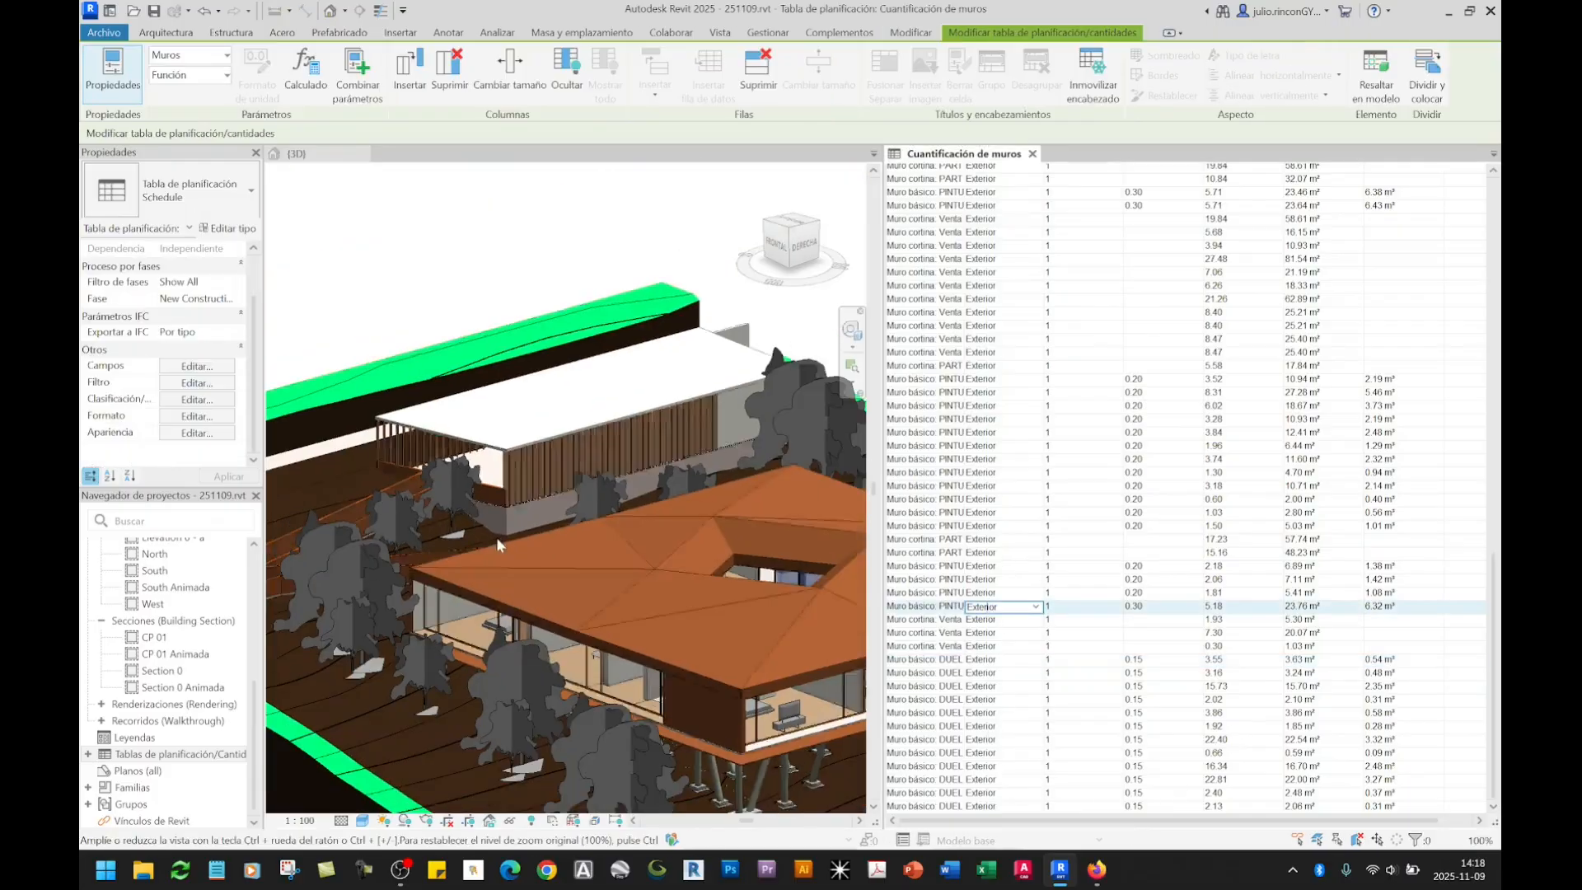
shift+middle_drag(666, 609, 861, 702)
click(997, 613)
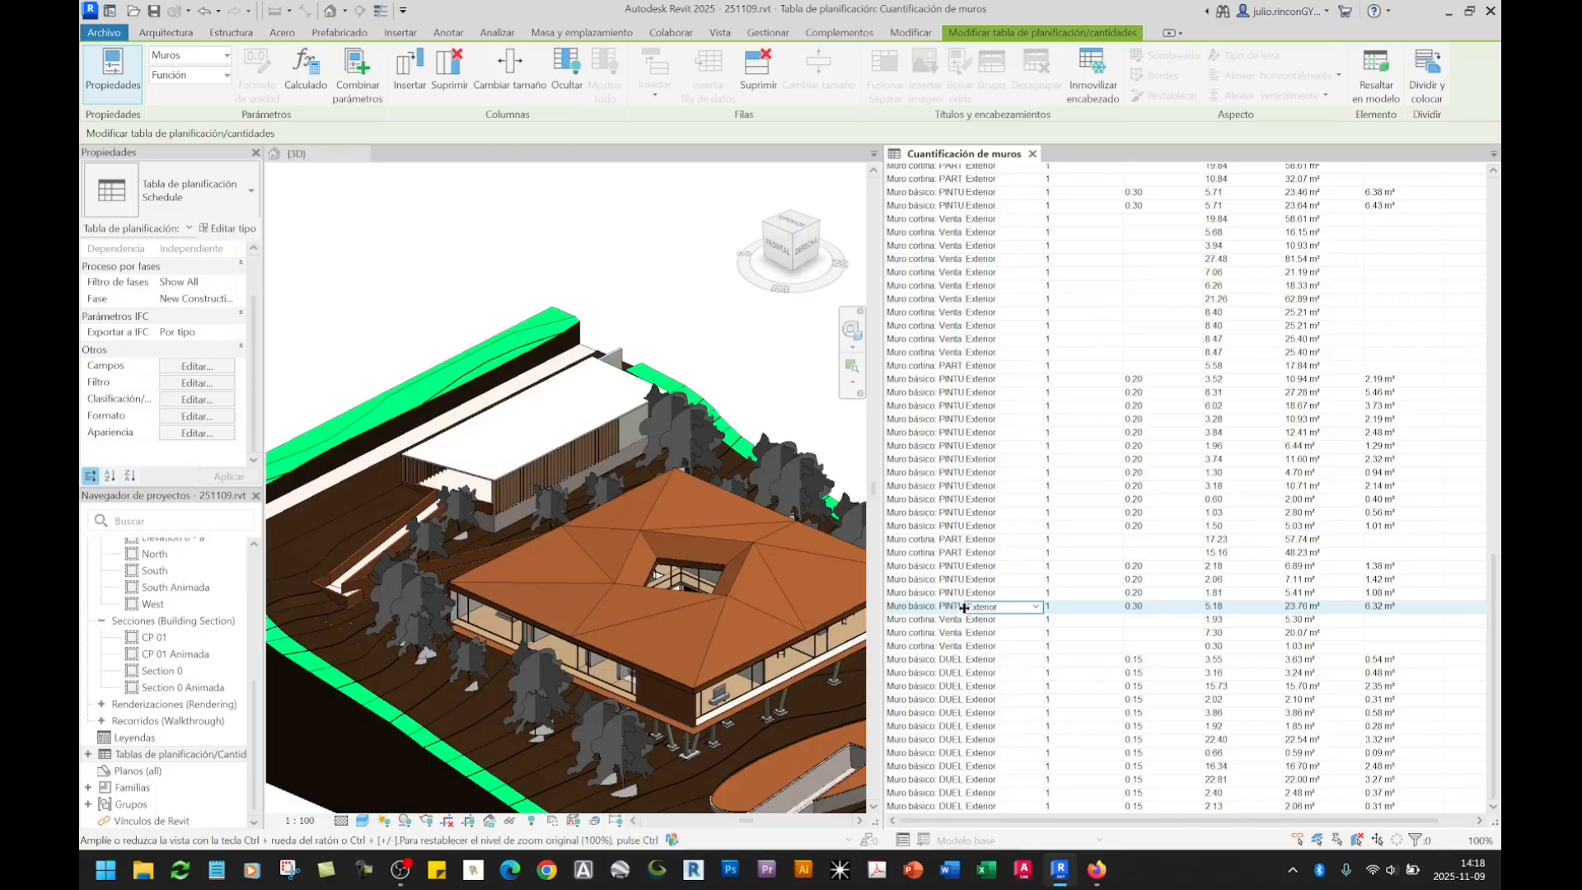
drag(964, 608, 962, 608)
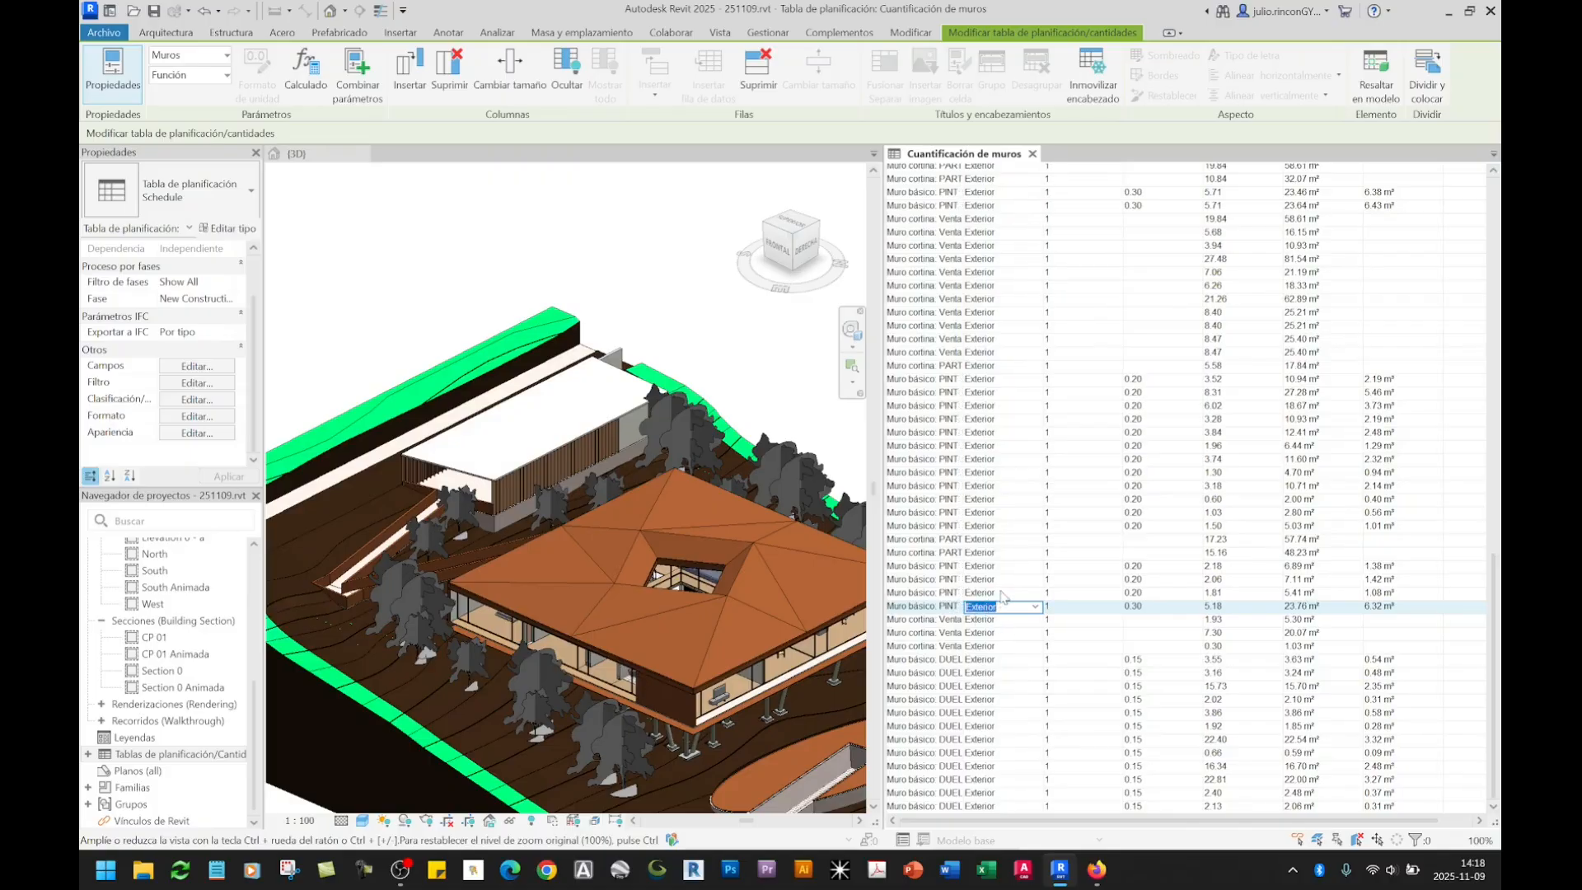
click(1002, 594)
click(991, 606)
scroll(724, 586, up, 5)
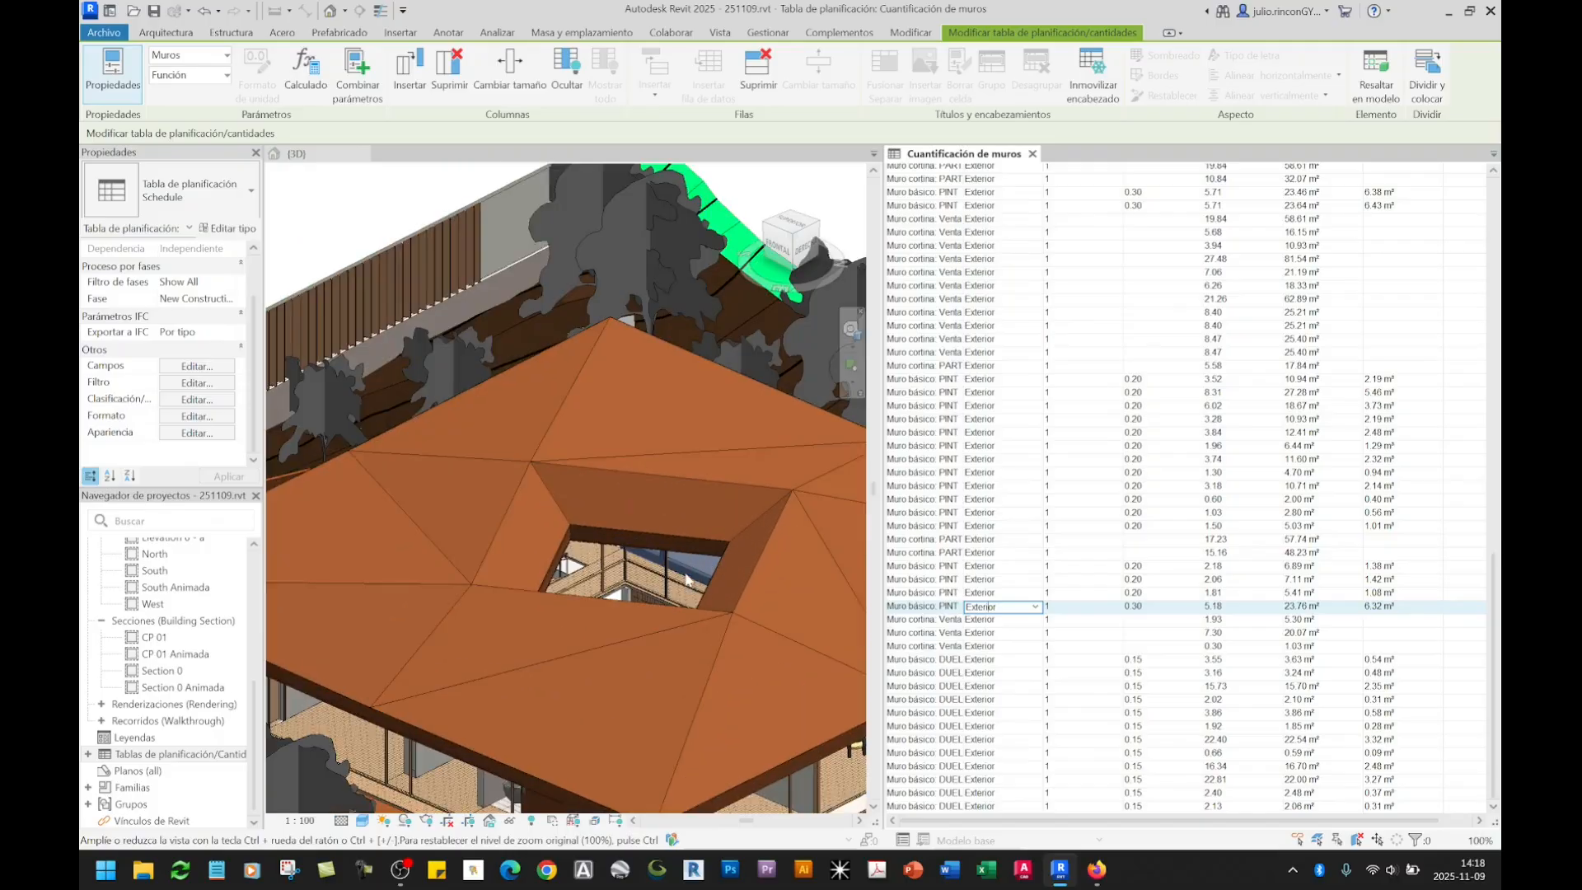
Step: Select the 5.18 m PINTURA wall in the 3D view and isolate it with Cuadro de selección
click(697, 574)
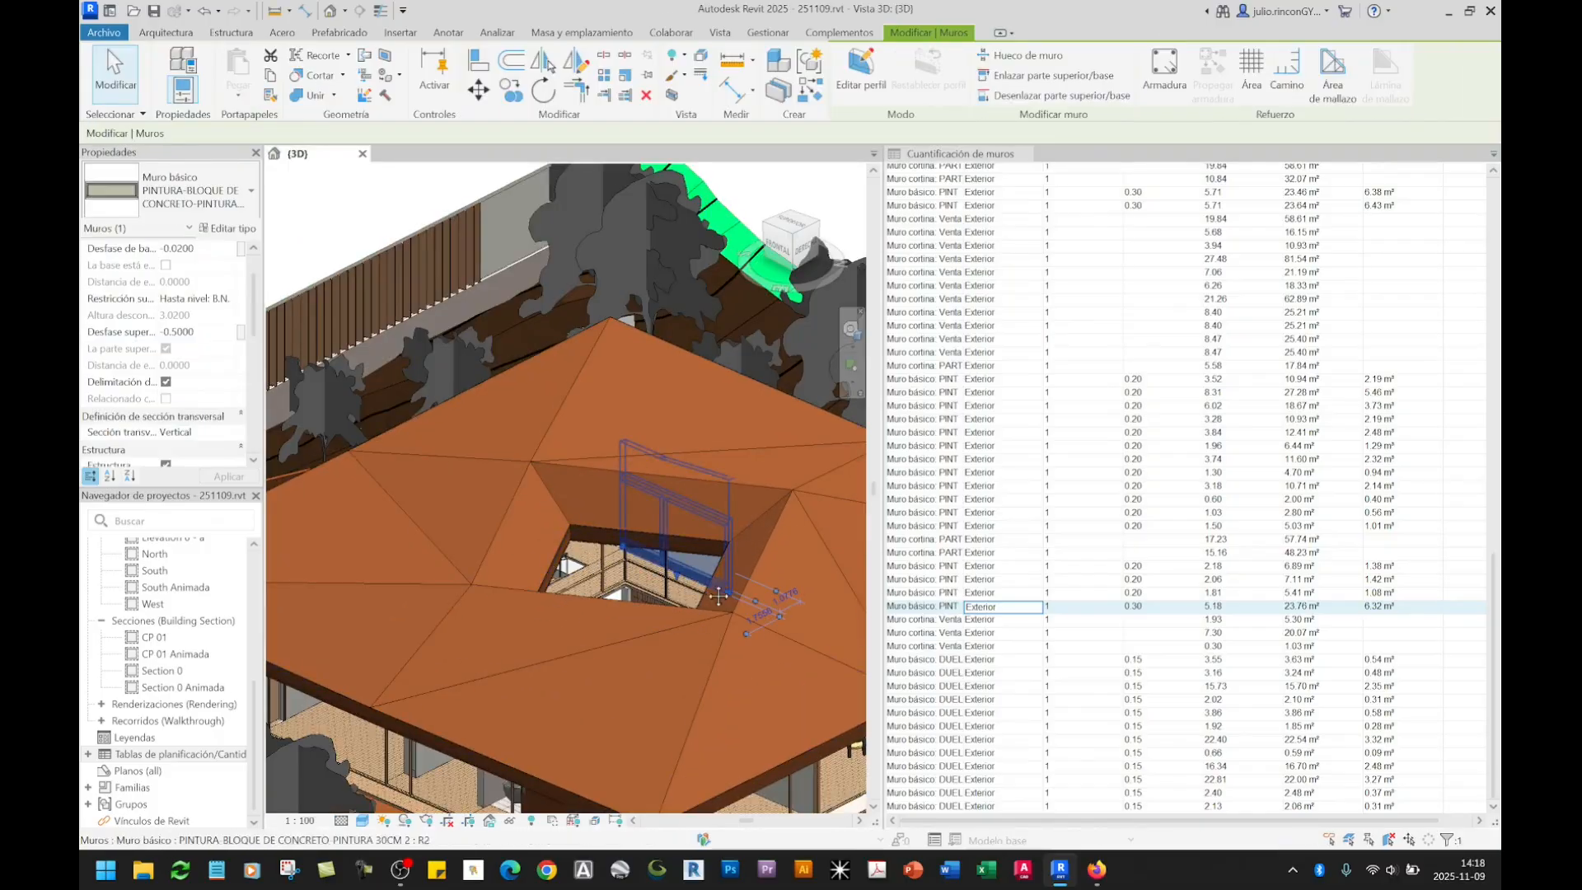
scroll(646, 401, down, 2)
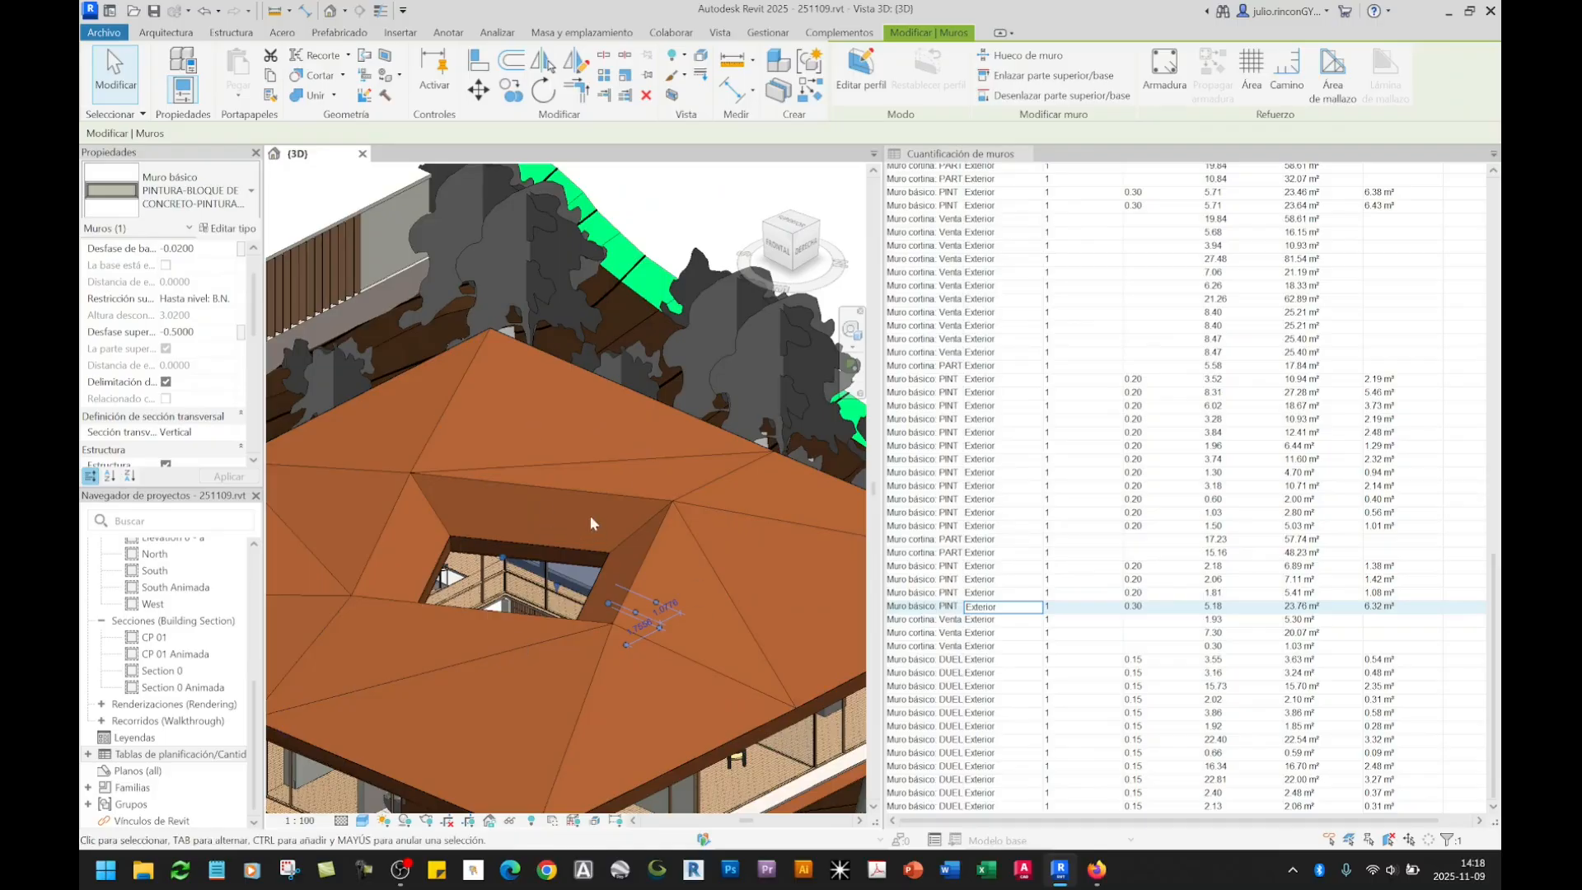
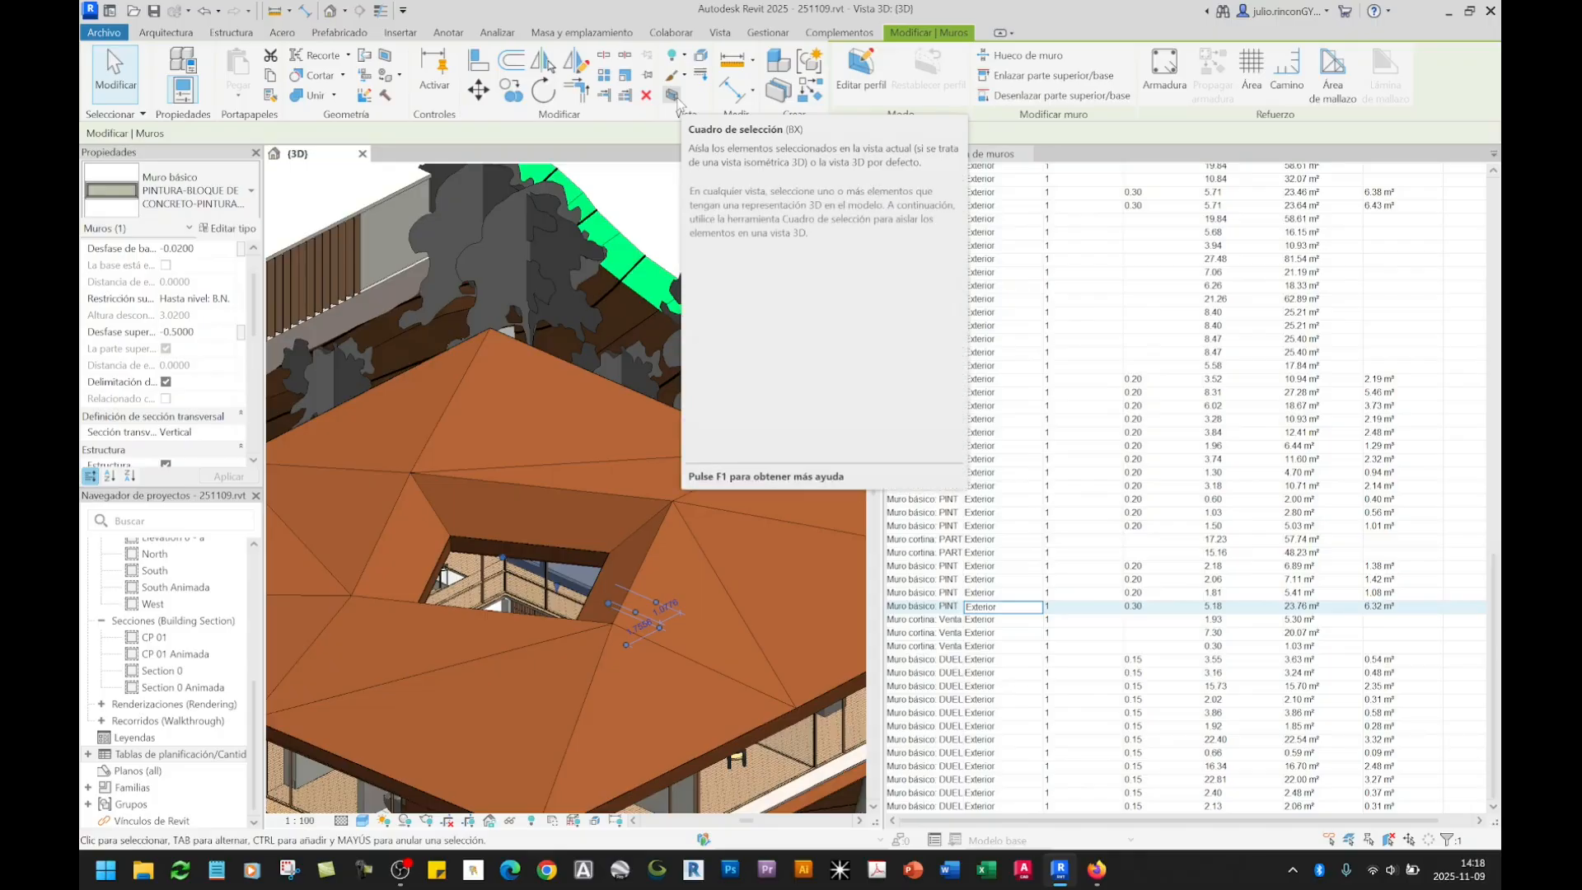
click(672, 96)
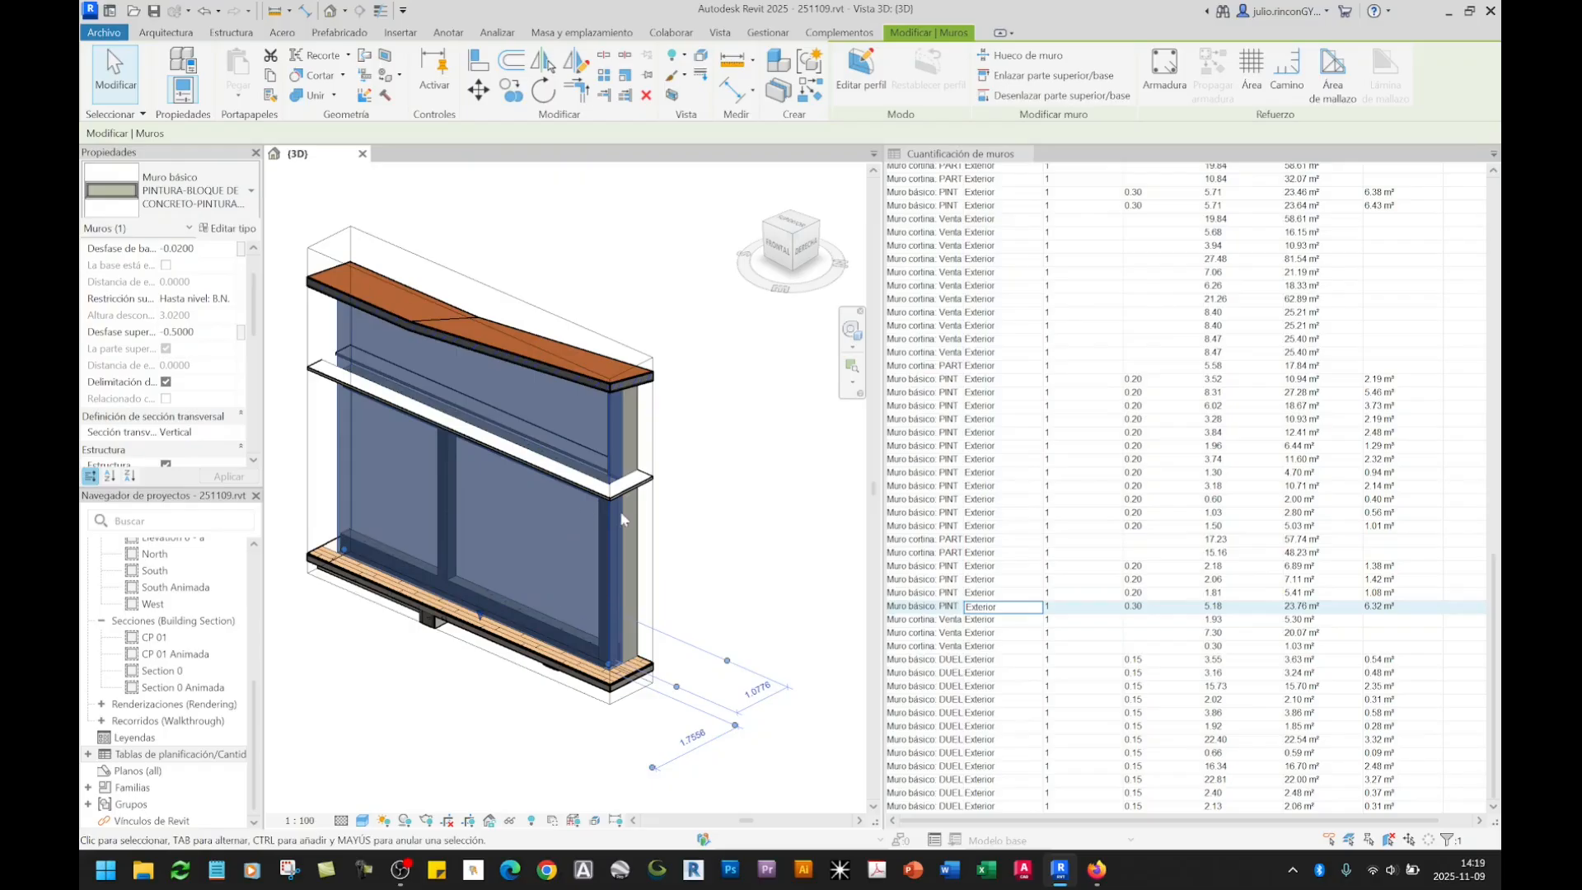
click(700, 432)
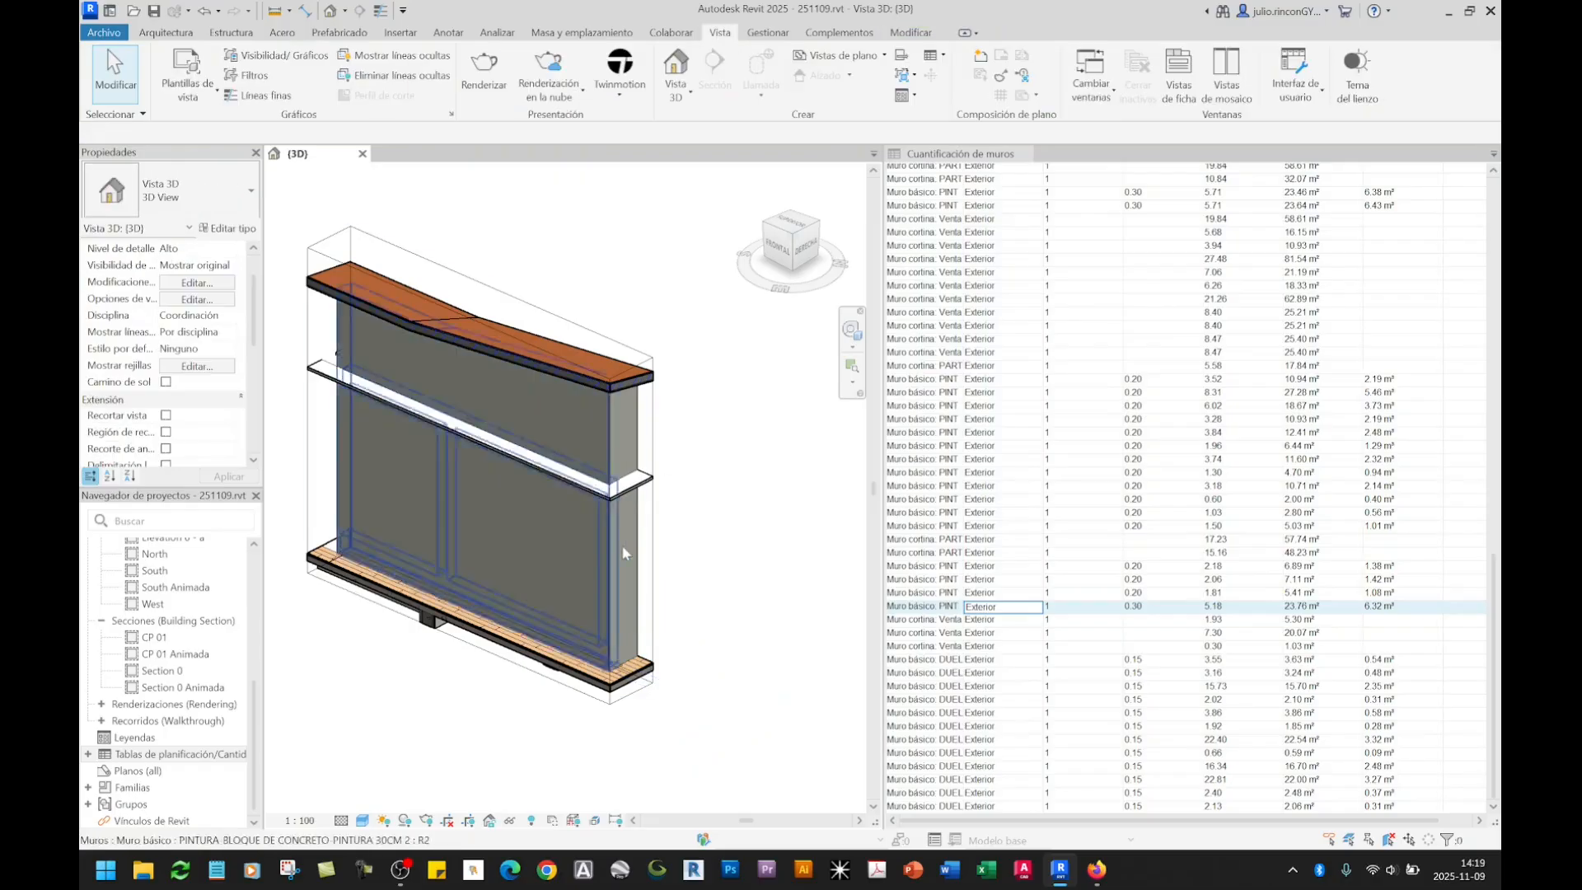
Step: Highlight the 5.18 m PINTURA wall from its schedule row and inspect the isolated wall from its end face and front
click(980, 605)
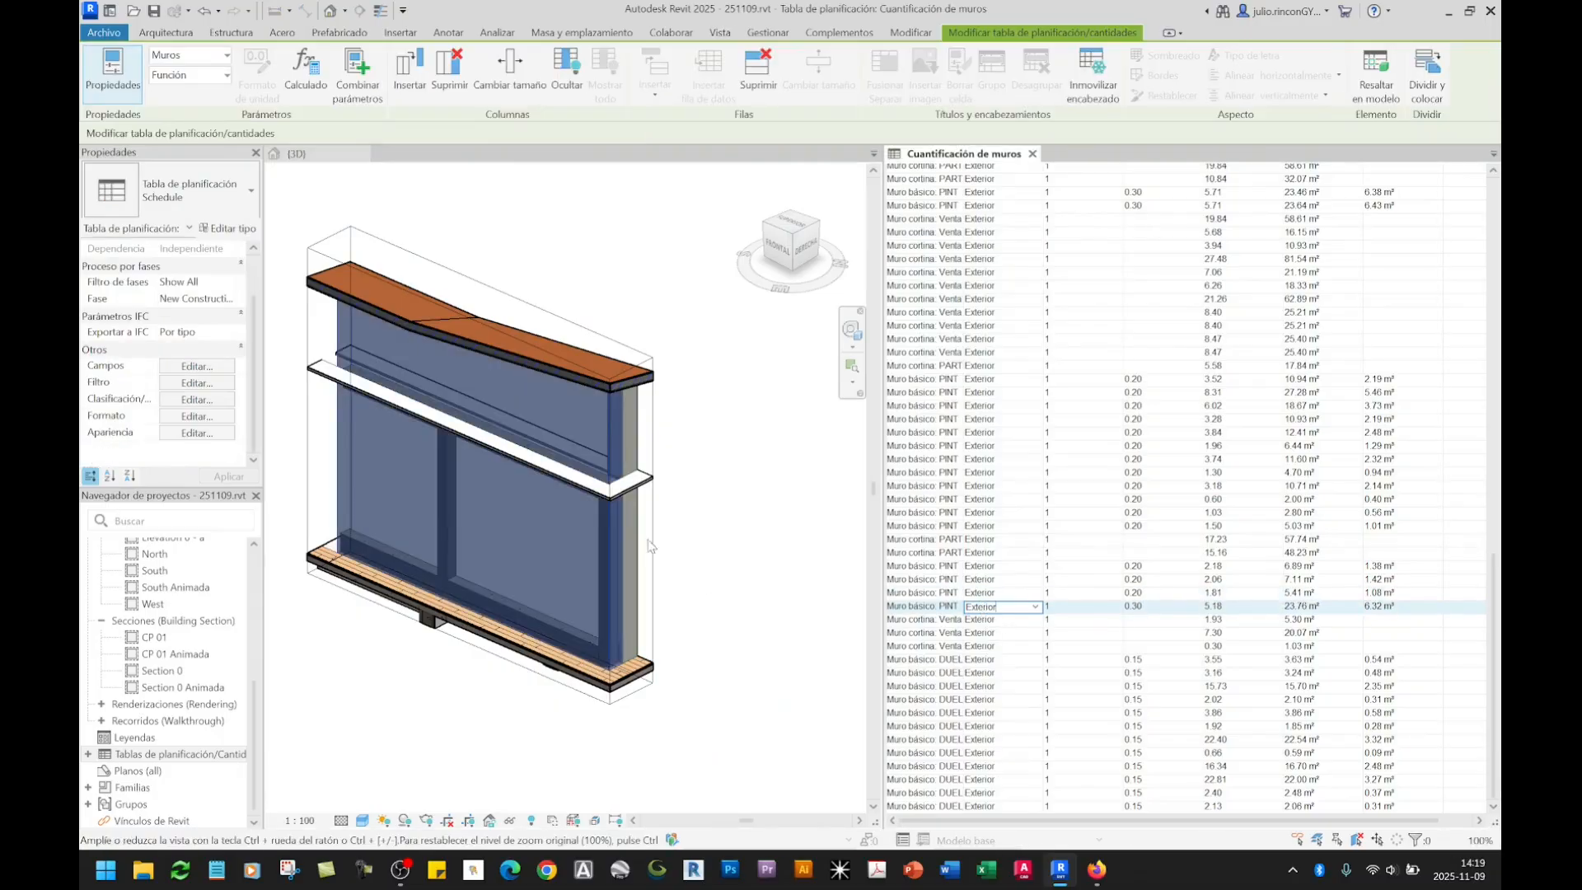
shift+middle_drag(710, 548, 929, 624)
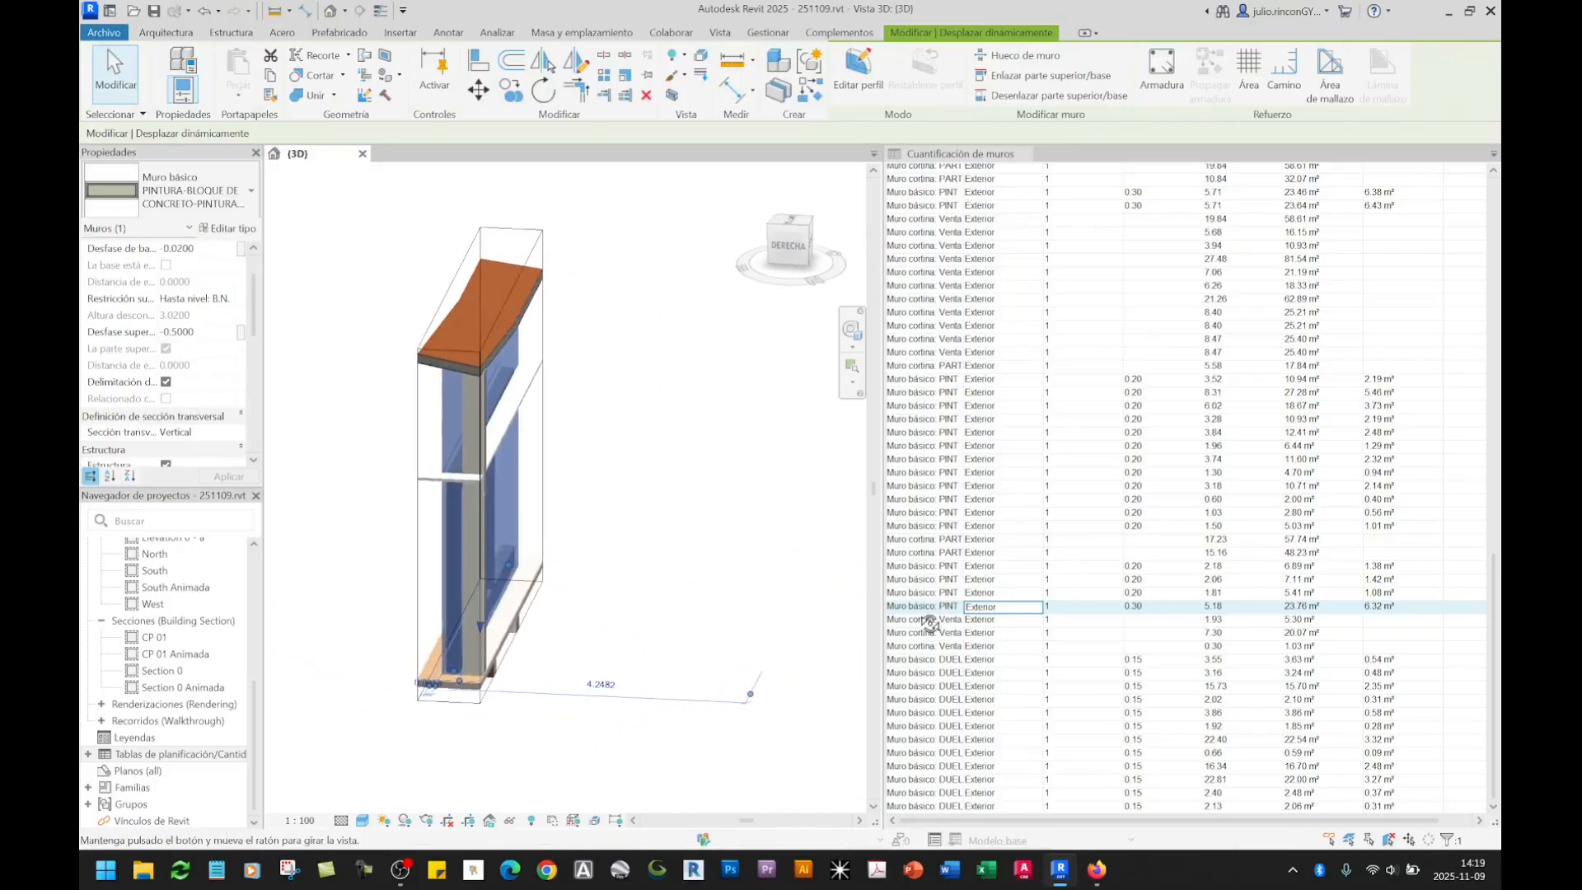
shift+middle_drag(373, 585, 580, 392)
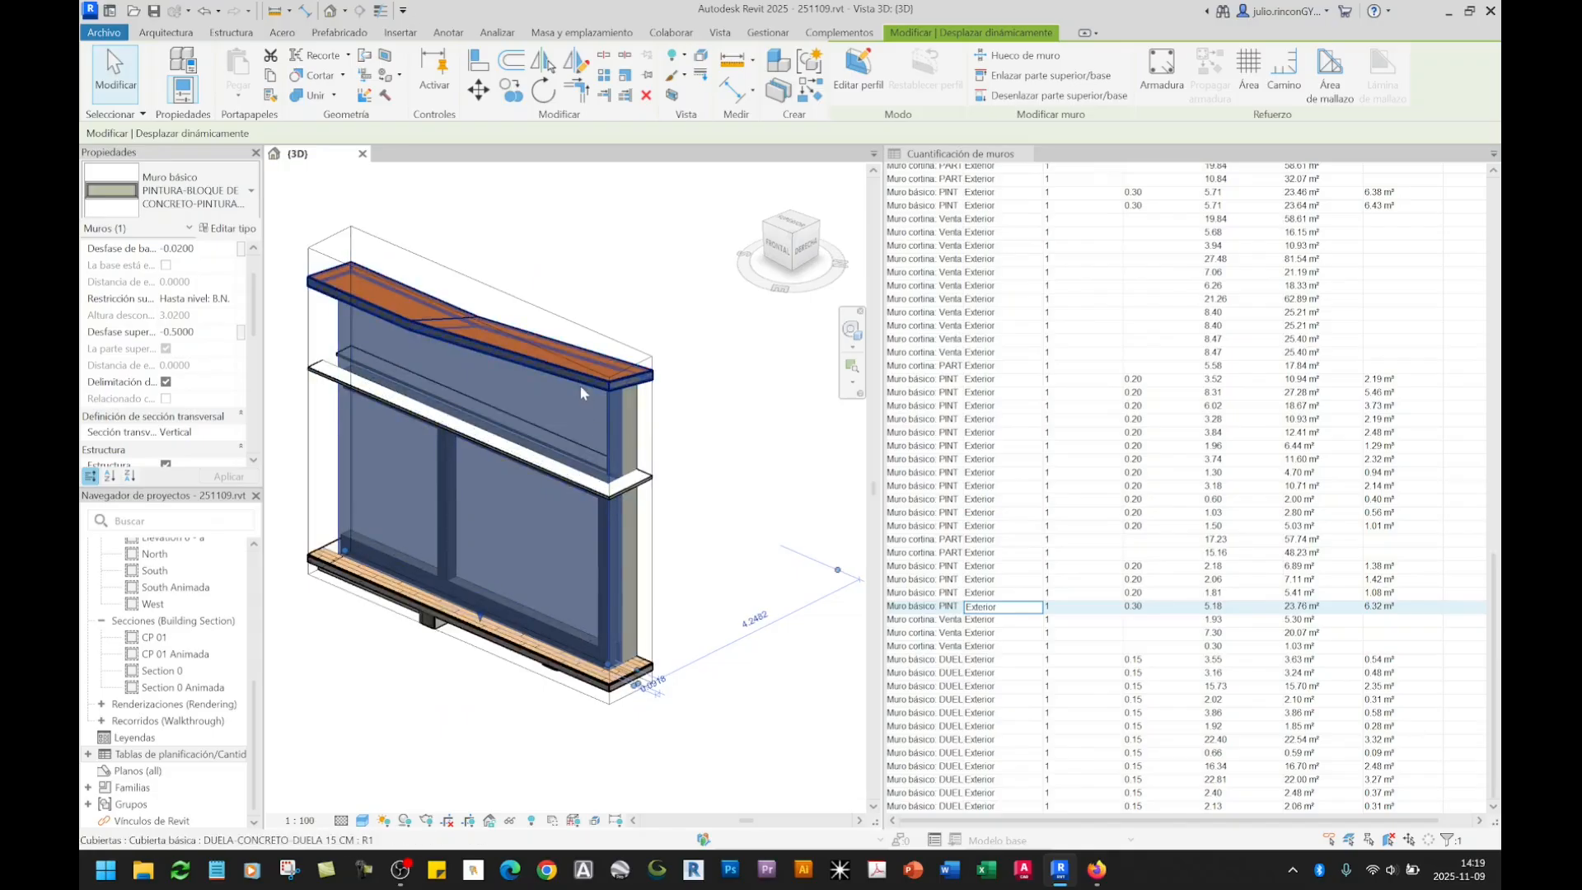
Step: Extend the section box around the 5.18 m wall upward and downward to expose the storey and ground beneath it
click(604, 350)
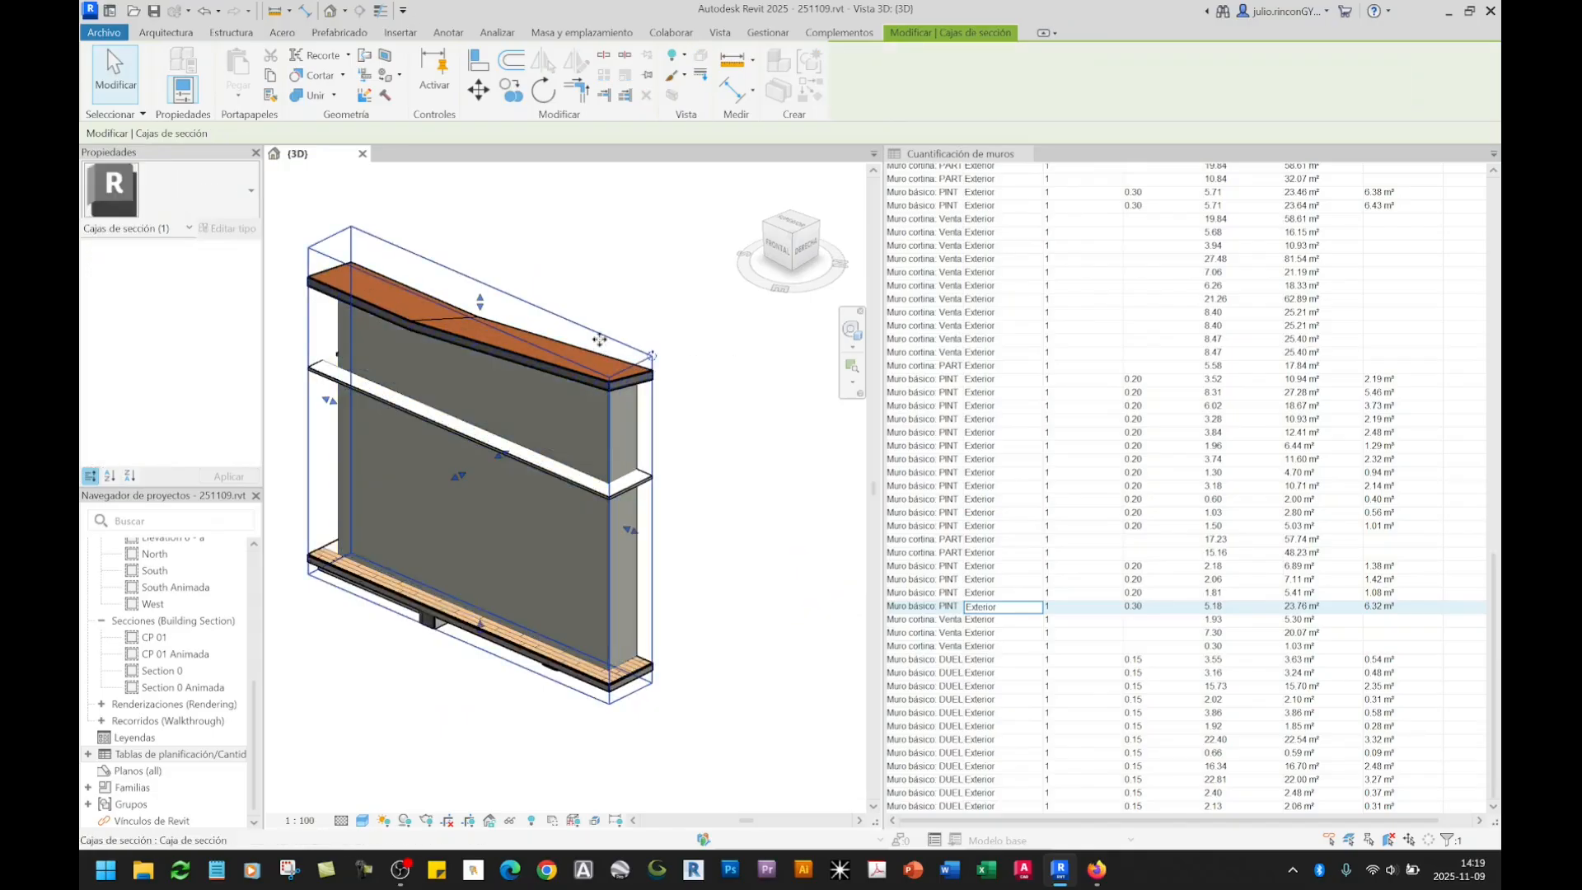
scroll(646, 584, down, 5)
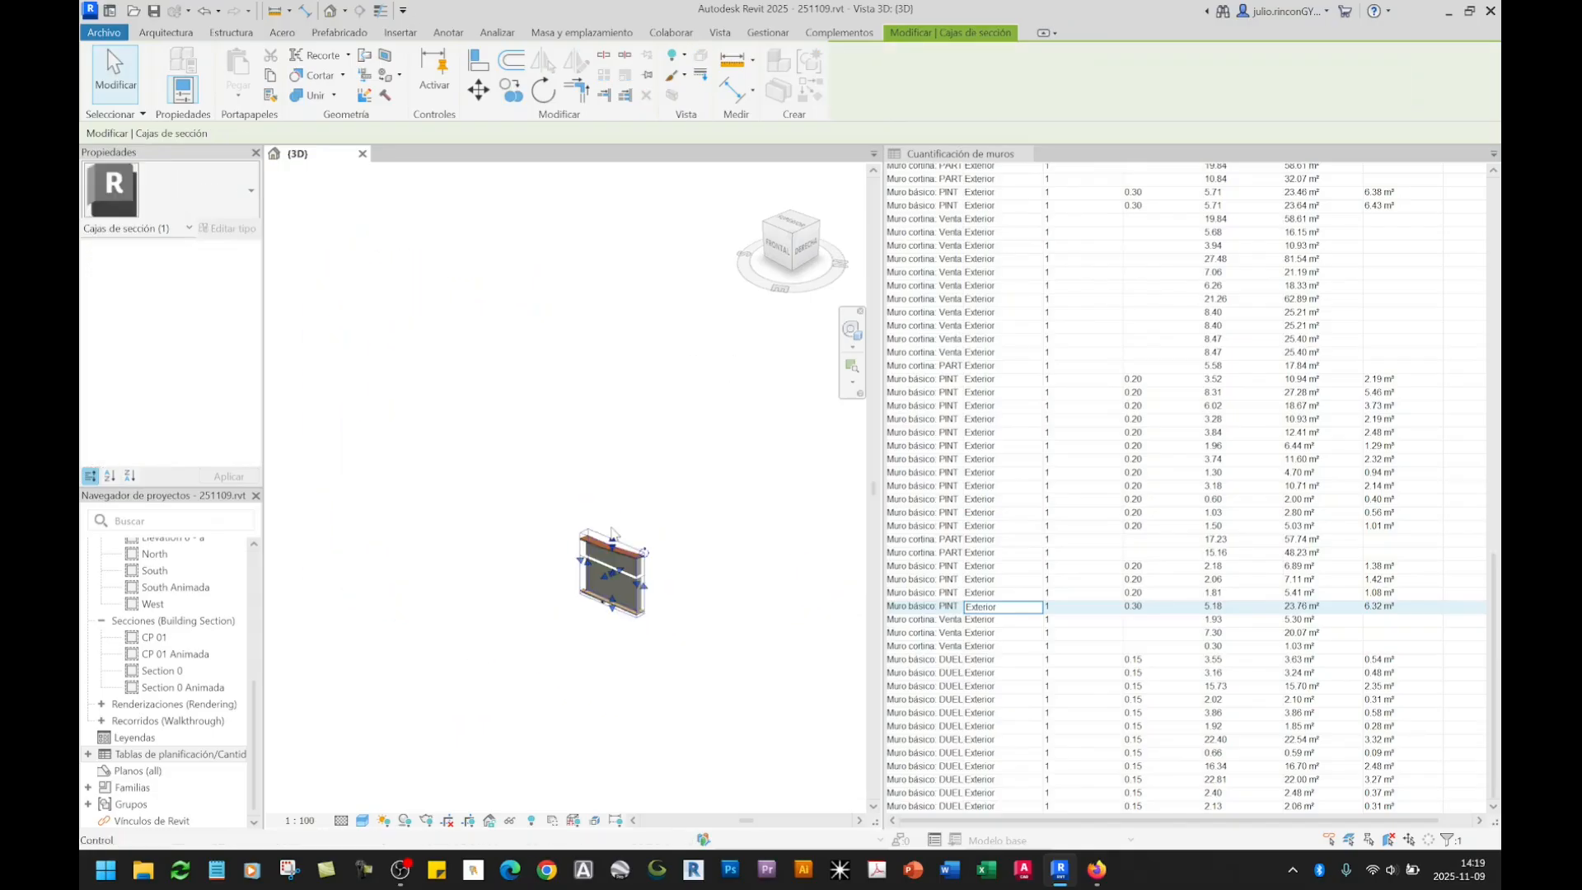
scroll(610, 531, up, 4)
drag(616, 527, 628, 439)
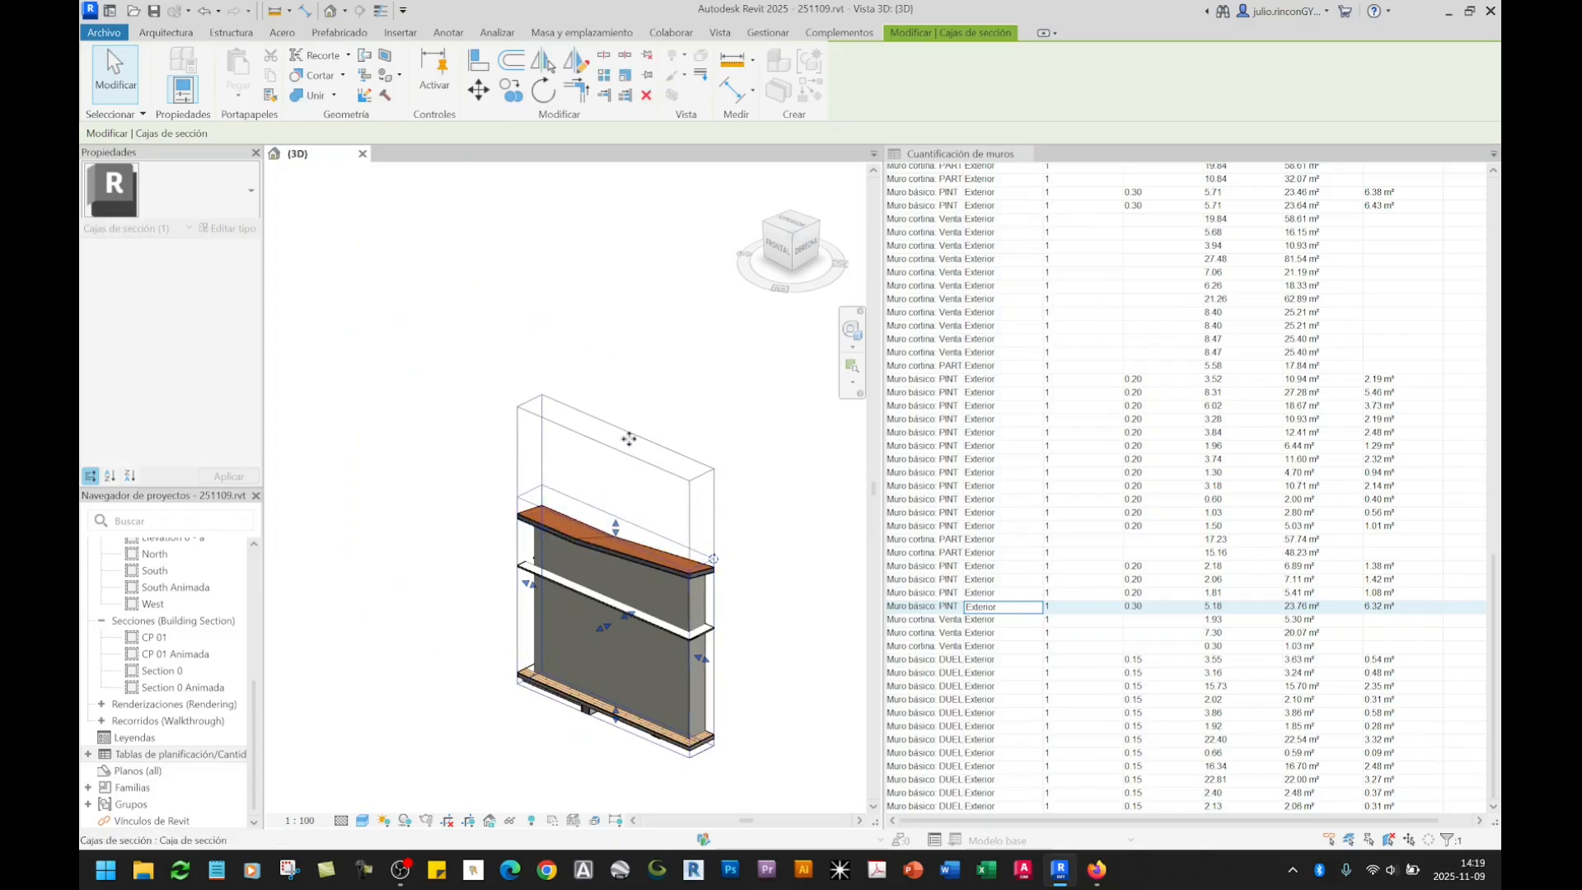
drag(616, 713, 620, 791)
middle_drag(621, 791, 571, 594)
drag(567, 598, 567, 719)
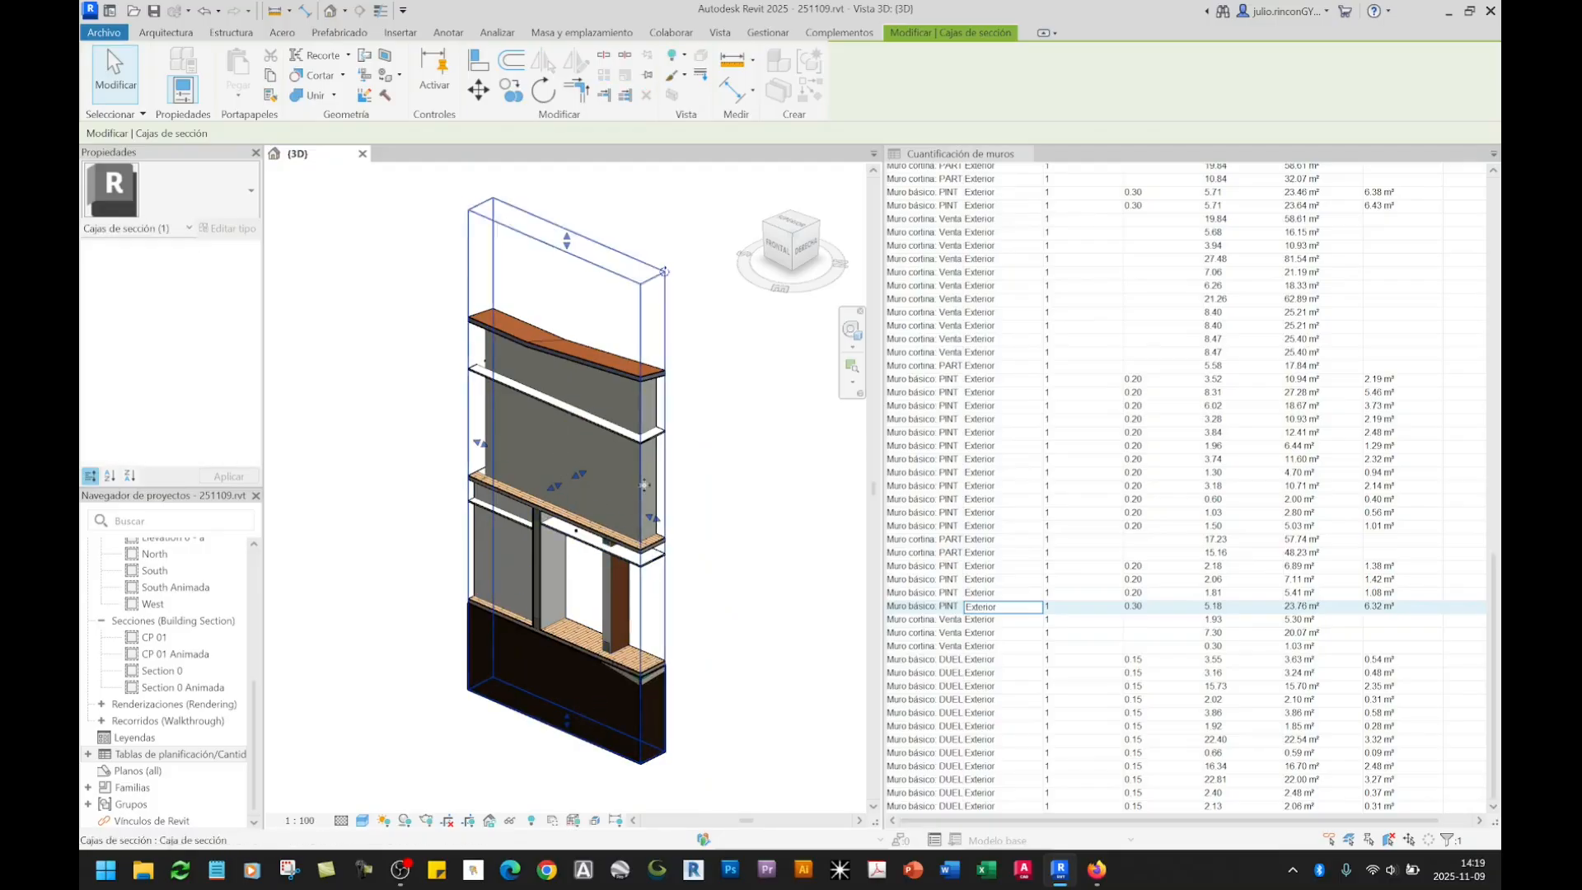
scroll(645, 484, up, 3)
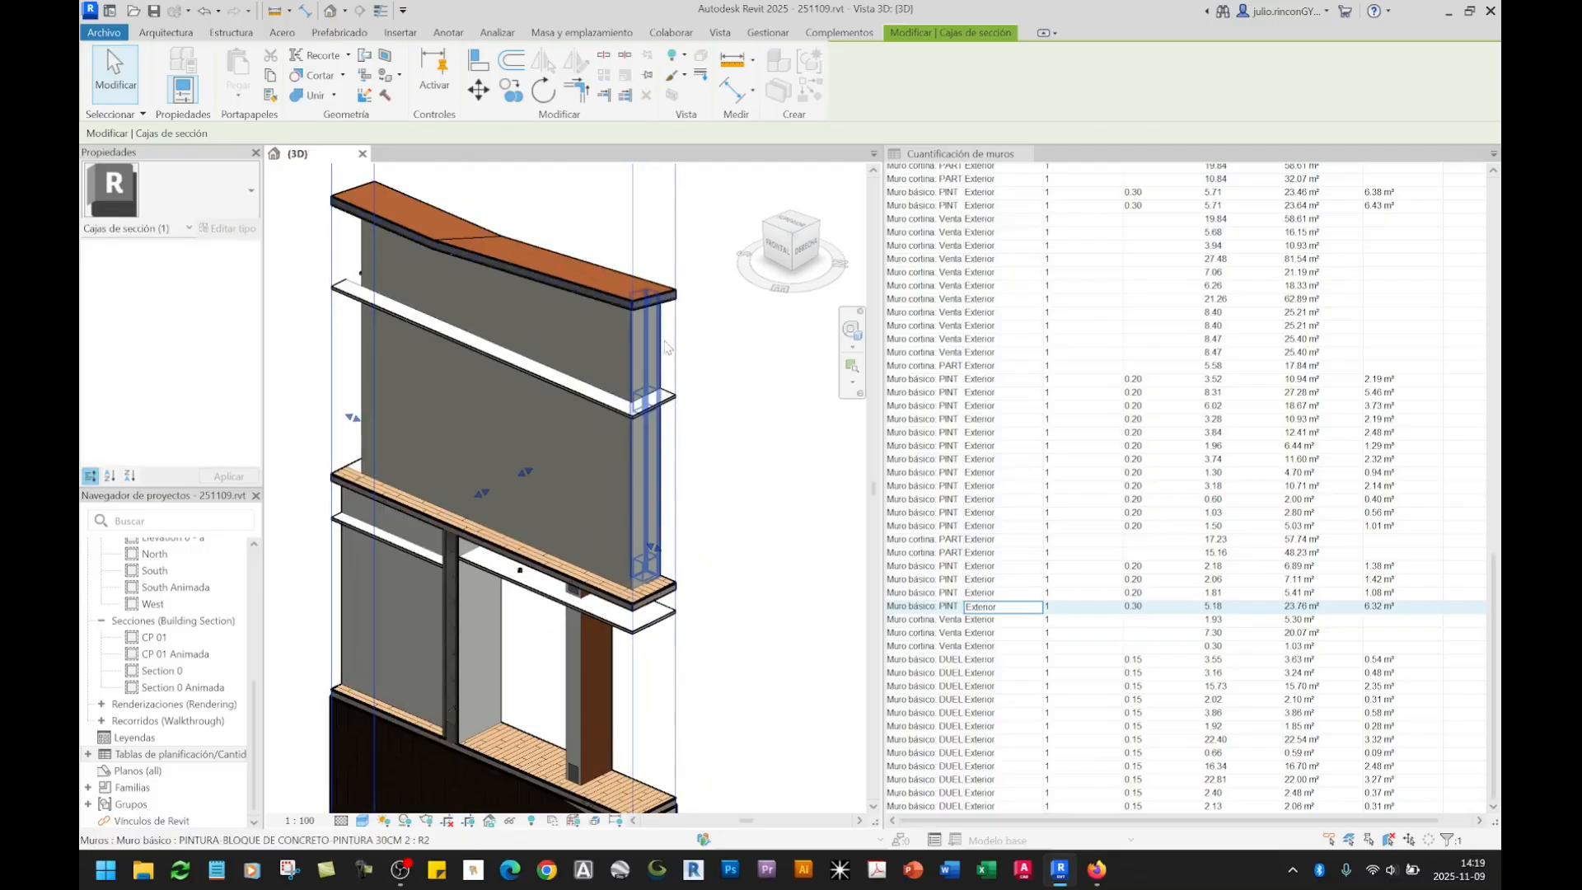
key(Escape)
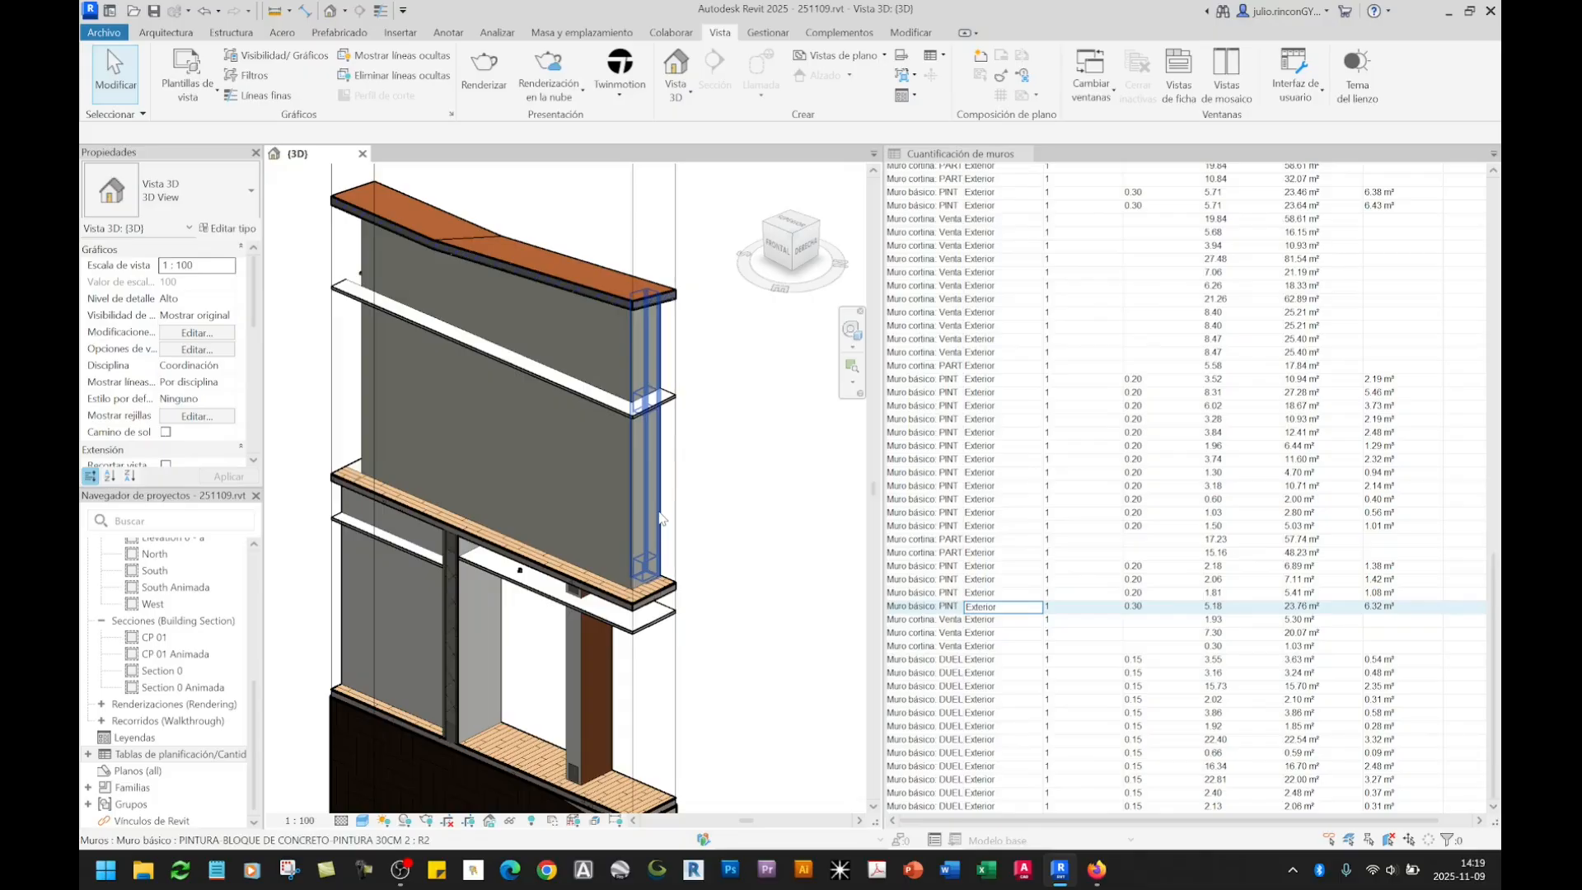
Step: Select the 5.18 m wall in the upper storey and examine it from another angle within the extended section box
click(590, 573)
shift+middle_drag(620, 536, 665, 600)
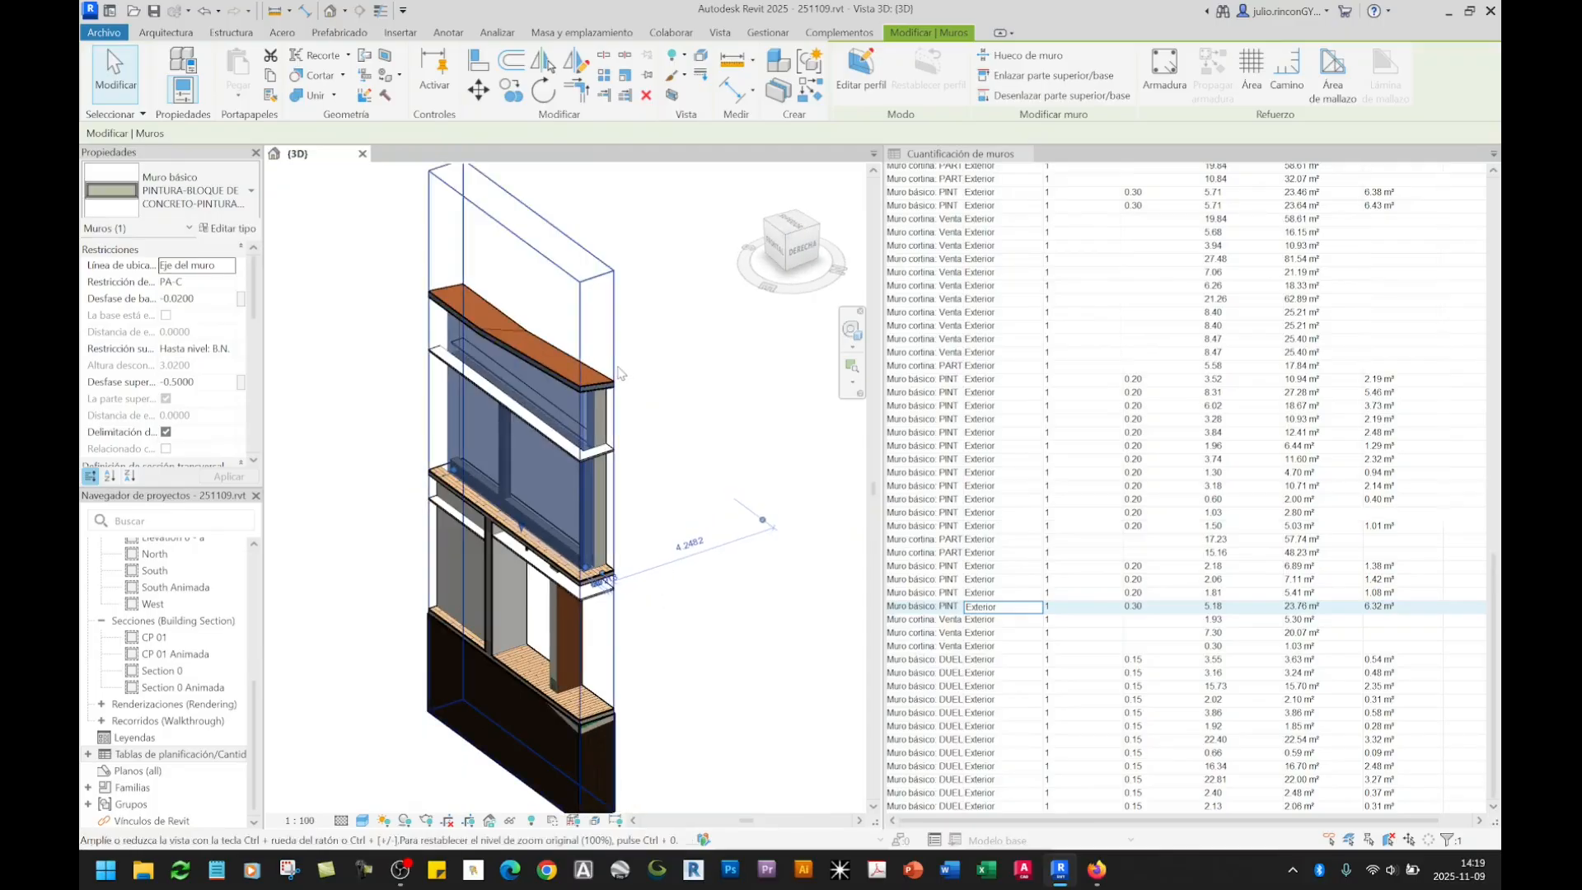
click(615, 375)
click(698, 389)
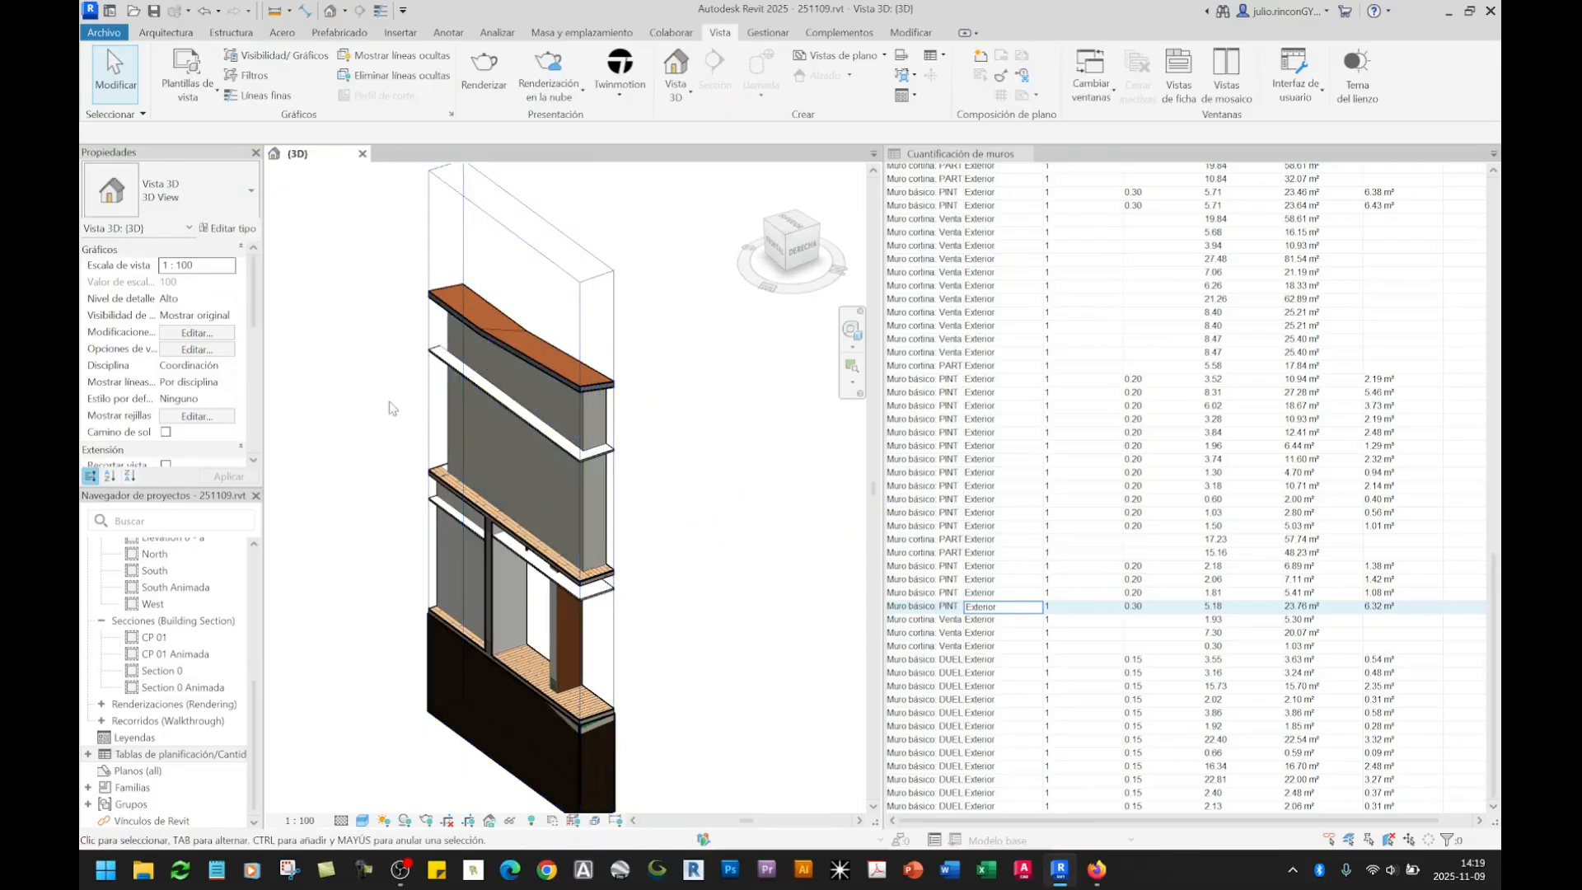
Step: Turn off Caja de sección in the 3D view and highlight the 5.18 m wall from its schedule row through the roof opening
scroll(190, 398, down, 5)
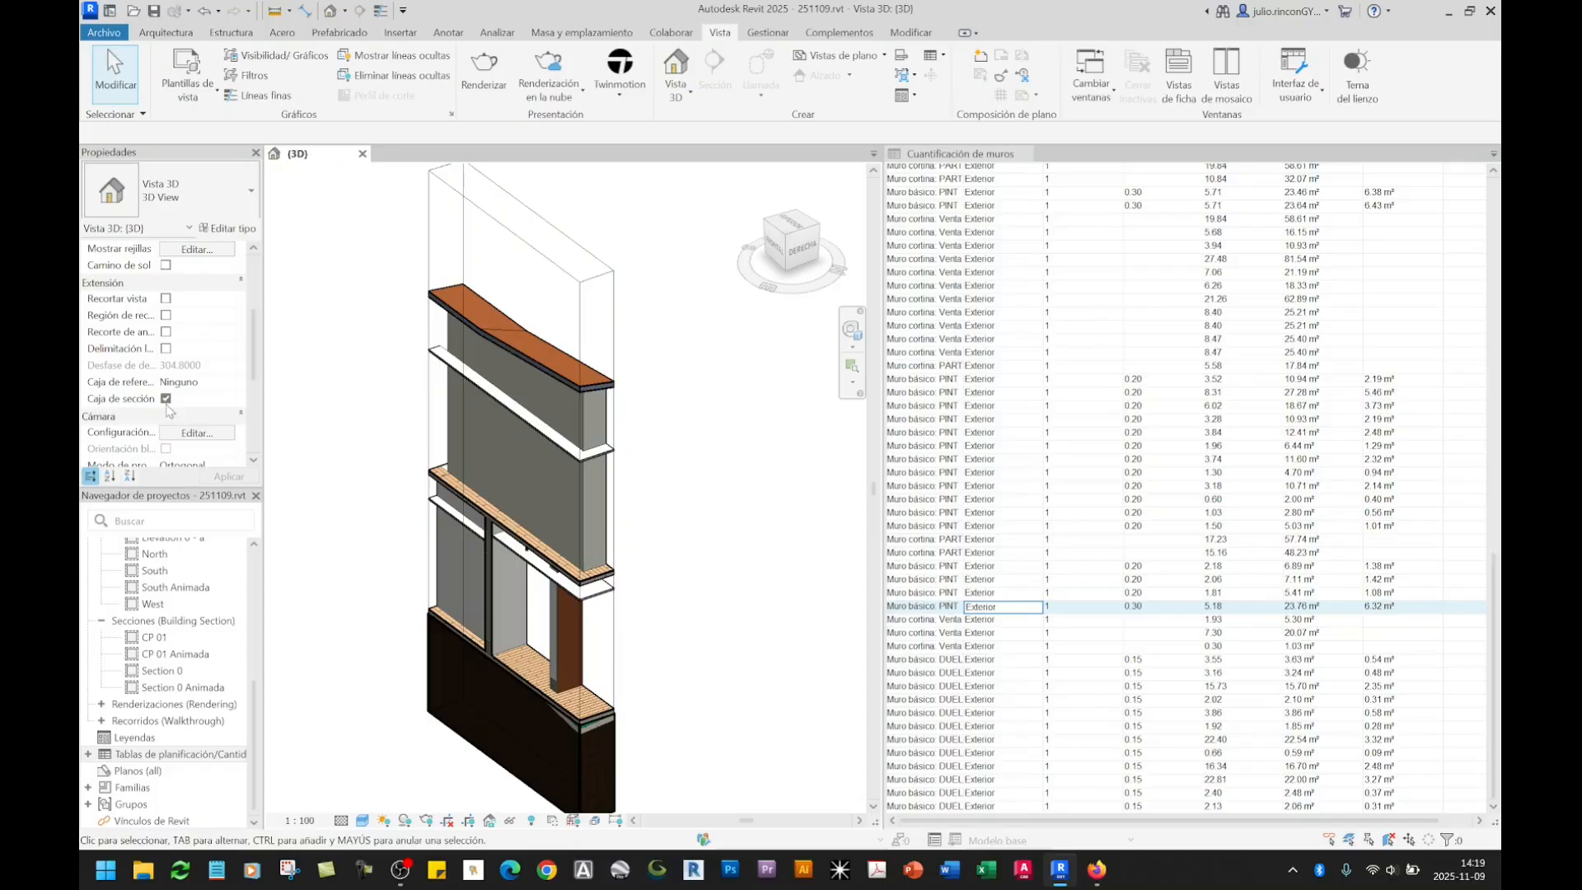
click(505, 469)
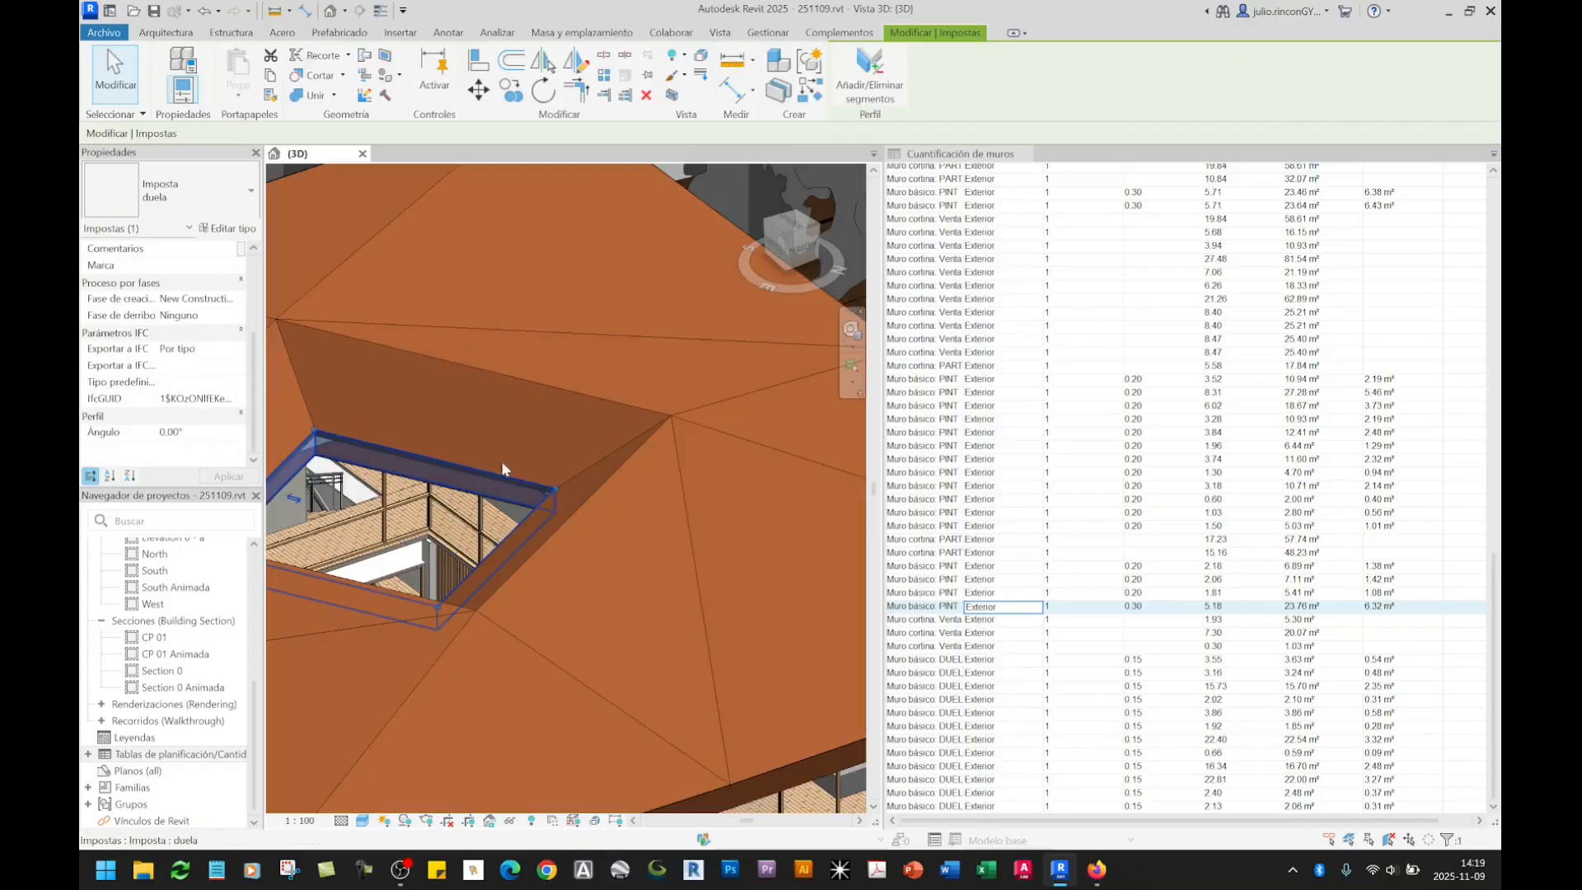
scroll(525, 484, down, 5)
key(Escape)
scroll(514, 478, up, 8)
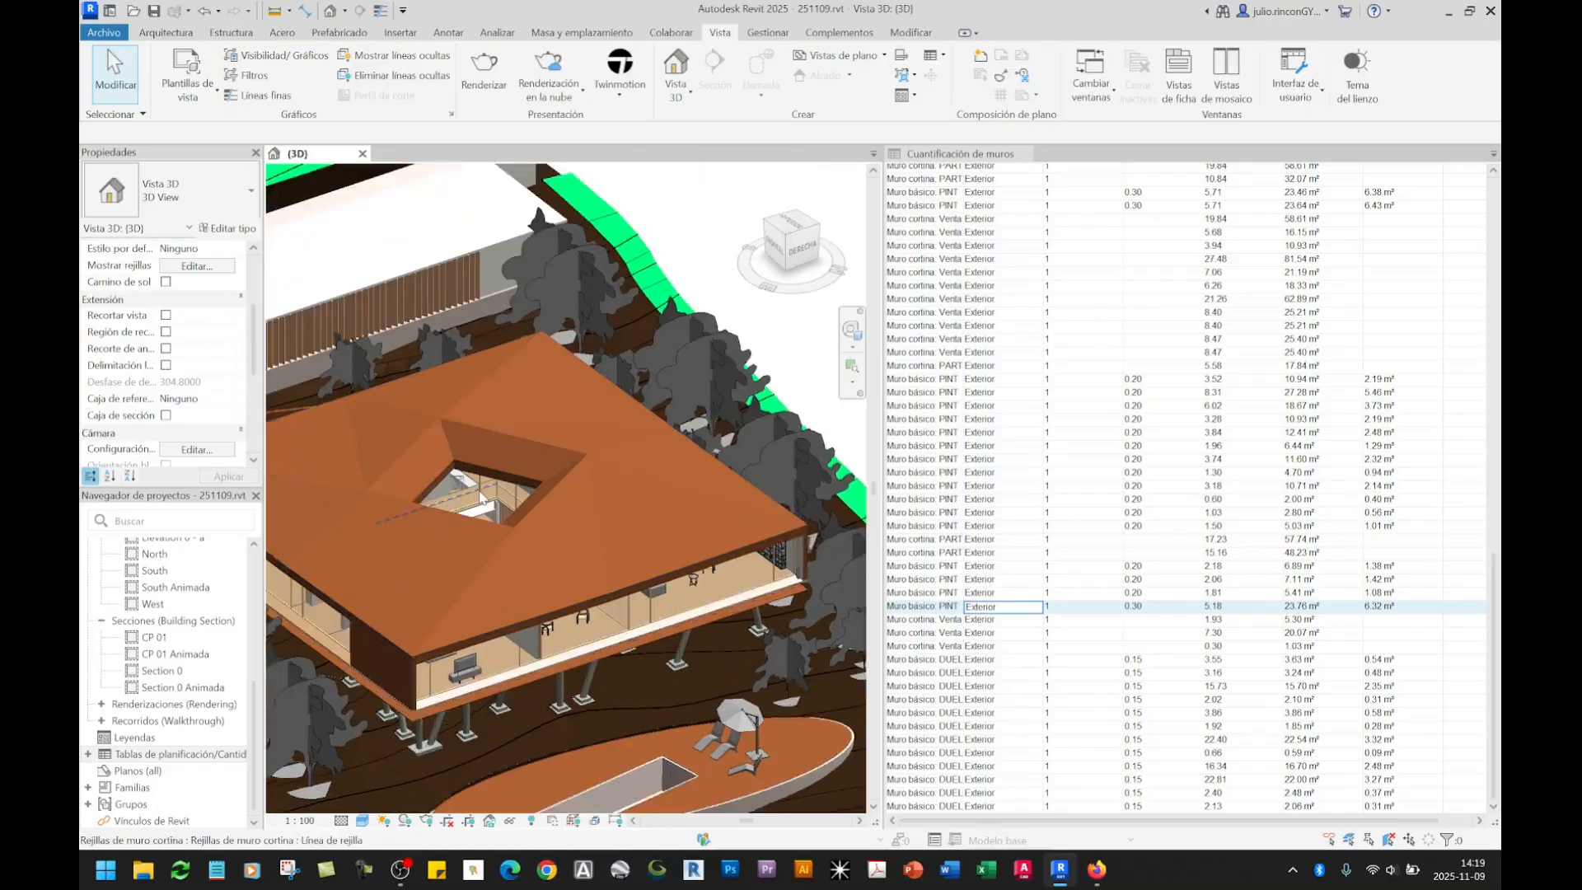
click(982, 608)
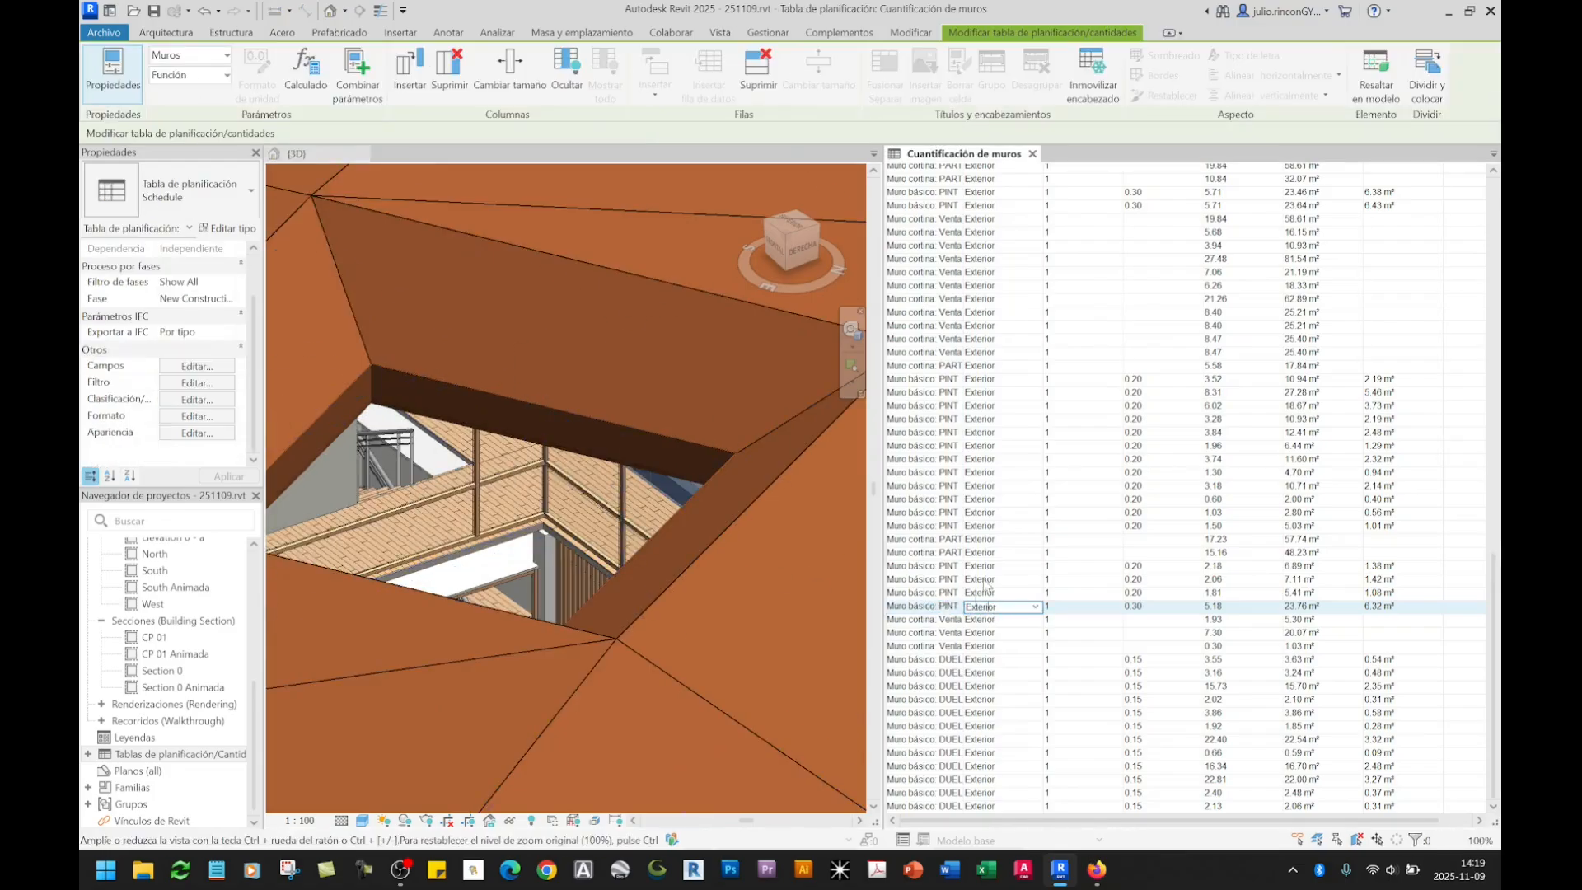
Step: Pick the 0.60 m PINTURA wall from its schedule row, isolate it with Cuadro de selección and view it from behind
click(981, 500)
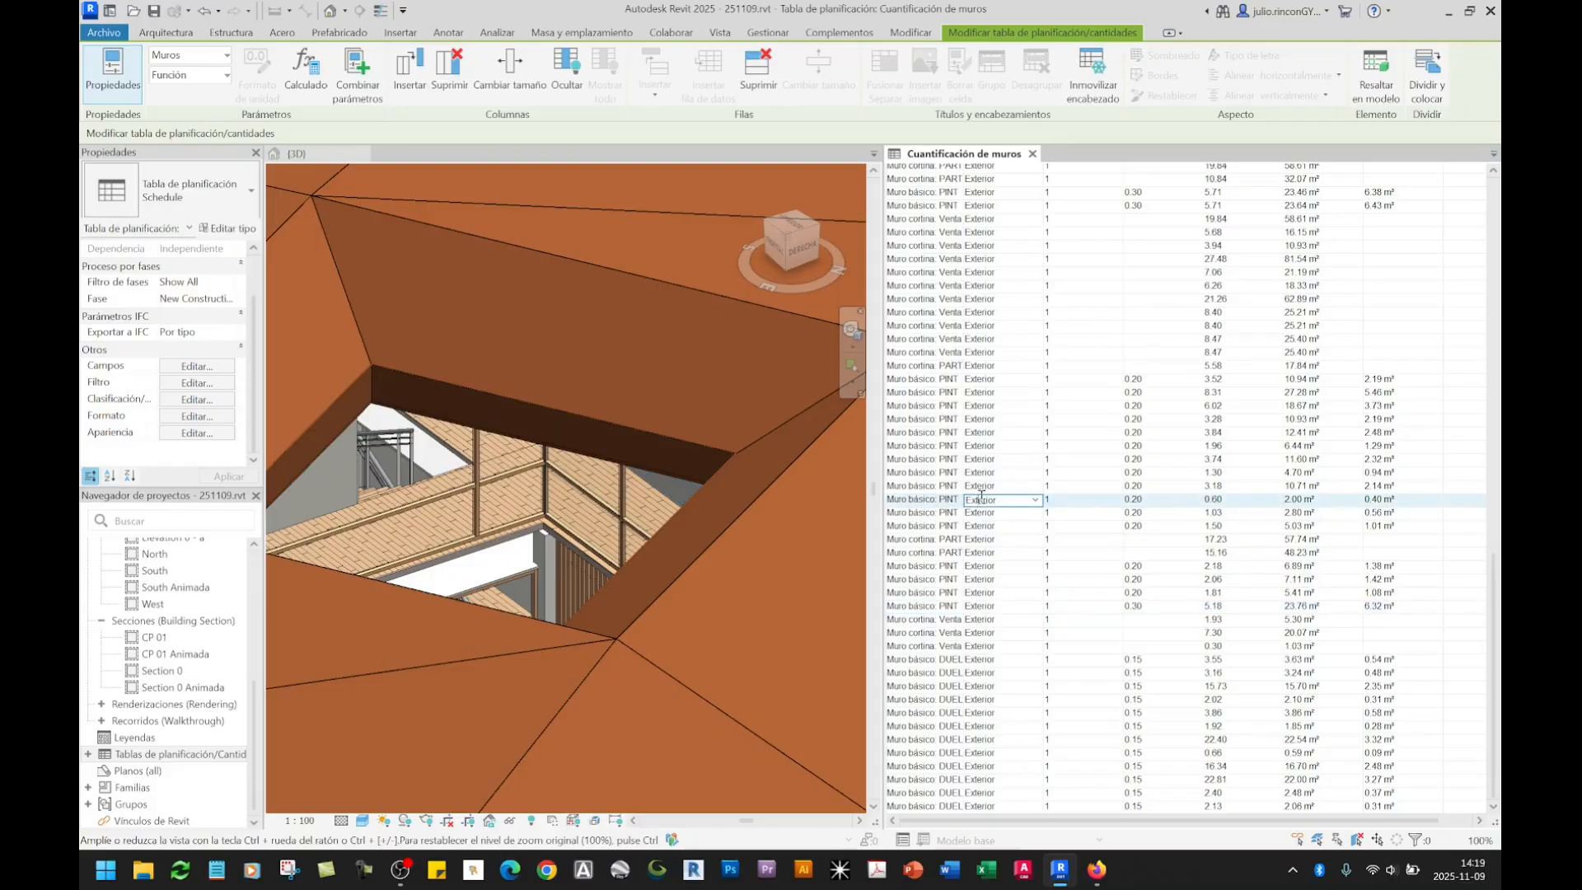
click(554, 370)
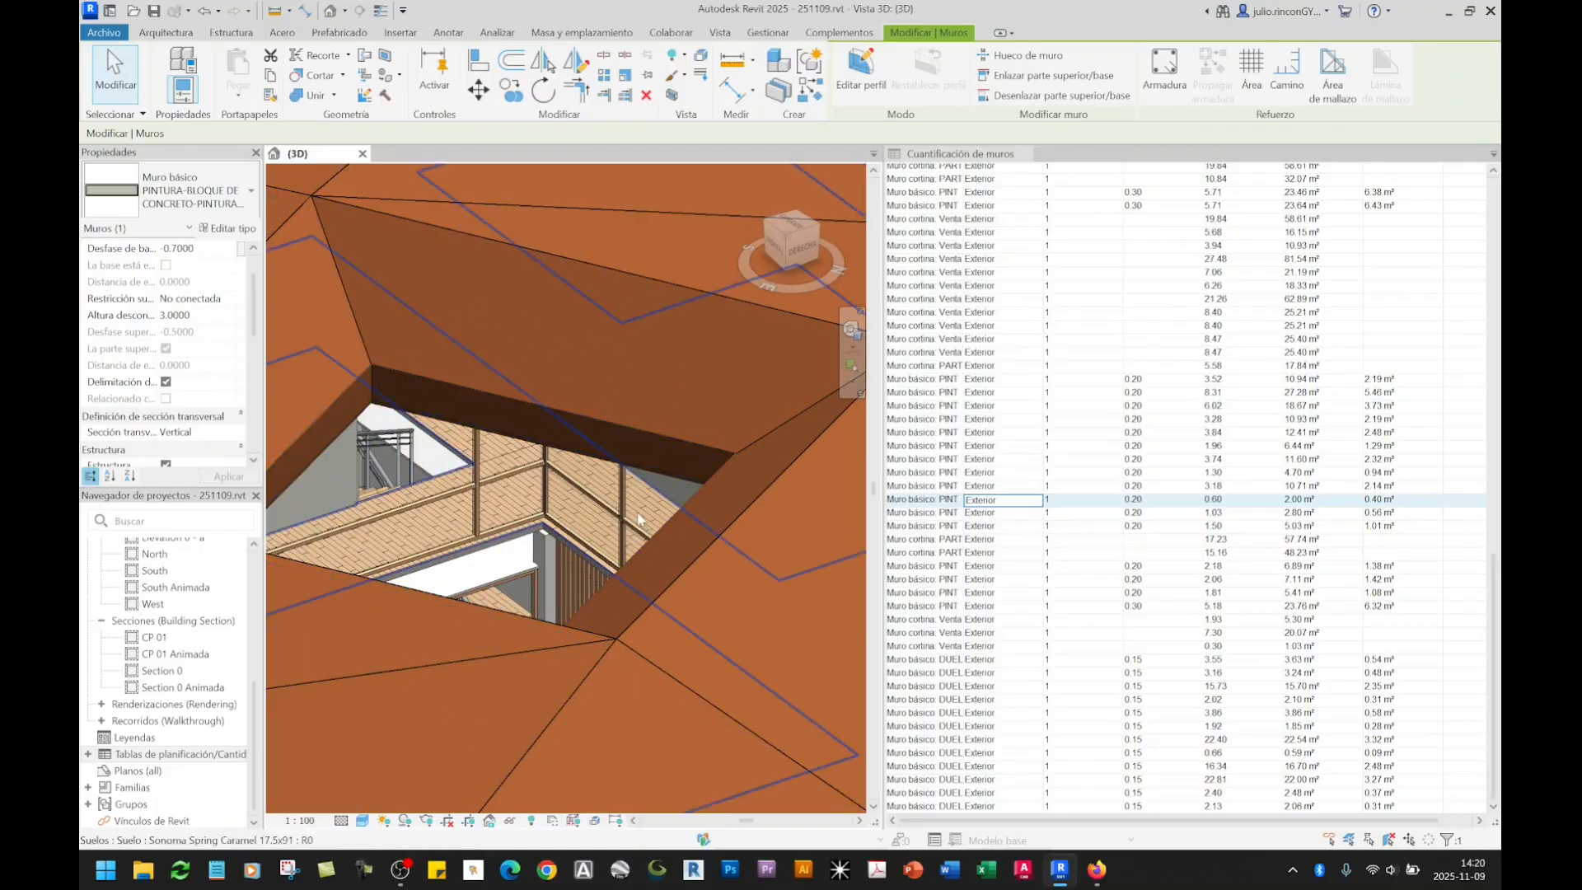
click(672, 95)
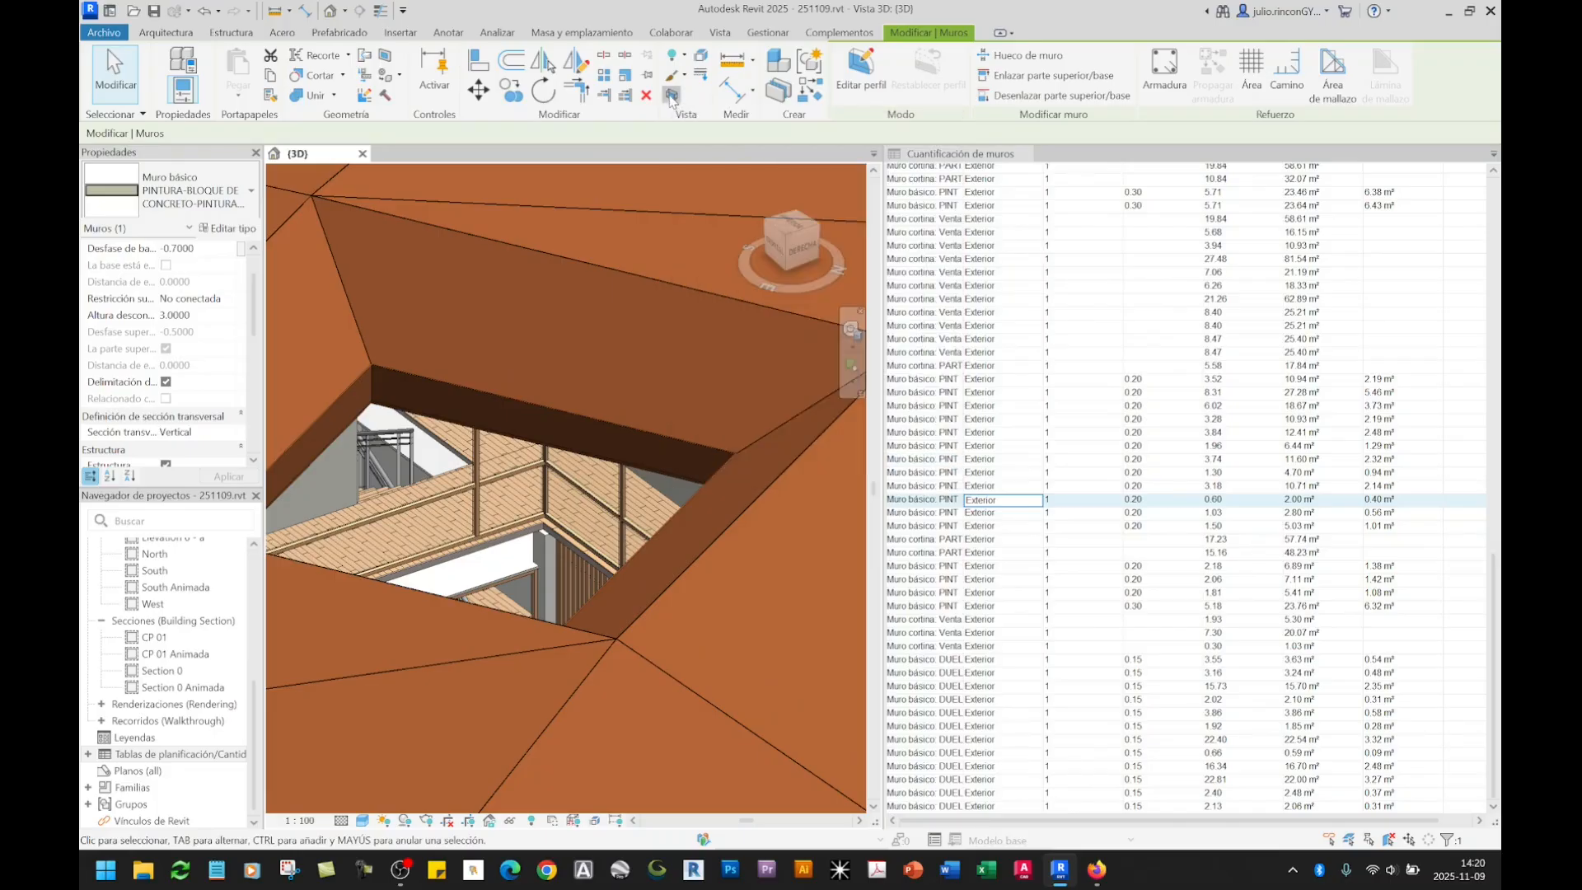
click(599, 473)
scroll(621, 505, up, 6)
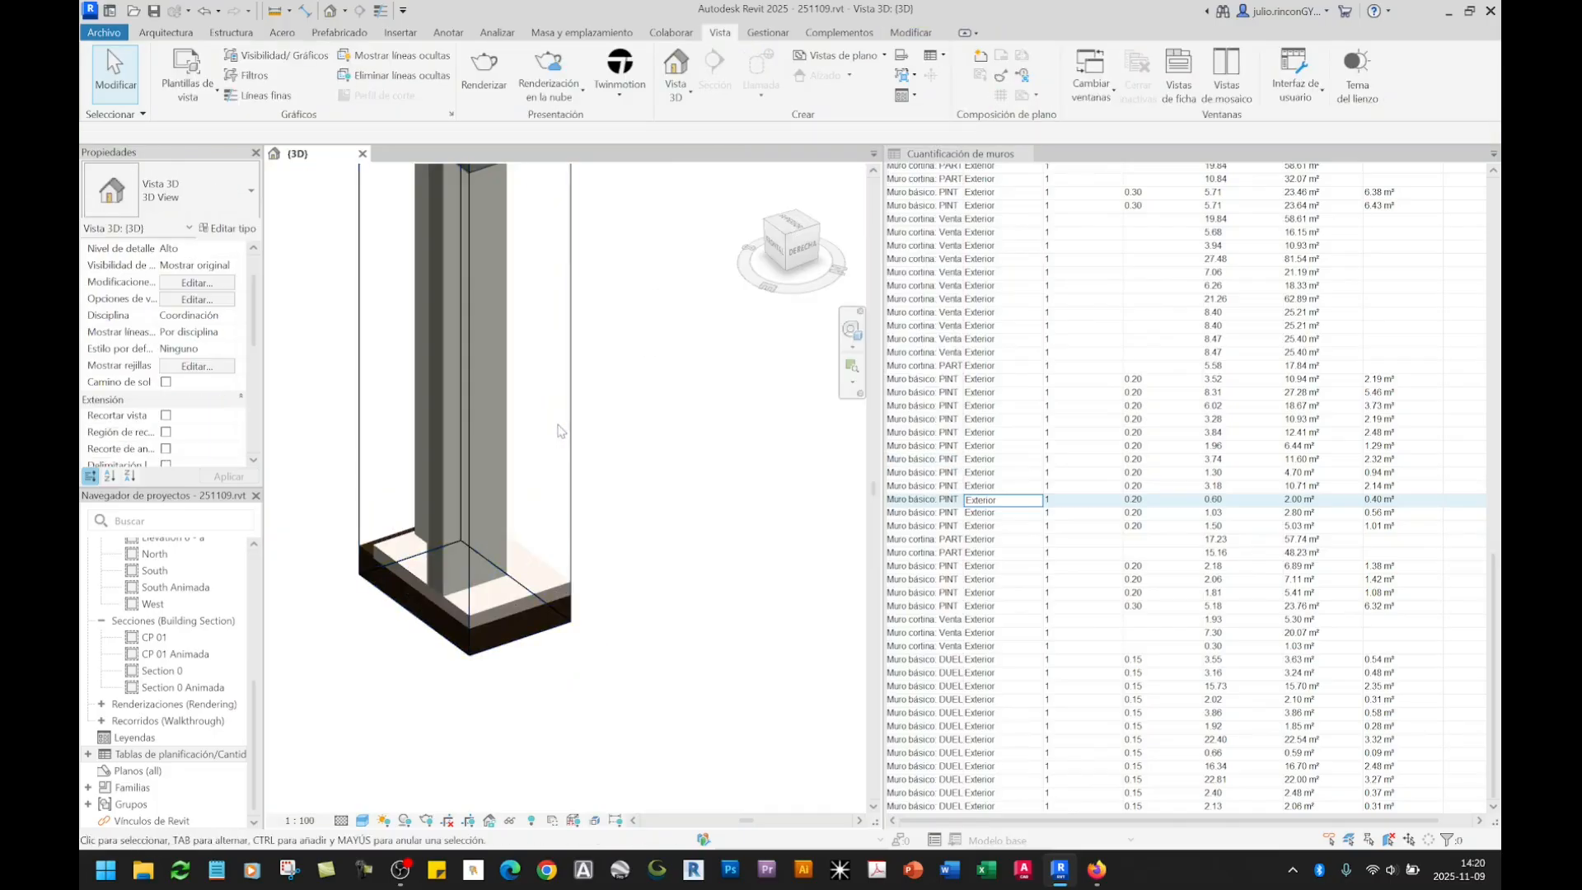
click(962, 502)
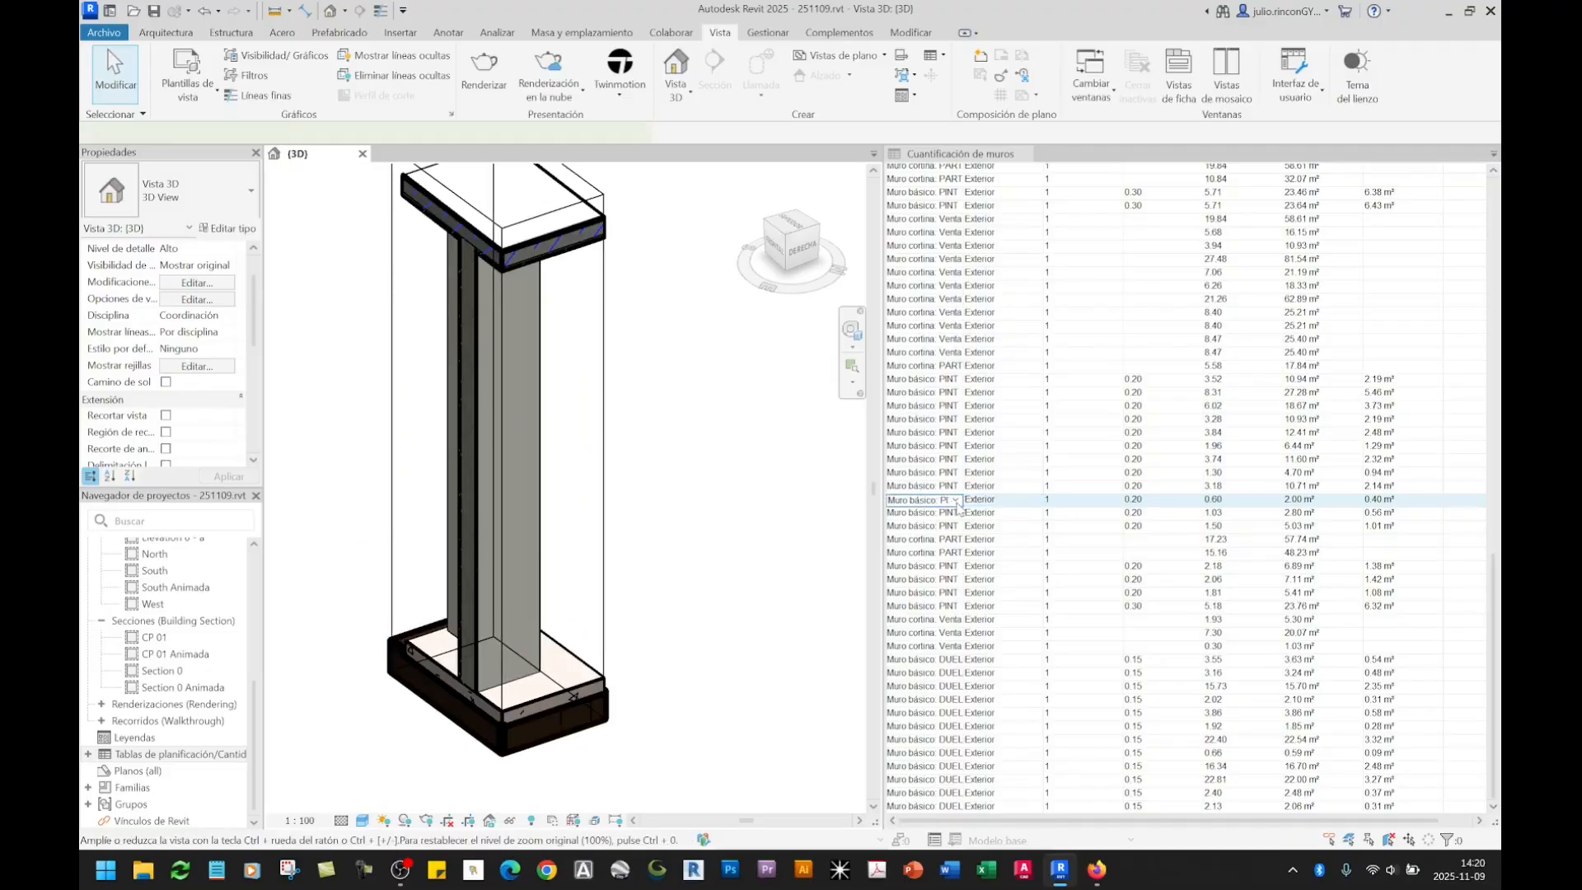
click(707, 628)
shift+middle_drag(706, 627, 544, 659)
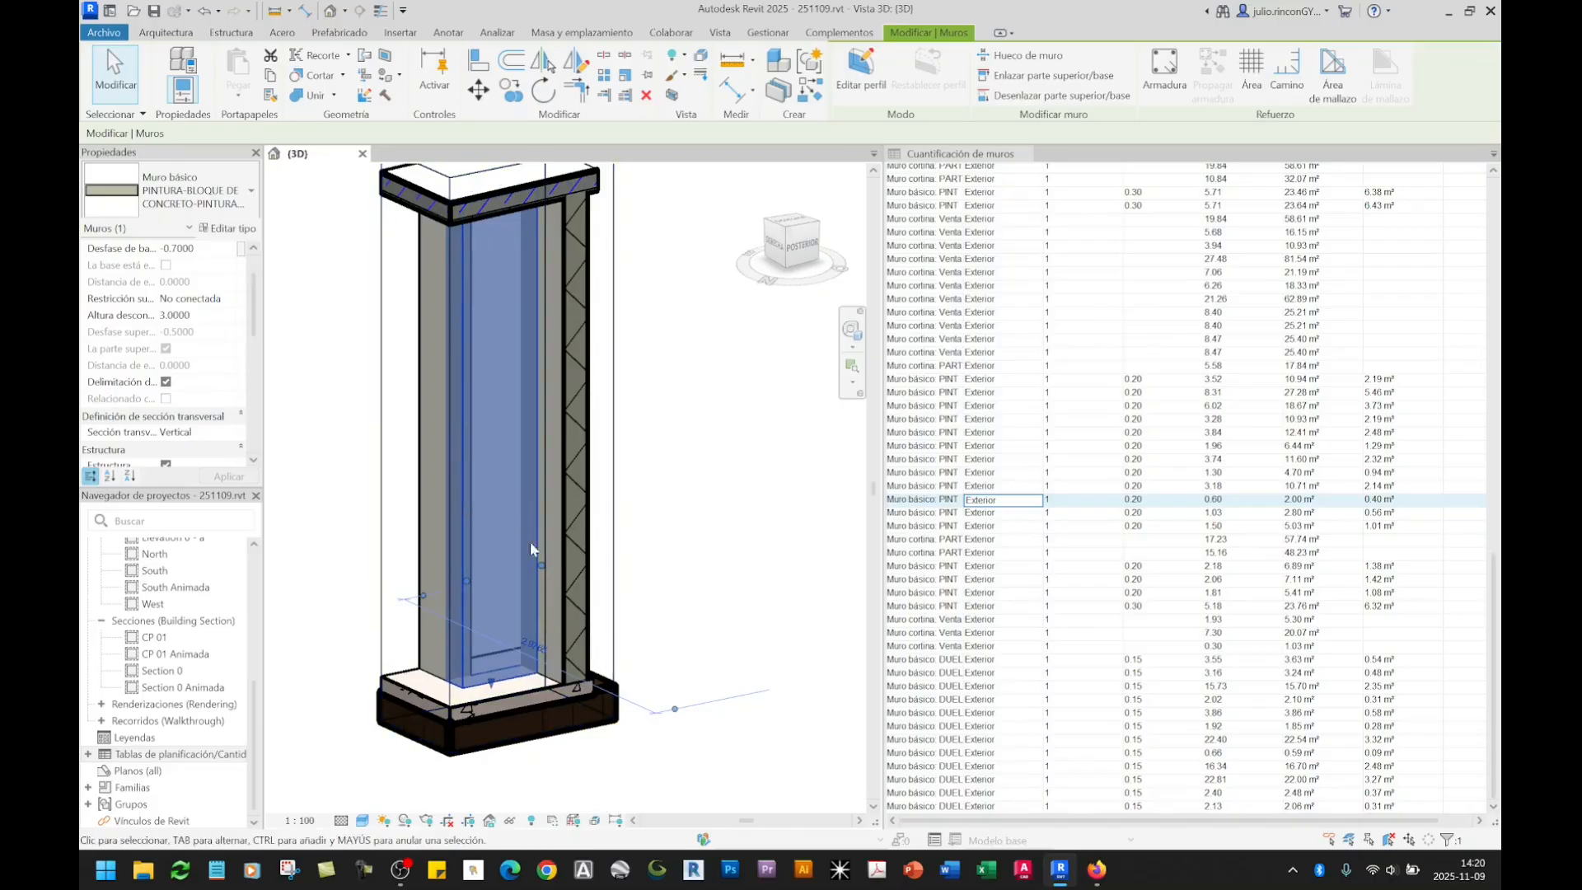
Step: Set the Función of the 0.60 m wall's type, PINTURA-BLOQUE DE CONCRETO-PINTURA 20CM, to Interior and apply it to all its elements
click(1036, 502)
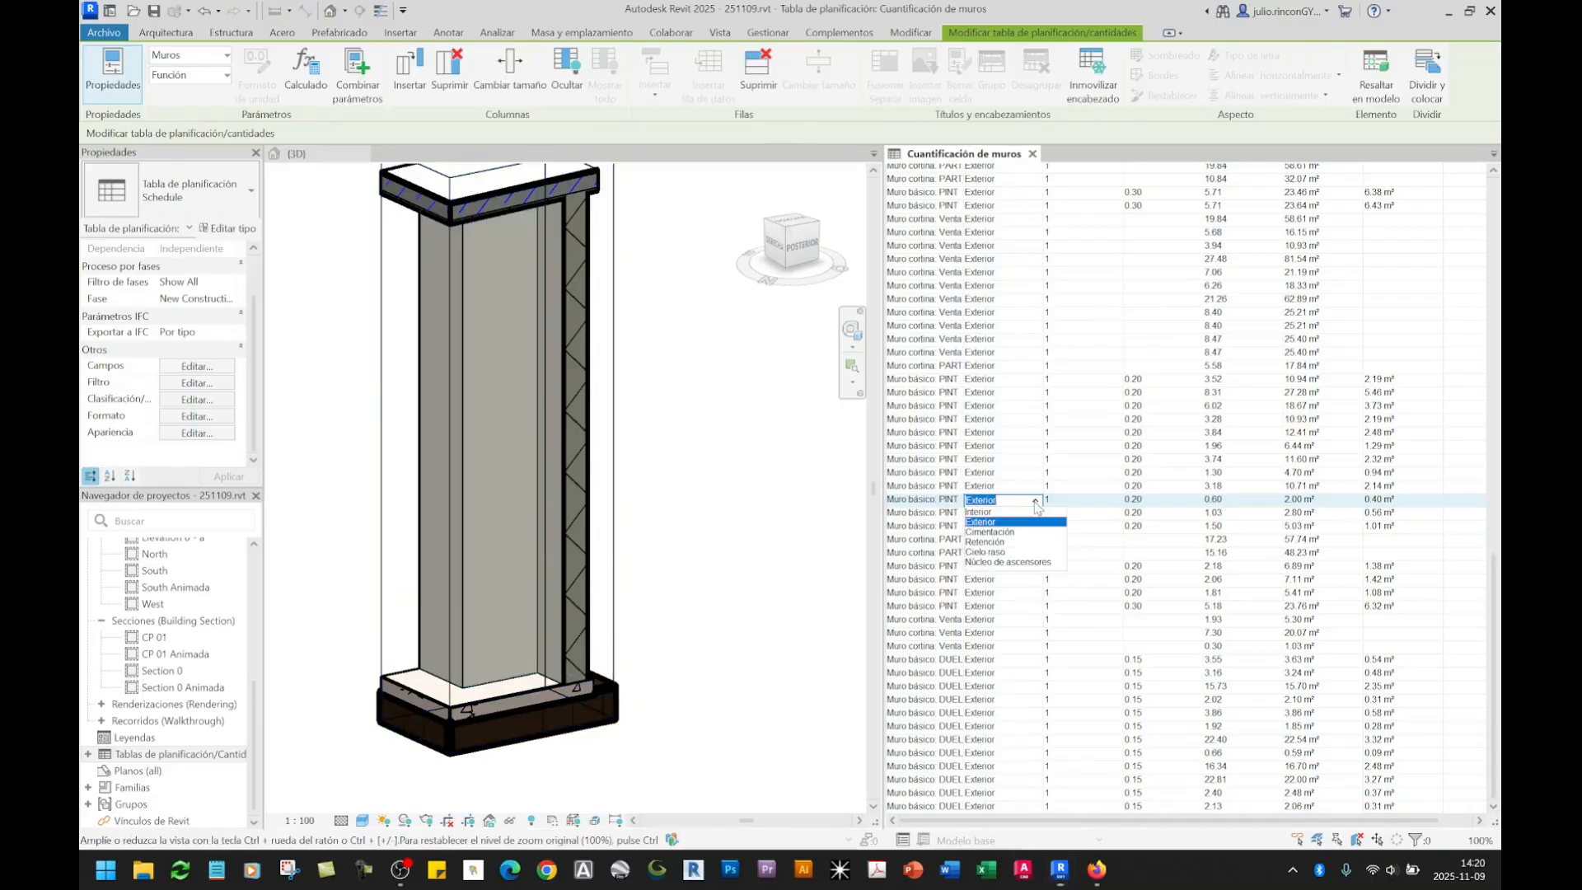
click(979, 512)
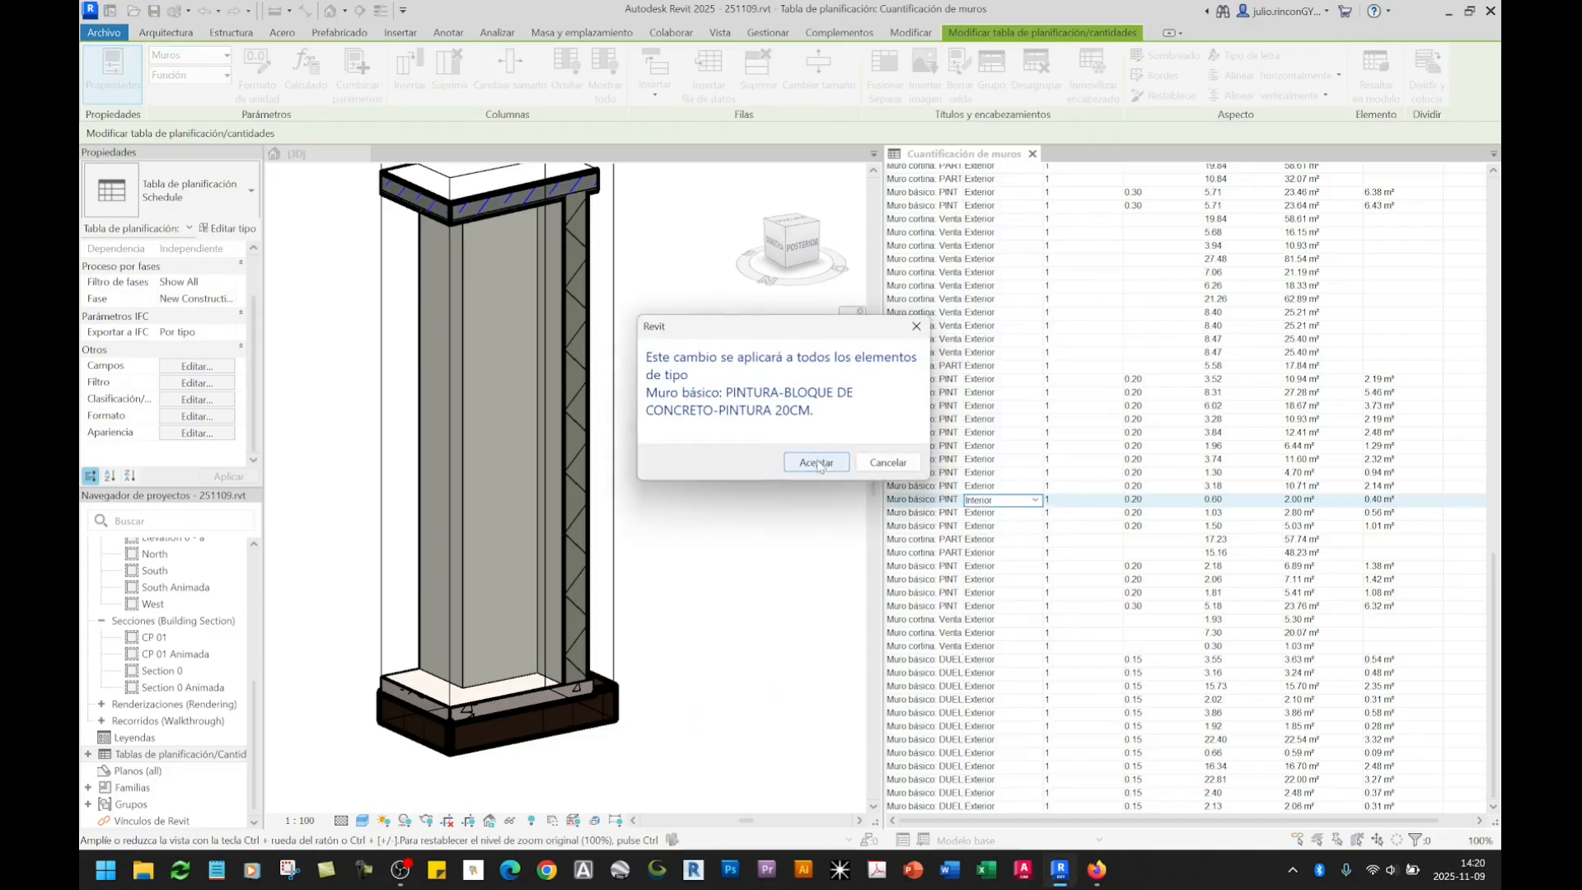
click(814, 463)
Step: Inspect the isolated 0.60 m wall in the 3D view from several angles
click(652, 456)
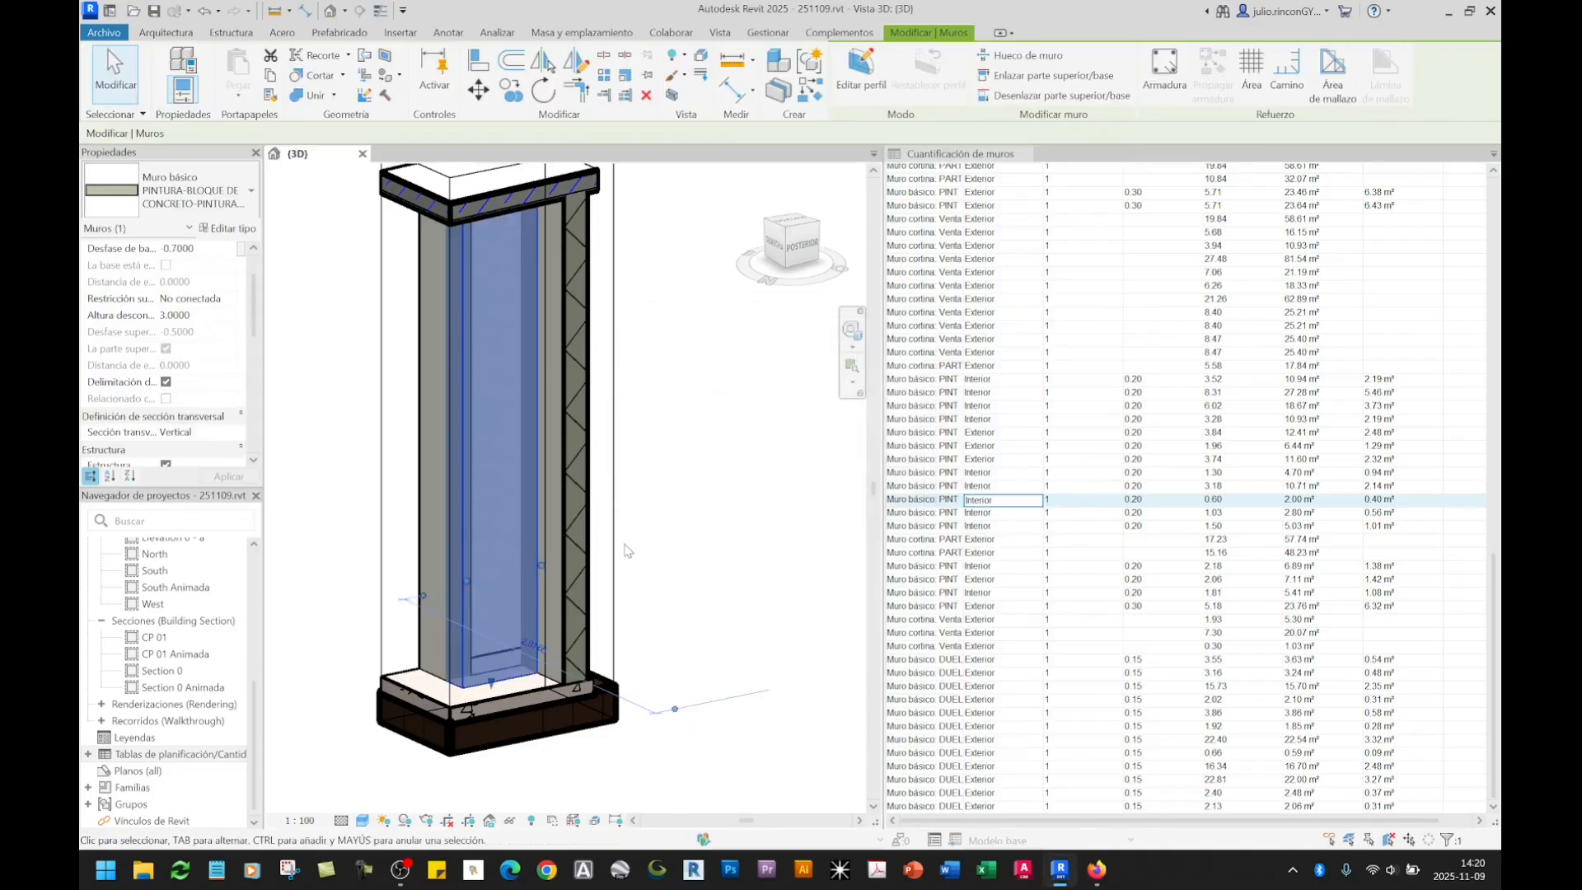
scroll(634, 527, down, 4)
shift+middle_drag(933, 709, 922, 725)
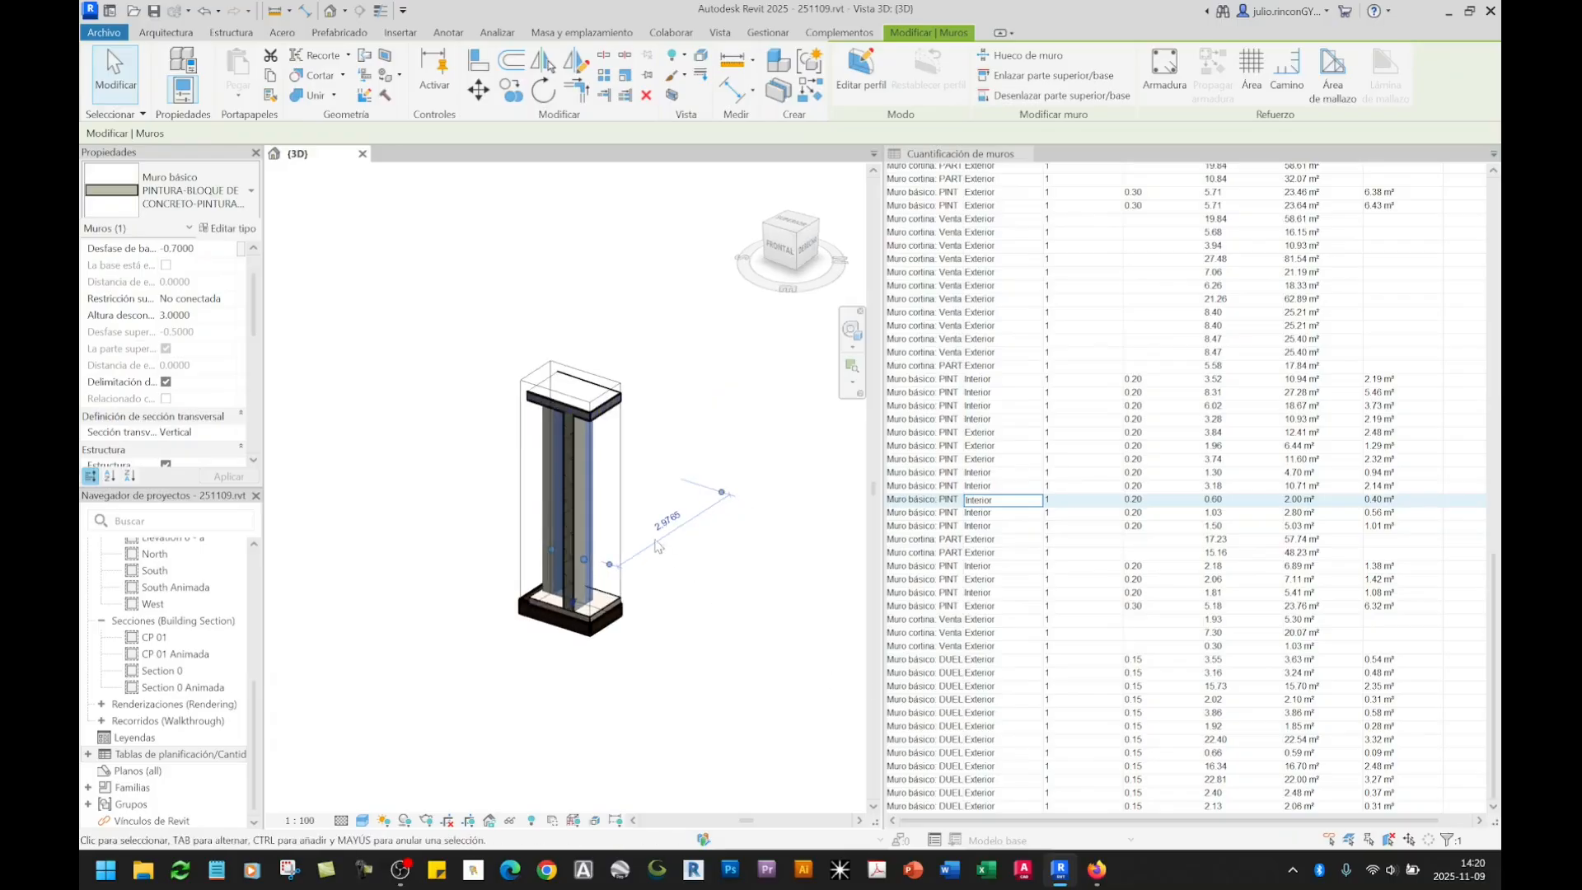
scroll(685, 518, up, 4)
shift+middle_drag(688, 516, 724, 544)
scroll(729, 589, down, 3)
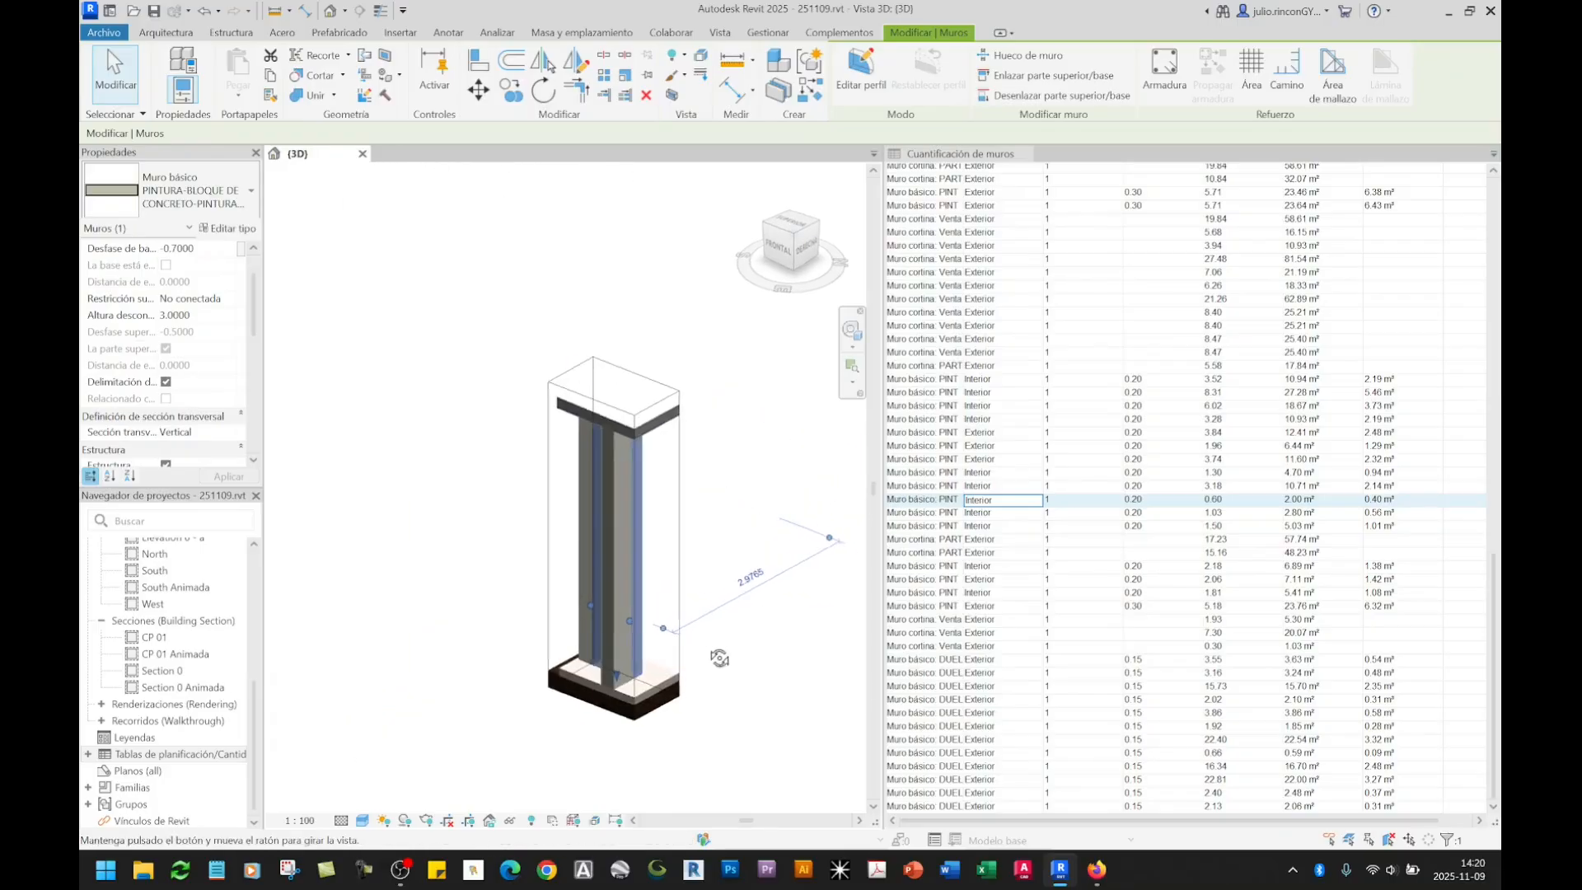
Step: Stretch the section box around the 0.60 m wall outward on three sides to reveal the adjoining walls and room
click(680, 590)
scroll(504, 574, down, 2)
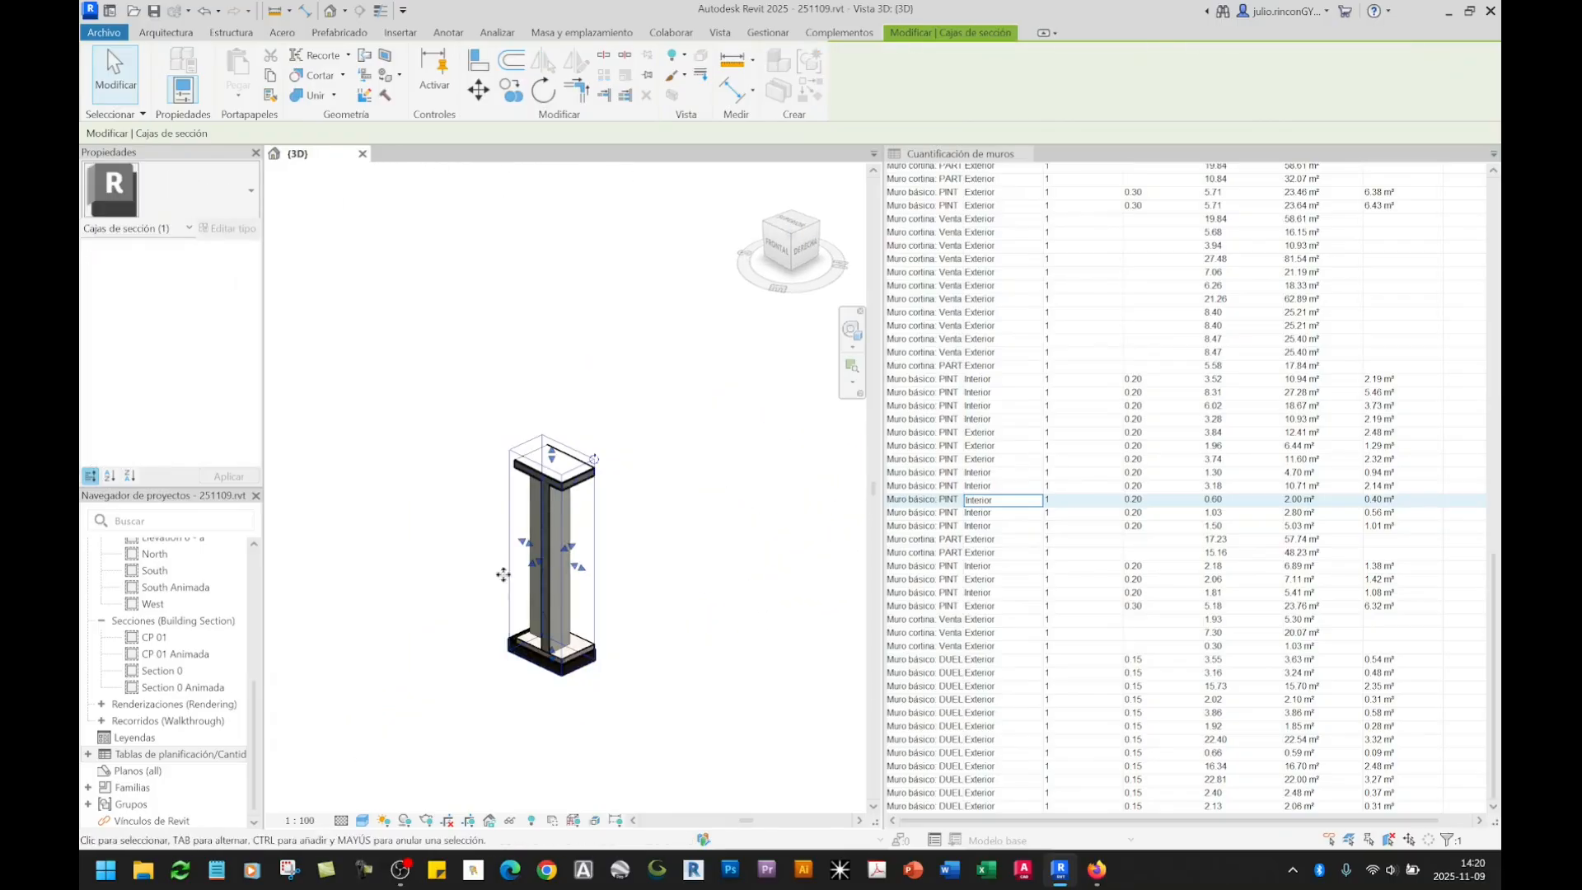
scroll(629, 589, up, 3)
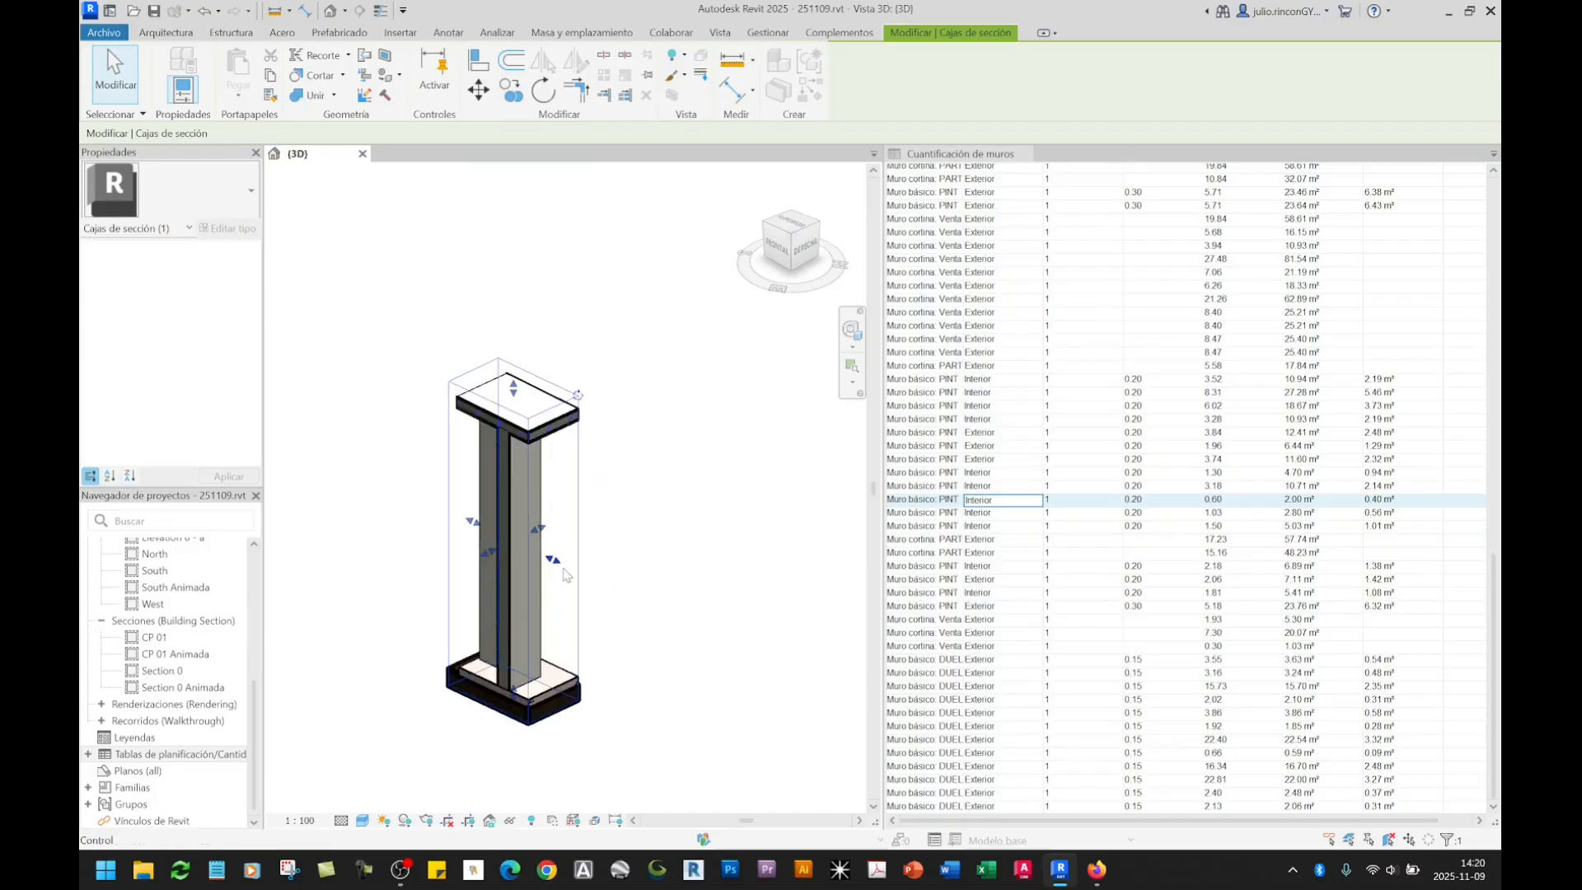
drag(552, 562, 787, 669)
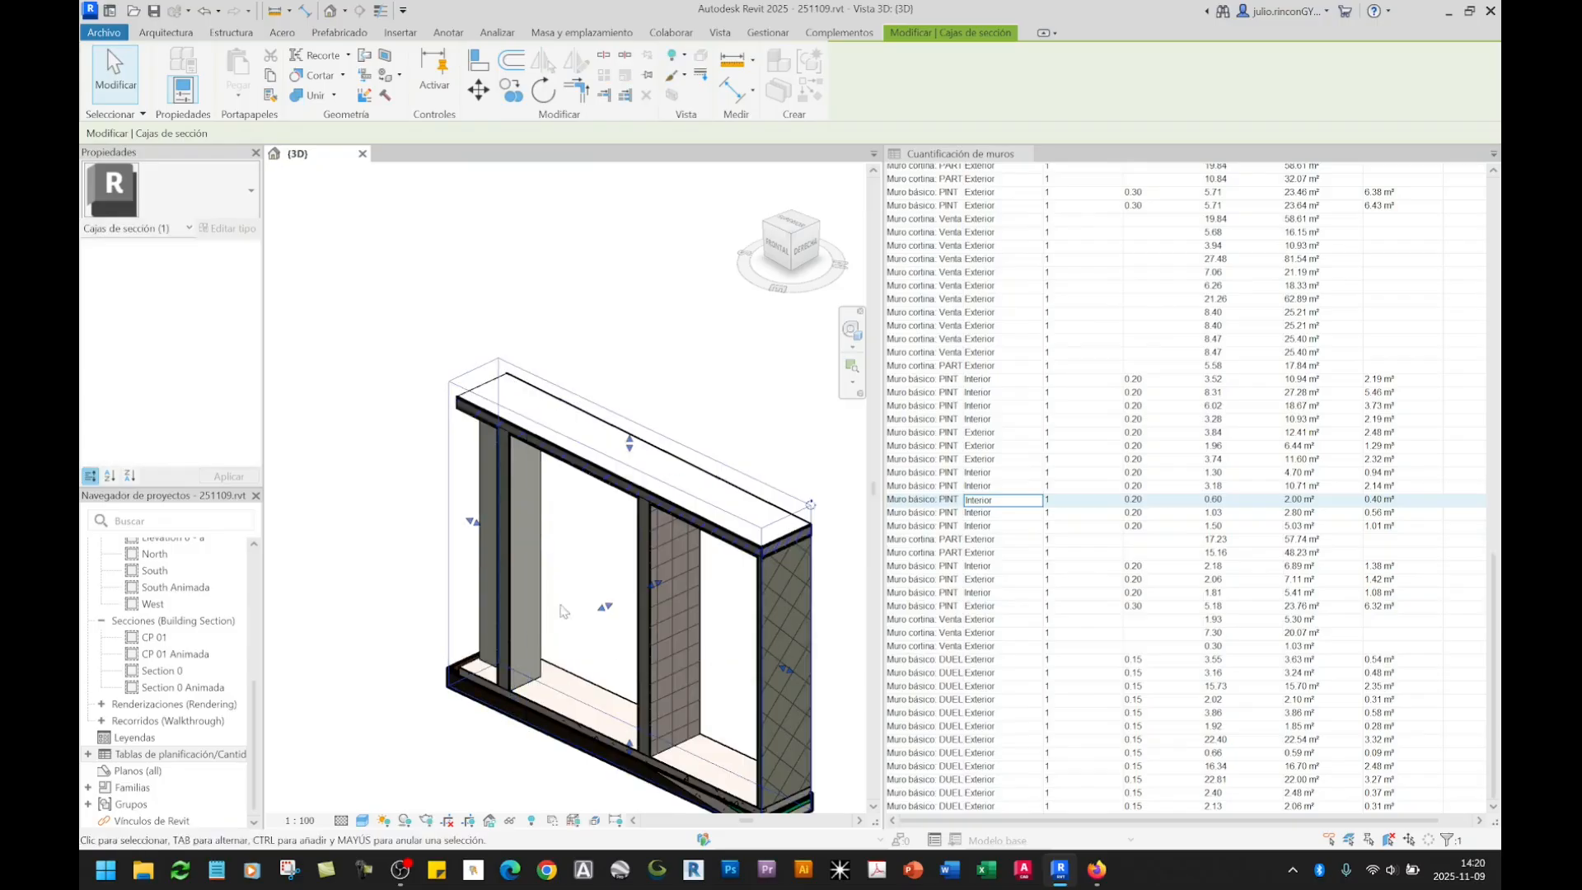
drag(471, 524, 278, 461)
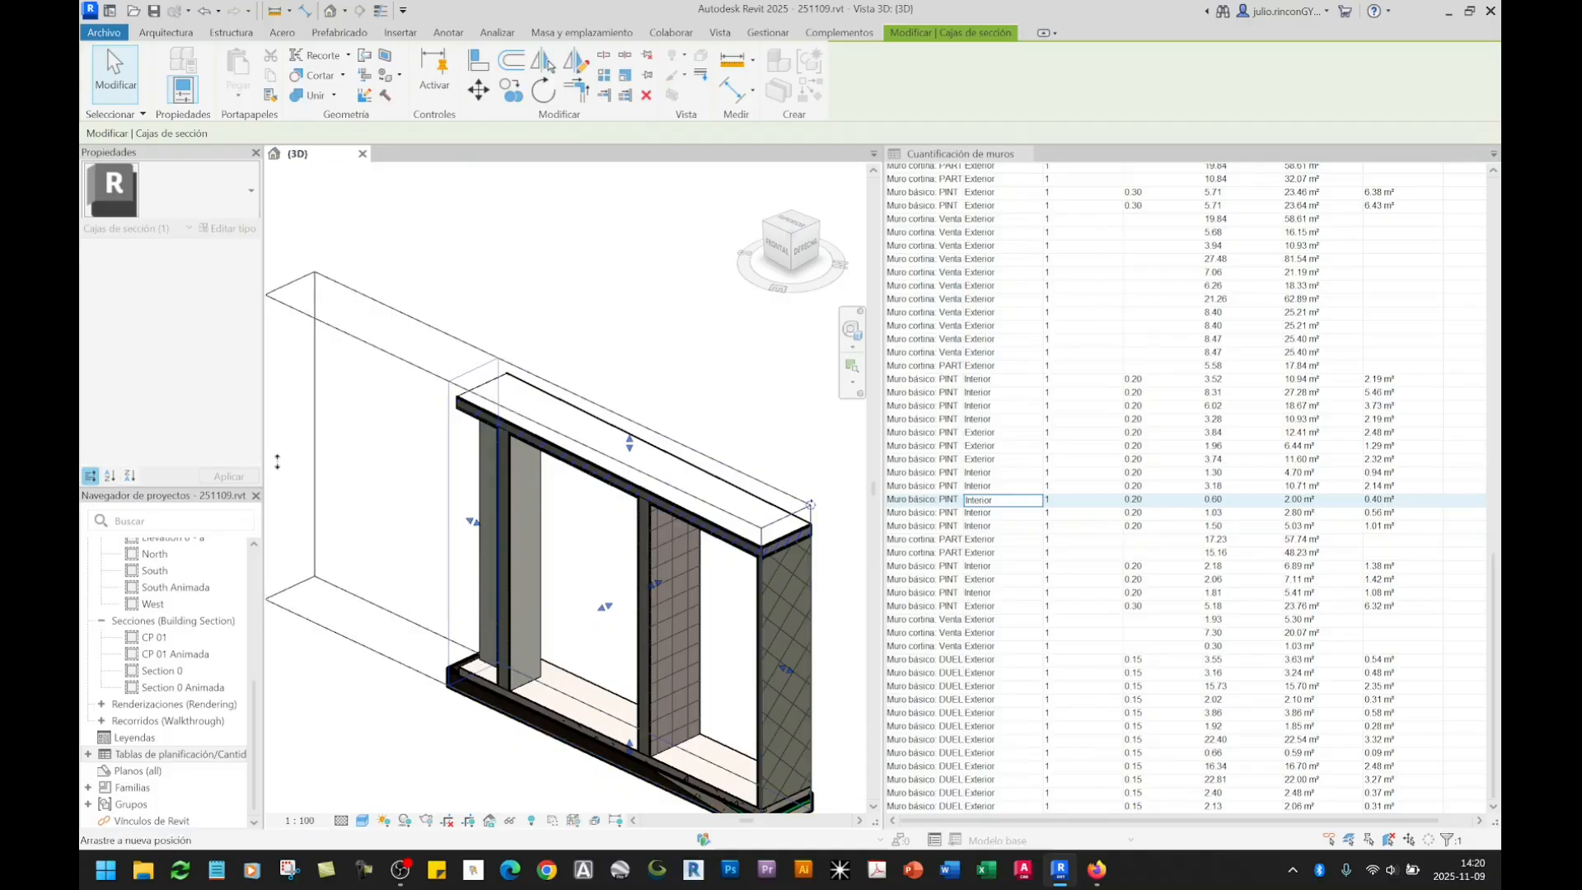
click(528, 532)
shift+middle_drag(649, 618, 602, 409)
click(601, 410)
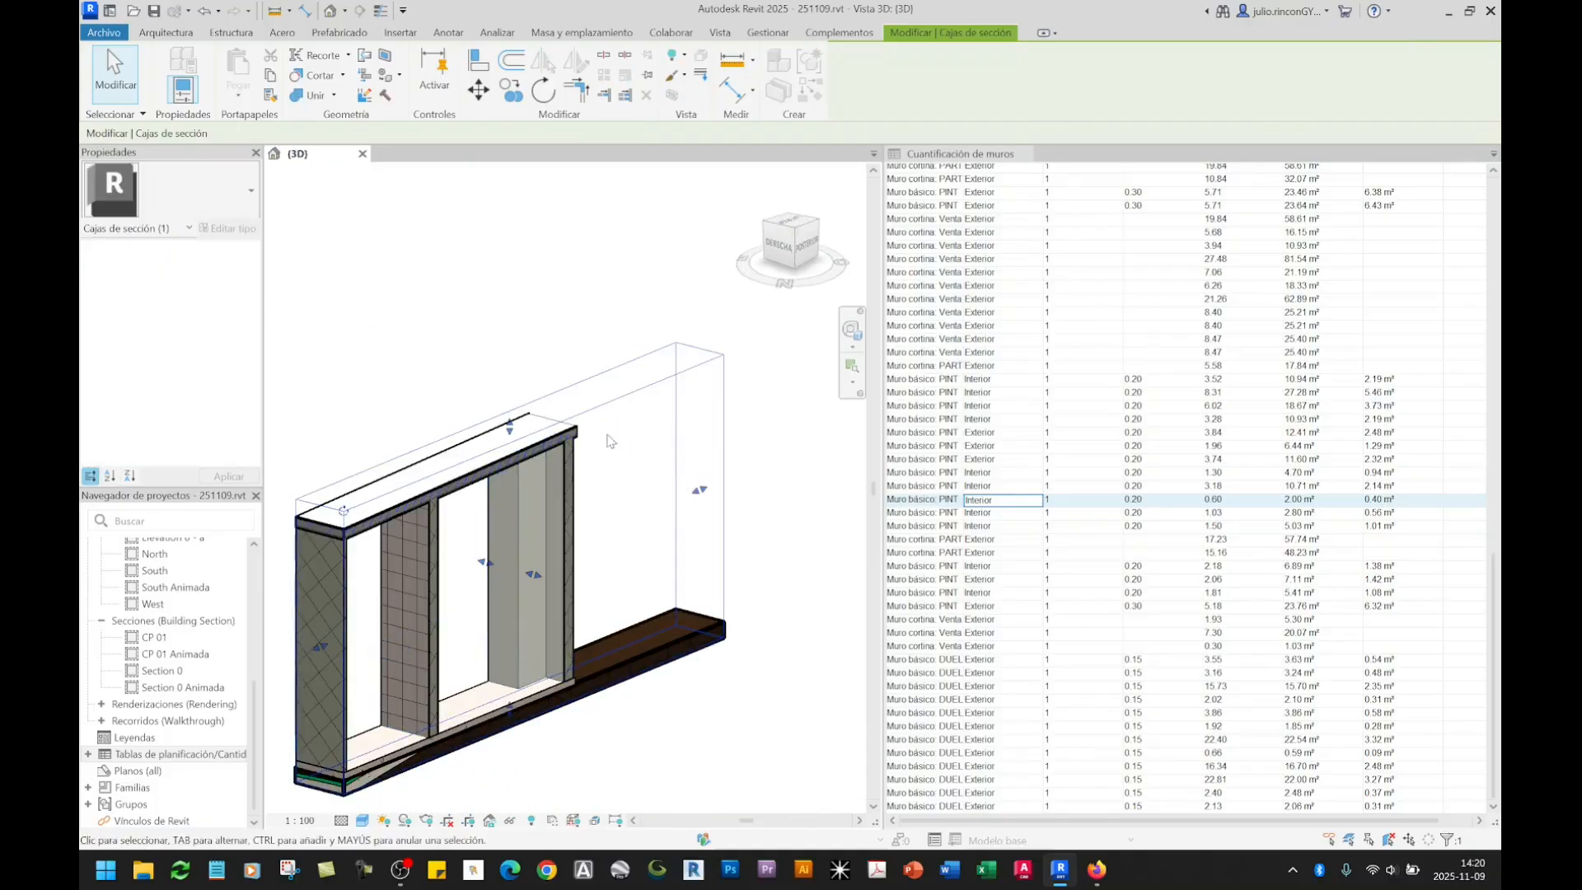
drag(536, 575, 623, 642)
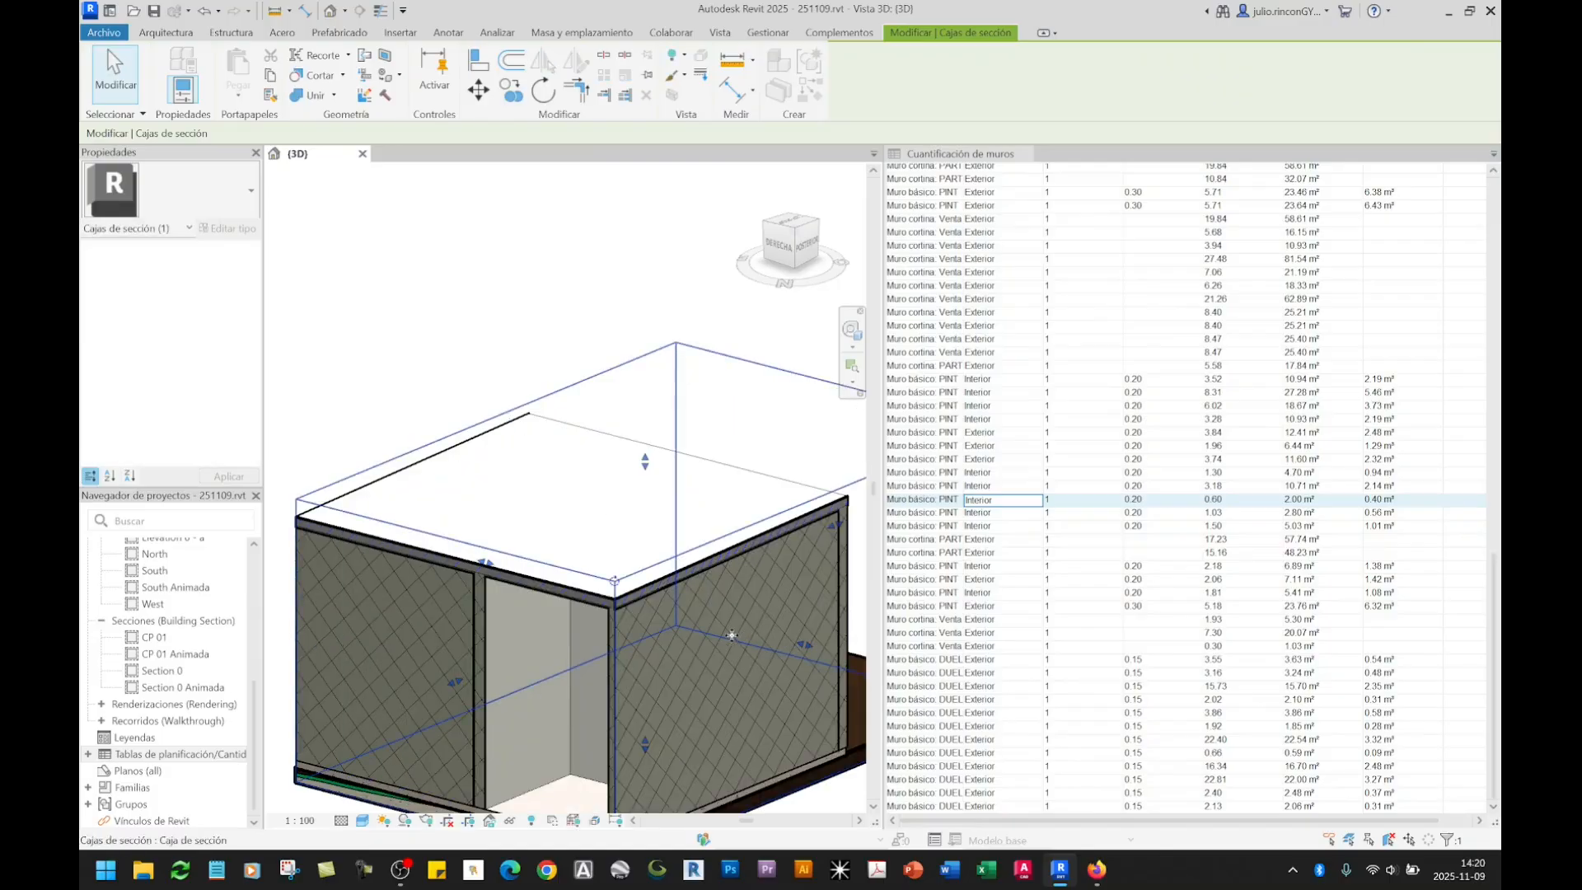
Step: Locate and select the short PINTURA wall inside the enlarged section box, and reselect the section box
shift+middle_drag(622, 643, 766, 660)
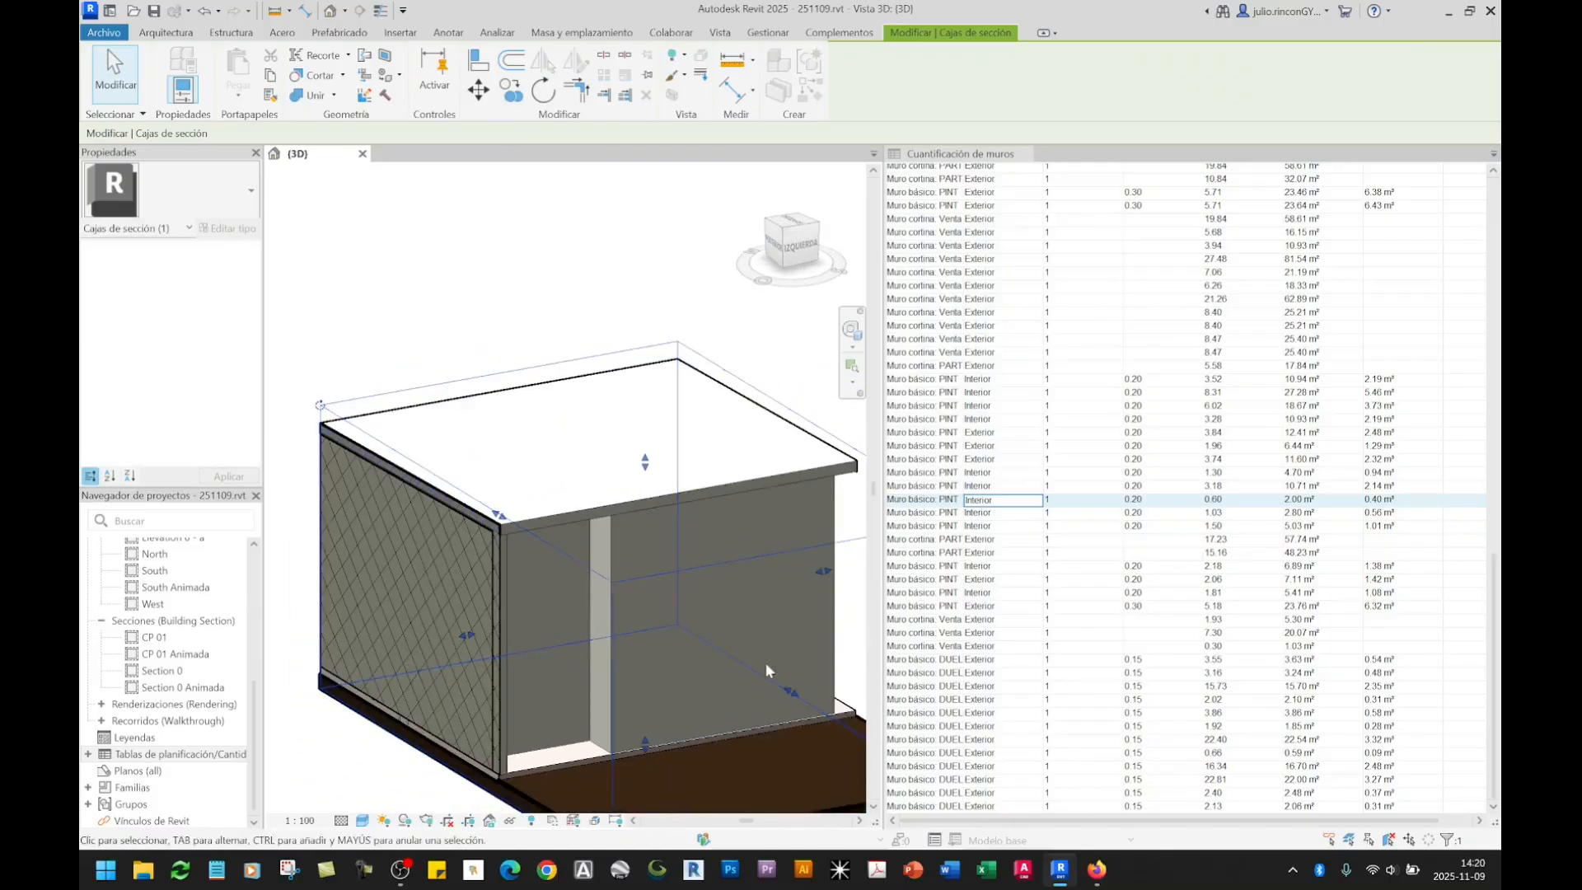
click(609, 571)
scroll(626, 602, down, 4)
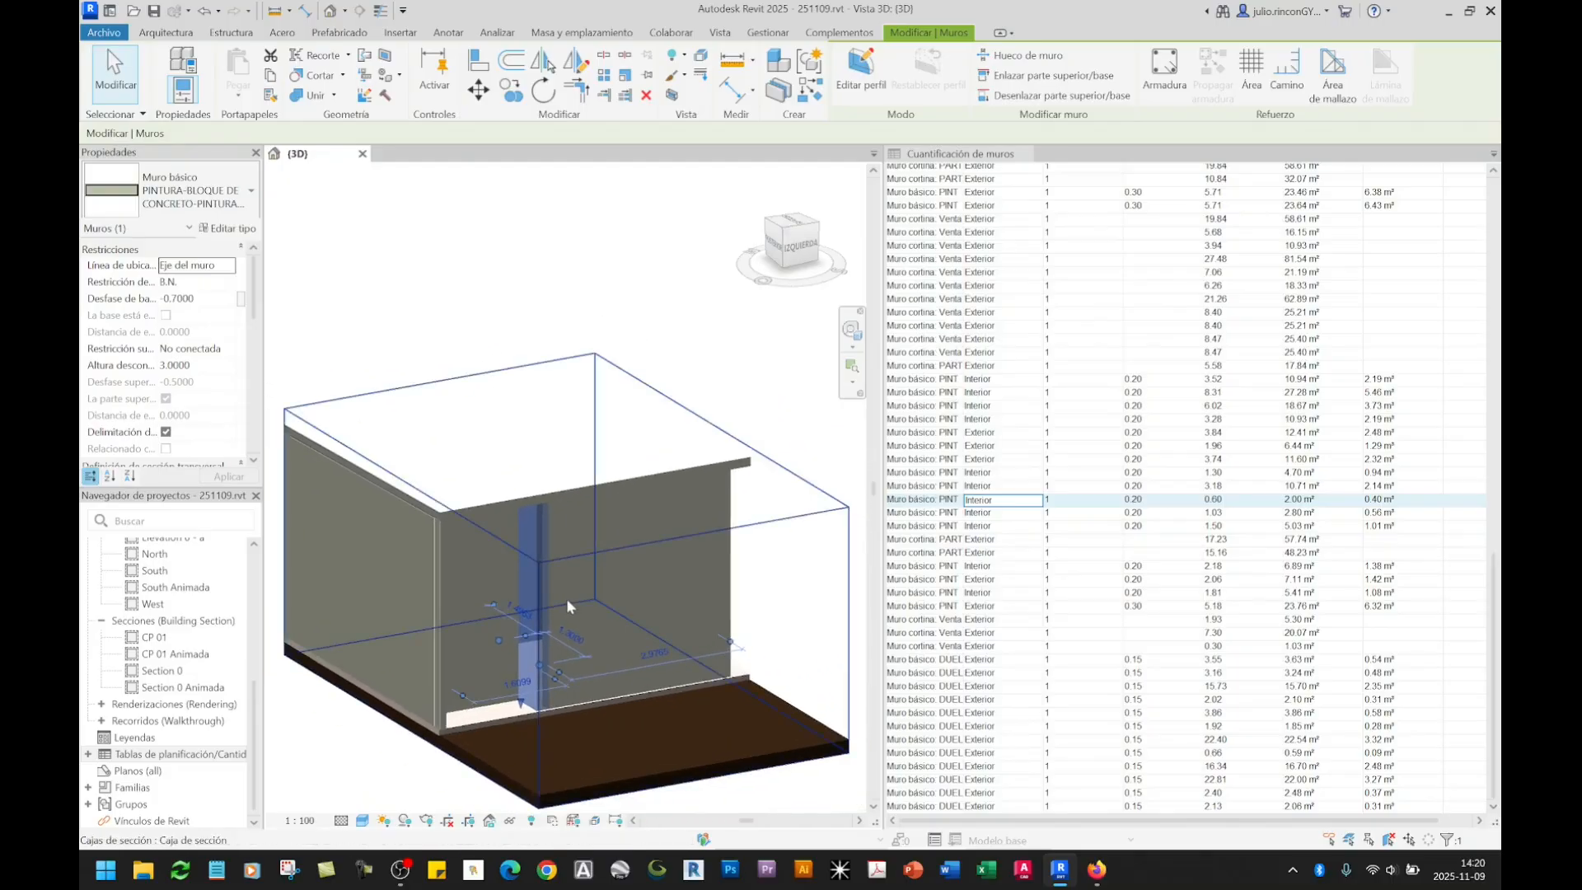
click(551, 487)
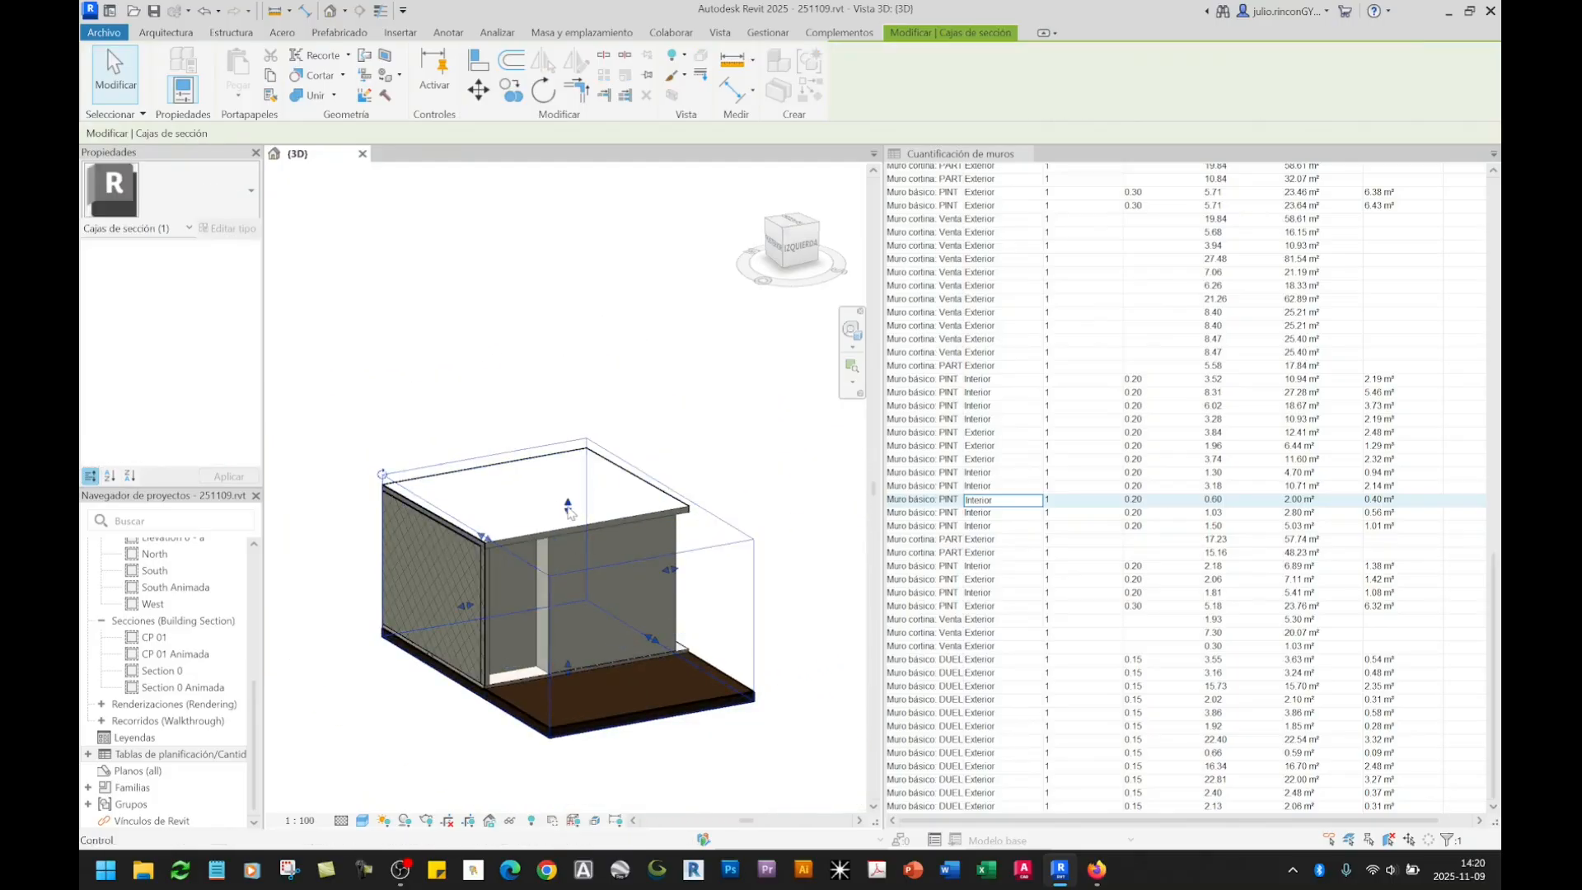
Step: Stretch the section box upward and downward around the short PINTURA wall and view the exposed room from the front
drag(568, 504, 568, 350)
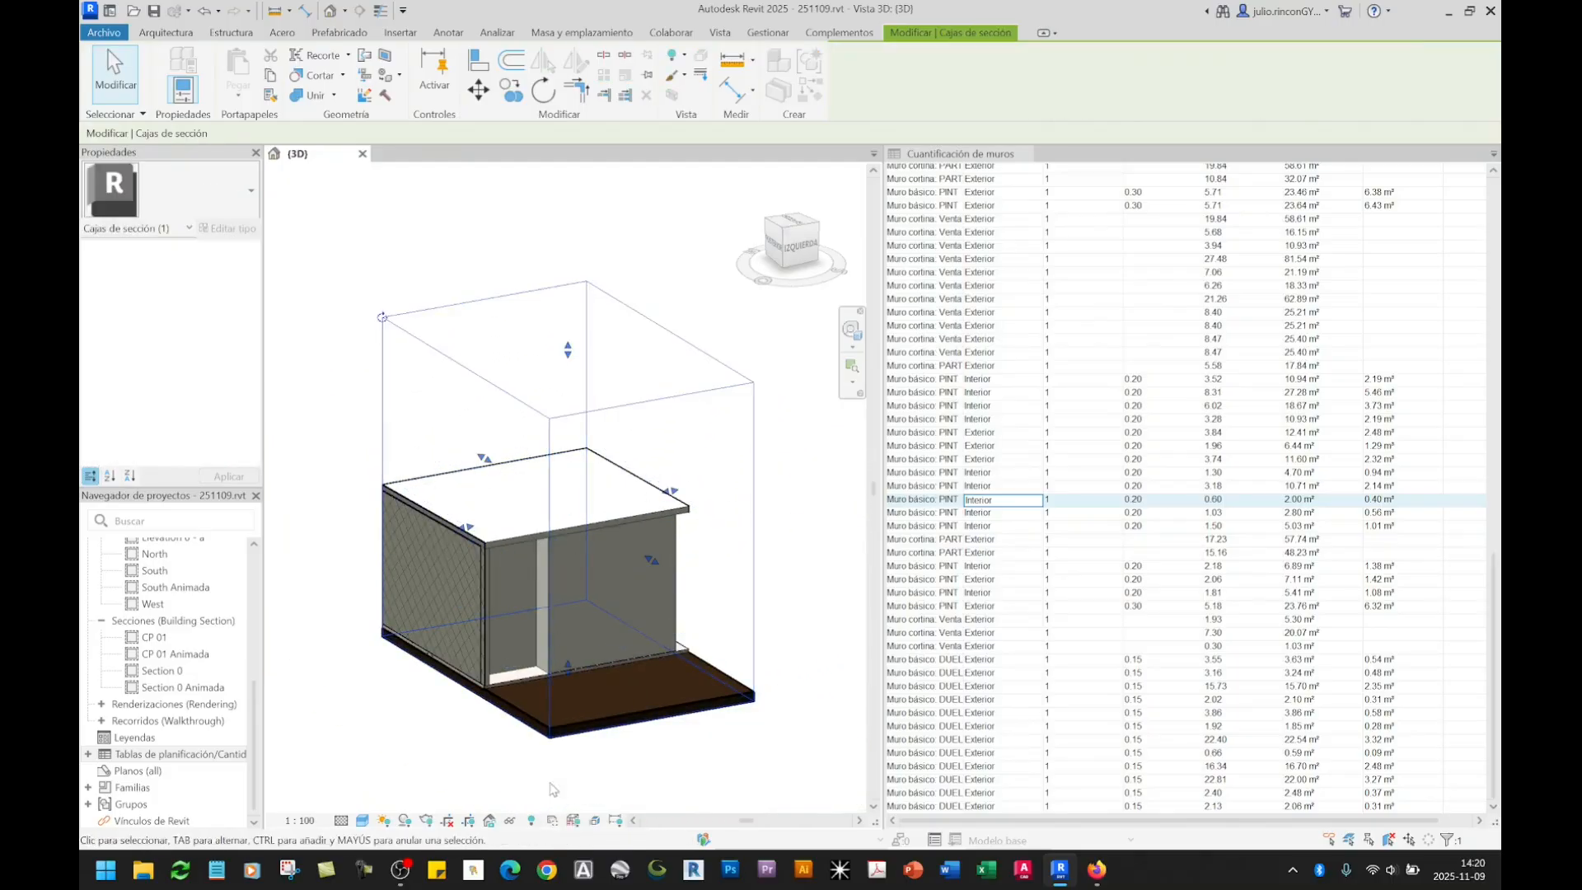
drag(569, 668, 568, 798)
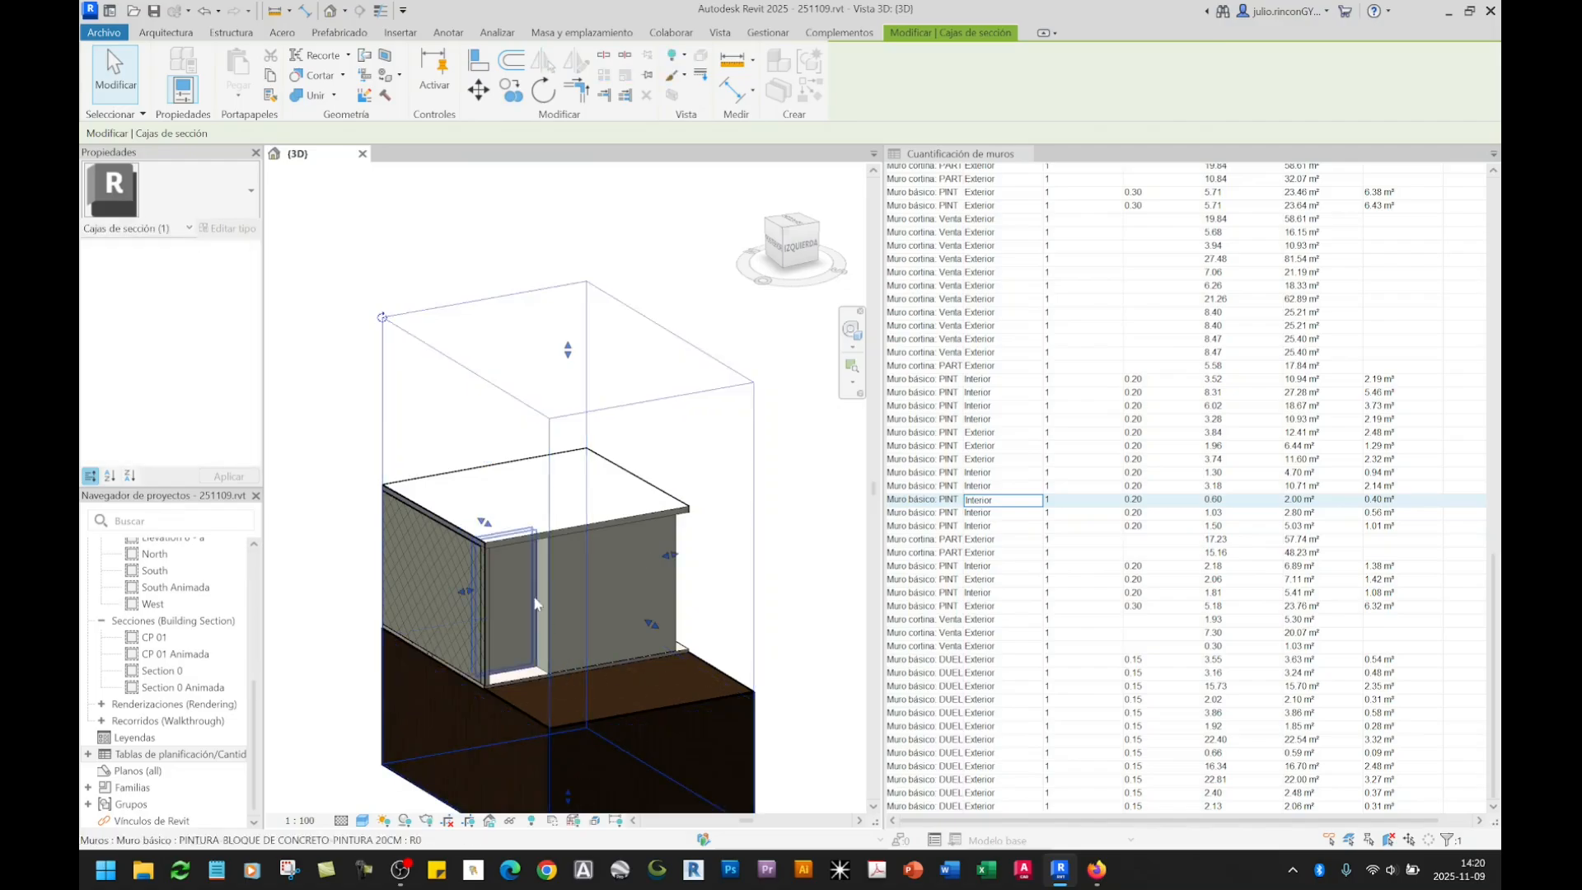
middle_drag(578, 697, 558, 662)
shift+middle_drag(662, 649, 590, 537)
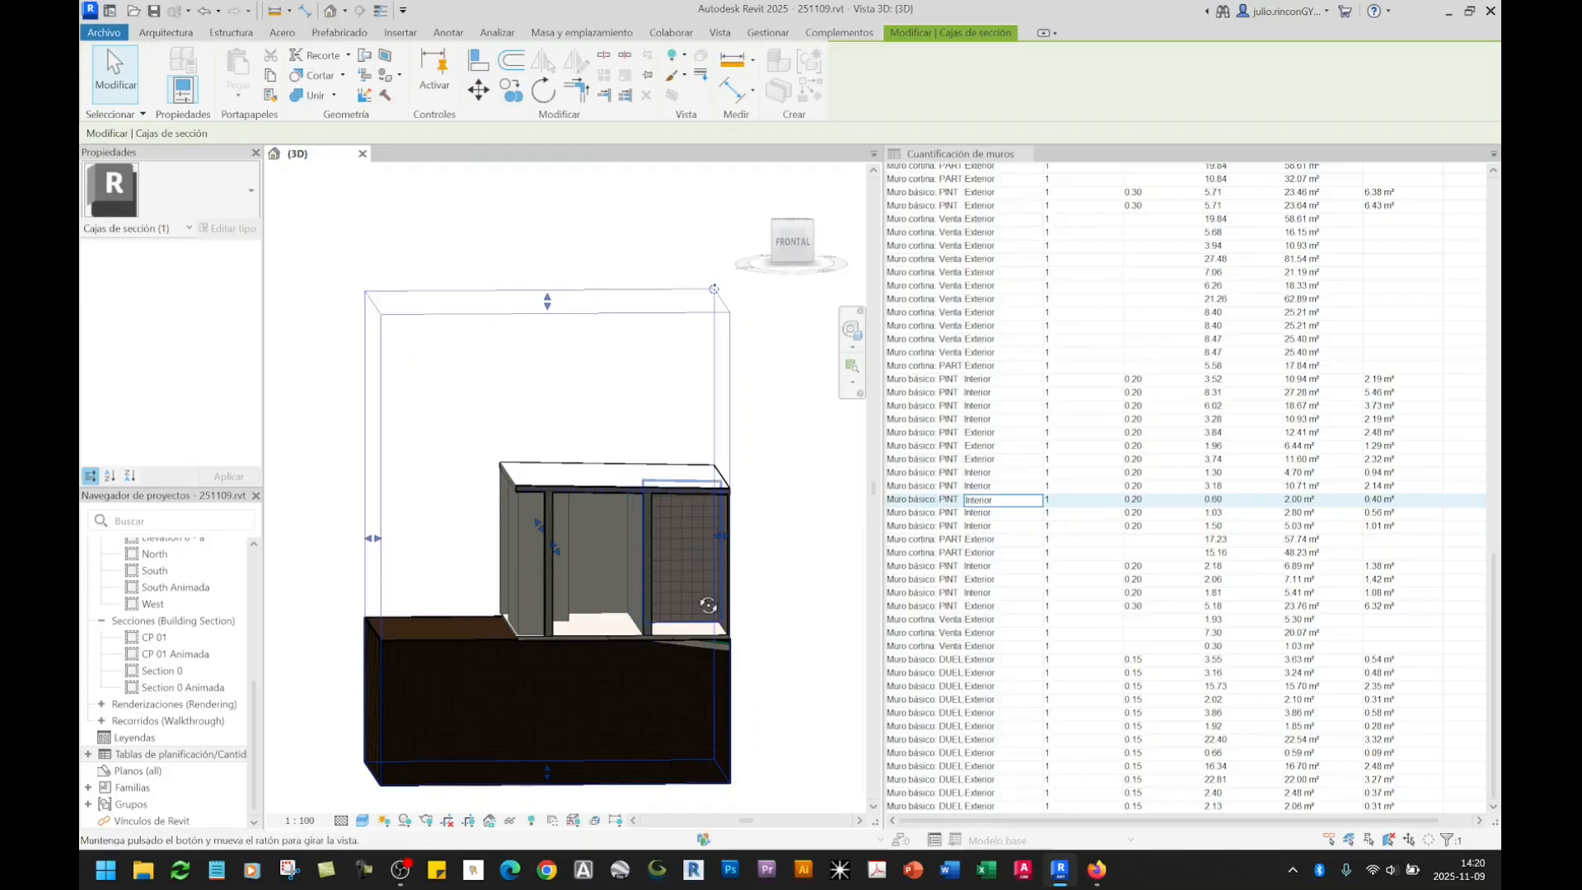
shift+middle_drag(708, 606, 669, 575)
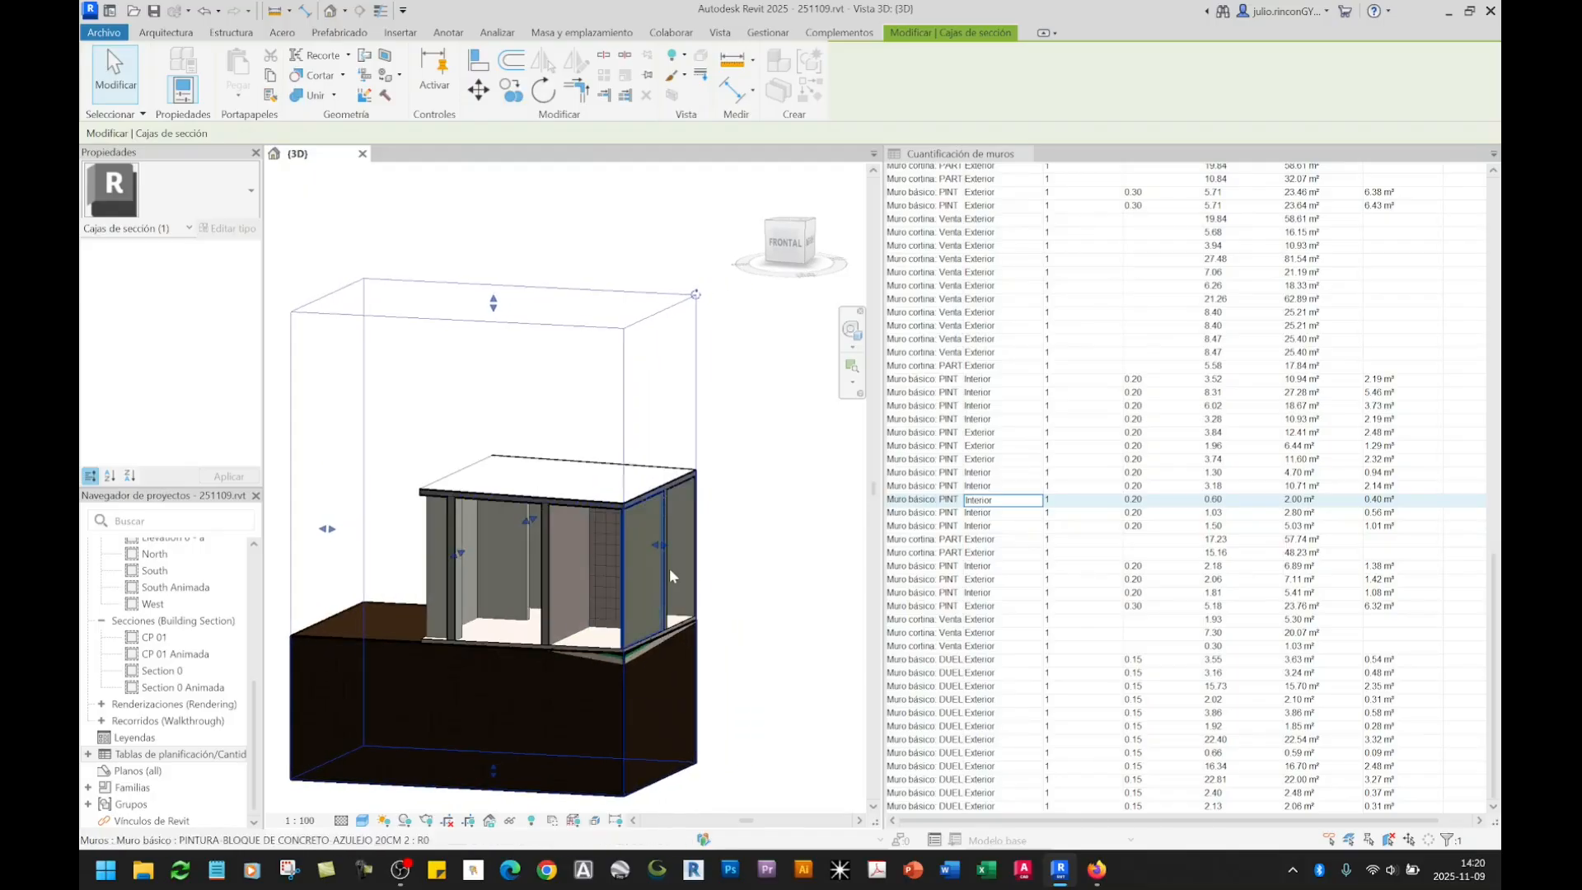
scroll(548, 548, down, 4)
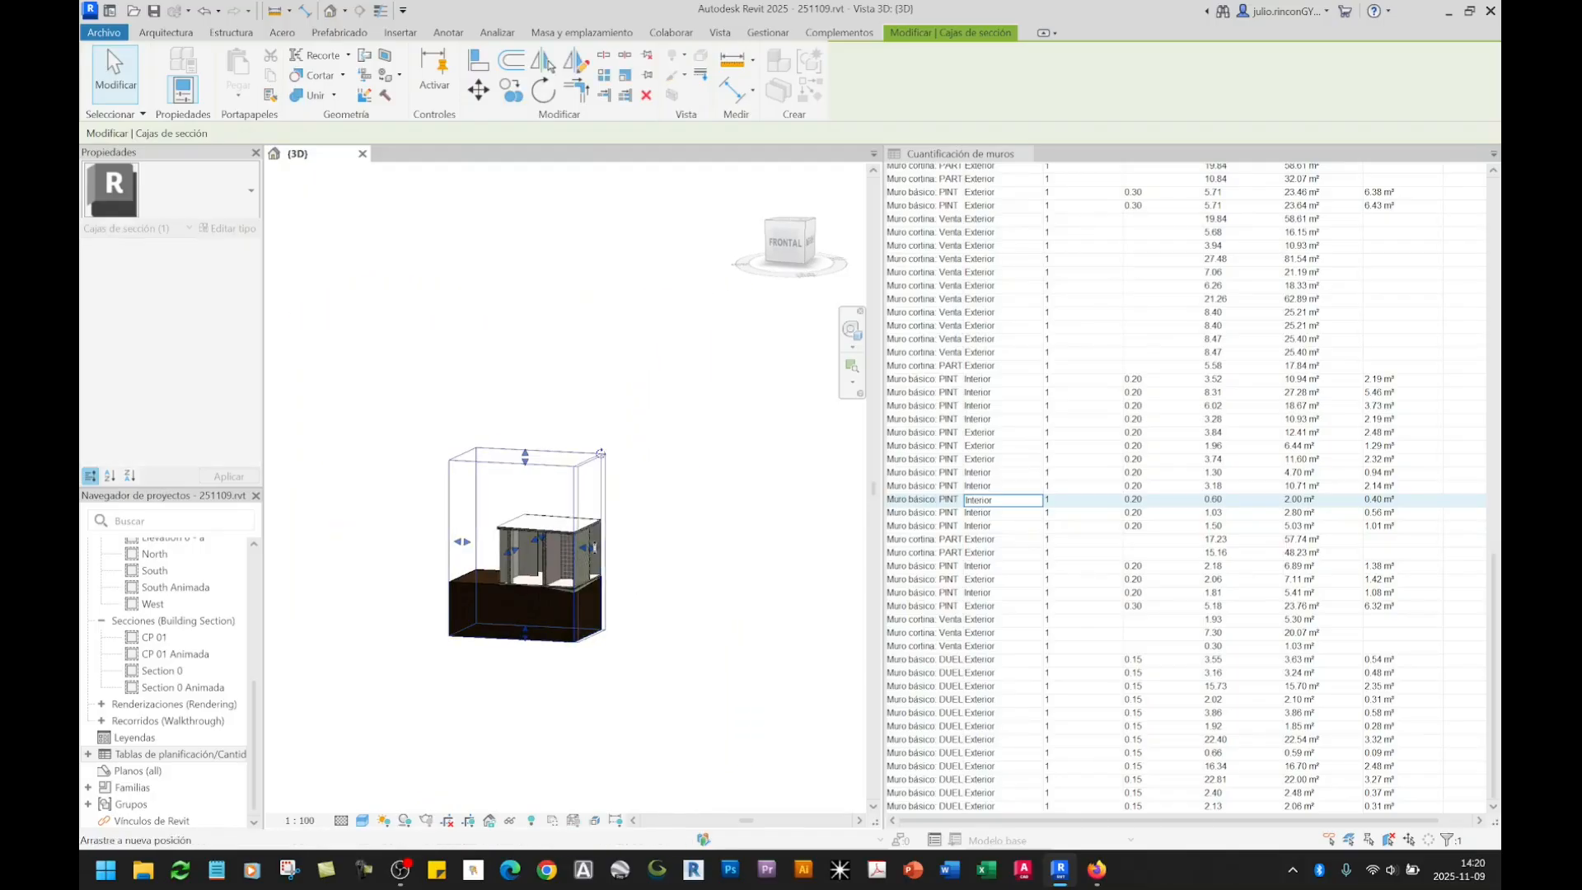
Step: Stretch the section box horizontally on several sides until it takes in the garage and most of the house
drag(594, 547, 855, 564)
middle_drag(728, 608, 571, 550)
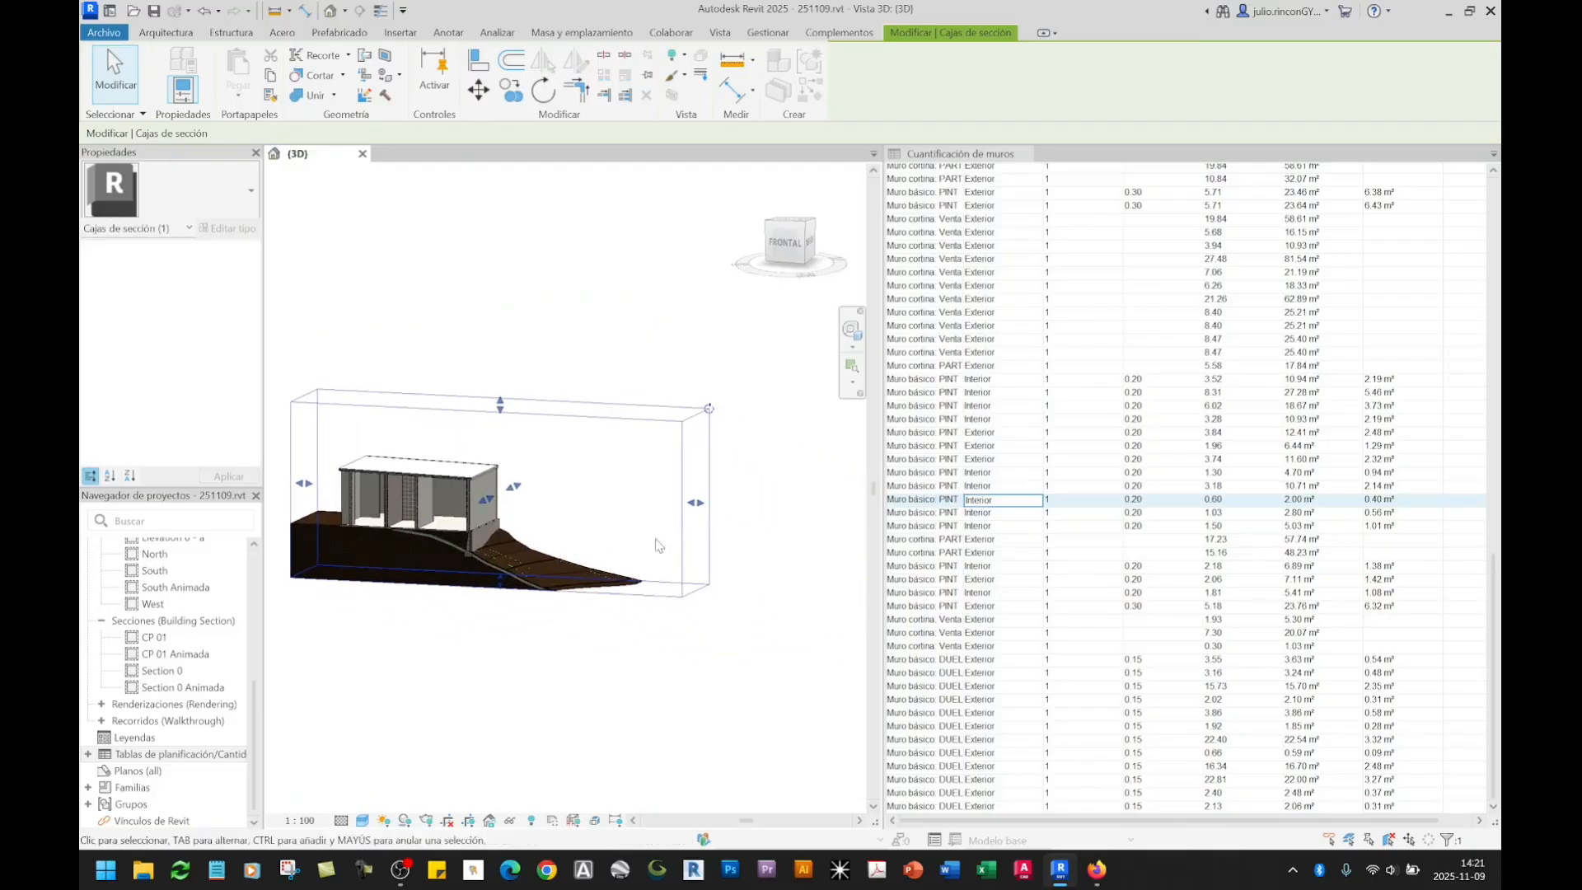
drag(486, 499, 269, 560)
middle_drag(412, 595, 492, 567)
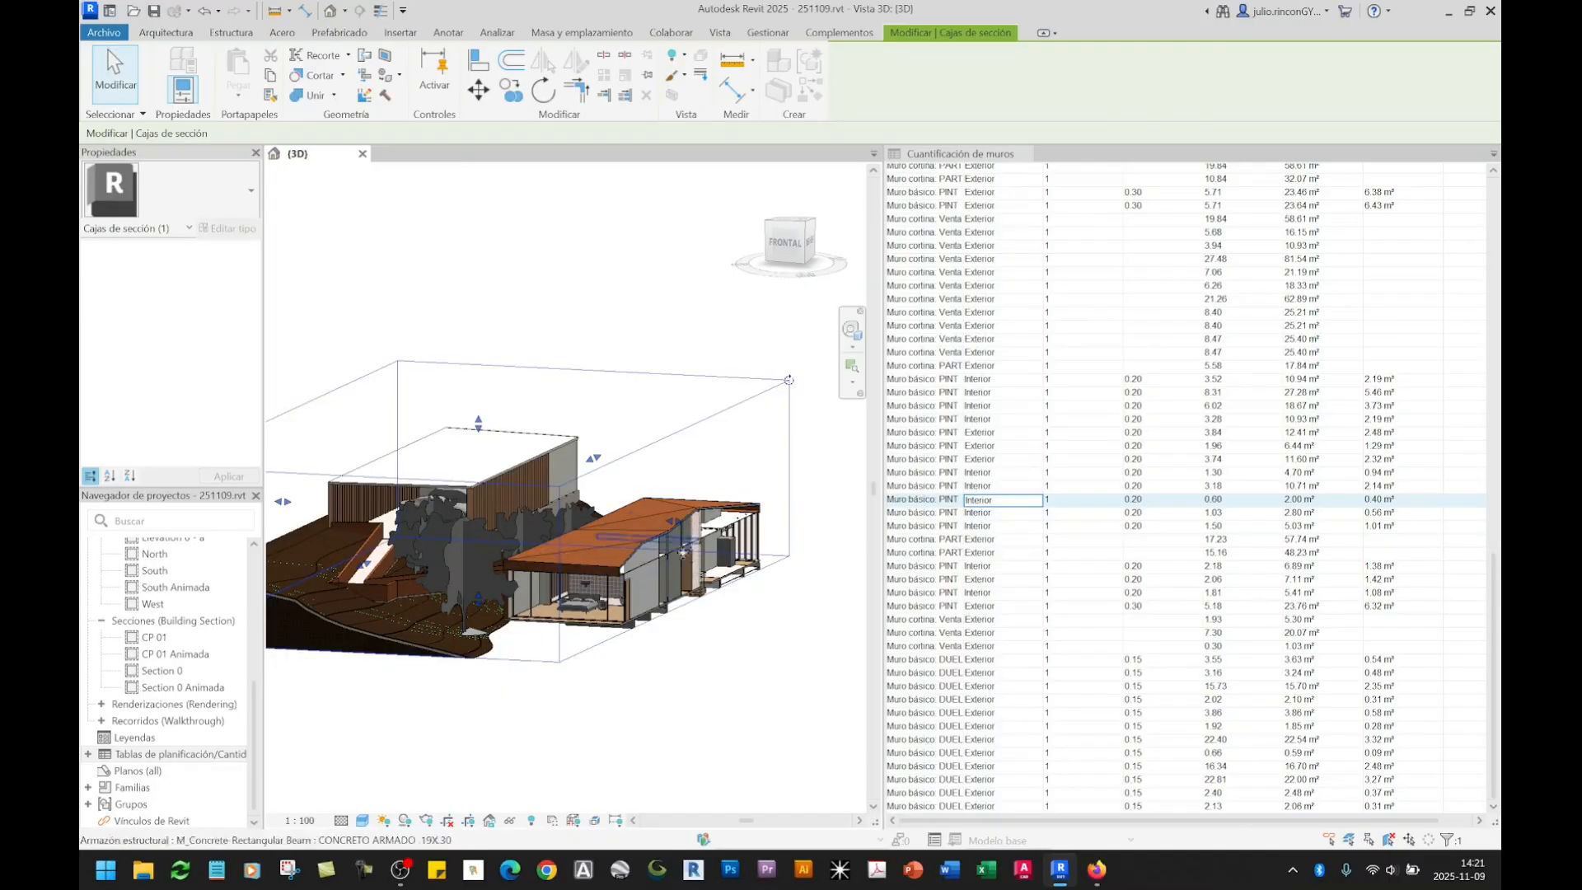
drag(674, 522, 774, 616)
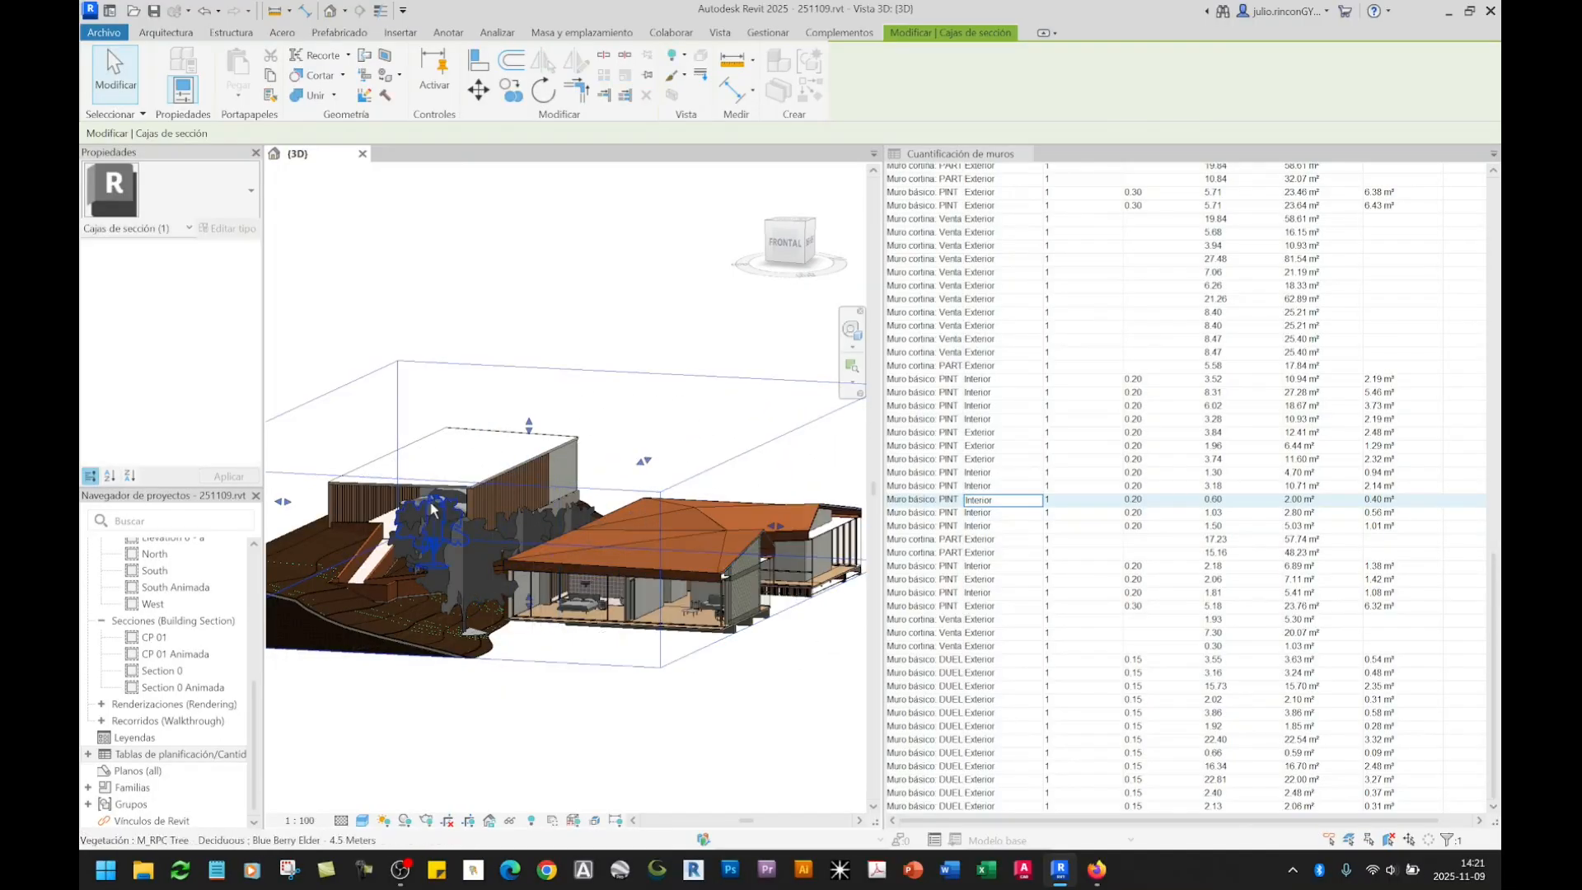
Step: Turn off the 3D view's section box and bring the whole house, terrain and pool into view
shift+middle_drag(434, 506, 529, 618)
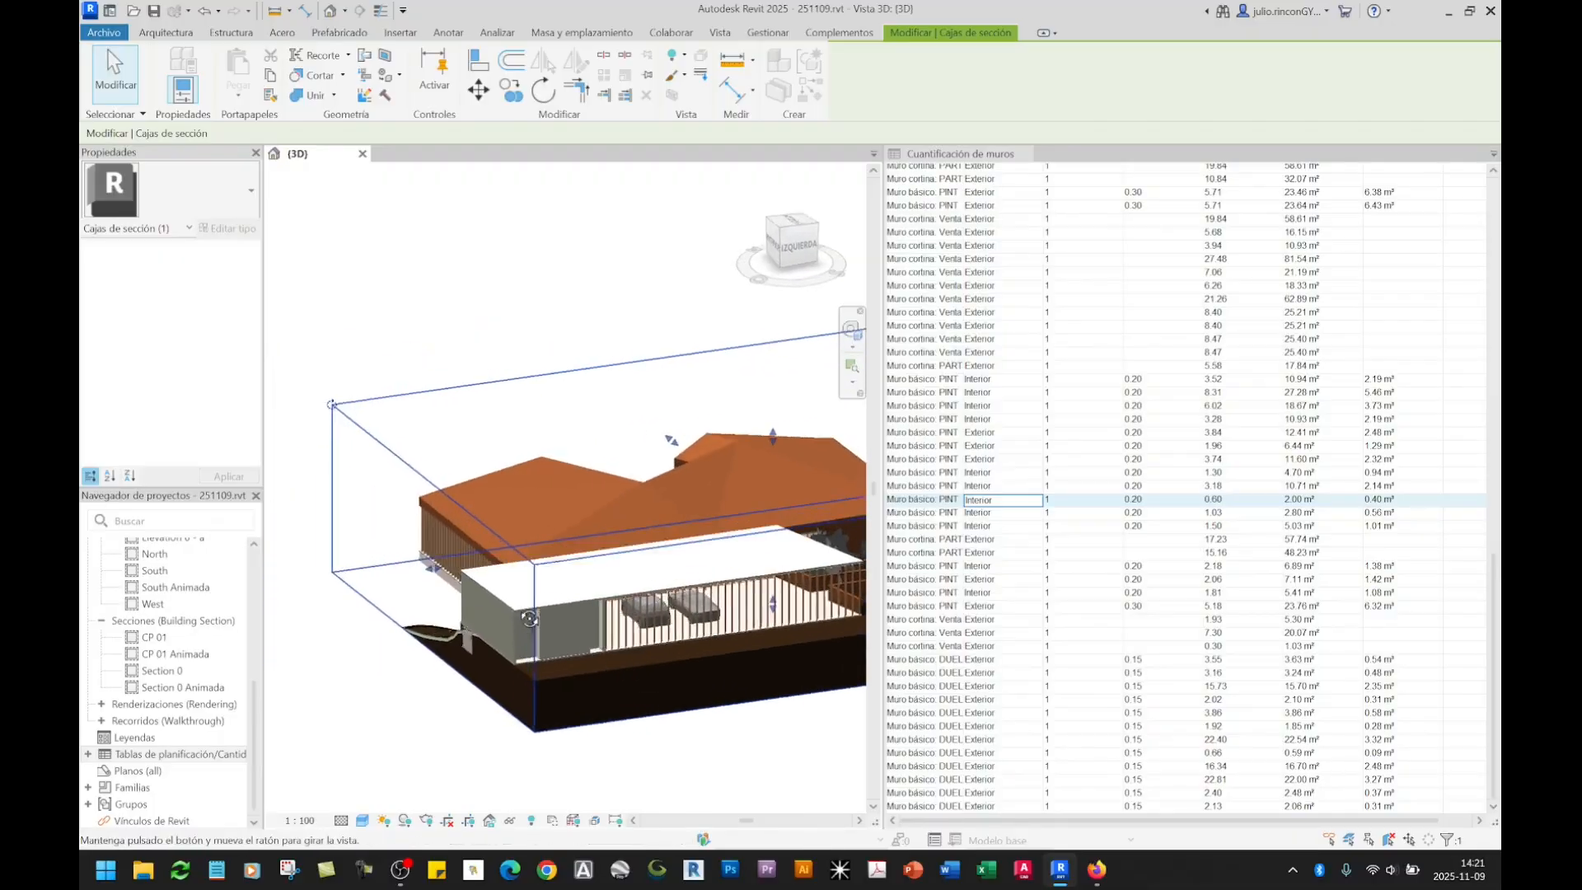
scroll(585, 646, up, 5)
scroll(527, 630, down, 3)
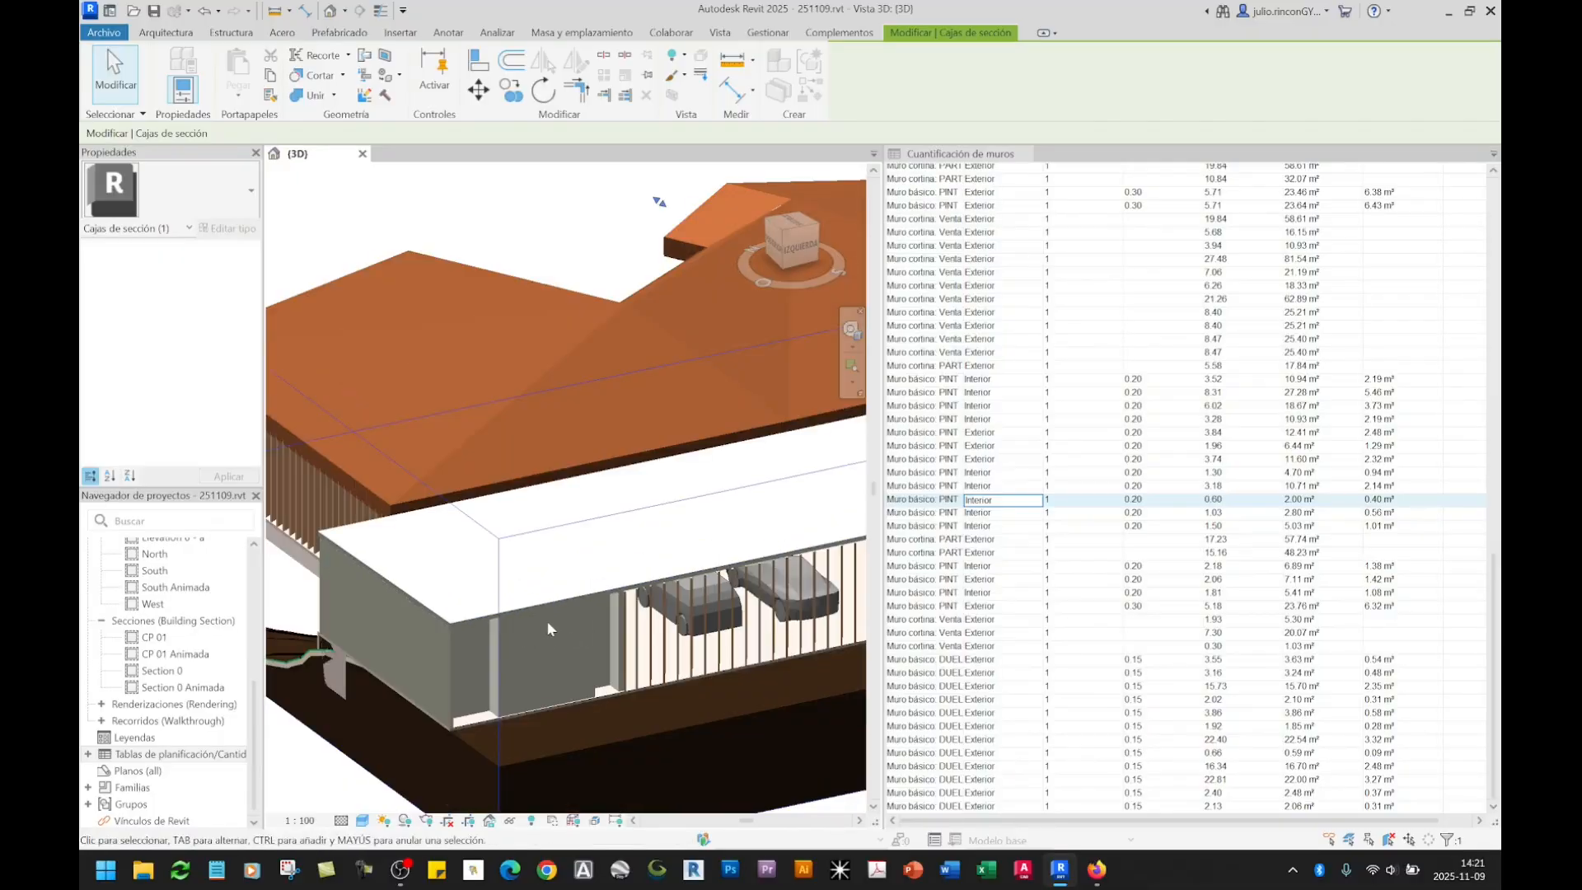
scroll(521, 656, down, 8)
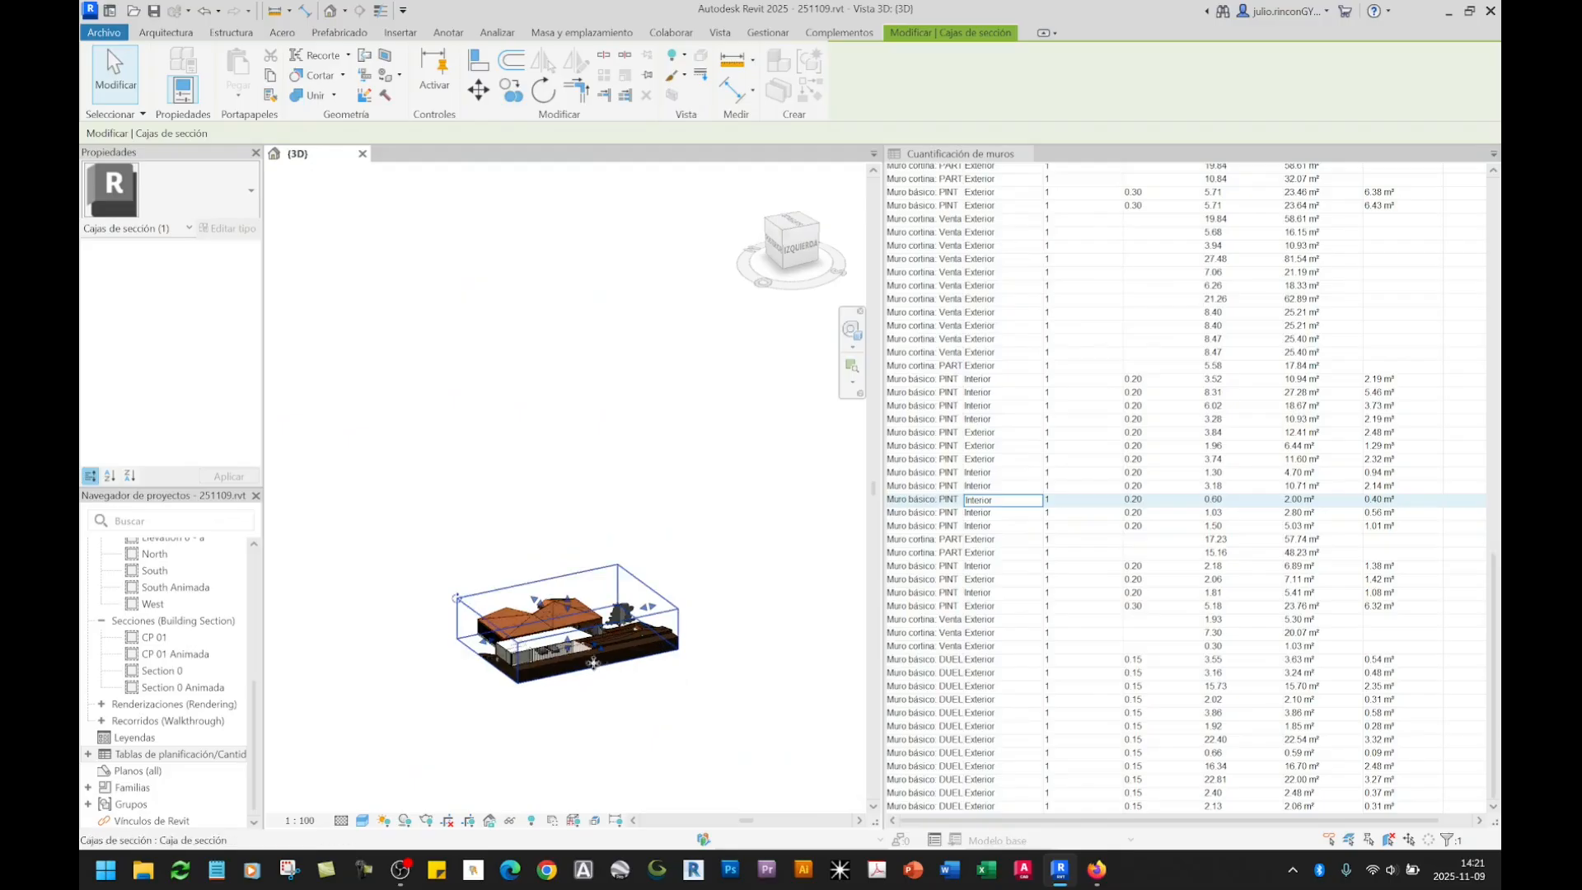
scroll(594, 664, up, 7)
shift+middle_drag(571, 655, 368, 650)
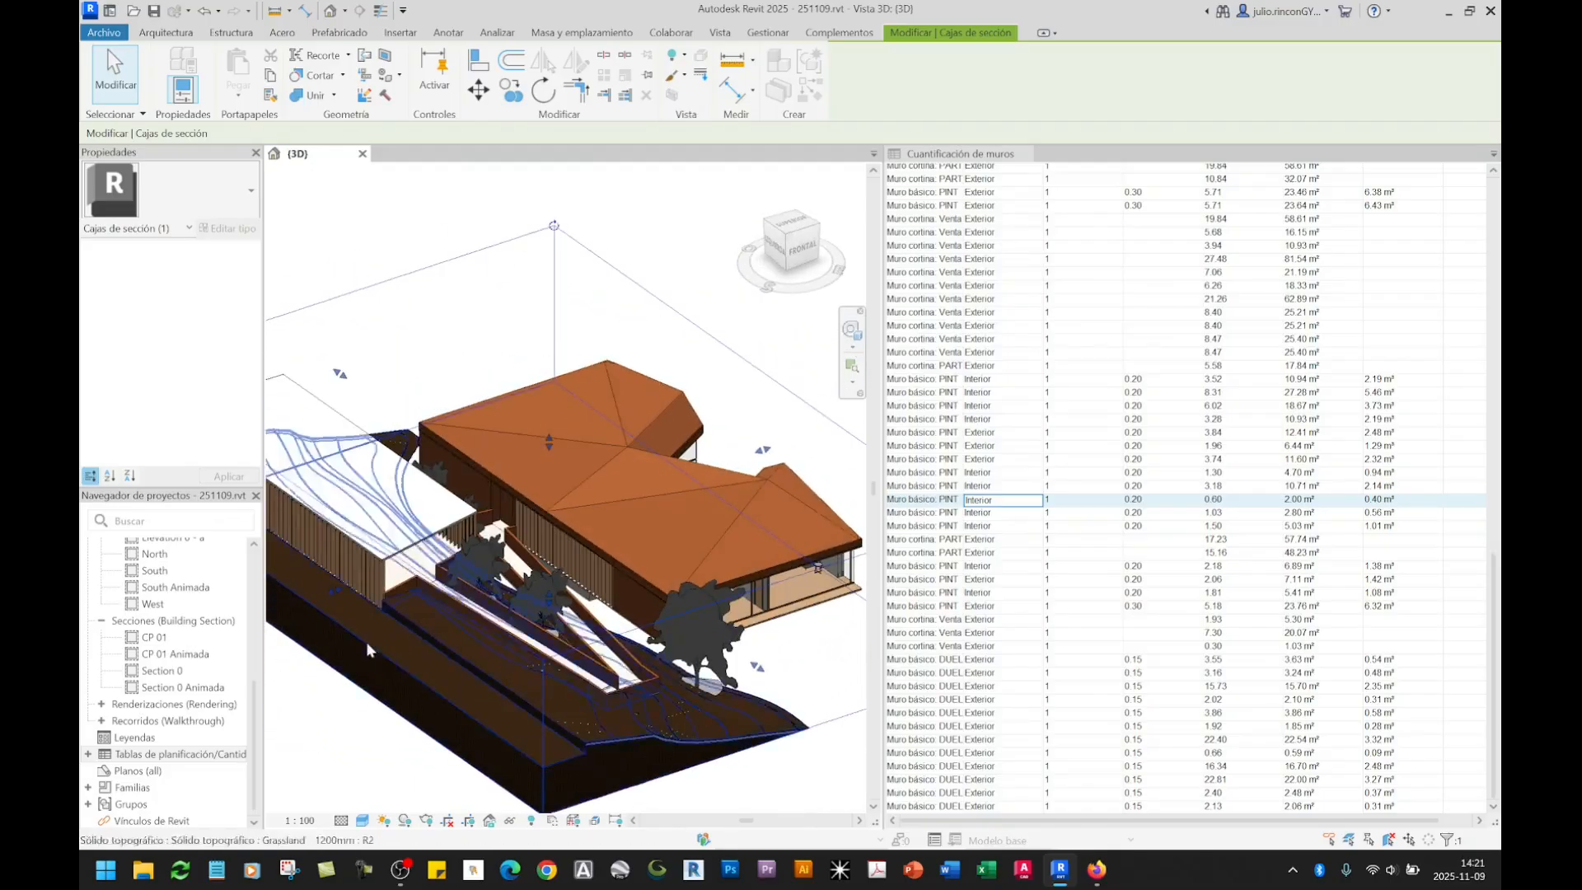
key(Escape)
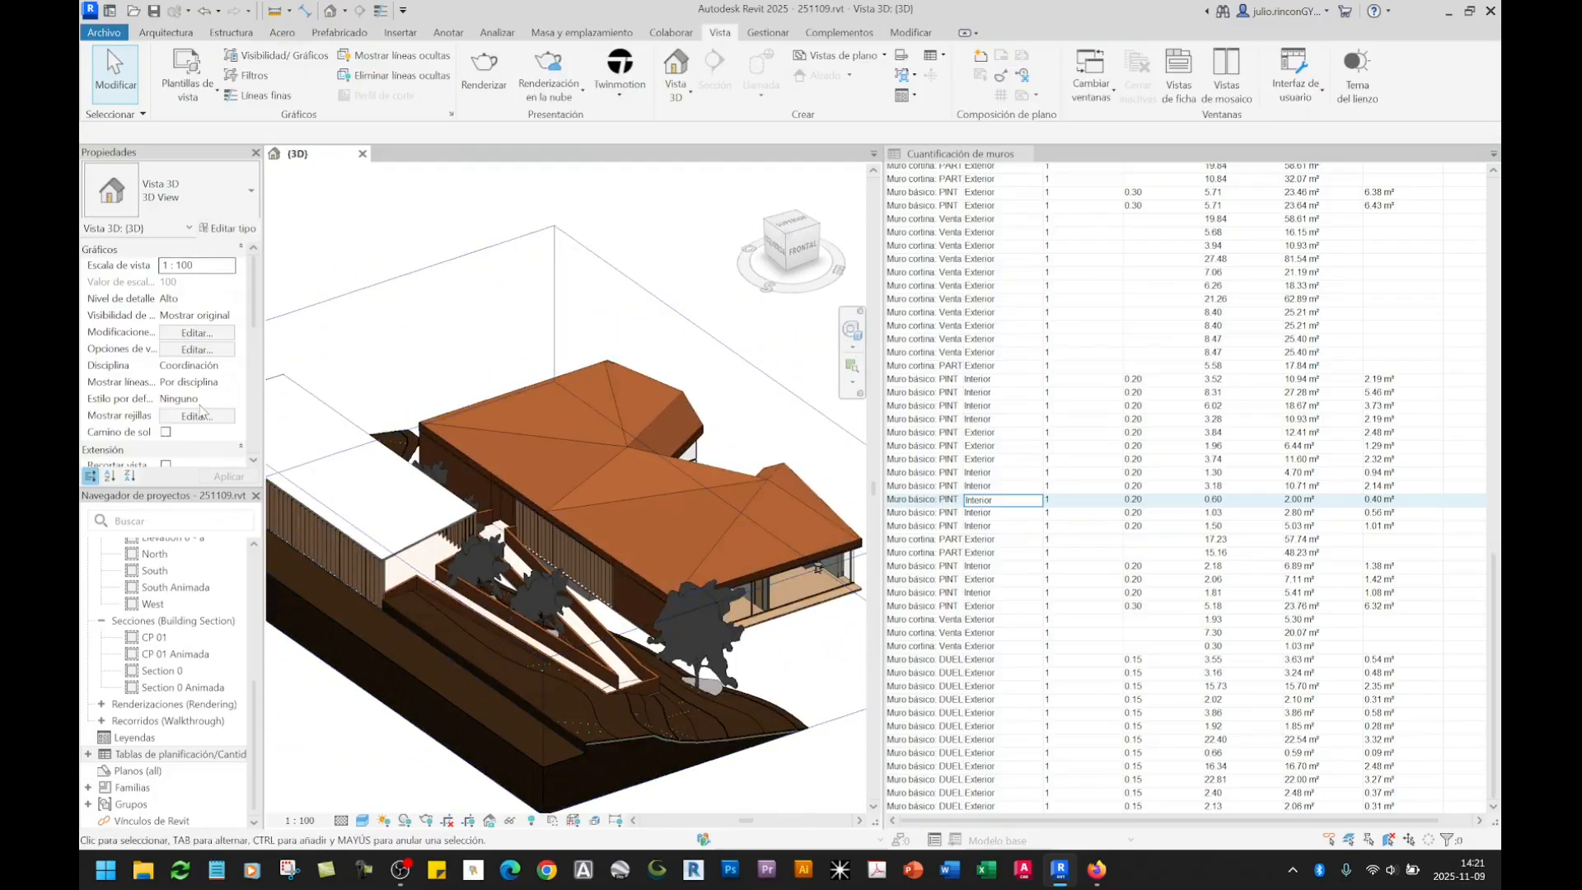
scroll(200, 410, down, 3)
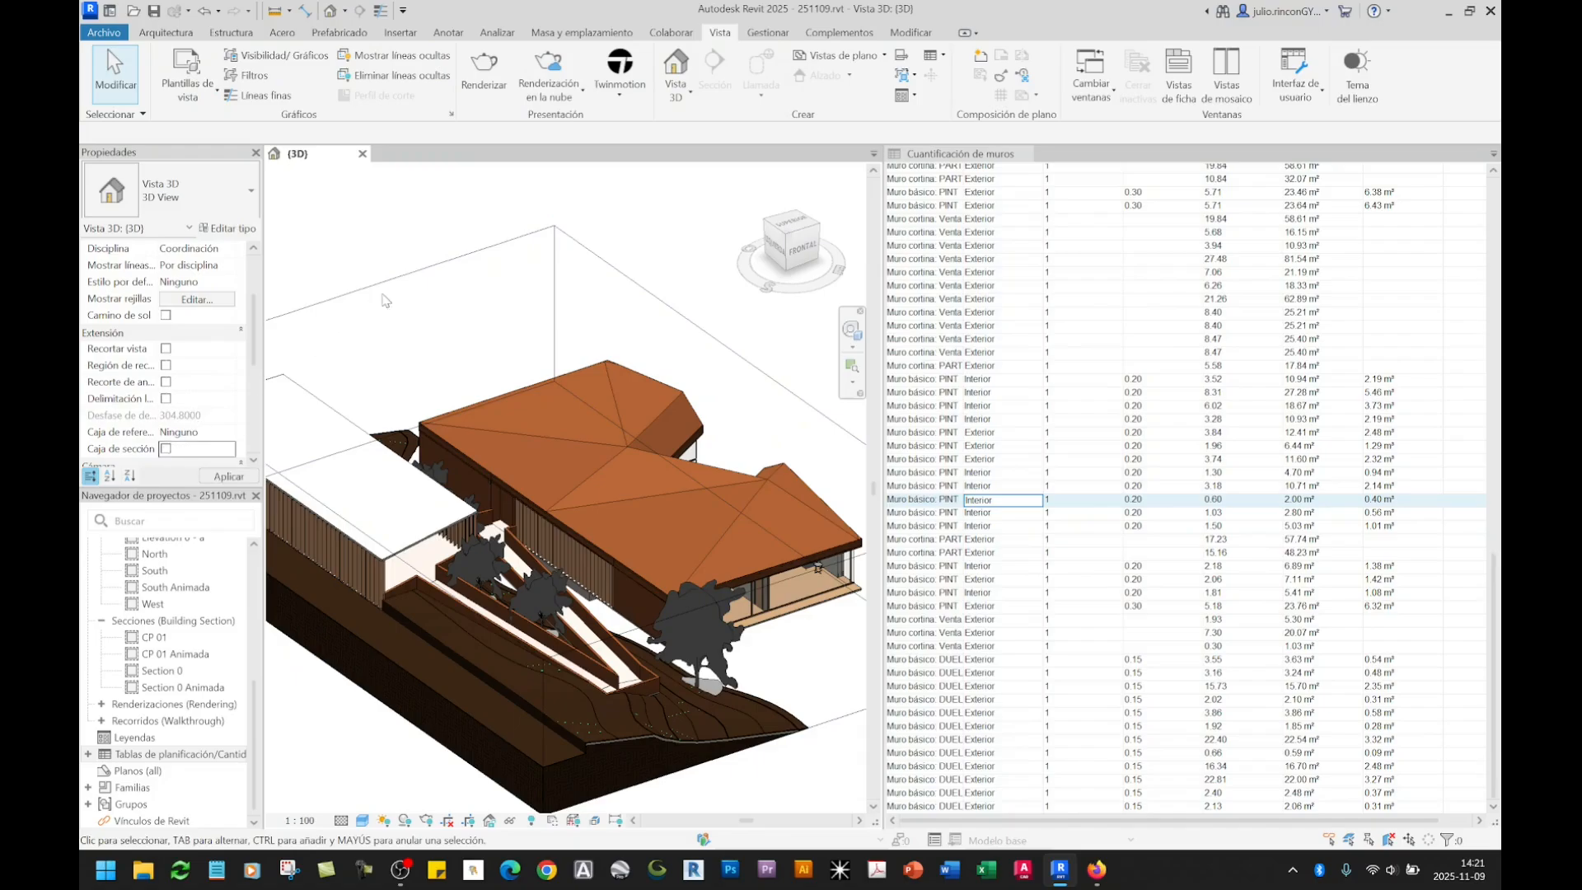
scroll(609, 589, down, 6)
shift+middle_drag(699, 628, 577, 626)
scroll(713, 622, up, 4)
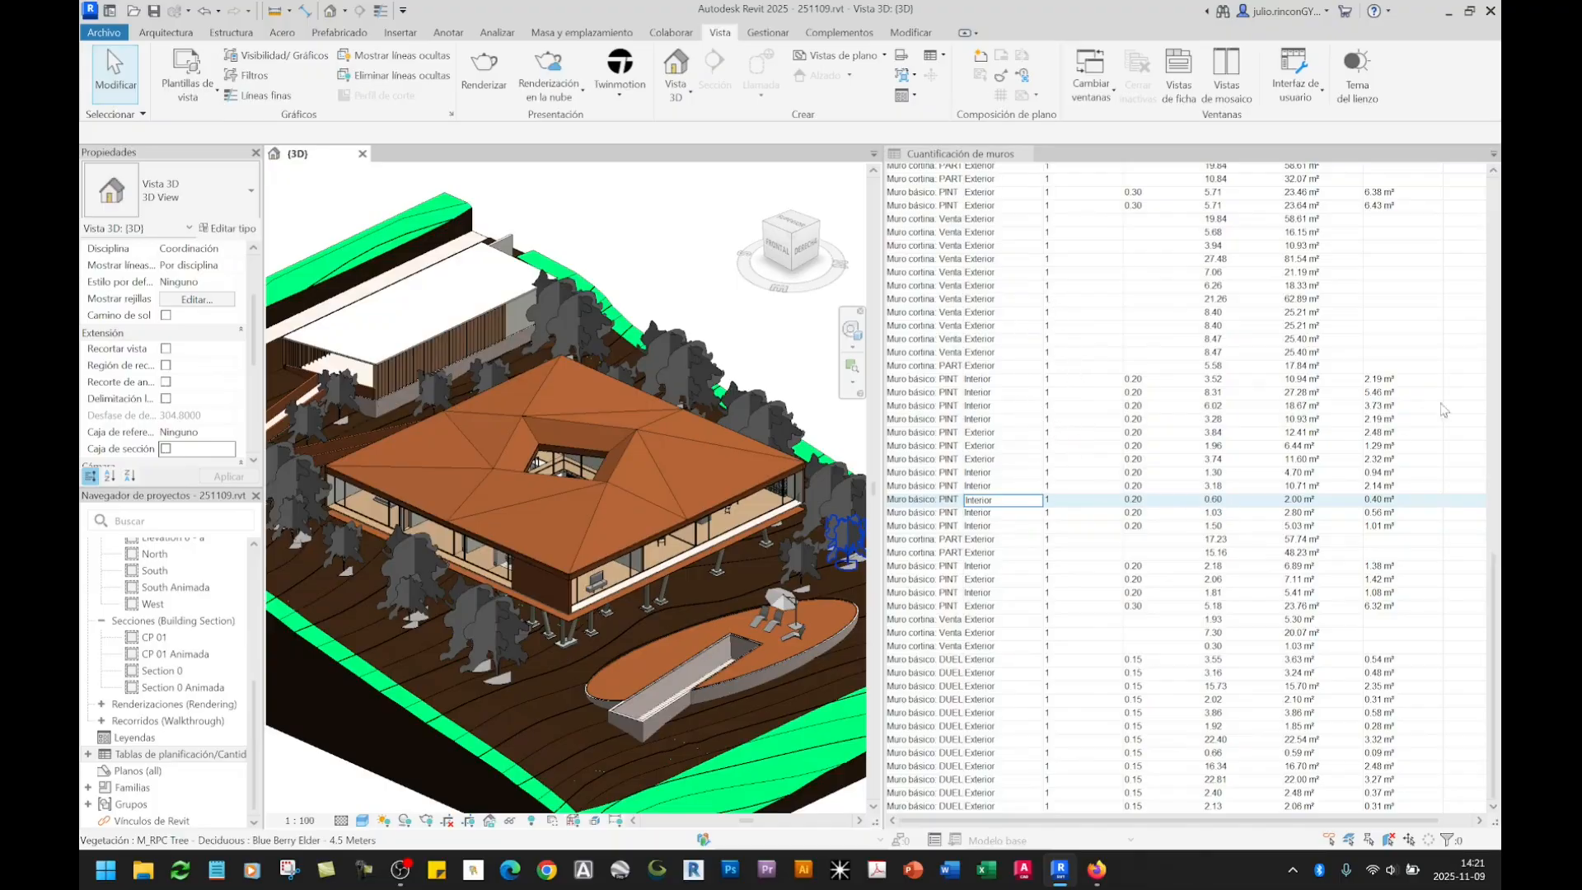
Step: Return to the start of the "Cuantificación de muros" schedule and show it alone in the full drawing area
click(1495, 648)
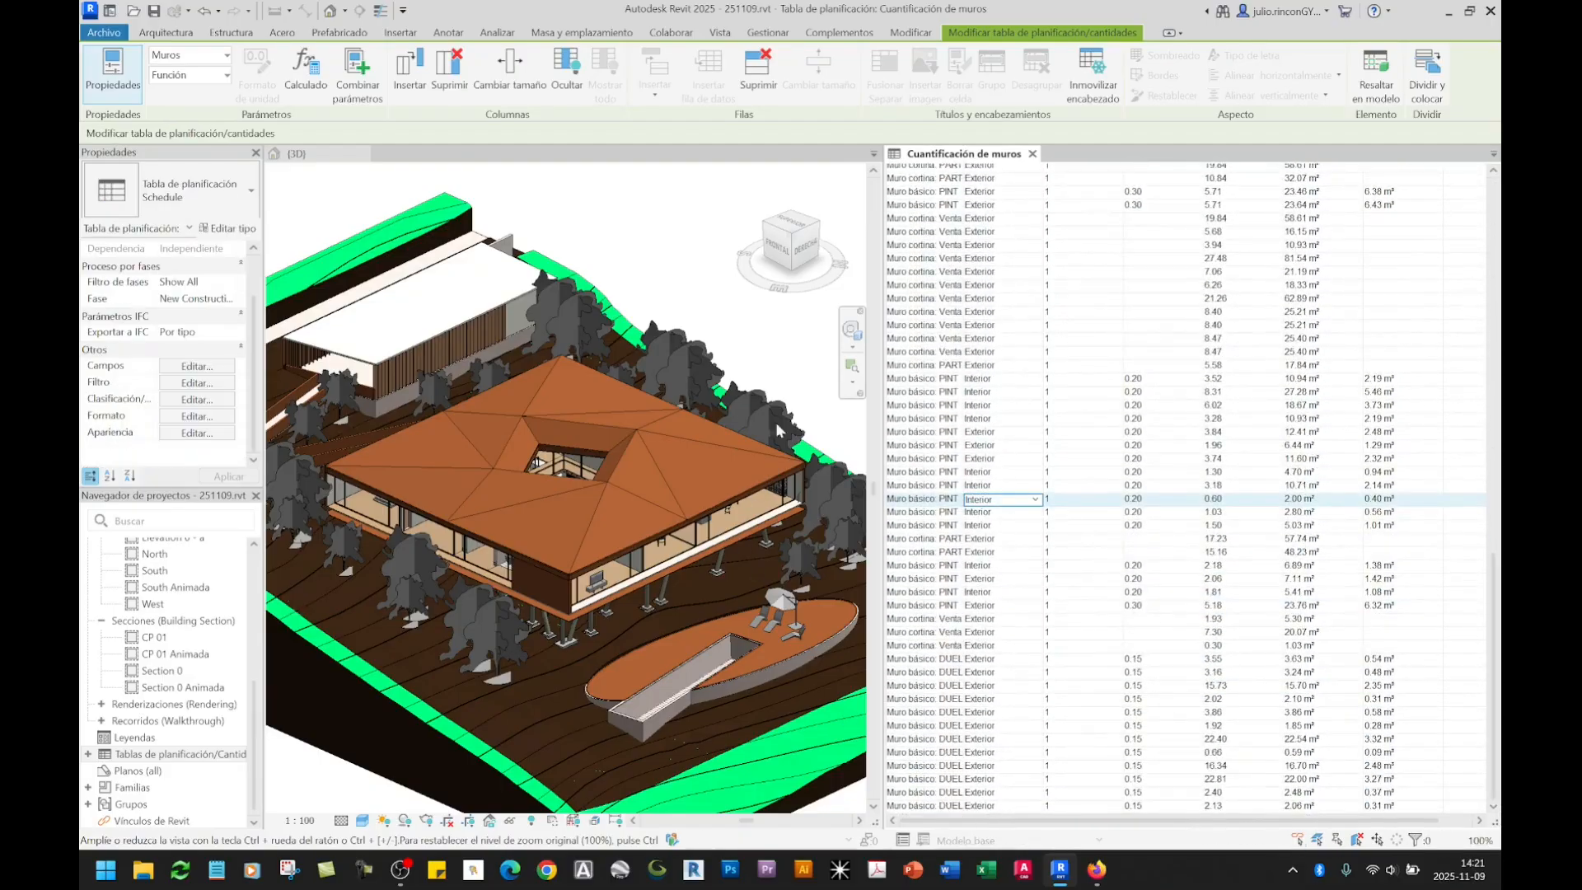
click(692, 459)
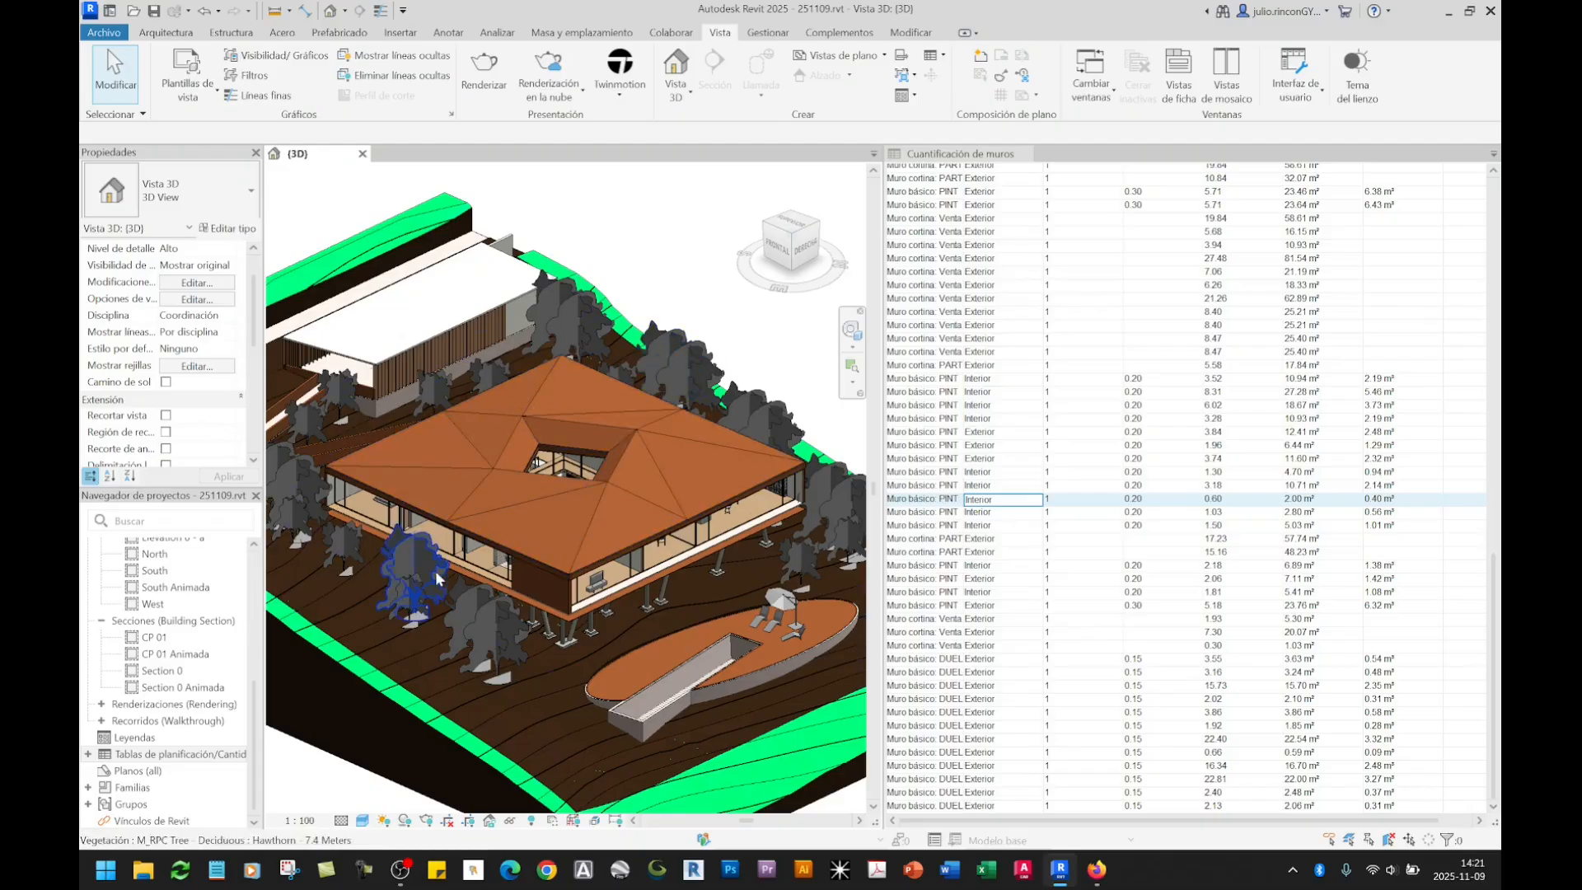
scroll(1318, 536, up, 10)
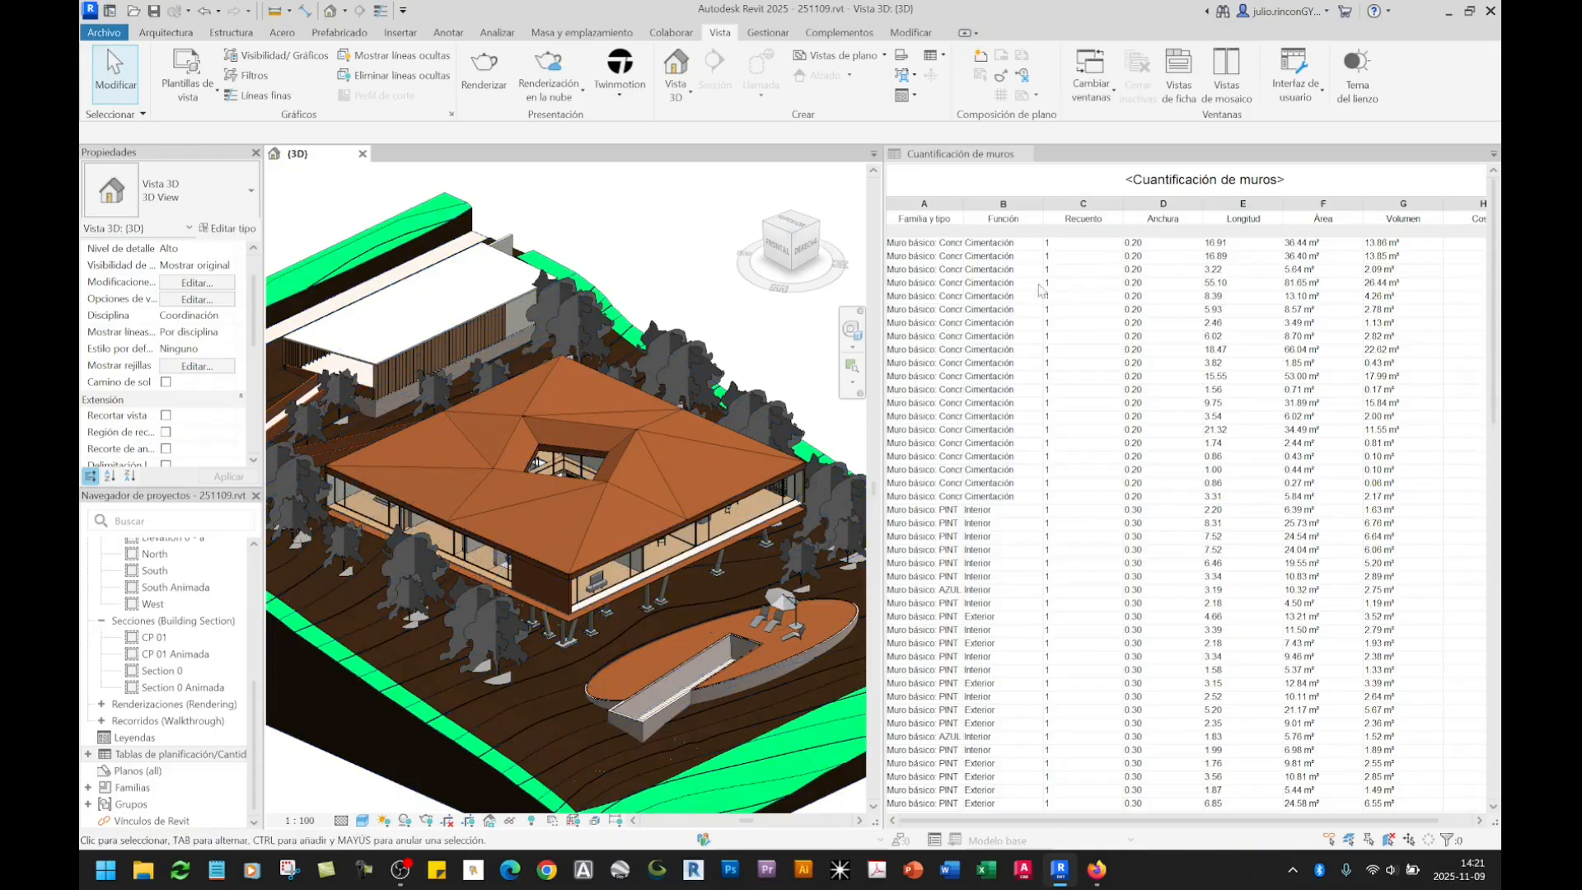
click(944, 178)
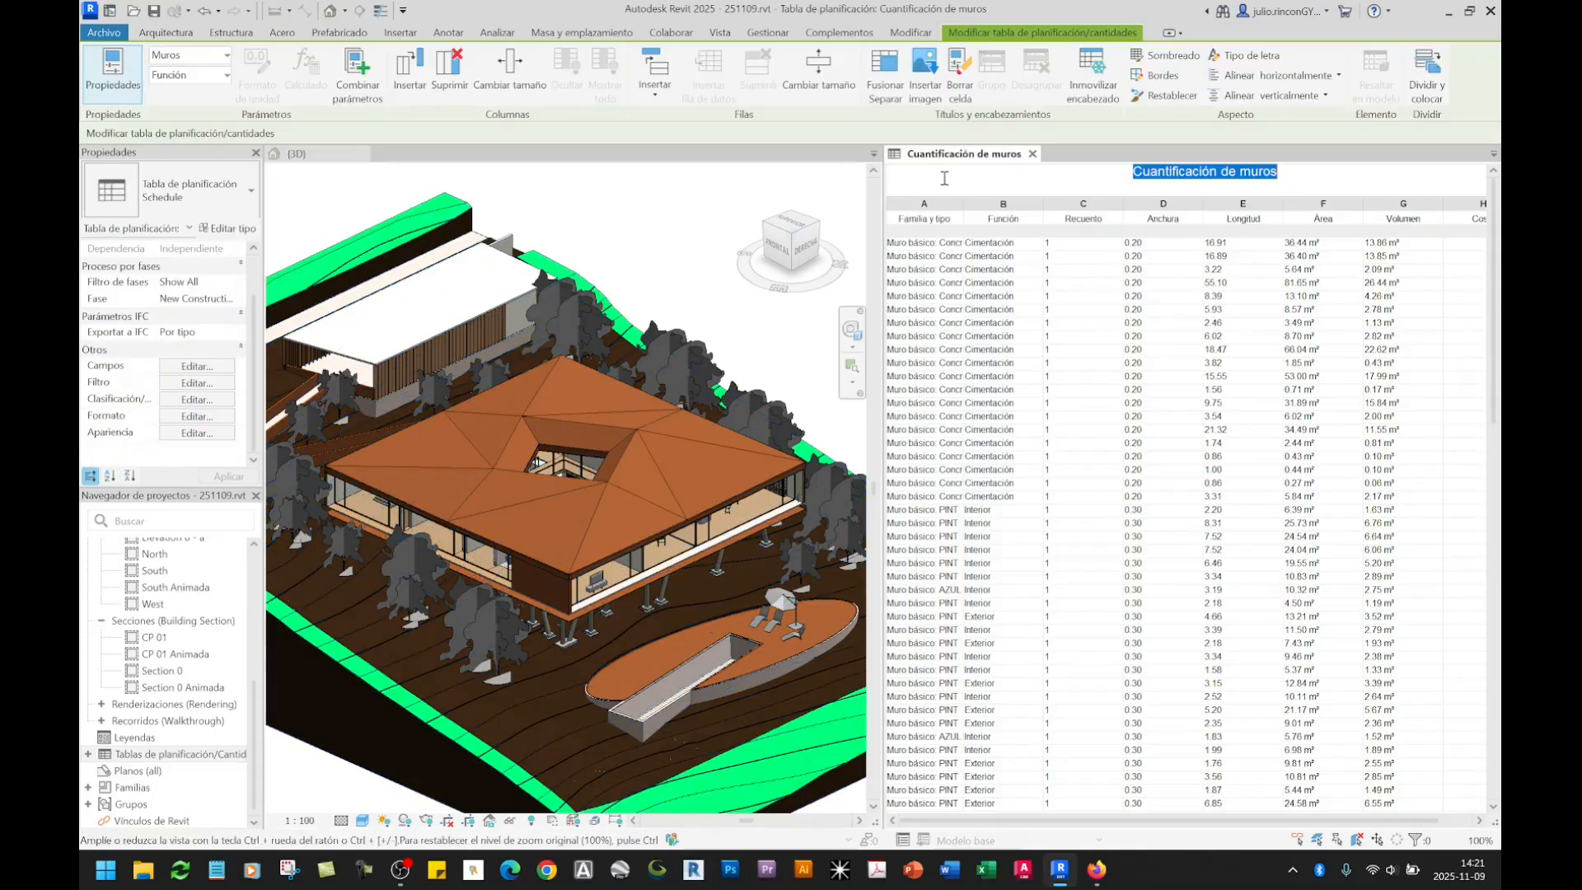
click(1121, 181)
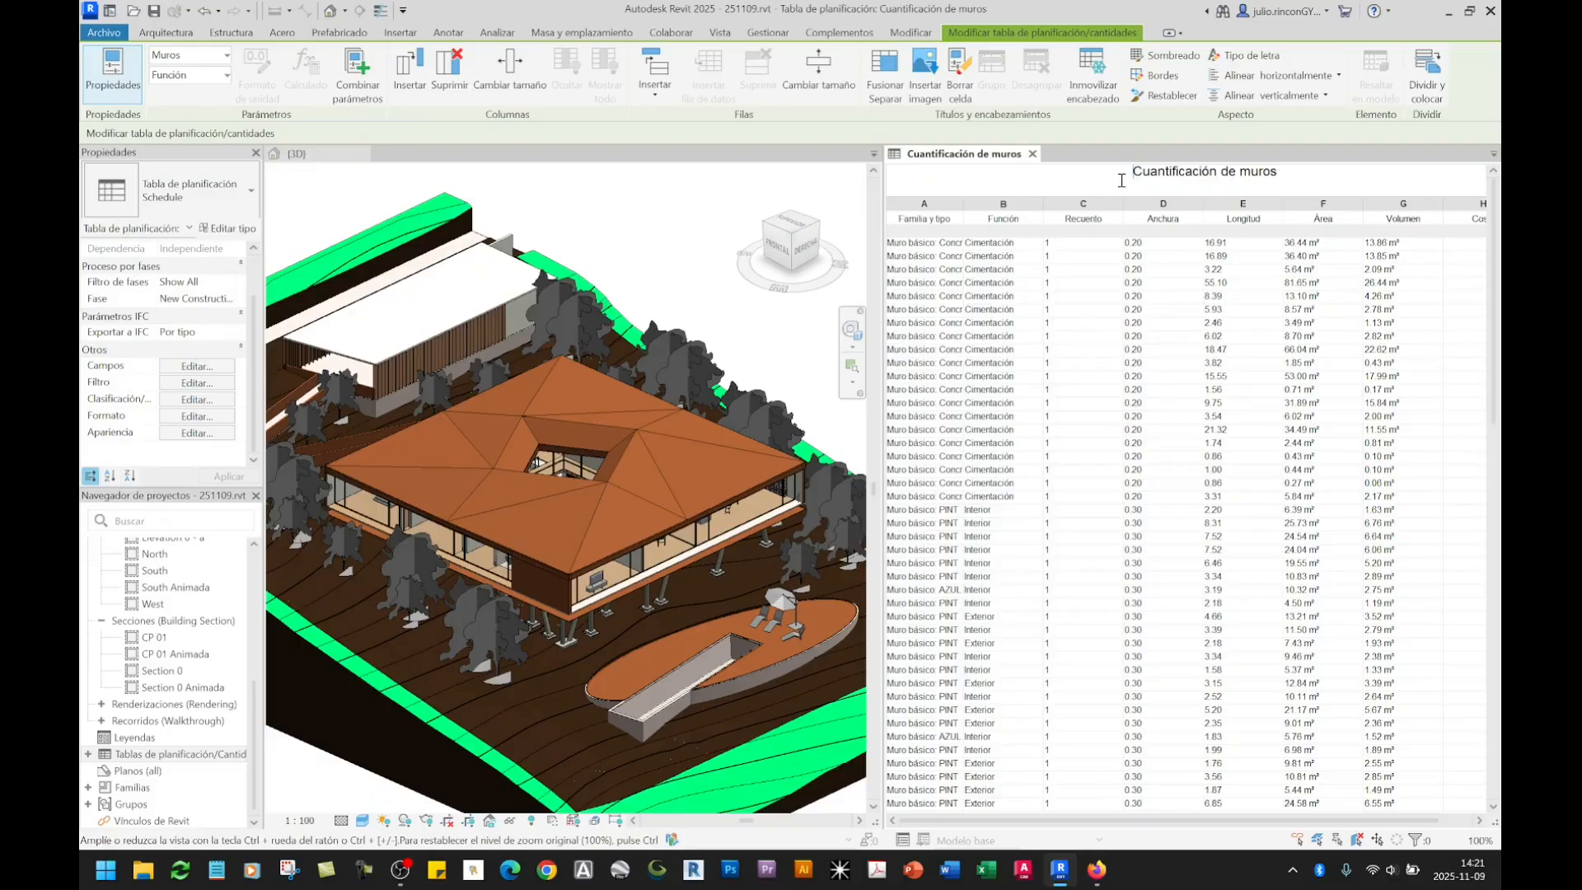
click(360, 155)
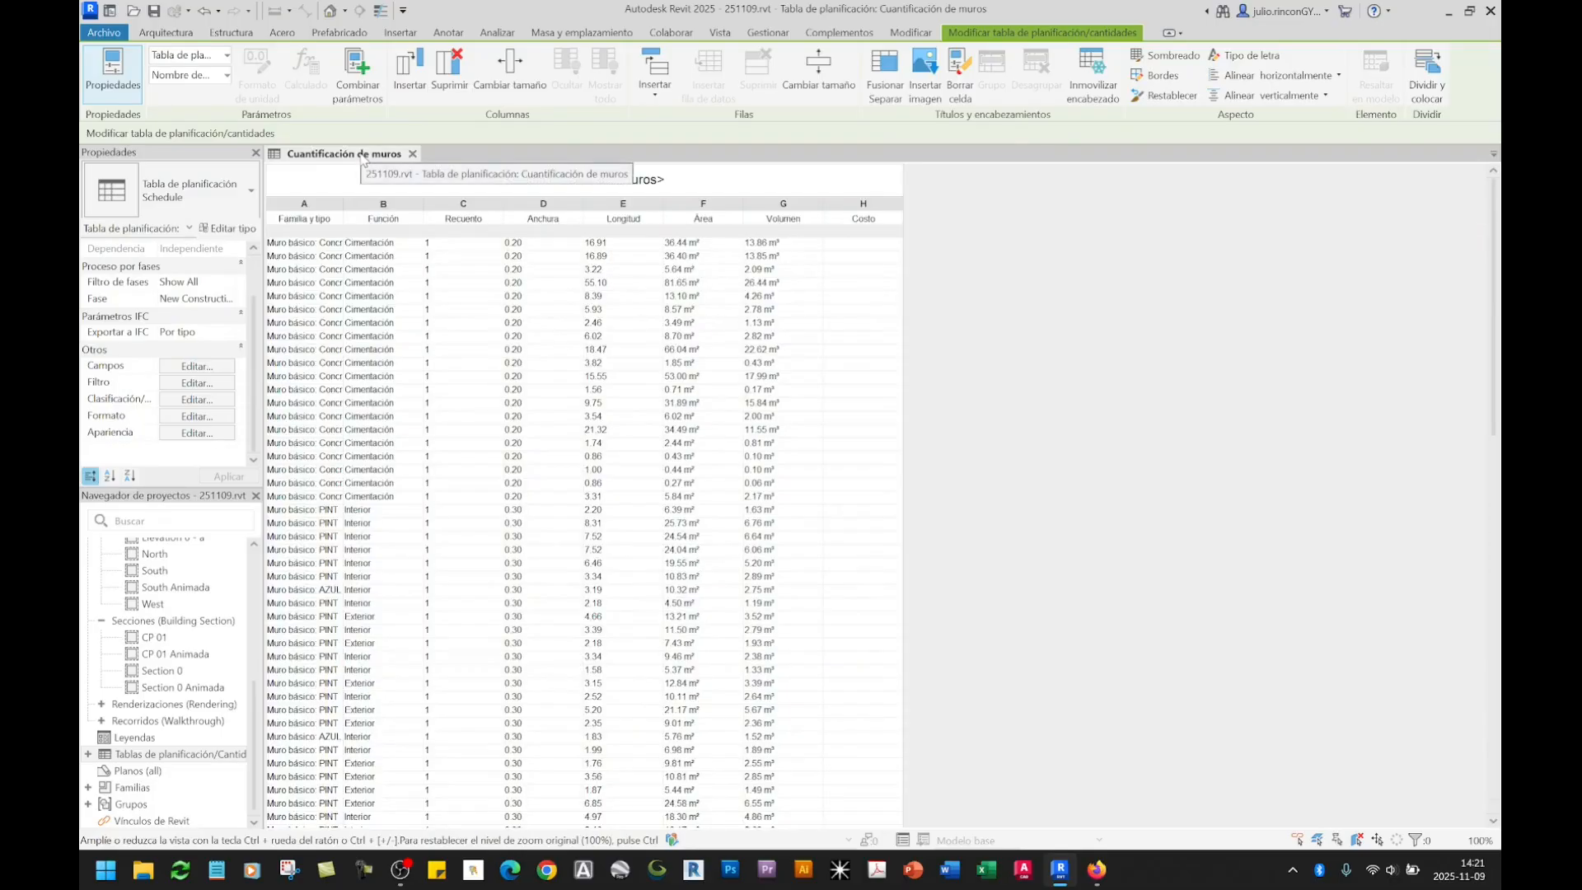
Step: Go through the schedule's Familia y tipo, Función, Recuento, Anchura, Longitud and Área columns one by one
click(328, 206)
click(406, 218)
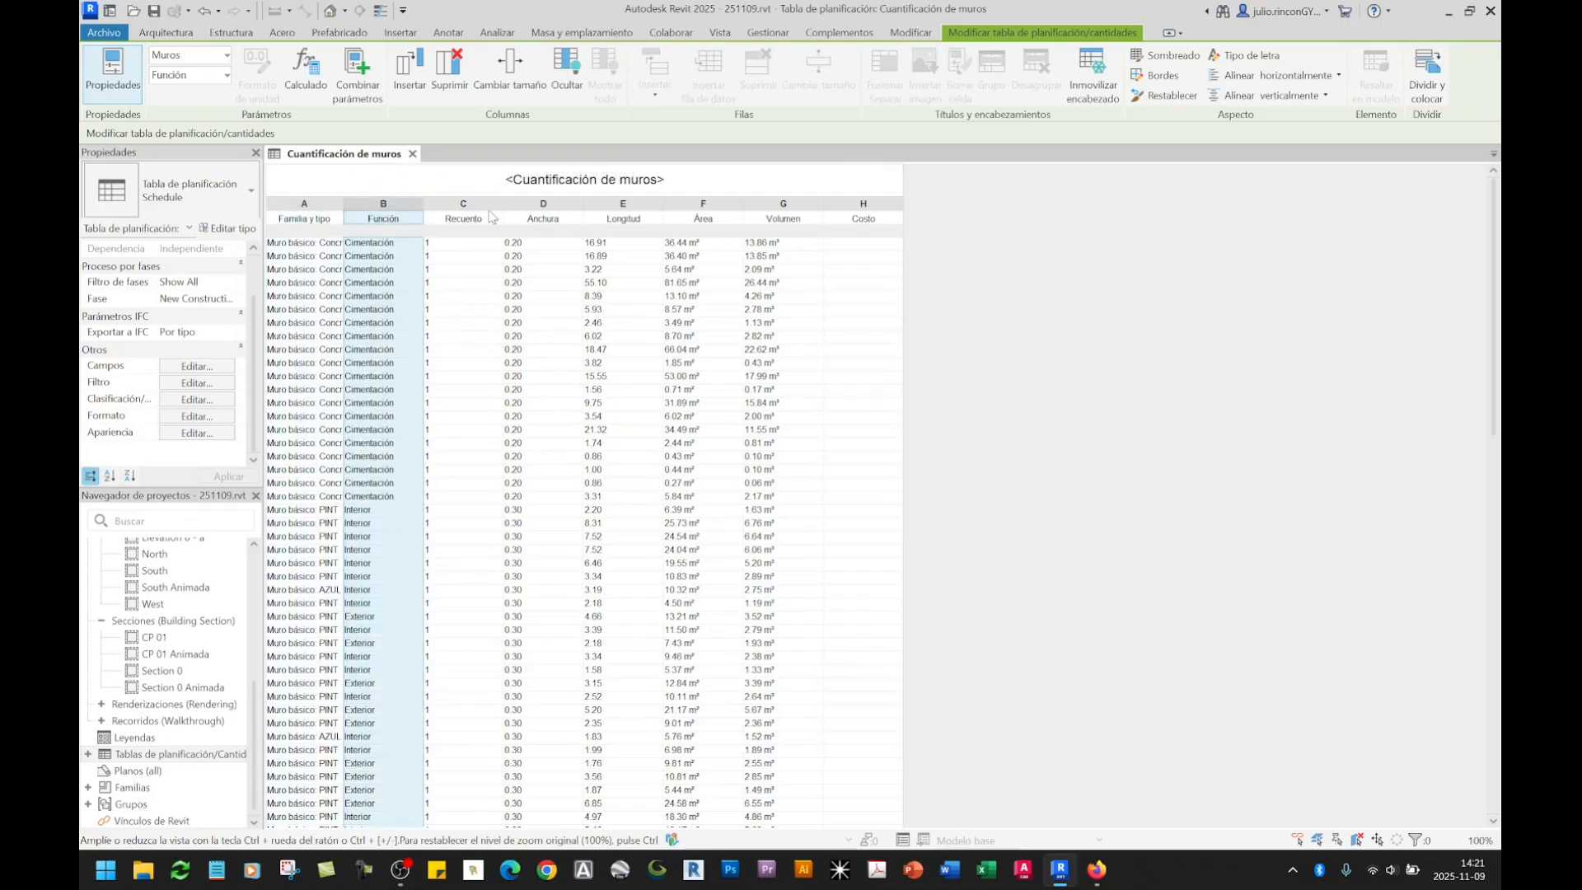
click(490, 216)
click(539, 215)
click(630, 212)
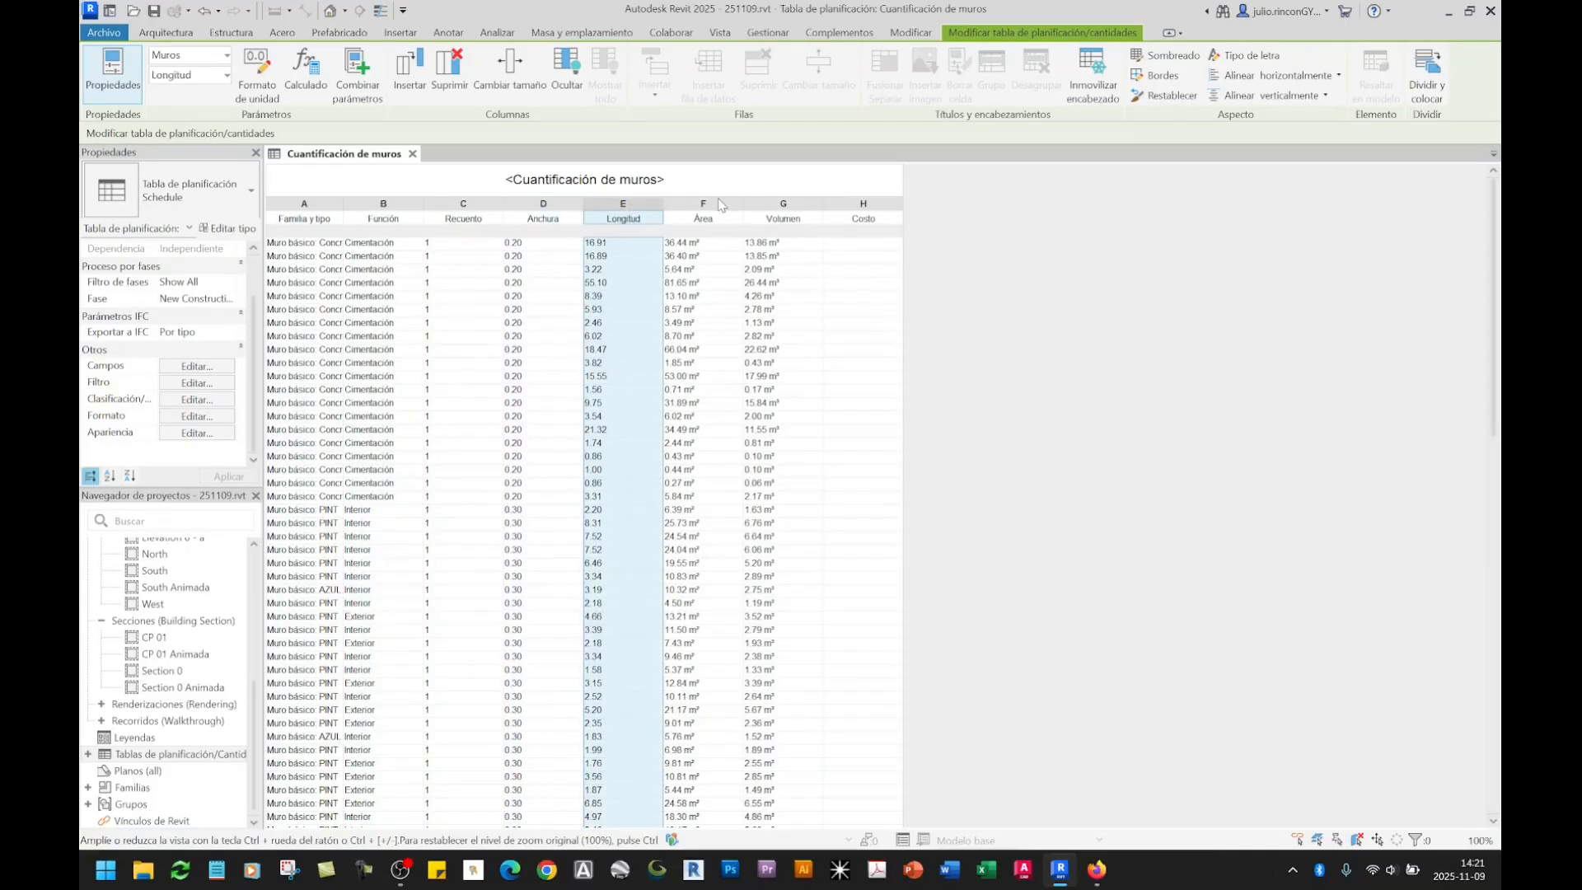
click(721, 206)
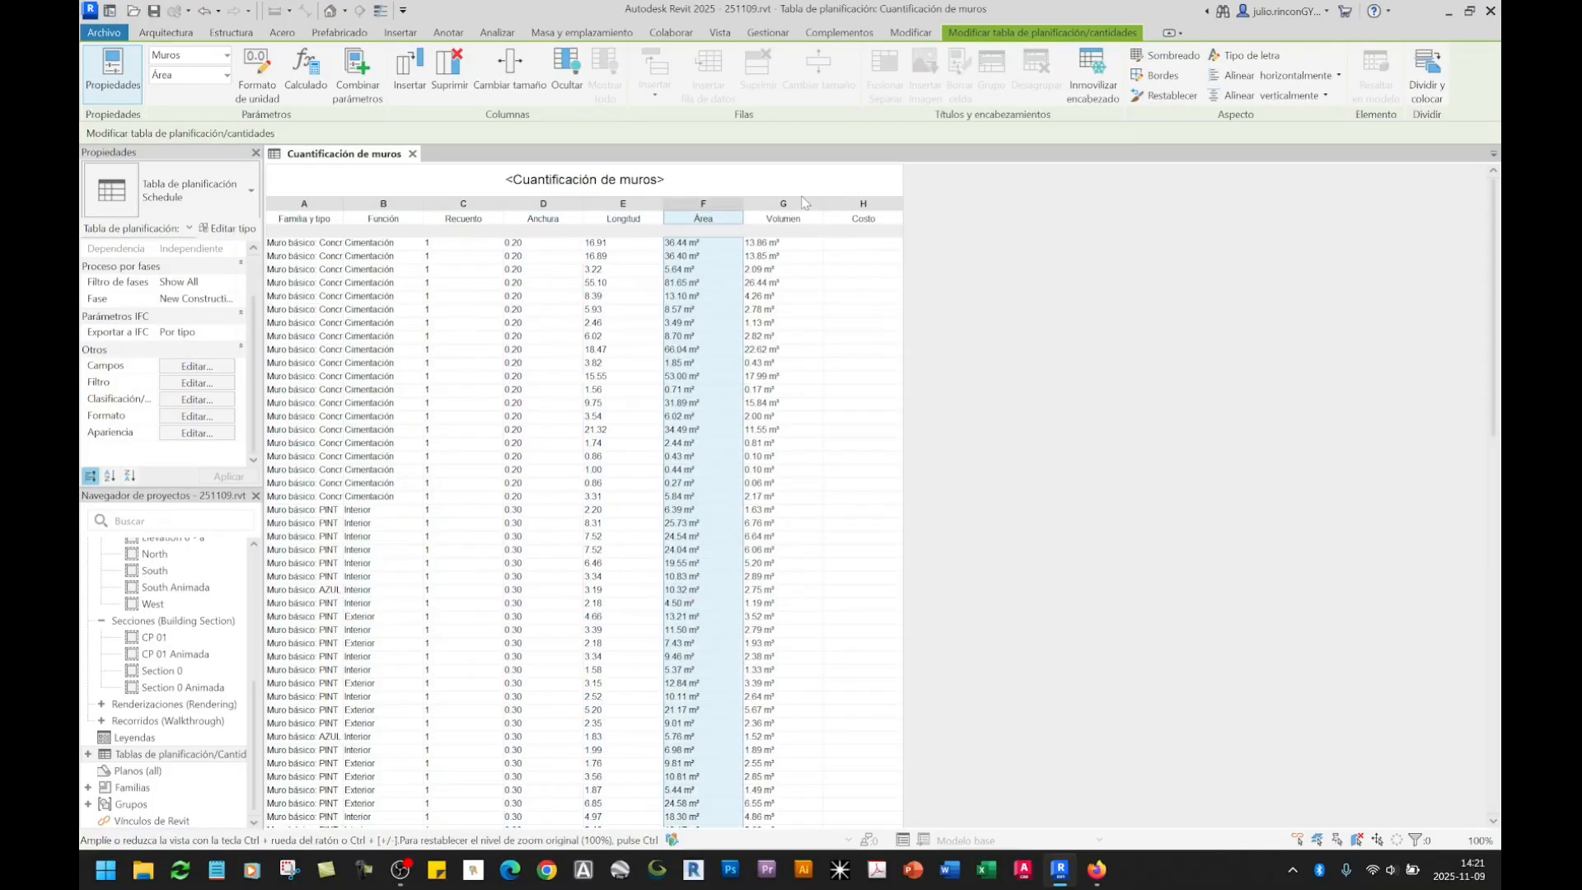
click(329, 212)
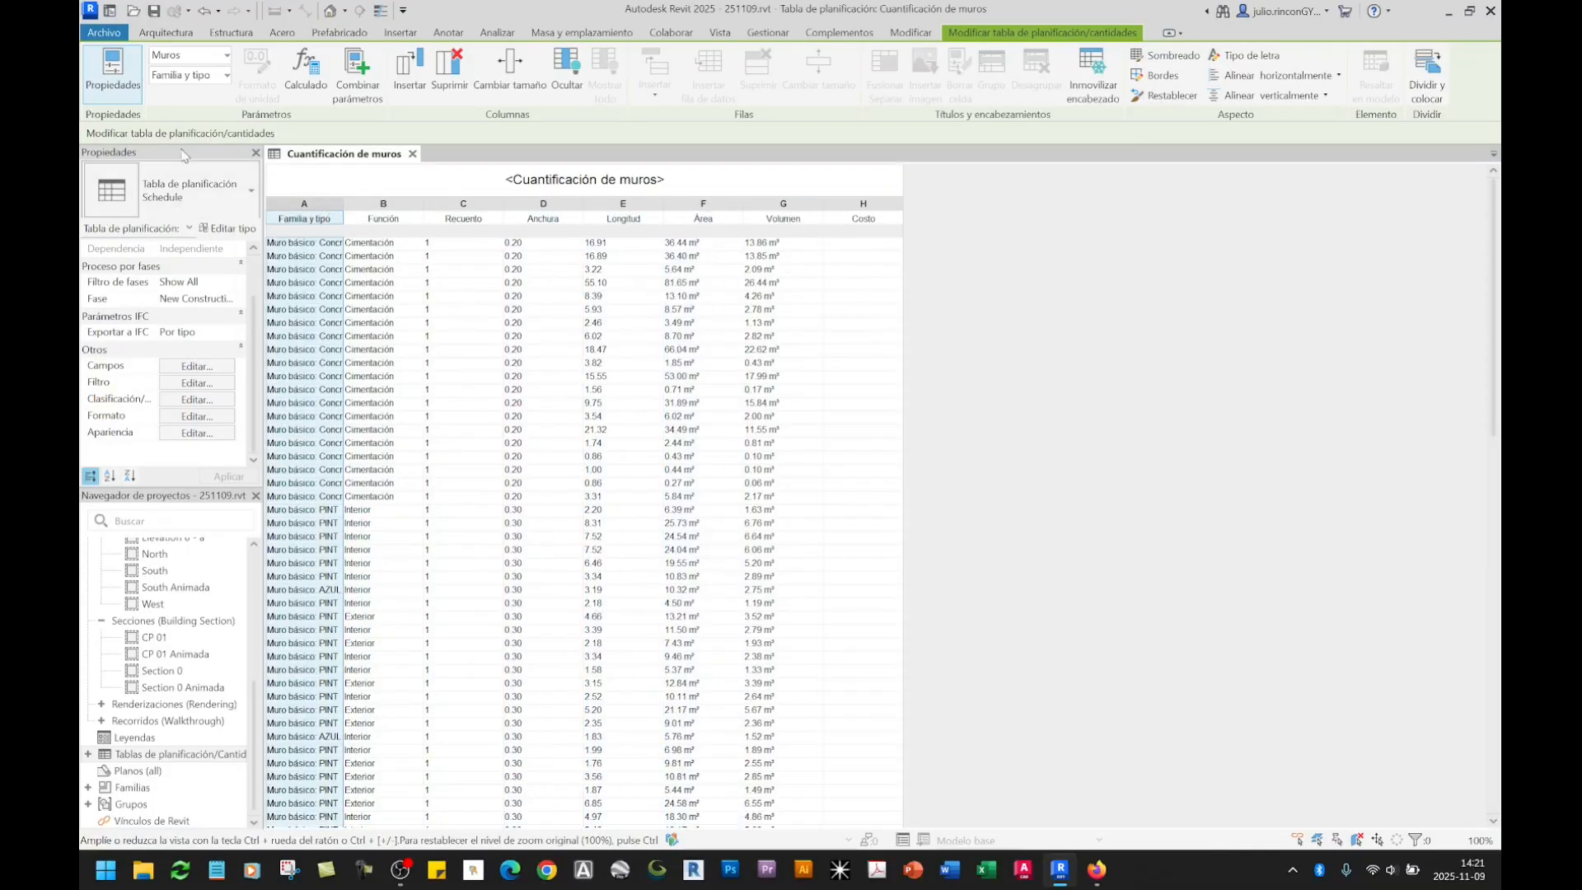
Step: Open the default 3D view, clear the wall selection and tile the view beside the schedule, framing the pool area
click(330, 11)
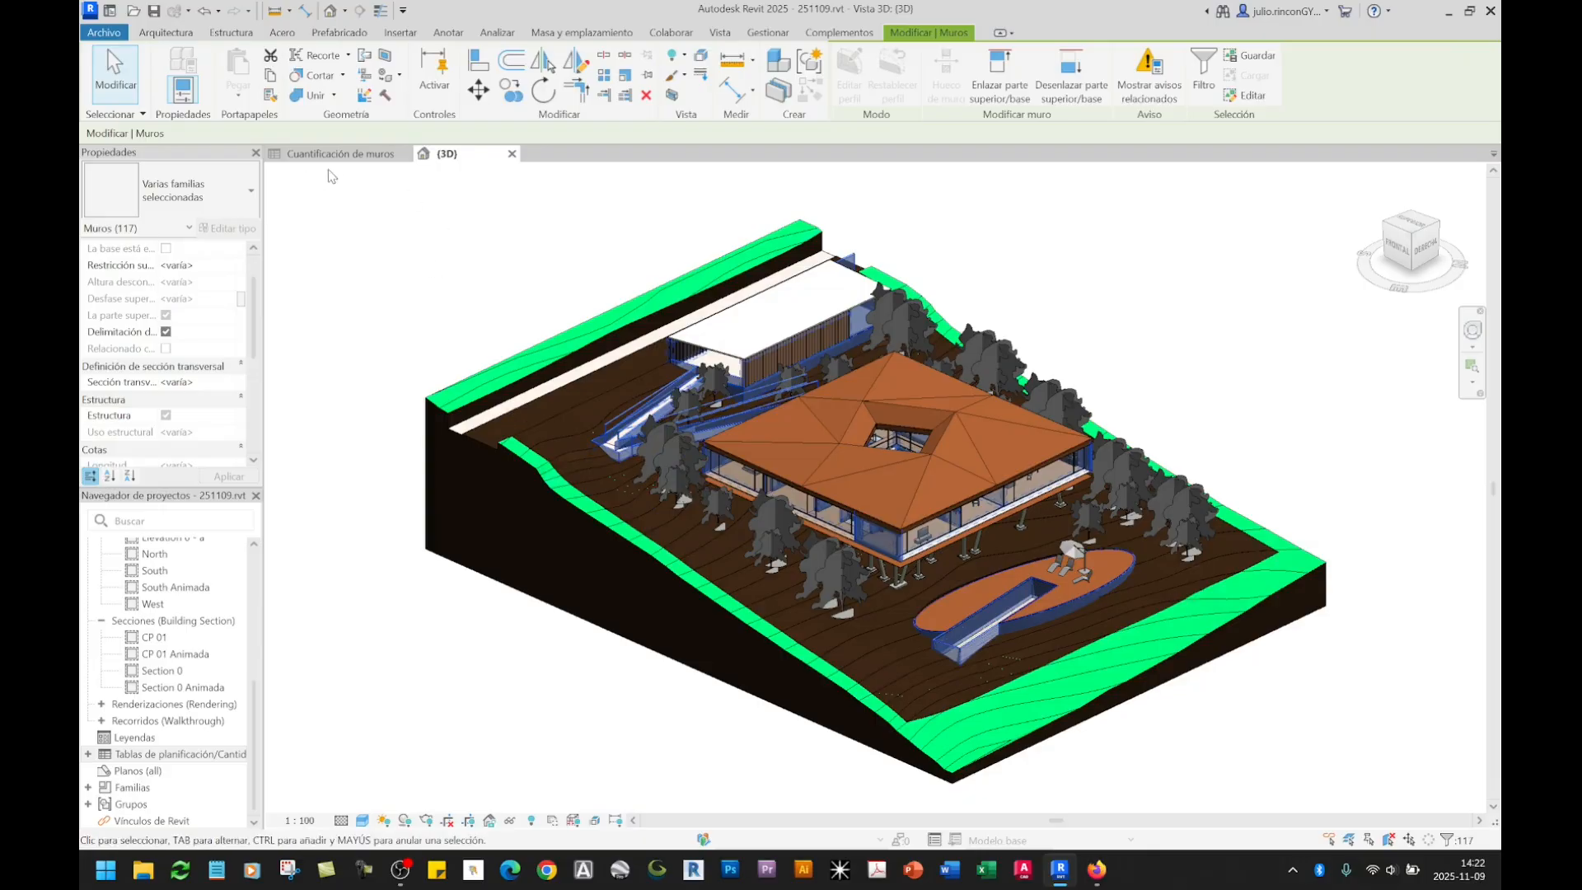
click(388, 240)
key(w)
key(t)
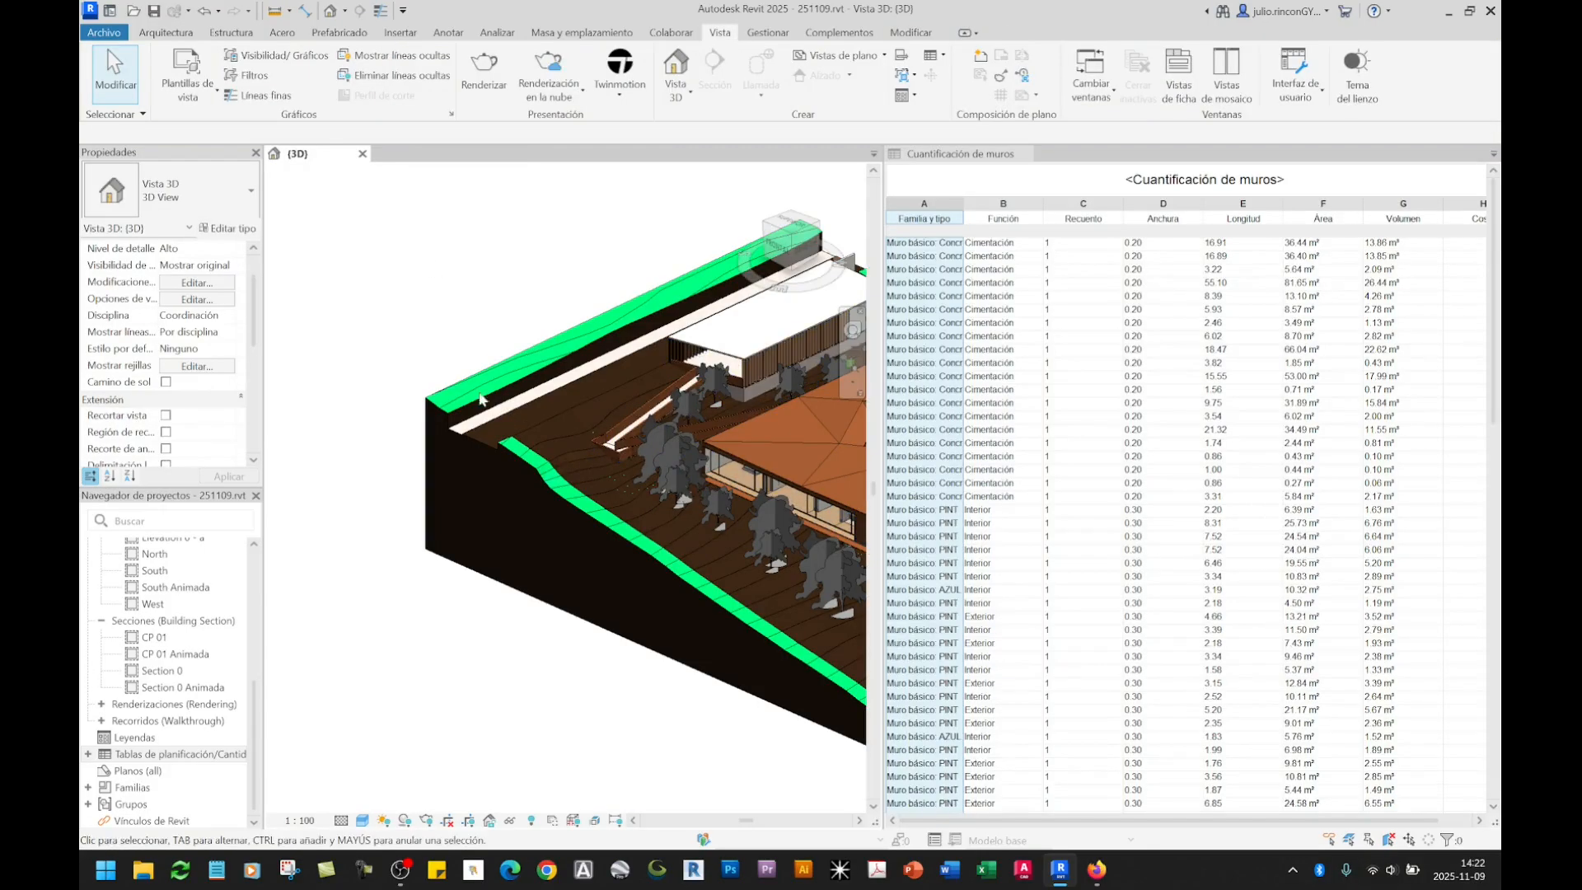
middle_drag(765, 537, 520, 544)
scroll(756, 558, up, 5)
scroll(756, 559, down, 4)
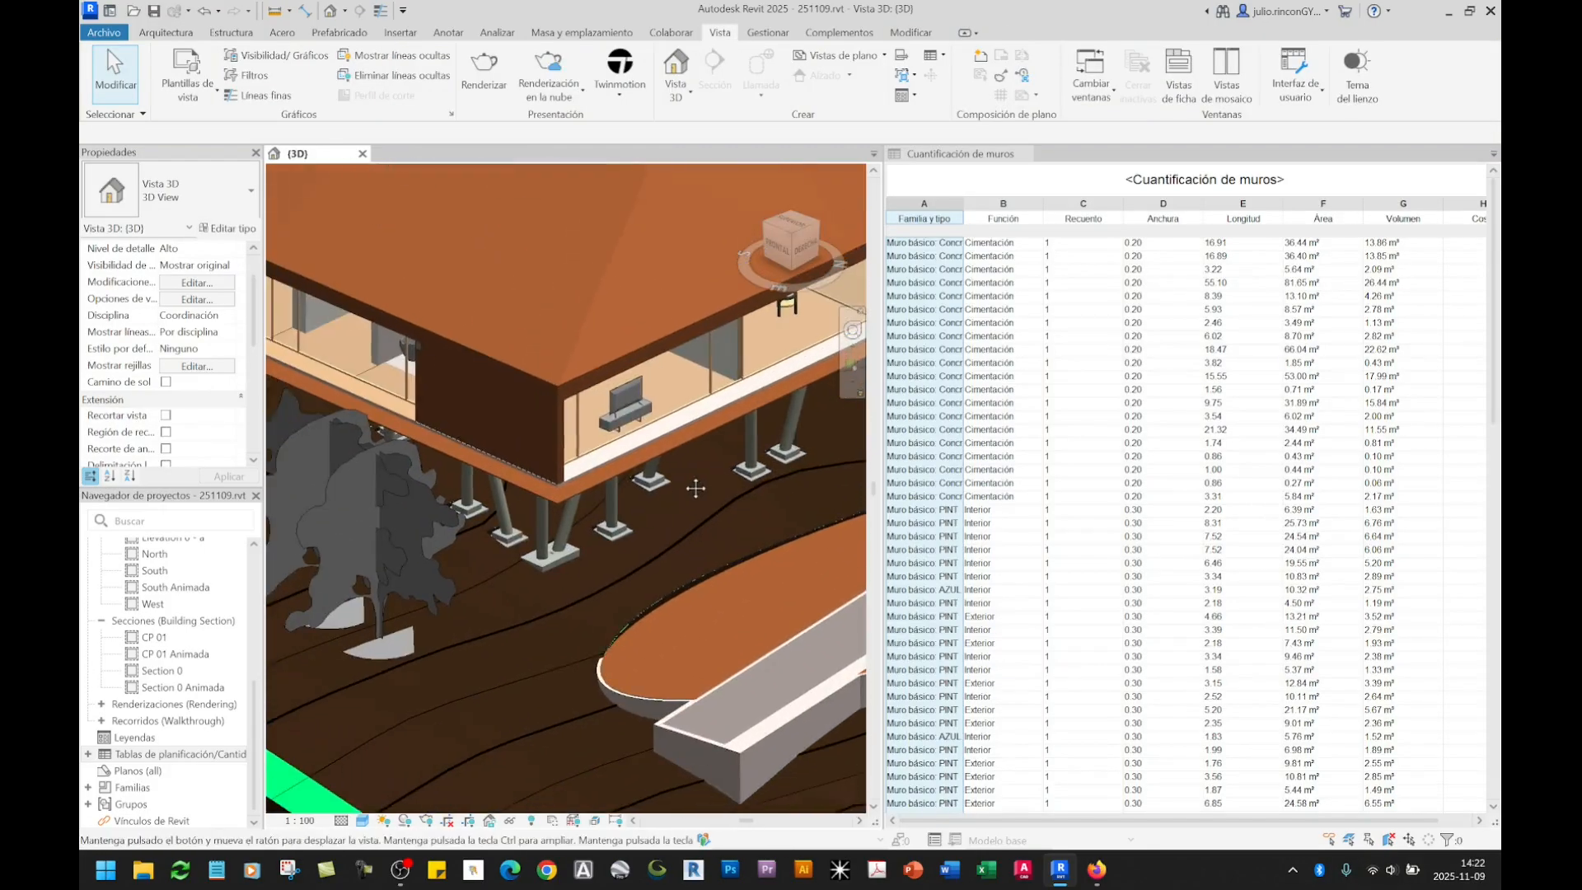
Step: Select the schedule's first Cimentación row and locate its Concreto Armado wall at the pool in the 3D view
click(1067, 390)
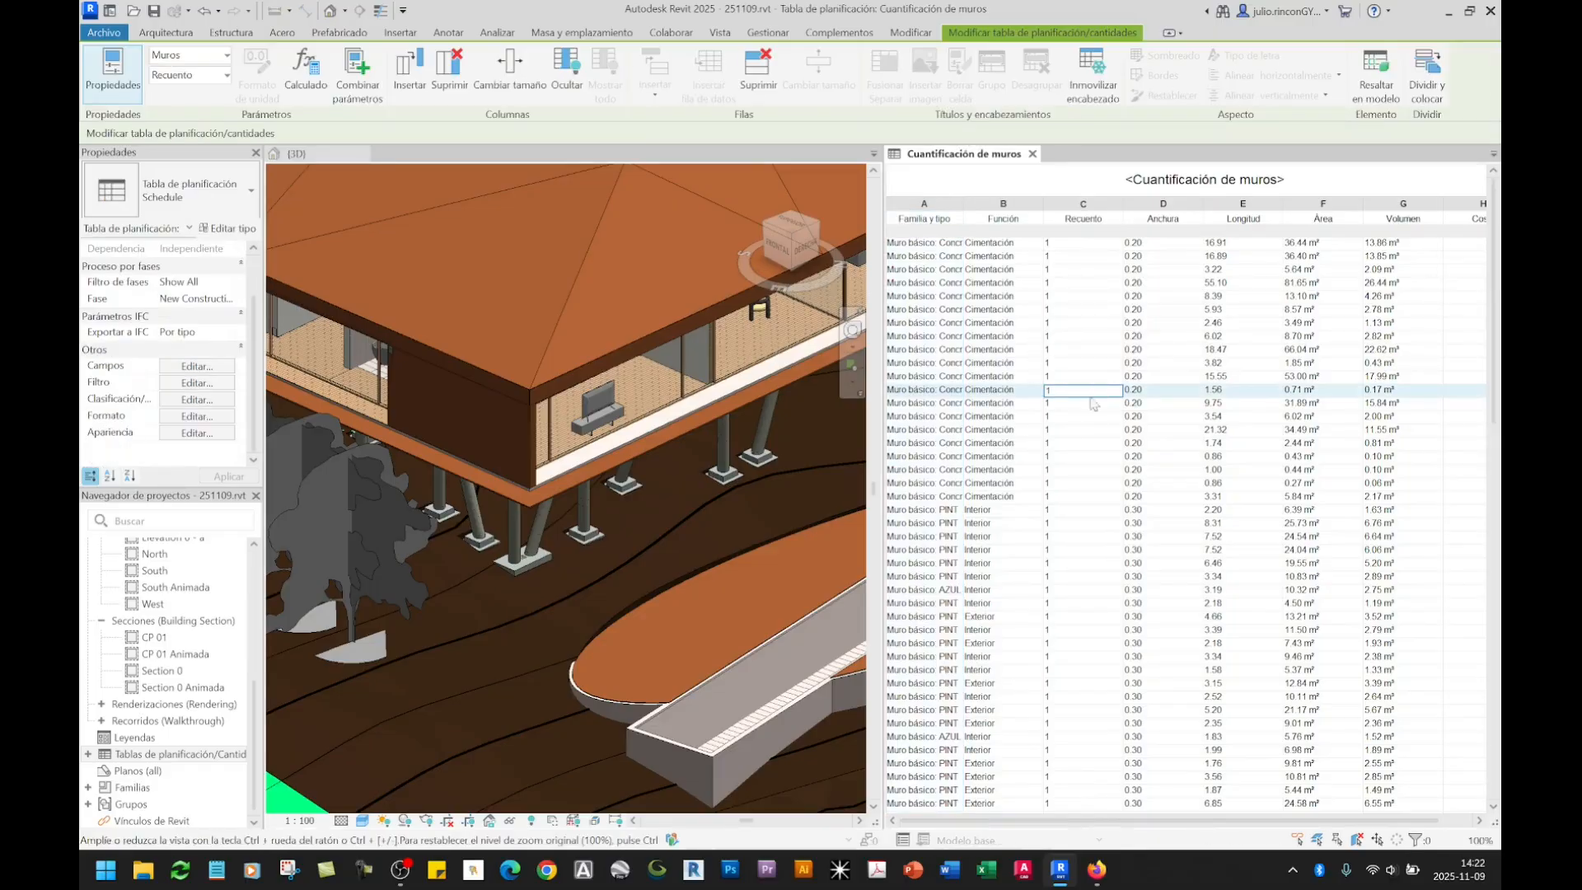
click(945, 245)
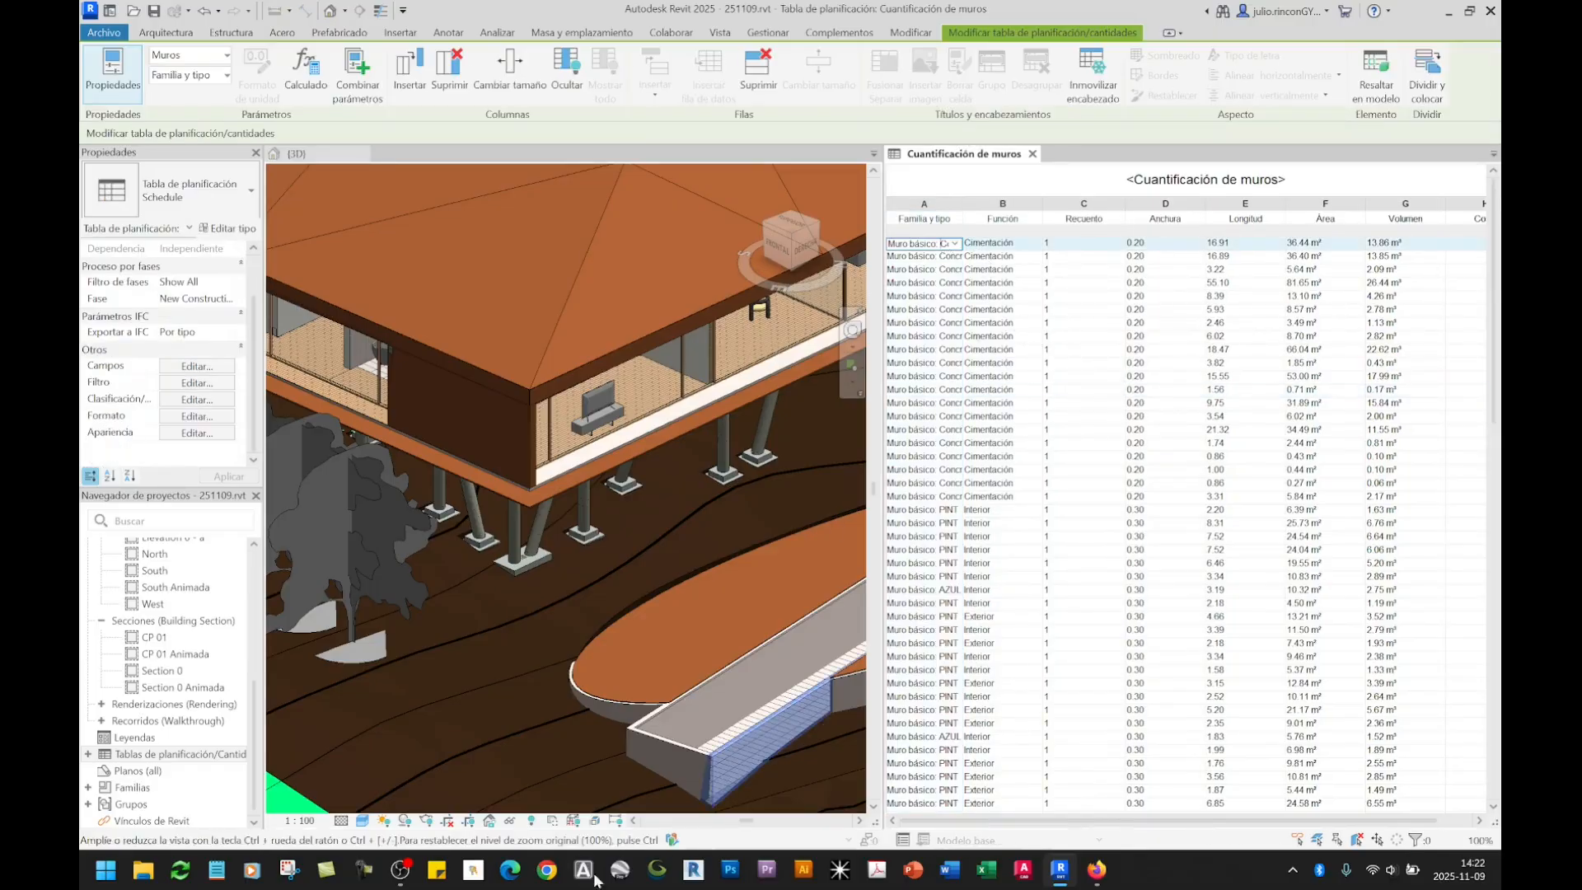
click(690, 713)
scroll(684, 692, up, 5)
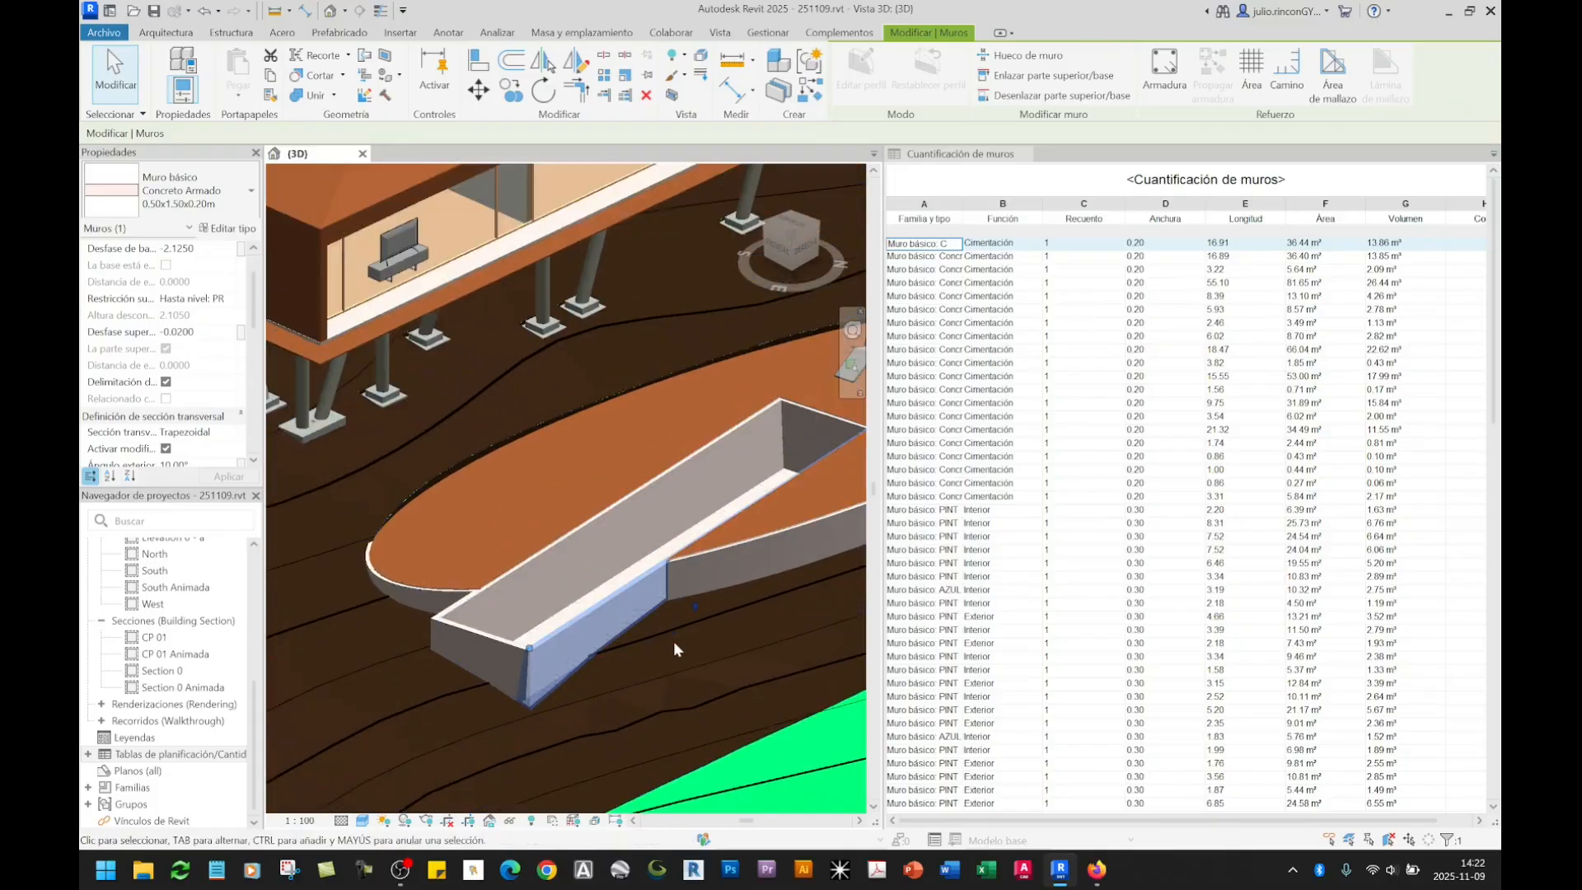
middle_drag(683, 673, 669, 612)
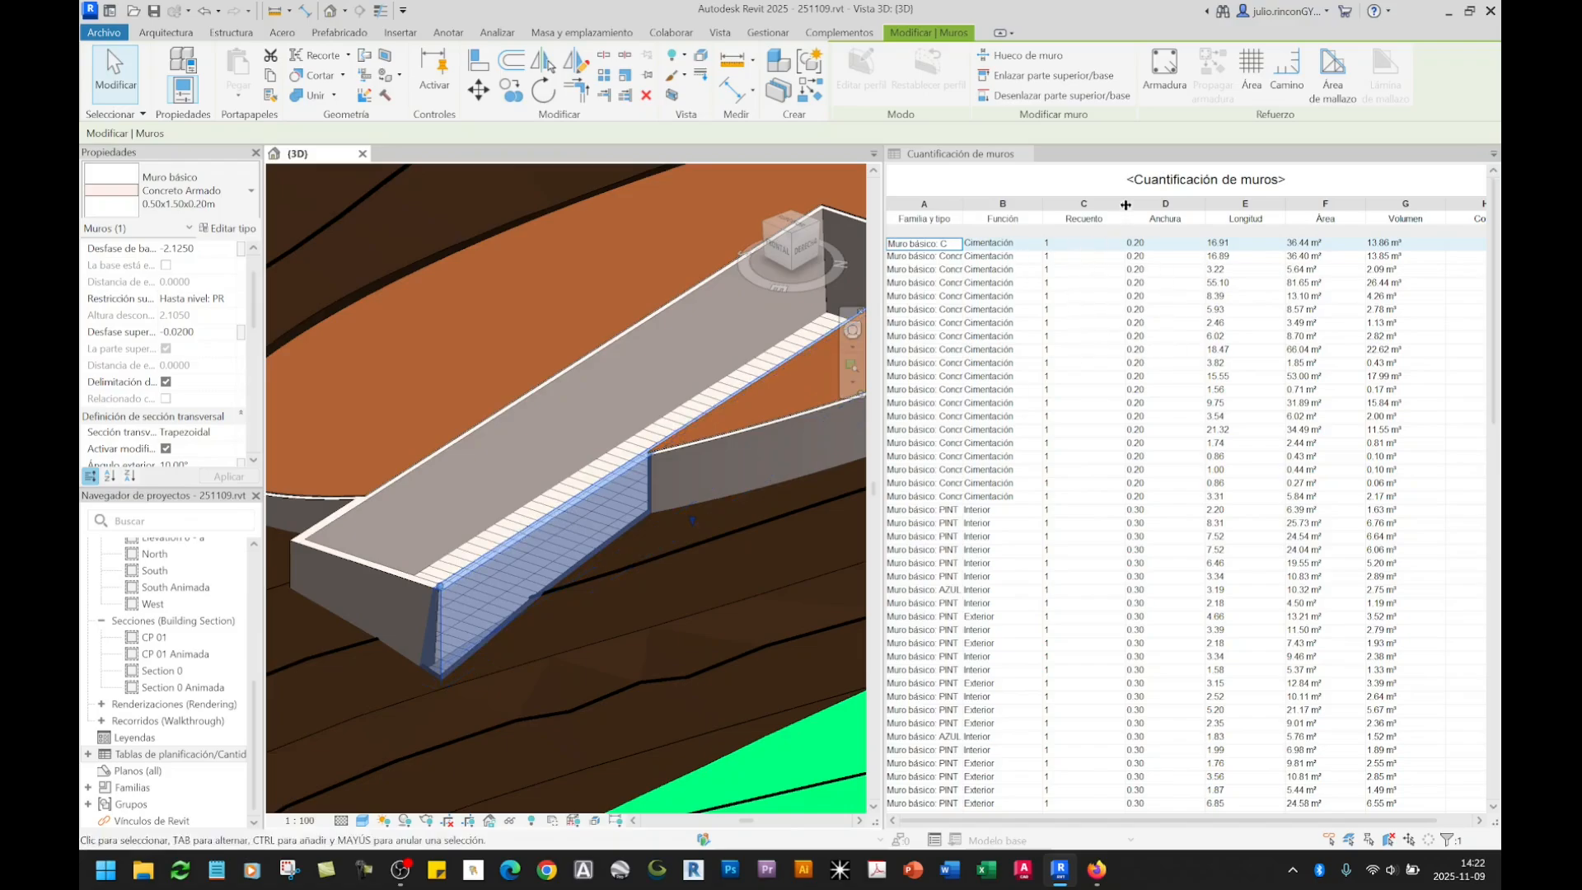
Step: Narrow the Recuento column to bring Costo into view, and check the first two Cimentación rows against the pool walls
drag(1125, 206, 1095, 207)
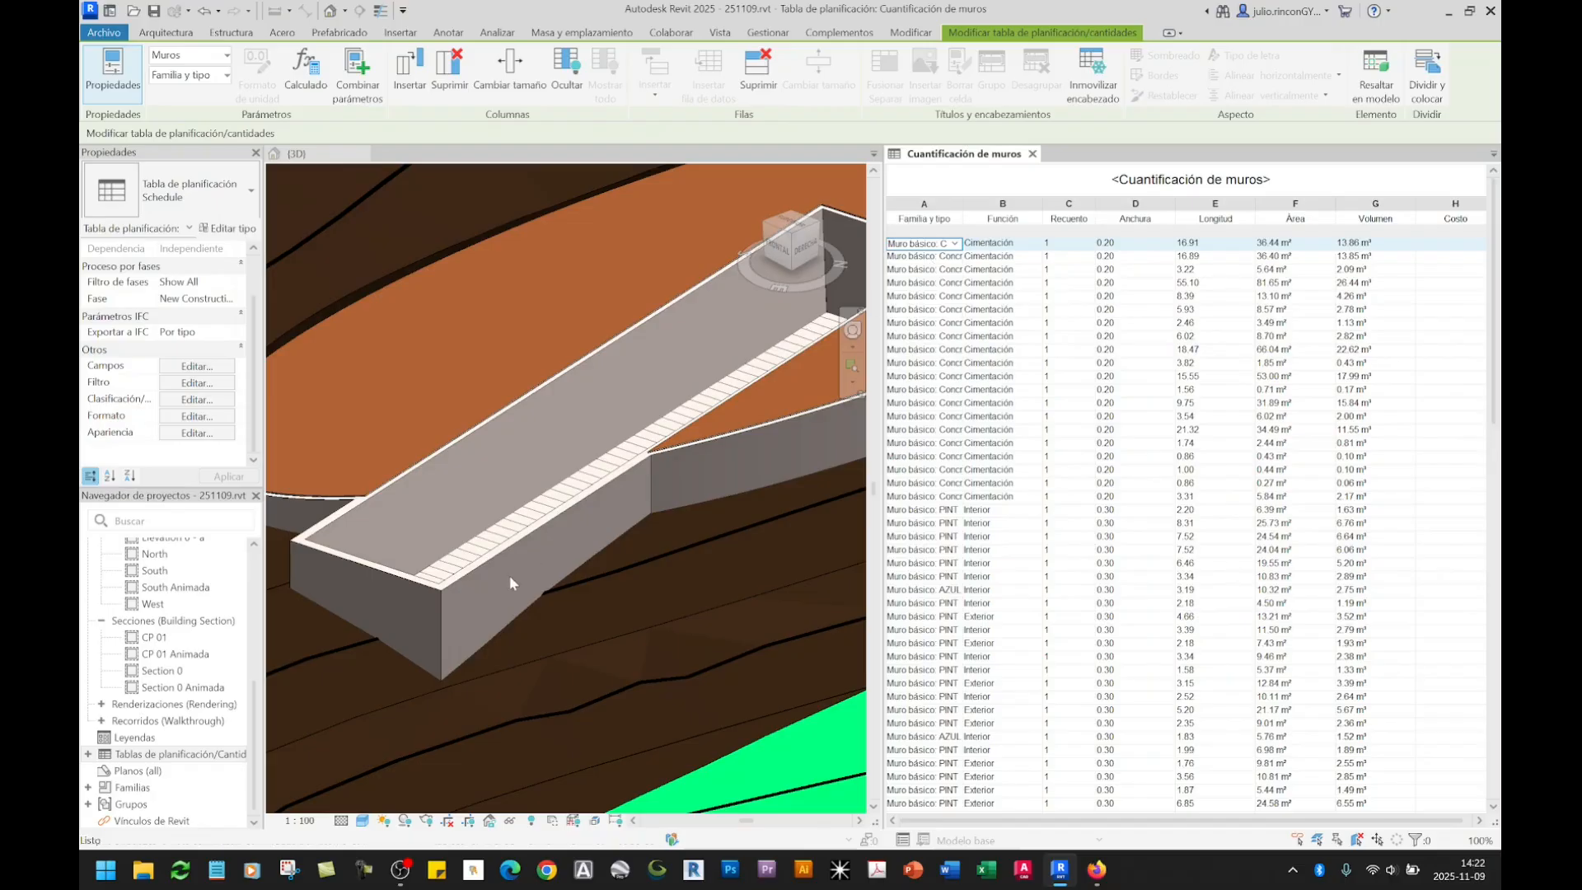
click(583, 529)
click(988, 243)
click(603, 593)
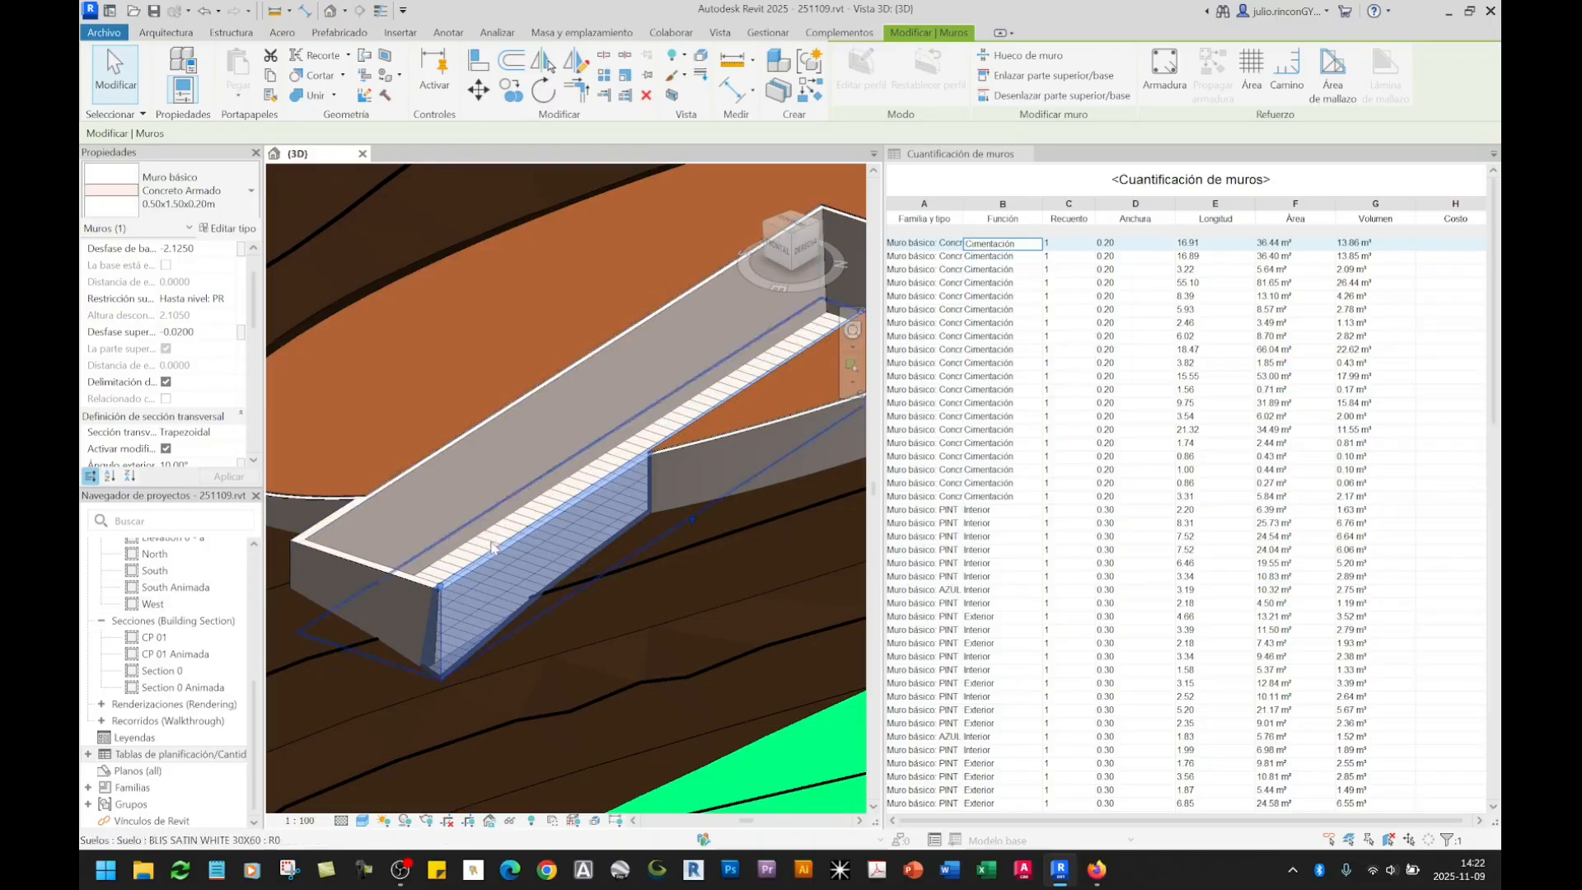
click(1197, 261)
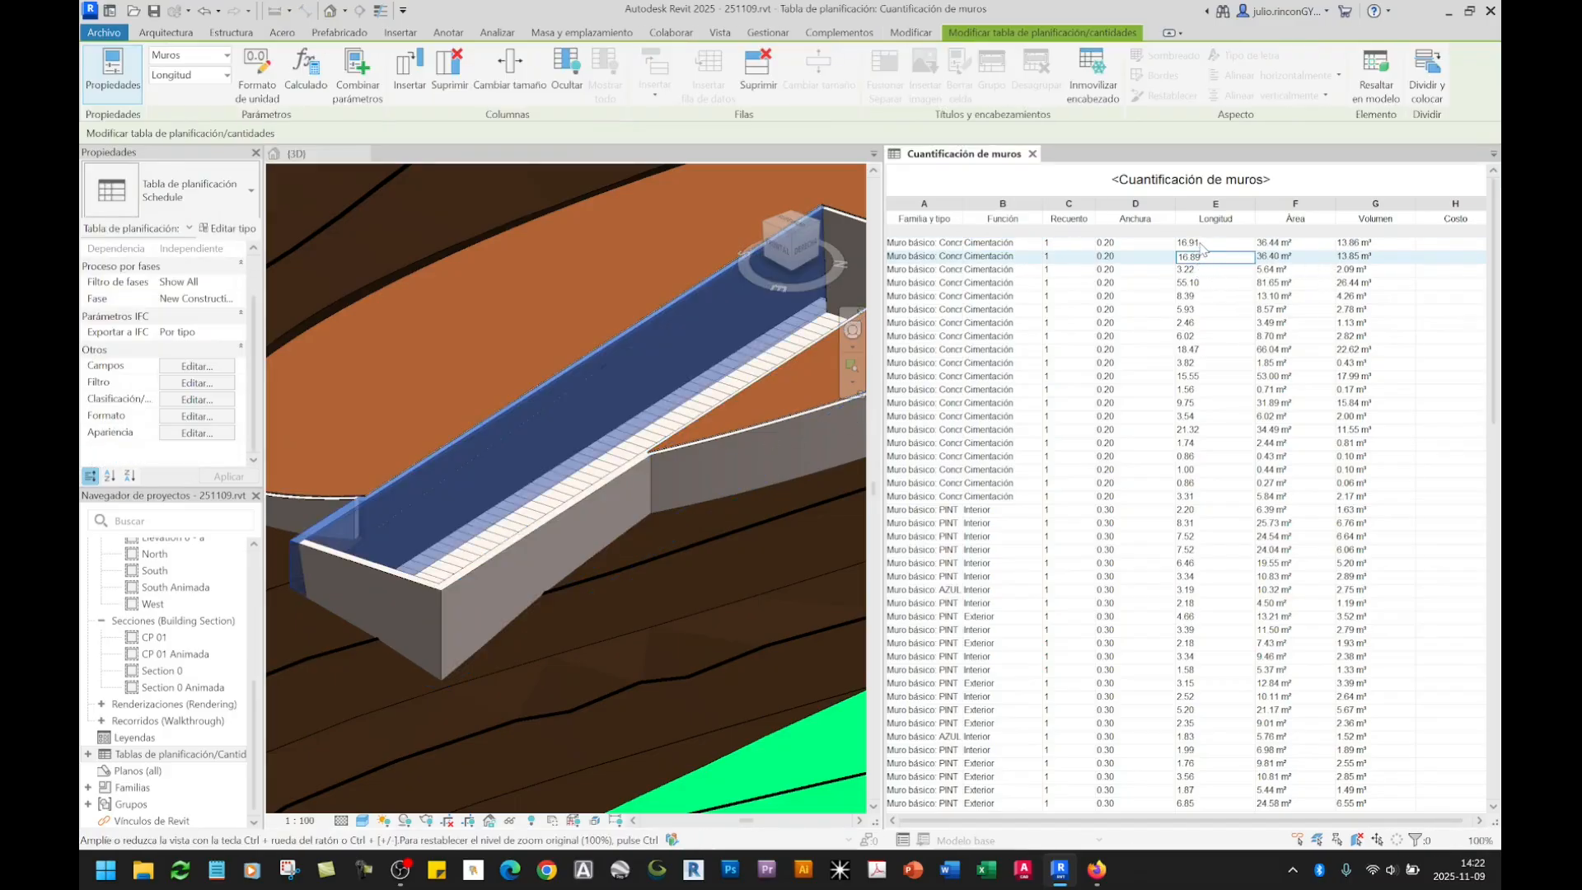
Step: Compare the first two Cimentación rows by Longitud and Recuento, matching each row to its pool wall in the 3D view
click(1202, 245)
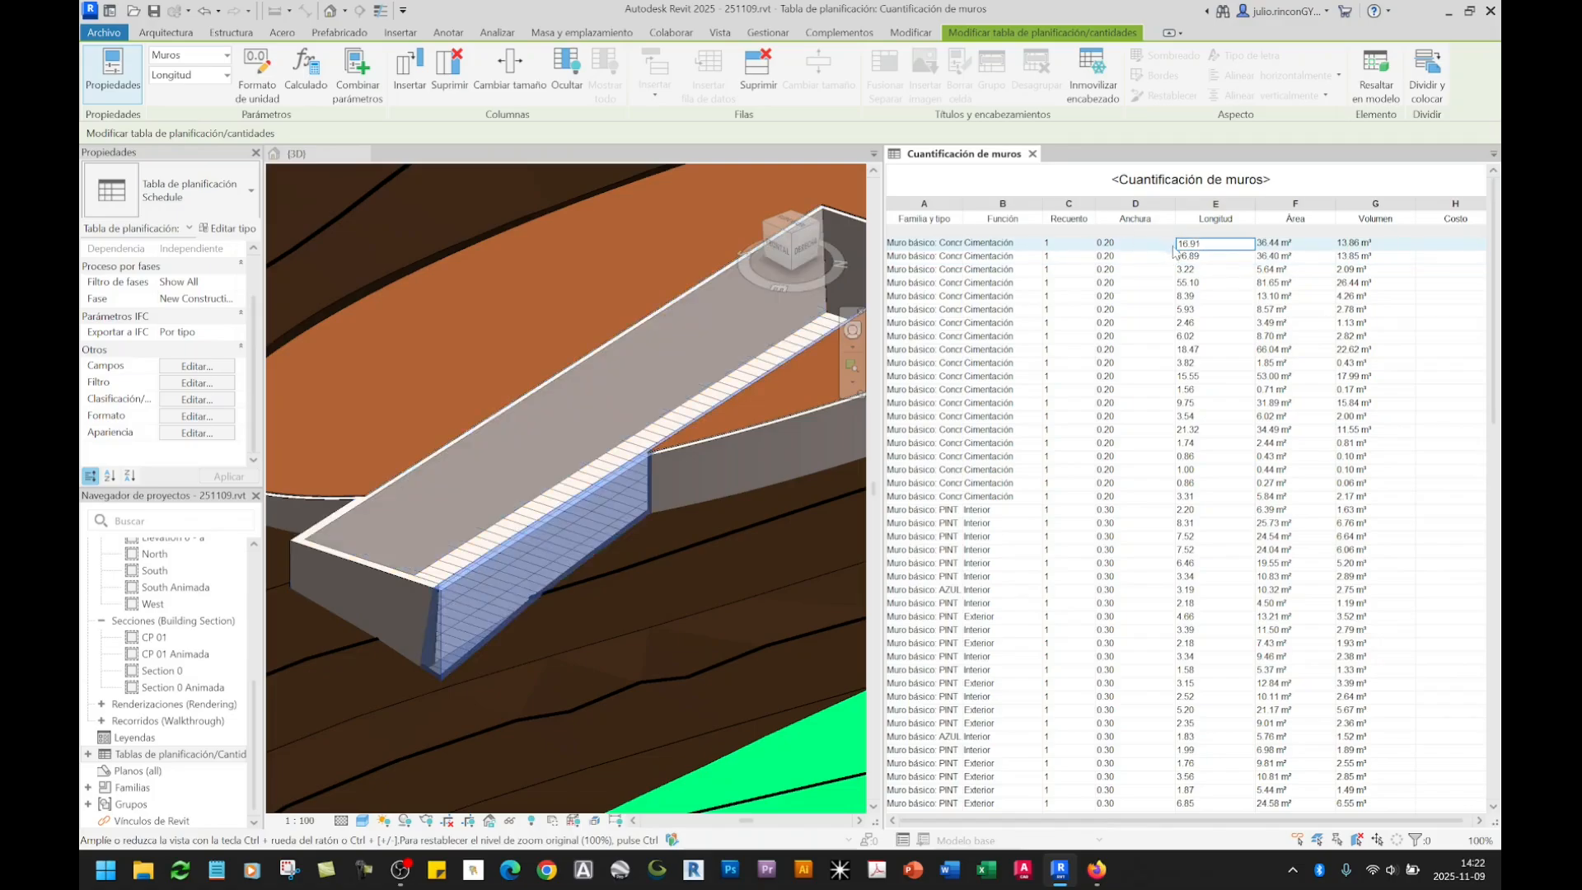
click(1210, 257)
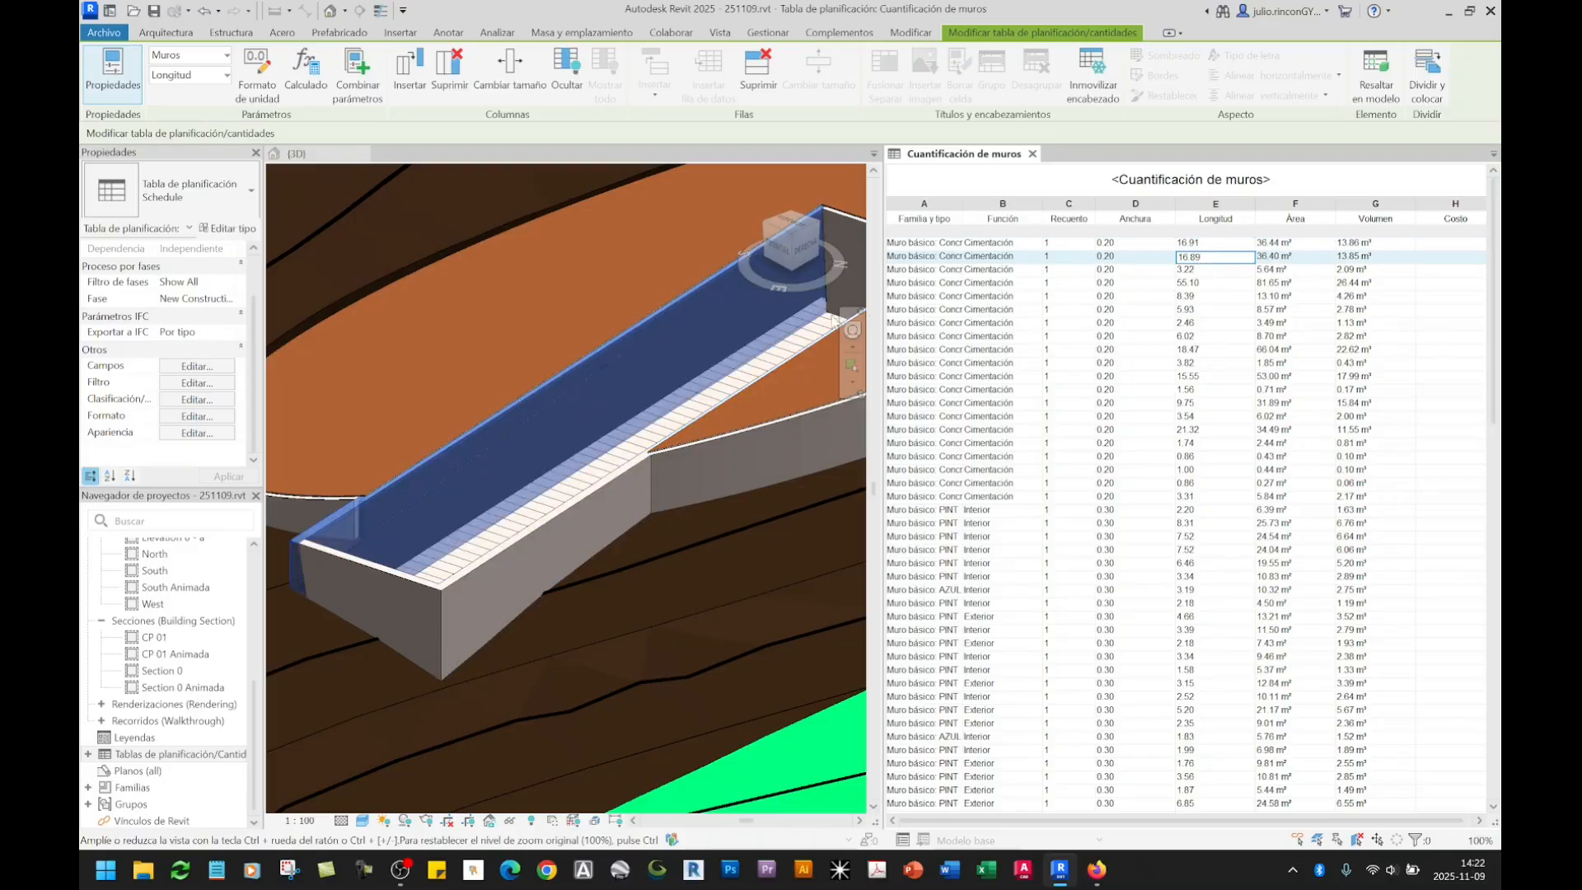
click(1057, 245)
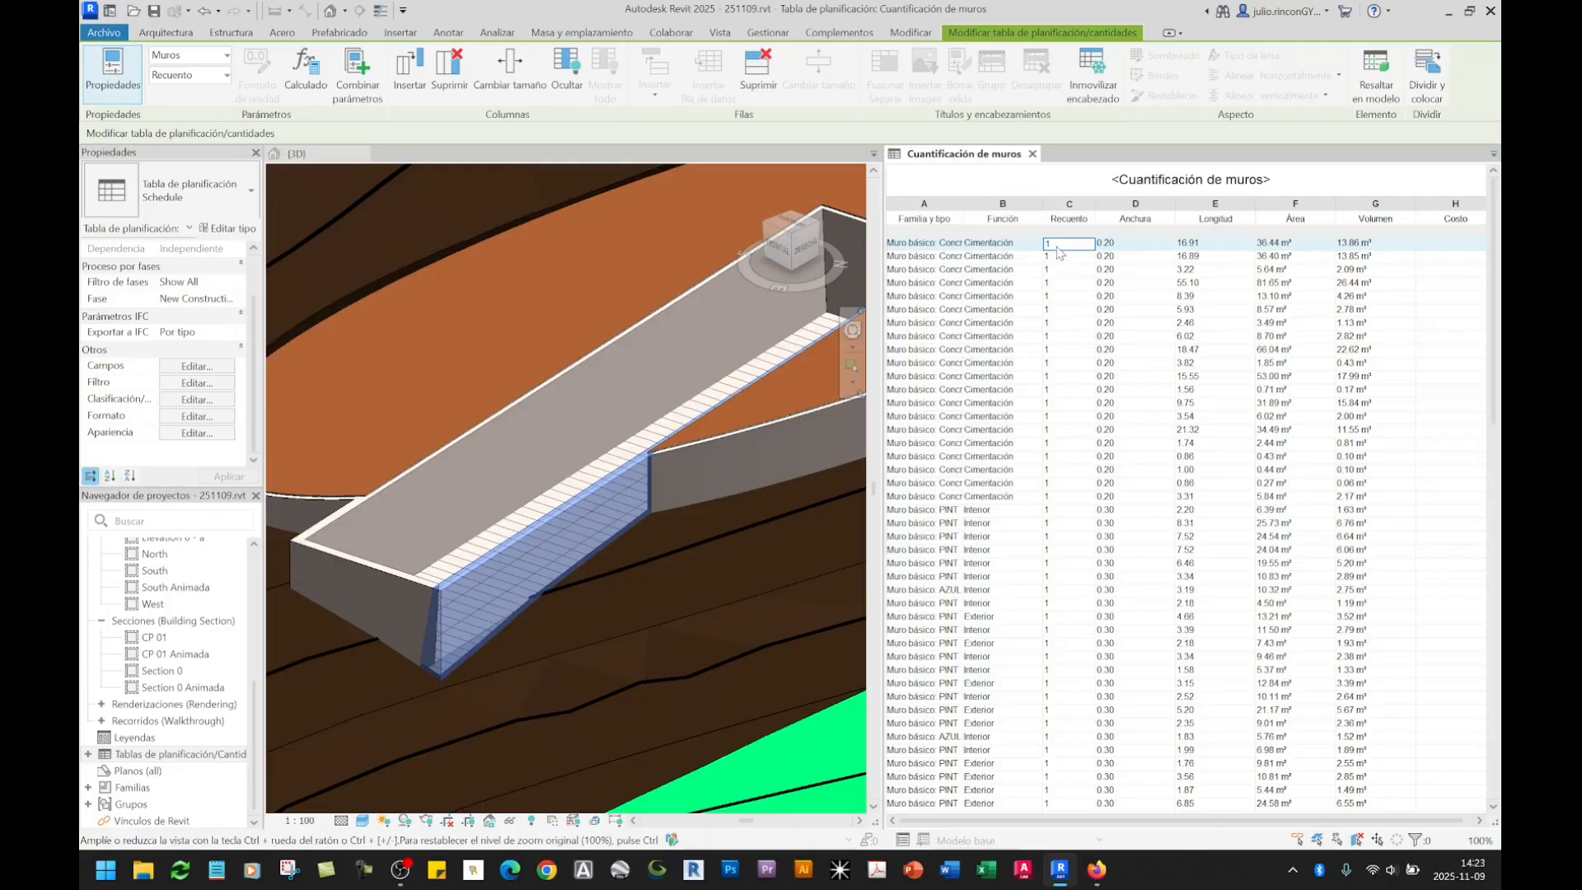
key(Down)
click(1061, 248)
click(1063, 257)
click(1061, 247)
click(1066, 257)
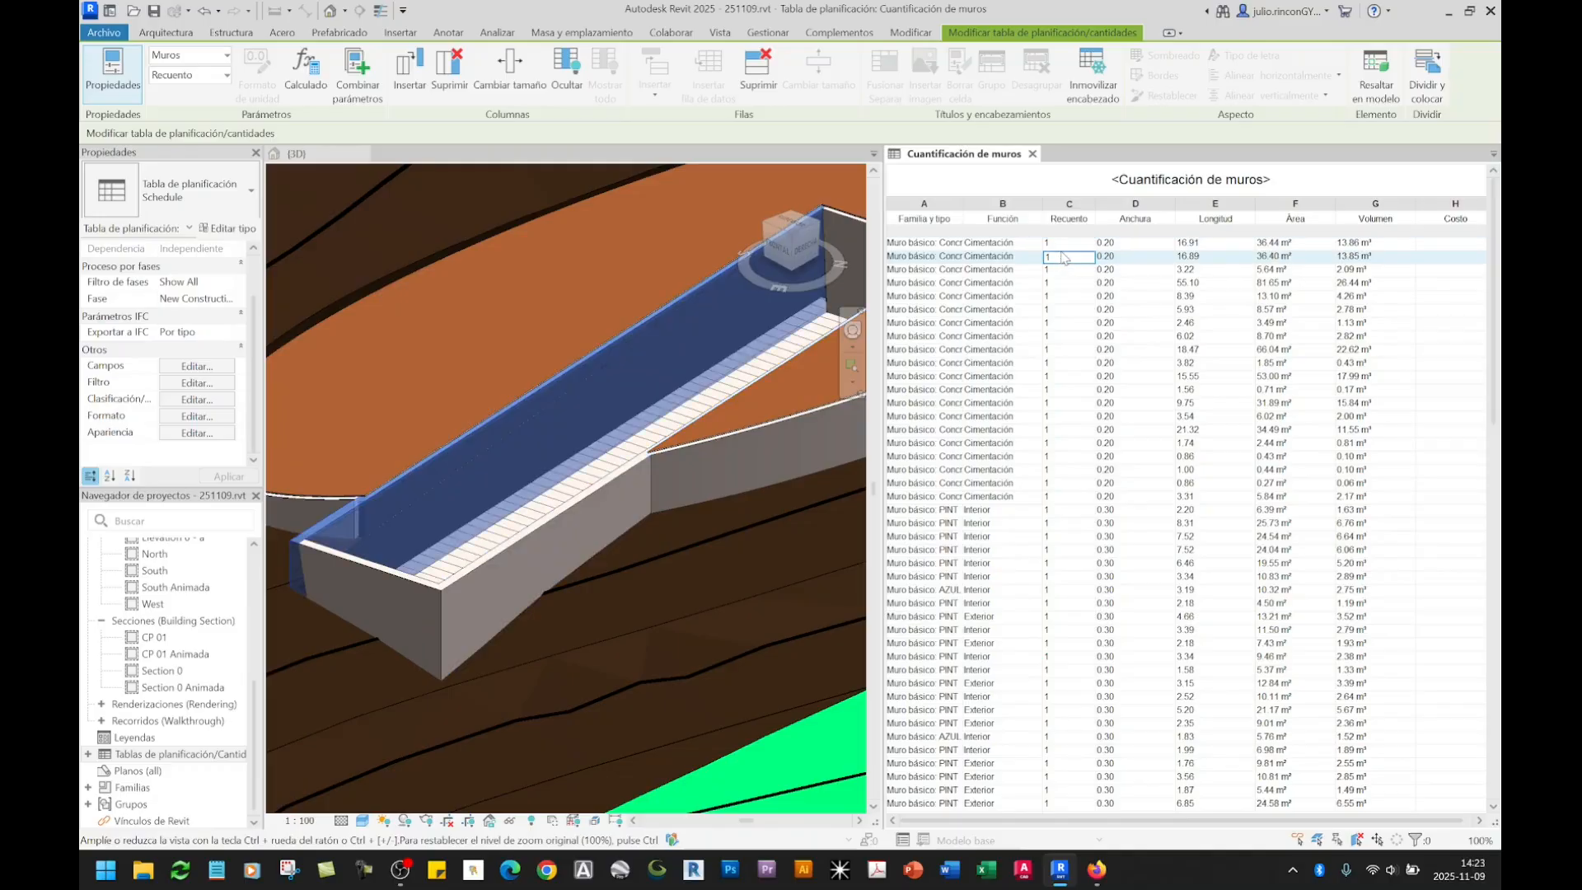
click(1063, 247)
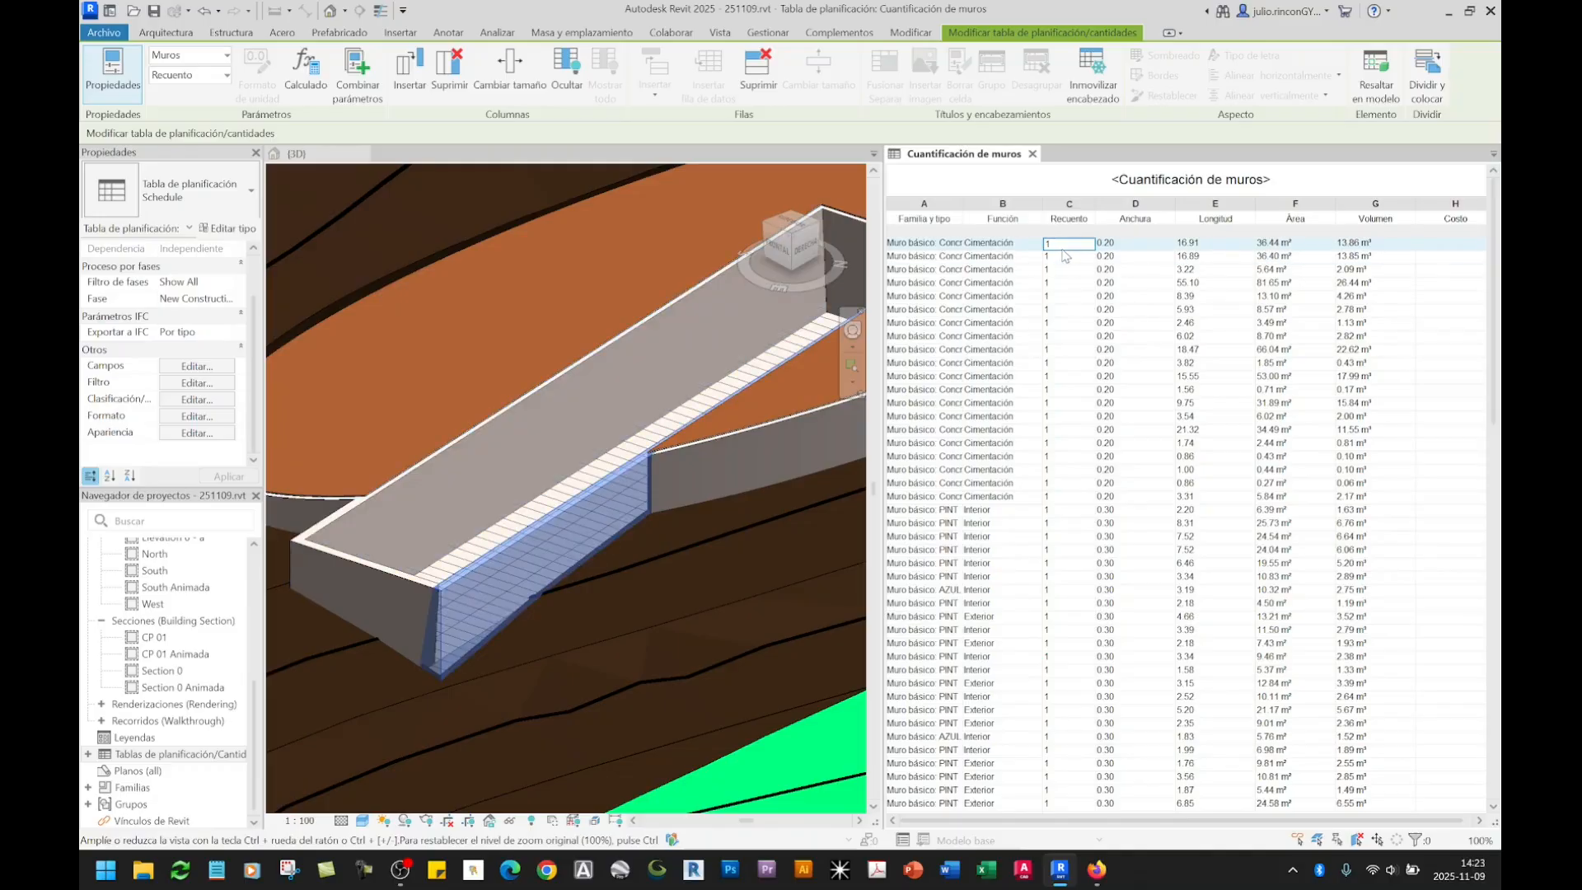
Step: Go through the first Cimentación row's Longitud, Área, Volumen, Costo, Recuento and Anchura cells
click(1192, 244)
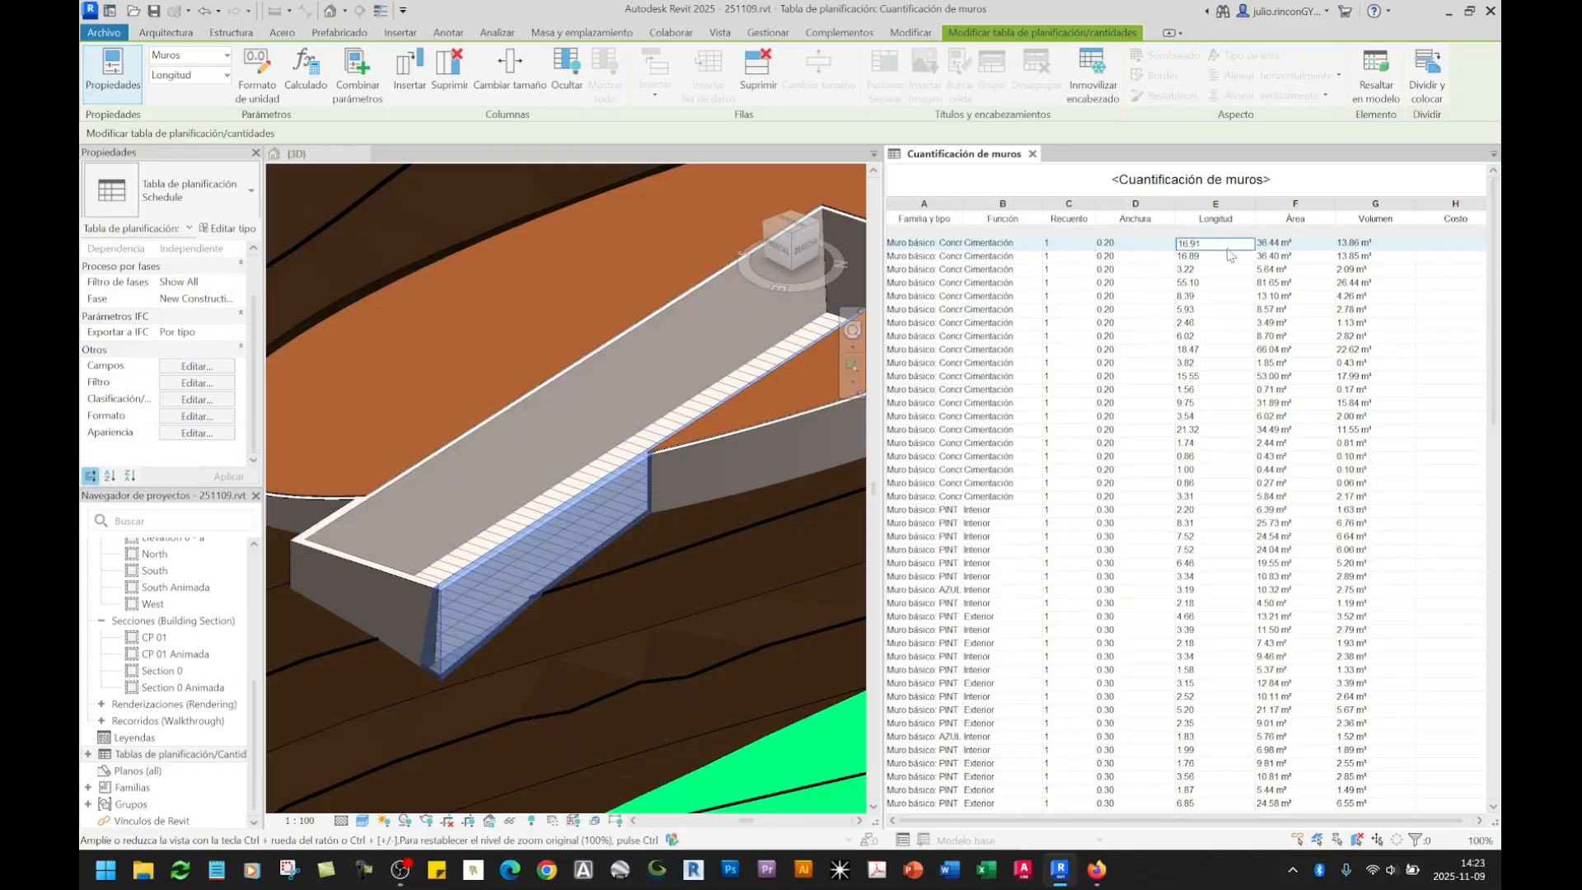
click(1297, 248)
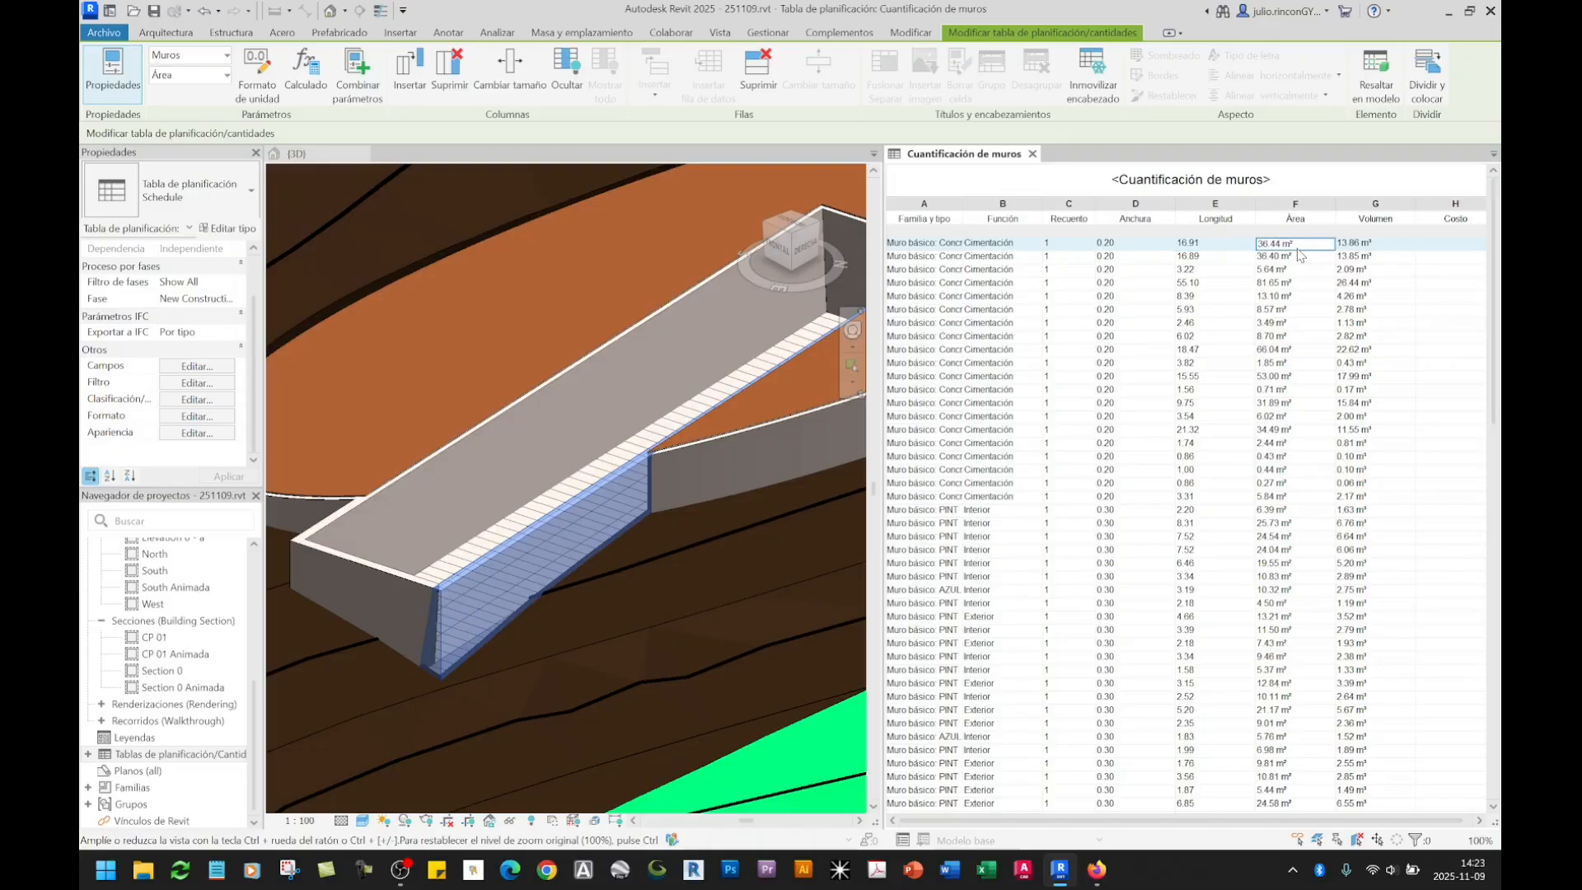
click(1361, 245)
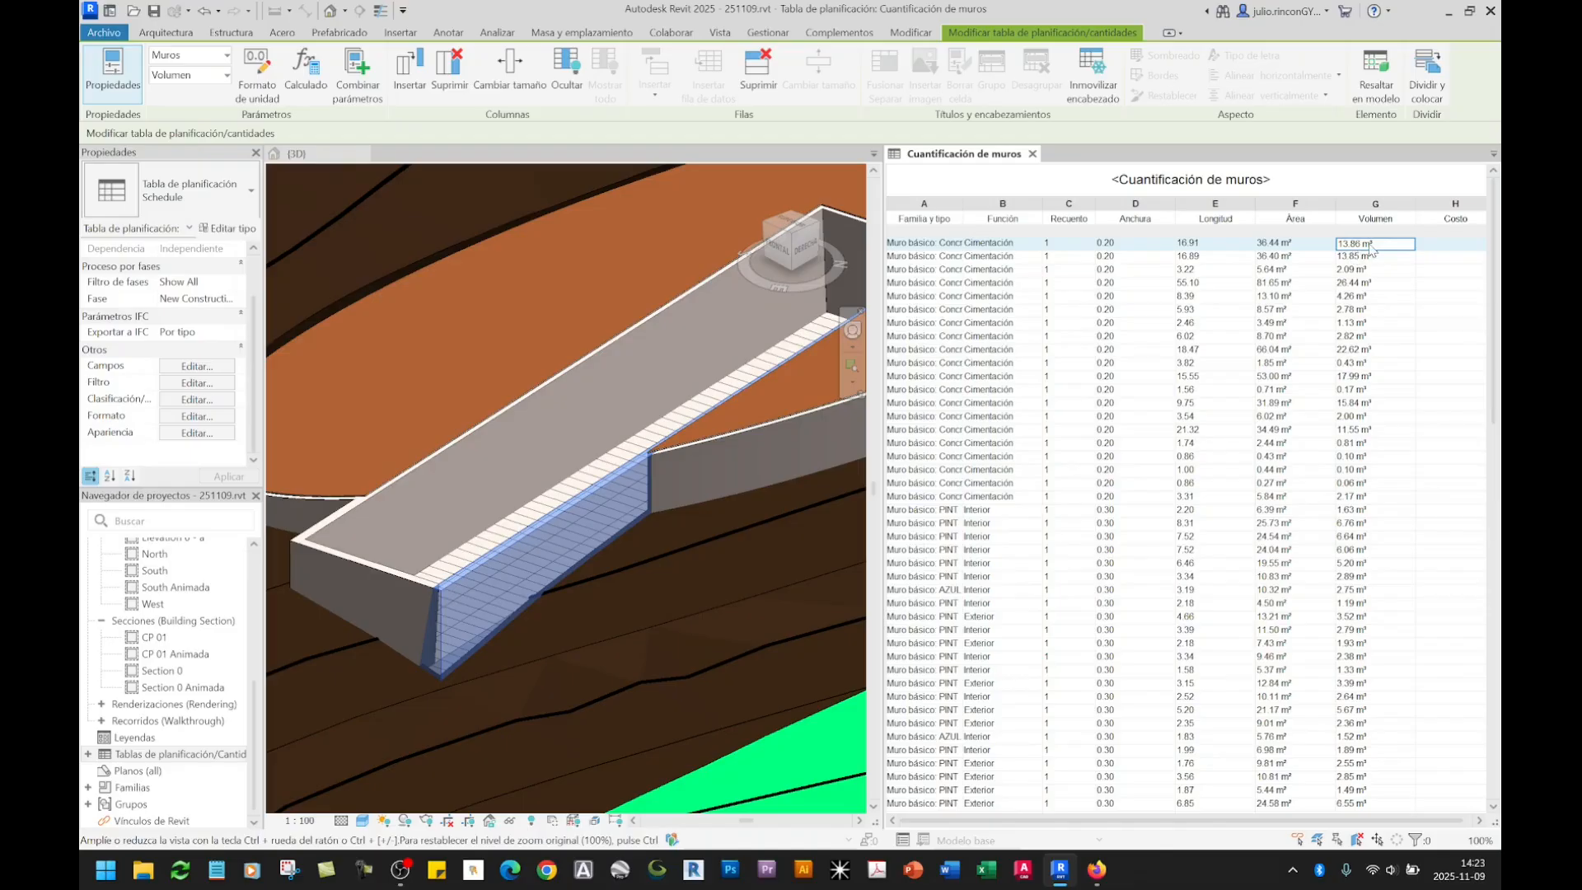
click(1450, 244)
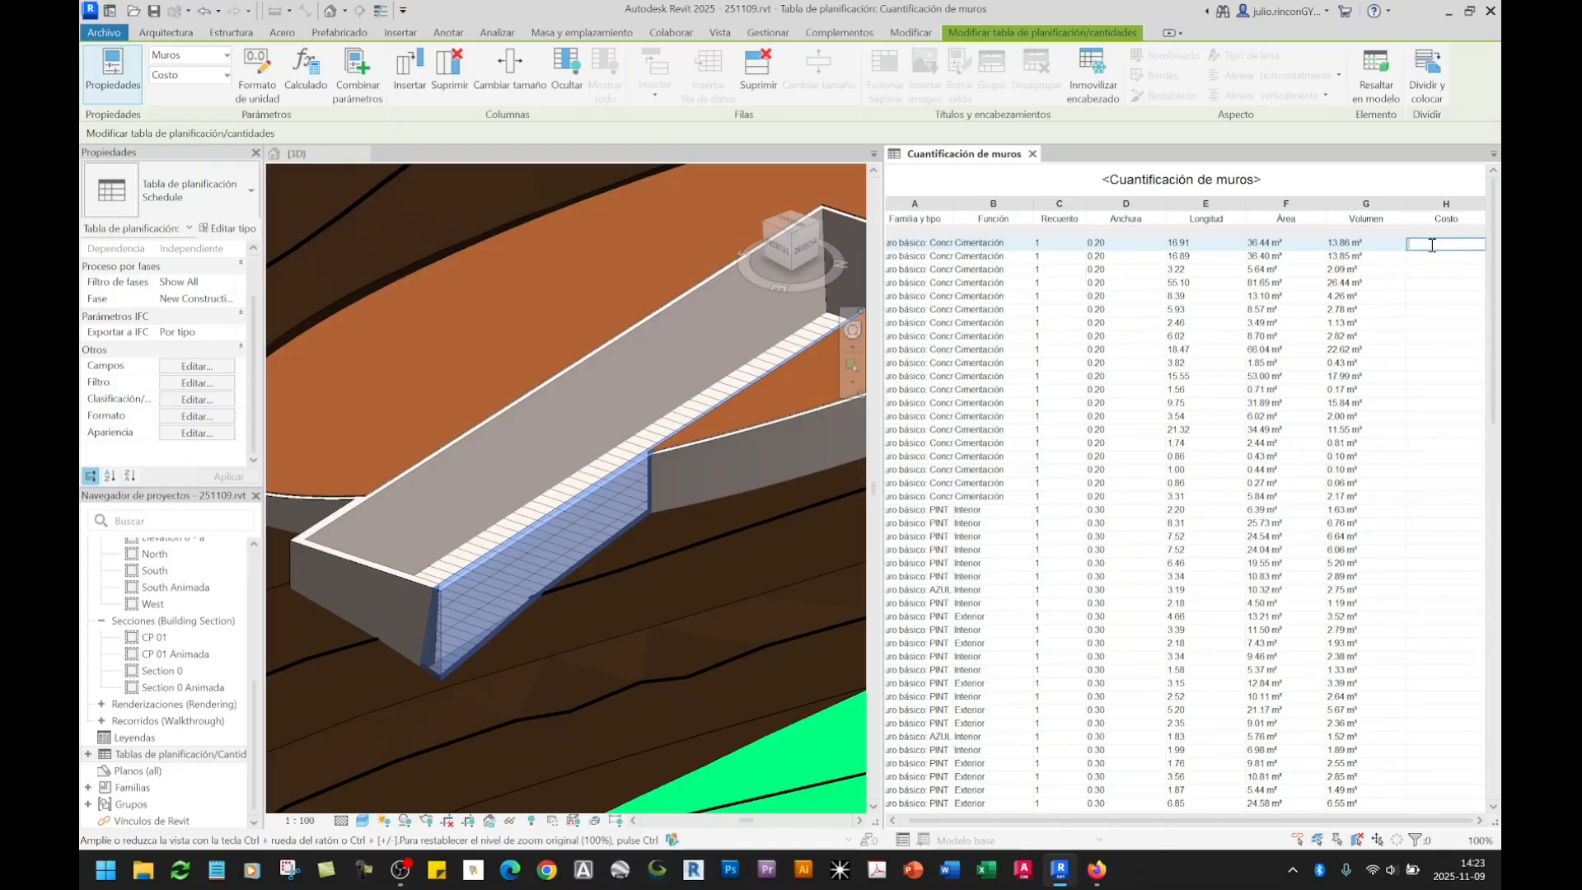
click(1066, 245)
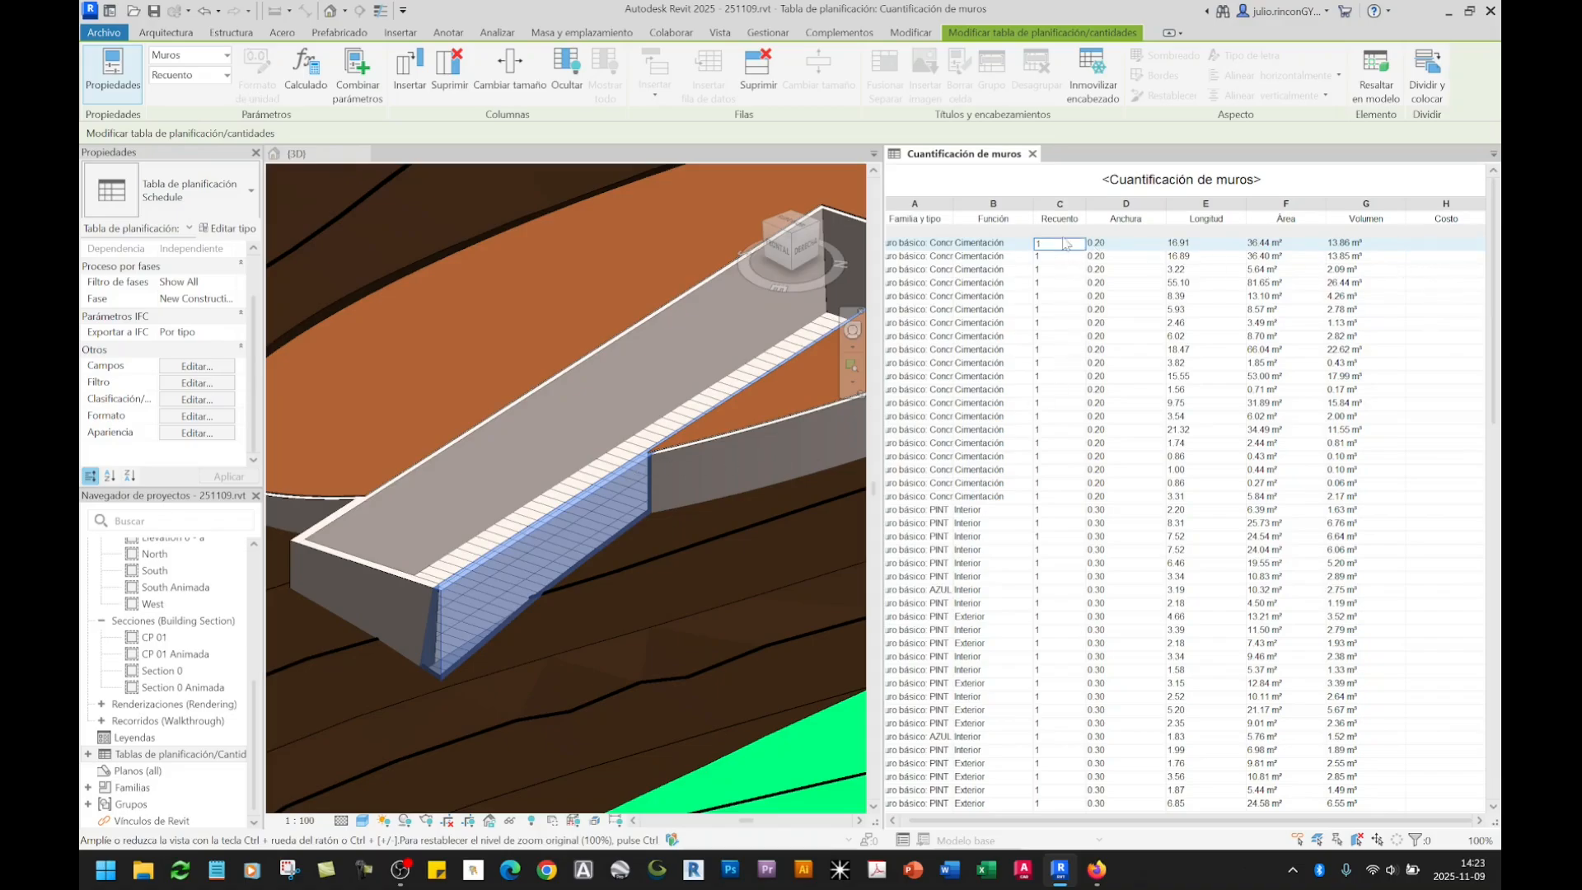
click(1127, 244)
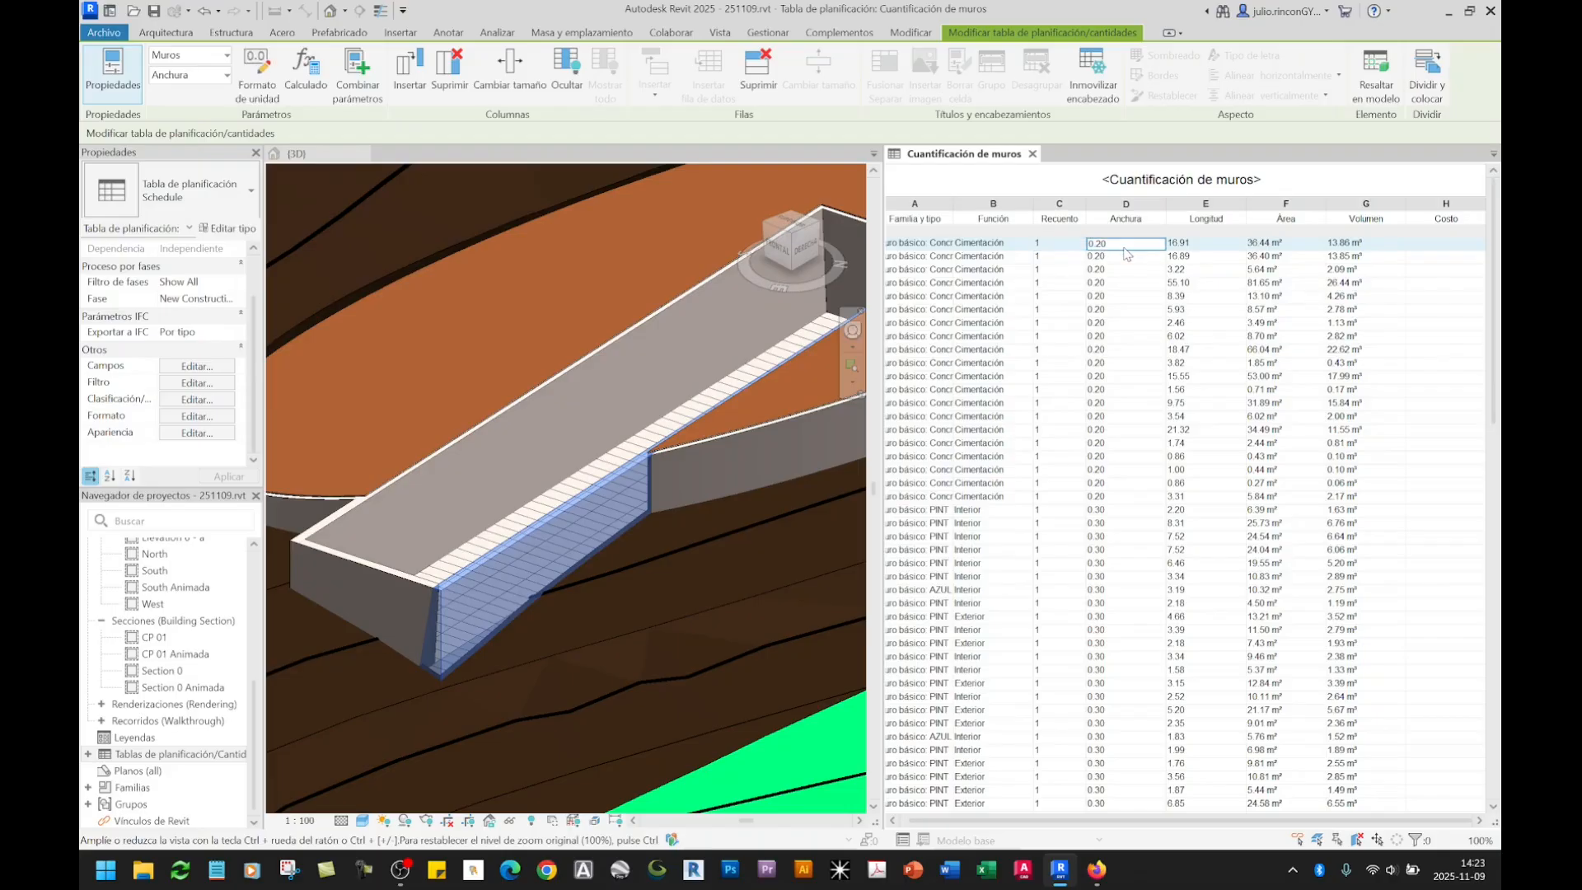
click(1194, 245)
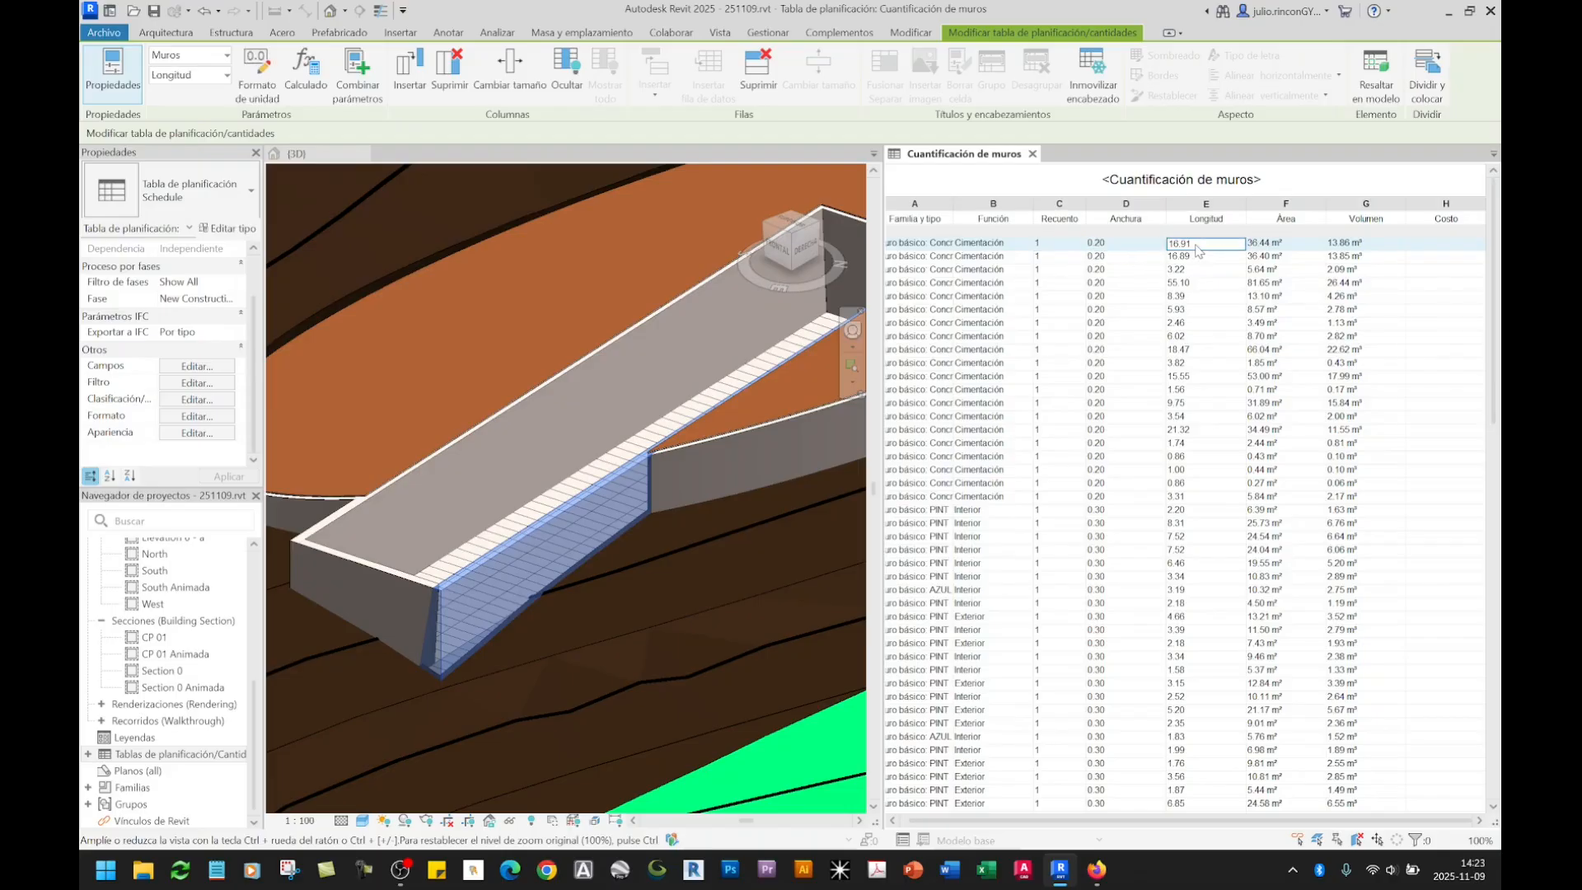
click(1266, 246)
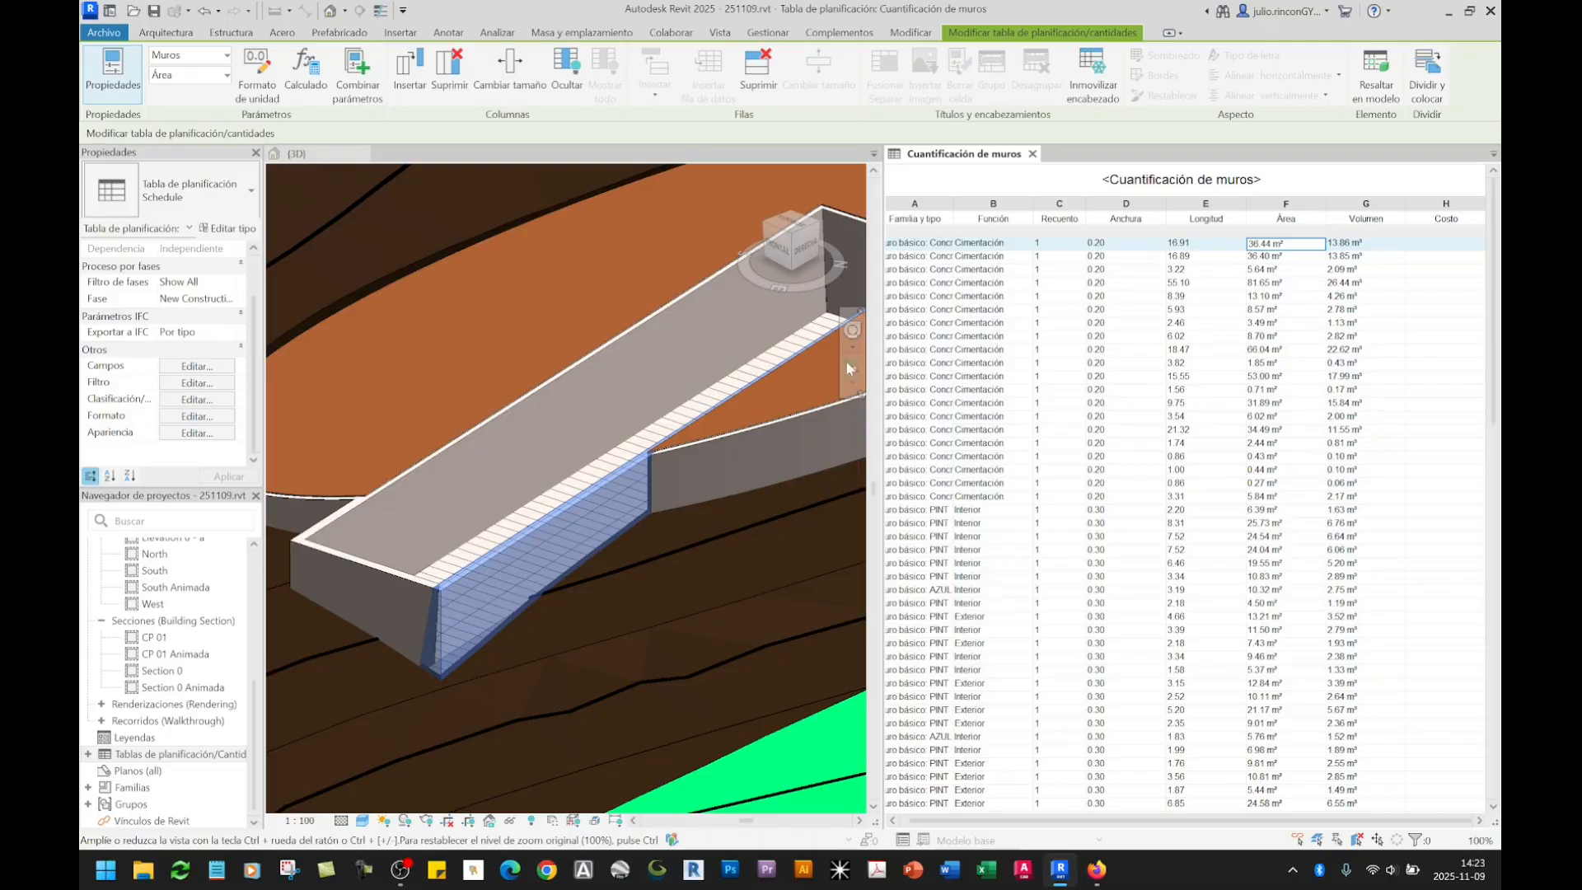
Step: Select the first row's Concreto Armado pool wall in the 3D view and examine its level constraints and offsets
click(599, 494)
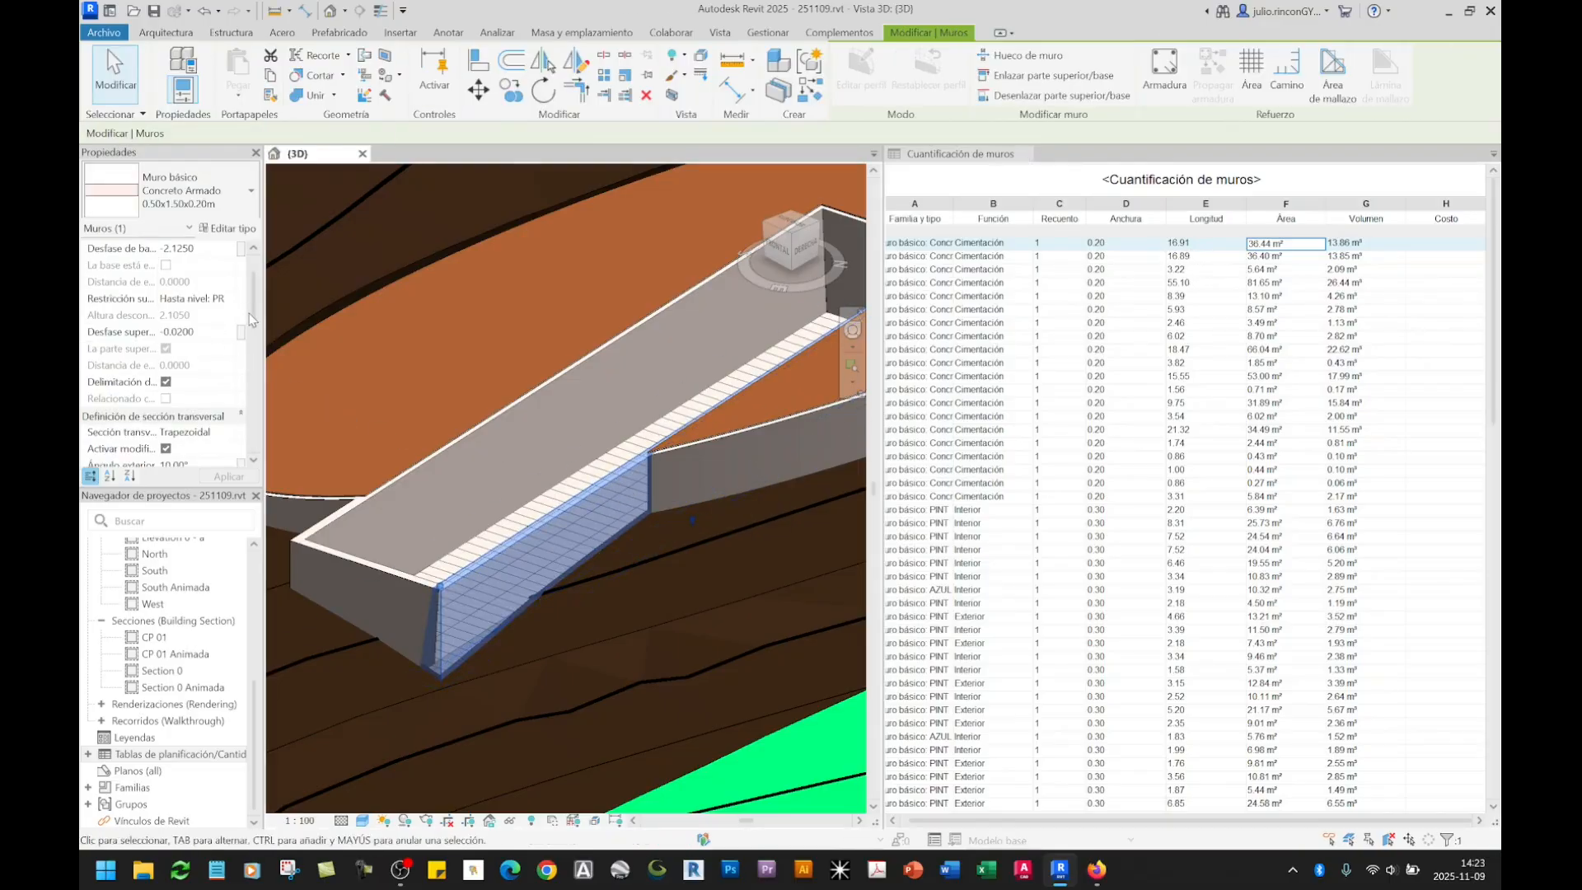
scroll(251, 320, down, 4)
scroll(258, 313, up, 4)
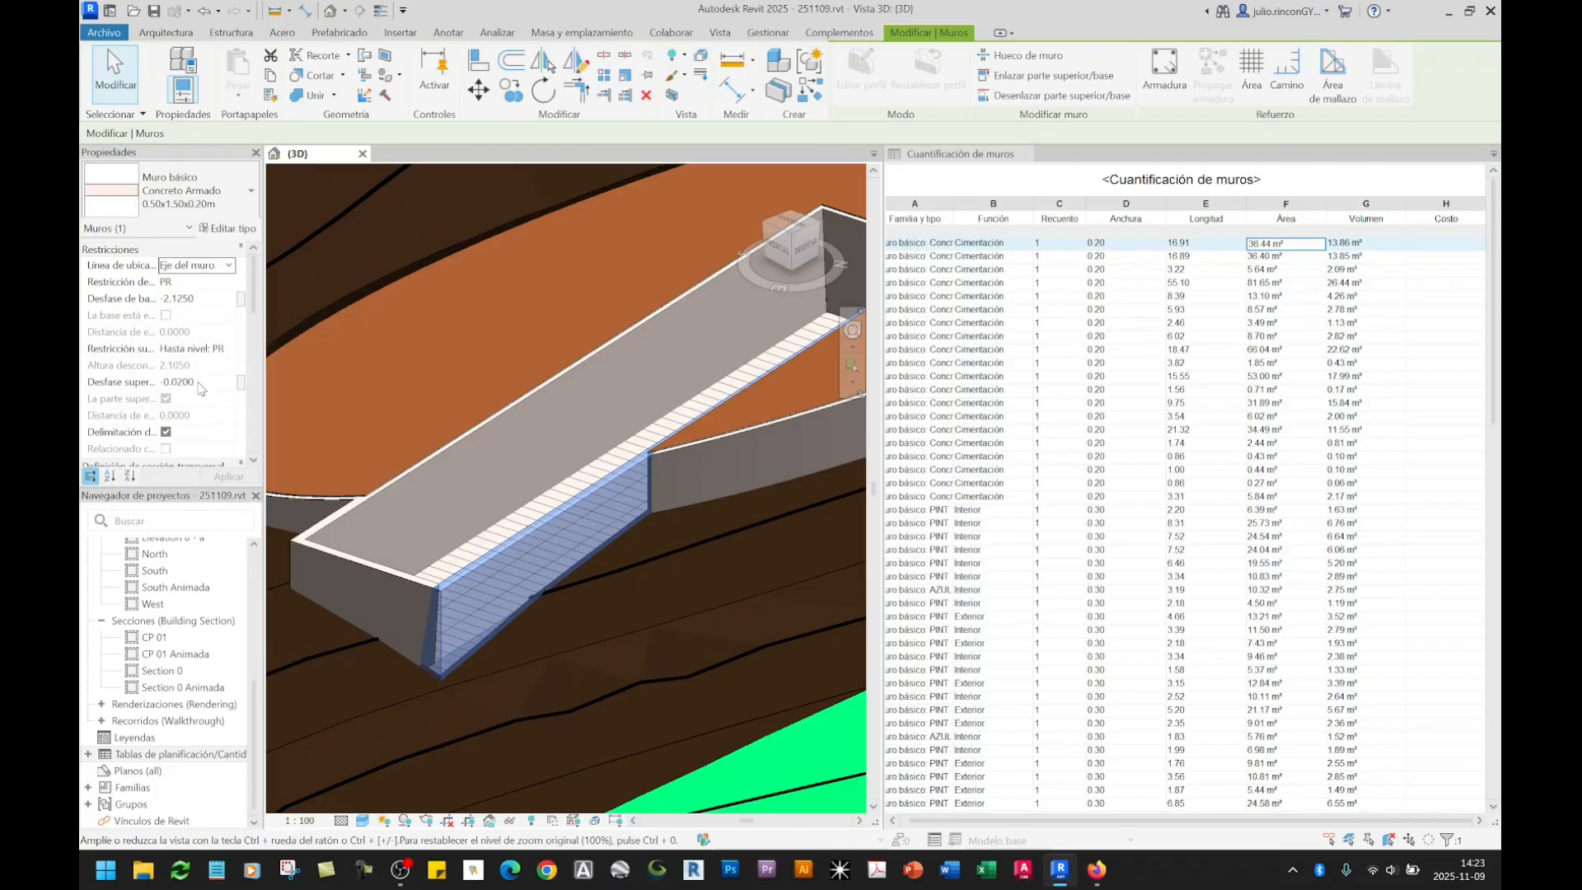
Step: Set the top offset of the selected sloped concrete foundation wall to 0.1 and inspect its upper corner
drag(206, 385, 160, 381)
text(.1)
key(Return)
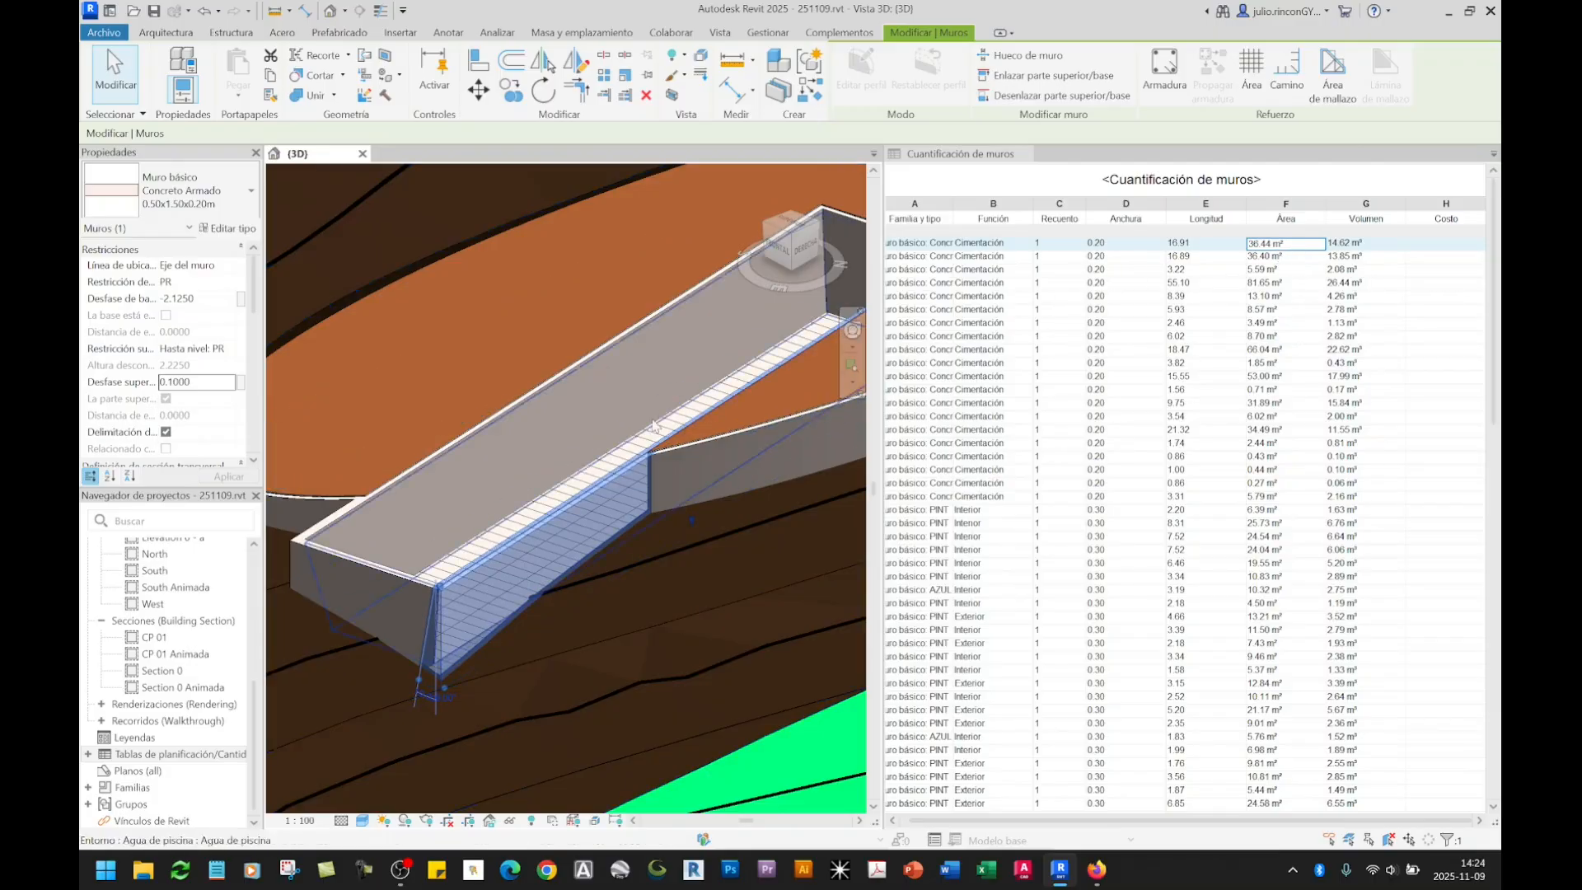
scroll(463, 616, up, 5)
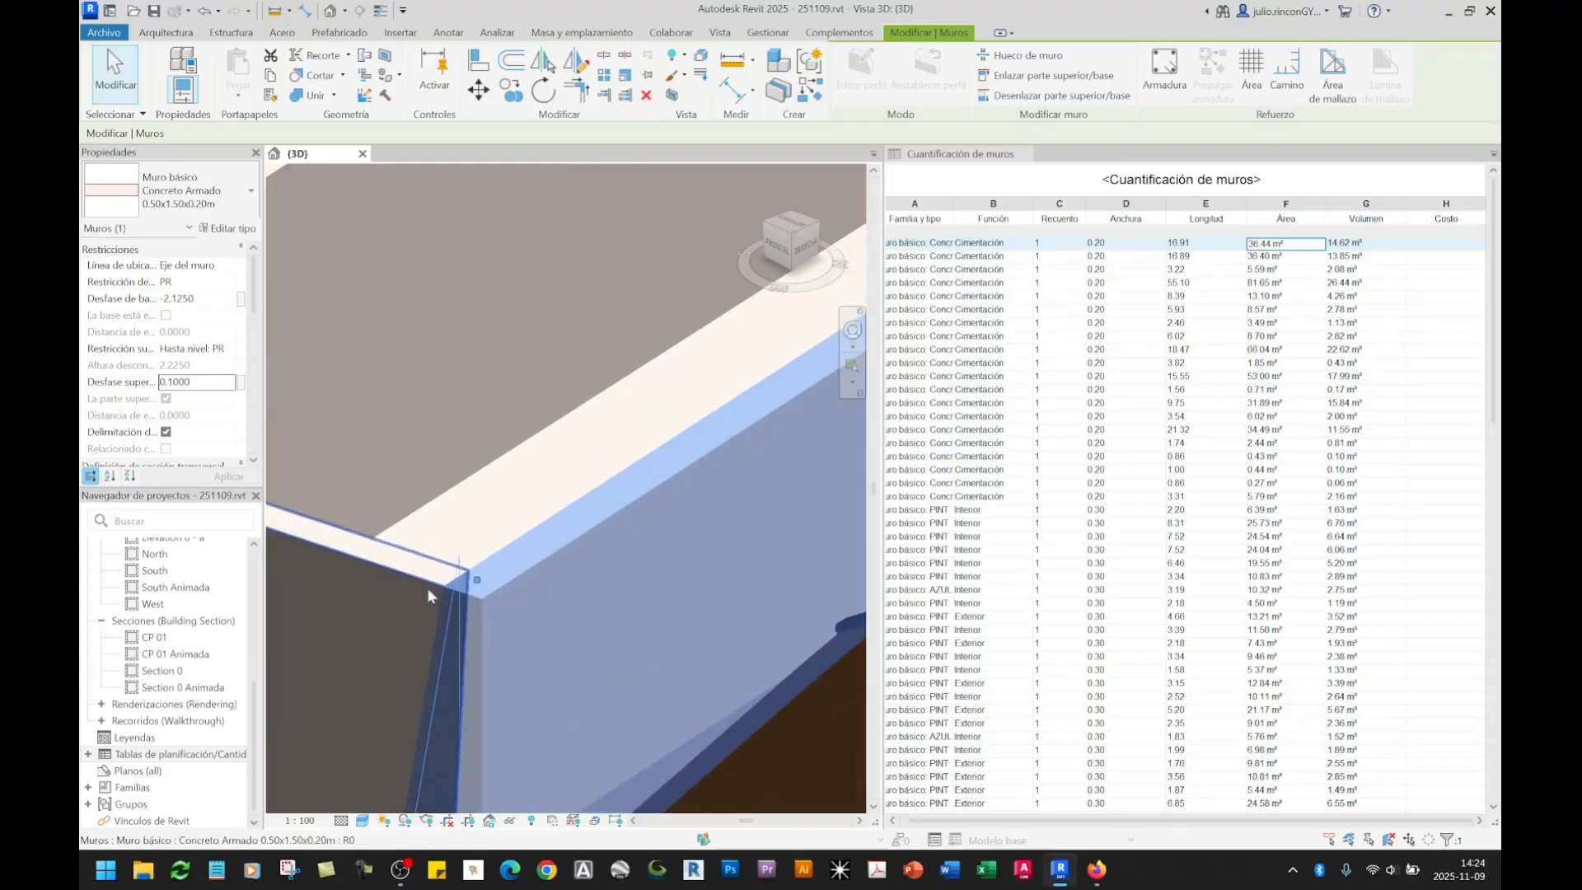
scroll(491, 619, down, 5)
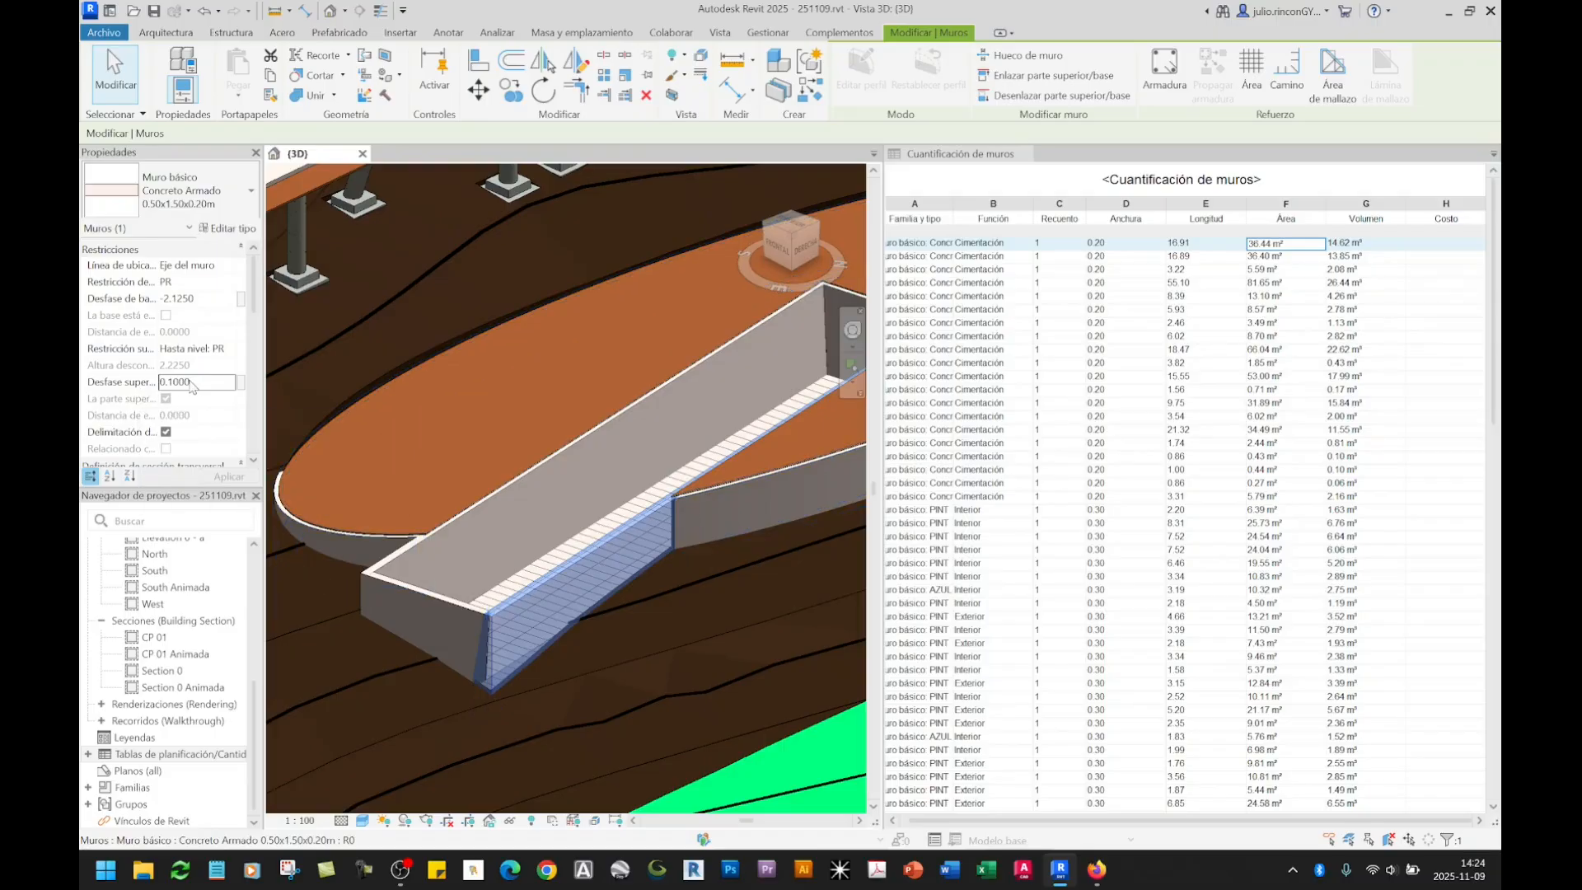
Step: Set the wall's top offset to 0.5 and inspect its tapered end in the 3D view
drag(197, 381, 169, 381)
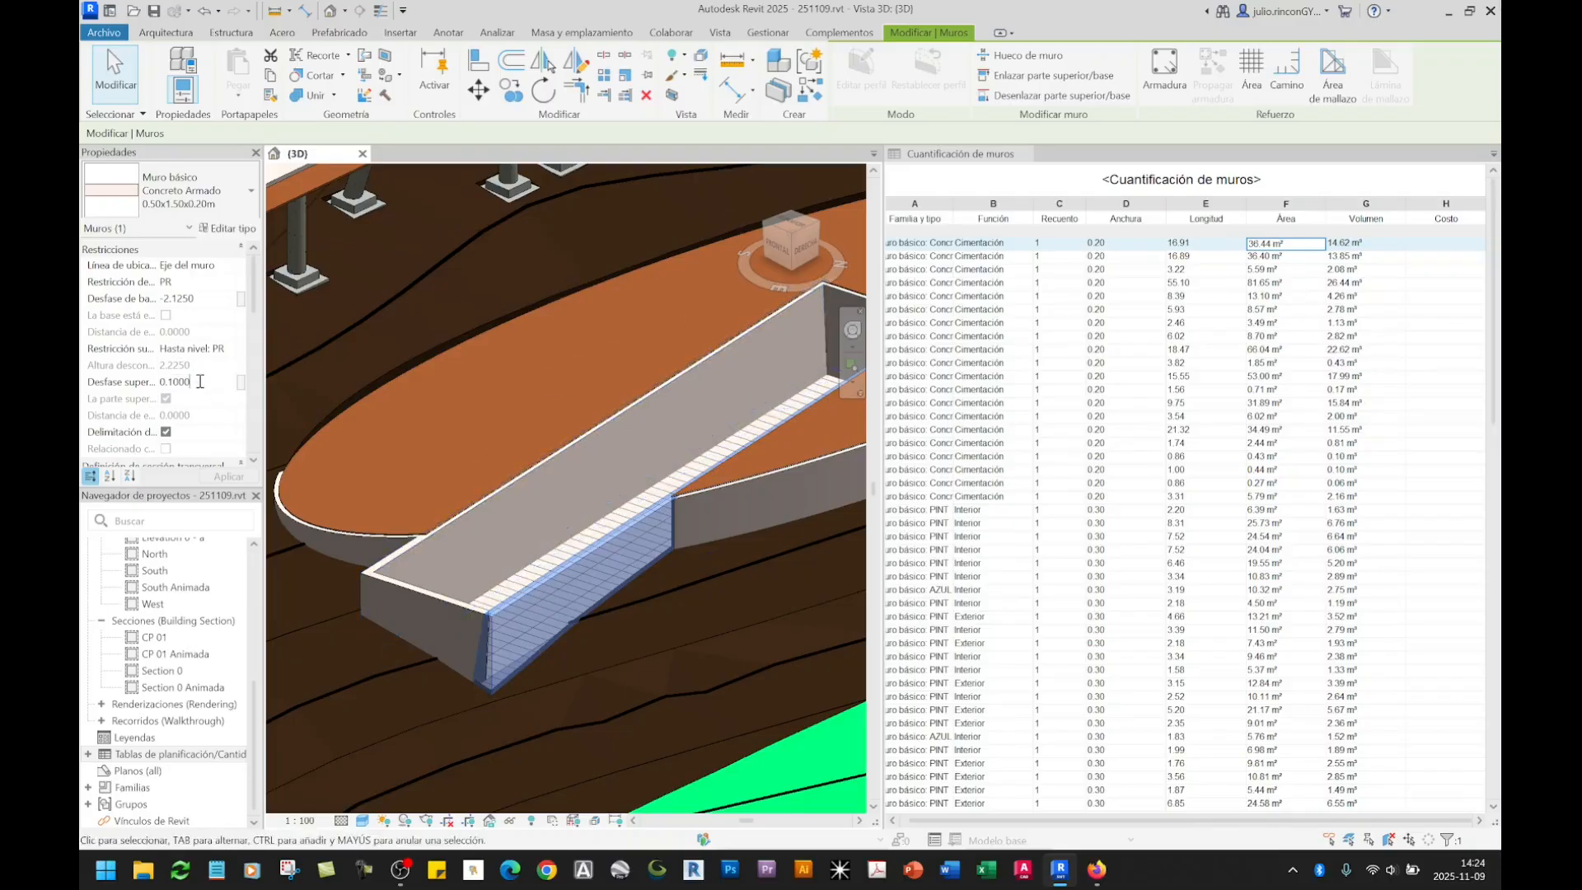
drag(203, 382, 168, 381)
text(5000)
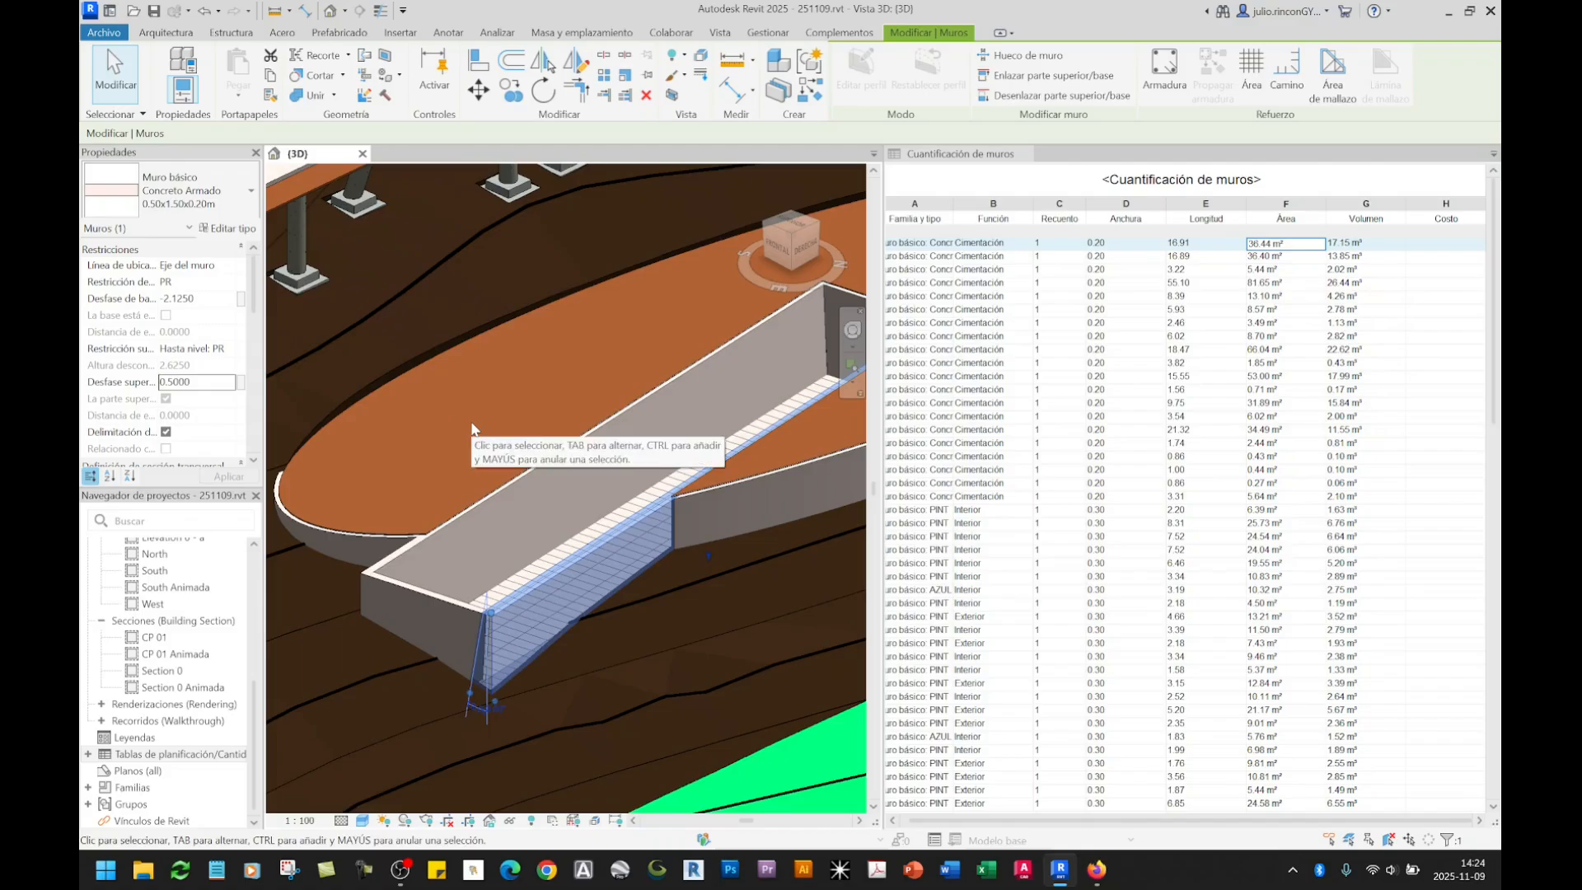
scroll(486, 655, up, 5)
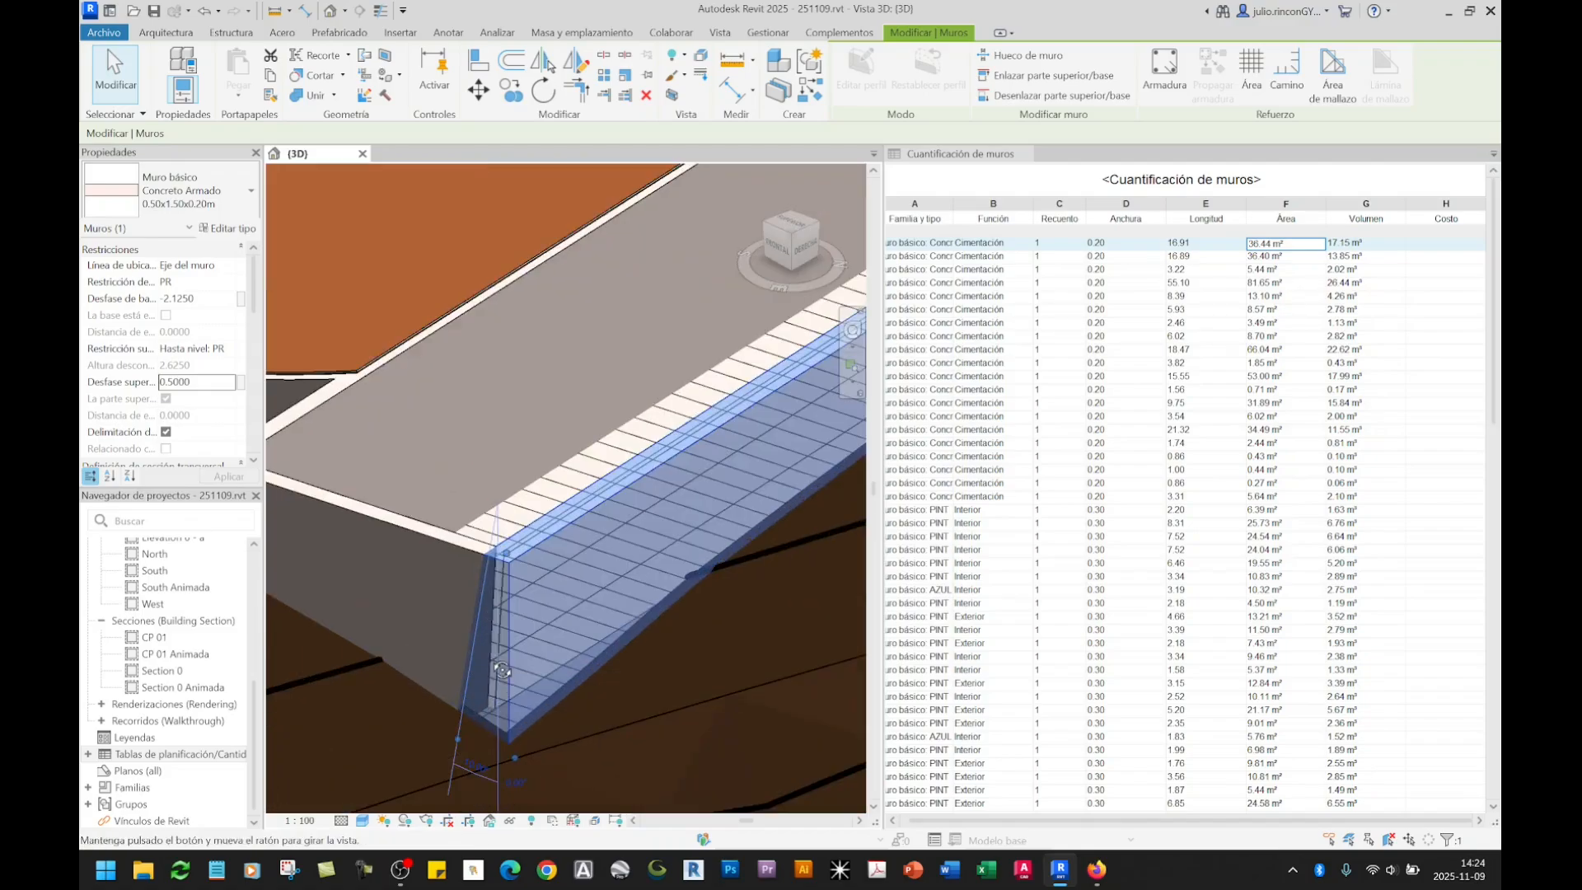
mouse_move(502, 669)
shift+middle_down()
mouse_move(519, 659)
mouse_move(504, 647)
shift+middle_up()
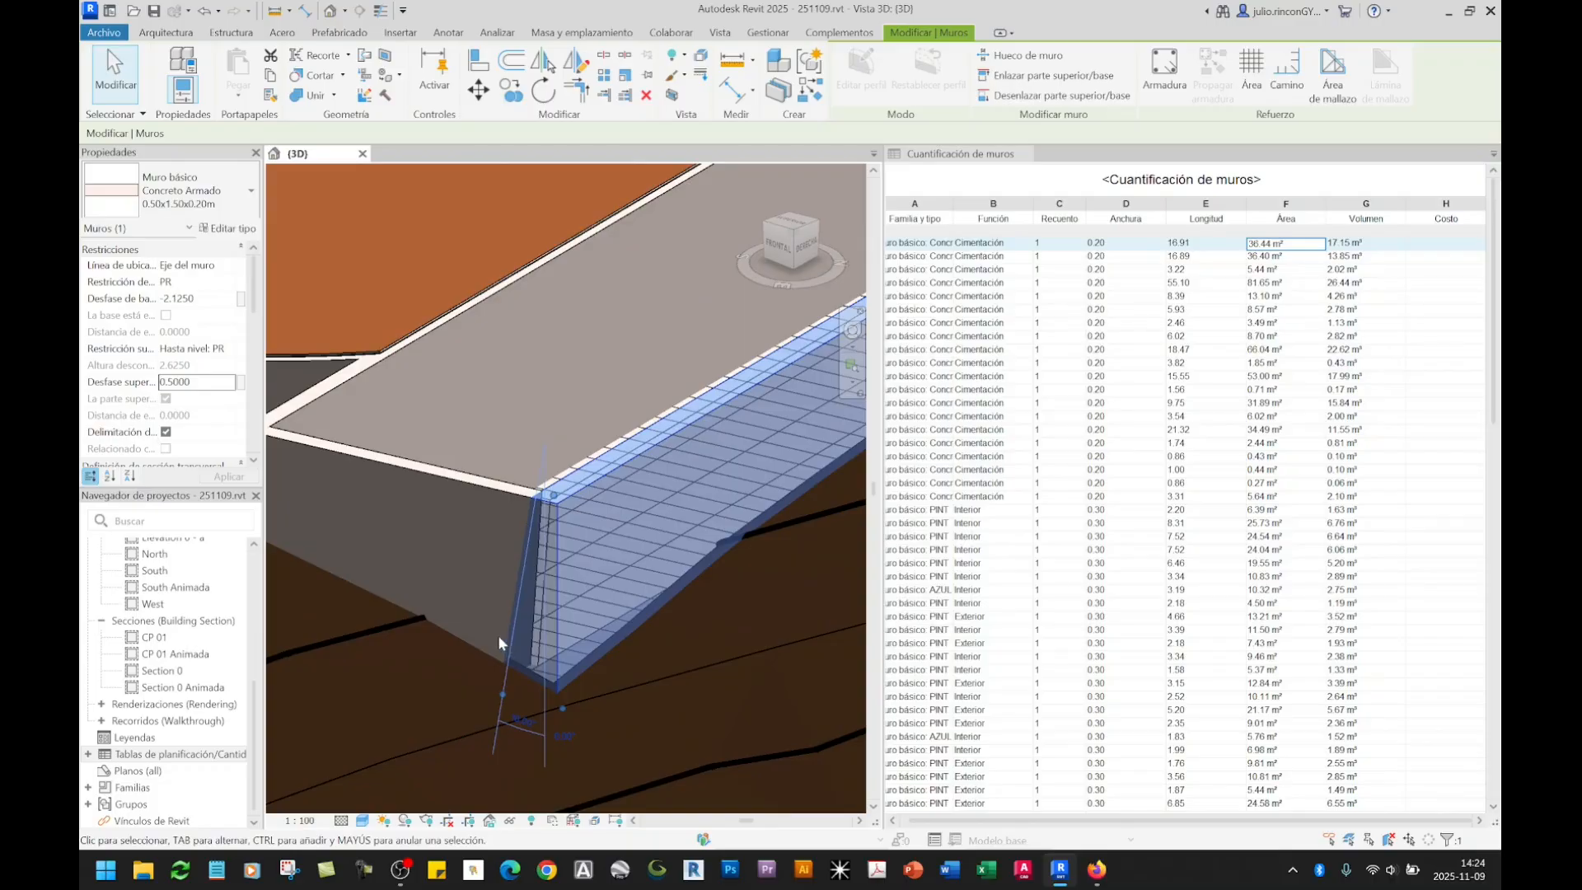
scroll(497, 634, down, 5)
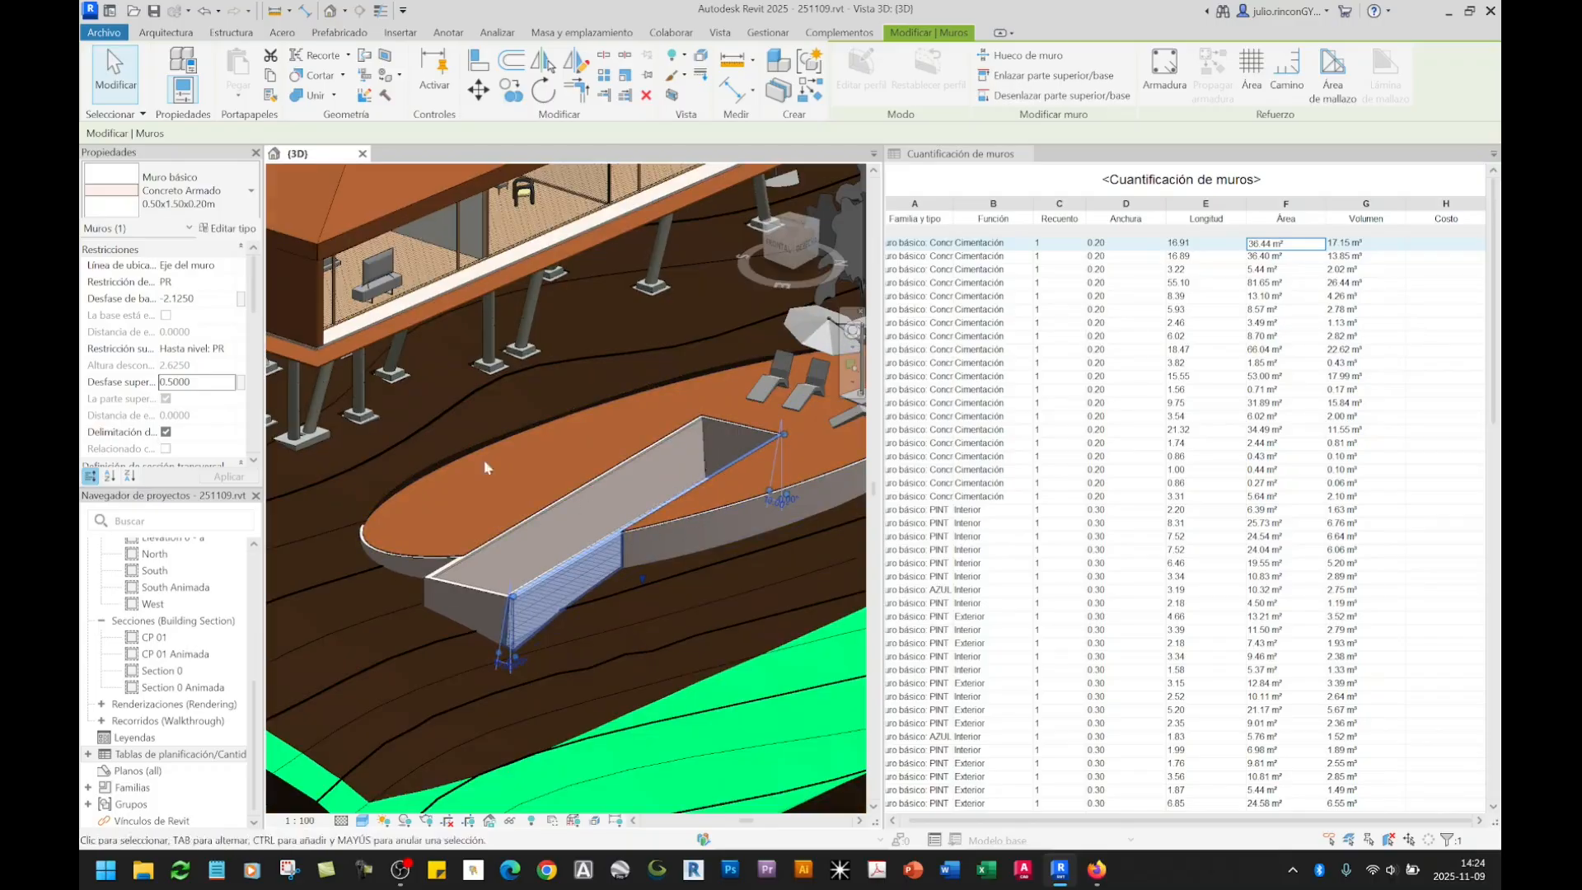
Step: Set the wall's top offset to 1 and inspect the wall in the 3D view
click(214, 381)
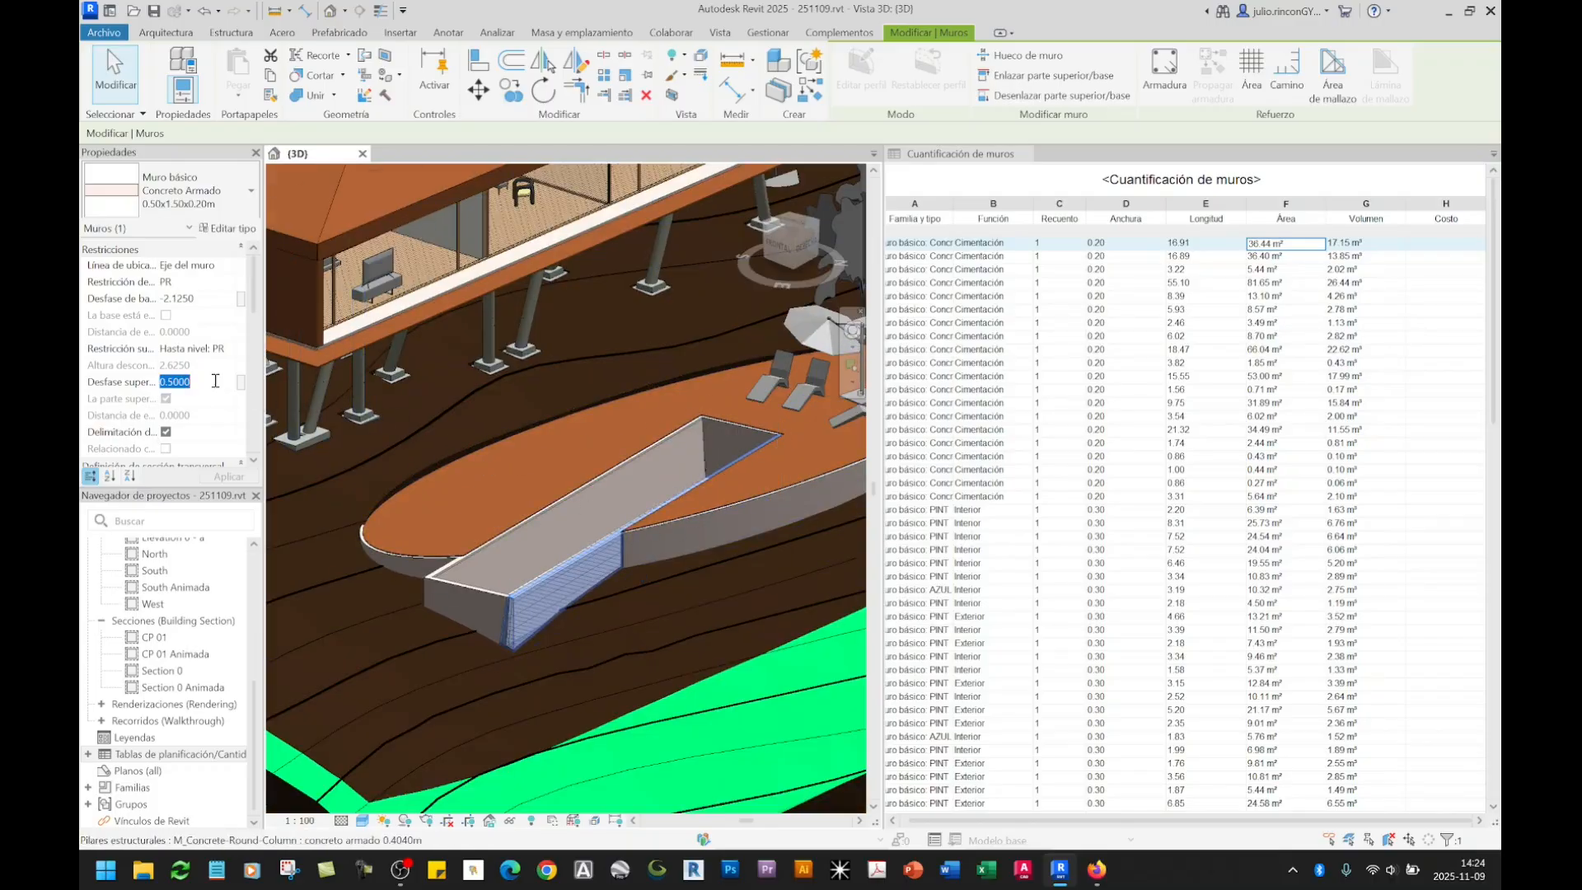
text(1)
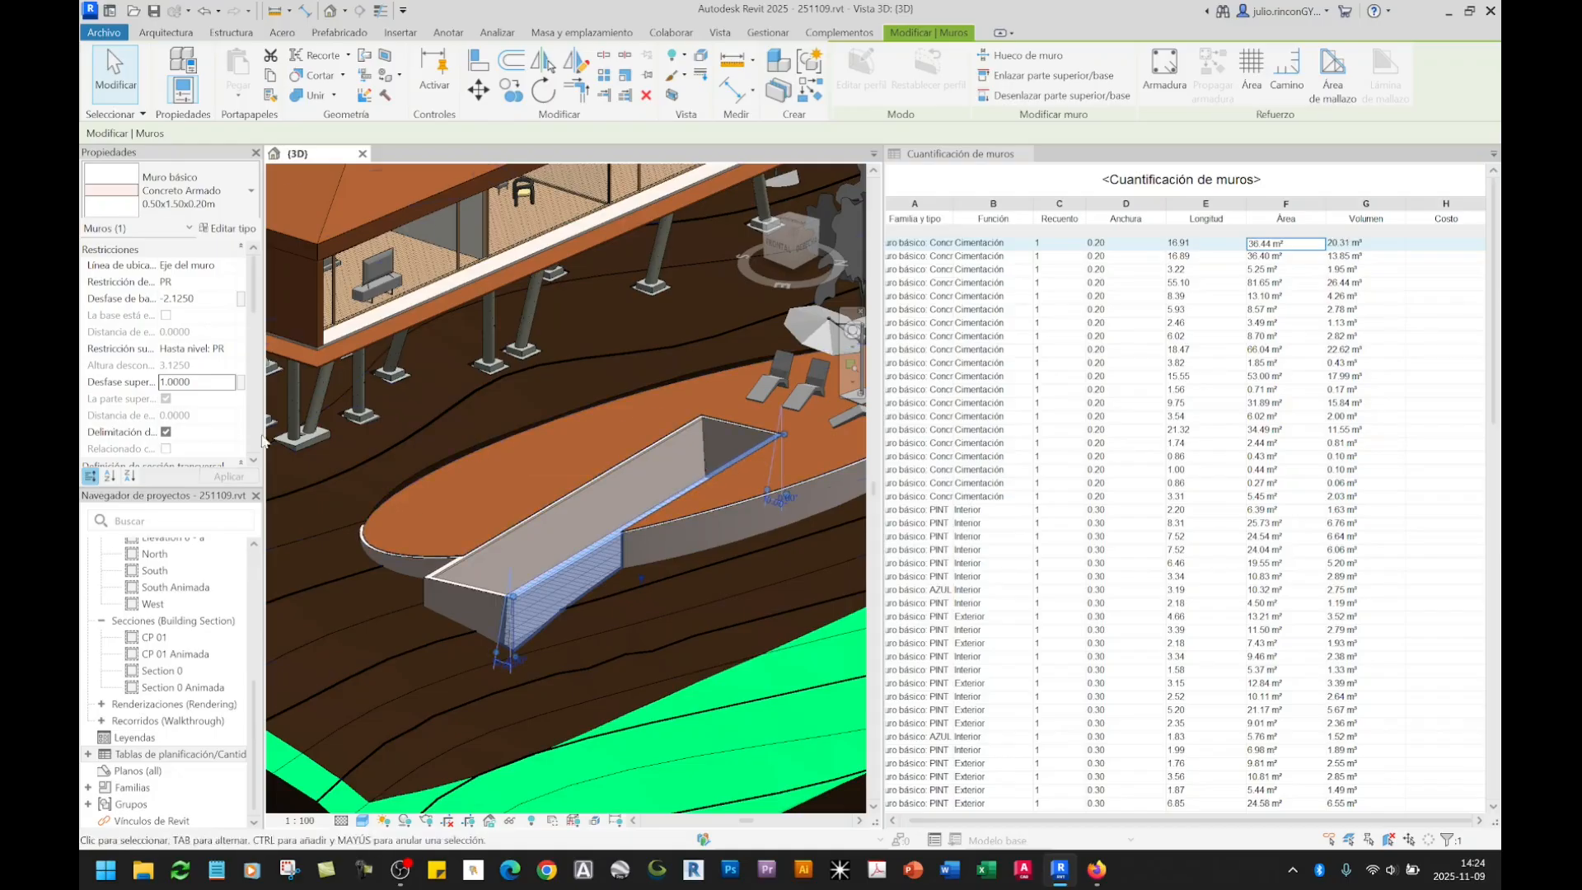
click(206, 385)
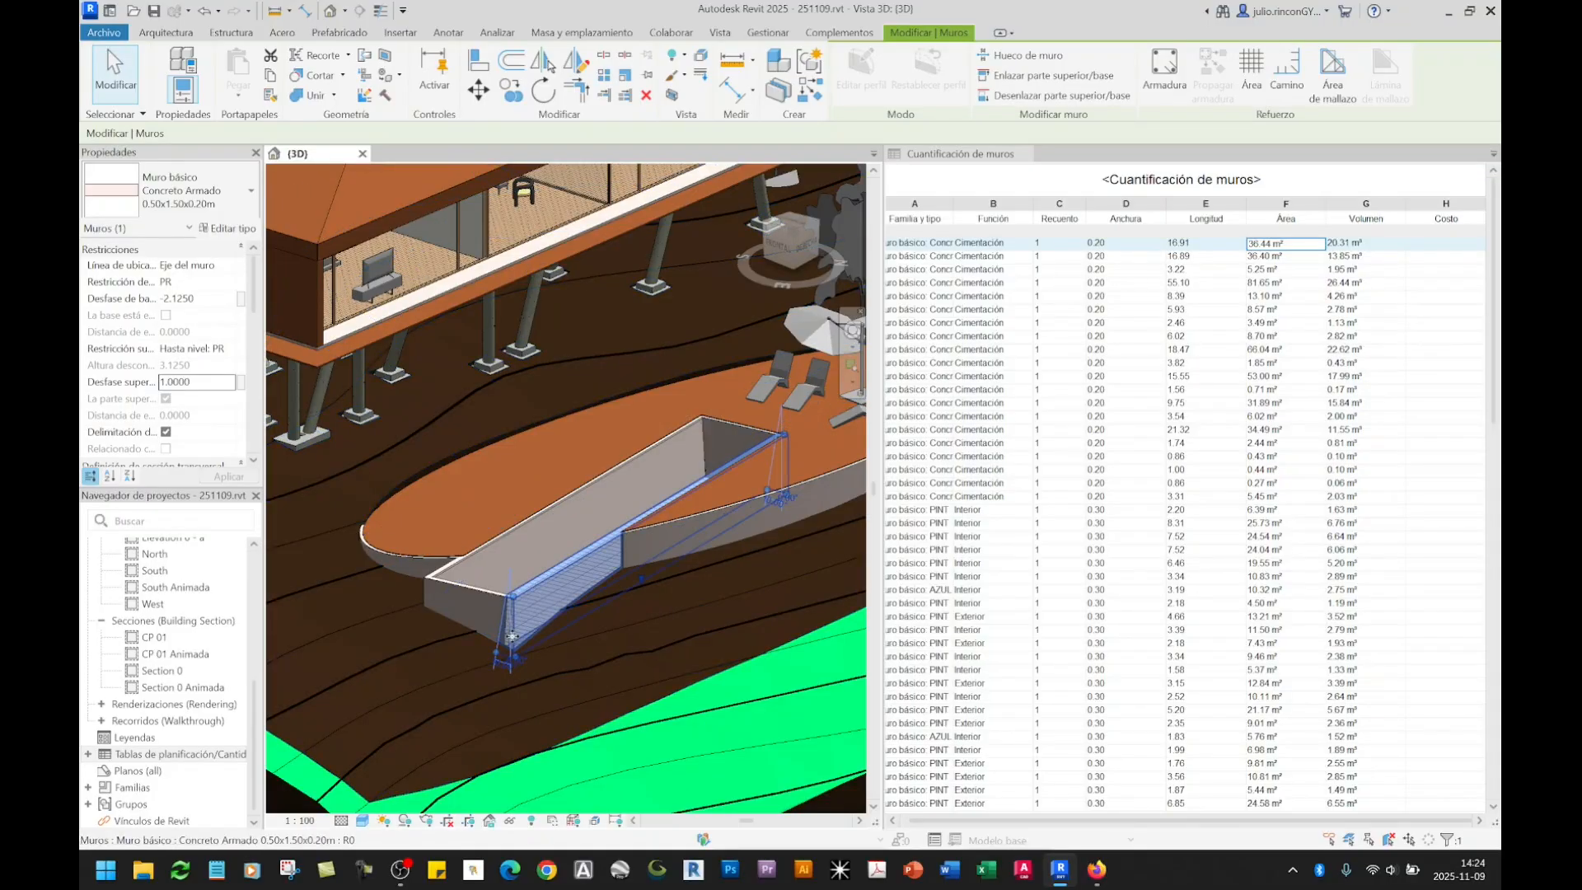
mouse_move(577, 636)
shift+middle_down()
mouse_move(583, 615)
mouse_move(706, 646)
mouse_move(724, 635)
mouse_move(528, 647)
mouse_move(546, 631)
mouse_move(664, 635)
mouse_move(609, 660)
mouse_move(568, 623)
shift+middle_up()
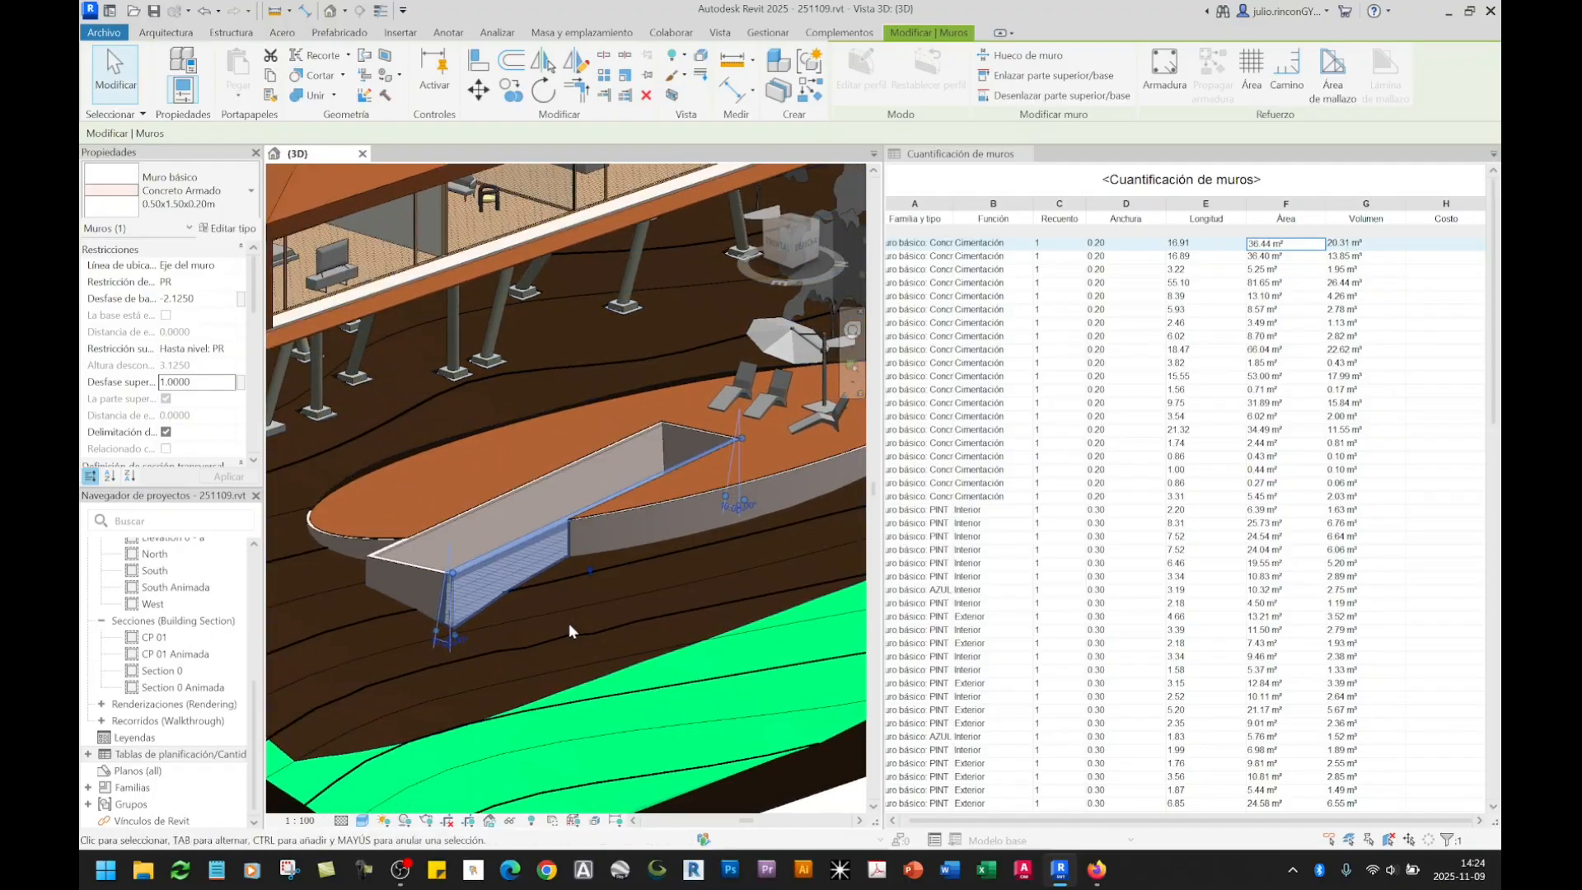
Step: Undo the trial changes to the concrete wall's top offset and deselect the wall
key(Escape)
click(467, 570)
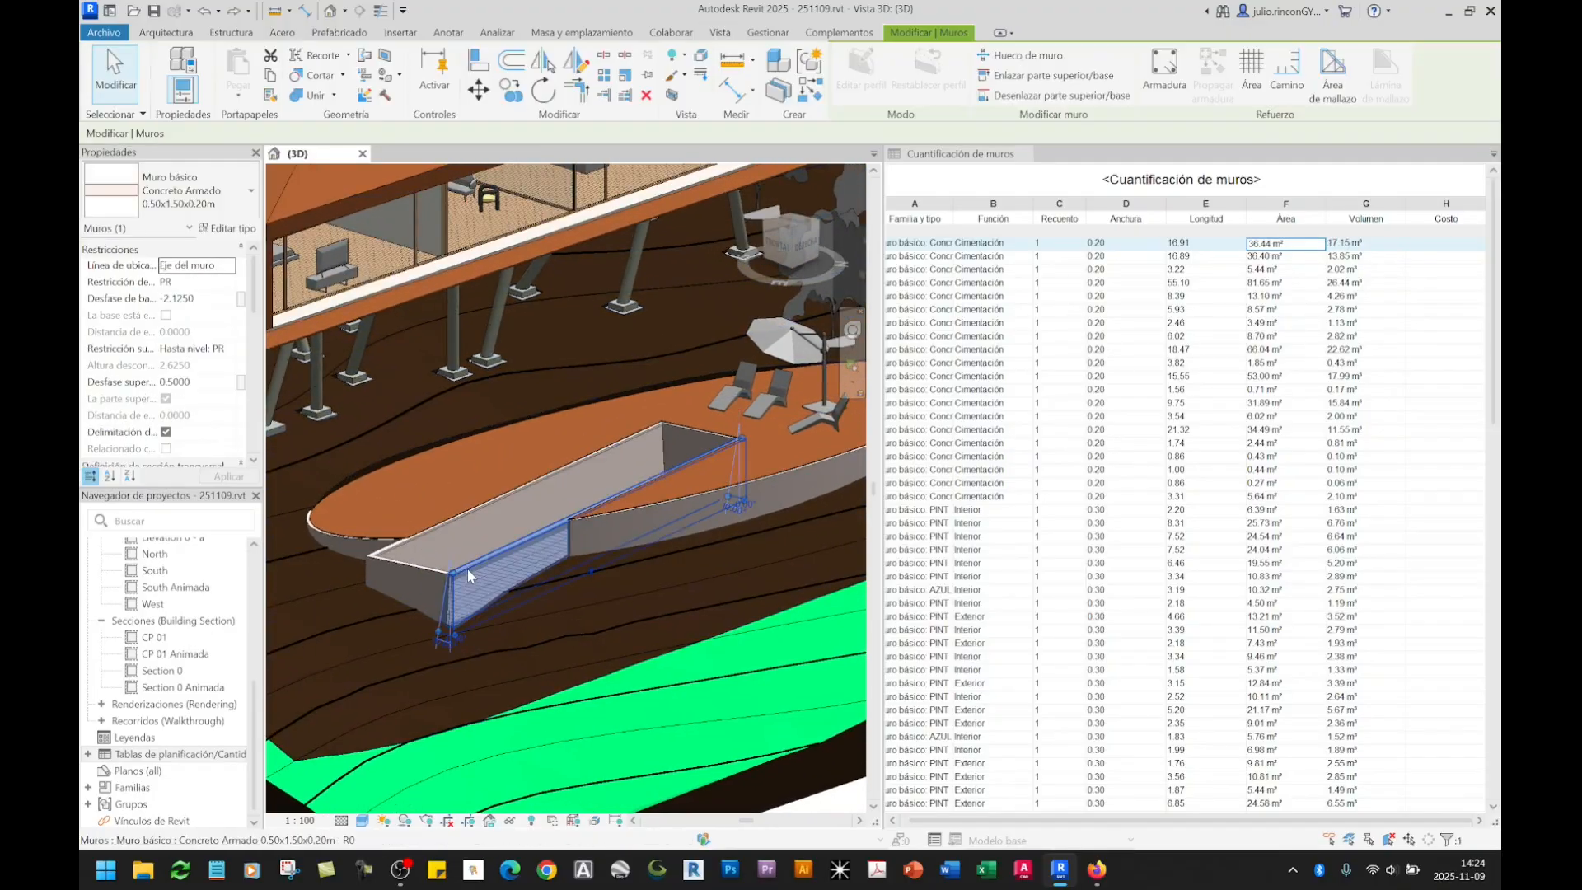
key(ctrl+z)
click(467, 570)
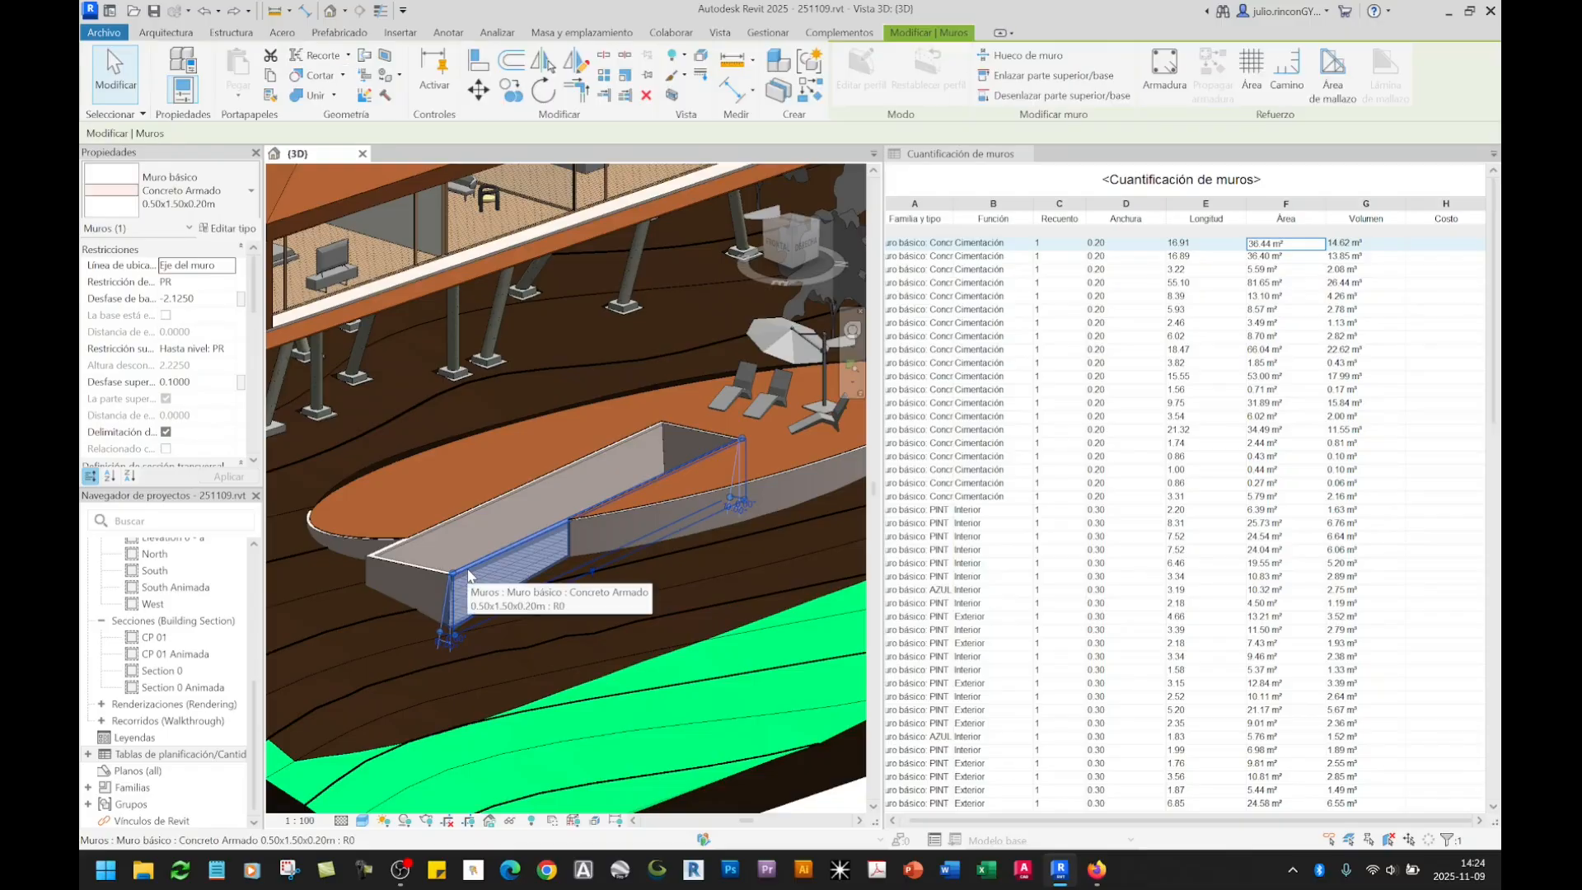
key(ctrl+z)
click(467, 570)
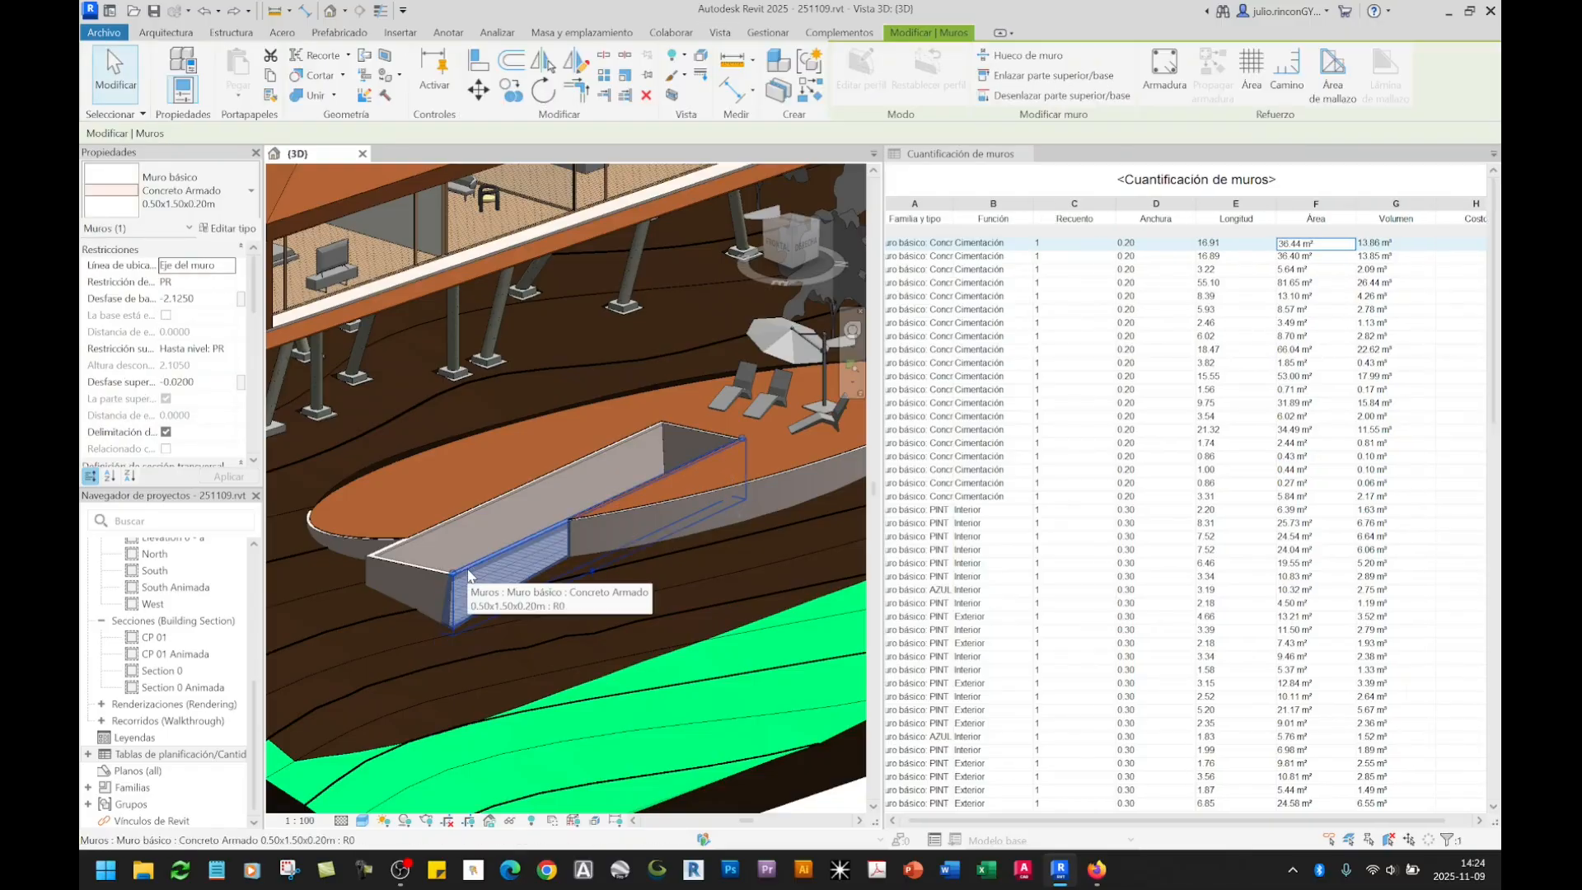
key(Escape)
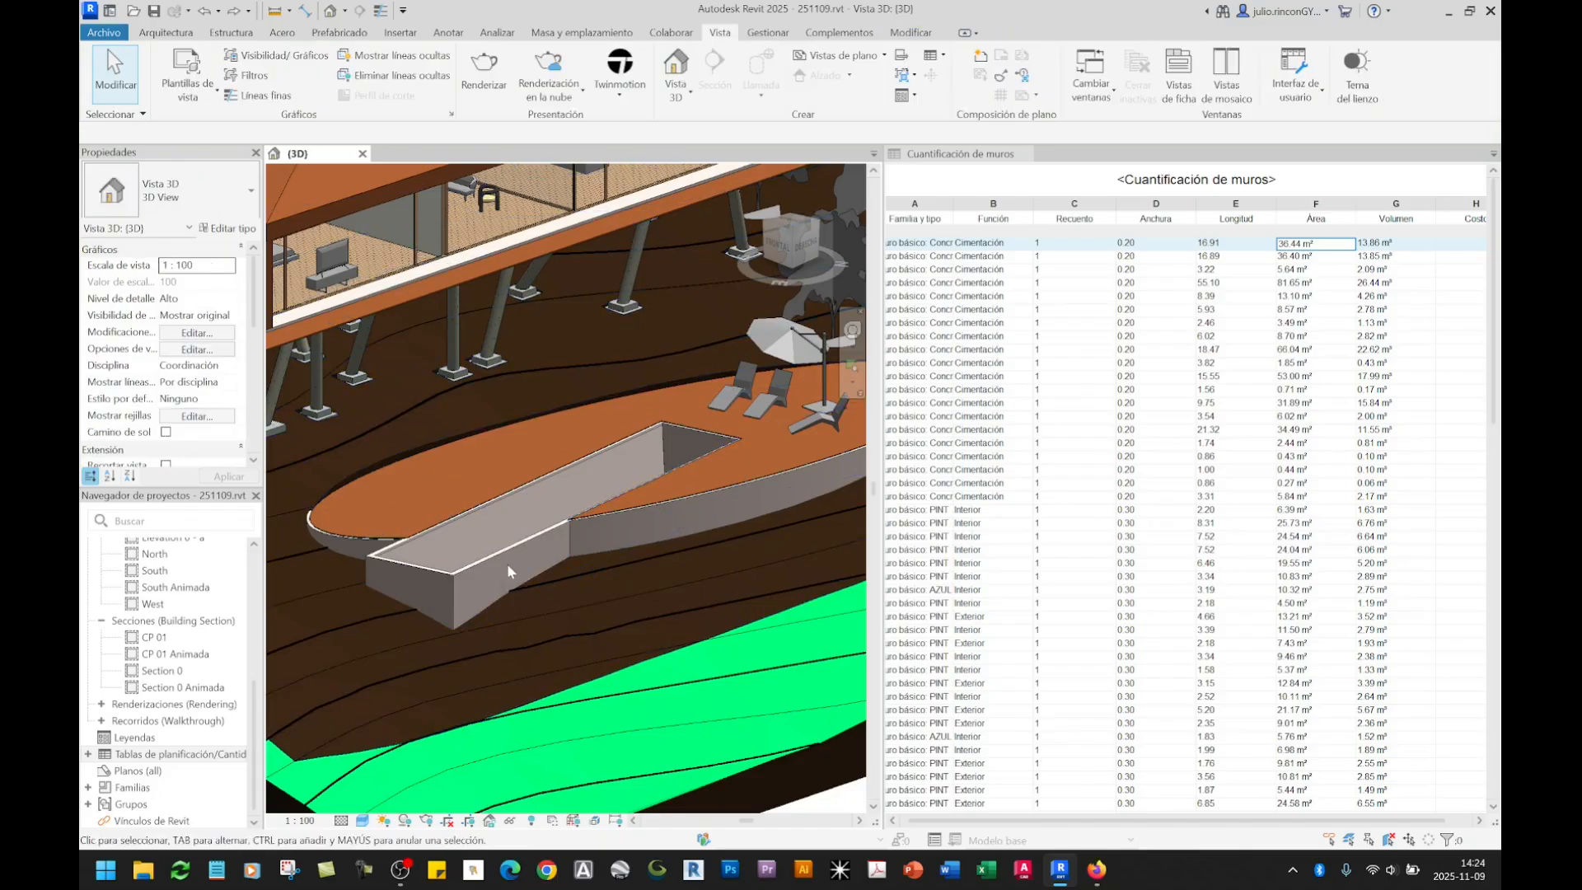
Step: Temporarily isolate the tapered concrete wall in the 3D view
click(491, 561)
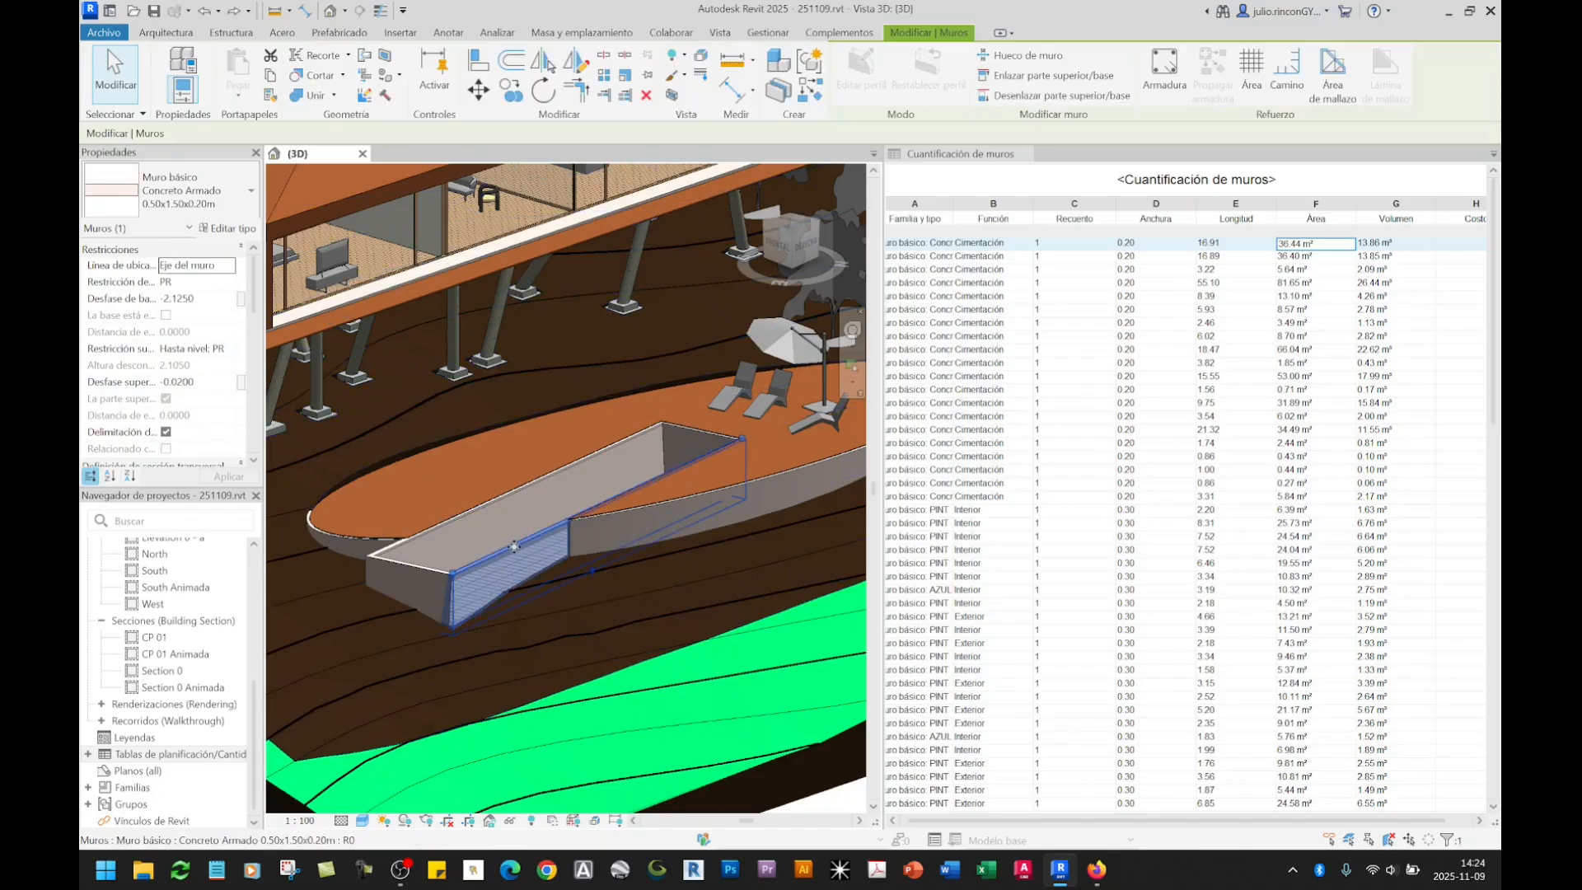
key(h)
key(i)
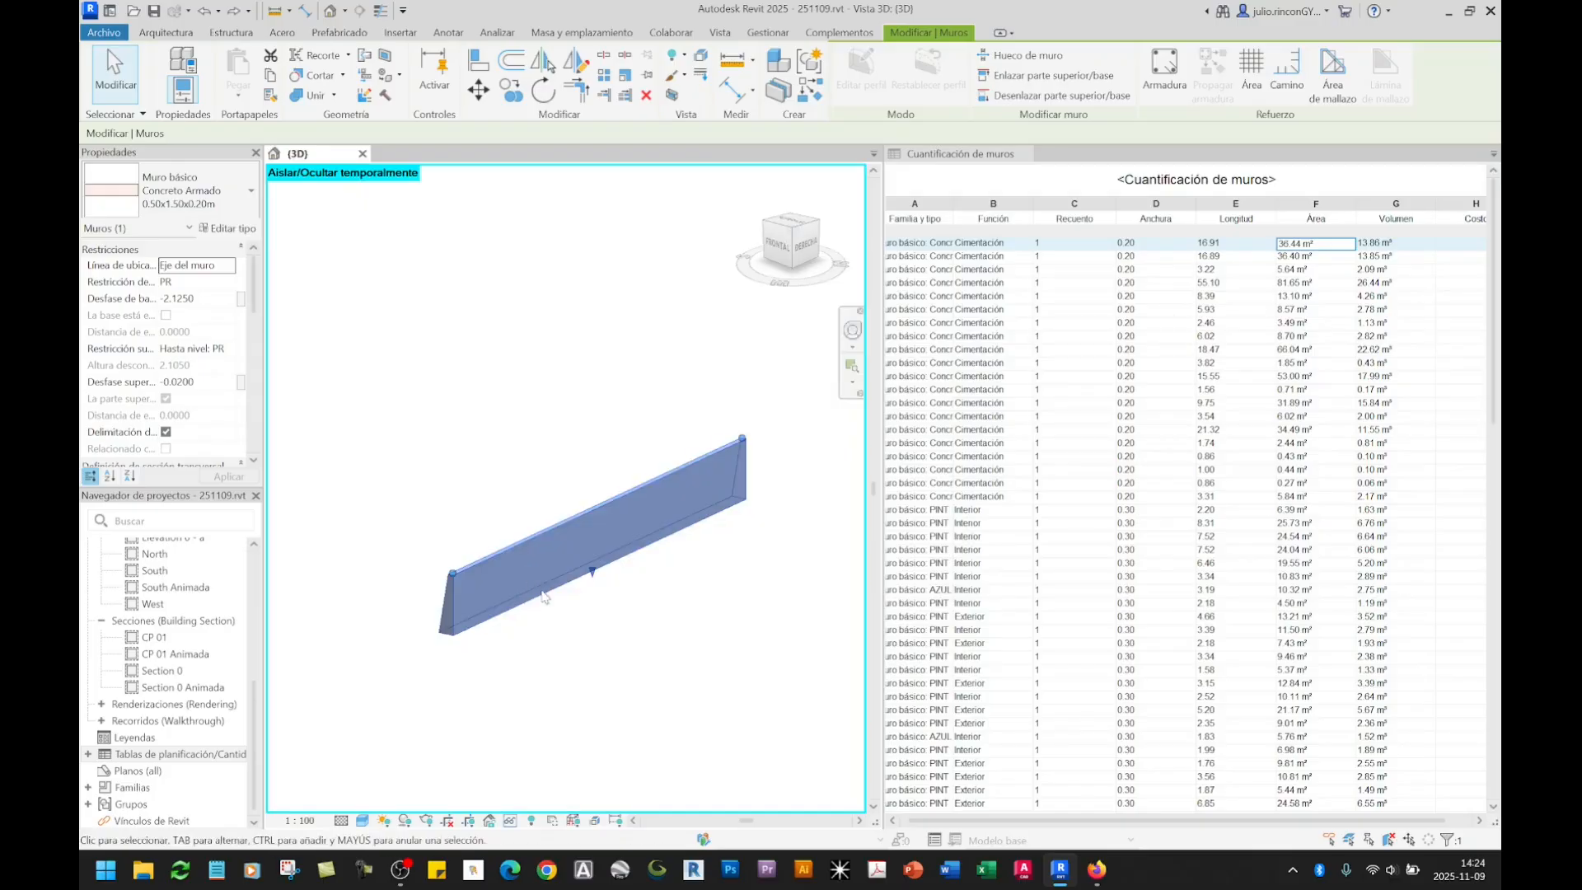
scroll(619, 639, up, 3)
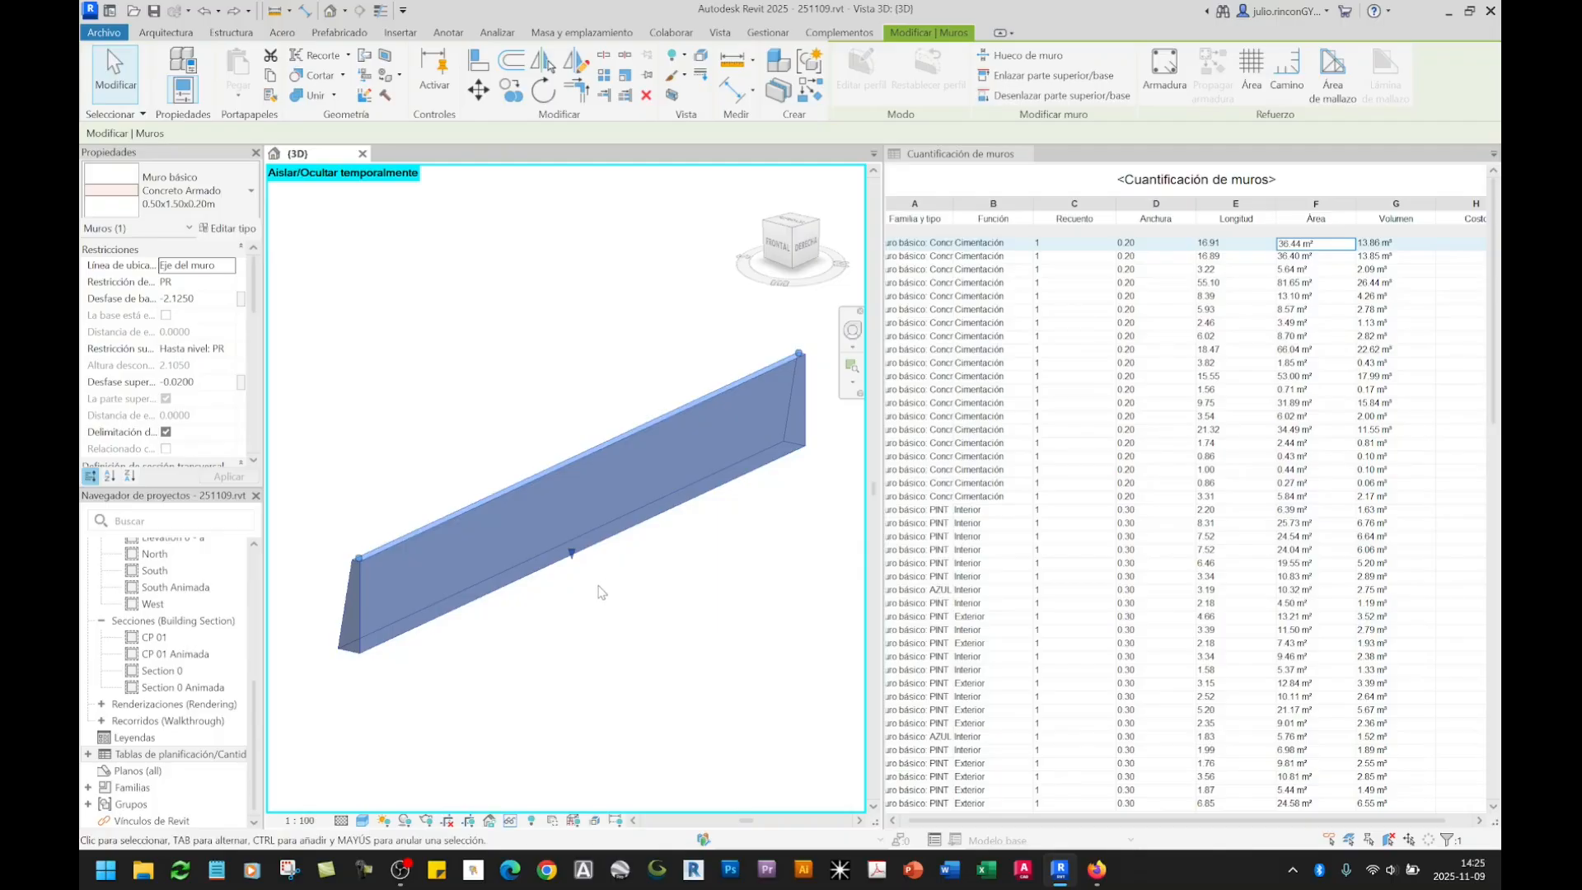
Step: Cut a rectangular wall opening about 3.89 m wide and 1.42 m high near the isolated wall's nearer end
click(568, 620)
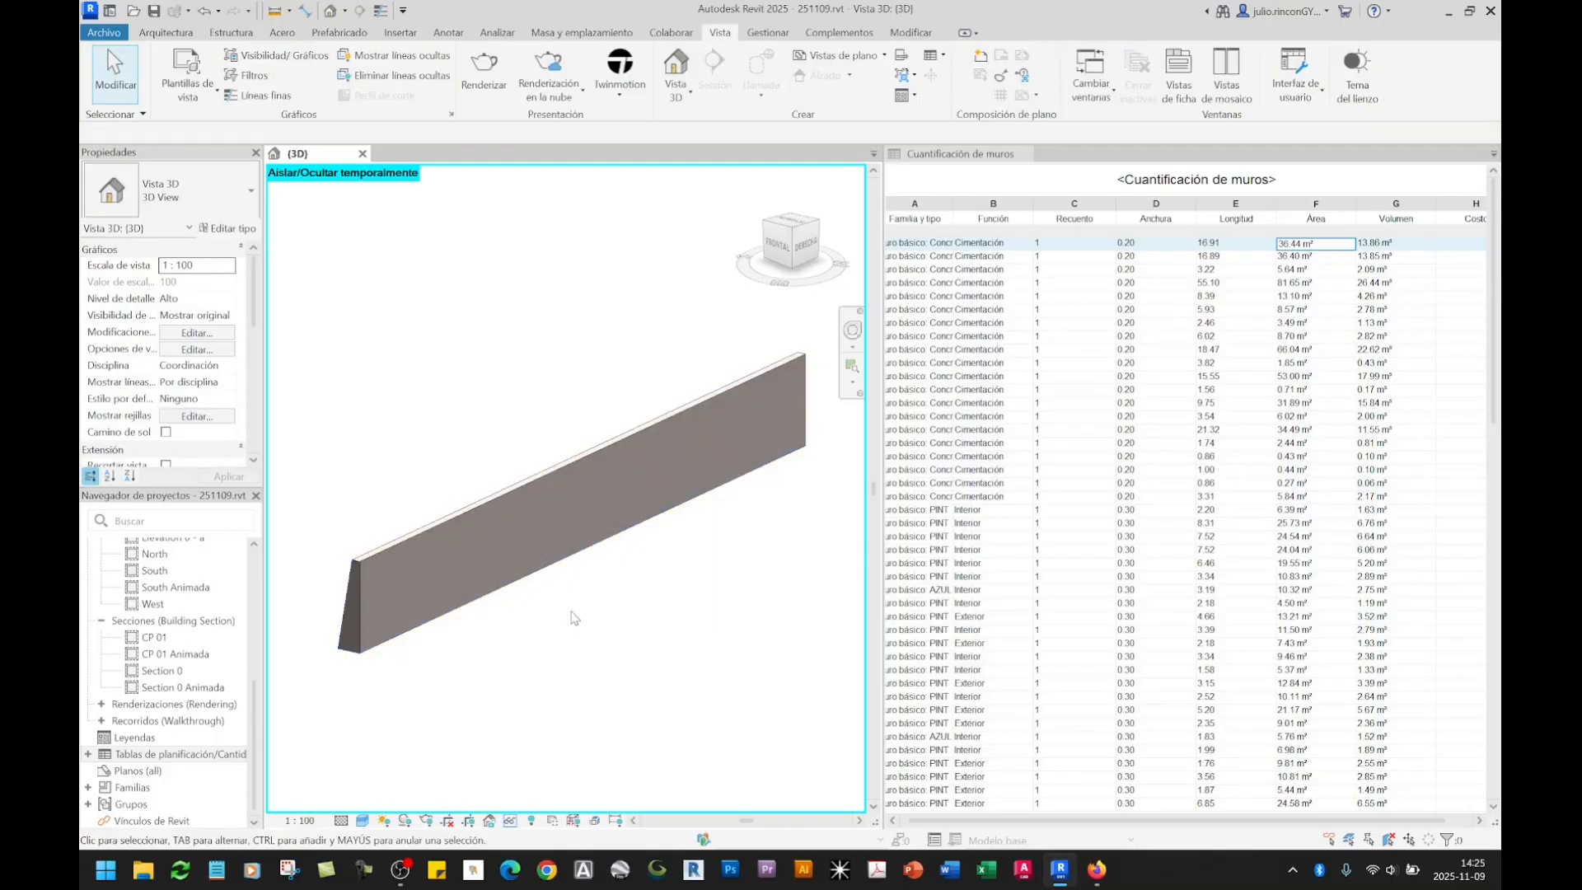
click(512, 499)
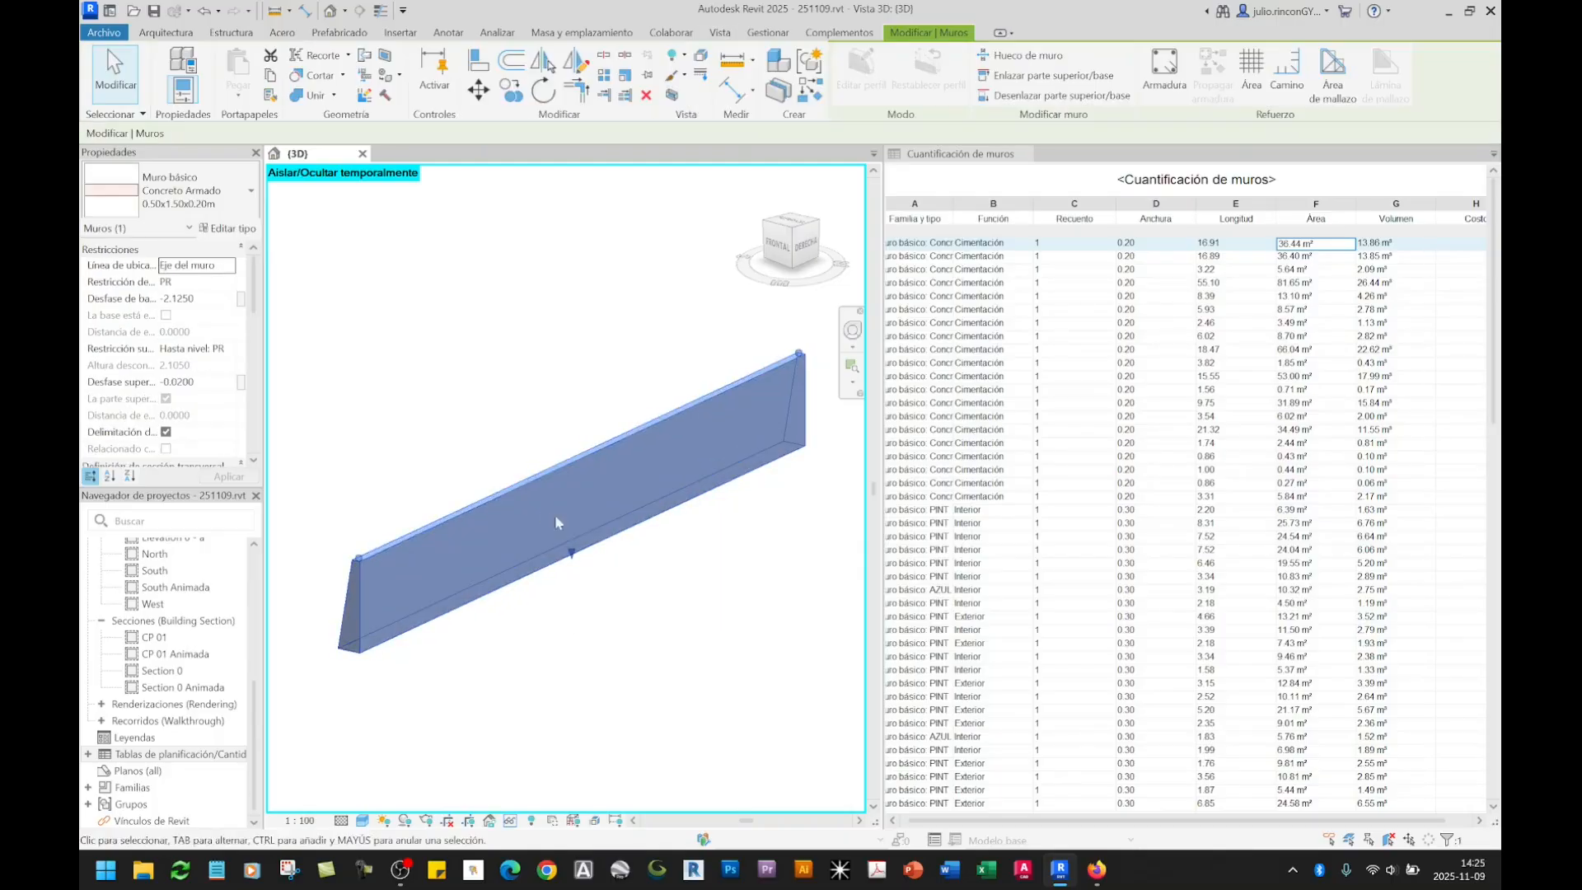
click(579, 466)
click(670, 388)
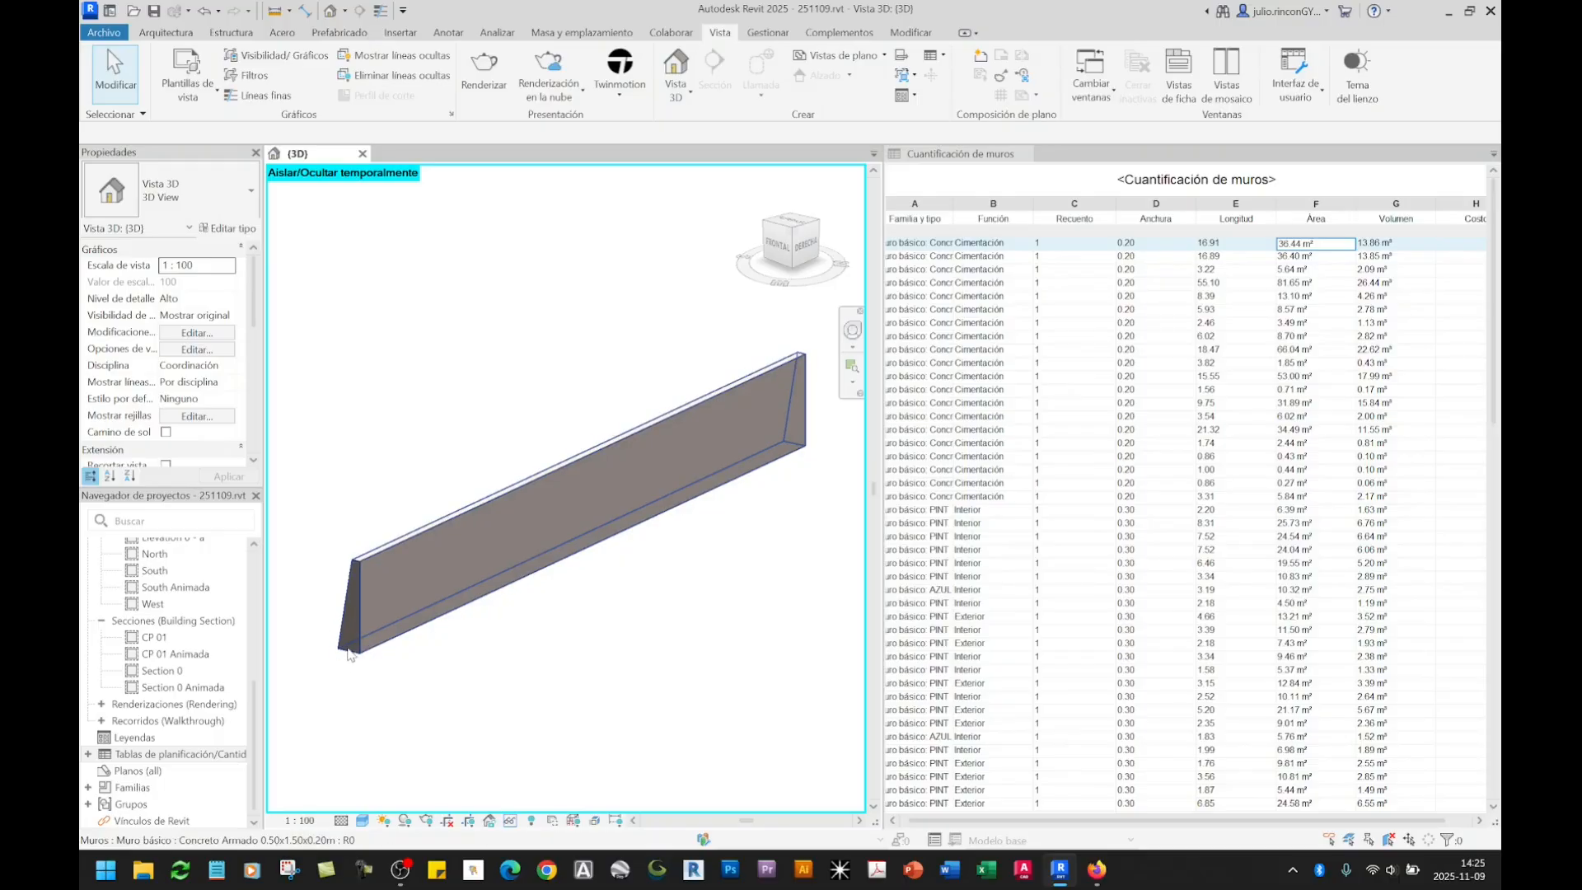
click(626, 442)
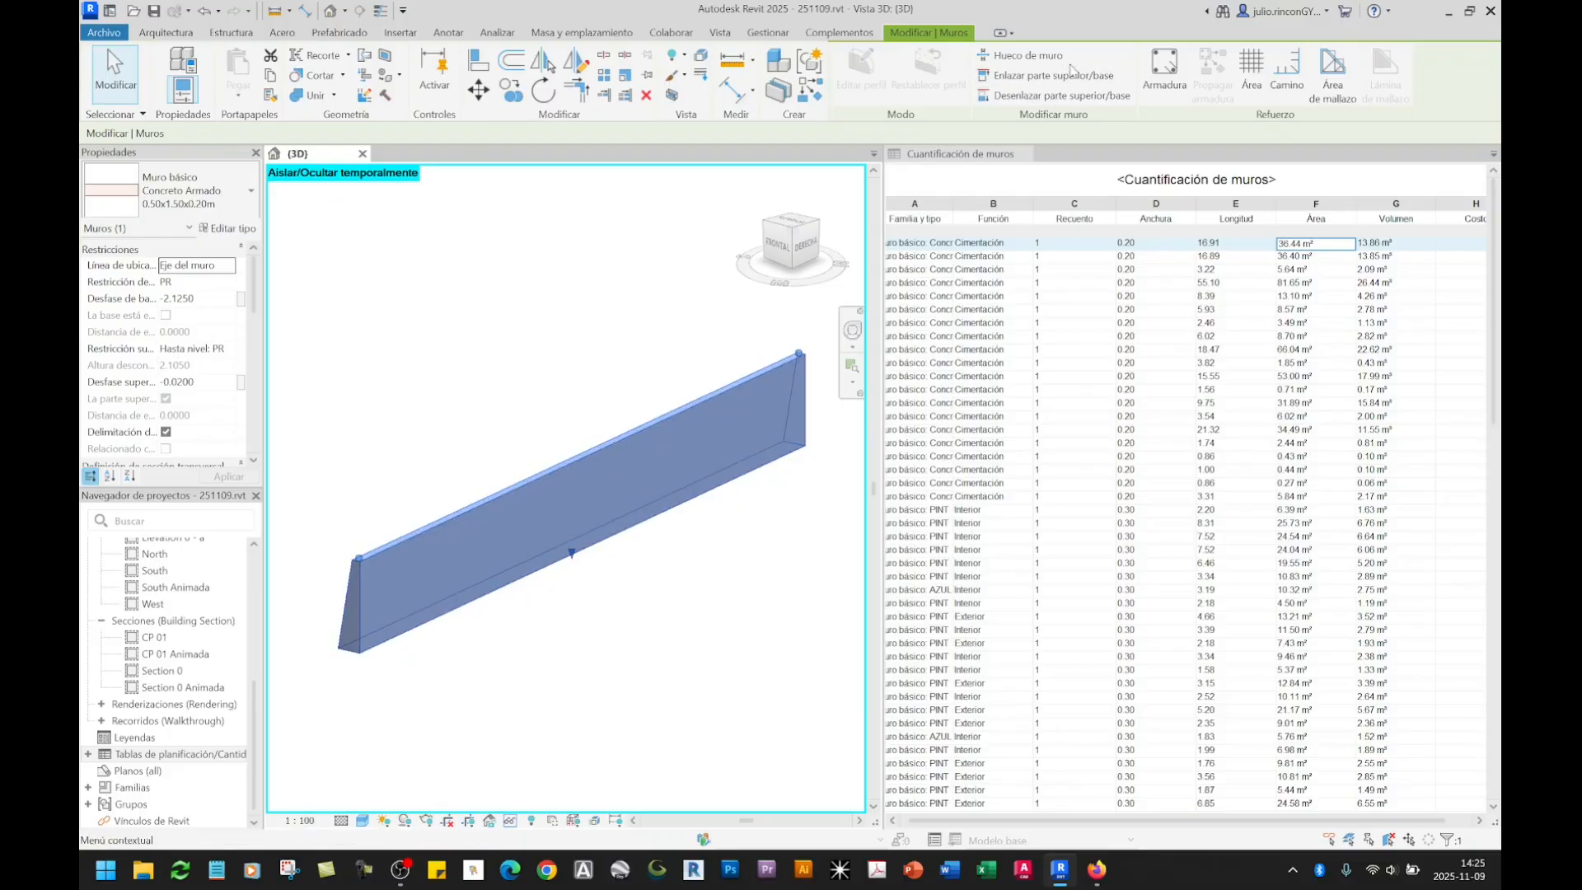
click(1029, 57)
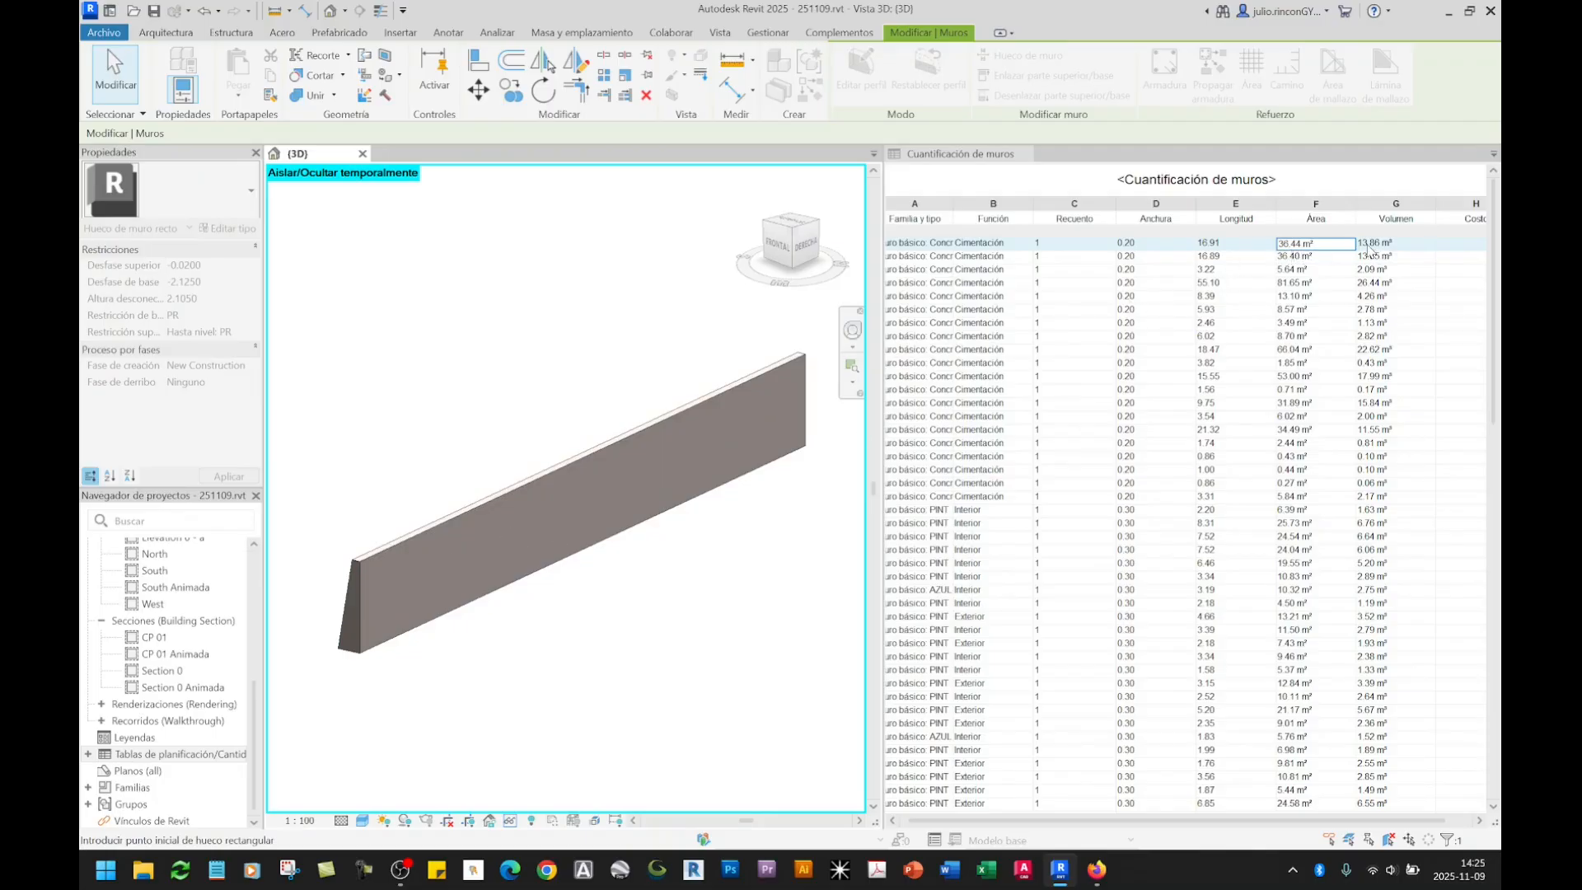
click(408, 581)
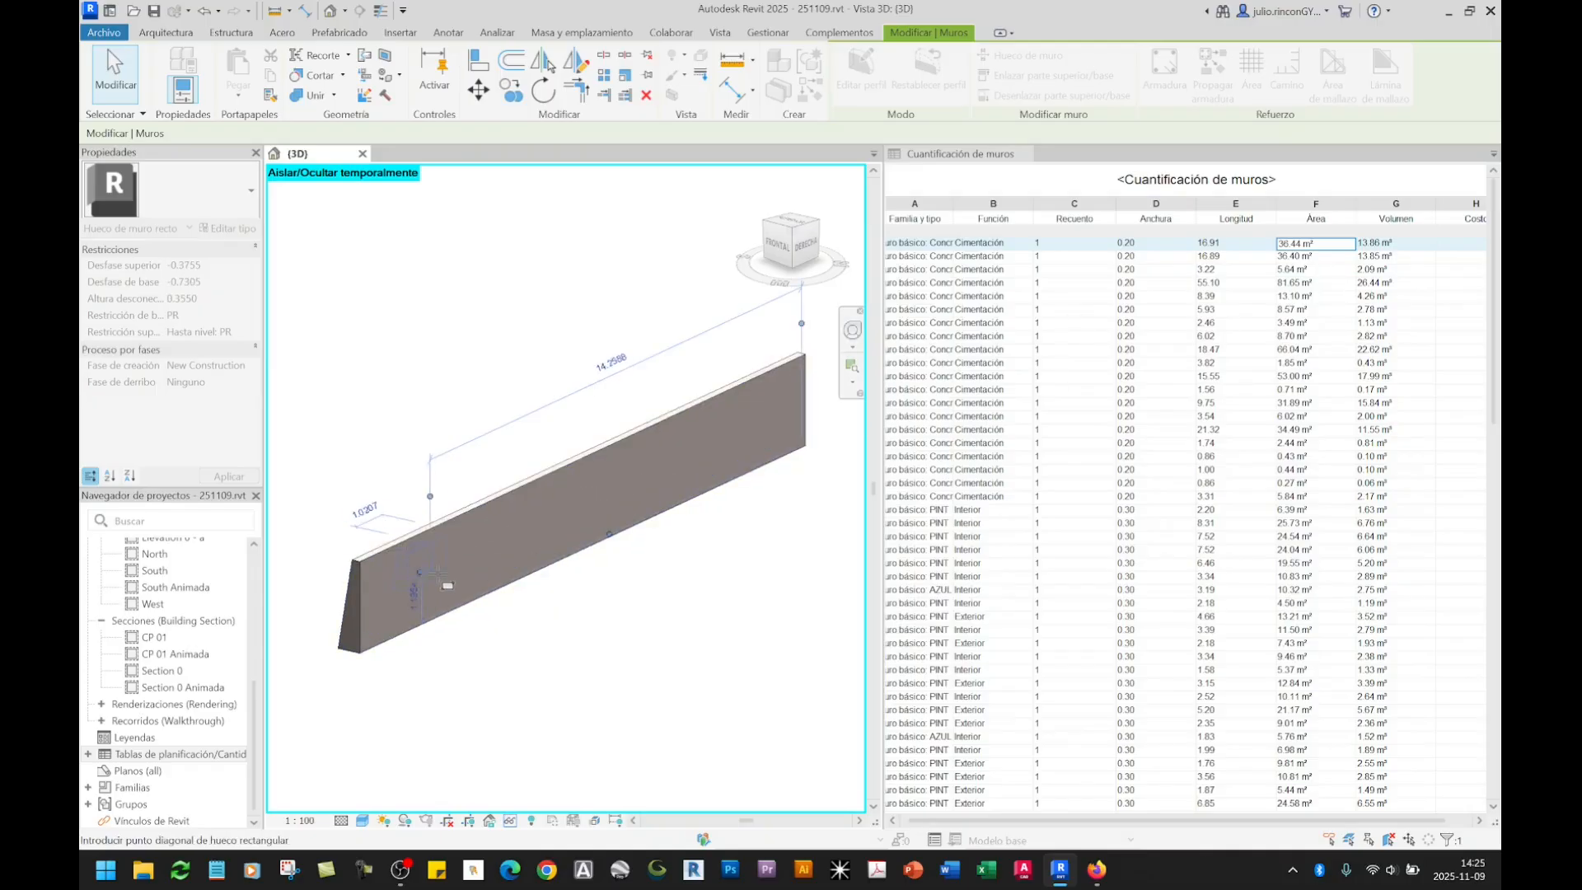
click(499, 568)
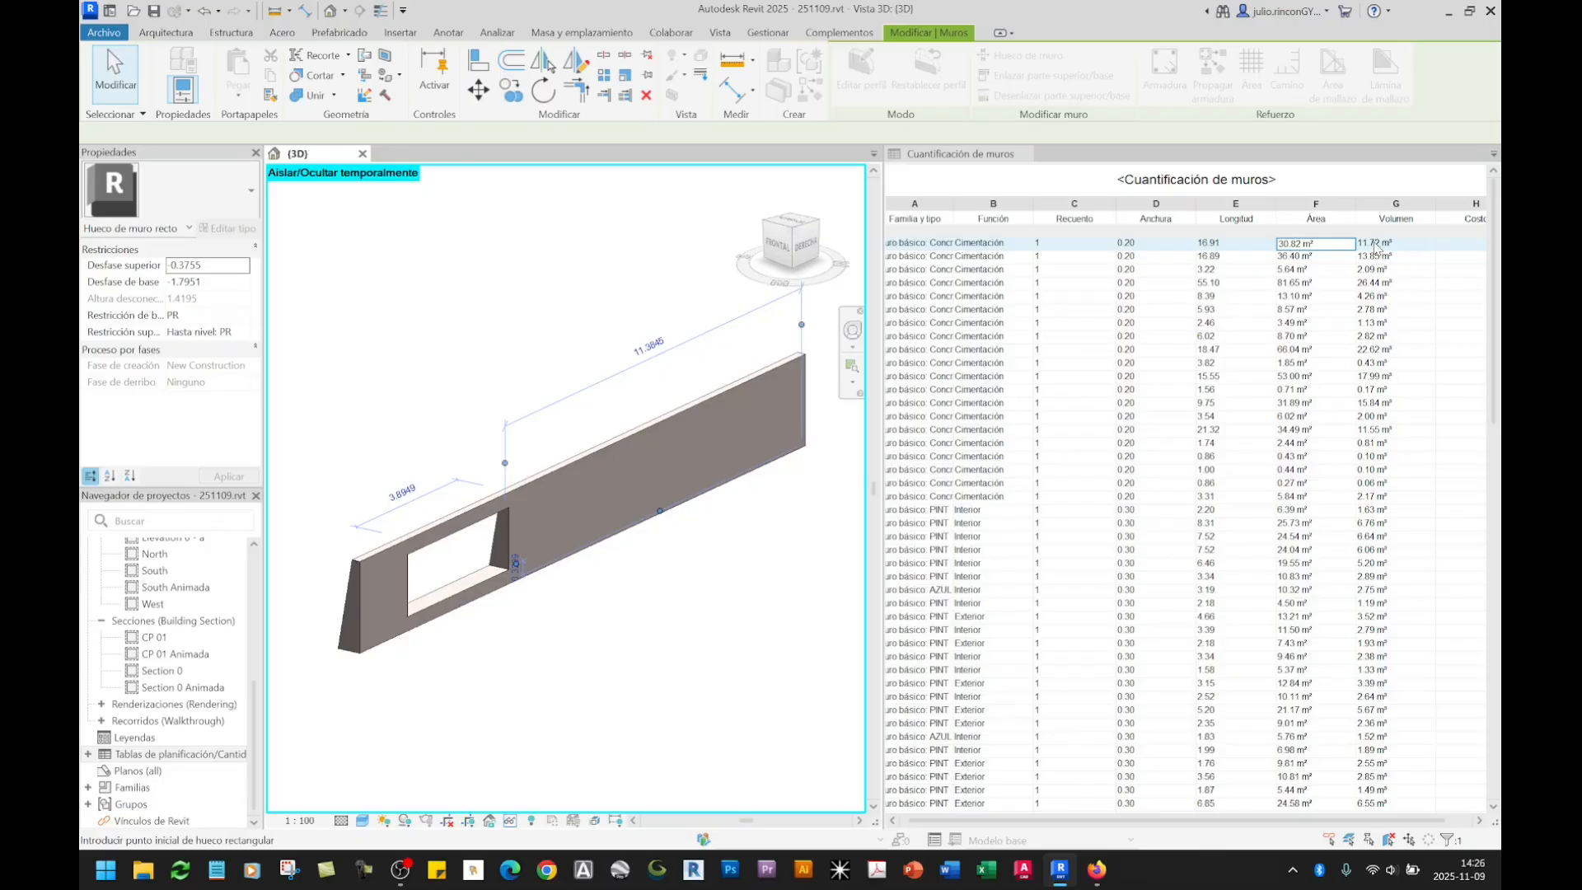
Step: Cut a second rectangular opening about 6.48 m wide and 0.84 m high toward the wall's far end
click(775, 398)
click(601, 507)
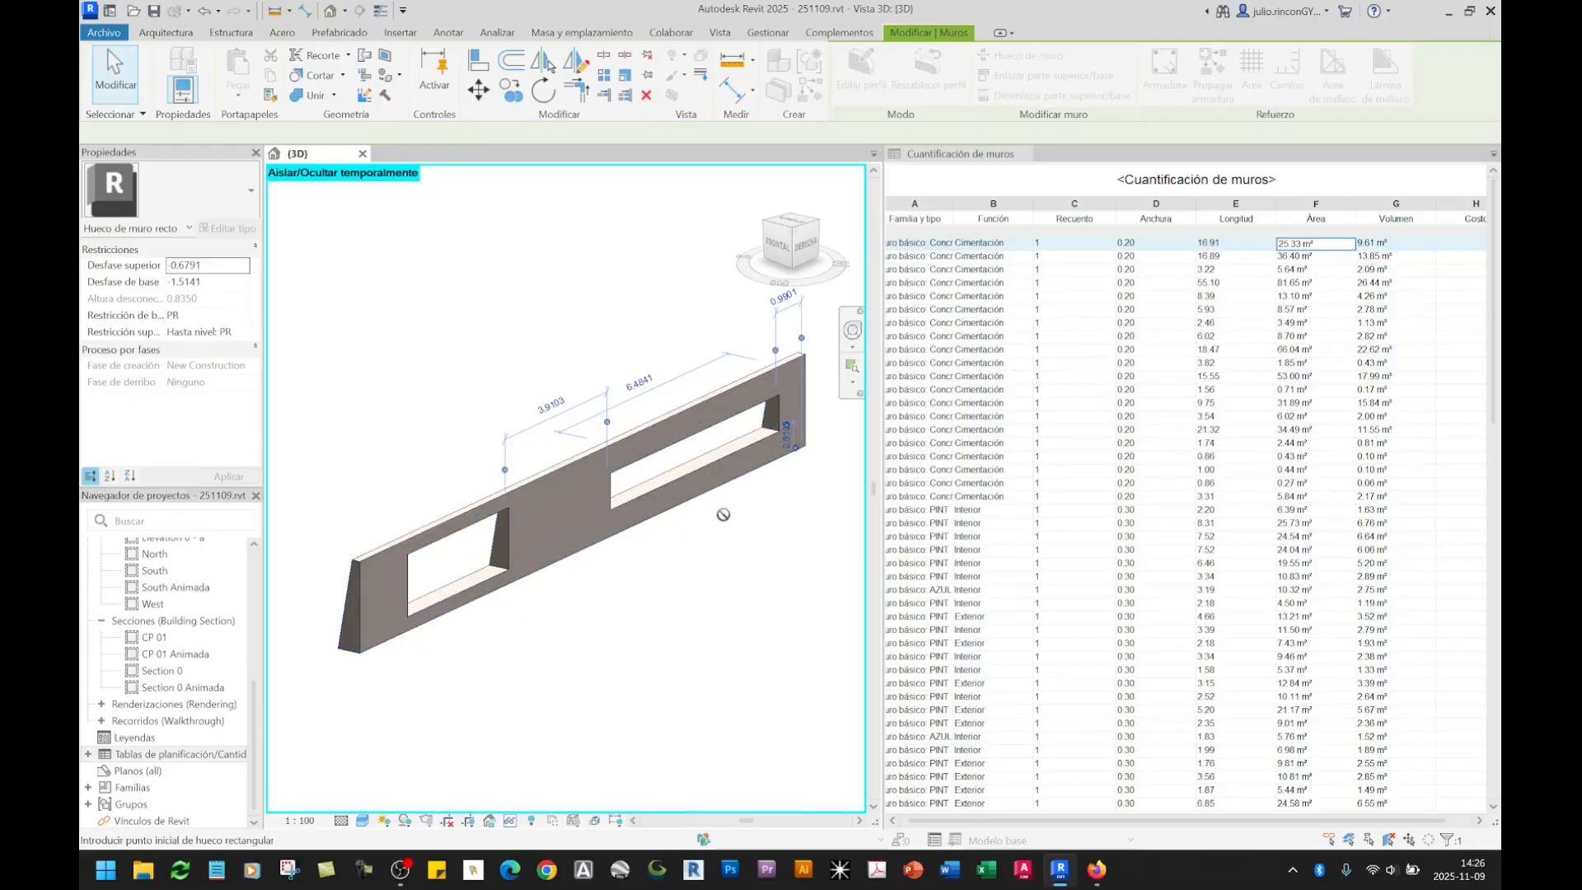
key(Escape)
key(Escape)
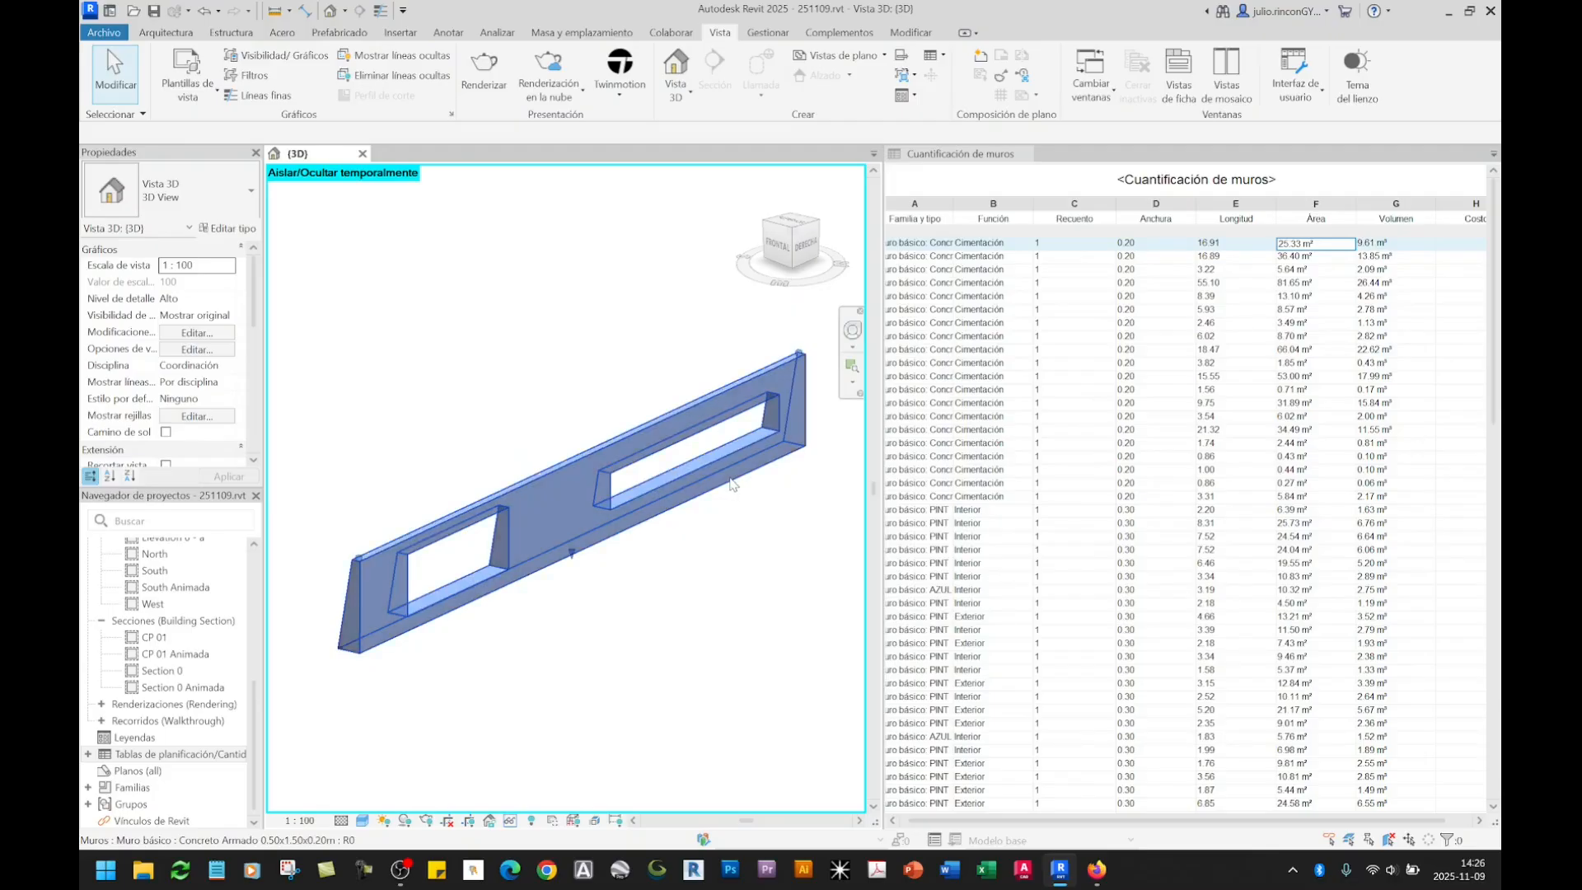
Step: Stretch the far end of the wall outward to a total length of about 30.10 m
click(732, 484)
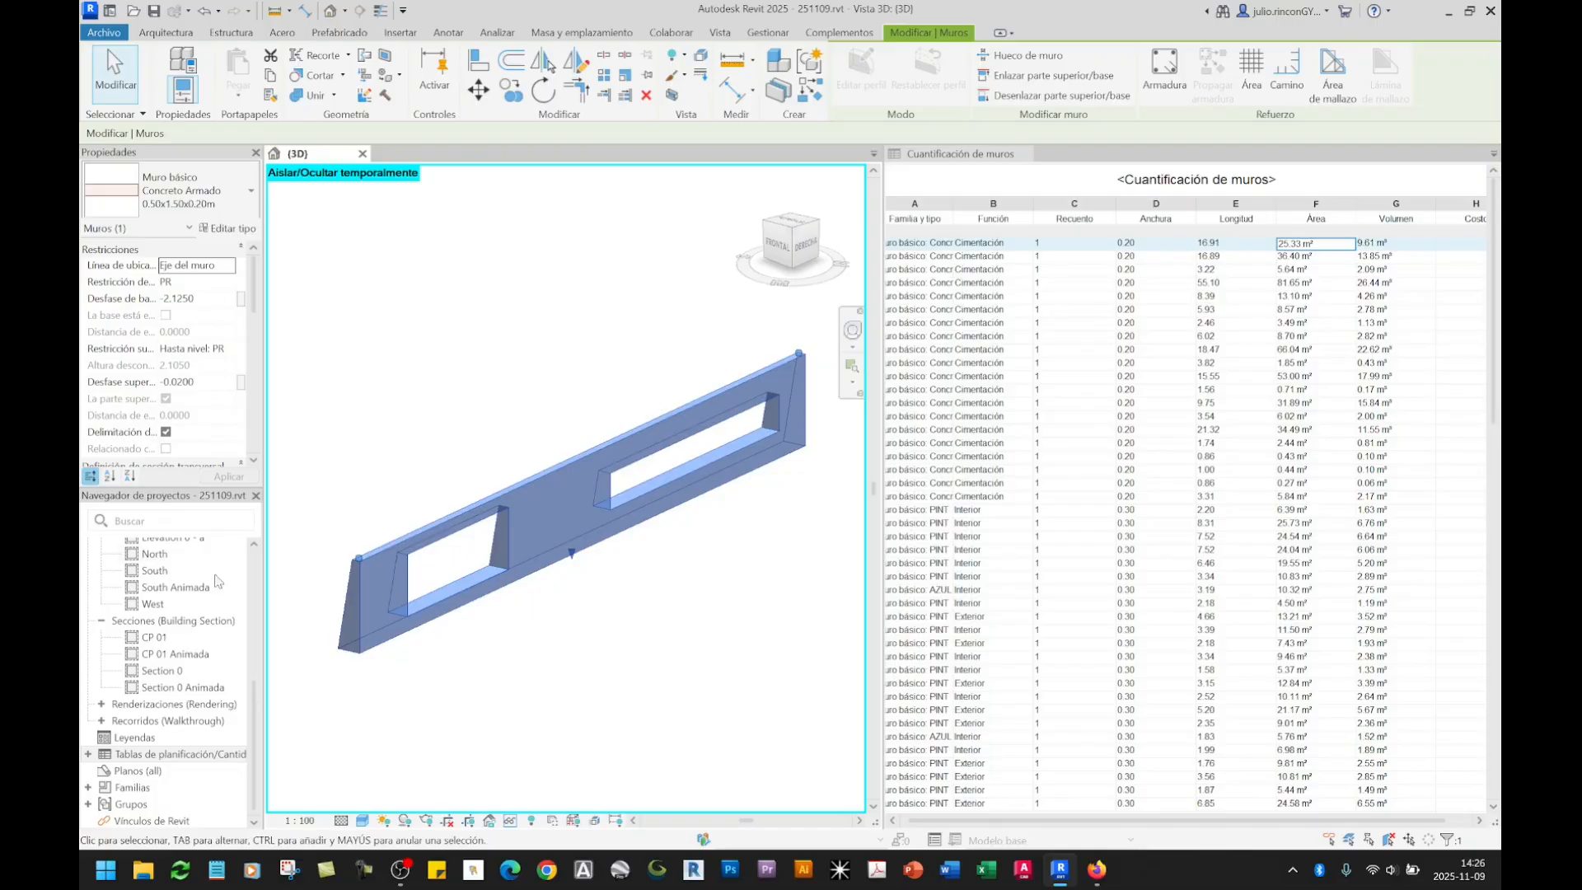
scroll(671, 534, down, 3)
scroll(612, 551, up, 3)
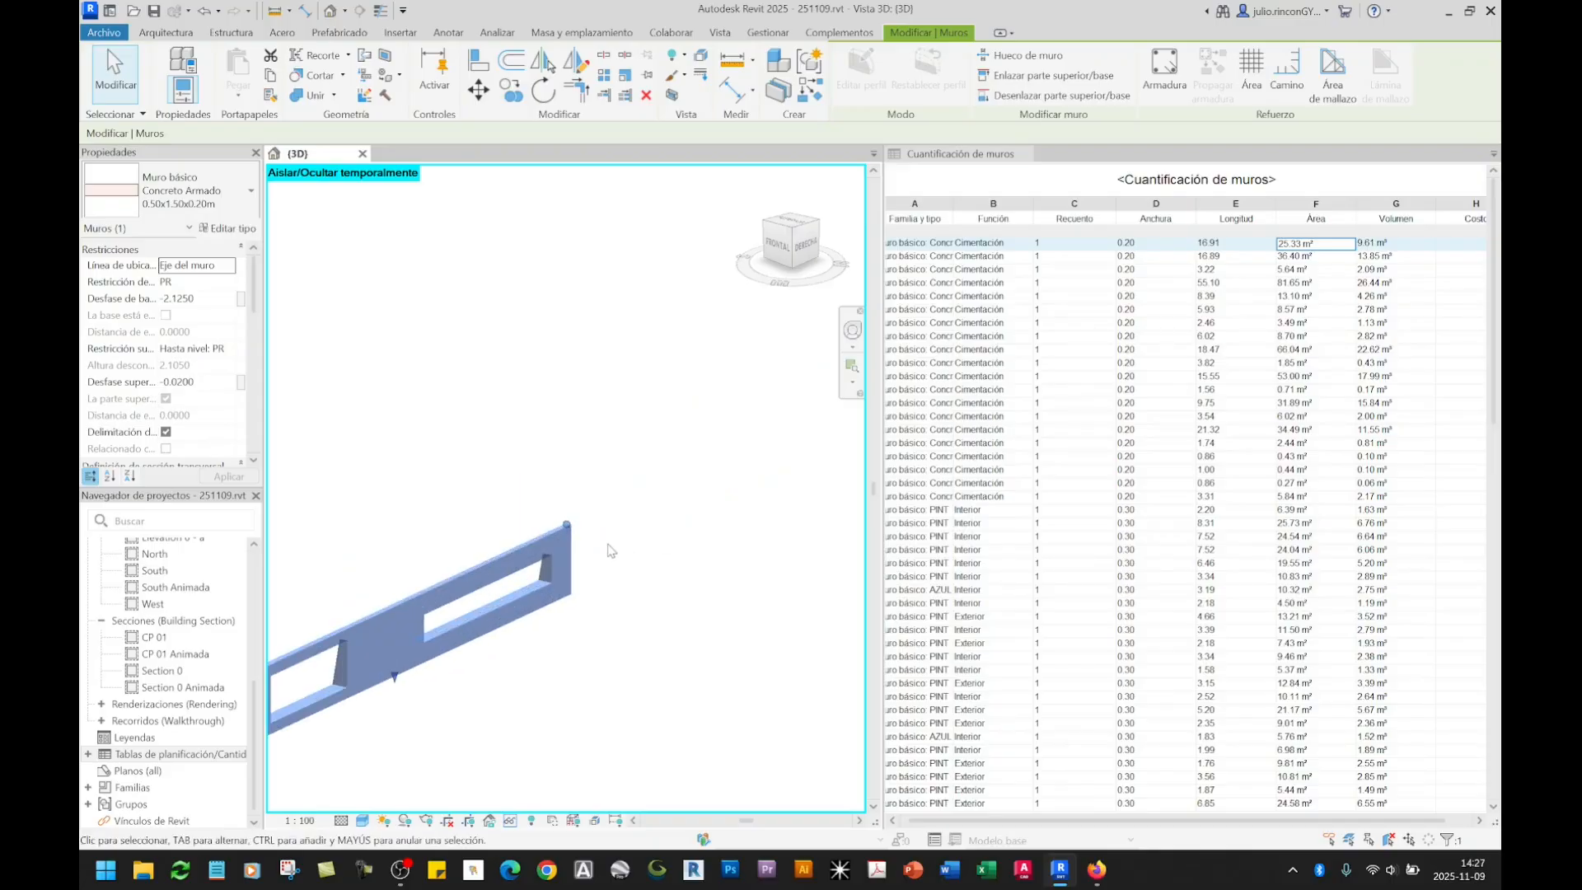
drag(571, 533, 823, 403)
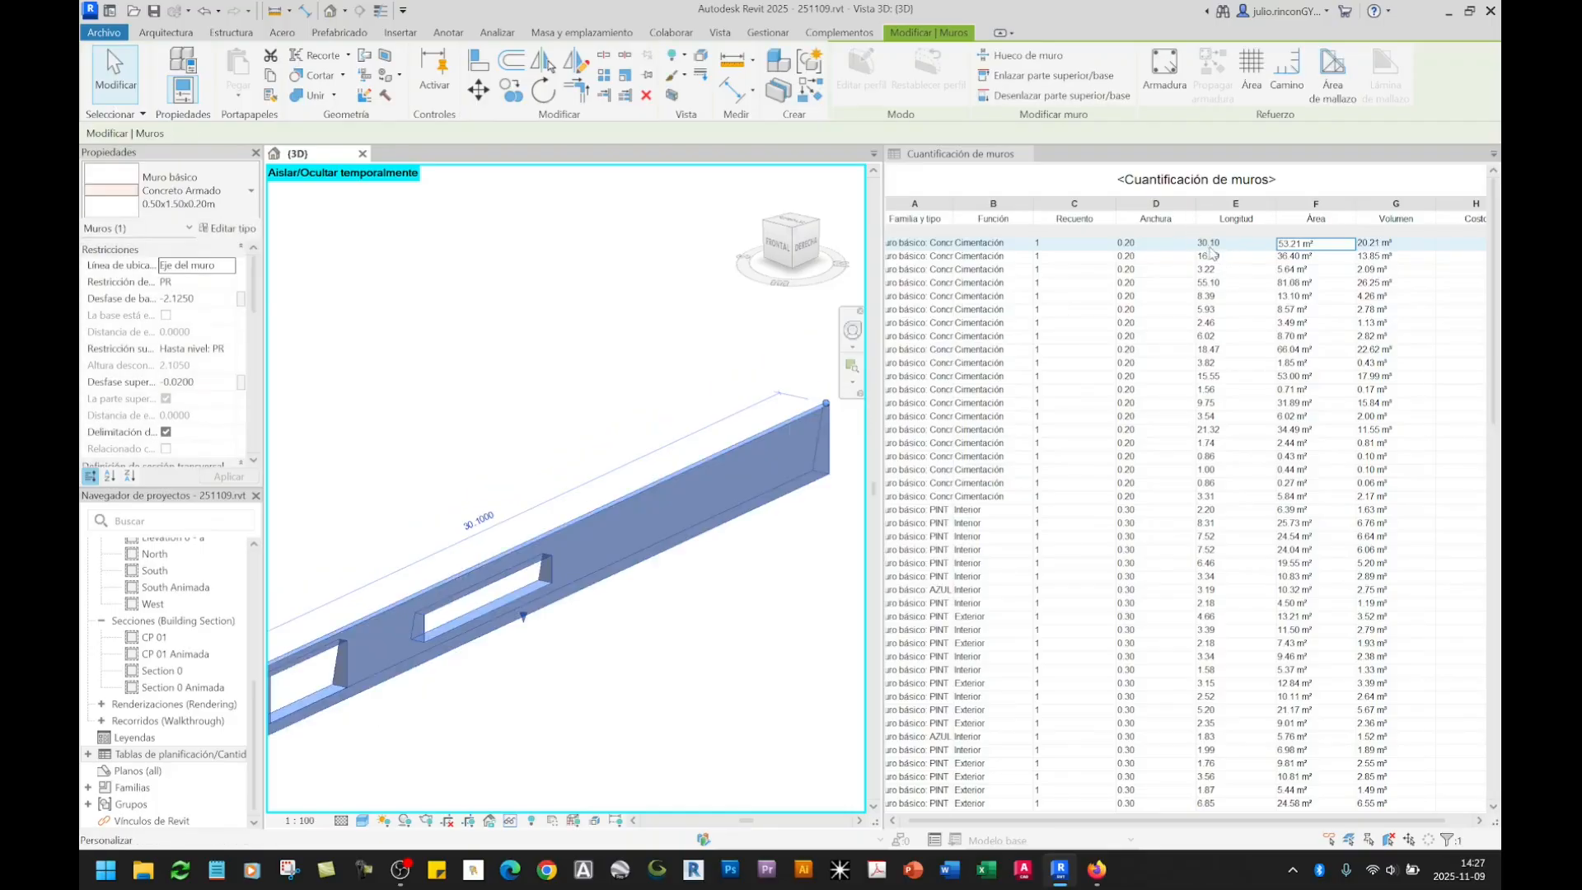
Step: Check the area and volume of the extended wall in the Cuantificación de muros schedule
click(1299, 245)
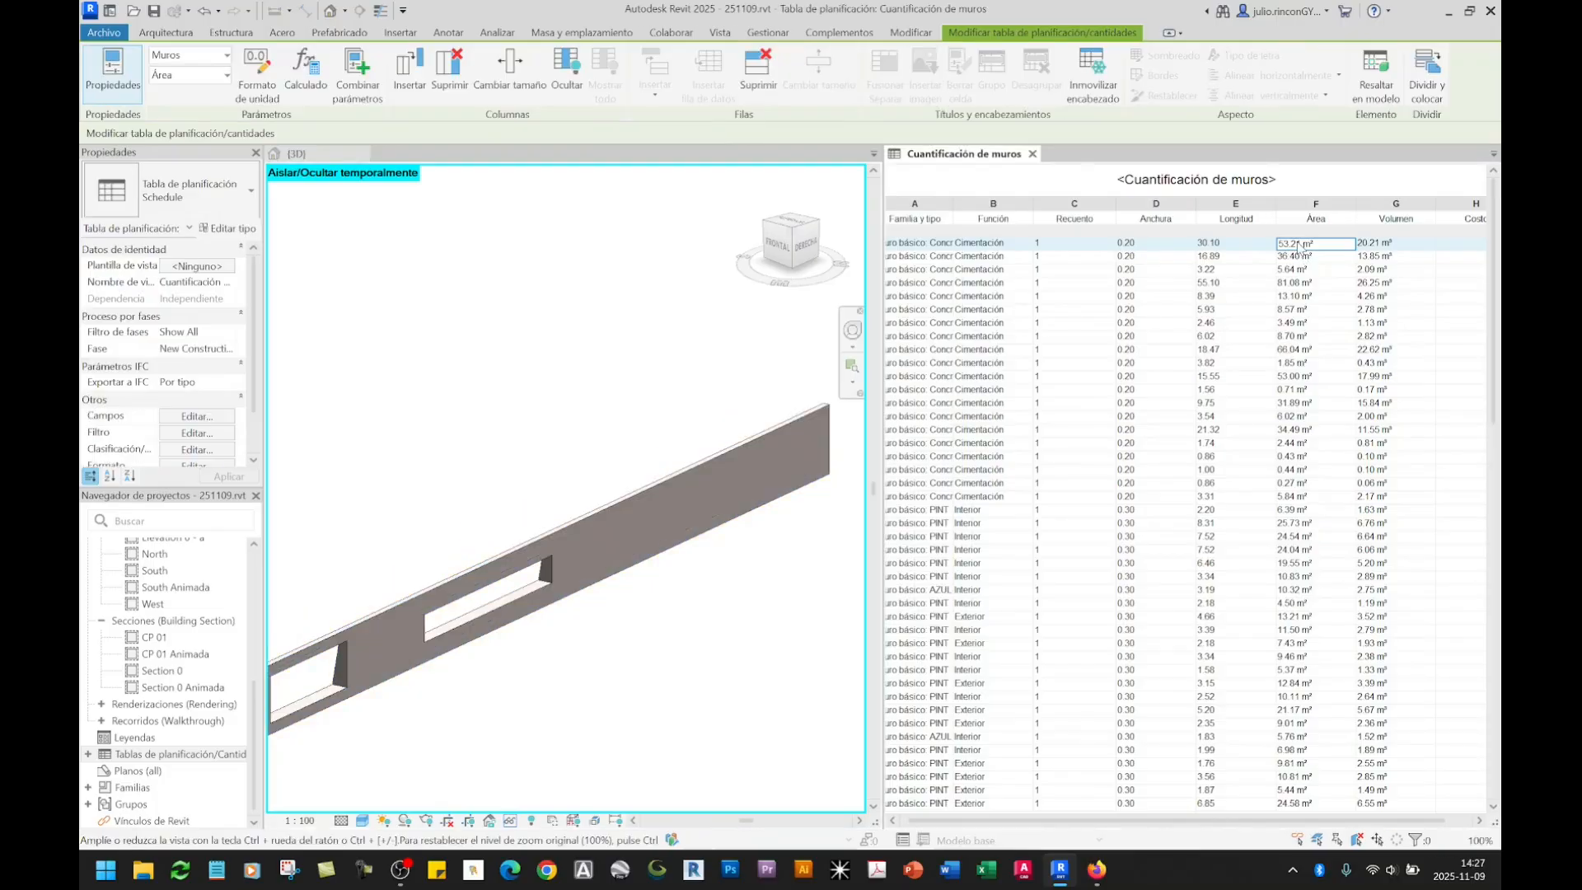
click(1382, 245)
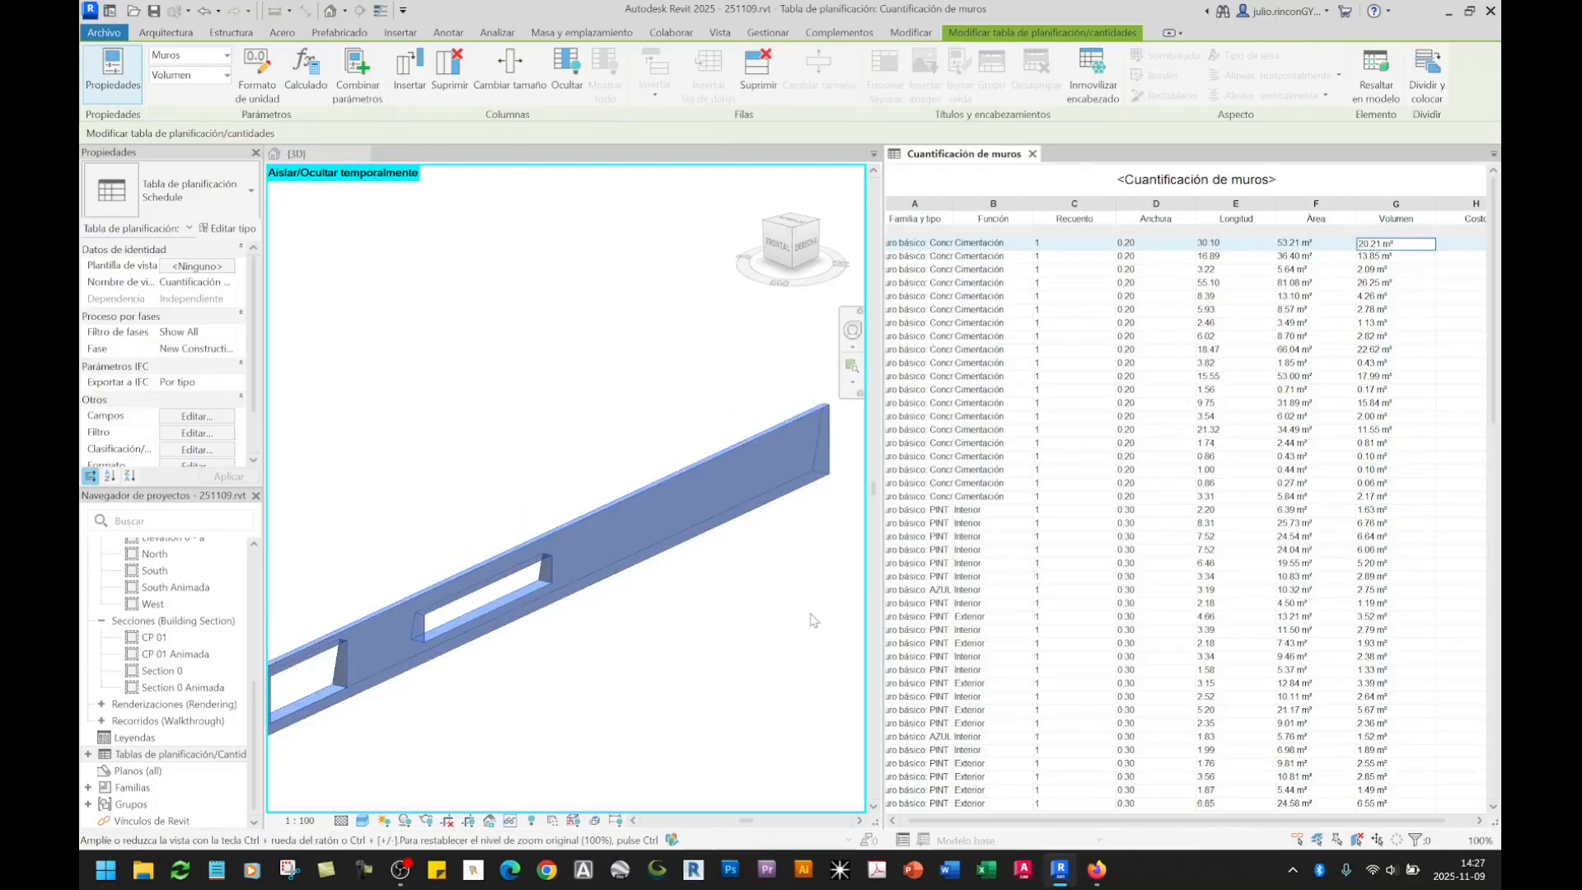
click(779, 620)
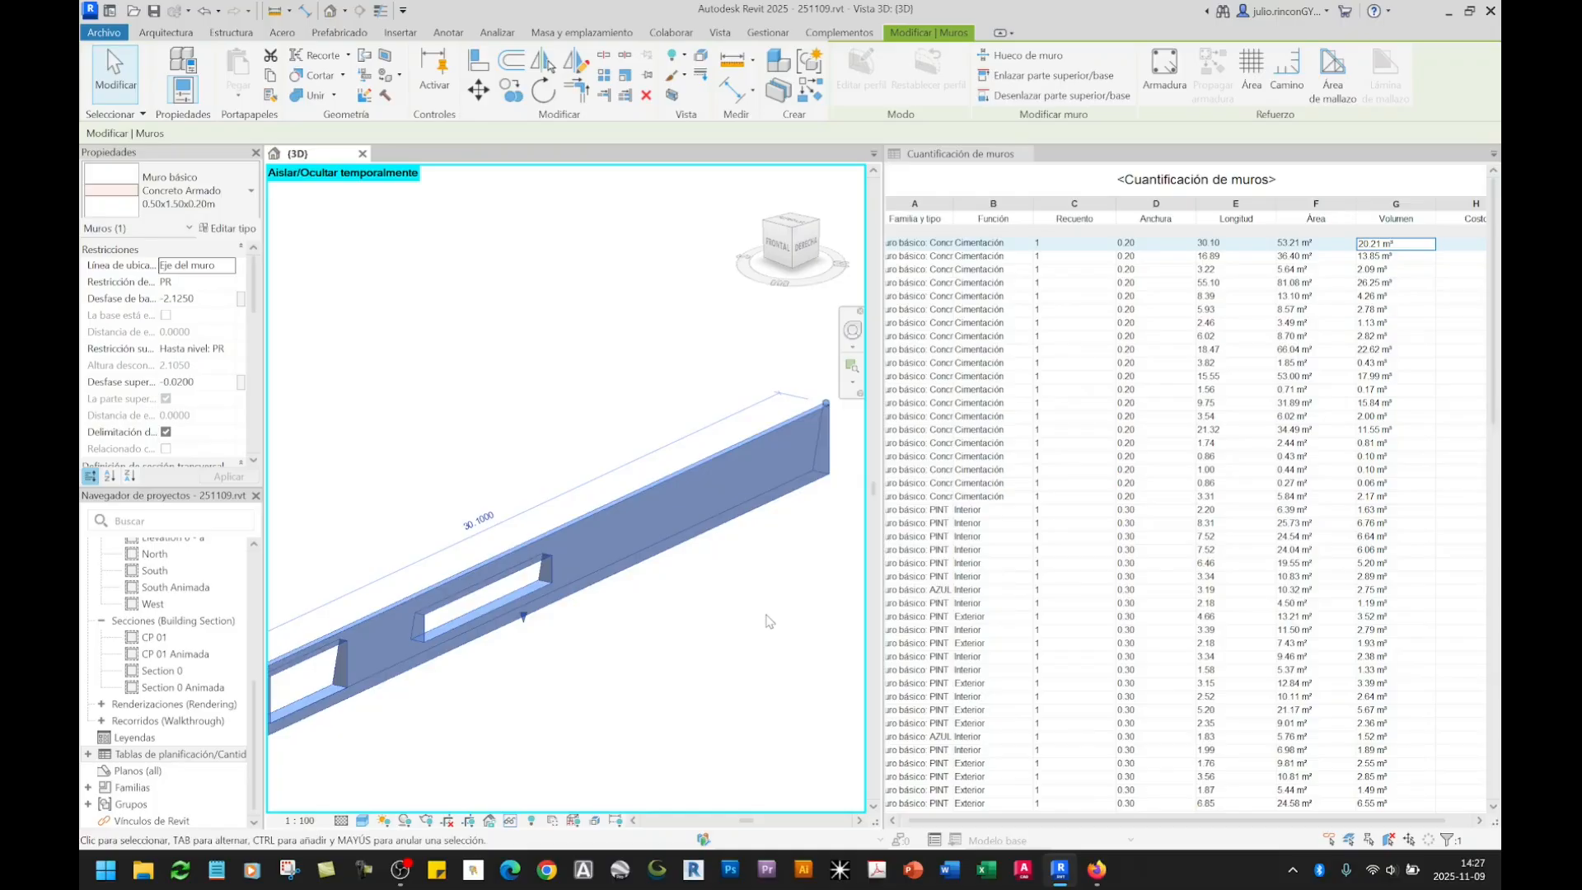
Step: Undo the extension of the wall's far end
key(ctrl+z)
key(ctrl+z)
key(ctrl+z)
key(ctrl+z)
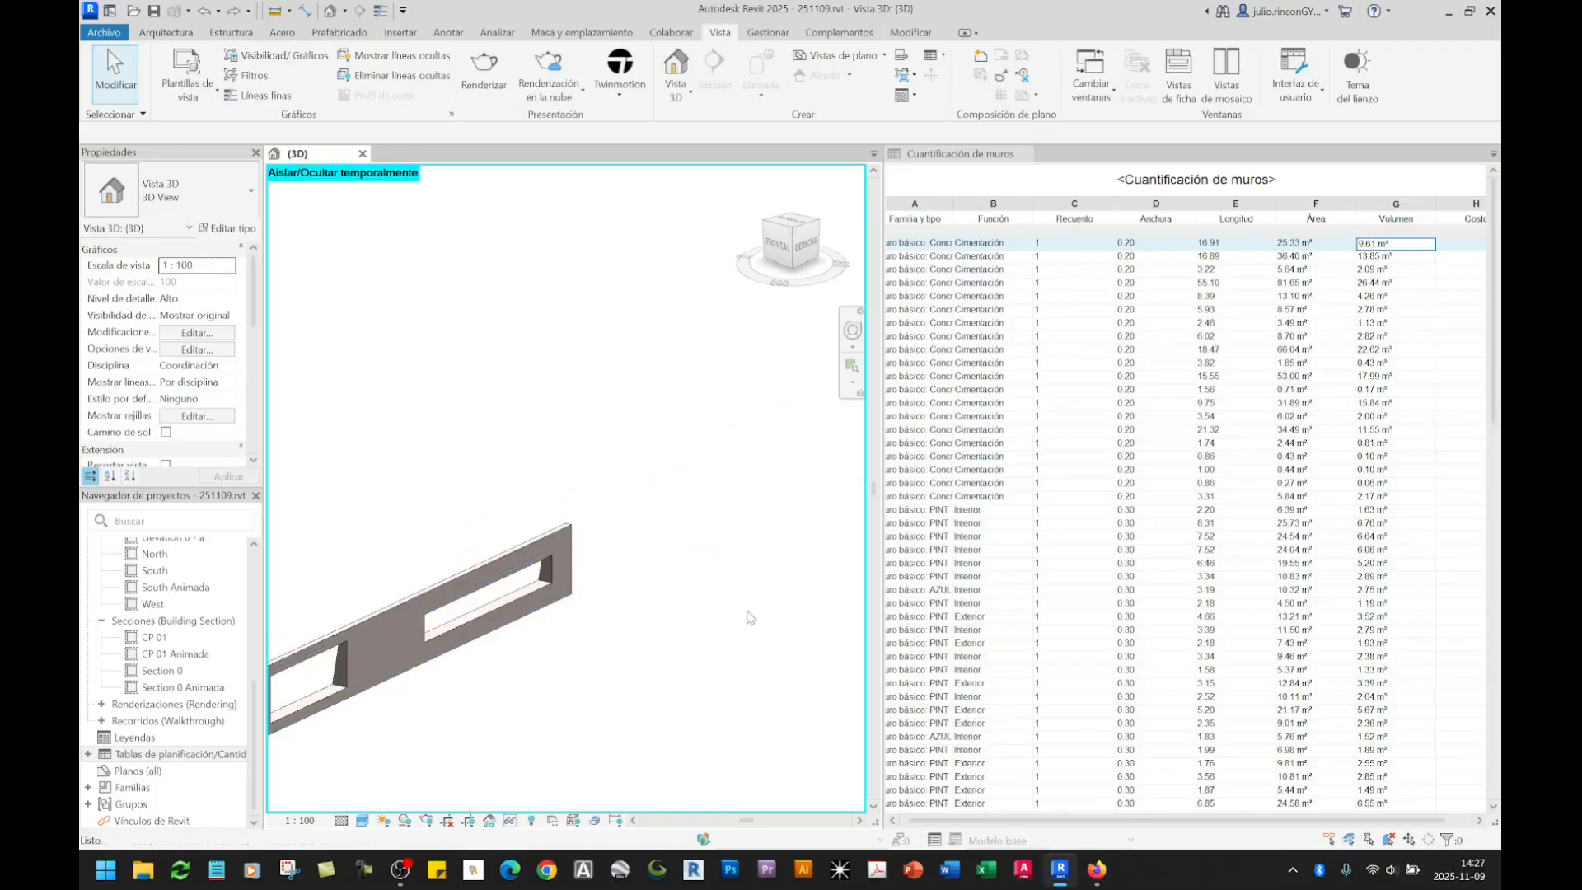
Step: Undo the openings cut in the isolated concrete wall and its temporary isolation, restoring the full model in the 3D view
key(ctrl+z)
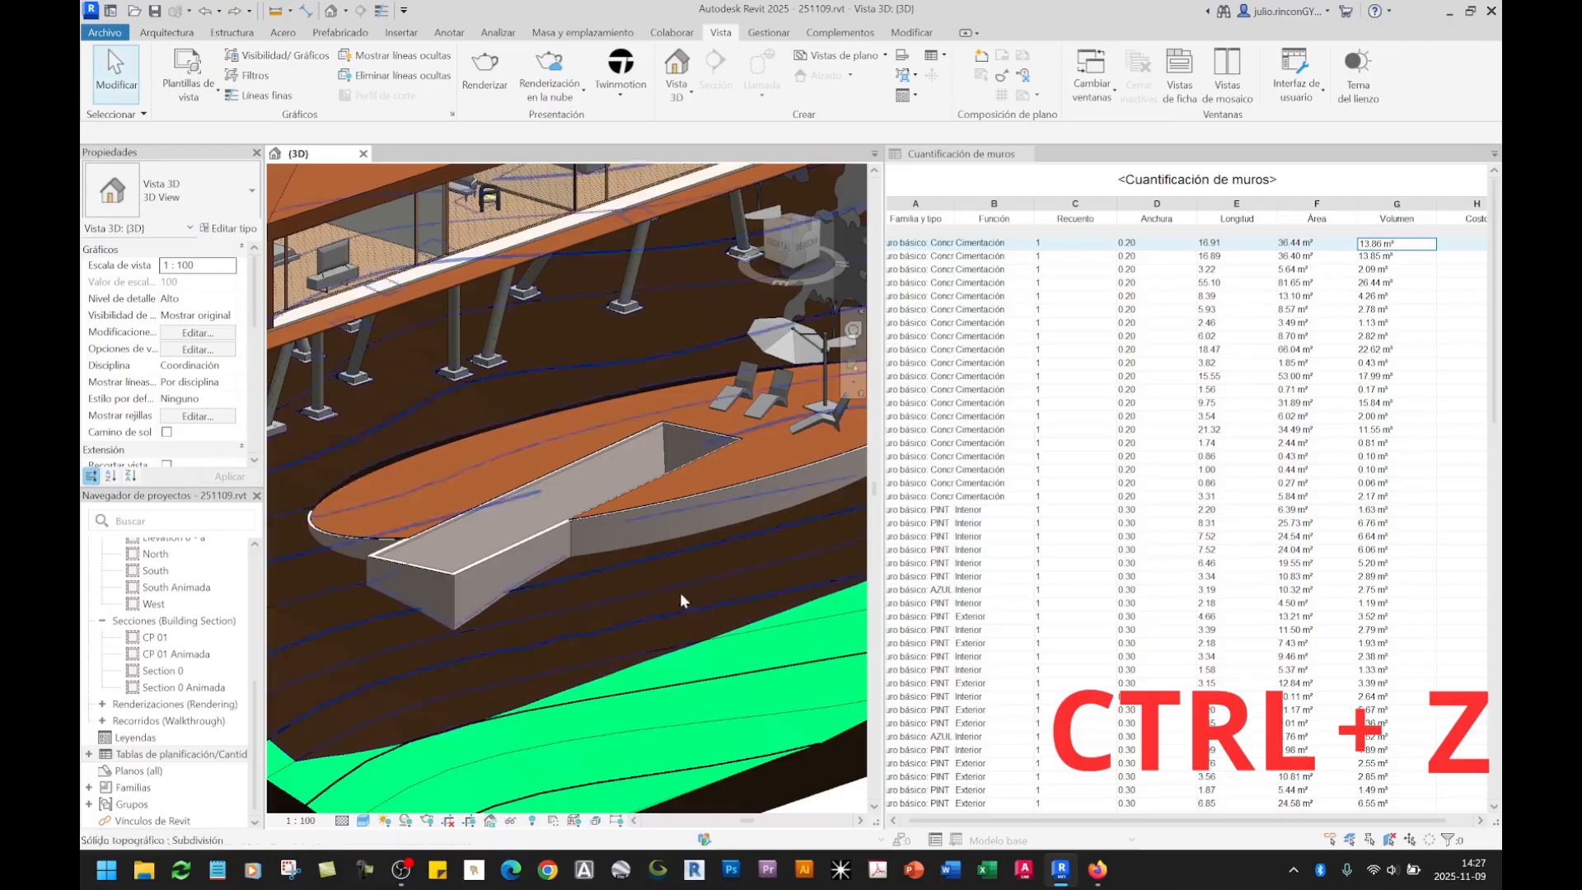
Step: Try to move the end of the pool's long concrete wall slightly at the corner near the lounge chairs
click(495, 560)
shift+middle_drag(499, 560, 481, 660)
scroll(714, 551, up, 5)
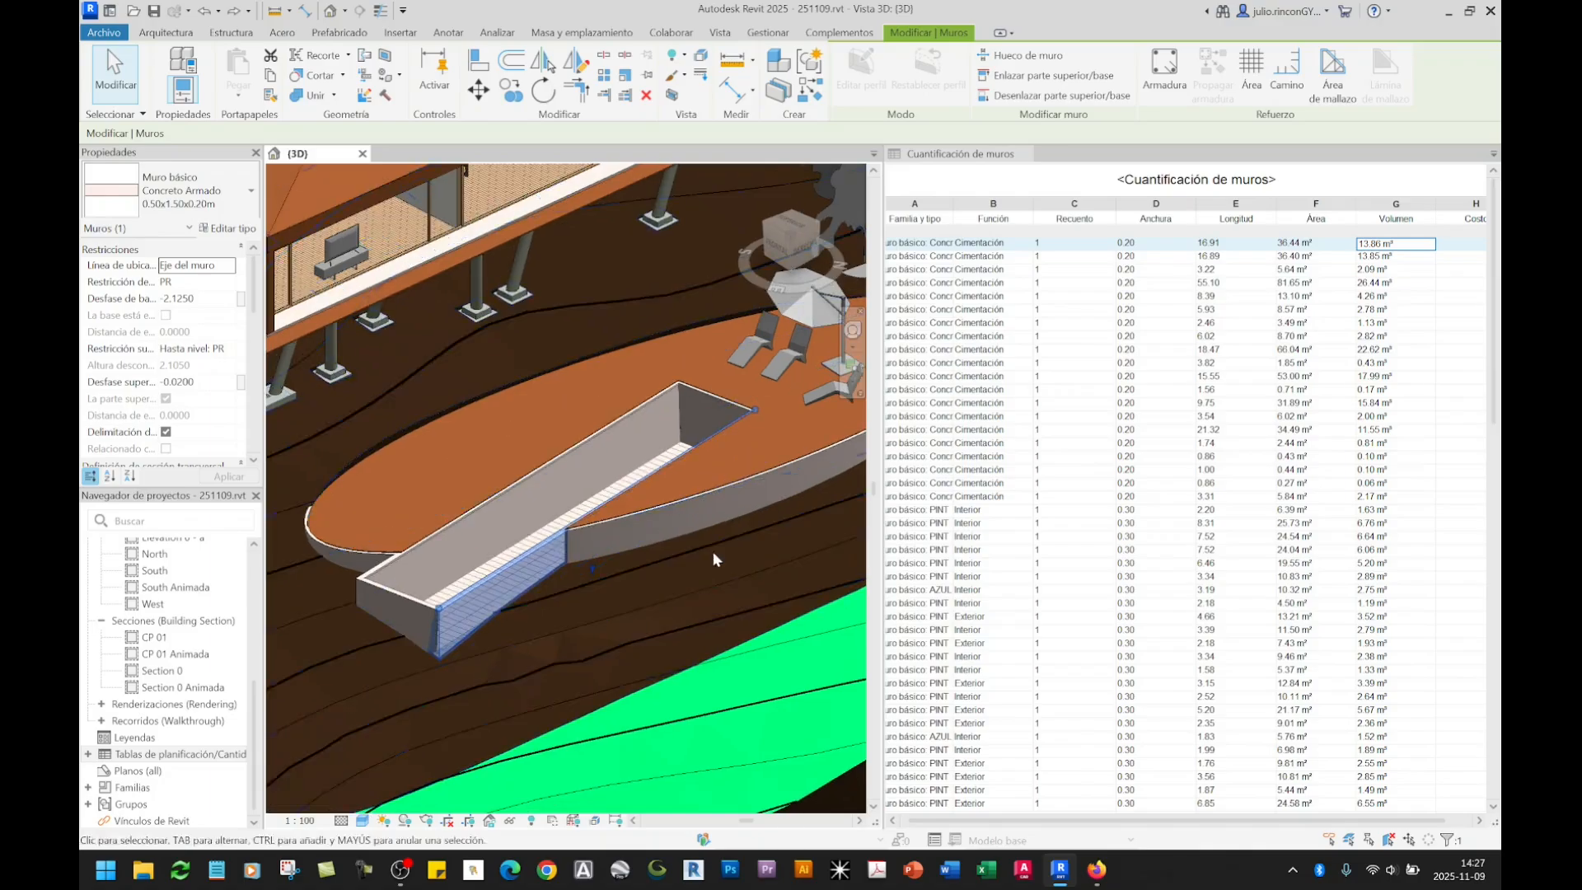
scroll(784, 323, up, 5)
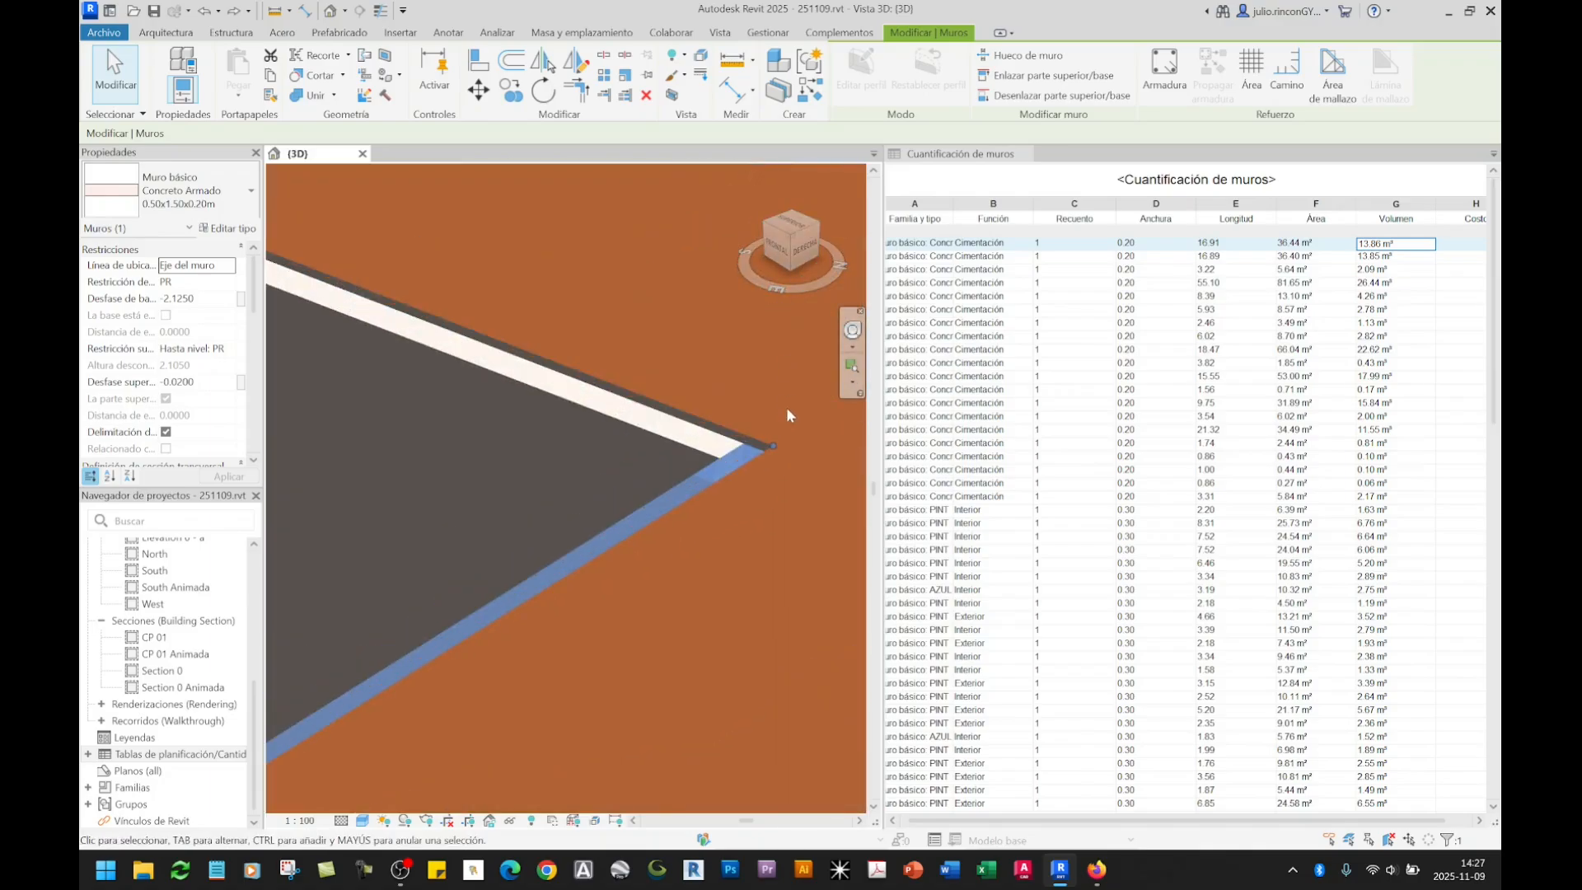
drag(761, 475, 754, 476)
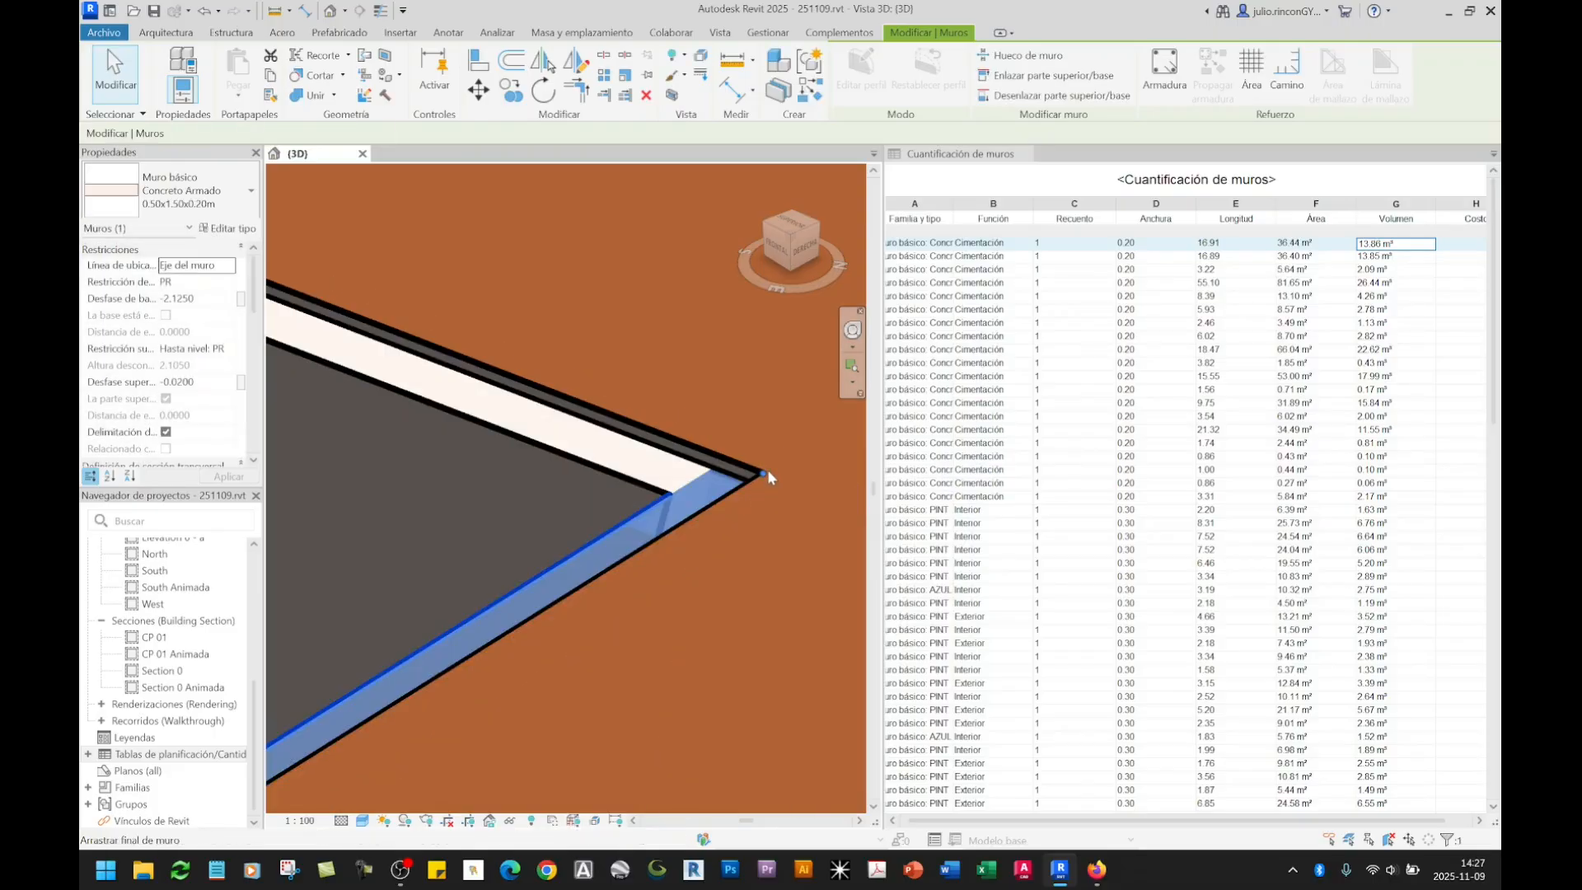
drag(763, 468, 738, 485)
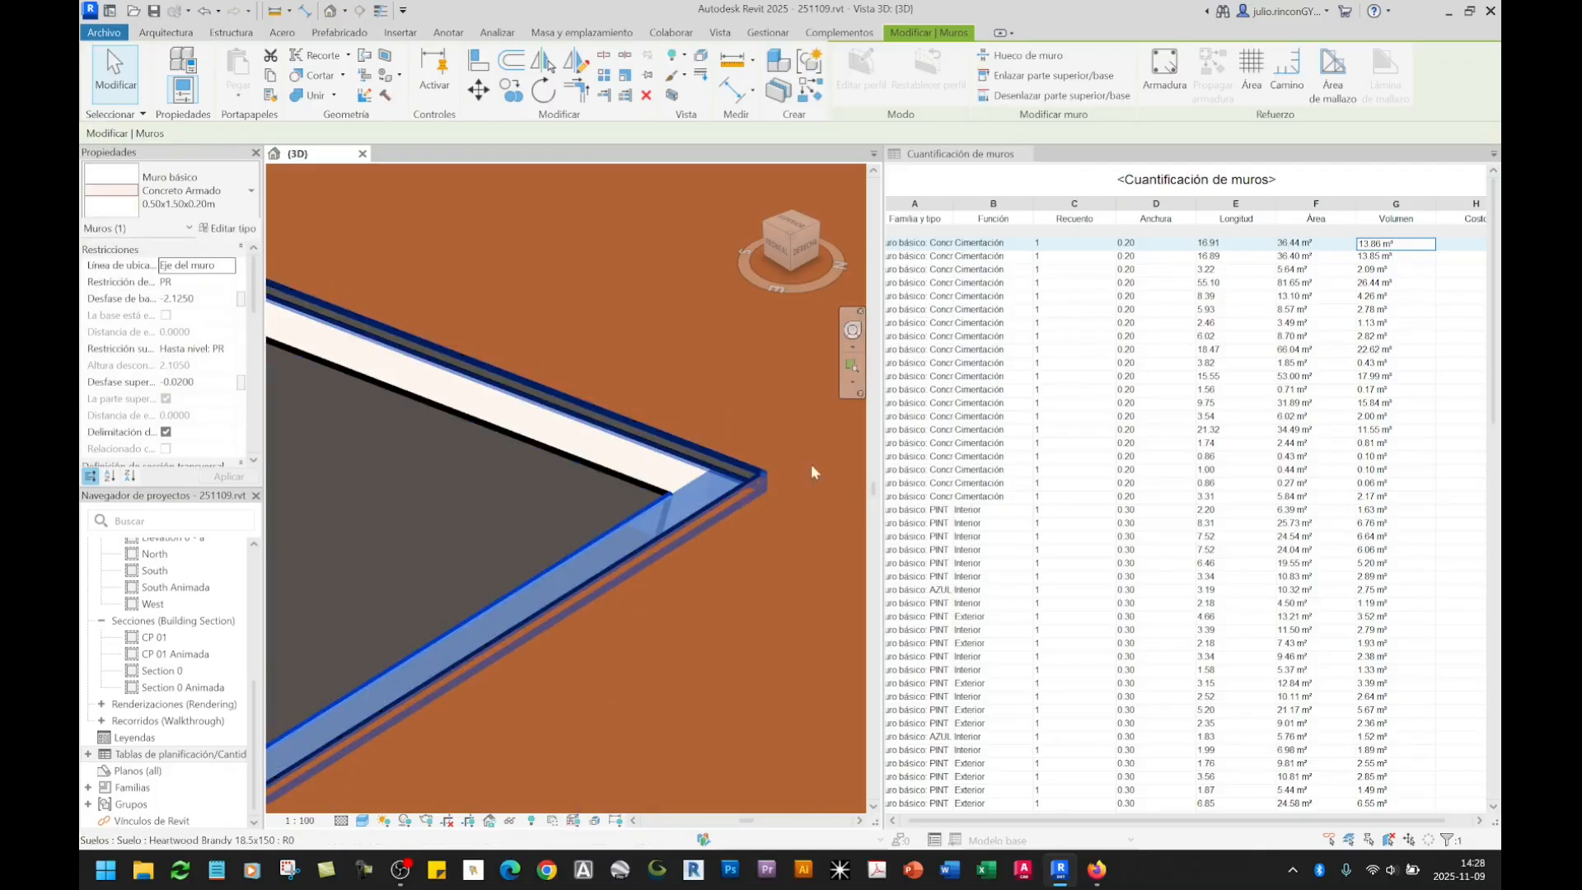
Step: Review the first concrete wall's type, function, count, width, length, area and volume in the Cuantificación de muros schedule
click(1220, 246)
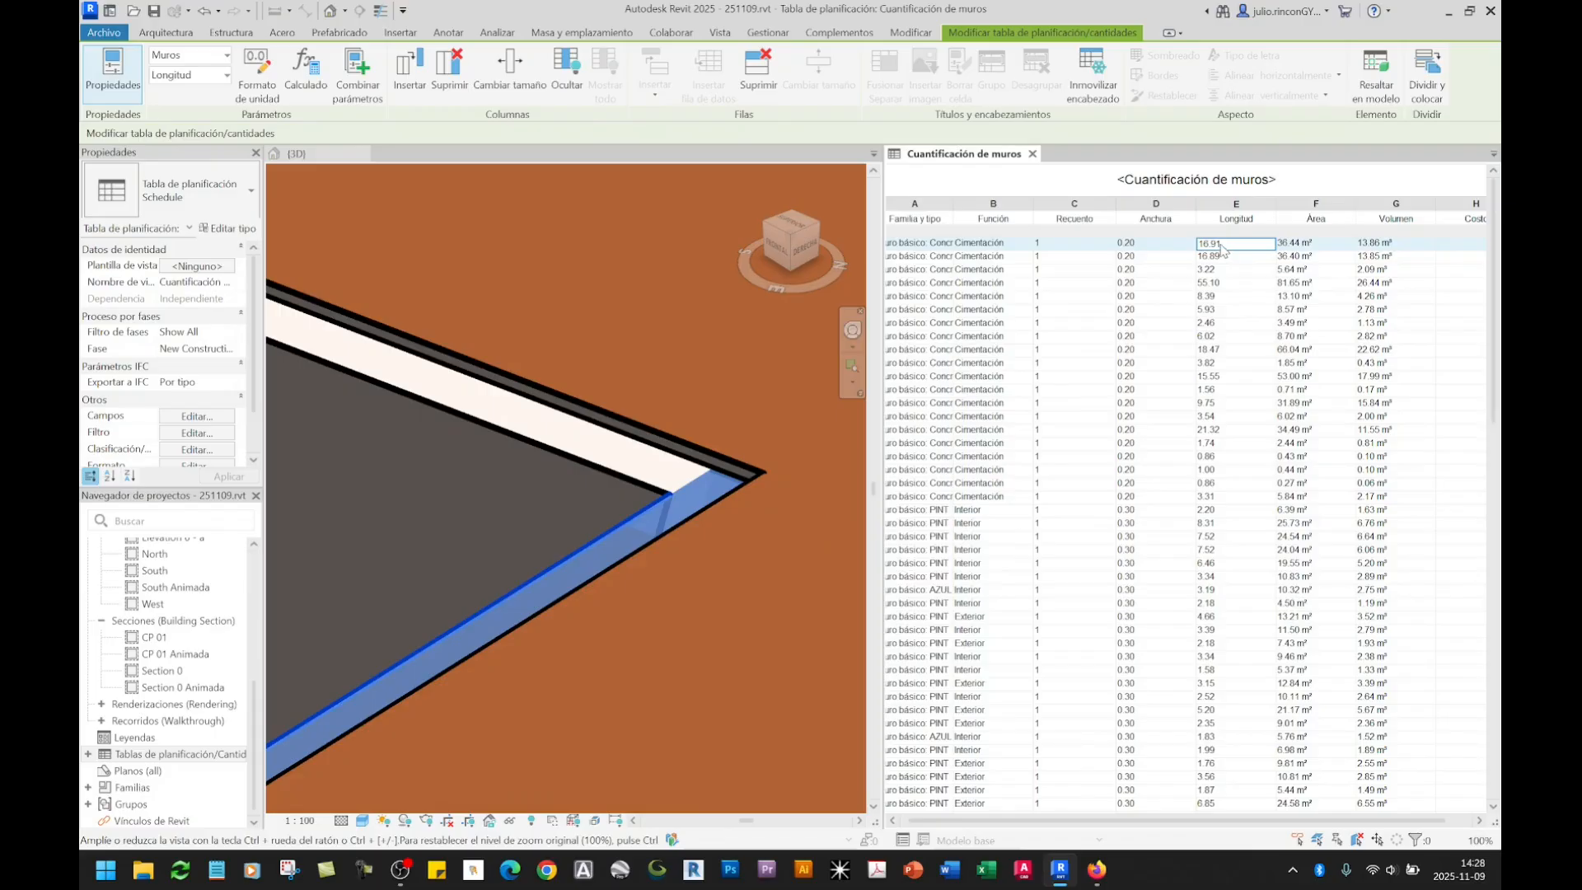
click(659, 517)
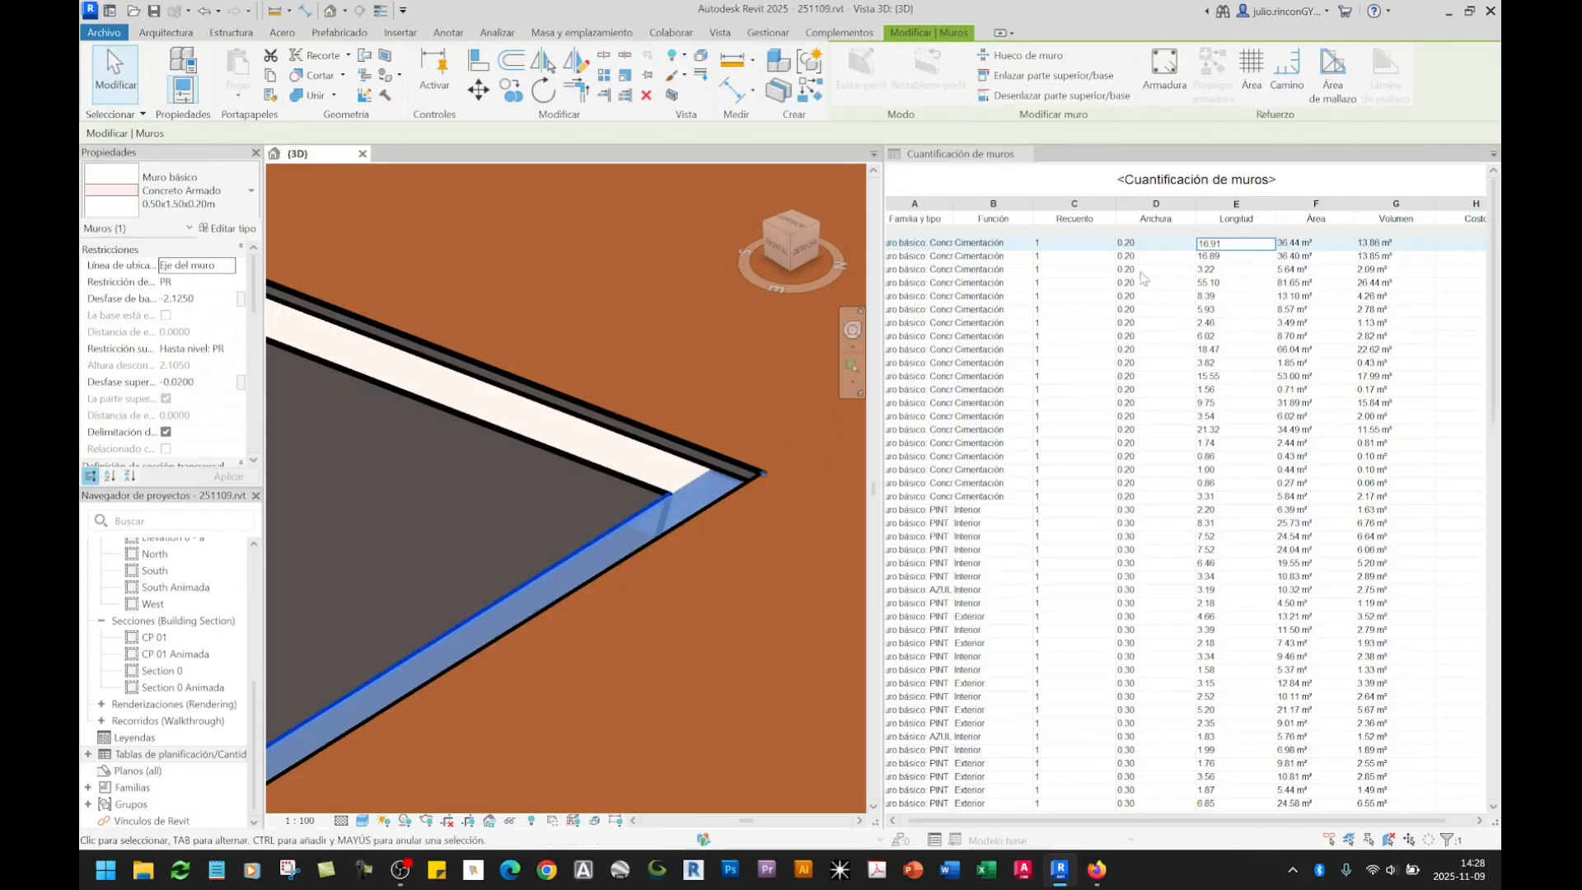
click(1050, 272)
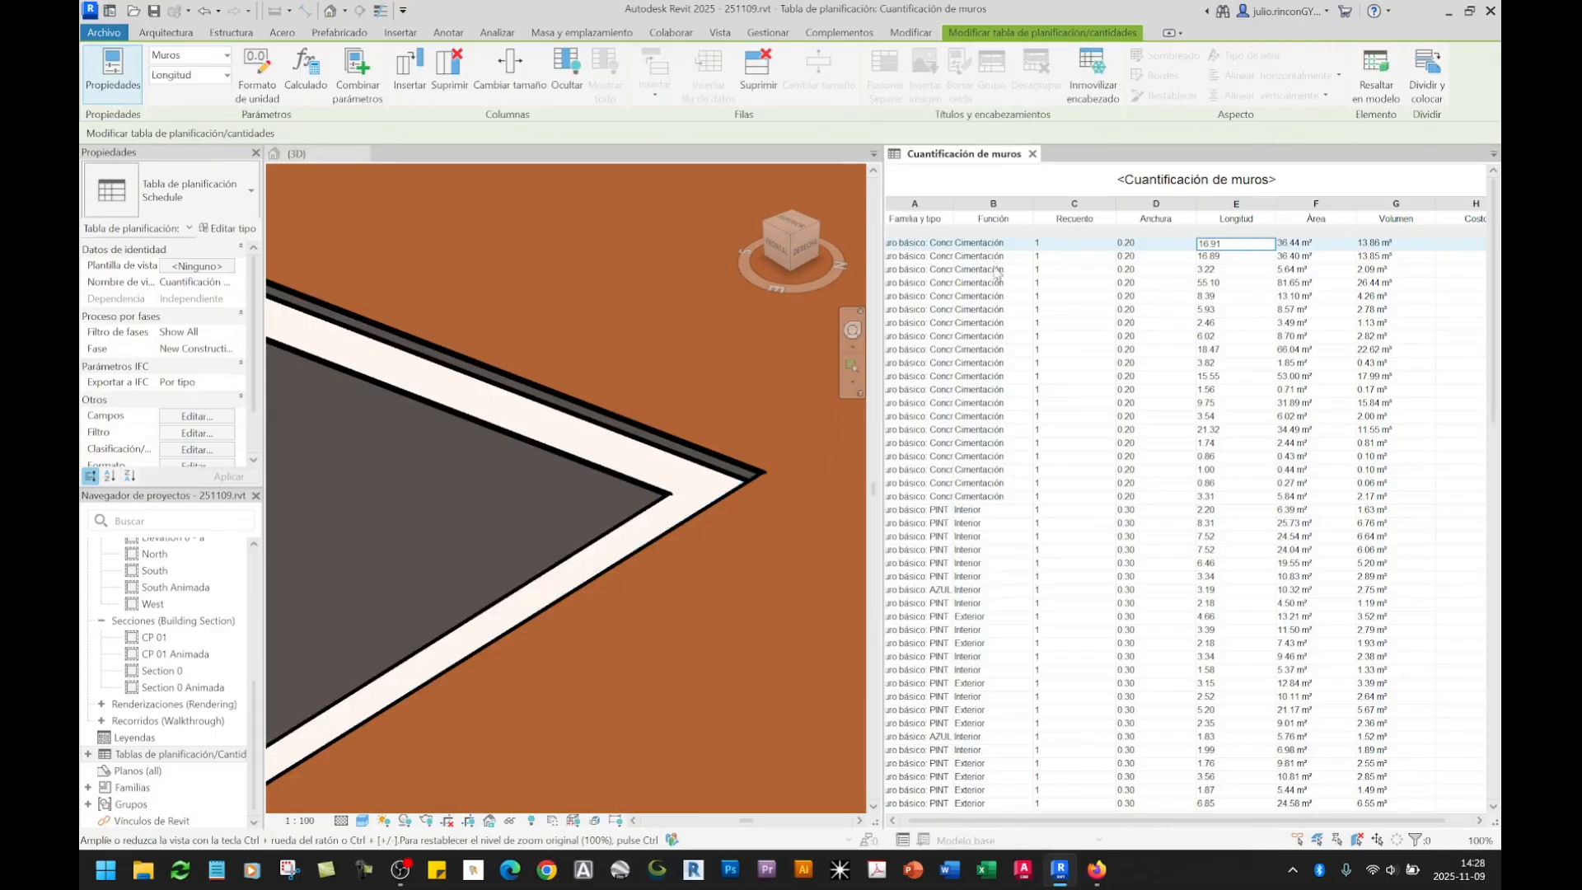
click(931, 249)
click(955, 244)
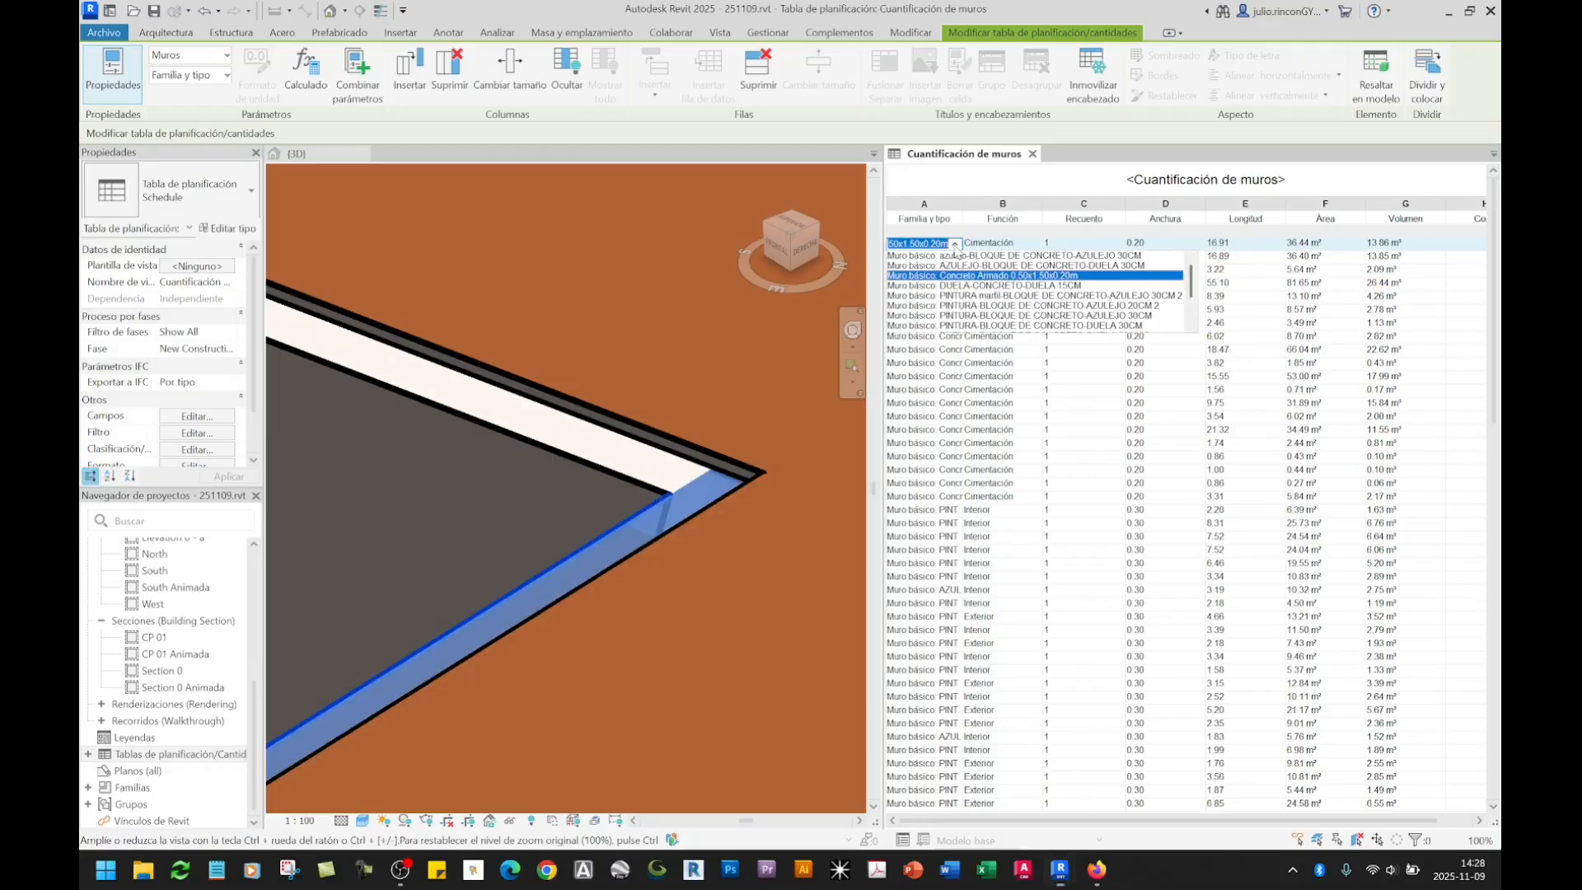
click(1007, 244)
click(1037, 246)
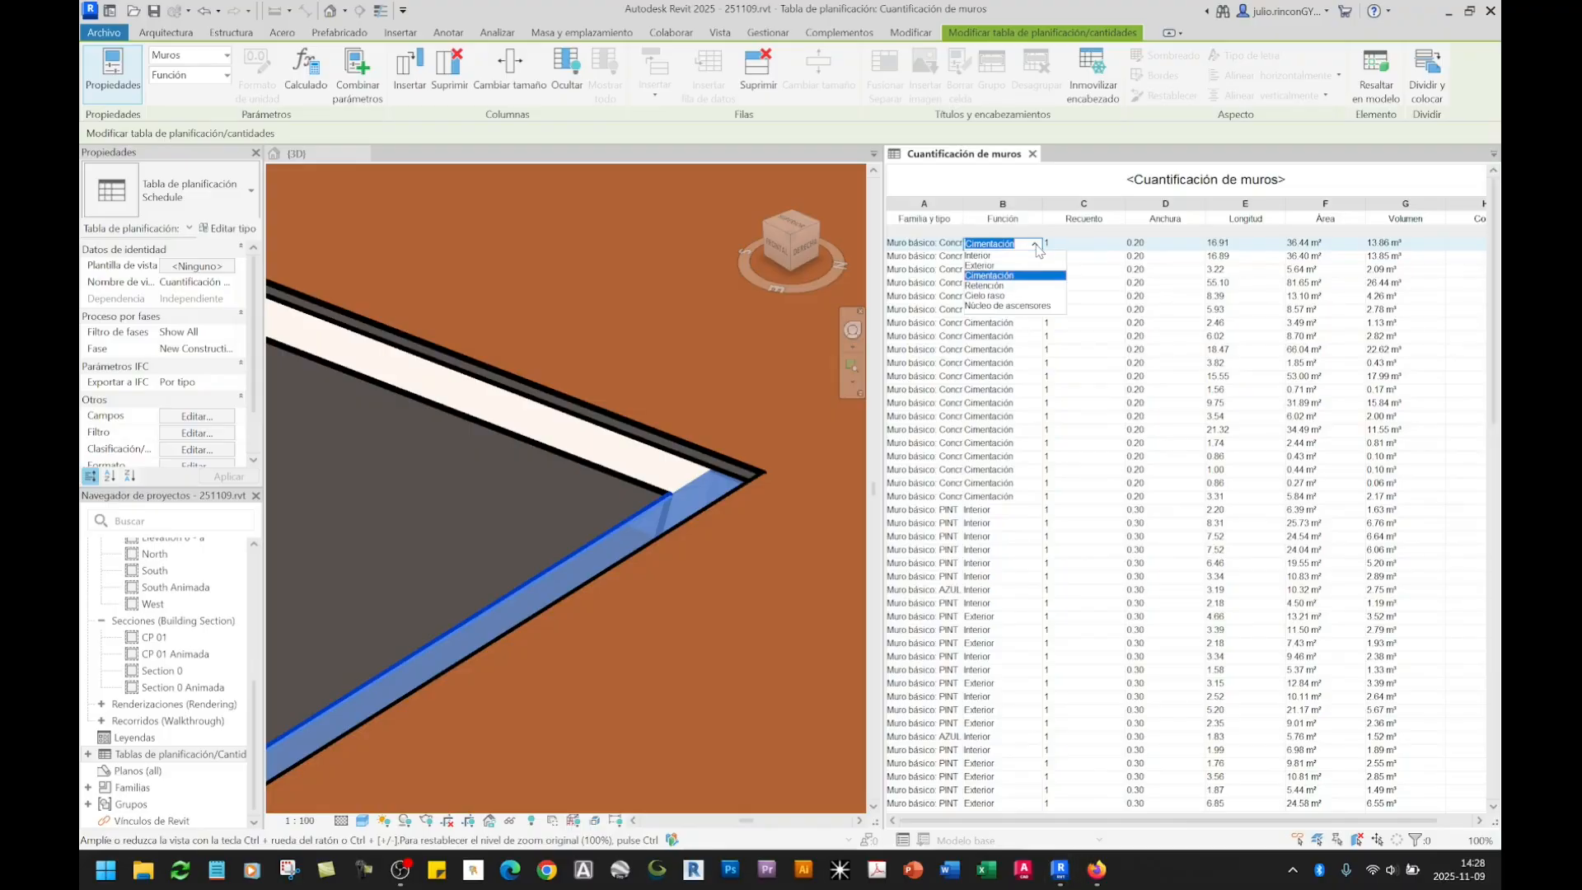
click(1063, 247)
click(1160, 246)
click(1220, 246)
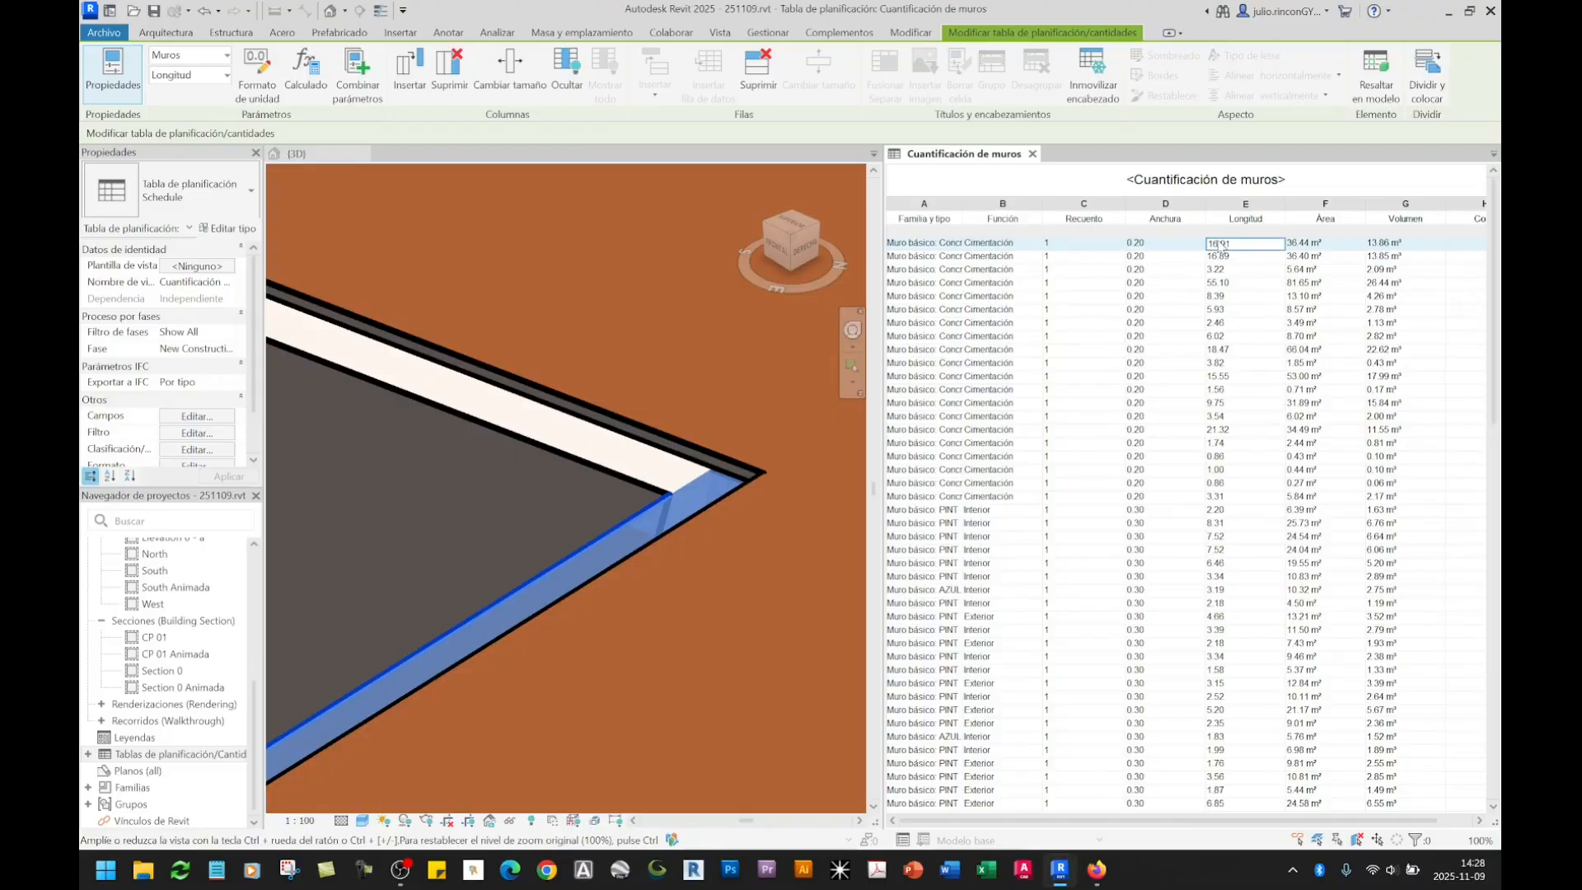
click(1351, 247)
click(1404, 247)
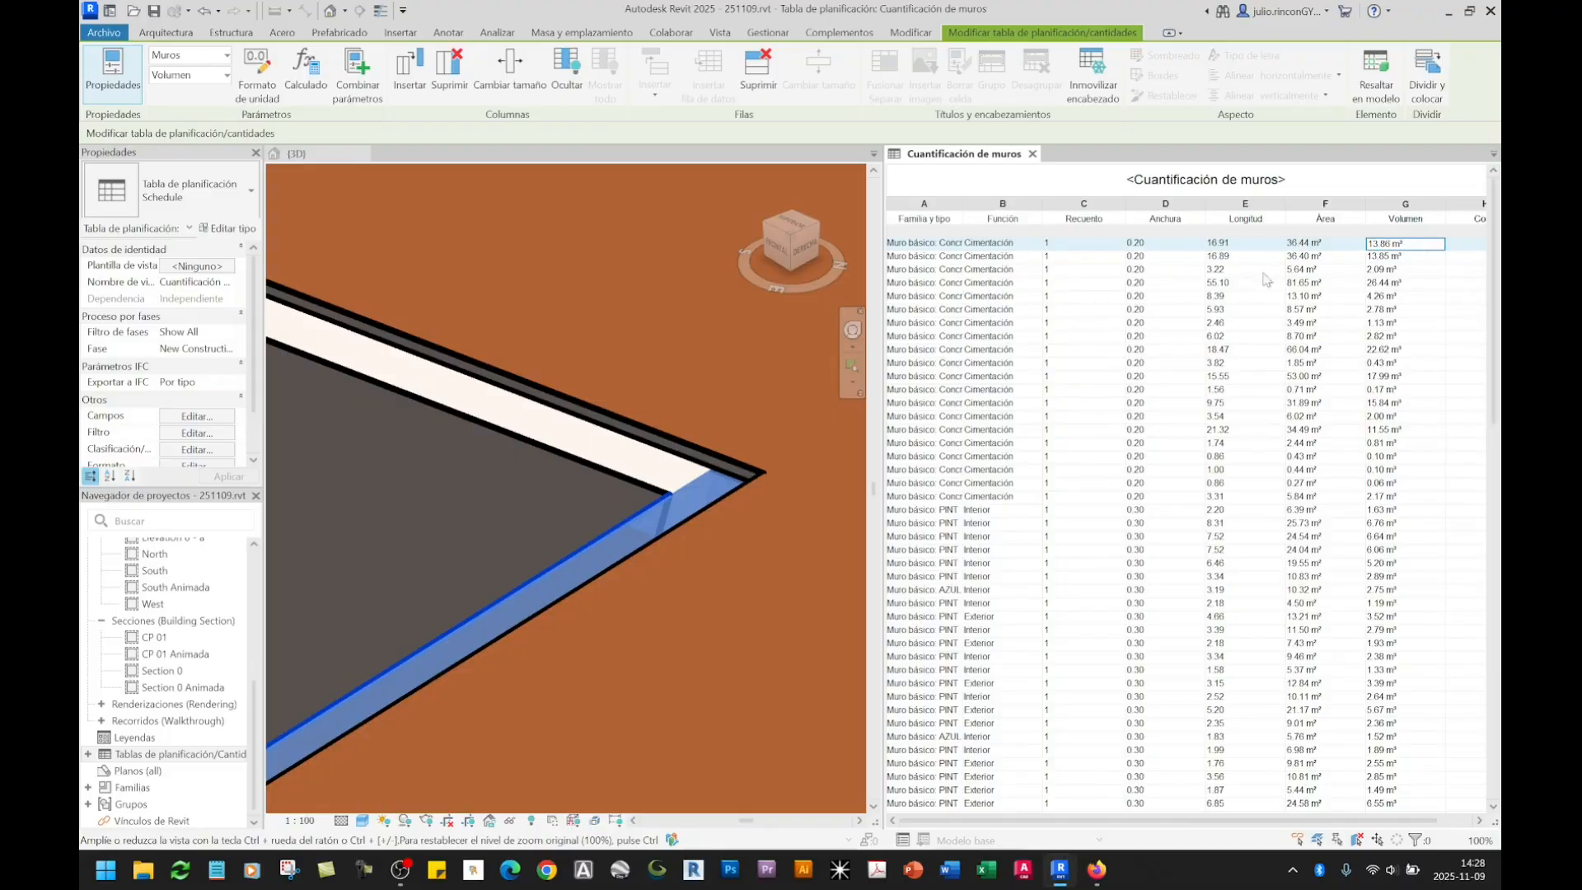
Step: Compare the width, length and area entries of the first concrete wall, and its length with that of the second wall
click(1290, 248)
click(1271, 249)
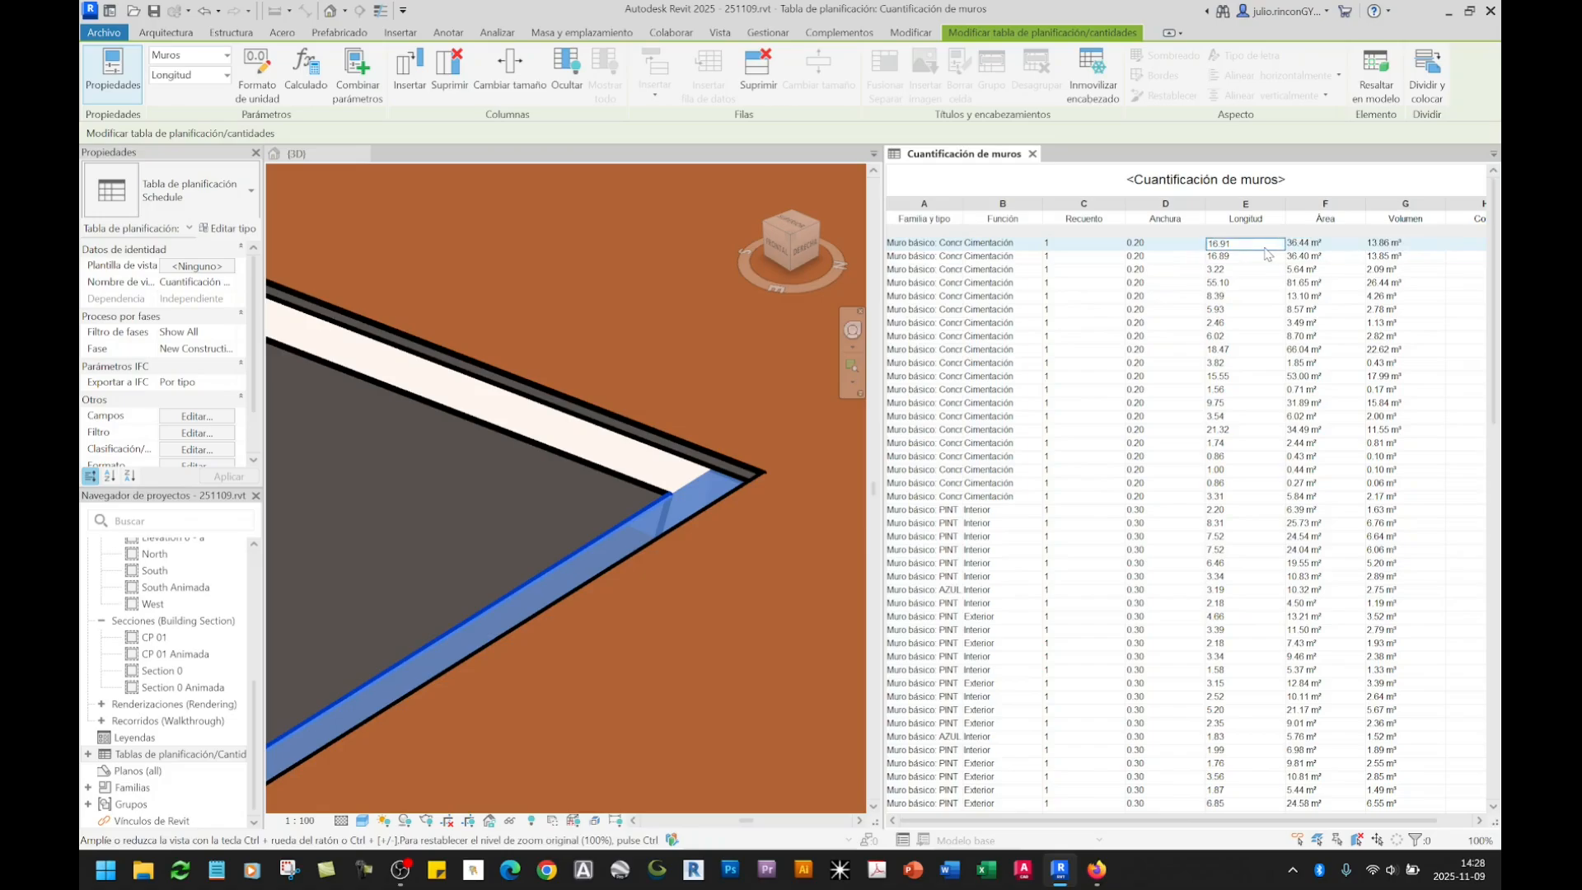
click(1177, 249)
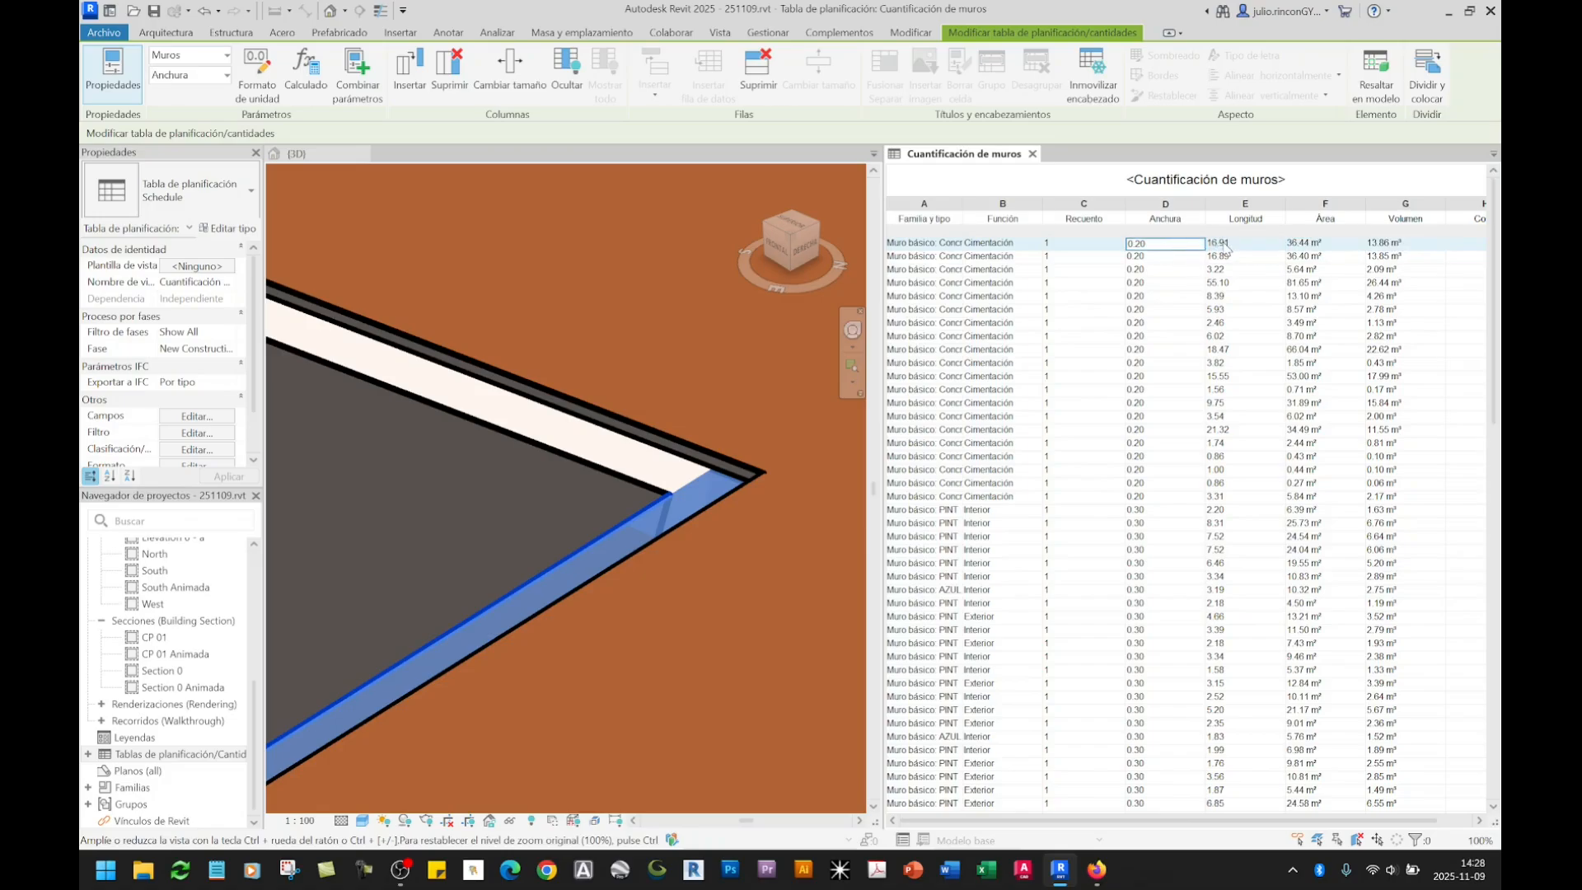
click(1219, 249)
click(1317, 247)
click(1225, 257)
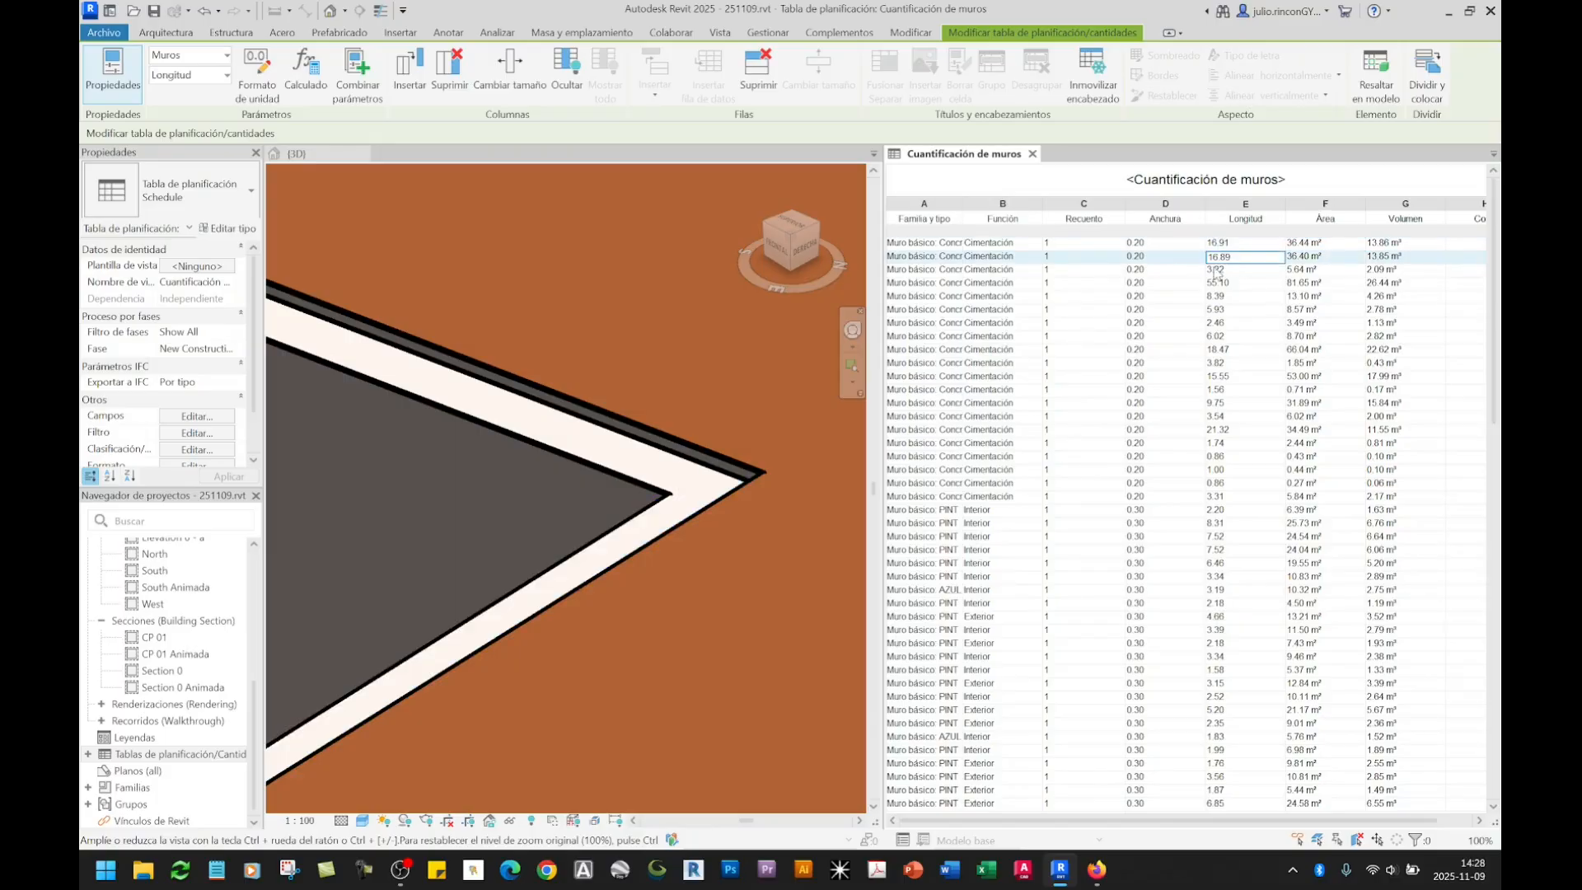
click(1237, 245)
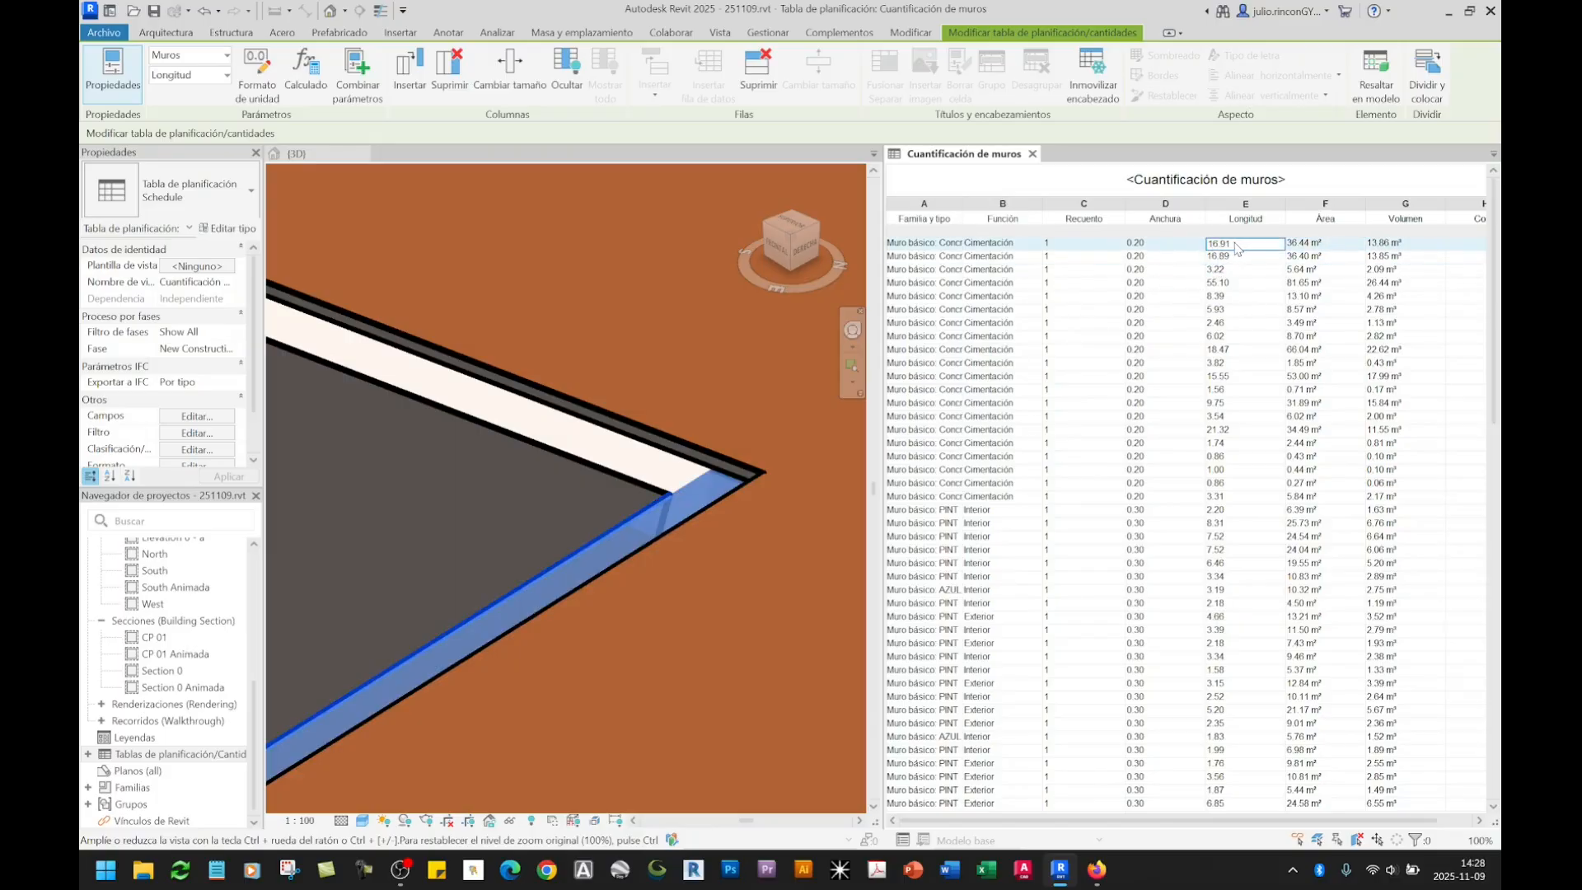
click(1228, 258)
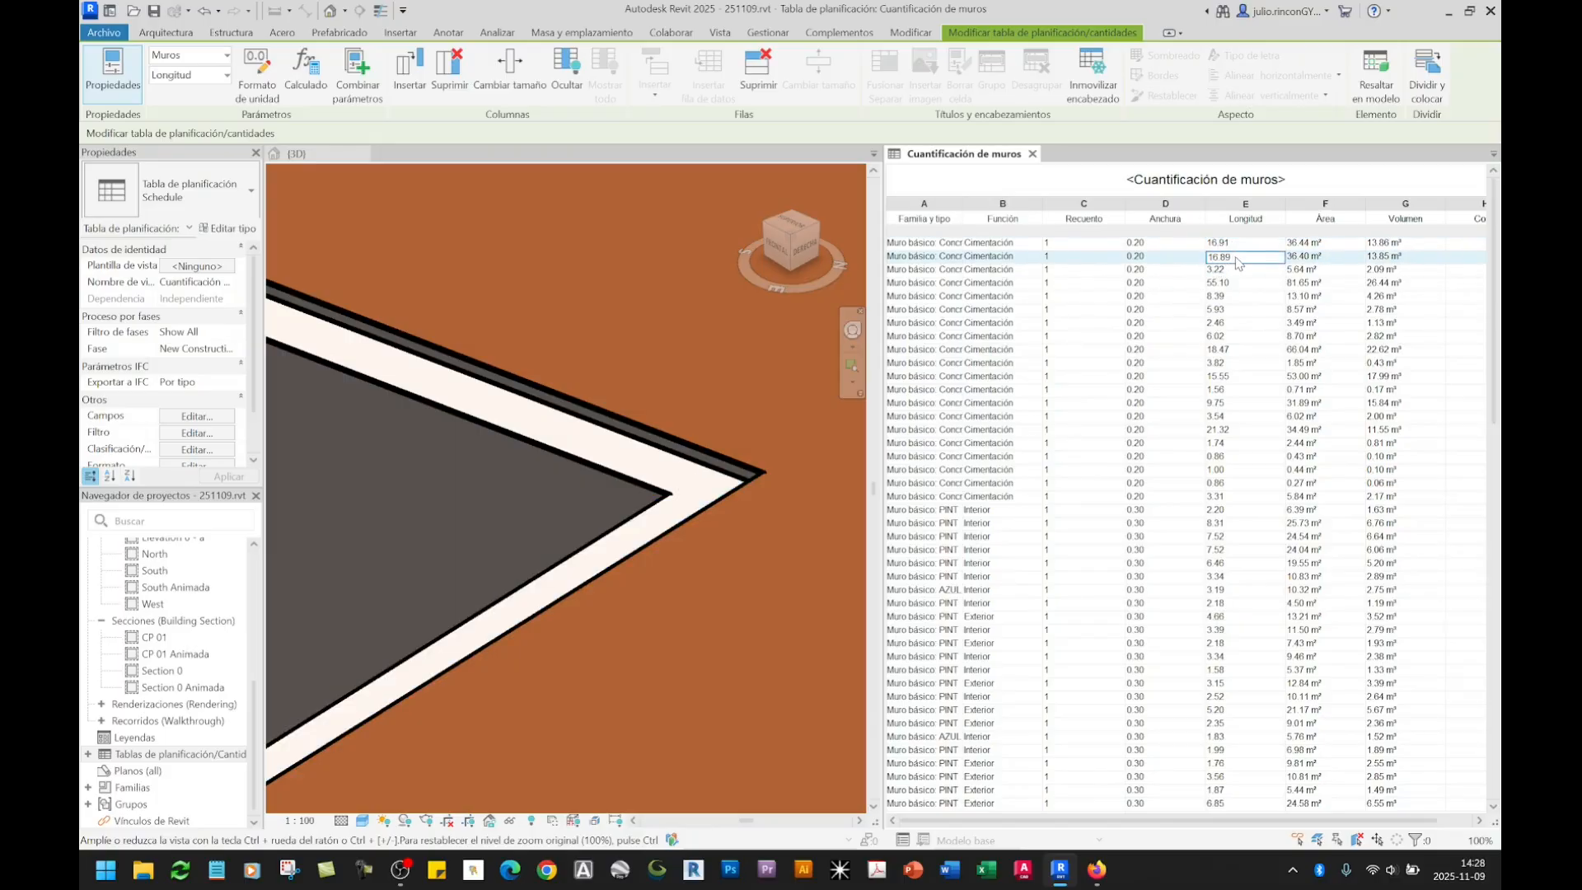
Step: Open the PR floor plan and locate the pool's long concrete wall from the schedule's second row
click(483, 298)
scroll(174, 657, up, 5)
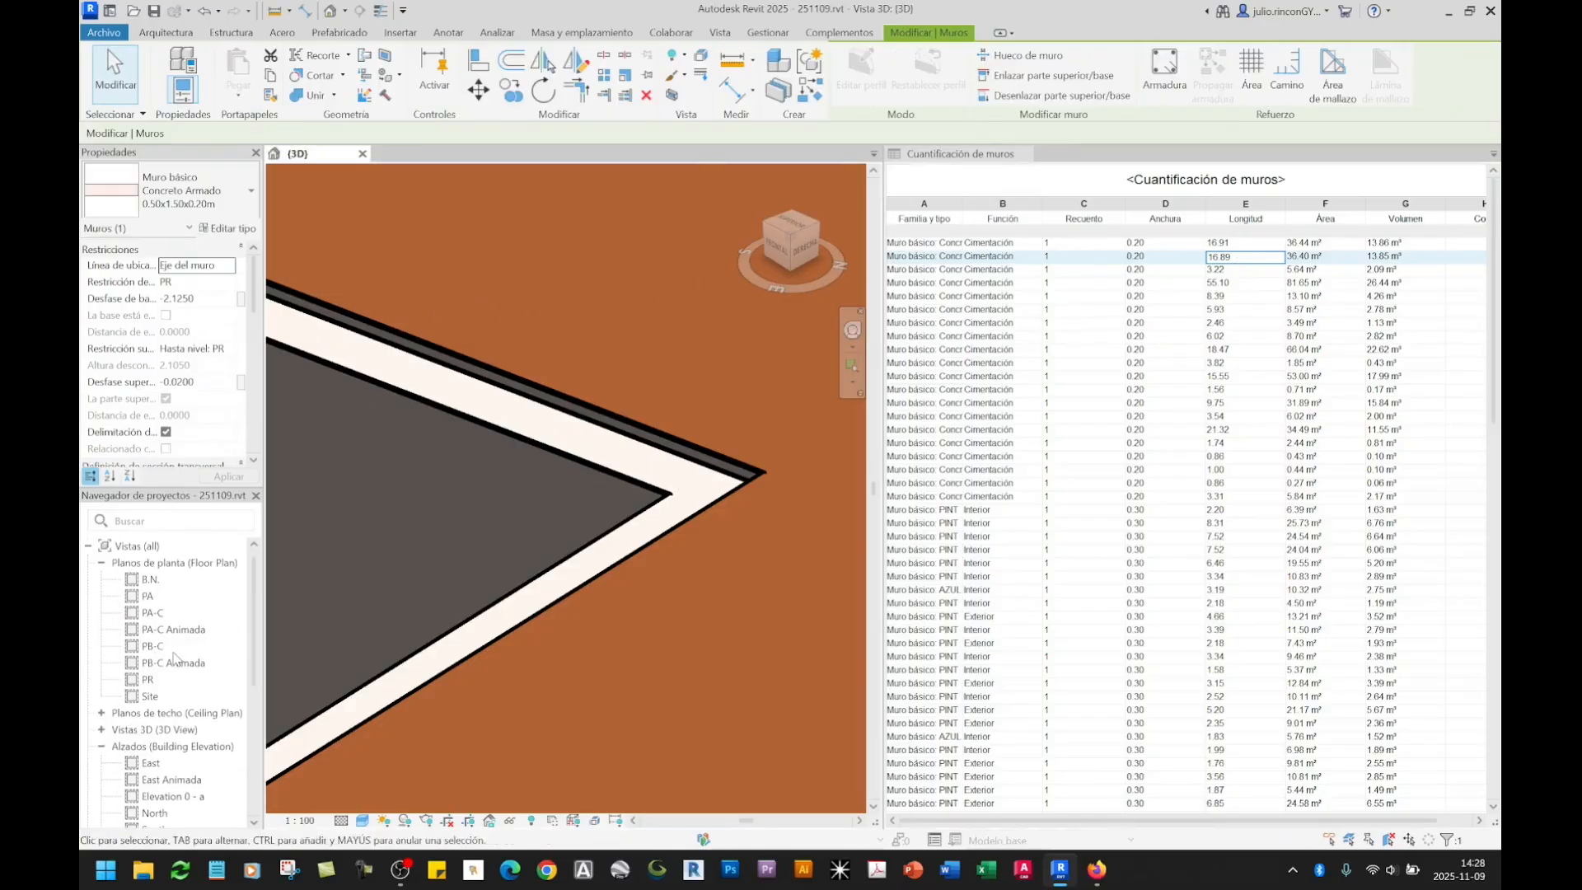
double_click(149, 679)
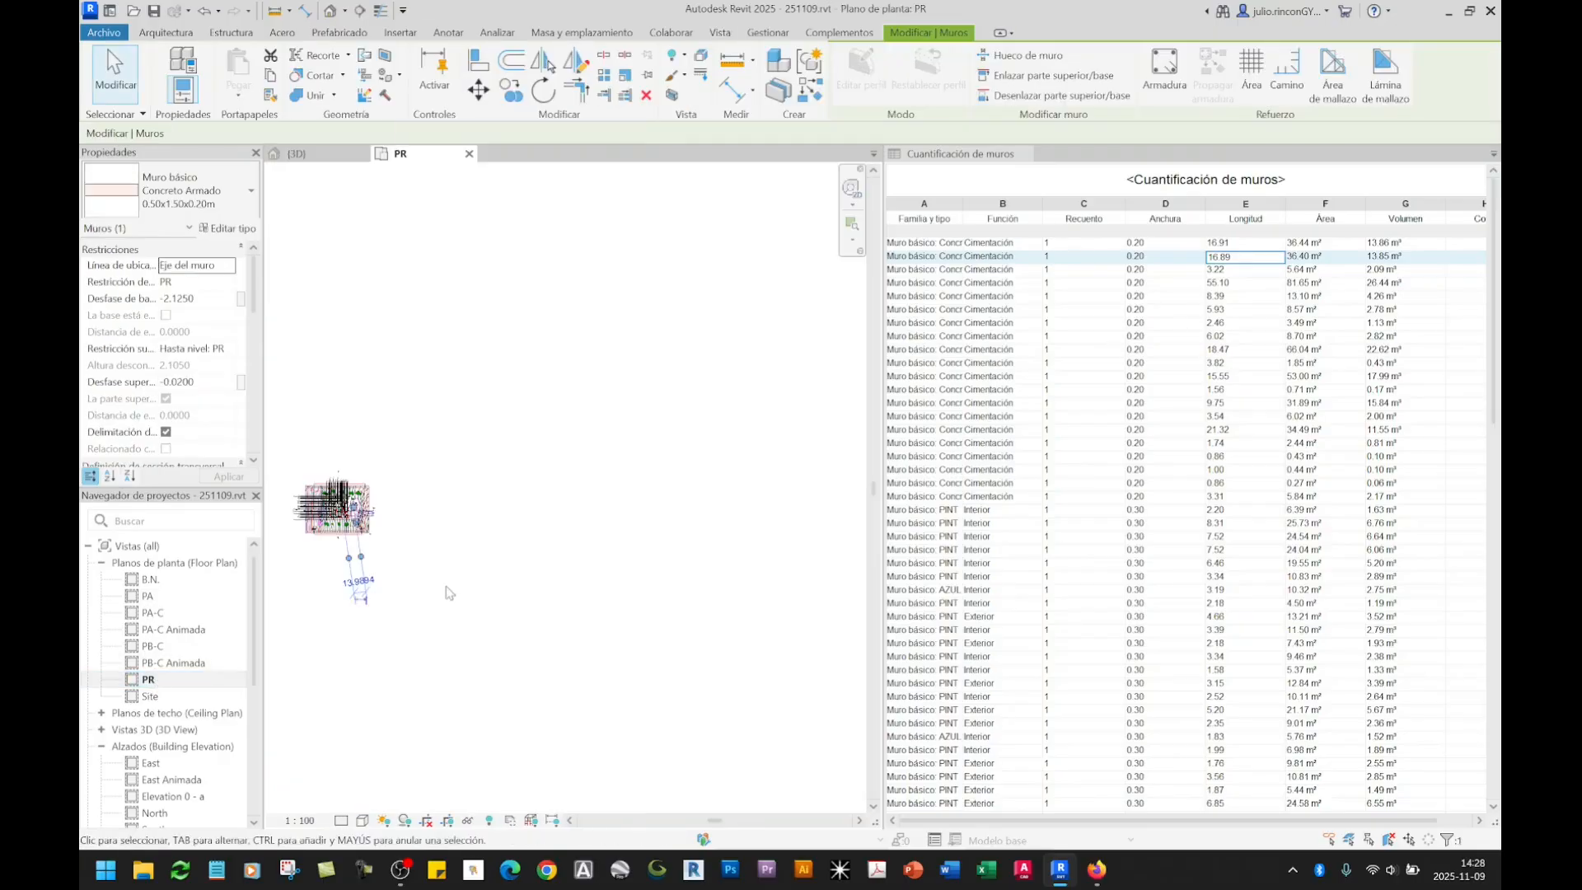
scroll(334, 508, up, 7)
scroll(577, 544, up, 5)
middle_drag(651, 614, 630, 475)
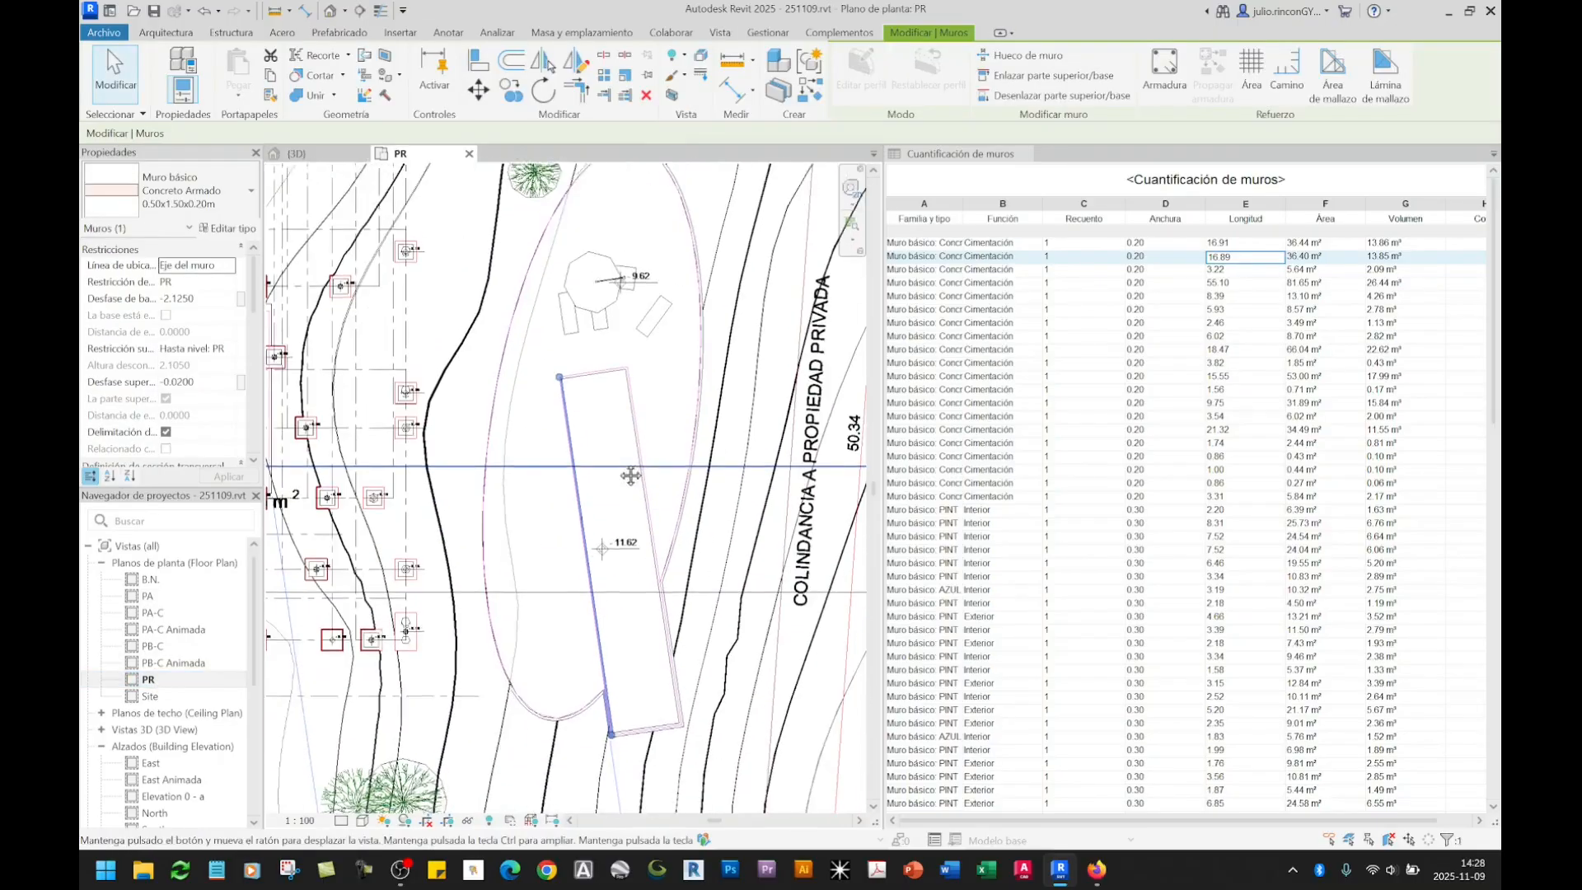
Step: Try to extend the upper end of the pool's long wall slightly beyond its corner in the PR plan
scroll(630, 475, up, 2)
scroll(544, 307, up, 2)
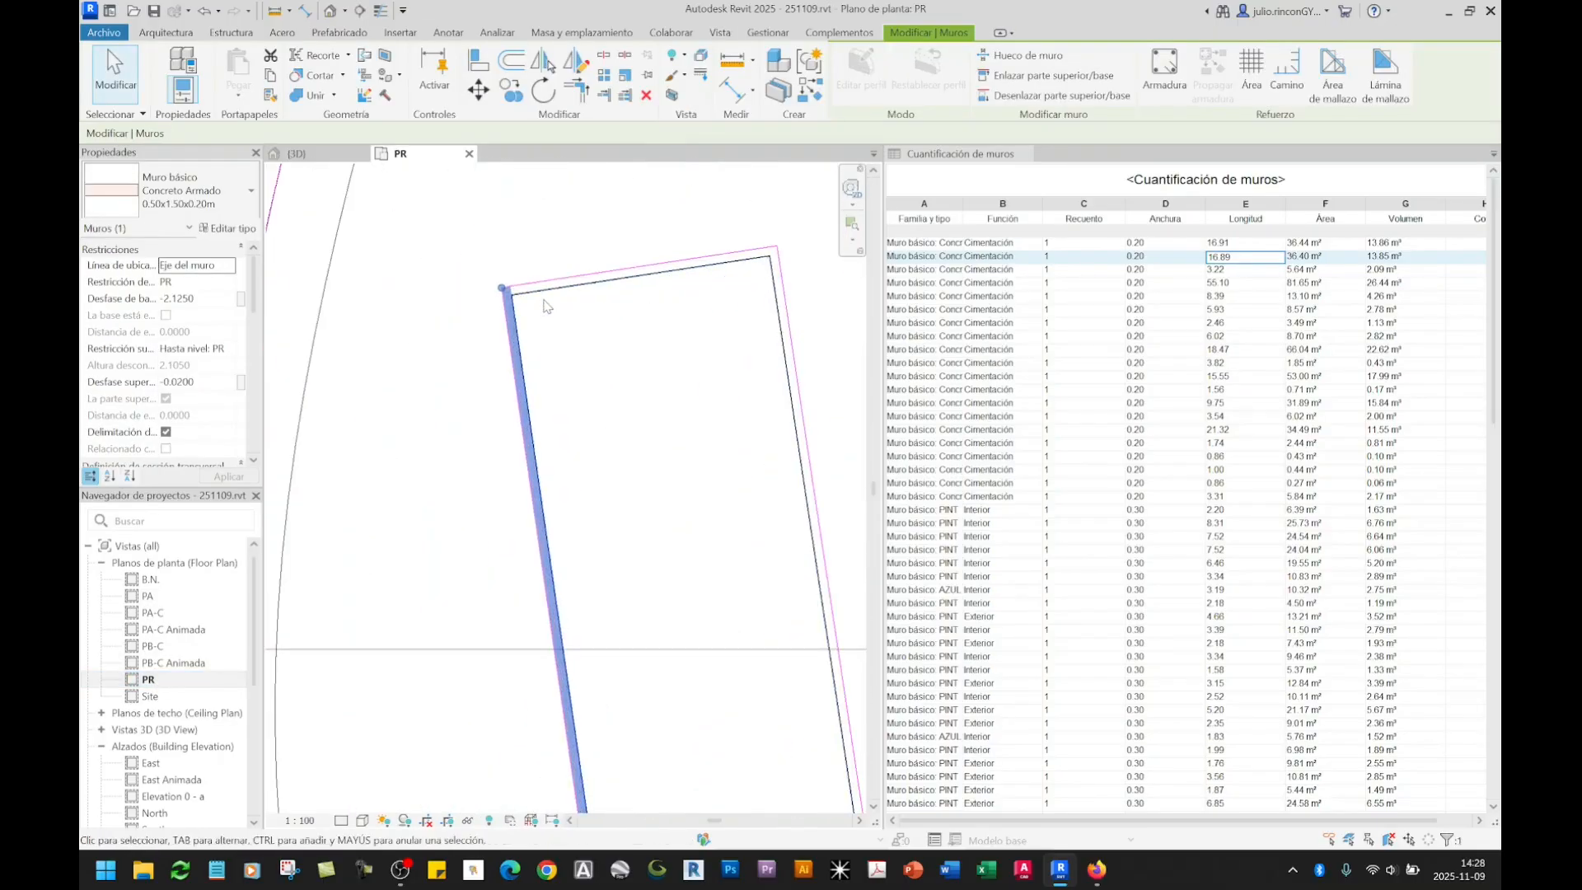
scroll(568, 379, up, 4)
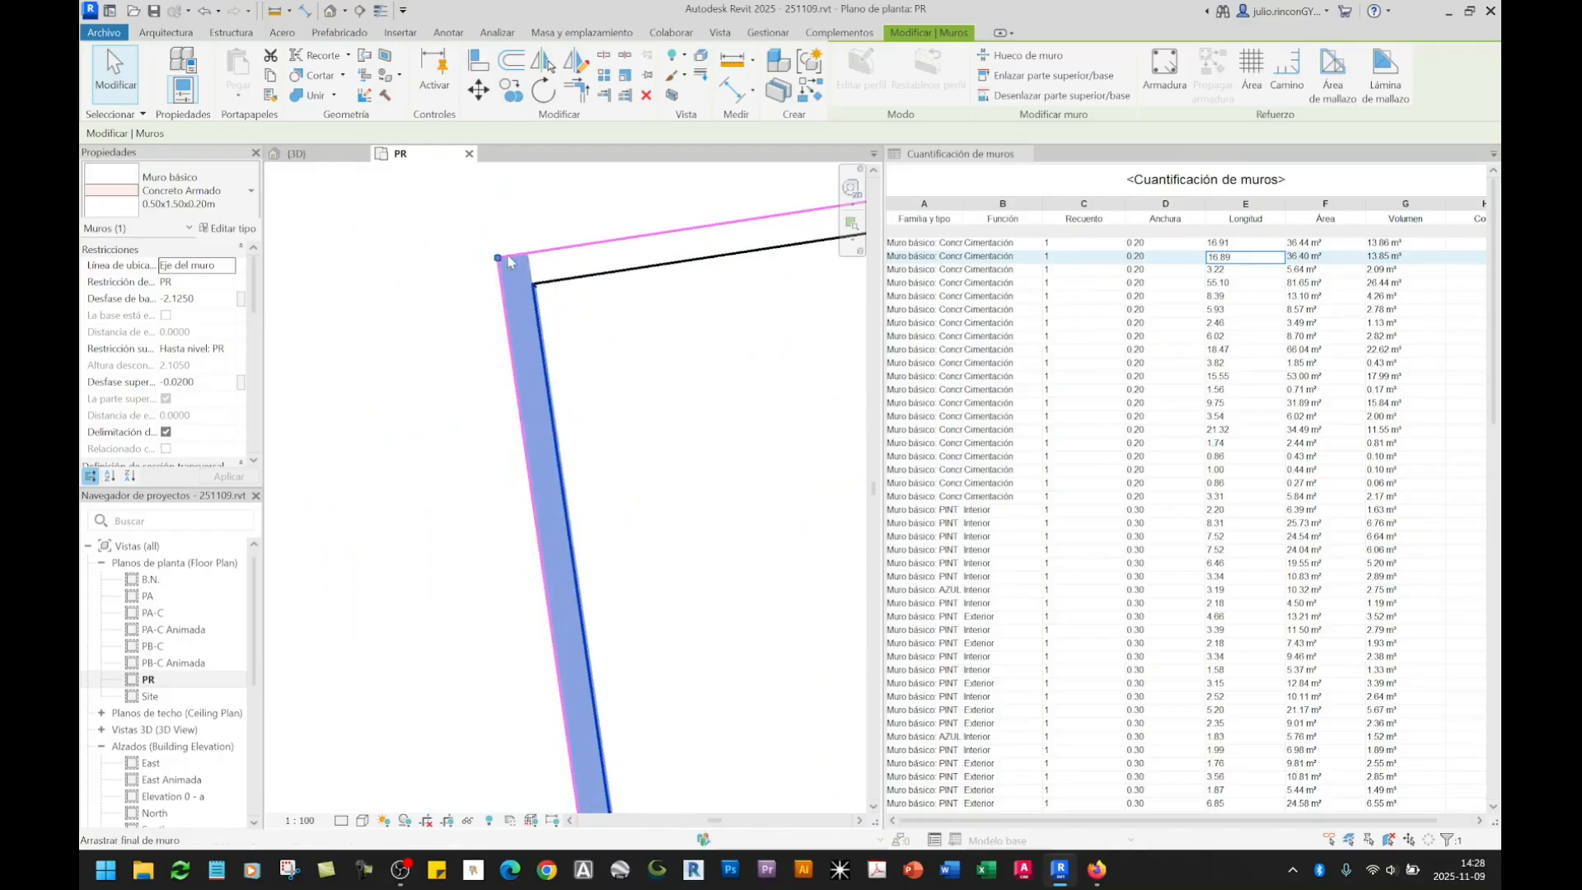
middle_drag(528, 262, 519, 422)
scroll(498, 412, up, 3)
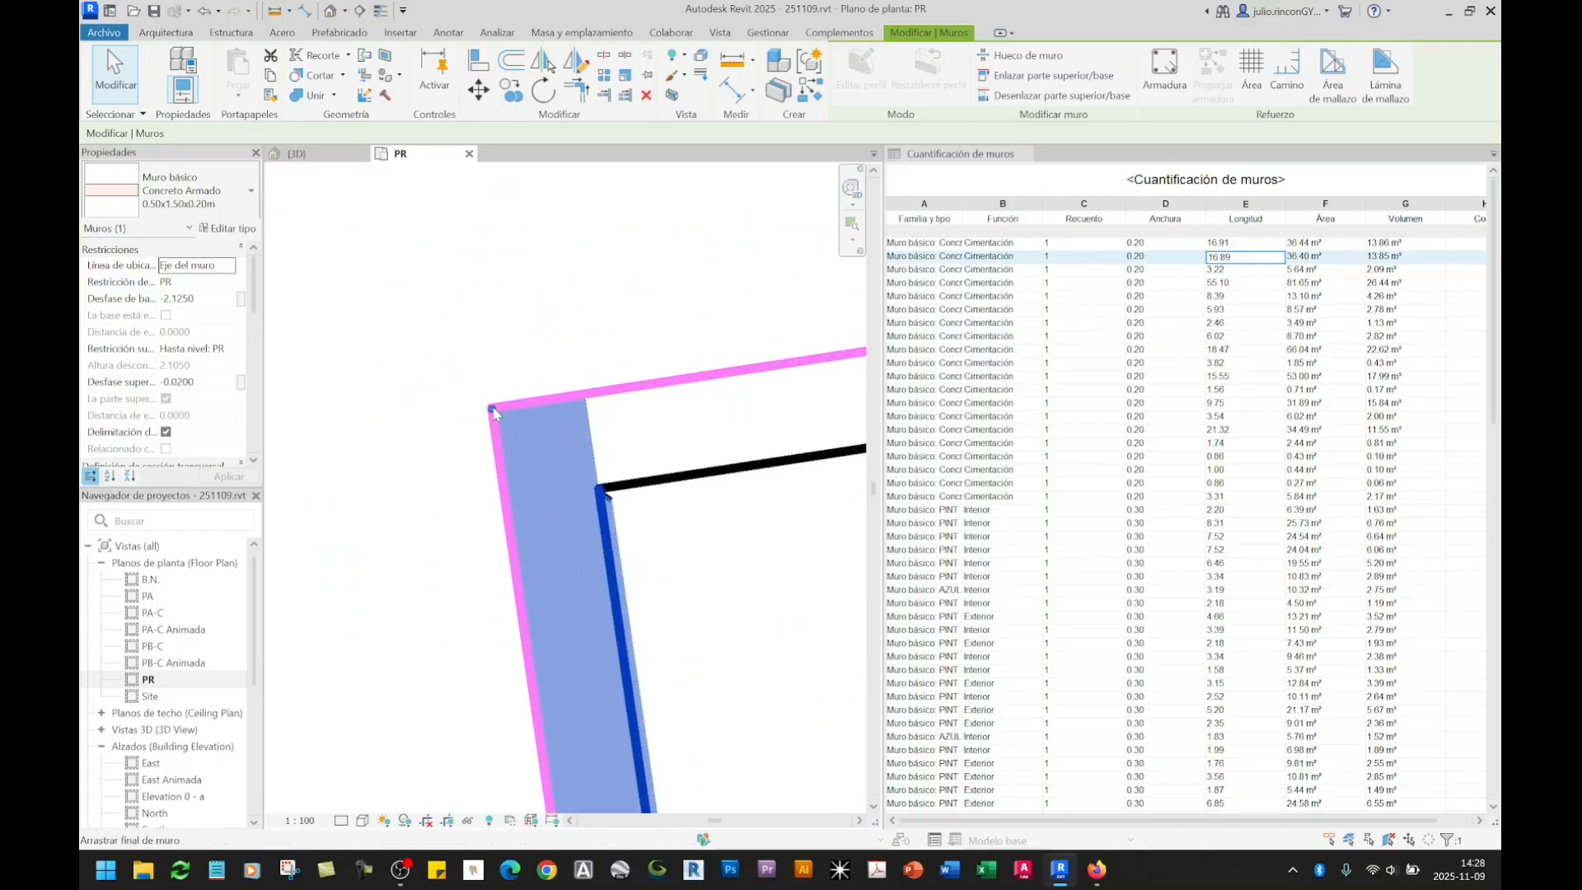
drag(494, 413, 492, 383)
scroll(610, 443, down, 10)
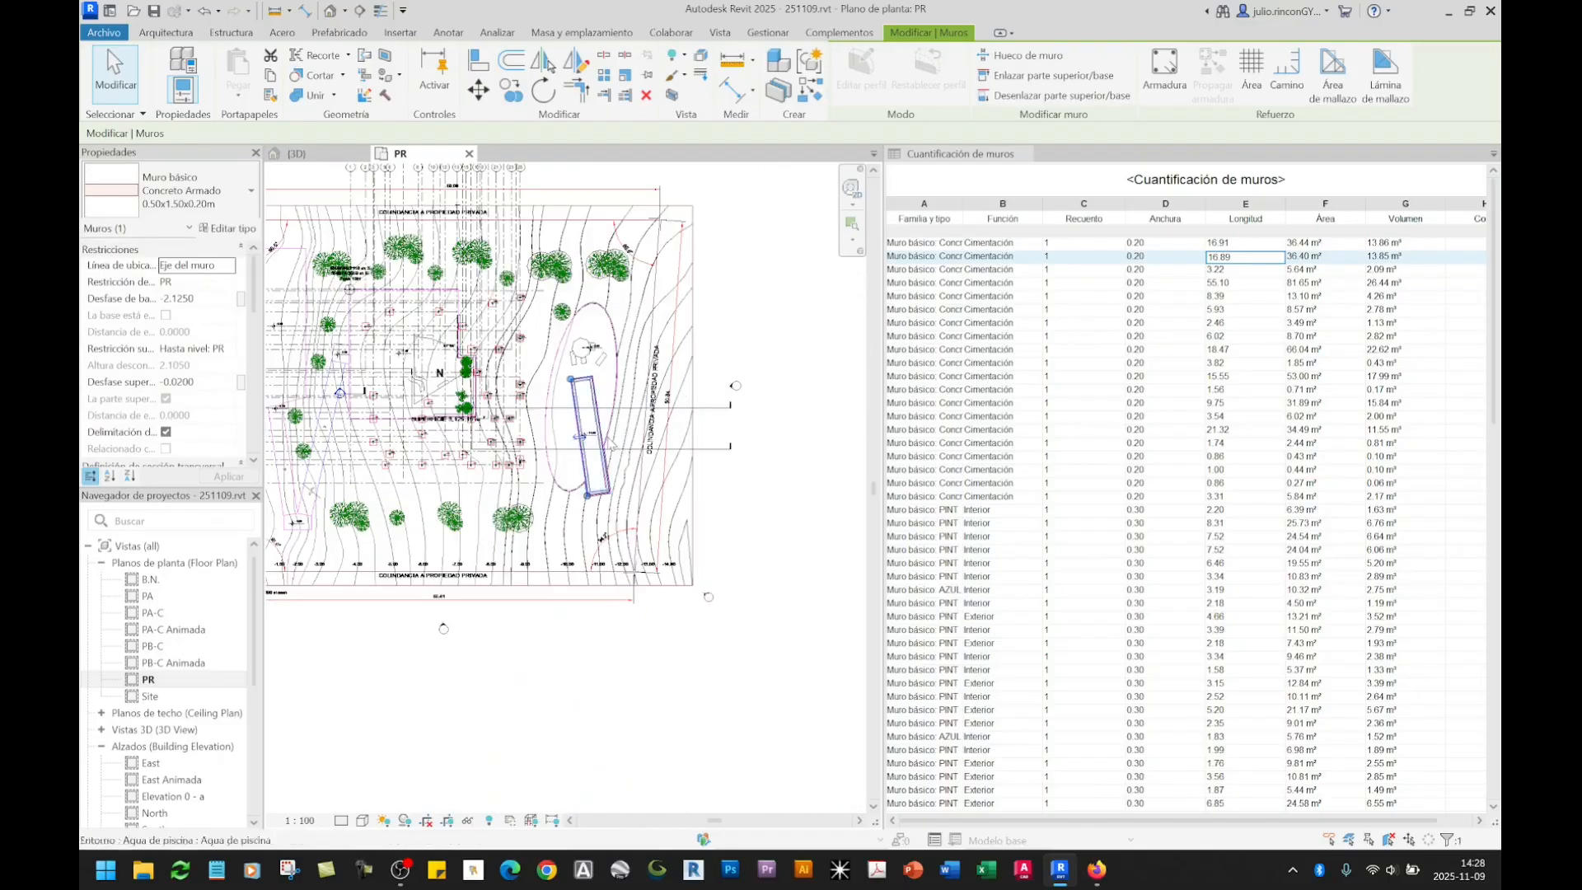
Step: Match the first three concrete wall rows of the schedule to the pool walls in the PR plan, comparing their lengths
scroll(610, 446, up, 7)
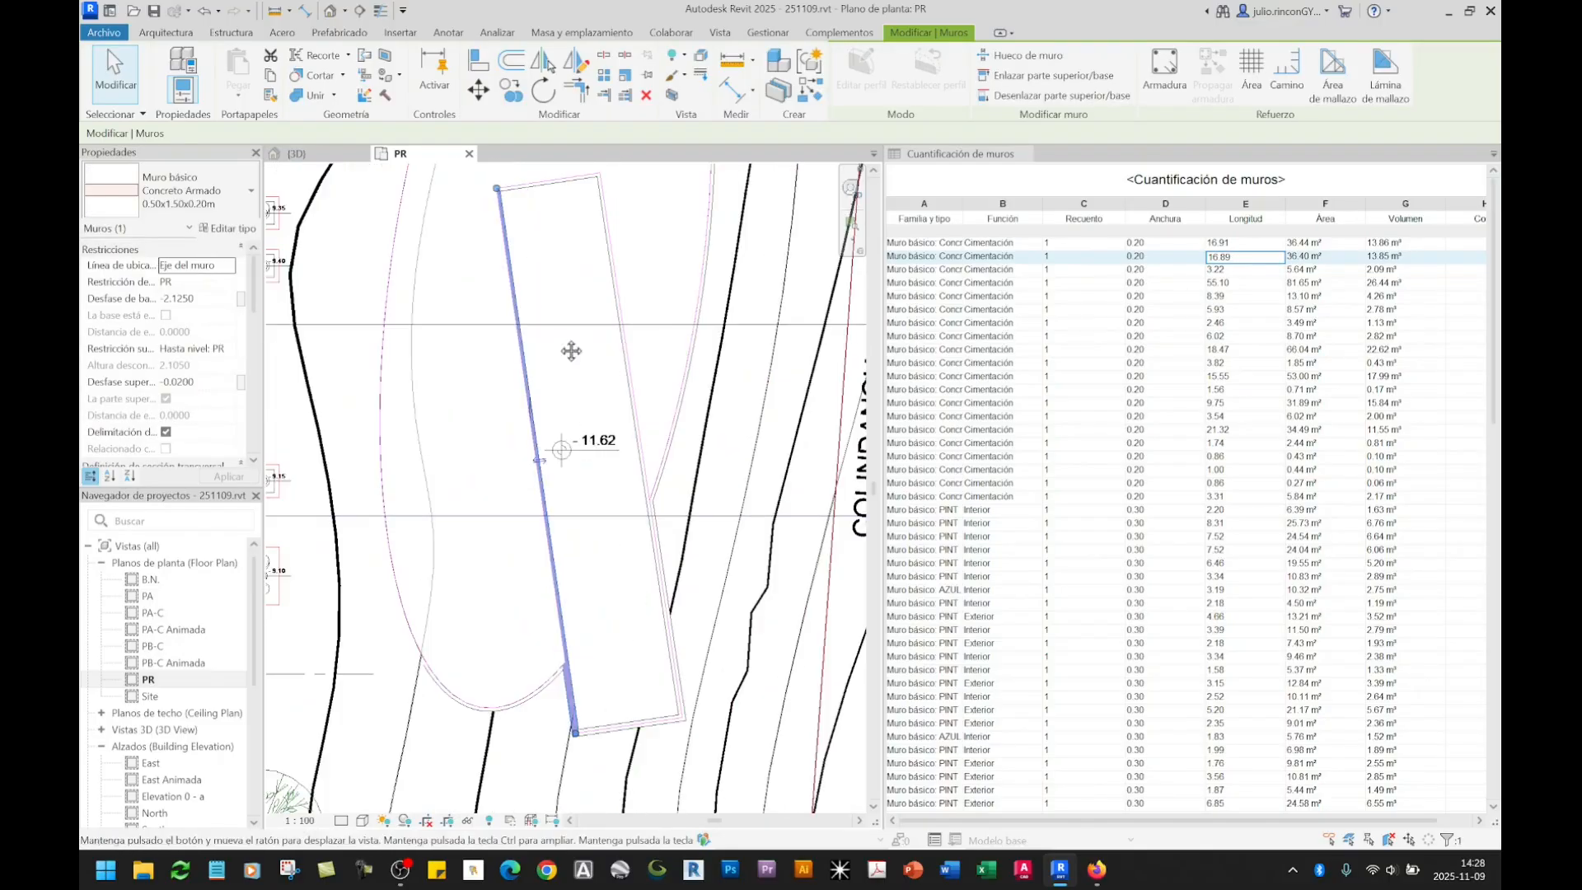
middle_drag(570, 351, 575, 379)
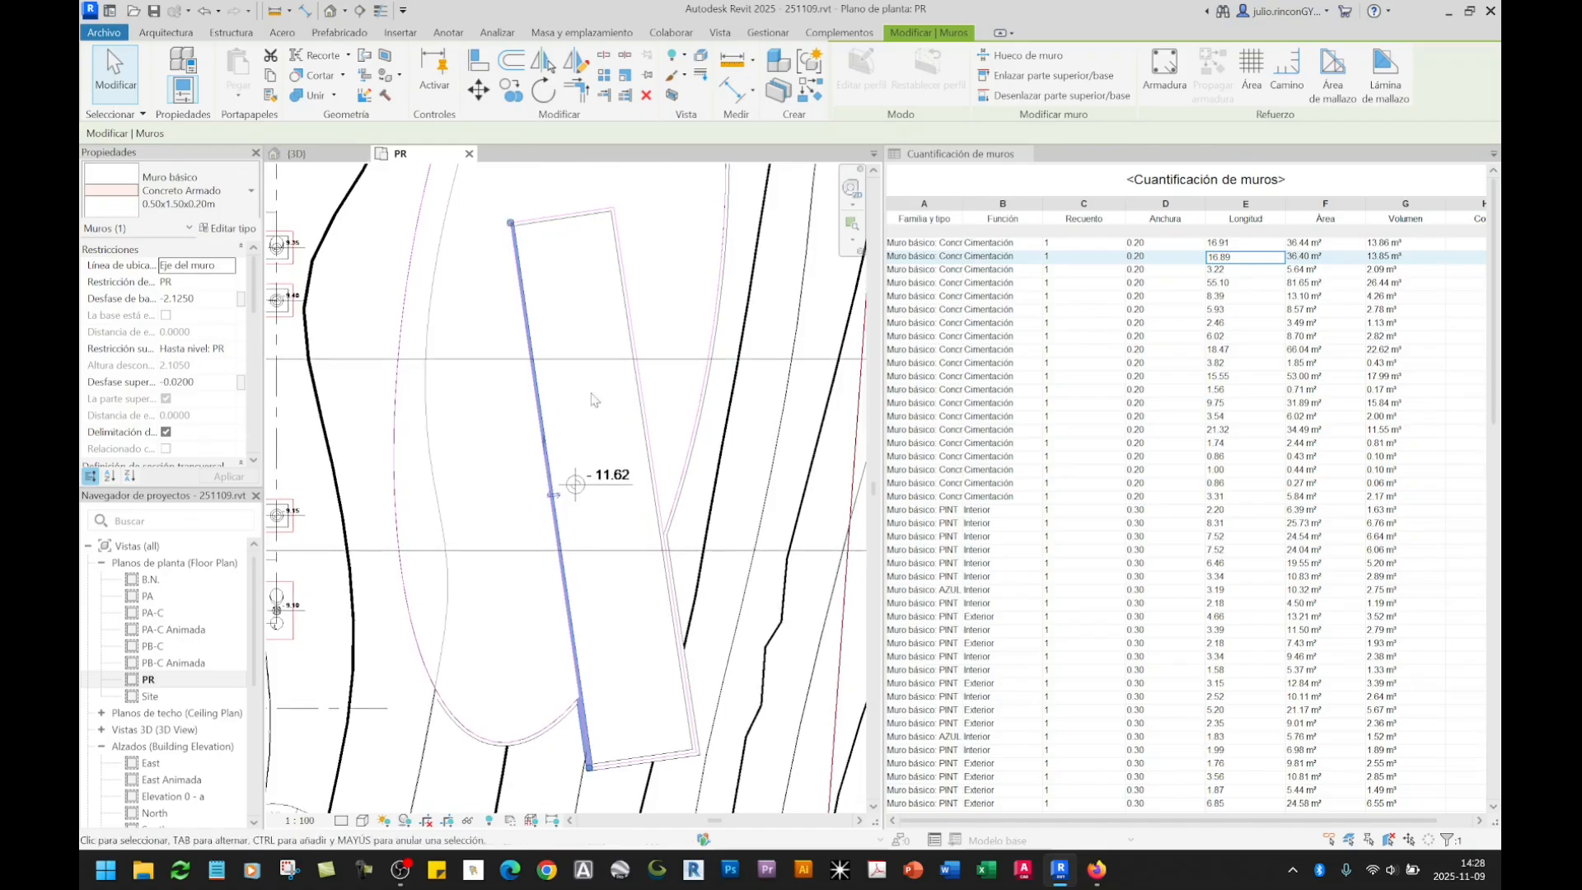
click(1221, 267)
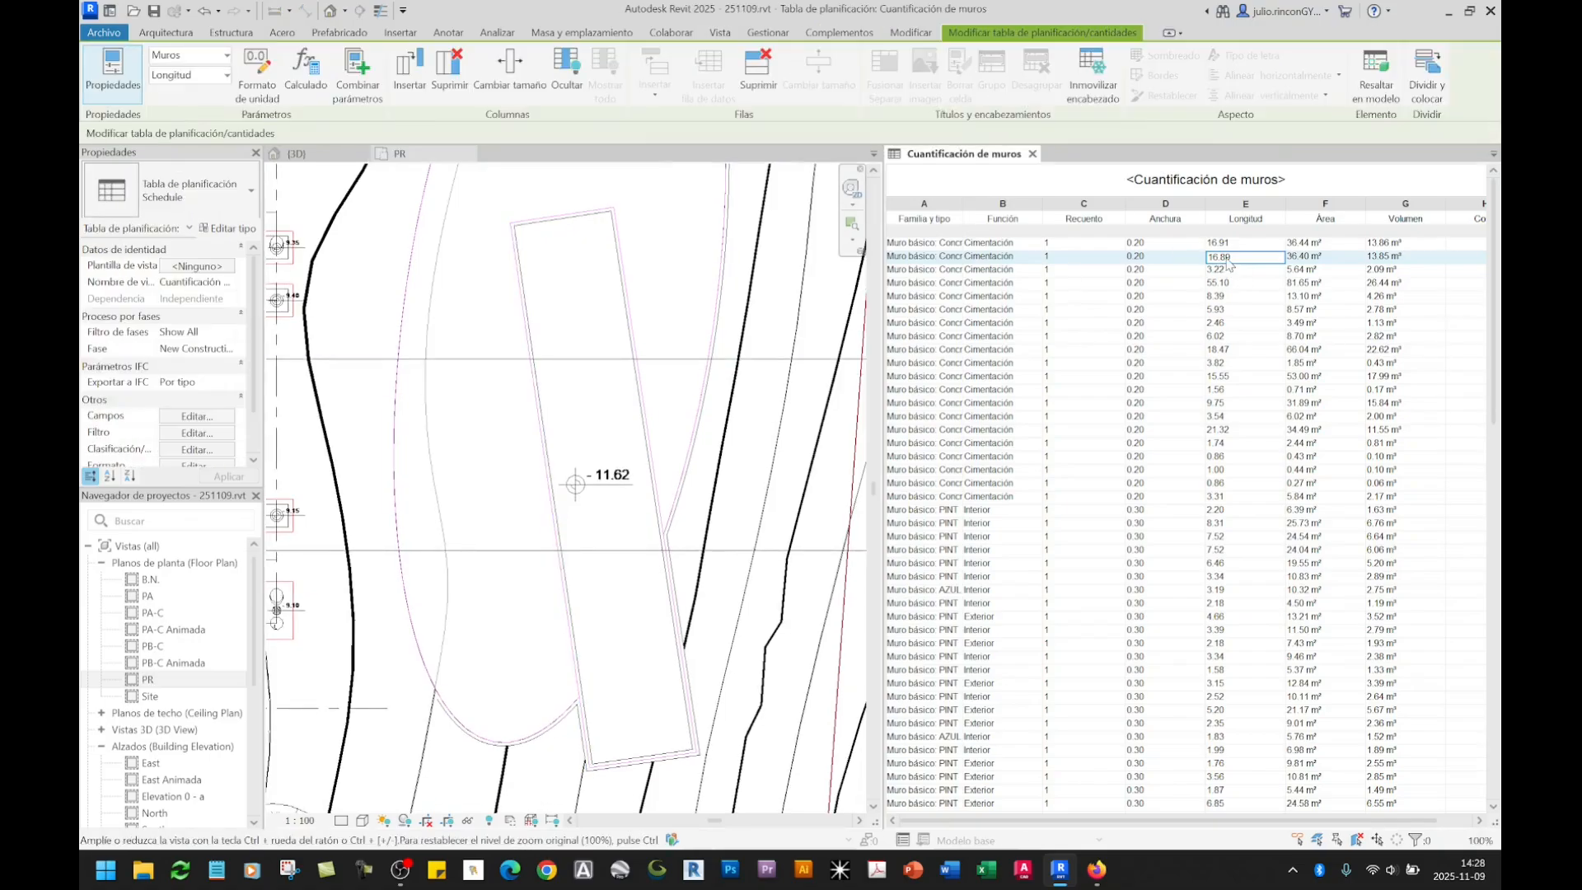
click(1226, 243)
click(1232, 257)
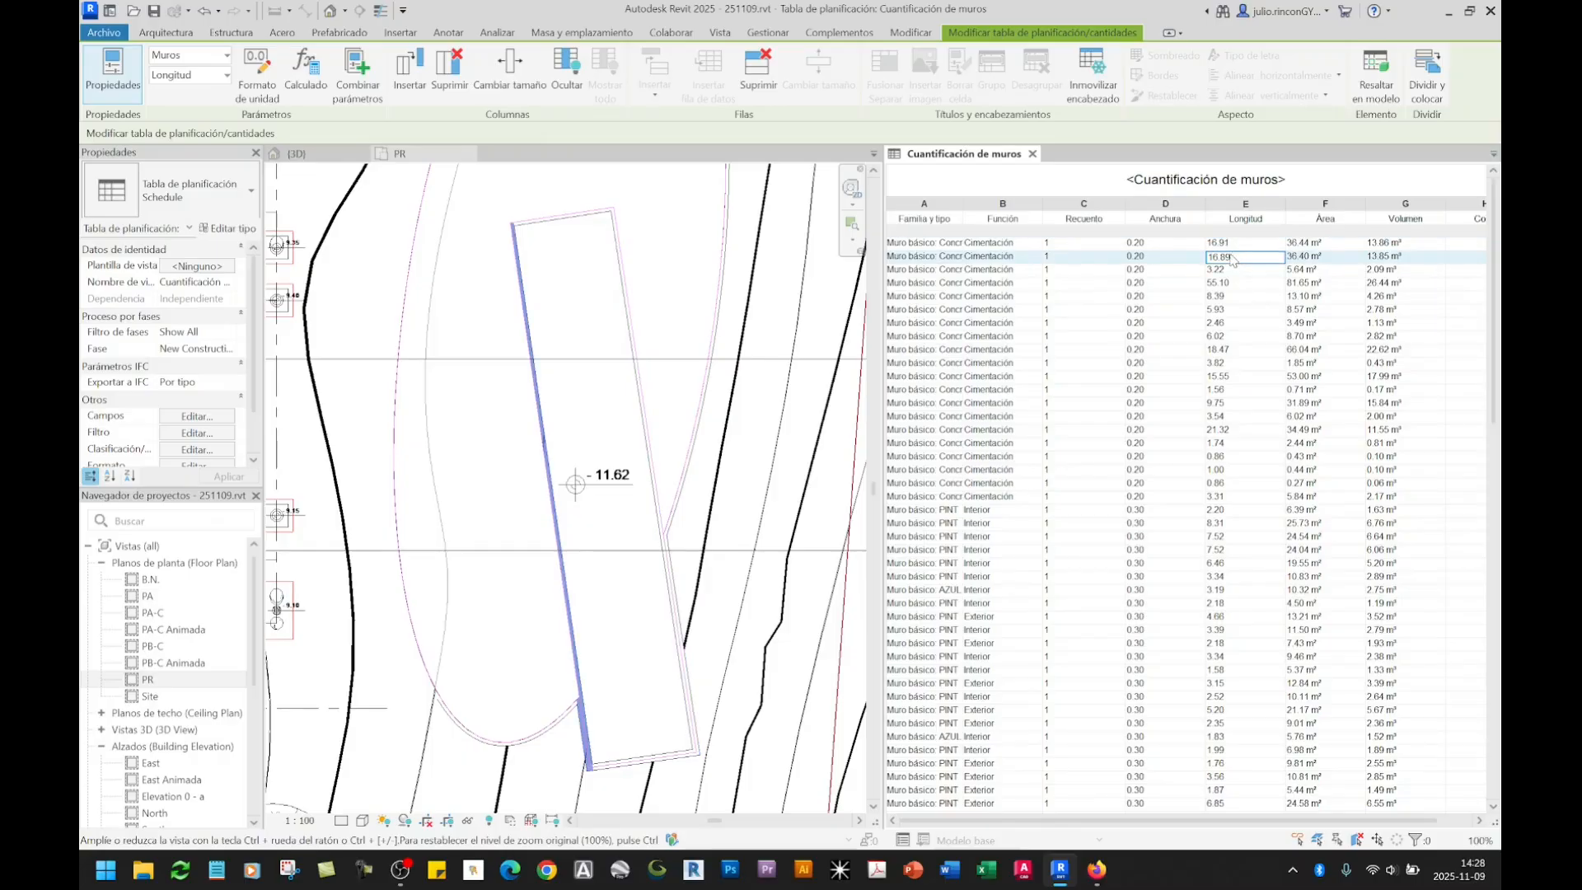
click(1227, 244)
click(1228, 270)
click(1062, 271)
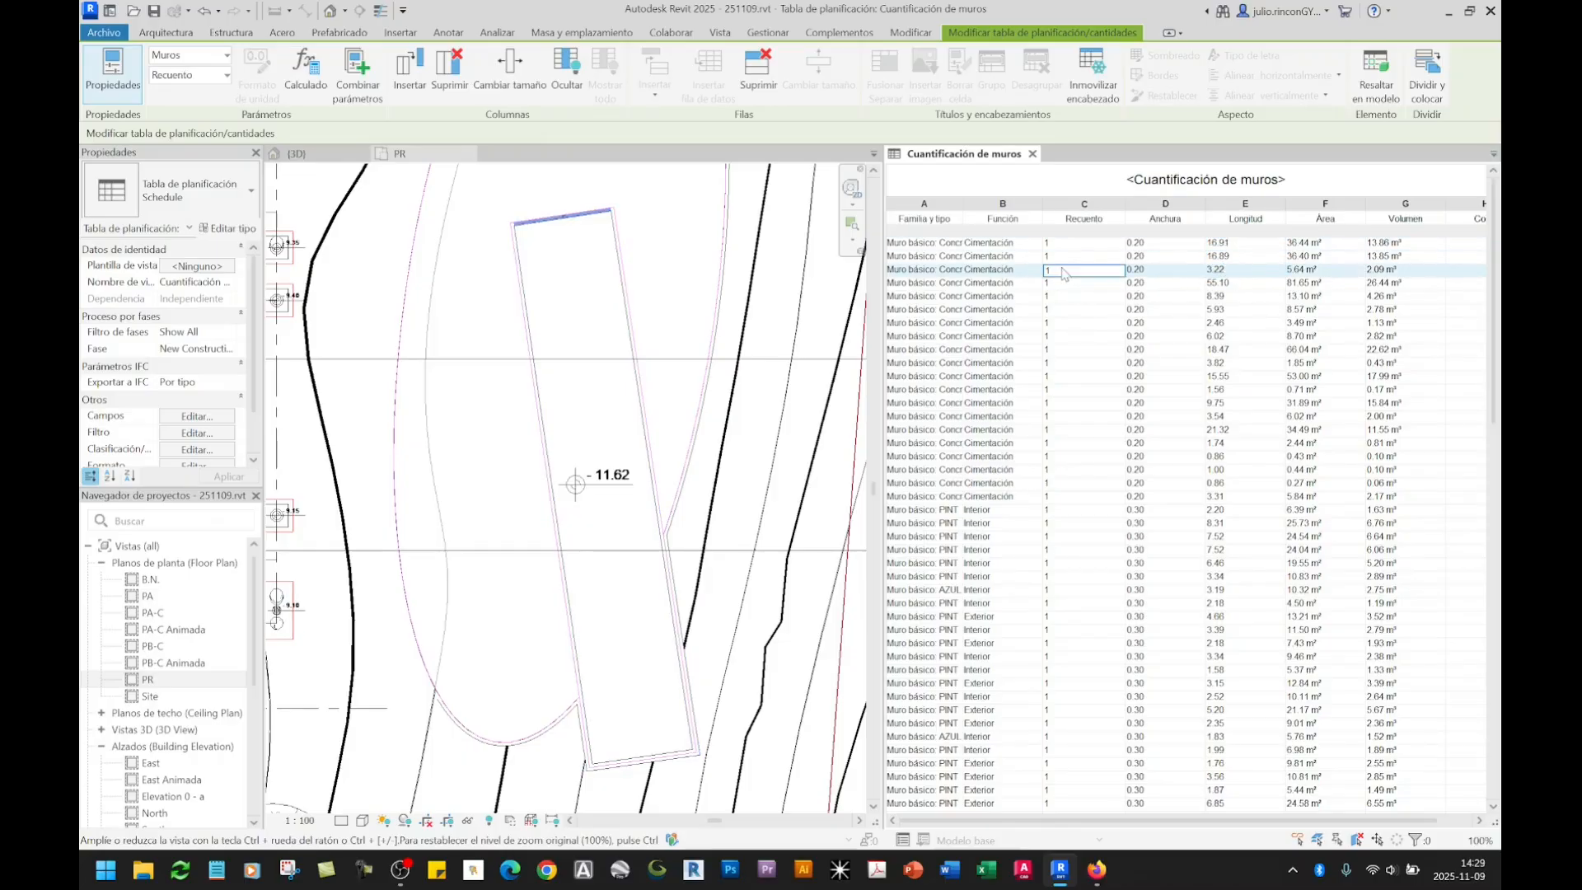
click(1062, 256)
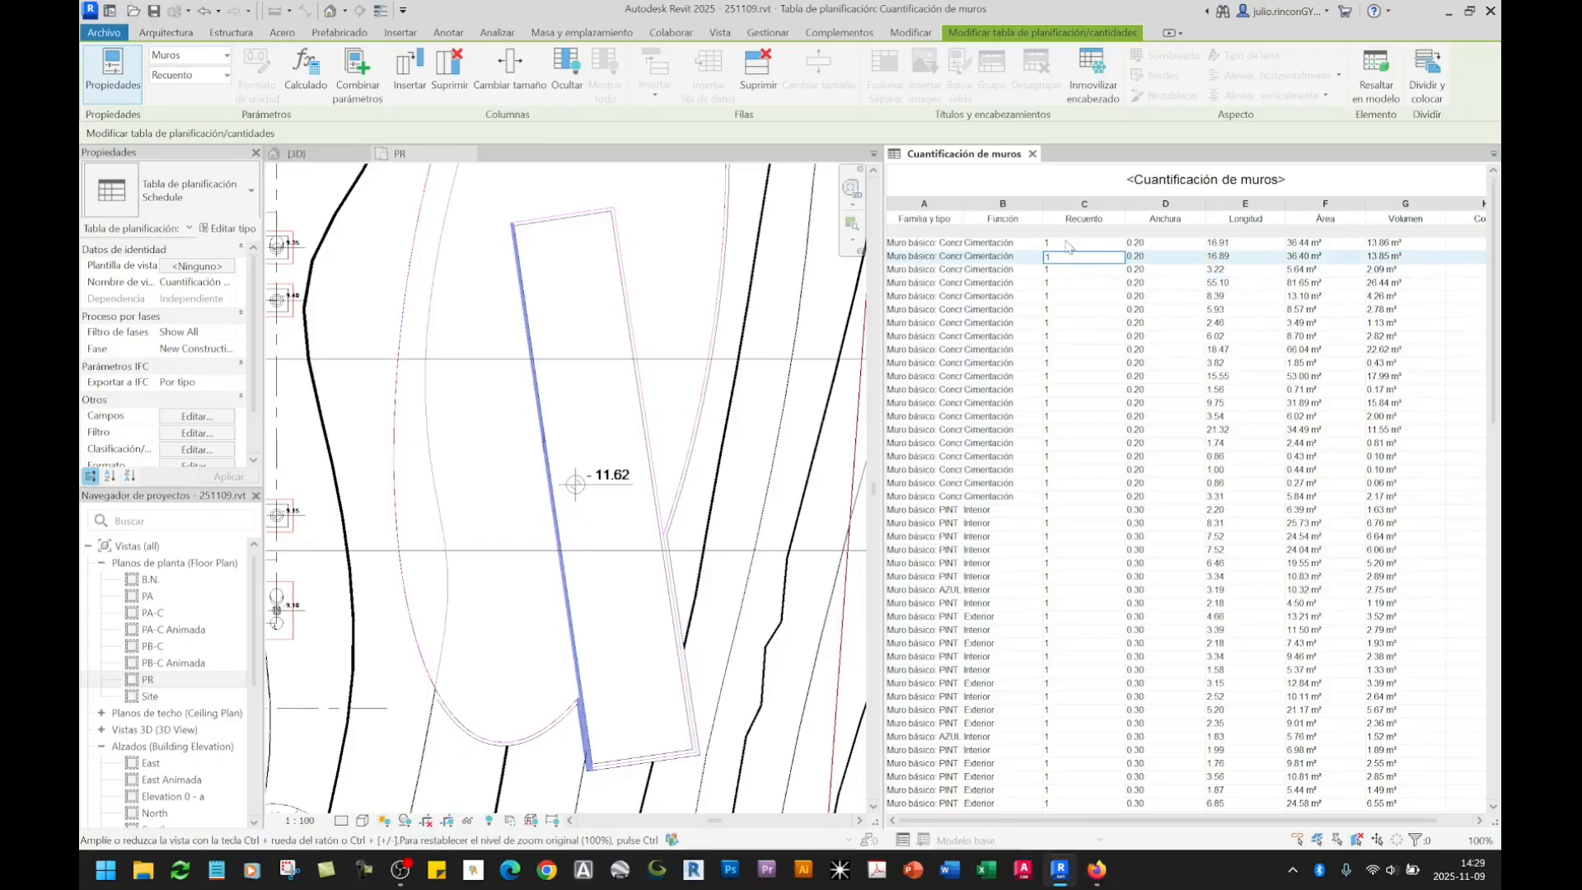
Step: Close the PR floor plan and return to the pool's interior corner in the 3D view
click(597, 392)
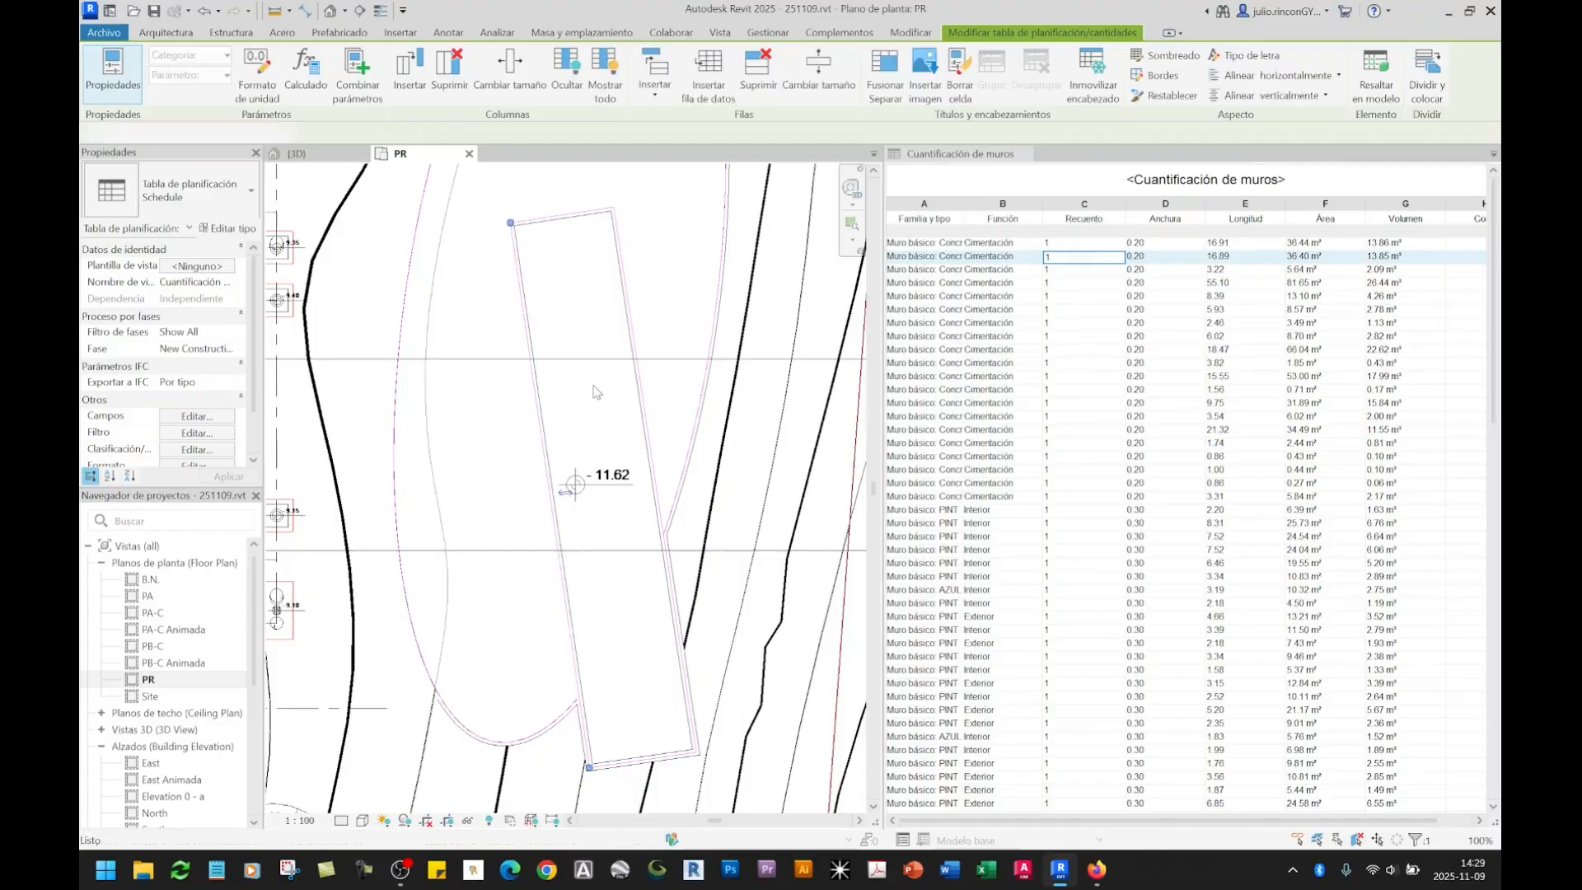
scroll(589, 470, down, 4)
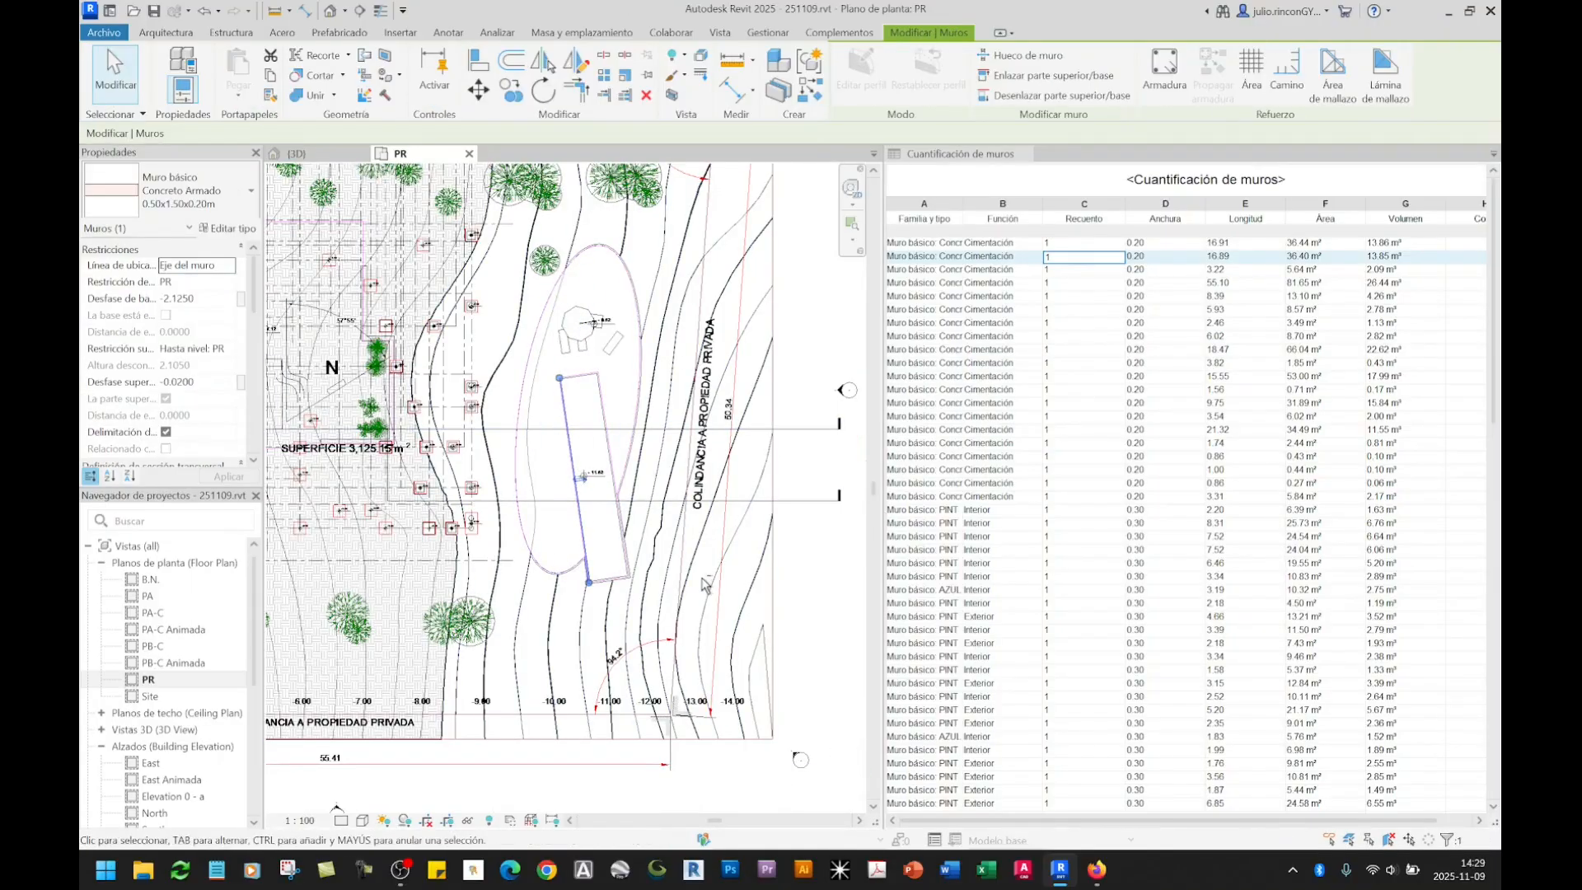
click(469, 153)
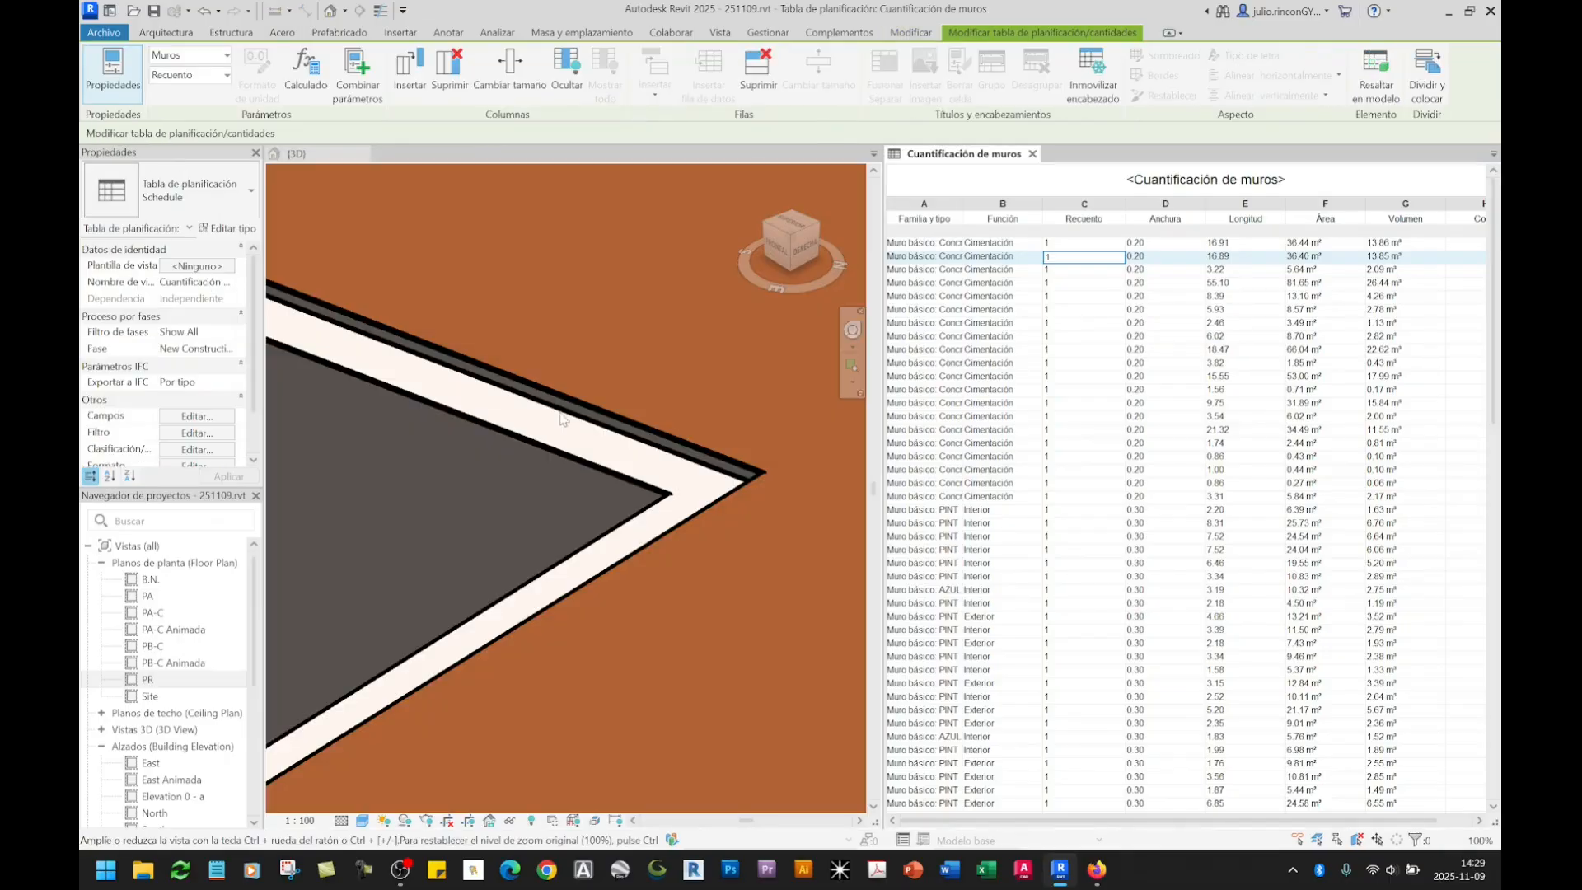
scroll(709, 557, down, 5)
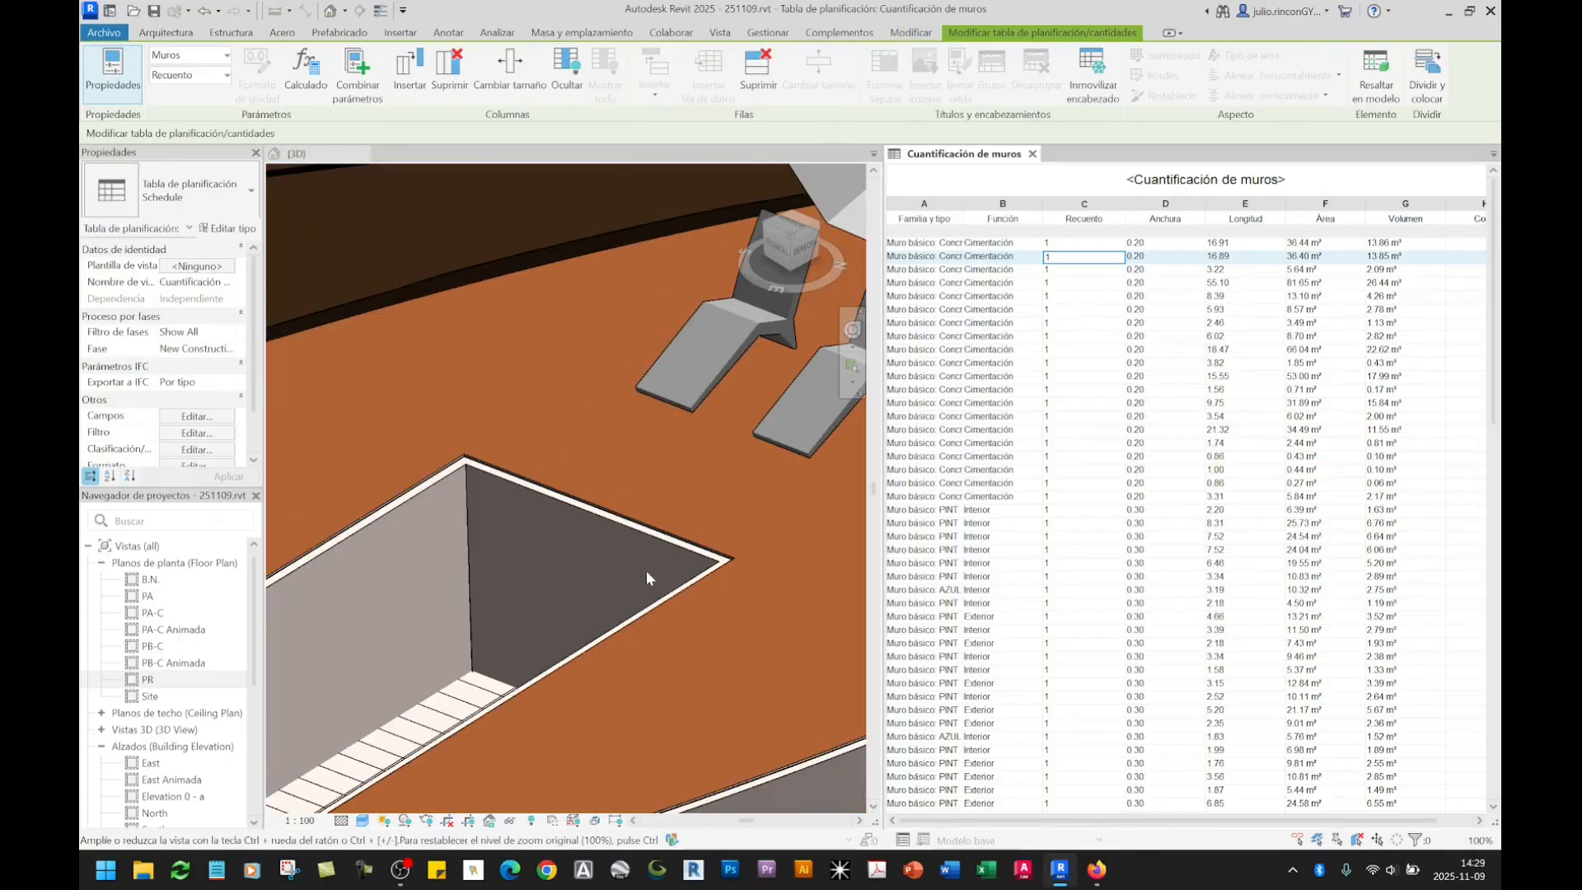
middle_drag(450, 573, 656, 427)
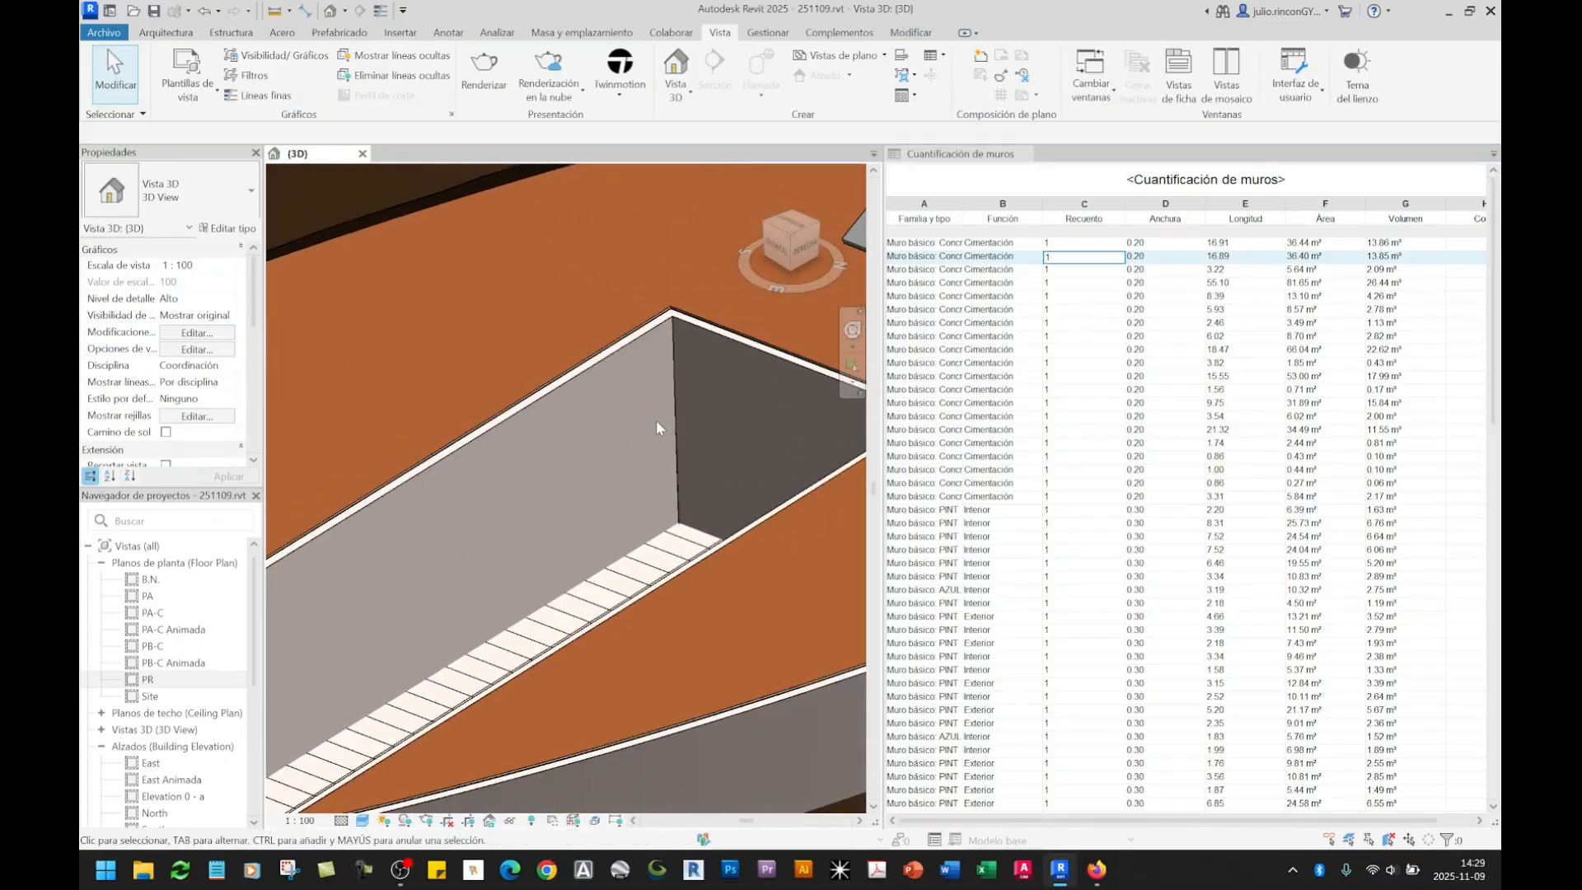
Step: Return to the house and pool in 3D, and check the second, fourth and seventh schedule rows across to the Costo column
scroll(603, 447, down, 5)
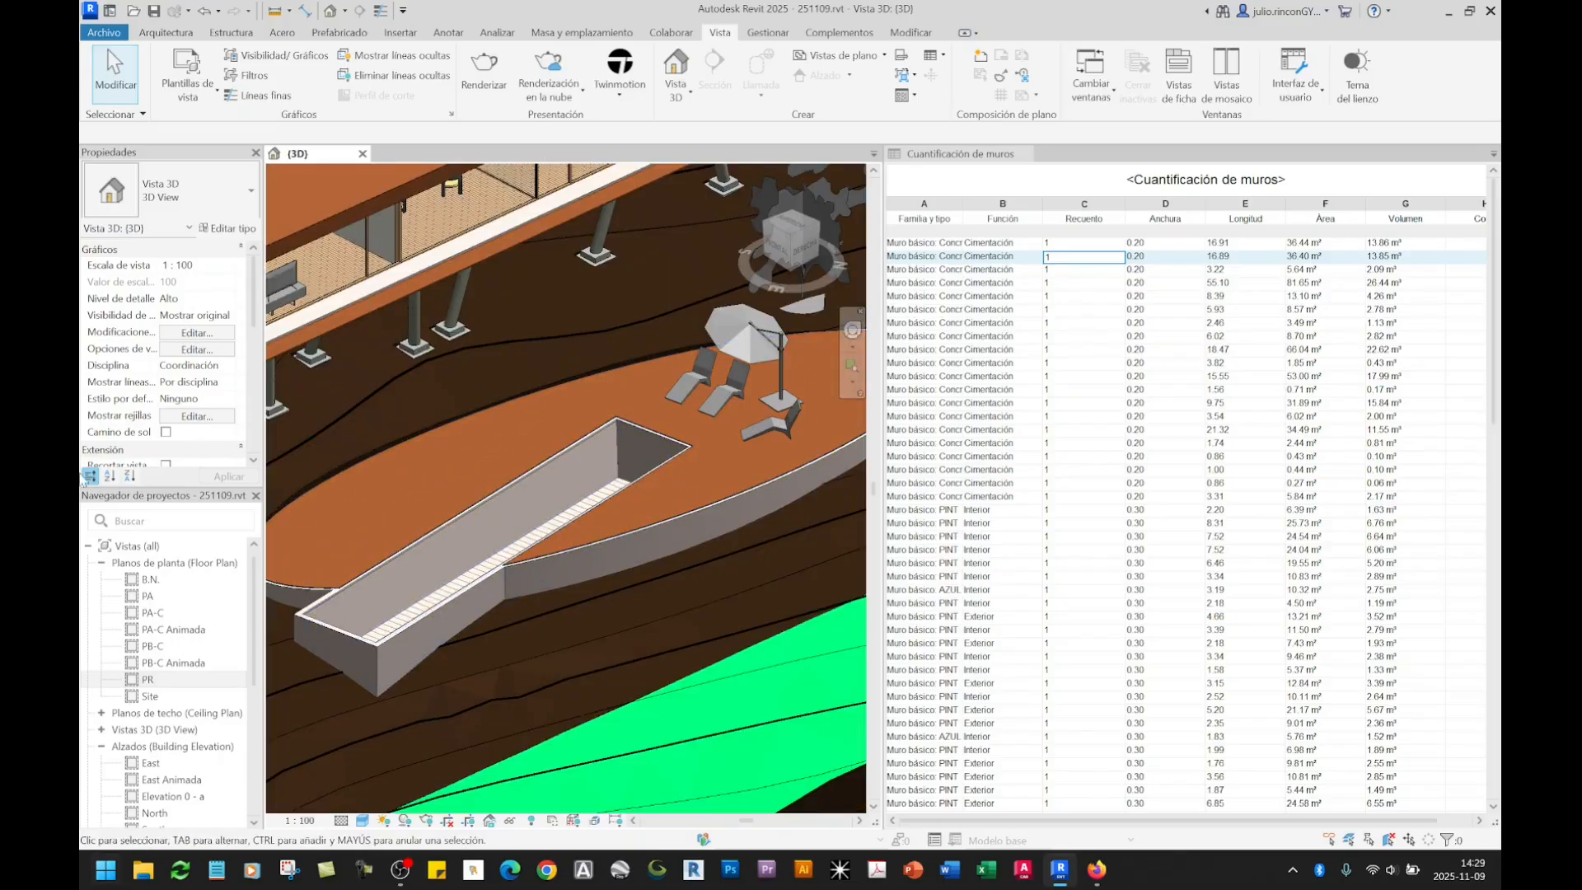
scroll(696, 533, down, 6)
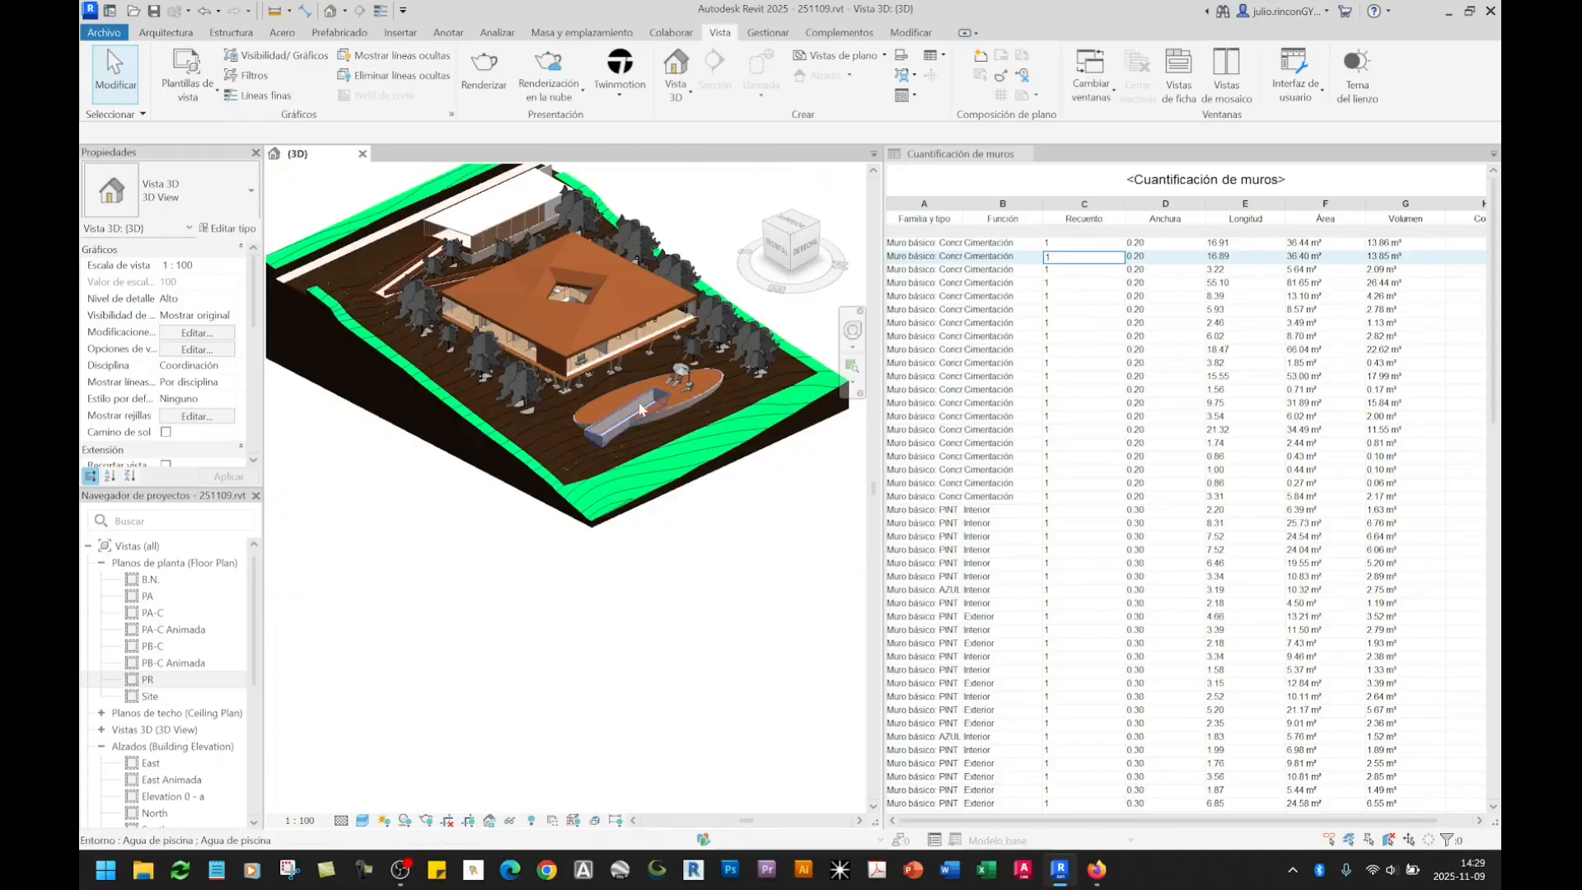
scroll(696, 533, up, 6)
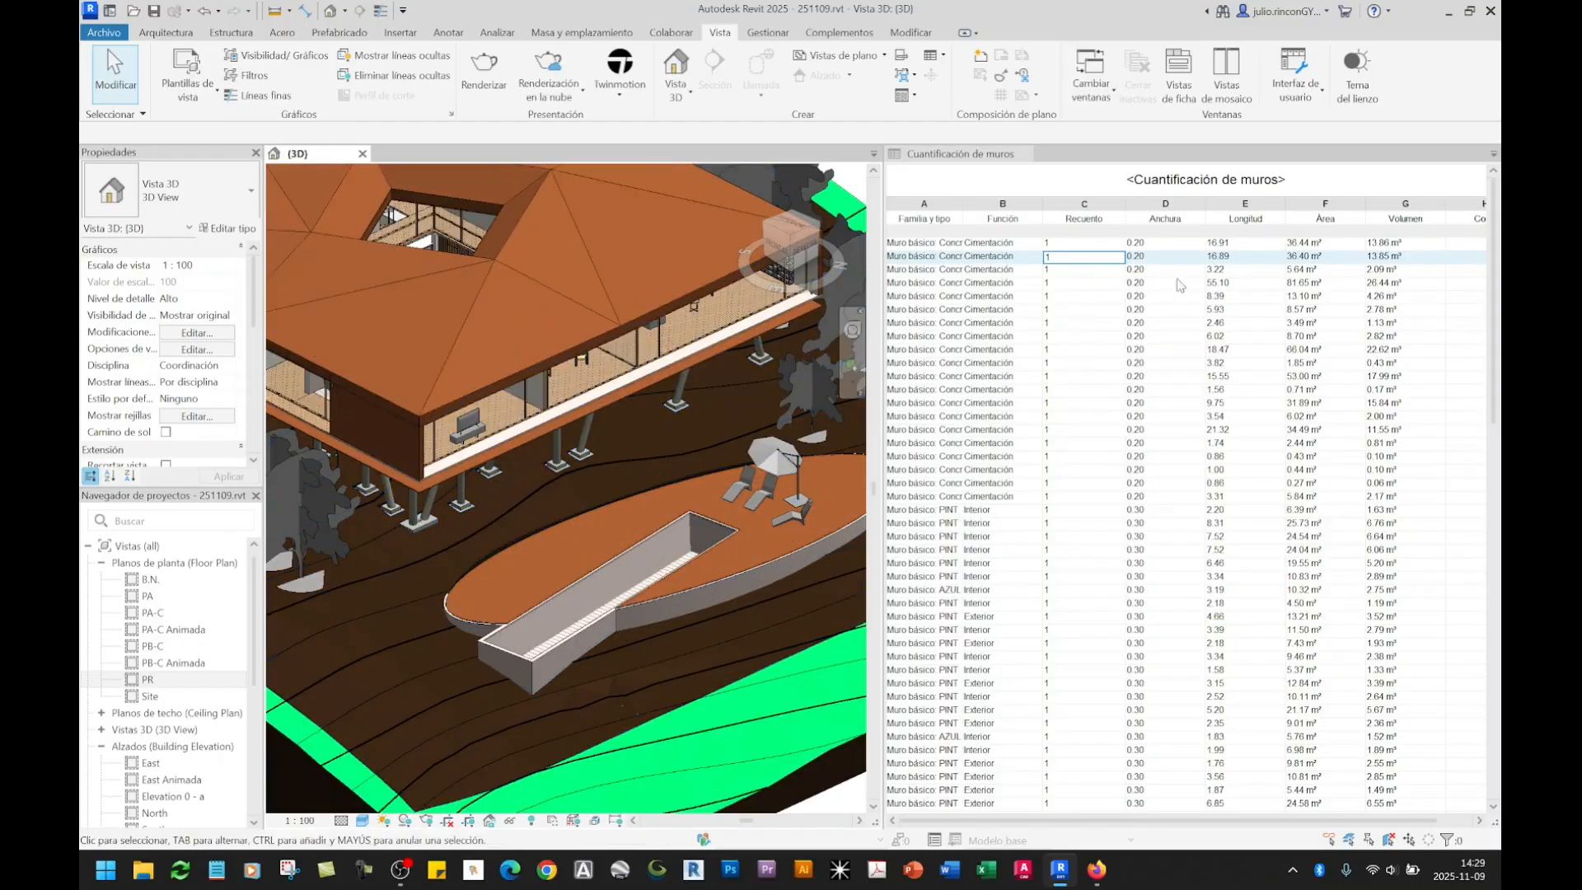
click(1279, 285)
click(1463, 284)
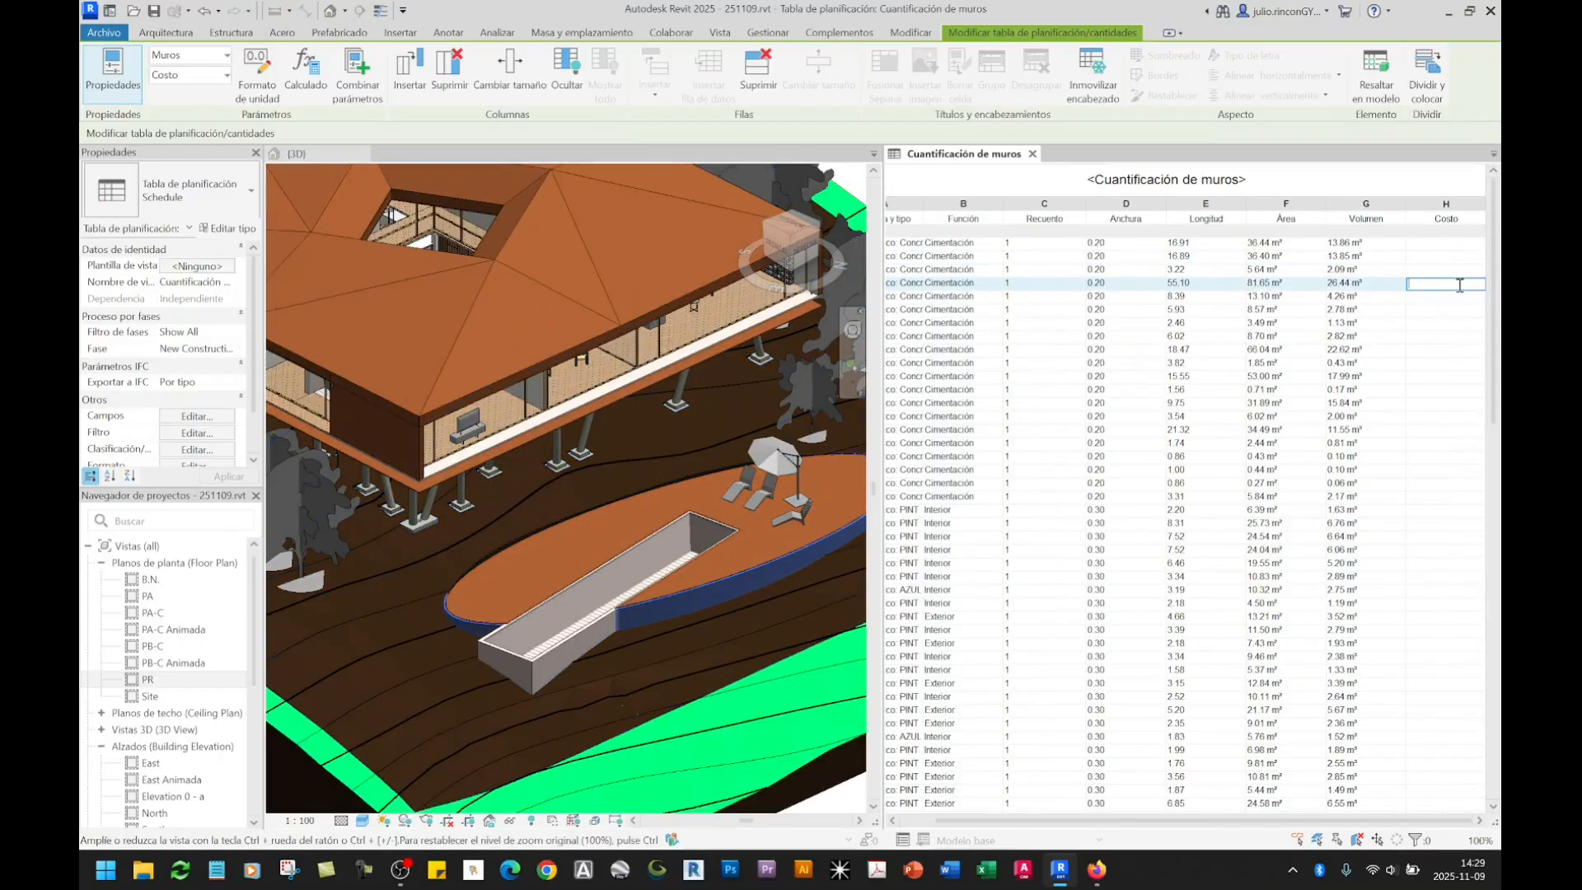
click(1186, 326)
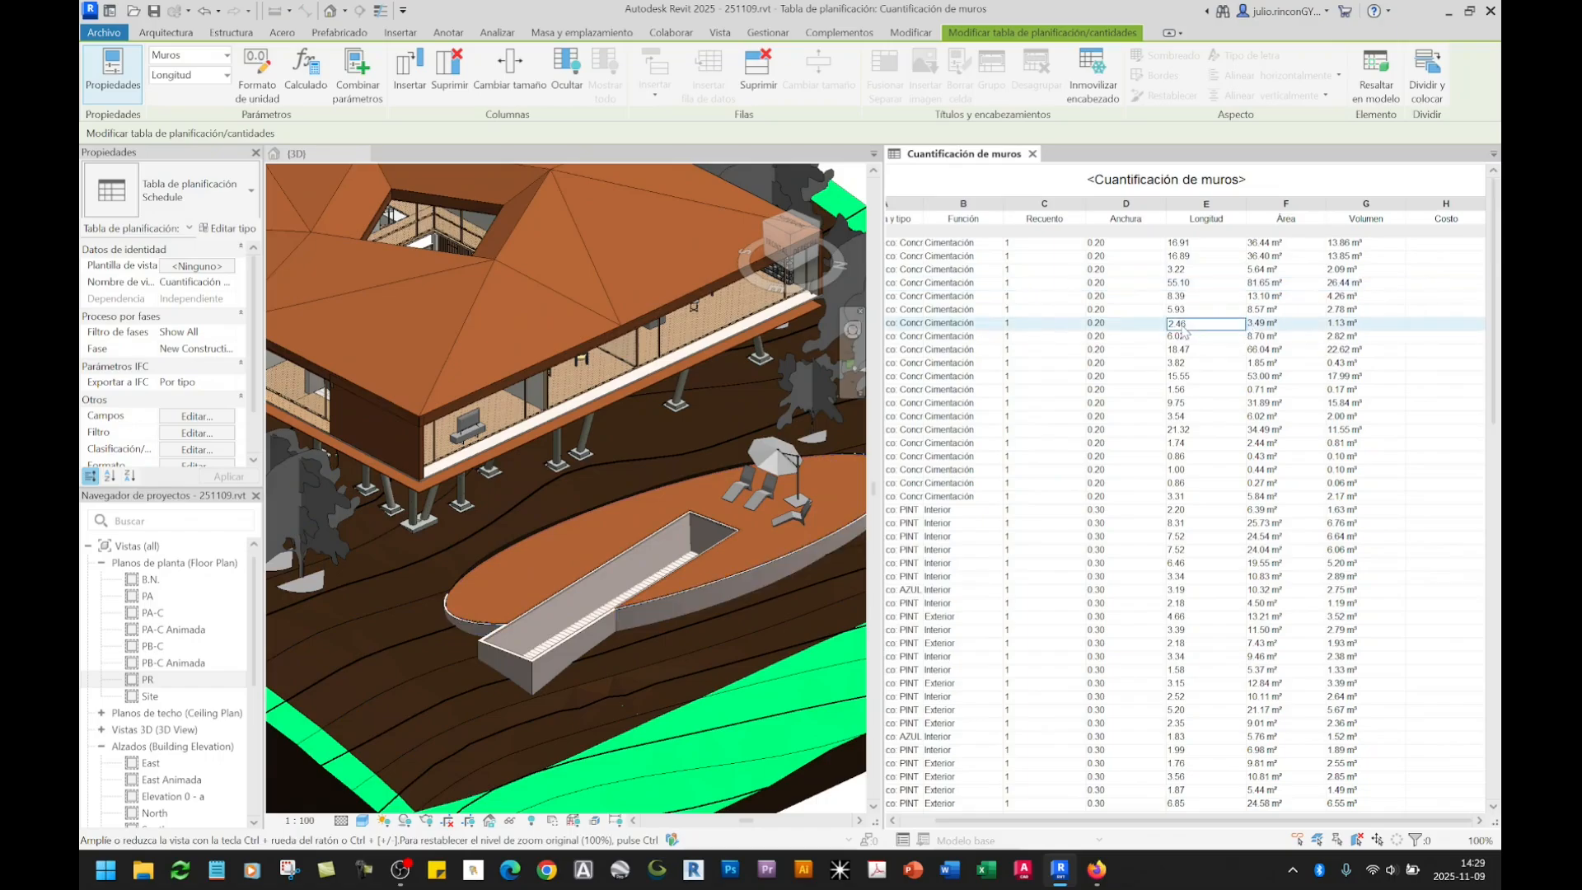
click(1424, 258)
Step: Review the Costo column down to the schedule's last row, returning to its cells for the first two concrete walls
drag(1493, 285, 1482, 782)
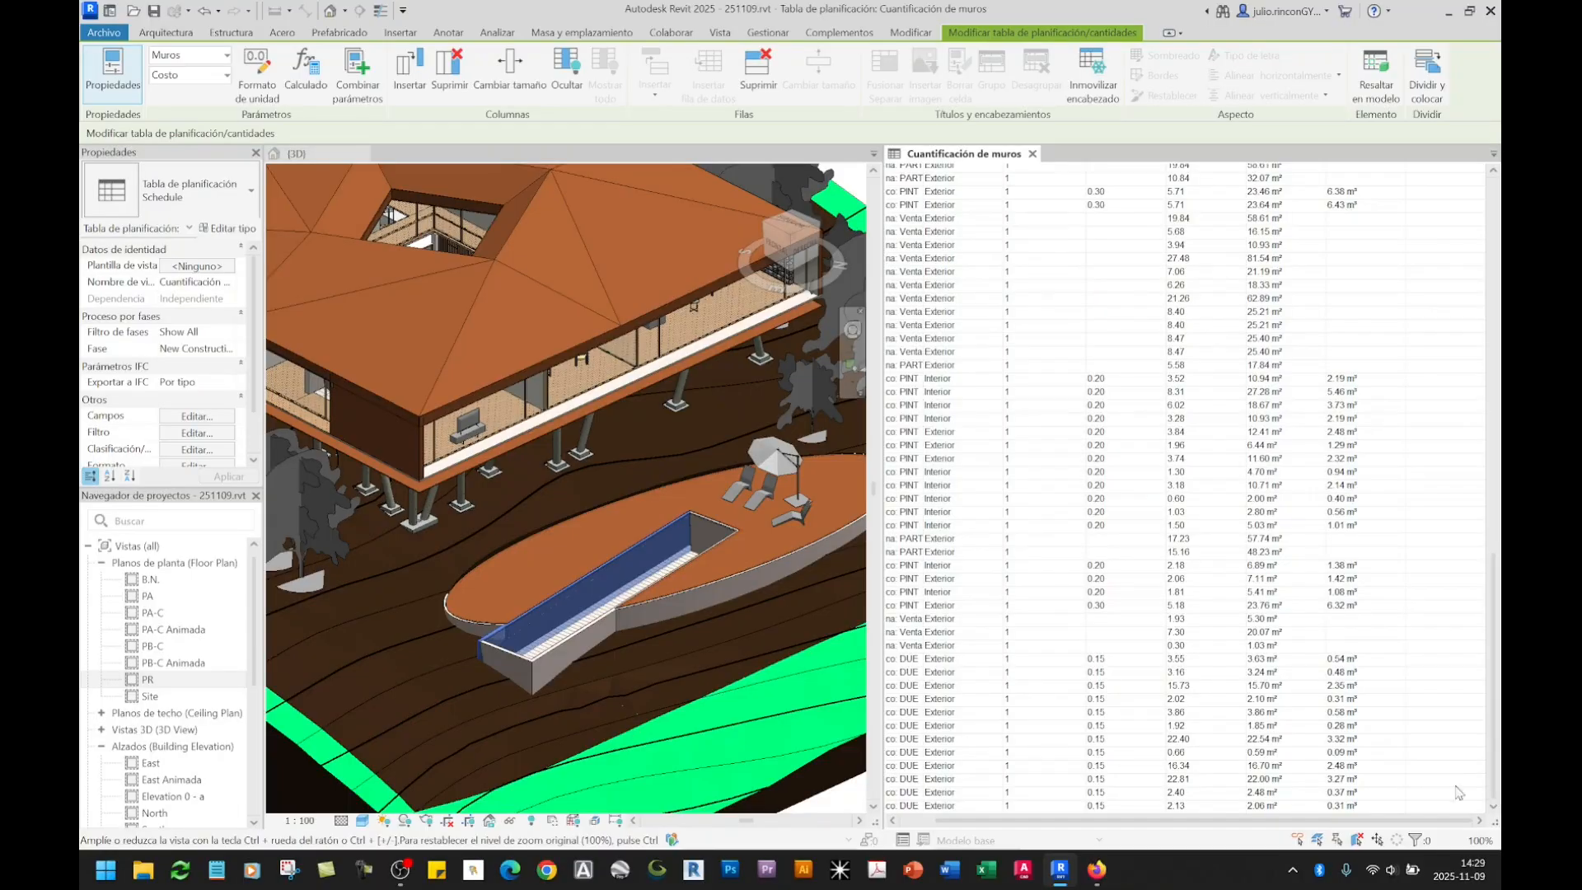
scroll(1451, 310, up, 20)
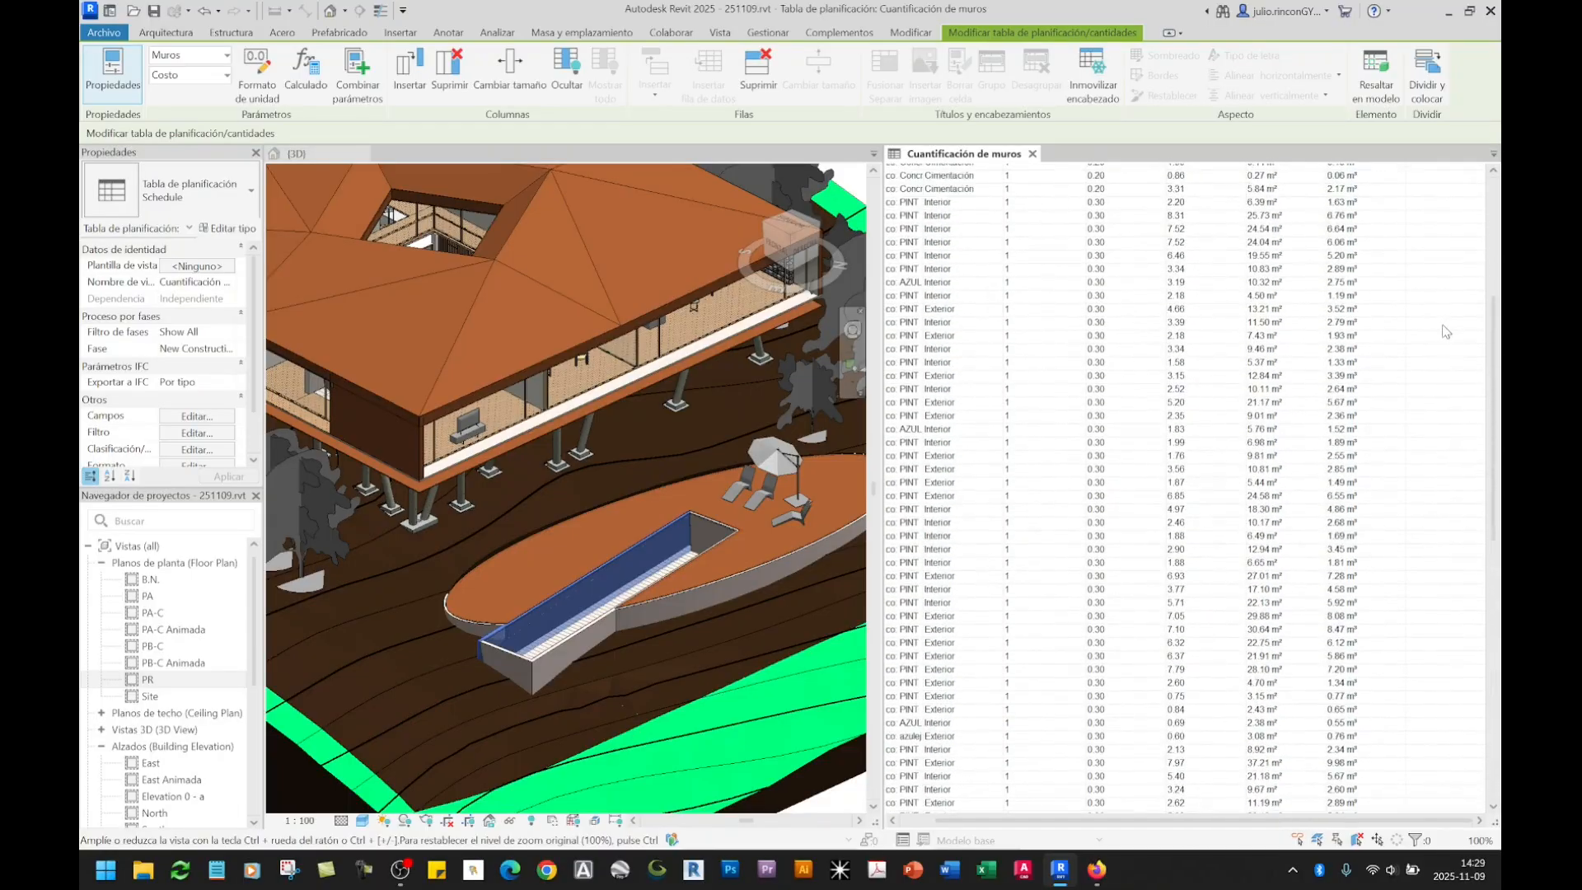
scroll(1451, 310, up, 3)
click(1448, 244)
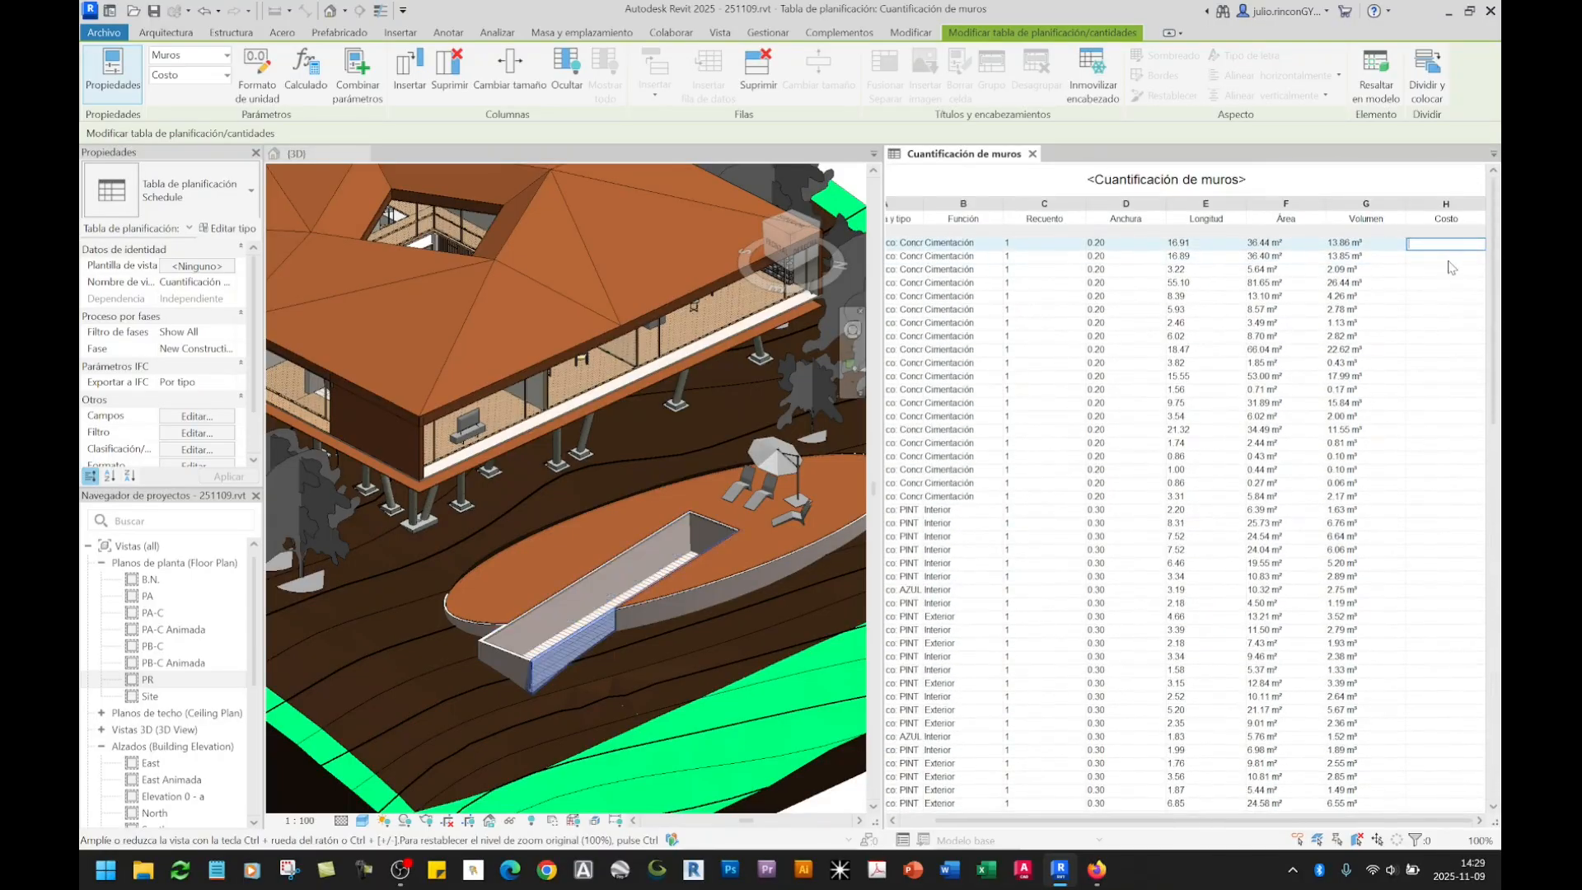
click(1448, 258)
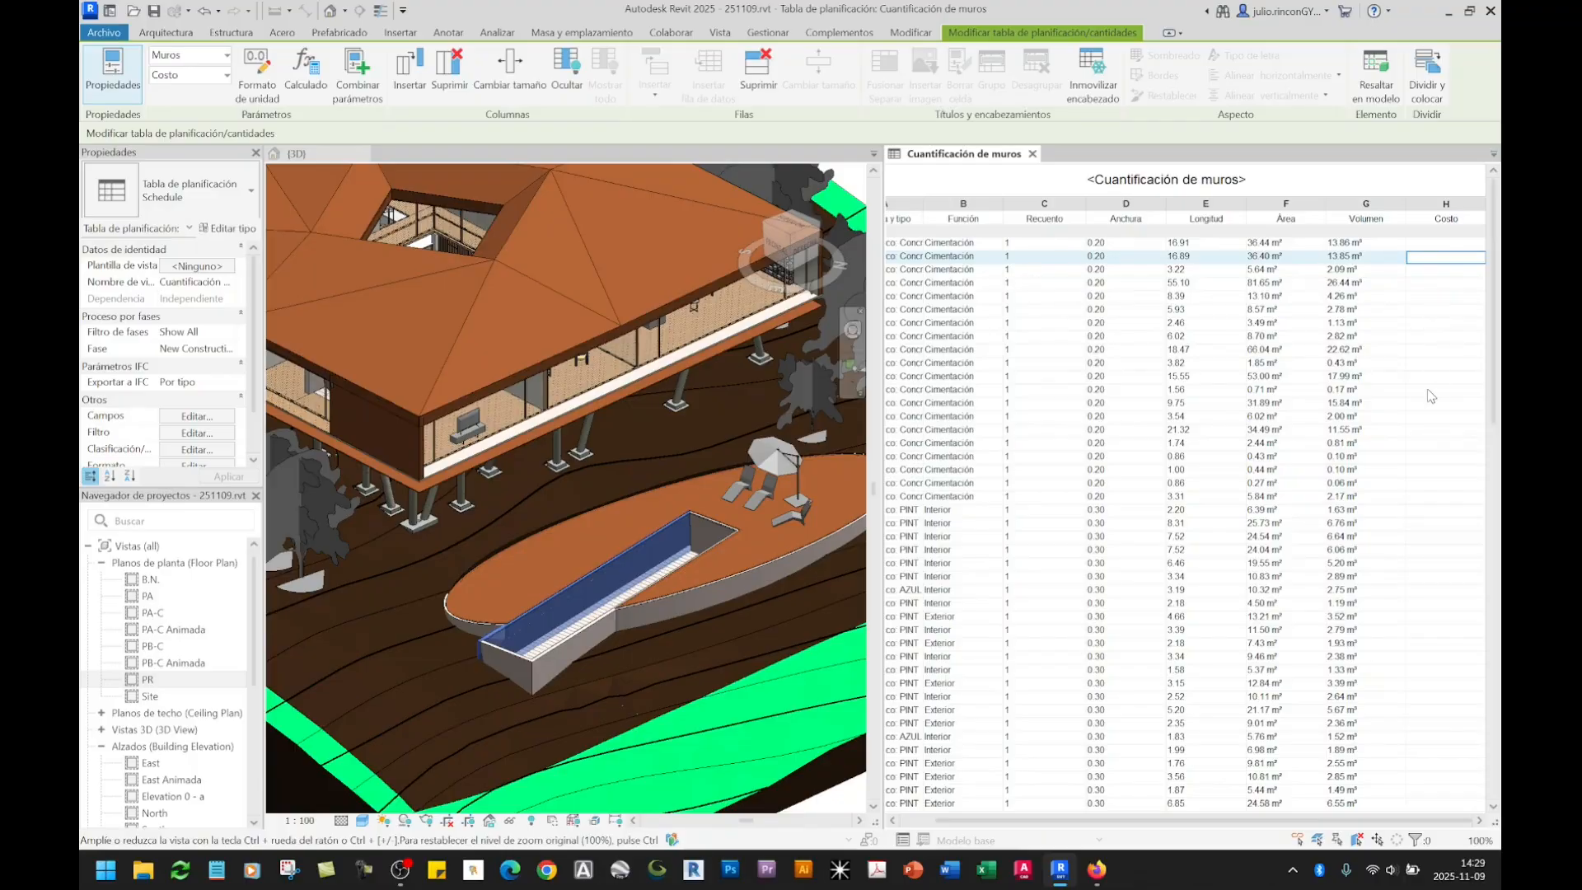
Step: Open the CLAD-MARFIL material from the outer finish layer of the house's tiled interior wall type
click(615, 475)
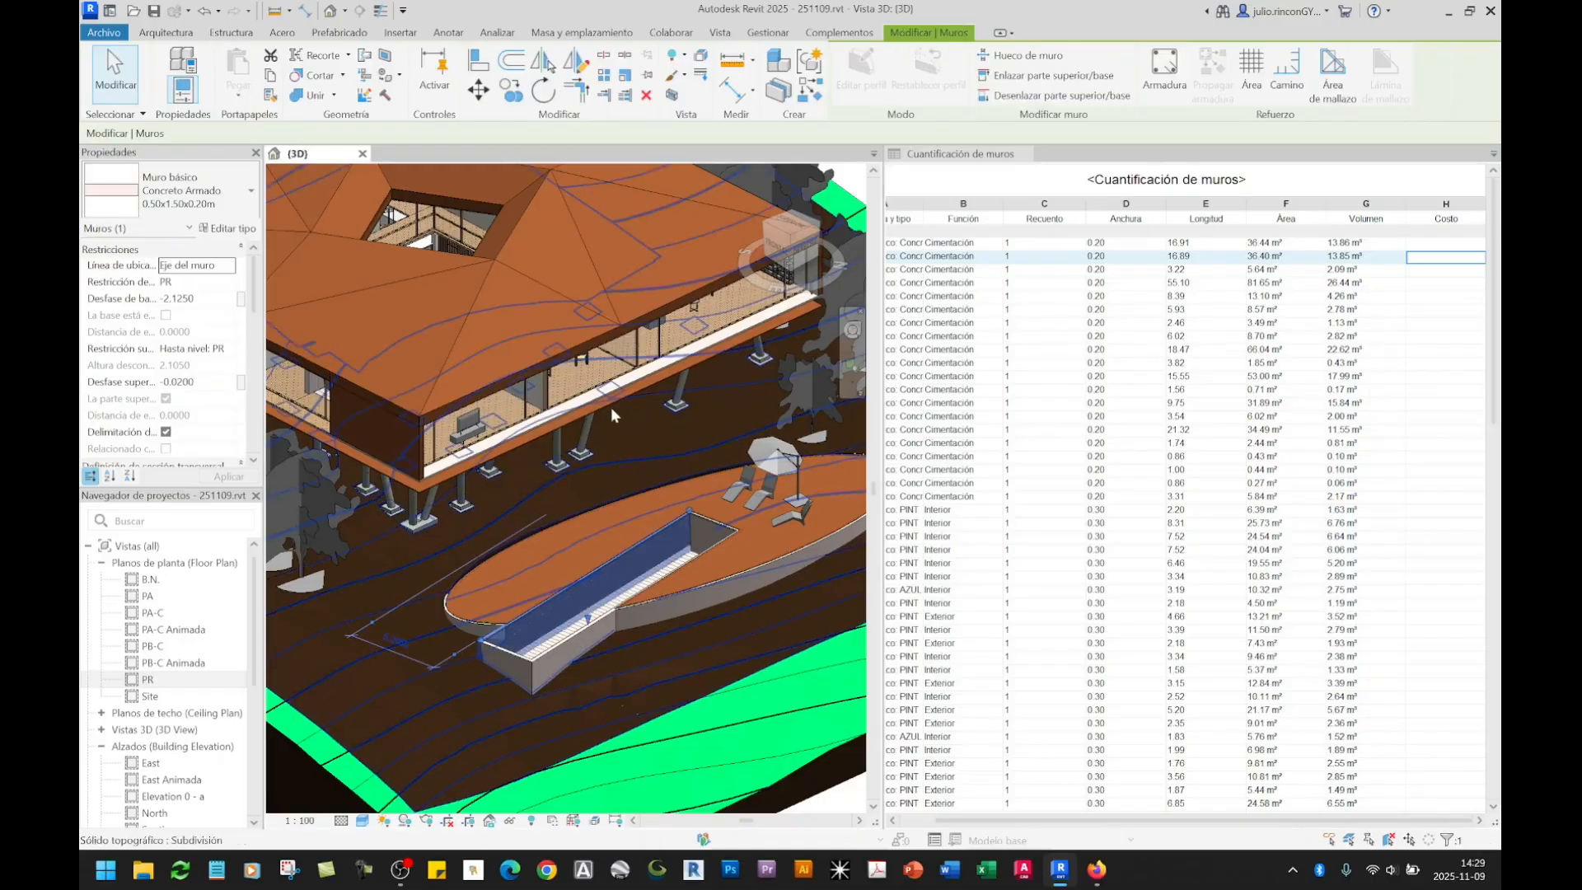
middle_drag(611, 413, 826, 485)
scroll(466, 449, up, 6)
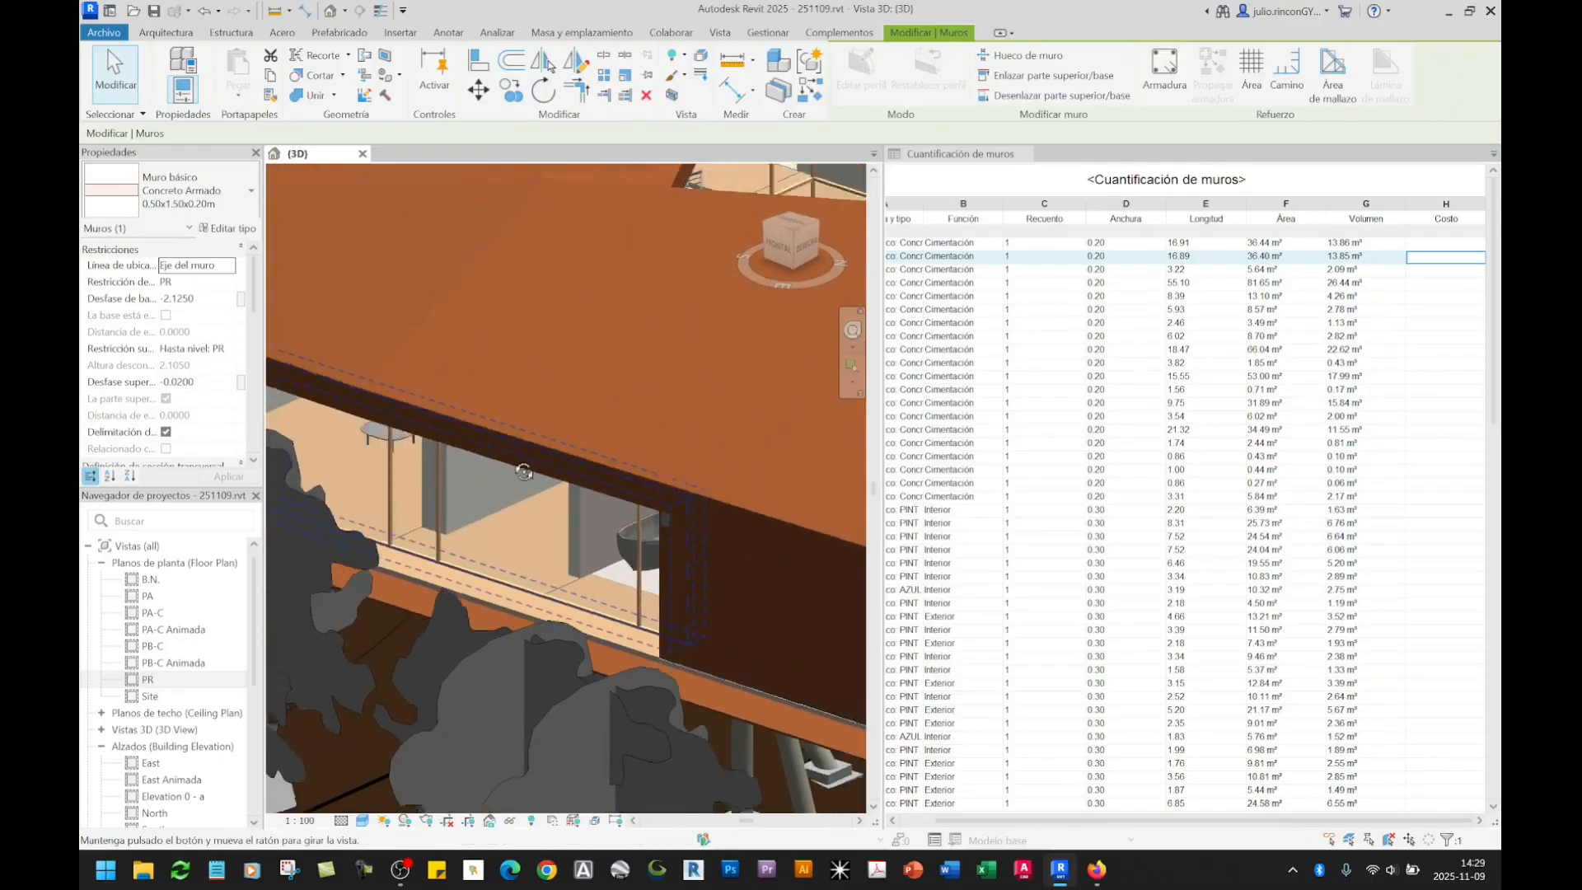
click(575, 543)
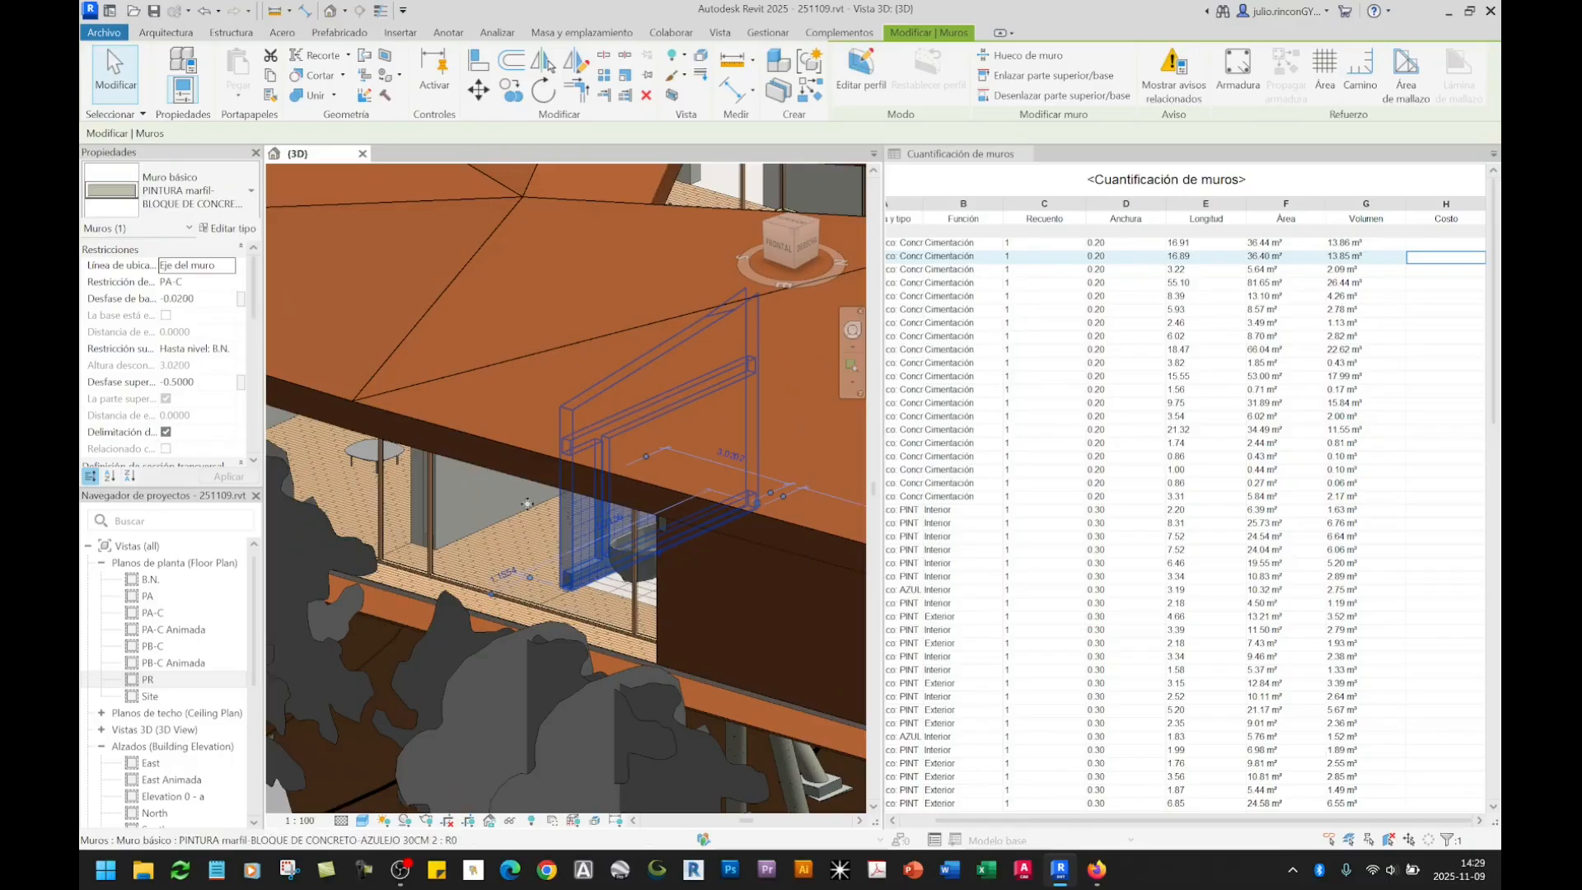
click(228, 228)
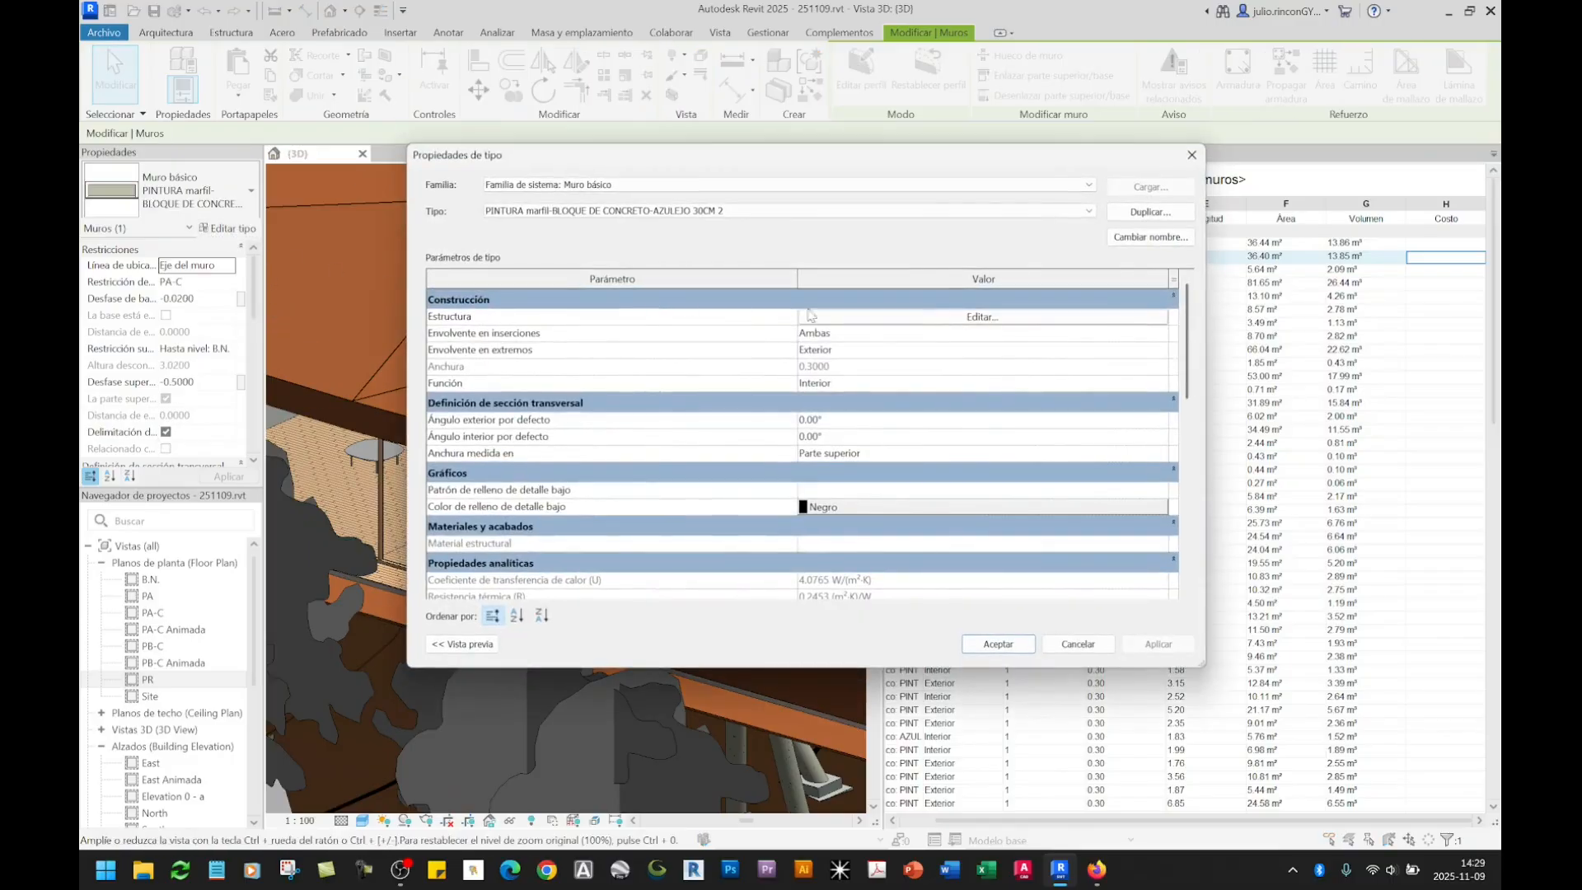
click(970, 321)
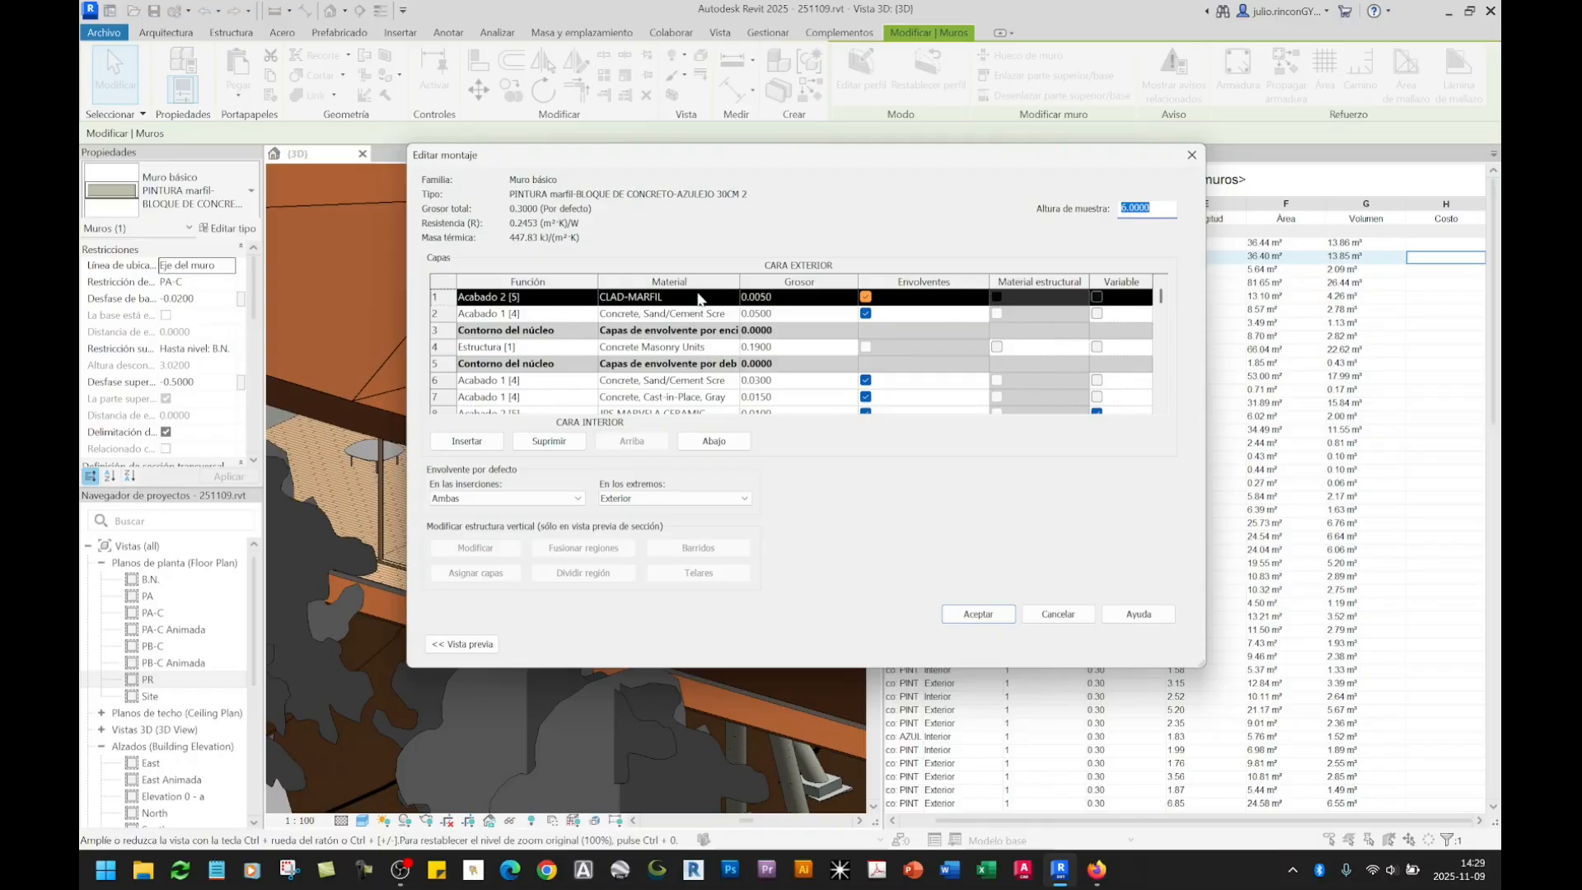
click(734, 301)
click(734, 296)
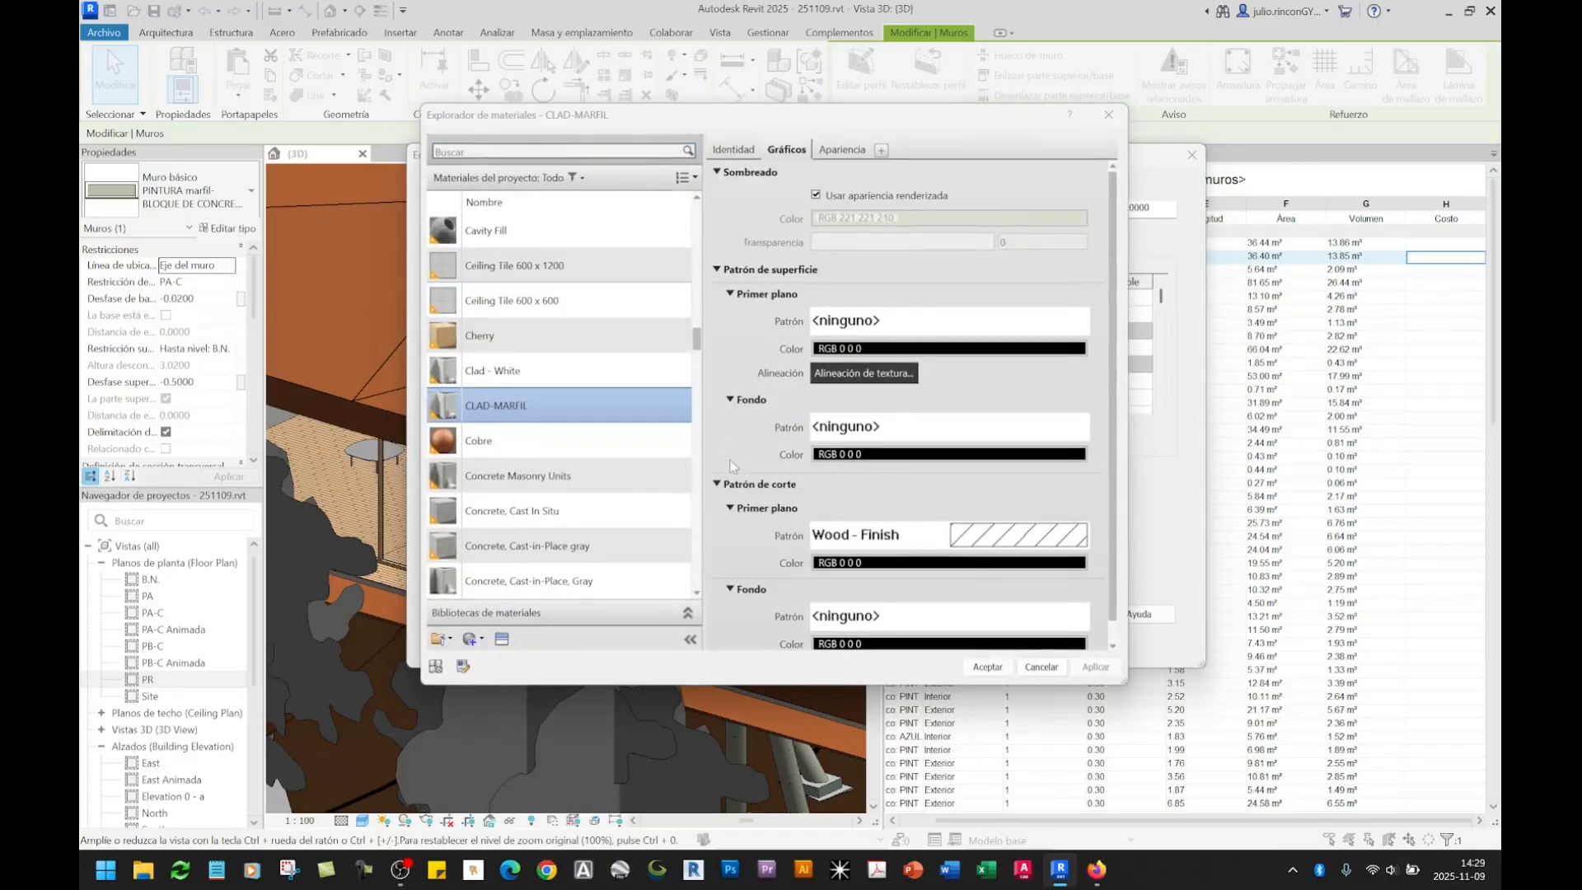
Step: Review the CLAD-MARFIL material's identity data, covering its name, description, class, keywords, manufacturer and Coste fields
click(739, 152)
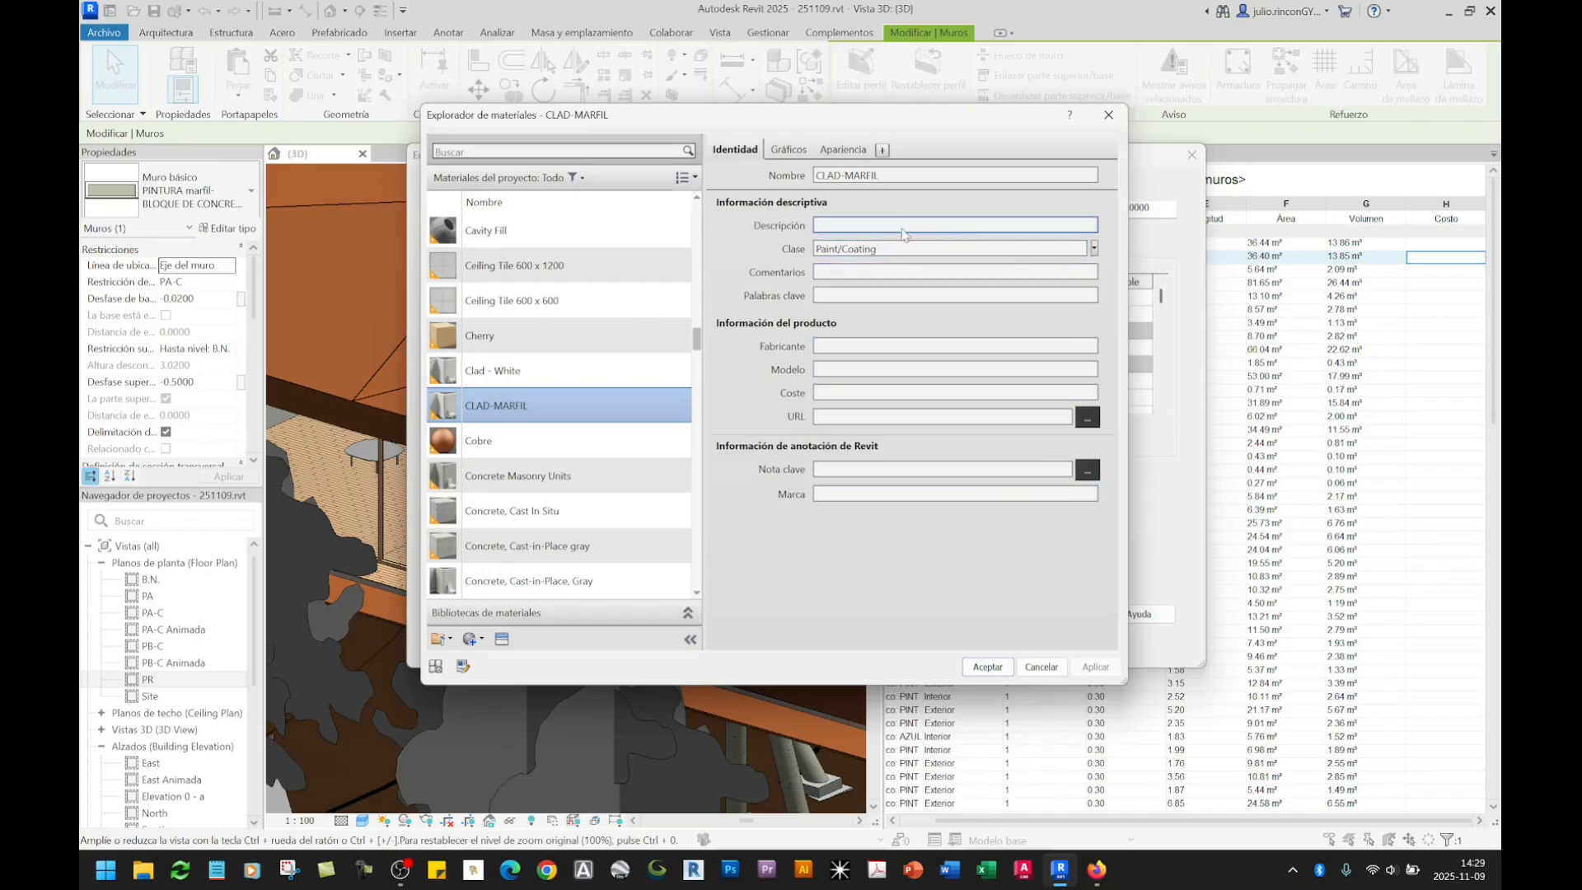
double_click(892, 175)
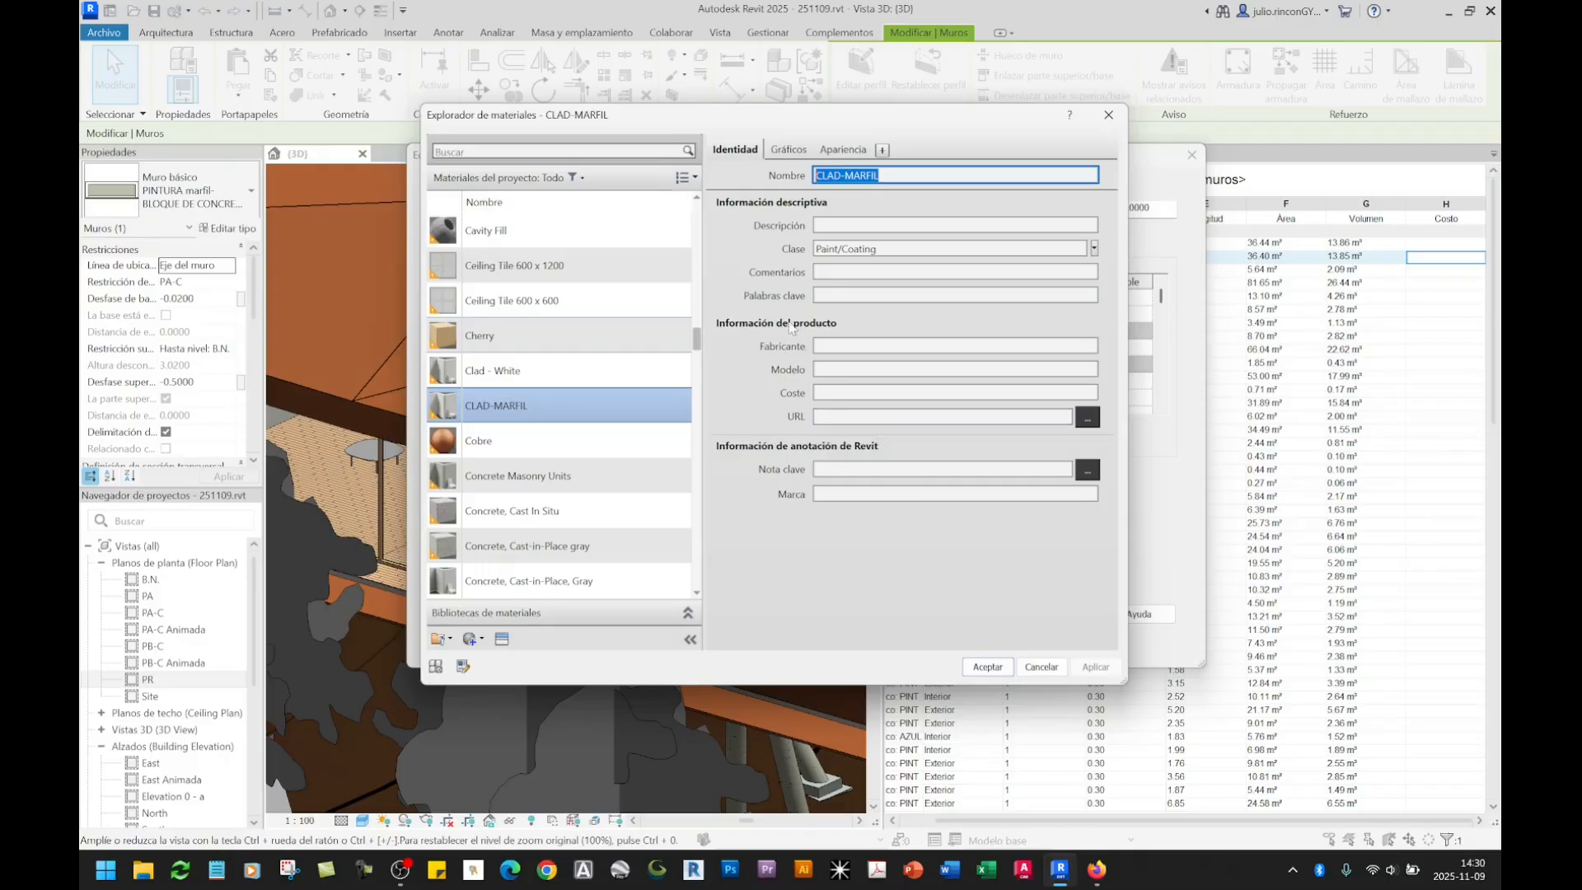
click(832, 228)
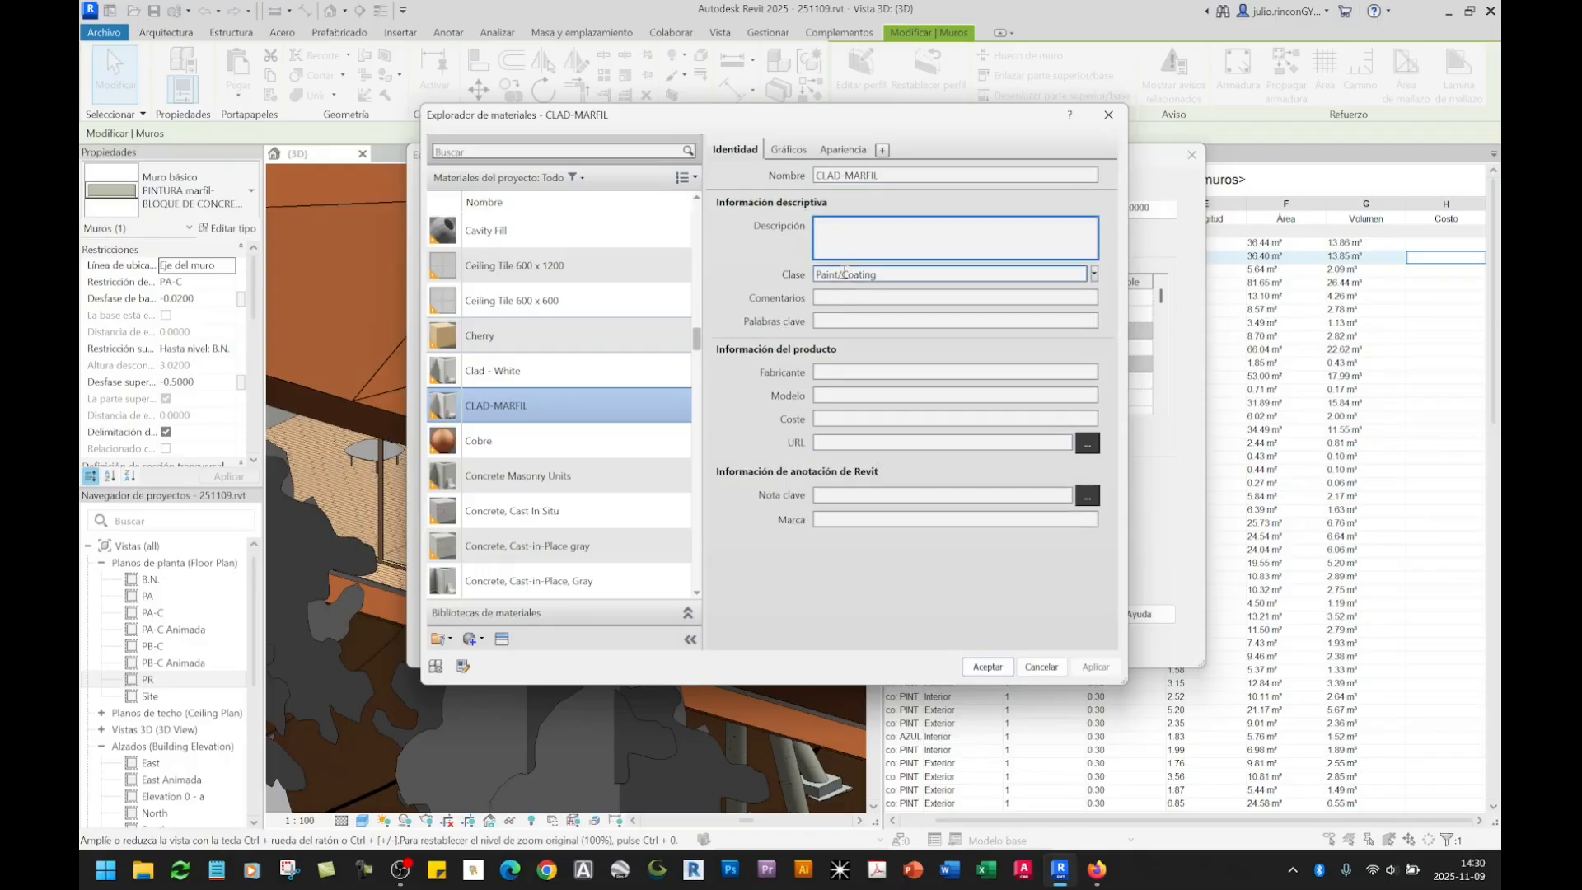
click(842, 276)
click(859, 323)
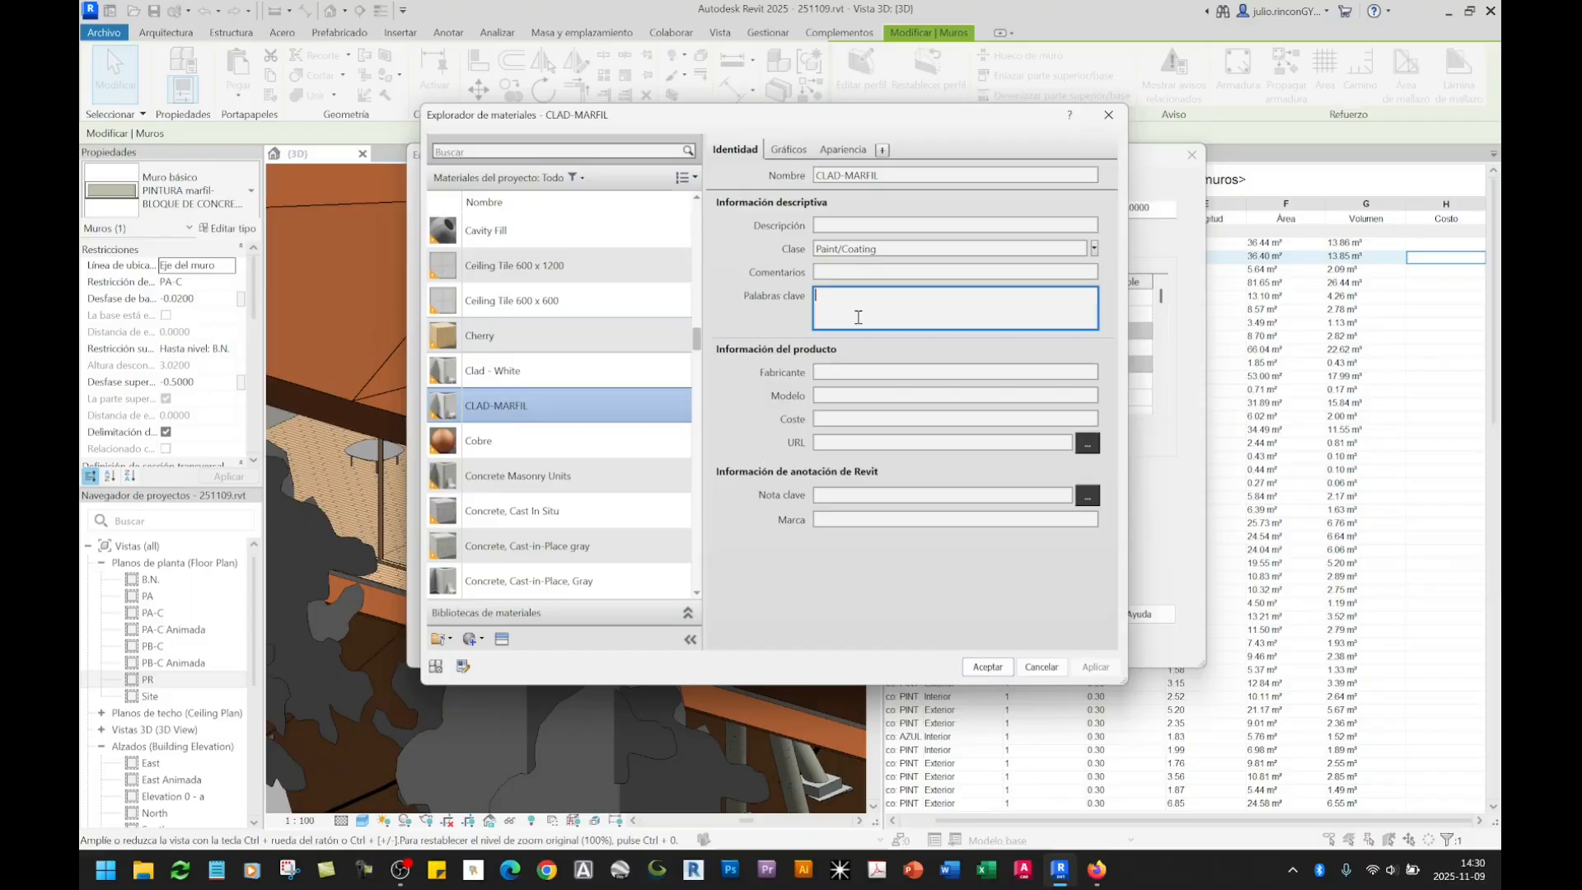
click(860, 375)
click(828, 420)
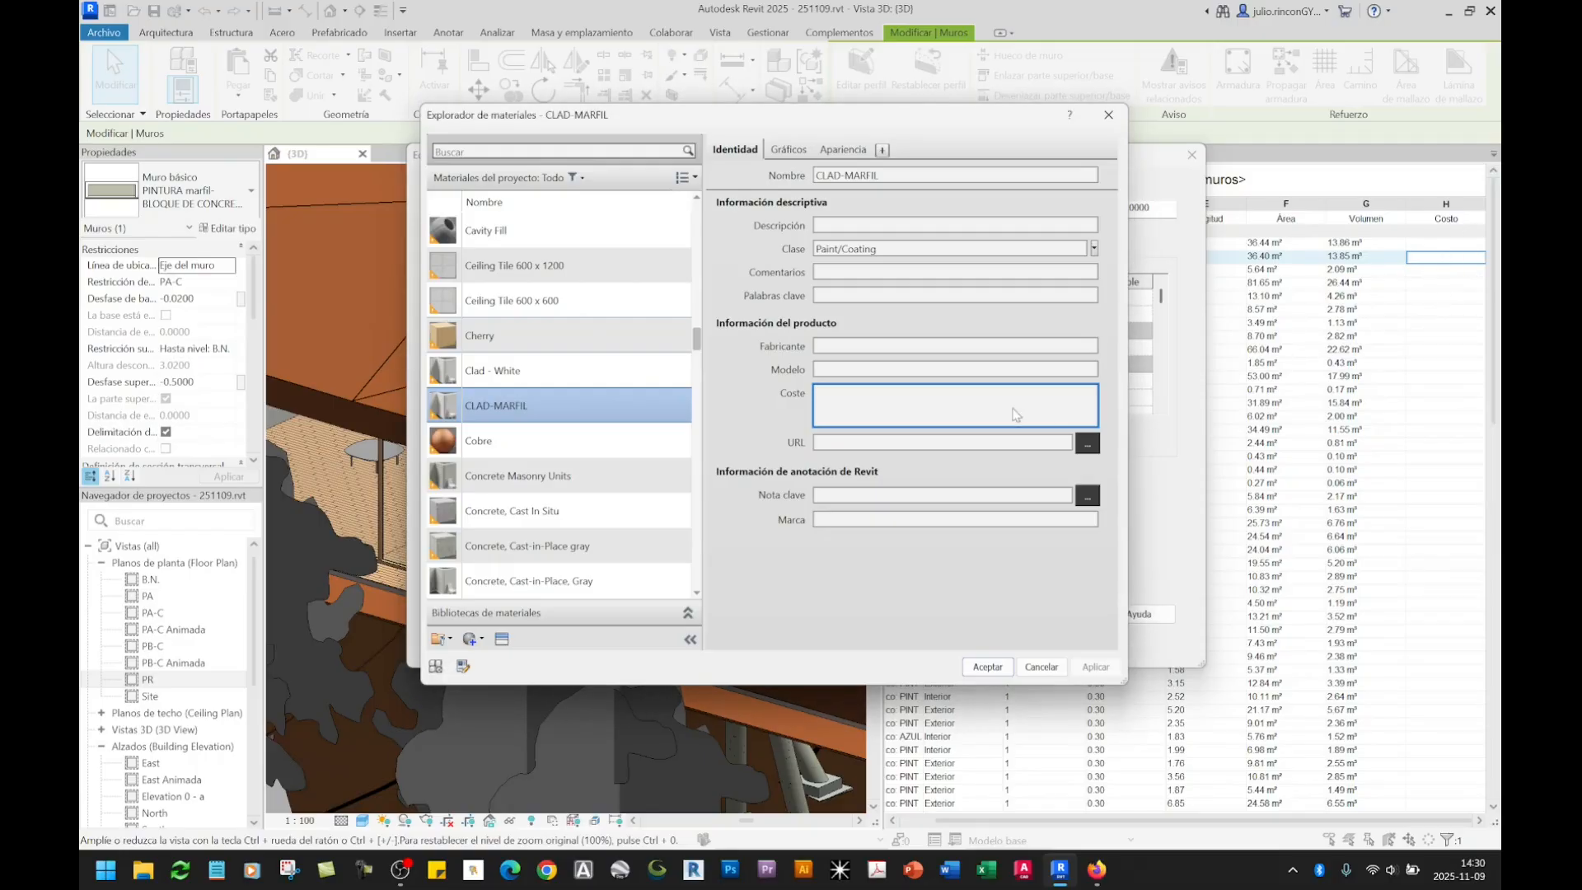
click(521, 414)
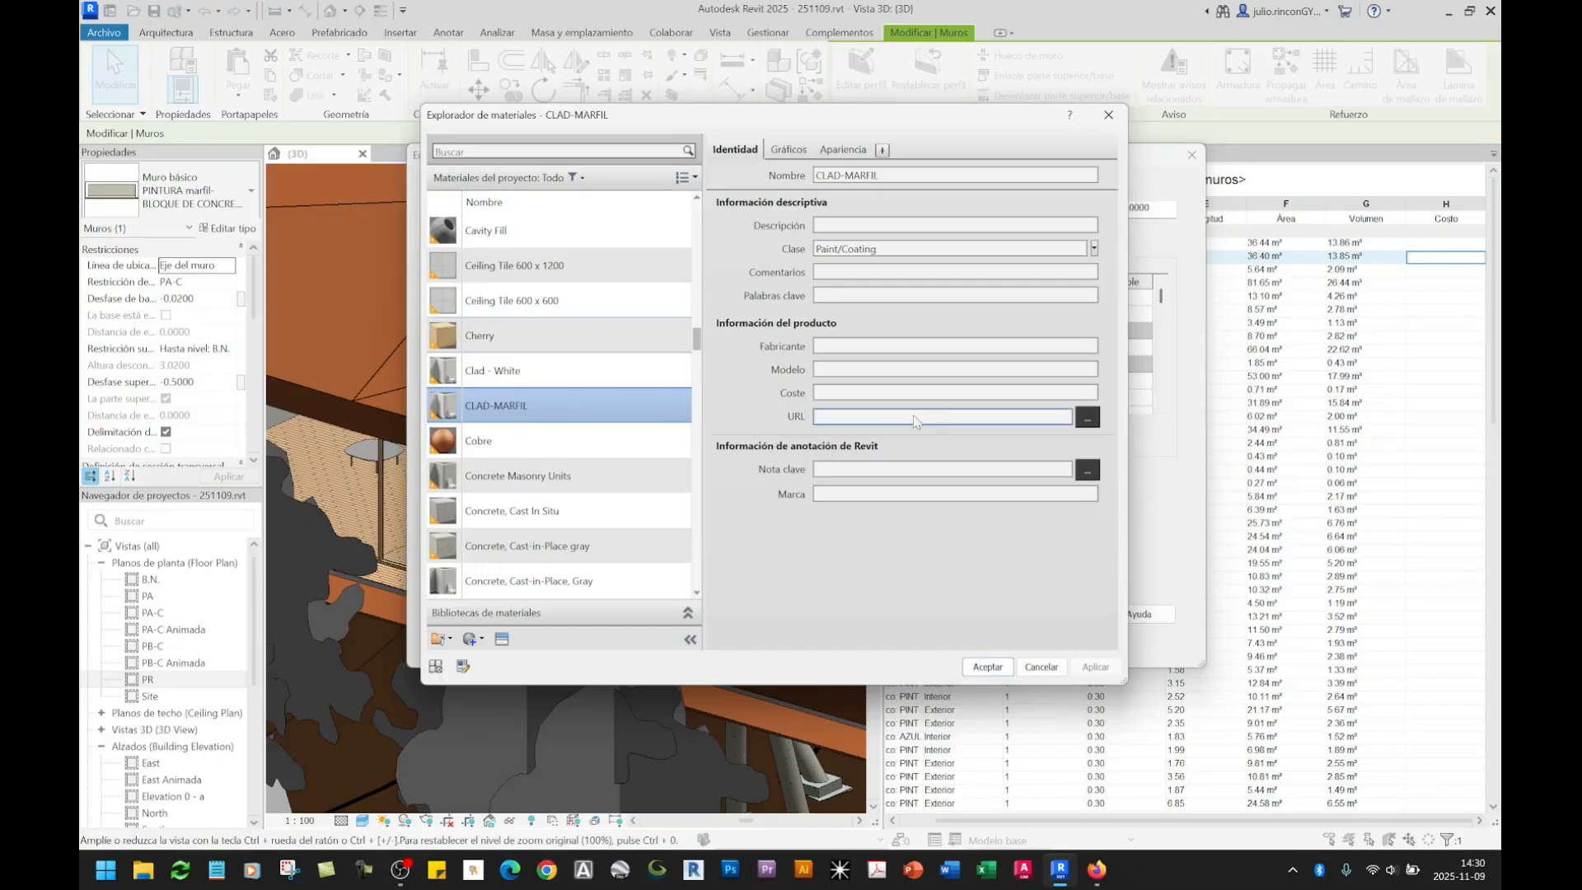
Step: Close the material, assembly and type property dialogs, and return to the Costo cells of the first two schedule rows
click(1108, 114)
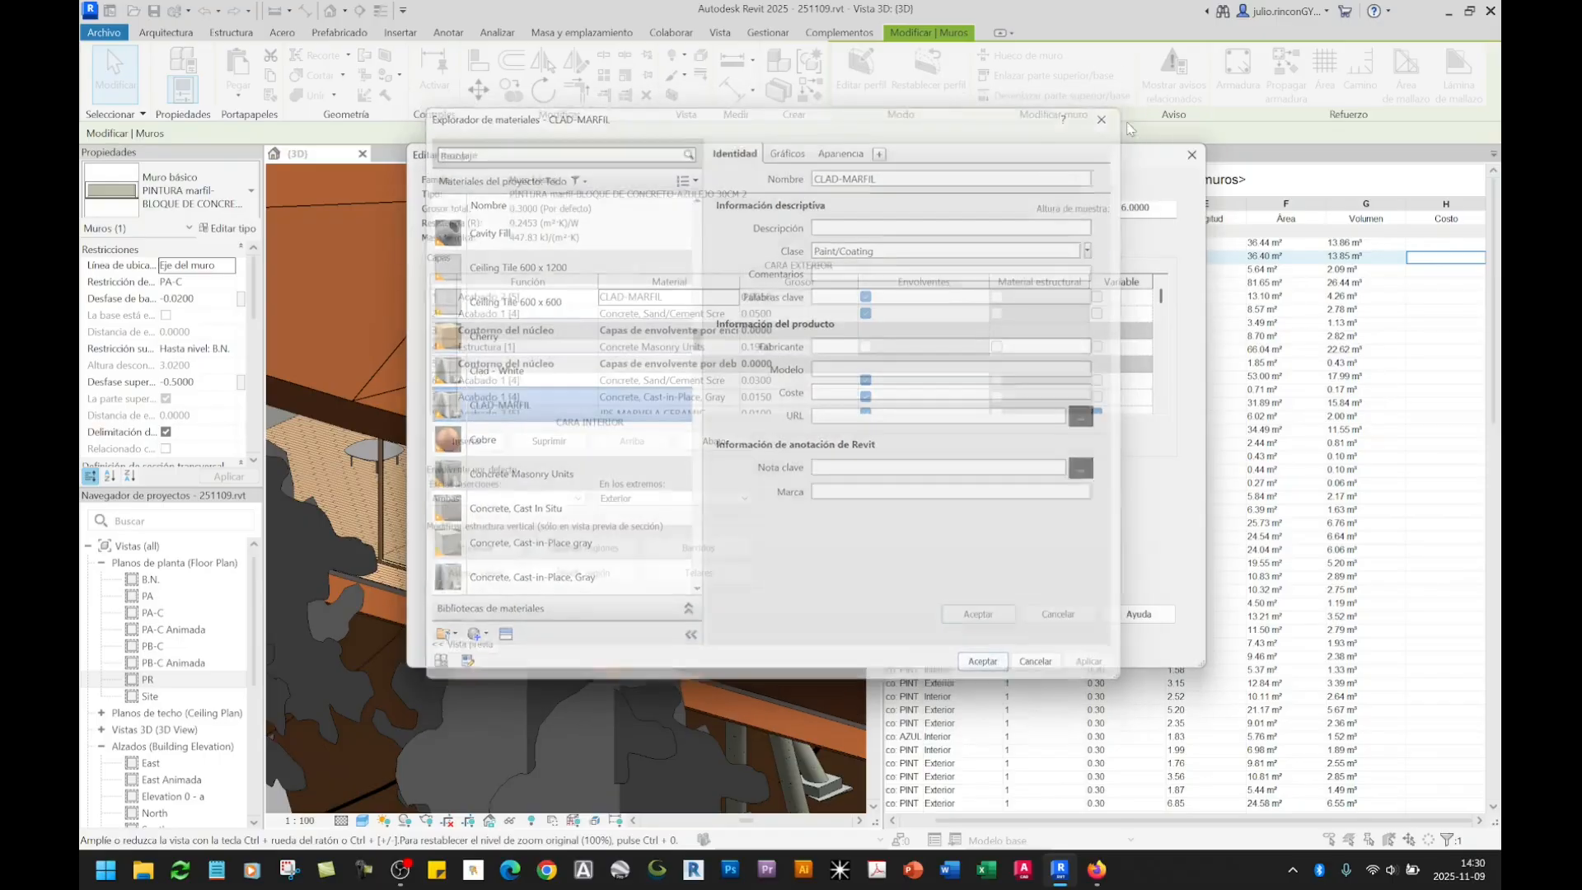
click(1191, 155)
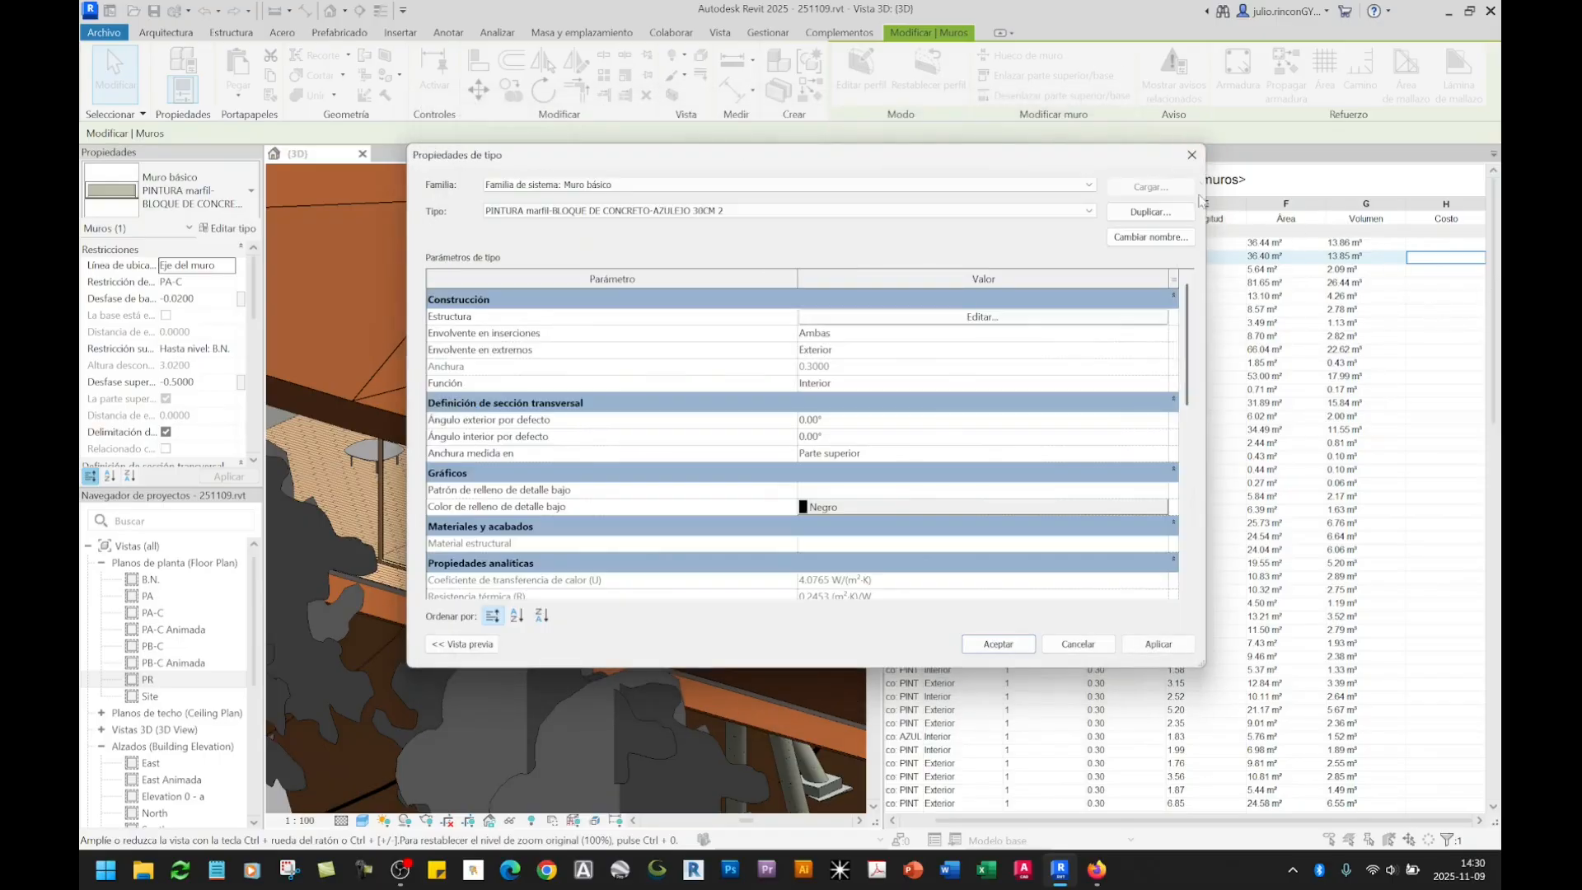
click(1191, 155)
click(1442, 255)
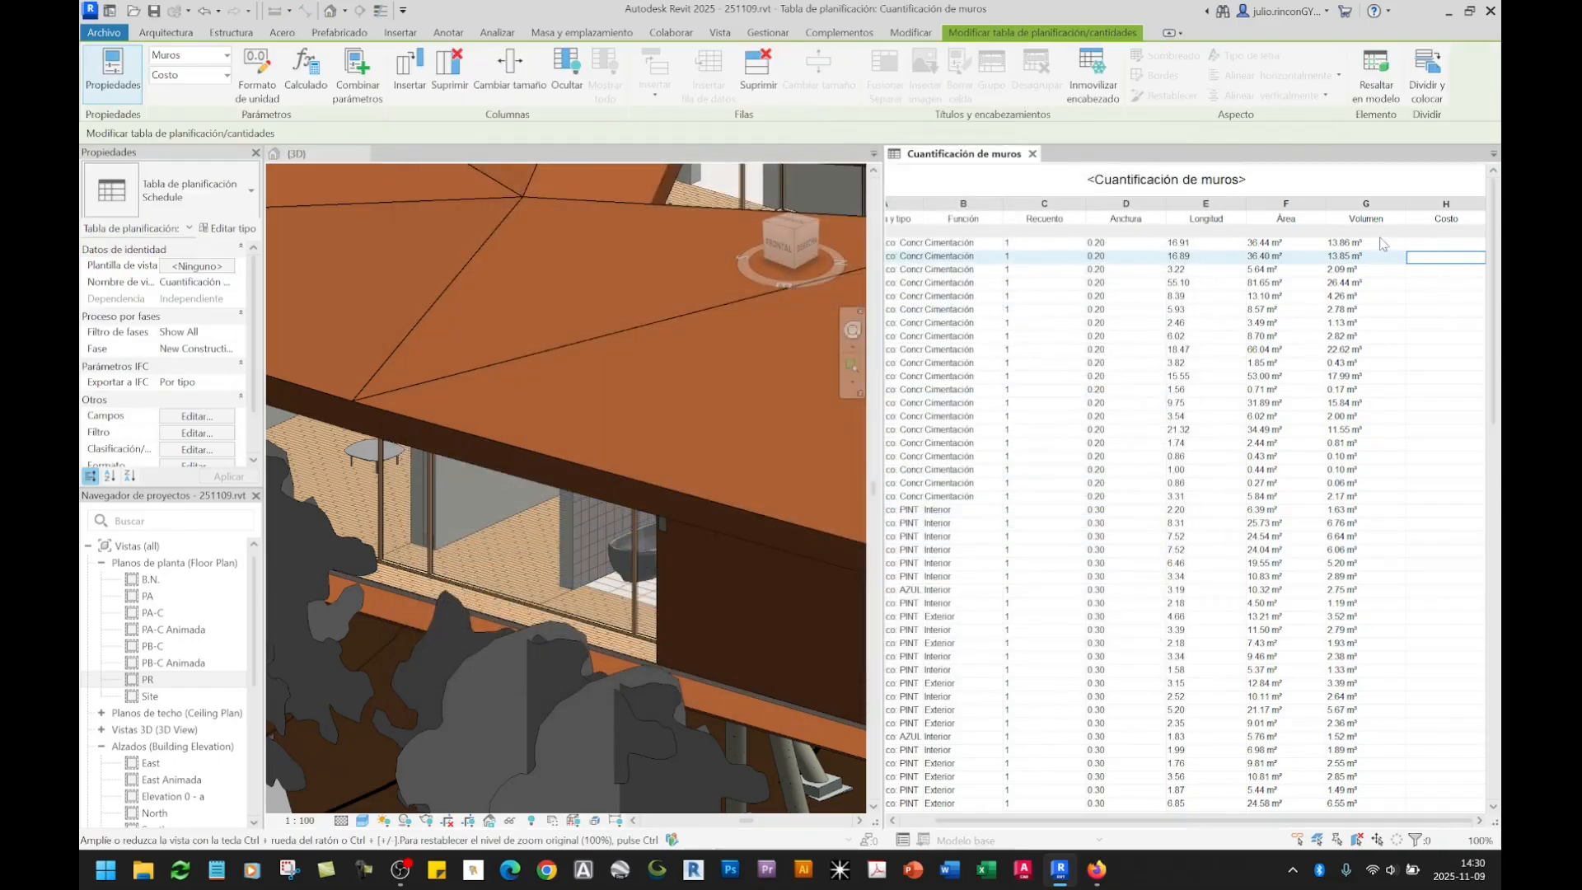
click(1439, 243)
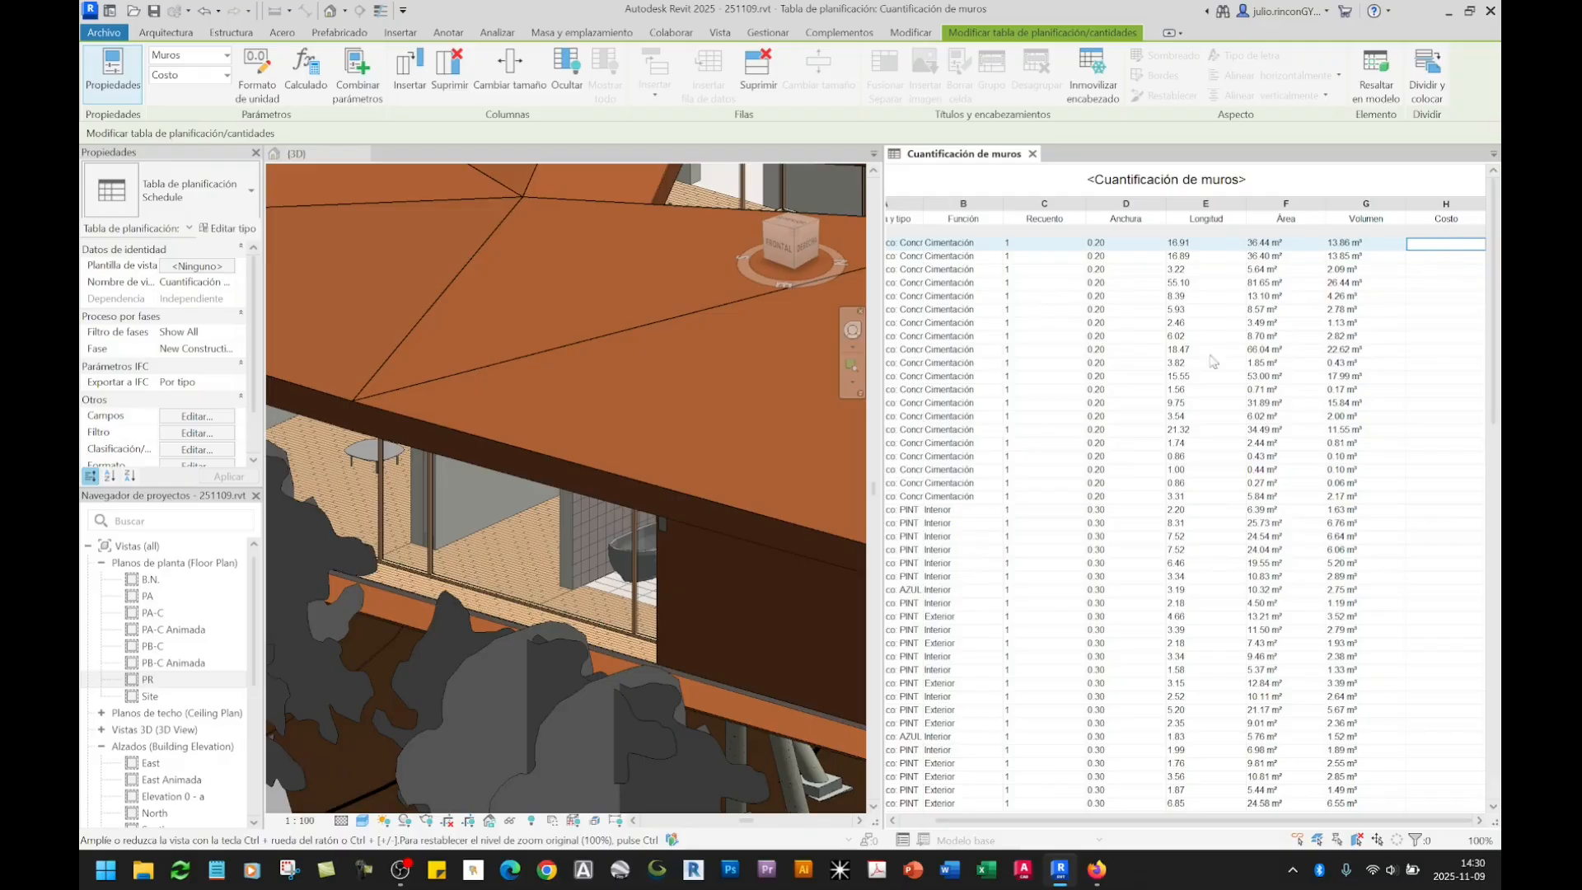
Step: Locate the schedule's first-row wall at the pool in the 3D view and select it
scroll(751, 461, down, 2)
scroll(751, 460, down, 6)
scroll(793, 552, up, 4)
click(826, 558)
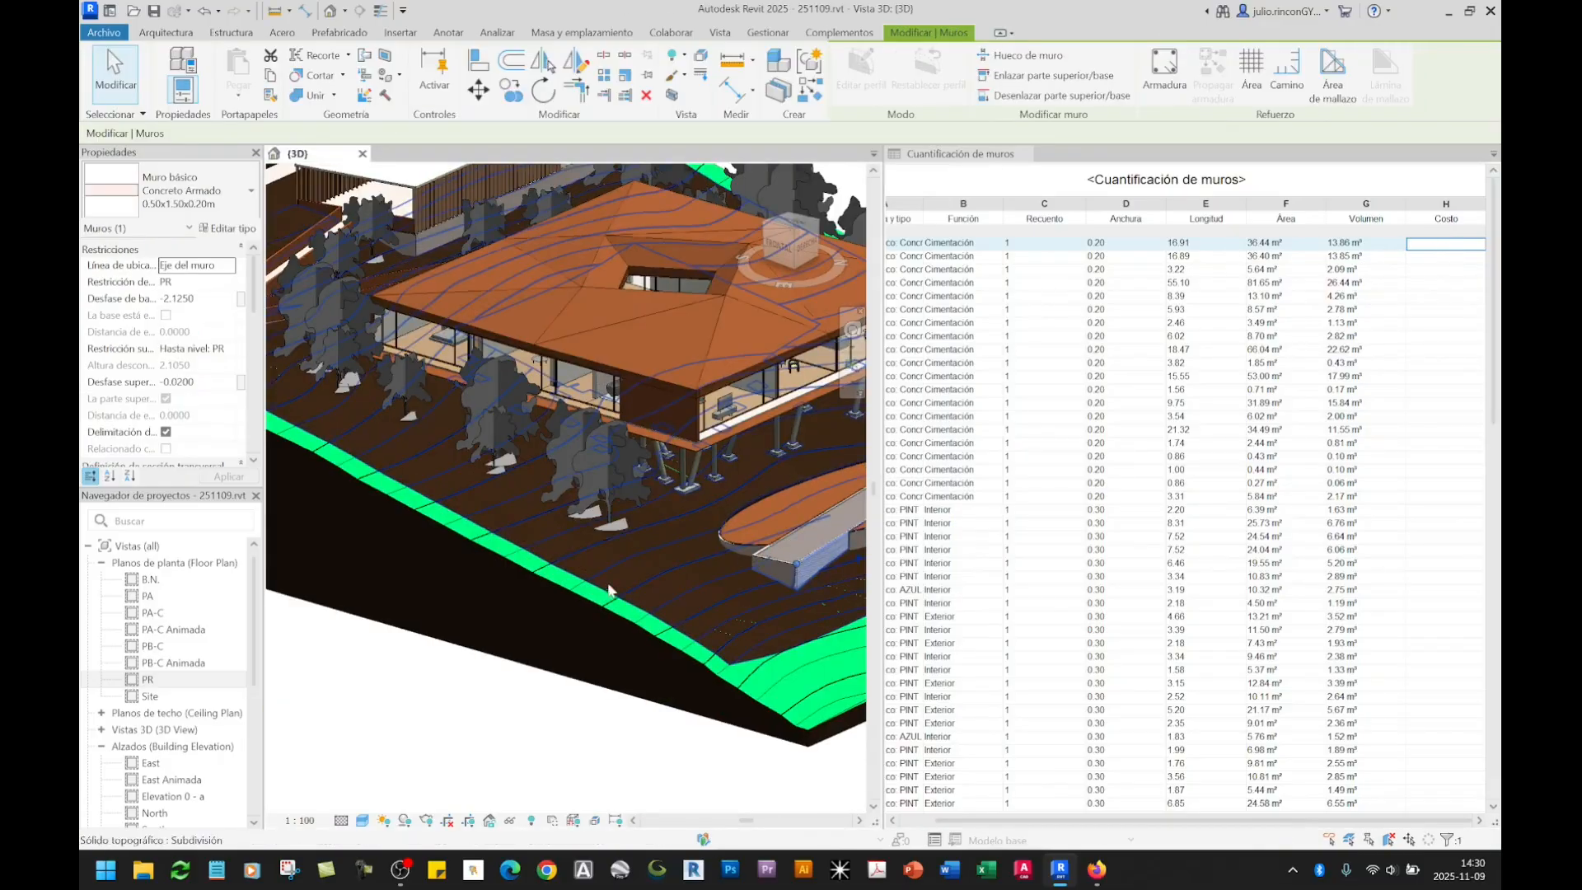
middle_drag(764, 592, 586, 632)
scroll(585, 633, up, 4)
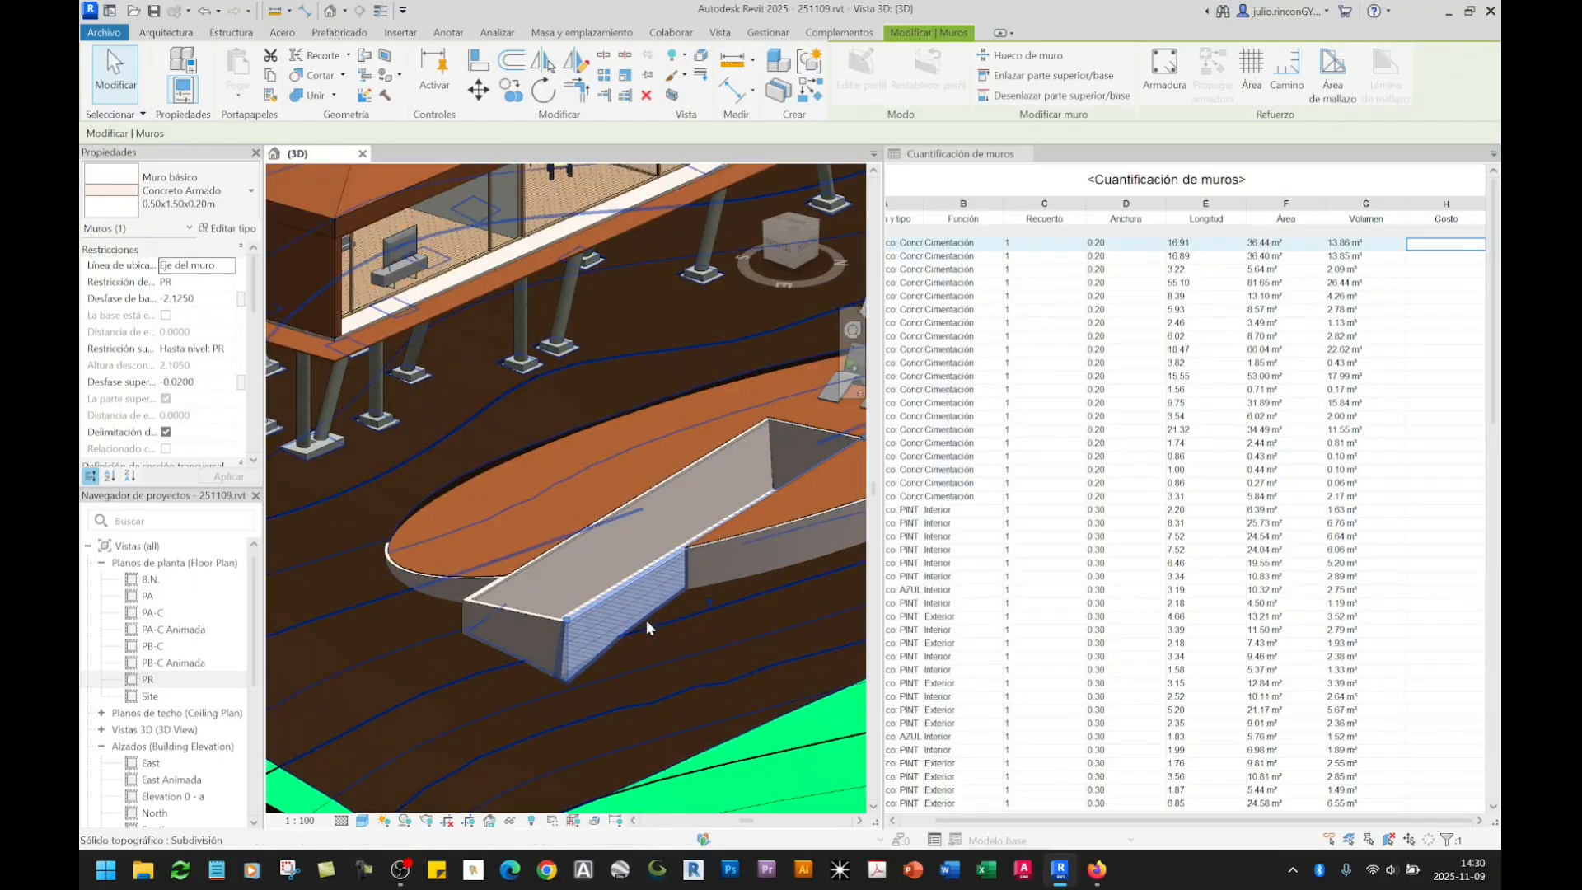
click(1430, 241)
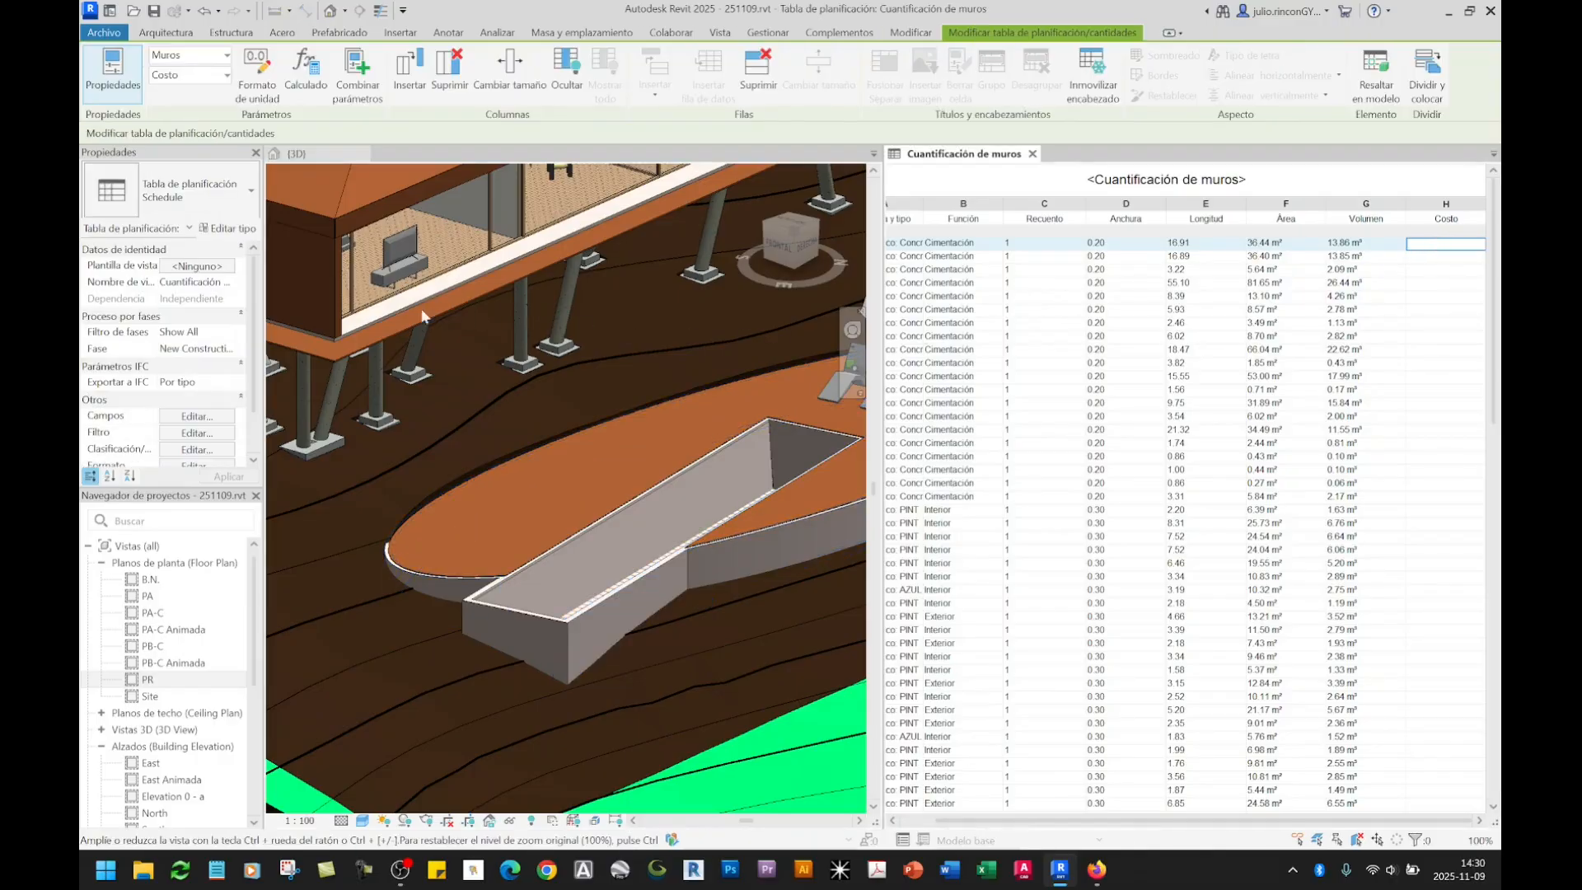
click(610, 632)
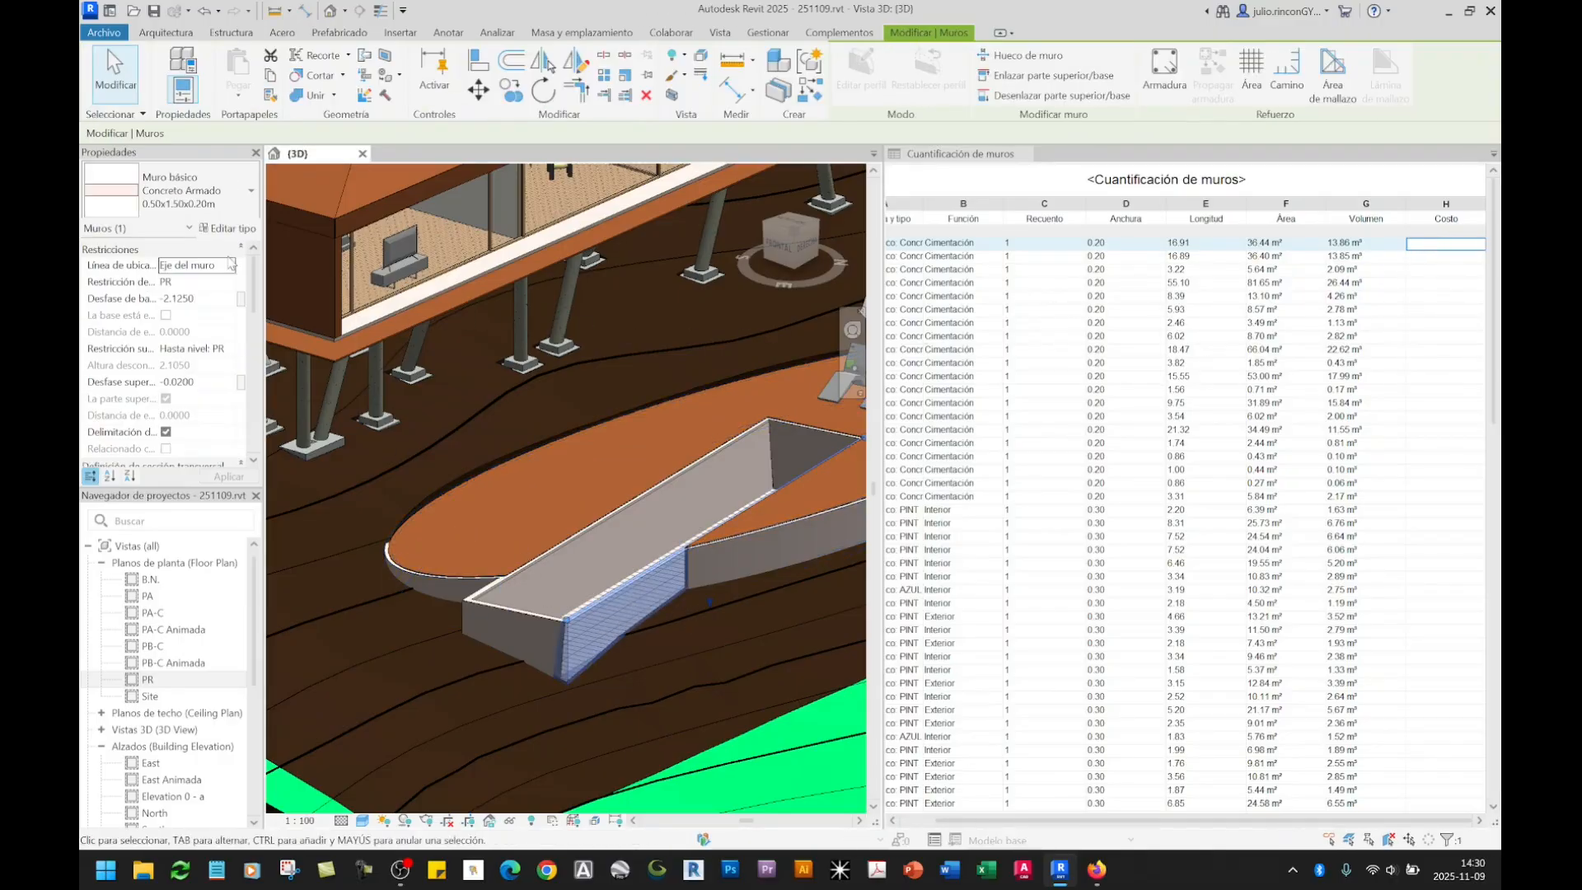
Step: Examine the identity data and Costo parameter of the Concreto Armado 0.50x1.50x0.20m wall type alongside the schedule, and close its type properties
click(234, 230)
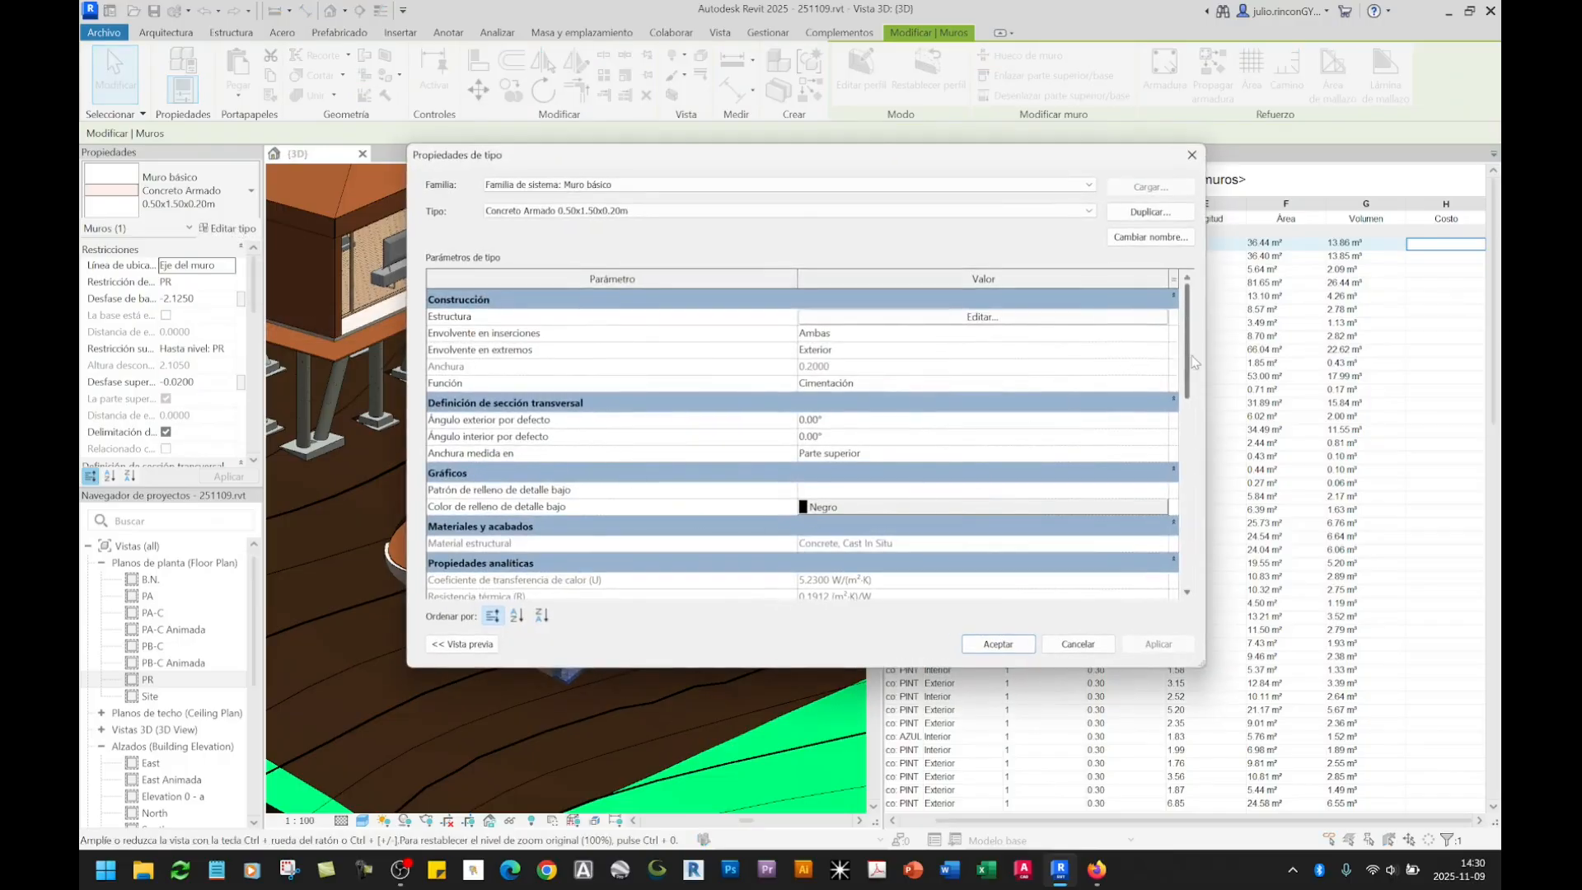
drag(1193, 362, 1205, 585)
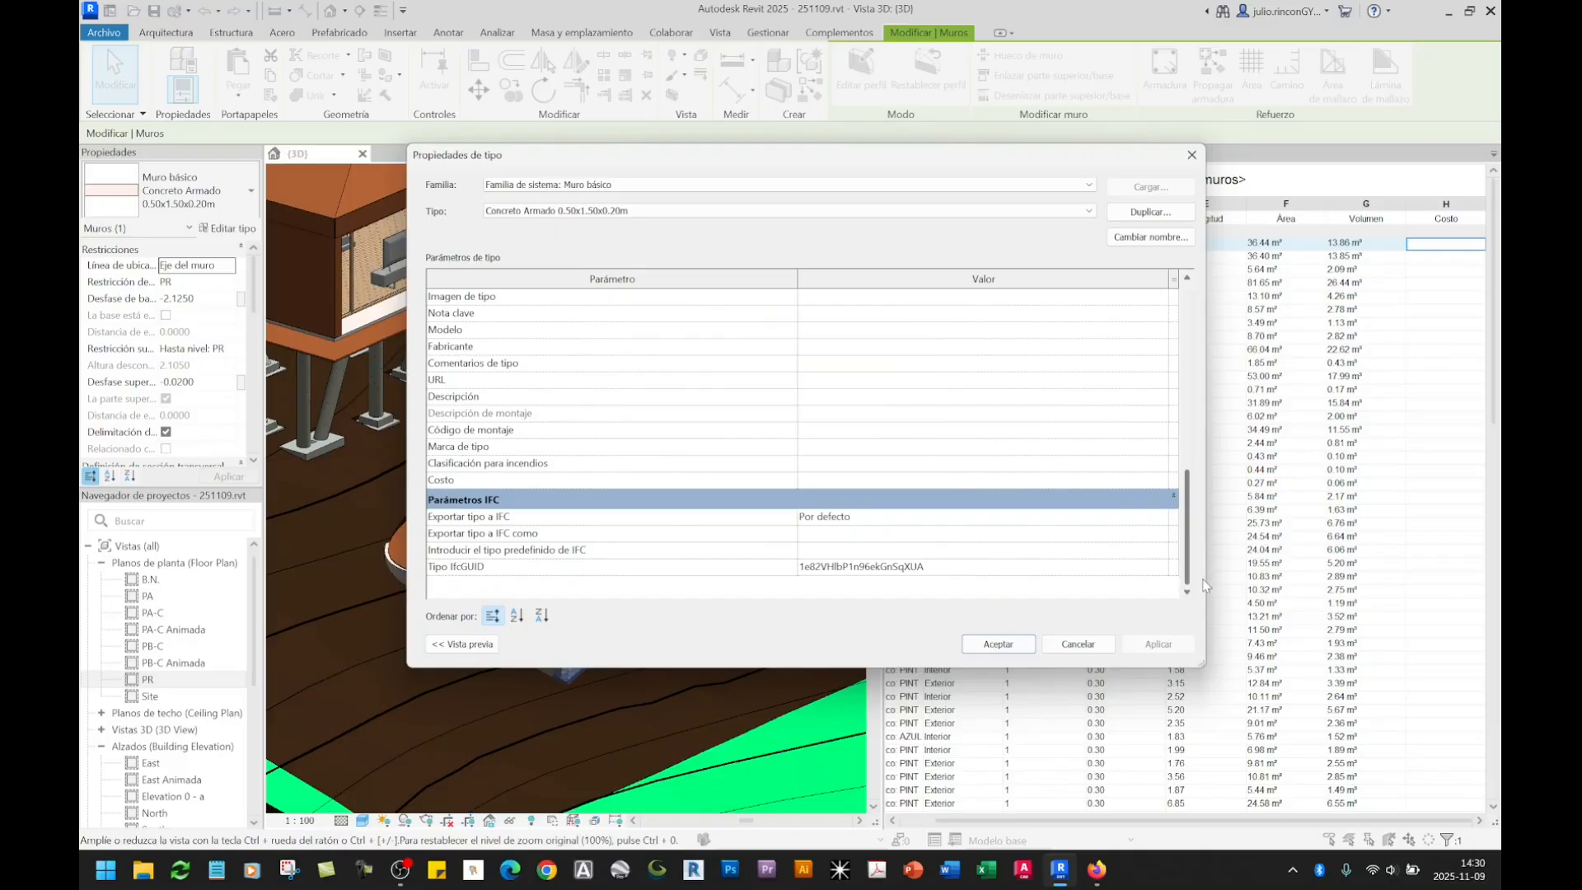
scroll(723, 437, up, 1)
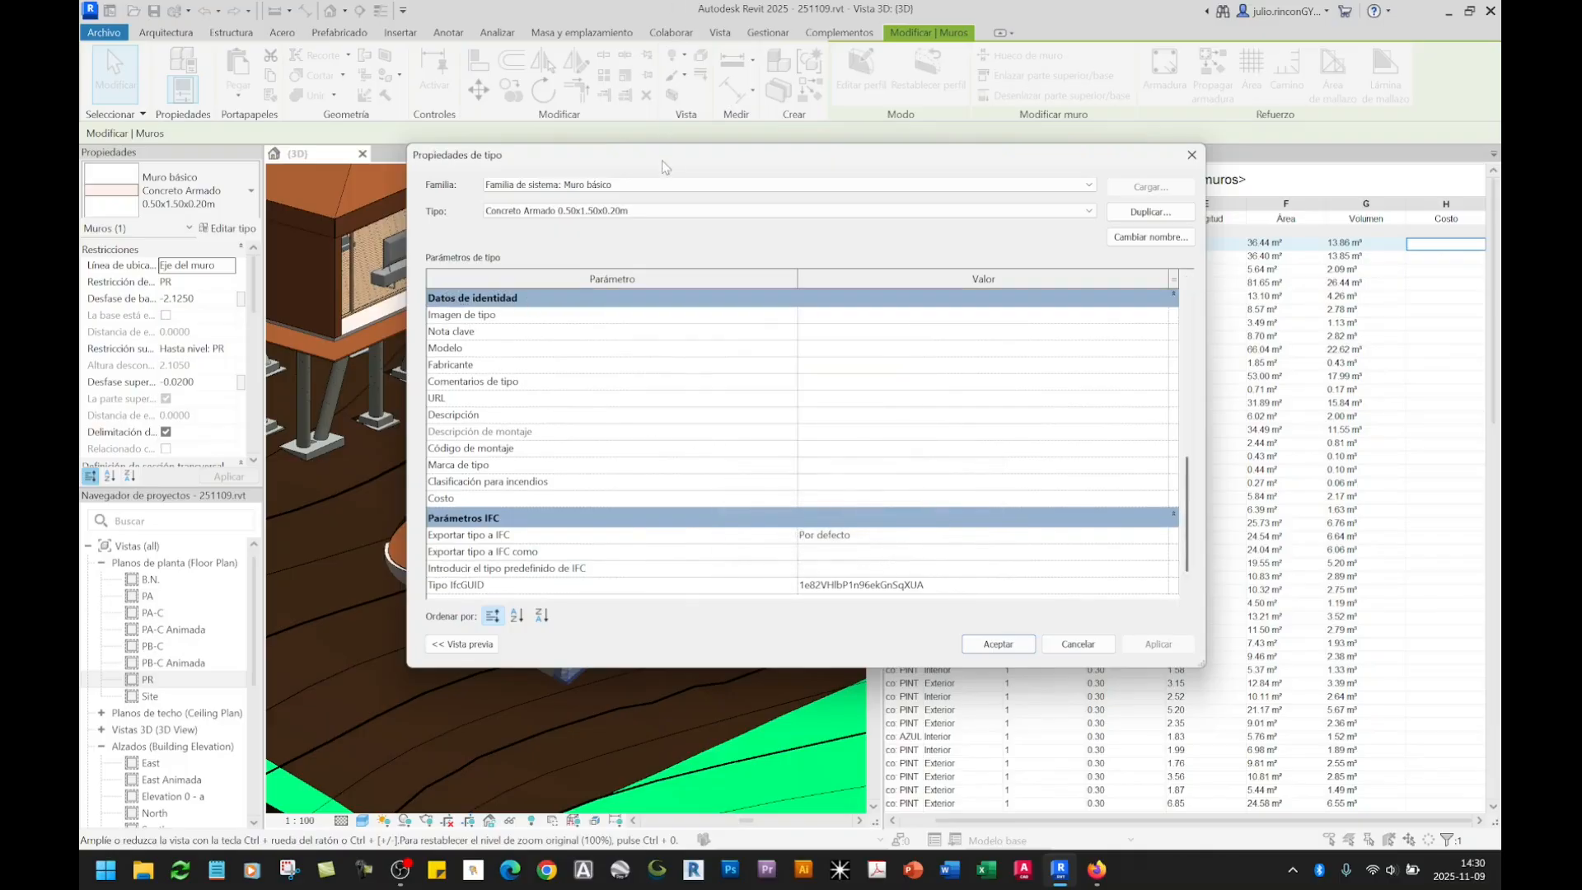
drag(665, 167, 900, 107)
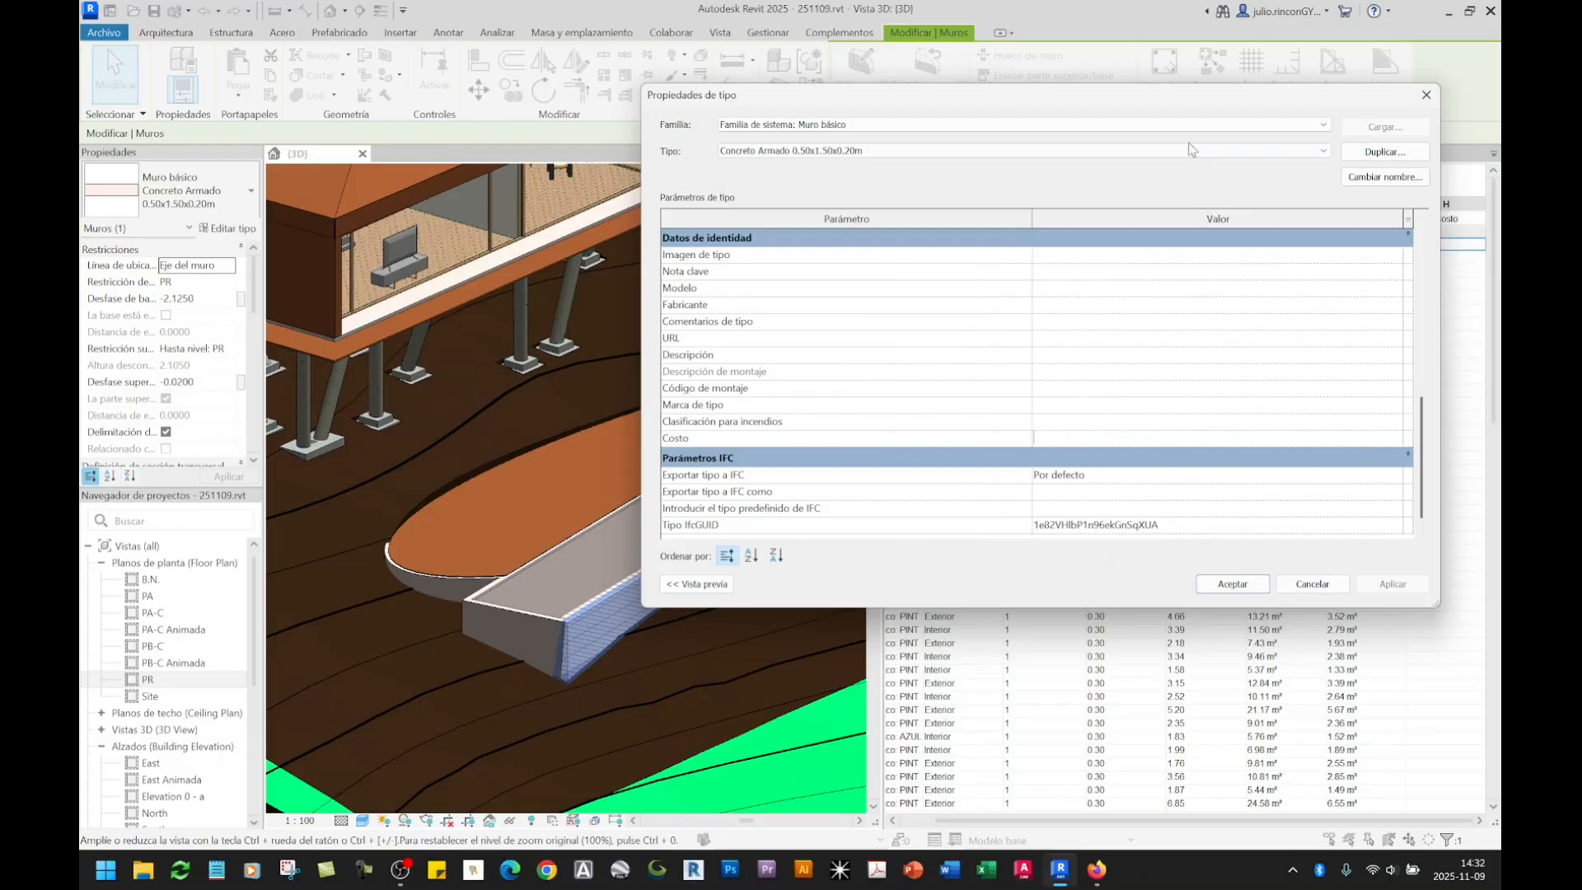
drag(1178, 107, 575, 125)
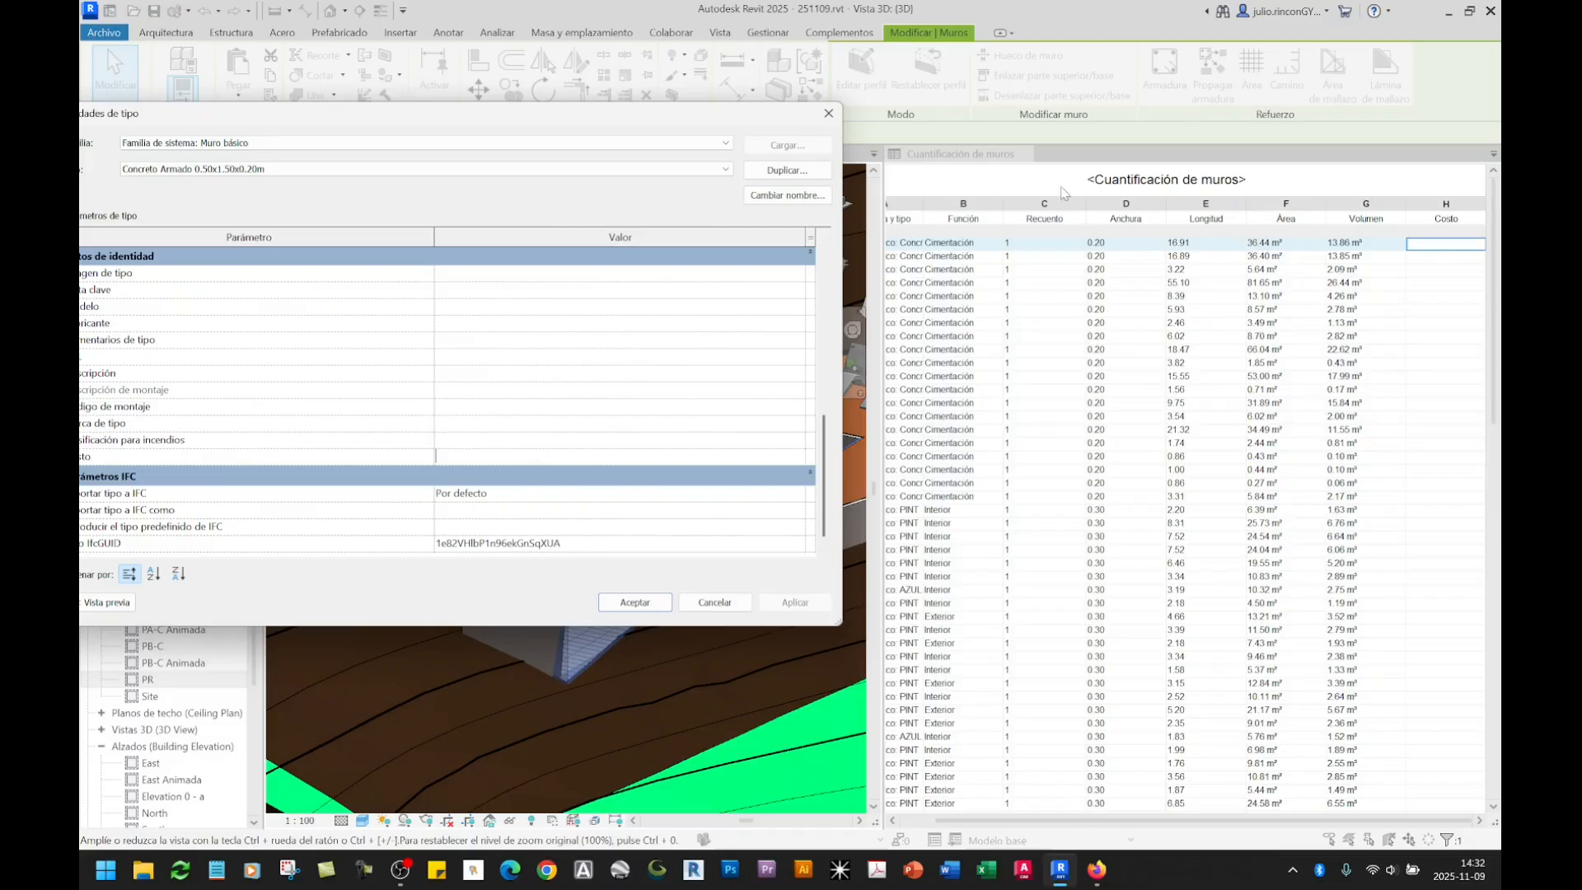
click(829, 113)
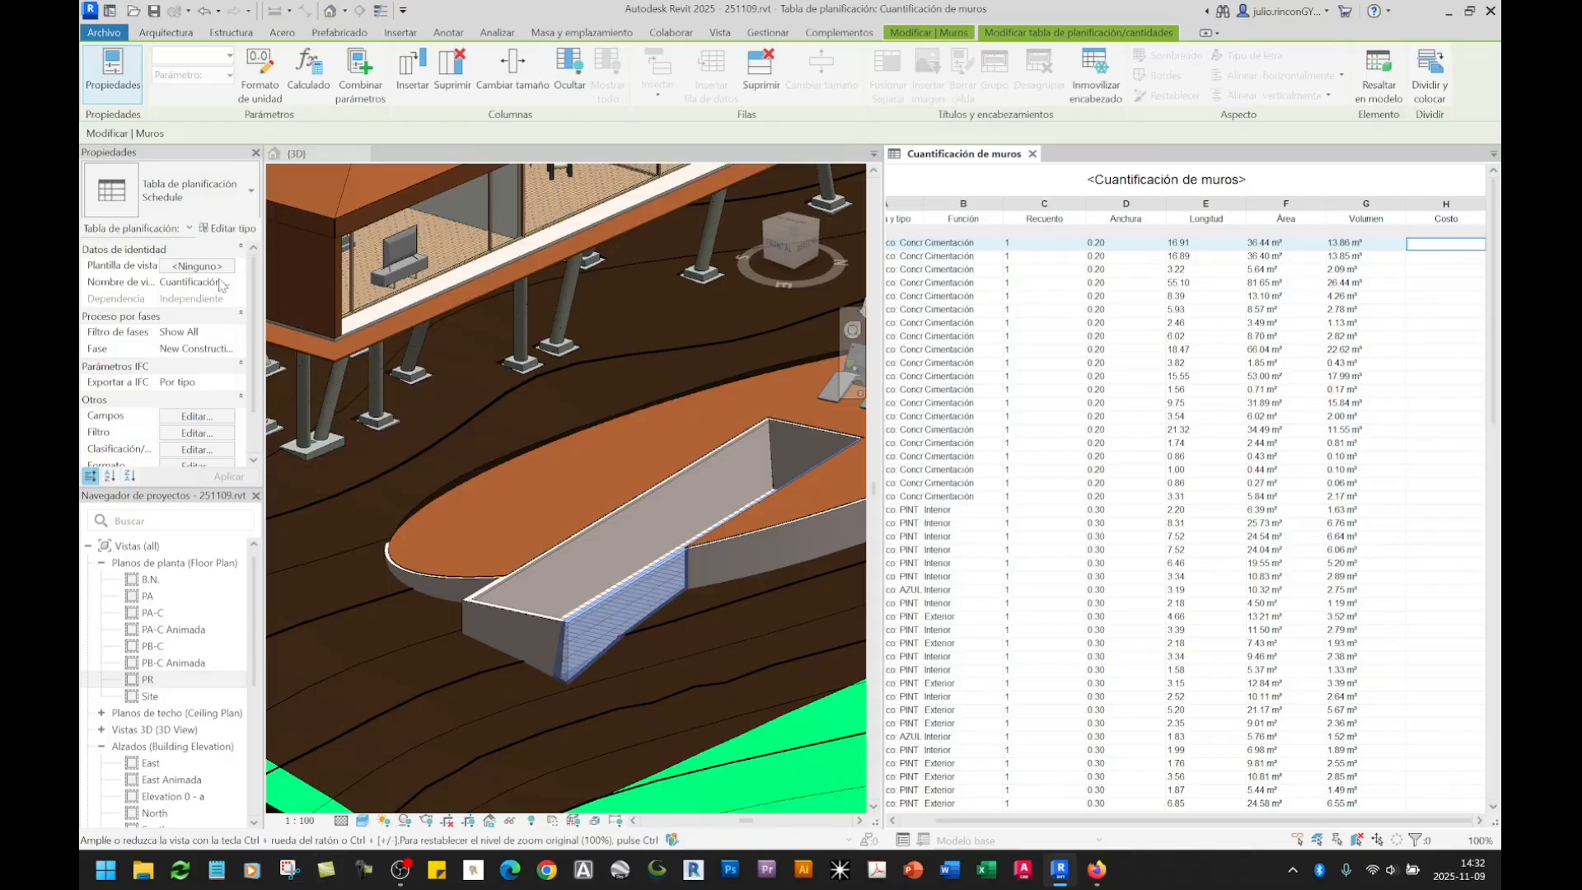
click(624, 596)
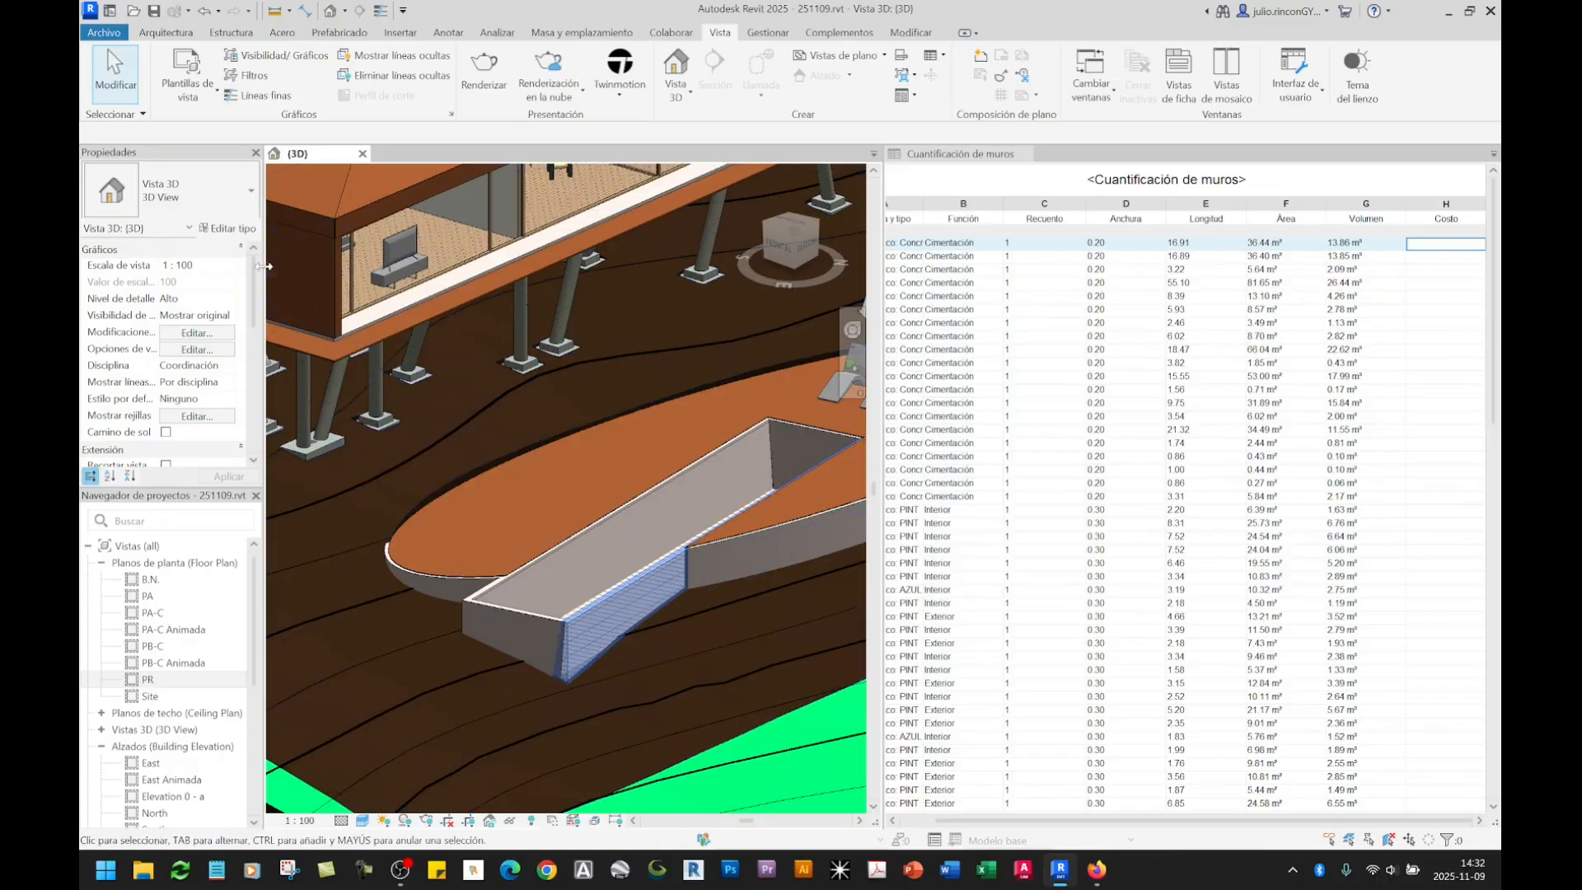
click(227, 228)
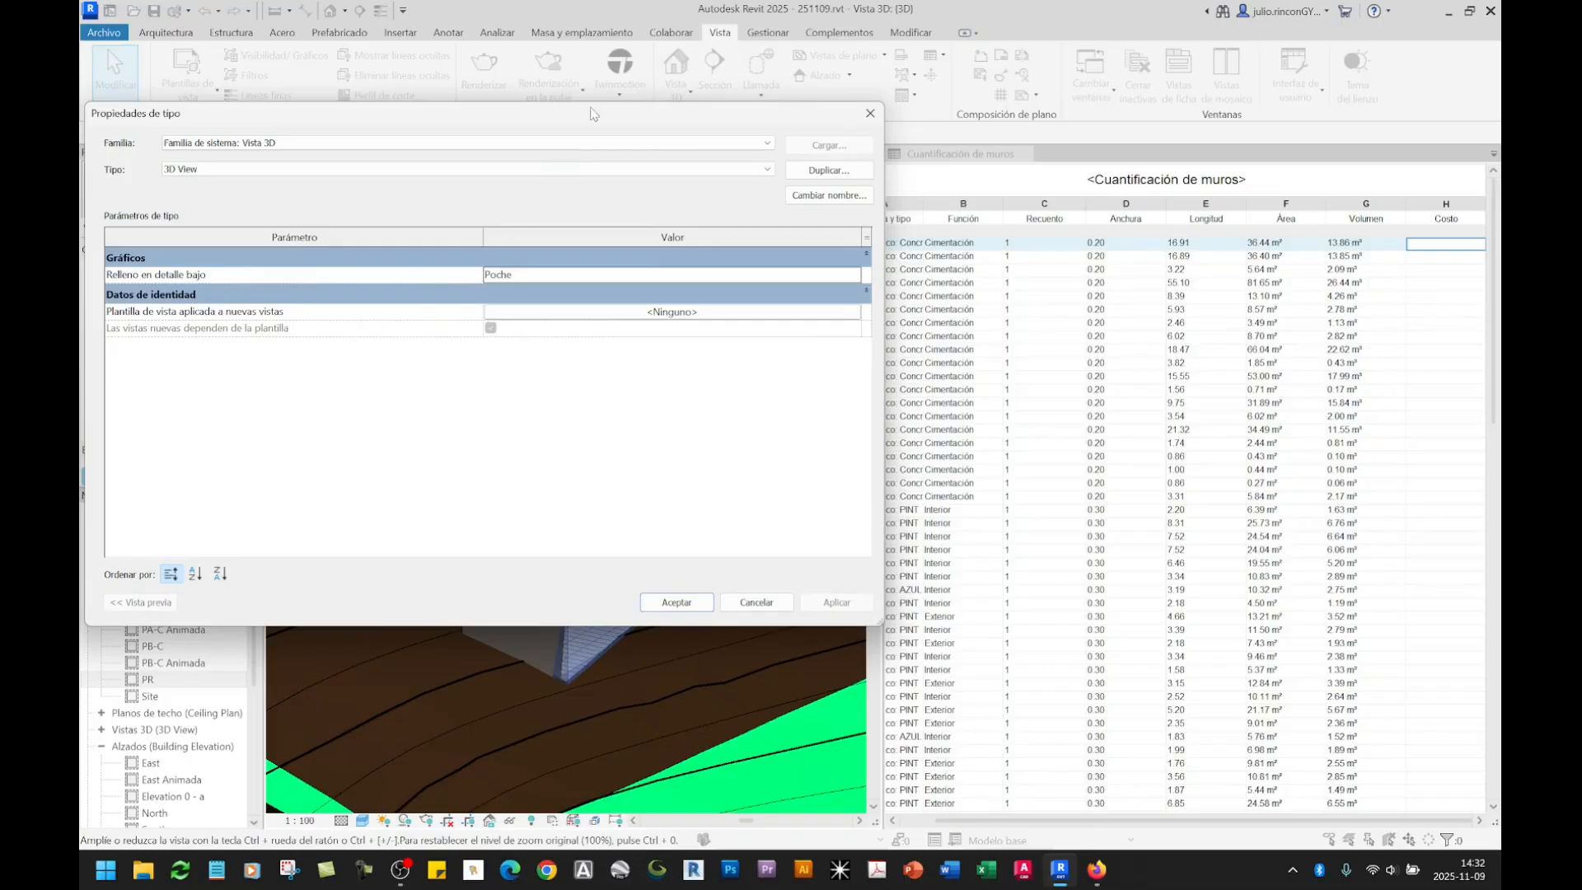
click(858, 116)
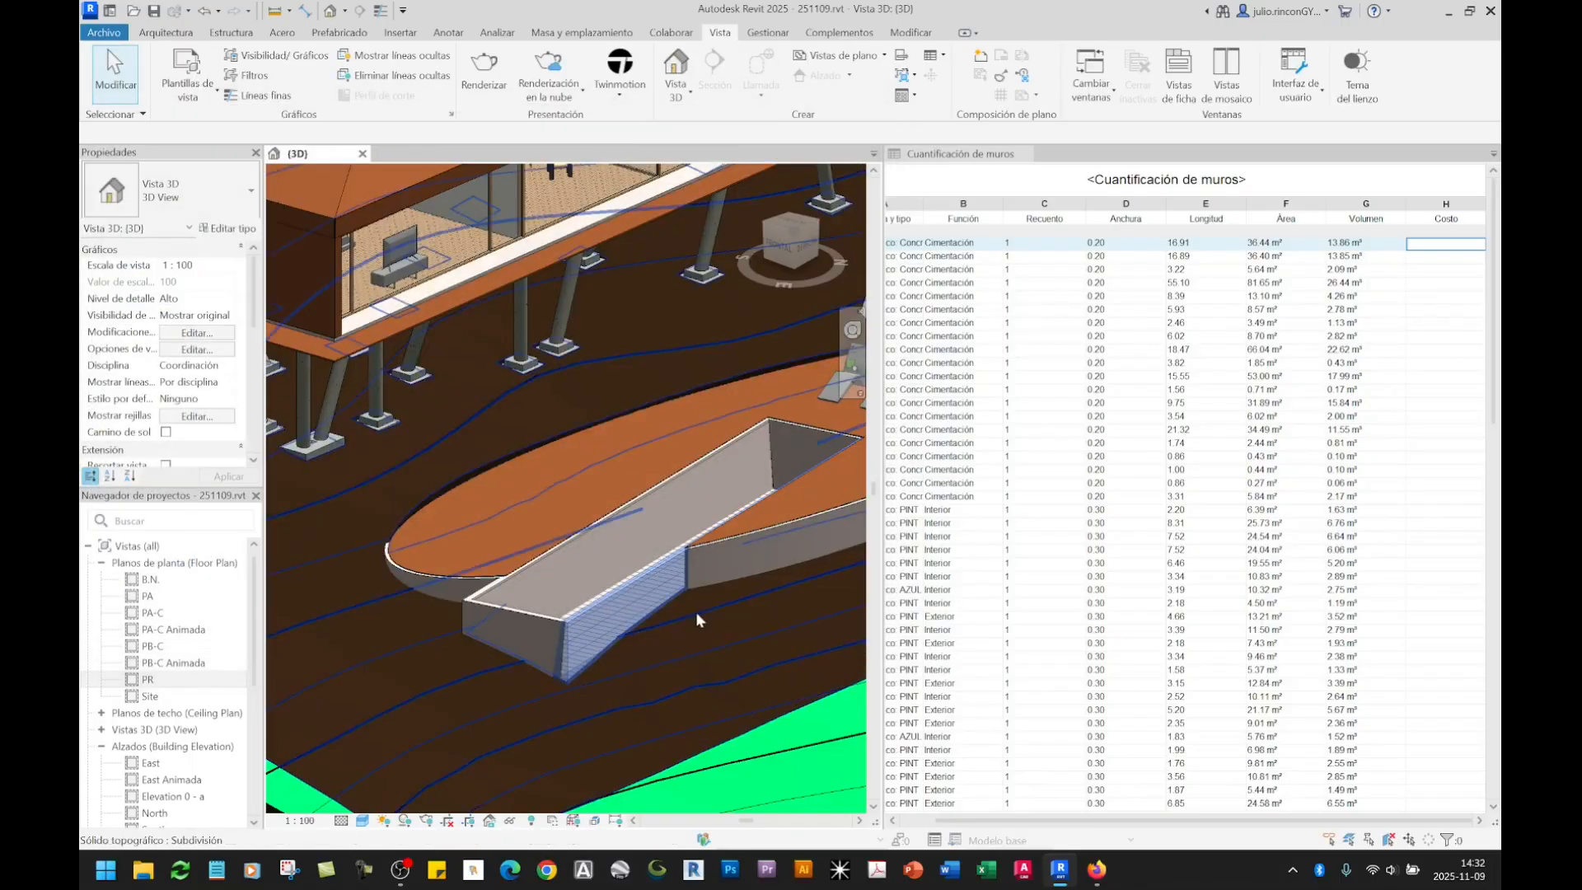
Step: Select the concrete wall on the pool's outer side in the 3D view and check the Costo parameter in its type properties
click(696, 614)
click(652, 571)
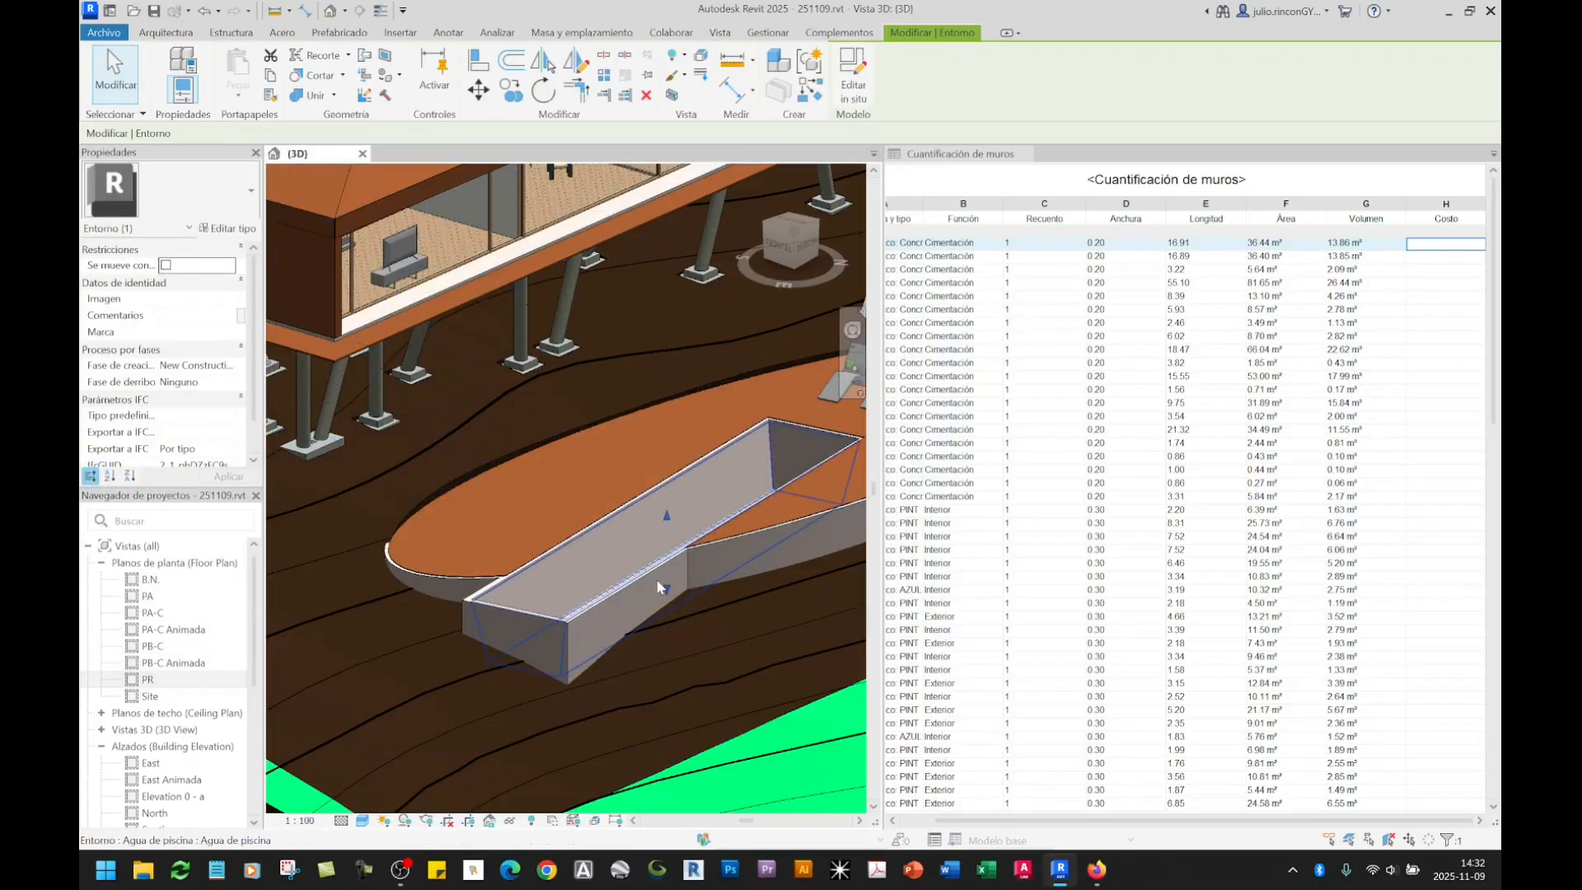
click(641, 586)
click(644, 588)
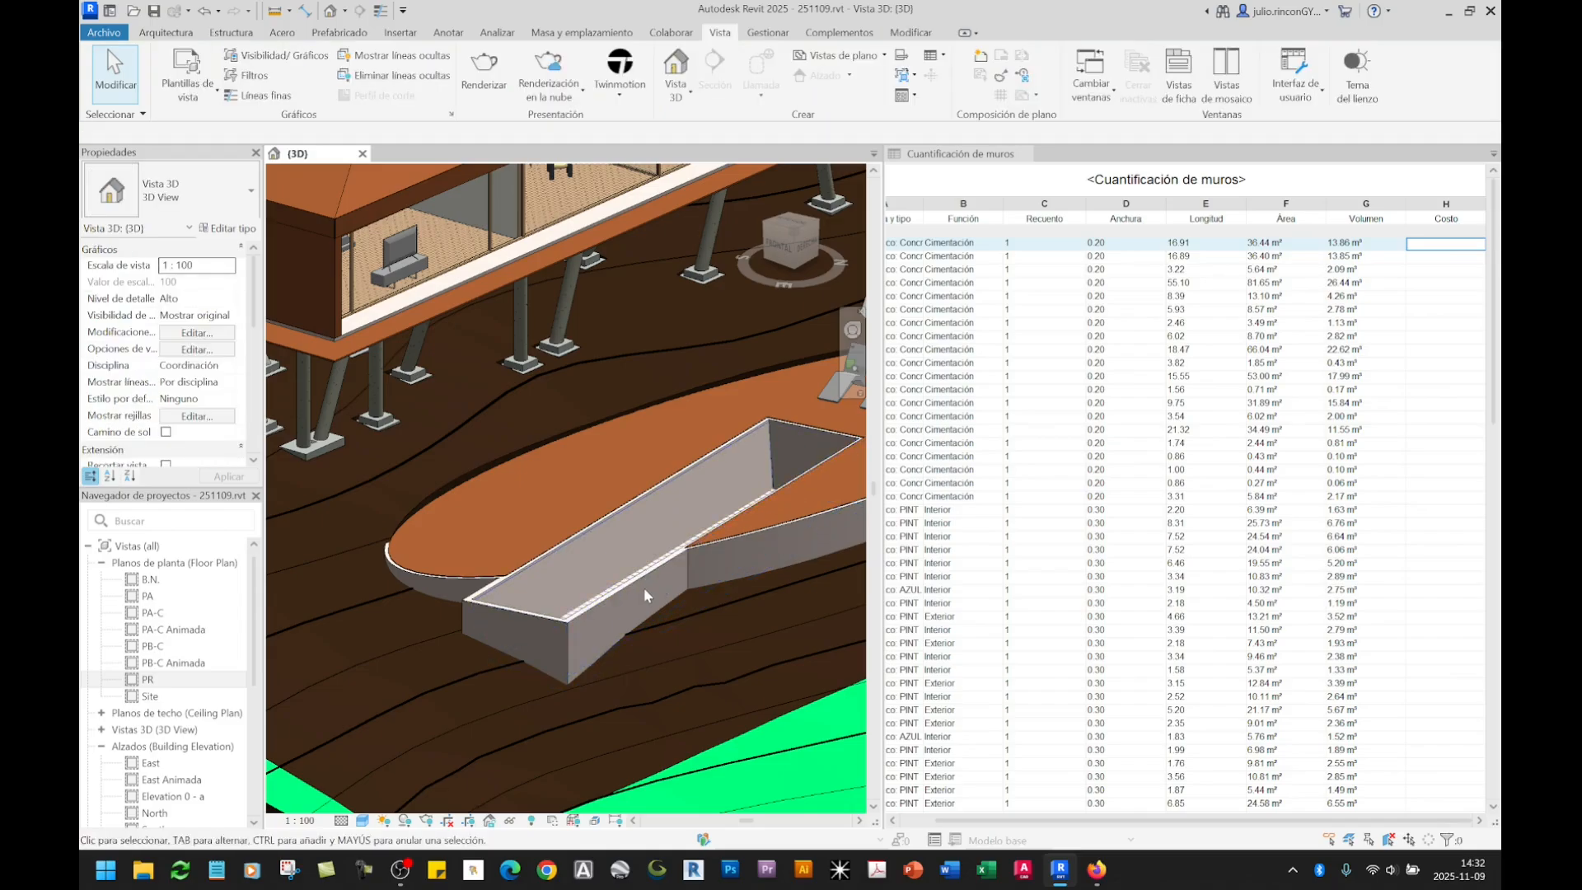
click(228, 228)
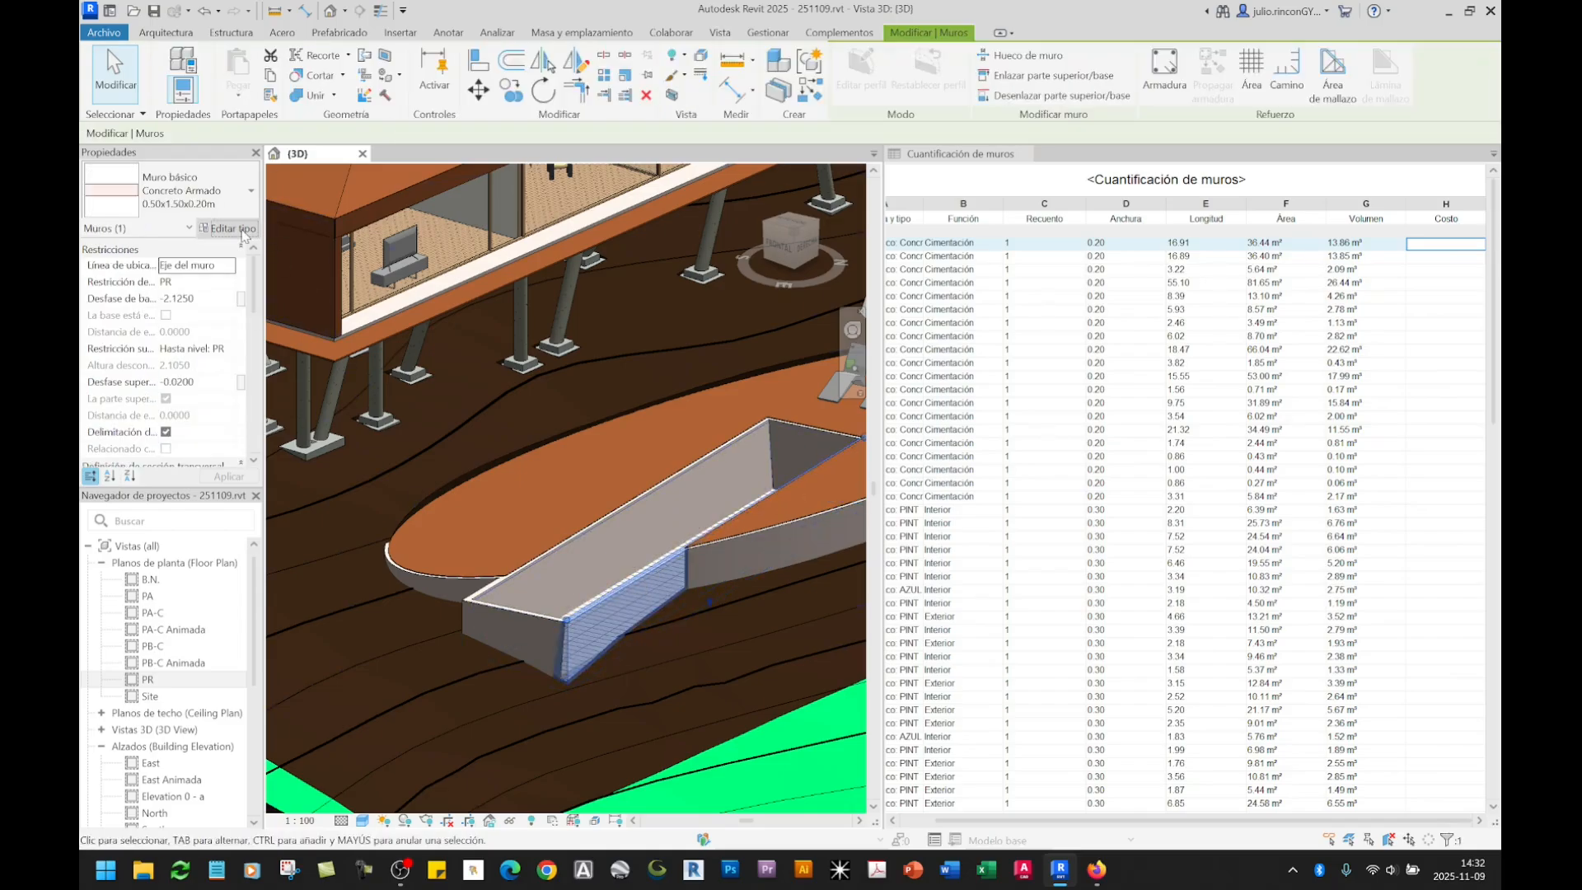
scroll(449, 378, down, 6)
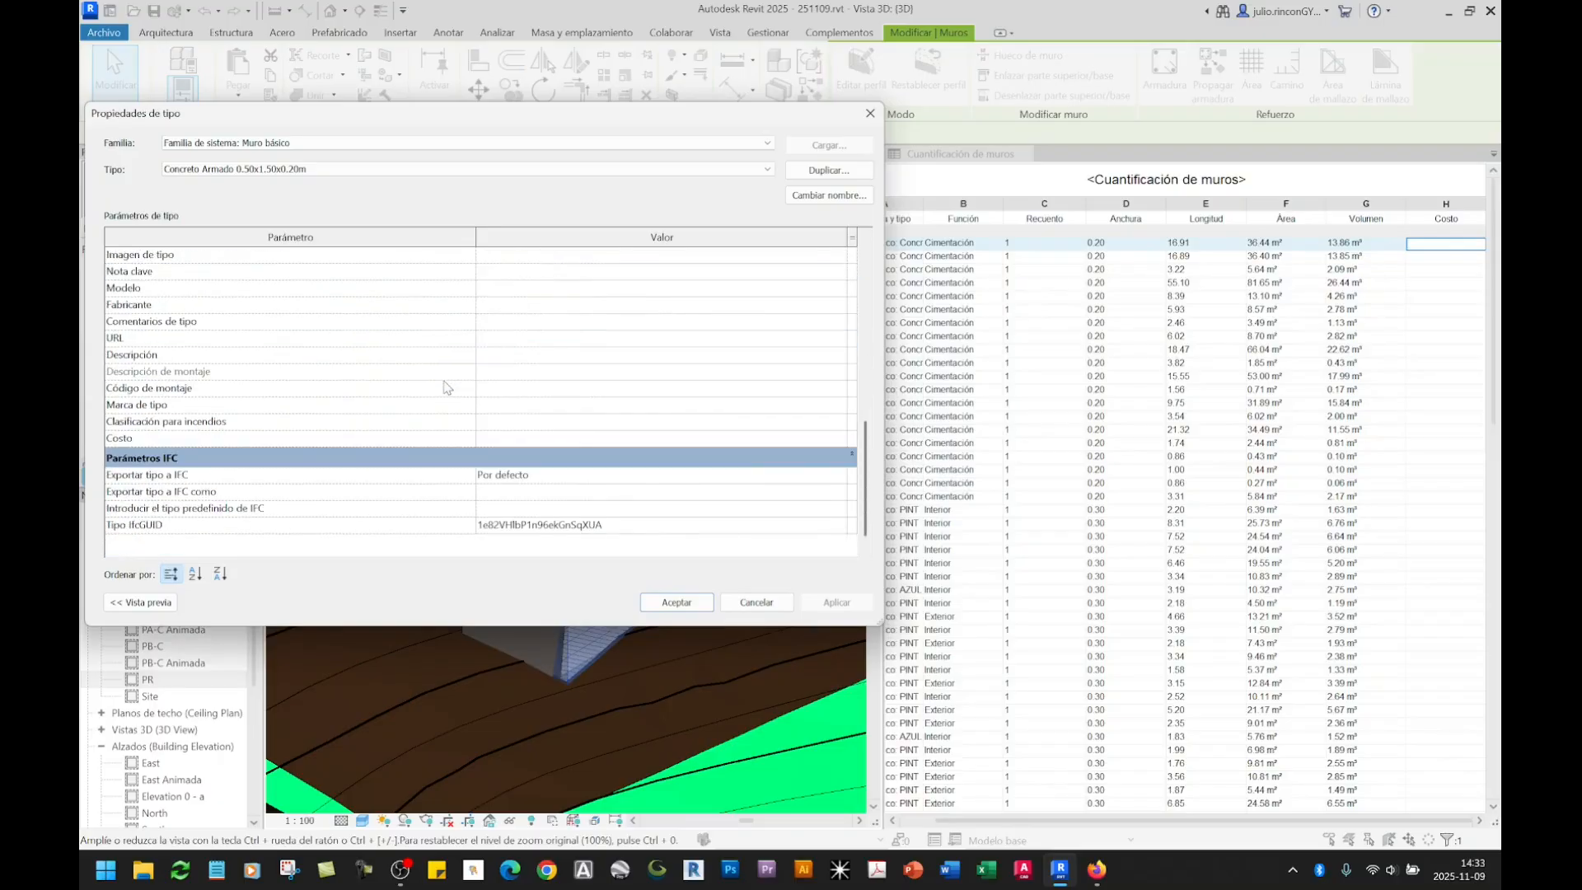
click(546, 443)
drag(865, 486, 872, 274)
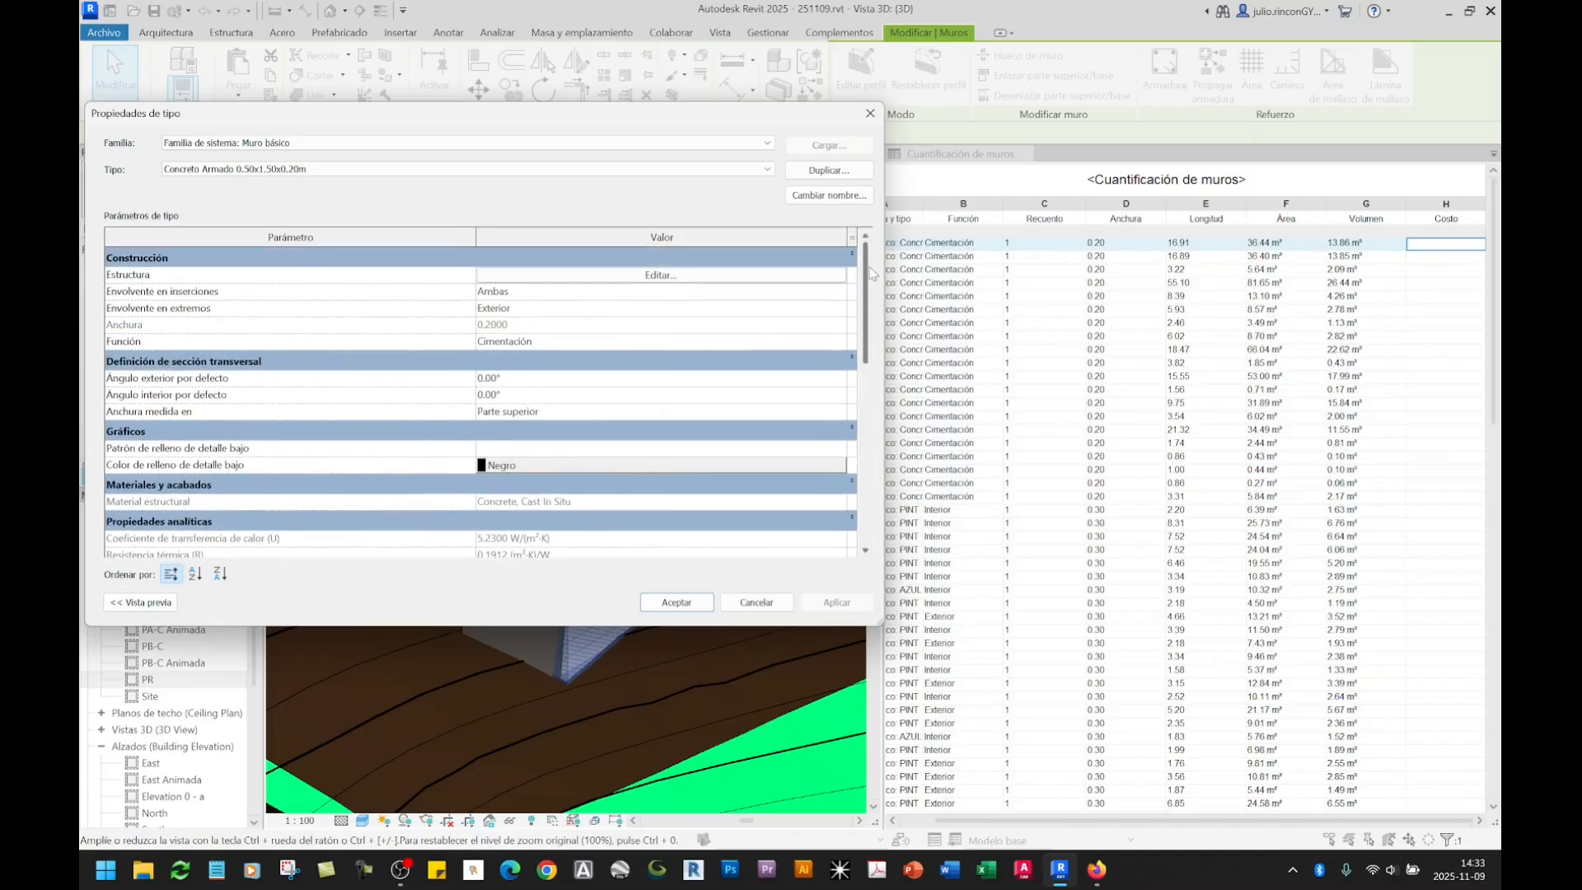
Step: Check the Coste field of the Concrete, Cast In Situ material in the wall's structural layer, and close the material and assembly dialogs
click(685, 277)
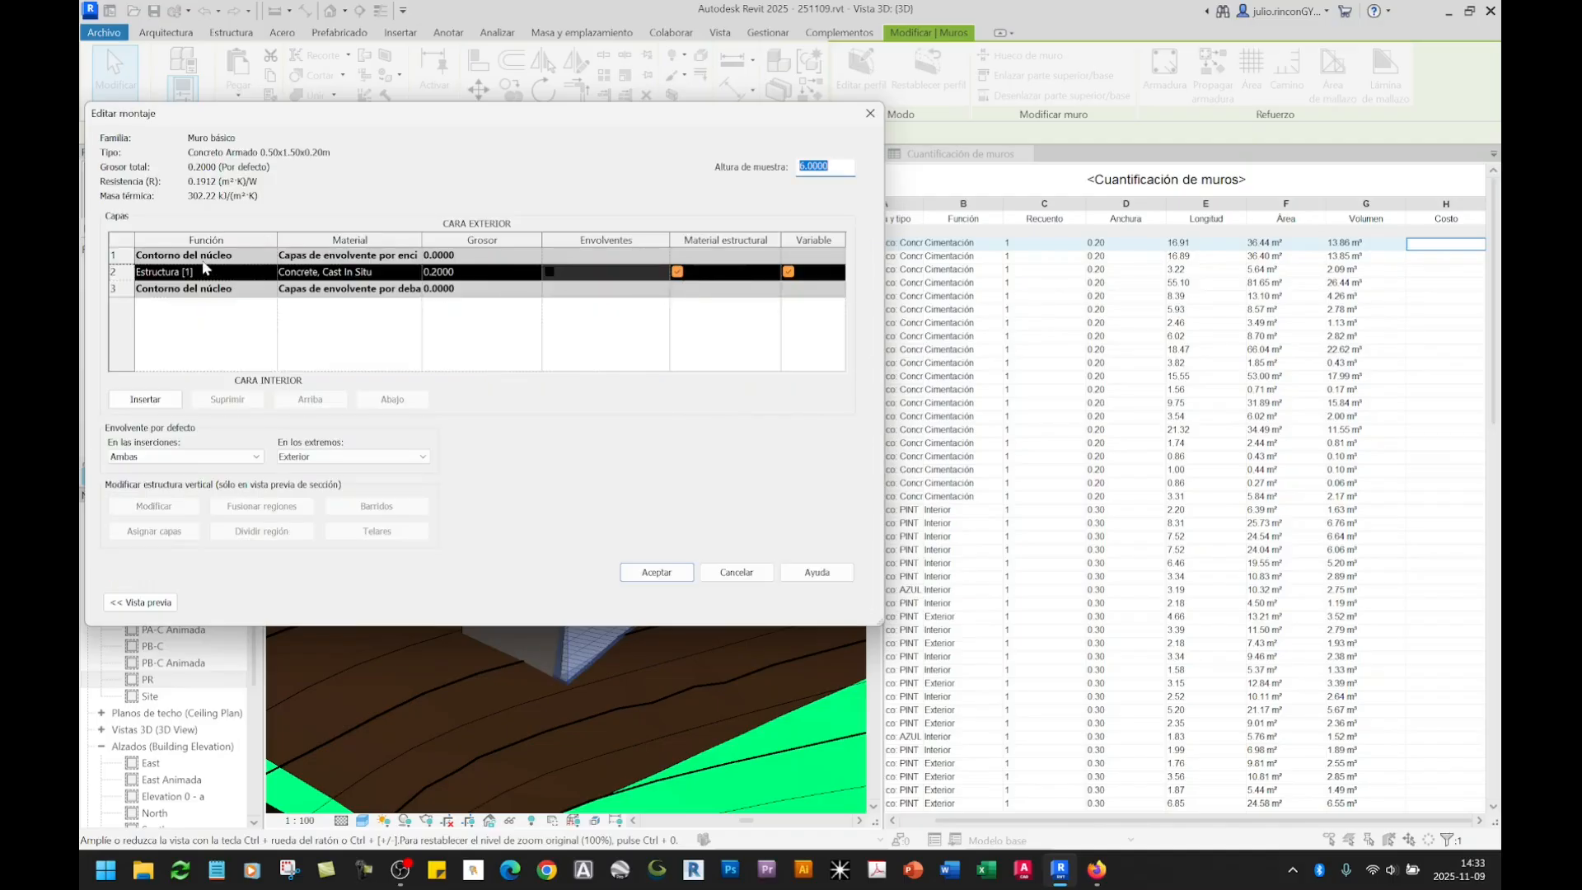
click(350, 274)
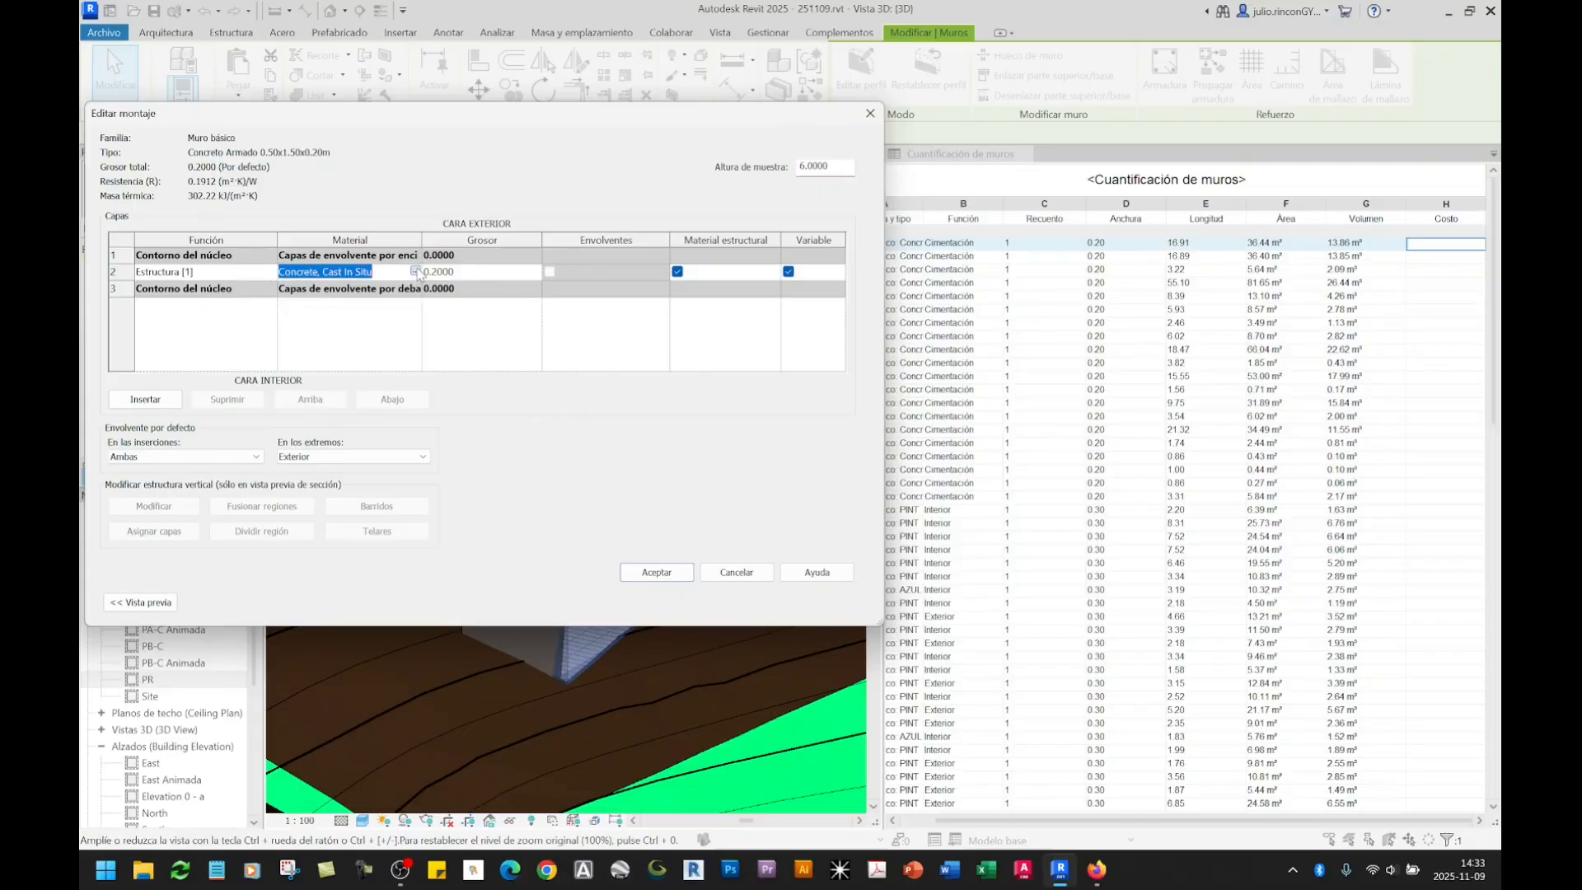
click(416, 271)
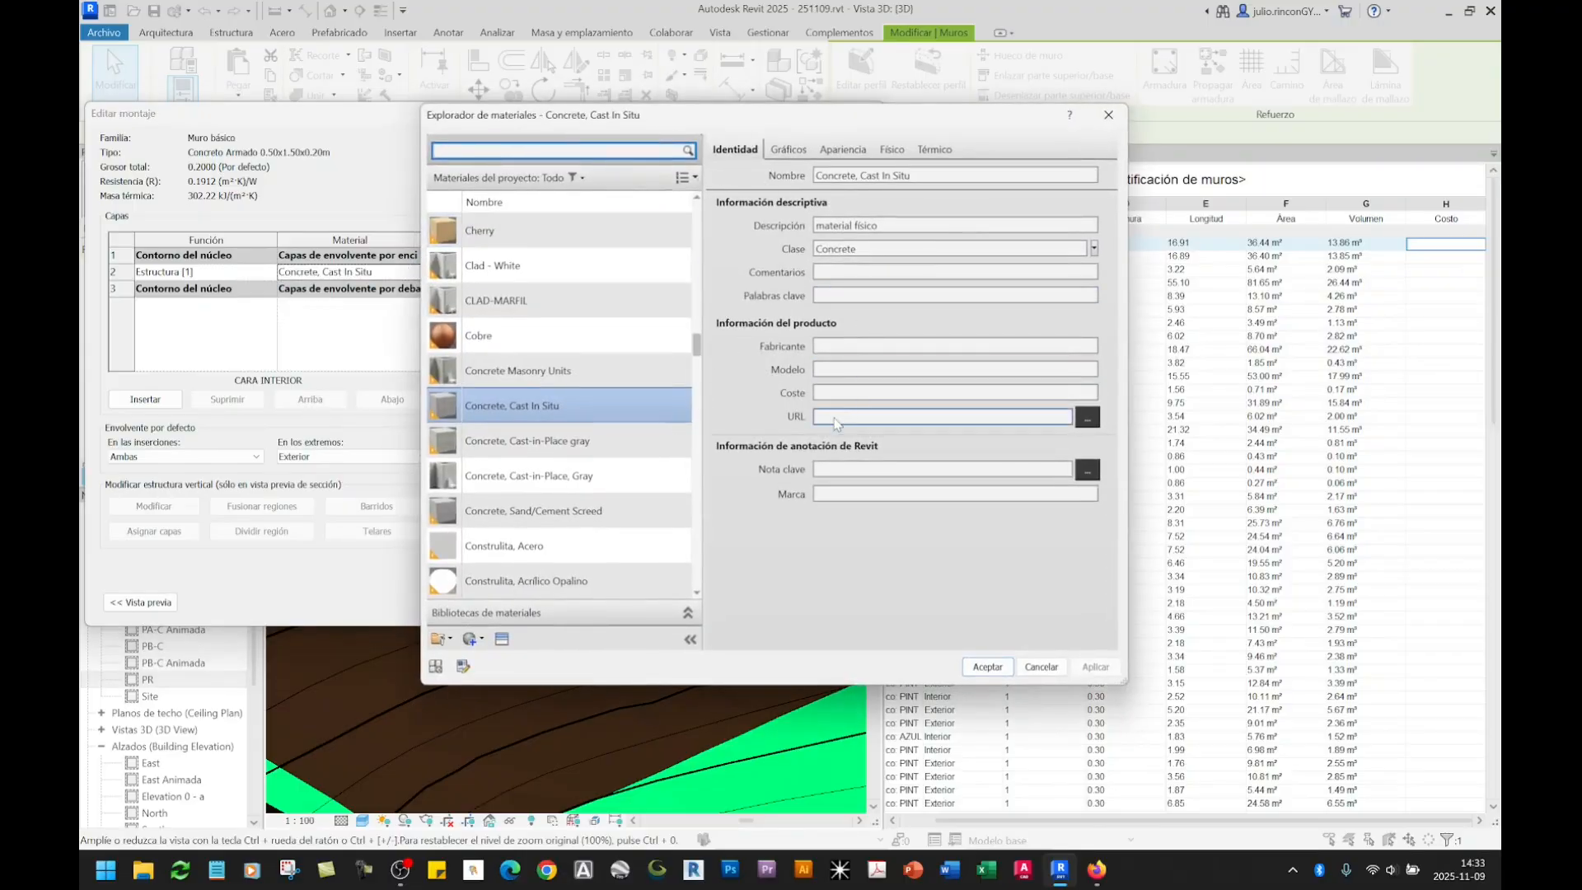
click(824, 393)
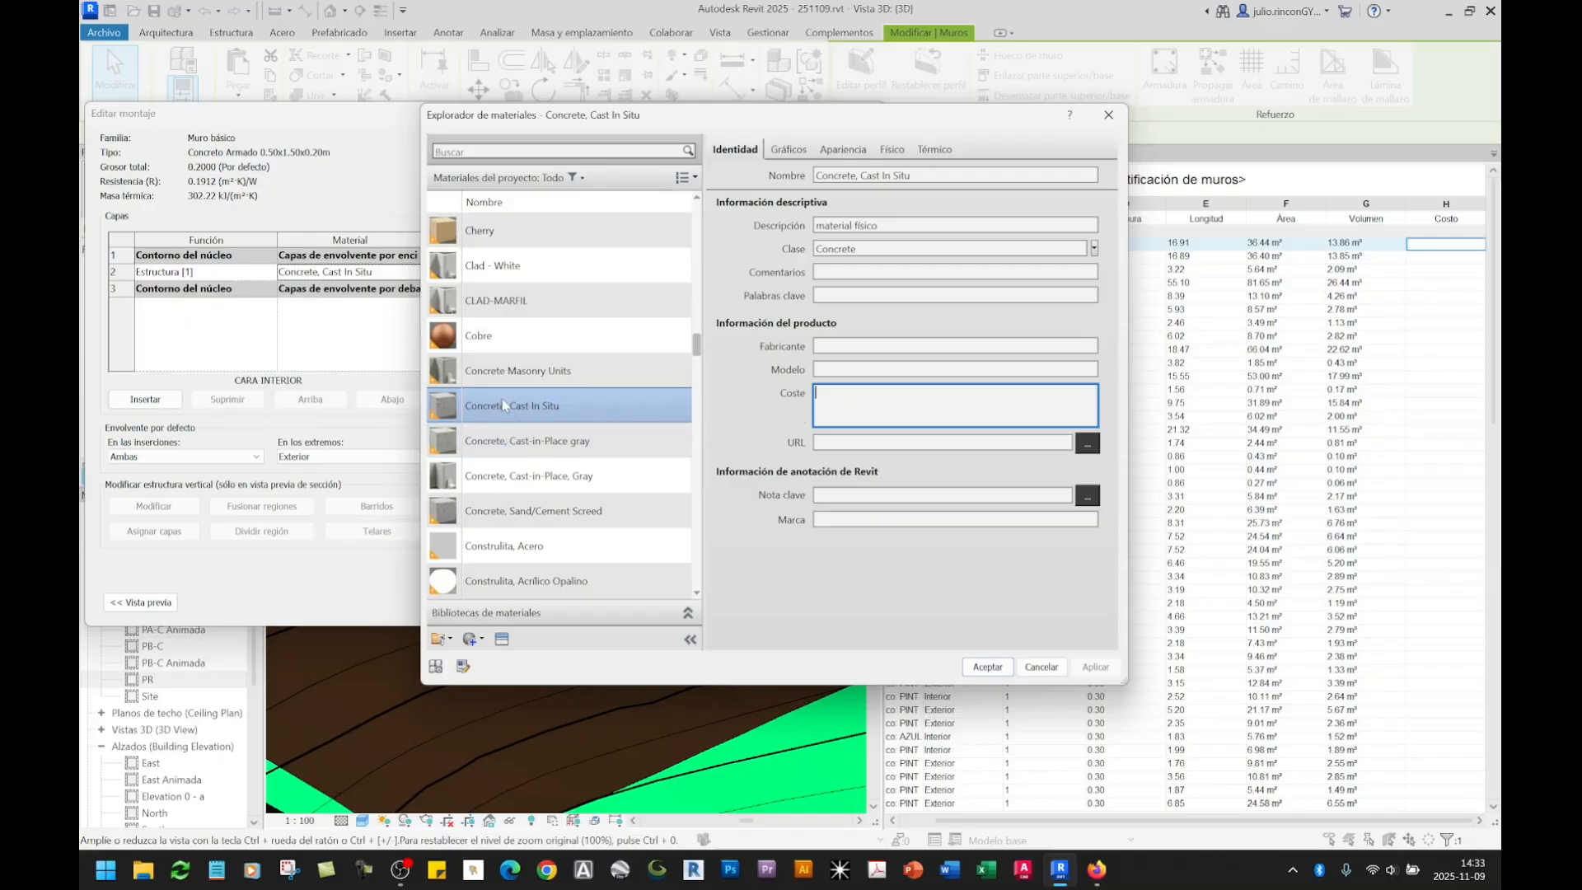
click(1108, 114)
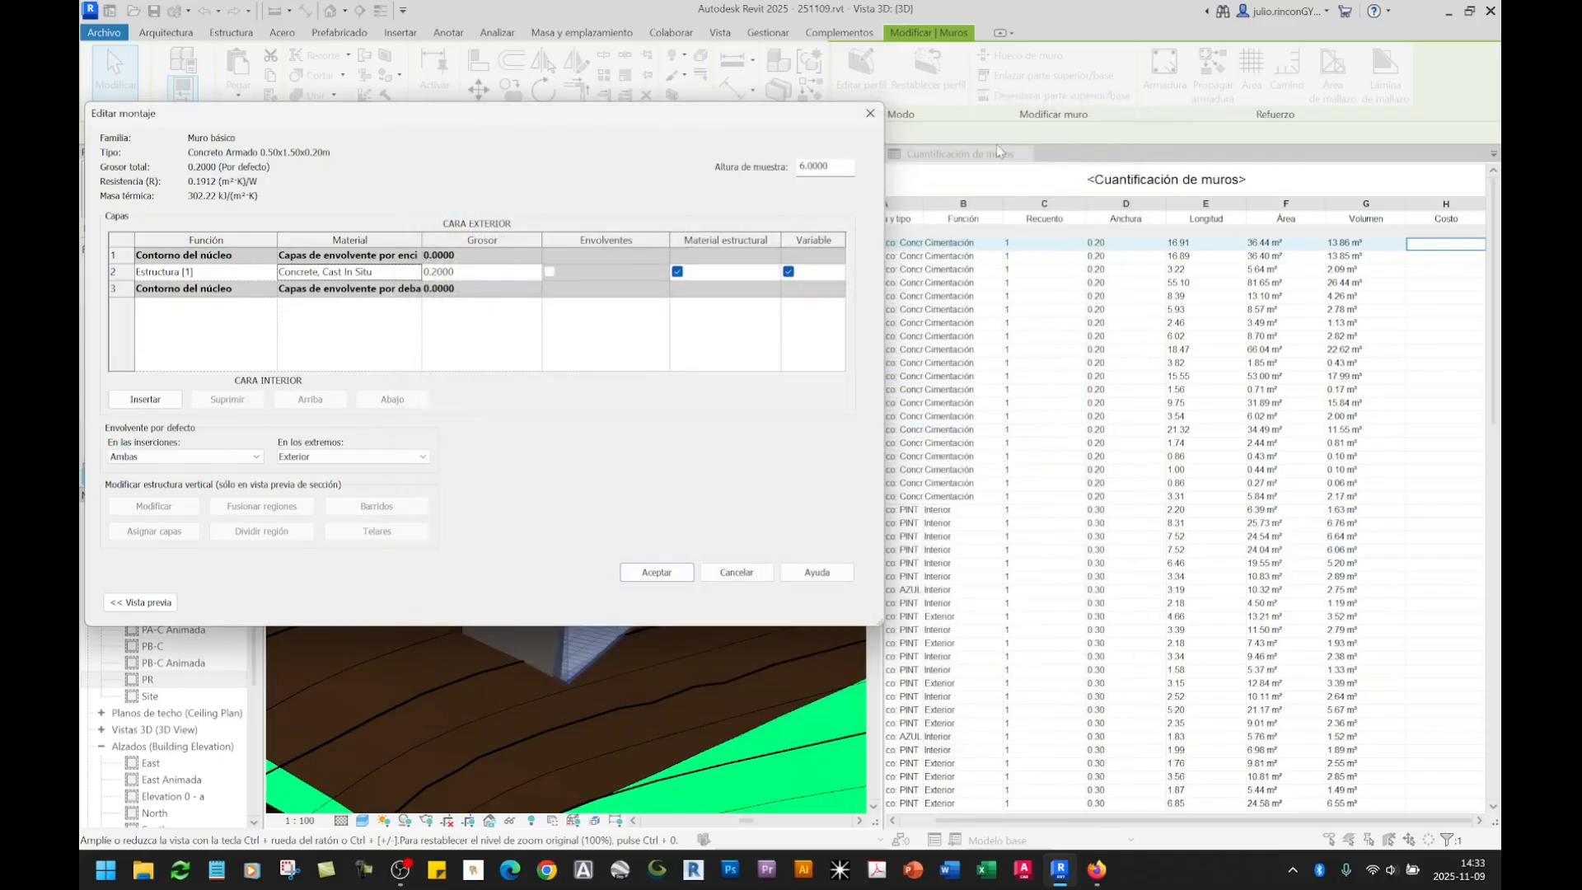
click(873, 122)
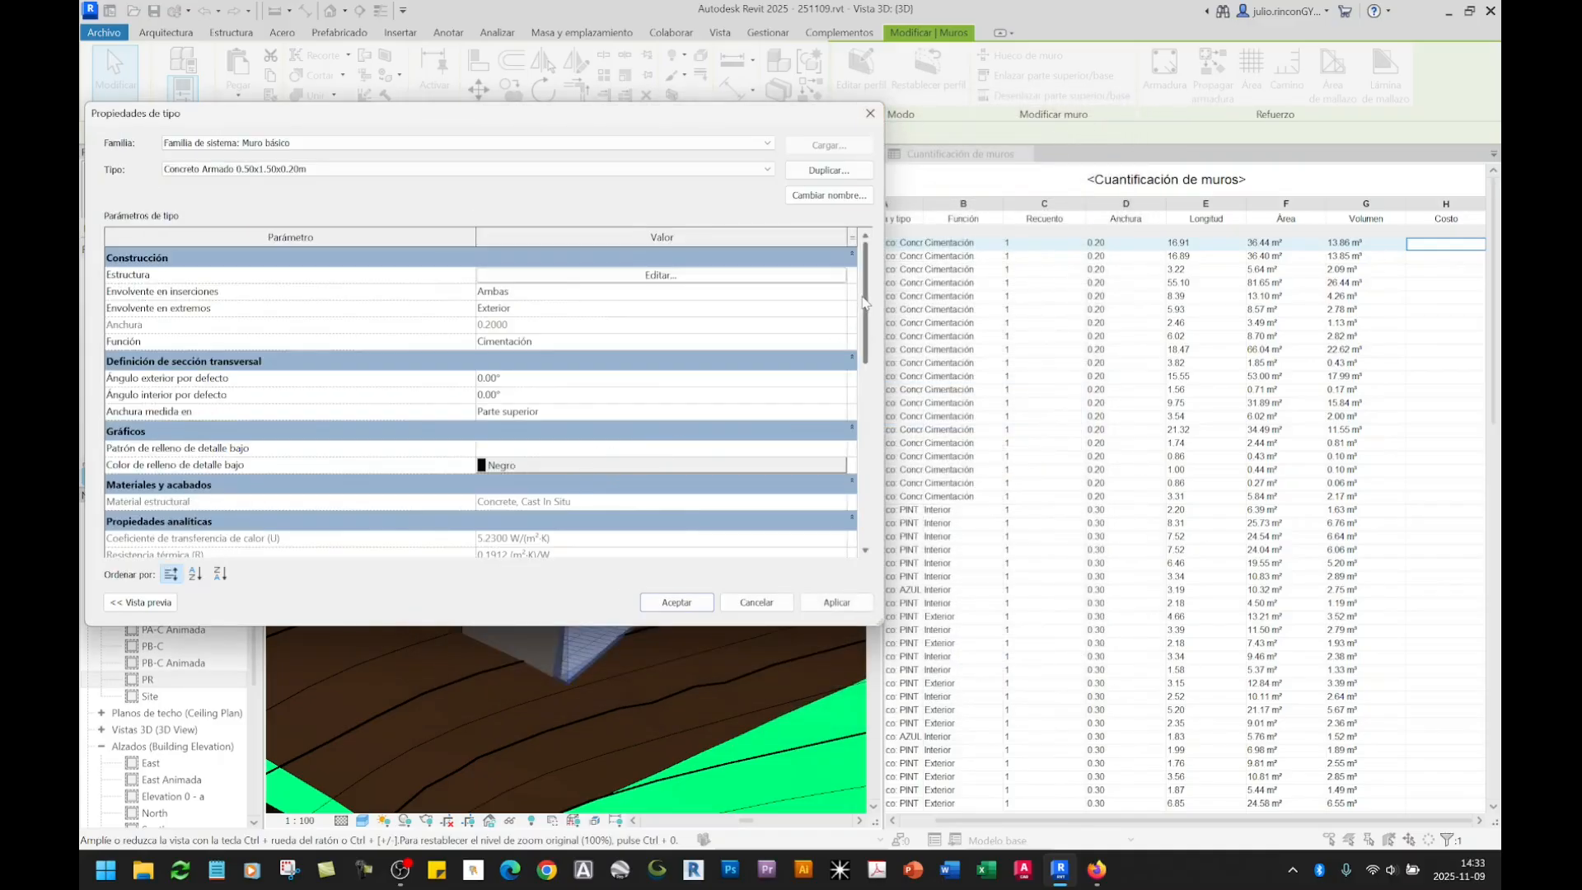
Step: Set the Costo of the Concreto Armado 0.50x1.50x0.20m wall type to 1500 and check the schedule's Costo column
drag(863, 303, 857, 500)
click(486, 439)
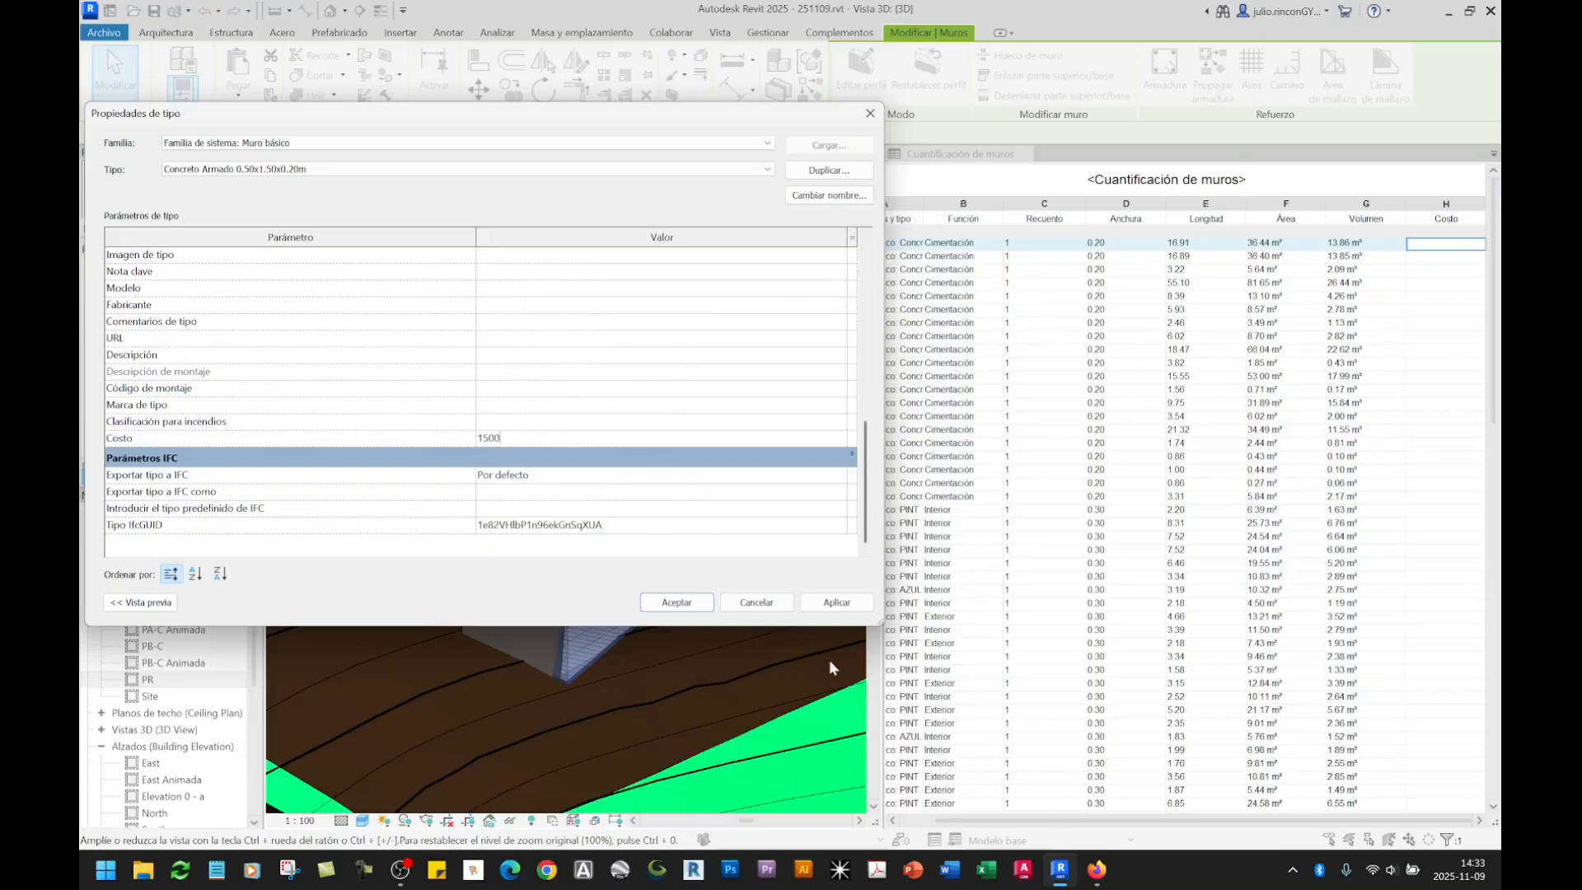
click(836, 603)
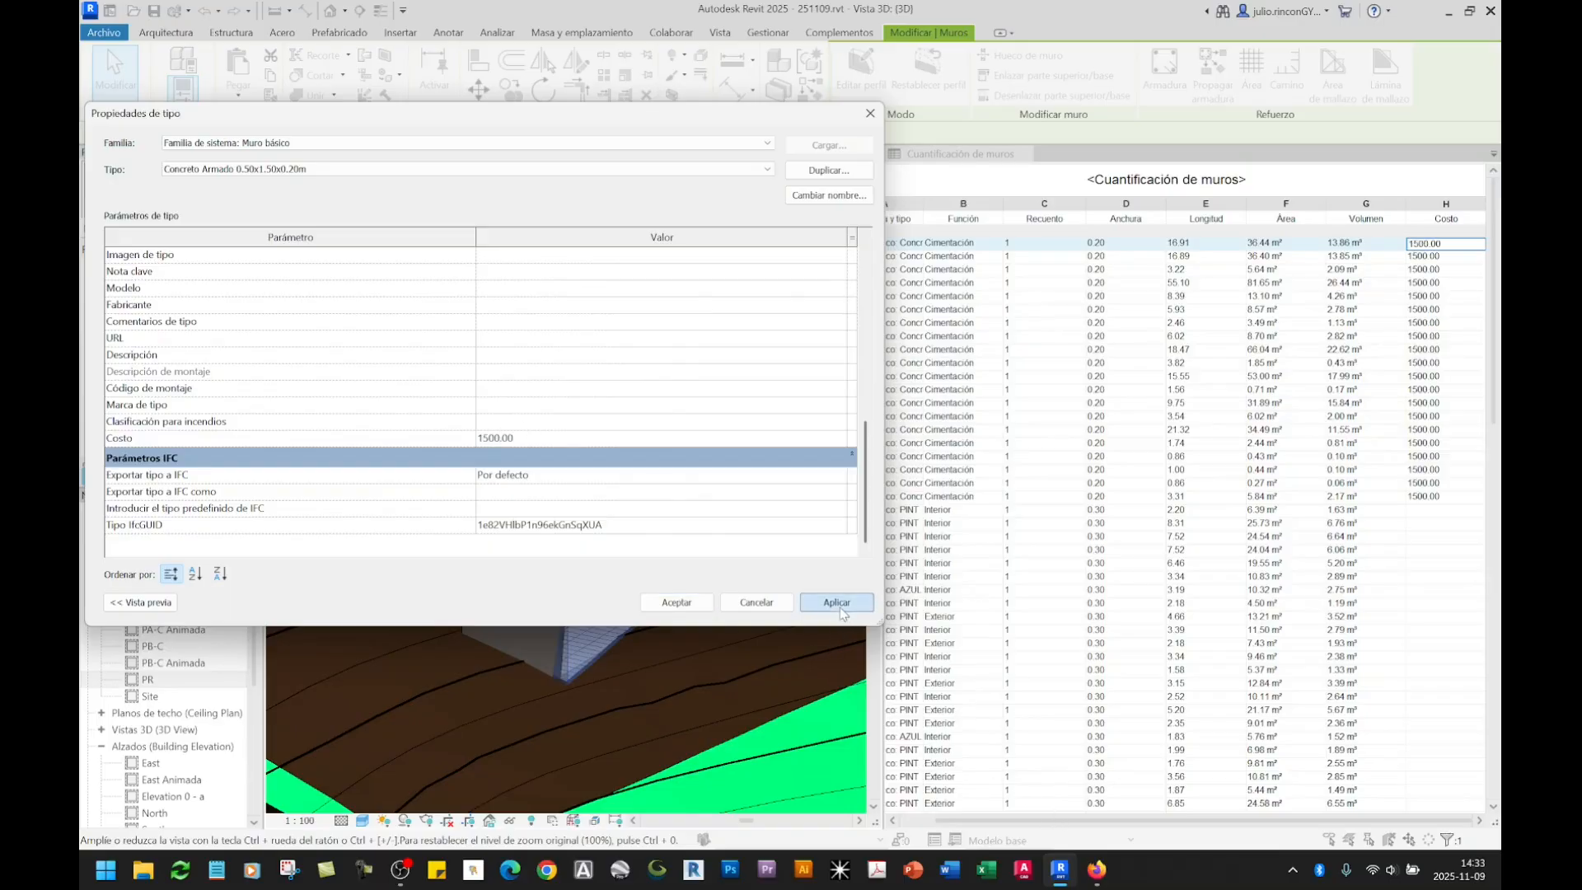
click(678, 603)
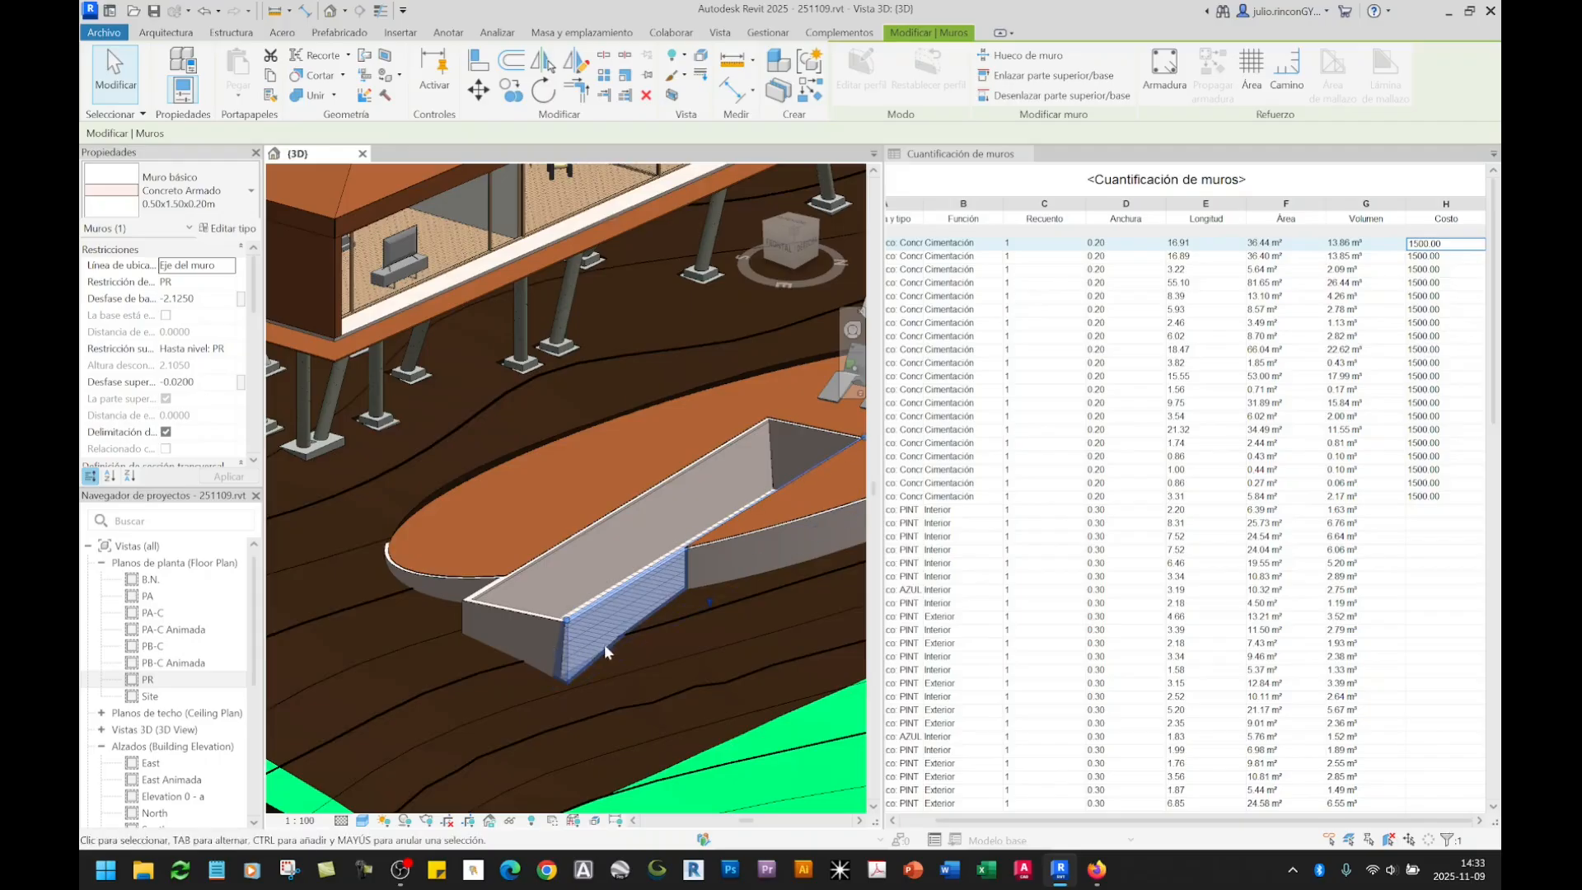
click(1446, 270)
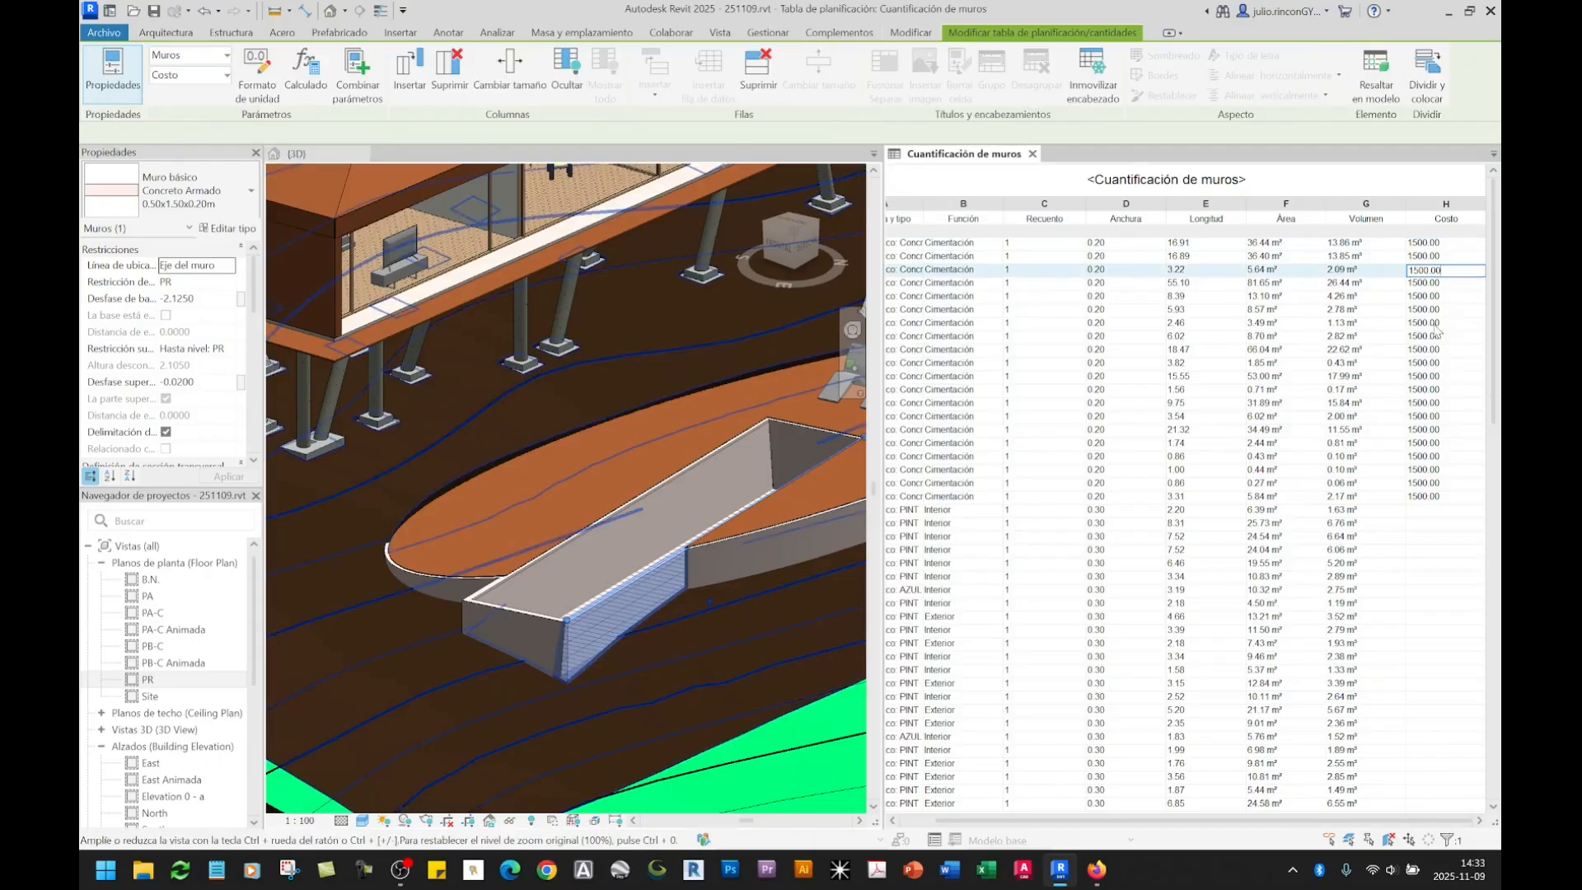
Step: From the first Interior row of the schedule, set the Costo of the PINTURA-BLOQUE DE CONCRETO-PINTURA 30CM wall type to 1150
click(1432, 512)
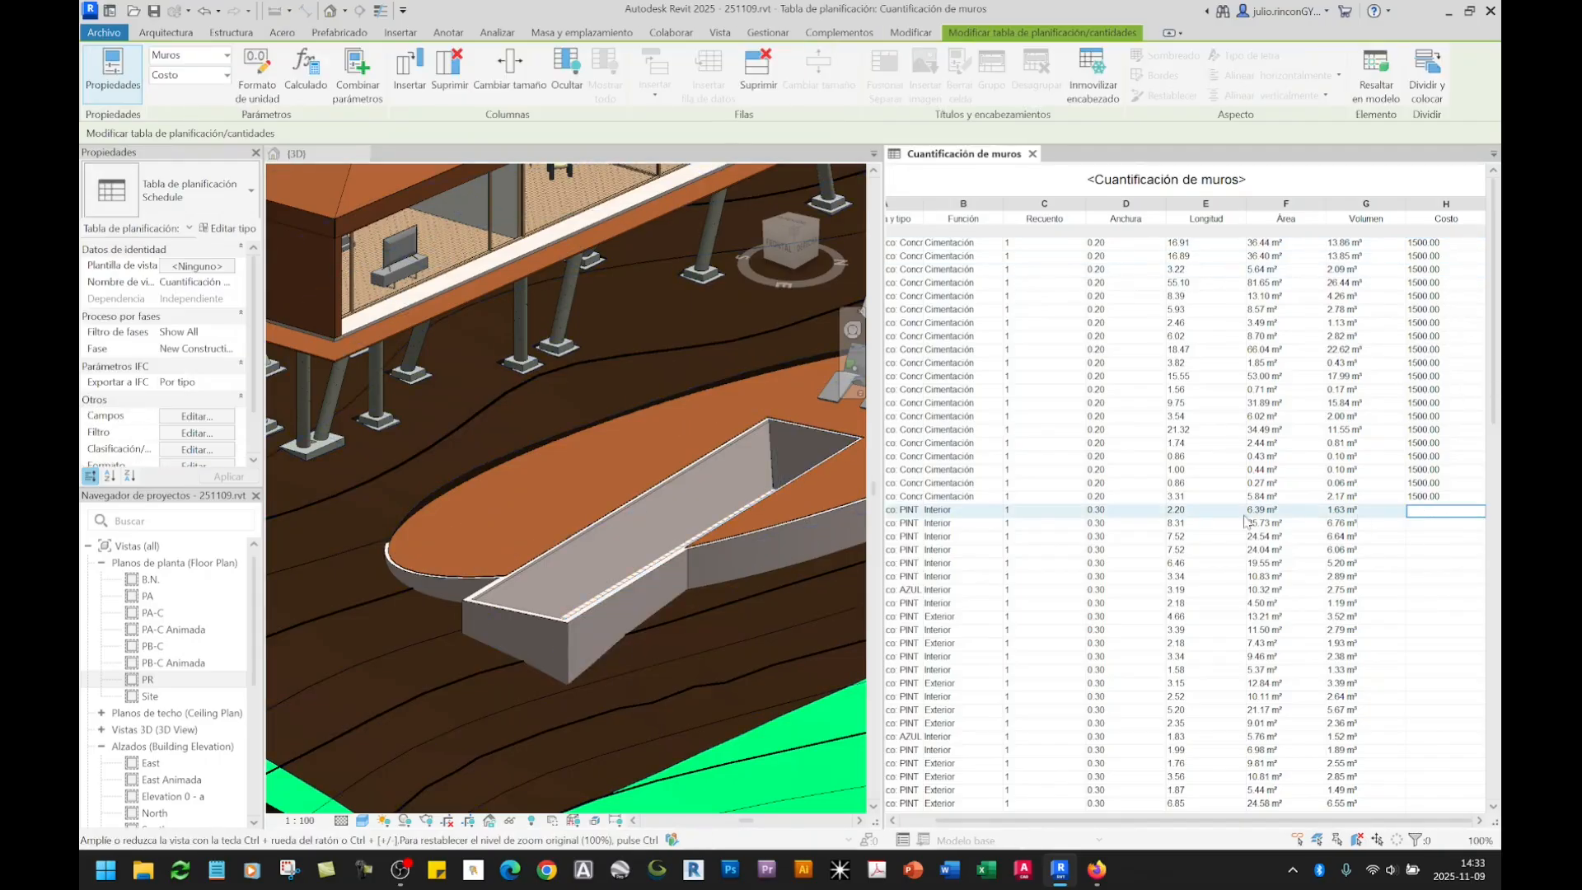
click(928, 511)
click(766, 588)
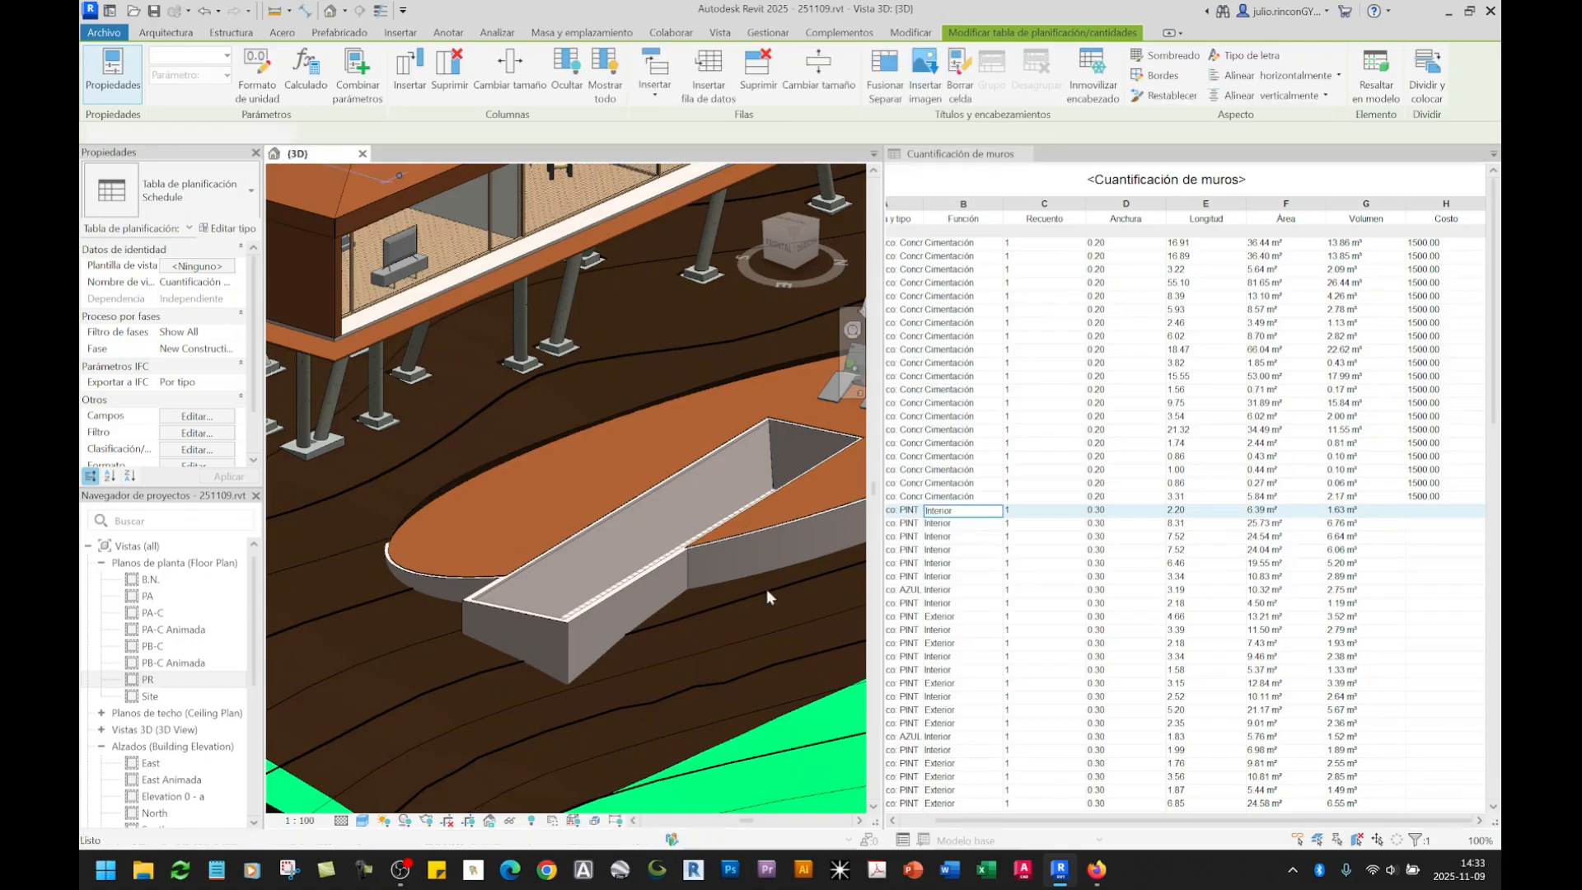
click(227, 230)
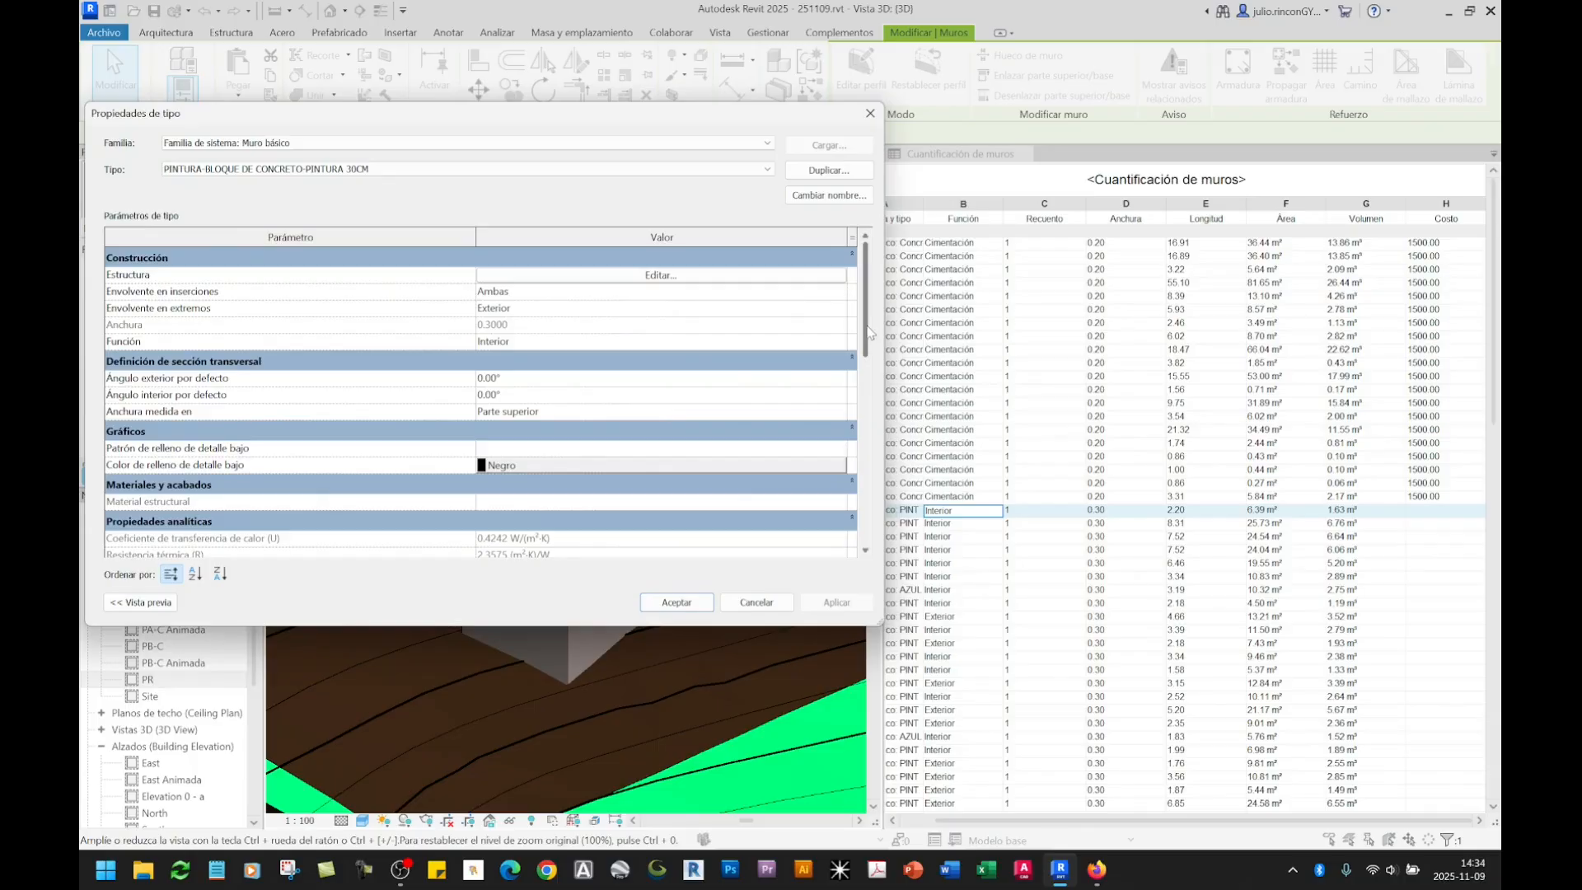
drag(857, 342, 851, 498)
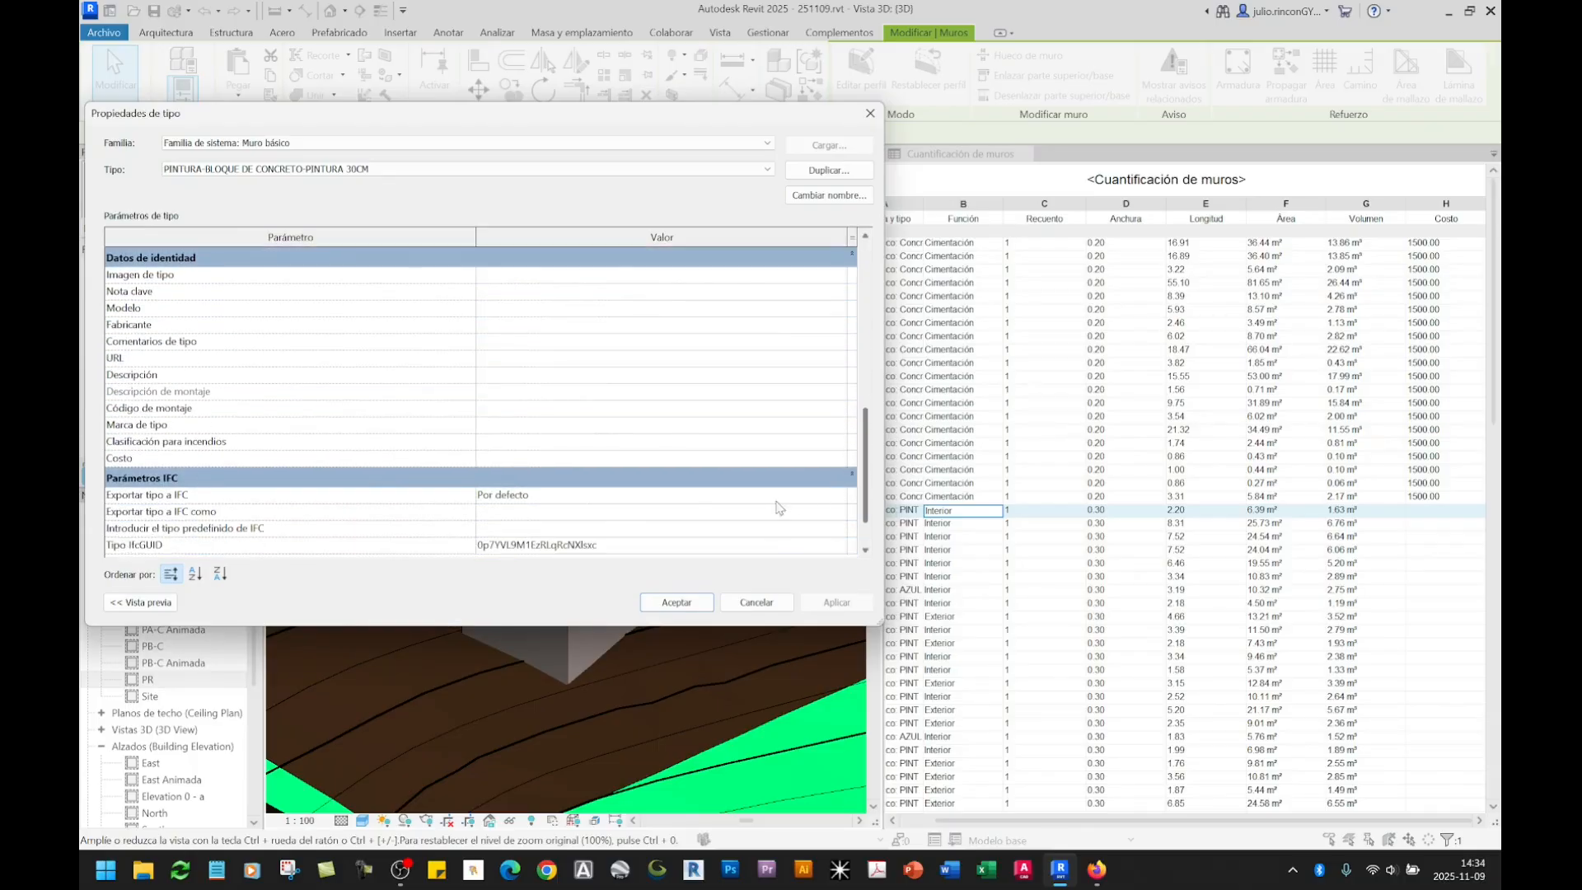
click(508, 459)
text(1150)
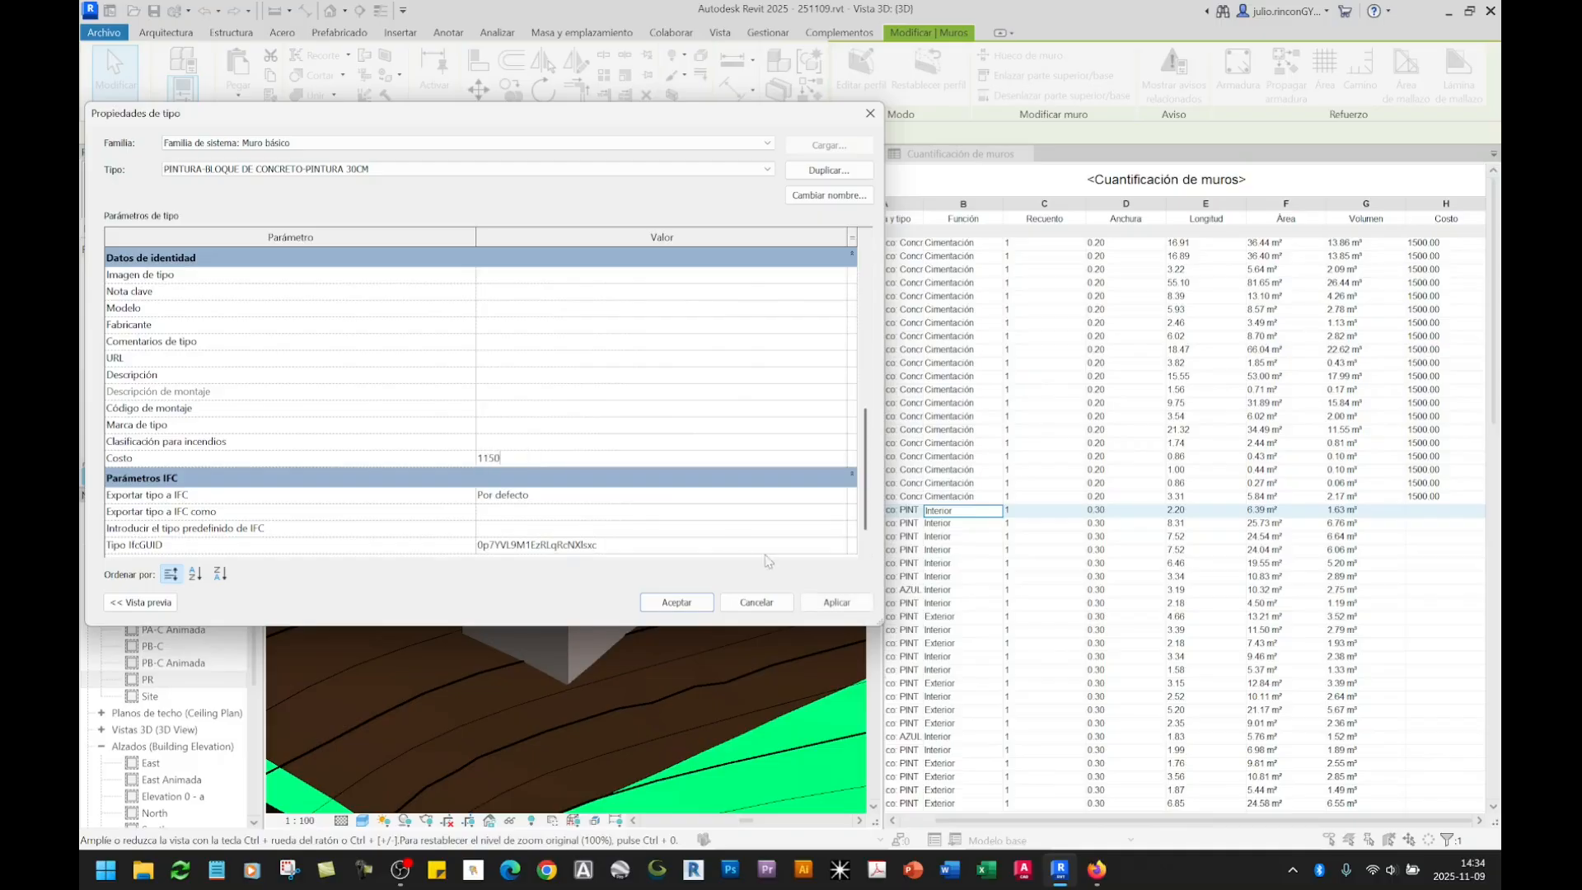
click(828, 603)
click(677, 603)
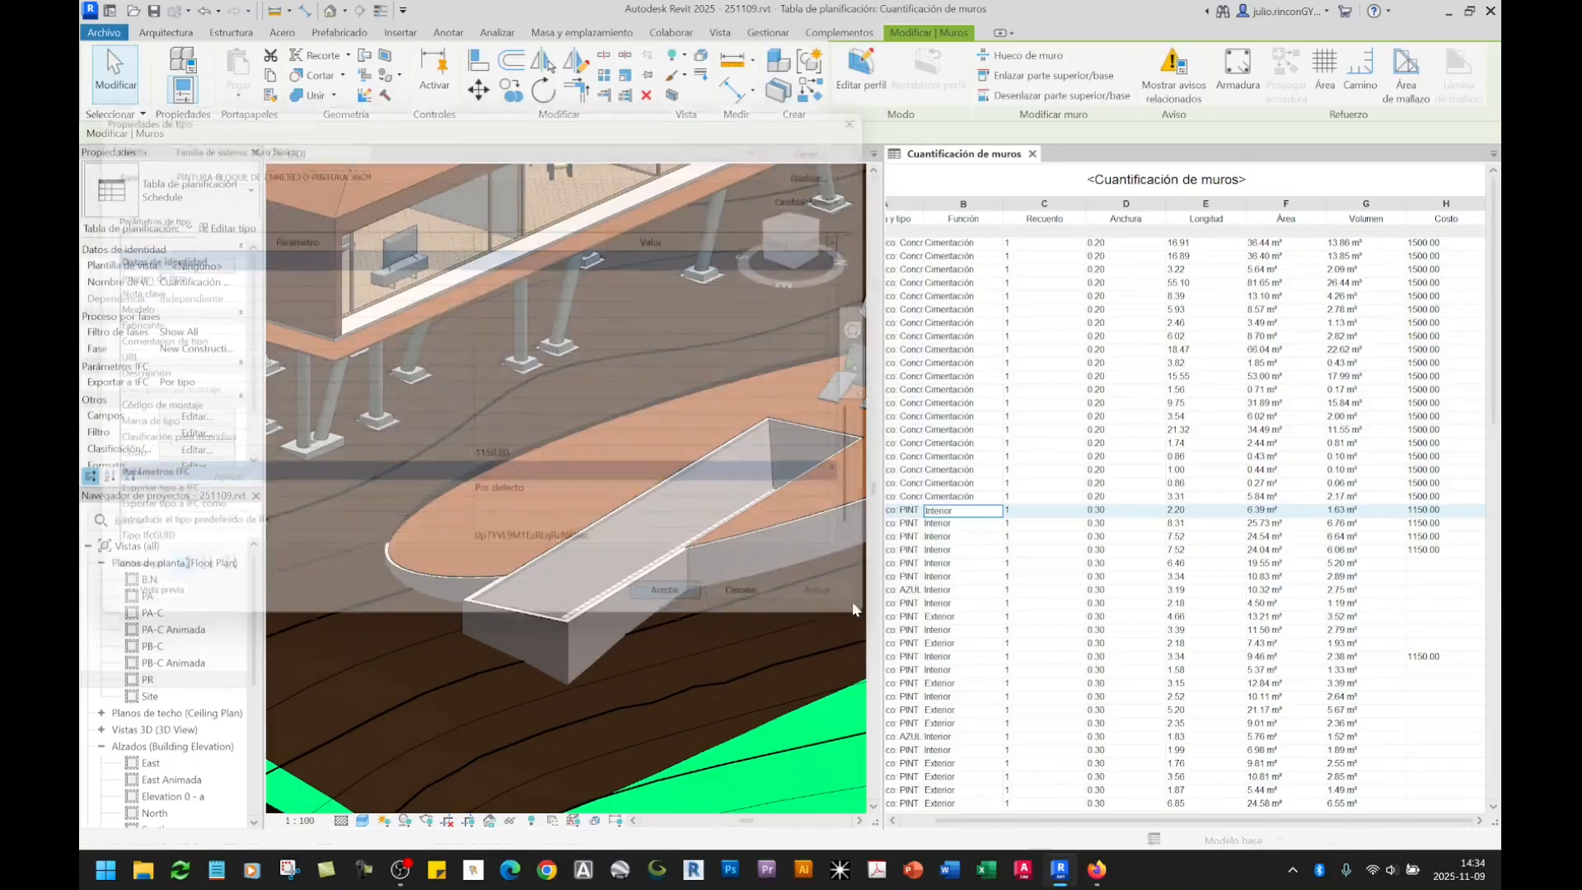
Step: Select the first Interior row without a Costo in the schedule and locate its wall beneath the house in the 3D view
scroll(1448, 543, down, 5)
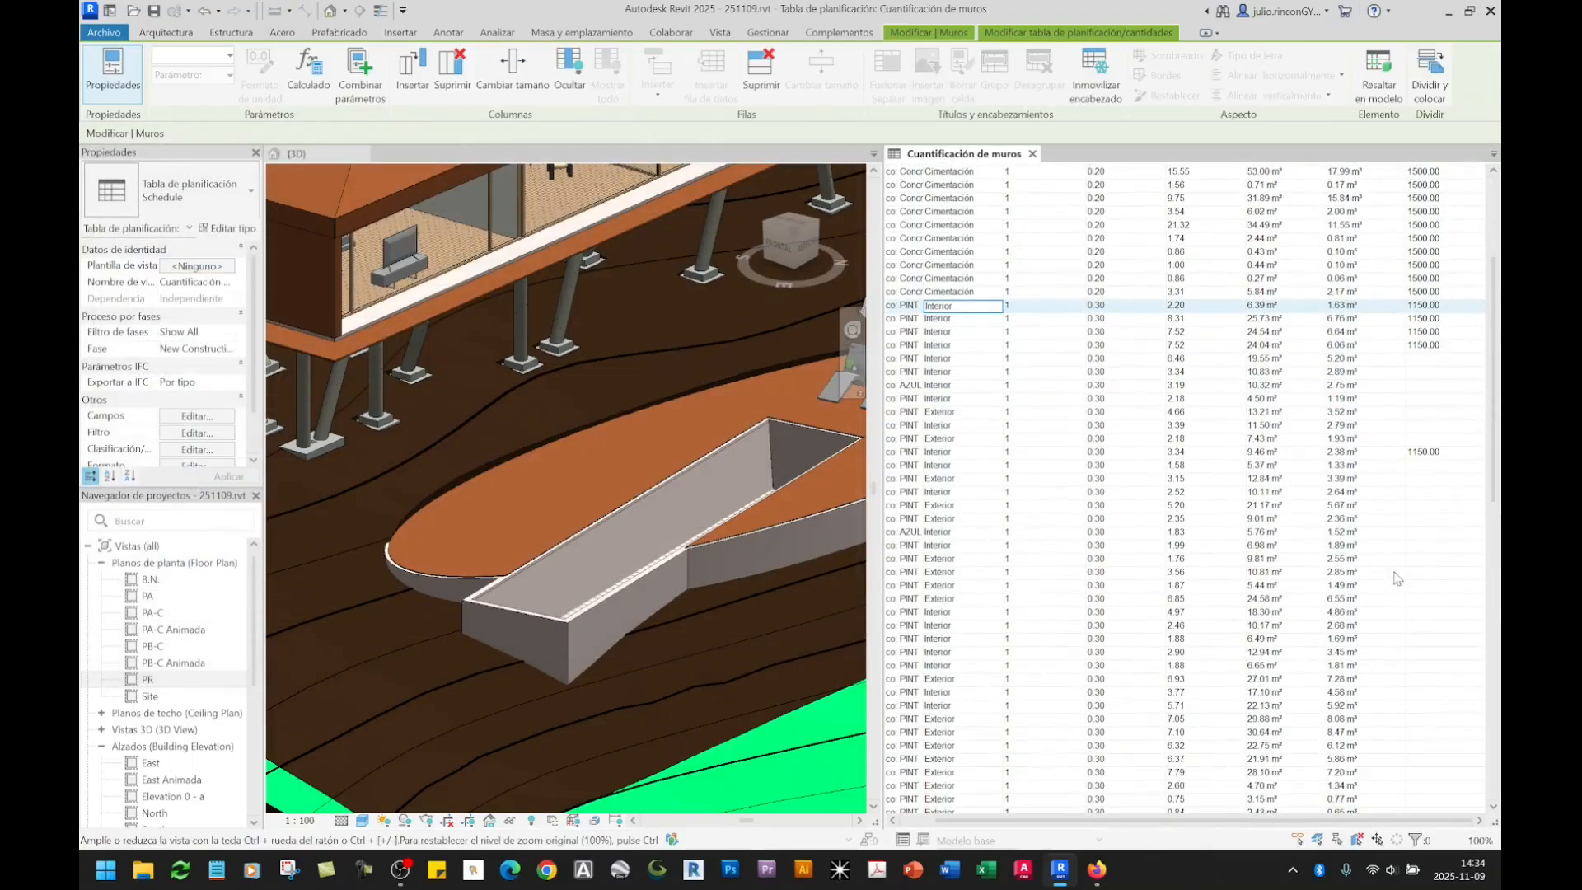
click(1425, 360)
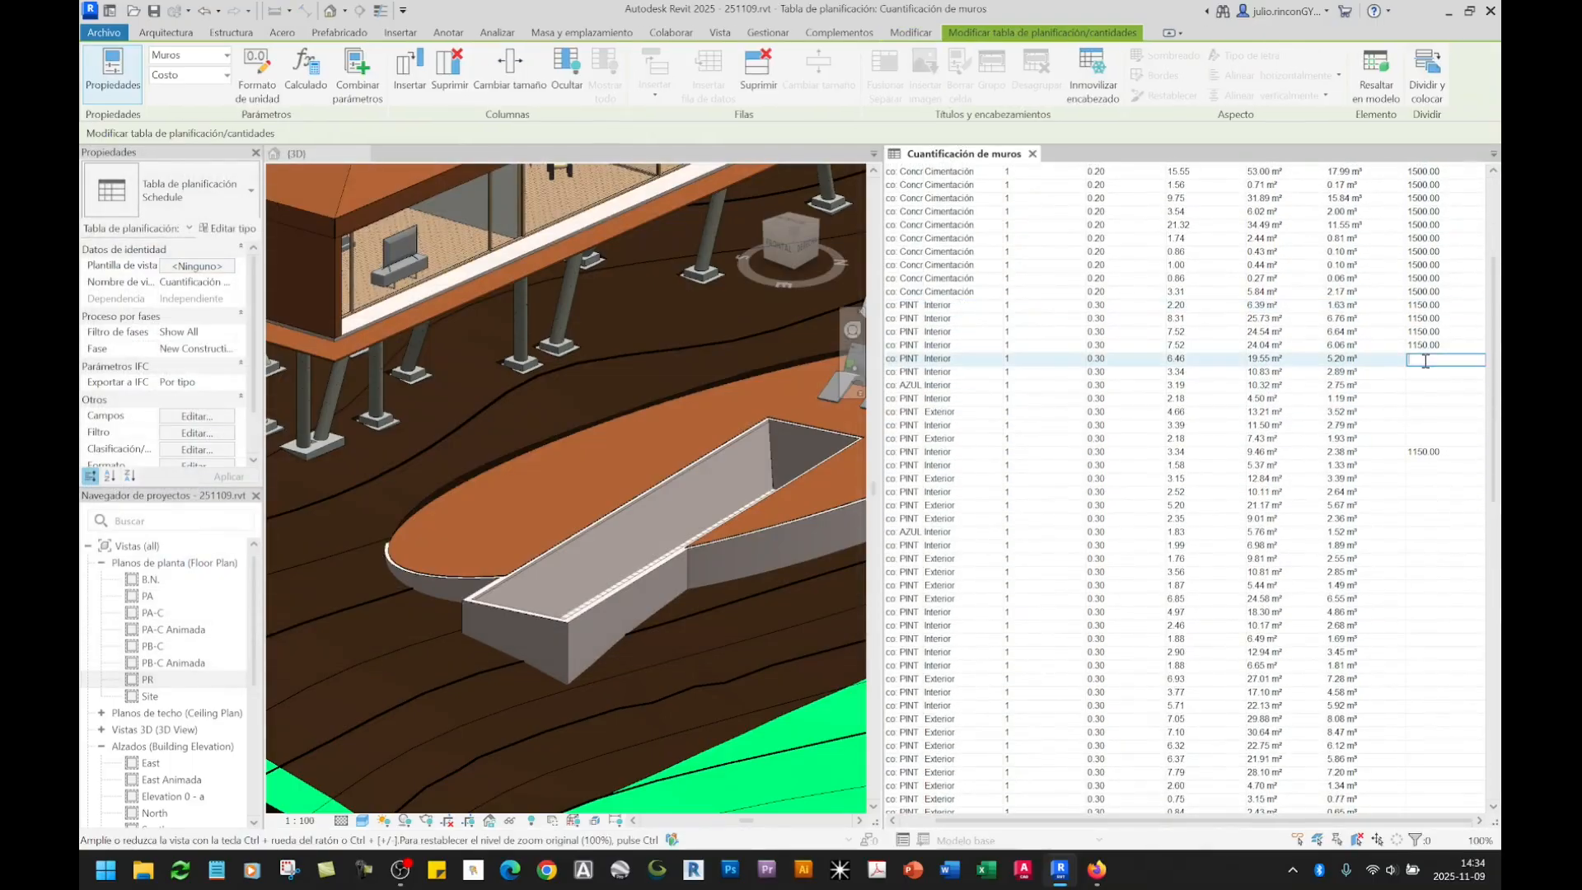
middle_click(665, 496)
middle_click(665, 497)
scroll(613, 500, up, 3)
scroll(613, 499, up, 3)
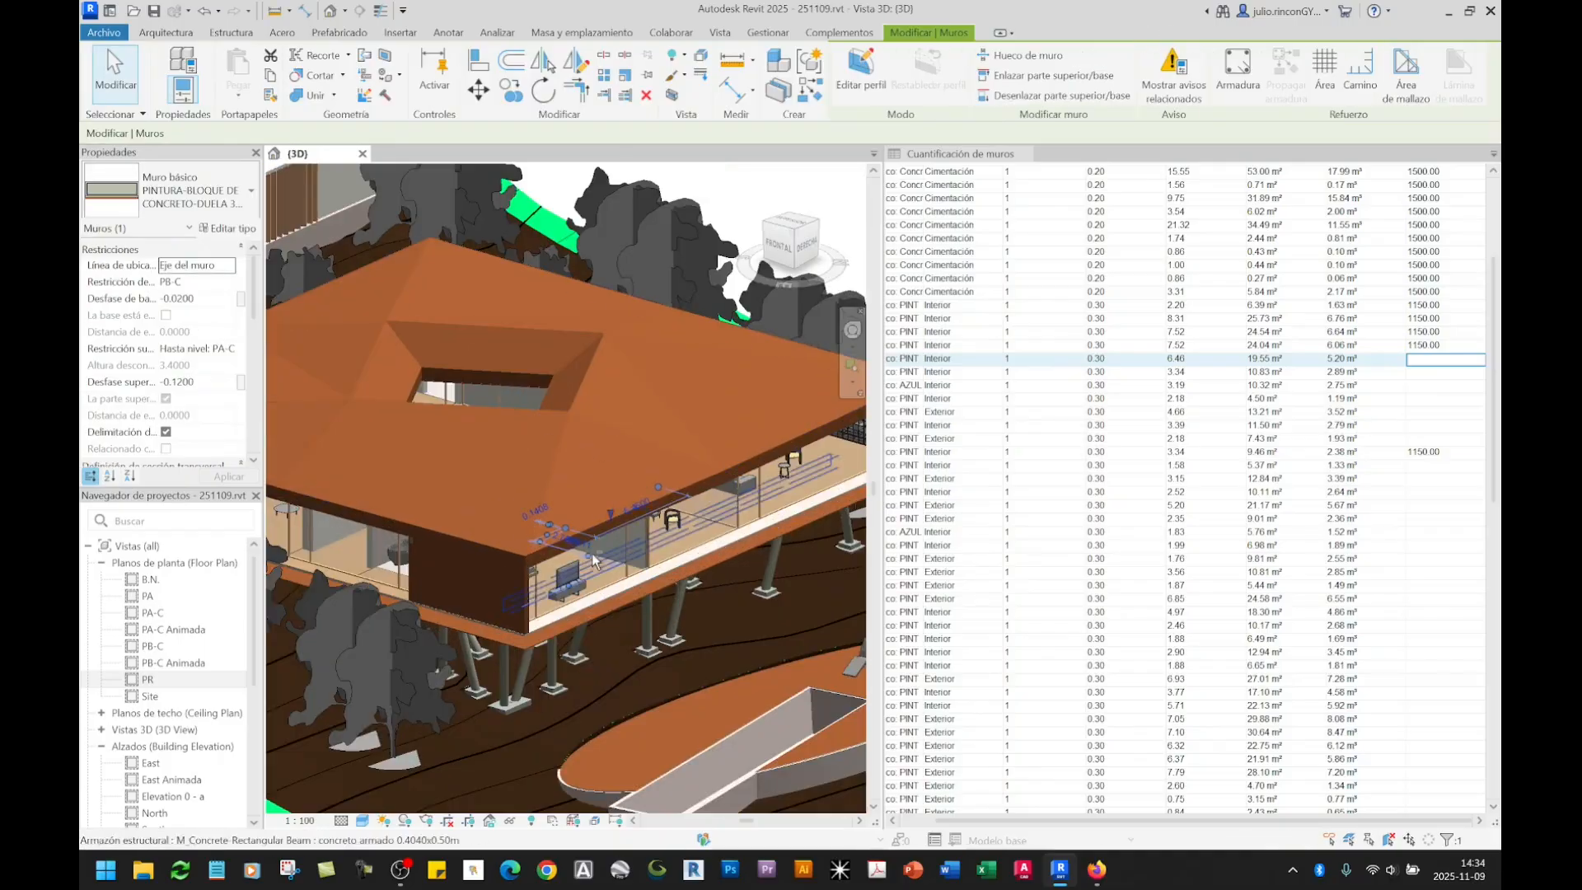
shift+middle_drag(591, 552, 645, 472)
scroll(586, 493, up, 2)
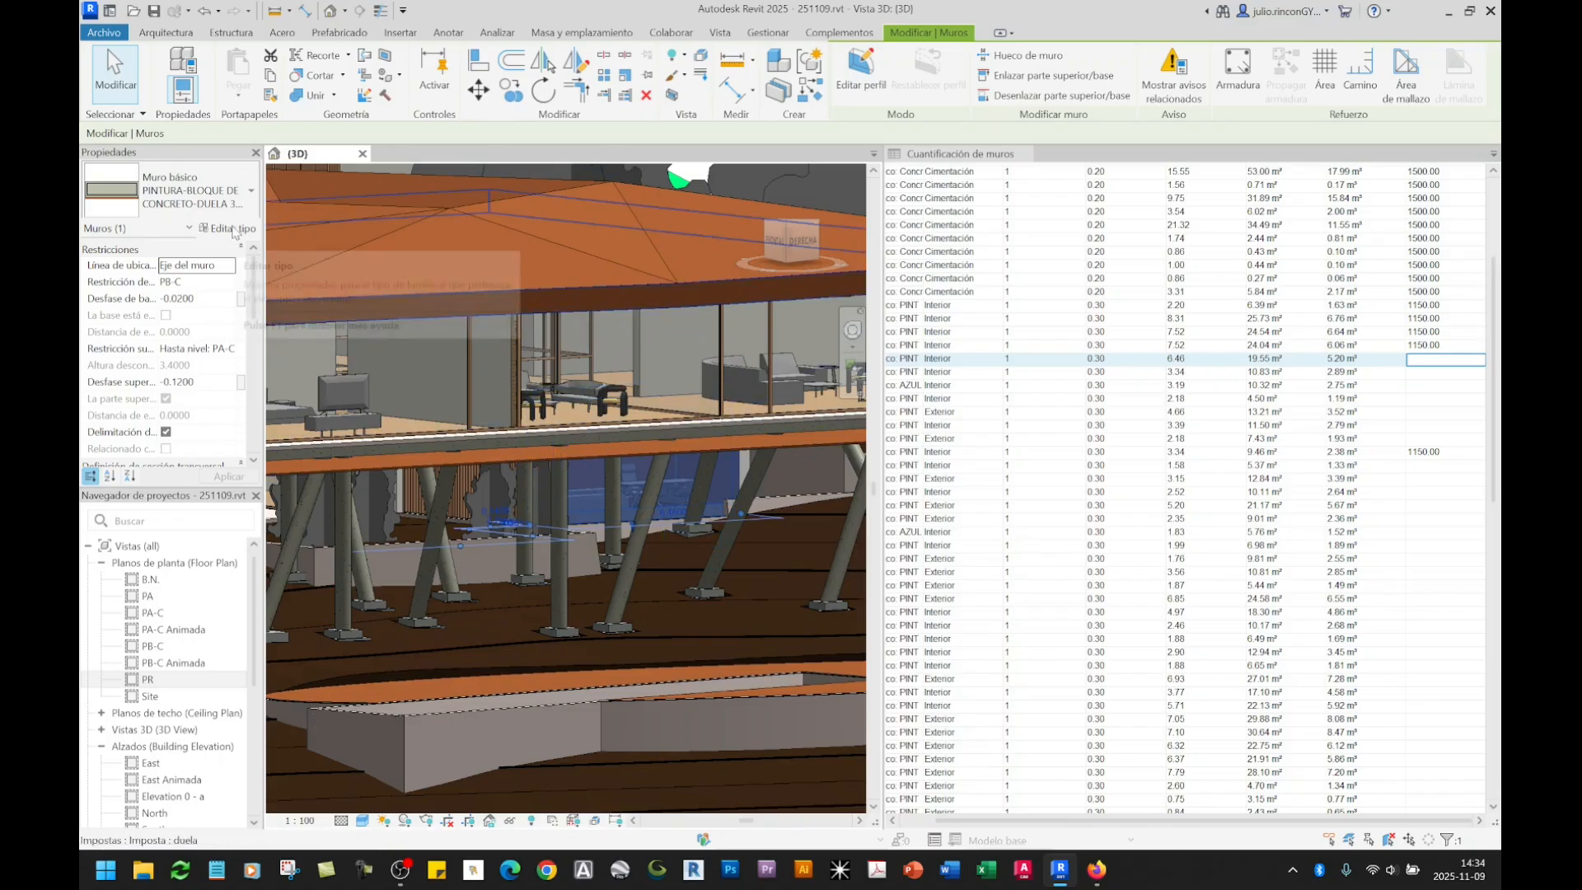
scroll(577, 510, up, 5)
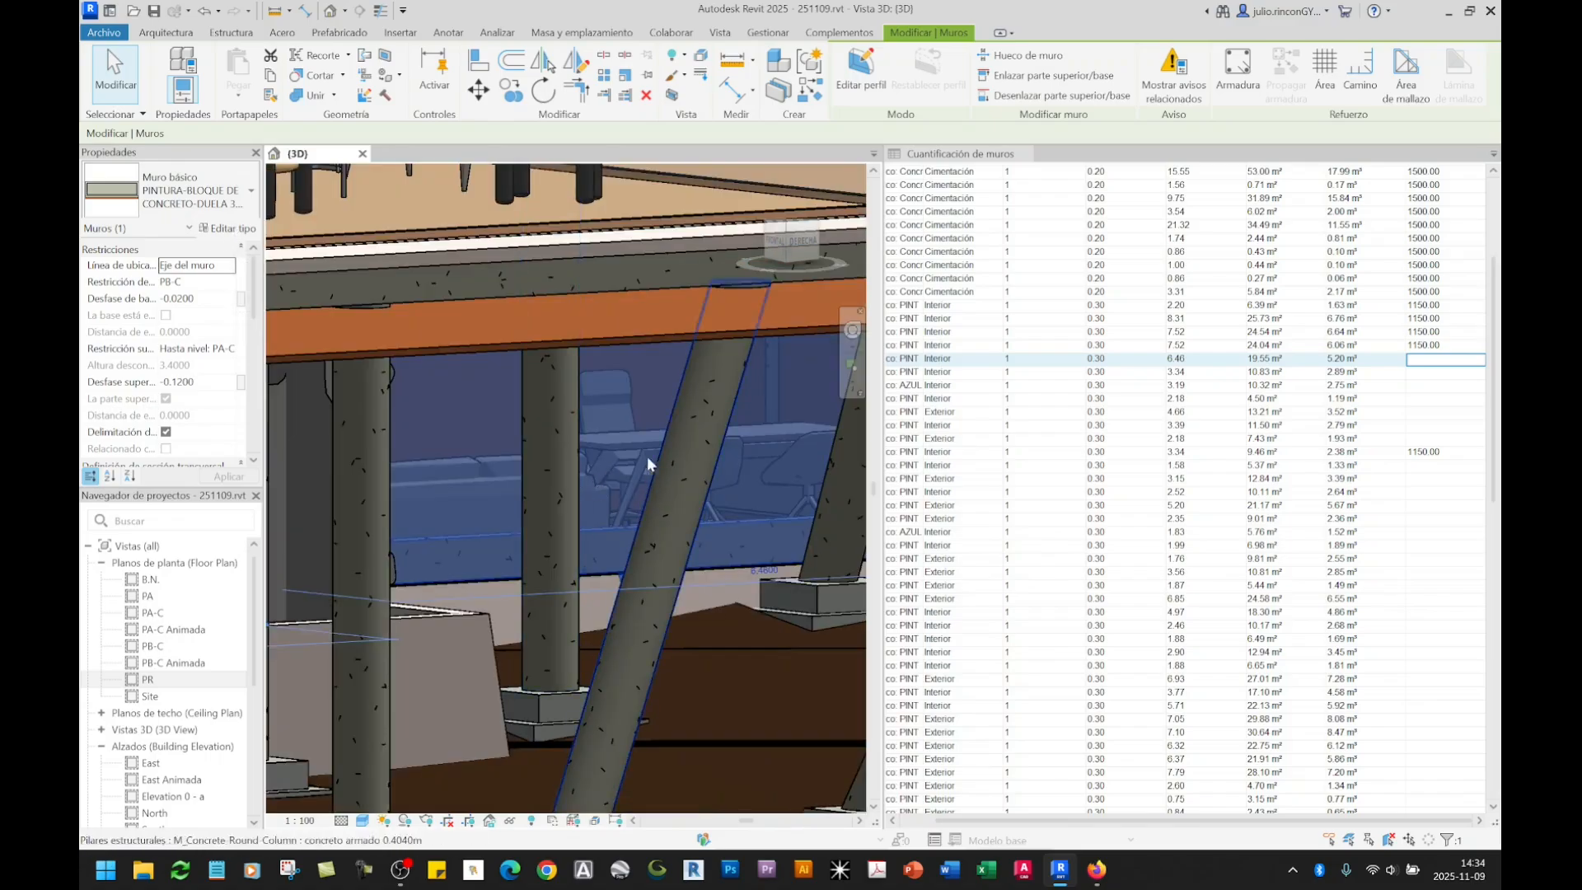
scroll(522, 510, down, 2)
scroll(467, 510, down, 2)
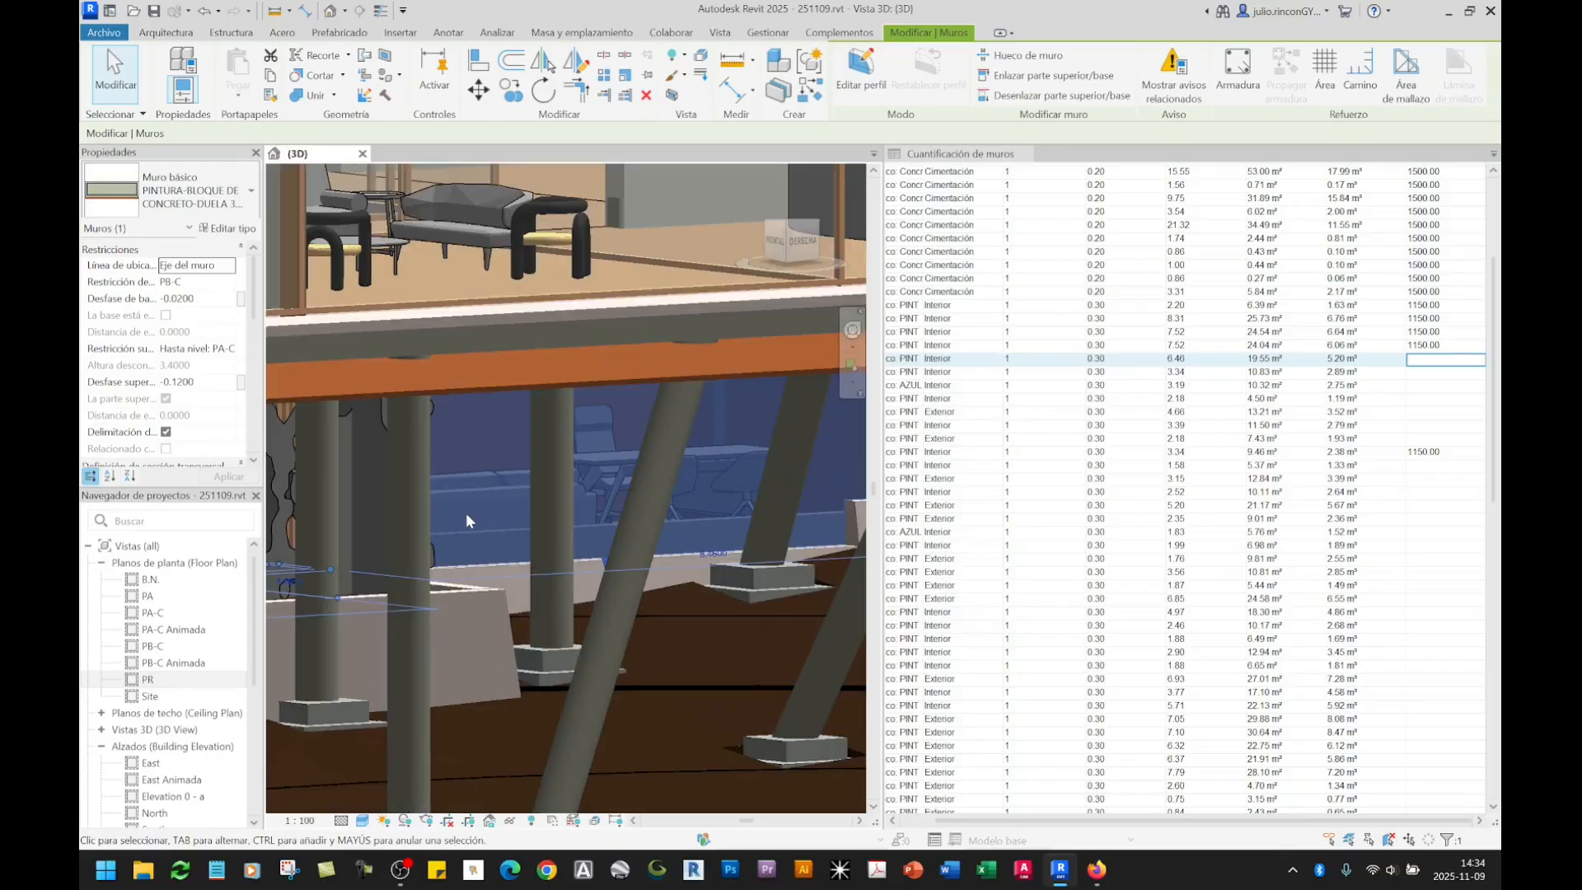
Step: Review the layers and materials of the PINTURA-BLOQUE DE CONCRETO-DUELA 30CM wall type, and cancel the assembly and type property dialogs
click(228, 228)
click(576, 278)
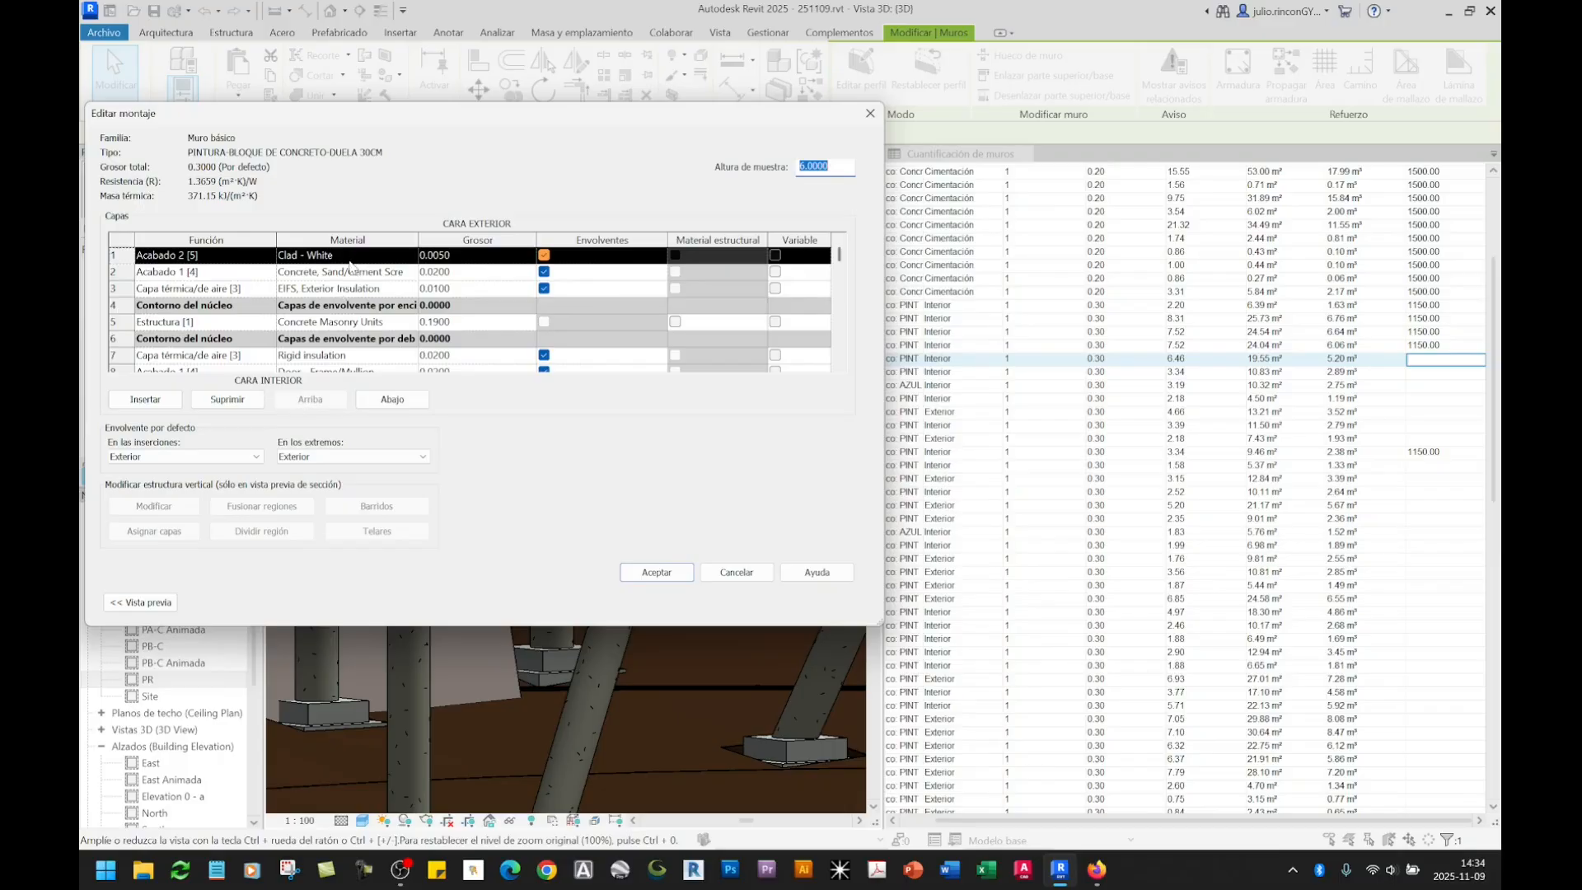
scroll(350, 296, down, 1)
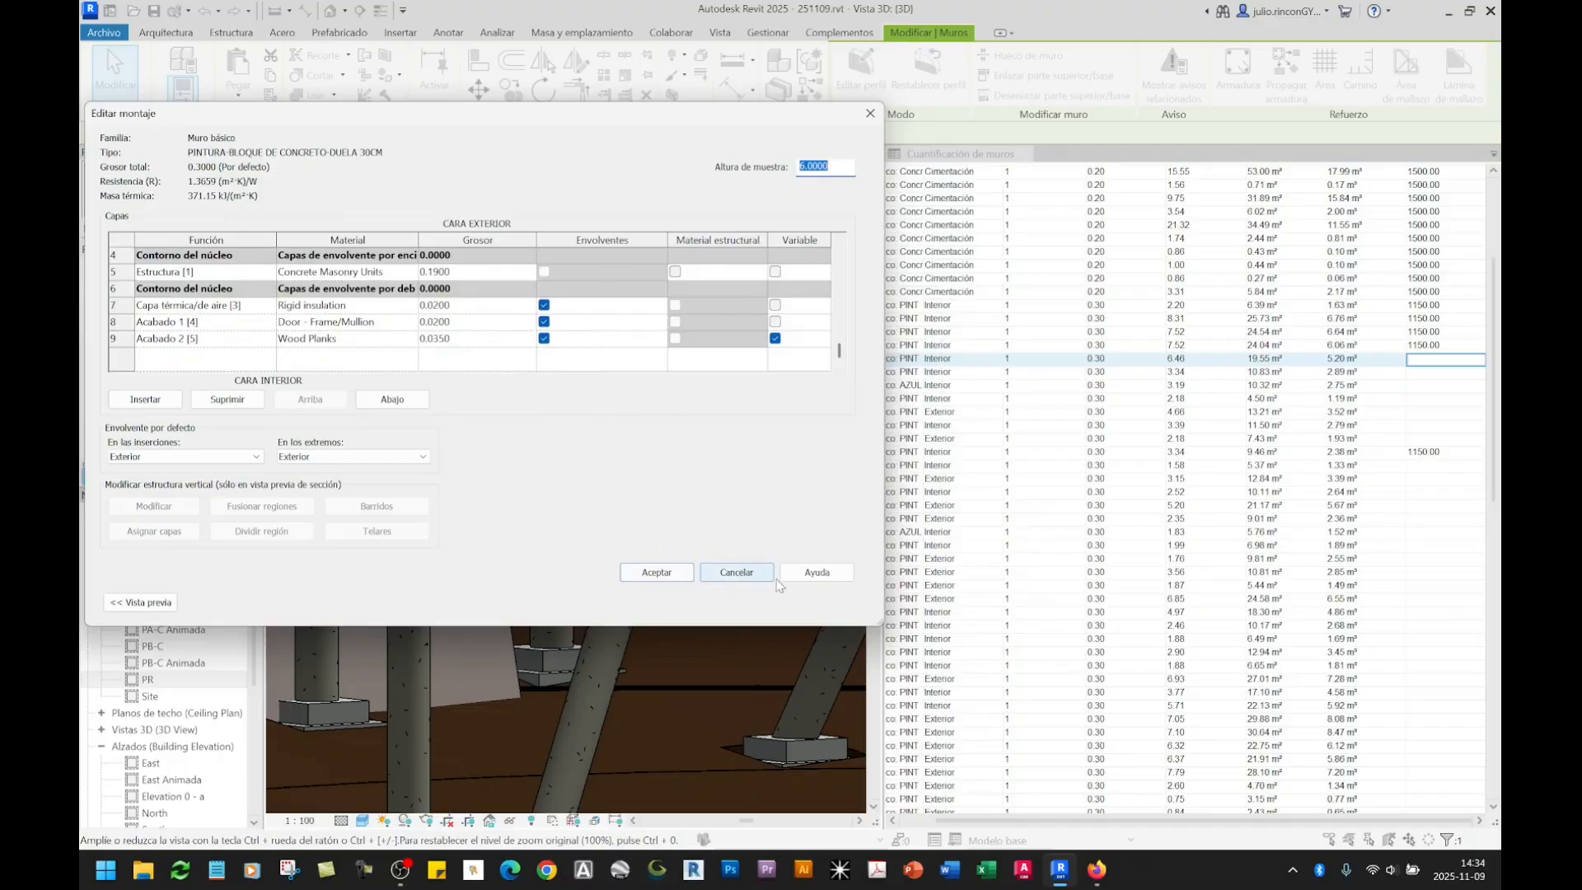
click(748, 580)
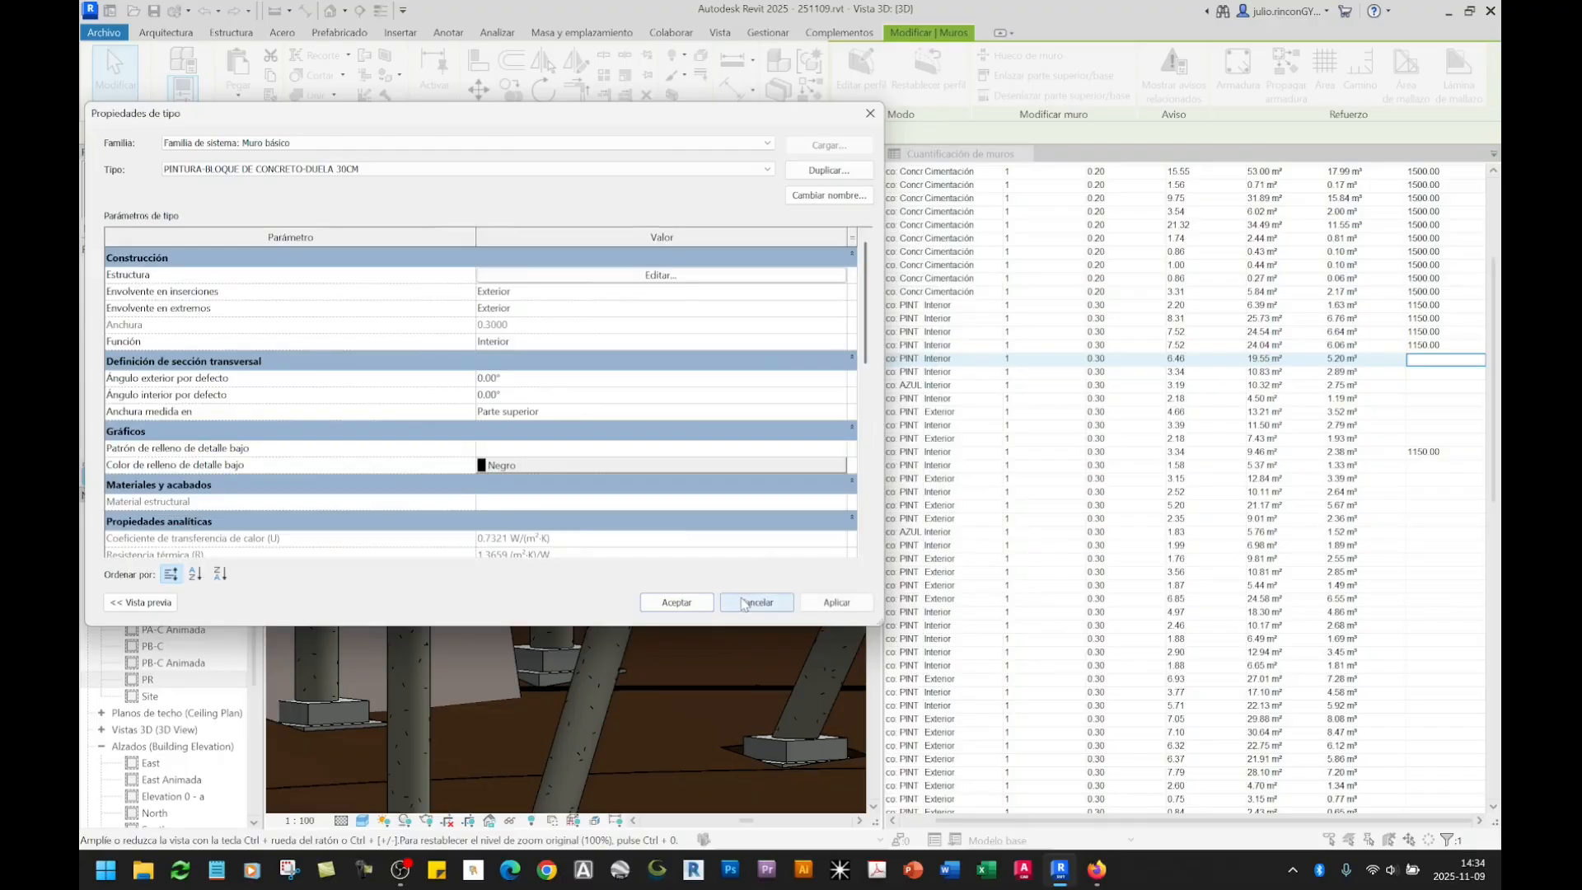
click(739, 595)
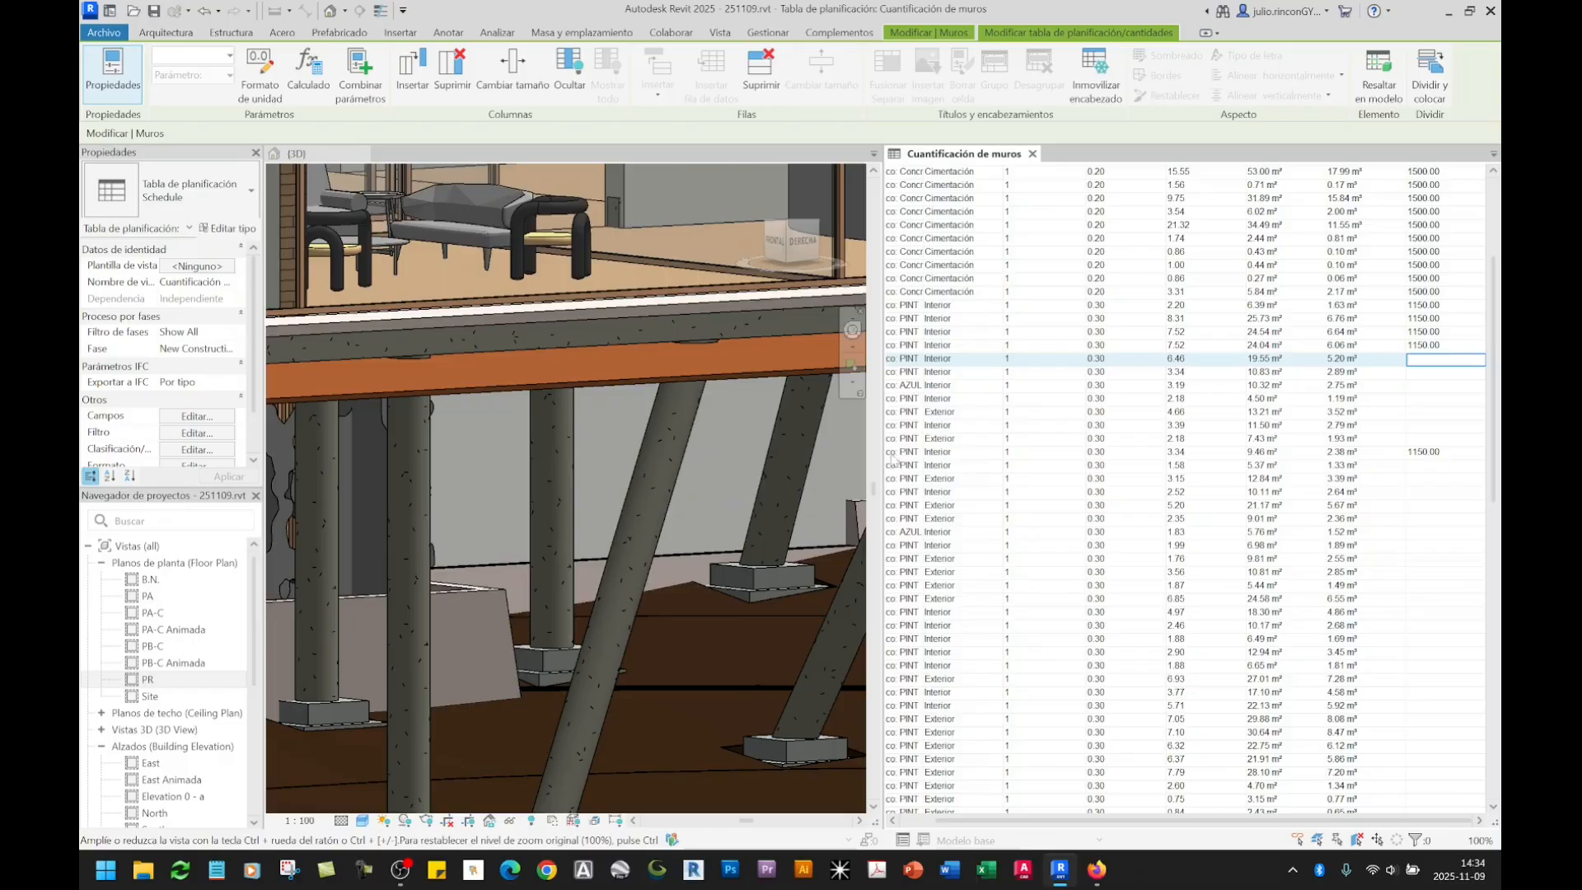
Step: Select the wall beneath the house in the 3D view and set the Costo of its PINTURA-BLOQUE DE CONCRETO-DUELA 30CM type to 1867
click(674, 536)
scroll(677, 517, down, 5)
scroll(664, 500, up, 6)
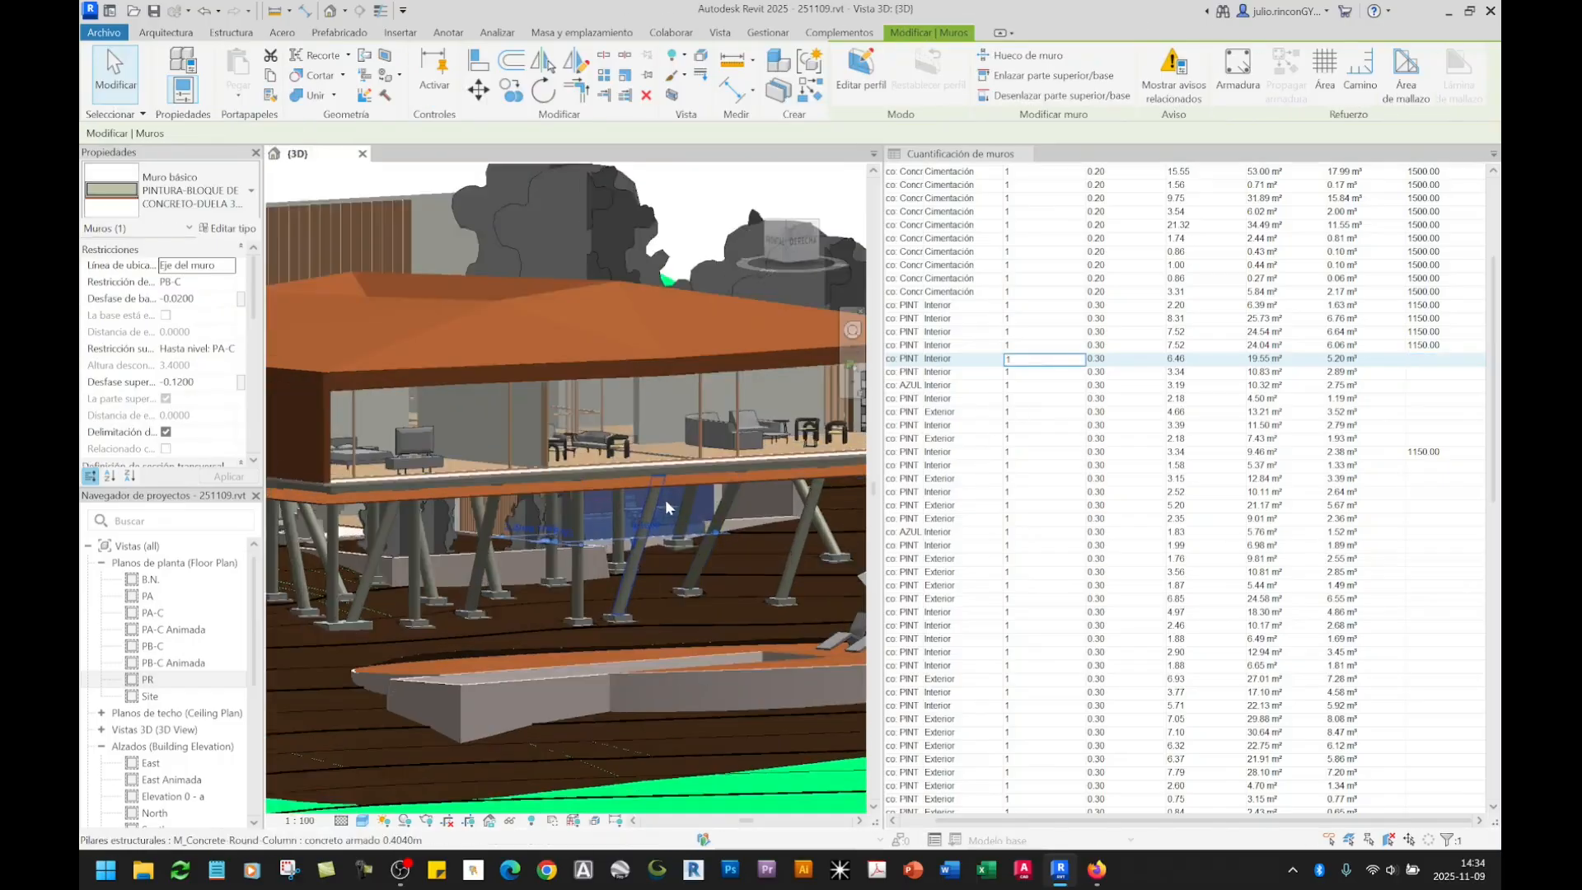
middle_drag(592, 492, 562, 583)
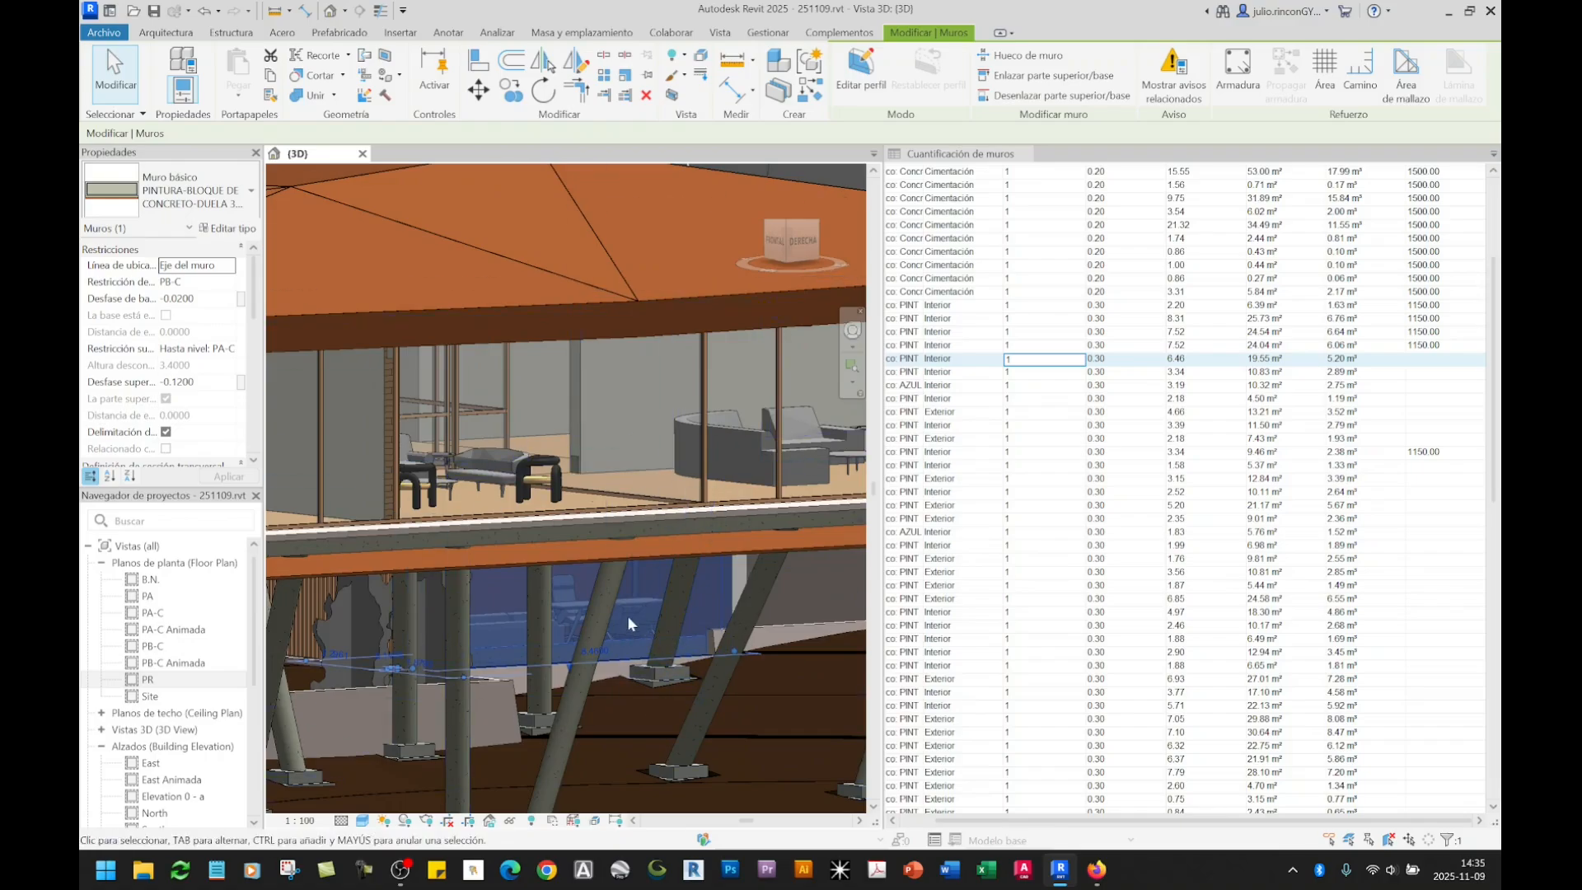
click(231, 233)
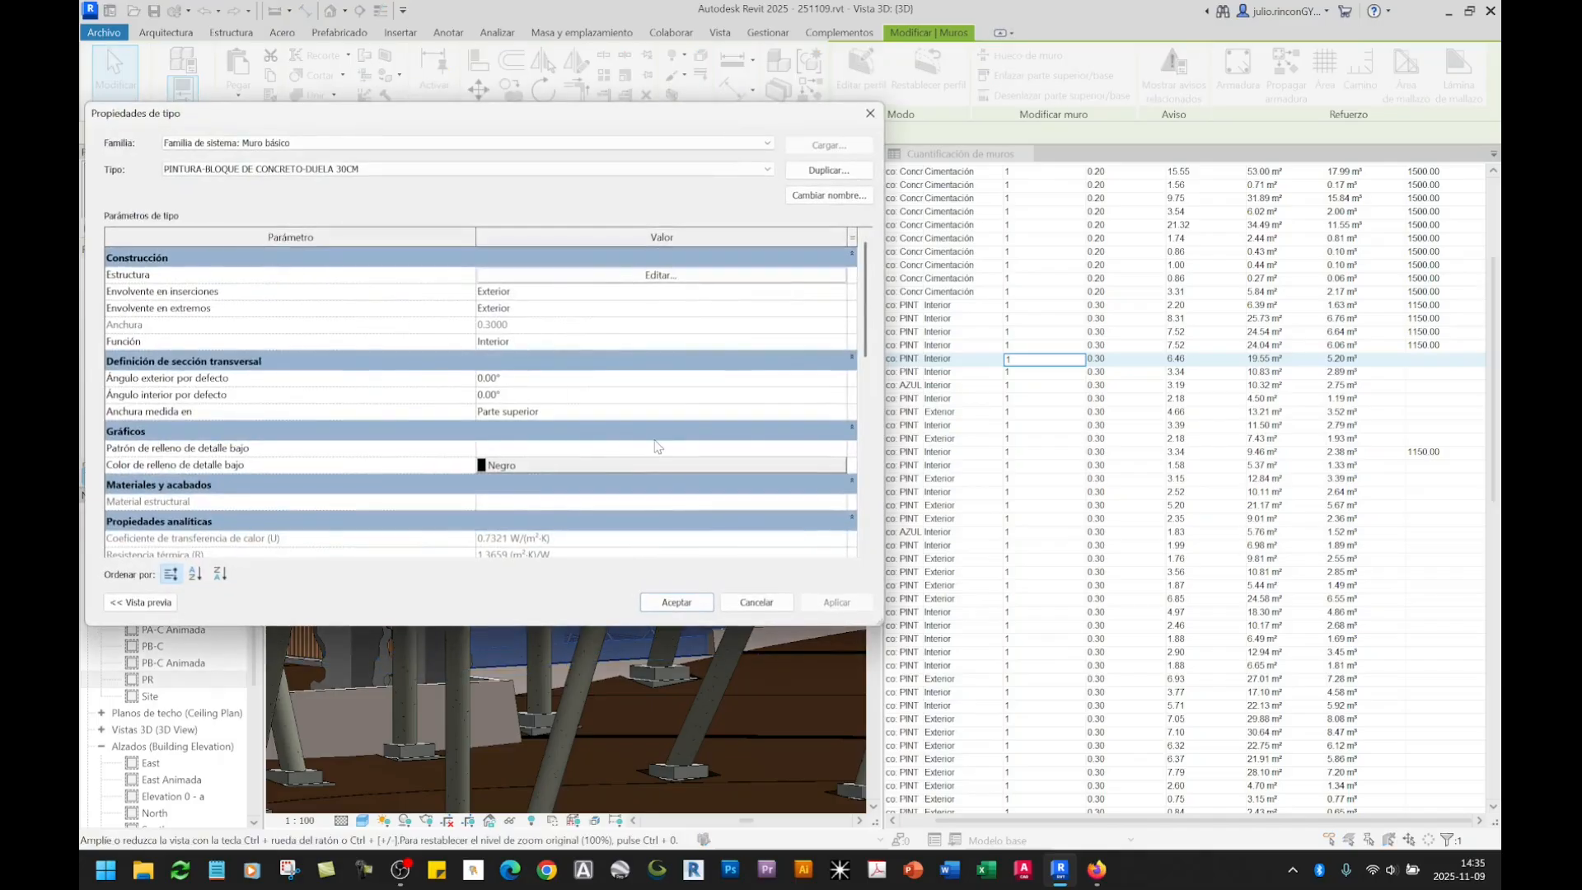
scroll(655, 446, down, 5)
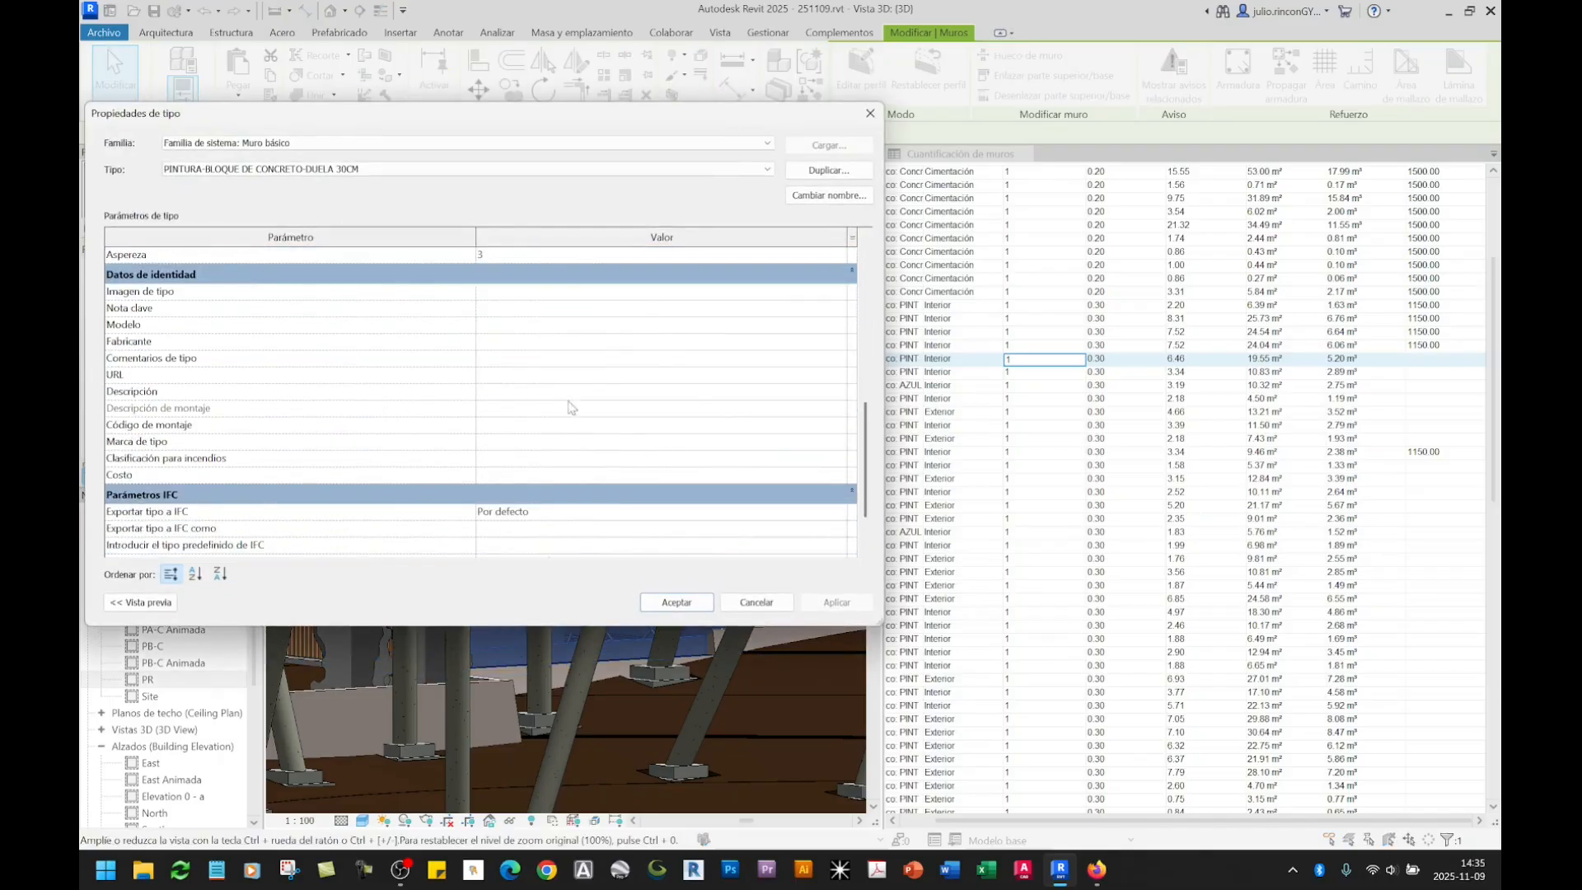
click(535, 479)
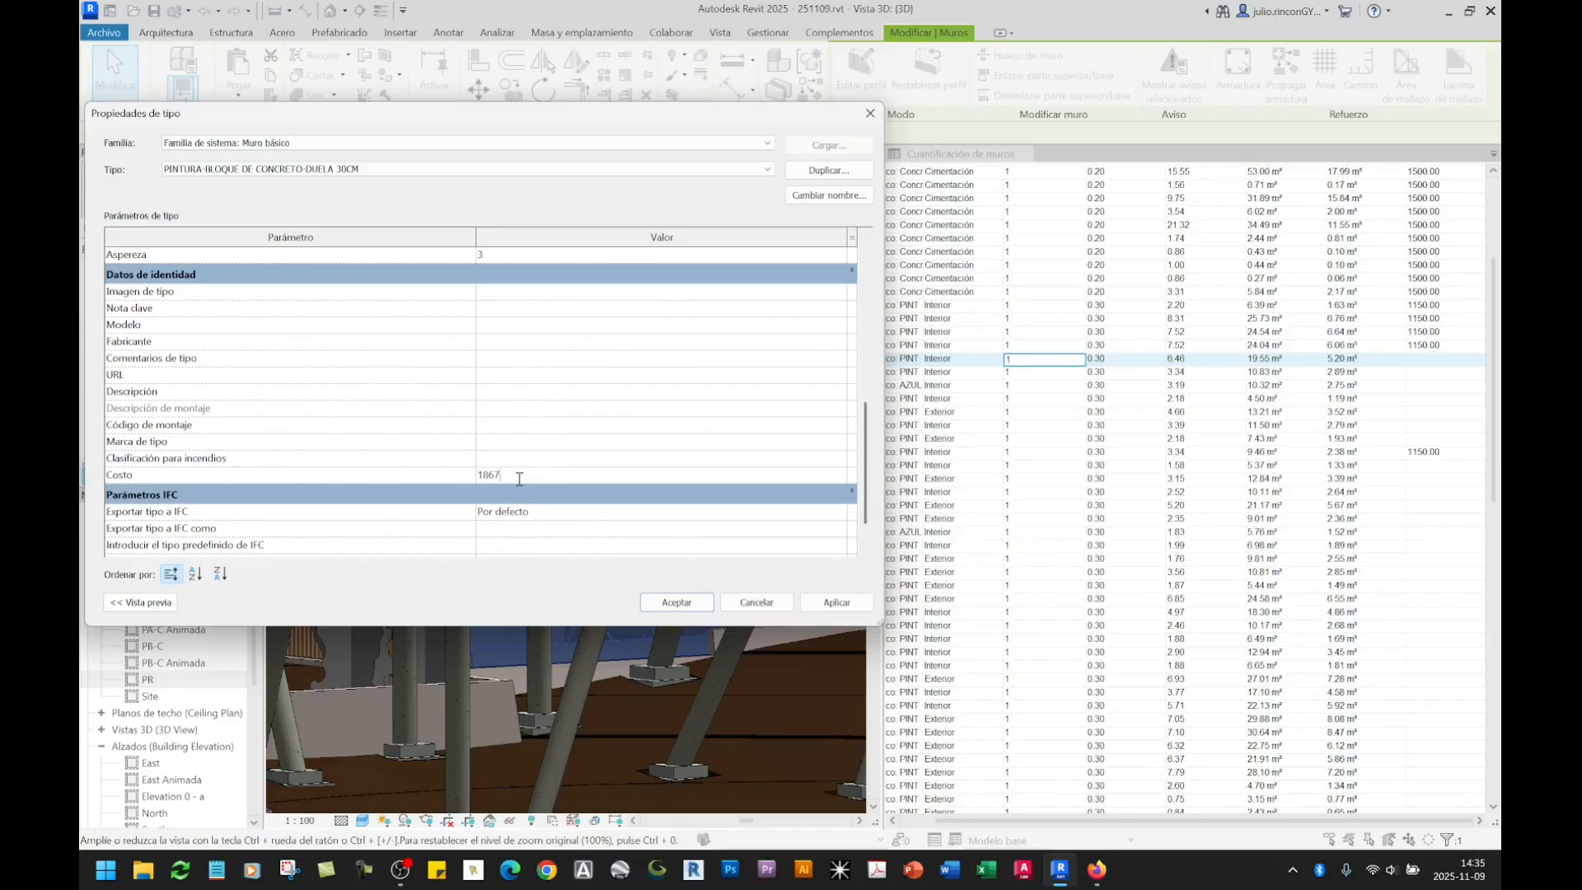
drag(514, 478, 474, 474)
click(833, 606)
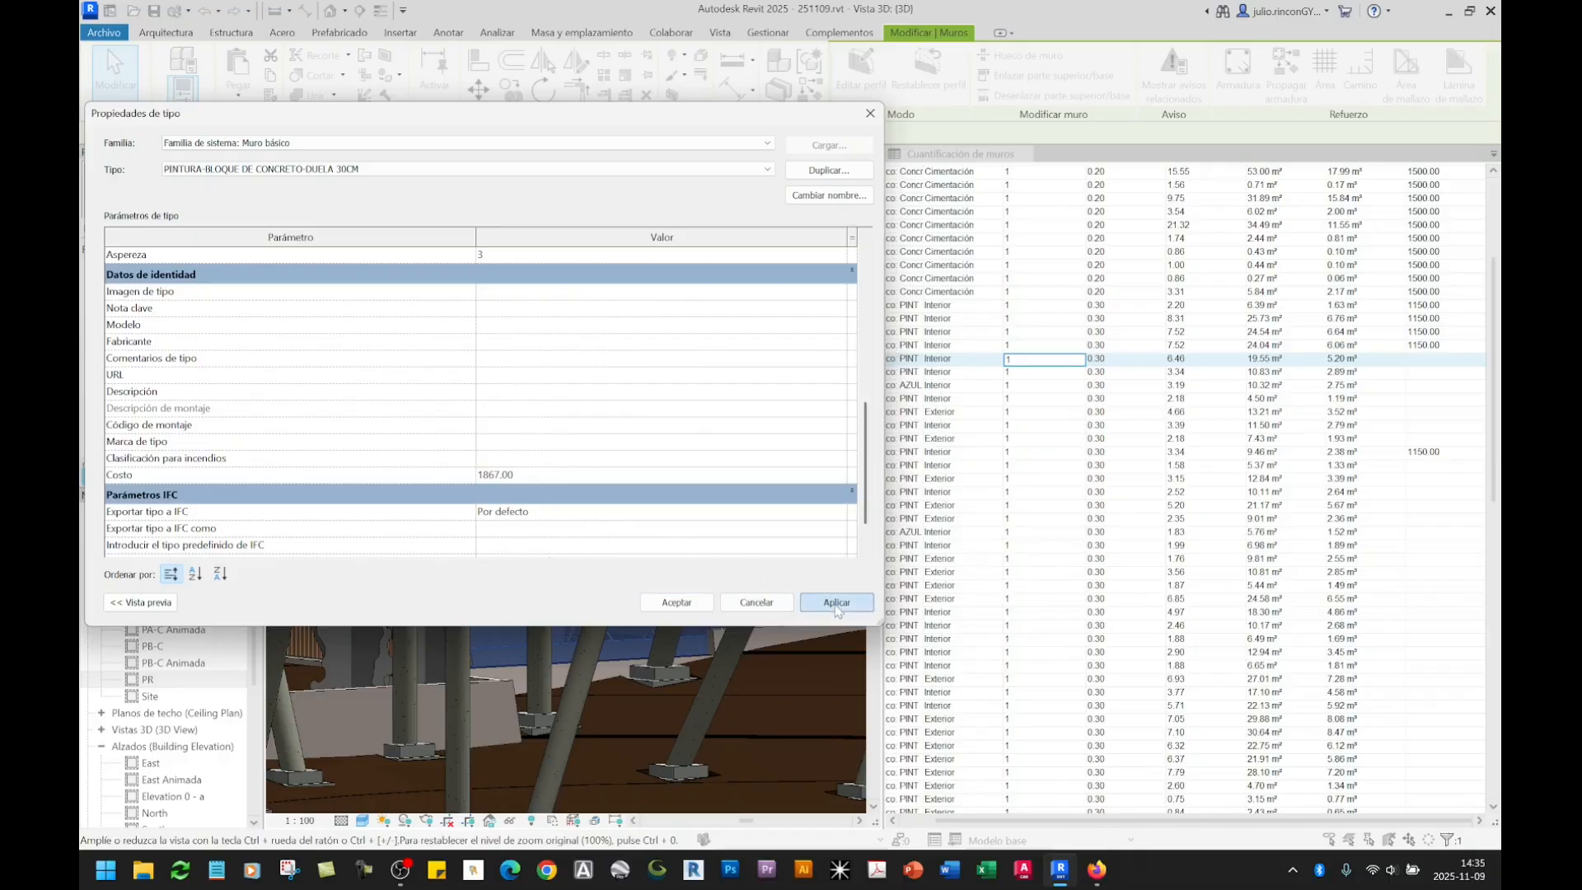
click(679, 604)
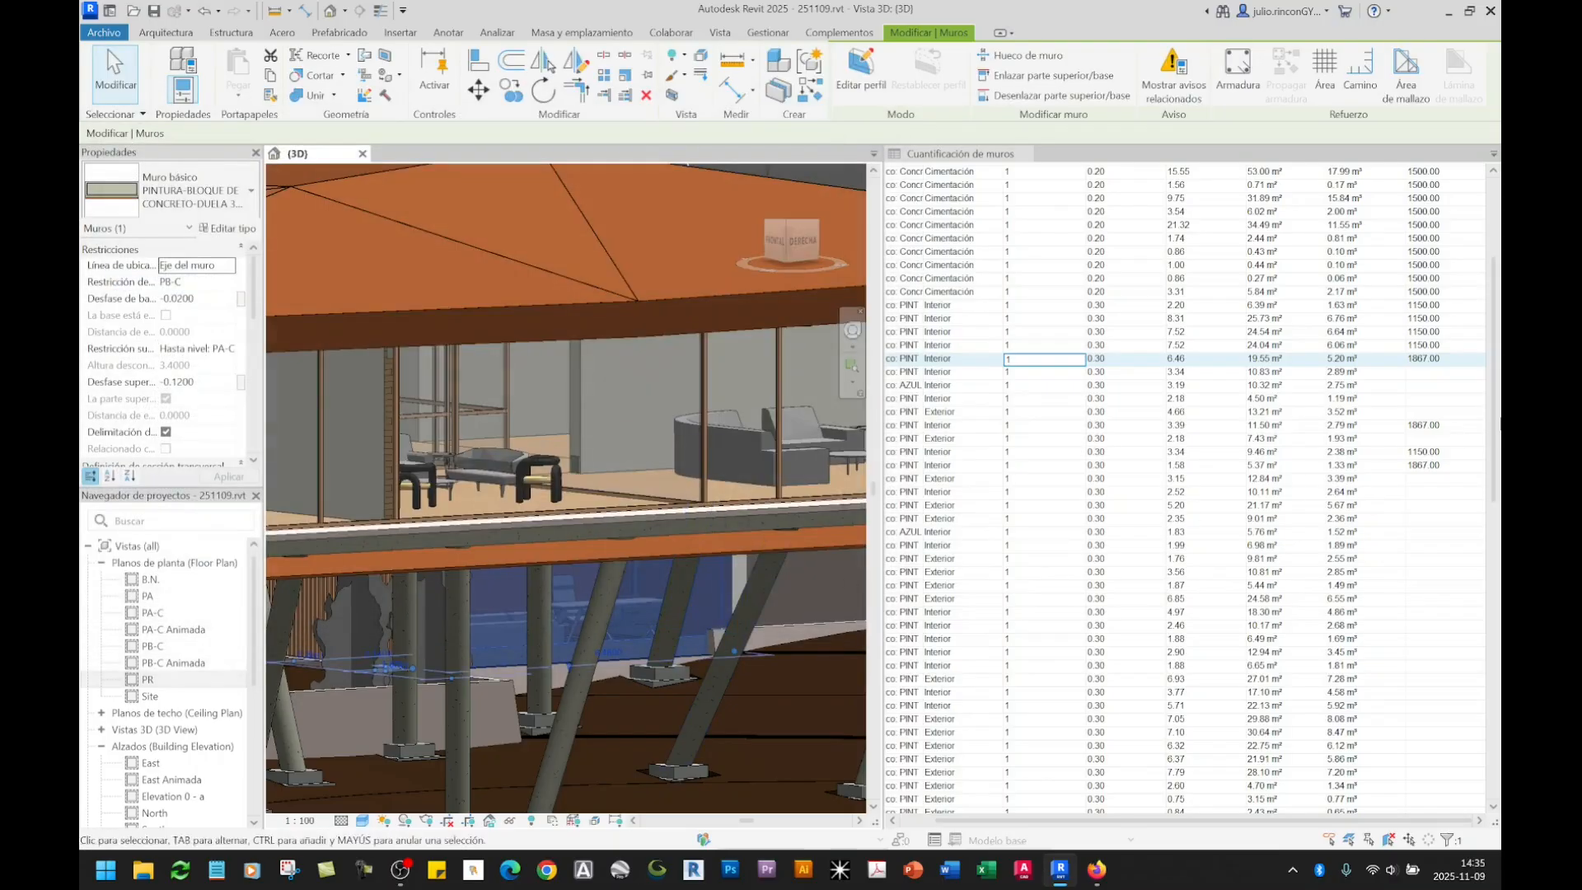
scroll(1449, 387, down, 2)
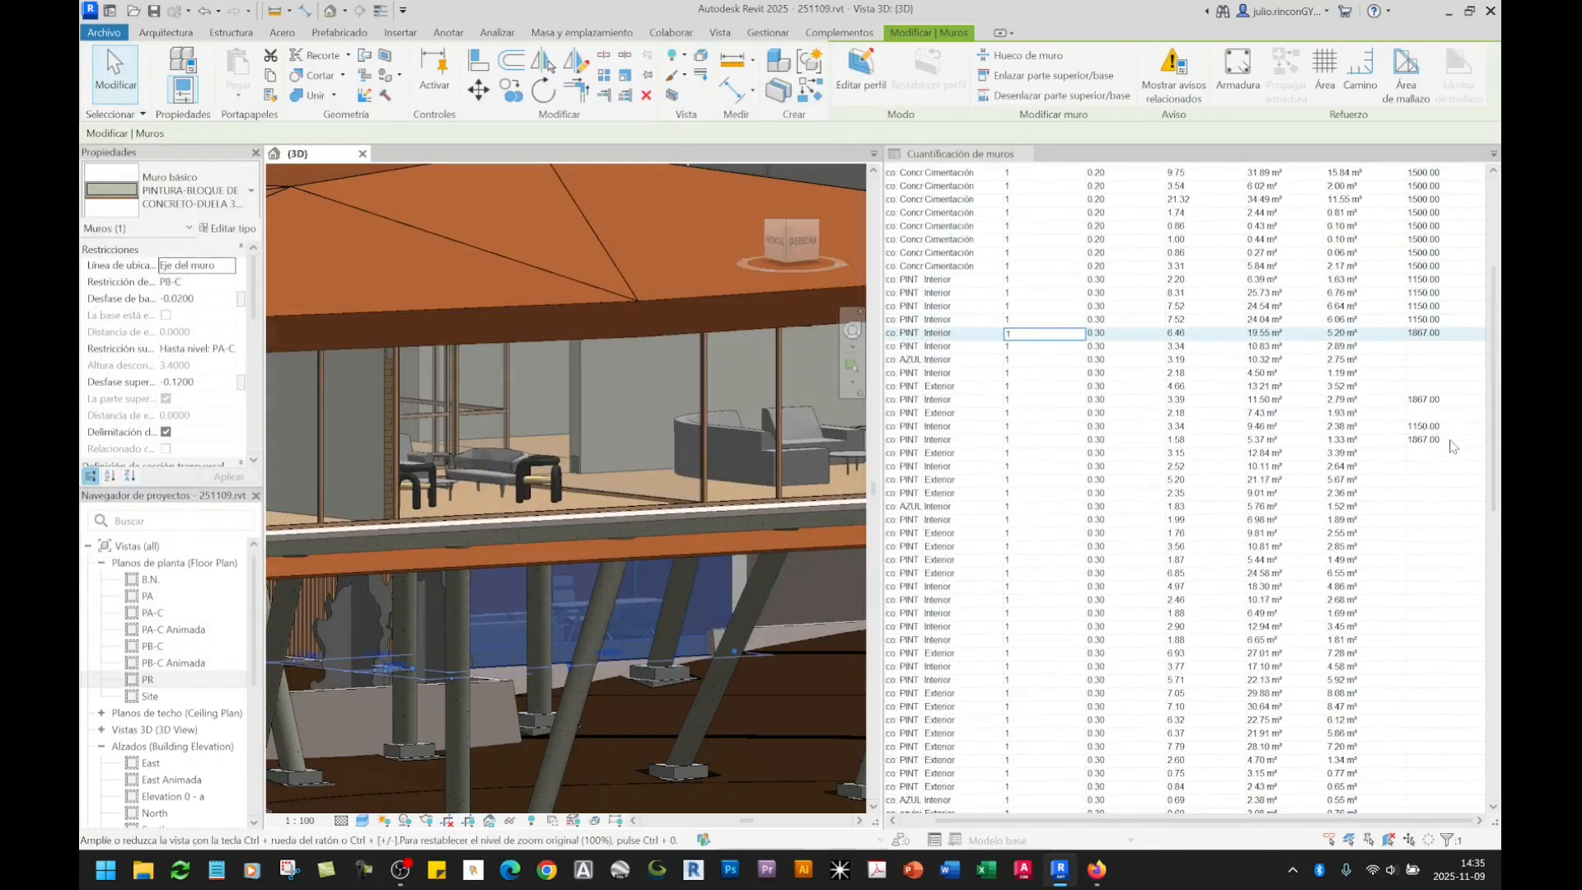
click(1438, 361)
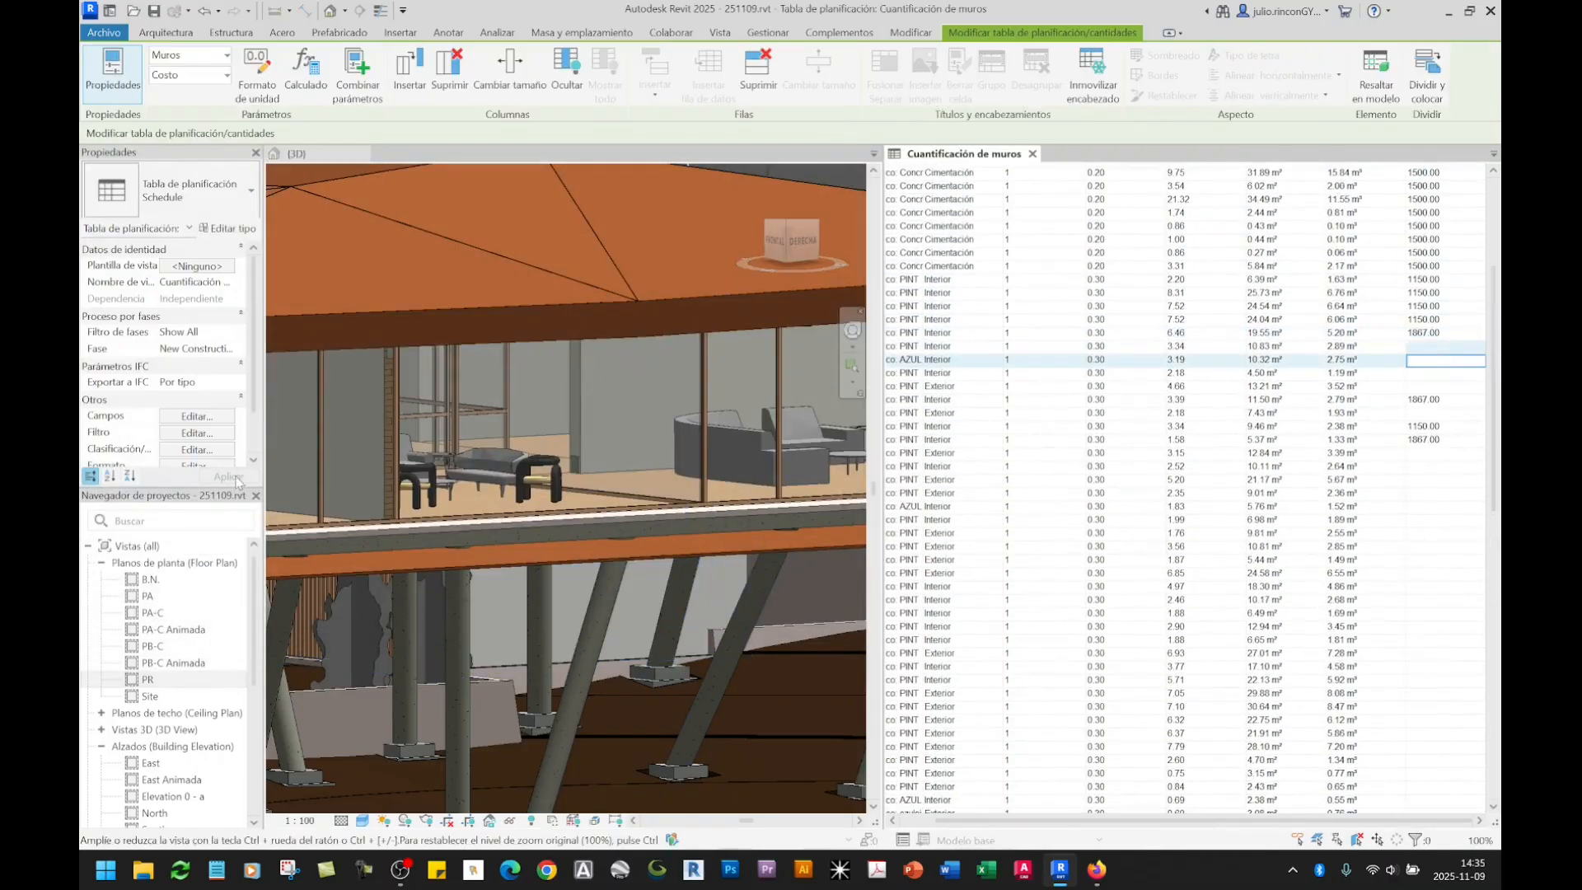
click(234, 230)
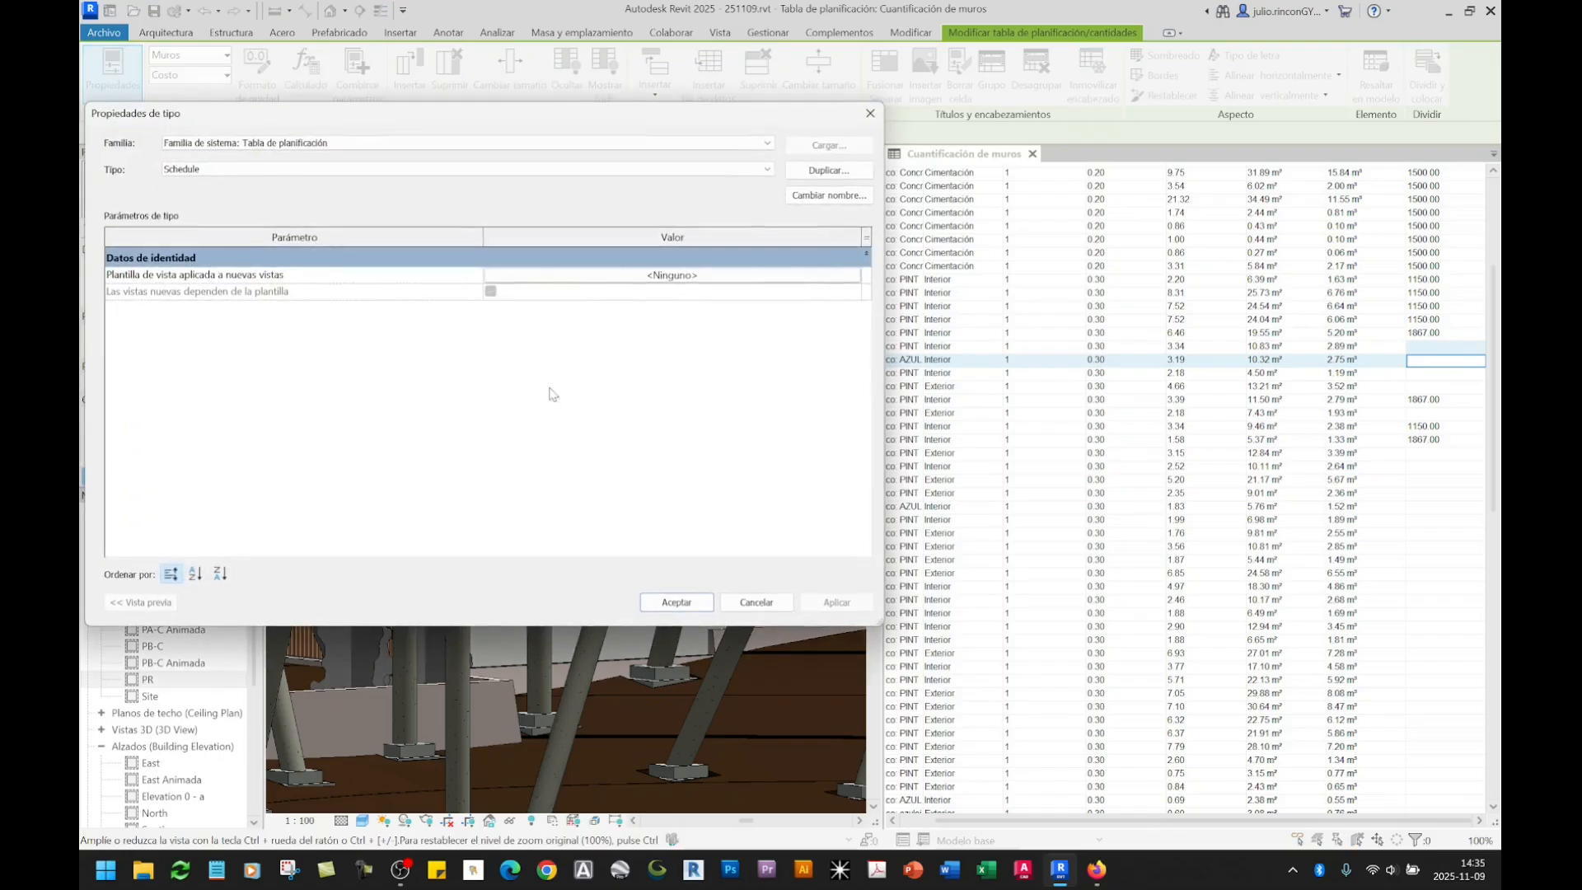
click(857, 115)
click(670, 515)
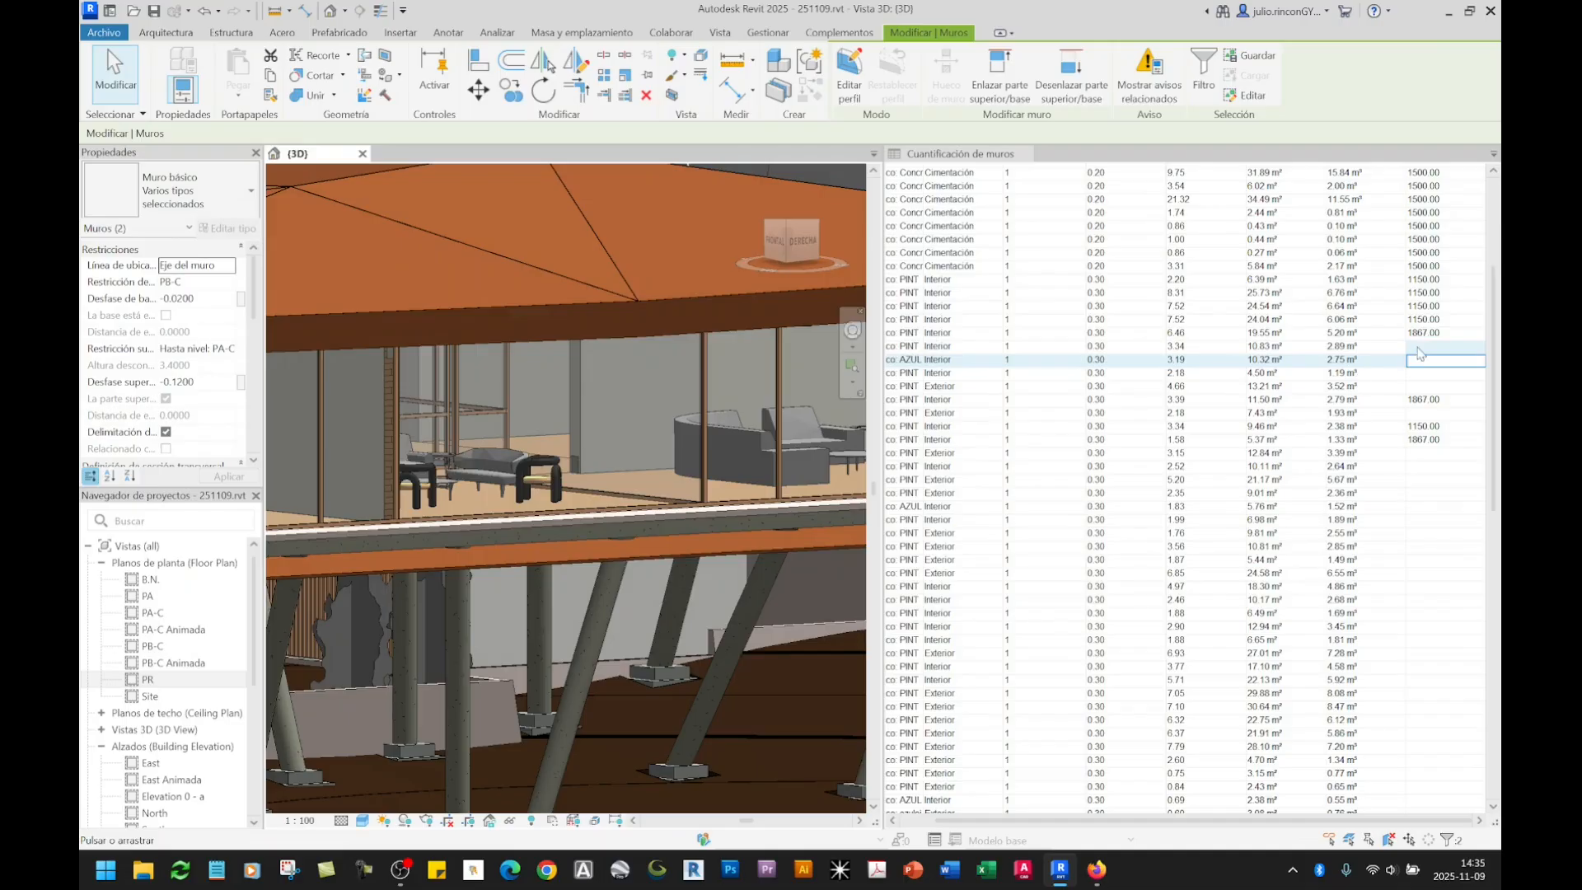
Step: From the first PINT Interior row without a Costo, set the PINTURA marfil-BLOQUE DE CONCRETO-AZULEJO 30CM 2 wall type's Costo to 1267
click(1418, 350)
click(800, 396)
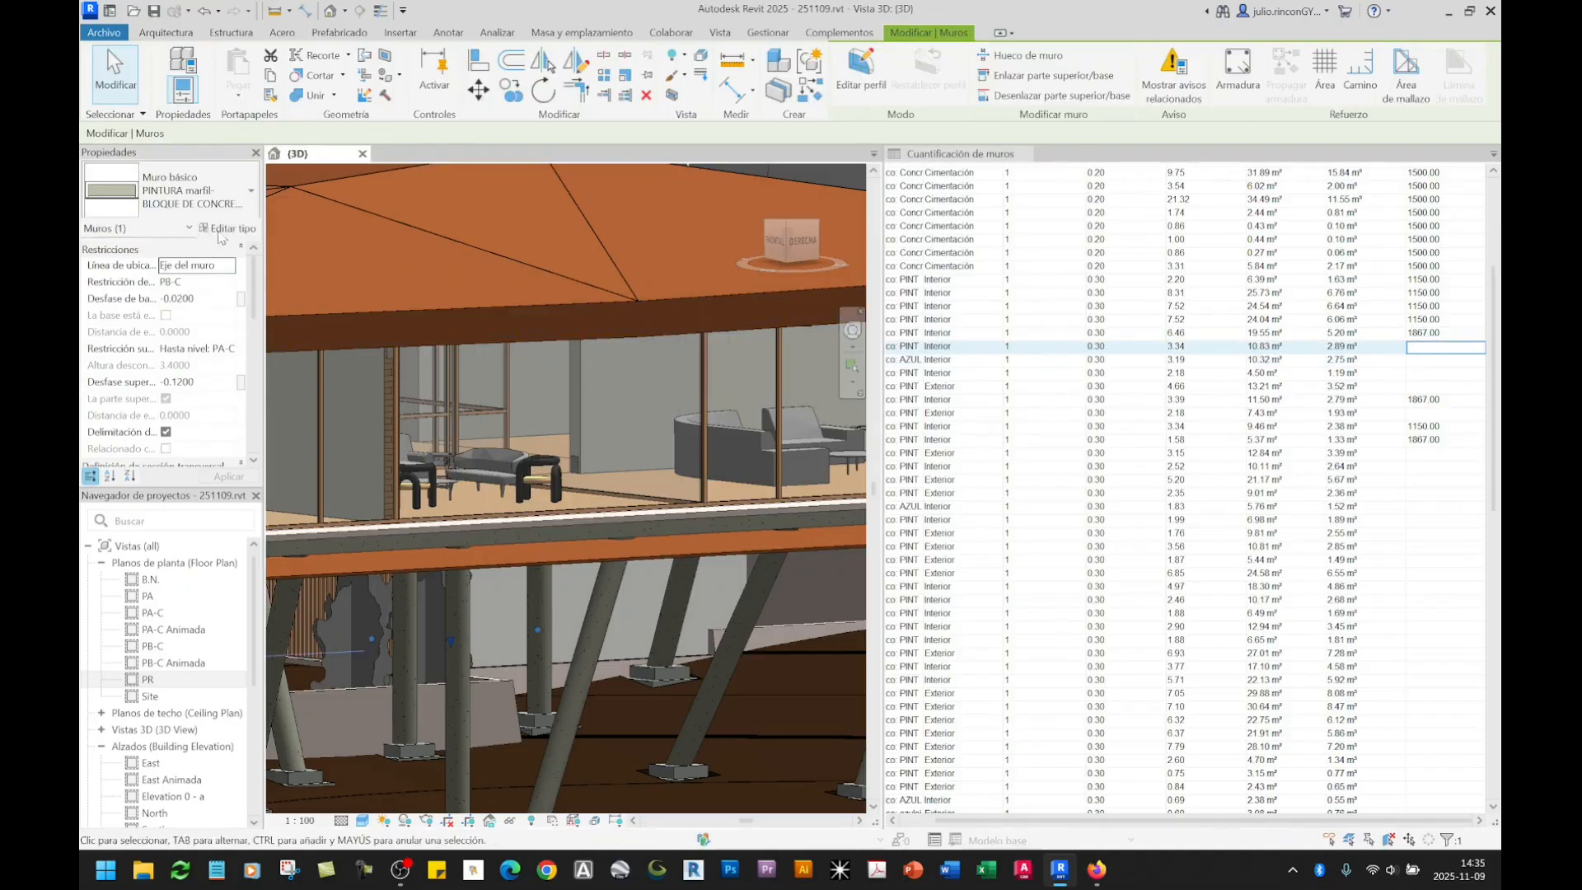
click(219, 229)
scroll(593, 445, down, 5)
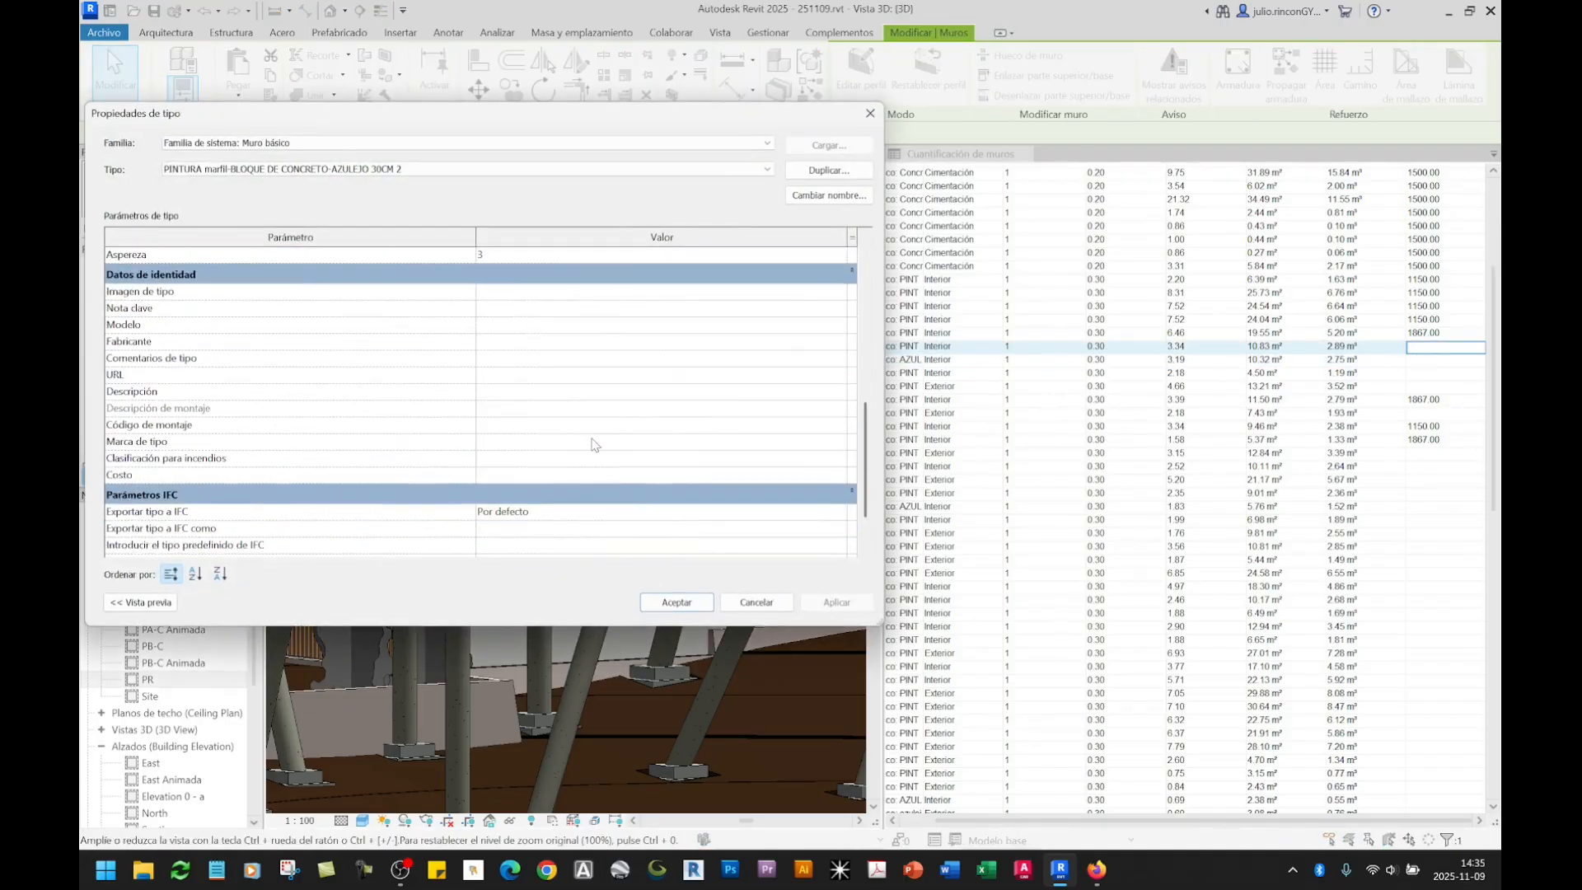
click(496, 439)
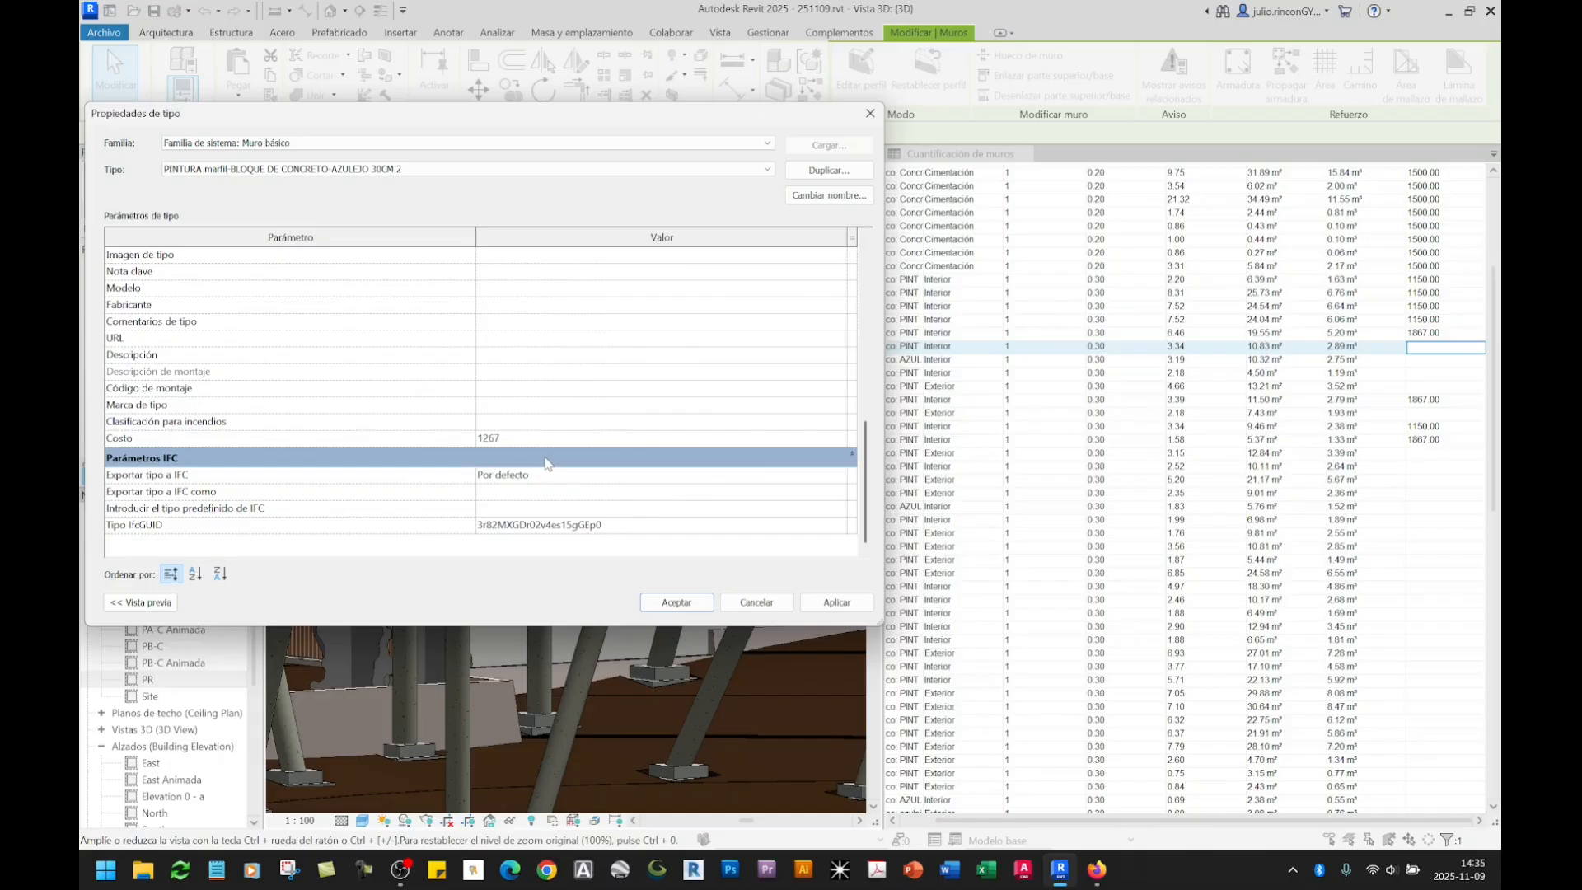
click(836, 602)
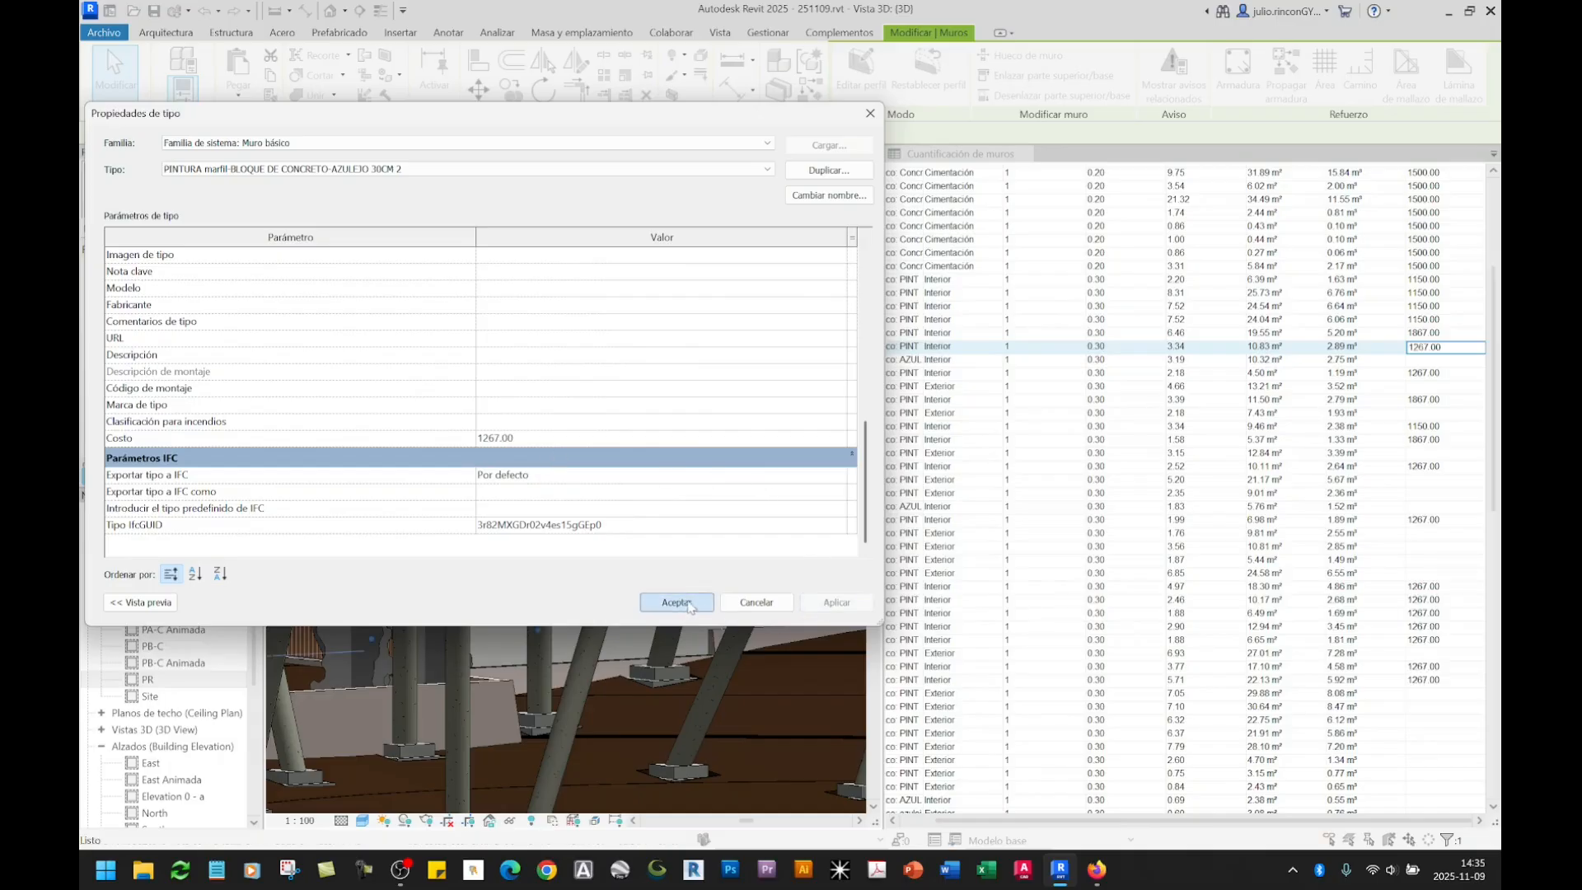
click(676, 602)
Step: From a 0.20 m Exterior row near the schedule's end, set the Costo of the PINTURA-BLOQUE DE CONCRETO-AZULEJO 20CM 2 wall type to 980
scroll(1343, 528, down, 10)
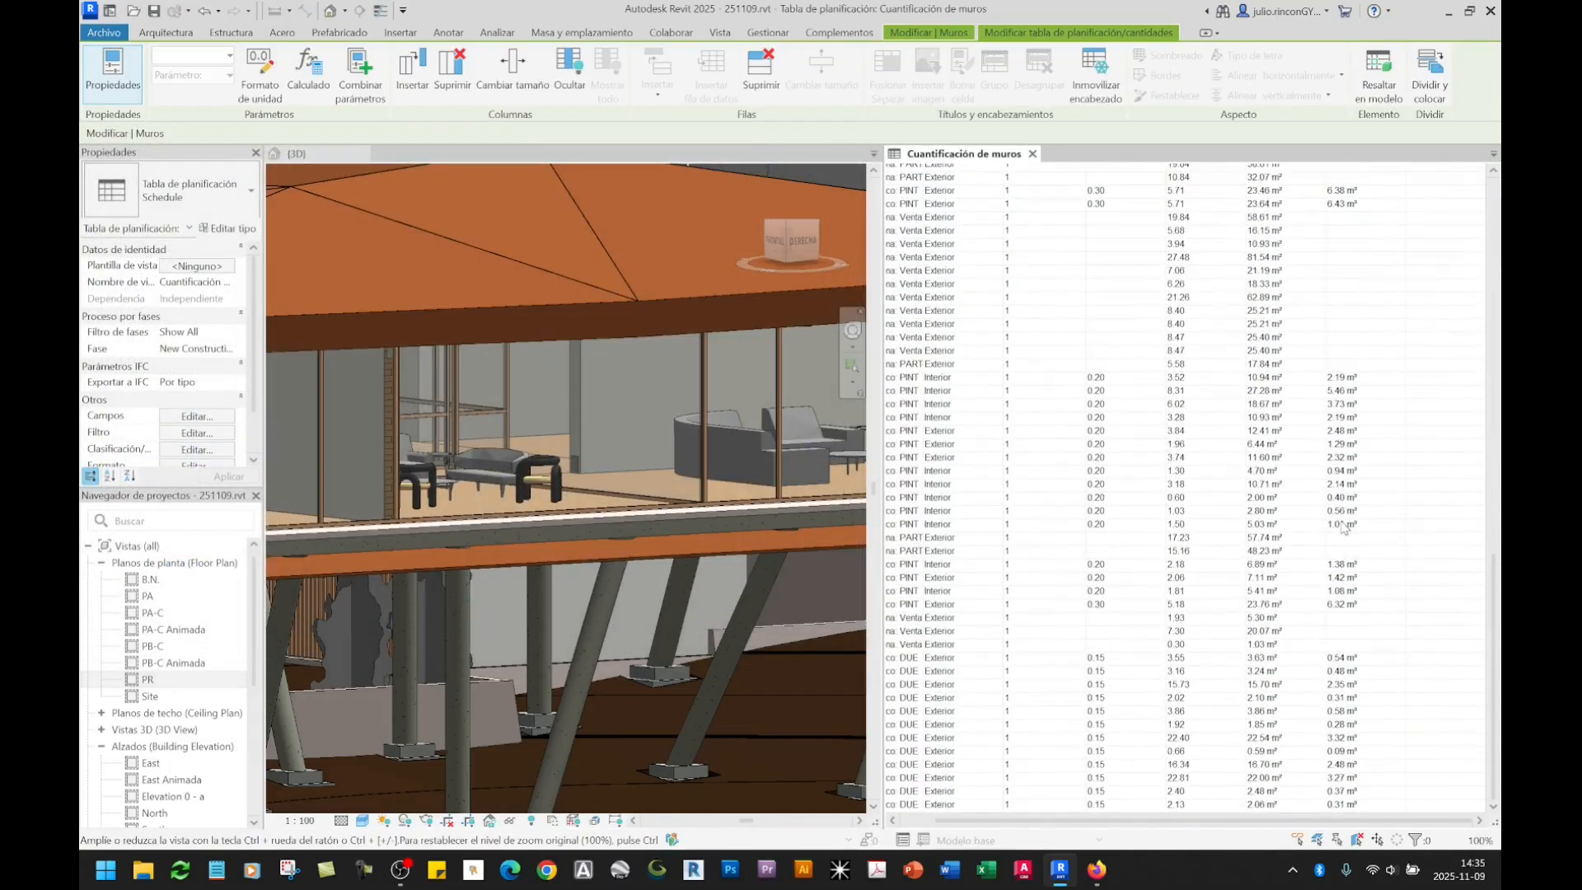
click(1442, 459)
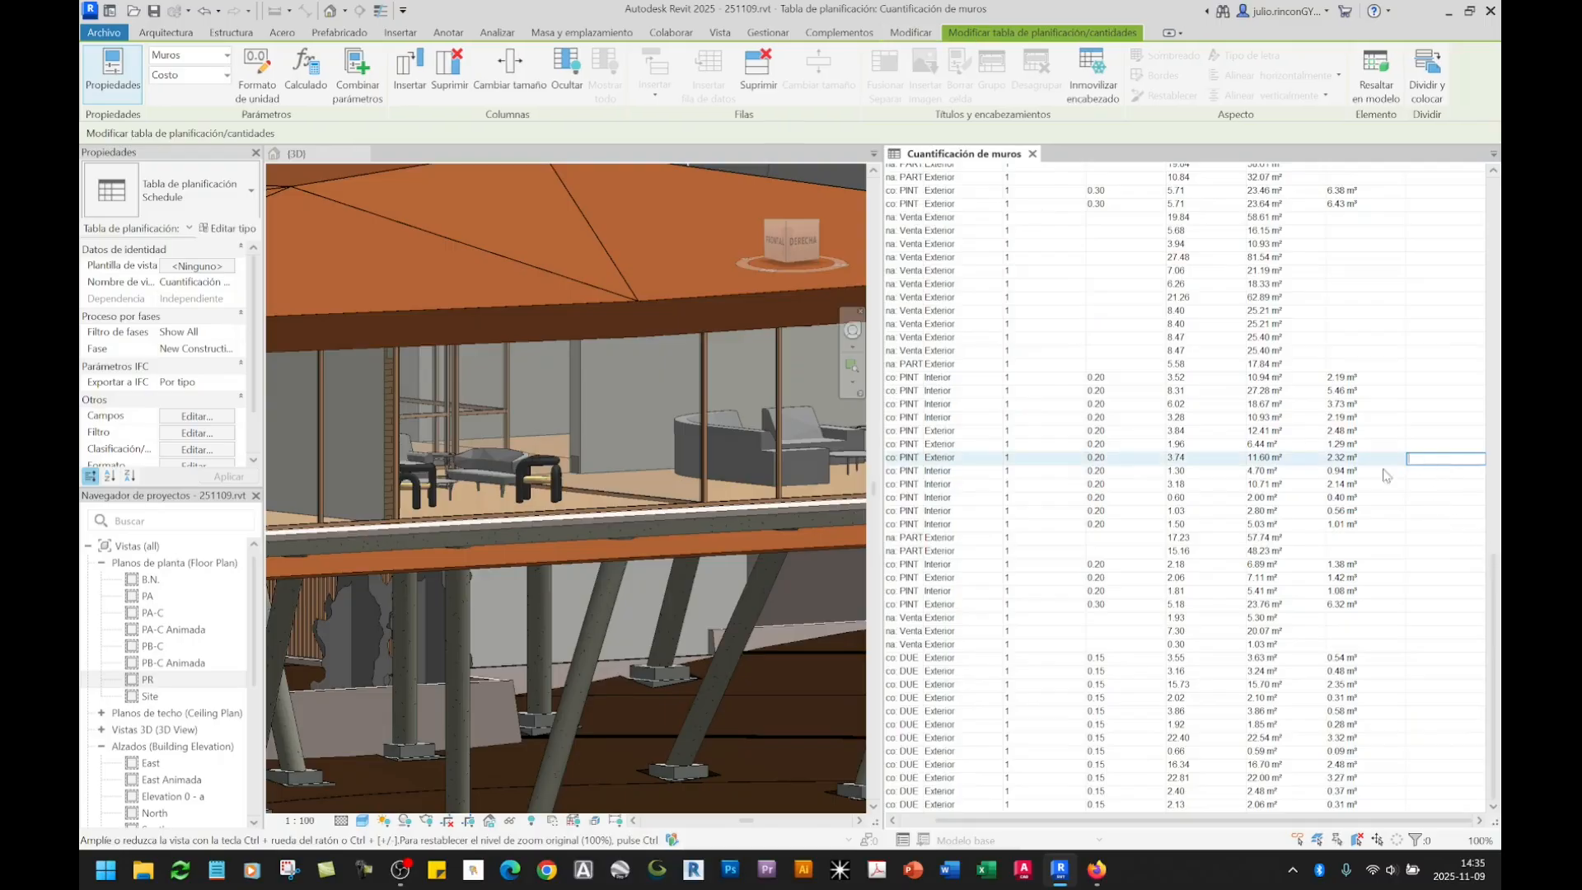
click(341, 457)
click(231, 230)
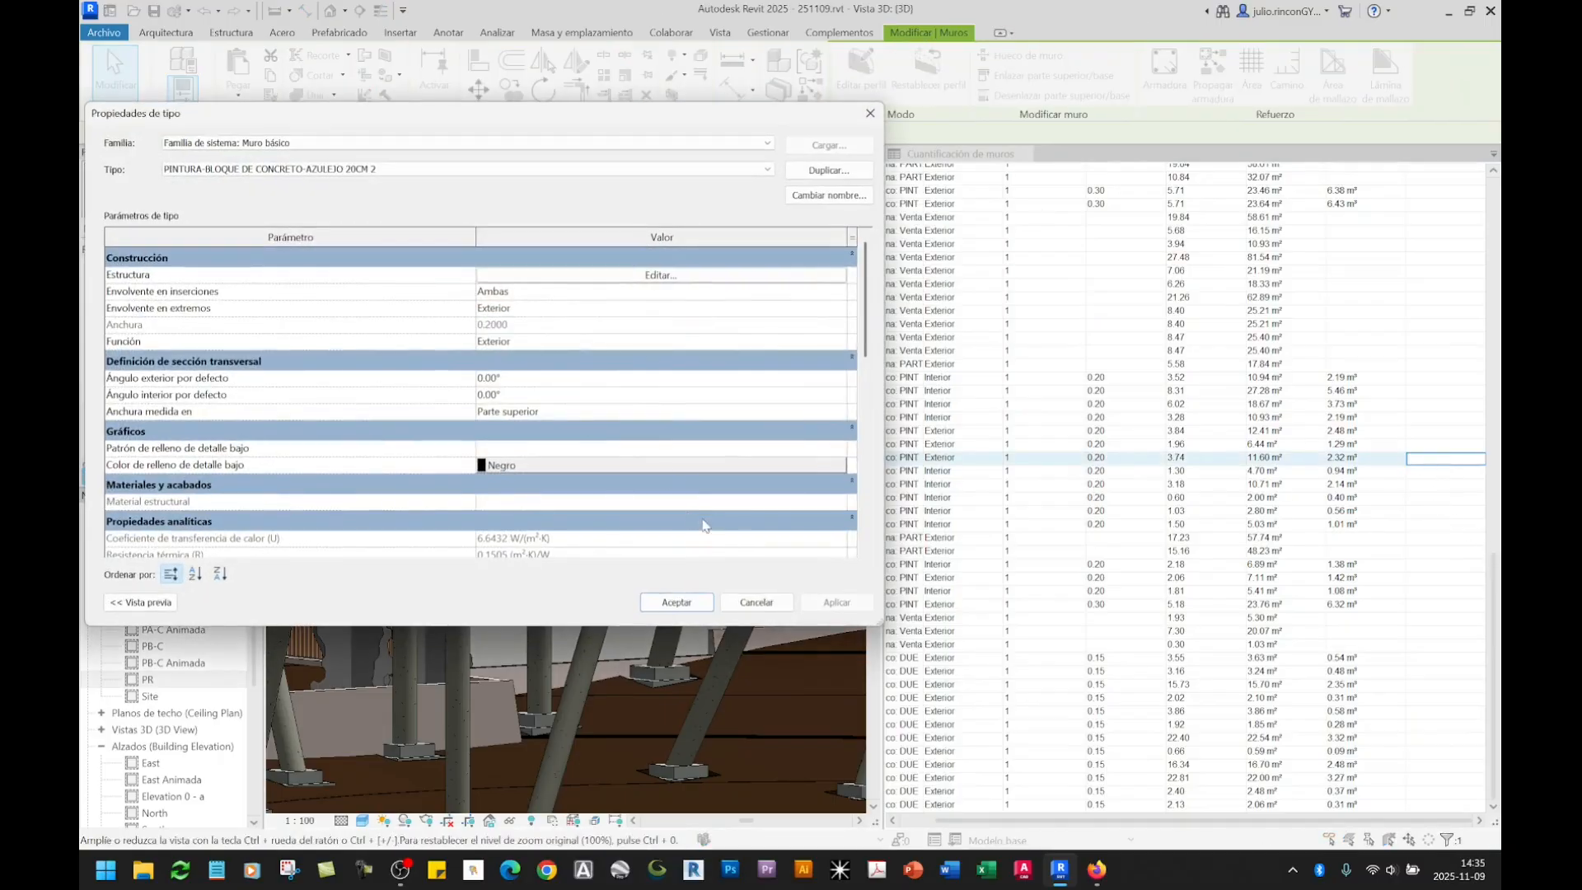
scroll(705, 526, down, 8)
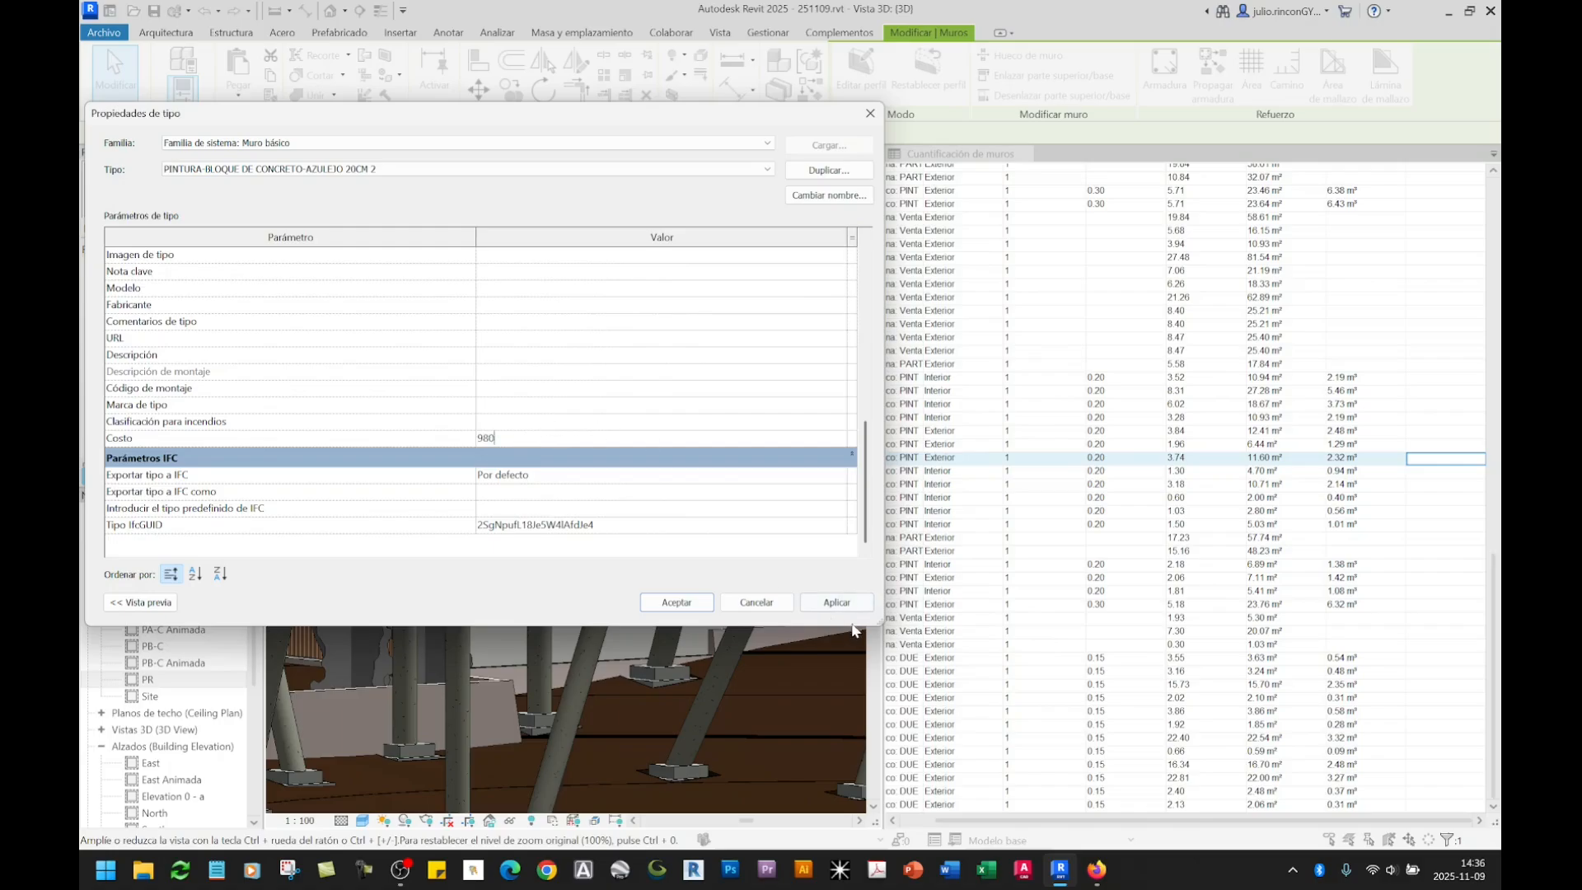
click(837, 601)
click(676, 602)
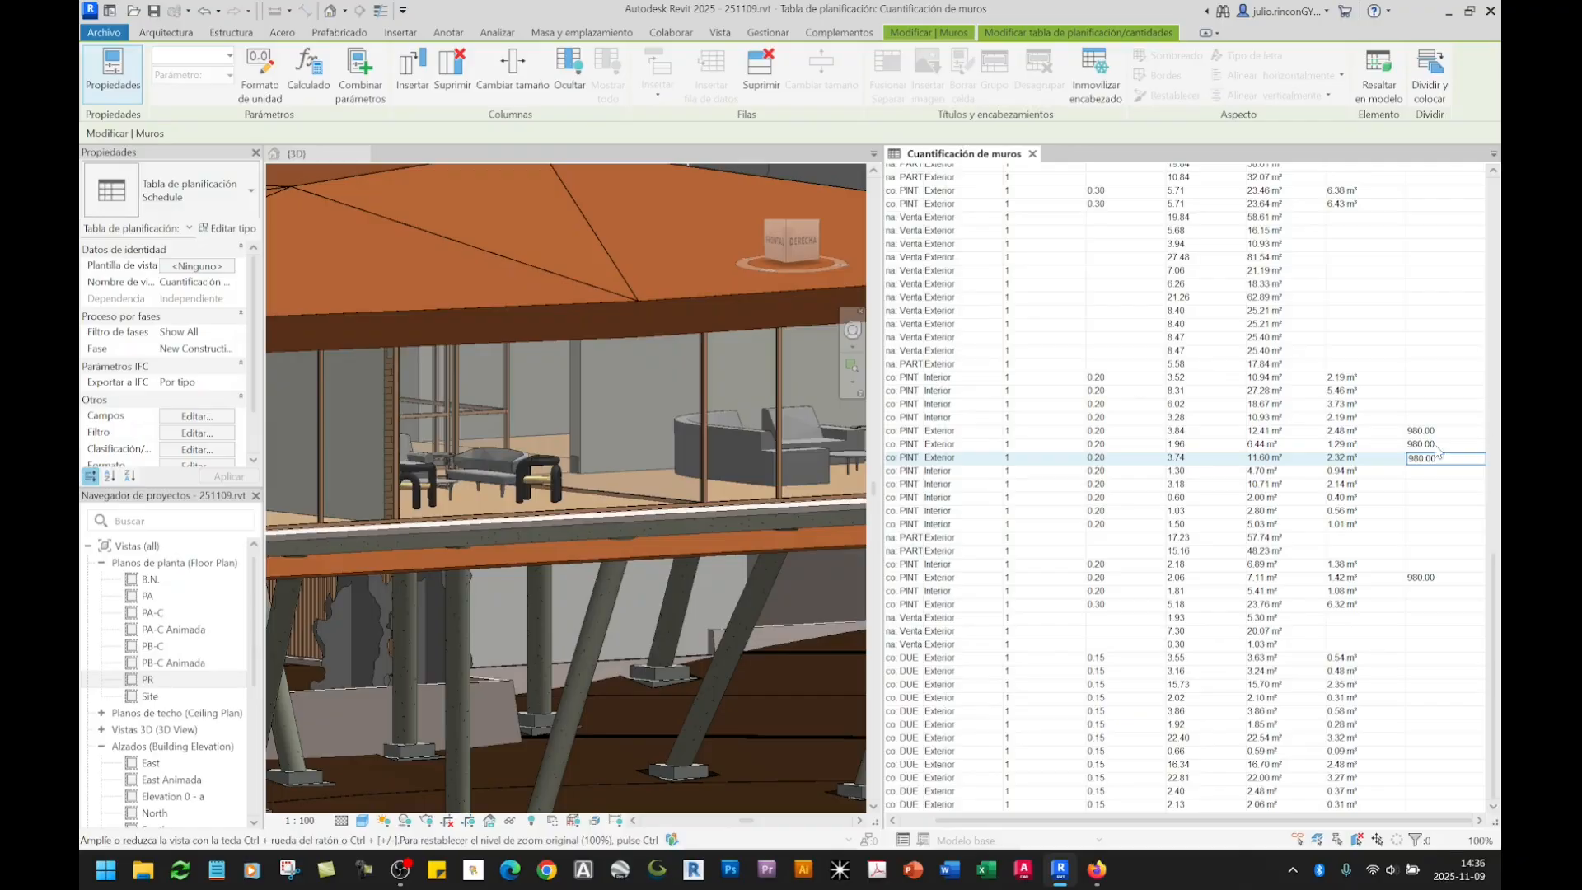
Step: From a 0.20 m Interior row without a Costo, set the Costo of the PINTURA-BLOQUE DE CONCRETO-PINTURA 20CM wall type to 898
click(1413, 497)
click(552, 552)
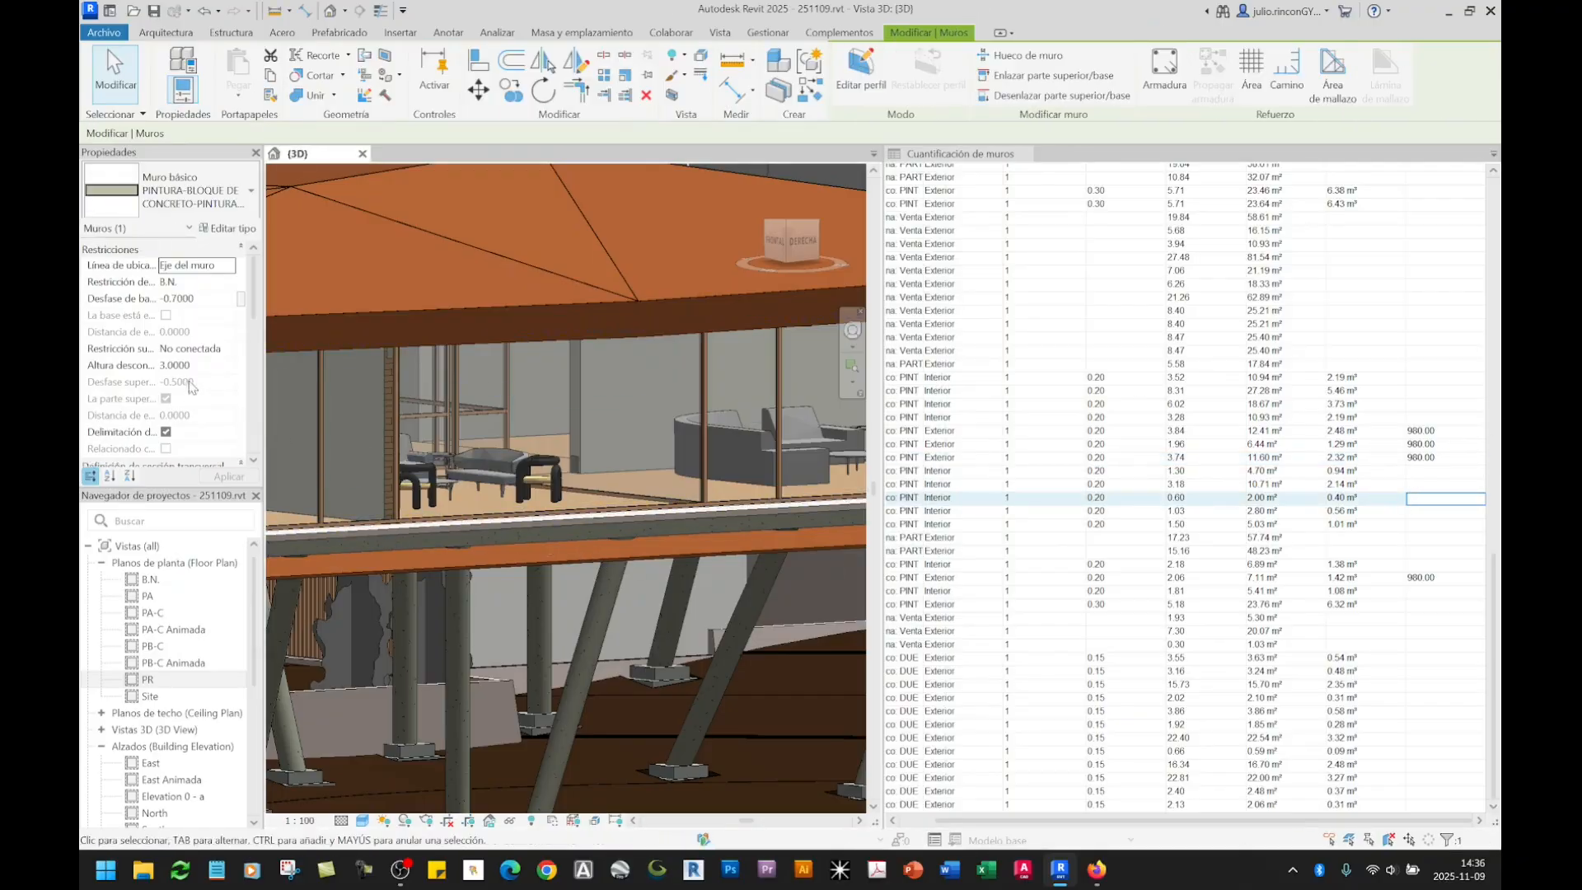
click(229, 228)
scroll(573, 507, down, 3)
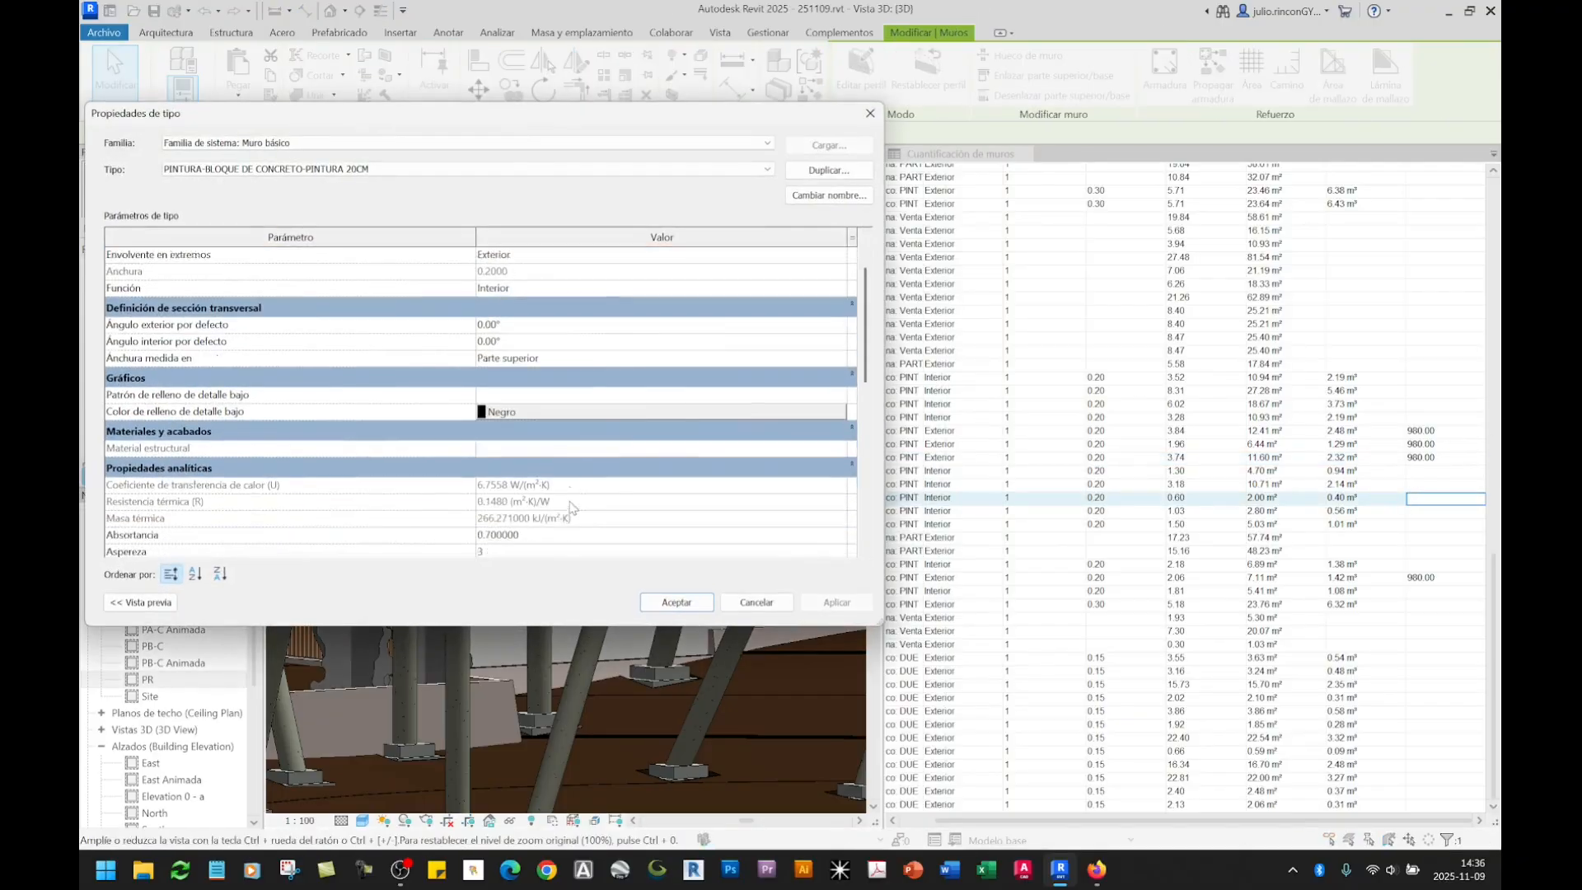
scroll(572, 507, down, 5)
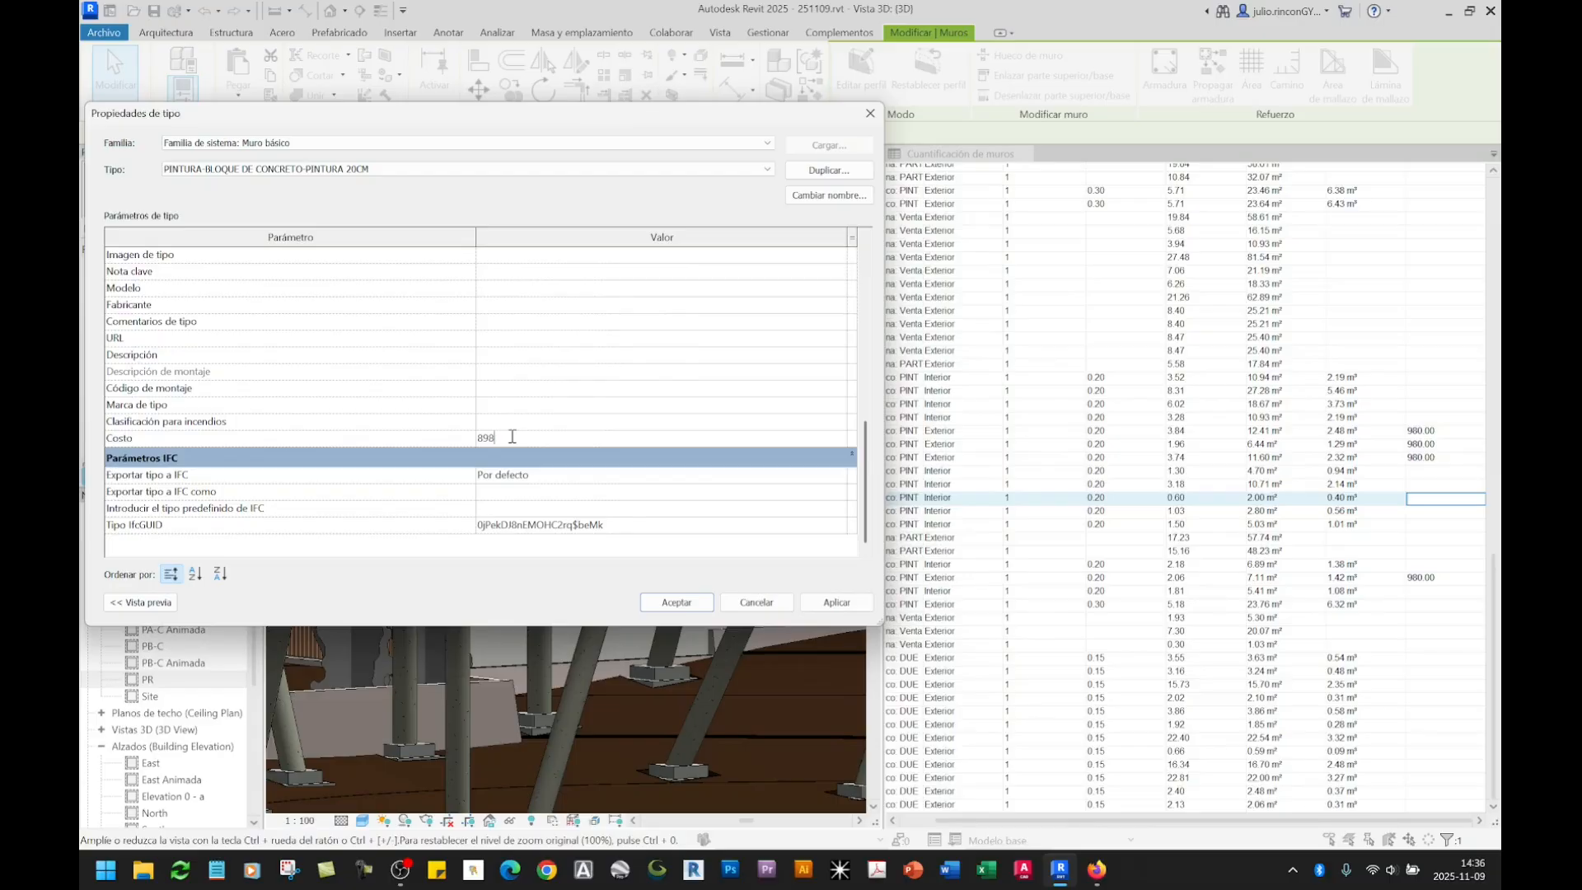
click(836, 602)
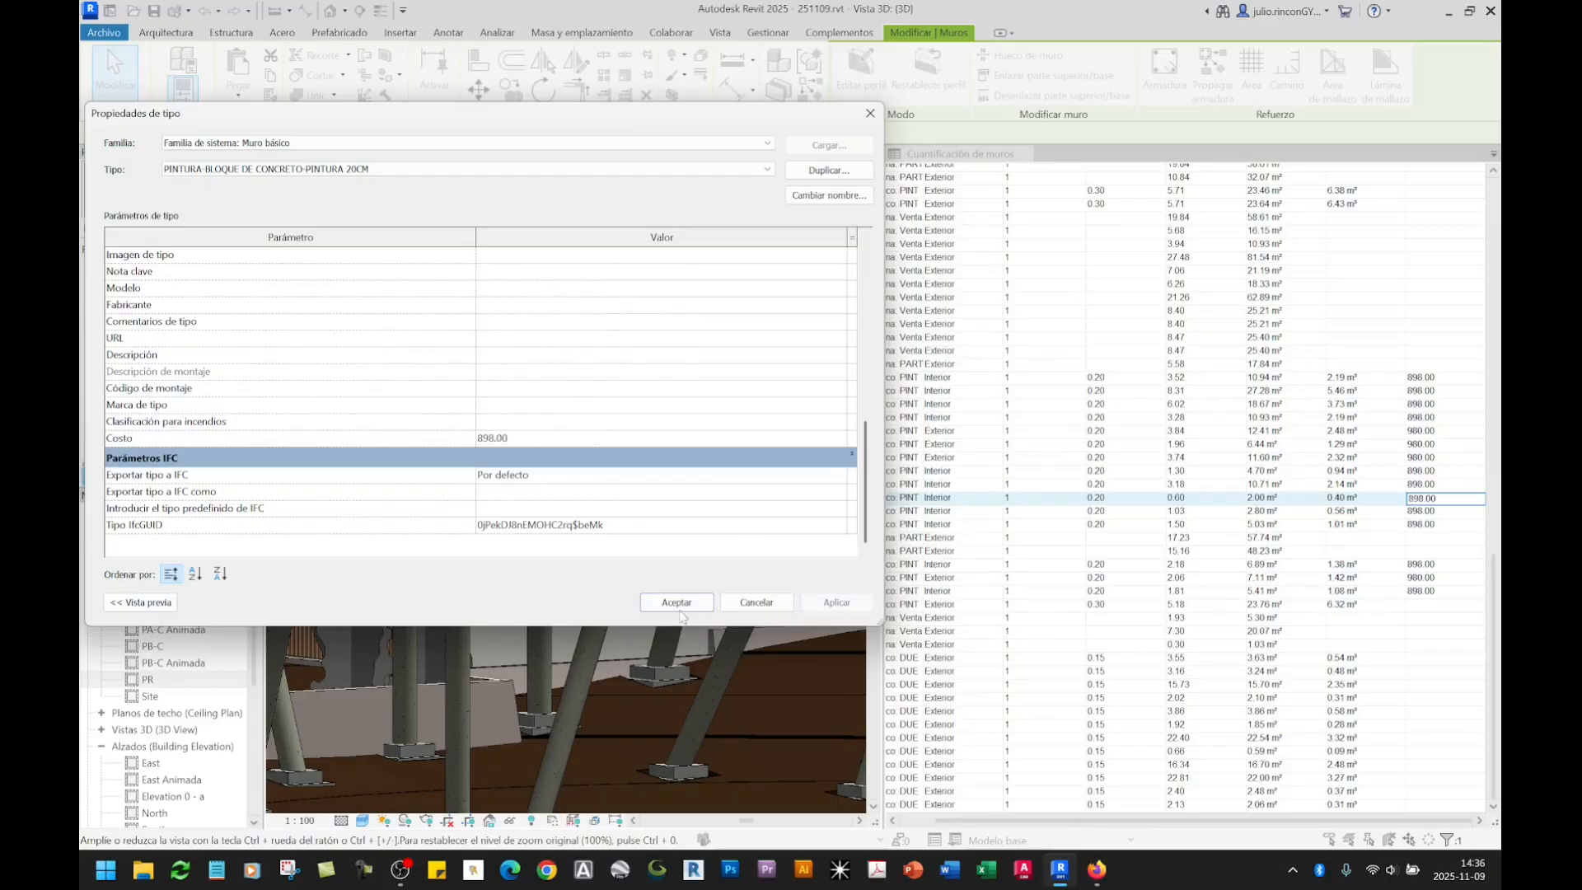
click(707, 602)
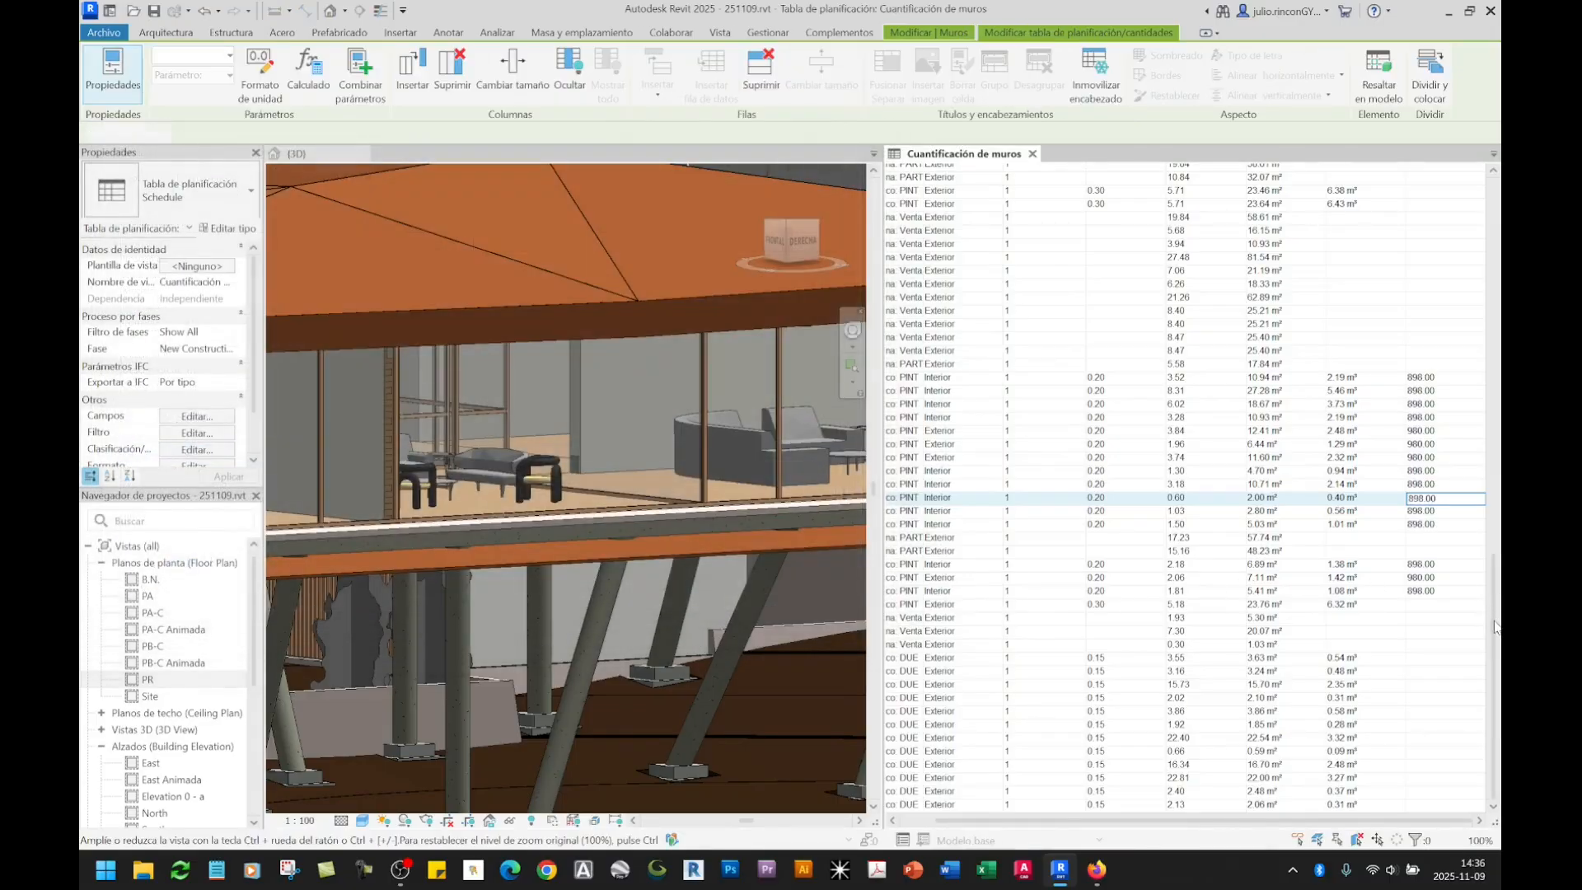
Step: Close the 3D view and review the Costo column of the whole Cuantificación de muros schedule for missing costs
scroll(1323, 503, up, 15)
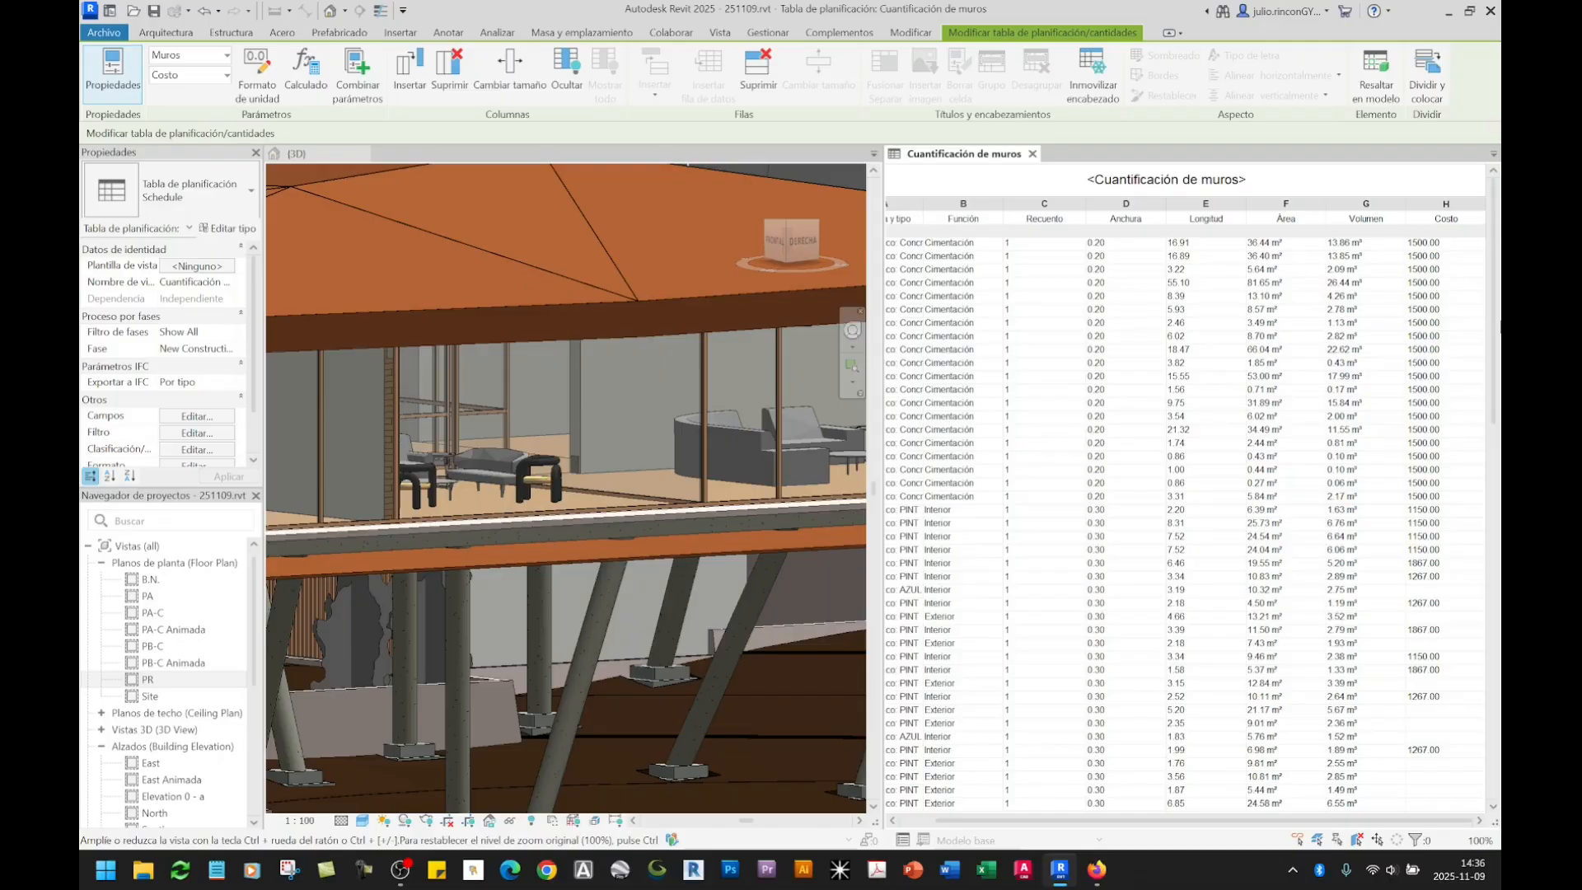
click(363, 154)
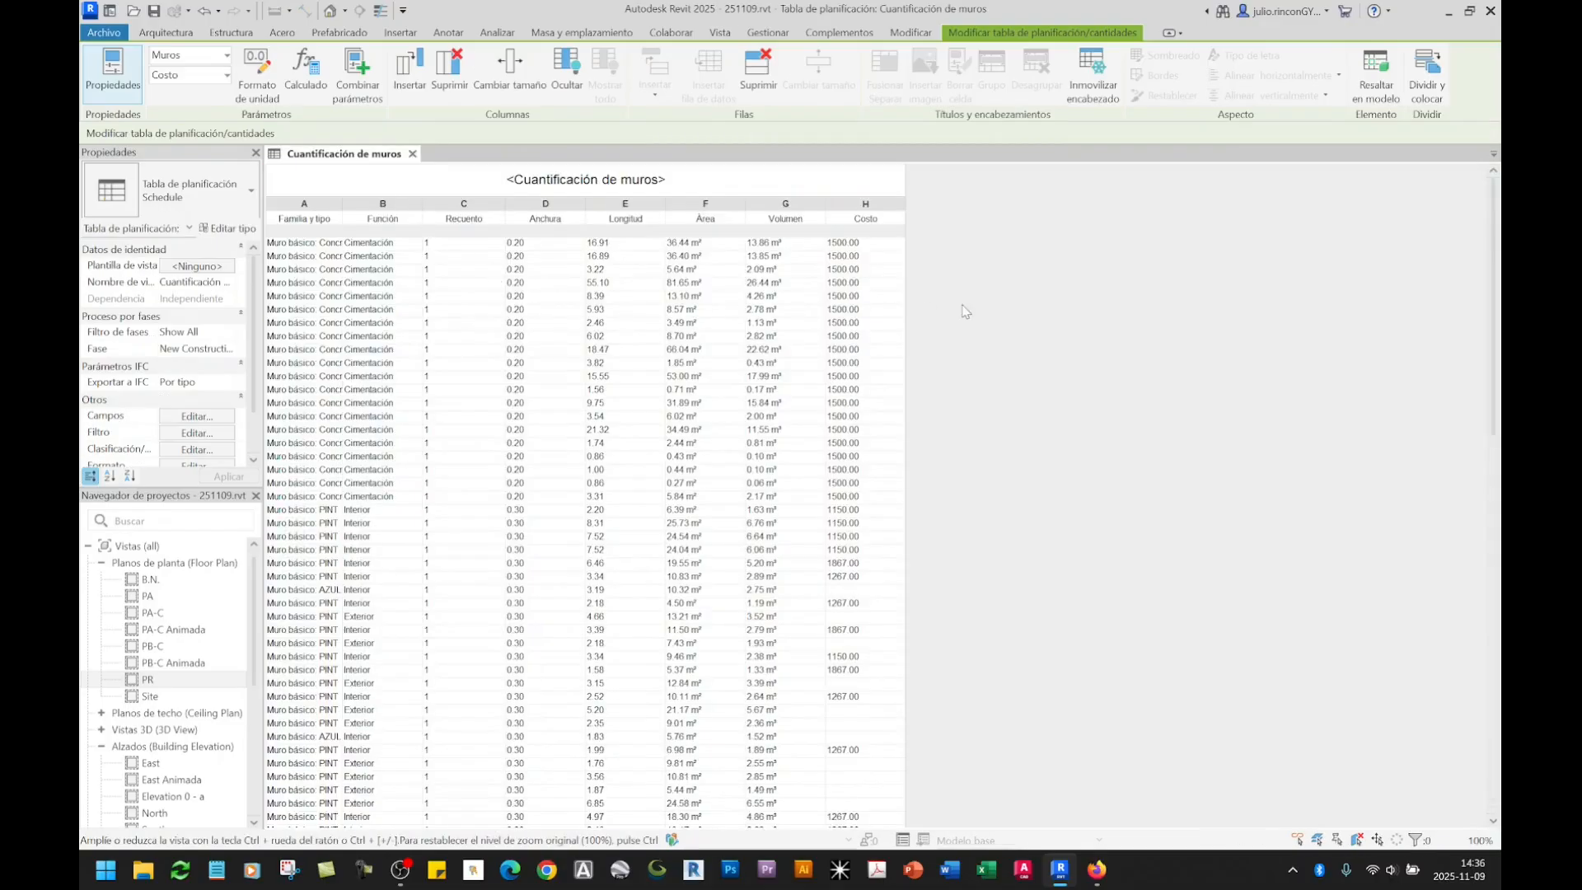
scroll(919, 394, down, 10)
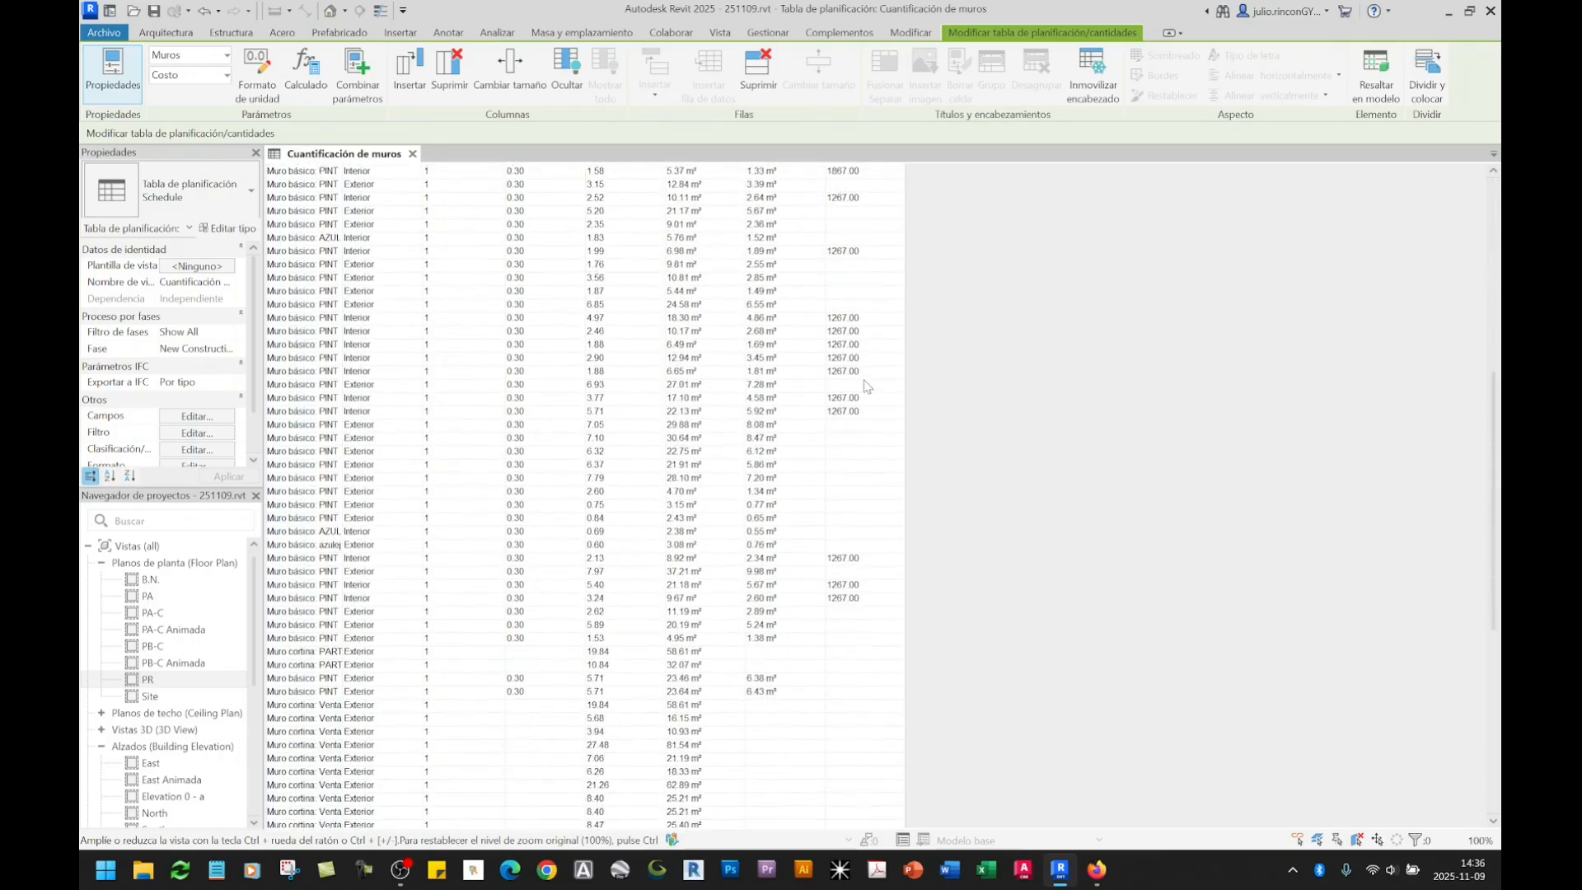
scroll(867, 386, down, 12)
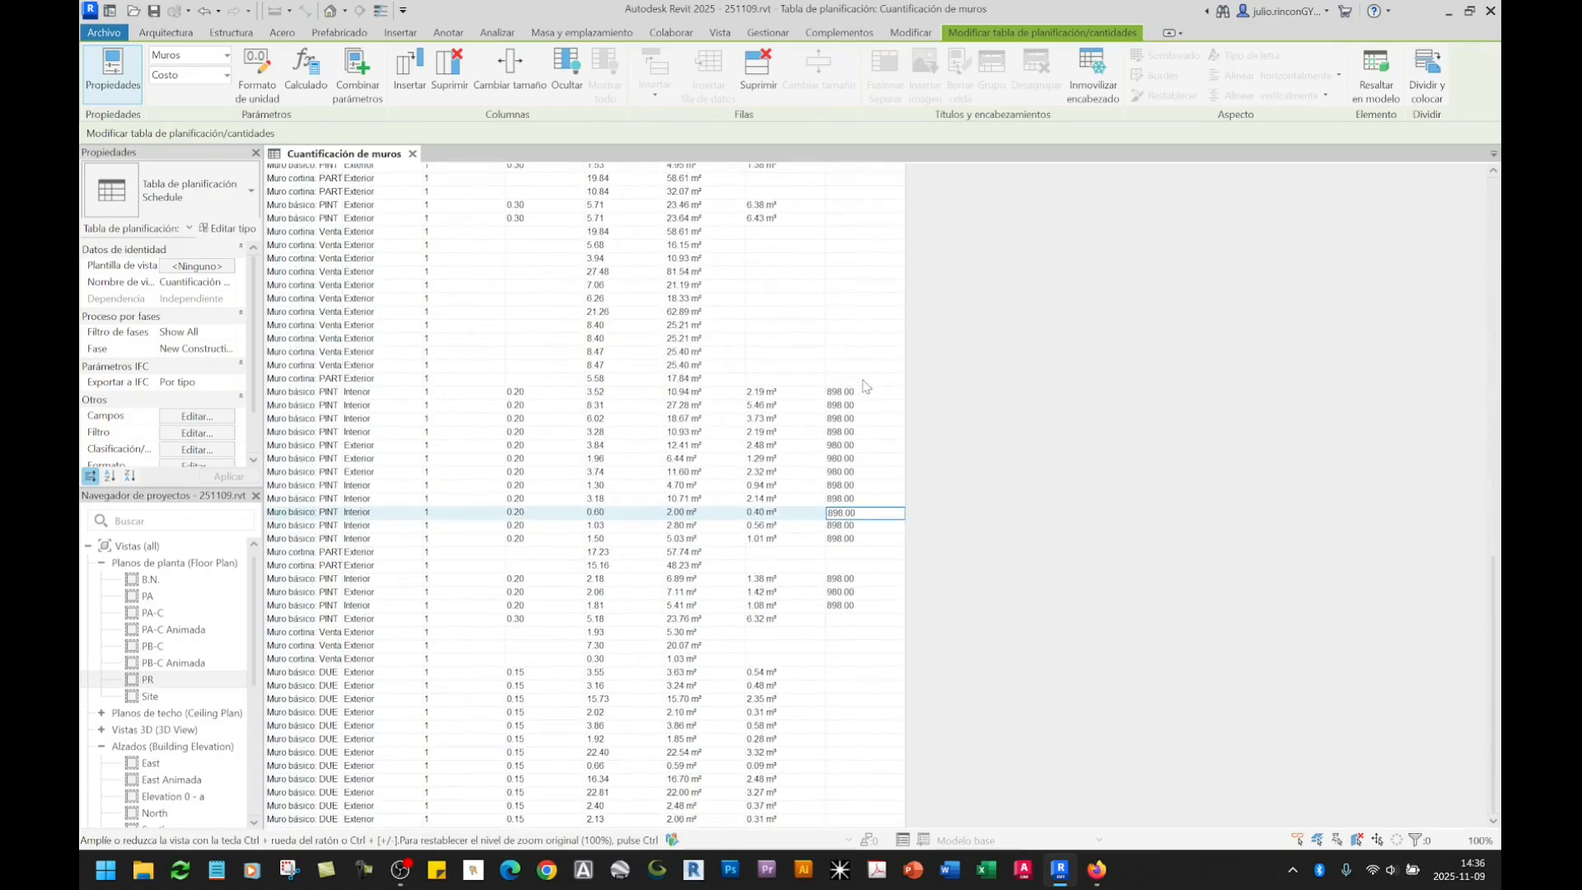
scroll(865, 404, up, 12)
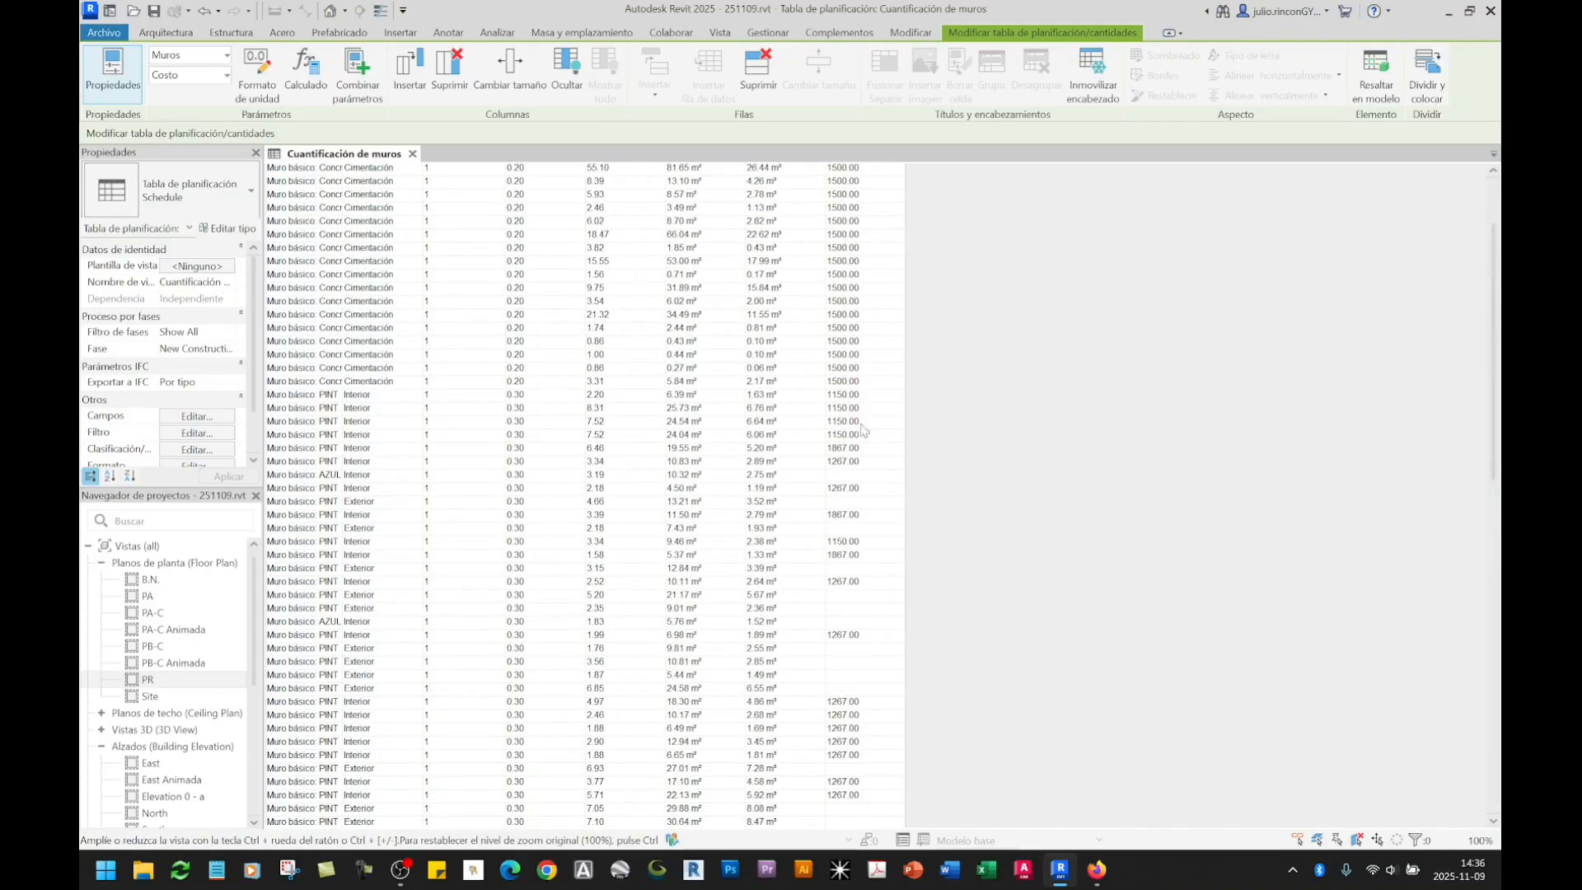
Step: Set the Costo of the first AZUL Interior row to 1232 directly in the schedule, for all AZULEJO-BLOQUE DE CONCRETO-DUELA 30CM walls
scroll(863, 430, down, 3)
click(846, 347)
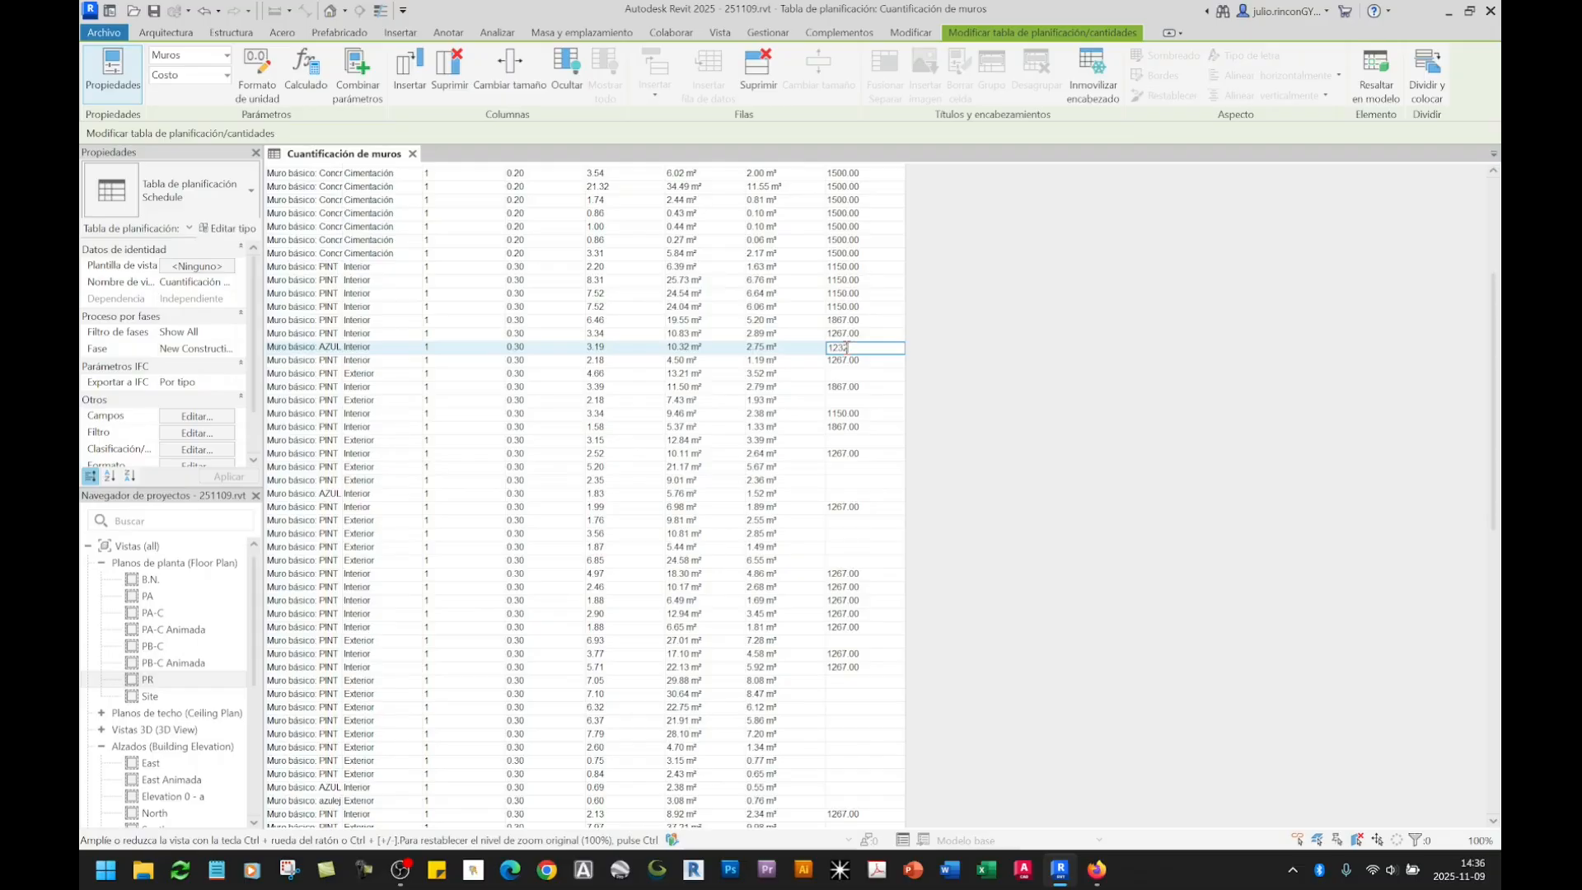
text(1232)
key(Return)
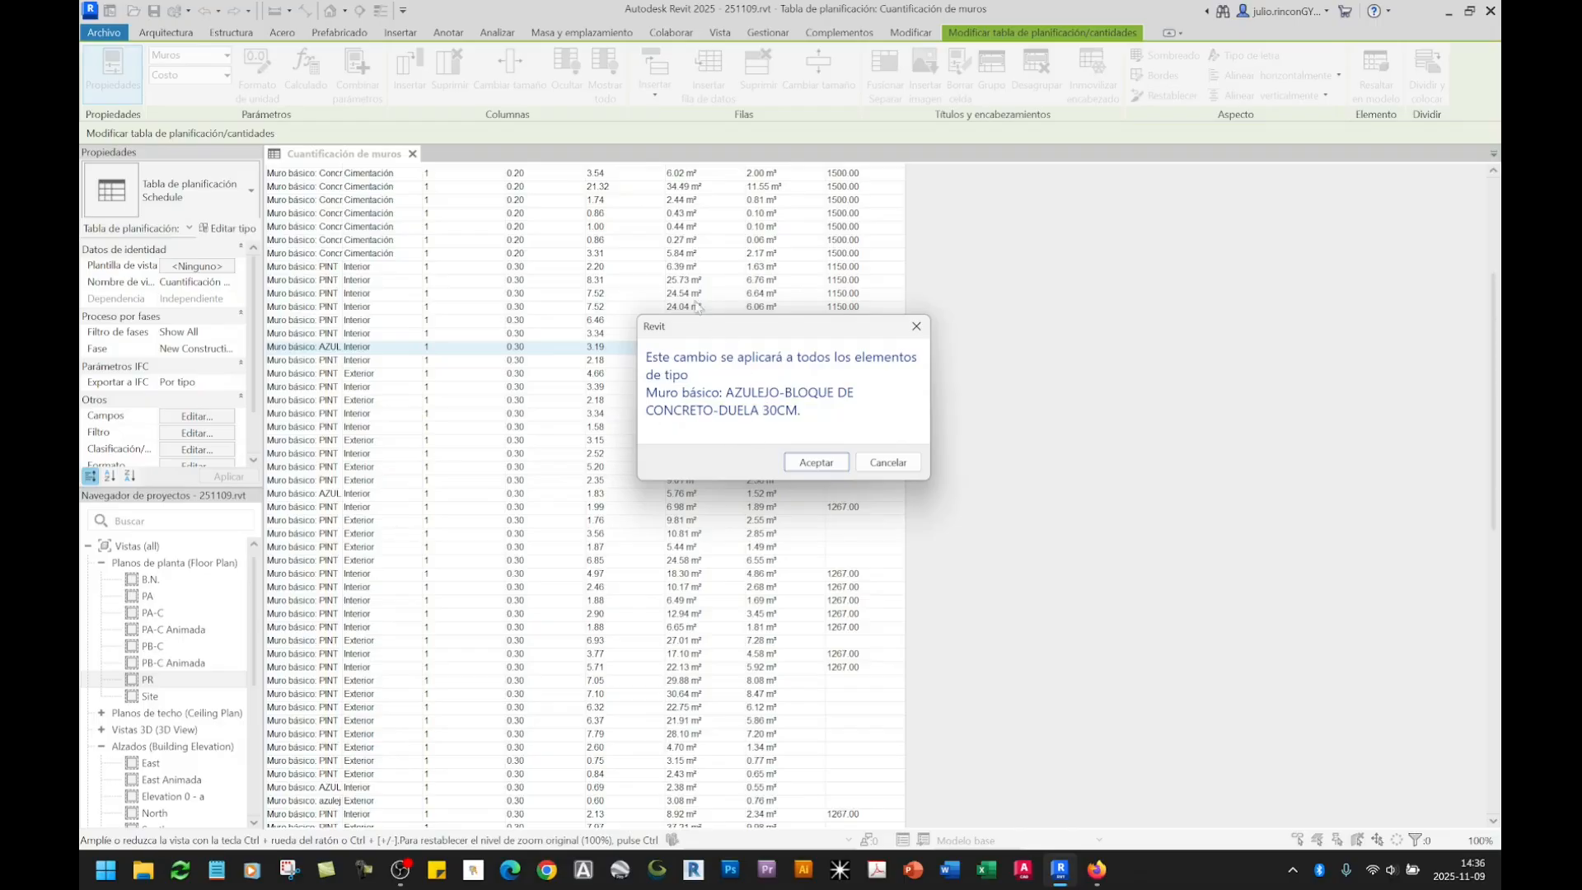
click(803, 463)
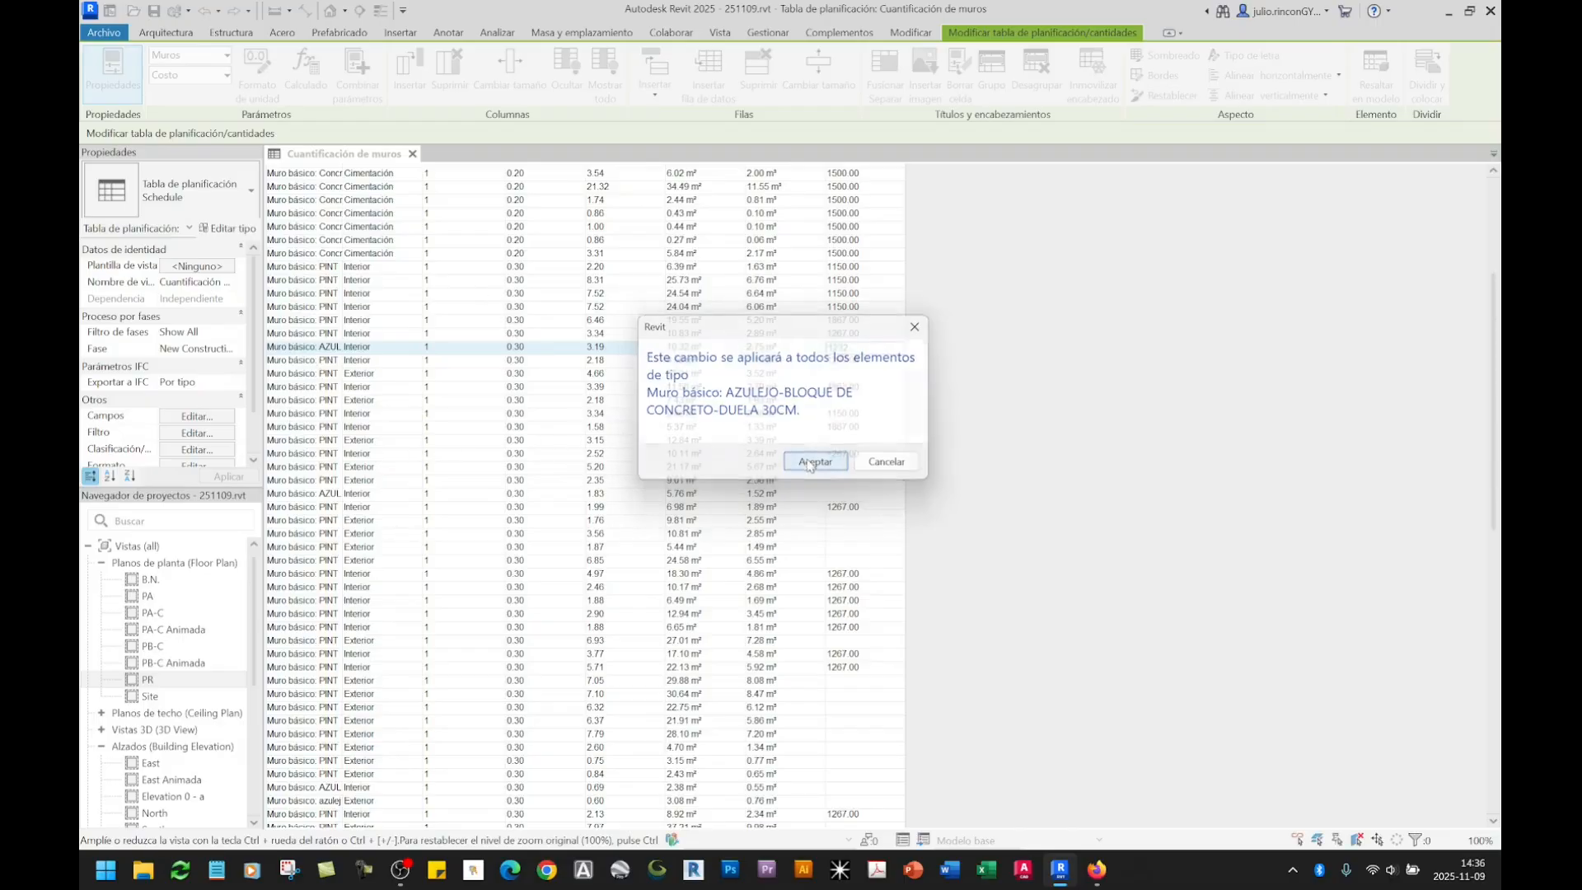
Step: Set the Costo of the 3.56 long Exterior row to 1222 for all PINTURA-BLOQUE DE CONCRETO-PINTURA 30CM 2 walls
click(849, 534)
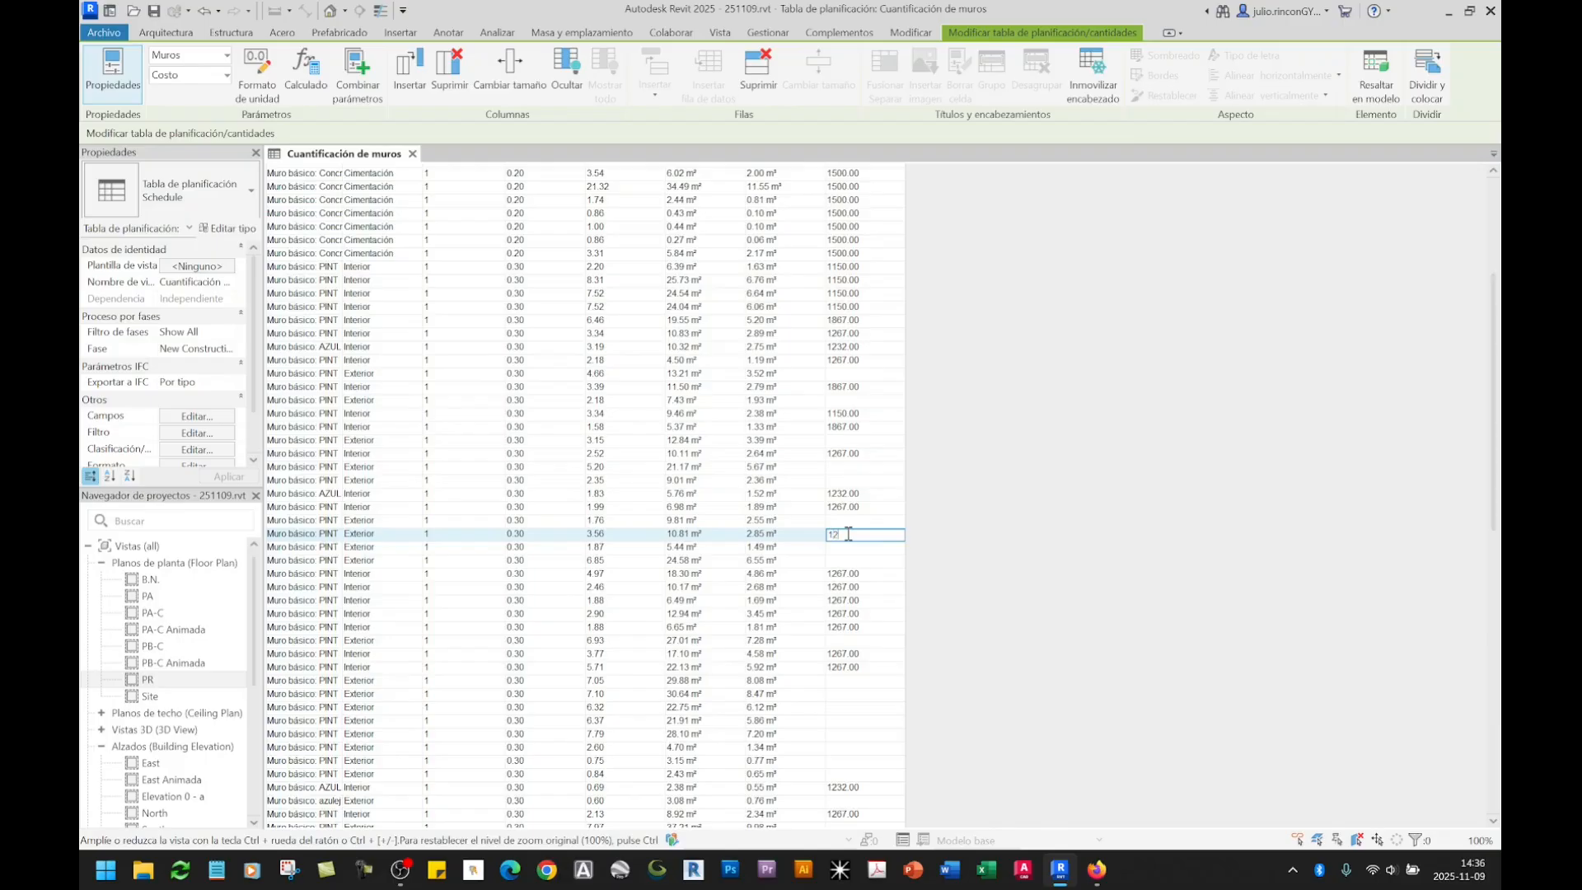
text(1222)
key(Return)
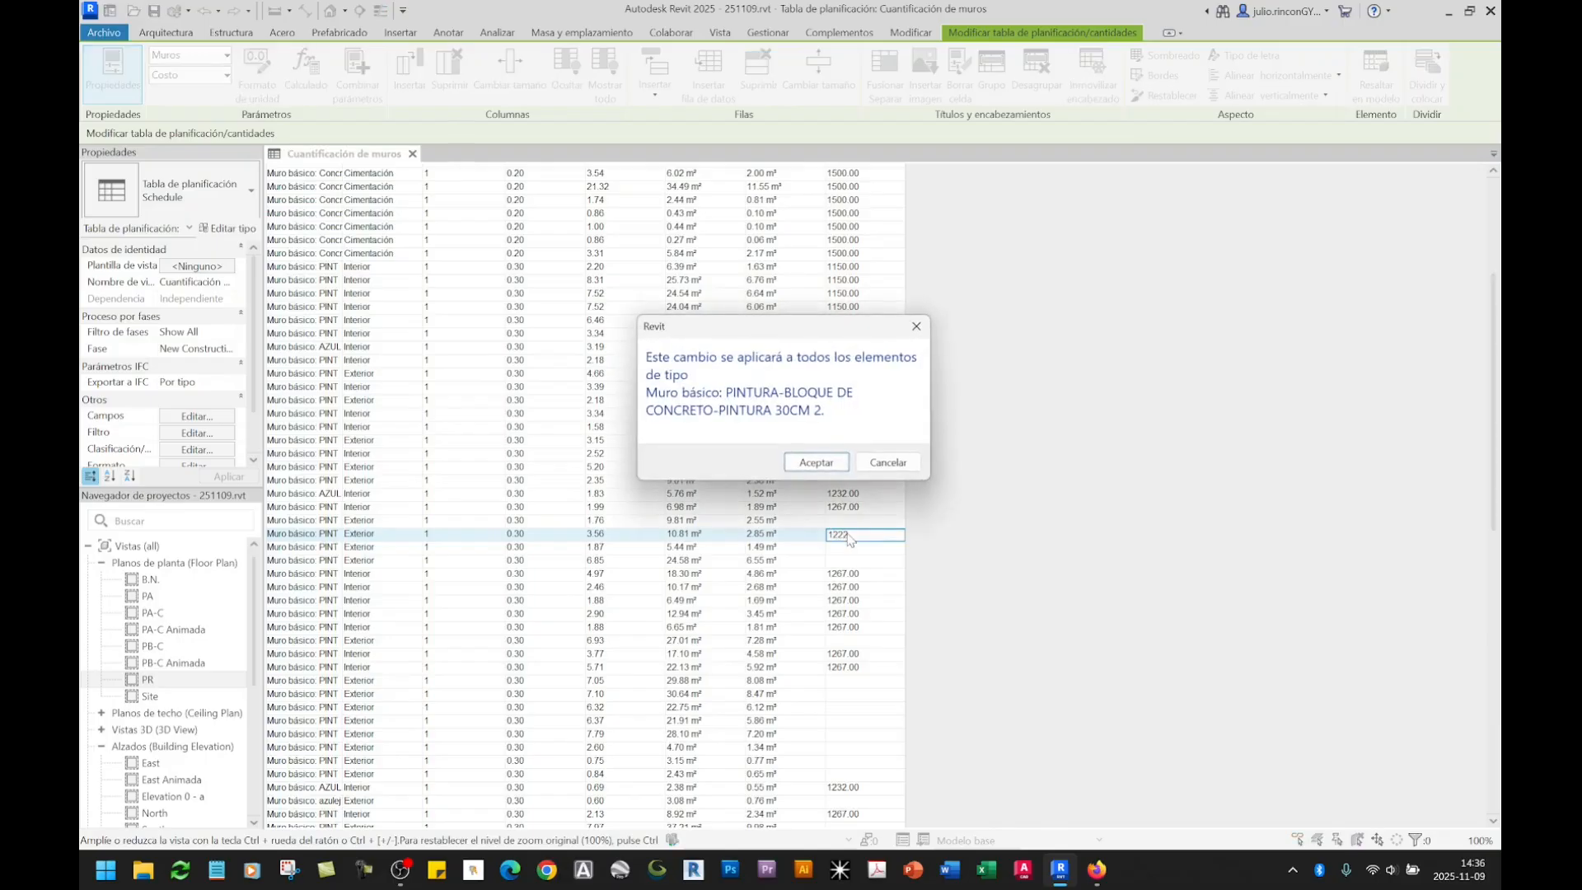
click(827, 467)
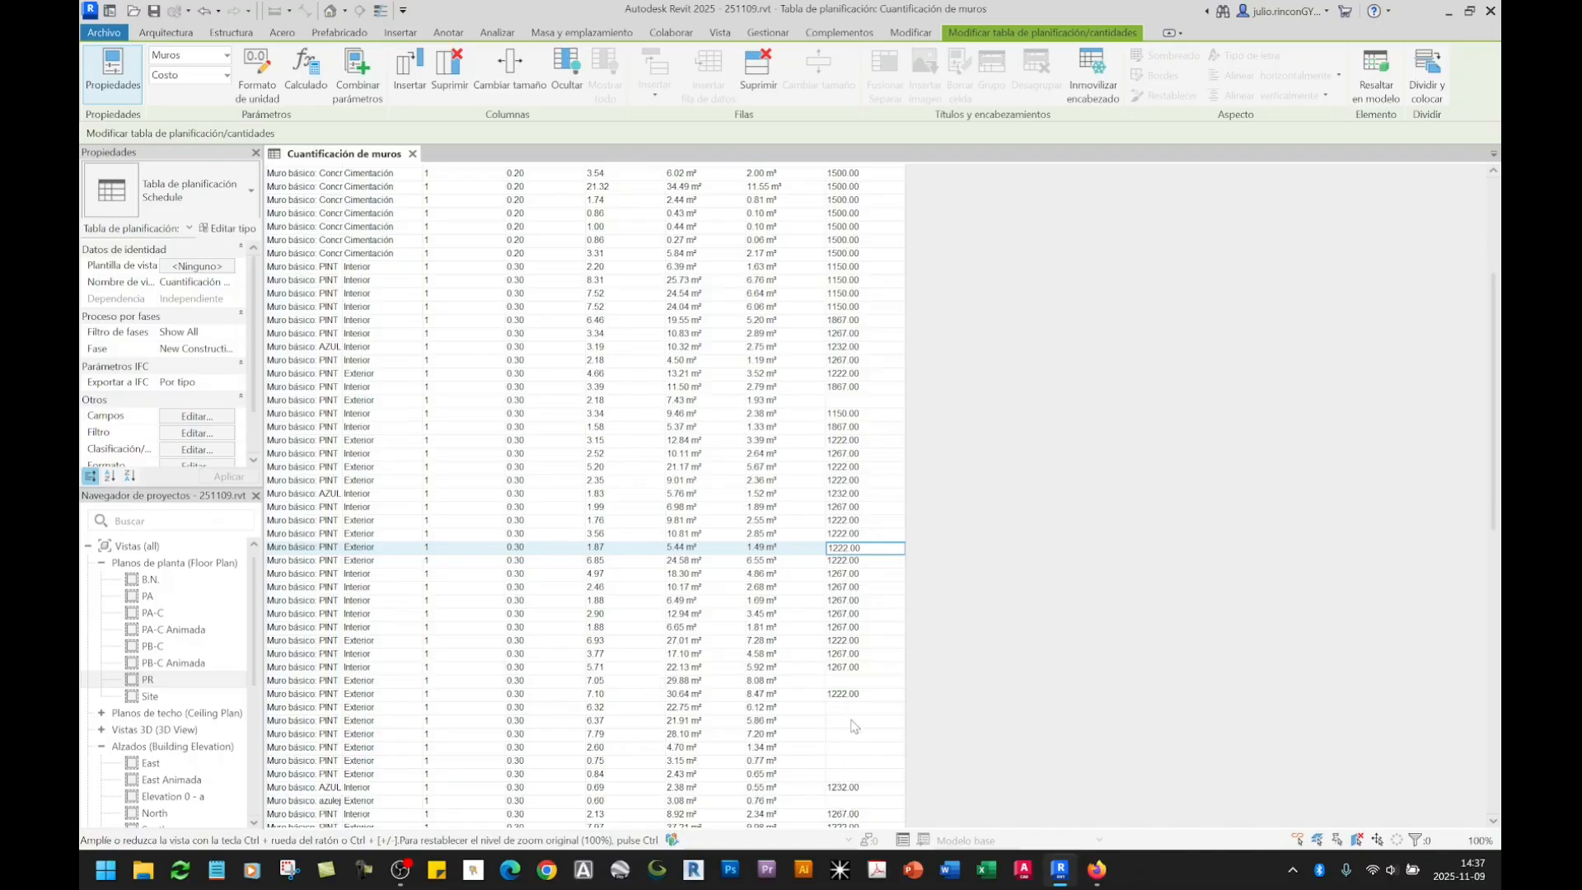
Step: Set the Costo of the 7.05 long Exterior row to 1223 for all PINTURA-BLOQUE DE CONCRETO-DUELA madera 30cm walls
click(869, 682)
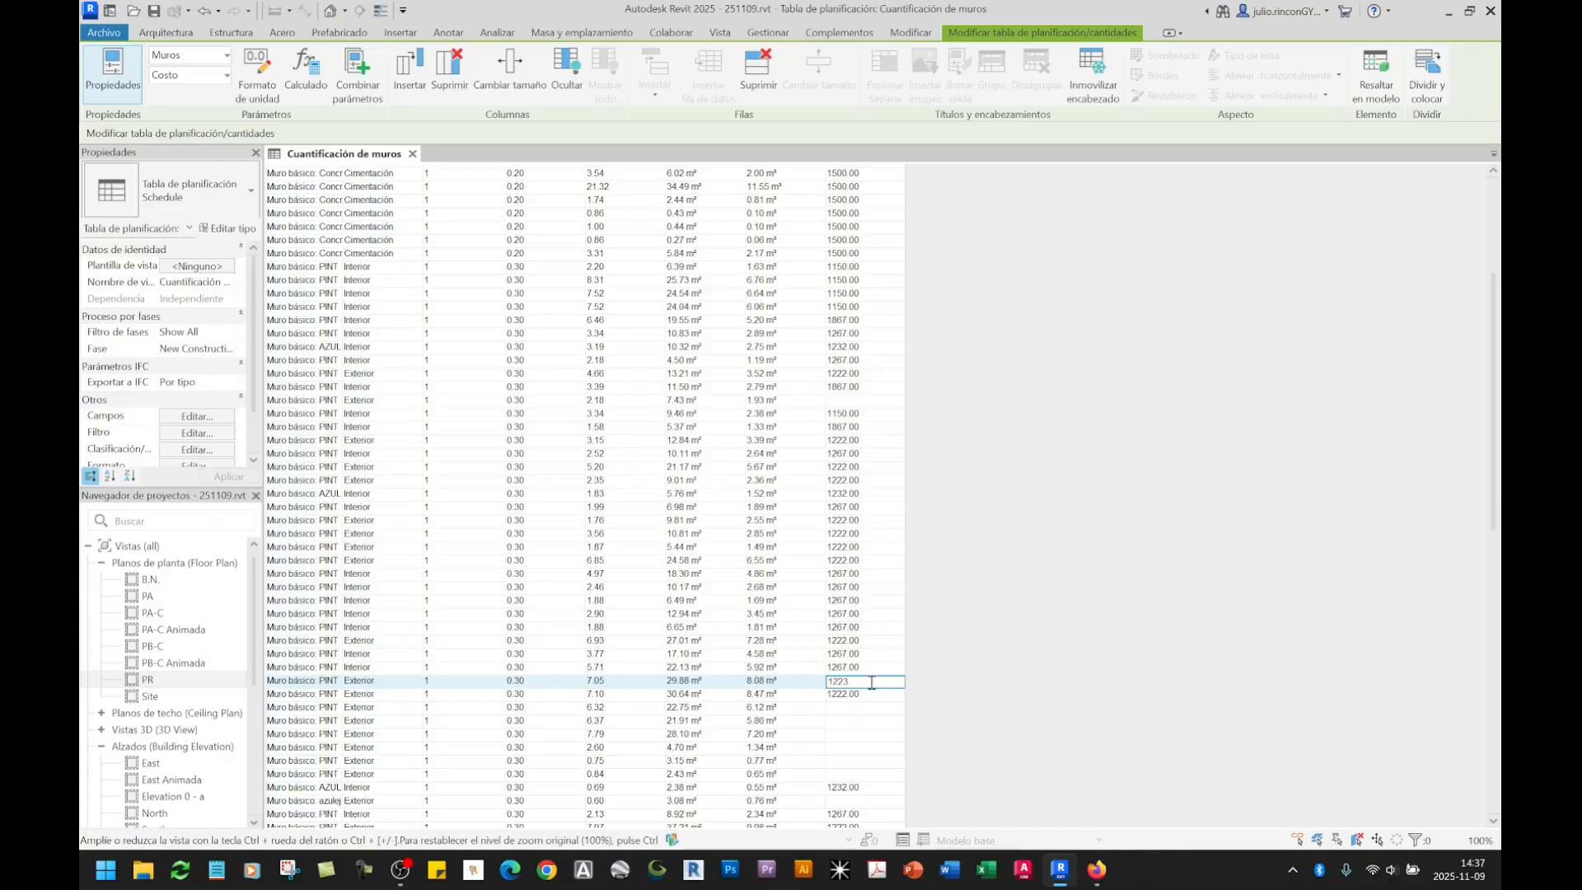
key(Return)
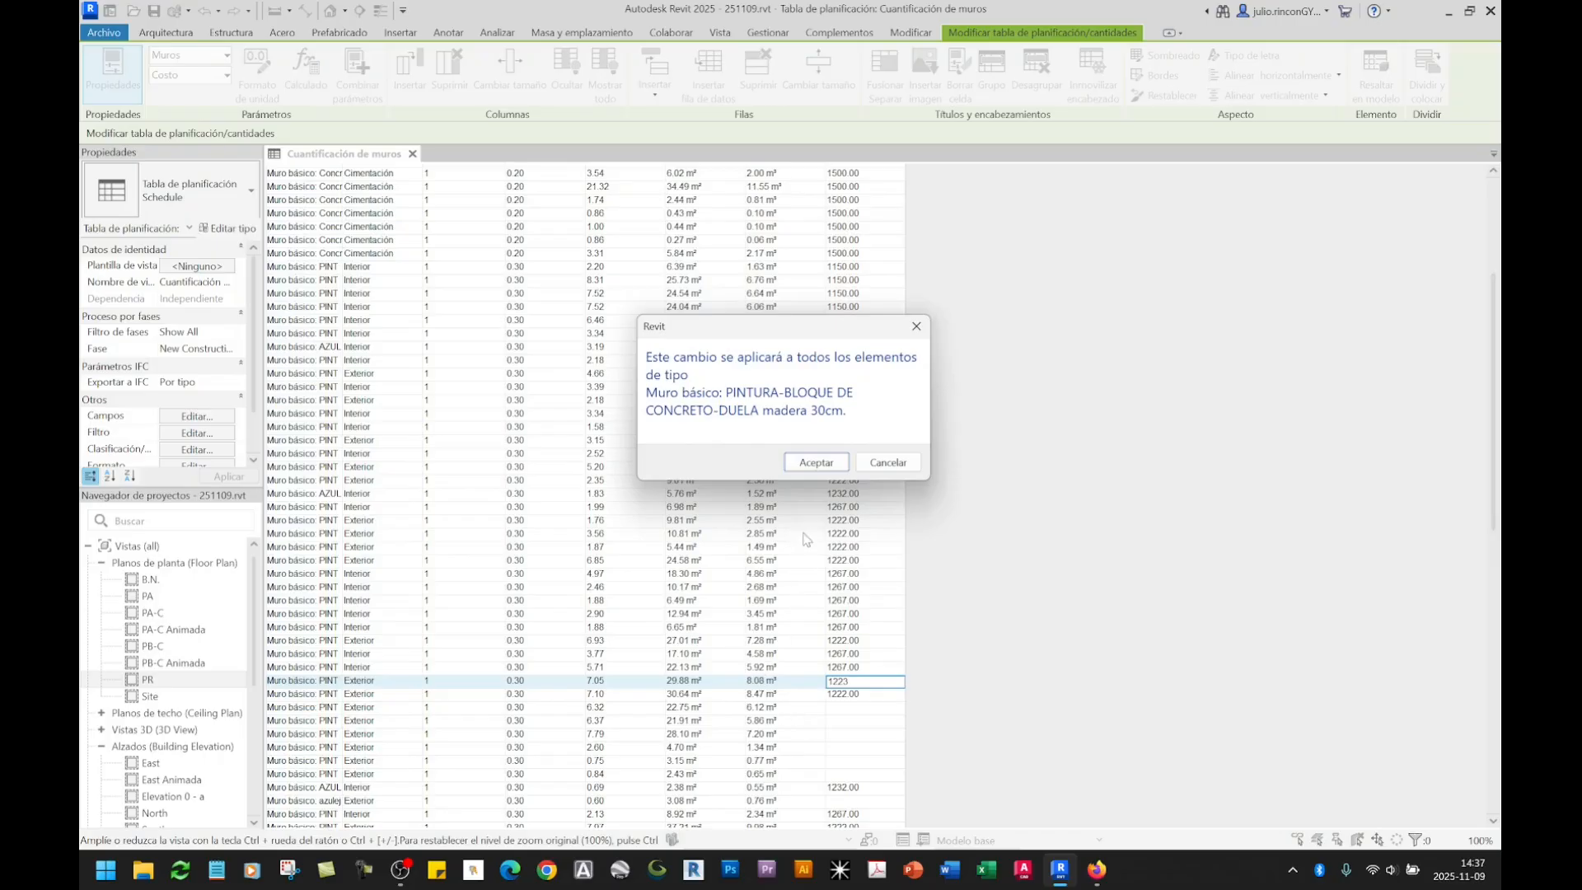
click(815, 463)
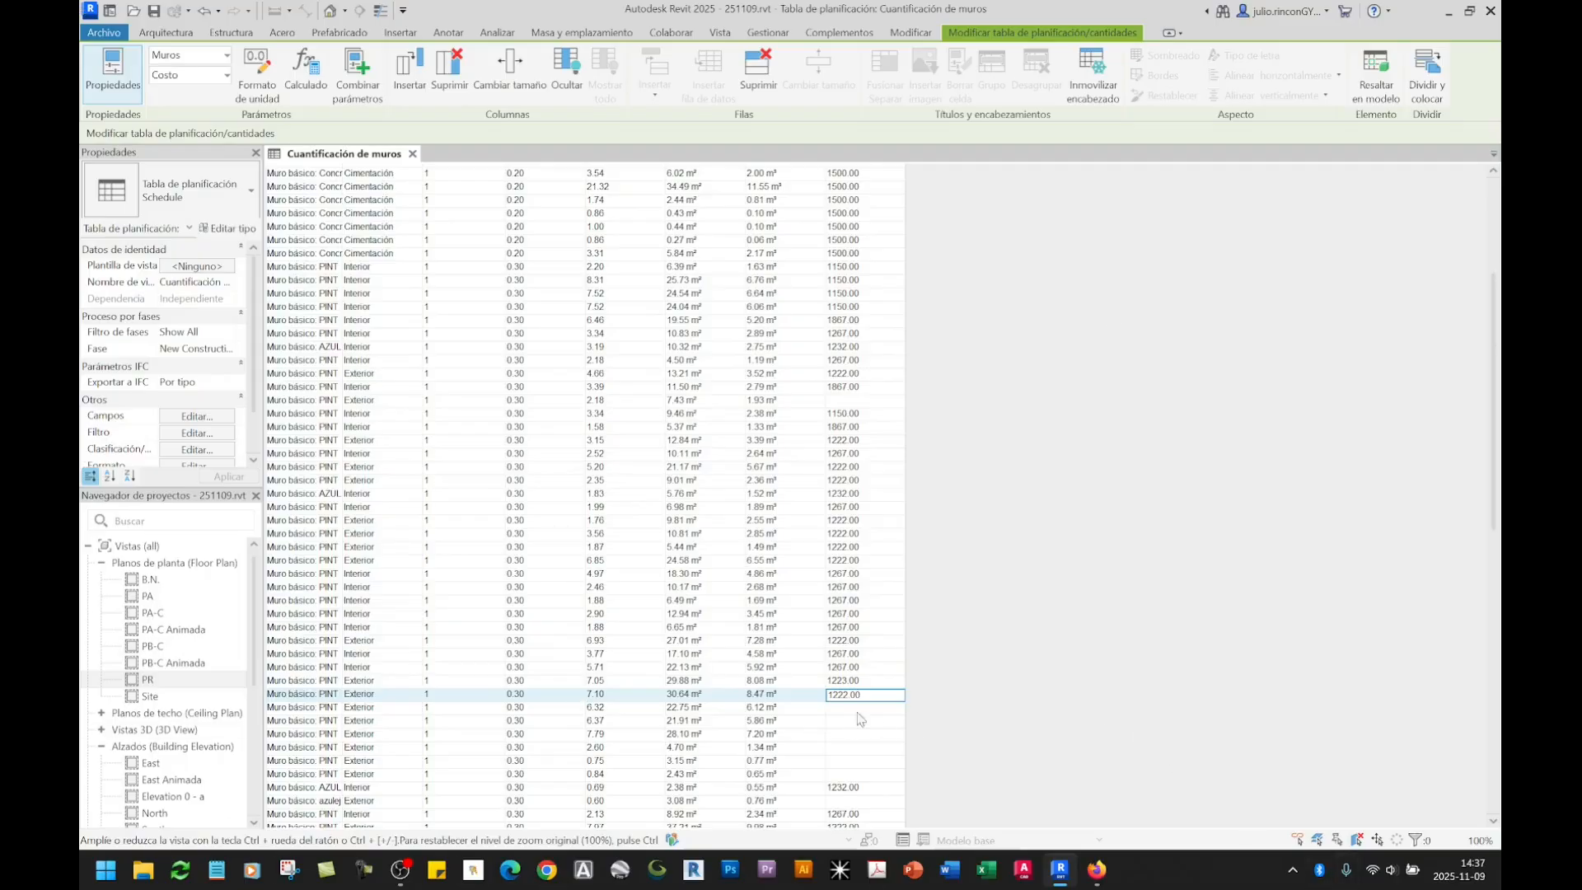
Step: Check the remaining blank costs in the schedule and widen the Familia y tipo column to fit the full wall type names
scroll(861, 719, down, 3)
click(840, 610)
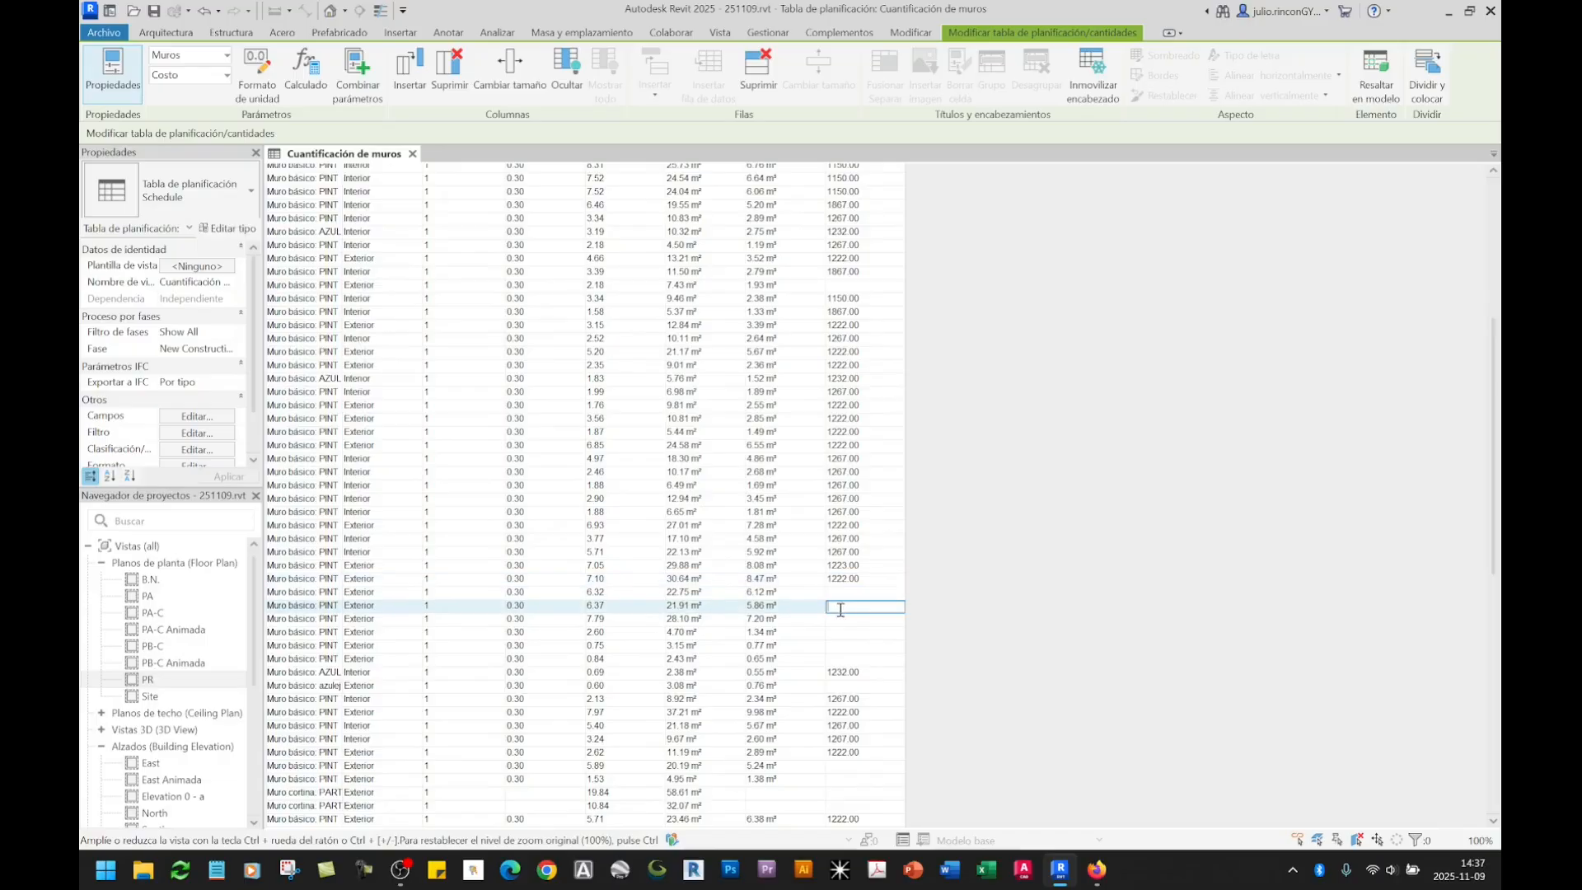
scroll(902, 548, up, 10)
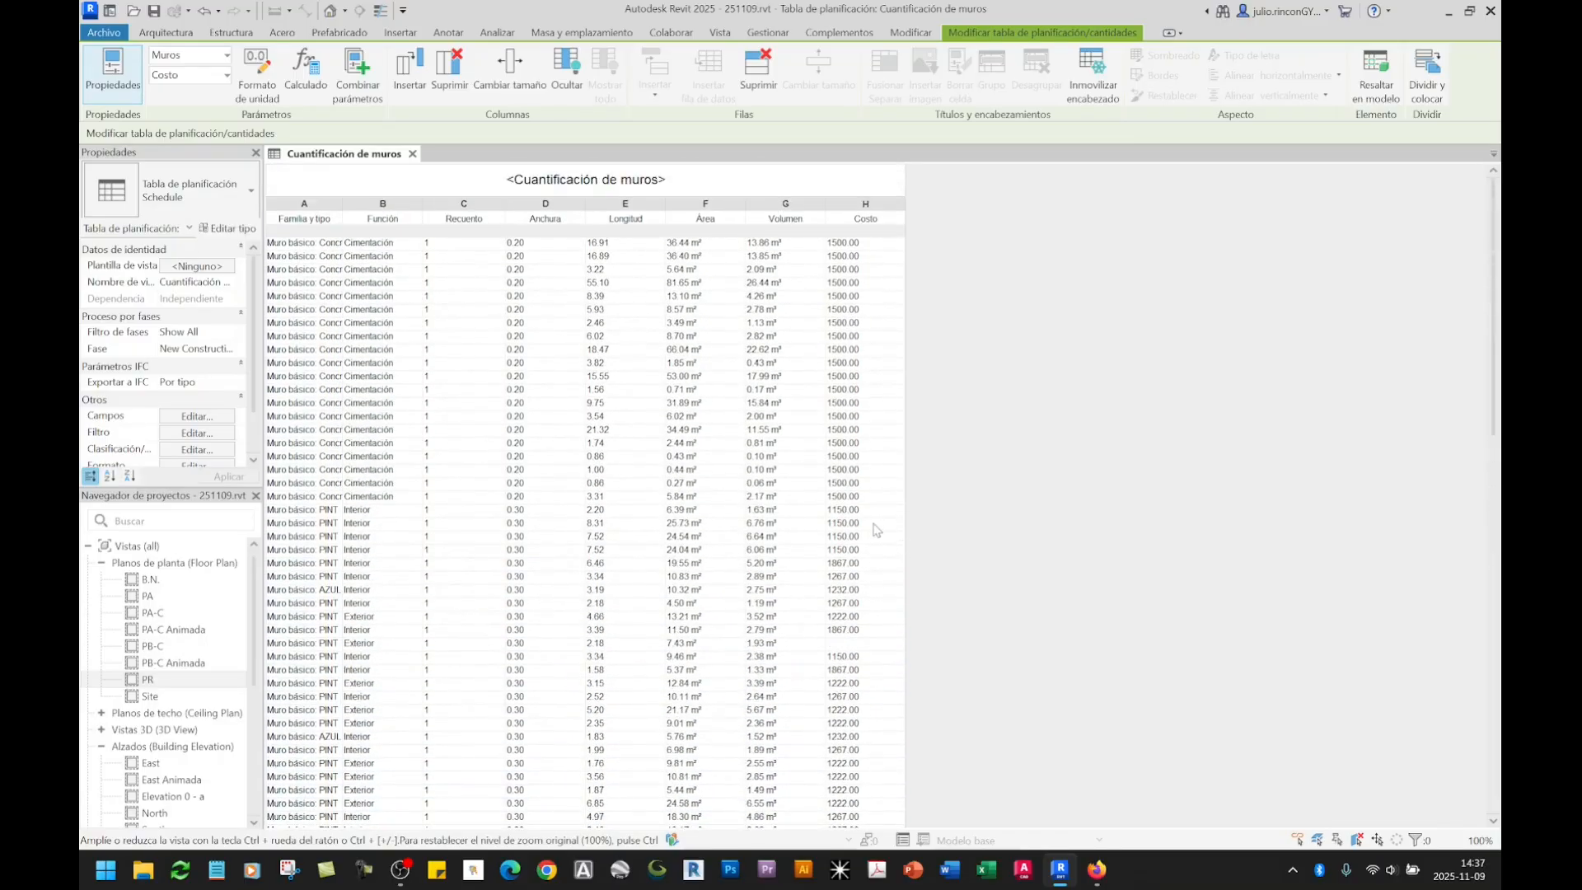
click(877, 525)
scroll(892, 584, down, 10)
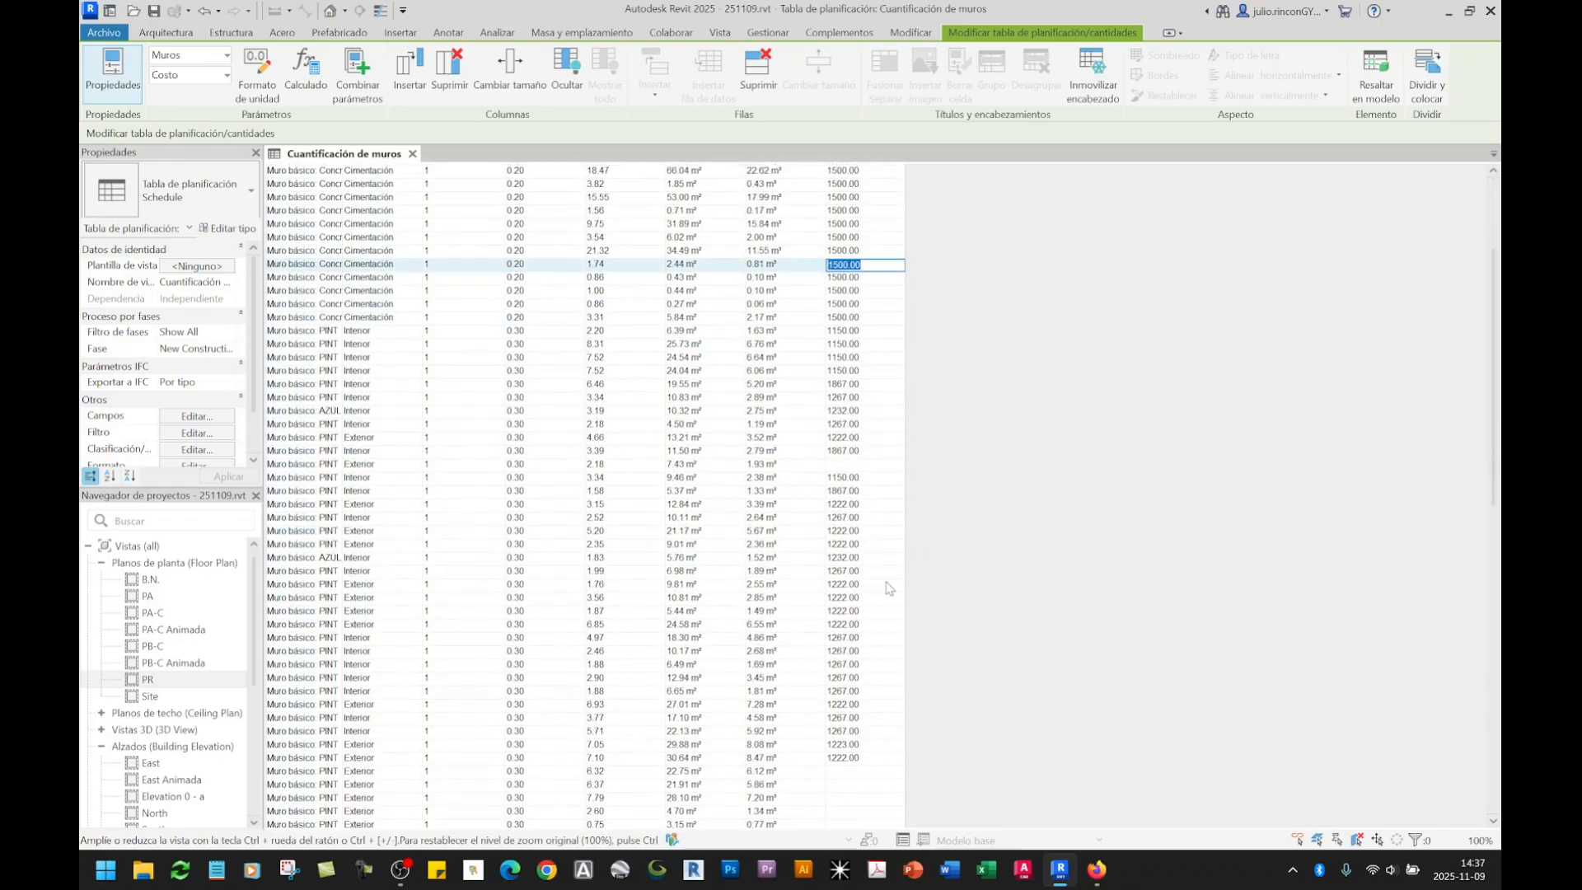
scroll(889, 586, up, 10)
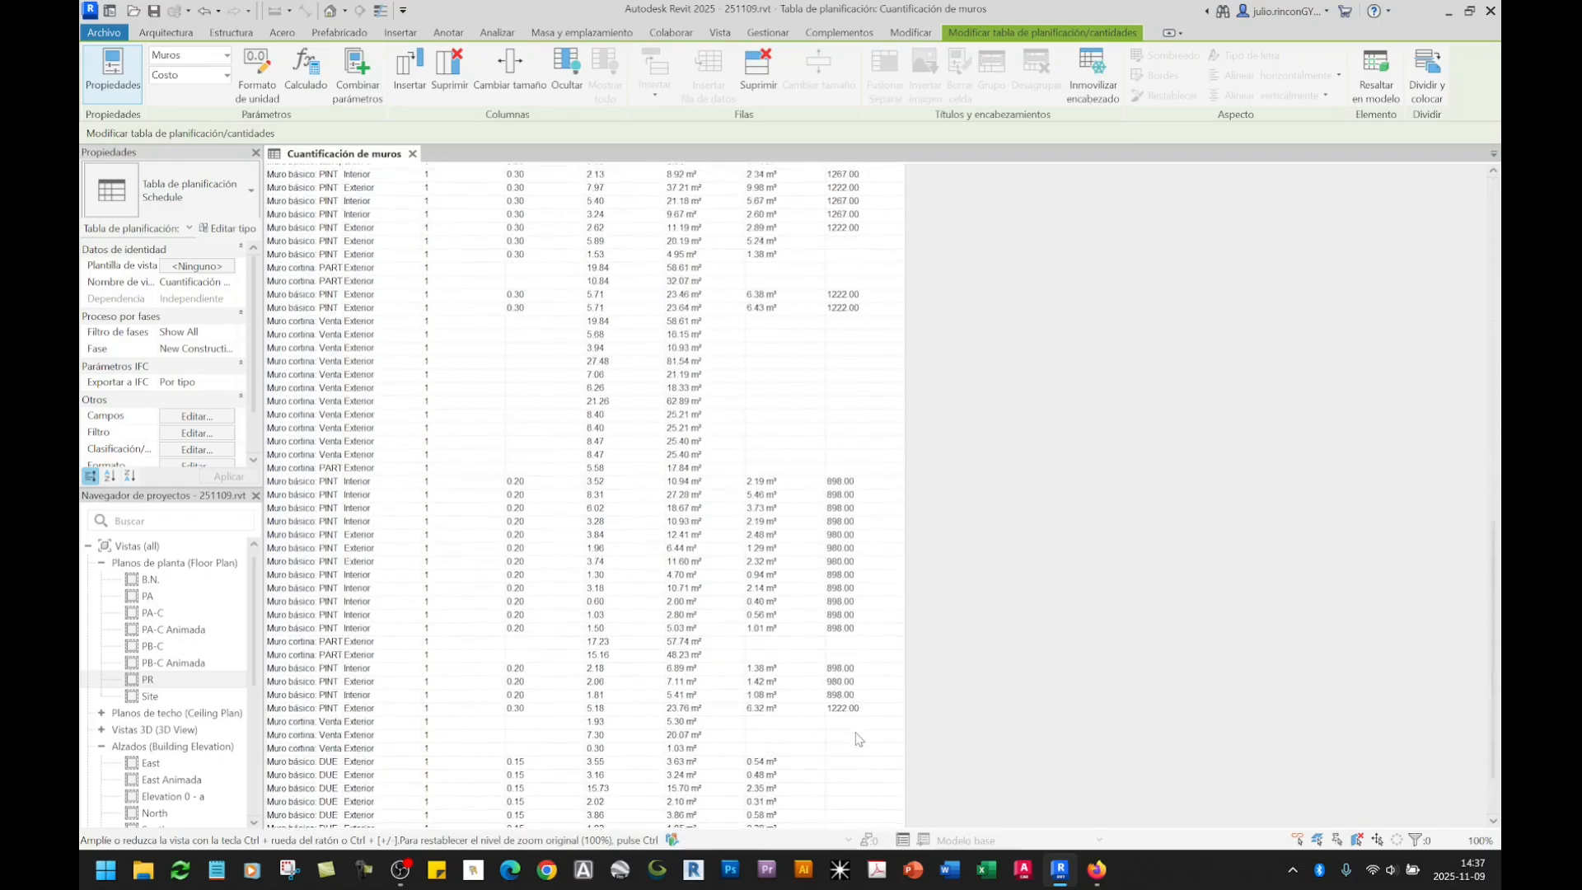
scroll(880, 717, up, 5)
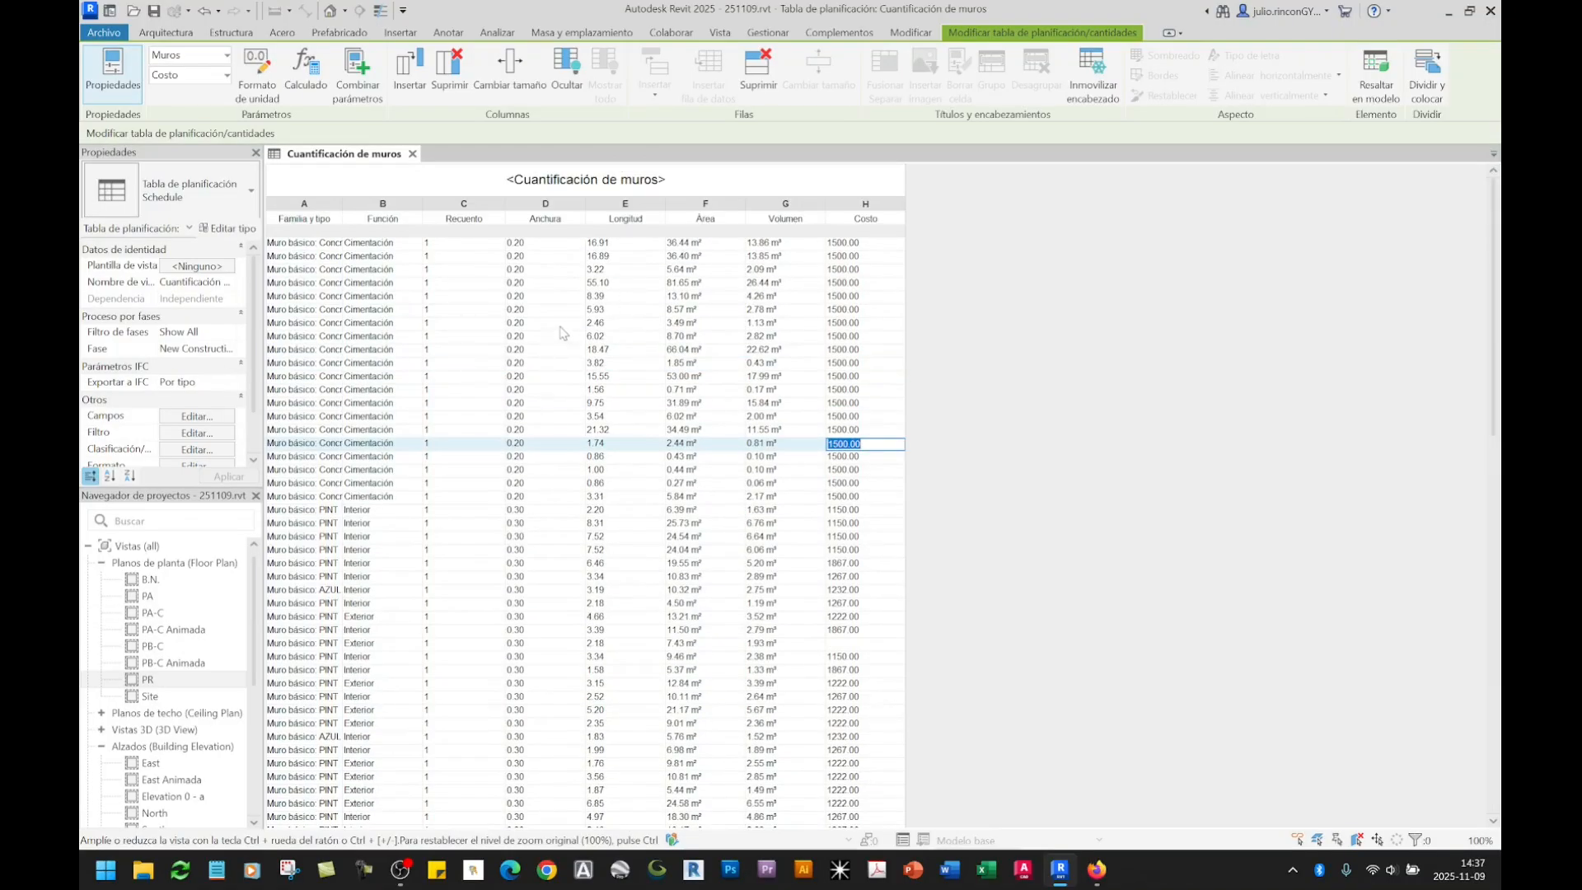
drag(345, 206, 574, 212)
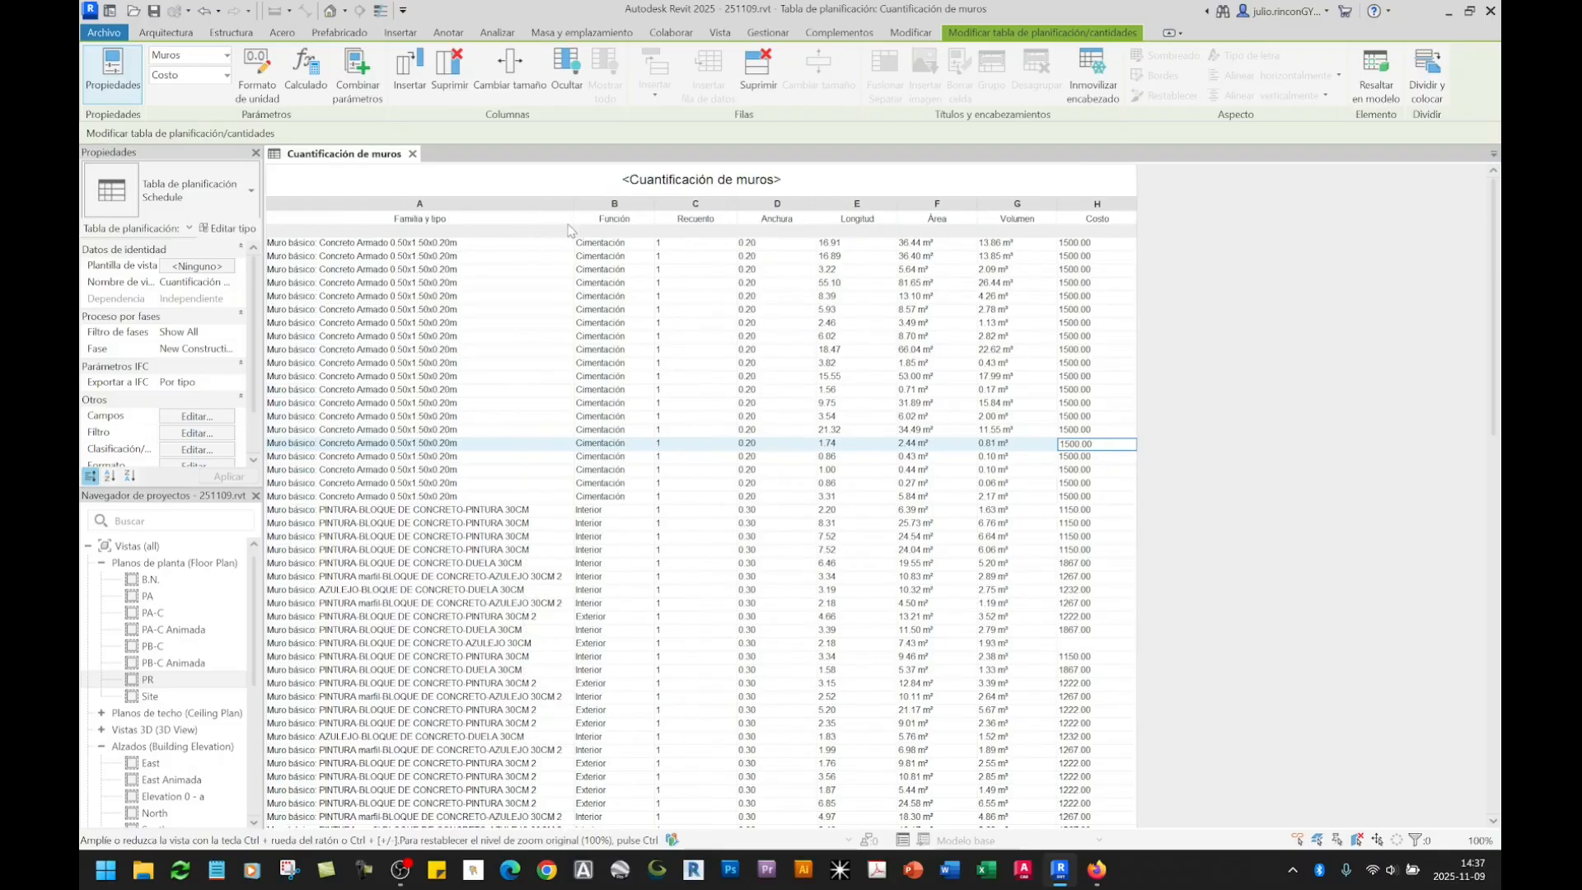
Step: Examine the repeated Concreto Armado 0.50x1.50x0.20m rows, comparing their types and lengths, and look over the rest of the schedule
click(386, 244)
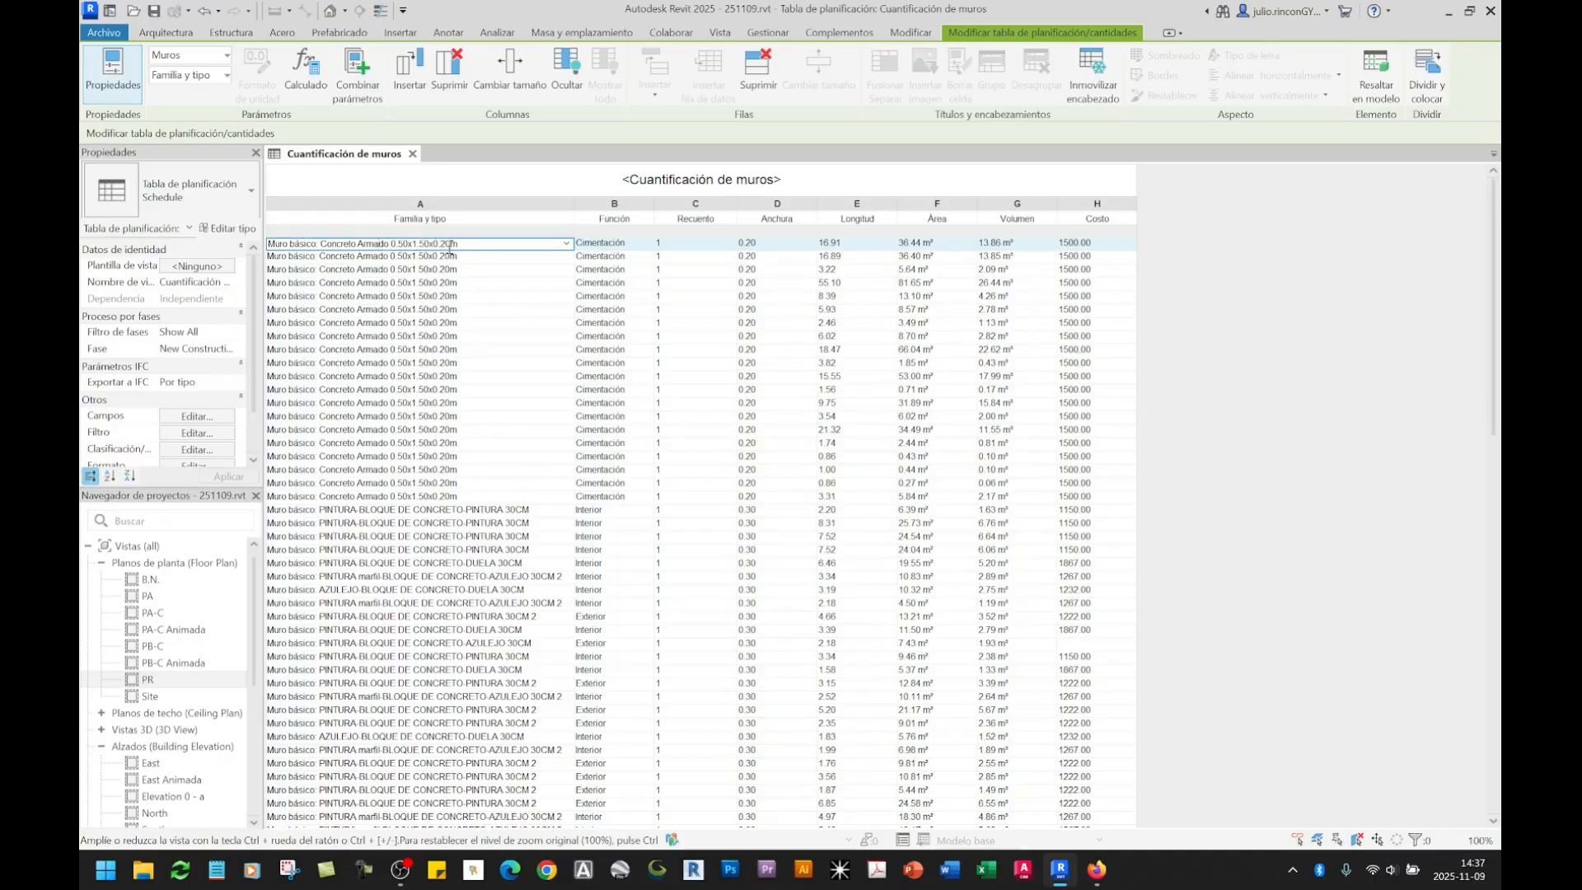
click(476, 257)
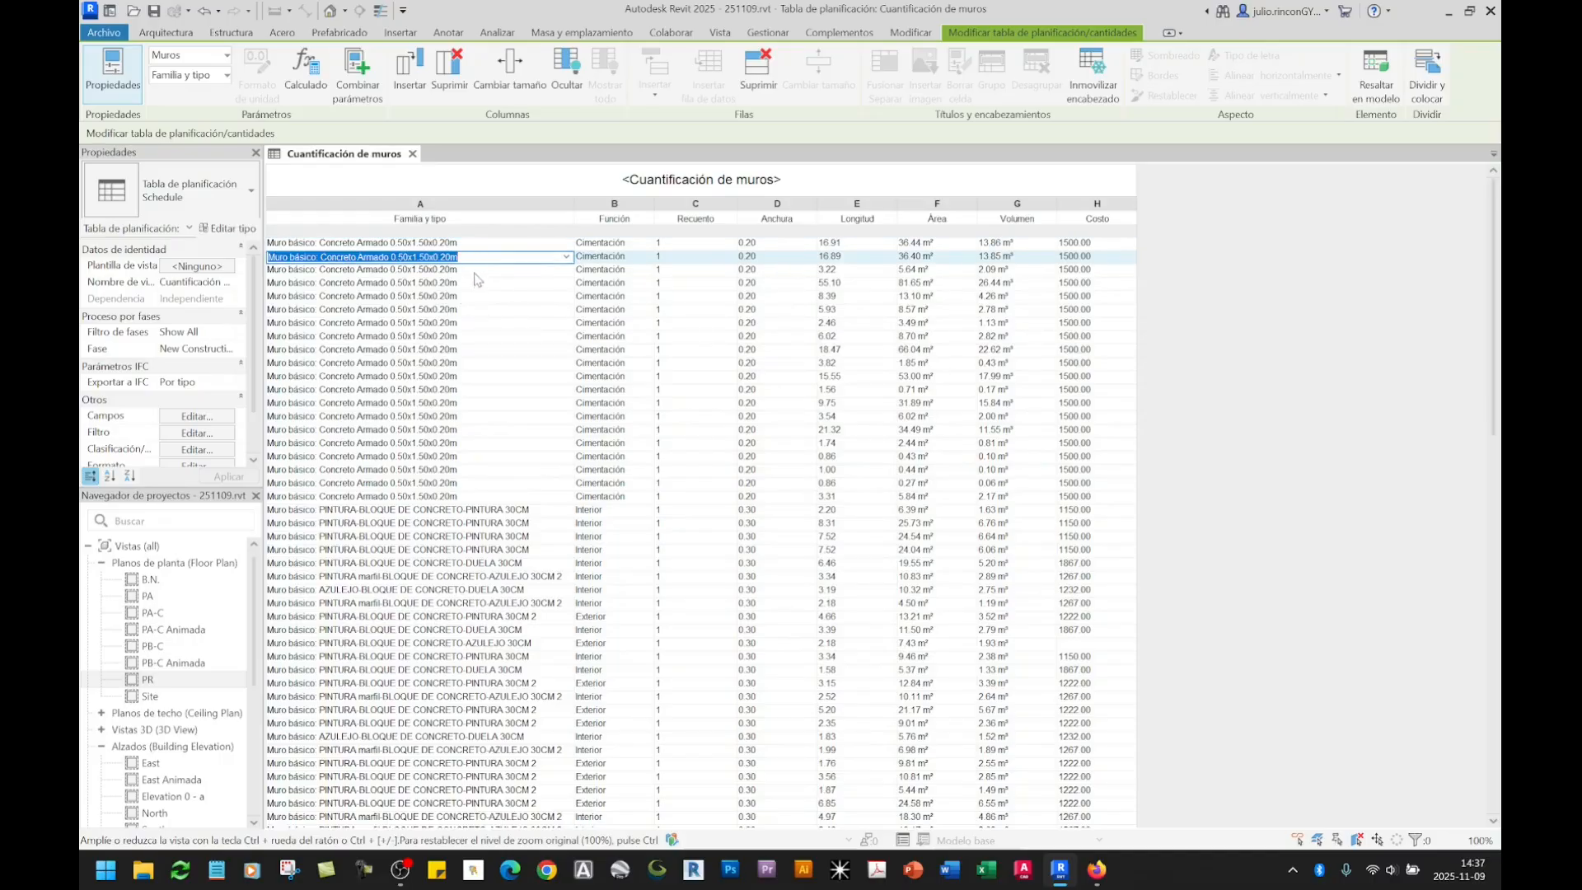
click(476, 273)
click(476, 298)
click(476, 349)
click(476, 365)
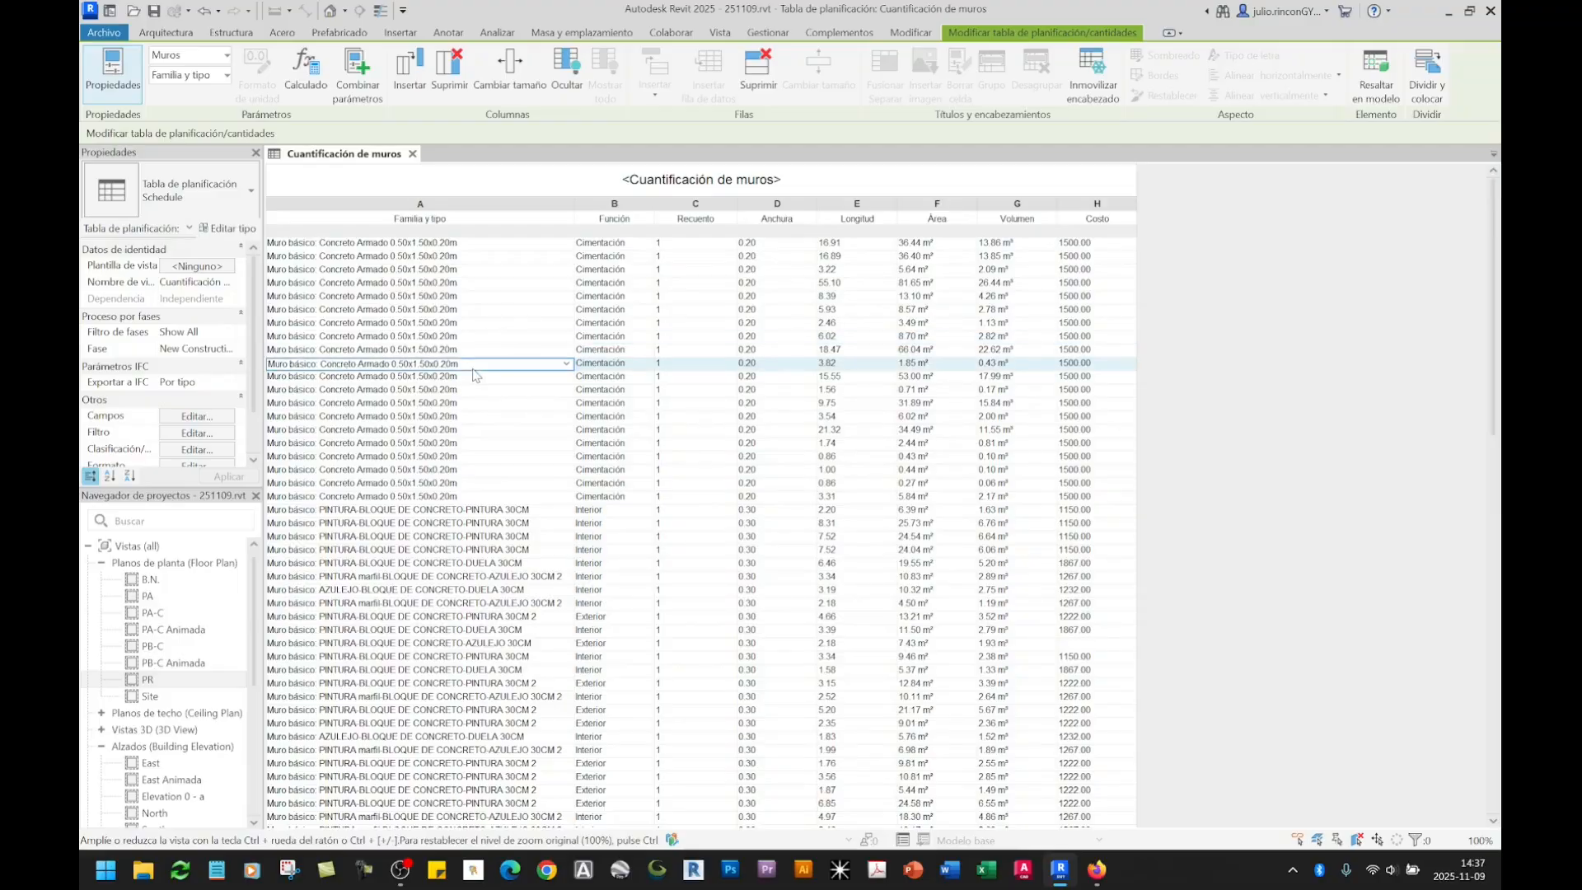
click(481, 417)
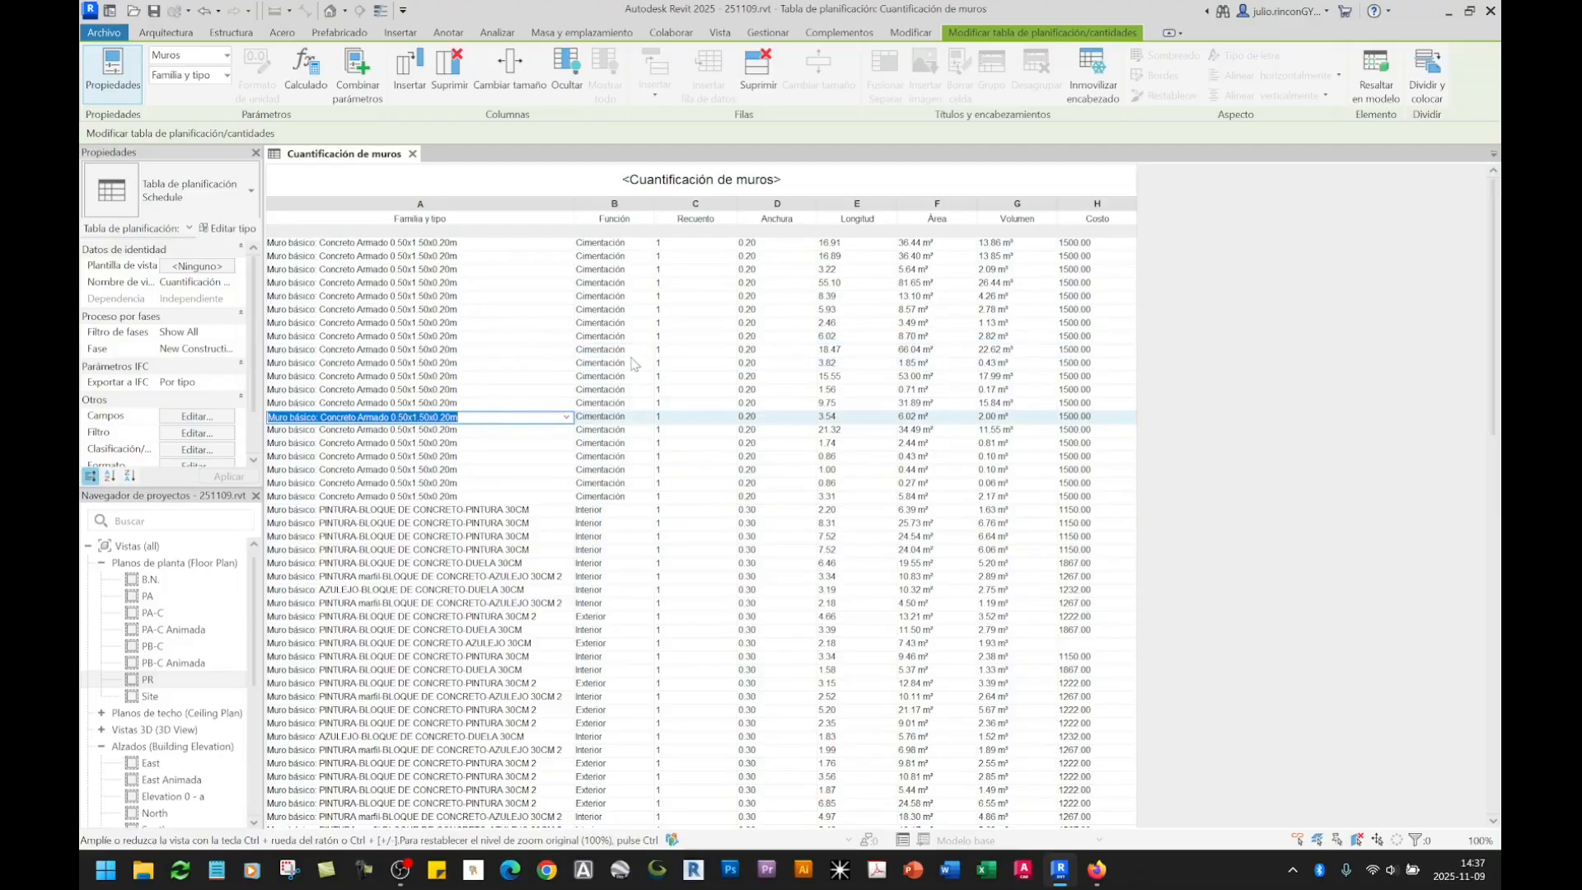
click(513, 245)
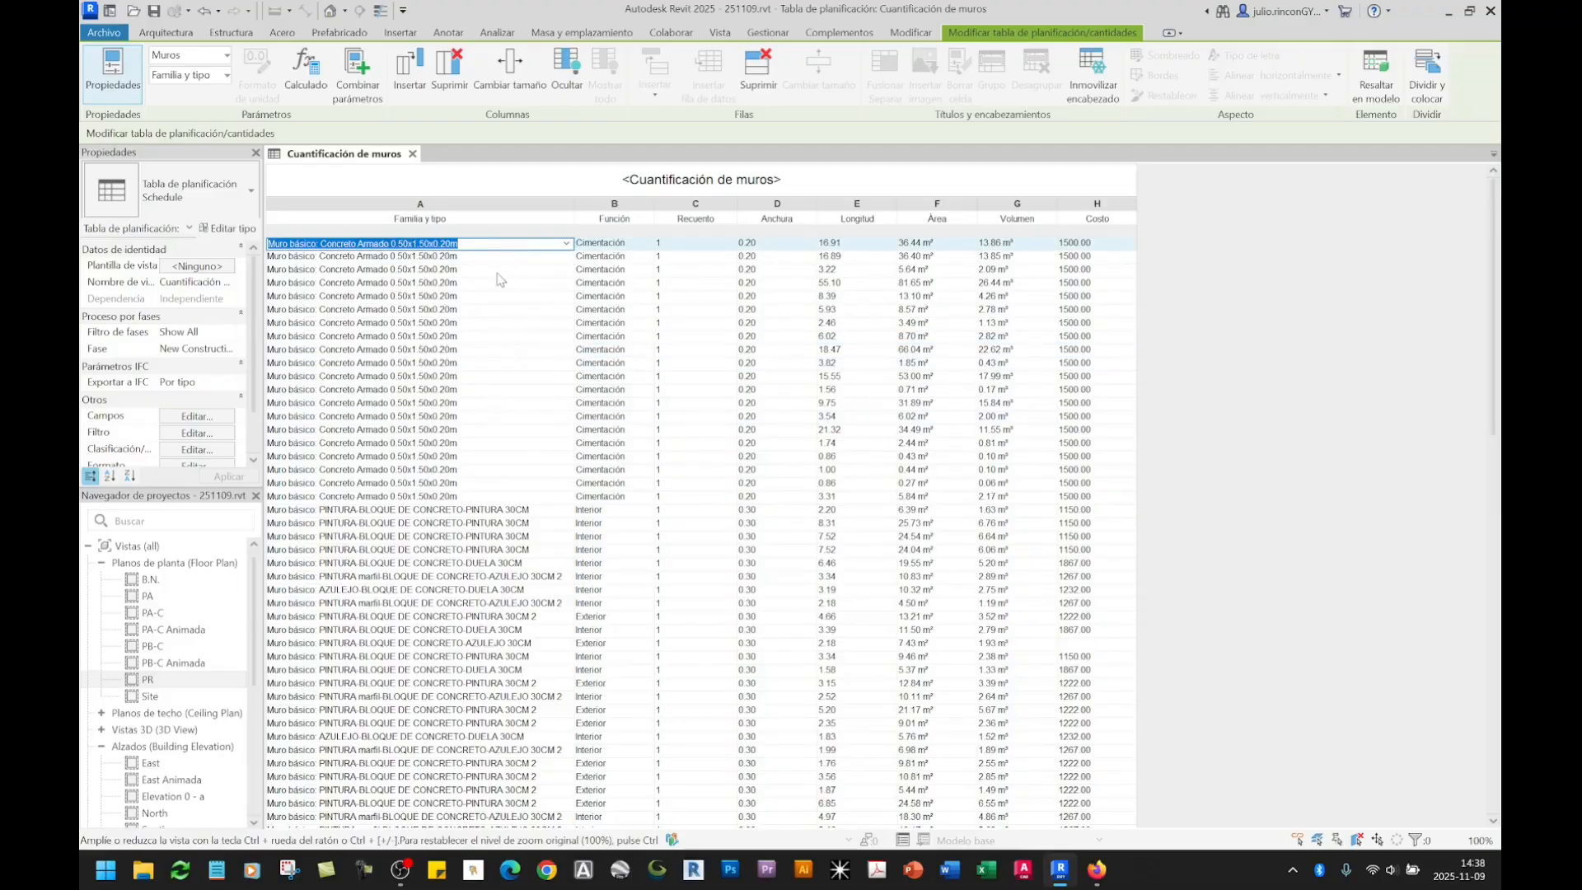
click(511, 257)
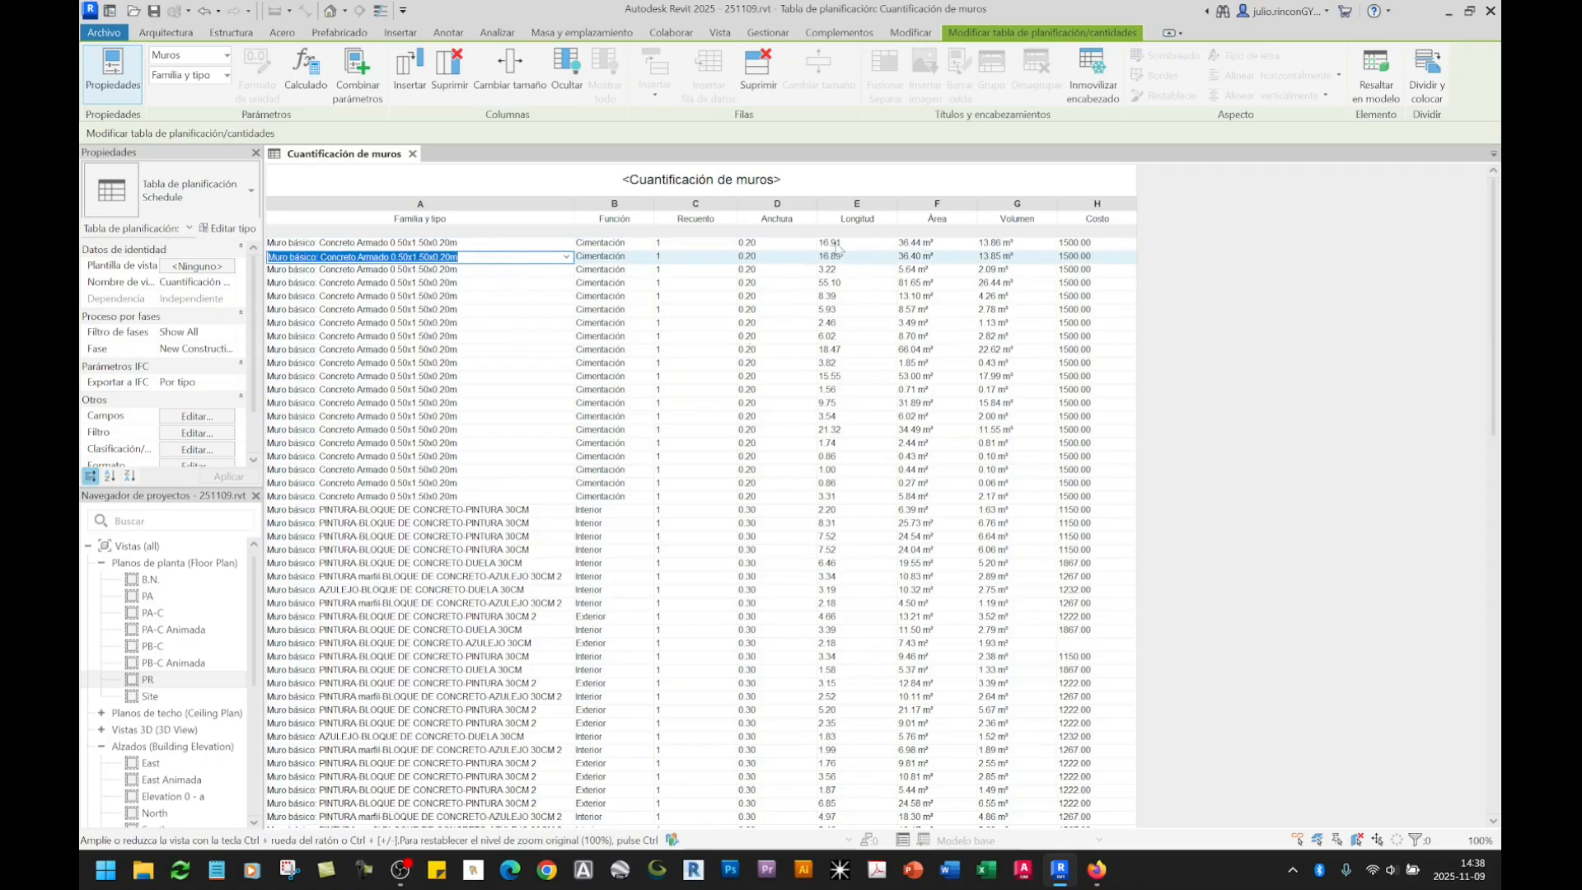
scroll(1017, 422, down, 5)
drag(1496, 366, 1437, 209)
Step: Centre the Función through Costo columns horizontally and align them vertically to the middle, answering the project save reminder
click(1106, 206)
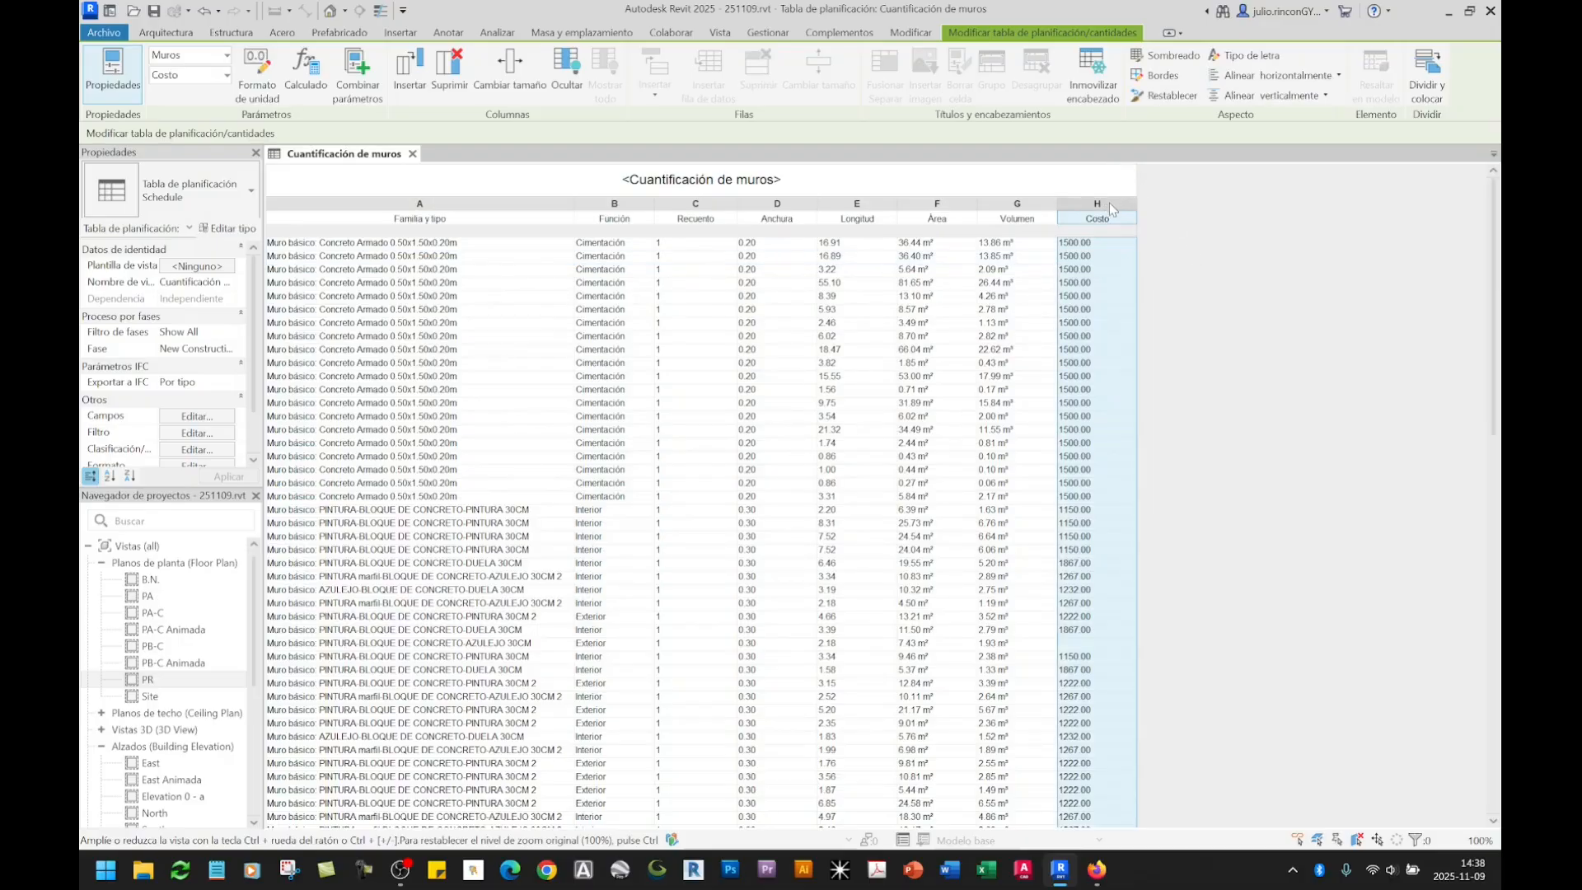
drag(1109, 202, 631, 239)
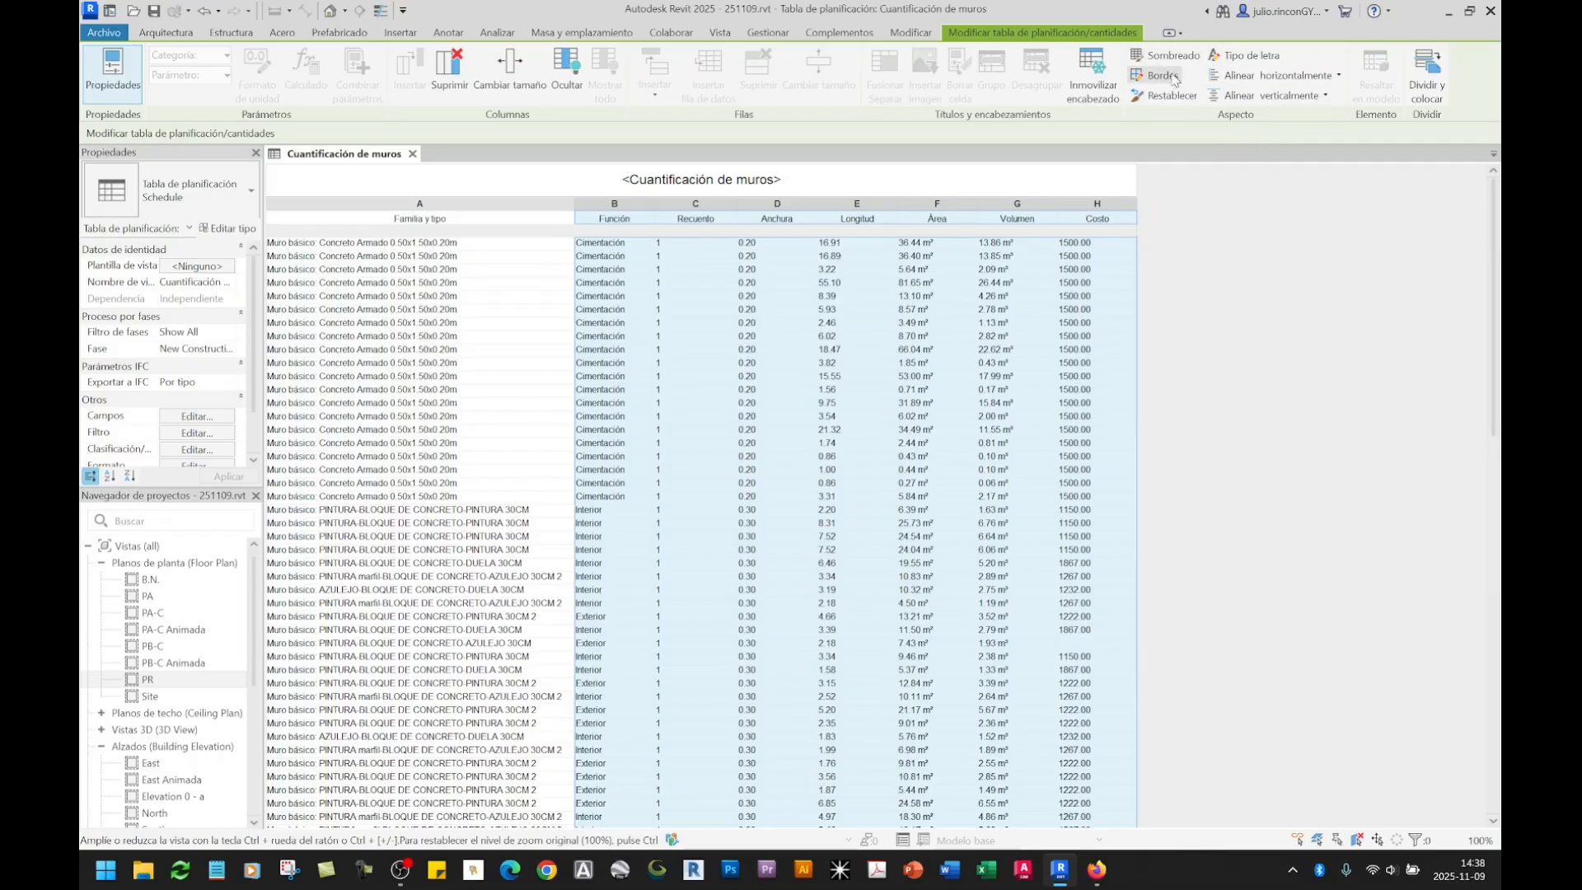
click(1316, 81)
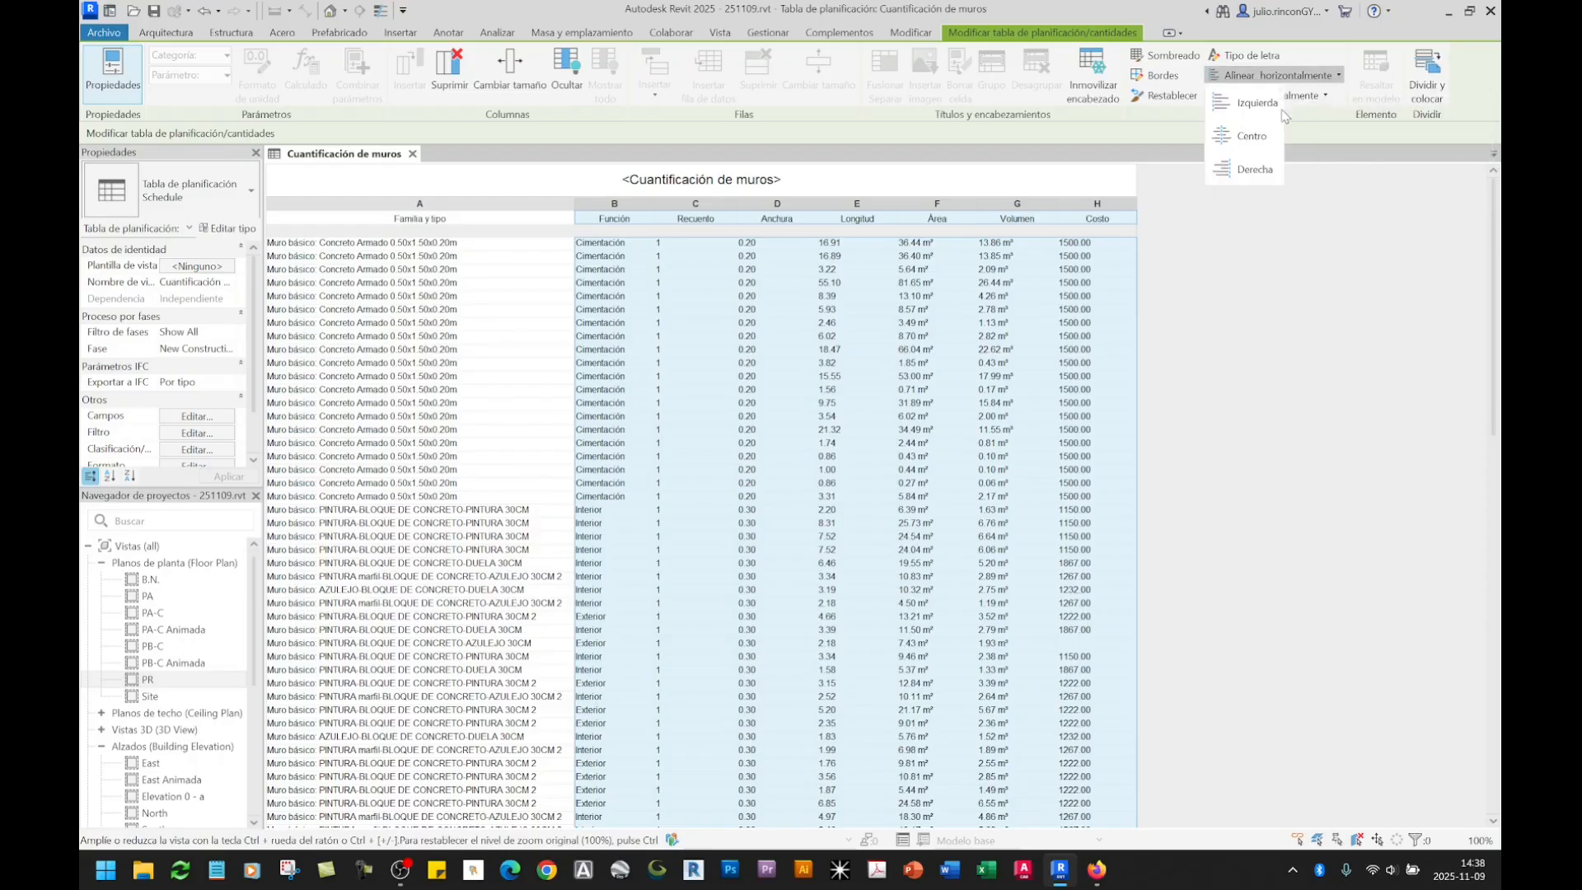
click(1263, 127)
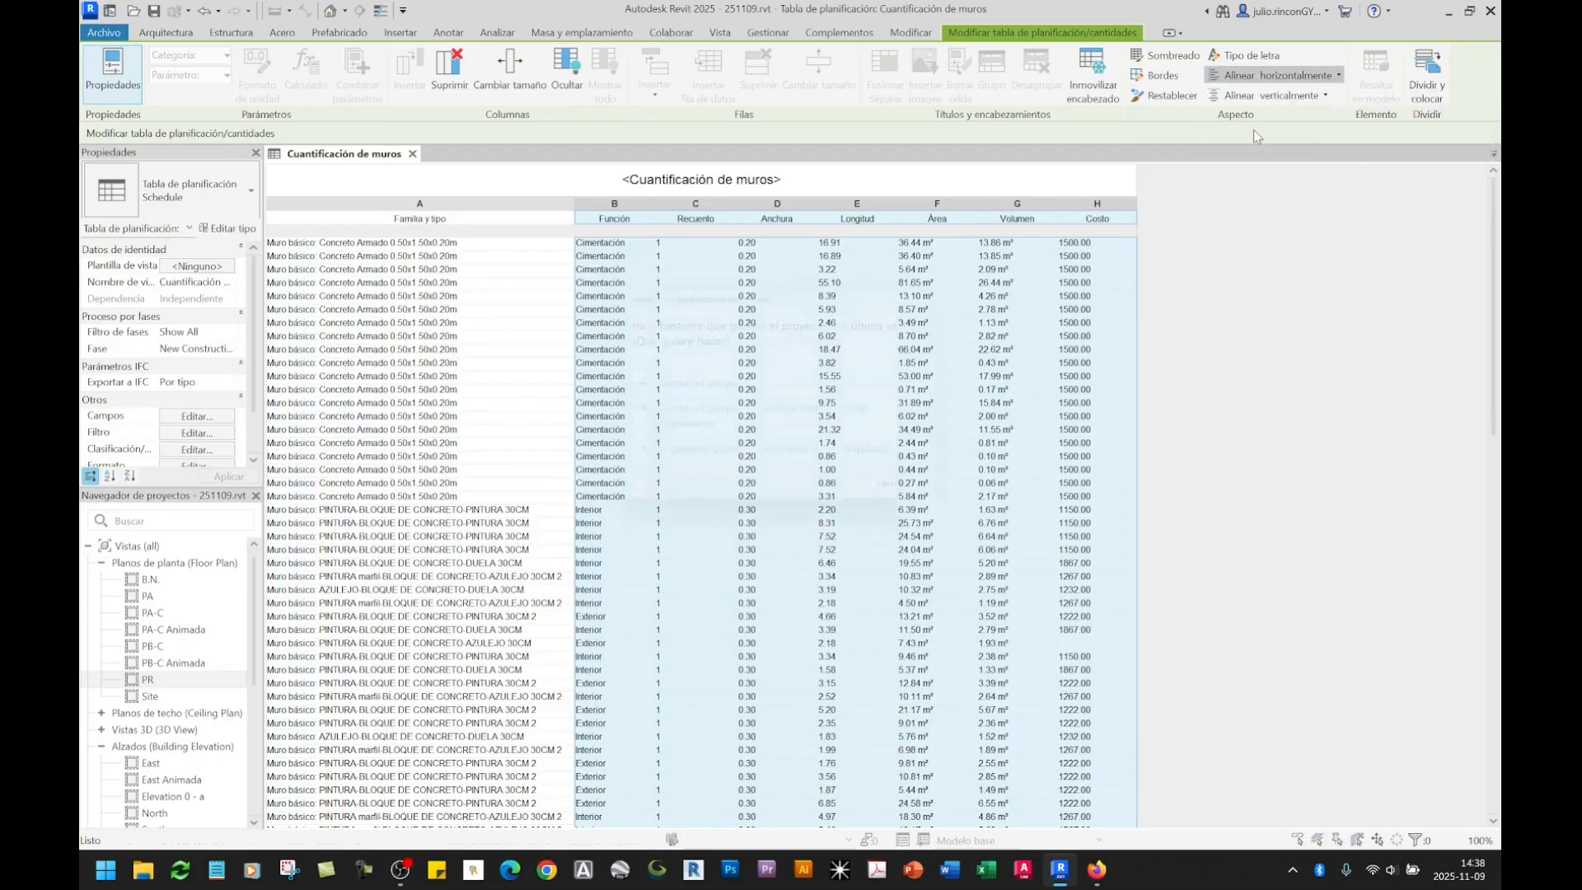
click(725, 394)
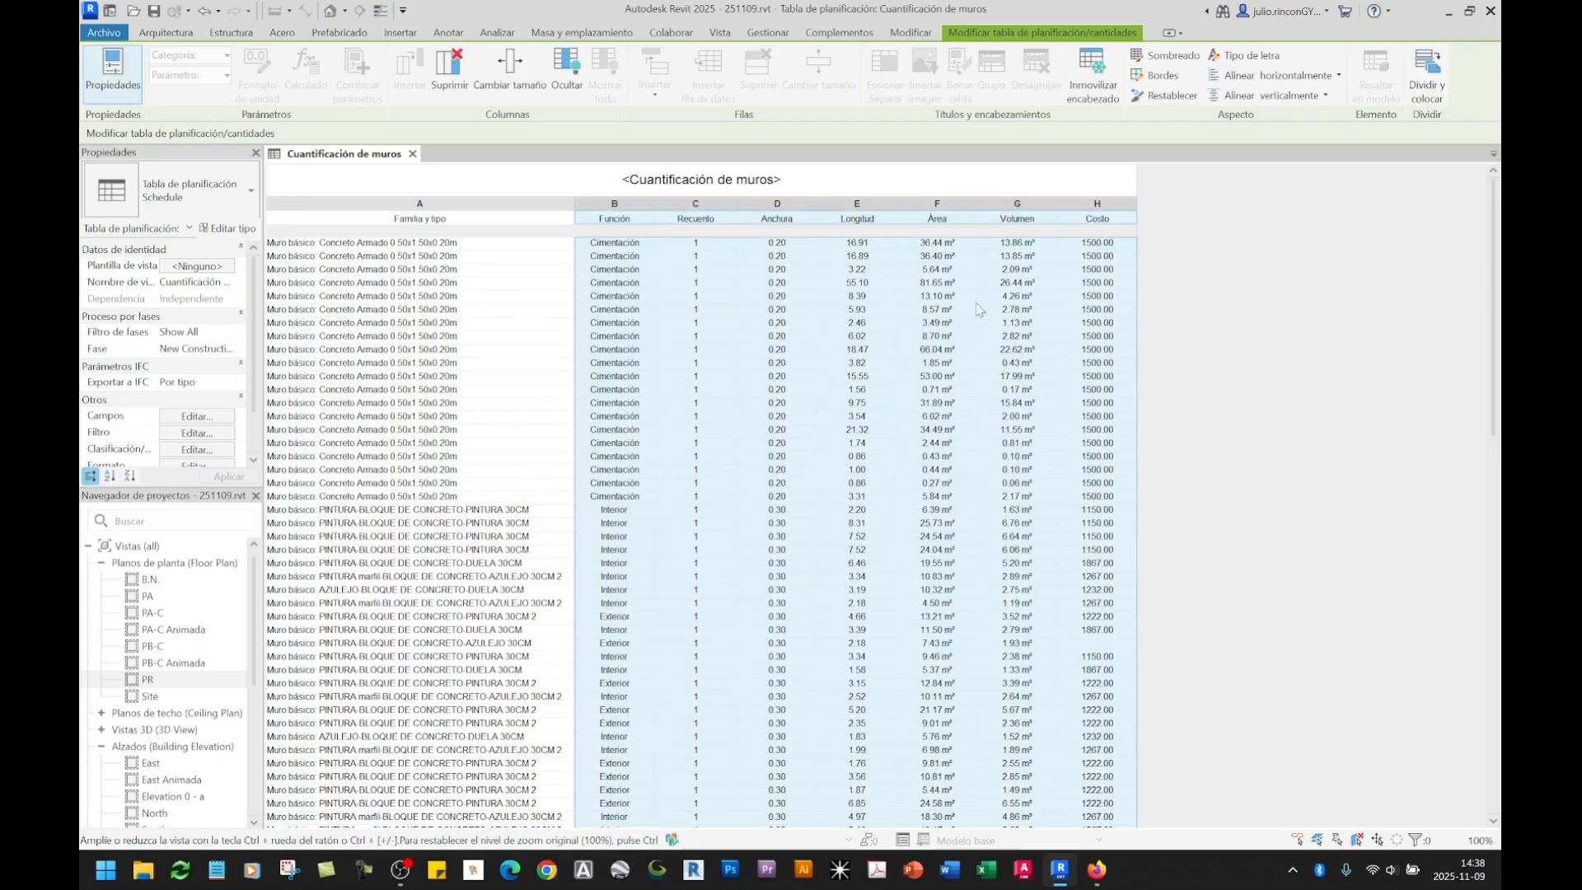
click(1268, 95)
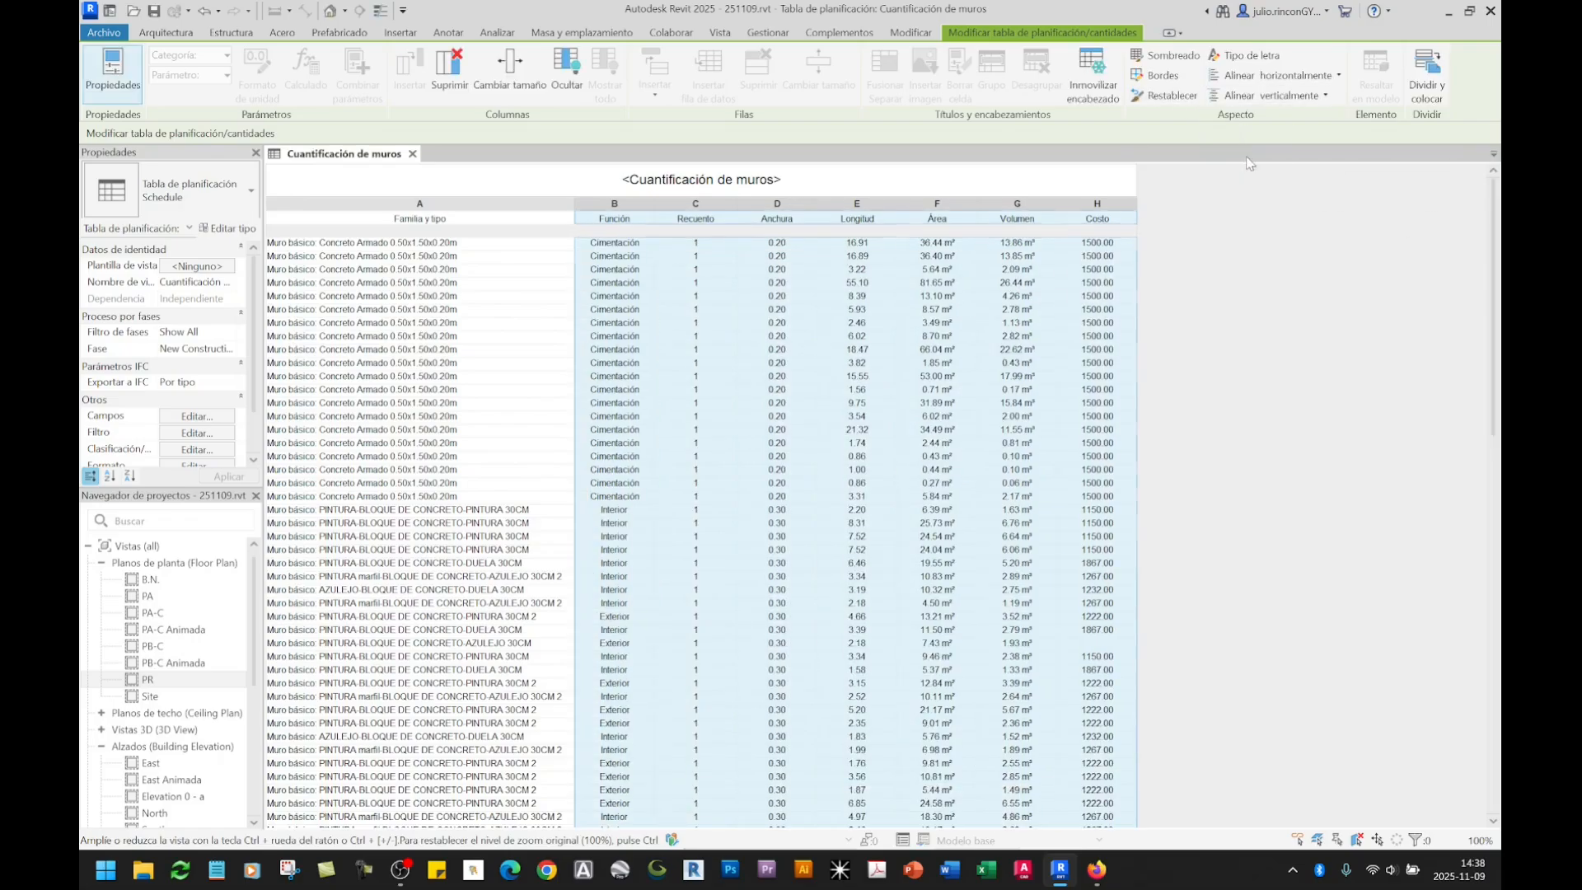
click(1250, 156)
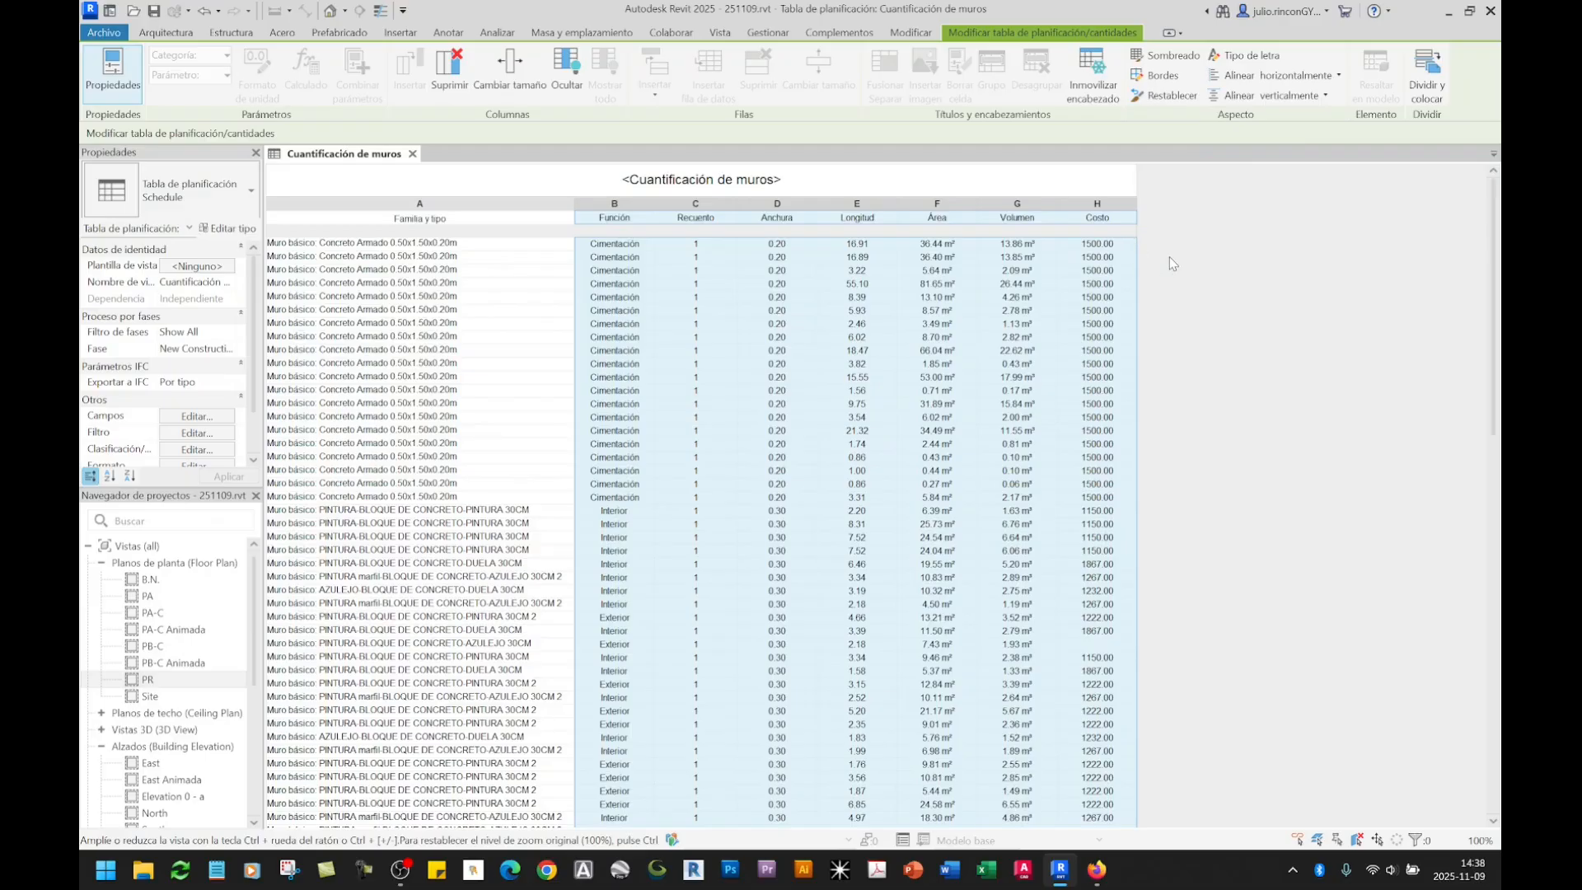
Step: Format all column headings from Familia y tipo to Costo in bold red text
click(1103, 220)
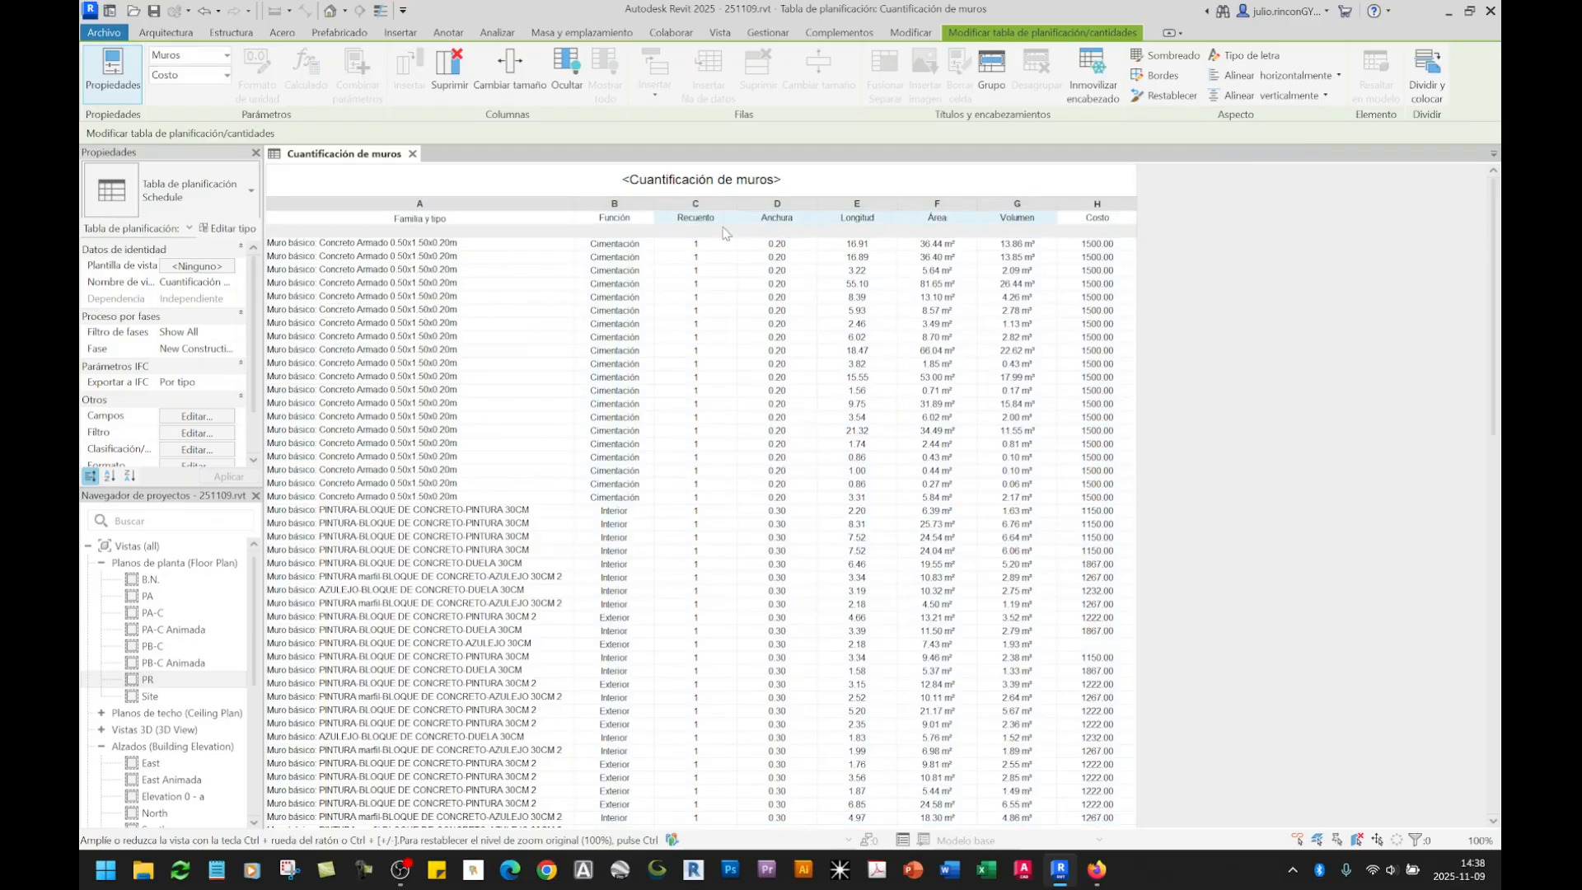
click(1245, 55)
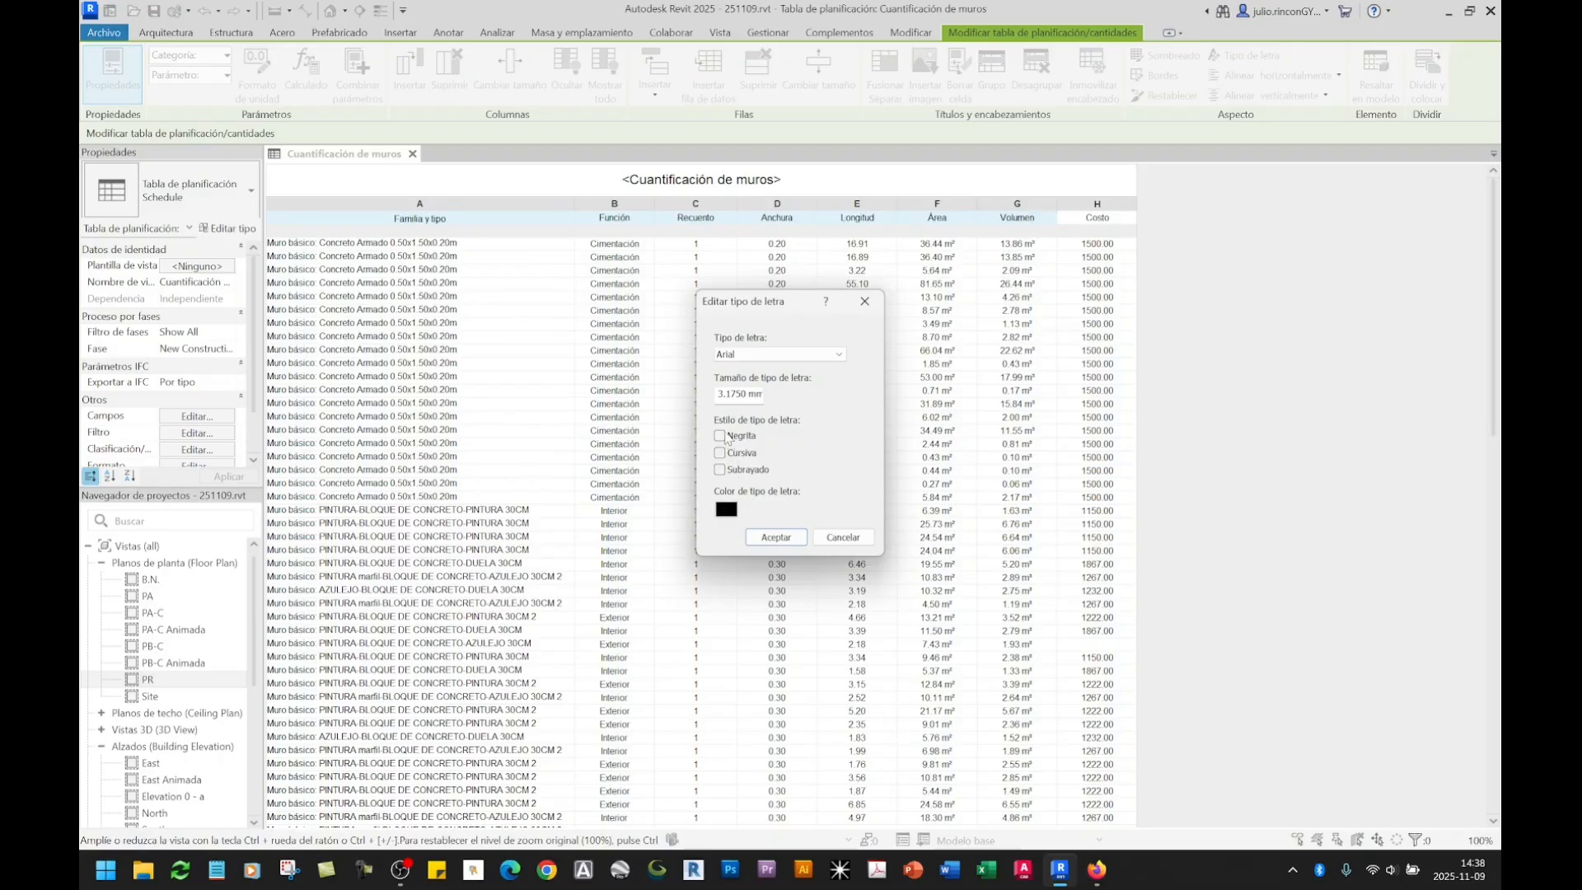
click(726, 510)
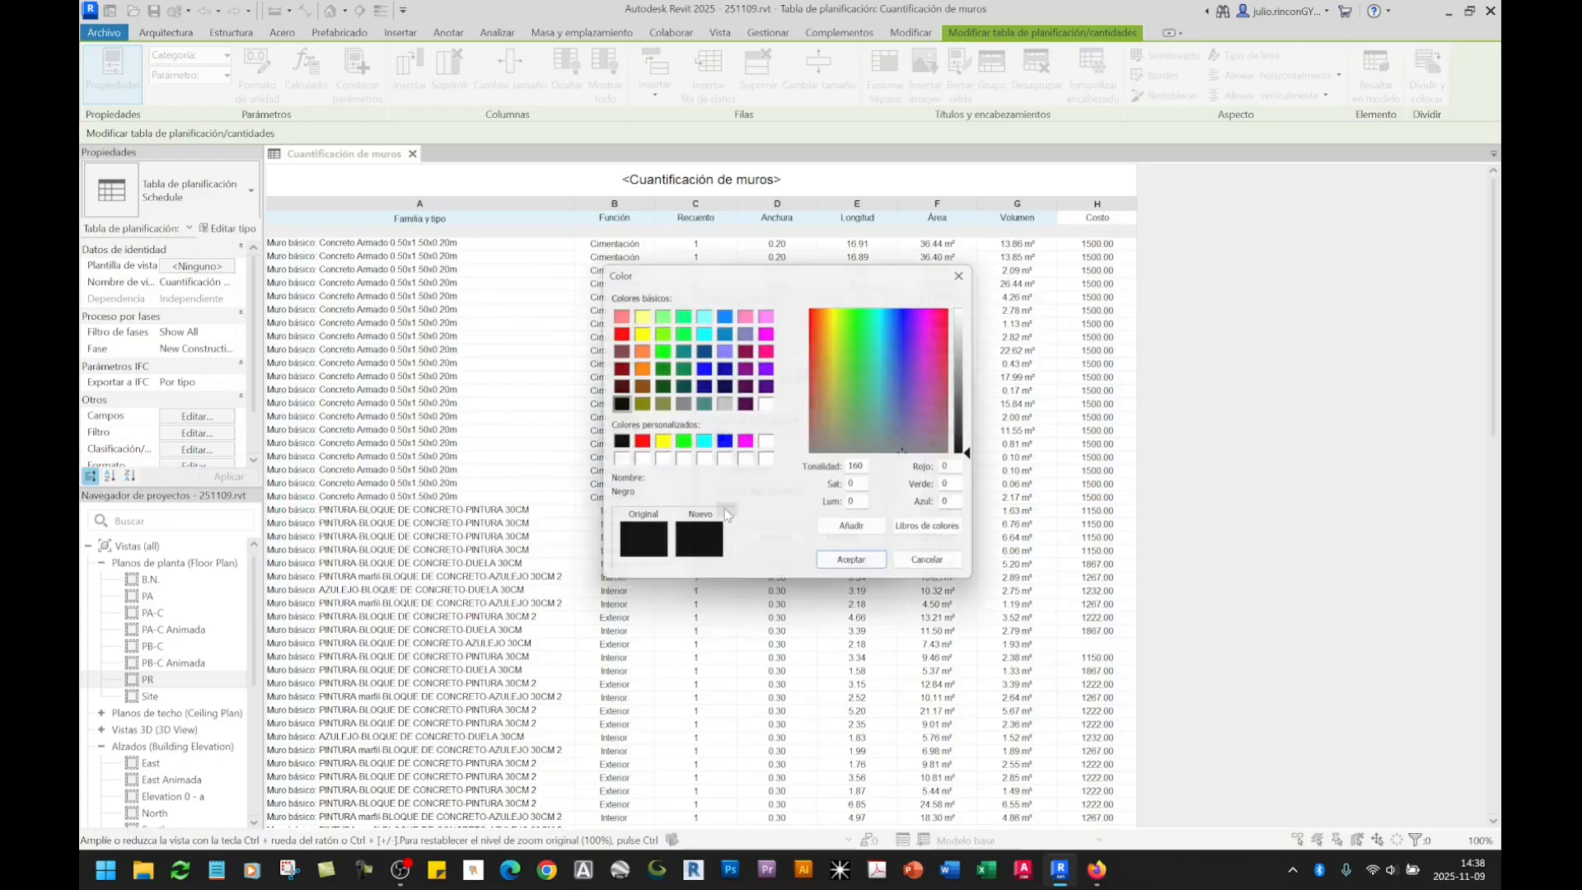
click(616, 332)
click(857, 567)
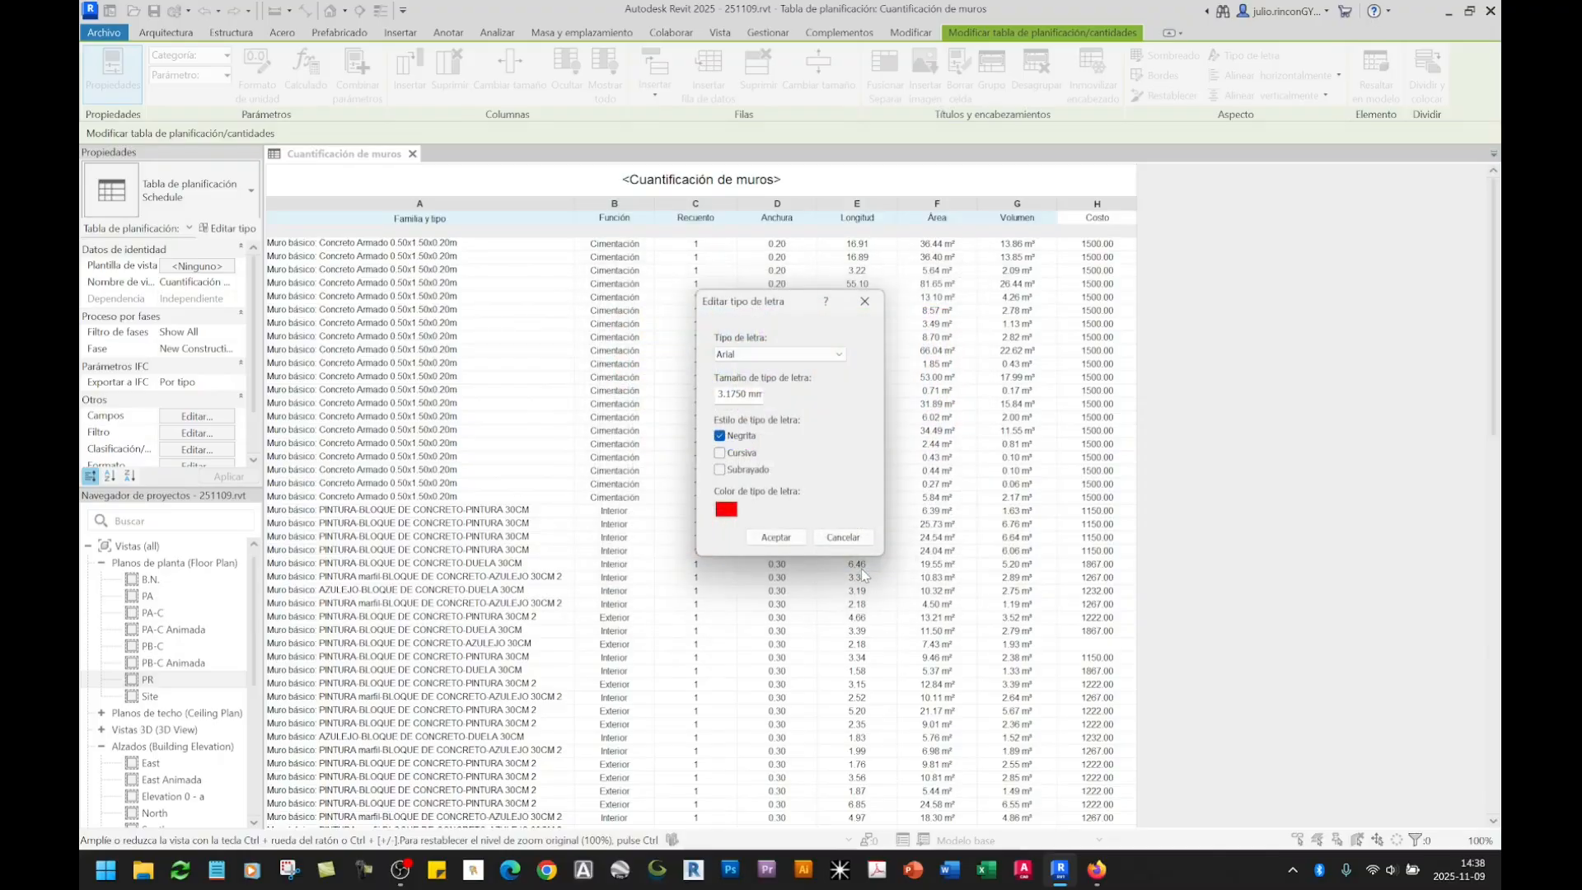
click(775, 537)
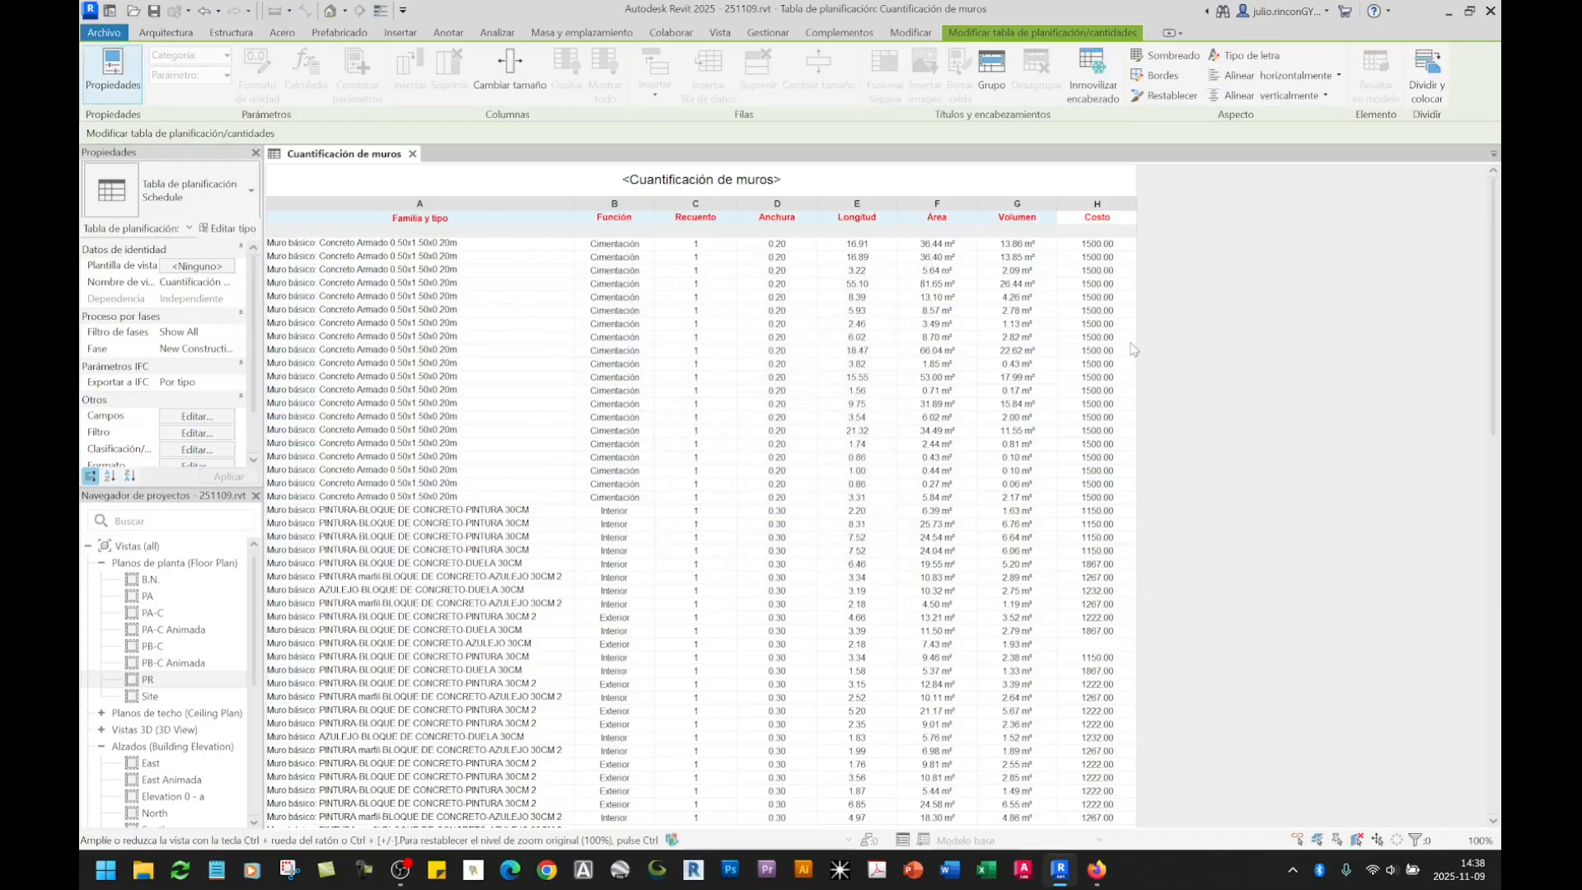
click(1102, 243)
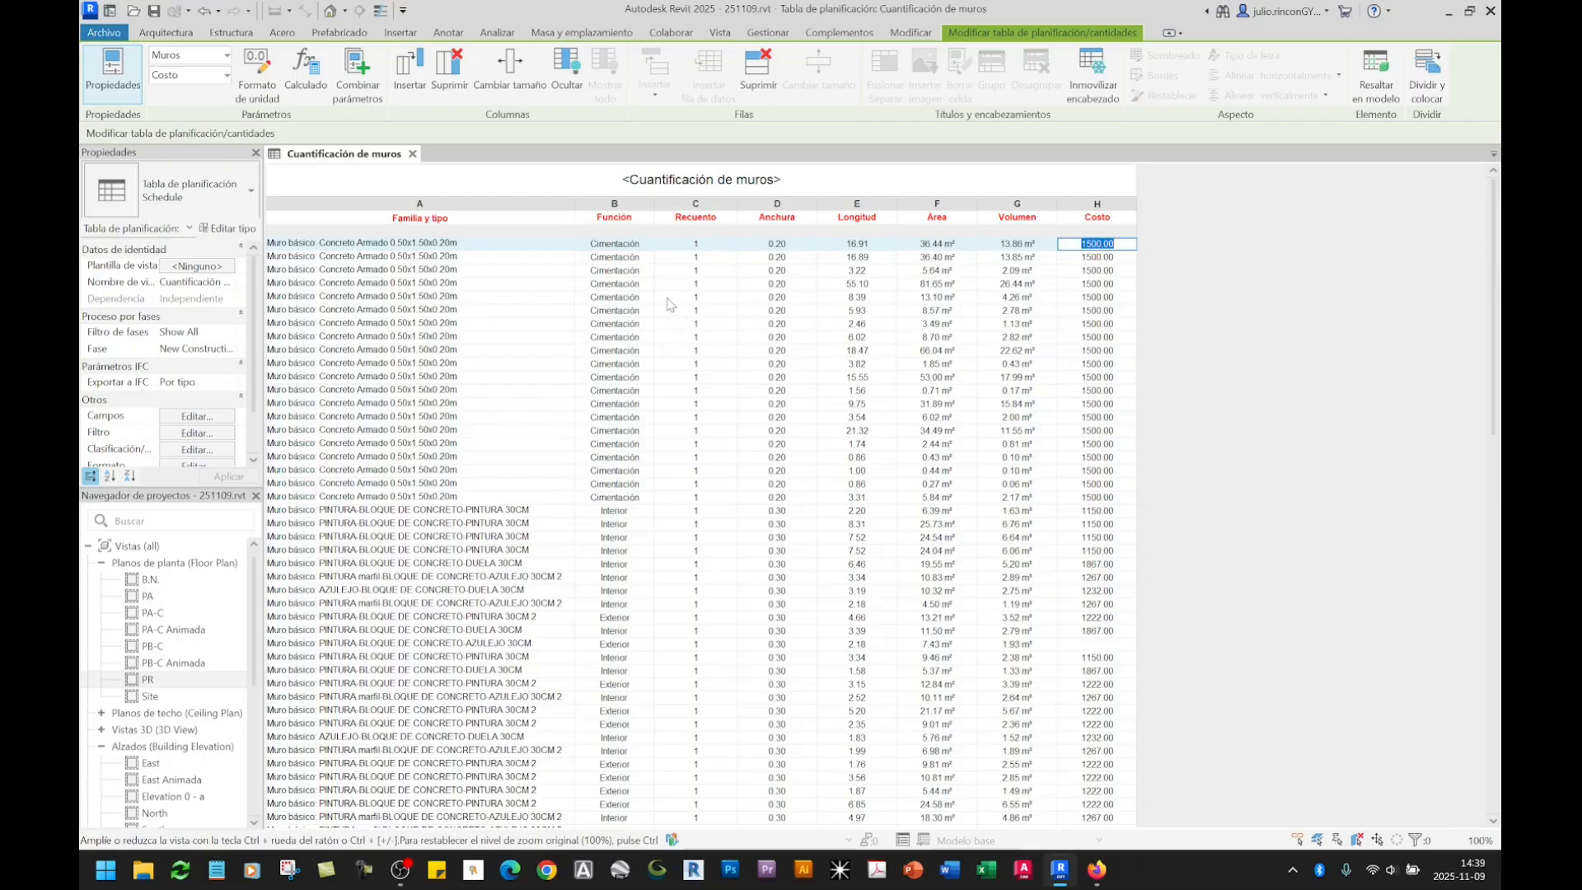
Step: Shade the Recuento column yellow, leaving its cell borders as they are
click(710, 208)
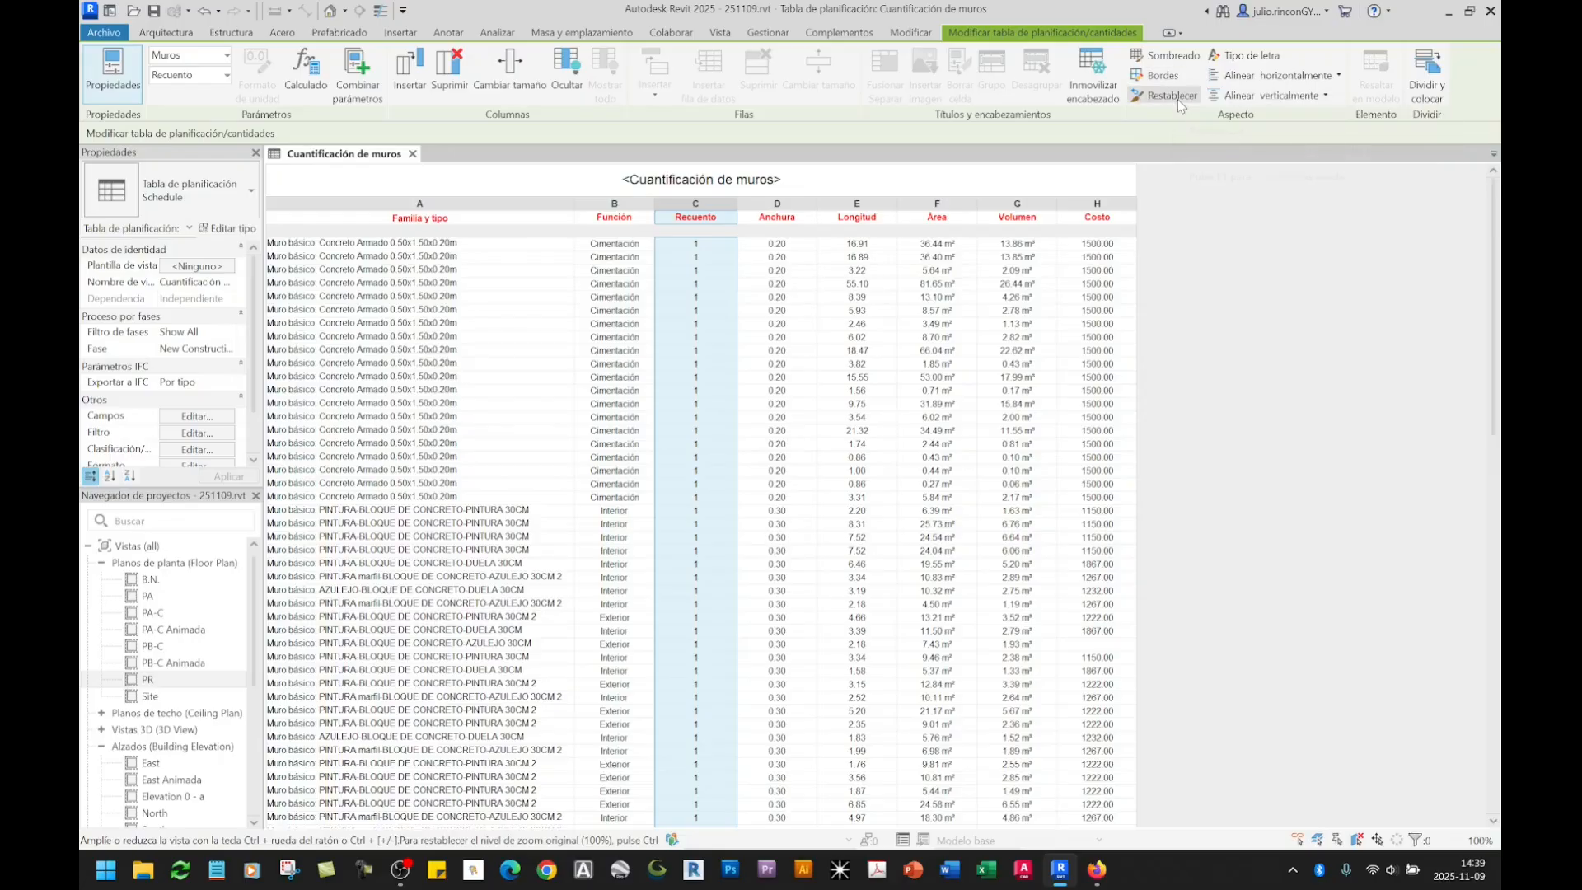
click(1164, 76)
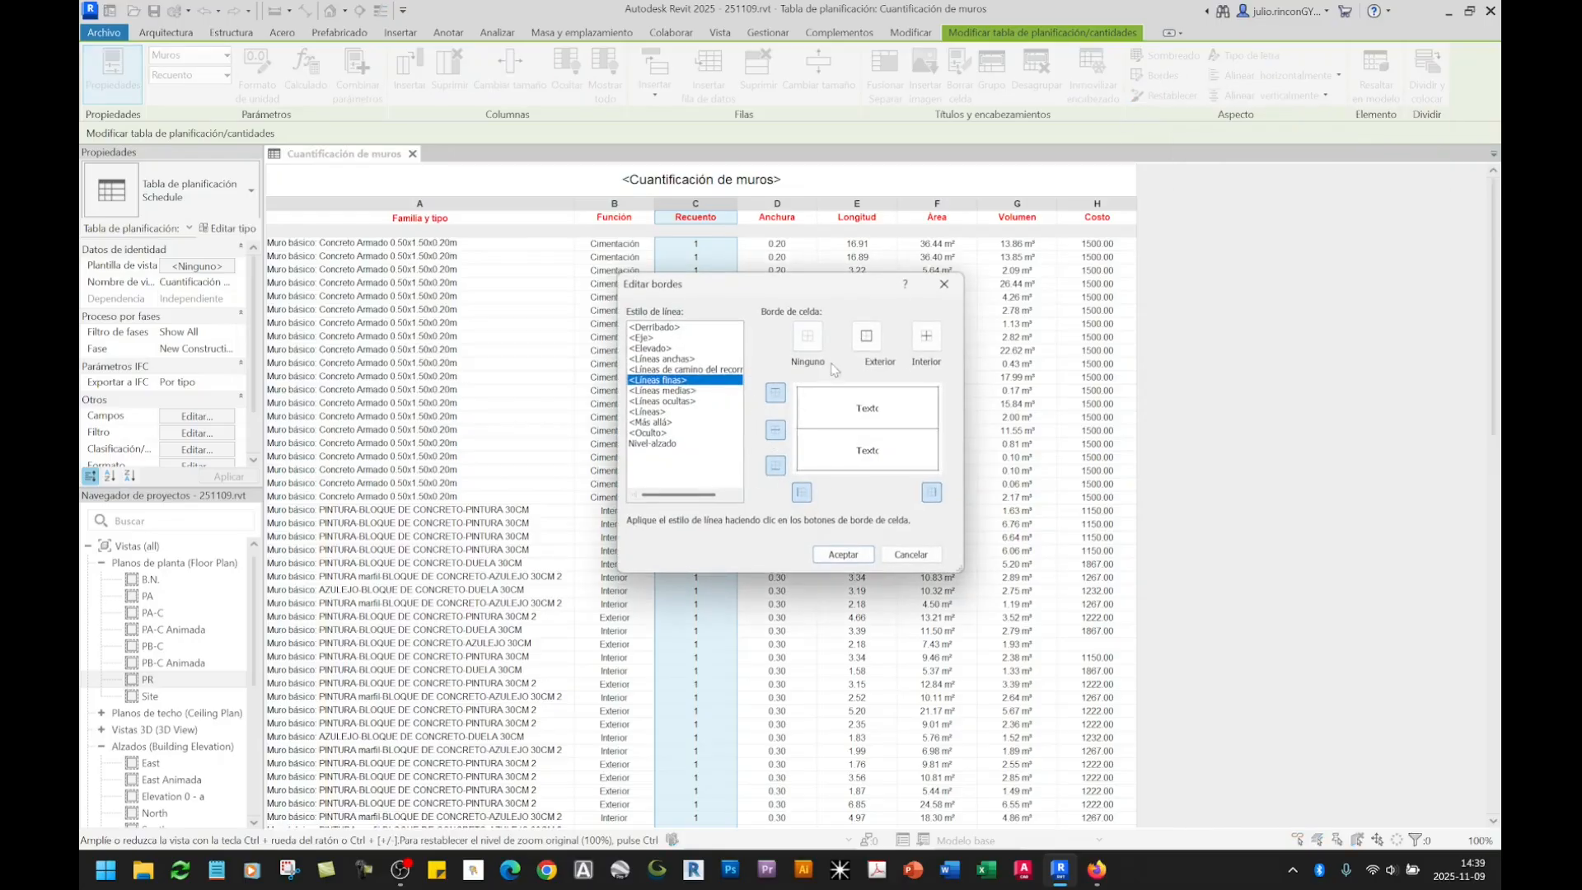
click(908, 556)
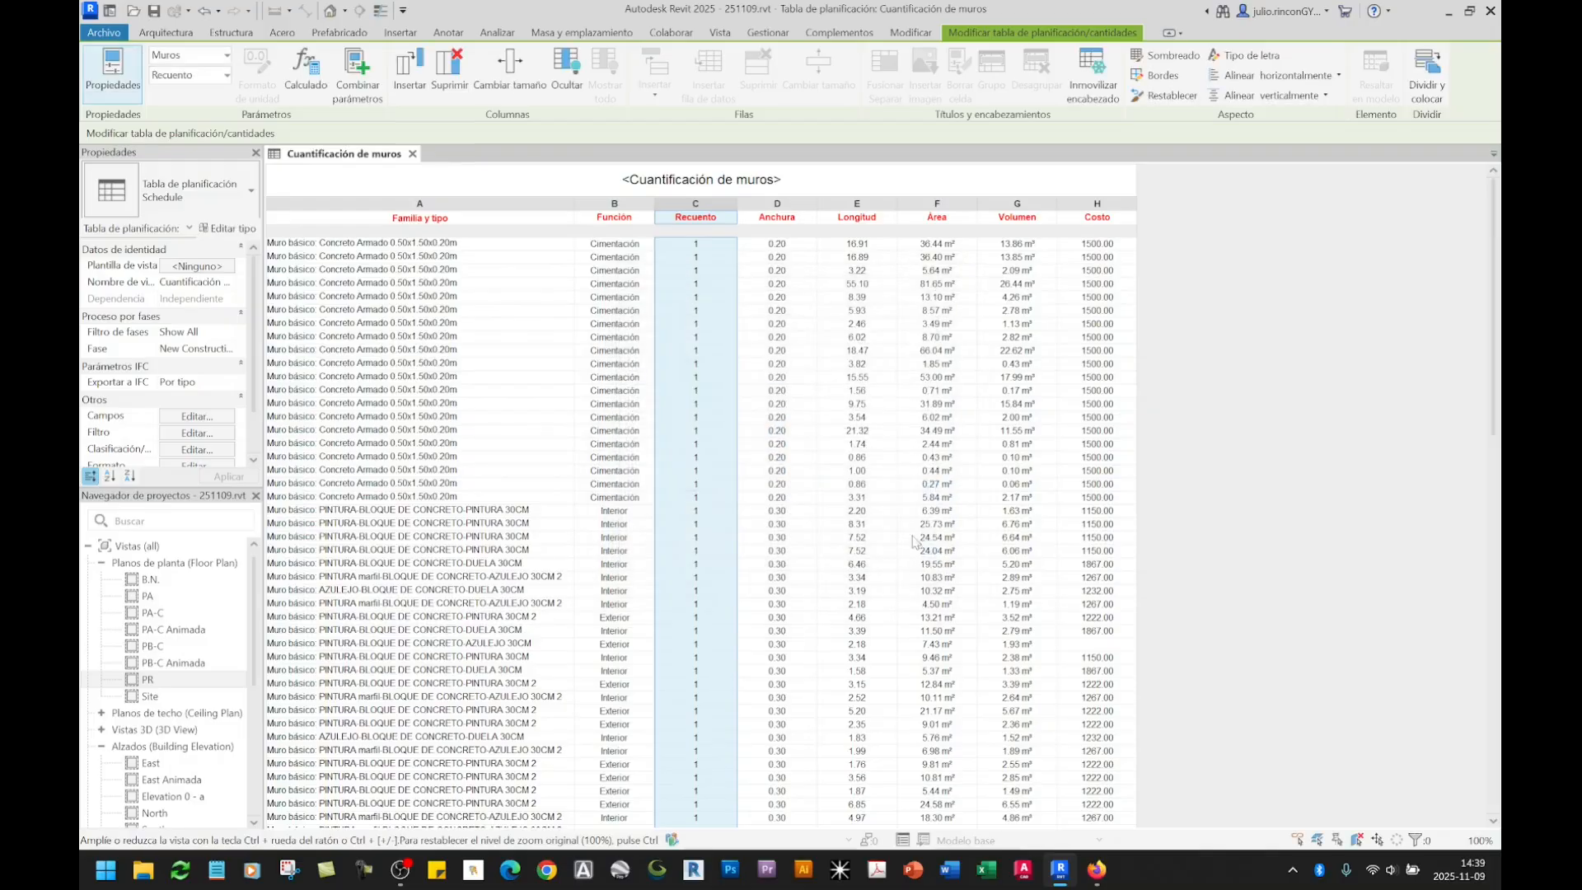
click(1168, 49)
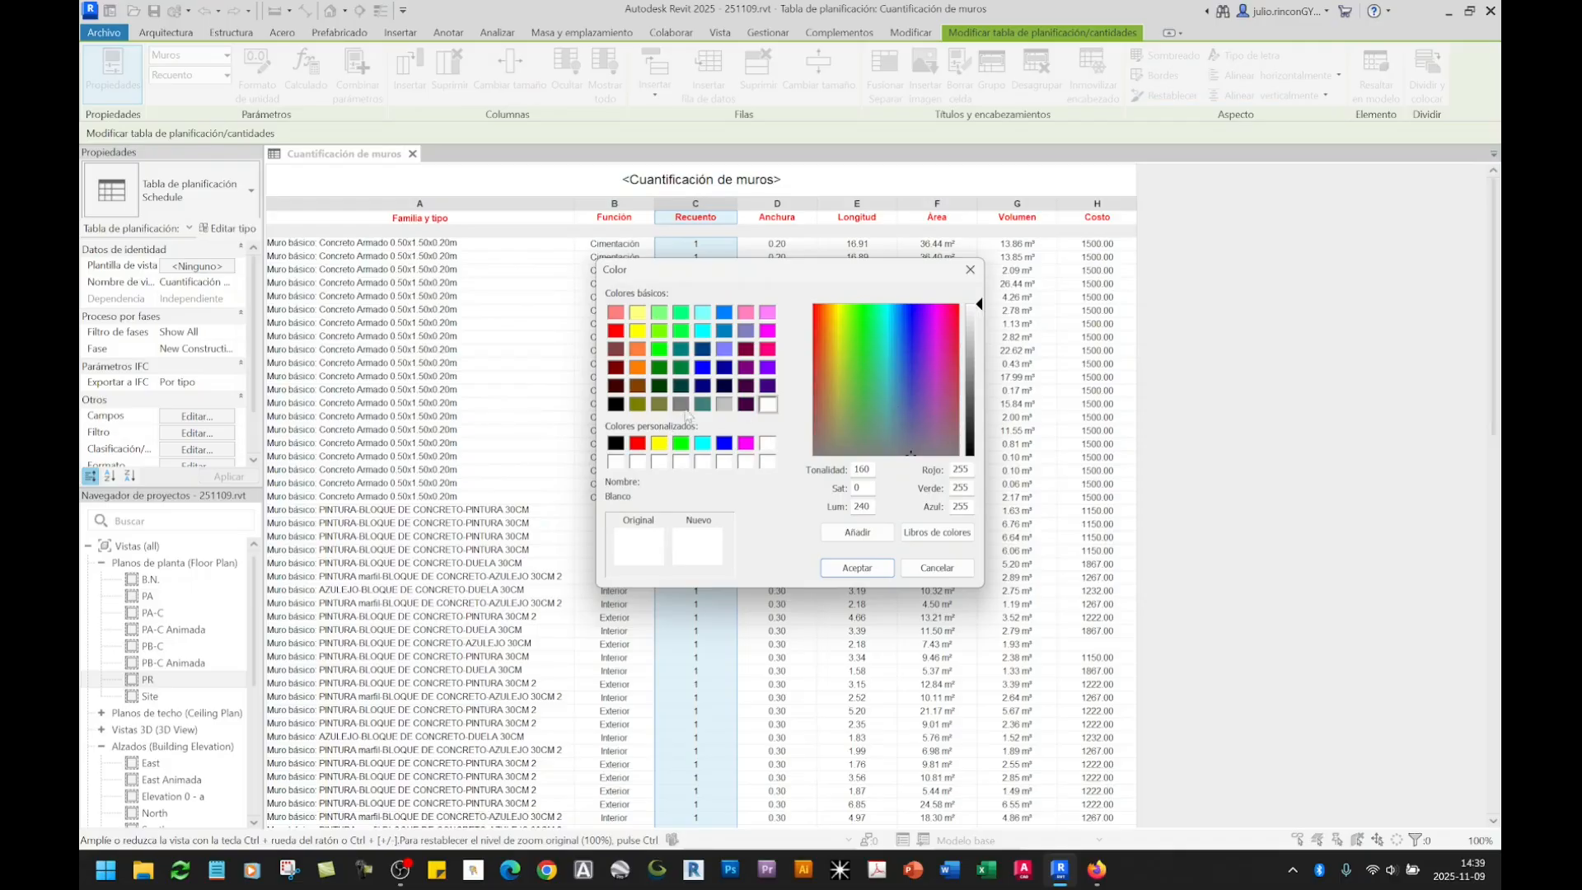
click(660, 444)
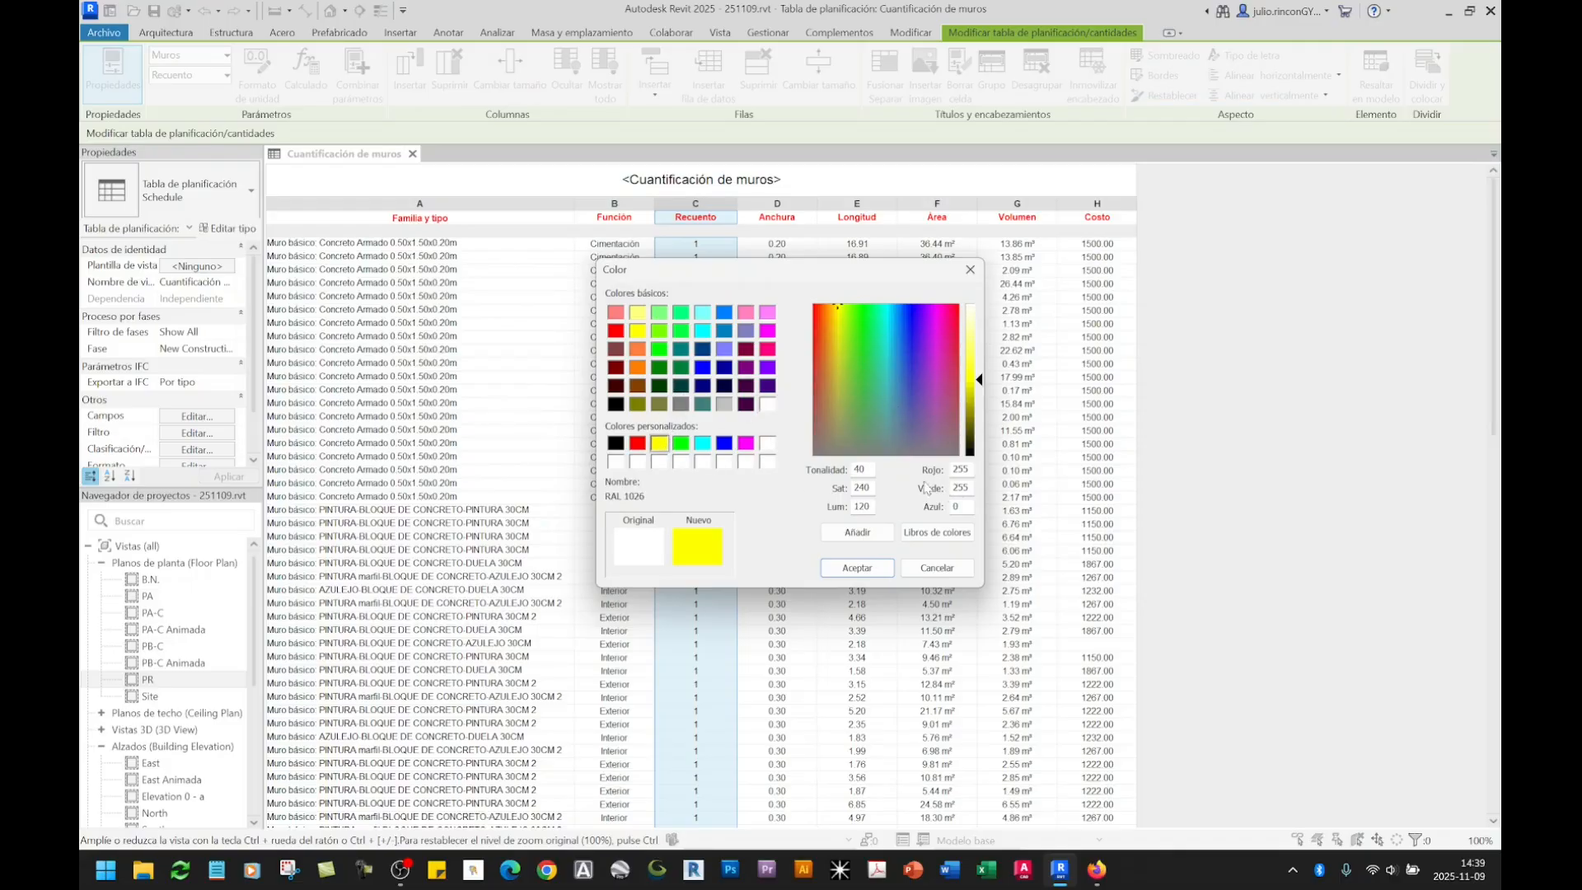
click(857, 568)
click(771, 313)
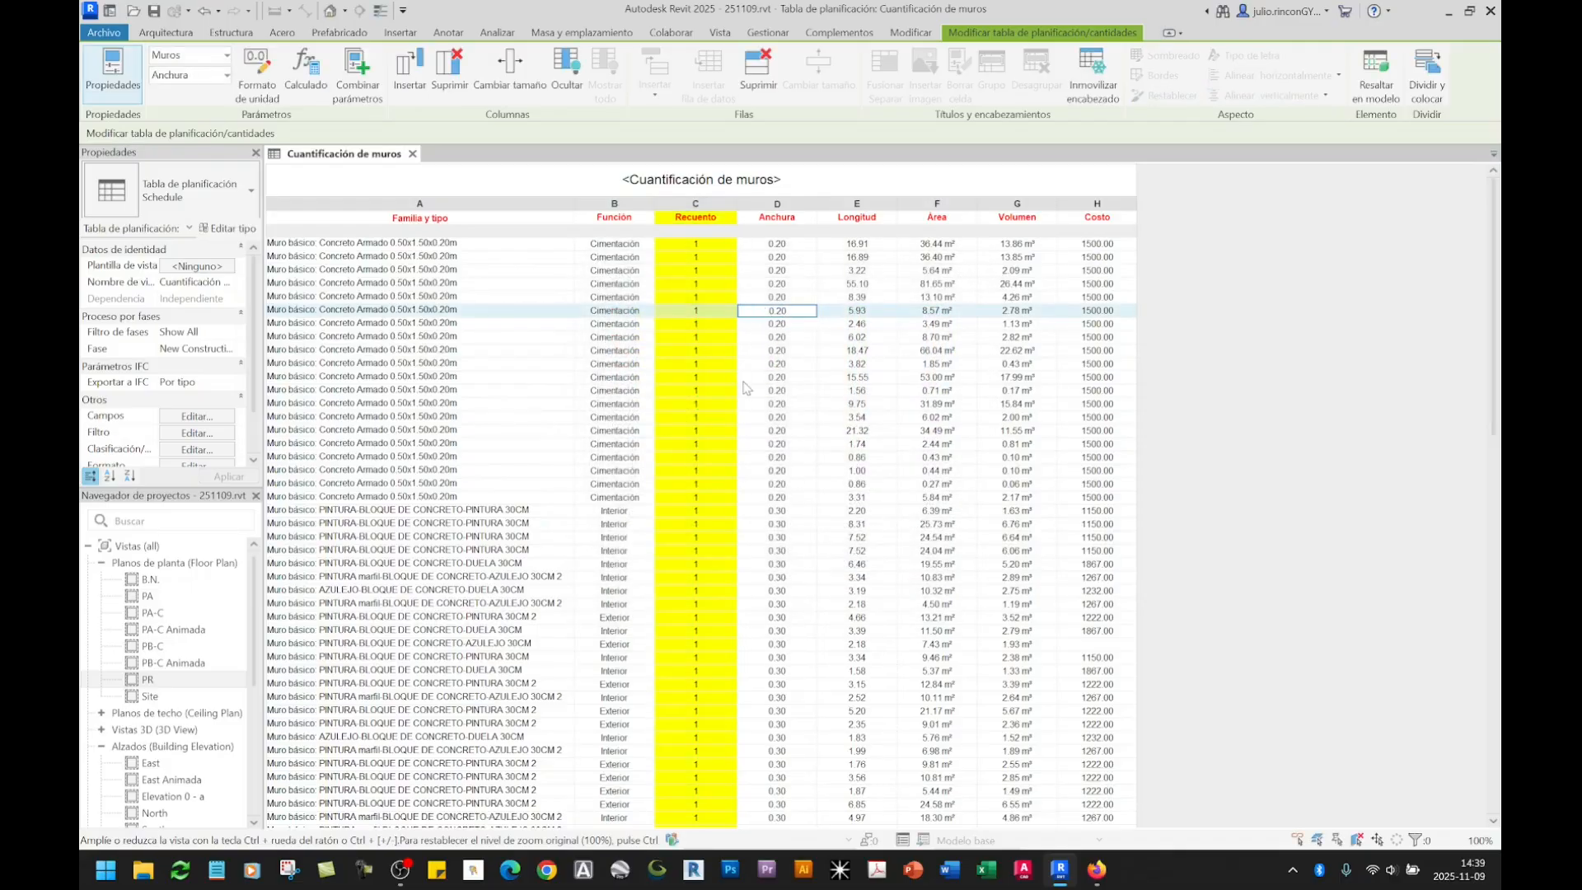
Step: Change the Recuento column's shading to light cyan, RGB 128-255-255
click(697, 204)
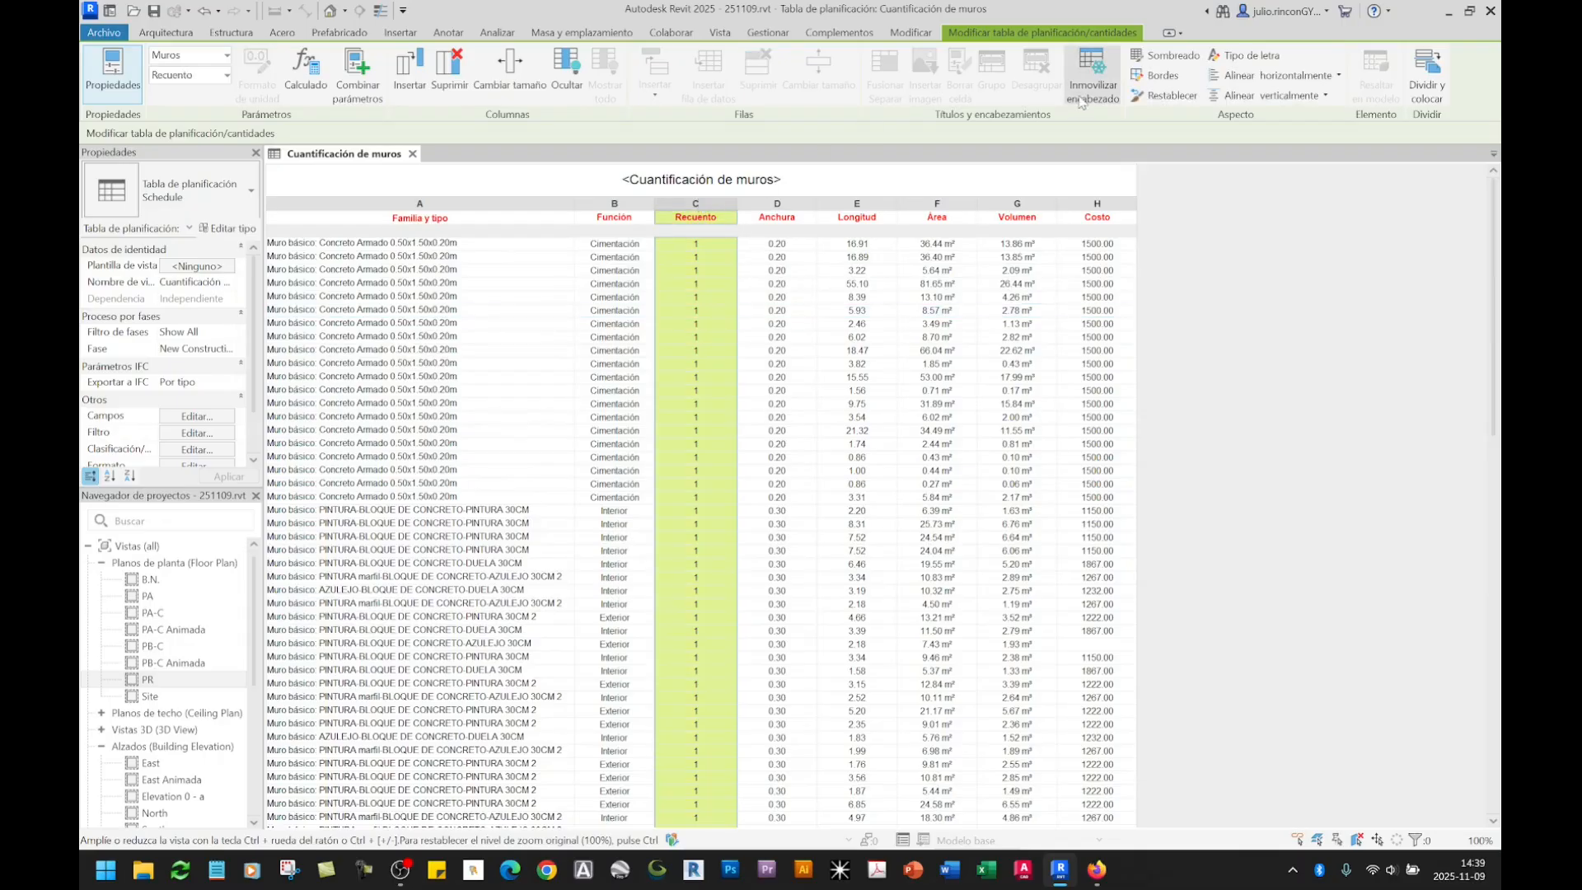
click(1158, 56)
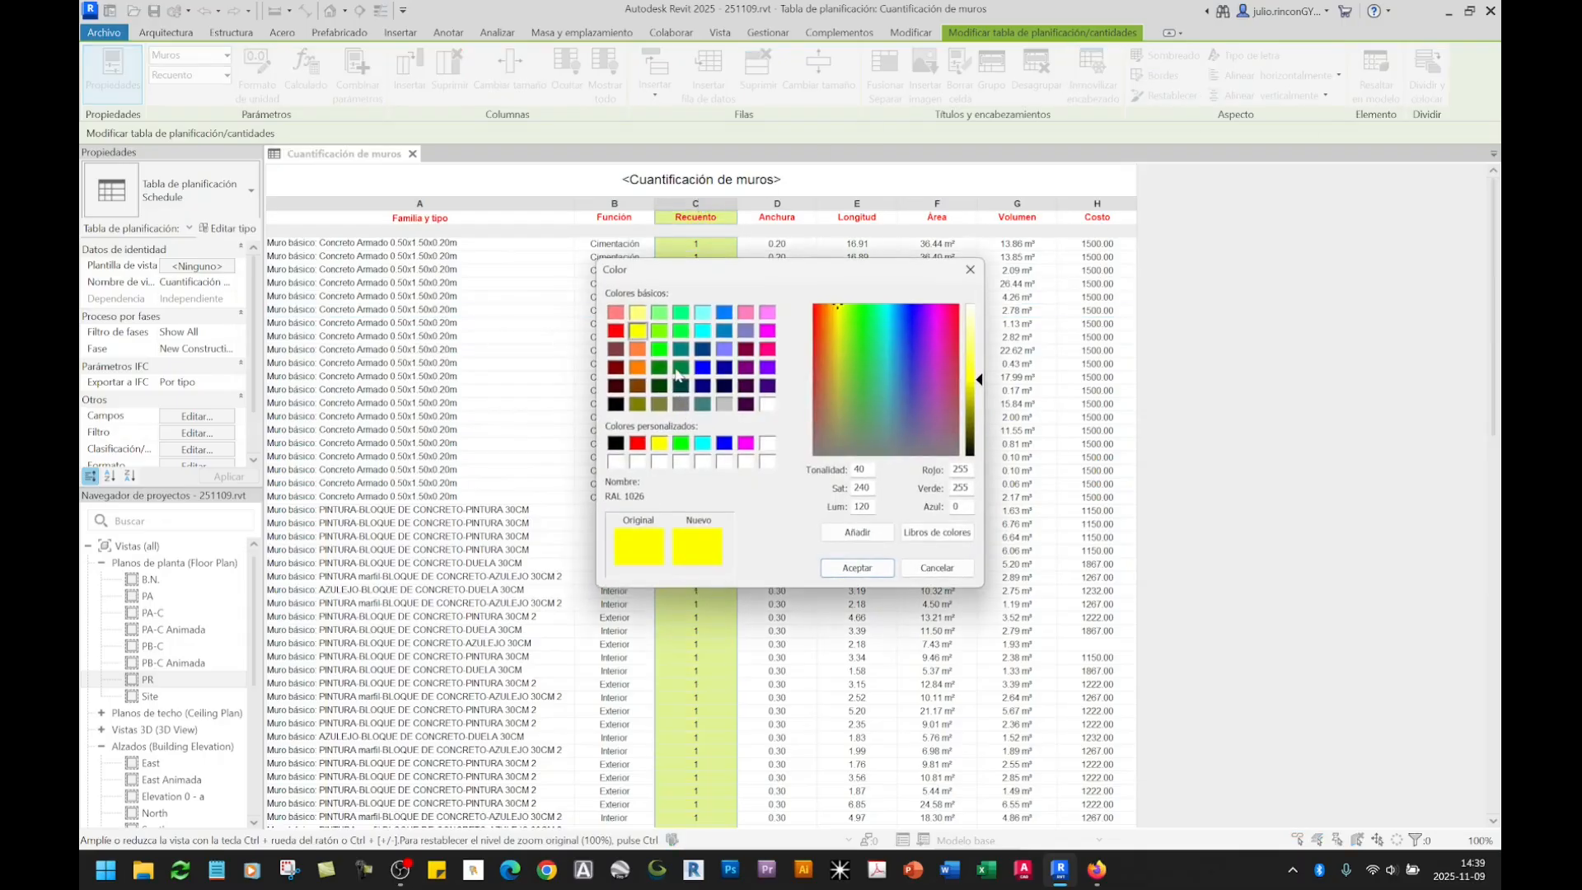
click(705, 317)
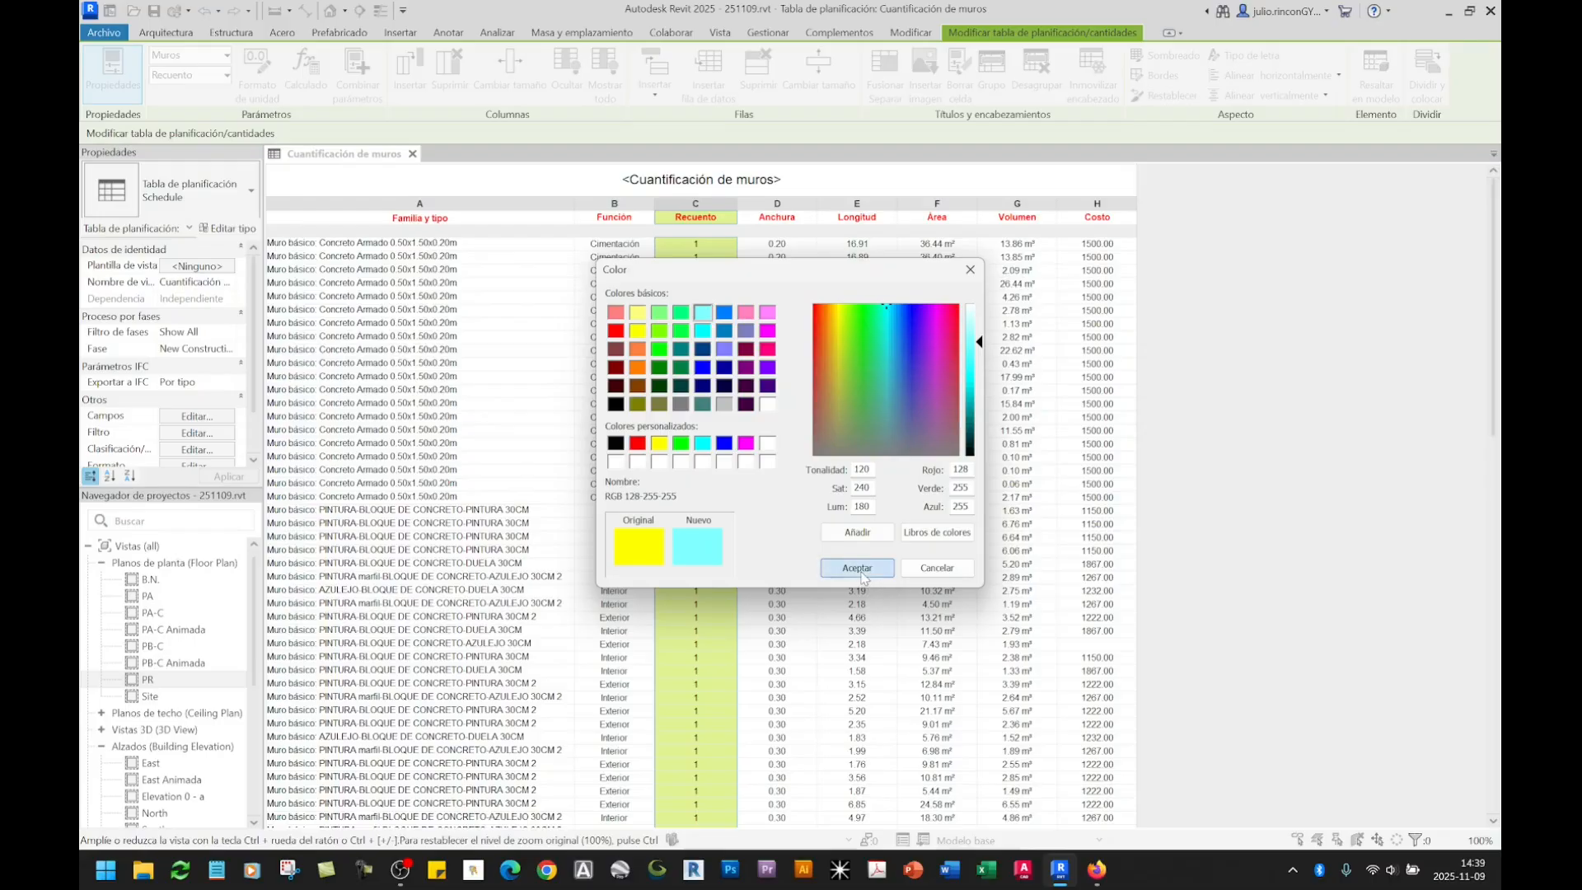
click(857, 568)
click(974, 527)
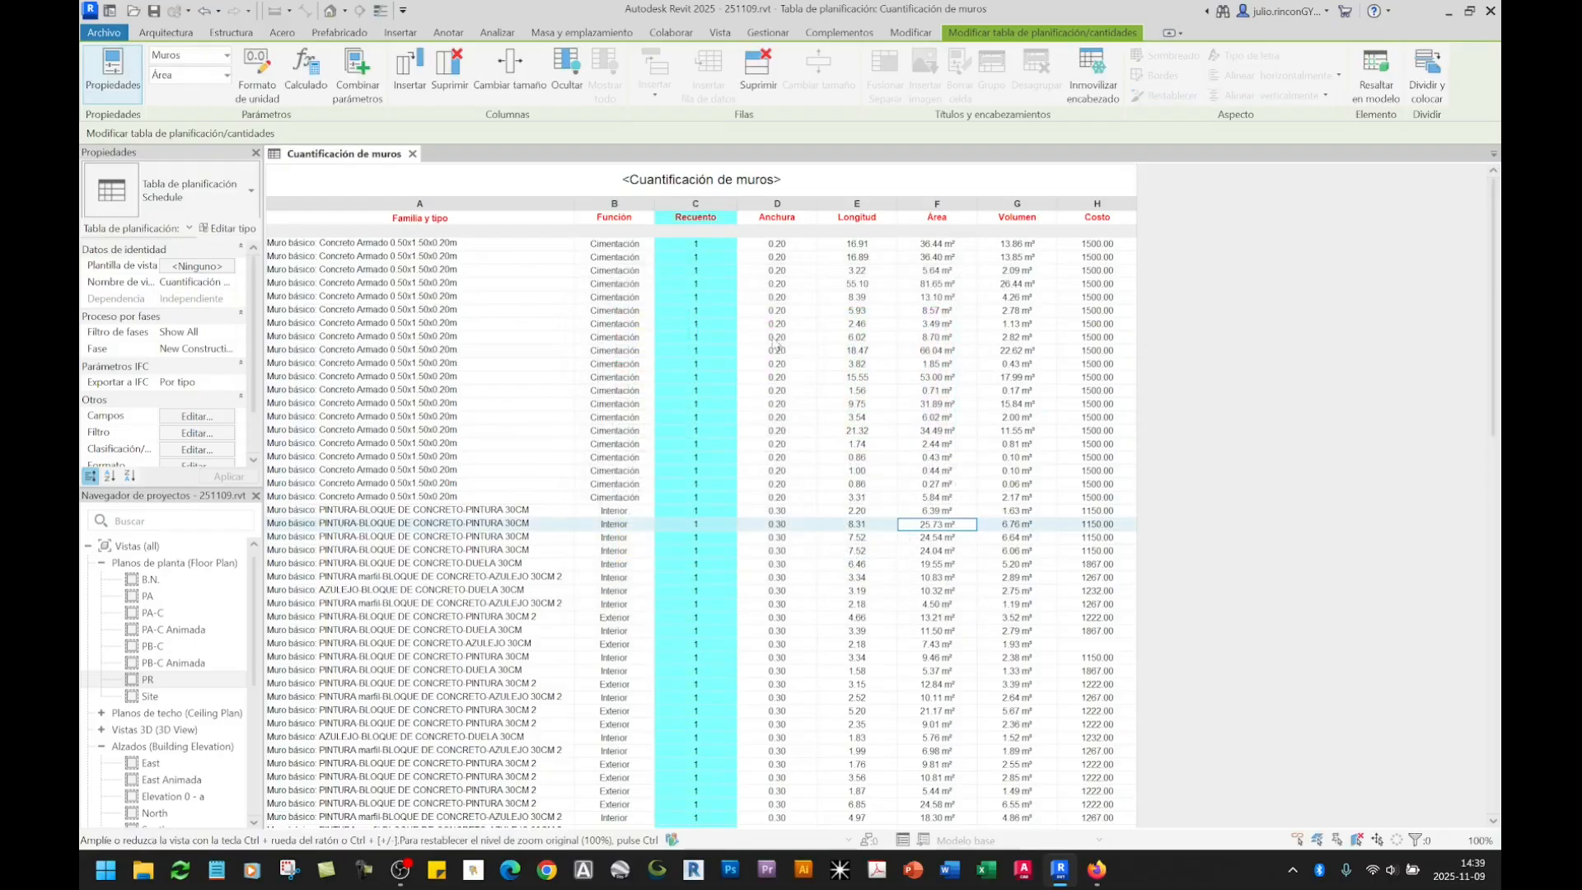
click(814, 445)
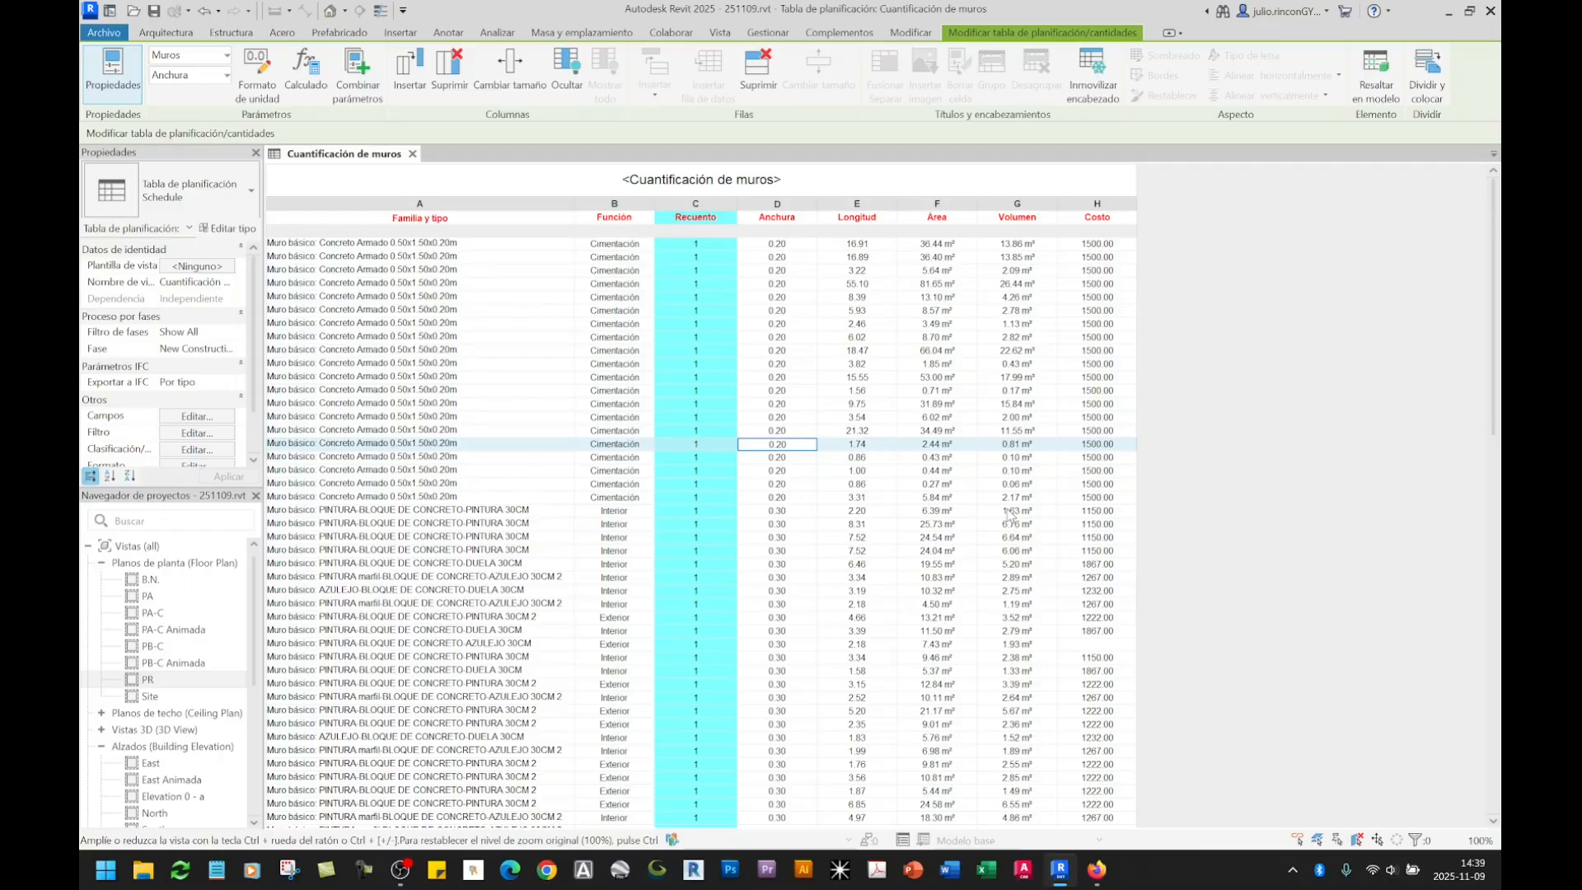
Step: Examine the Recuento column down to the last wall rows and the repeated Concreto Armado 0.50x1.50x0.20m rows in Familia y tipo
click(707, 212)
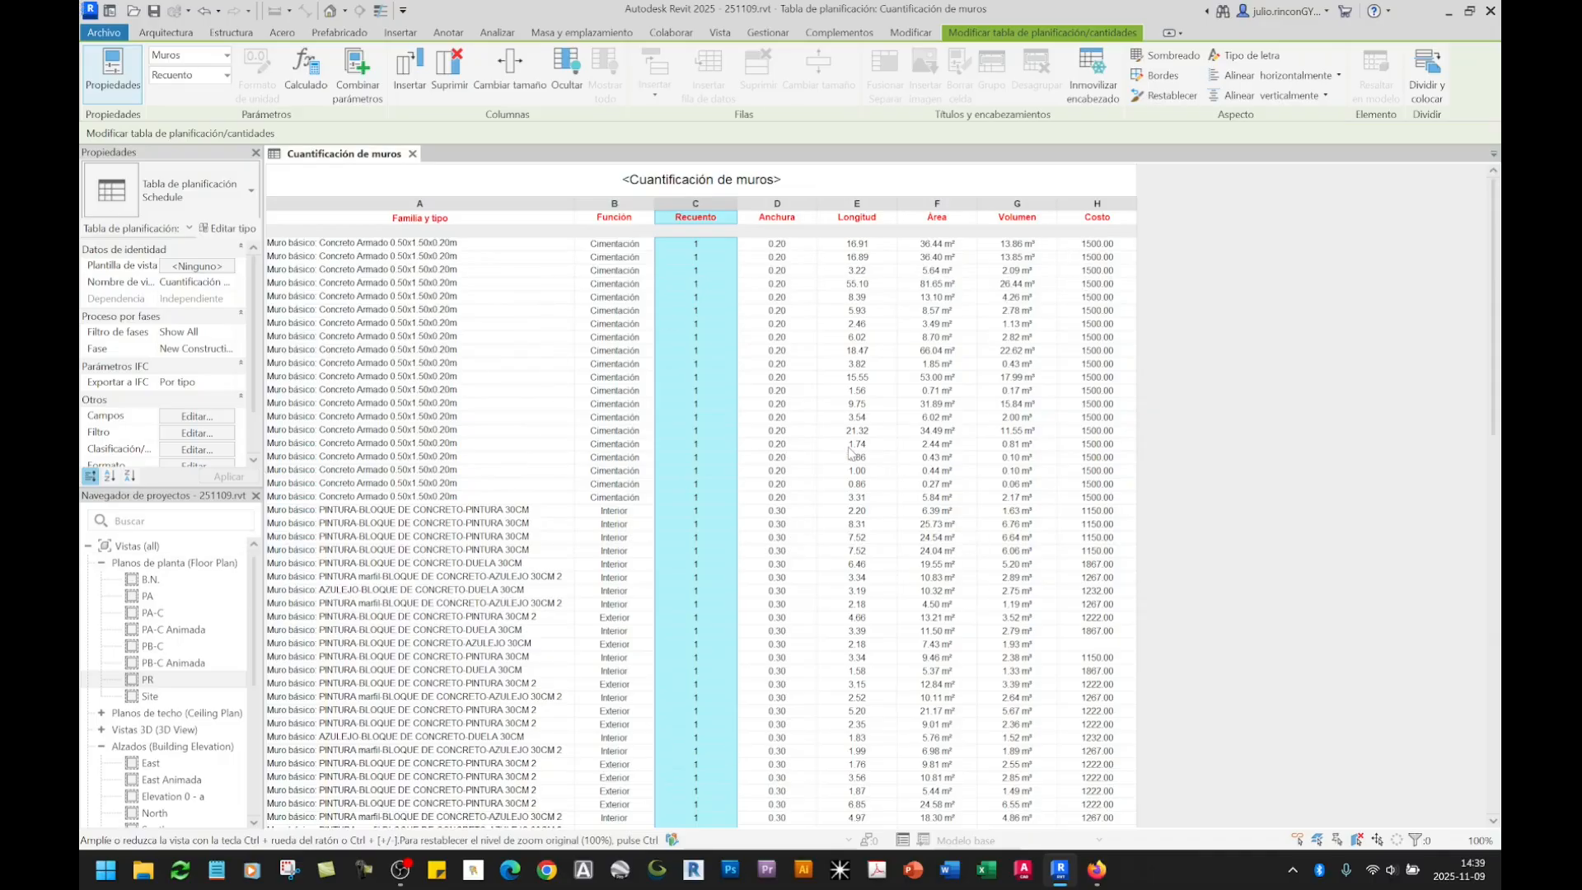
scroll(849, 452, down, 15)
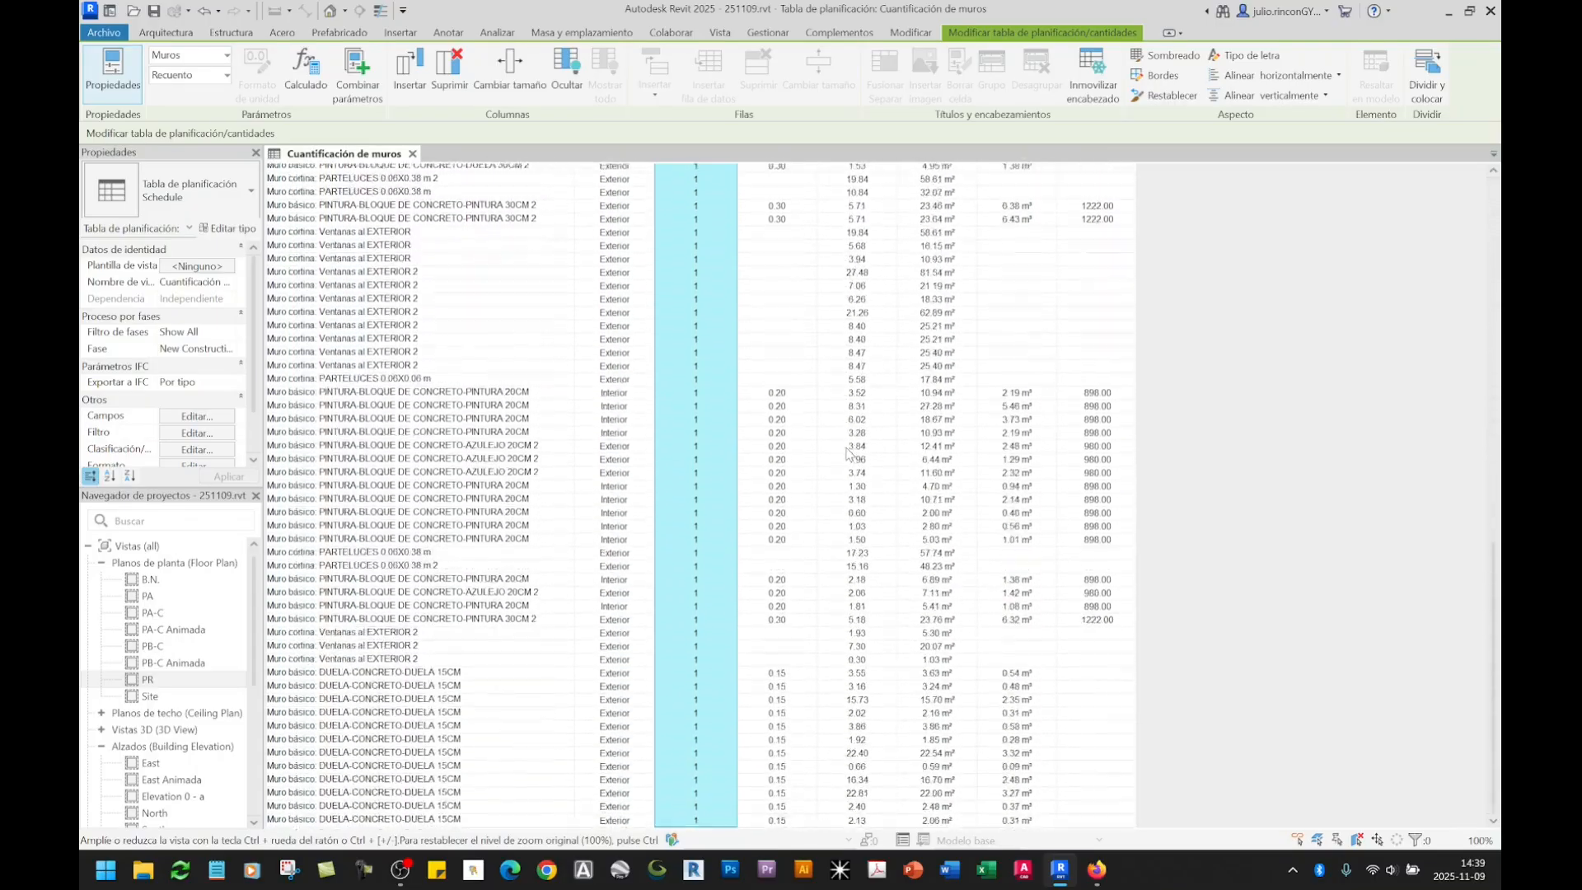
click(969, 620)
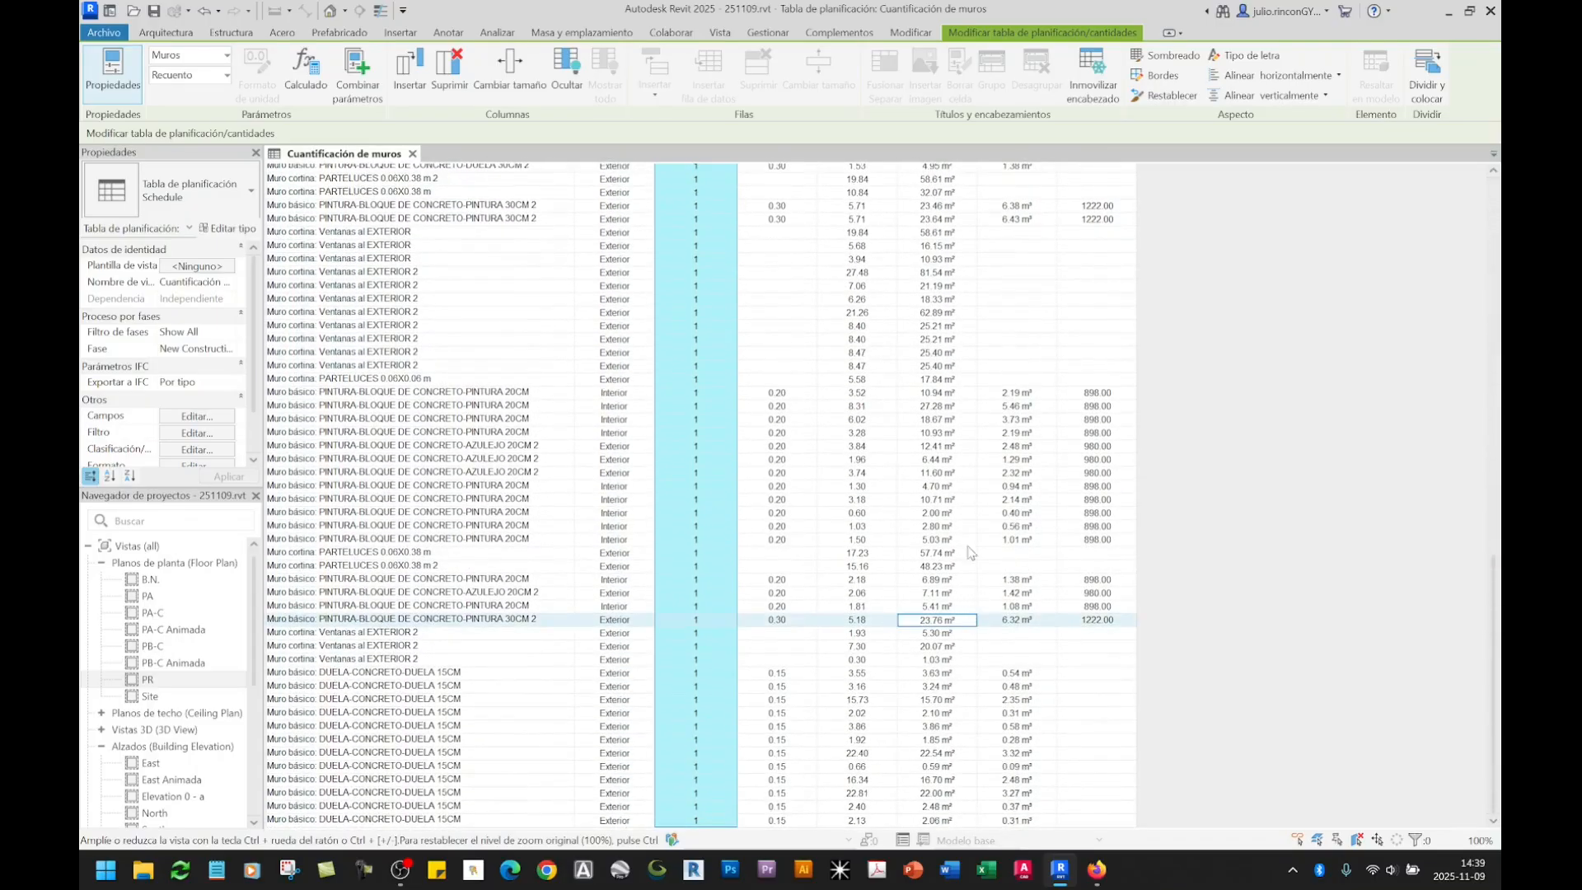
scroll(875, 507, up, 15)
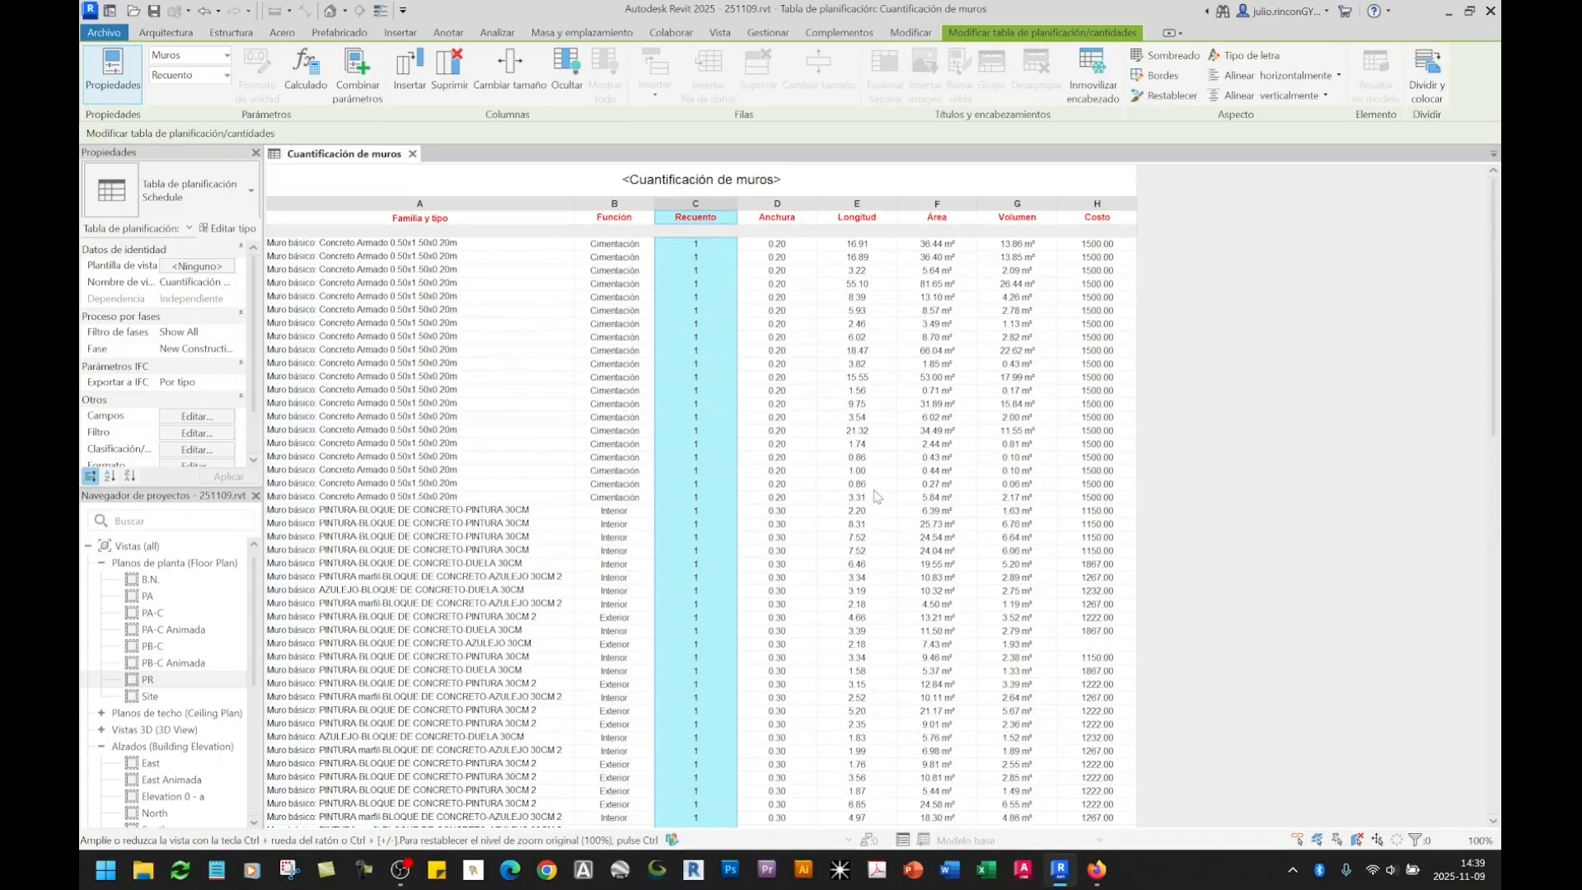
drag(495, 244, 507, 498)
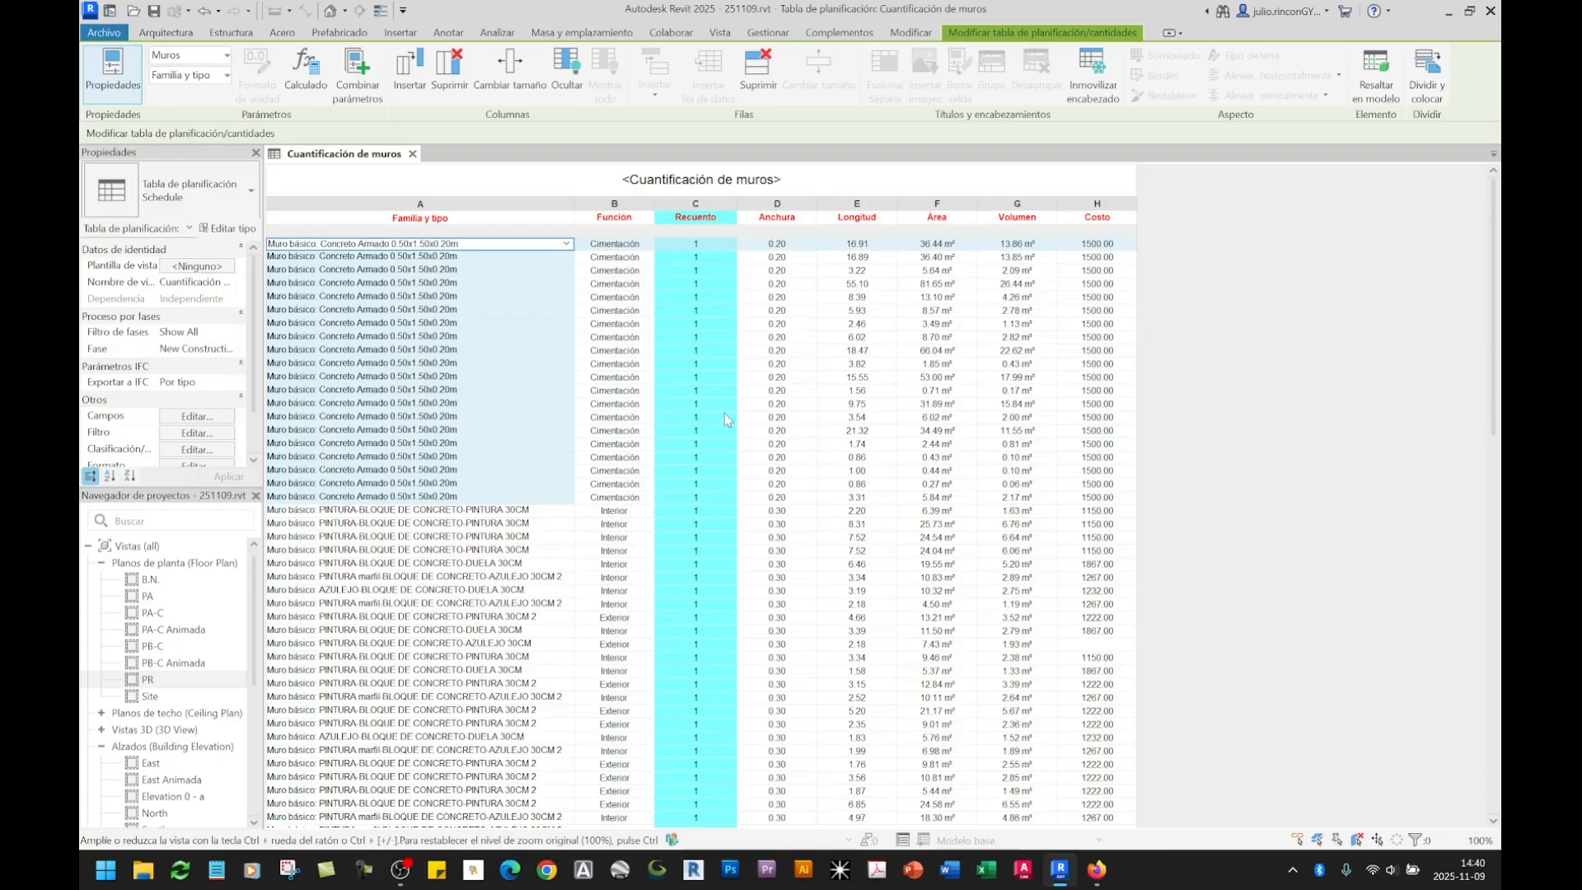
drag(816, 446, 820, 446)
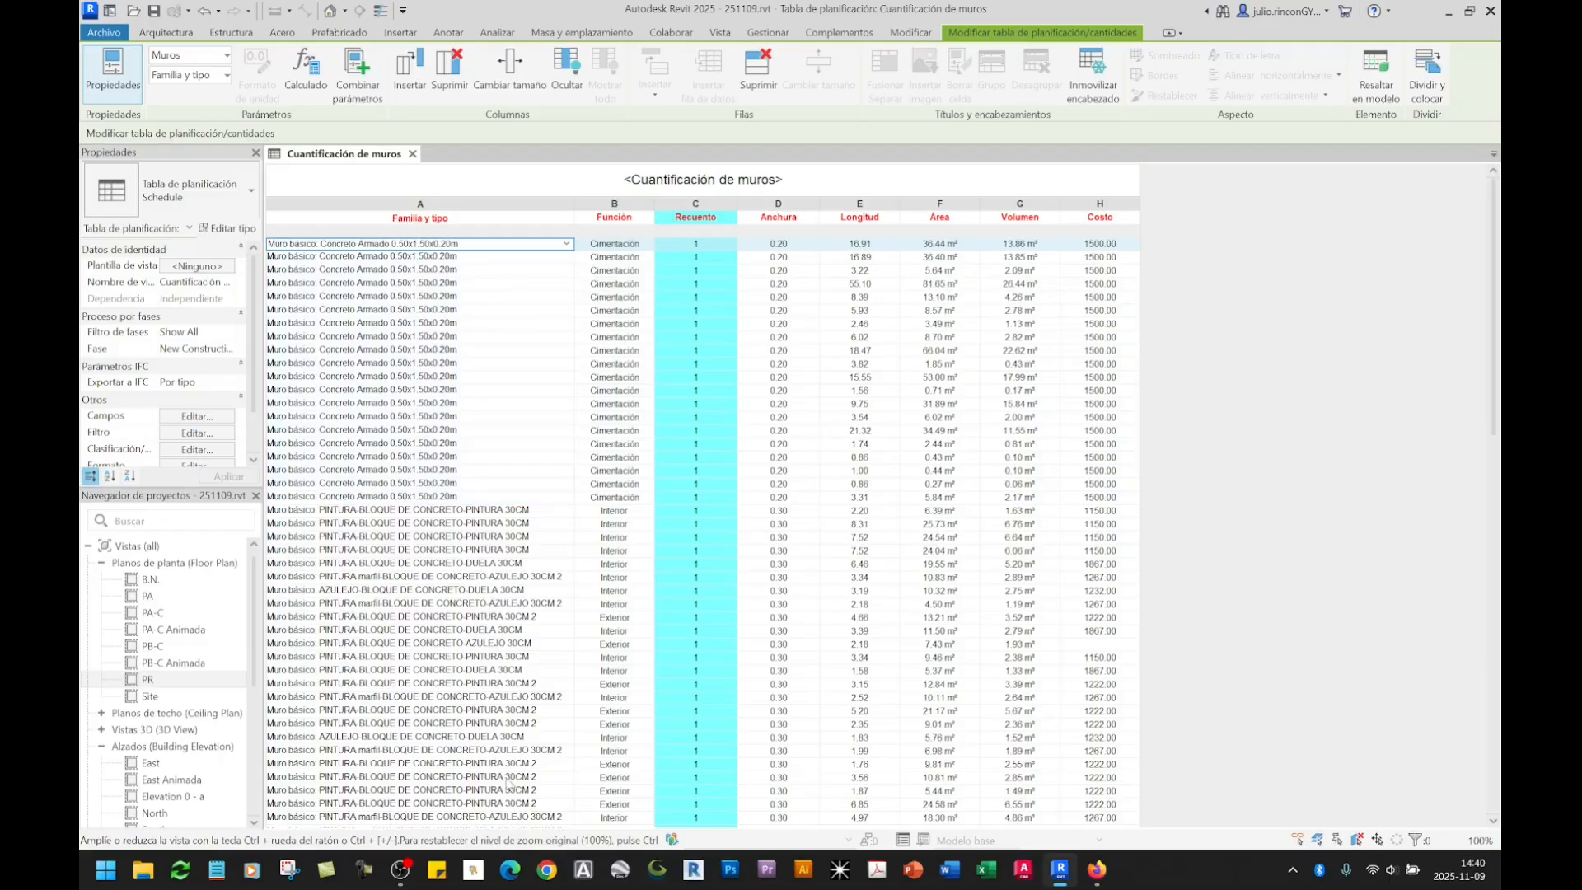
Step: Set the Recuento column's shading back to white
click(706, 206)
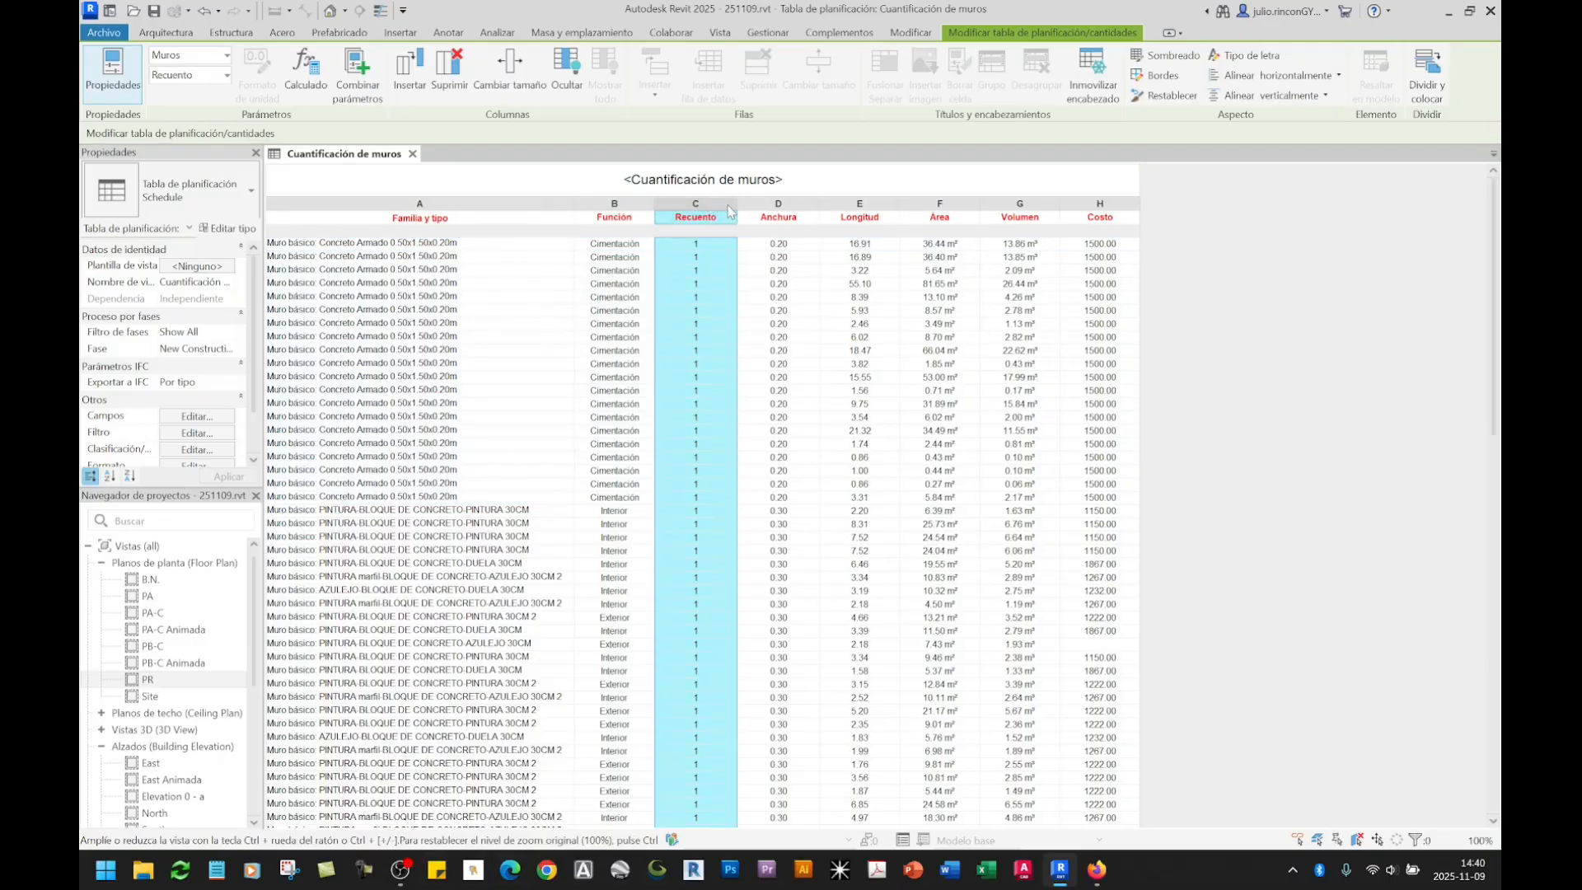
click(1164, 54)
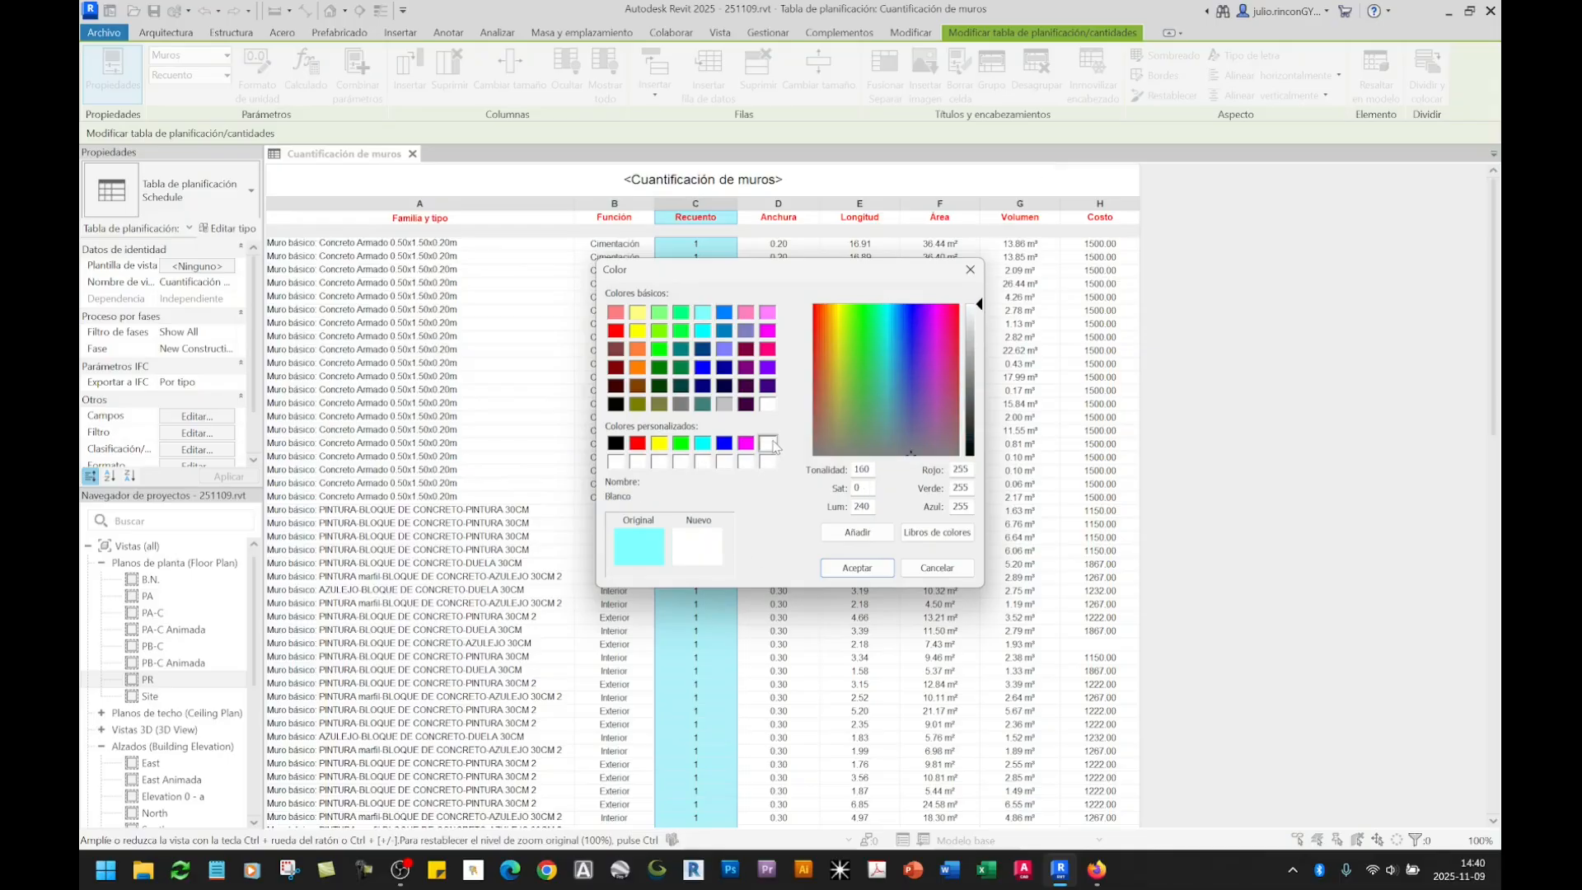
click(857, 567)
click(793, 458)
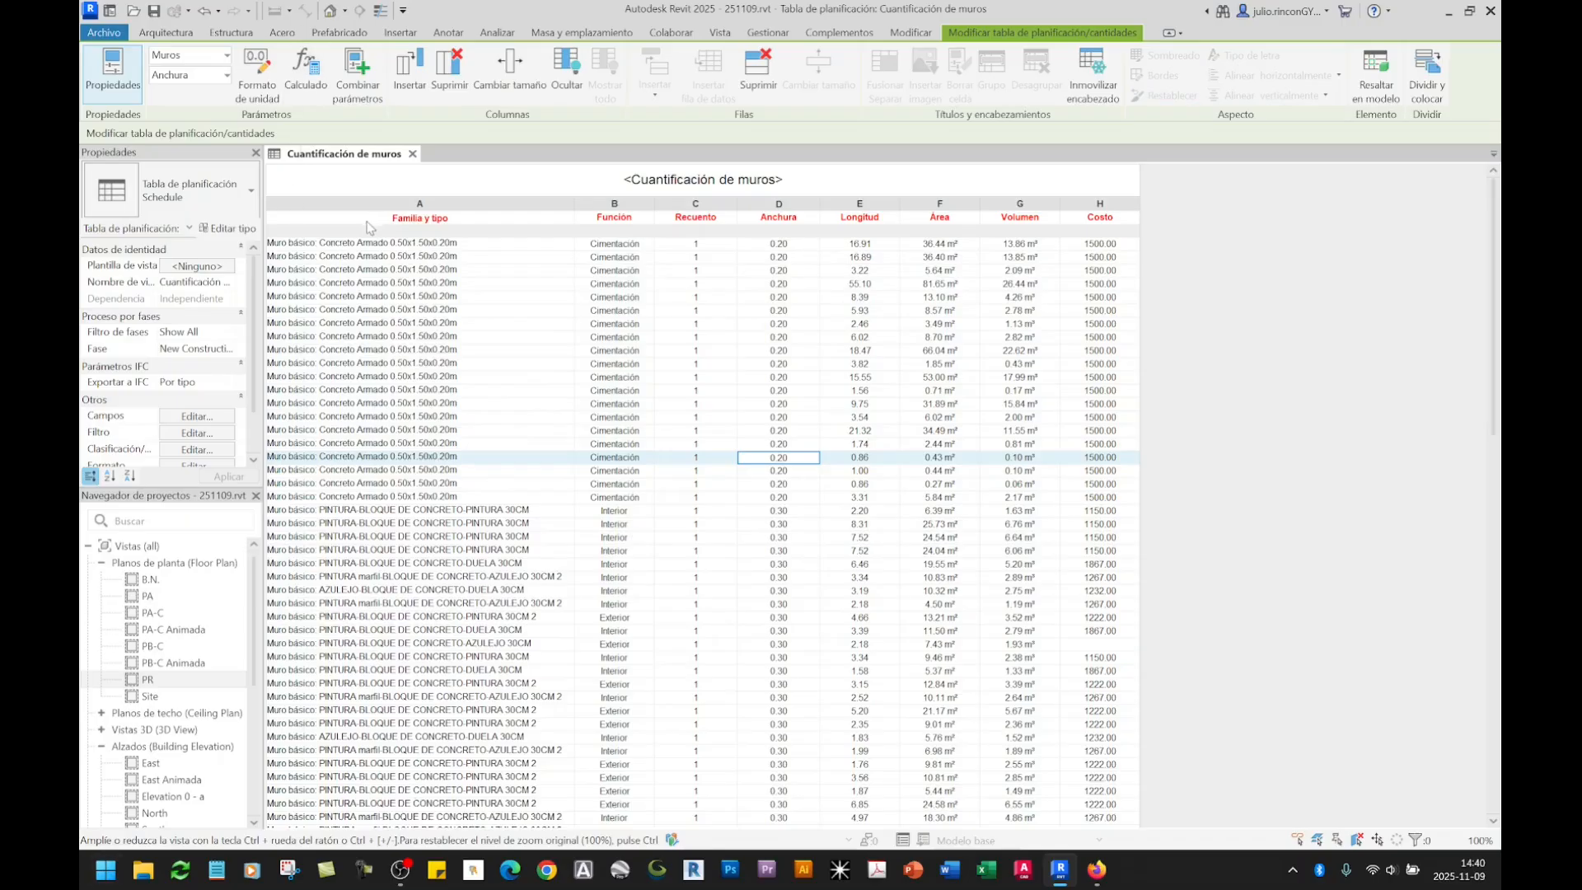
Step: Check the font type, size and style settings of the column headings from Familia y tipo to Costo
drag(367, 219, 1112, 219)
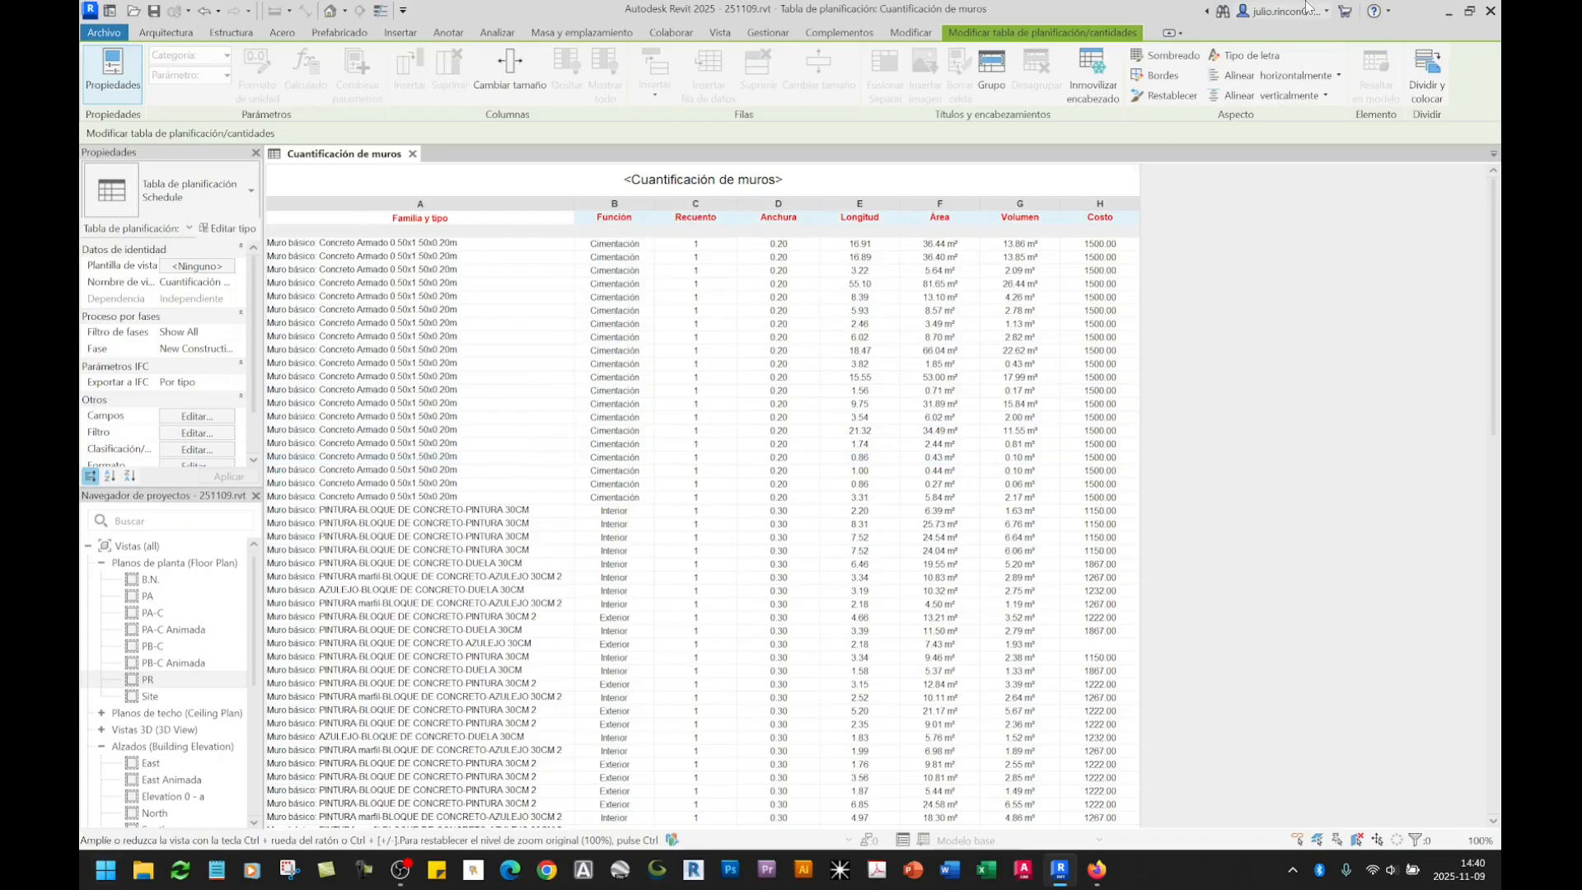
click(1244, 56)
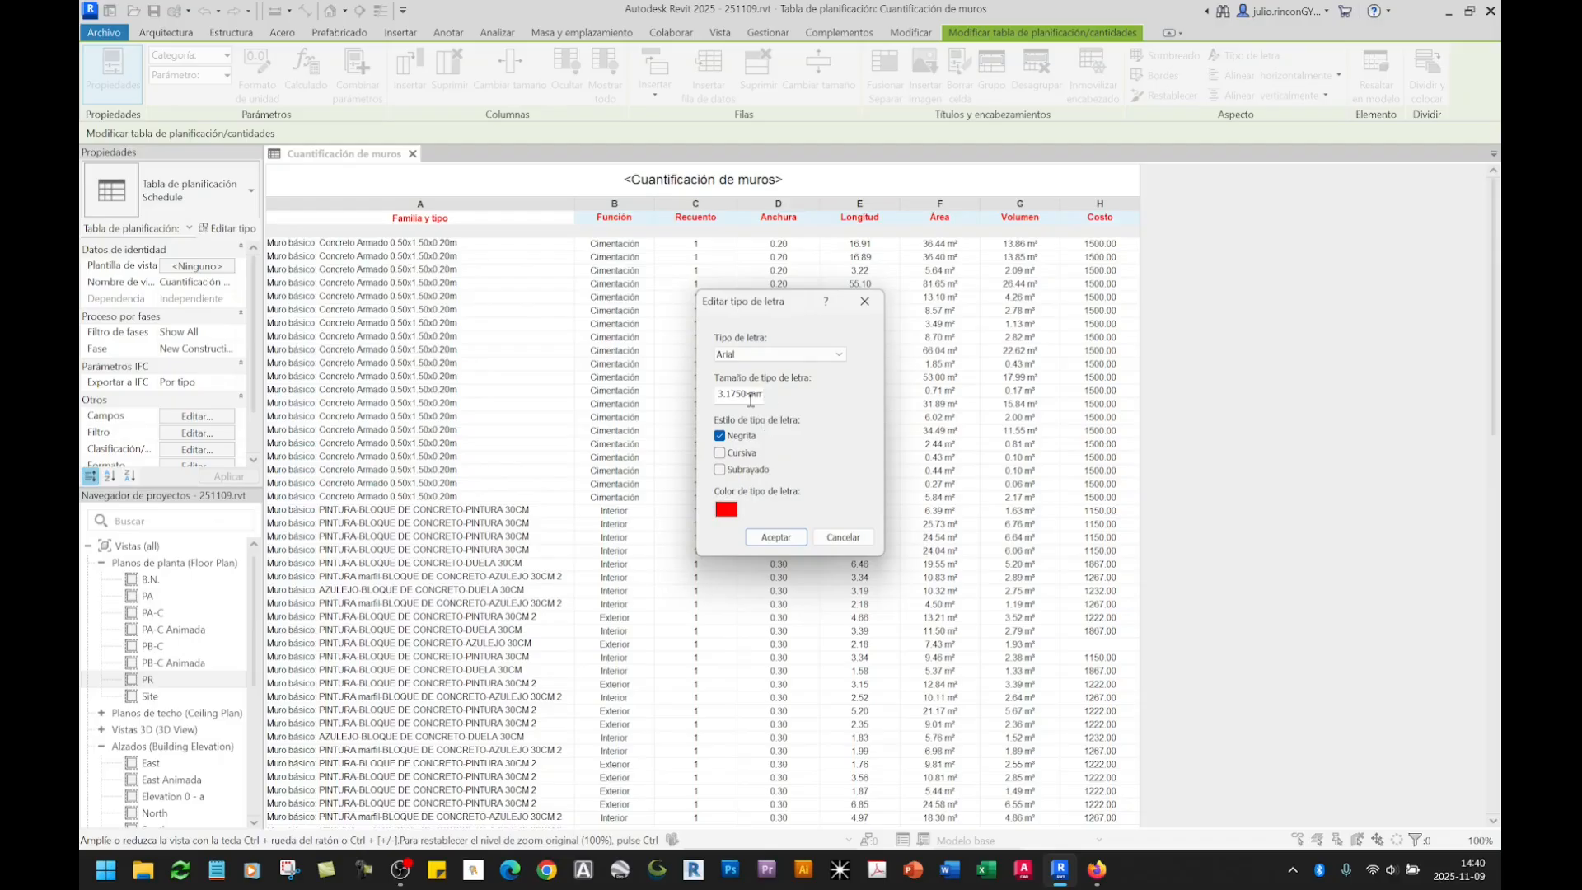
drag(745, 396, 723, 396)
click(776, 537)
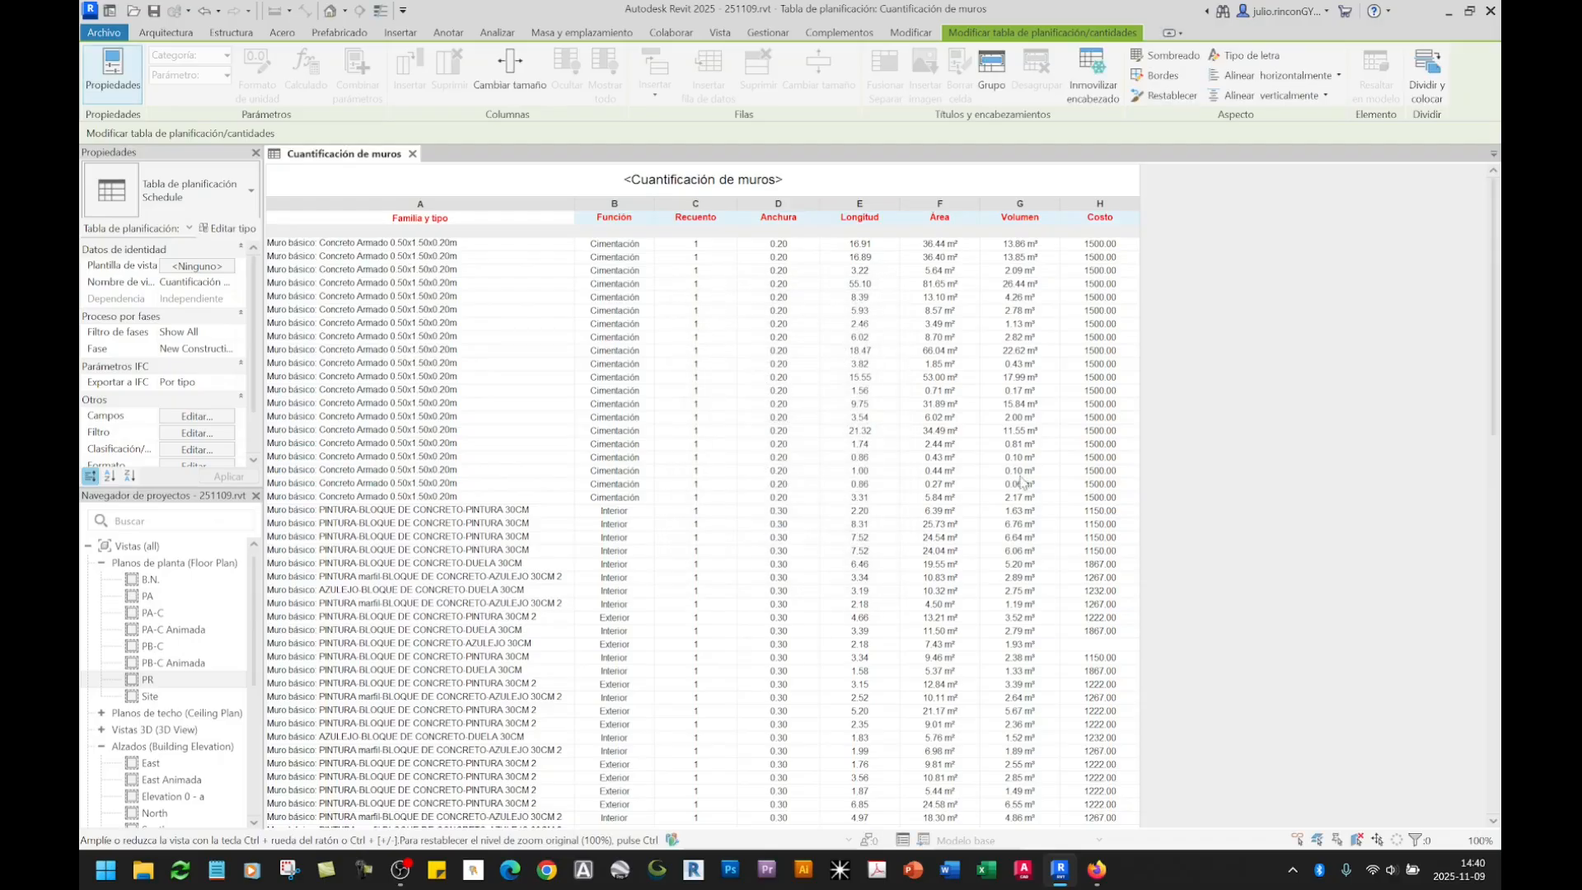
click(872, 338)
Step: Review the schedule's available fields and the order of its planned fields, closing the properties without changes
click(1034, 245)
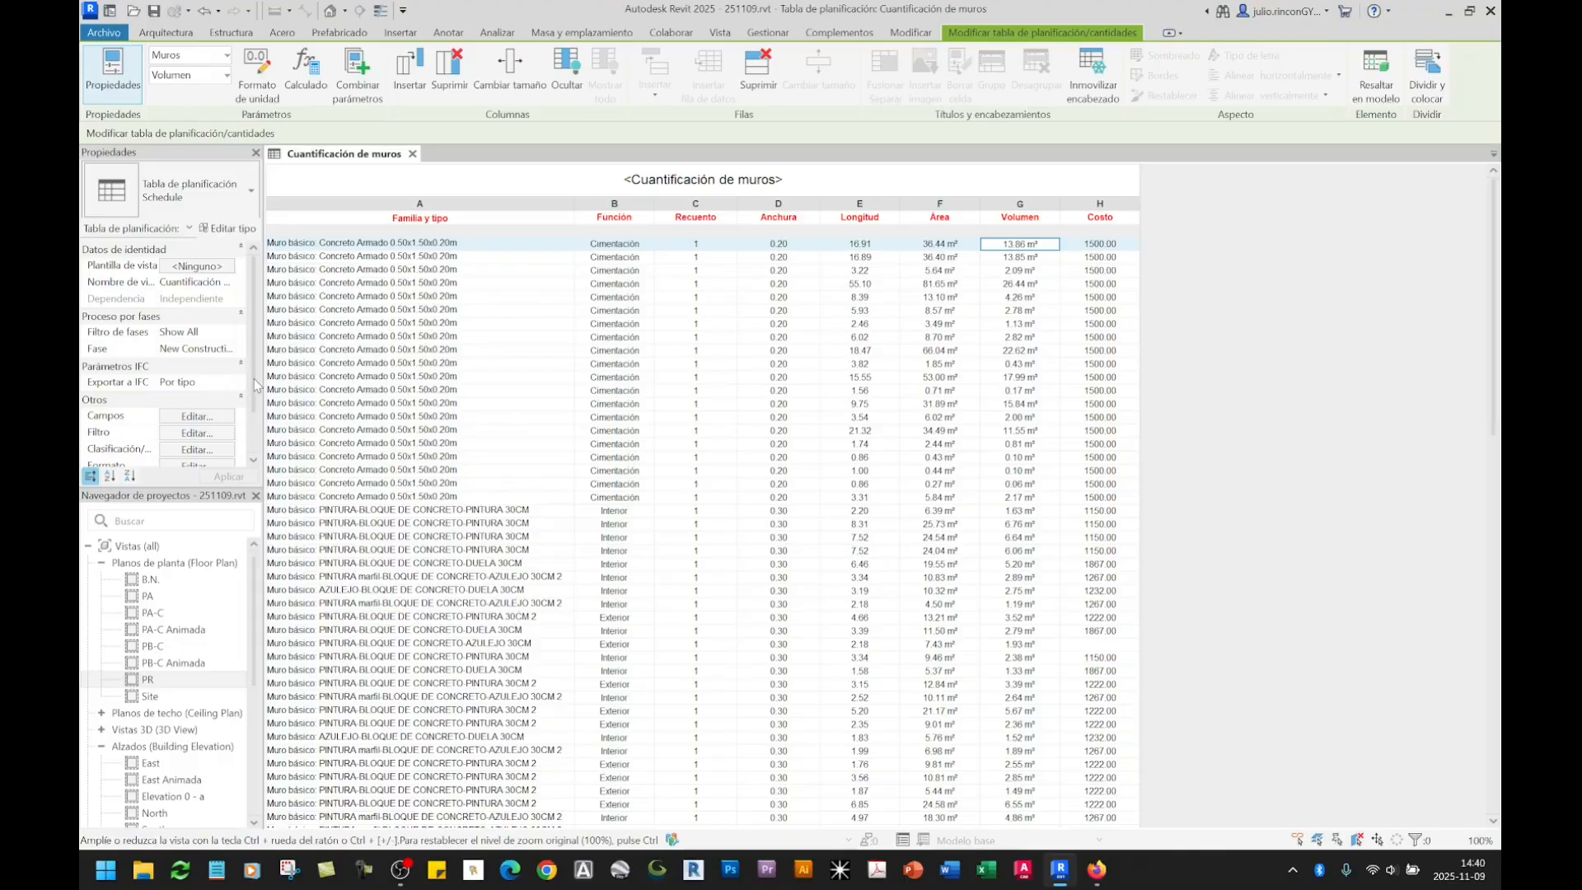
scroll(256, 385, down, 3)
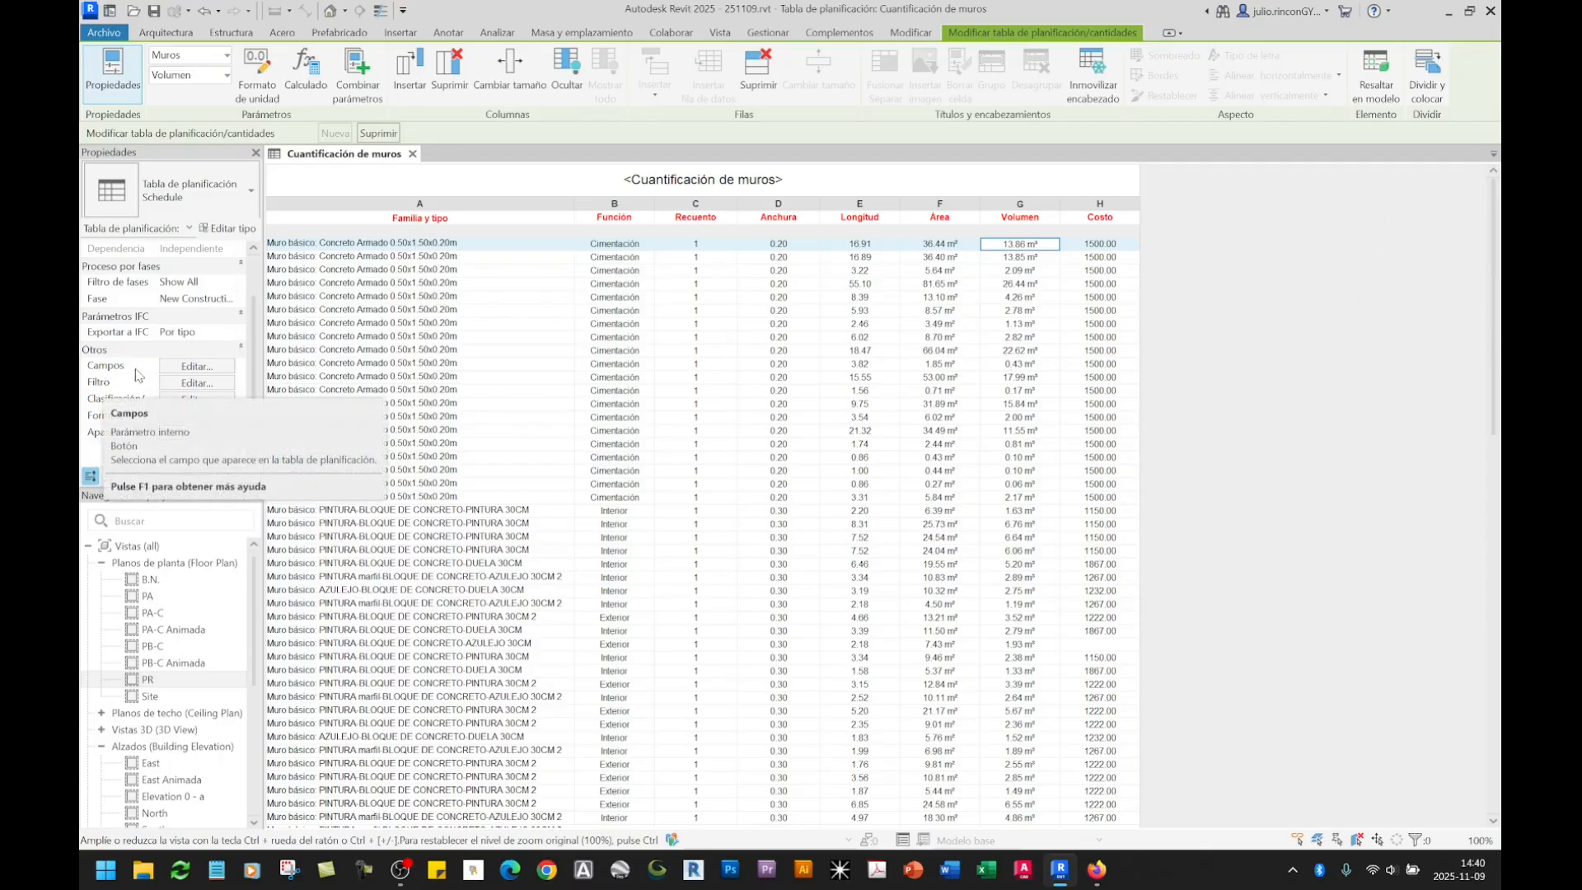
click(180, 369)
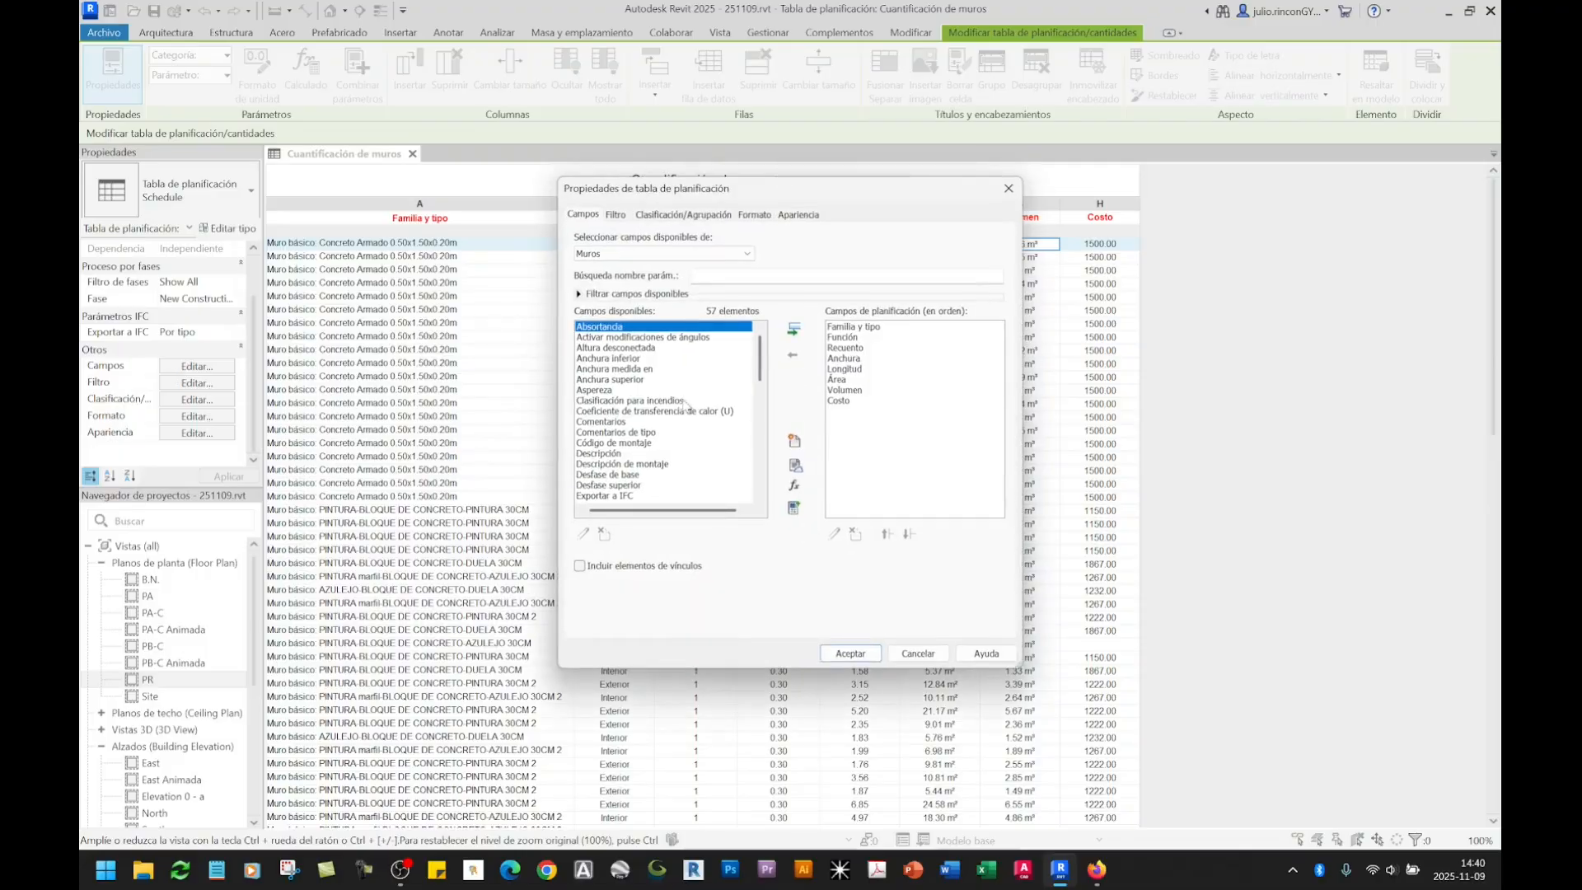
click(677, 411)
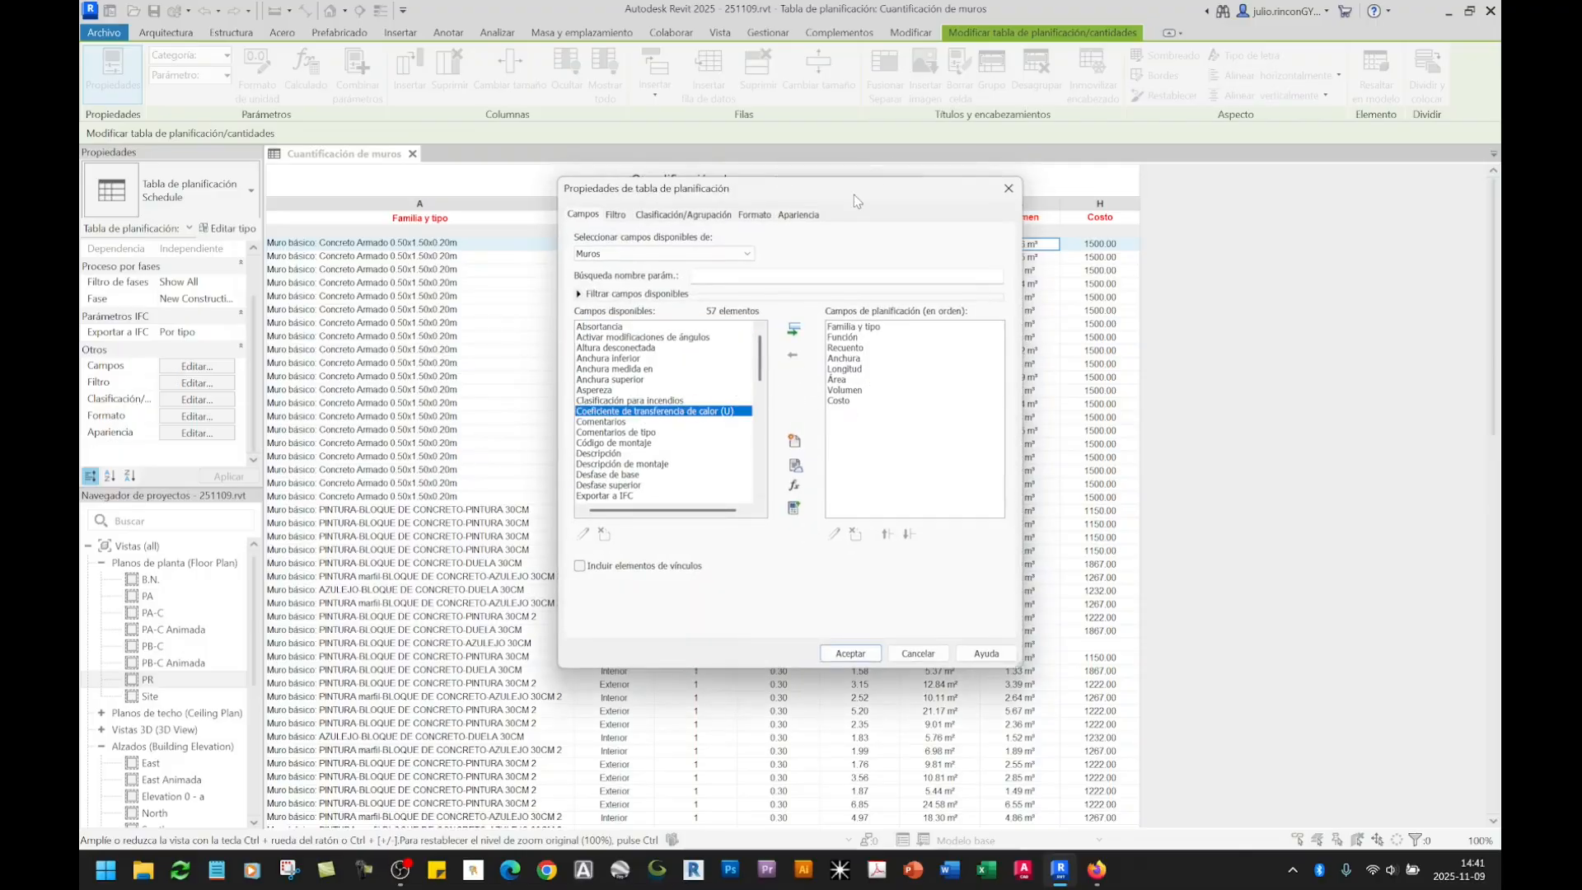
drag(854, 195, 520, 309)
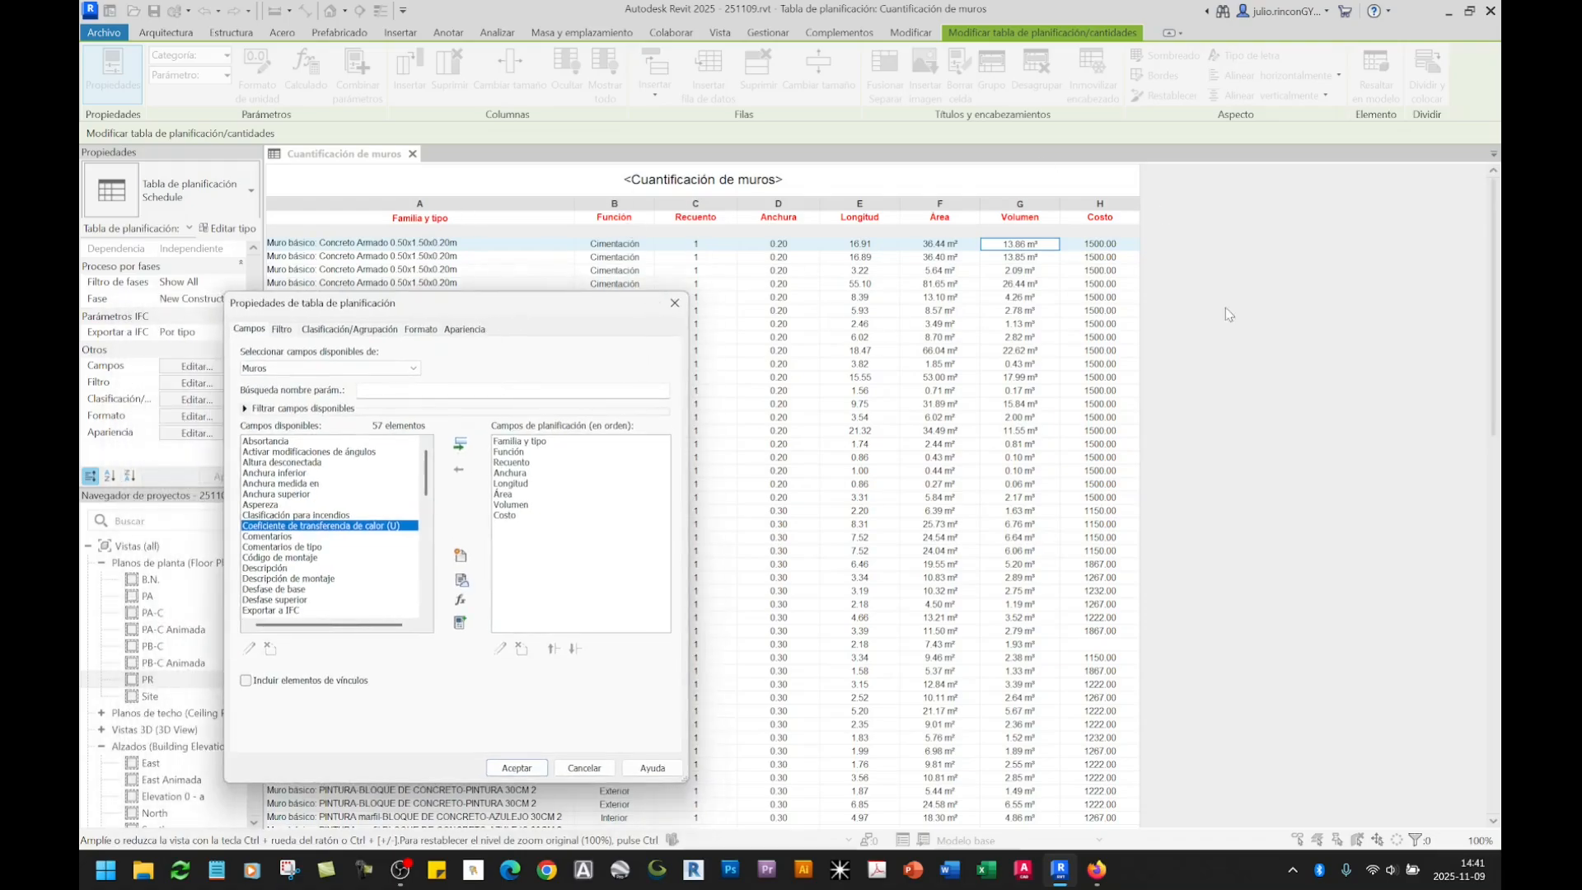
drag(555, 313, 812, 204)
click(935, 196)
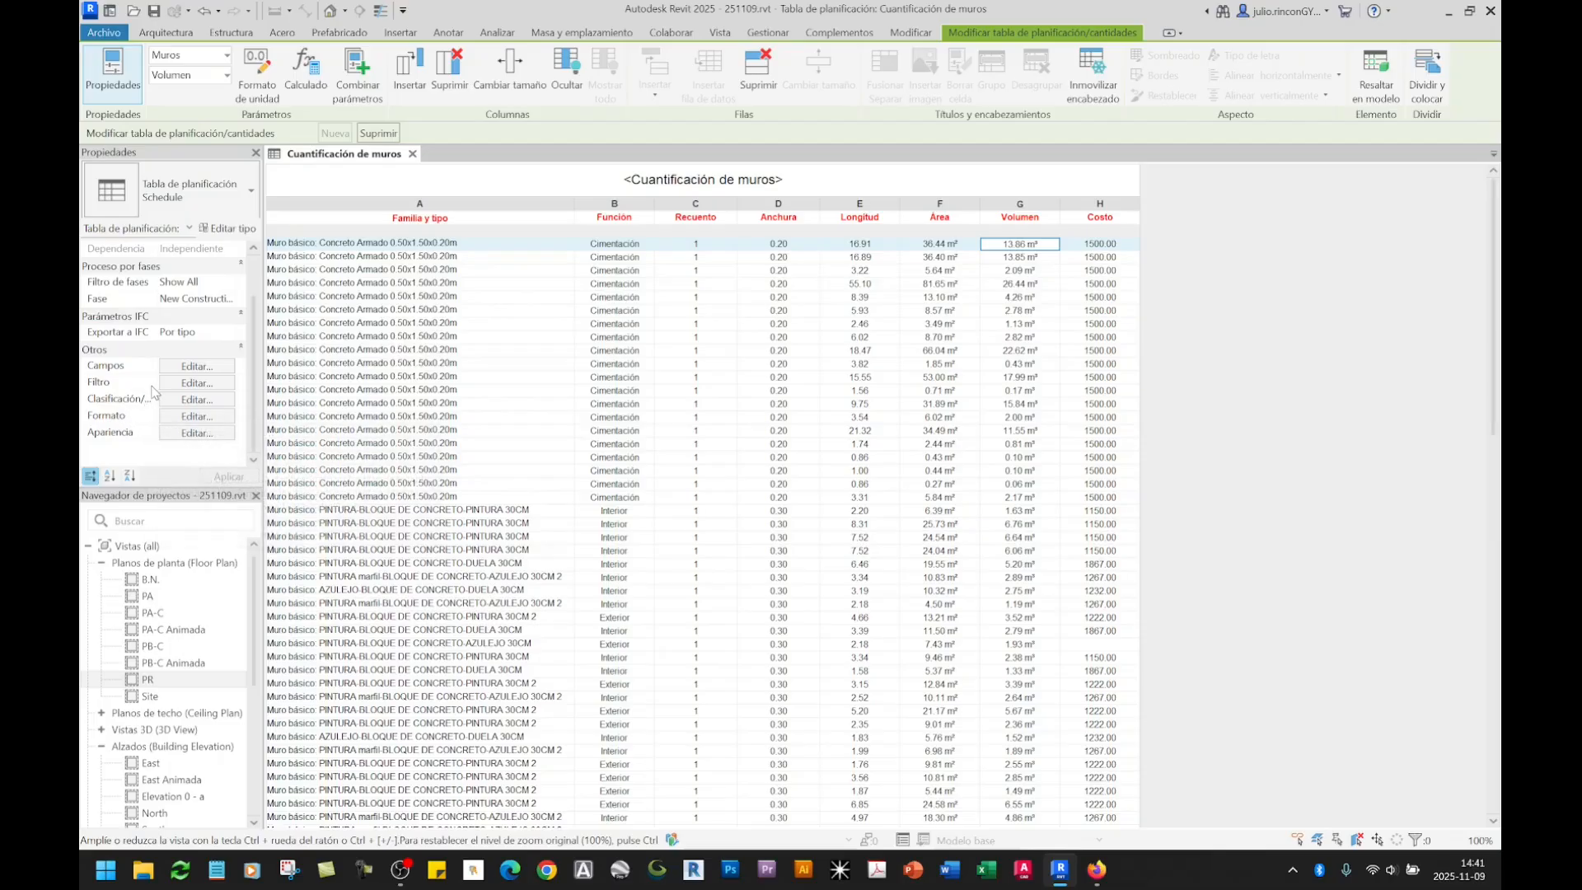
Step: Sort the wall schedule by Familia y tipo in ascending order and turn off Detallar cada ejemplar to group identical wall types
click(125, 386)
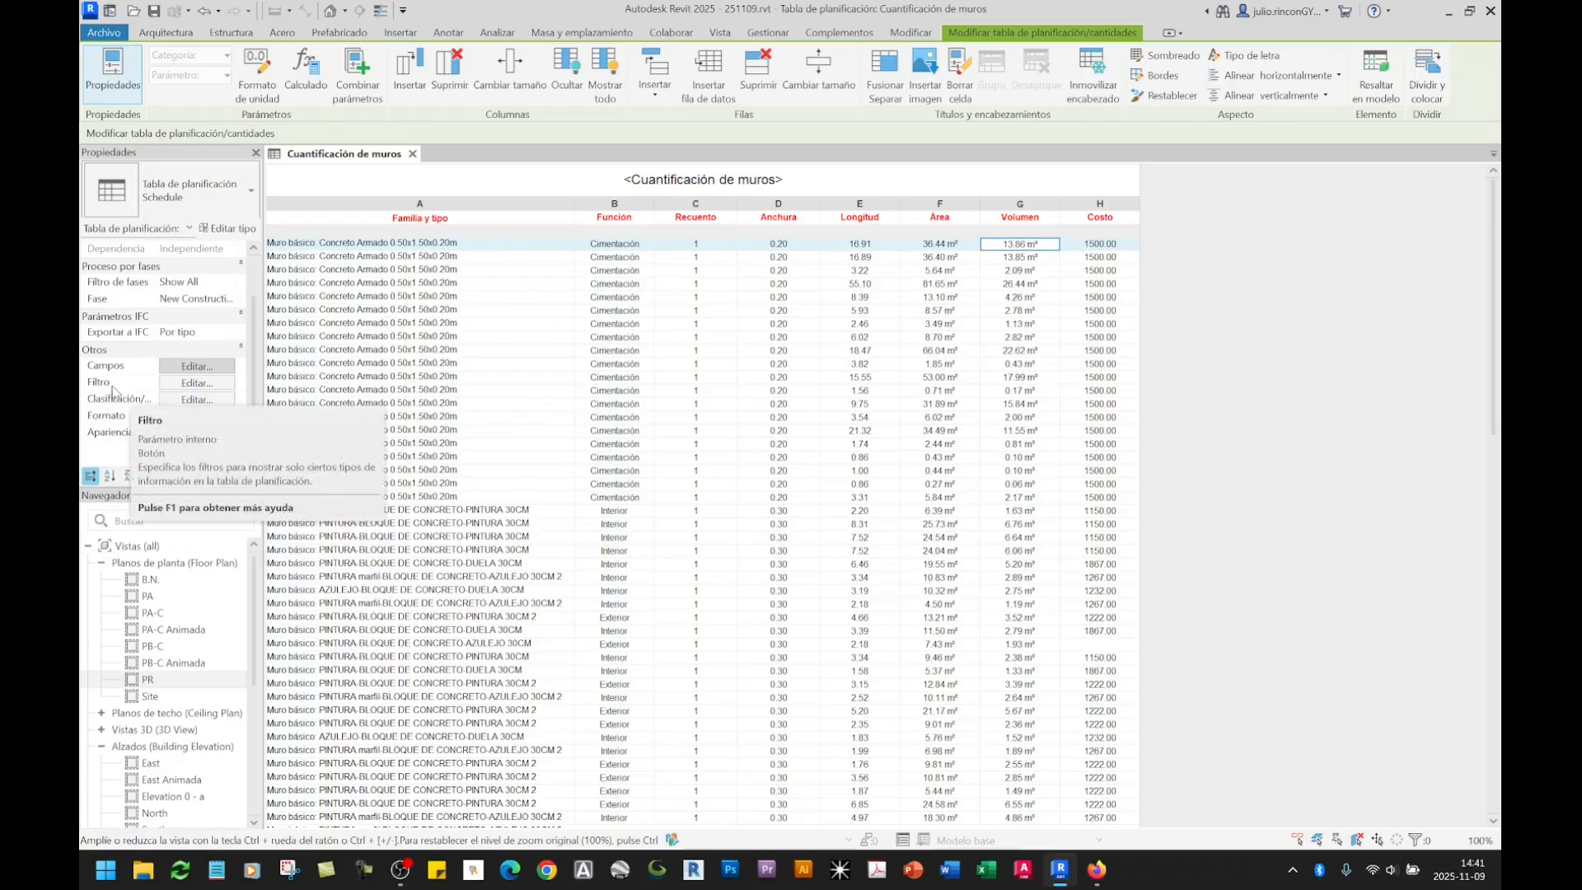
click(196, 382)
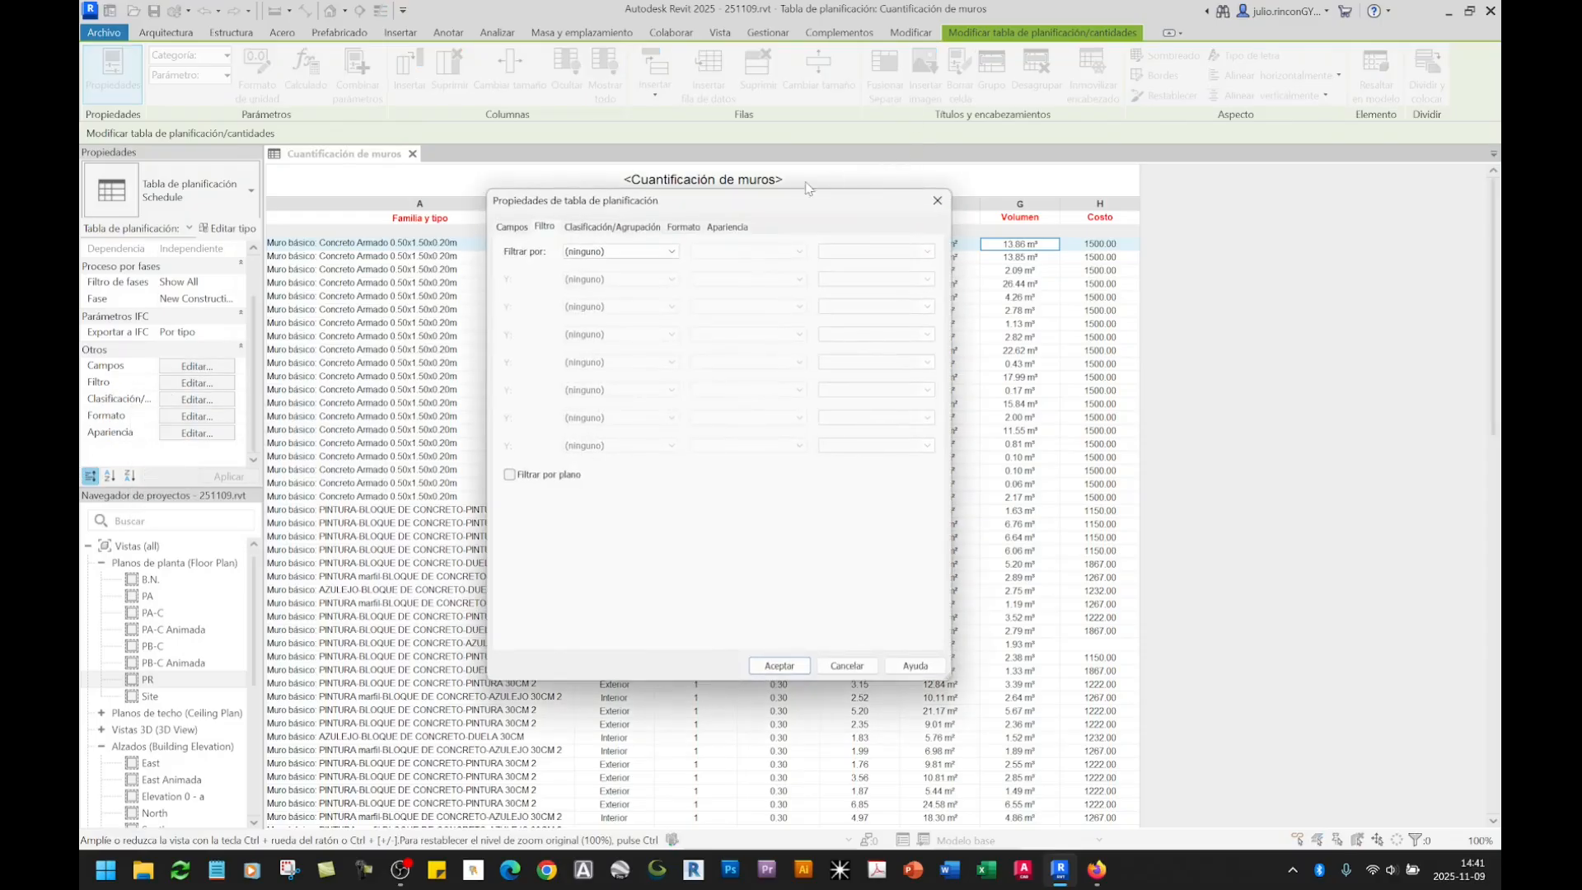
drag(773, 205, 1109, 149)
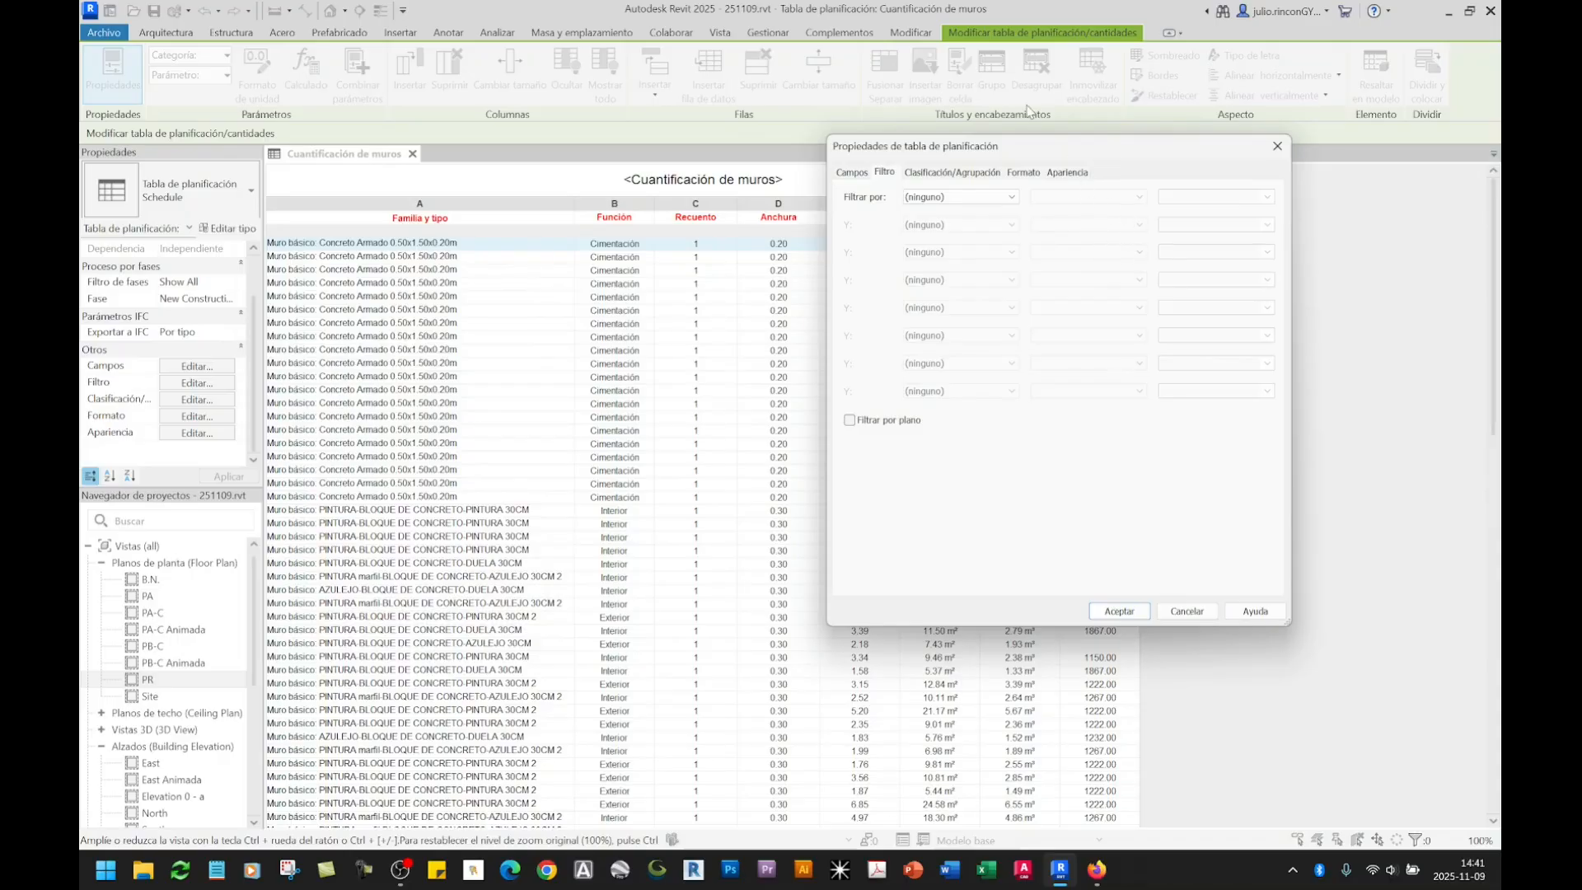
click(952, 175)
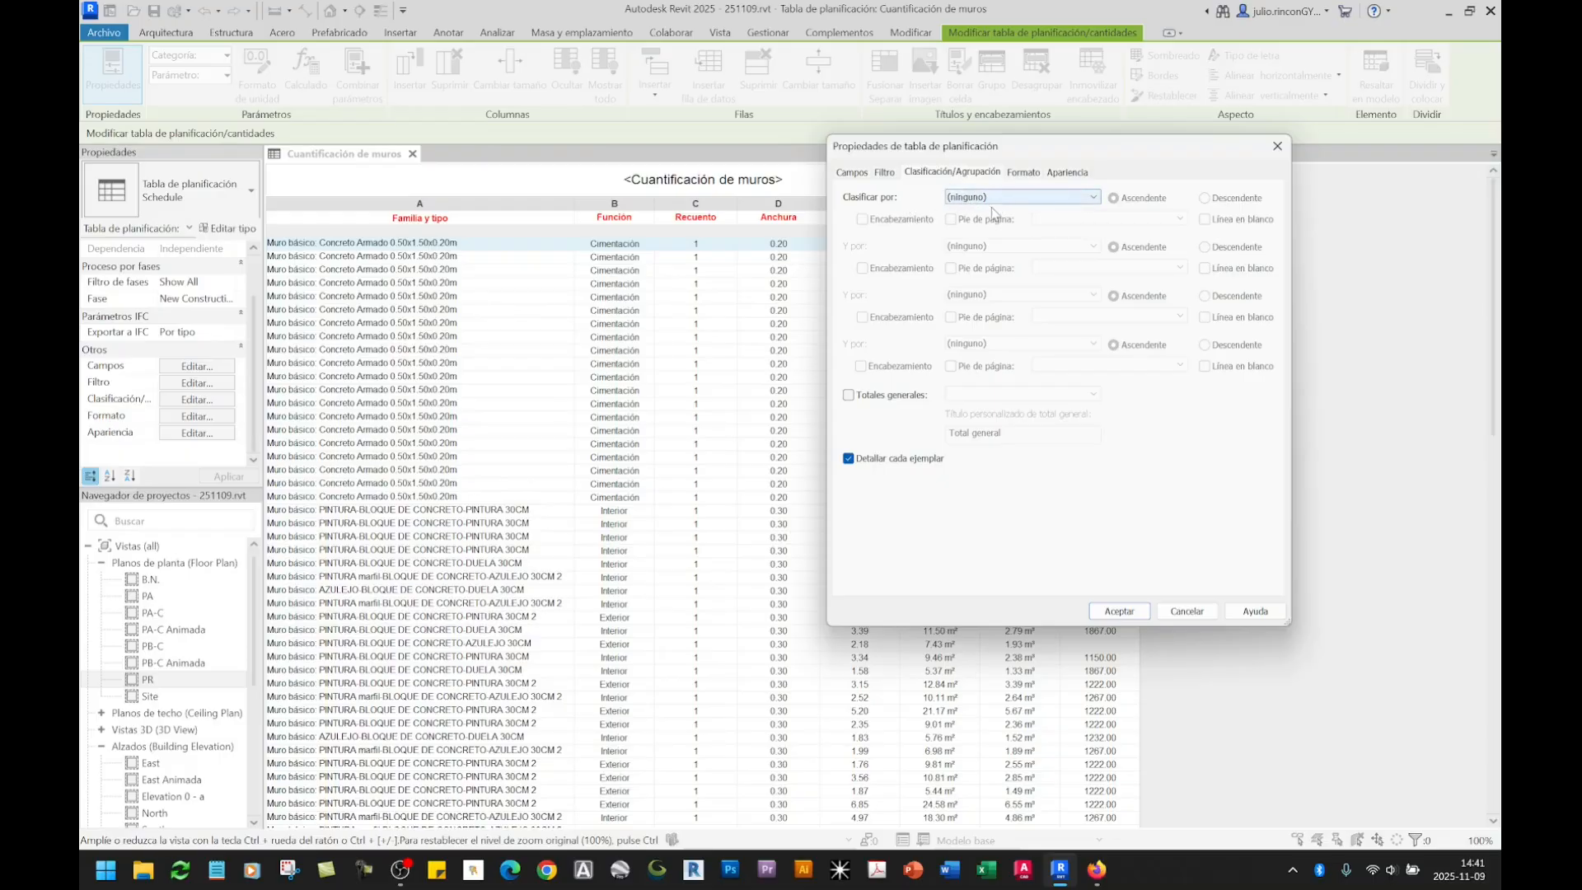
click(984, 199)
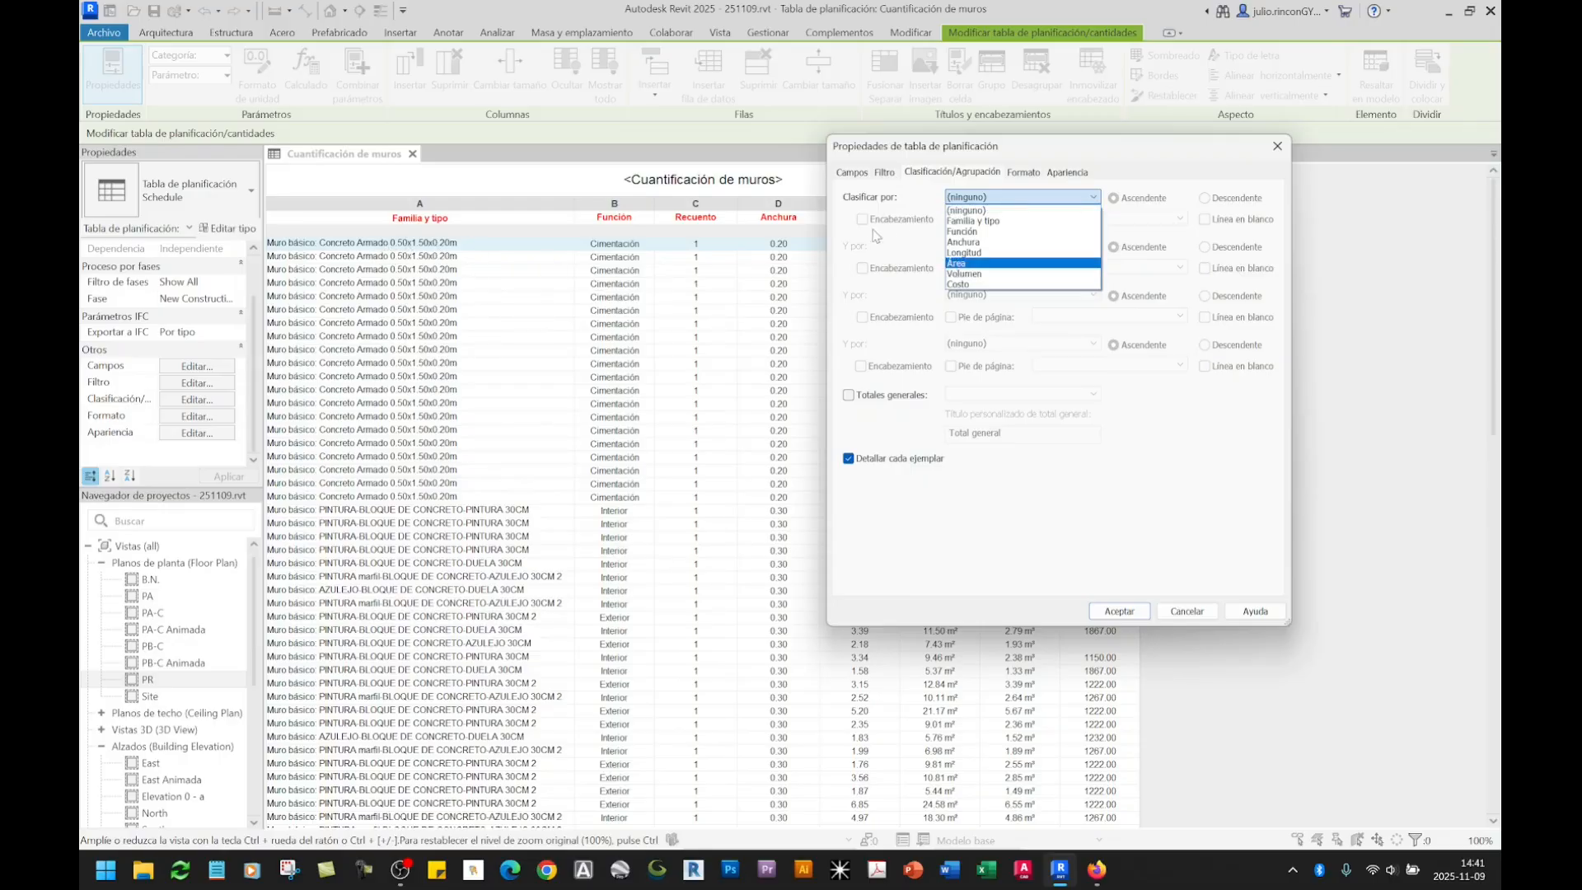
click(989, 221)
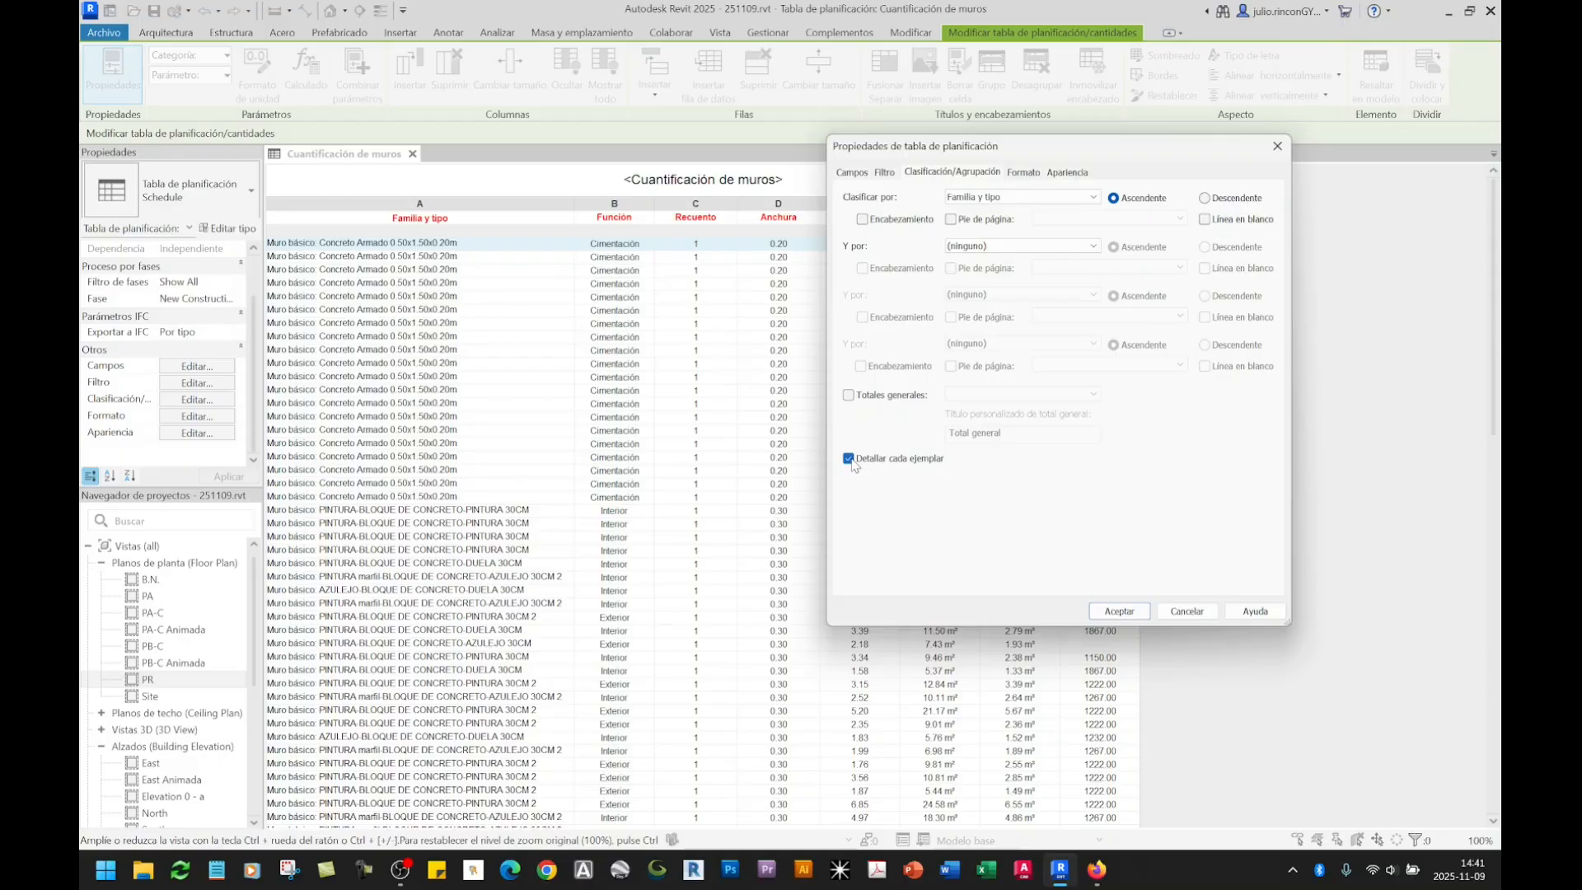
click(1120, 610)
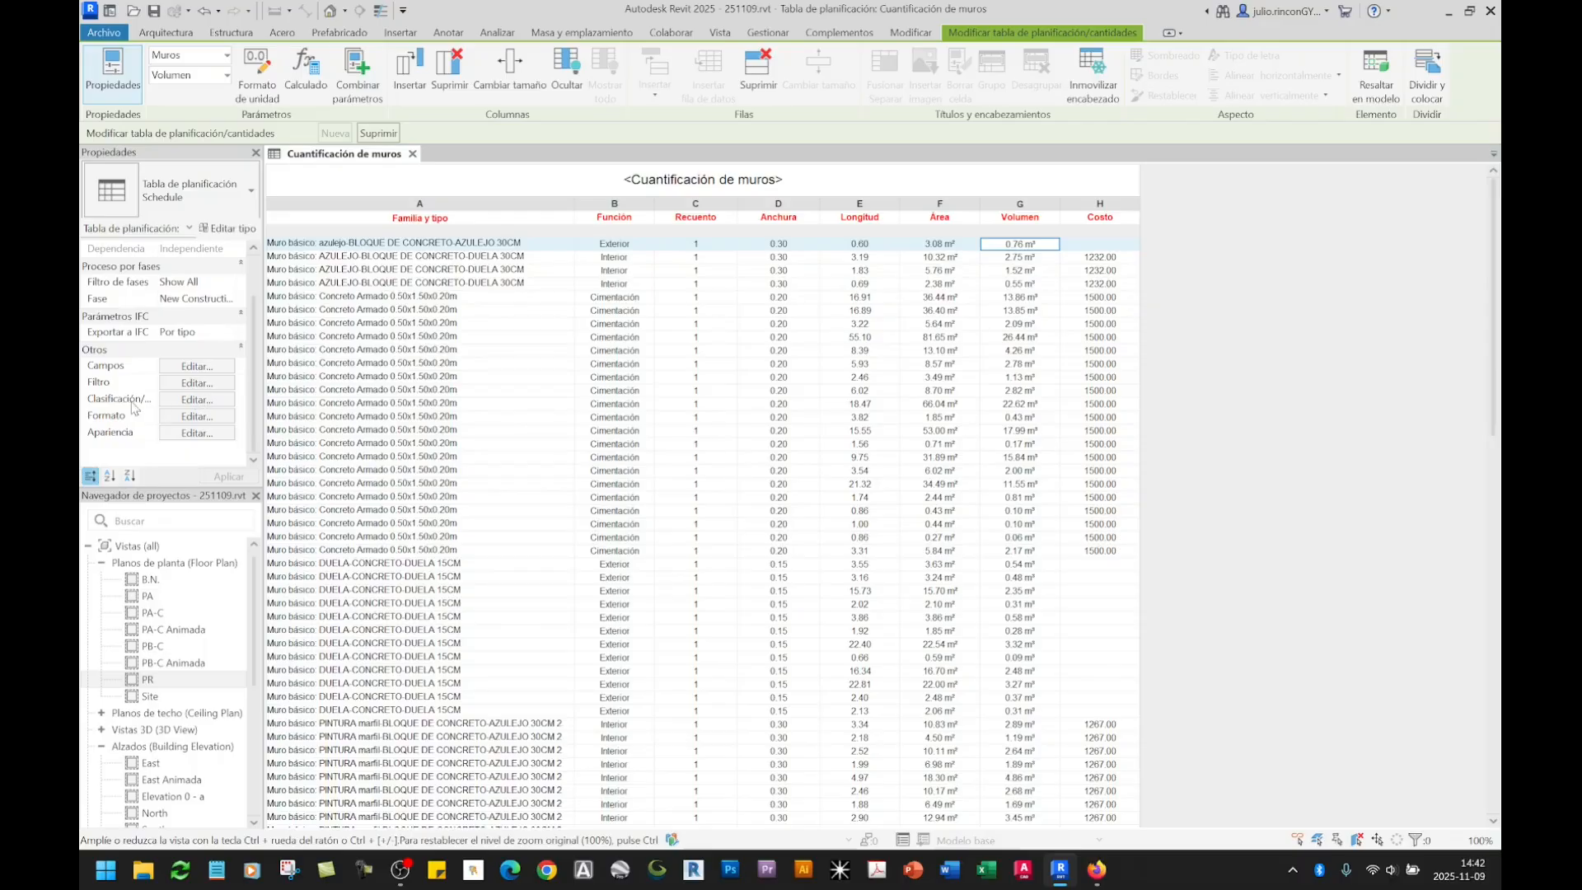
click(183, 401)
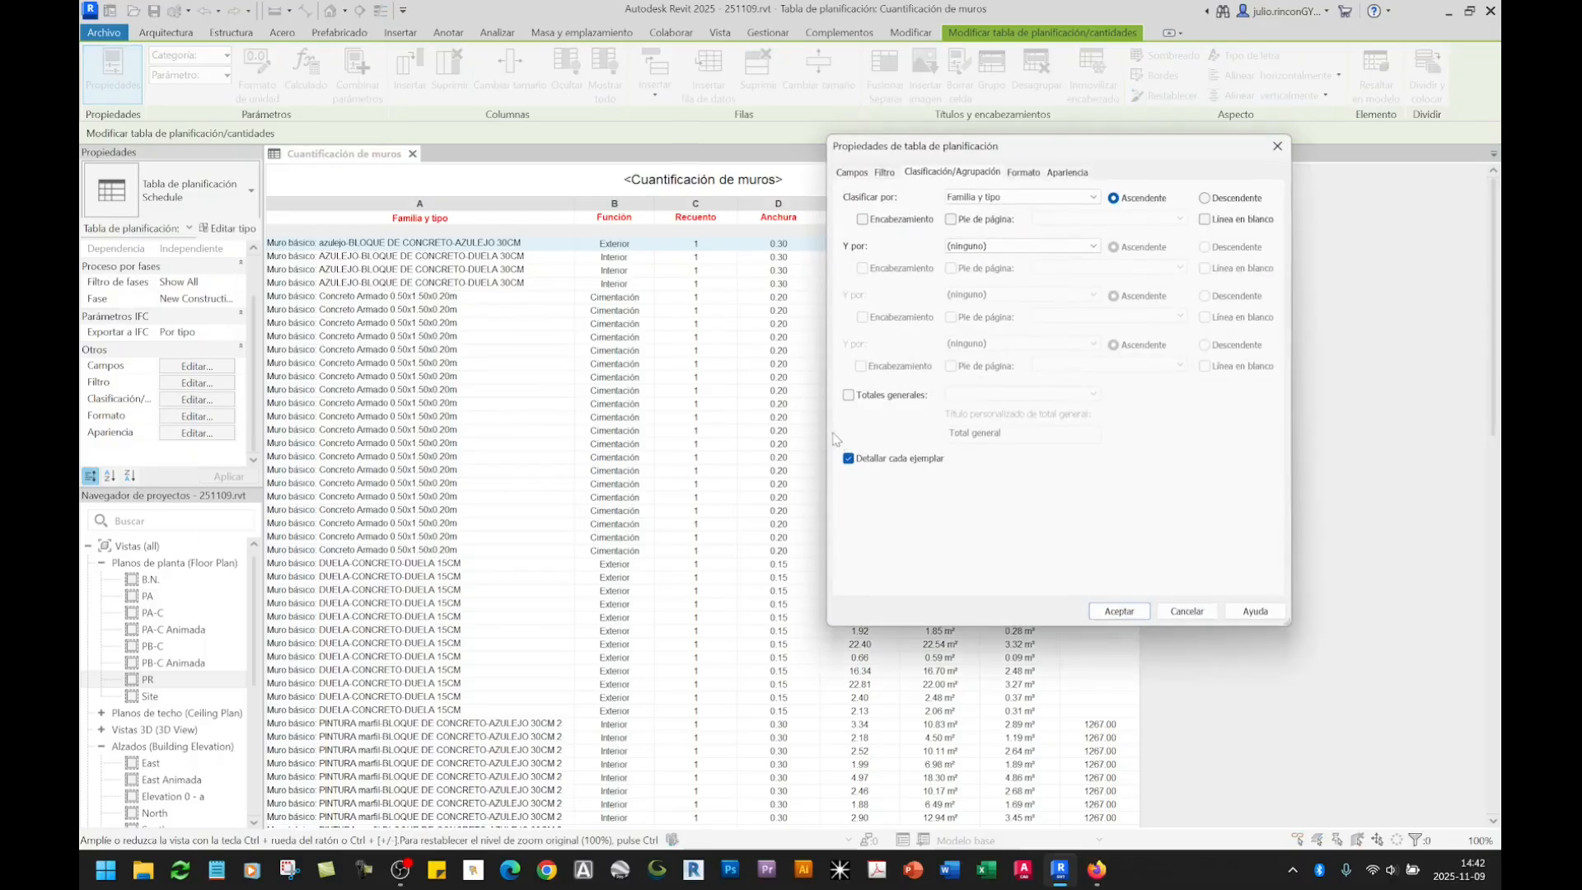
click(1120, 611)
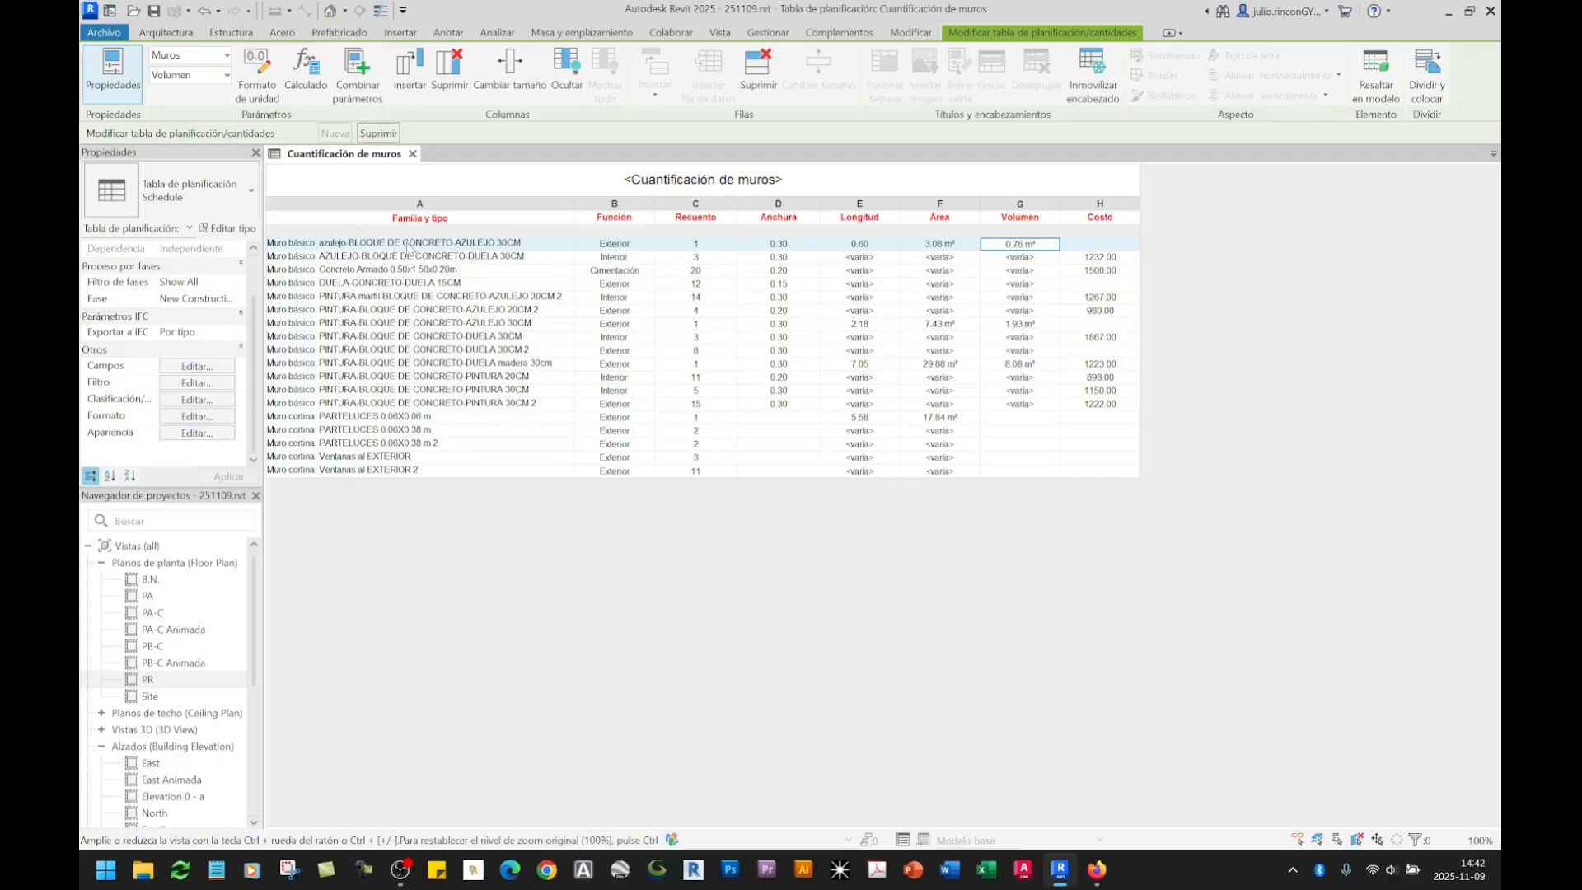
Step: Compare the grouped wall types in Familia y tipo with their Recuento values, down to the Ventanas al EXTERIOR curtain wall rows
click(404, 255)
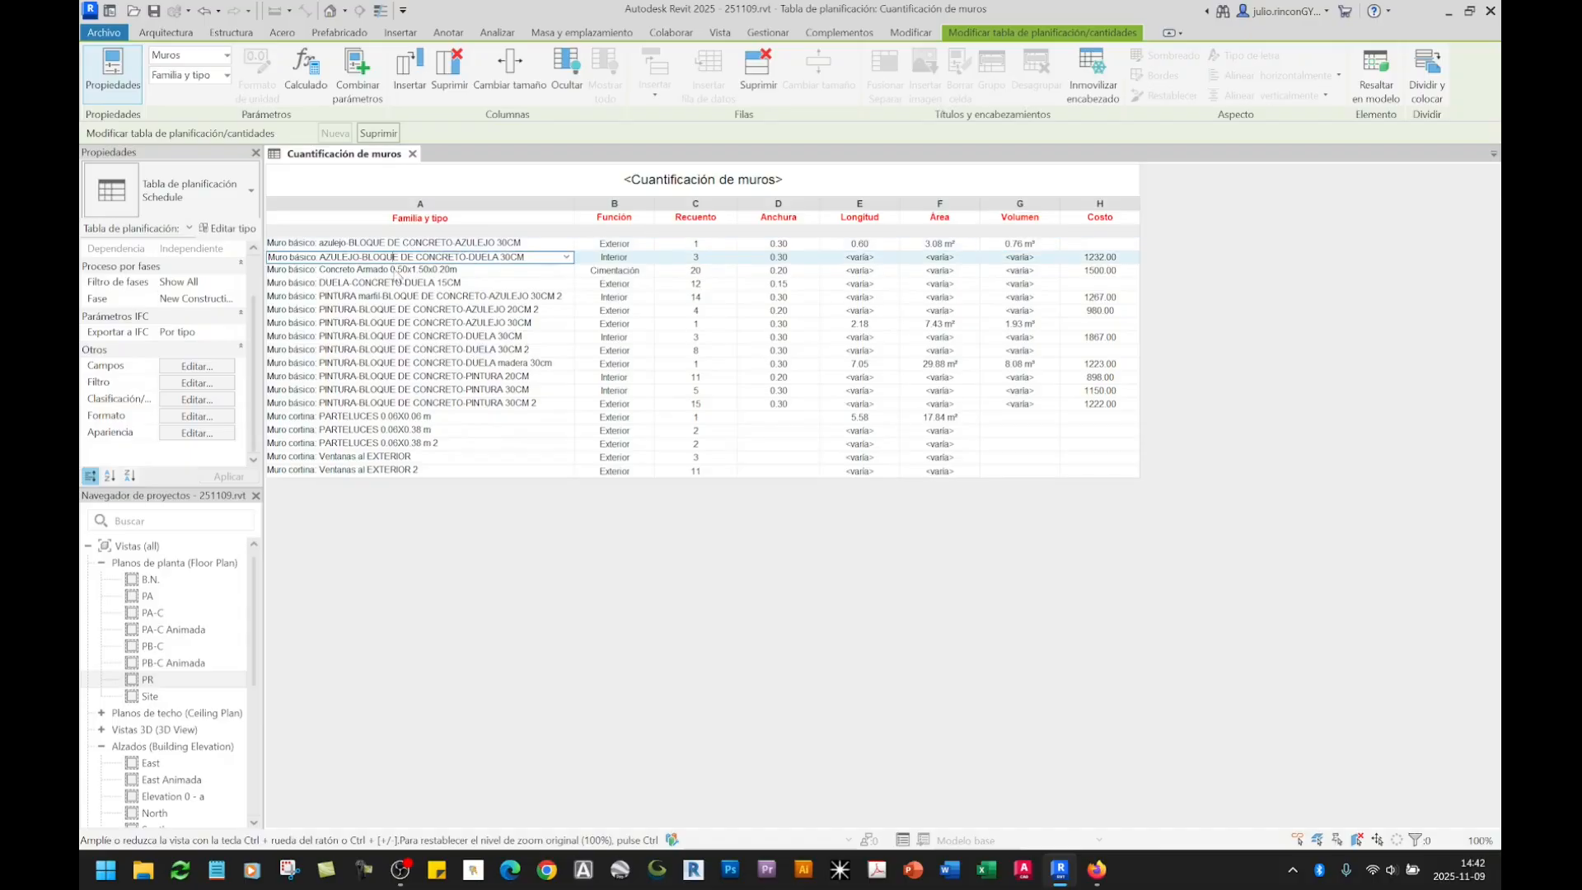
click(397, 270)
click(441, 285)
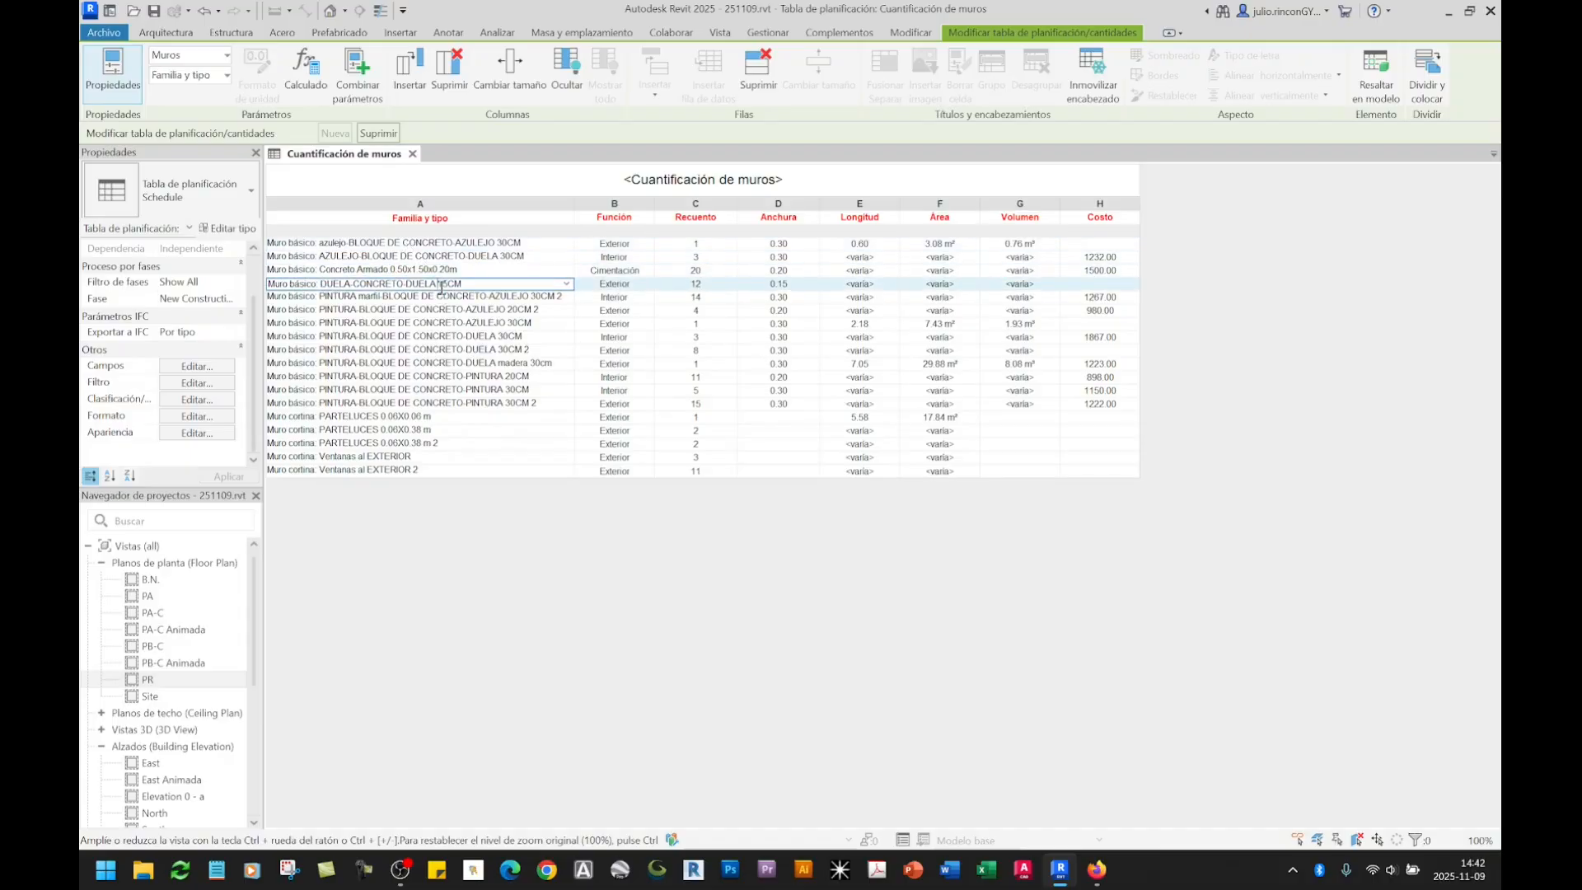
click(516, 246)
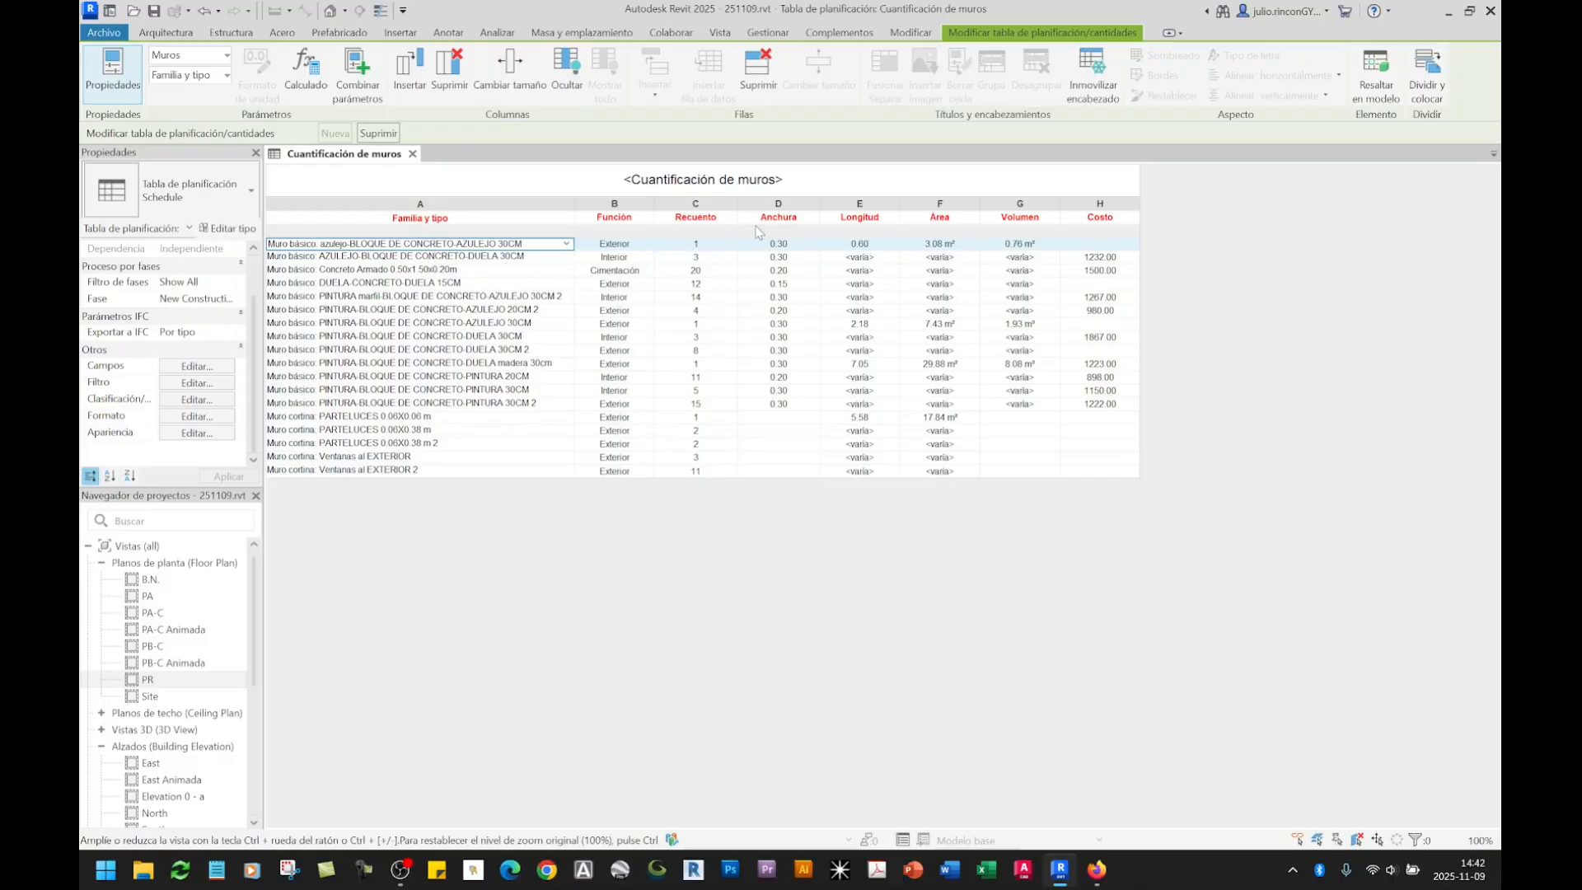
click(707, 218)
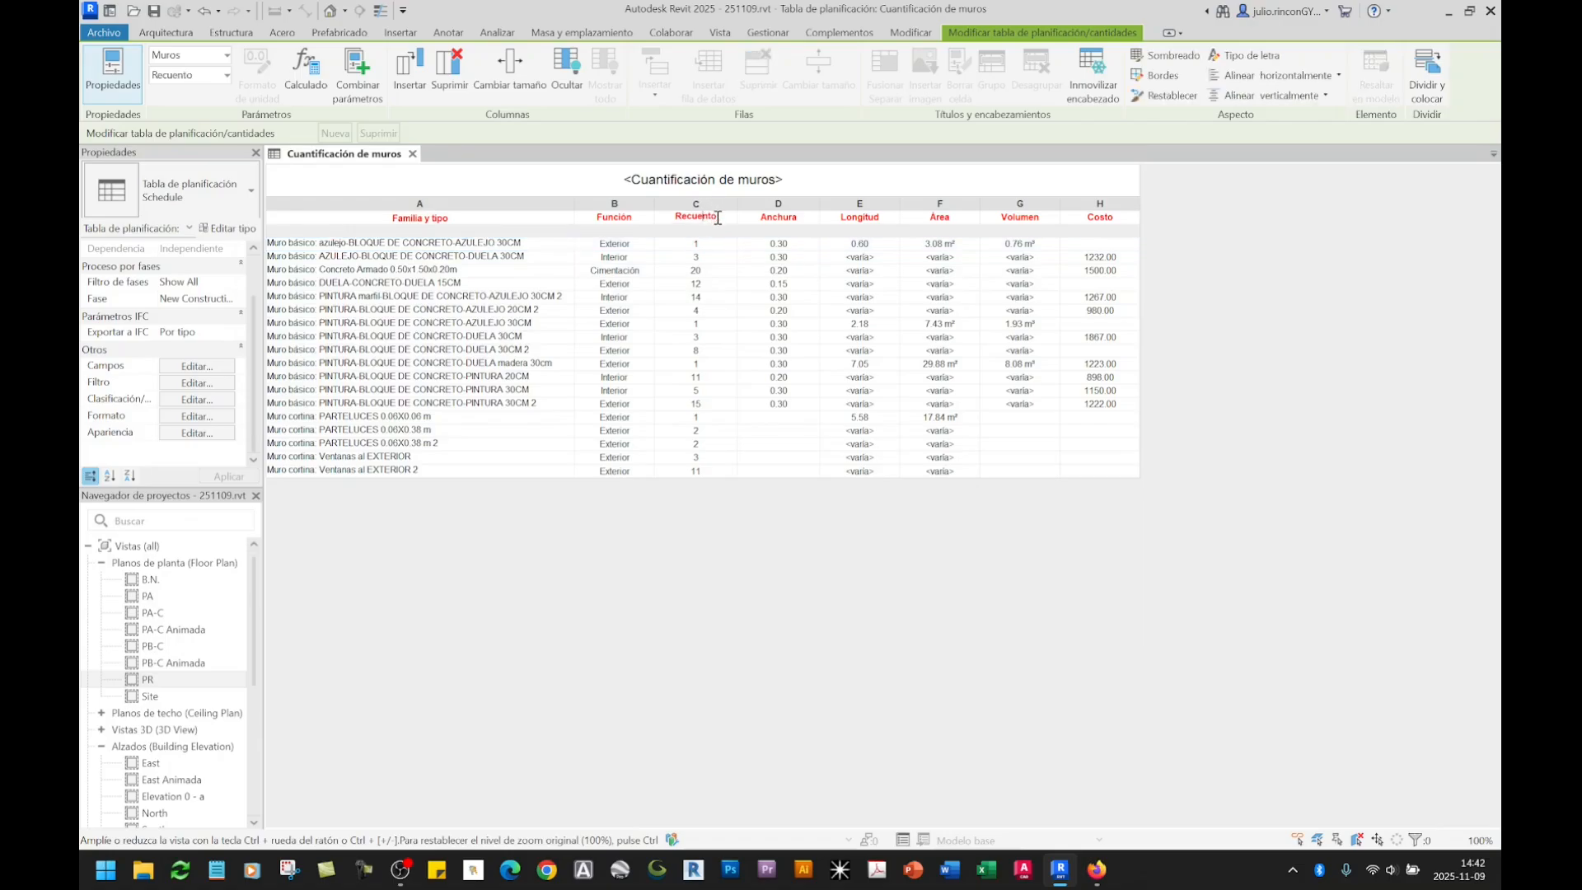
click(713, 207)
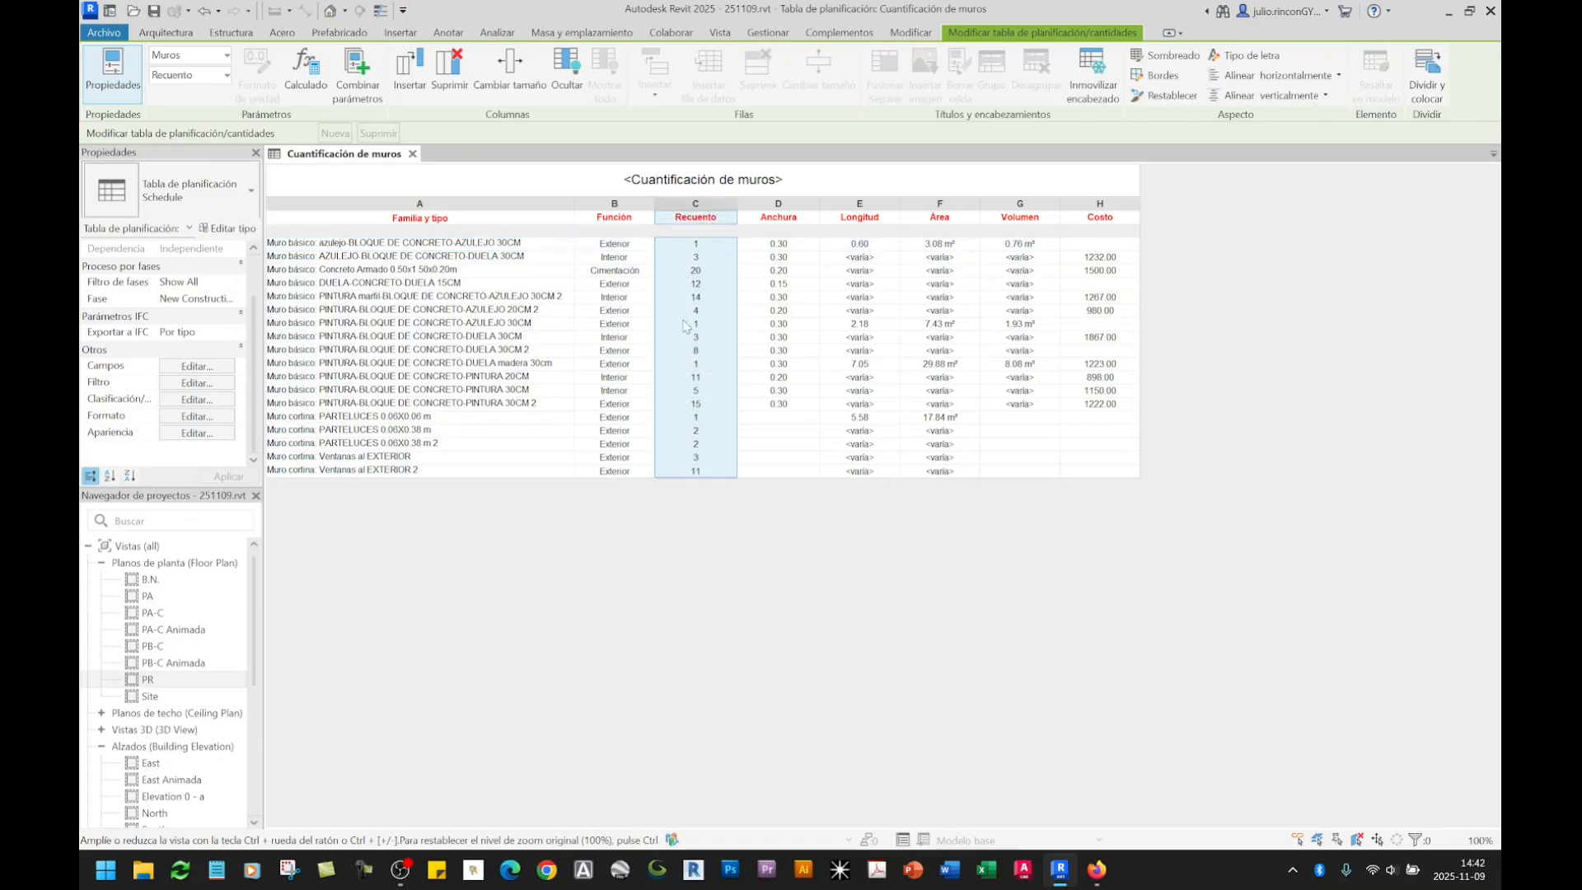
click(515, 242)
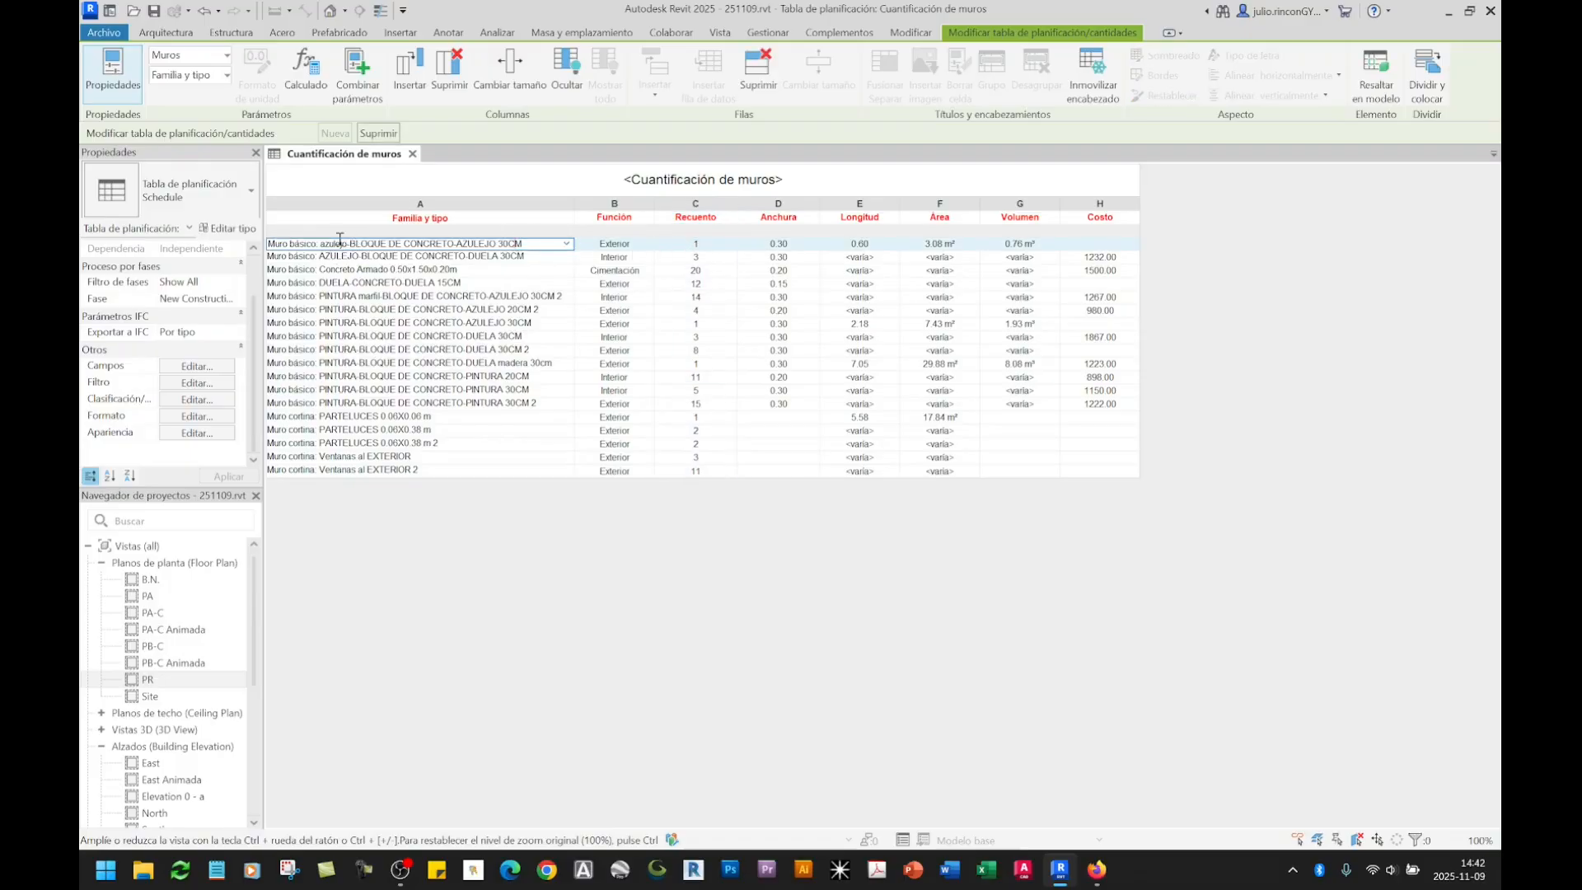
click(697, 270)
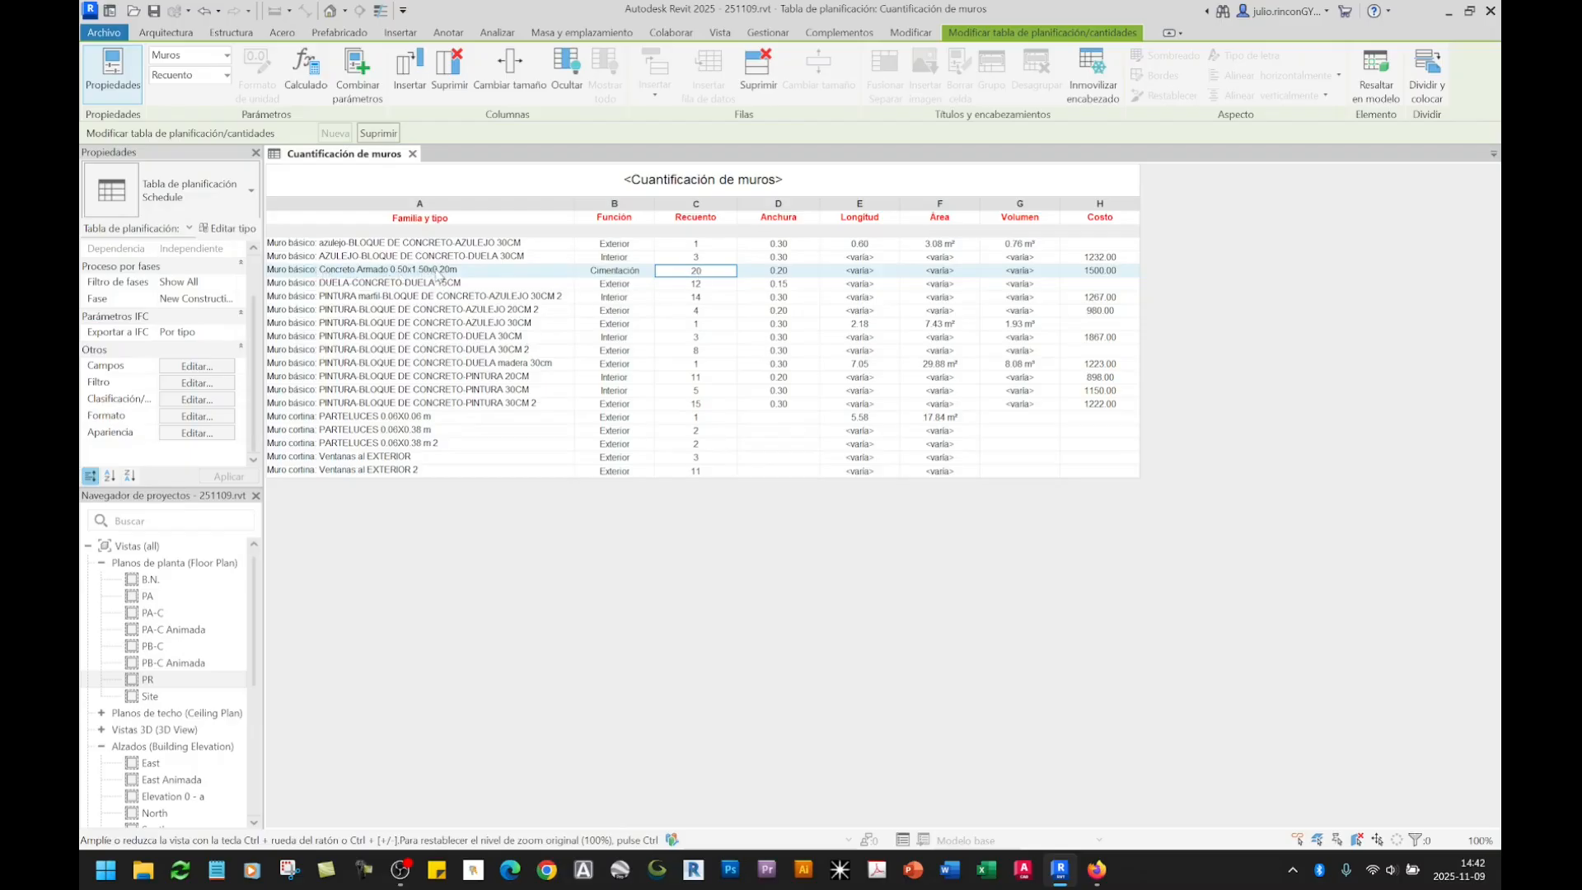
click(696, 299)
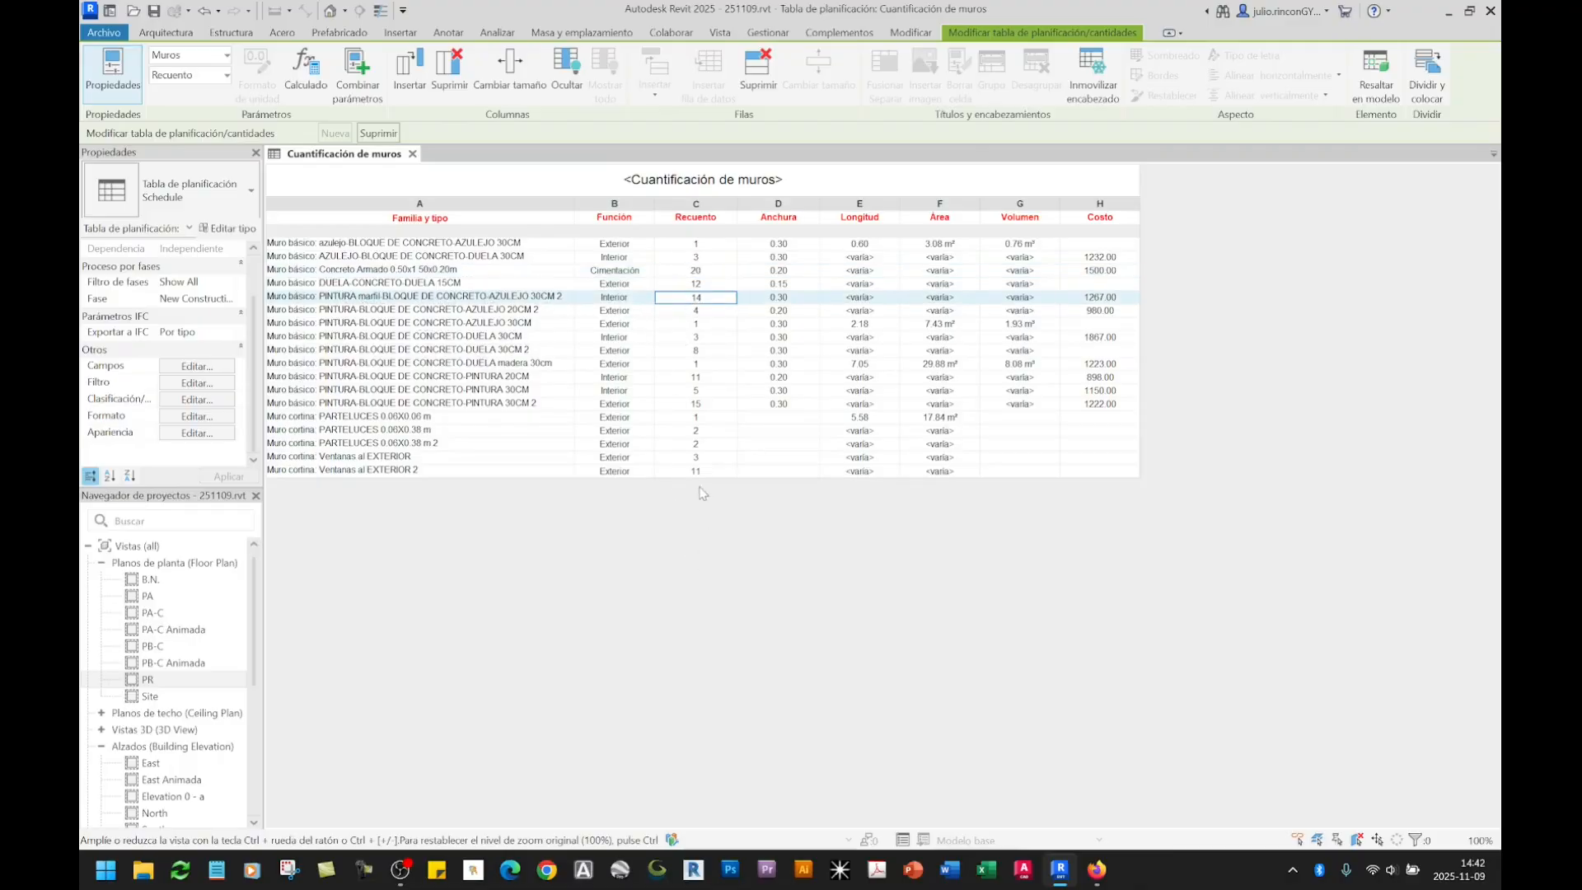
click(700, 459)
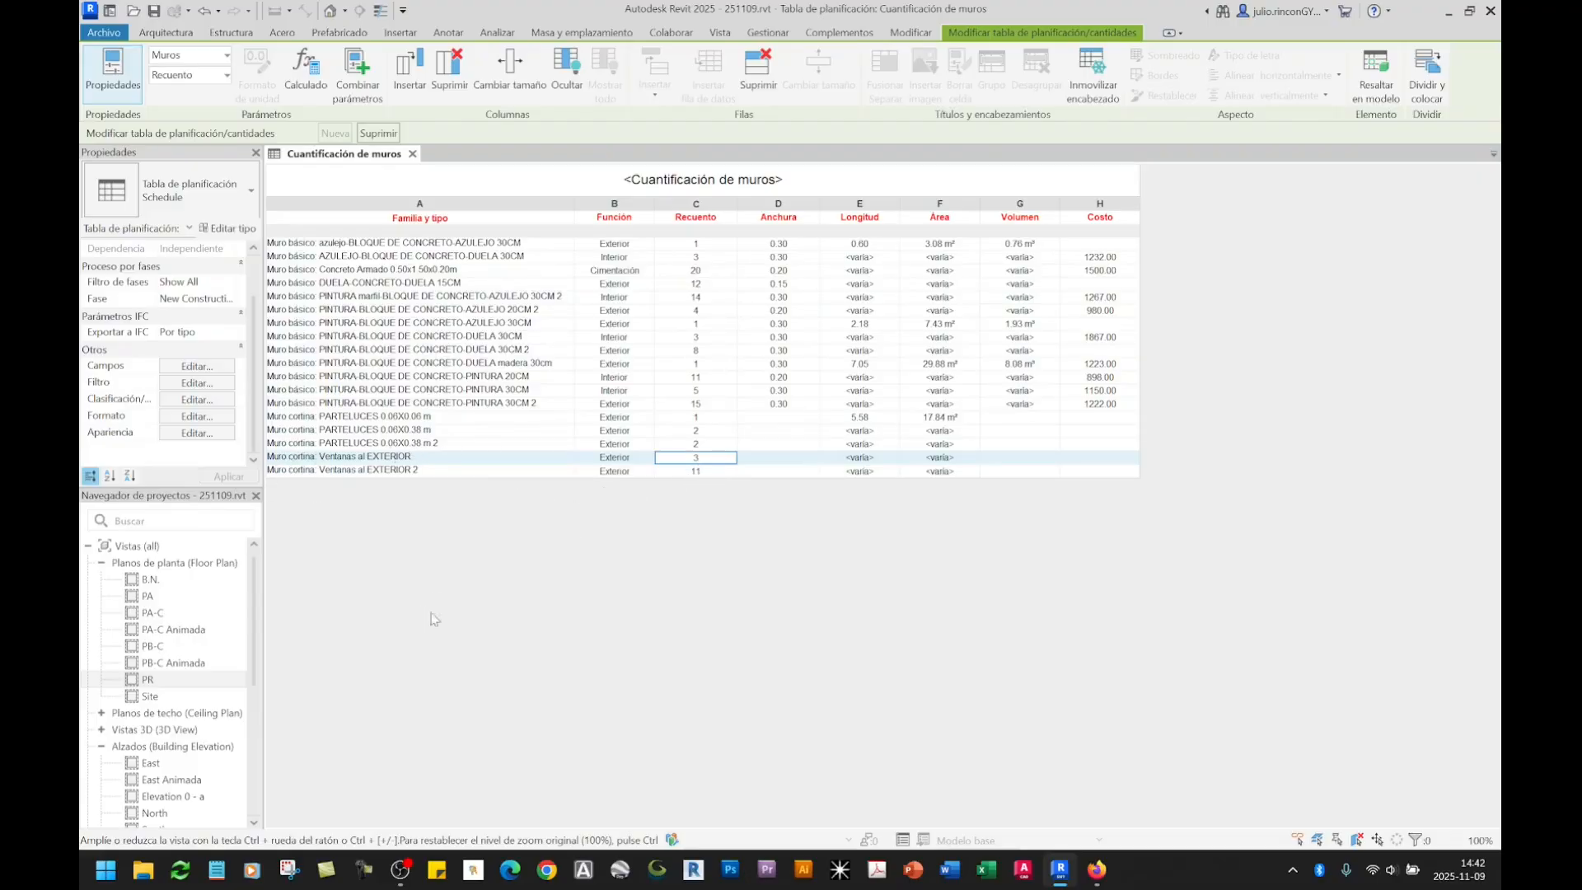
click(337, 471)
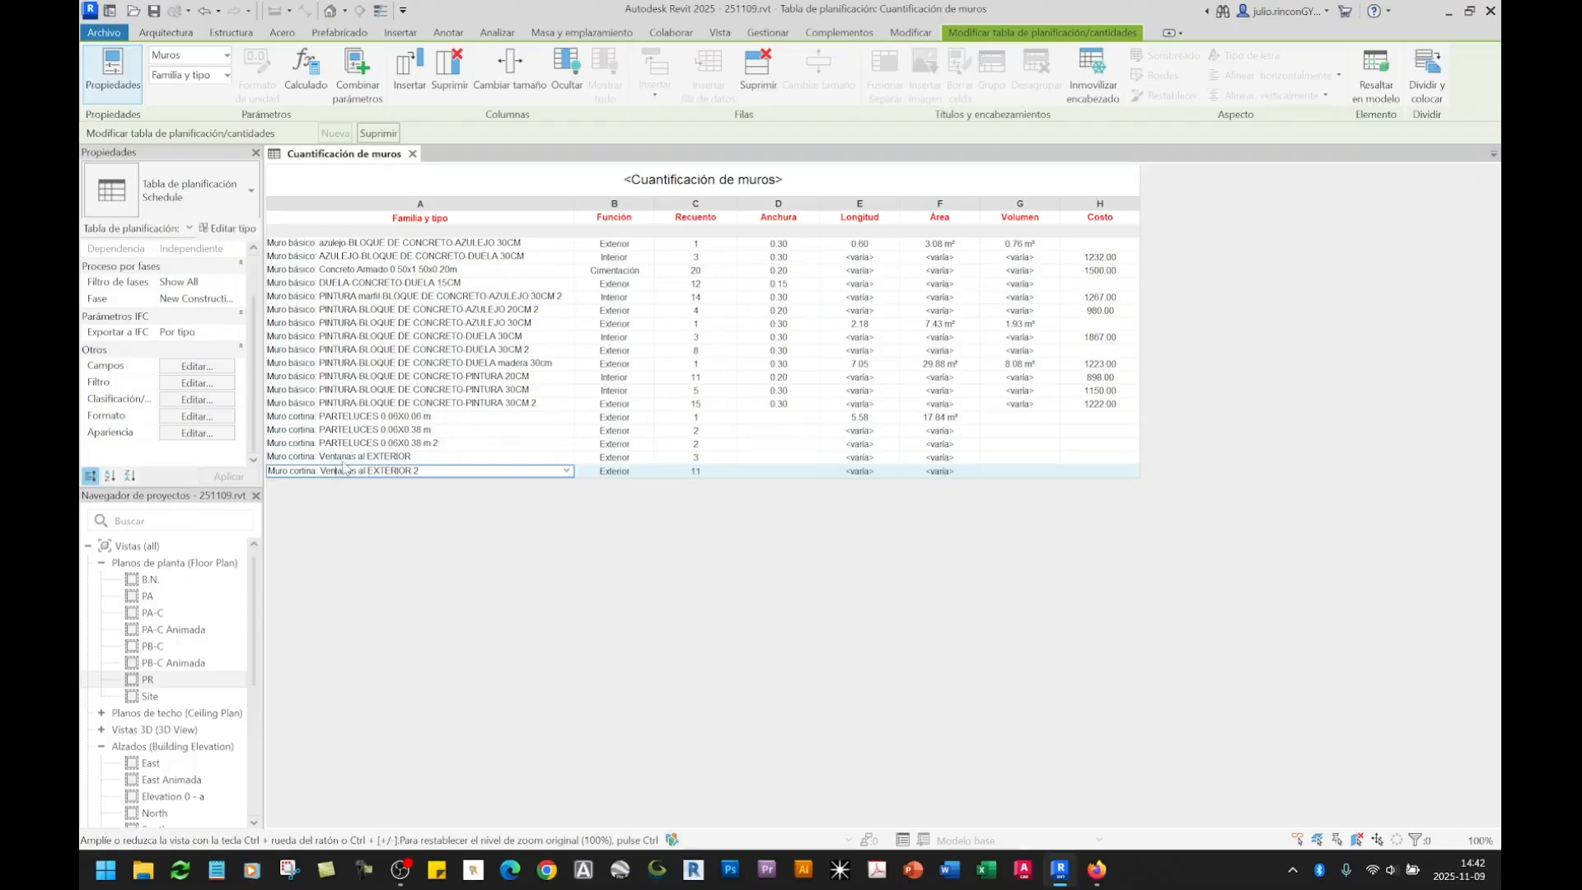
click(346, 459)
click(353, 472)
click(355, 461)
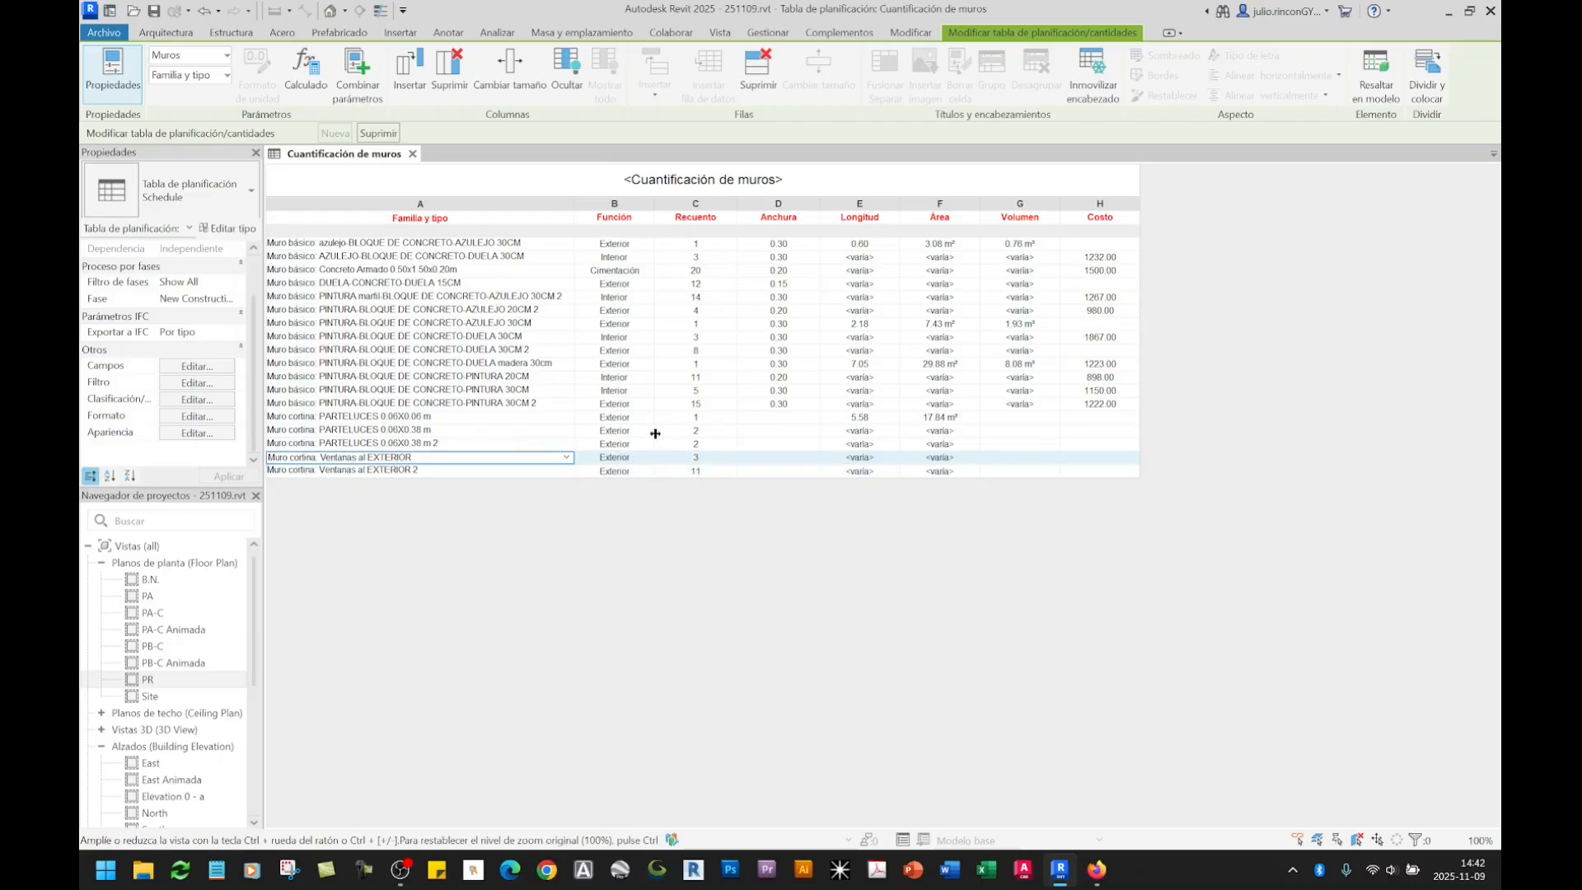
Step: Check the Recuento and Función entries across the grouped basic wall rows and the first PARTELUCES curtain wall row
click(706, 365)
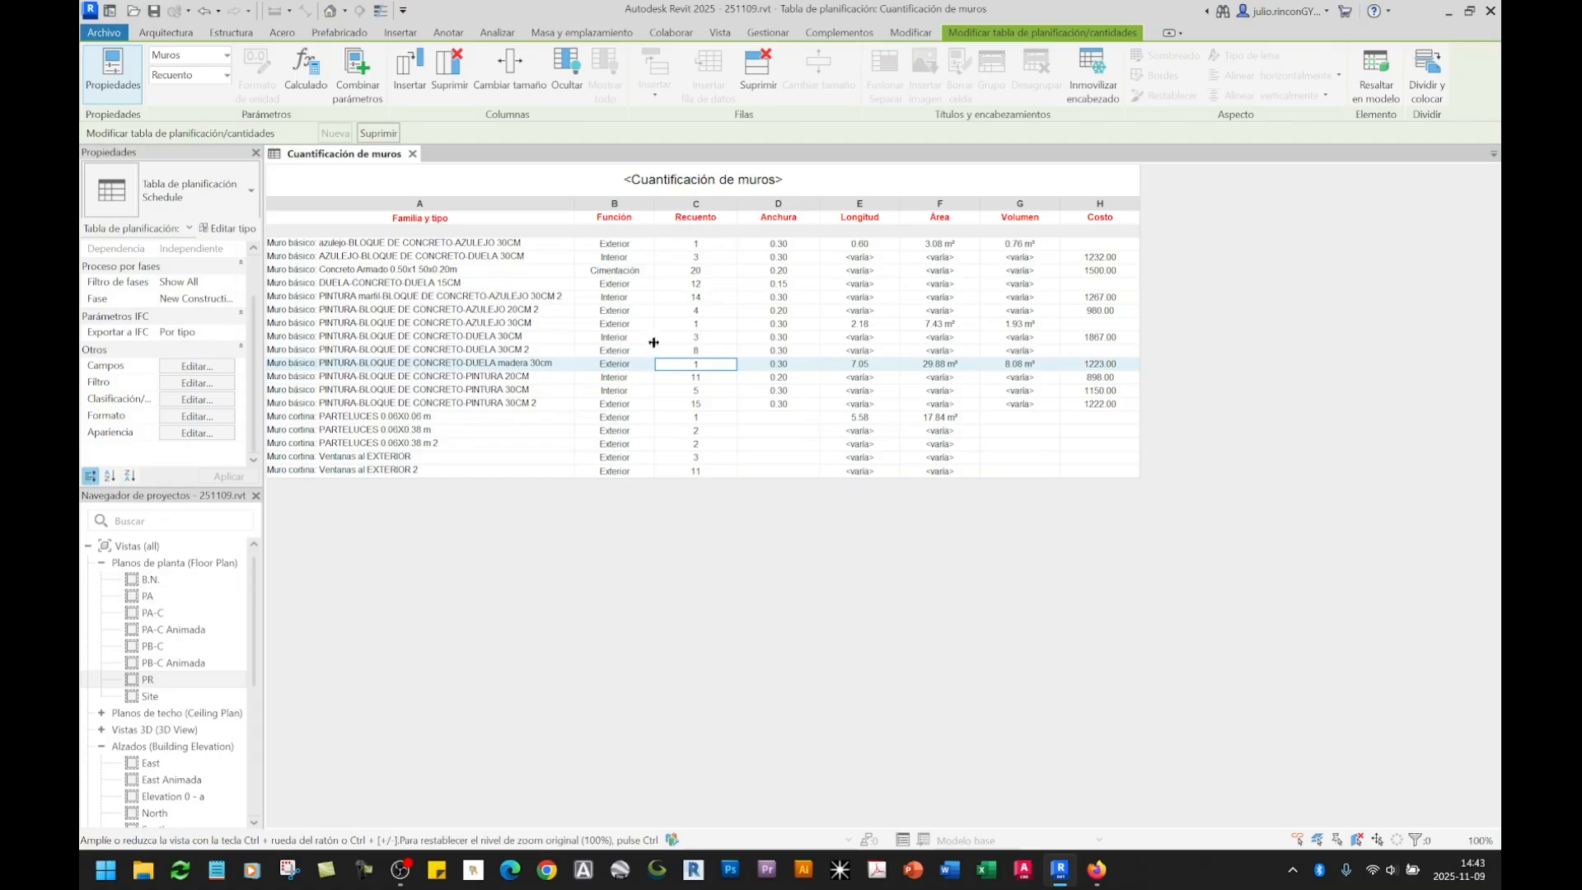
click(705, 314)
click(692, 277)
click(693, 299)
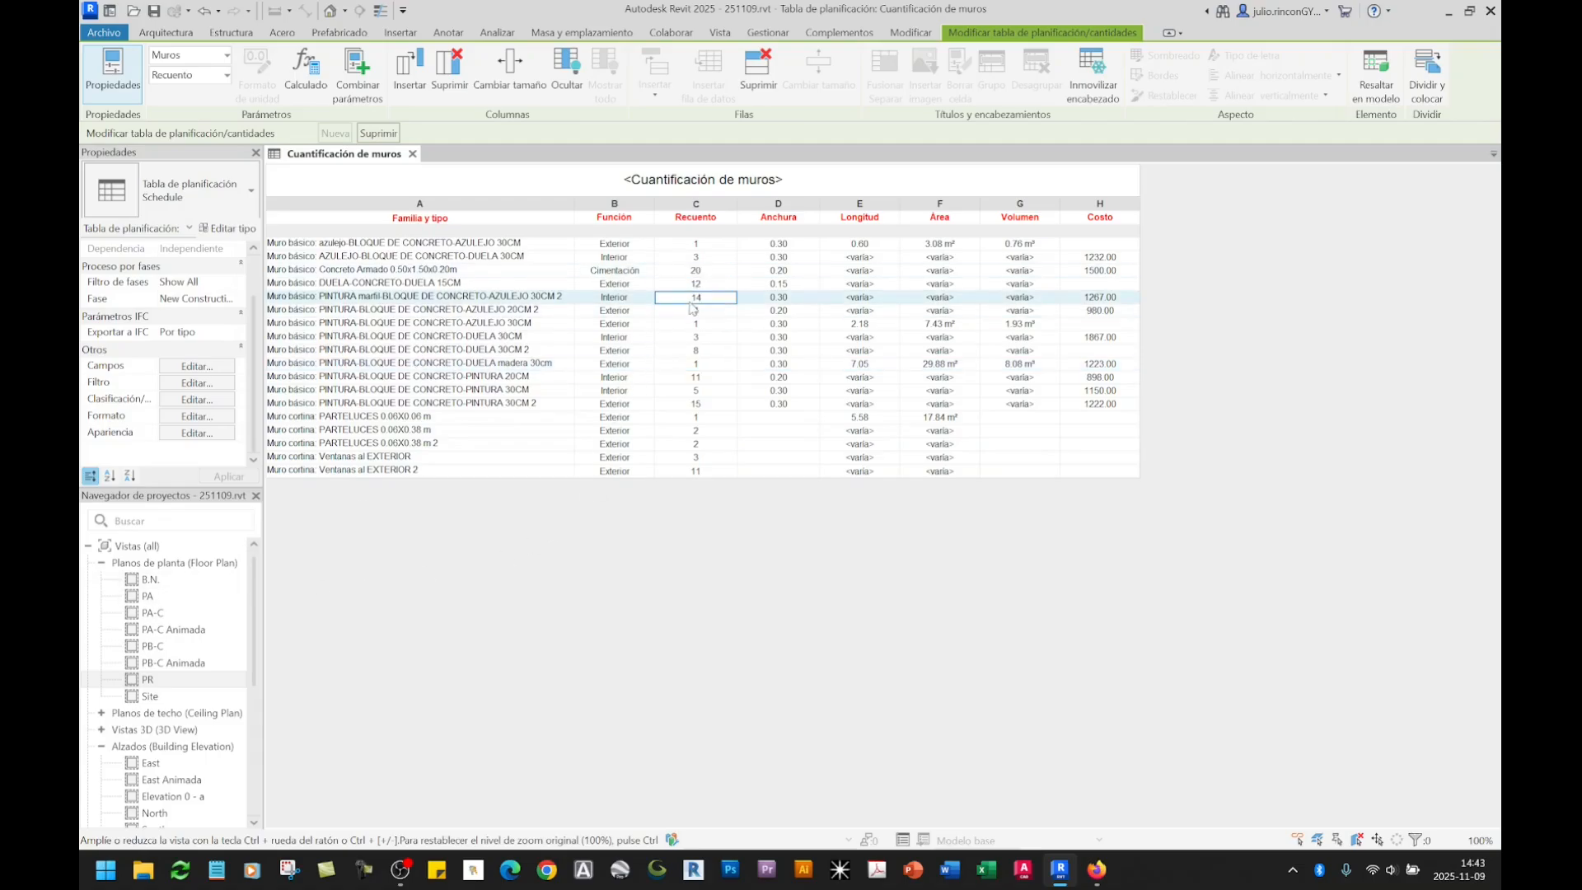
click(701, 353)
click(706, 393)
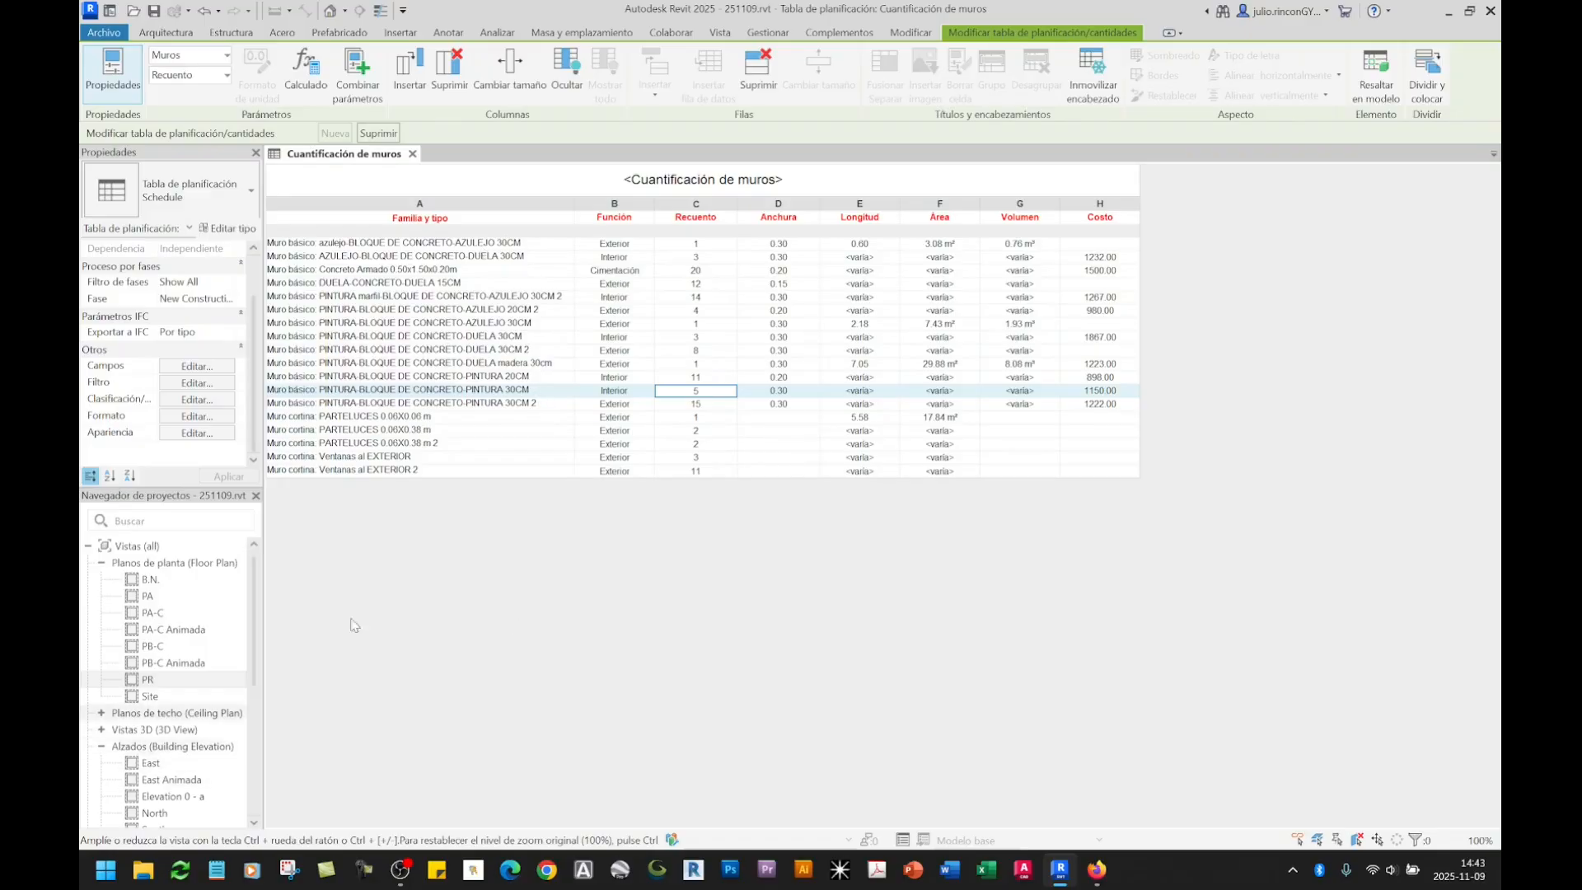
click(612, 258)
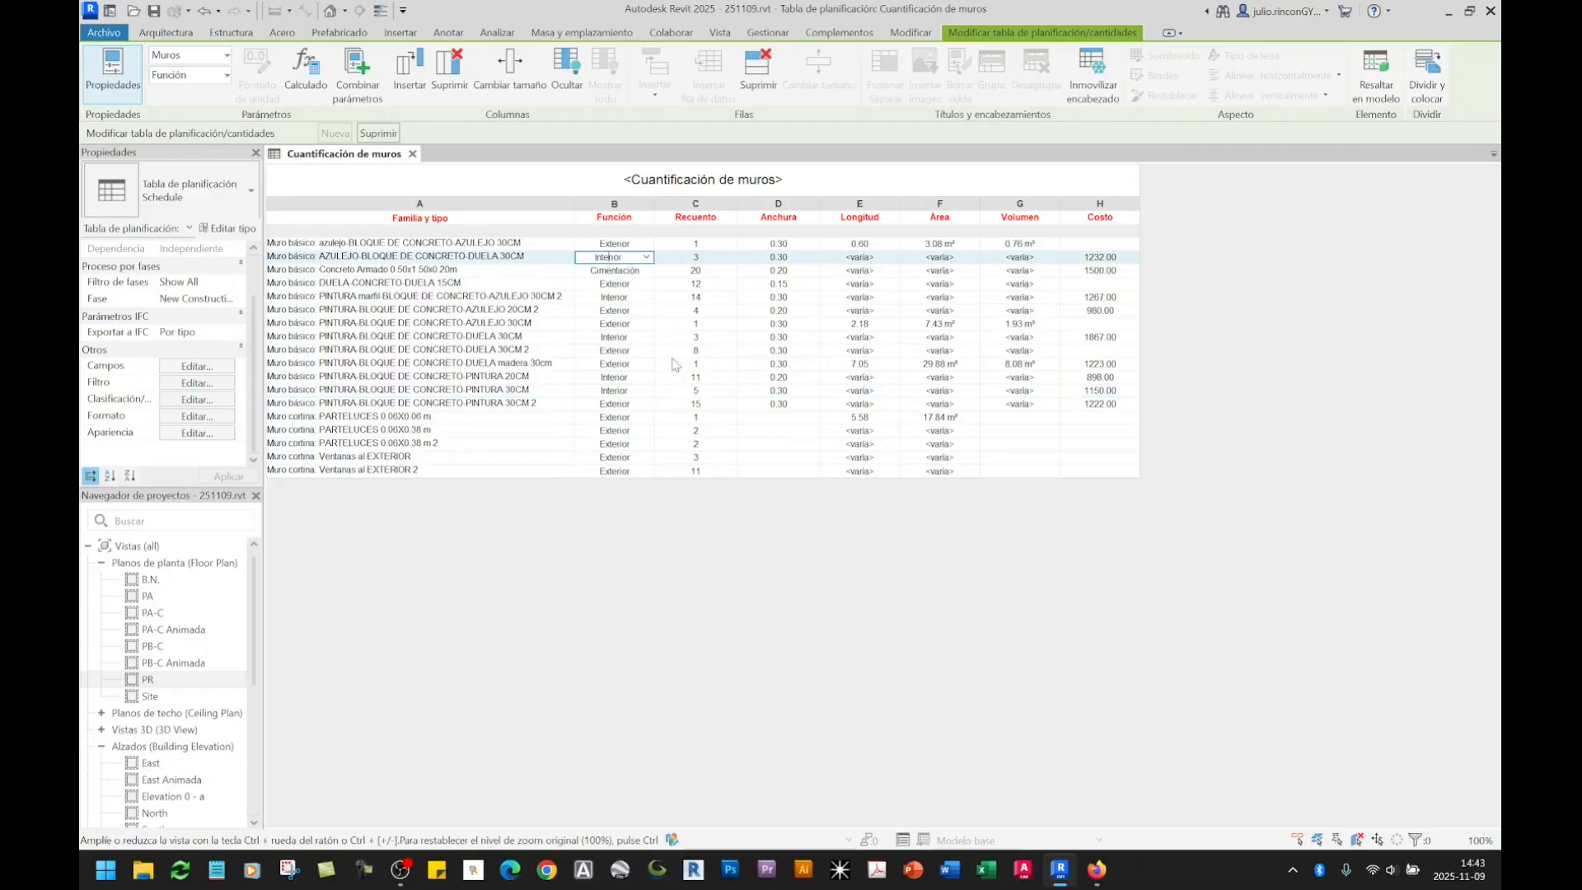
click(623, 365)
click(703, 421)
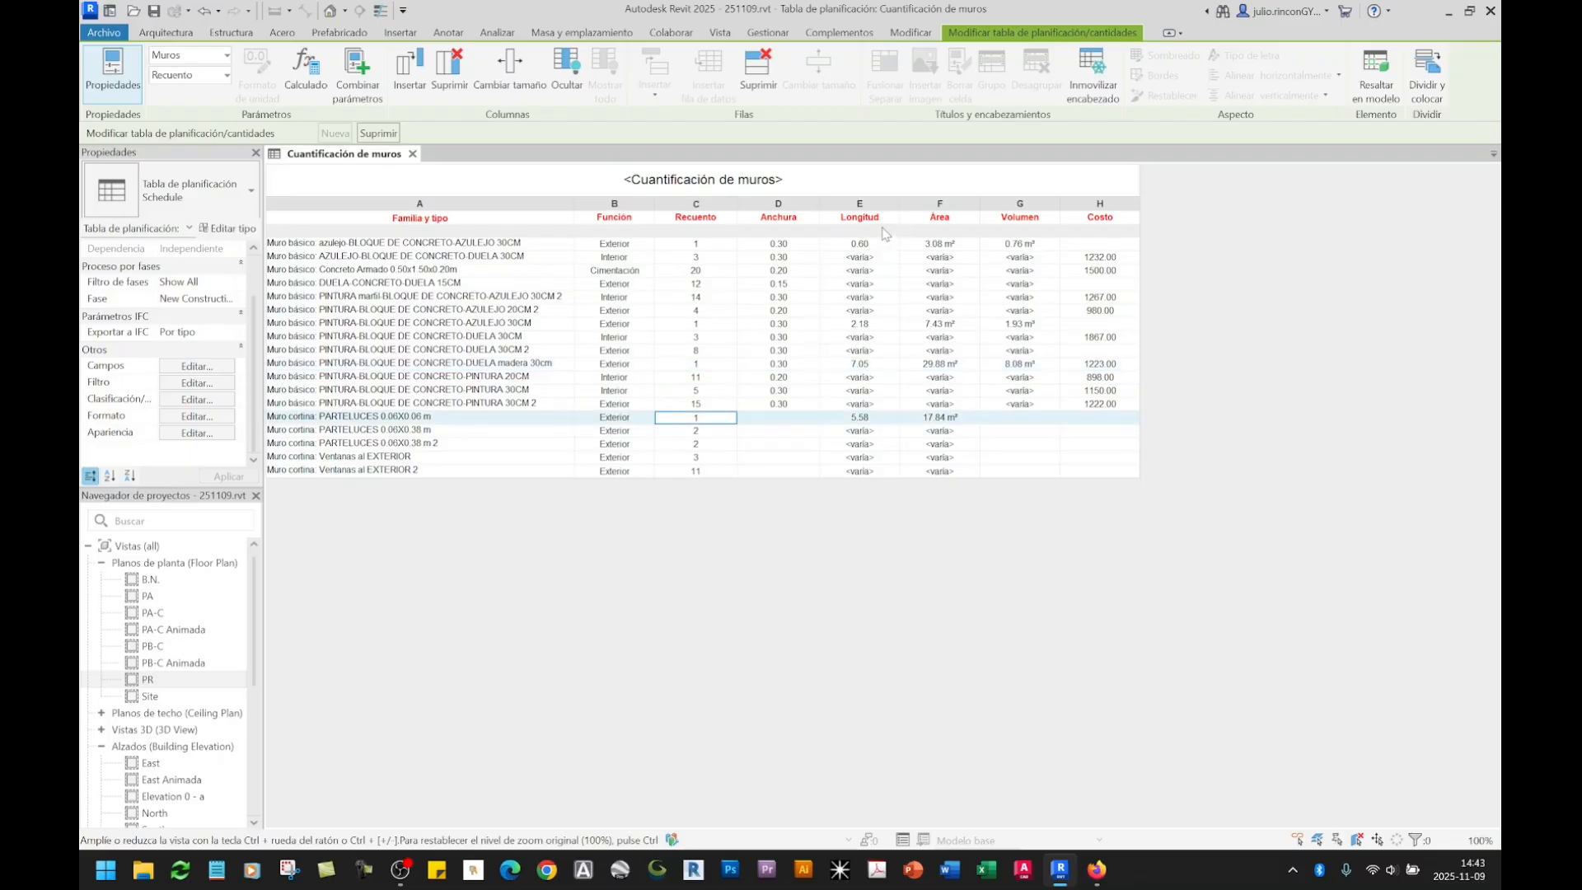
Step: Examine which grouped wall rows show <varía> instead of a value in the Longitud column
click(875, 258)
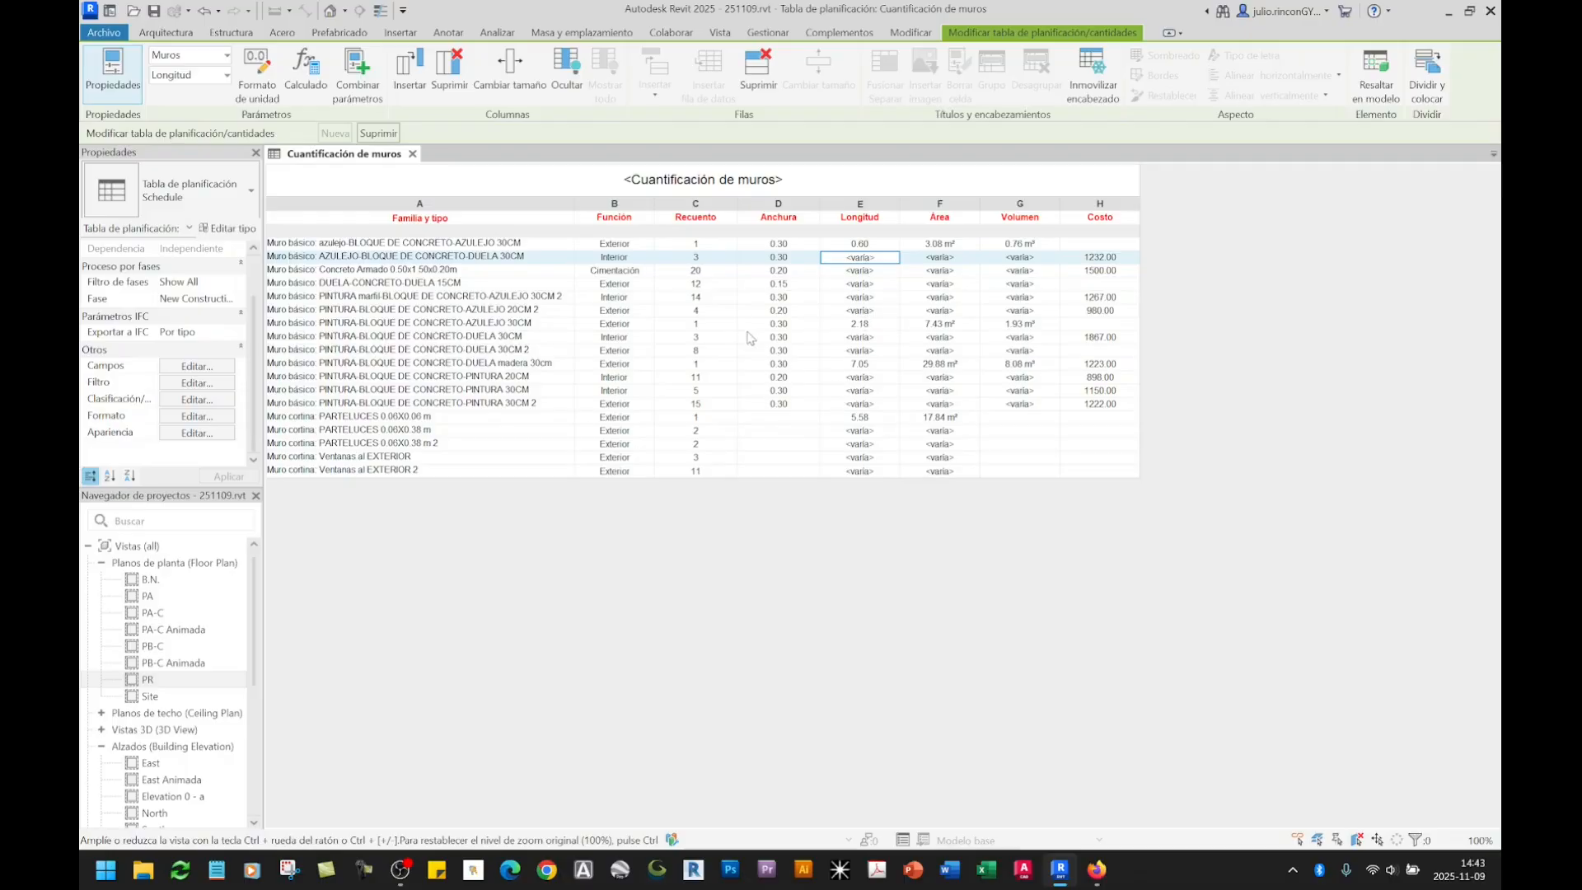
click(516, 244)
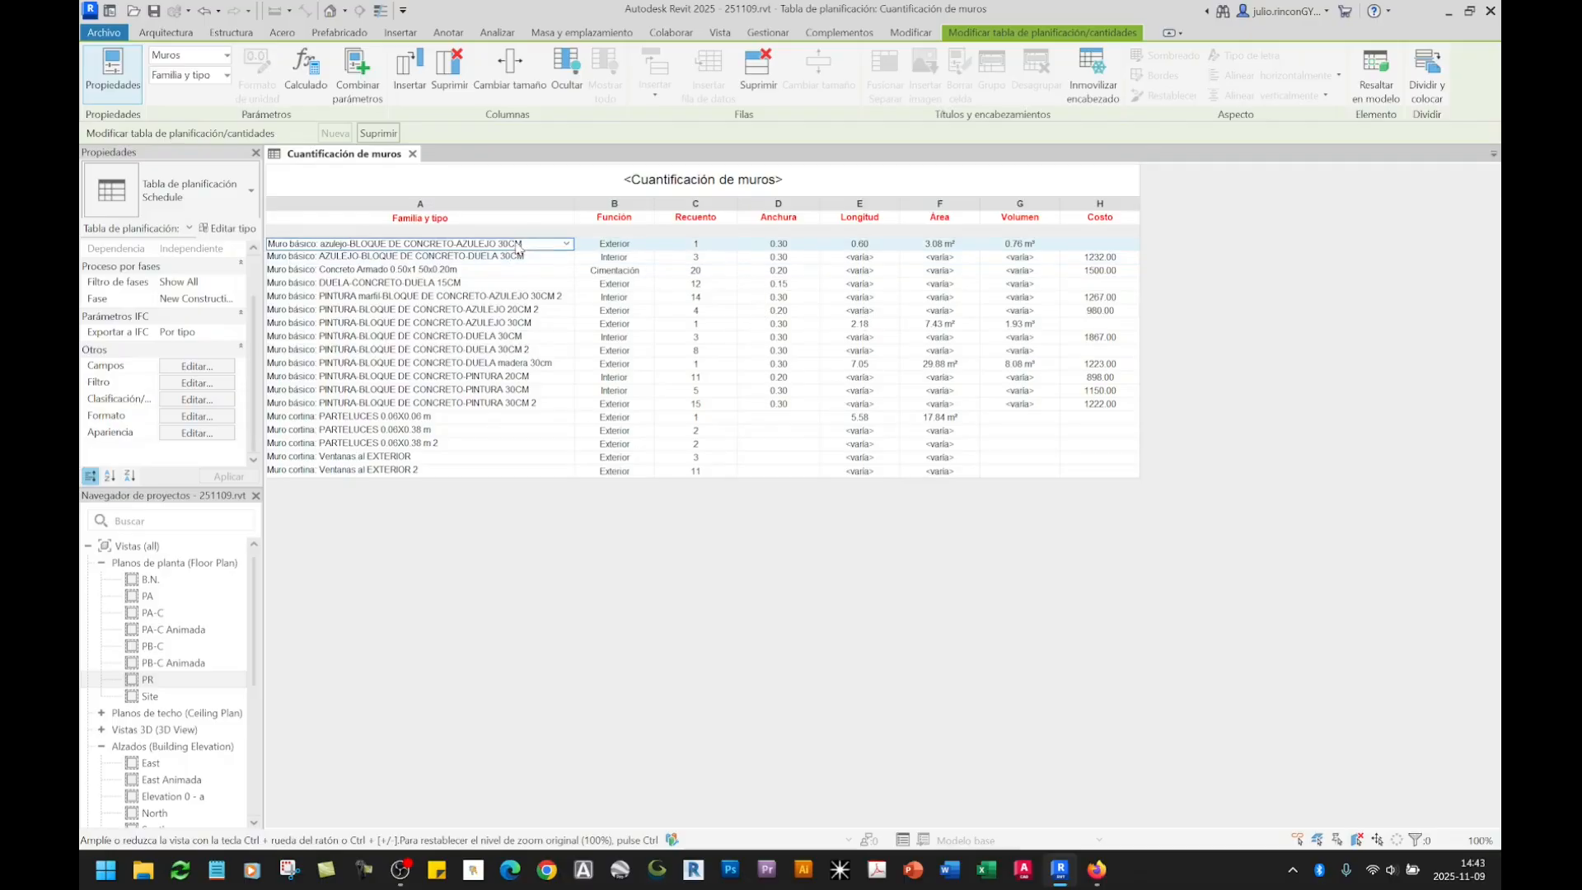
click(885, 245)
click(875, 258)
click(871, 297)
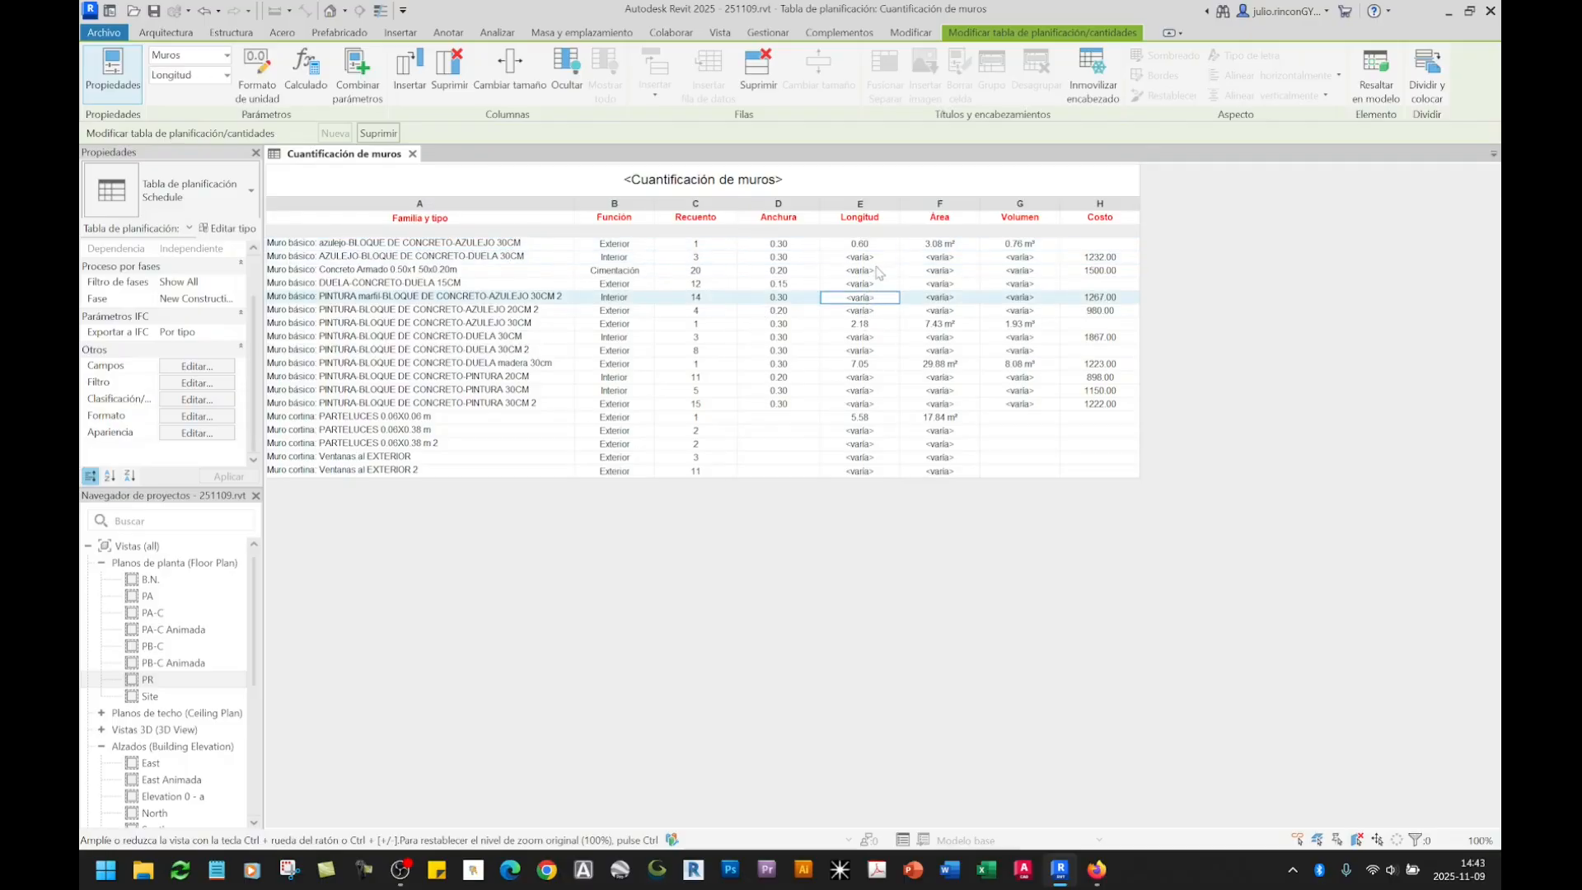
click(875, 258)
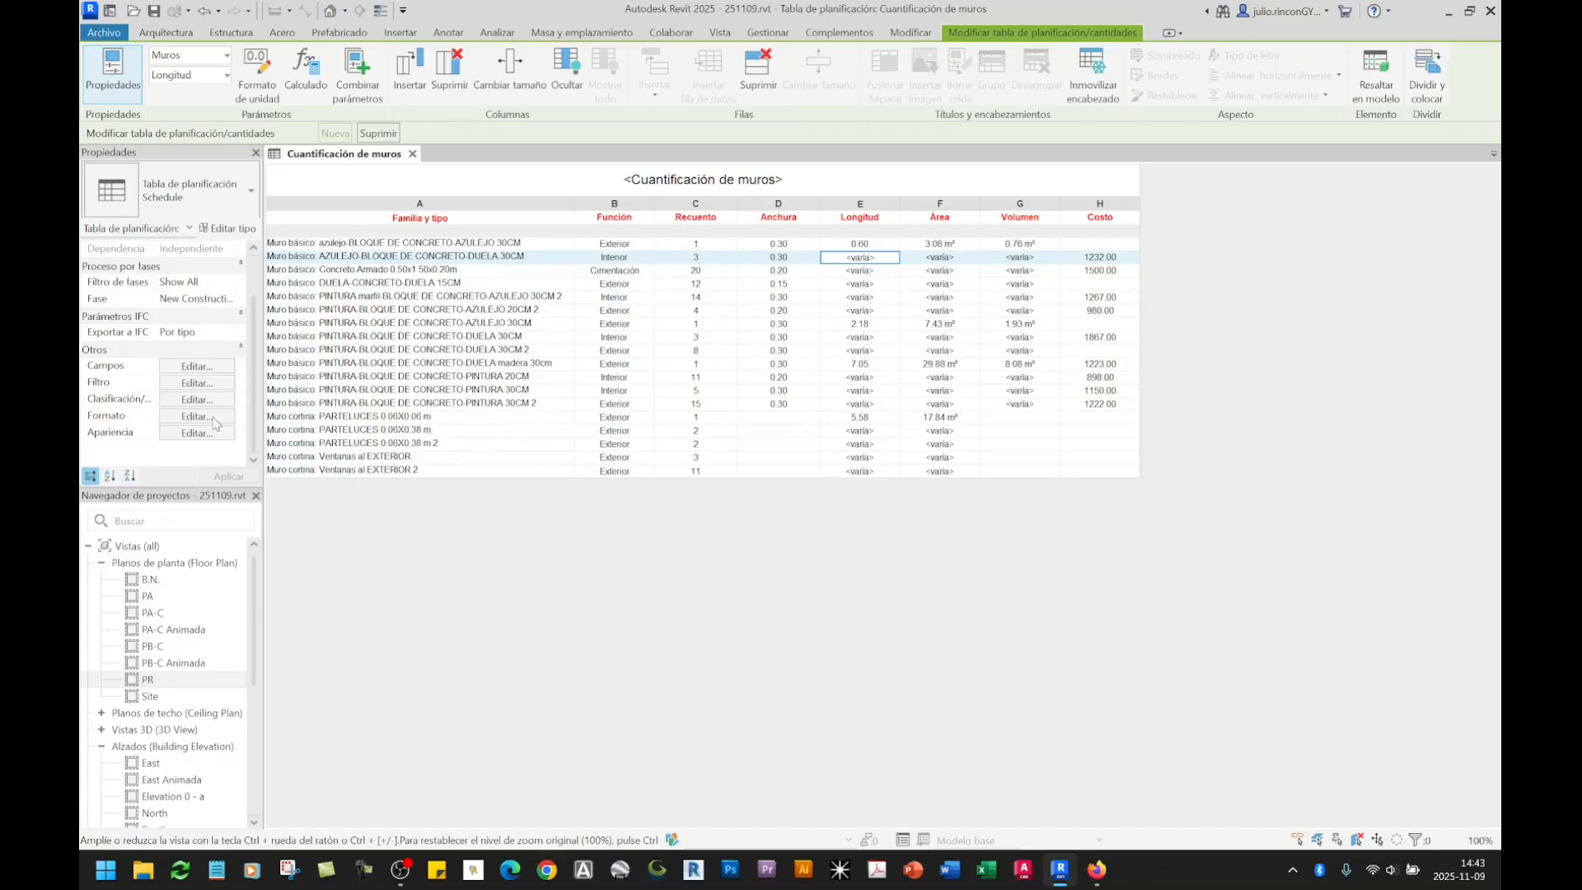
Step: Set the Longitud field's calculation format to Calcular totales and check the column's grouped lengths
click(213, 418)
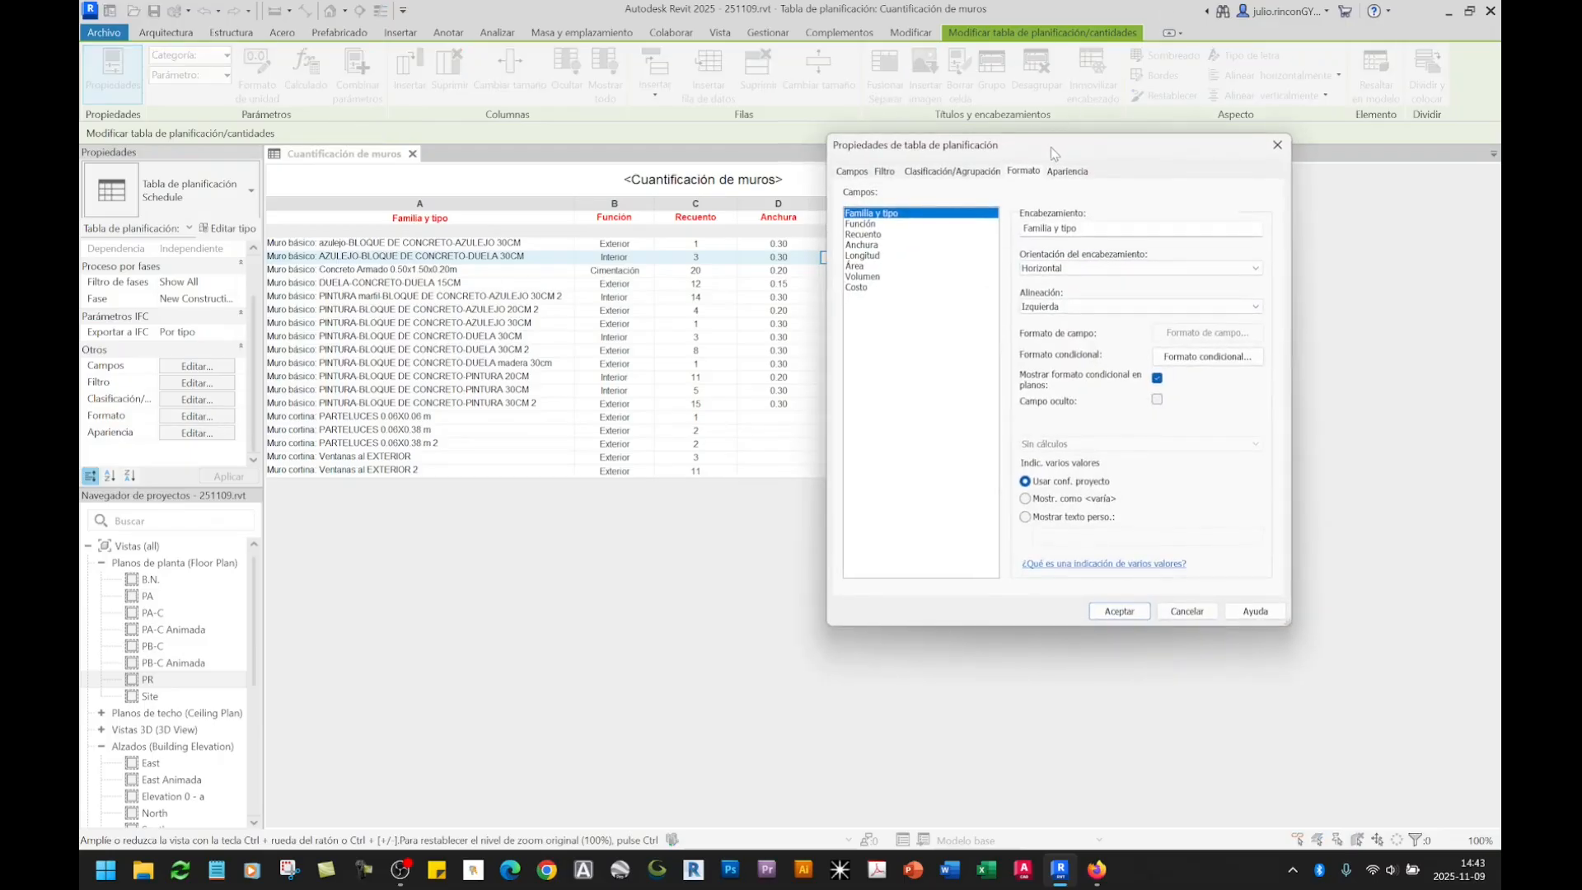
drag(1052, 147, 1231, 109)
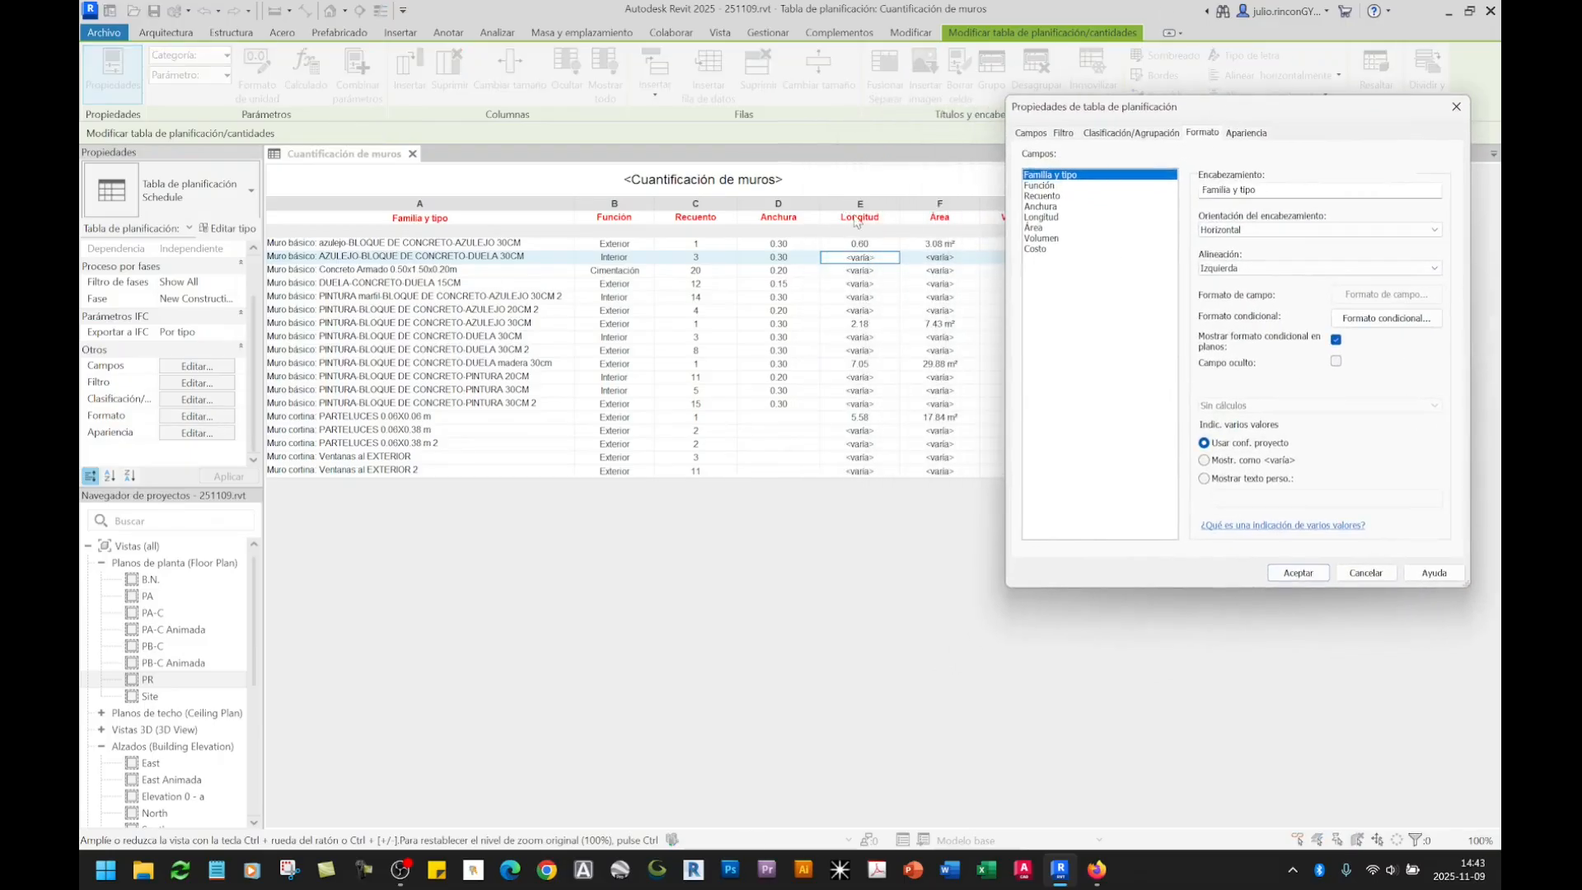
click(1039, 218)
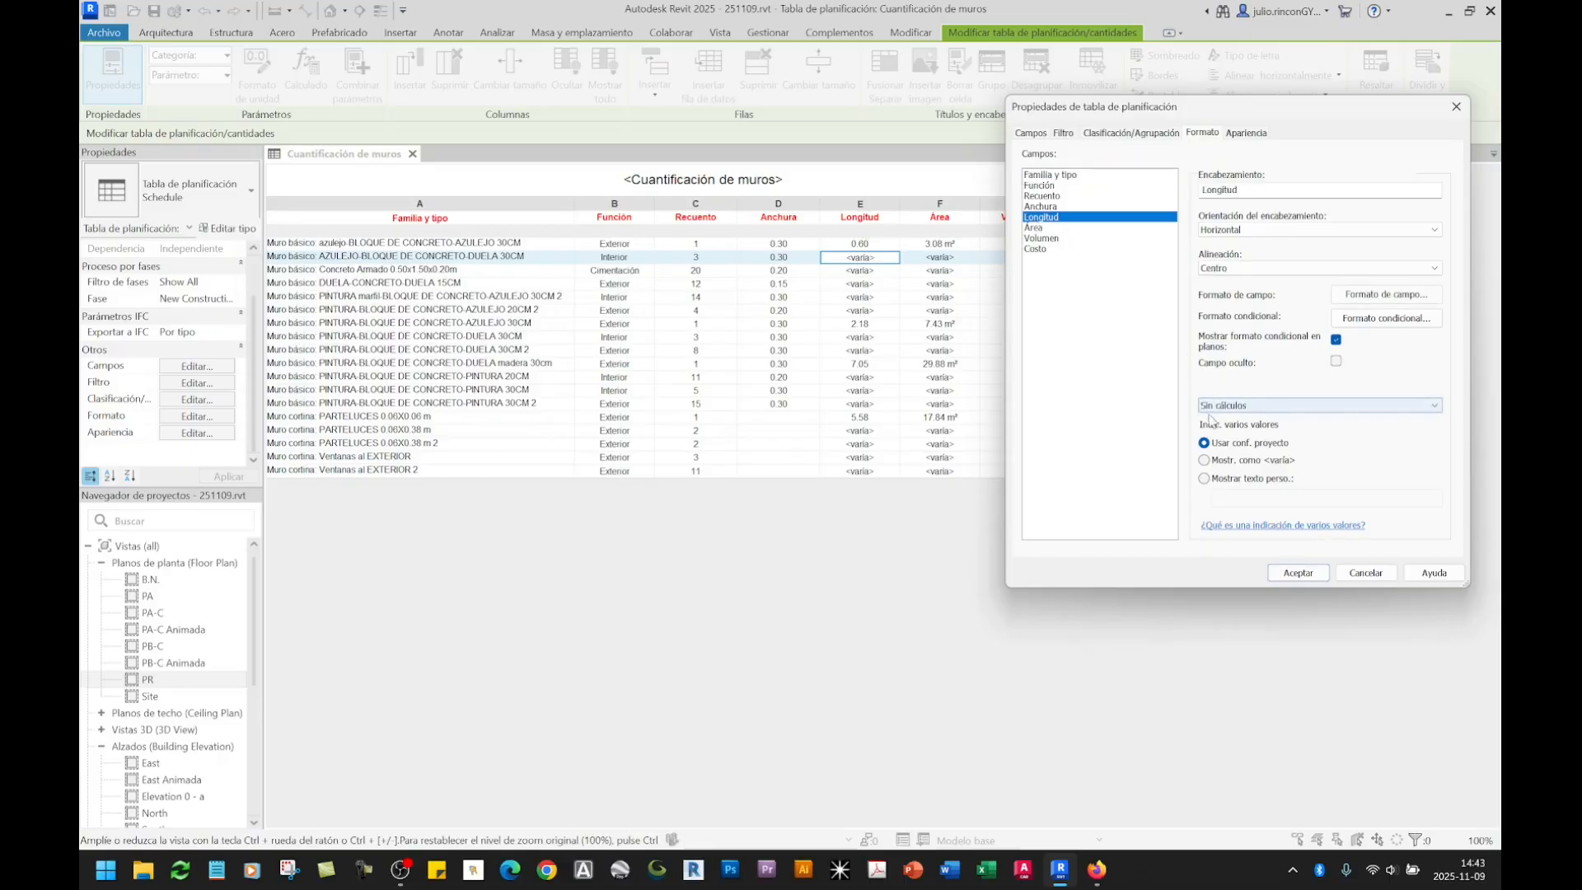
click(1235, 408)
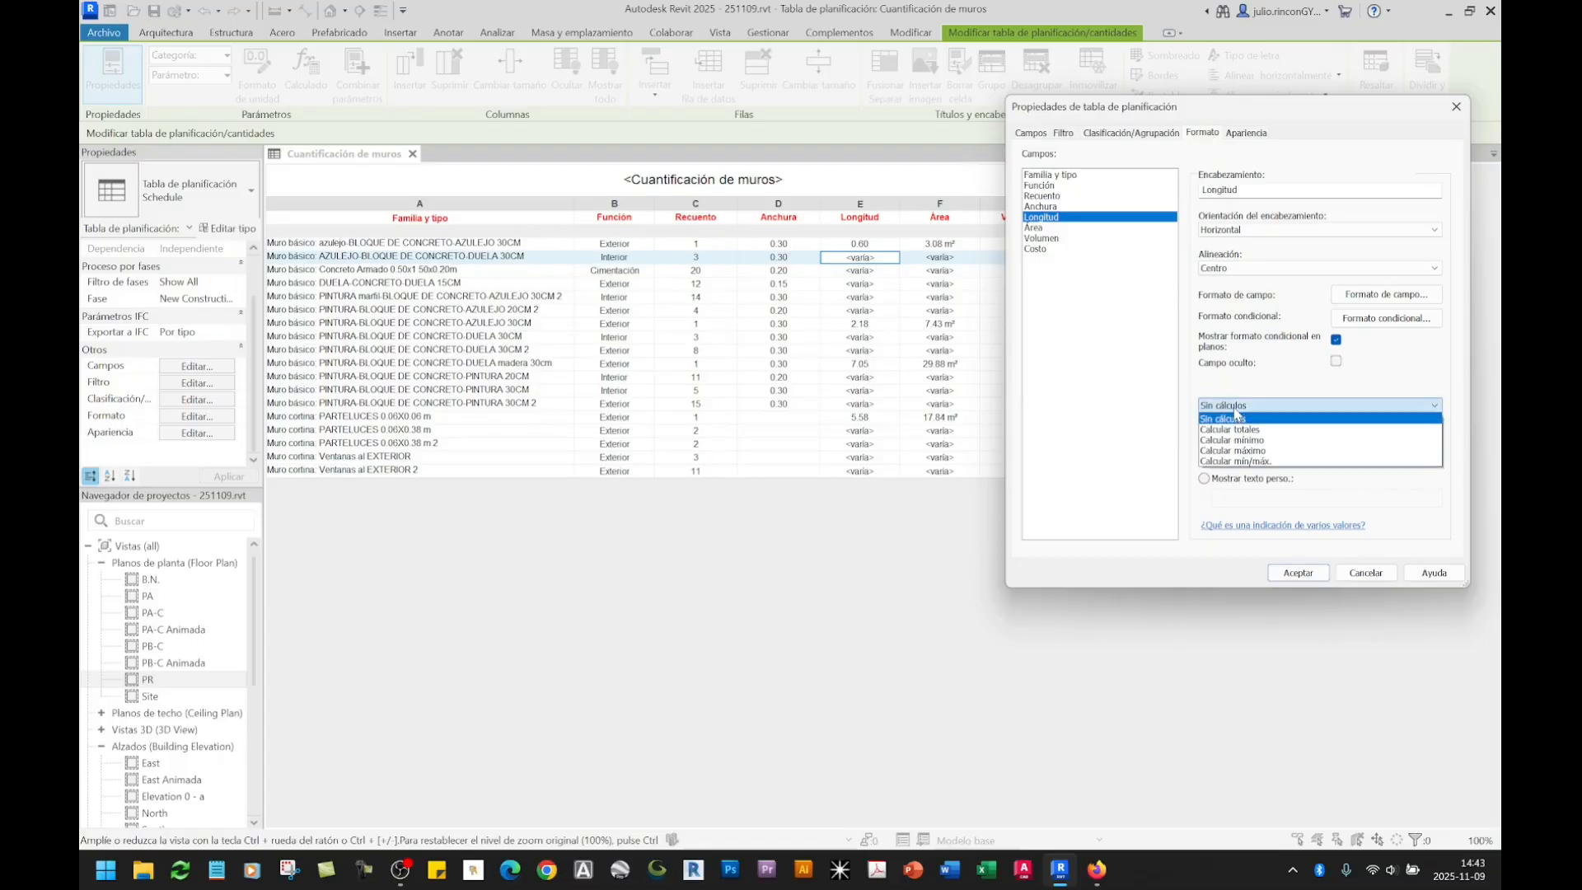
click(1248, 430)
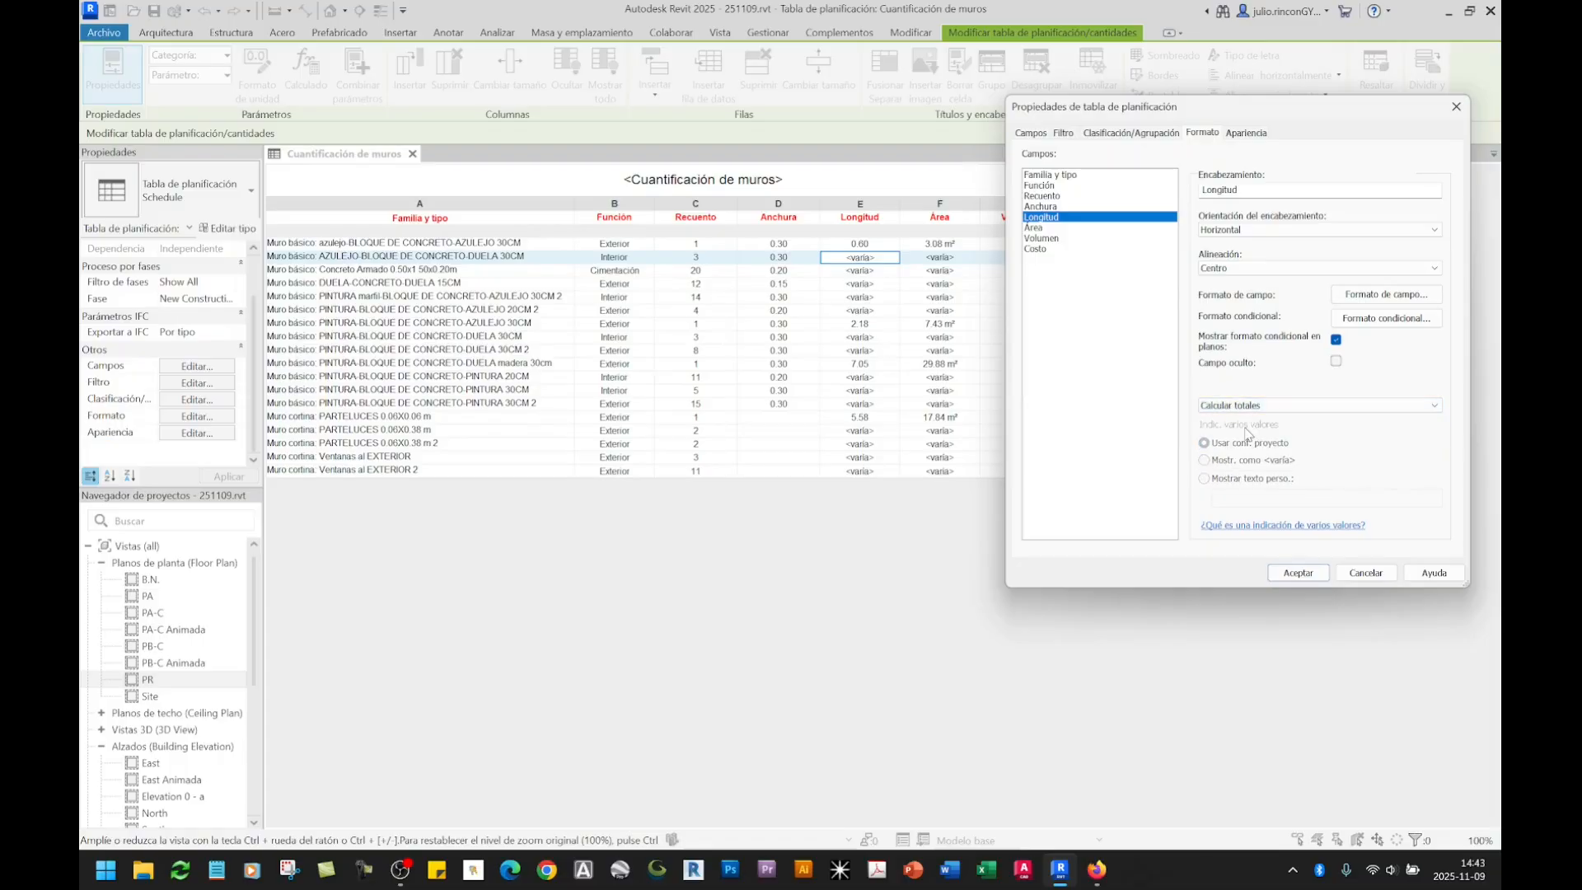
click(1298, 574)
click(866, 246)
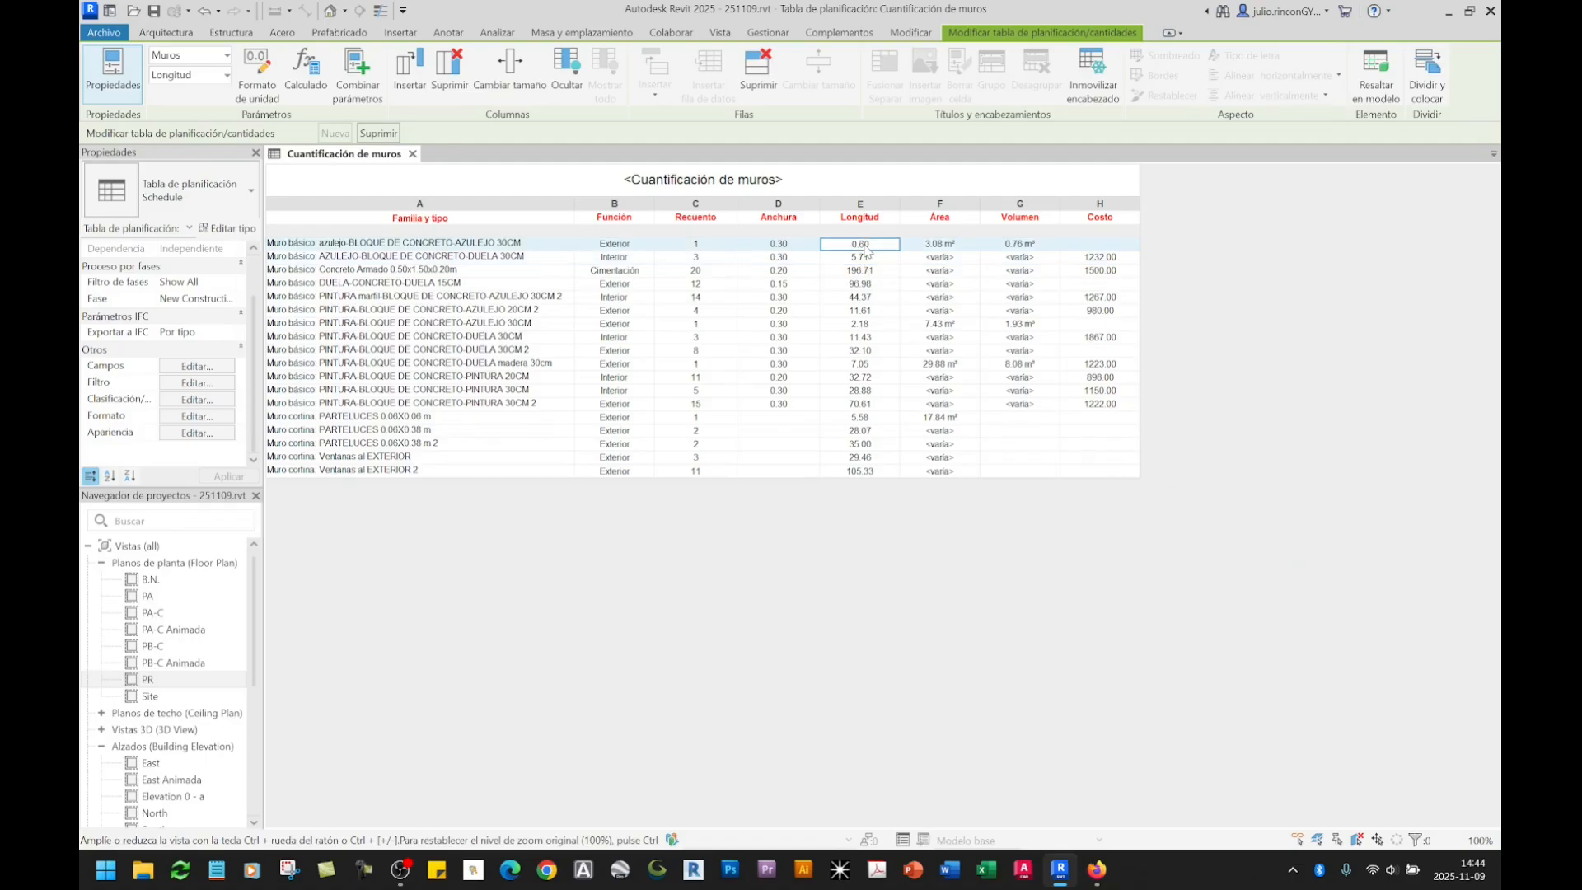
Step: Review the Longitud values of the grouped wall rows, from the basic walls down to the first PARTELUCES row
click(866, 259)
click(866, 271)
click(865, 298)
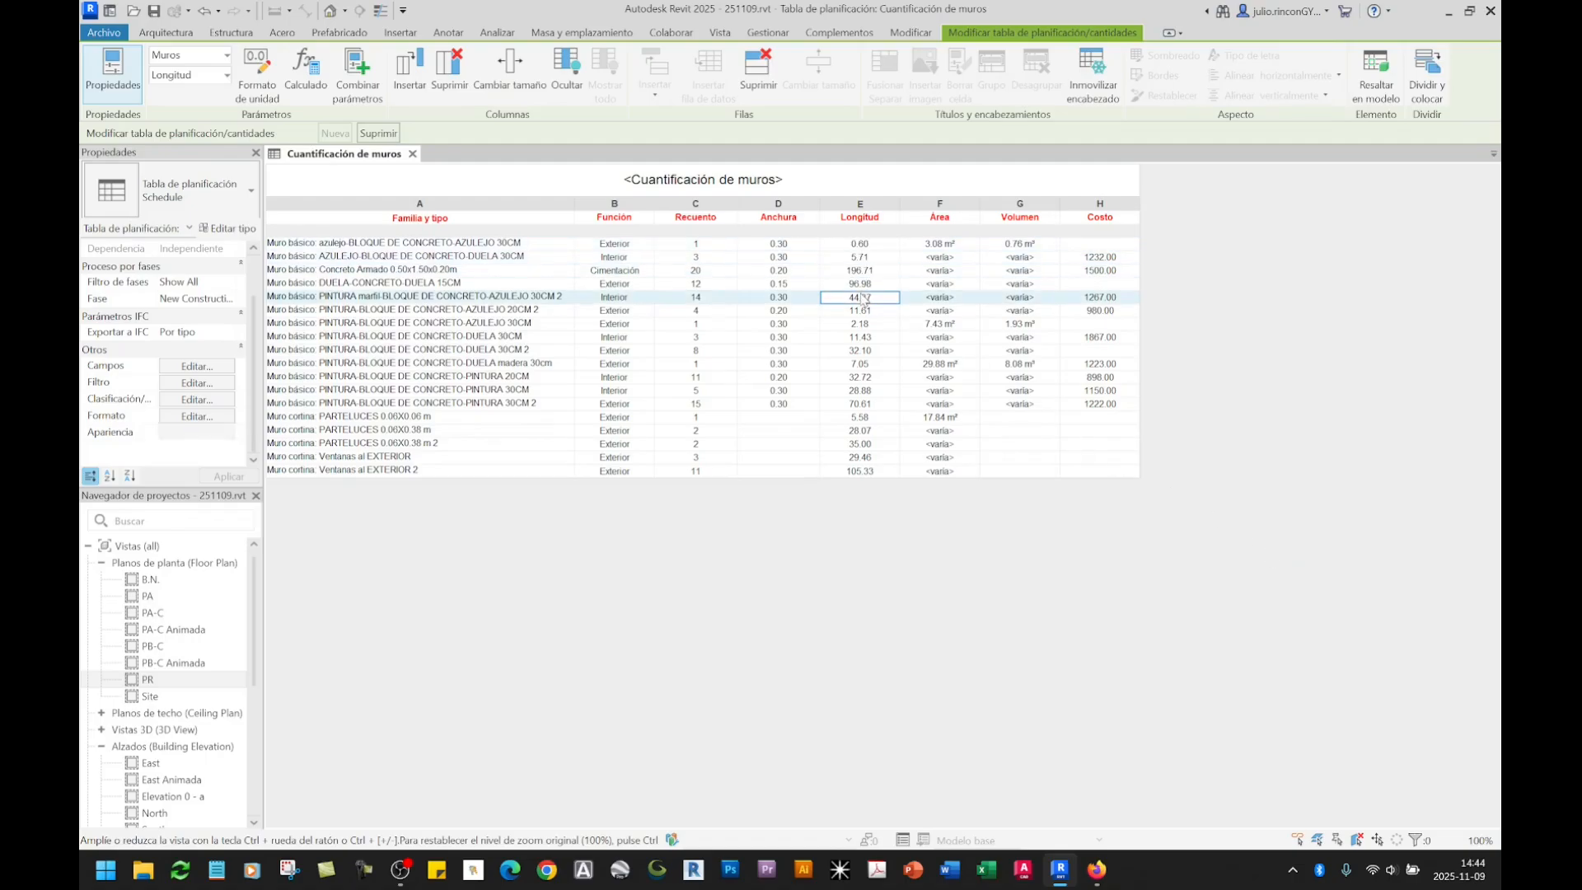
click(873, 326)
click(877, 362)
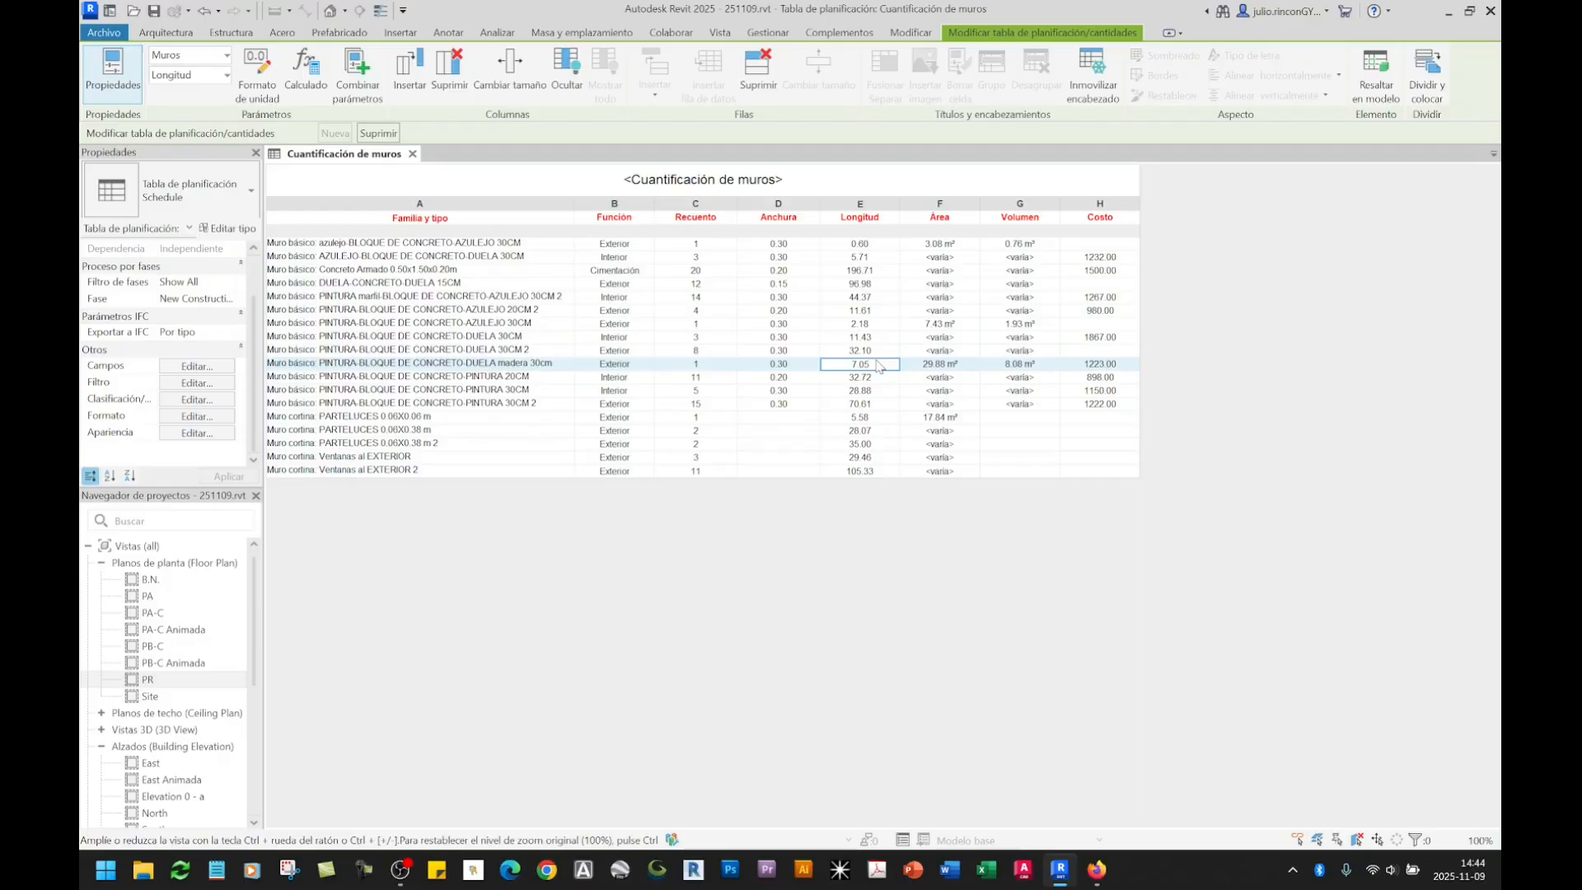
click(865, 419)
click(874, 285)
click(871, 260)
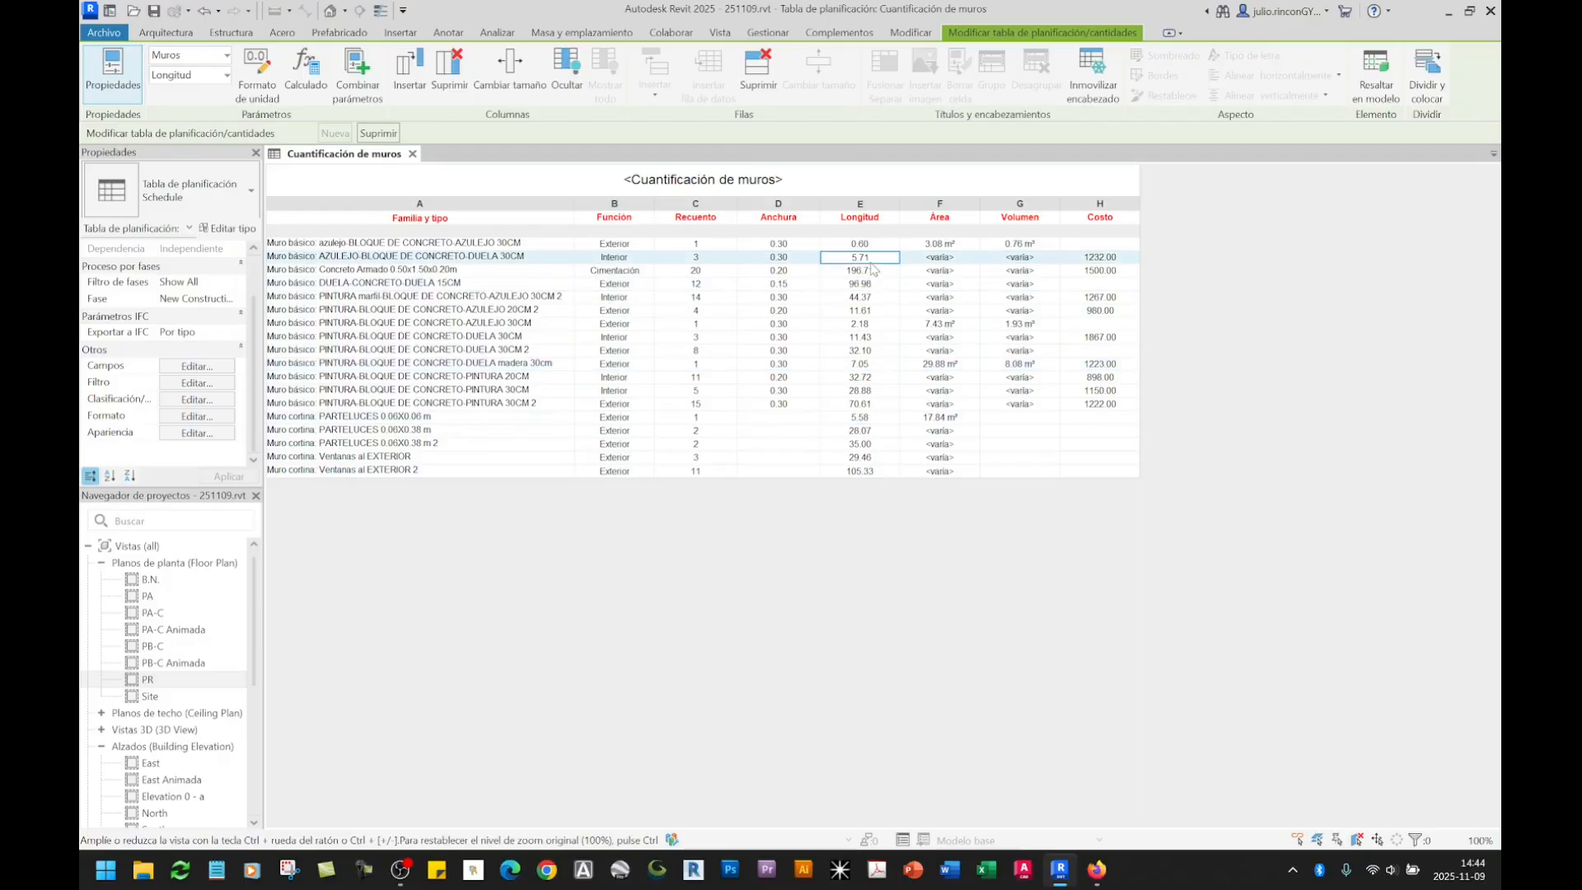
Step: Compare Recuento with Longitud for the AZULEJO-DUELA 30CM and PINTURA-PINTURA 30CM walls, and check the PARTELUCES 0.06X0.38 m length
click(699, 260)
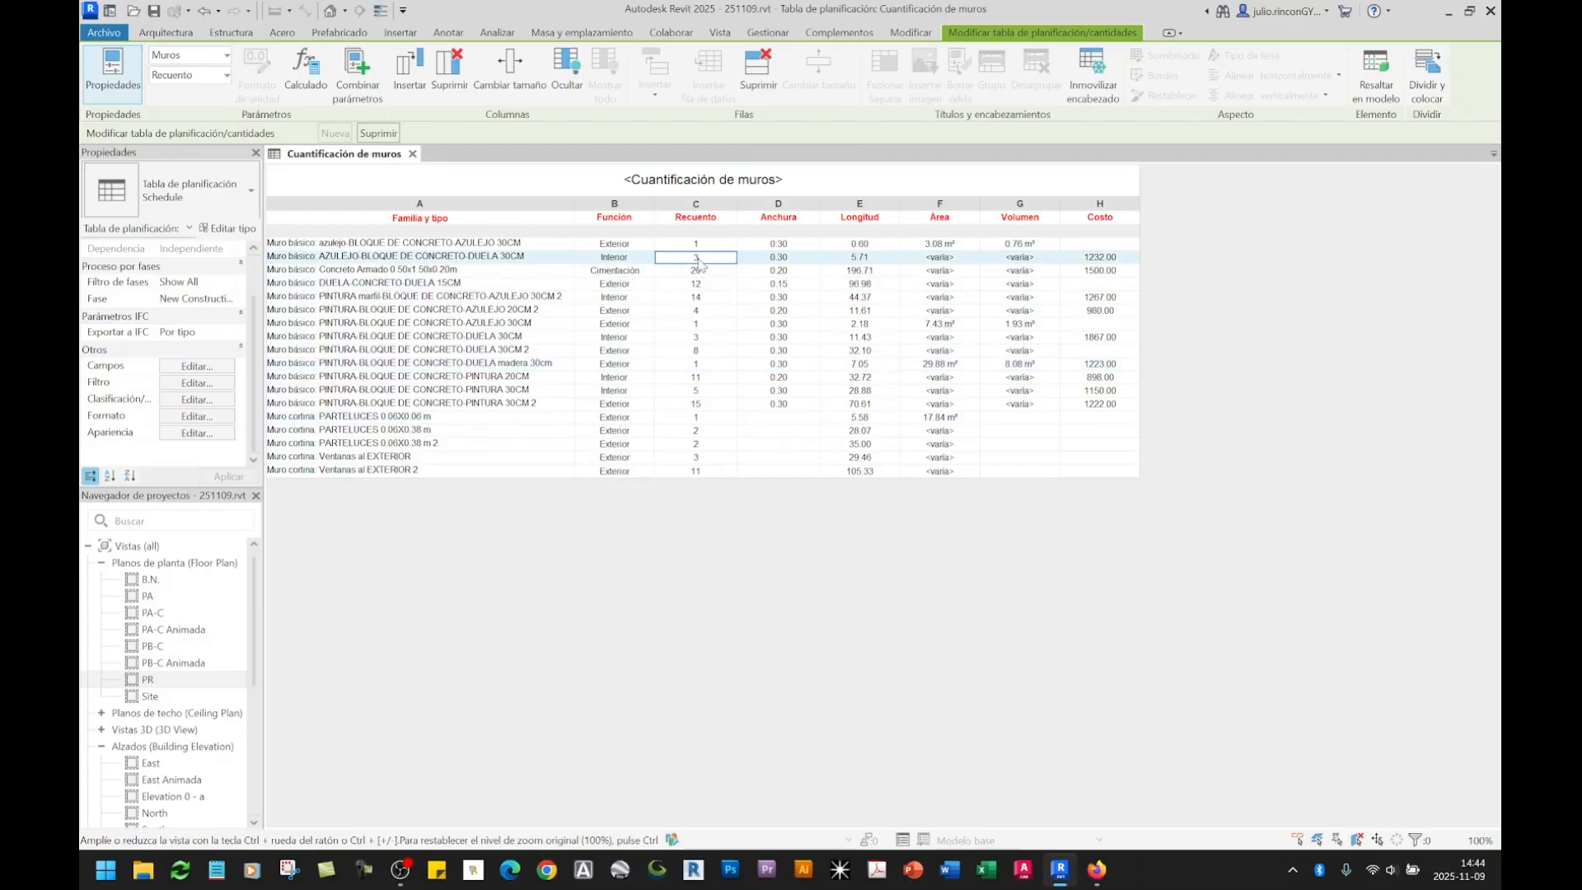
click(859, 261)
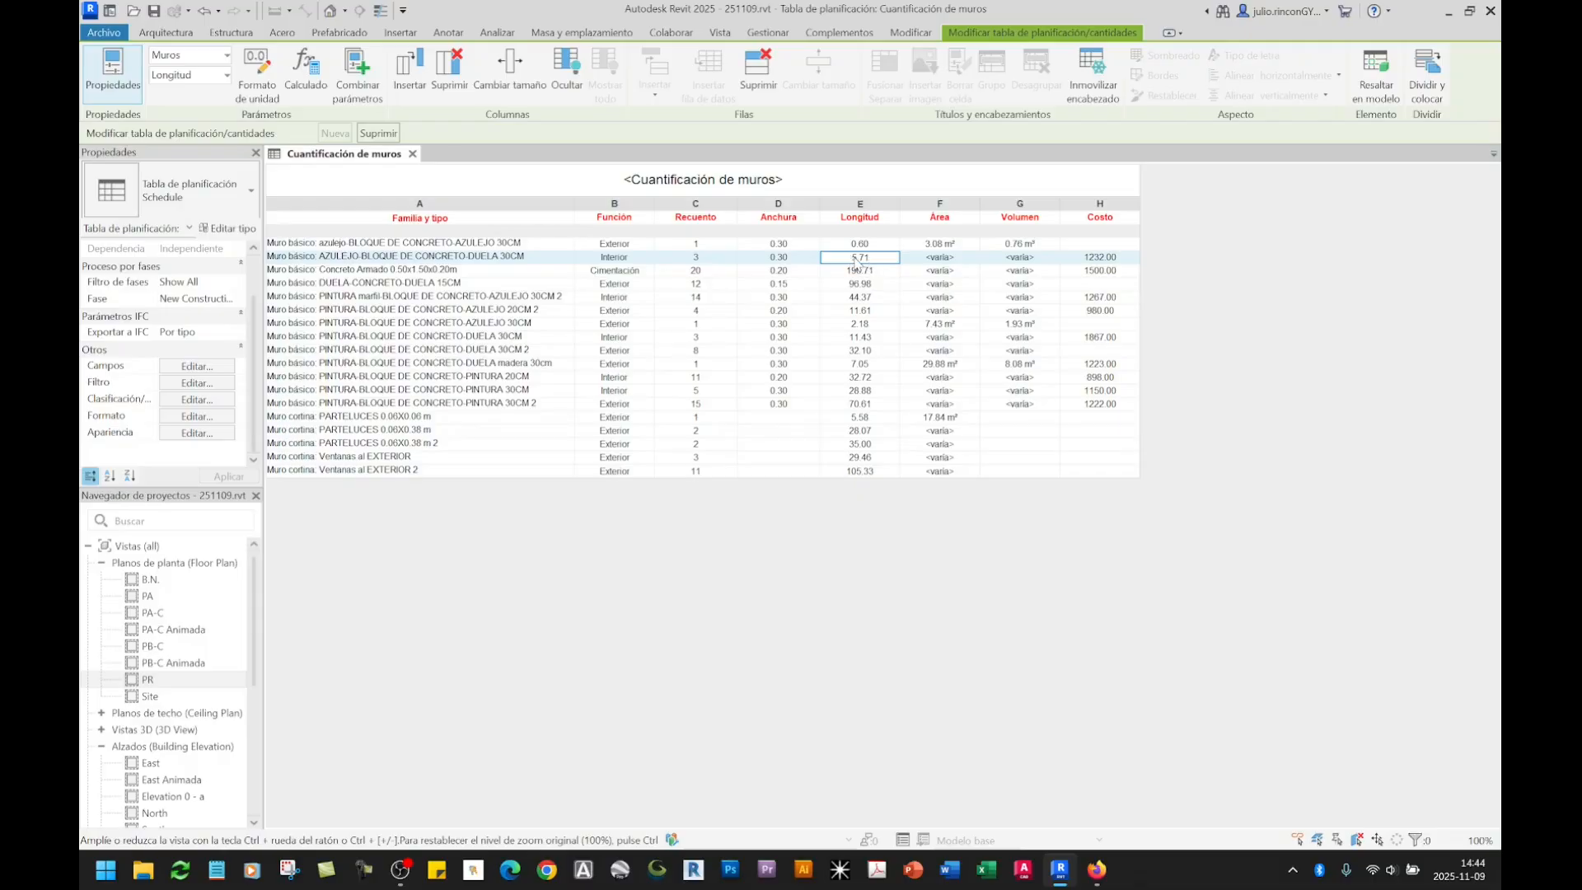
click(731, 261)
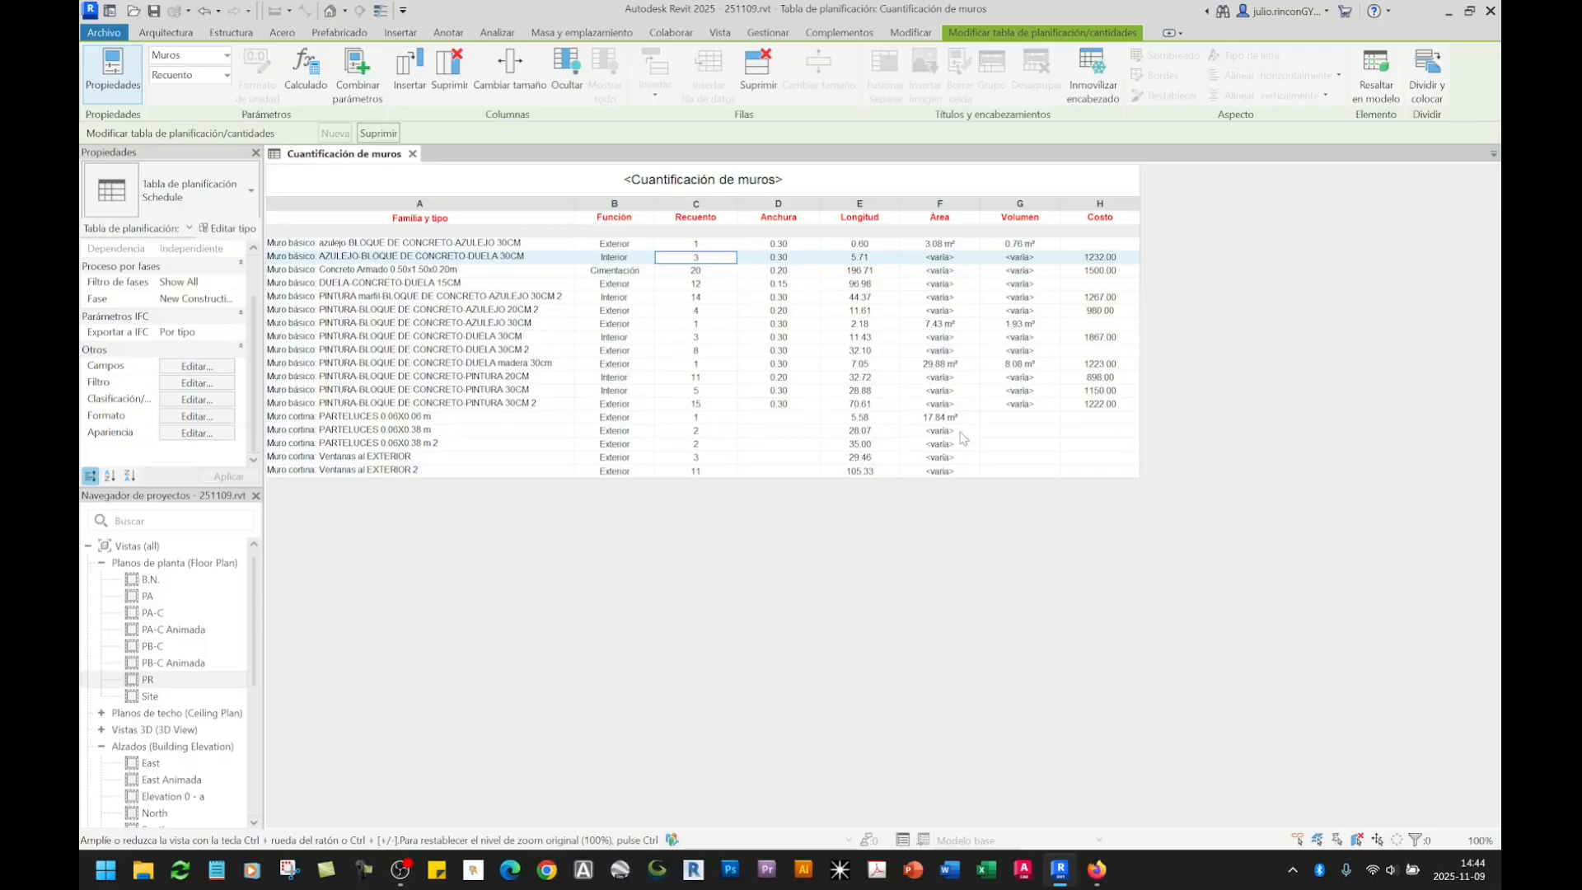
click(849, 393)
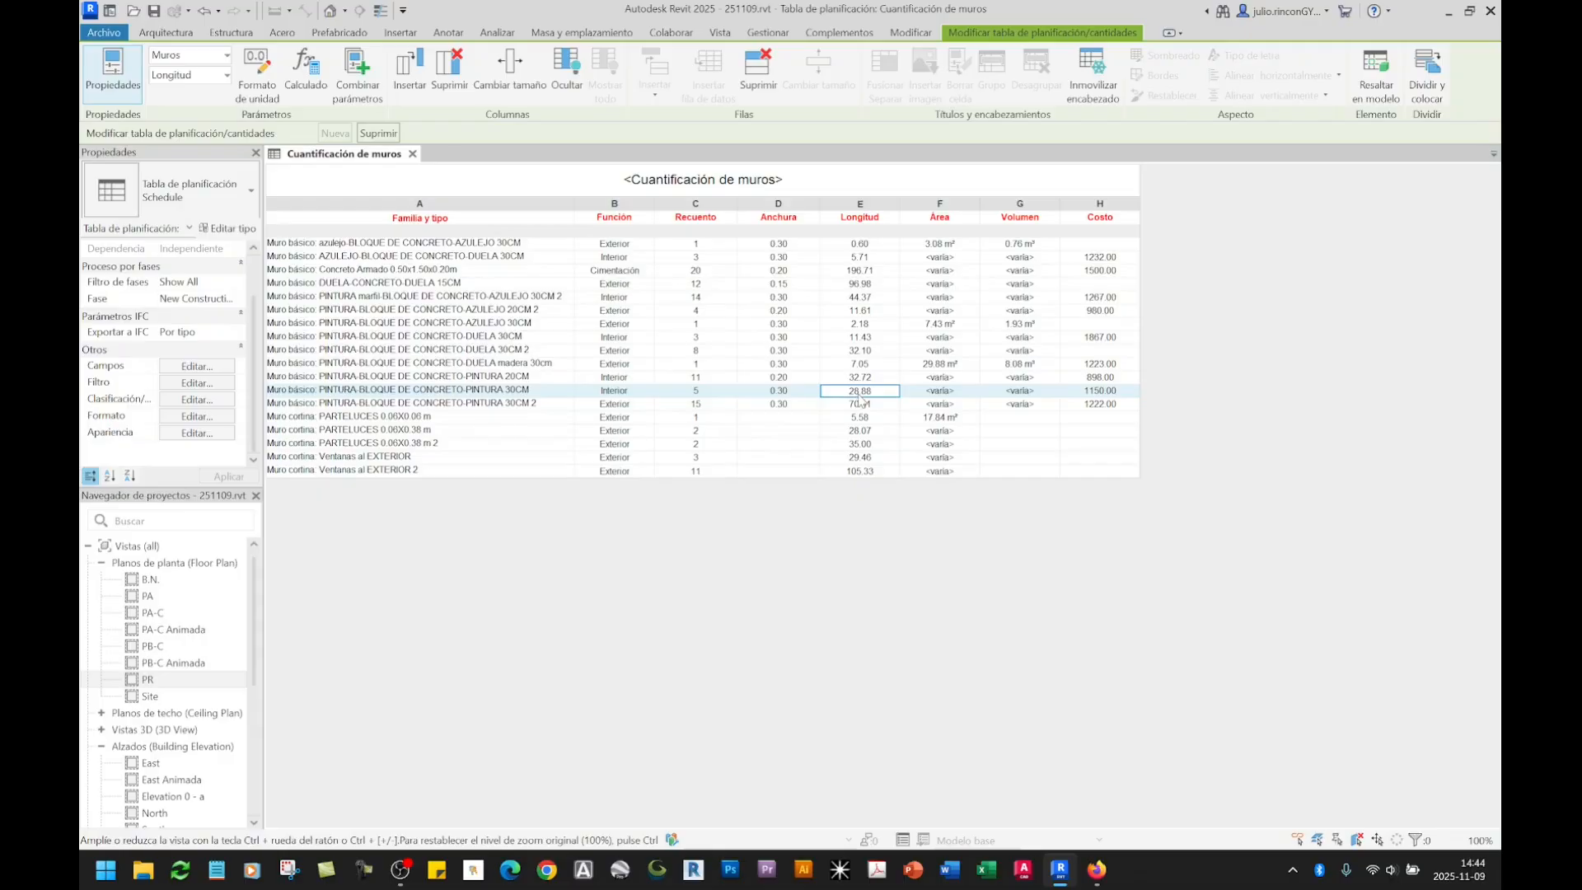
click(695, 393)
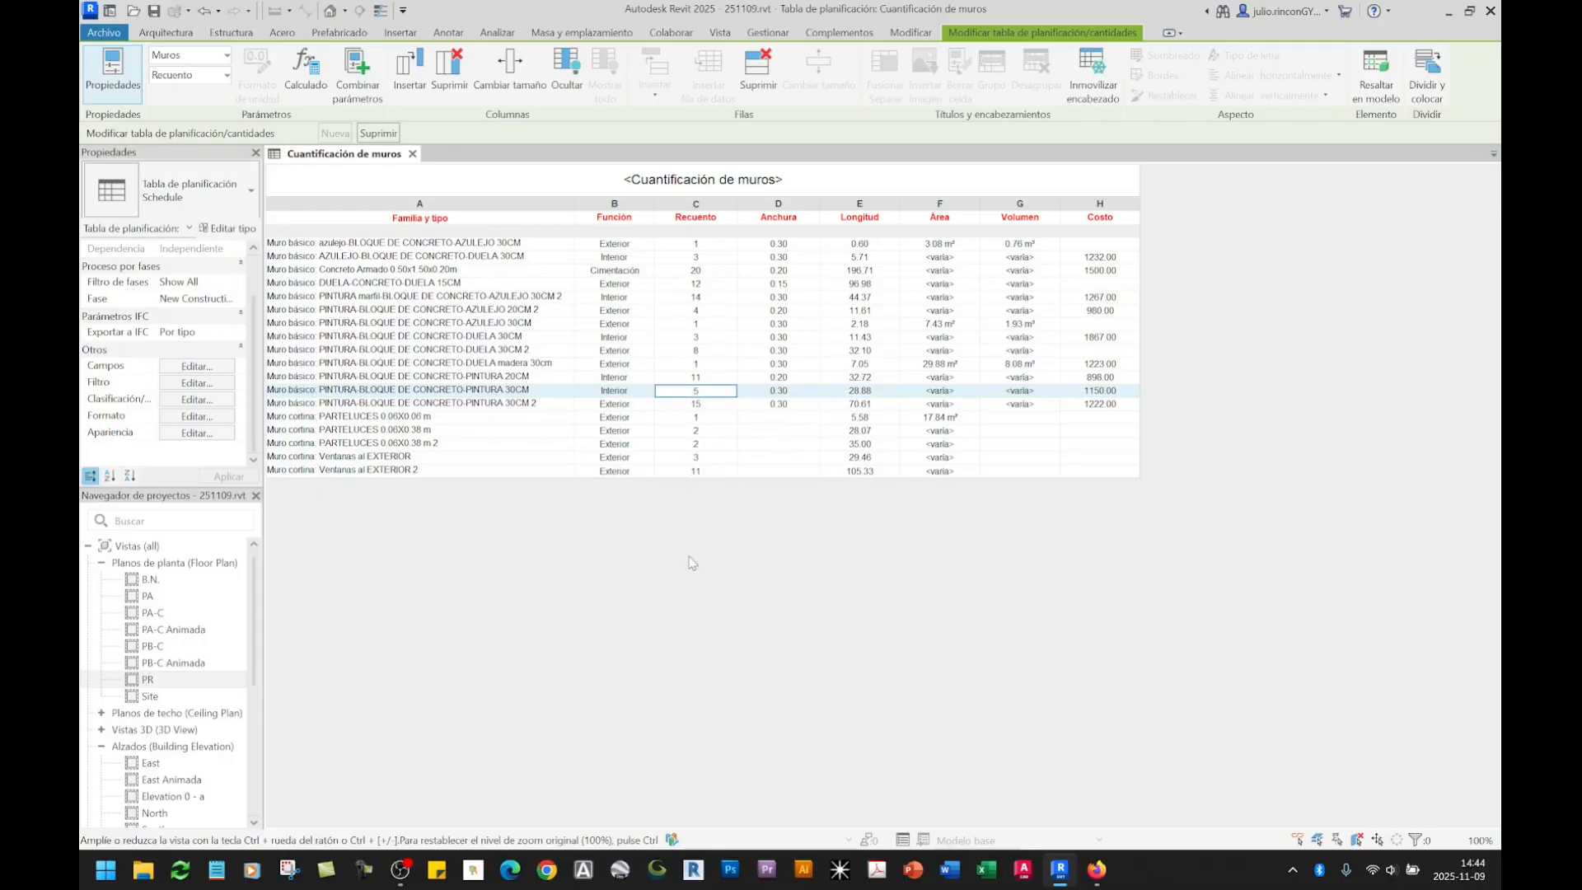
click(851, 431)
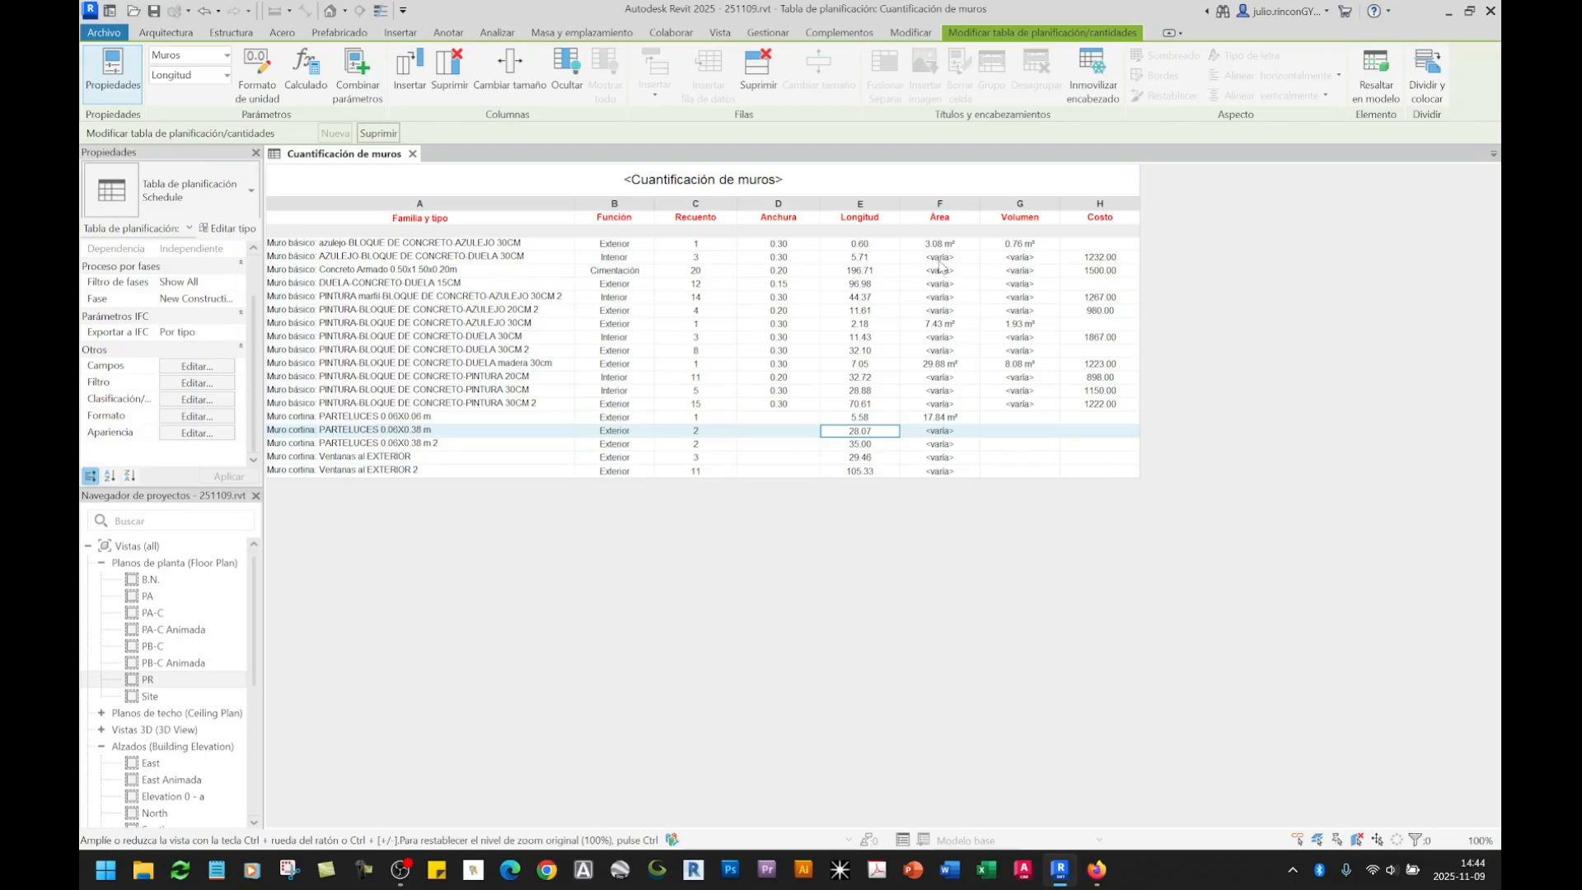
Step: Check the <varía> entries under Área and Volumen, and set the Área field's calculation format to Calcular totales
click(940, 260)
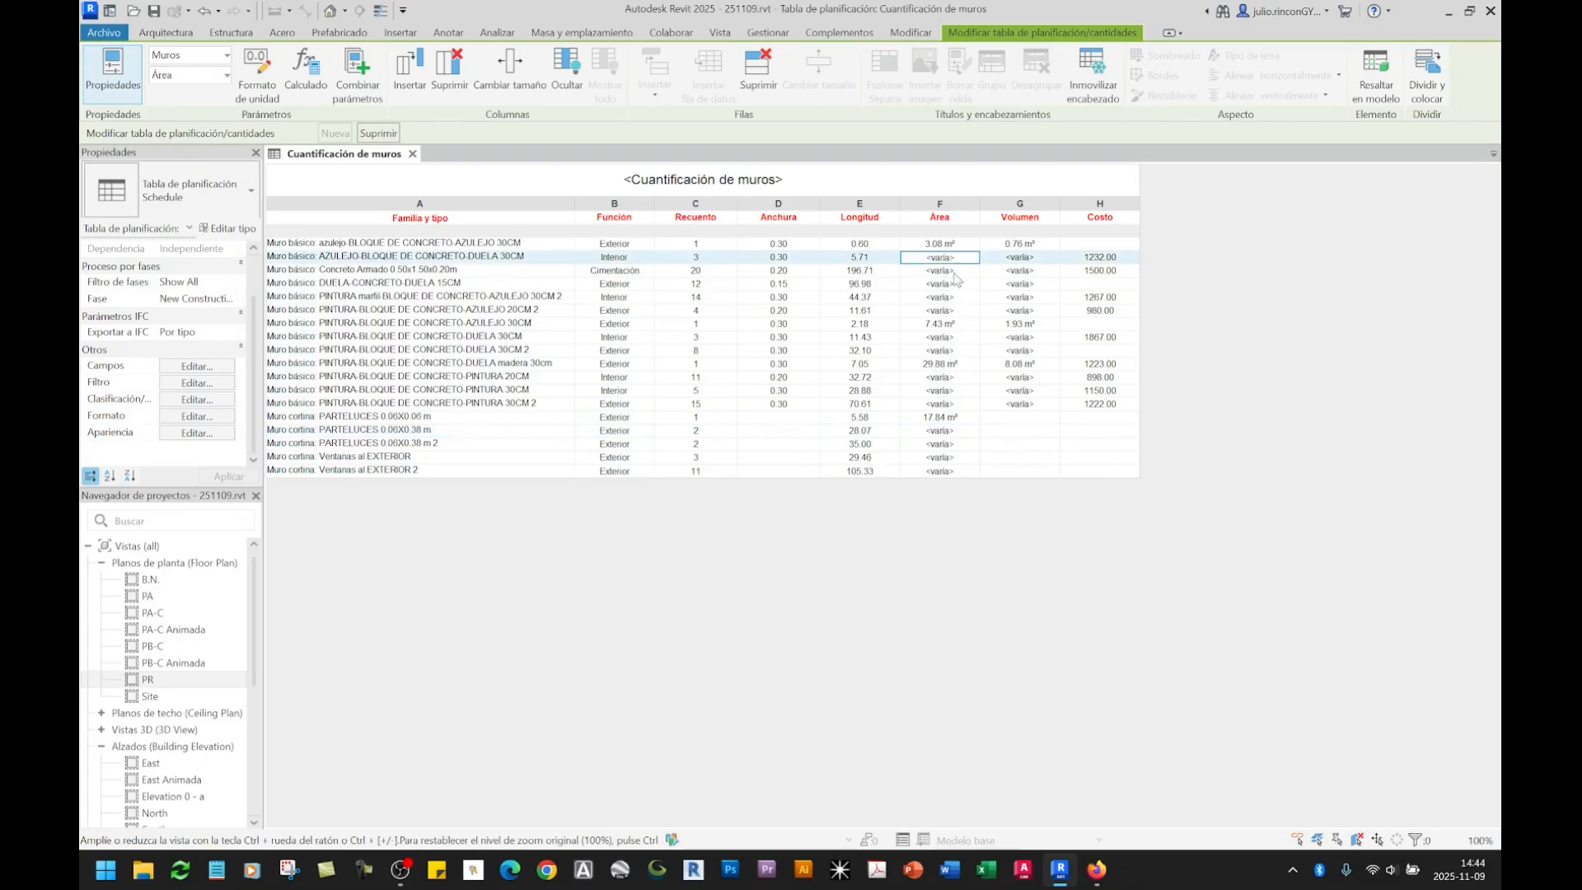
click(1020, 298)
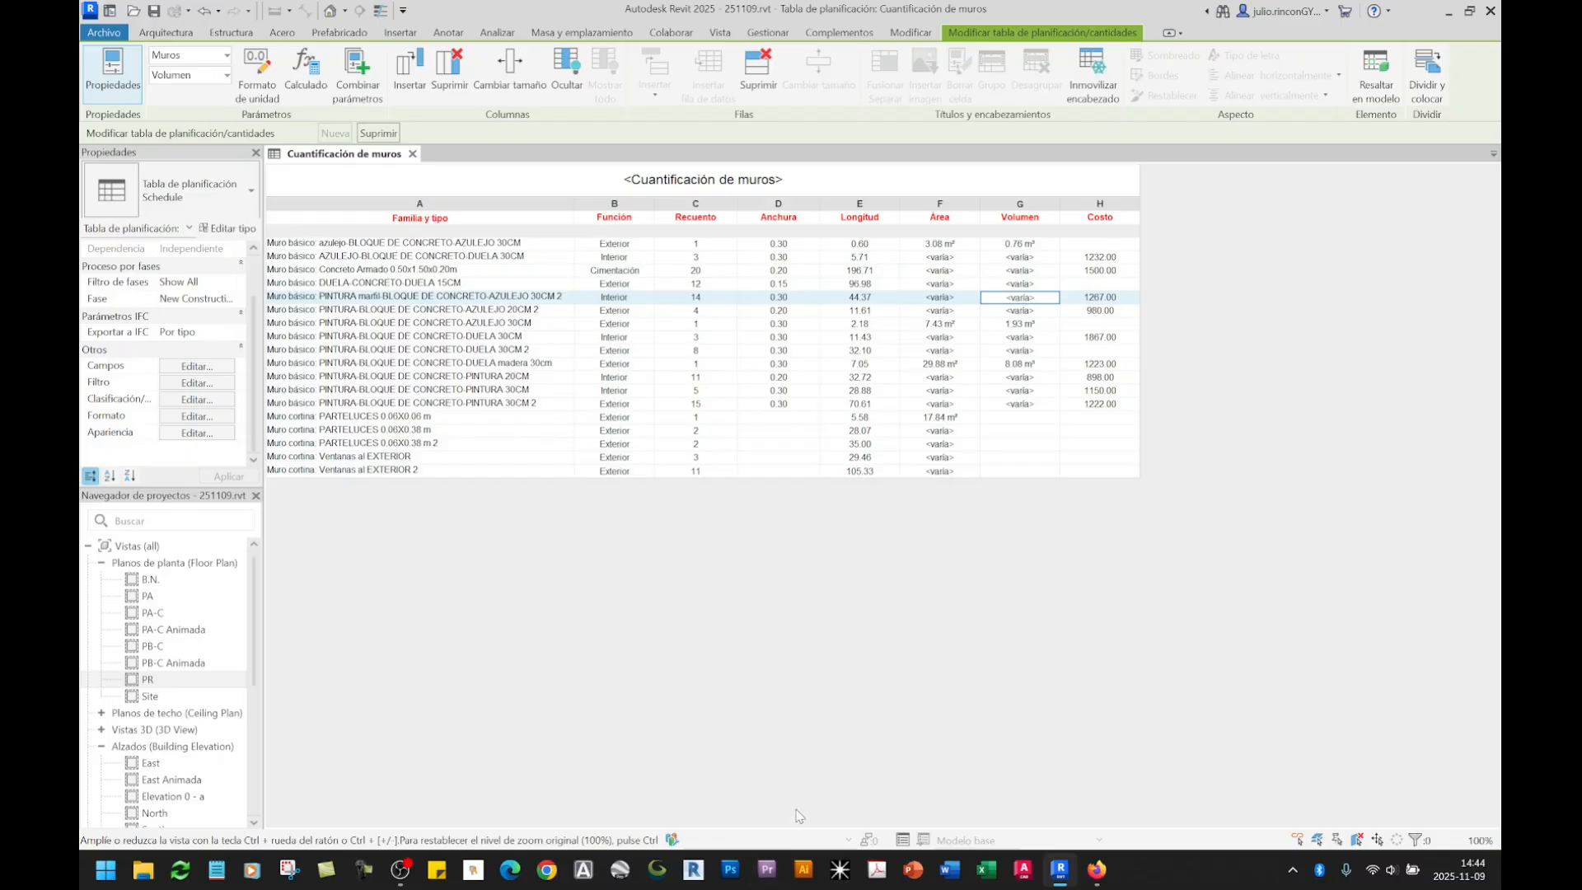
click(942, 284)
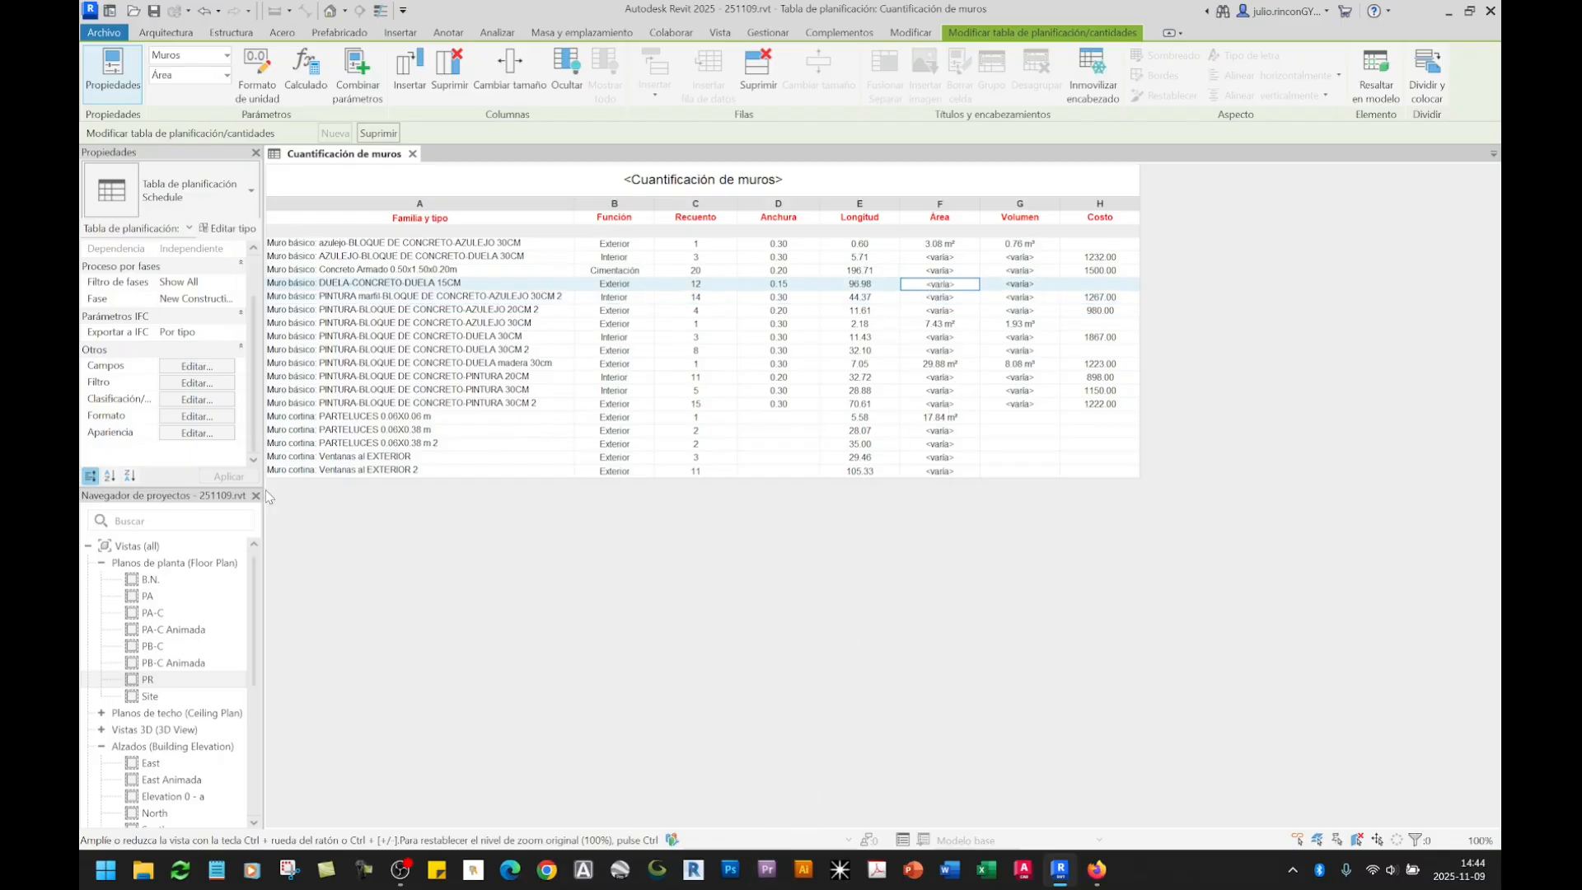
click(182, 417)
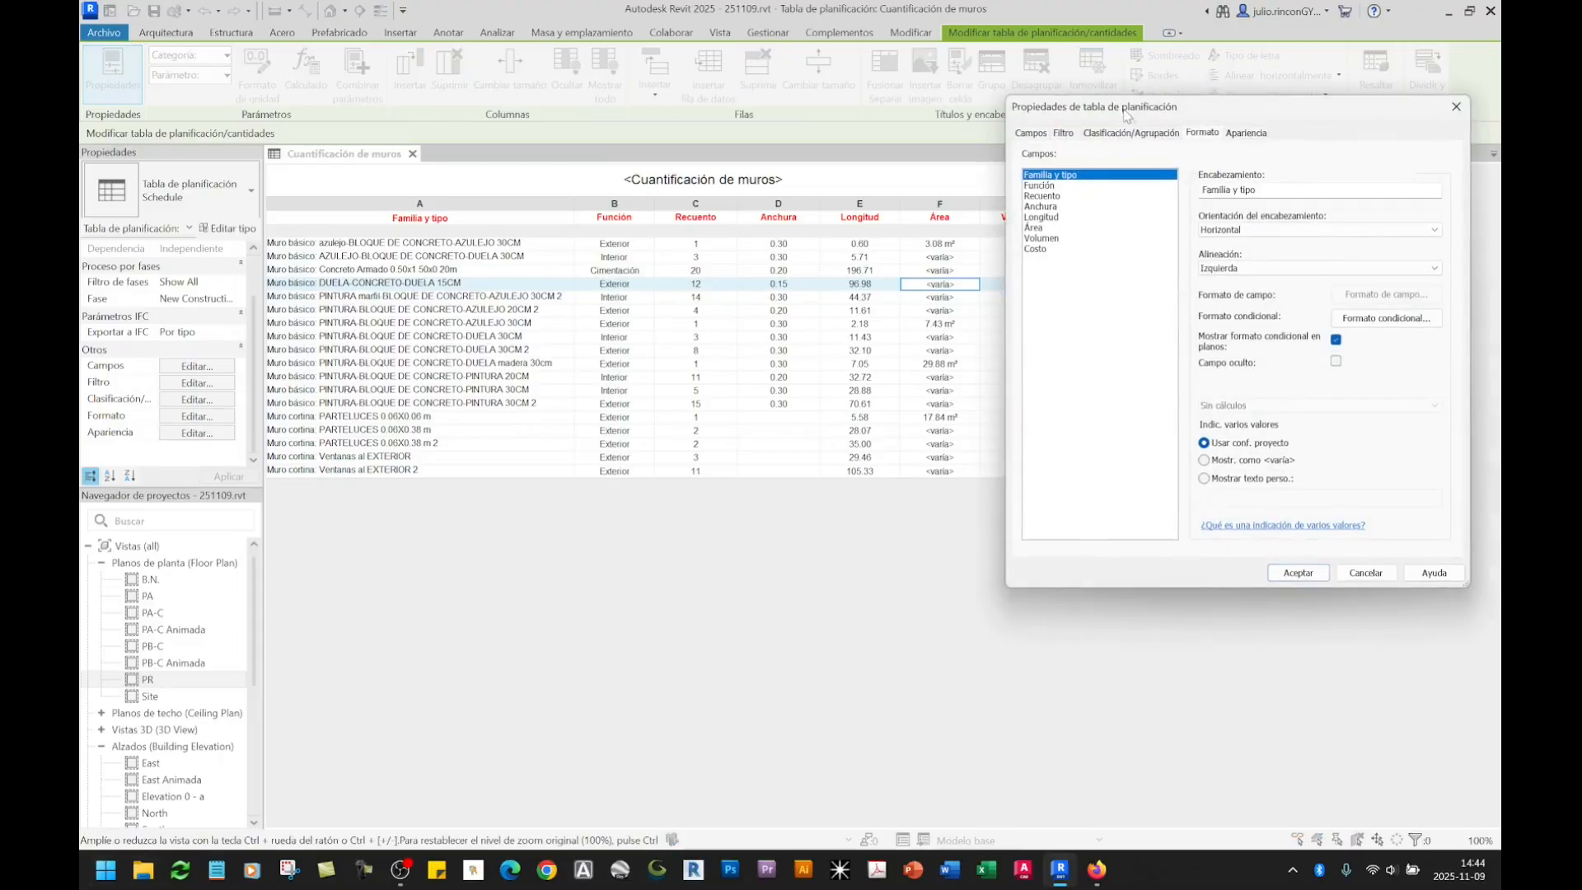
drag(1120, 112, 1157, 78)
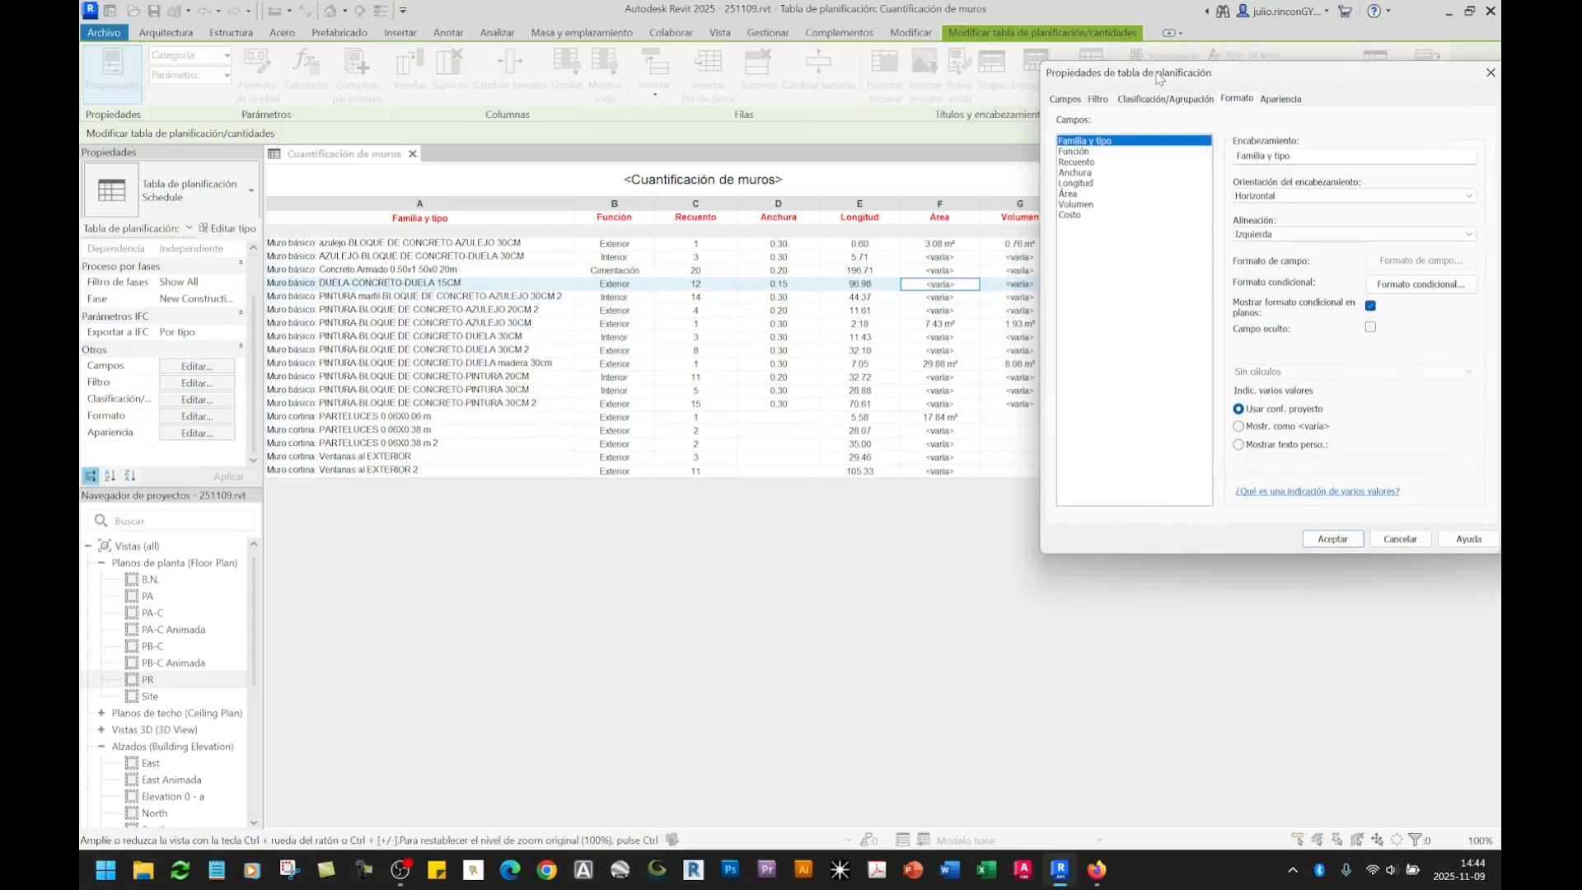
click(1076, 190)
click(1279, 367)
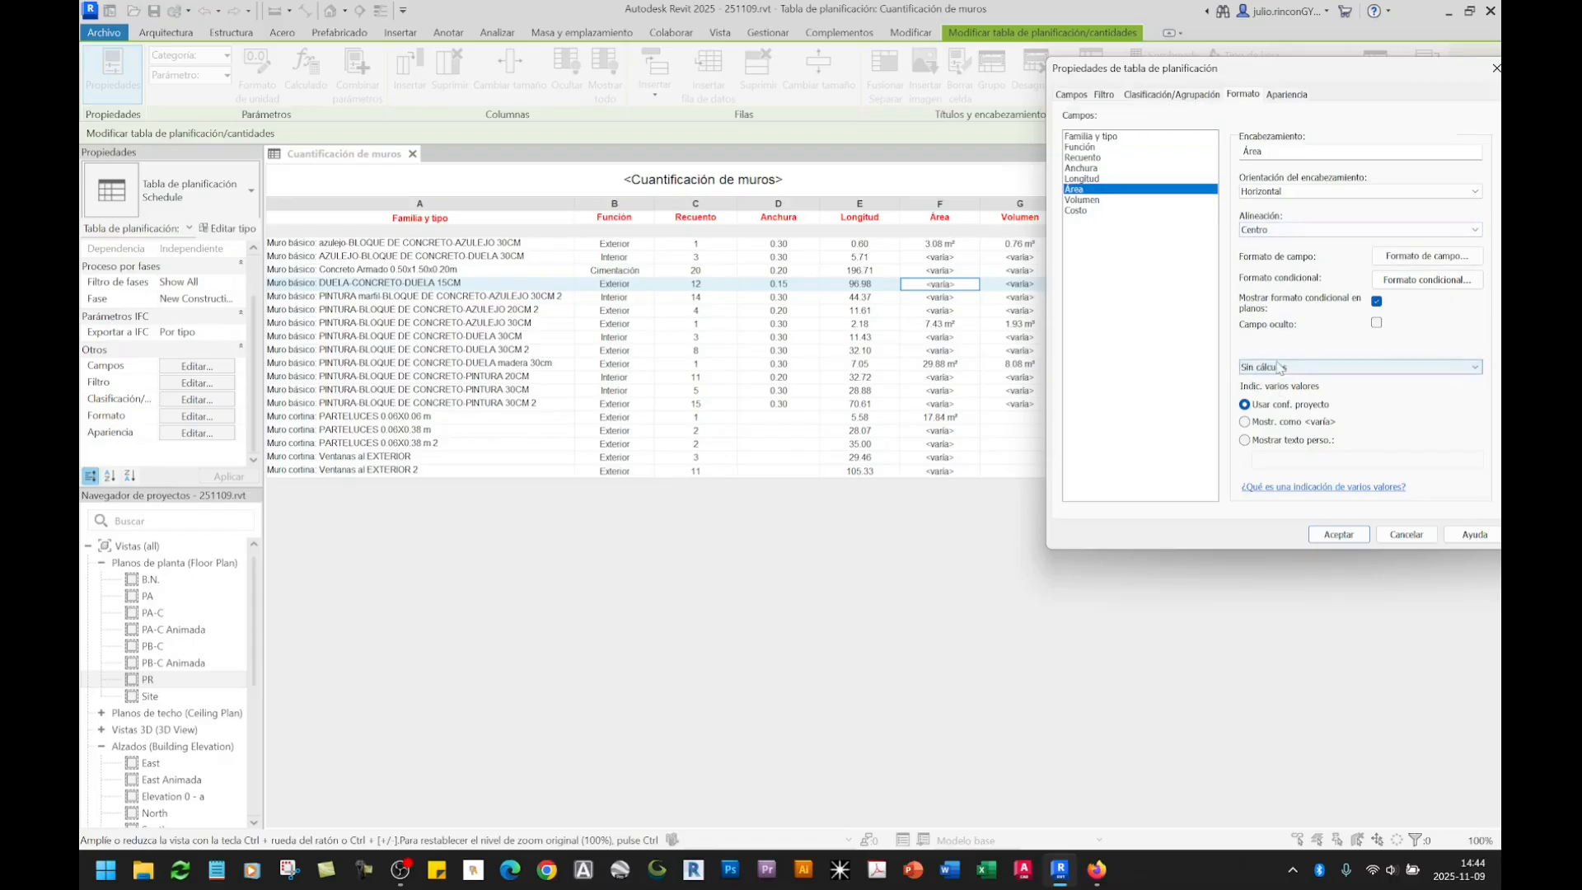
click(1272, 391)
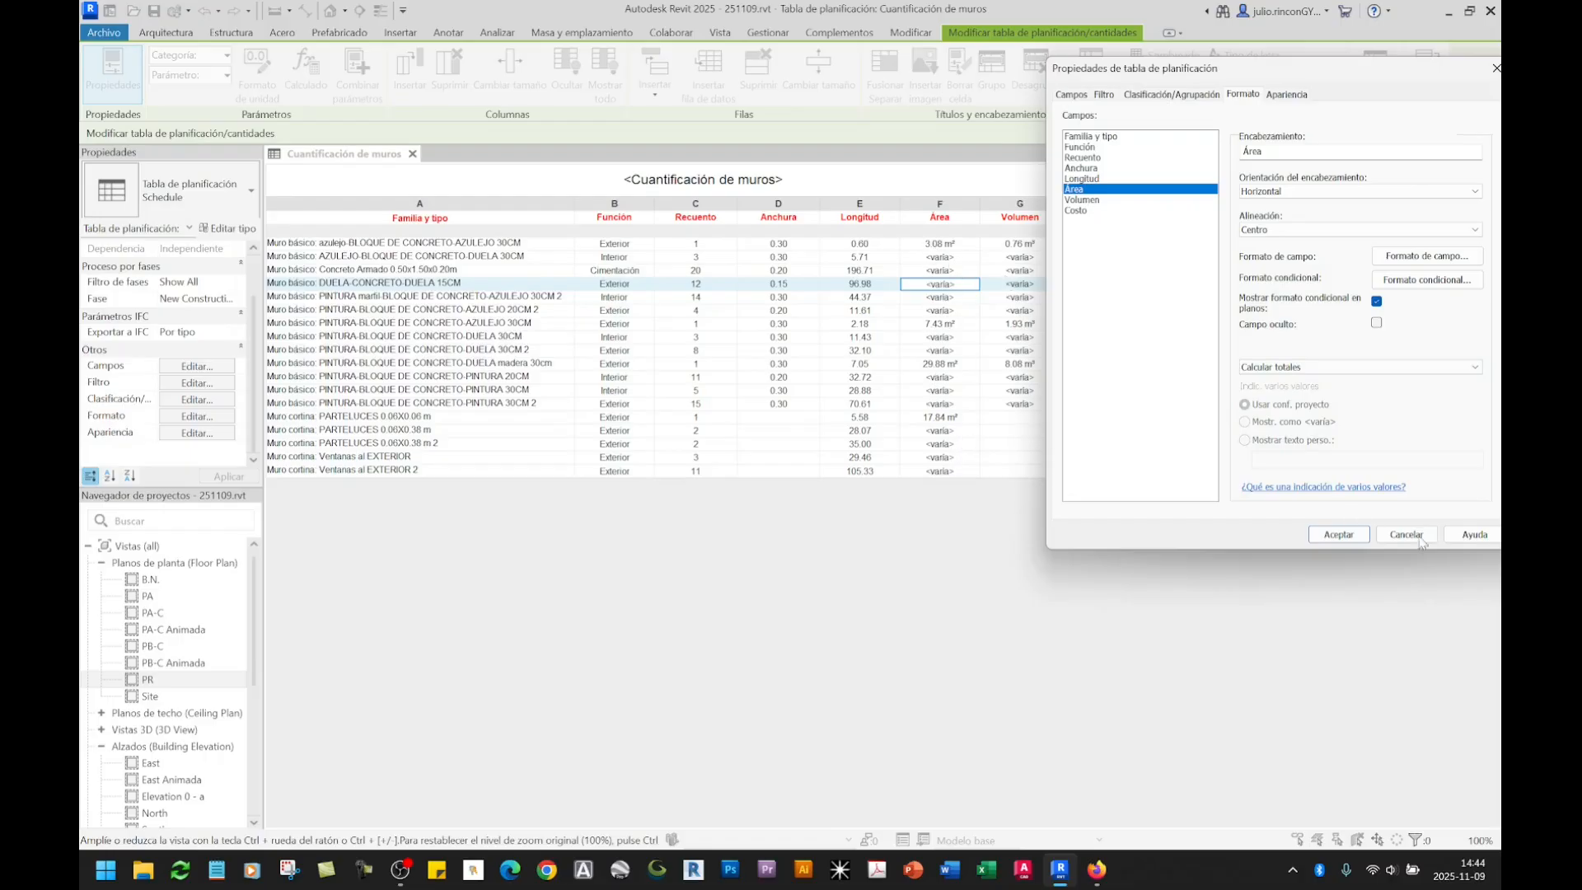
click(1338, 536)
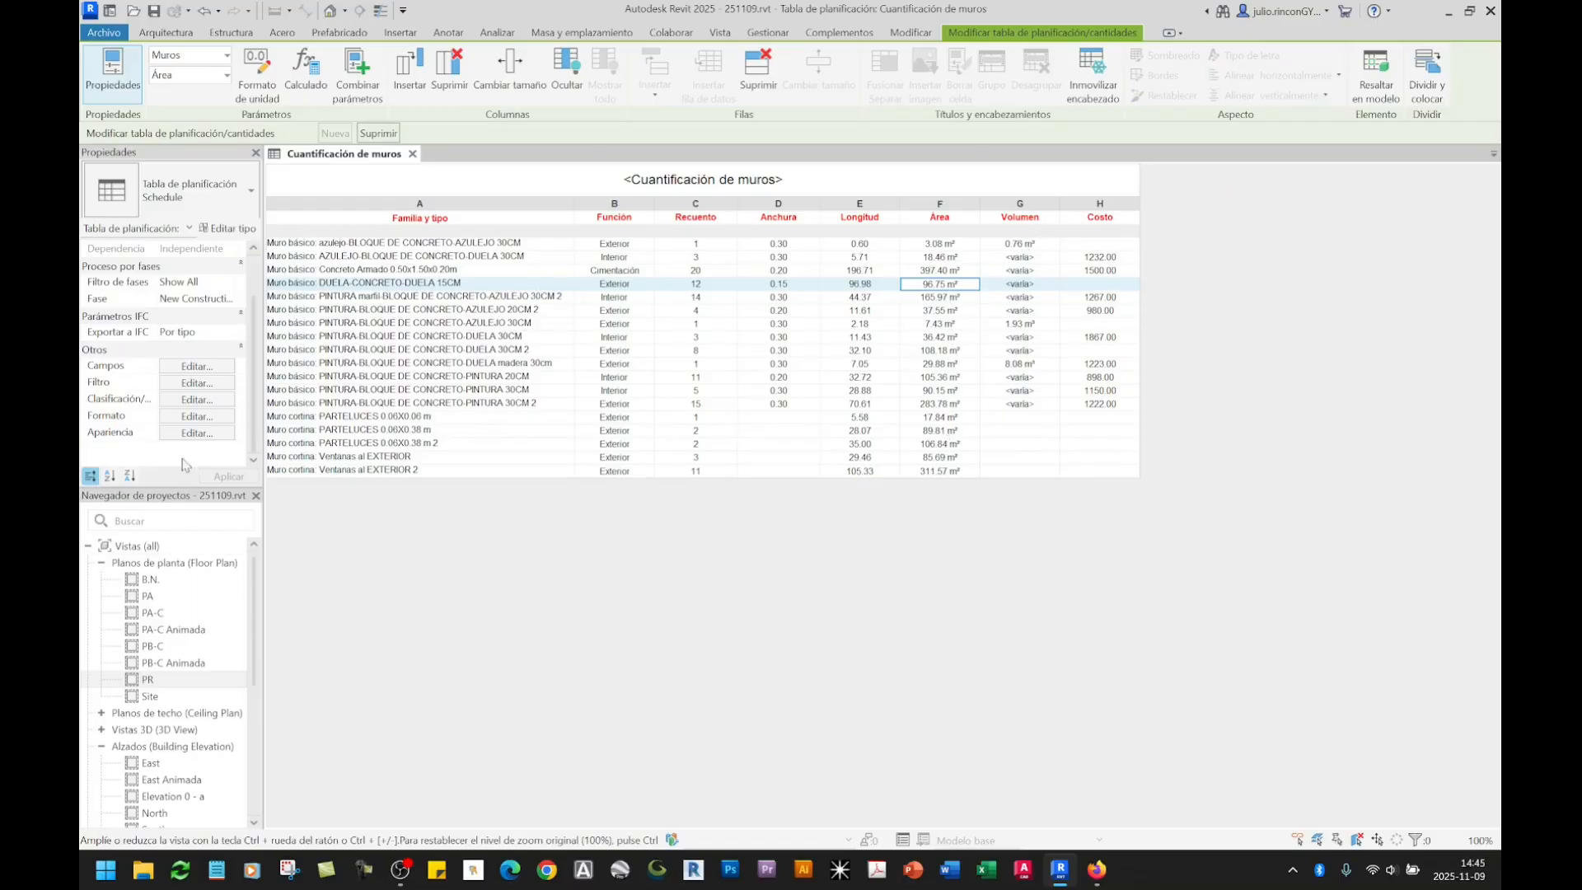
Step: Set the calculation format of the Recuento and Anchura fields to Calcular totales
click(197, 416)
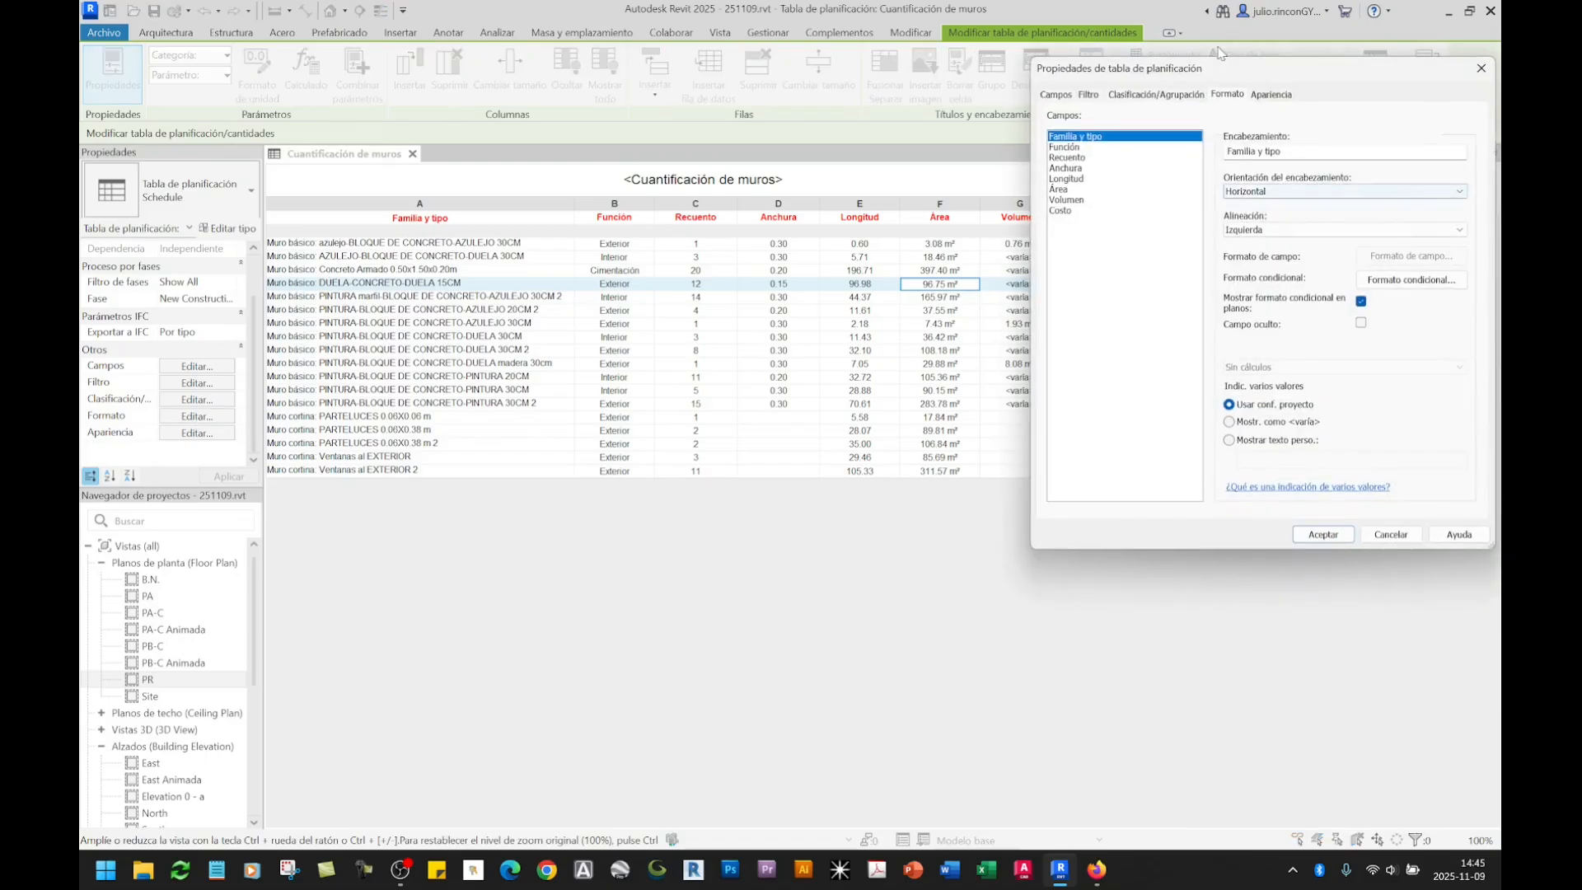
drag(1215, 70, 1152, 47)
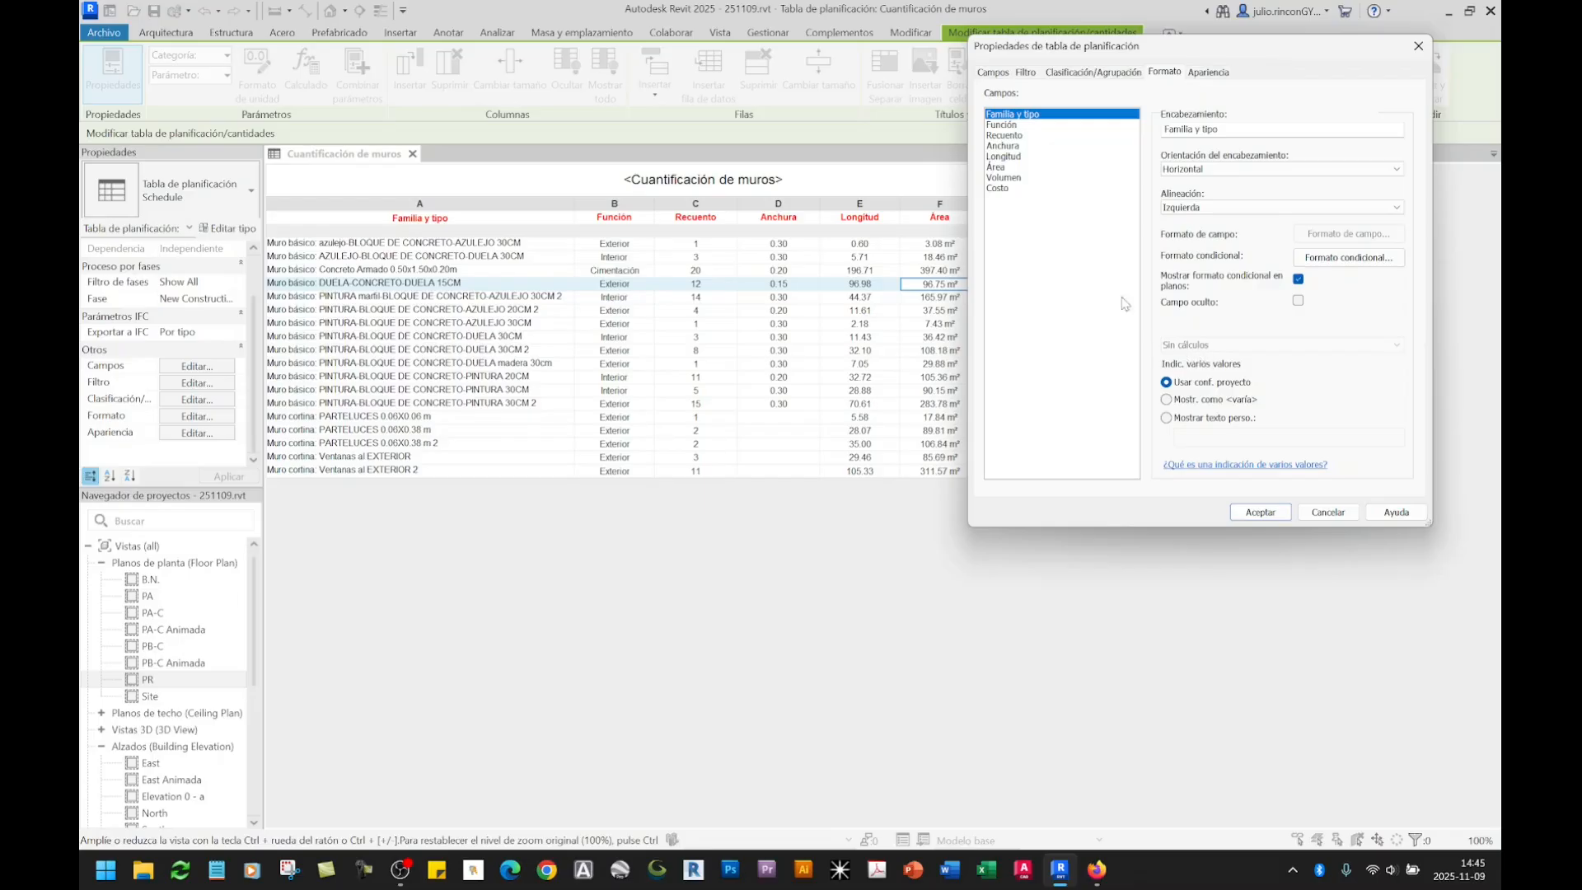
click(1004, 127)
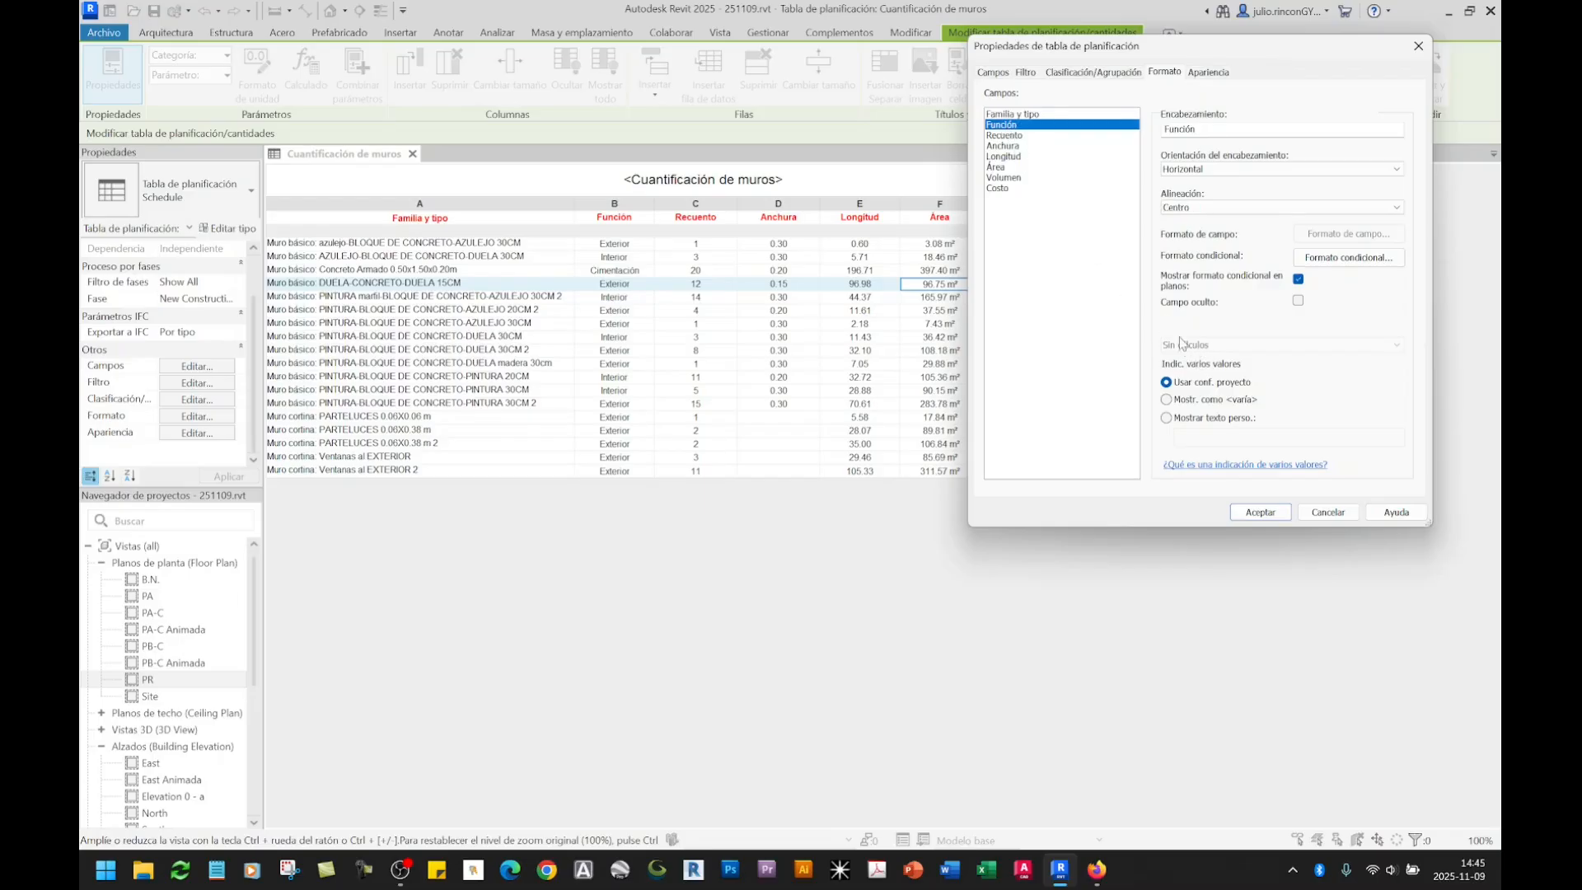
click(1005, 135)
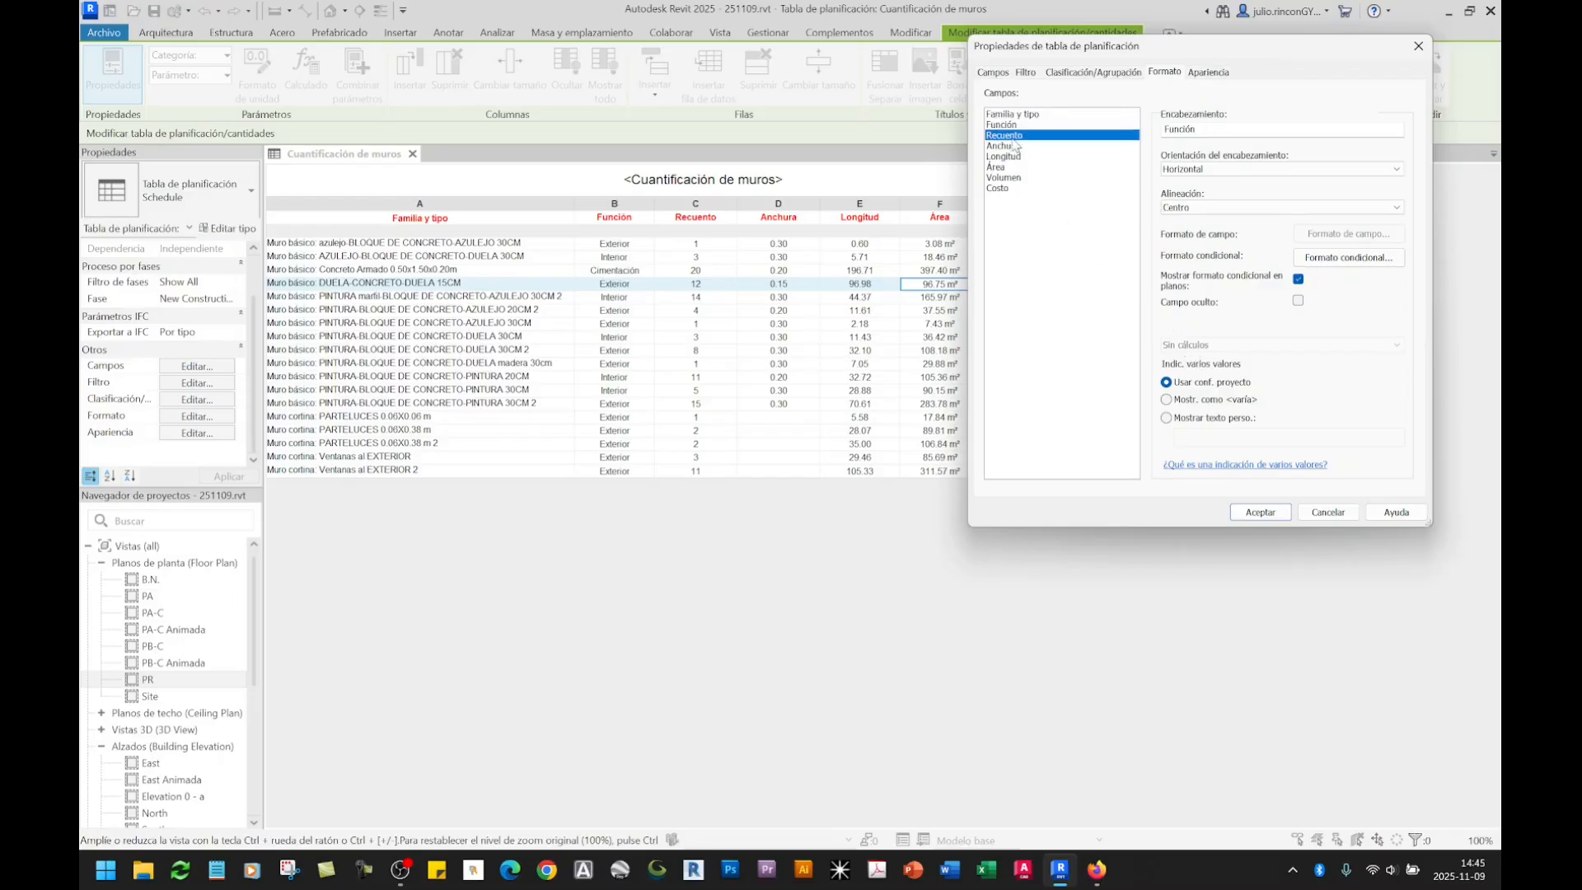
click(1181, 345)
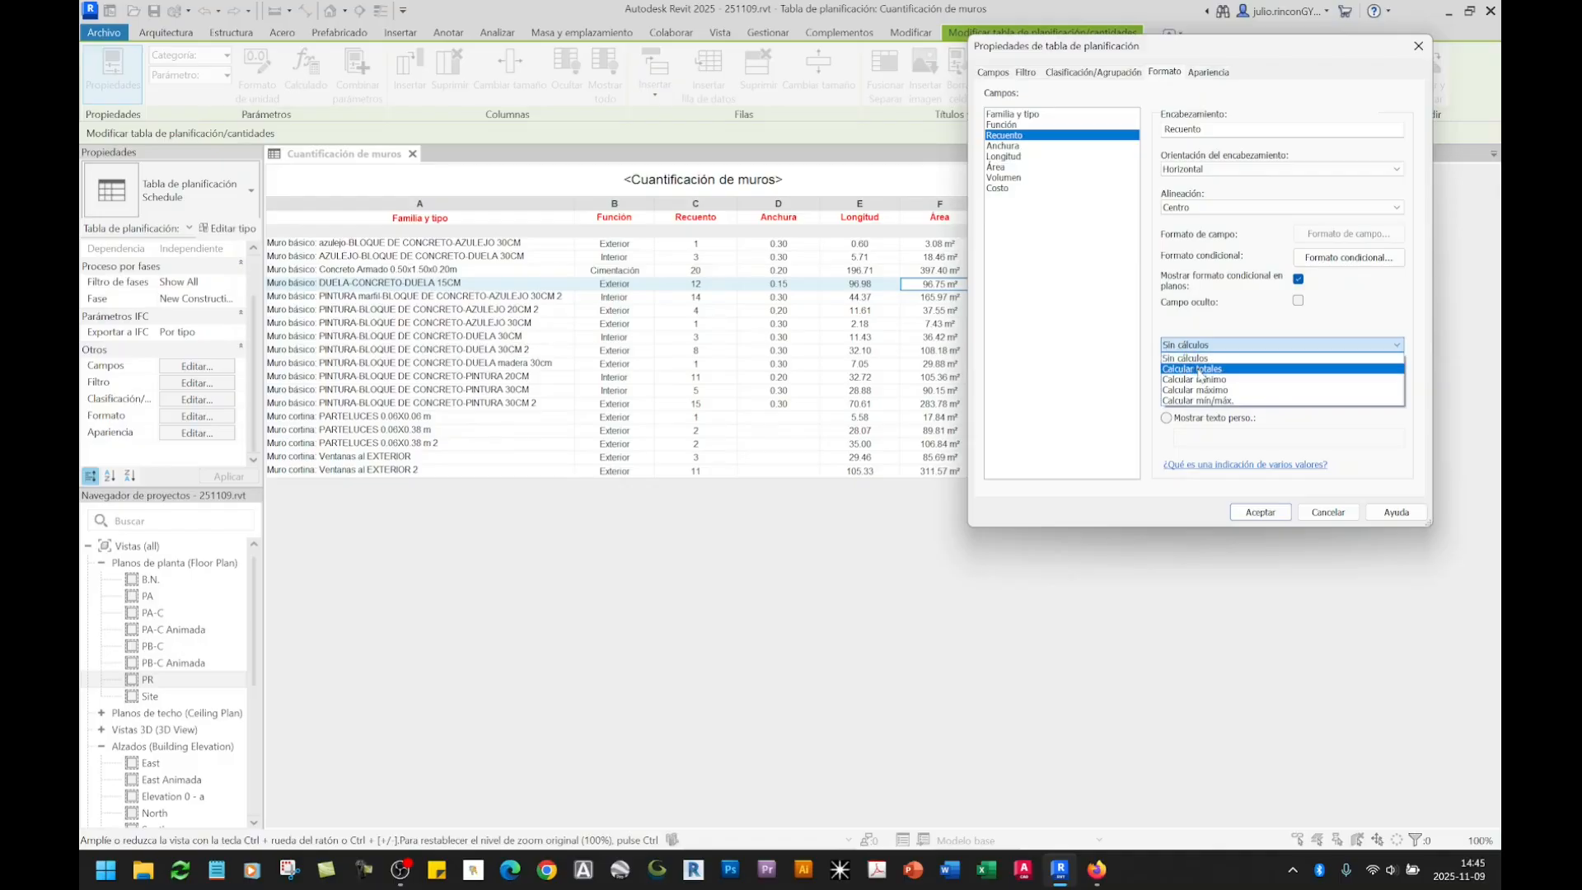
click(1198, 369)
click(1003, 146)
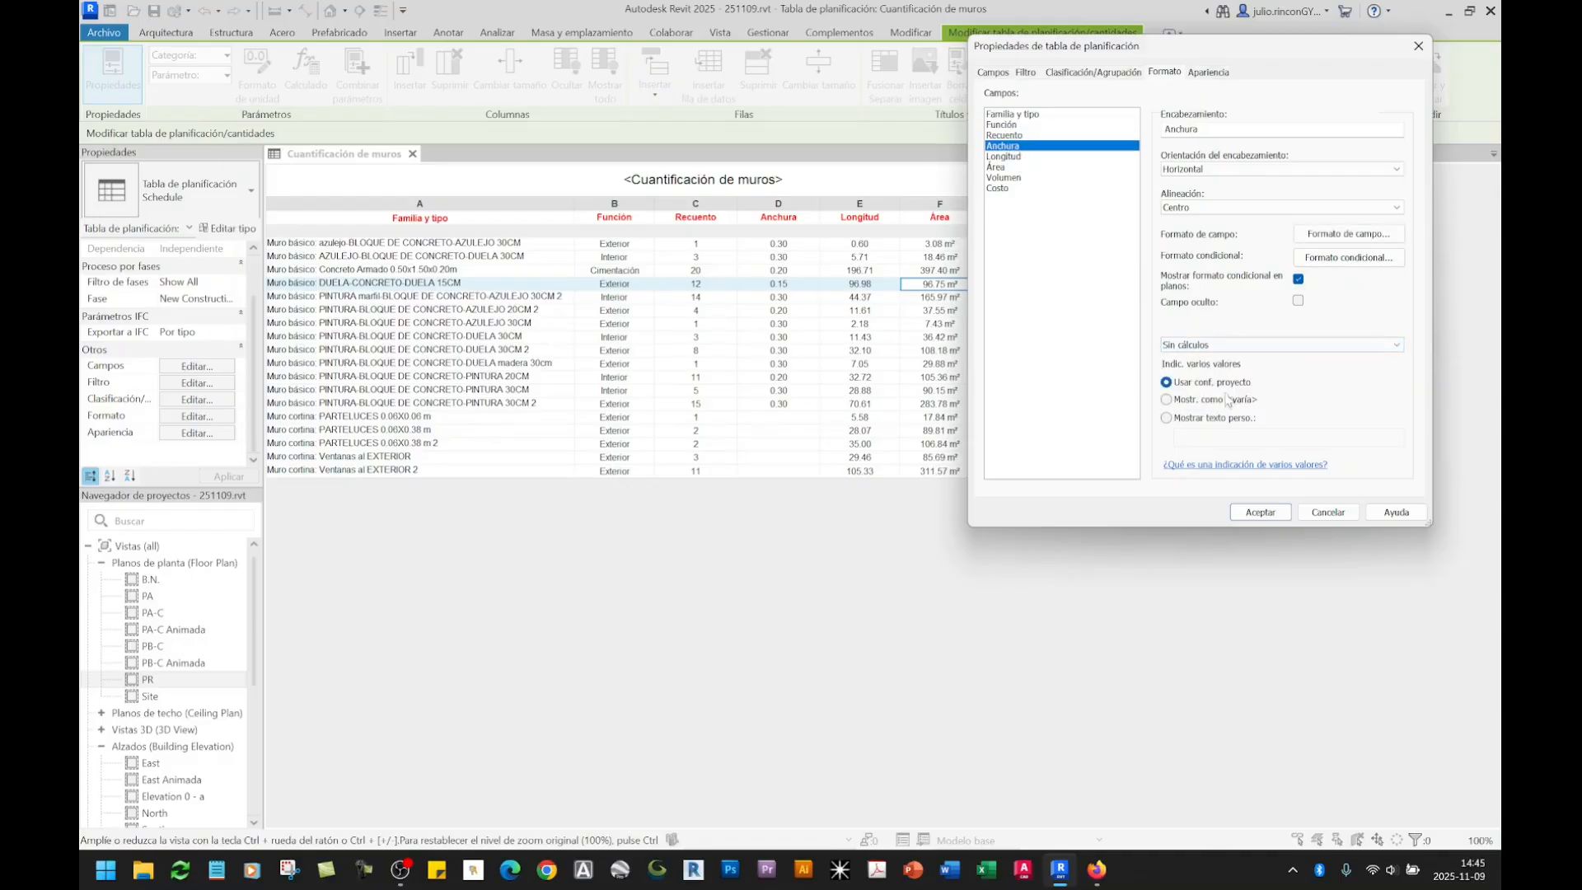
click(1191, 346)
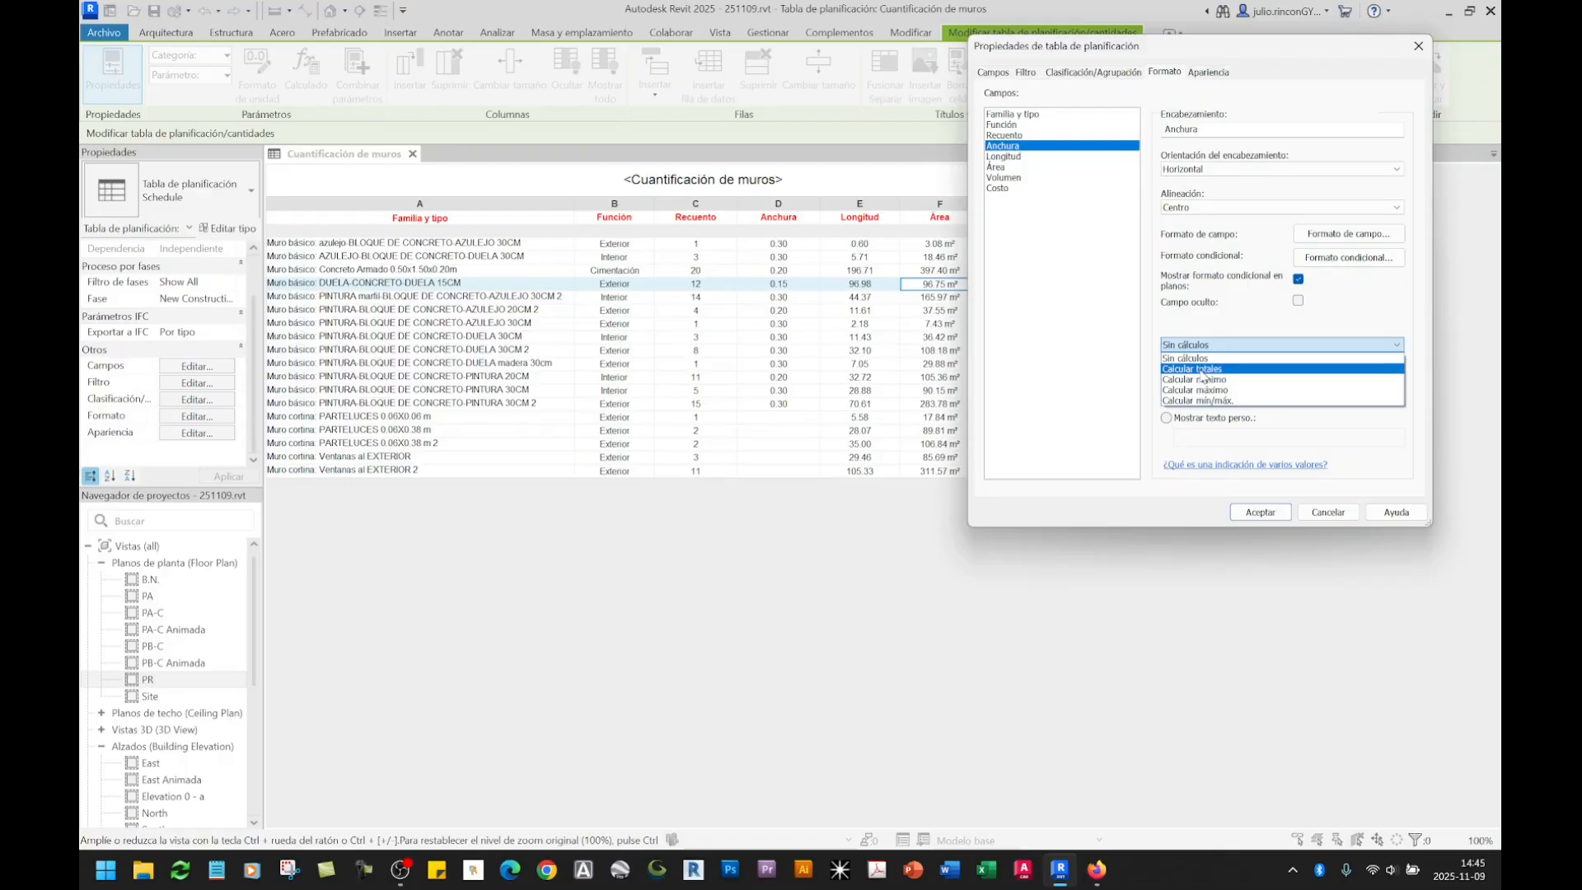
click(1203, 369)
Step: Set the calculation format of the Volumen and Costo fields to Calcular totales and apply the field formats to the schedule
click(1004, 156)
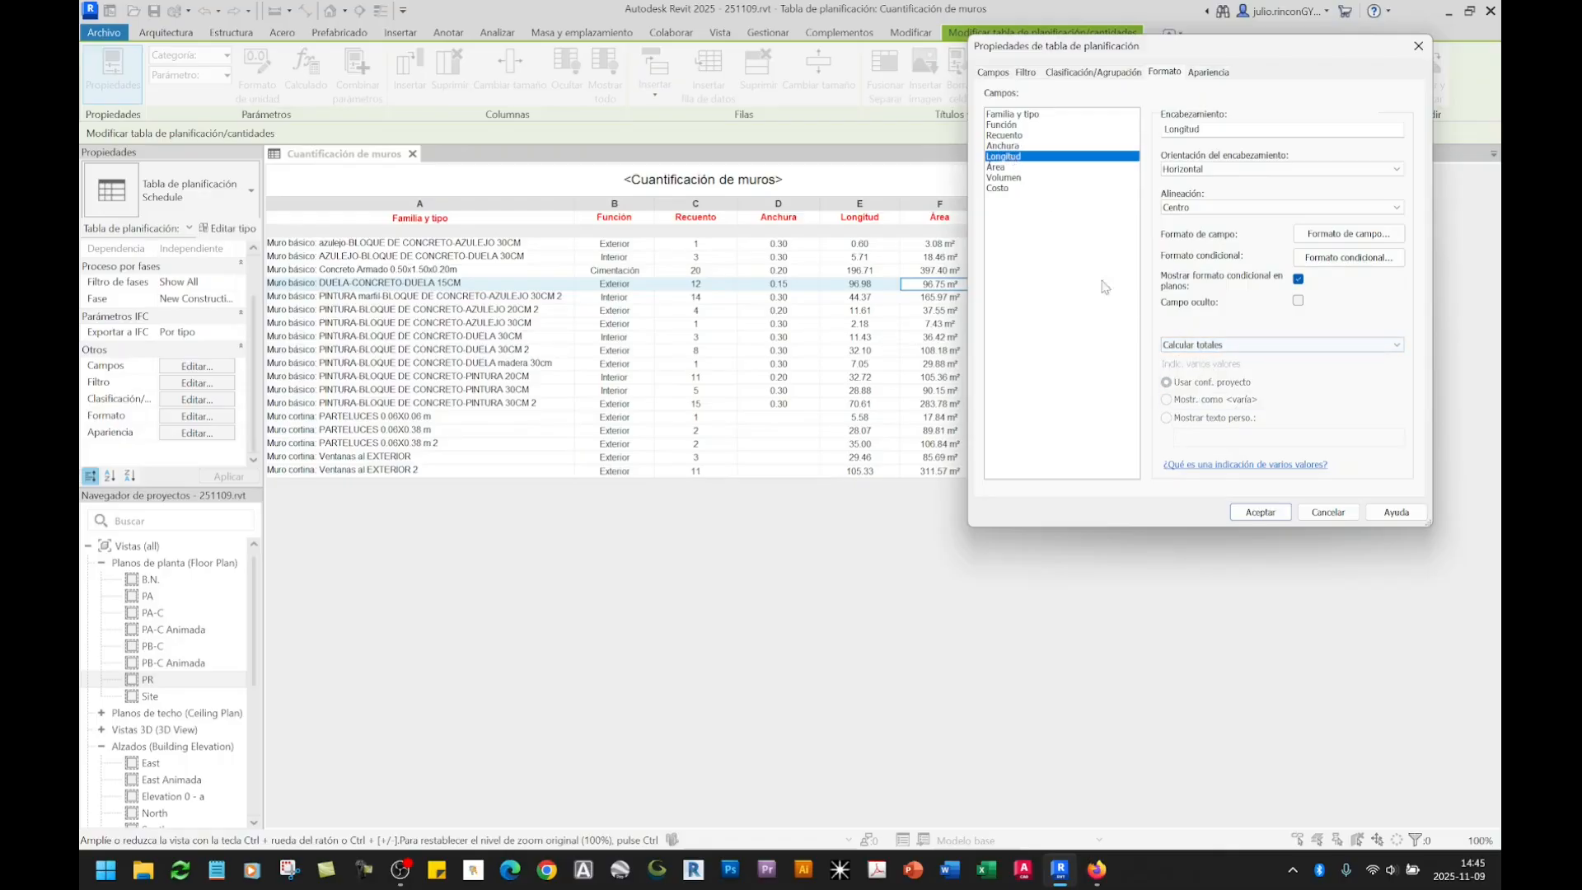
click(996, 167)
click(1005, 178)
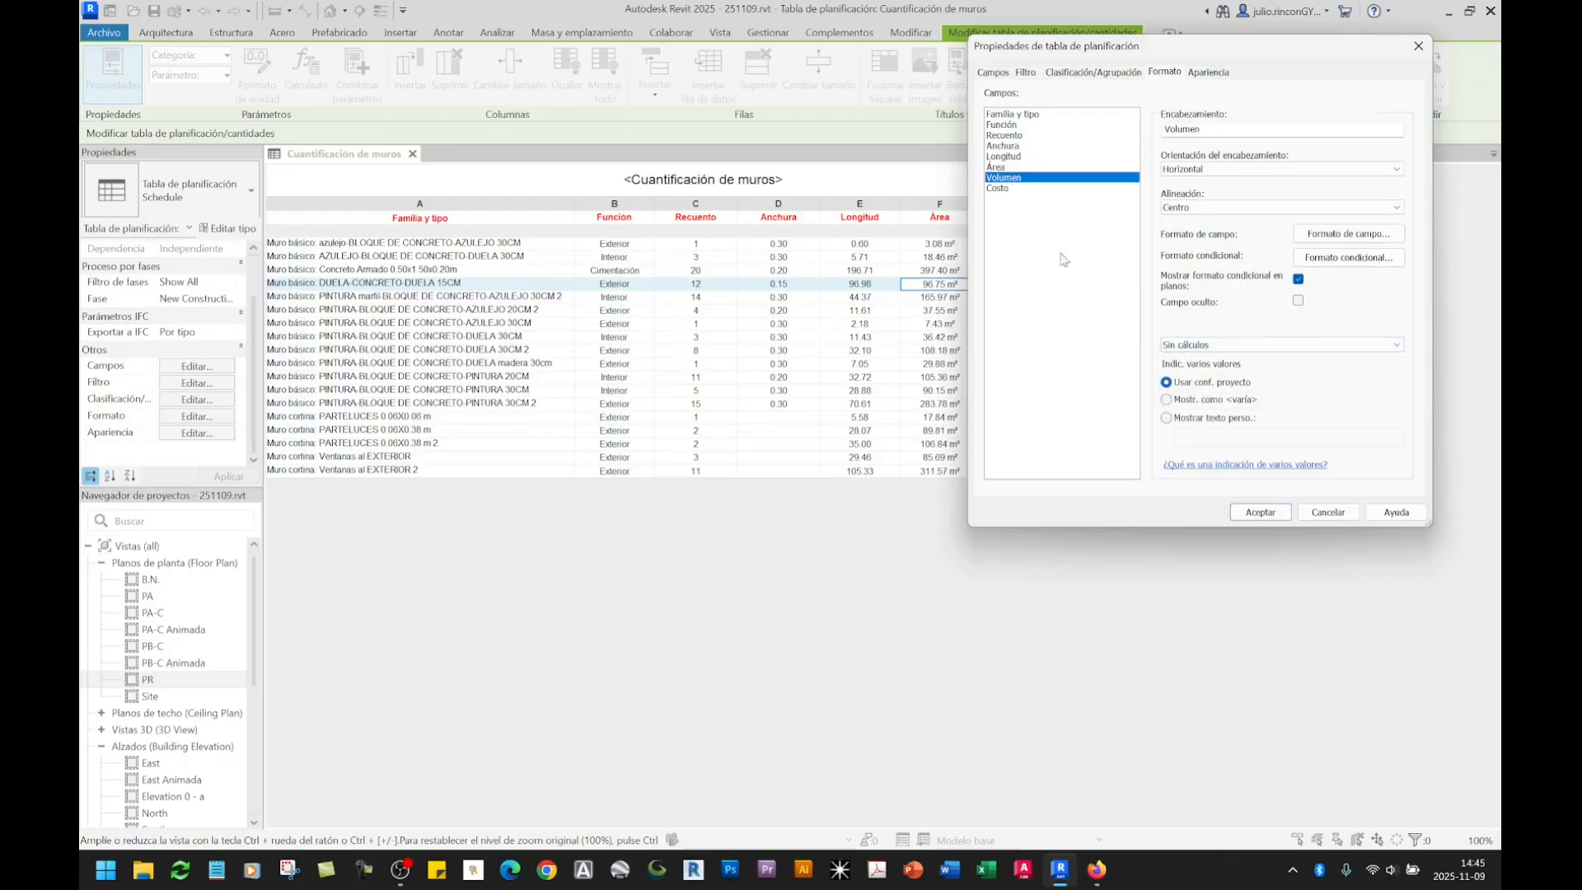
click(1193, 345)
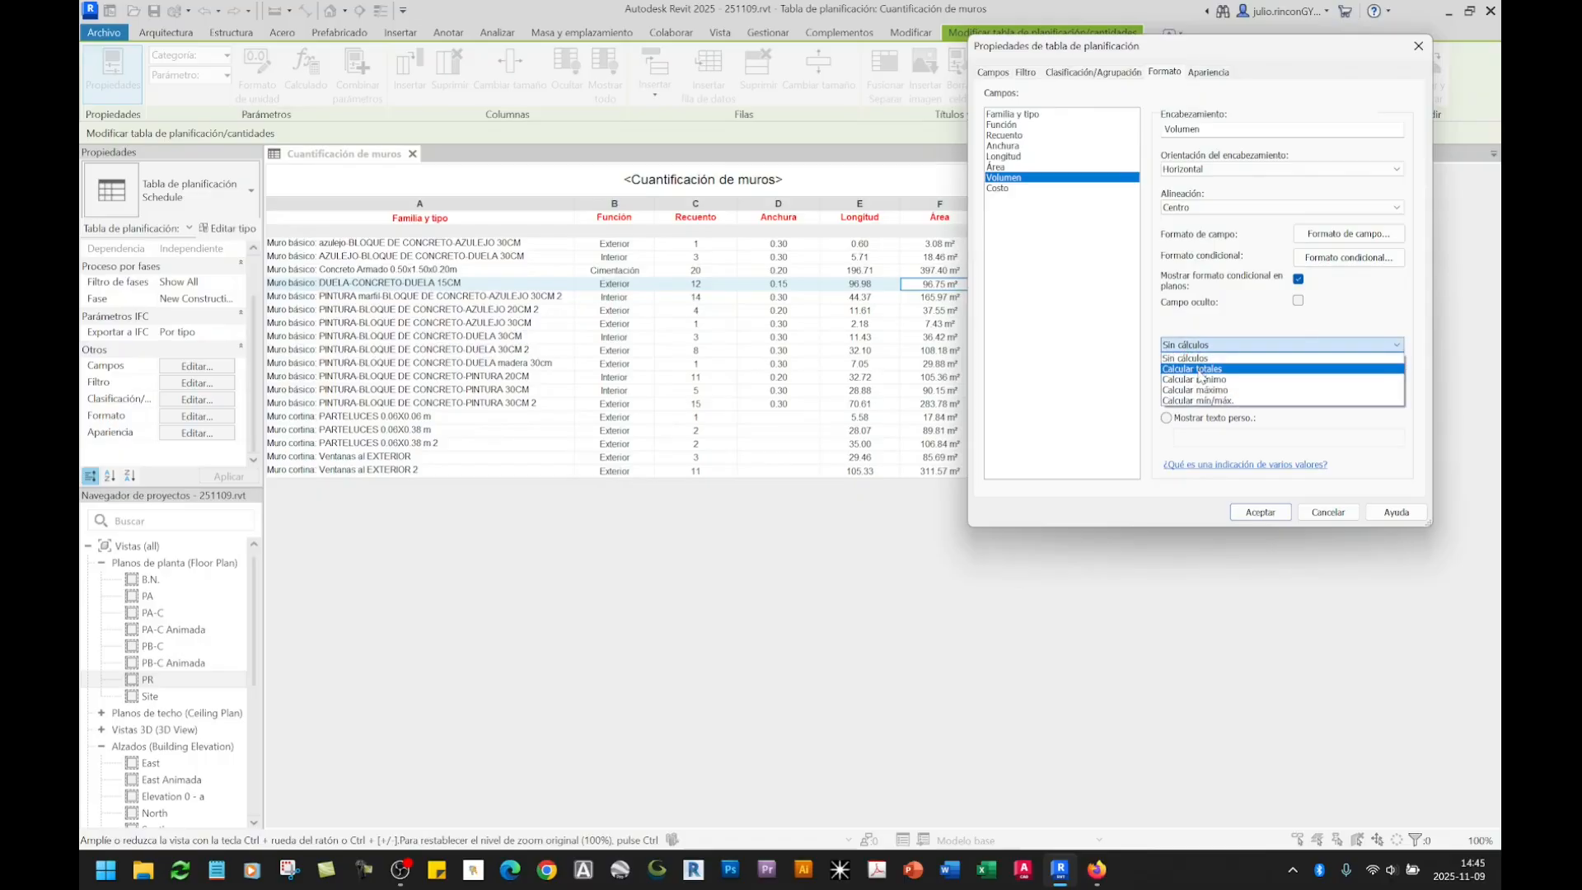
click(1199, 371)
click(1007, 189)
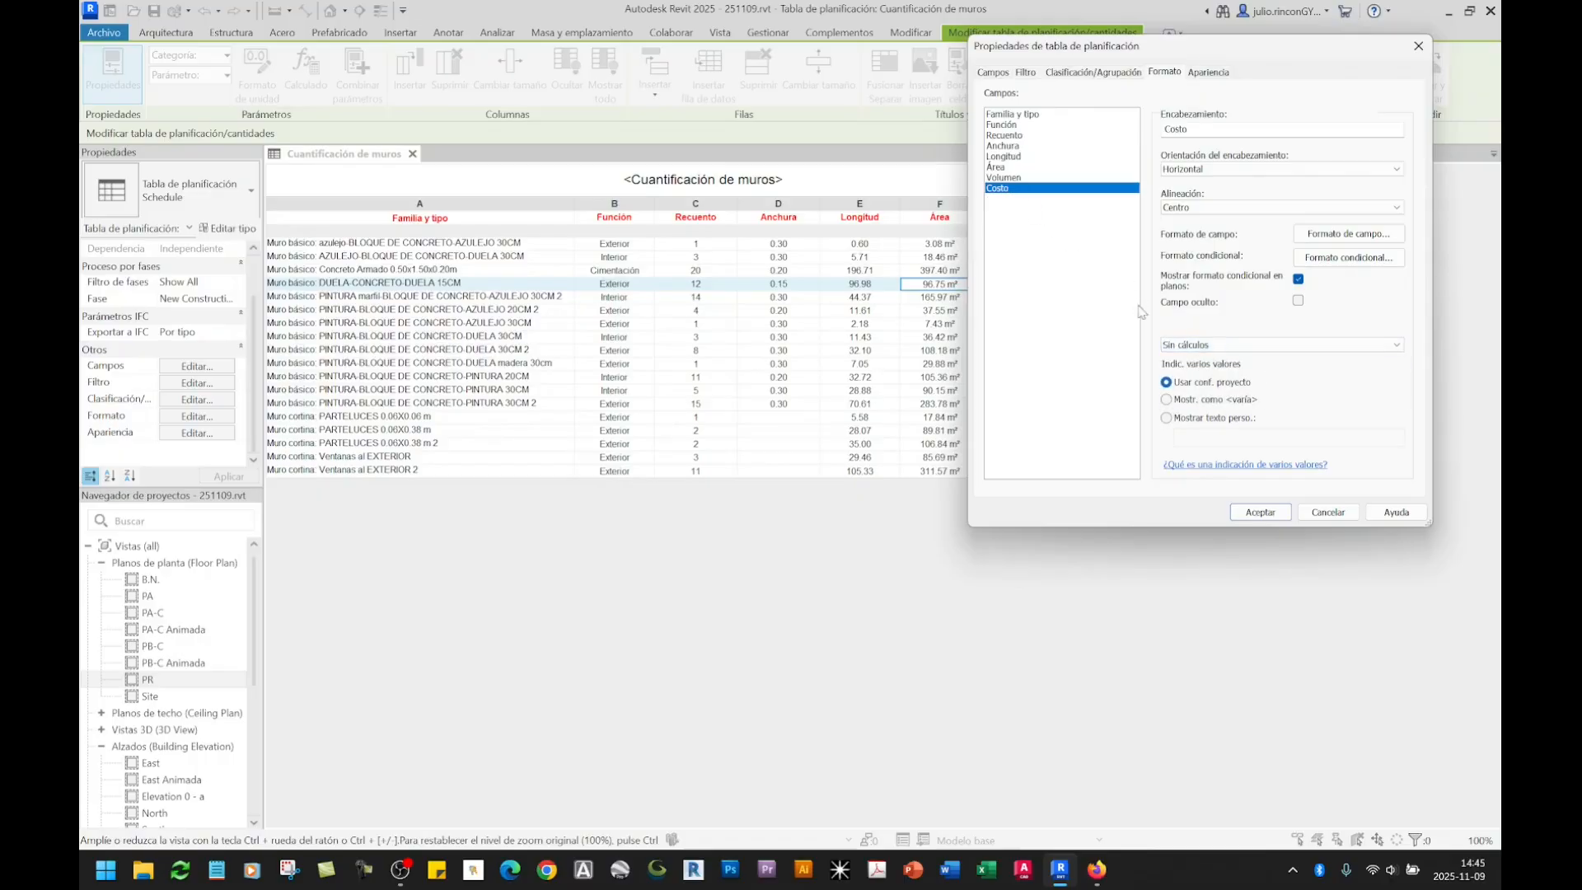
click(1195, 345)
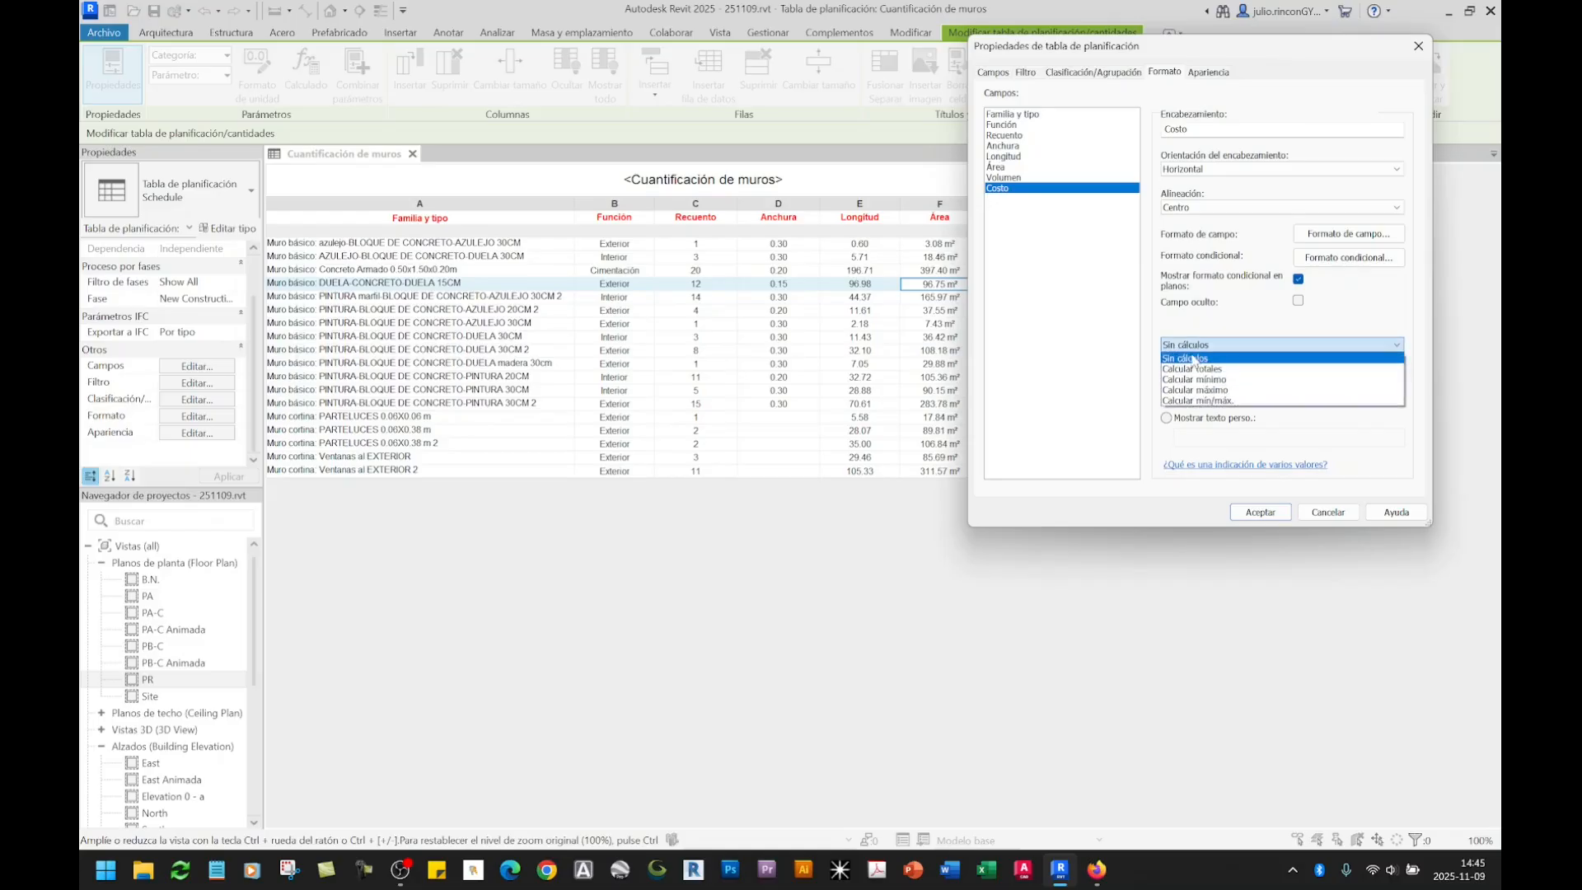
click(1198, 369)
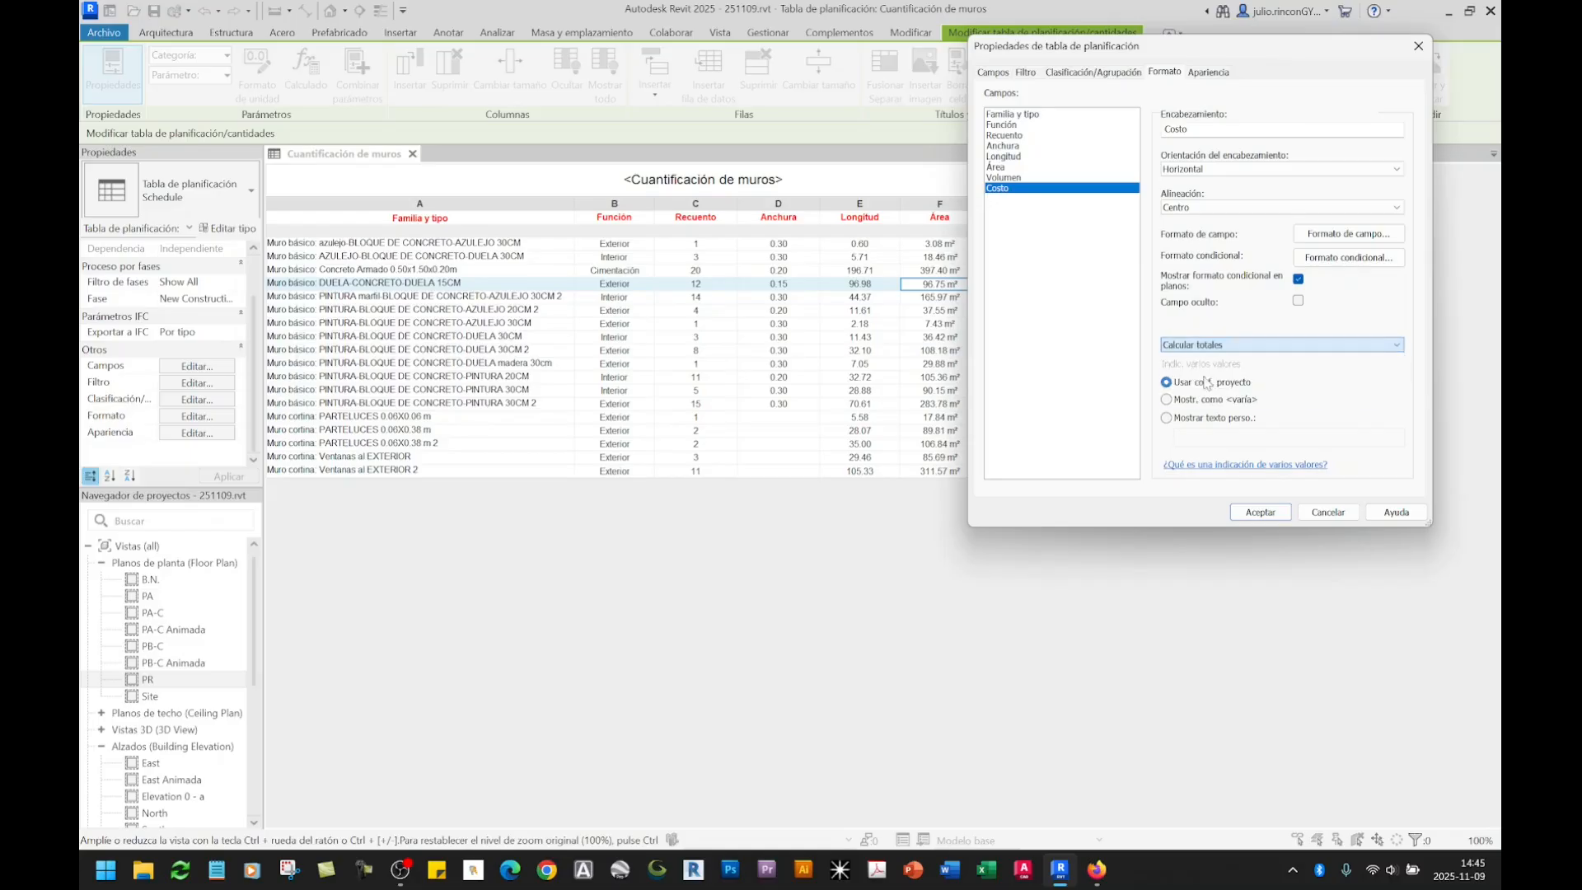
click(1261, 512)
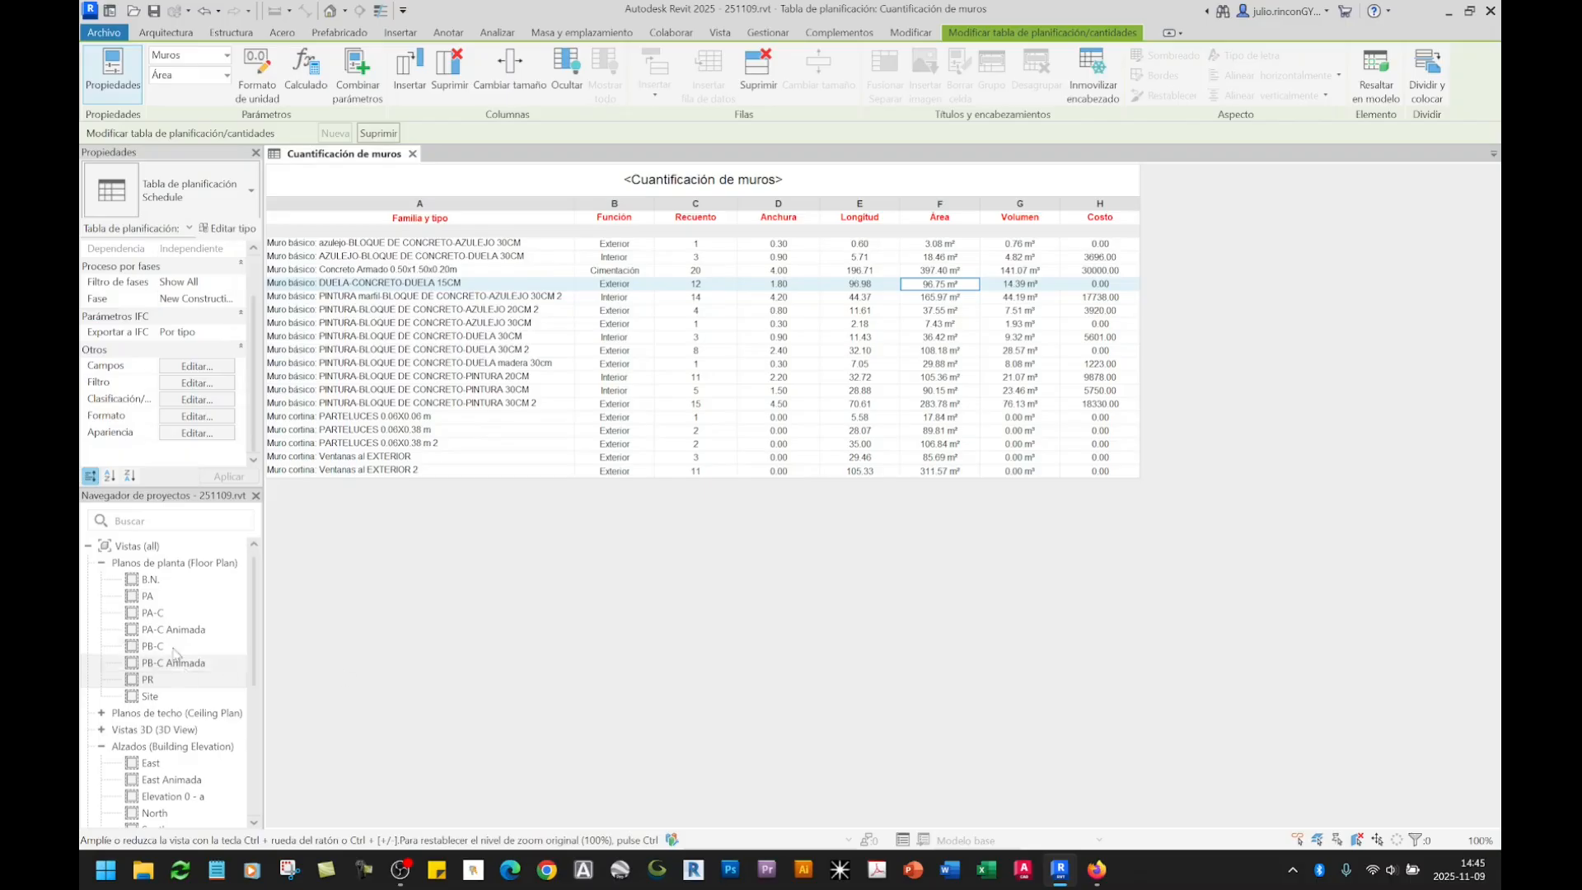
Step: Add an Encabezamiento to the schedule's Familia y tipo grouping and check the first group rows
click(355, 244)
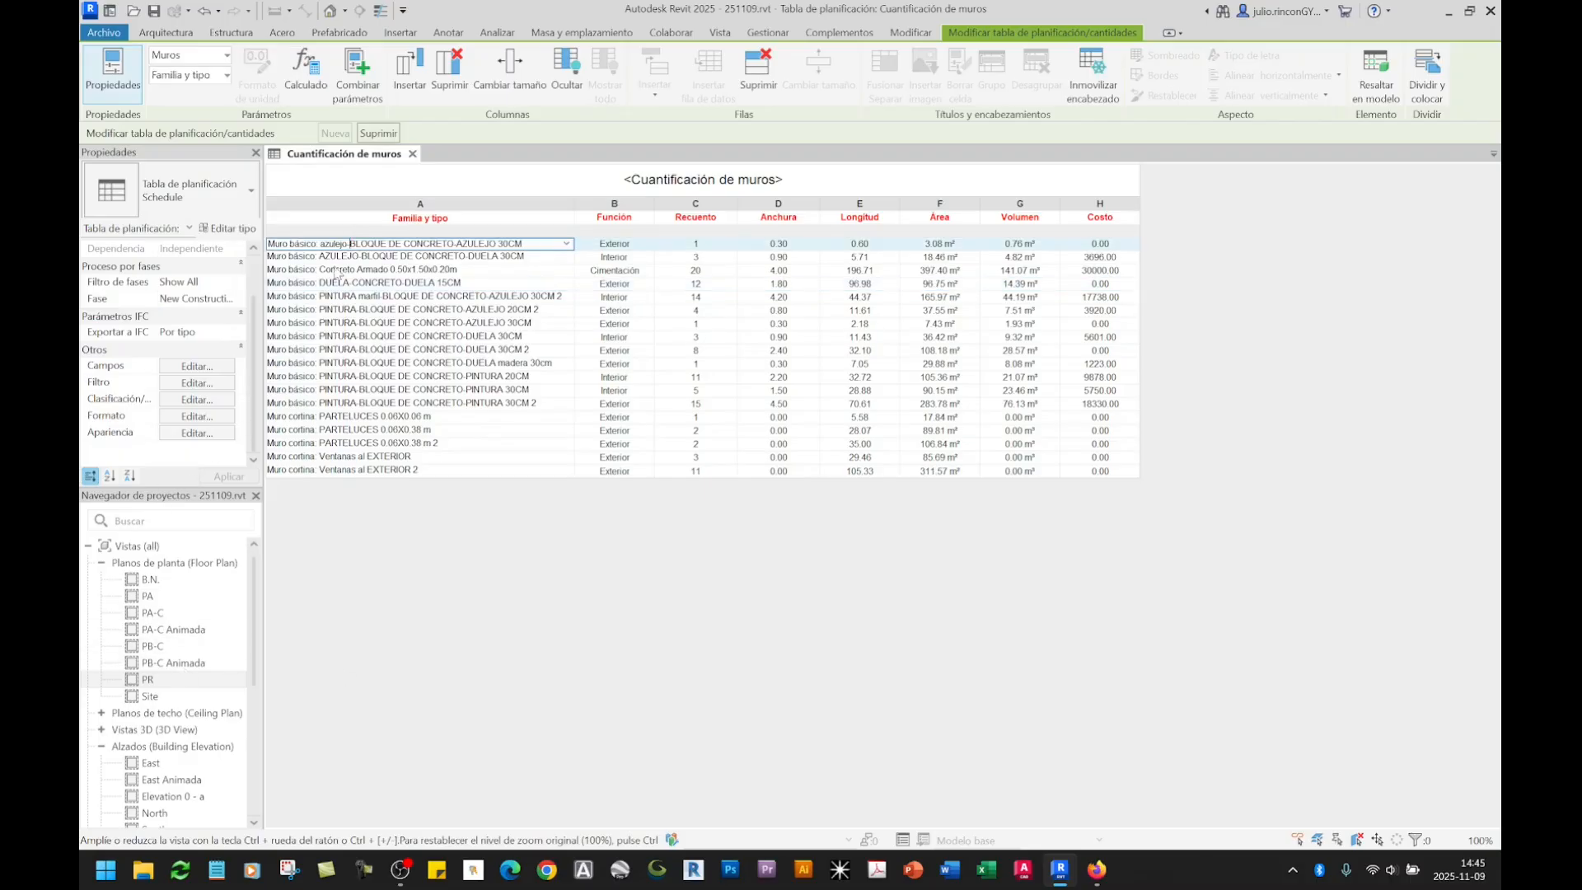
click(194, 401)
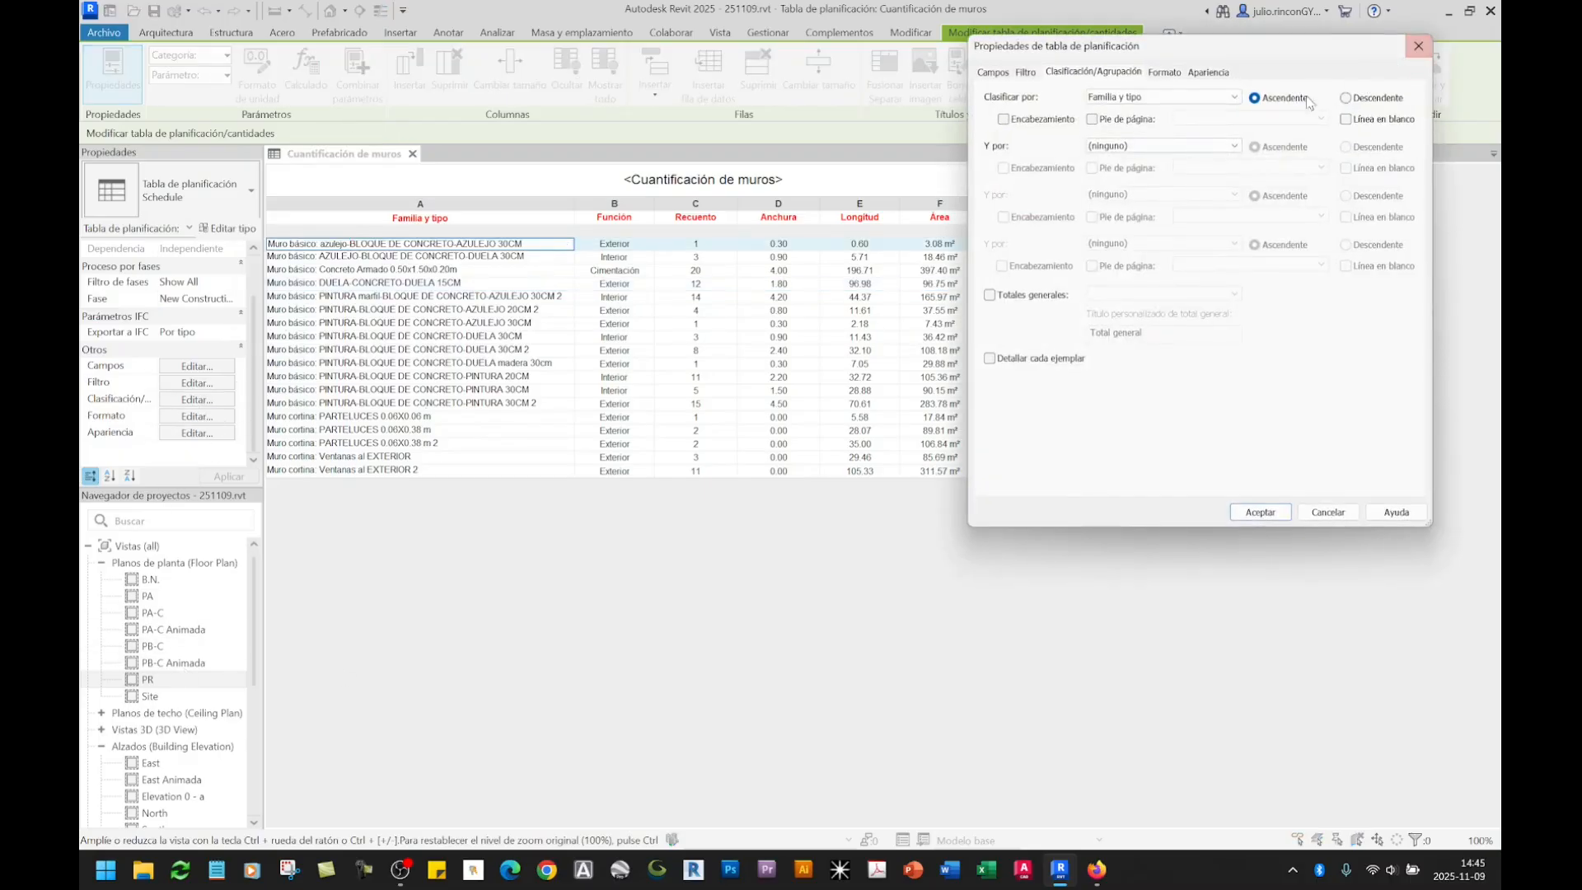
click(1127, 97)
click(1127, 97)
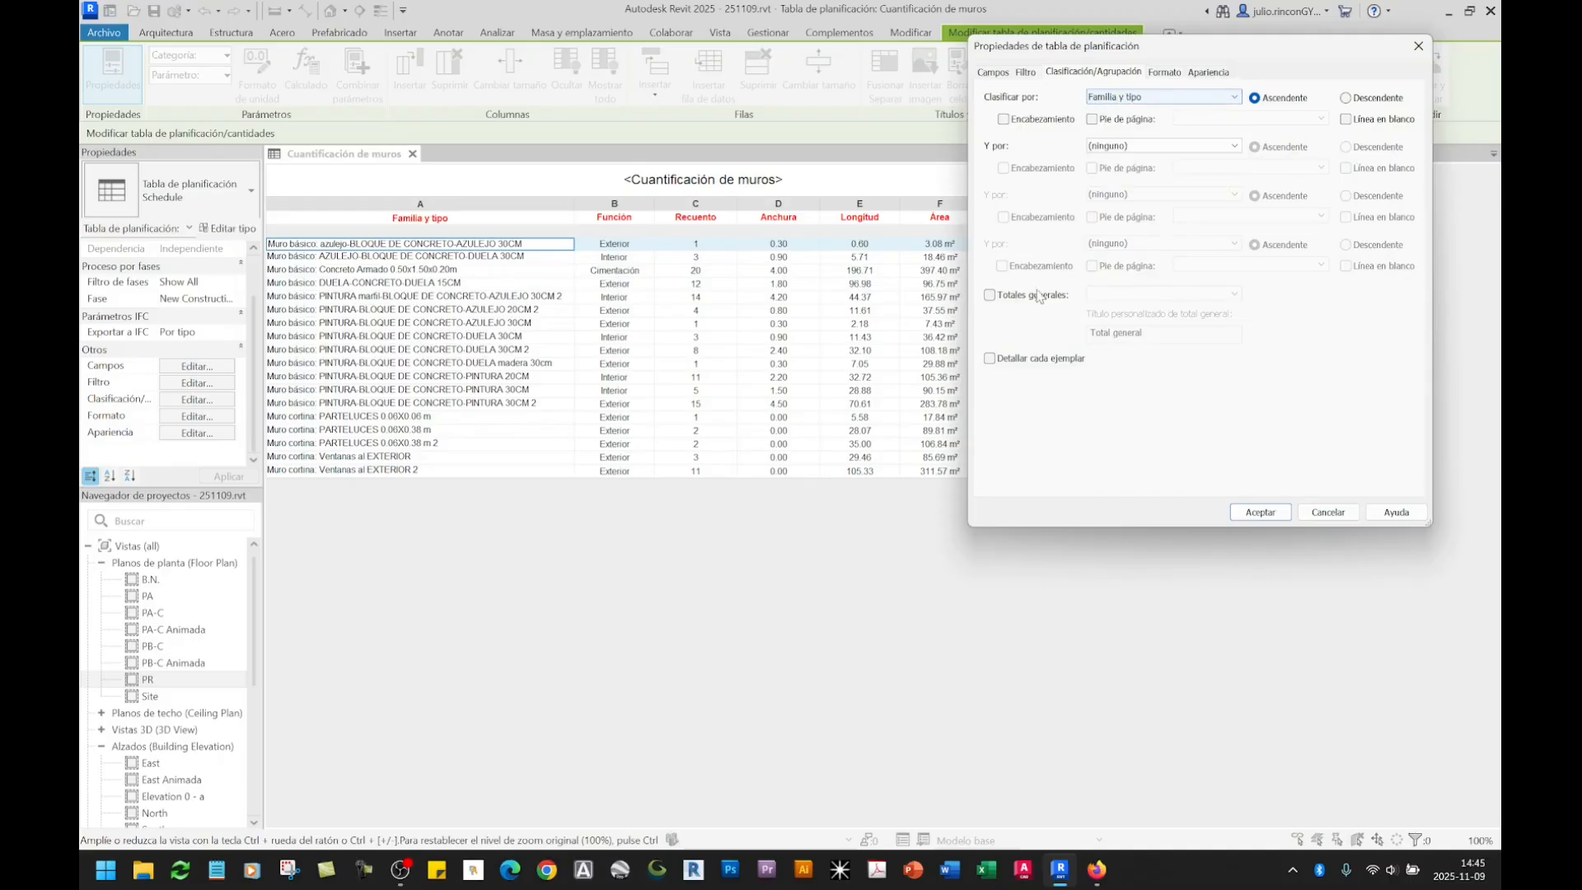
click(1114, 100)
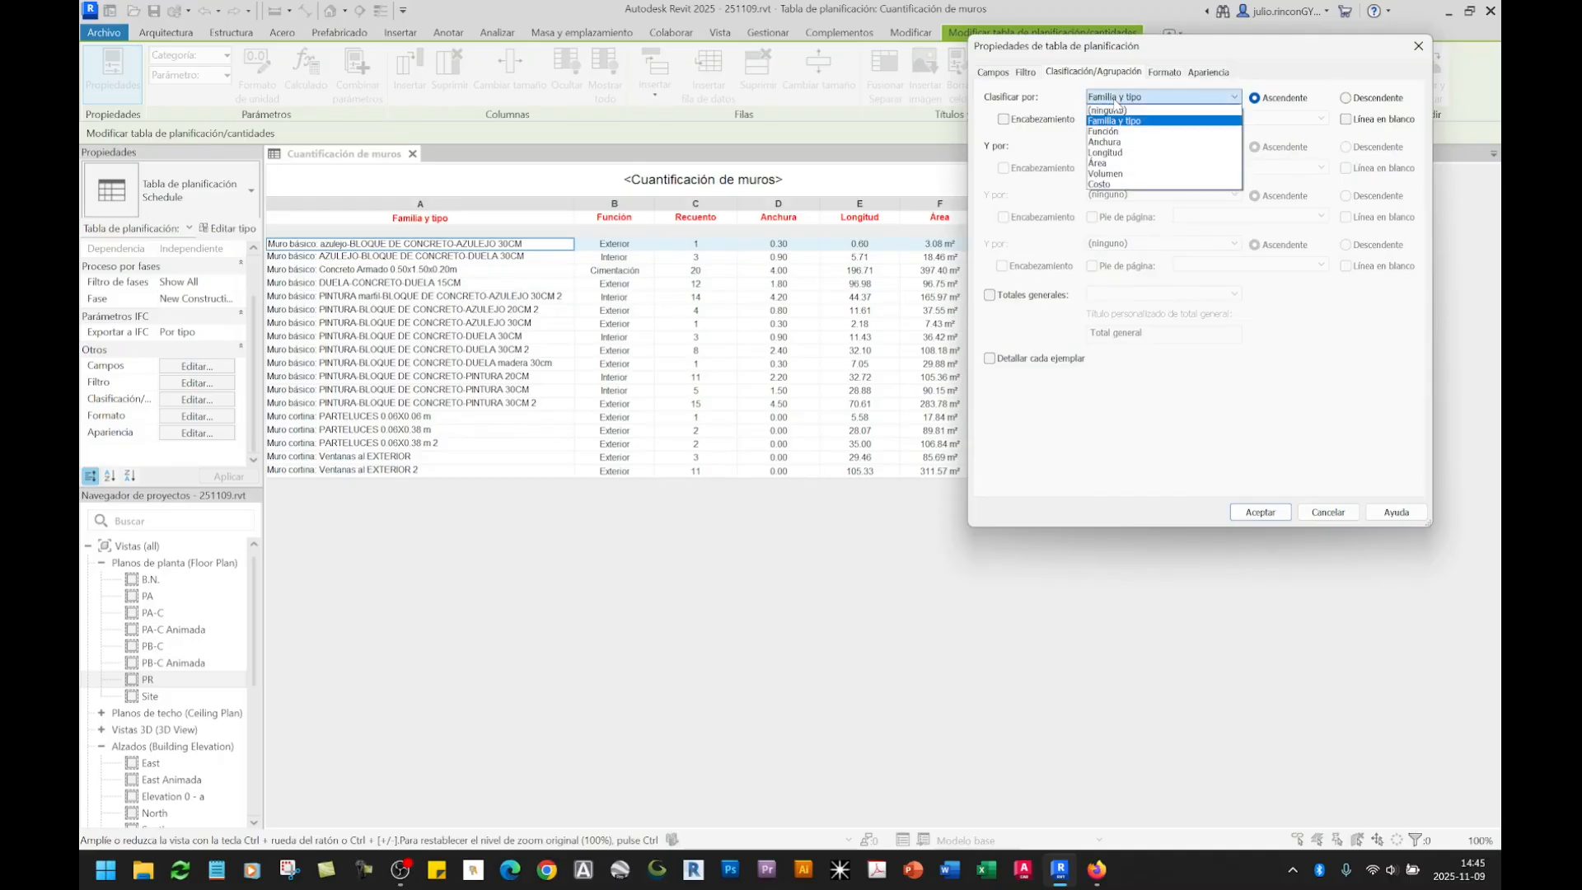
click(1116, 102)
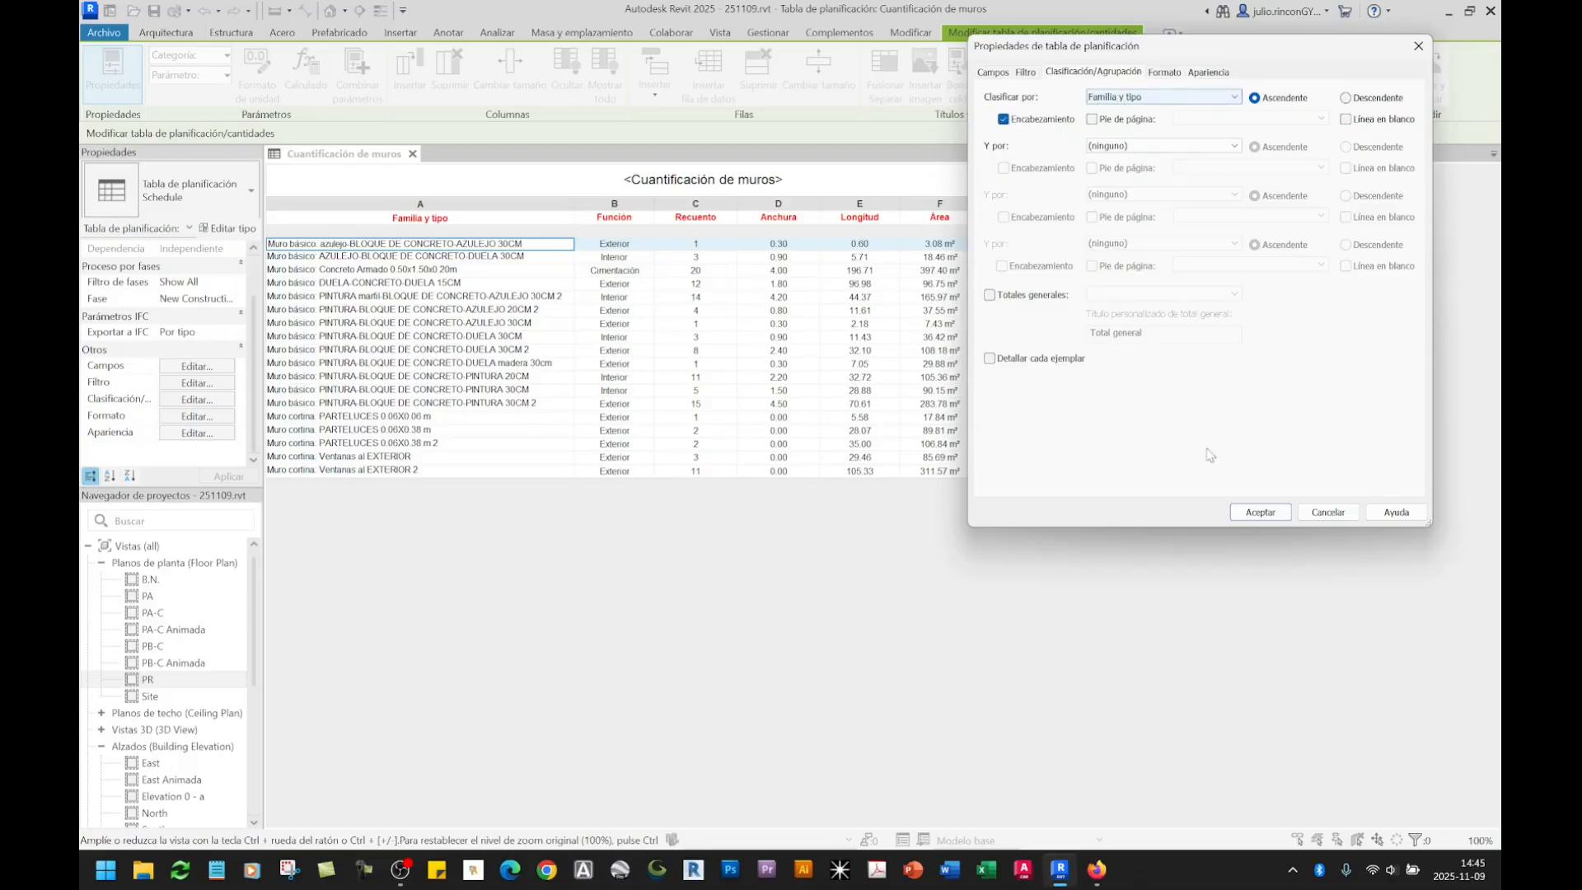
click(1260, 512)
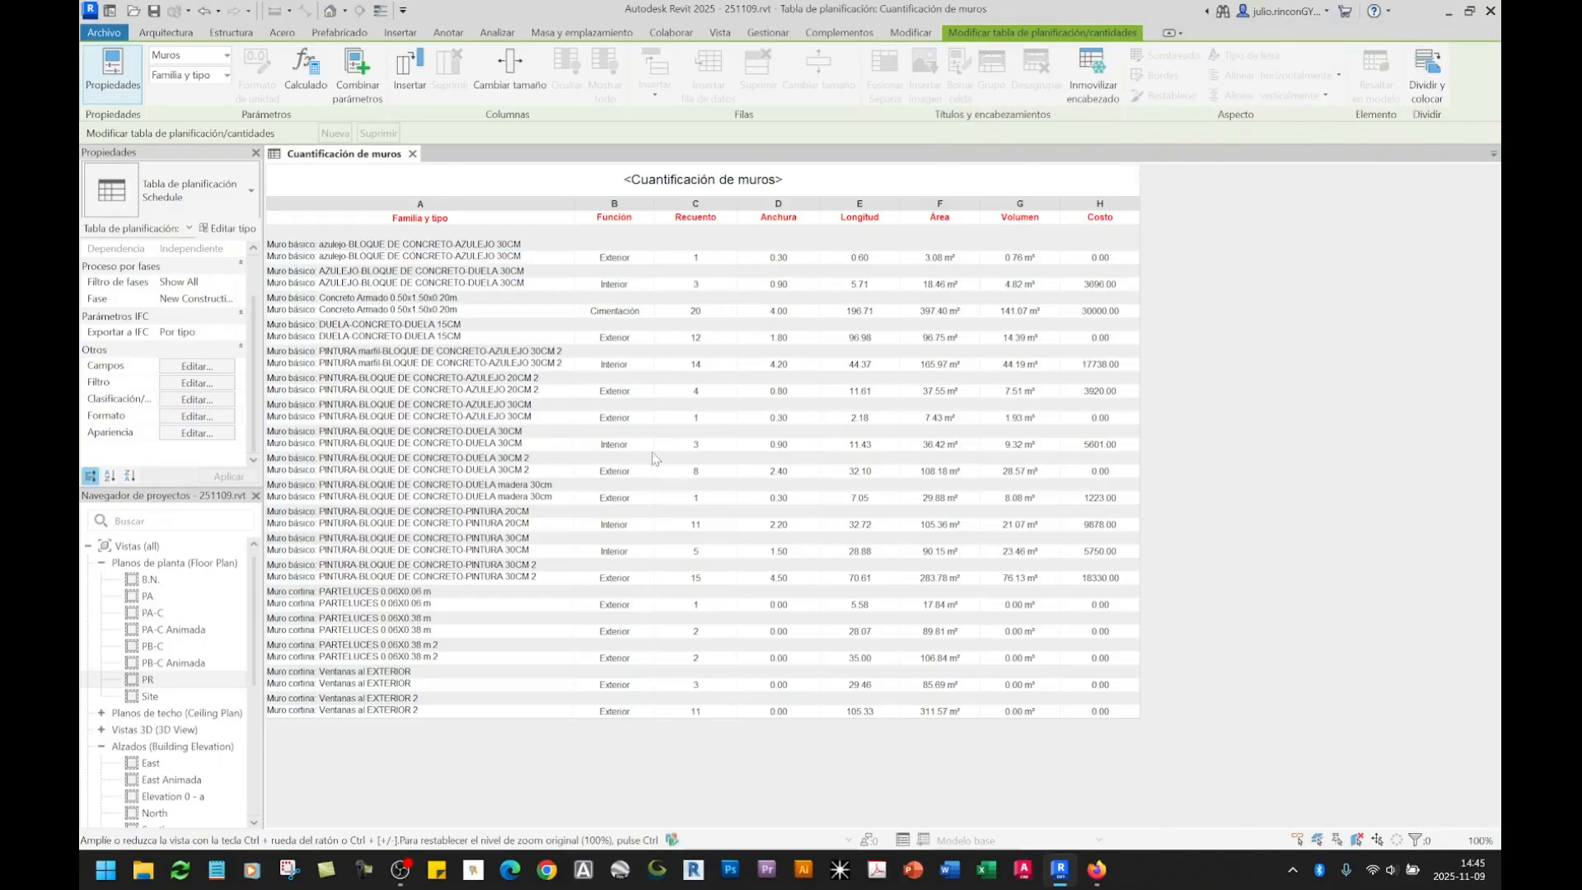
click(437, 242)
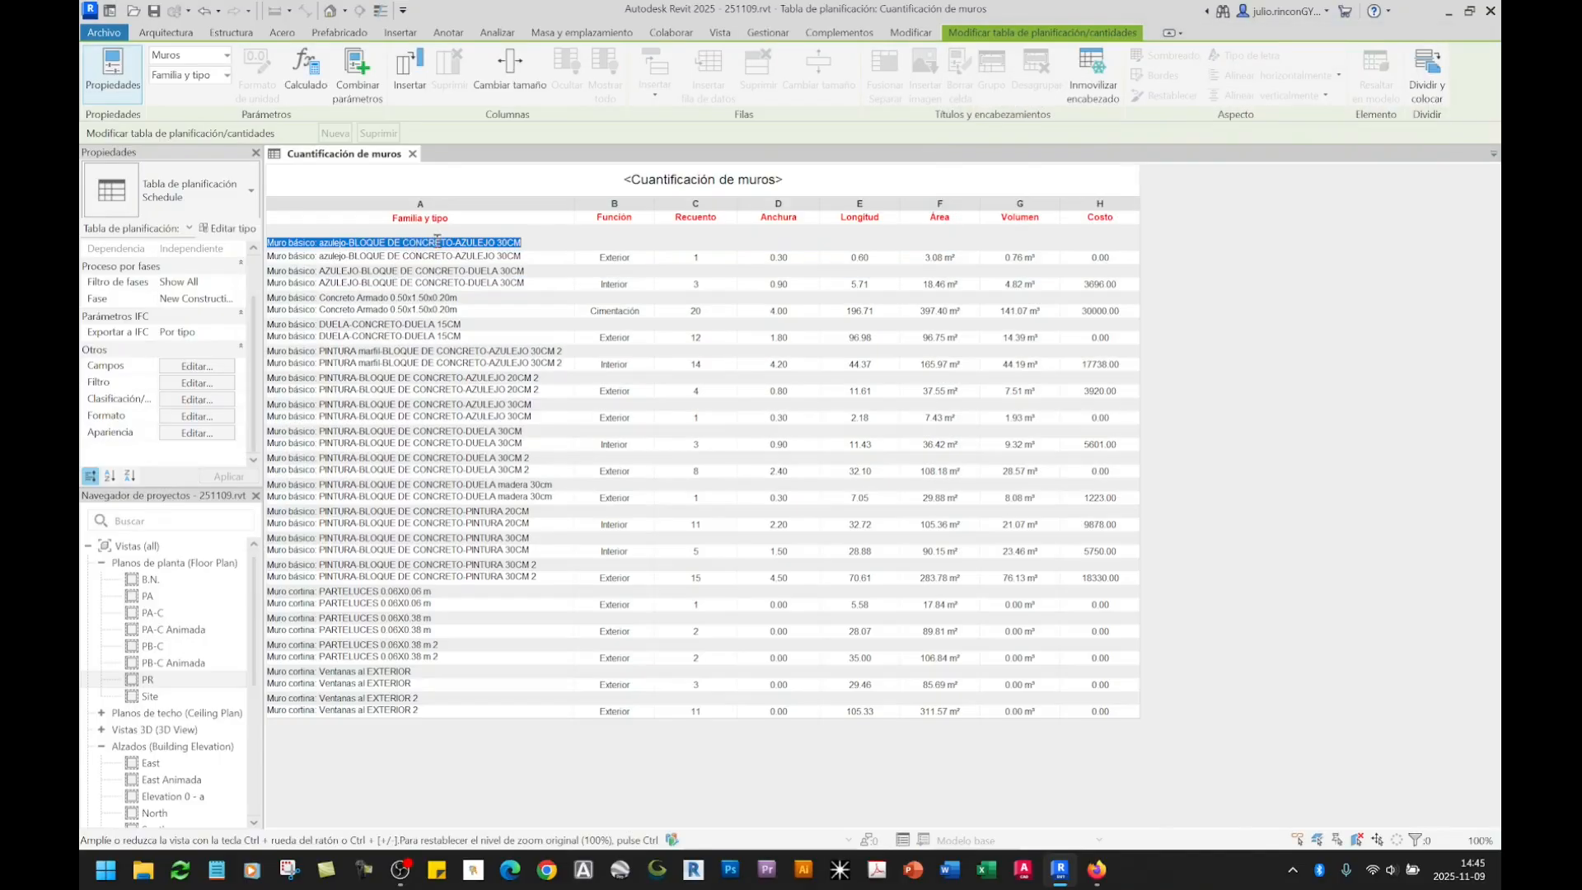
click(535, 262)
click(524, 286)
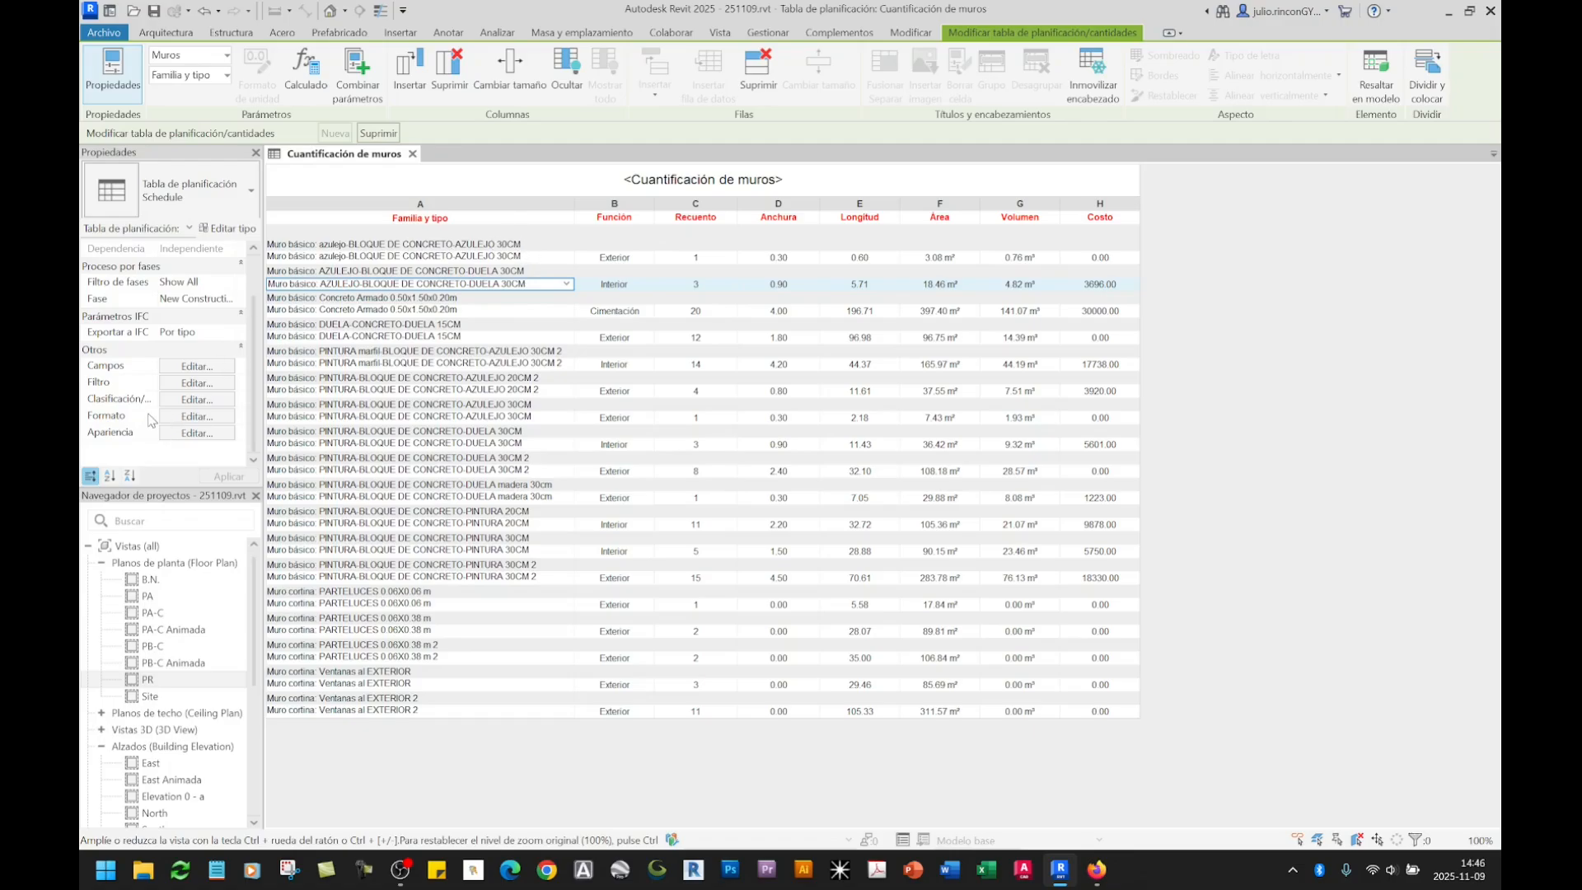
Step: Enable the Pie de página for the Familia y tipo grouping with Solo totales and review the group rows throughout the schedule
click(196, 400)
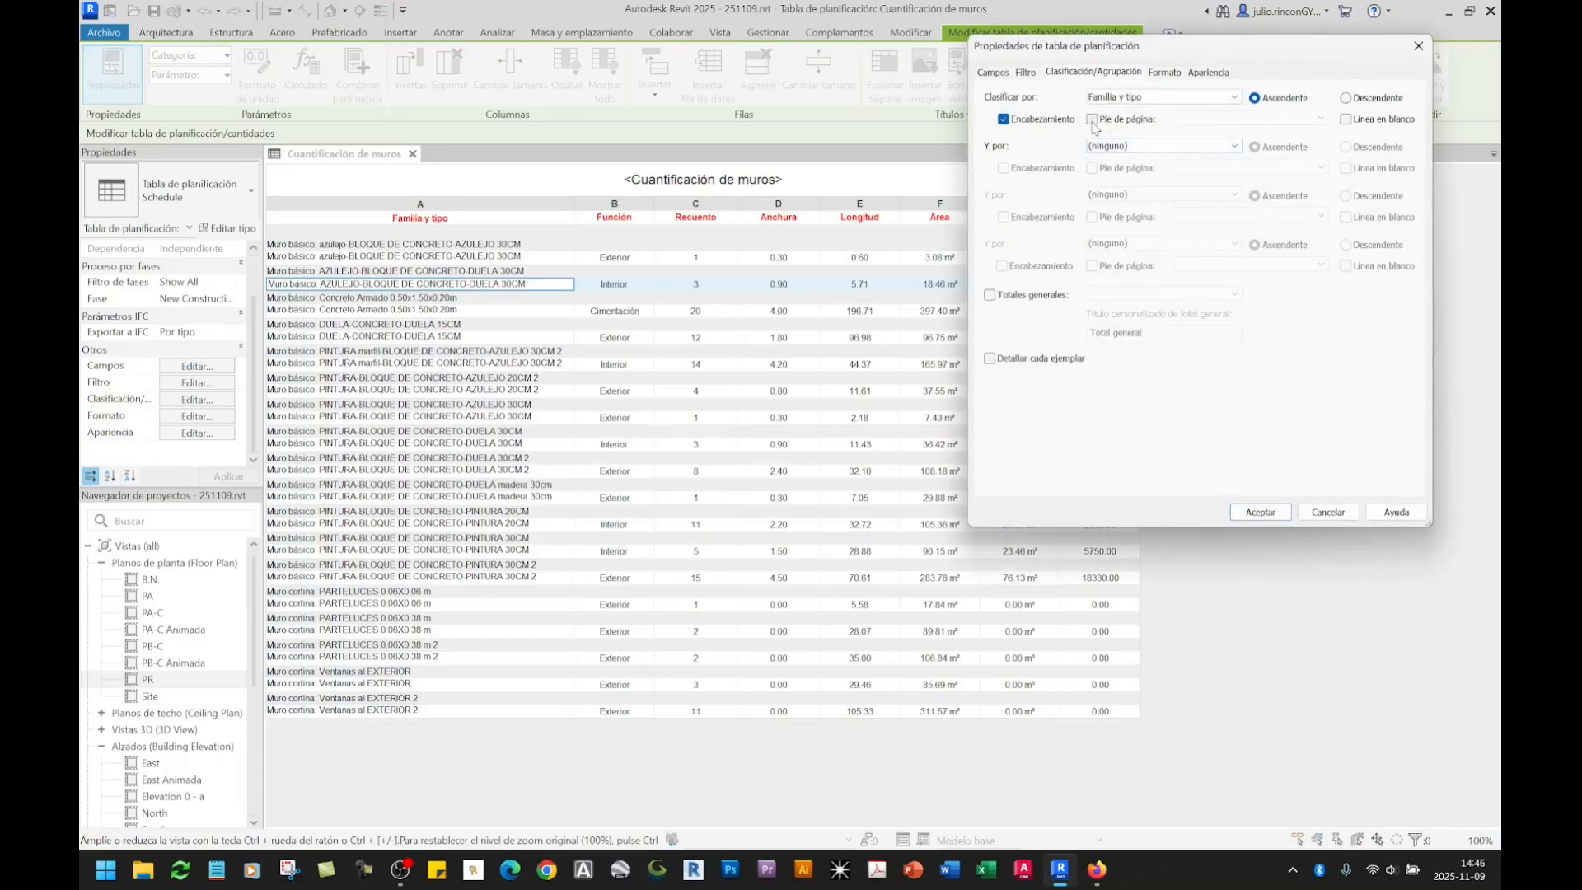
click(1093, 120)
click(1258, 123)
click(1258, 123)
click(1258, 122)
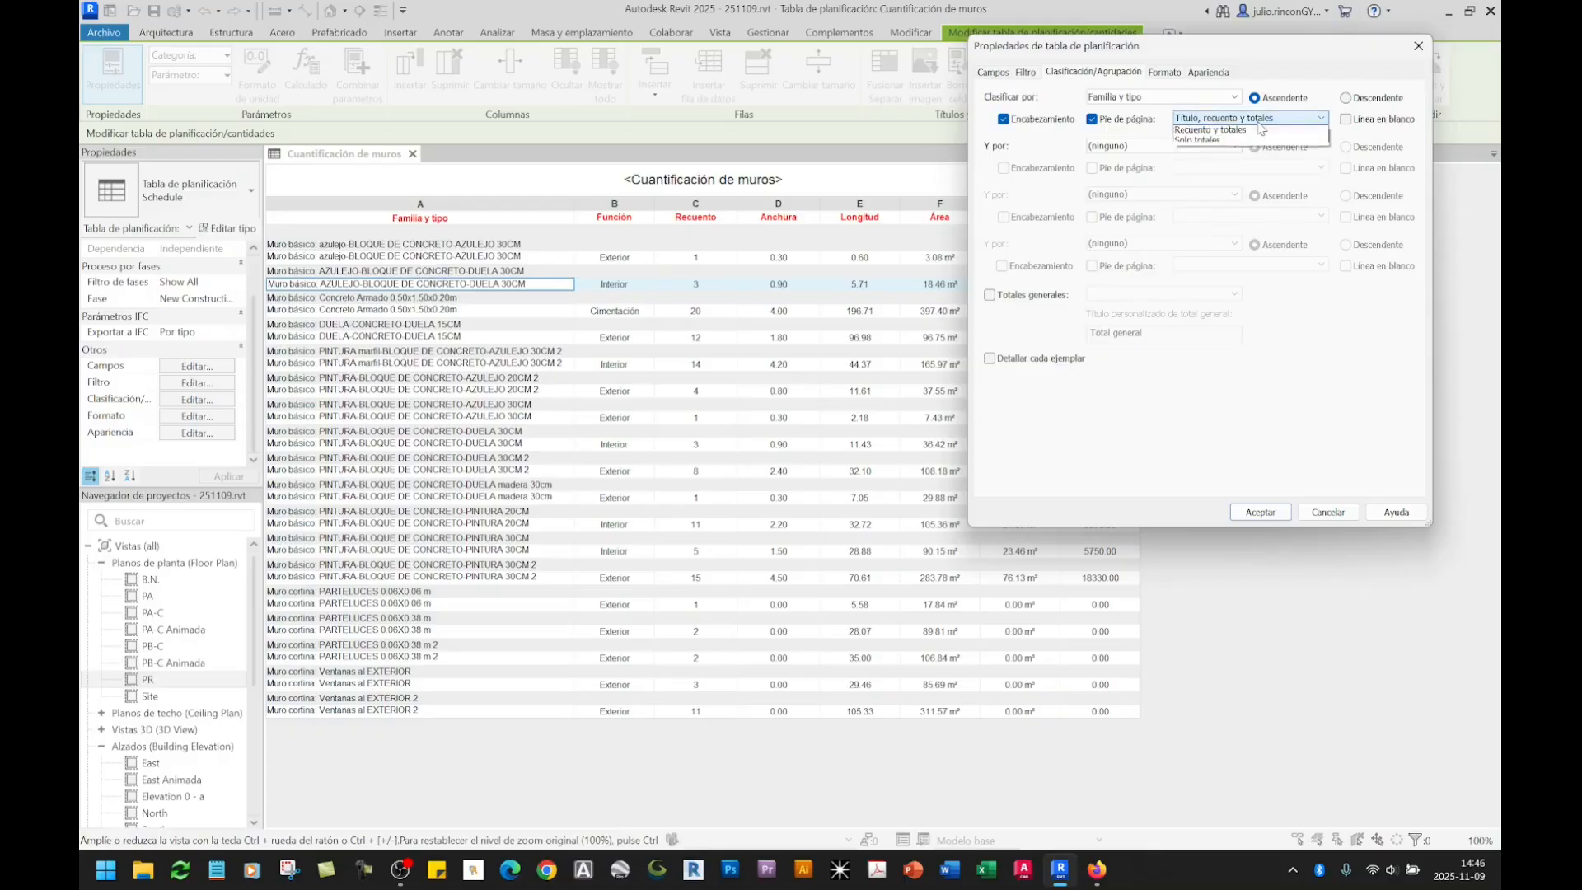
click(1258, 122)
click(1257, 122)
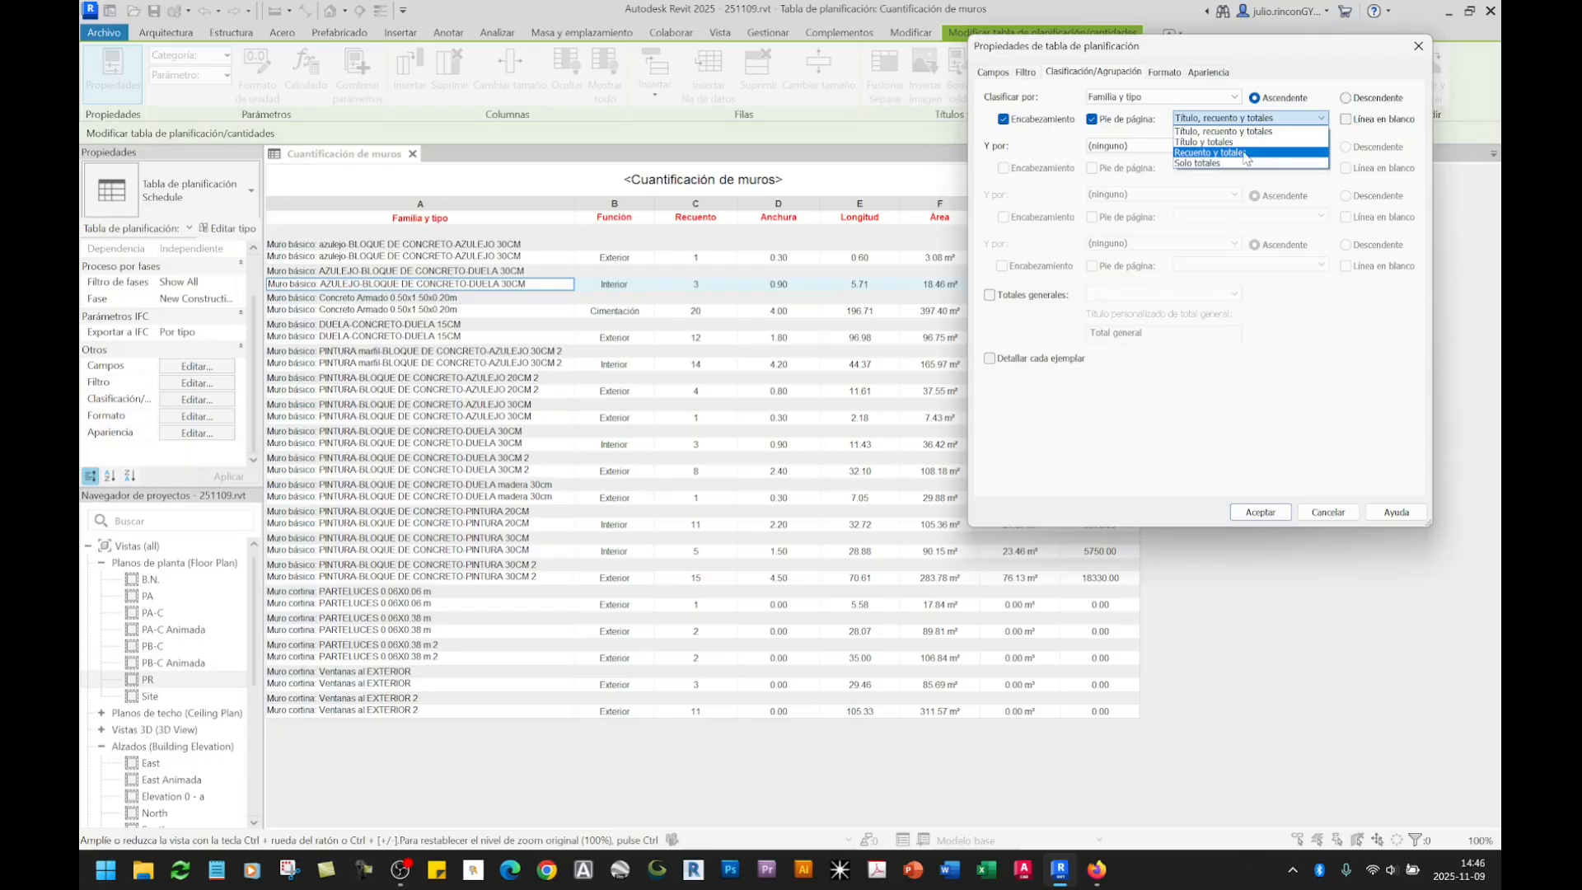
click(1217, 163)
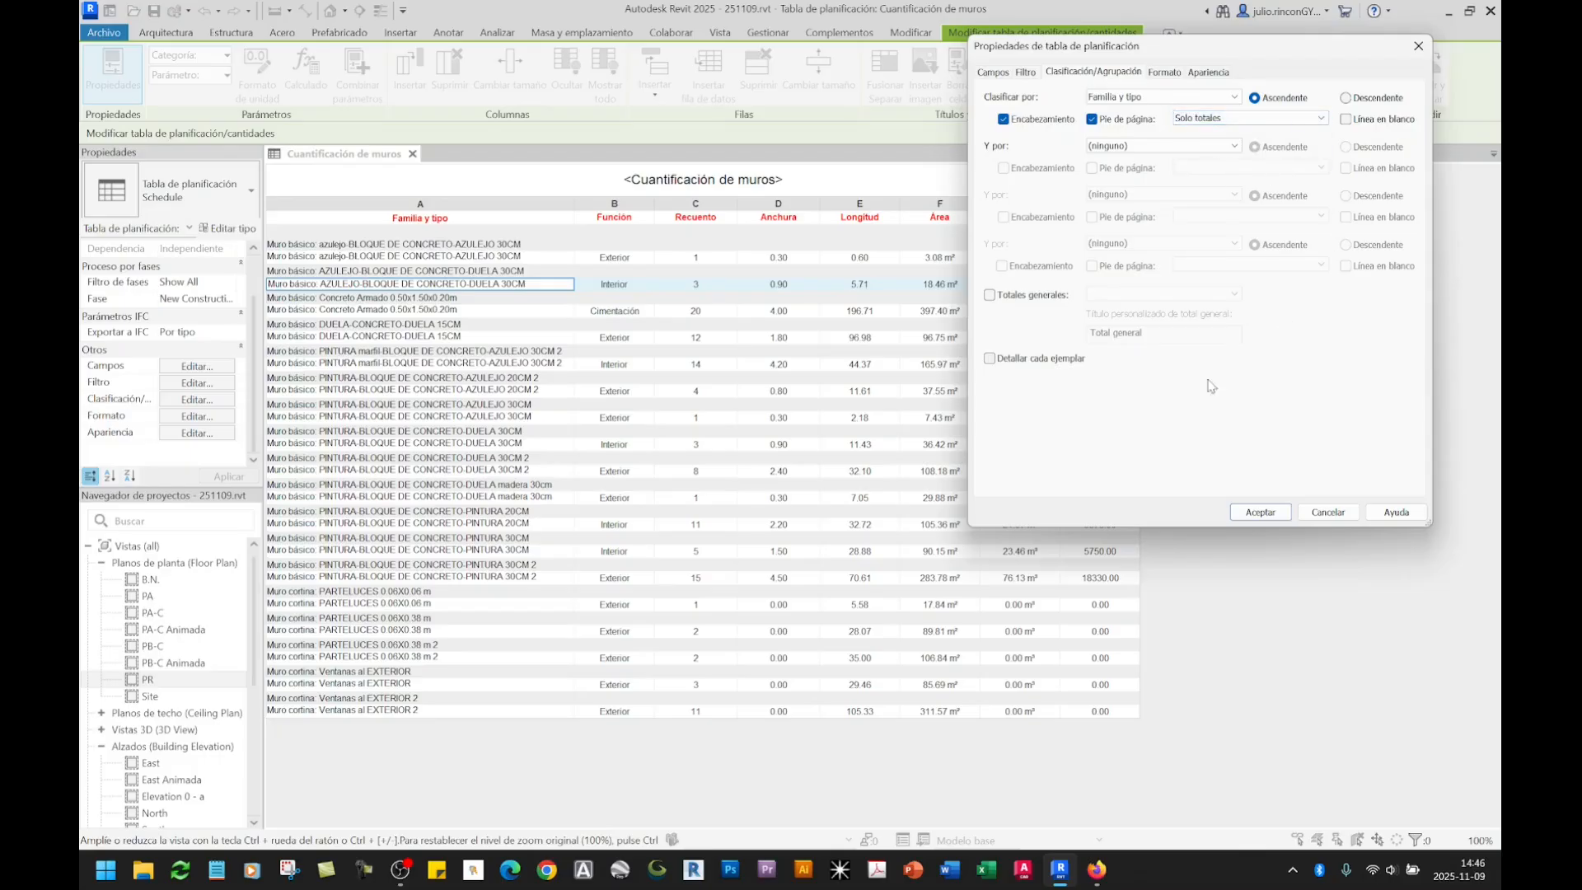
click(1267, 515)
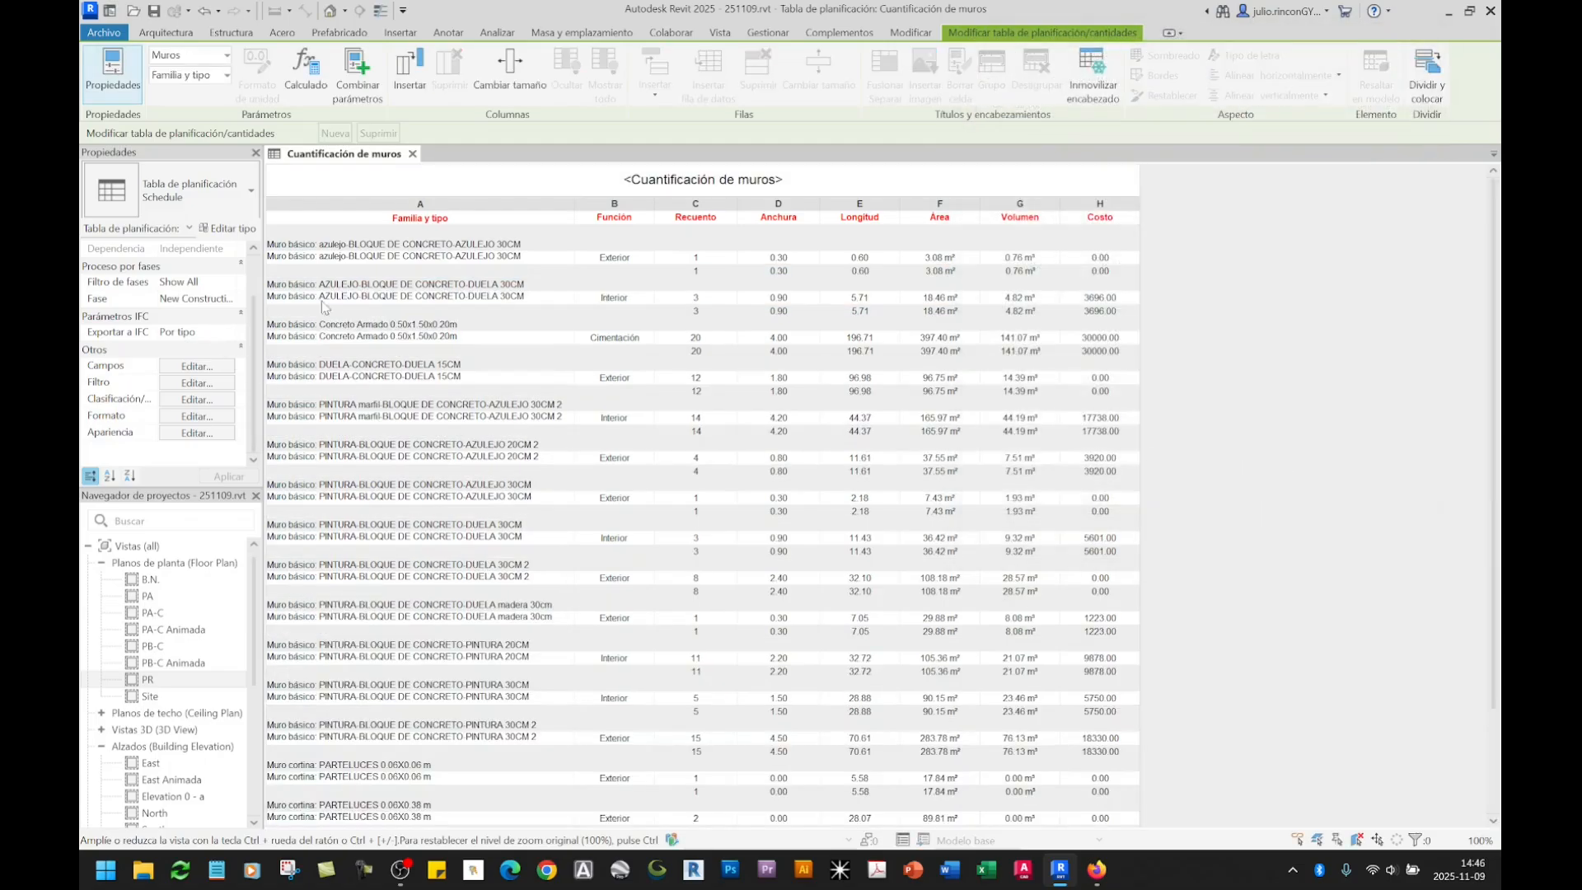
click(360, 258)
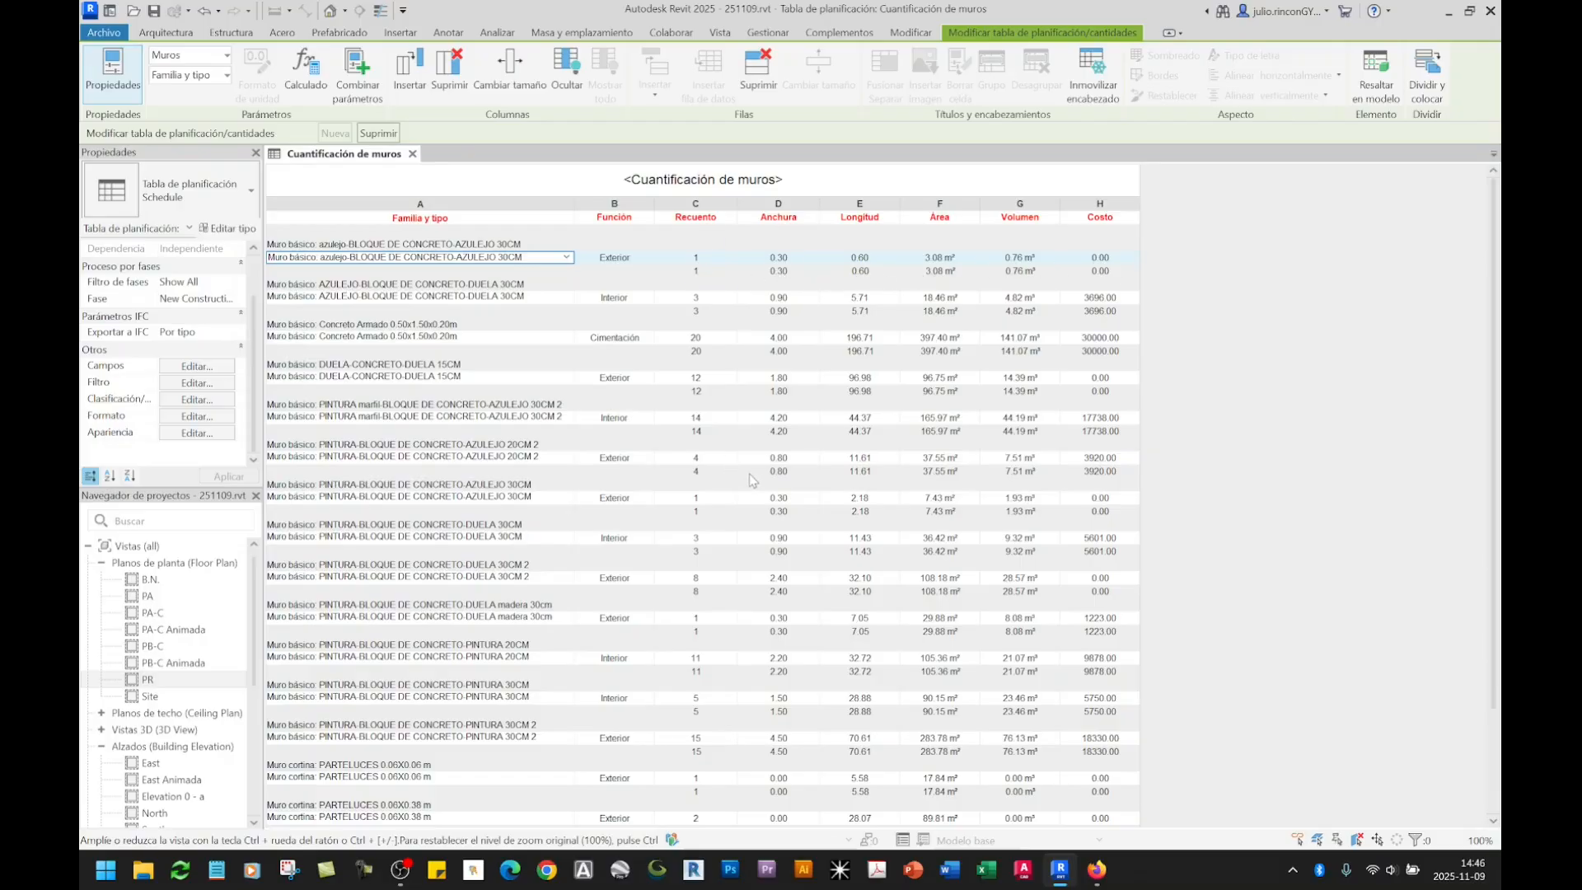
scroll(627, 463, down, 3)
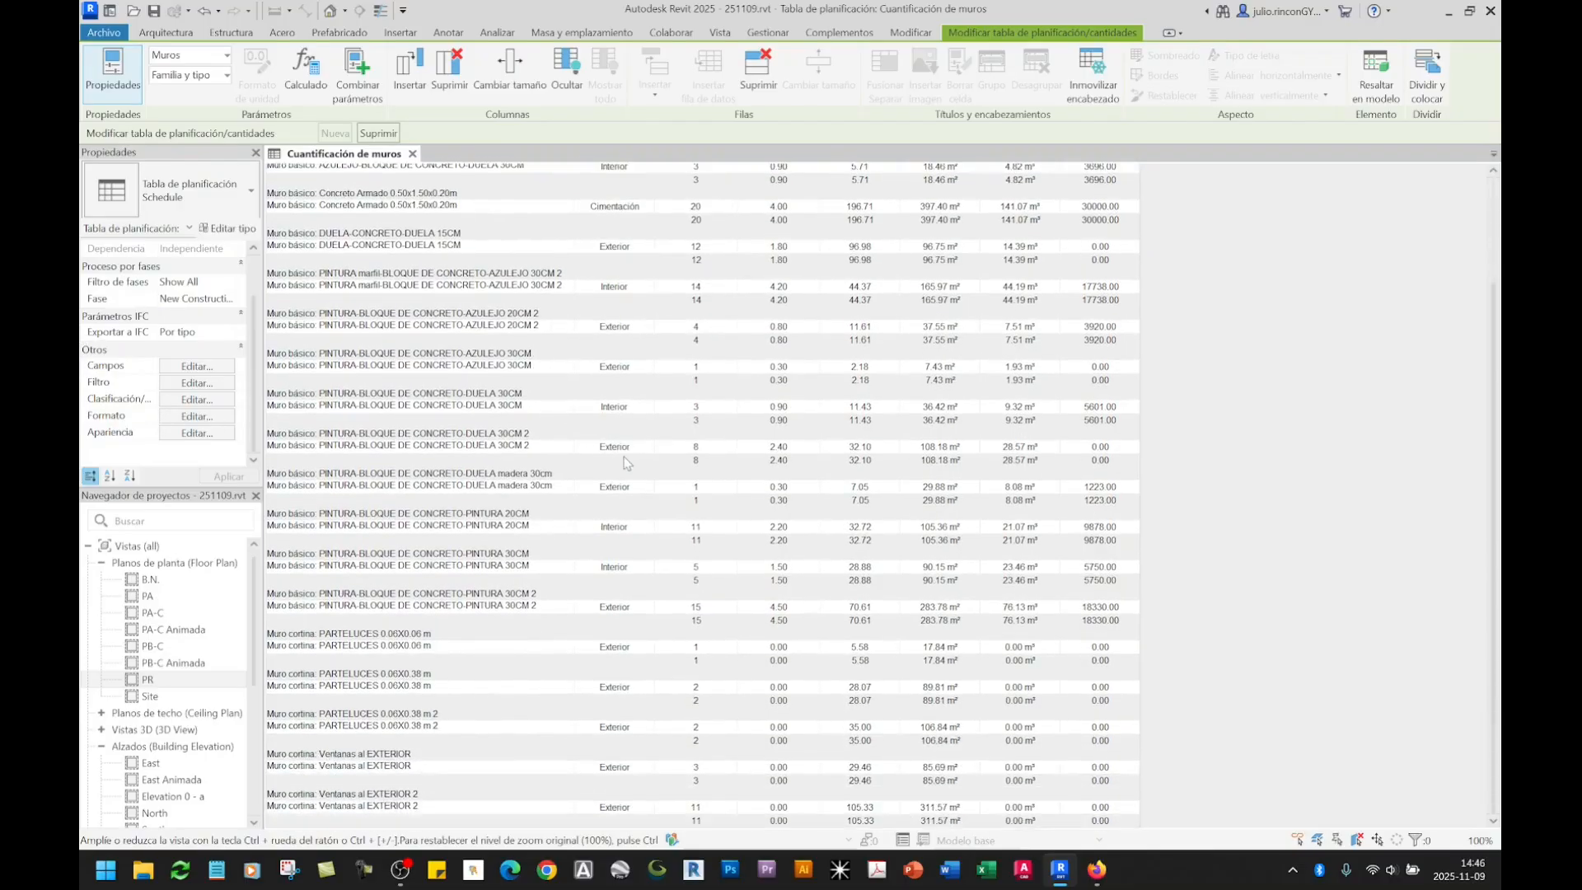
scroll(865, 642, up, 3)
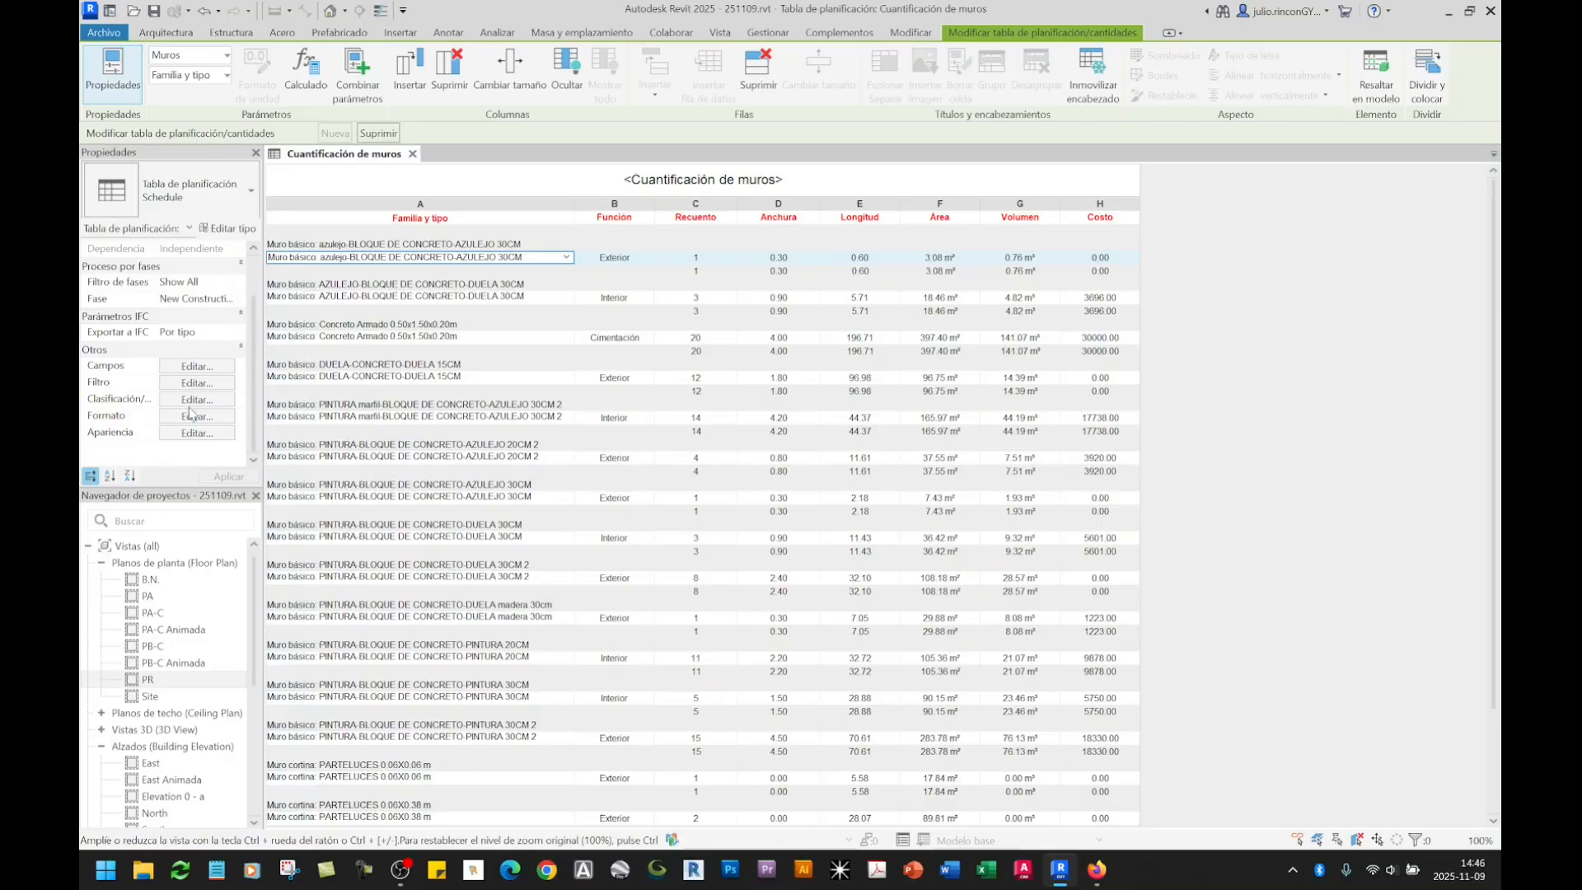
Step: Change the Familia y tipo group footer to Recuento y totales and apply it to the schedule
click(189, 405)
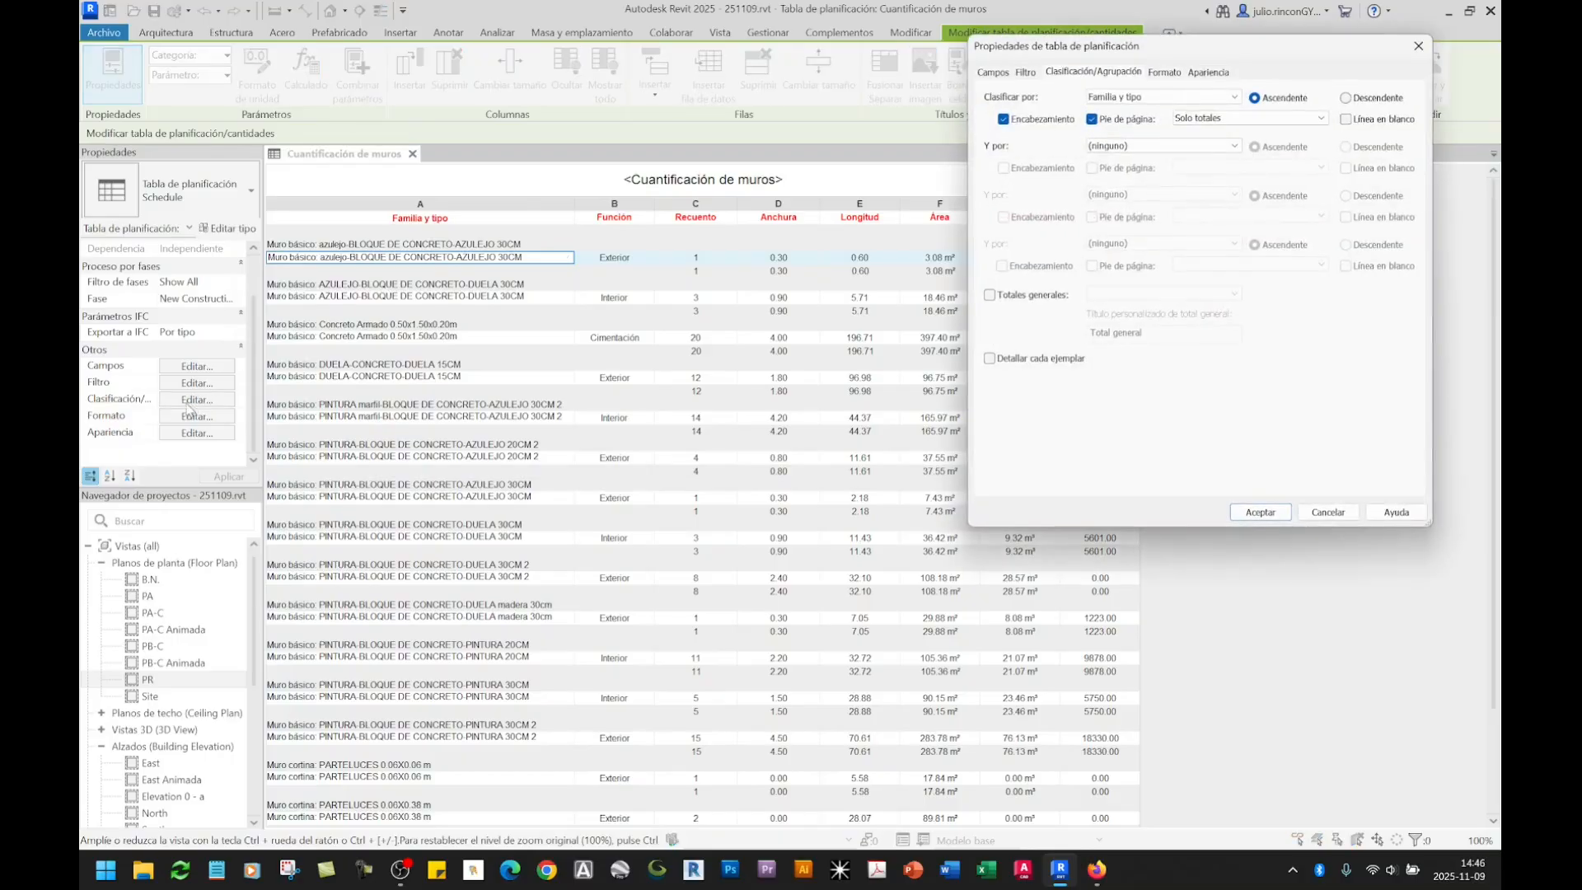
click(1250, 120)
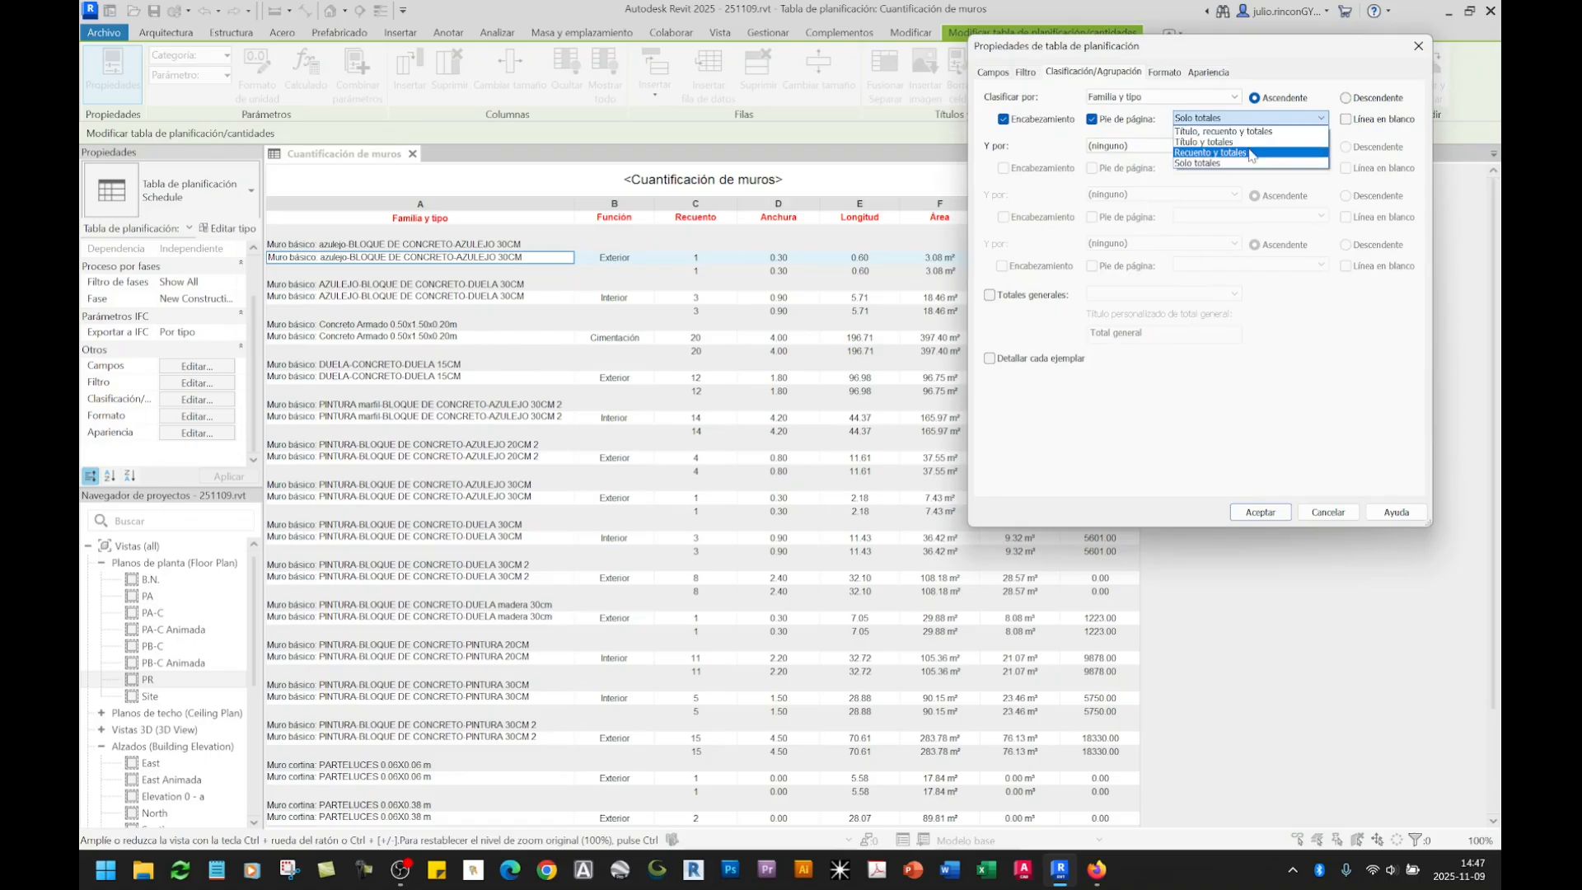
click(1250, 153)
click(1260, 512)
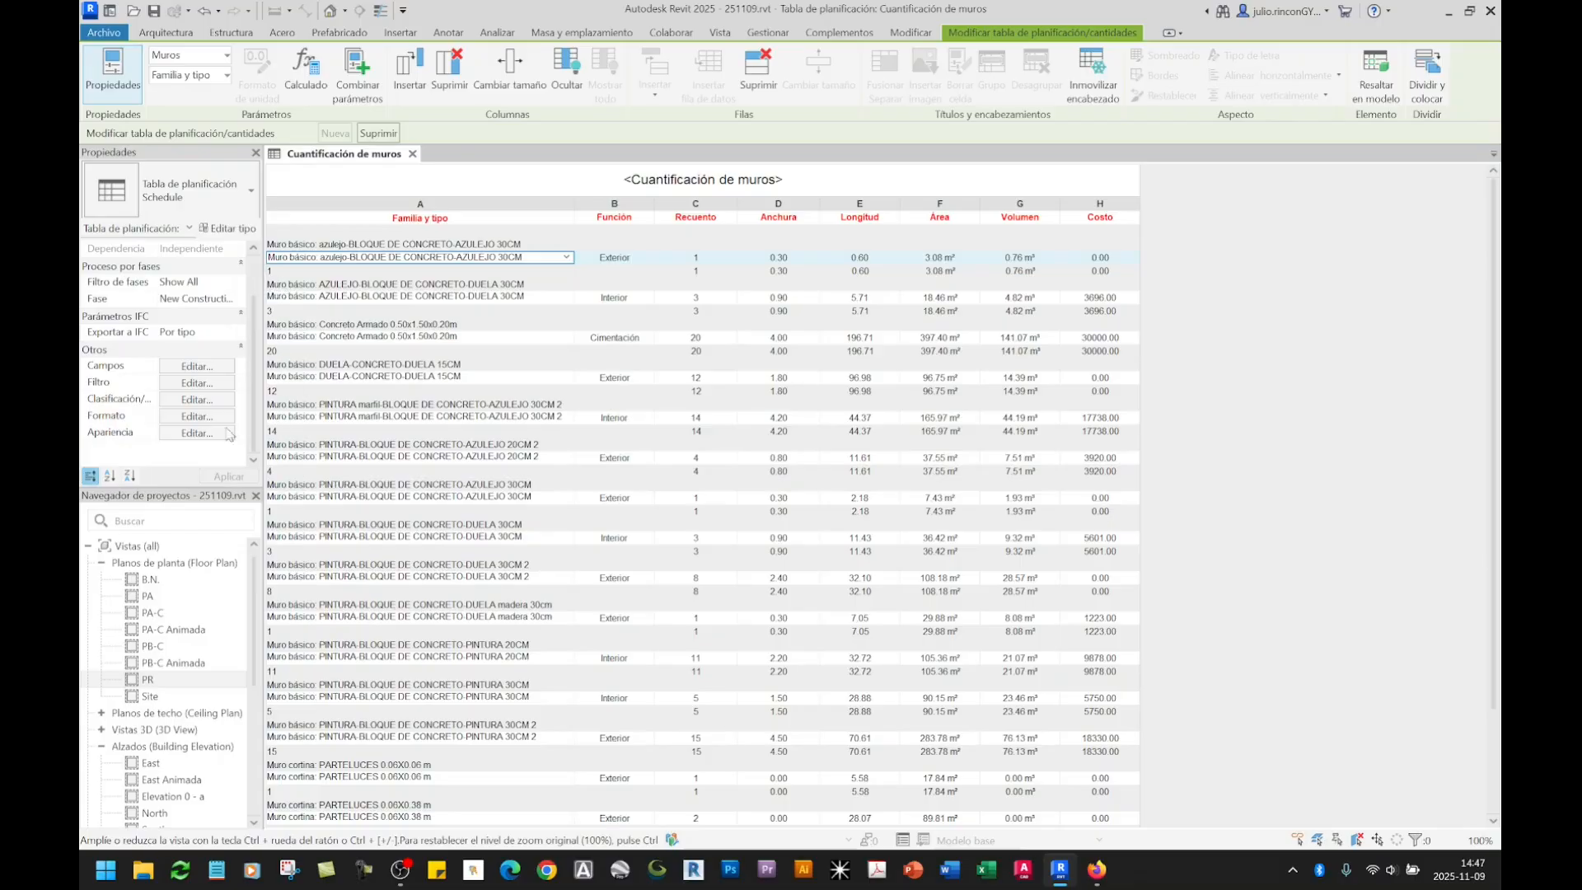
Step: Set the Familia y tipo group footer to Título y totales and apply it to the schedule
click(194, 402)
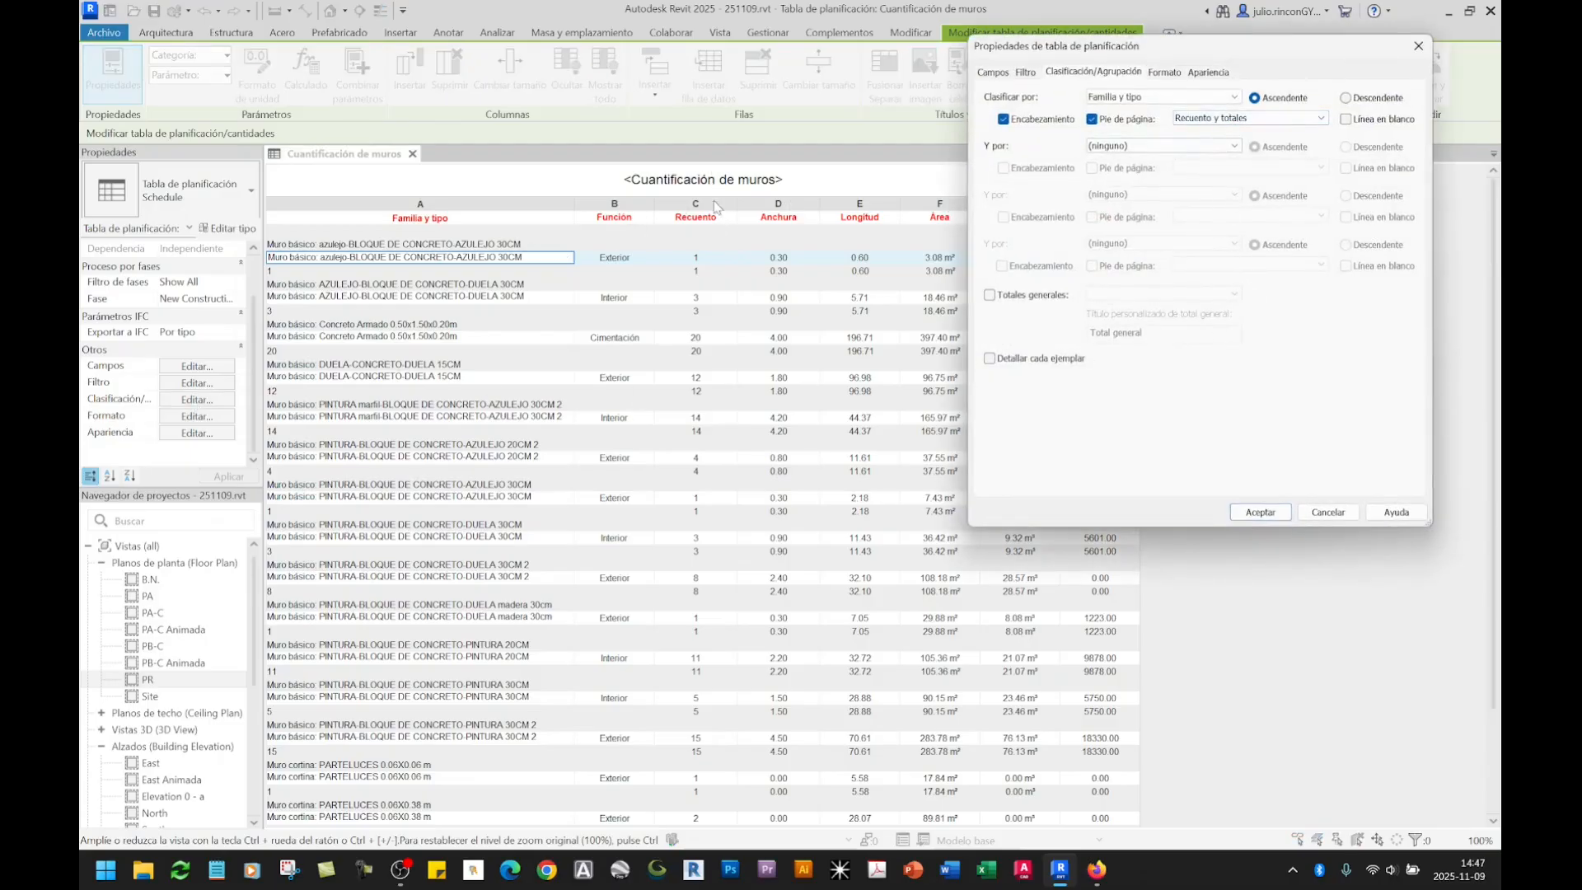
click(1242, 120)
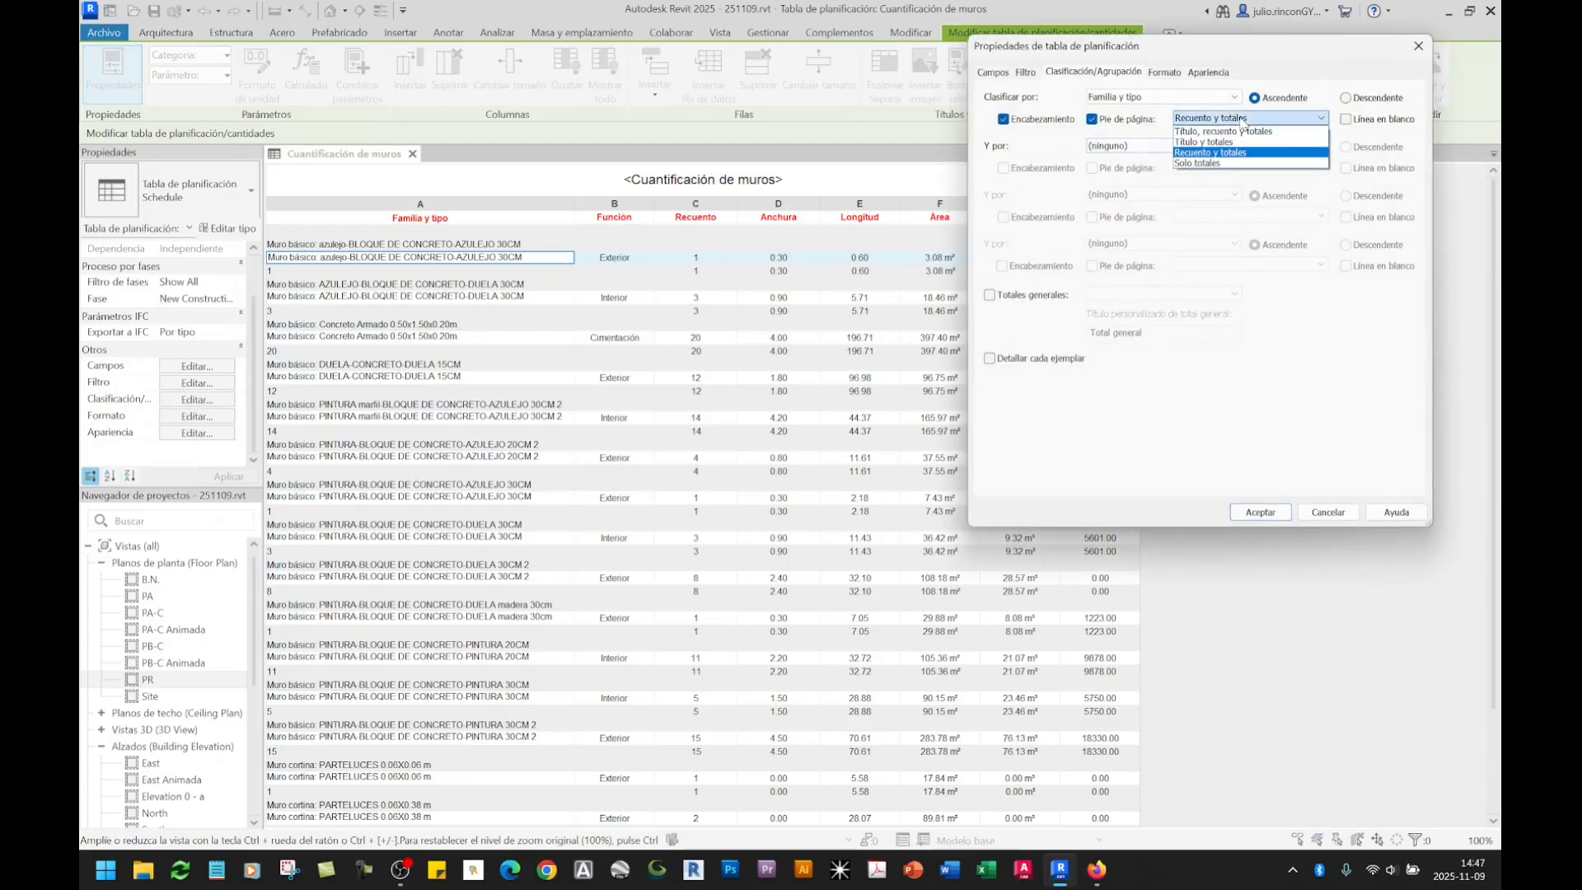
click(1226, 142)
click(1260, 511)
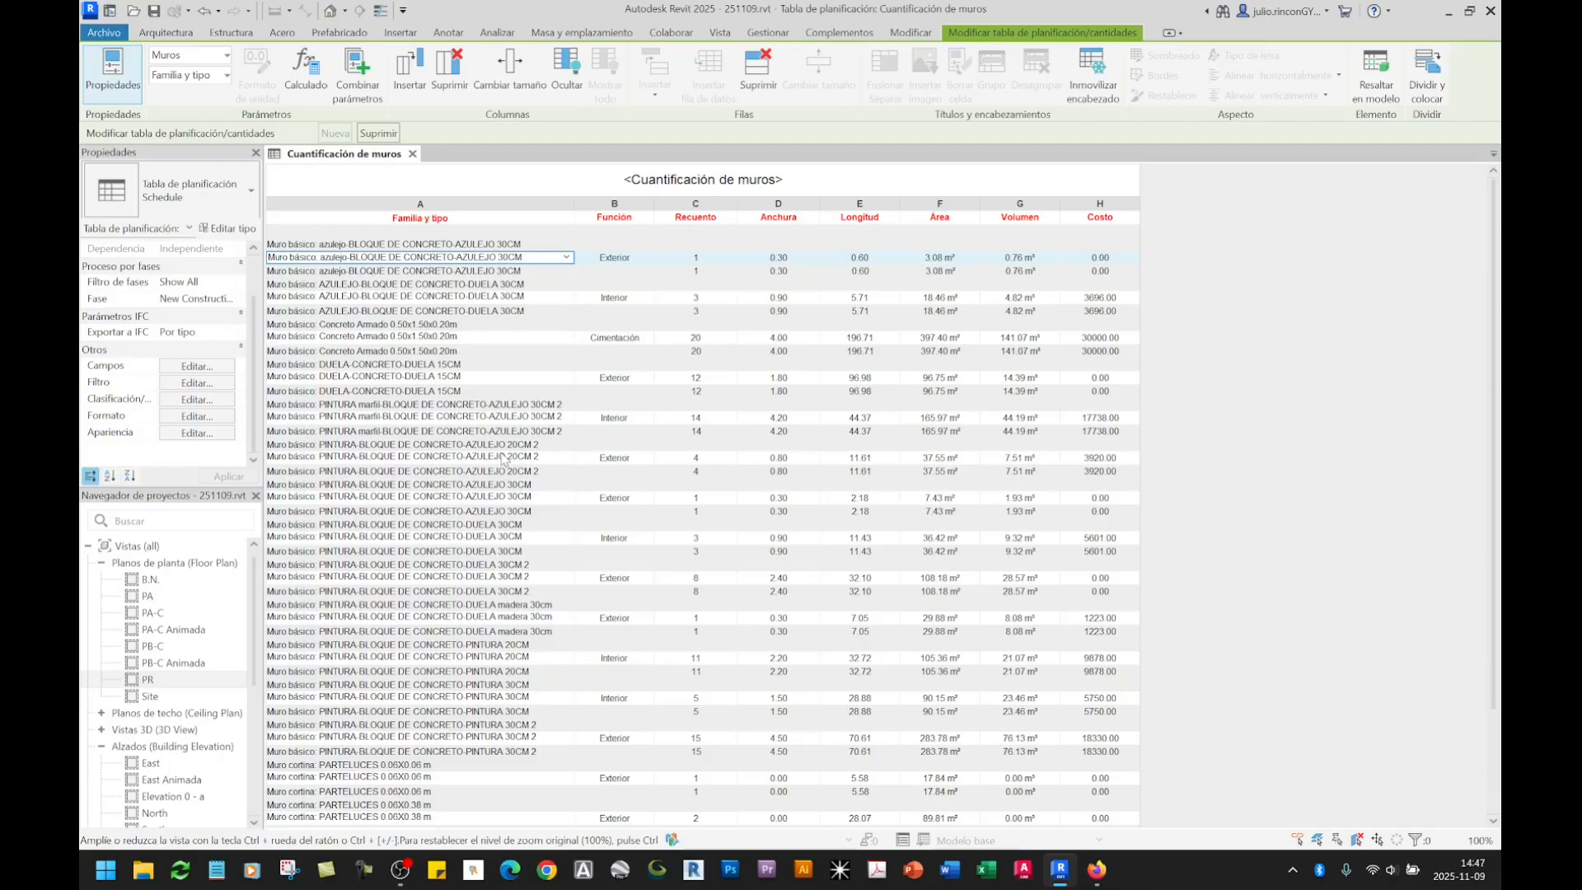
Step: Reopen the sorting and grouping settings and display the footer content options for Familia y tipo
click(182, 401)
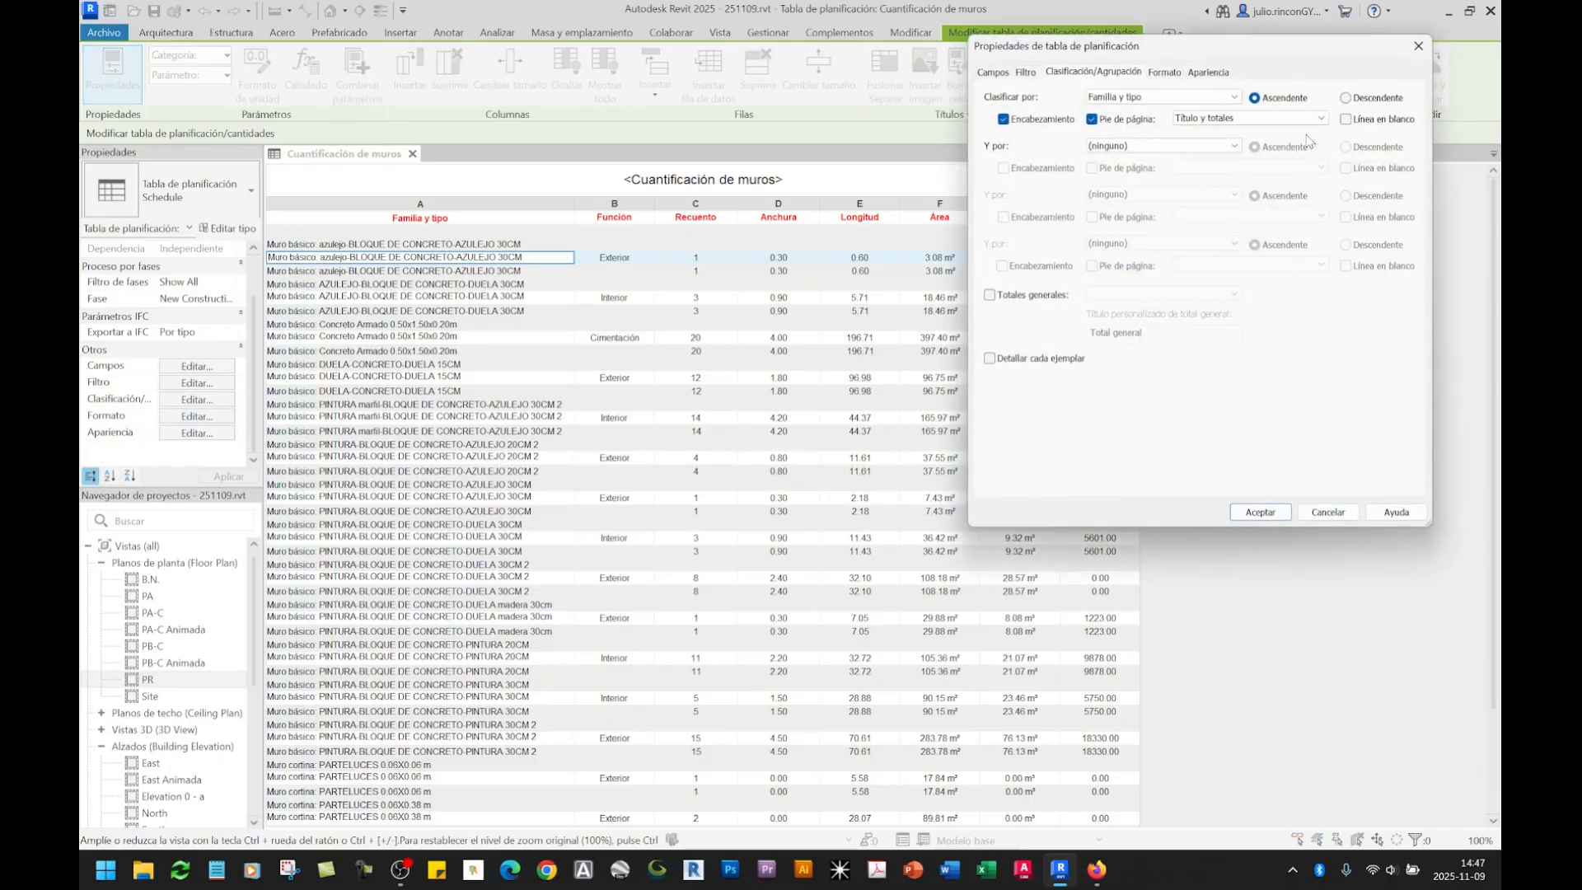
click(1285, 120)
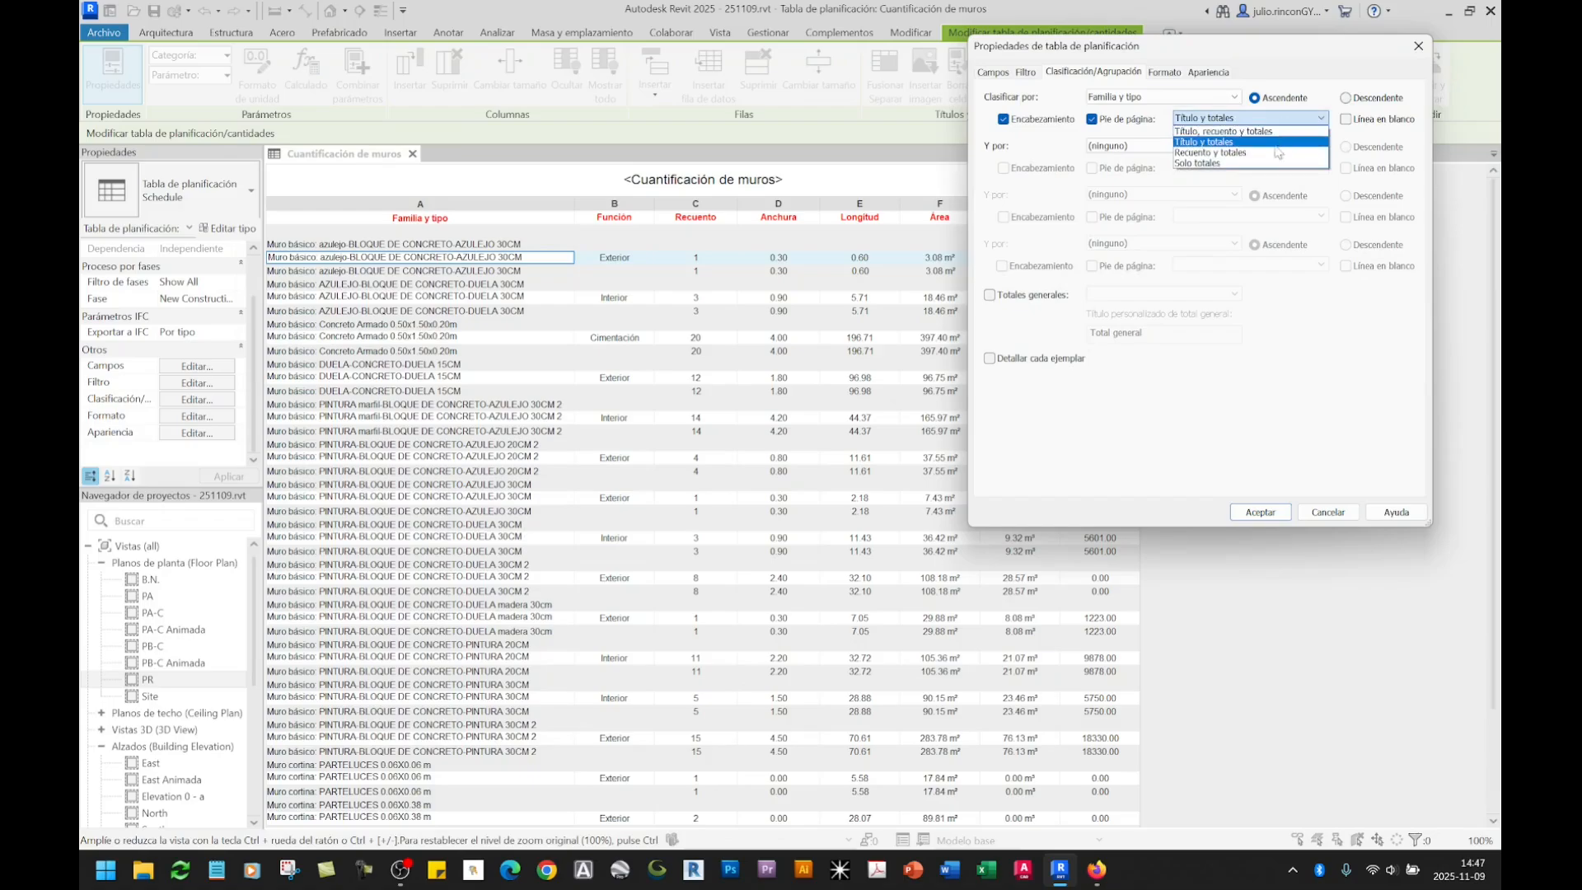
Step: Set the Familia y tipo group footer to Solo totales and enable a blank line between the wall groups
click(1258, 164)
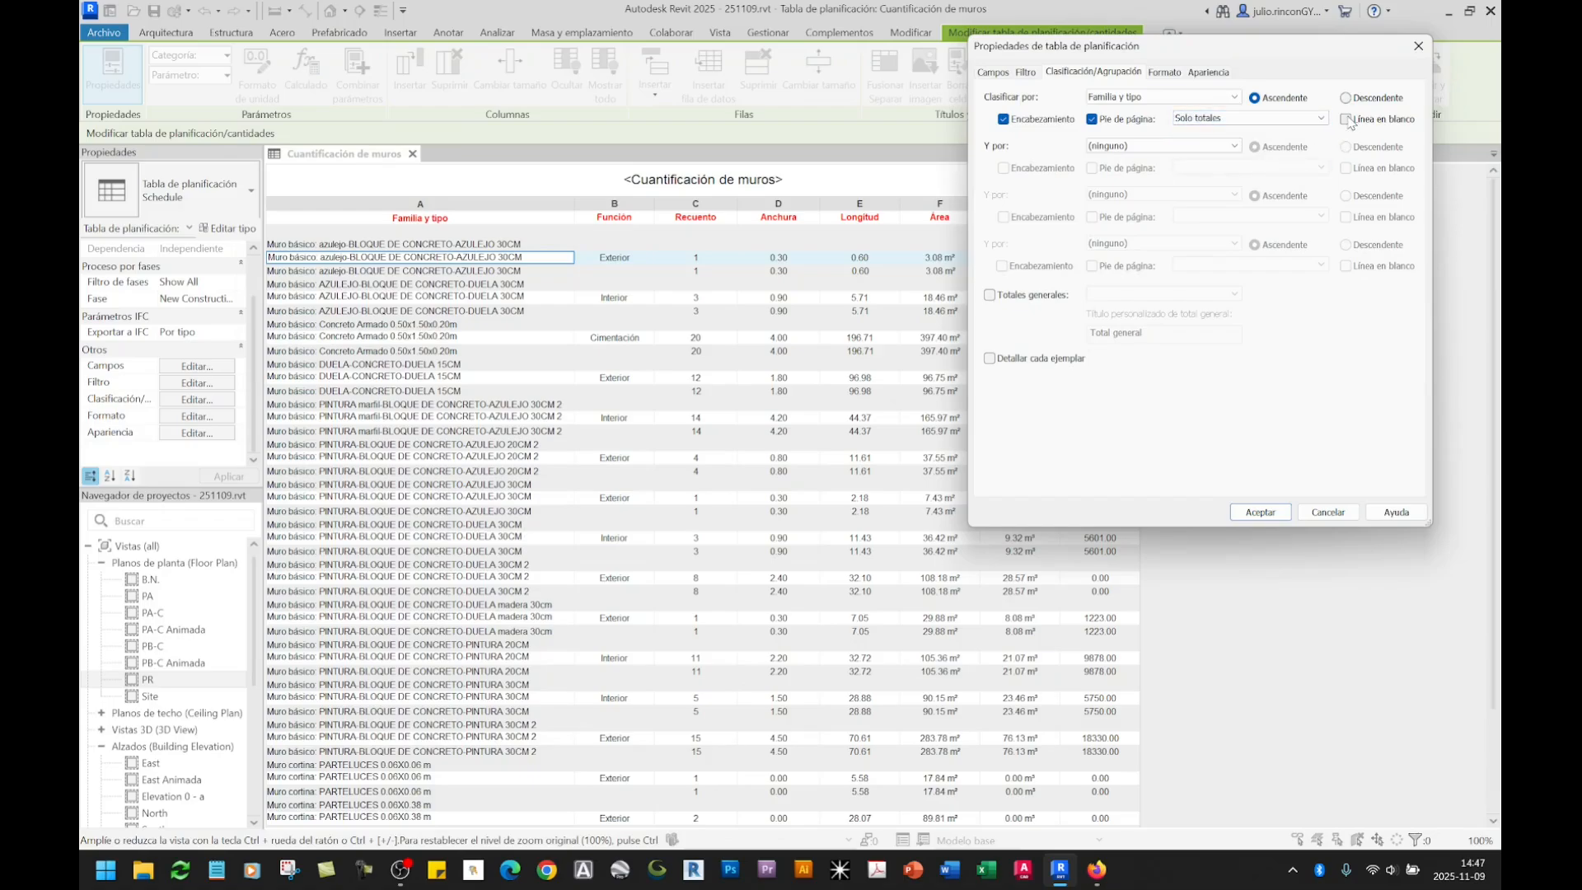
click(1346, 121)
click(1260, 512)
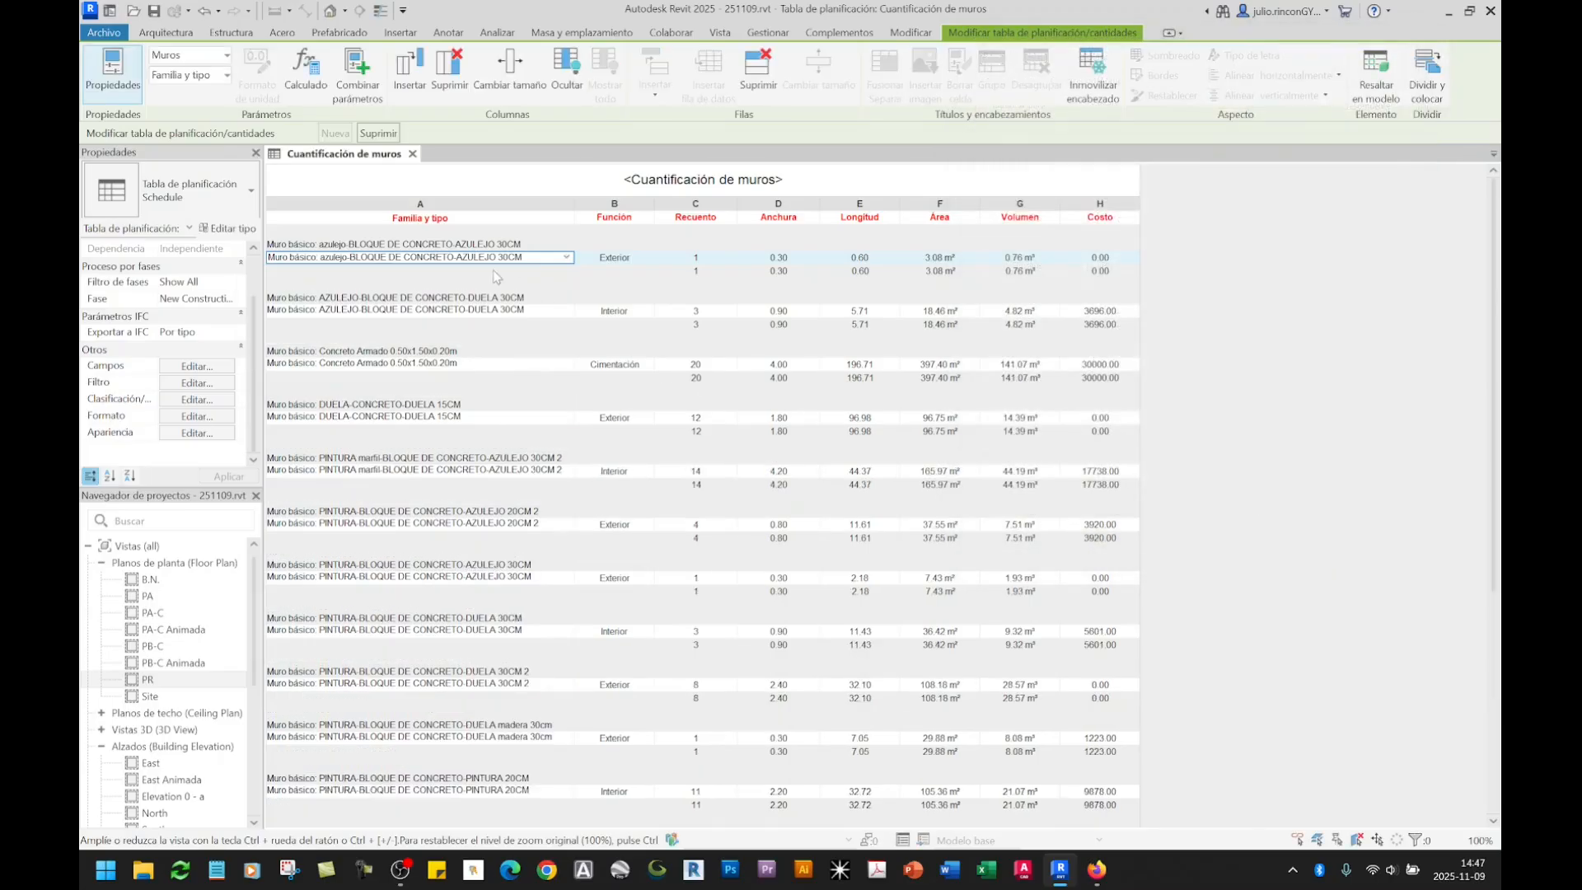
scroll(964, 311, down, 5)
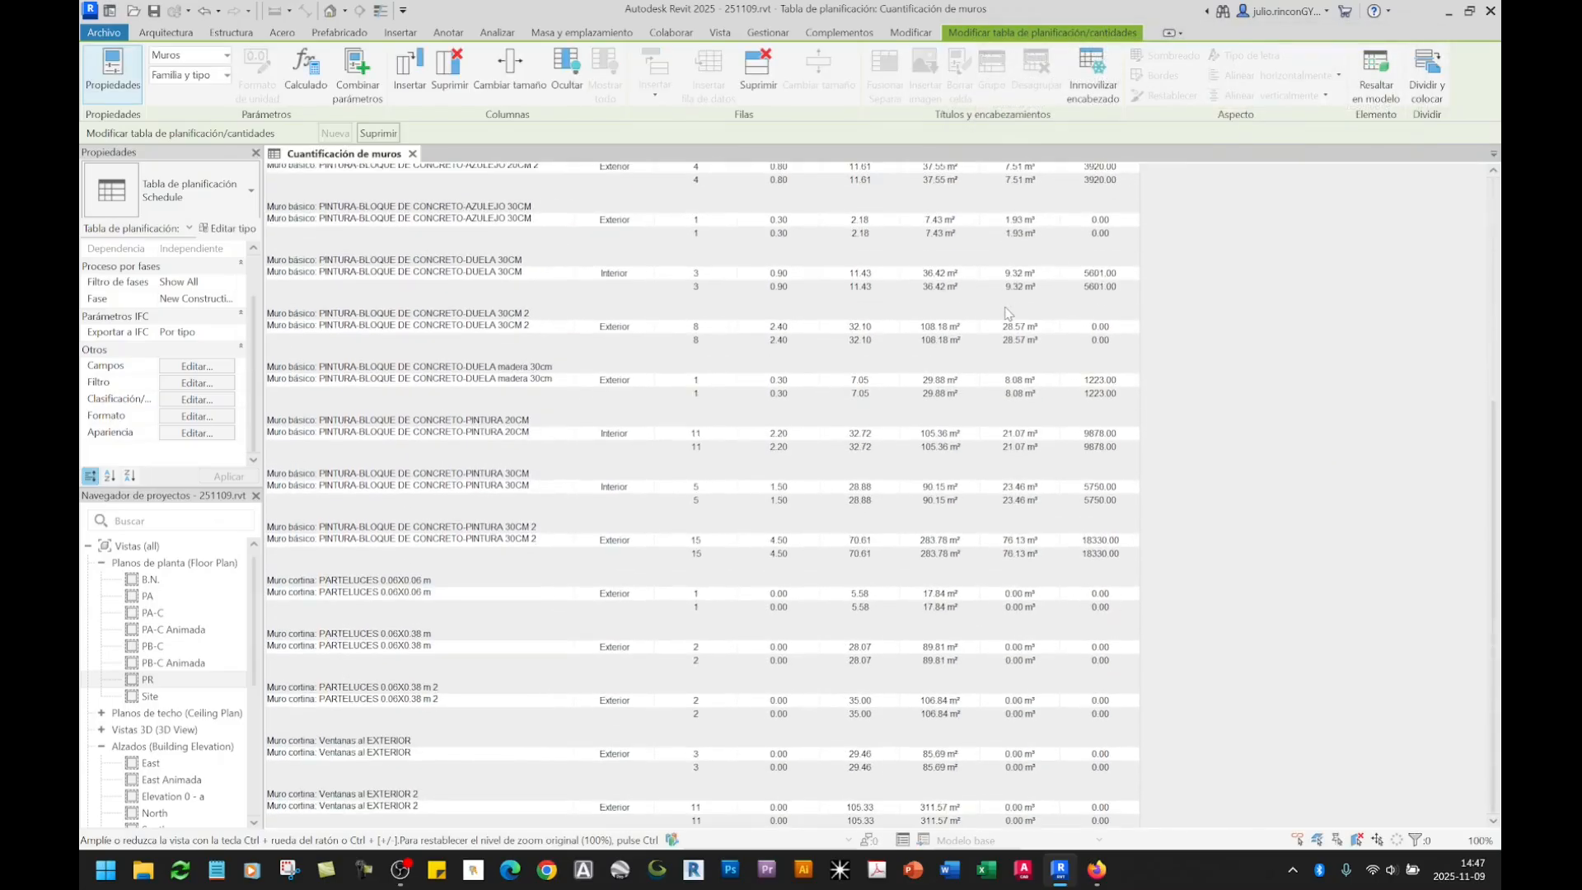
scroll(1005, 314, up, 2)
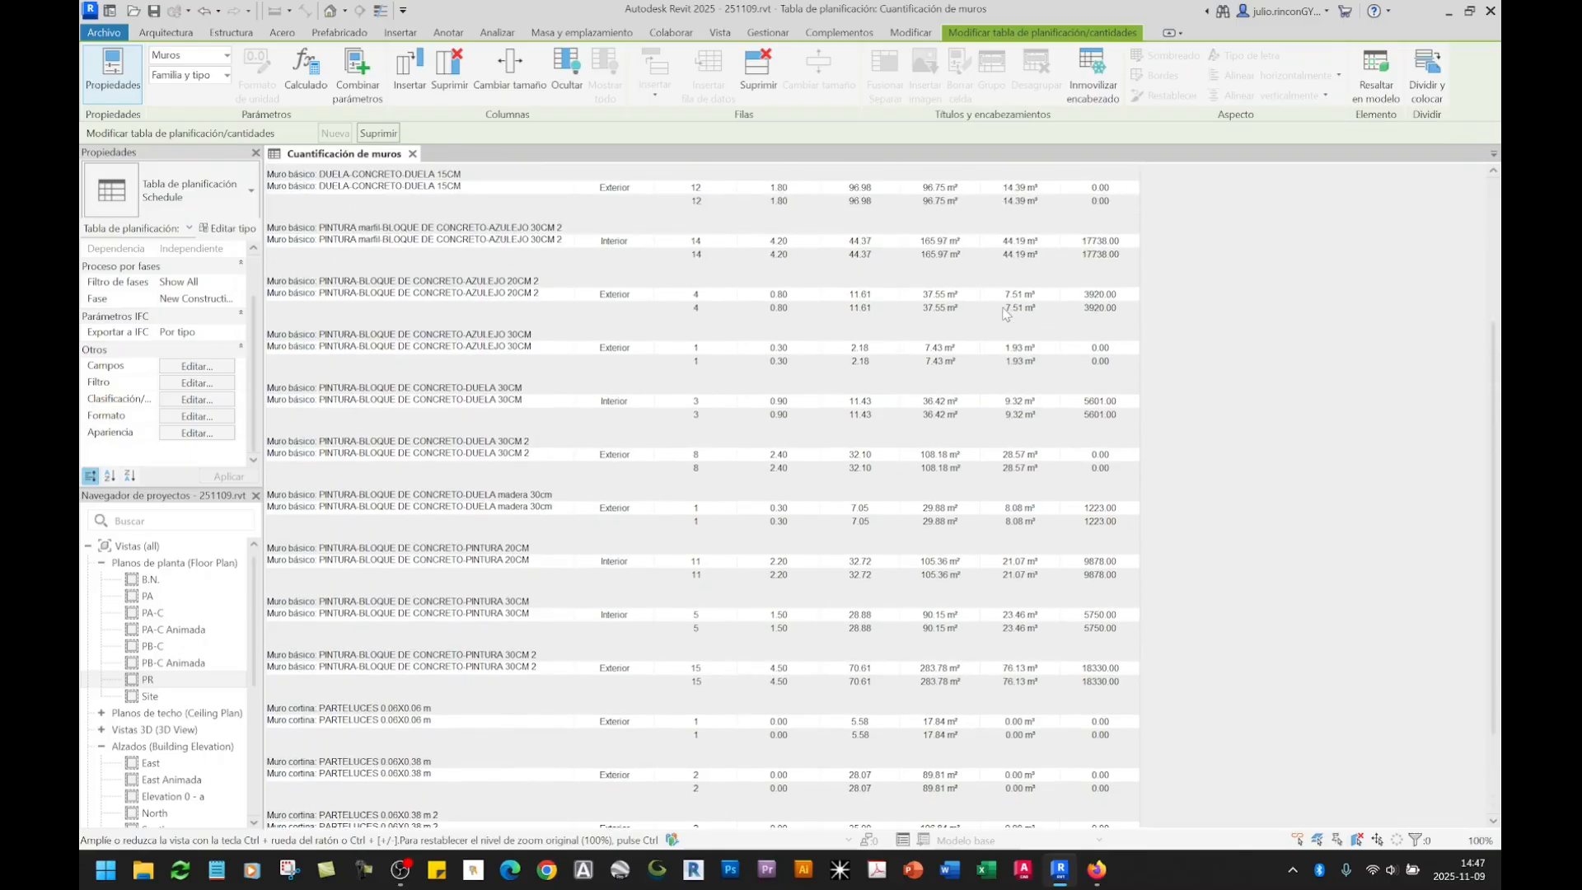
scroll(1005, 312, up, 4)
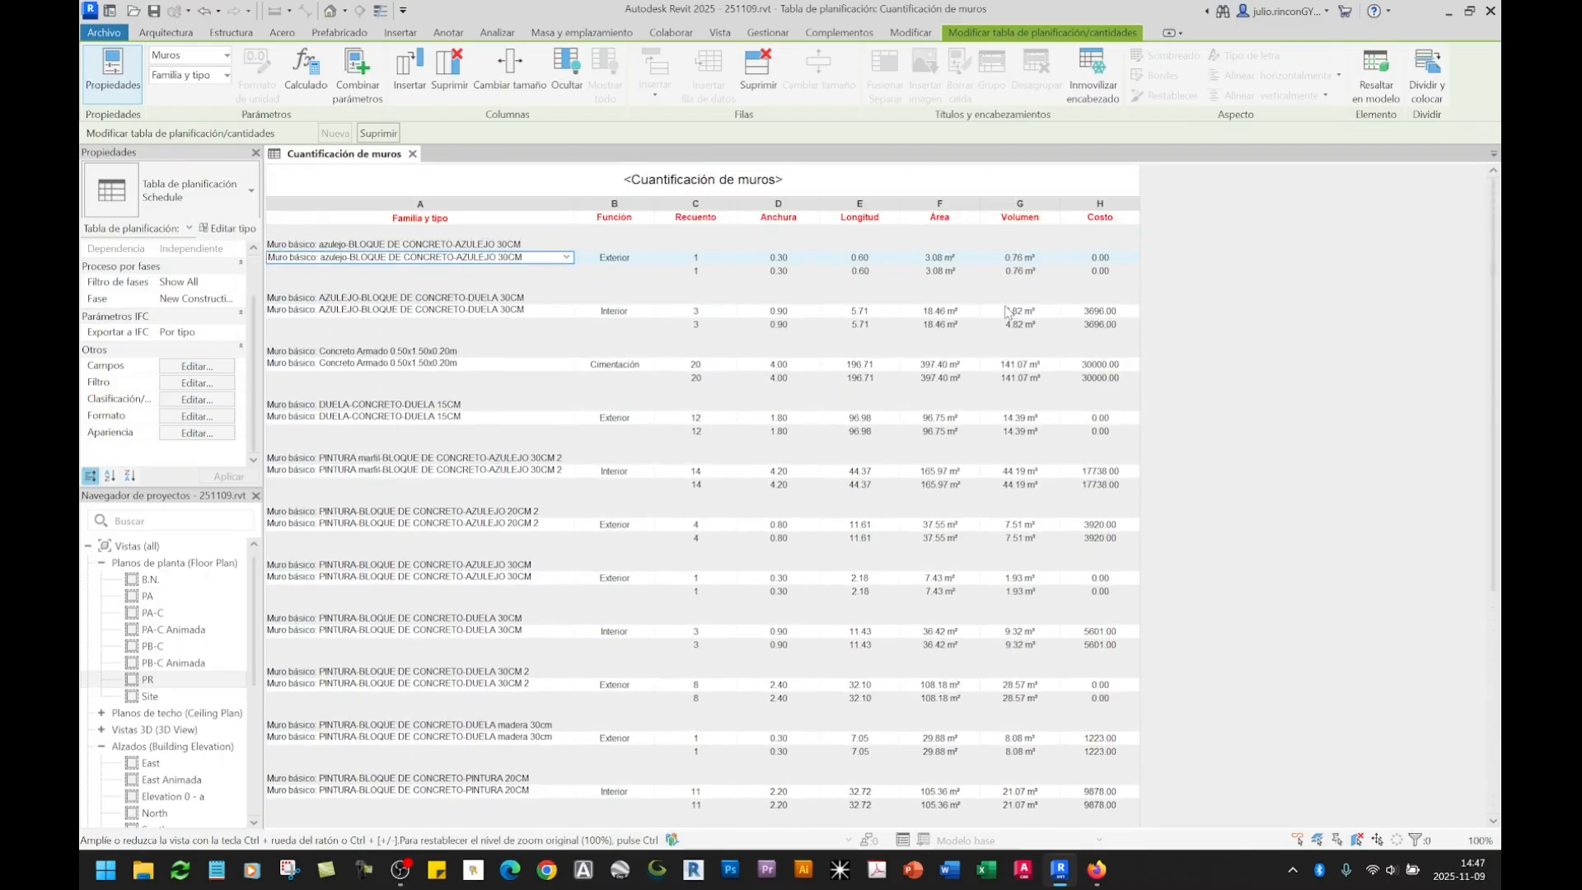
click(199, 402)
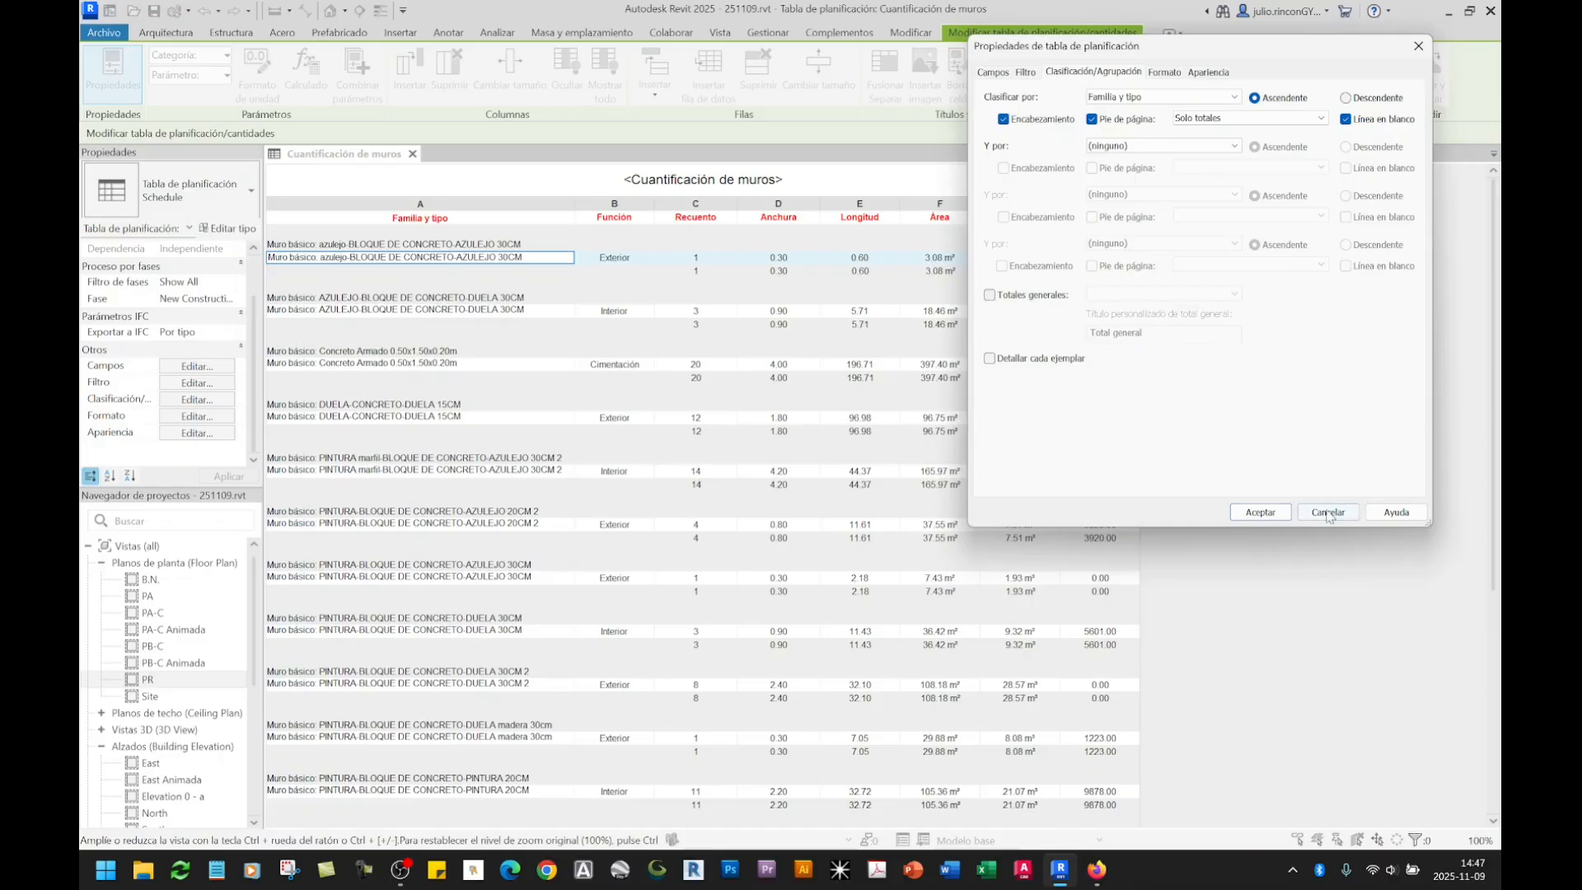
click(1328, 514)
Step: Enable grand totals for the wall schedule with the Solo totales option
scroll(945, 486, down, 5)
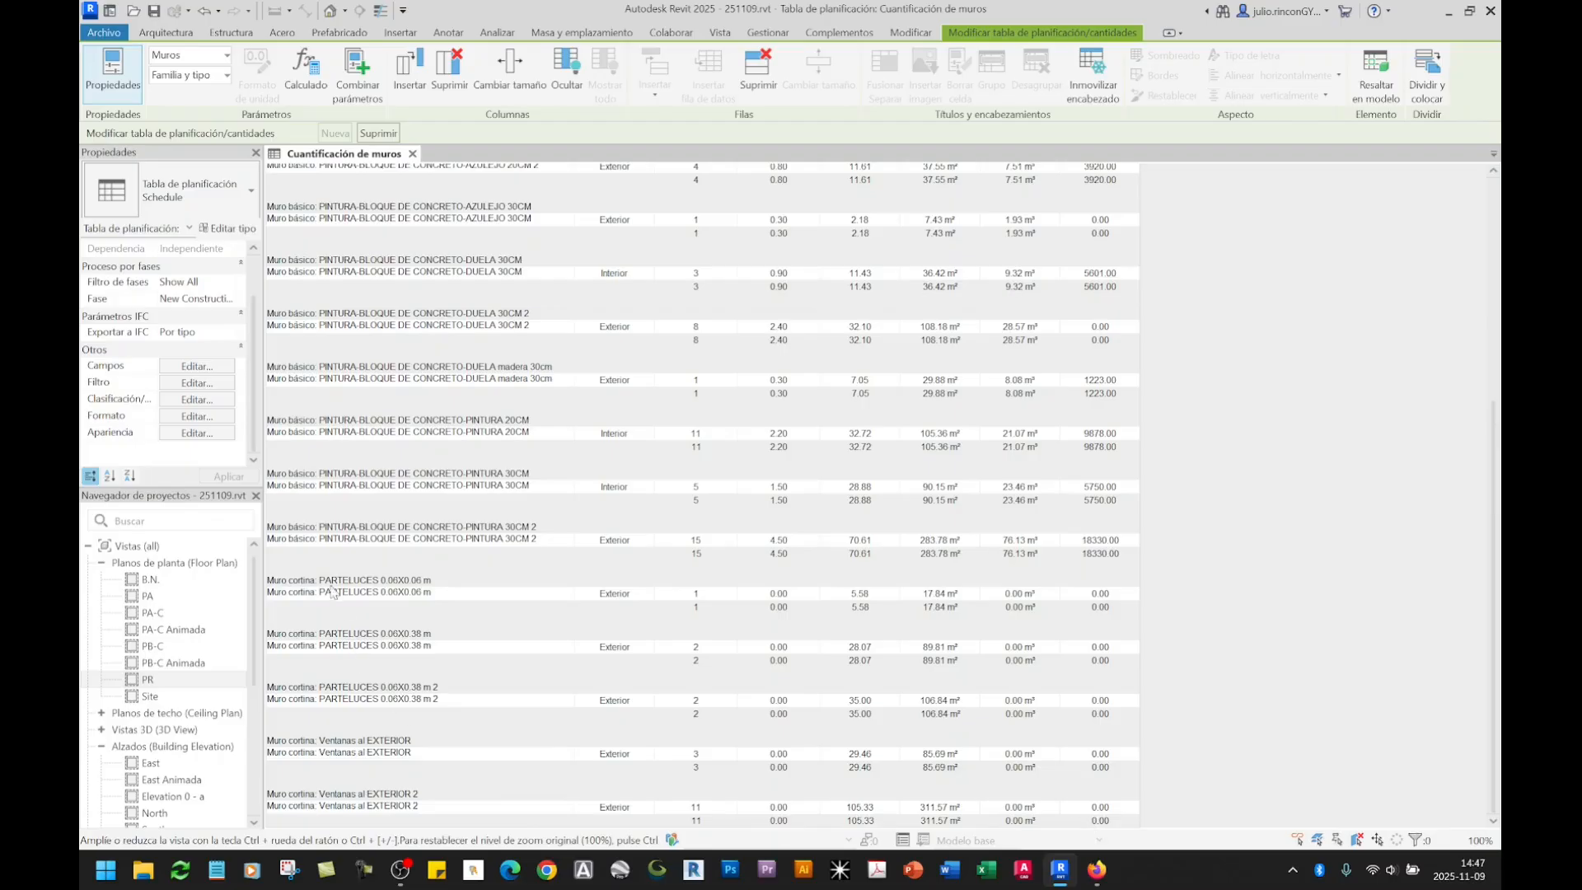
click(203, 401)
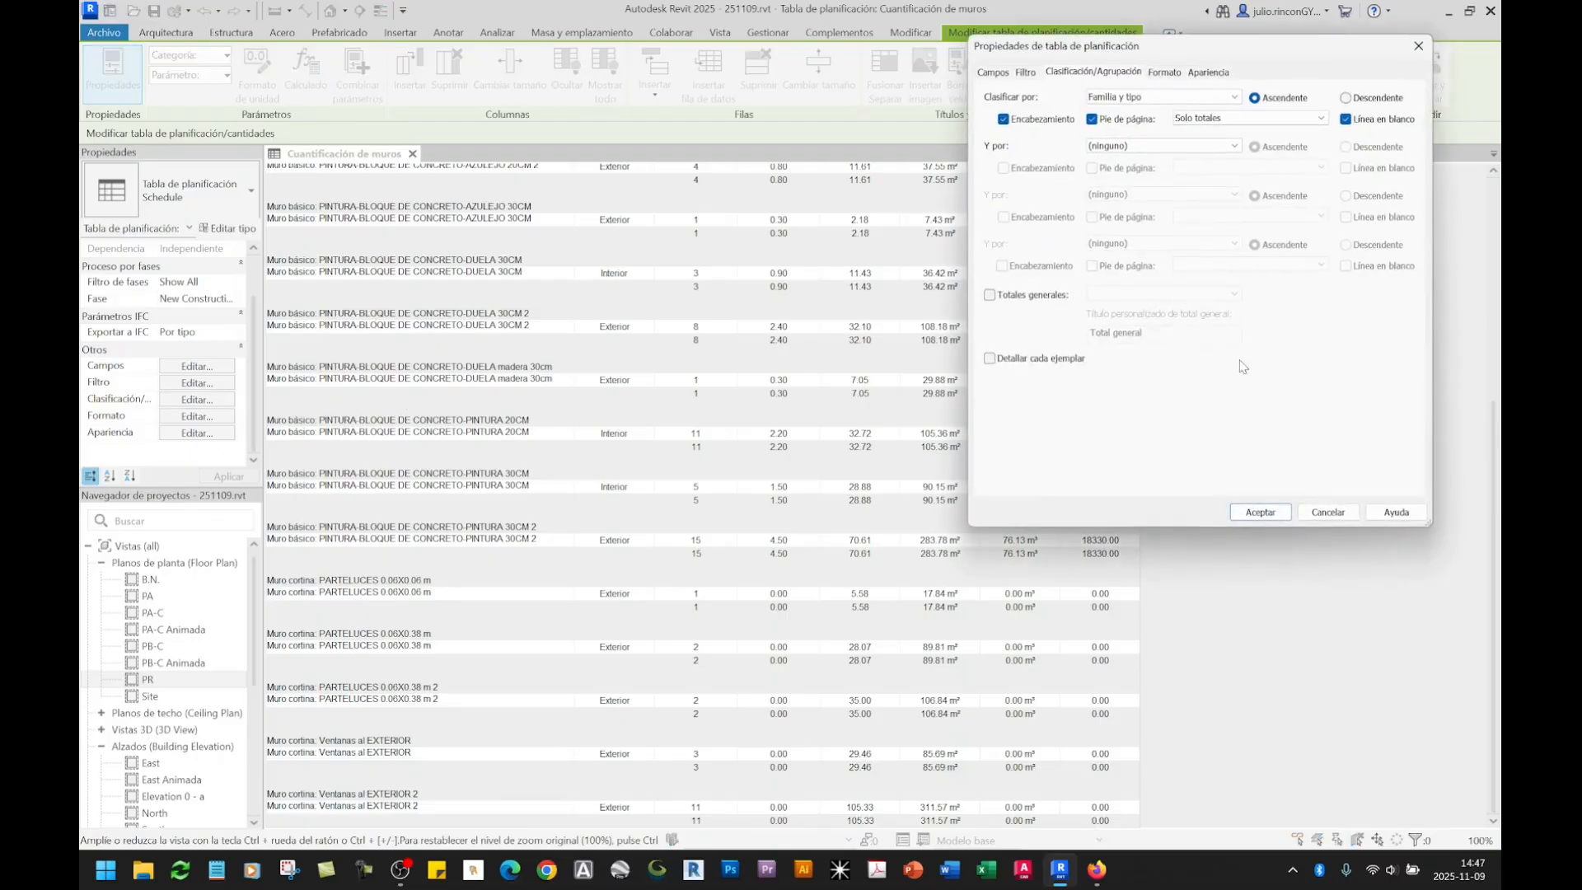
click(989, 295)
click(1176, 295)
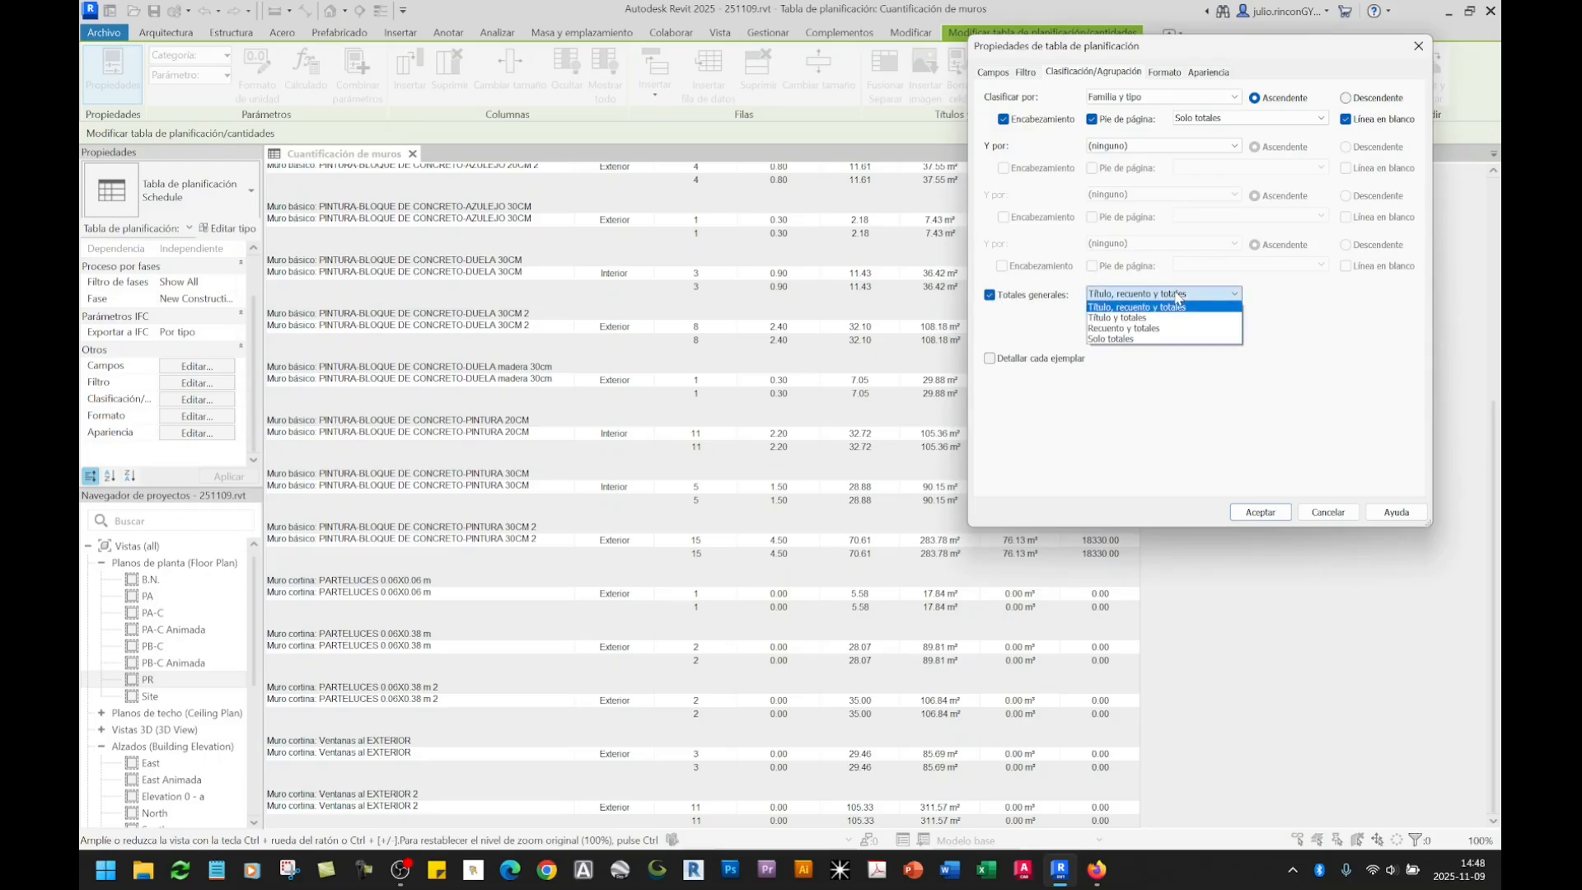
click(1139, 339)
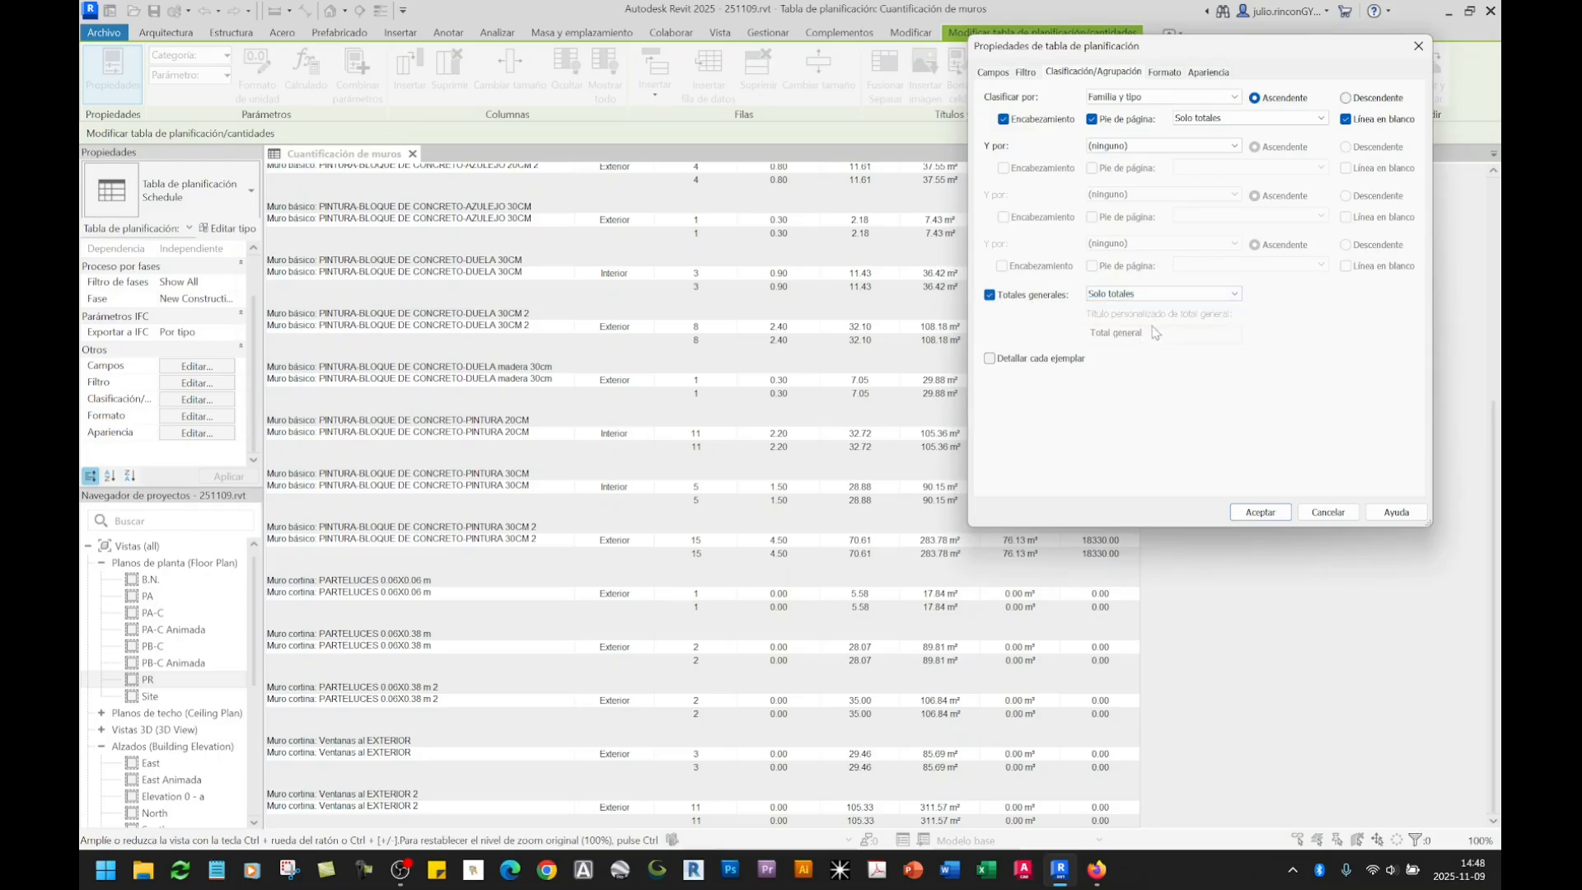
click(1261, 512)
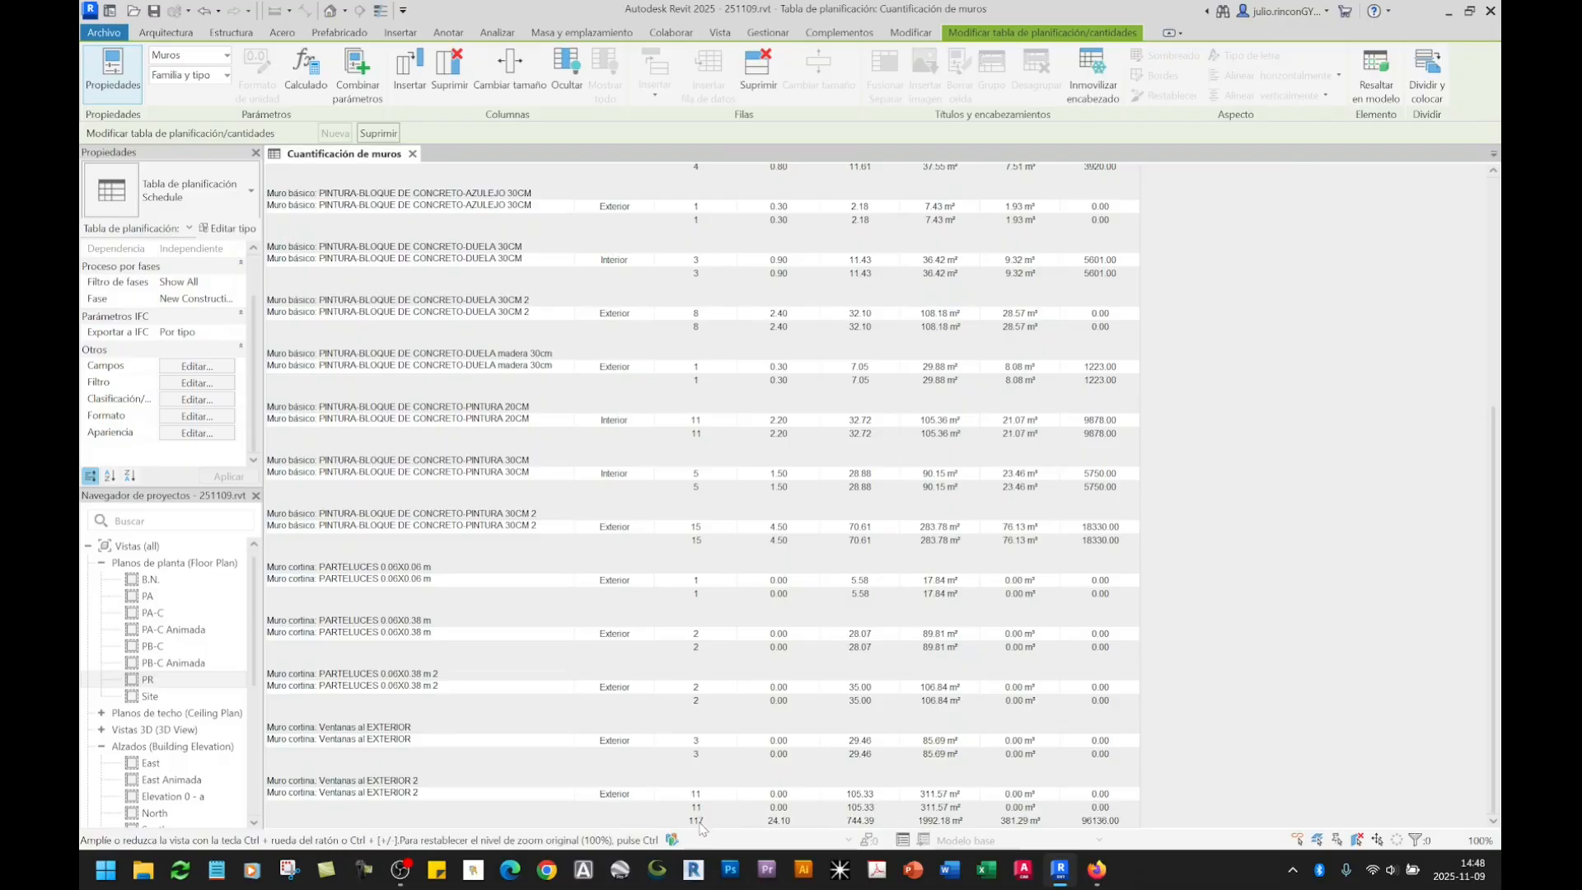
scroll(783, 828, up, 10)
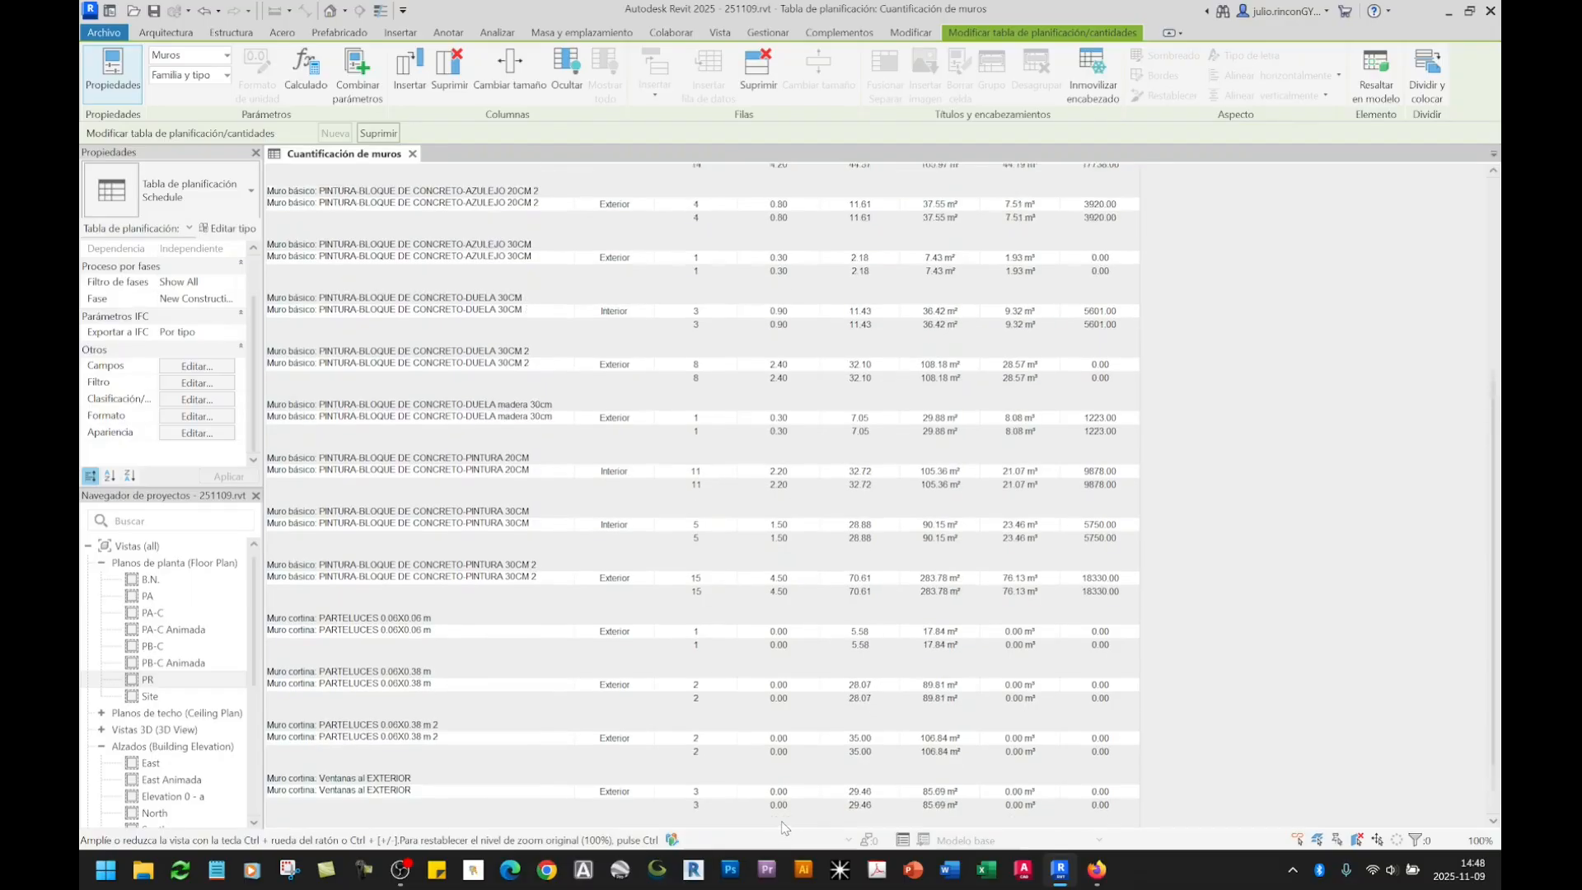
scroll(801, 784, down, 3)
scroll(800, 785, down, 3)
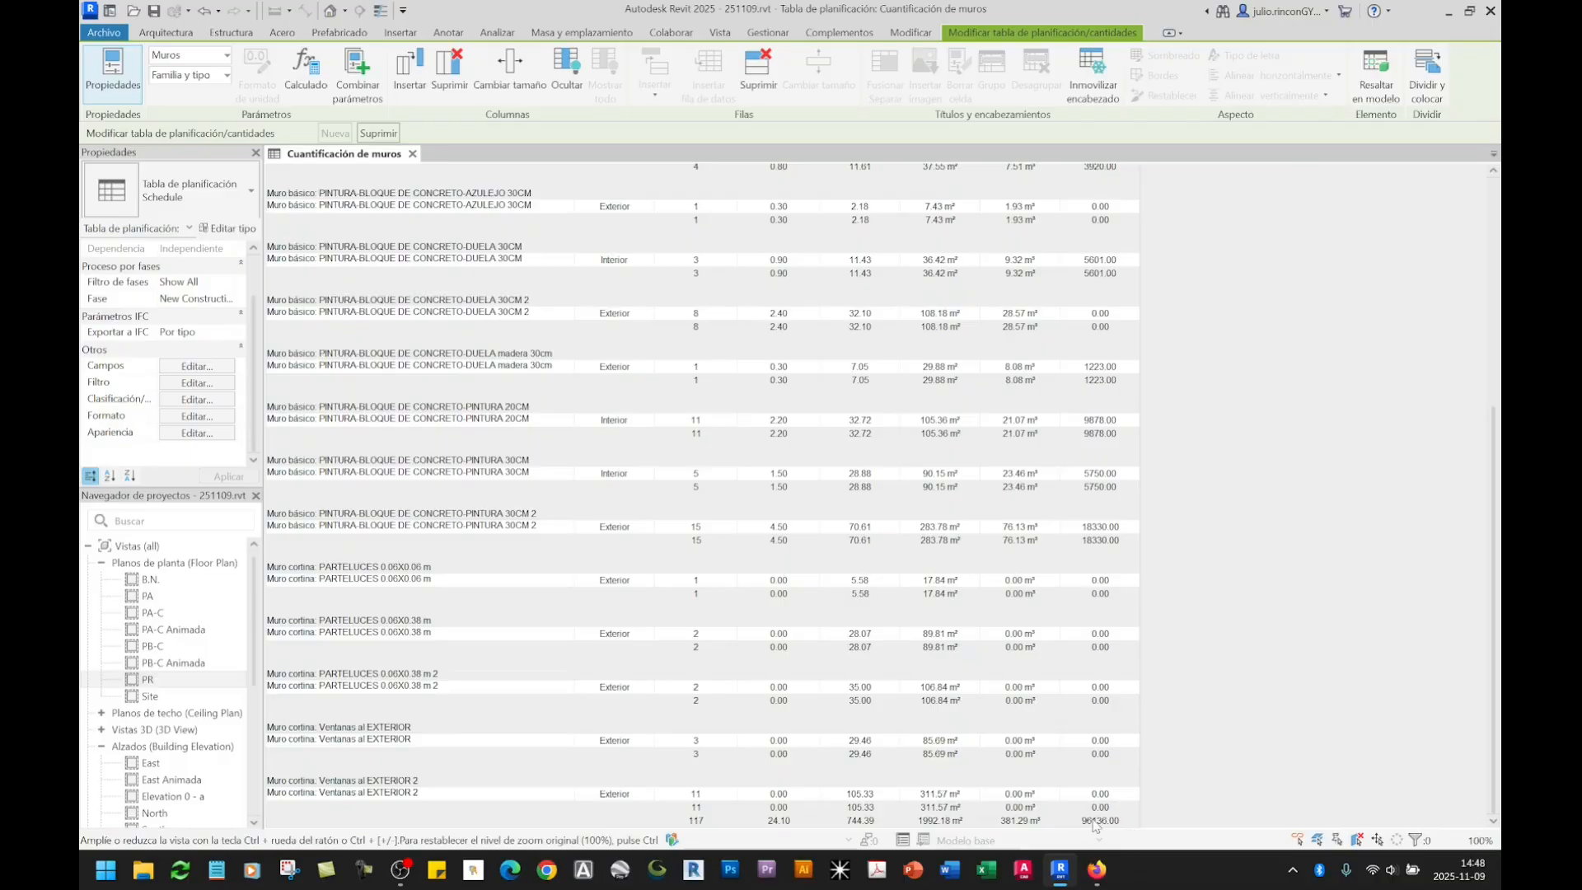
Step: Rename the Costo column heading to "PU x m2"
scroll(1129, 776, up, 5)
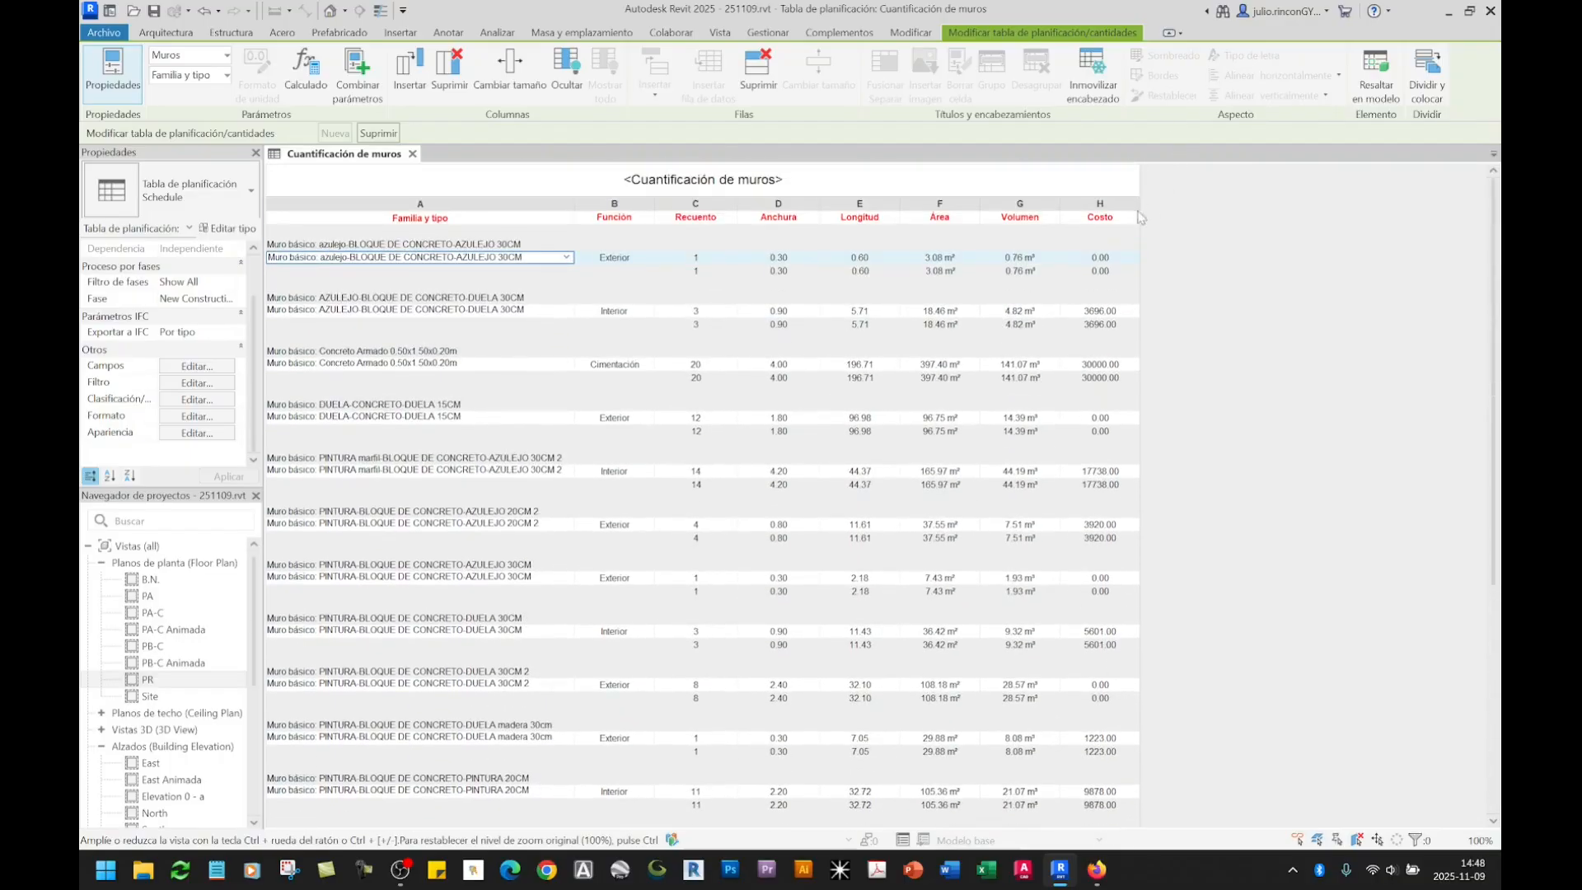
click(1121, 218)
drag(1118, 217, 1066, 215)
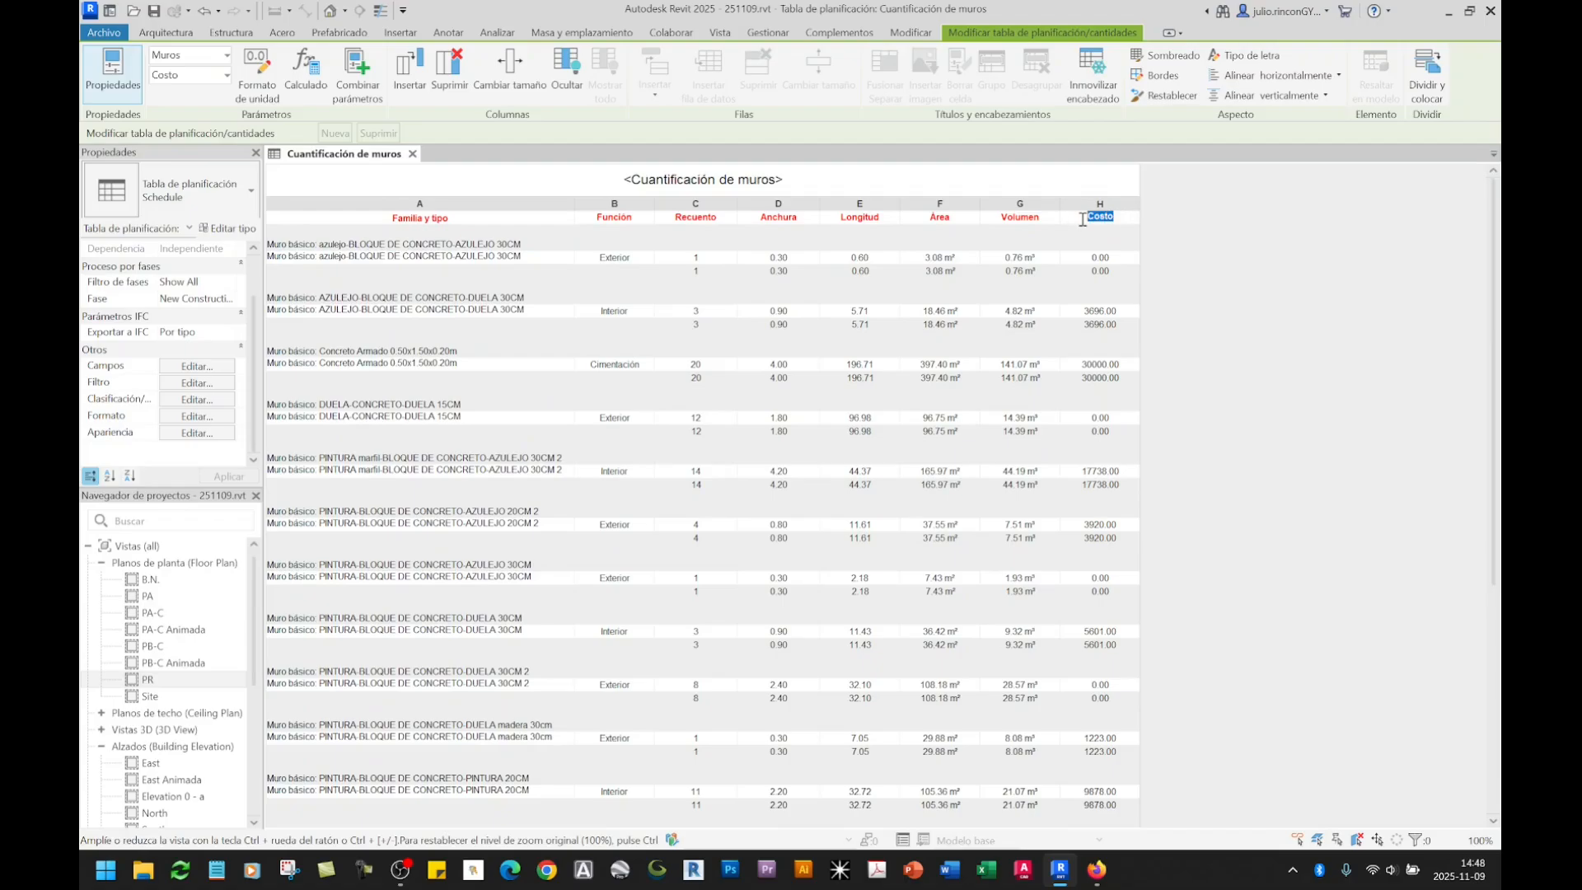
text(PU x m)
text(2)
click(1101, 313)
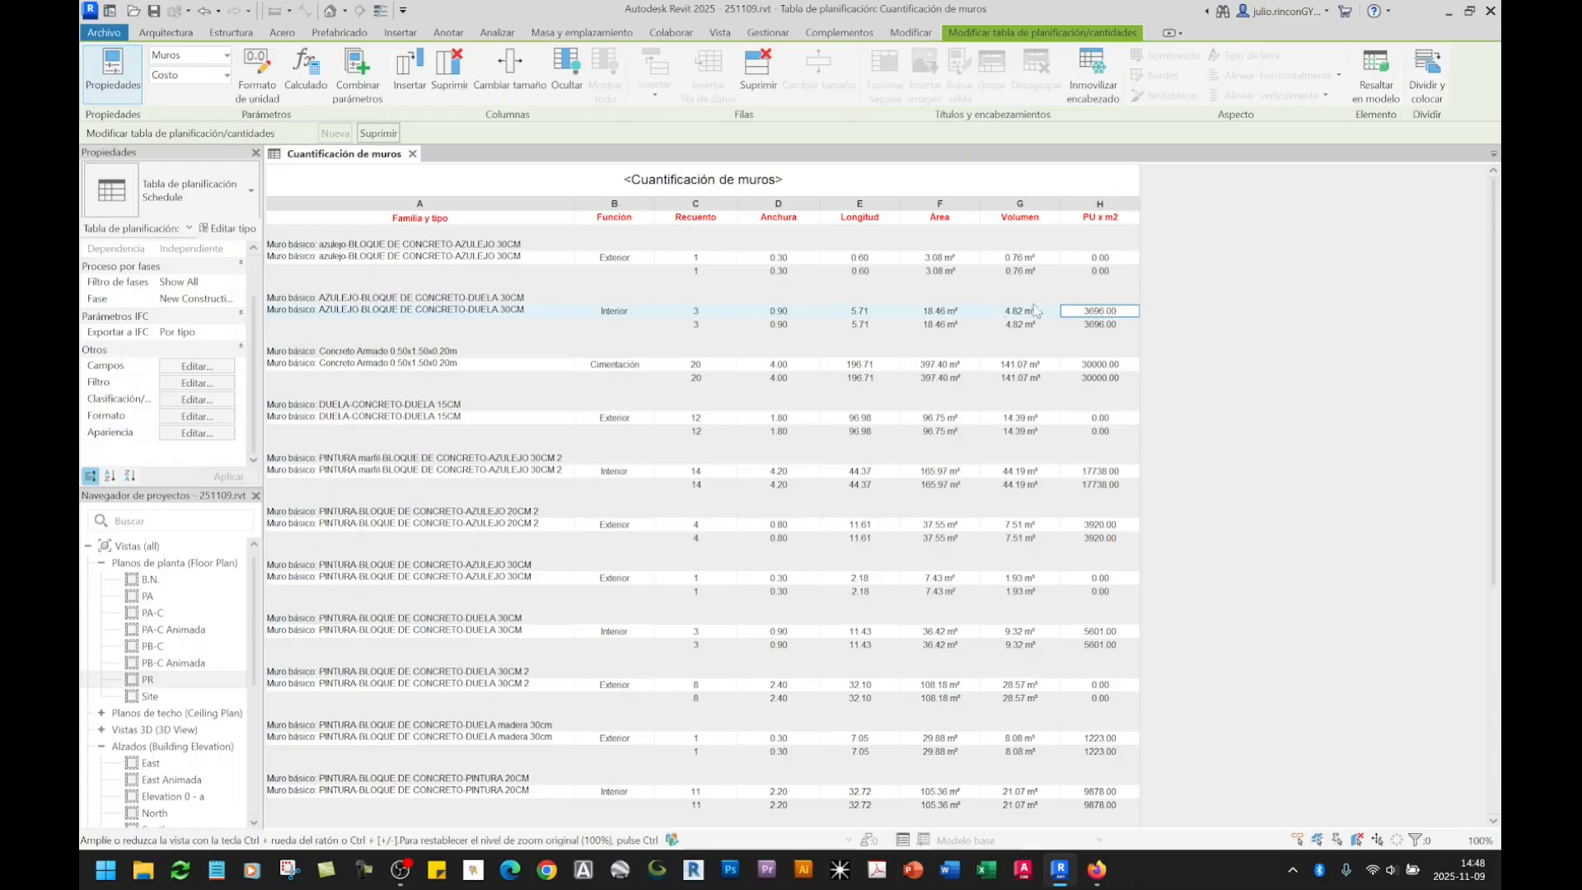
Step: Add Función as the second sorting field of the wall schedule, in ascending order
scroll(1274, 325, down, 5)
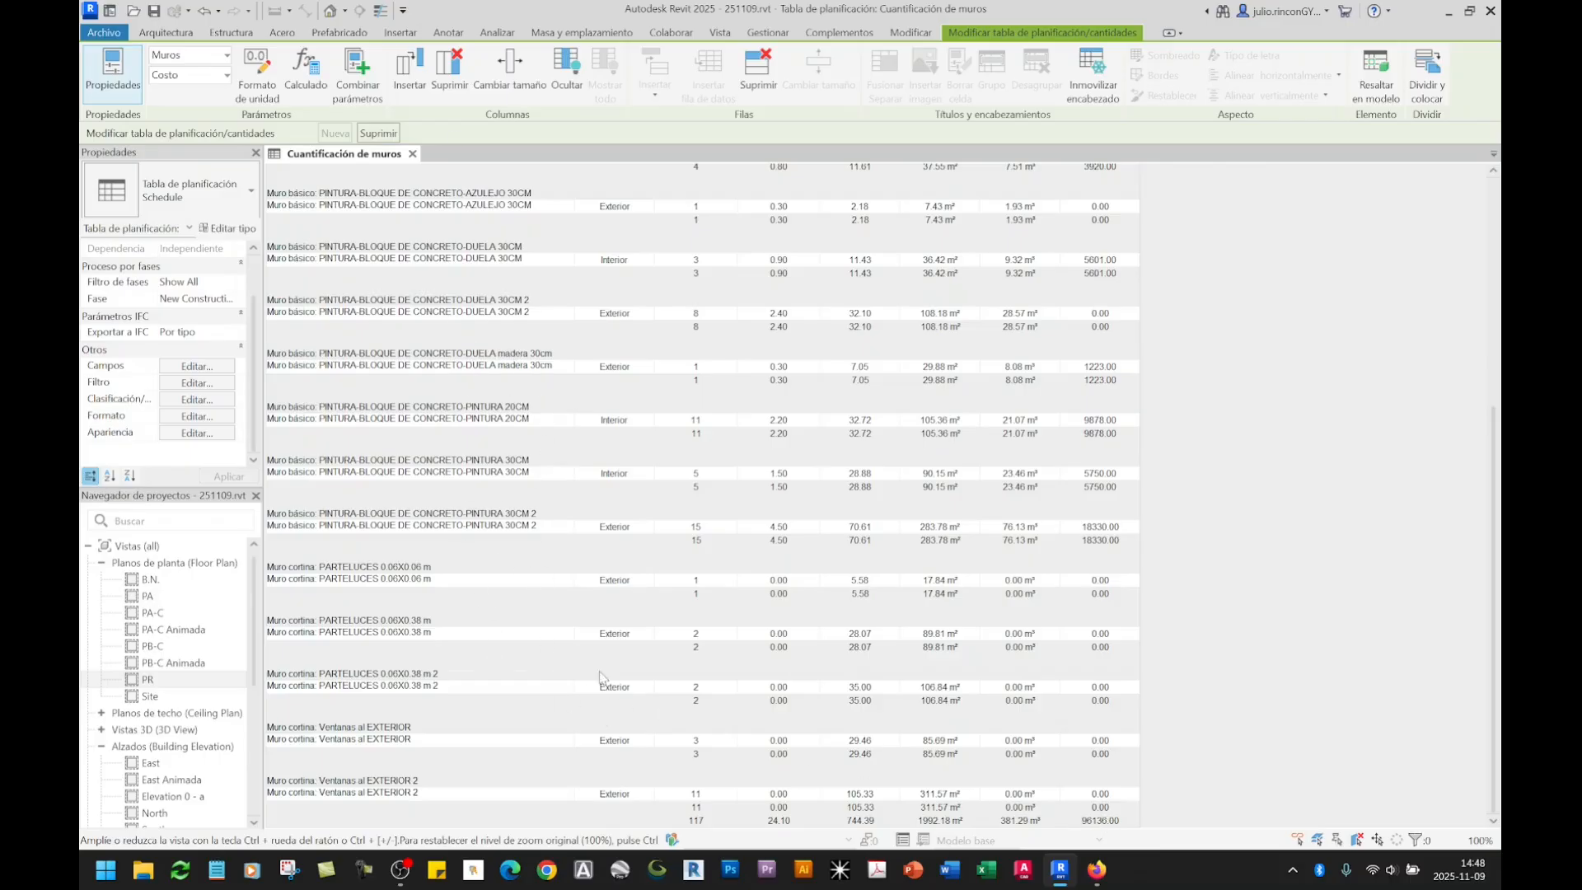
scroll(987, 585, up, 10)
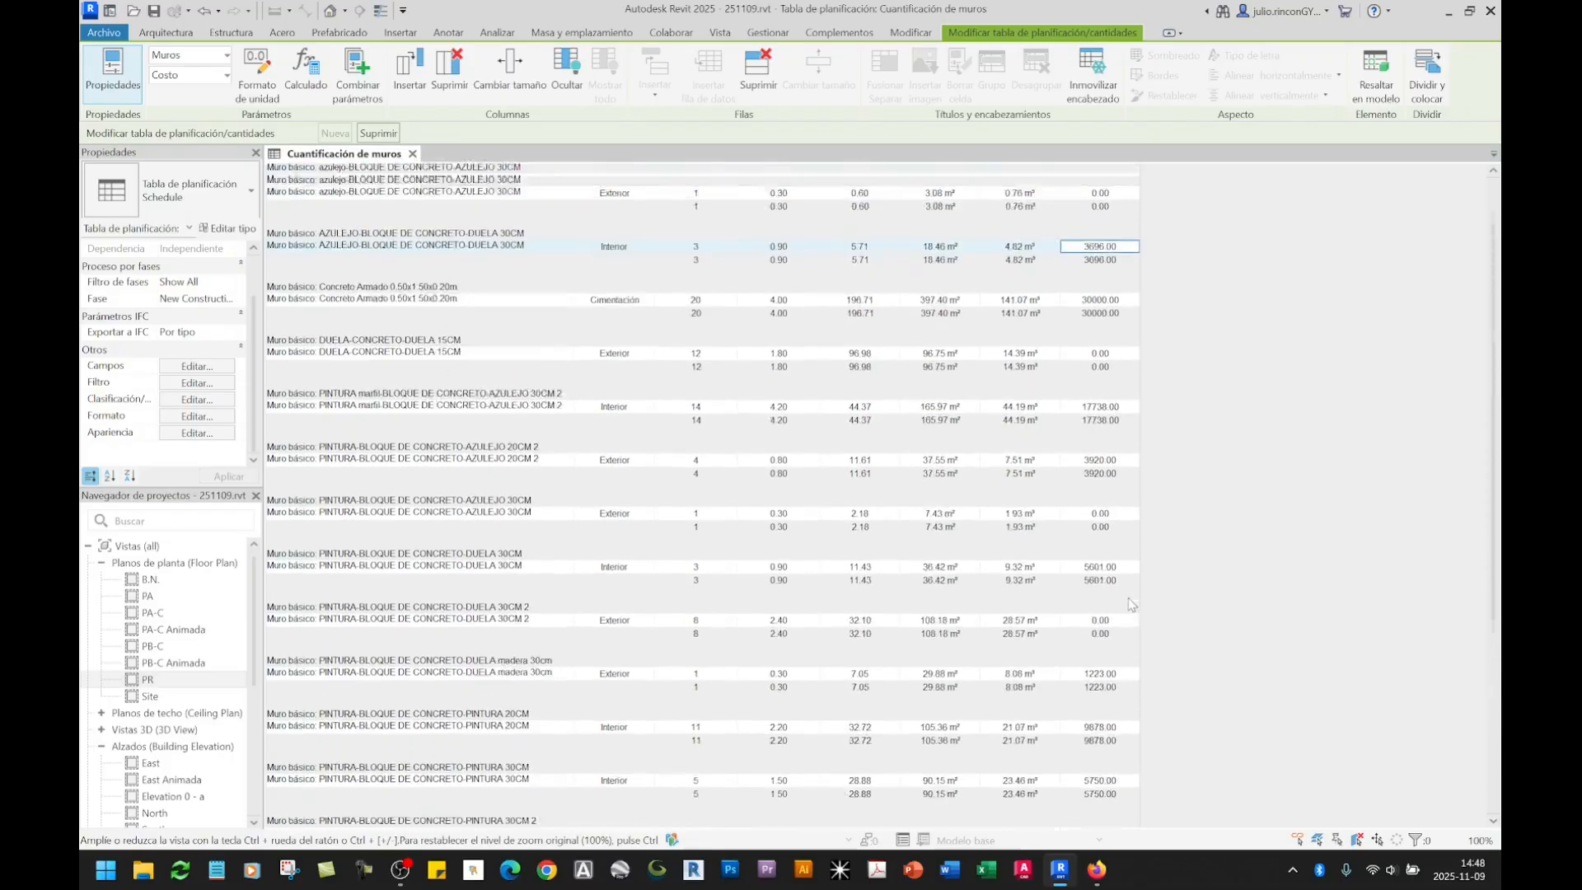
scroll(1112, 601, down, 5)
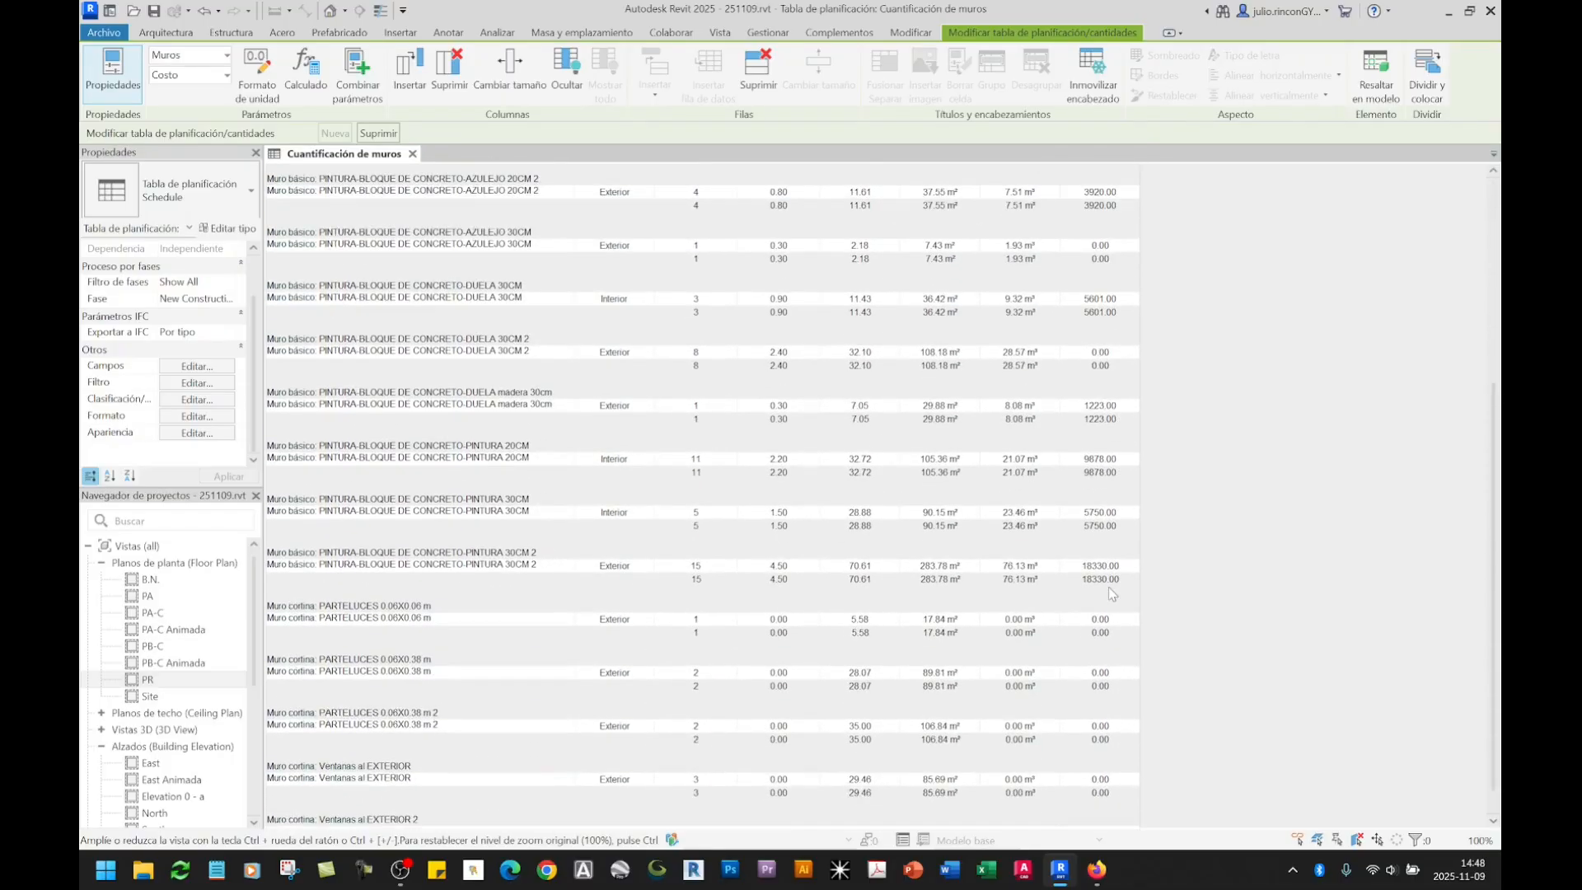
scroll(1108, 589, up, 5)
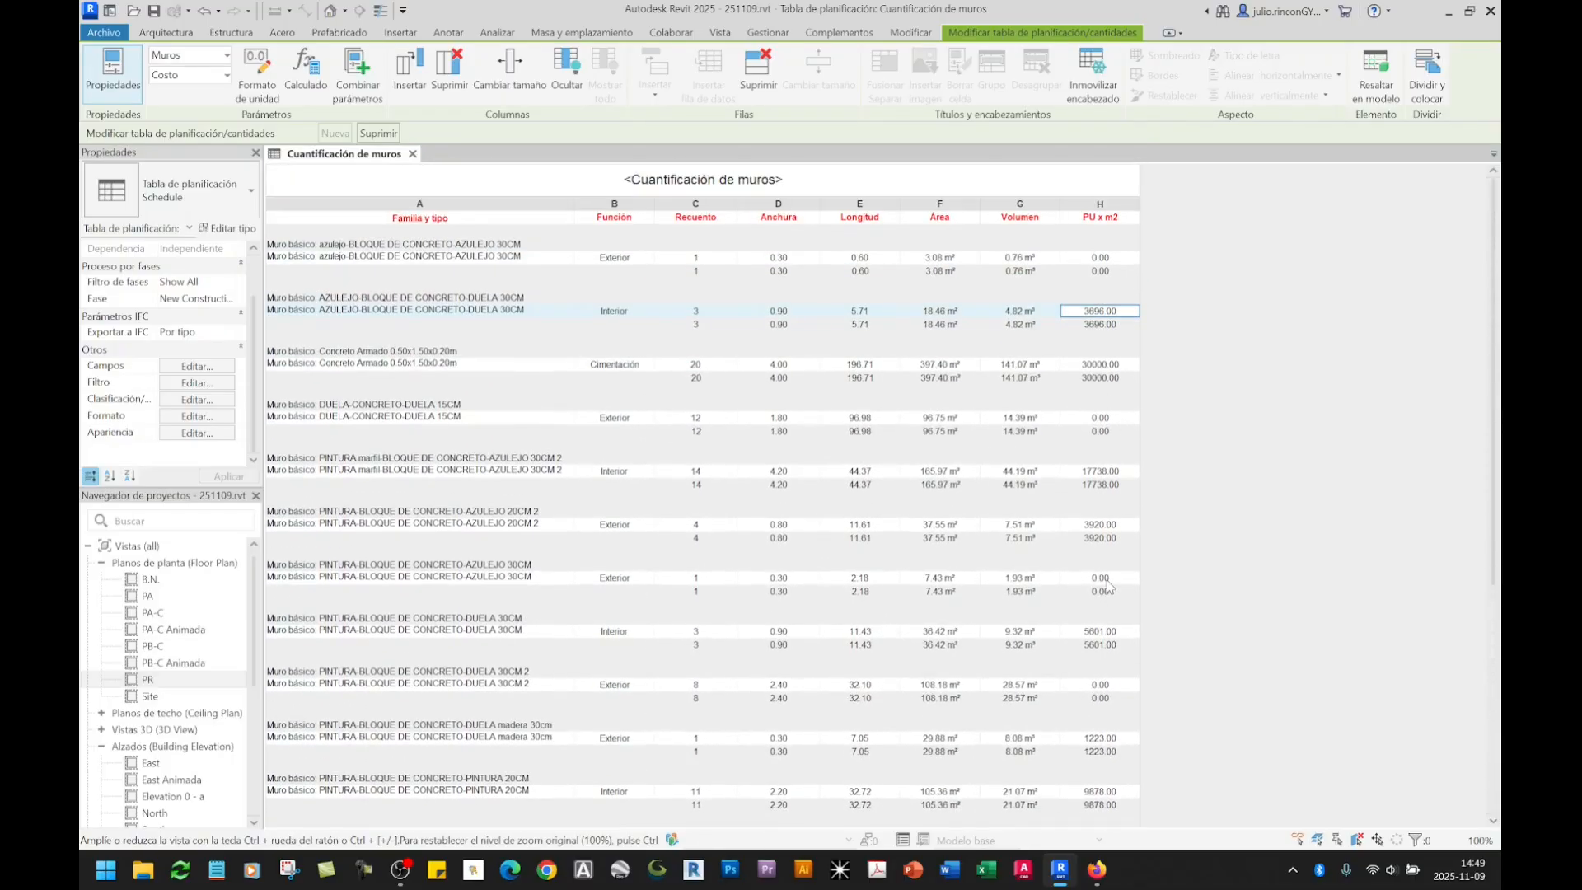
click(178, 401)
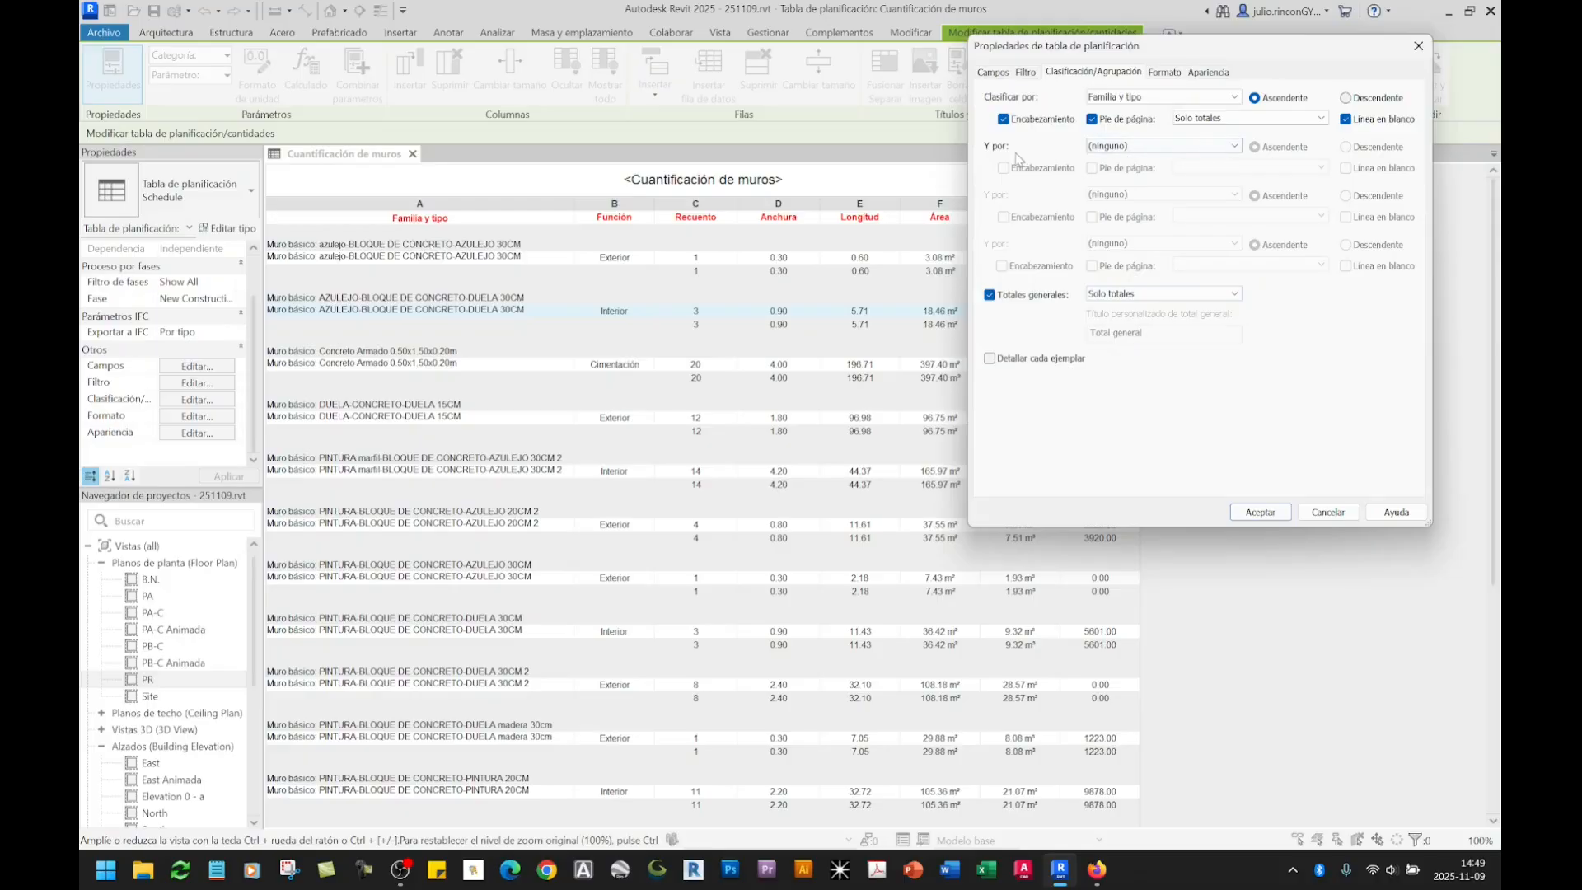
click(1102, 148)
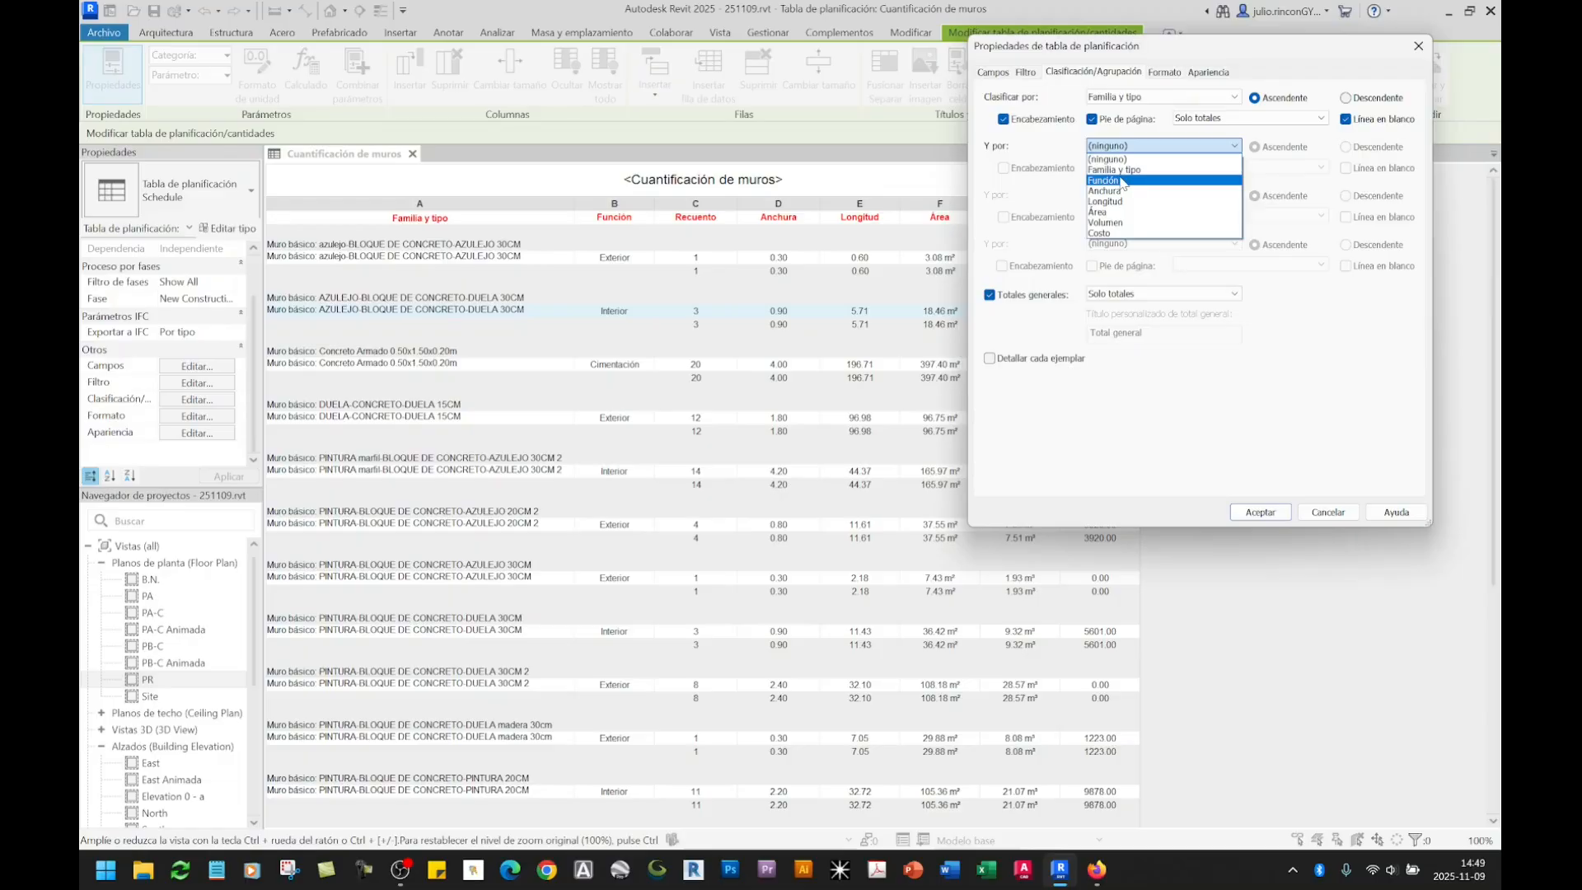
click(1104, 180)
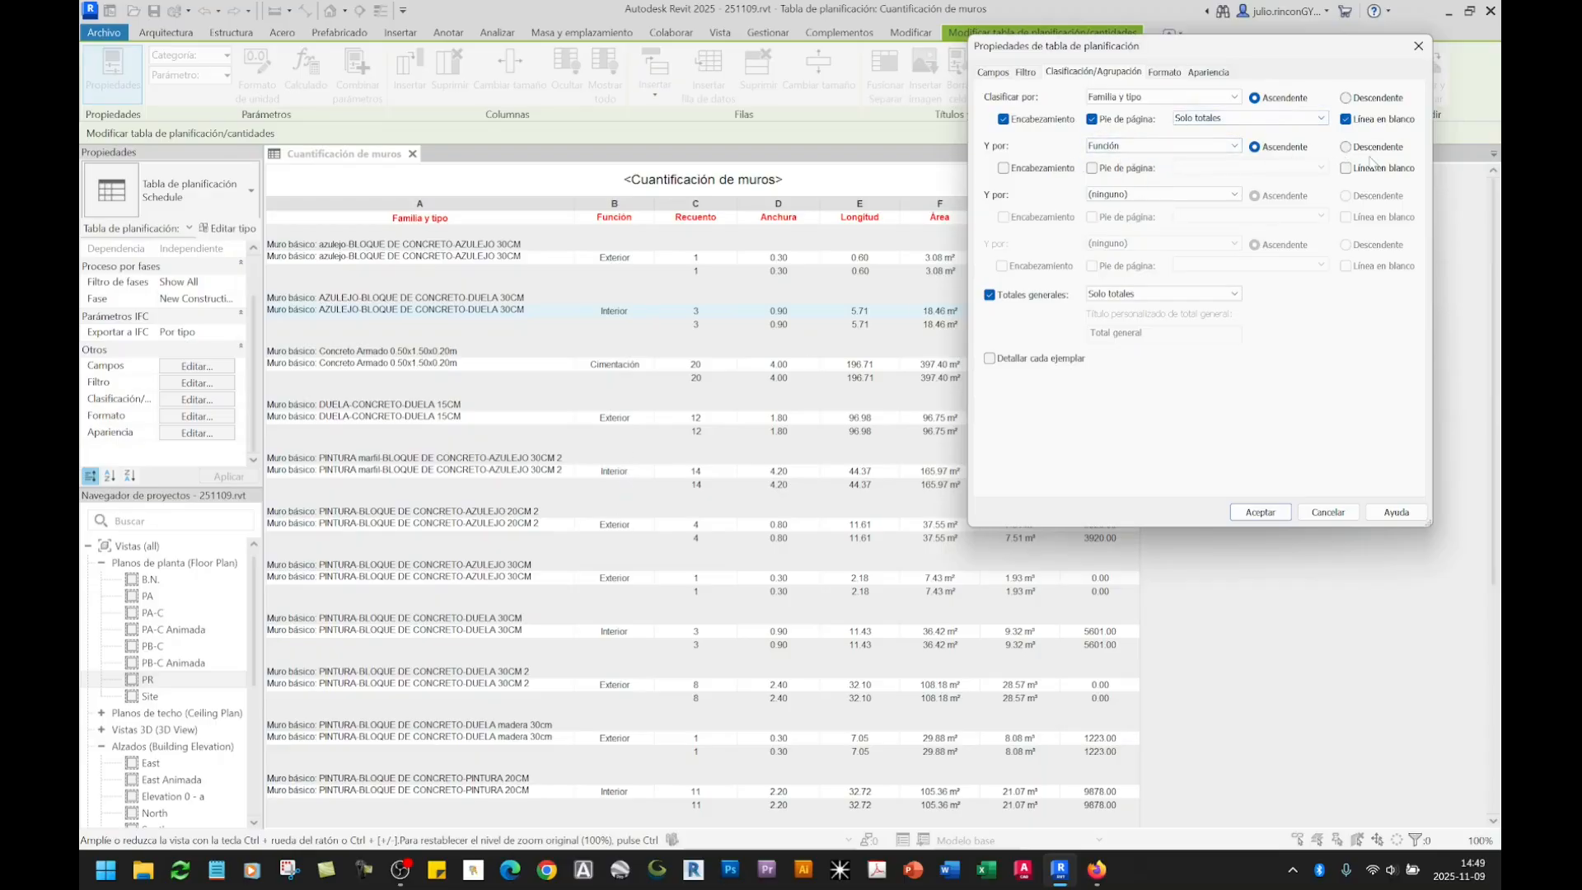
click(1260, 509)
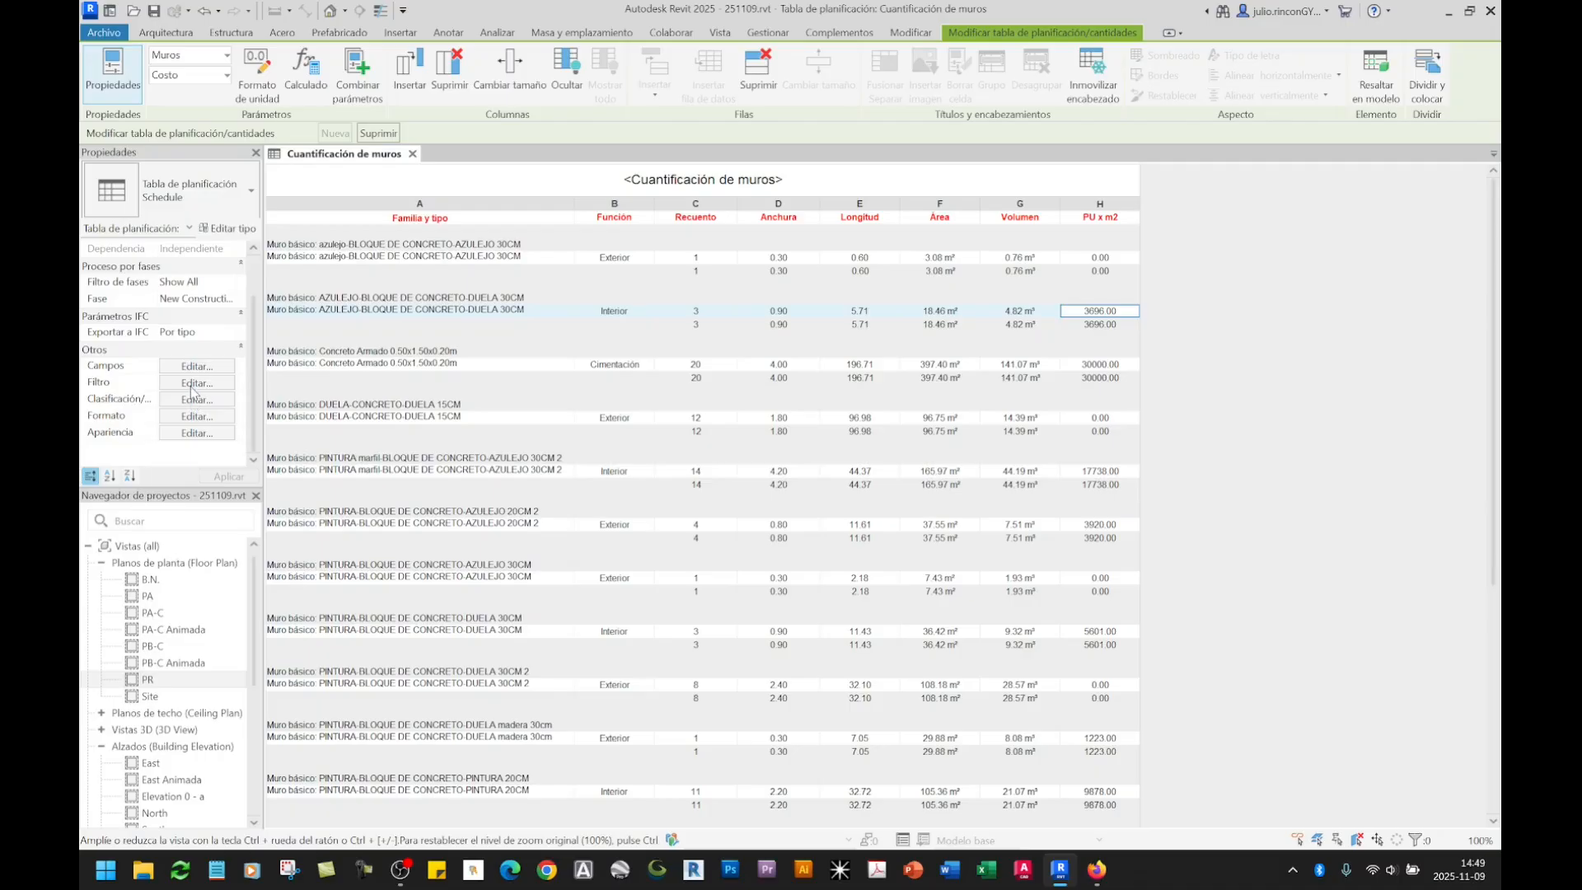
Step: Enable the group header for the Función sorting level of the wall schedule
click(188, 401)
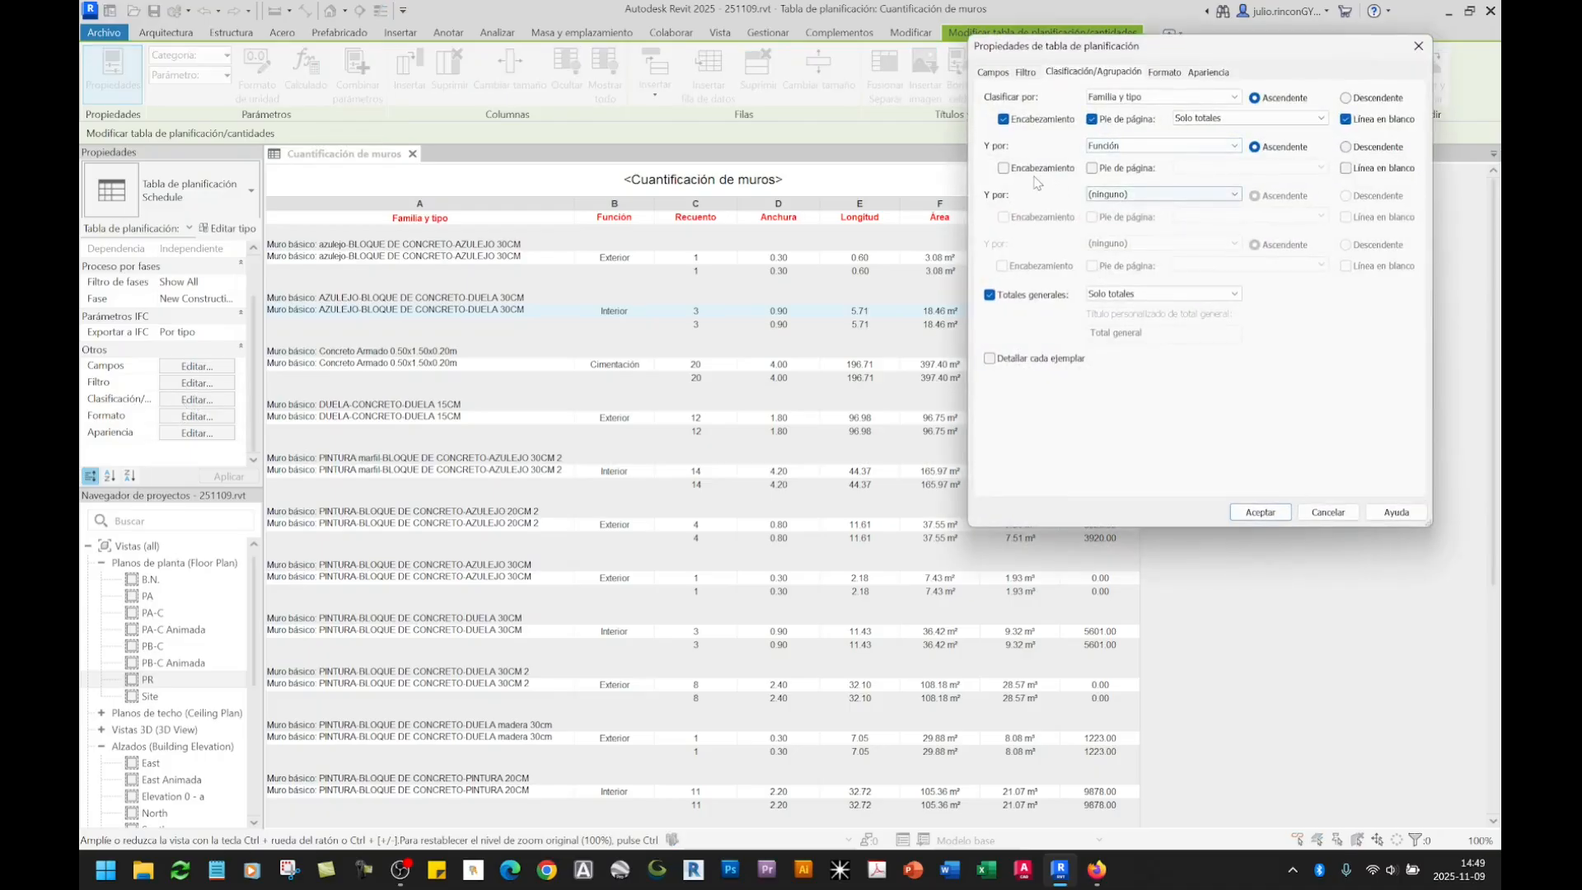
click(1005, 169)
click(1105, 173)
click(1100, 175)
click(1262, 512)
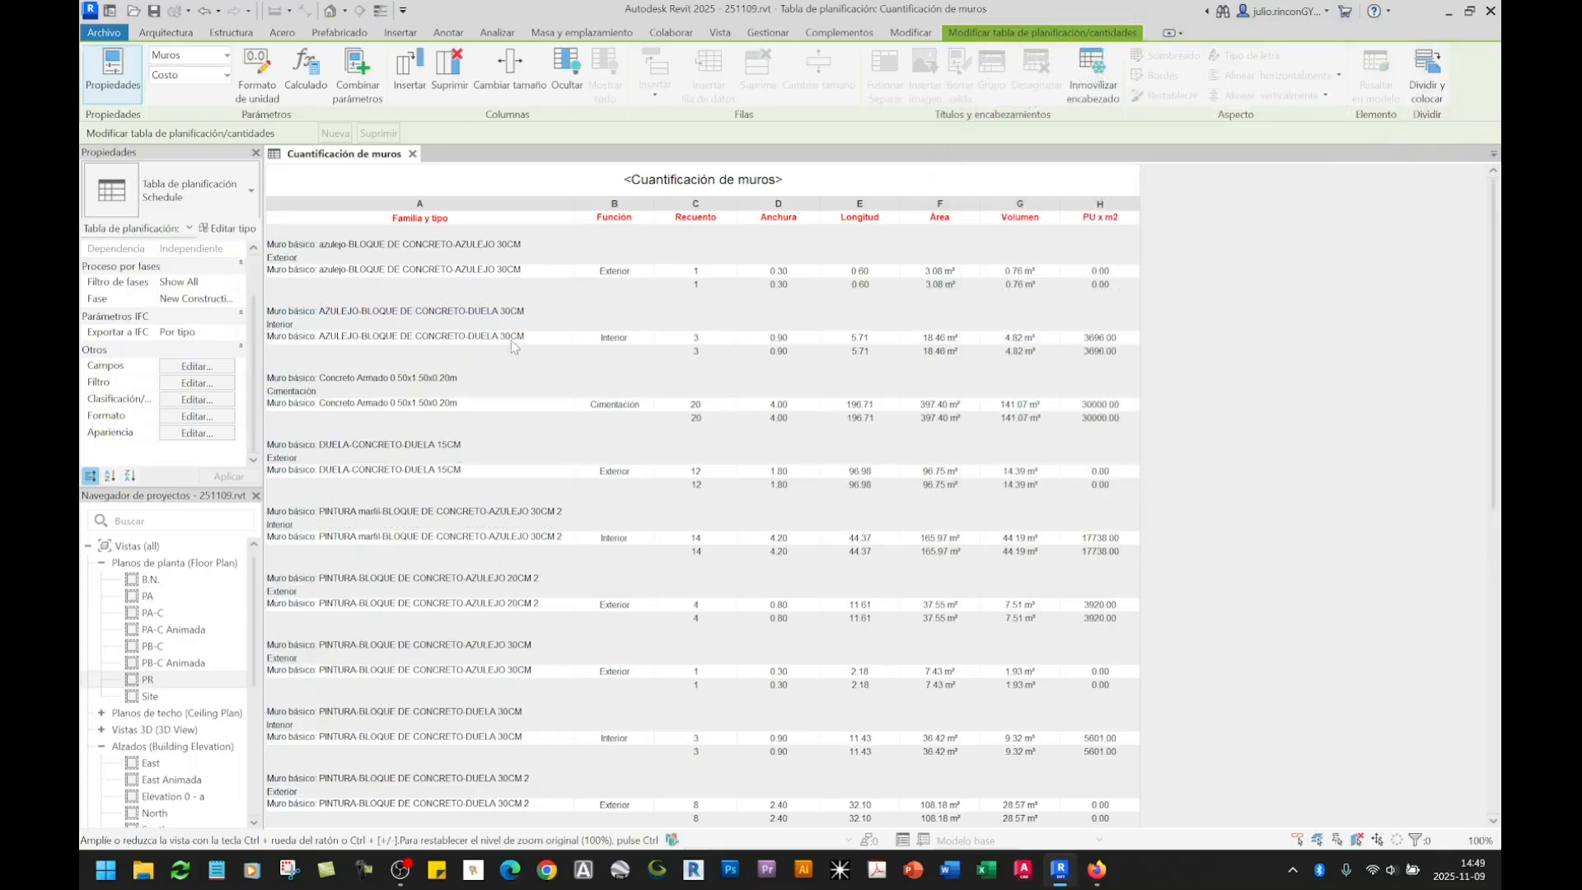
Step: Examine the new Función group headers and compare them with the Función value of each wall type
scroll(531, 360, down, 10)
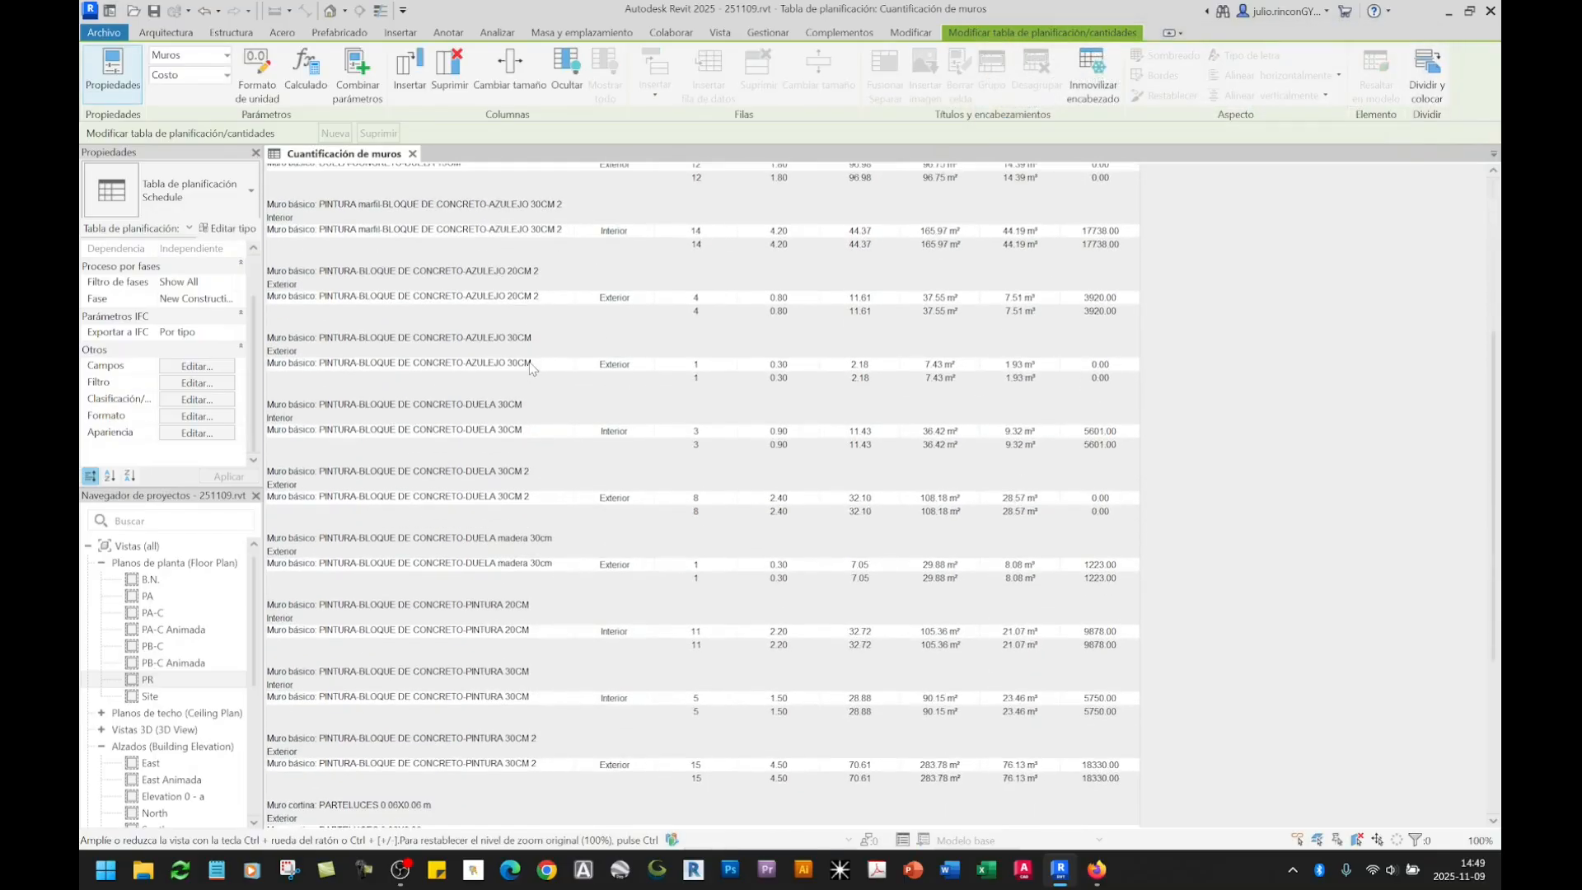
scroll(531, 364, up, 10)
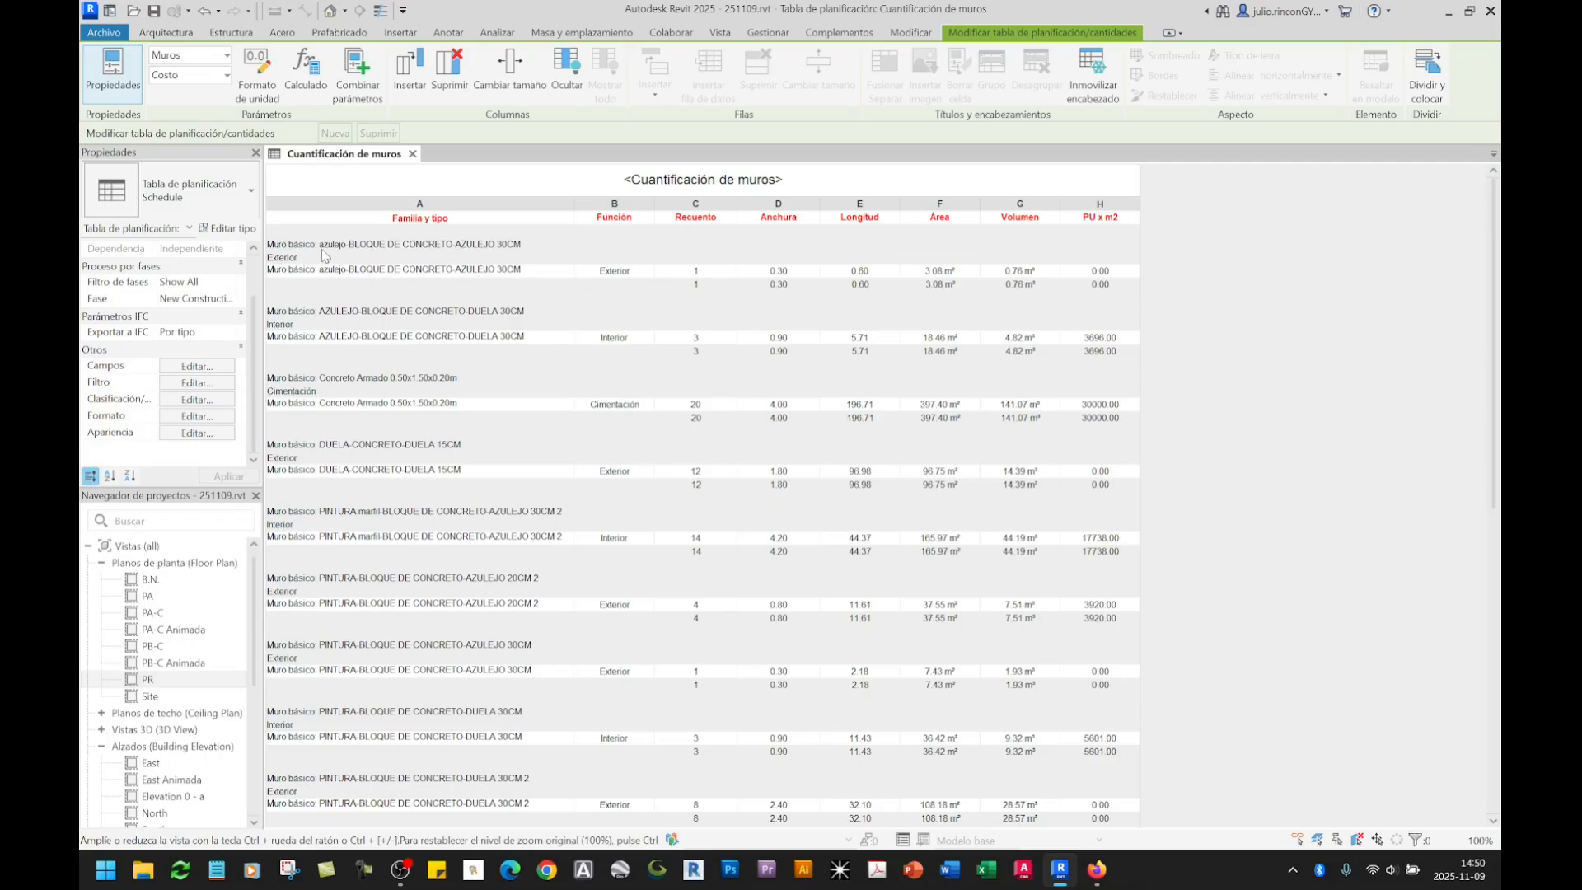
click(620, 271)
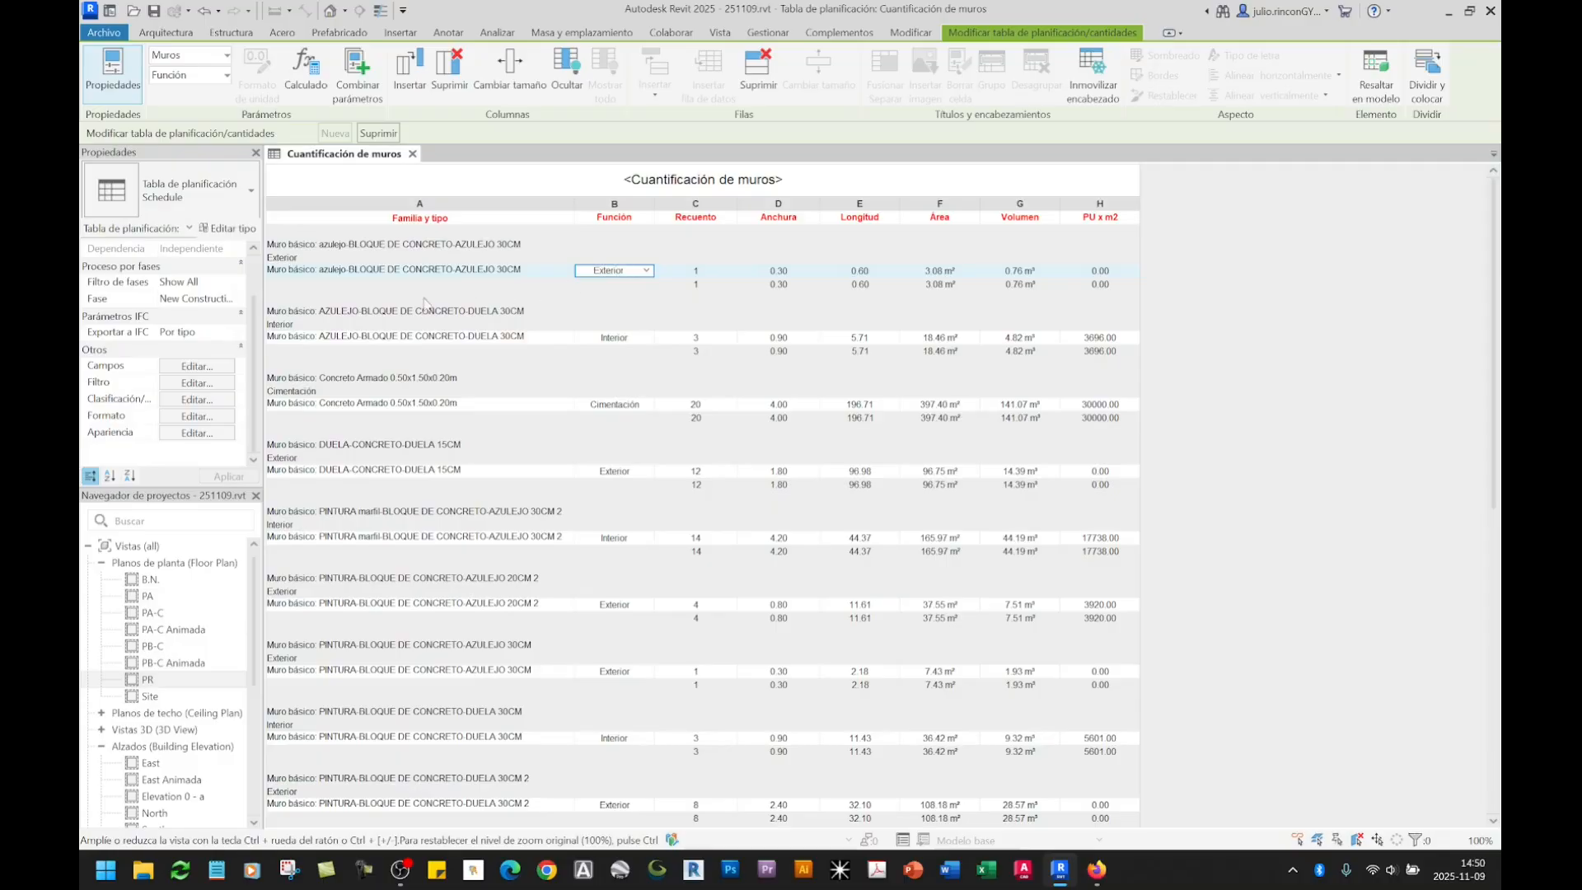
click(621, 339)
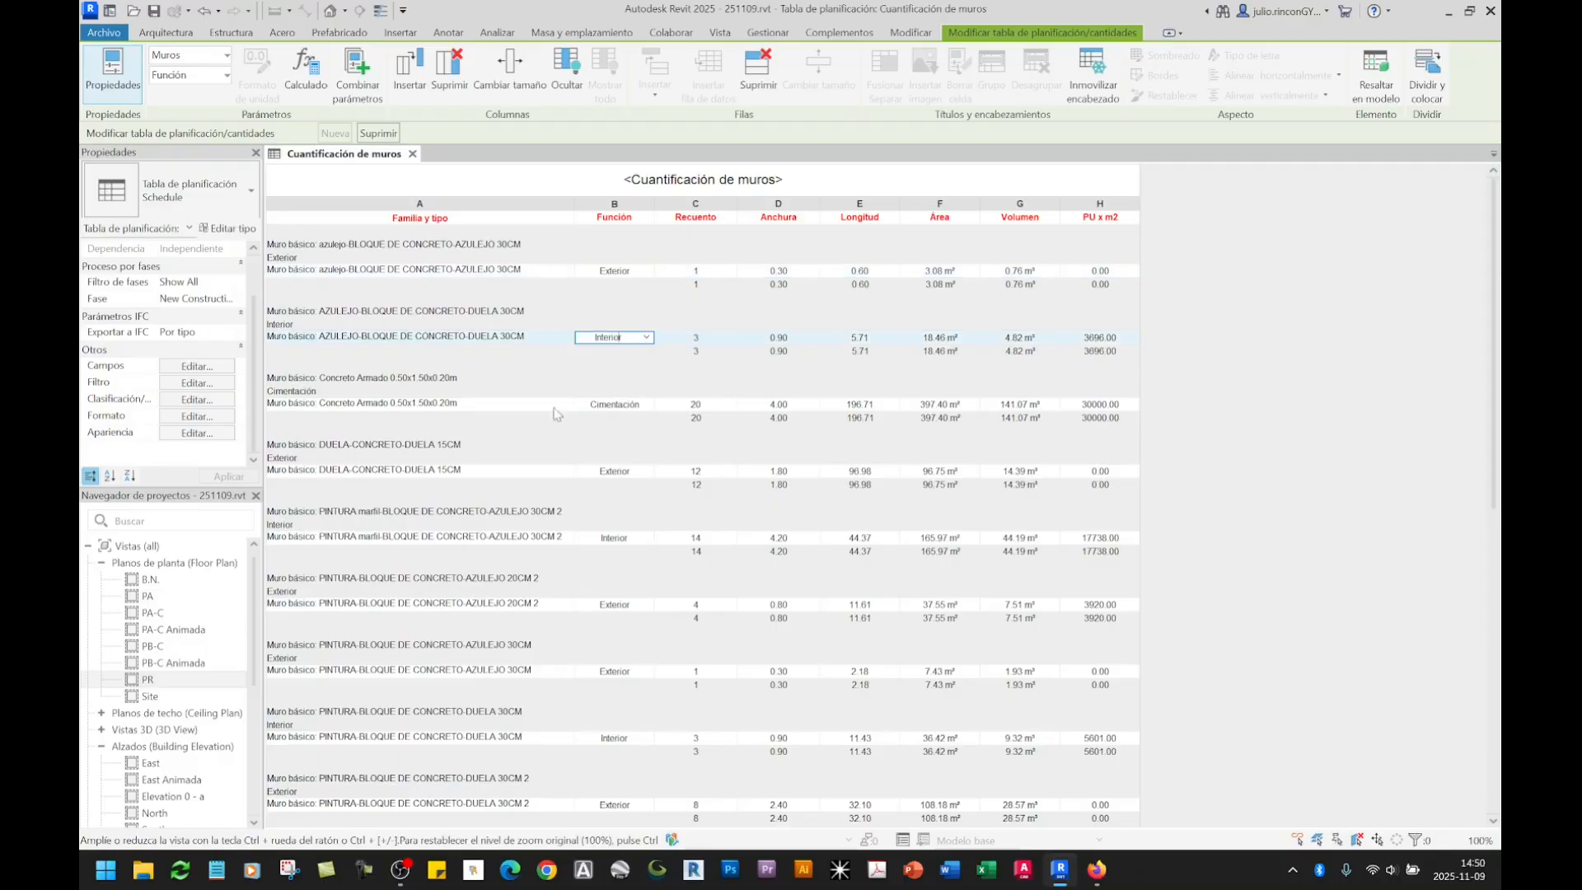
click(403, 402)
click(630, 407)
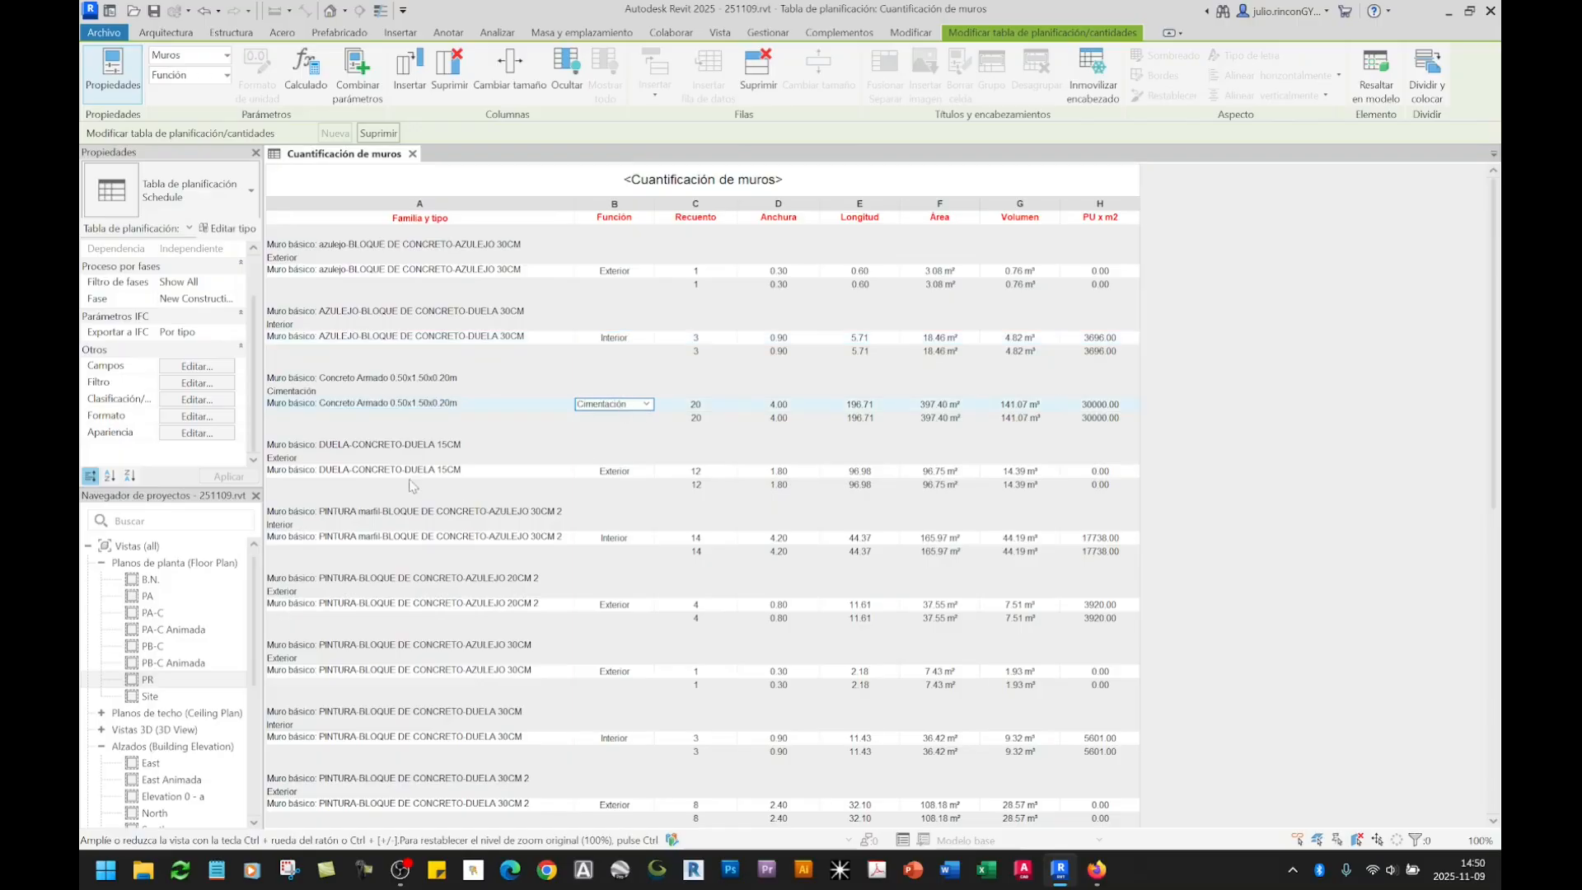
scroll(435, 458, down, 3)
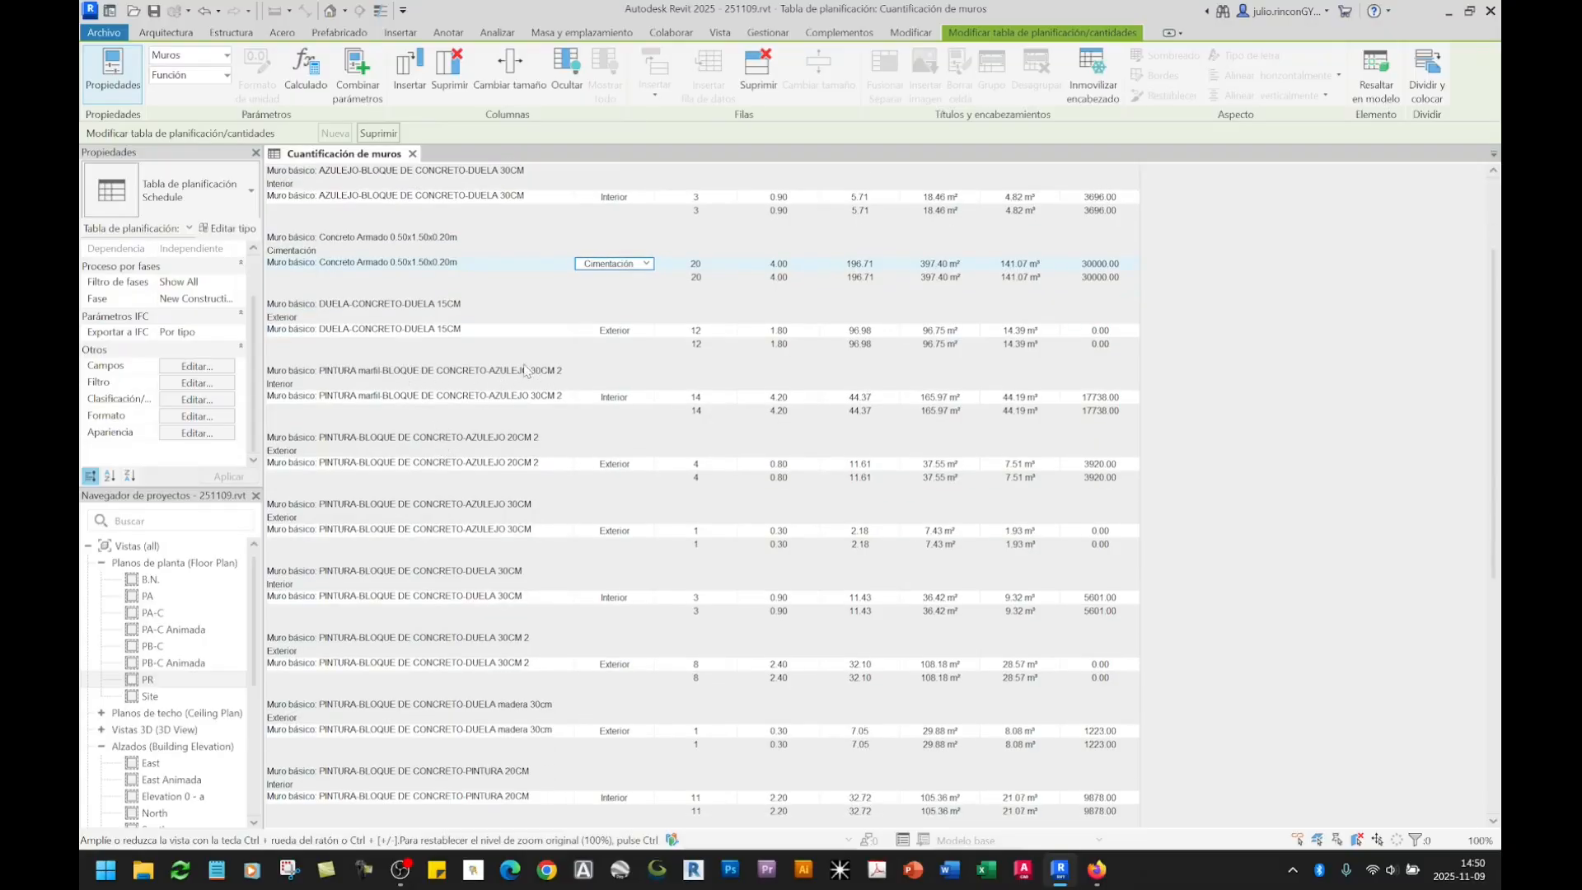
scroll(507, 454, down, 2)
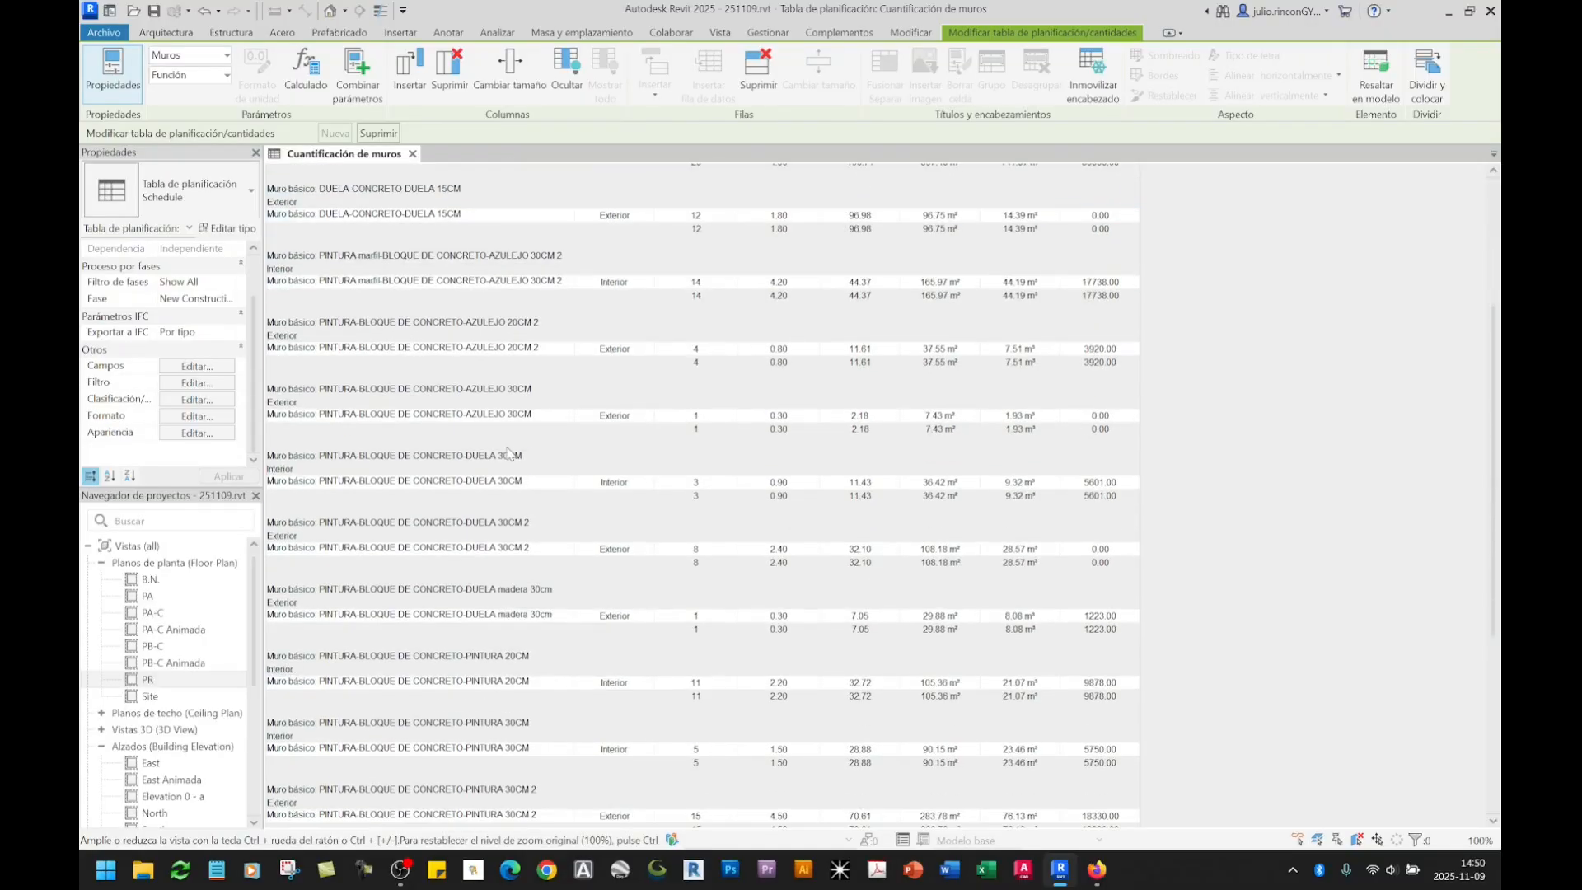
click(595, 417)
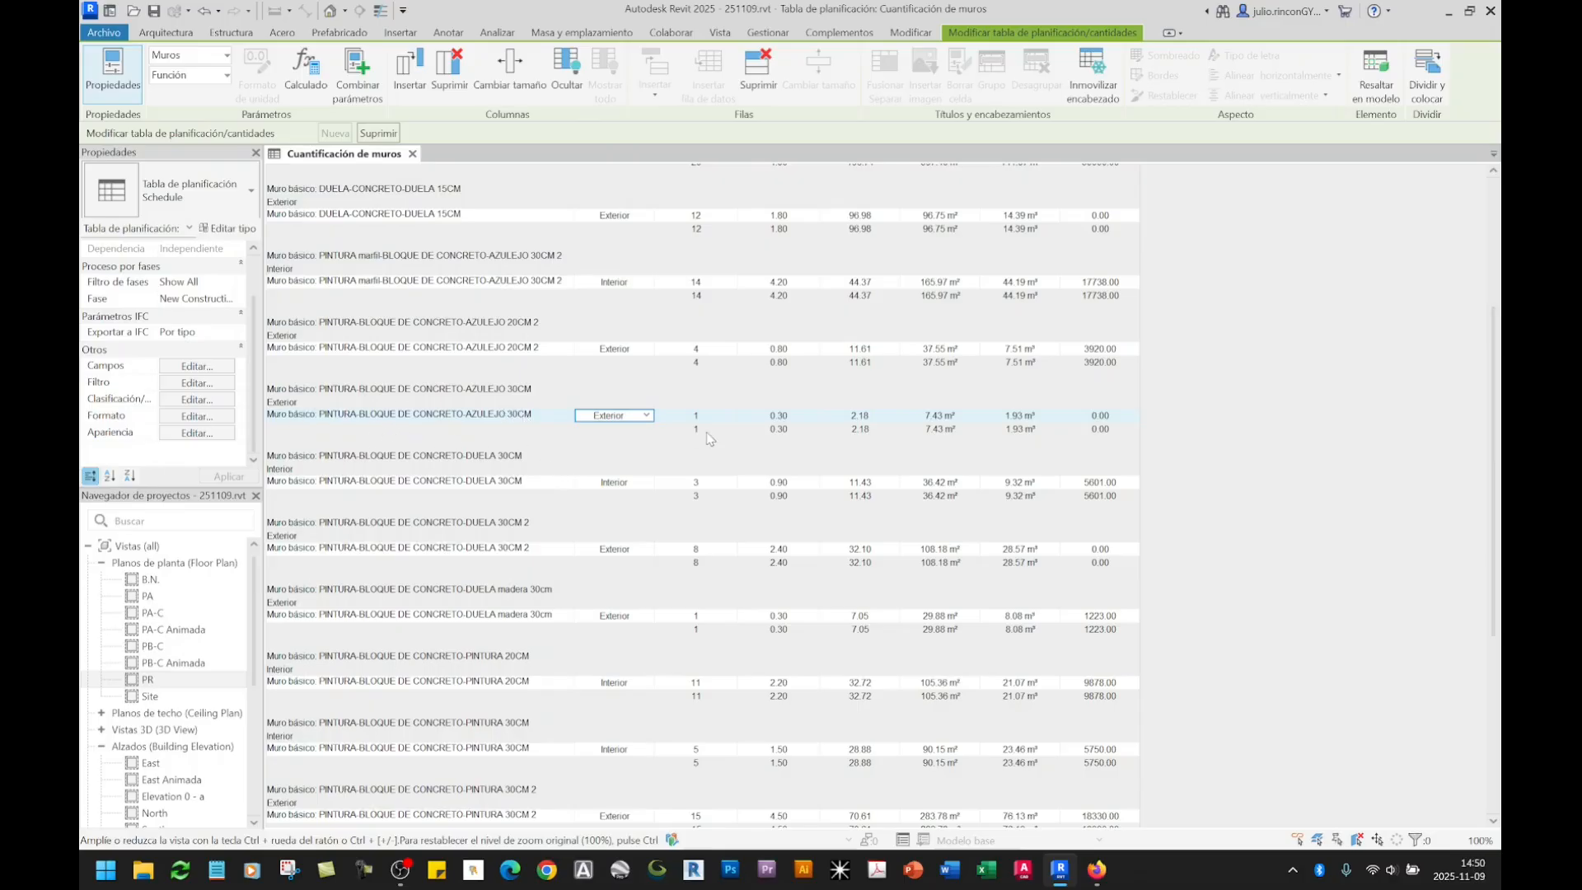
click(612, 481)
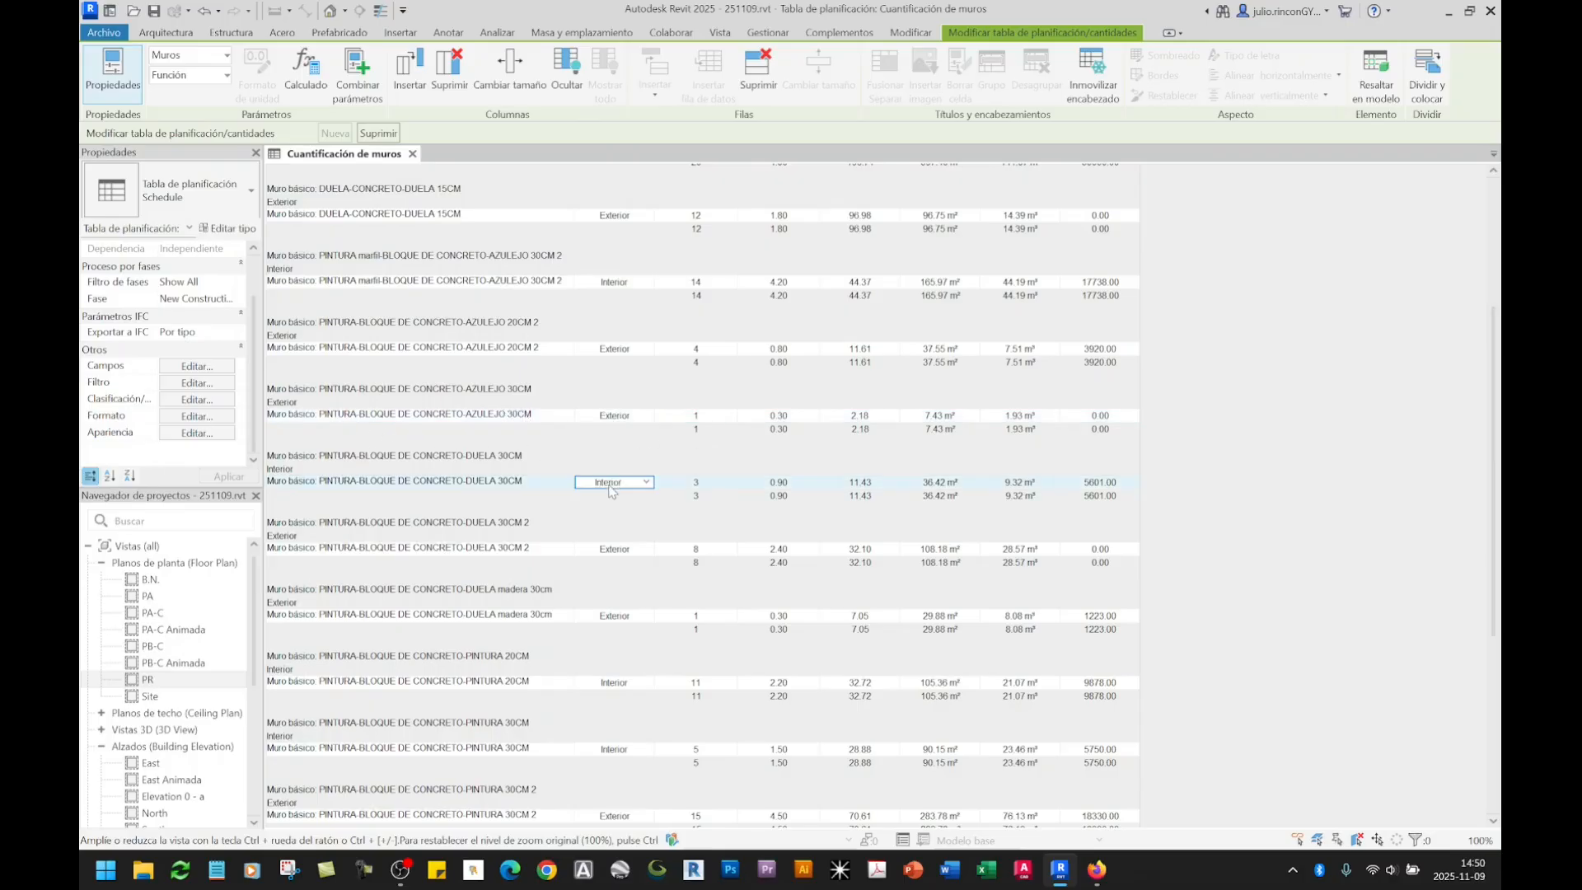
Step: Add Longitud as the third sorting field of the wall schedule, in ascending order, with its group header enabled
scroll(530, 420, up, 5)
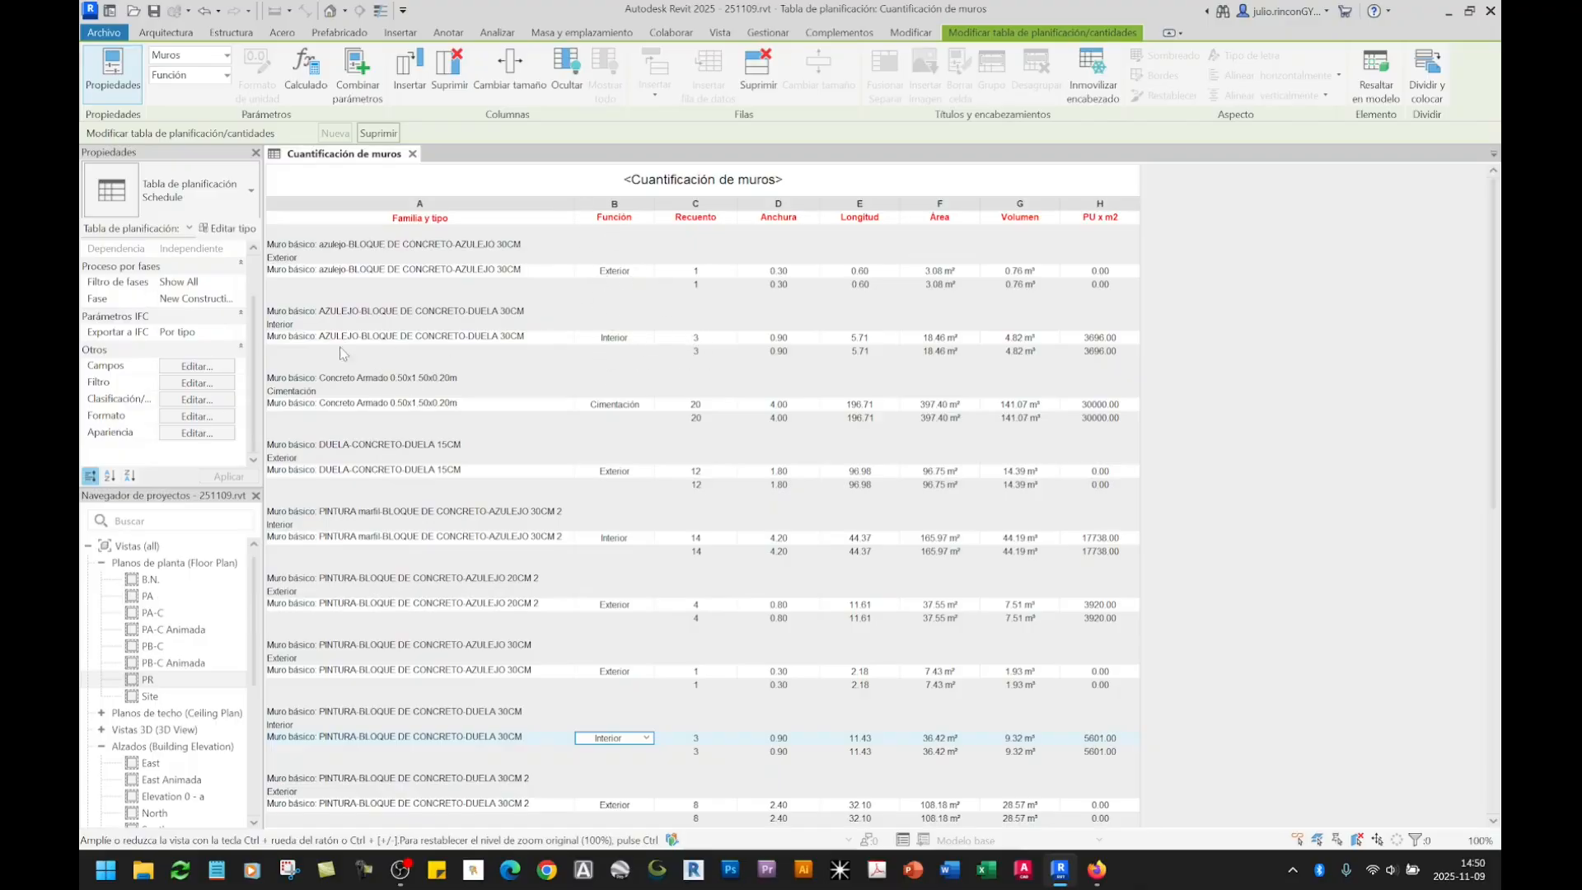
scroll(641, 314, down, 15)
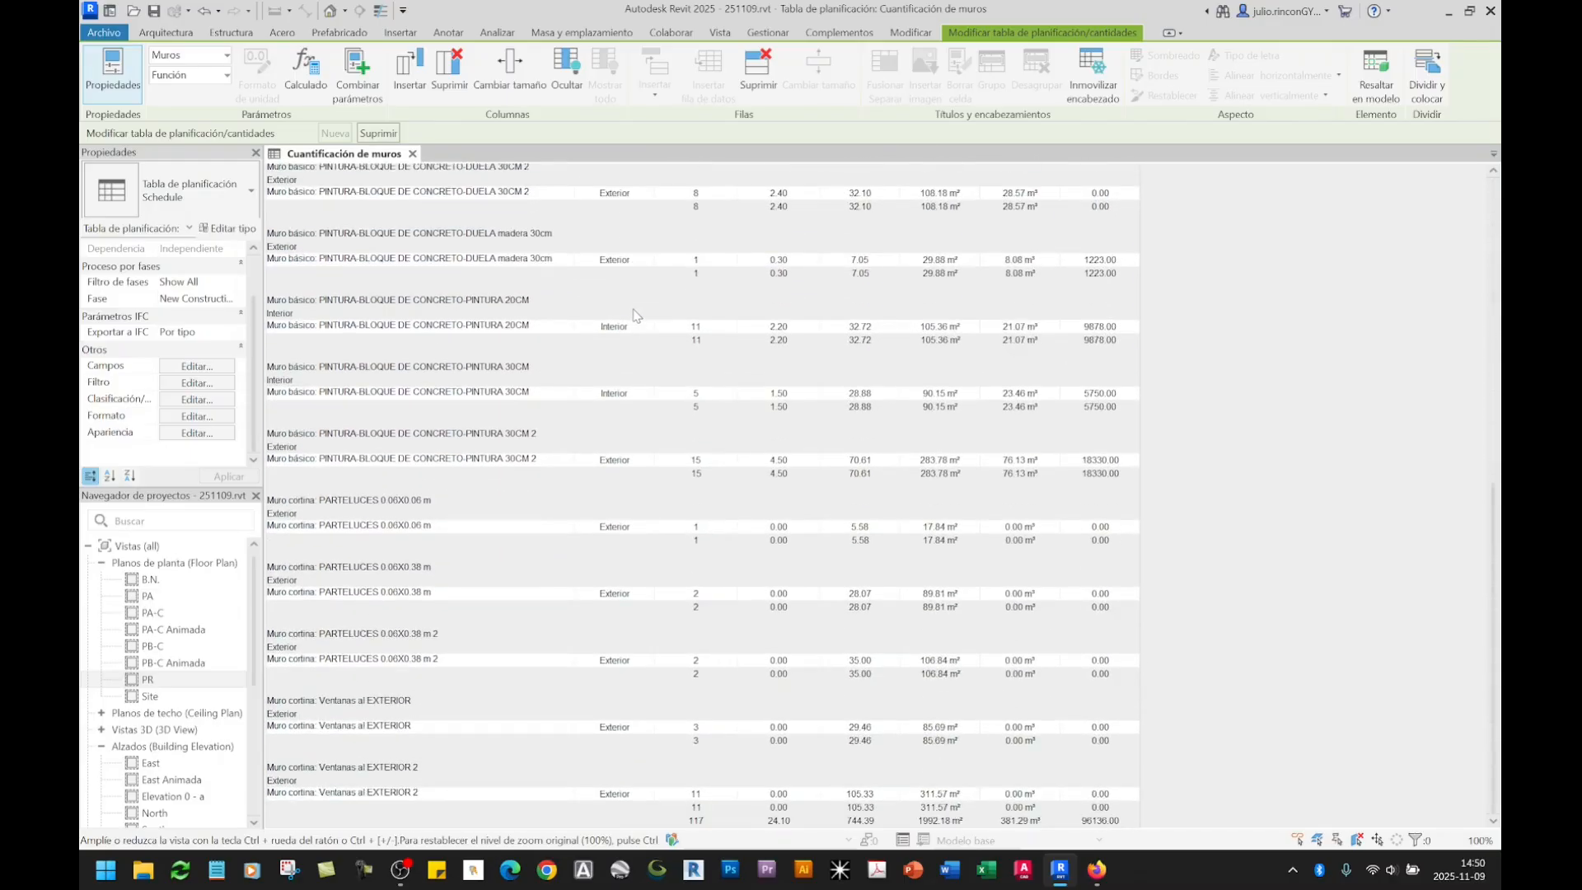
scroll(635, 313, up, 15)
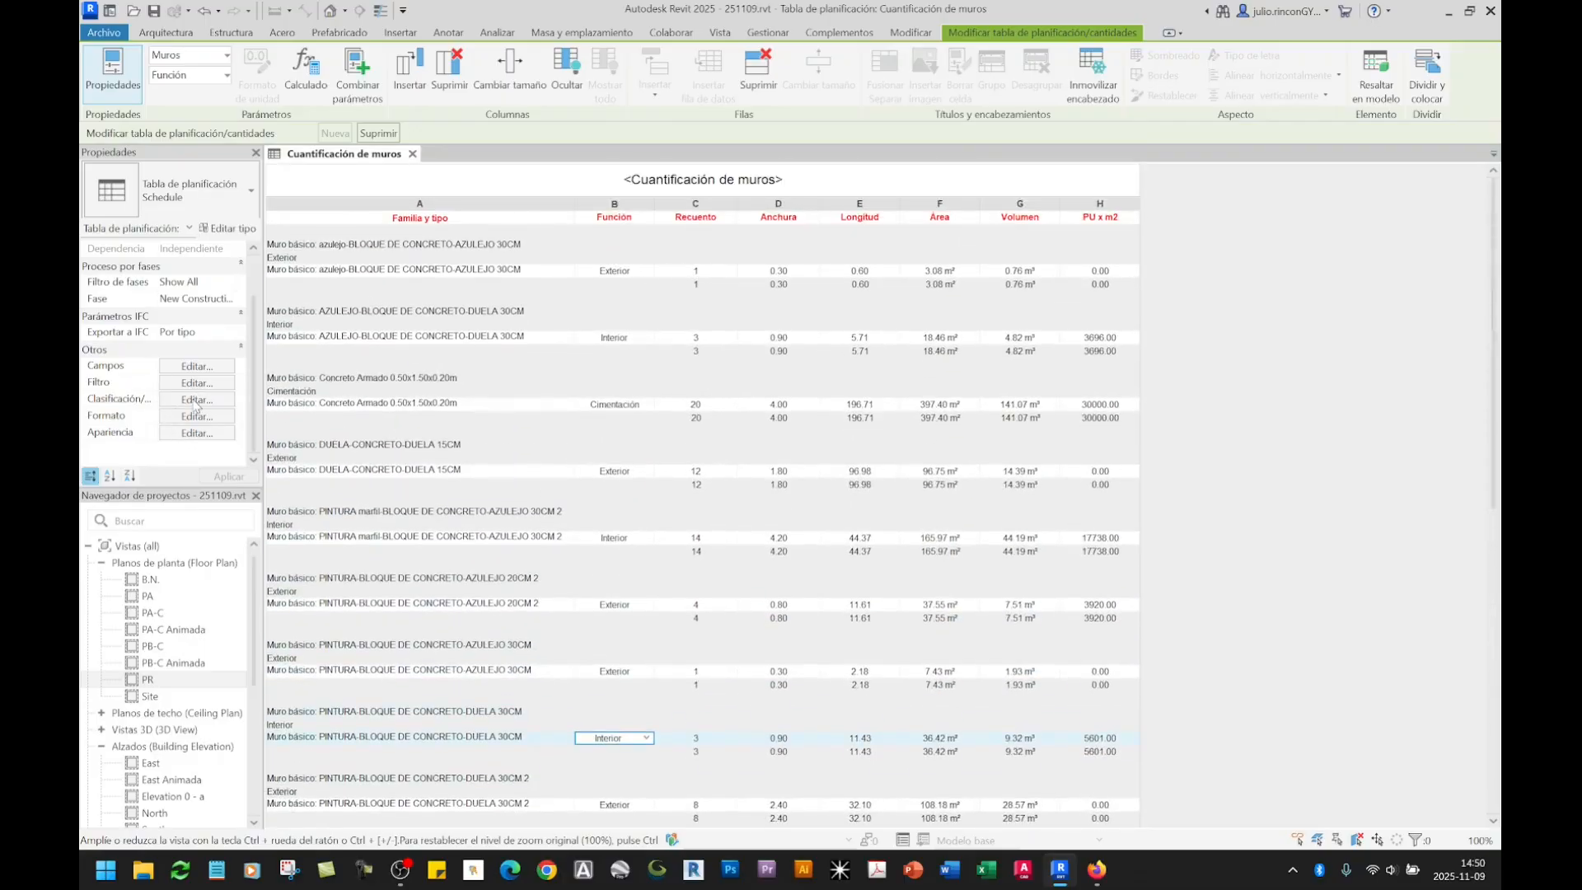
click(196, 399)
click(1189, 192)
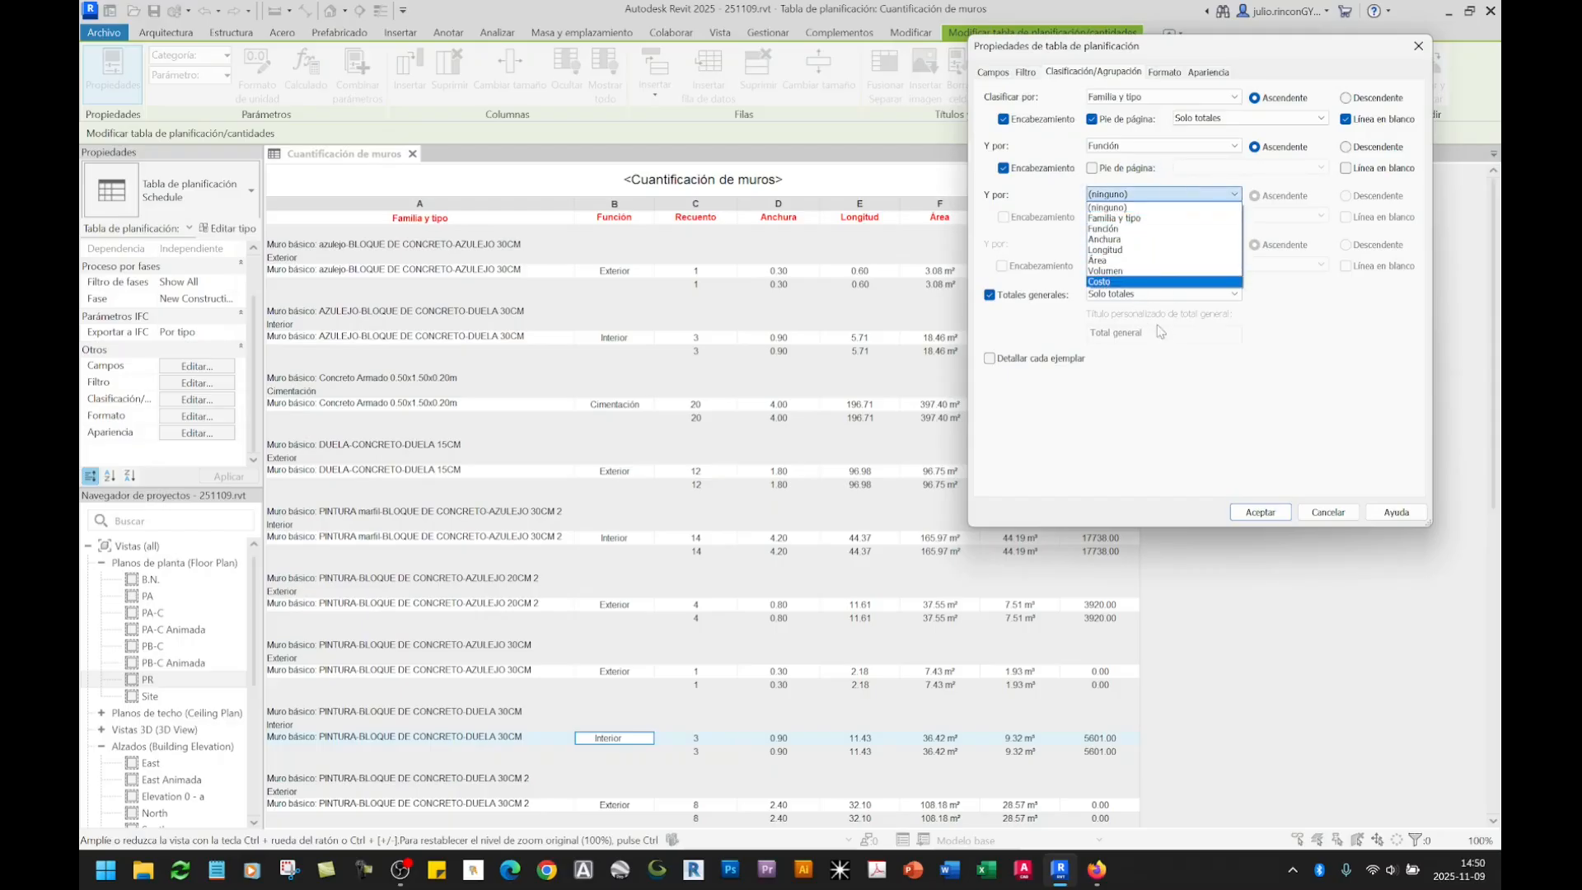
click(1162, 250)
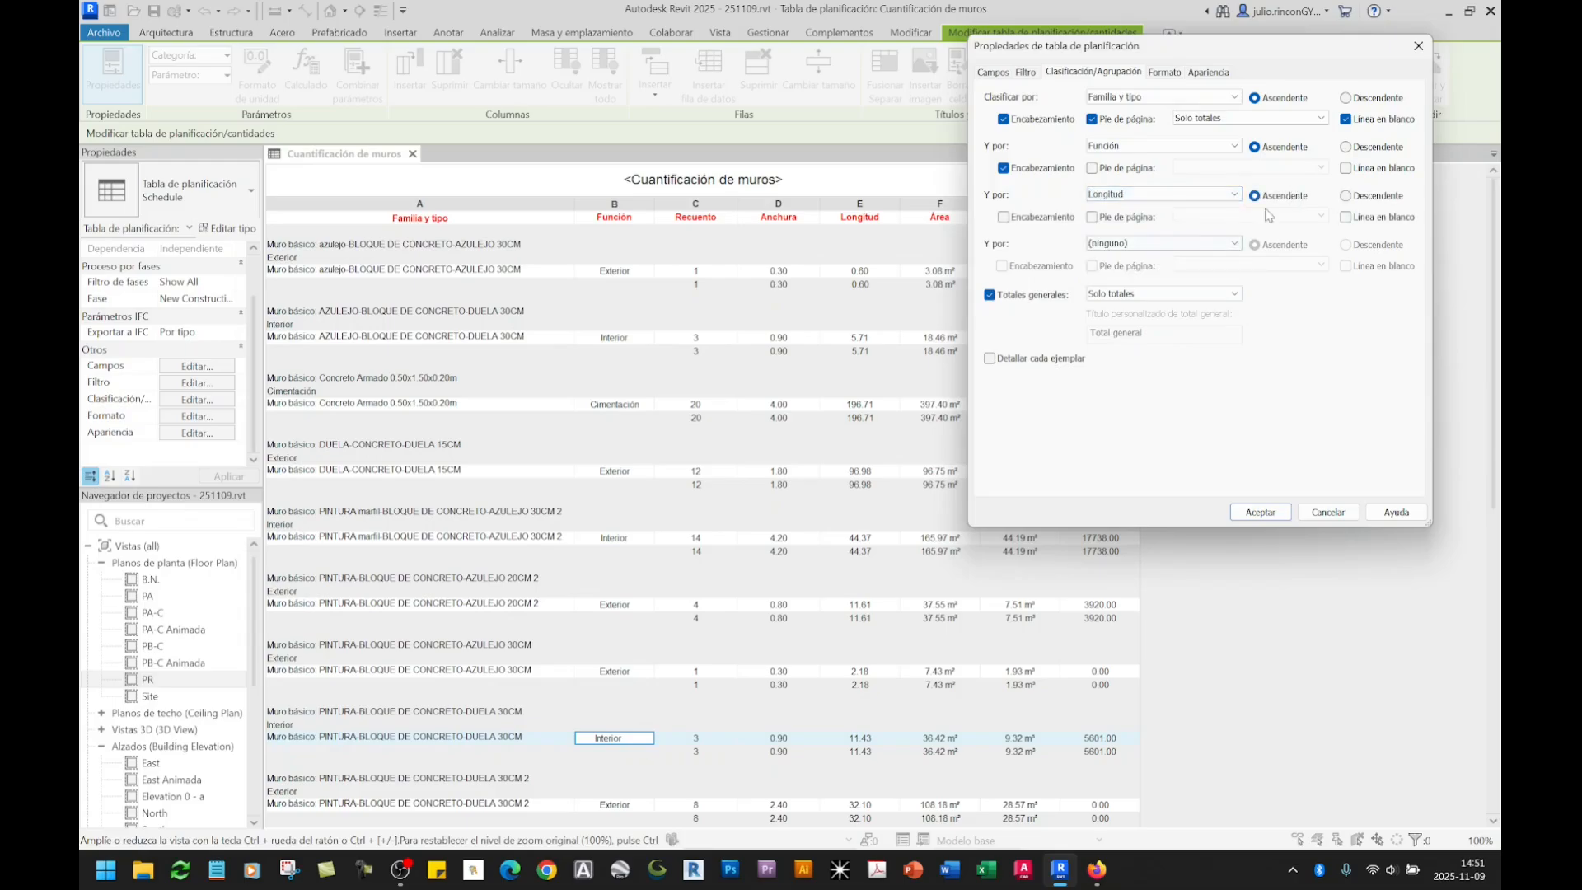
click(1004, 218)
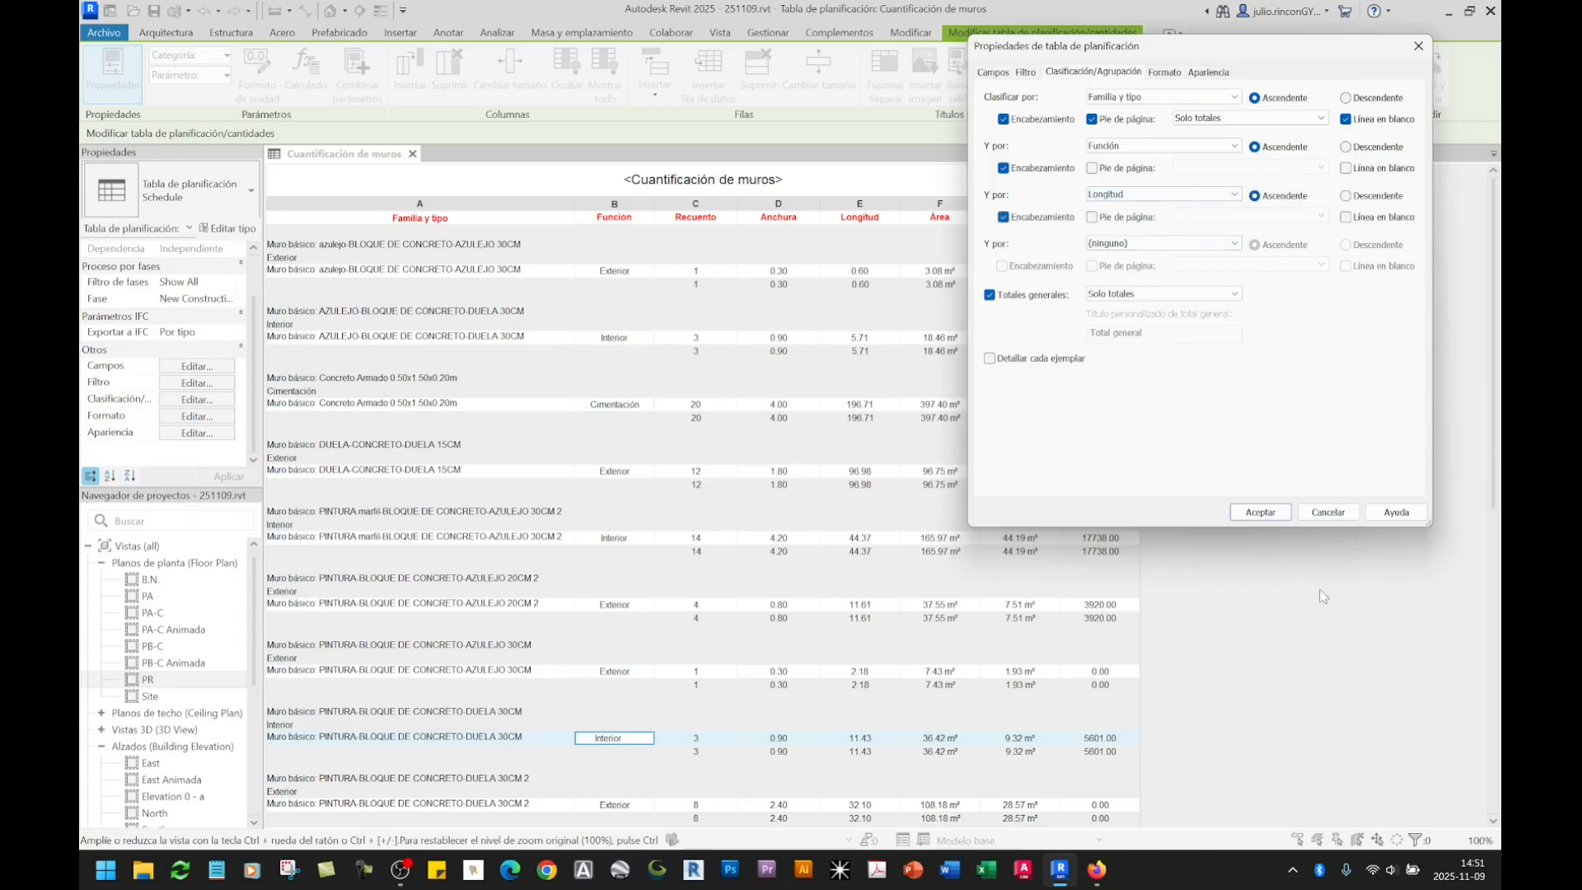
click(1260, 512)
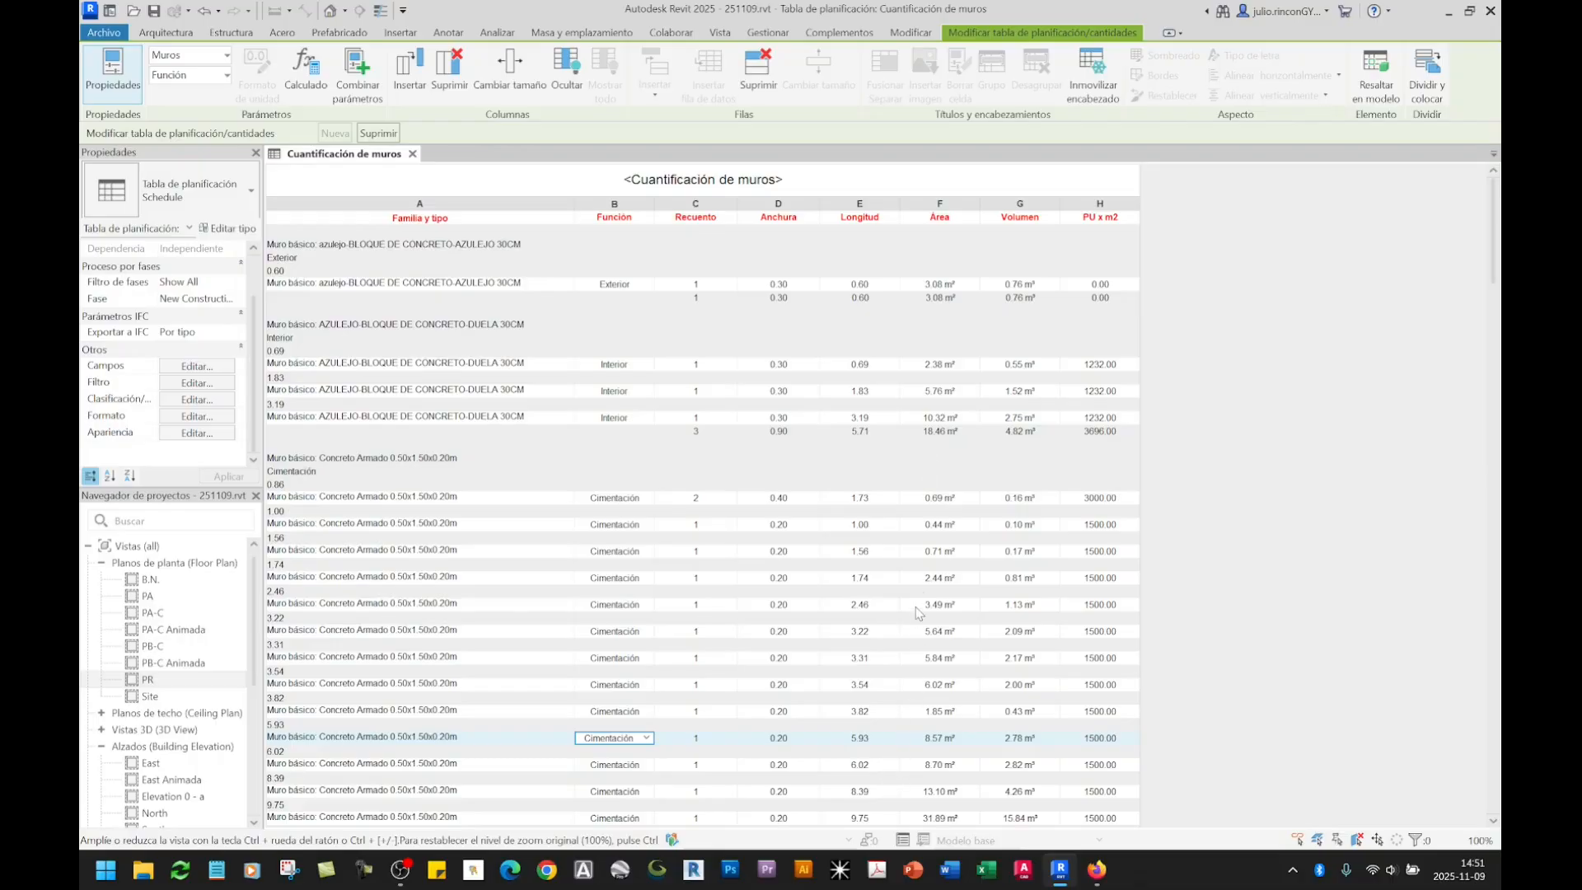
Step: Examine the Longitud group headers across the schedule and compare them with the lengths of the AZULEJO-BLOQUE DE CONCRETO walls
scroll(917, 611, down, 15)
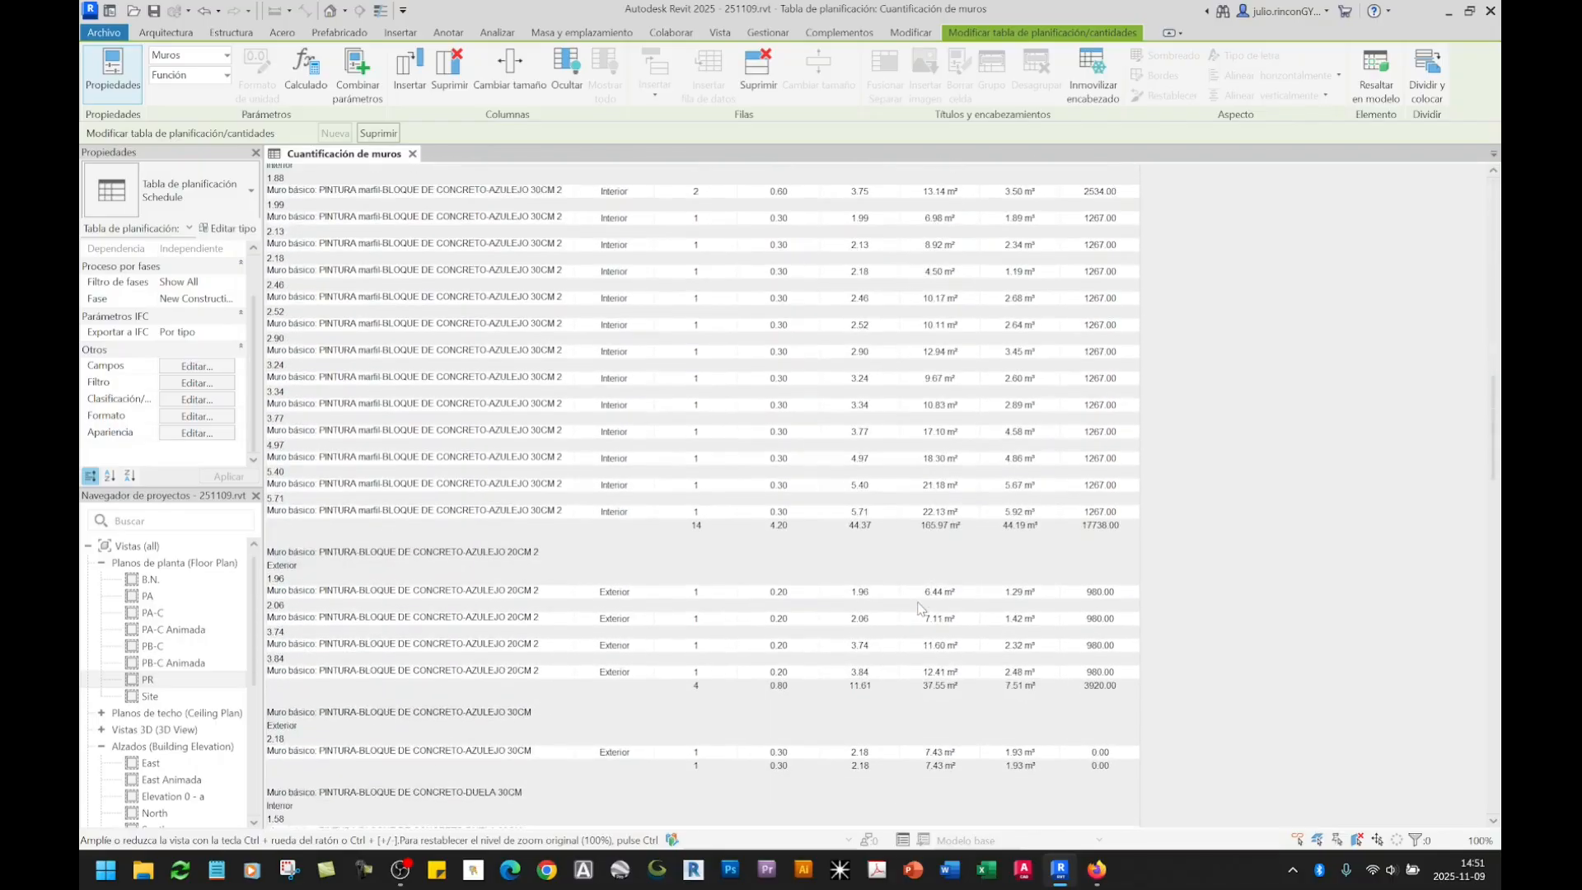
scroll(920, 610, down, 15)
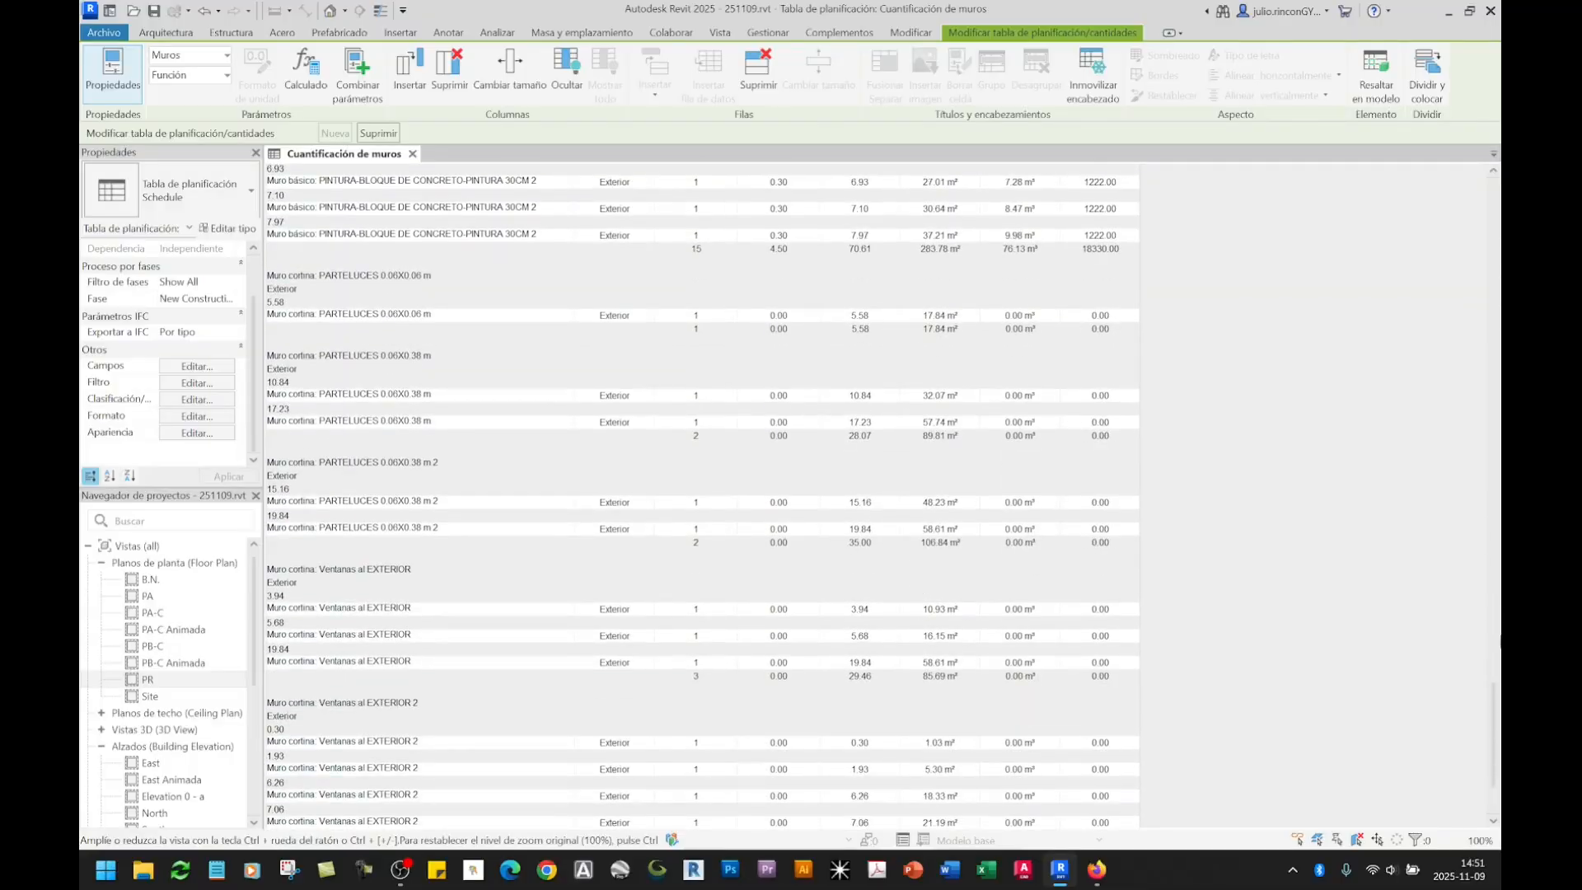
drag(1493, 751, 1450, 210)
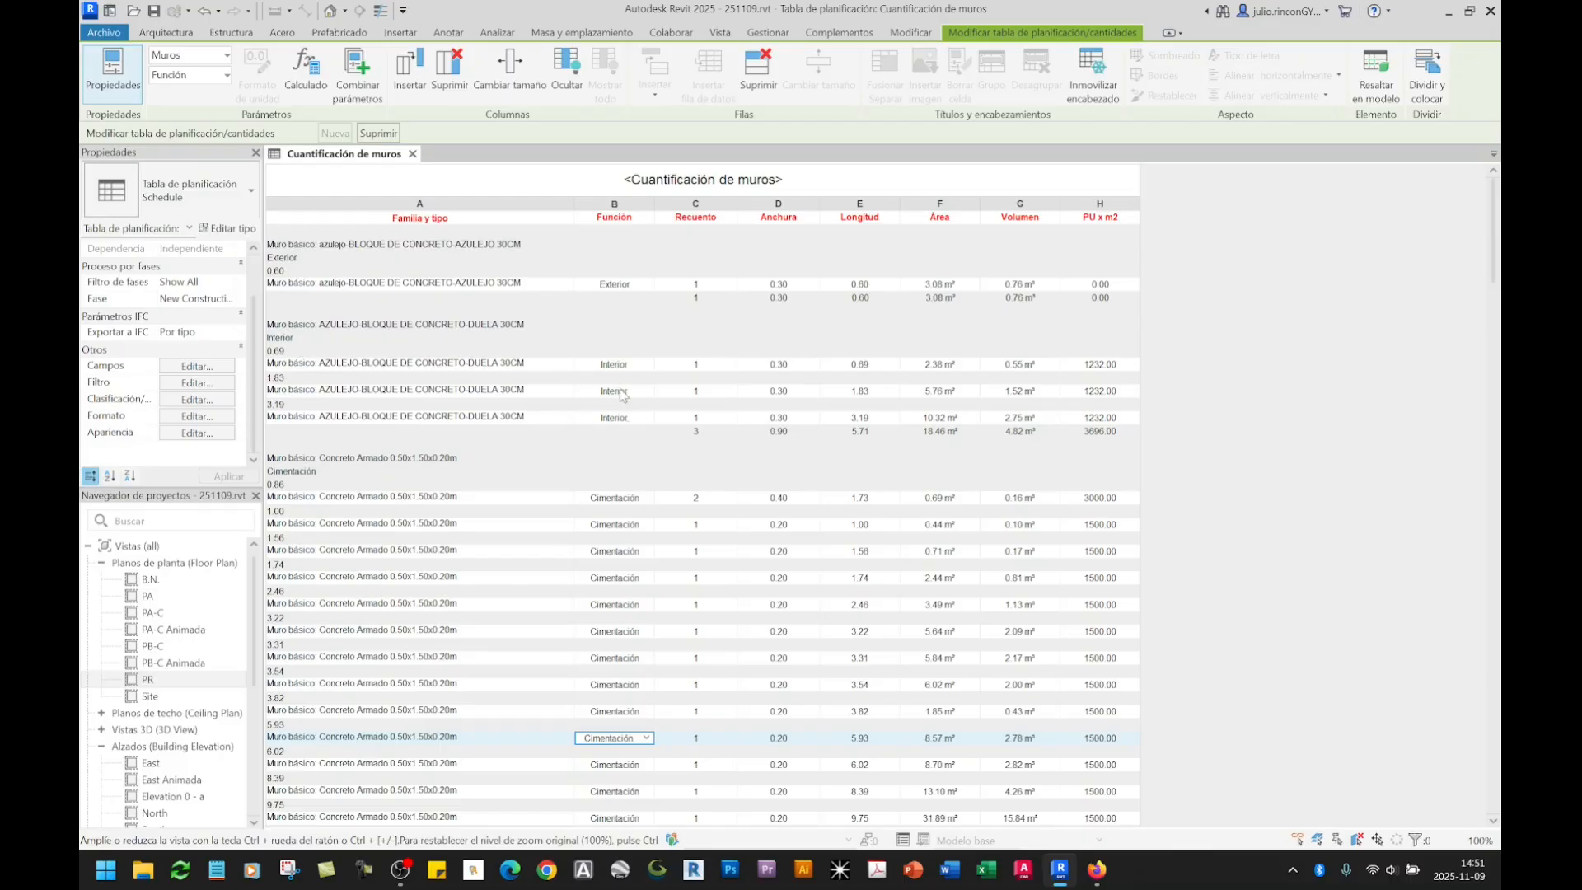
click(874, 365)
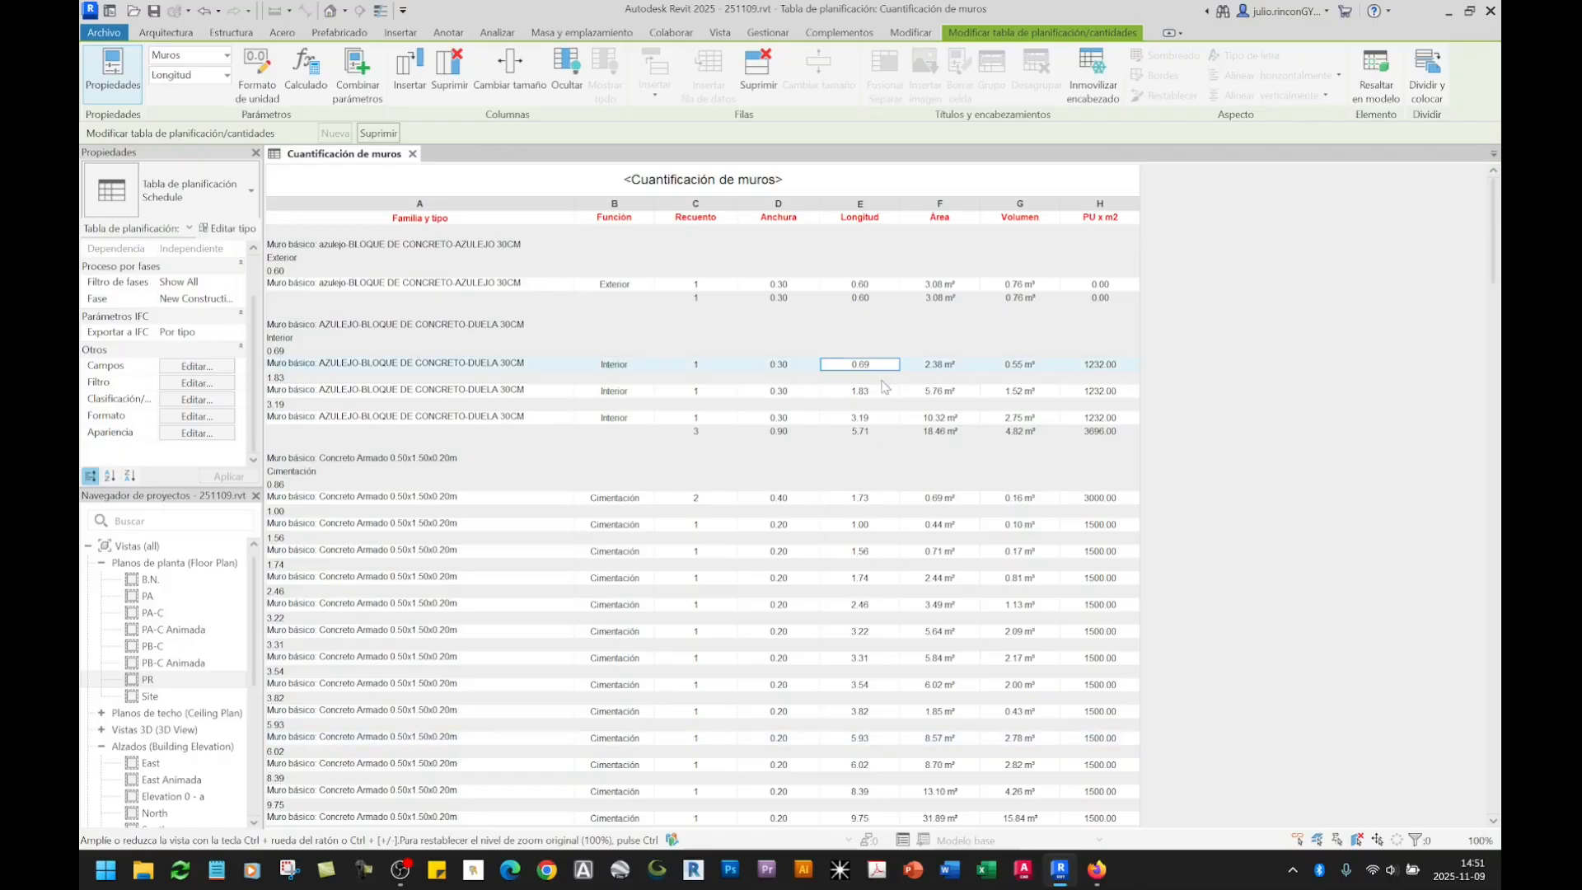
click(878, 396)
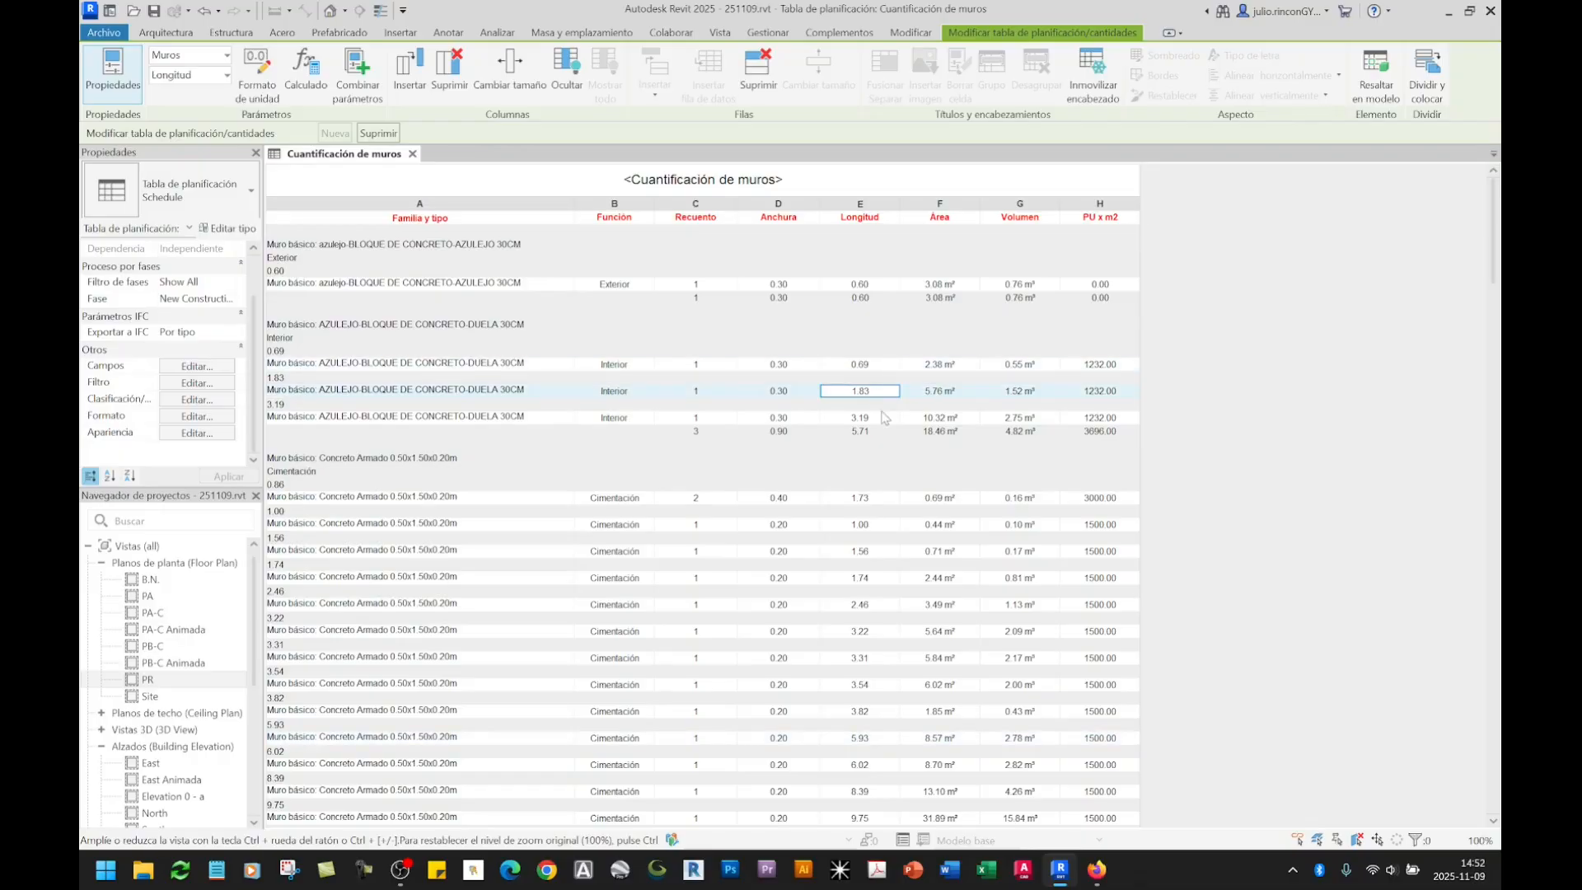
click(881, 416)
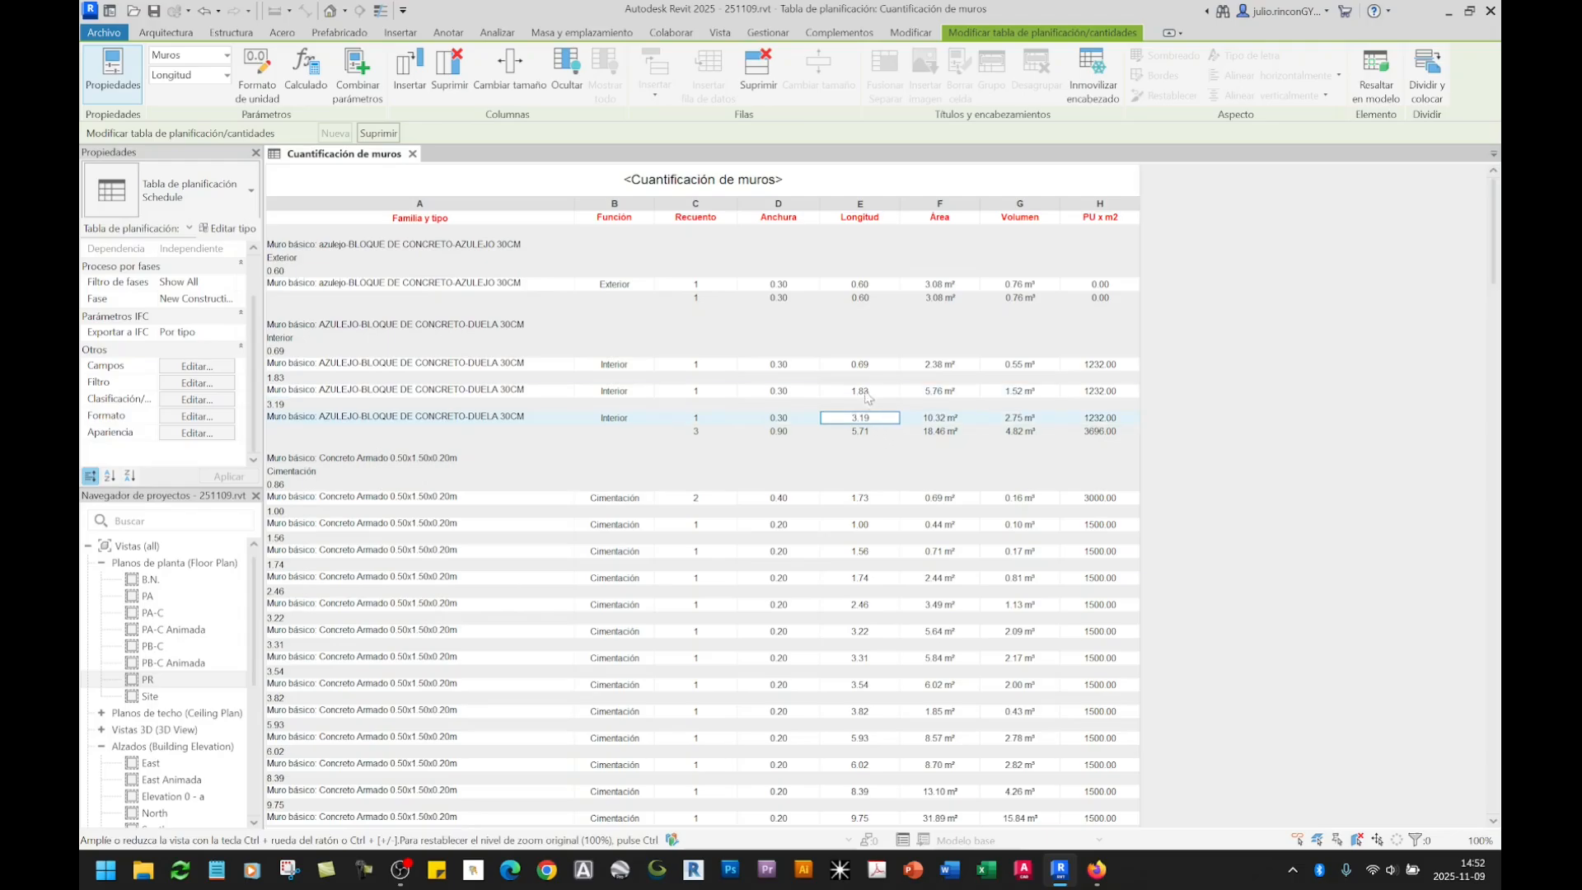
click(873, 368)
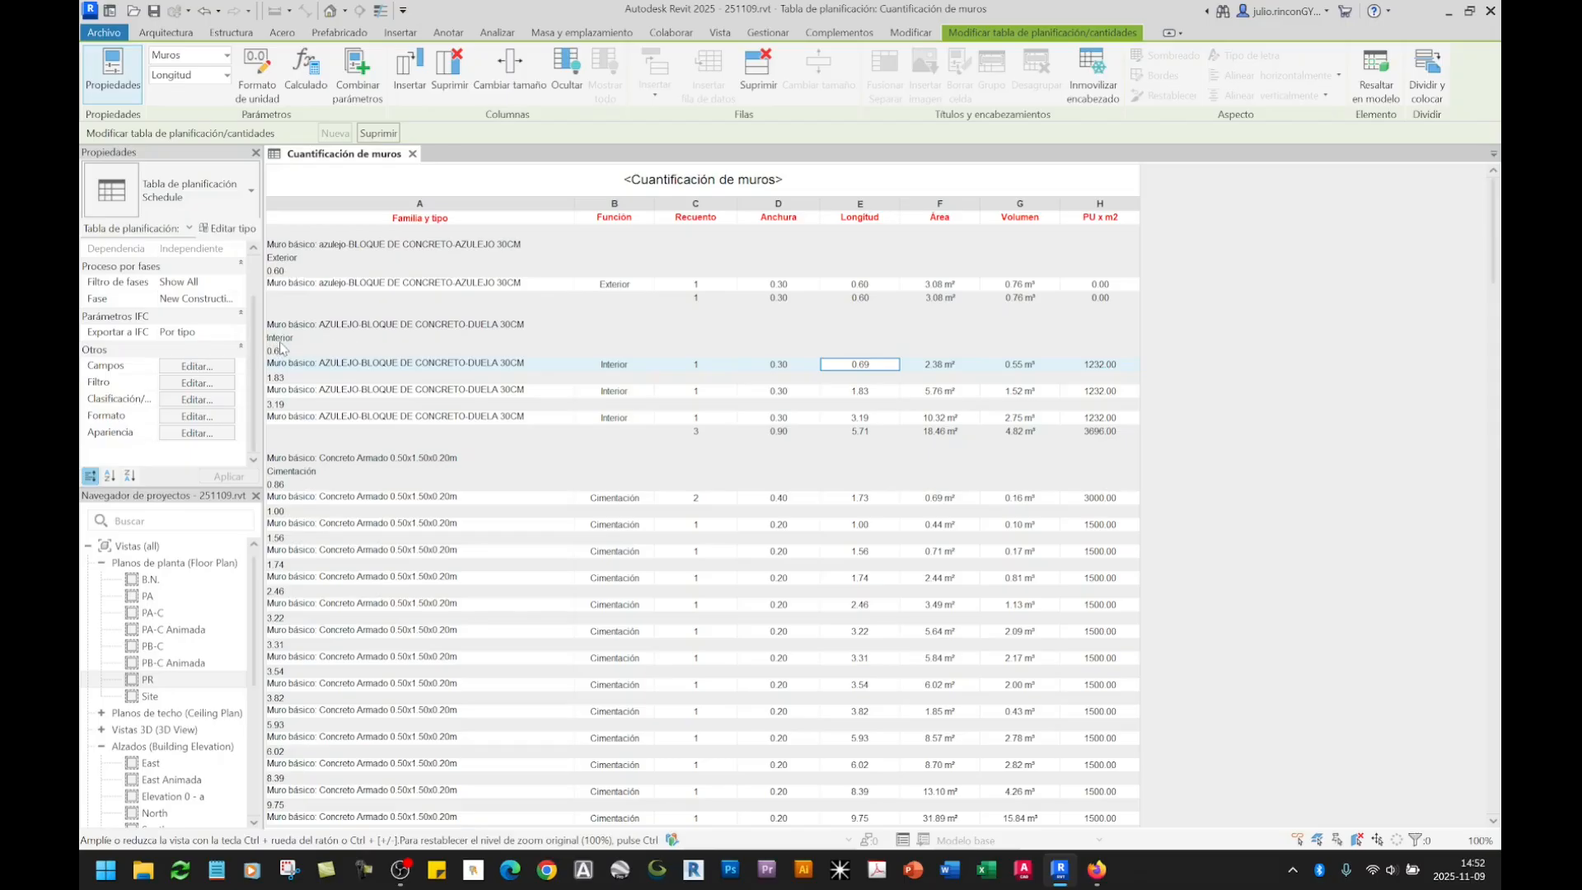
click(862, 285)
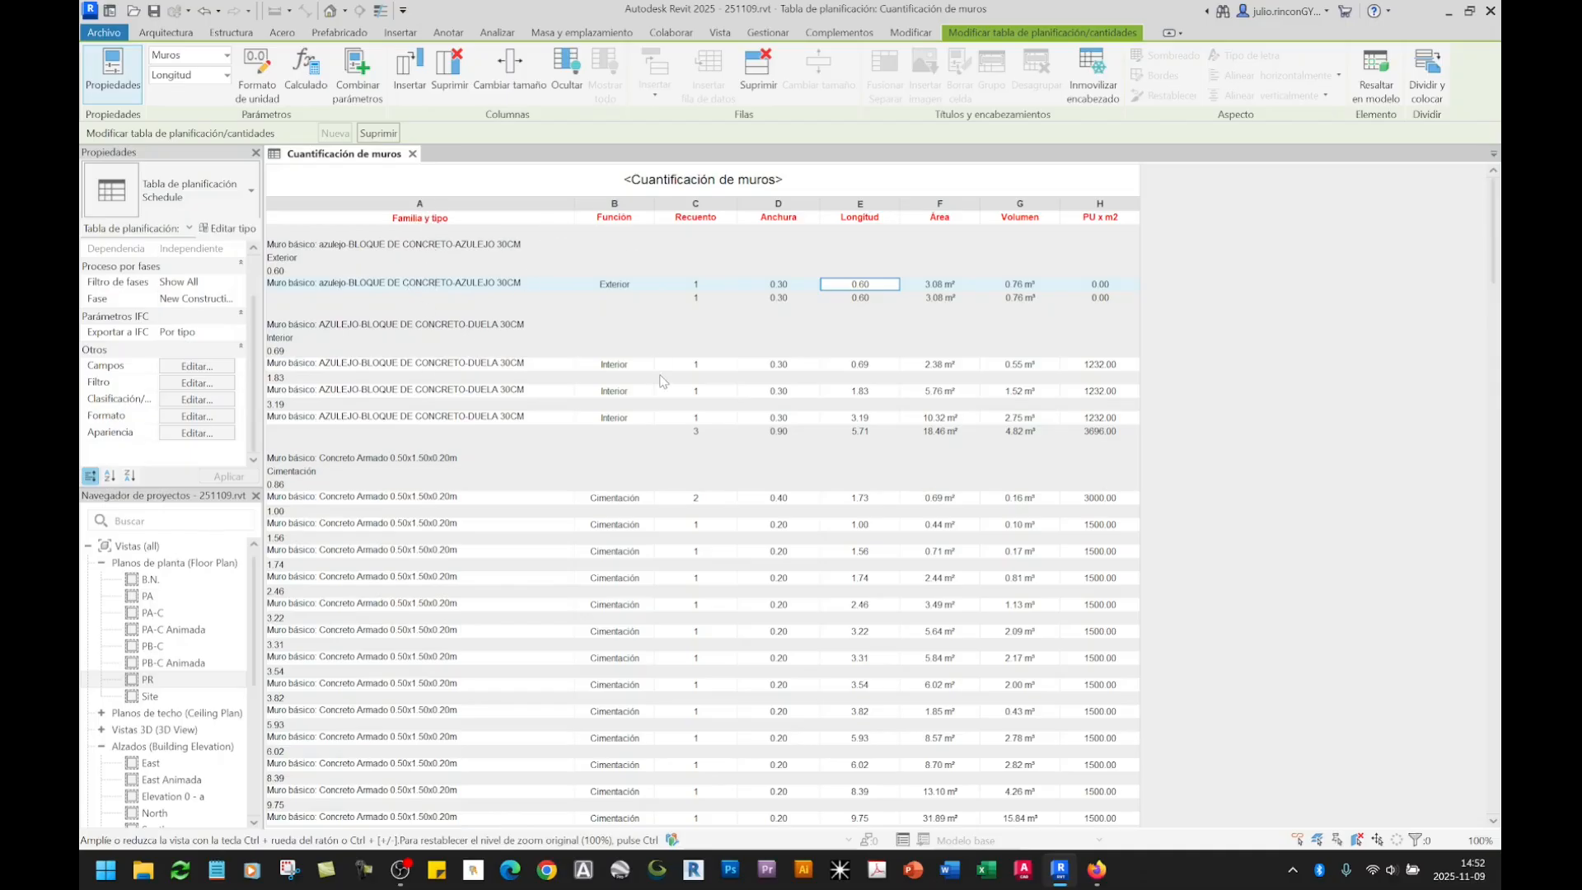
Step: Examine the order of the Longitud values in the Concreto Armado foundation group and compare them with the Recuento values
scroll(906, 495, down, 3)
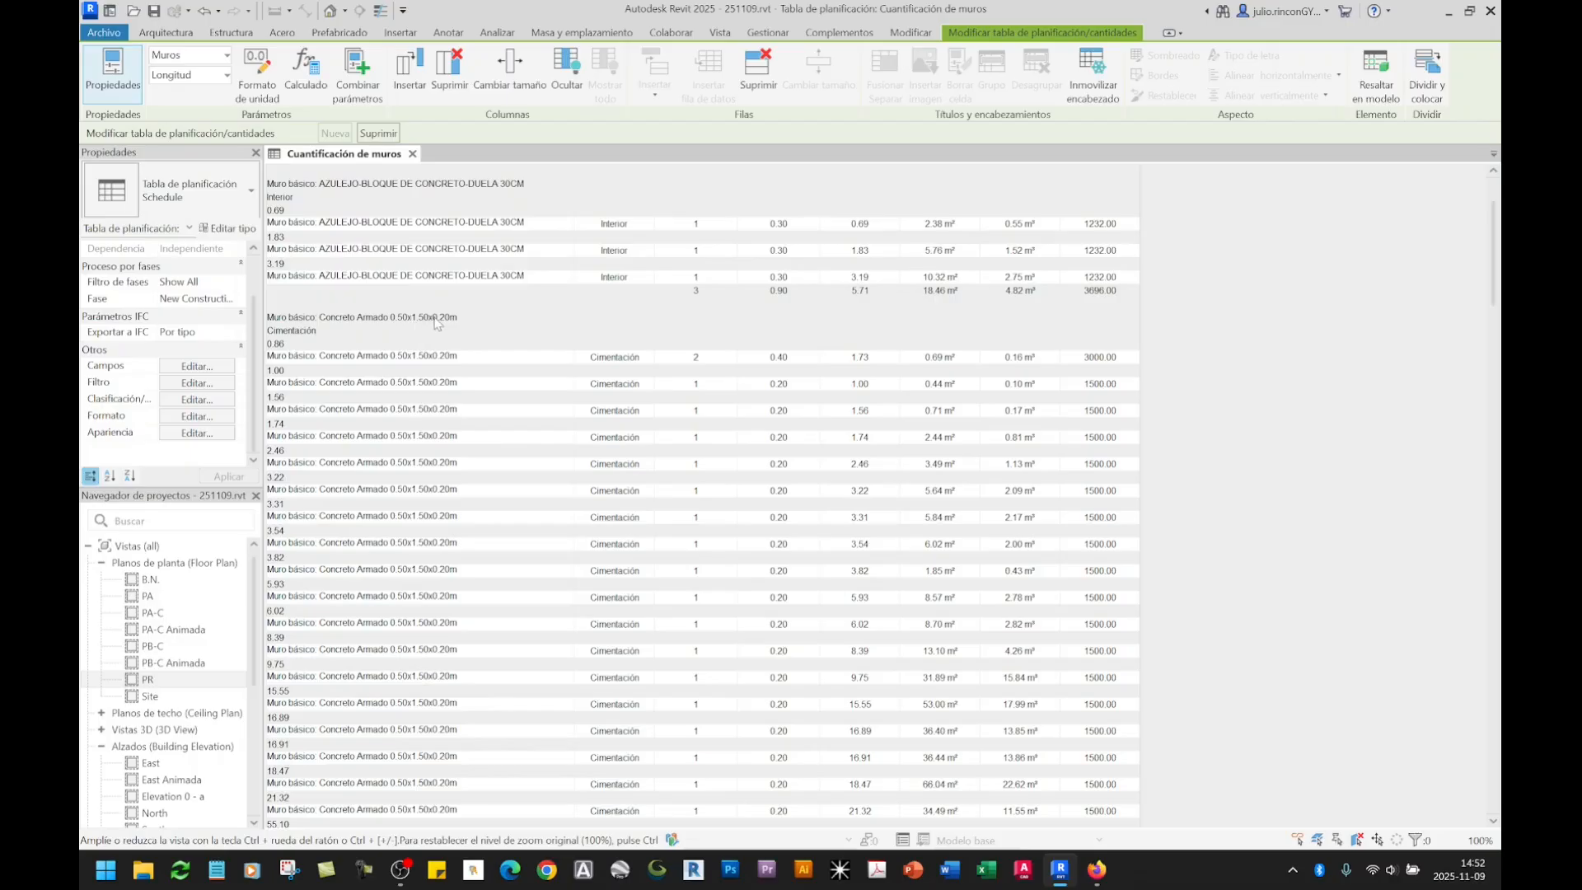
scroll(445, 325, down, 3)
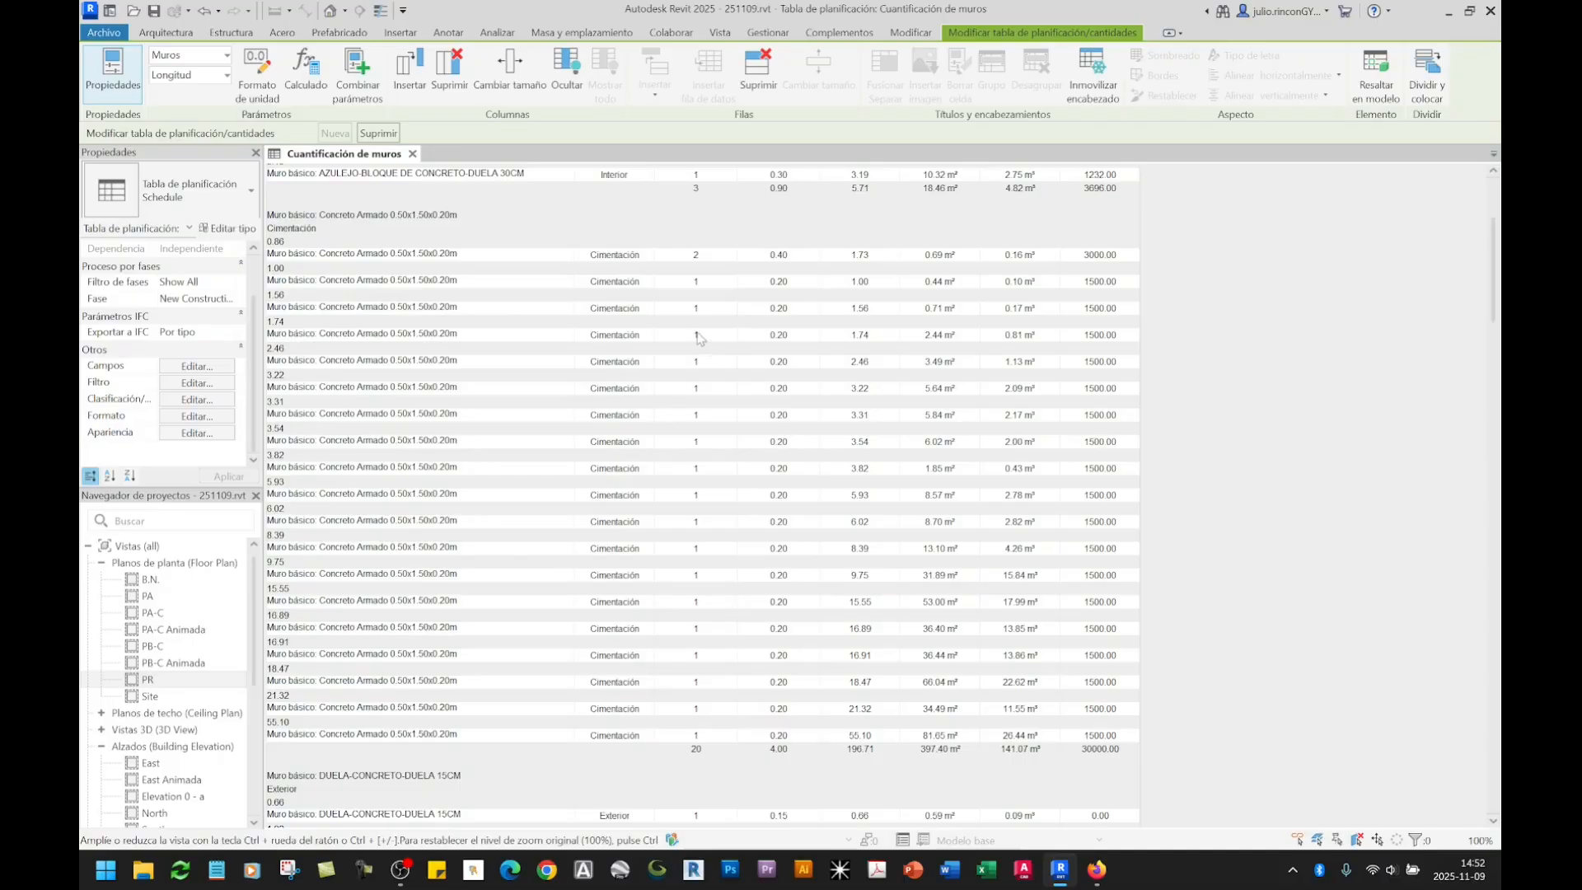
scroll(849, 280, up, 5)
scroll(861, 305, down, 4)
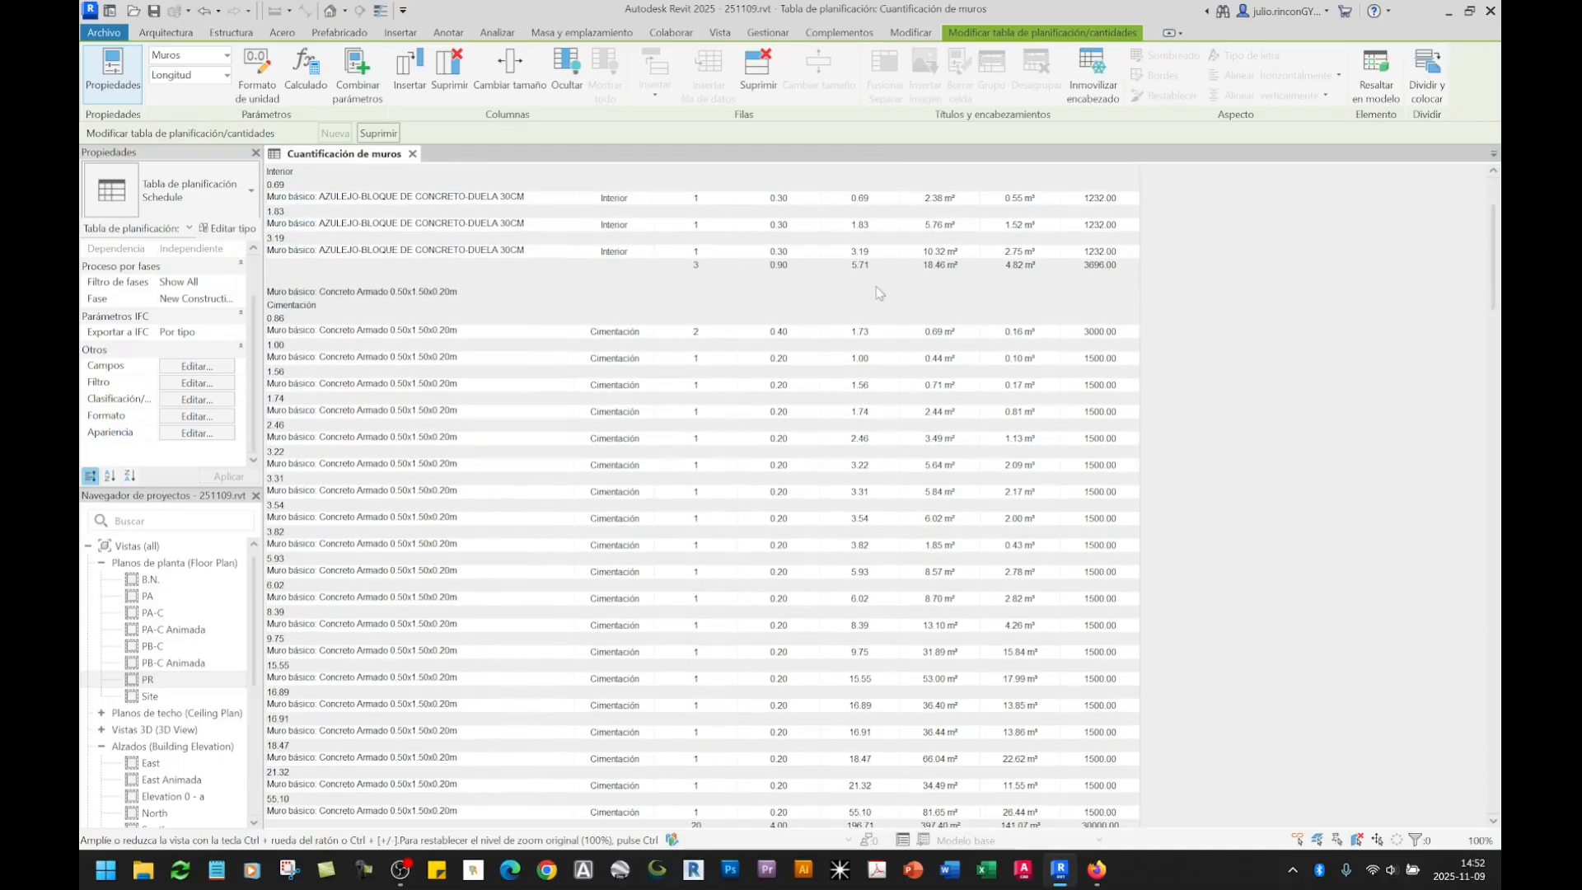
scroll(865, 312, down, 1)
click(864, 297)
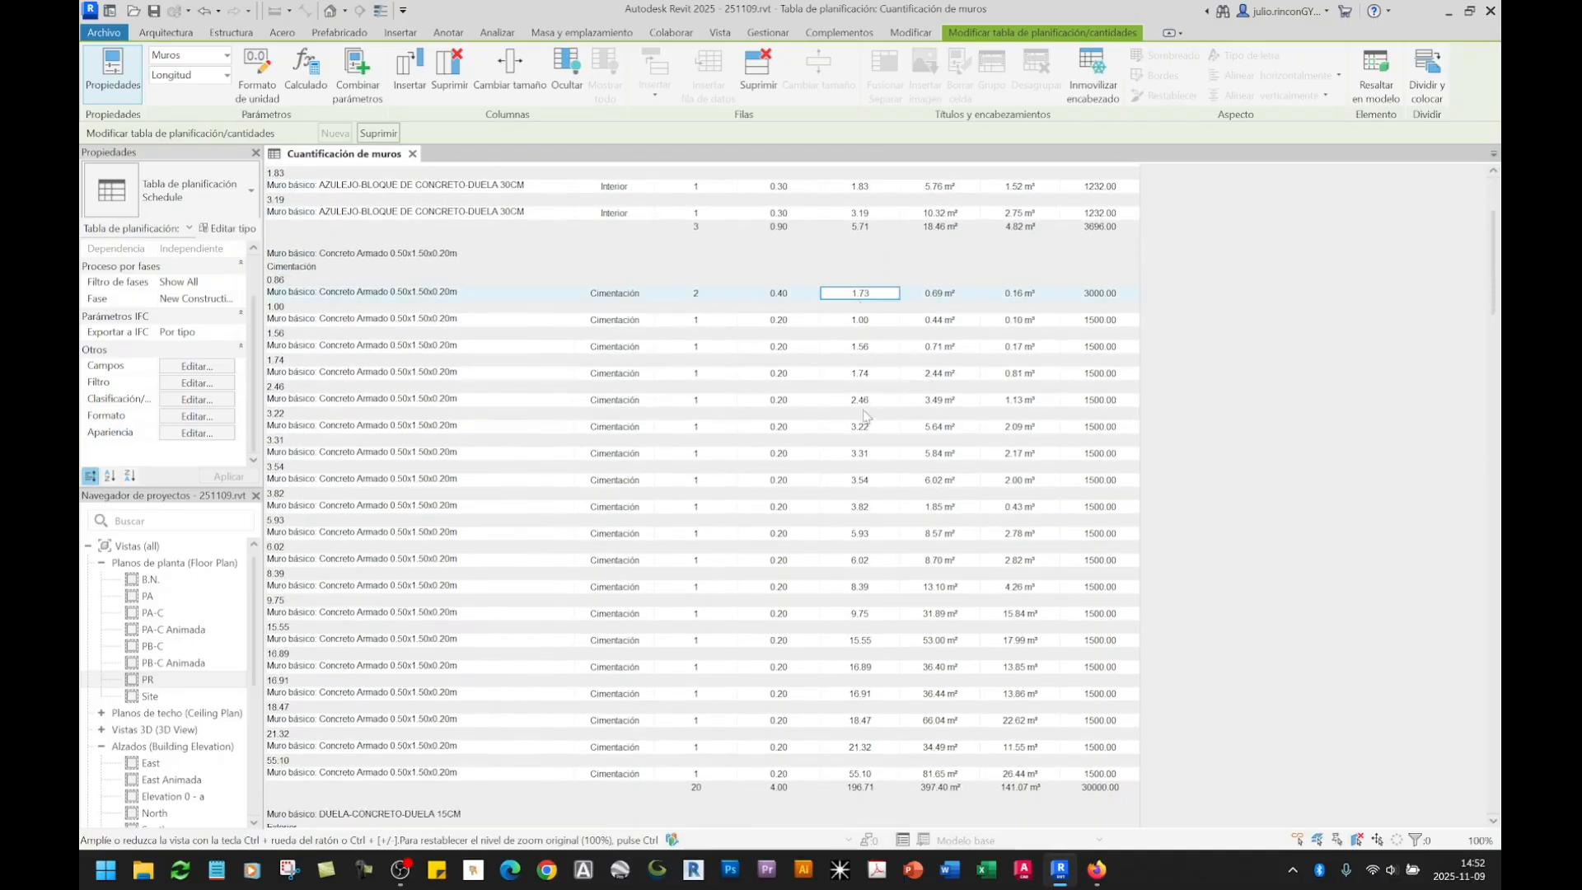
click(863, 482)
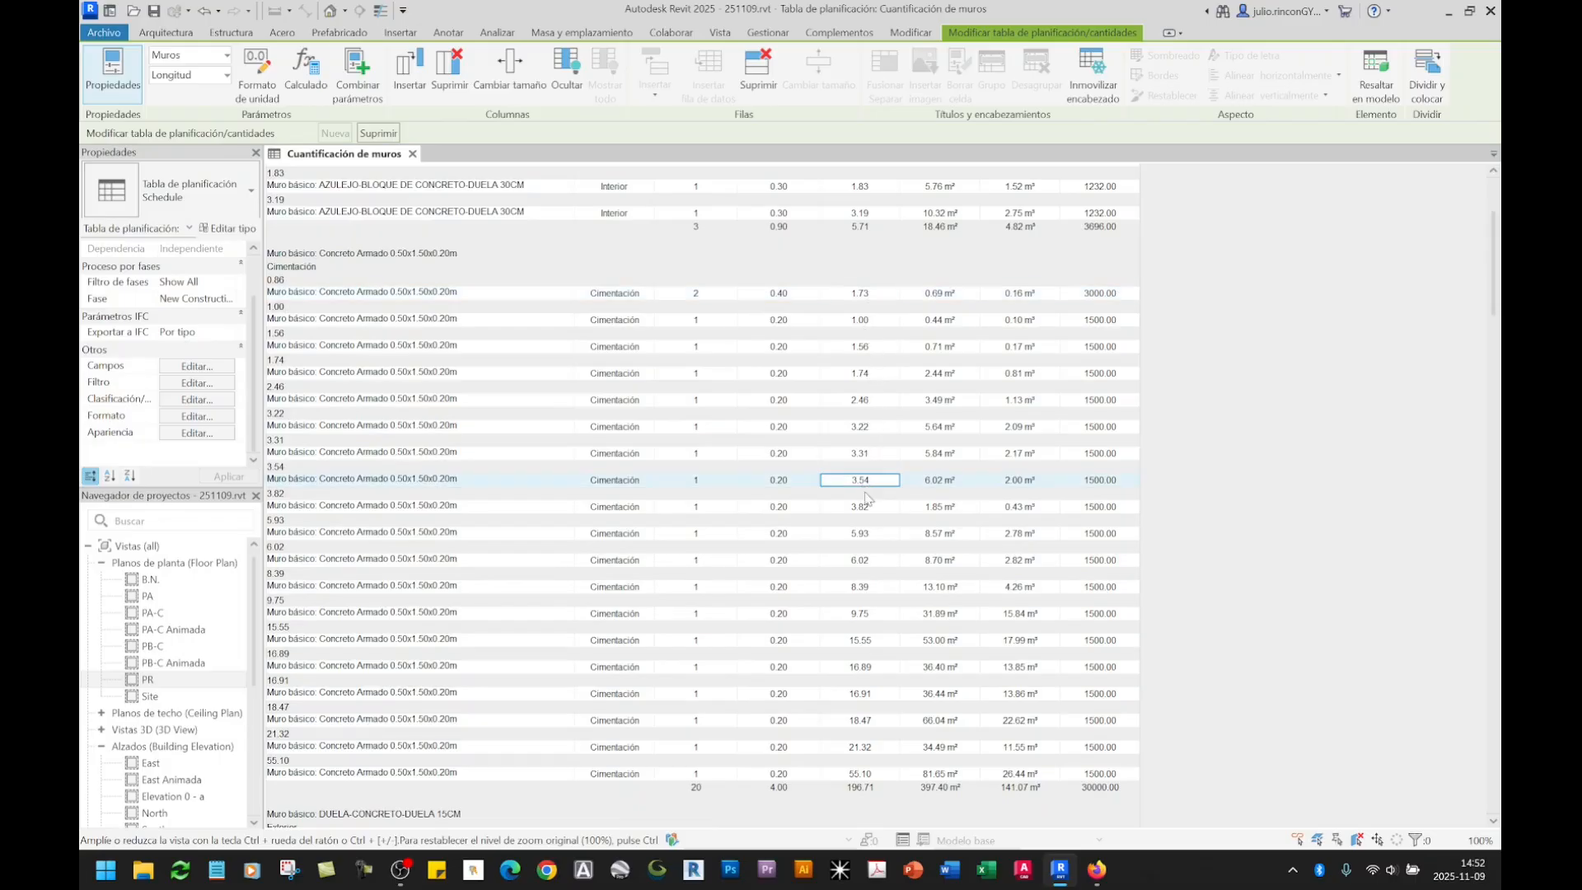
click(868, 588)
click(863, 776)
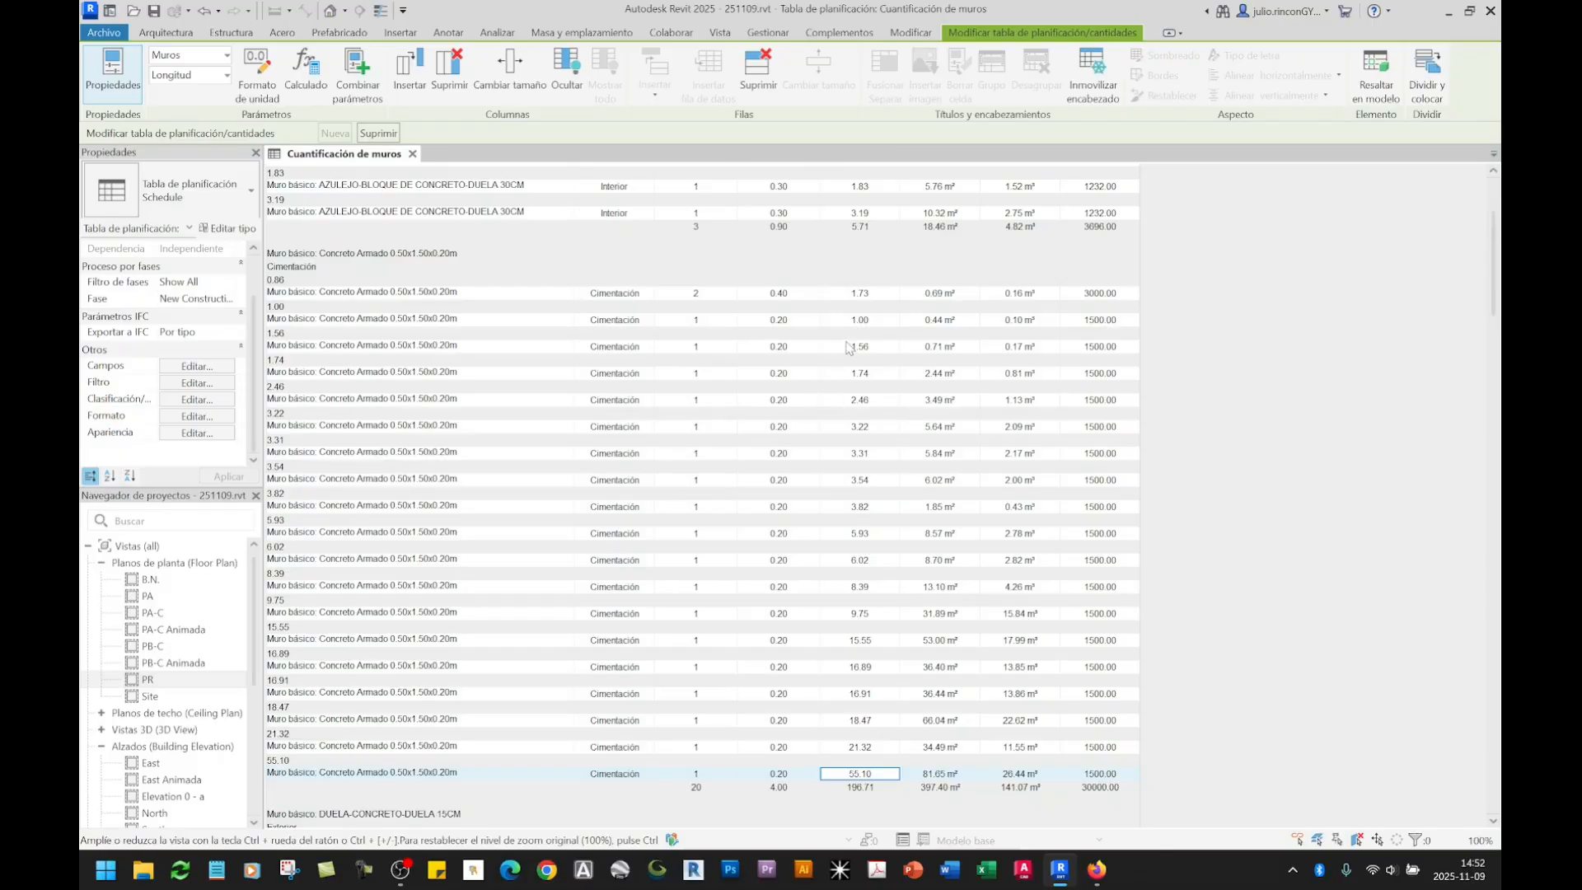
click(669, 294)
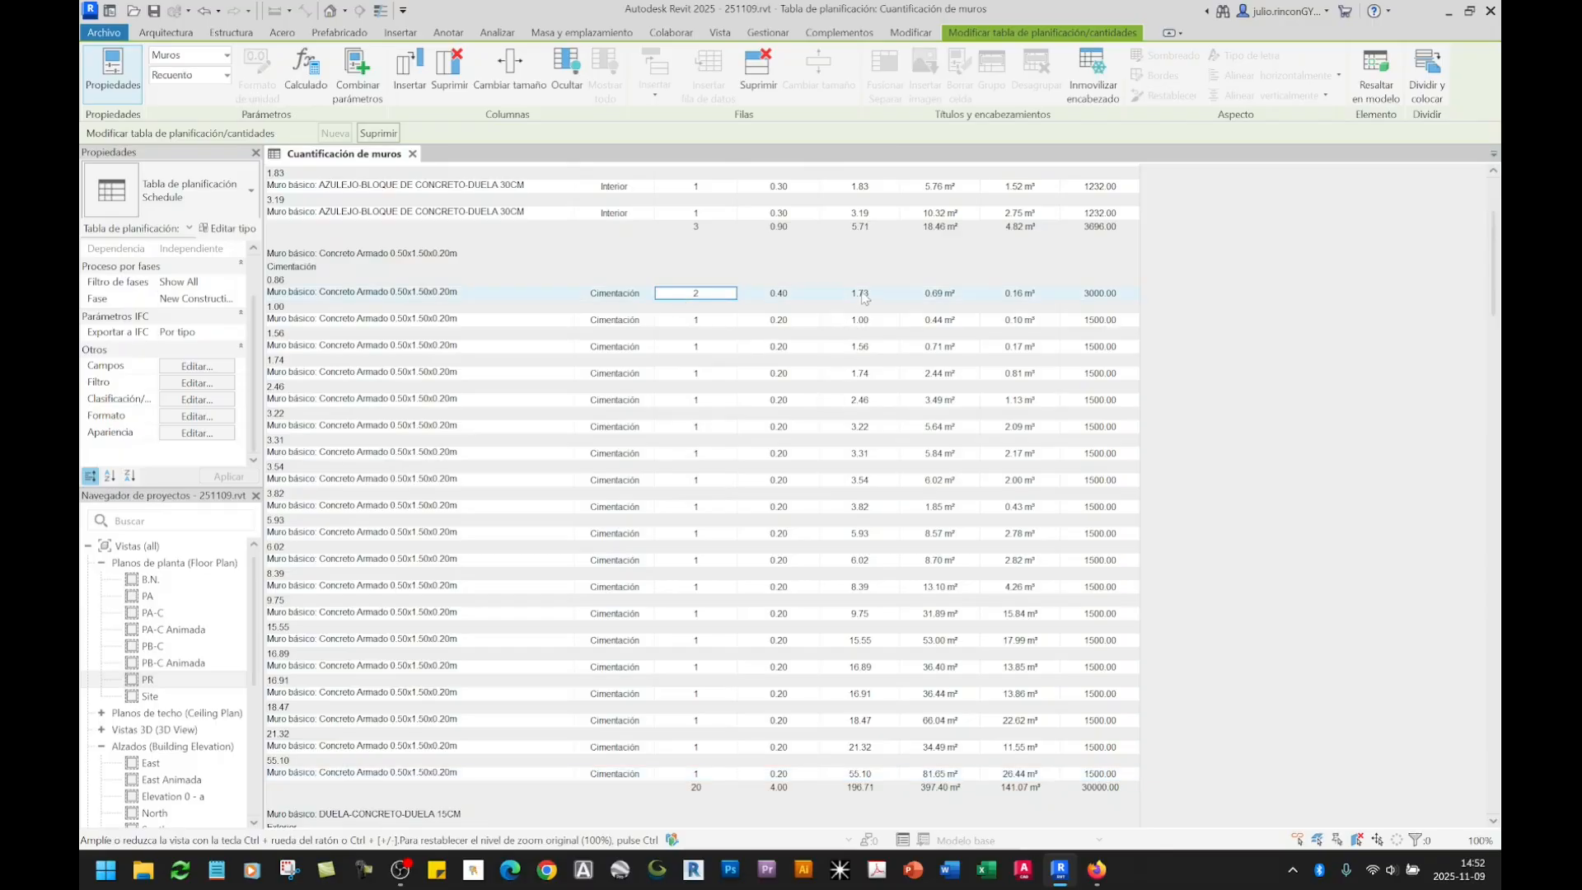
click(864, 297)
click(692, 319)
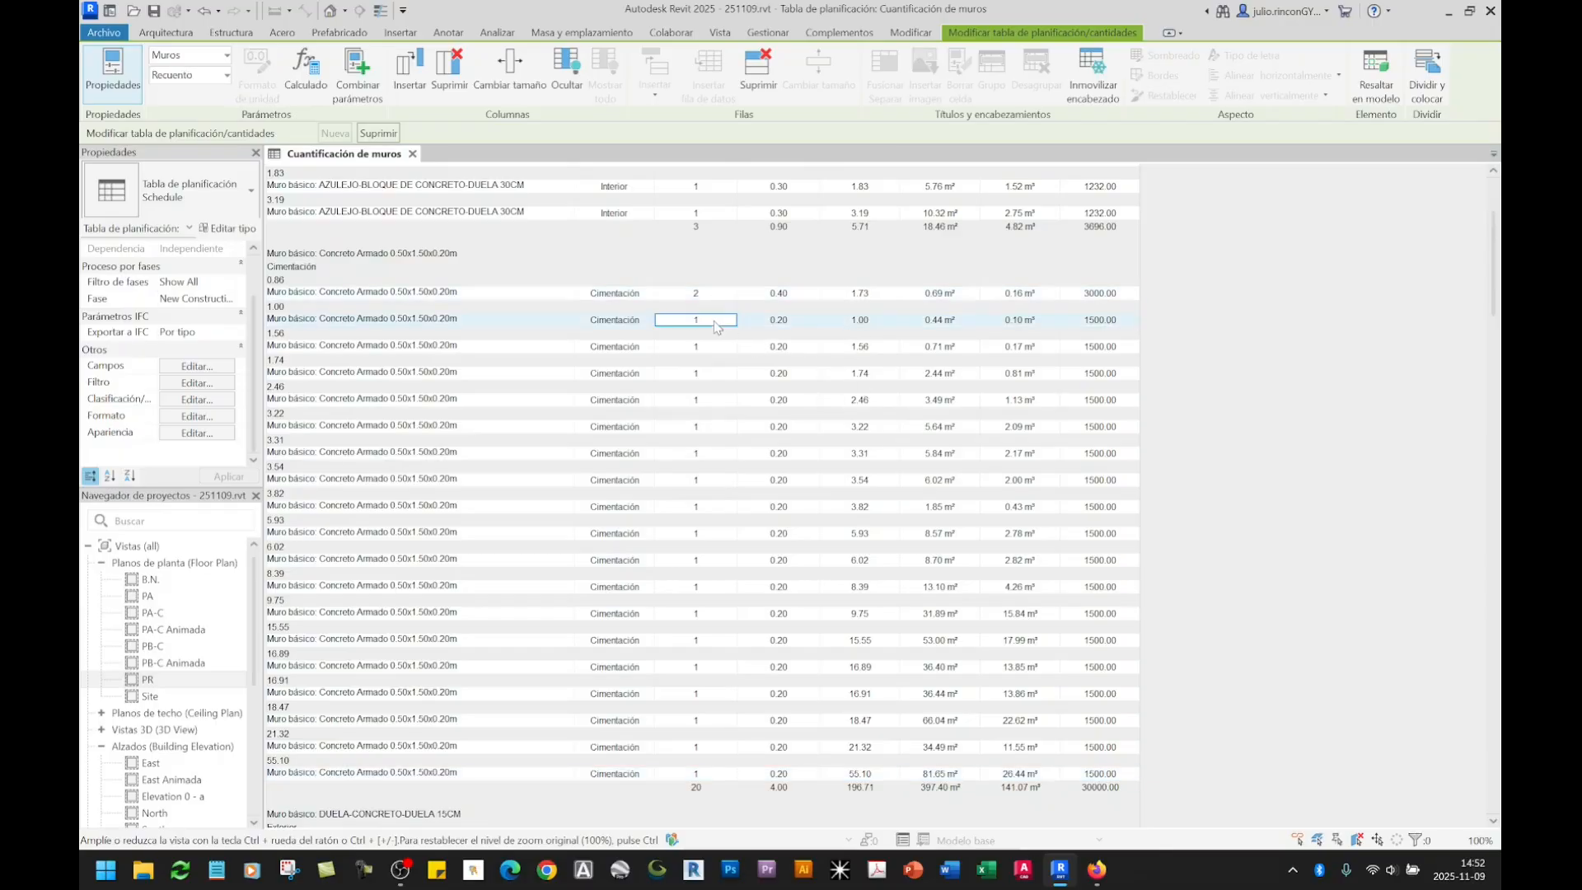
click(875, 325)
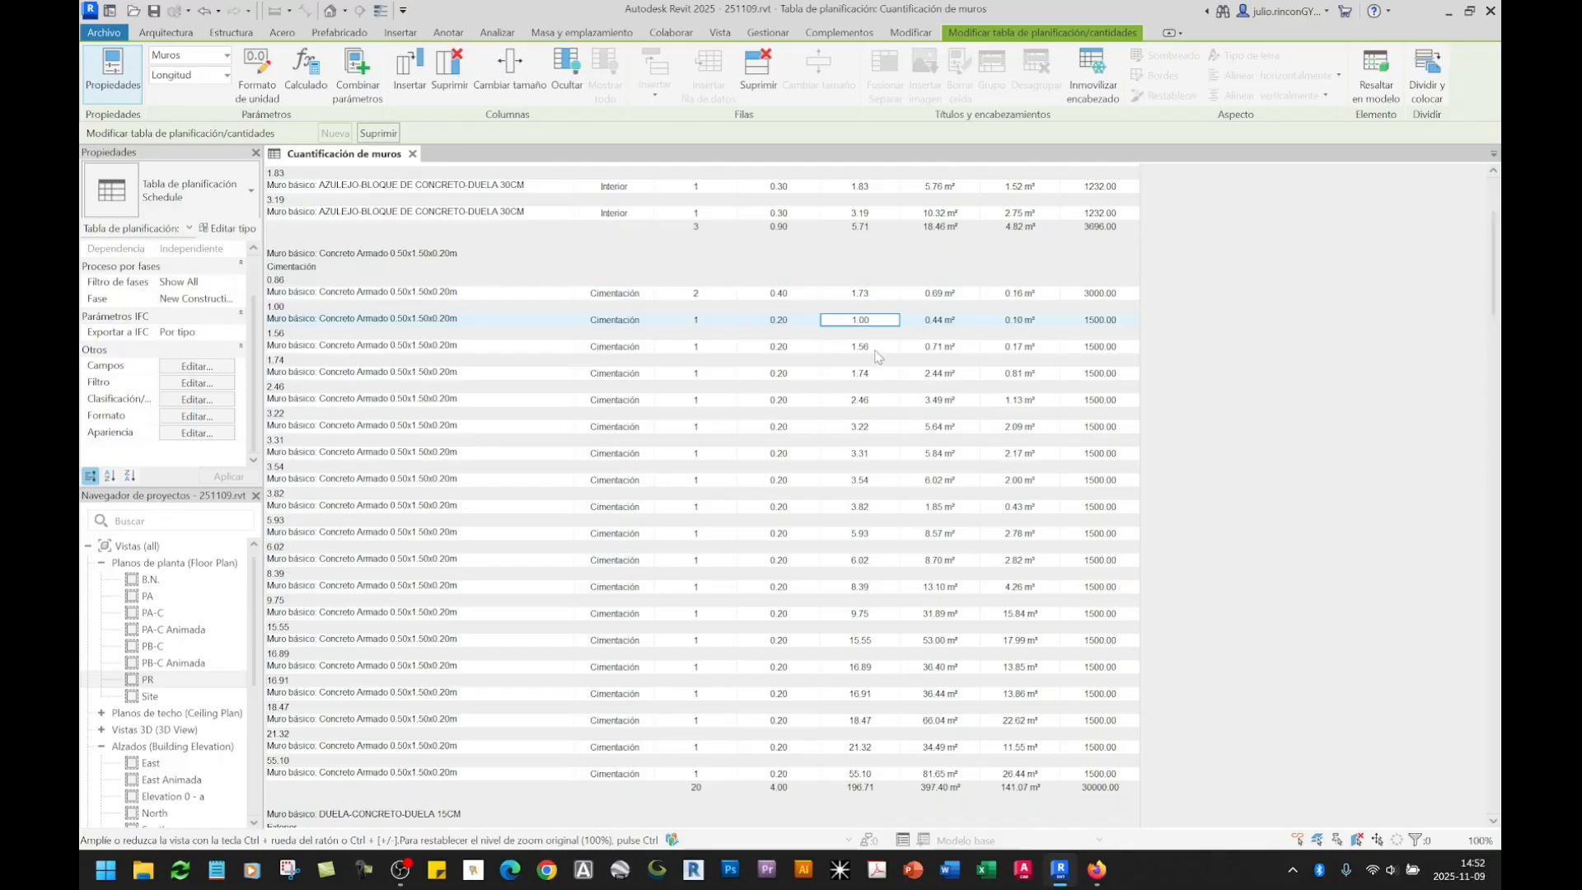
click(862, 429)
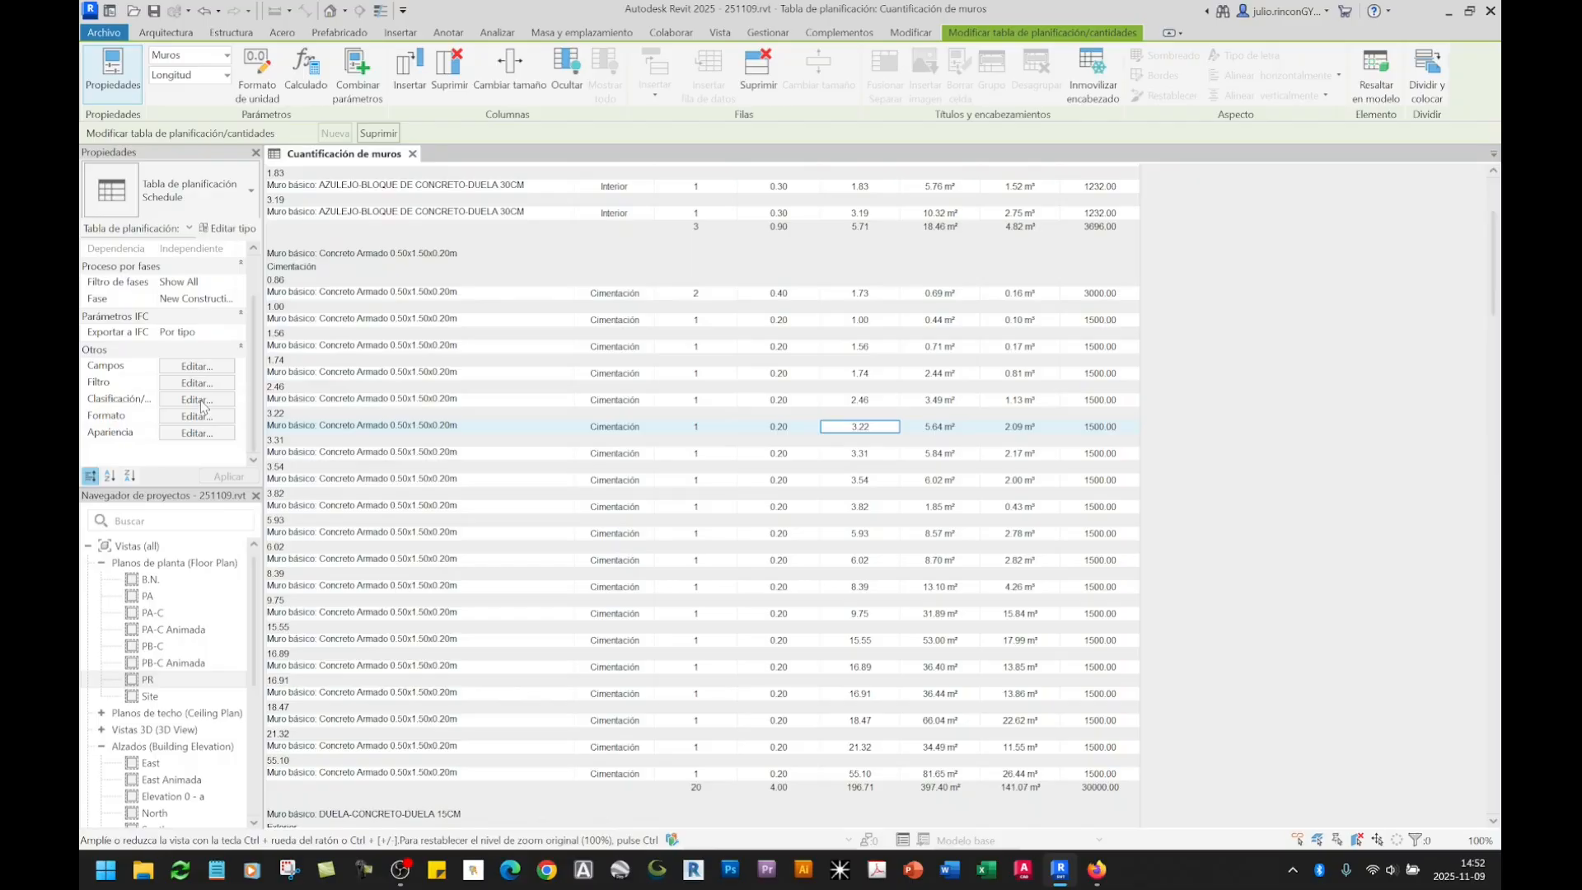
Step: Try descending order on the Función sorting level and check the order of the wall lengths
click(201, 403)
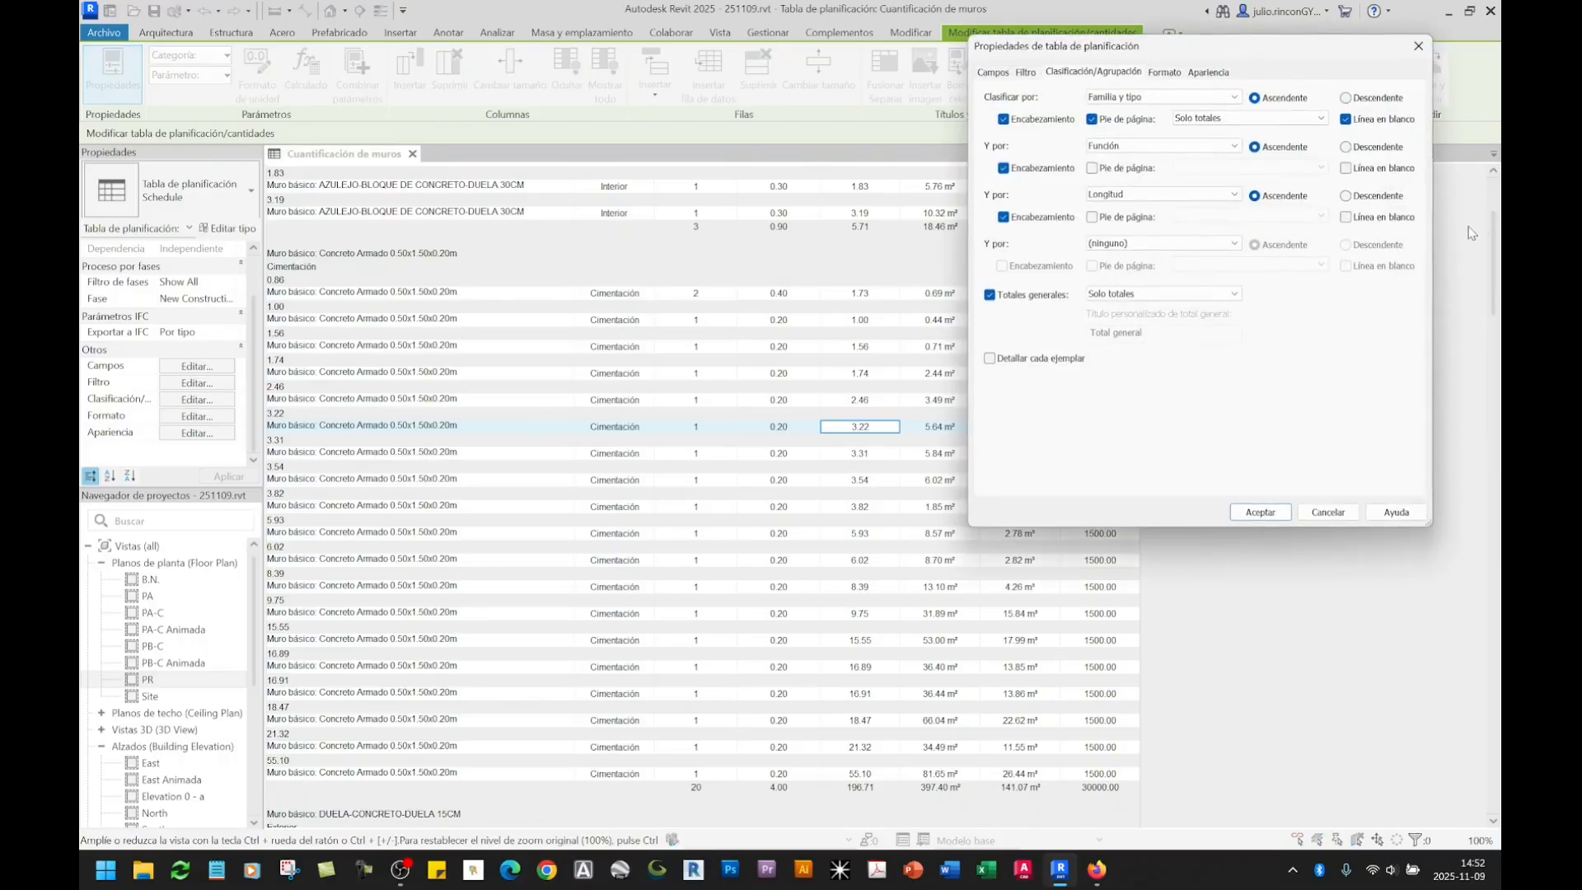
click(1346, 149)
click(1259, 512)
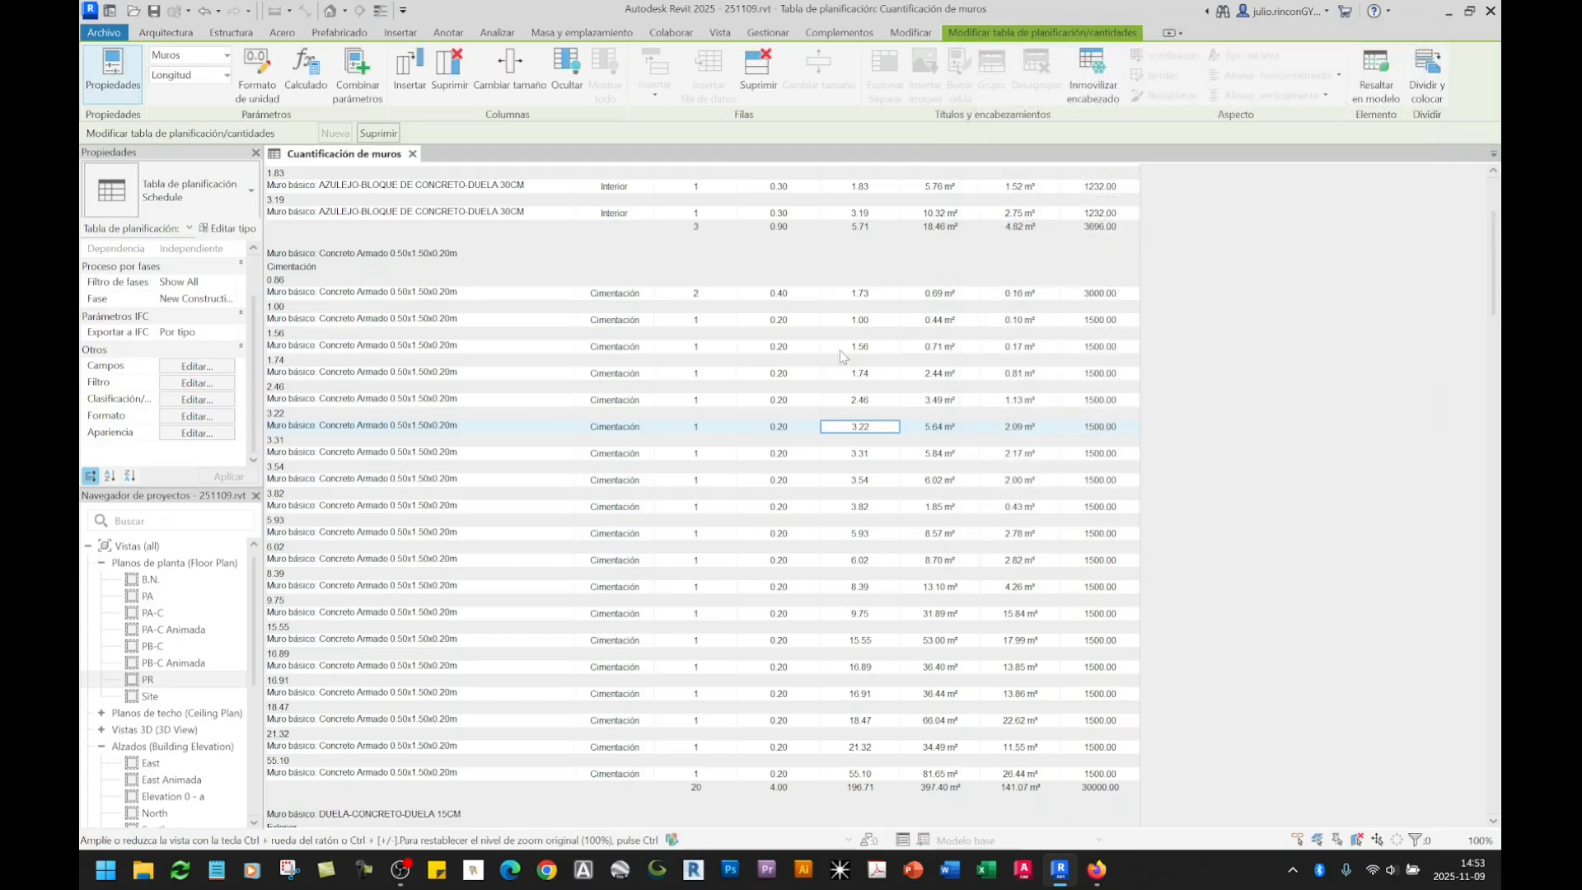
scroll(869, 343, up, 3)
scroll(872, 344, up, 2)
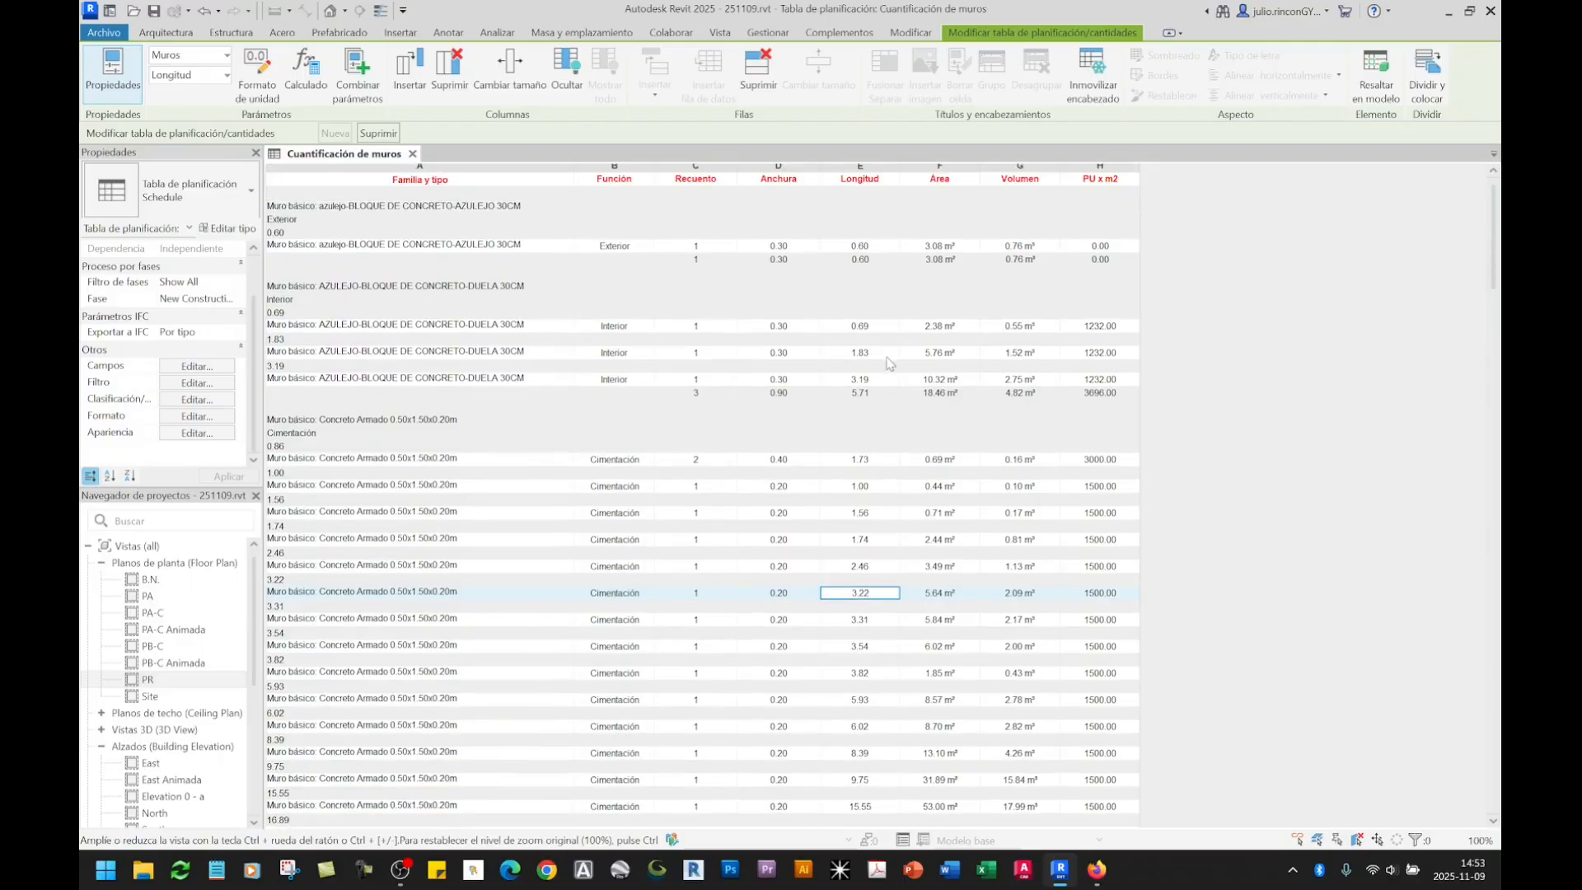
click(875, 326)
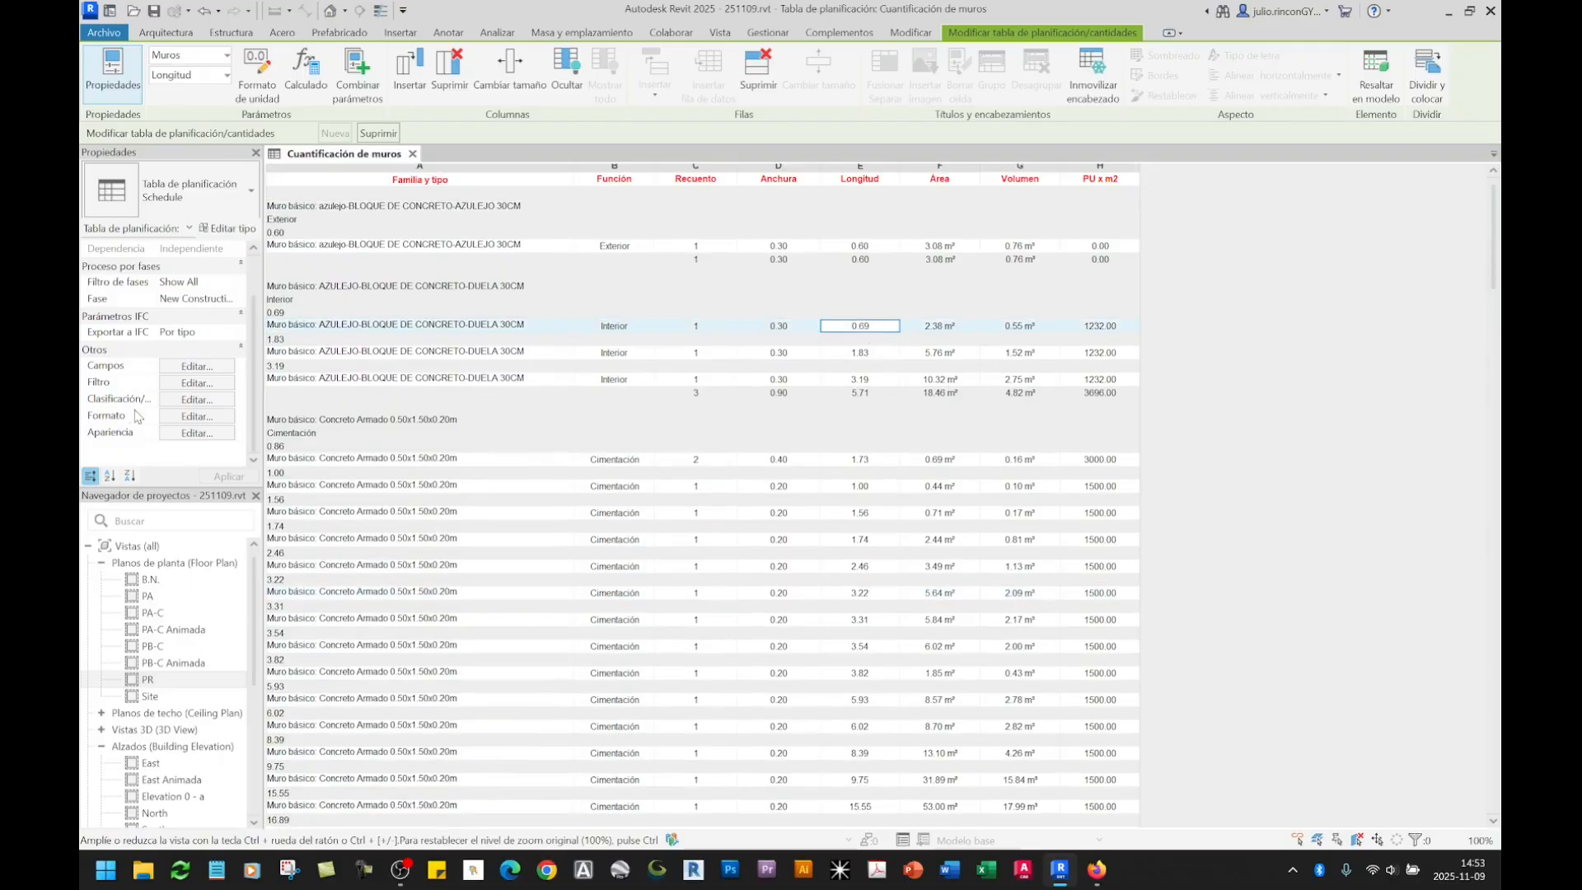
Step: Return the Función sorting level to ascending order and set the Longitud level to descending order
click(197, 416)
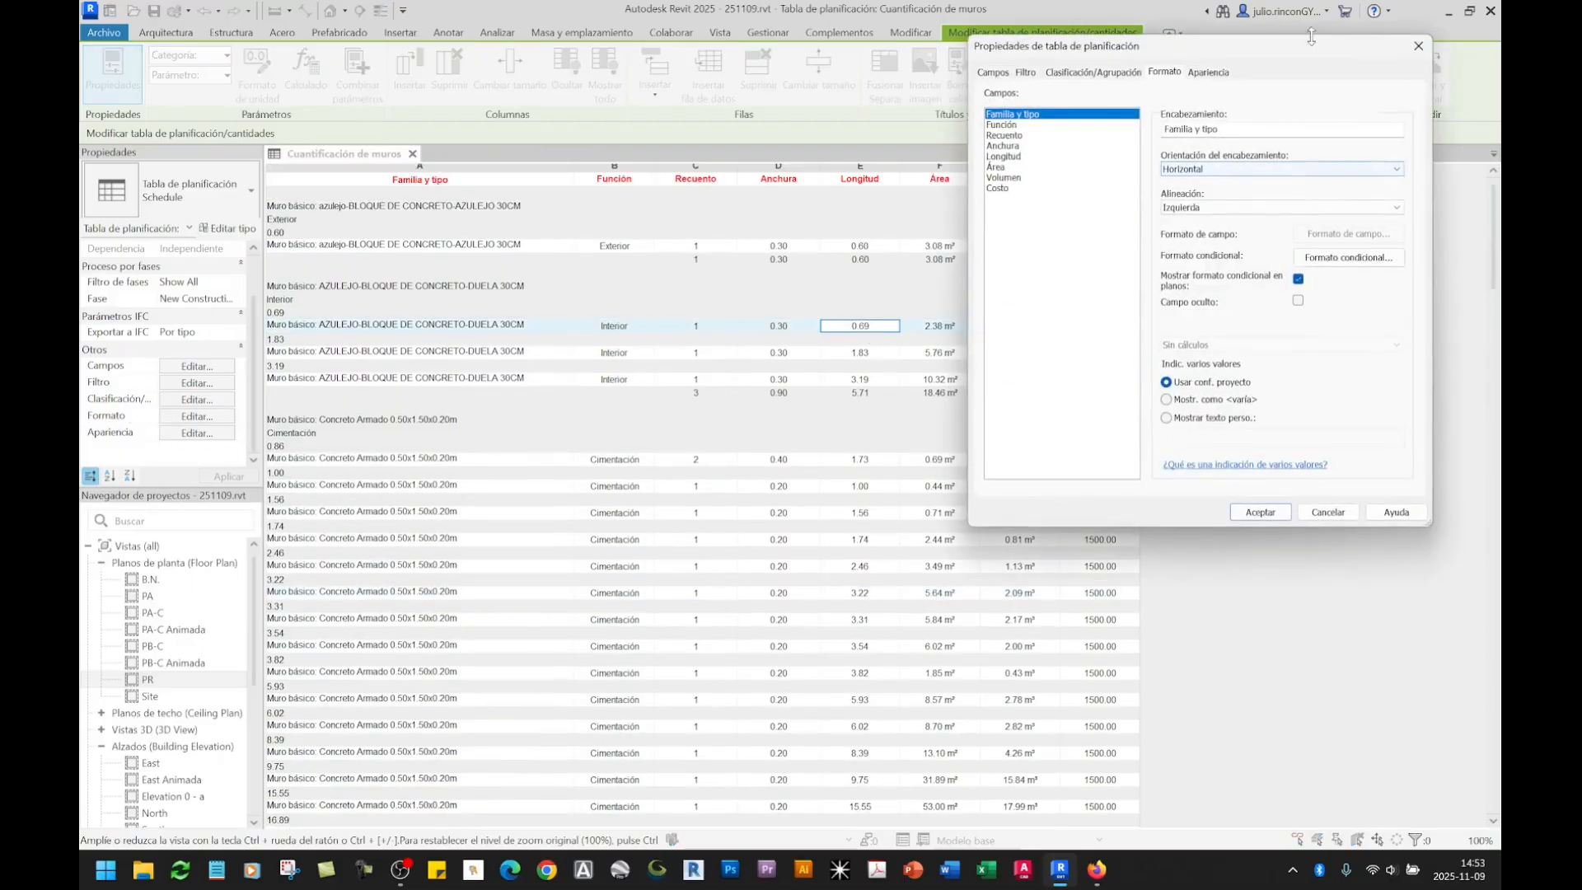
click(1120, 74)
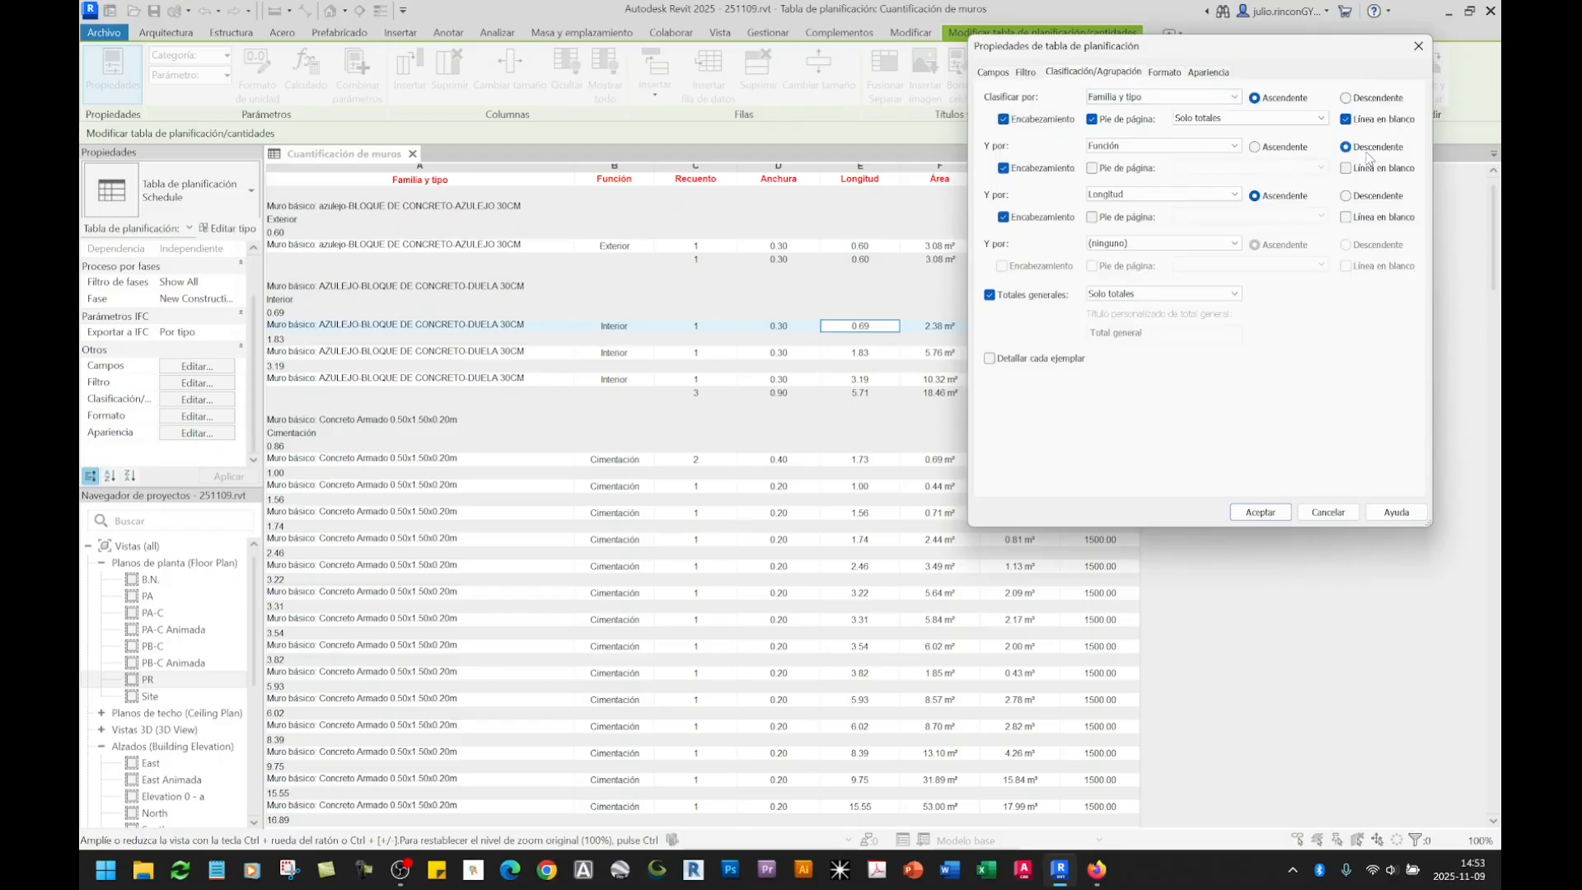
click(1263, 149)
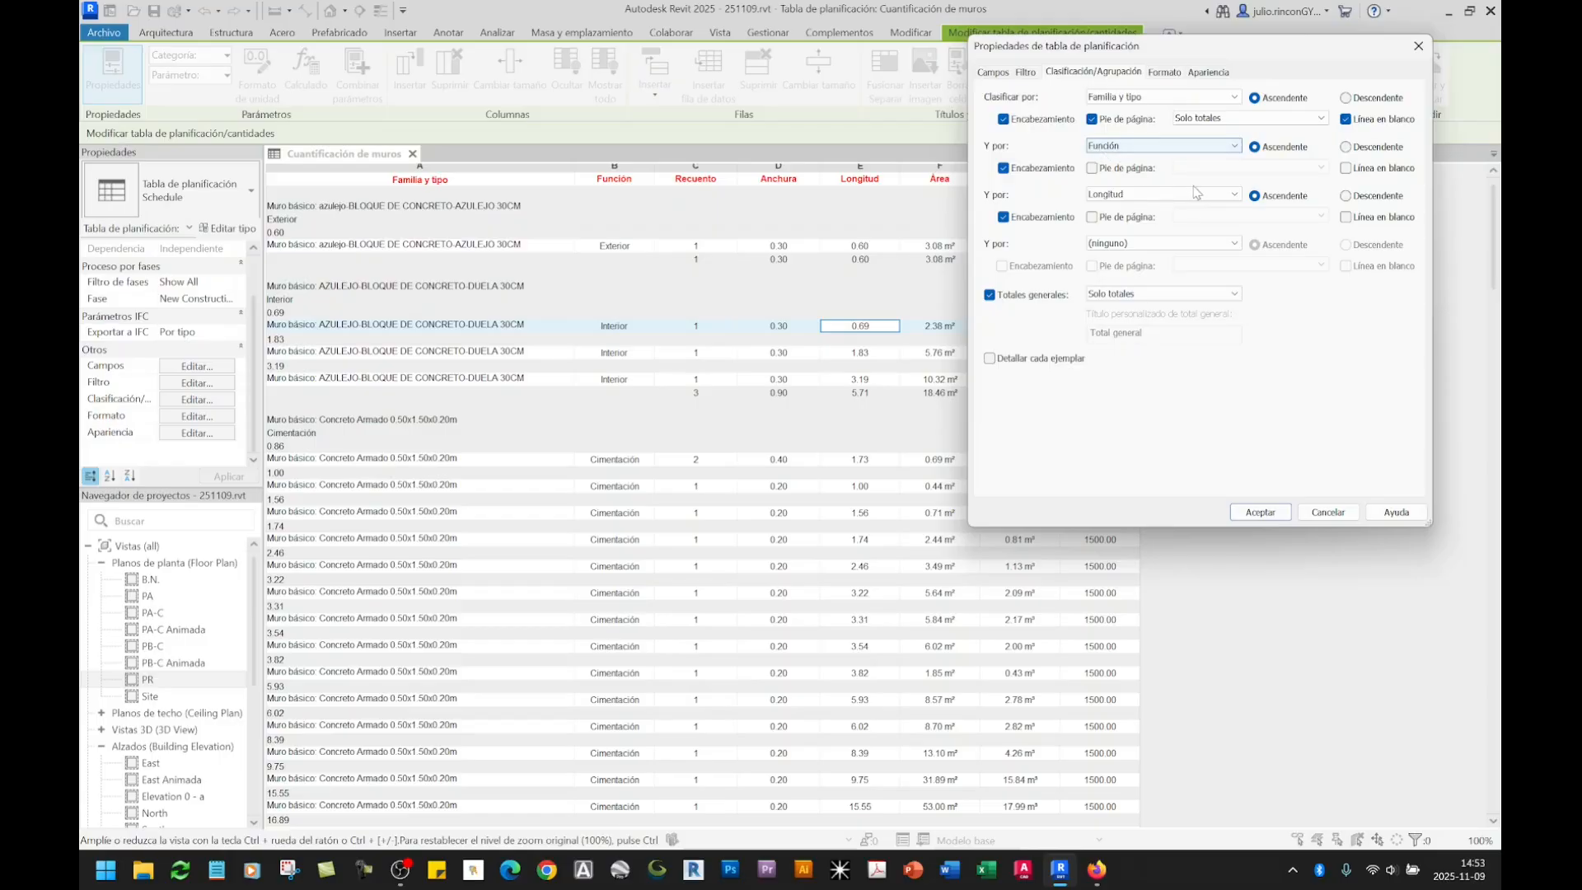
click(1345, 196)
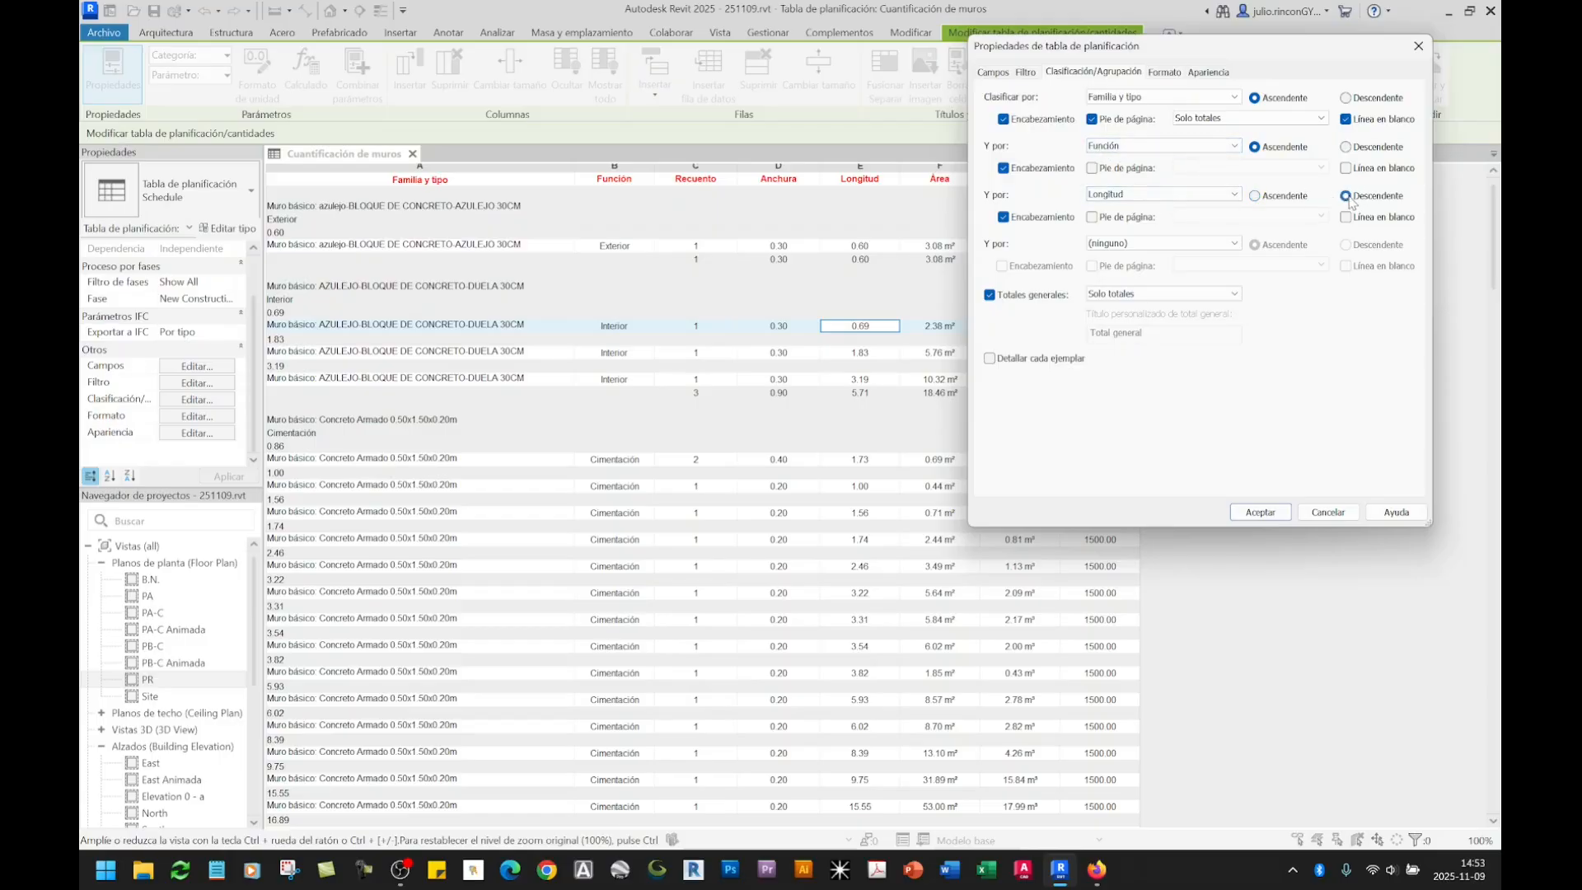
click(1261, 511)
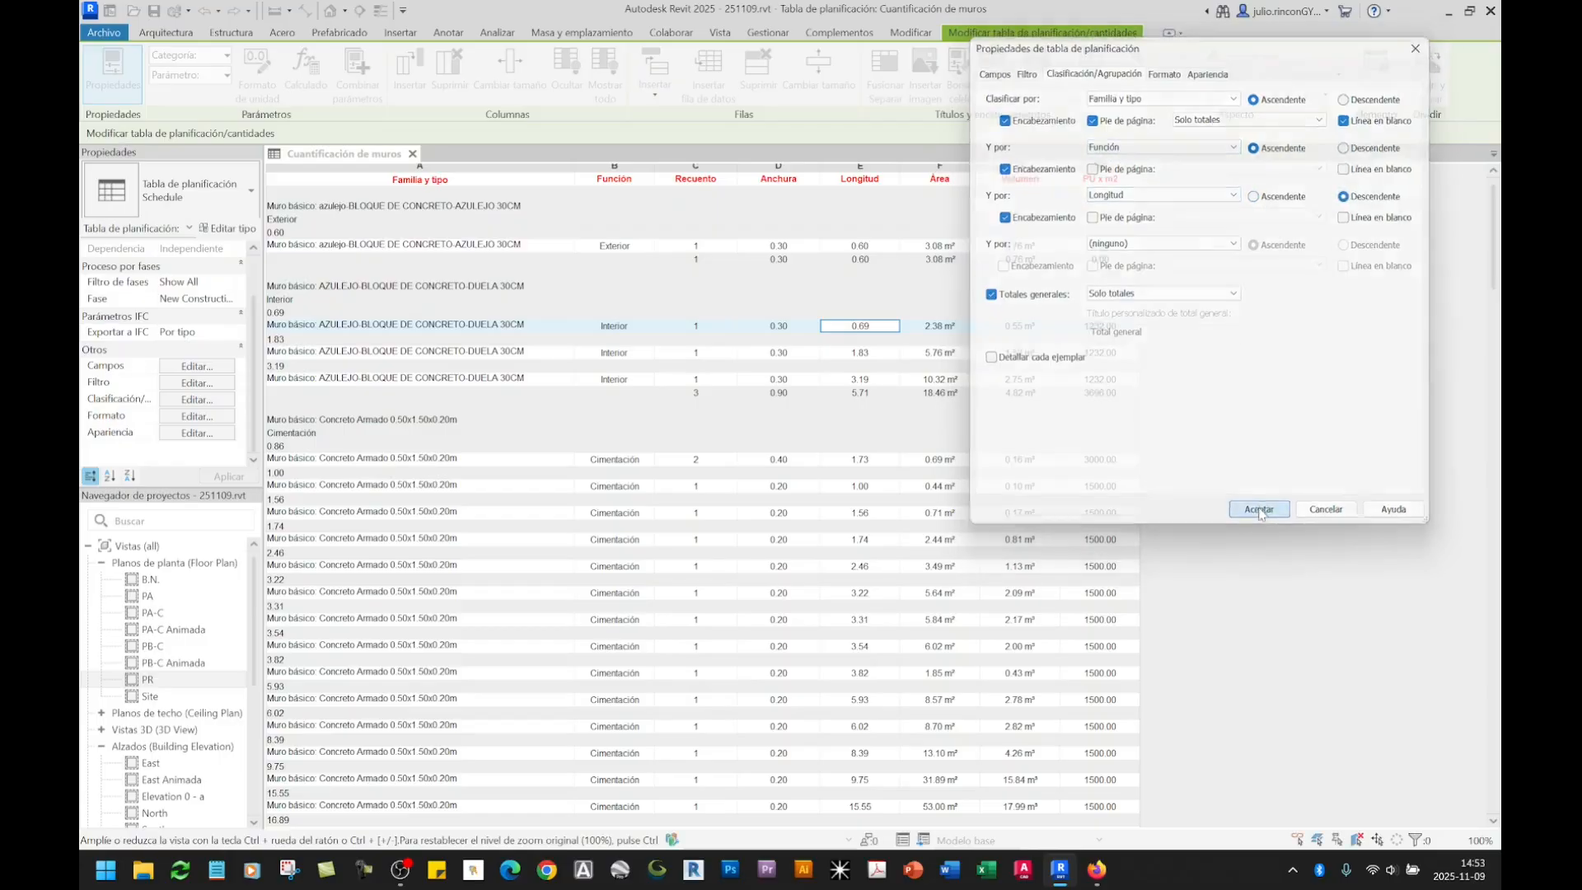
scroll(857, 374, up, 1)
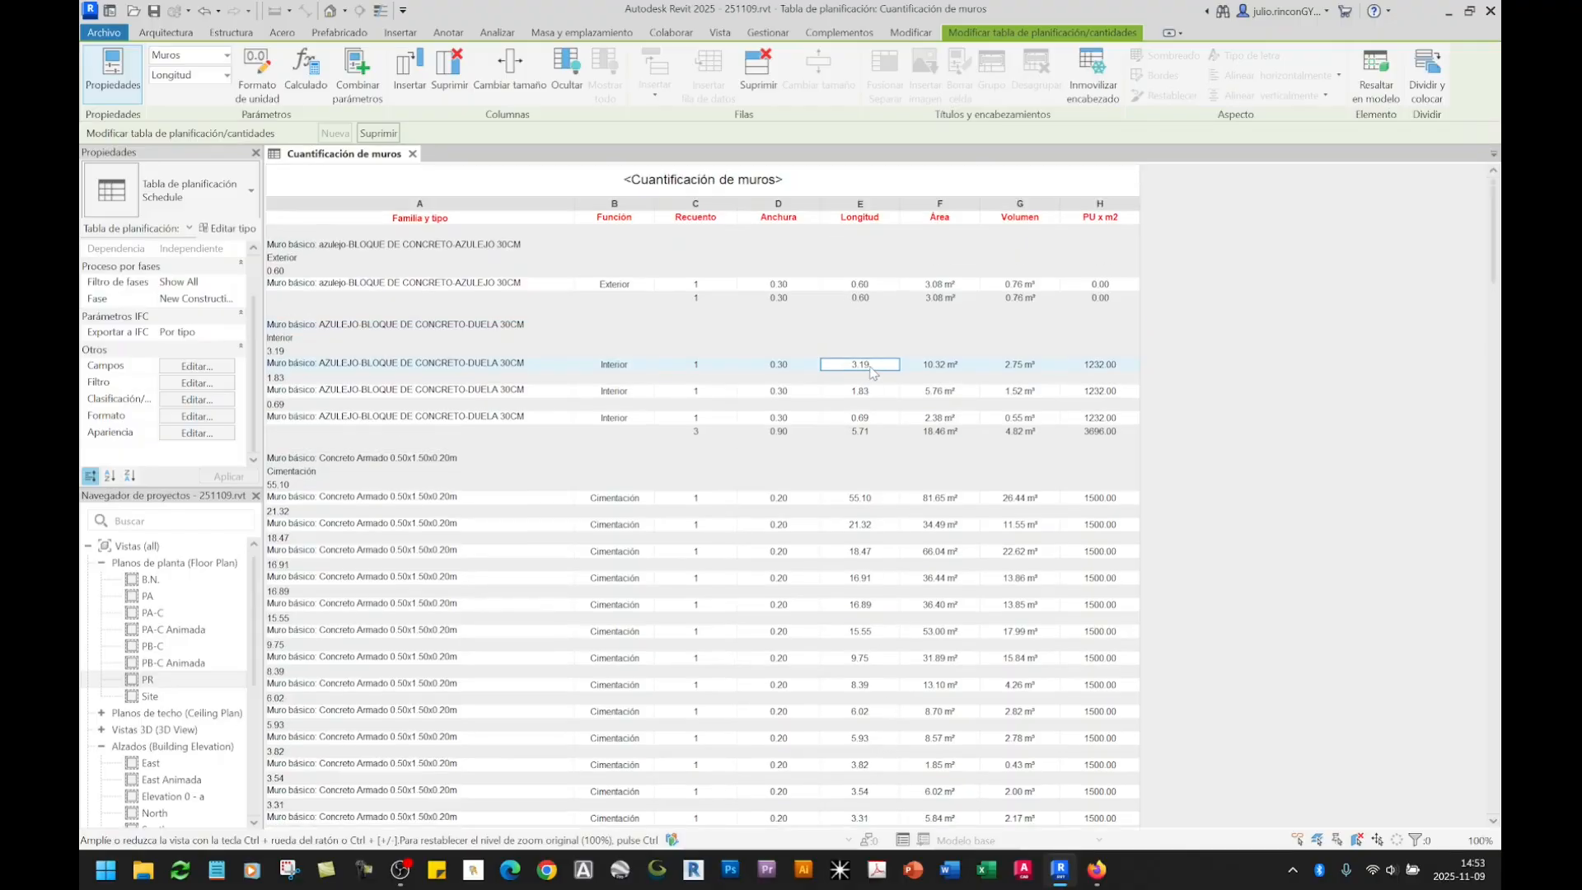
Step: Examine the order of the Longitud values in the AZULEJO-BLOQUE DE CONCRETO-DUELA and Concreto Armado wall groups
click(866, 395)
click(871, 418)
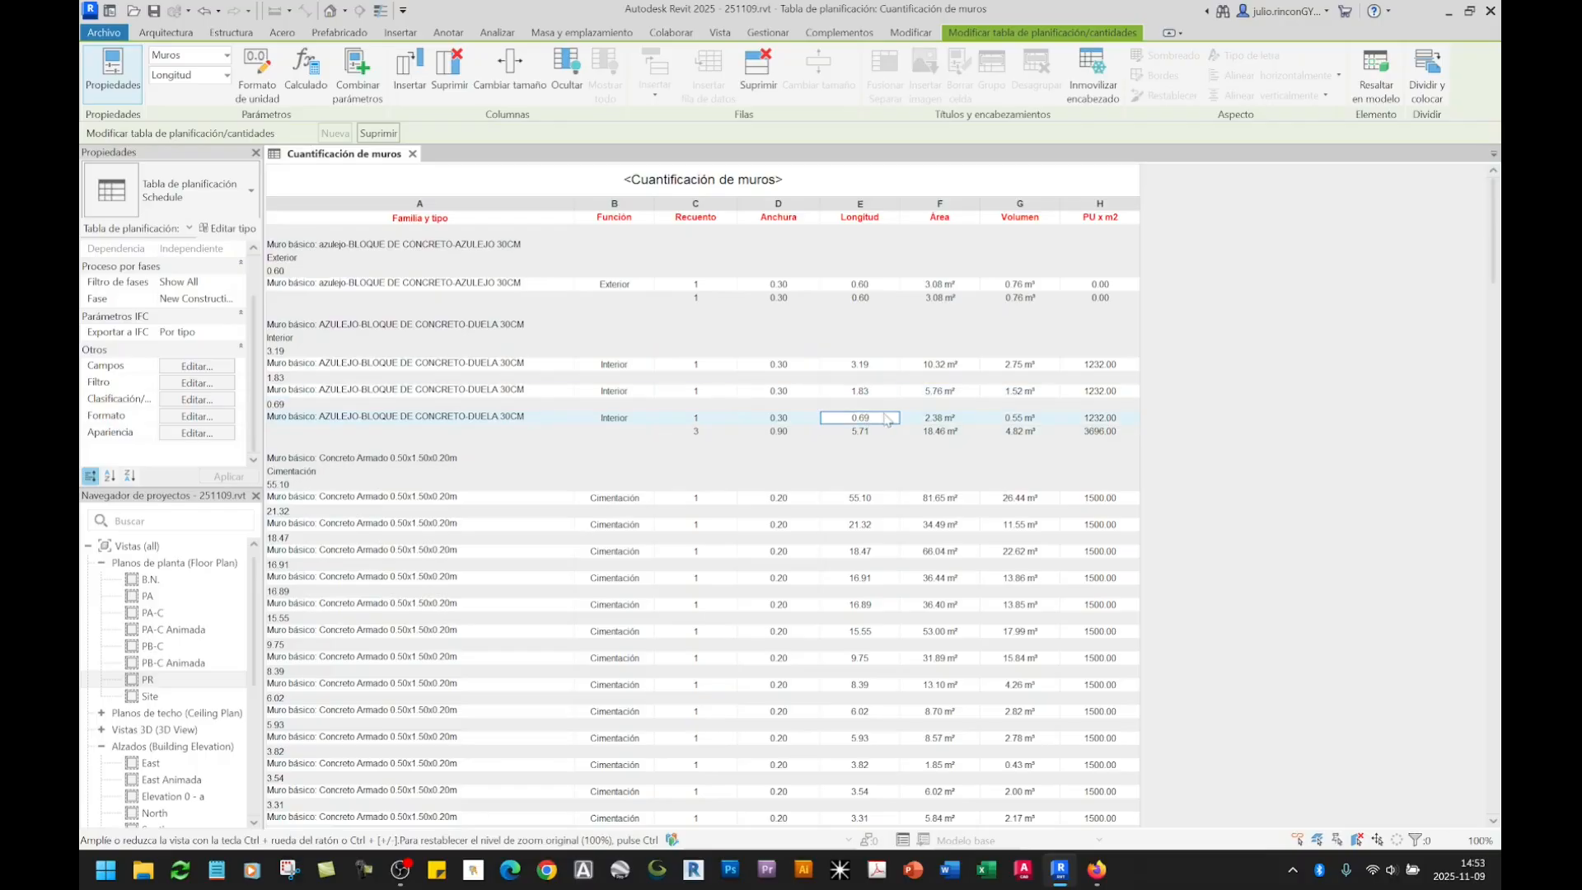
scroll(869, 379, down, 5)
click(869, 316)
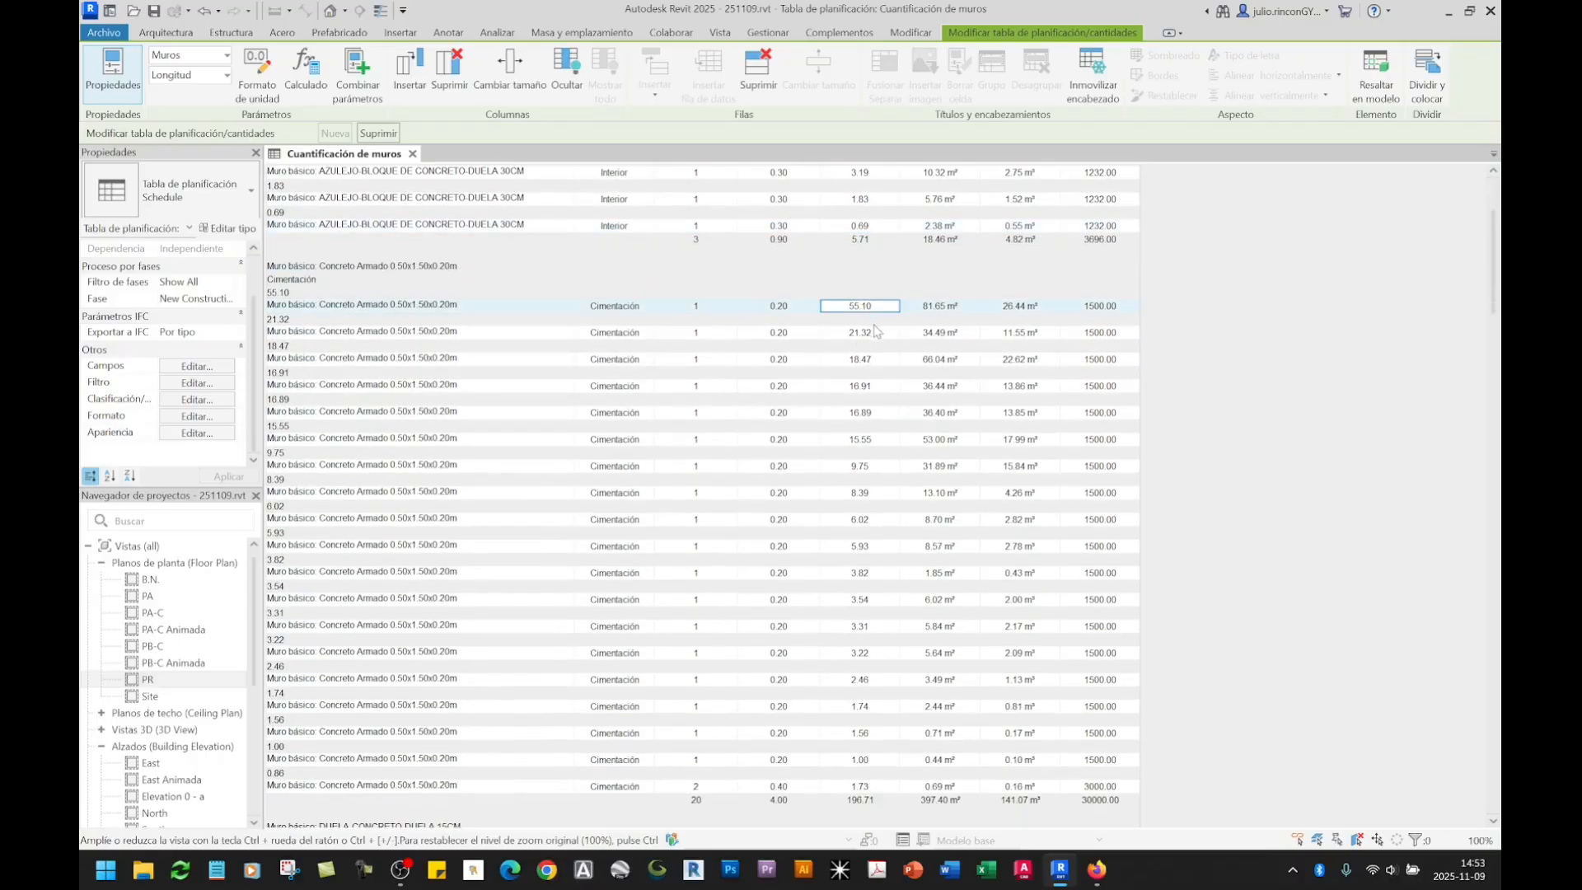
click(874, 334)
click(874, 362)
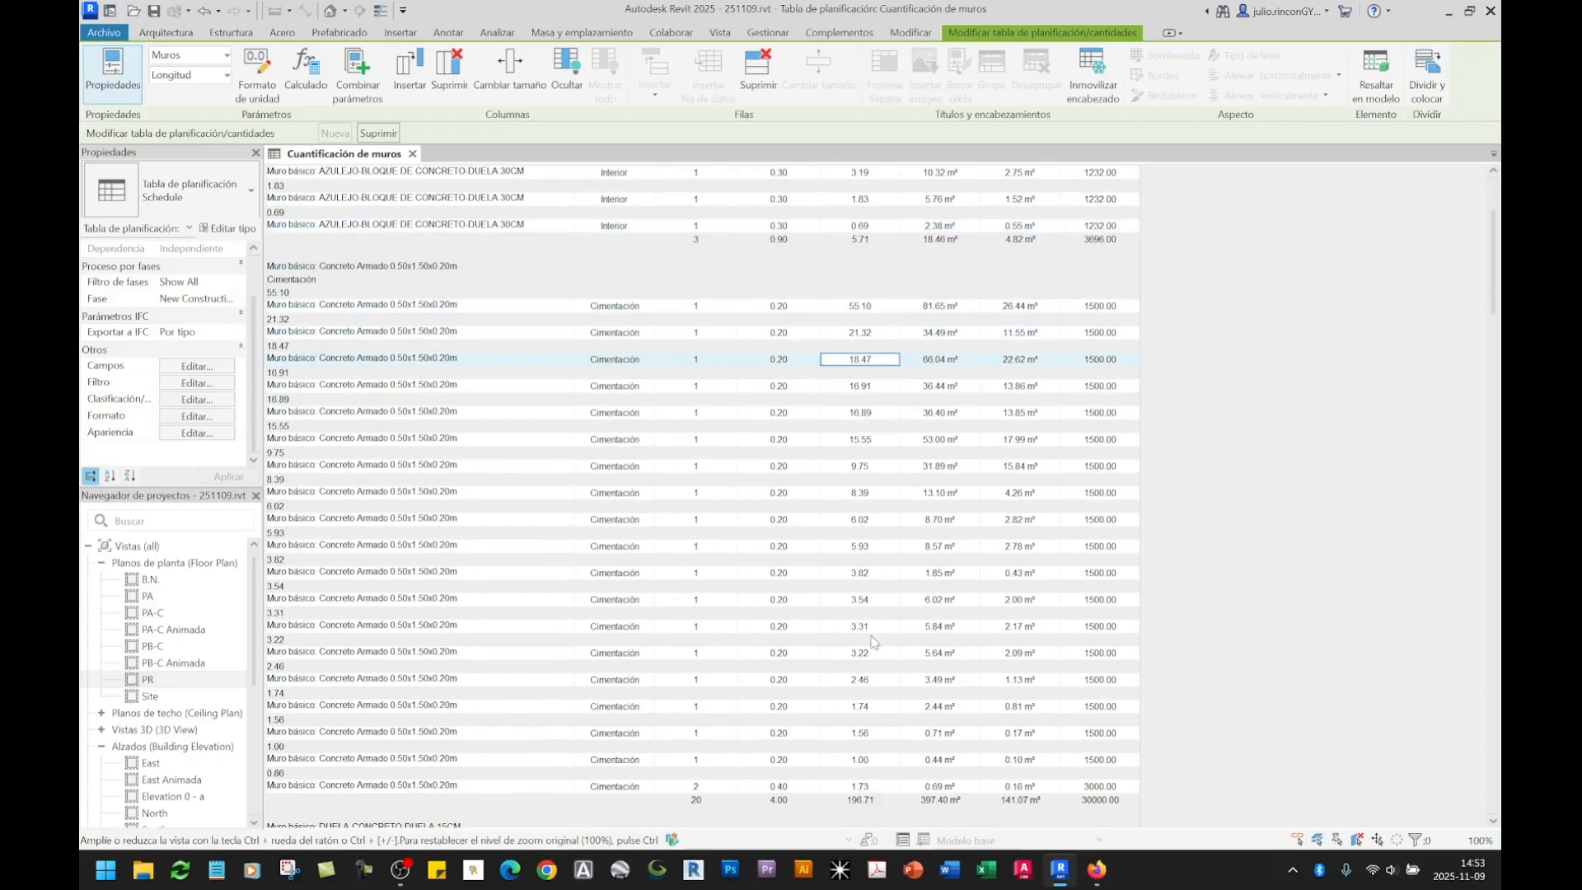
click(868, 759)
scroll(1228, 379, up, 5)
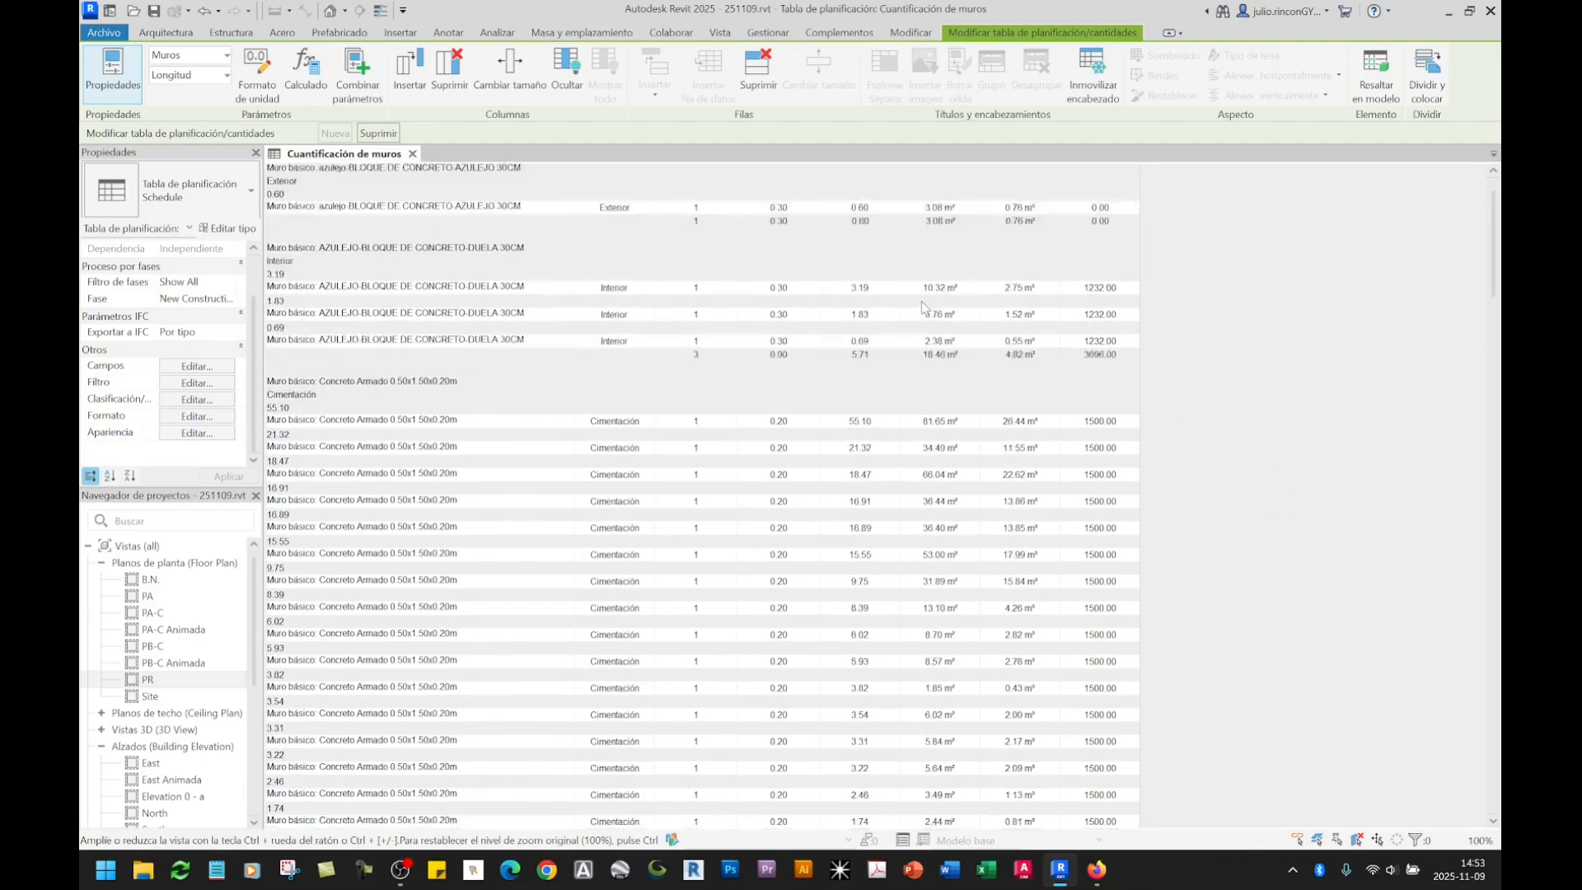
Step: Filter the schedule to walls whose Función es igual a Exterior and review the listed walls down to the grand totals
click(196, 400)
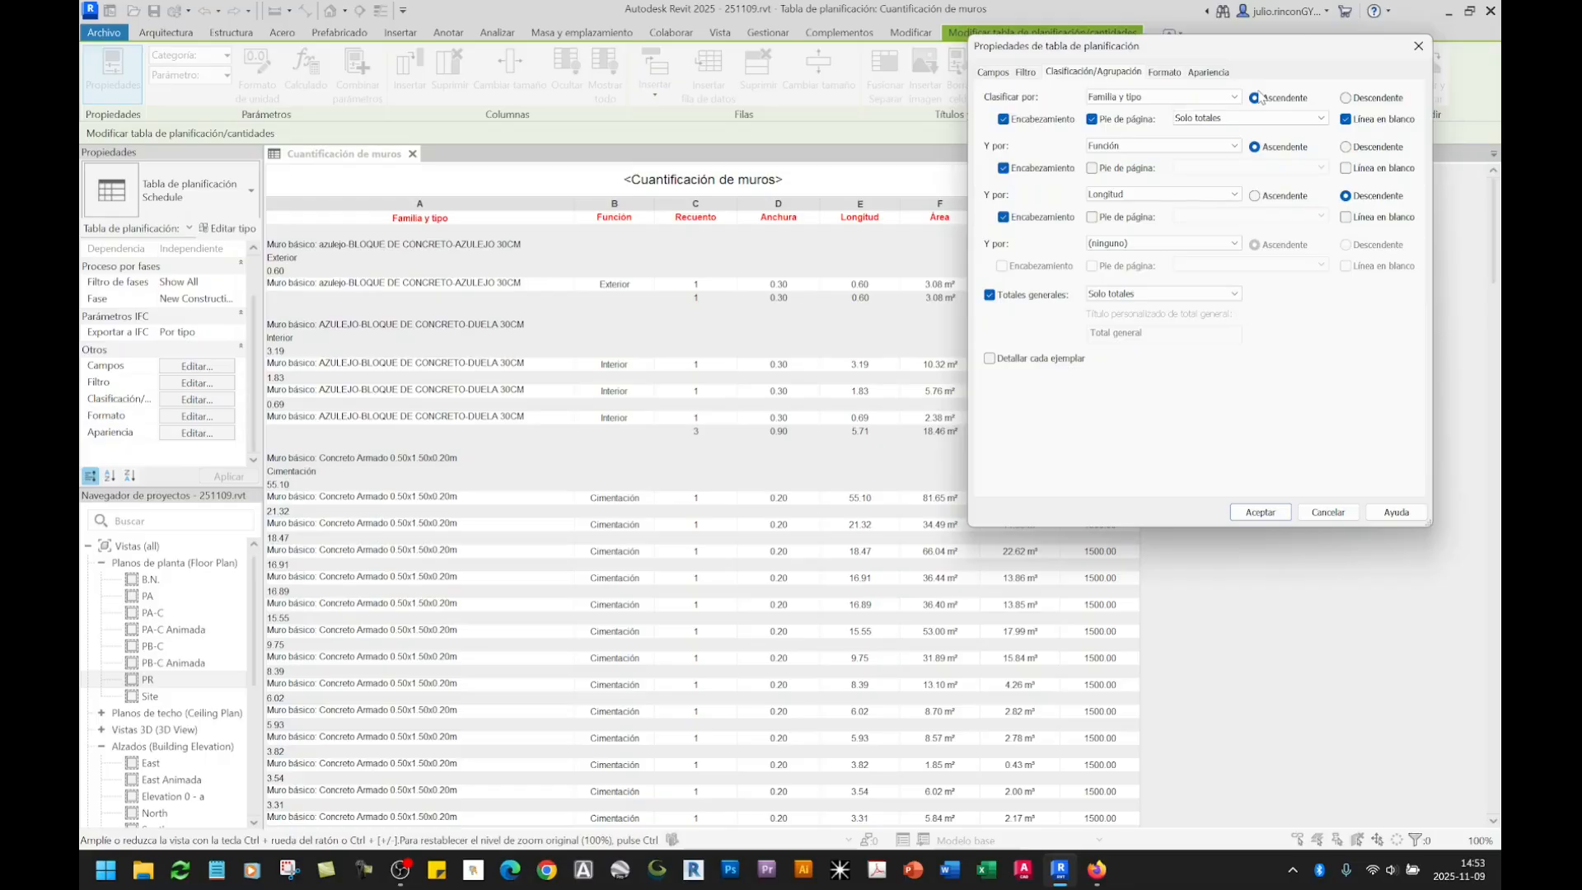
click(1026, 72)
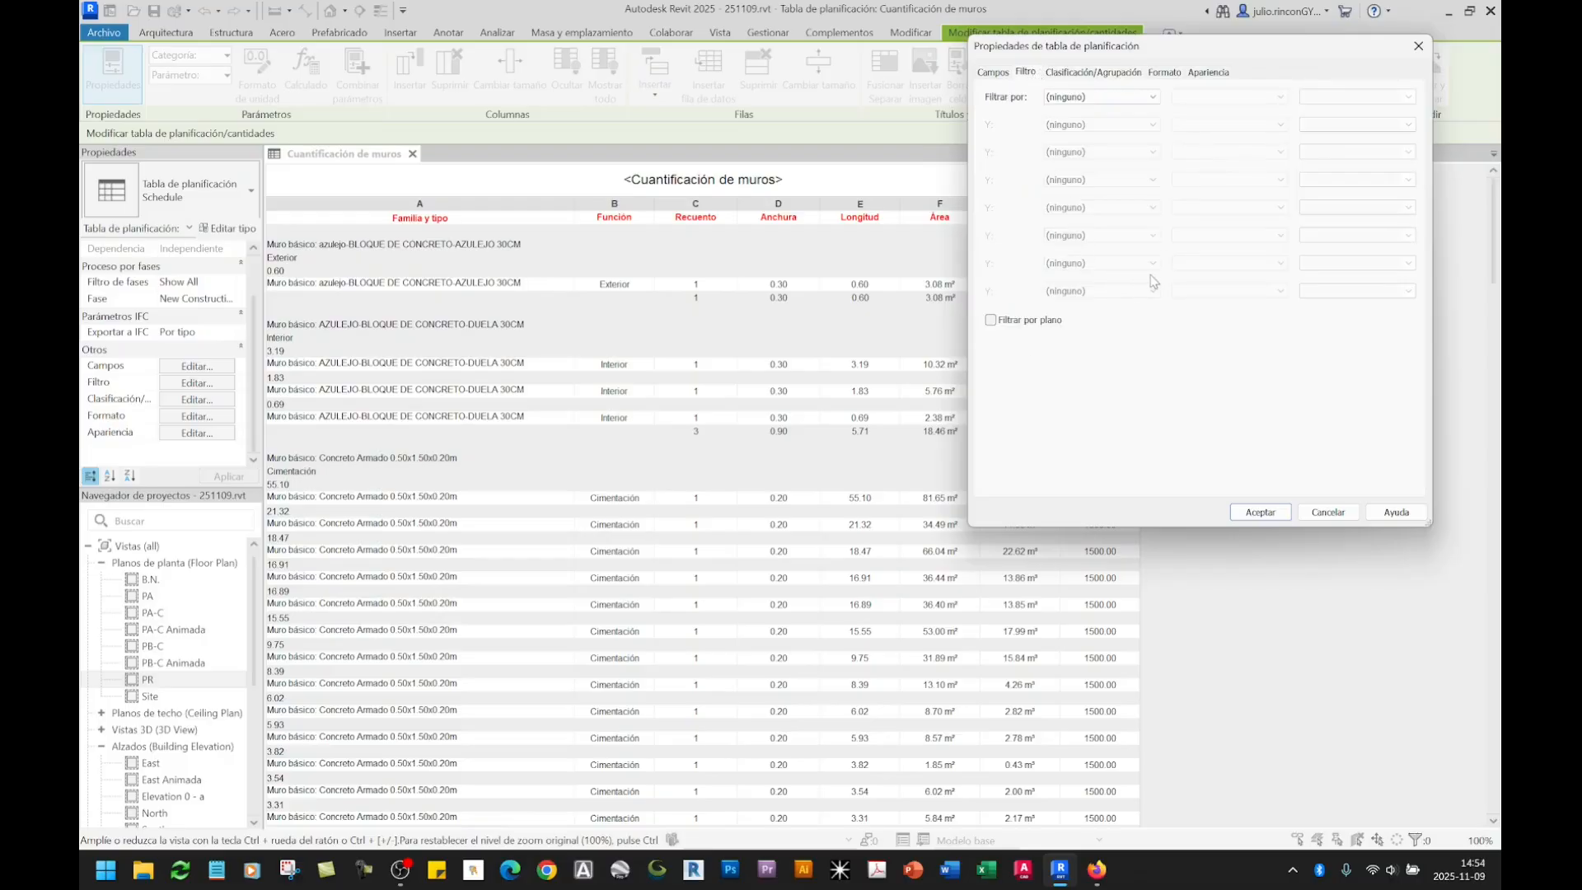
click(1082, 74)
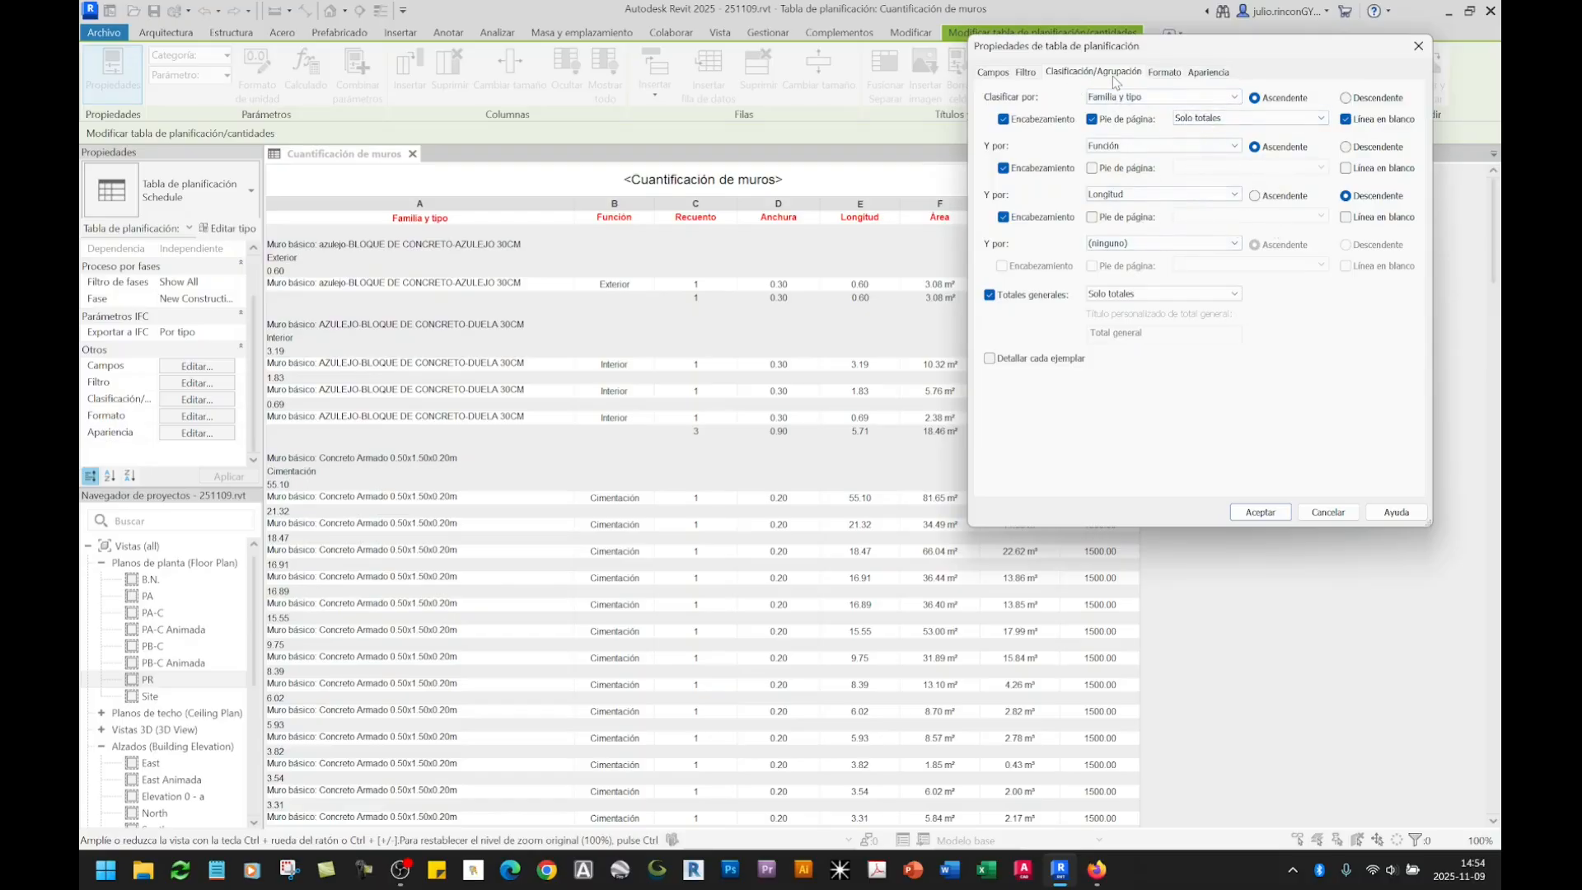
click(1025, 73)
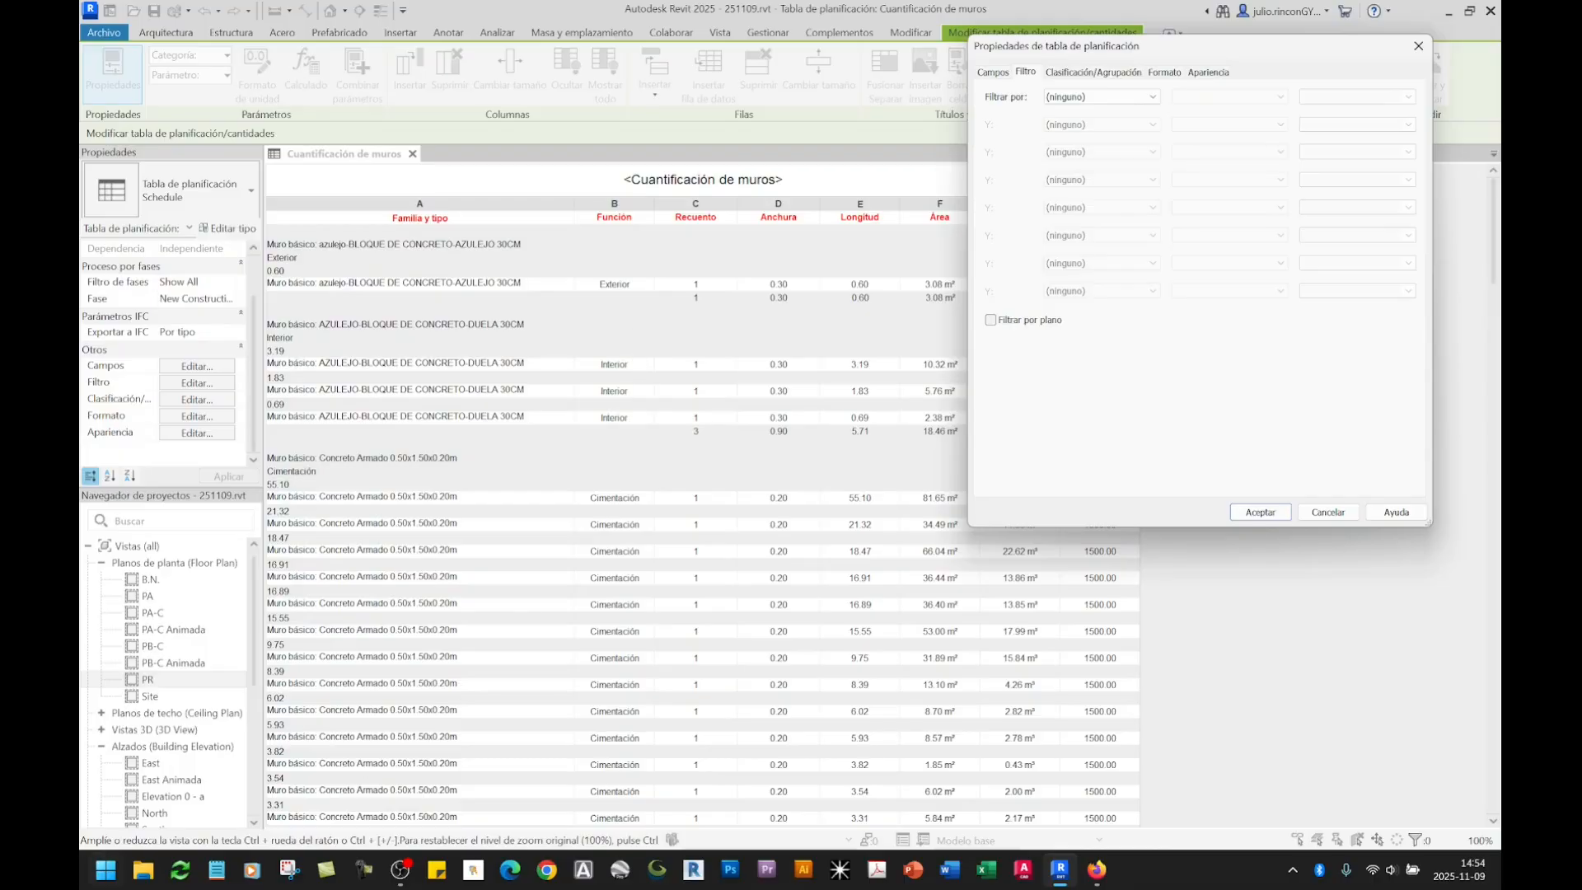
click(1071, 97)
click(1084, 137)
click(1336, 99)
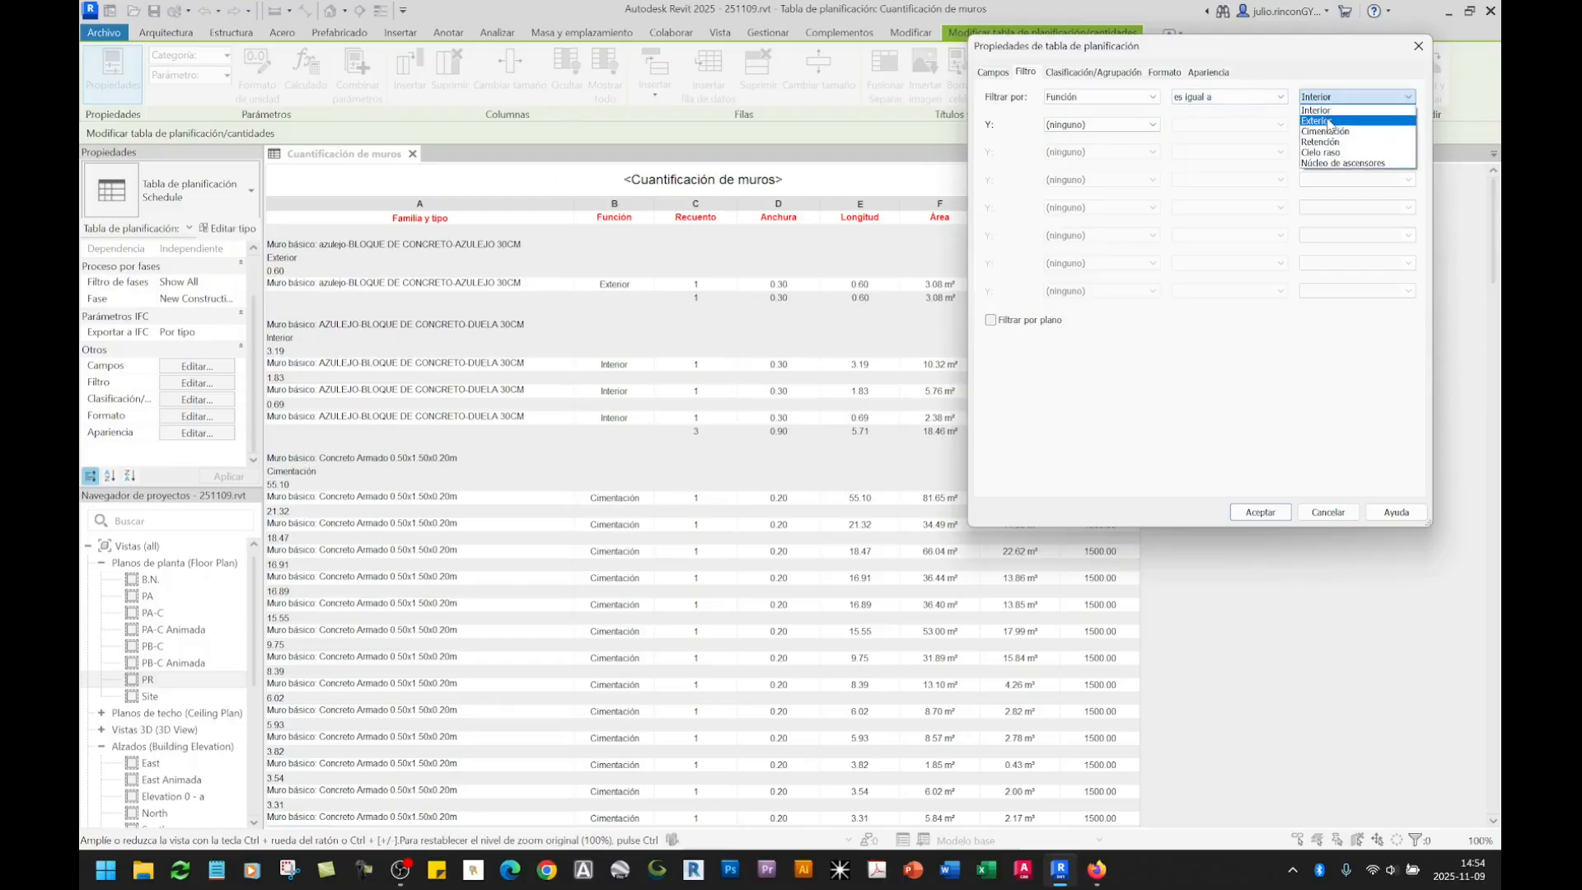
click(1331, 120)
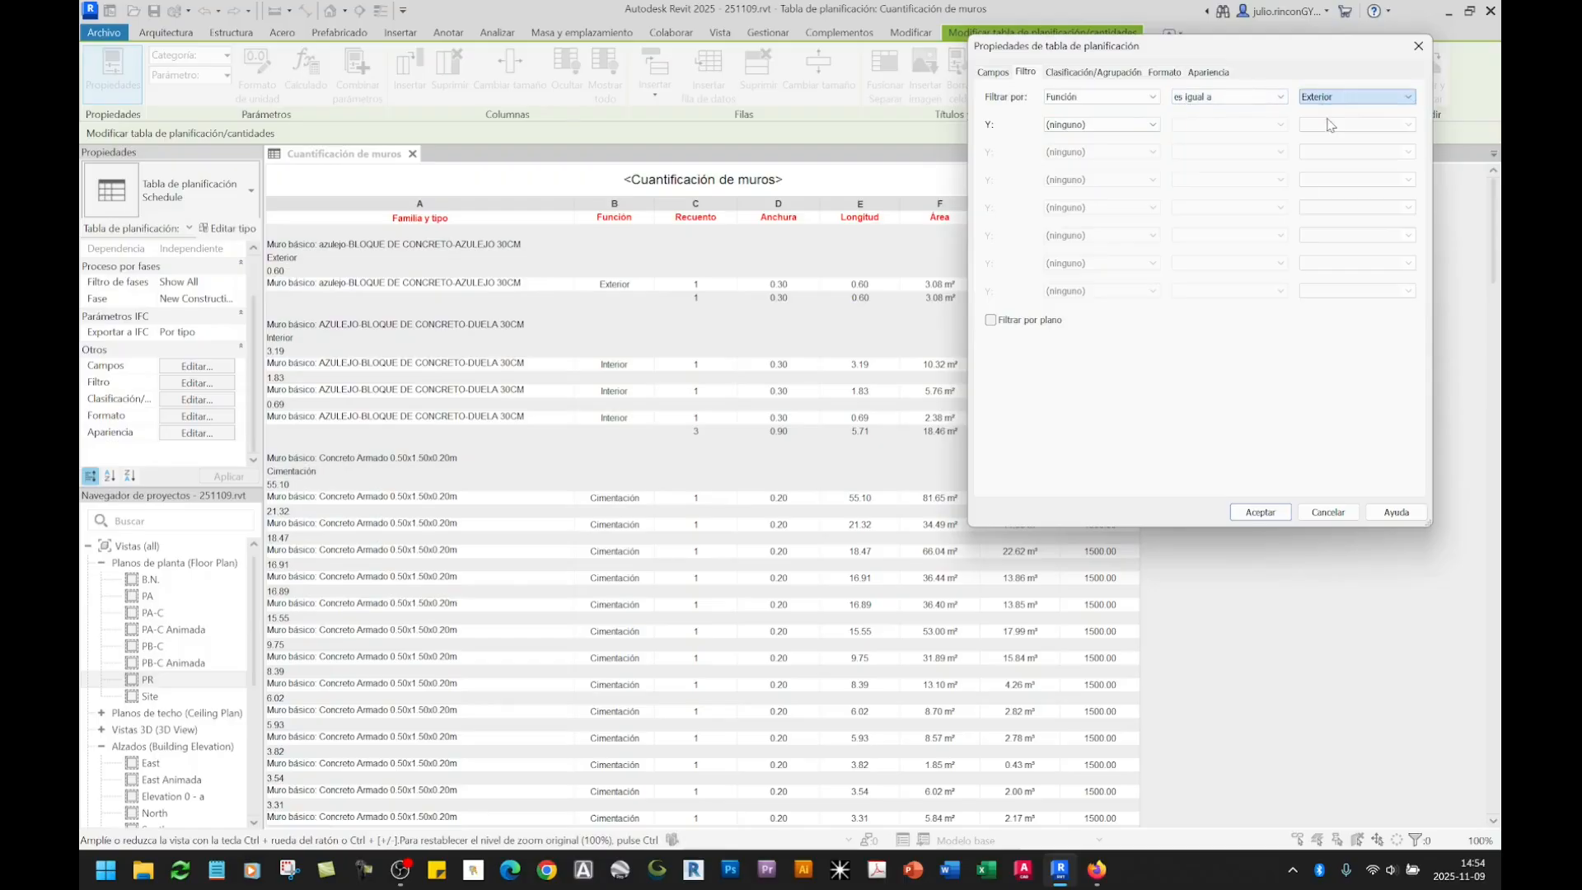
click(1262, 513)
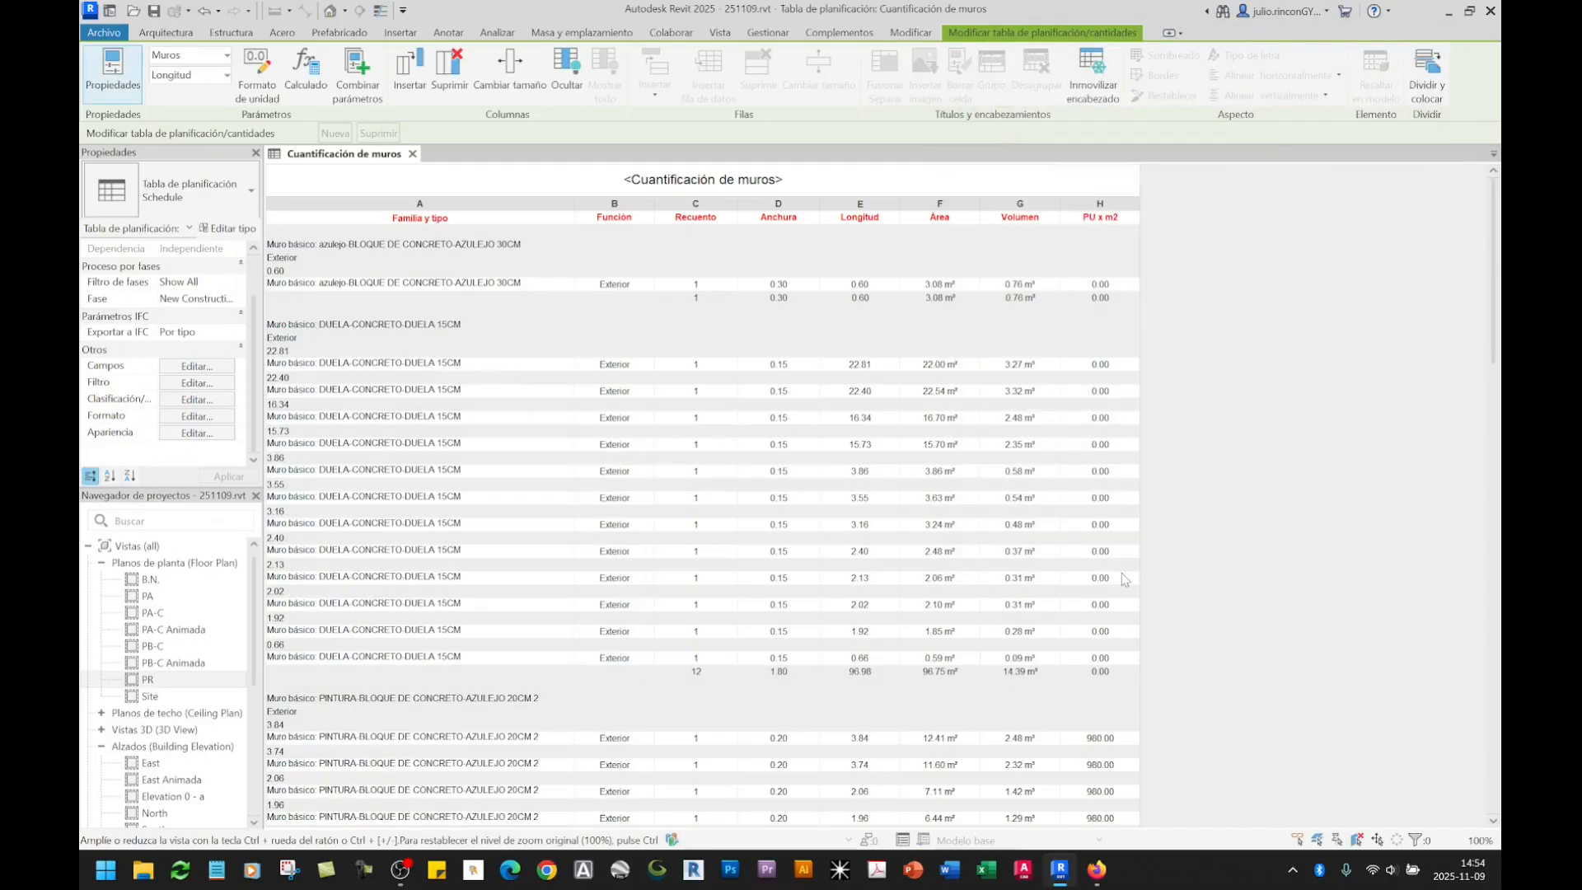
scroll(606, 329, down, 10)
scroll(604, 329, down, 15)
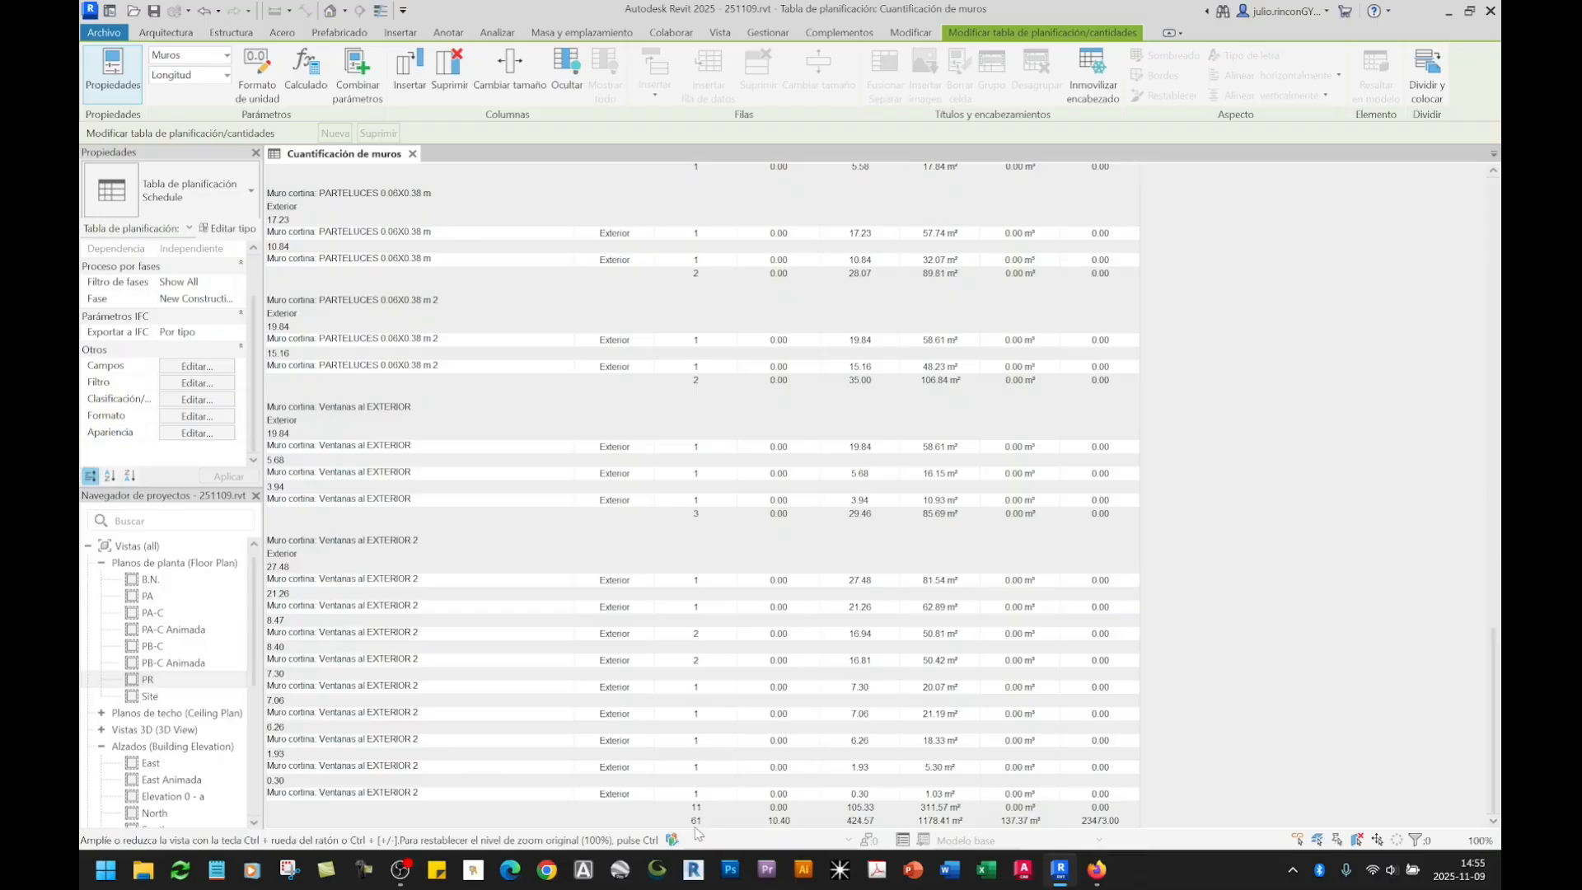
Step: Switch the Función filter value to Interior and review the interior walls down to the grand totals
click(179, 385)
click(1326, 98)
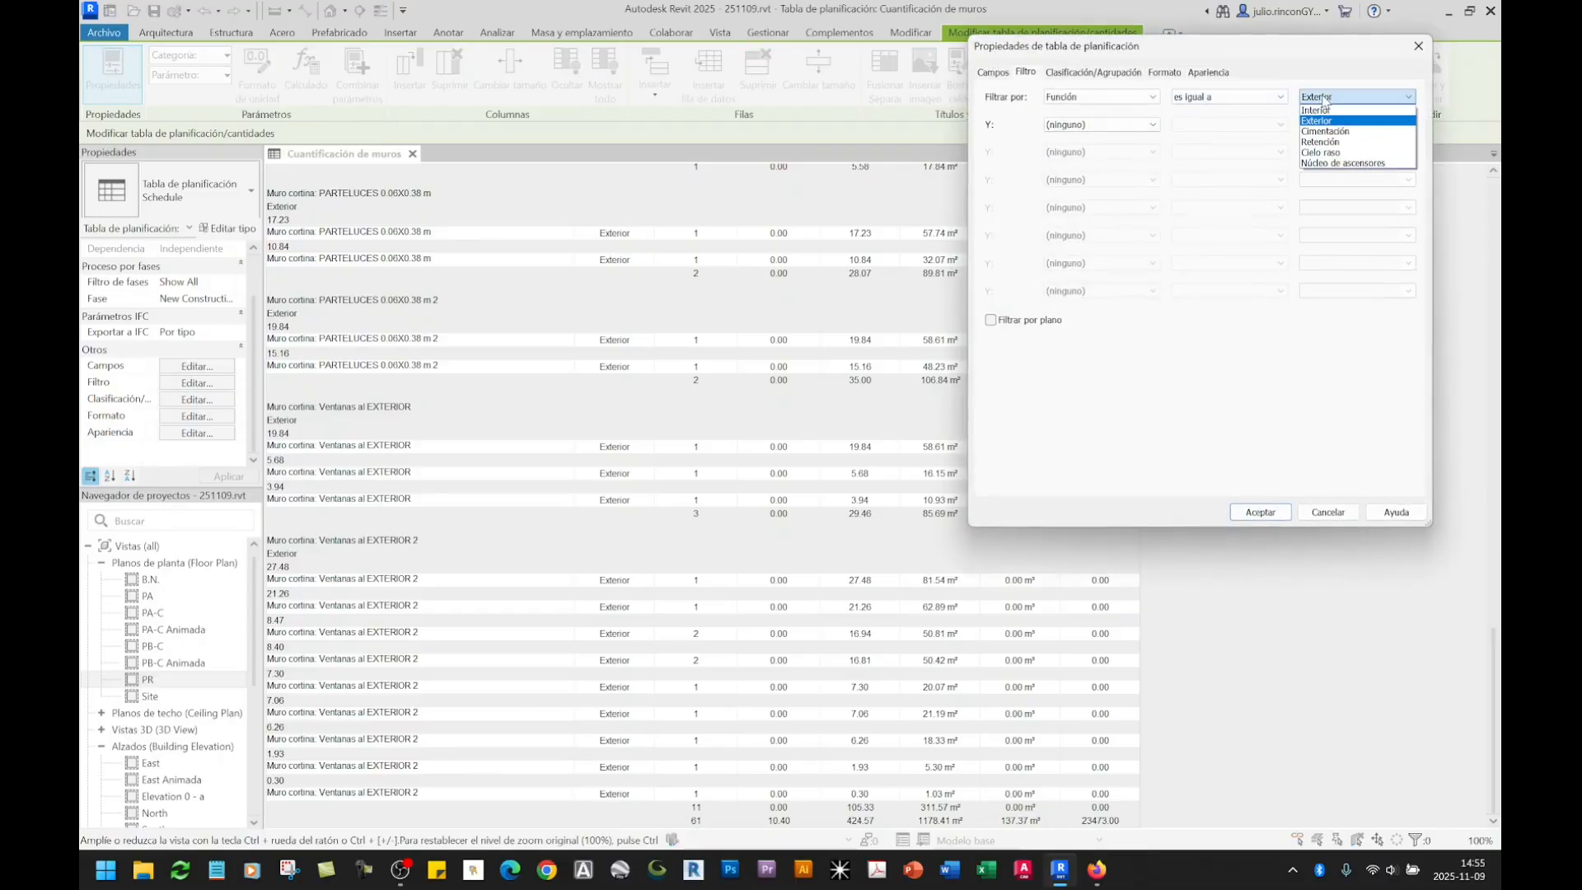
click(1316, 110)
click(1260, 512)
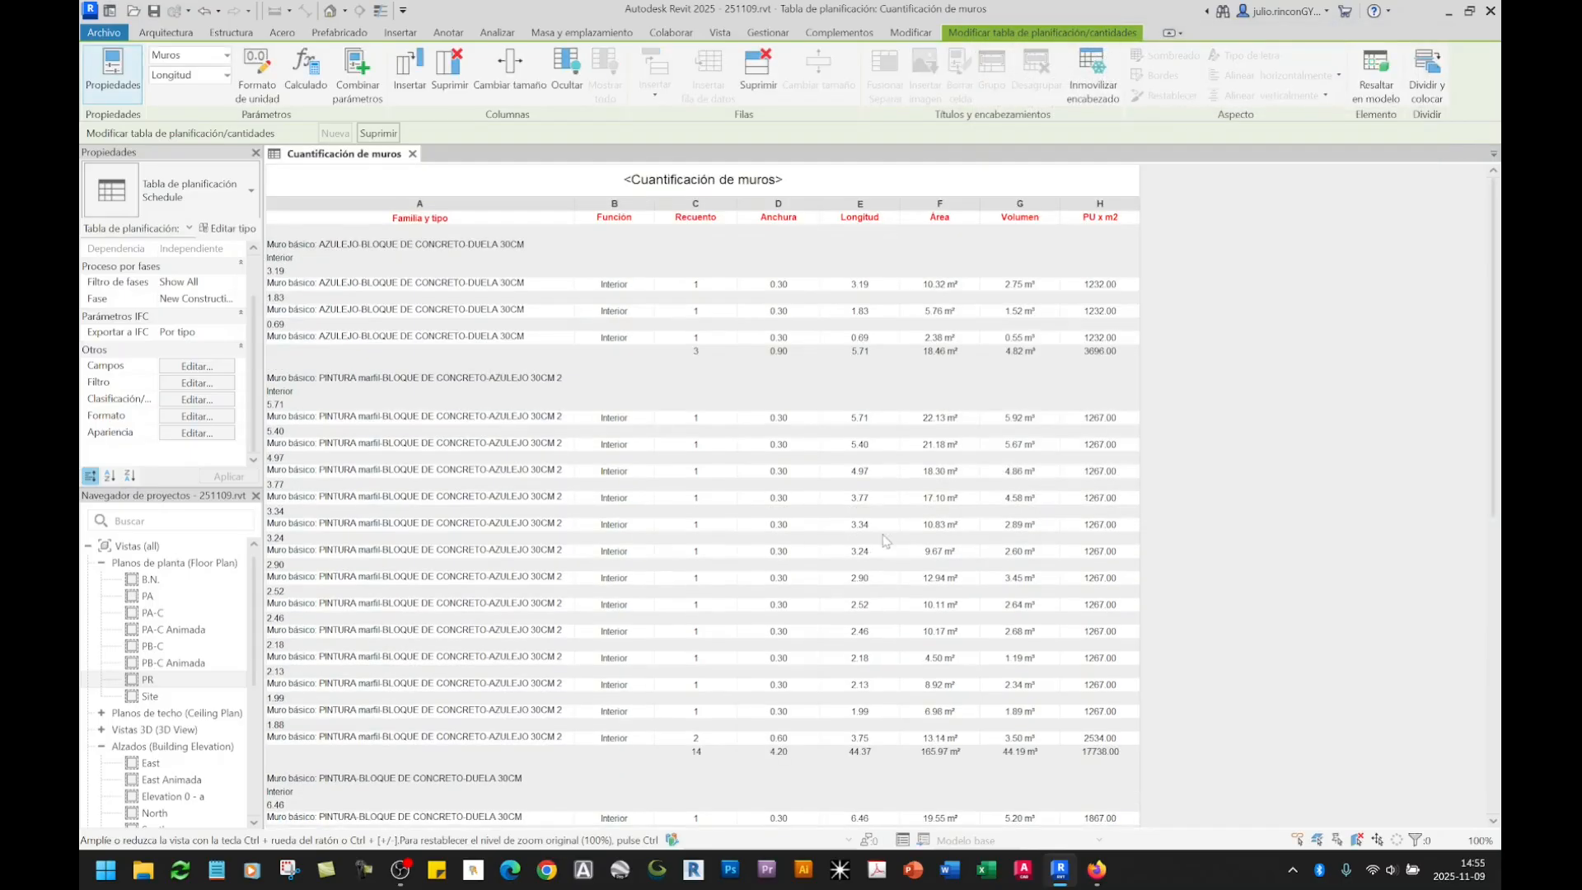
scroll(626, 302, down, 10)
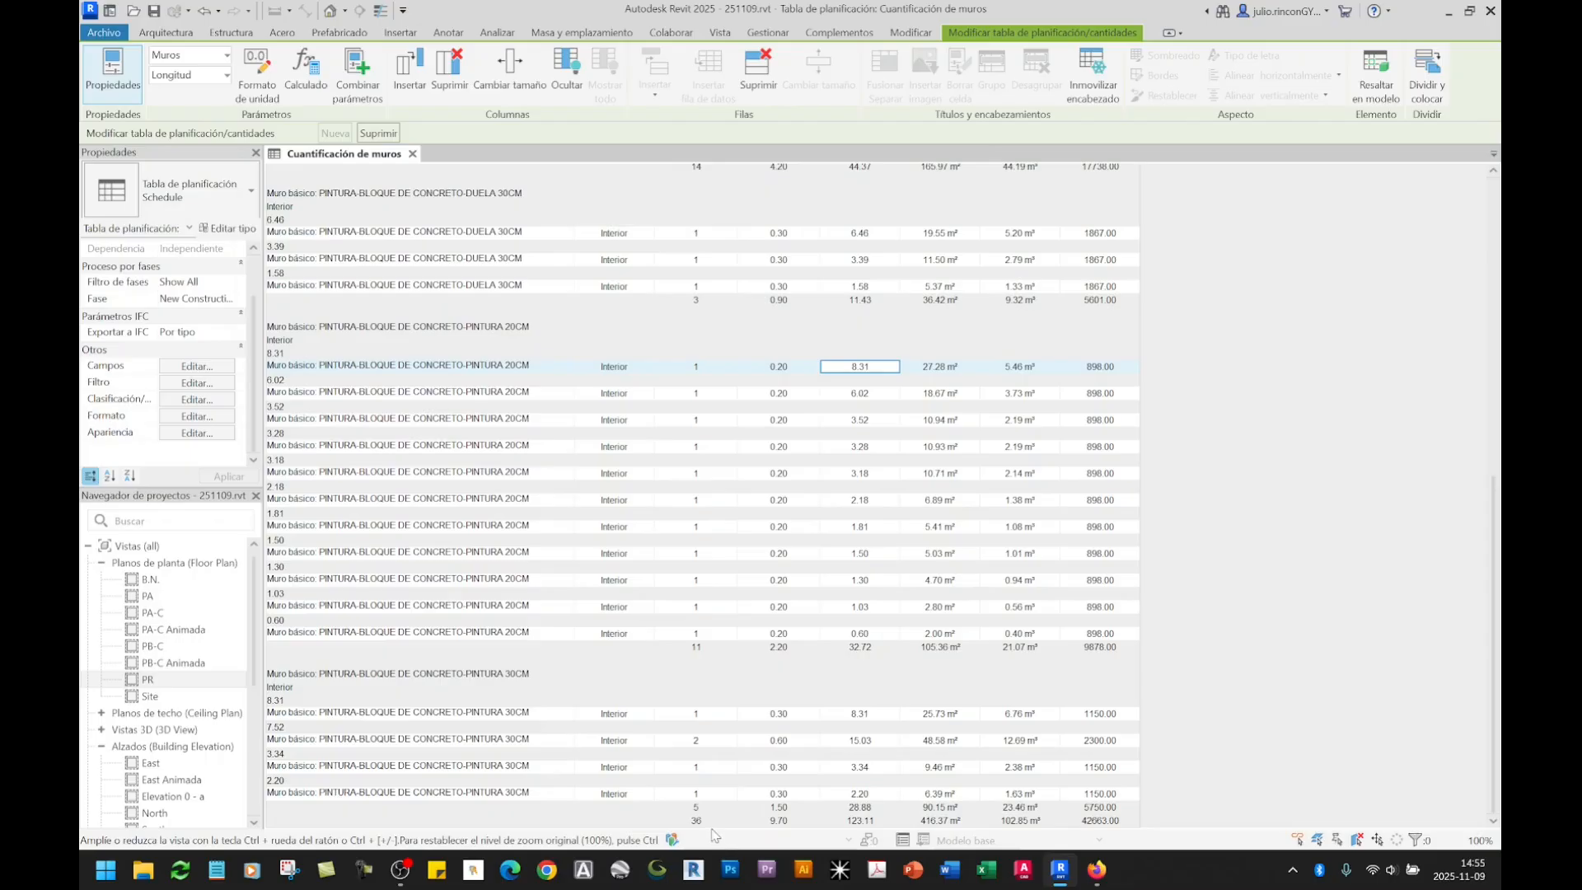
Step: Switch the Función filter value to Cimentación and apply it to the schedule
click(204, 386)
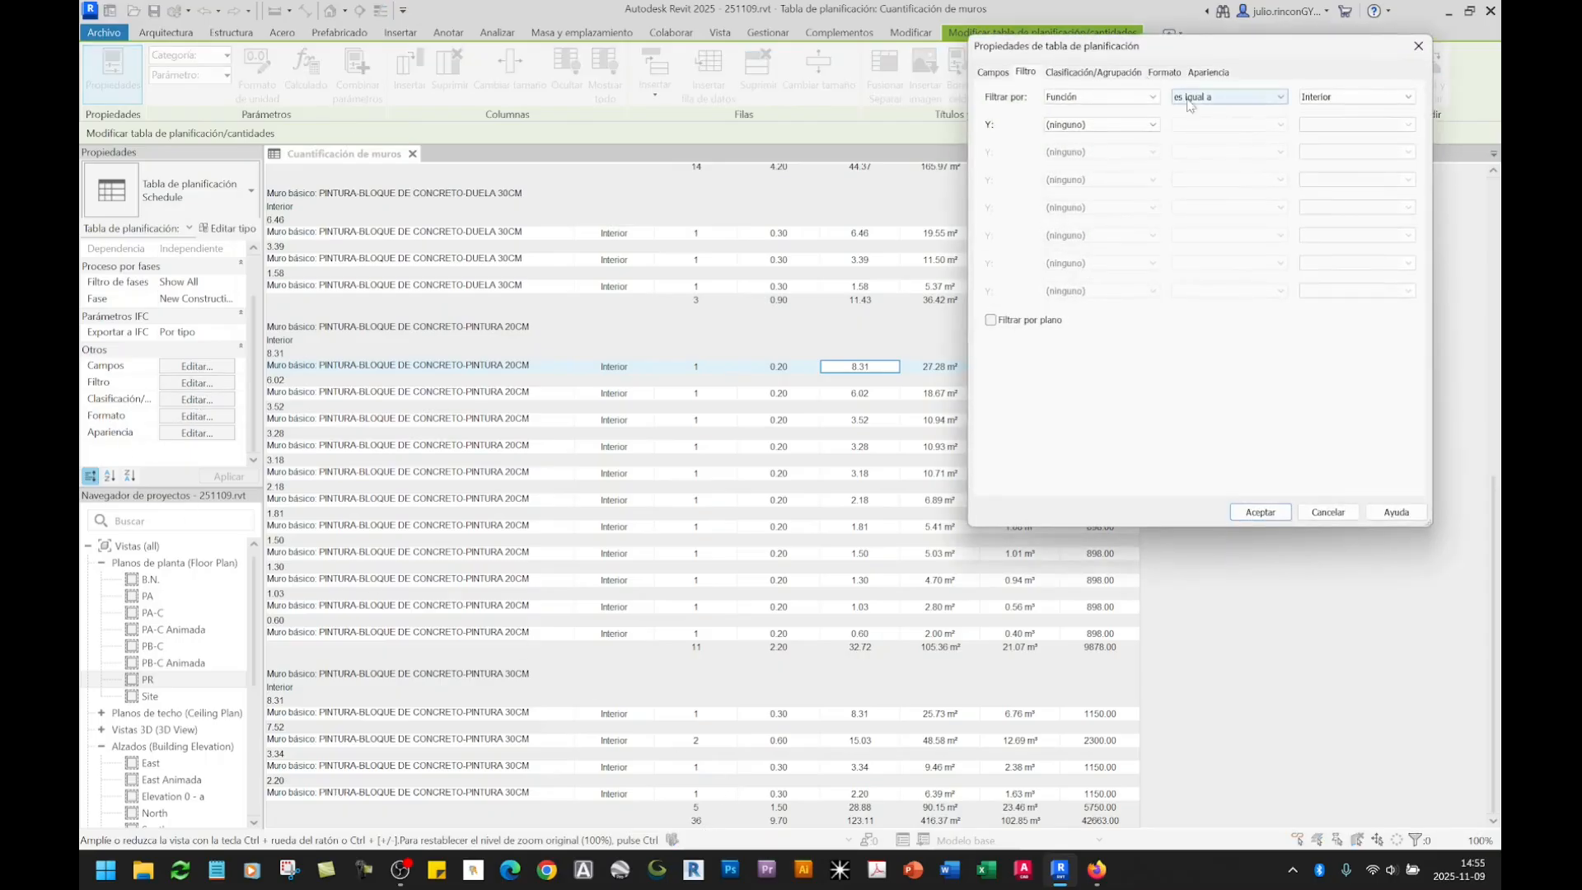
click(1335, 98)
click(1336, 134)
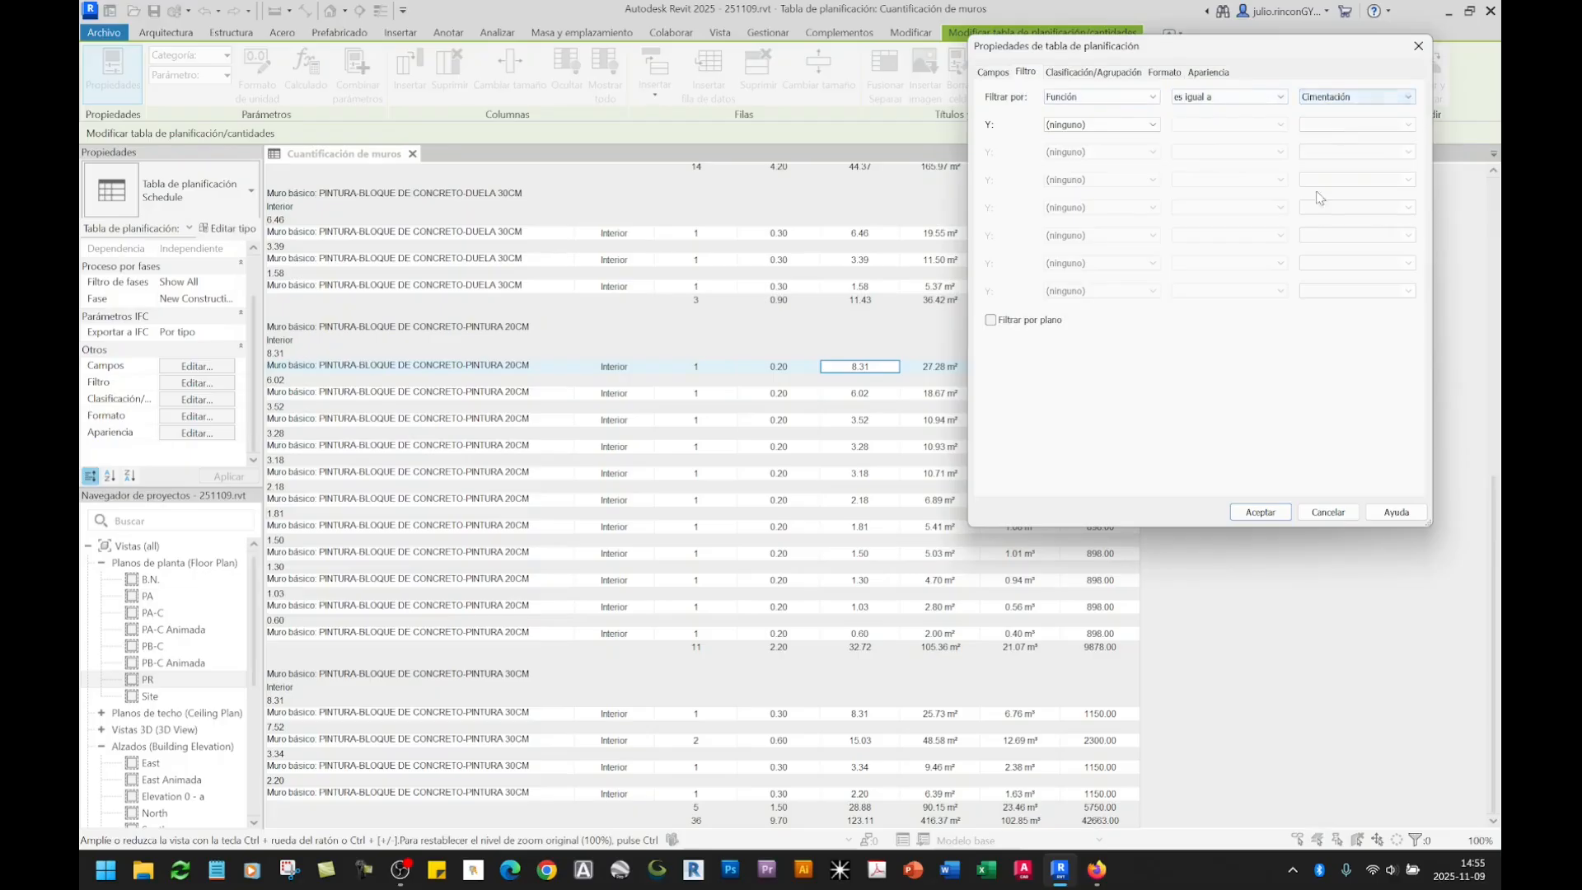
click(1260, 512)
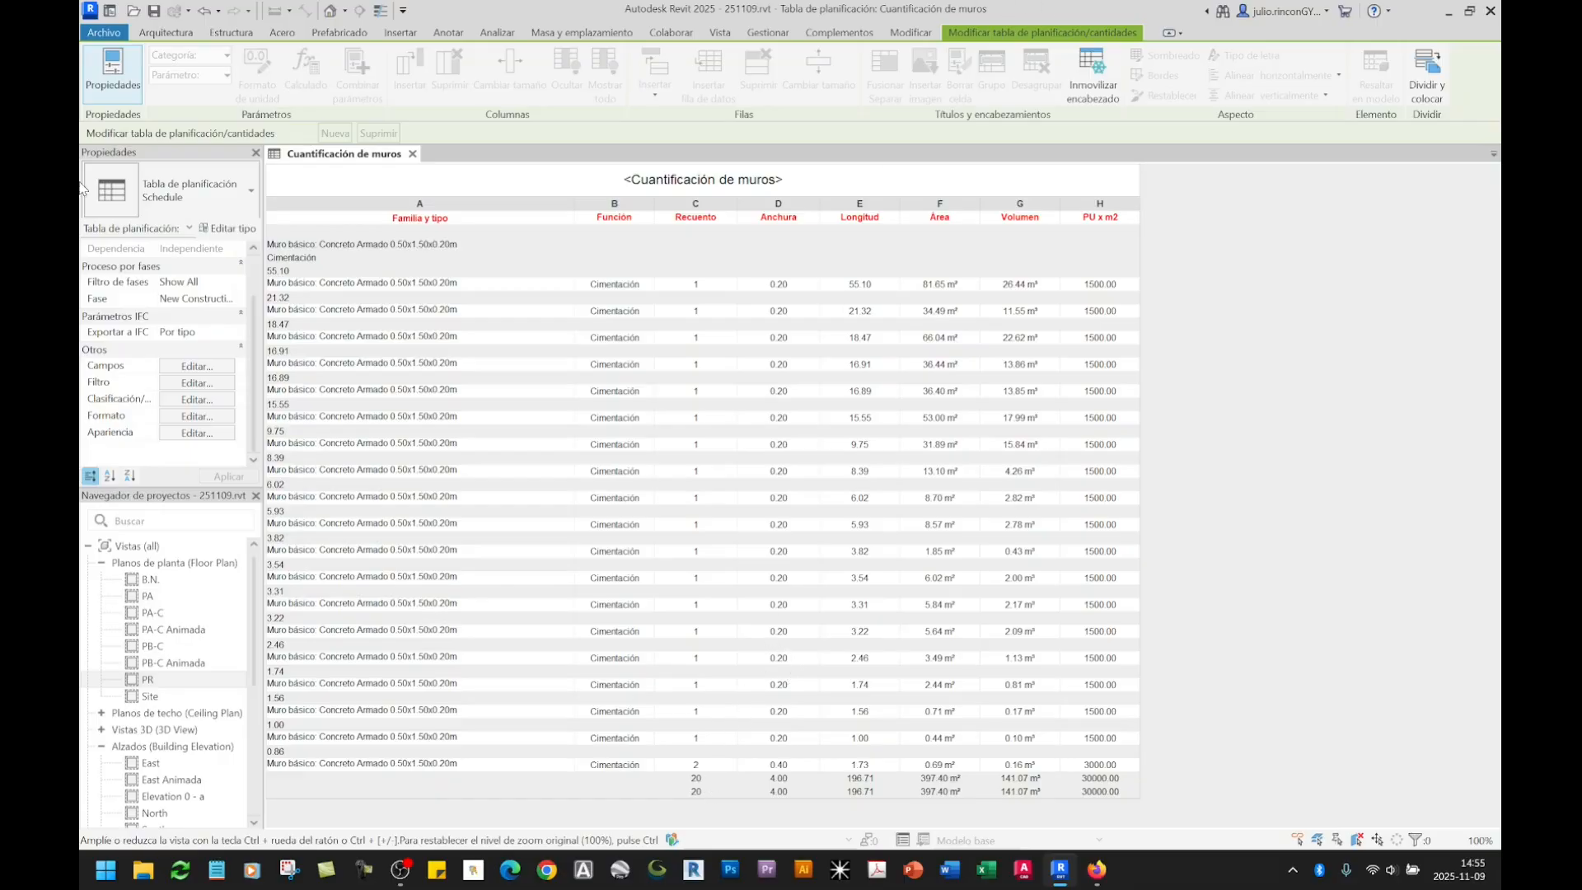
Step: Set the value of the schedule's Función filter back to Exterior
click(198, 383)
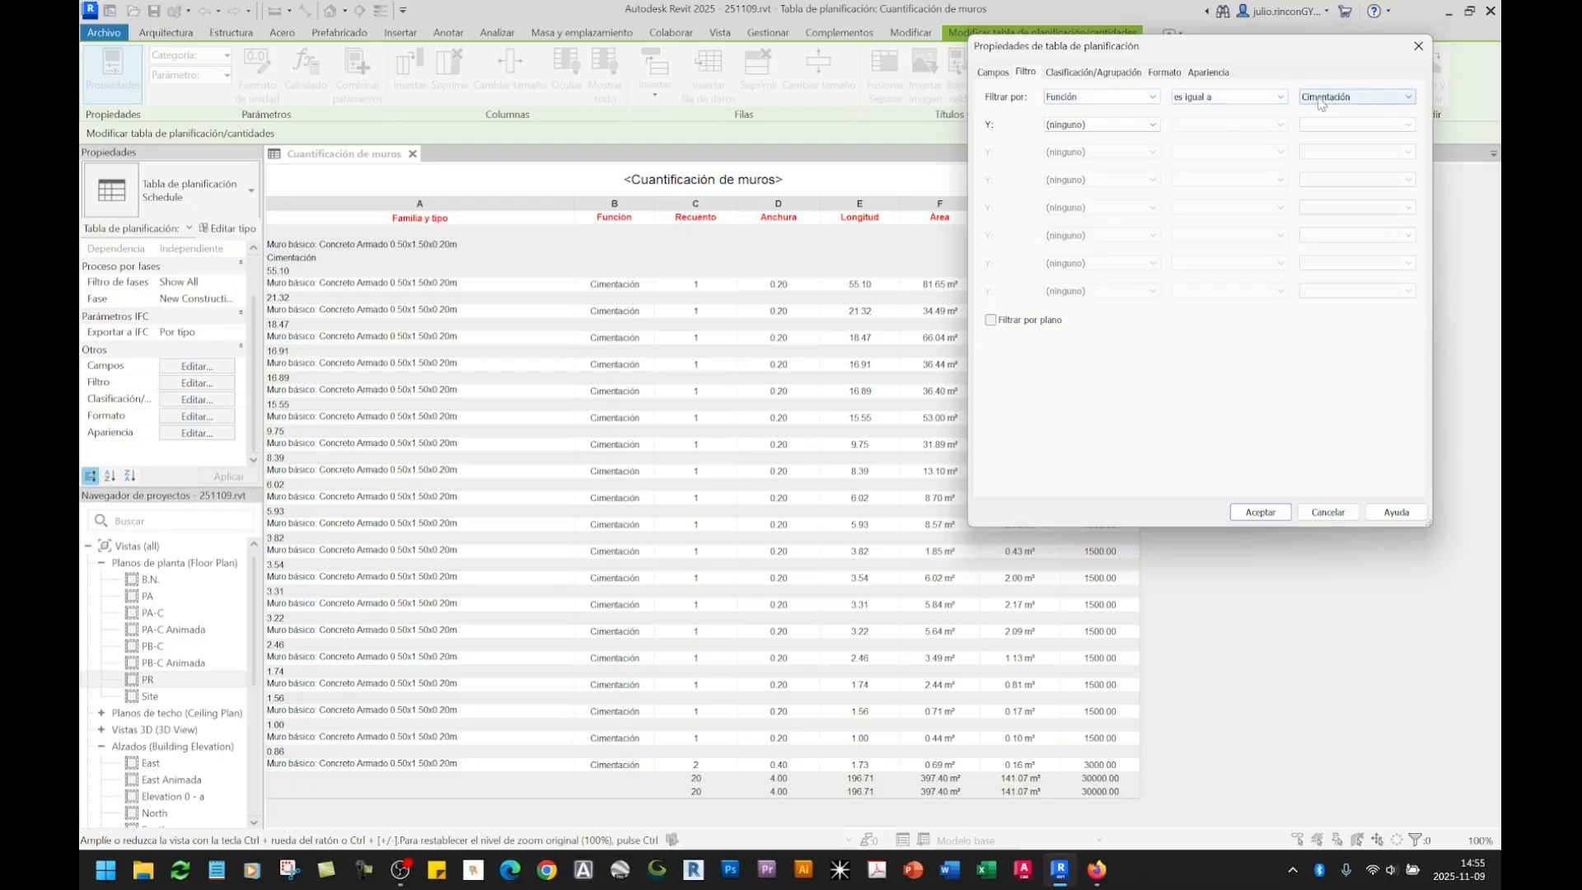
click(1153, 97)
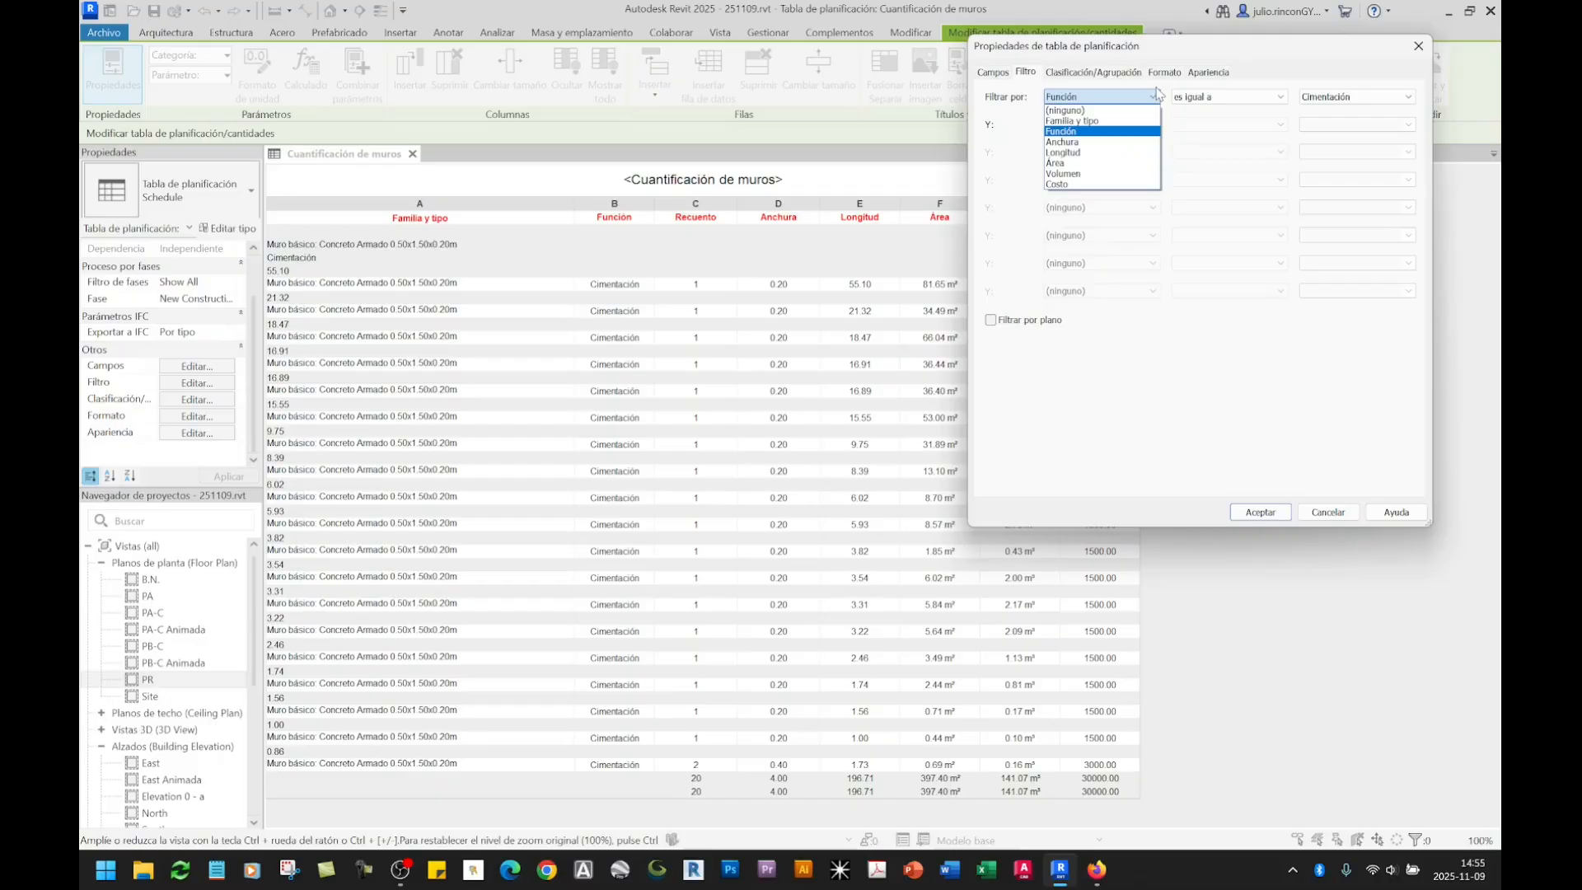
click(1156, 95)
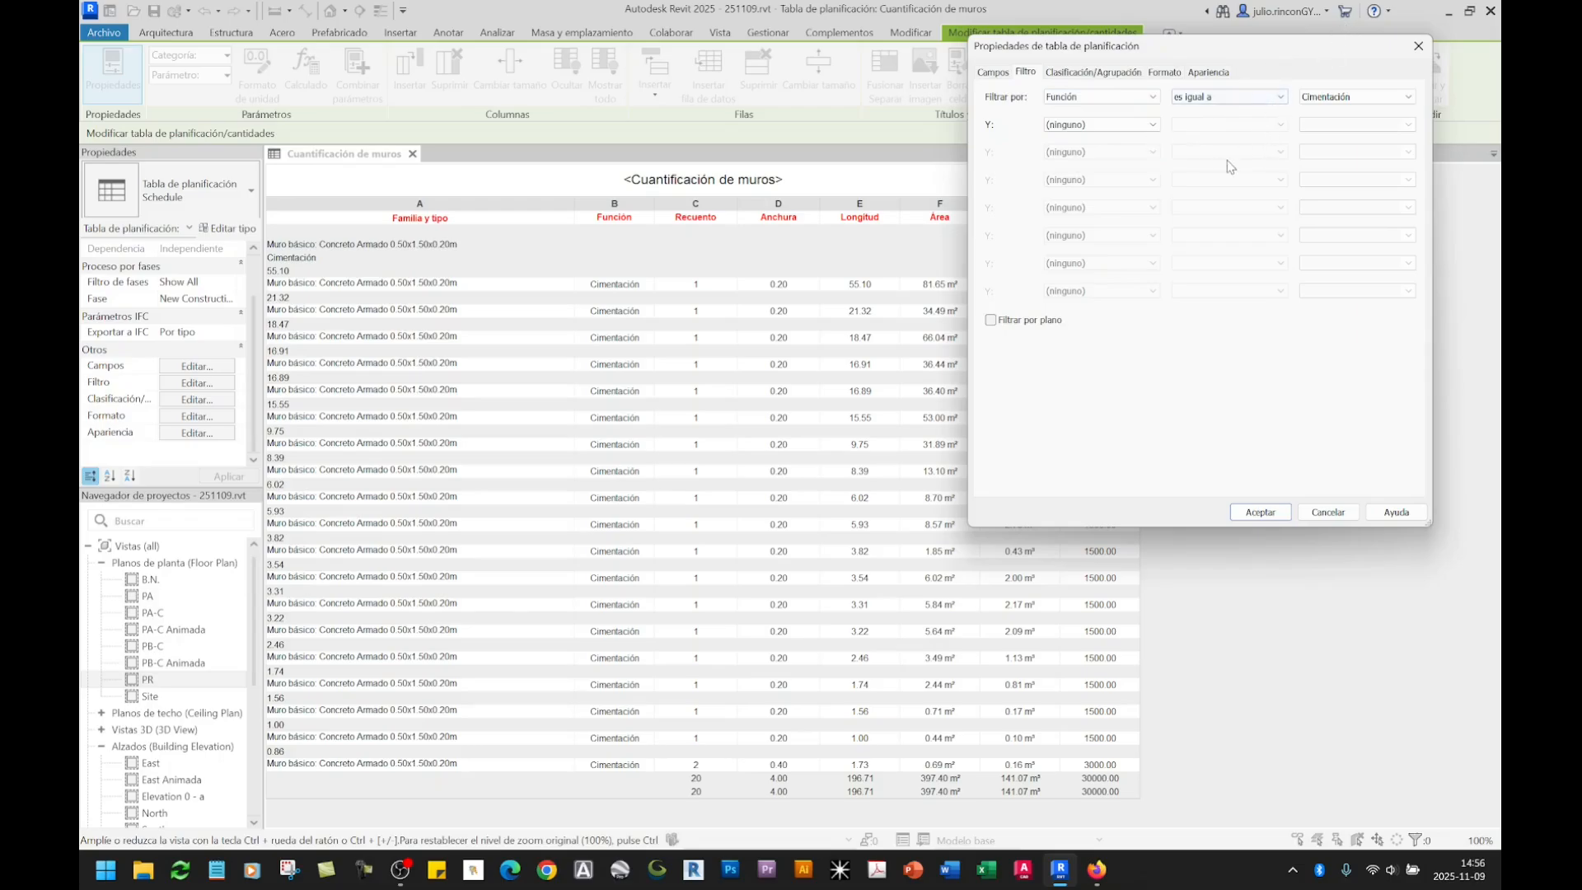
click(1345, 105)
click(1348, 118)
Step: Add a second filter condition, Longitud es mayor que 2, and apply both conditions to the schedule
click(1152, 125)
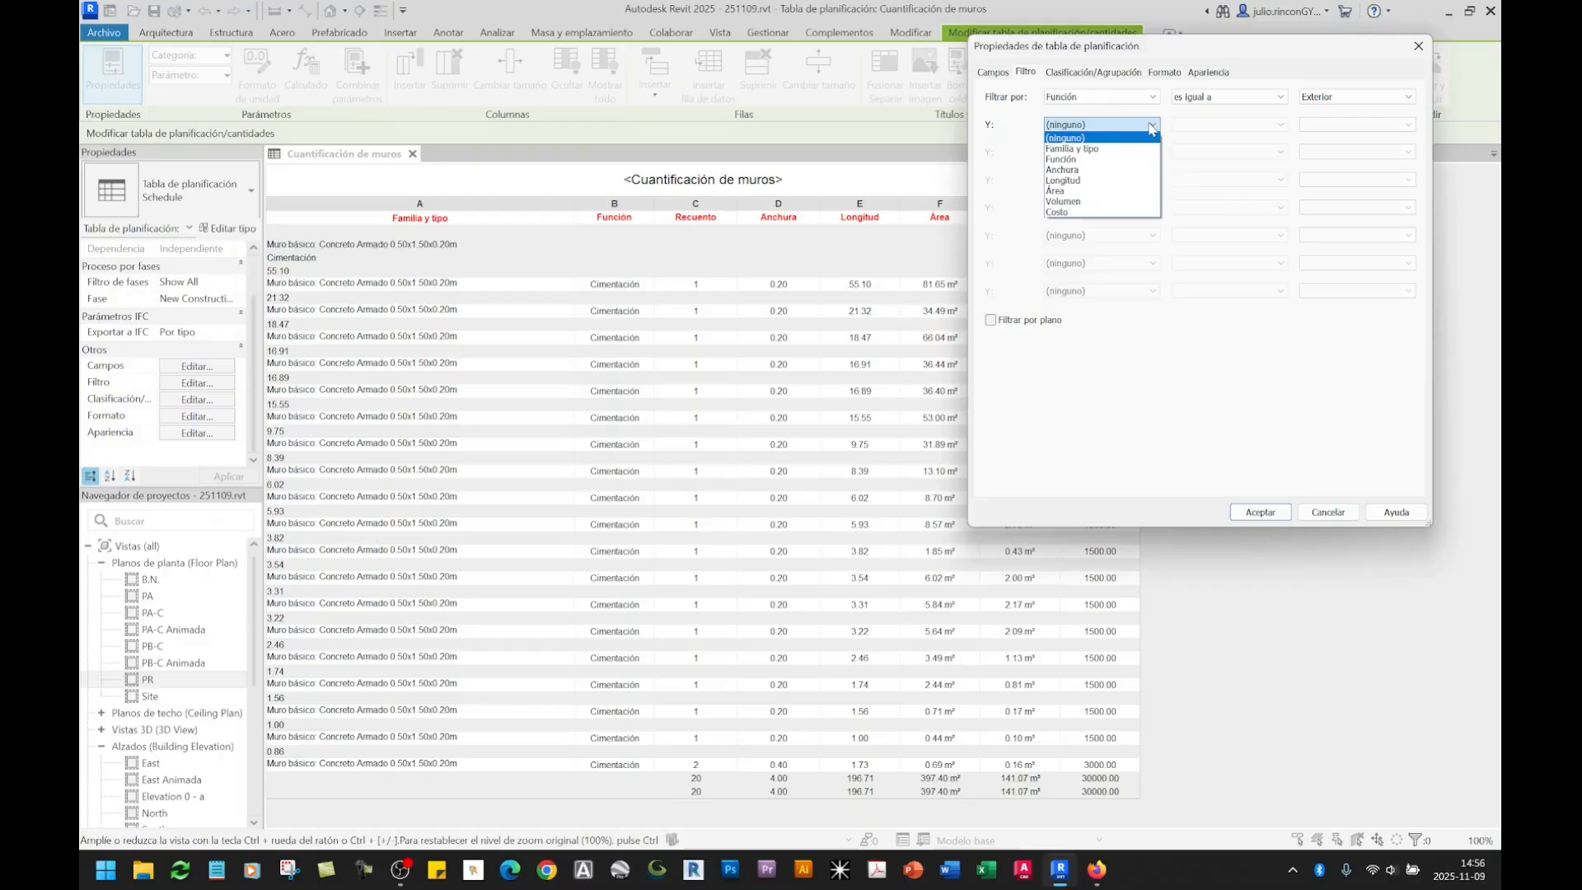
click(1109, 181)
click(1241, 125)
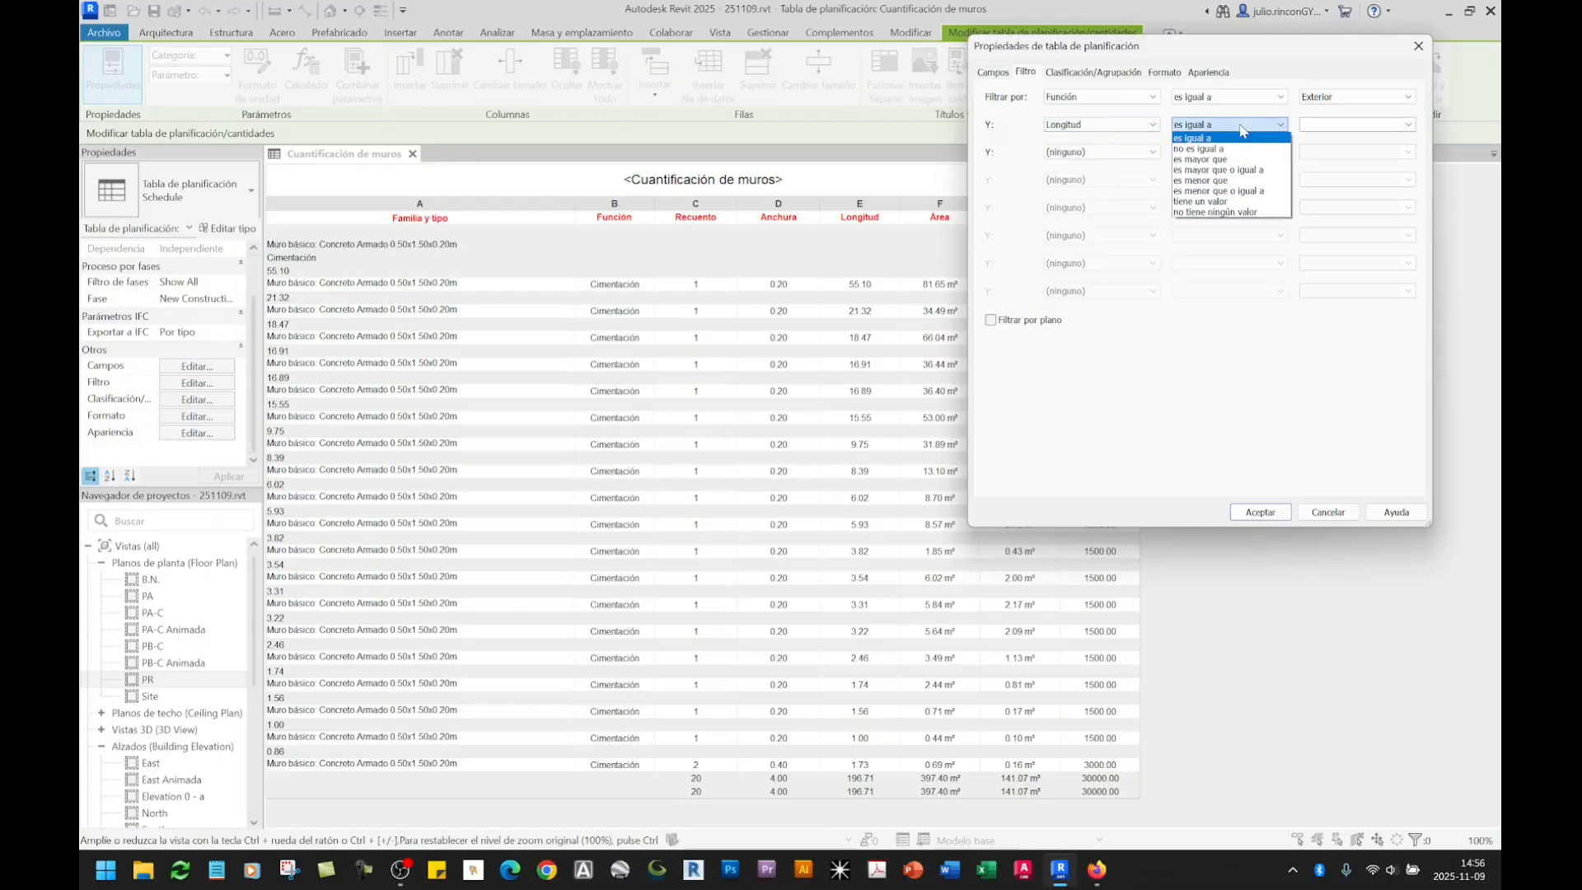
click(1236, 159)
click(1323, 126)
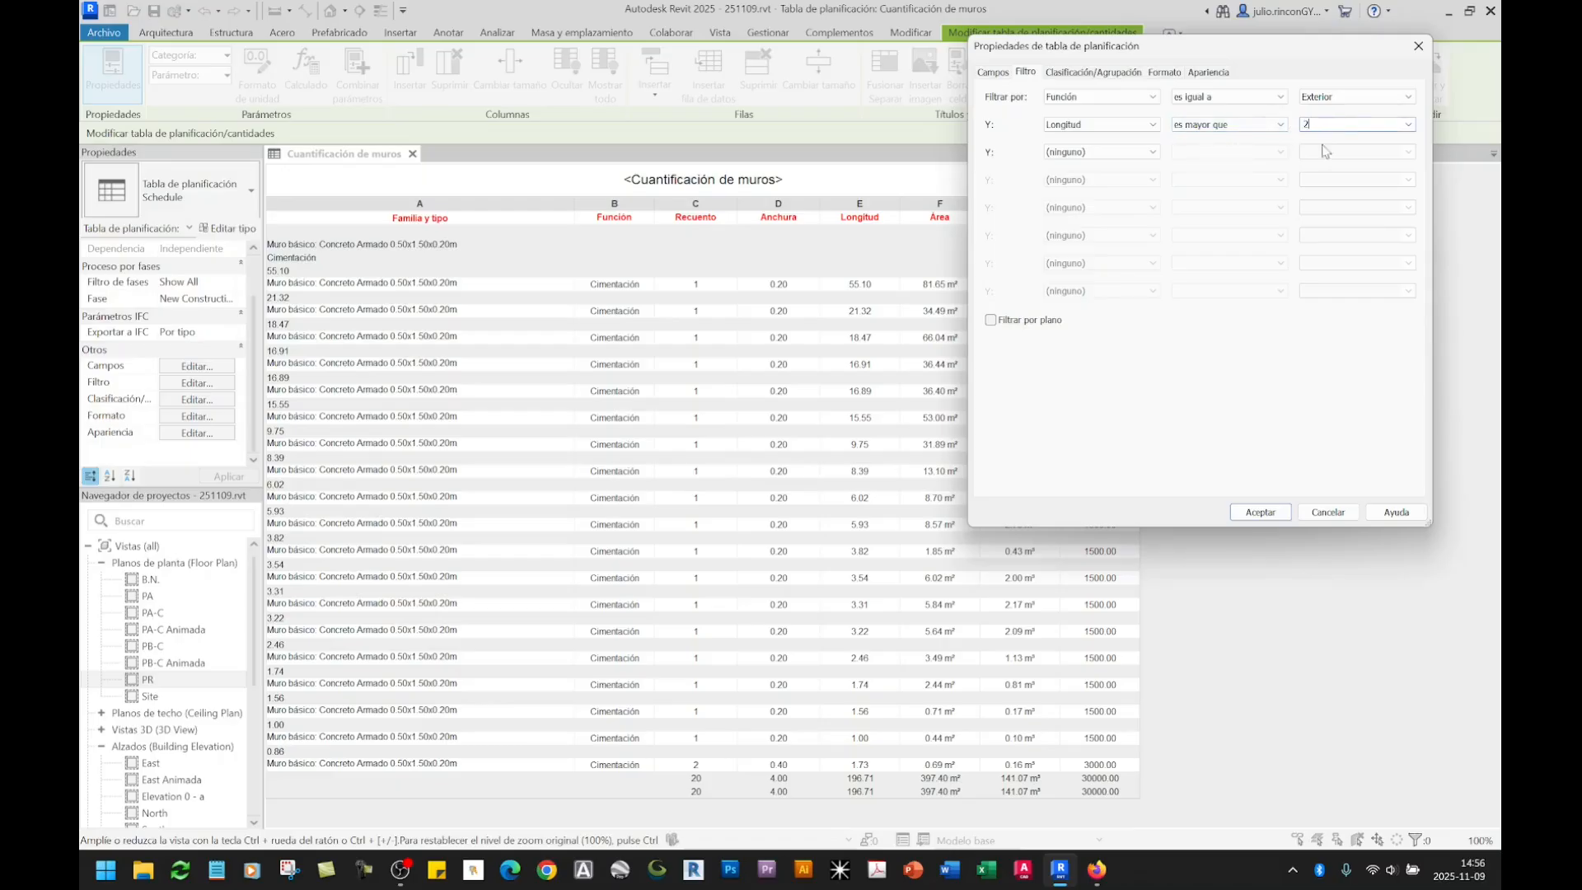
click(1271, 515)
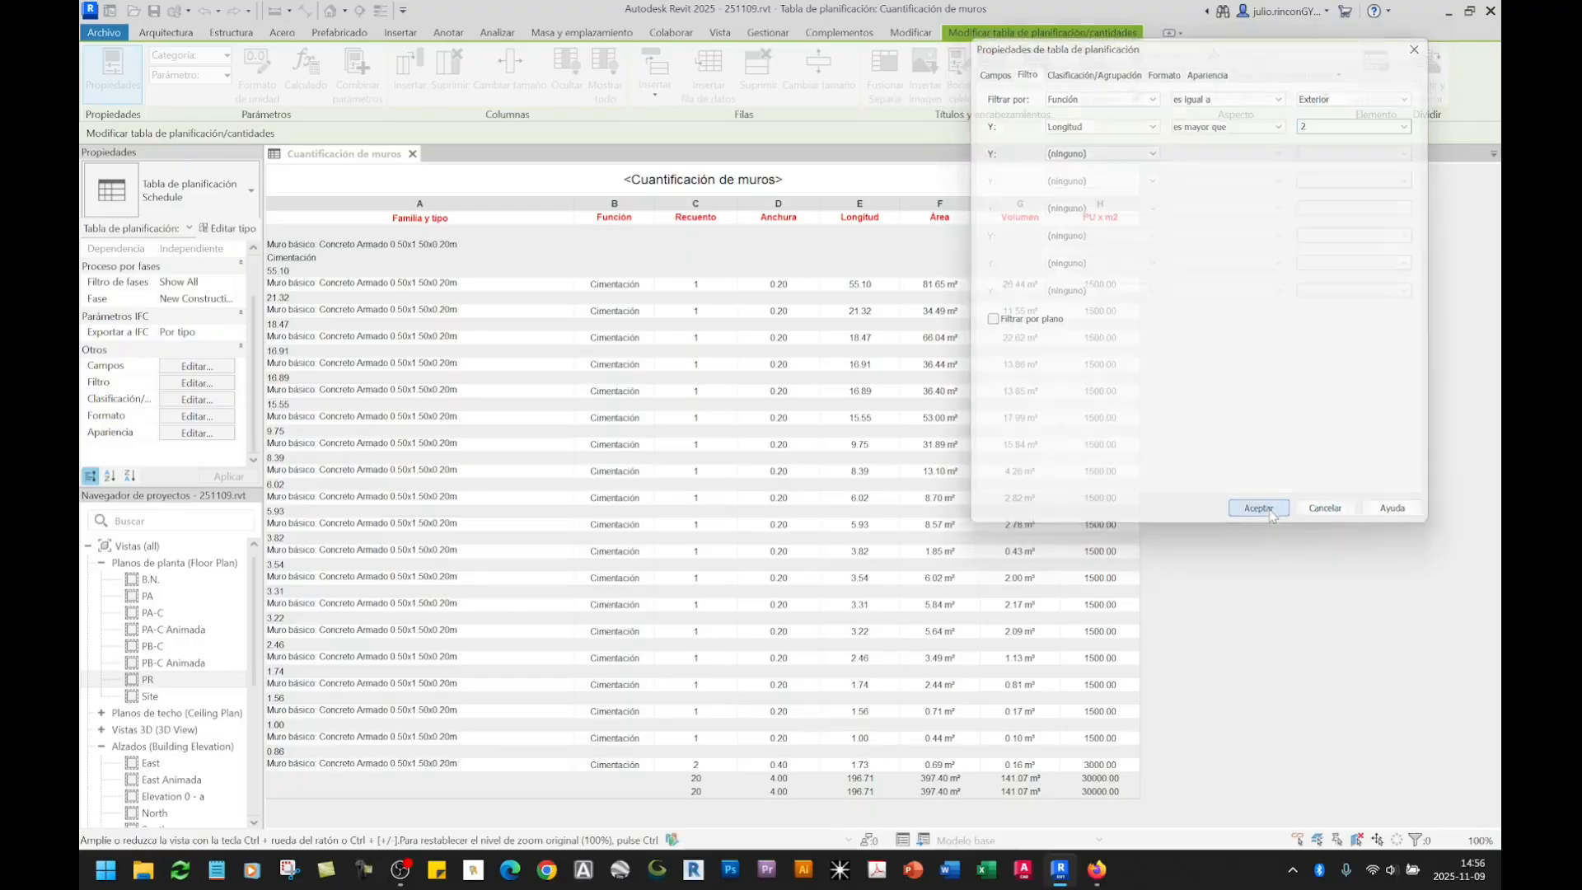
Step: Examine the filtered exterior walls down to the grand totals, checking the Longitud column against the minimum-length condition
scroll(616, 346, down, 10)
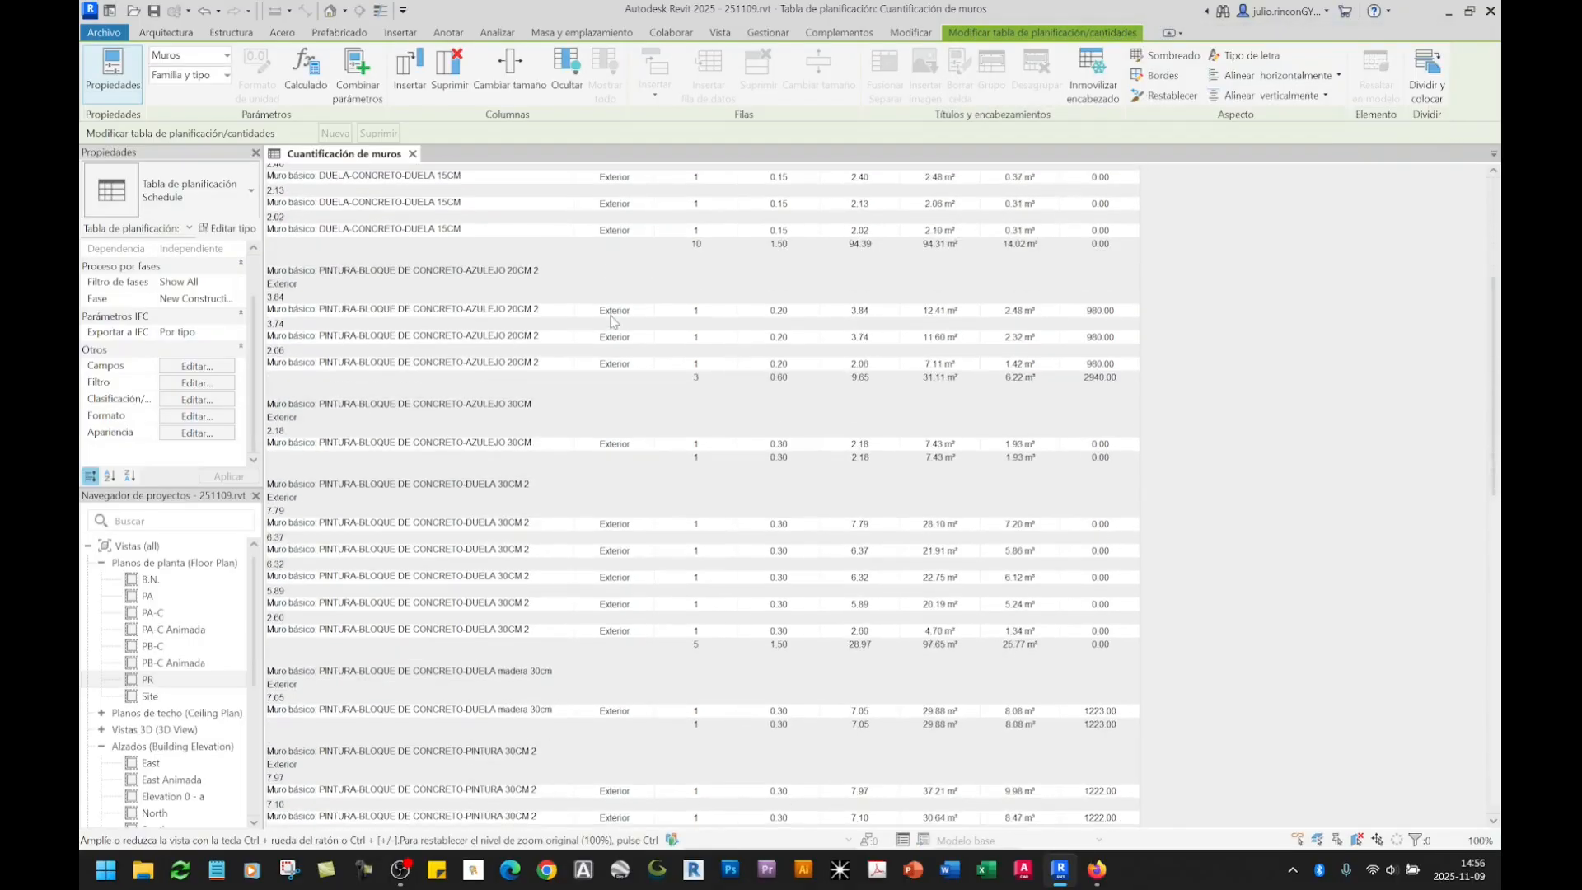
scroll(617, 401, down, 5)
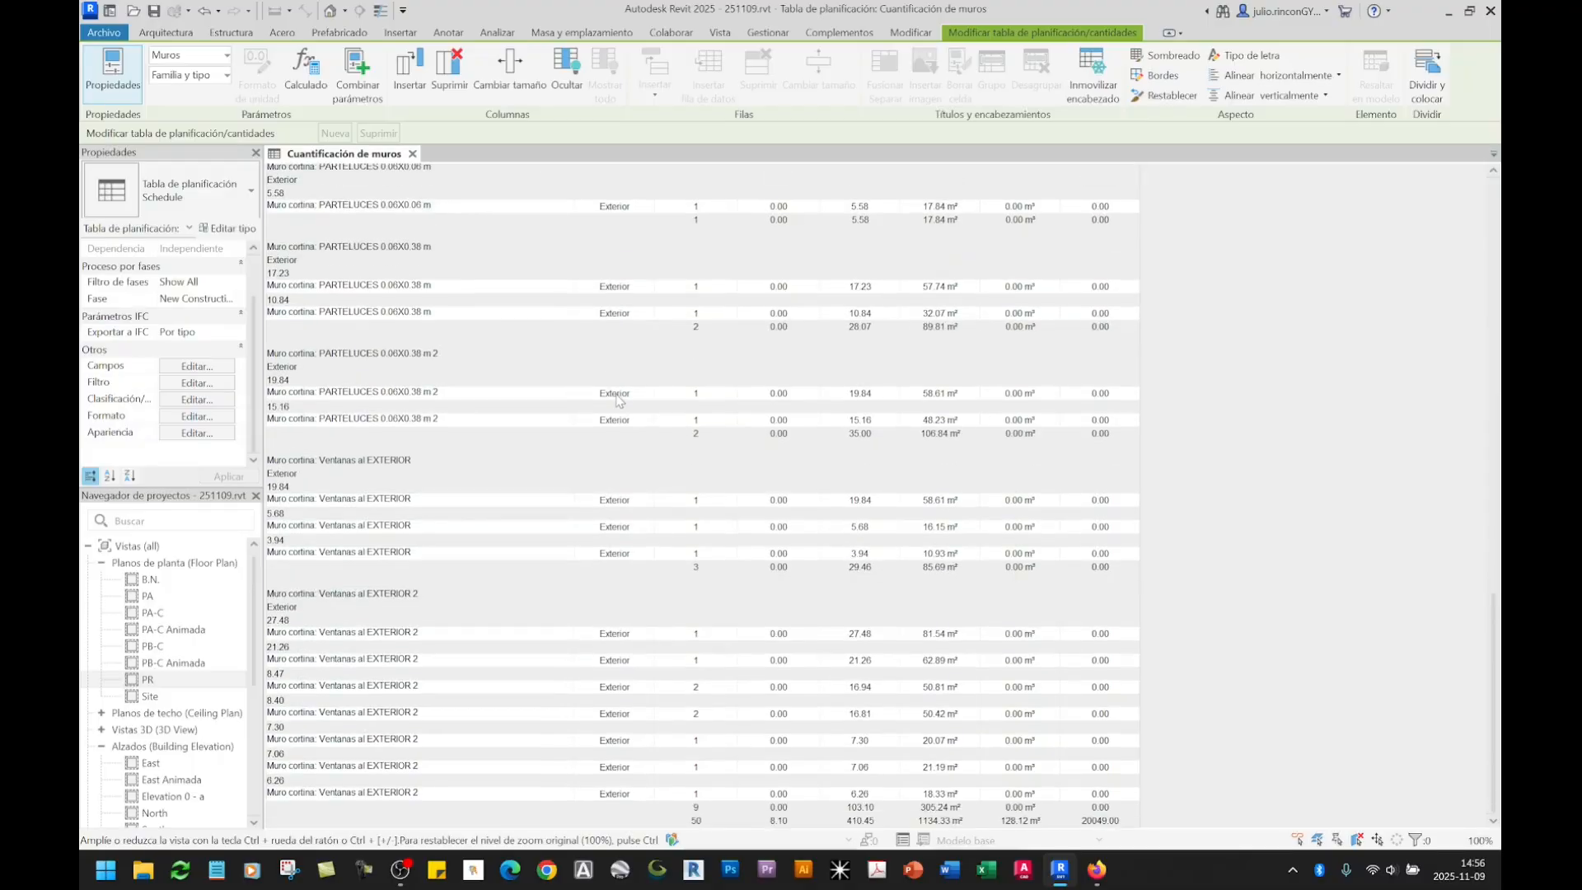
scroll(828, 482, up, 5)
scroll(838, 457, up, 15)
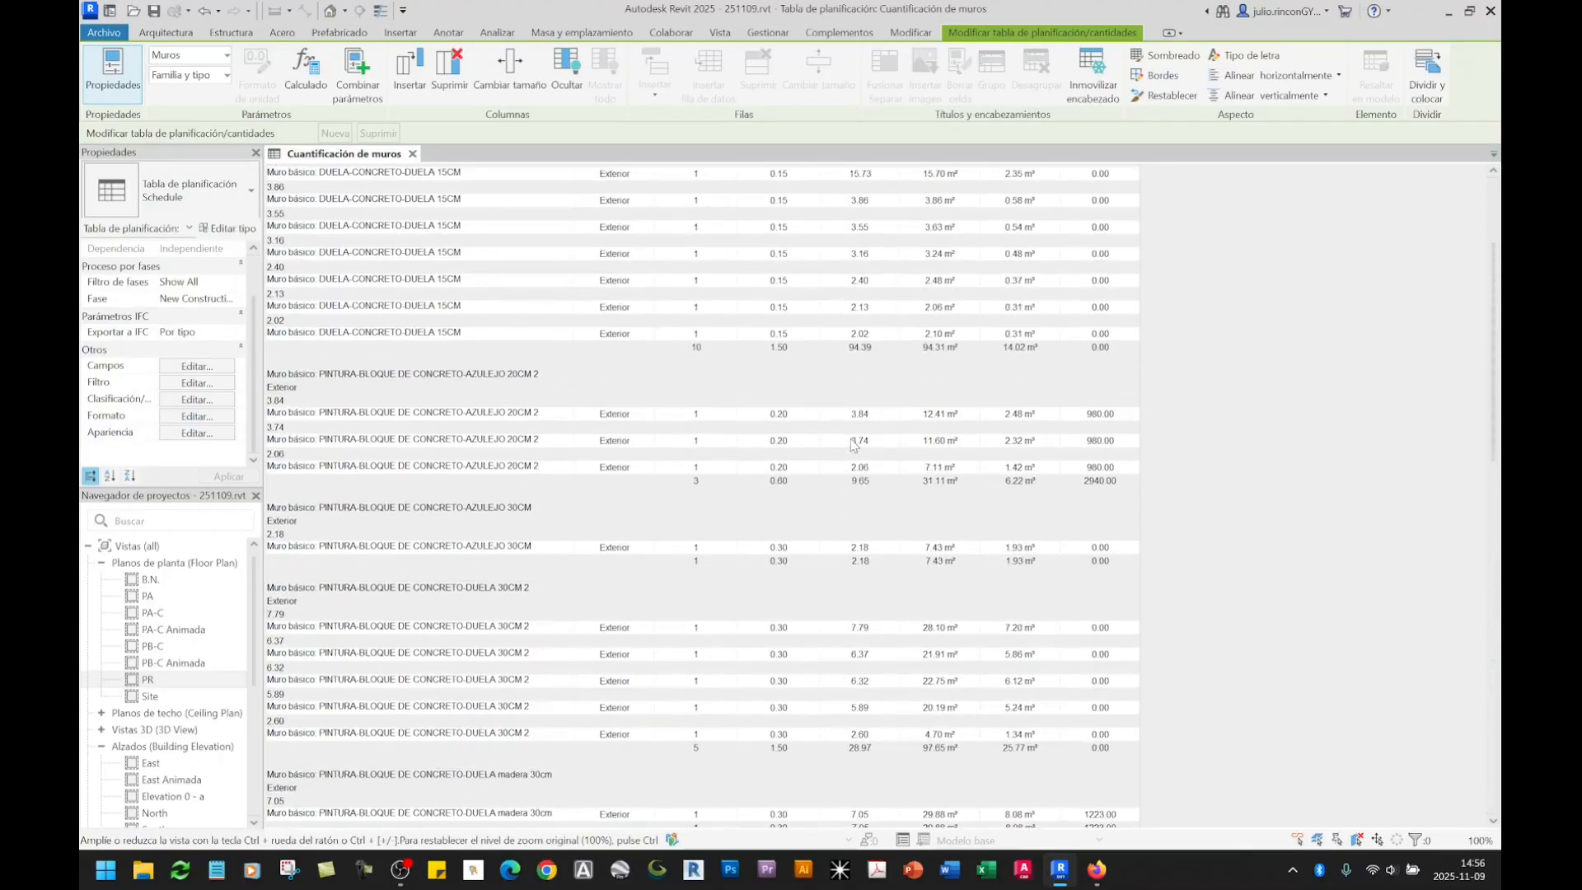
click(865, 205)
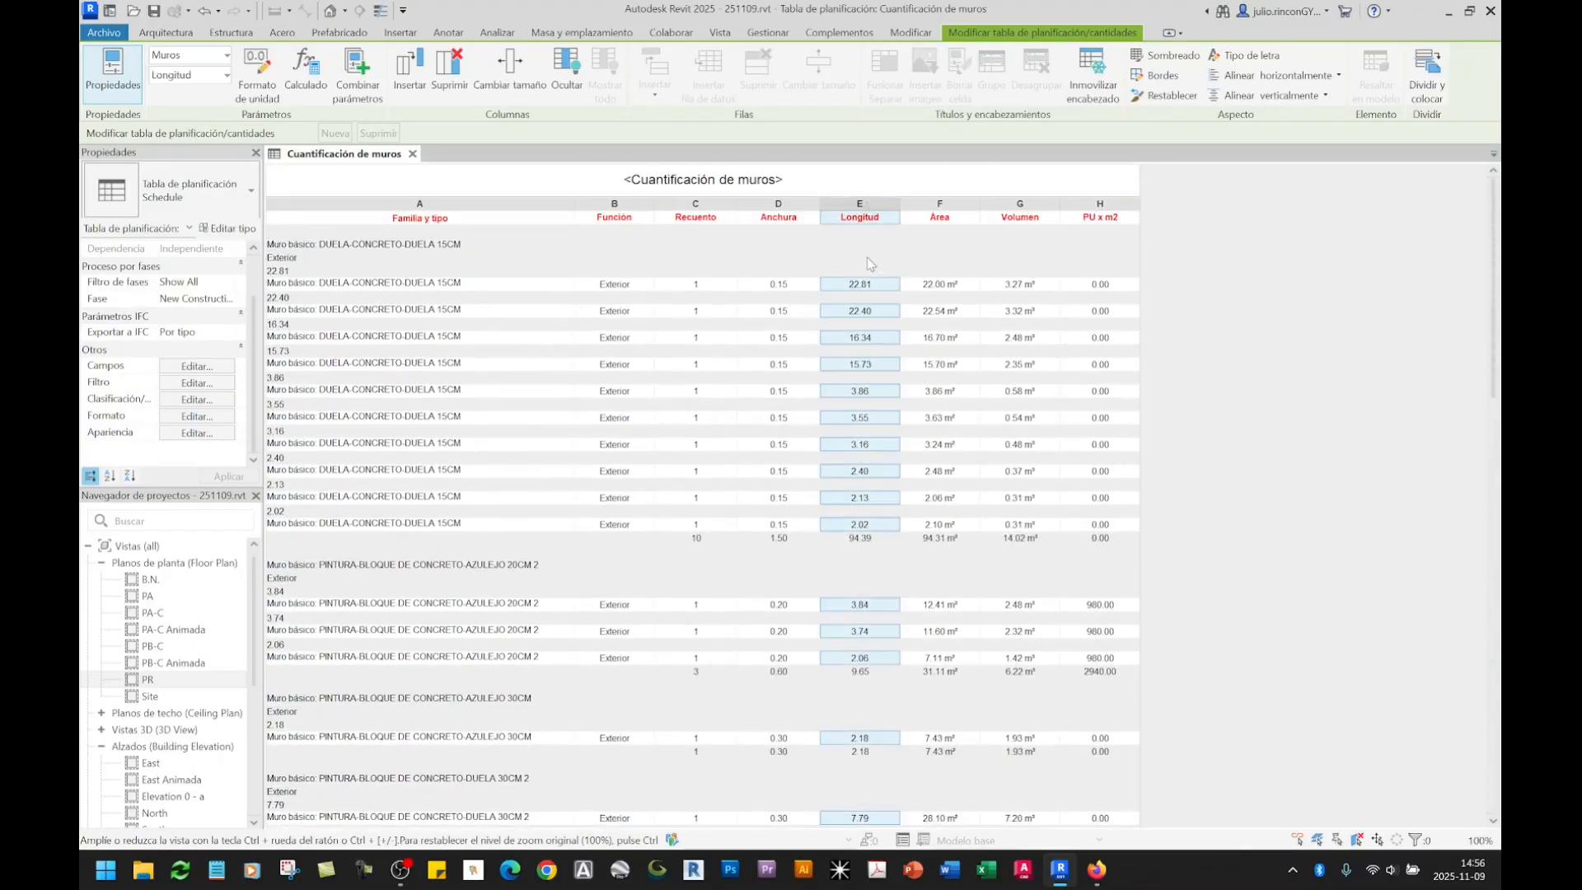
scroll(884, 559, down, 6)
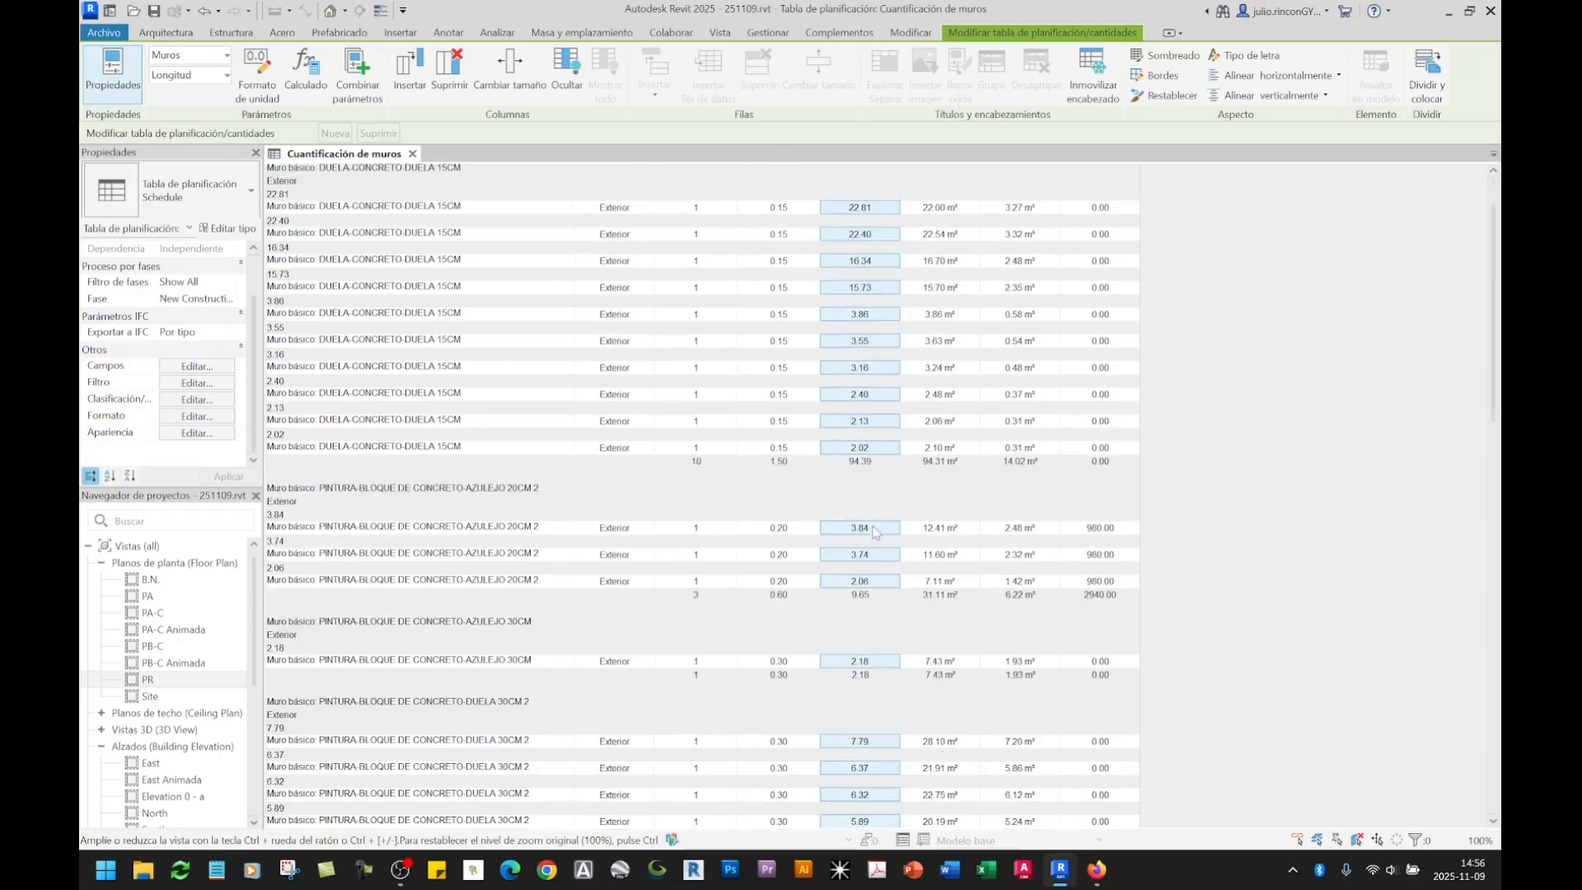
scroll(865, 519, down, 10)
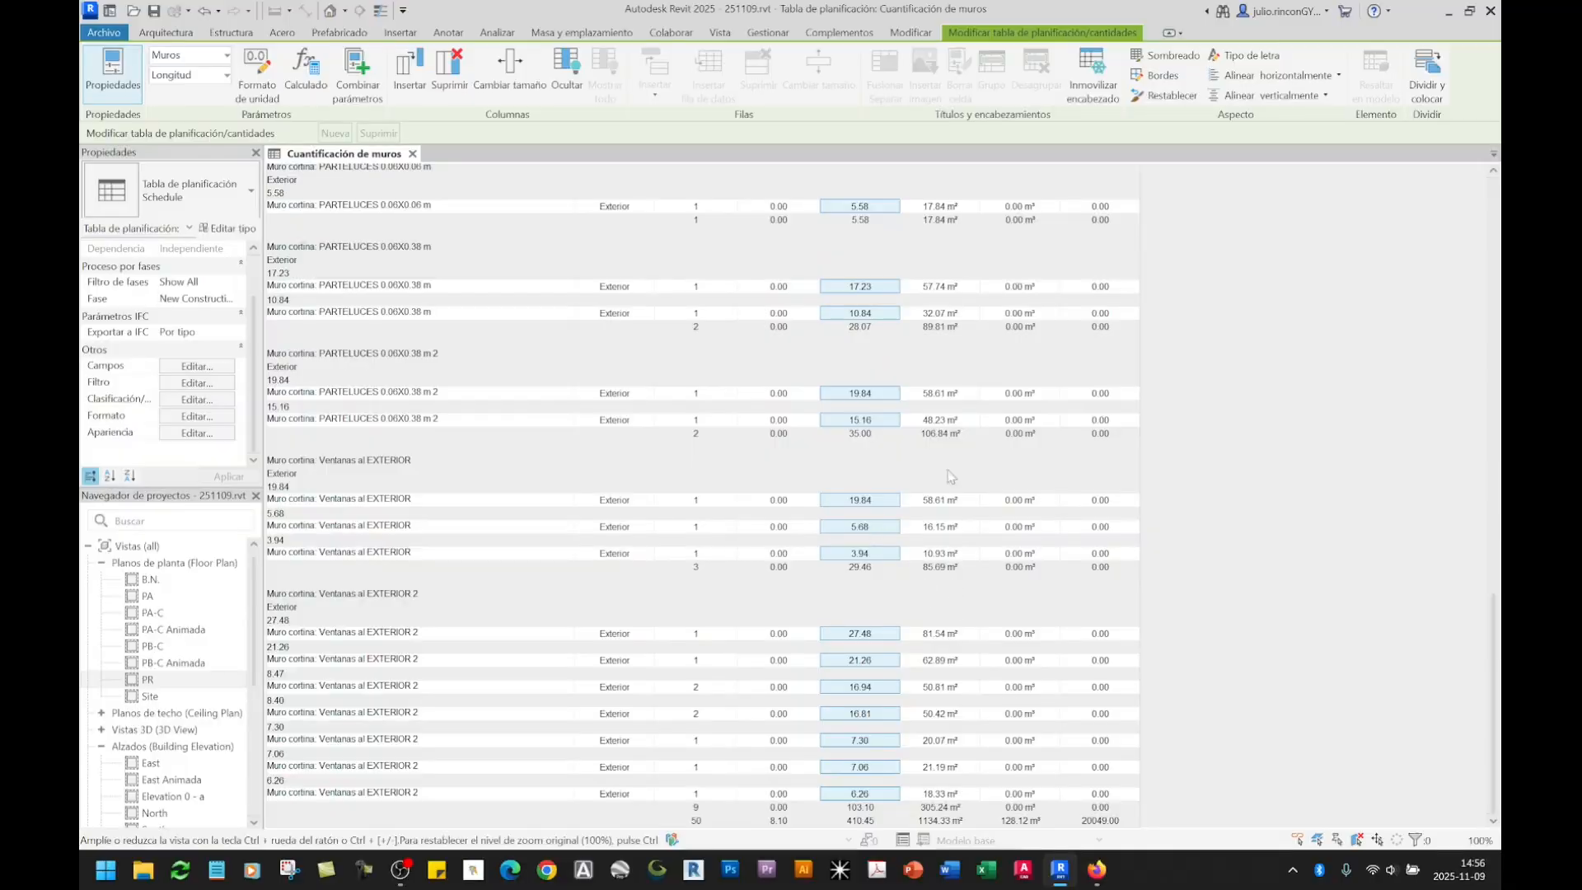
scroll(972, 290, up, 10)
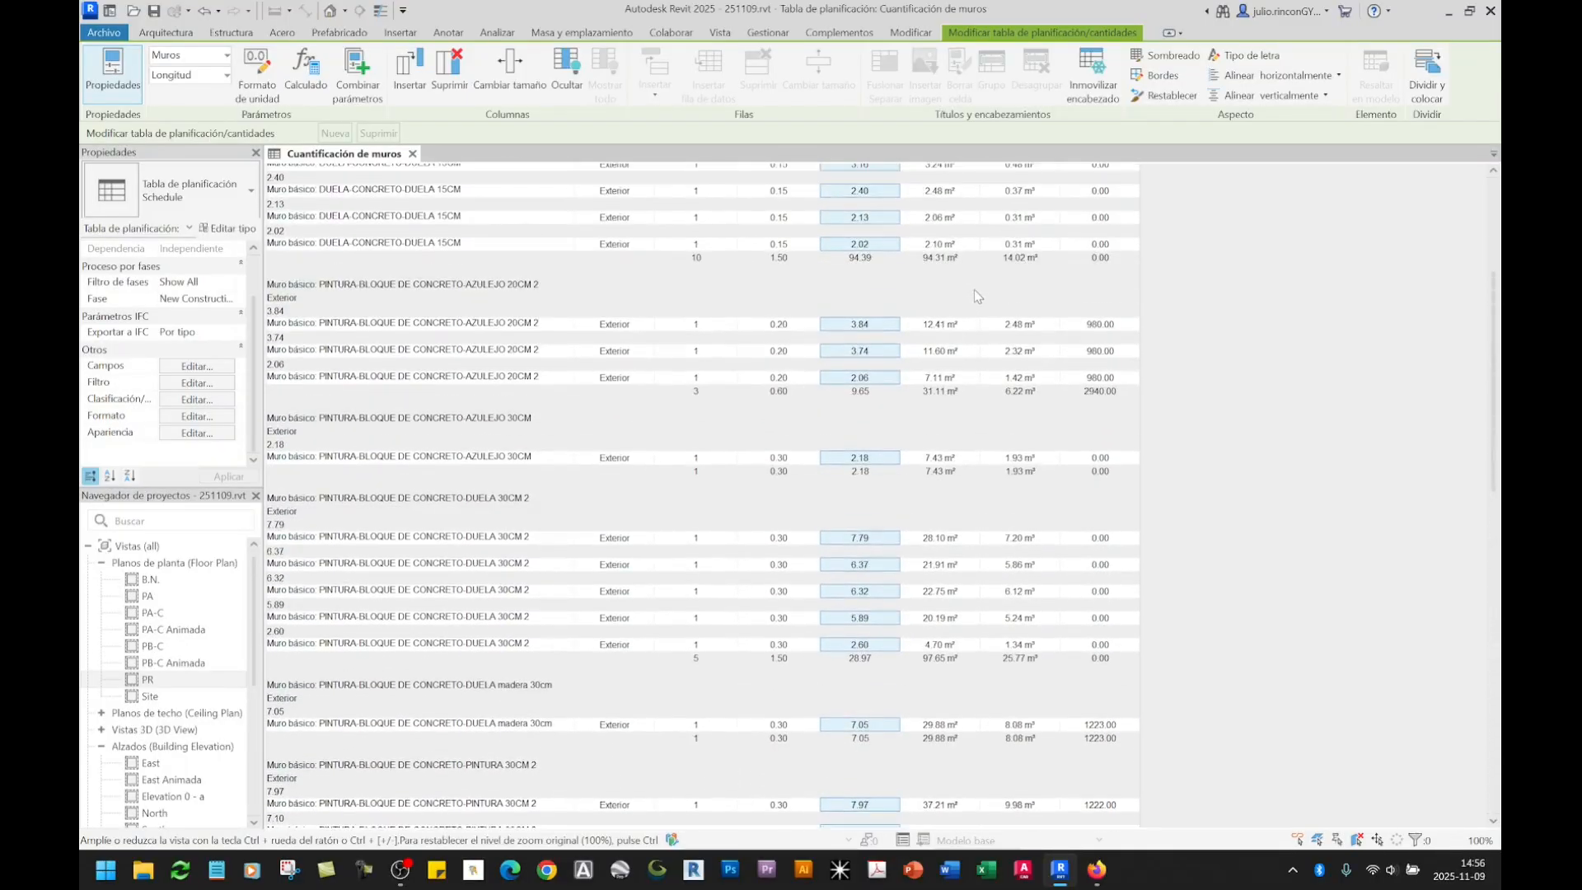
scroll(136, 396, up, 2)
scroll(991, 420, up, 3)
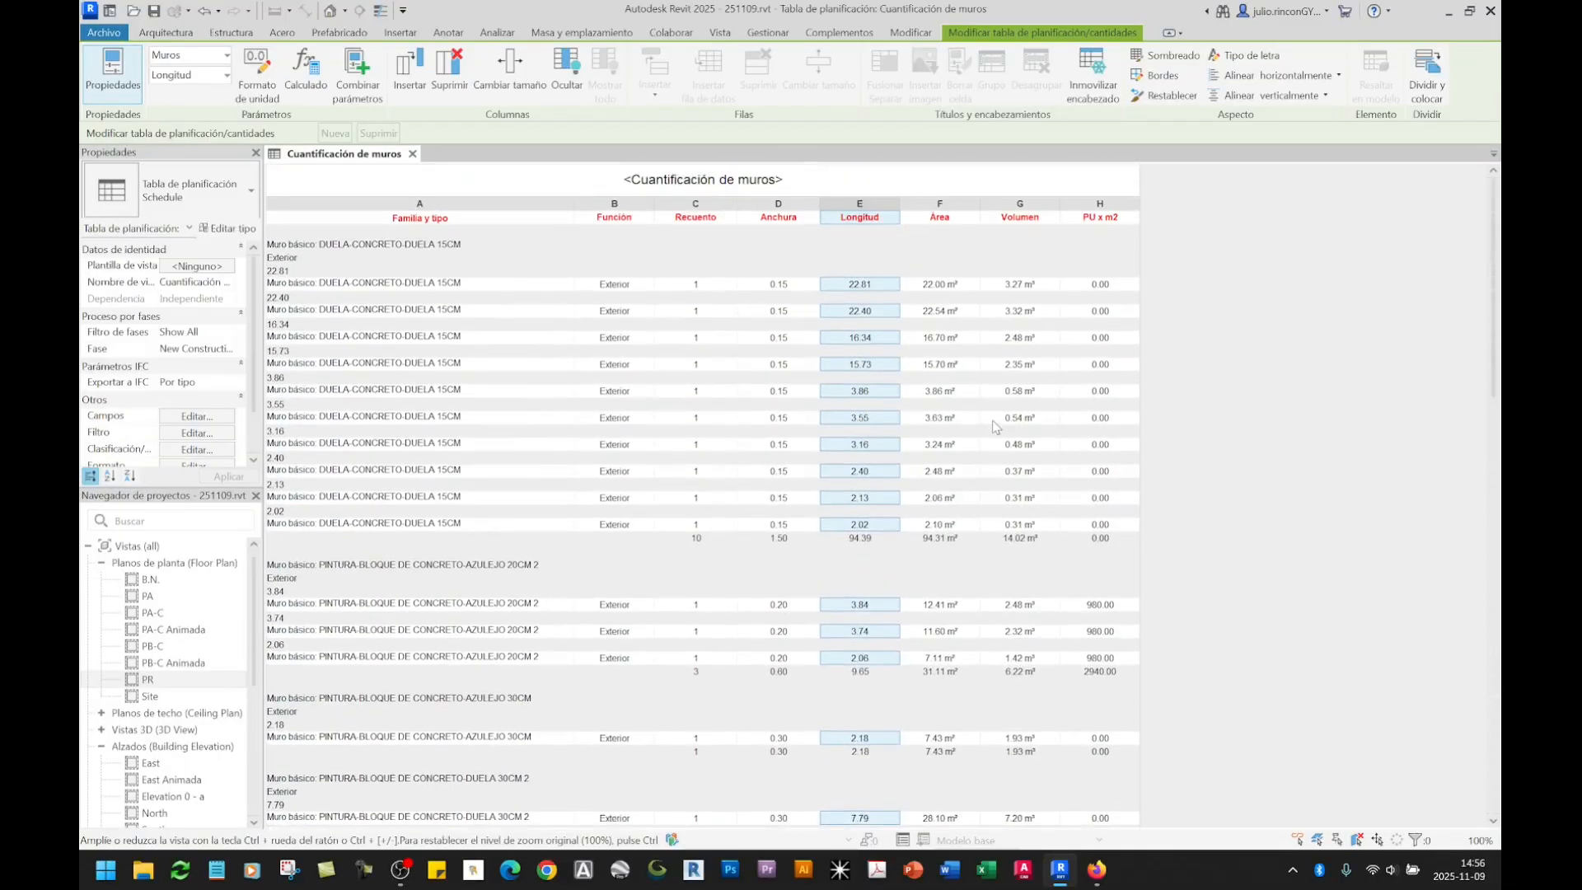
scroll(178, 418, down, 1)
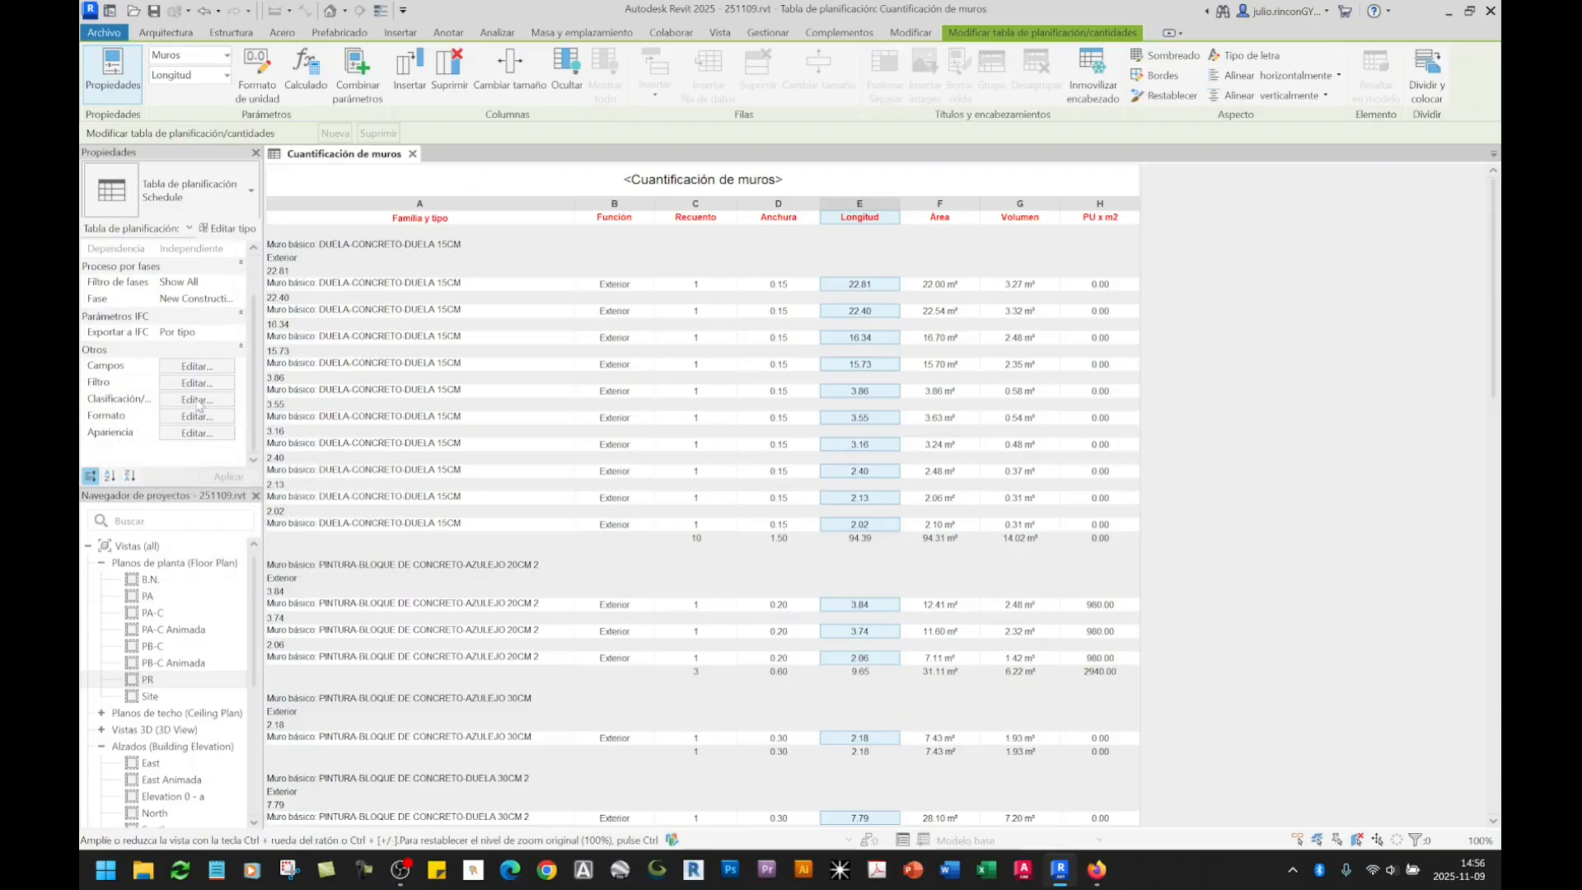
Step: Add a third filter condition, Área es mayor que o igual a 10, and apply it to the schedule
click(197, 383)
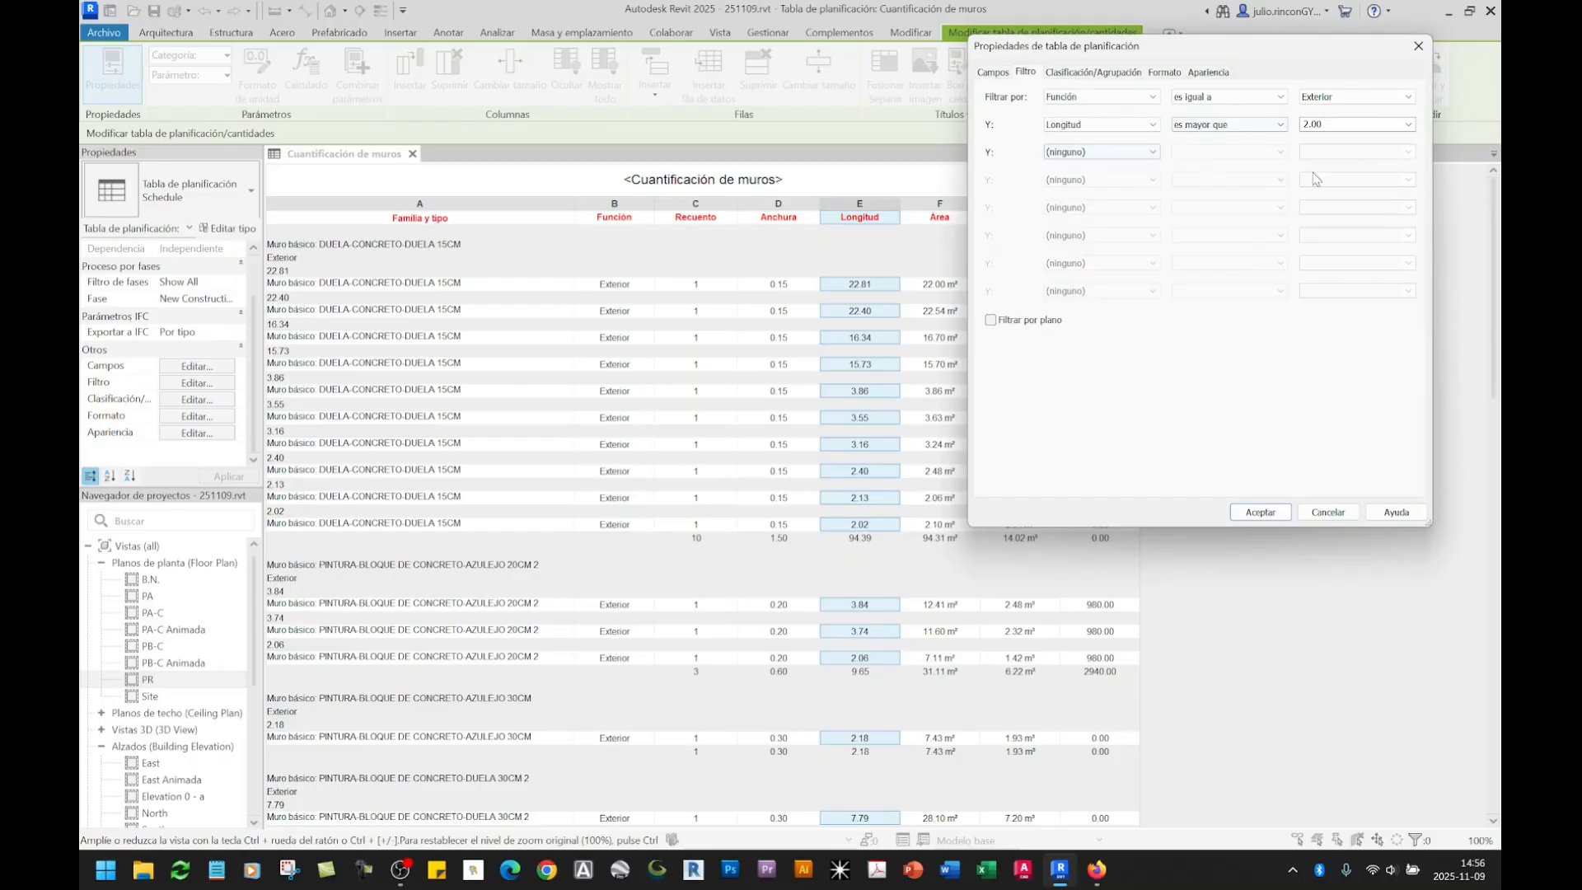
click(1122, 153)
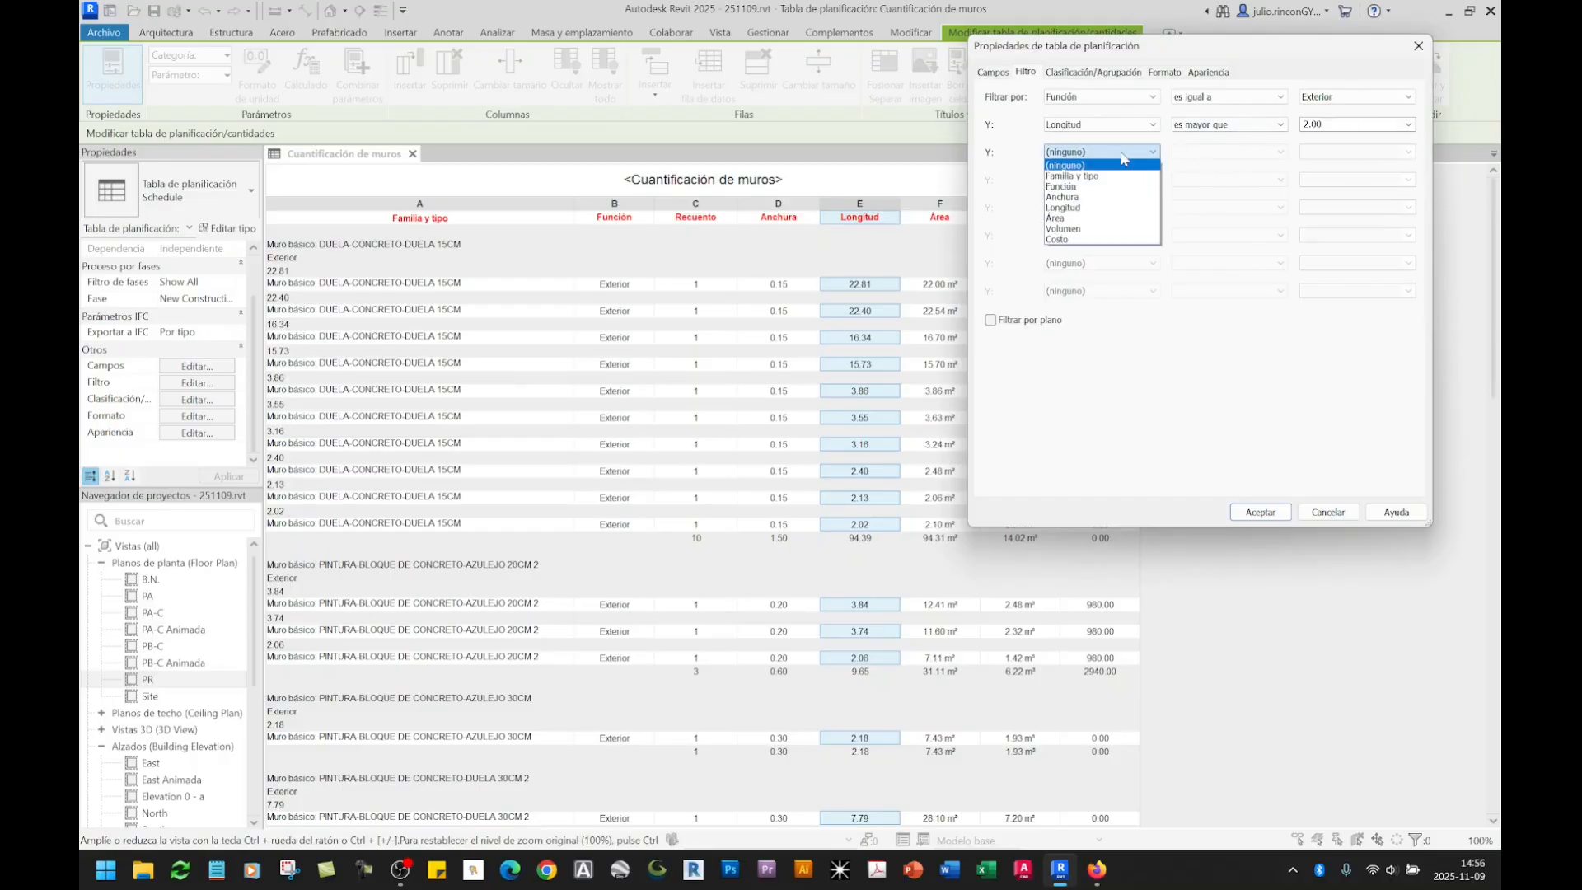
click(1085, 218)
click(1227, 154)
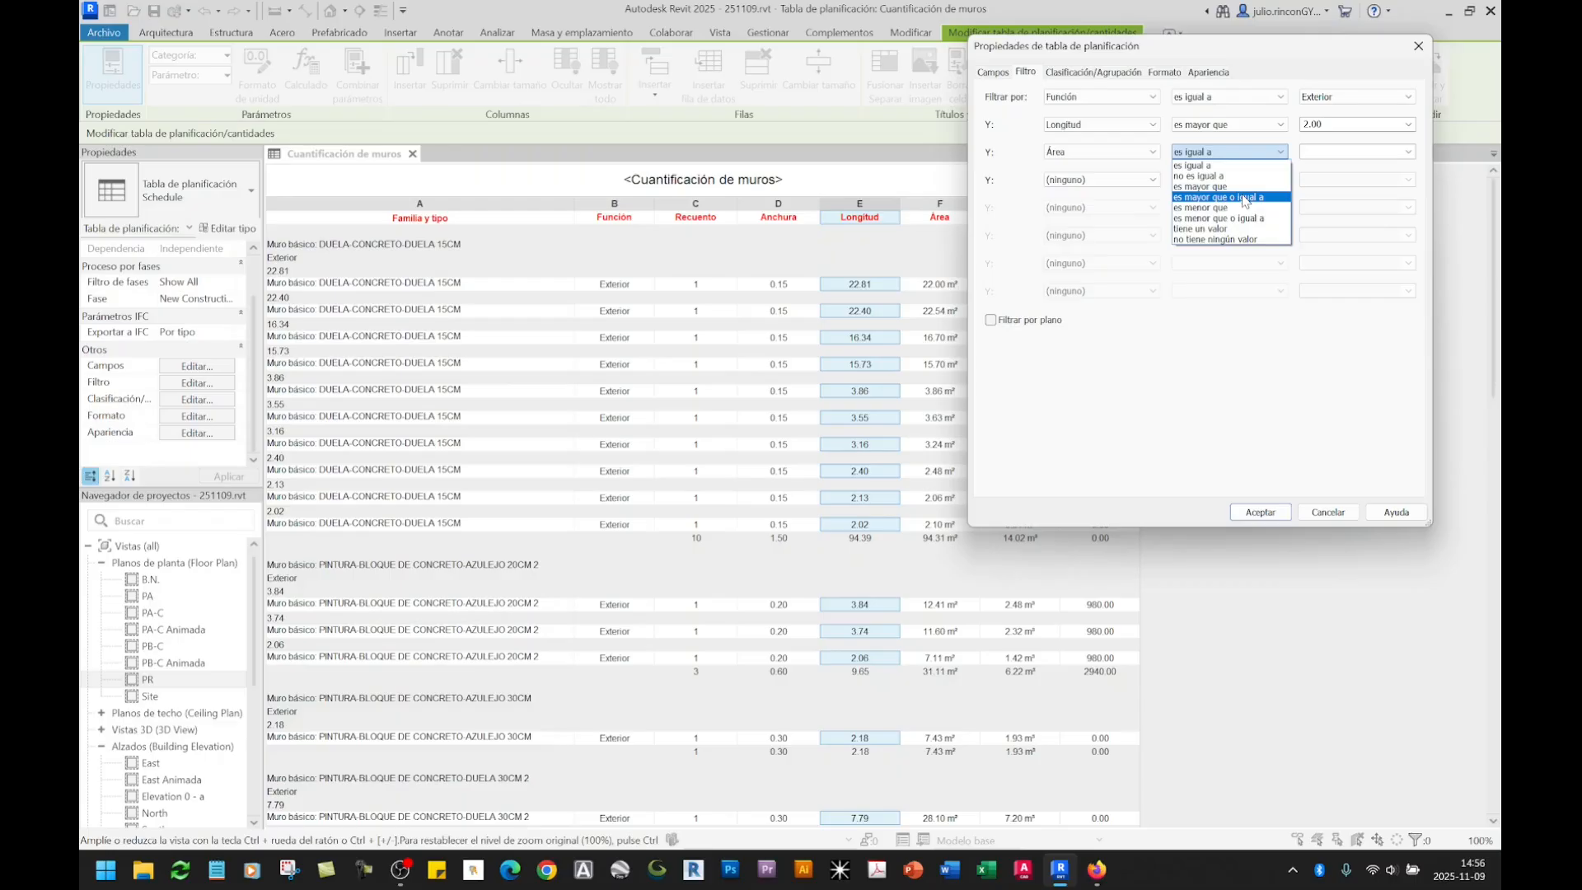
click(1244, 198)
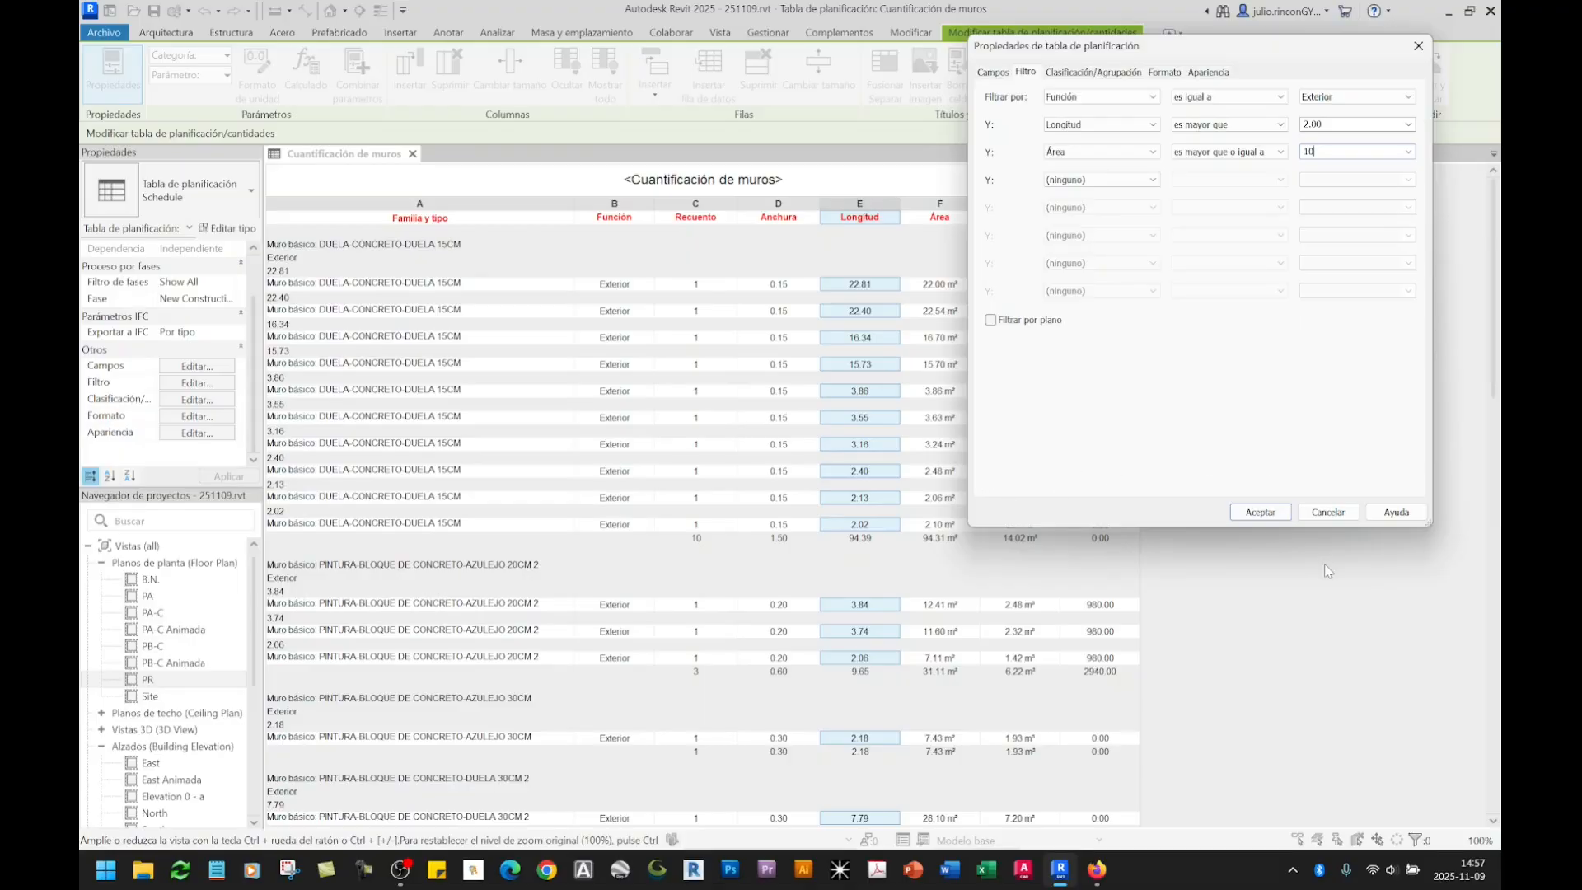
click(1261, 512)
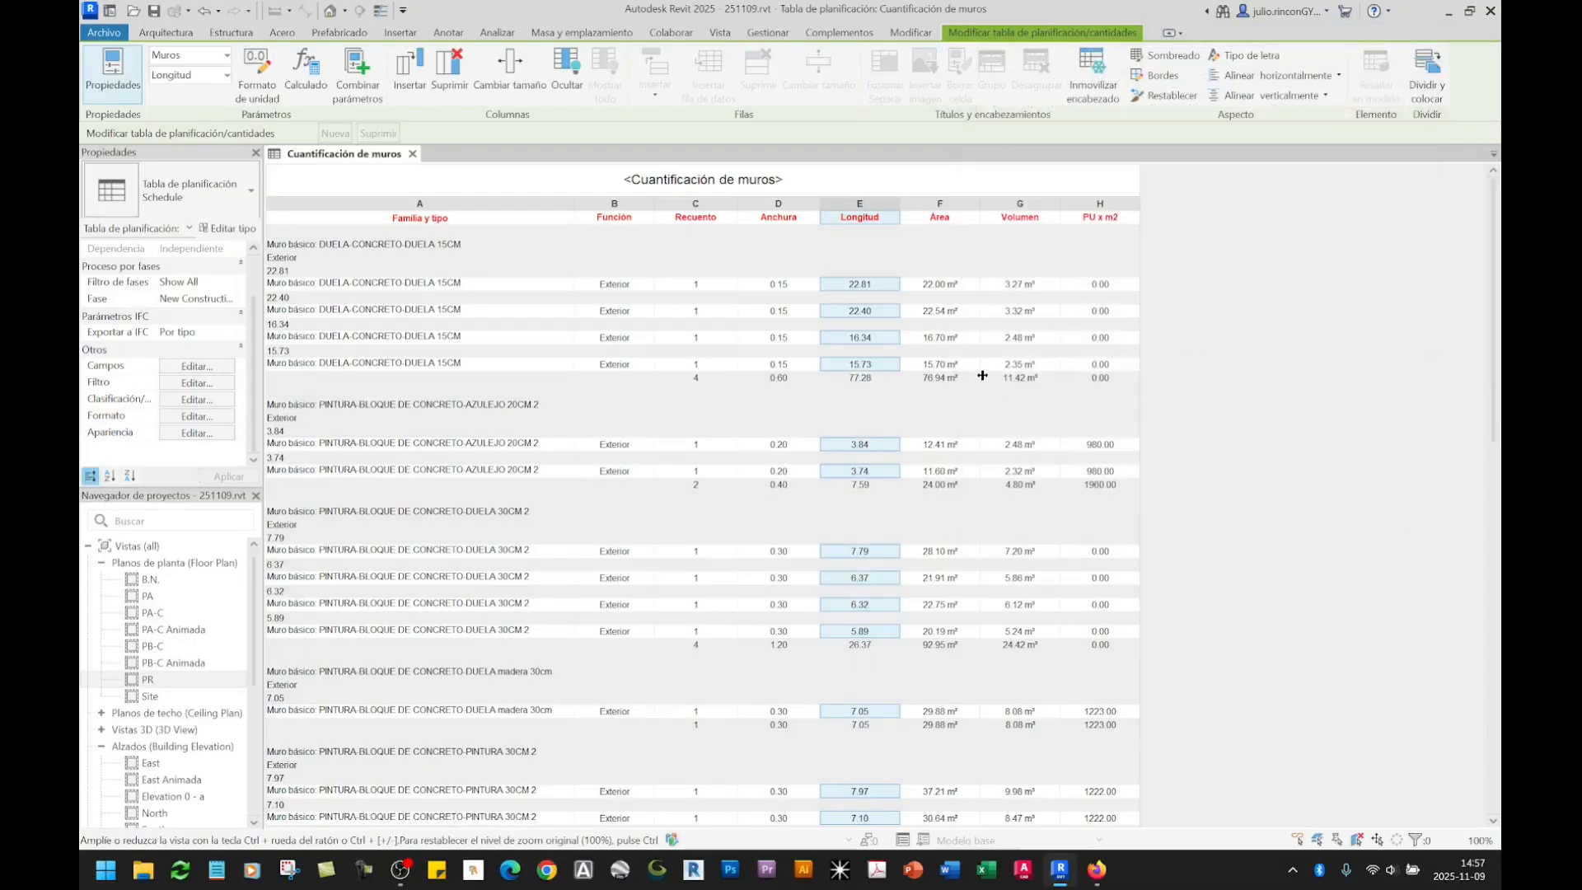
Step: Change the Área filter's operator to es menor que o igual a, apply it, and check the schedule's Área column
click(196, 383)
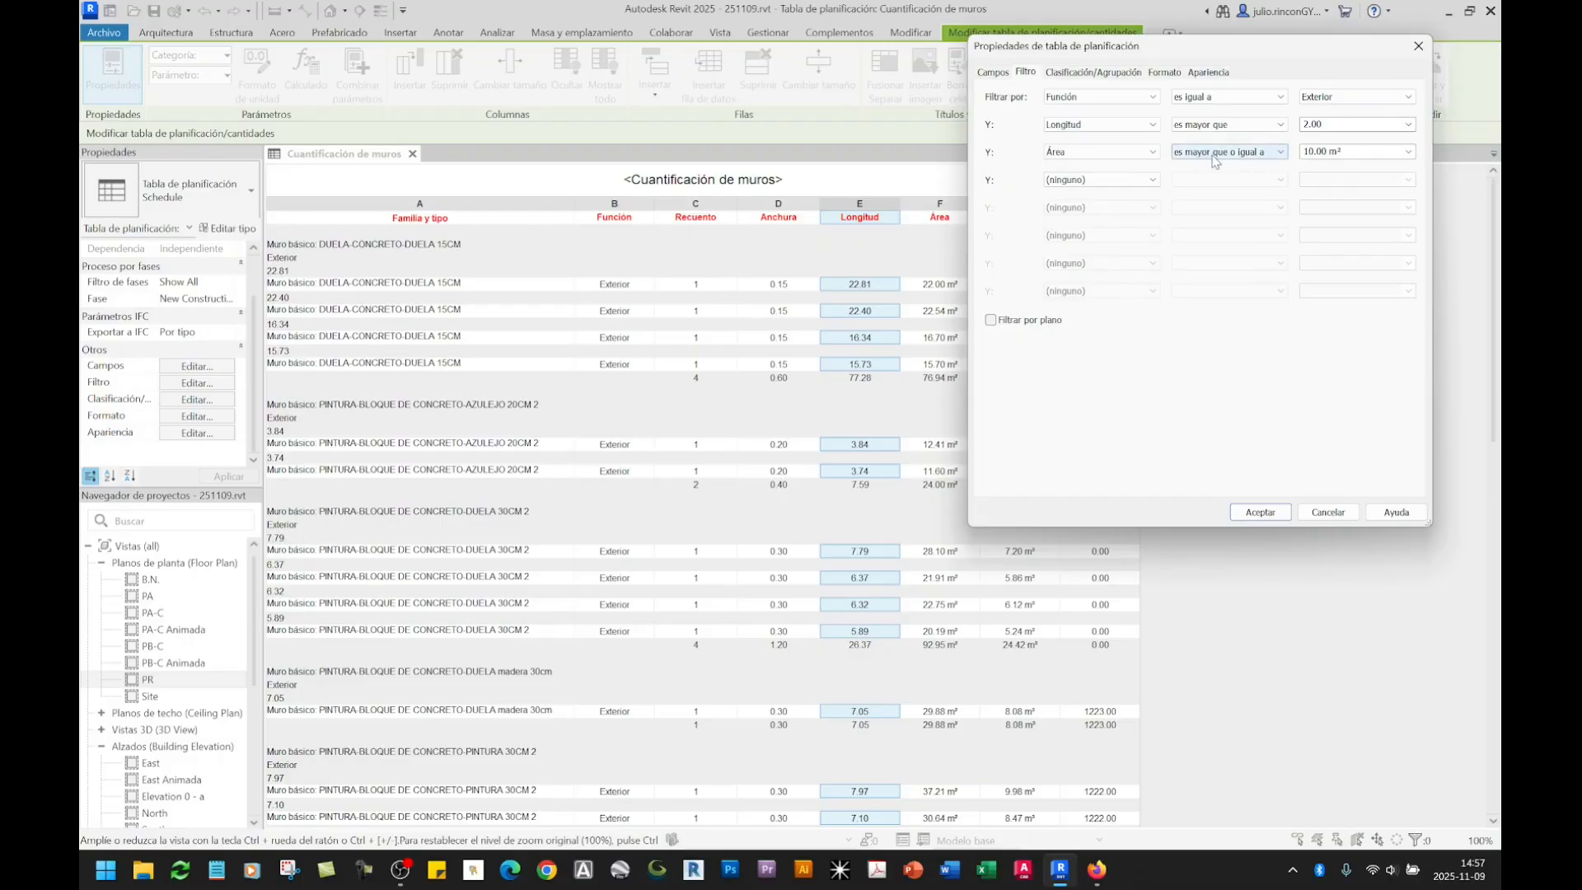
click(1212, 155)
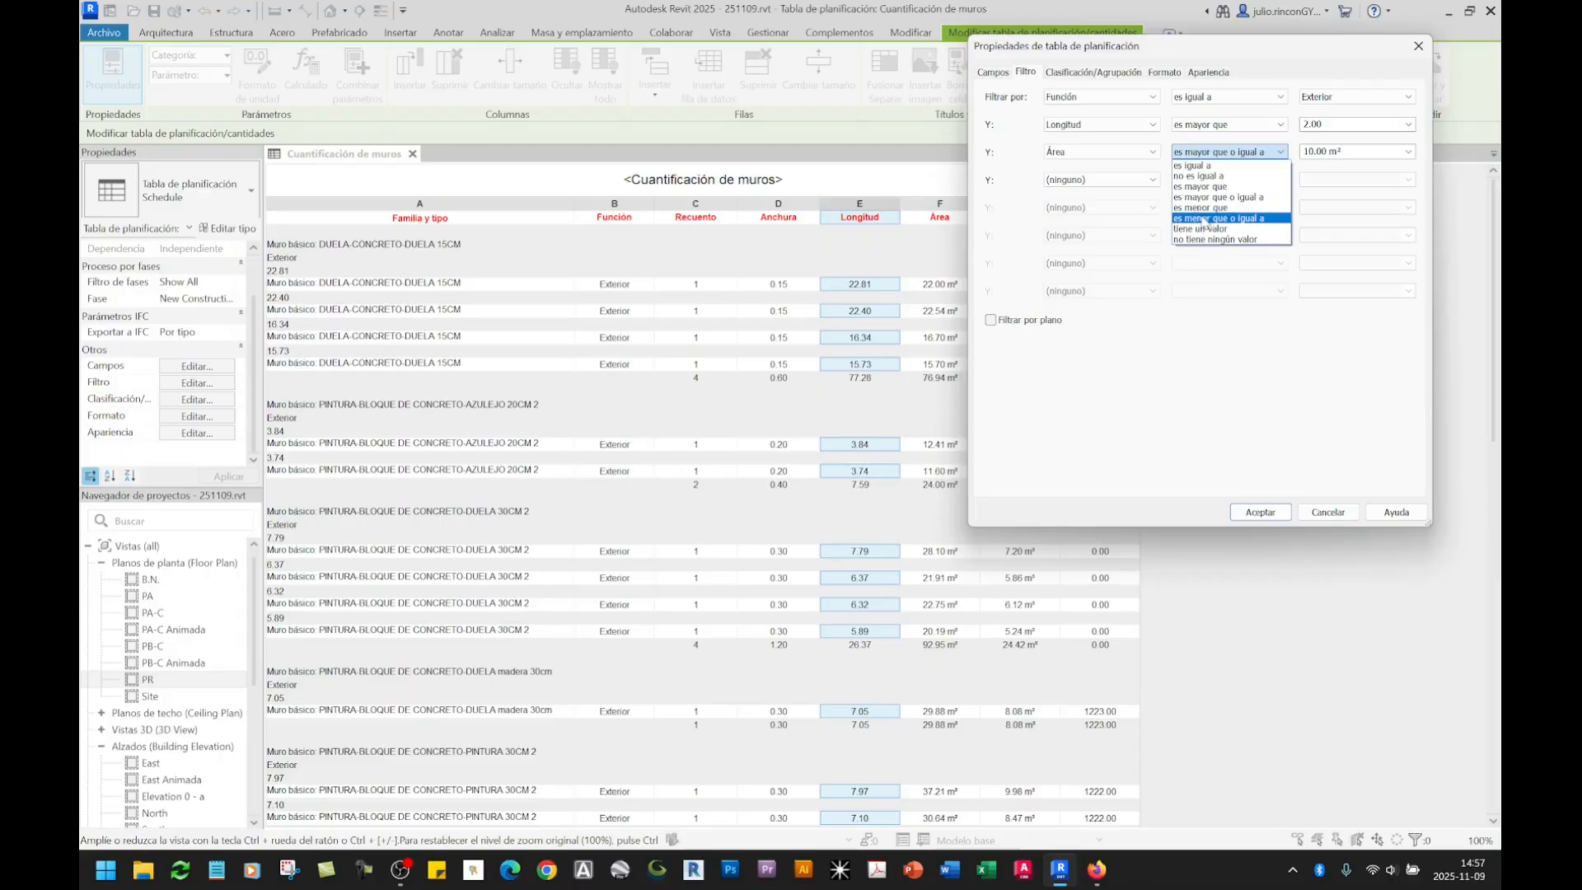
click(1205, 219)
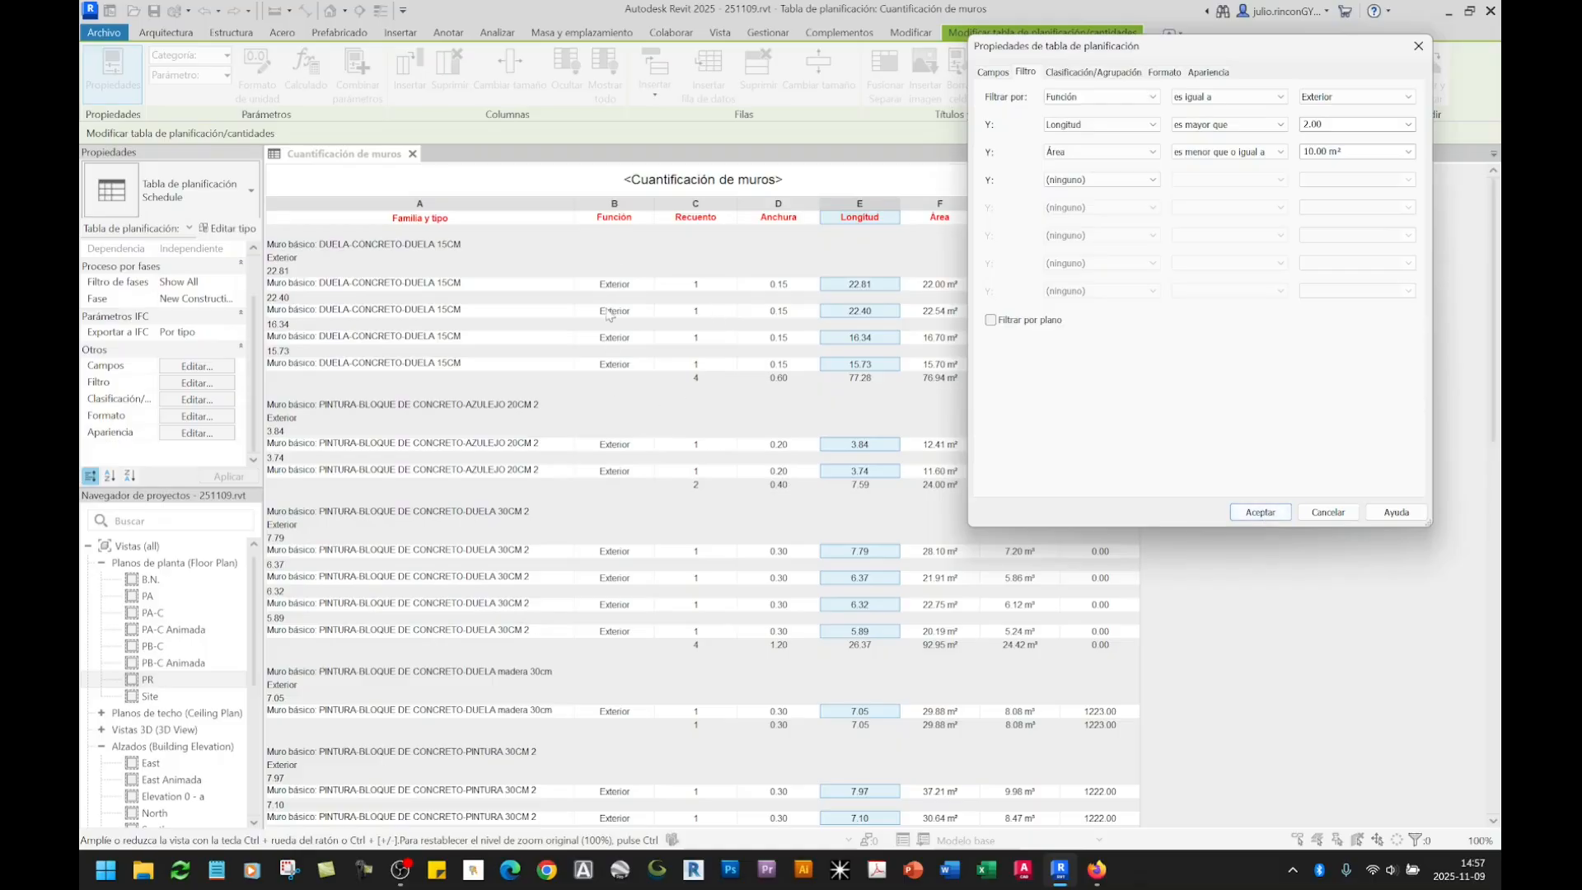
click(1283, 516)
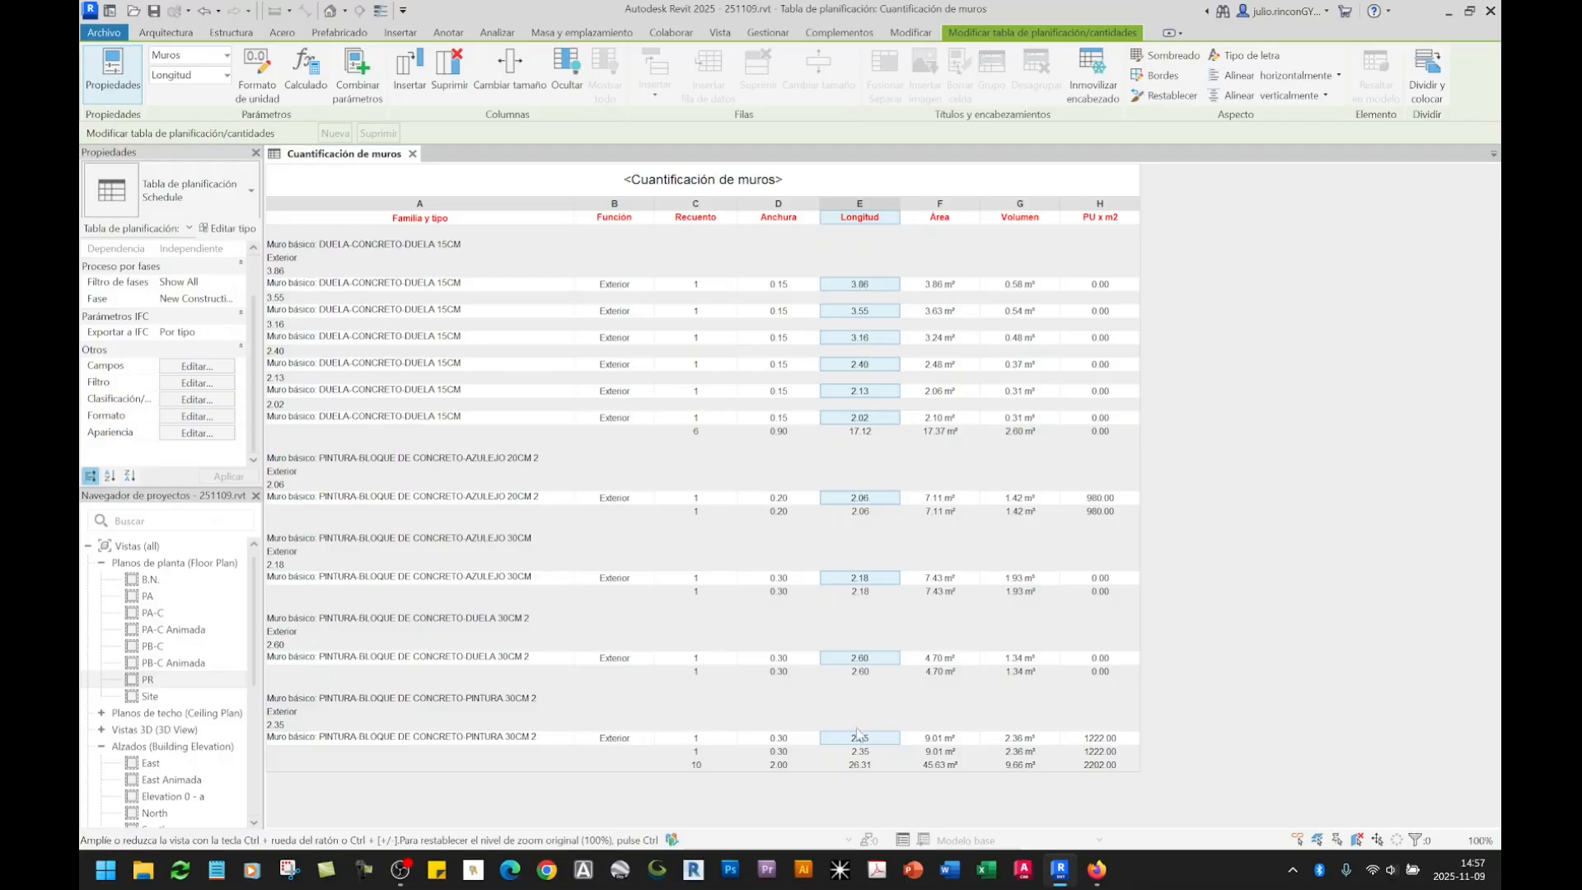
click(956, 204)
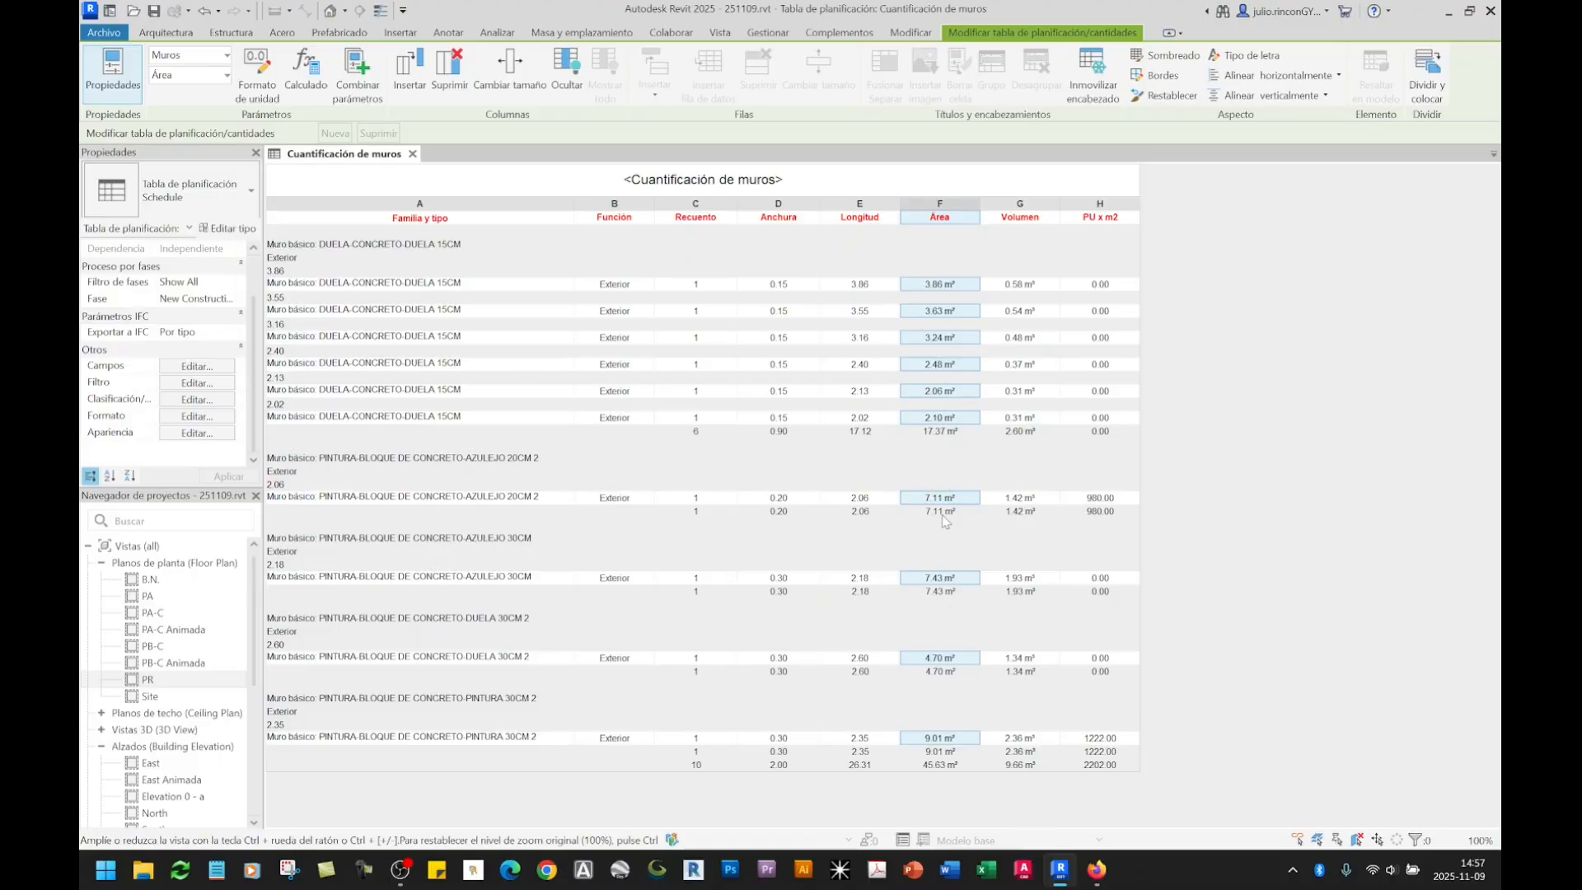
Step: Review the schedule's sorting and format settings, including the heading orientation and conditional format options of the Familia y tipo field
click(224, 383)
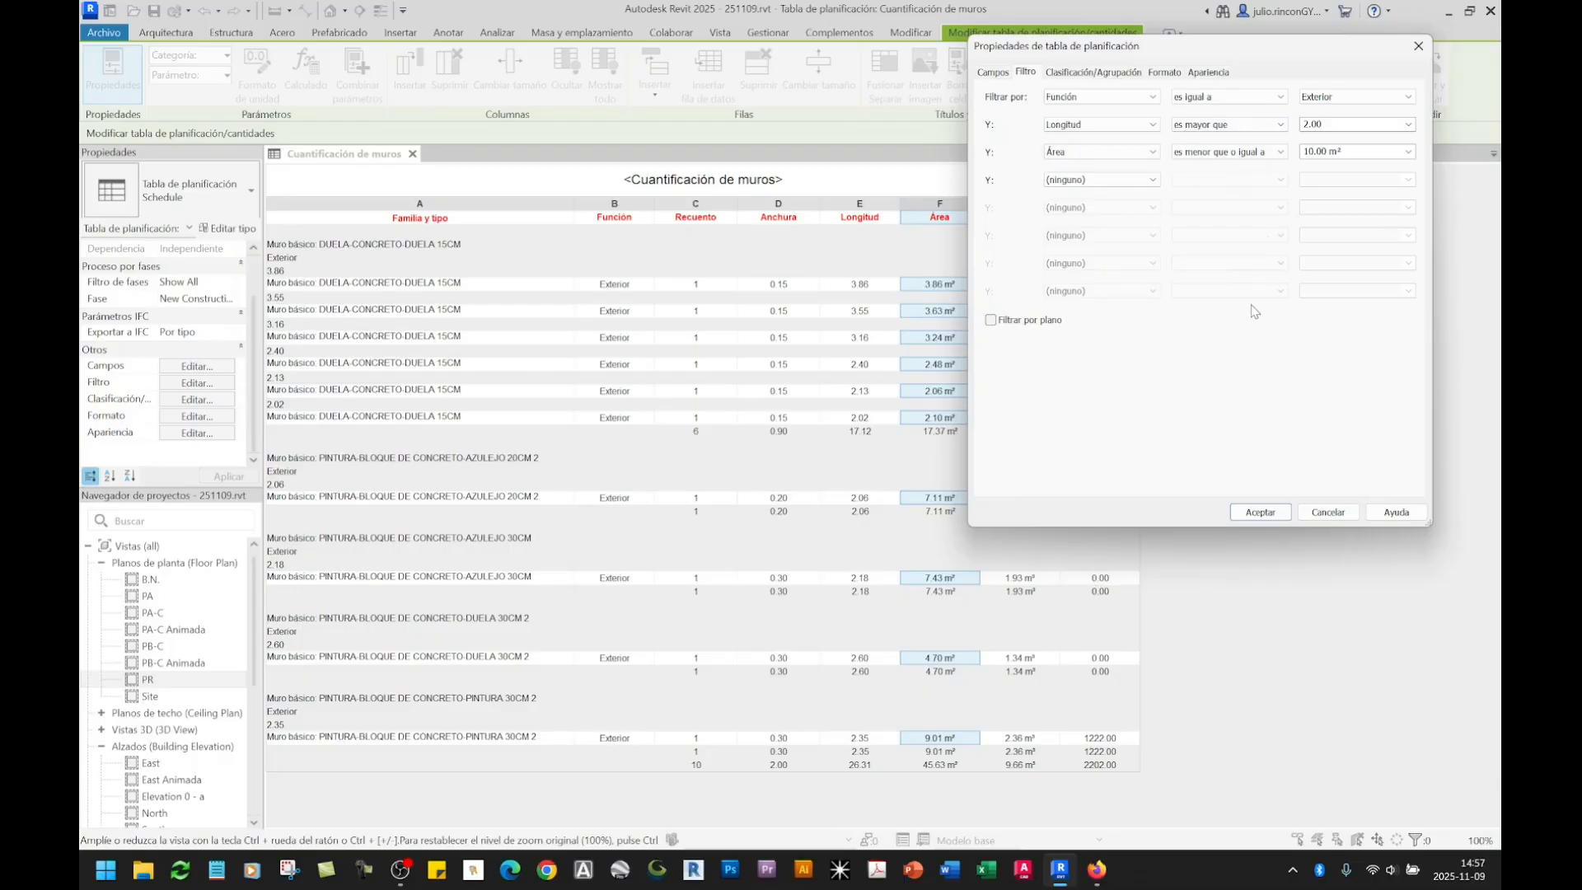
click(1059, 73)
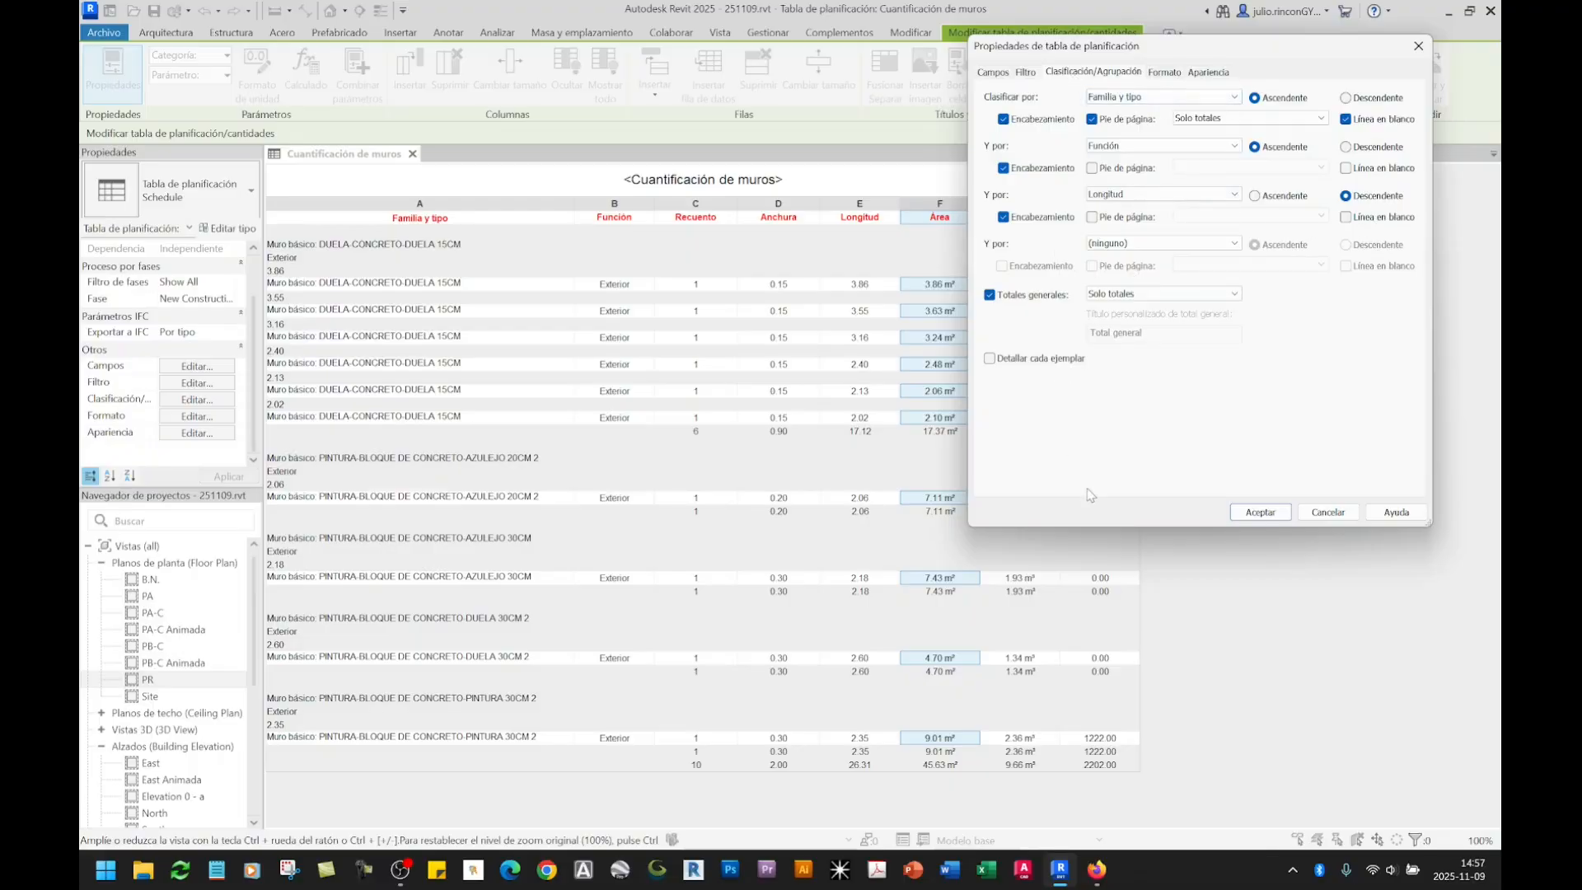
click(1164, 73)
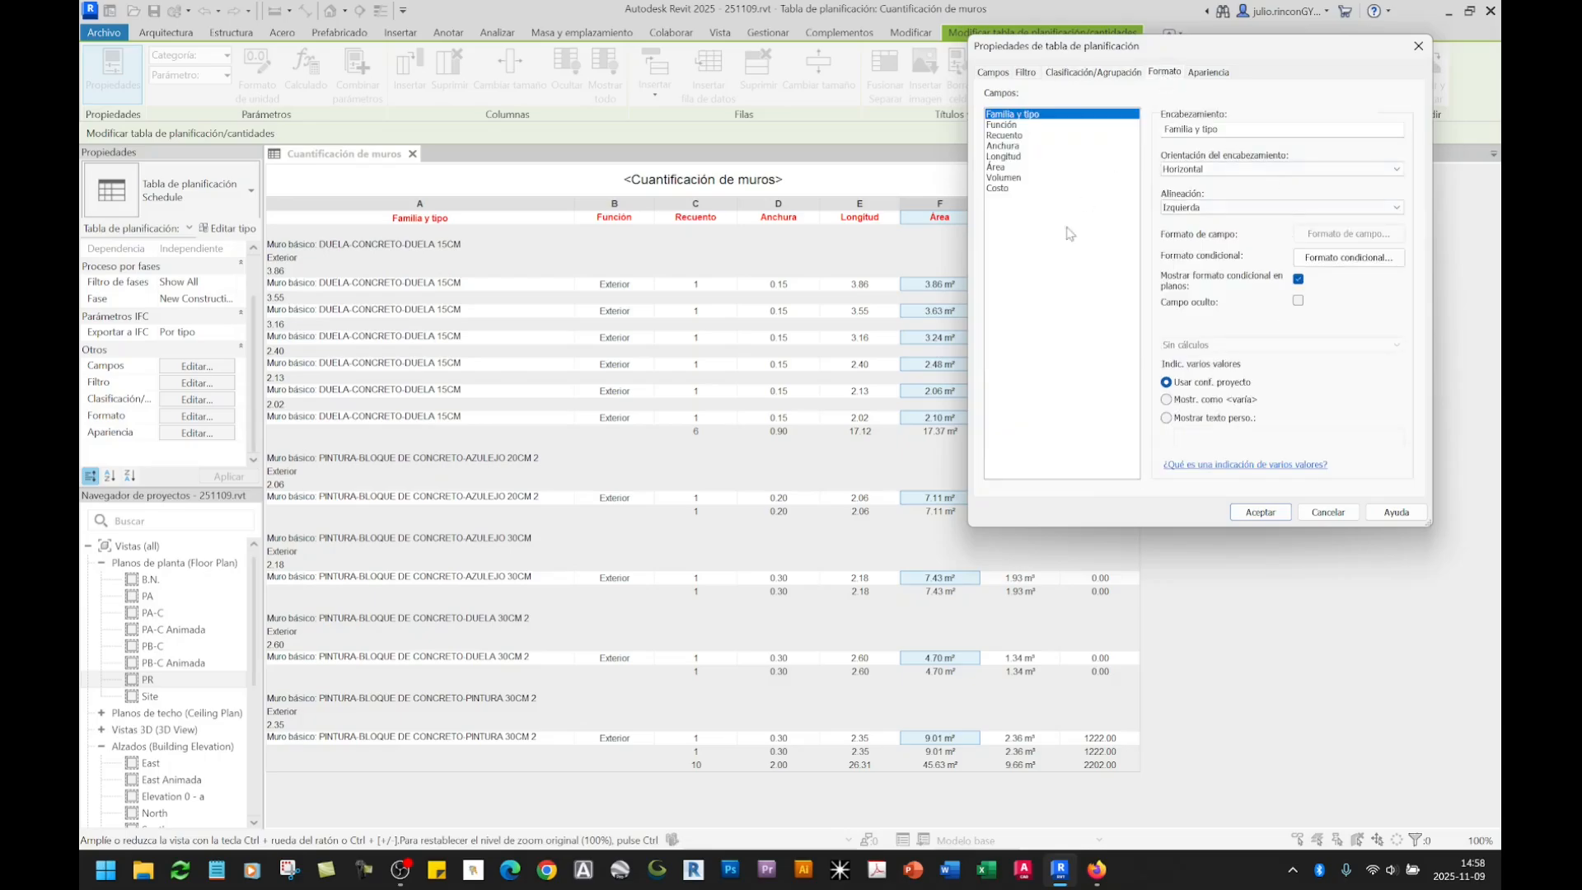
click(1350, 172)
click(1351, 183)
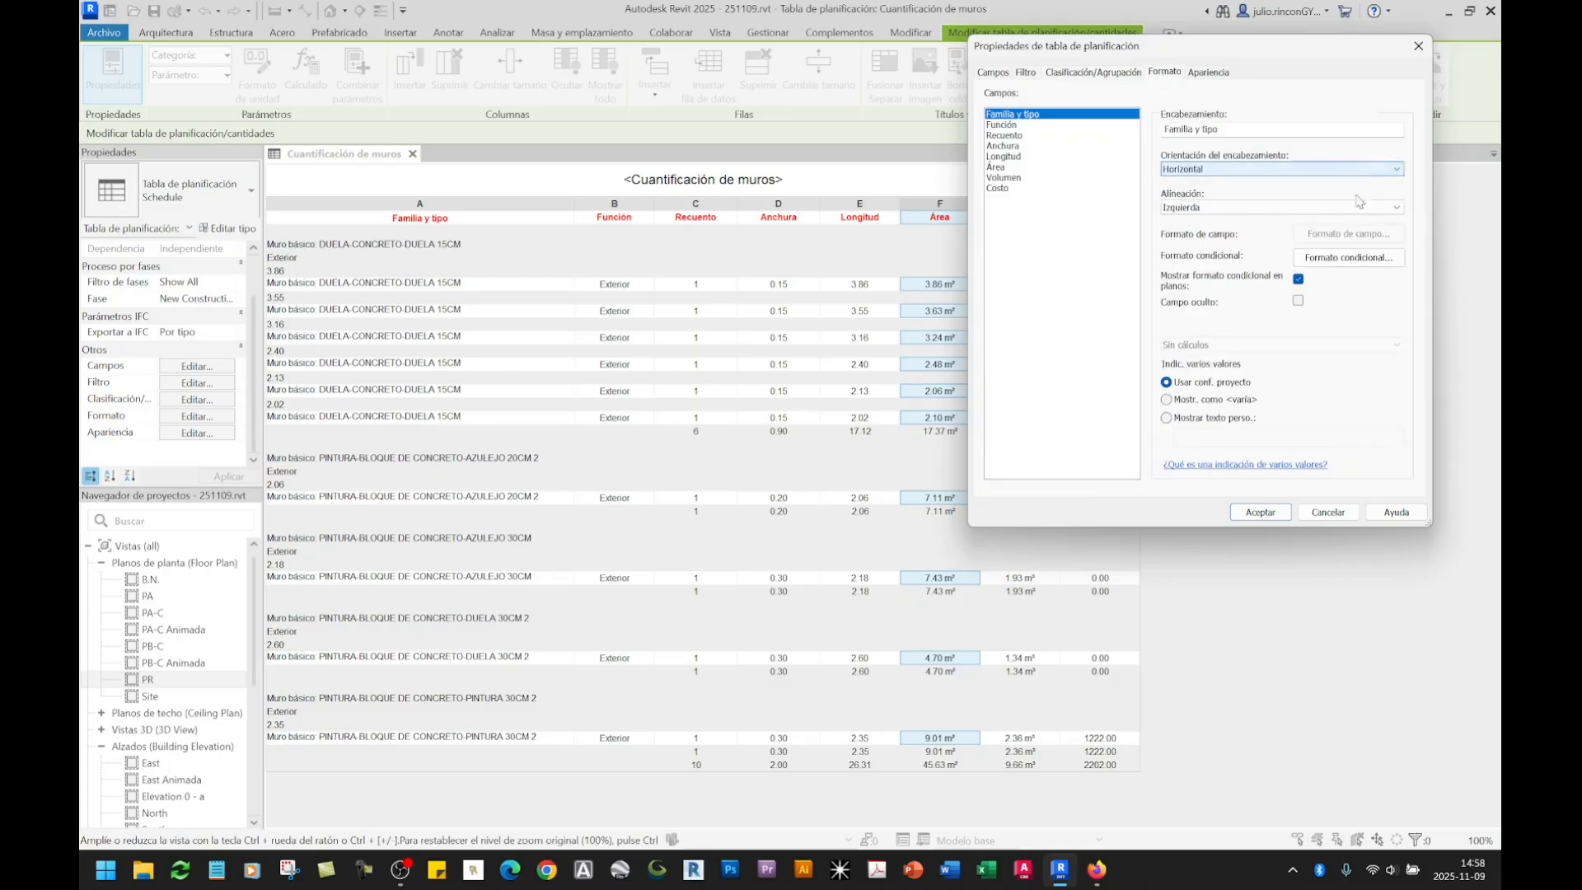
click(1355, 258)
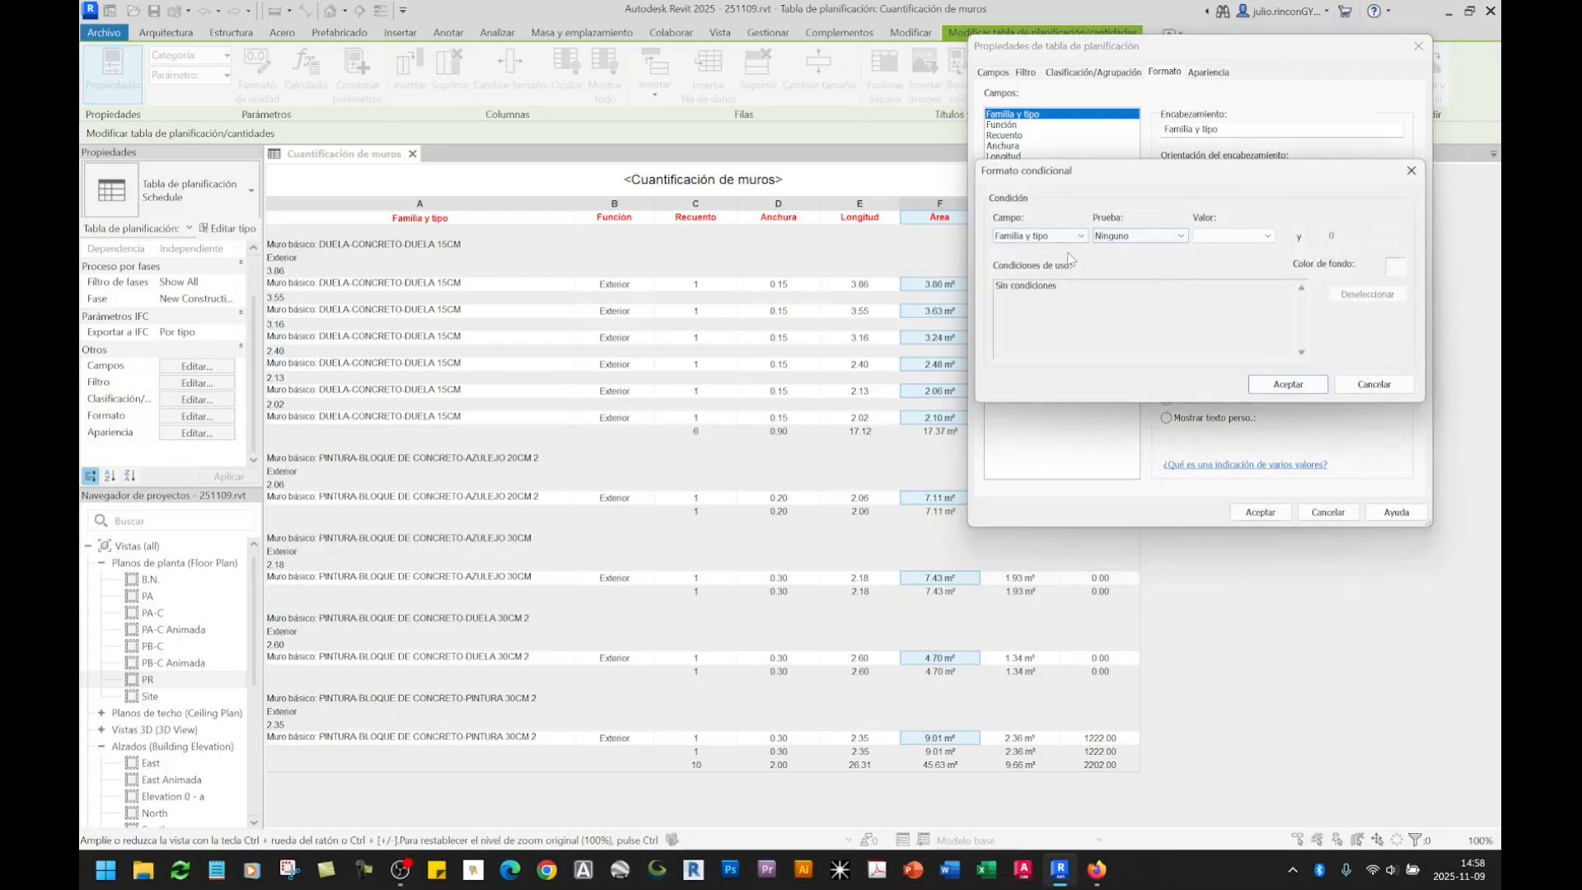
click(1410, 173)
Step: Define a conditional format for the Área field with the test Menor que and a value of 5 m²
drag(1116, 53, 452, 87)
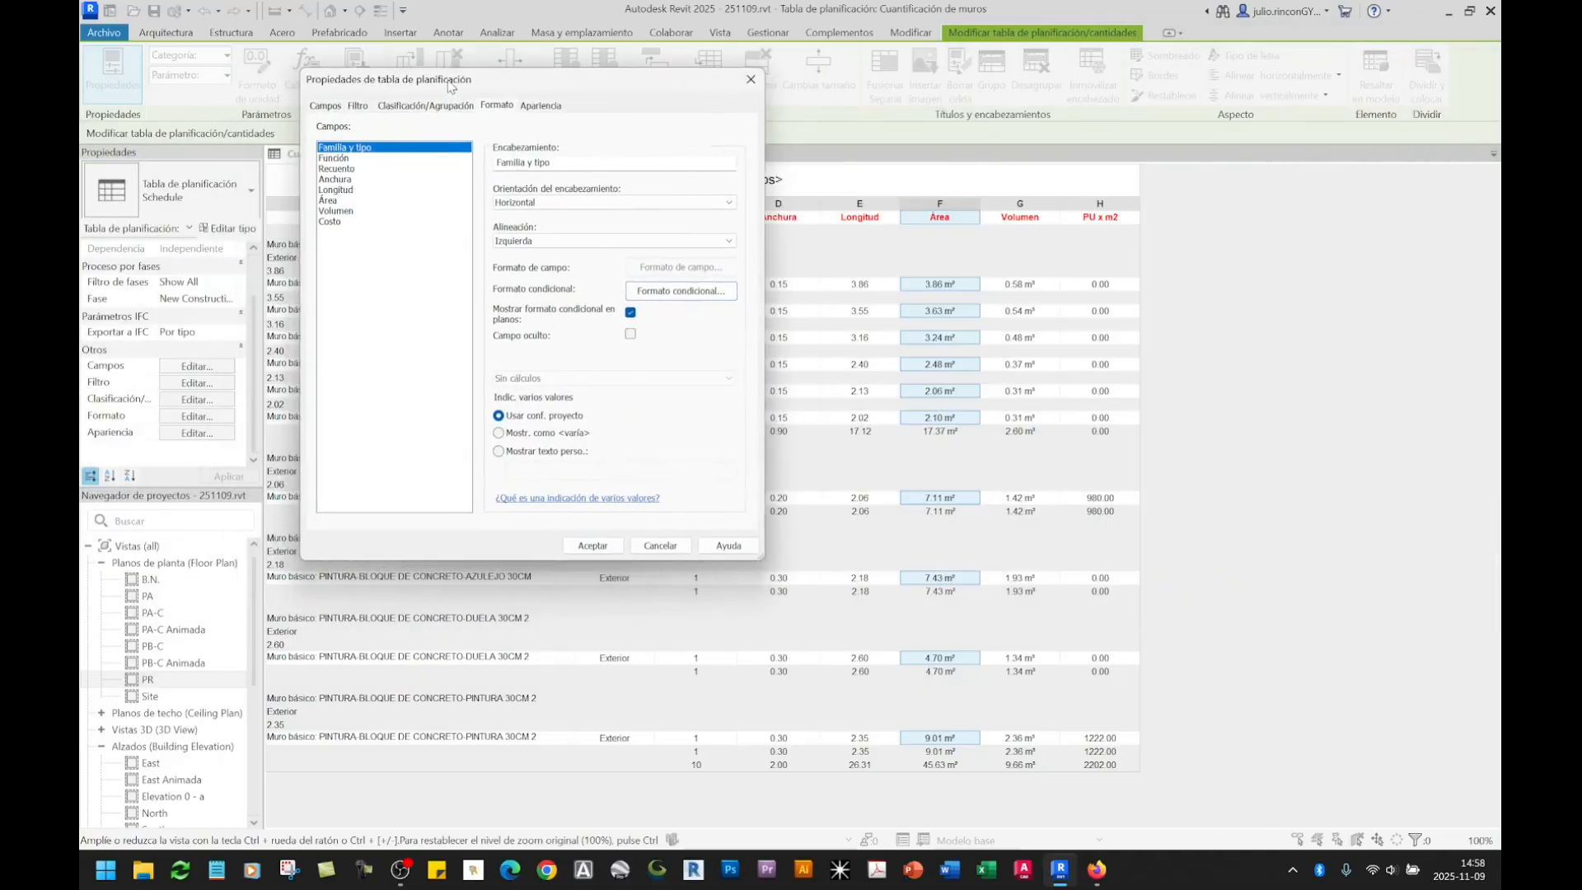
click(338, 180)
click(339, 201)
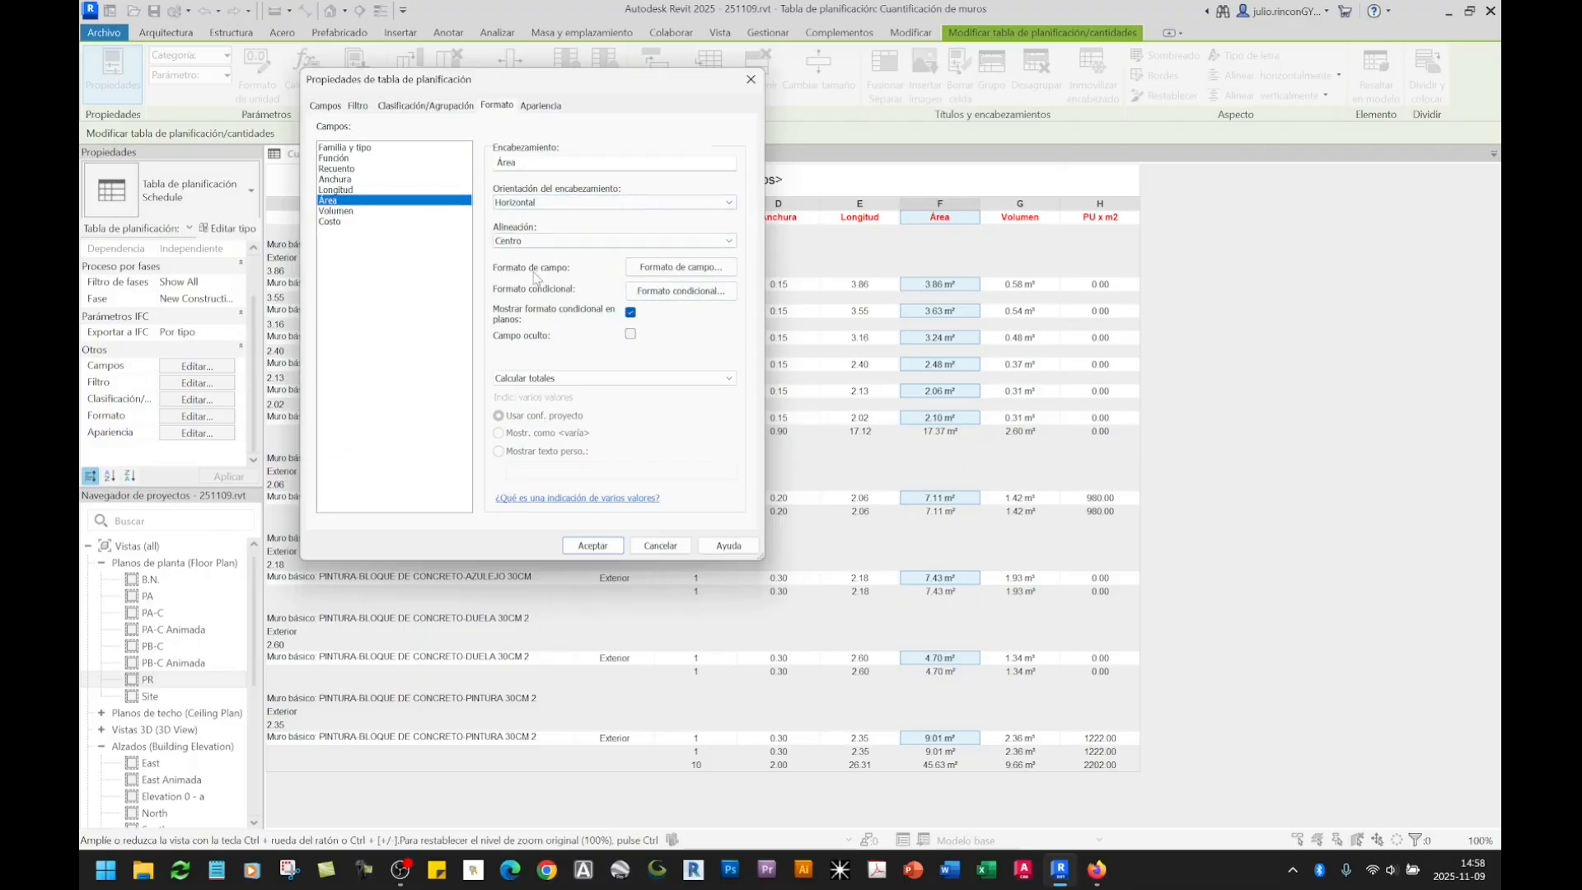
click(681, 290)
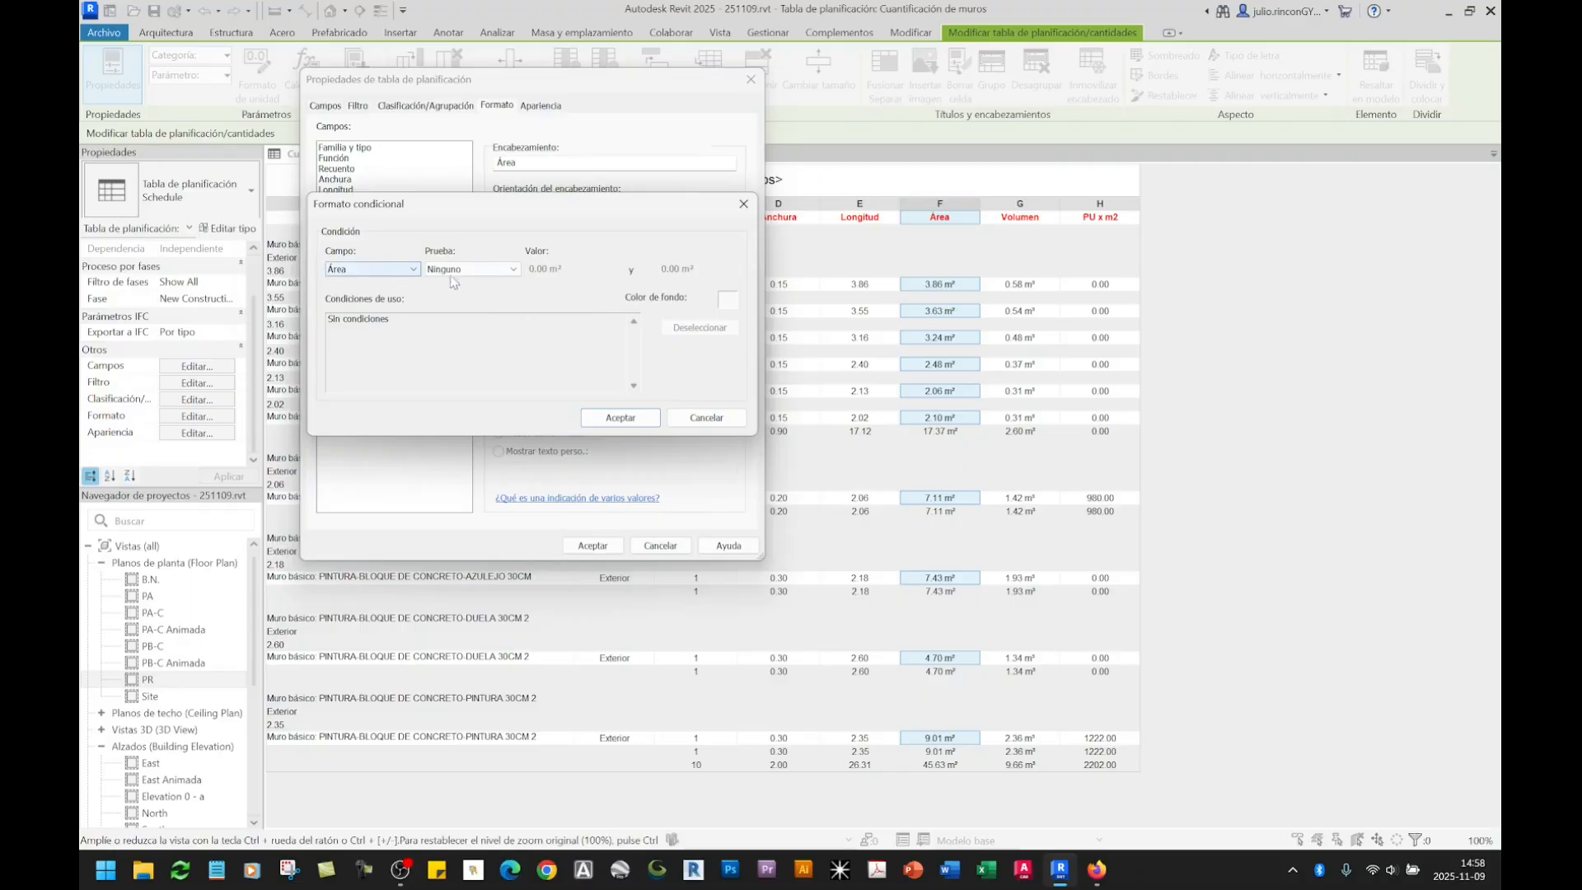
click(484, 270)
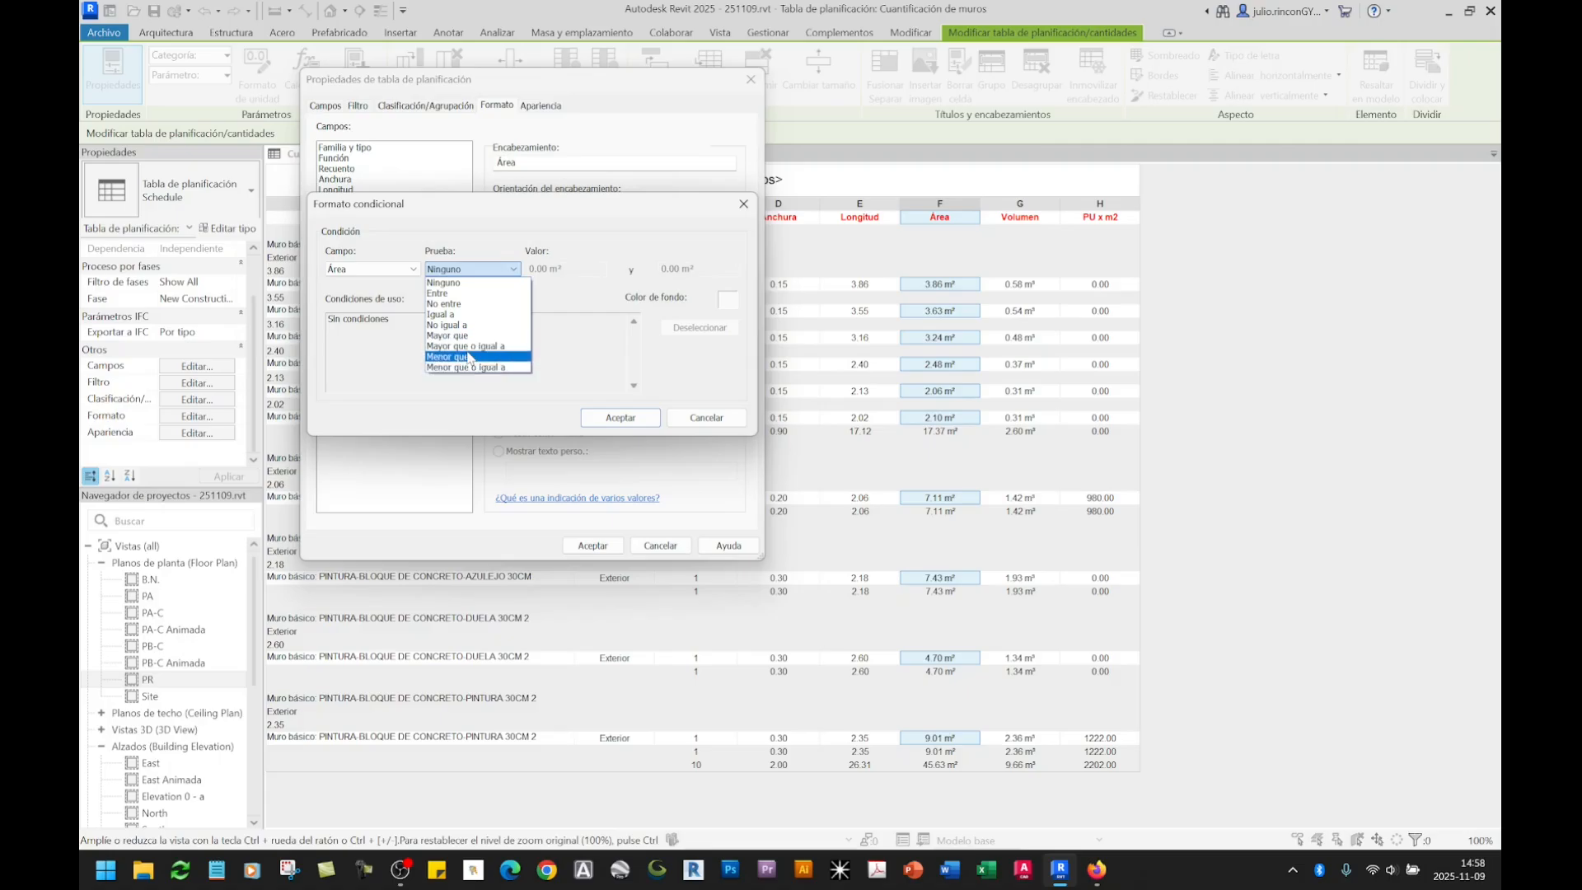
click(469, 355)
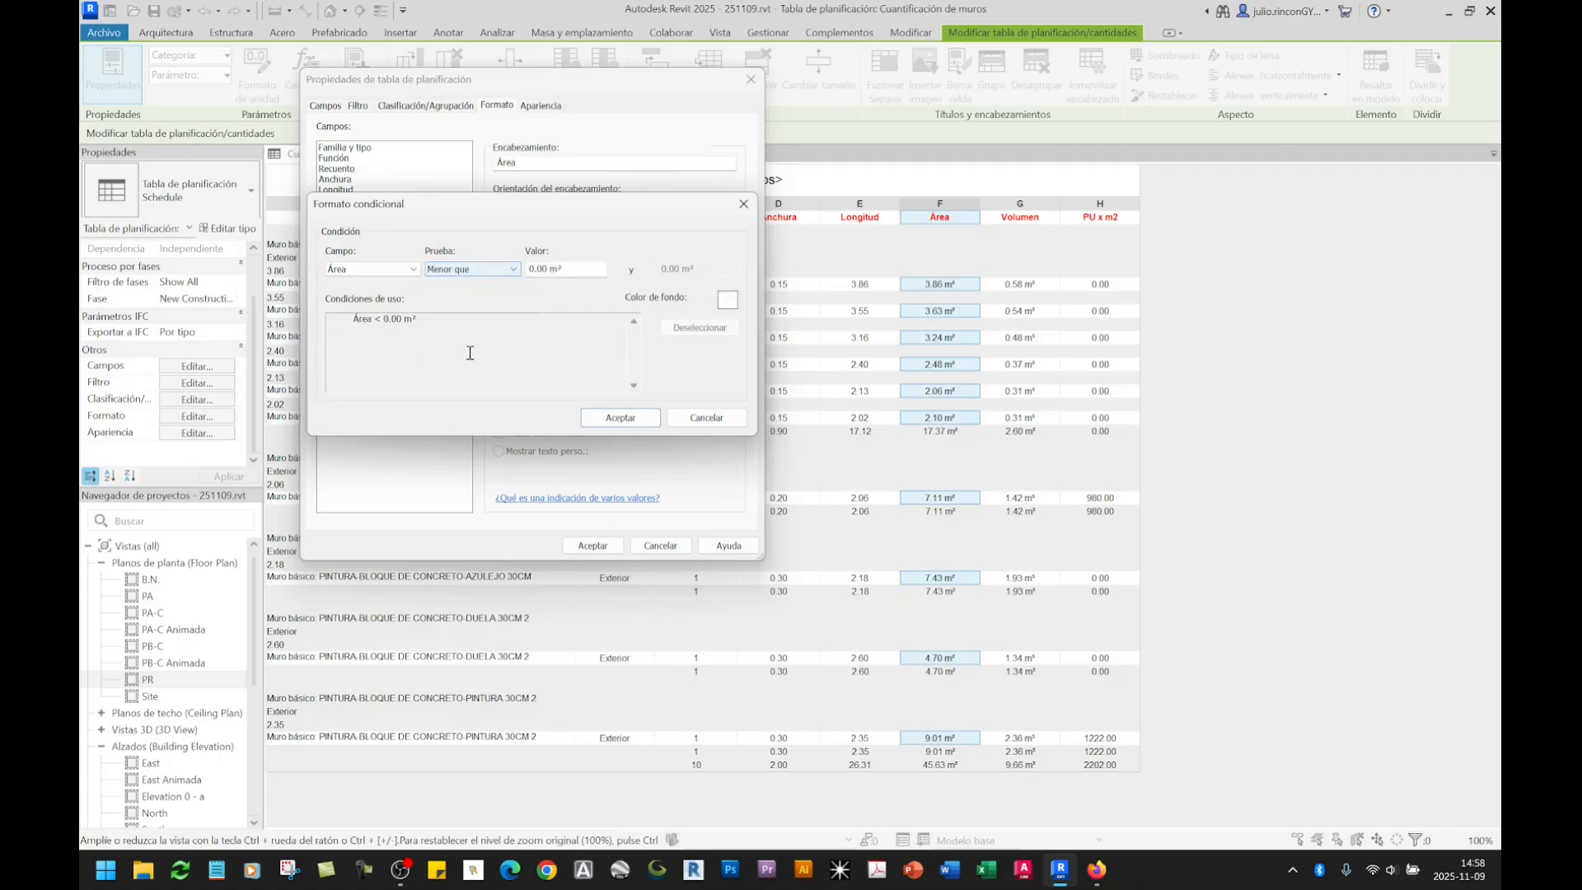
click(532, 268)
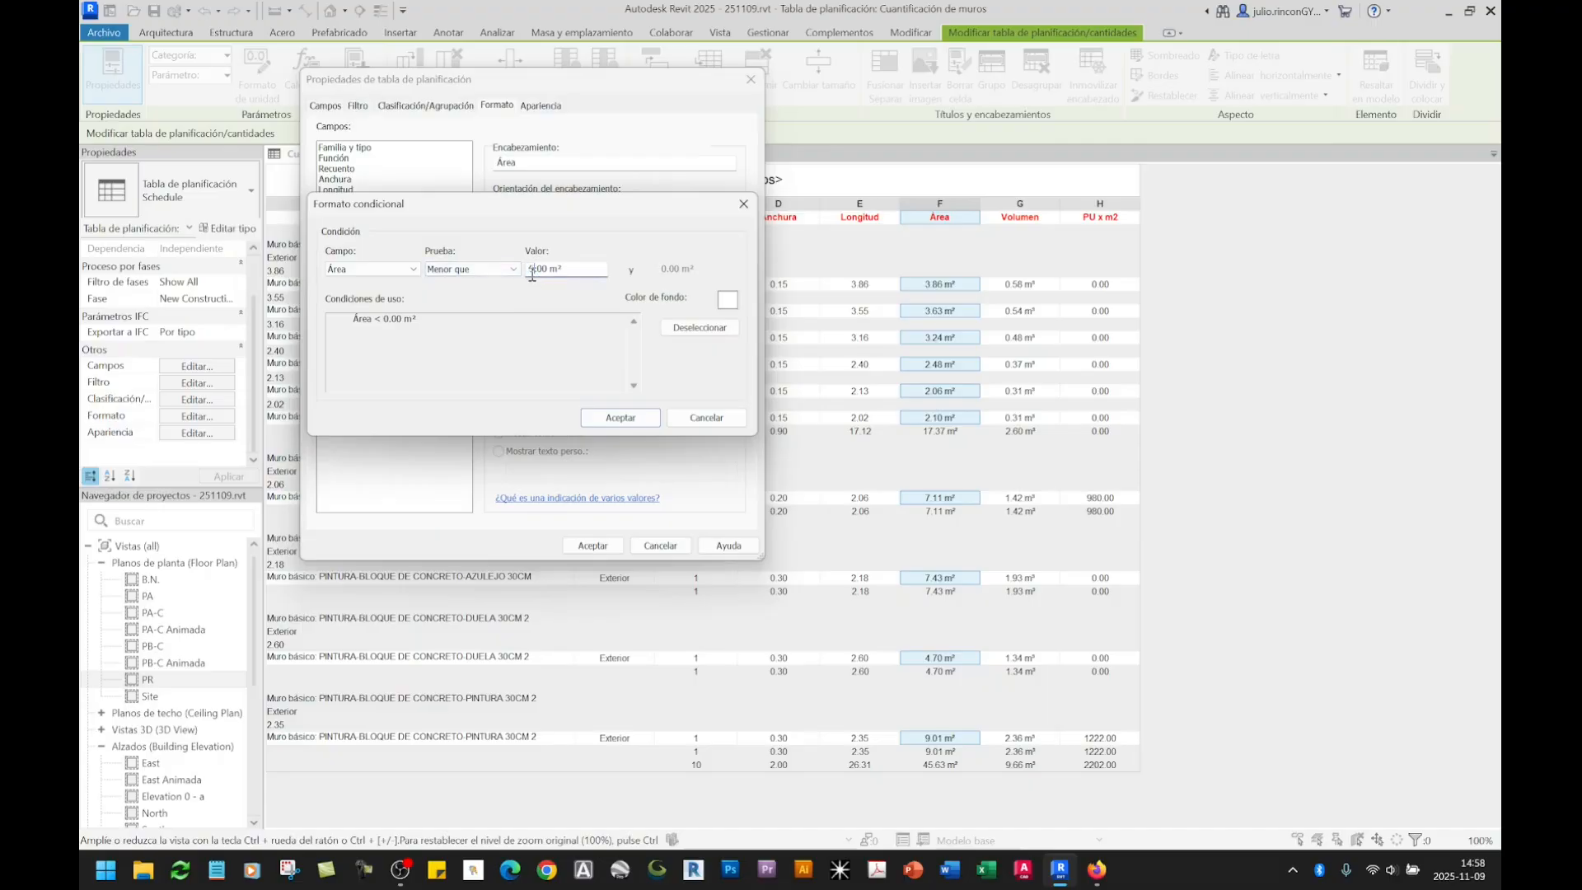
key(BackSpace)
text(5)
Step: Set the Área condition's background colour to pink RGB 255-128-192 and apply the conditional format to the schedule
click(727, 302)
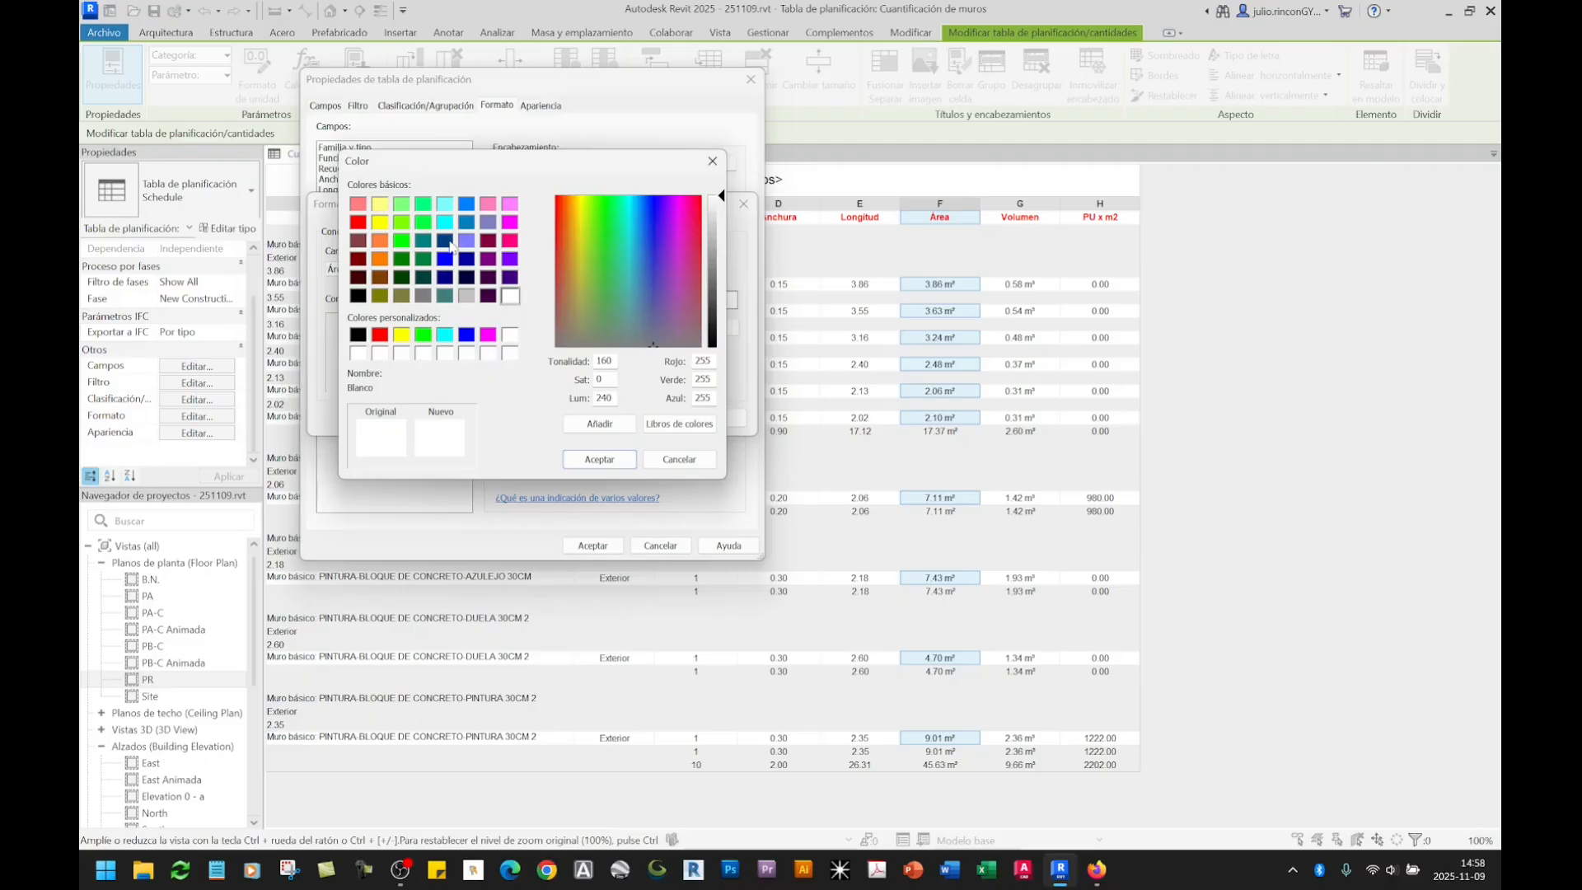
click(486, 205)
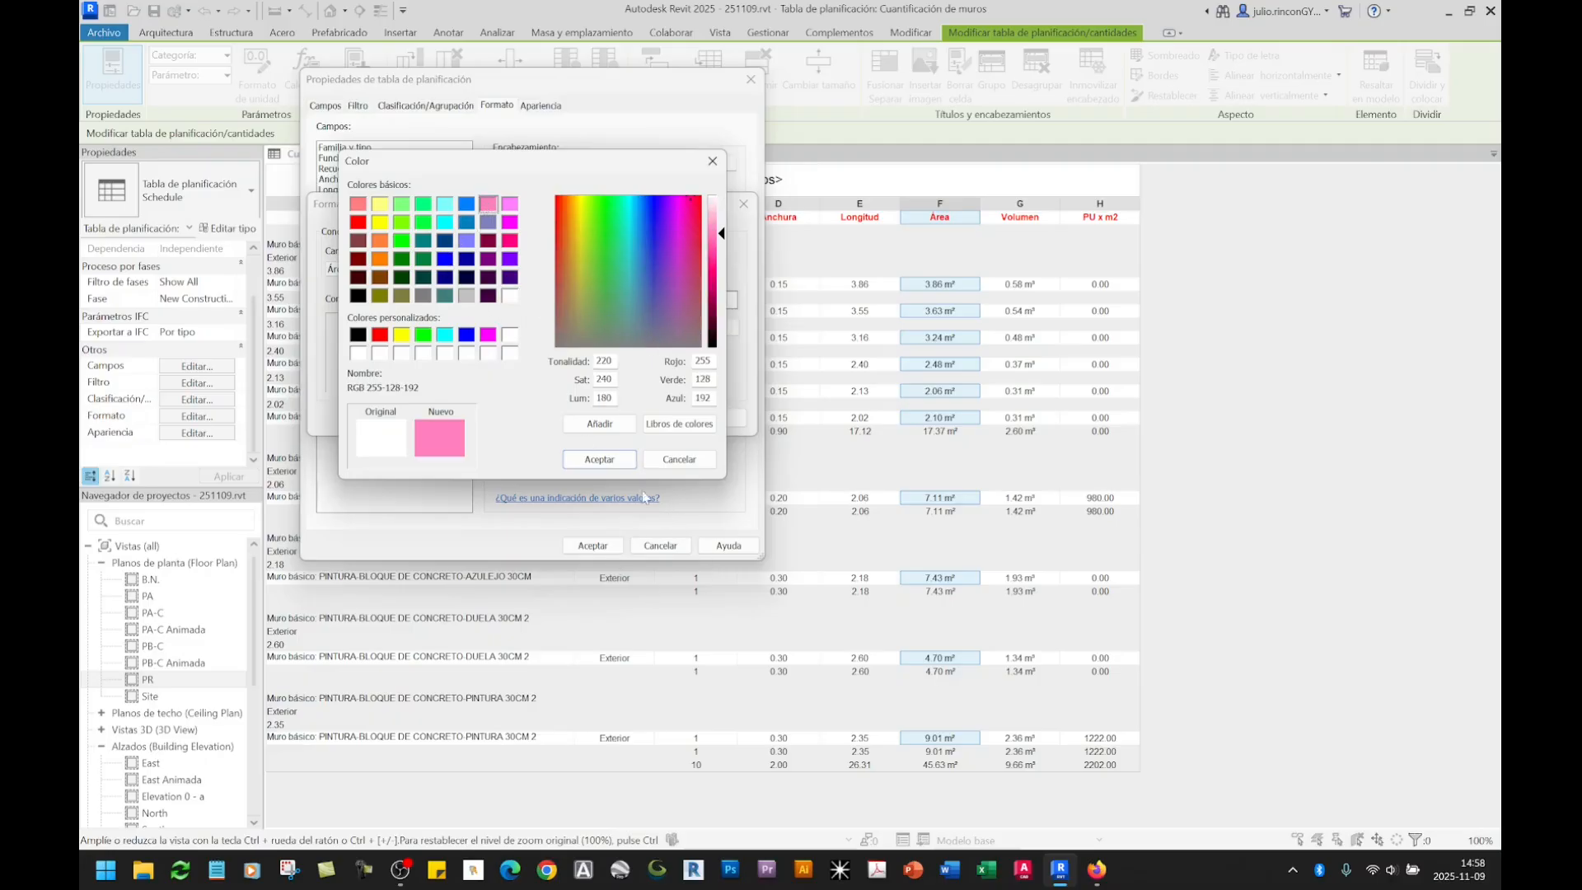
click(600, 459)
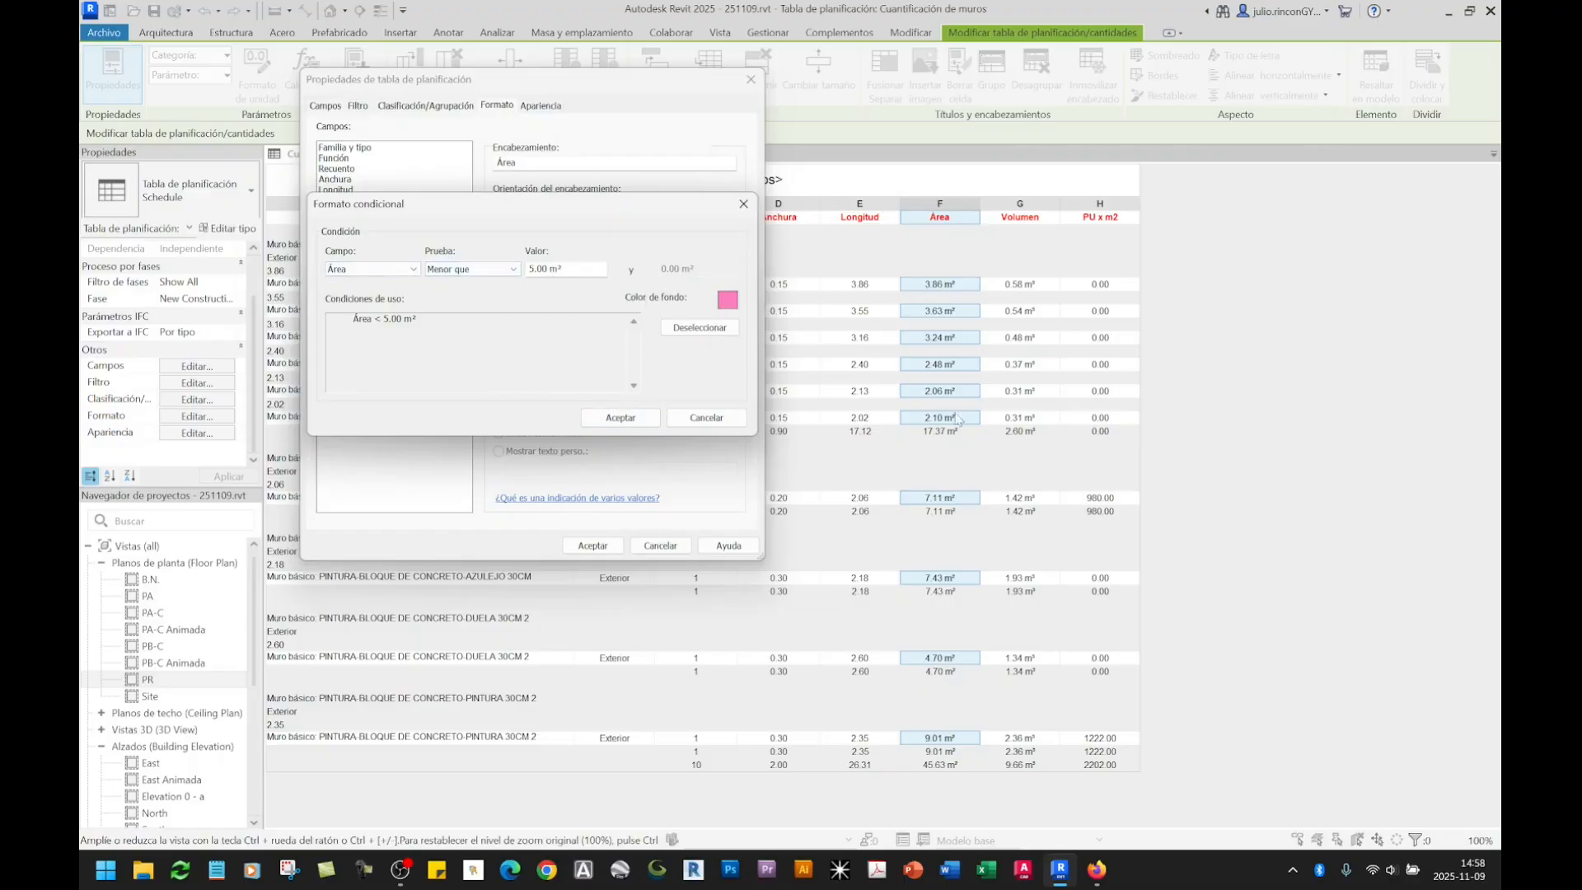
click(611, 419)
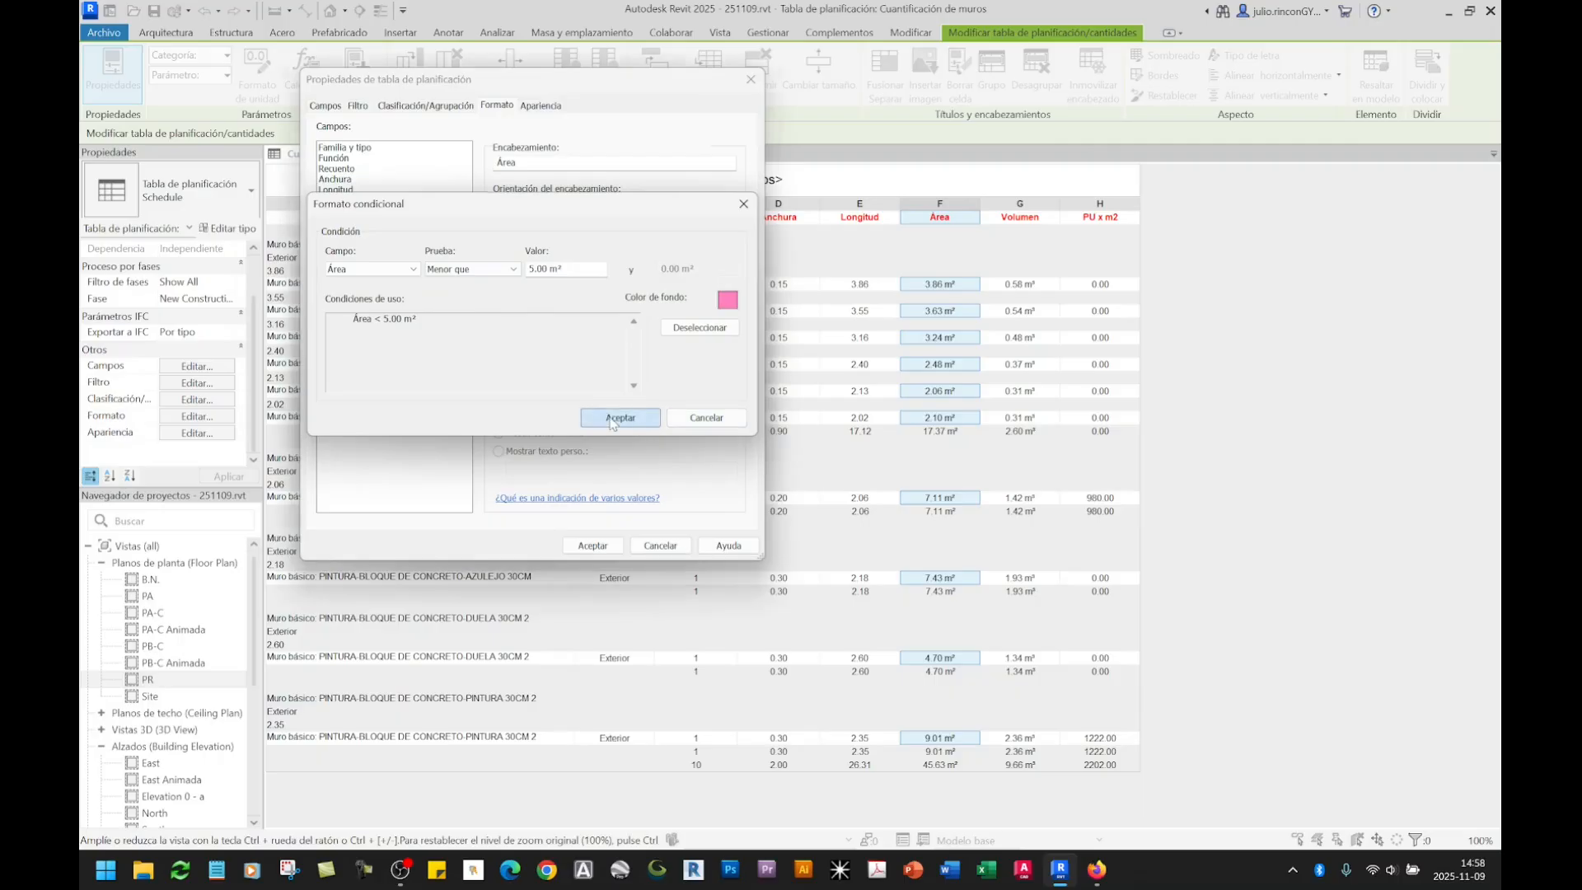
click(611, 548)
Step: Examine the Área cells of the filtered walls, comparing their highlighting with the 5 m² condition and the schedule's filter settings
click(878, 339)
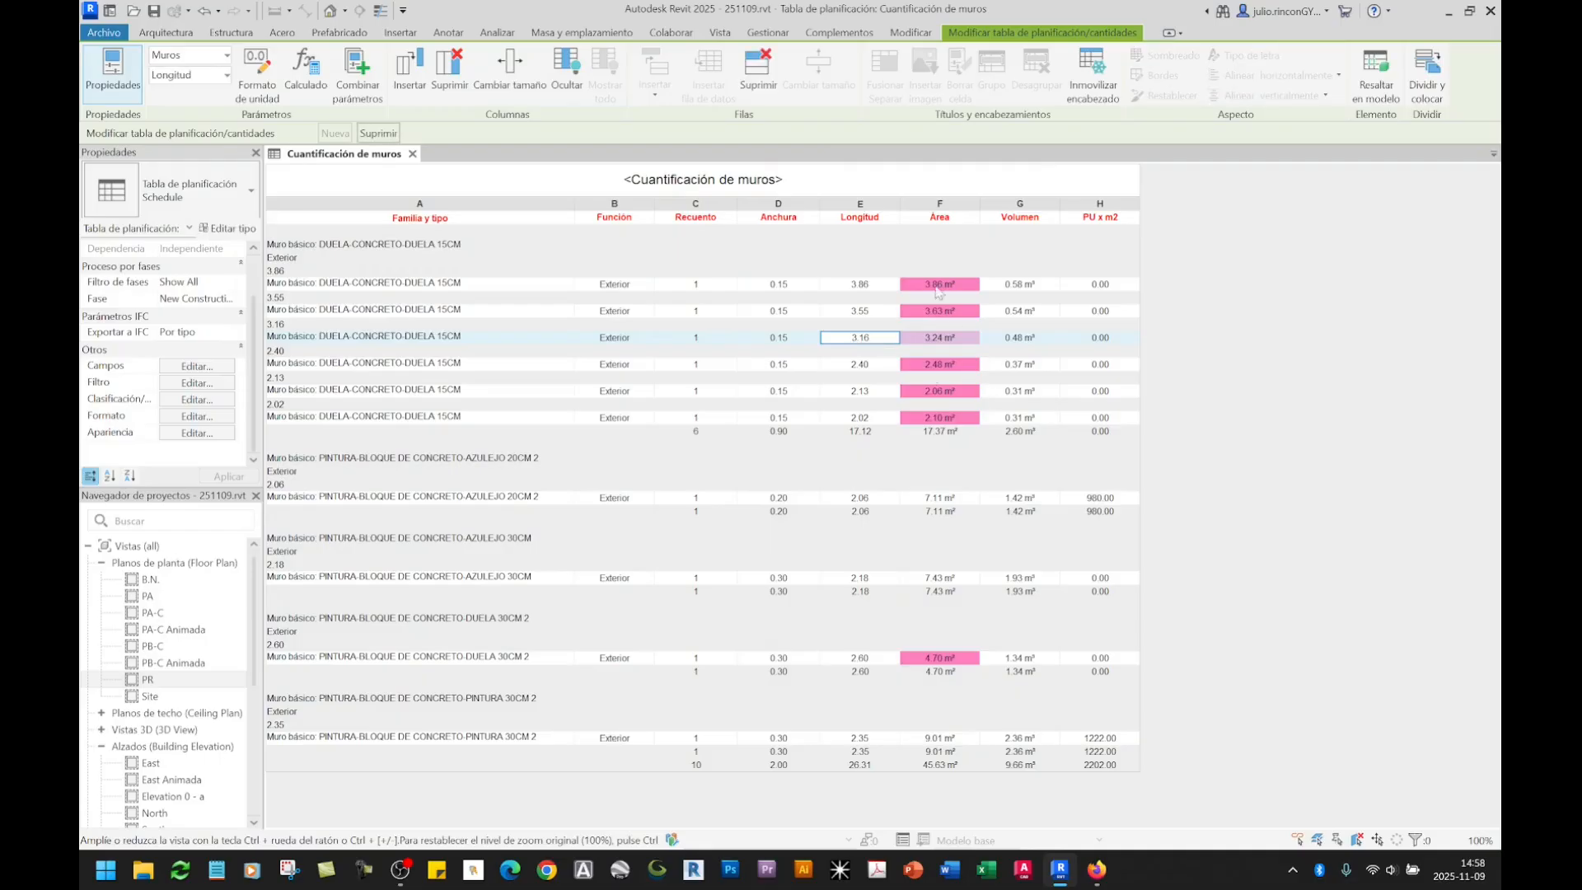
click(963, 339)
click(953, 394)
click(946, 419)
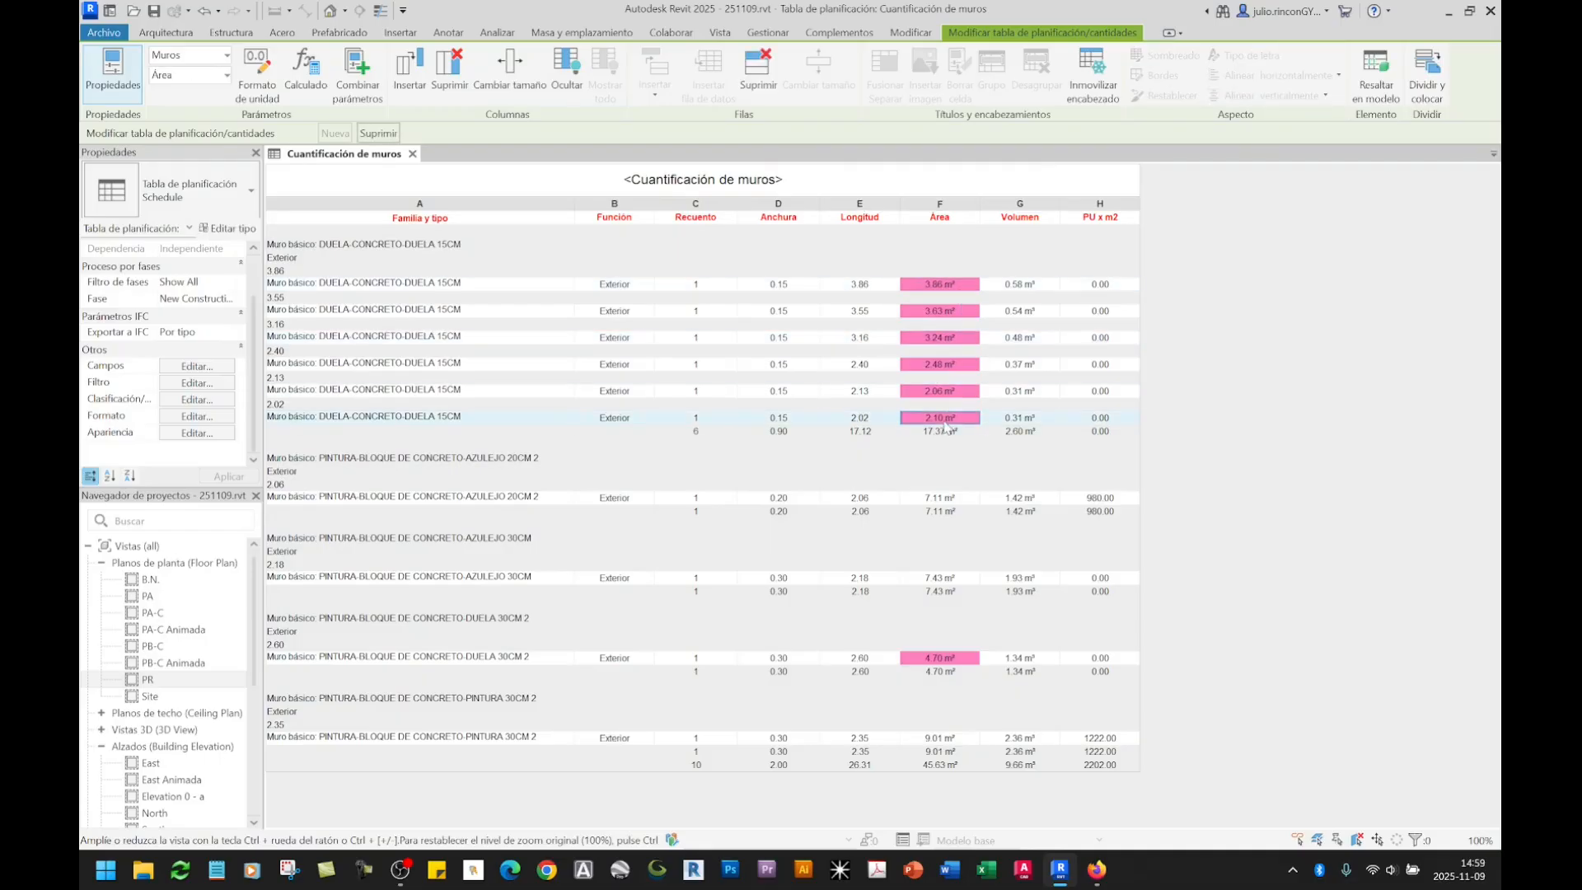
click(941, 499)
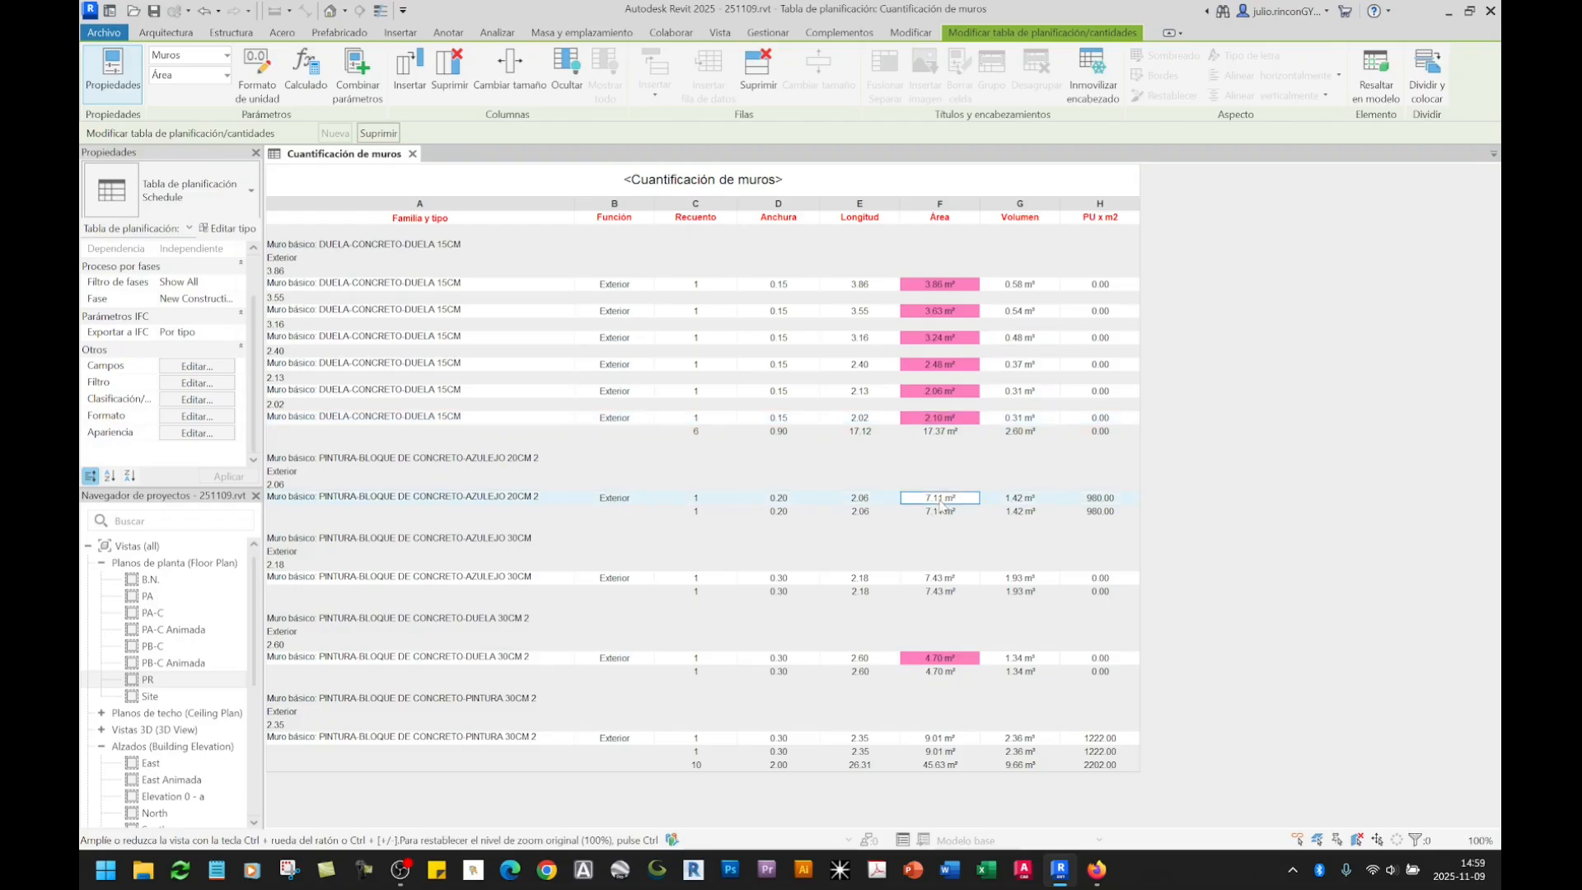
click(929, 580)
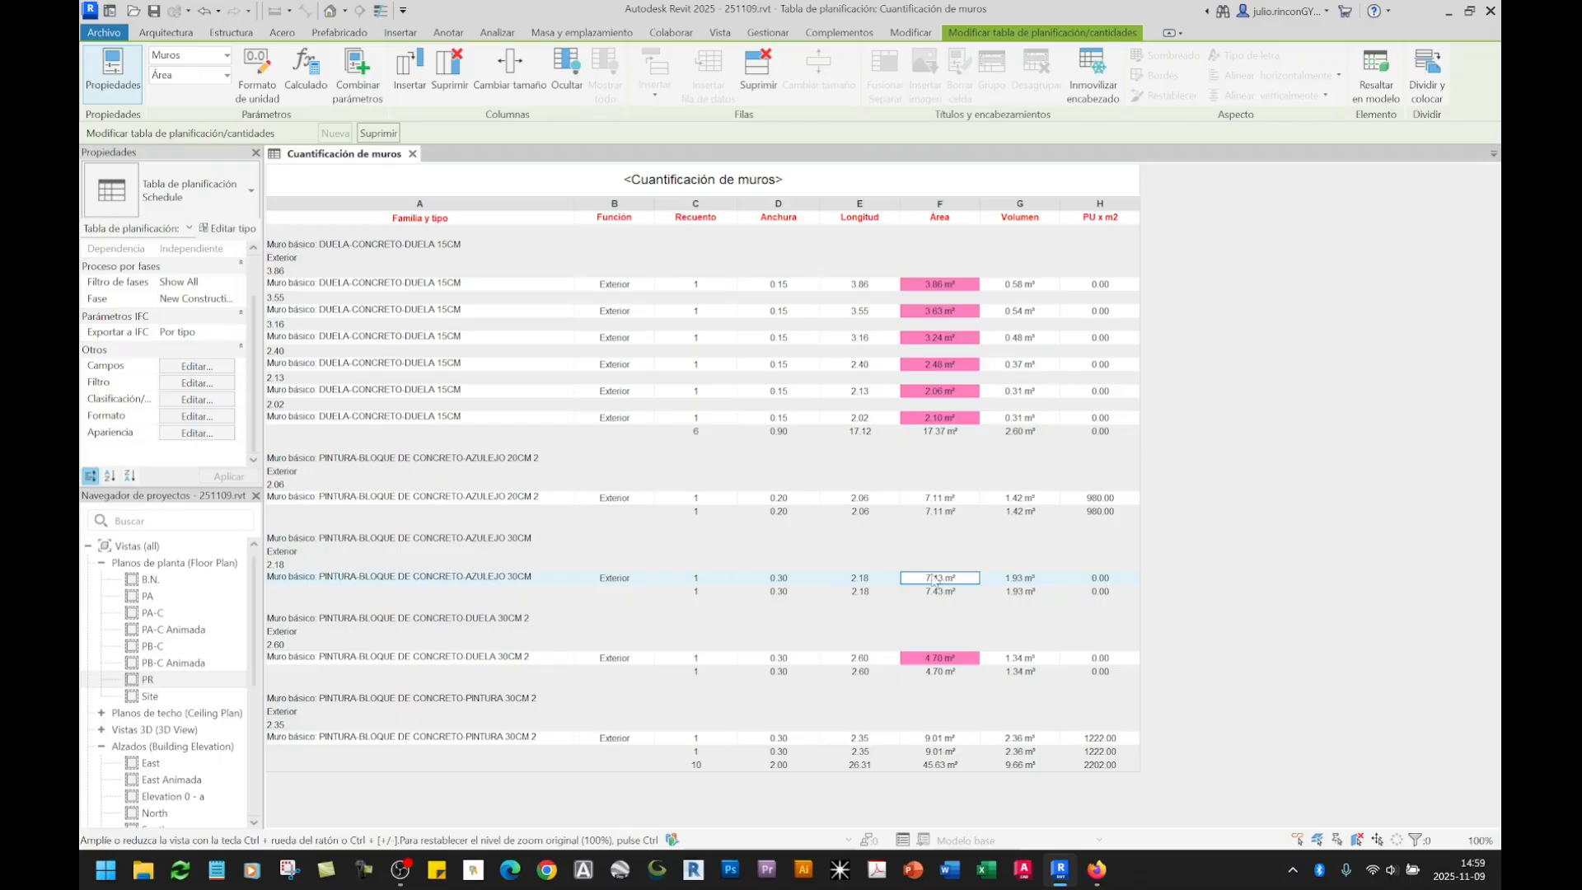
click(182, 384)
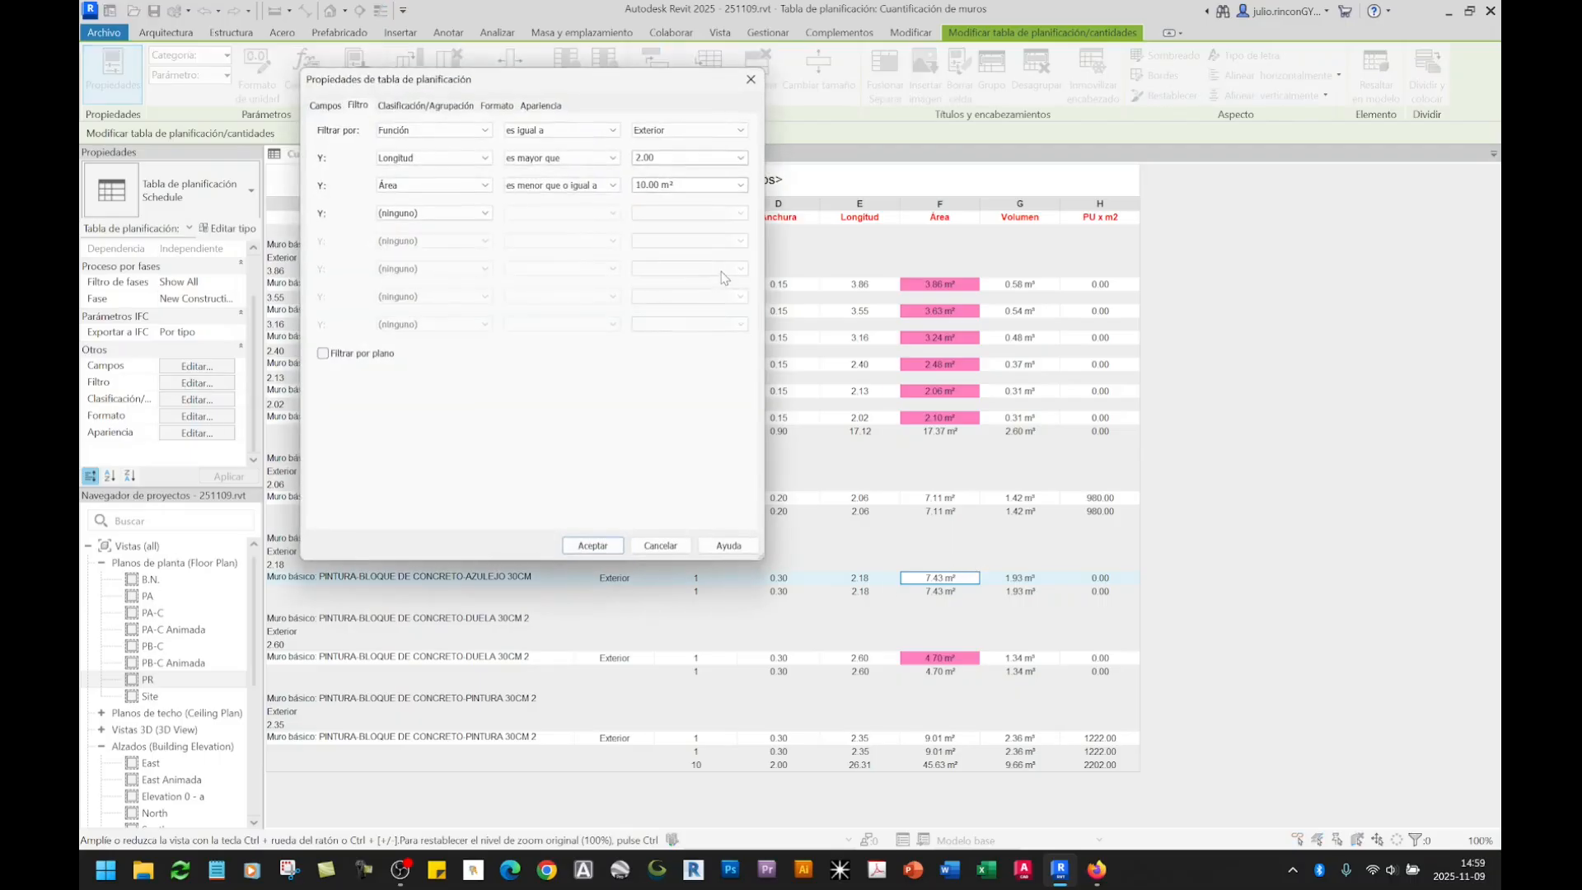
double_click(660, 181)
click(751, 81)
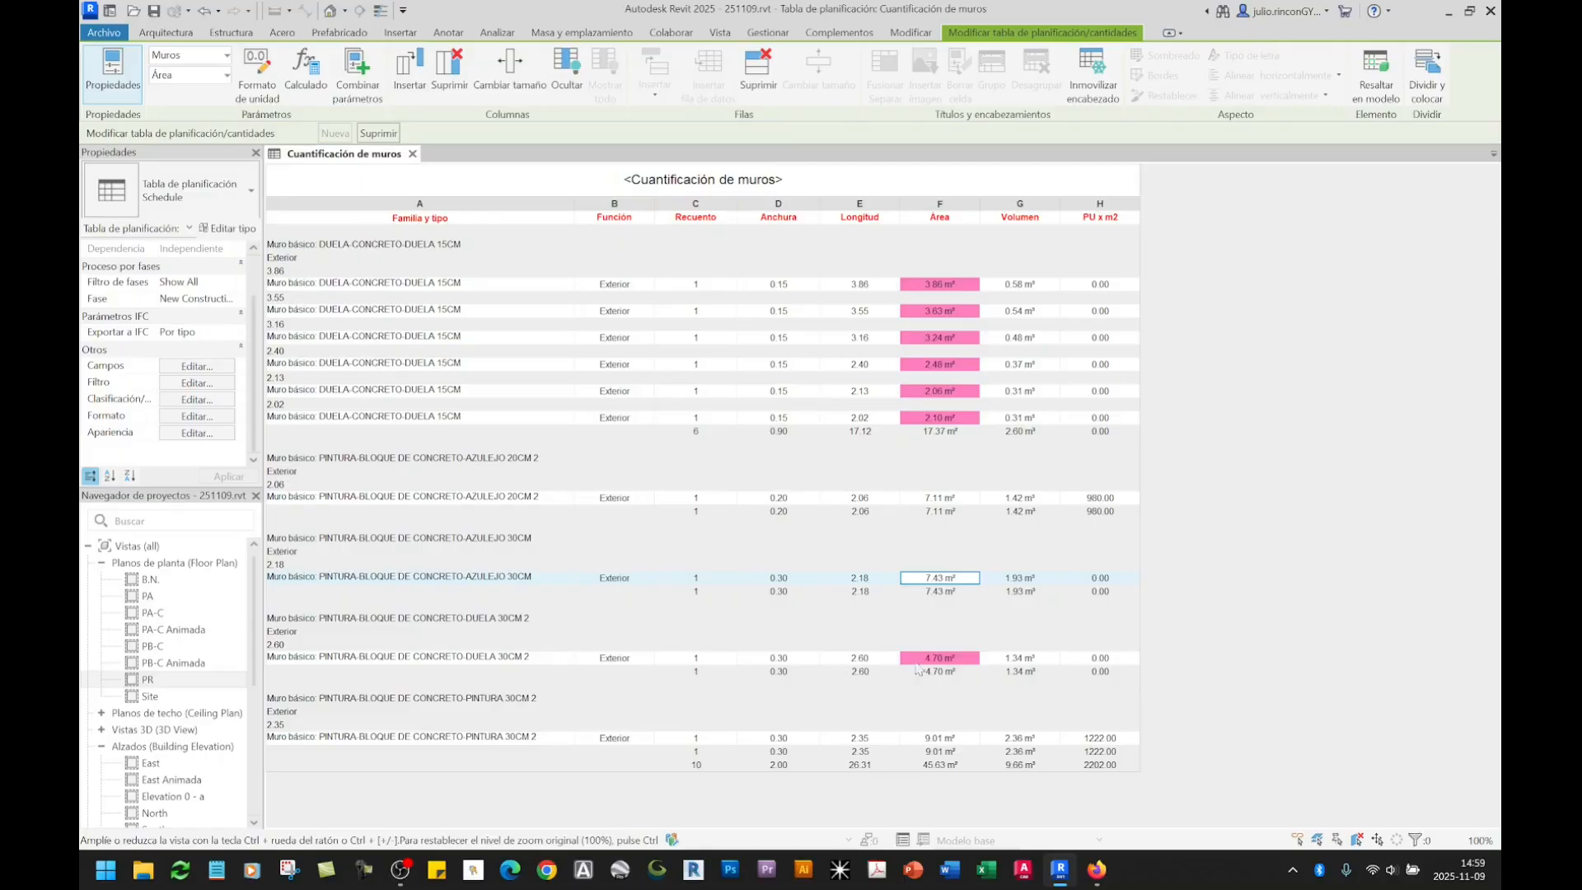
click(938, 501)
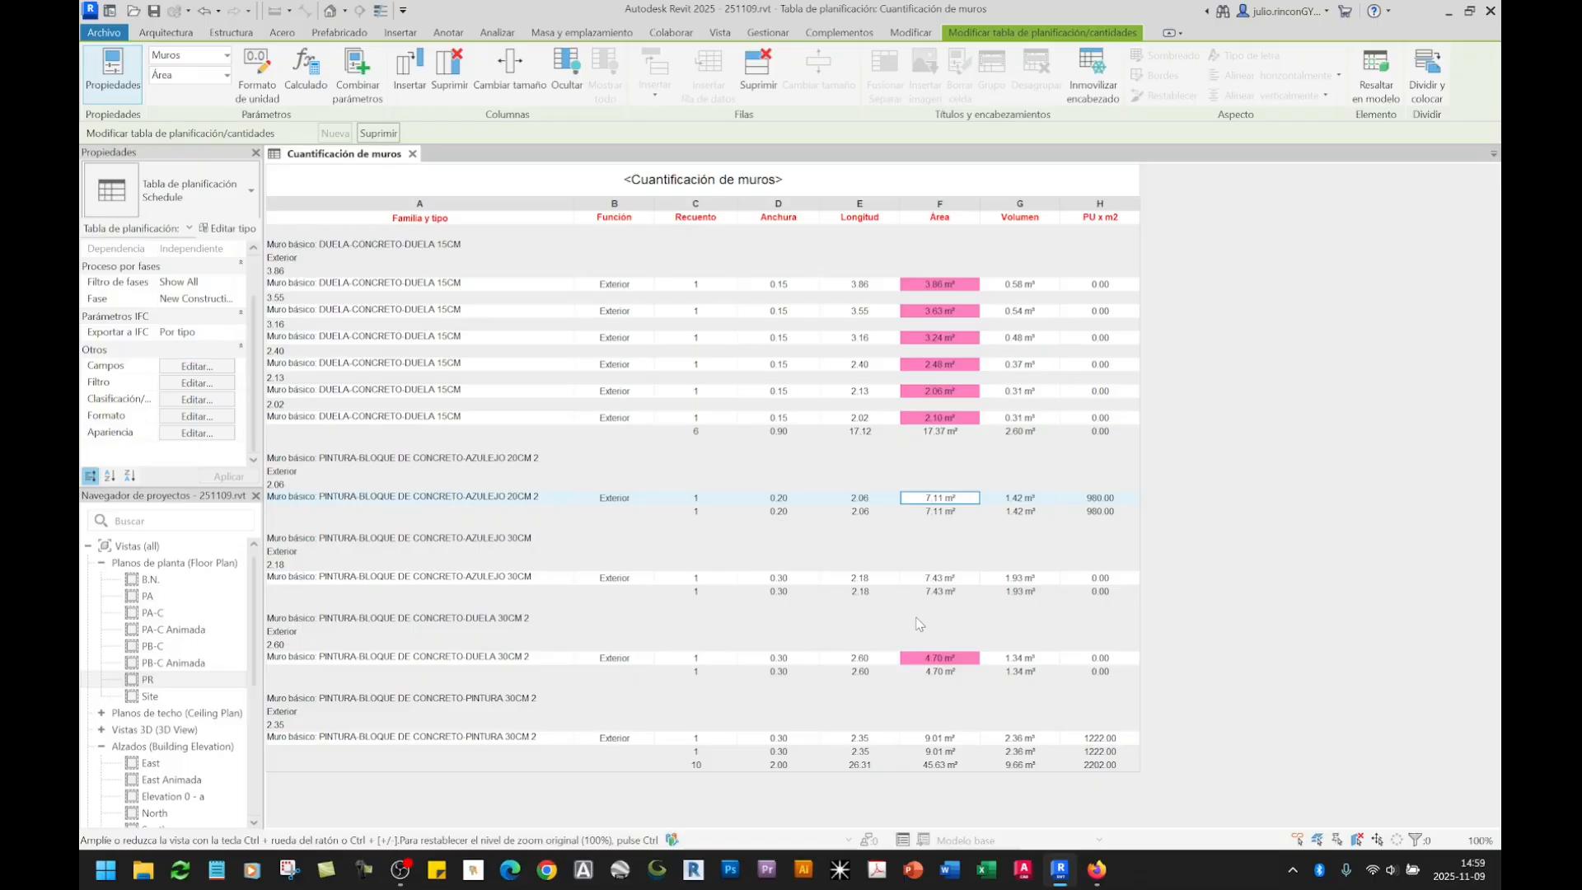
Step: Review the format settings of the schedule's fields, comparing those of Área, Volumen and the other columns
click(208, 420)
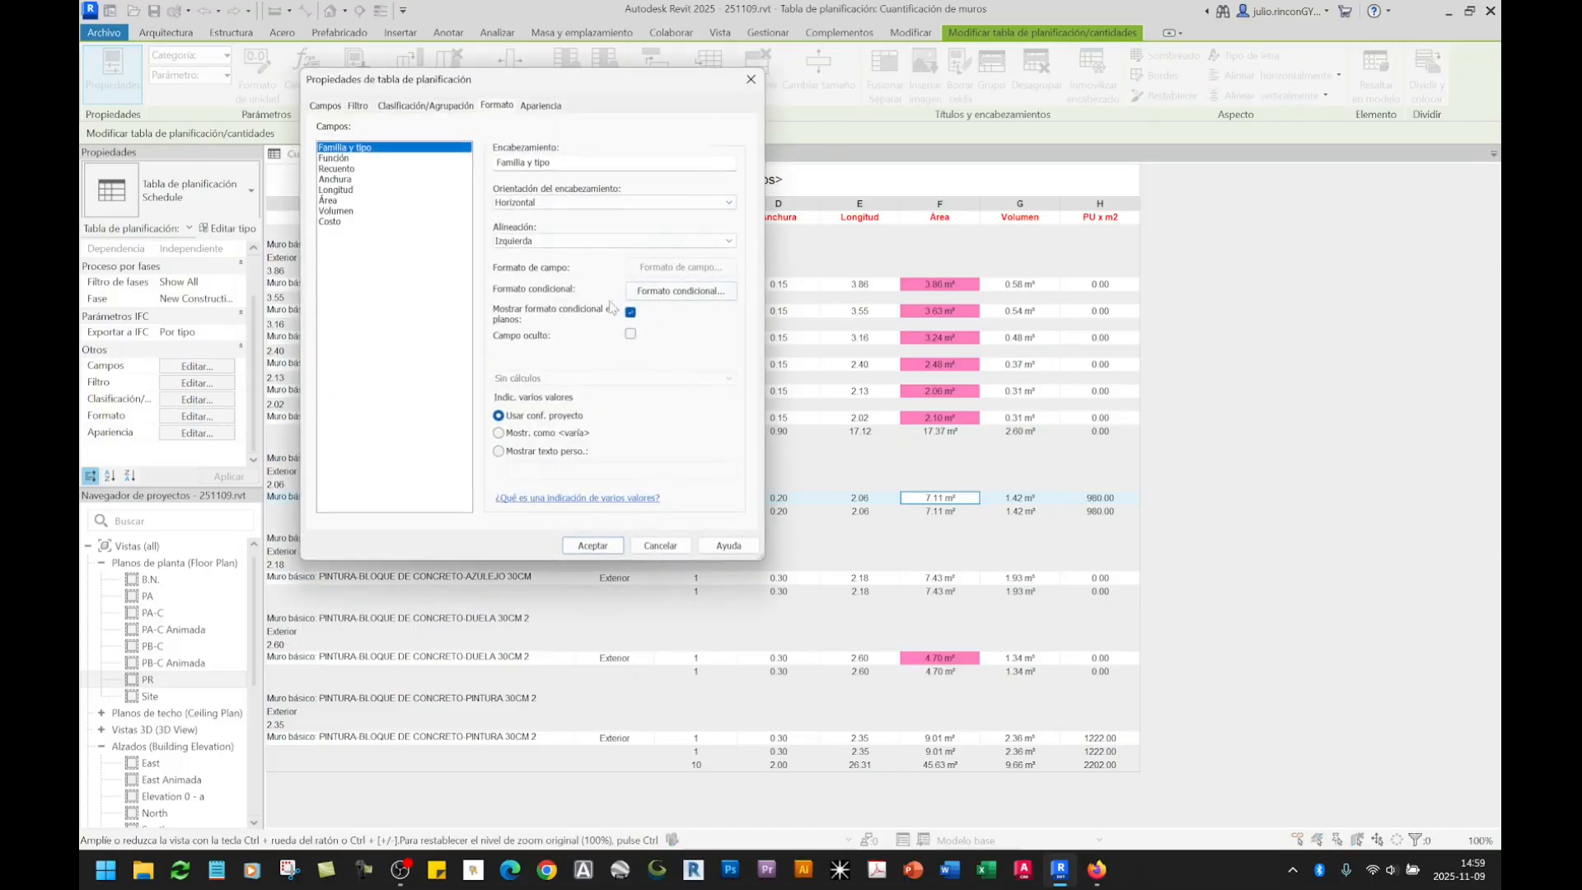
click(400, 202)
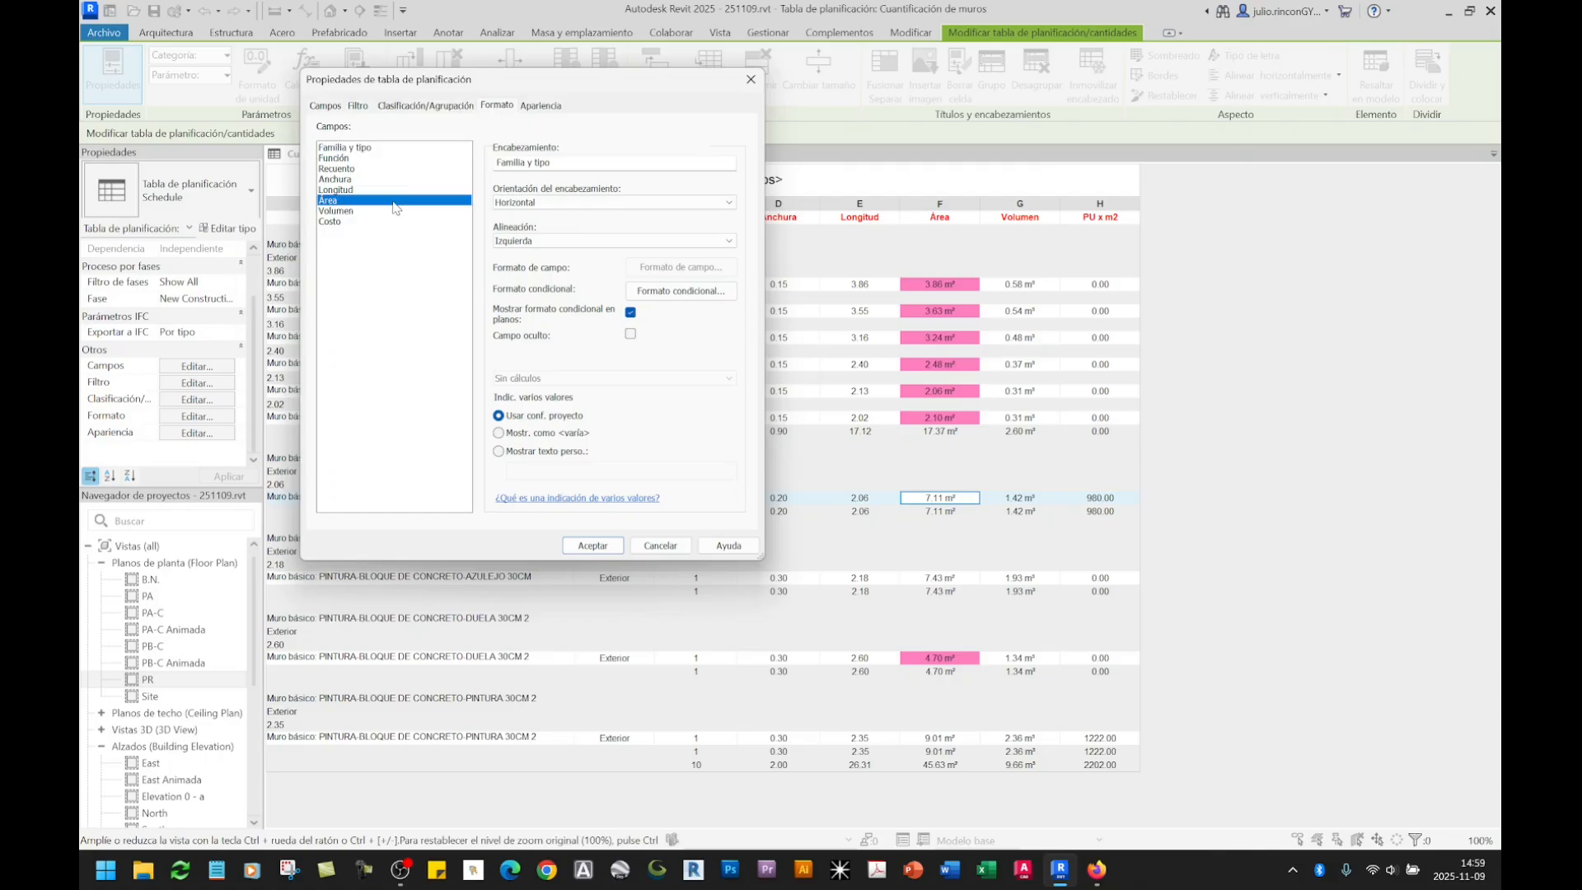
click(353, 222)
click(365, 201)
click(356, 221)
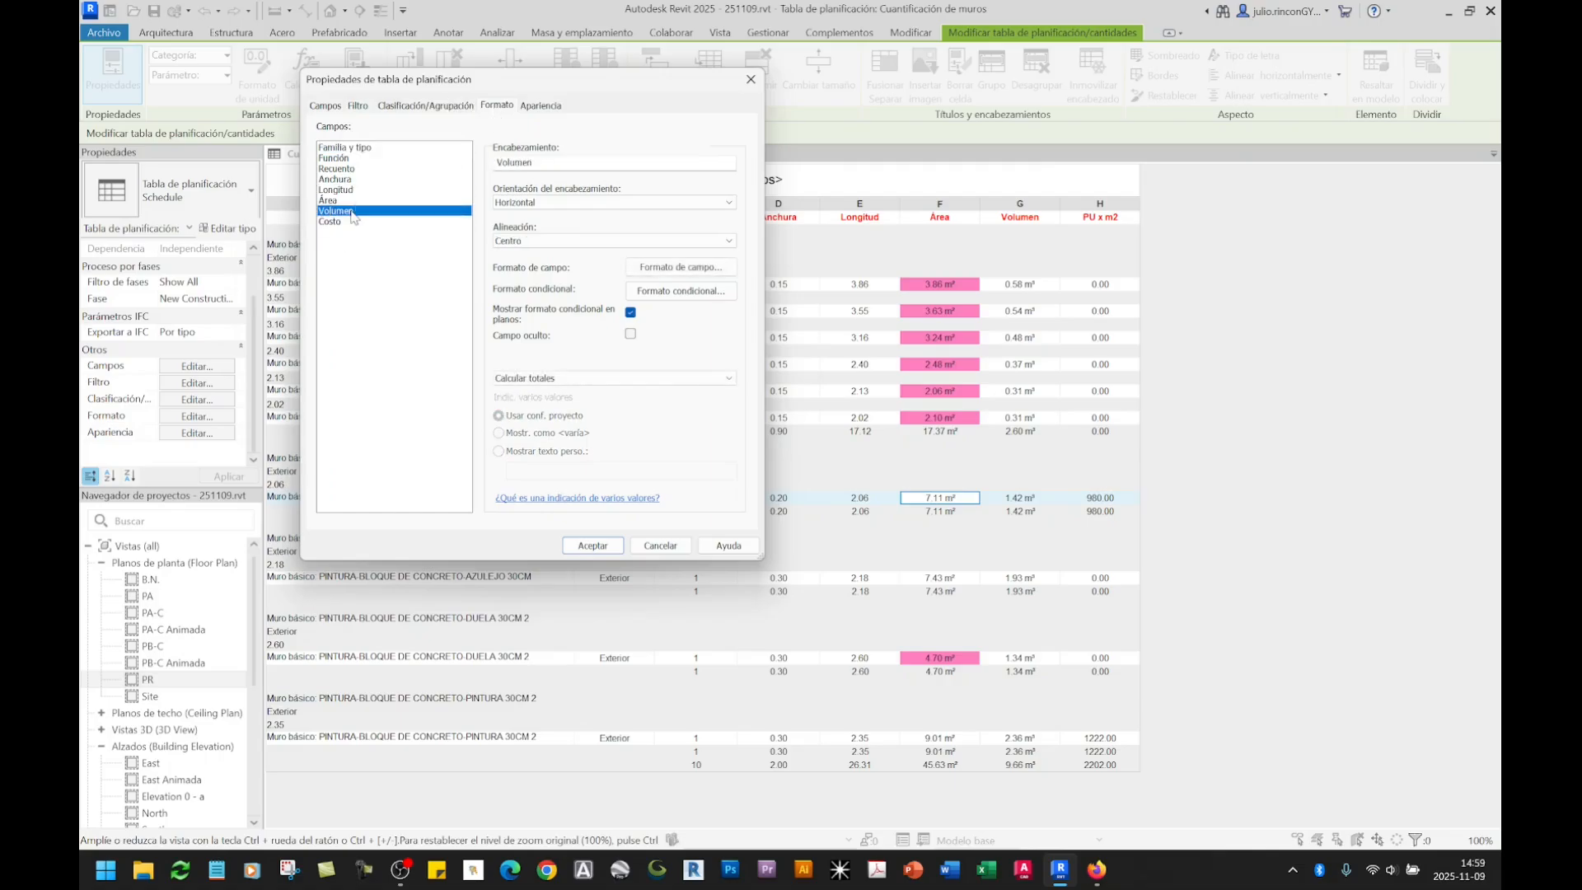
click(360, 171)
click(350, 201)
click(357, 151)
click(350, 201)
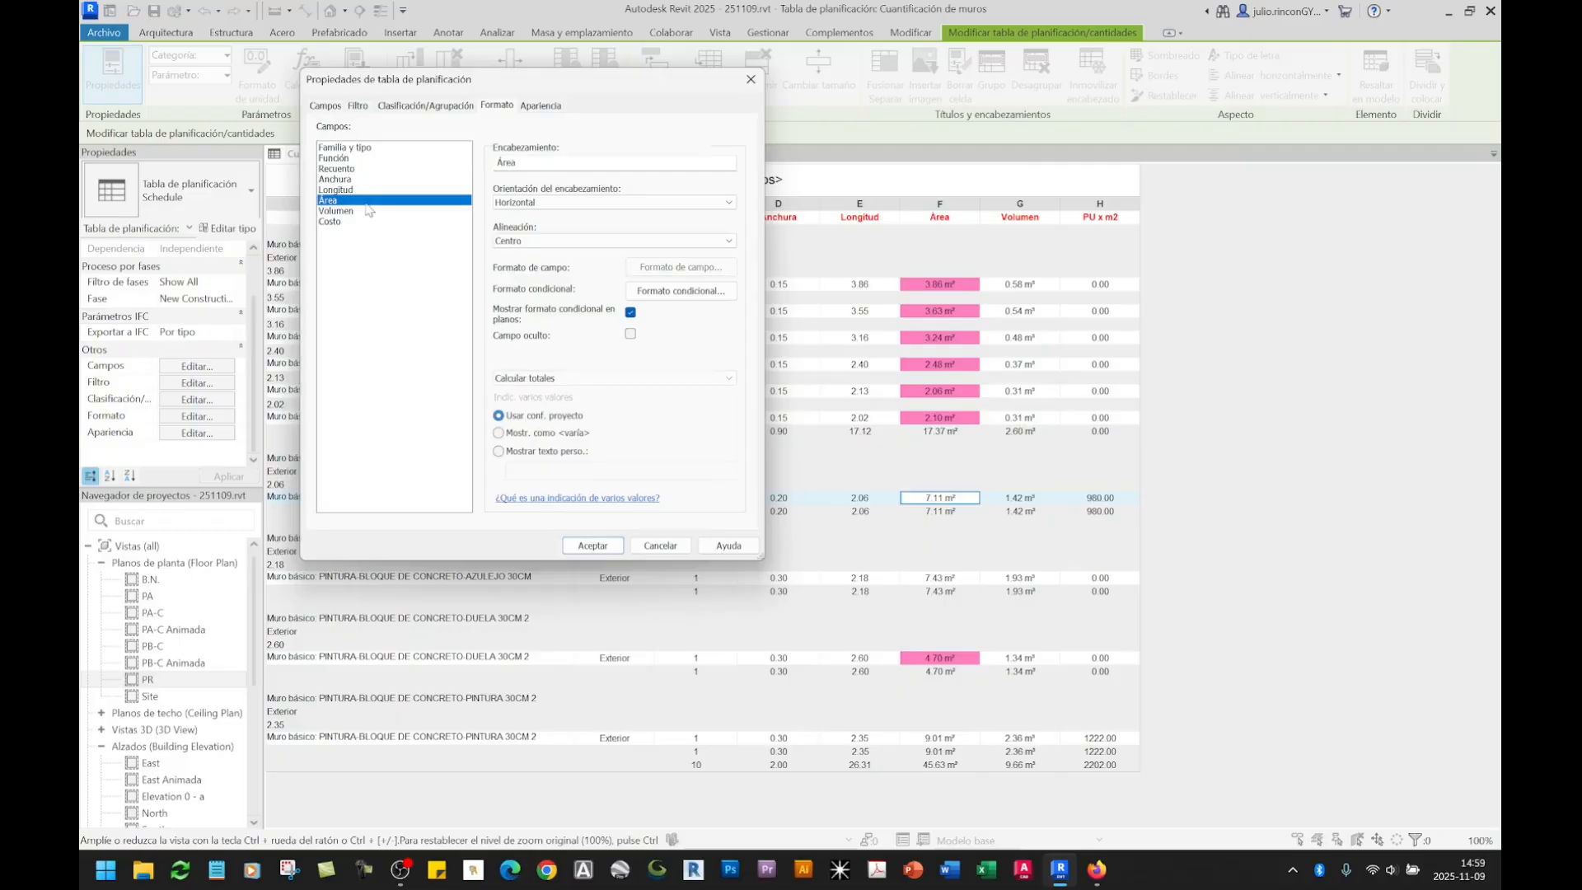
Step: Set the schedule's title text to 7mm Arial and its heading text to 5mm Arial, and apply the appearance settings
click(539, 106)
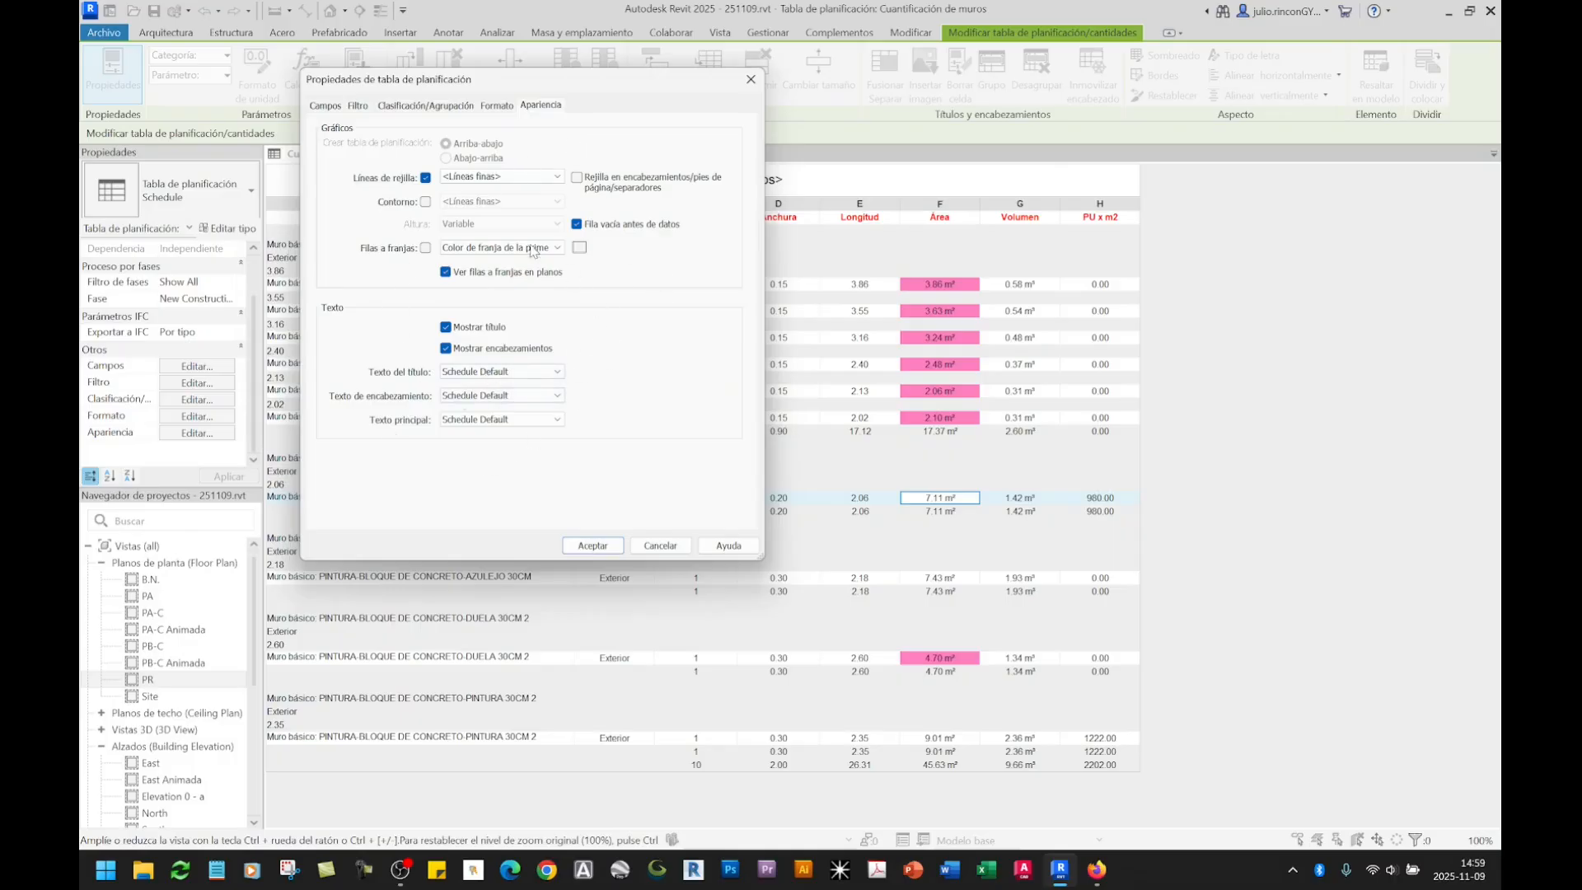
click(464, 375)
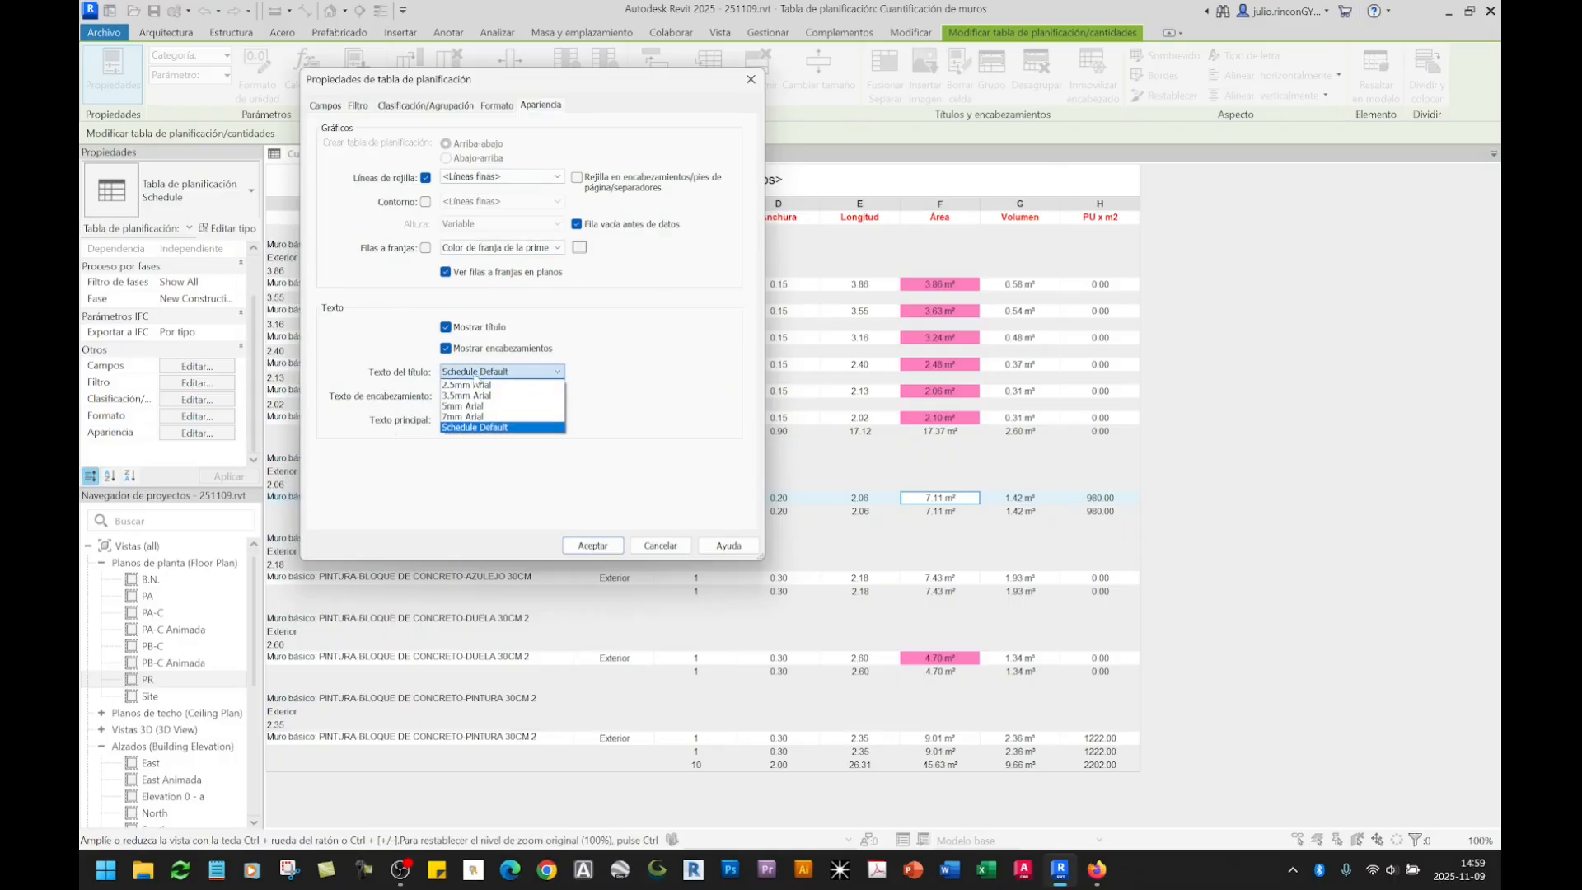
click(483, 427)
drag(621, 92, 1218, 92)
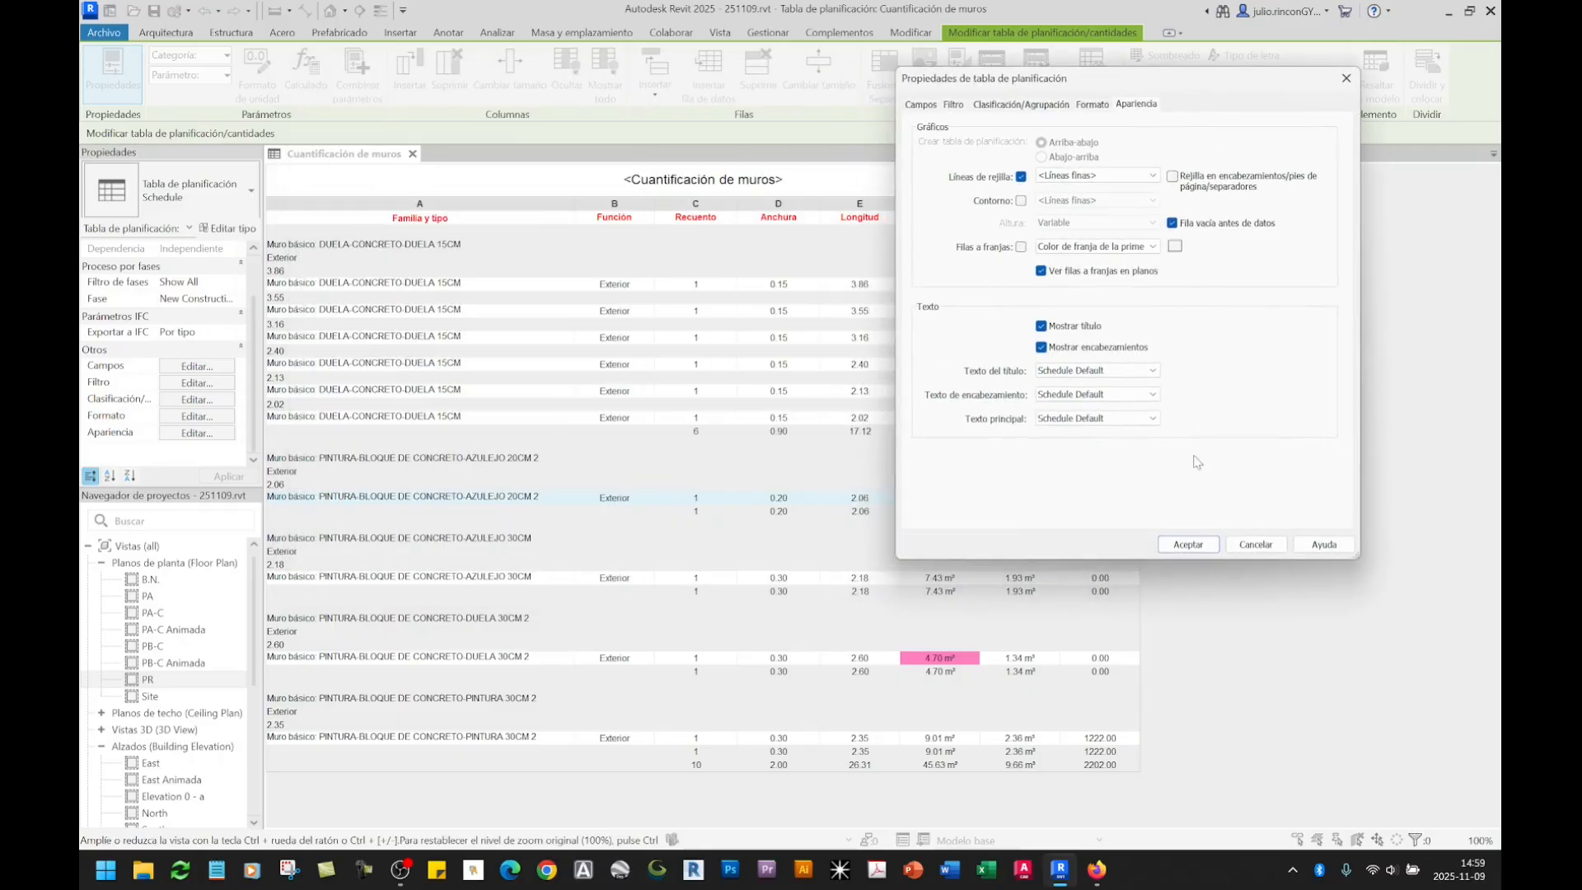
click(1121, 379)
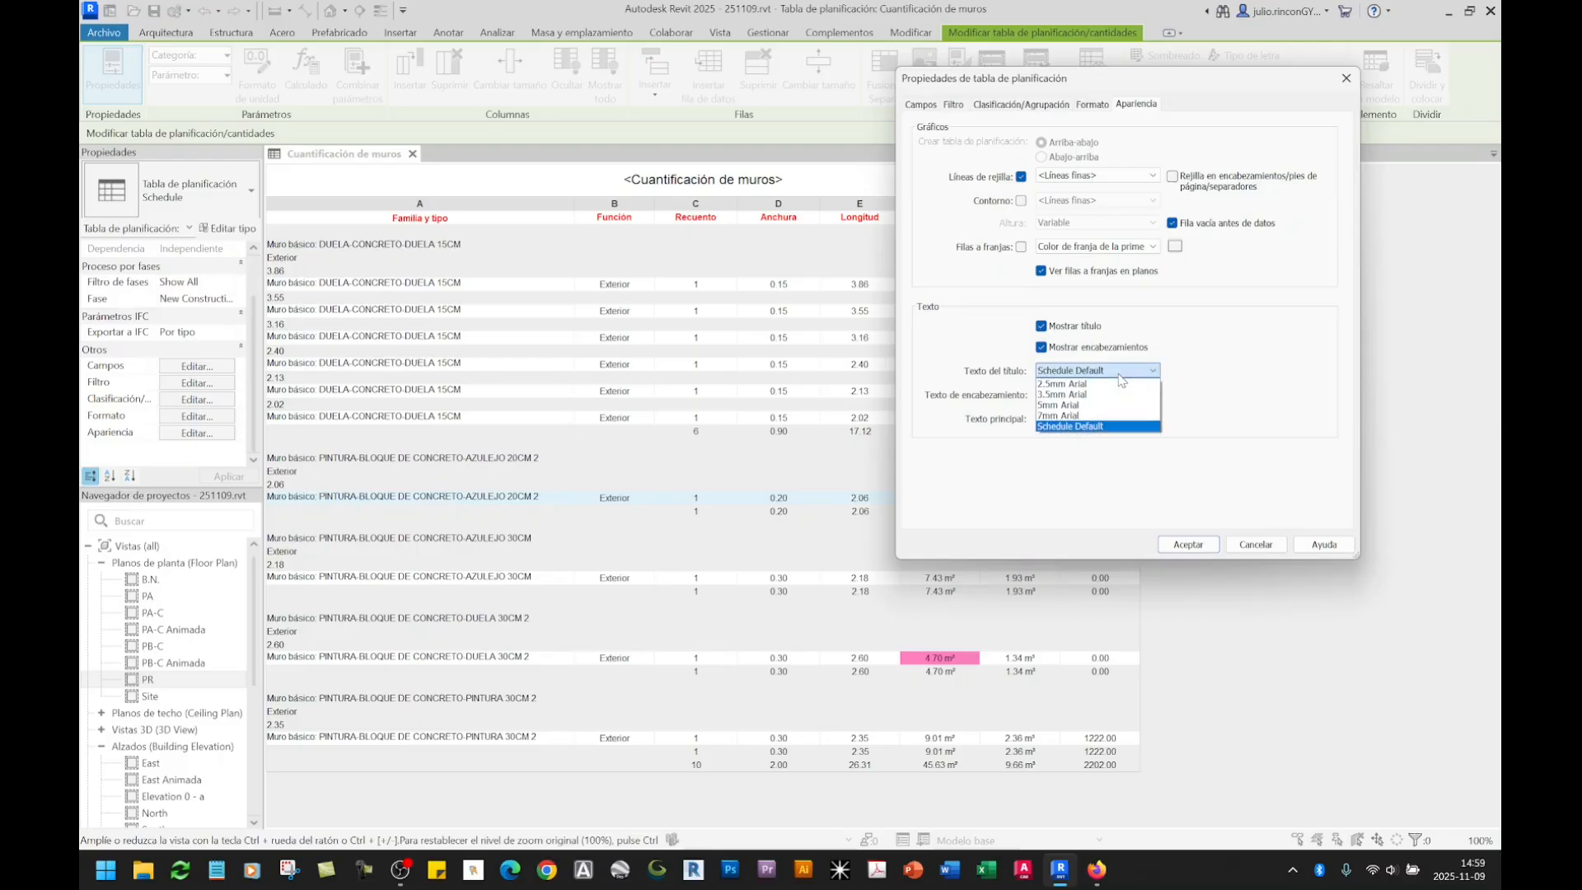
click(1097, 417)
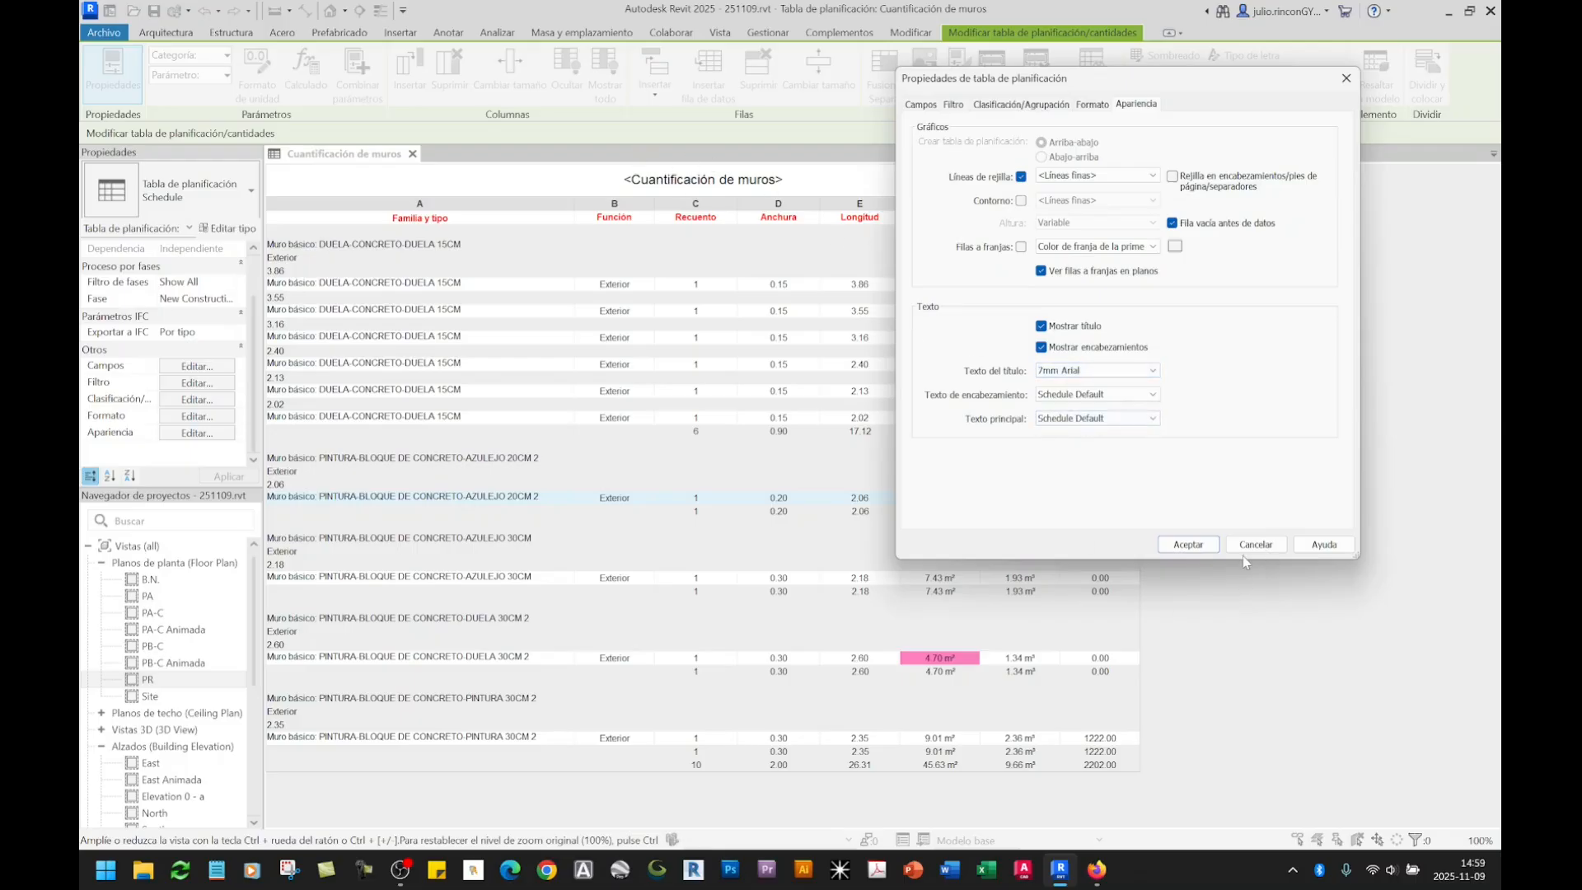
click(1071, 396)
click(1082, 430)
click(1188, 544)
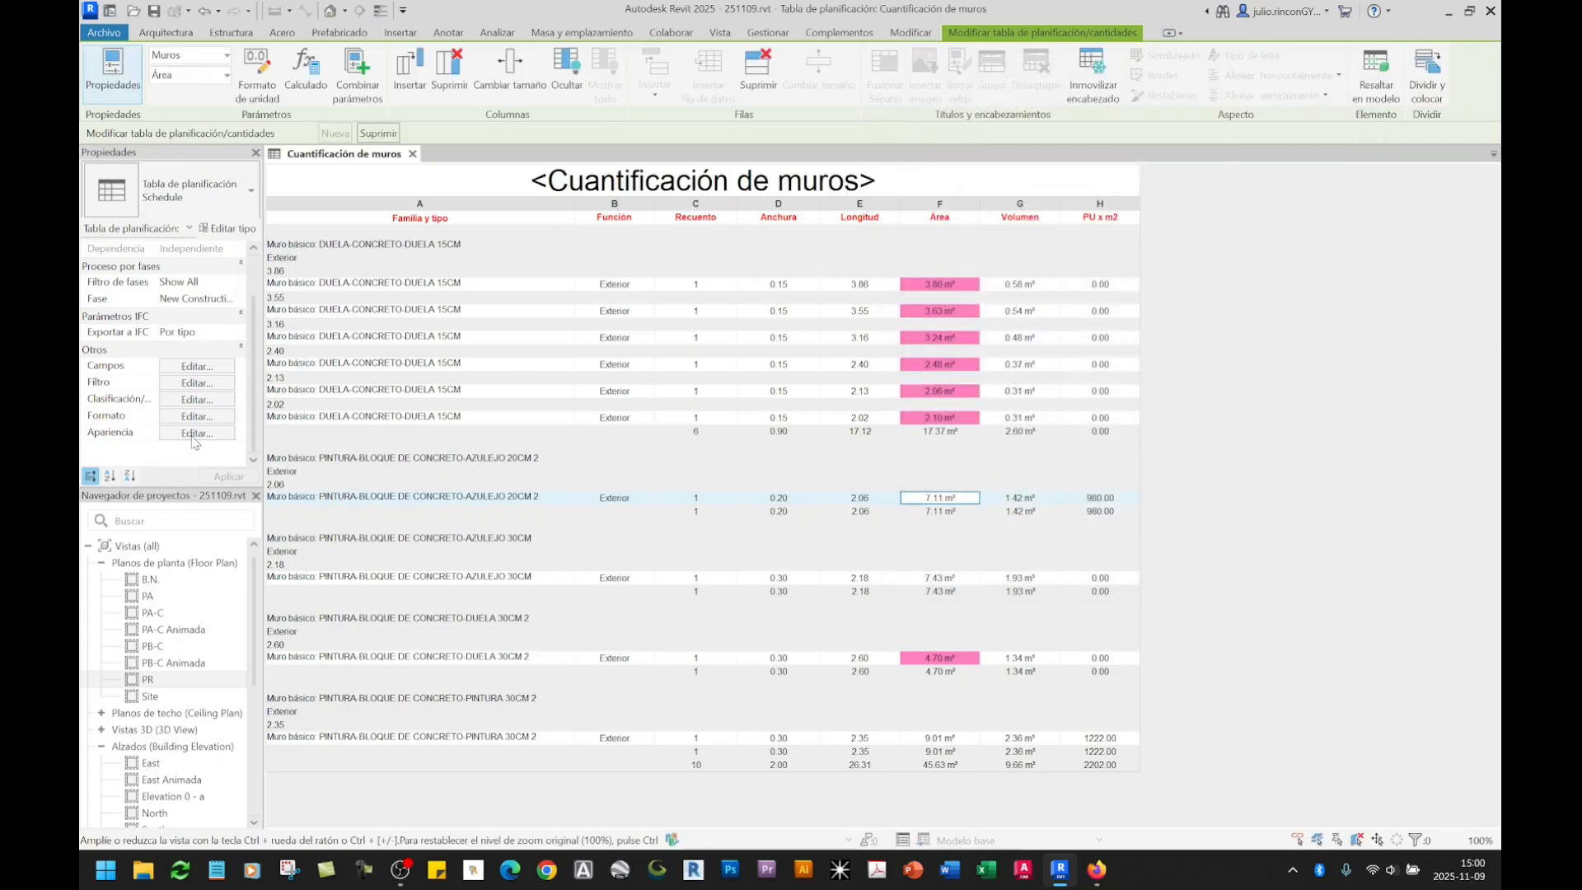
Step: Set the schedule's title text to 5mm Arial and apply the change
click(196, 433)
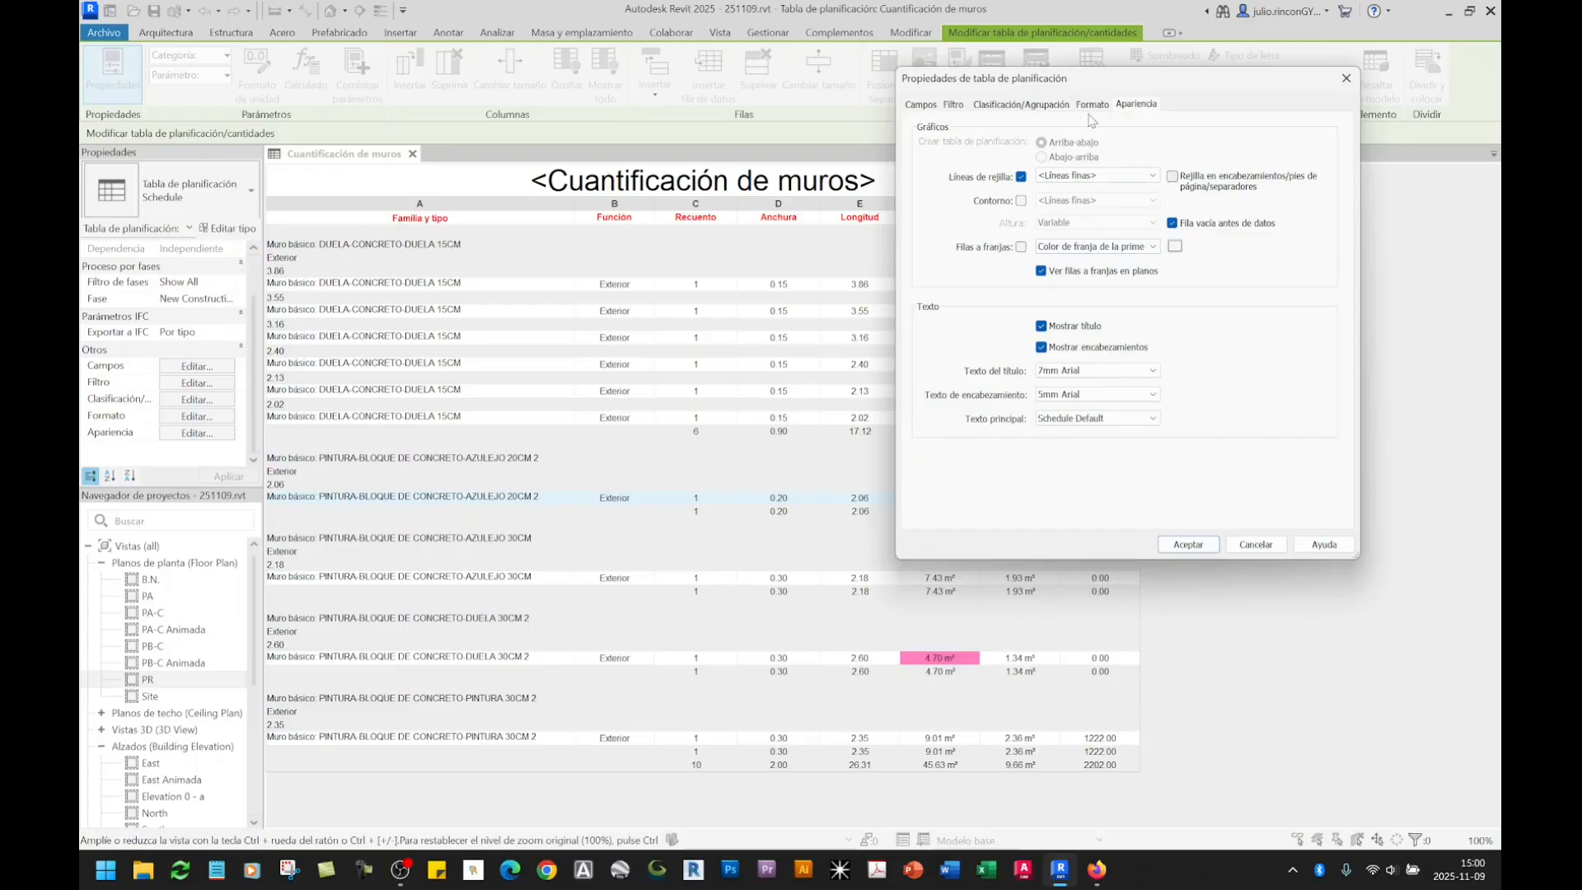
click(1125, 372)
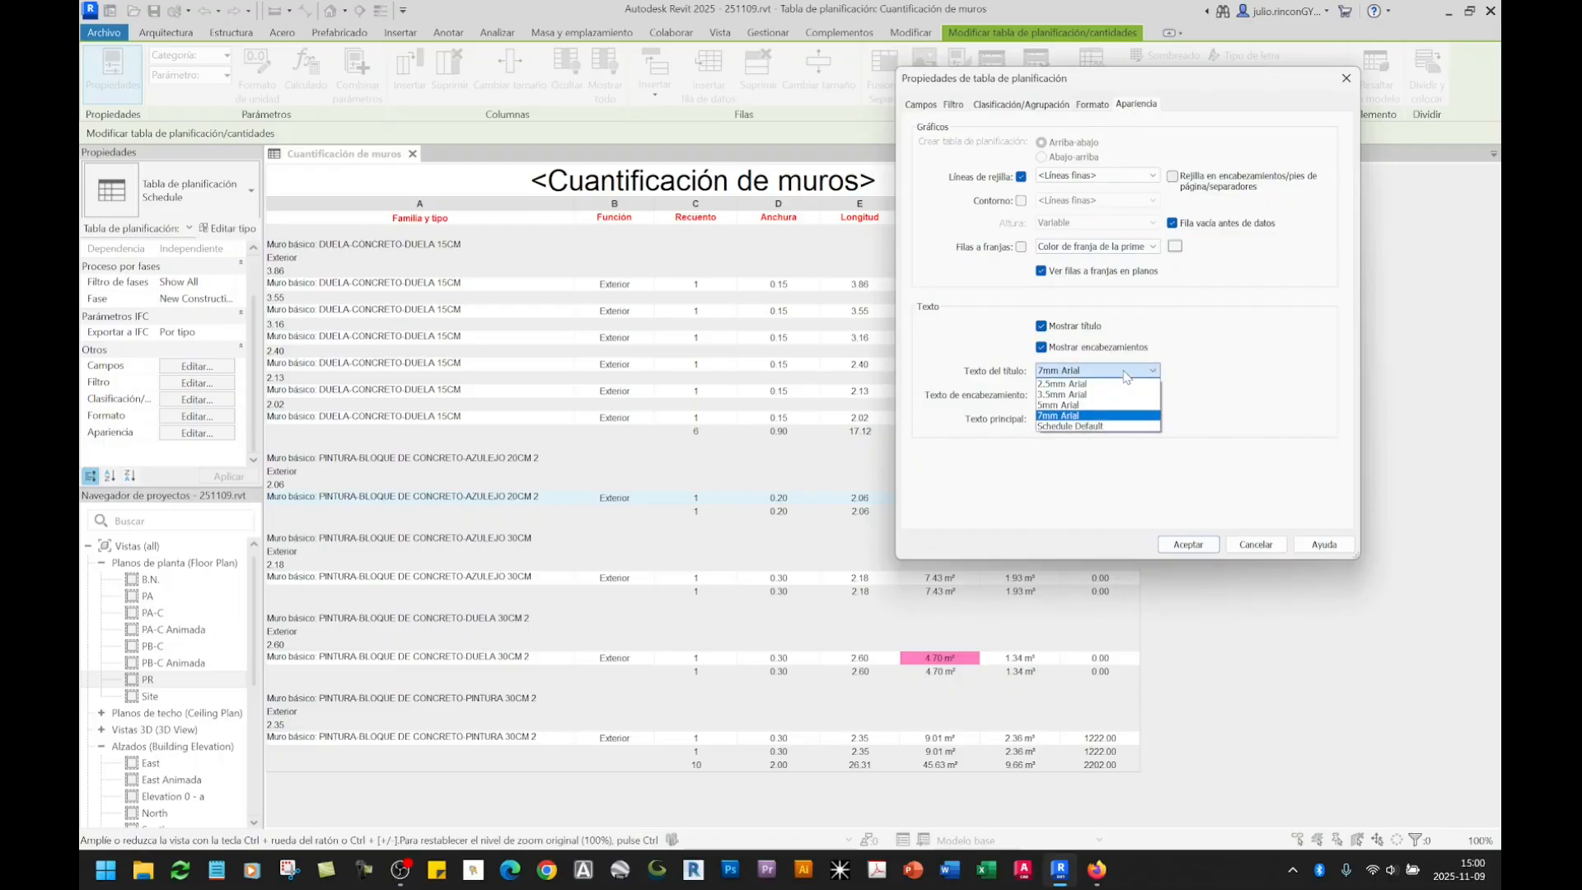
click(1111, 405)
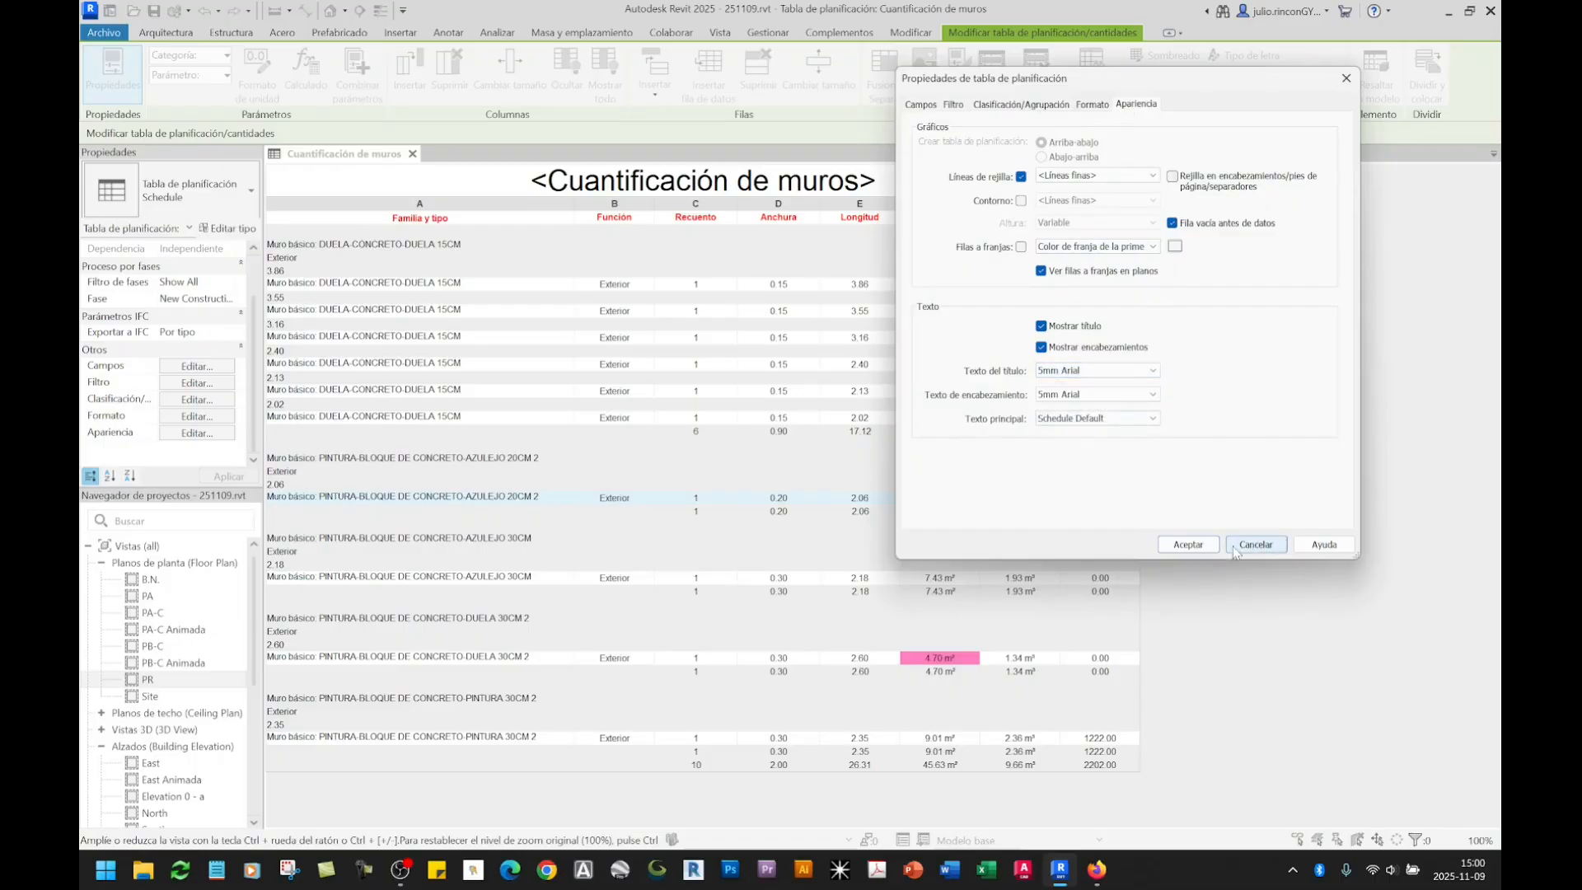
click(1195, 546)
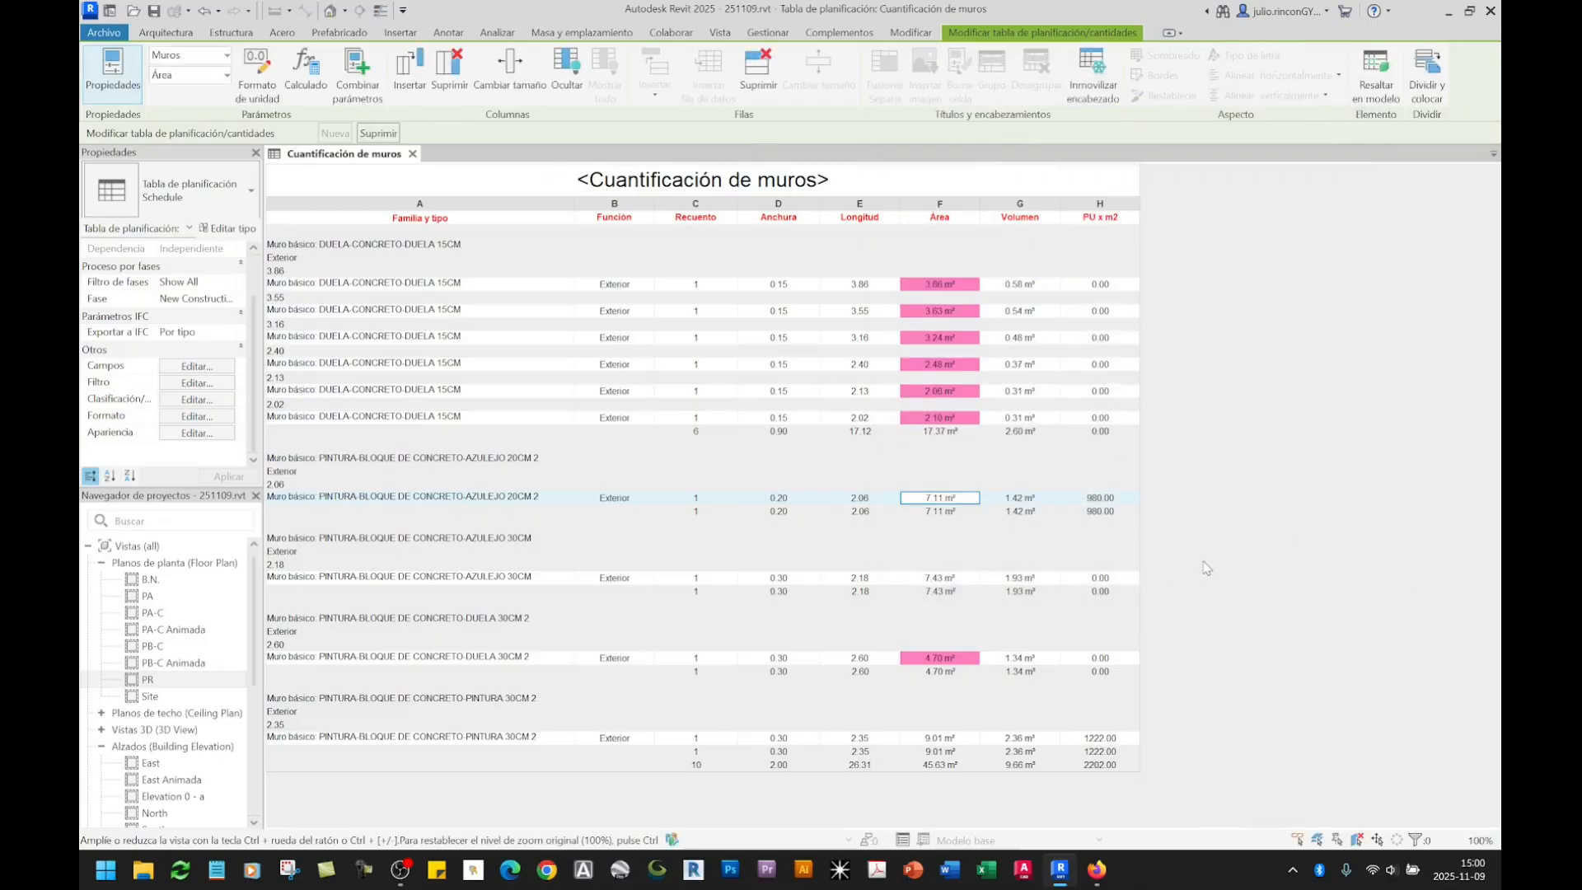
click(192, 386)
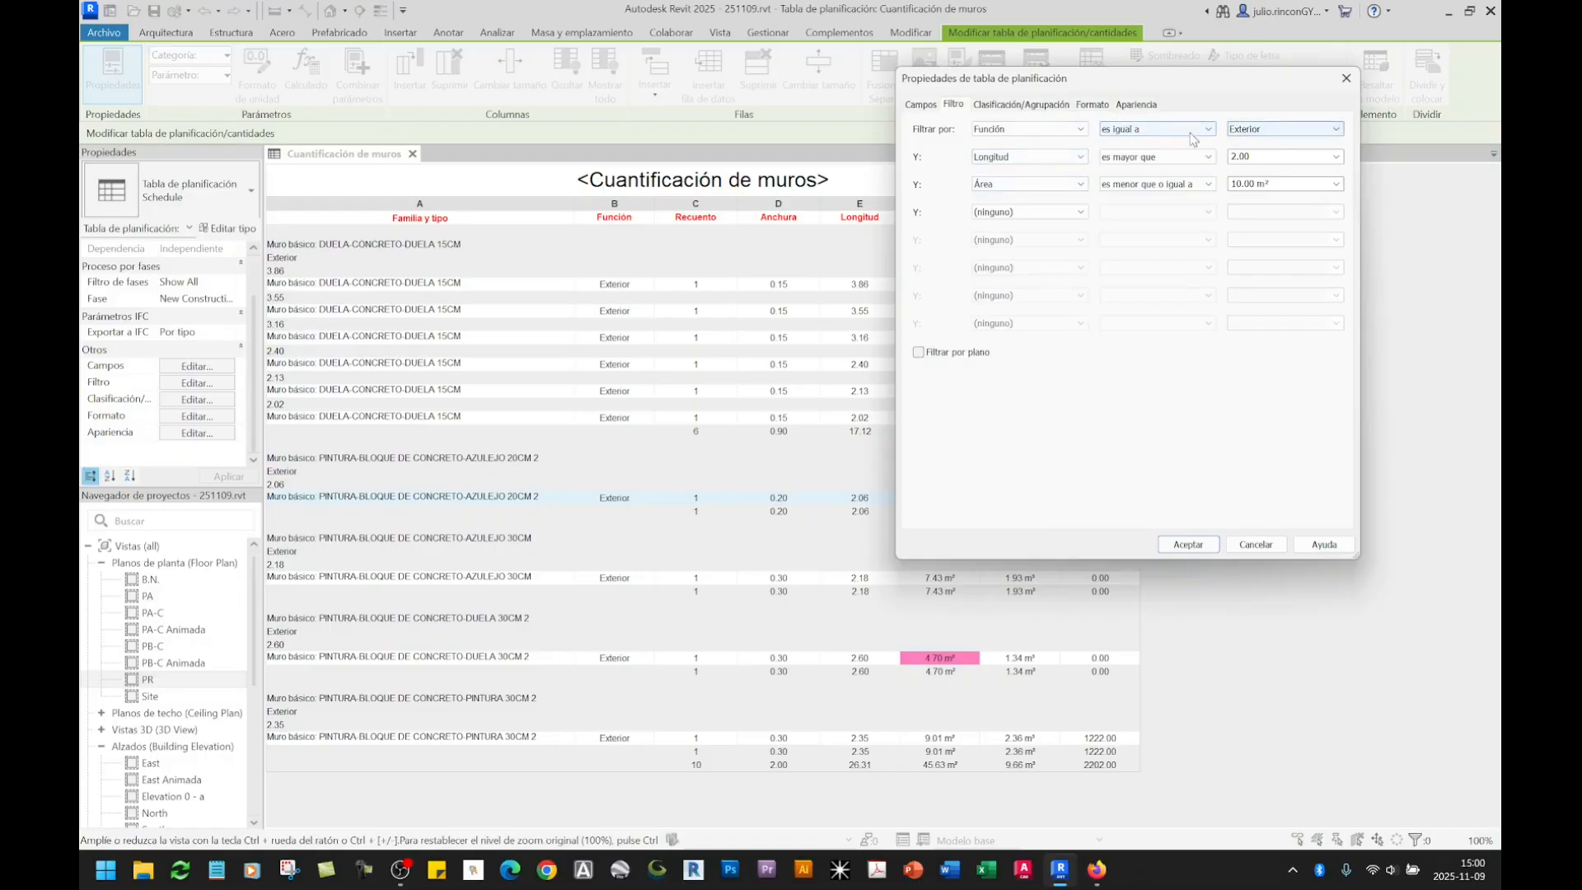
click(1045, 132)
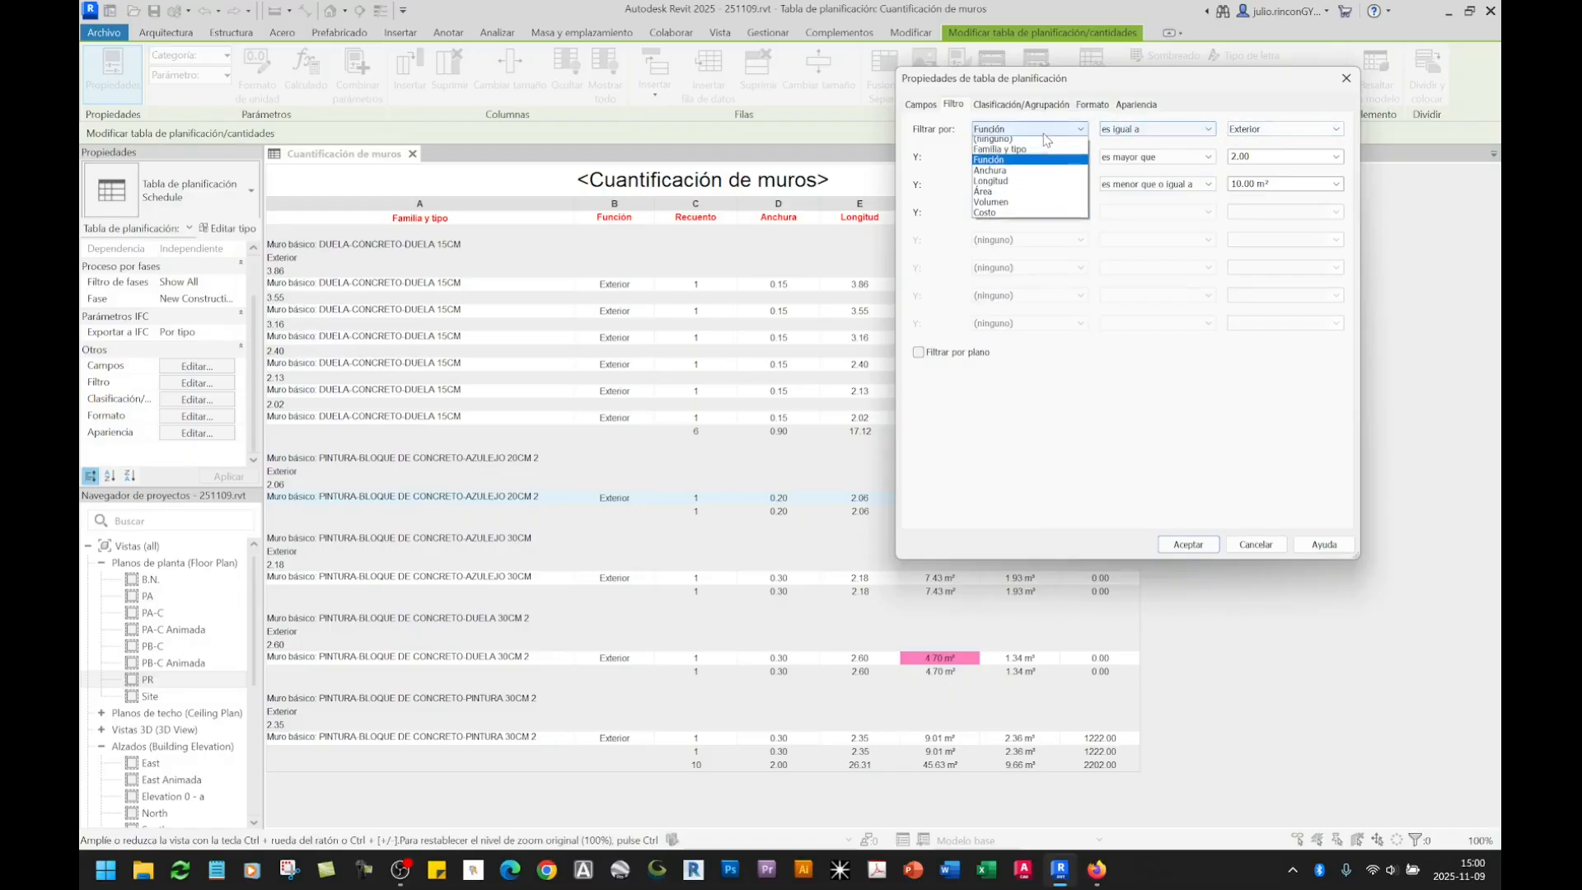
click(1032, 143)
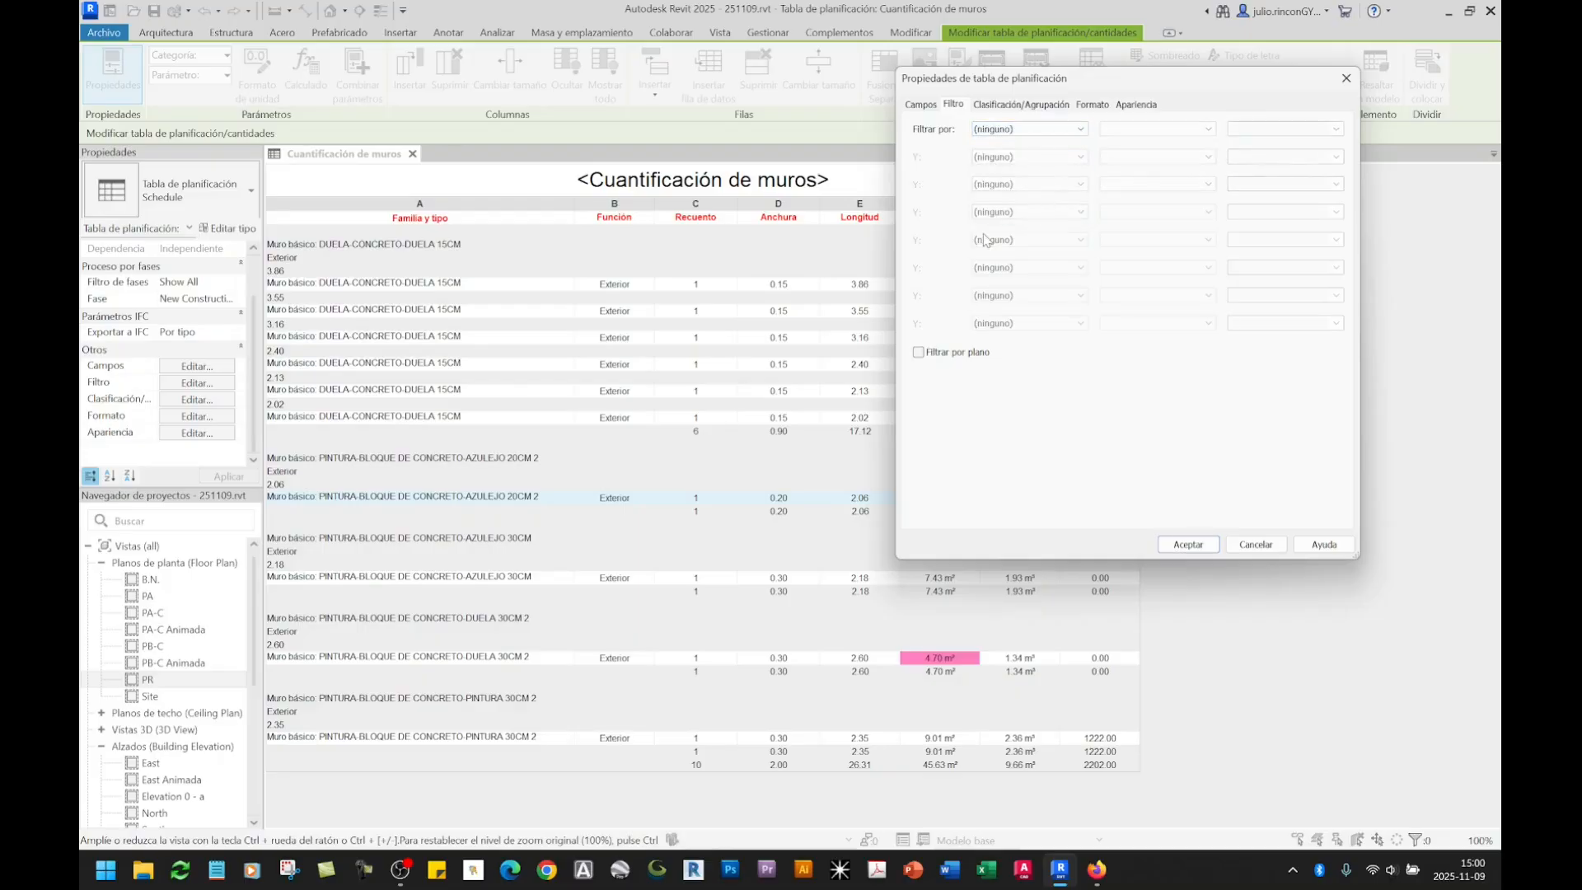
click(1256, 544)
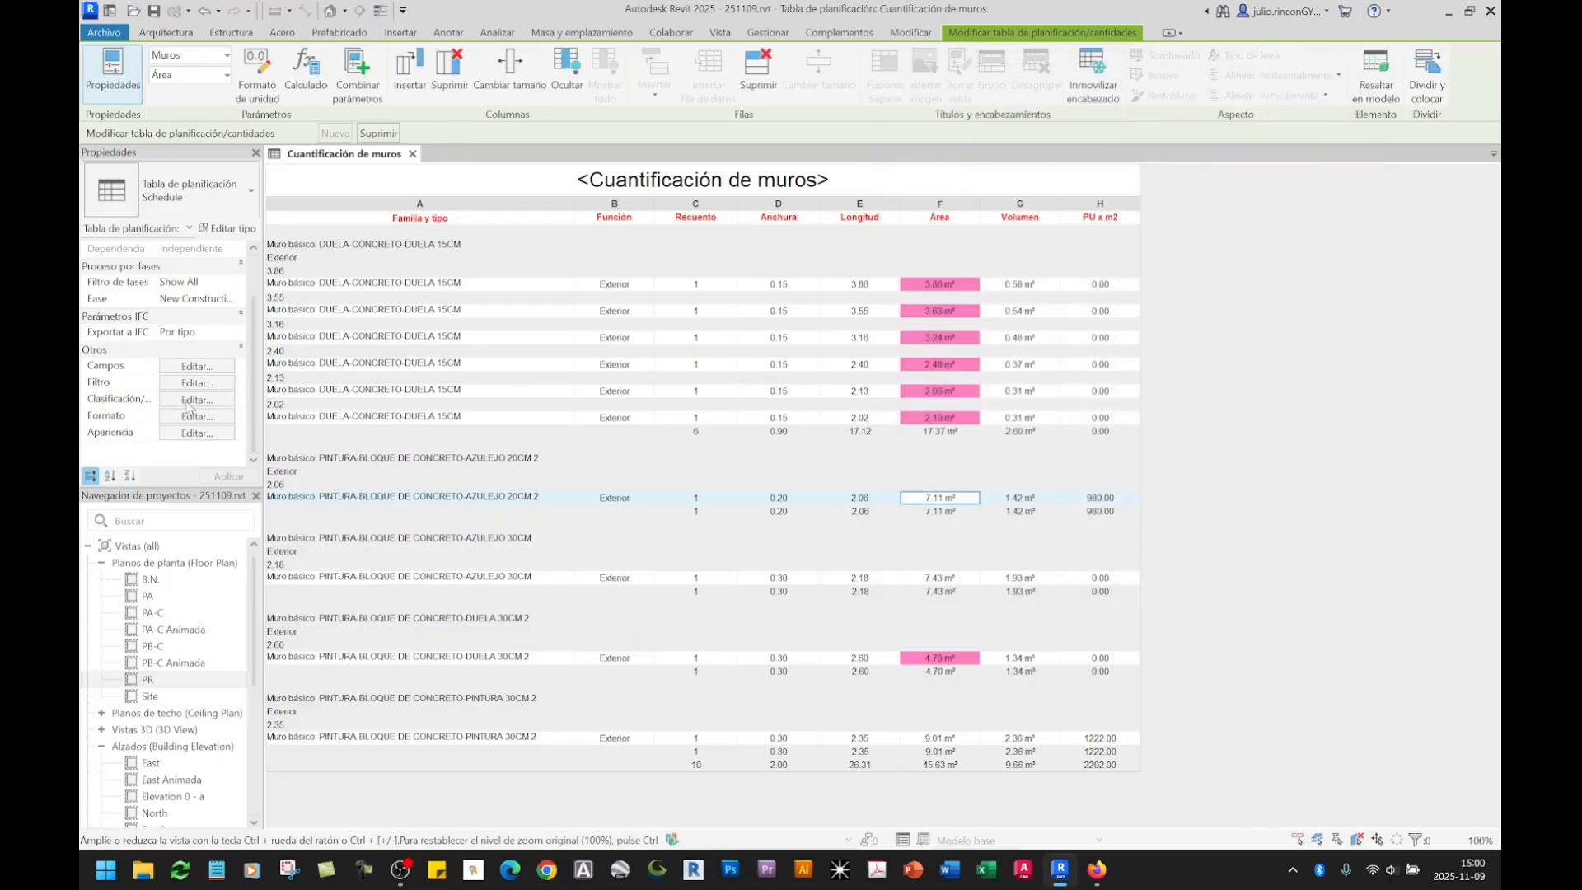
Step: Replace the Función filter with Área es menor que o igual a 10, remove the third filter condition, and apply the filters
click(194, 401)
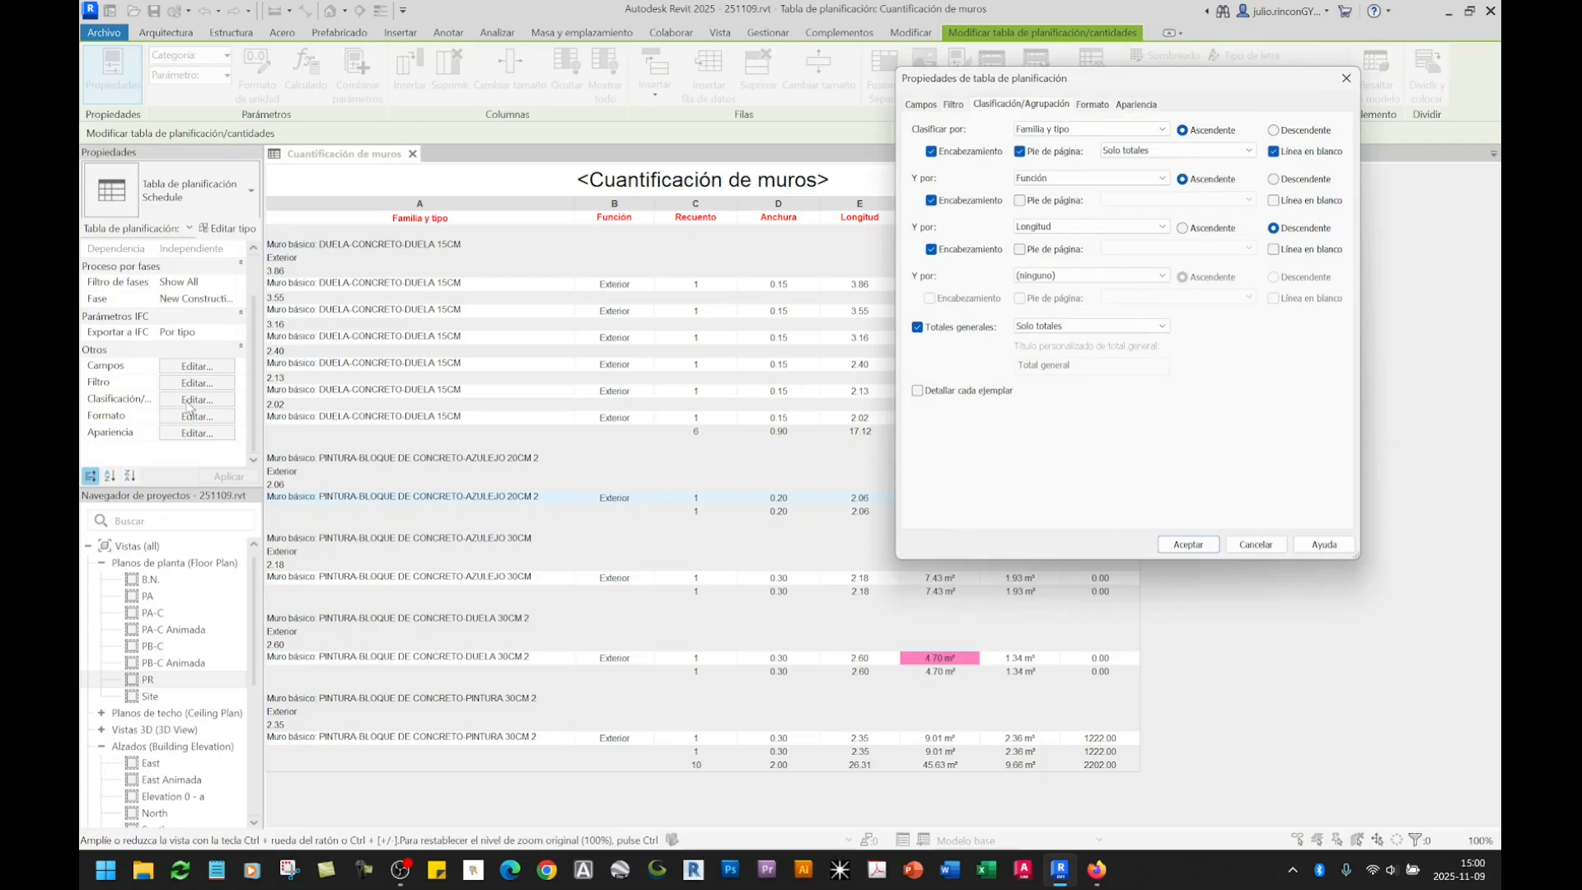
click(953, 104)
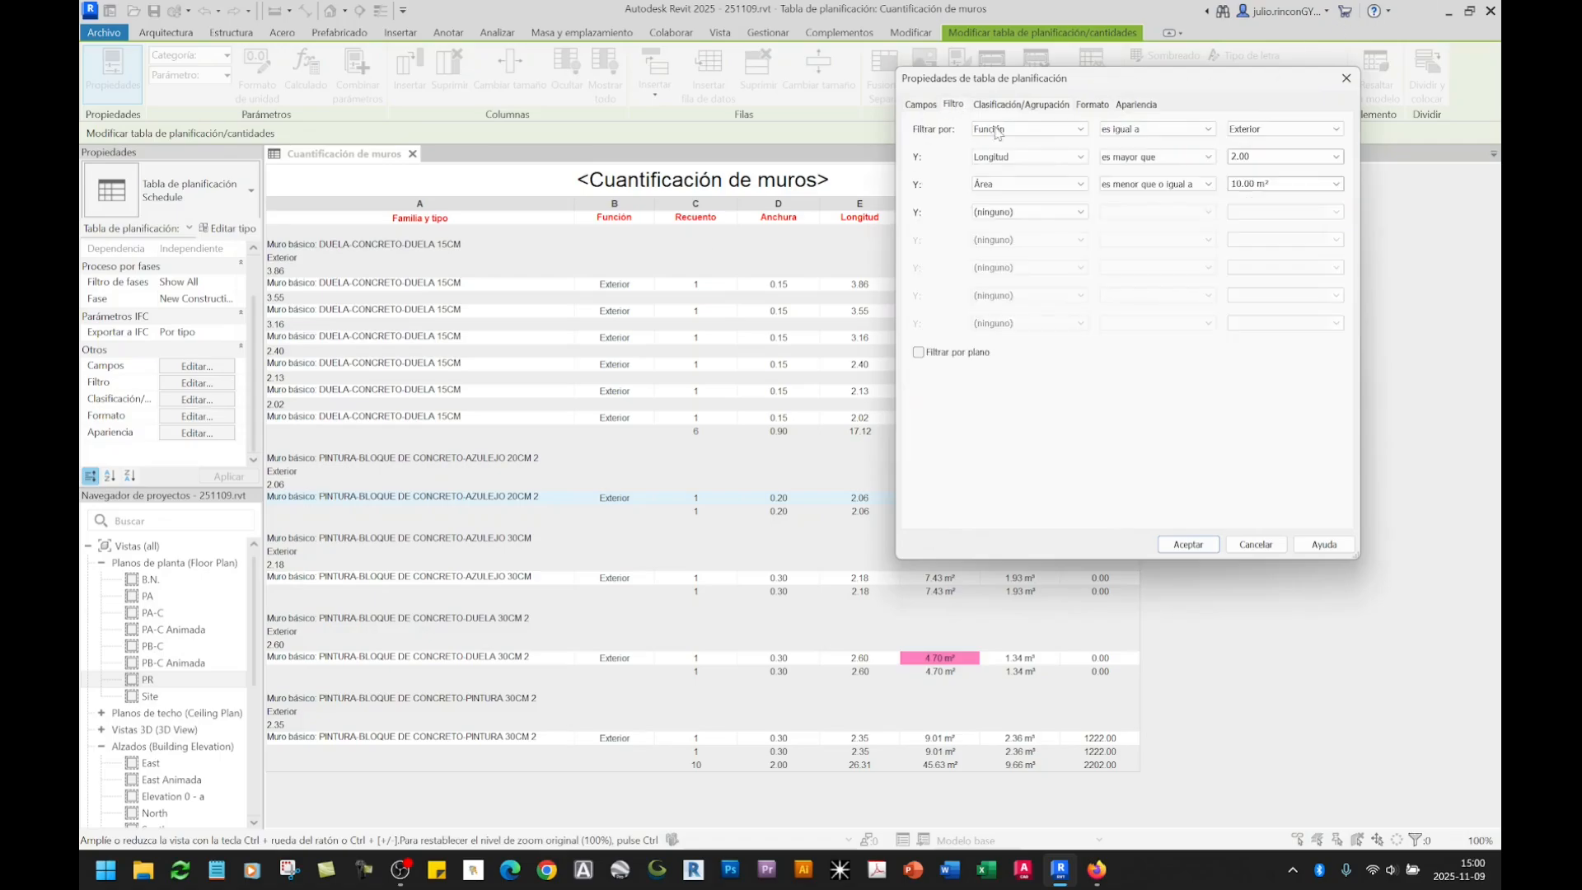
click(1071, 130)
click(1015, 192)
click(1152, 130)
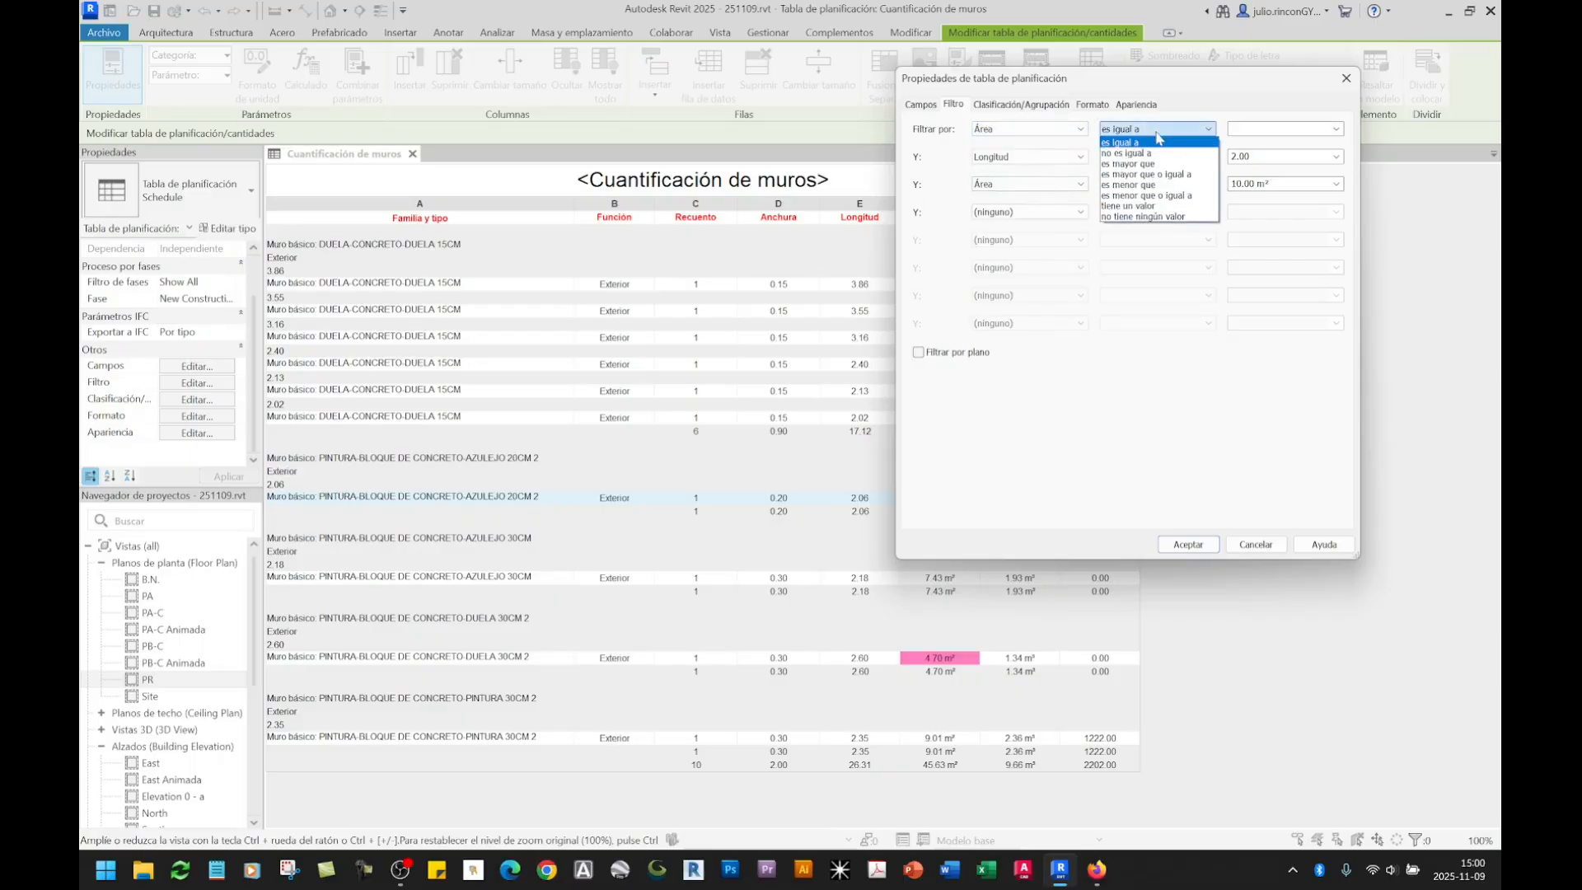
click(1145, 199)
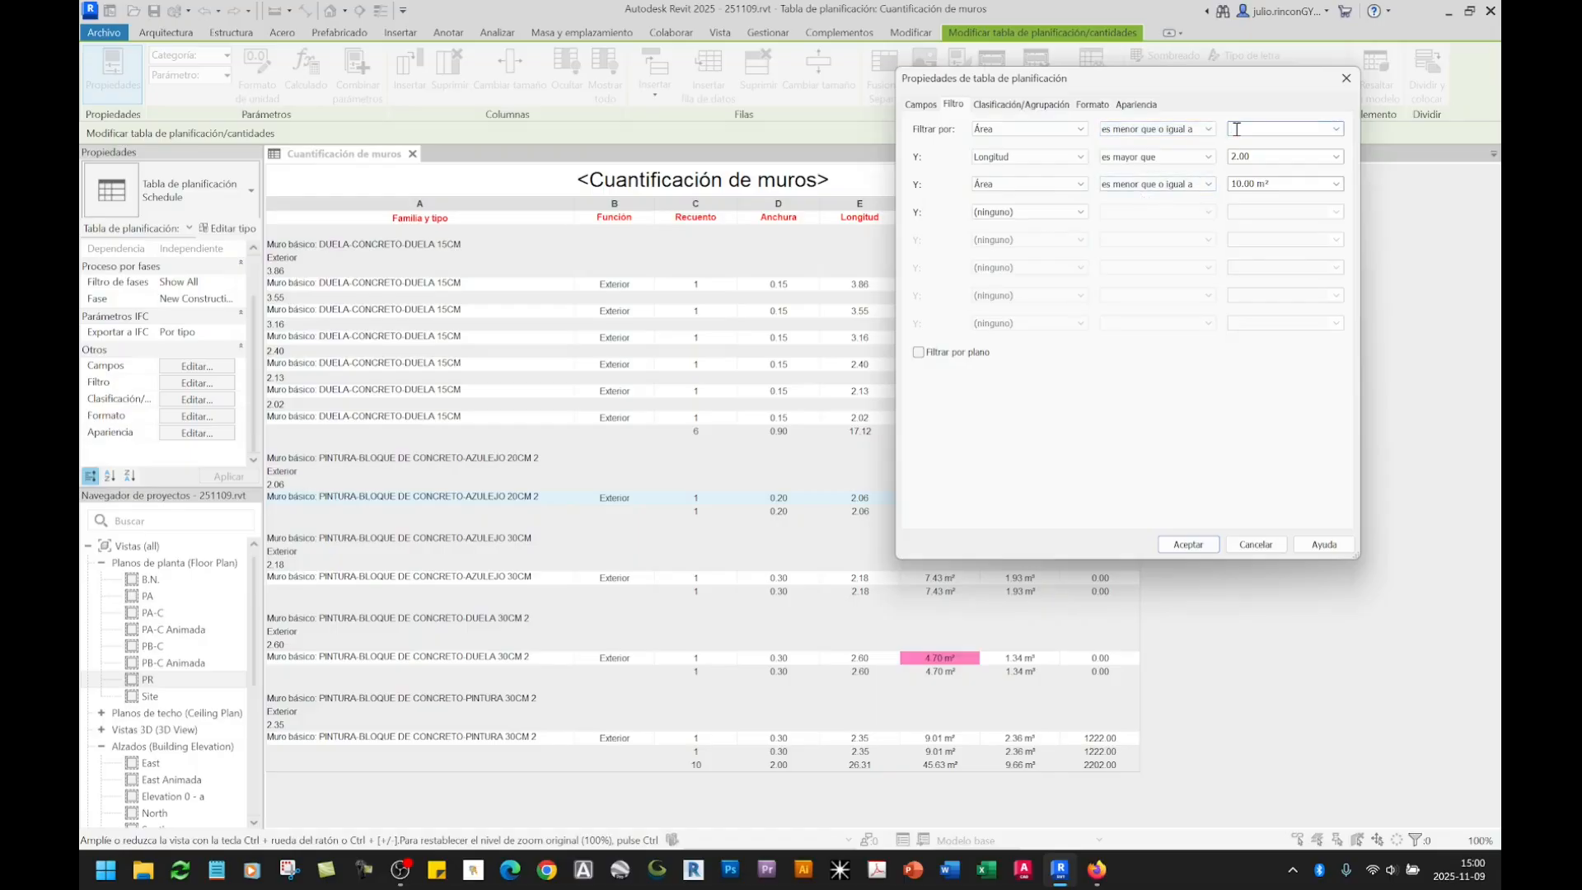
click(1045, 185)
click(1040, 206)
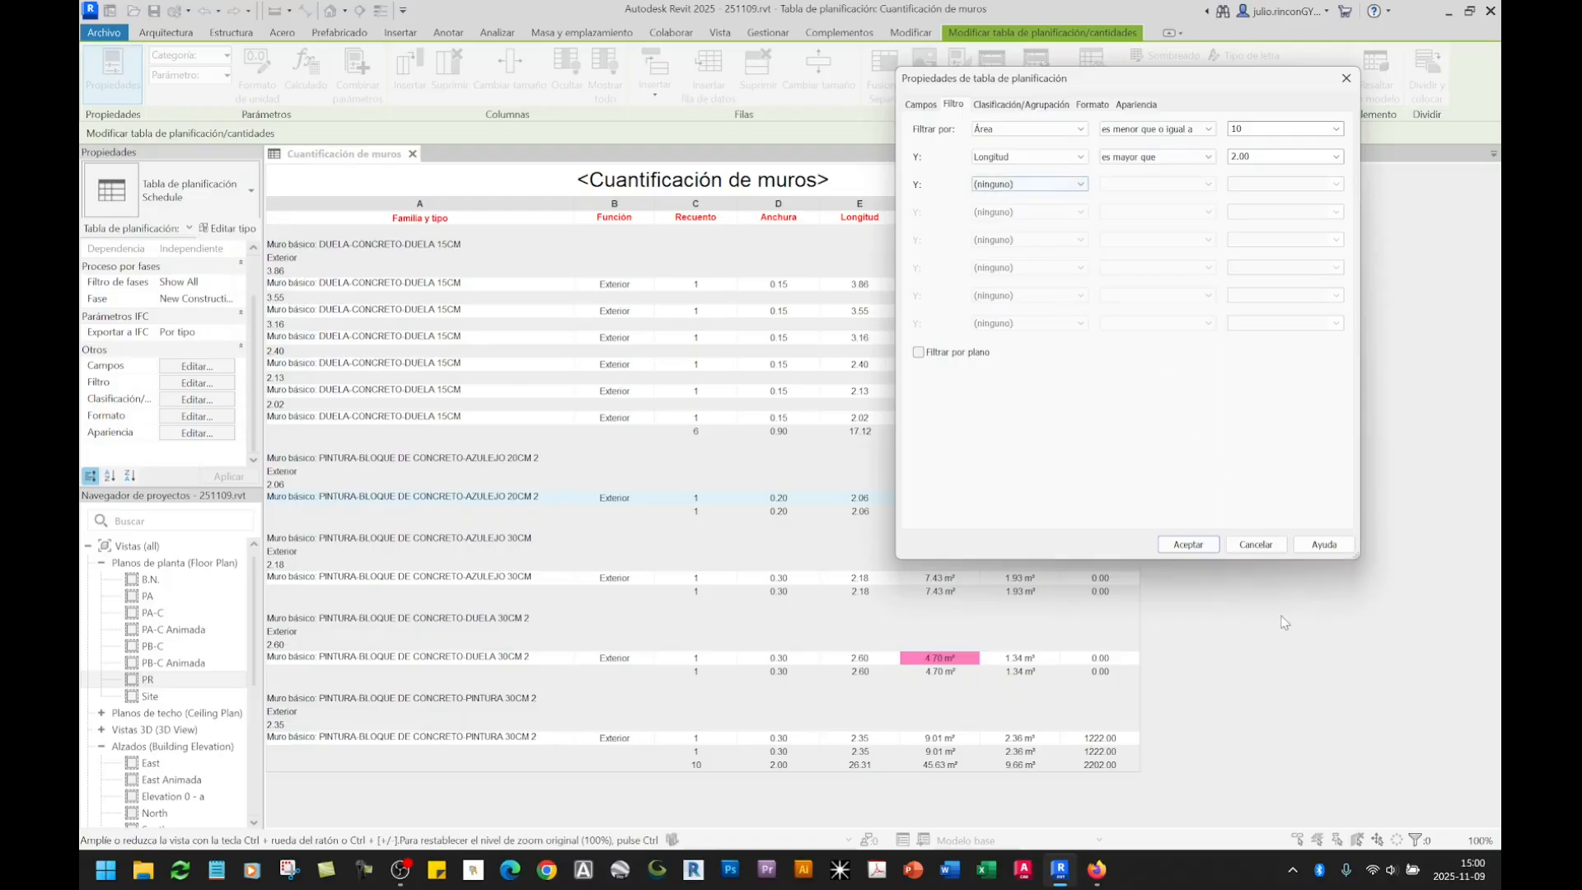
click(1189, 544)
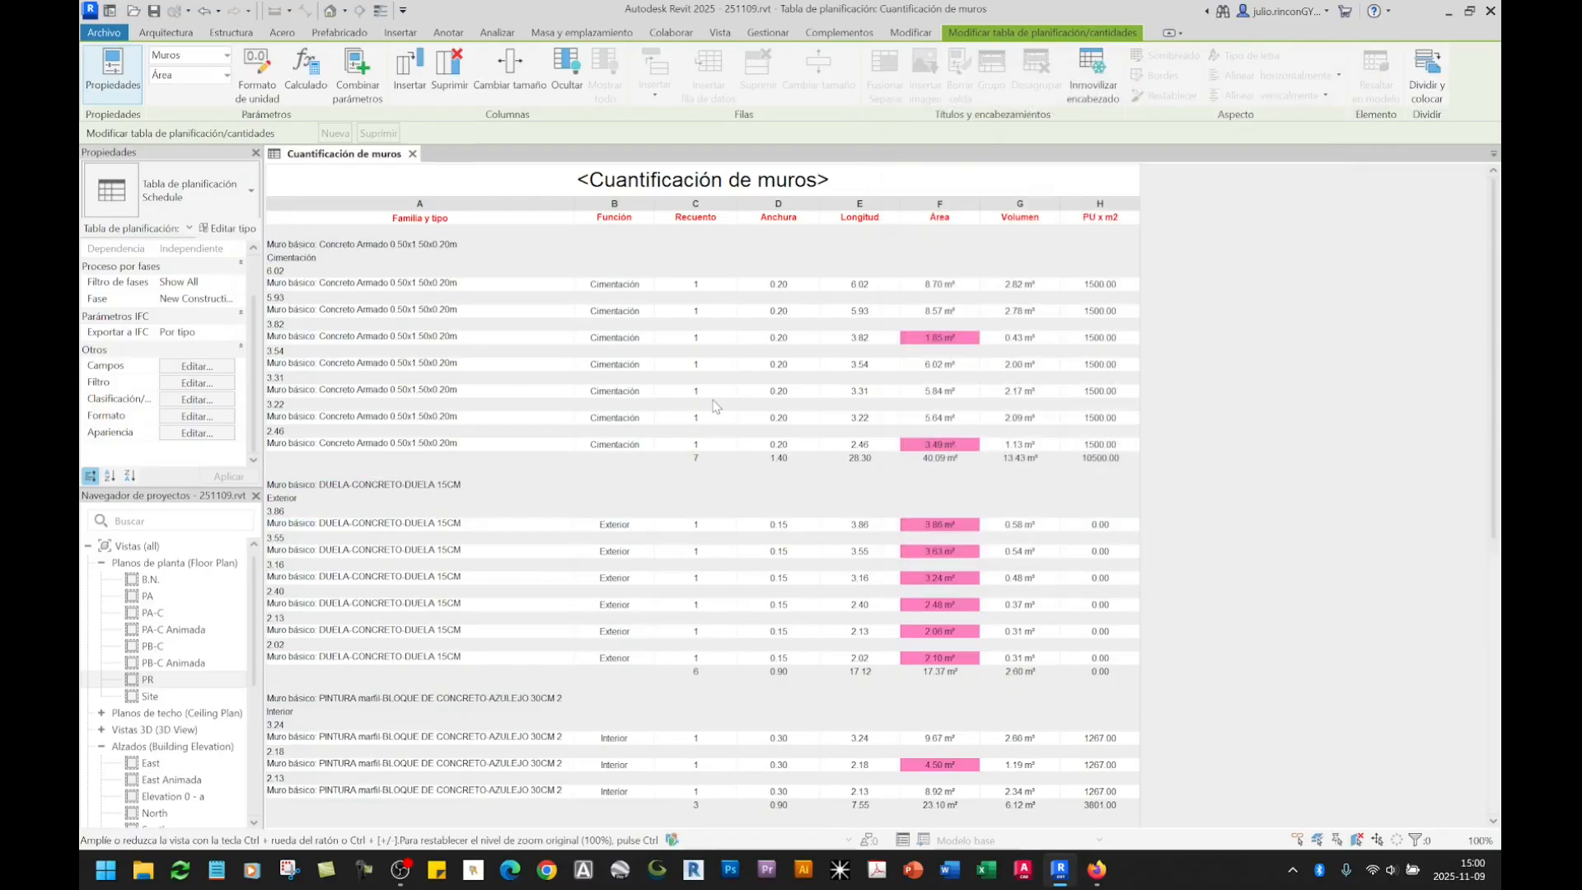
Step: Examine the newly filtered schedule from start to end, comparing the Área and PU x m2 columns
scroll(711, 405, down, 10)
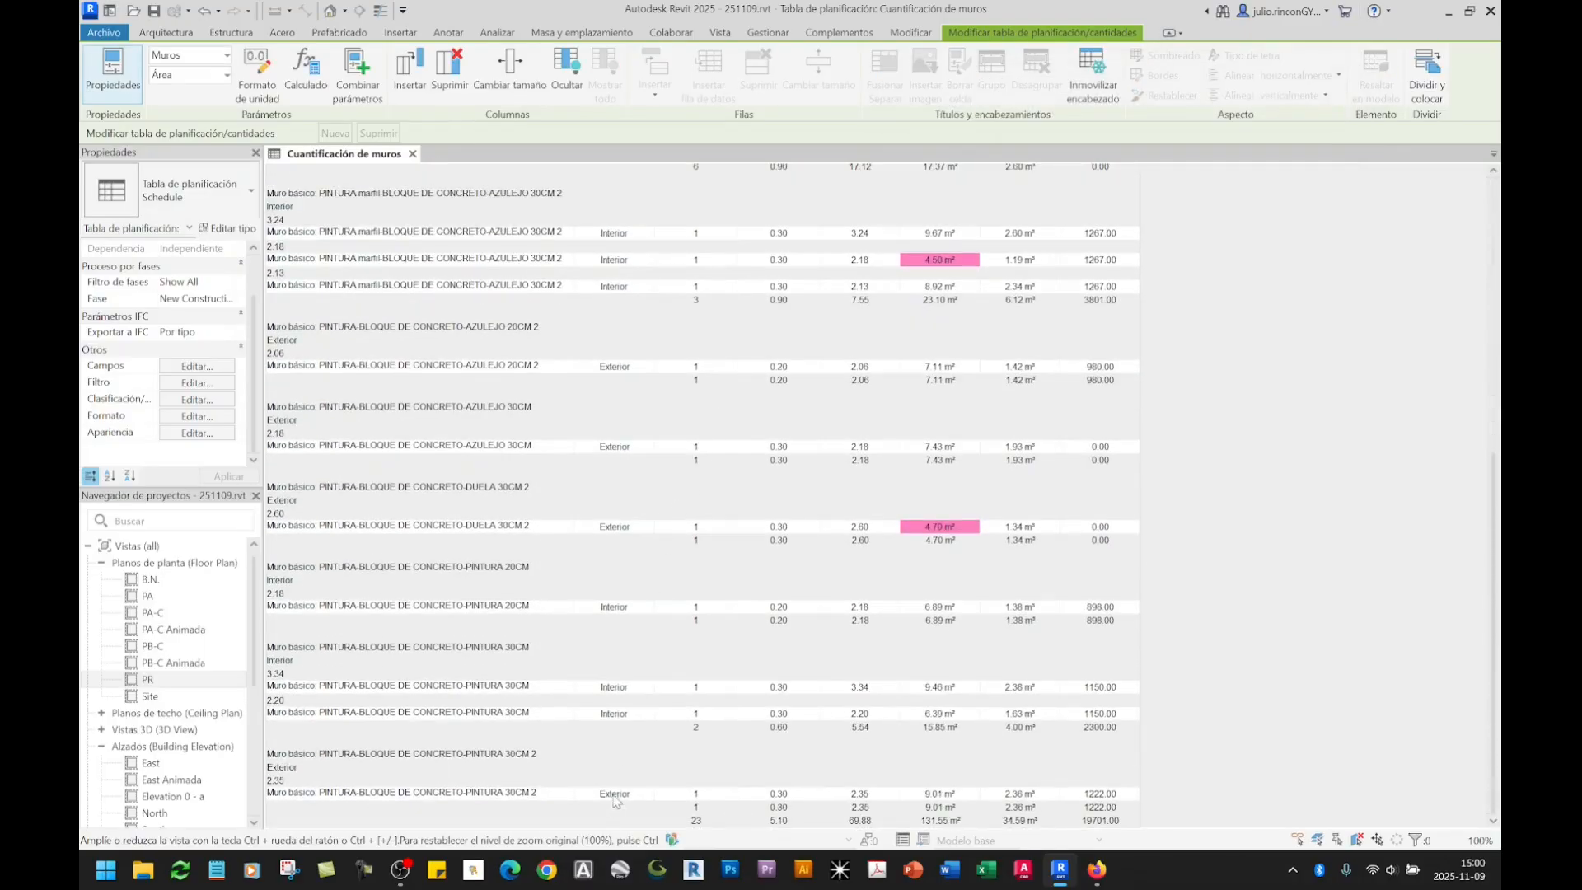
scroll(634, 663, up, 8)
scroll(634, 663, up, 5)
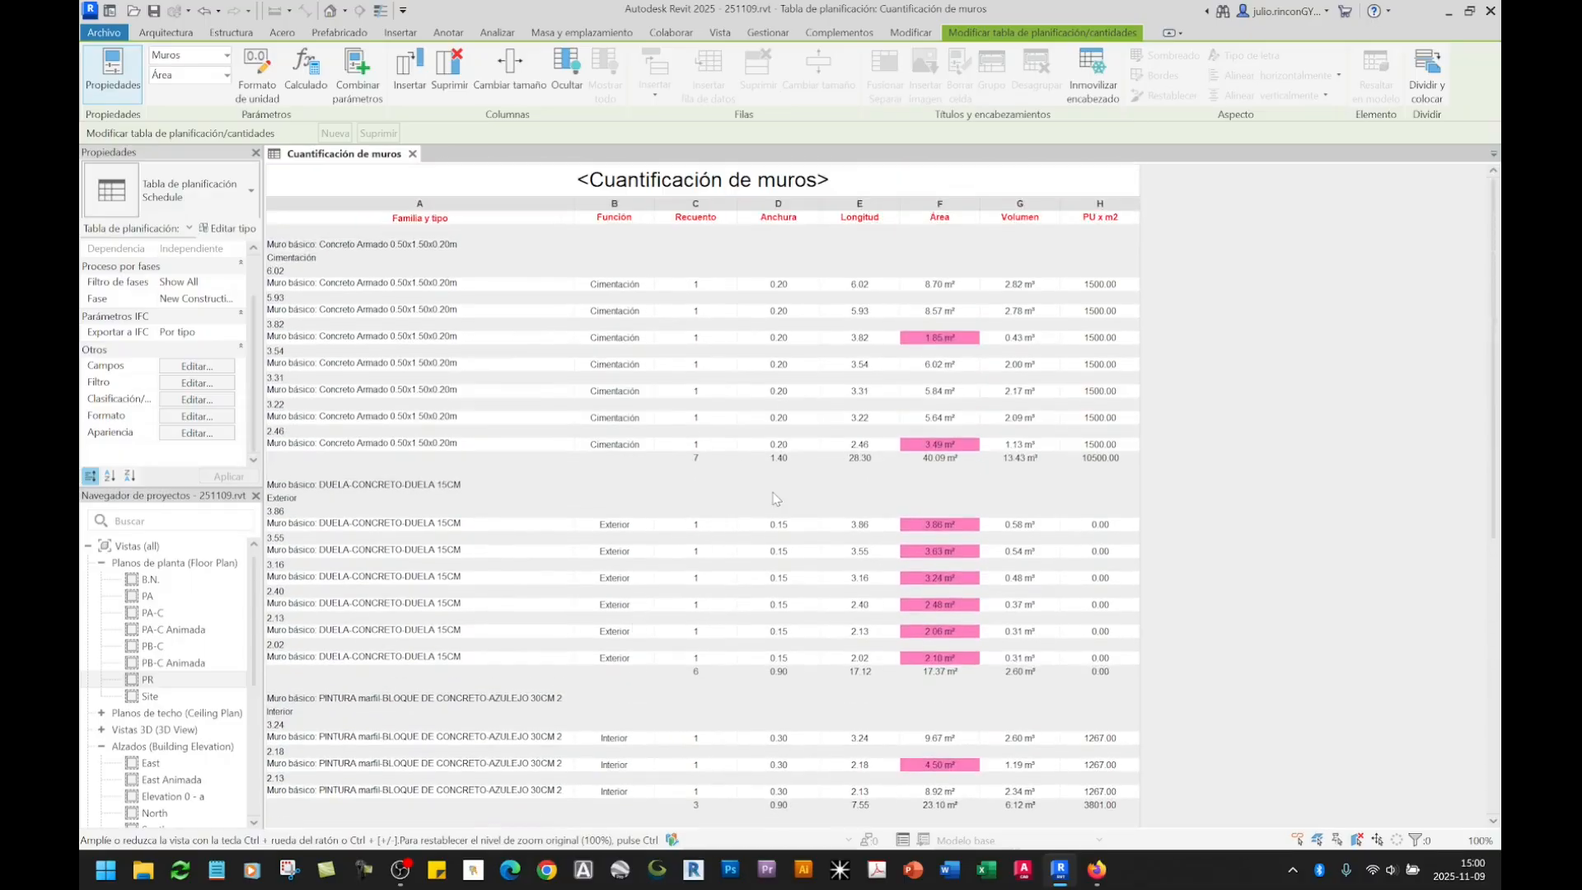
scroll(773, 499, down, 13)
scroll(774, 497, up, 10)
click(1088, 218)
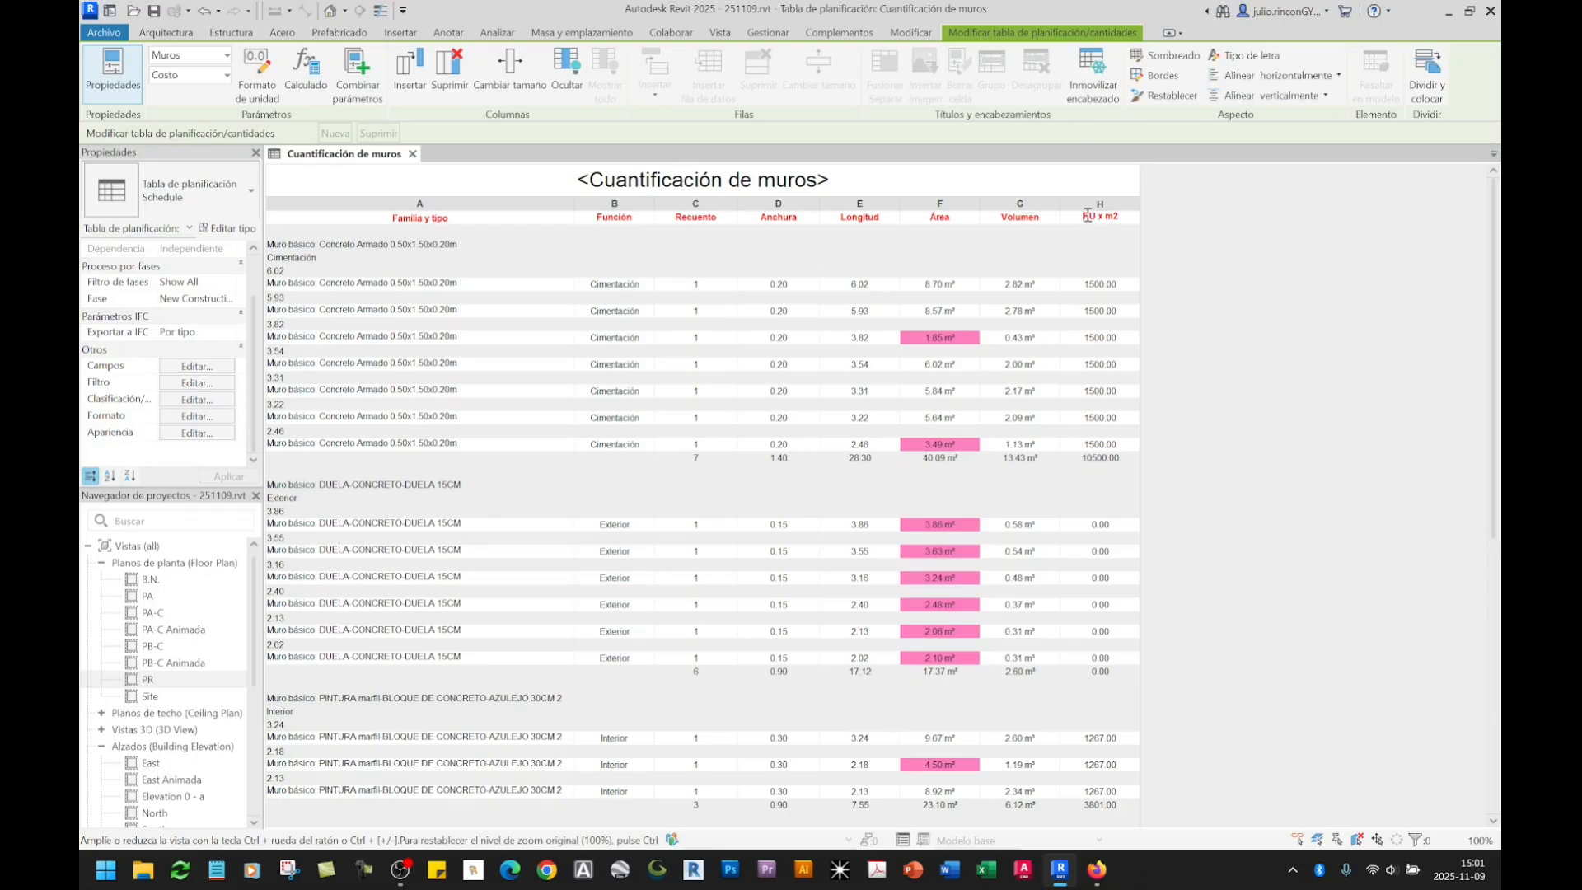
click(943, 220)
click(1108, 219)
click(938, 220)
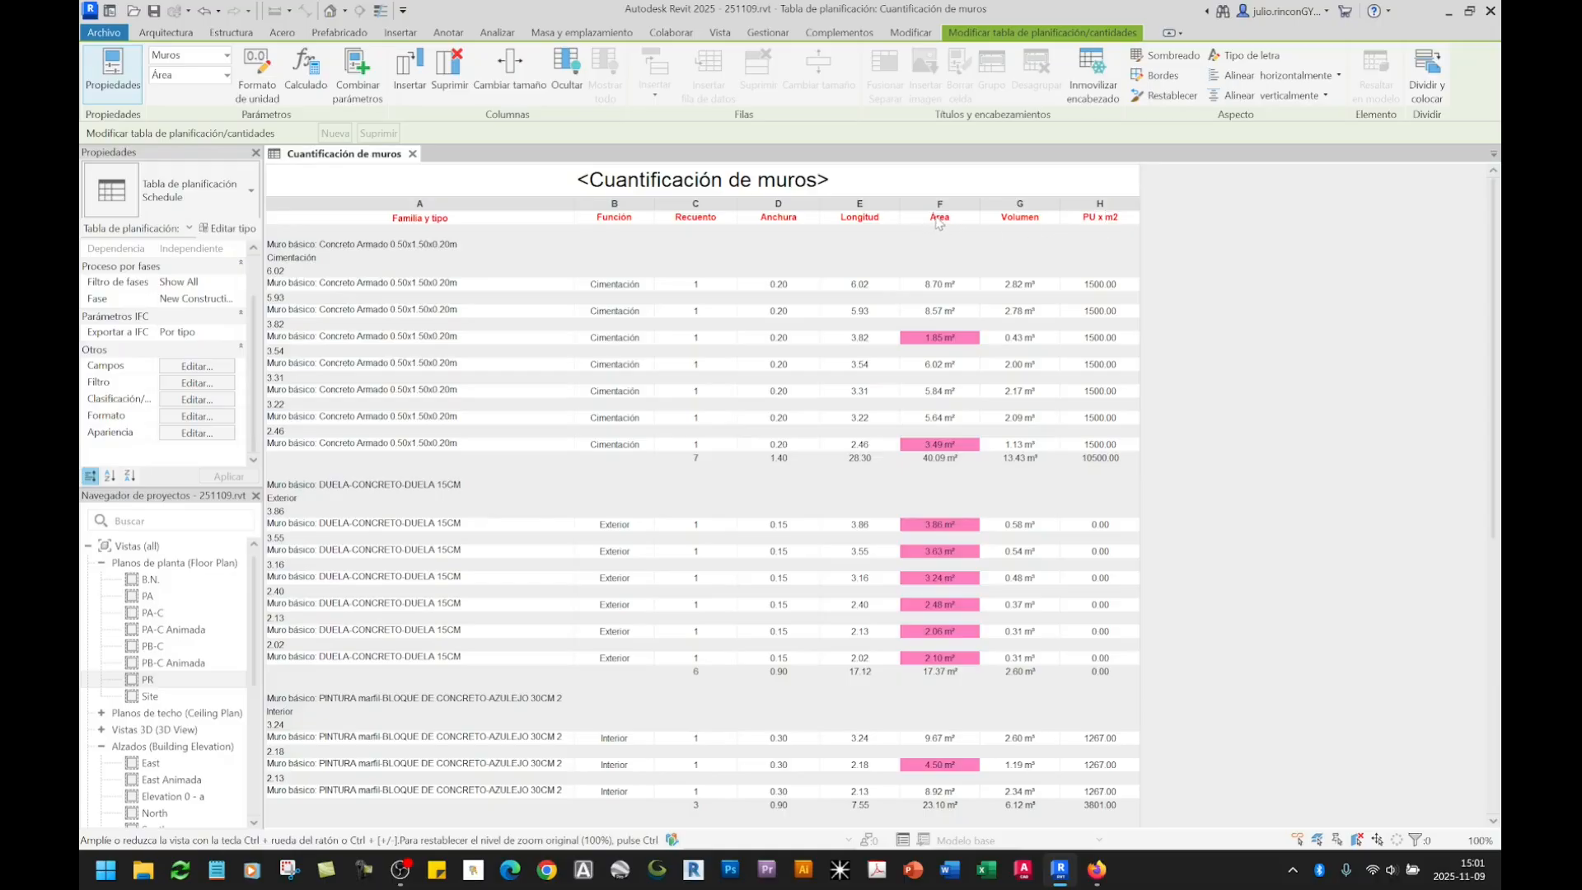
click(1101, 223)
click(932, 219)
click(1098, 288)
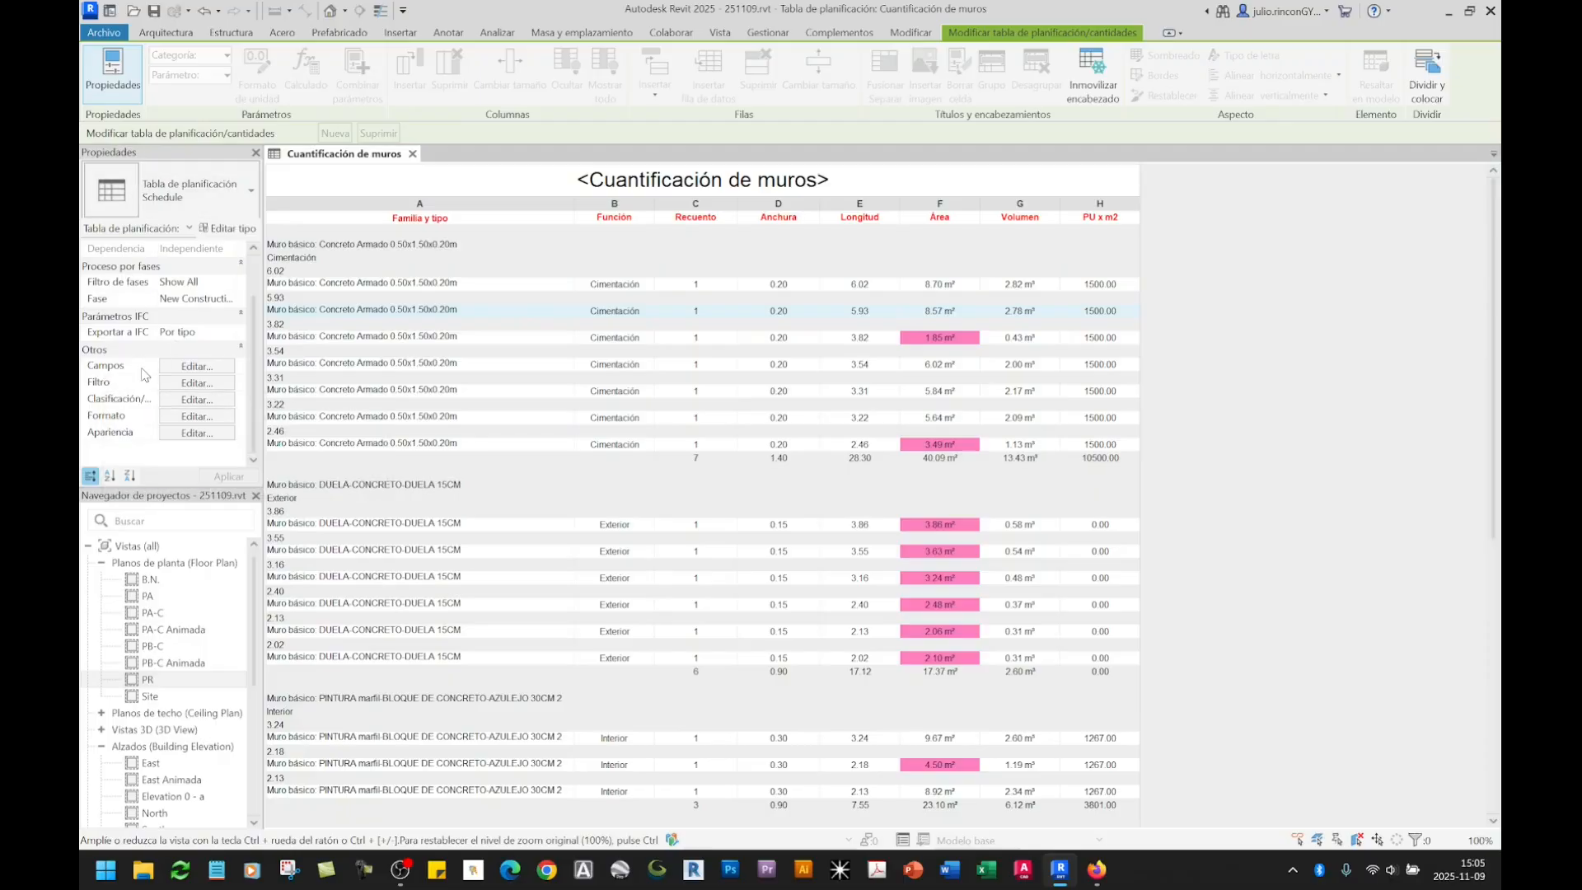
Step: Add a calculated value named Gran total to the schedule fields, as a formula with discipline Común and type Divisa
click(182, 367)
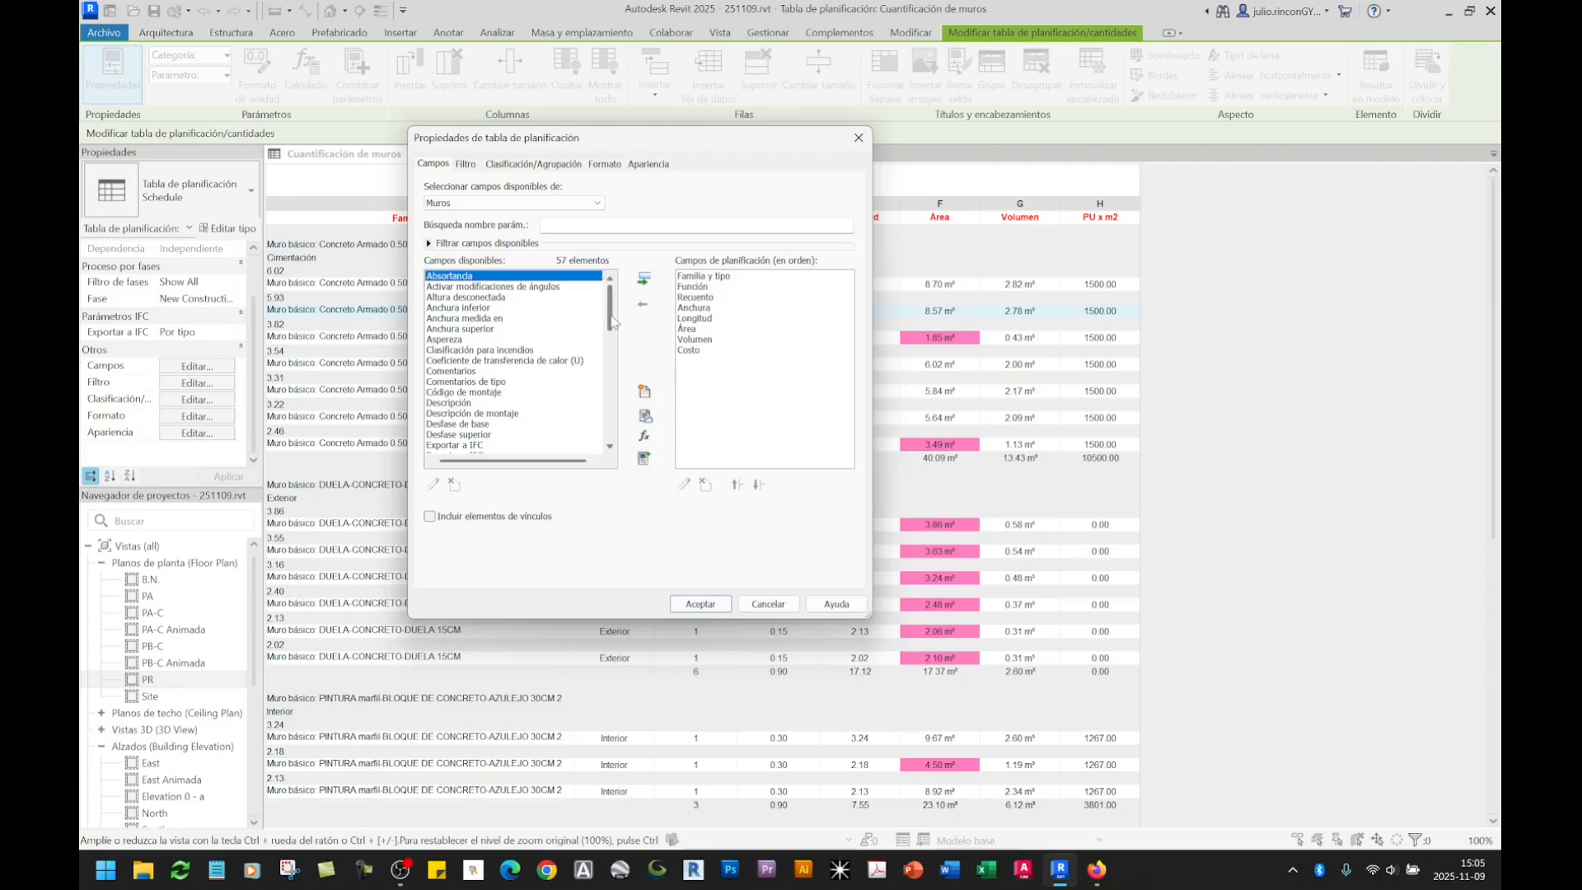
mouse_move(613, 322)
mouse_down()
mouse_move(601, 459)
mouse_move(621, 297)
mouse_move(625, 438)
mouse_move(620, 311)
mouse_move(602, 459)
mouse_move(620, 298)
mouse_up()
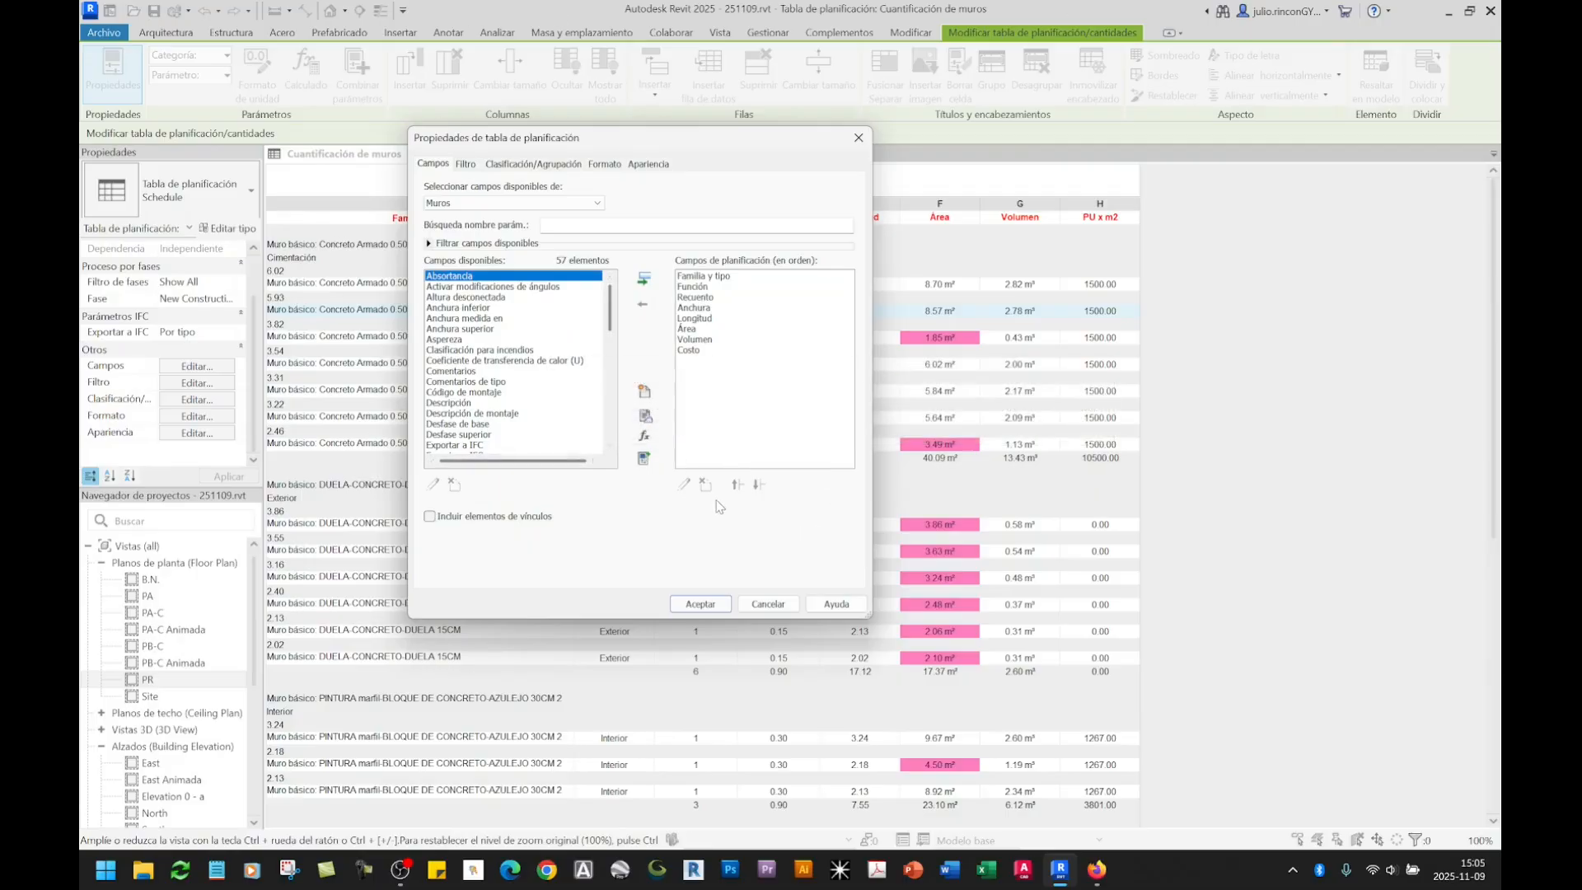
click(647, 439)
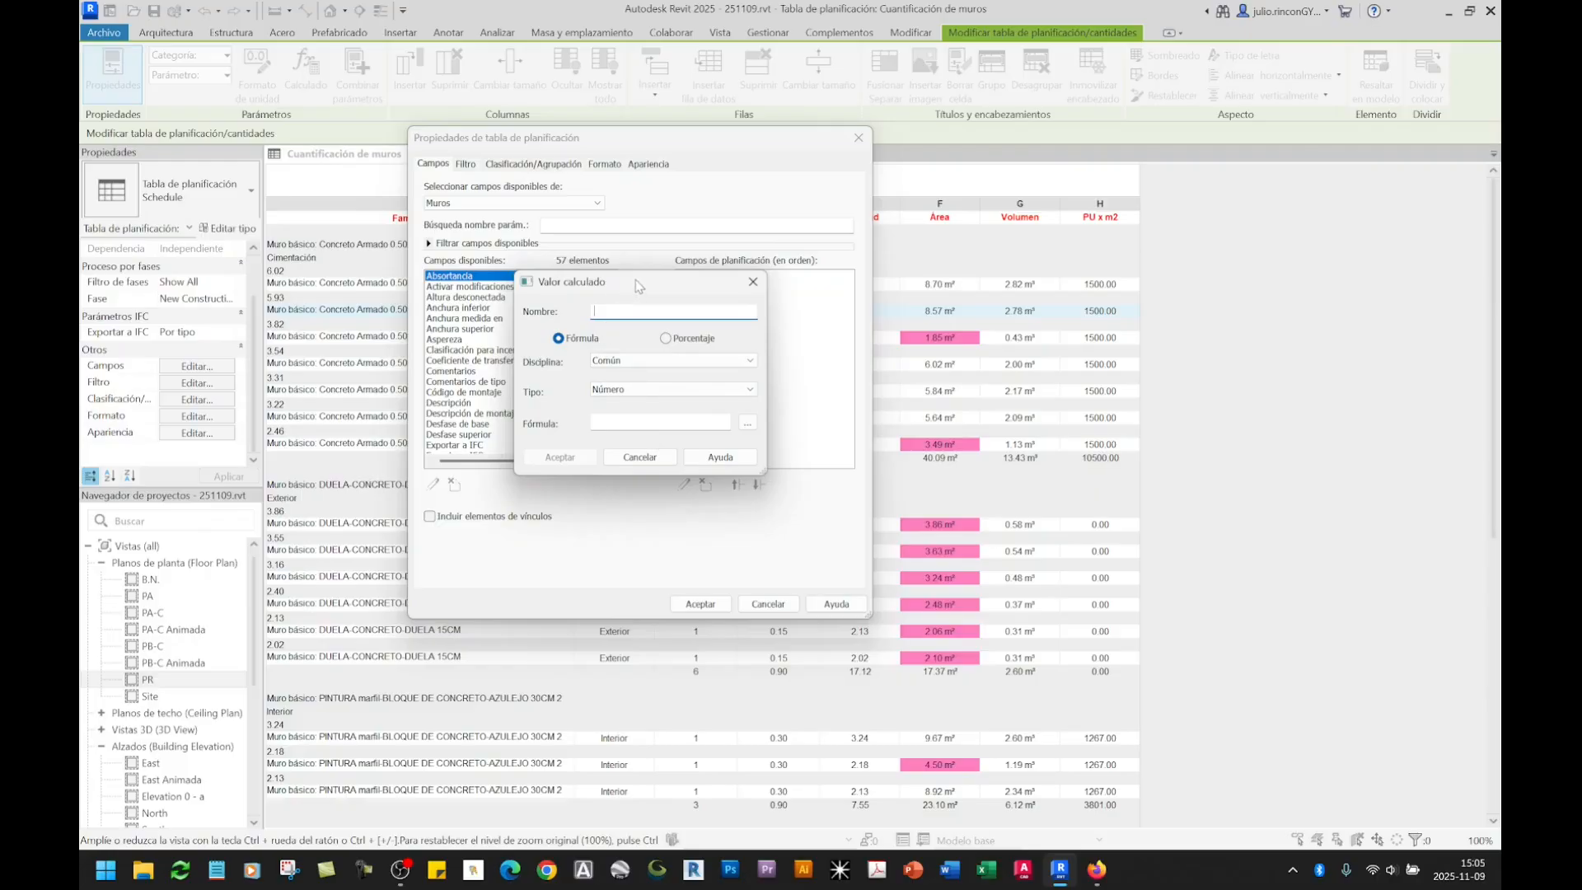
drag(635, 294, 741, 301)
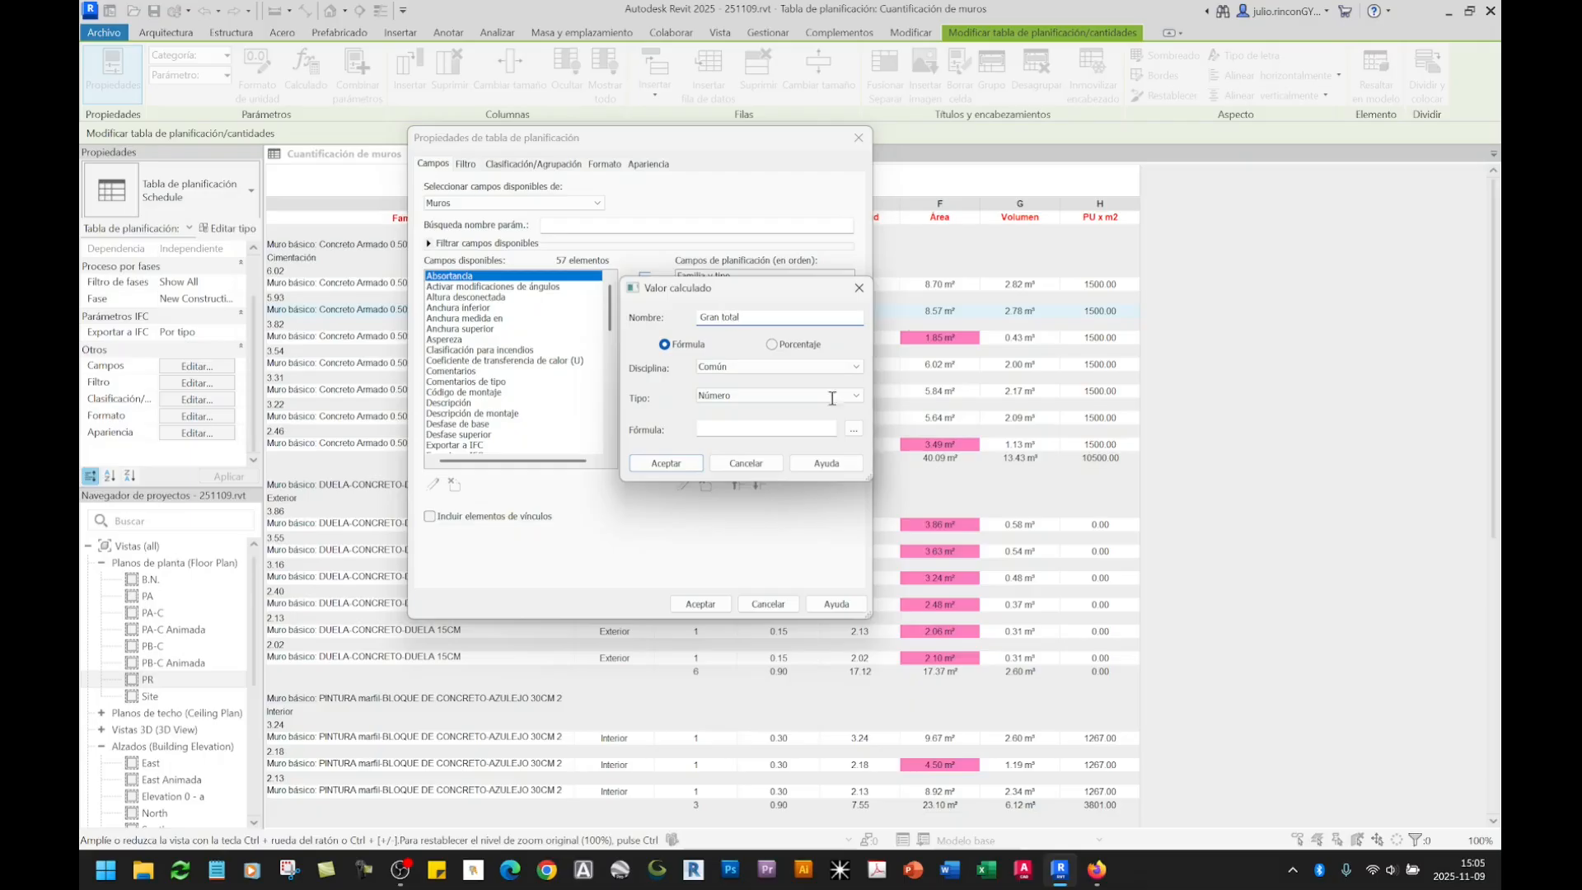
click(688, 347)
click(714, 369)
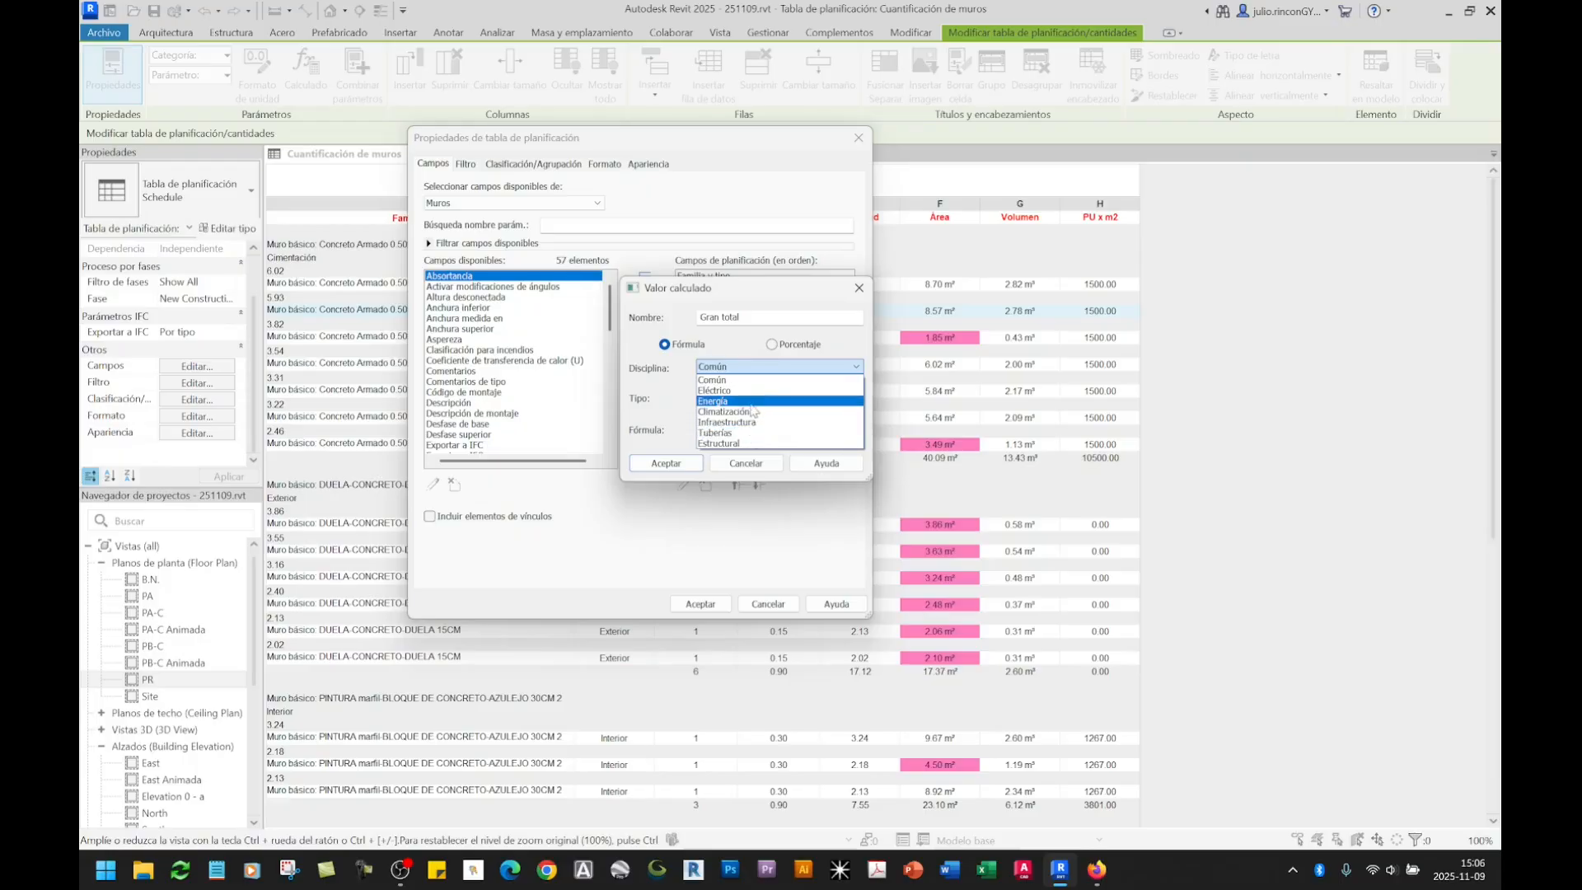
click(759, 383)
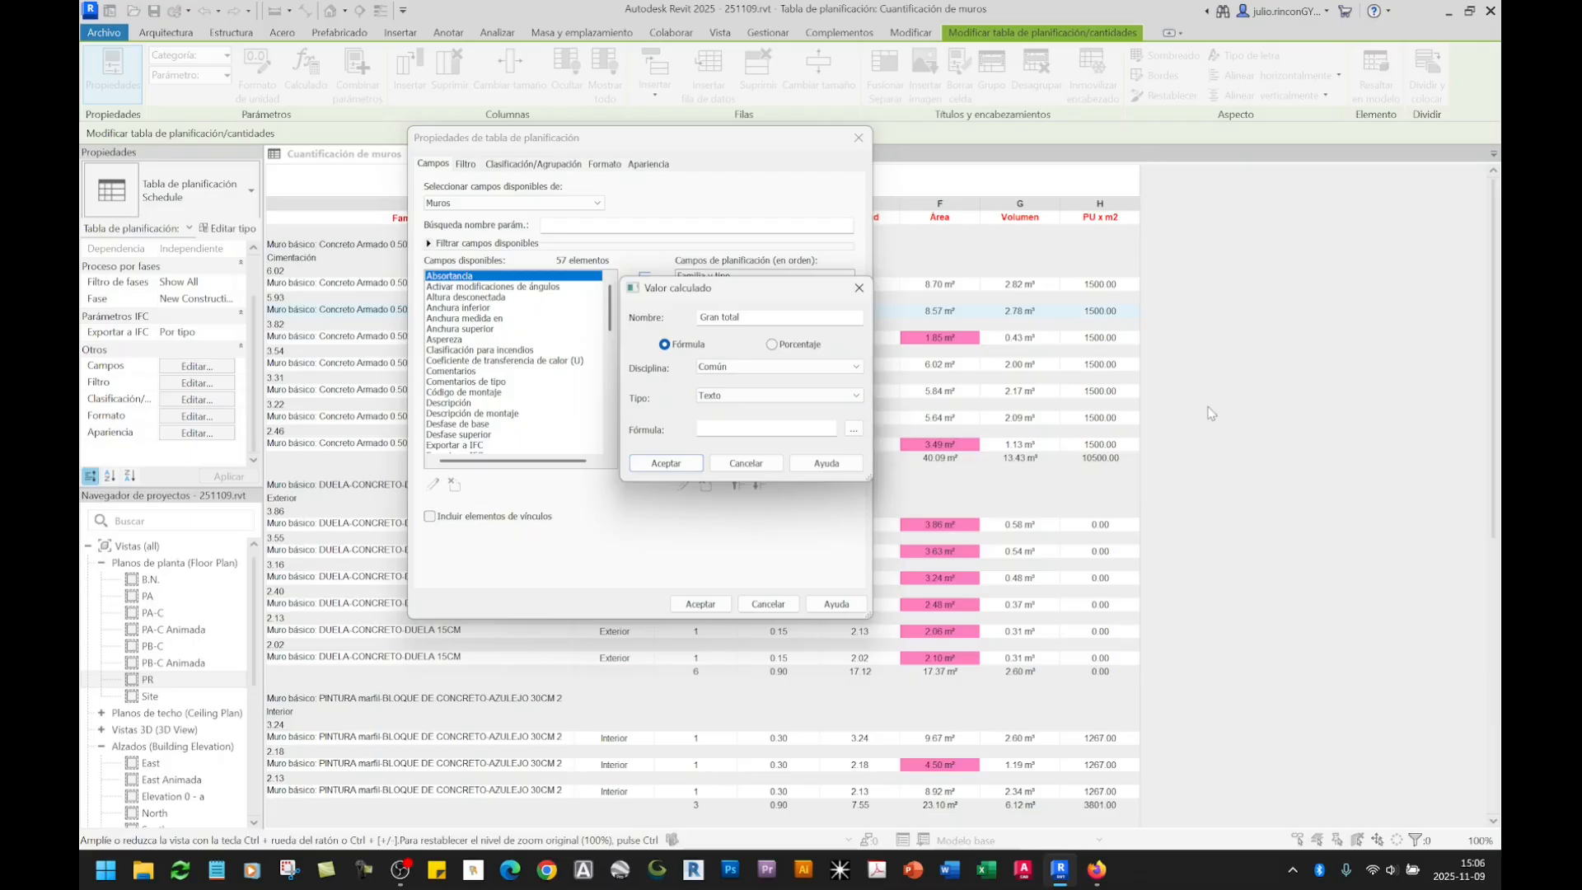
click(756, 399)
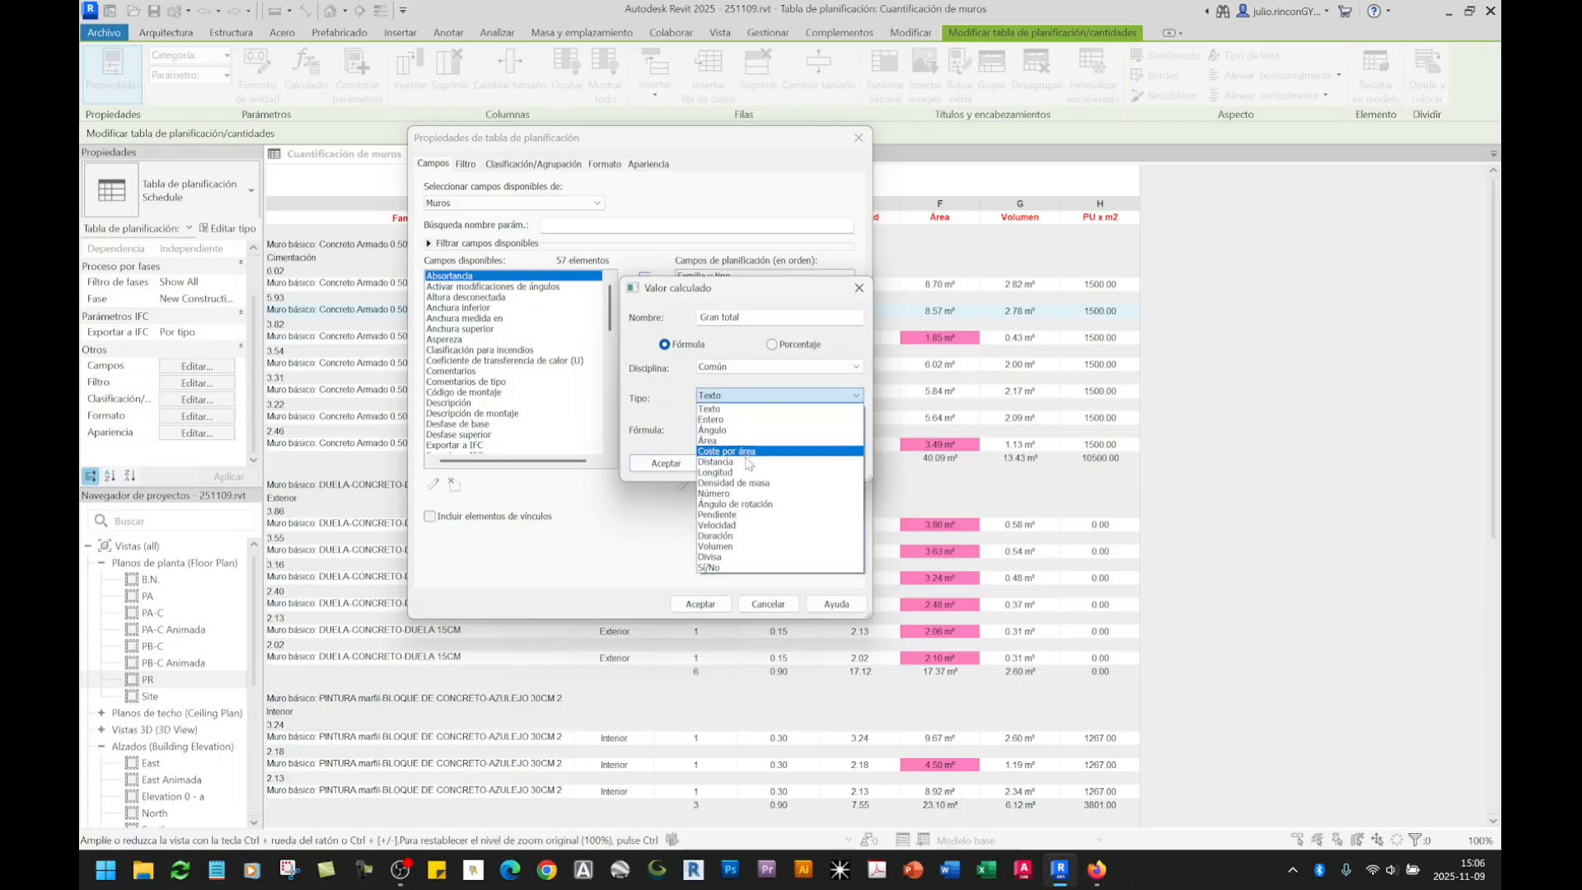
click(731, 558)
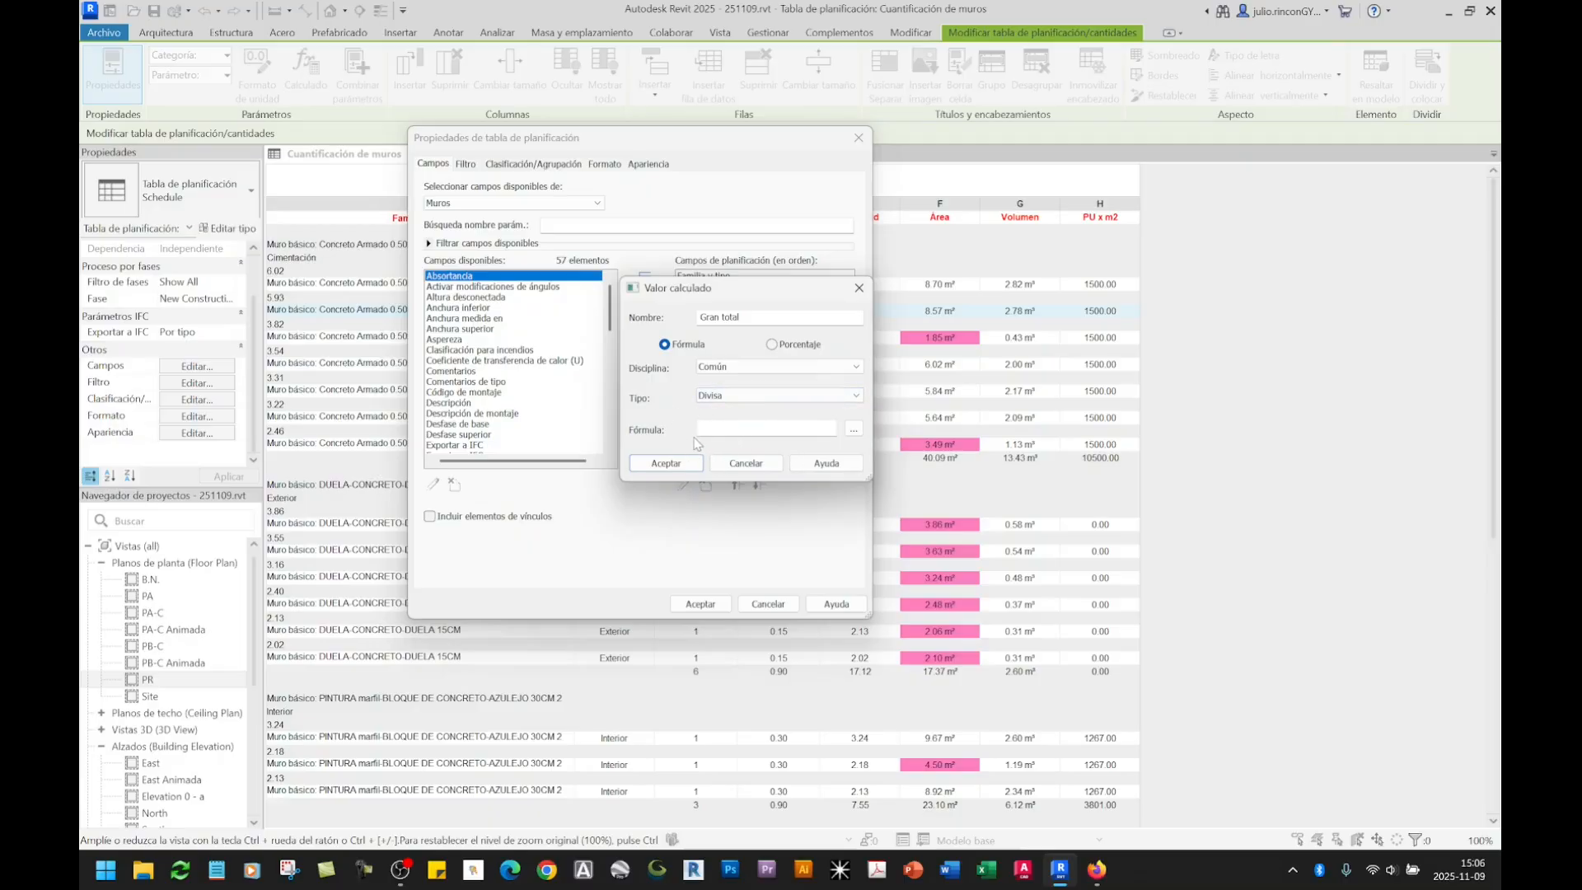
Step: Build the Gran total formula Área*Costo from the available schedule fields and try to accept it
click(708, 431)
click(853, 429)
drag(674, 324, 674, 359)
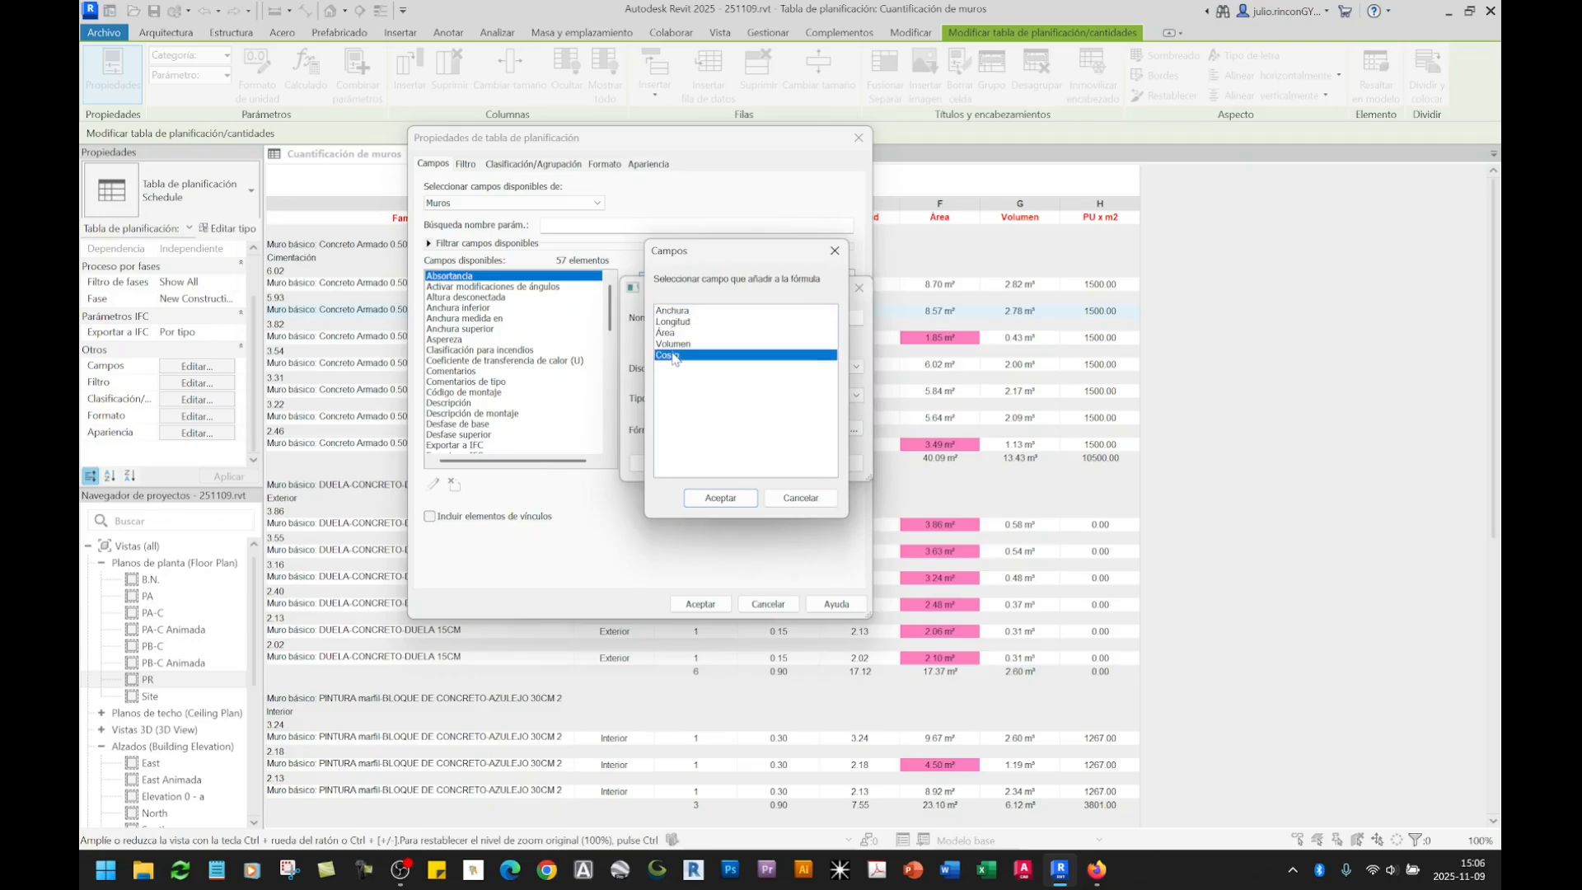
click(682, 312)
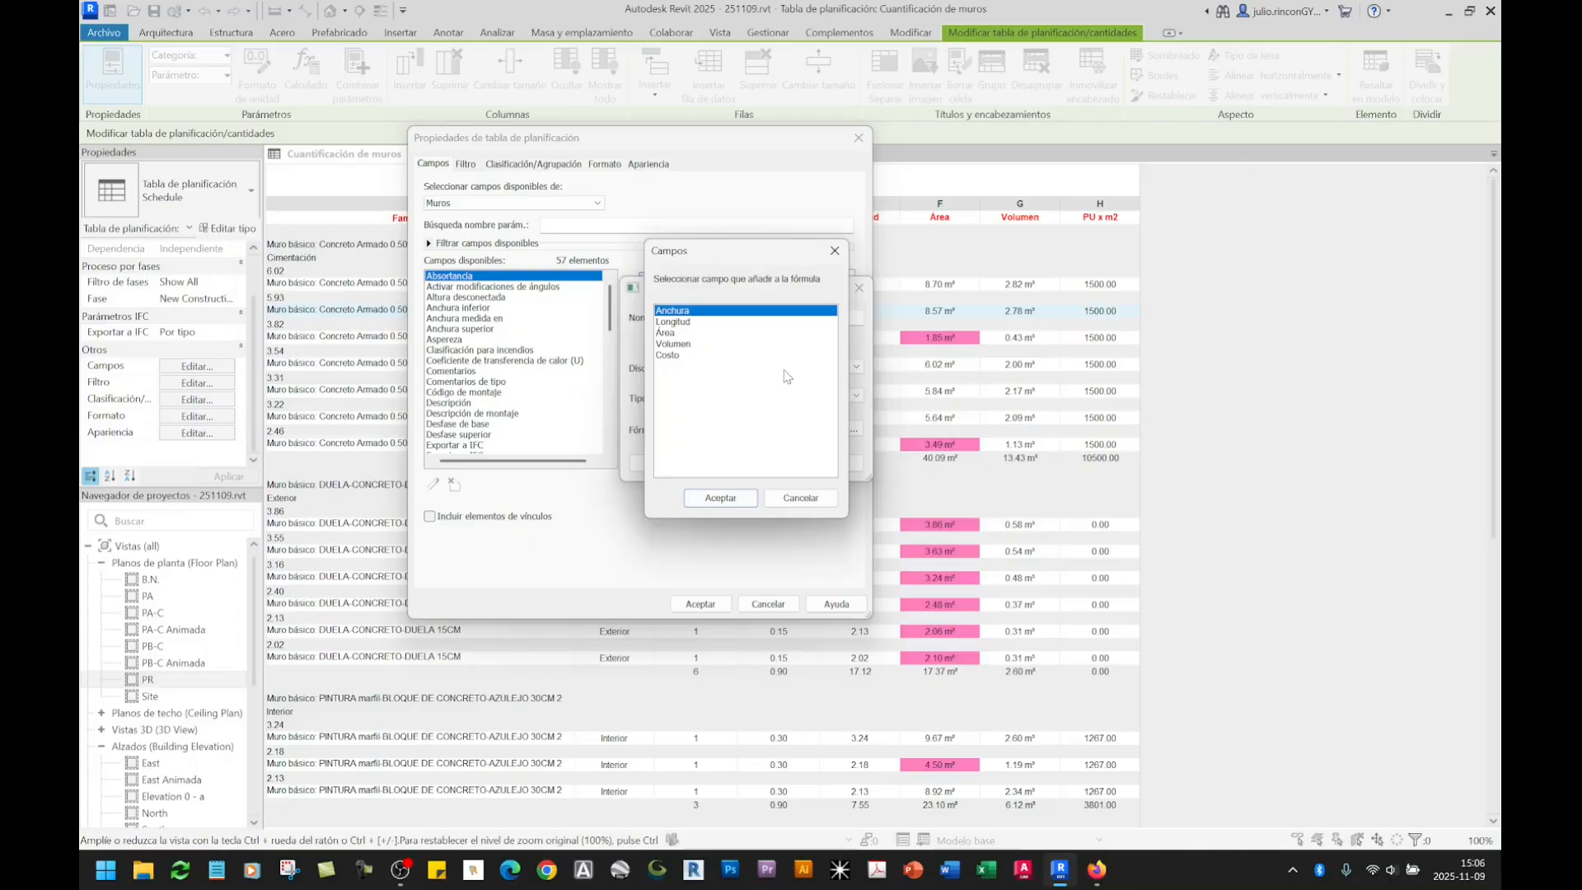
click(665, 333)
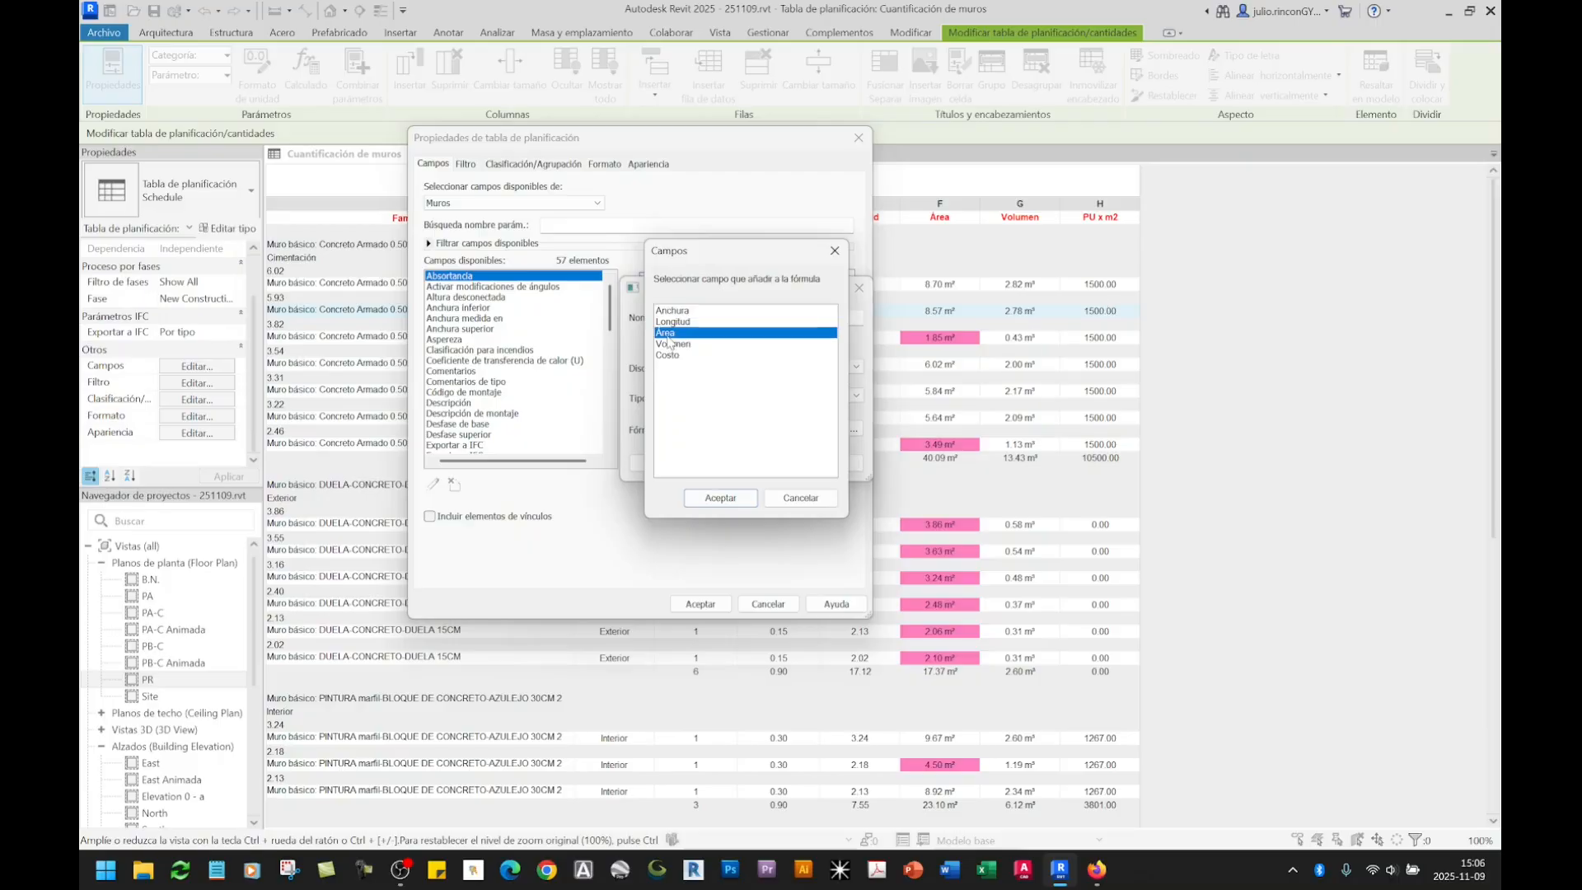
click(720, 499)
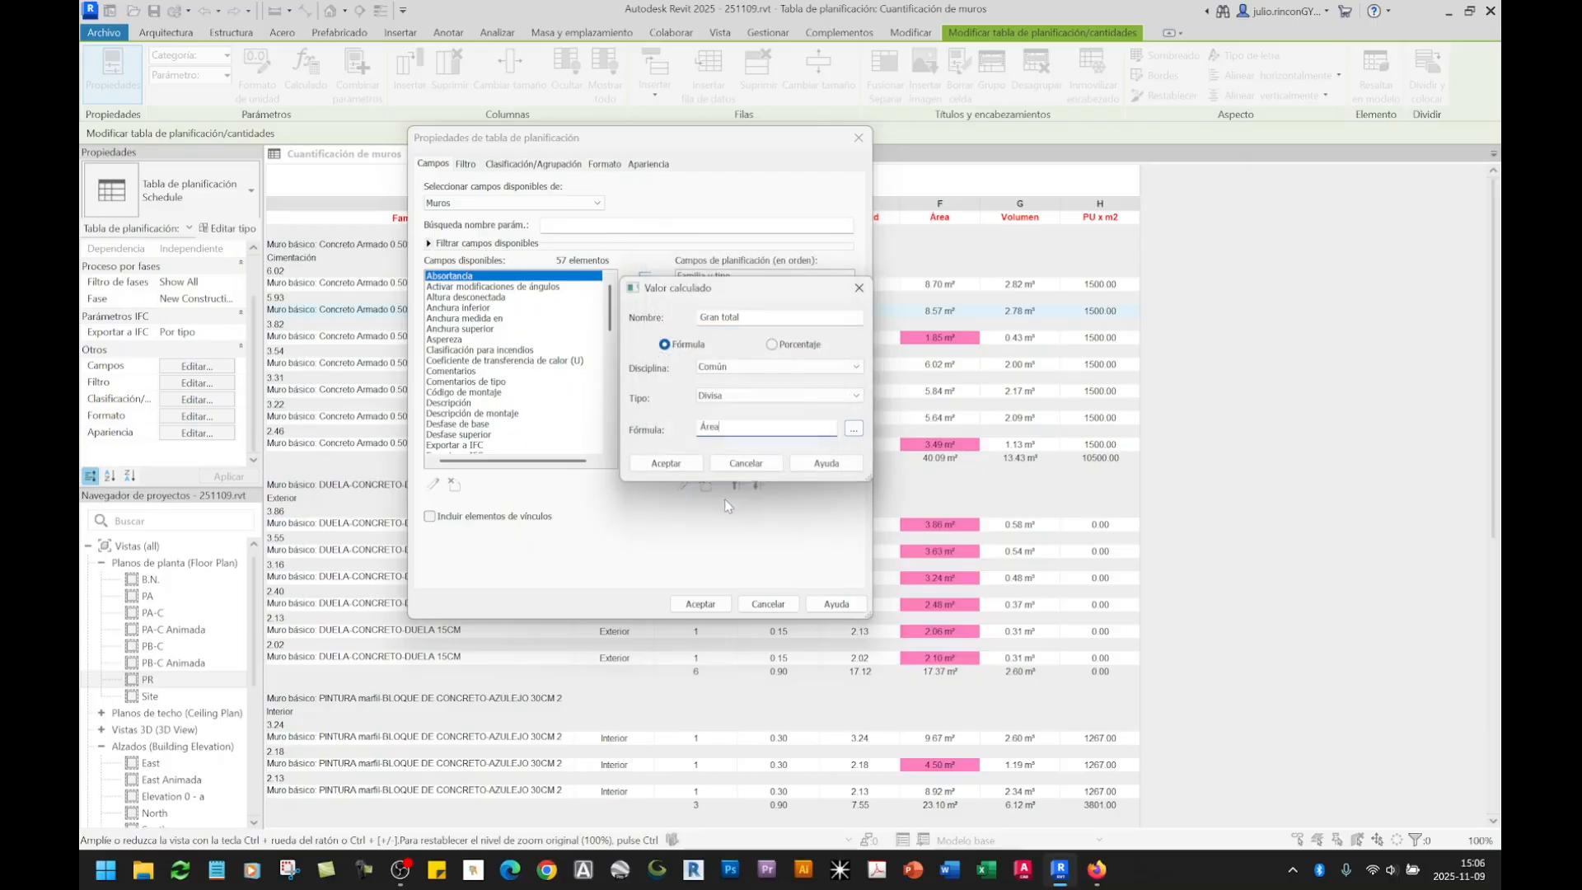
click(852, 429)
click(668, 356)
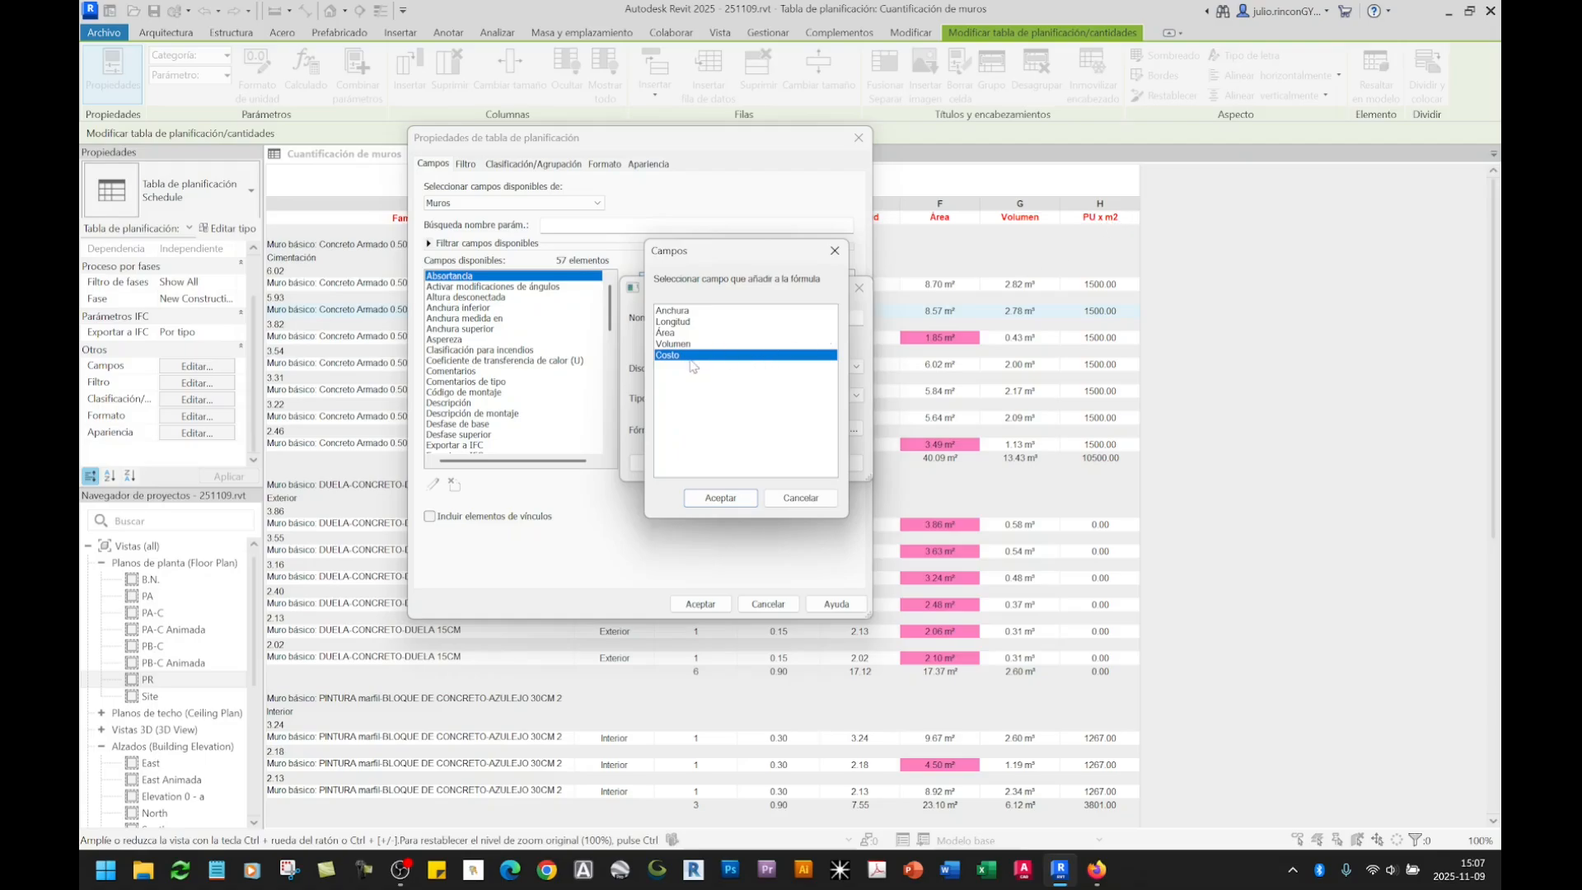
click(713, 498)
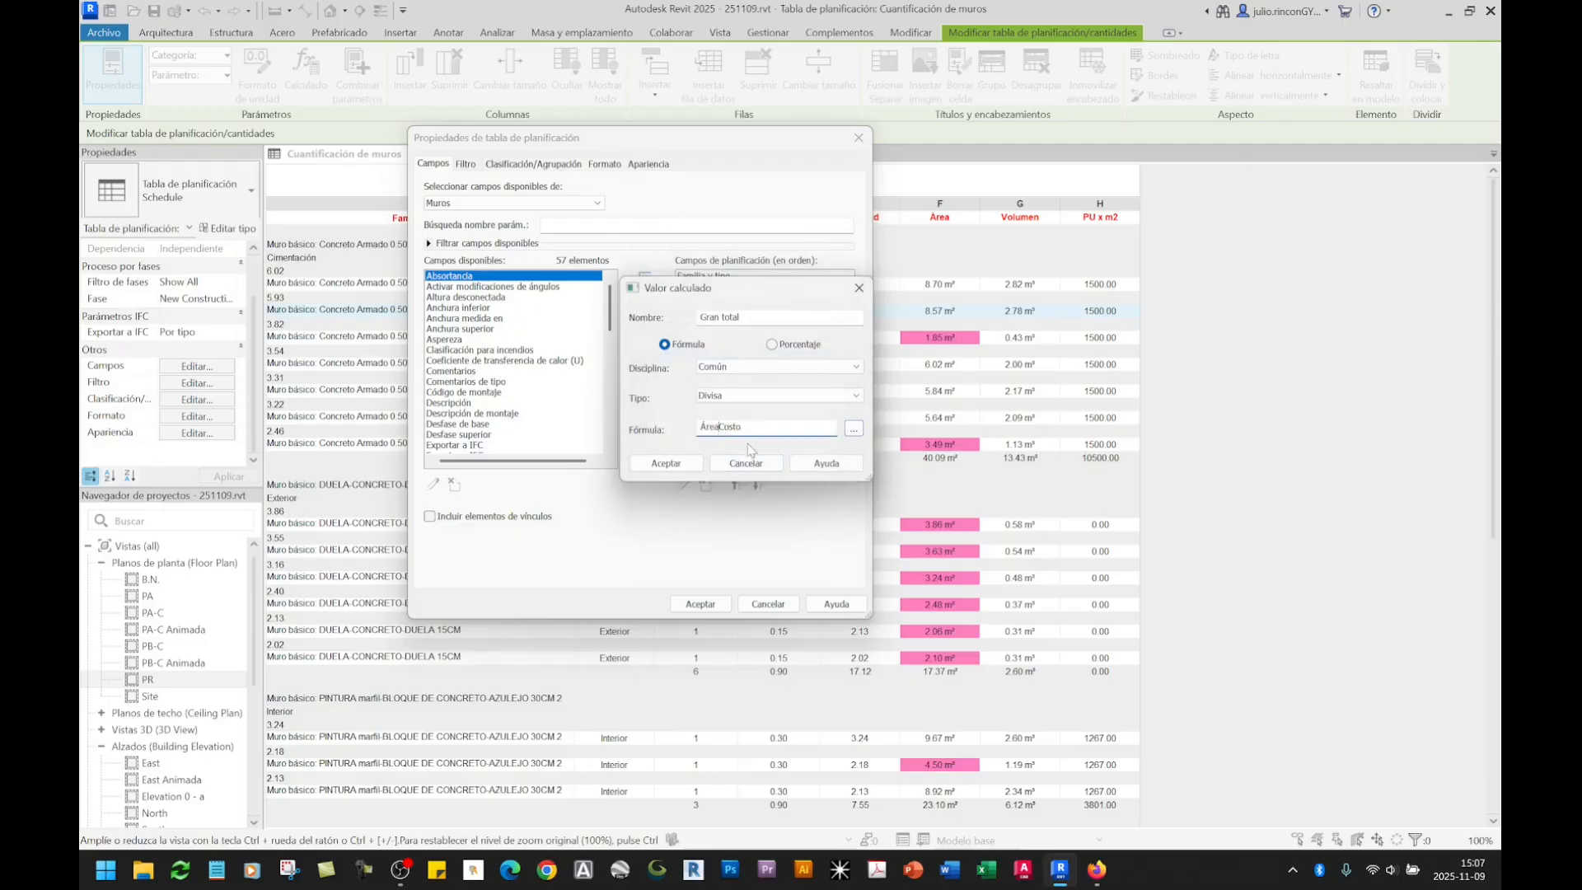
text(*)
click(667, 464)
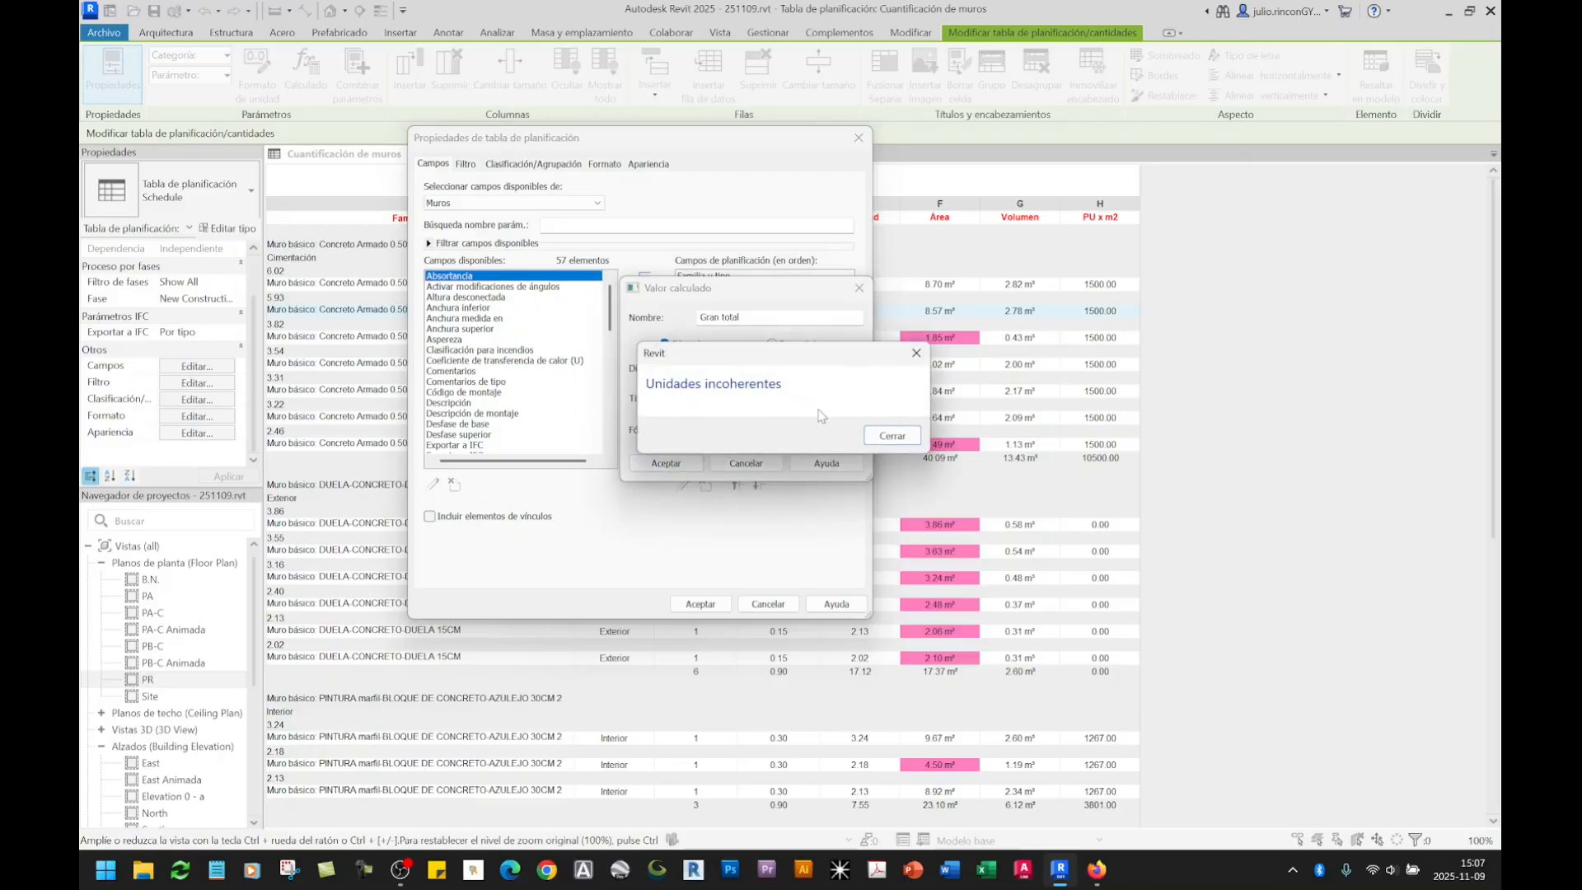
click(892, 436)
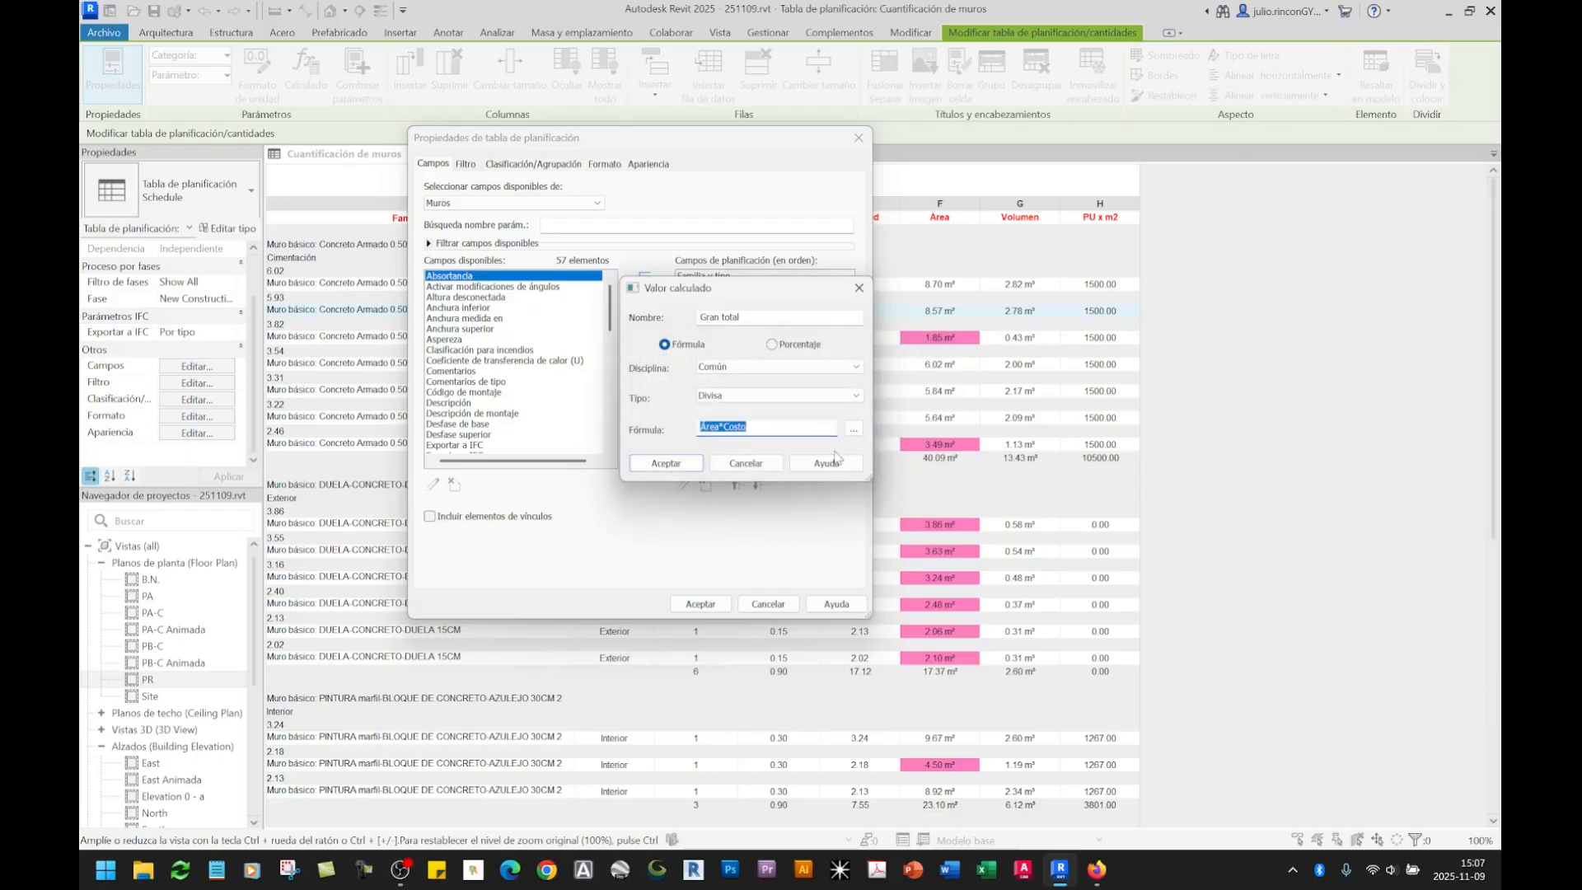
Step: Recheck the Área and Costo terms and try again to accept the unchanged Área*Costo formula
click(721, 429)
drag(720, 430, 697, 429)
double_click(734, 426)
click(754, 432)
click(677, 464)
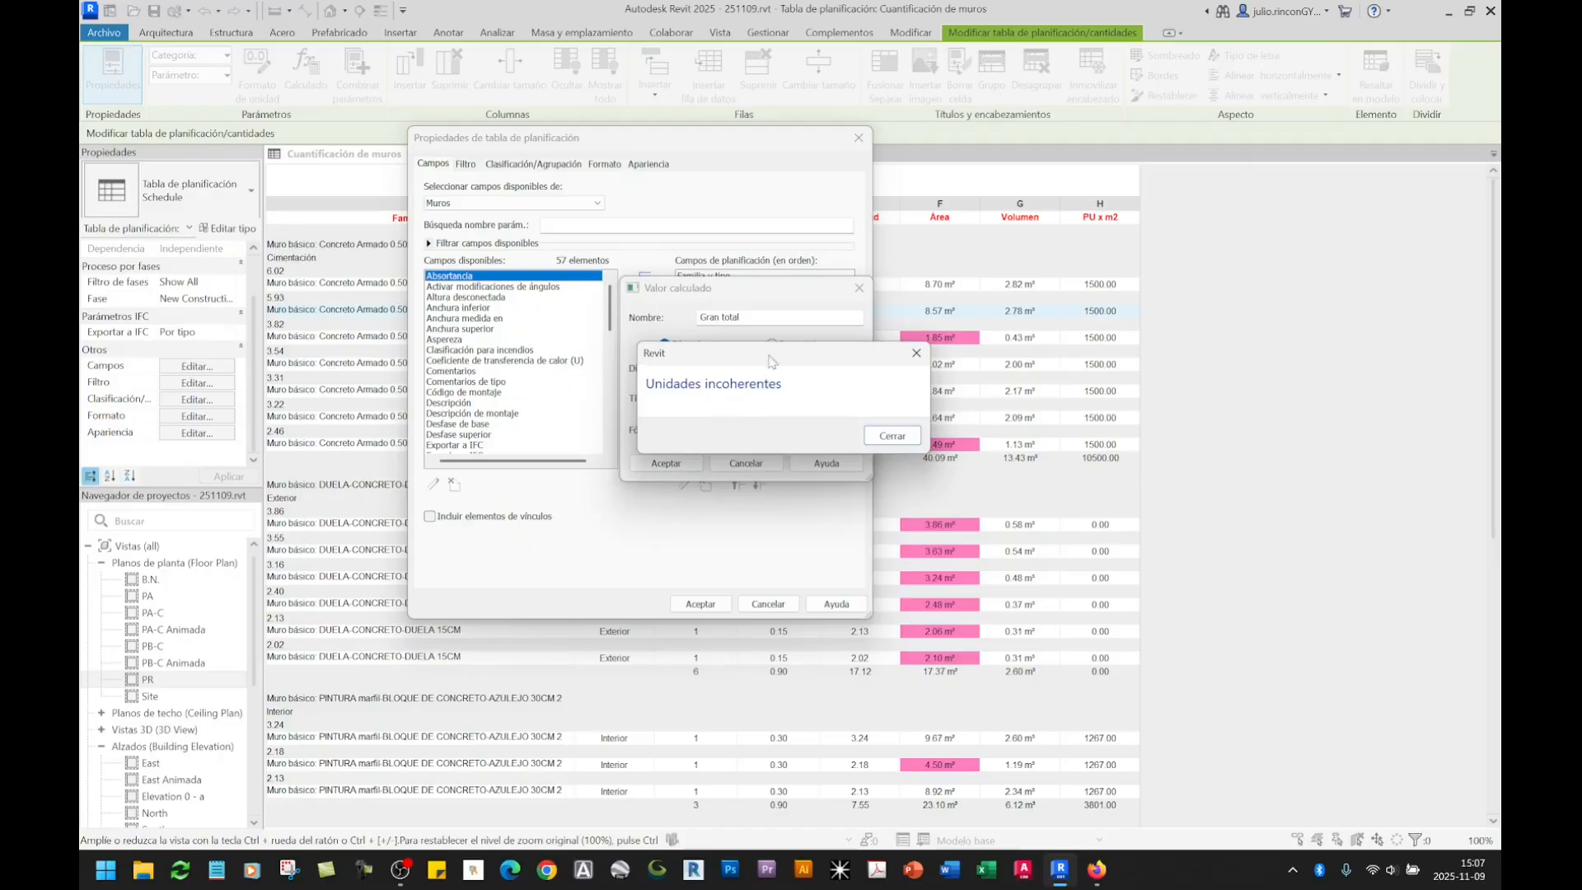
click(883, 439)
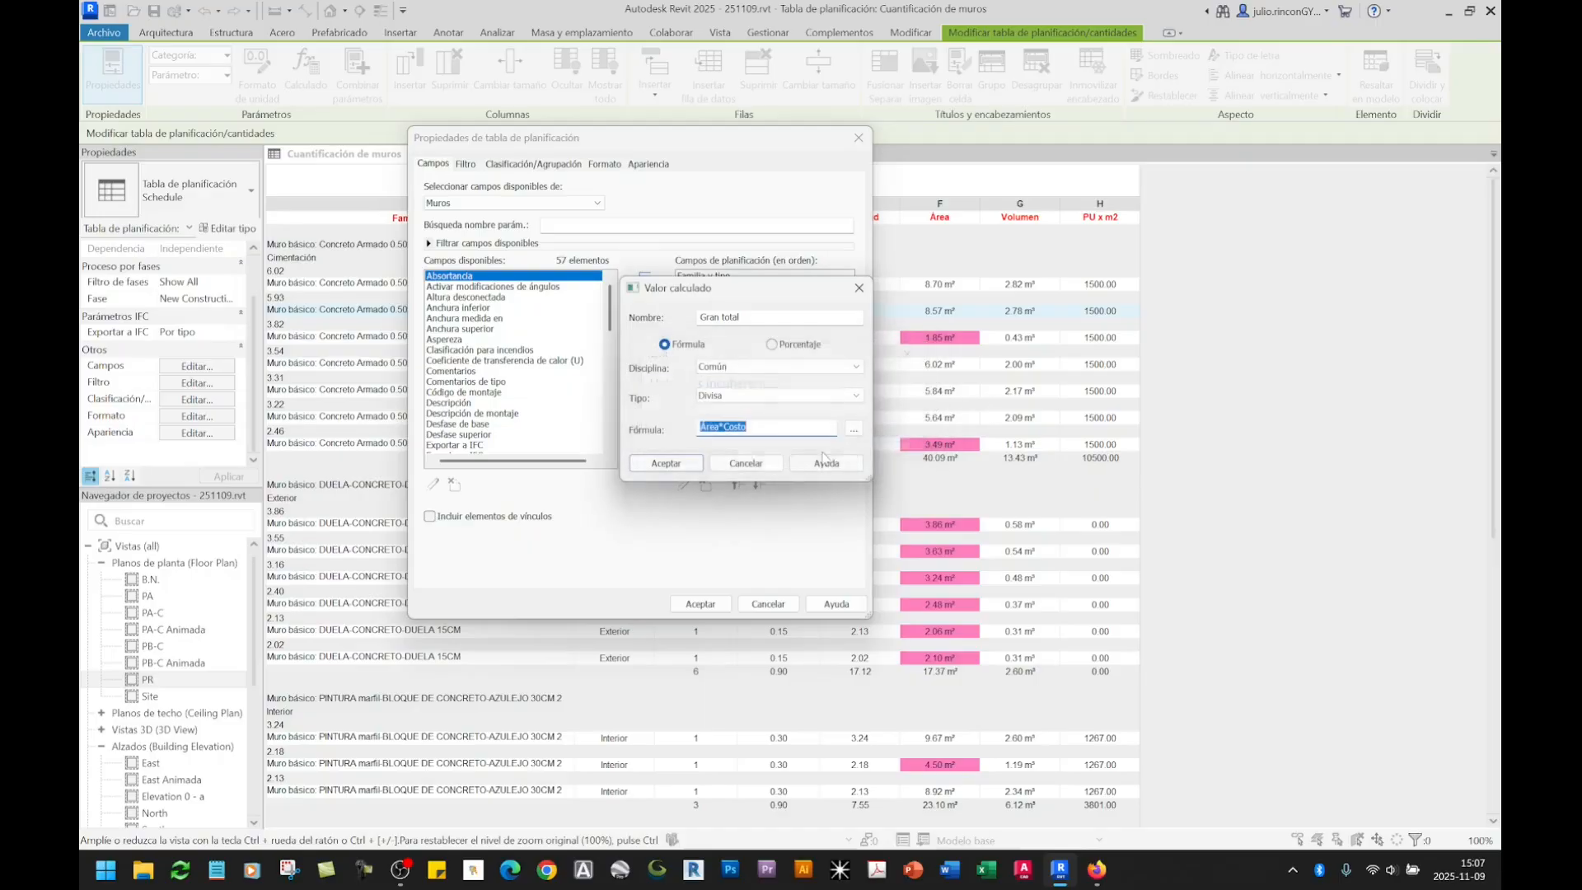
Step: Extend the Gran total formula so that the Área*Costo product is divided by 1
click(760, 430)
drag(760, 429, 724, 430)
click(752, 426)
double_click(752, 427)
click(746, 428)
double_click(708, 428)
drag(720, 429, 699, 430)
click(747, 426)
text(/)
key(shift+Right)
key(shift+Right)
key(shift+Right)
Step: Check the area, cost and divisor terms of the Gran total formula and accept the calculated value
click(745, 428)
drag(746, 427, 781, 427)
click(720, 426)
double_click(717, 425)
double_click(770, 427)
drag(792, 427, 748, 427)
drag(721, 427, 701, 426)
double_click(740, 427)
click(726, 427)
drag(725, 427, 799, 449)
click(746, 425)
click(755, 431)
drag(753, 428, 775, 423)
click(669, 464)
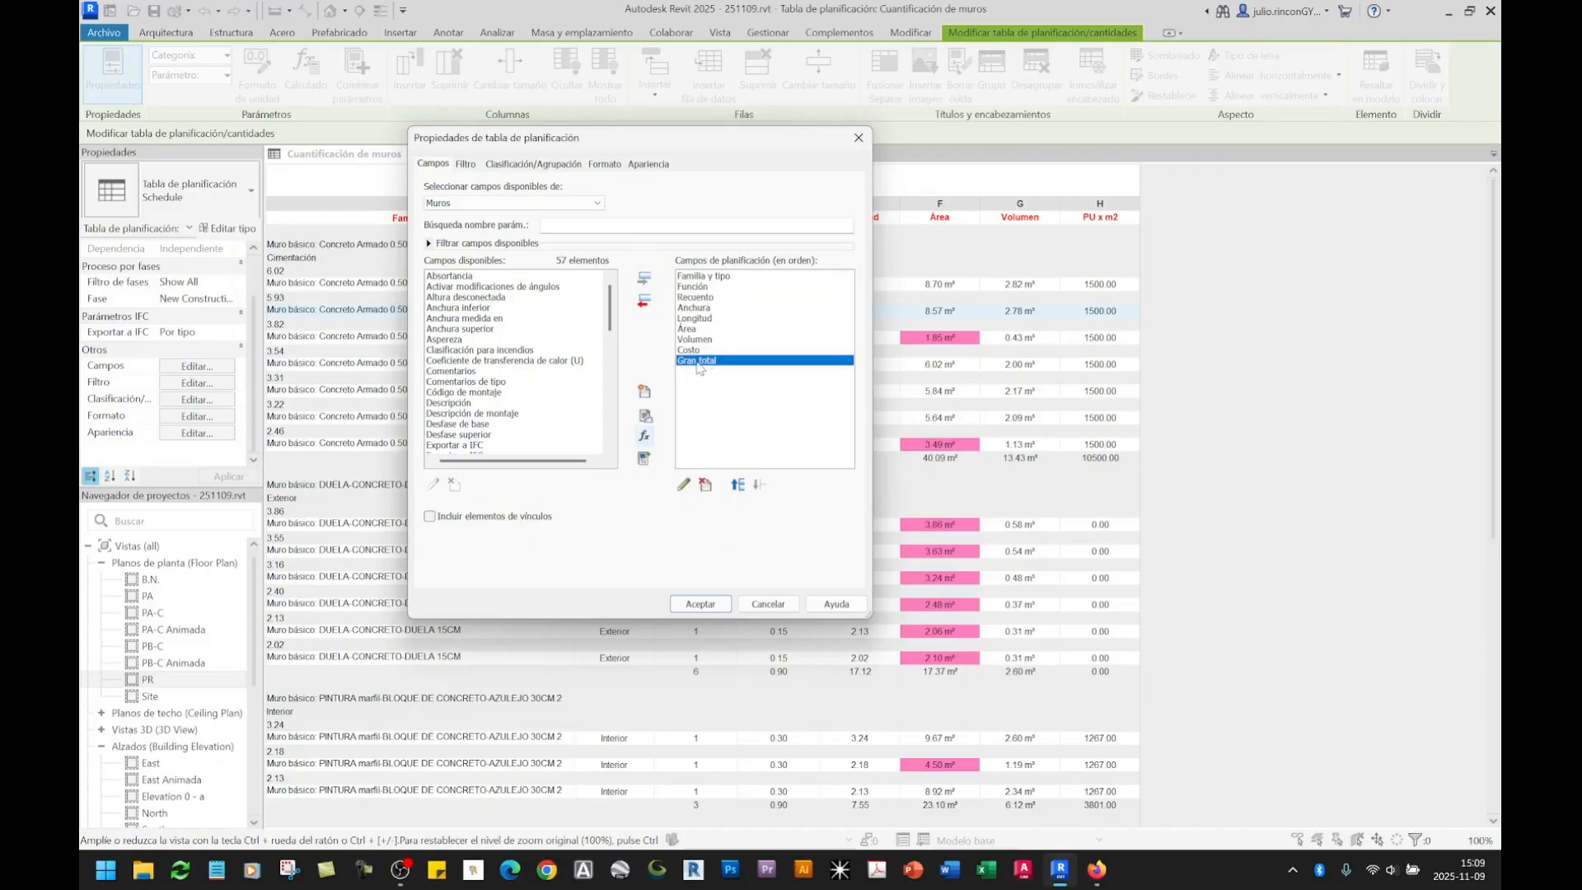
Step: Review the saved Gran total formula without editing it, and apply the schedule's field changes
click(683, 486)
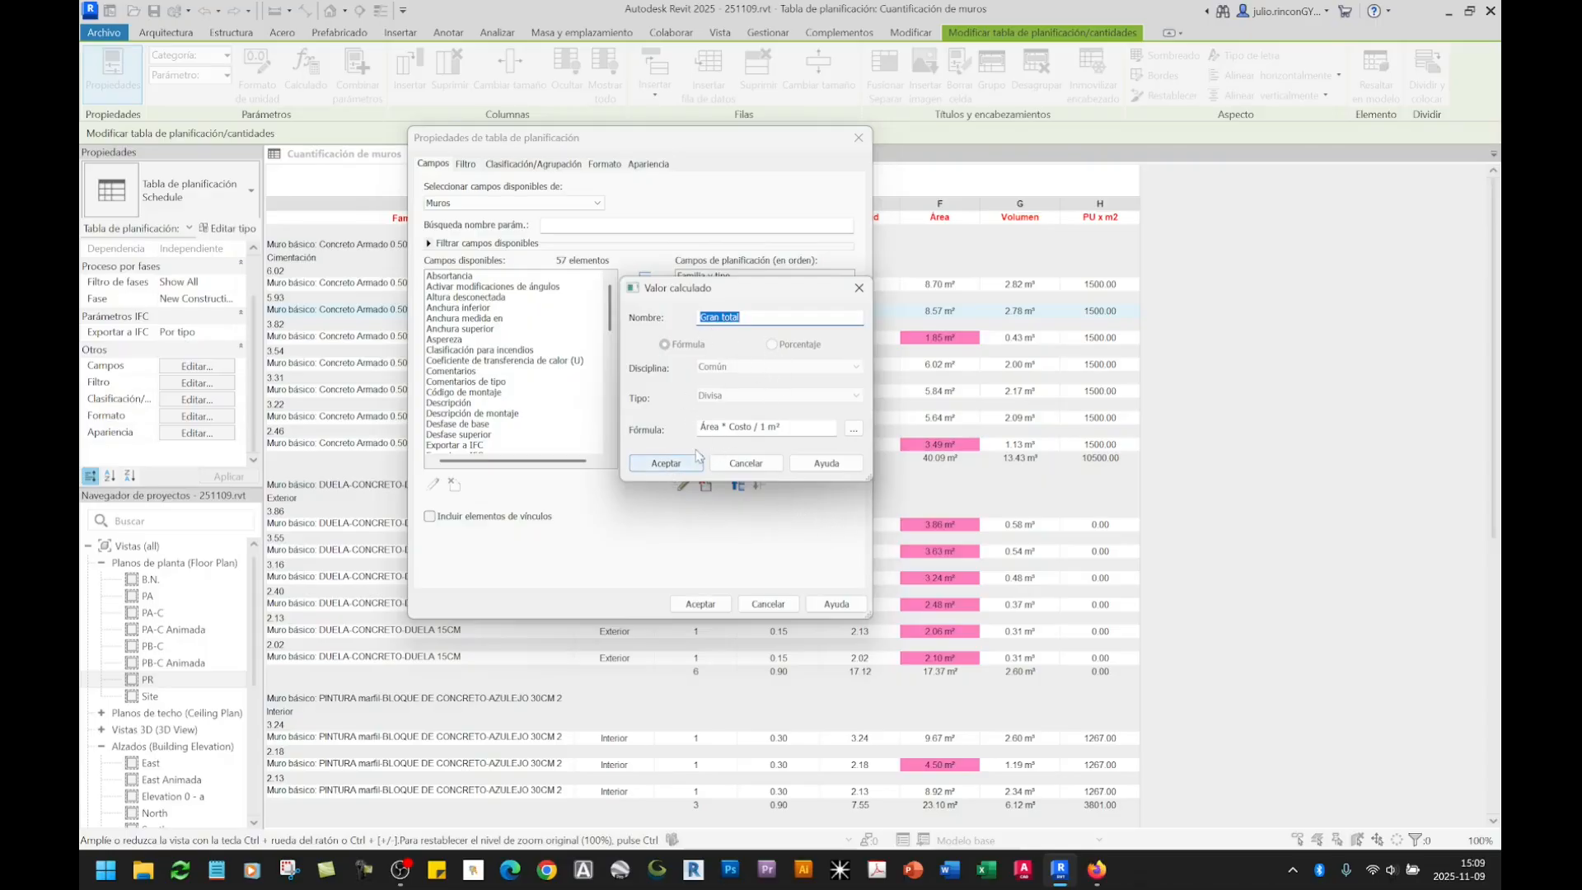
drag(720, 429, 768, 435)
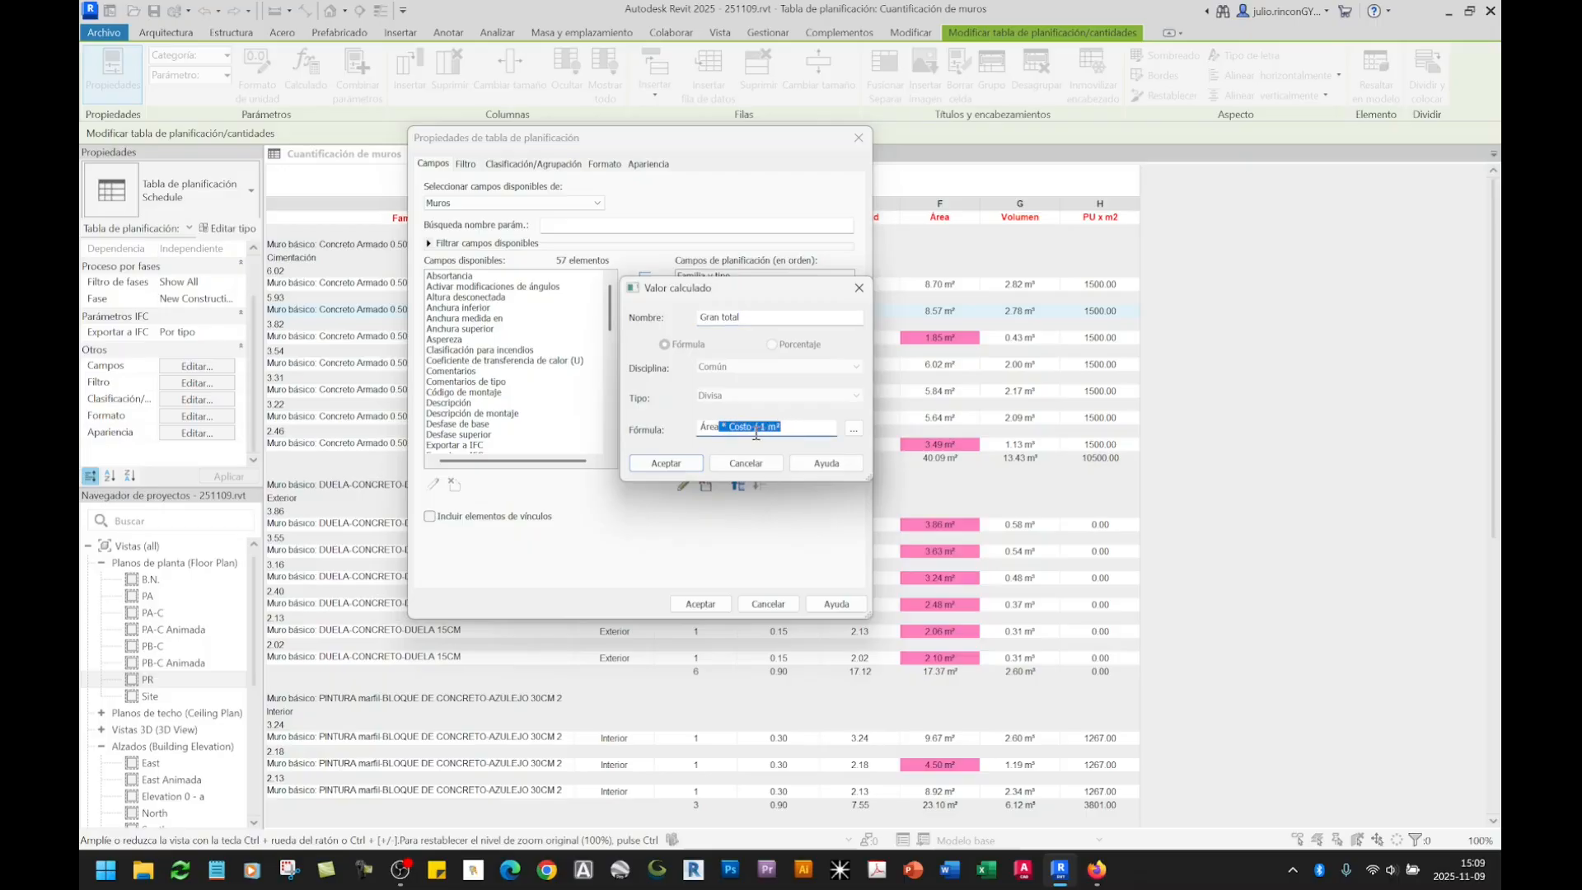
click(757, 431)
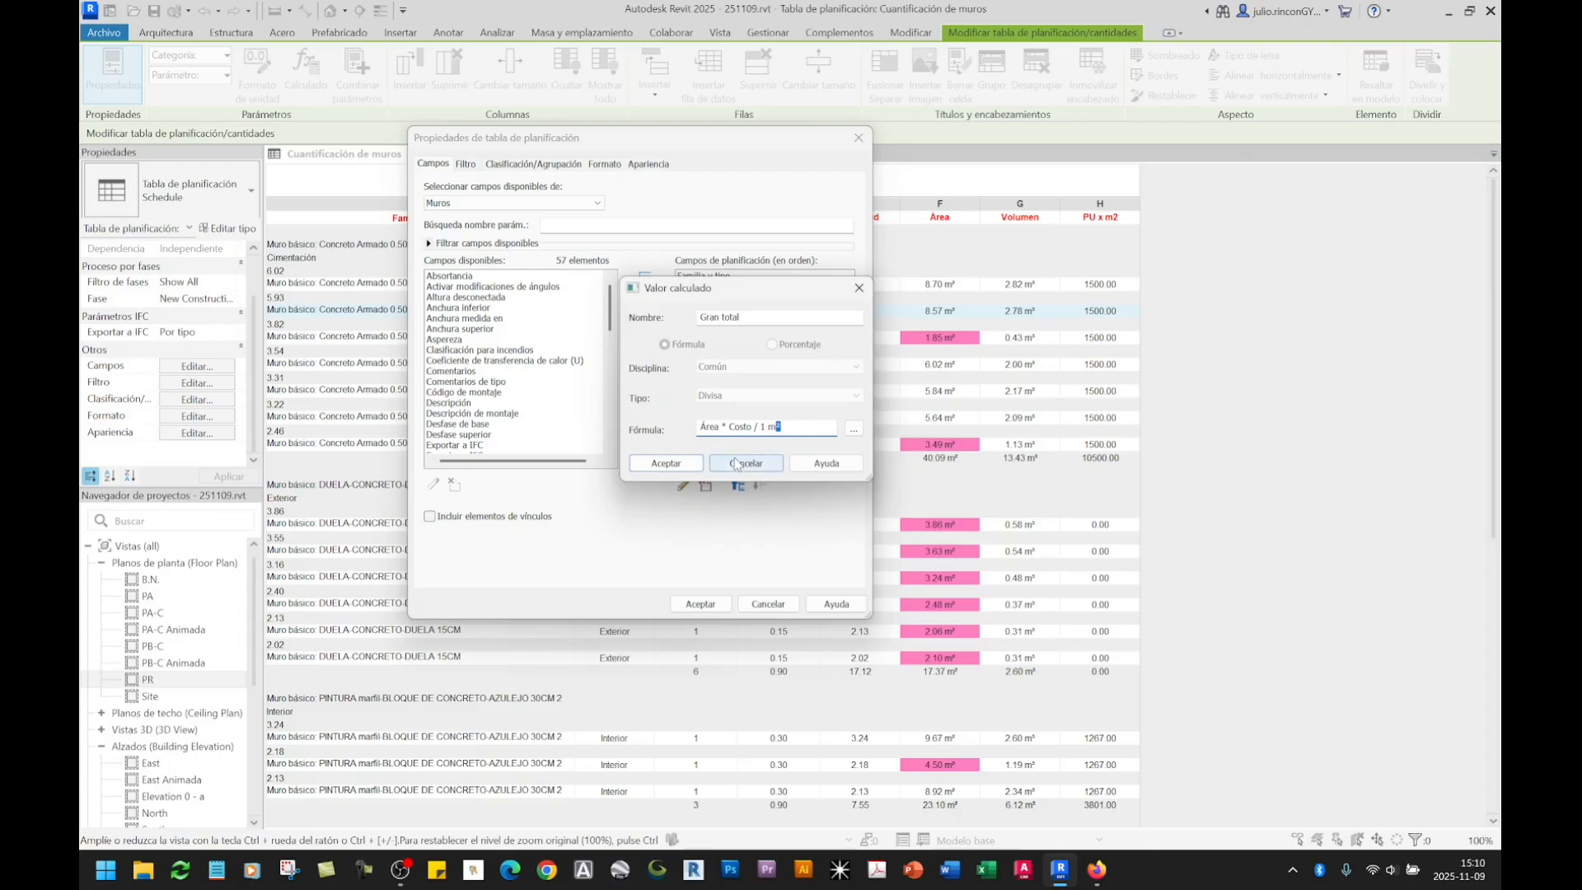
click(748, 466)
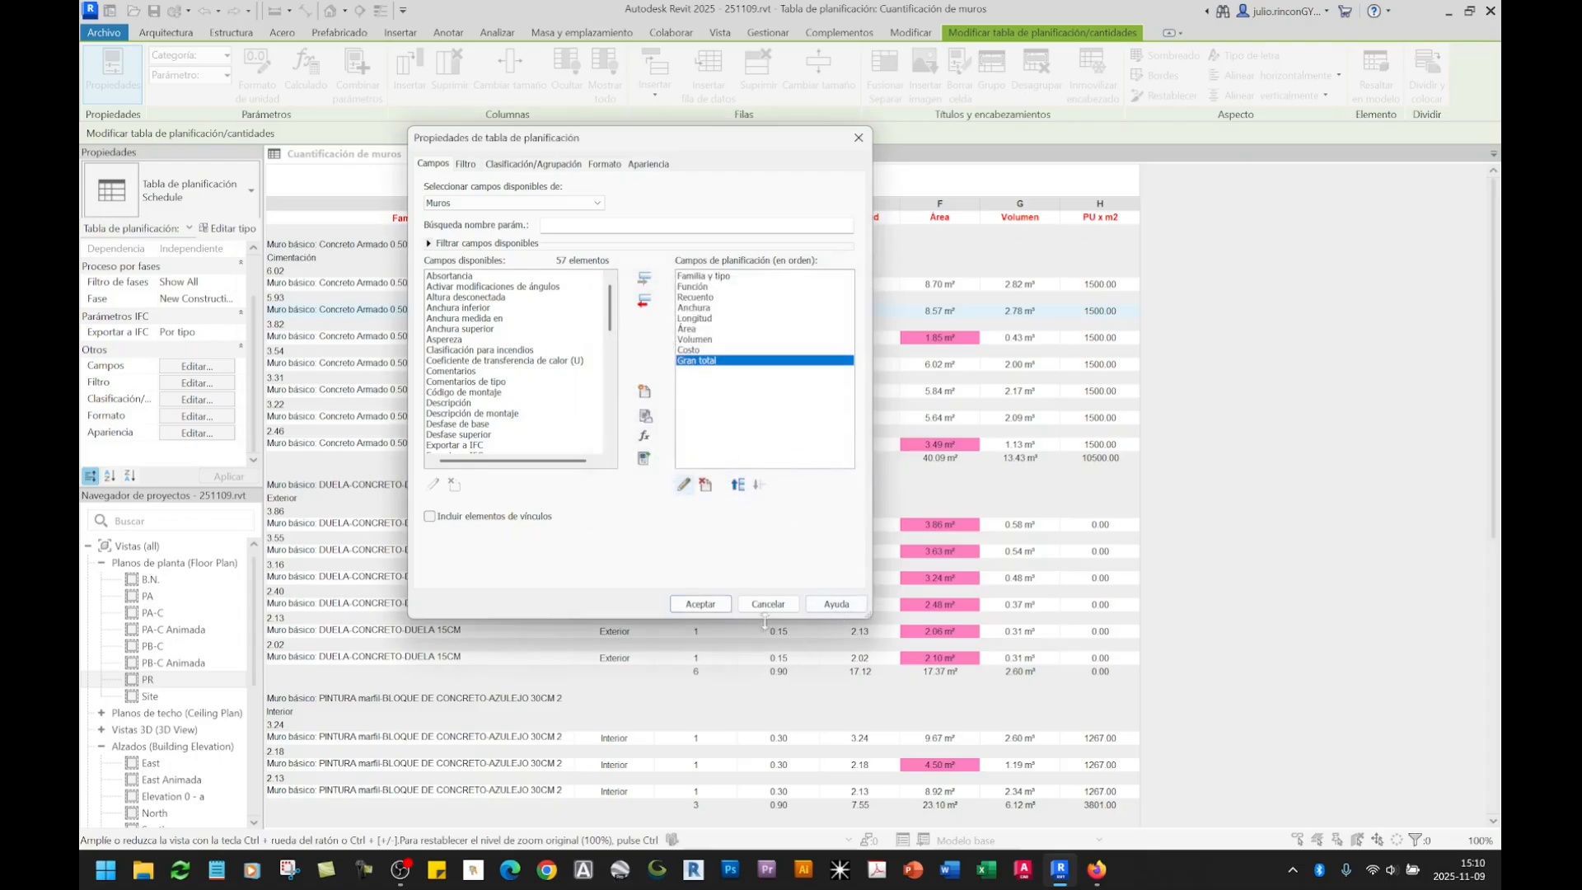
click(700, 603)
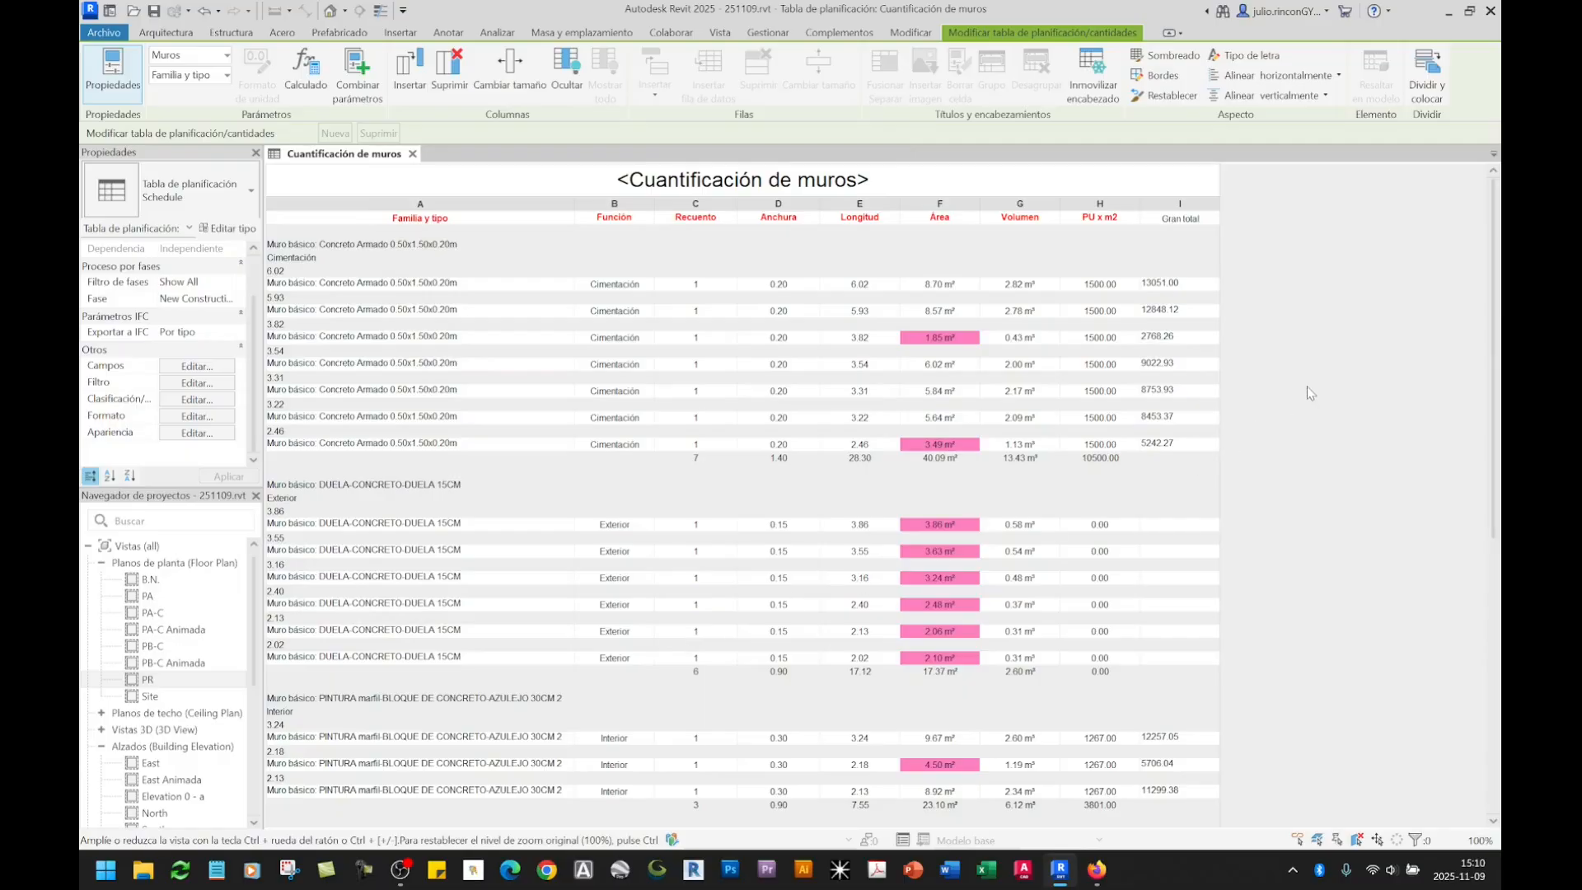
Step: Compare the Gran total values with Área and PU x m2 in the first and third Cimentación rows, and inspect the schedule's end for totals
click(1180, 206)
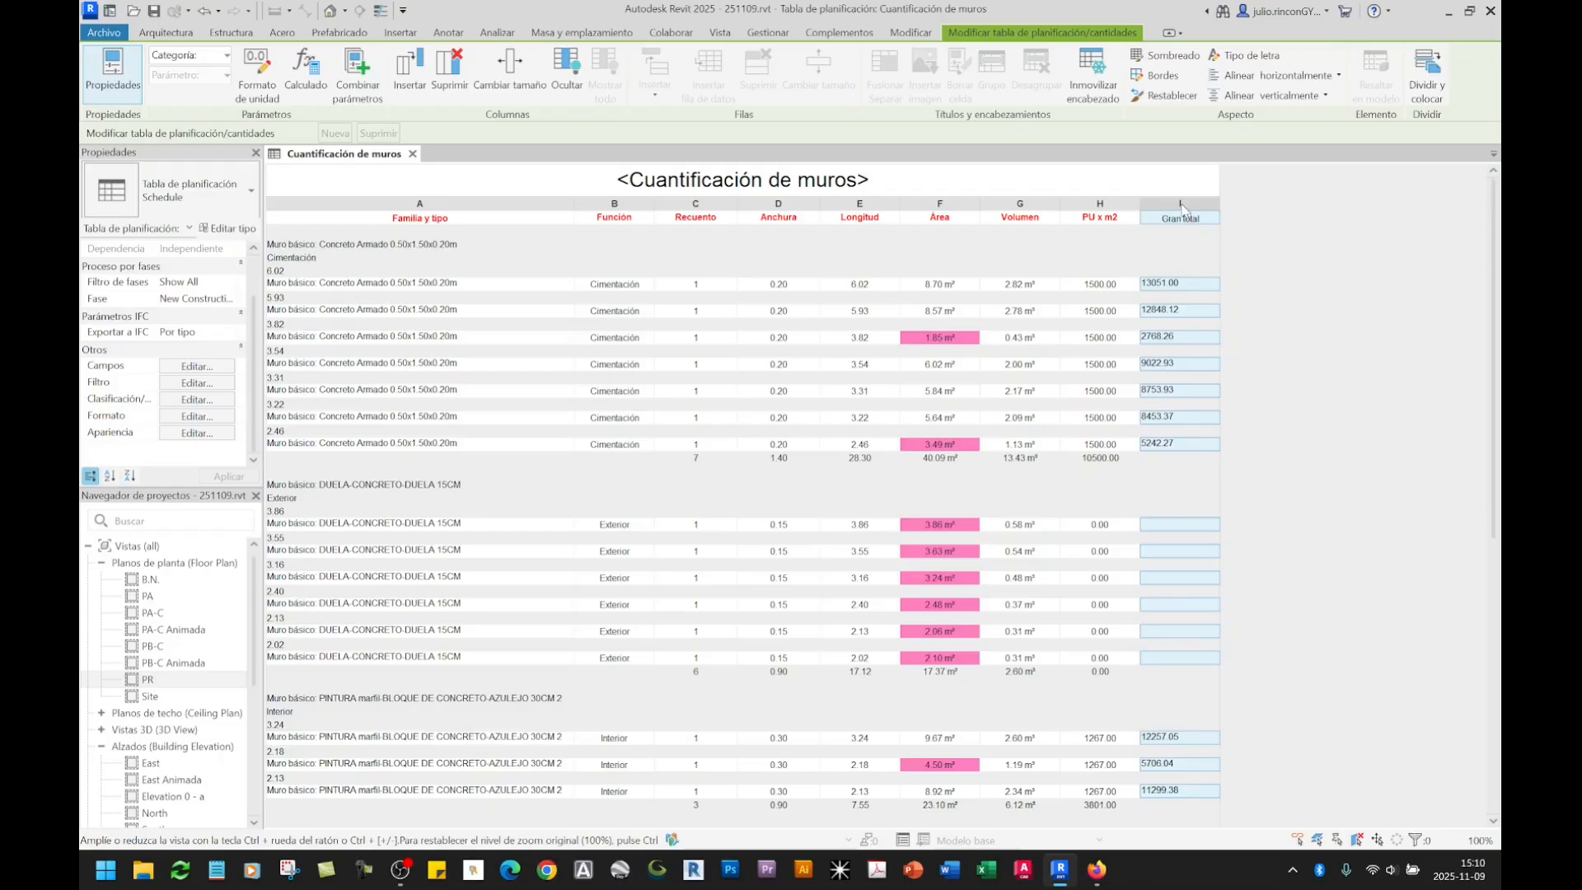
click(1177, 284)
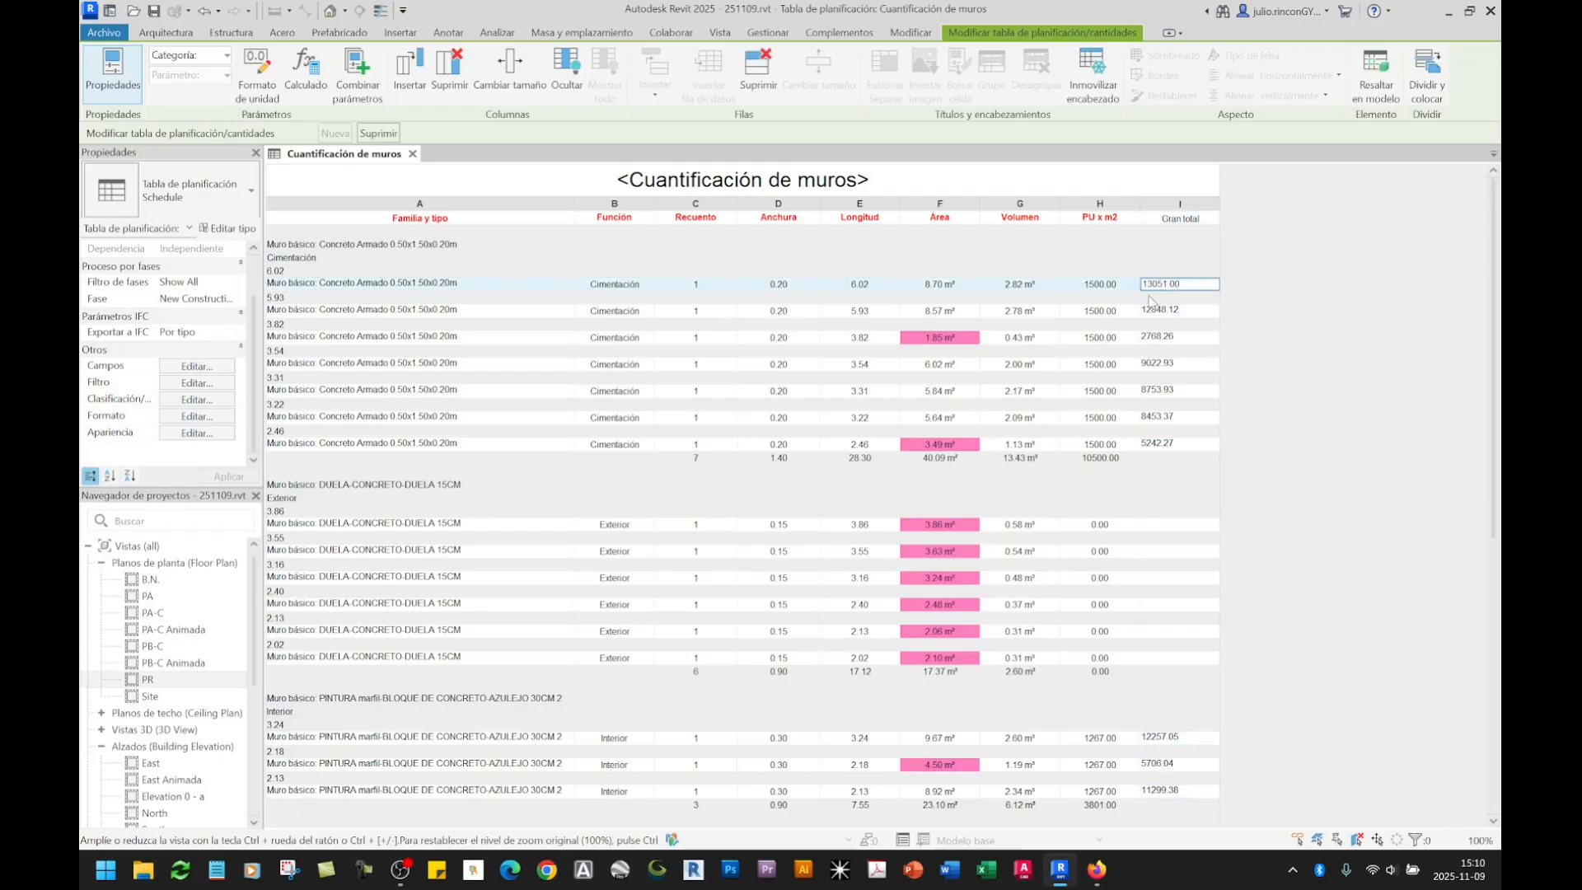
click(1098, 285)
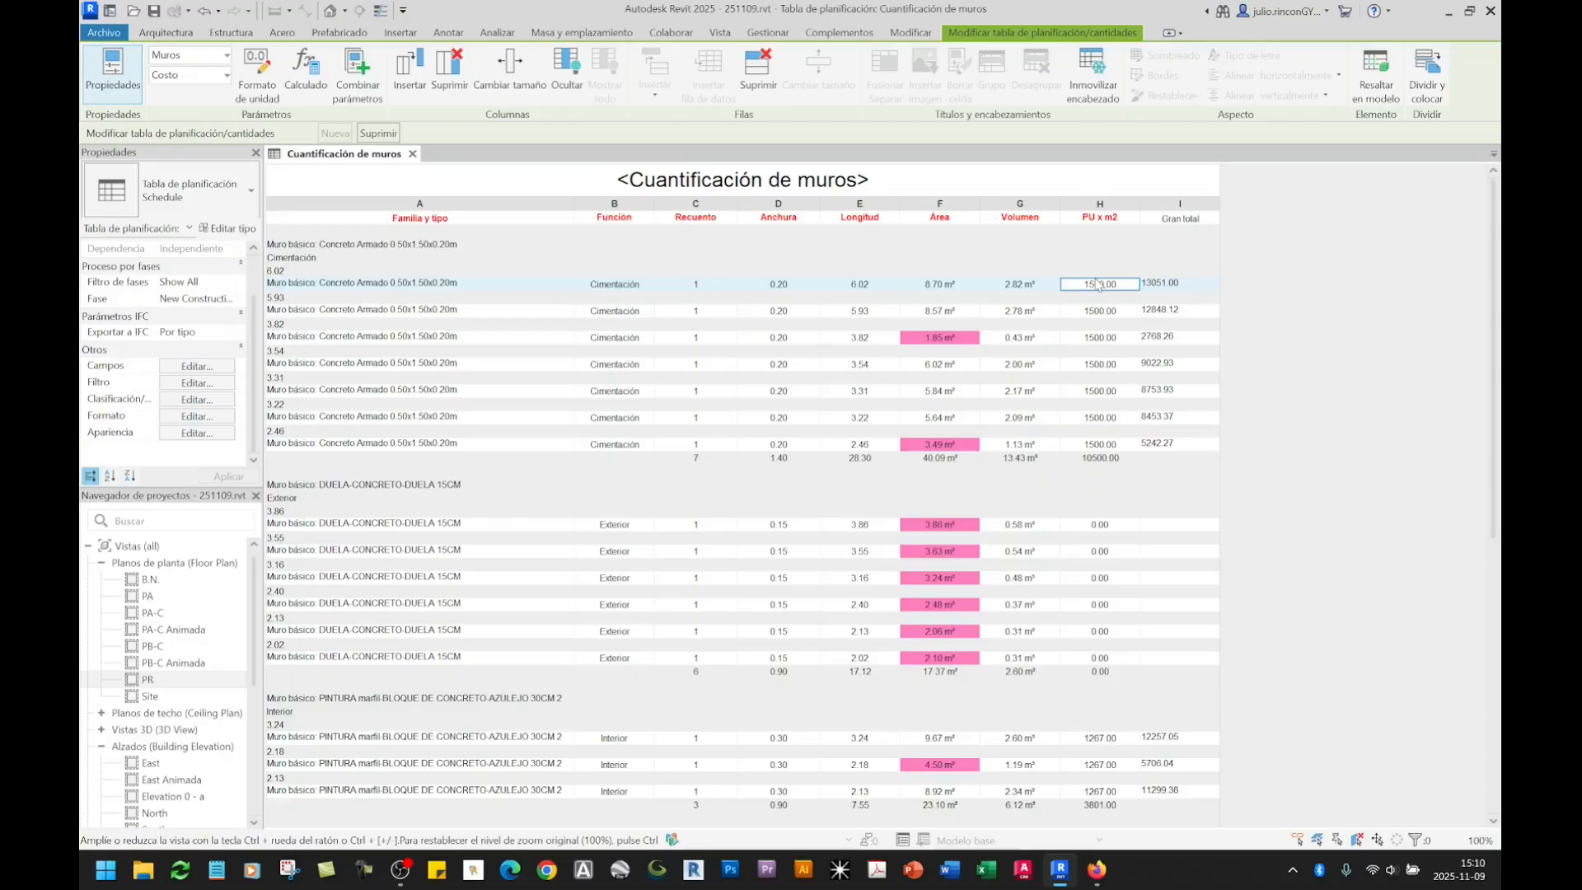
click(938, 288)
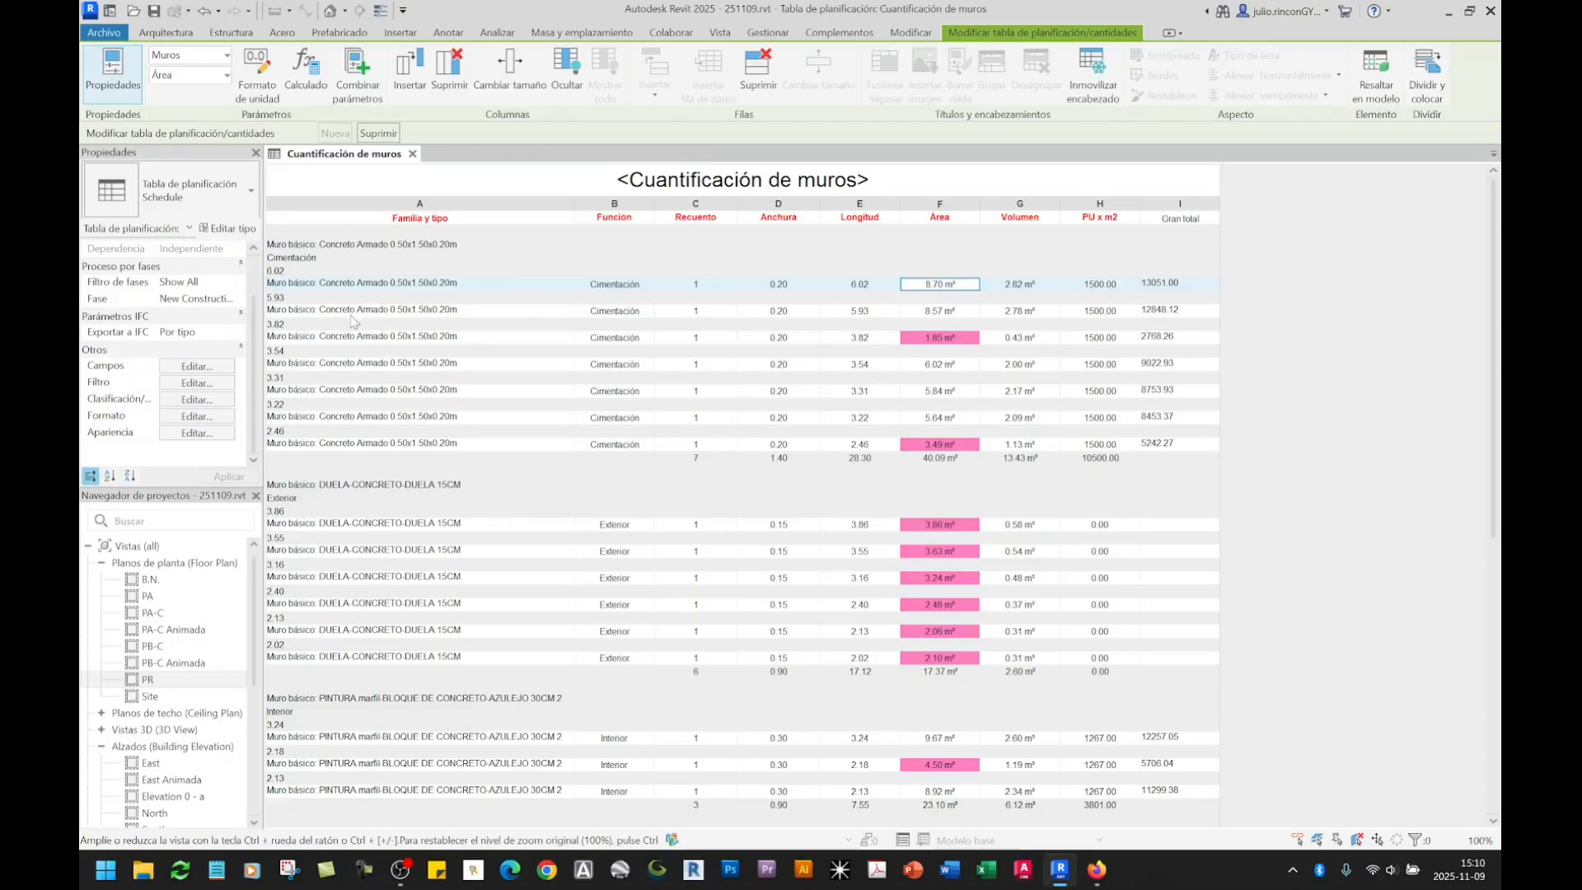
click(1175, 288)
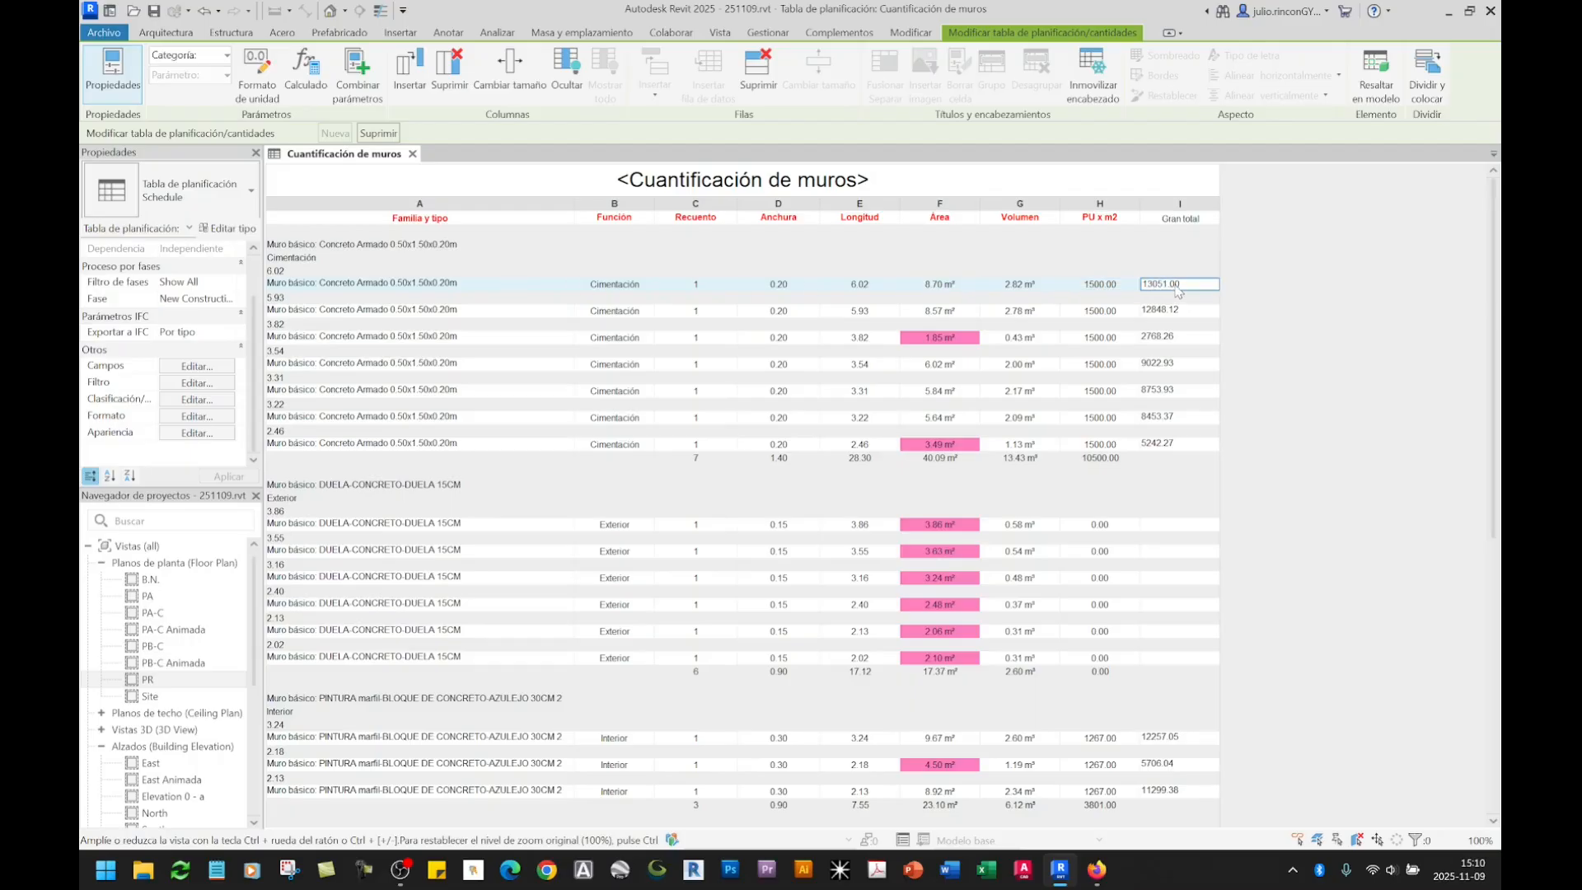
click(1101, 338)
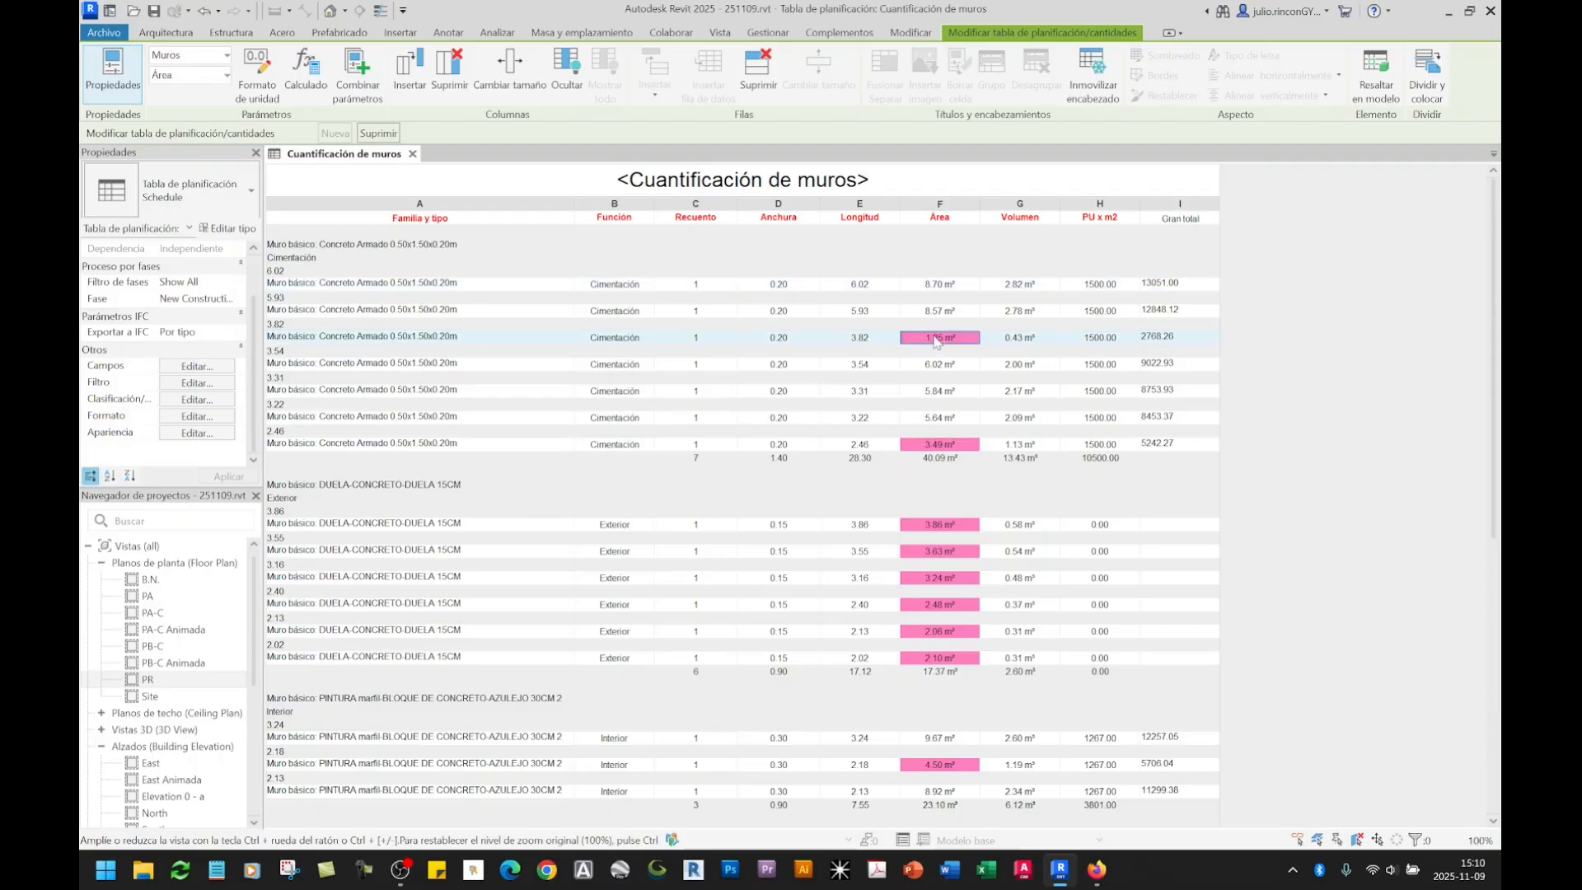
click(1150, 340)
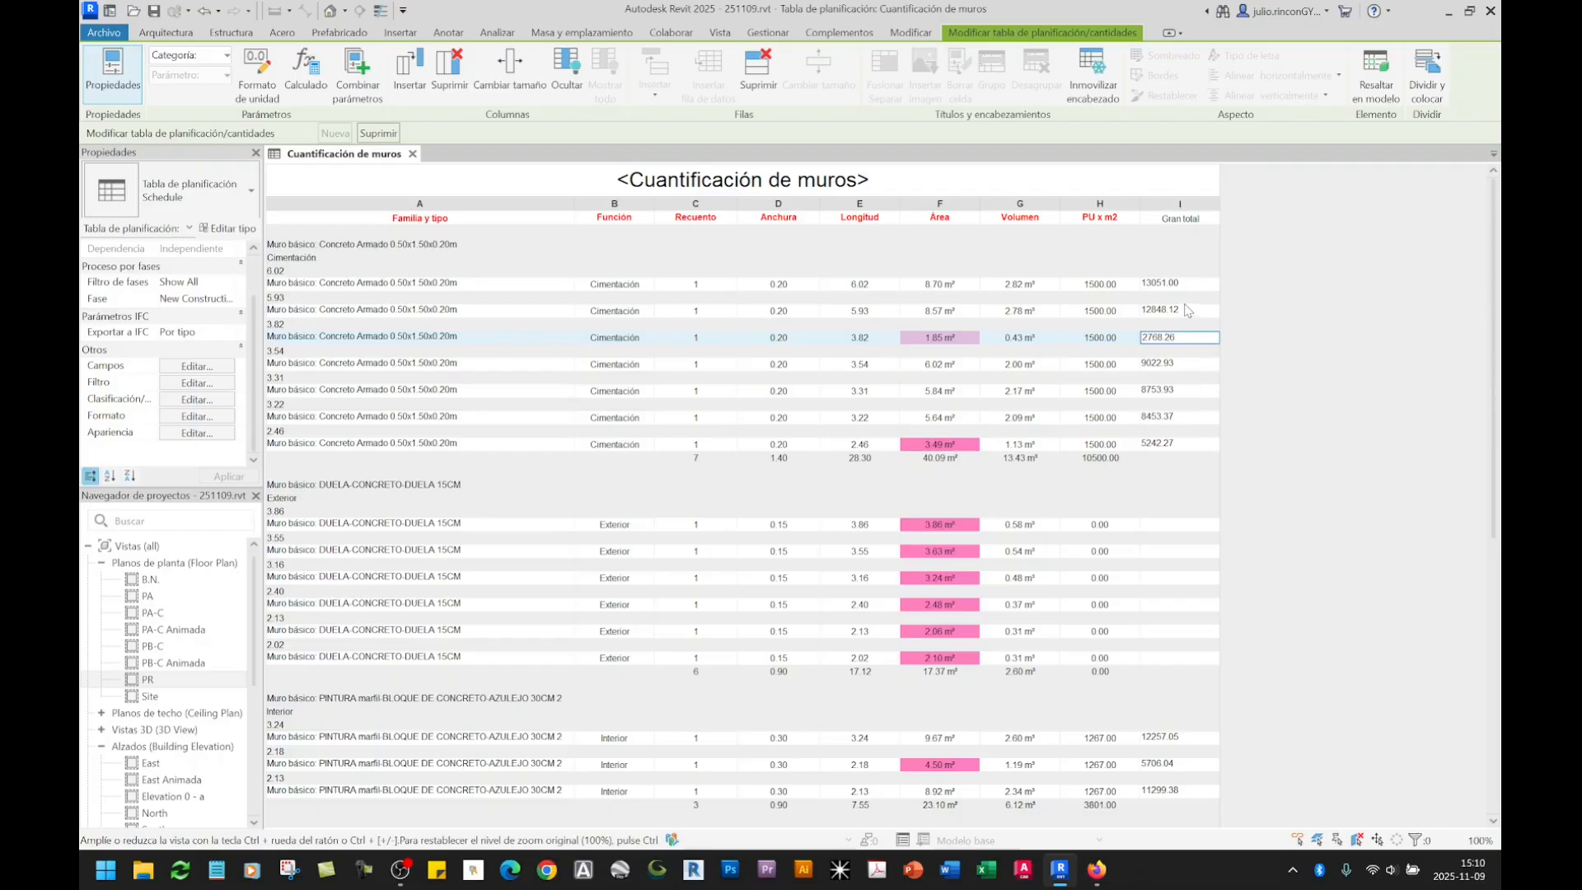
scroll(1190, 377, down, 3)
scroll(1189, 377, down, 5)
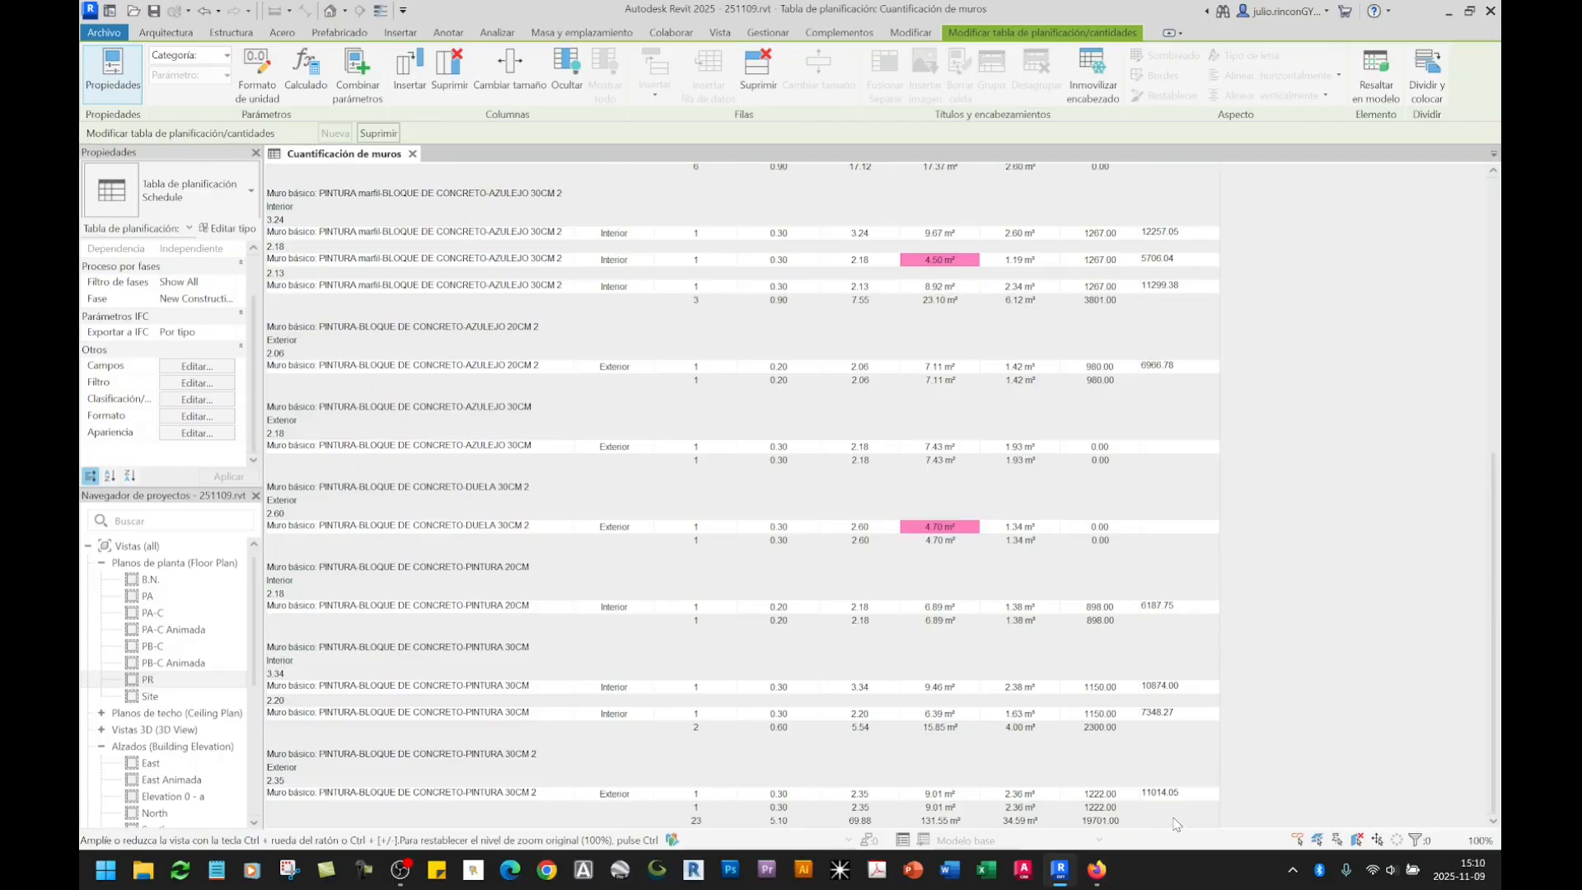
Step: Set the Gran total field's calculation option to Calcular totales in the schedule's format settings
click(197, 416)
click(446, 291)
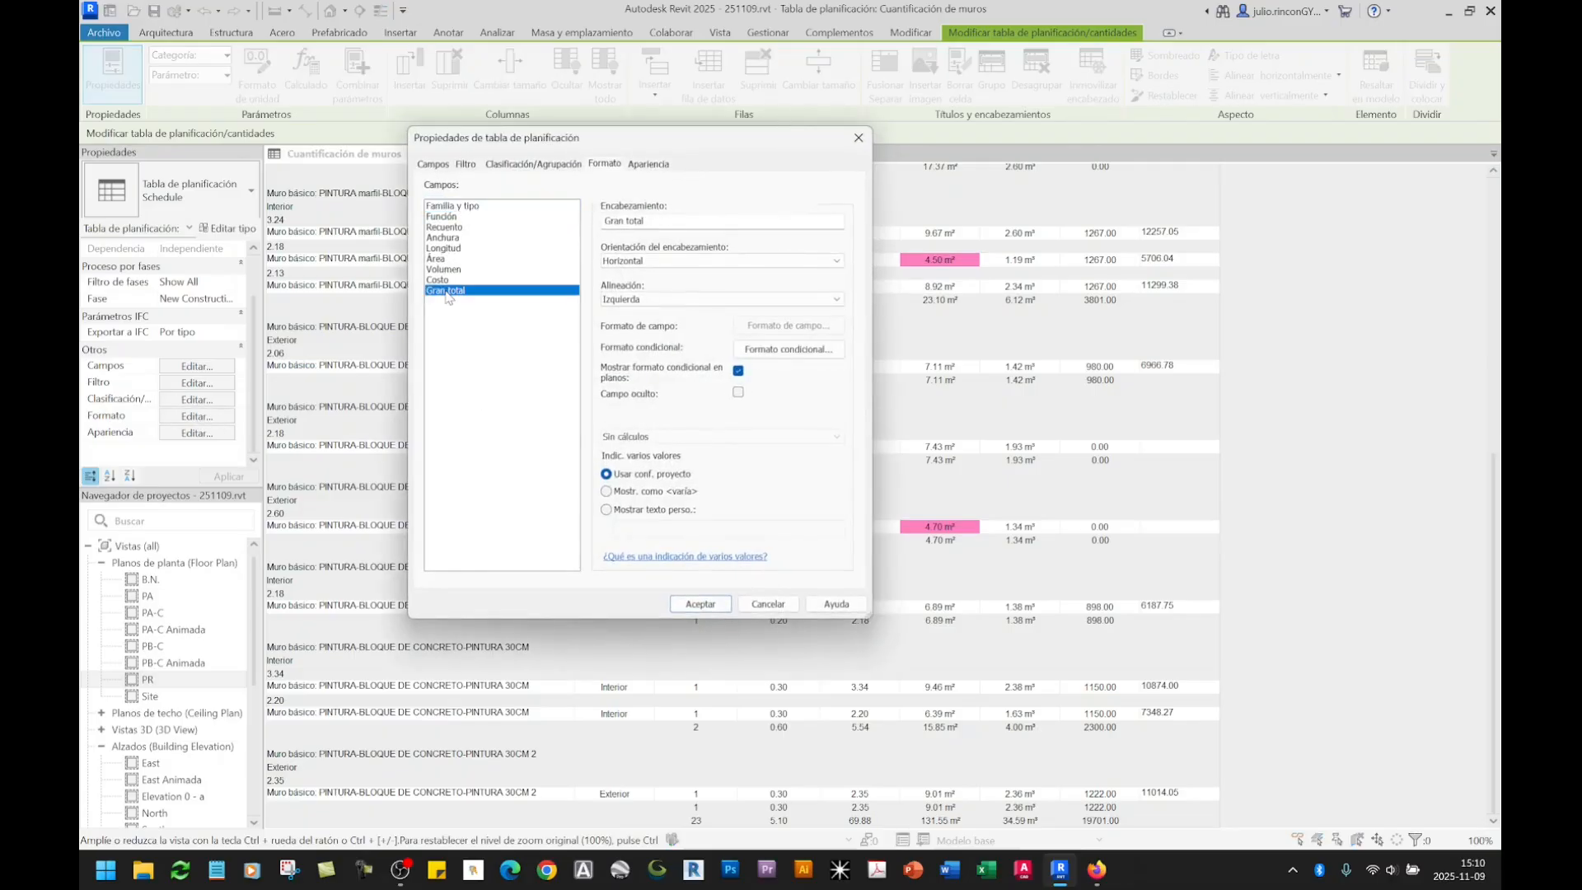
click(631, 437)
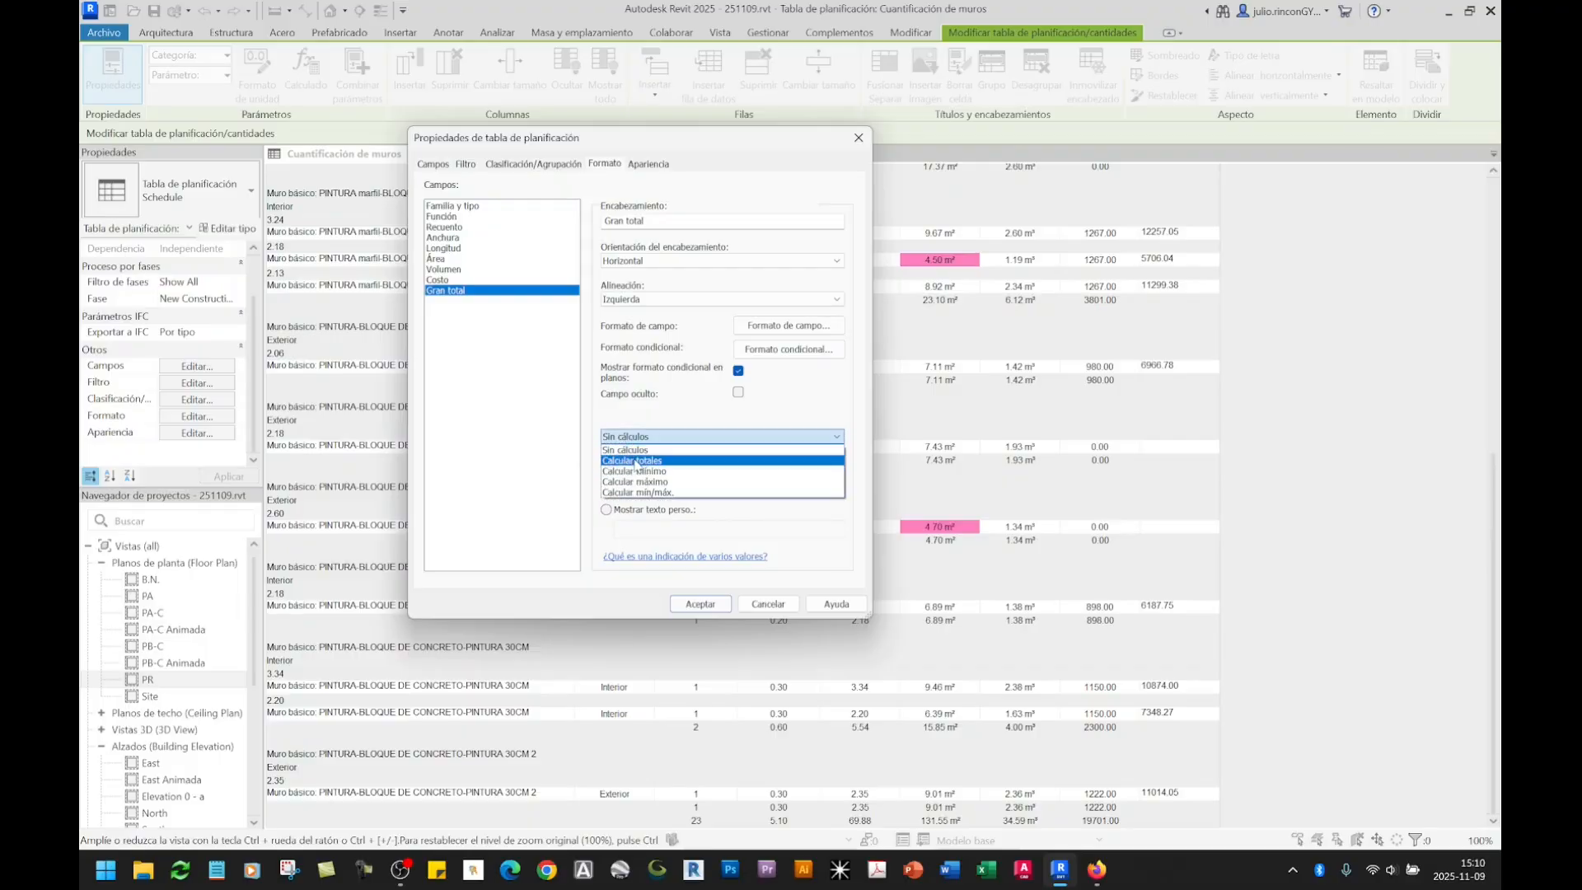
click(635, 461)
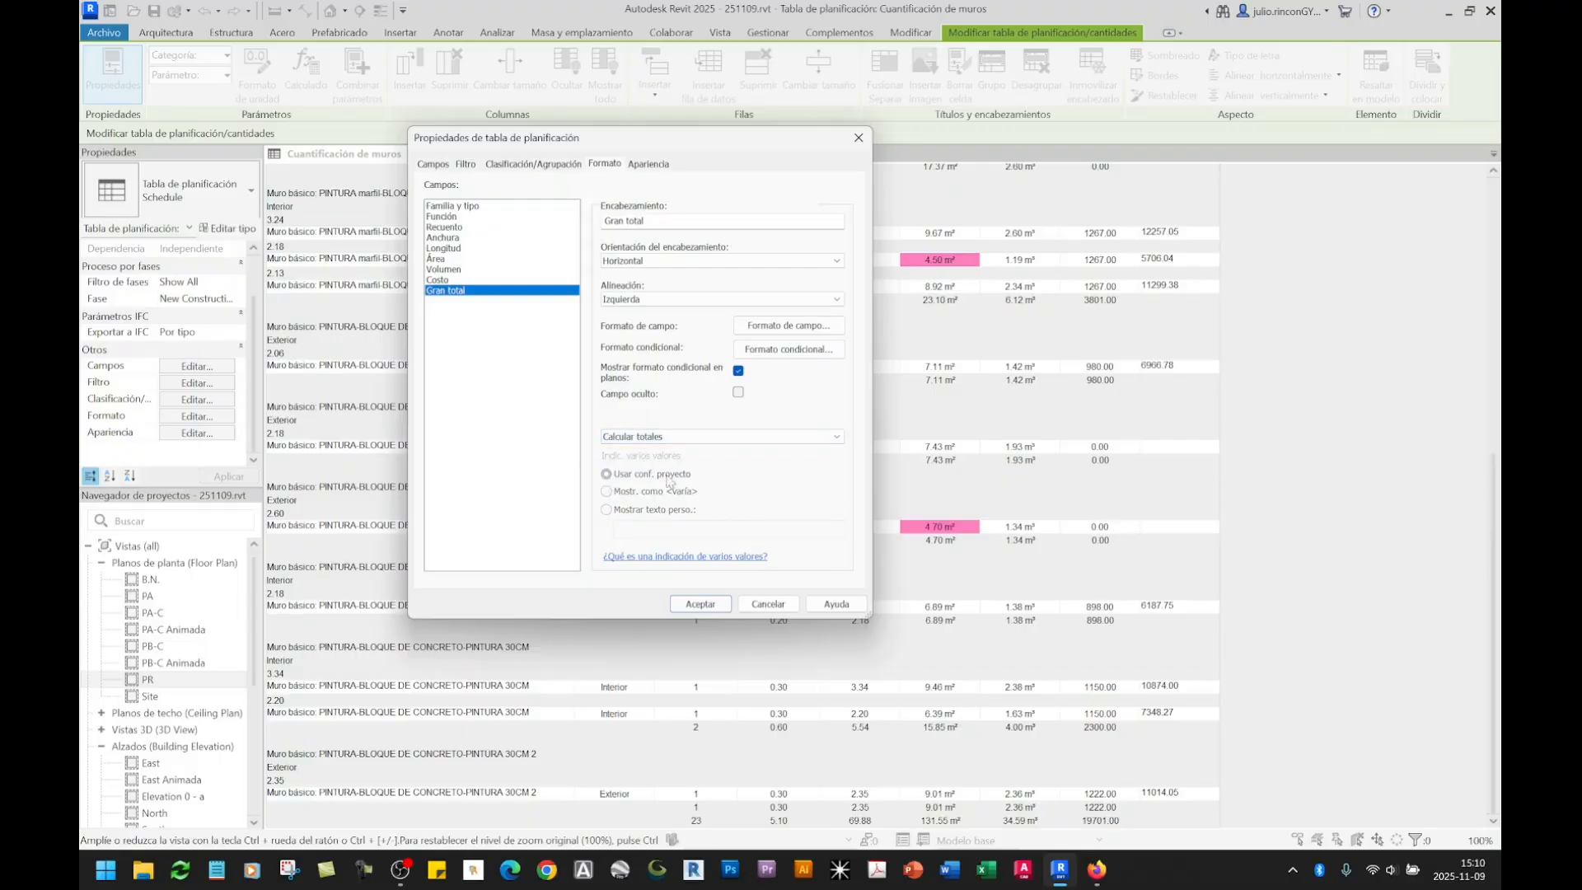
Step: Apply the schedule's format changes and review the Gran total values from the final totals row up to the first Cimentación rows
click(700, 605)
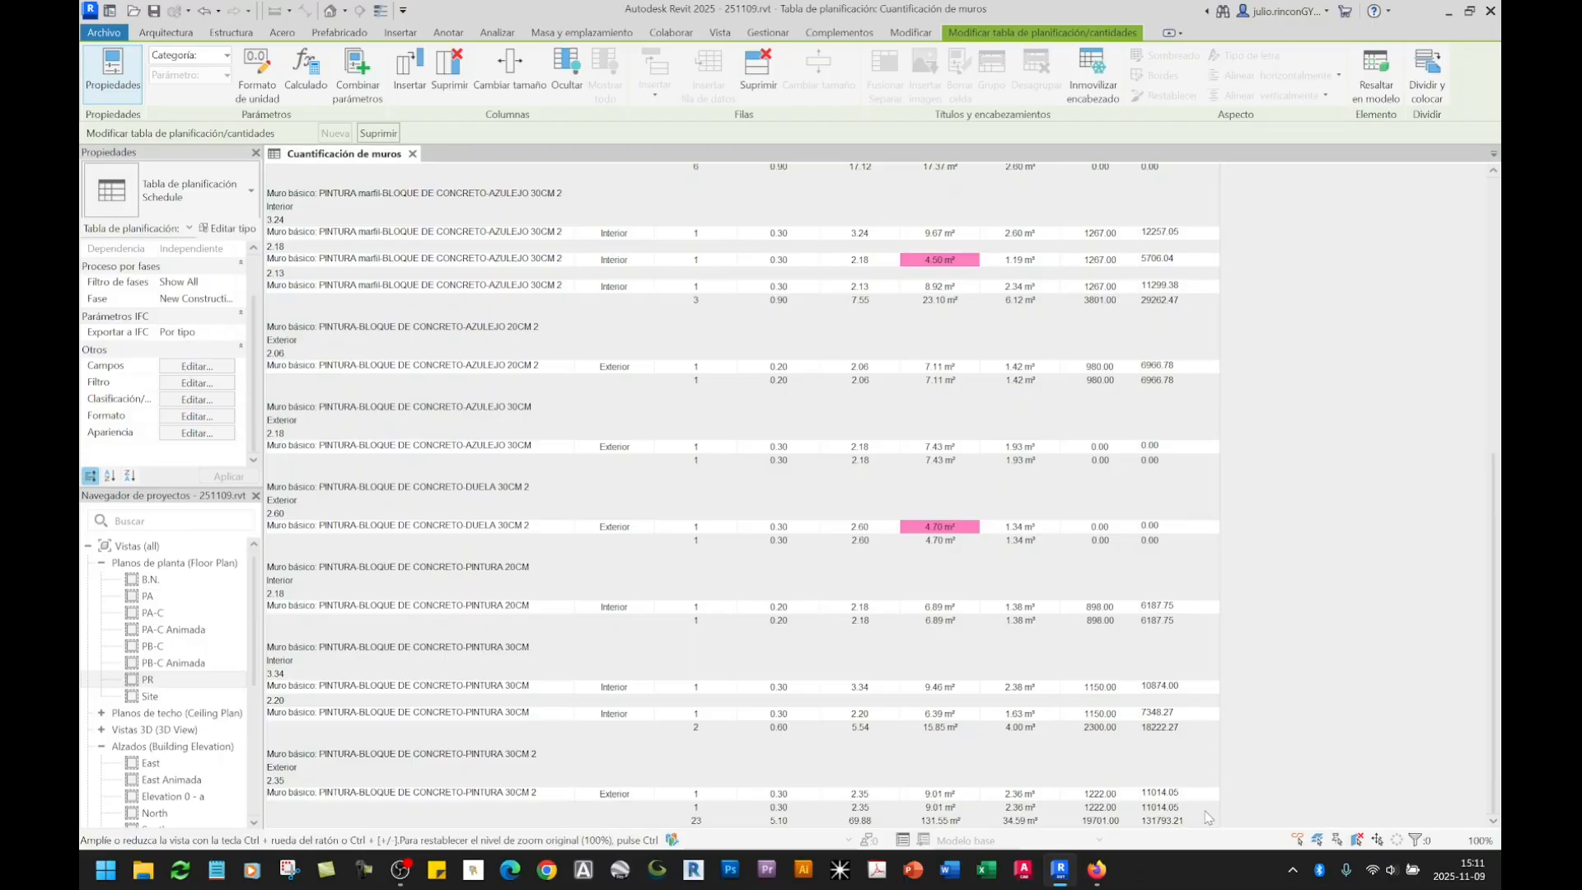
scroll(1211, 733, up, 5)
scroll(1217, 712, up, 2)
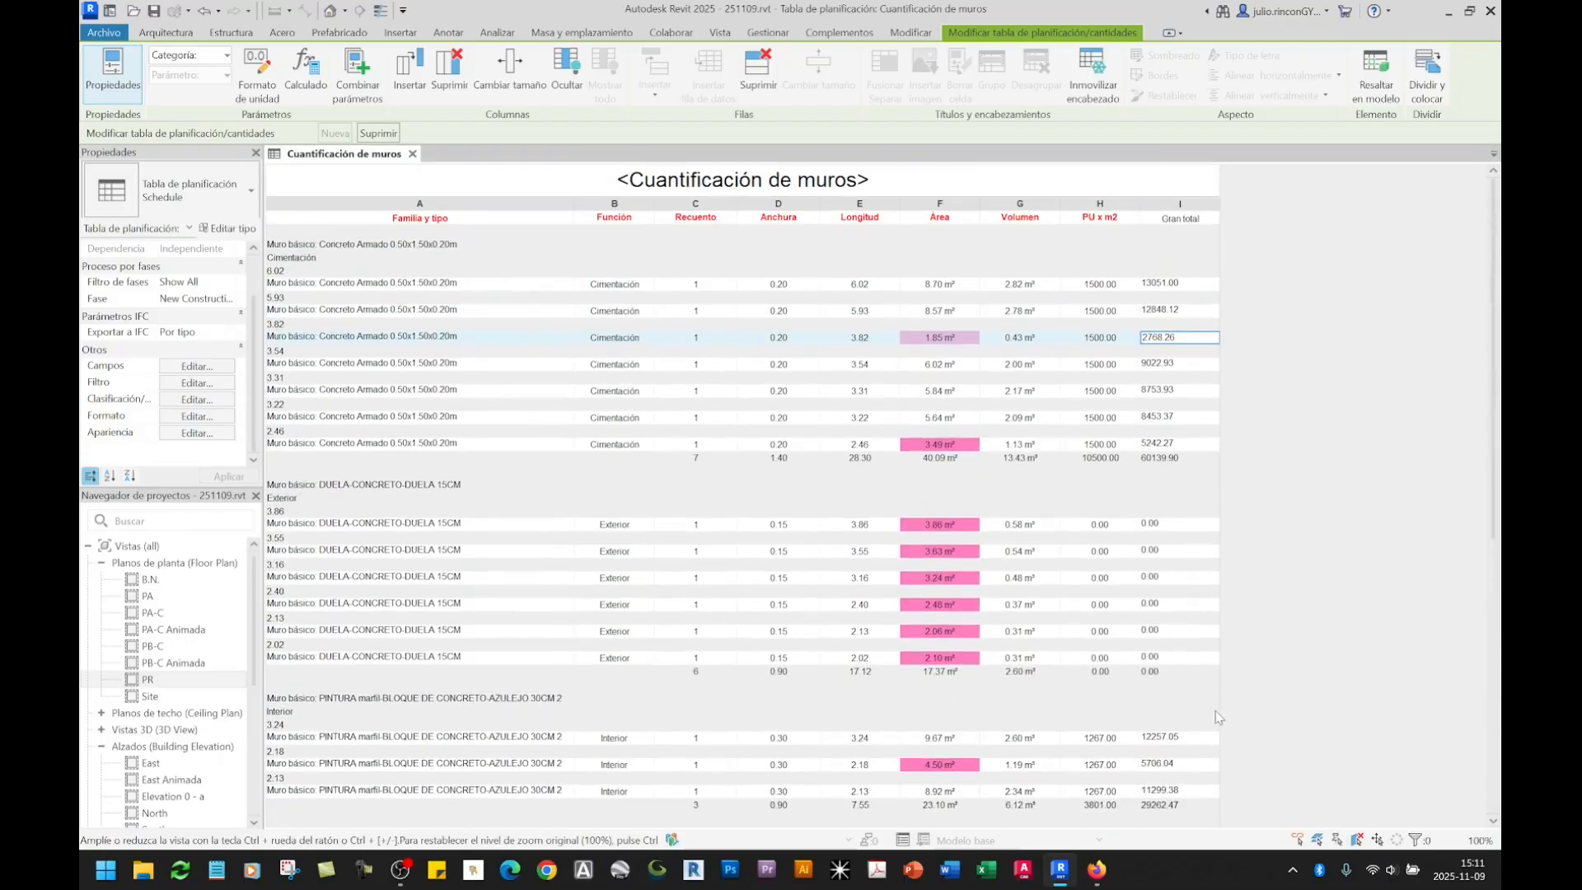
click(1180, 284)
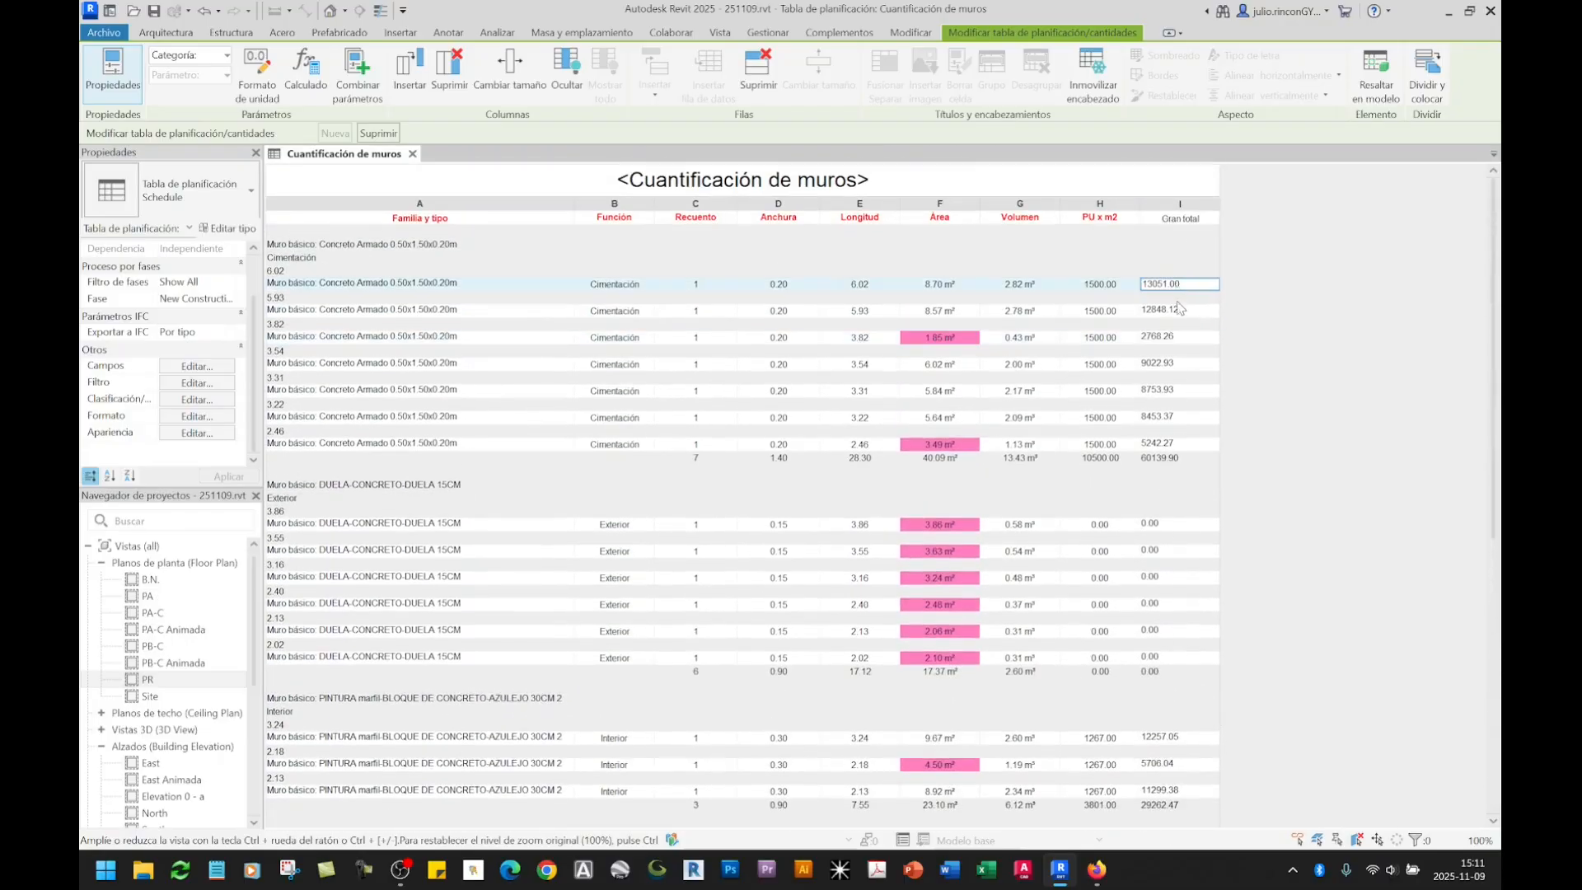
click(1178, 311)
click(1180, 337)
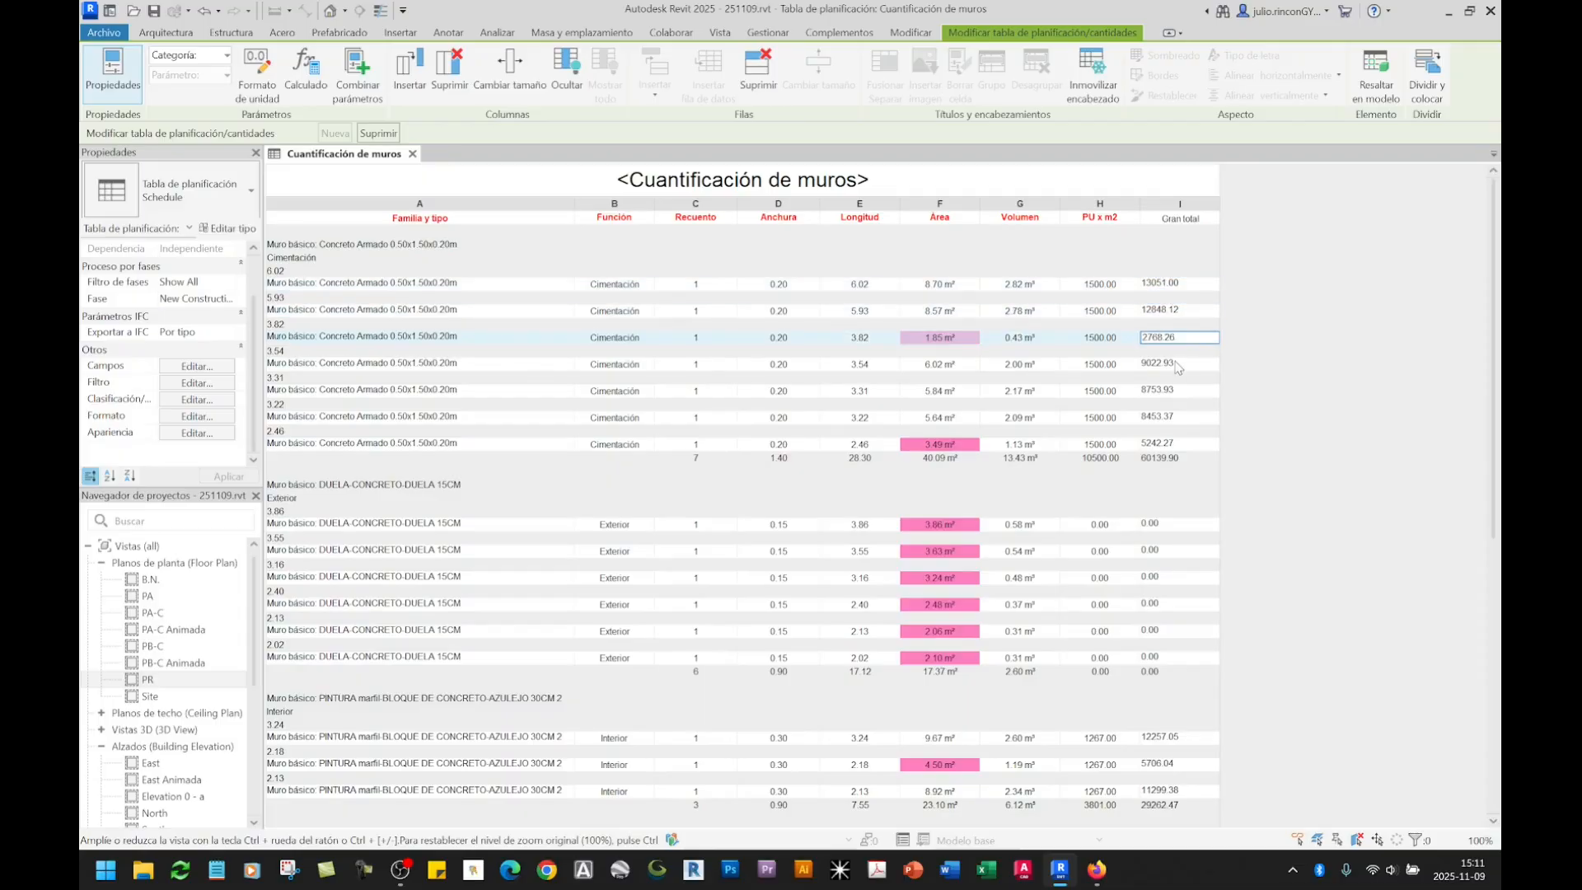
click(1180, 364)
click(1180, 285)
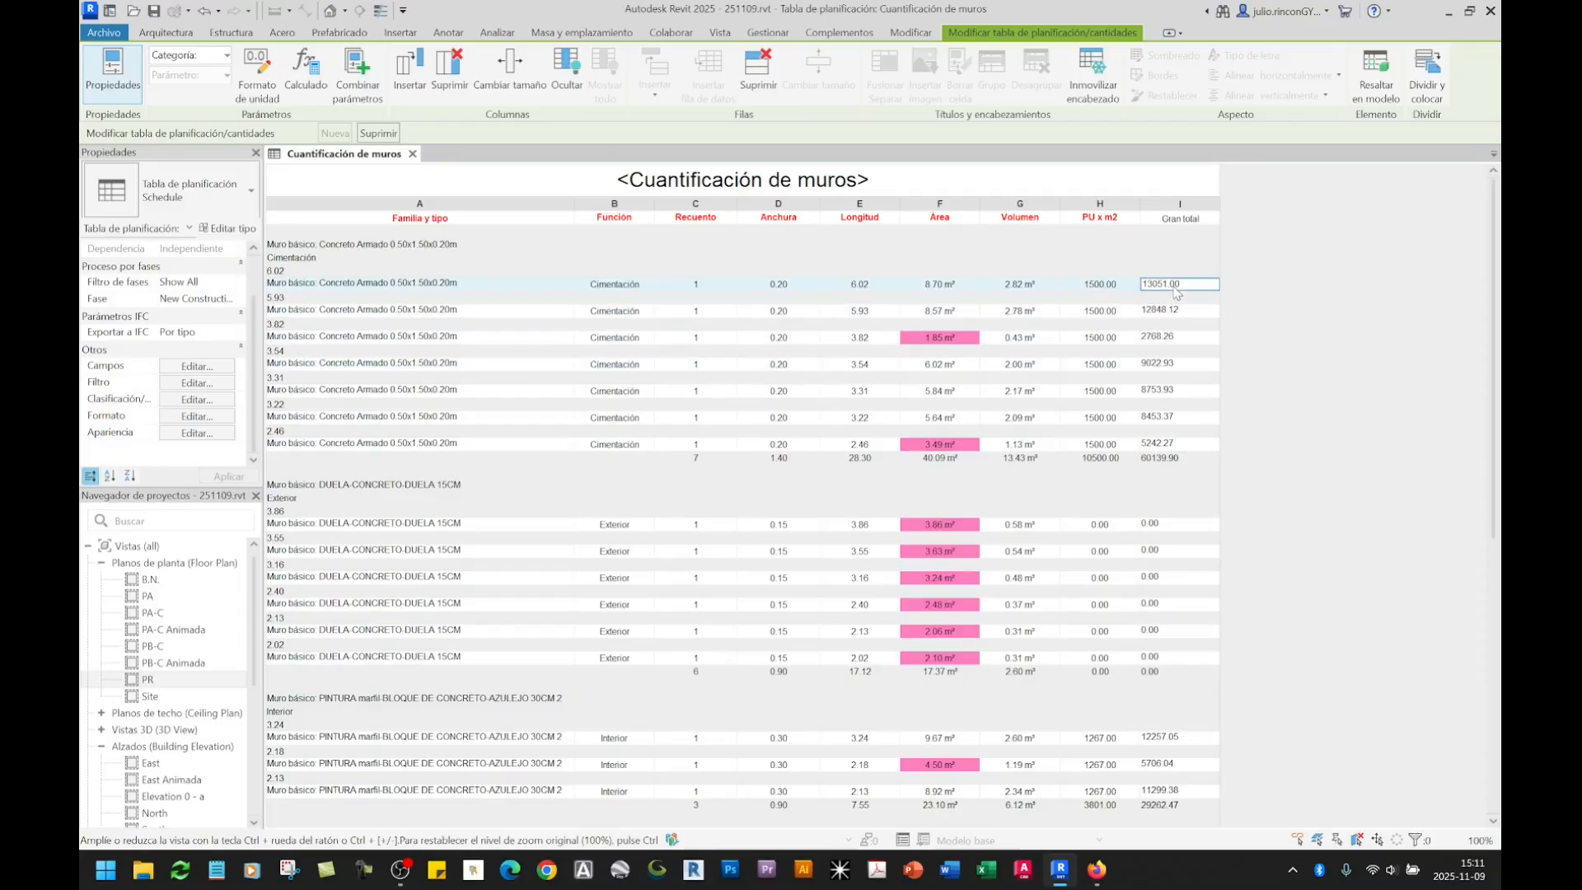
Step: Override the project unit settings for the Gran total column and set its unit symbol to $
click(1178, 207)
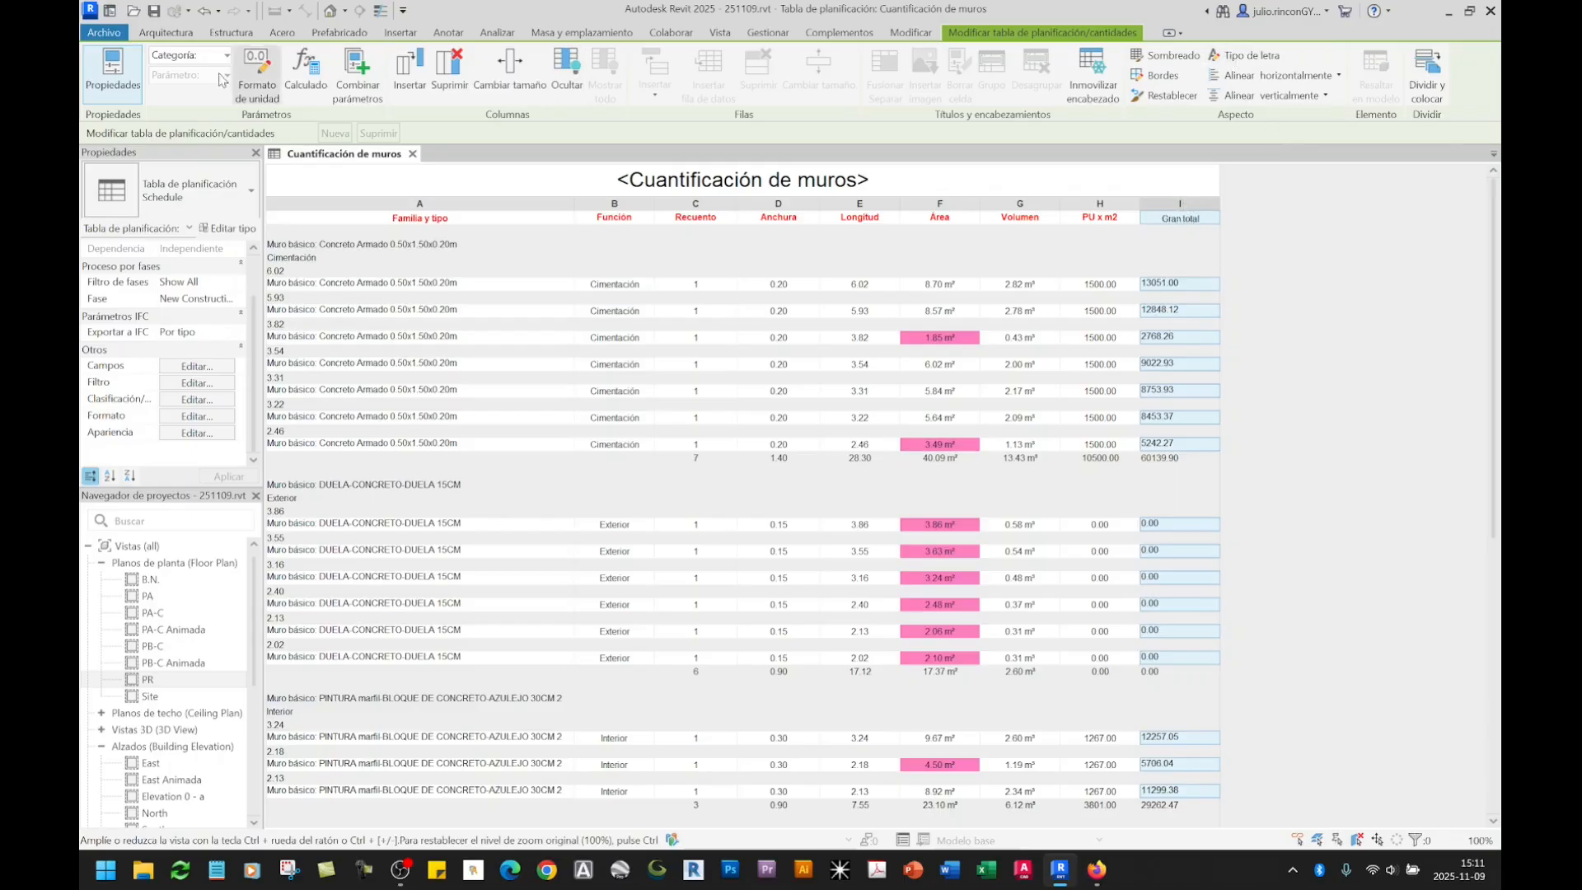
click(259, 85)
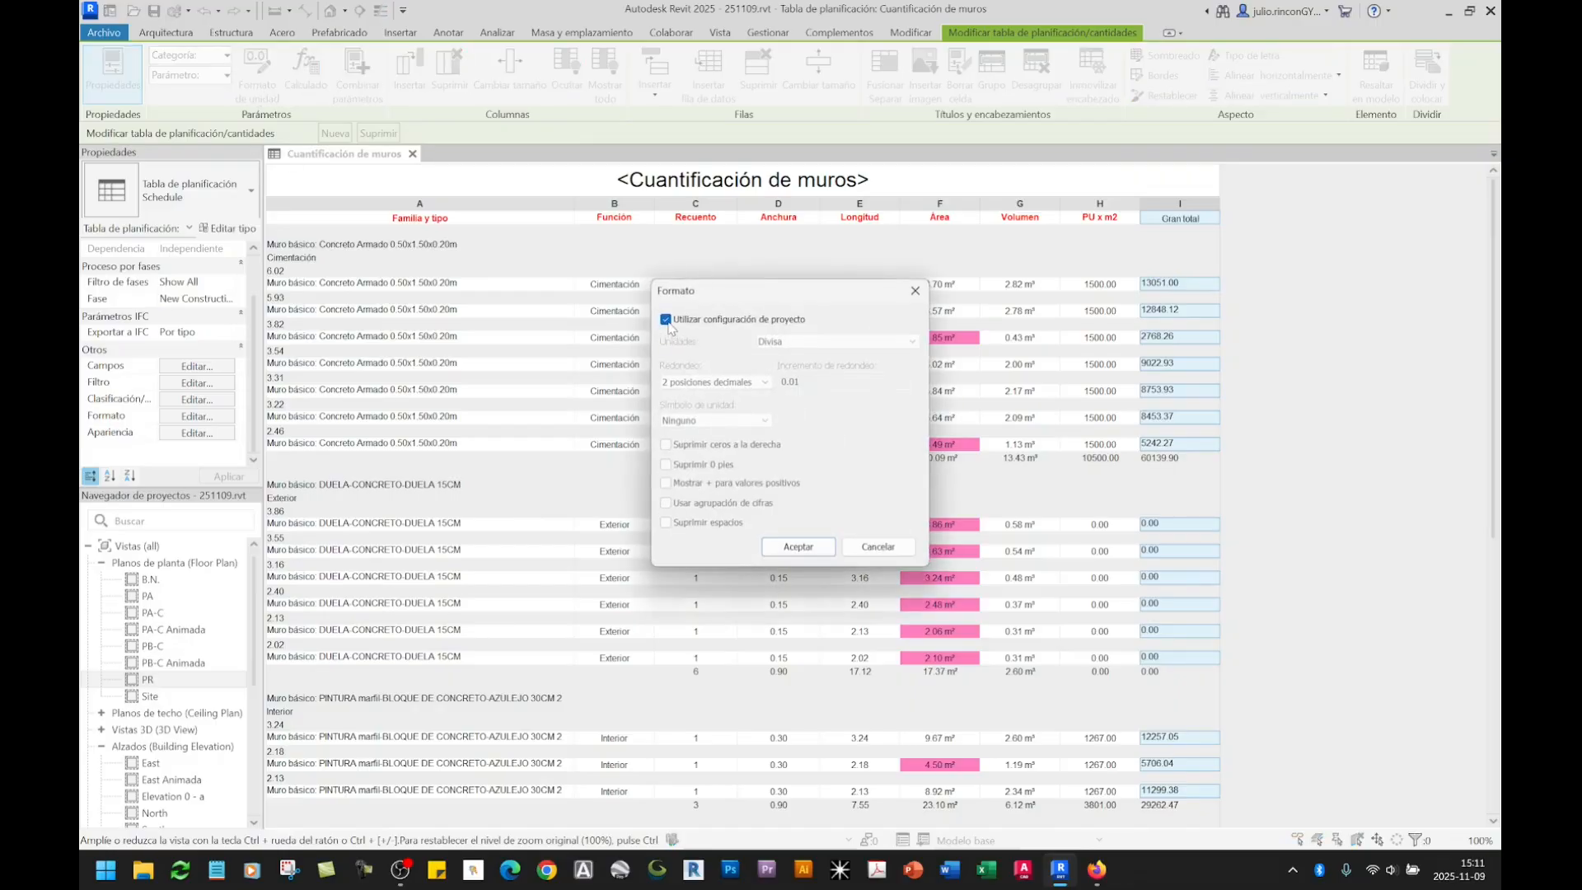
click(665, 320)
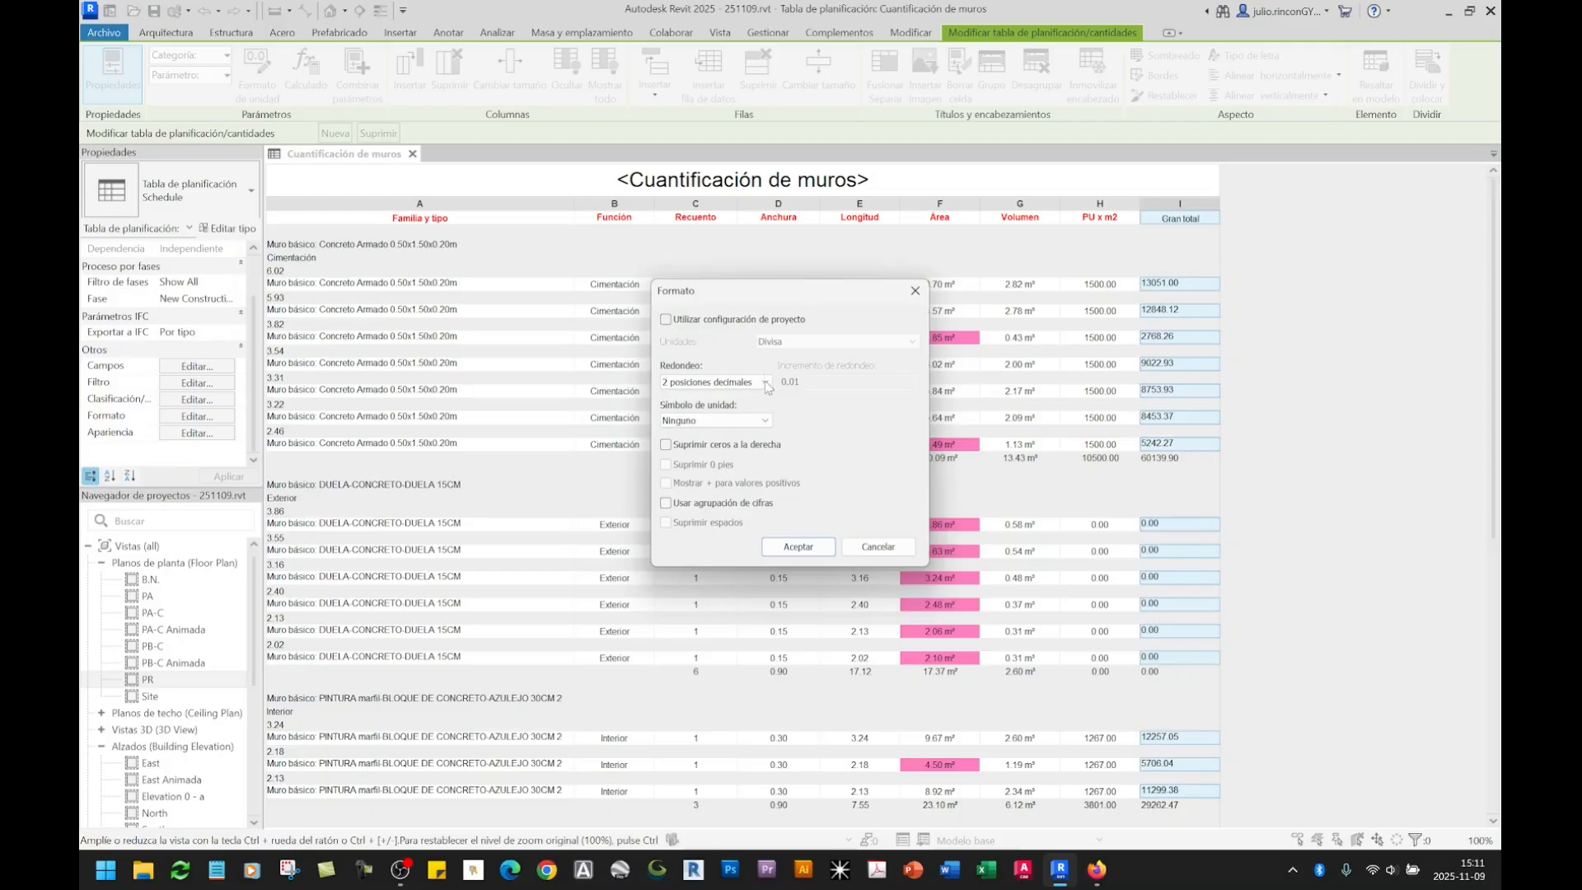
click(754, 422)
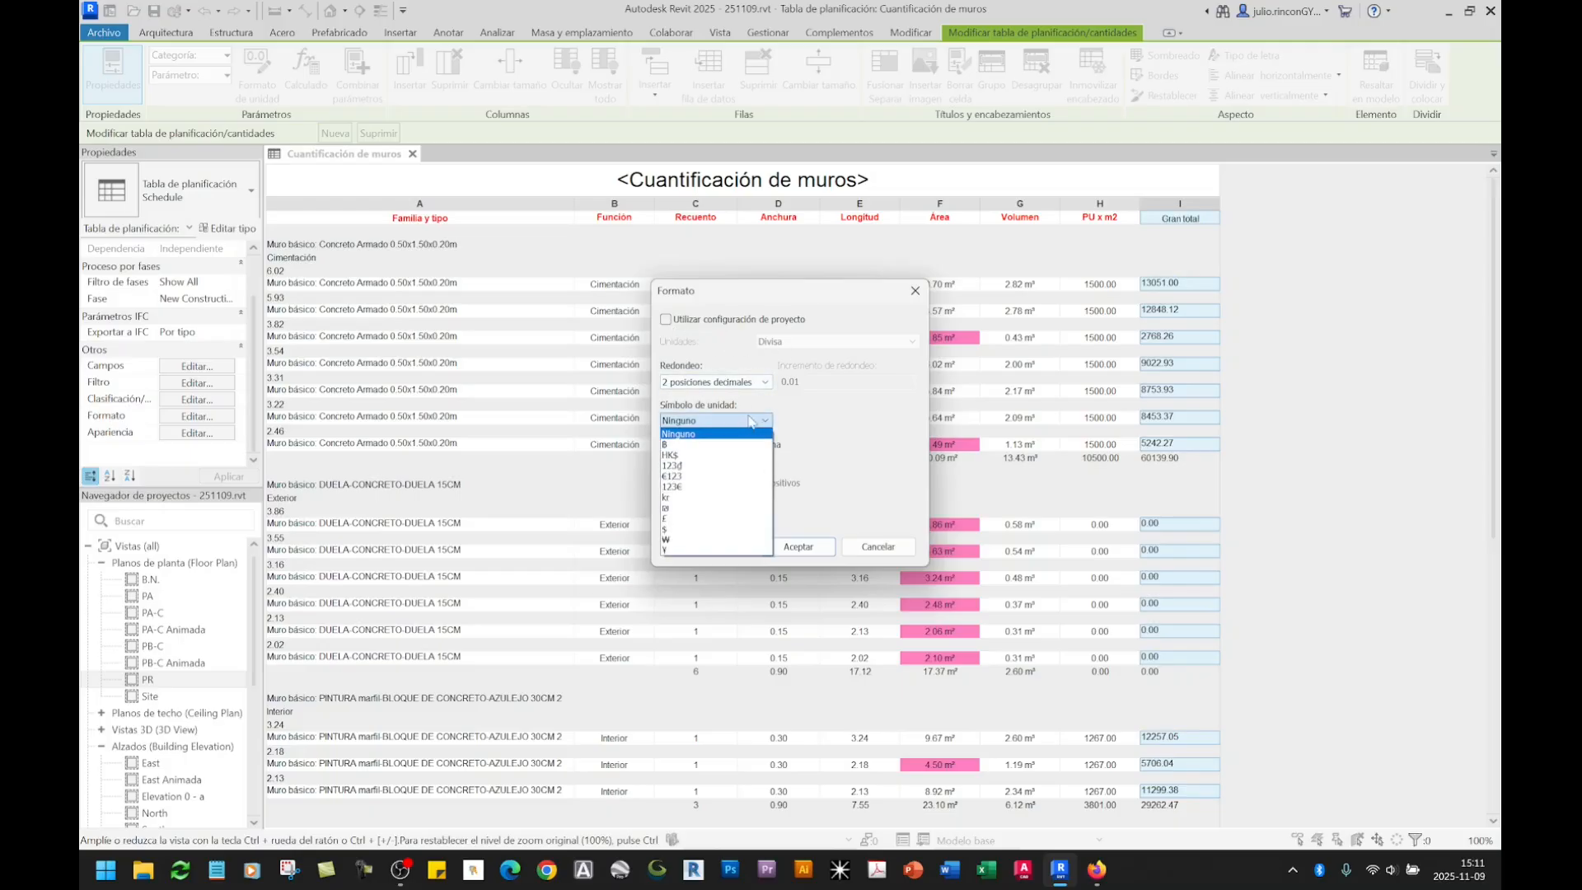
click(714, 530)
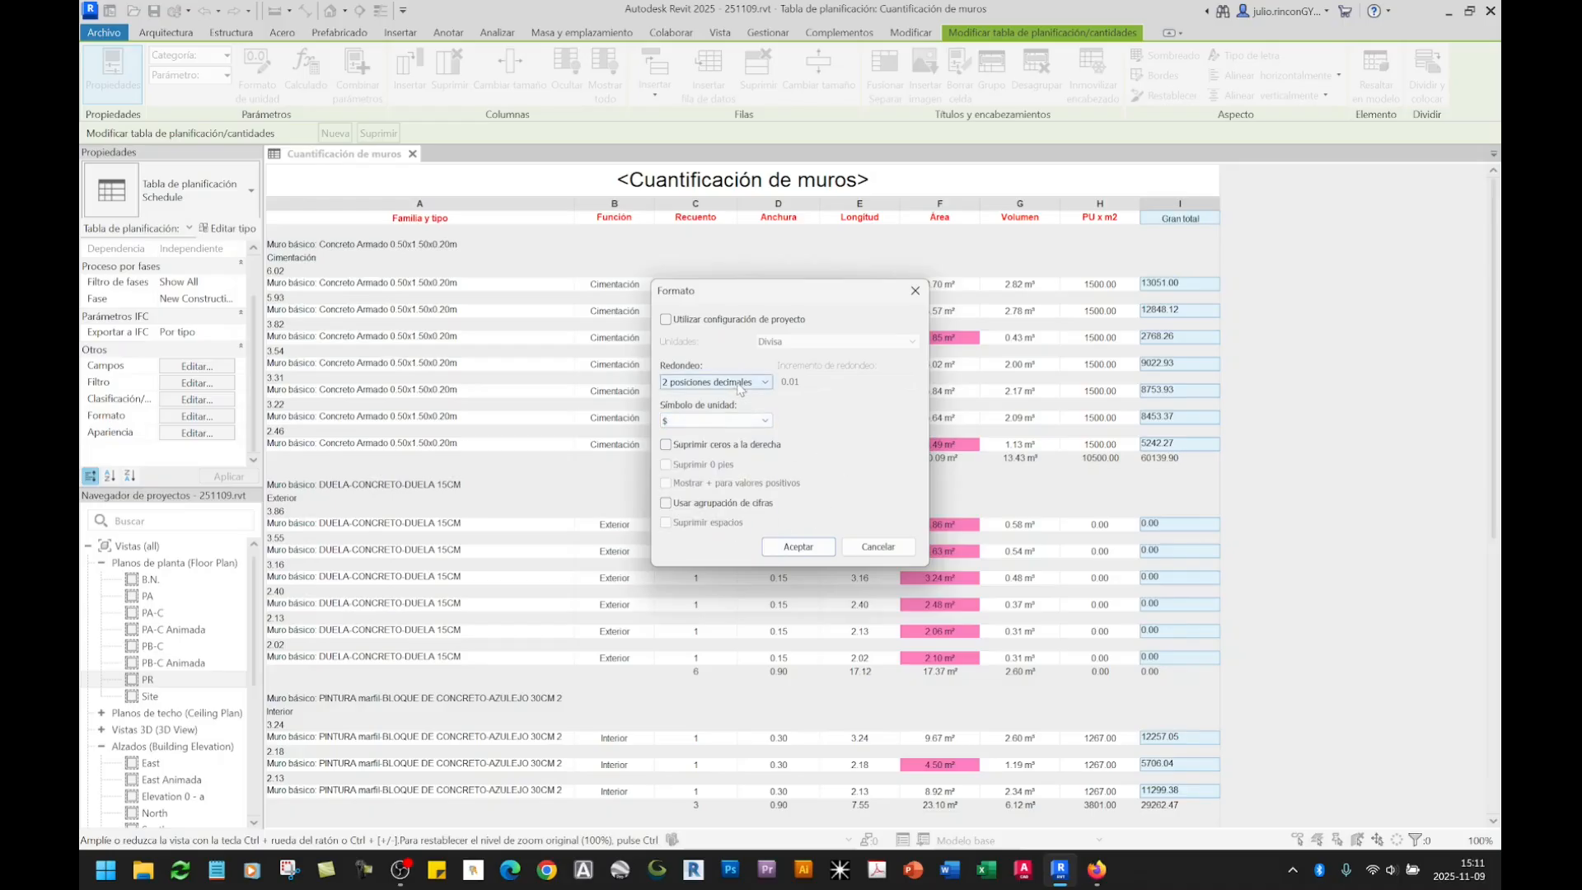
click(796, 547)
click(1191, 339)
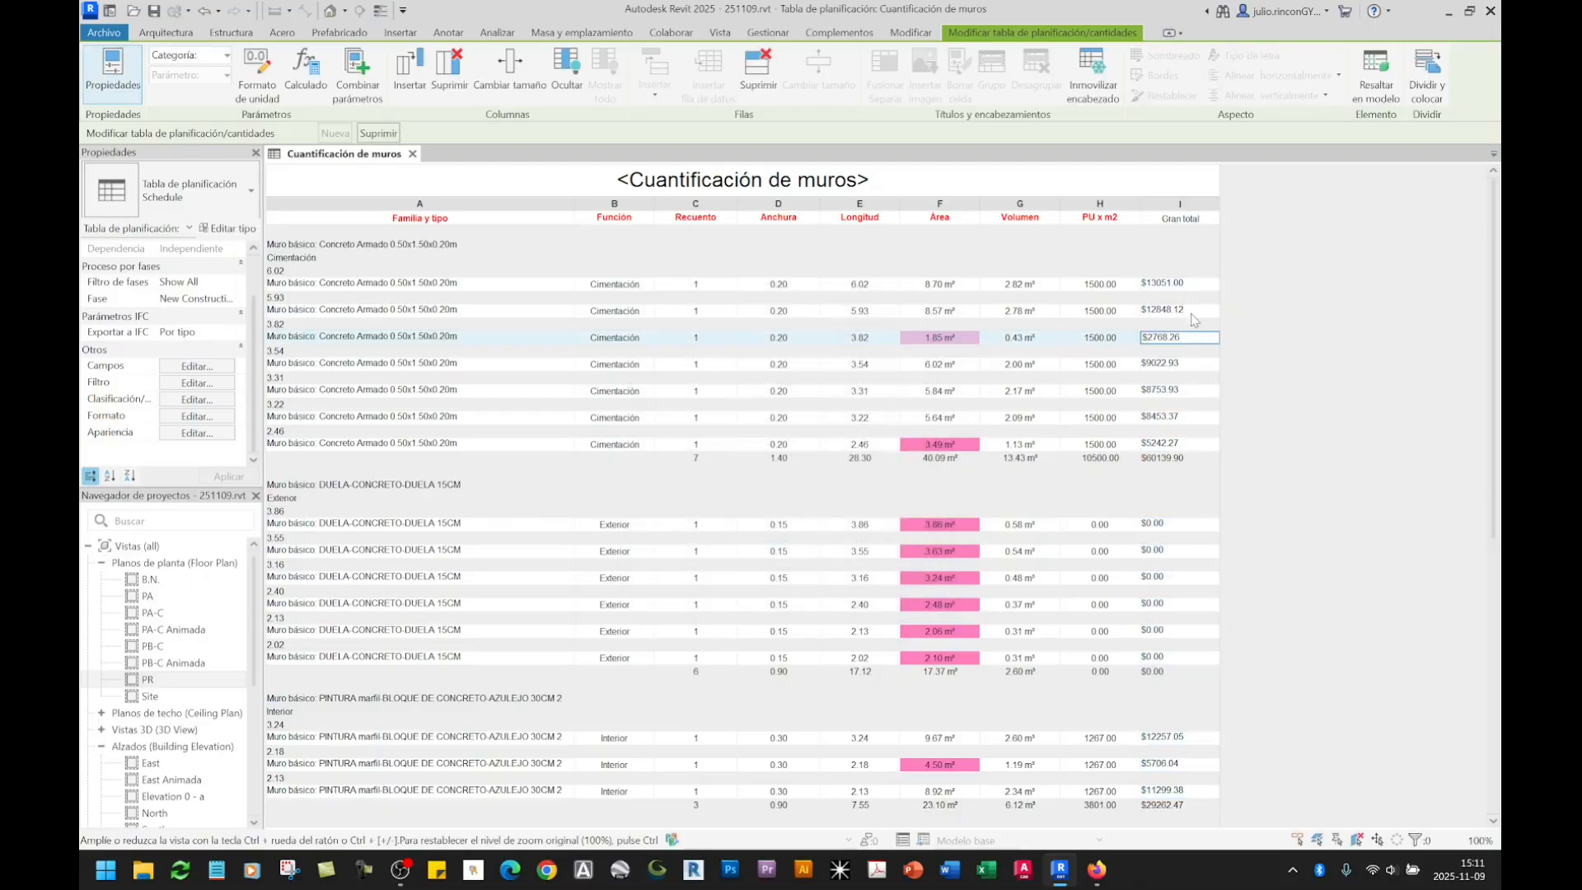
click(1178, 285)
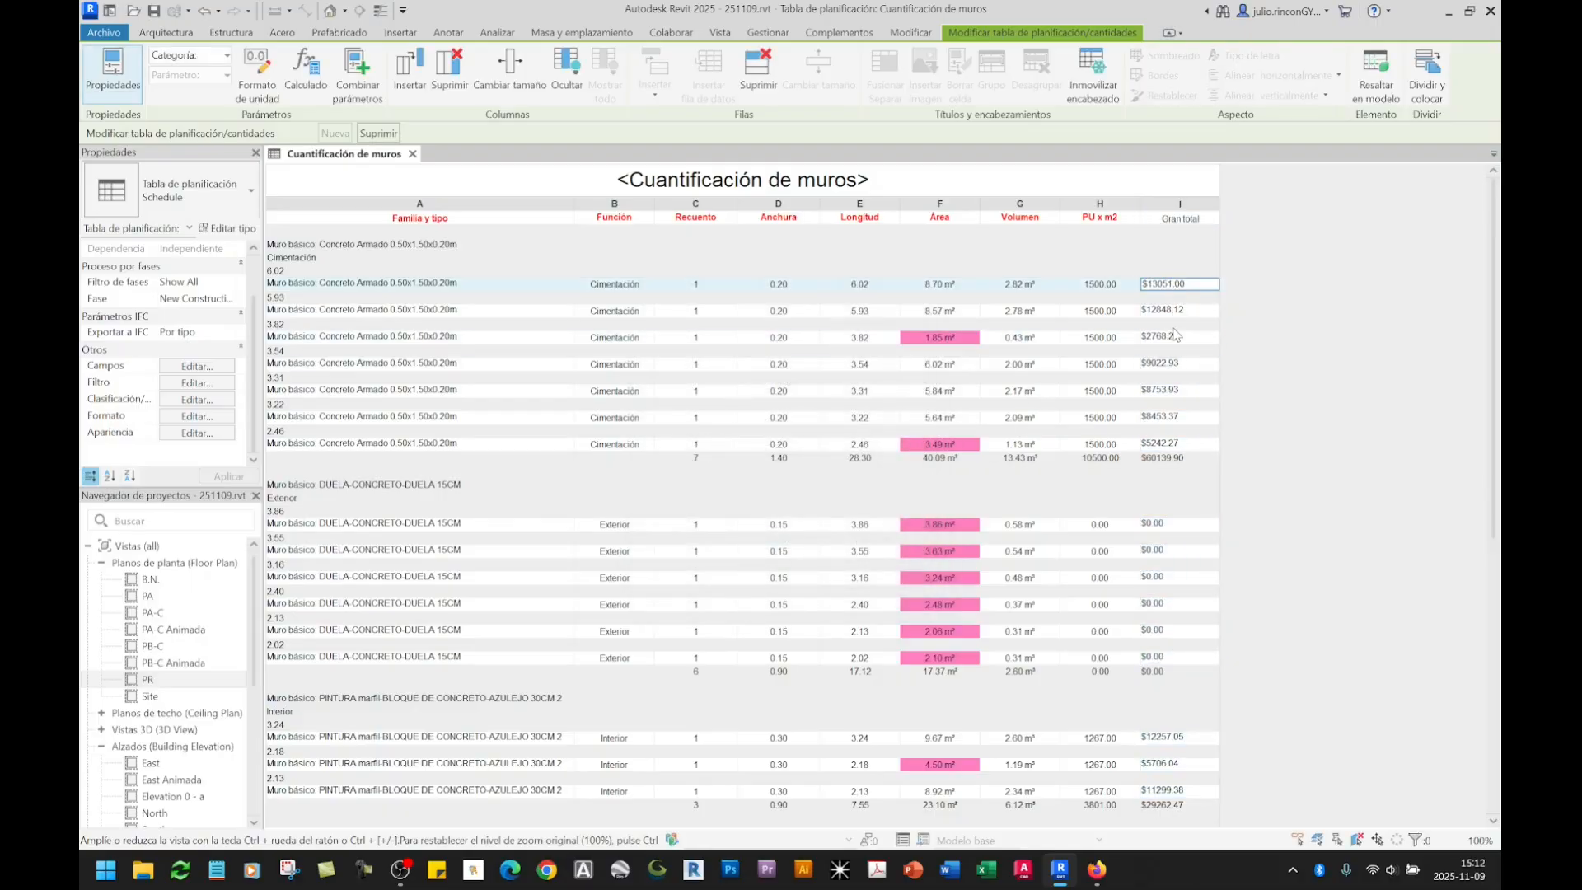
click(1165, 417)
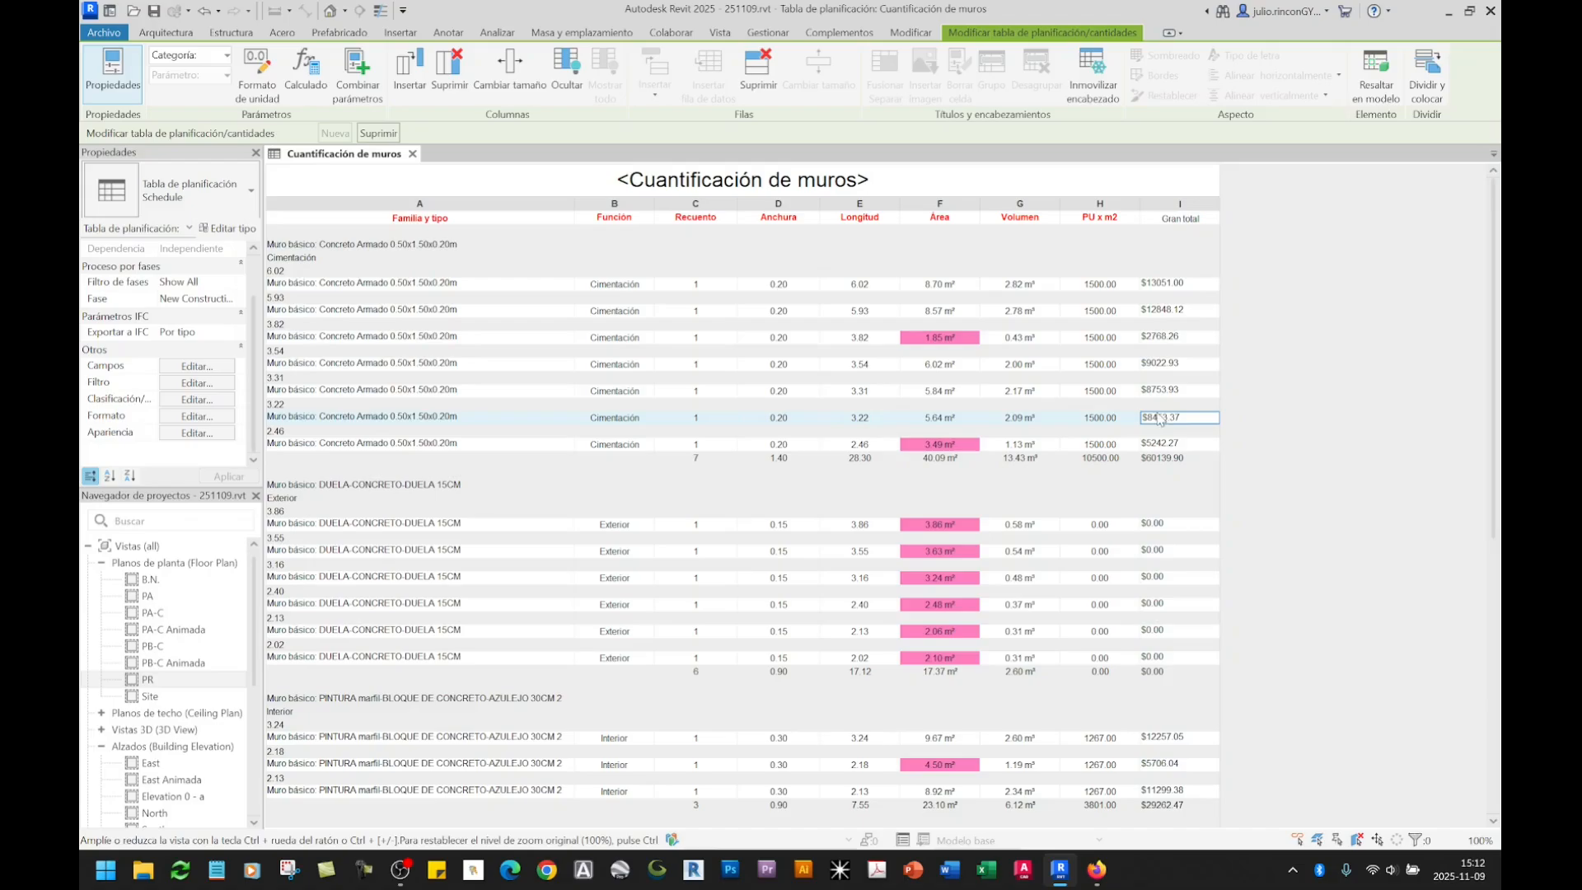
click(1363, 322)
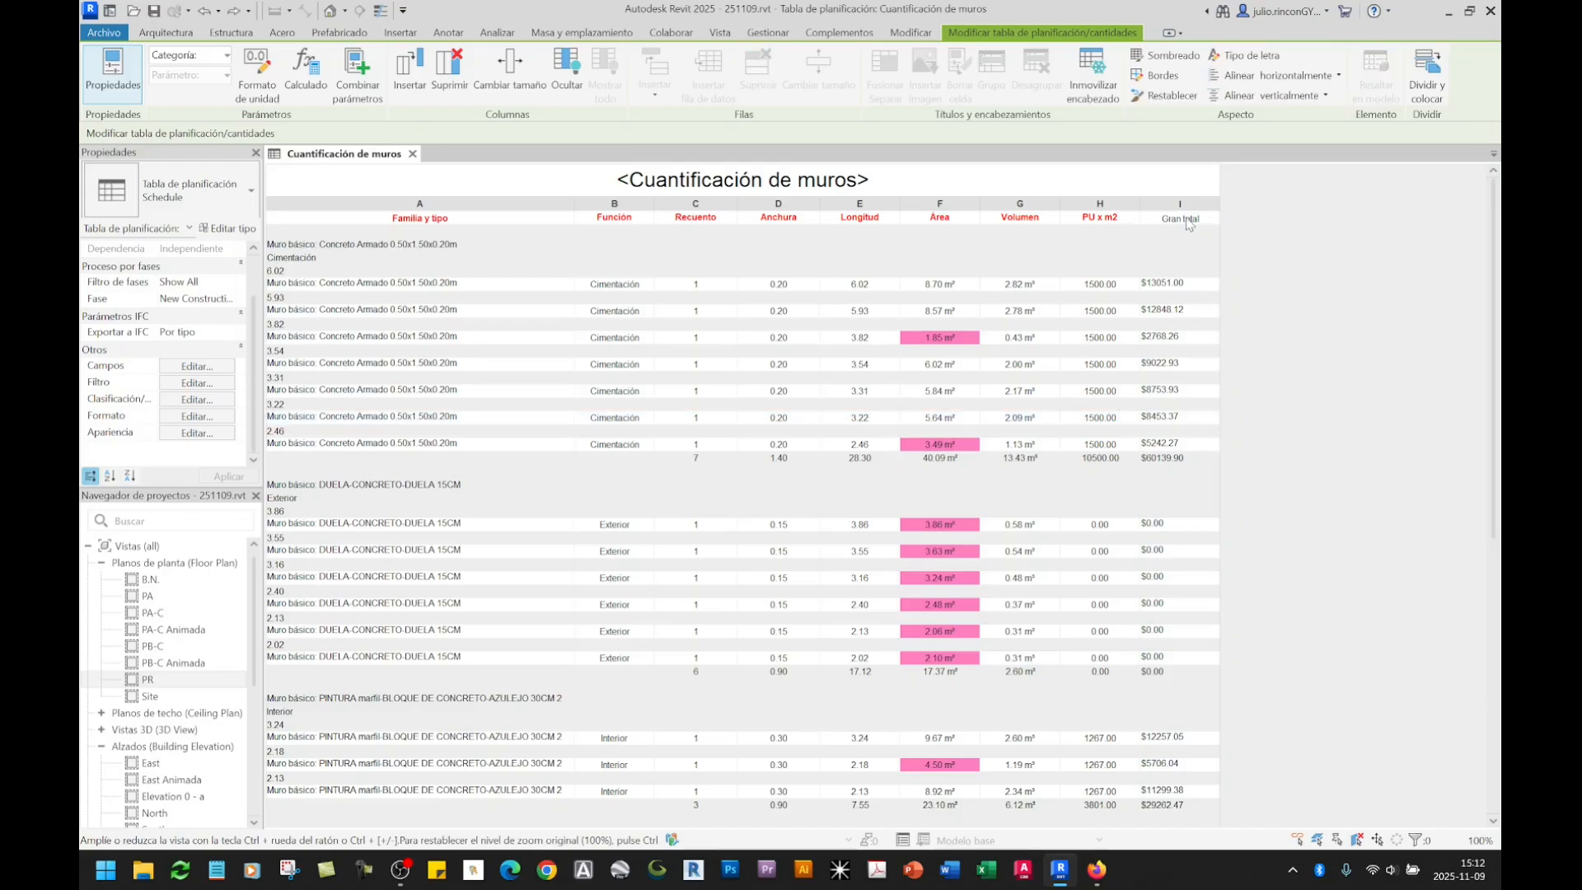
Step: Override the project unit settings for the PU x m2 column and set its unit symbol to $
click(1102, 205)
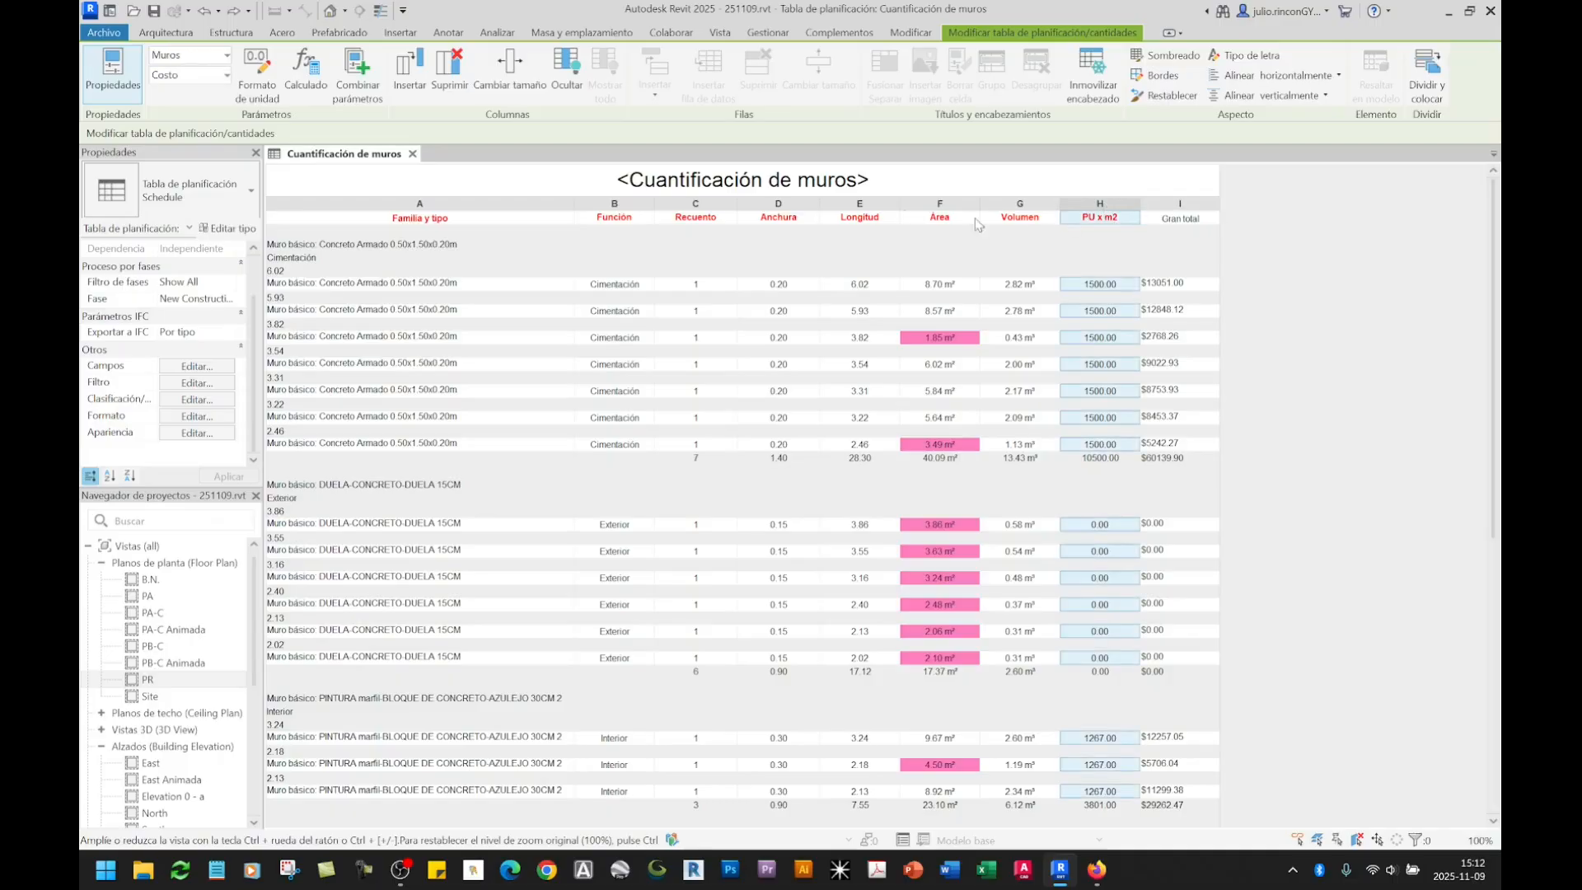
click(256, 74)
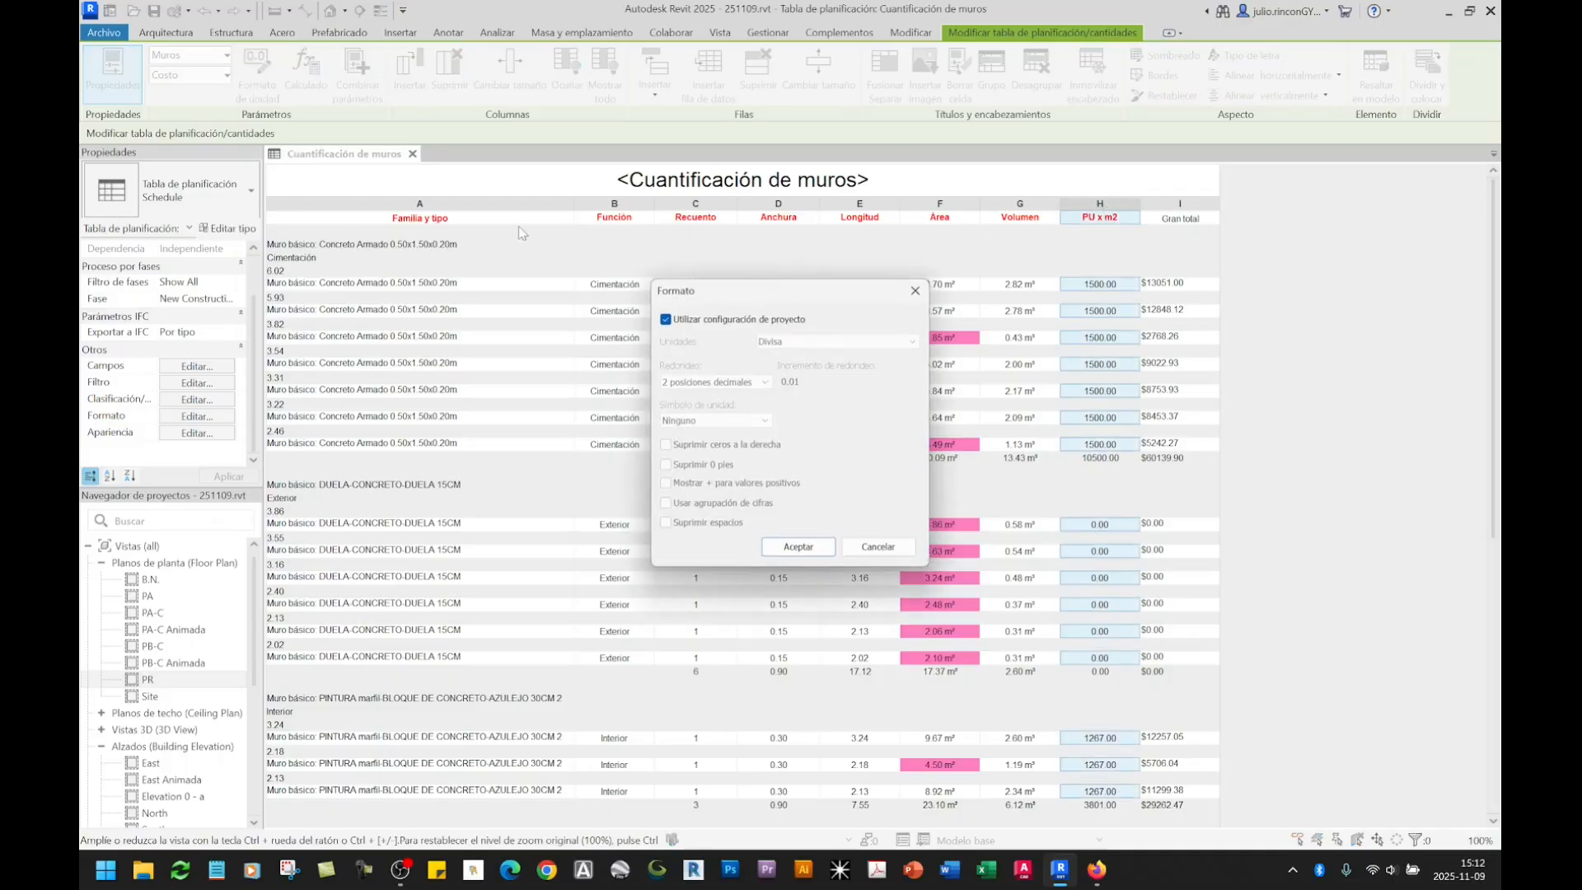
click(666, 319)
click(715, 420)
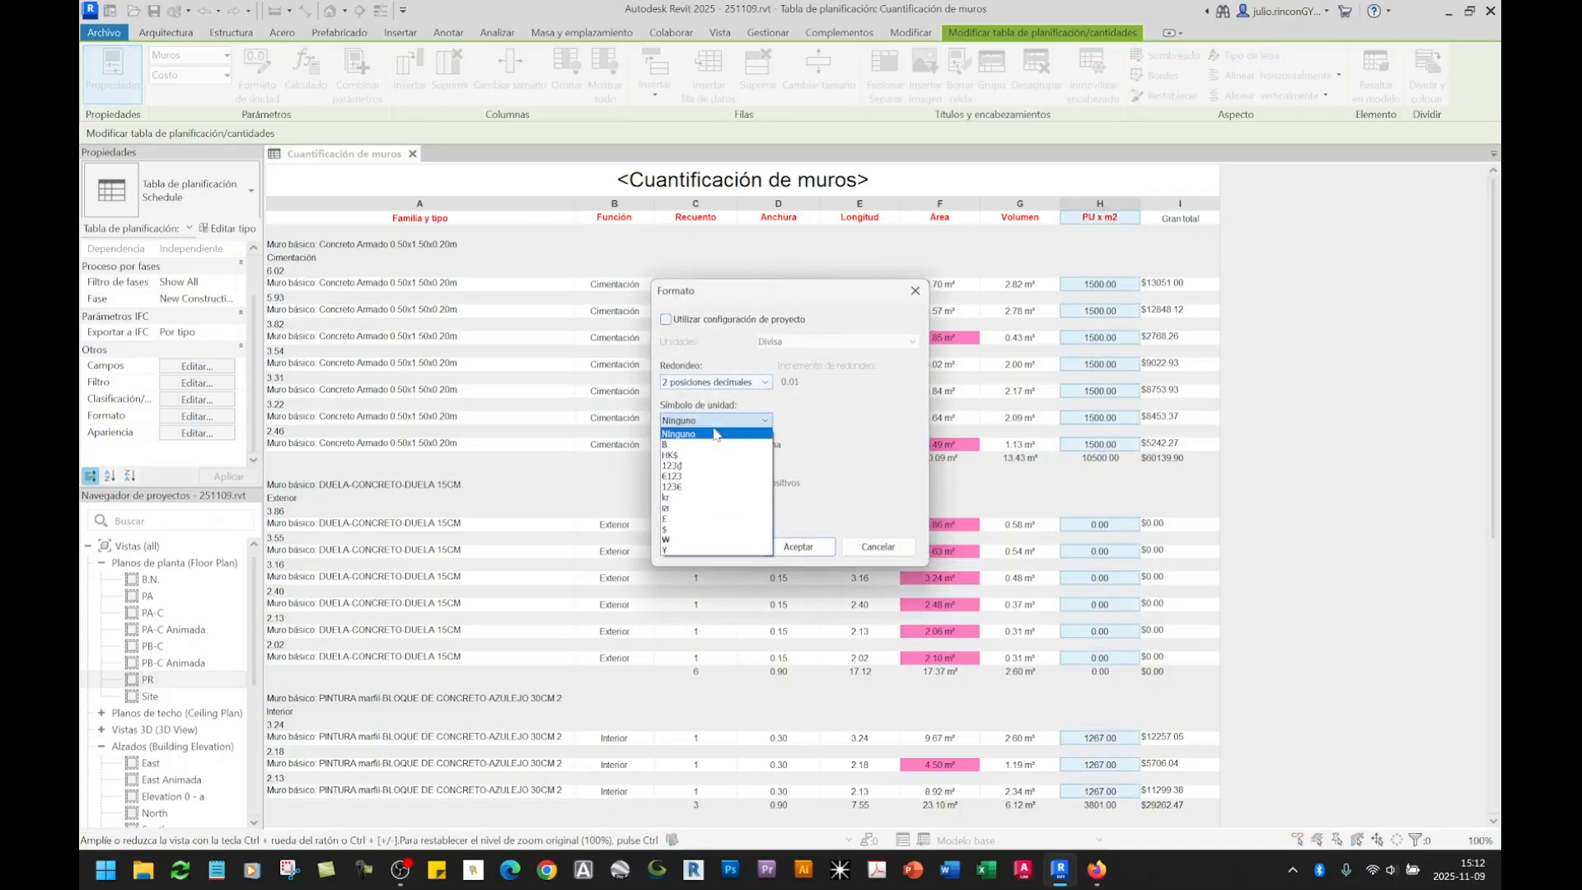
click(692, 528)
click(798, 546)
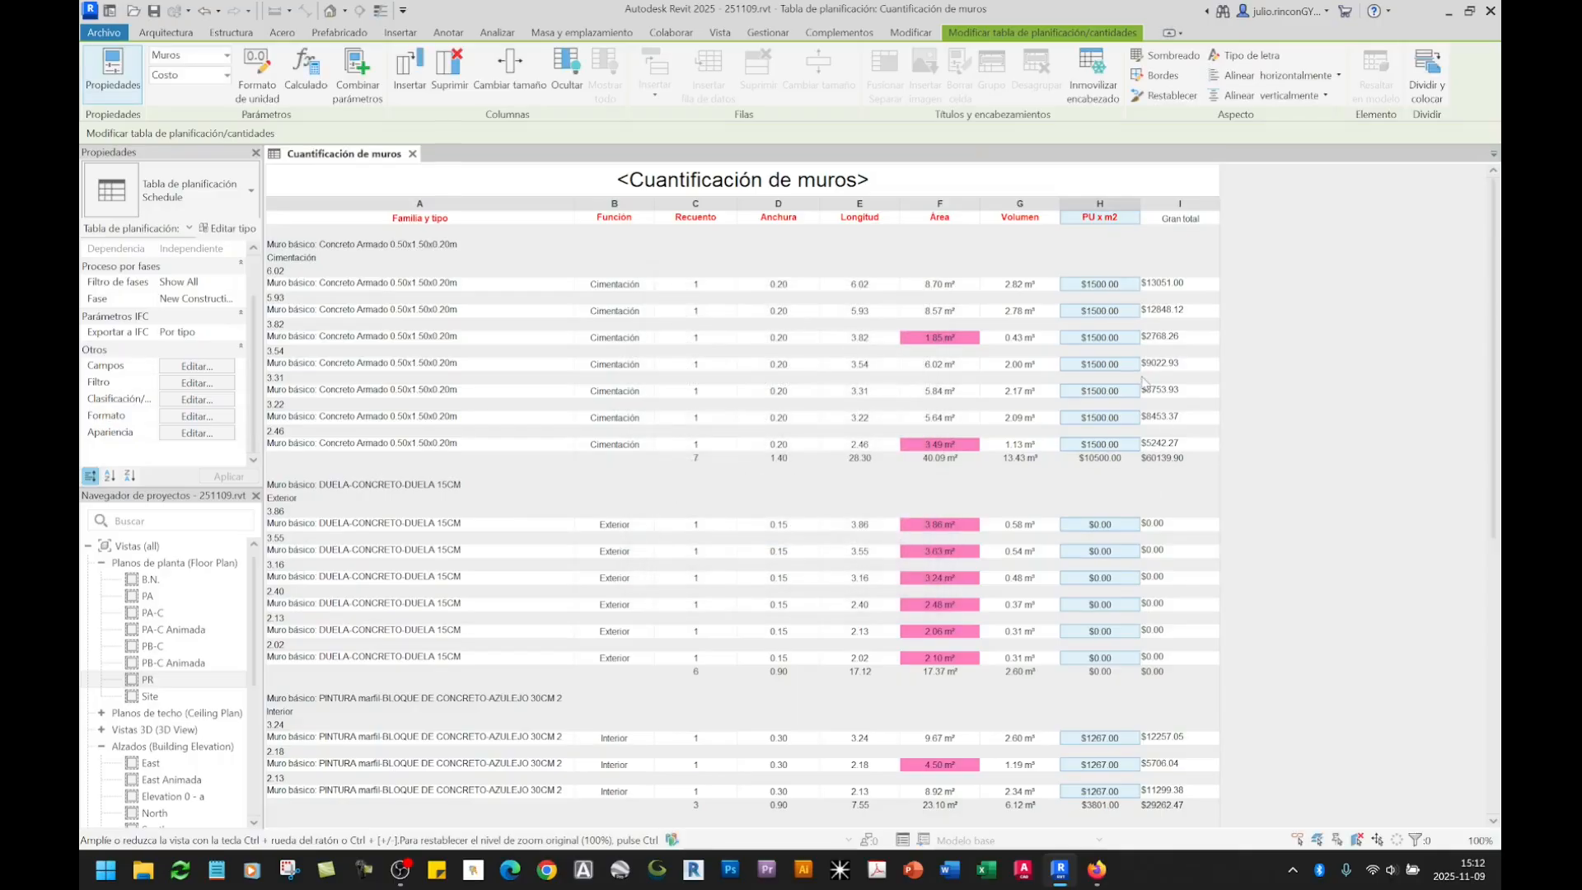
Step: Format the Gran total header text with a 7 mm font size, bold style and red colour
click(1184, 285)
click(1182, 217)
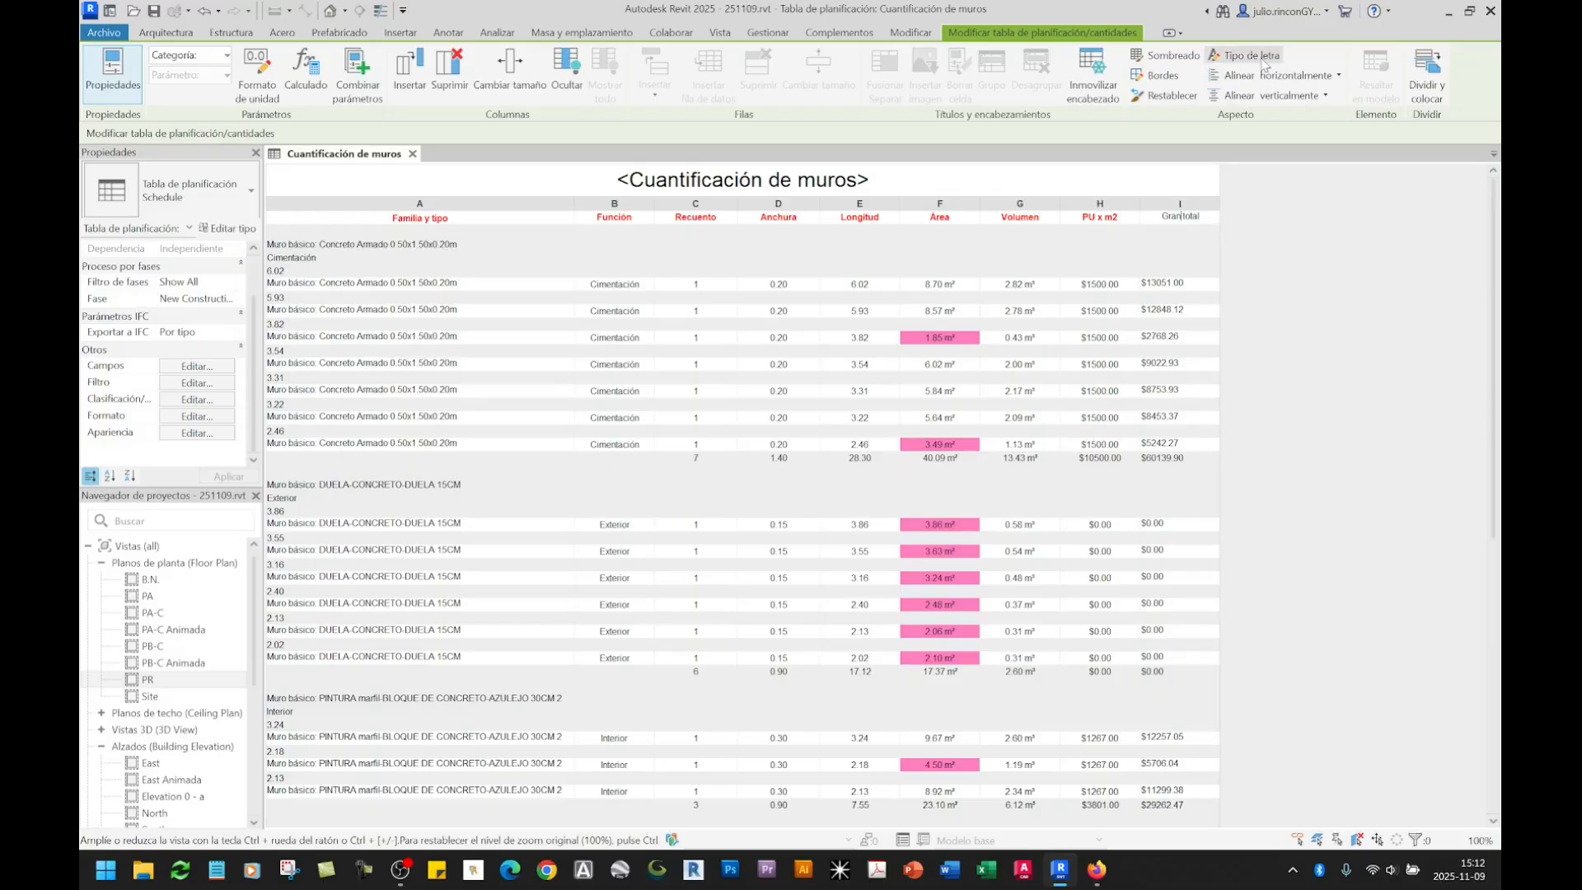
click(1236, 55)
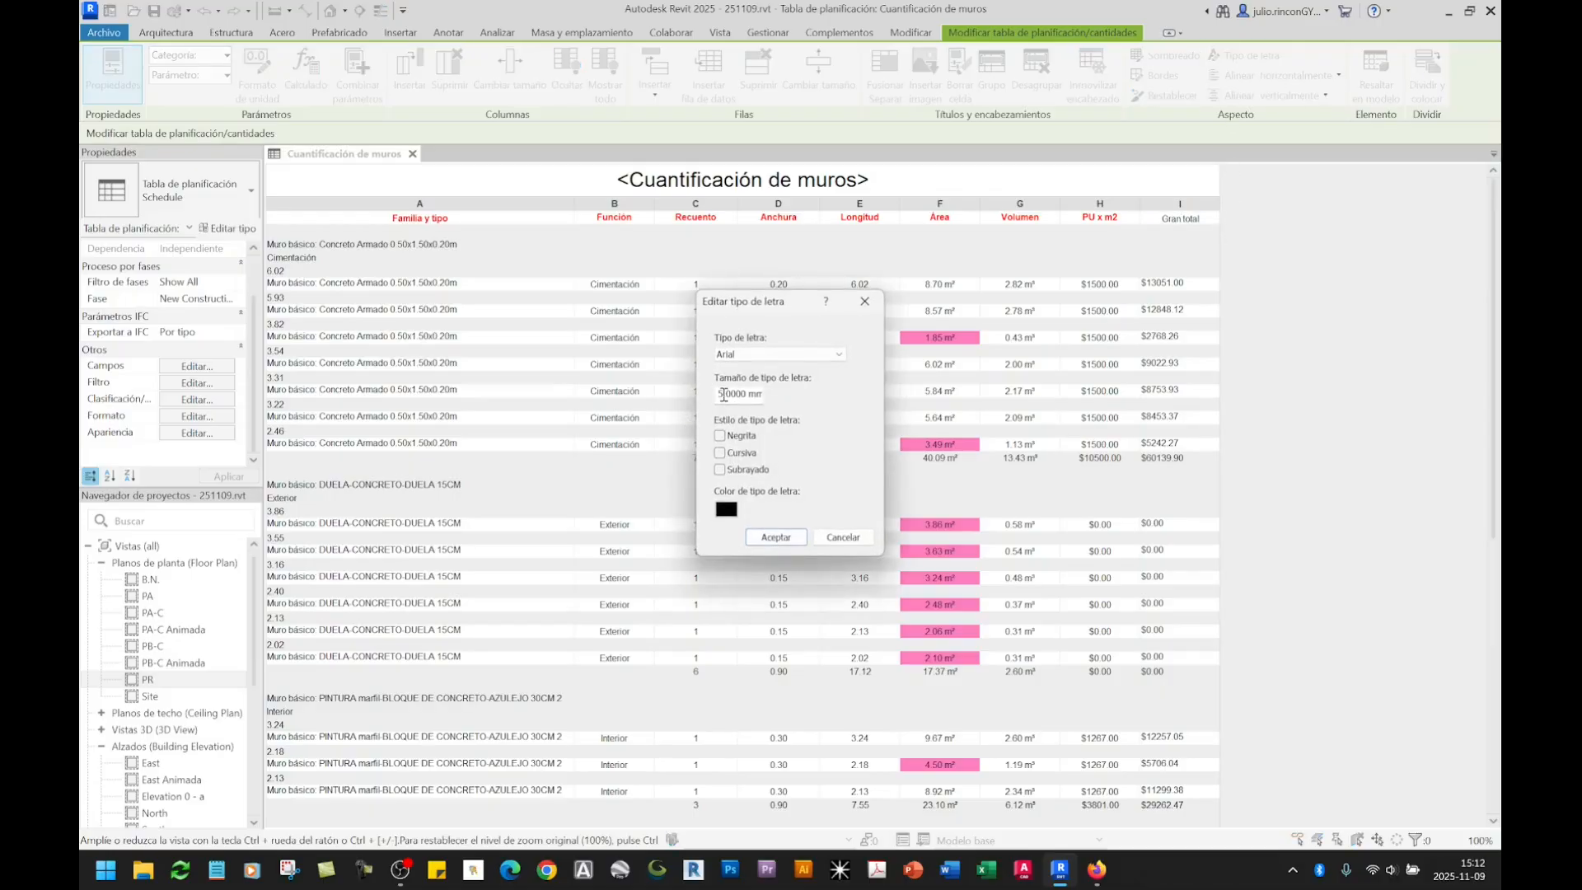
drag(723, 394, 714, 399)
click(726, 509)
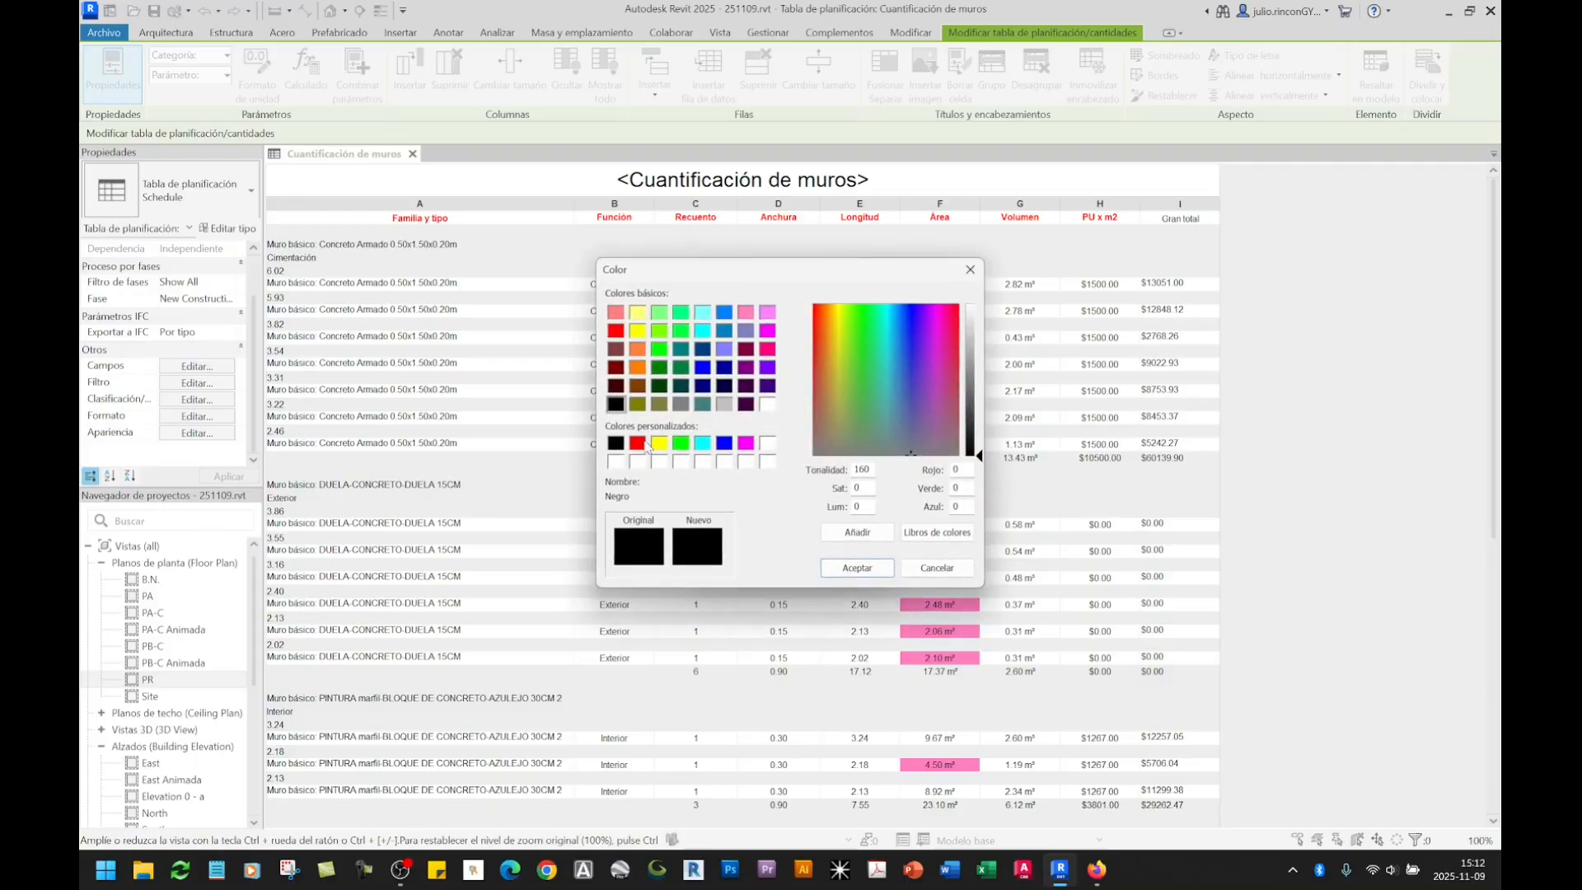
click(641, 443)
click(849, 563)
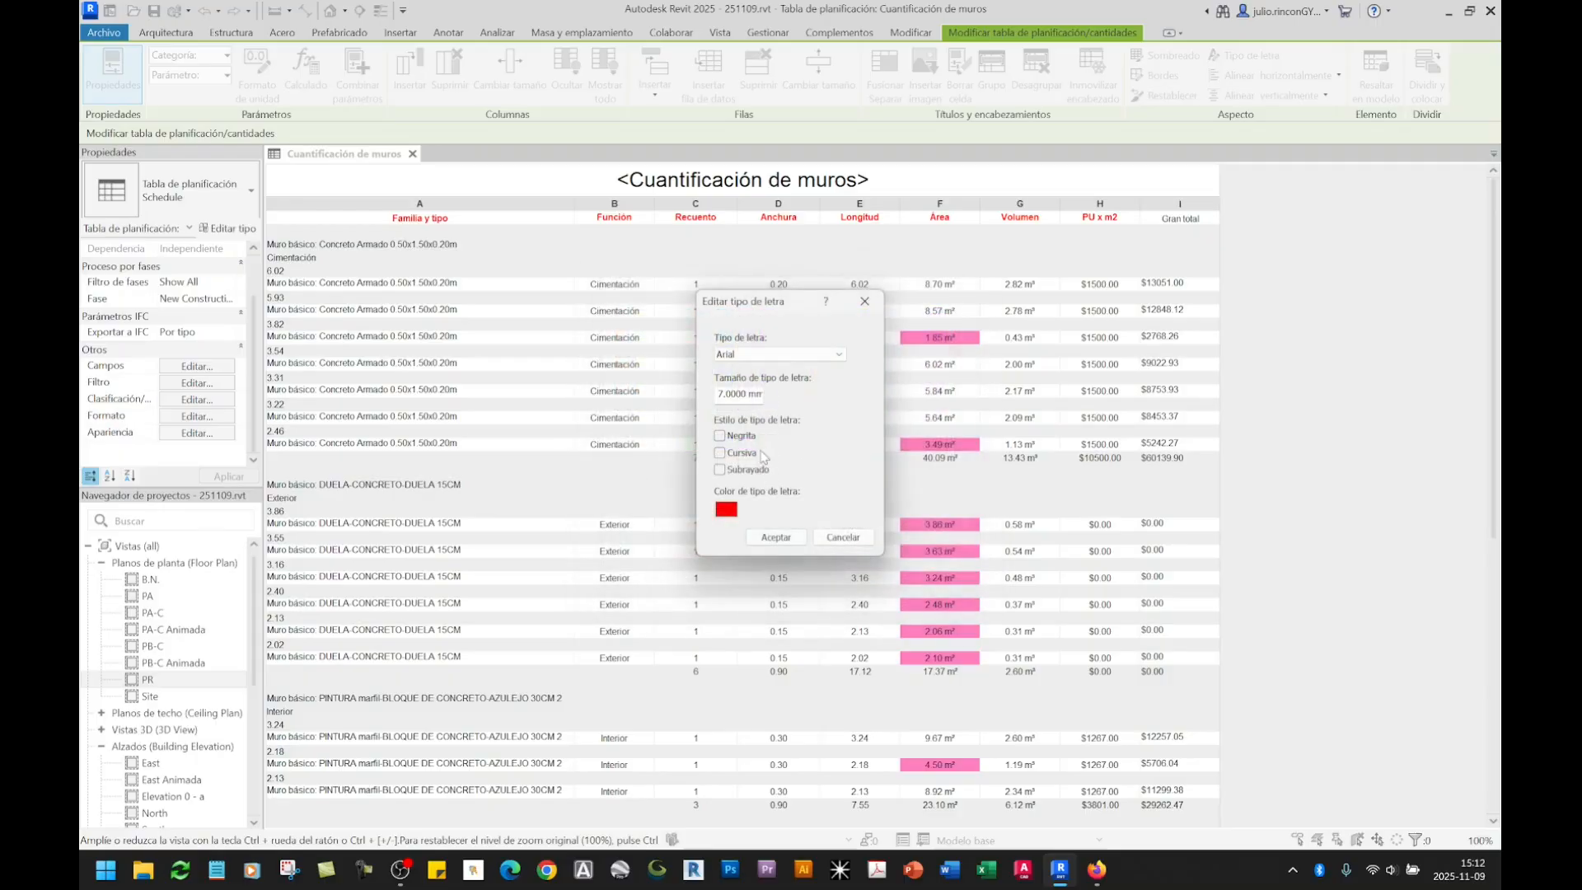
click(719, 436)
click(775, 537)
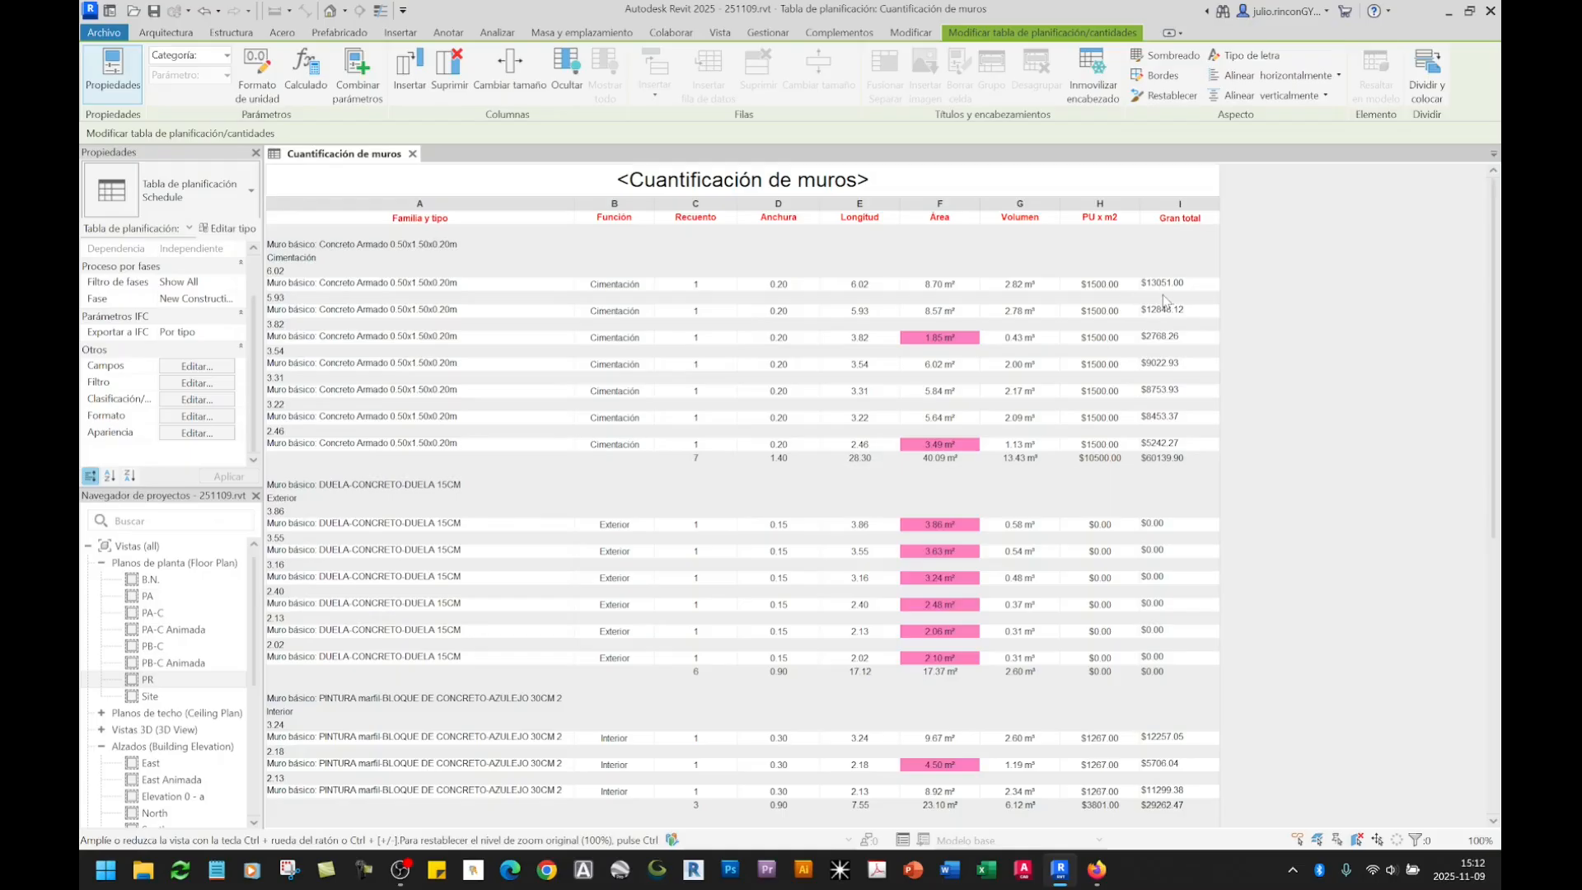
Step: Narrow the Familia y tipo column and review the schedule down to its final totals row
scroll(1173, 373, down, 4)
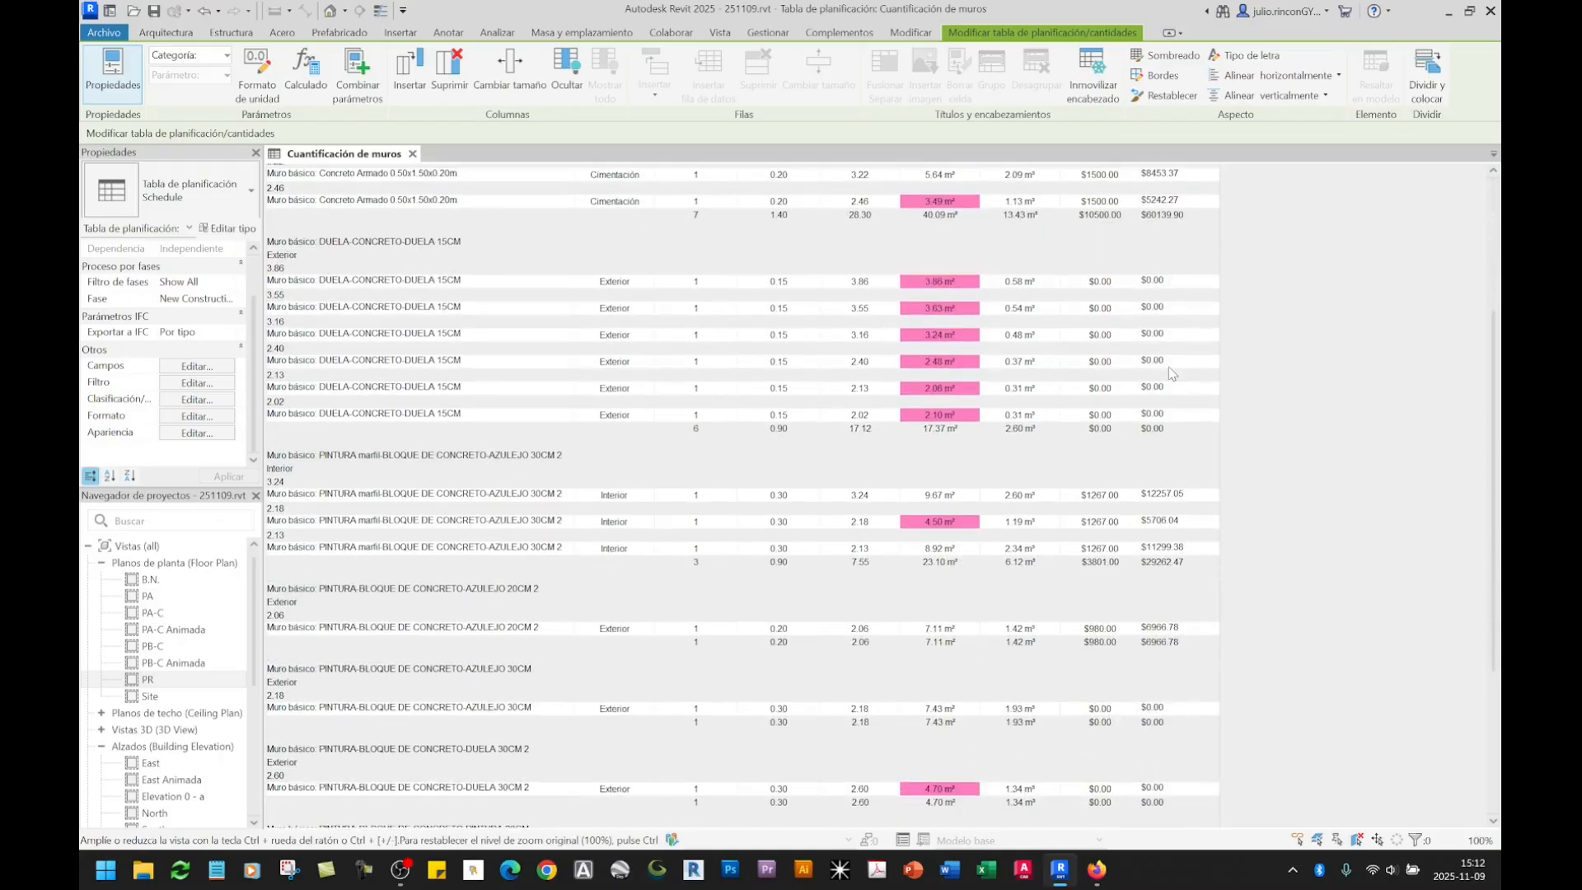
scroll(1173, 373, up, 2)
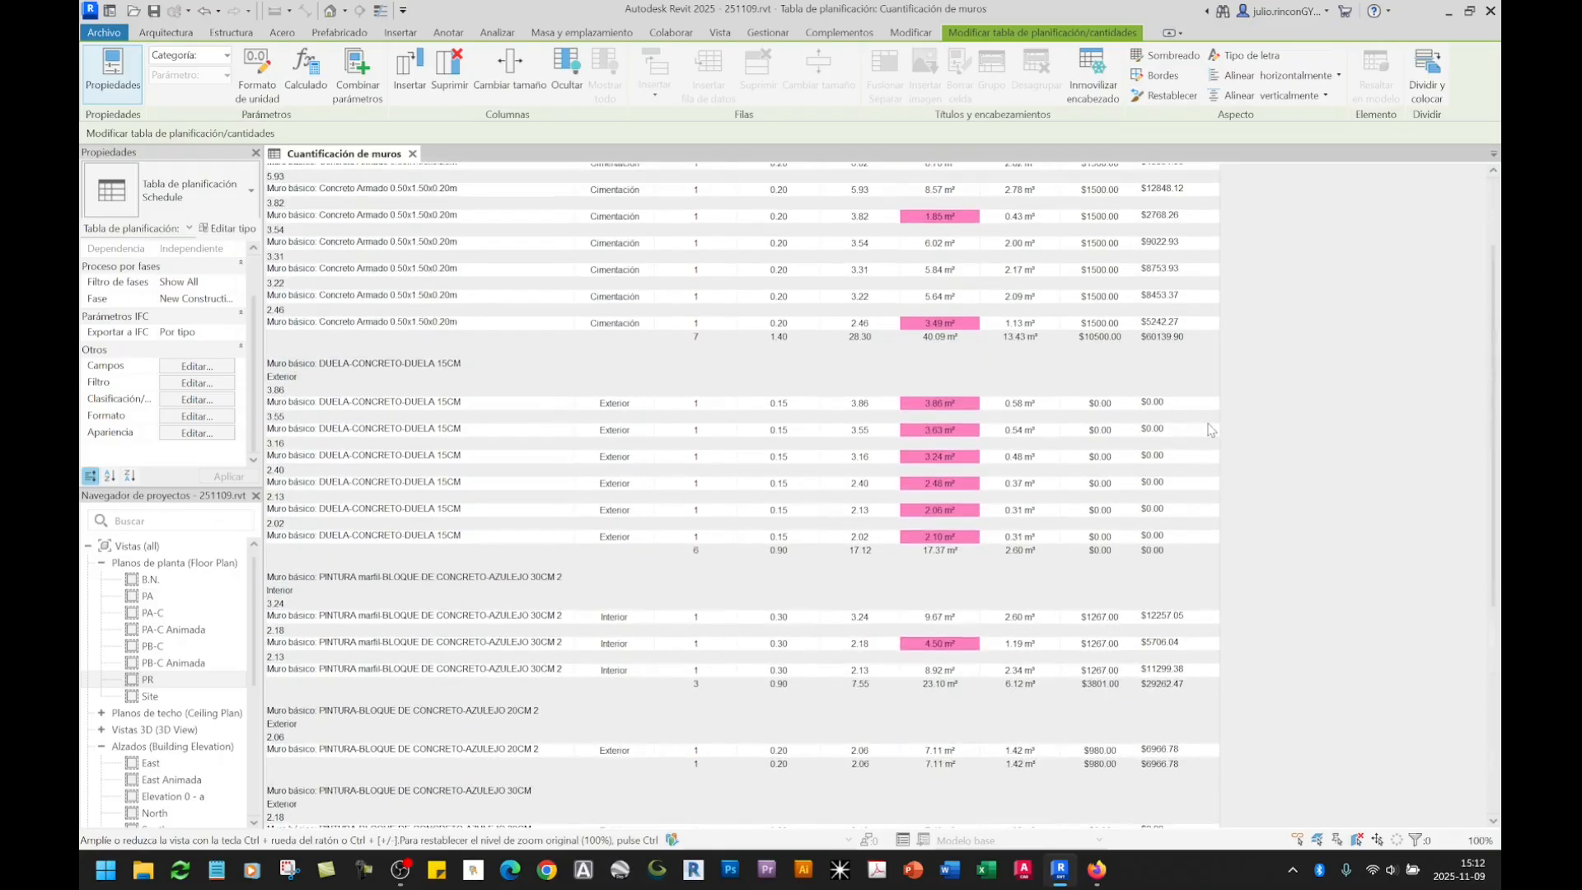
scroll(1210, 429, up, 2)
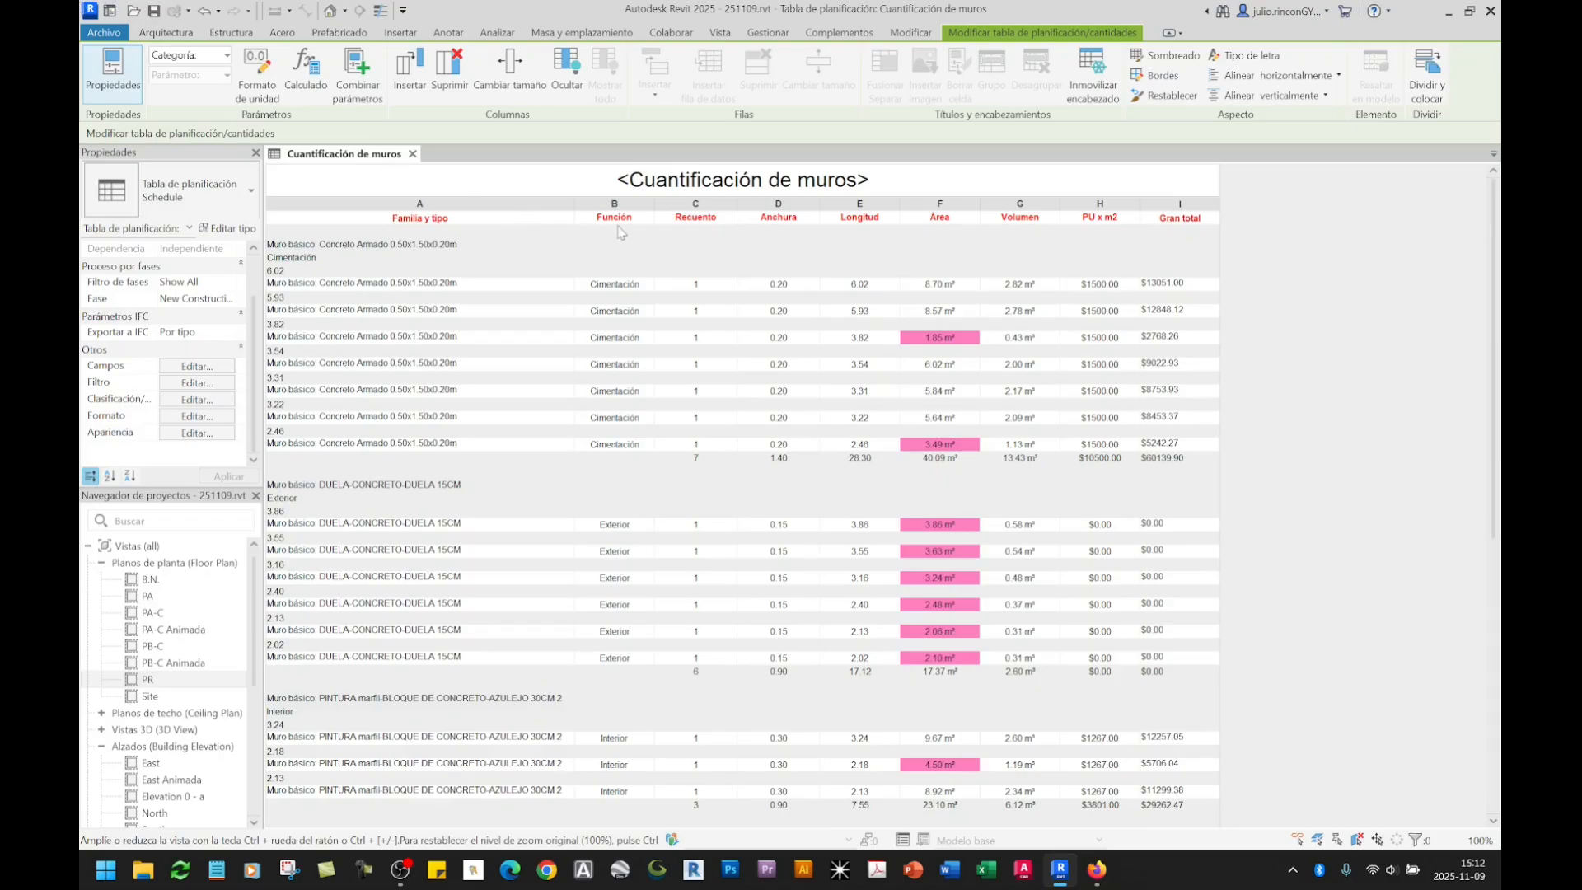
drag(533, 215, 477, 215)
scroll(1126, 385, down, 10)
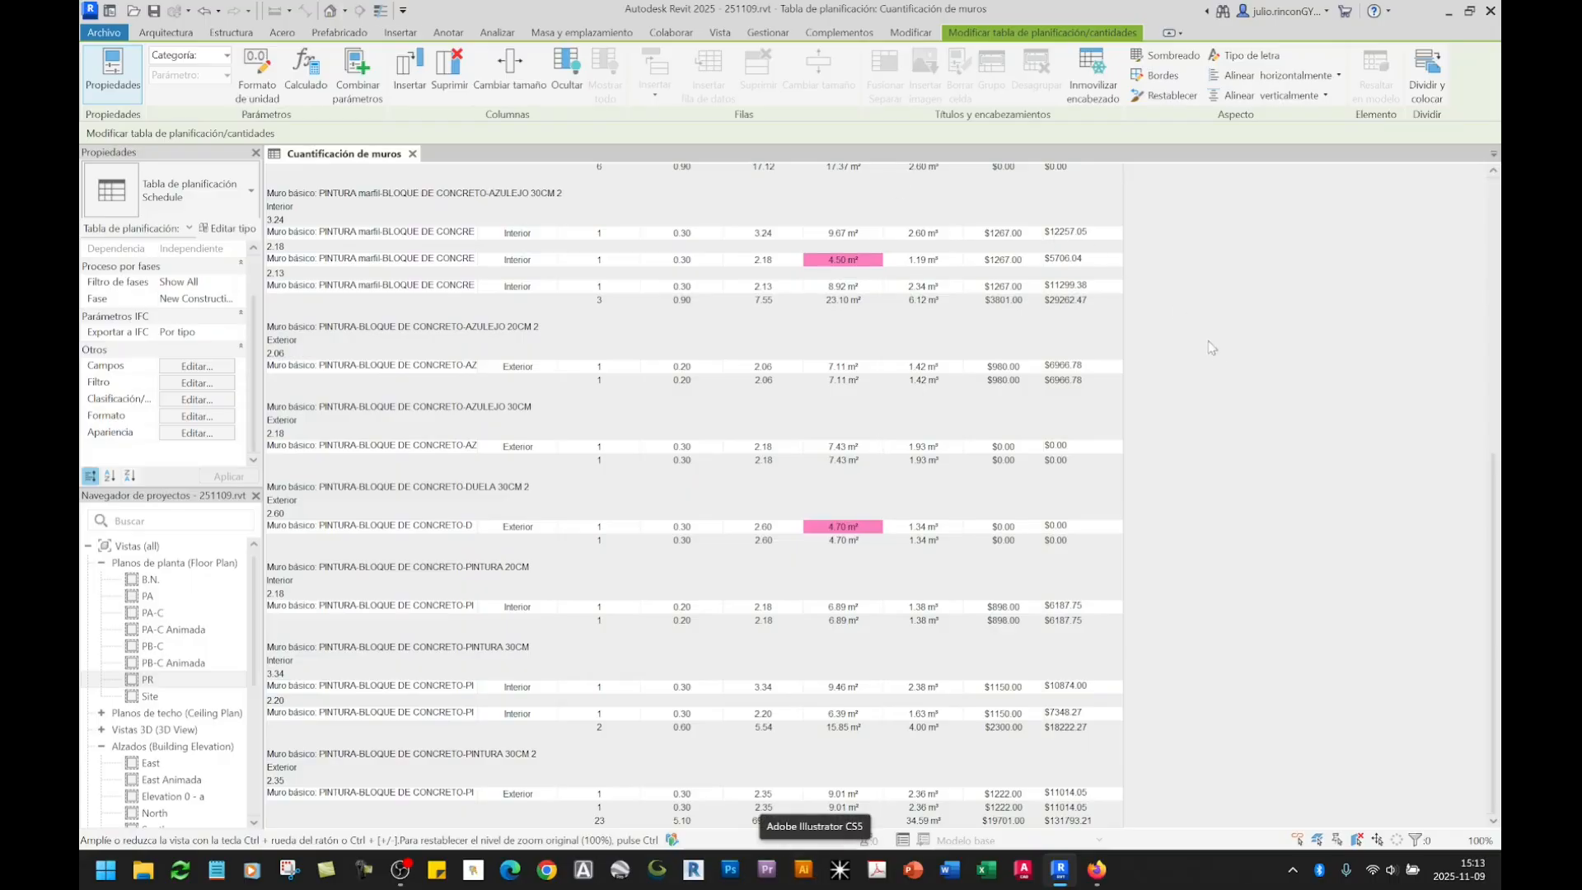
scroll(1137, 393, up, 10)
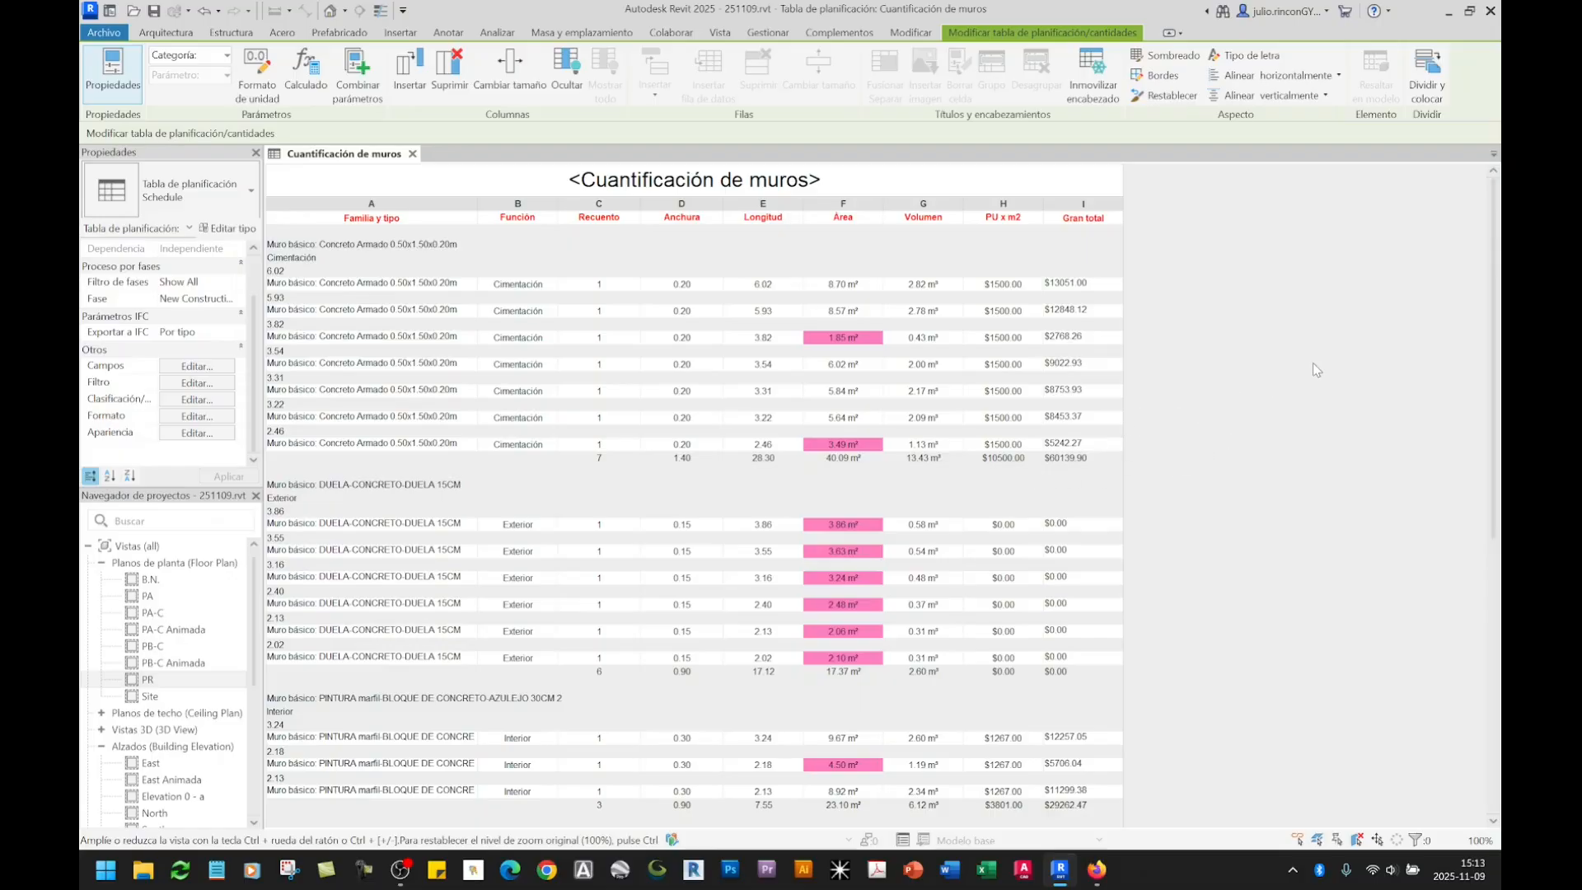
Step: Create a new sheet using the A1 metric title block
click(721, 34)
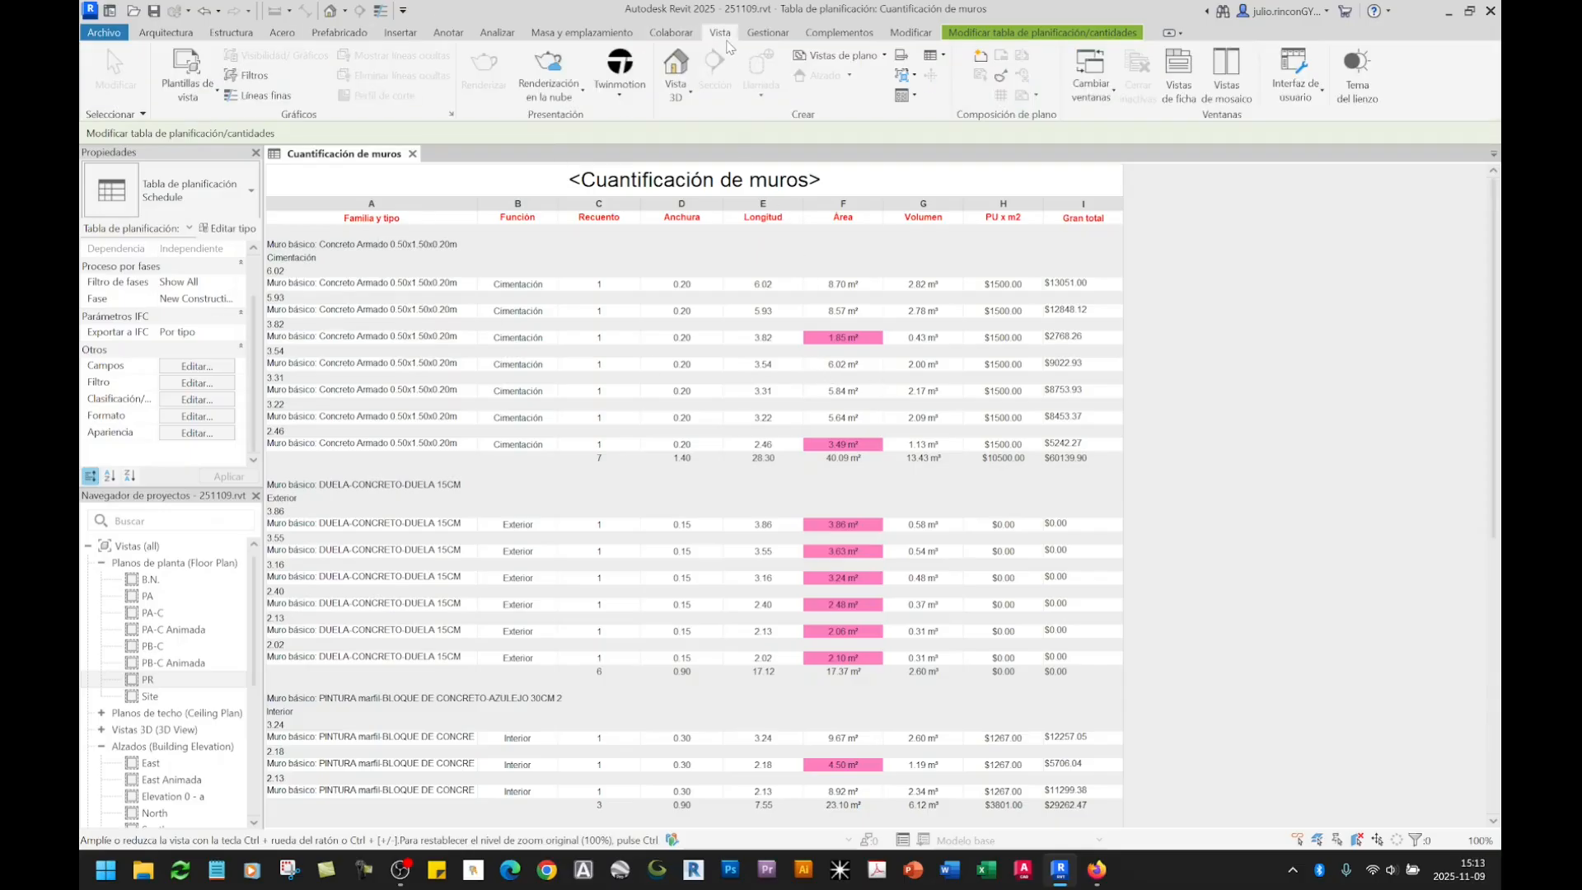
click(851, 55)
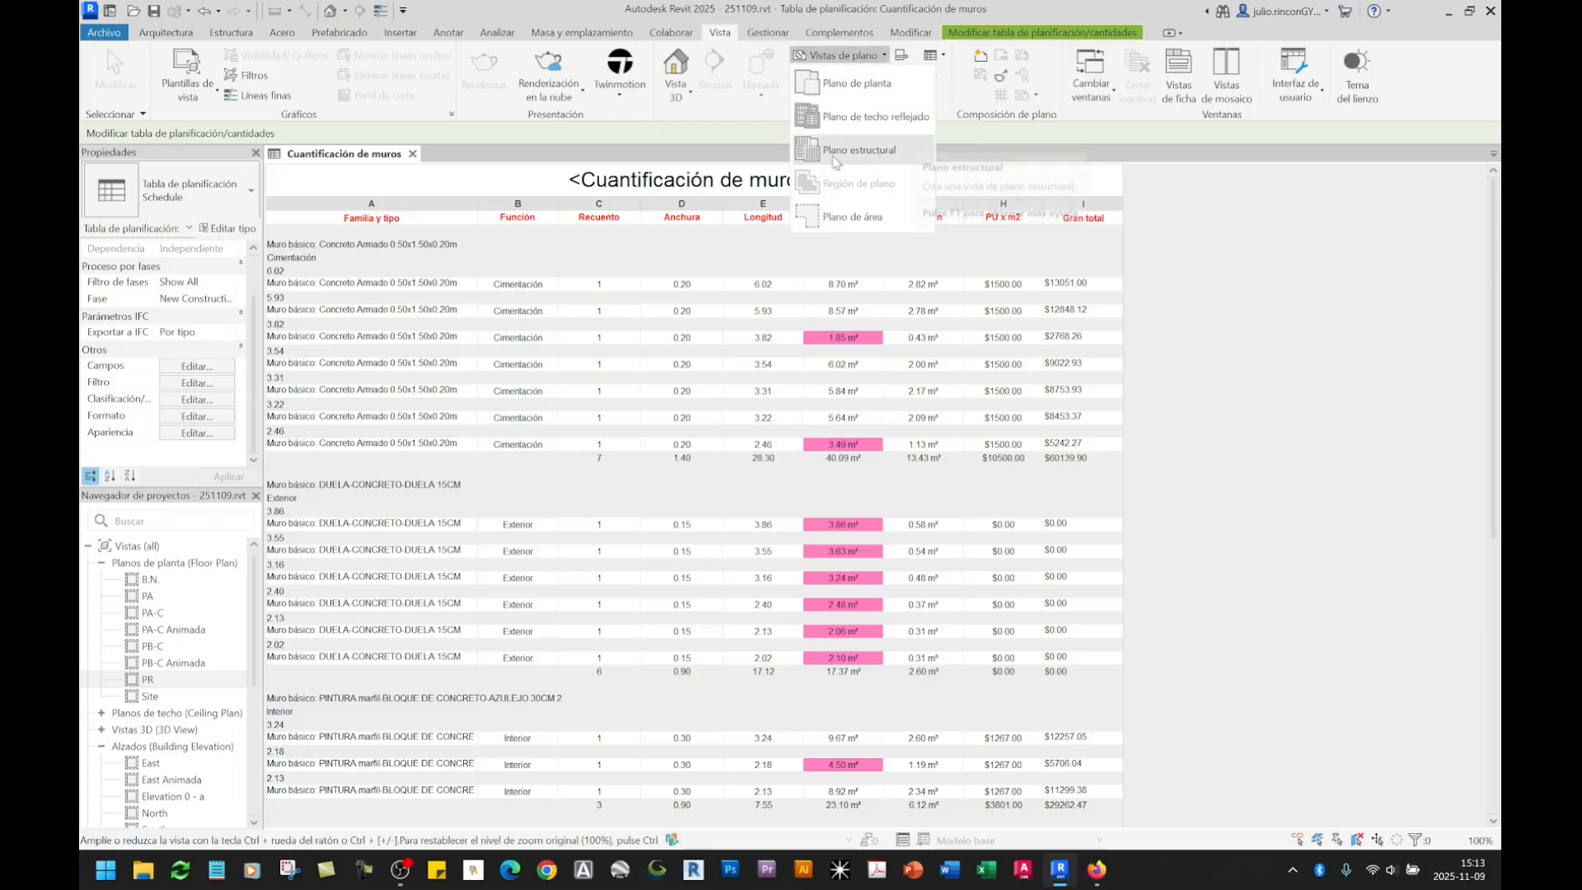
click(763, 142)
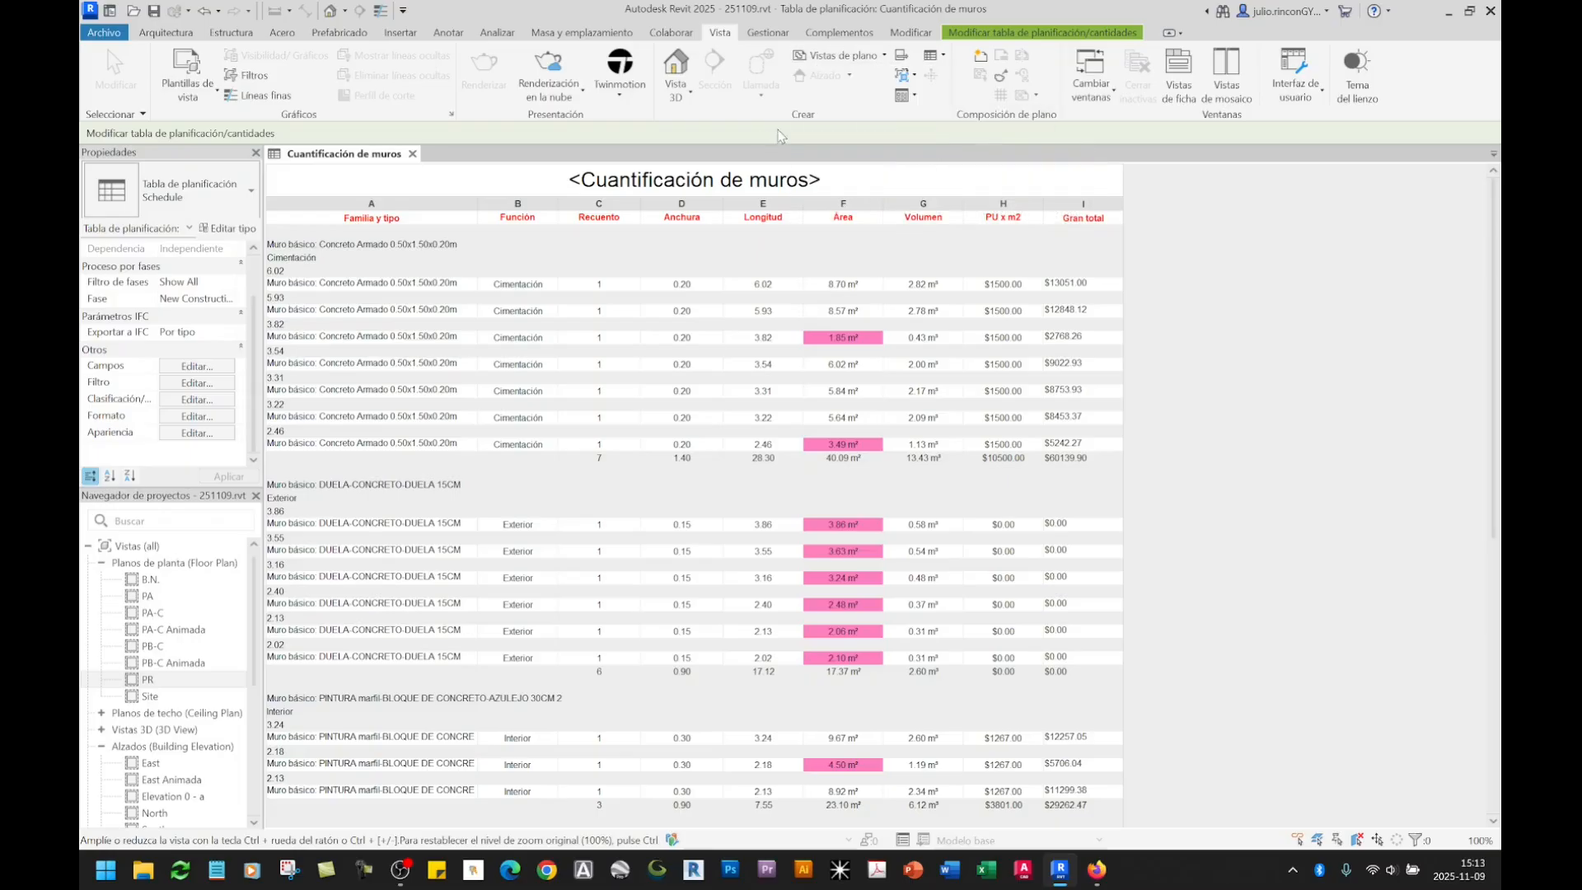
click(981, 56)
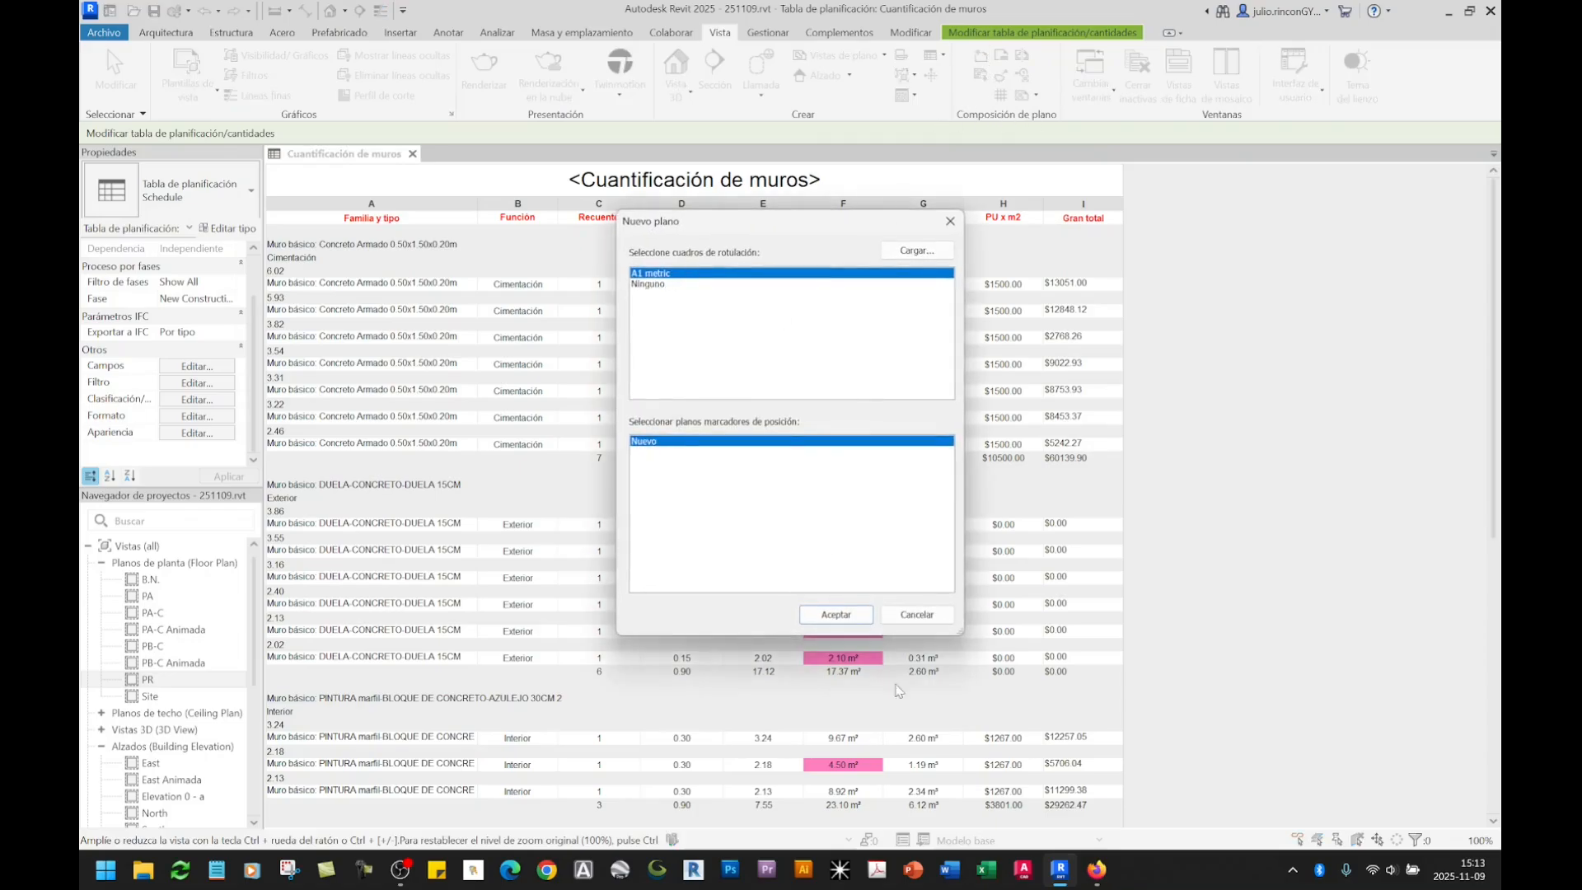
click(847, 622)
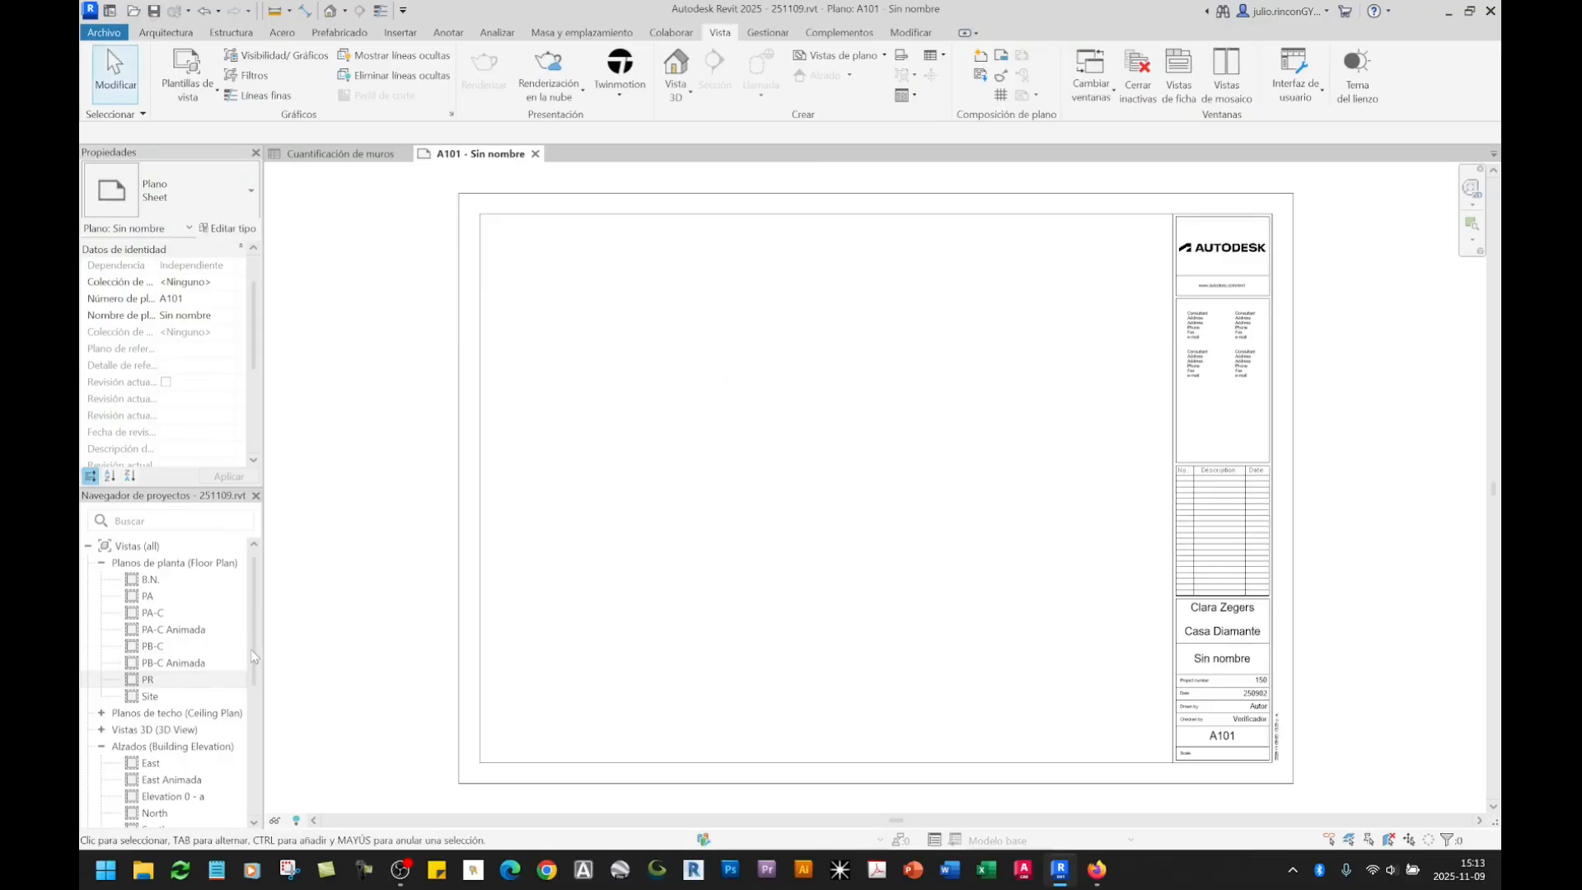
Step: Place the Cuantificación de muros schedule on sheet A101, inside the upper-left corner of the title block border
click(148, 679)
scroll(252, 685, down, 1)
scroll(252, 685, down, 5)
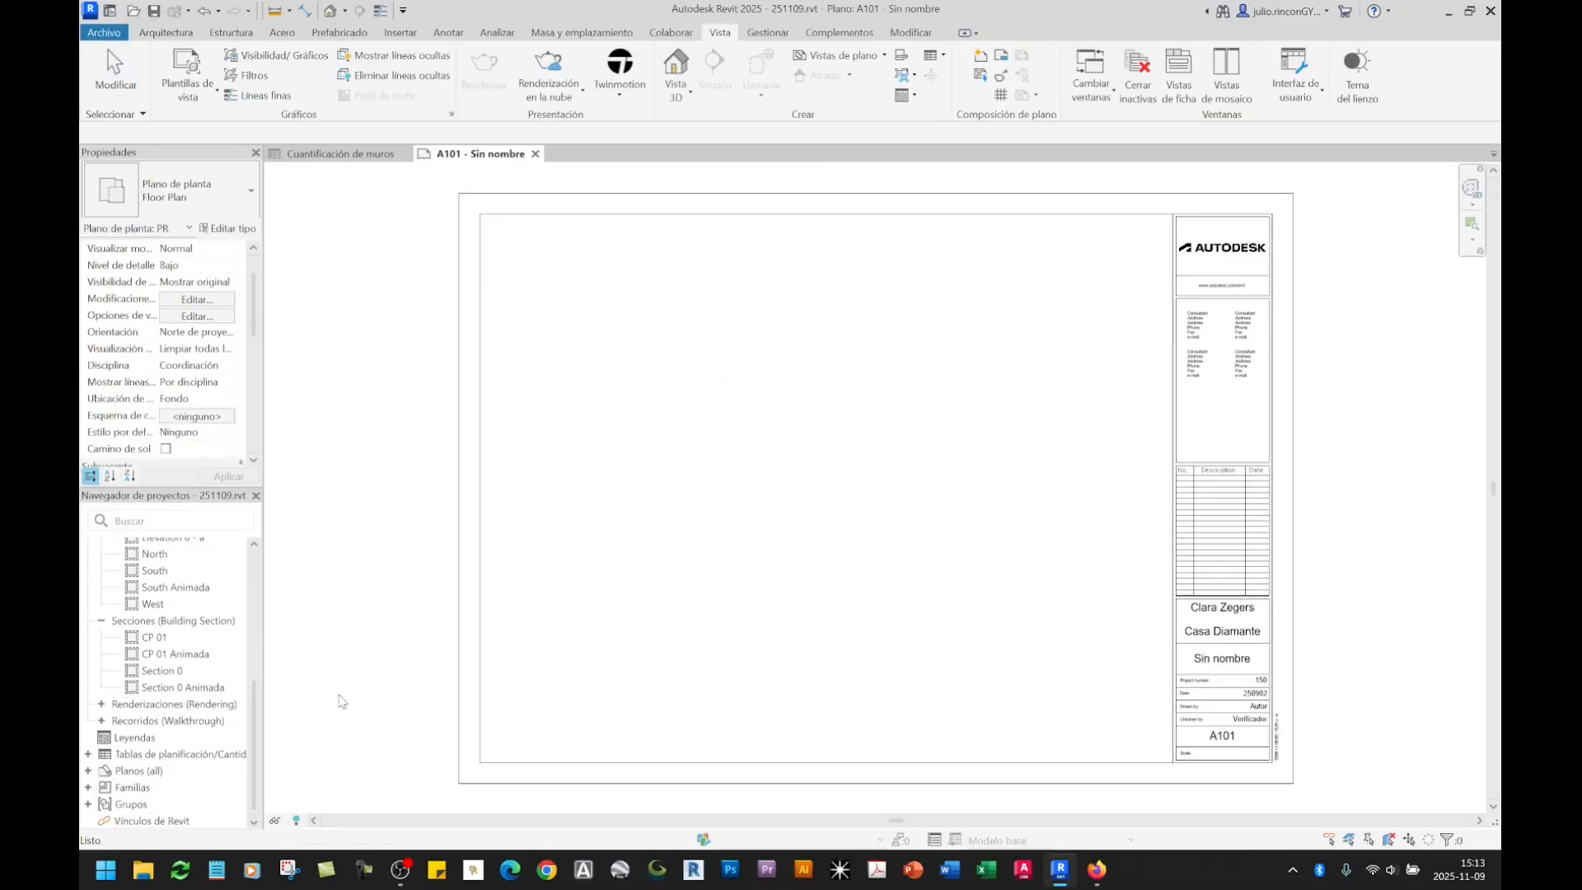
click(88, 755)
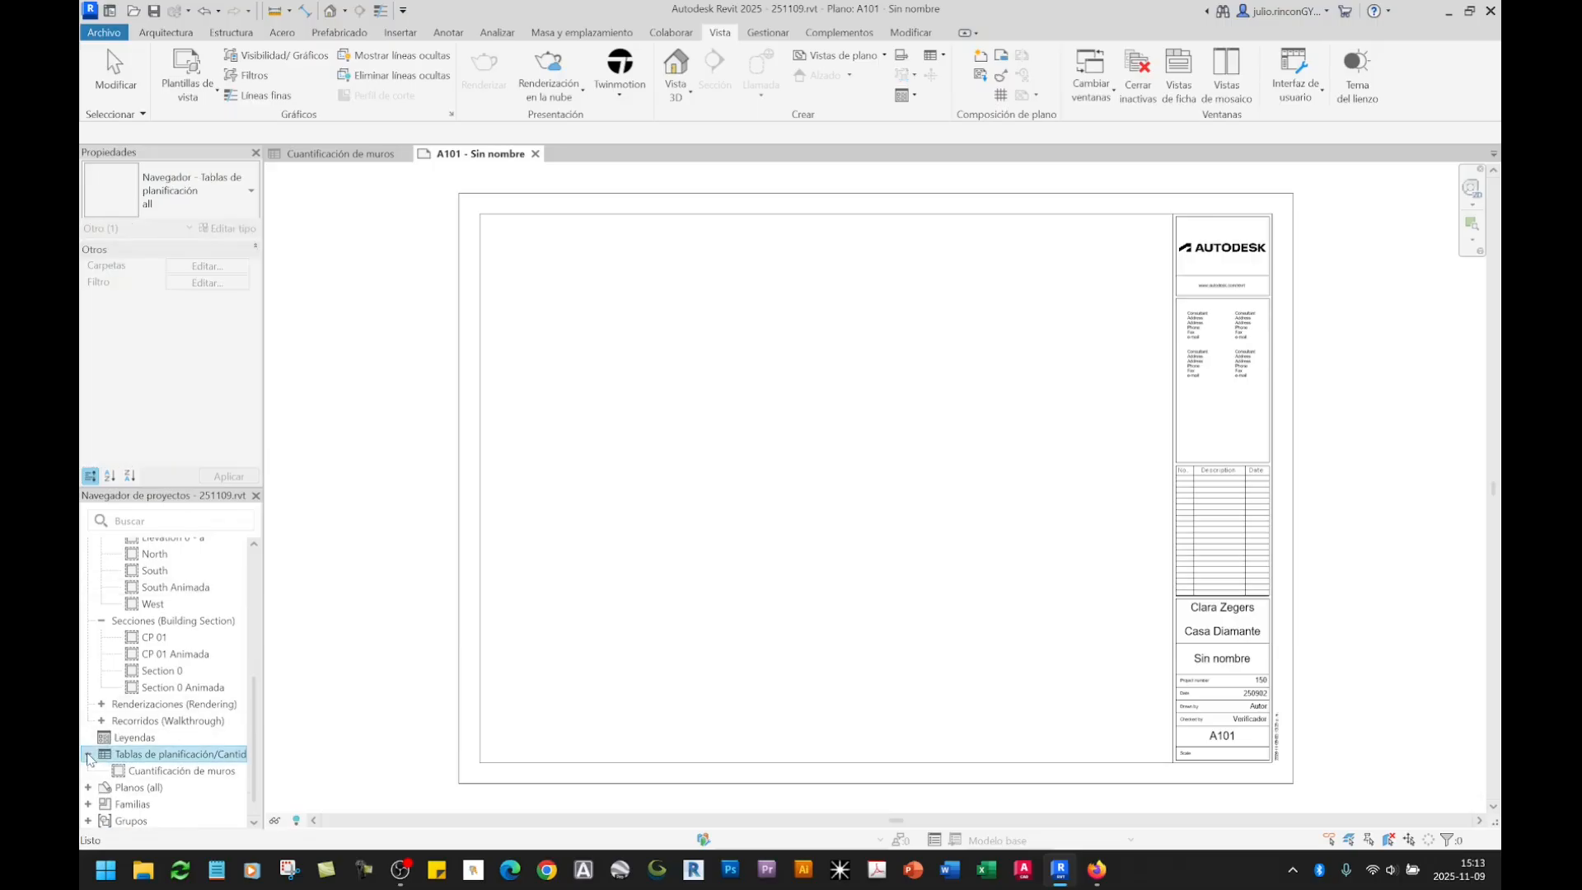
click(181, 771)
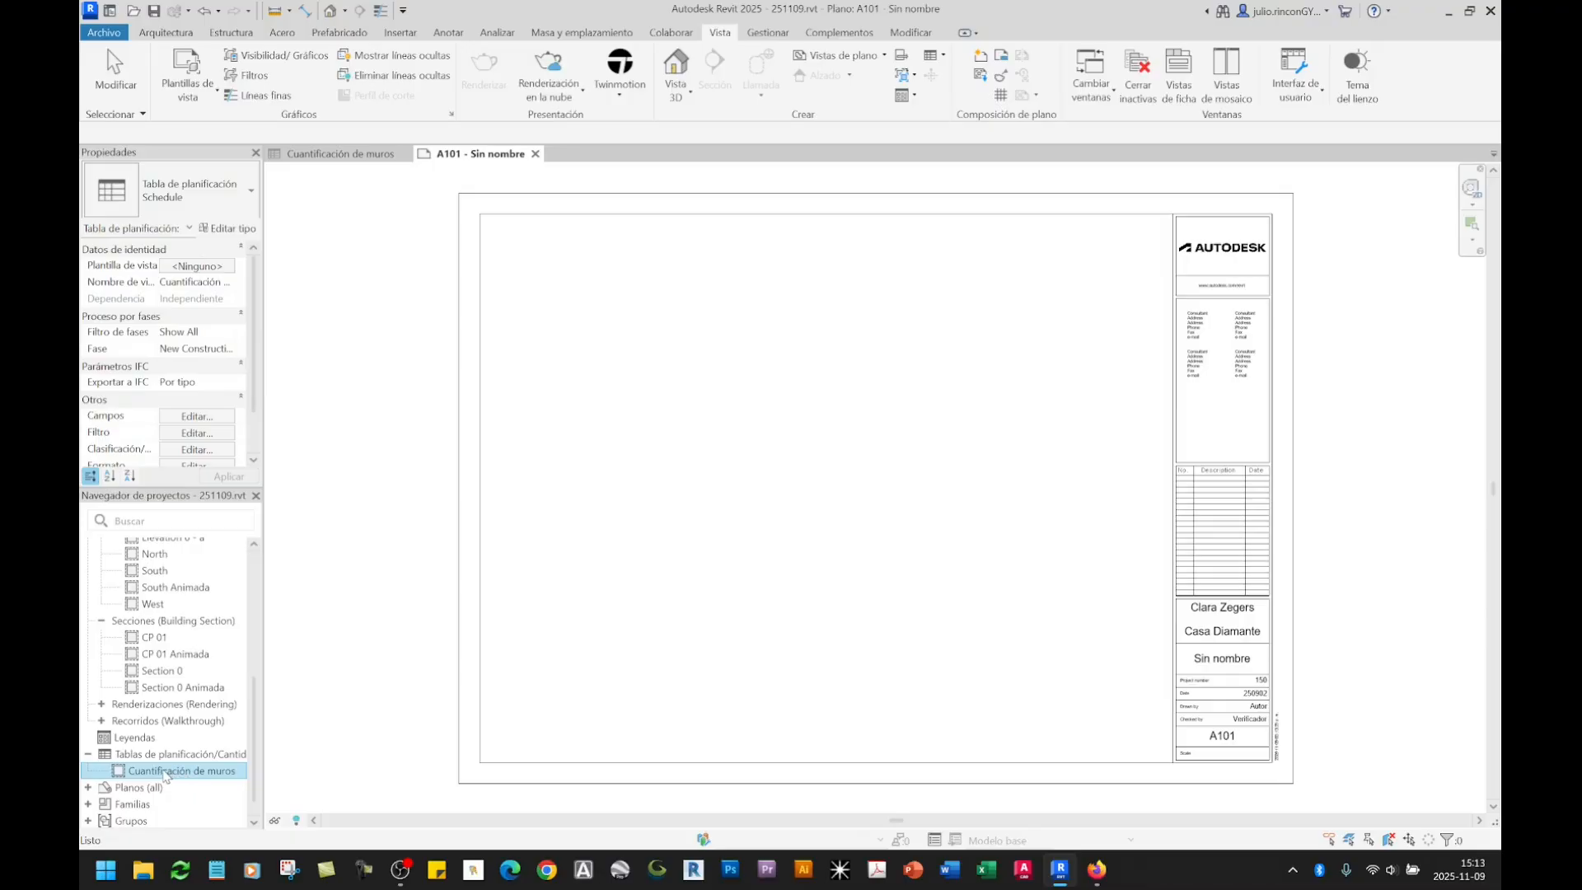
drag(163, 776, 576, 304)
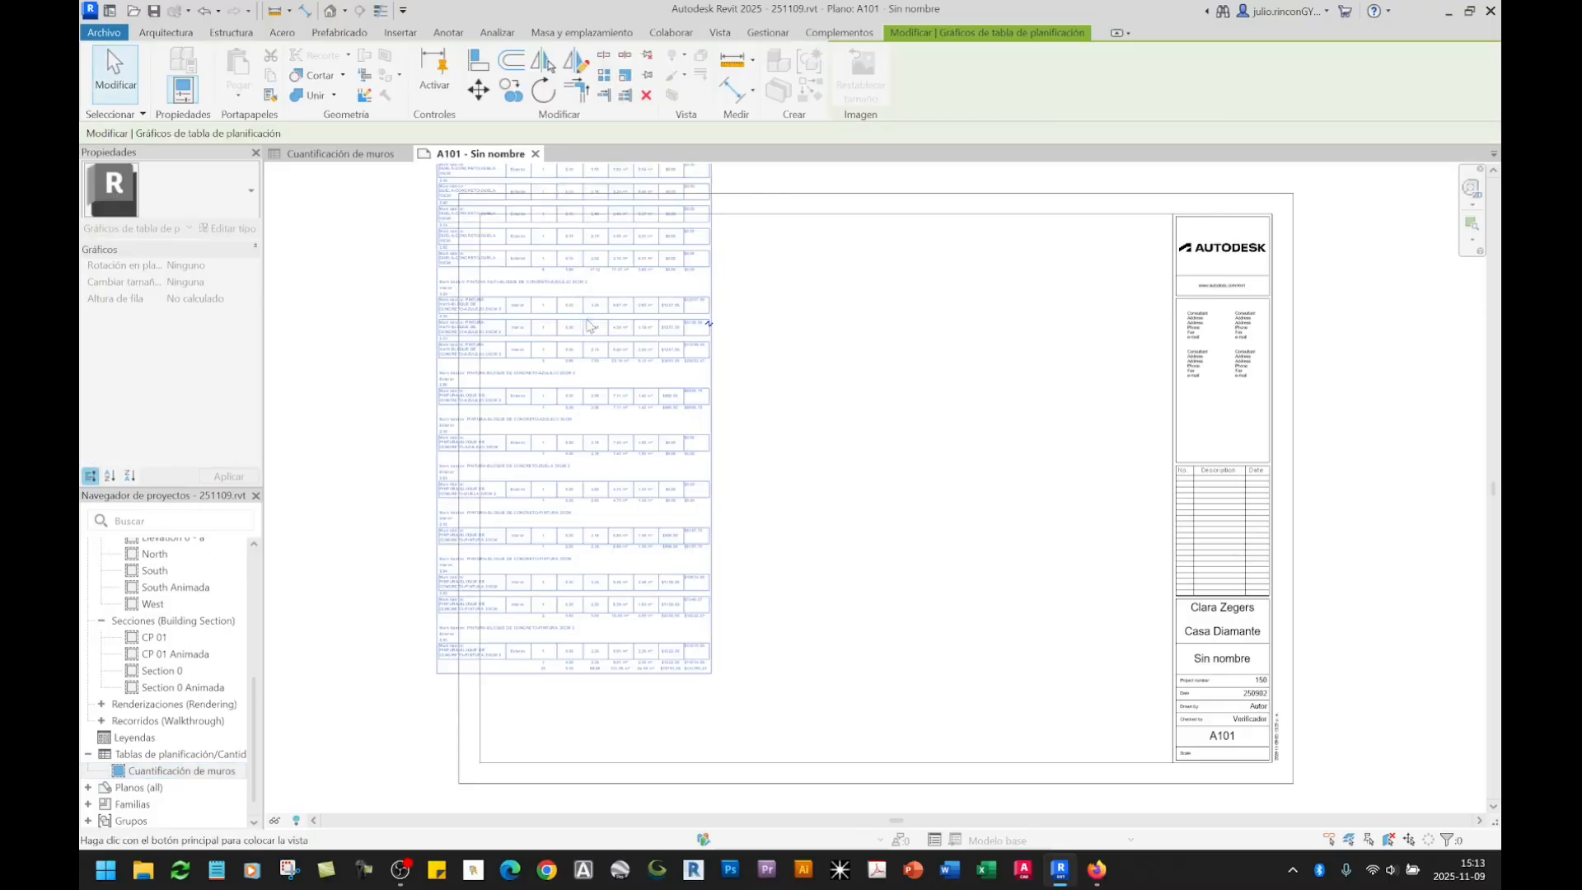
click(636, 602)
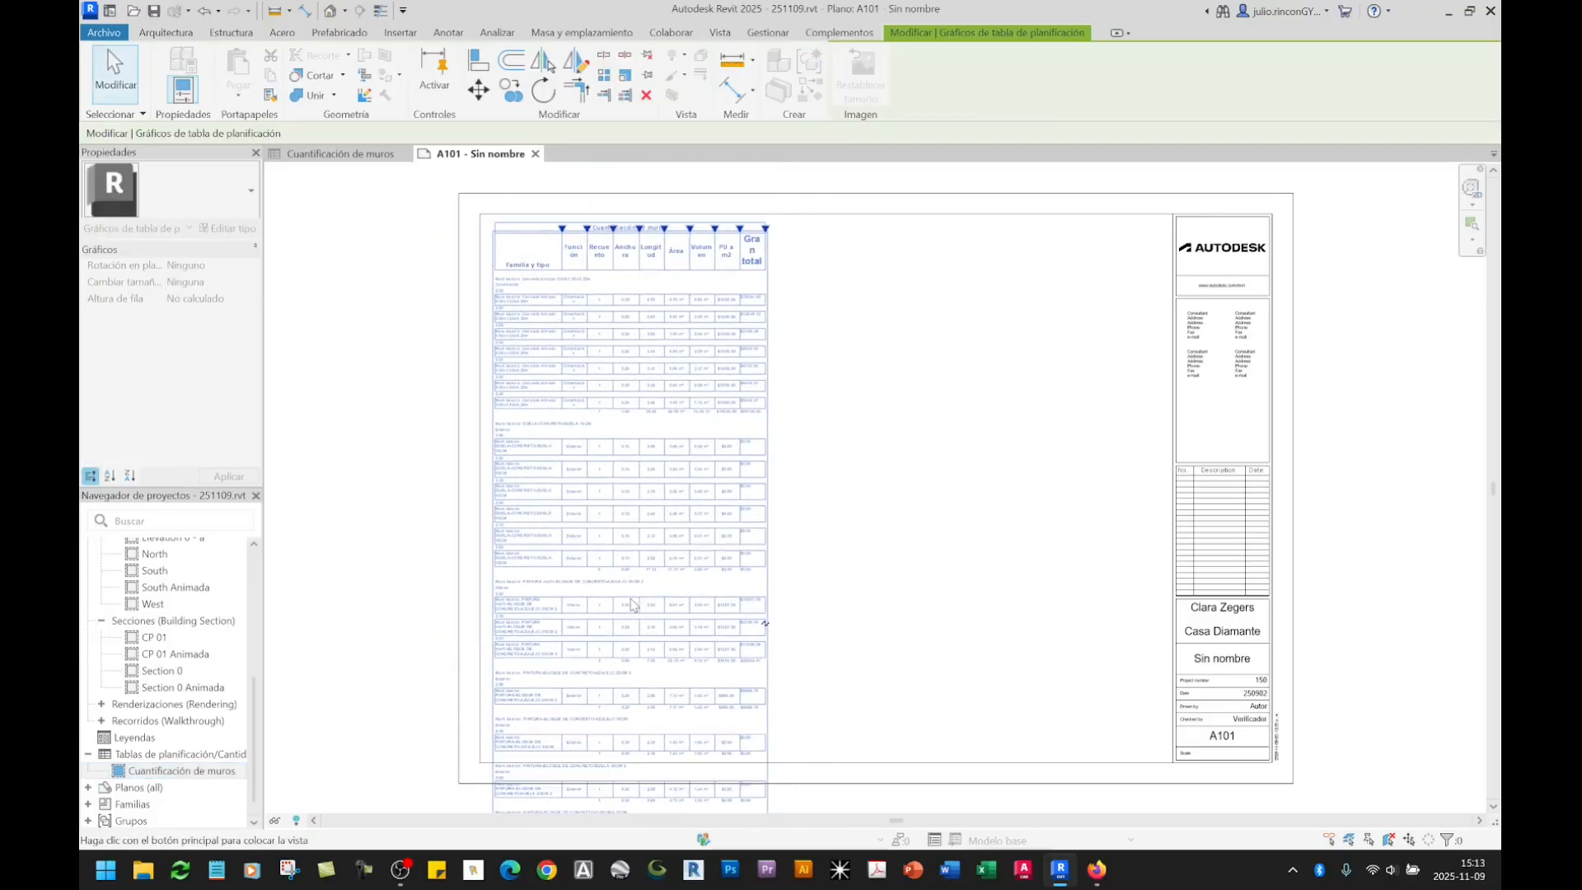
click(625, 598)
click(843, 492)
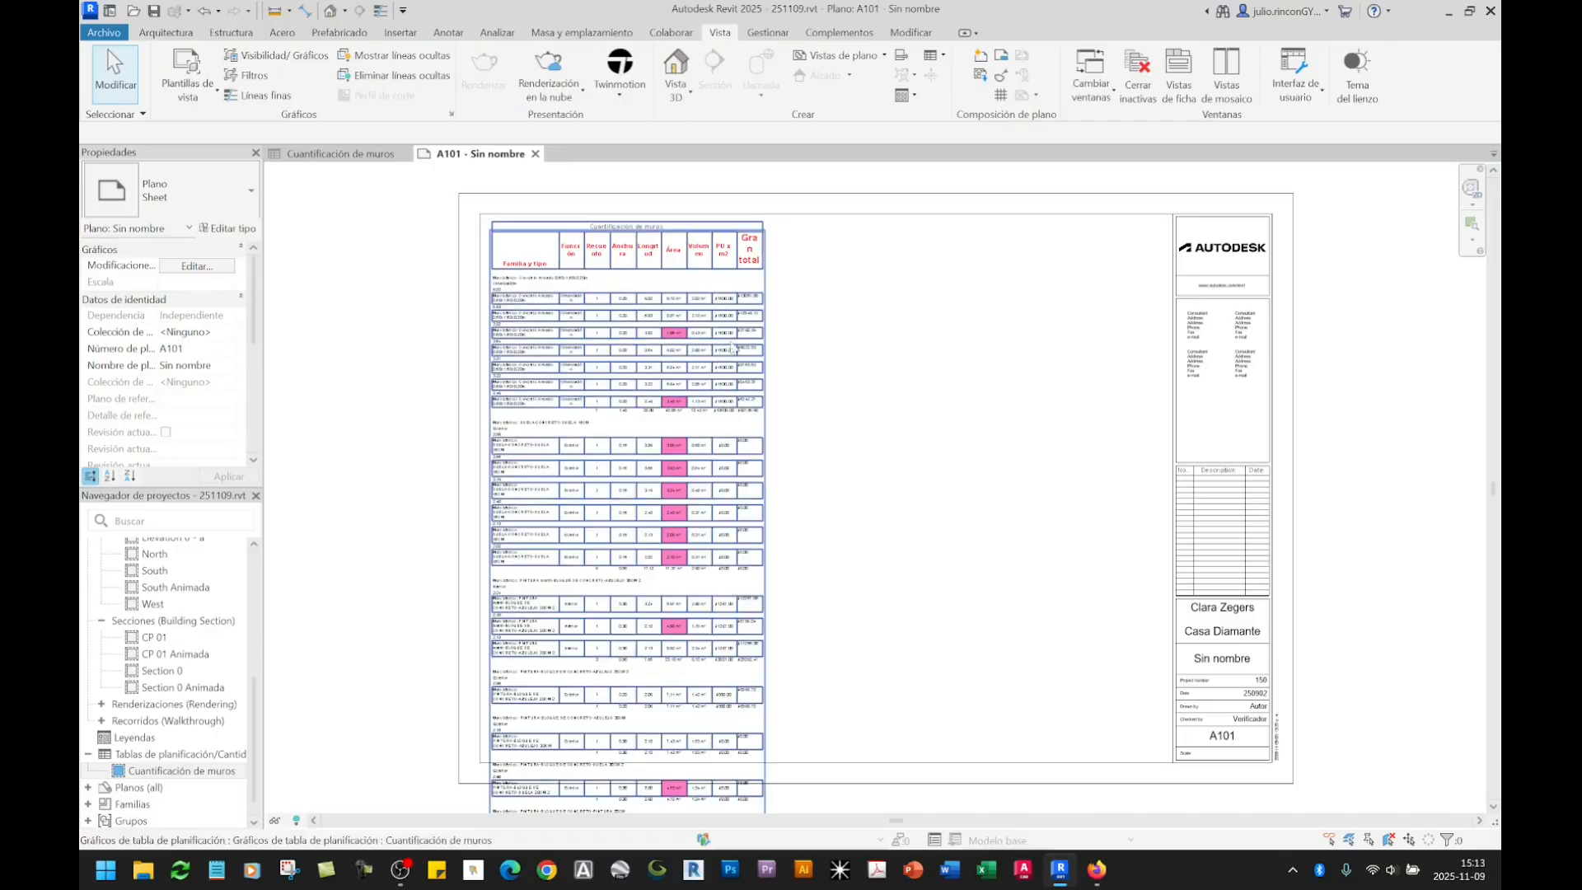
Step: Return to the Cuantificación de muros schedule and set its header text appearance to 3.5mm Arial
scroll(638, 256, up, 4)
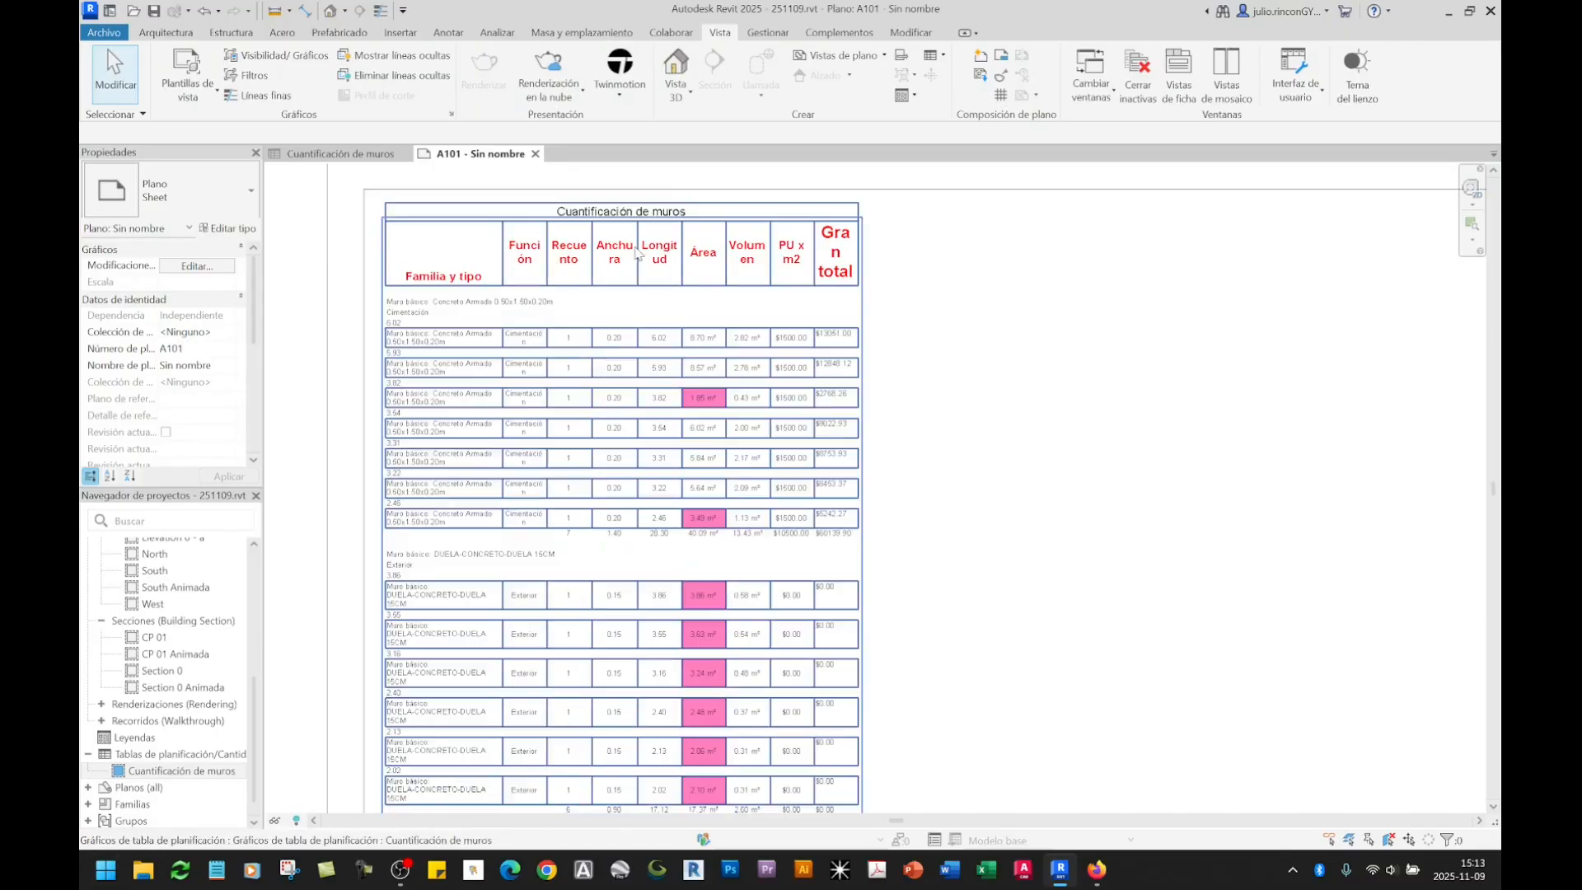
scroll(638, 285, down, 2)
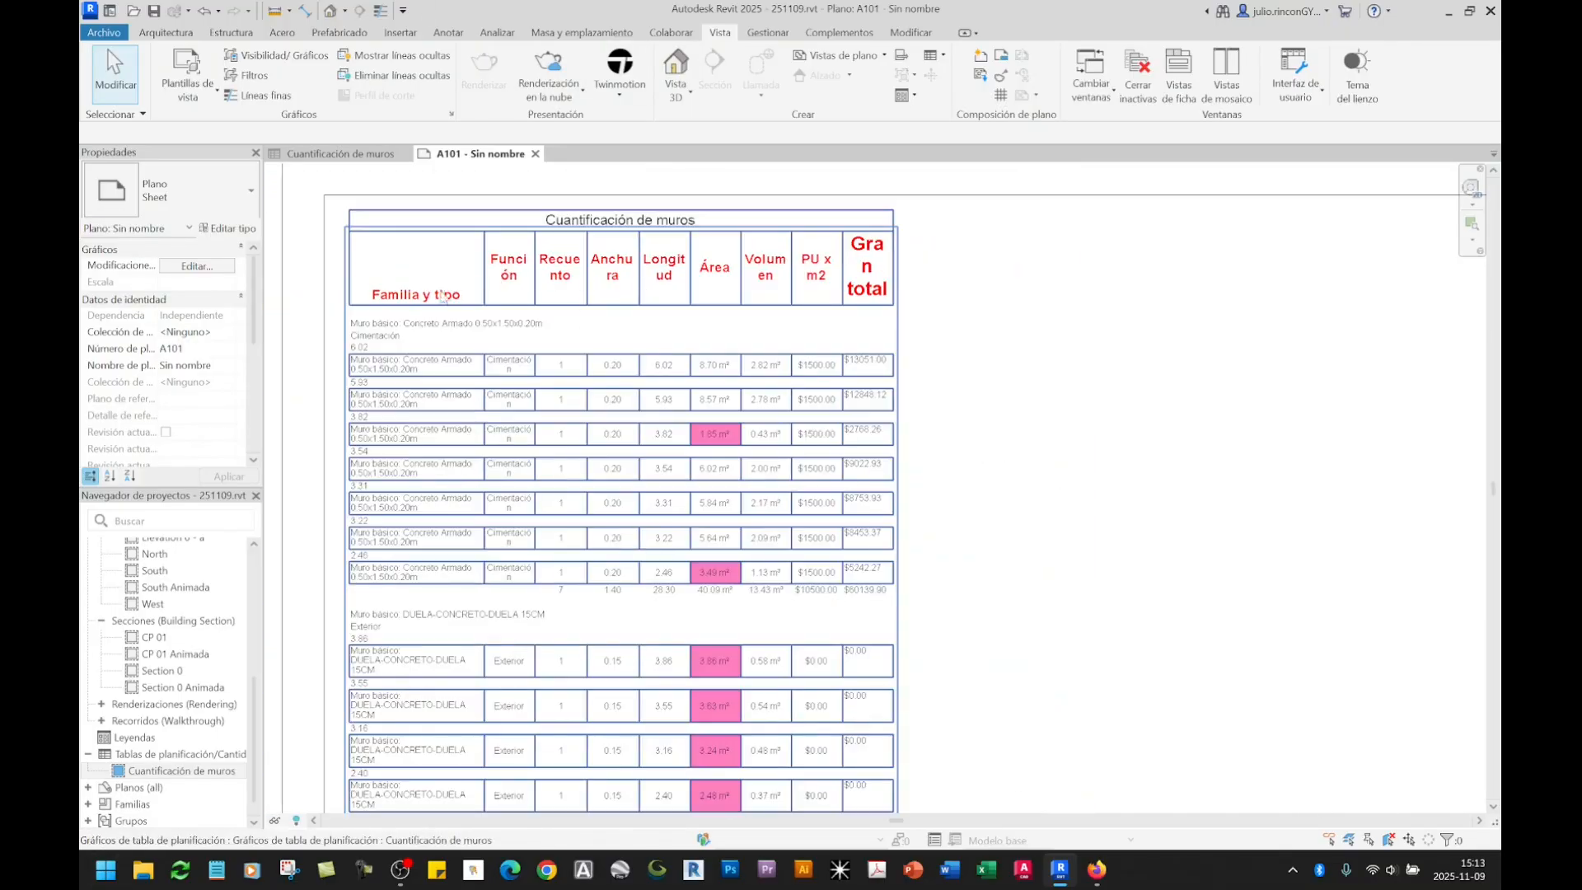
scroll(417, 300, up, 2)
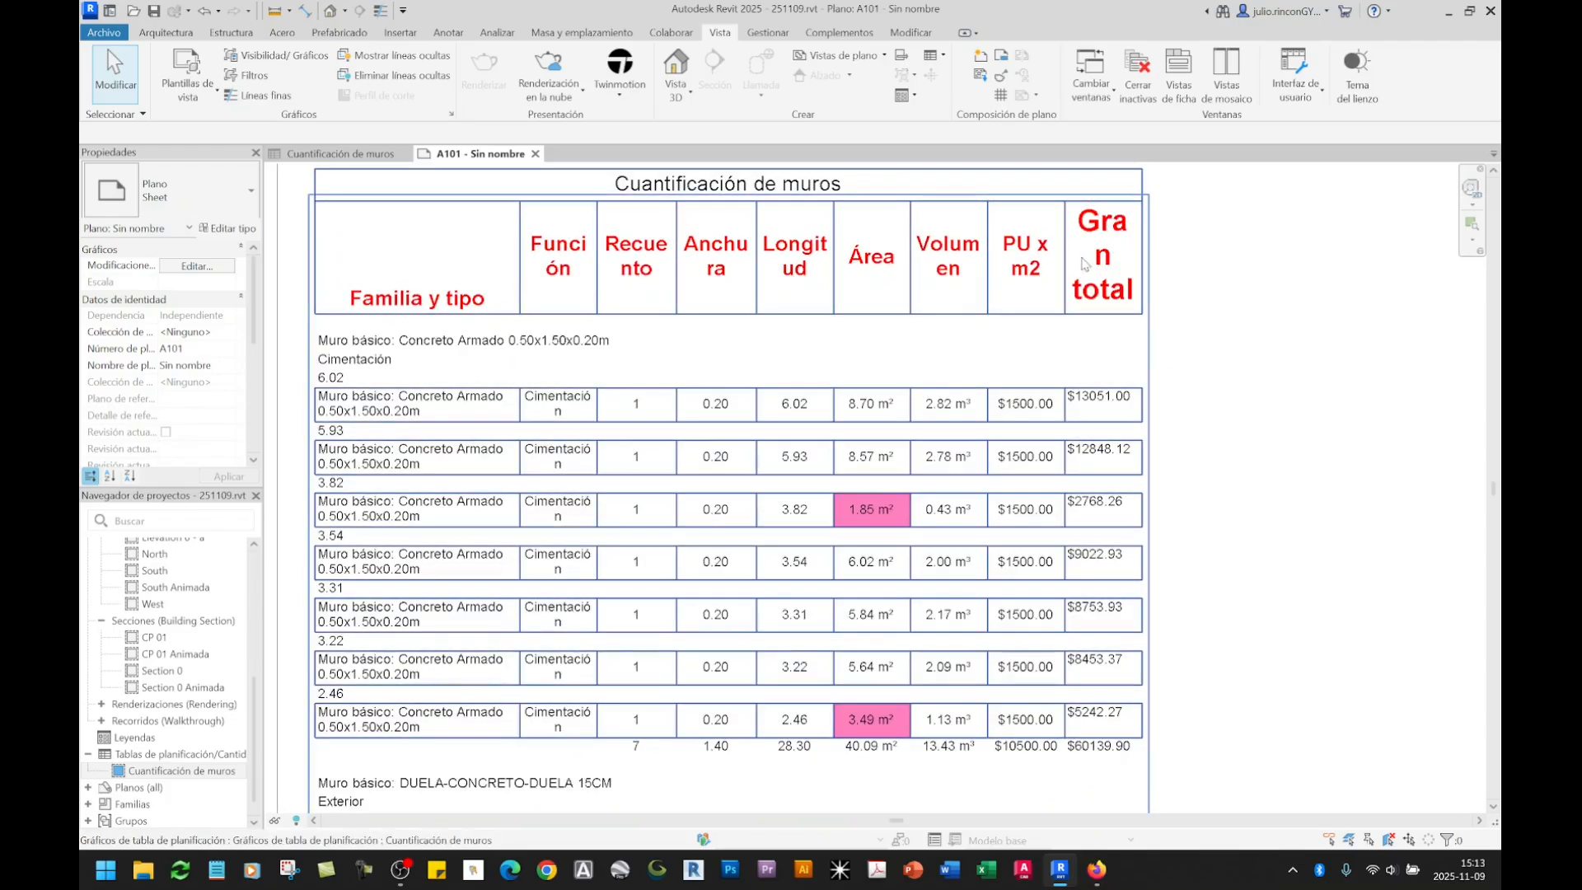
double_click(384, 270)
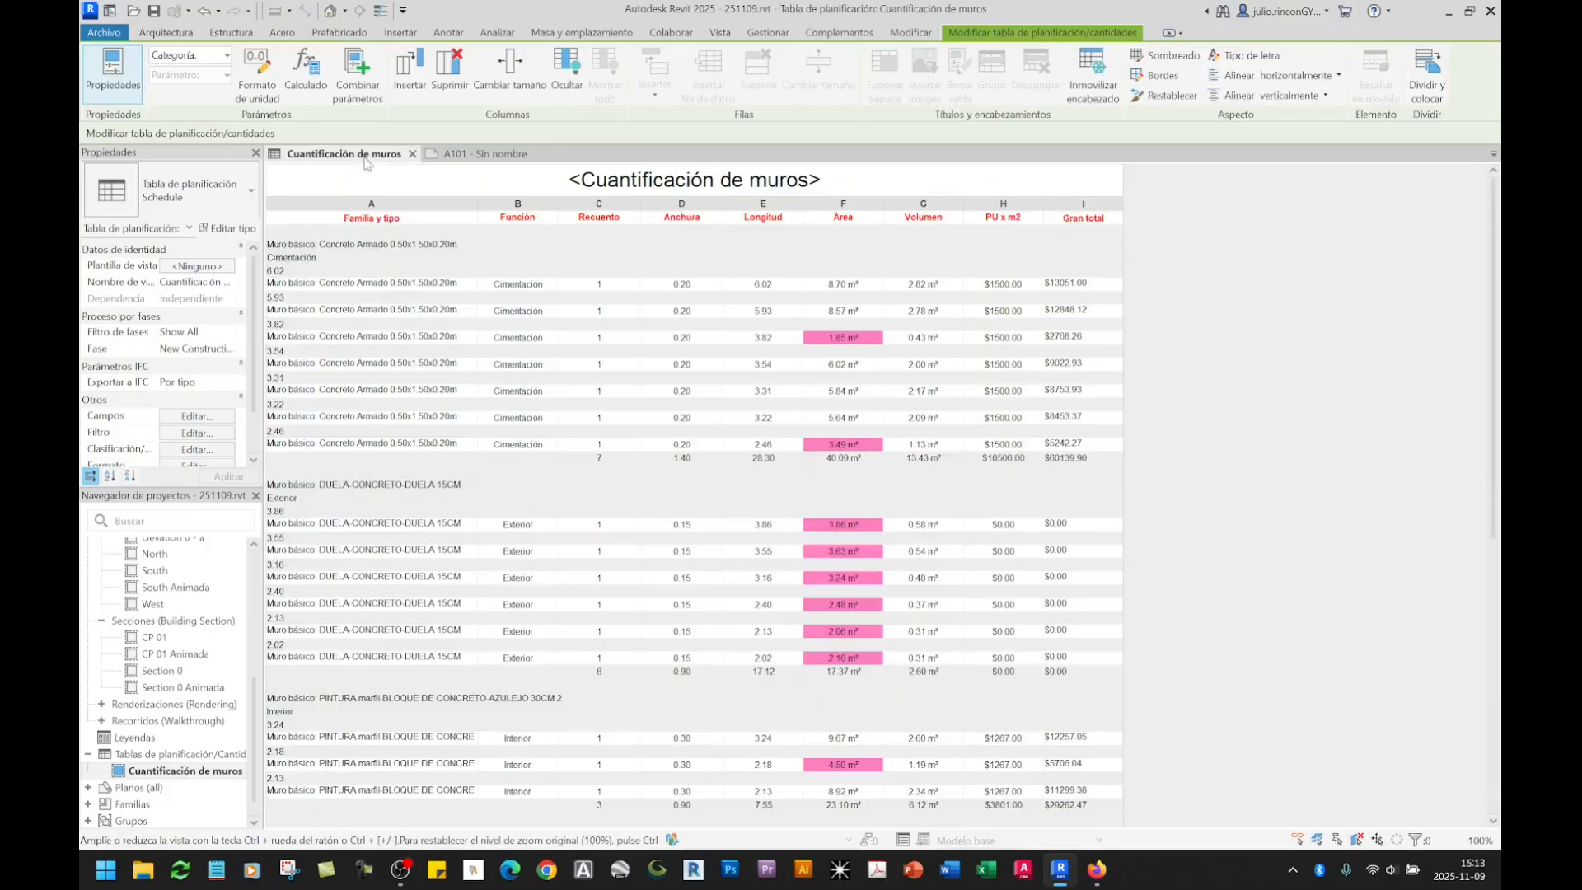
click(366, 216)
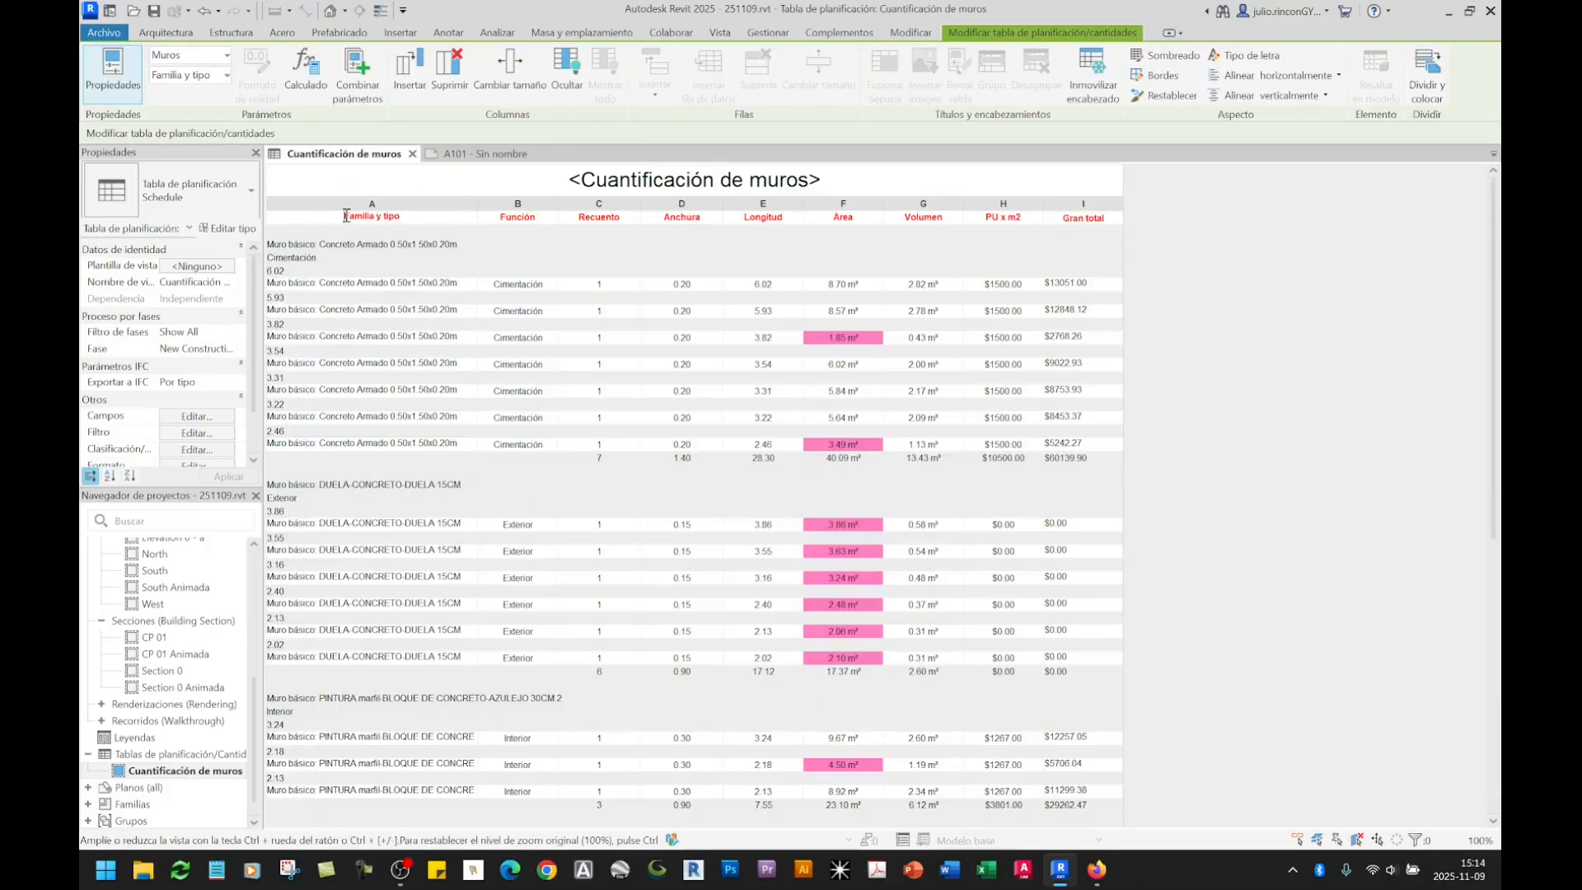
click(600, 267)
scroll(208, 382, down, 3)
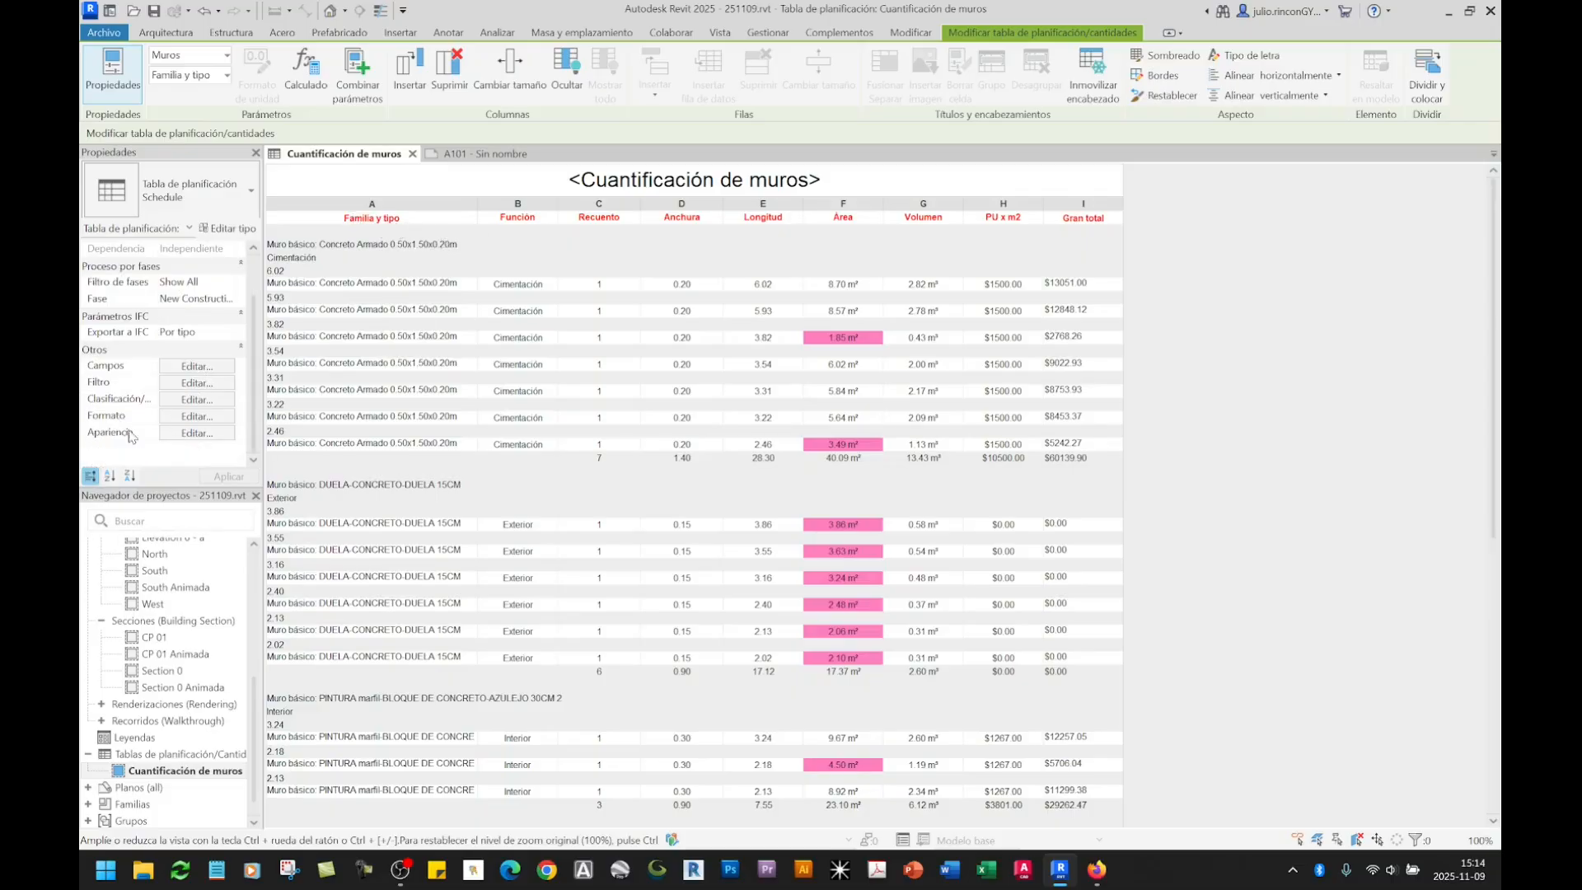
click(176, 437)
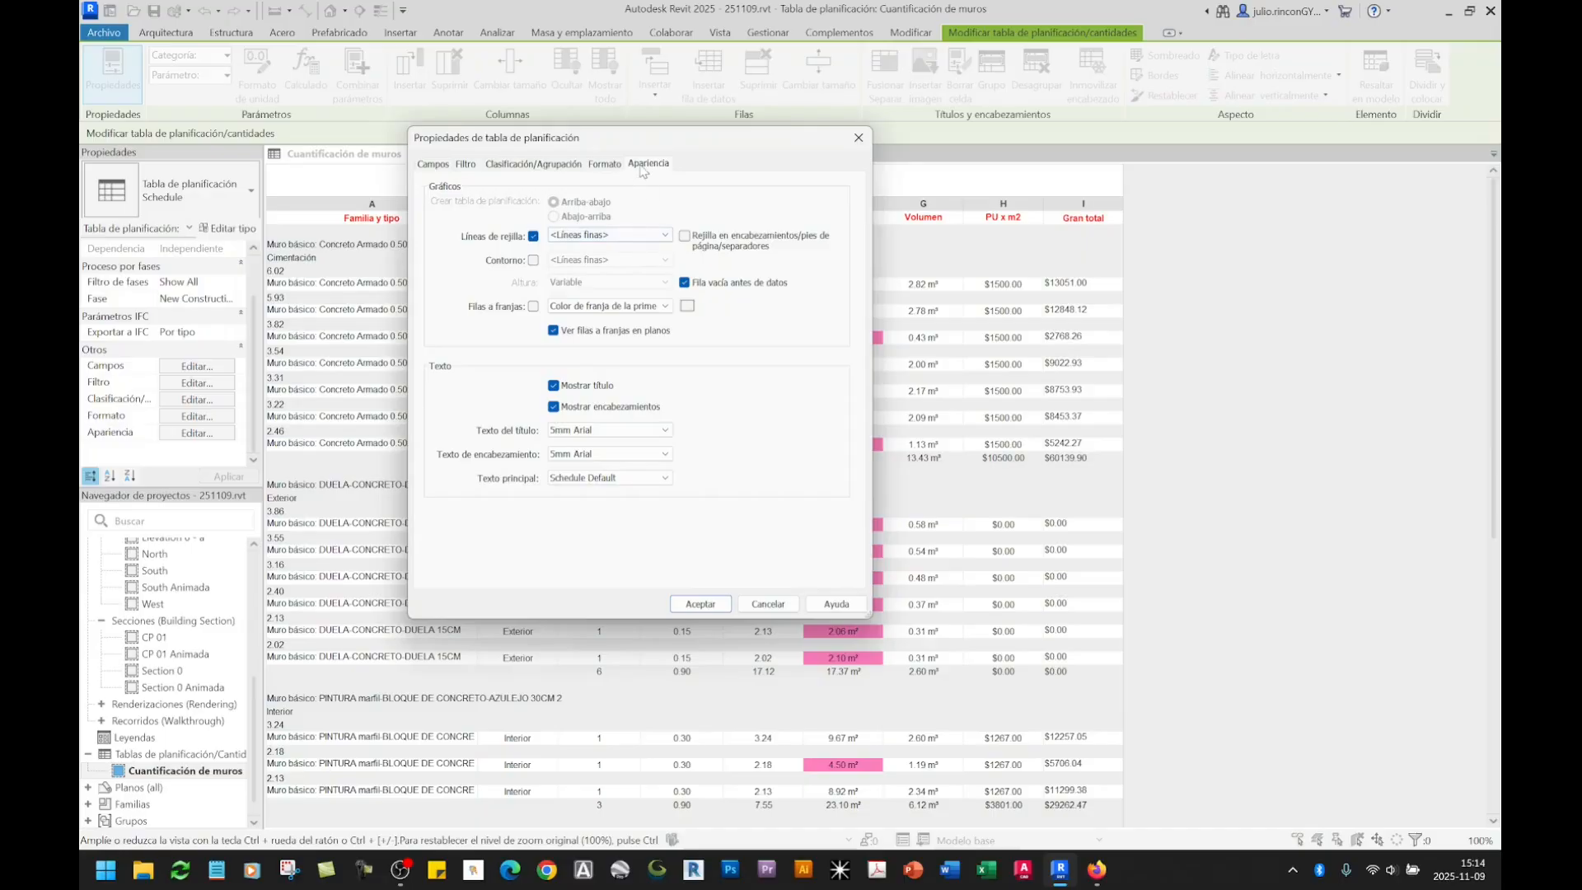
click(593, 454)
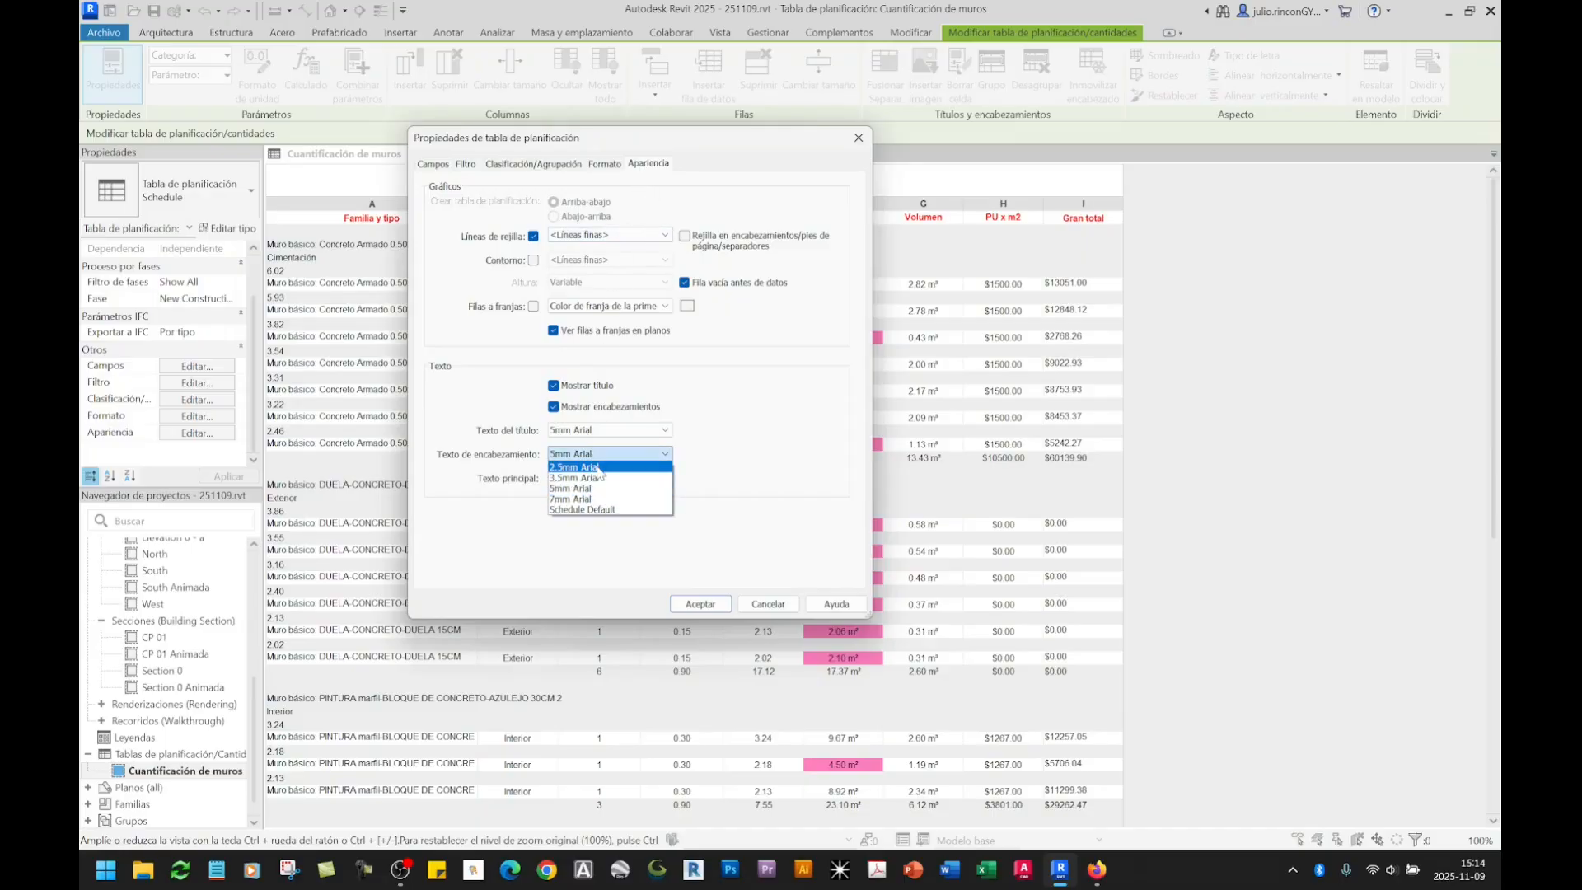
click(599, 472)
click(699, 604)
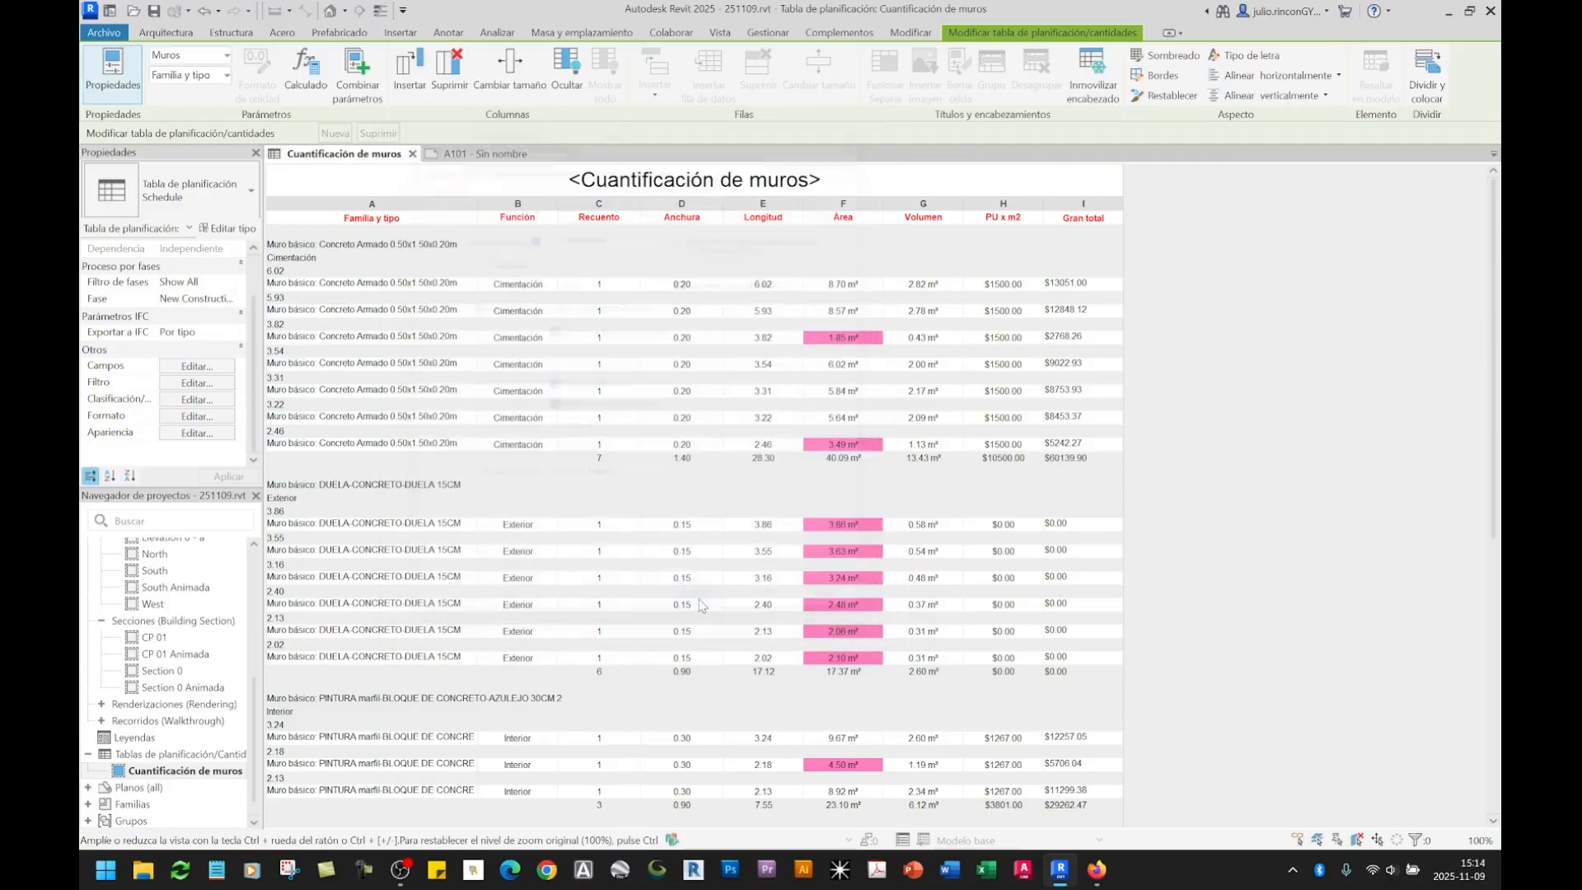
Step: Check the headers on sheet A101, and set both the schedule's title text and header text to Schedule Default
click(482, 153)
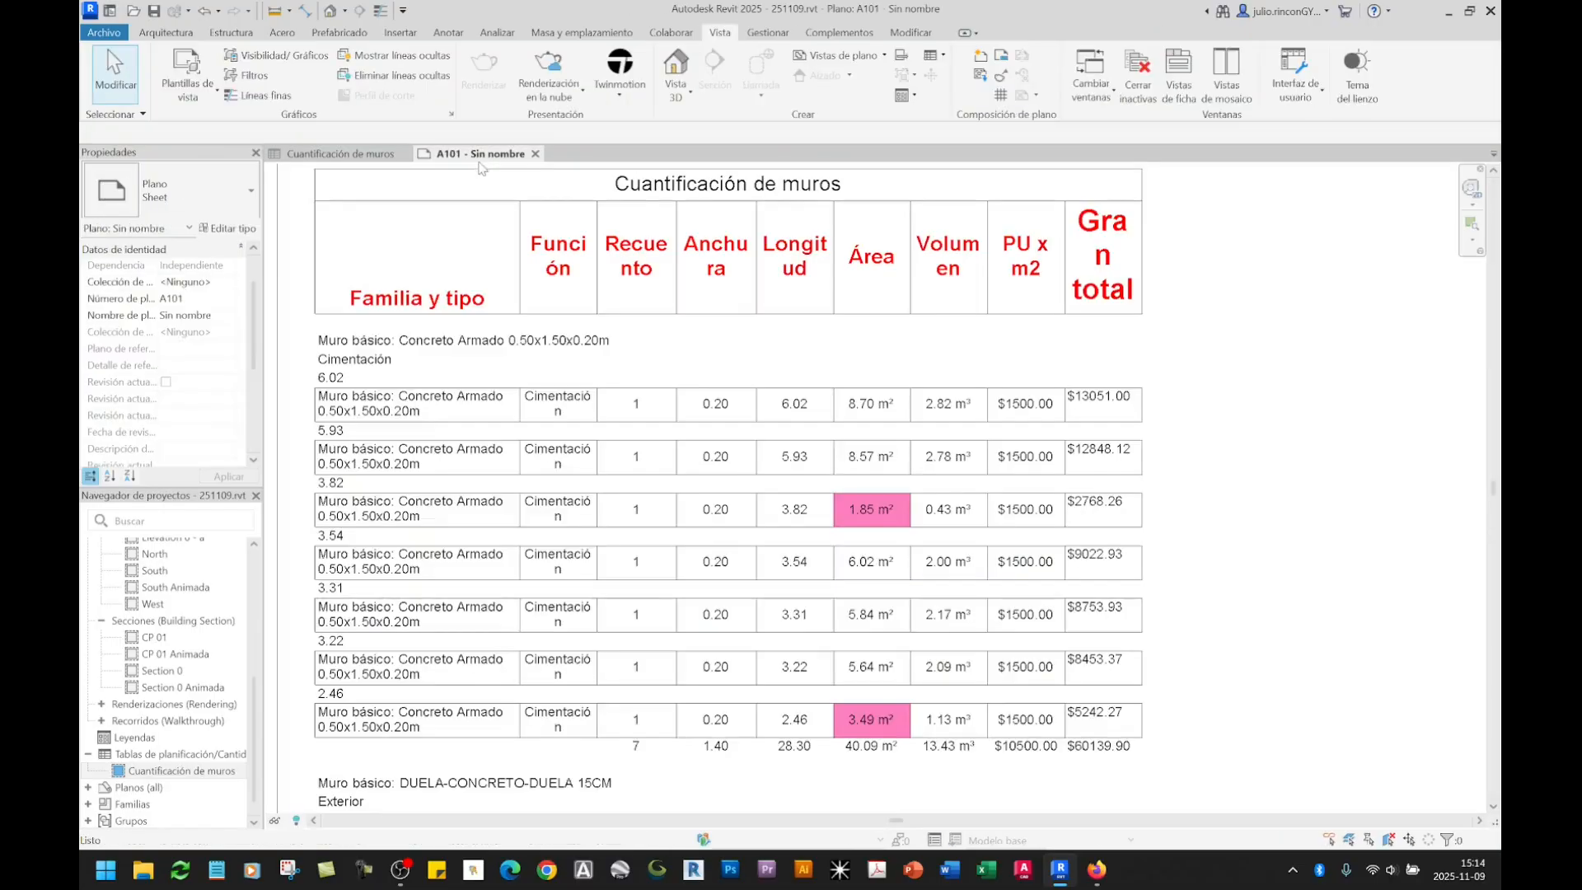
click(546, 298)
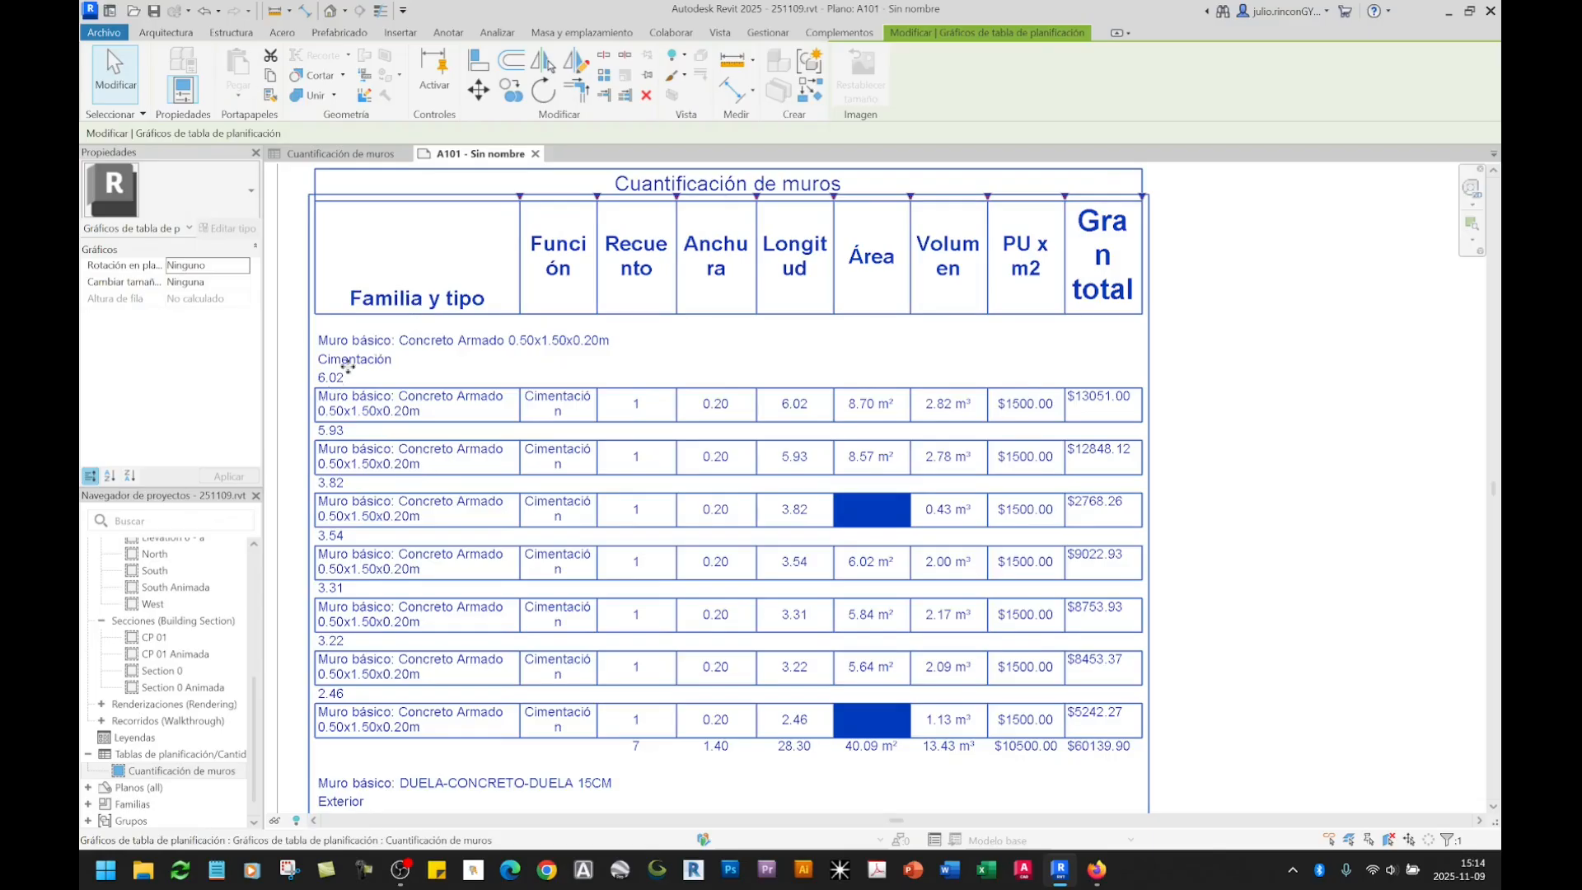
click(298, 279)
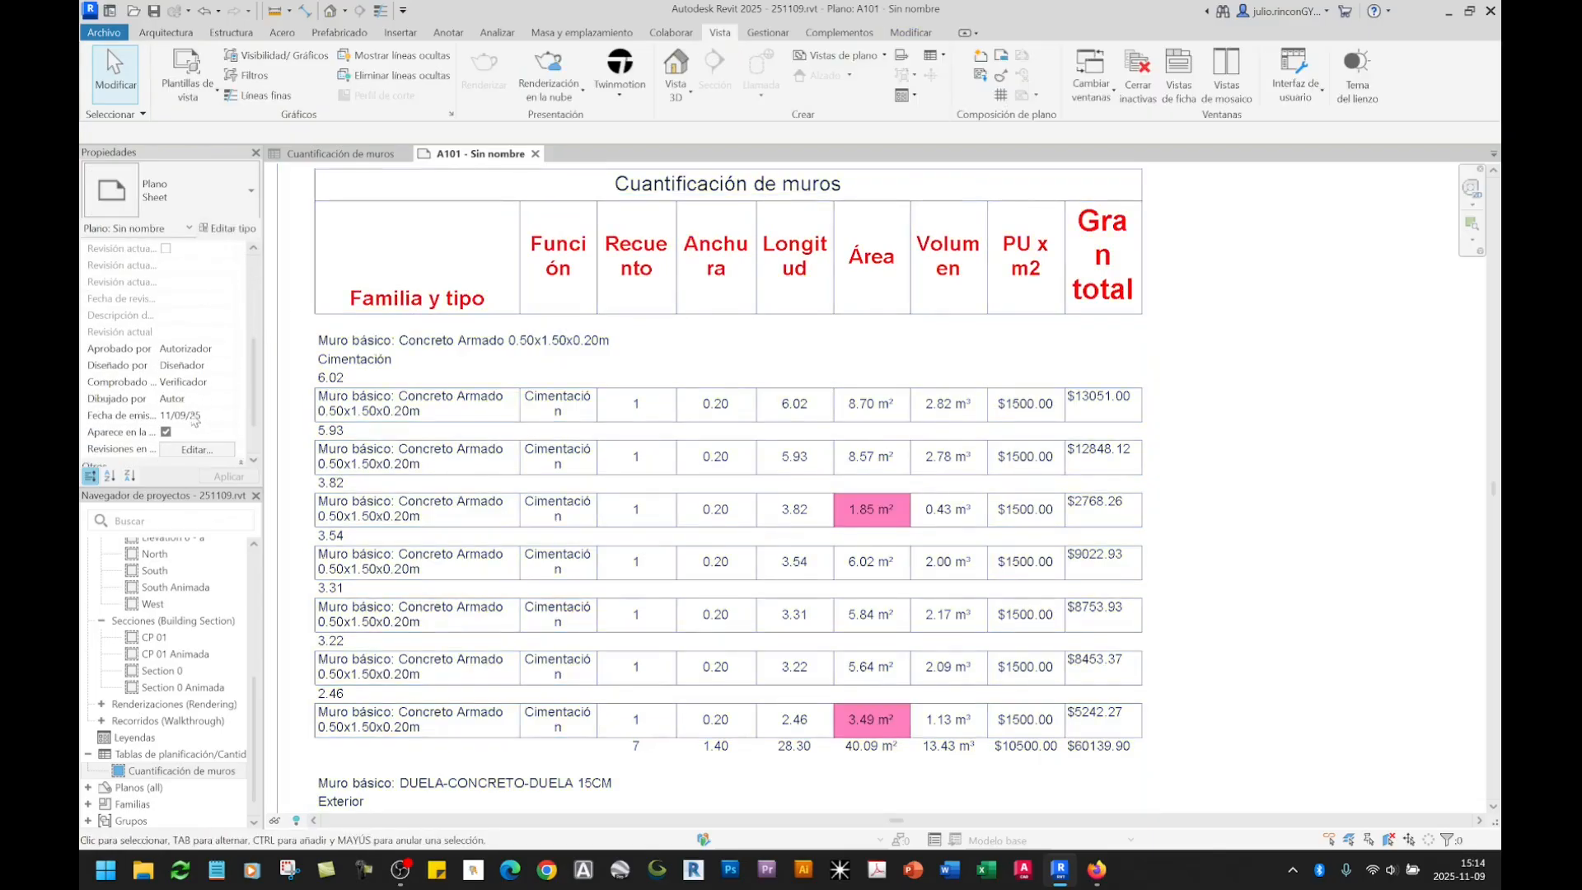
click(341, 154)
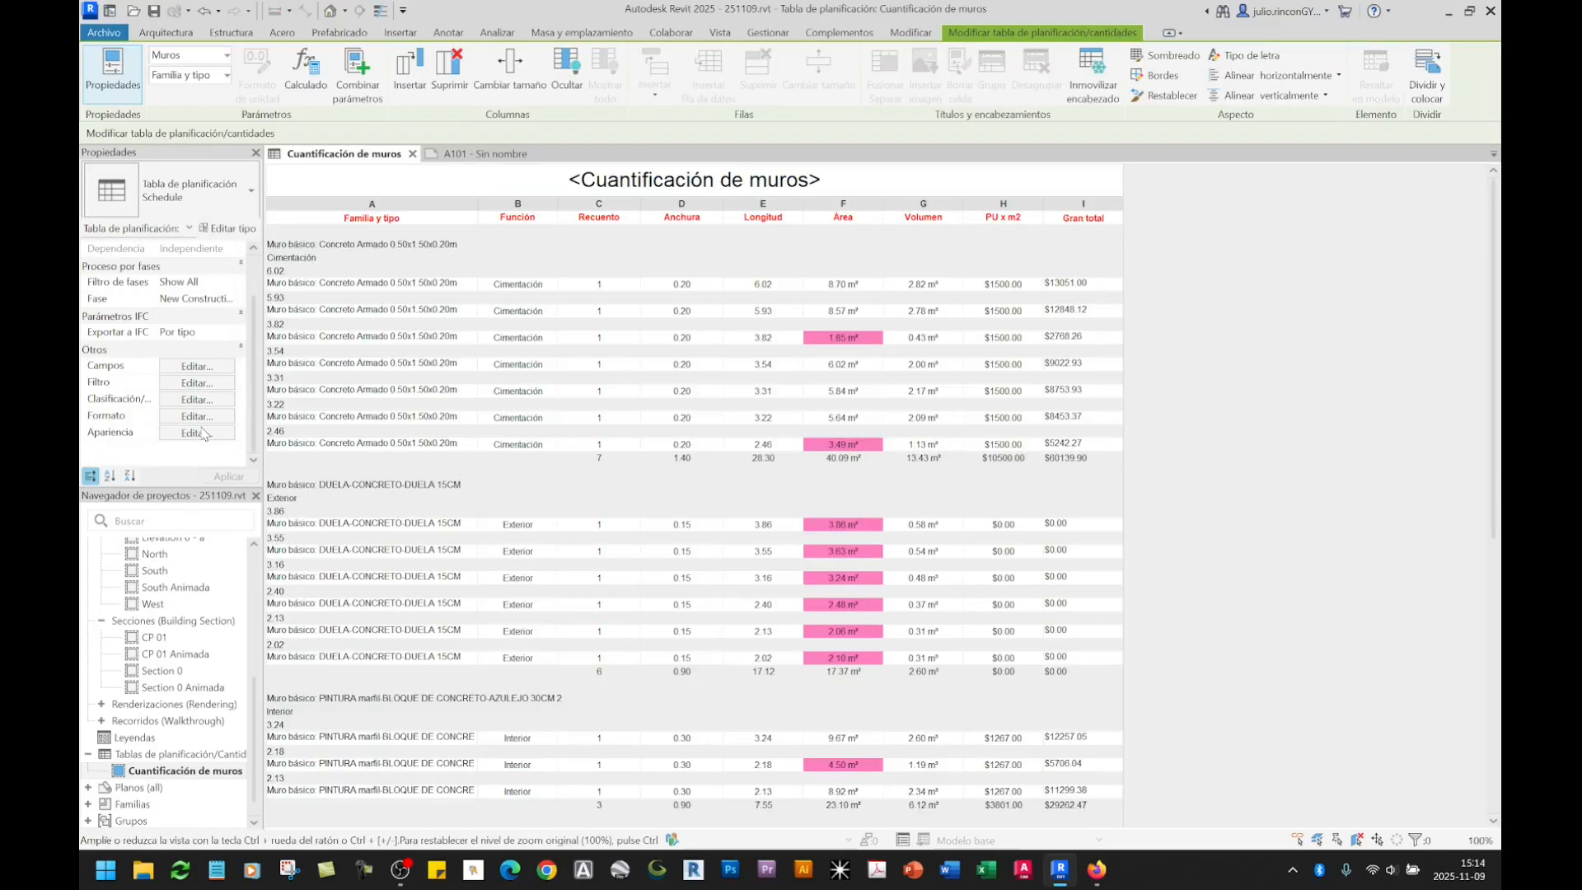
click(196, 432)
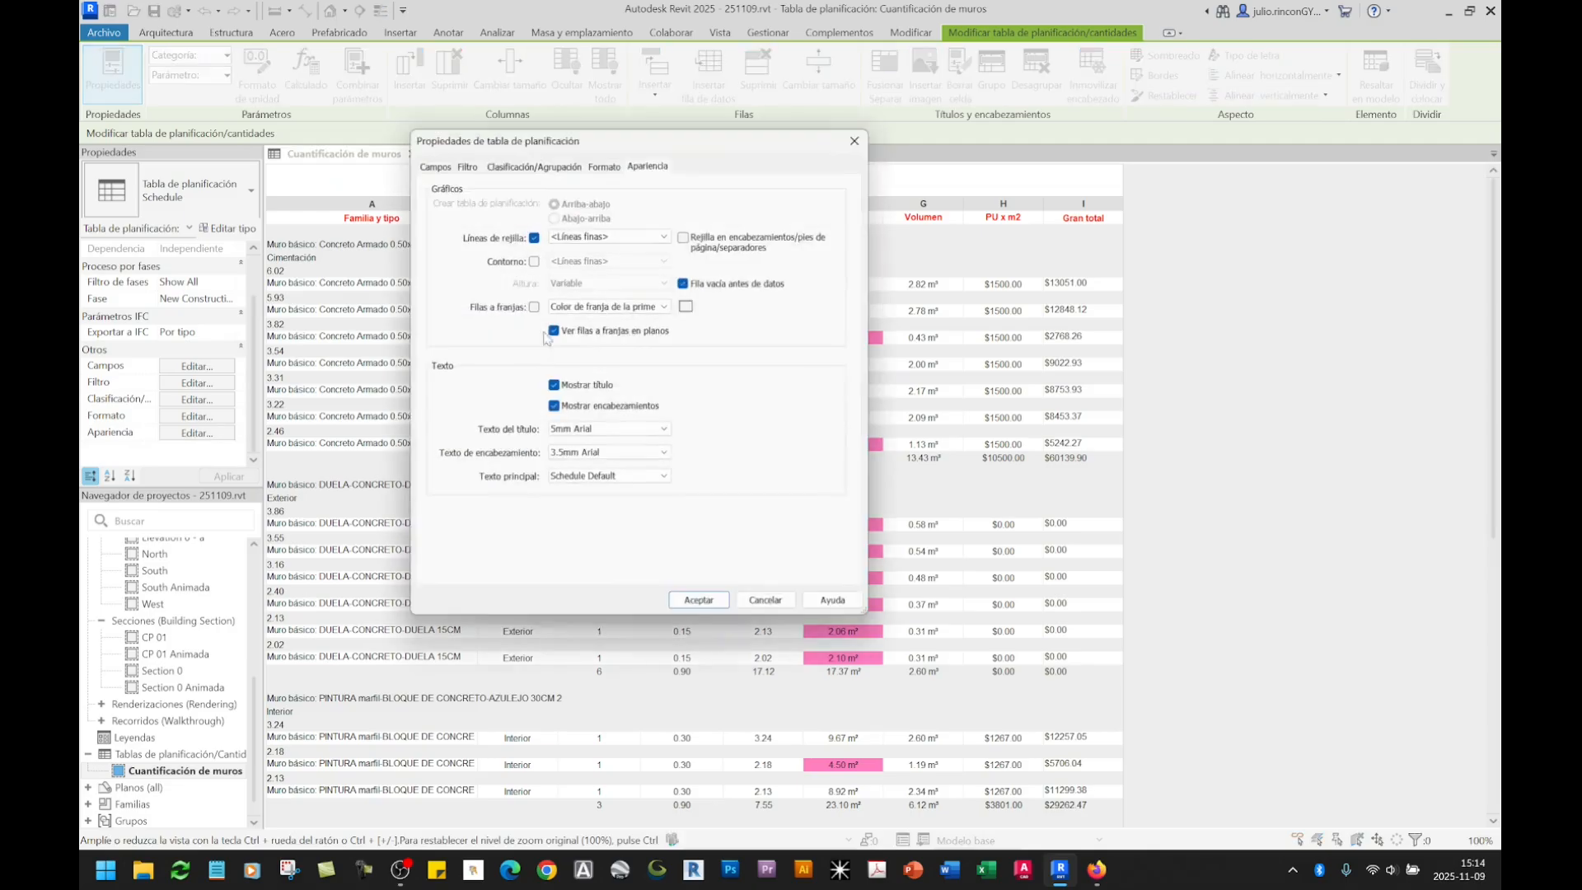
click(610, 429)
click(729, 435)
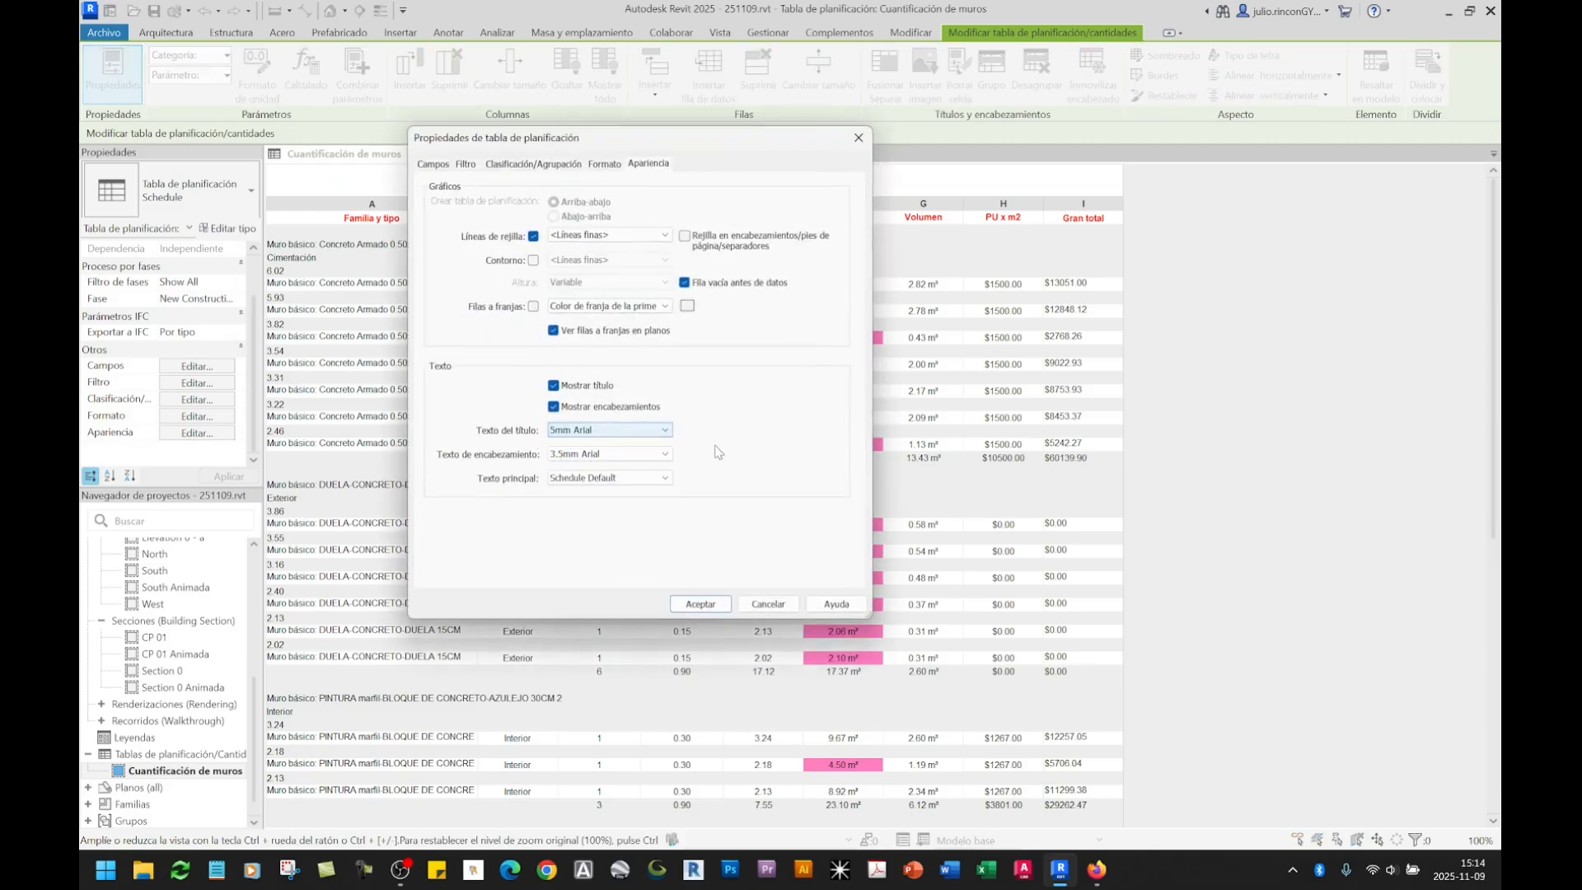
click(650, 430)
click(605, 485)
click(610, 454)
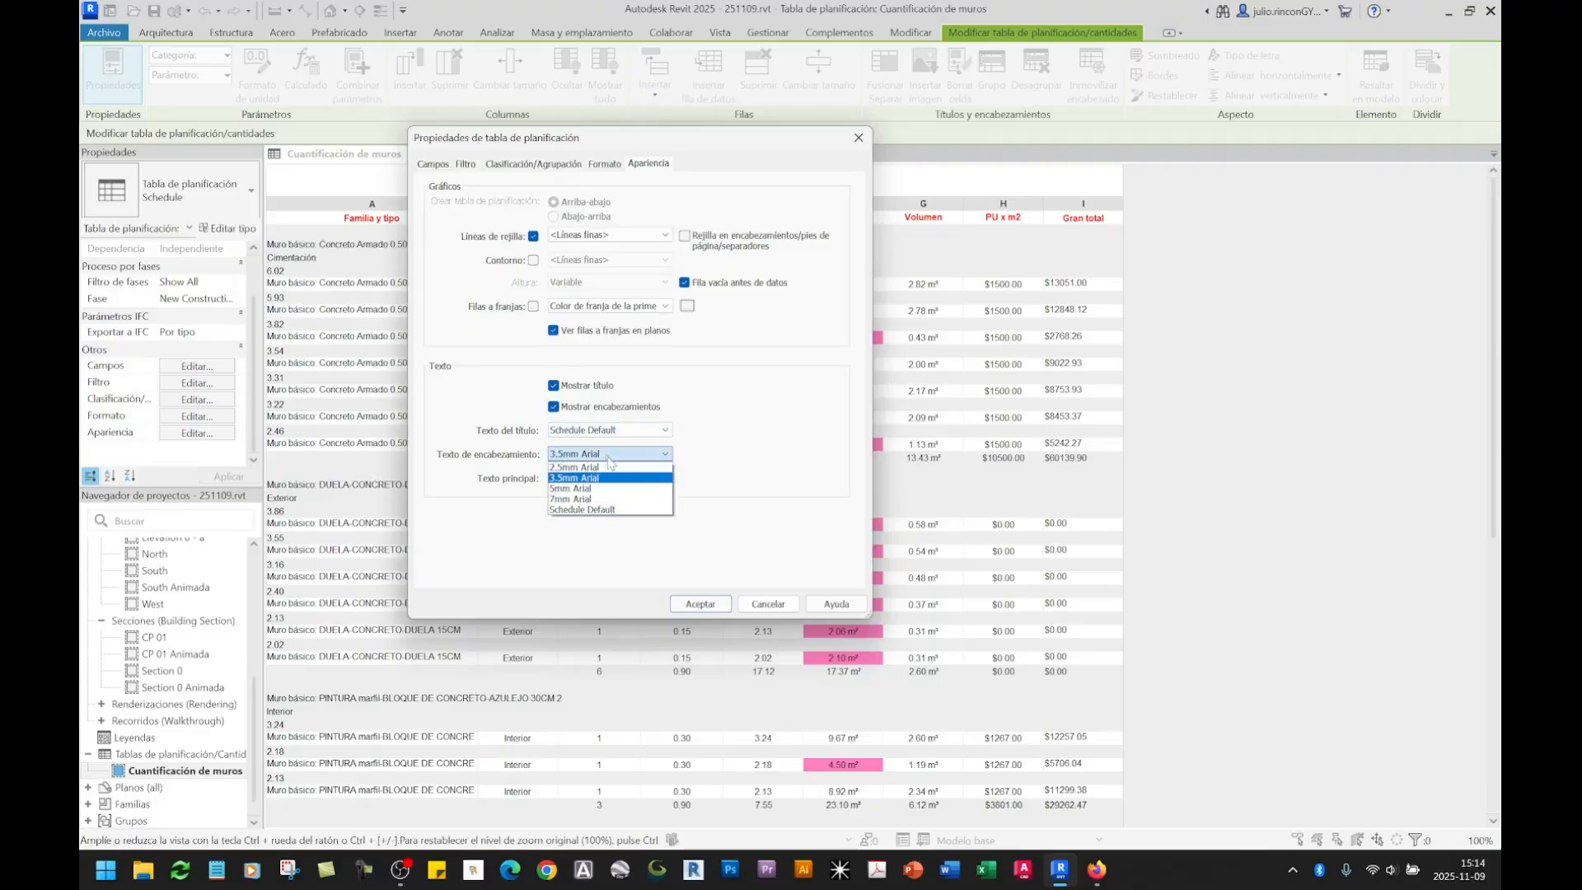
click(608, 510)
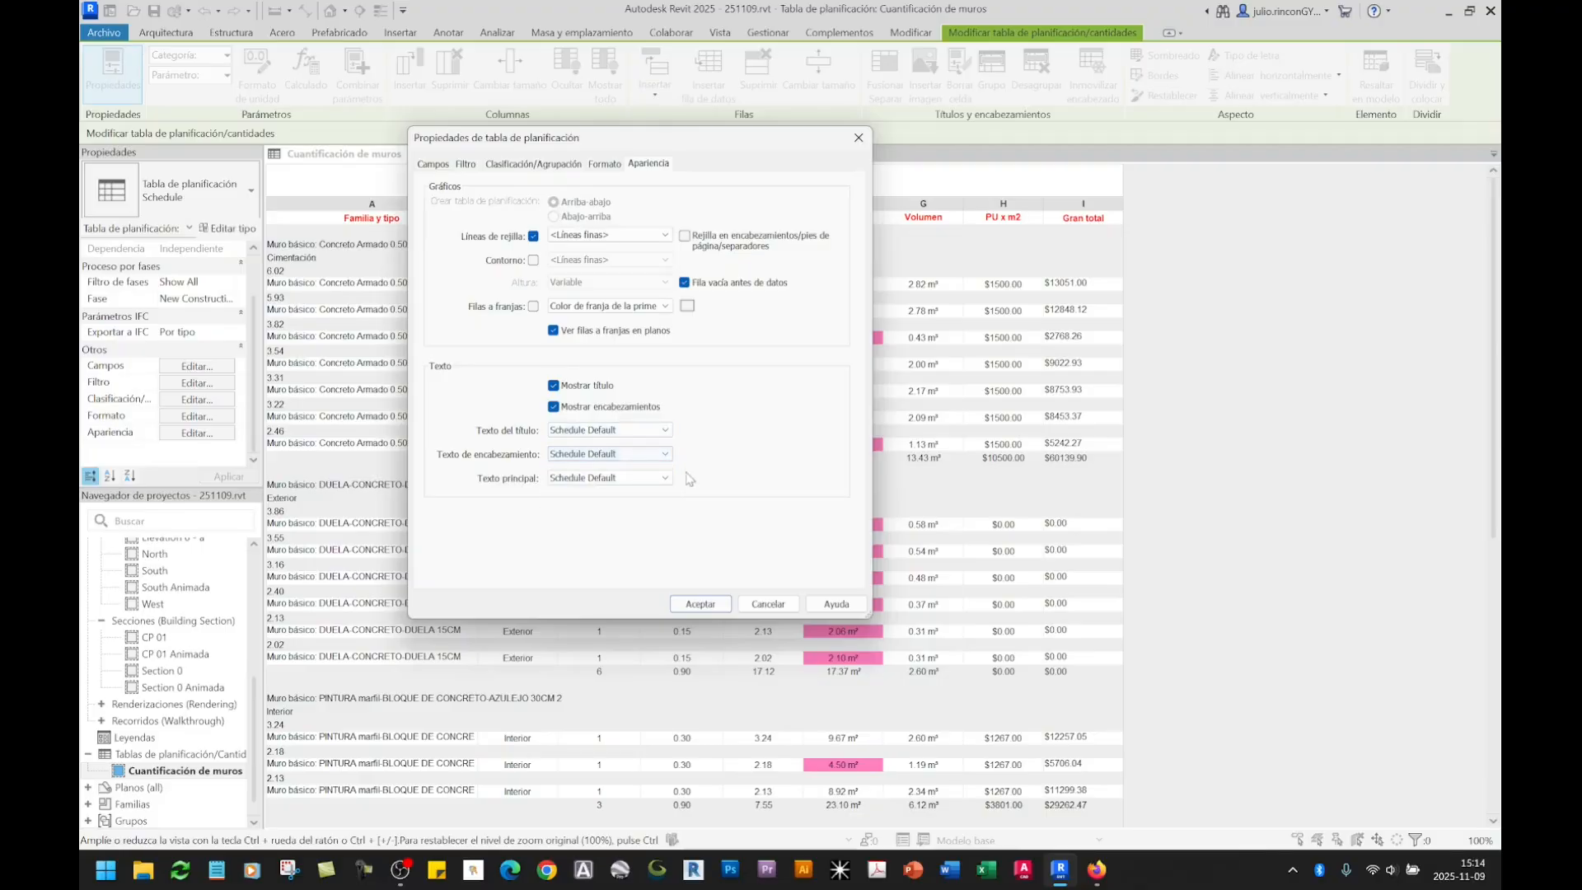
click(700, 604)
Step: Delete the placed Cuantificación de muros schedule from sheet A101
click(476, 153)
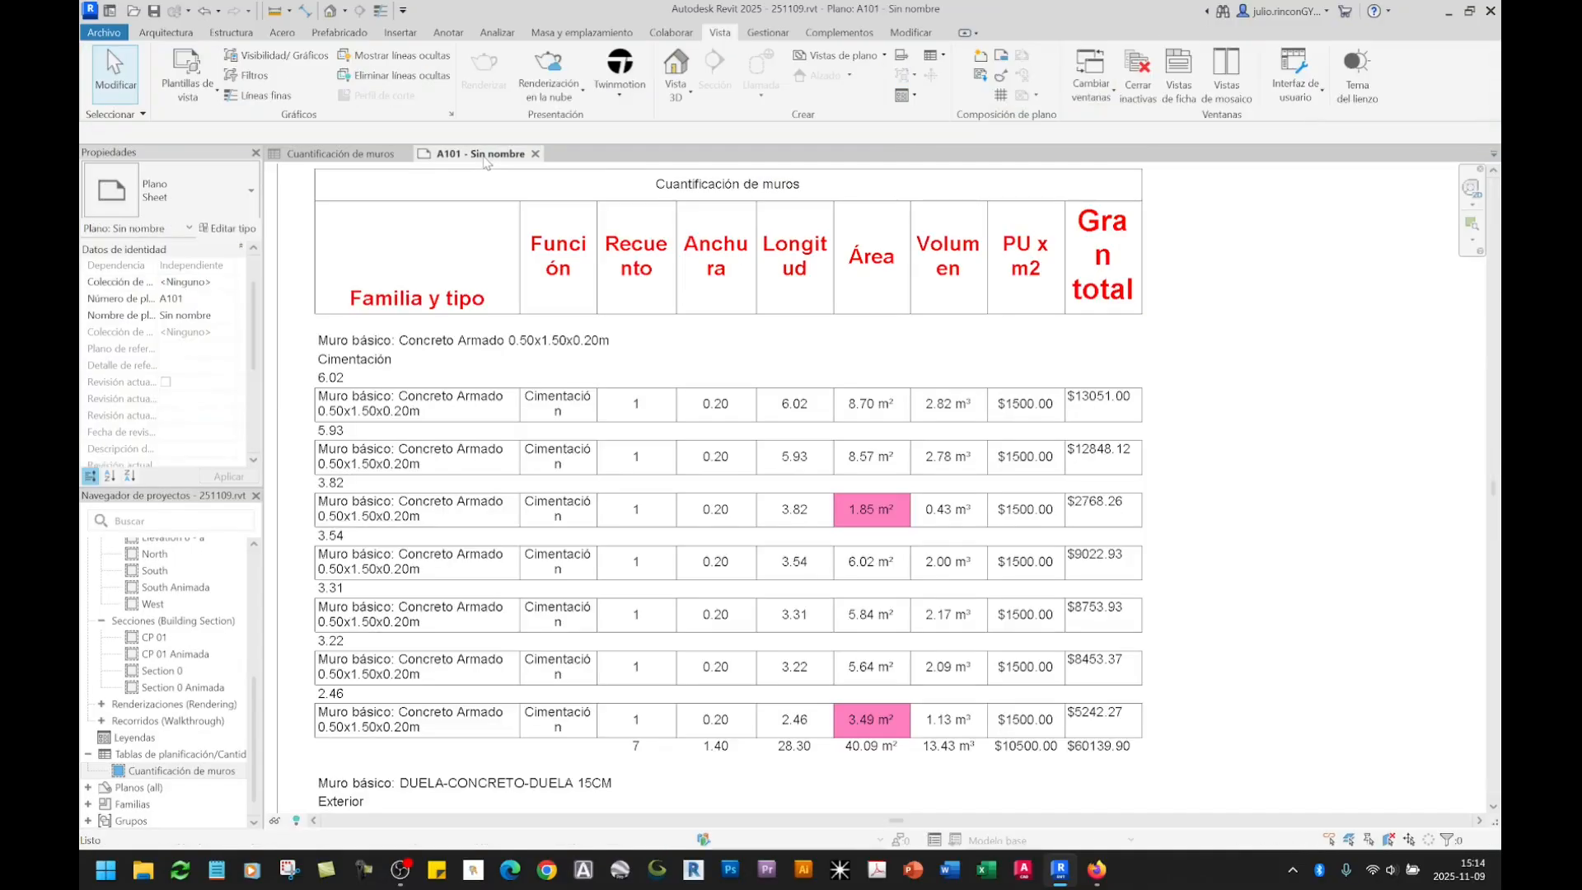
scroll(980, 404, down, 4)
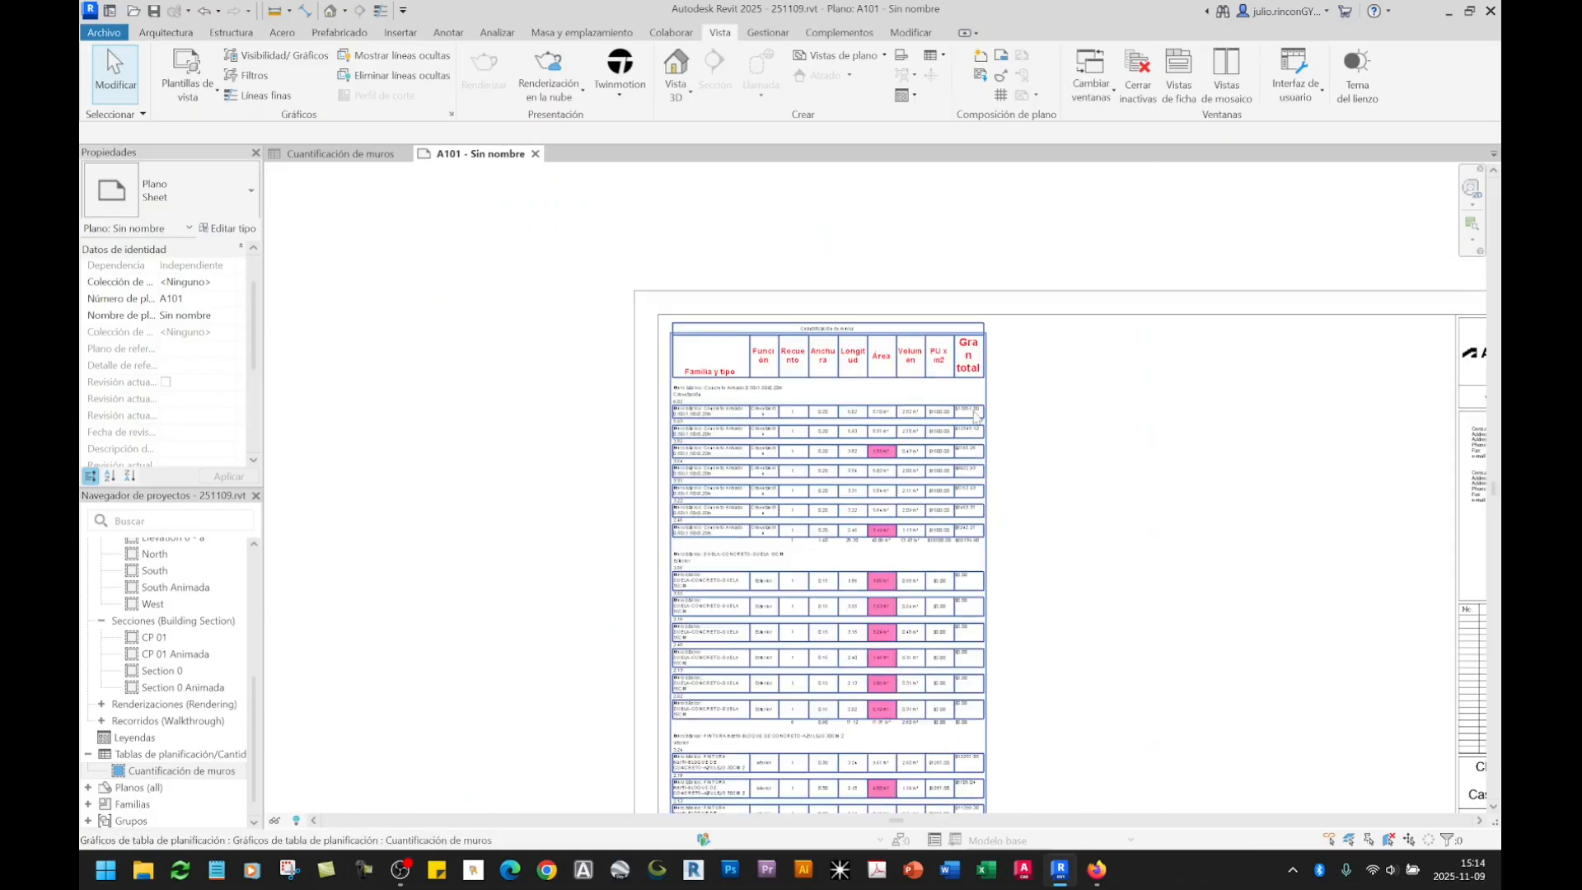
click(983, 402)
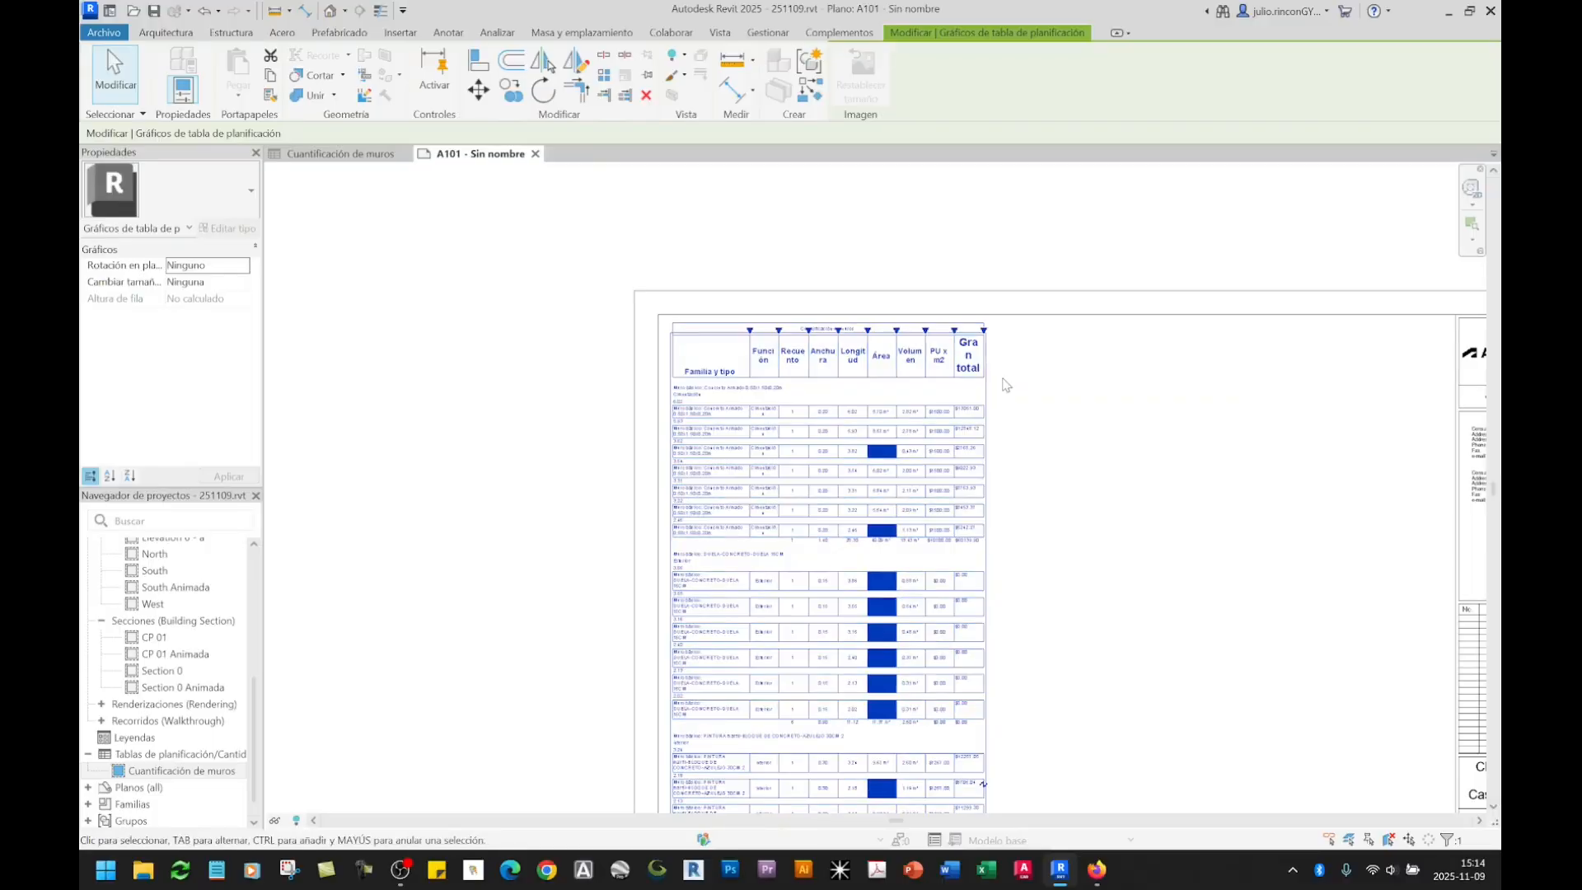
key(Delete)
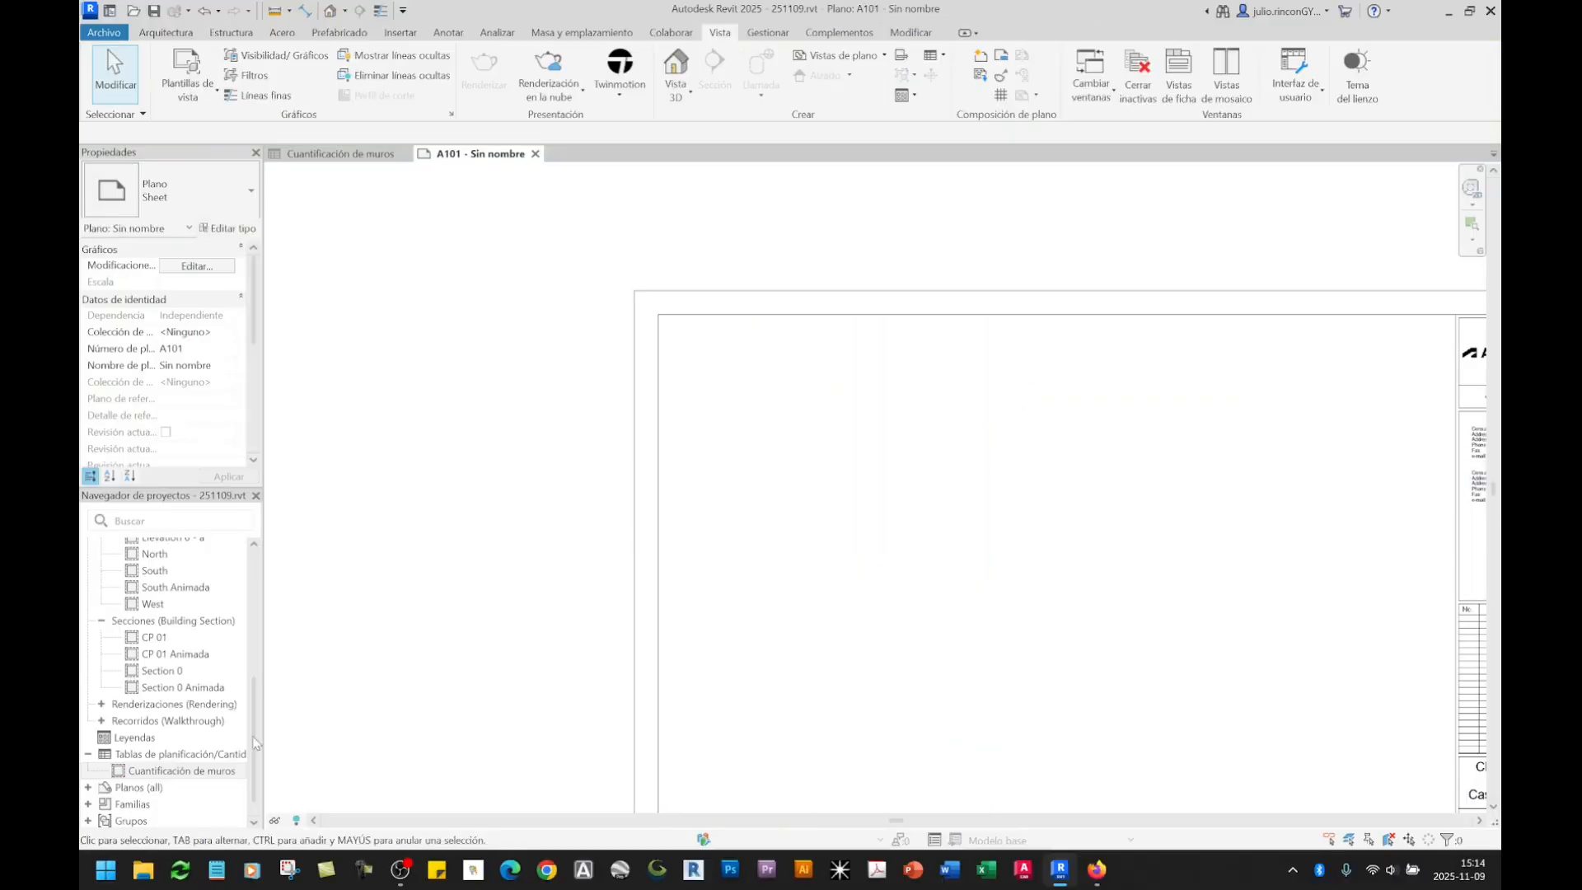
drag(182, 771, 809, 590)
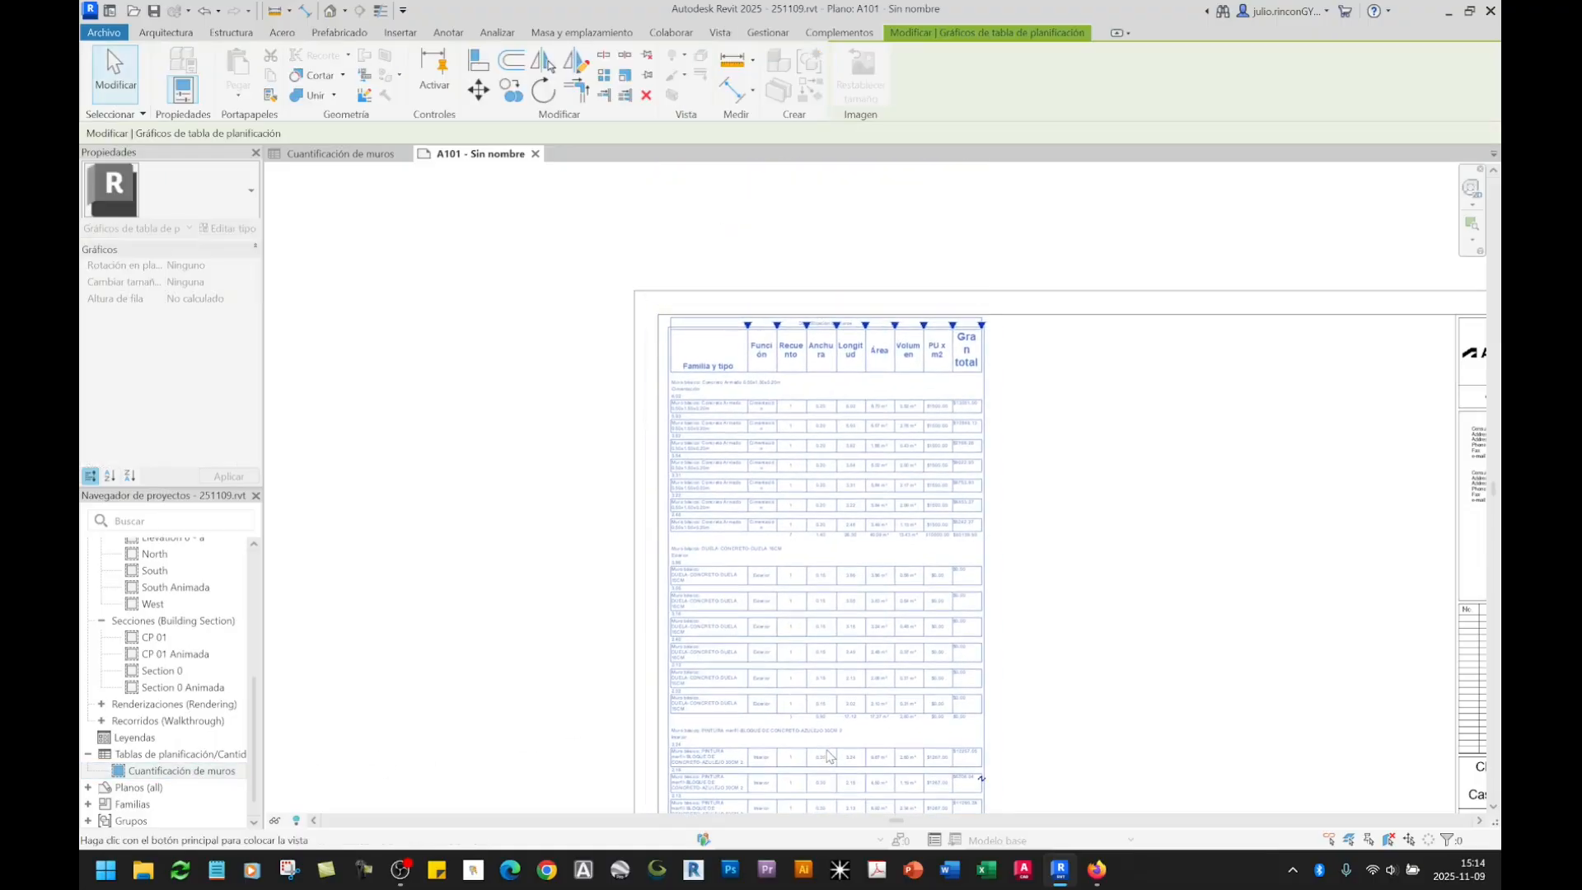
middle_drag(826, 747, 808, 691)
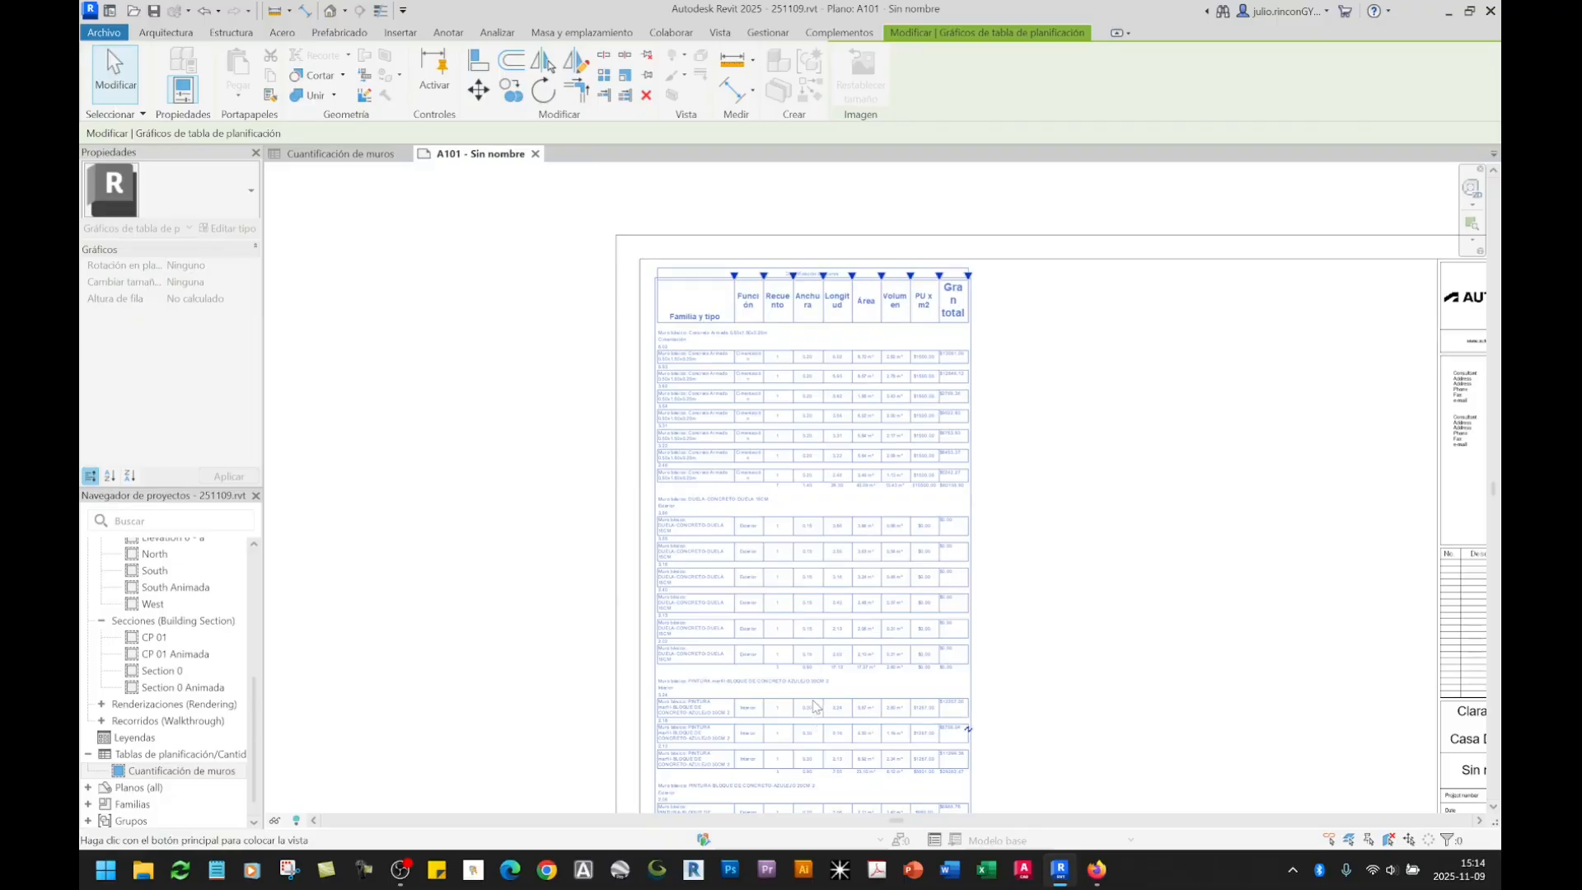
key(Escape)
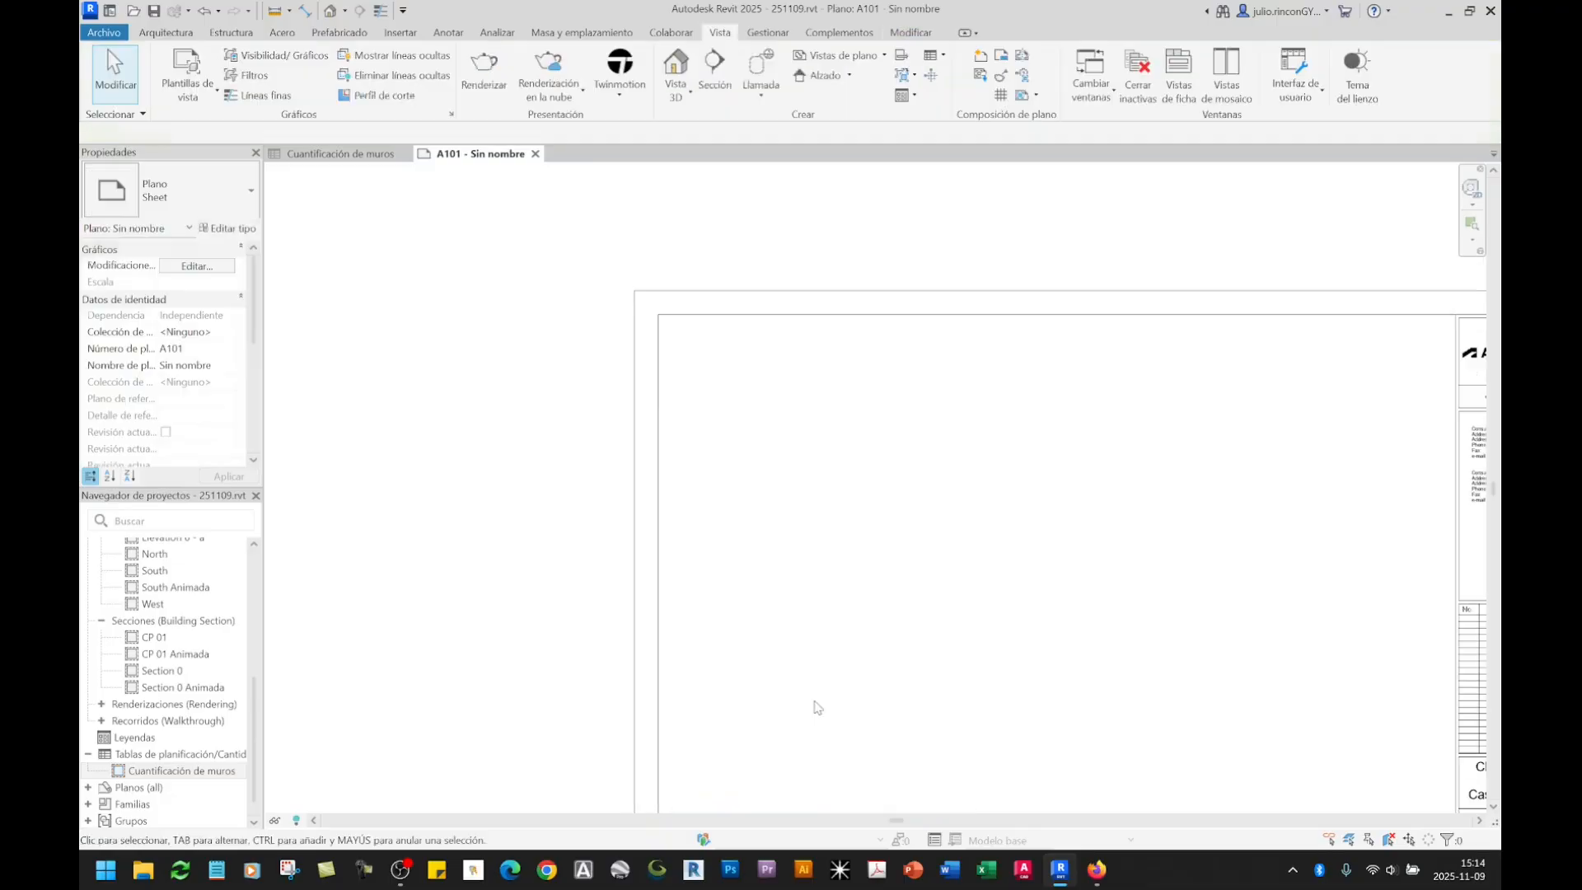
Step: Examine the font settings of the Familia y tipo header in the Cuantificación de muros schedule
click(340, 154)
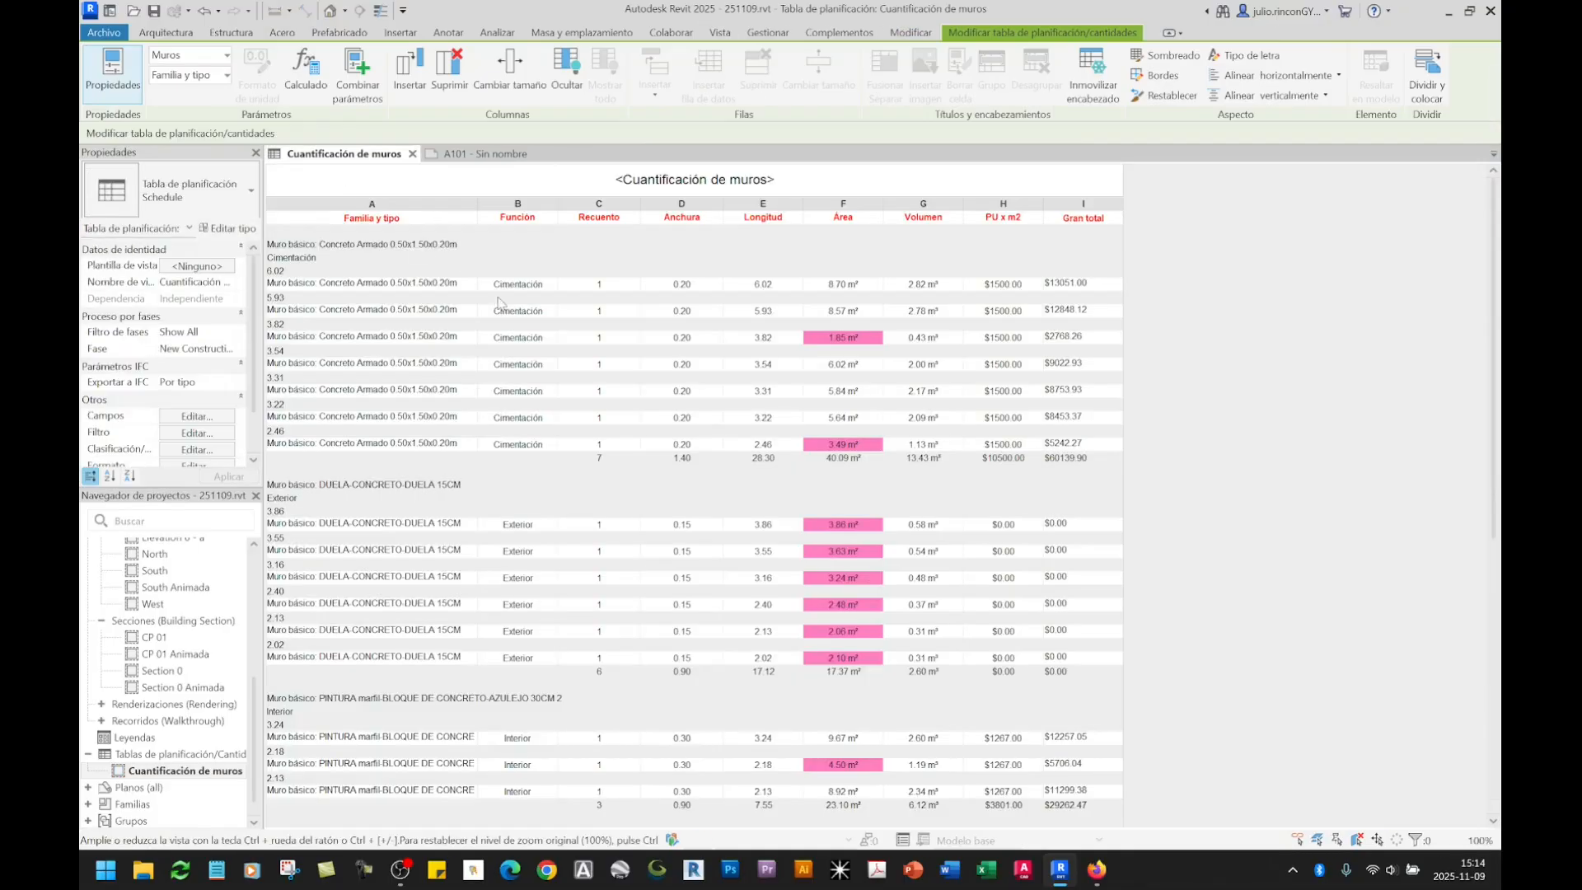
click(1104, 219)
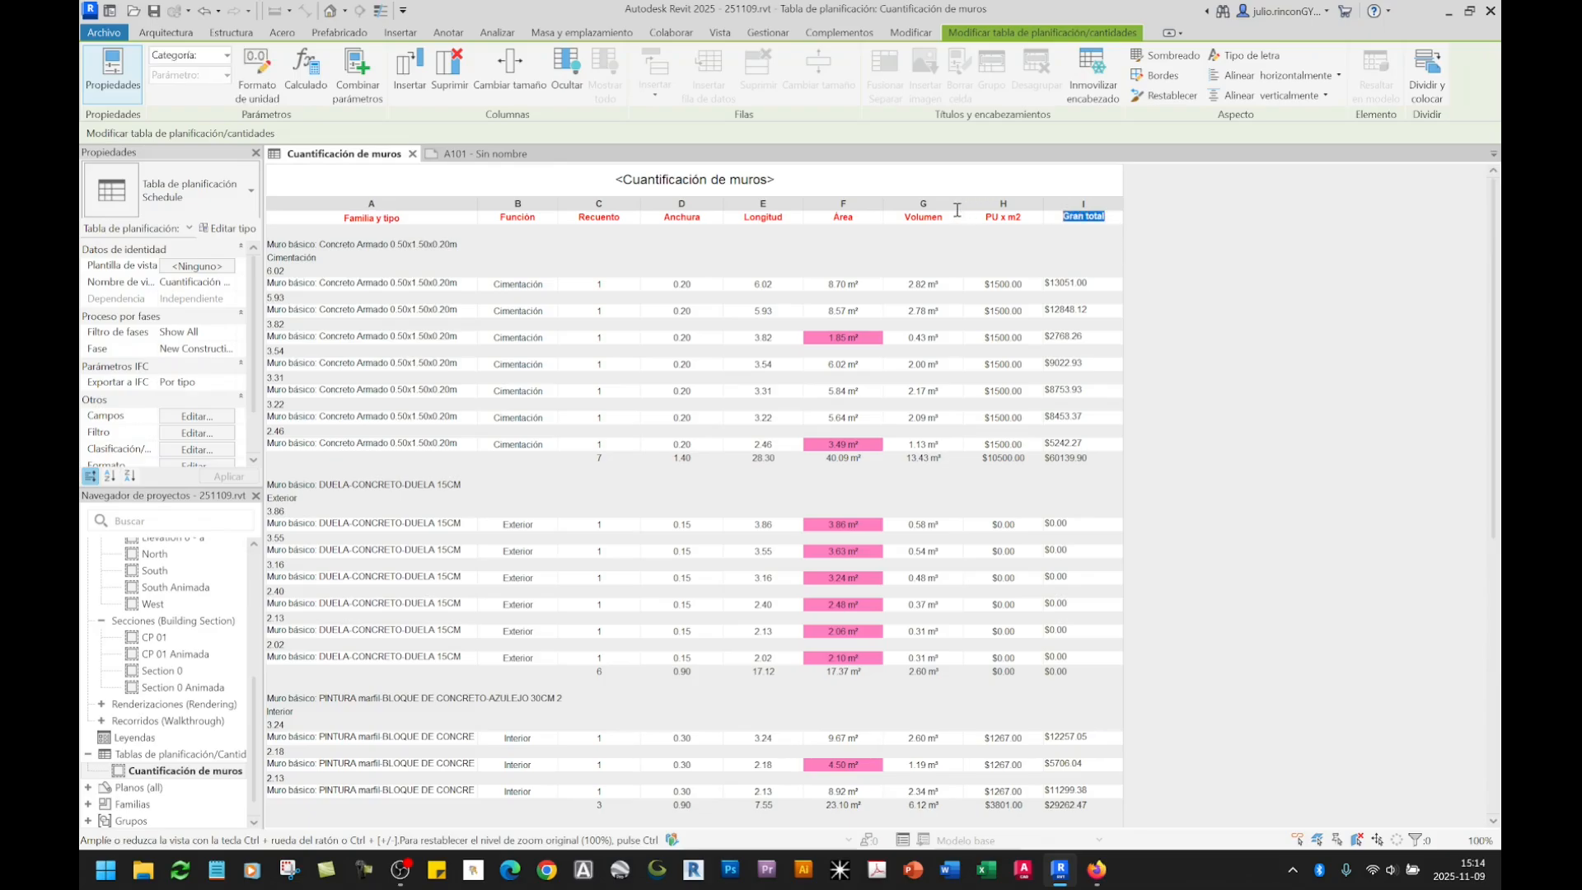
click(1228, 231)
click(287, 221)
click(361, 218)
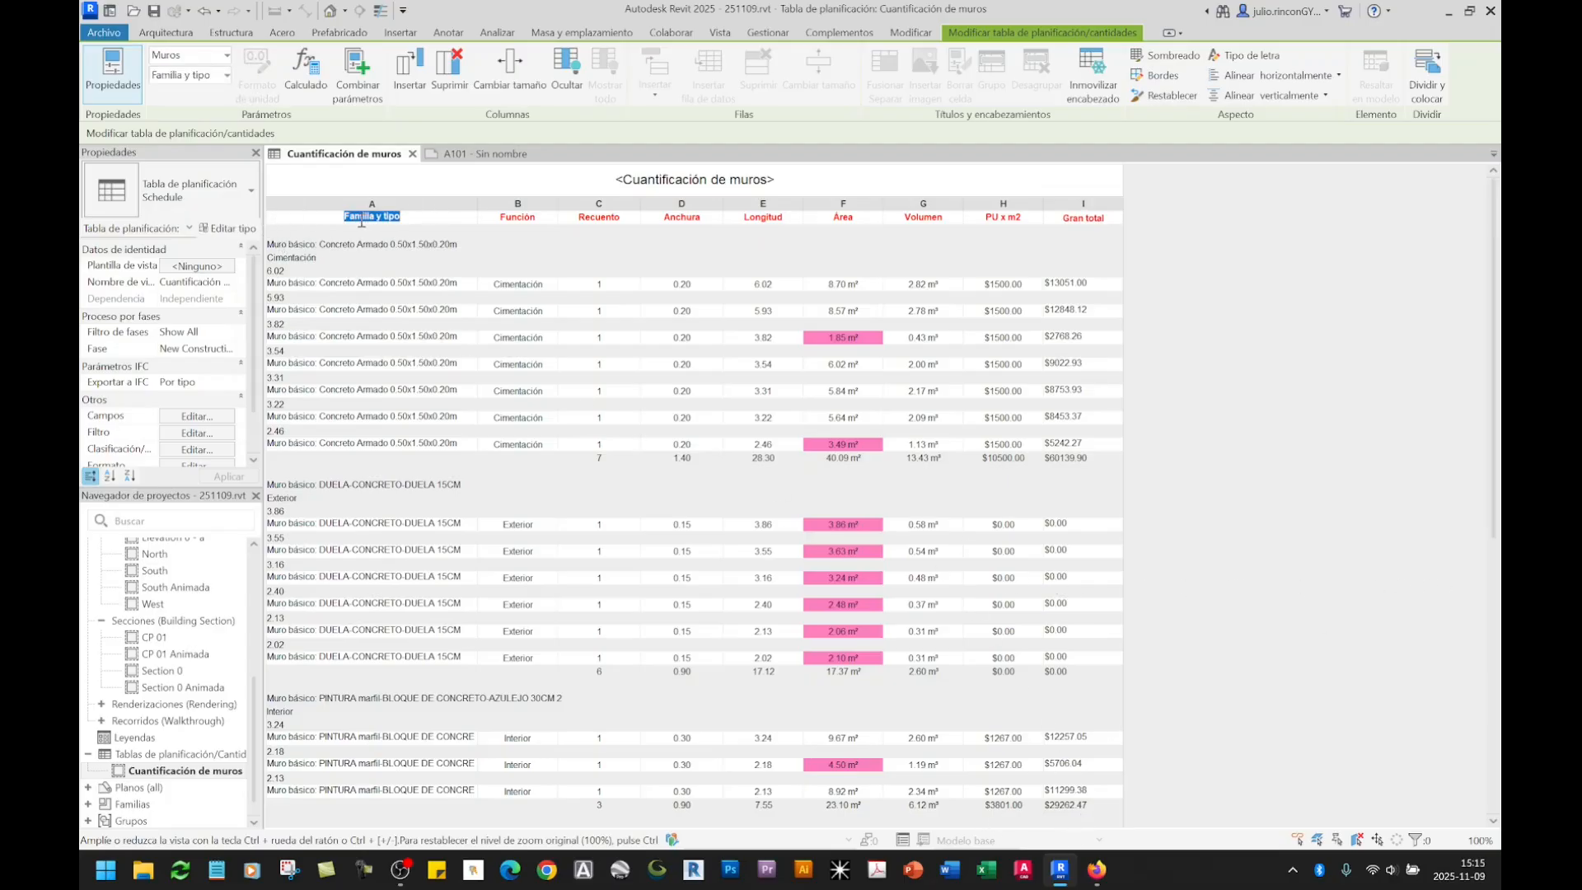
click(421, 216)
drag(358, 219, 420, 211)
click(414, 220)
click(1214, 263)
click(1246, 55)
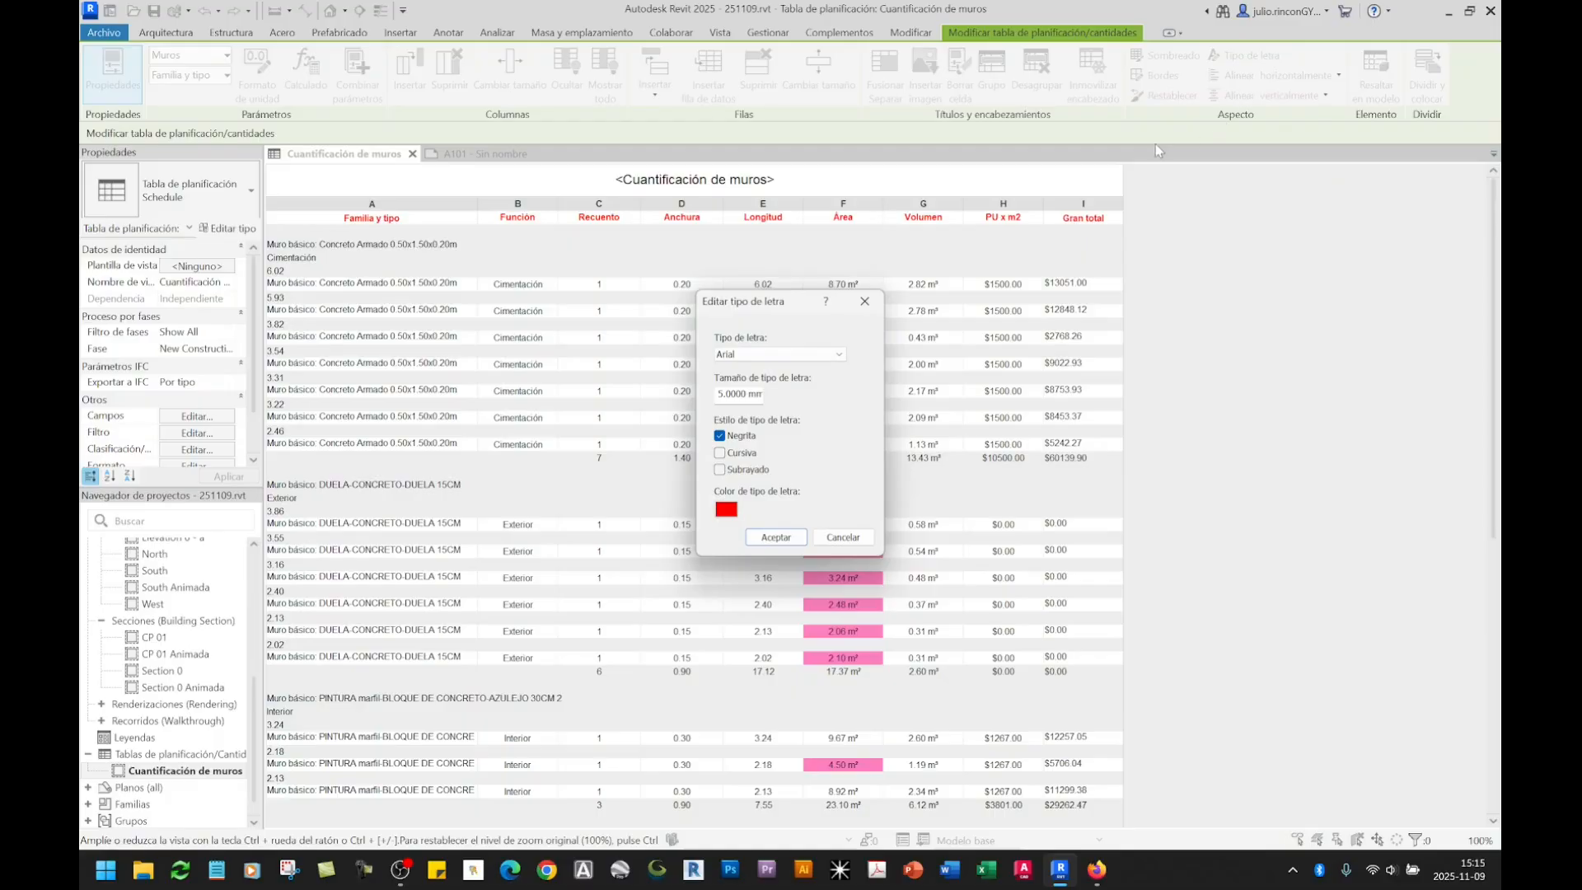
key(Return)
Step: Set the font size of the Gran total, PU x m2 and Volumen column headers to 3 mm
double_click(1109, 212)
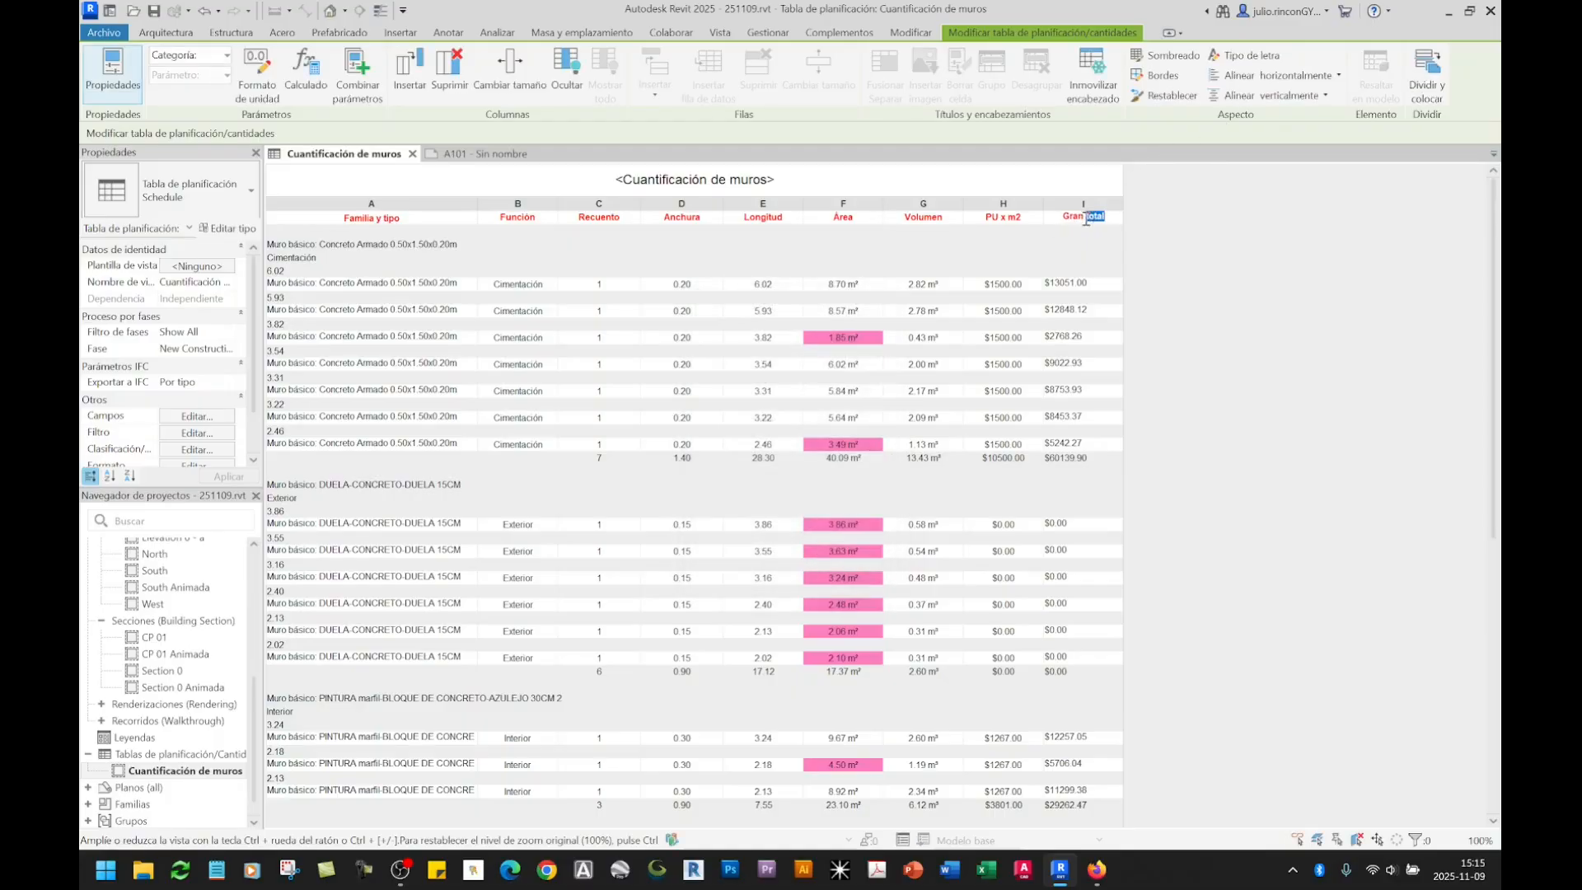
click(1245, 55)
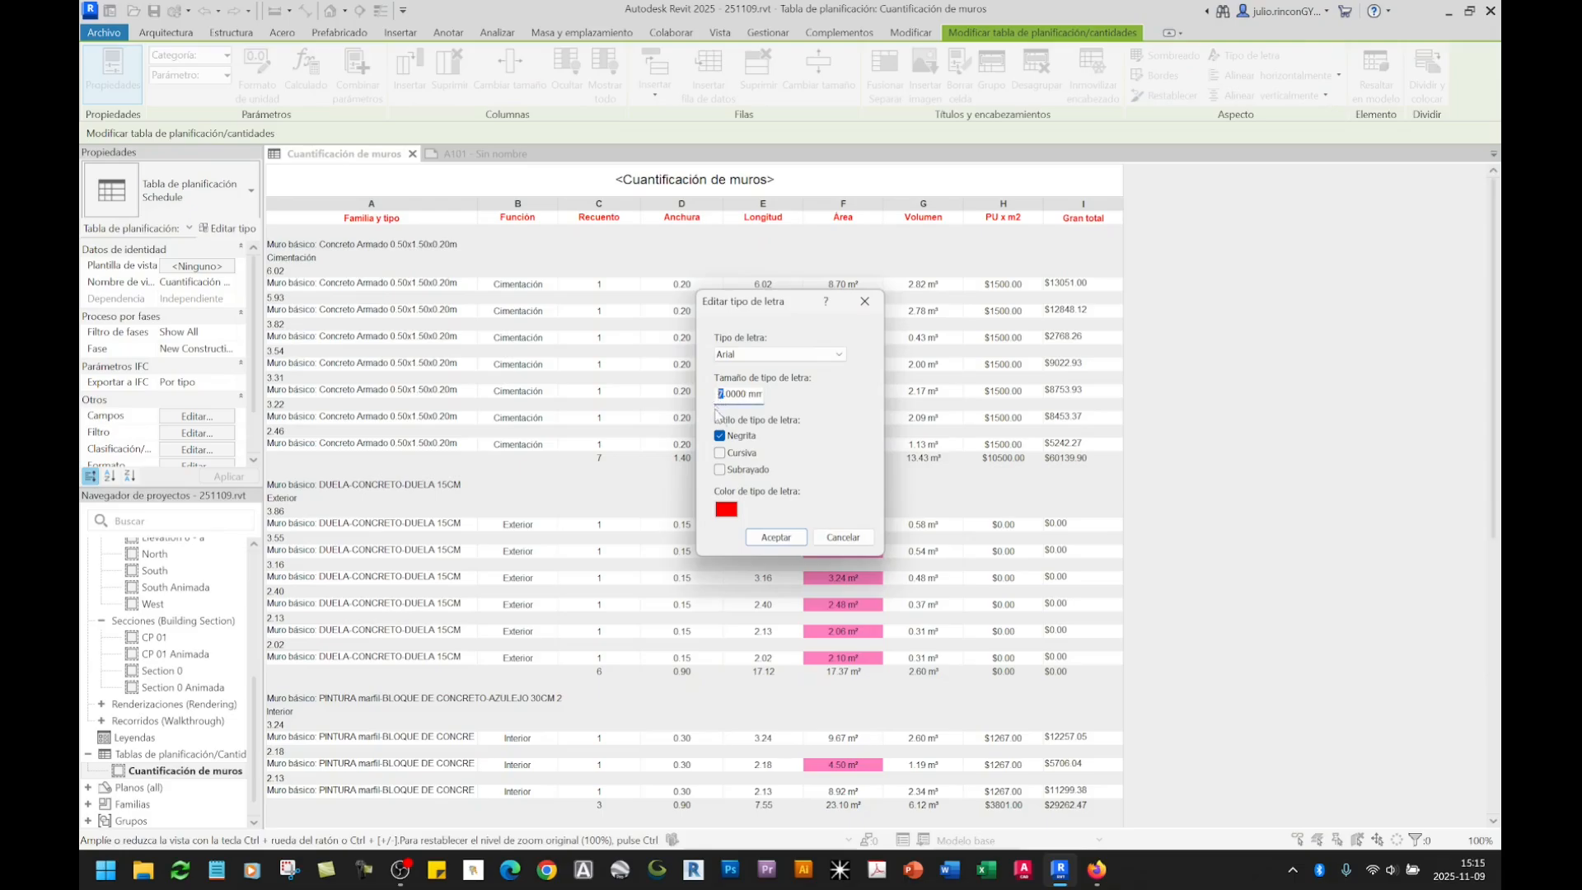
click(765, 540)
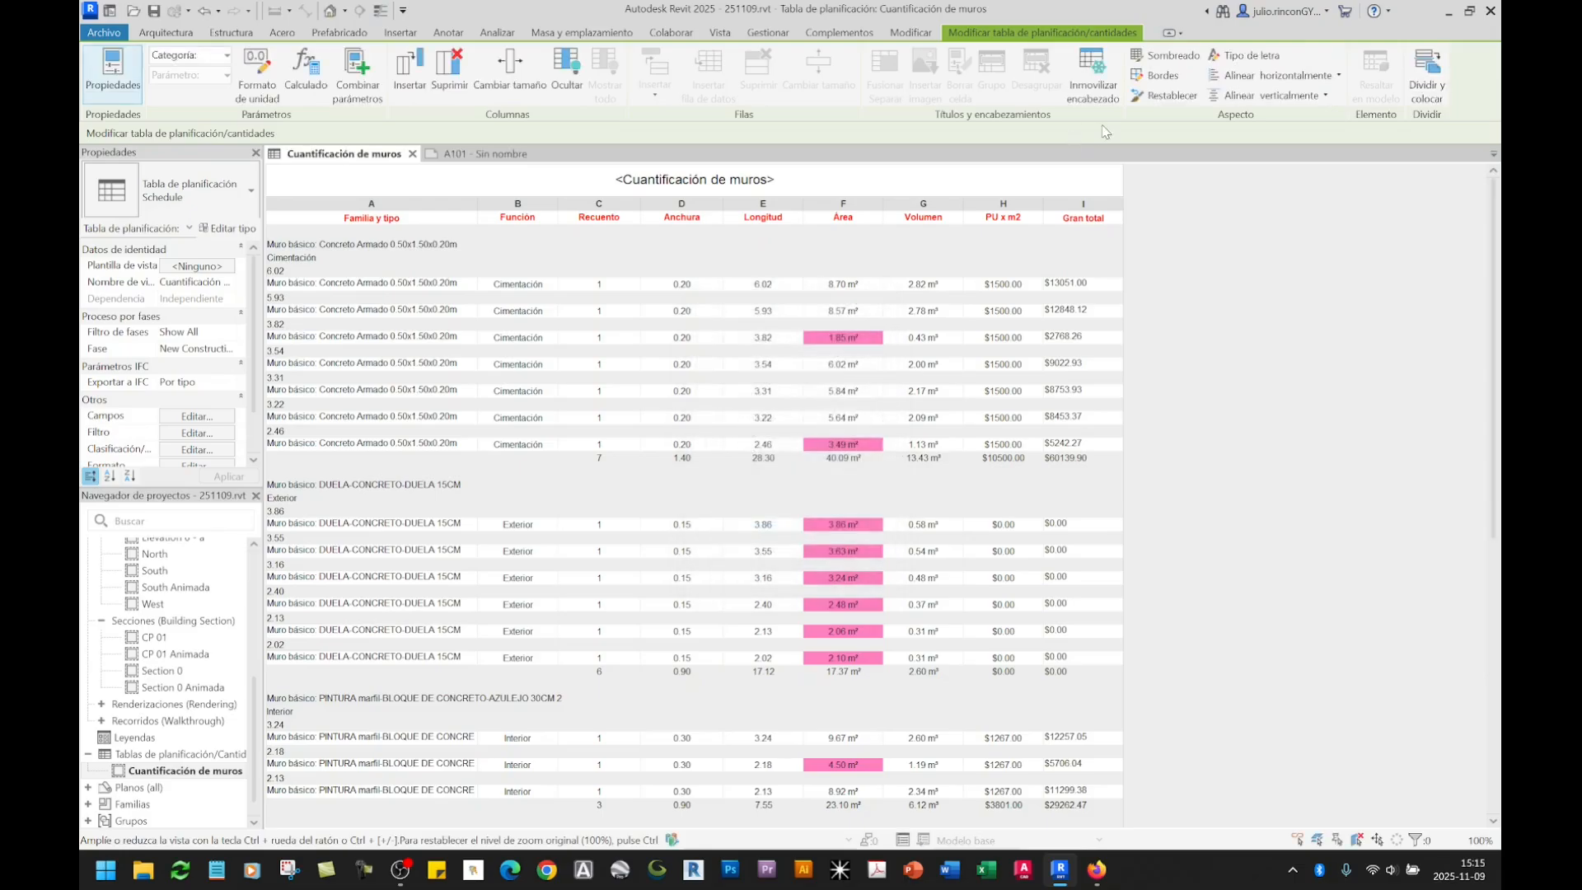
click(1031, 219)
click(1245, 55)
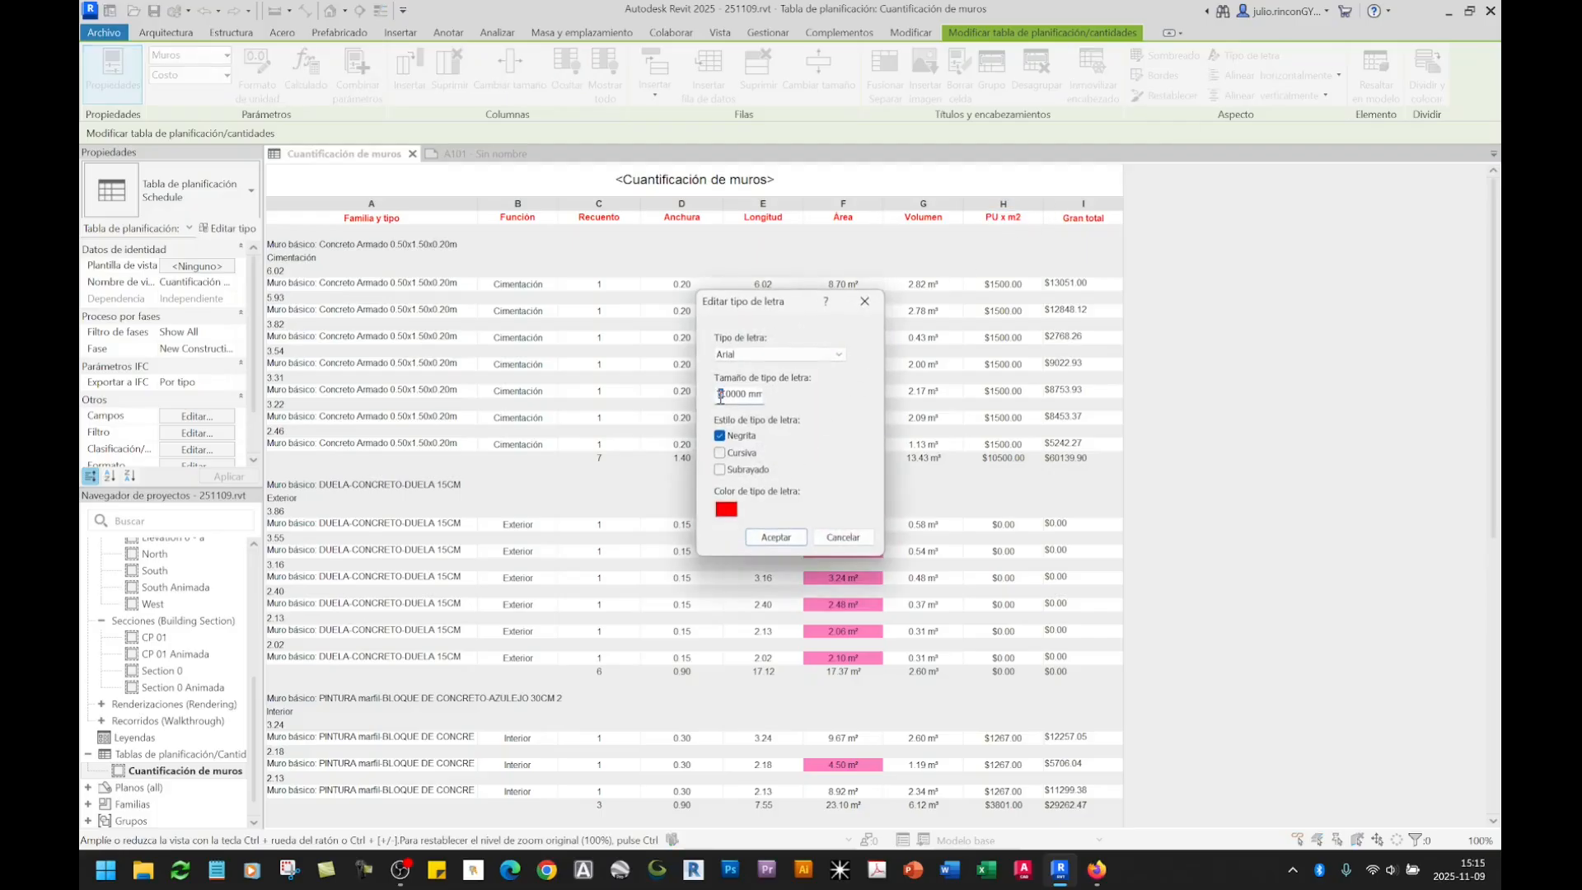
click(774, 538)
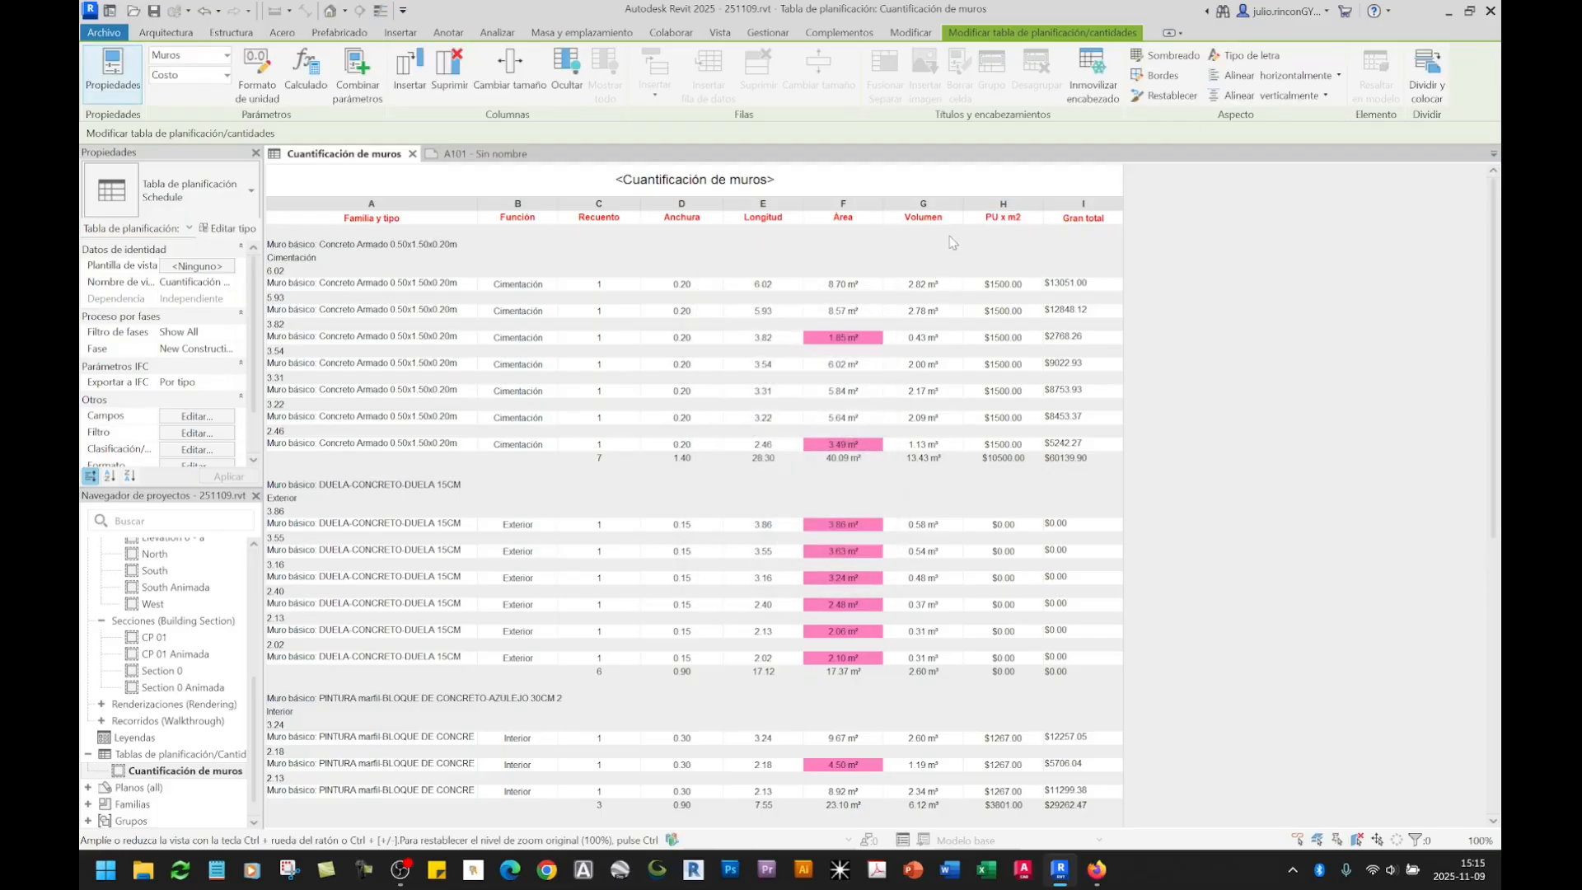
click(909, 219)
click(908, 219)
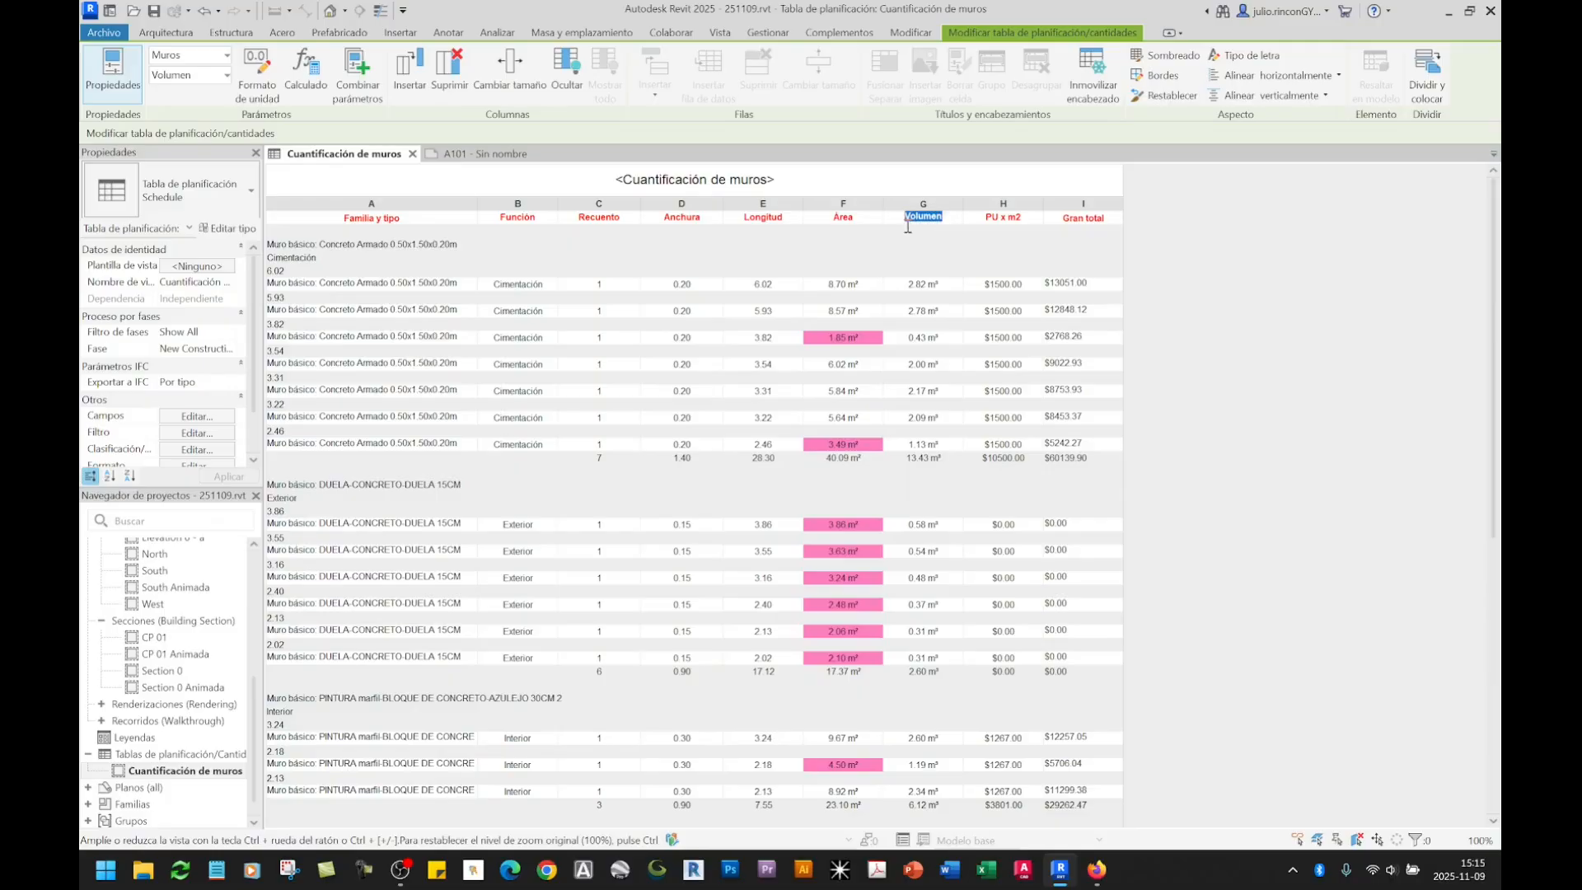
click(1245, 55)
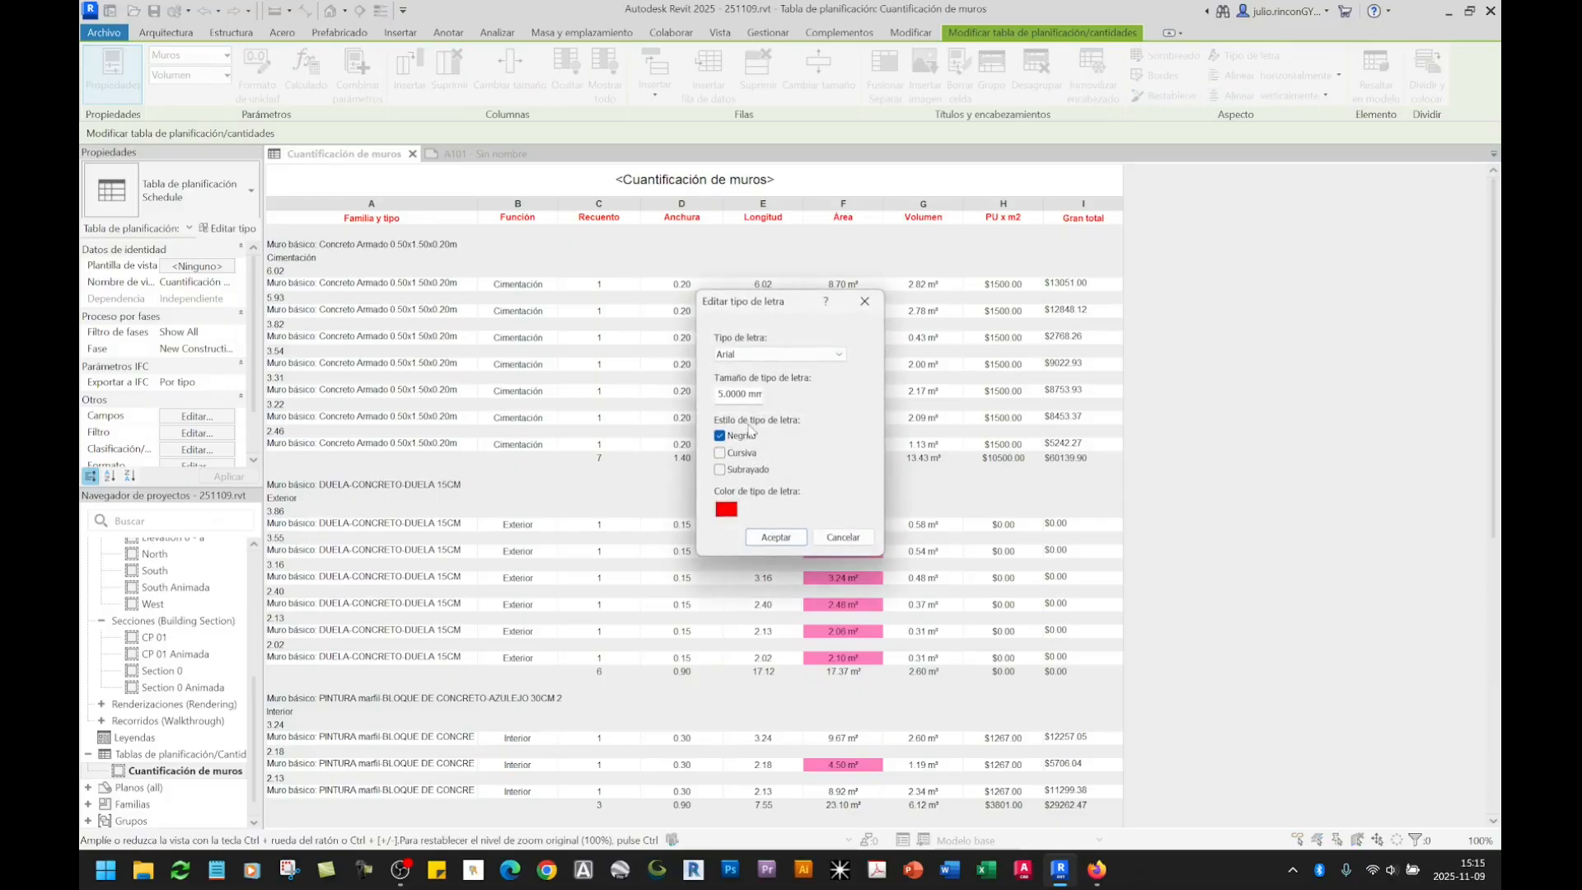
click(754, 537)
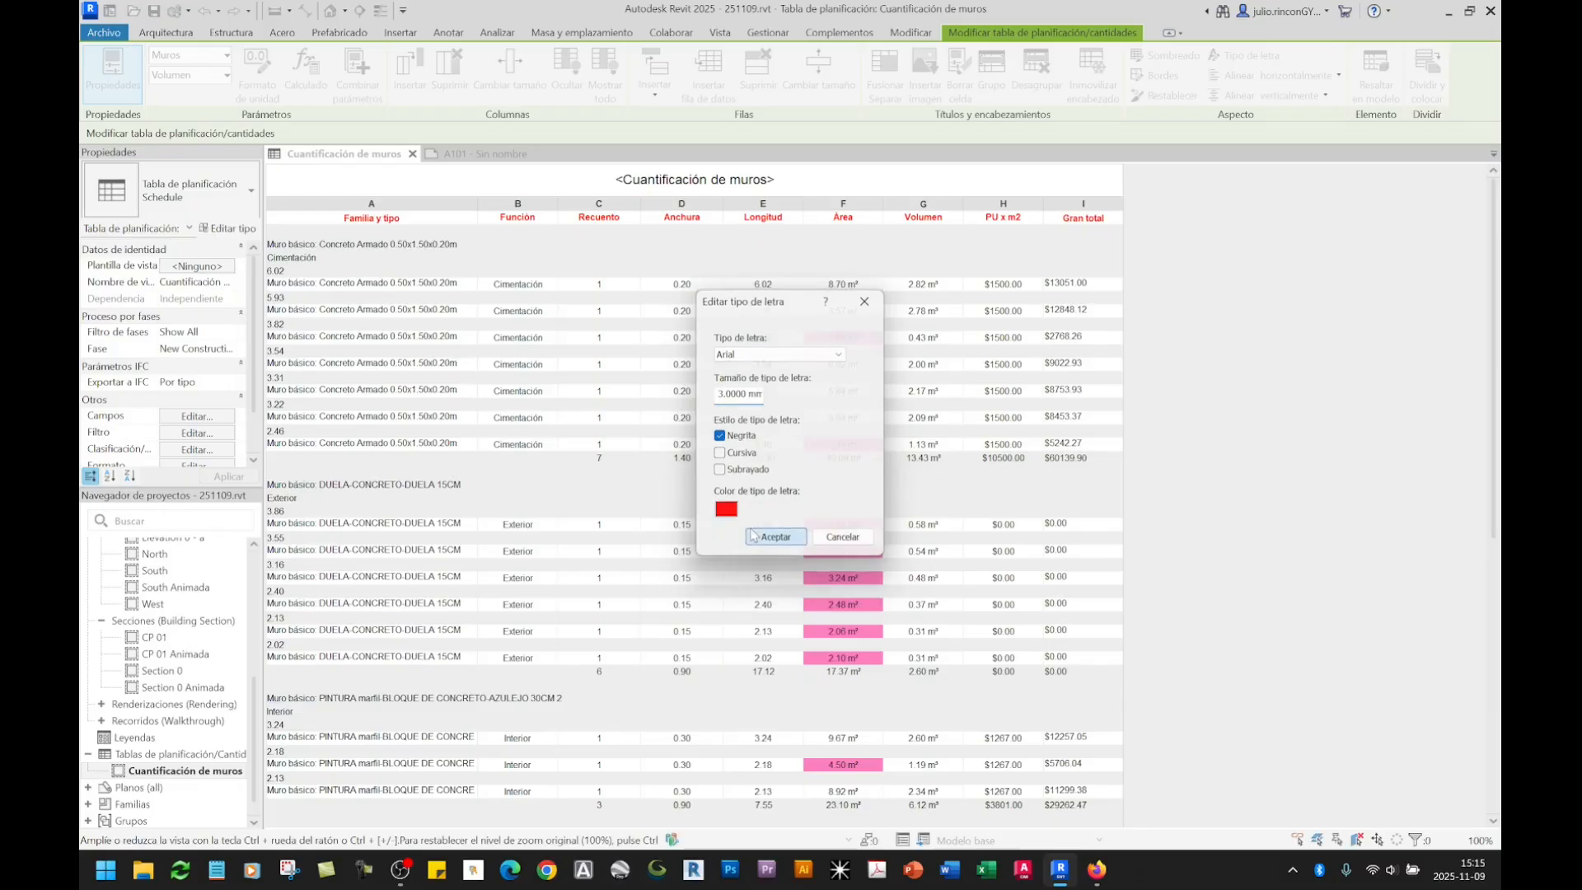
click(483, 157)
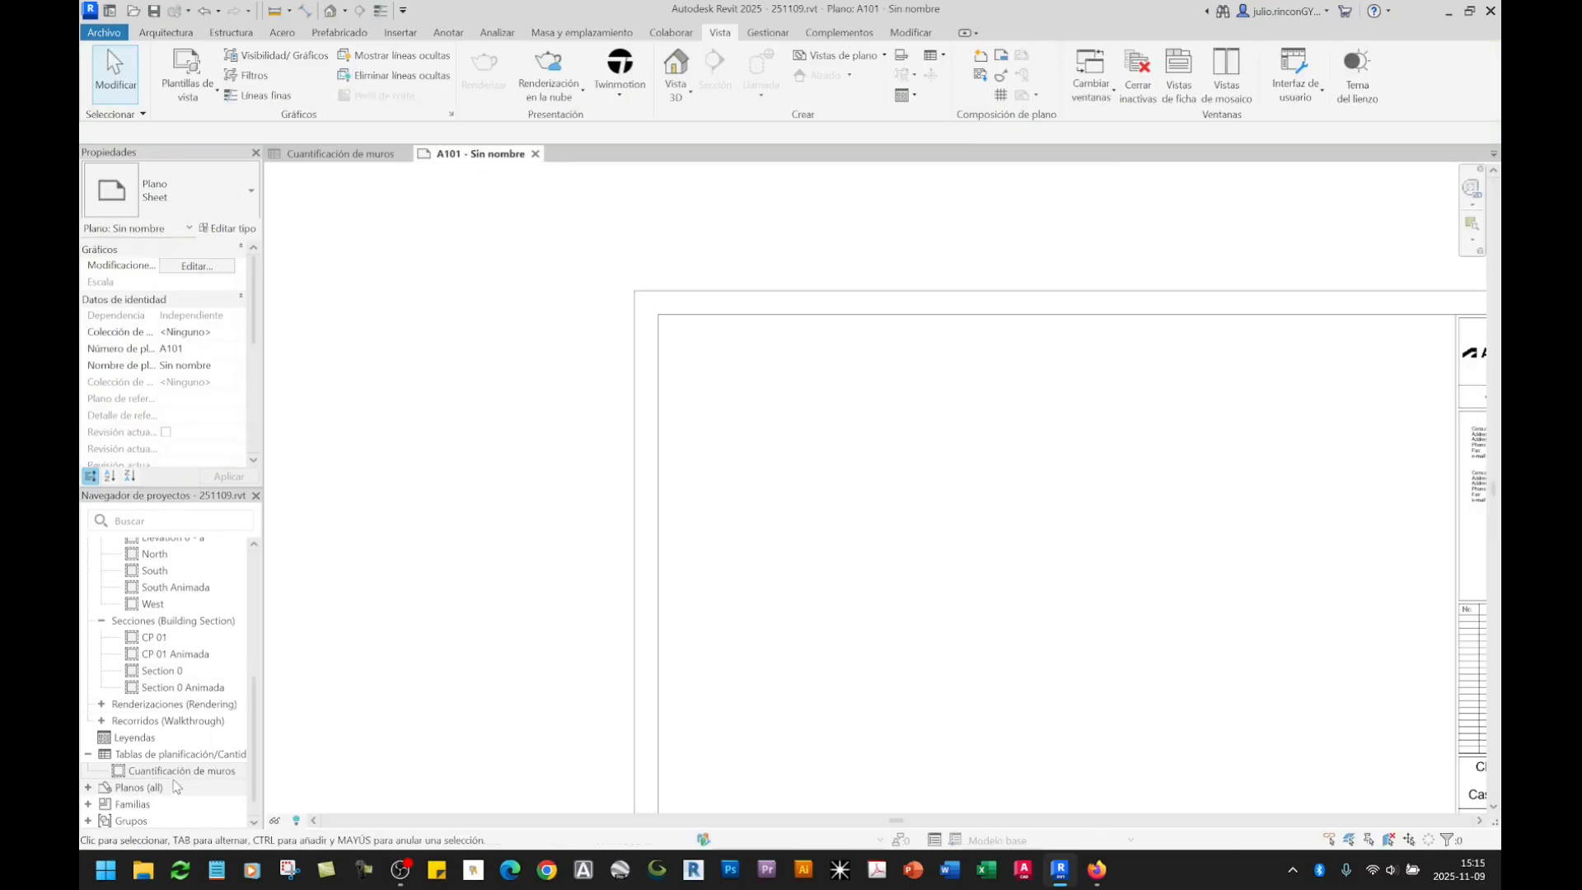
drag(183, 770, 831, 530)
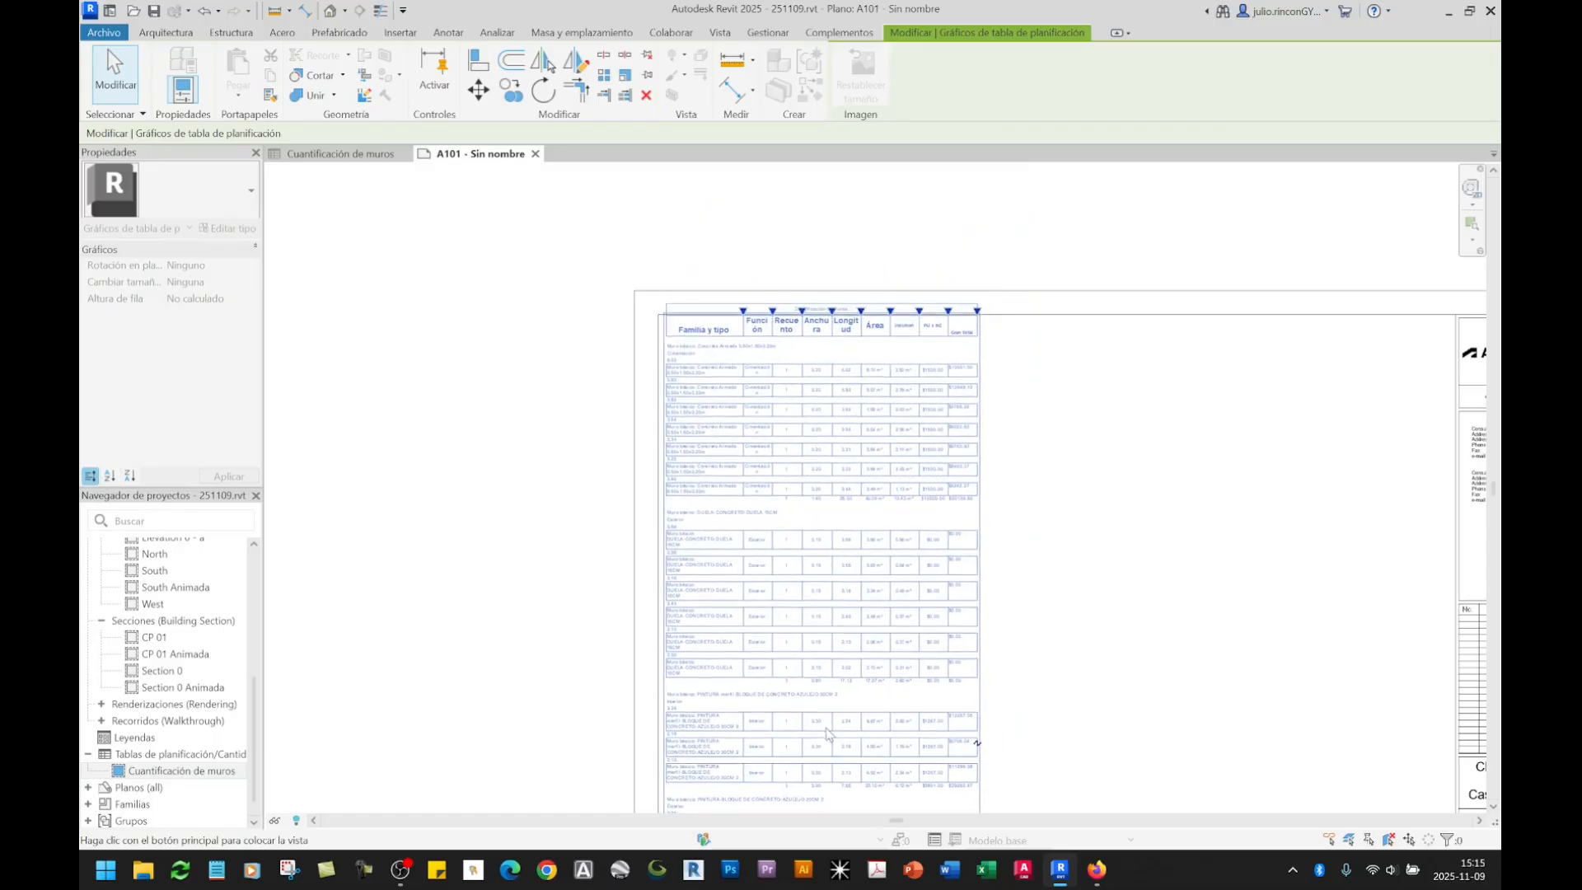
key(Escape)
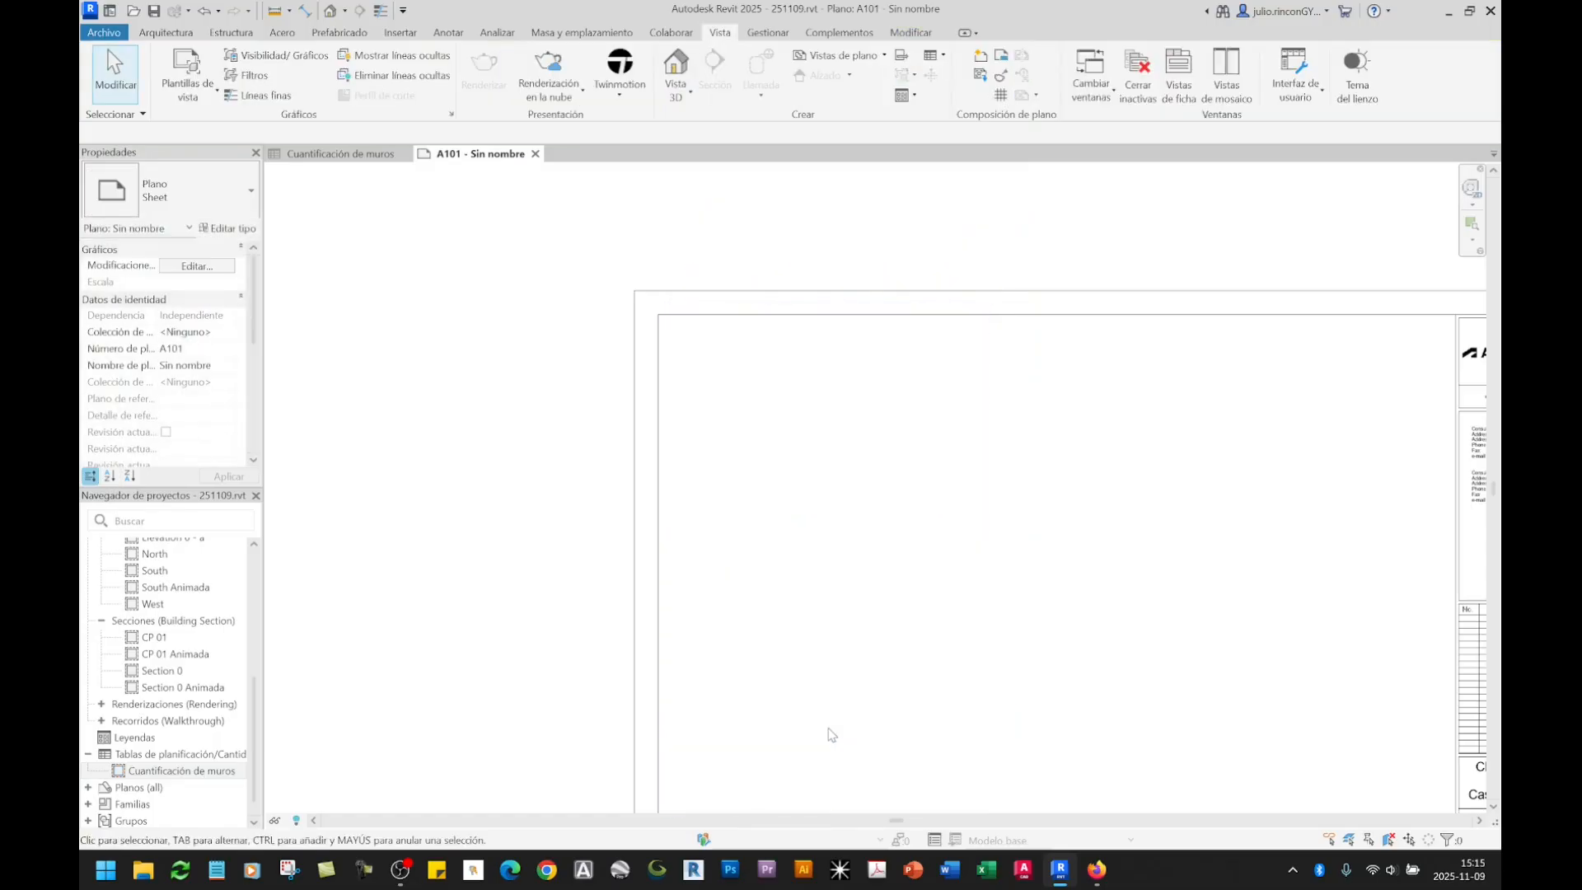
Step: Return to the Cuantificación de muros schedule and set the remaining column headers, from Área back to Familia y tipo, to a 3 mm font size
click(362, 154)
click(774, 219)
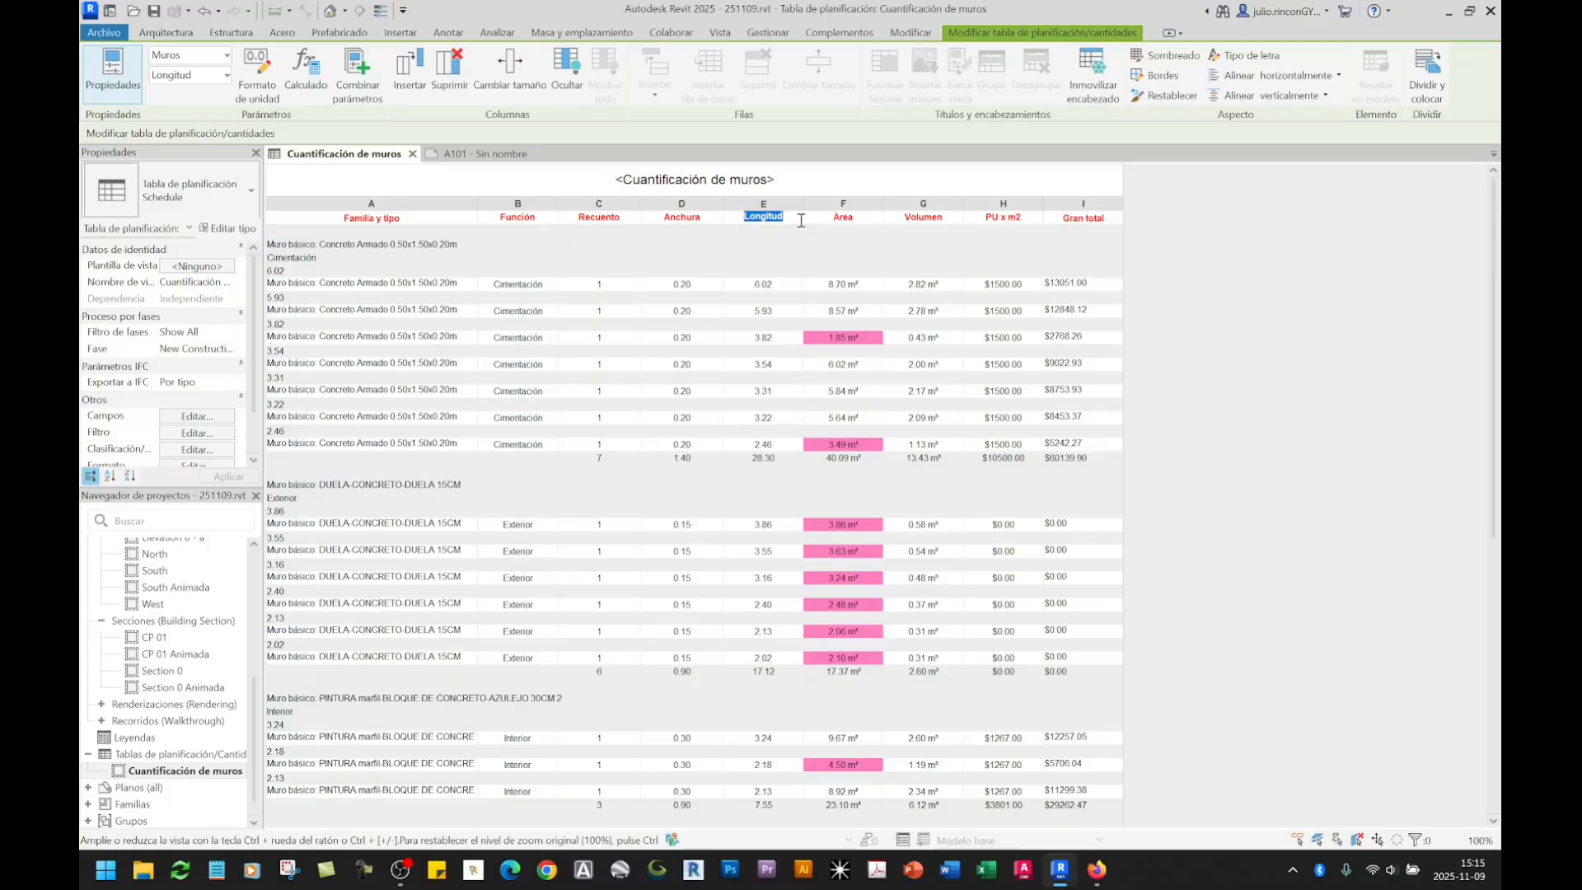
click(857, 218)
click(1244, 56)
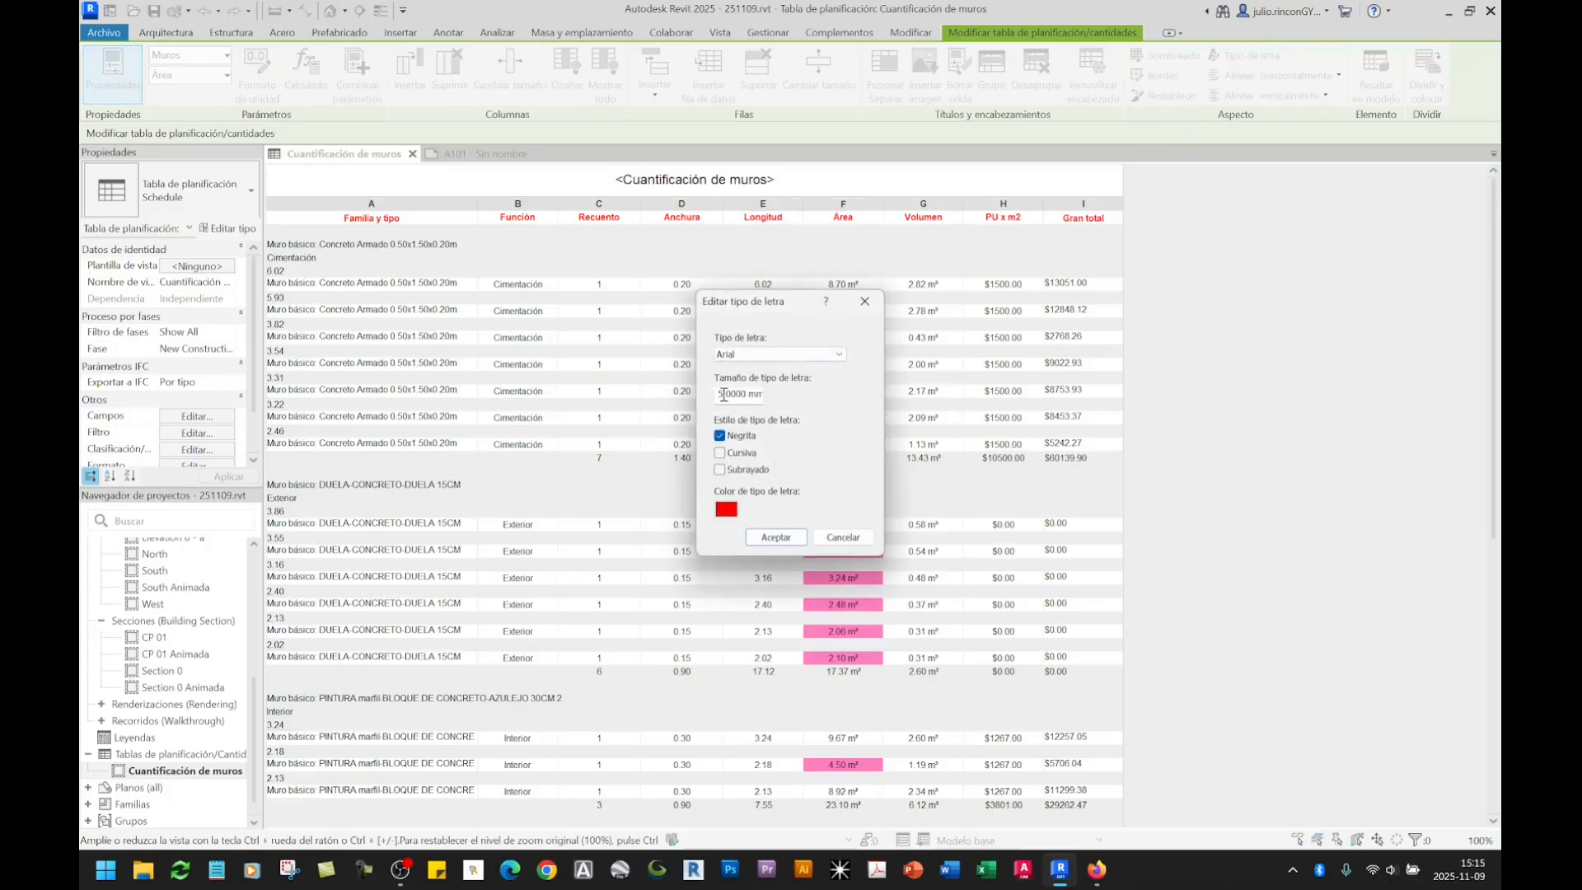
click(775, 537)
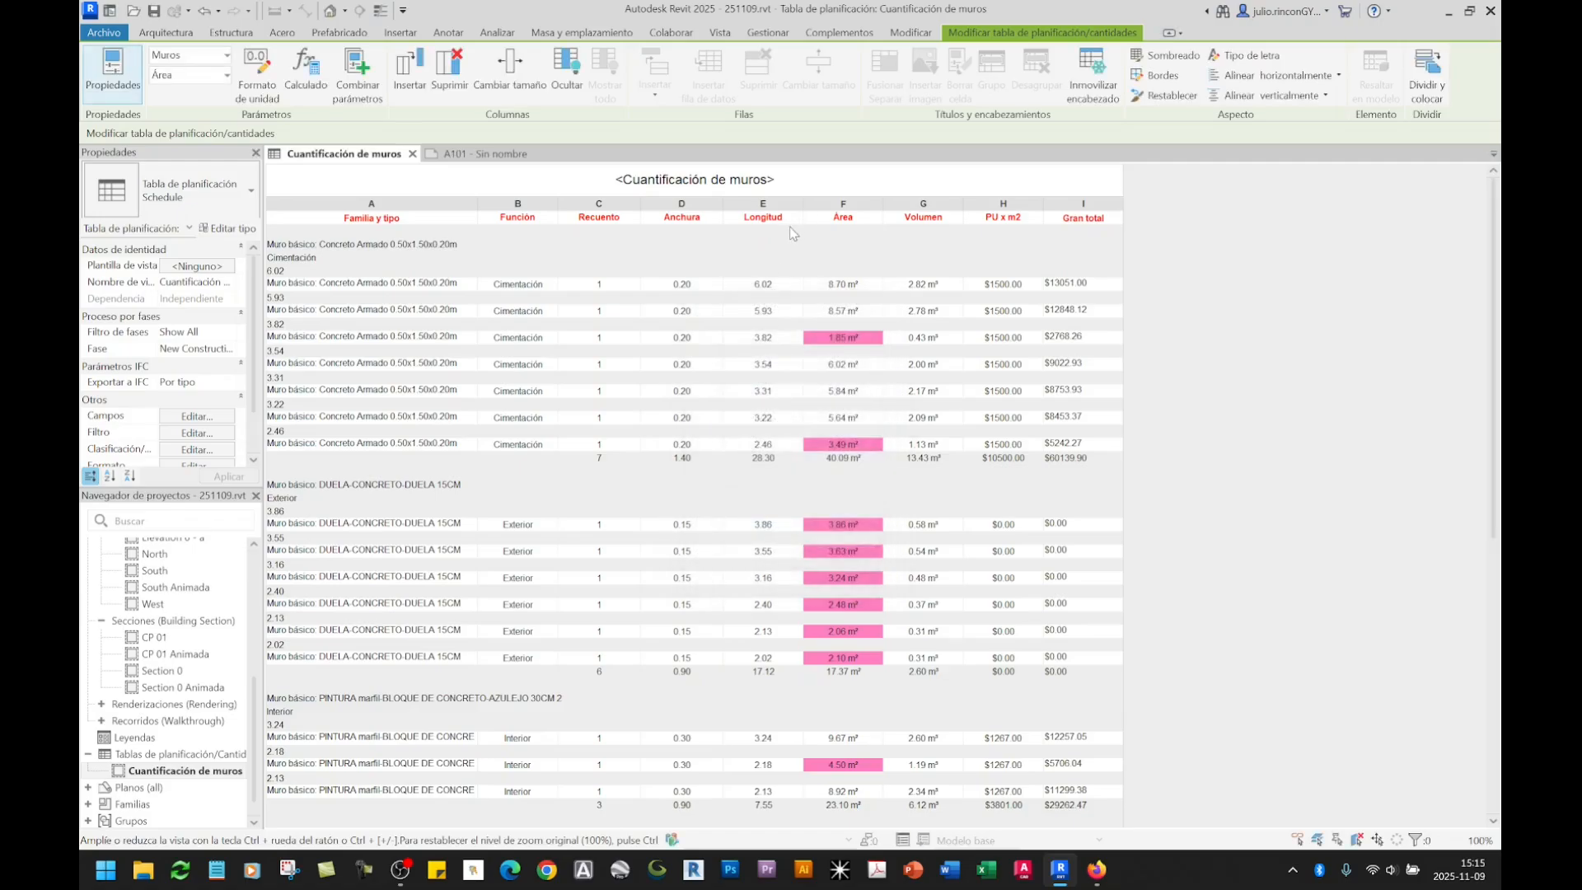
click(765, 217)
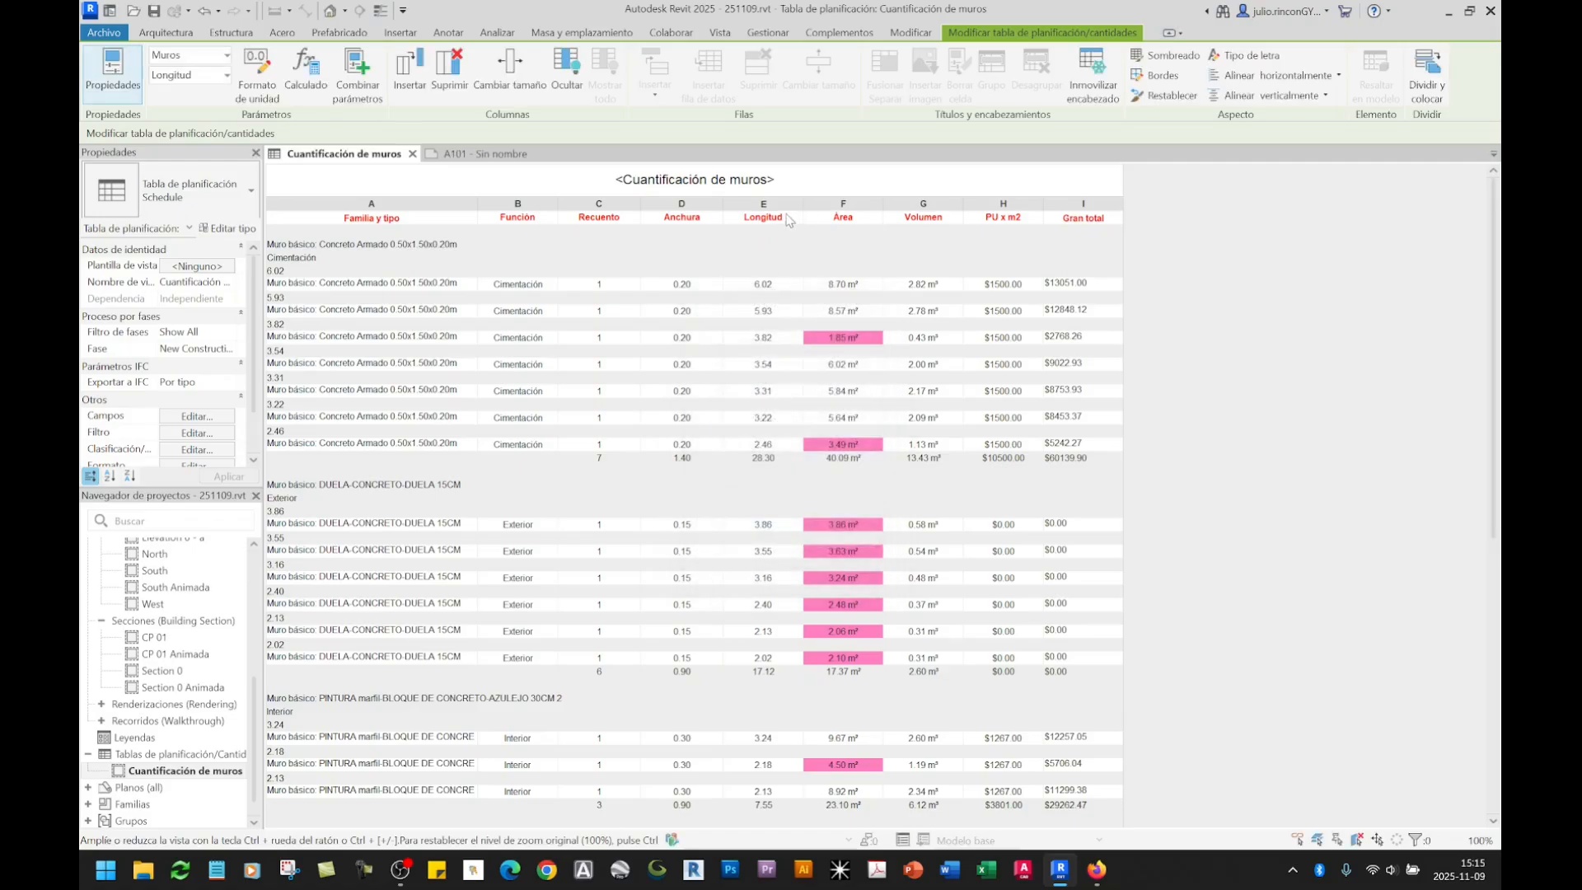
click(1228, 55)
click(730, 393)
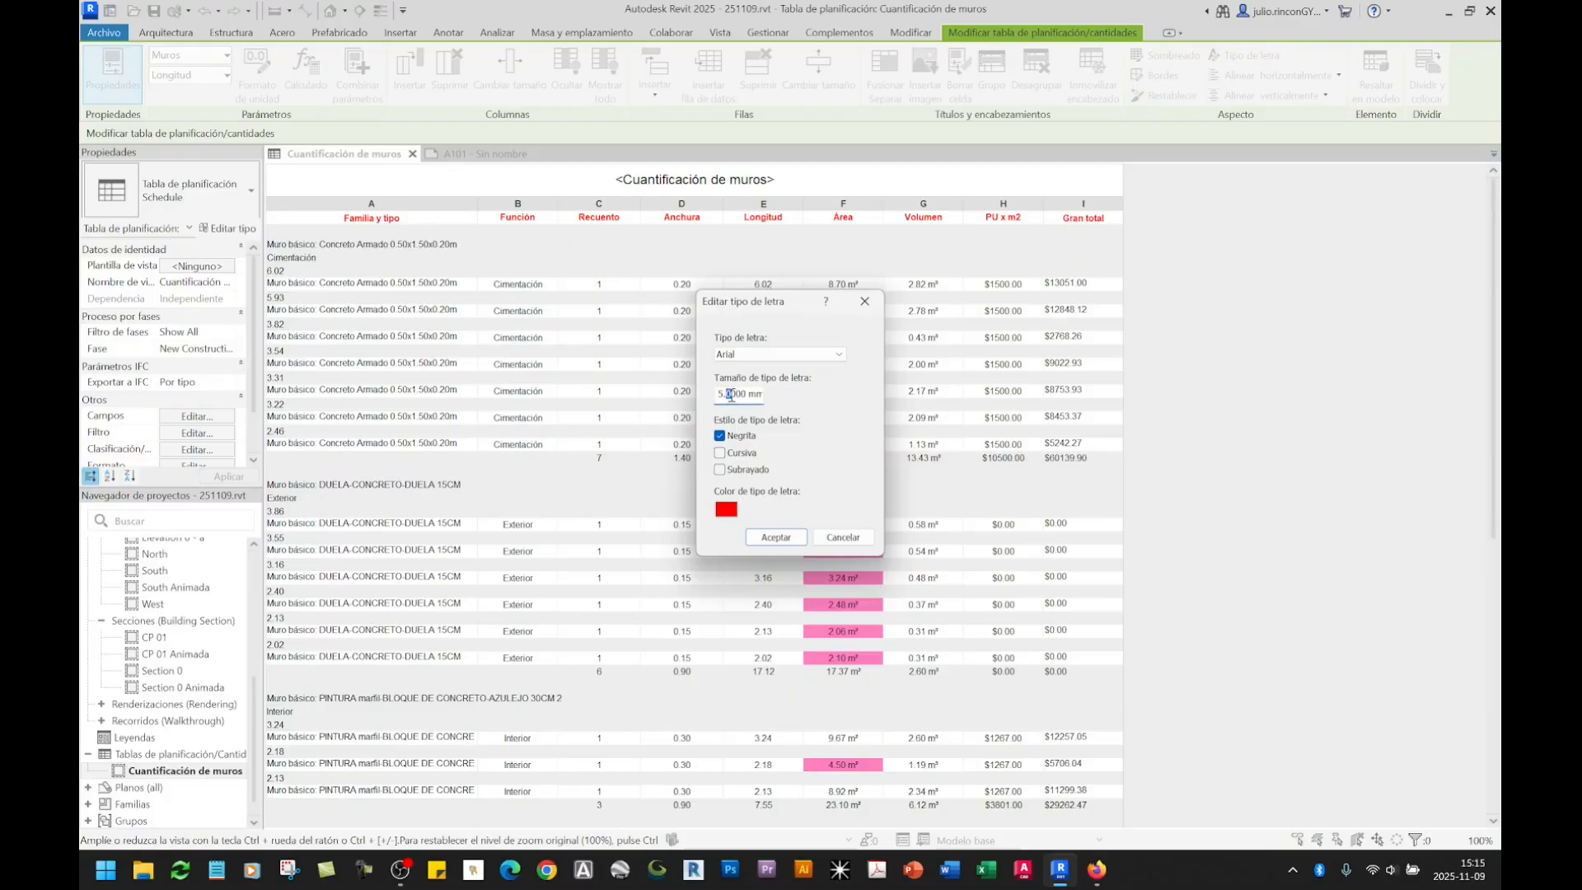
click(776, 536)
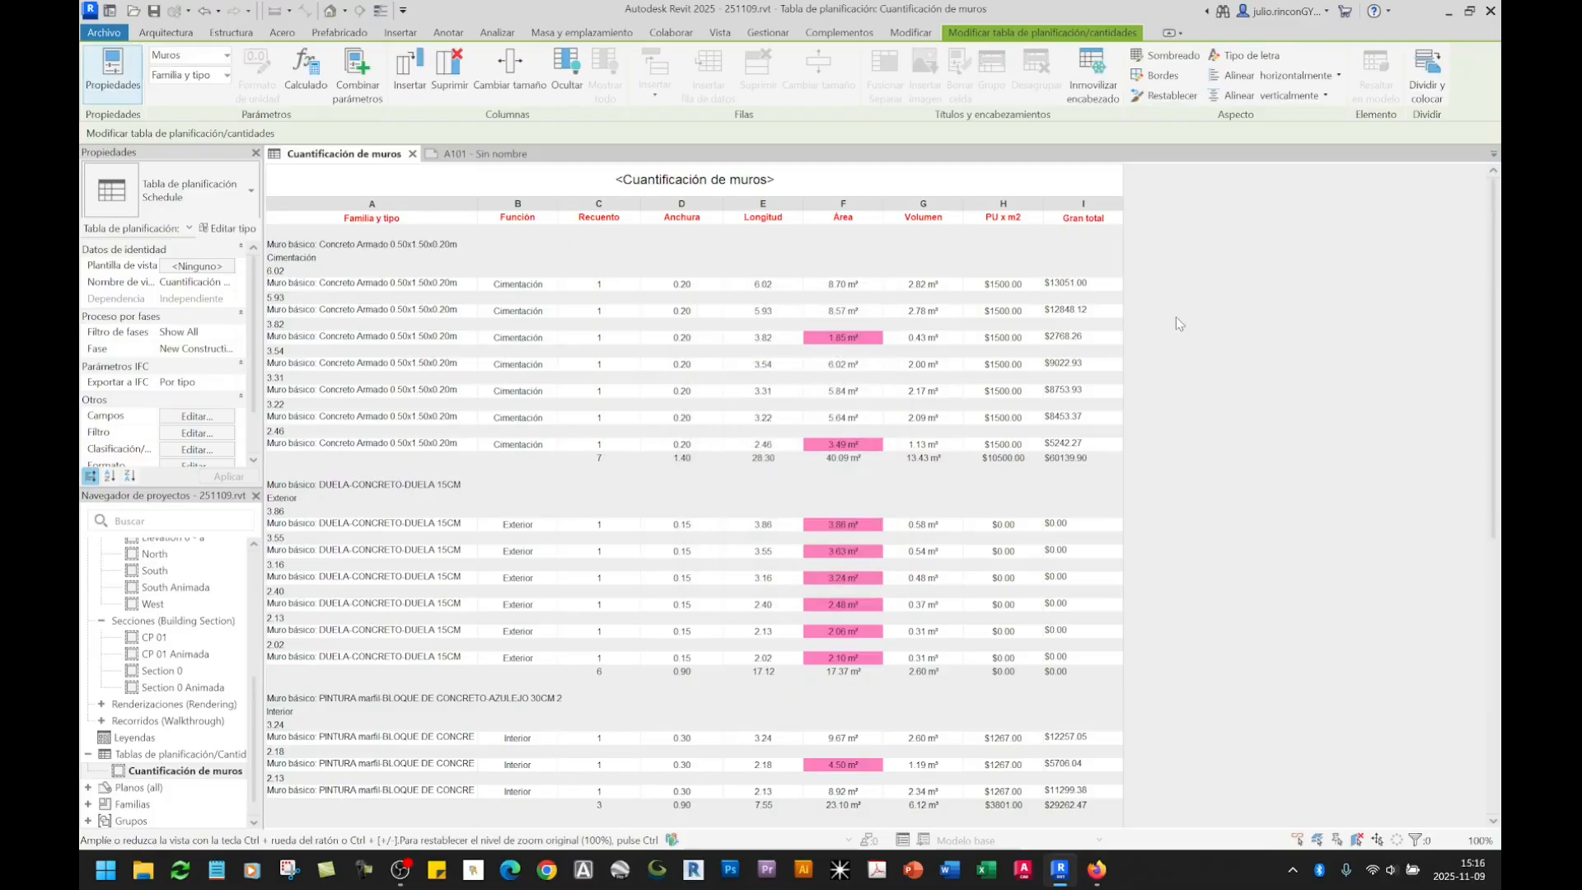
Step: Place the Cuantificación de muros schedule on sheet A101, just inside the upper-left corner of the title block frame
click(478, 153)
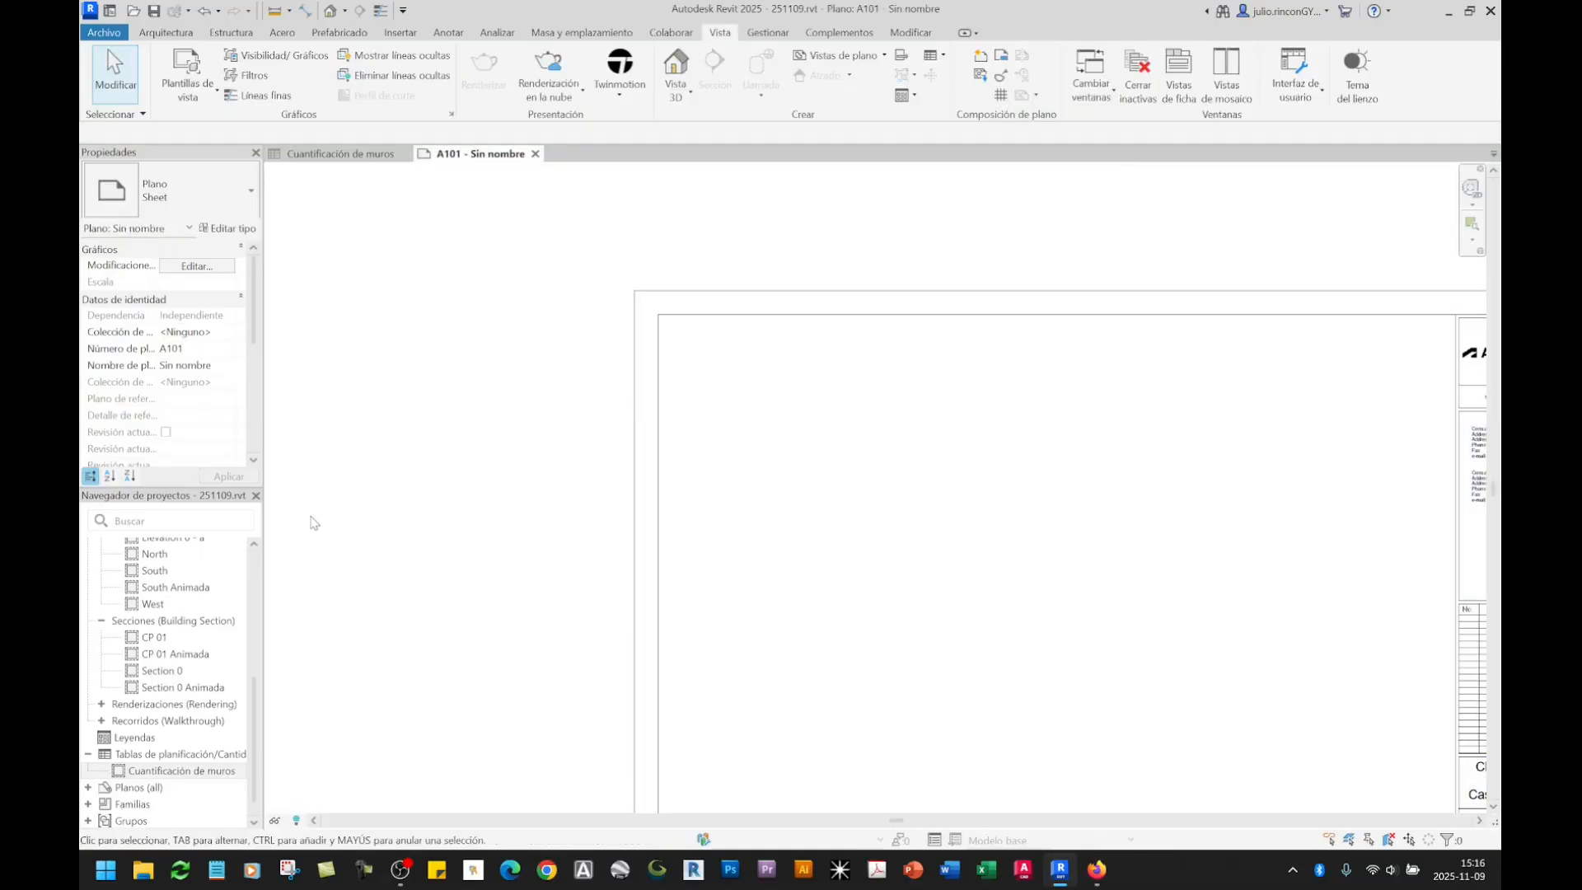
drag(181, 770, 920, 694)
middle_drag(919, 694, 833, 587)
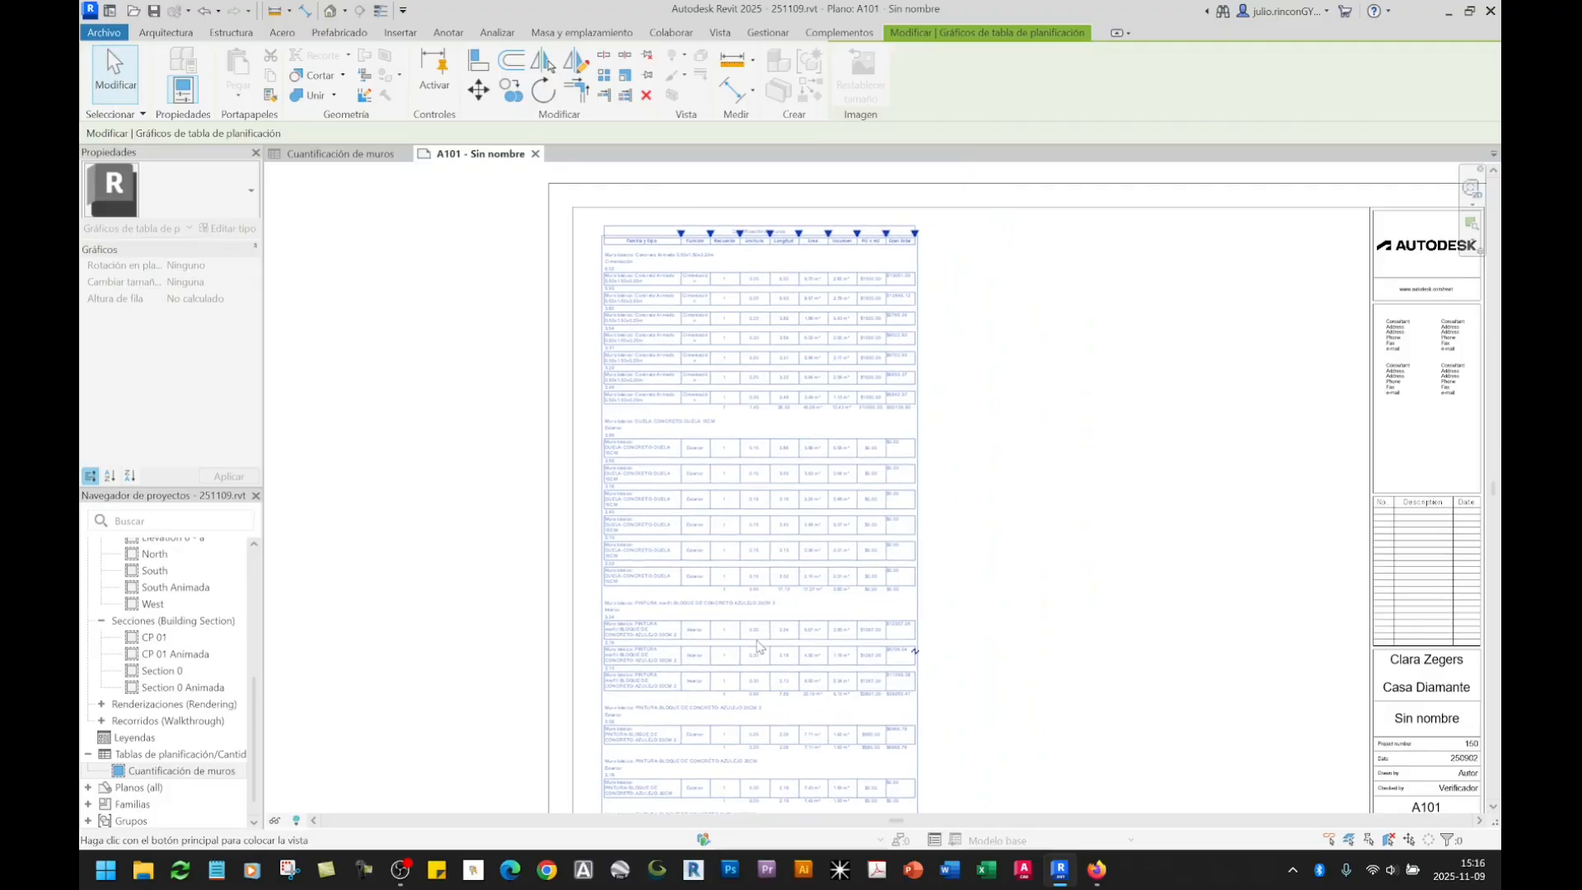
click(749, 639)
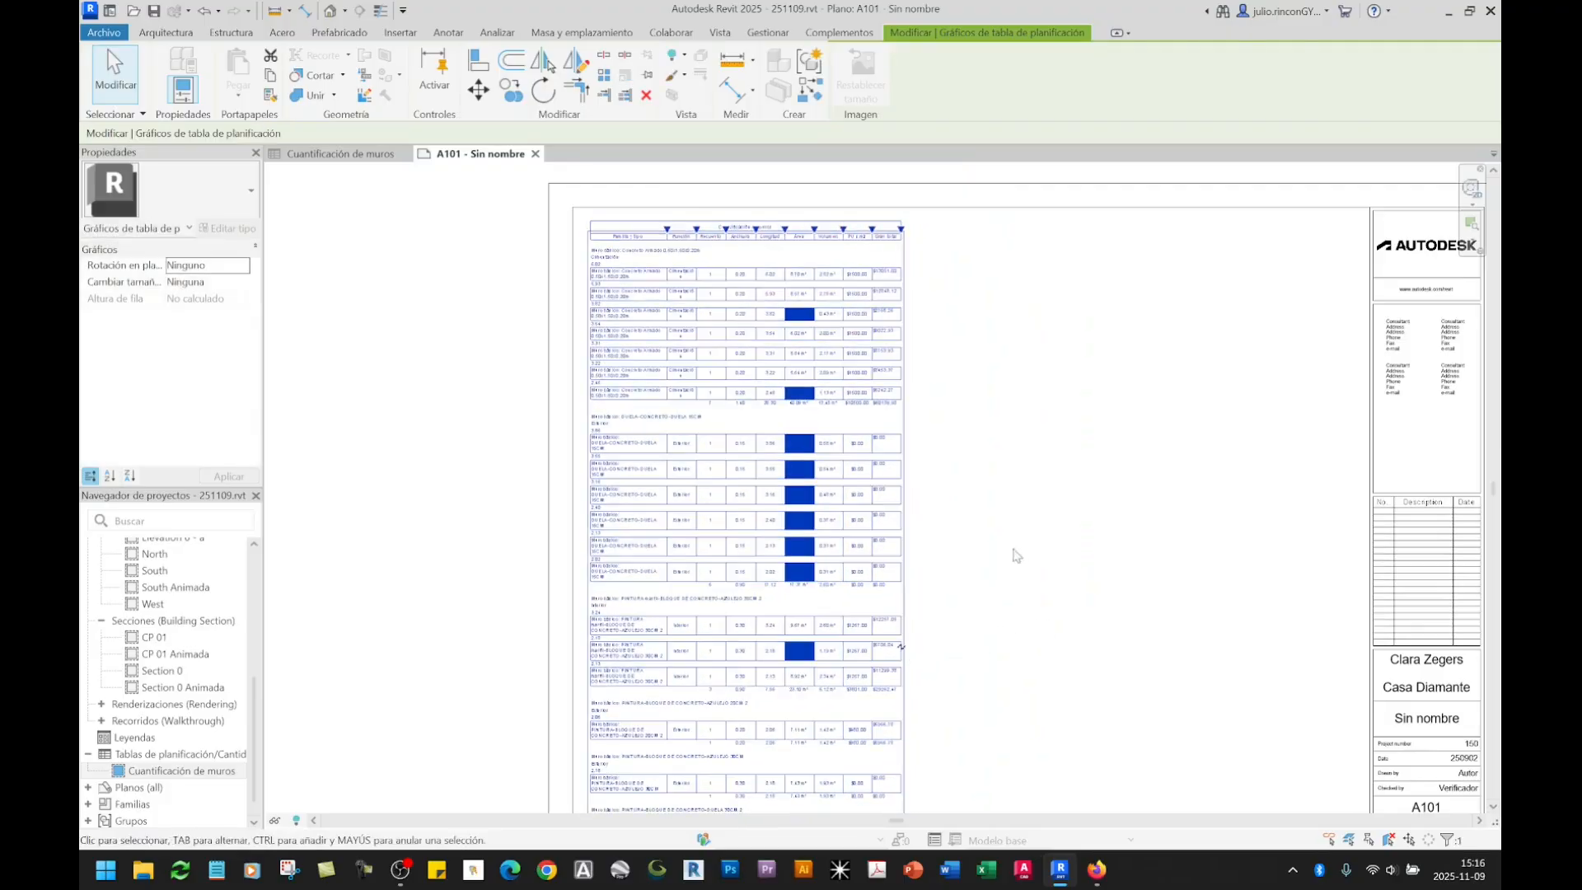
Step: Examine the placed schedule's header text and its overall length against the border of sheet A101
click(1004, 473)
scroll(682, 231, up, 10)
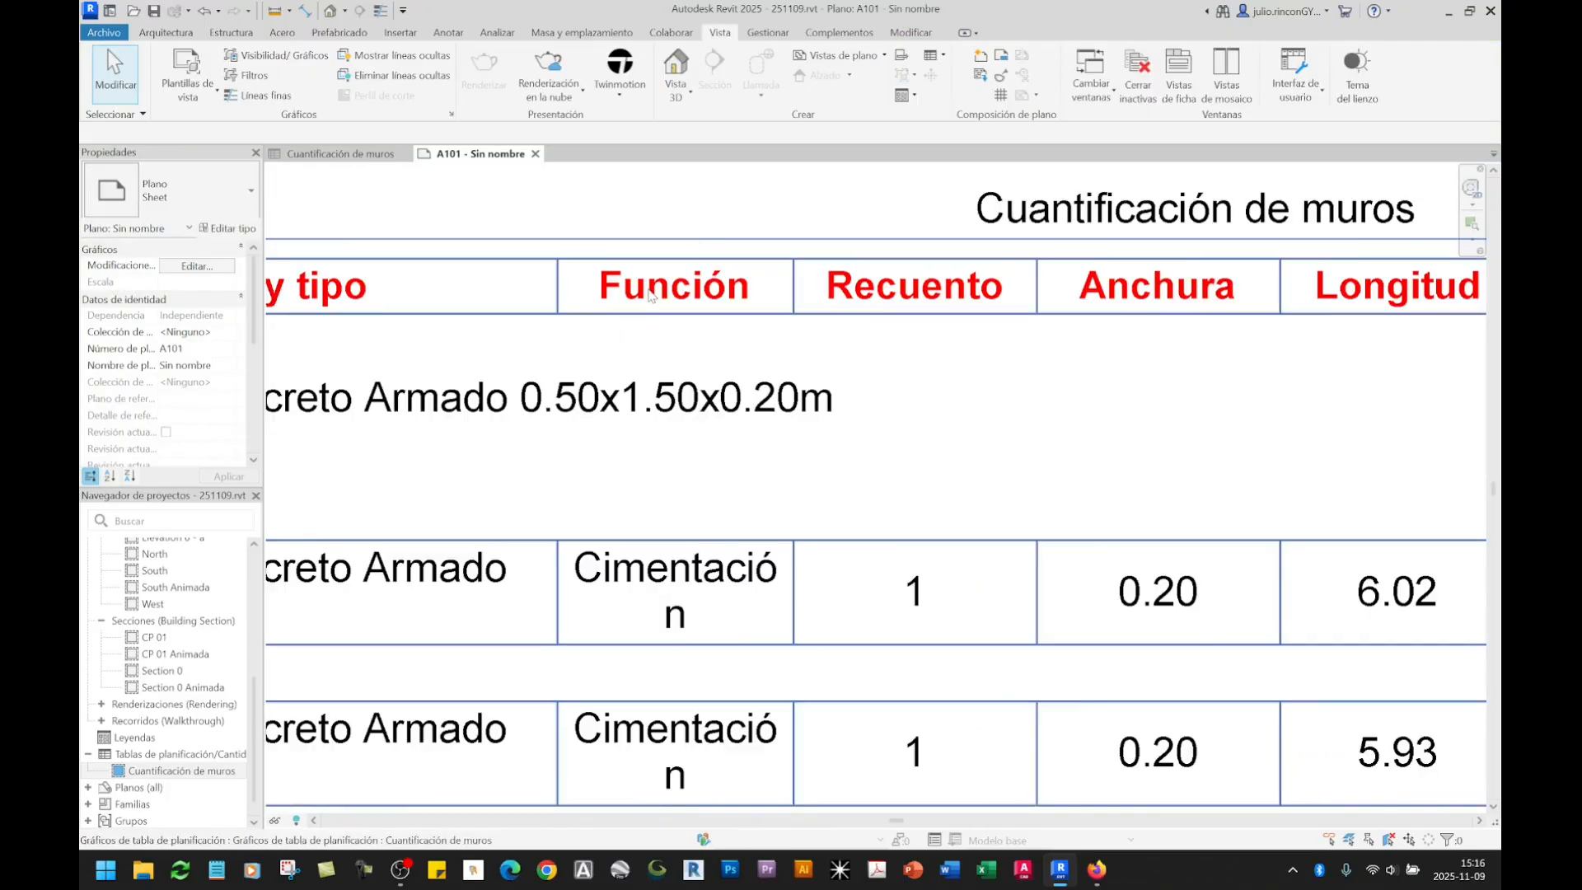
scroll(648, 298, down, 3)
middle_drag(756, 598, 690, 313)
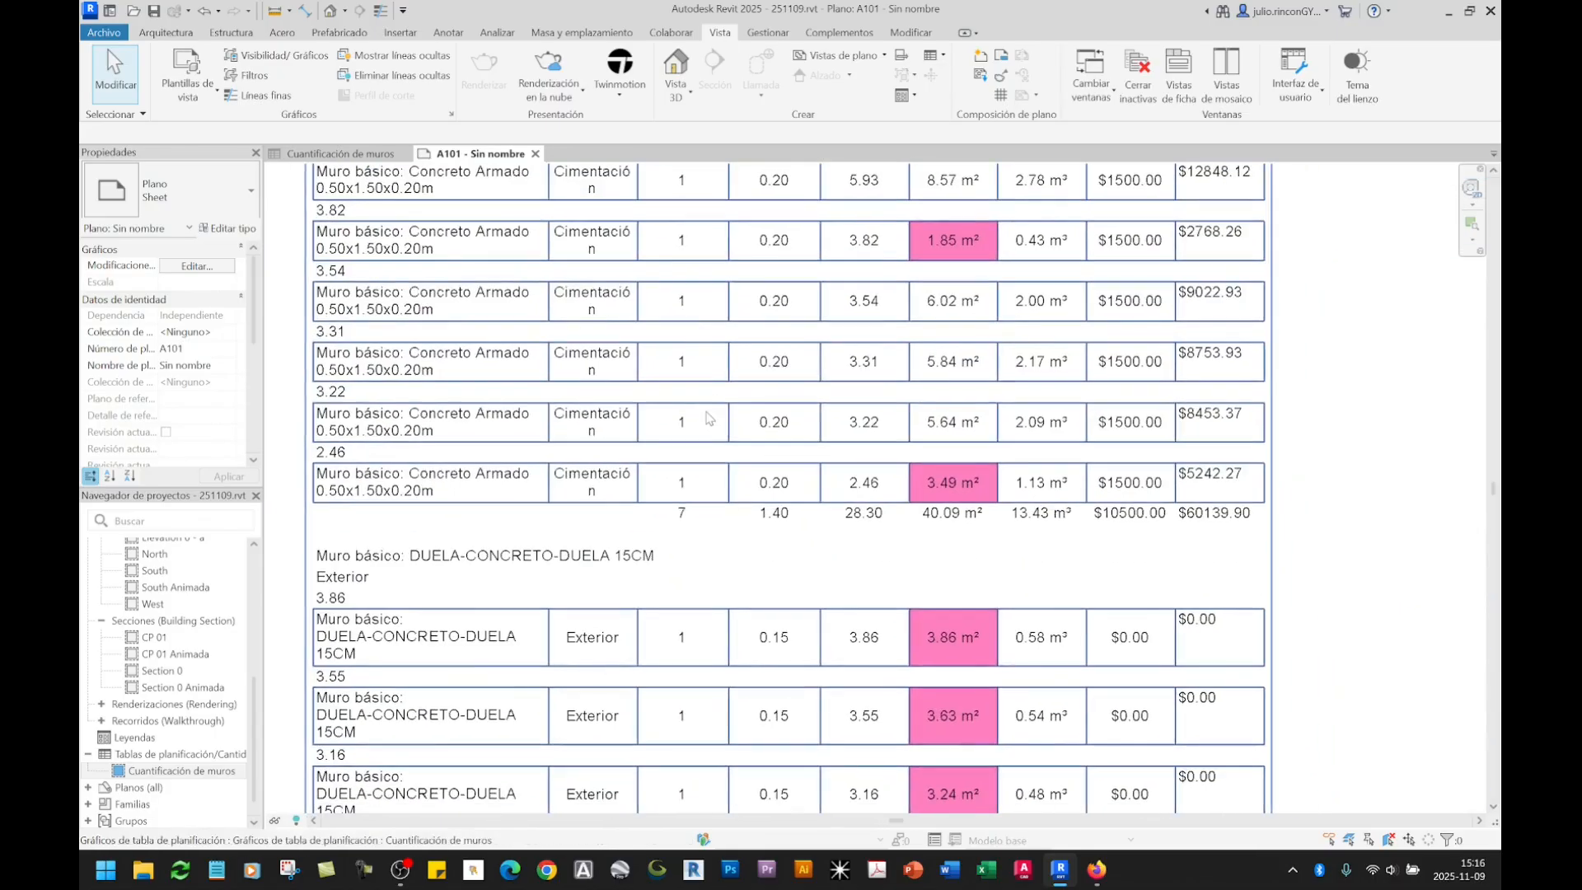
scroll(705, 412, down, 4)
middle_drag(812, 690, 831, 285)
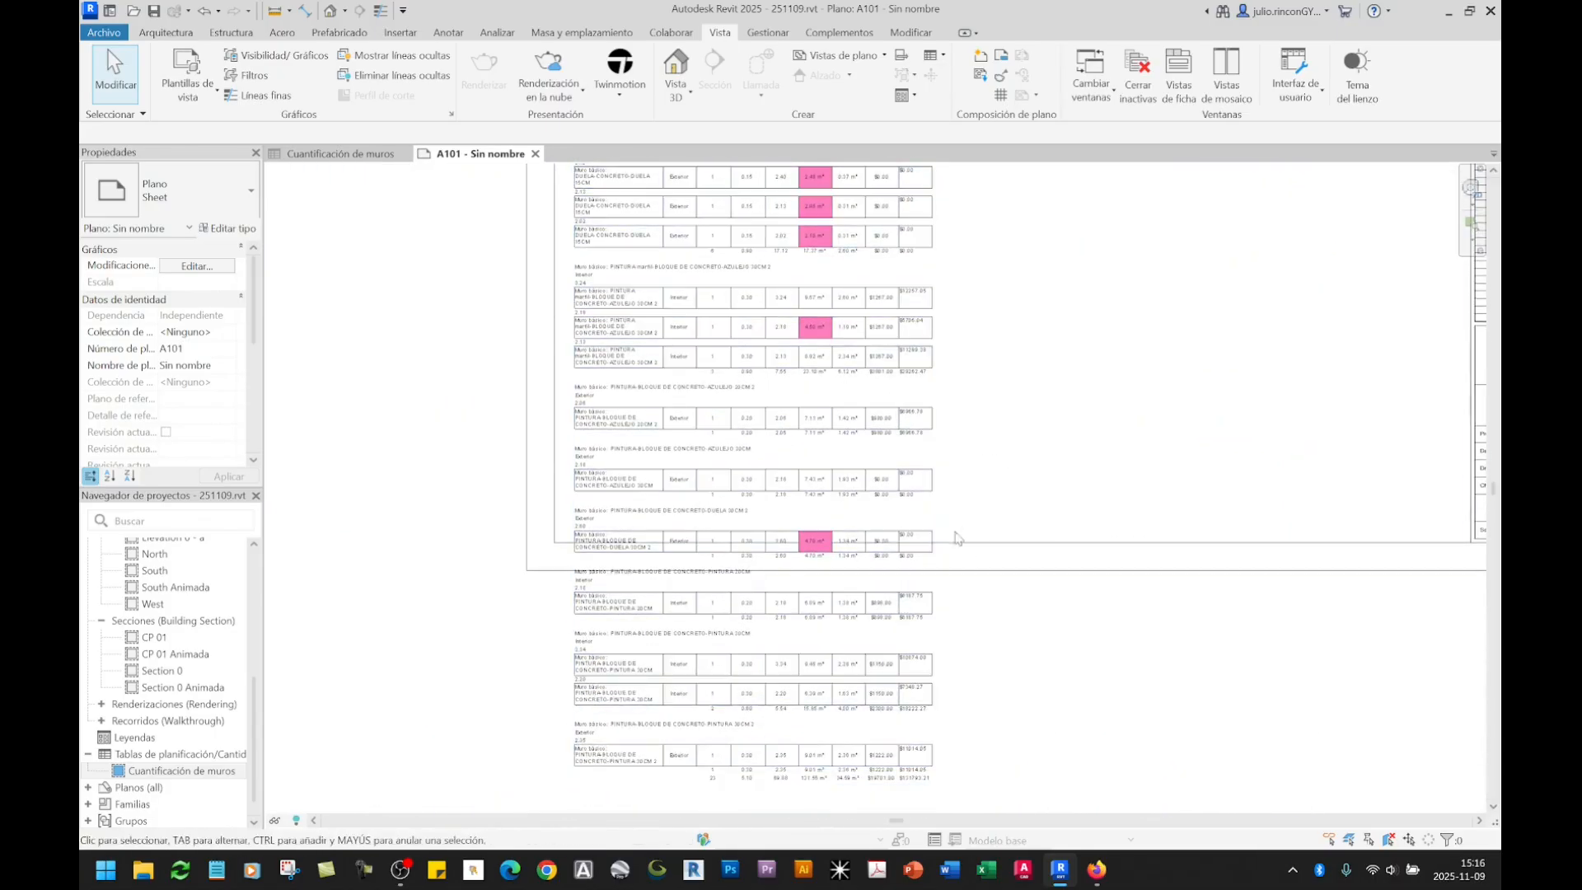
middle_drag(942, 639, 919, 484)
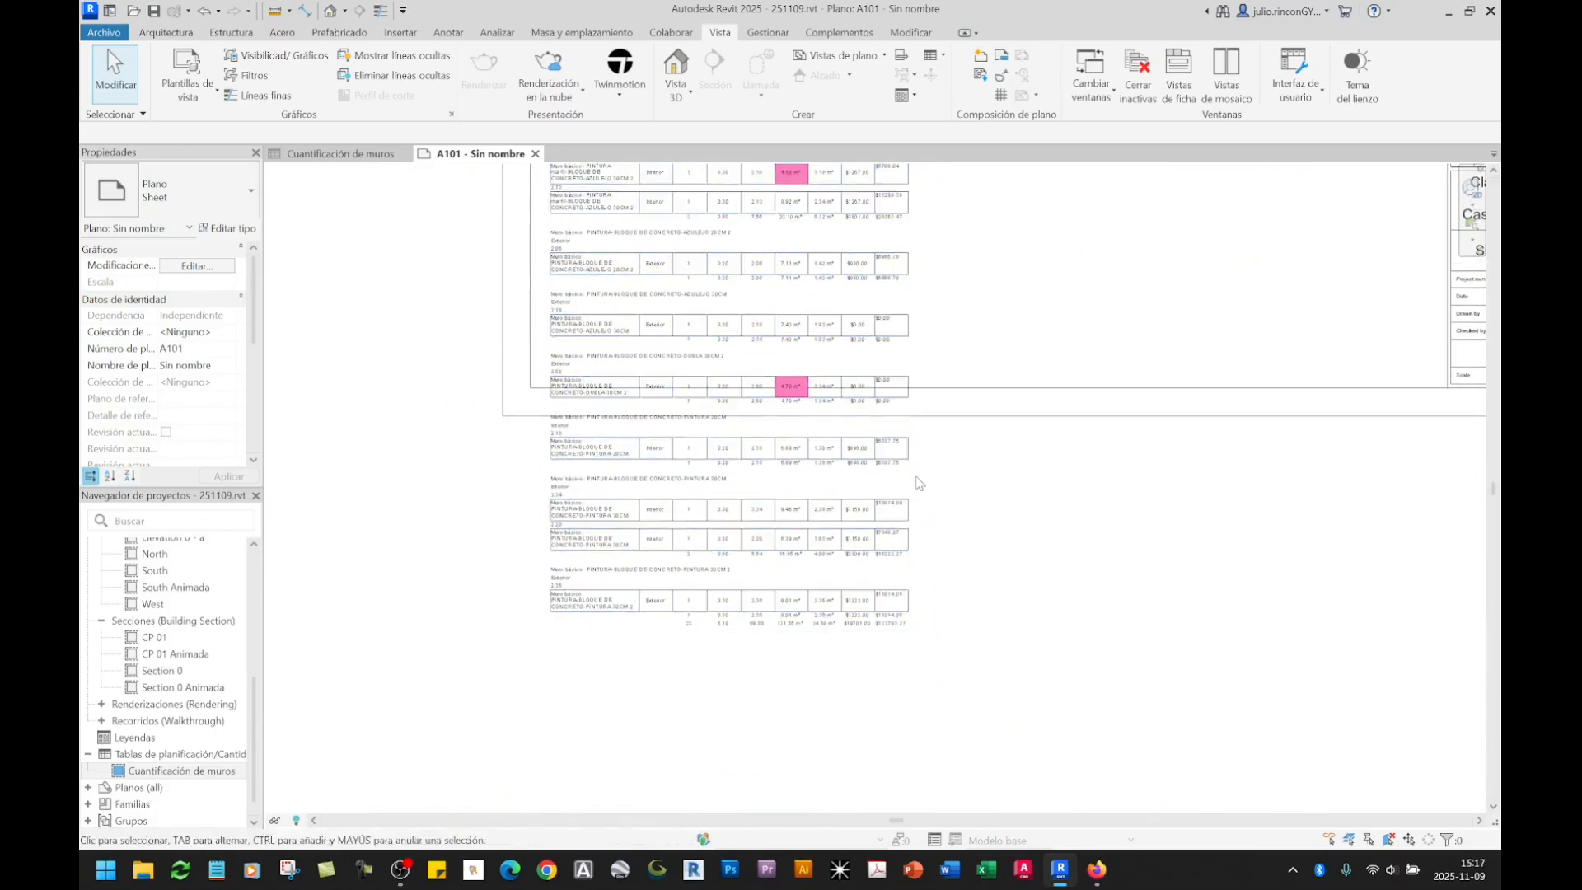
click(910, 377)
scroll(844, 518, down, 4)
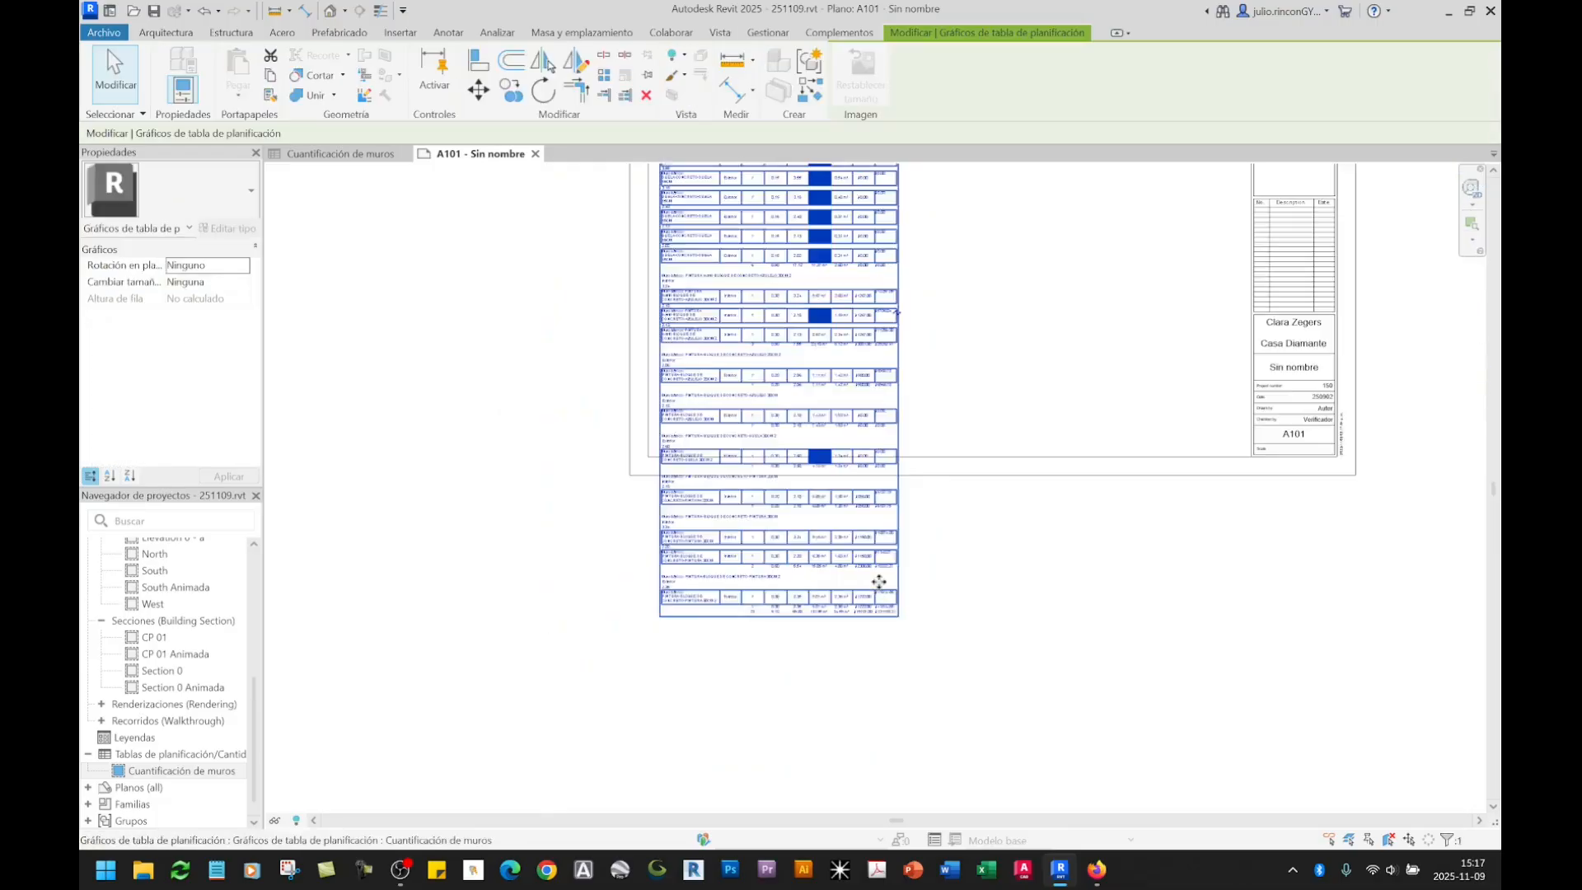
middle_drag(930, 567, 927, 566)
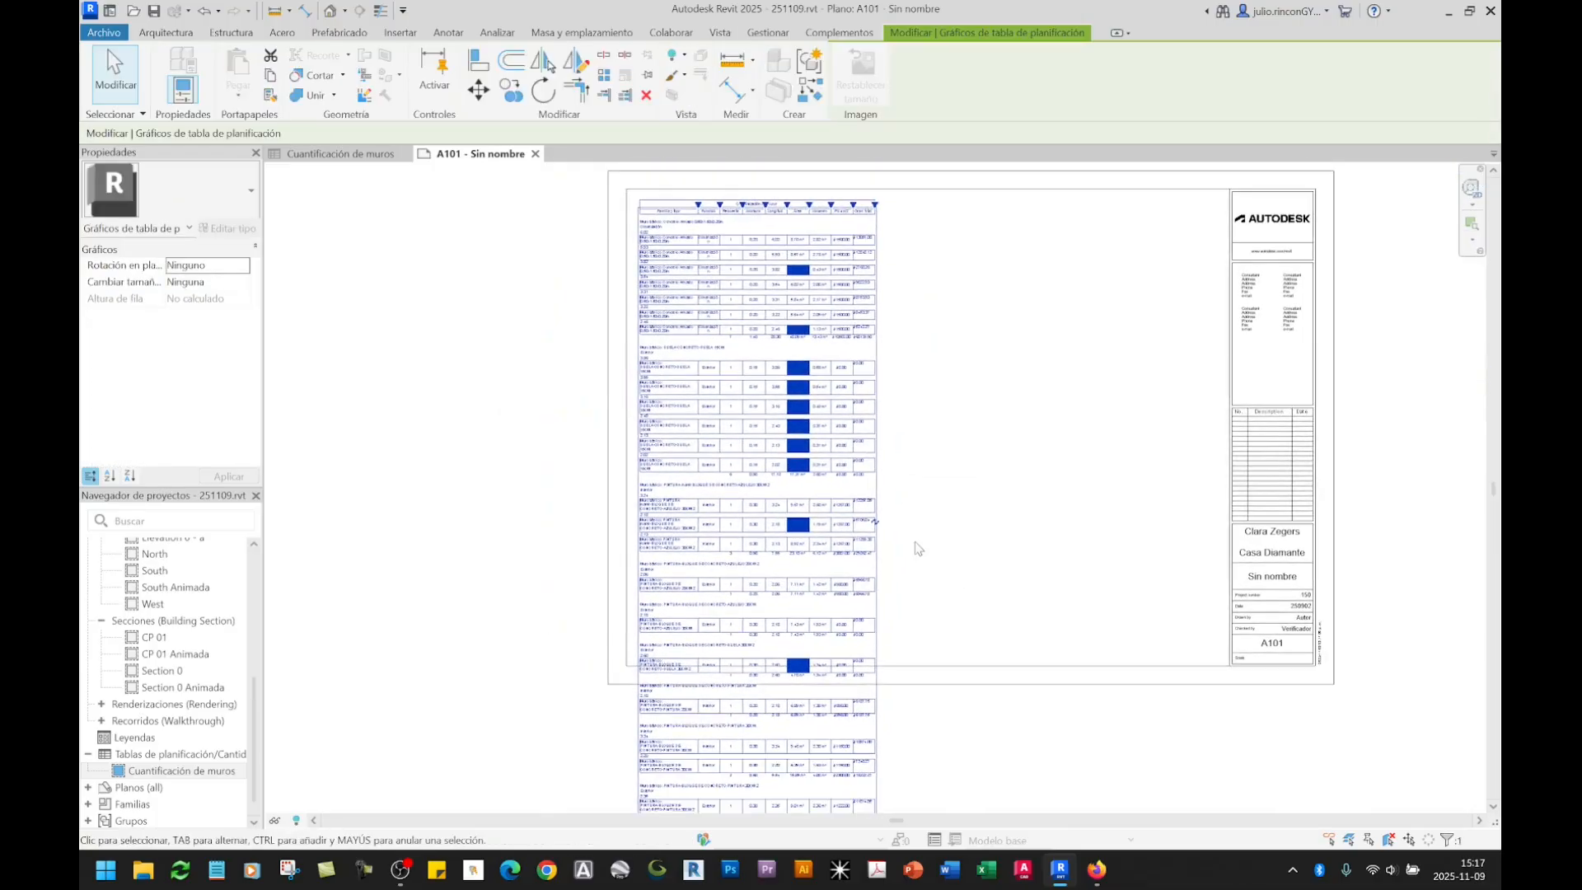
click(994, 393)
scroll(755, 196, up, 3)
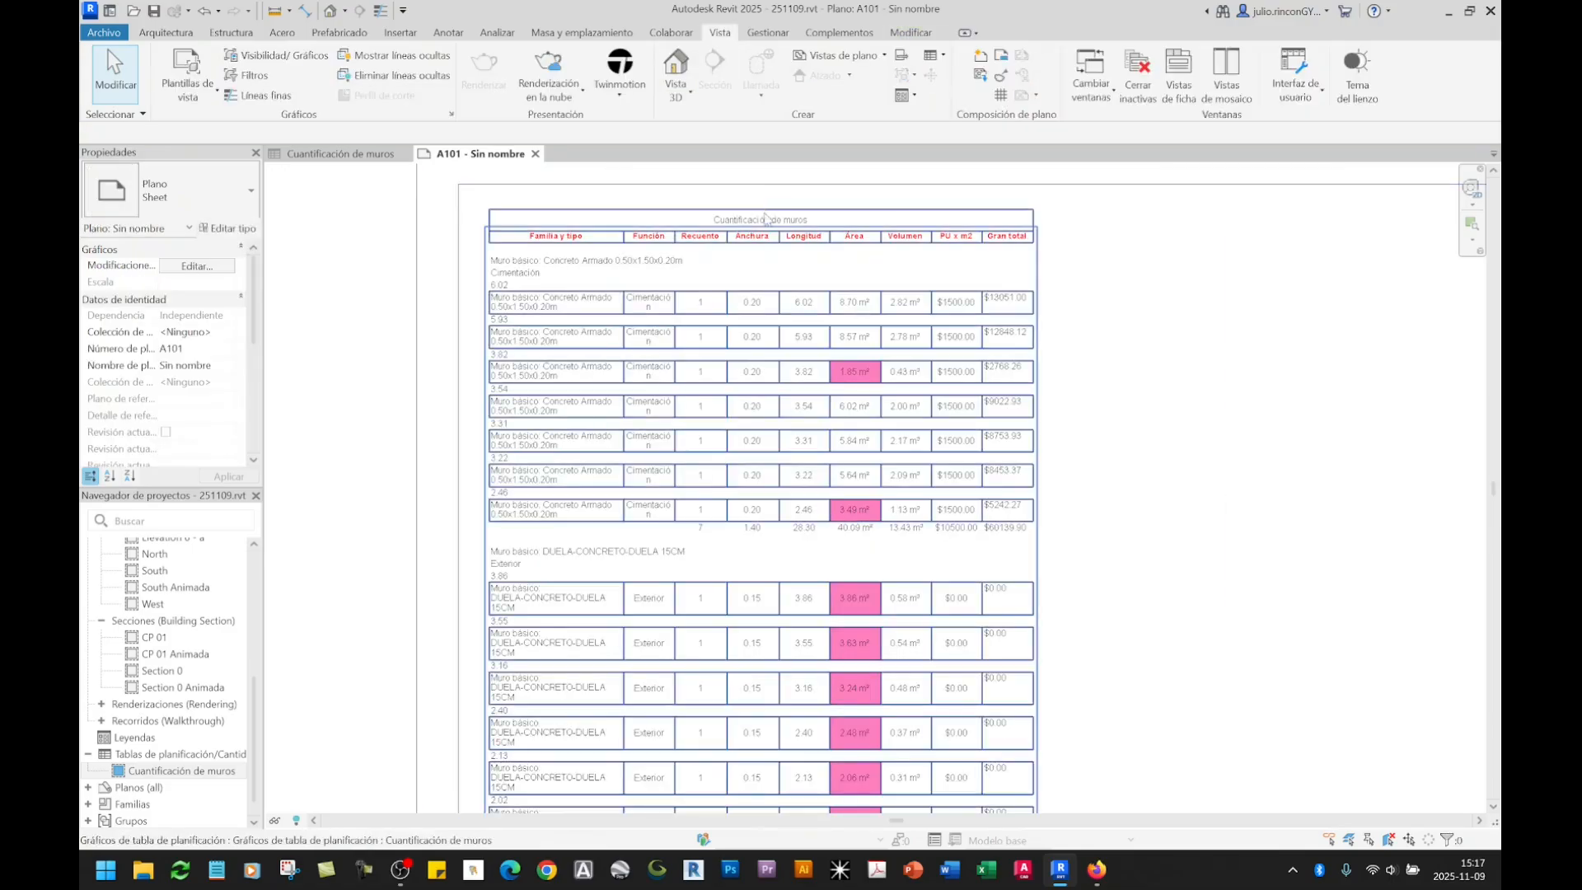
Step: Widen the placed schedule's Familia y tipo and Función columns so Concreto Armado wall names and Cimentación fit on one line
click(626, 242)
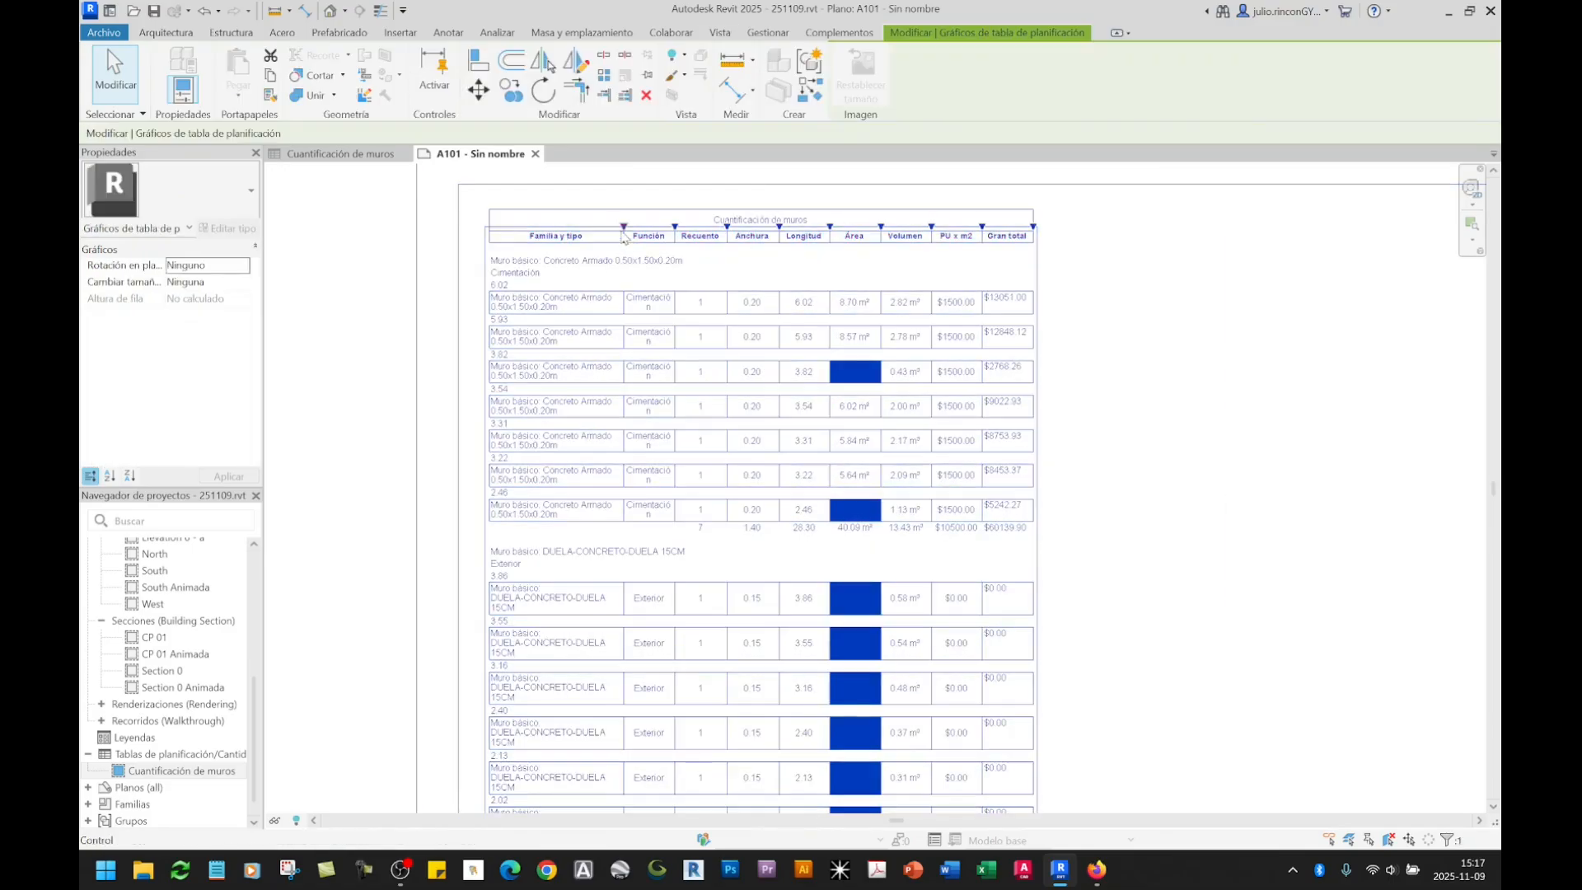
drag(624, 227, 689, 233)
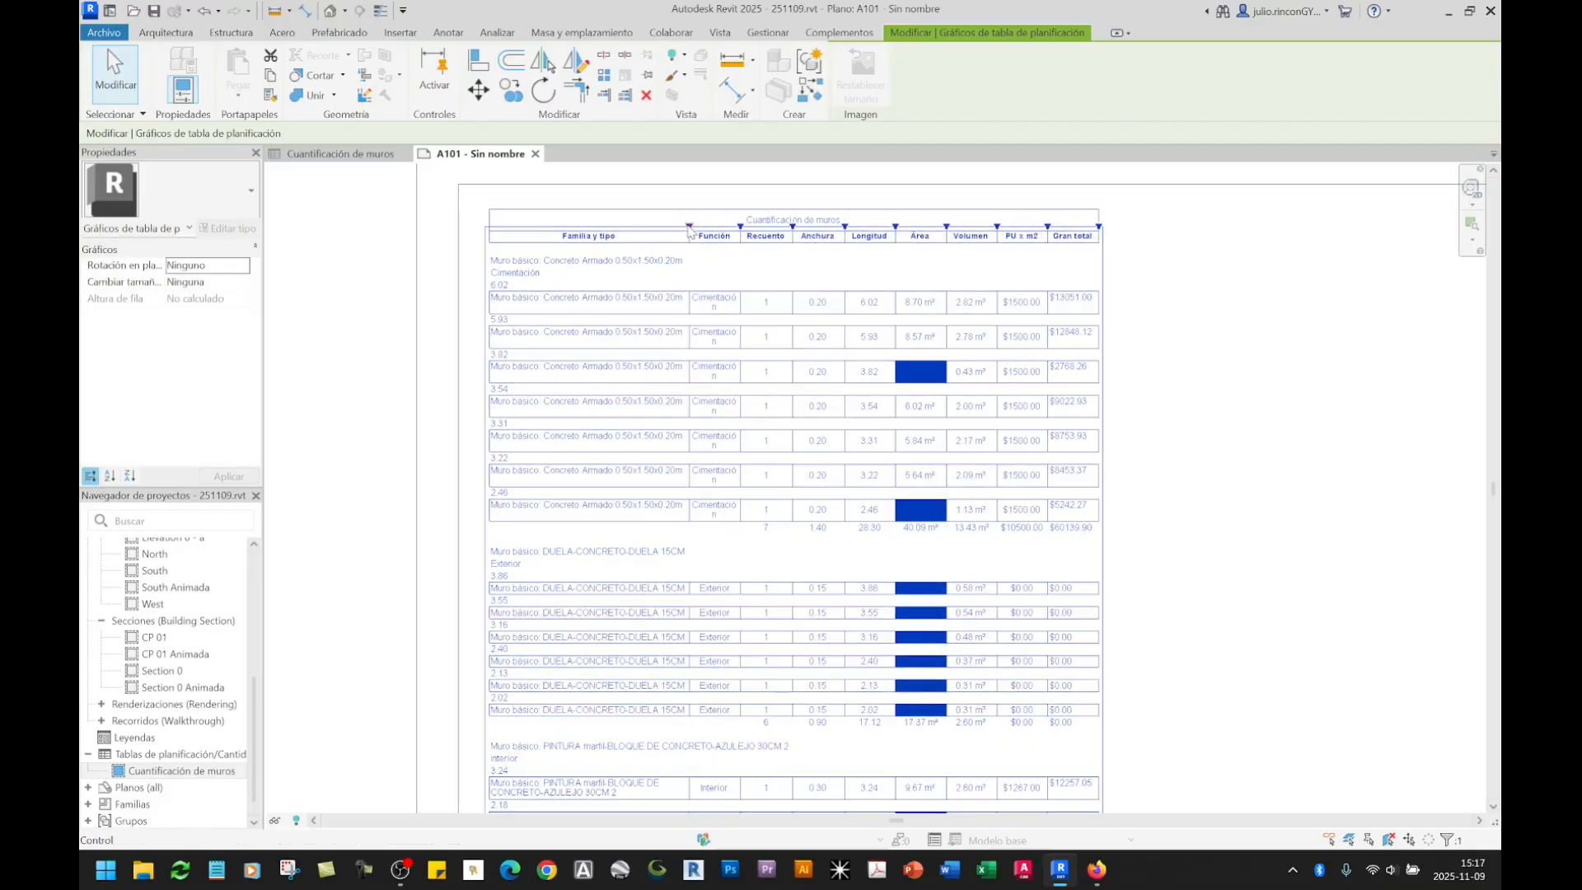
drag(689, 231, 789, 239)
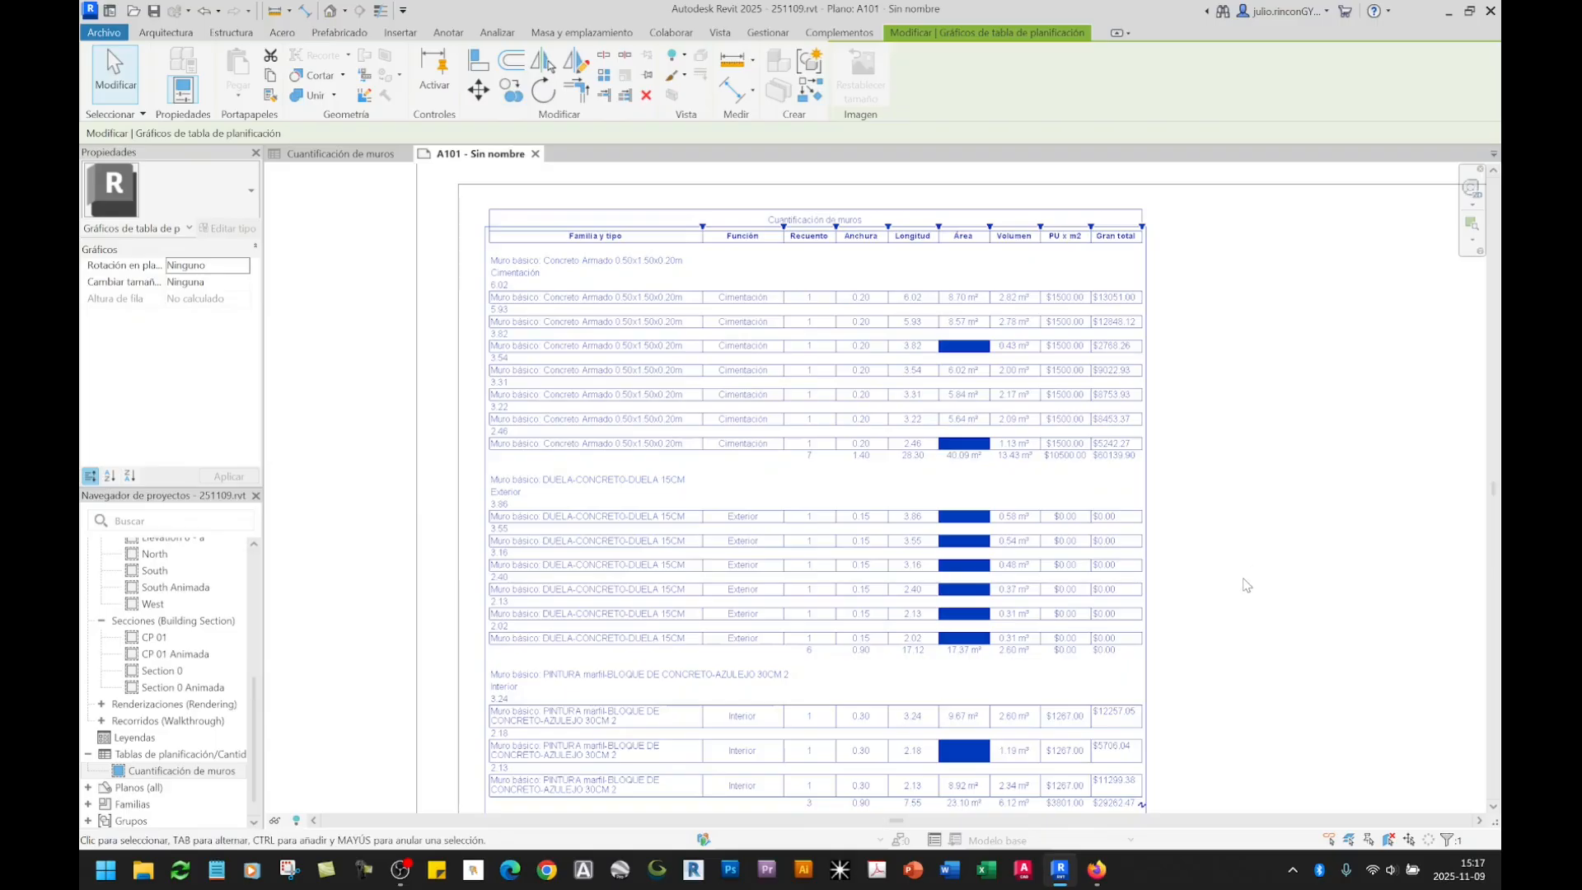
Step: Examine the resized schedule's rows and its length against the sheet's lower border, and select the schedule again
middle_drag(1250, 585, 1204, 261)
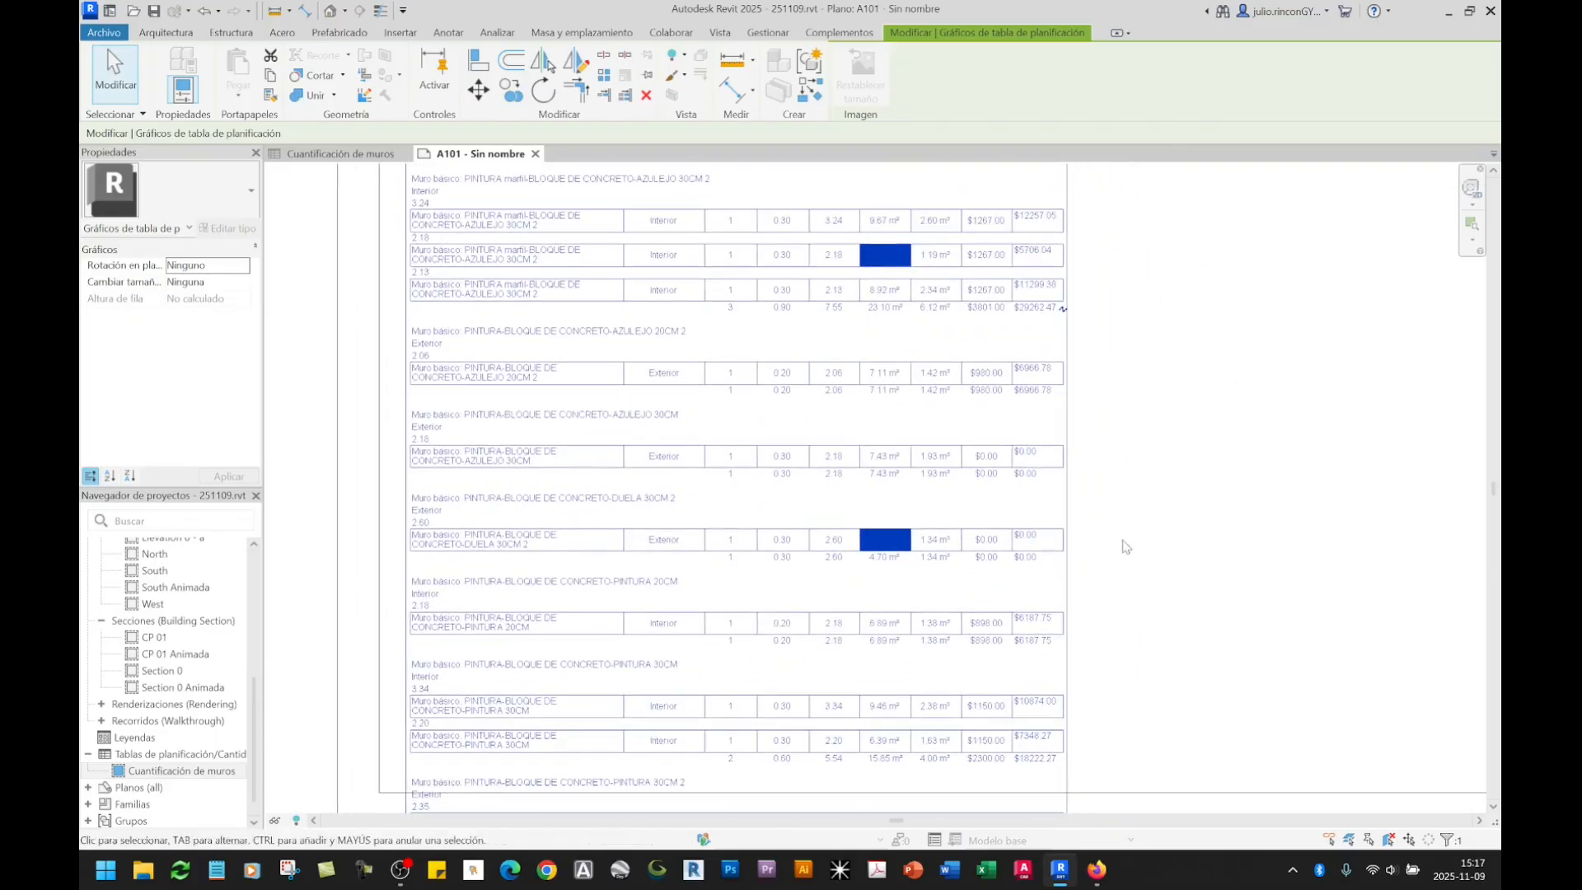
middle_drag(1123, 544, 1084, 288)
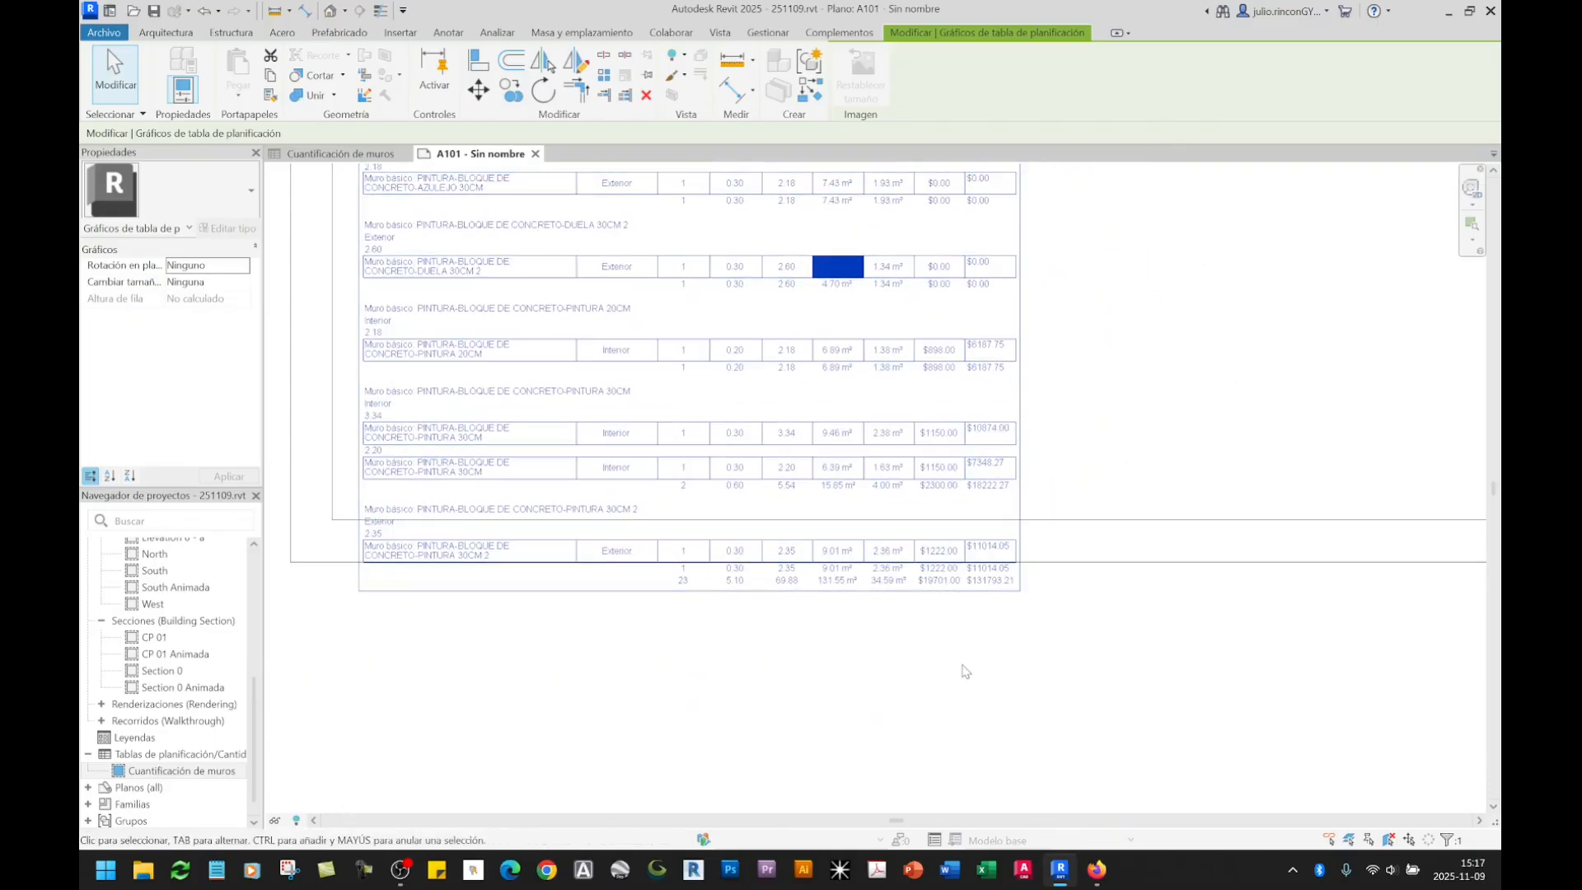
scroll(967, 680, down, 4)
click(1056, 514)
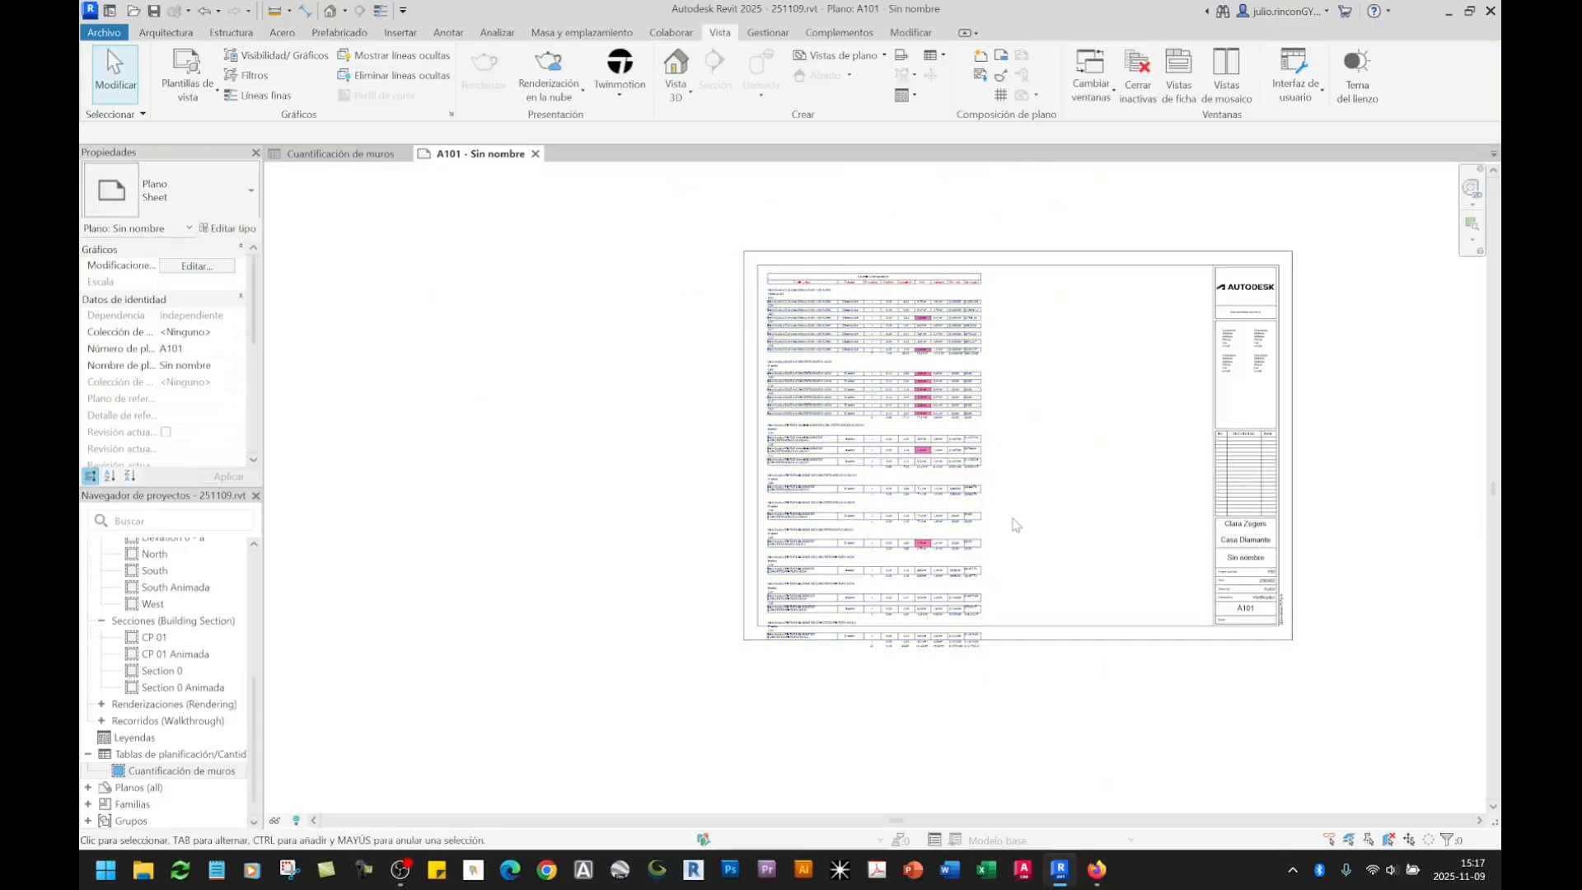
scroll(960, 276, up, 3)
scroll(891, 354, up, 8)
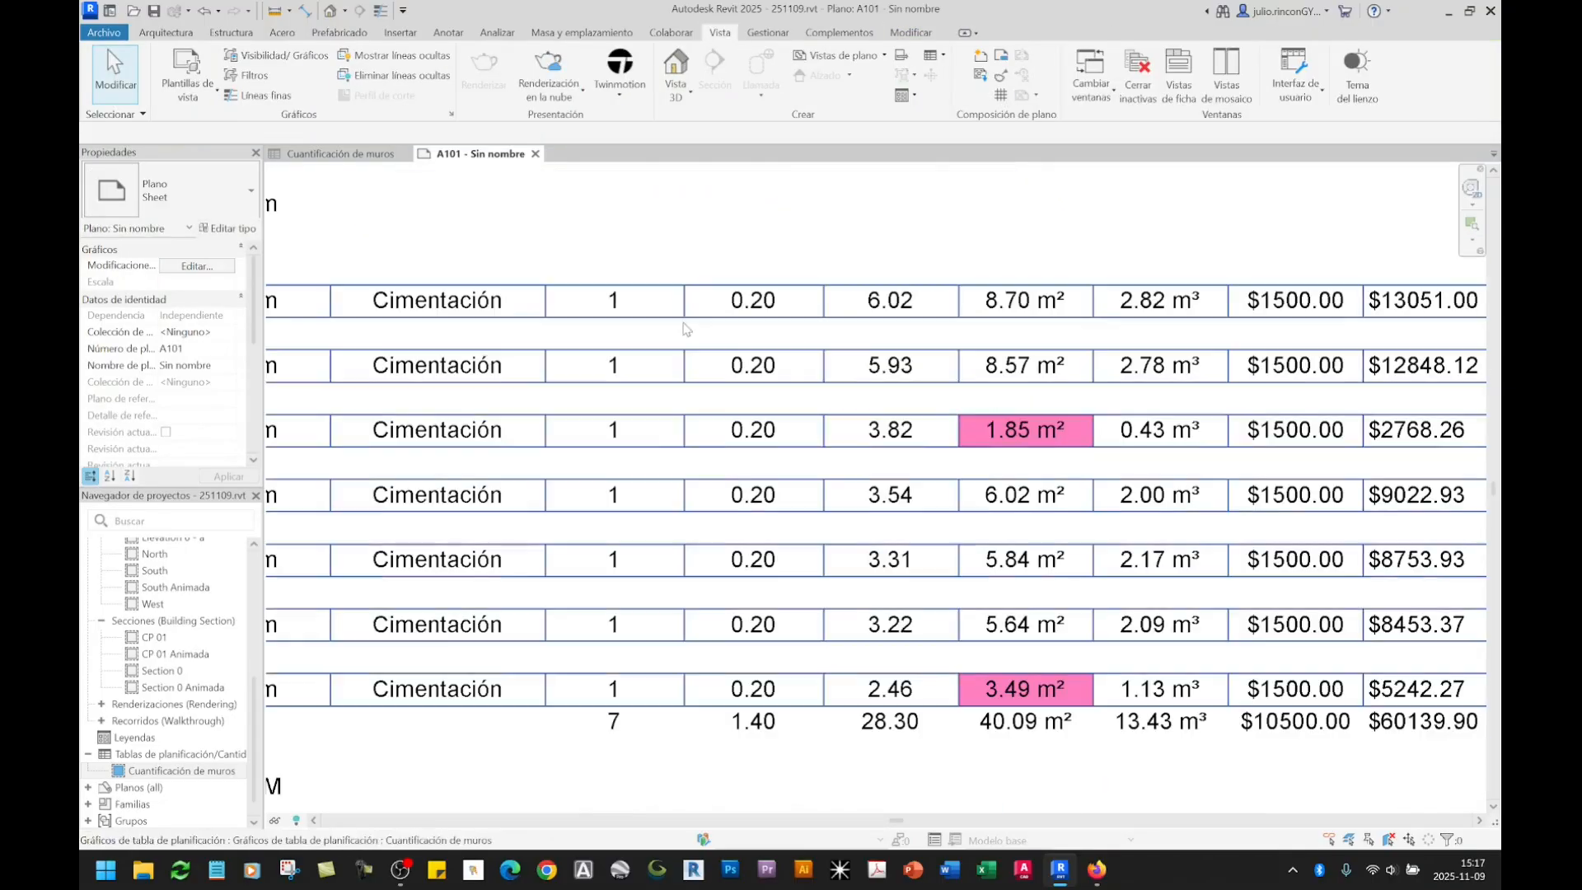
scroll(698, 346, down, 9)
scroll(676, 329, up, 5)
click(656, 329)
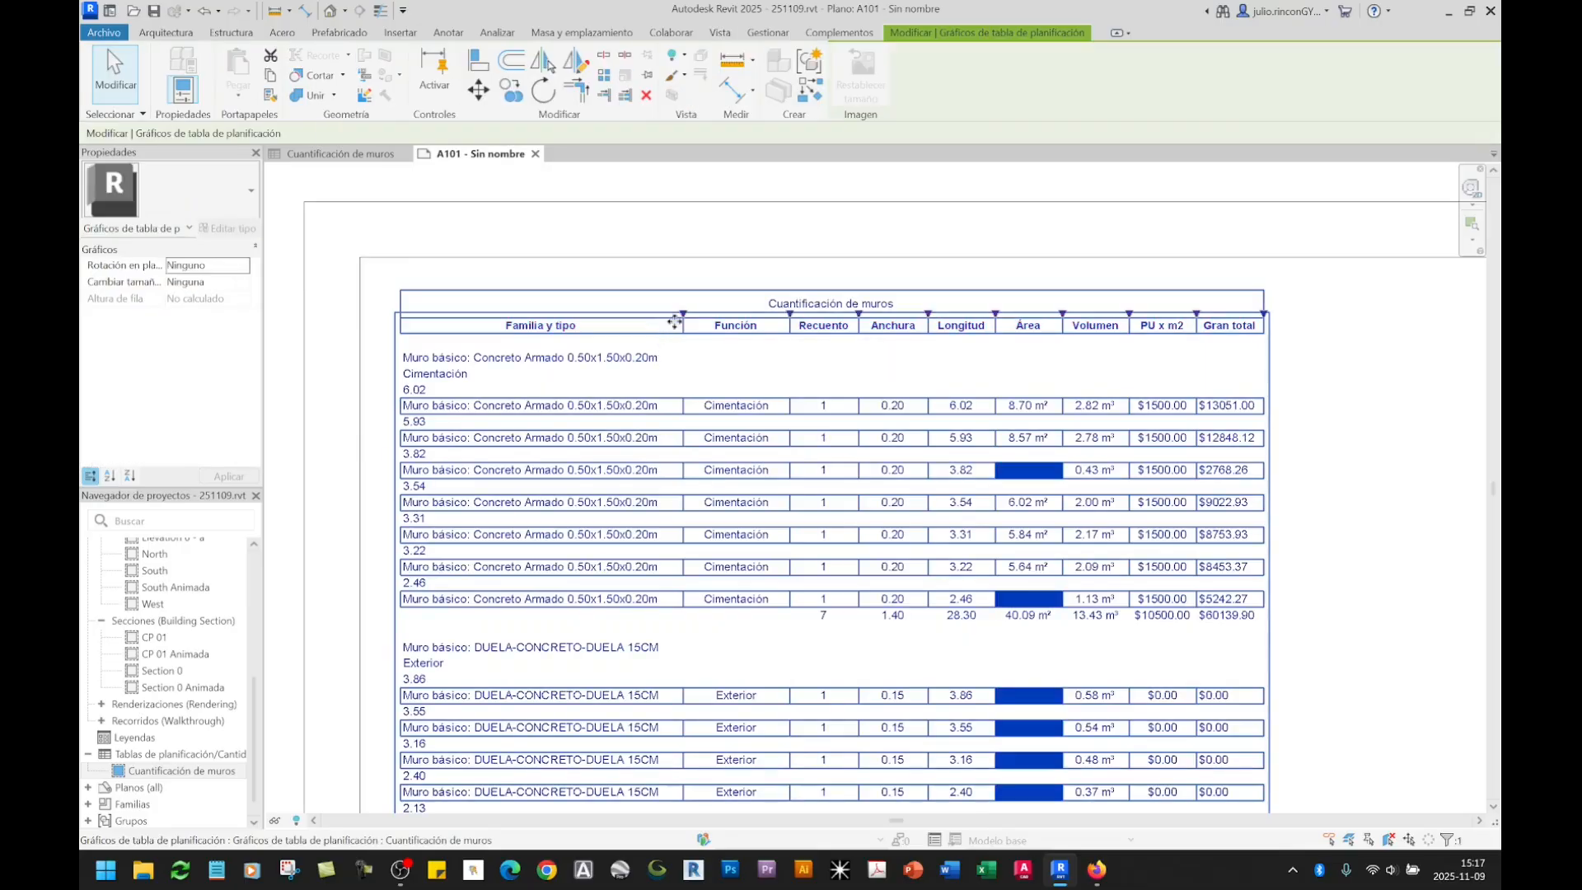
Step: Narrow the placed schedule's Familia y tipo column so wall names wrap, and check its length against the sheet's lower border
drag(656, 329, 568, 326)
scroll(593, 364, down, 3)
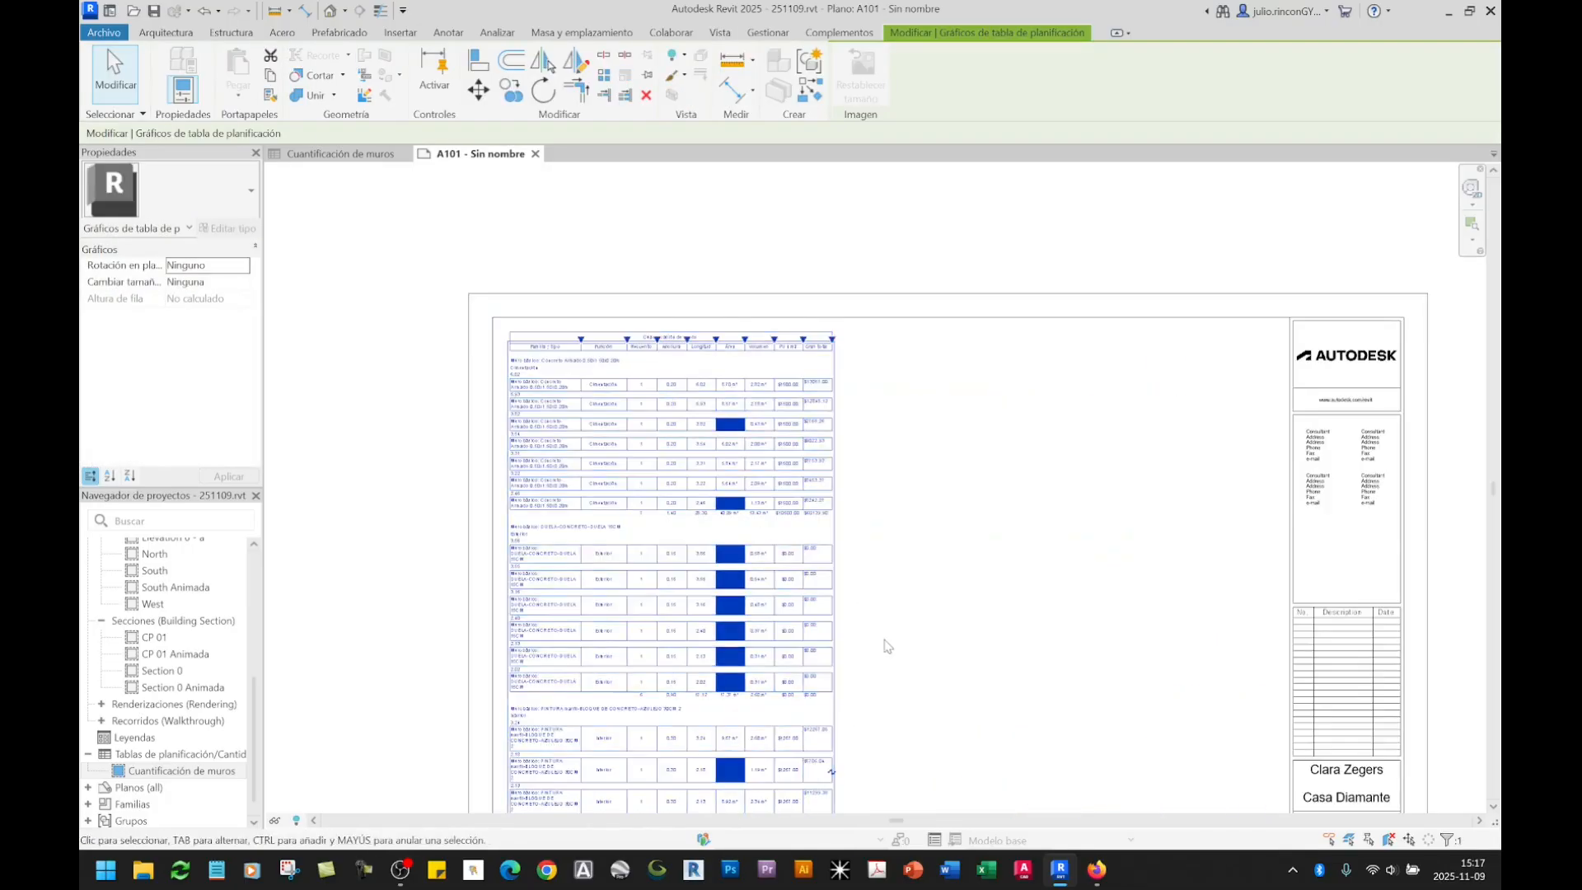
middle_drag(887, 646, 877, 197)
middle_drag(894, 387, 887, 448)
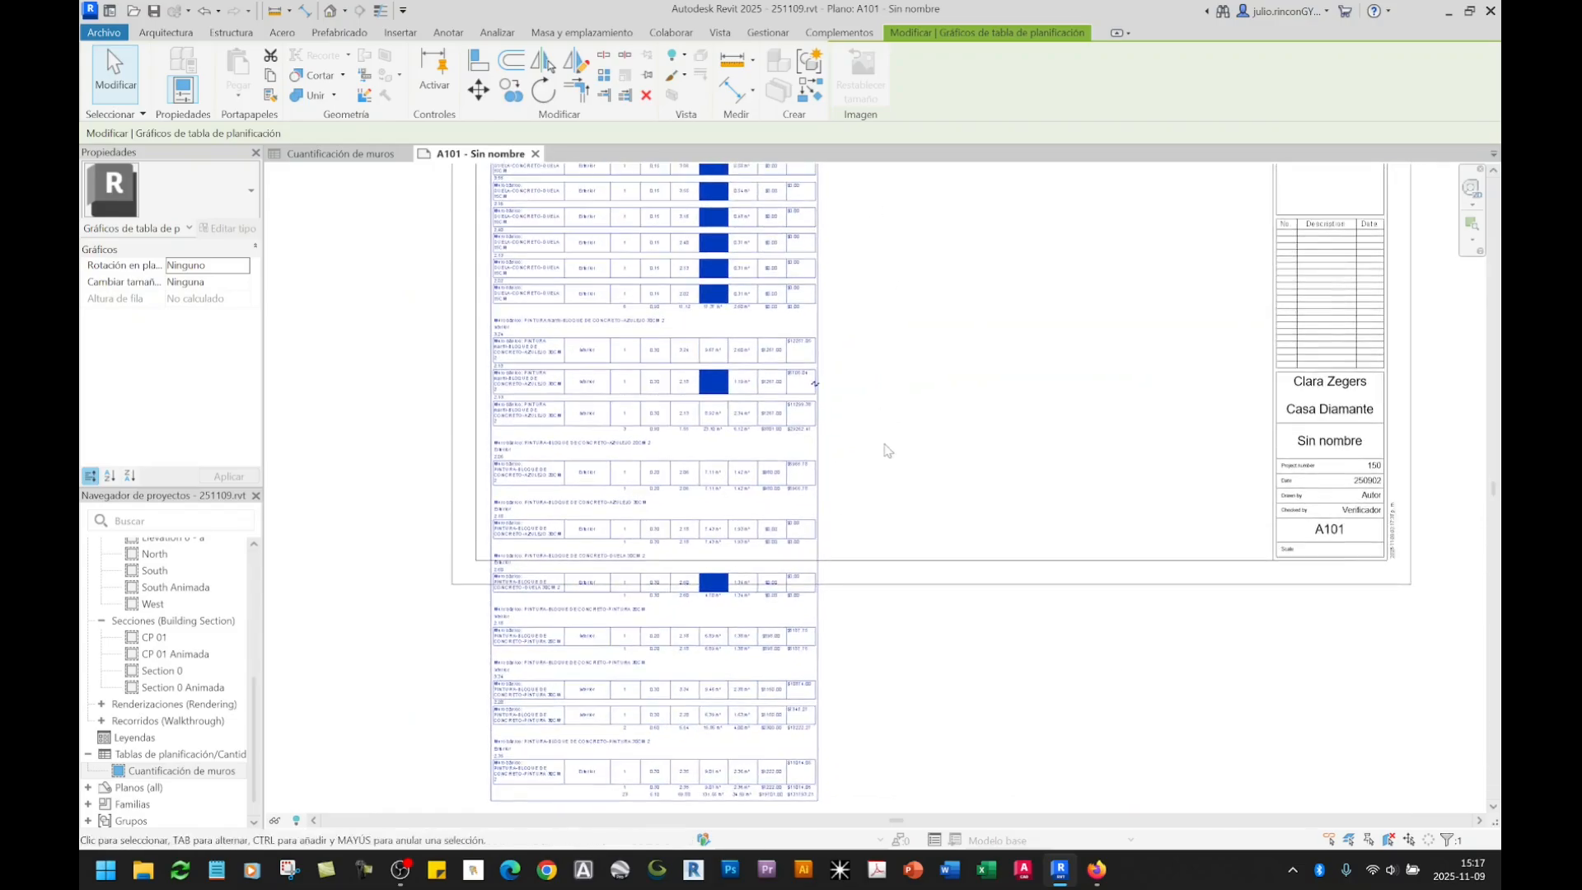
Step: Split the placed Cuantificación de muros schedule into two side-by-side segments on sheet A101
click(886, 446)
click(814, 402)
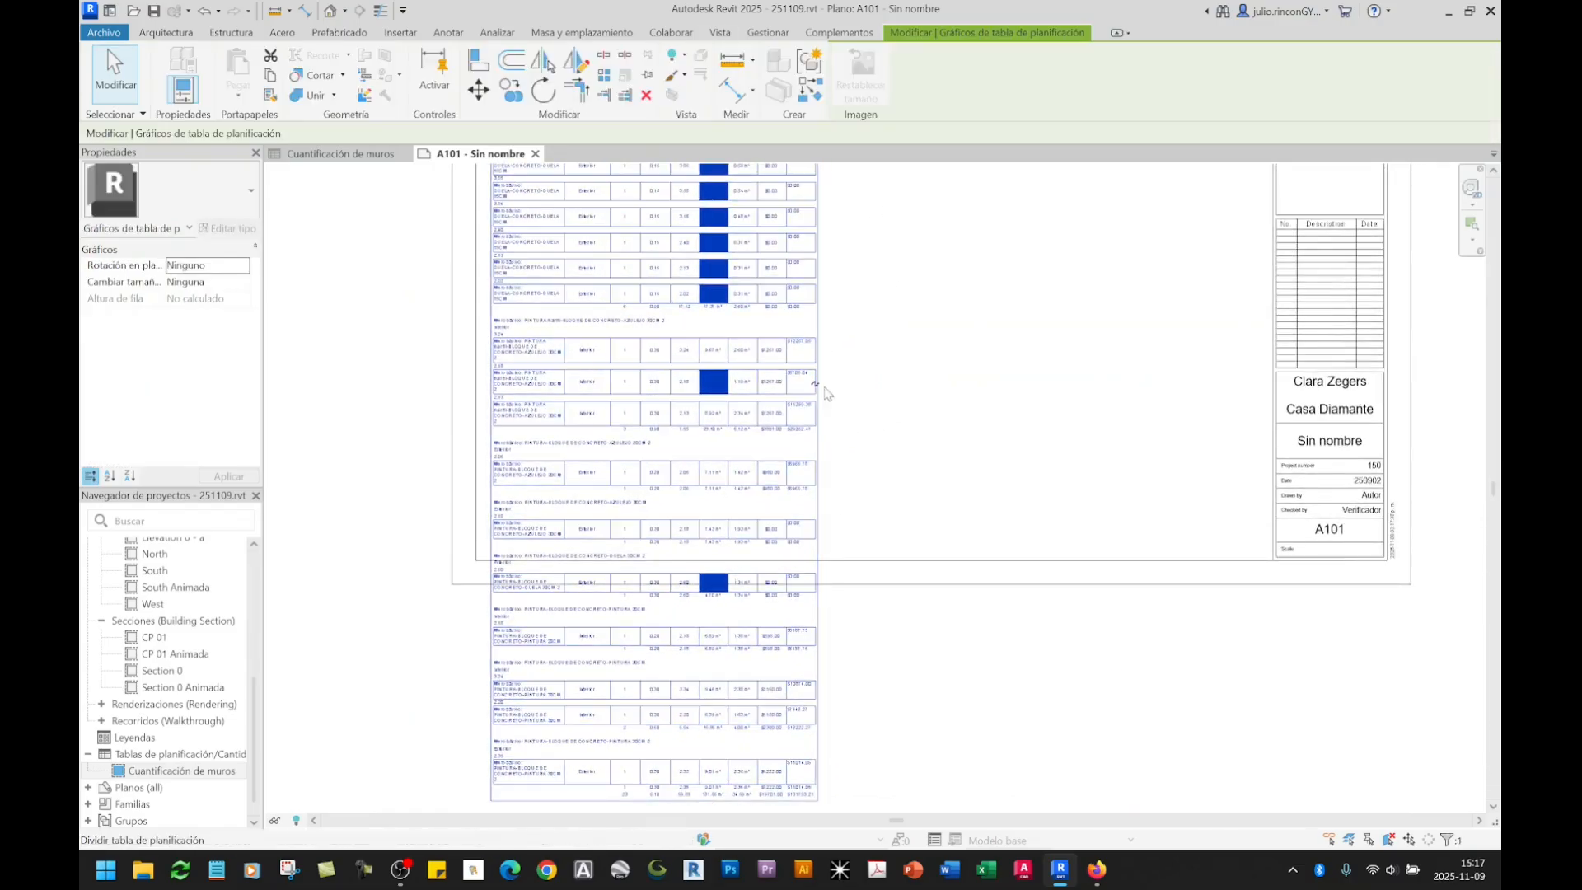
click(815, 389)
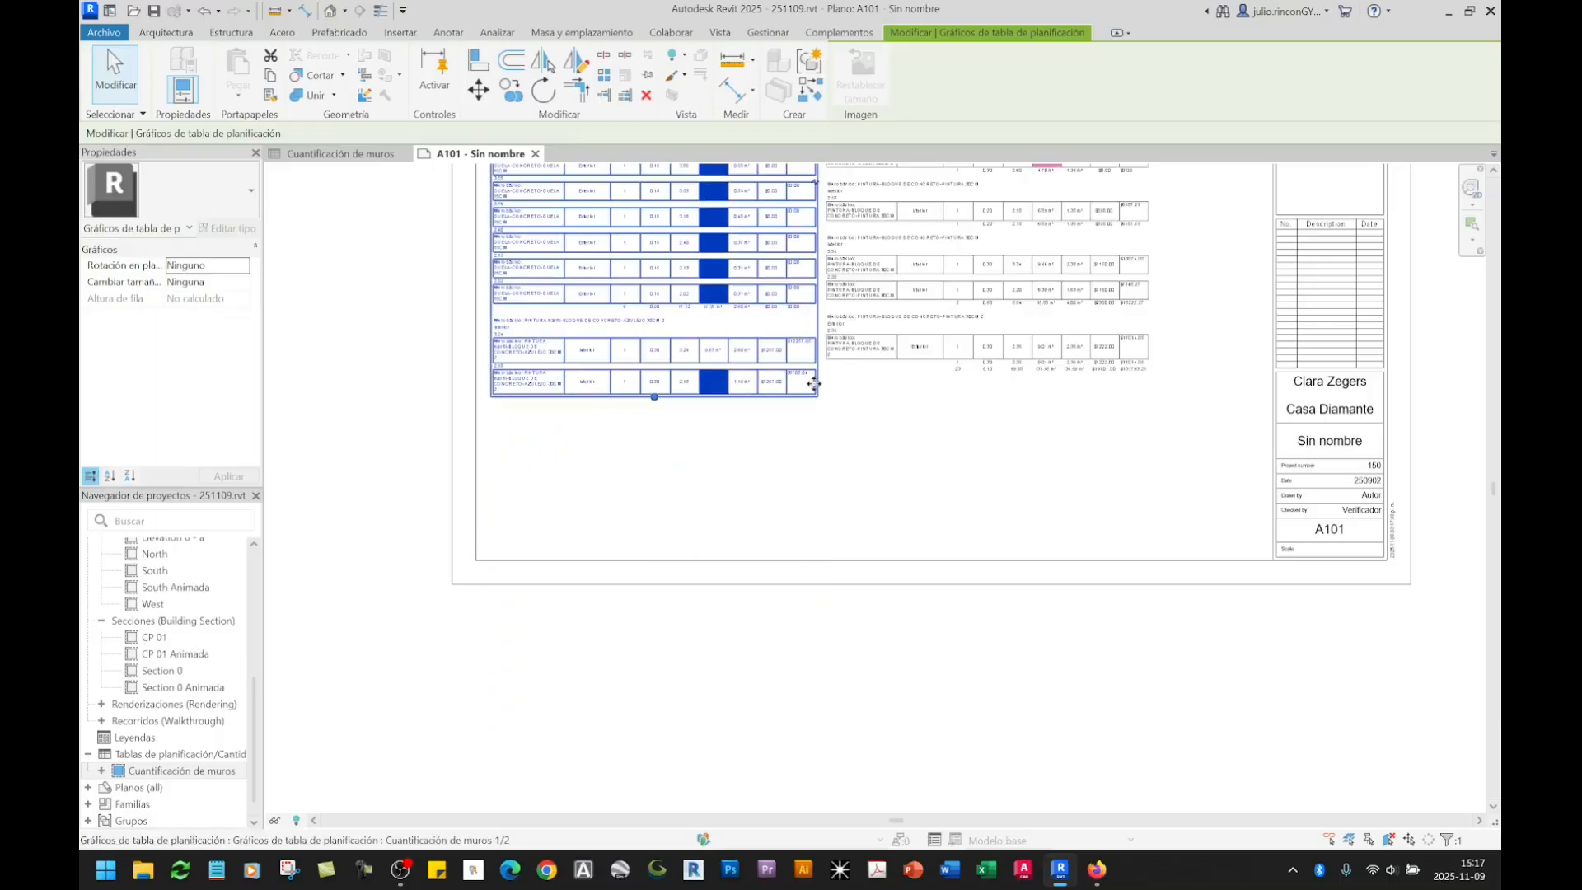
Step: Extend the first schedule segment down to just inside the title block's lower frame line, and deselect it
middle_drag(868, 431, 923, 717)
middle_drag(789, 752, 786, 710)
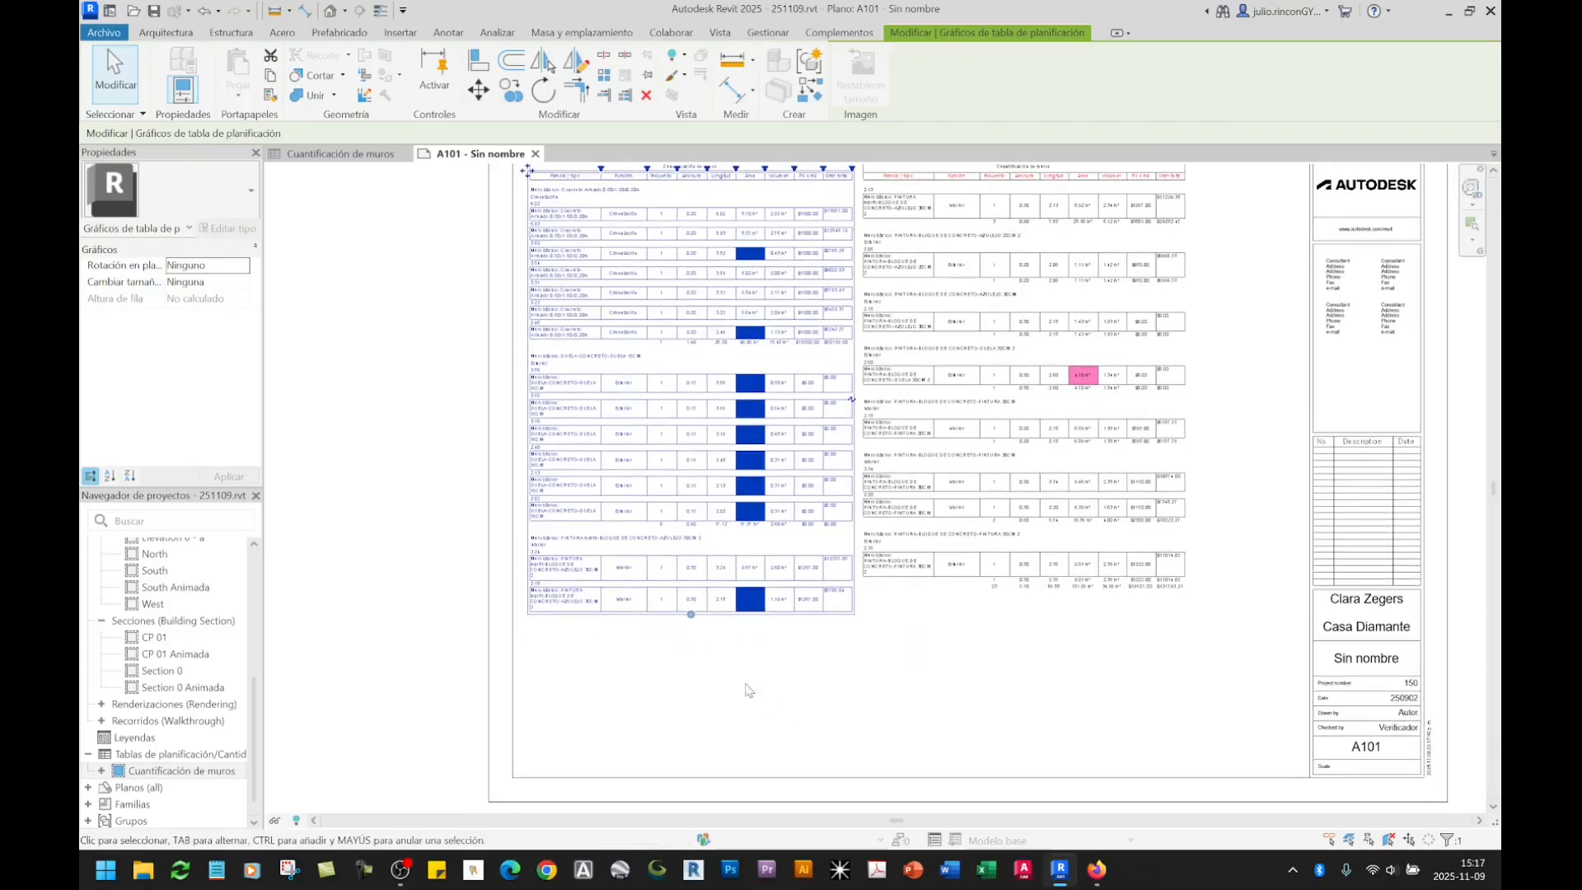
drag(691, 614, 710, 777)
click(891, 683)
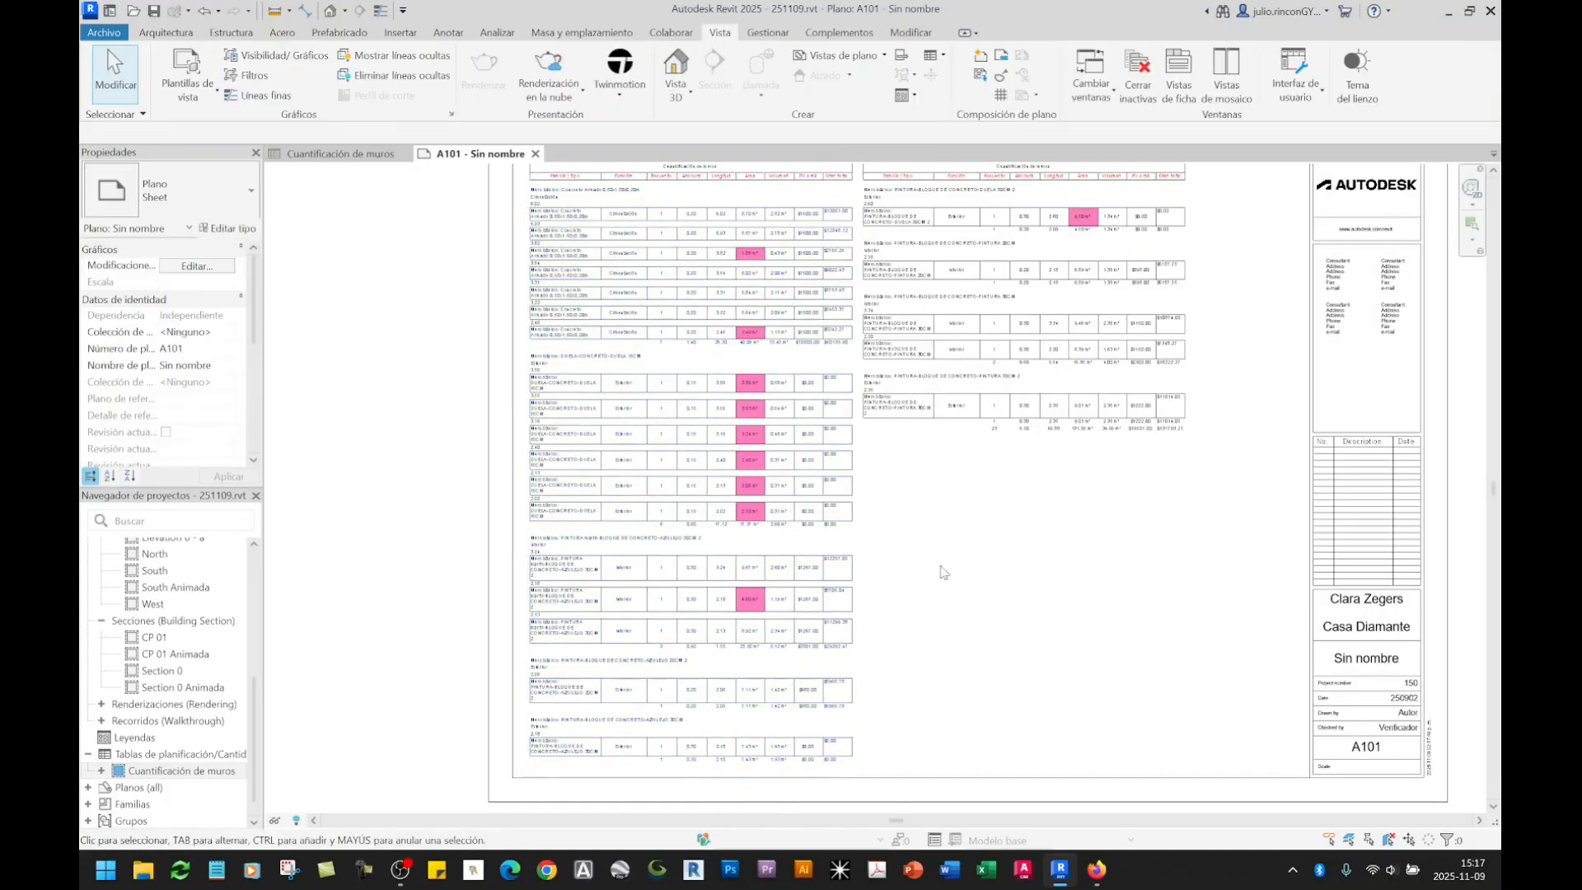
Step: Examine both schedule segments on sheet A101, including the grand total row, and compare them with the Cuantificación de muros schedule view
middle_drag(1056, 503, 1008, 627)
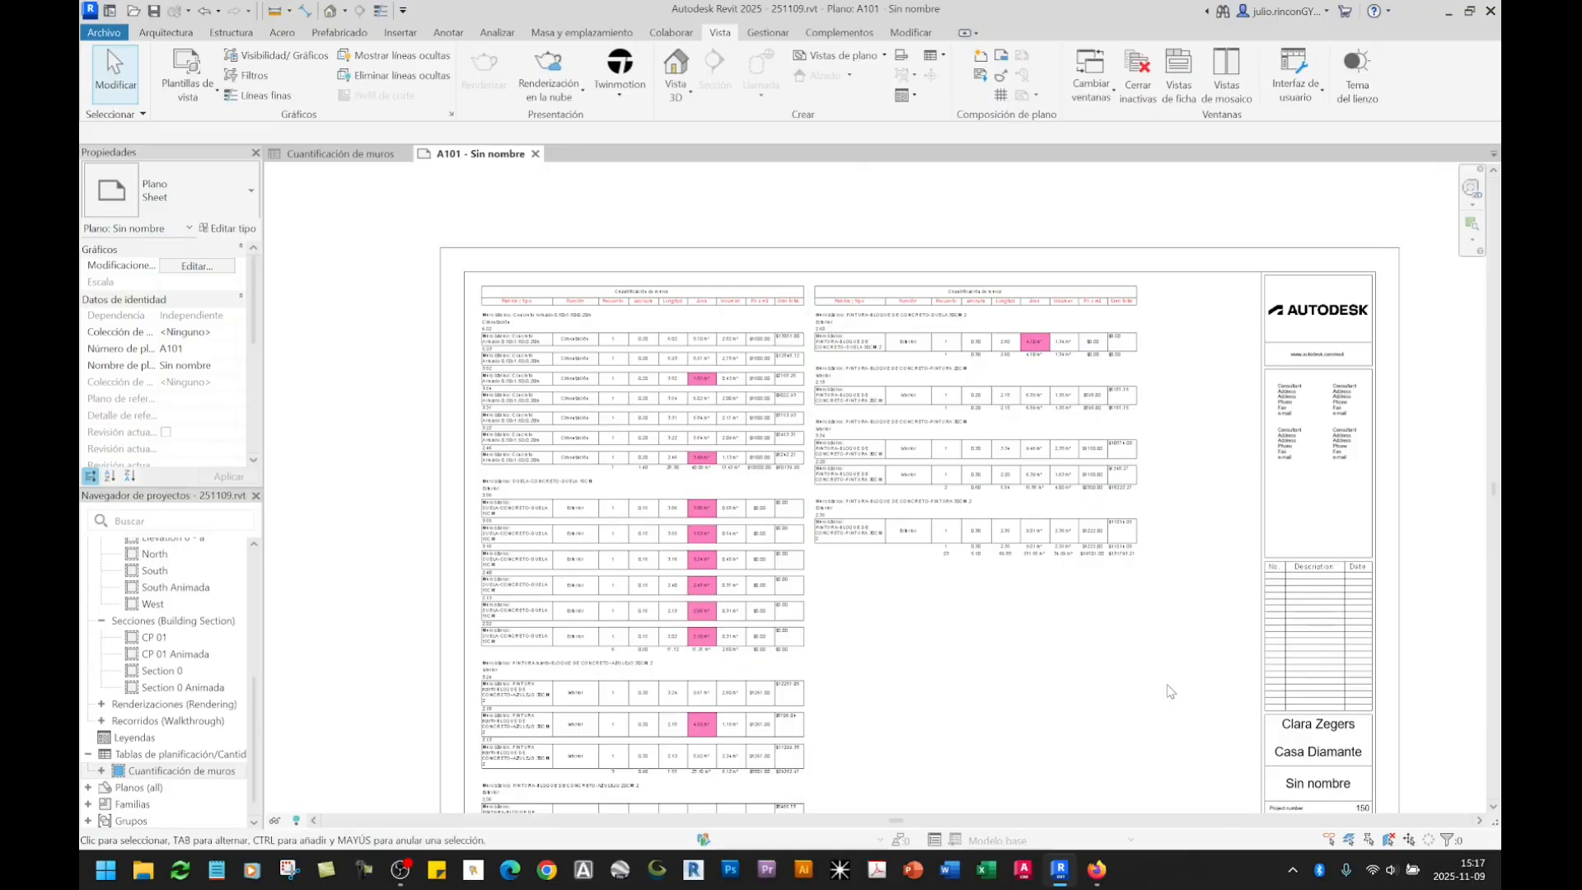
scroll(1071, 511, up, 5)
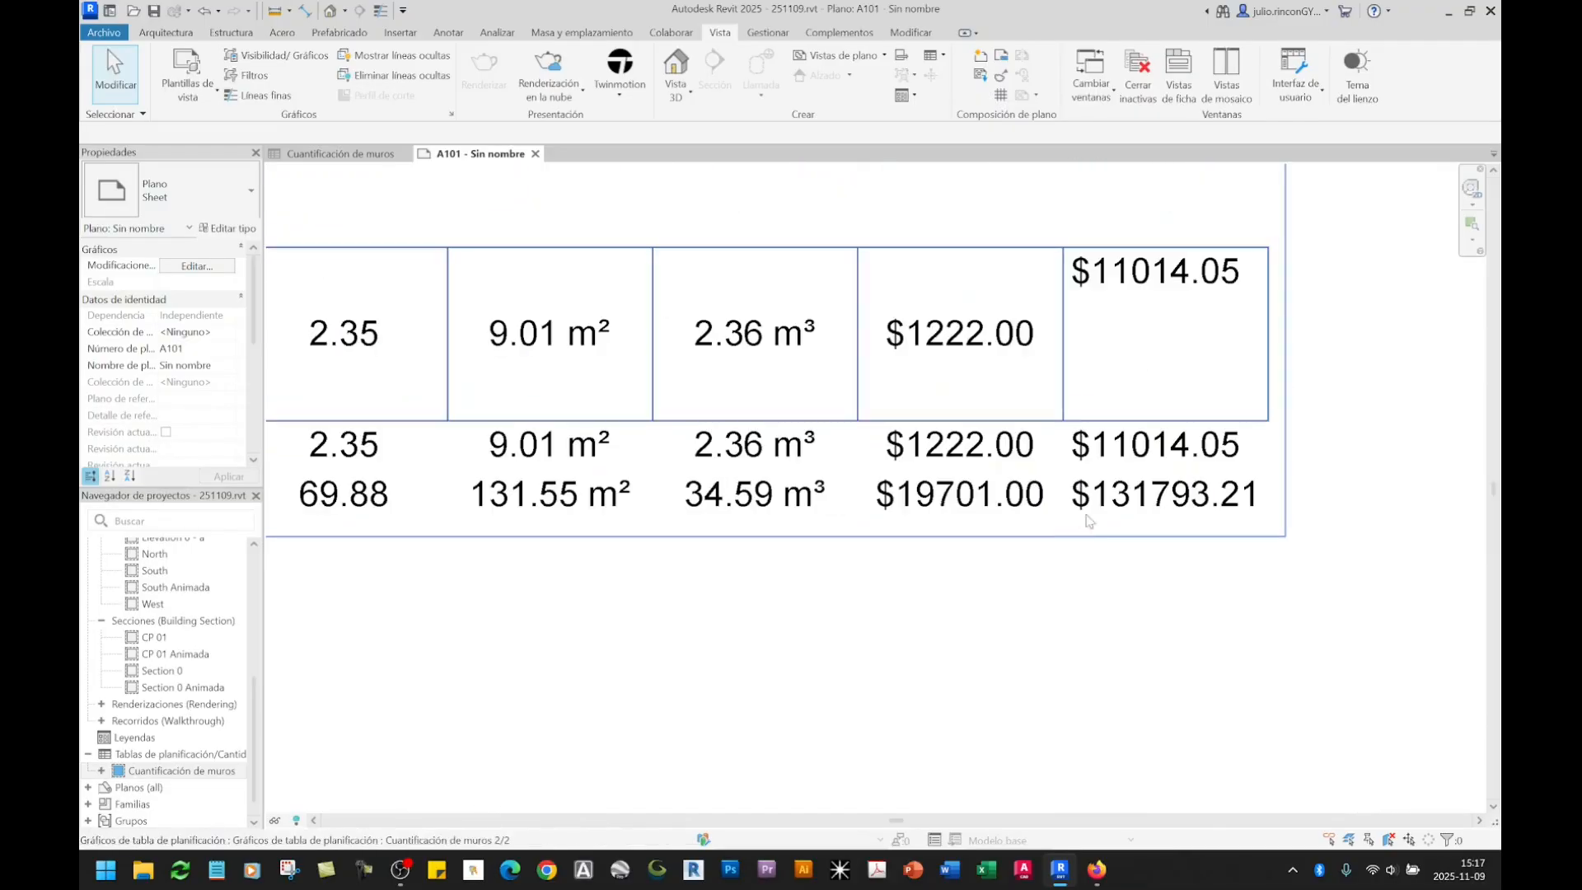
scroll(1166, 509, down, 6)
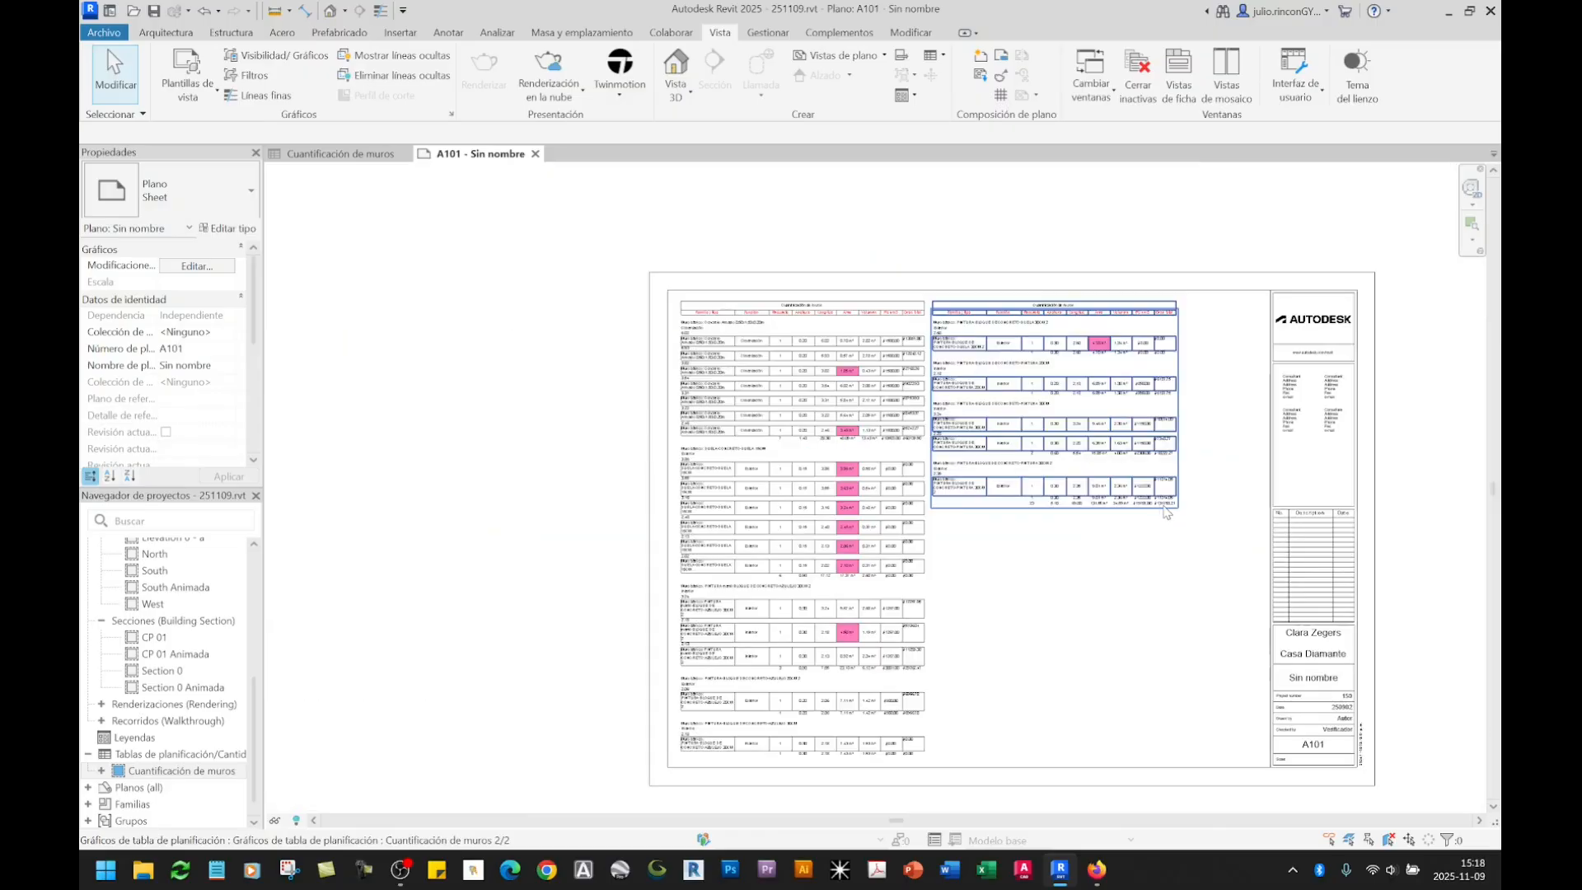
click(372, 155)
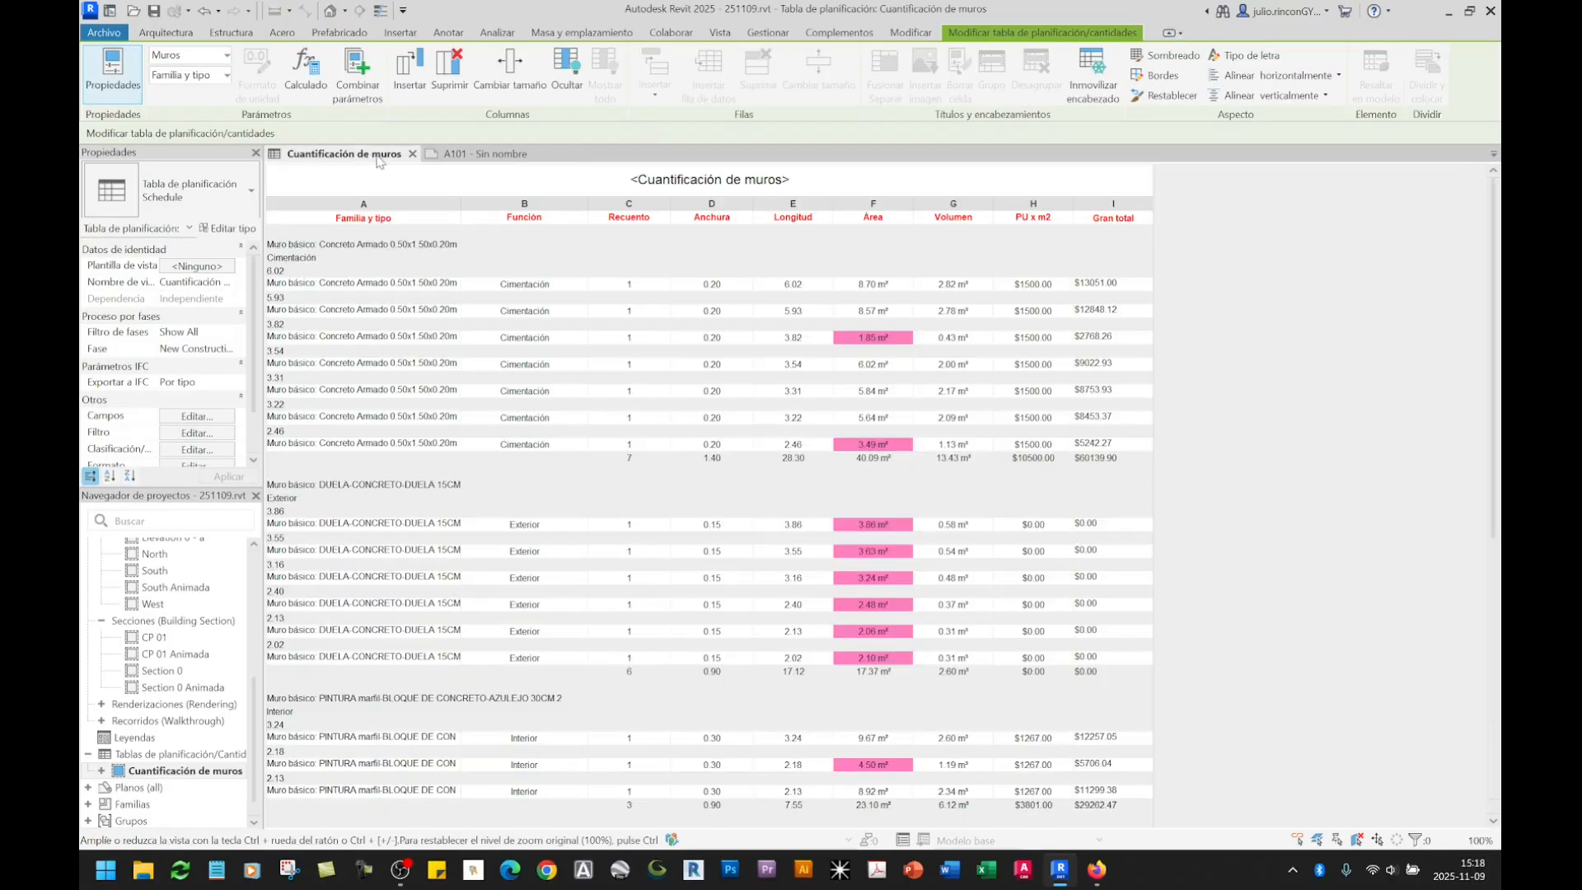
click(486, 154)
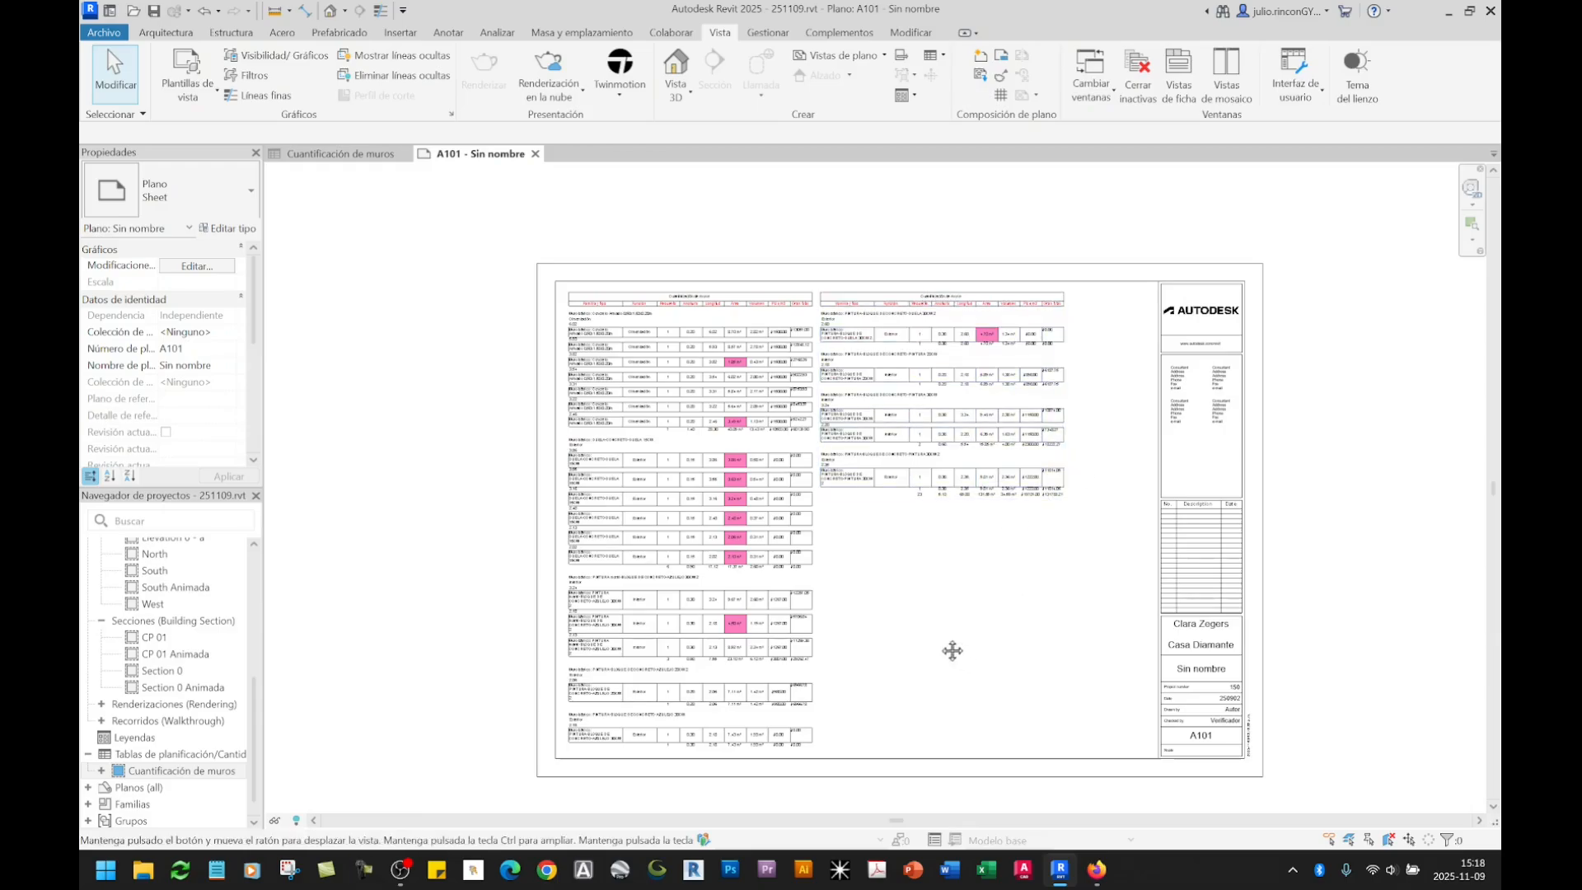
scroll(954, 650, up, 4)
scroll(897, 557, down, 3)
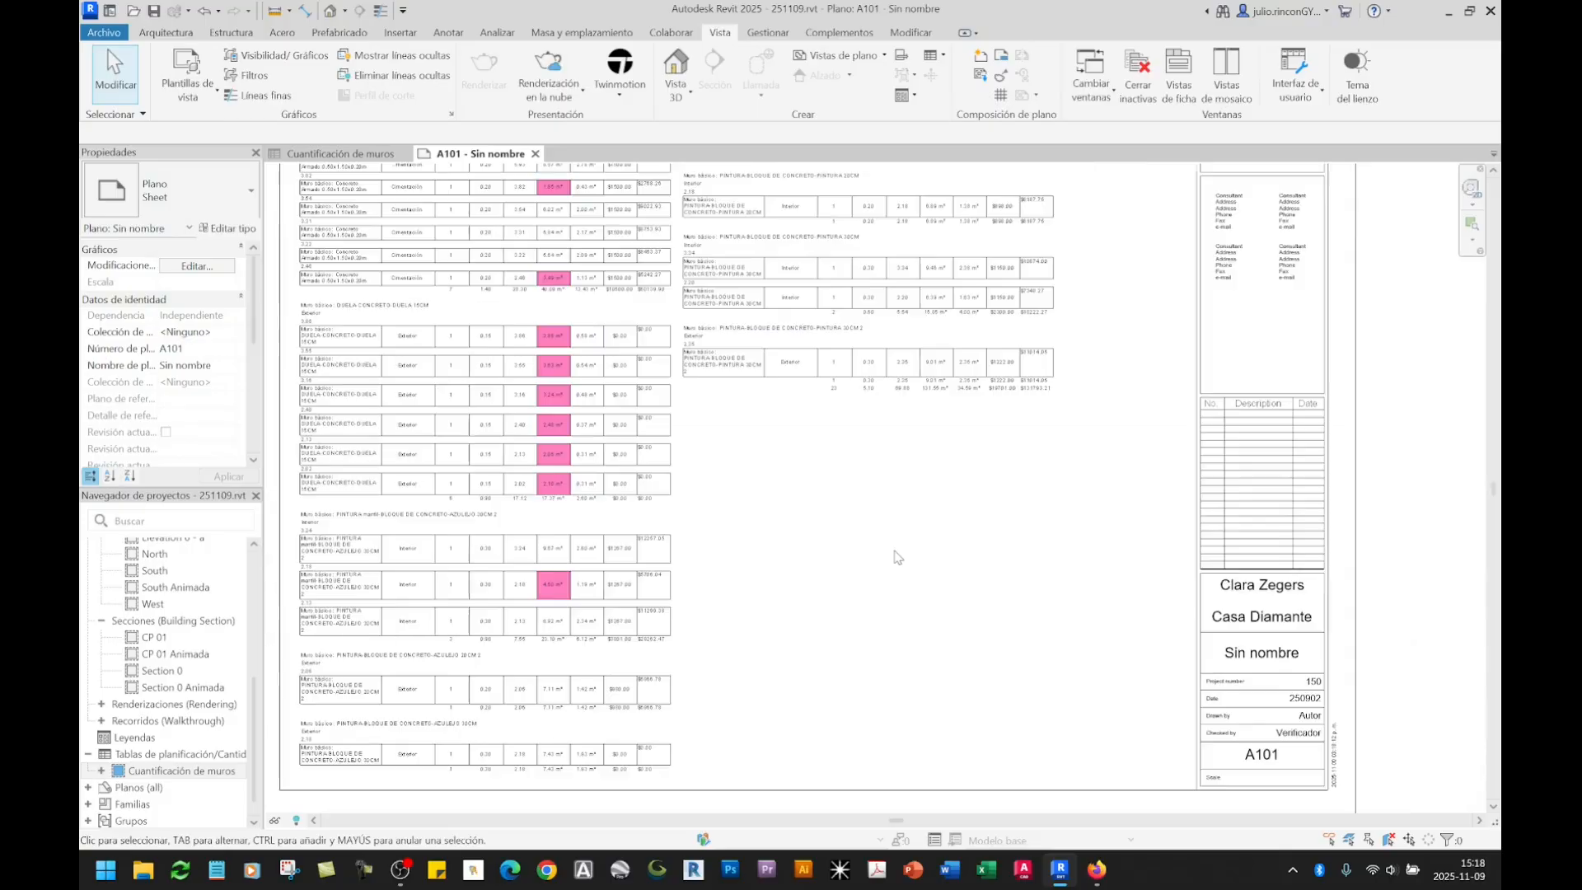
scroll(892, 555, down, 4)
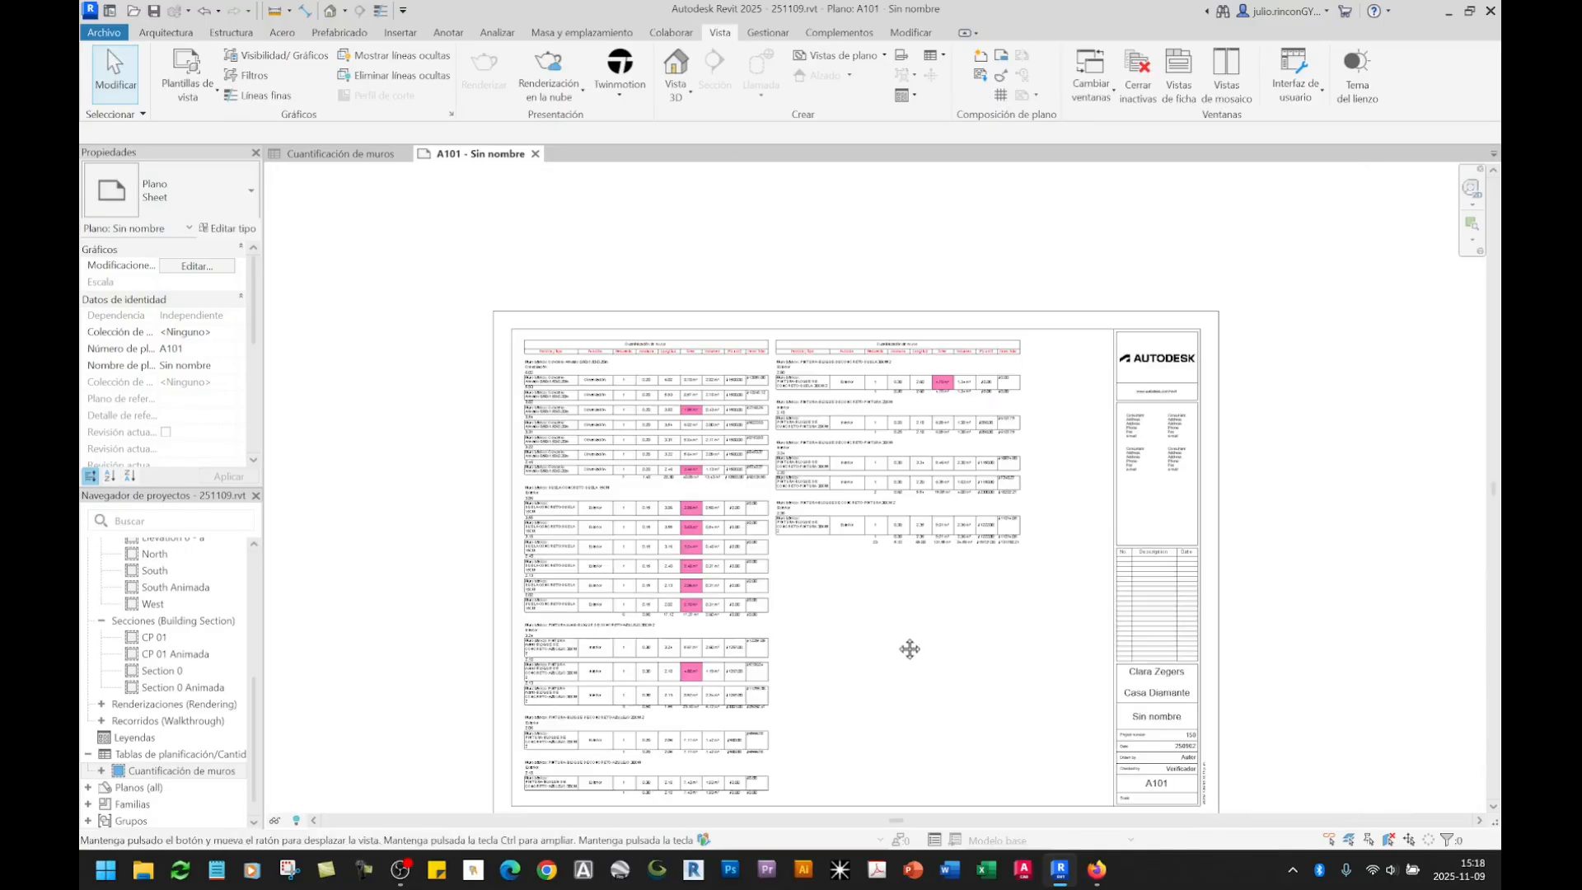
middle_drag(911, 646, 889, 588)
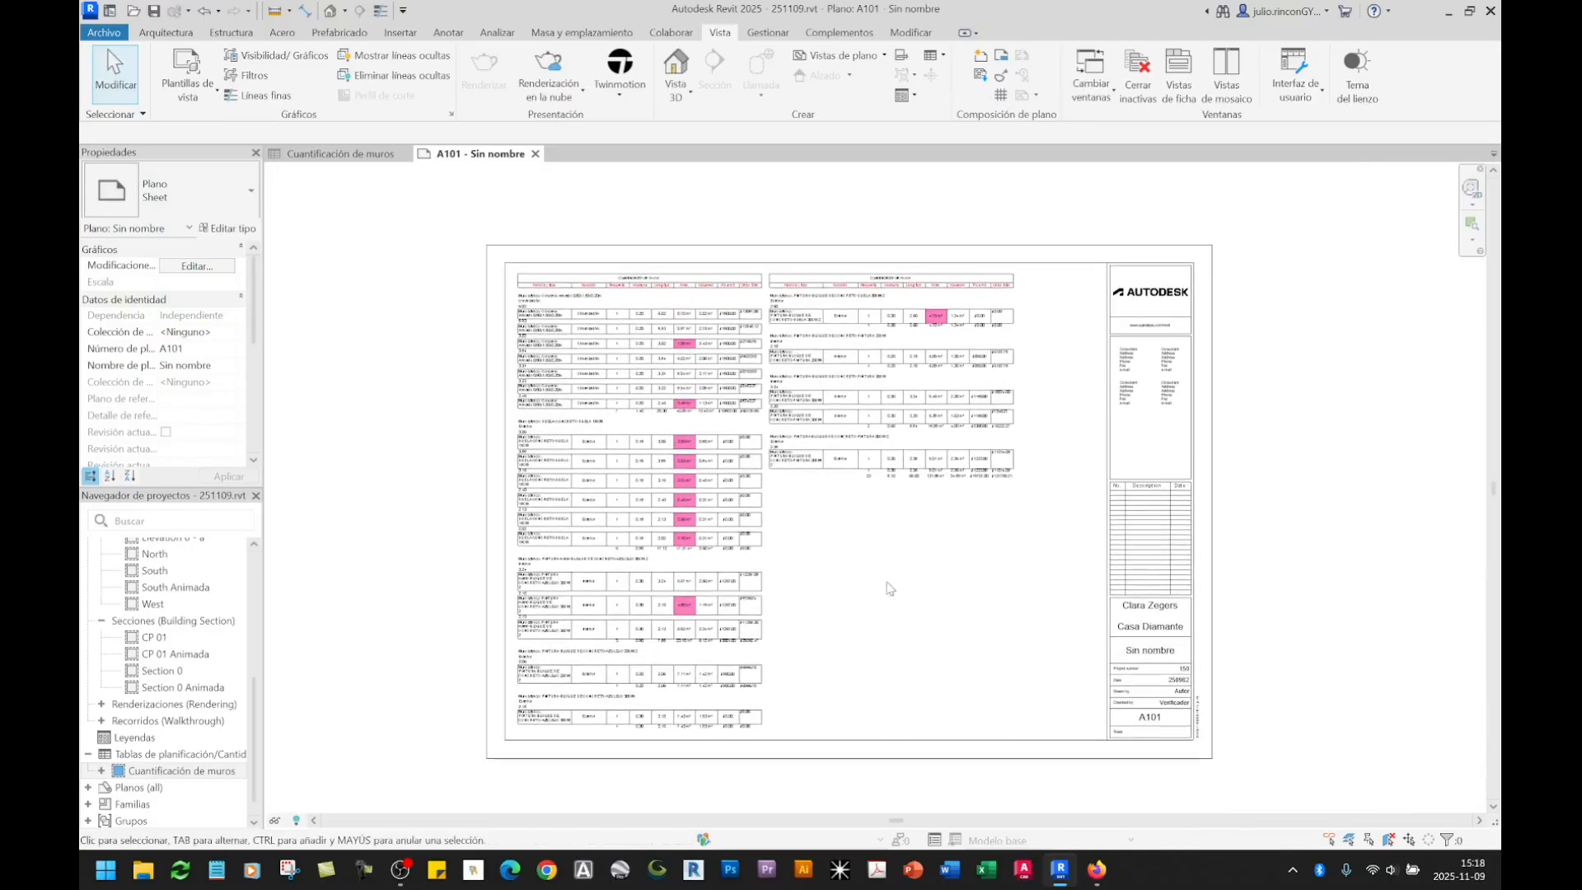
Step: Return to the Cuantificación de muros schedule view, review the available schedule types for creation, and dismiss the antivirus notification
click(333, 154)
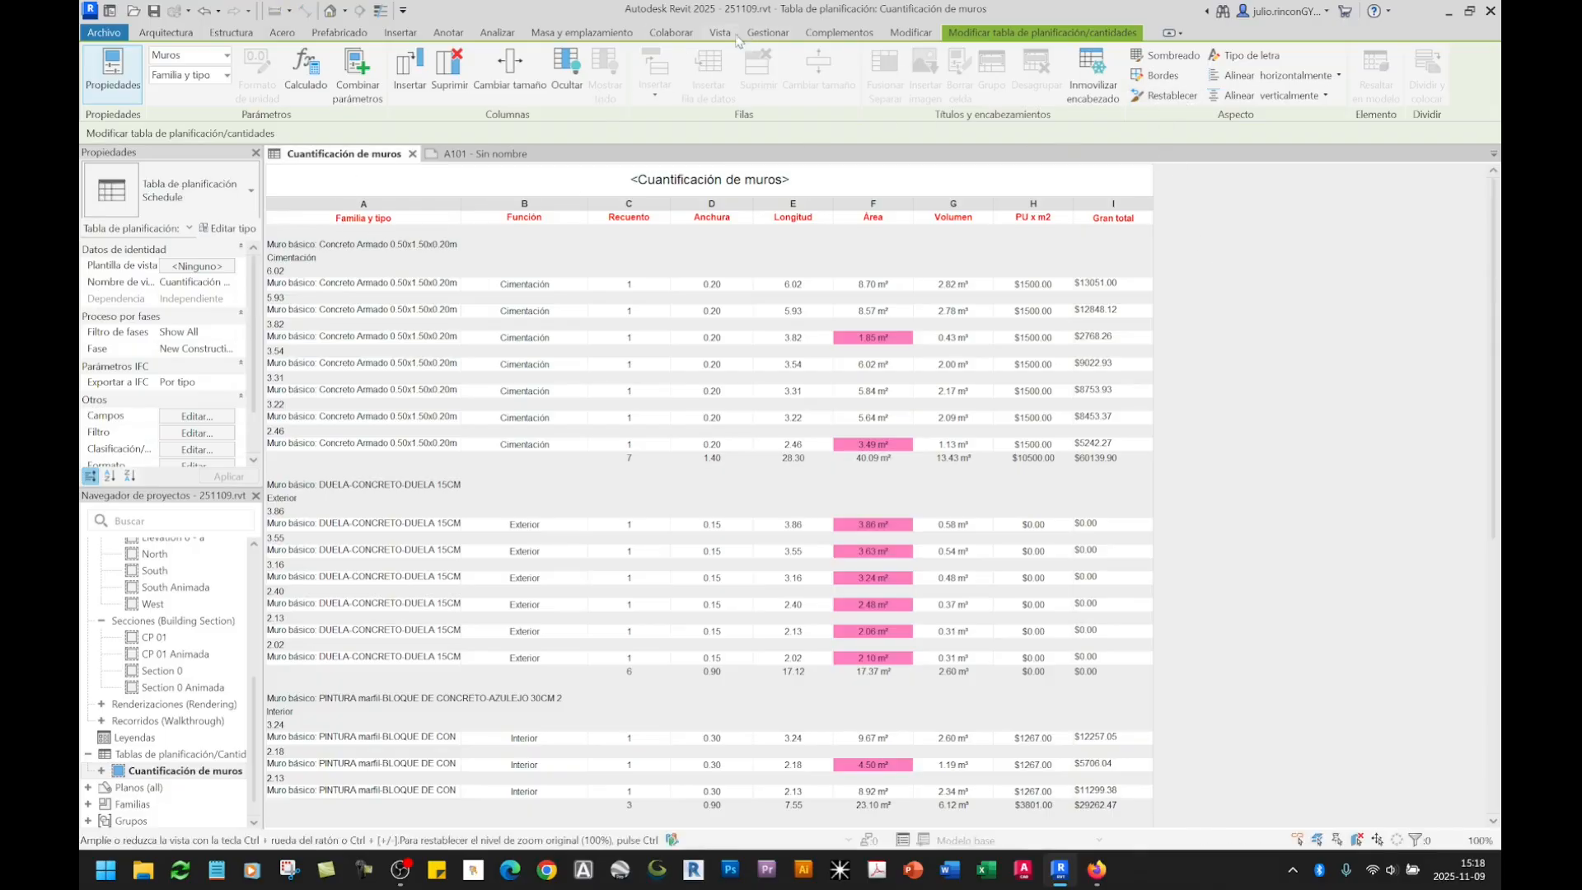
click(725, 35)
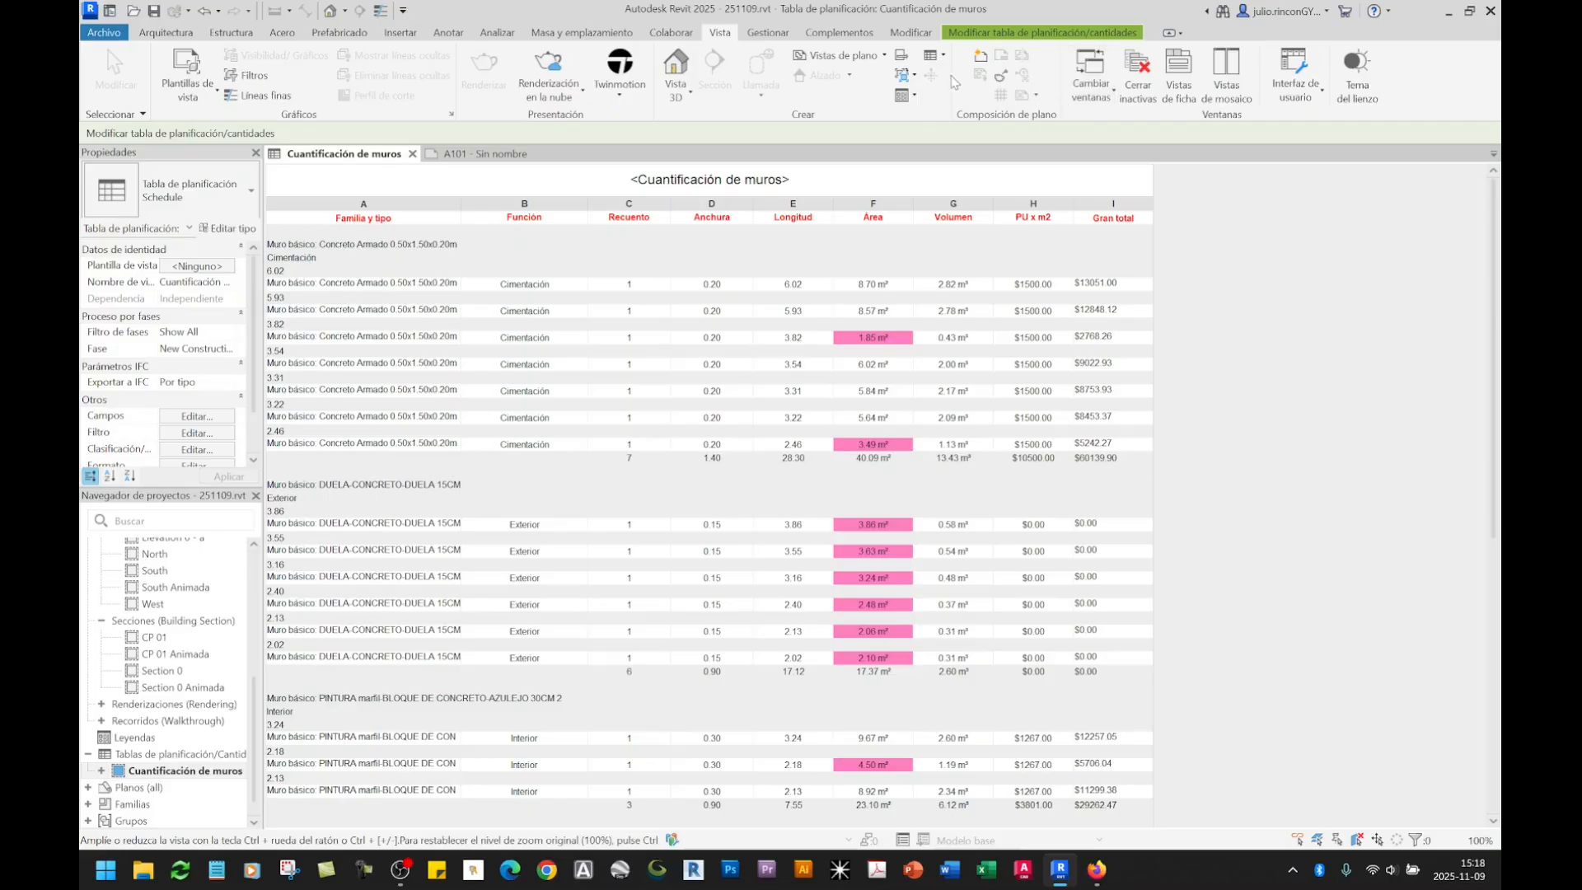
click(934, 55)
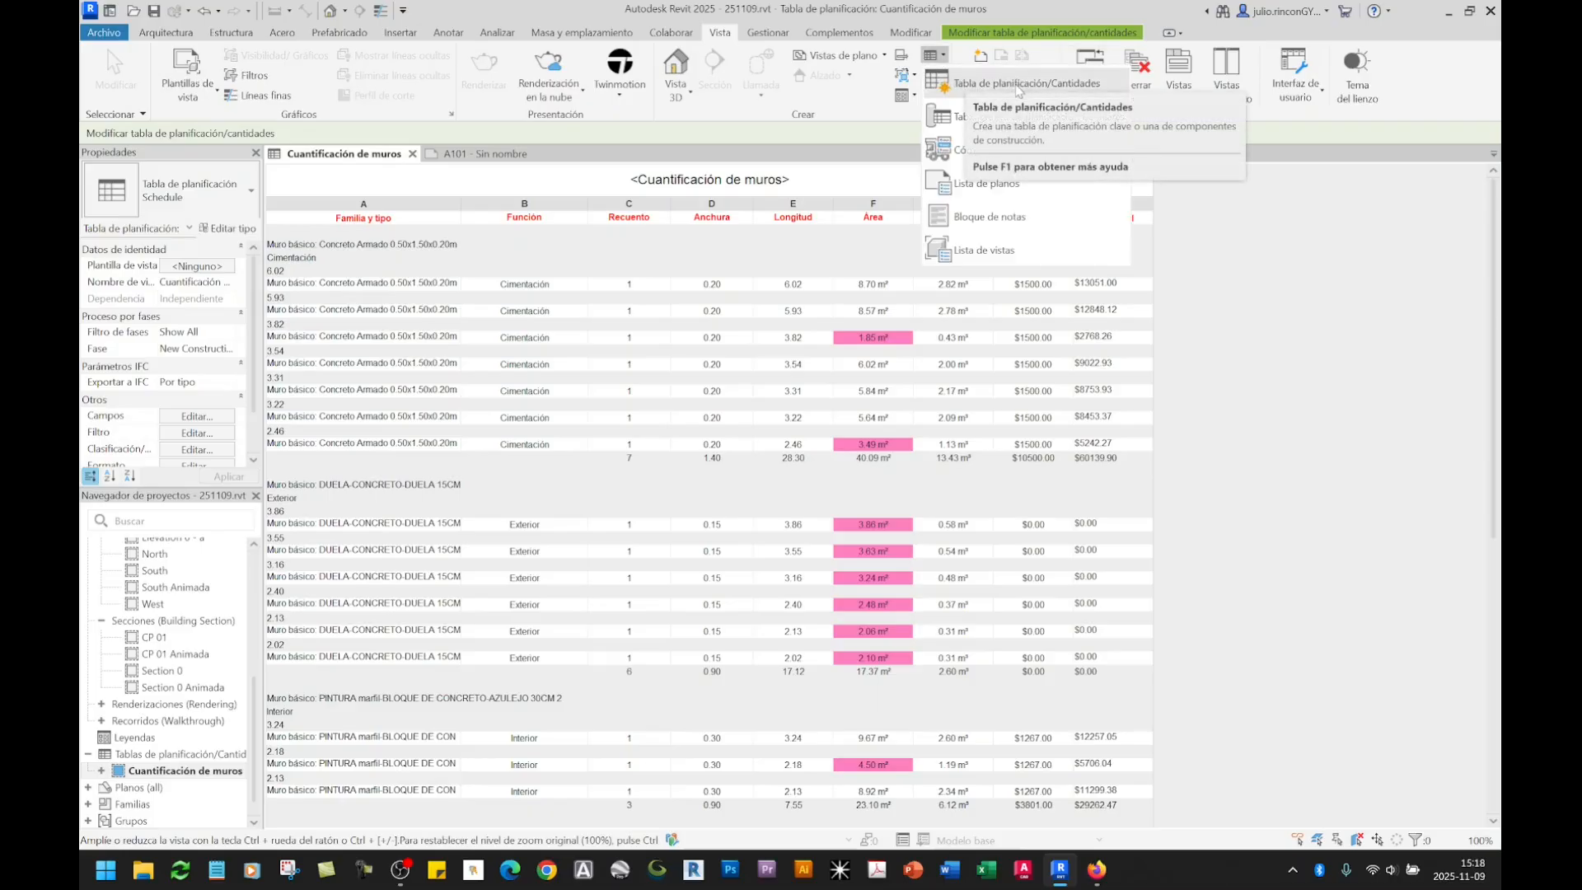
click(934, 58)
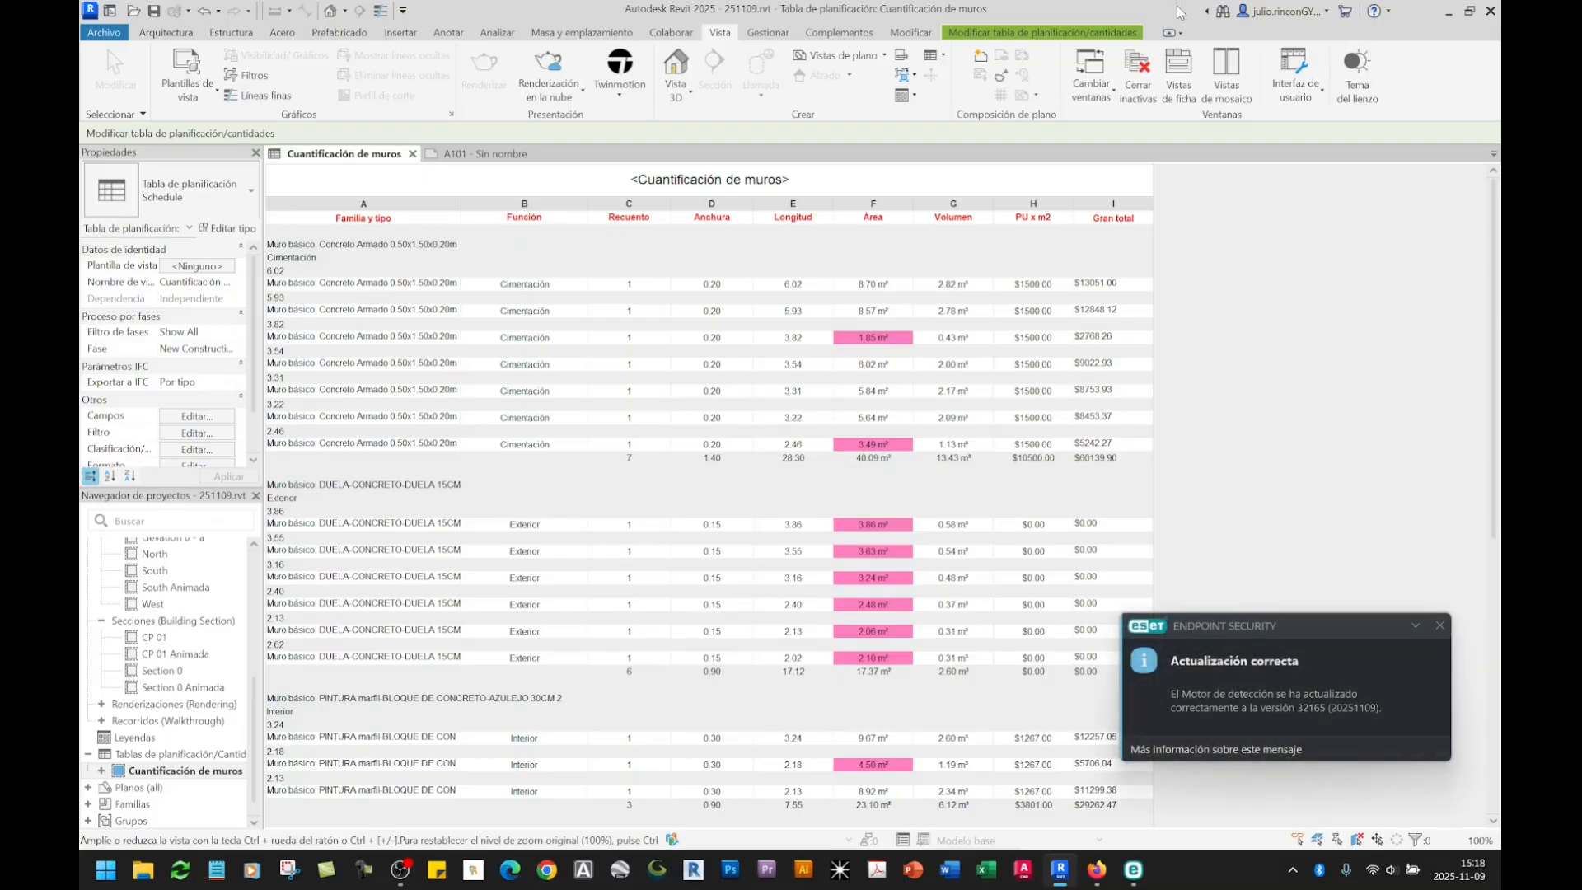
click(1439, 626)
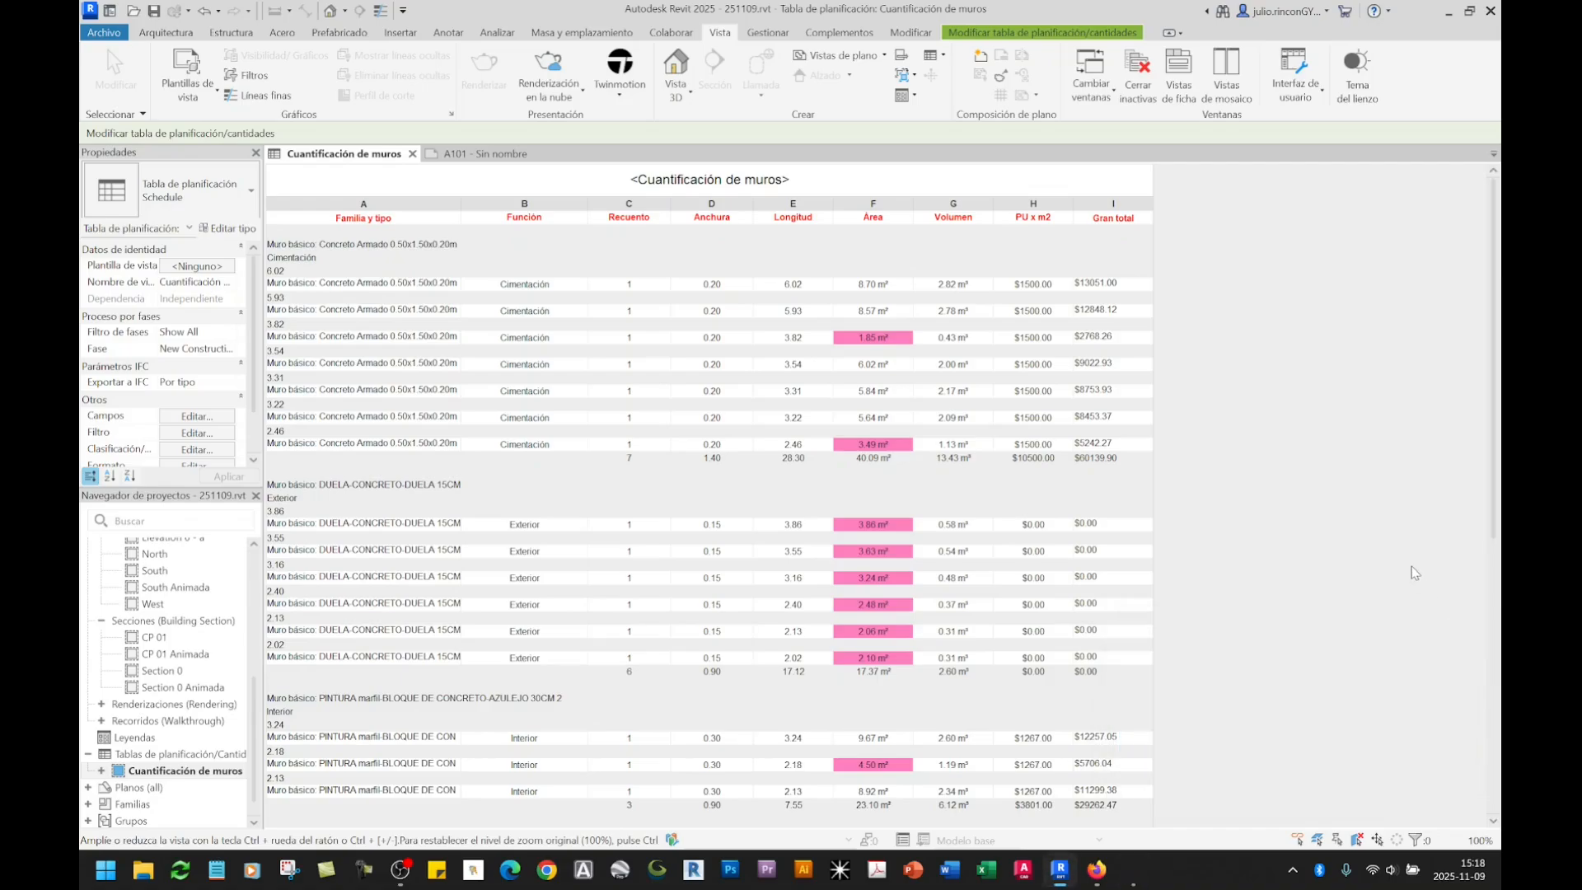